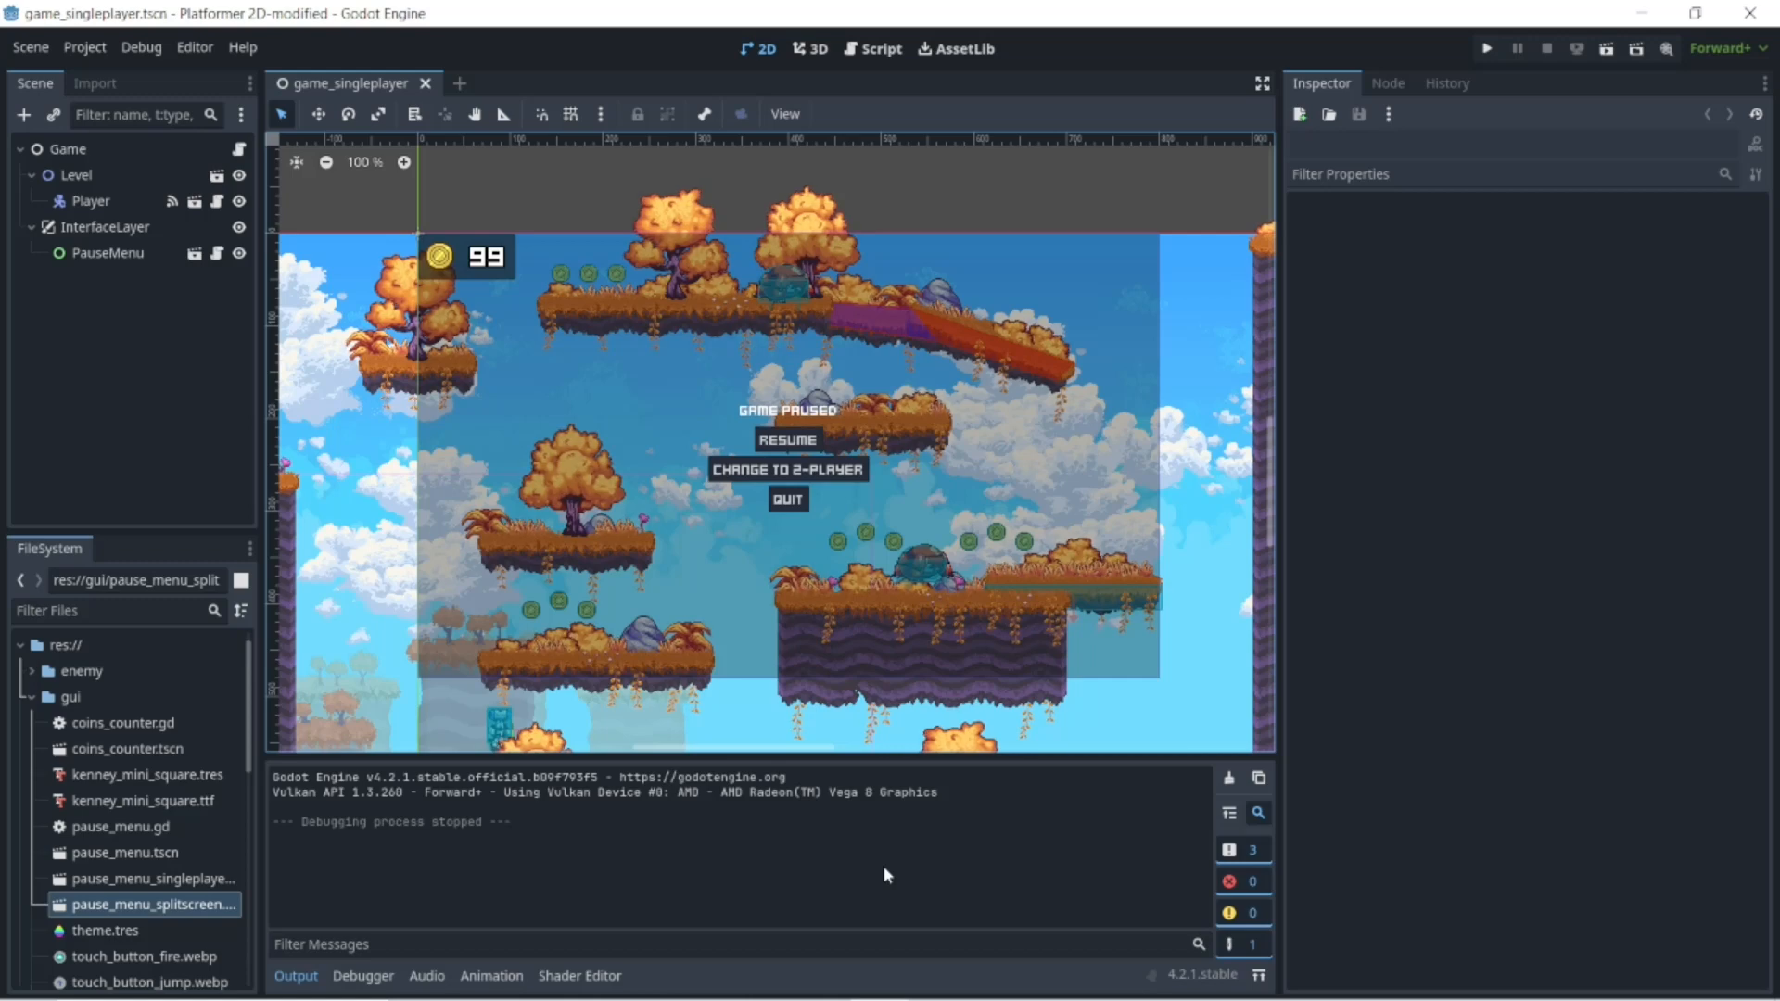
- Run the project and move the player along the ground toward the first crab enemy
click(1486, 50)
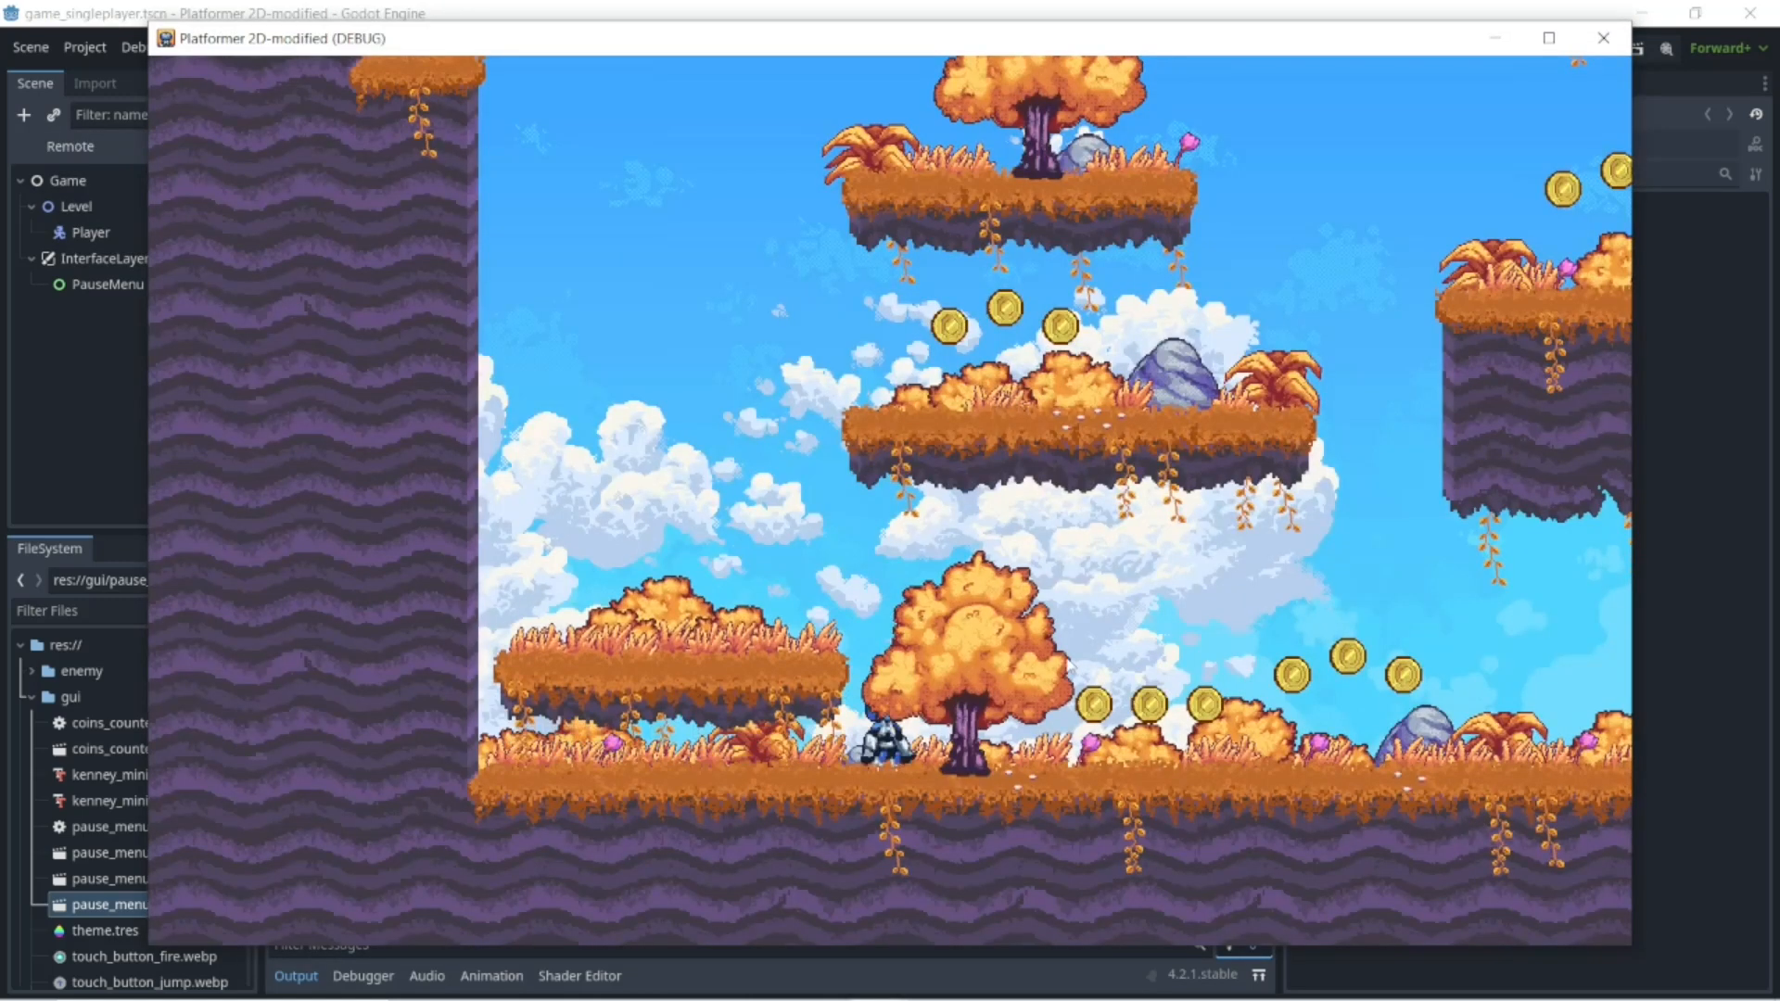
key(Right)
key(Right)
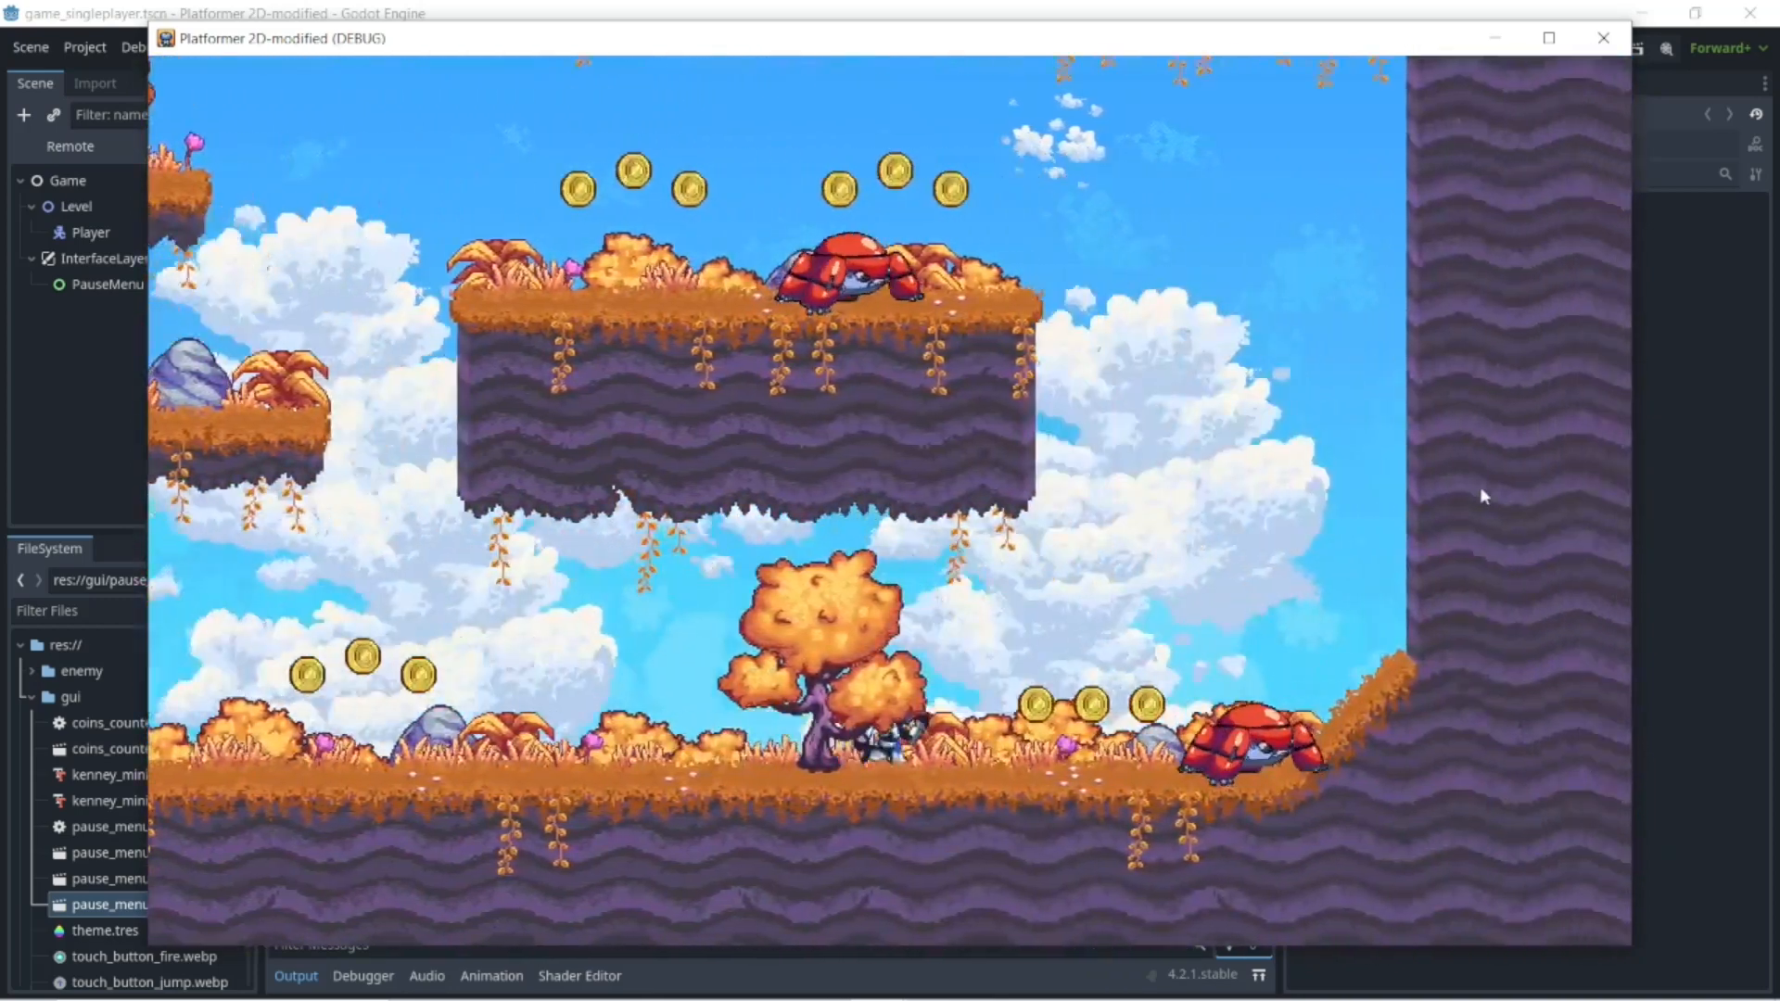
key(Left)
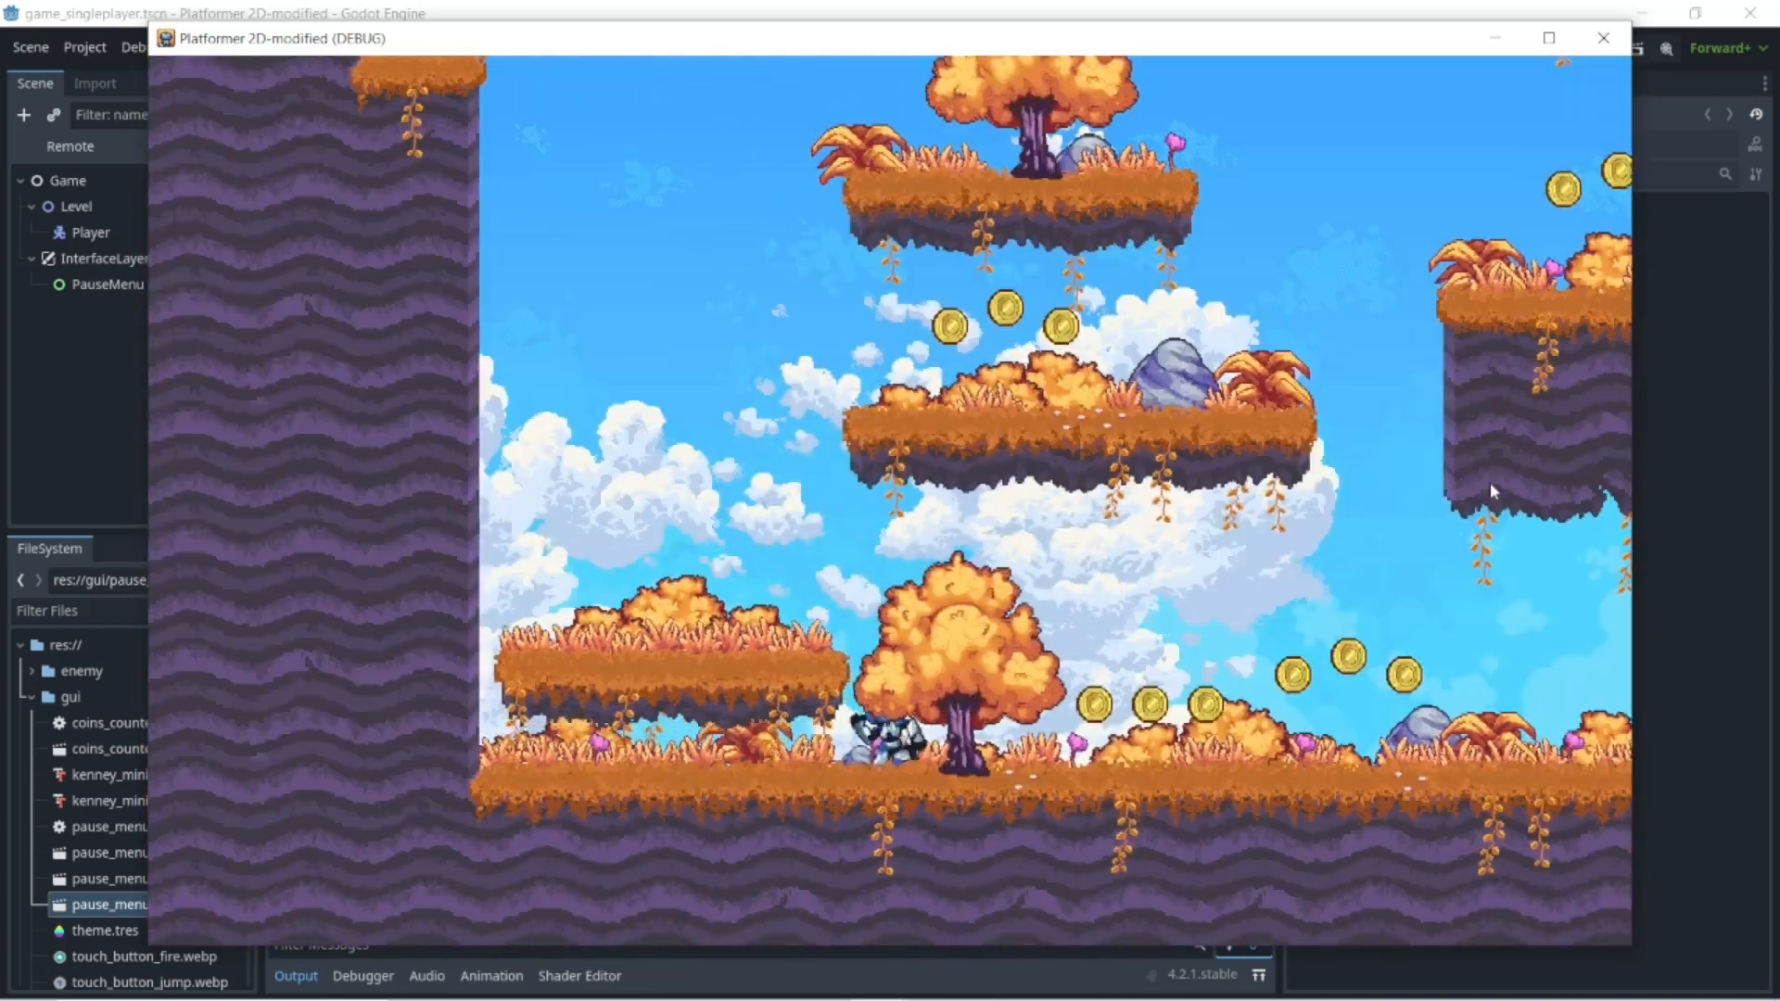
- Test the player's jump by climbing from the starting ground to the floating platform with the large tree
click(1491, 484)
key(space)
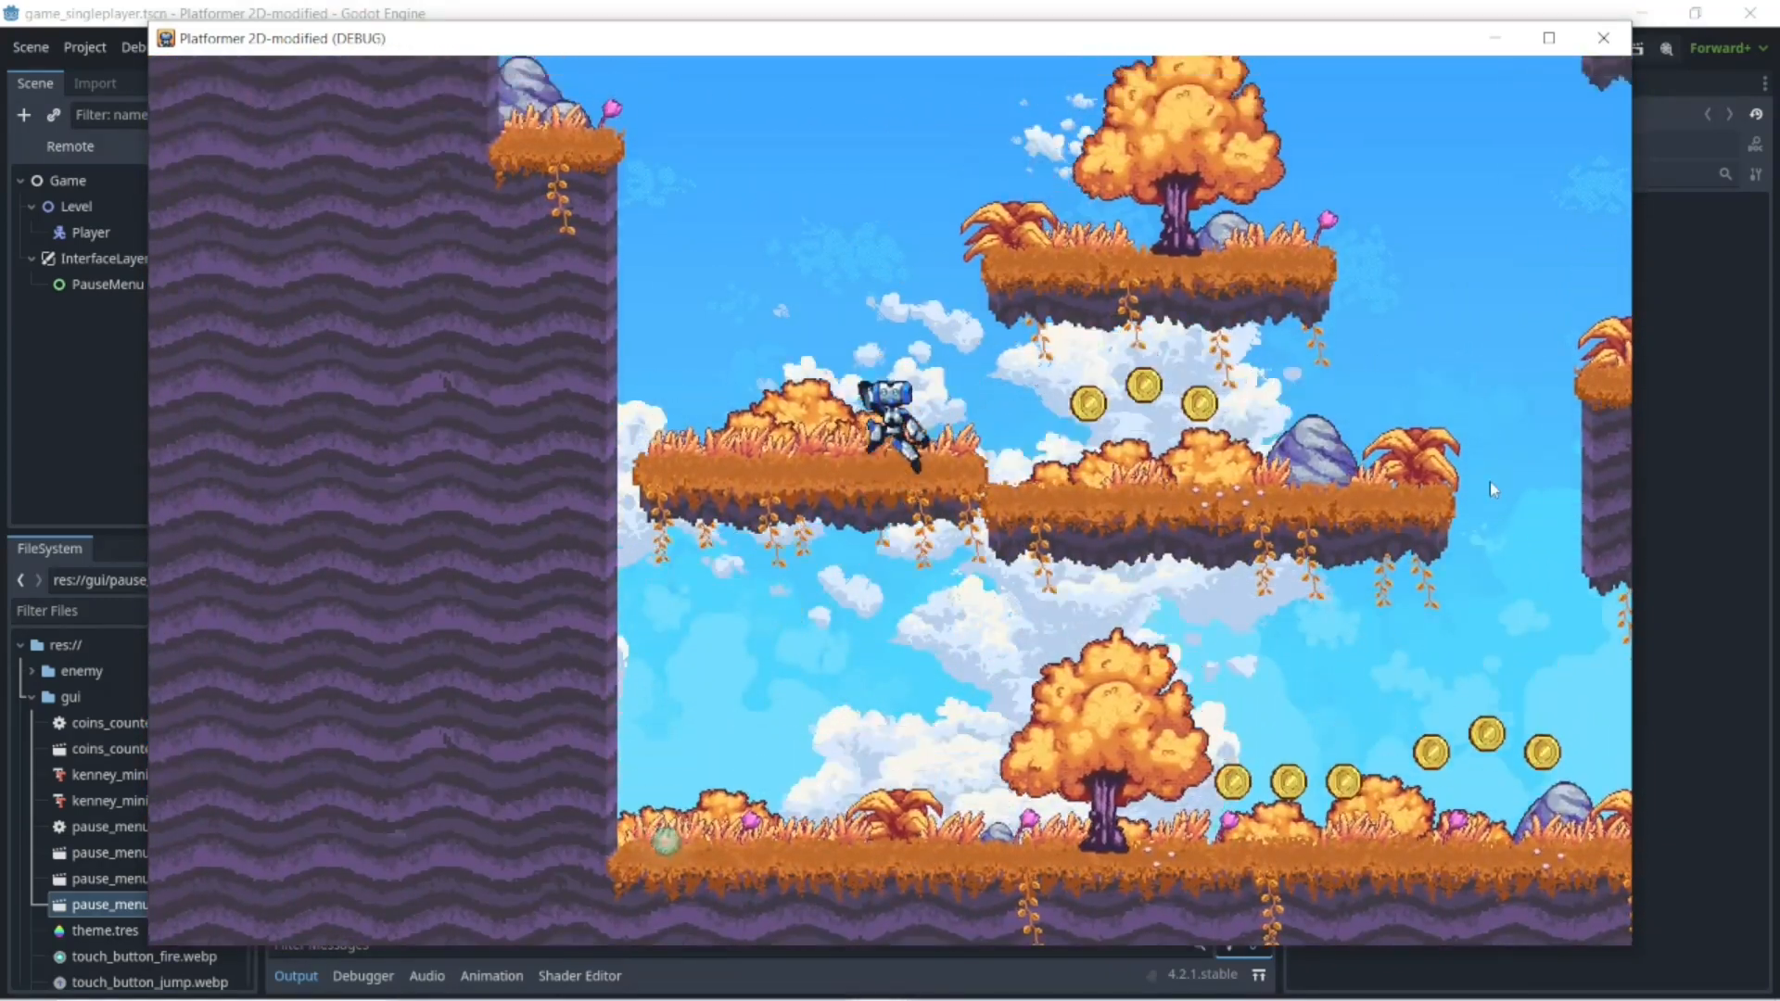
key(space)
key(space)
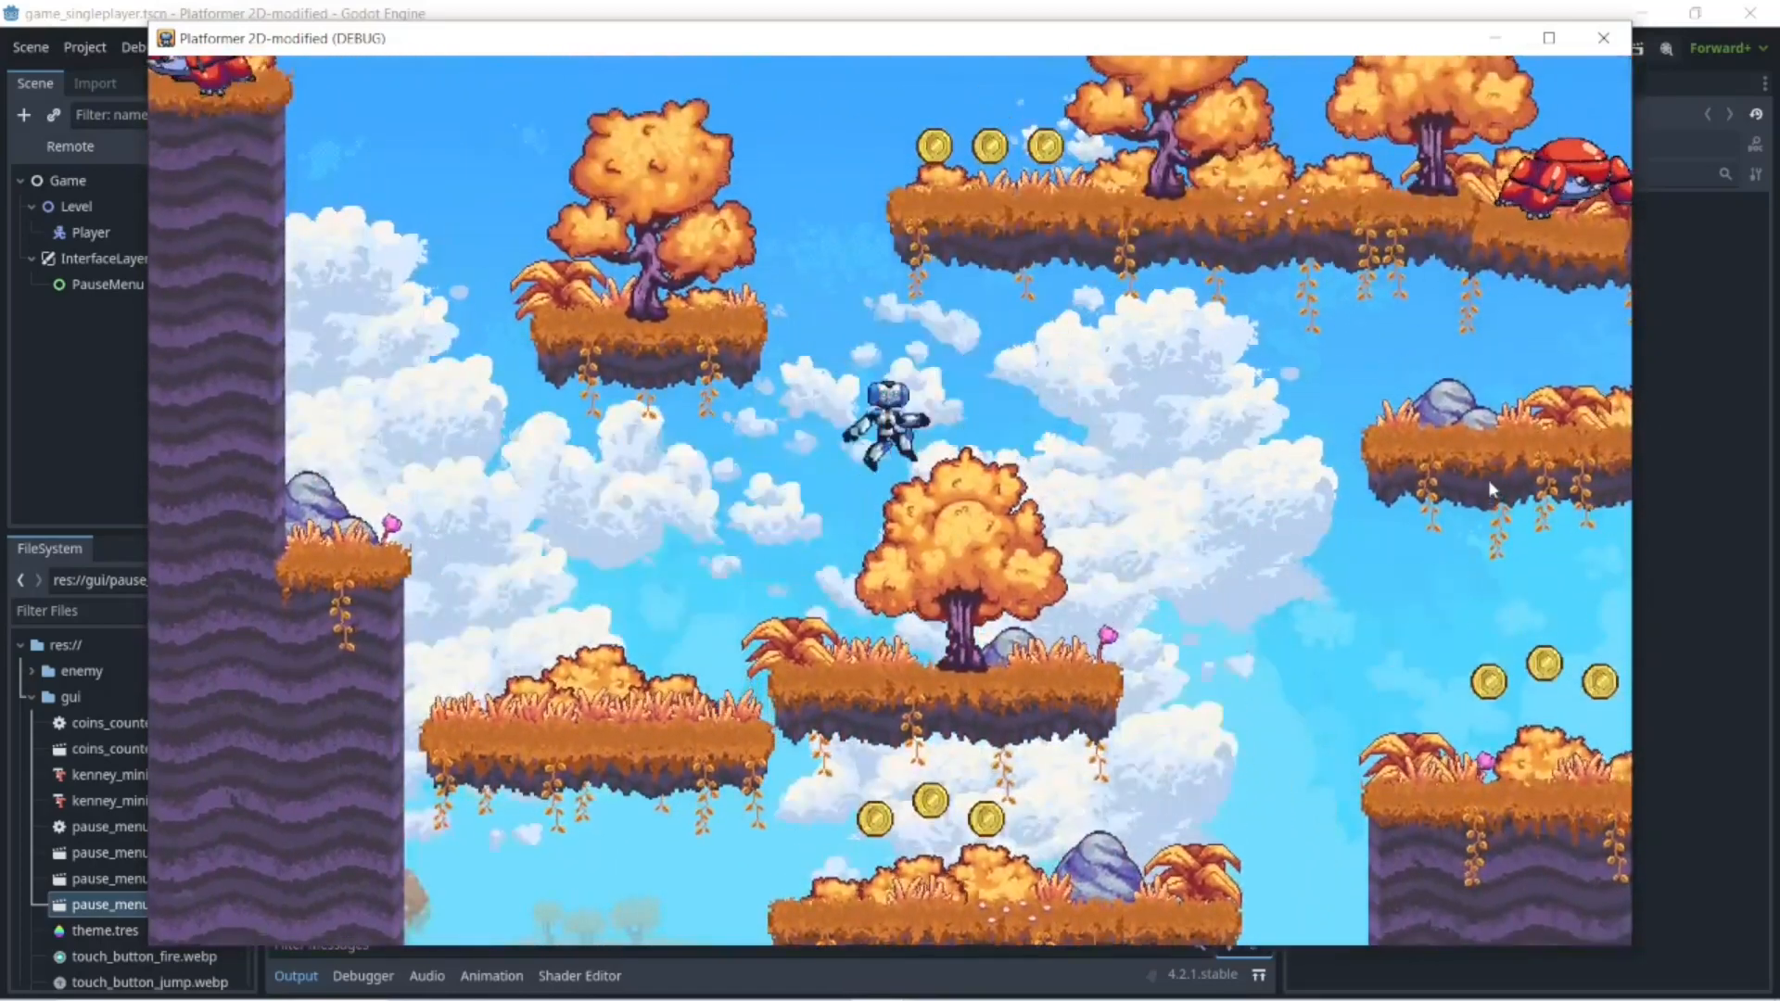
key(space)
key(Right)
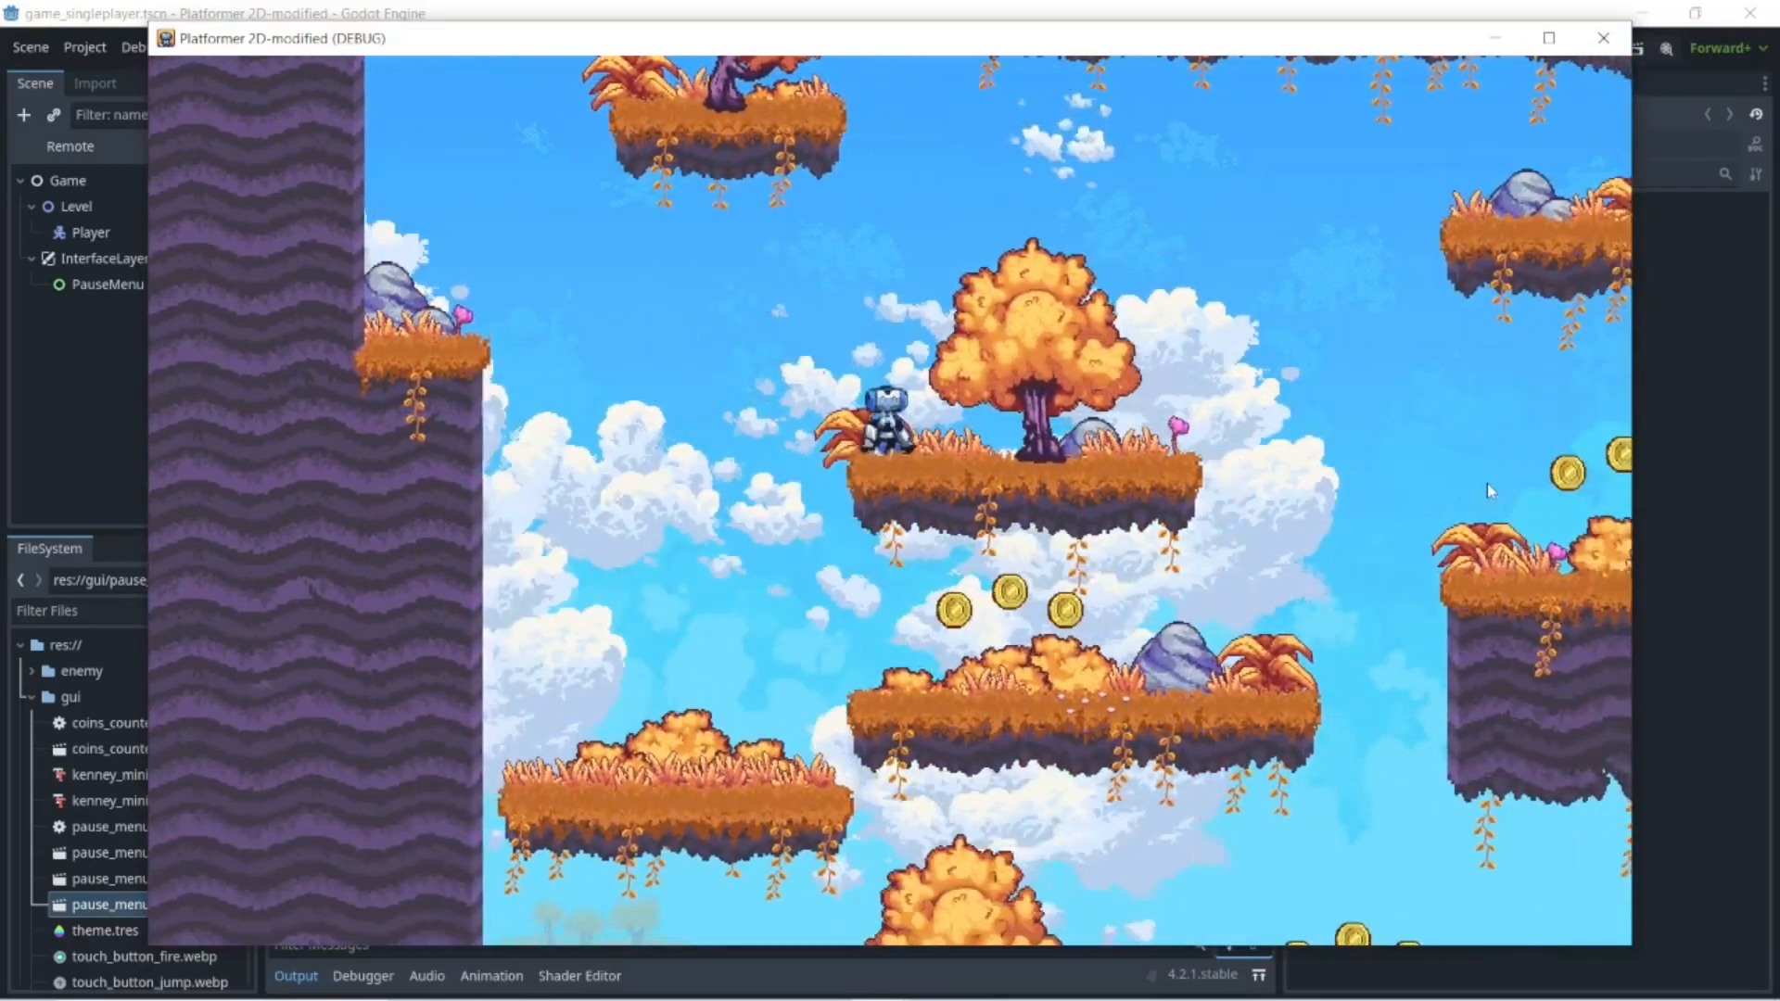
- Test jumping across the gap toward the left cliff ledge and over to the small tree platform
key(space)
key(space)
key(Left)
key(space)
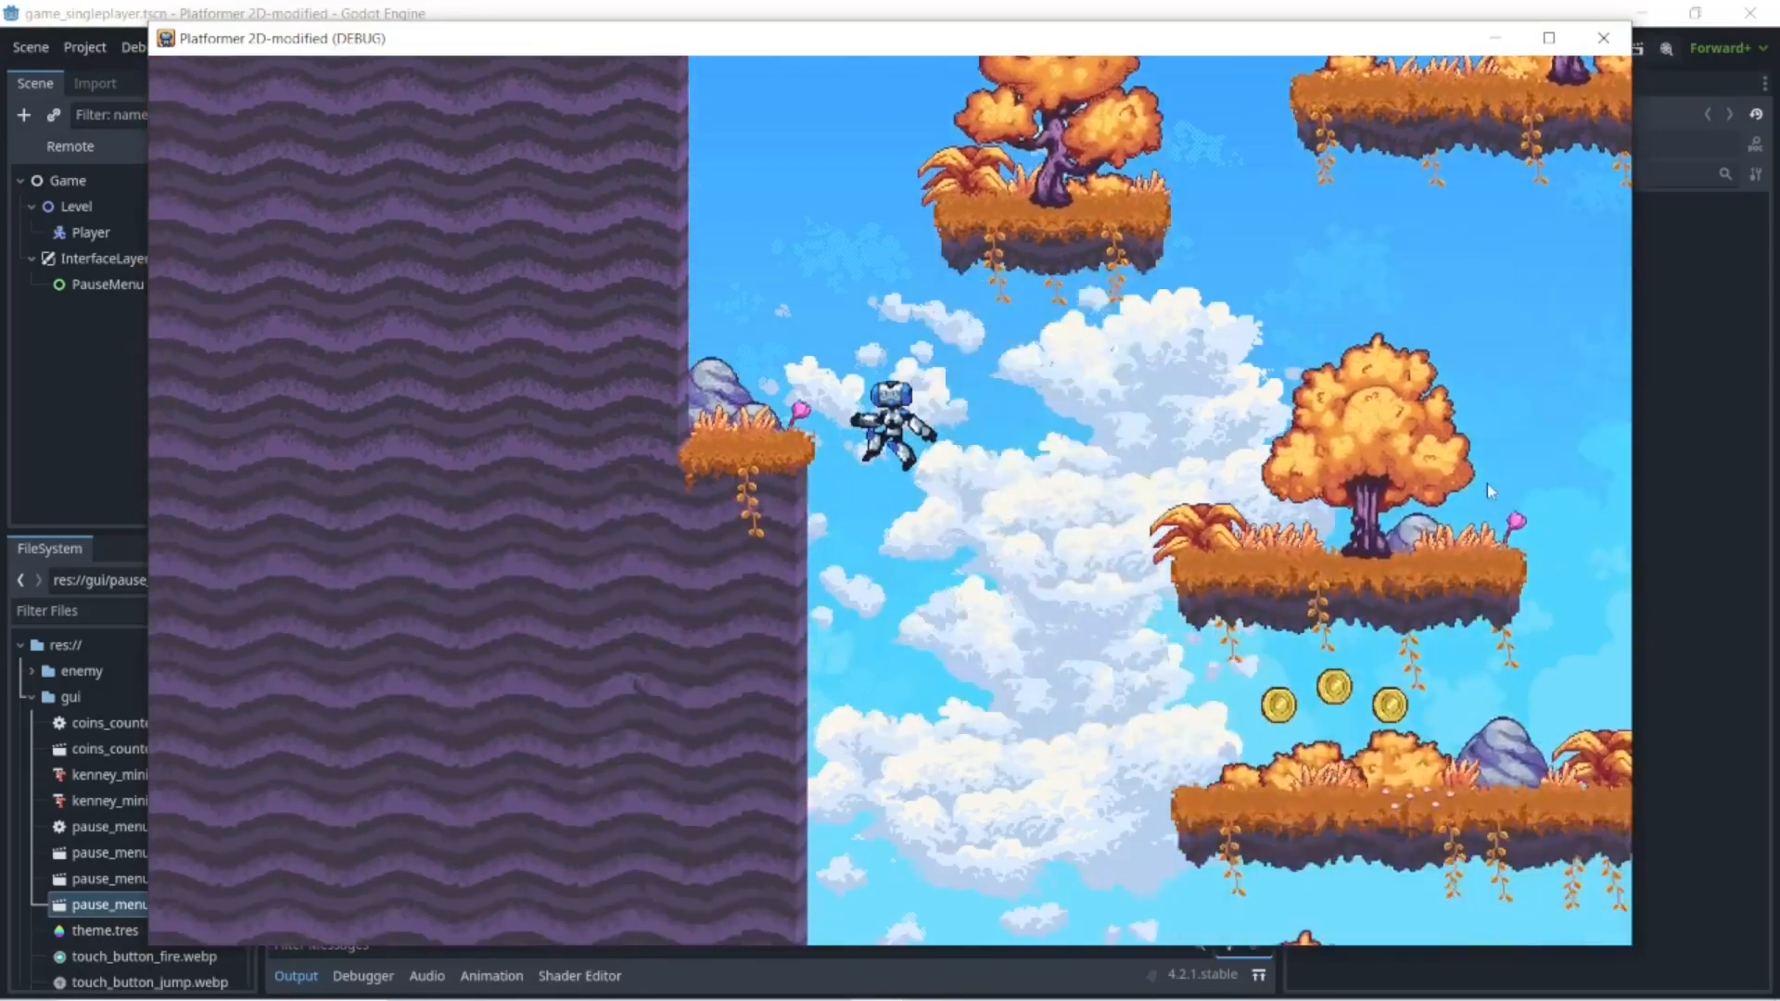
key(space)
key(Left)
key(space)
key(Right)
key(space)
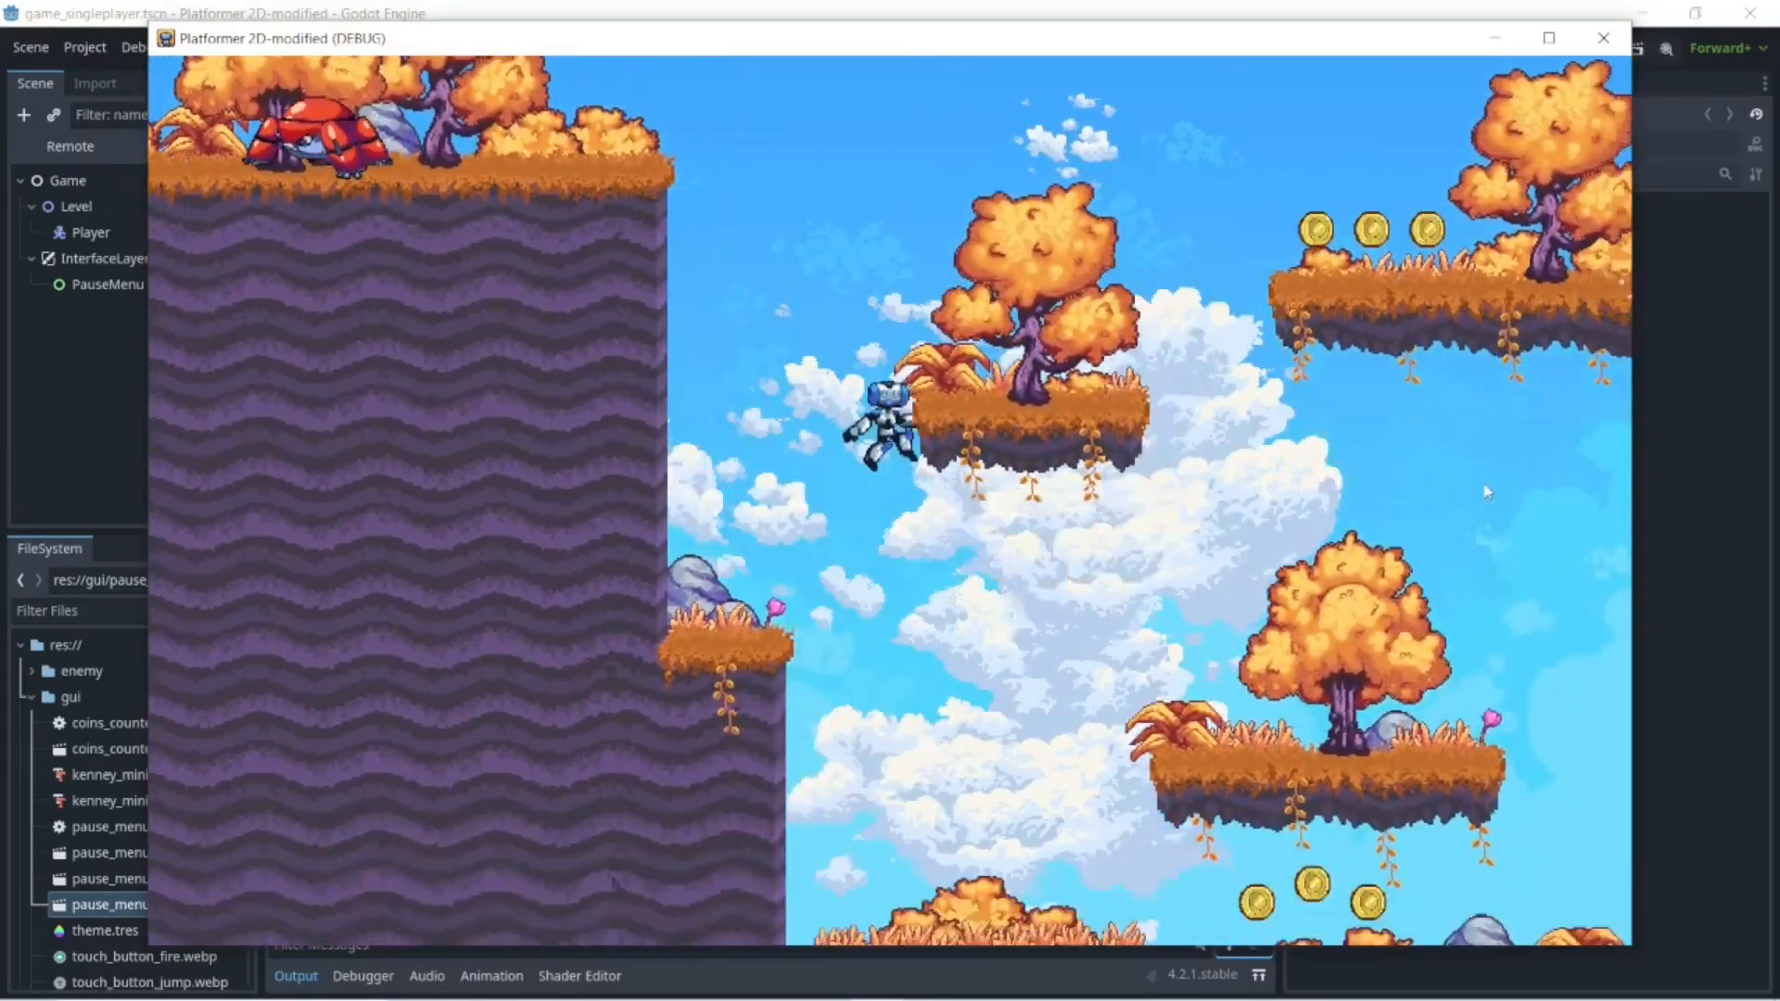
- Retry the climb past the small tree platform, reach the upper left plateau and run toward its crab enemy
key(Right)
key(space)
key(Left)
key(space)
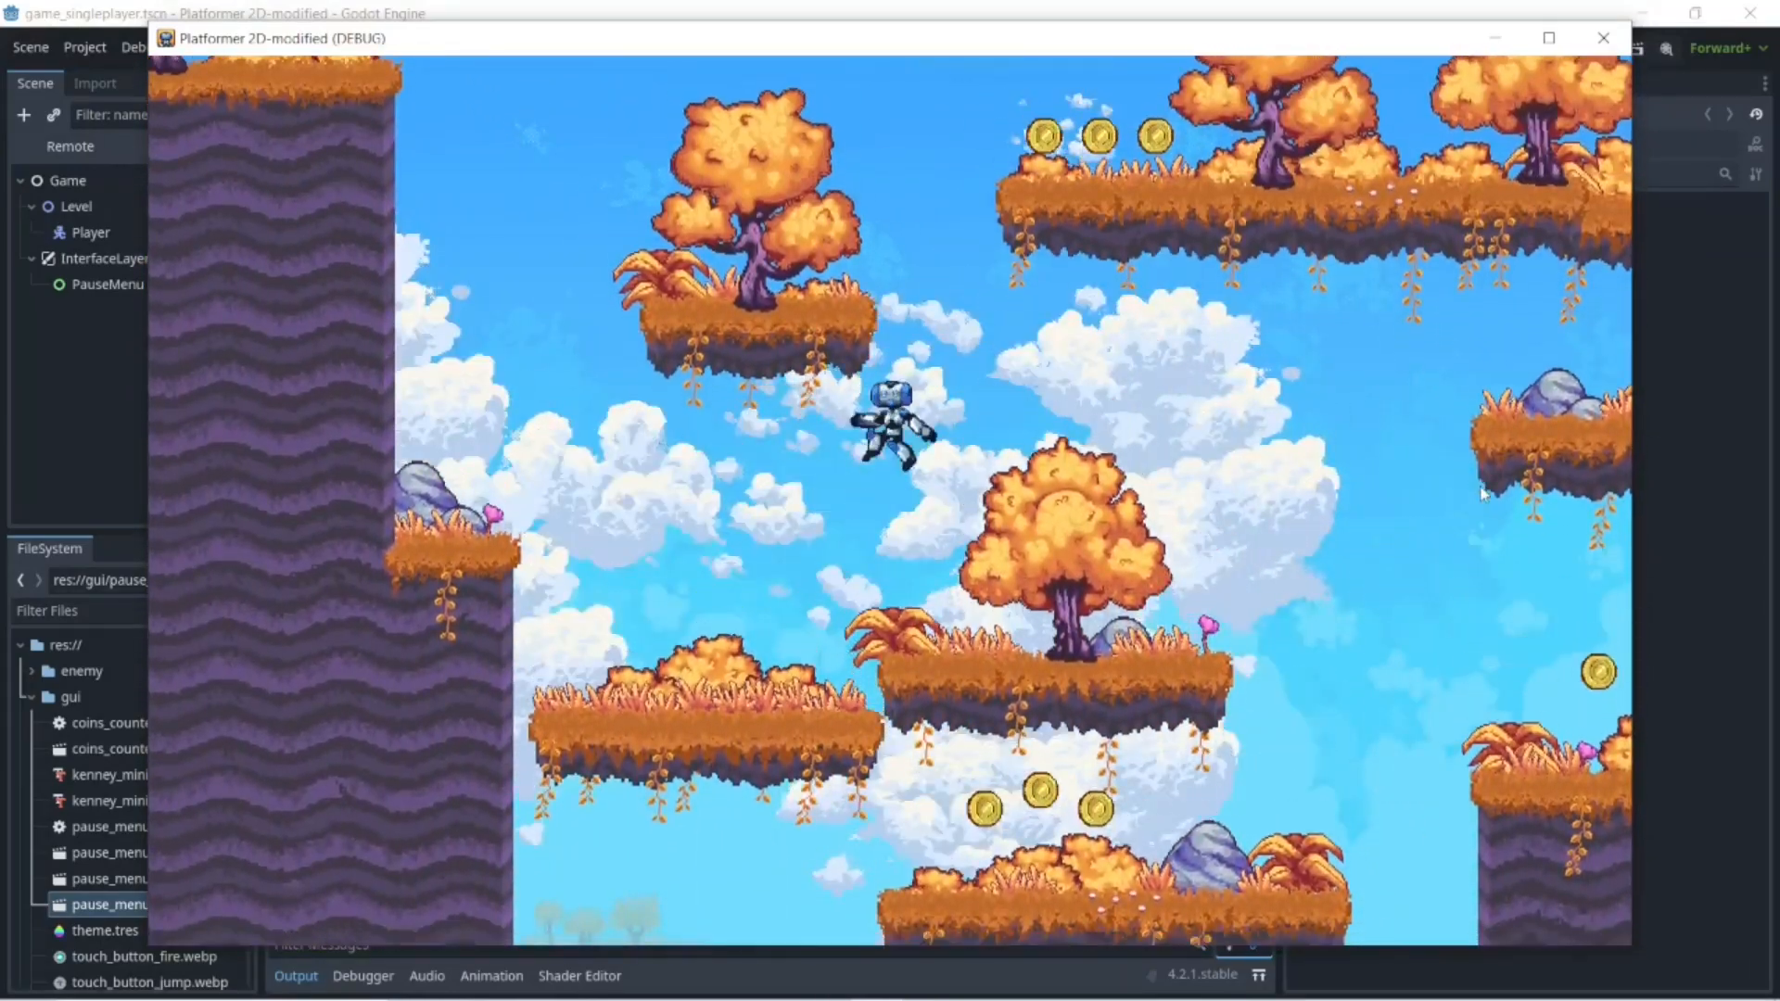
key(Right)
key(space)
key(space)
key(Left)
key(space)
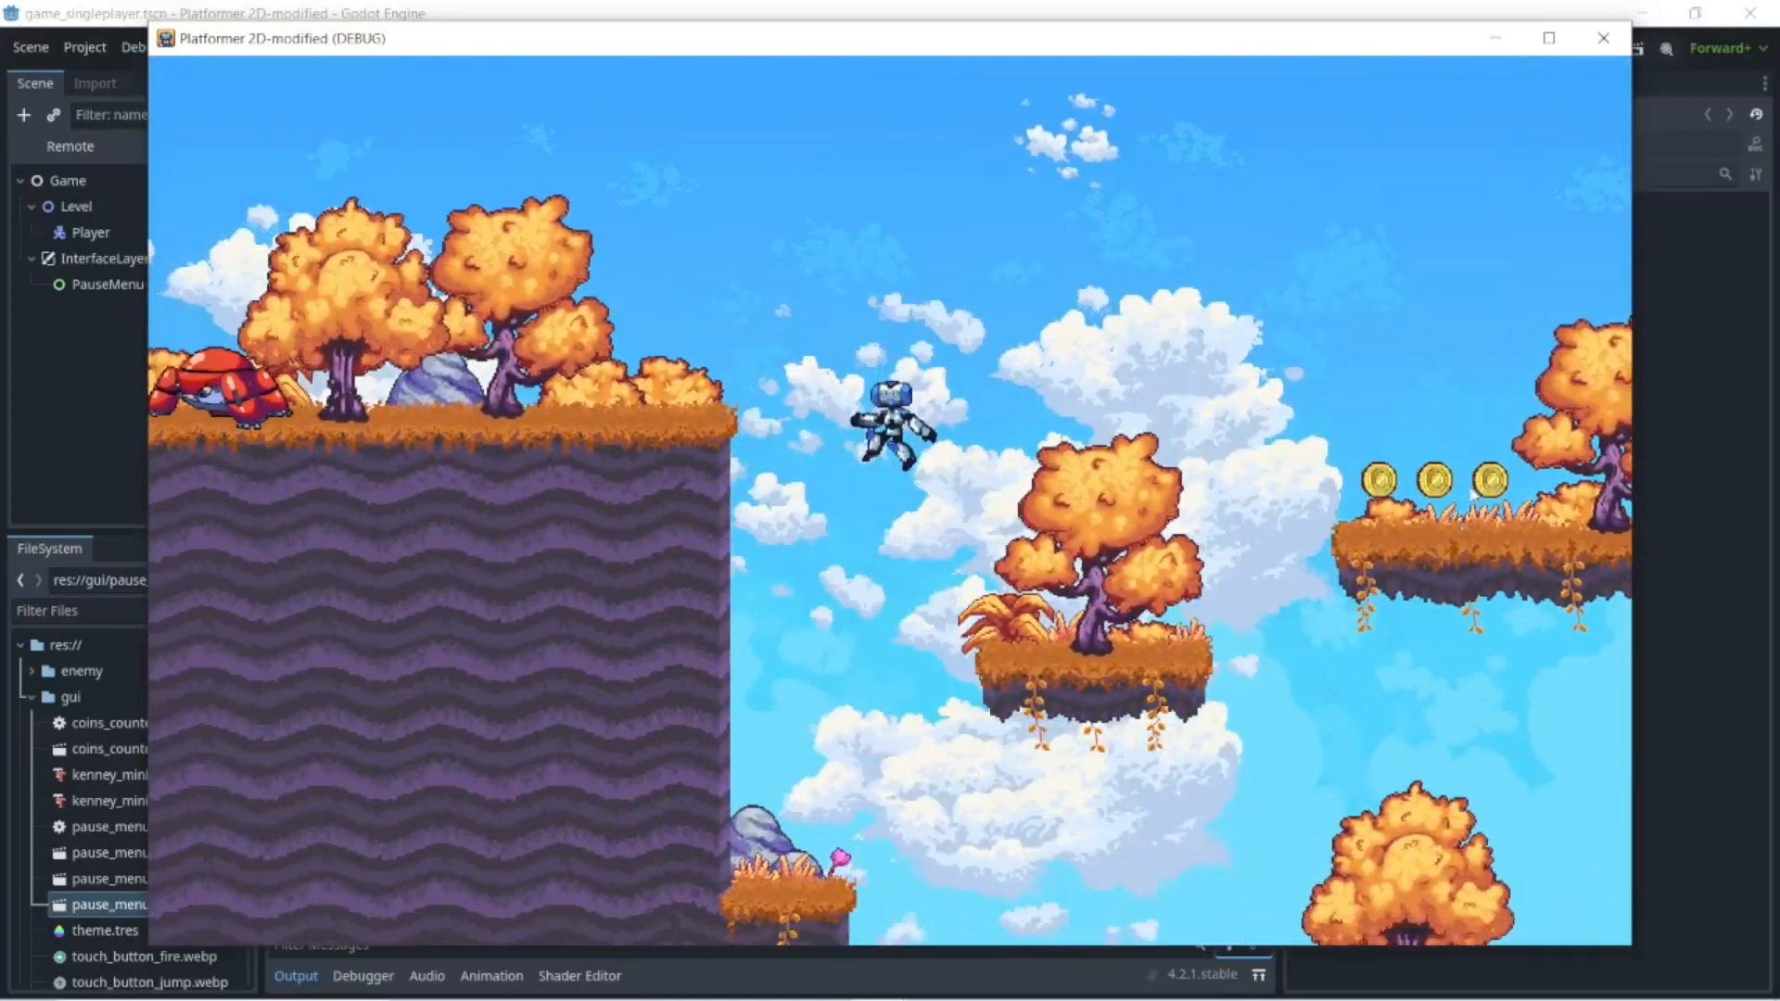
key(Left)
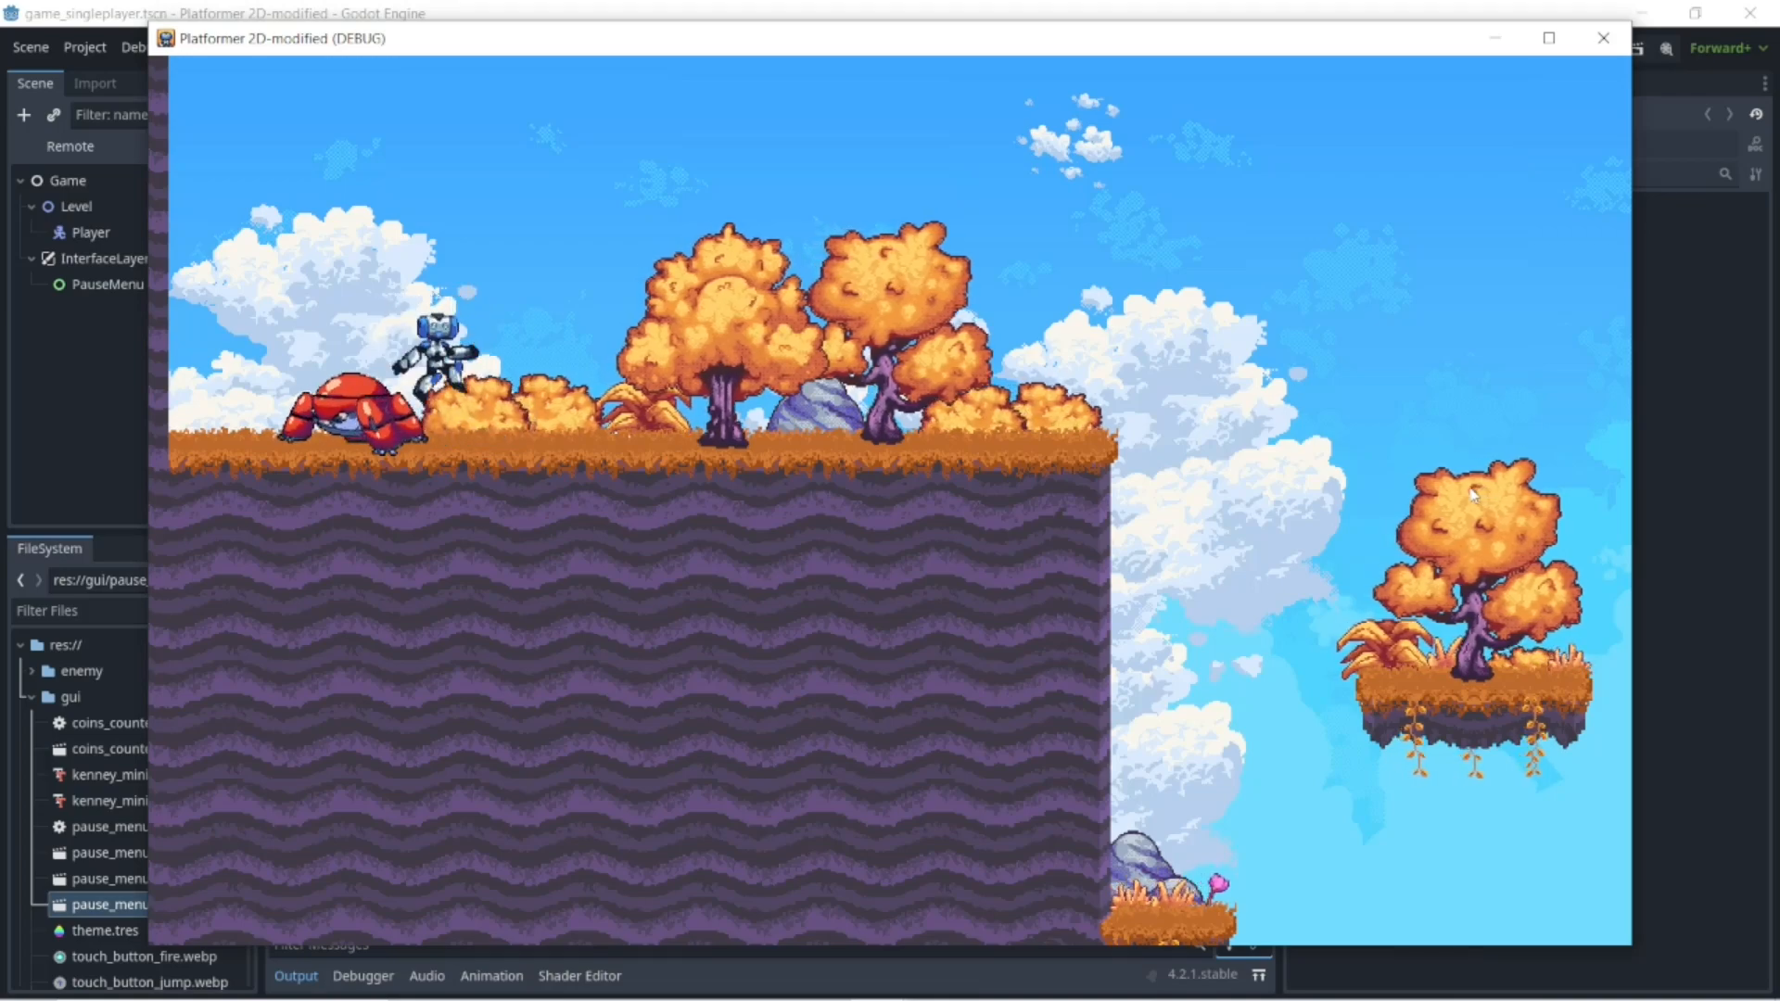
key(Escape)
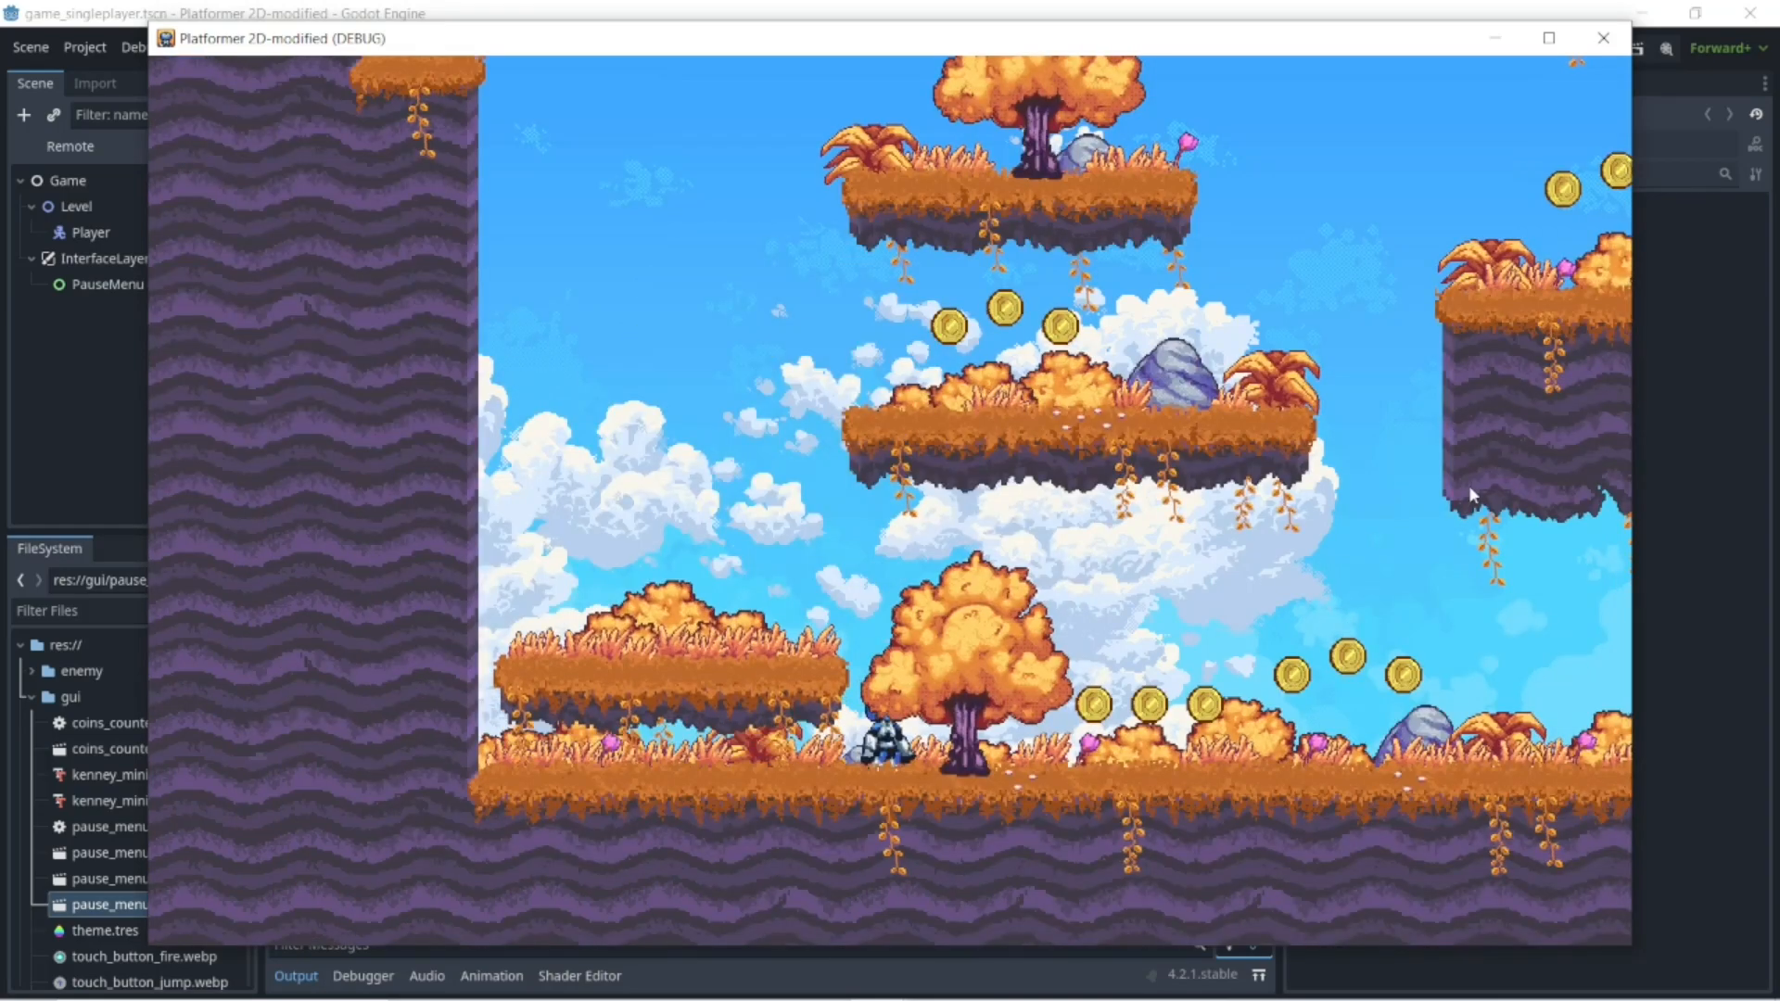
- Run along the ground from the level start, then climb the middle platforms to the one below the sloped platform
key(Right)
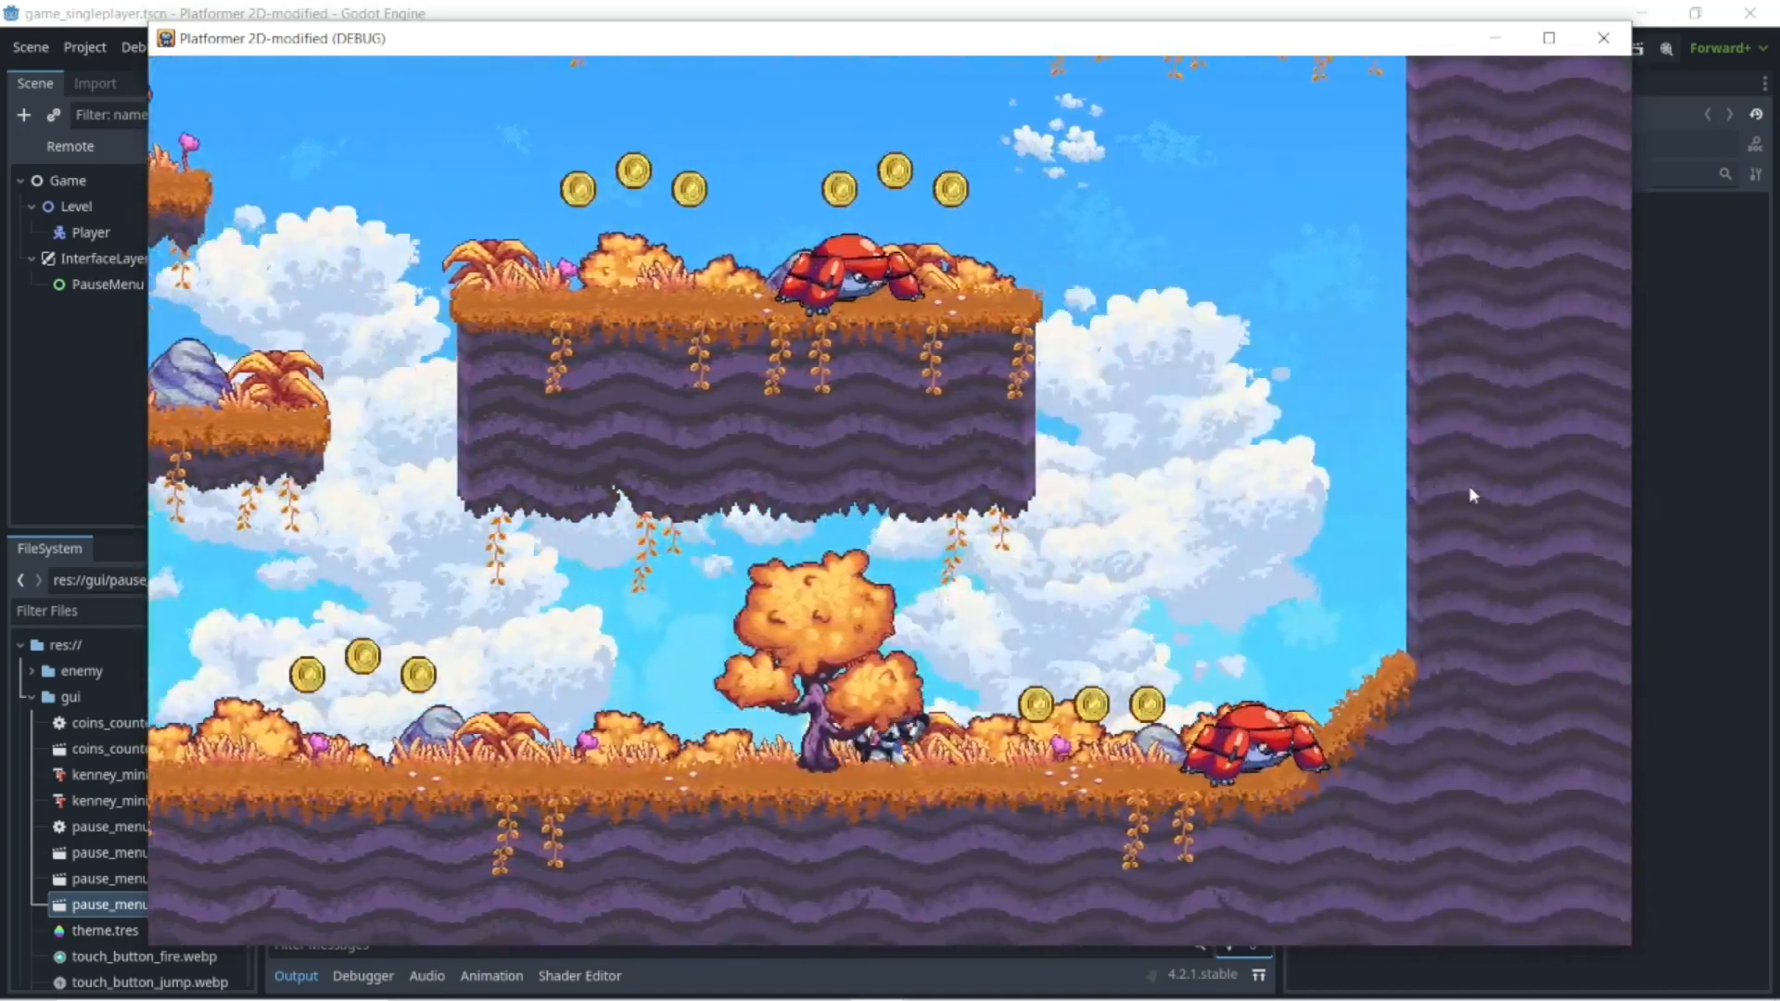
key(Up)
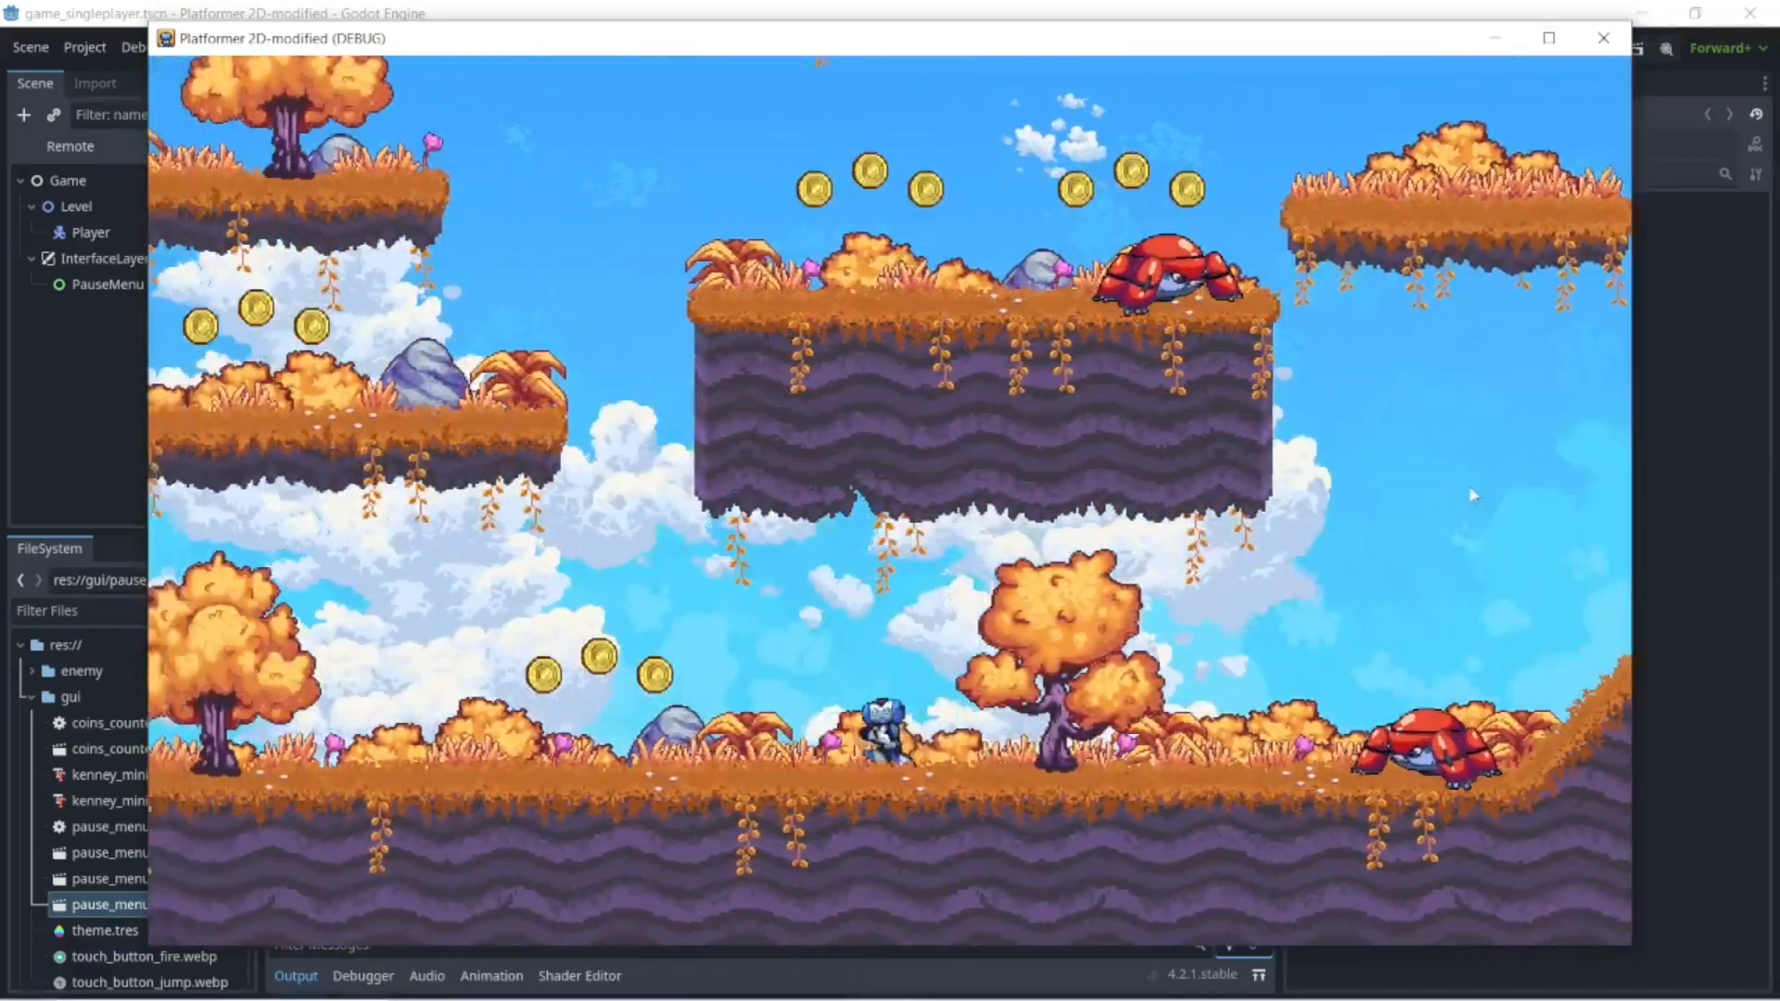
key(Up)
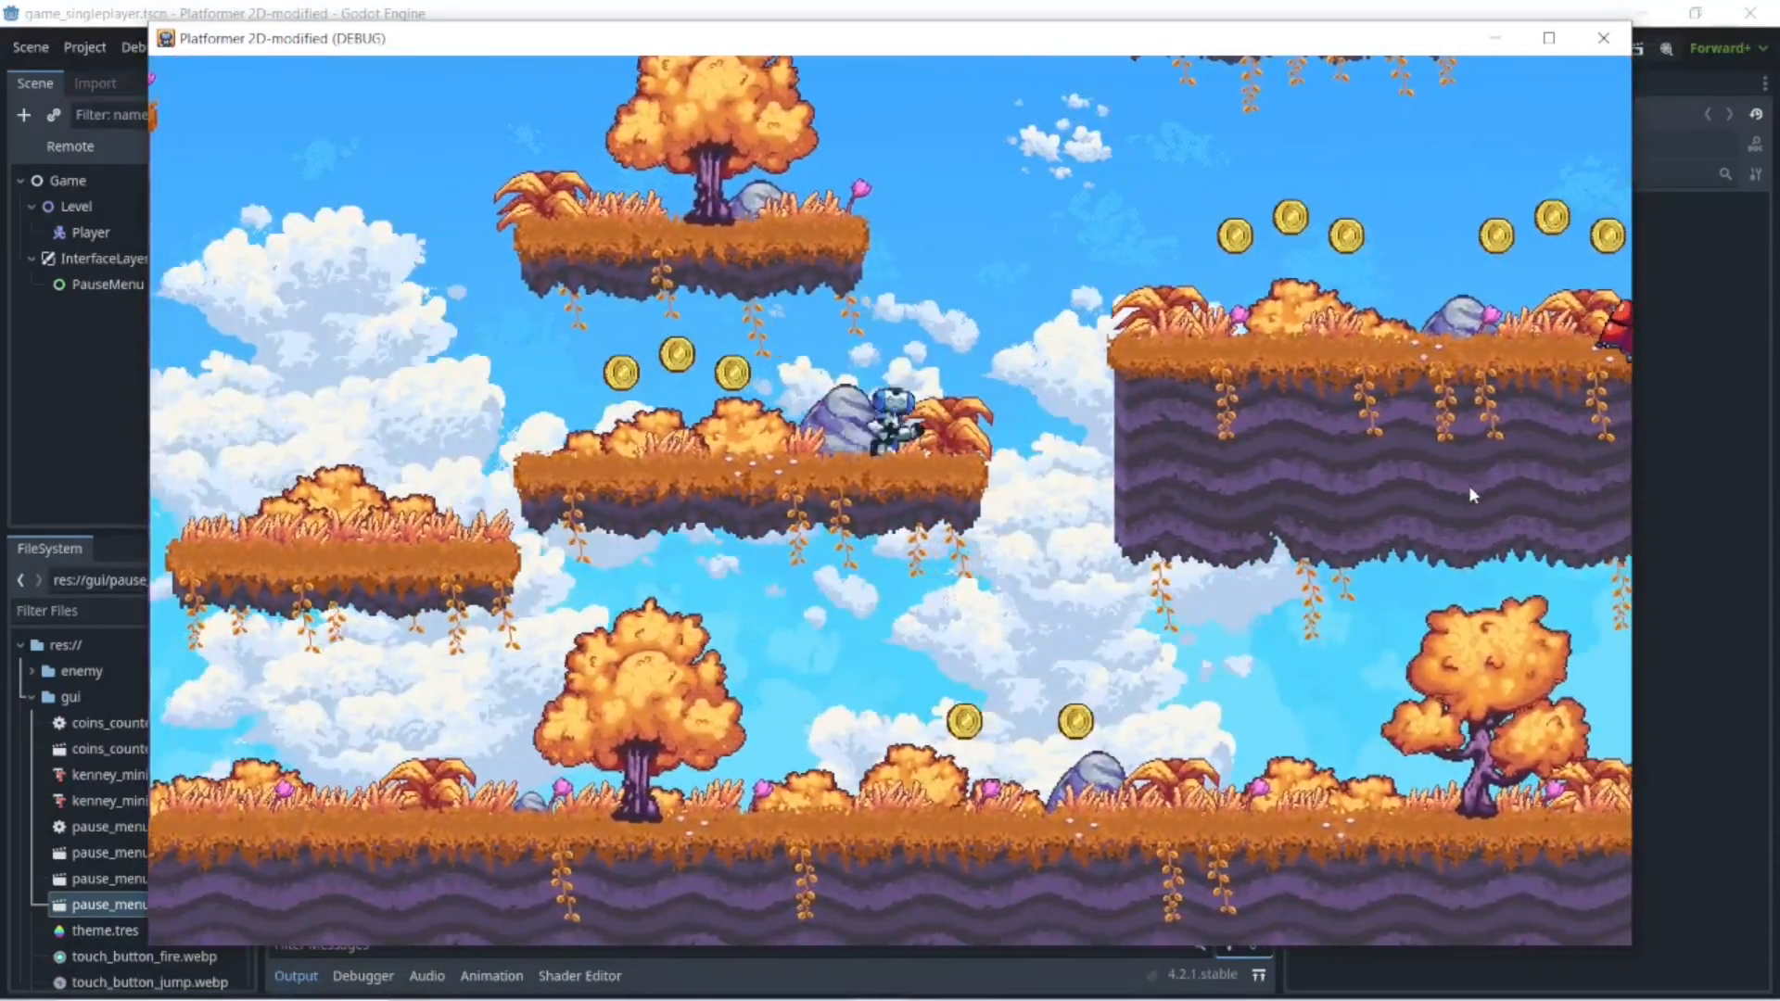
key(Up)
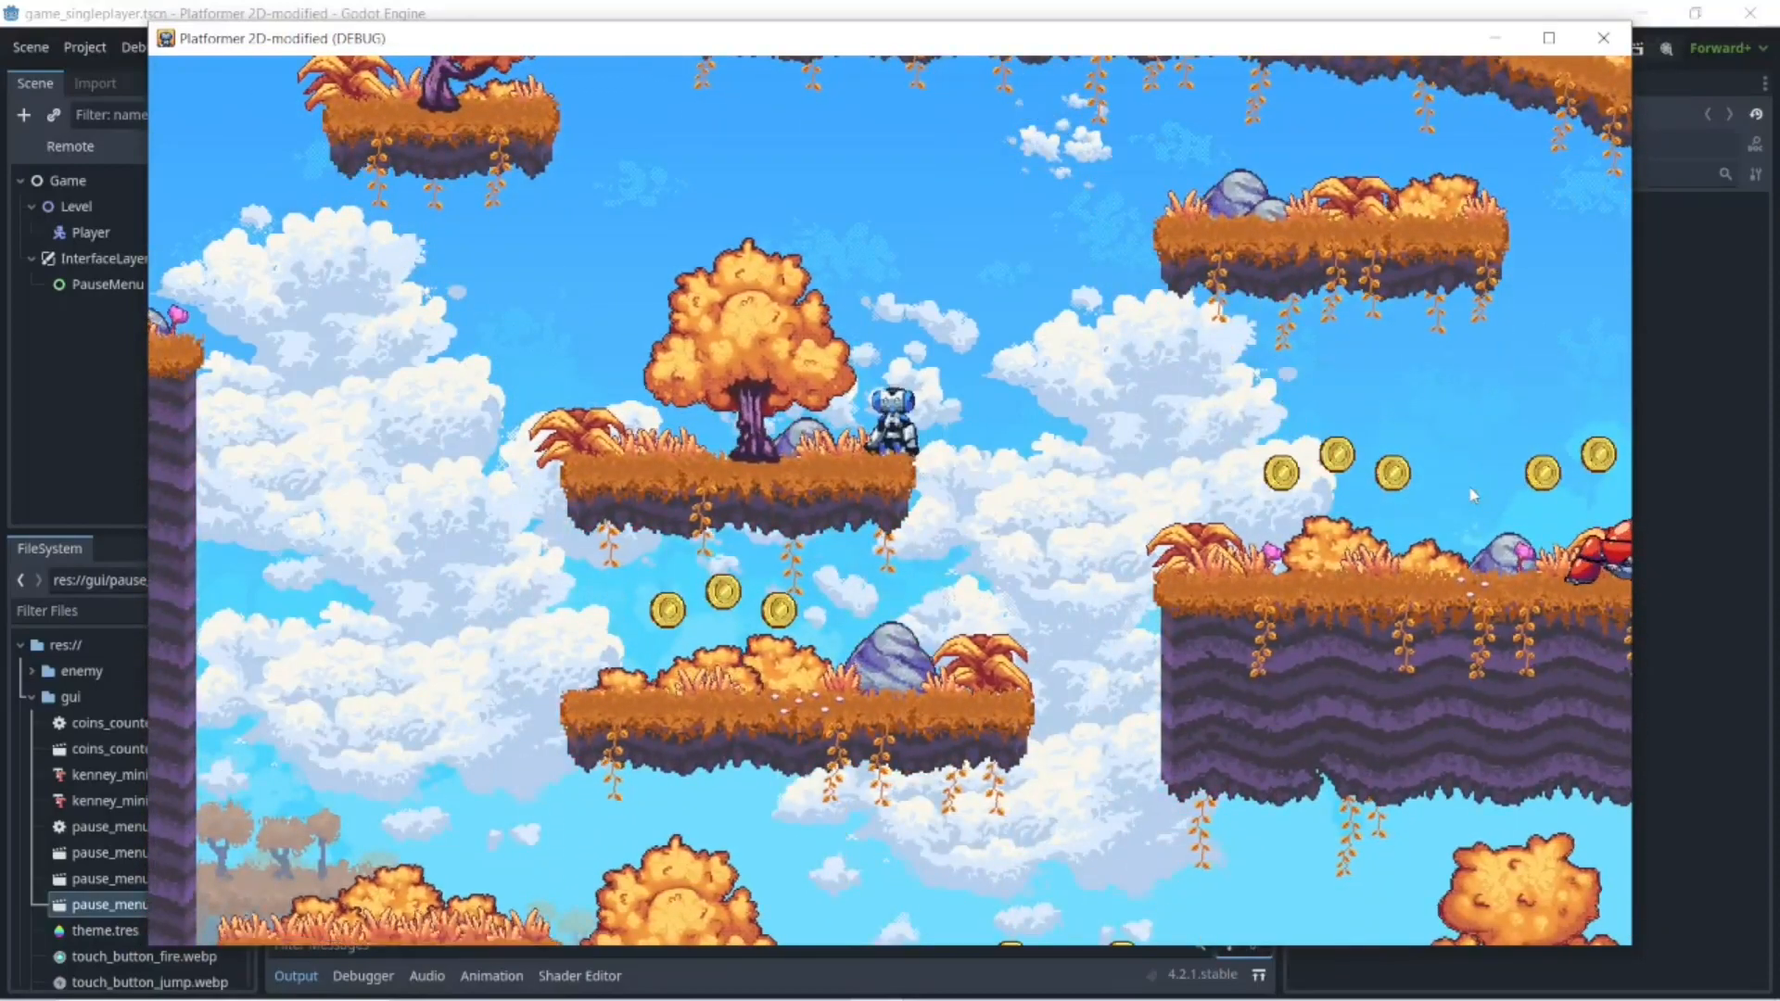
key(Up)
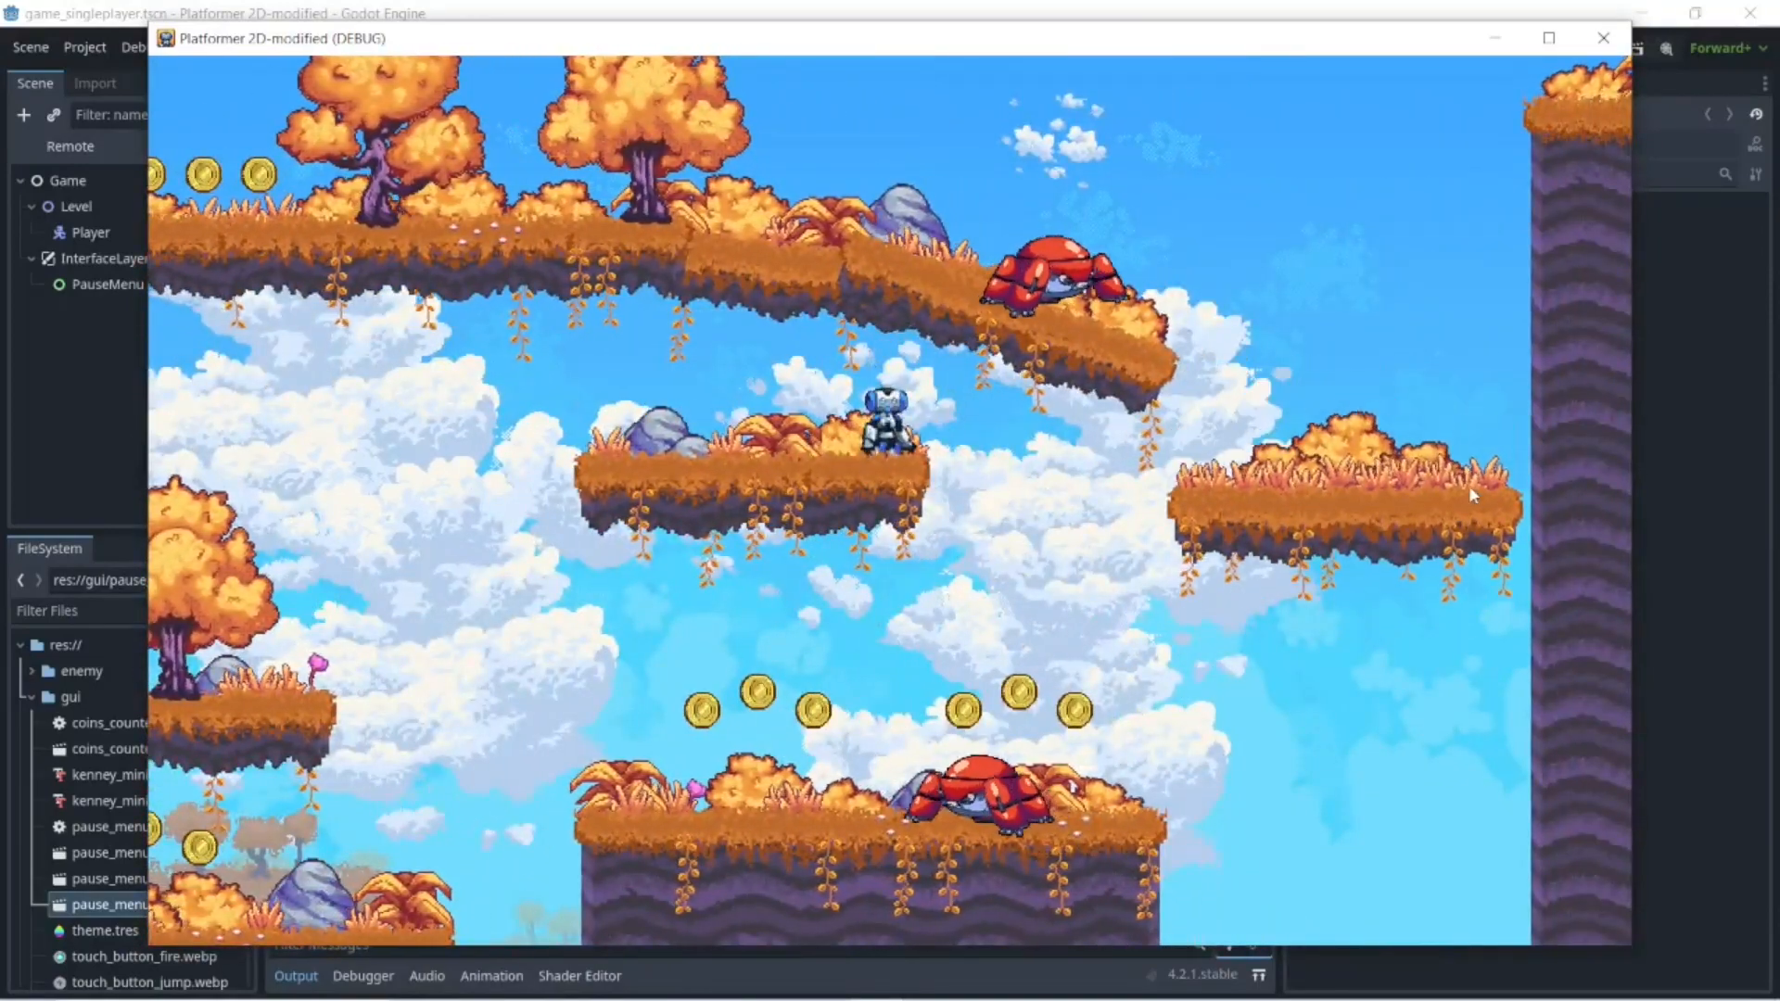
- Climb the platforms beside the right wall, cross the sloped platform and jump to the upper right plateau
key(Right)
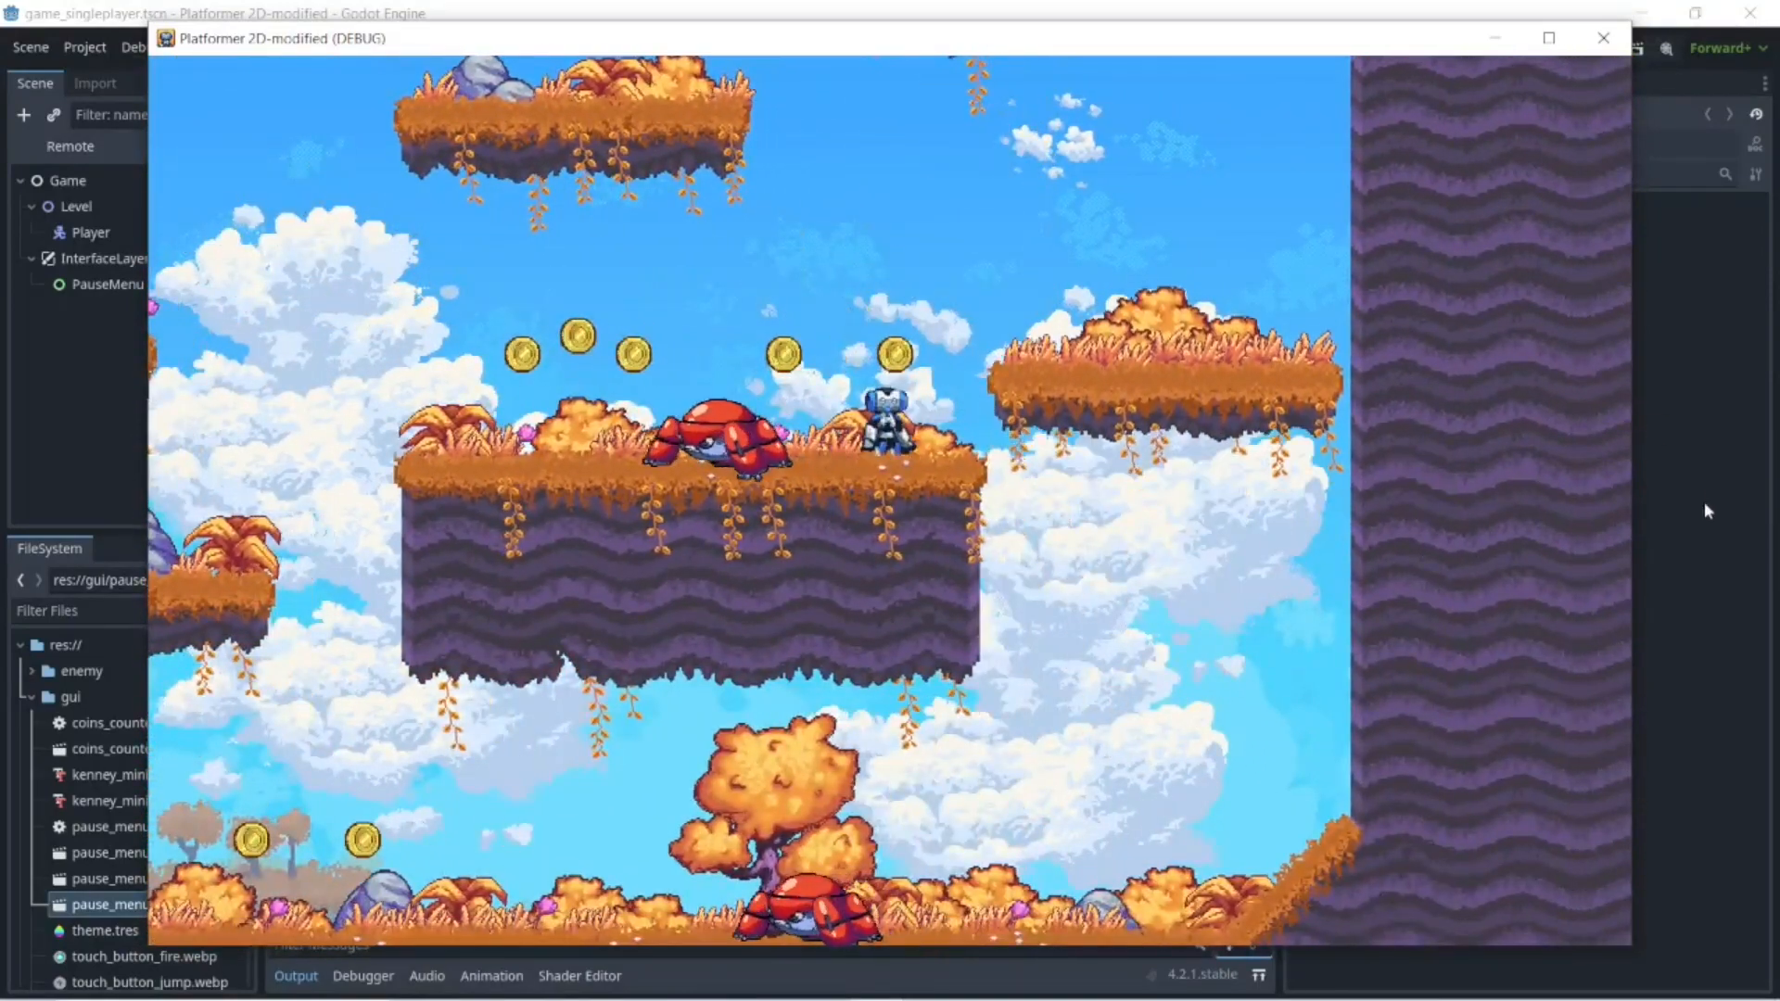
key(Up)
key(Right)
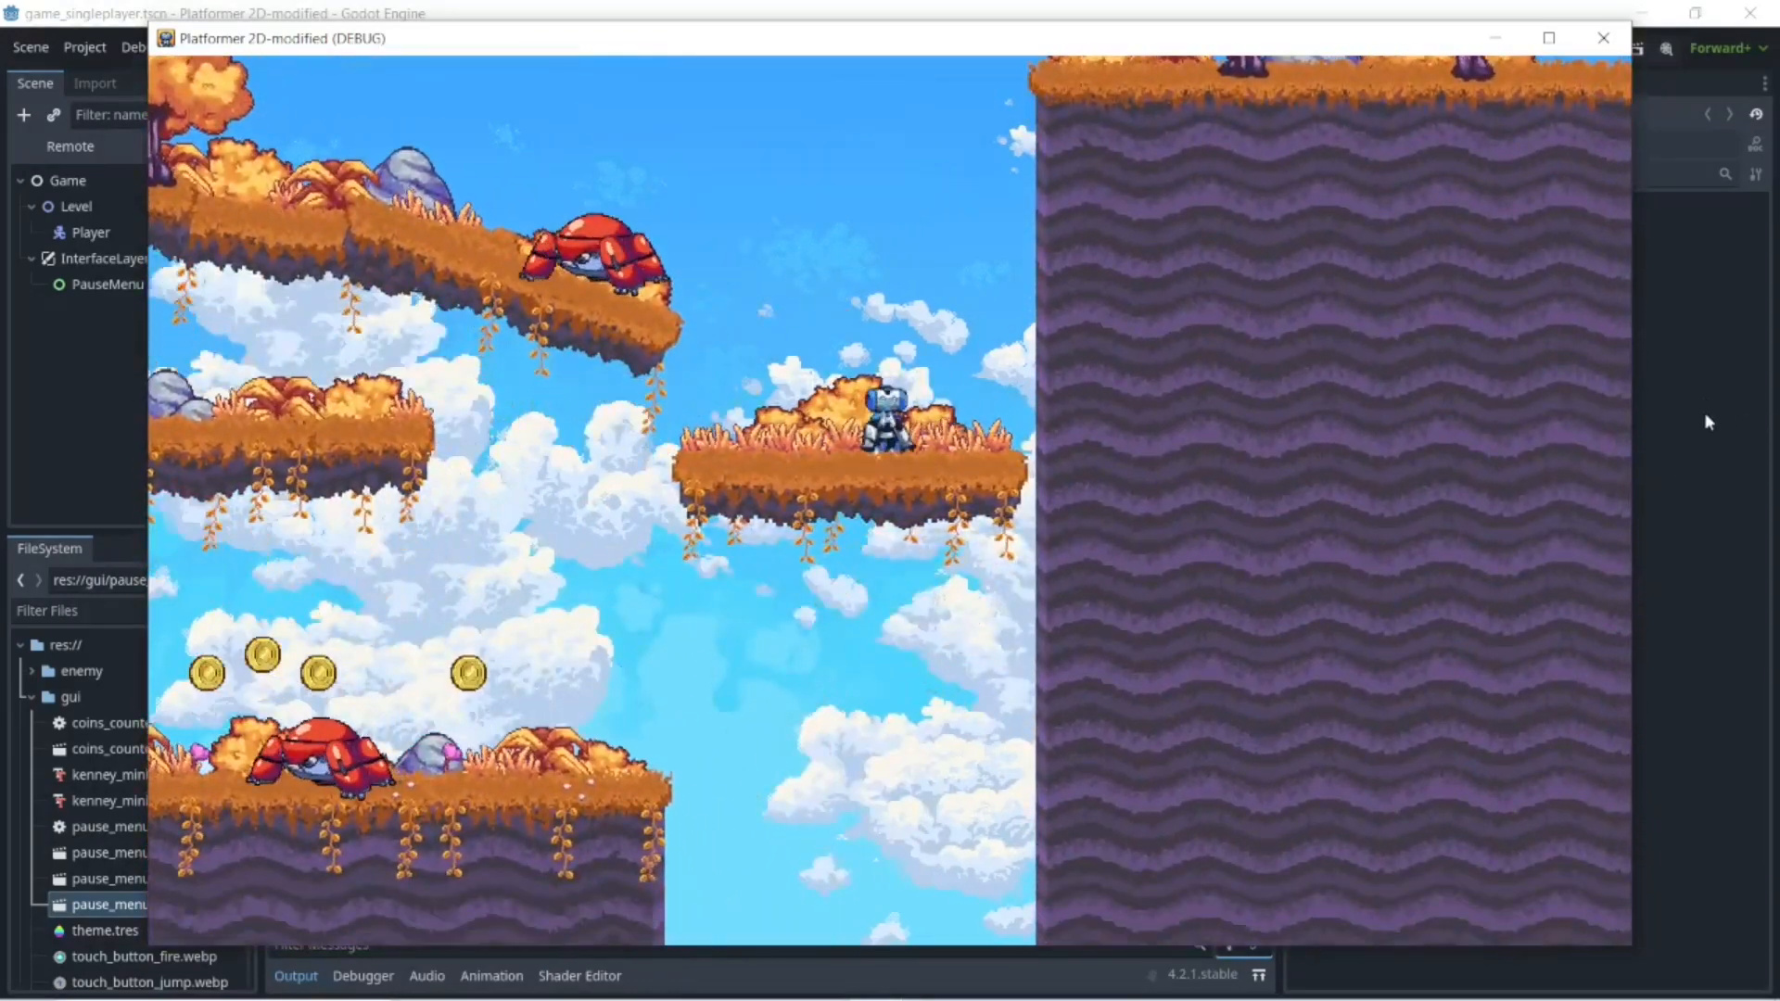
key(Up)
key(Up)
key(Left)
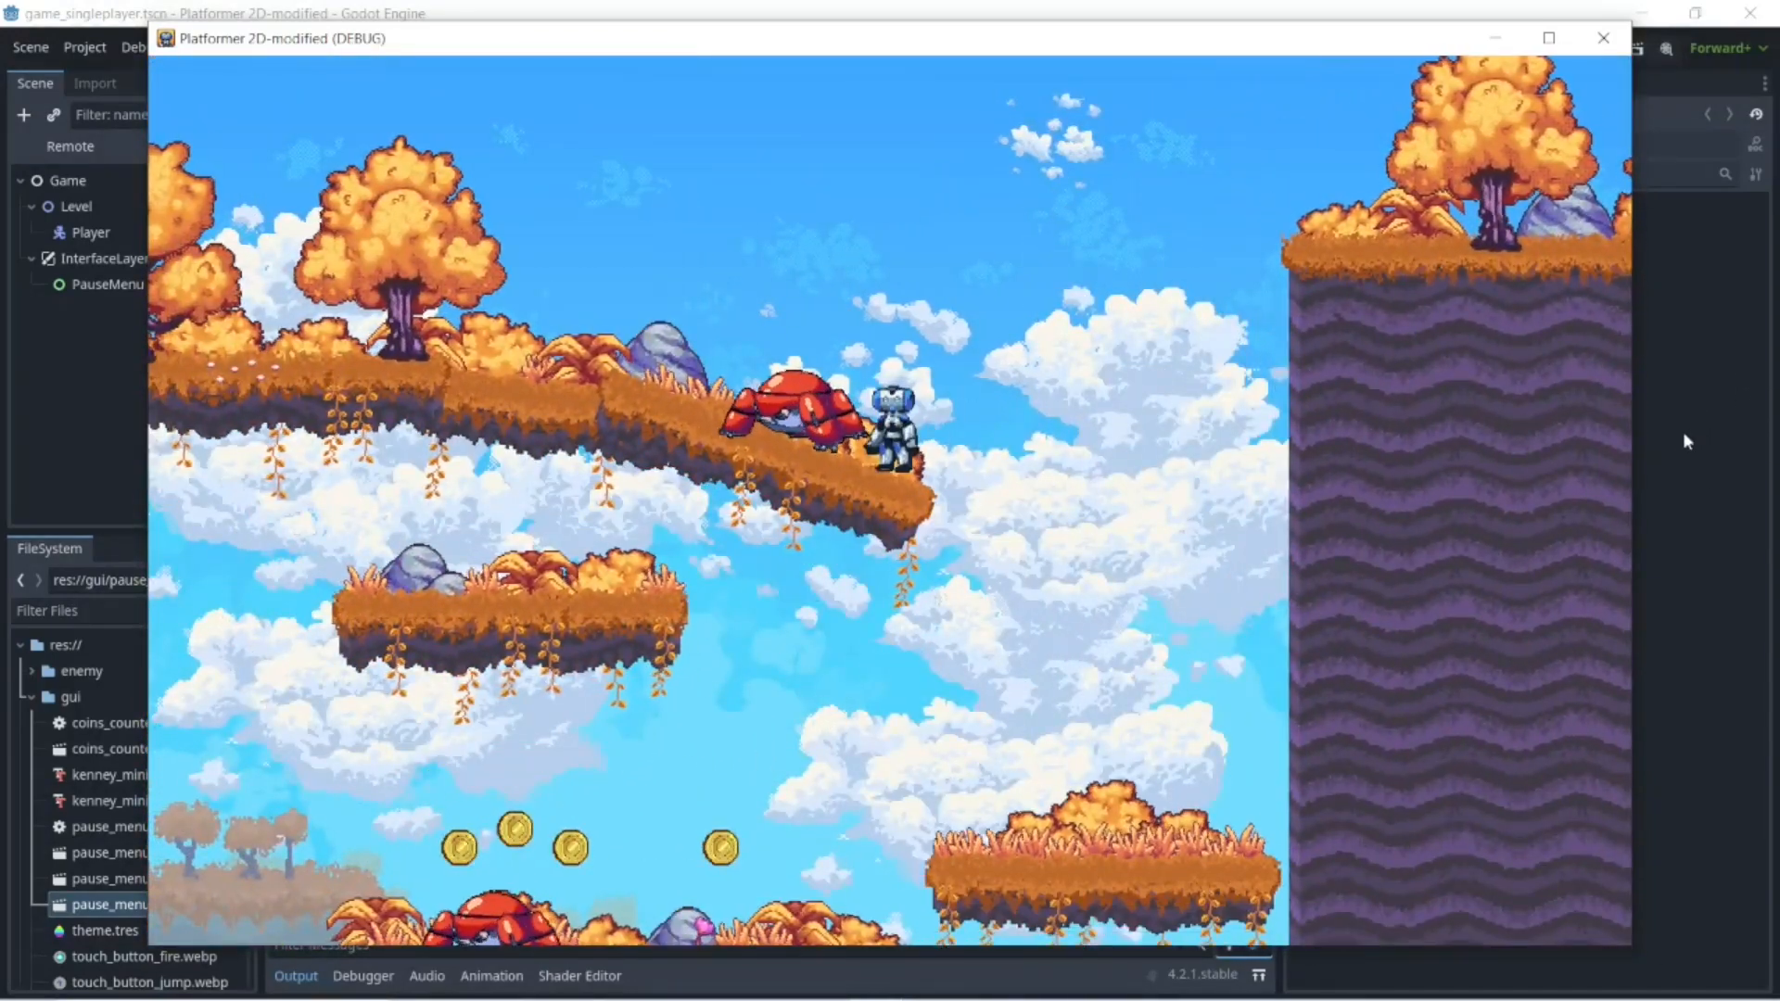
key(Right)
key(Up)
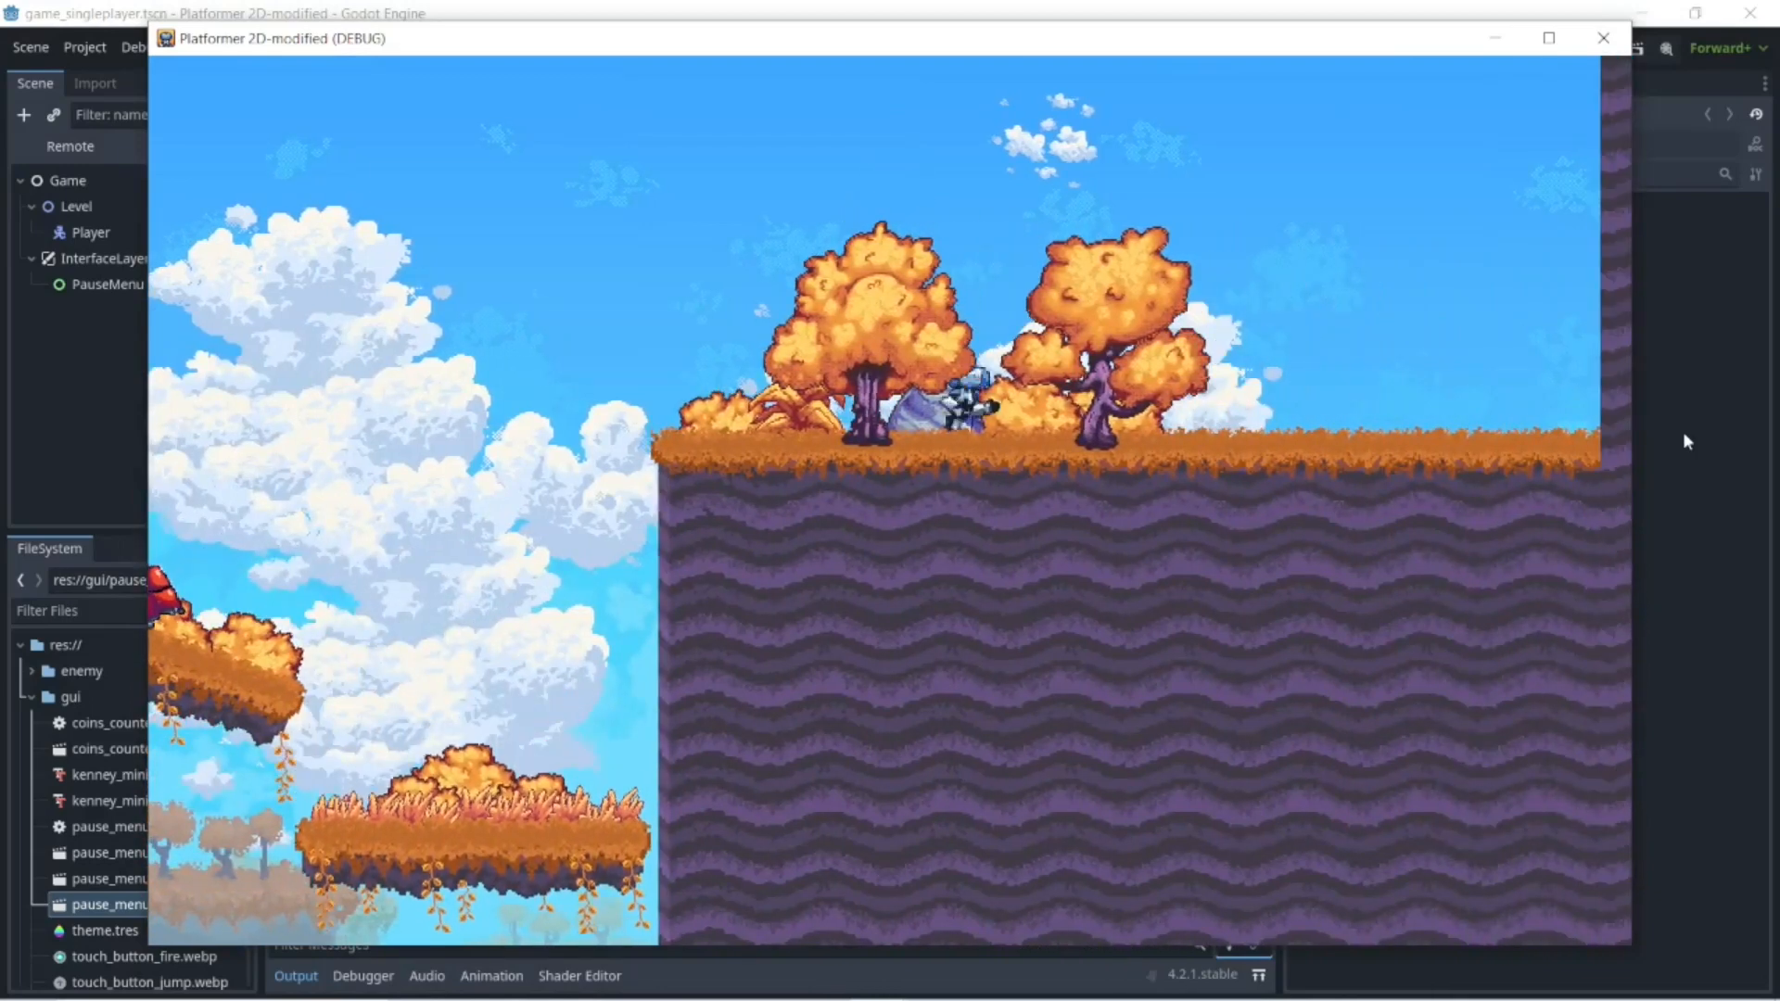
- Walk the player back and forth among the trees on the upper right plateau to check its movement
key(Right)
key(Left)
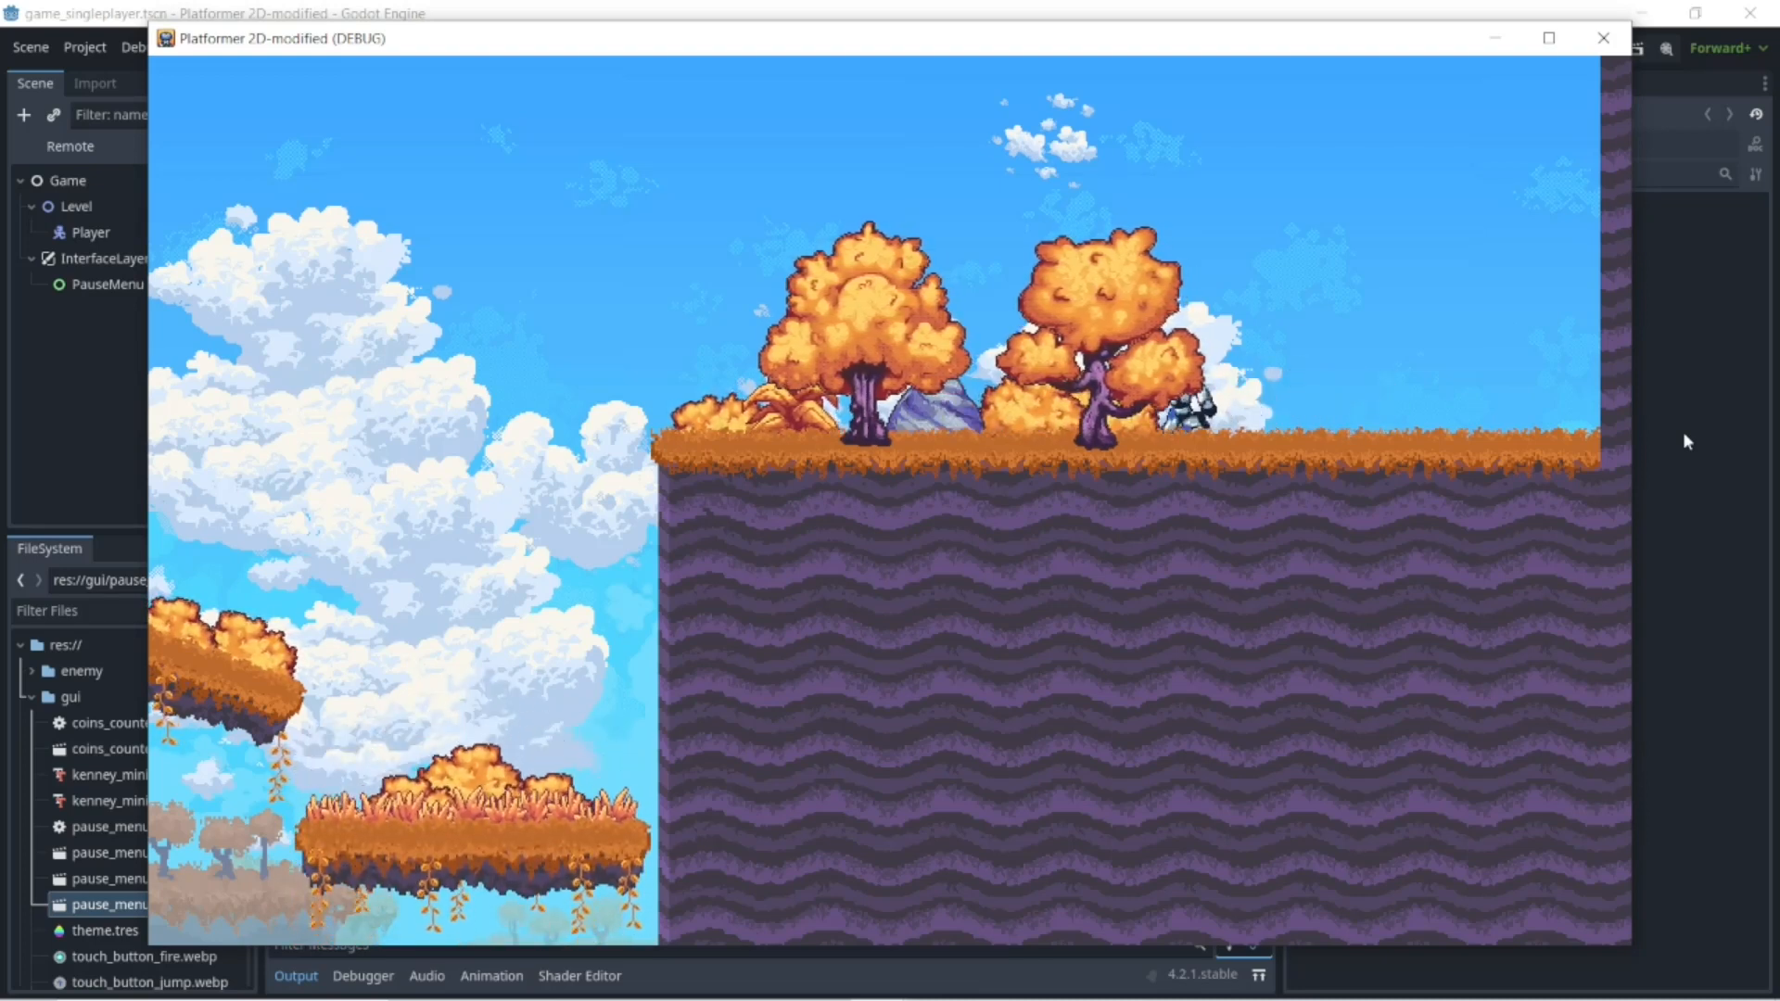
key(Left)
key(Right)
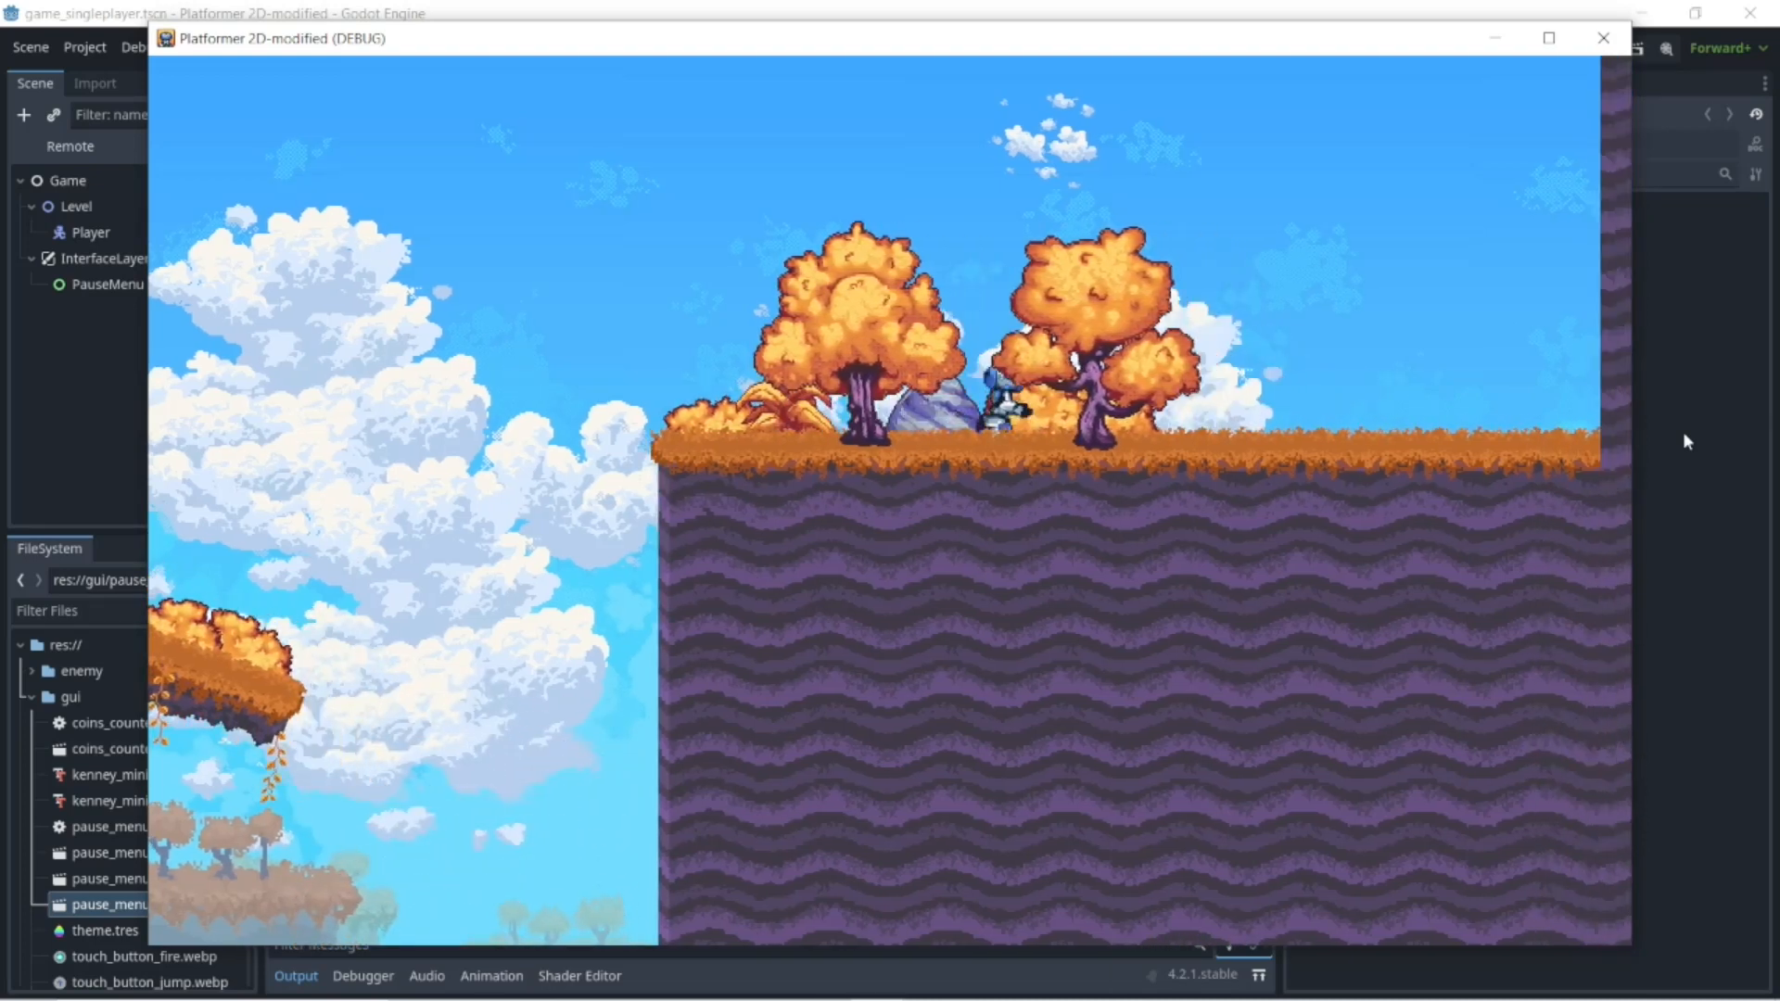
key(Left)
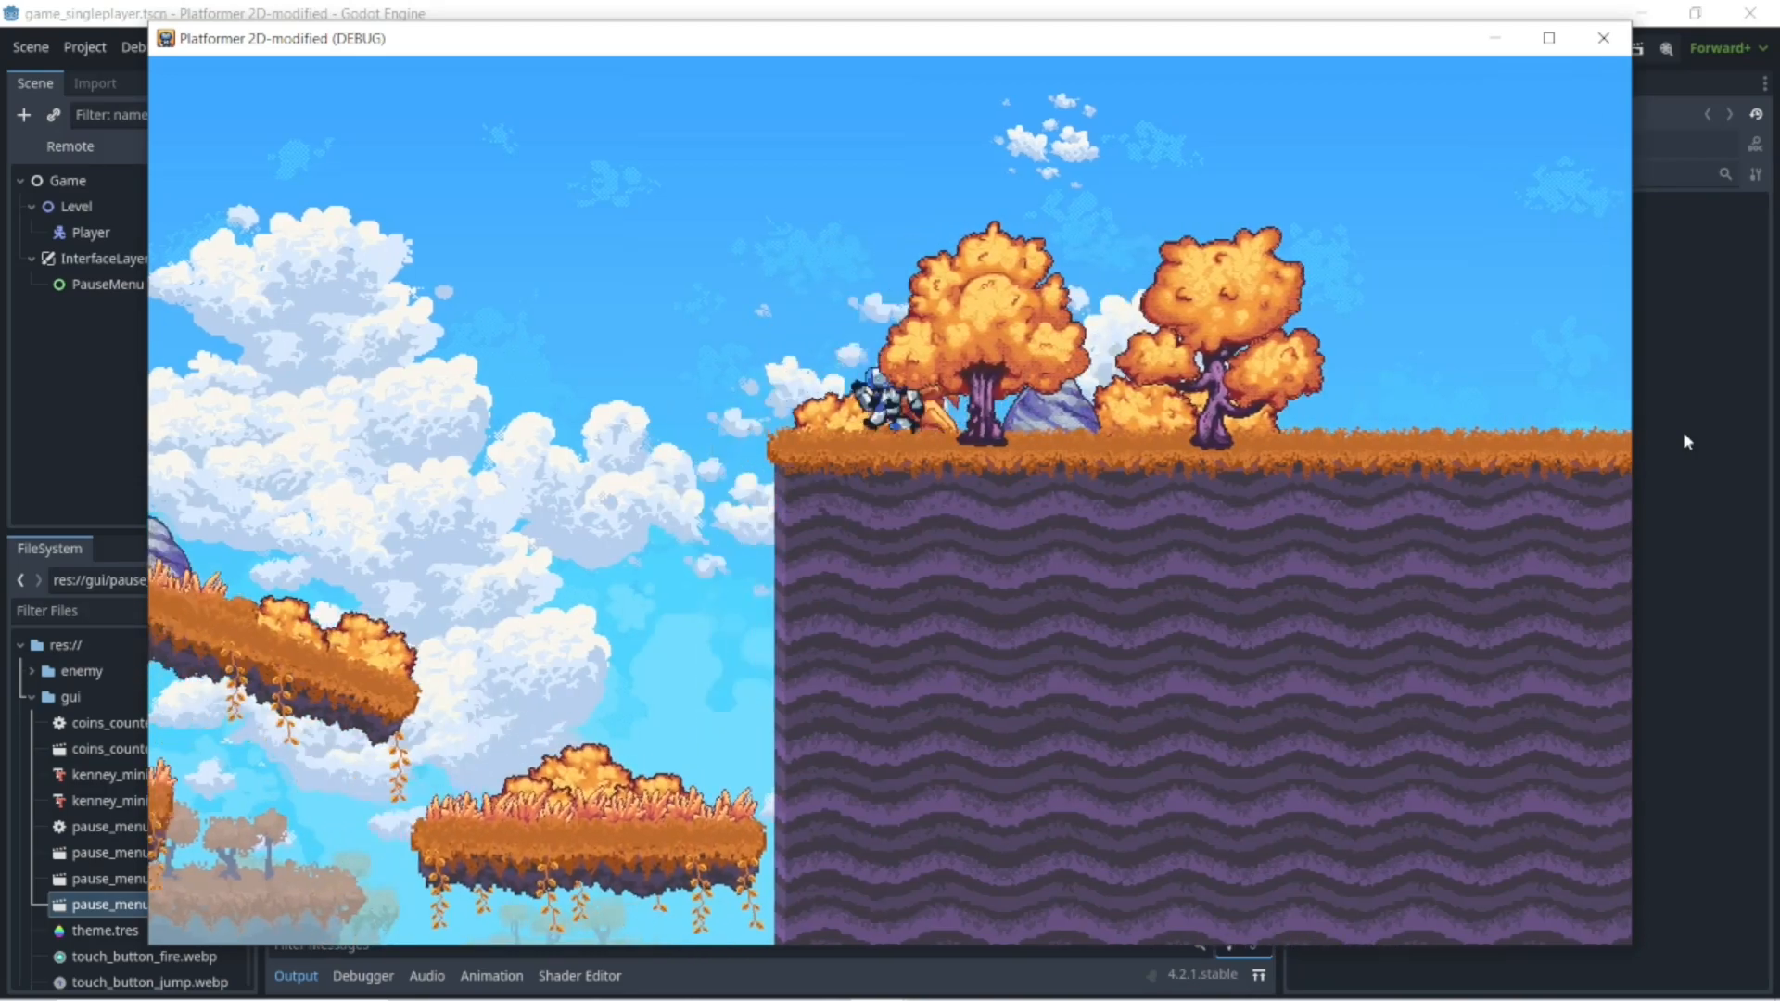
- Jump from the upper right plateau across the floating platforms to the upper left plateau, collecting coins
key(Up)
key(Up)
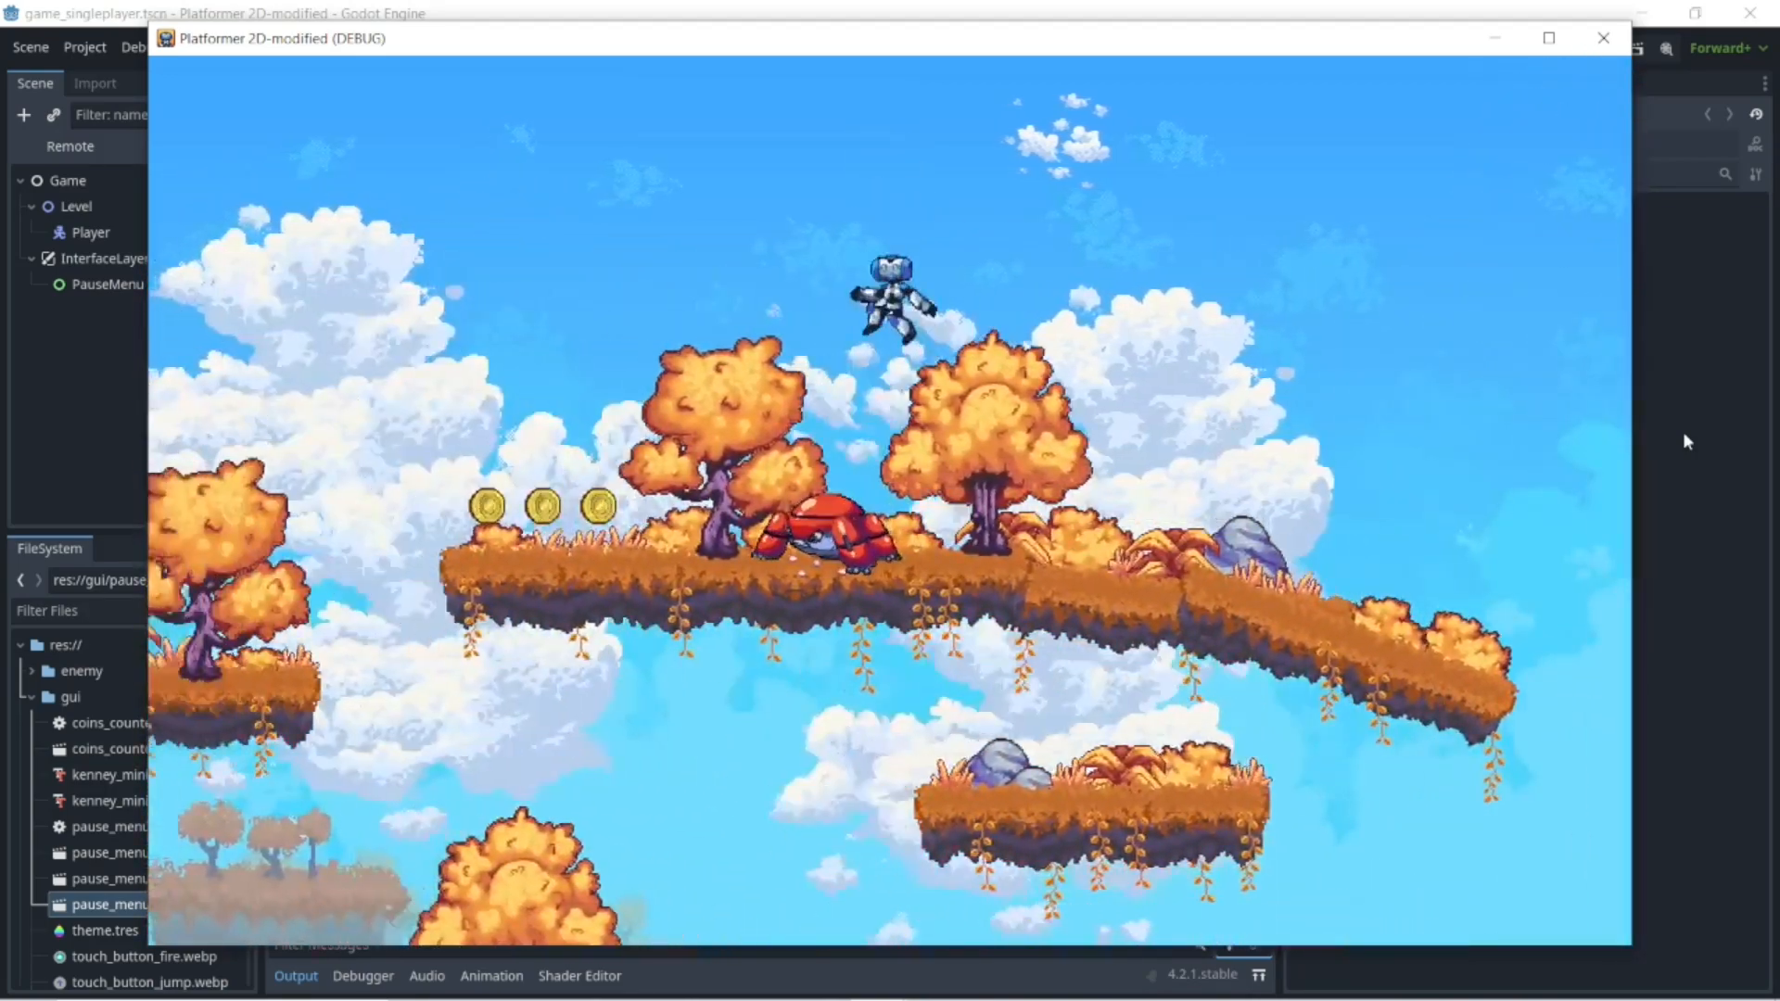
key(Left)
key(Up)
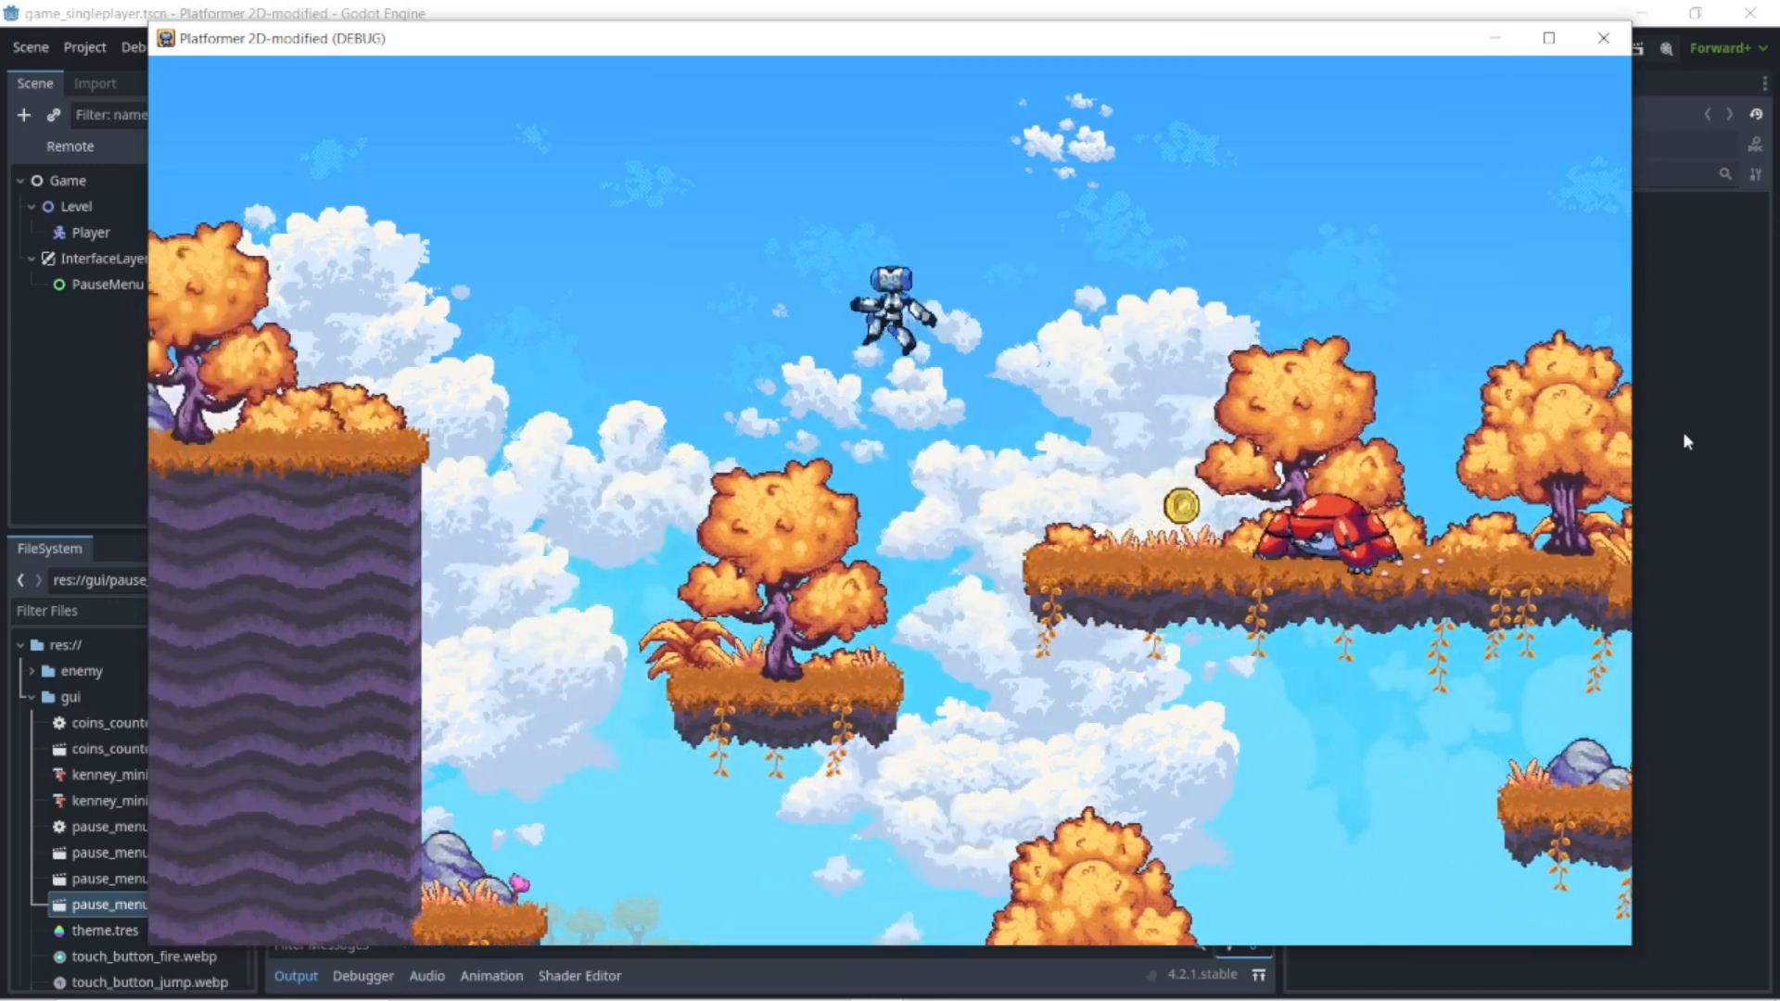
key(Left)
key(Up)
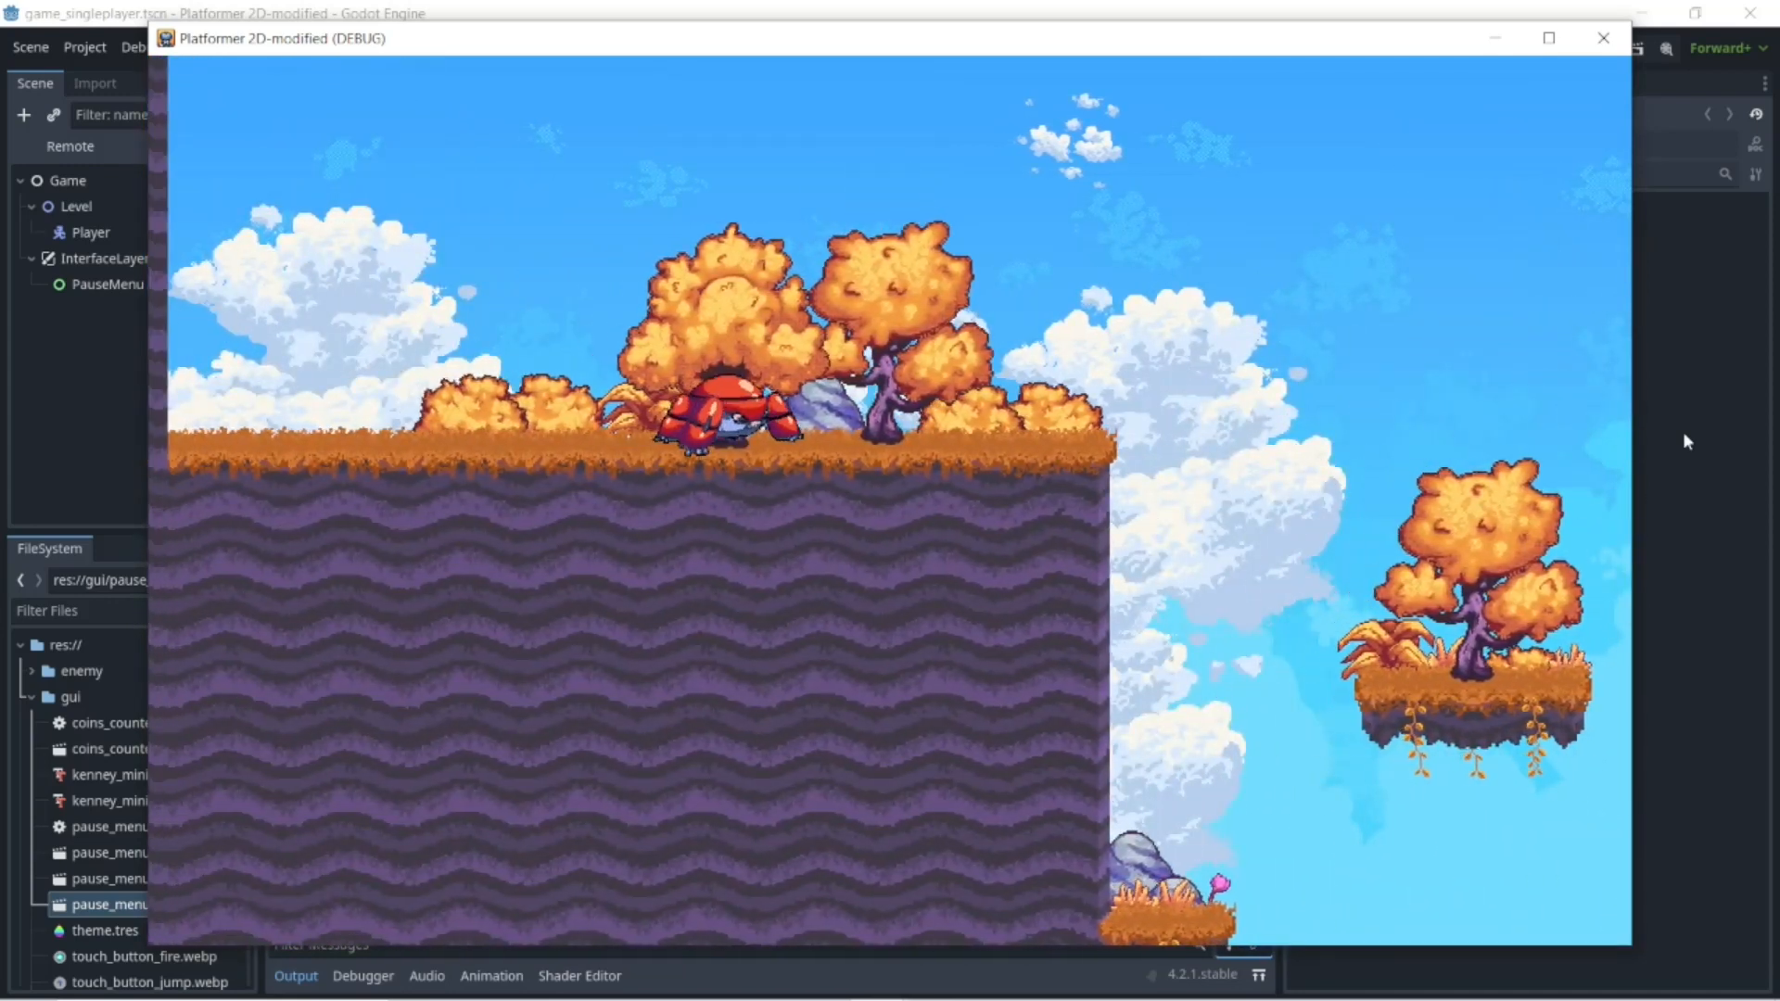
- Test repeated jumps and direction changes on the upper left plateau while the crab enemy patrols
key(Up)
key(Right)
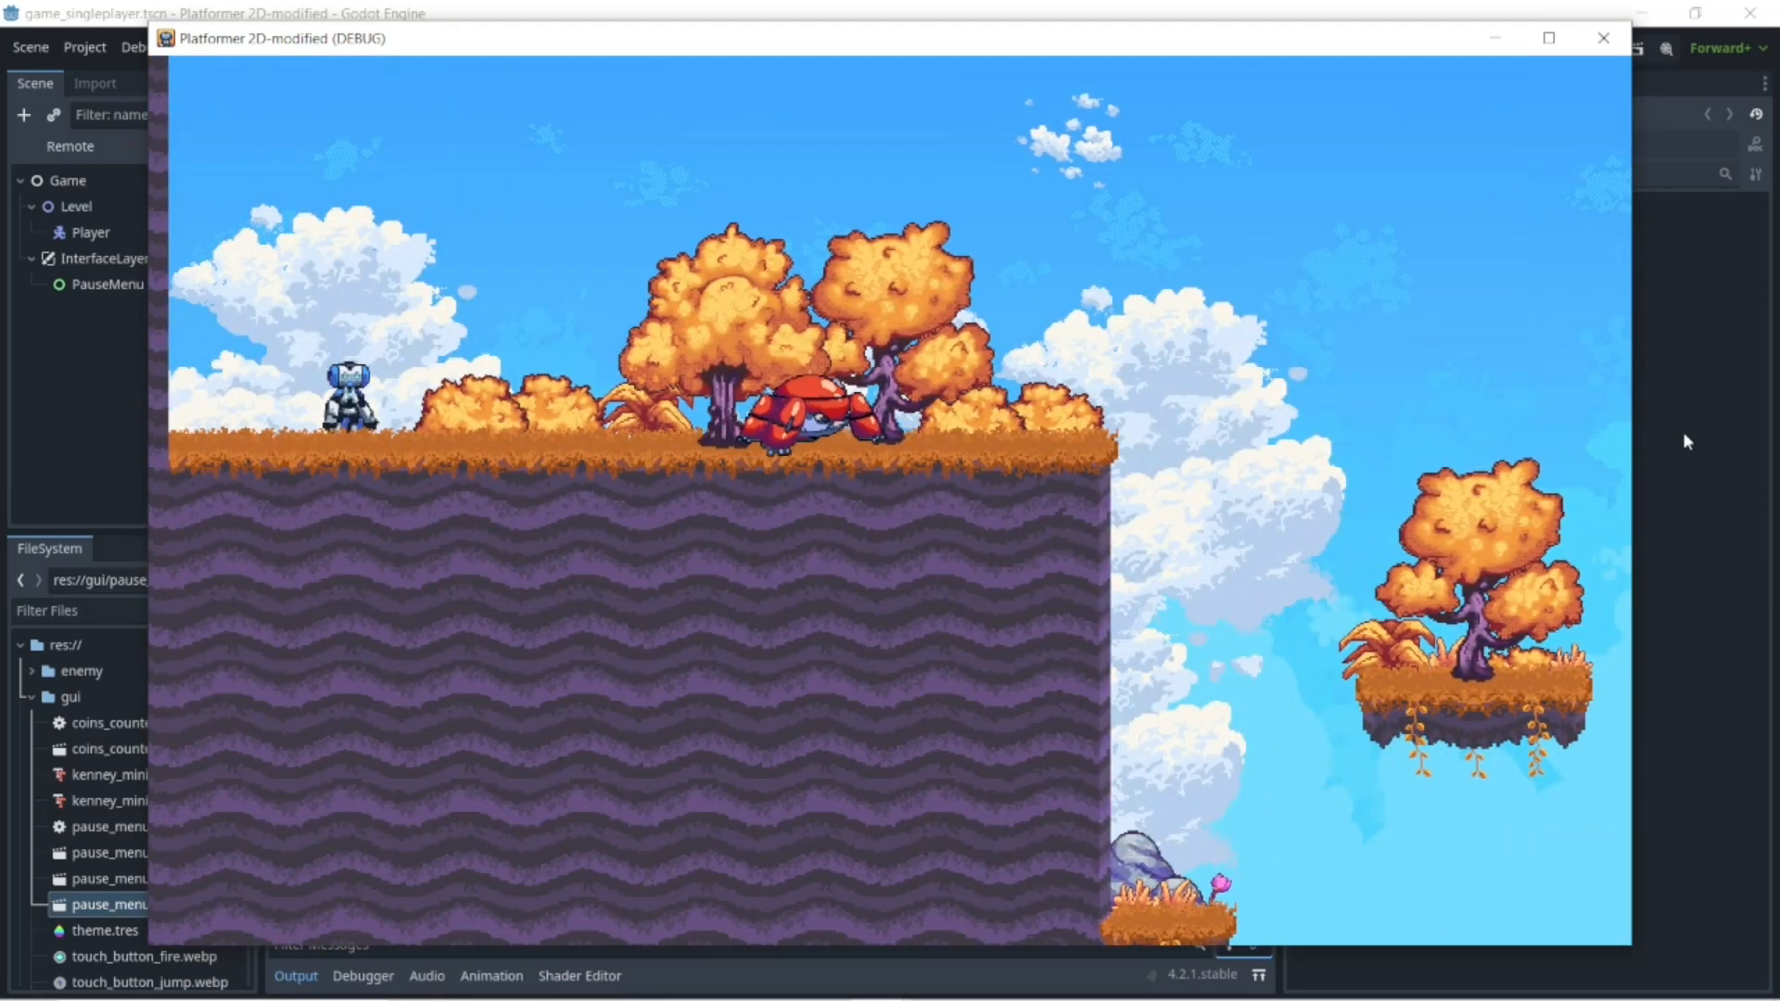
key(Up)
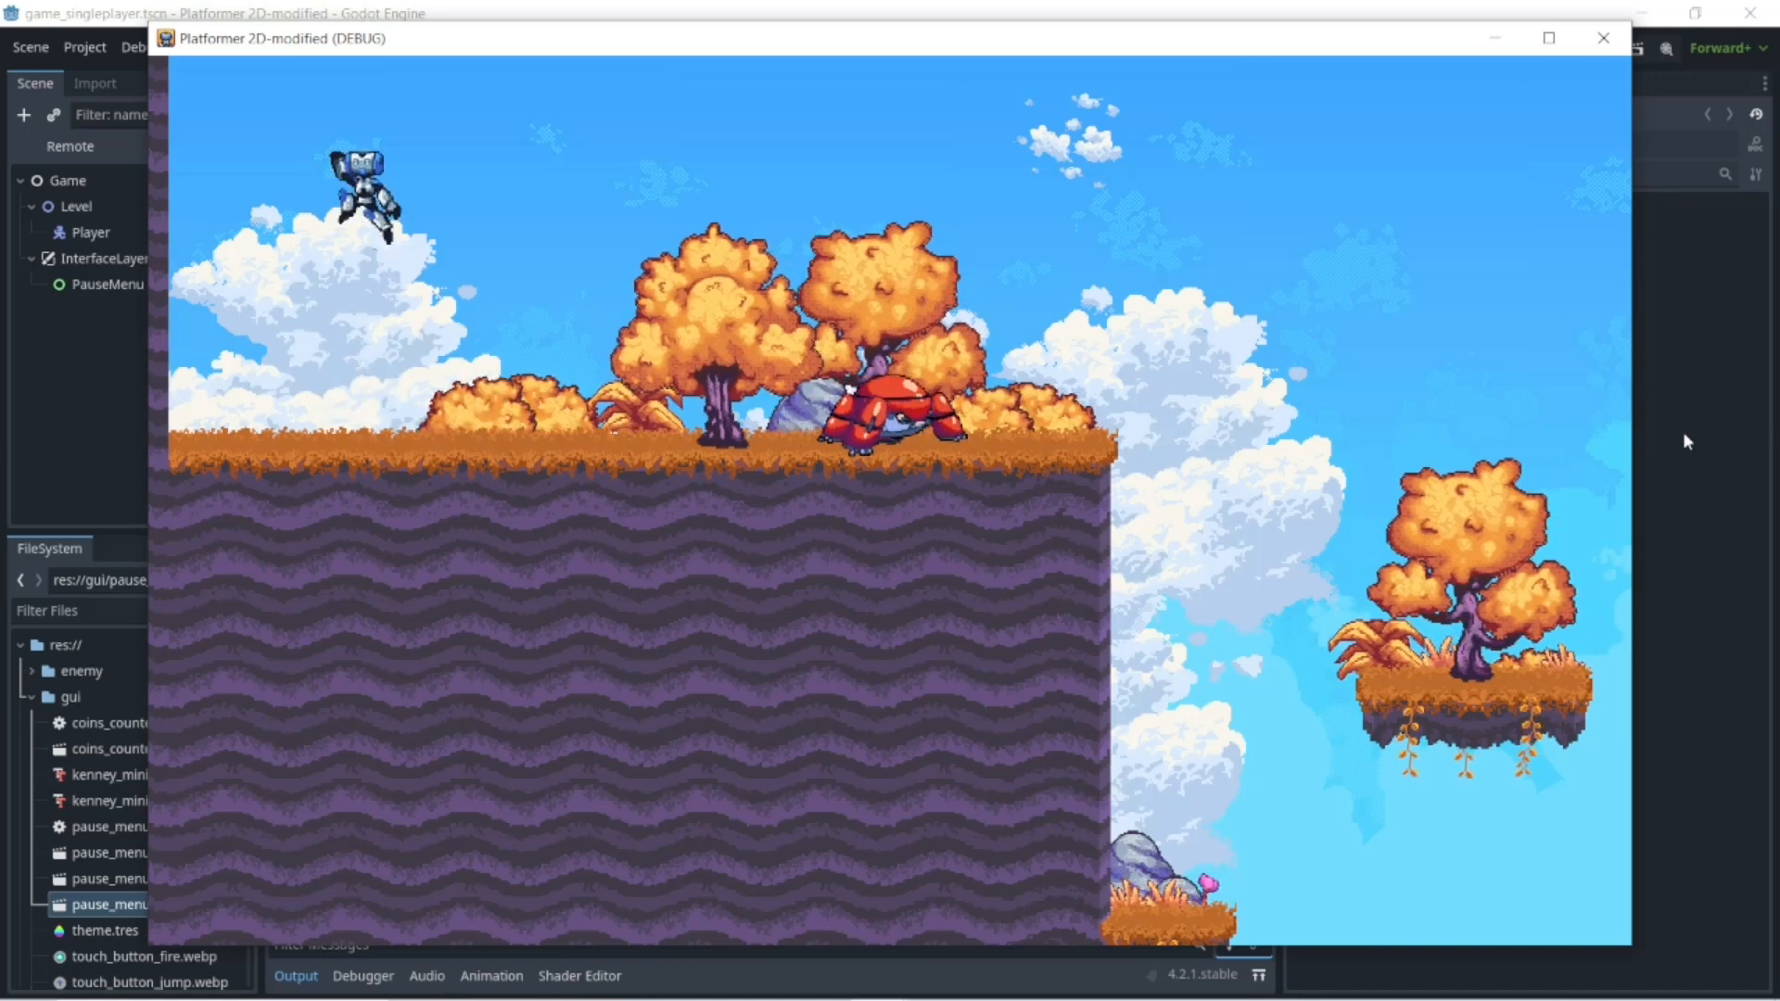
key(Left)
key(Up)
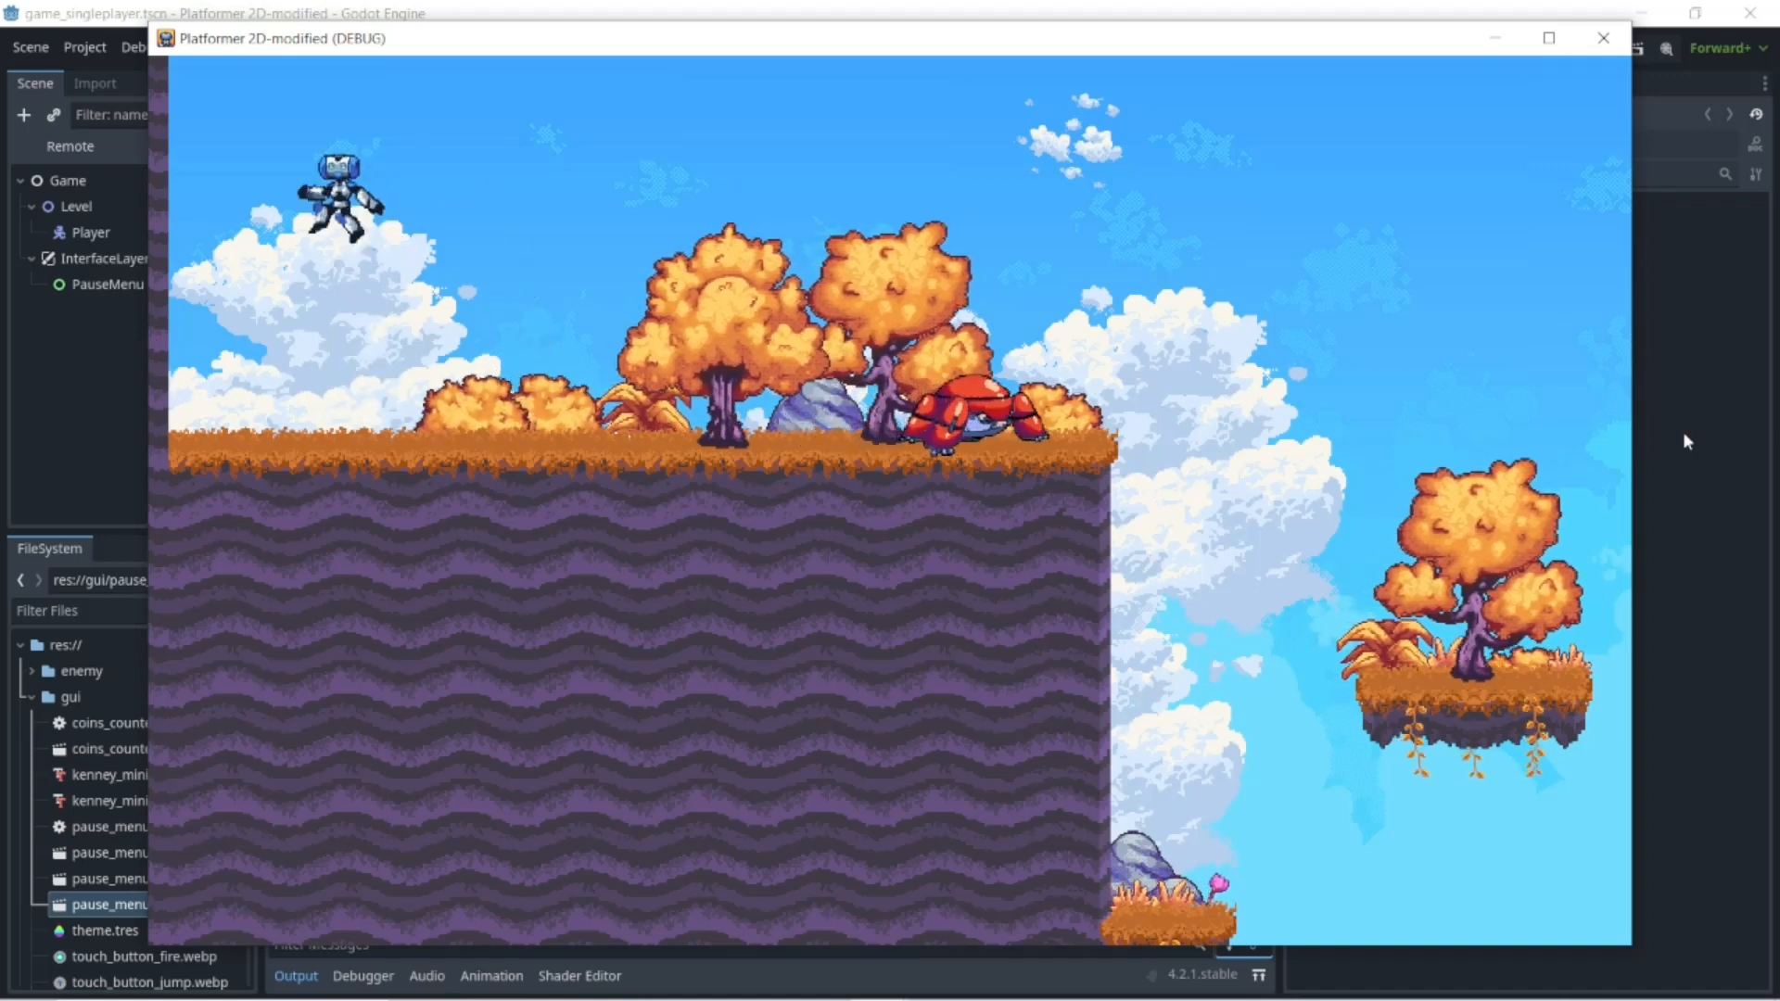
key(Up)
key(Right)
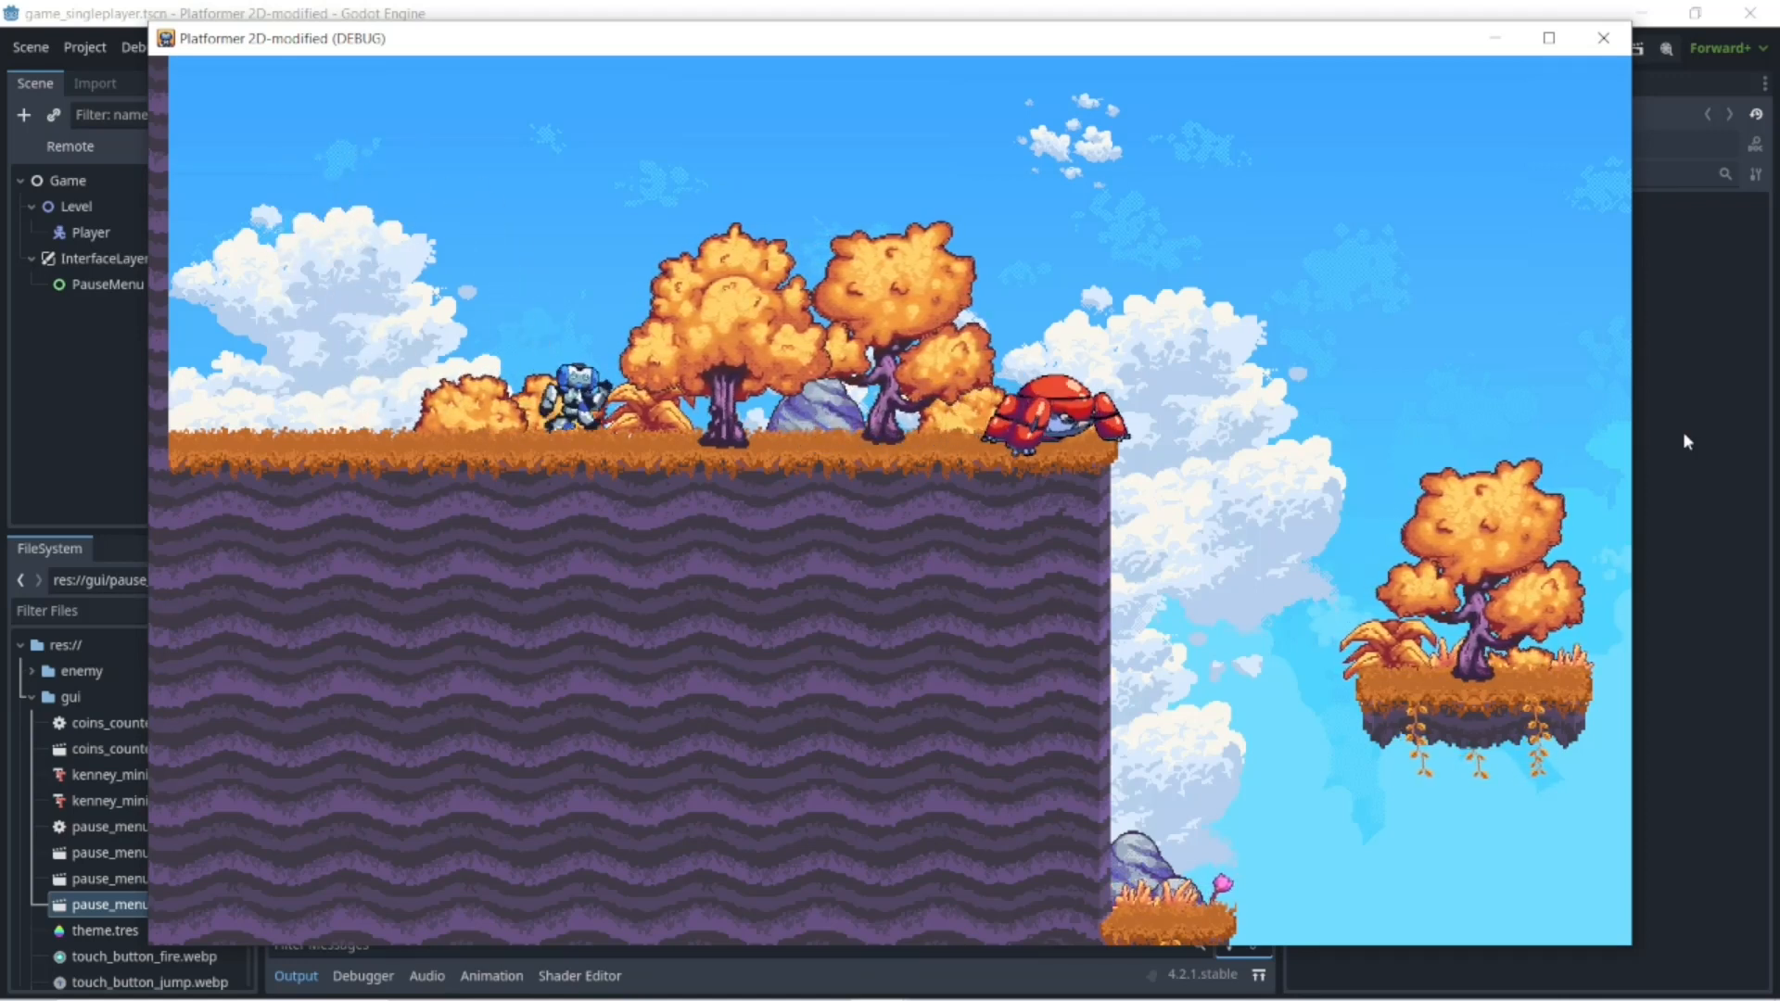
- Jump from the upper left plateau to the floating tree platform and collect the coin on the higher platform beyond it
key(Up)
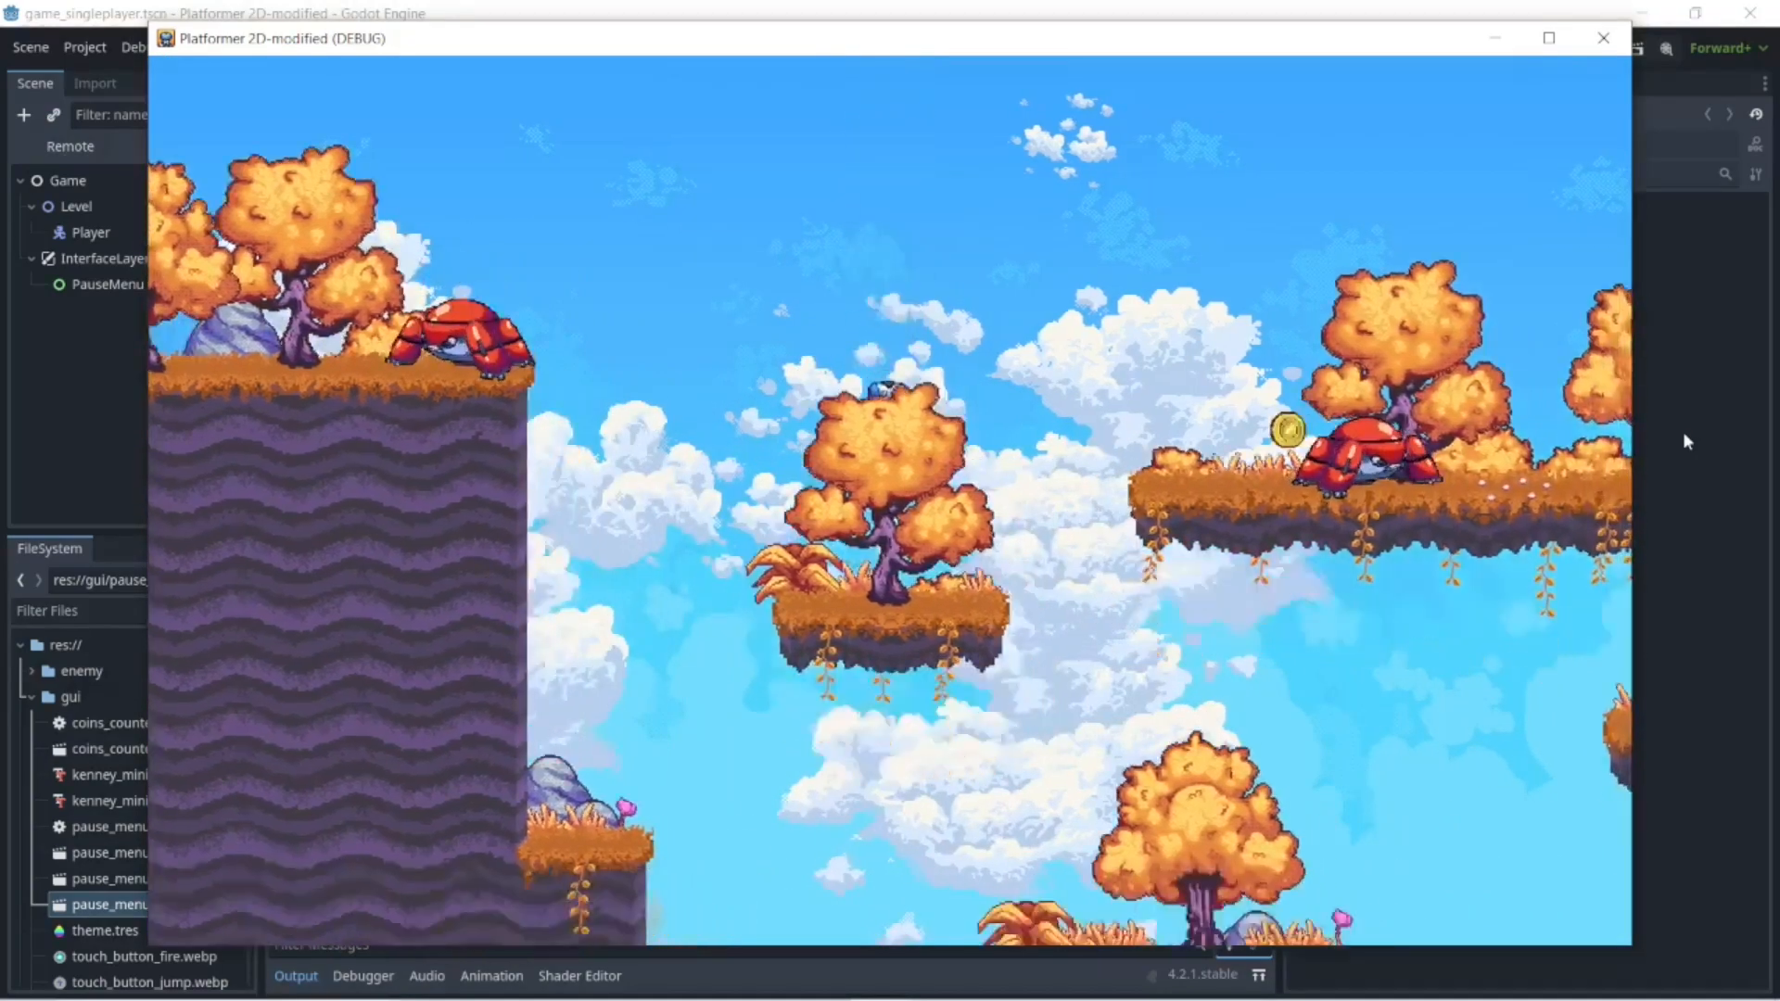
key(Left)
key(Right)
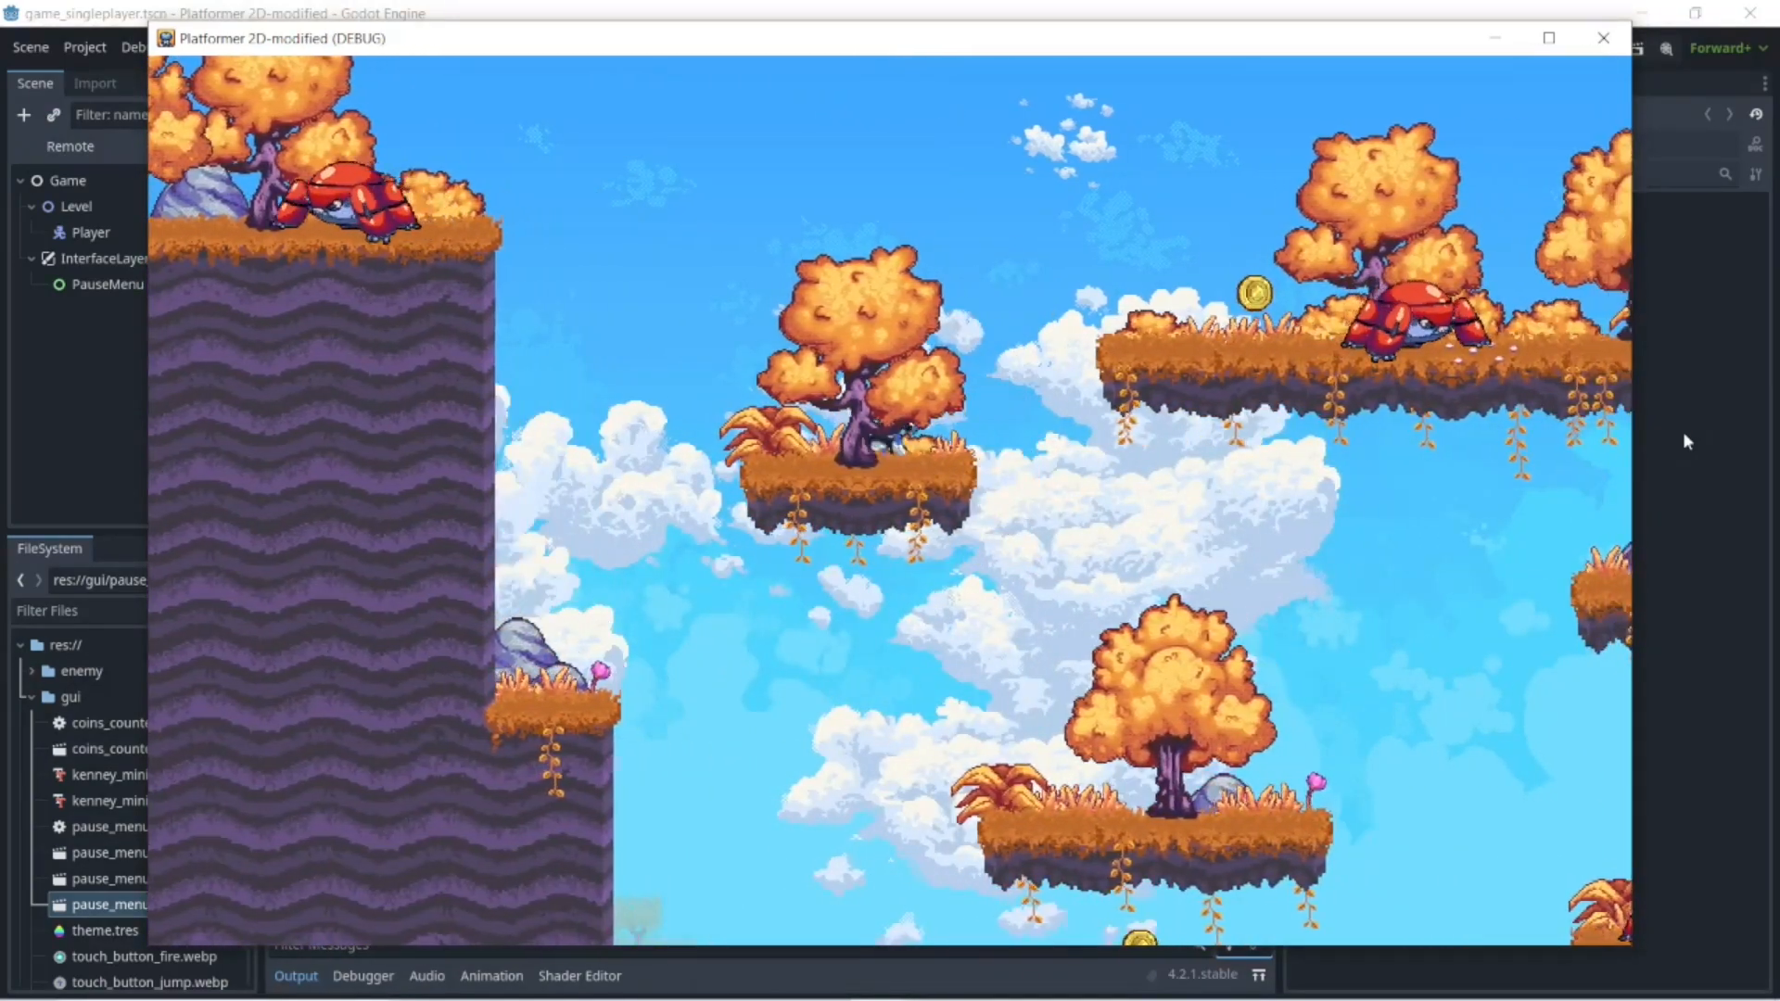
key(Right)
key(Up)
key(Left)
key(Up)
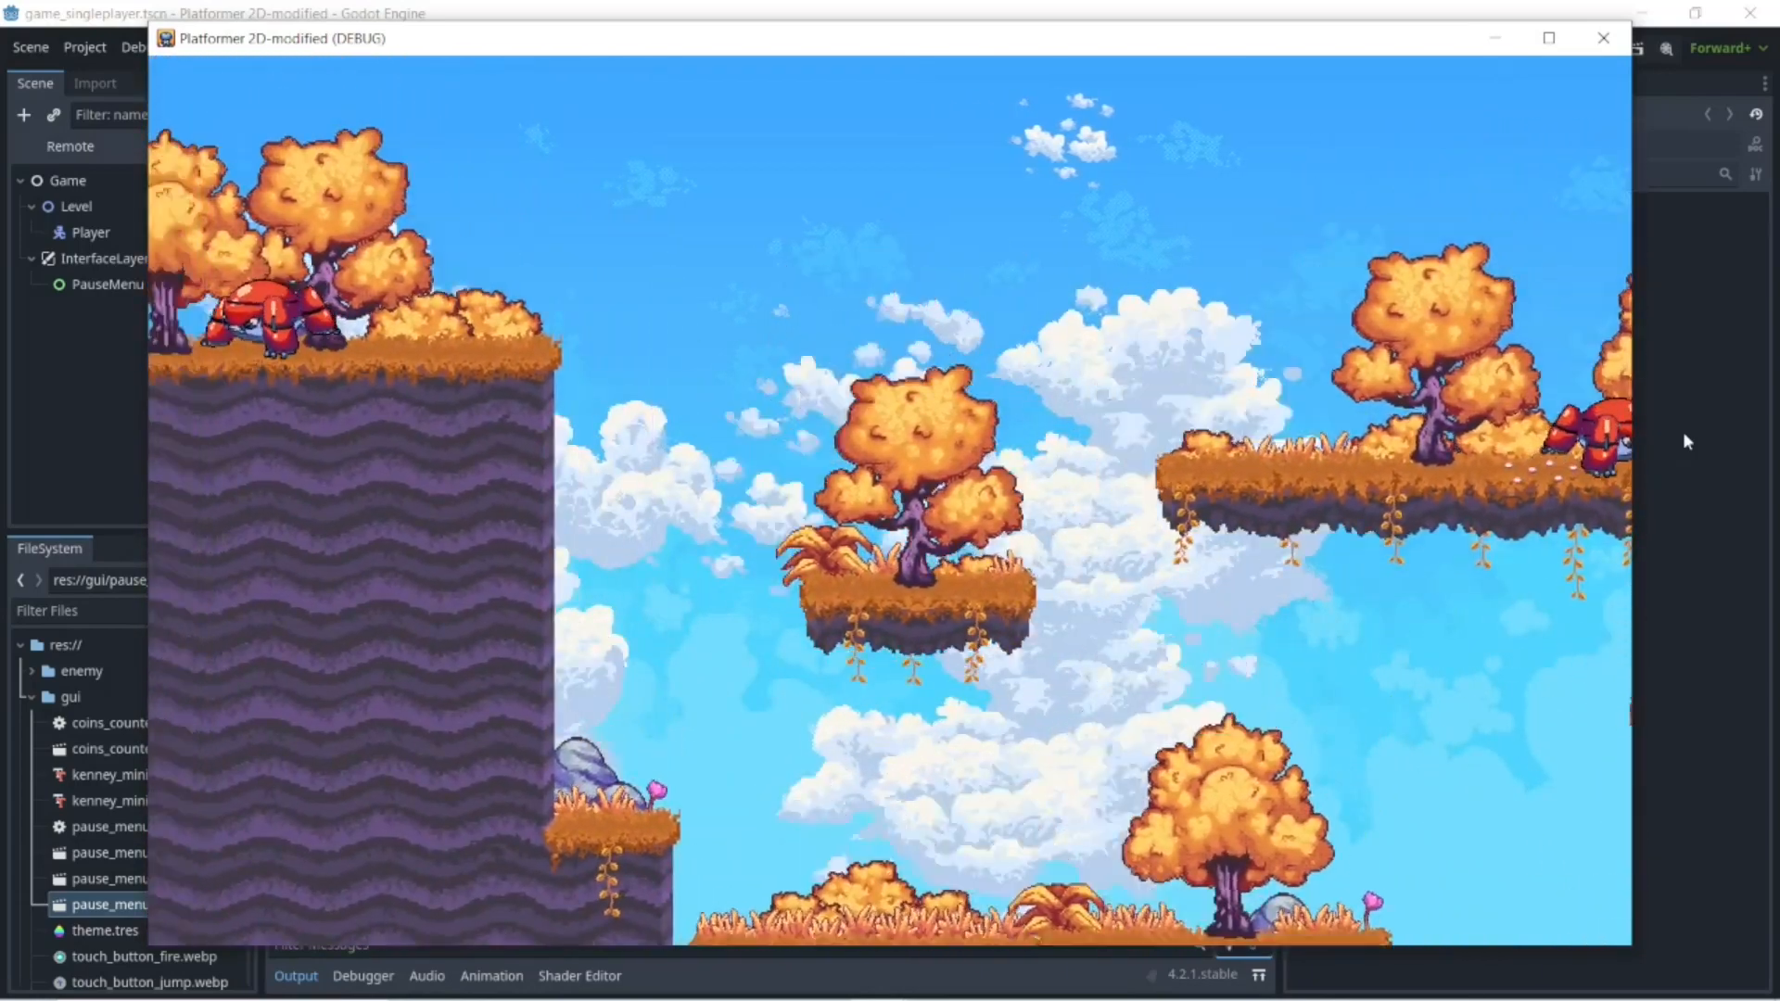
- Test the plateau edge by dropping to the small ledge on the left wall and jumping back up to the plateau
key(Up)
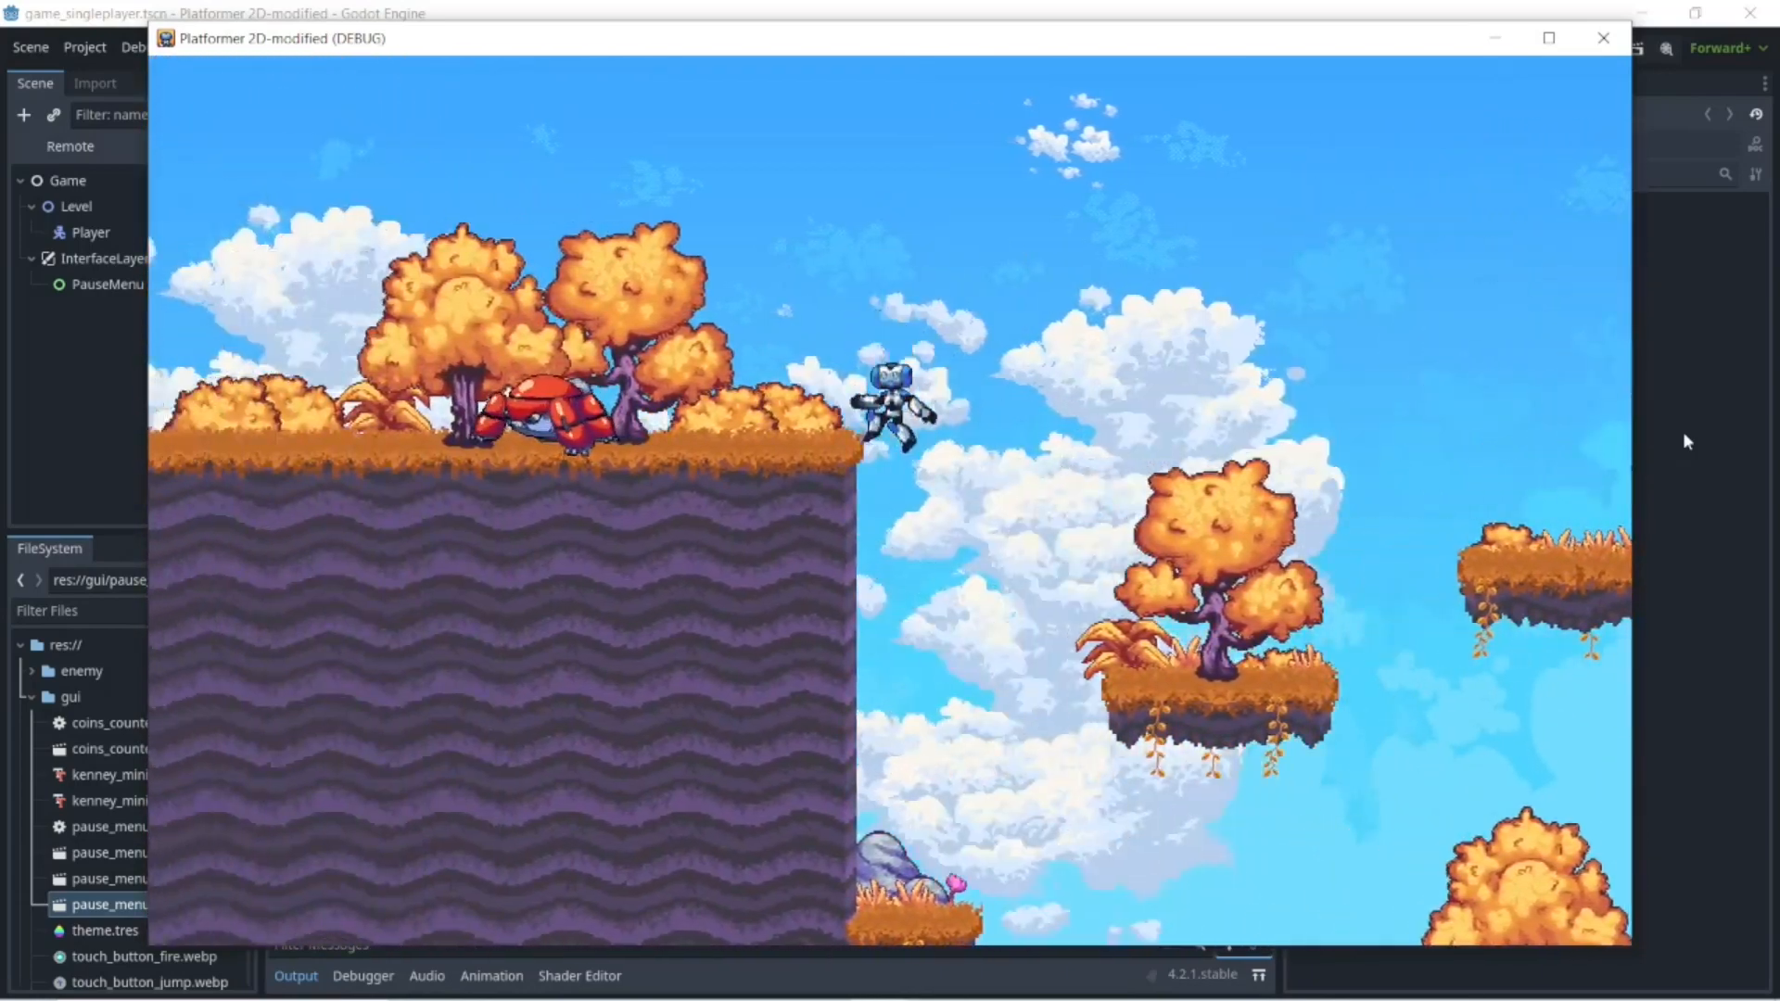
key(Up)
key(Up)
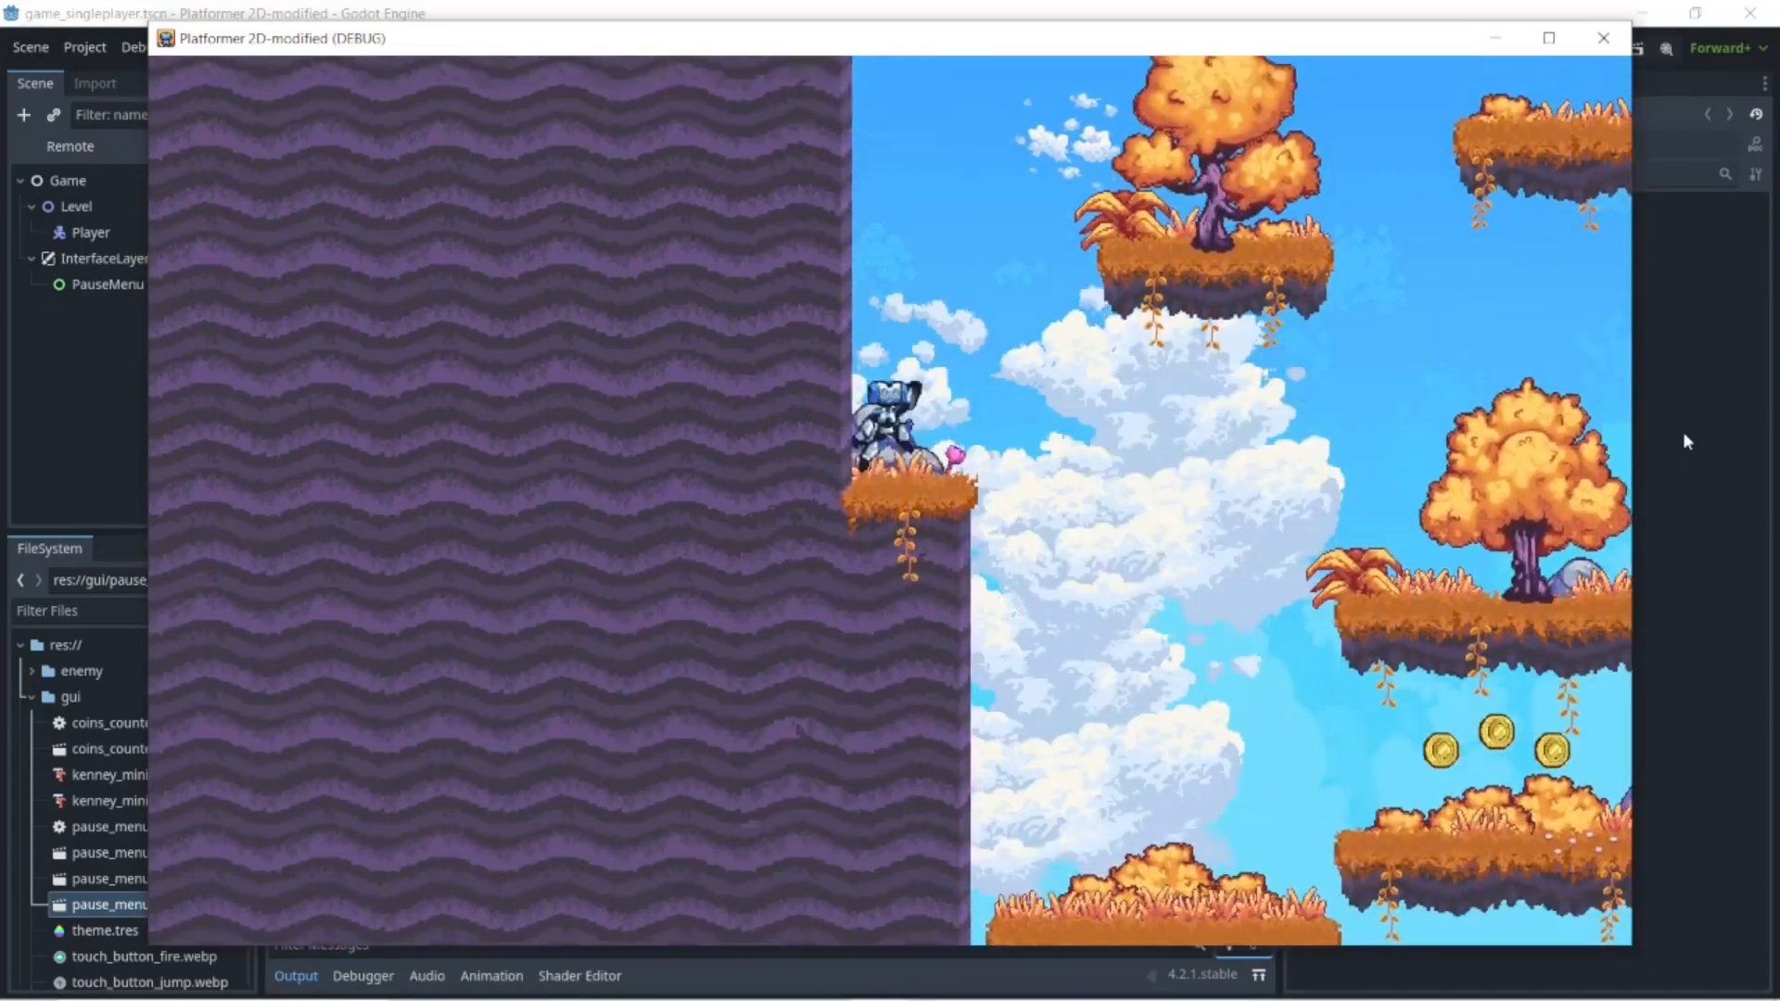
key(Up)
key(Right)
key(Left)
key(Up)
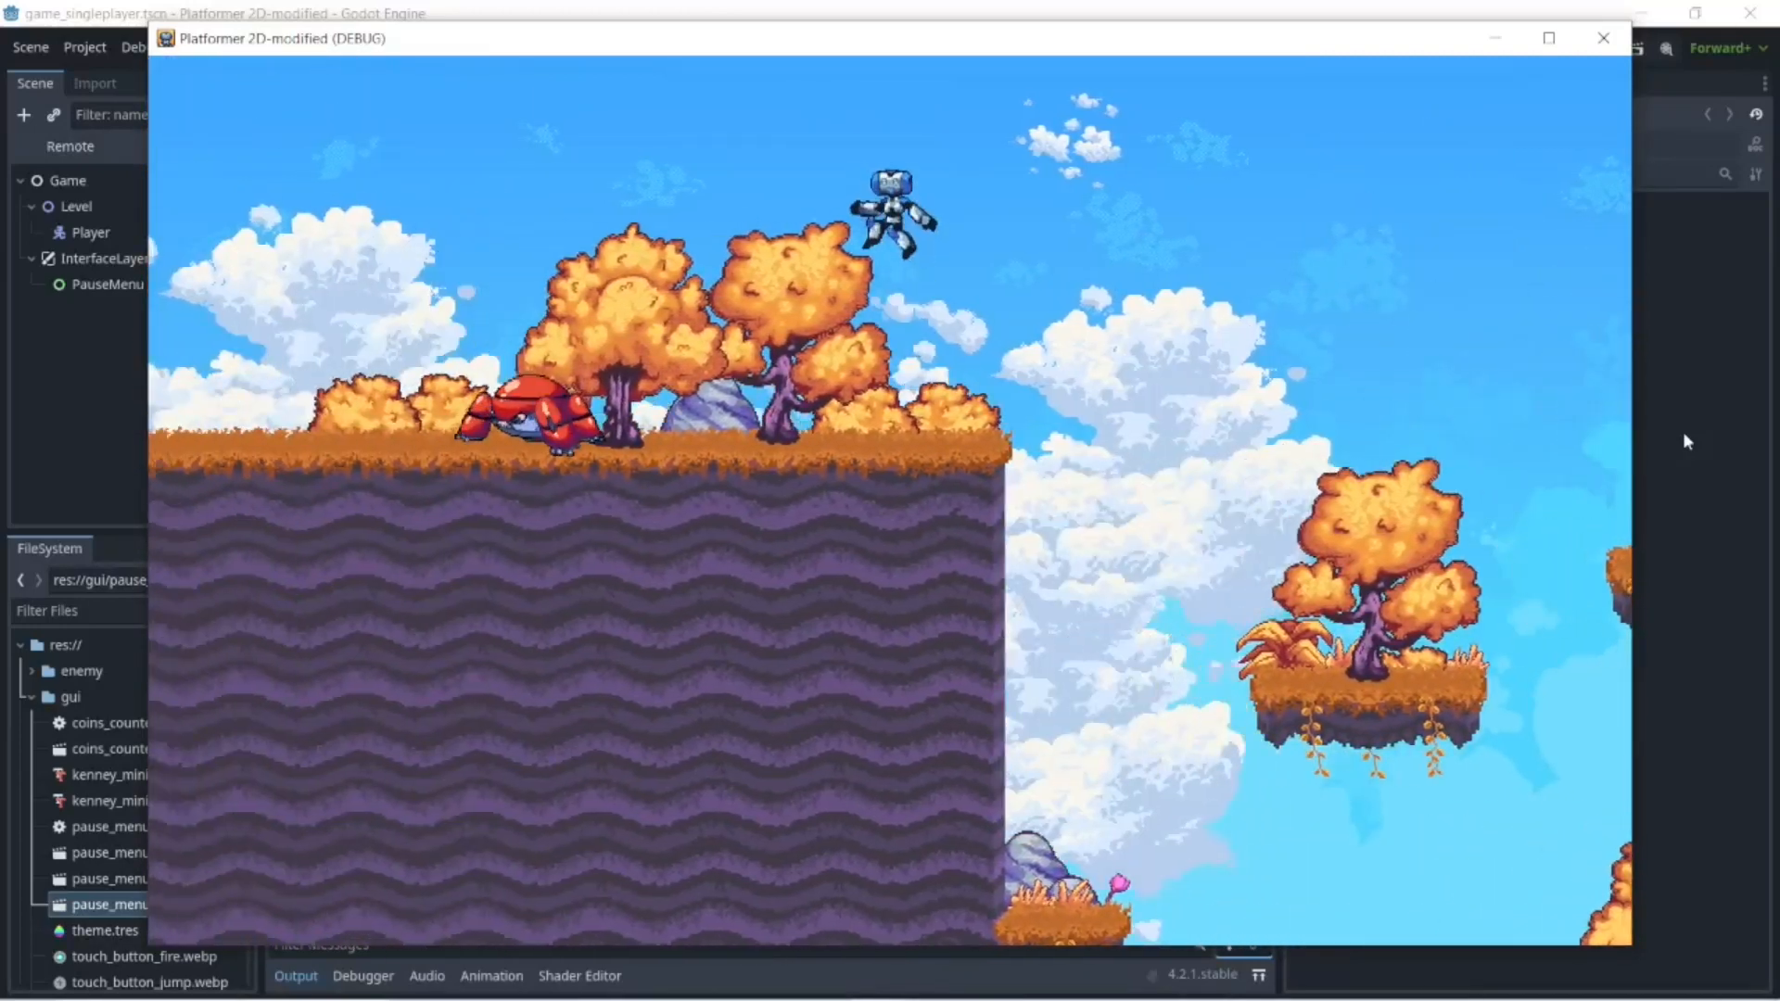
key(Up)
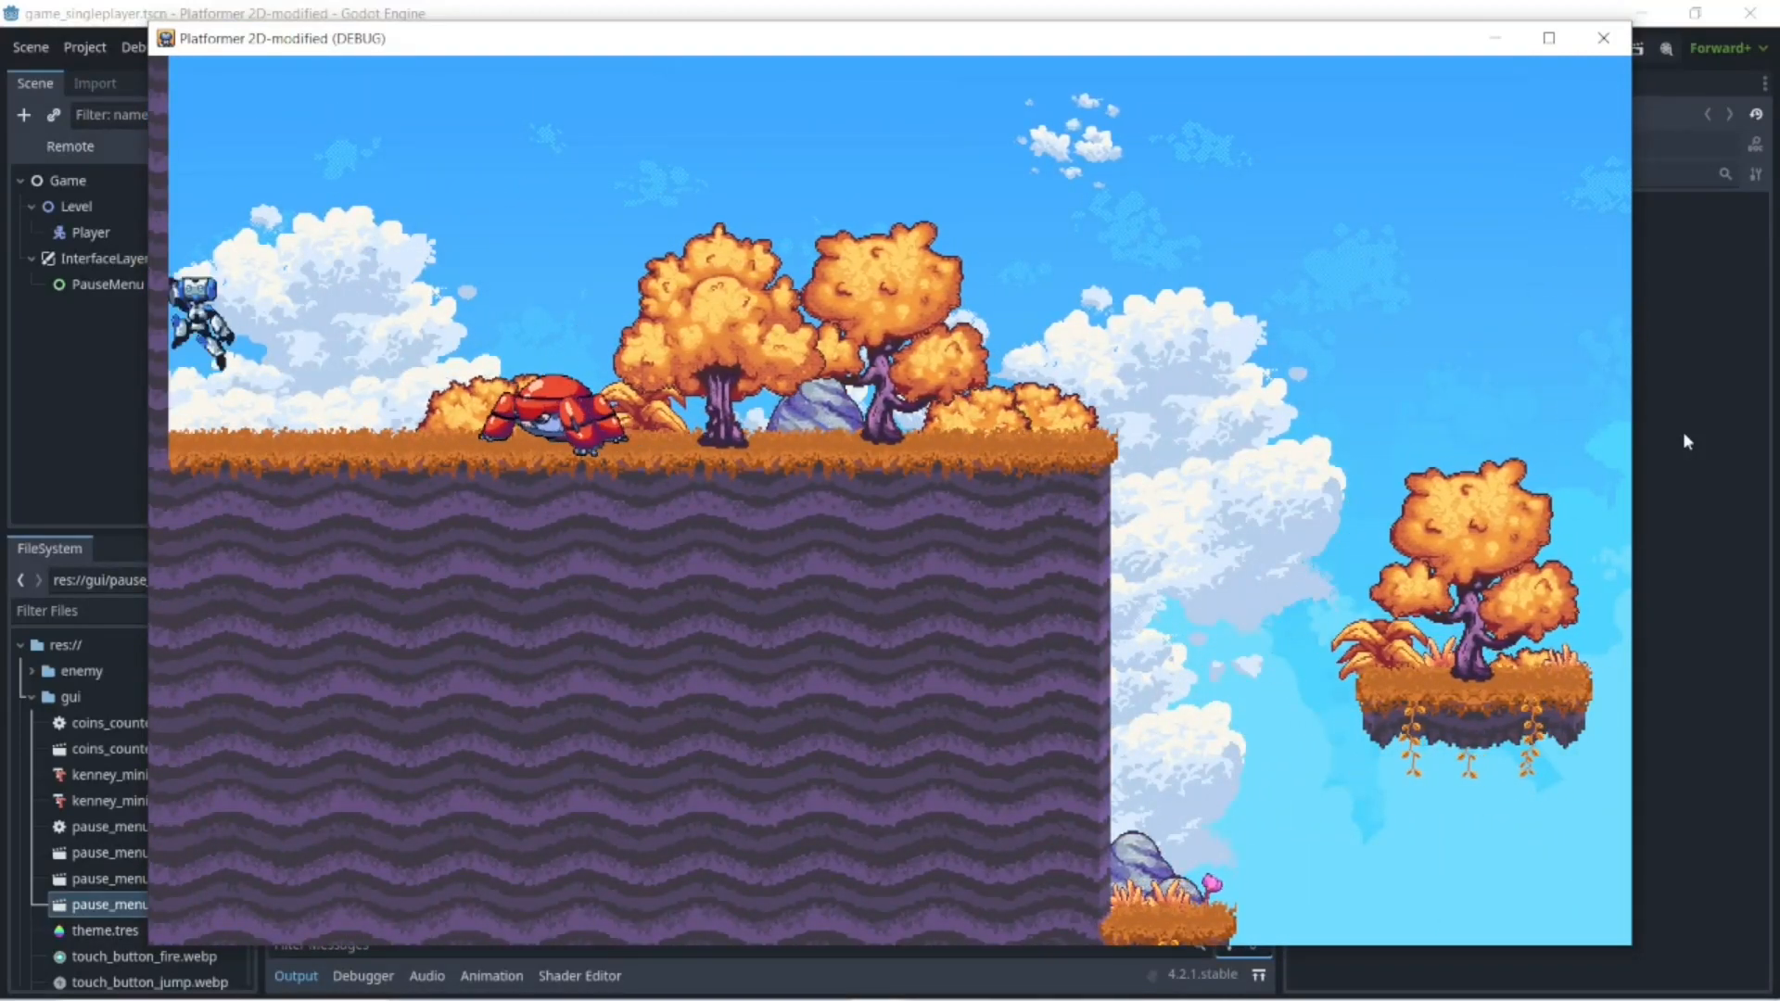
- Jump from the upper left plateau over the floating platforms and the sloped platform to the upper right plateau
key(Up)
key(Right)
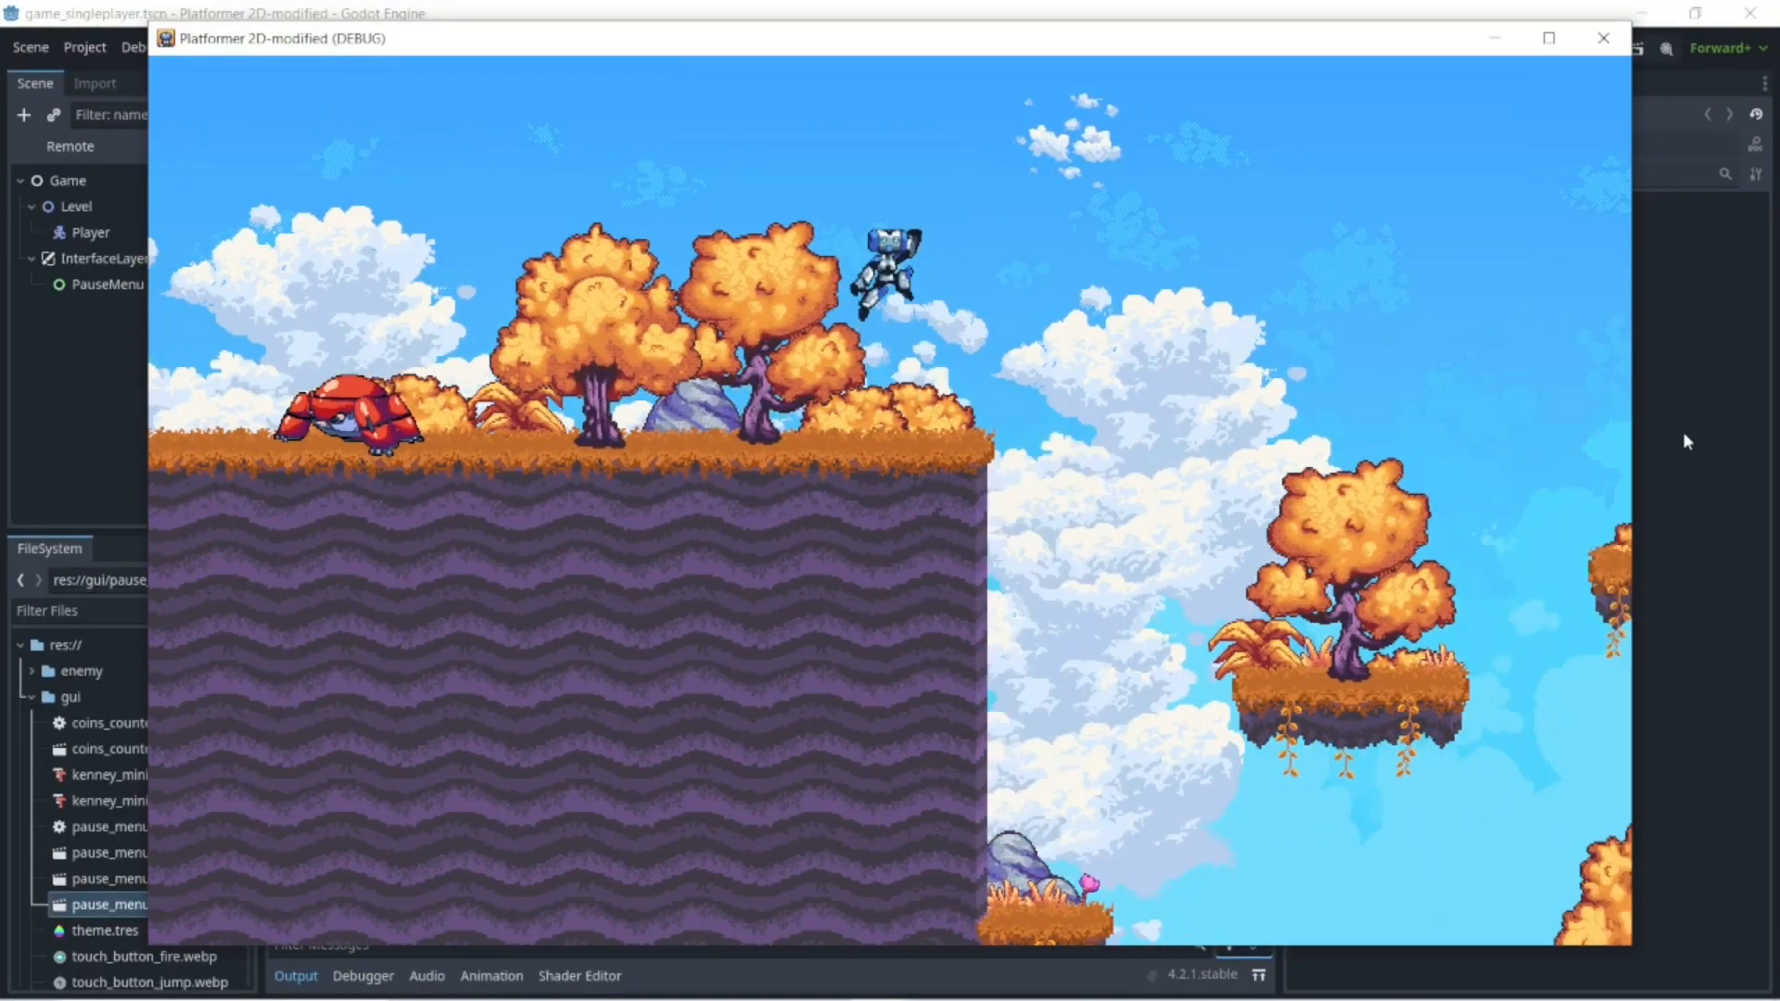
key(Right)
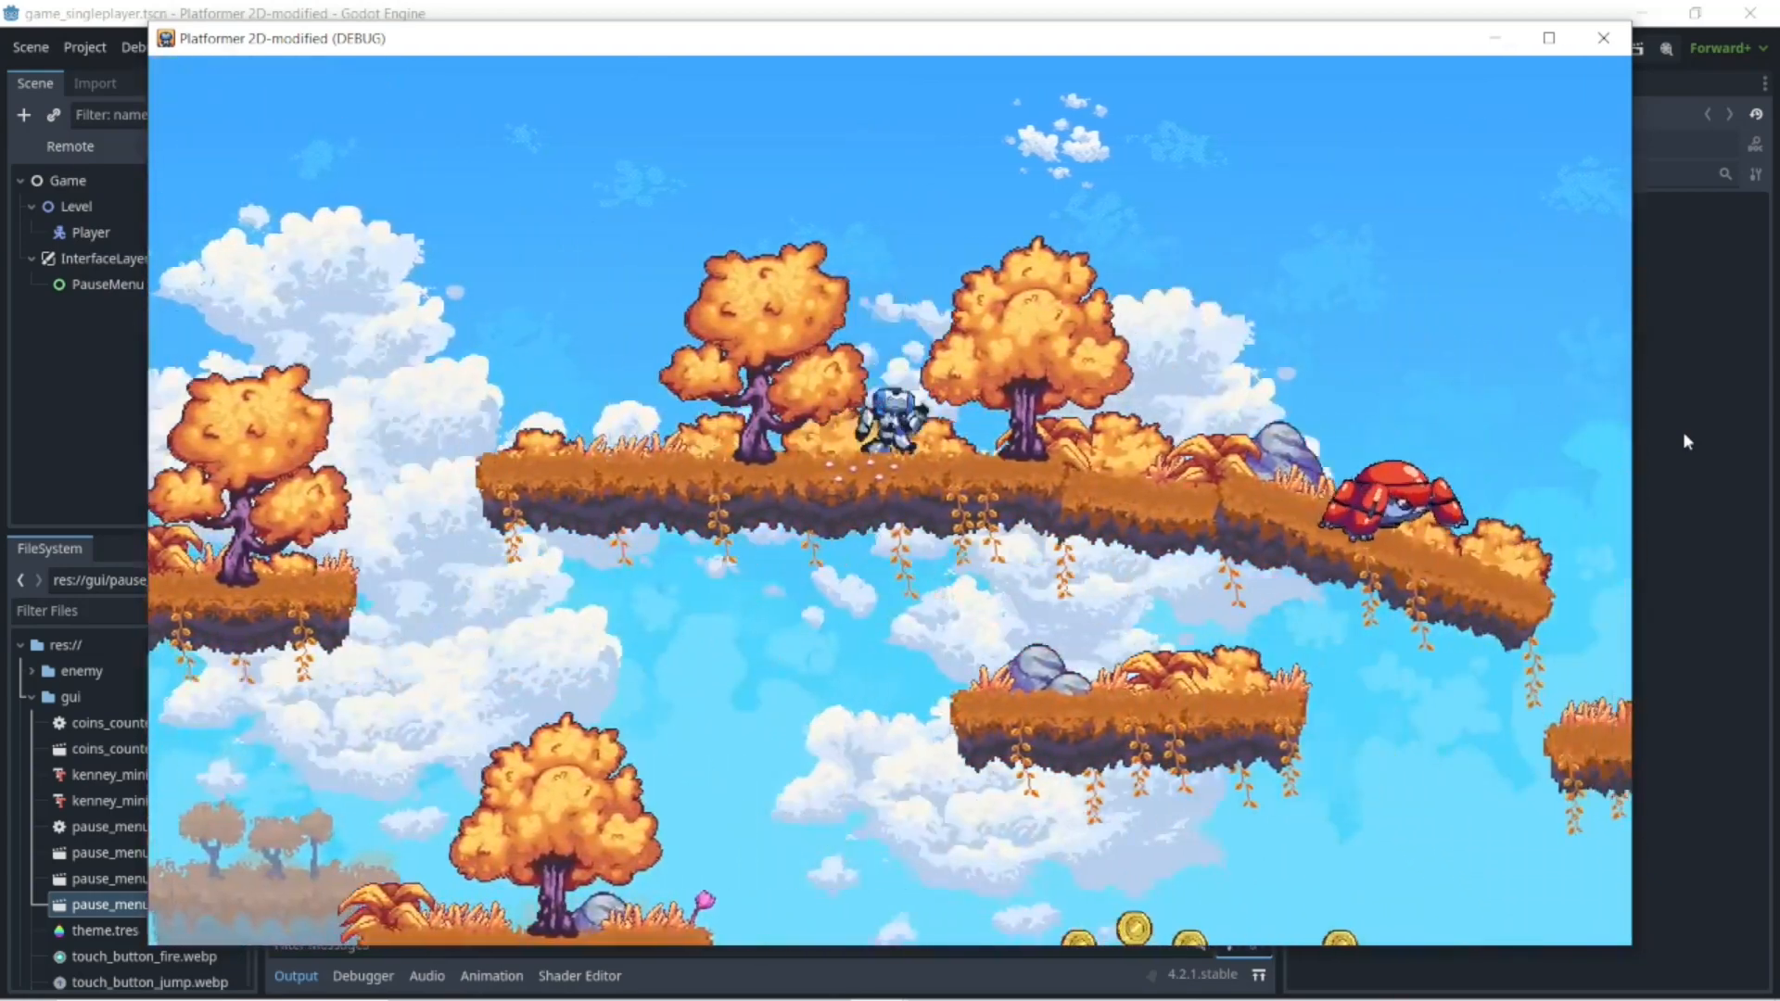
key(Up)
key(Right)
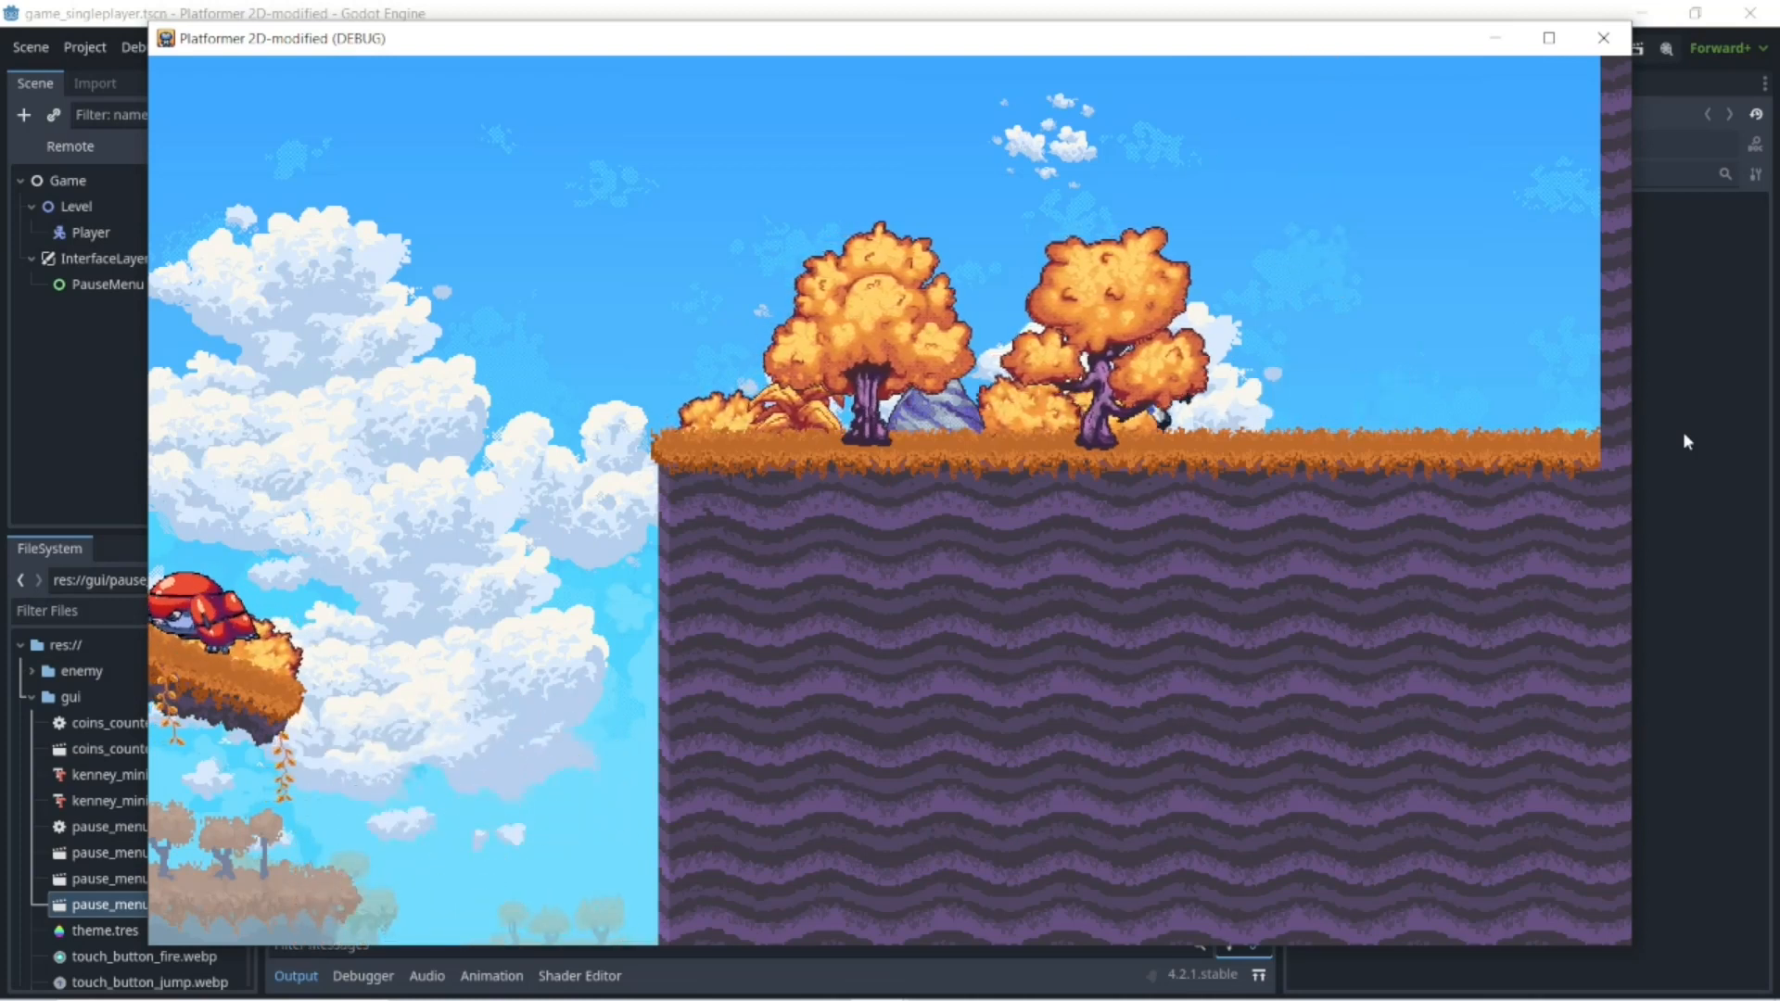
- Test walking, direction changes and a jump between the trees and the wall on the upper right plateau
key(Left)
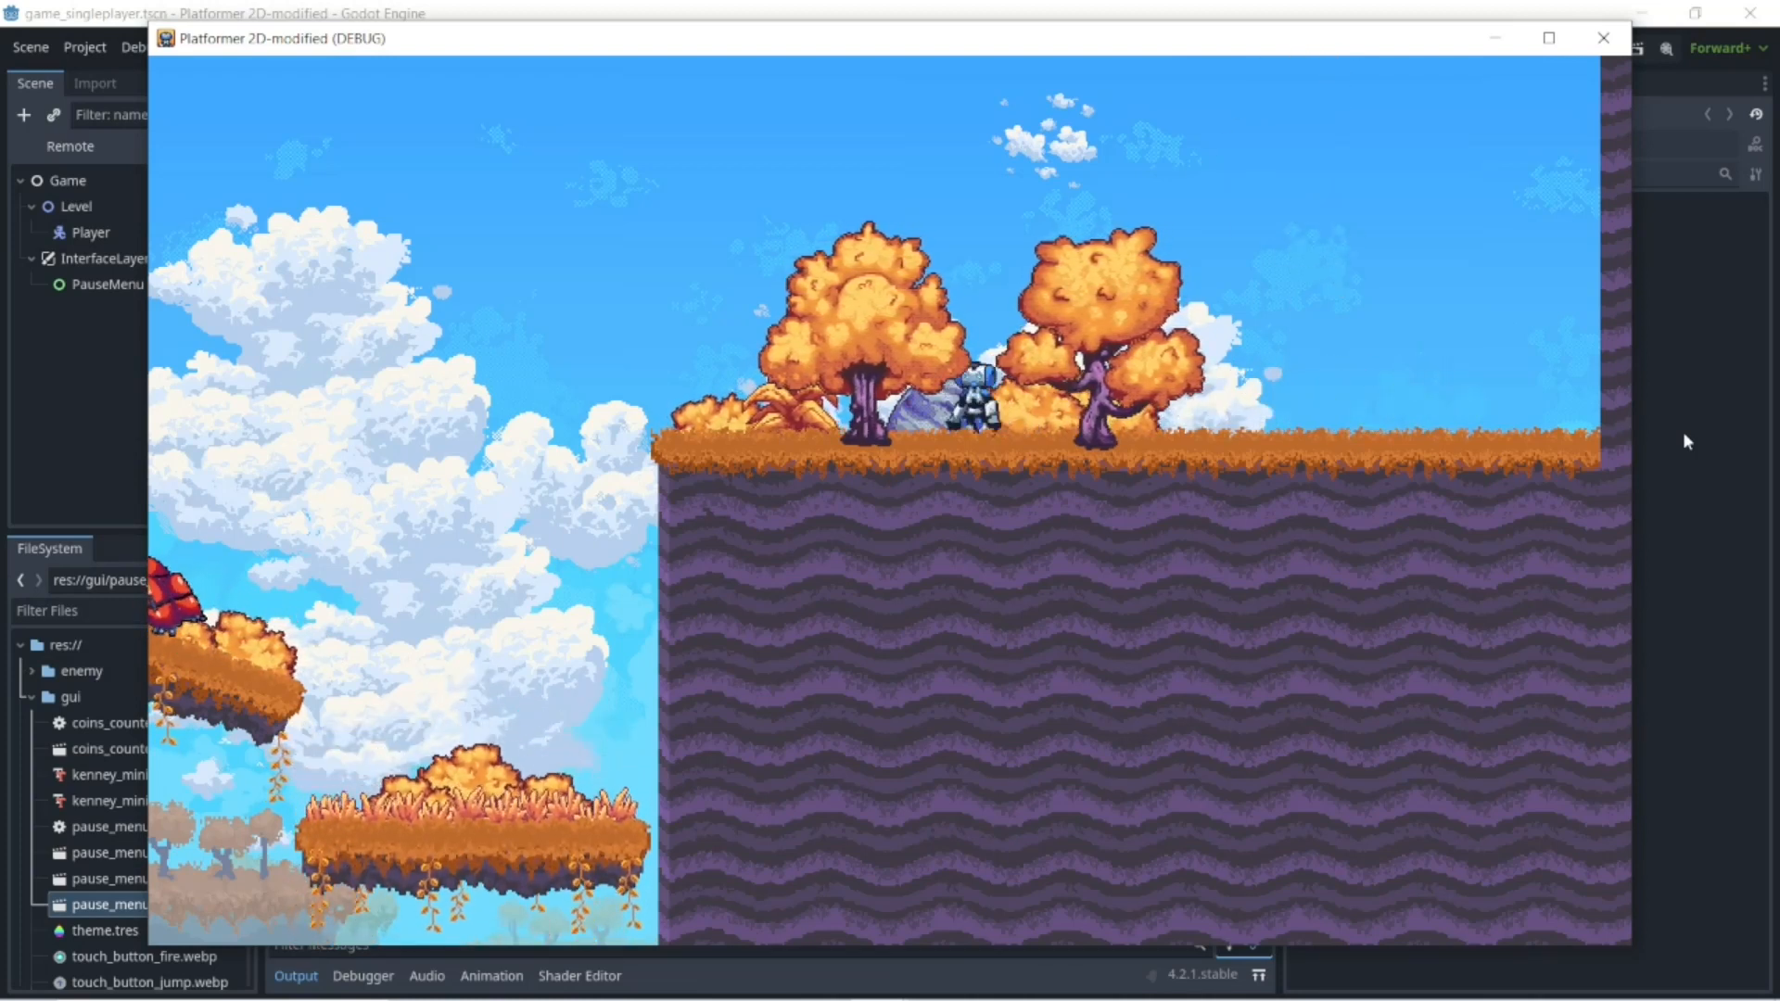
key(Right)
key(Left)
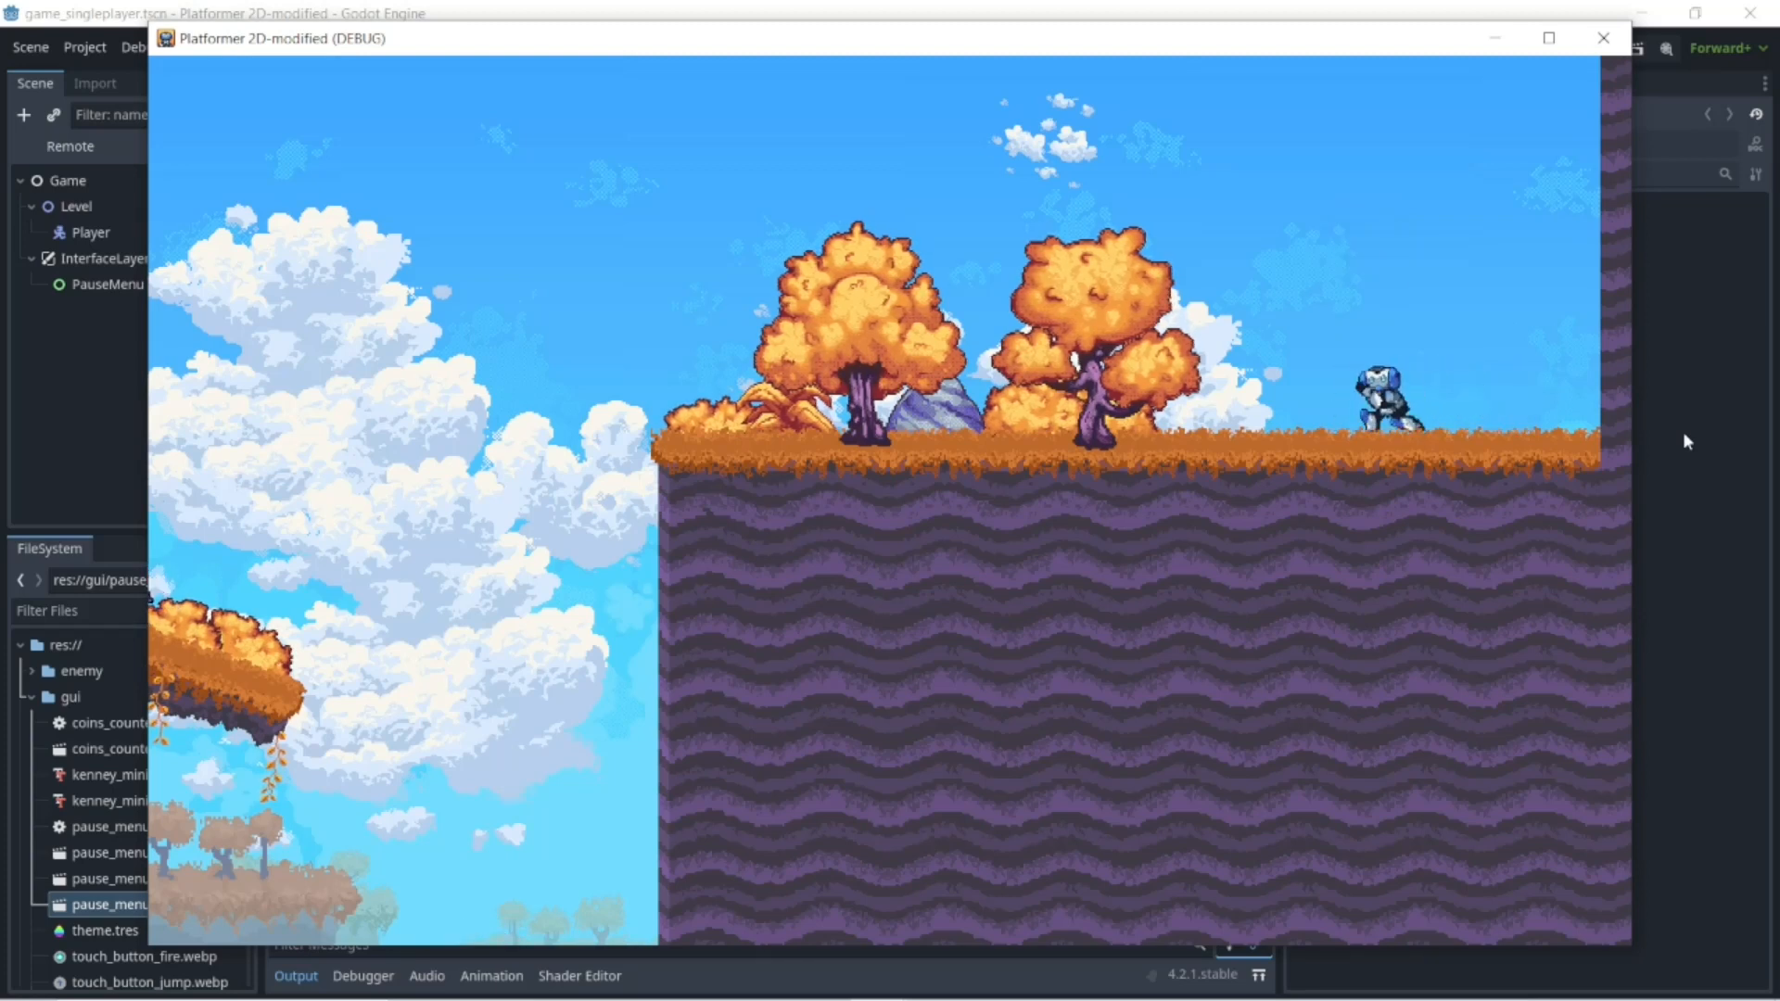
key(Right)
key(Left)
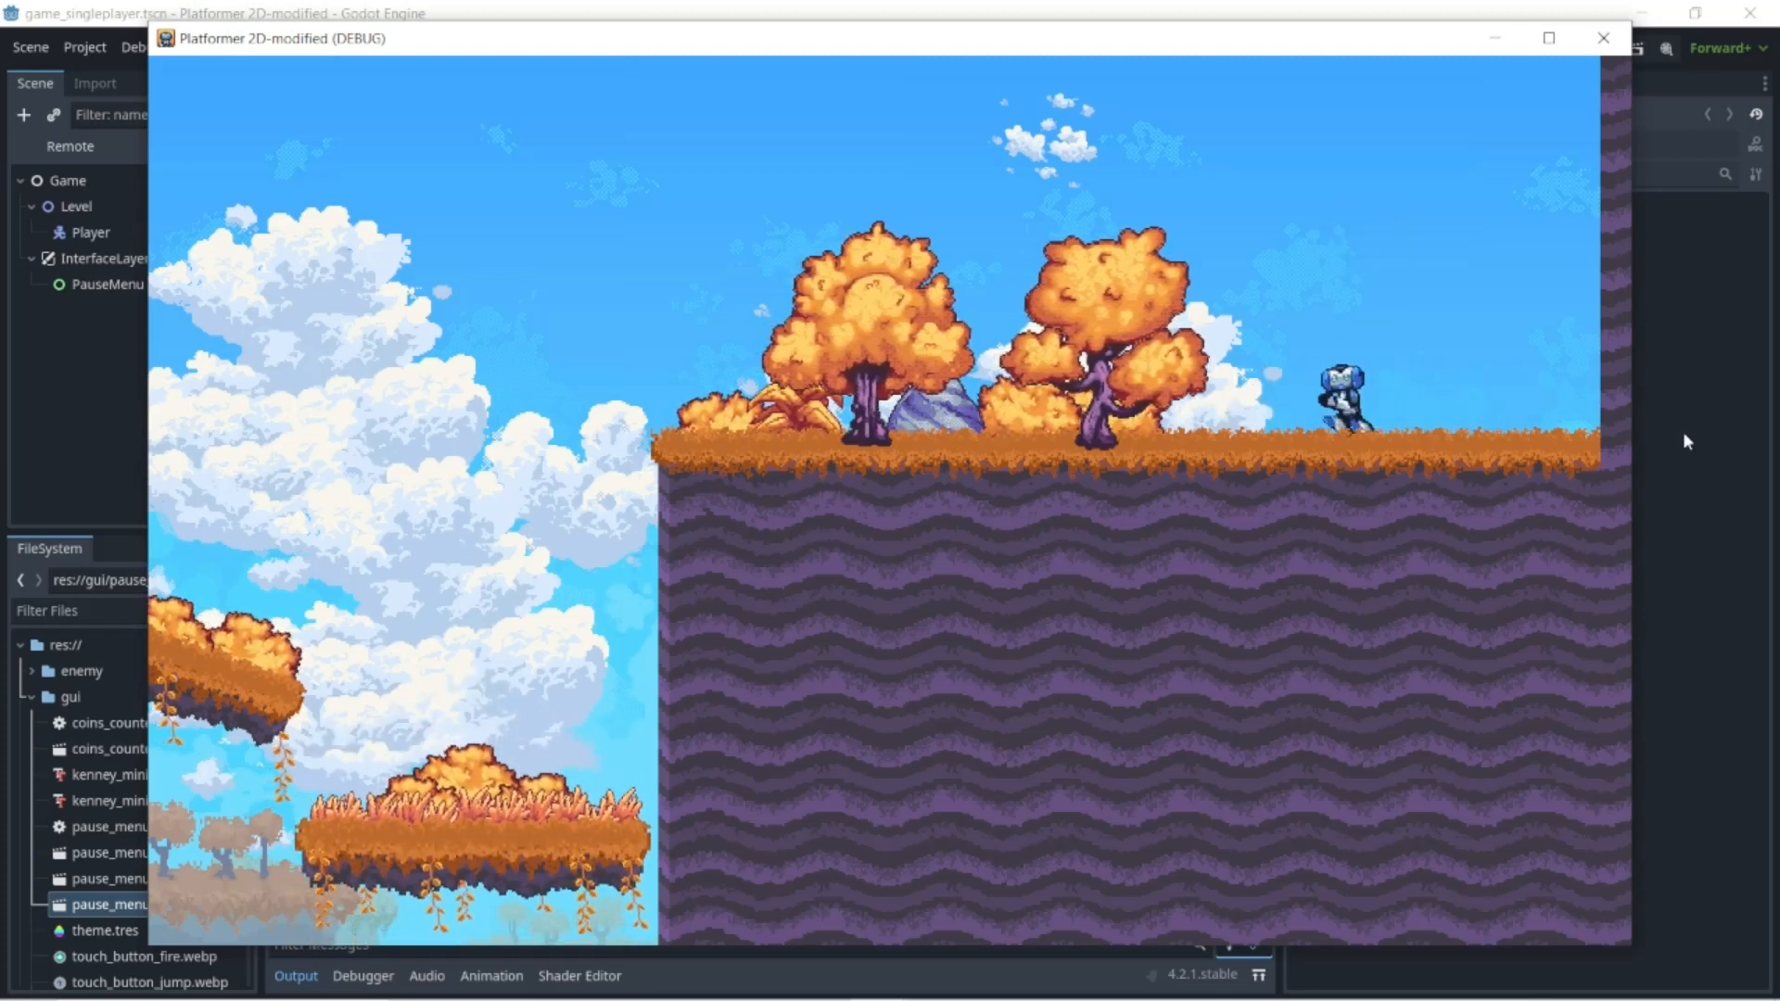
key(Right)
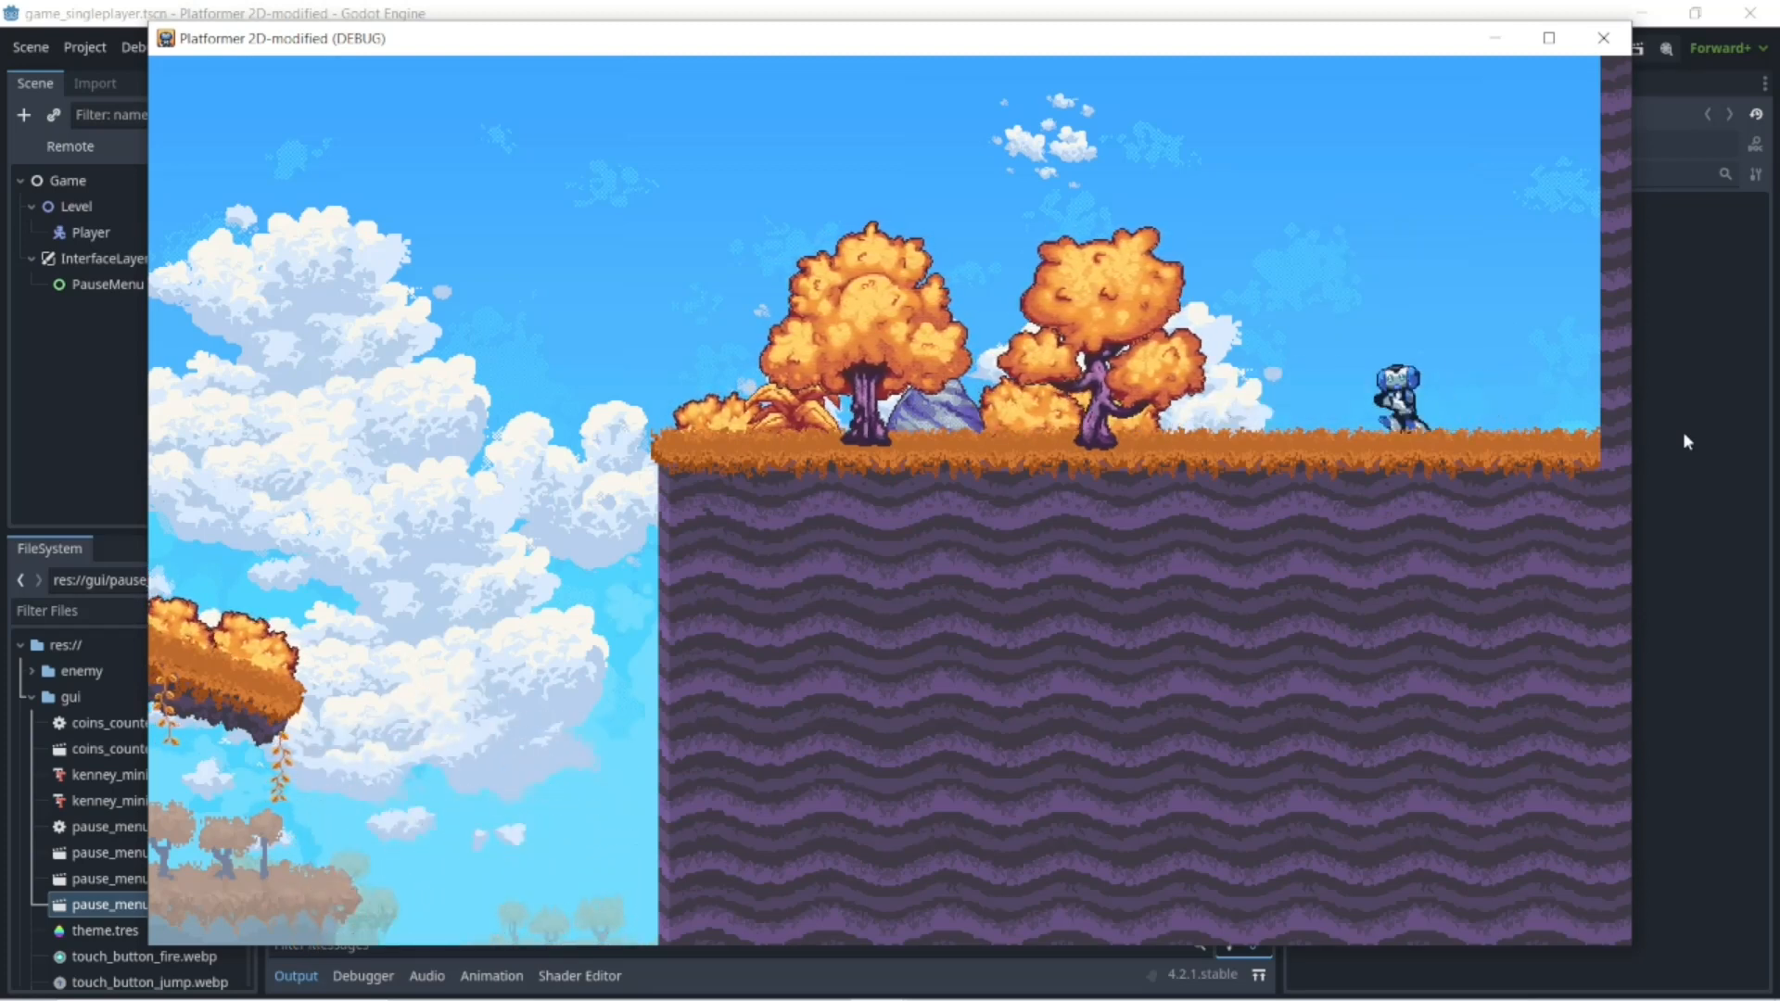
key(Up)
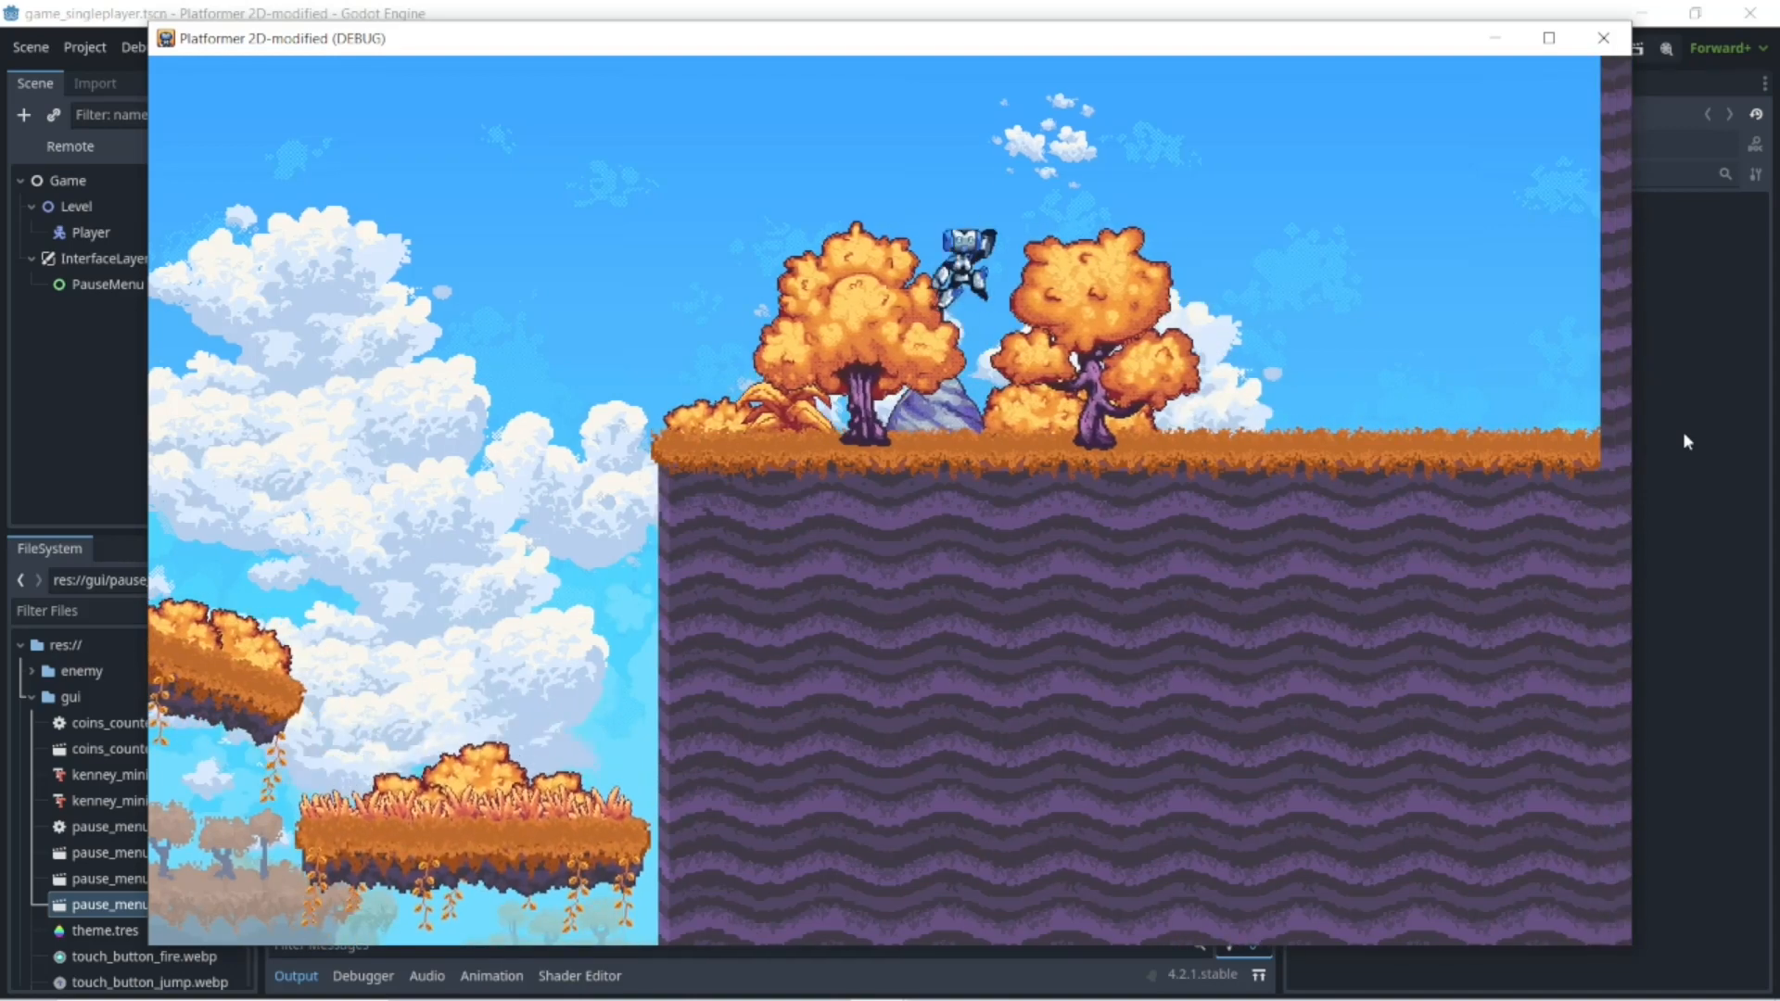
key(Right)
key(Left)
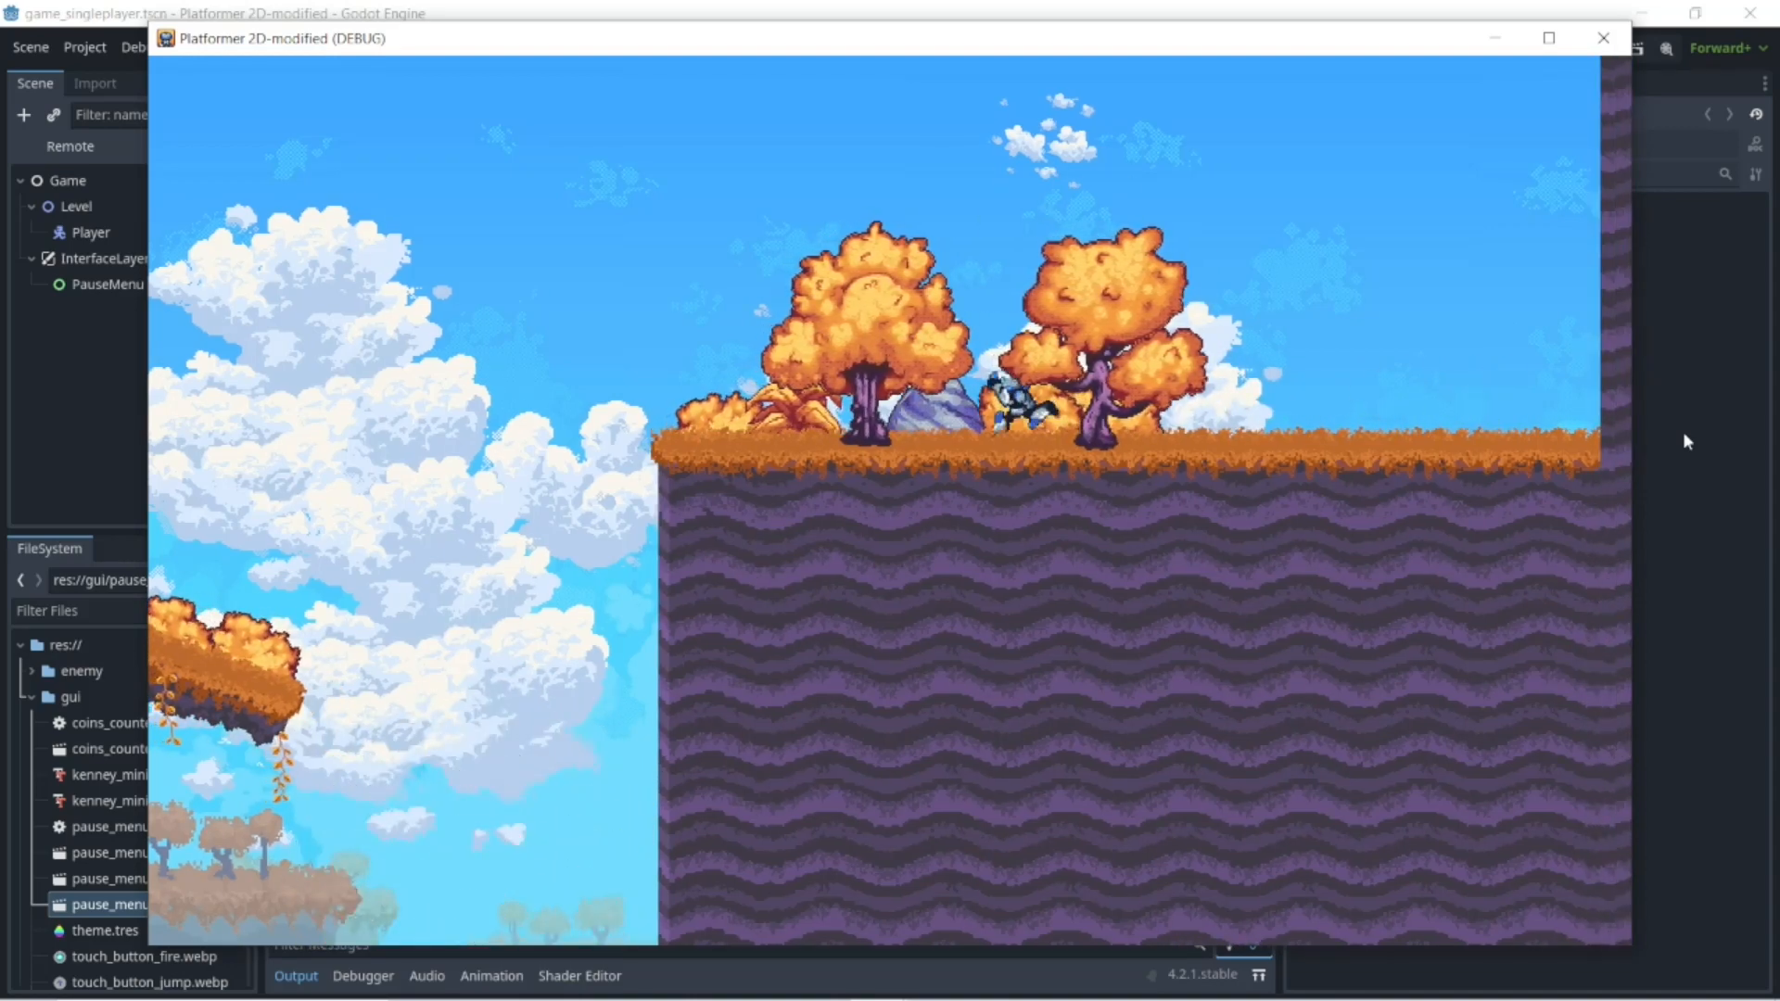
- Return over the sloped platform and past the crab enemies to the upper left plateau with repeated jumps
key(Up)
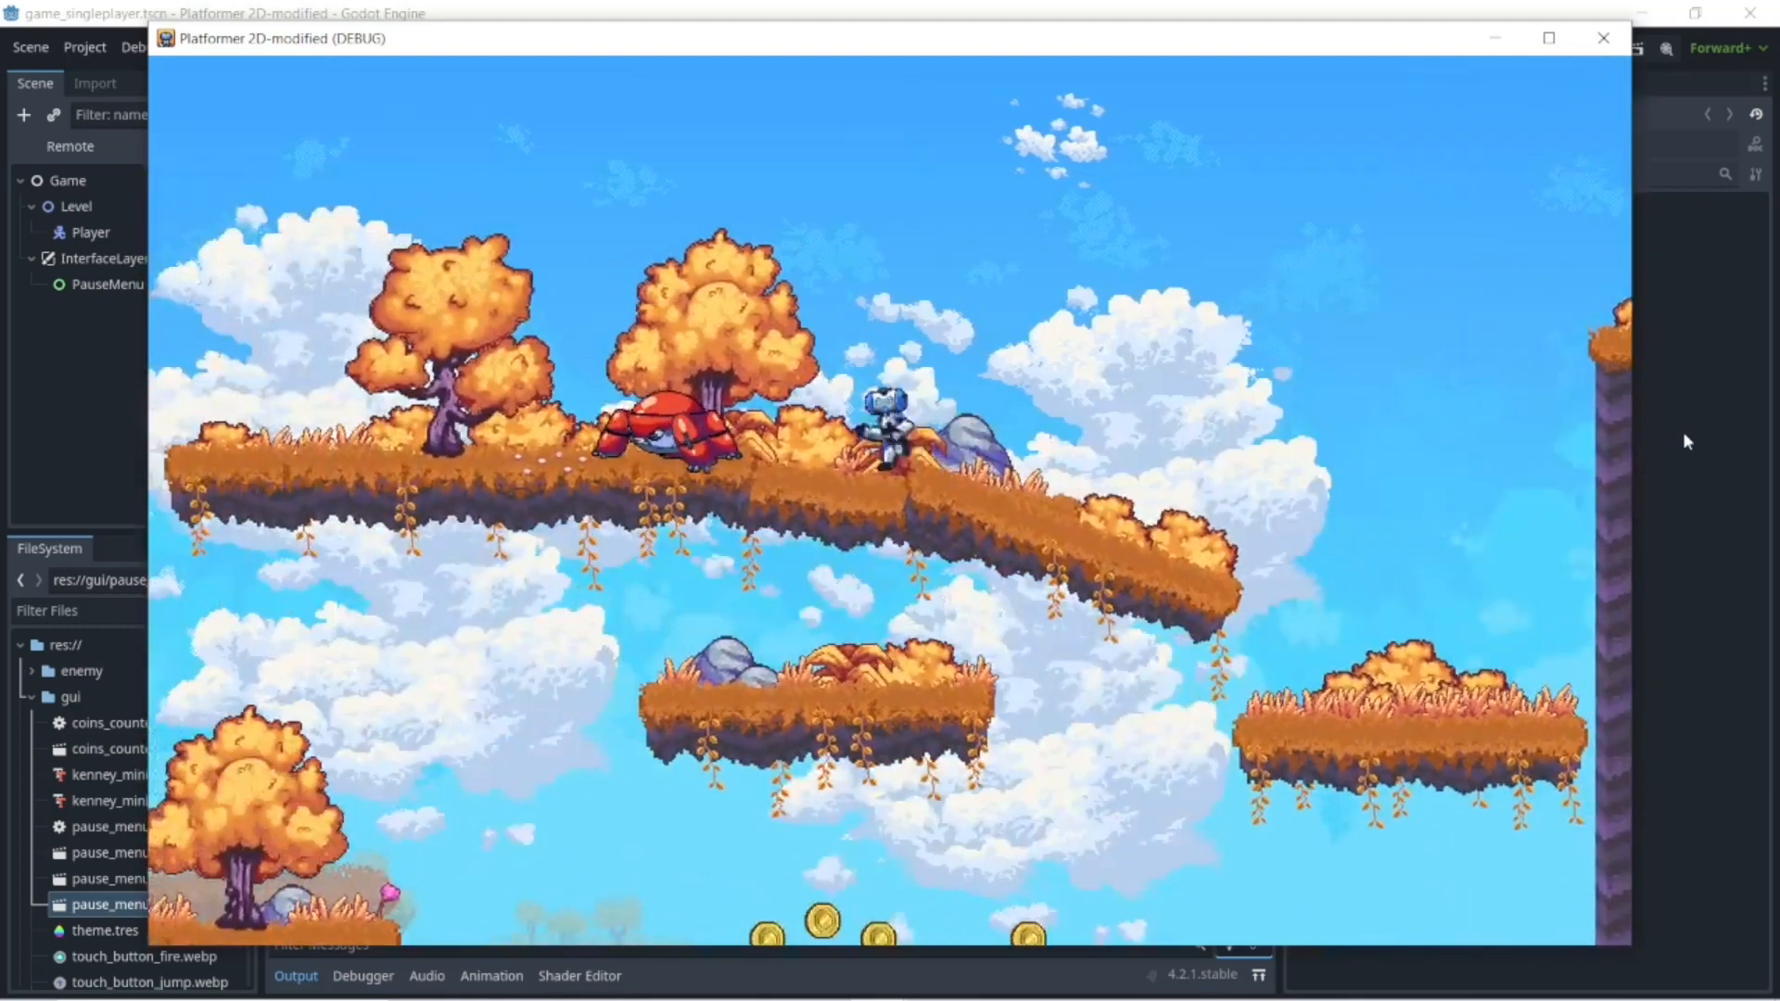
key(Up)
key(Up)
key(Left)
key(Up)
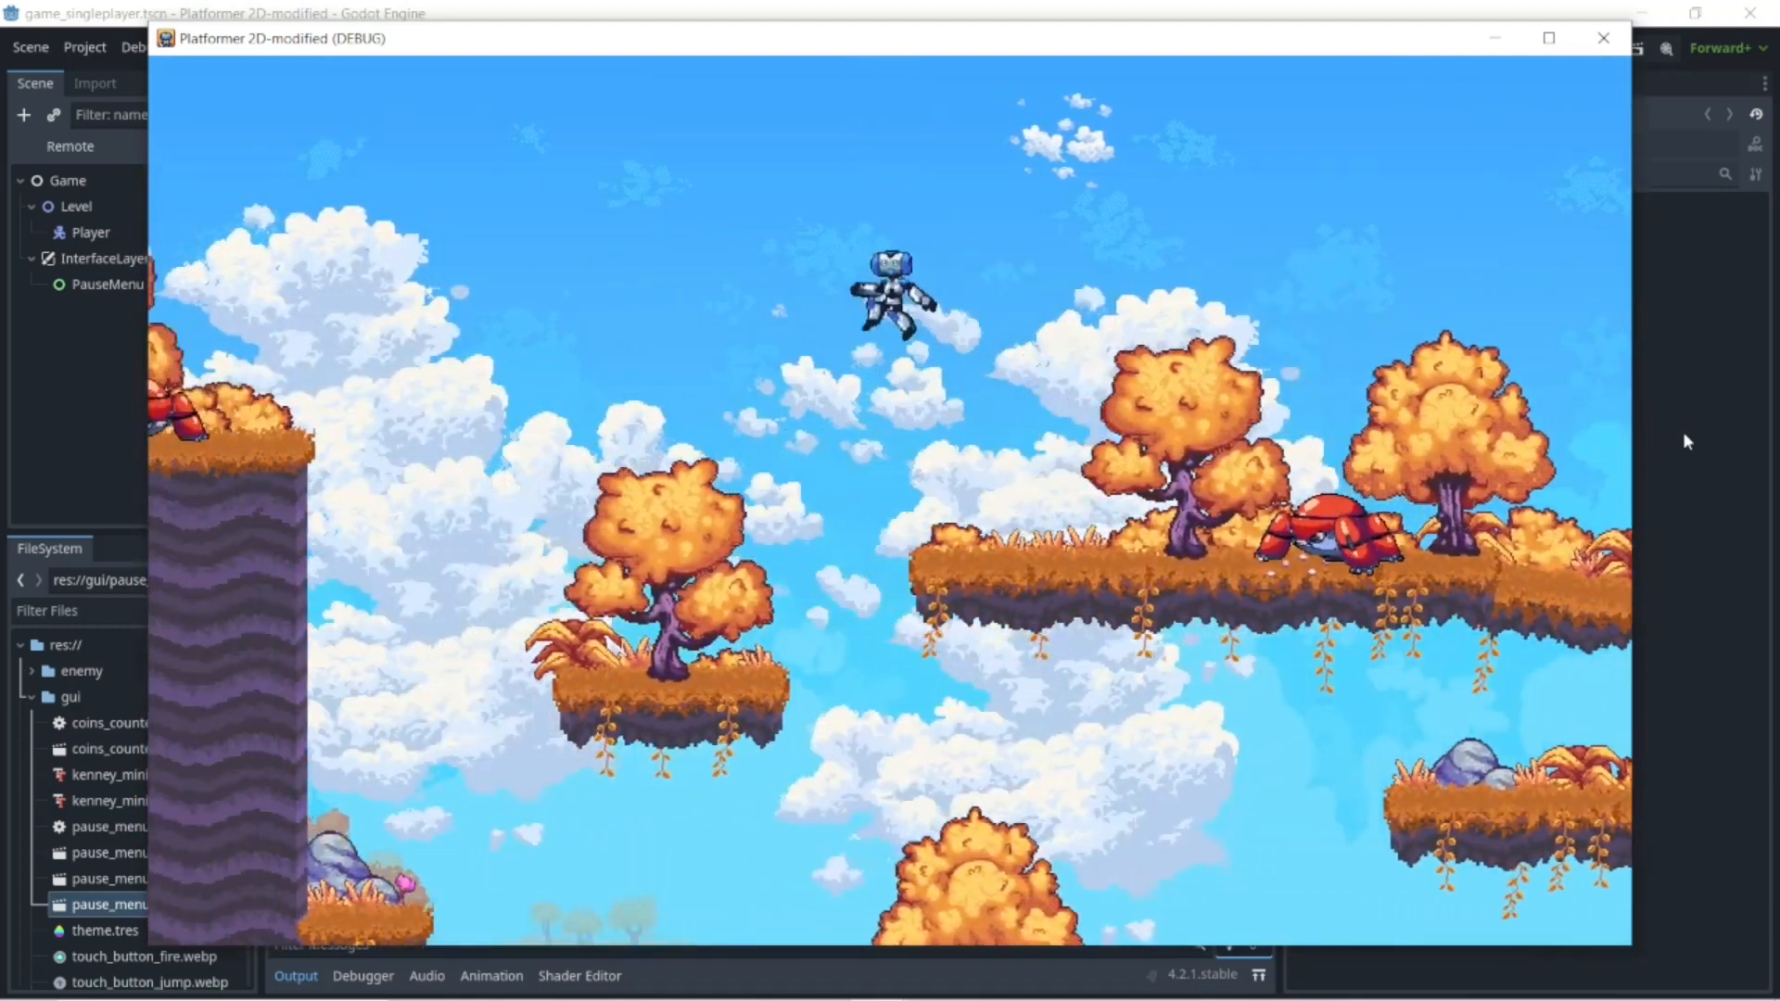
key(Up)
key(Left)
key(Up)
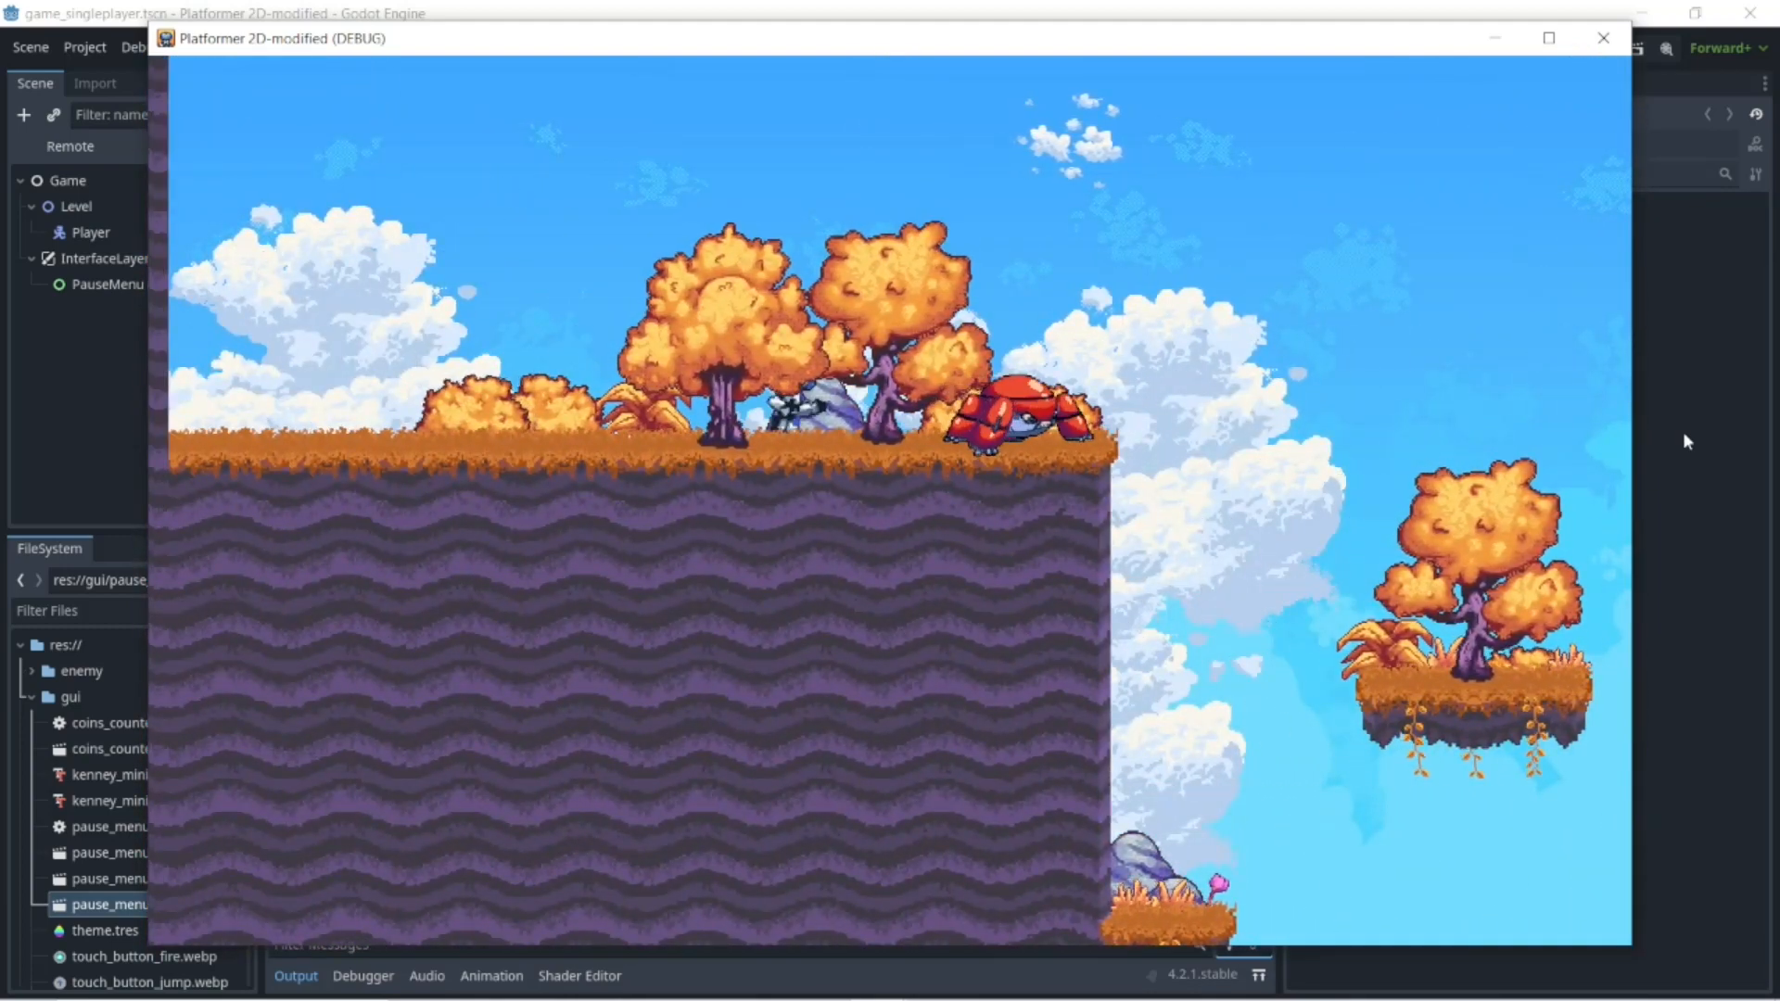
- Leap off the upper left plateau, descend beside the left wall and collect the nearest coin along the ground
key(Right)
key(Up)
key(Right)
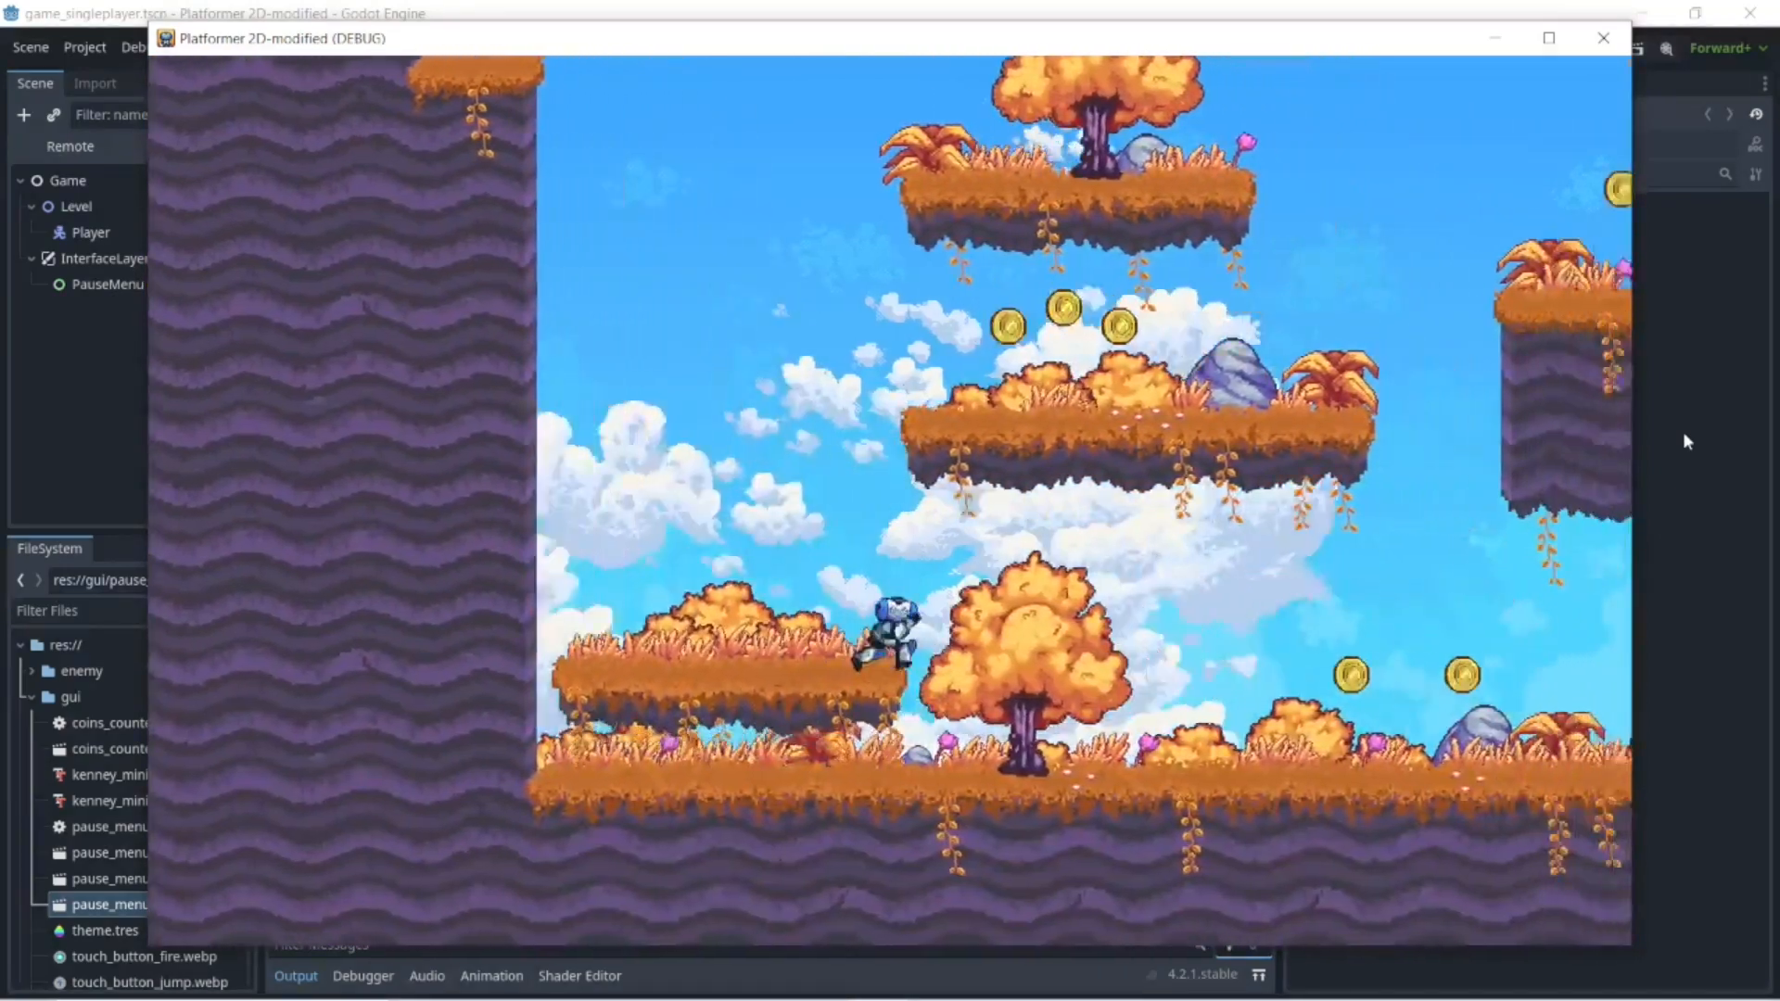
key(Up)
key(Left)
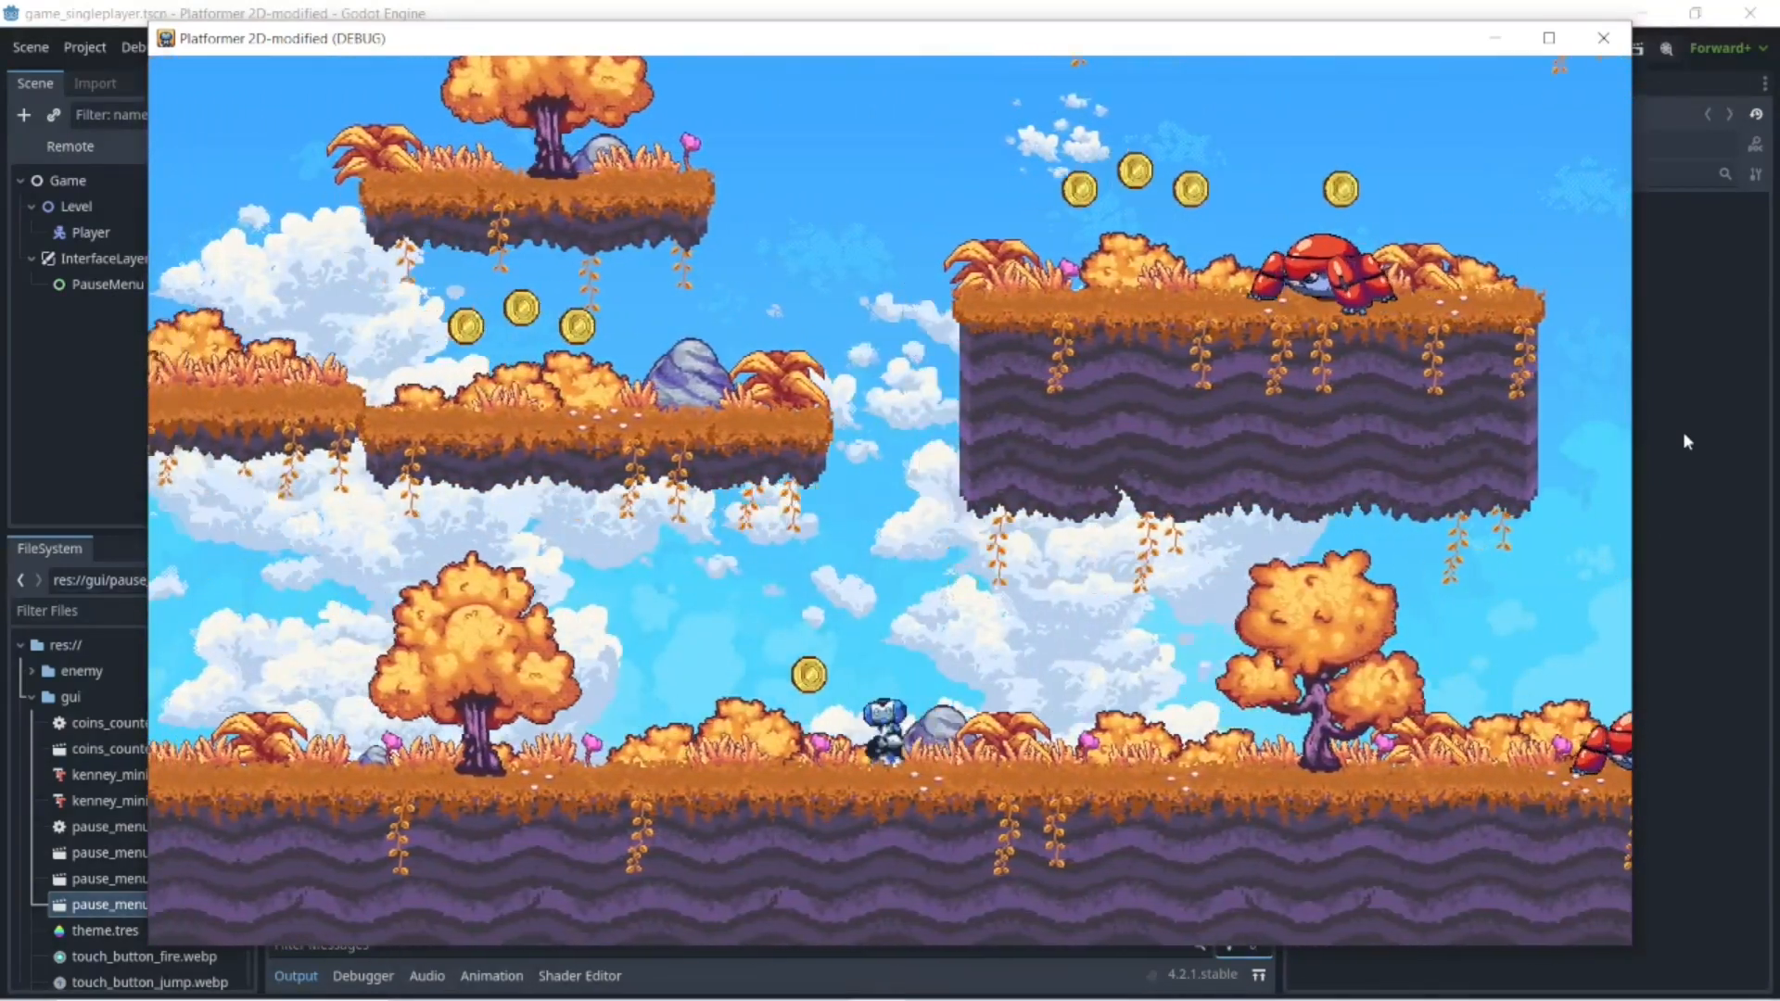
- Collect the remaining ground coin and the coins above the middle platform, and climb onto the large central block to collect coins there
key(Up)
key(Right)
key(Up)
key(Up)
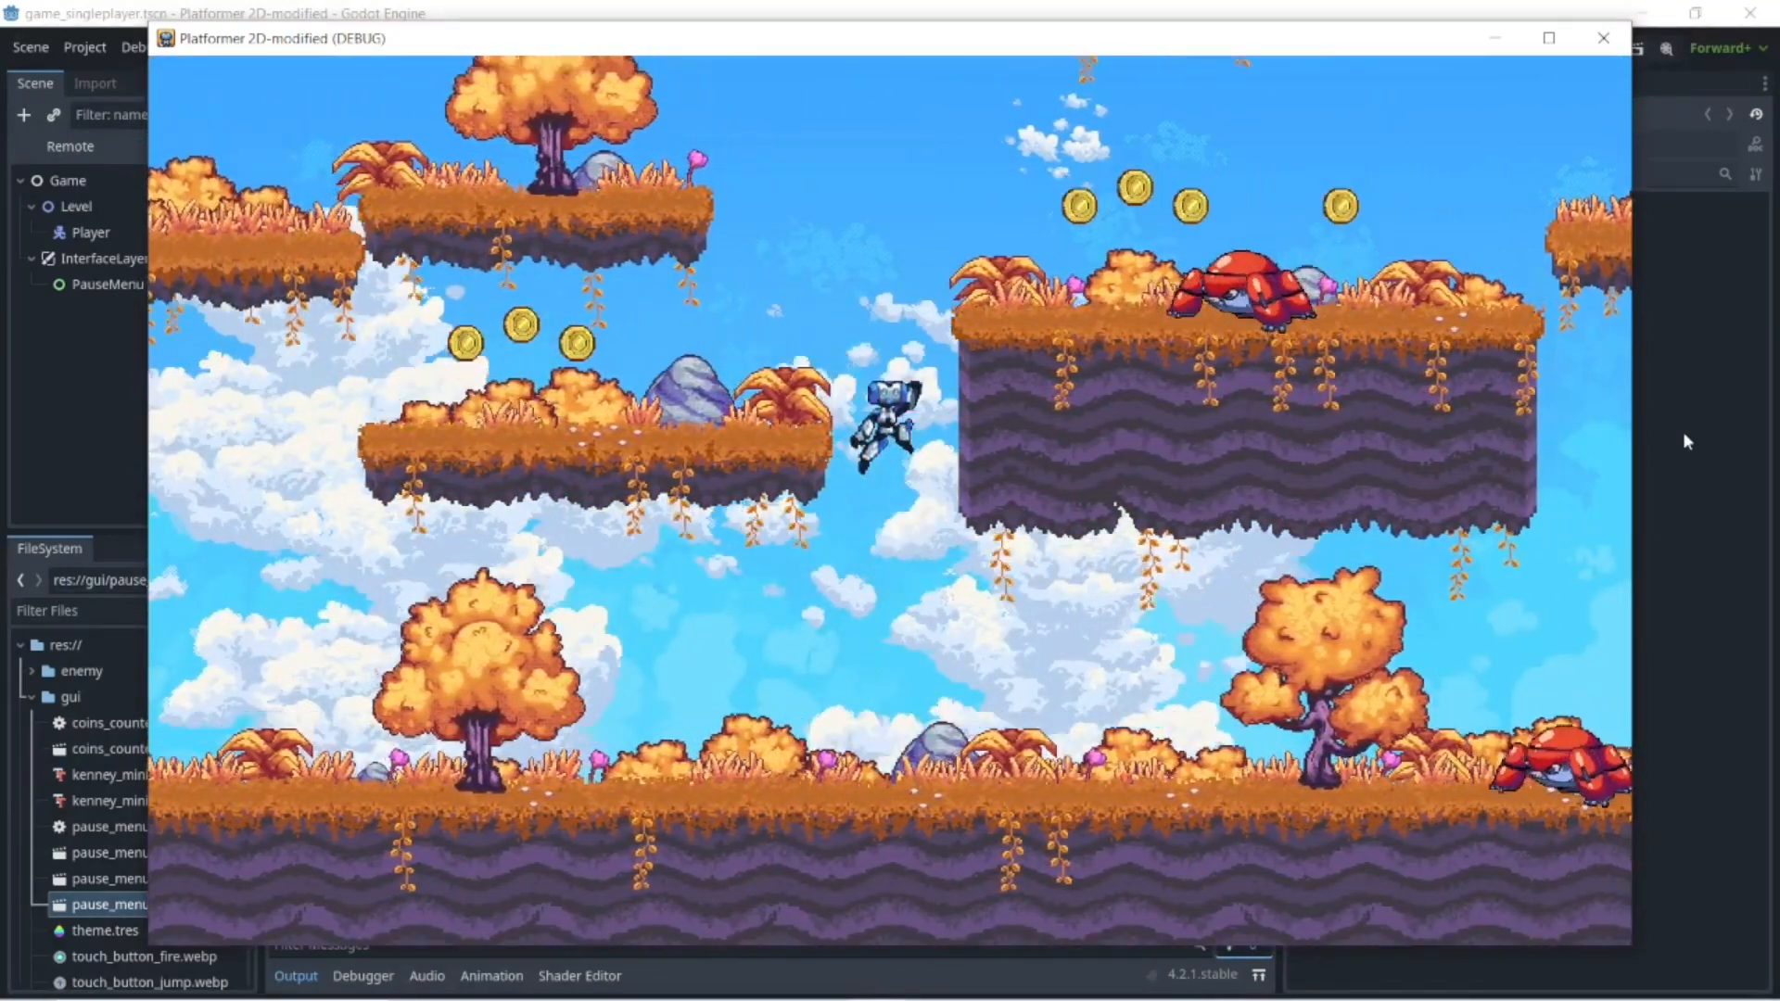
key(Left)
key(Up)
key(Right)
key(Up)
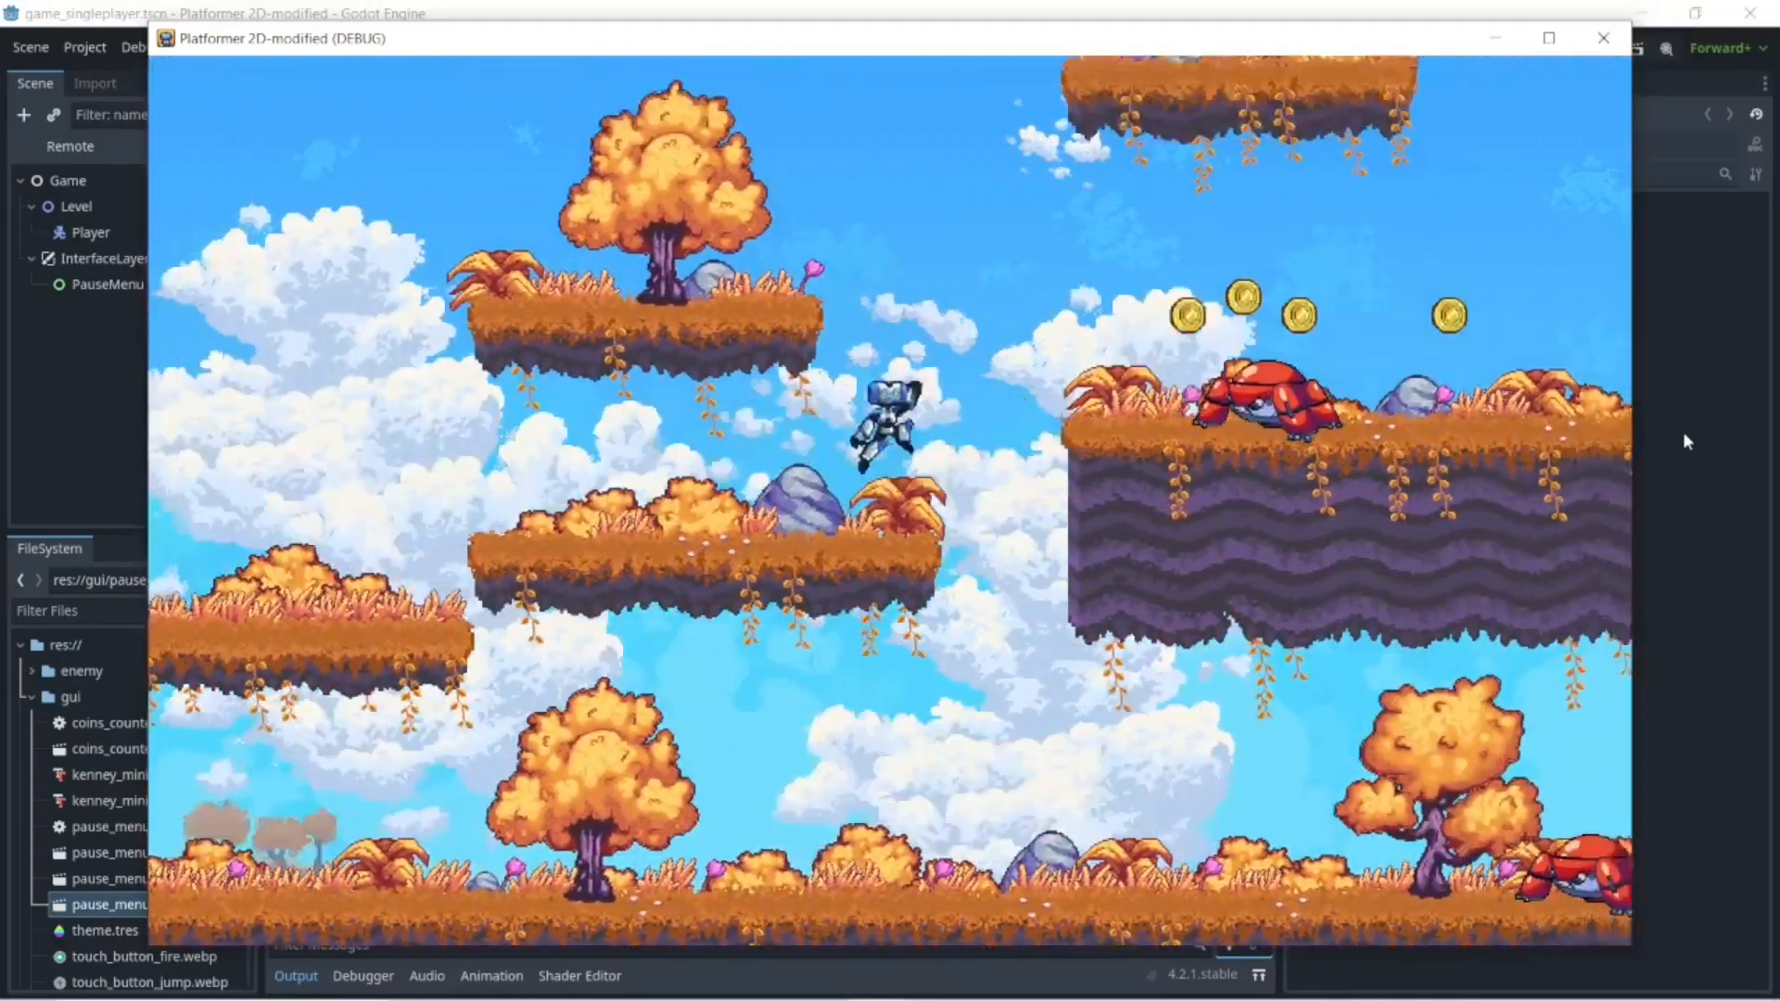
key(Up)
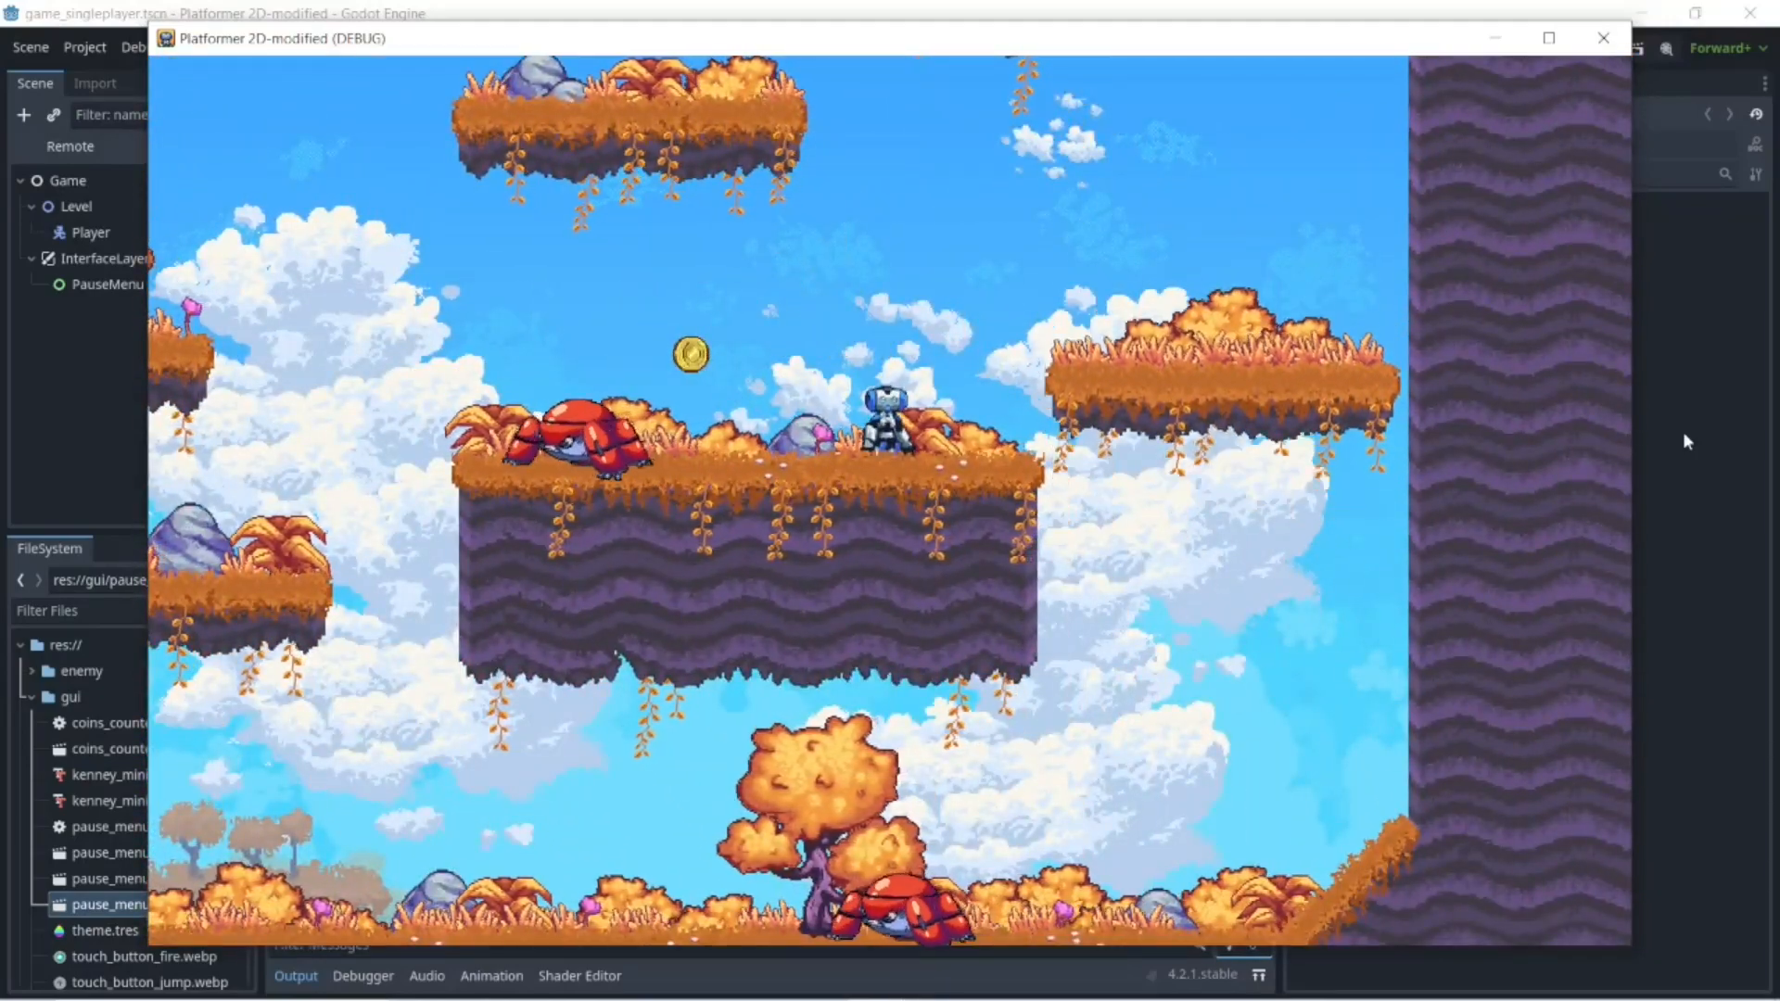
- Pause the game to check the coin counter and resume play
key(Escape)
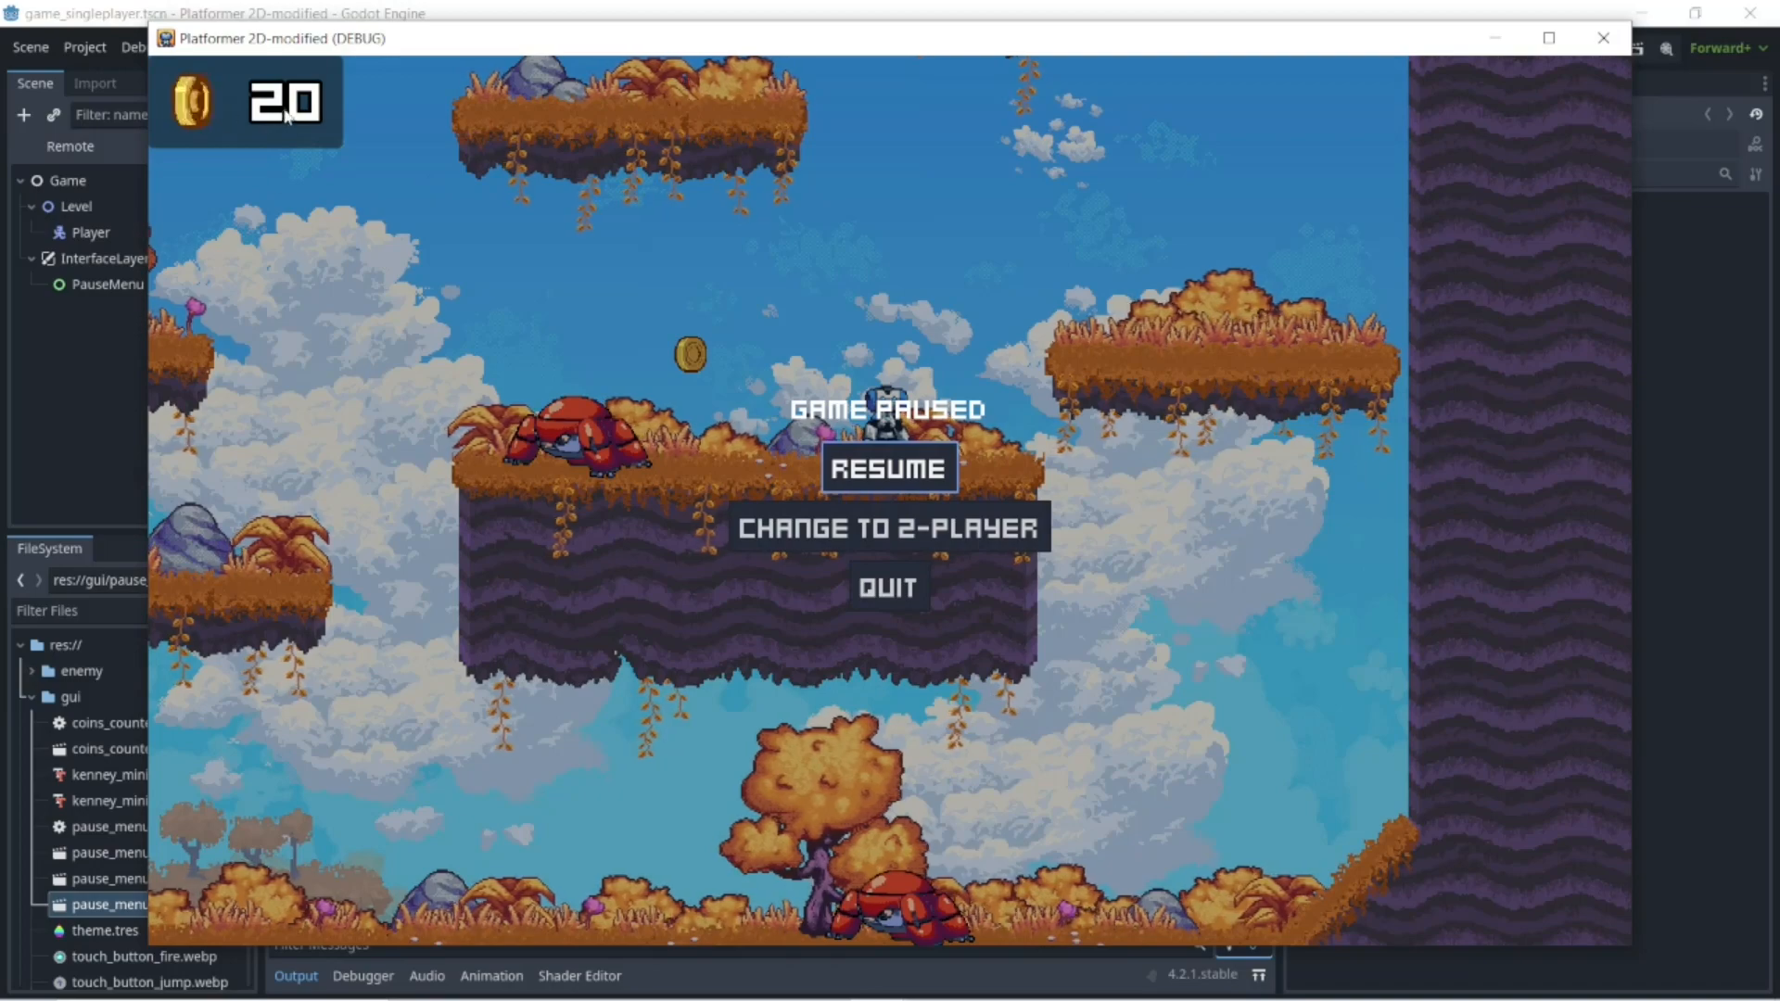
key(Escape)
- Leave the central block and jump up via the moving platform toward the height of the upper right plateau
key(Right)
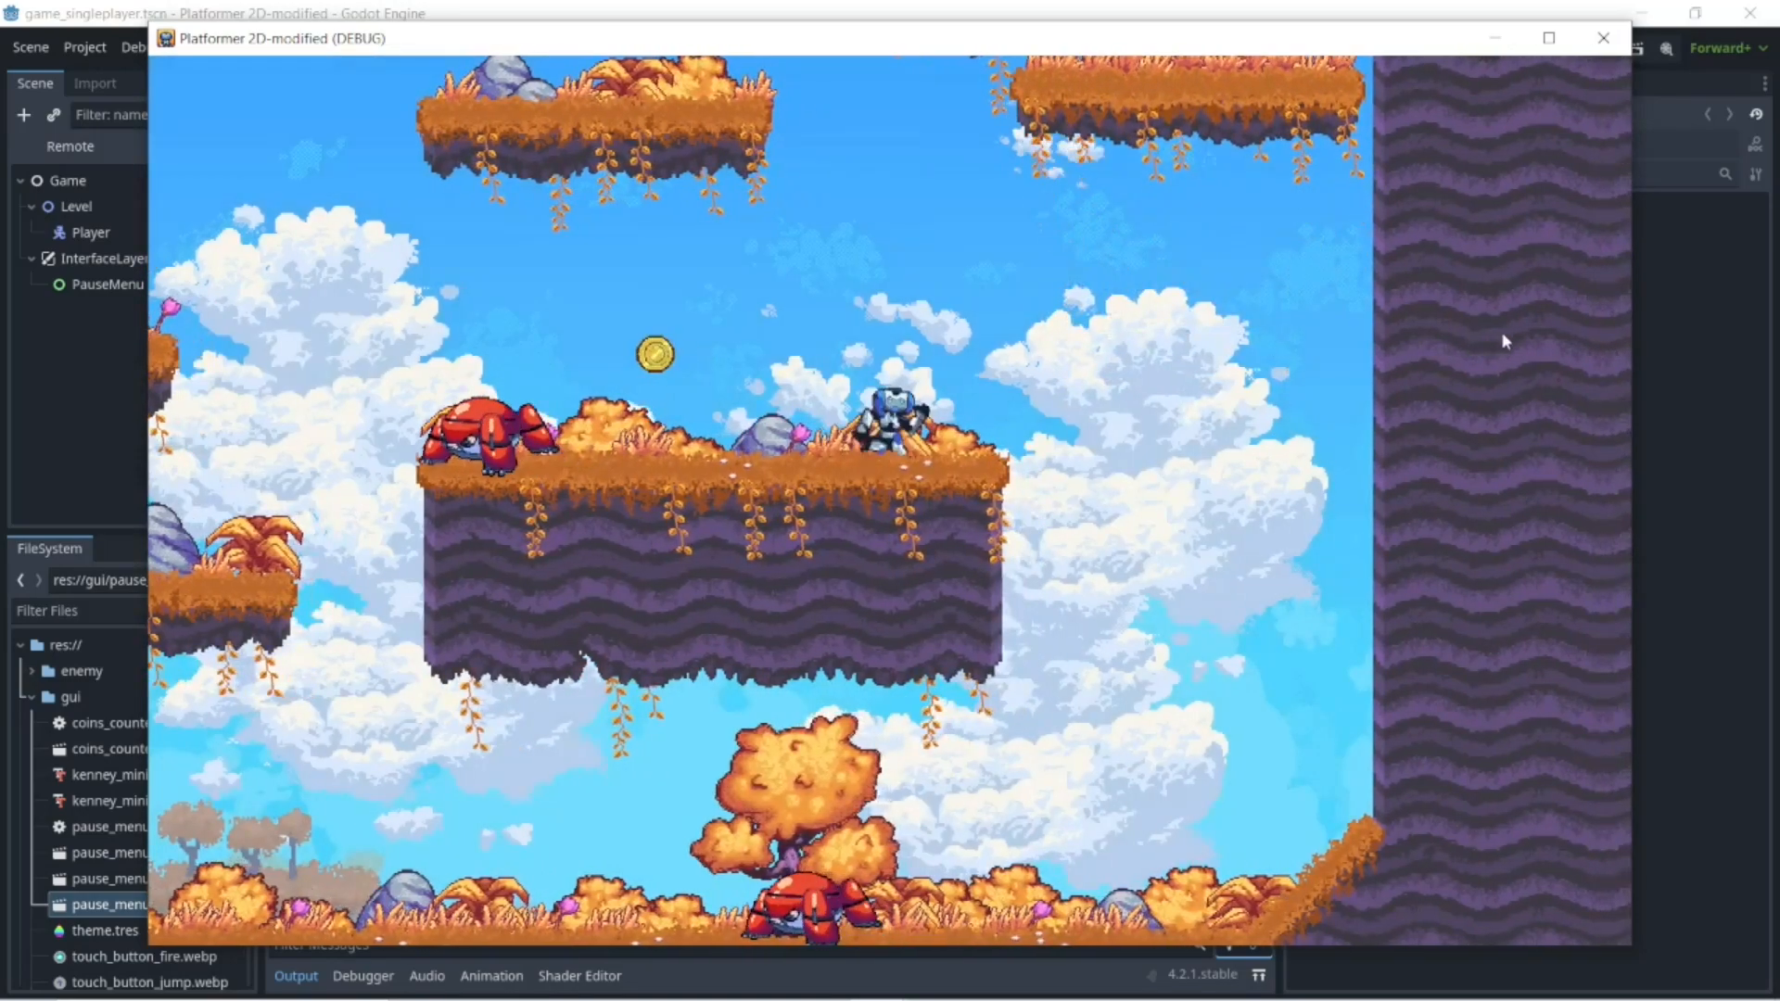
key(Up)
key(Up)
key(Right)
key(Up)
key(Up)
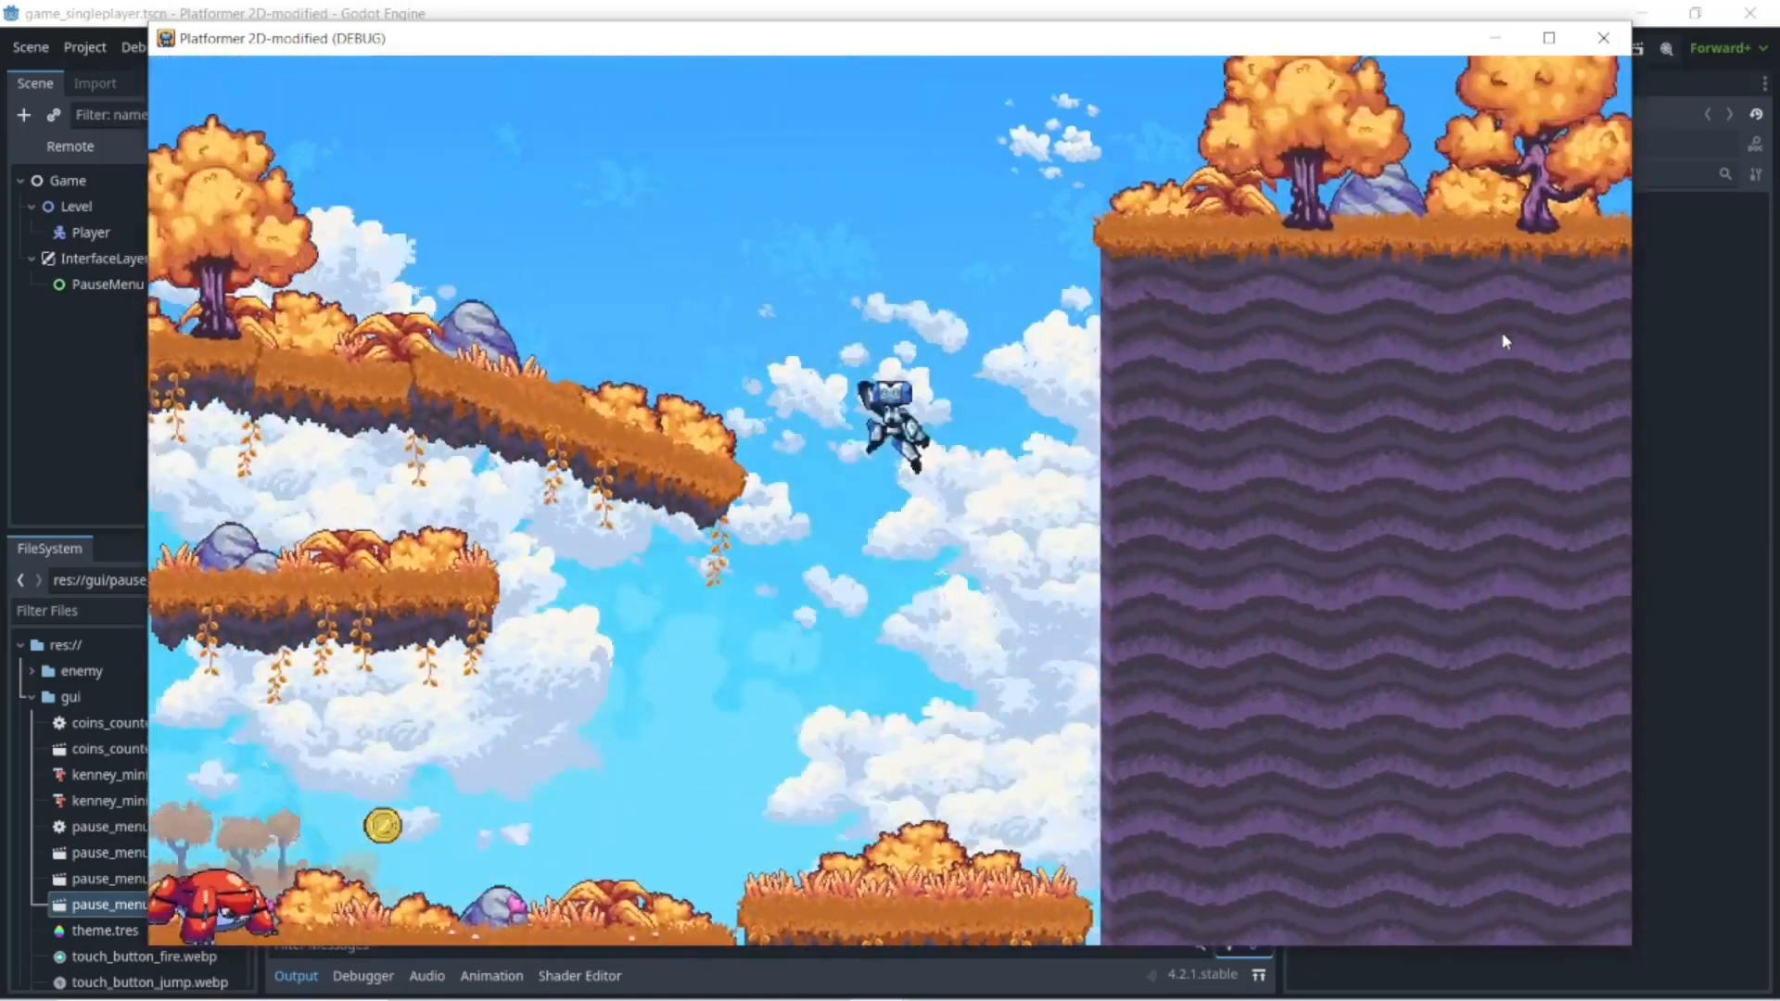
- Cross leftward past the crab on the upper platform and descend over the tree platforms to the ground near the left wall
key(Left)
key(Left)
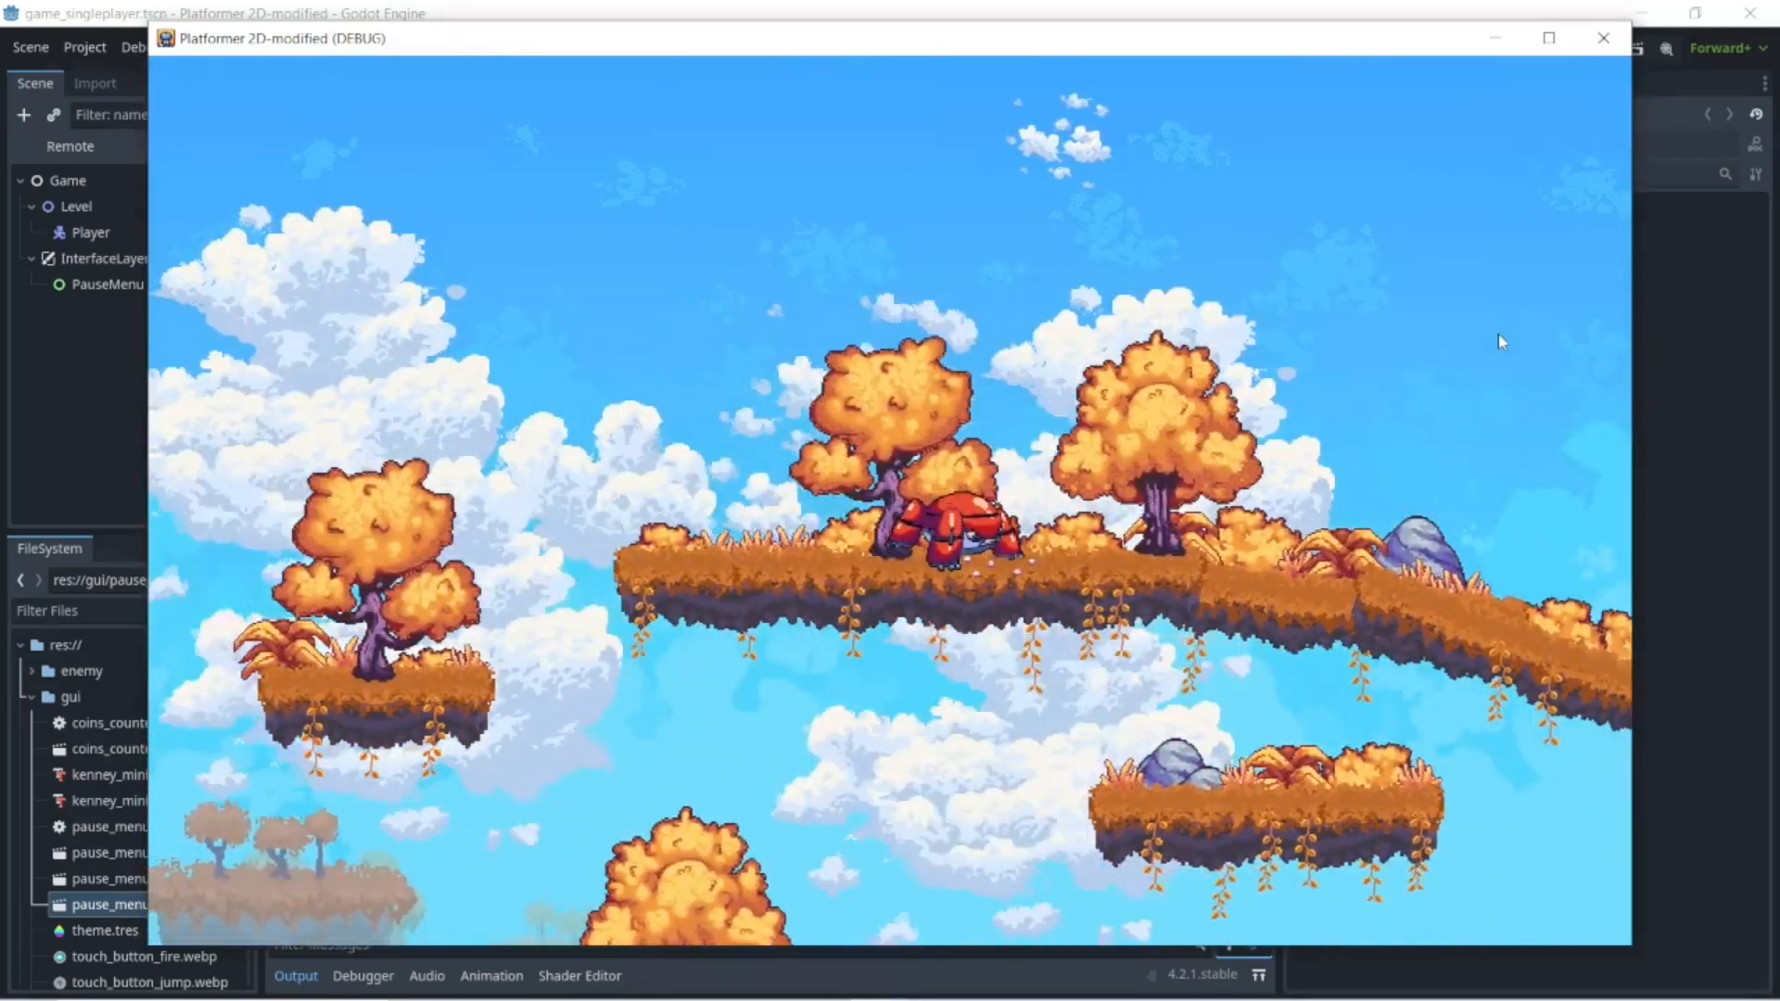
key(Left)
key(Up)
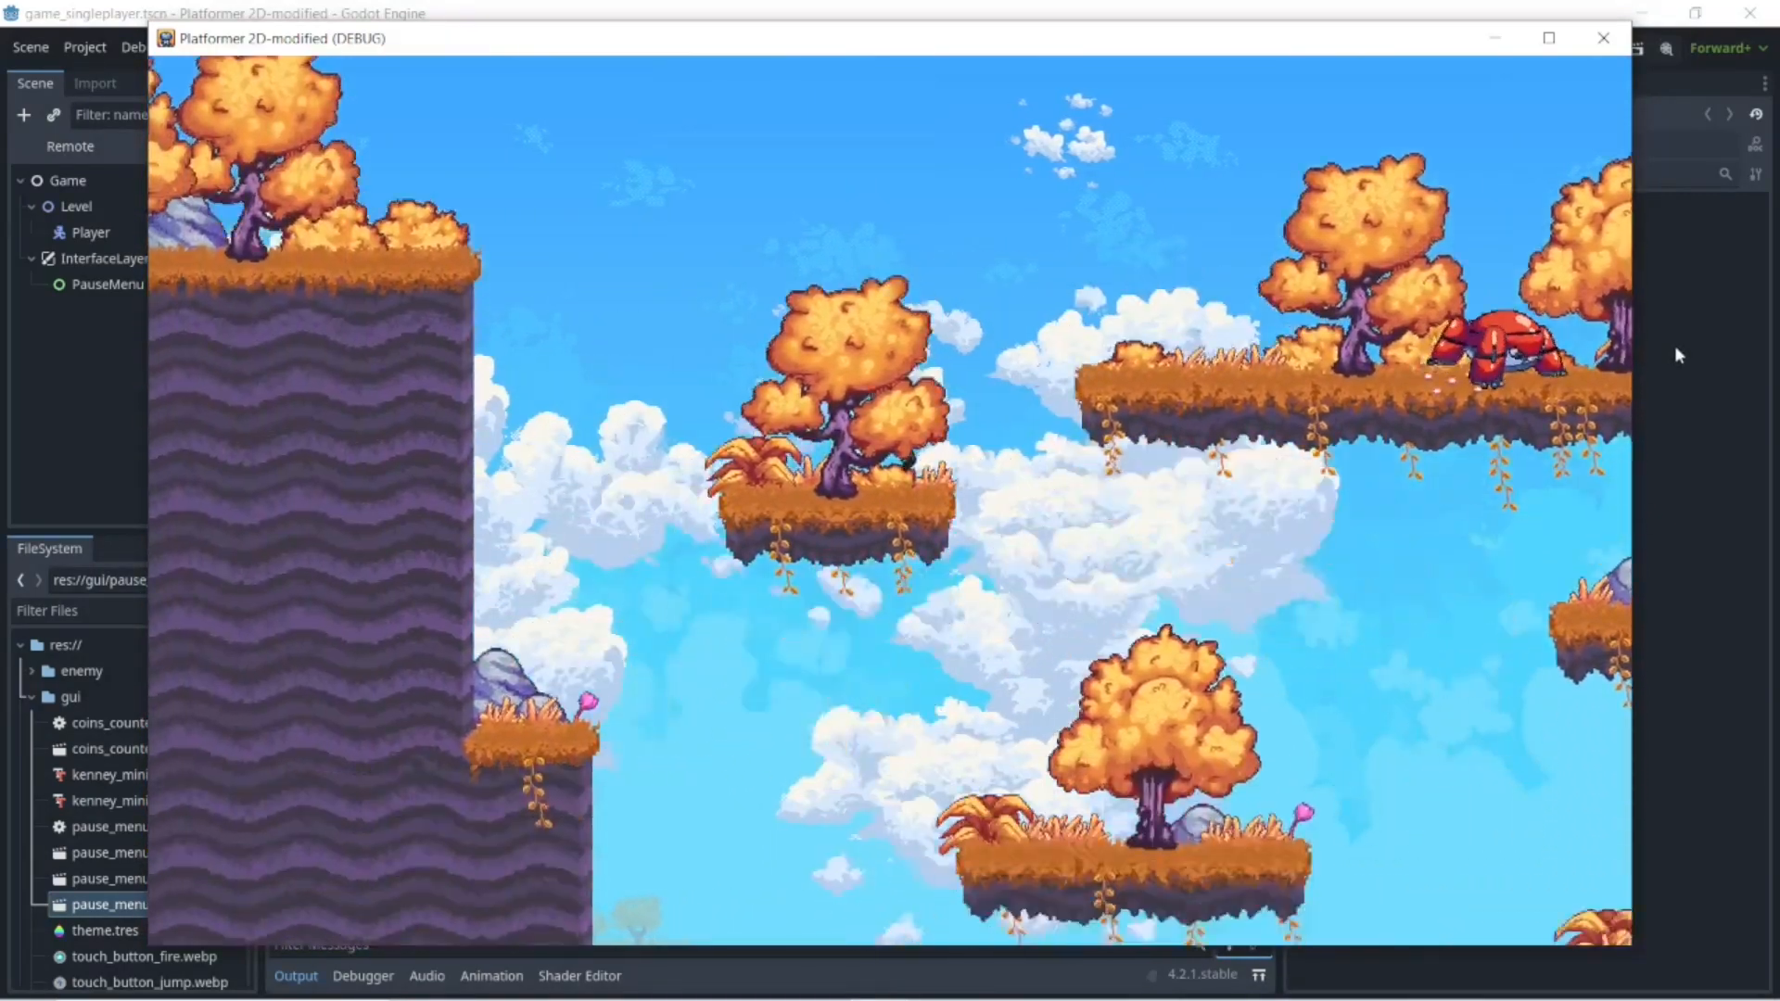
key(Right)
key(Up)
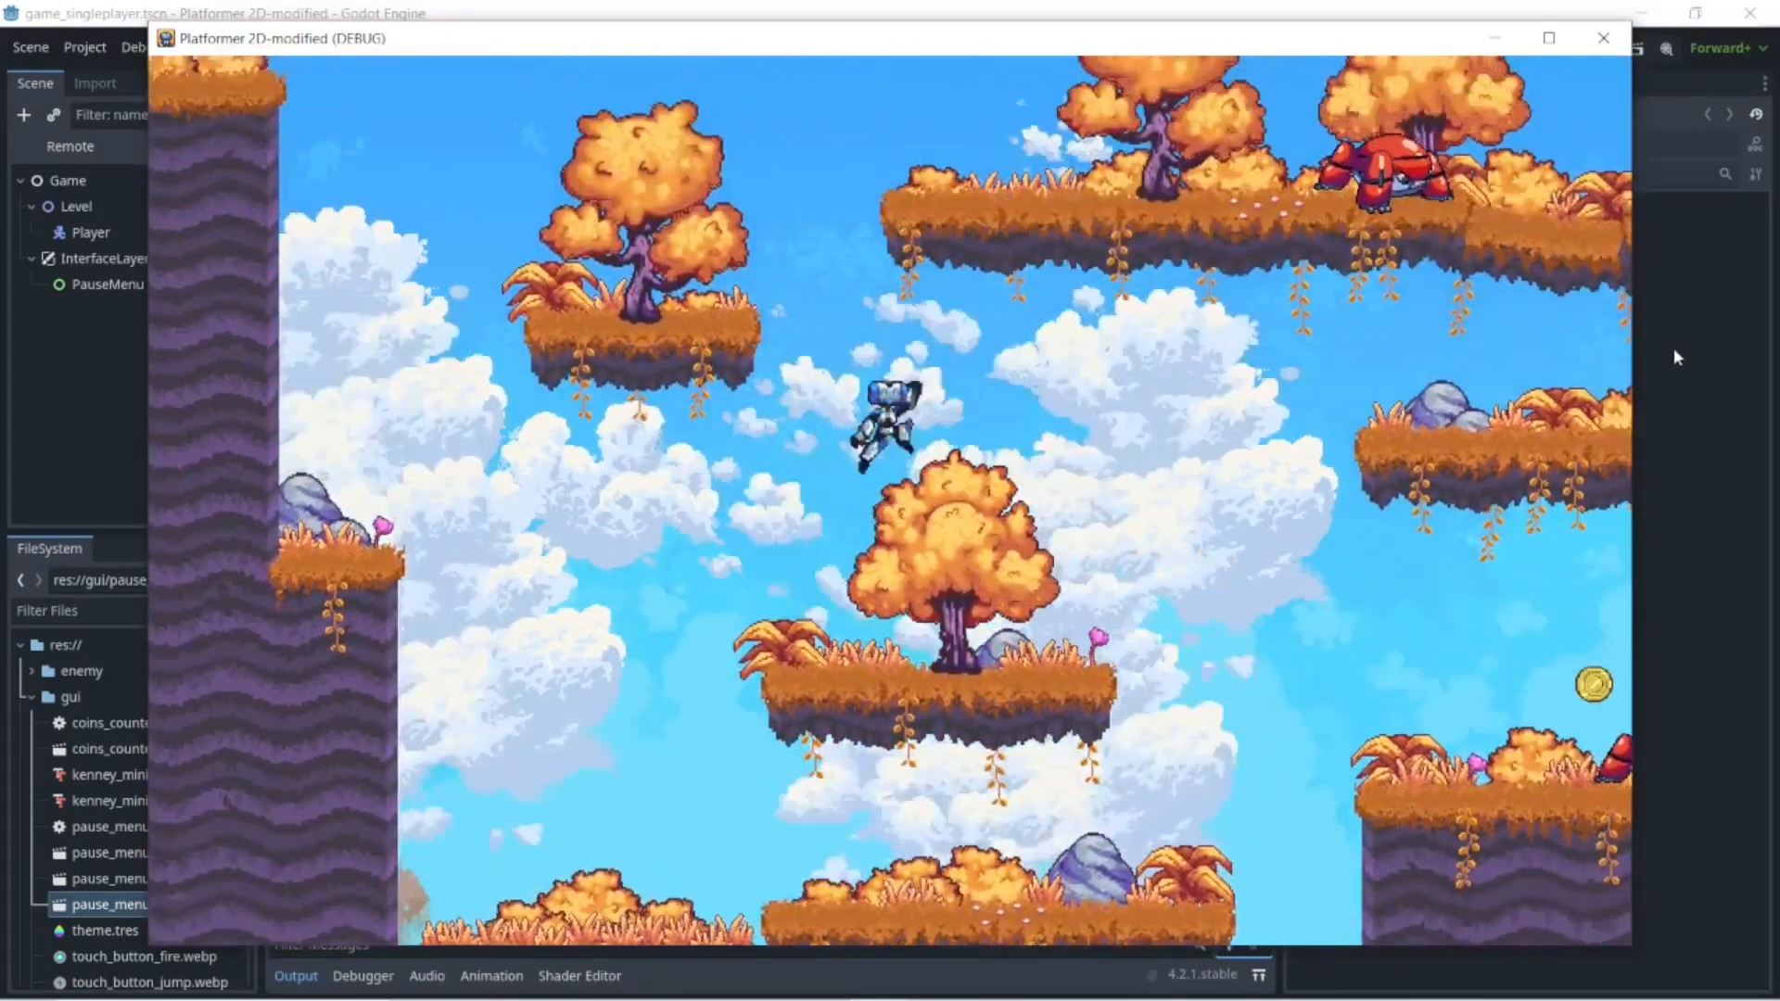
key(Left)
key(Left)
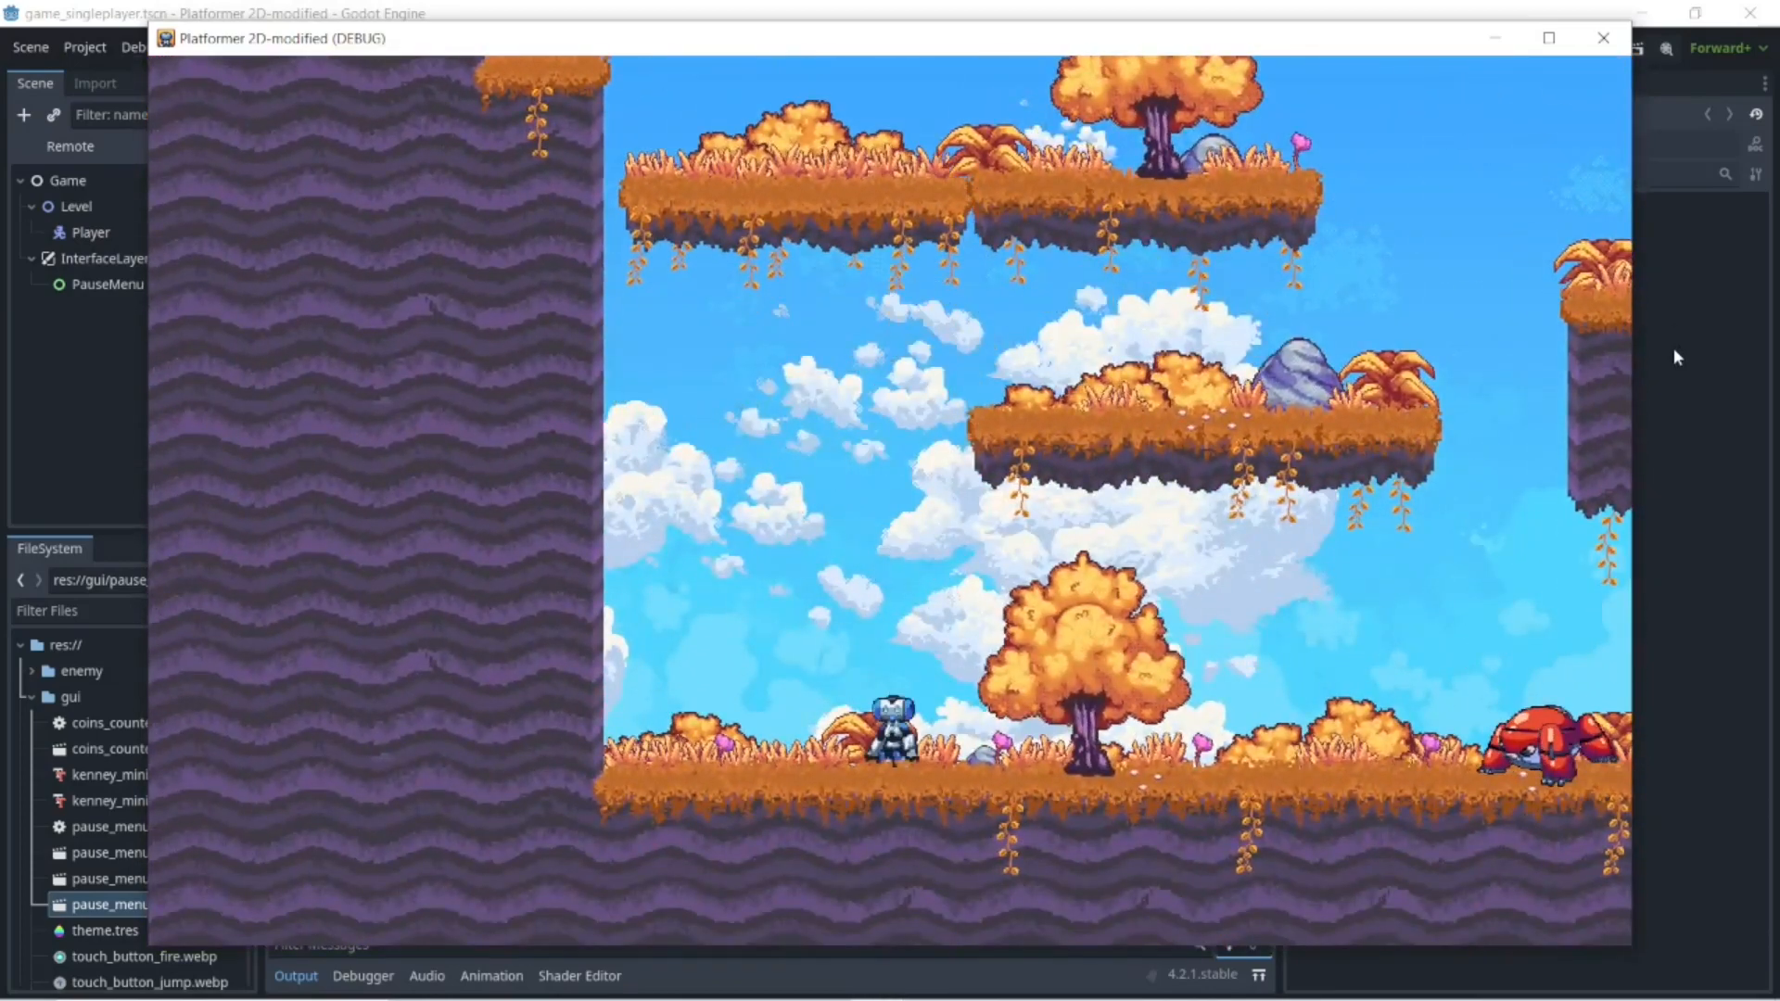
- Test jumps from the ground near the left wall and climb toward the middle tree platform
key(Up)
key(Up)
key(Right)
key(Left)
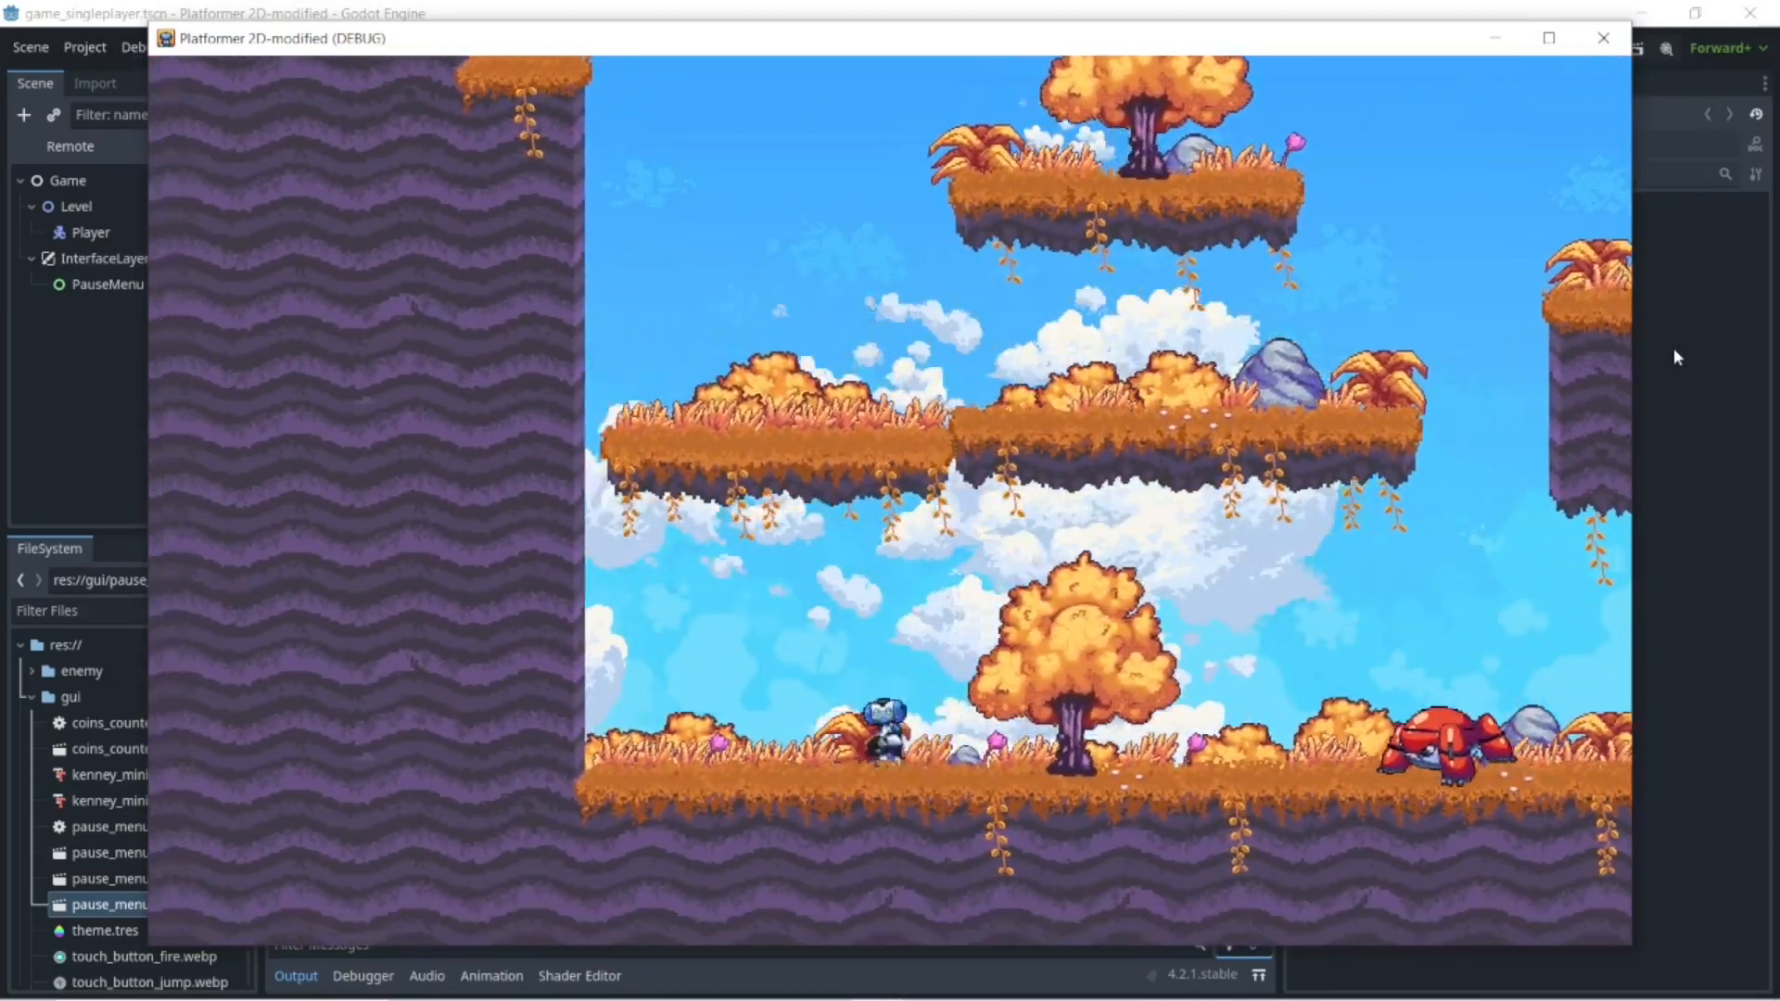
key(Up)
key(Up)
key(Up)
key(Right)
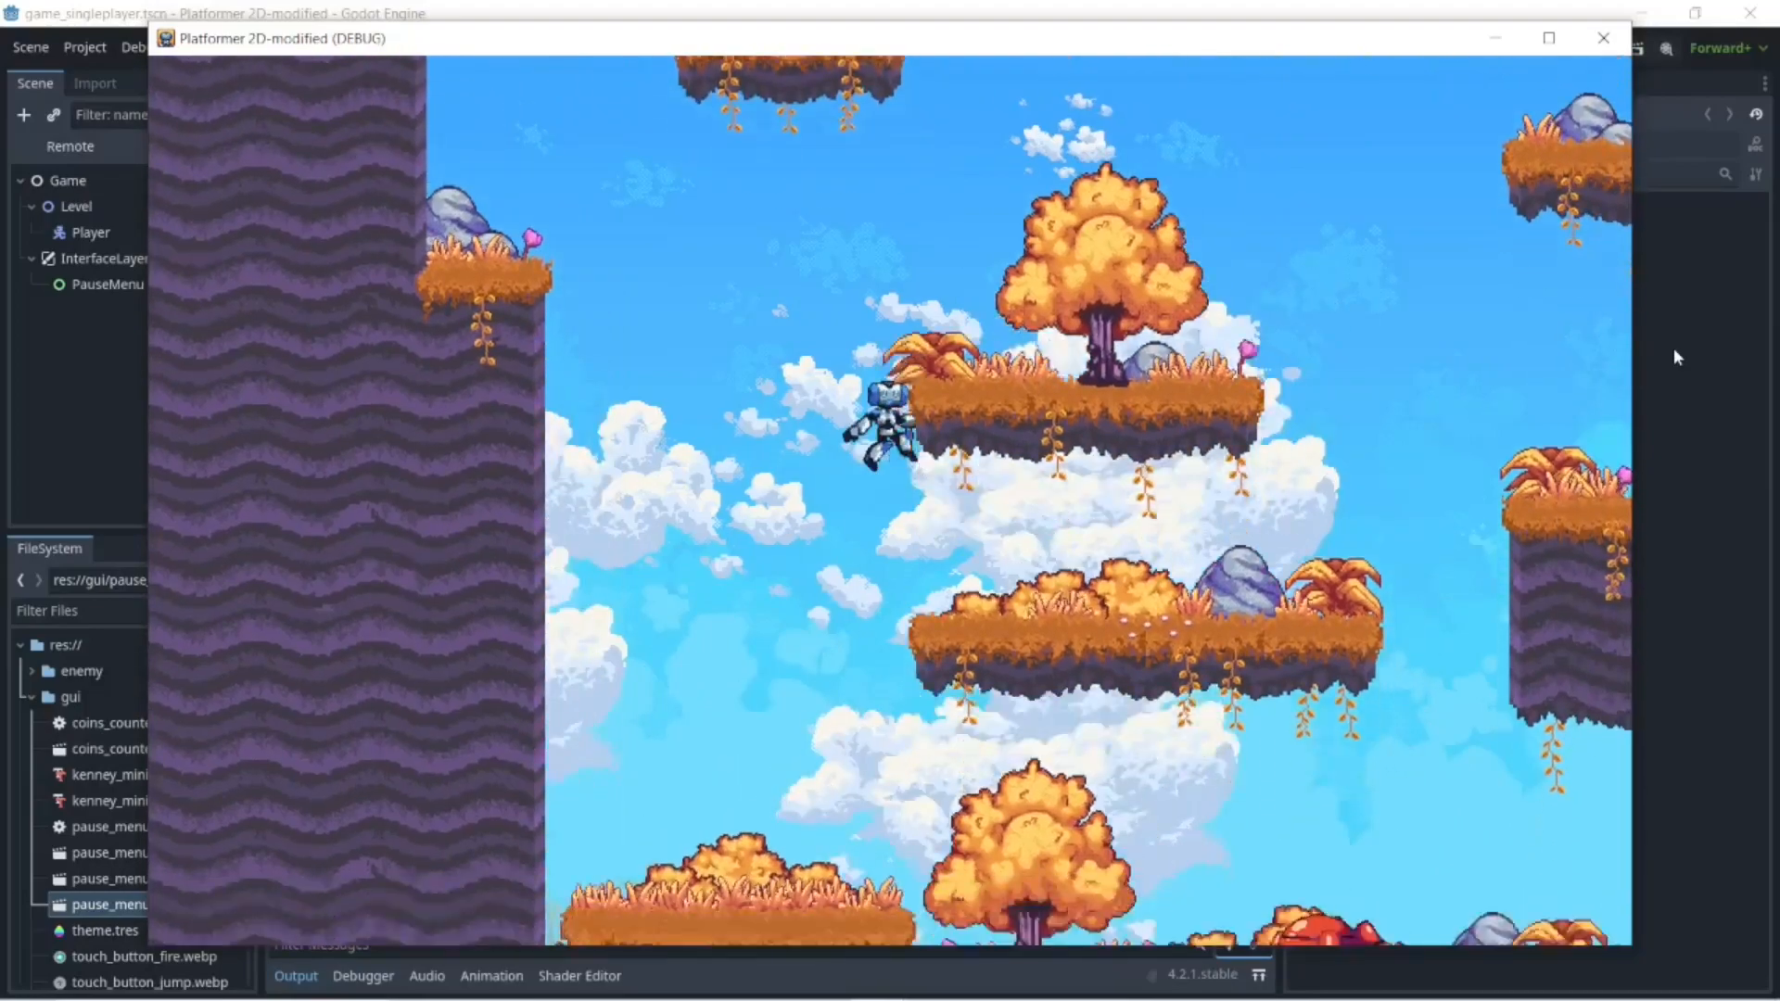
- Test jumps on and around the middle tree platform and the moving grass platform beside it
key(Right)
key(Up)
key(Up)
key(Left)
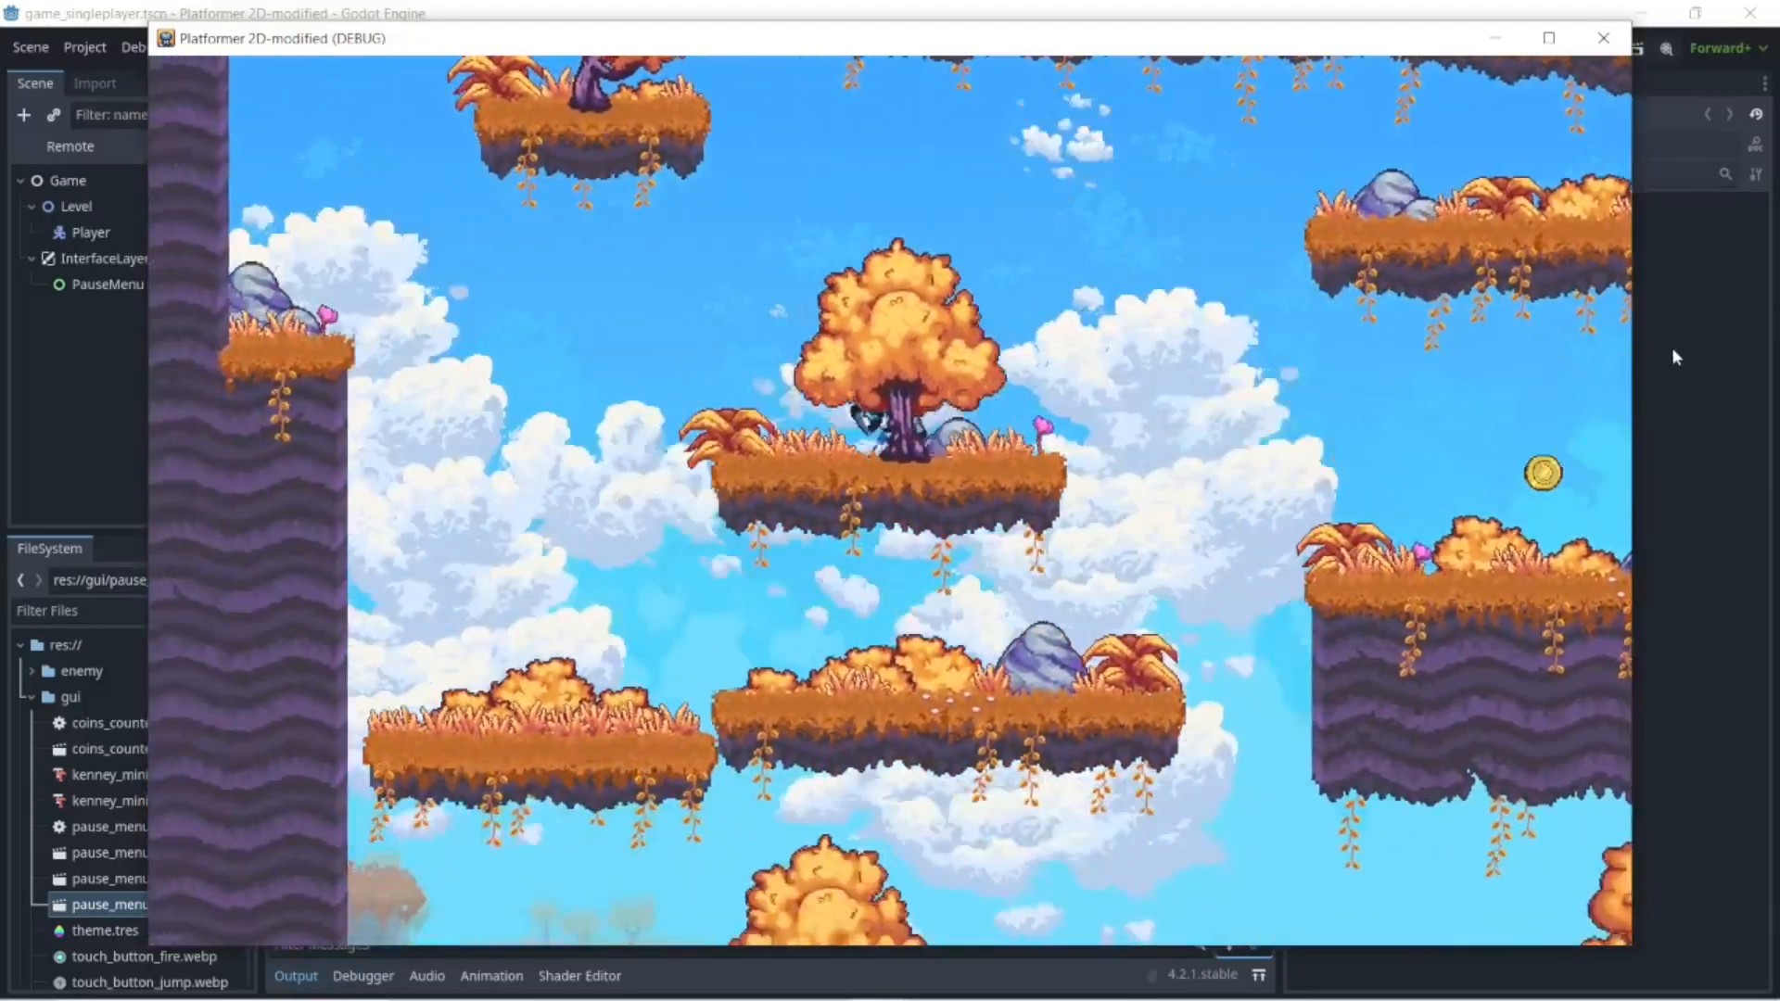
key(Up)
key(Left)
key(Up)
key(Right)
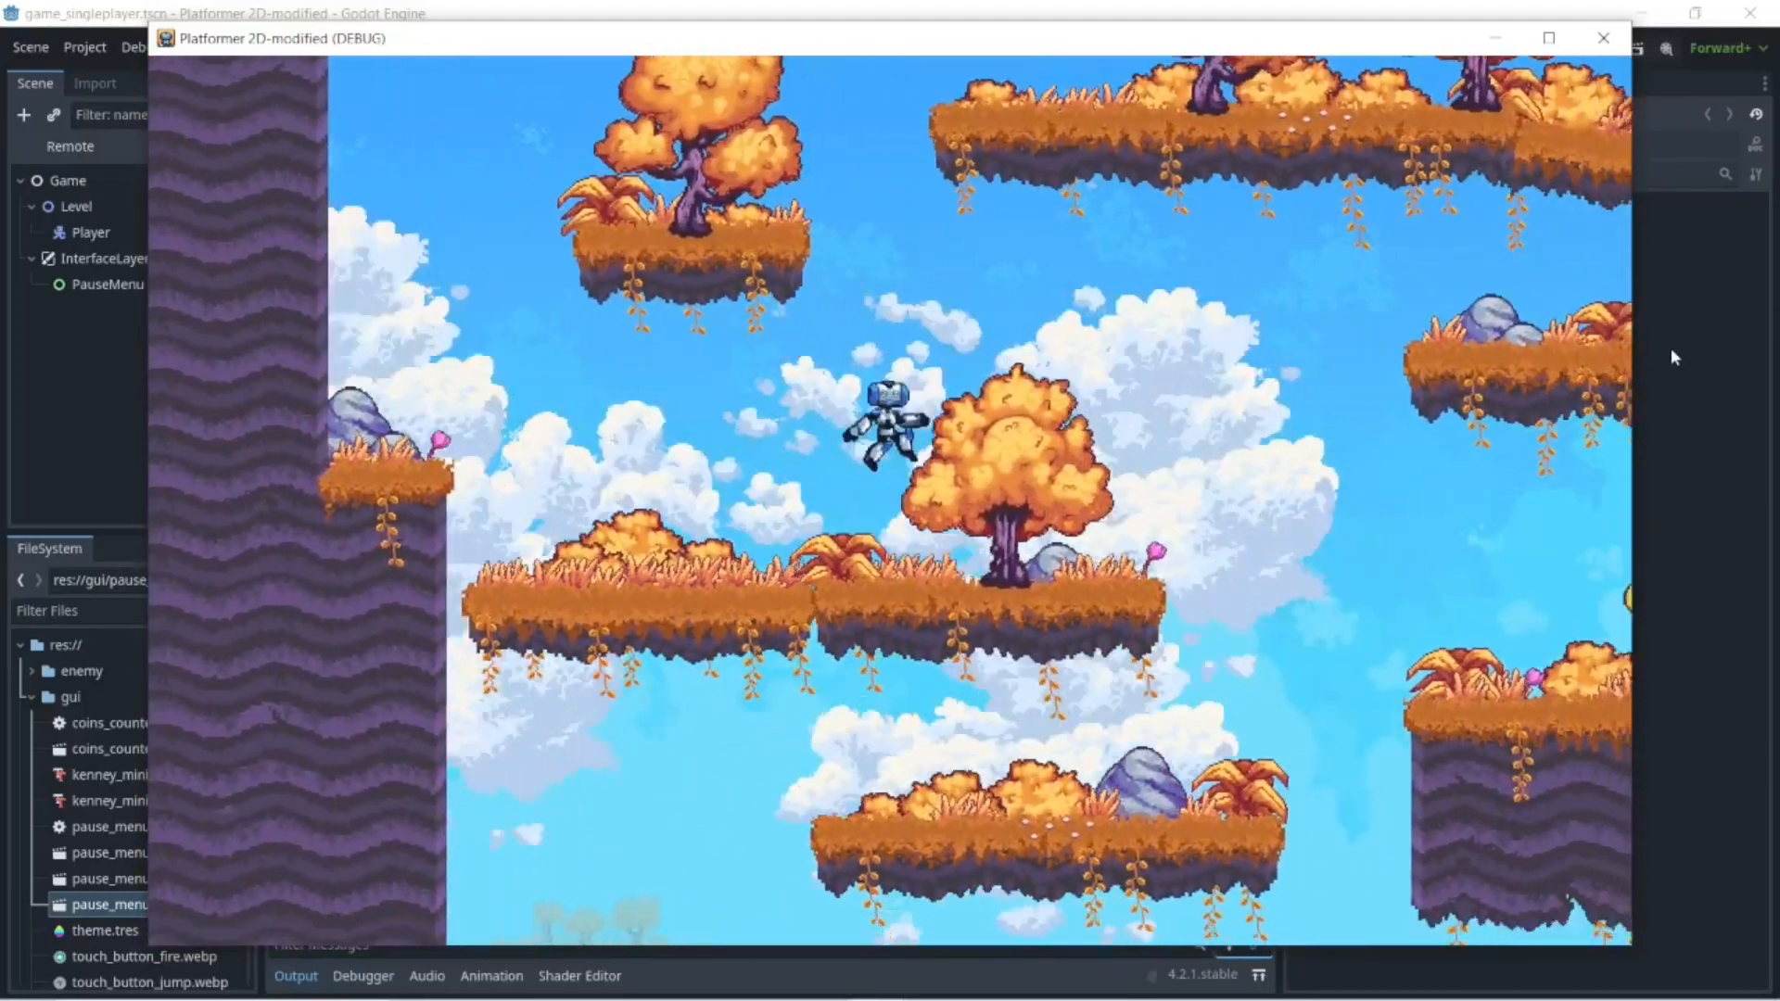
- Climb past the small upper tree platform onto the upper left plateau with the crab
key(Up)
key(Left)
key(Up)
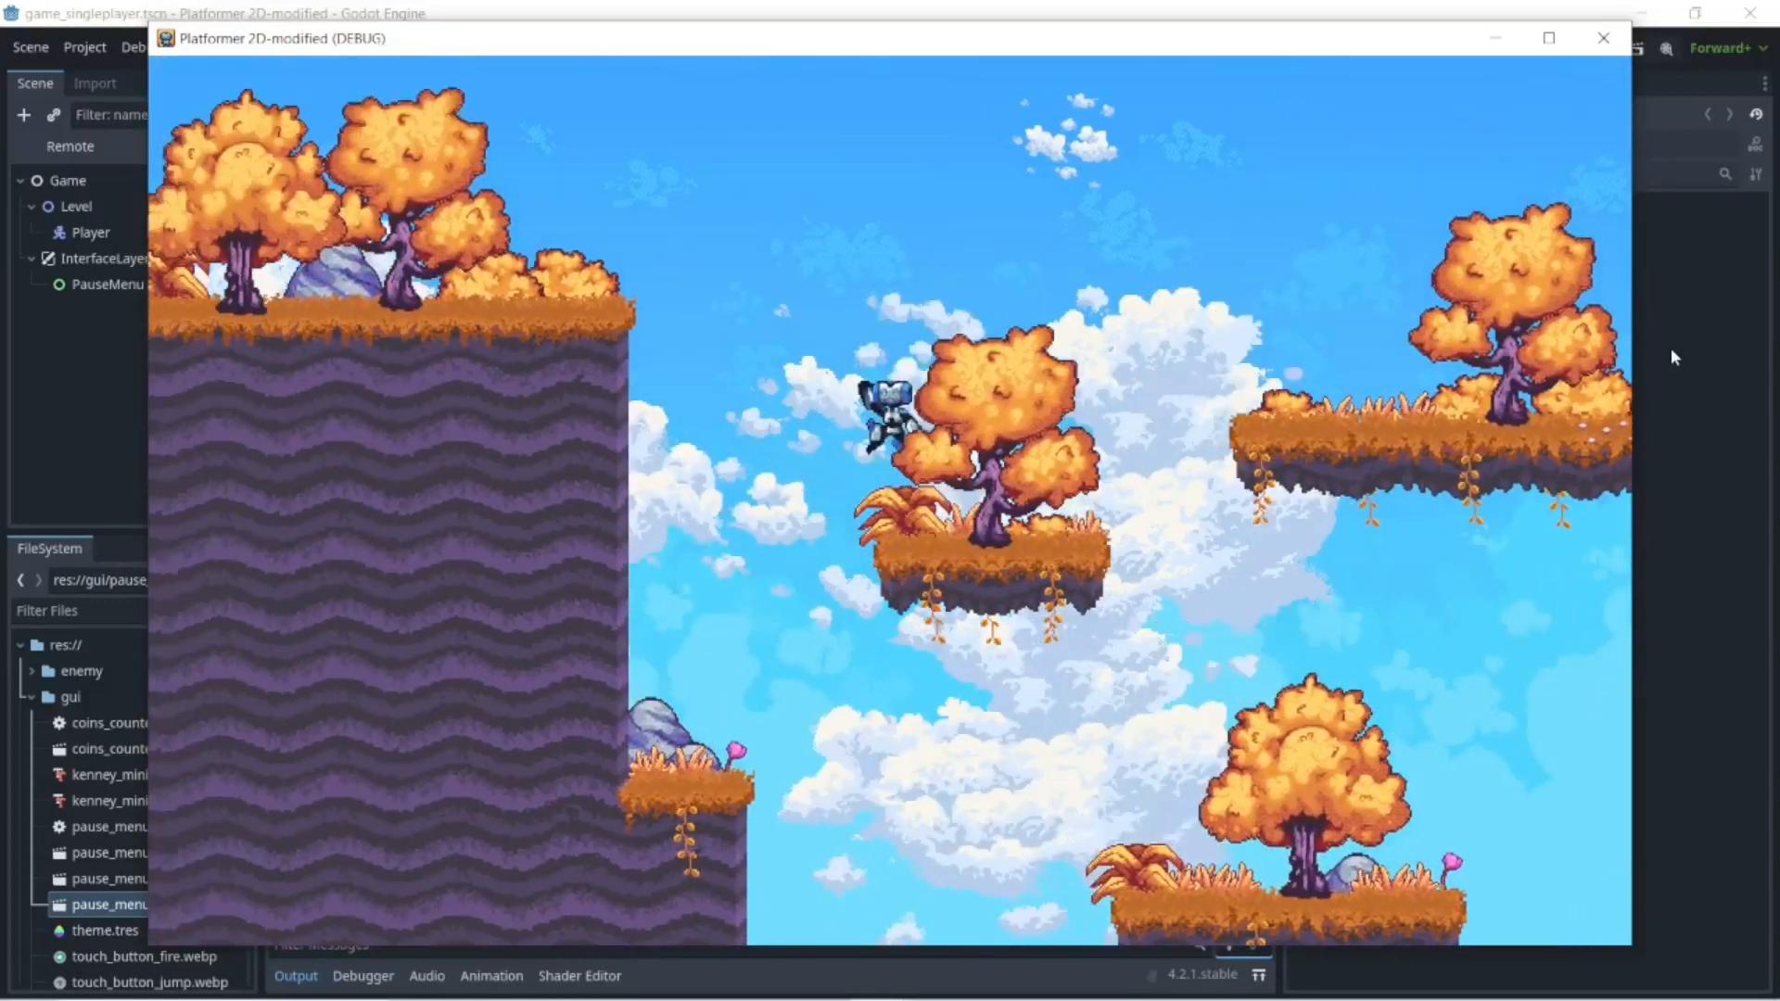
key(Up)
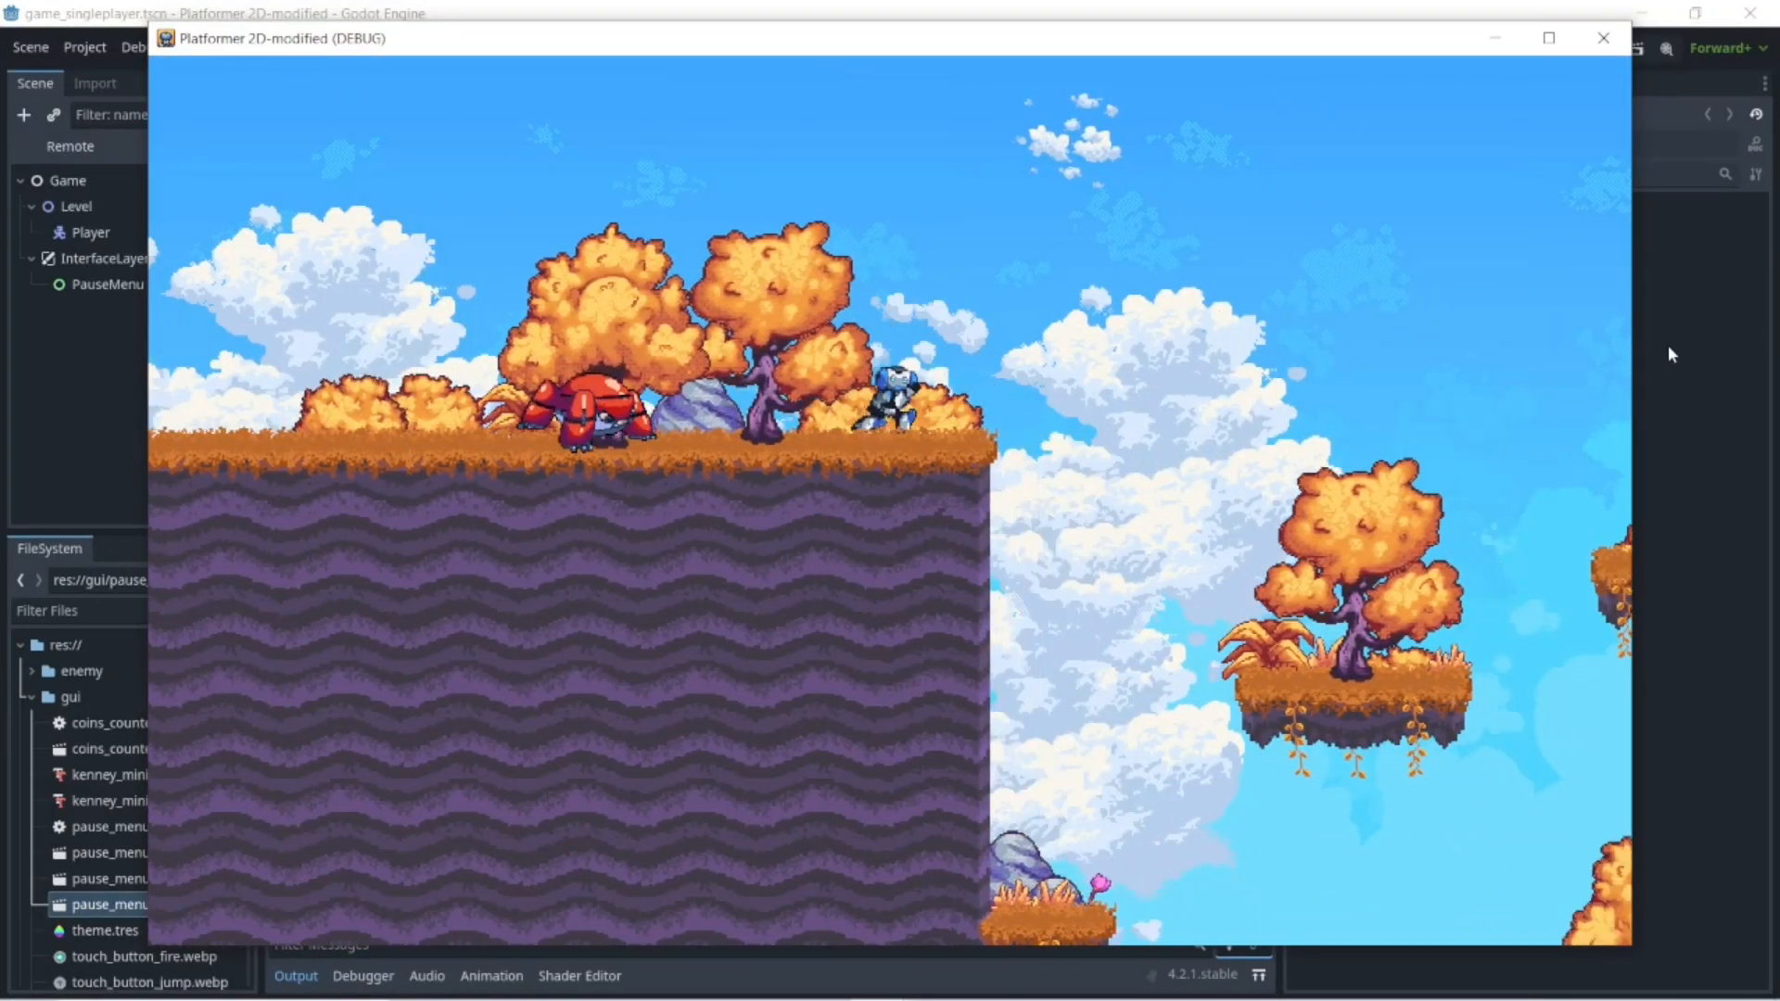
- Descend rightward over the small and middle tree platforms and leap across the area above the central block
key(Up)
key(Right)
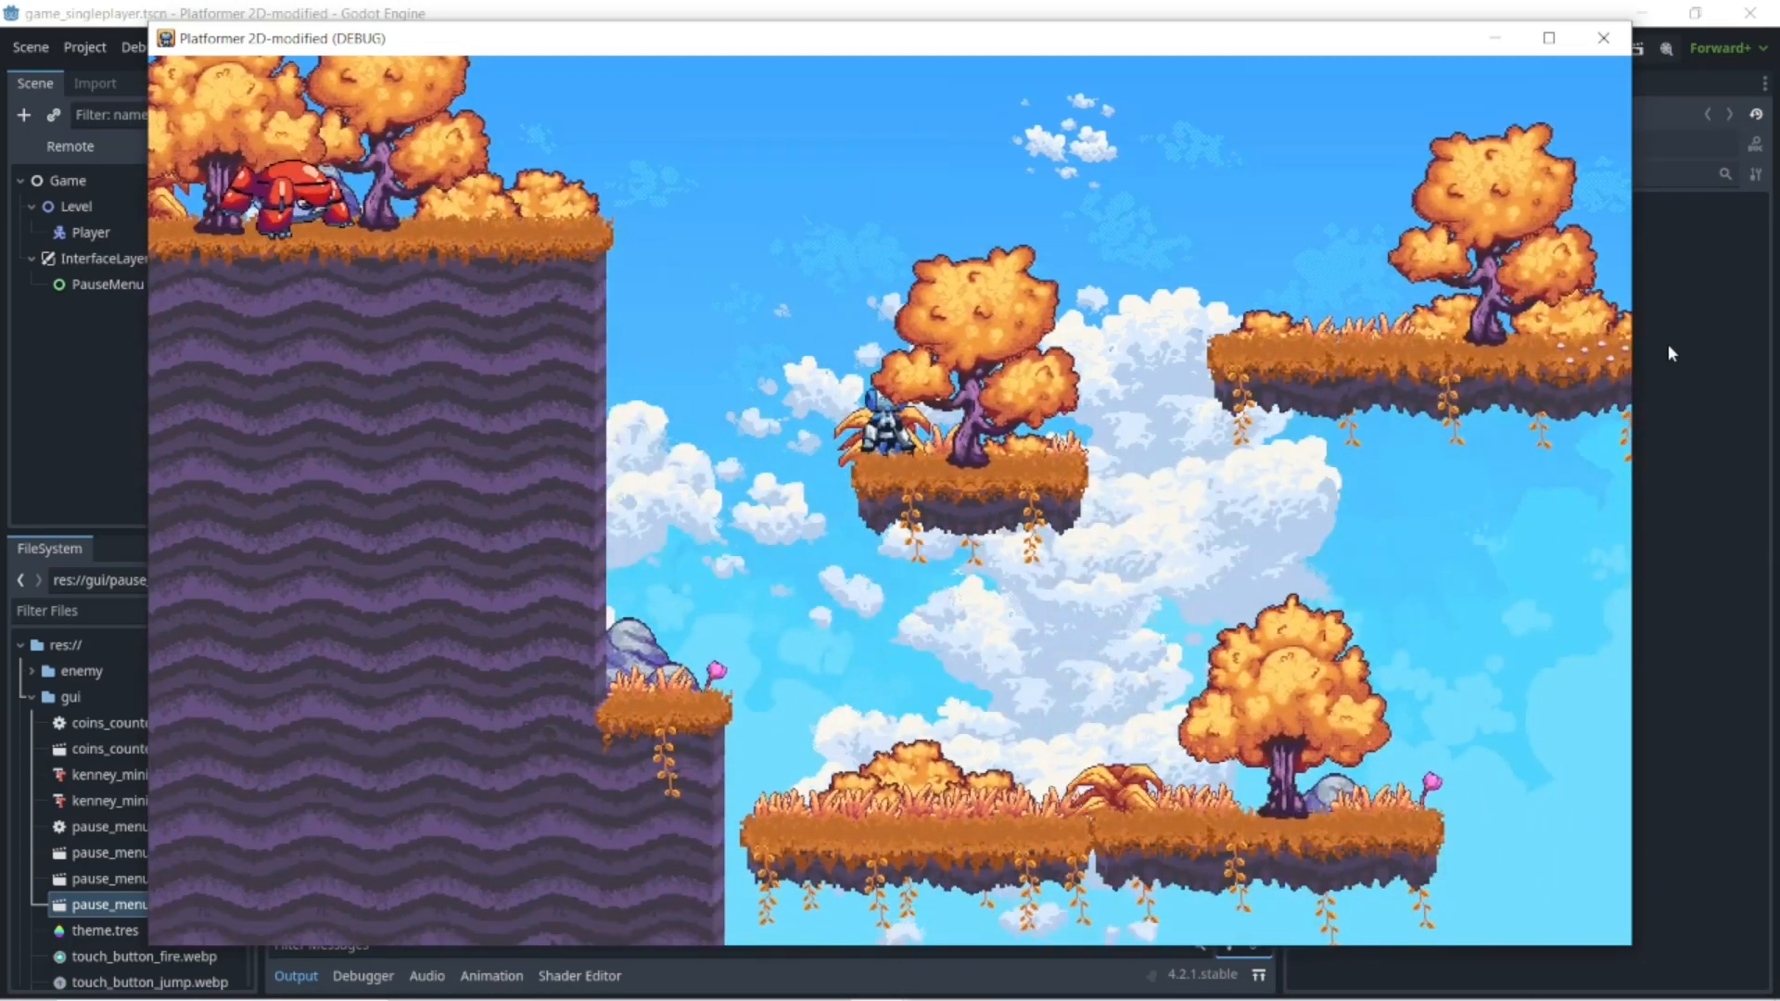
key(Right)
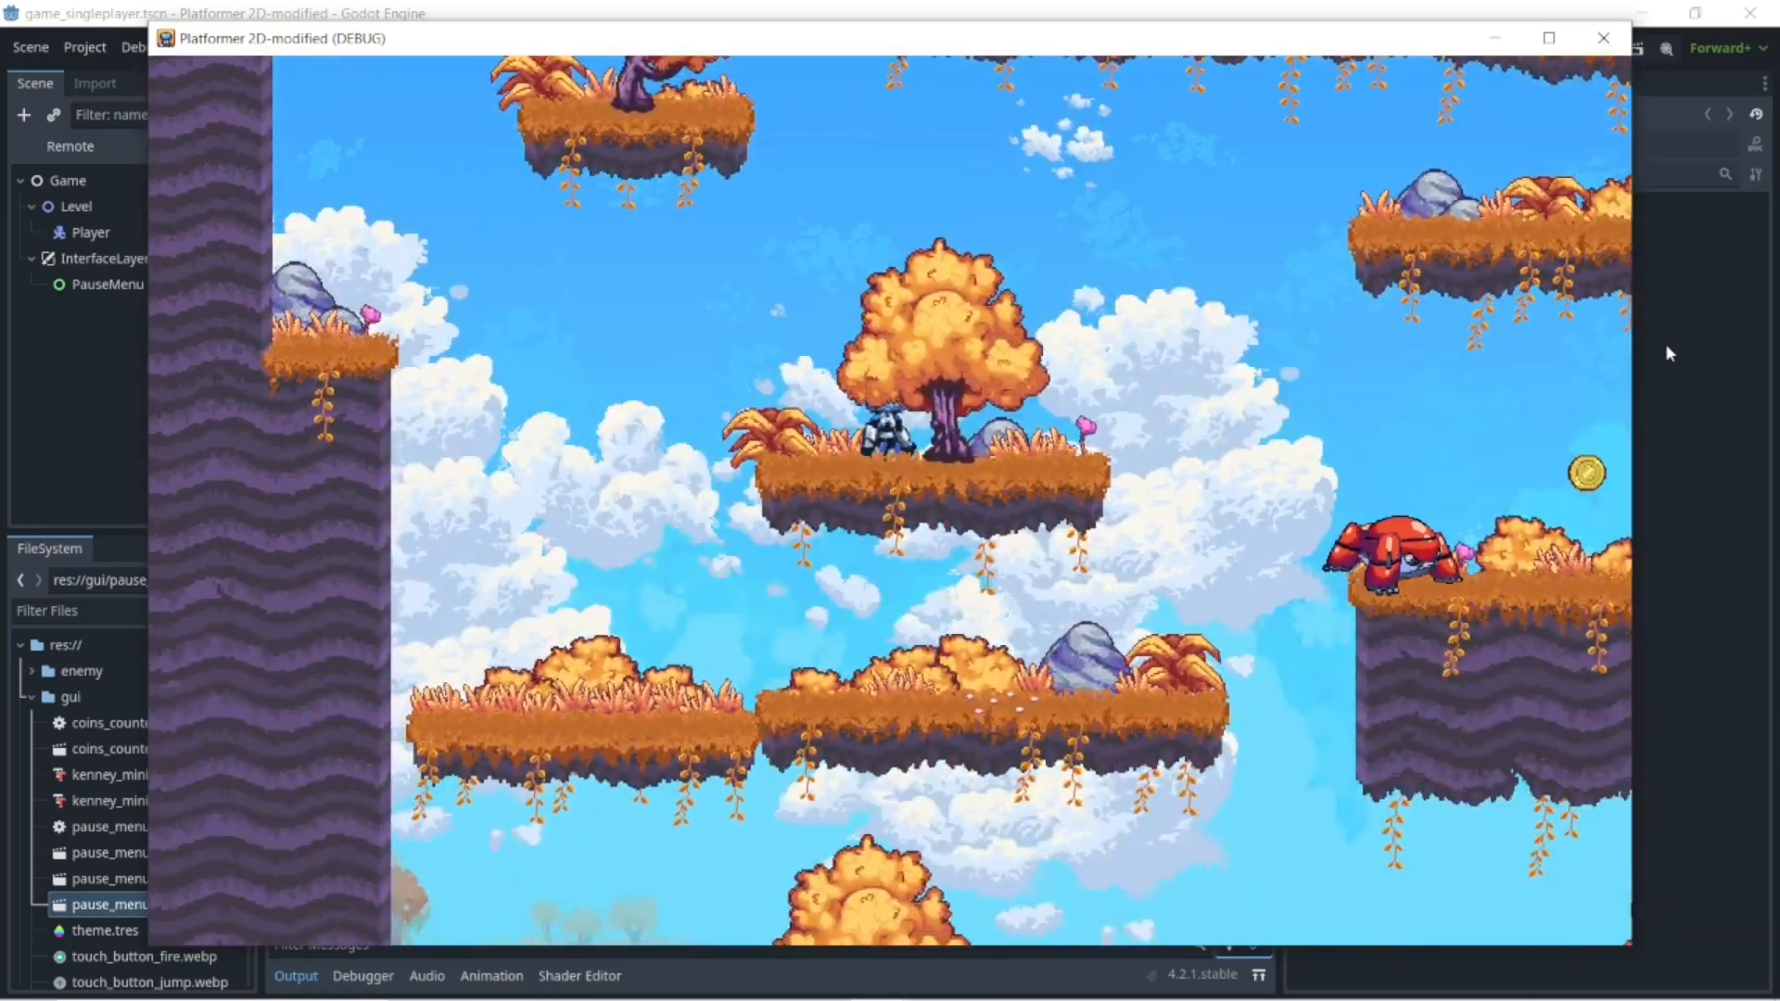
key(Right)
key(Up)
key(Up)
key(Right)
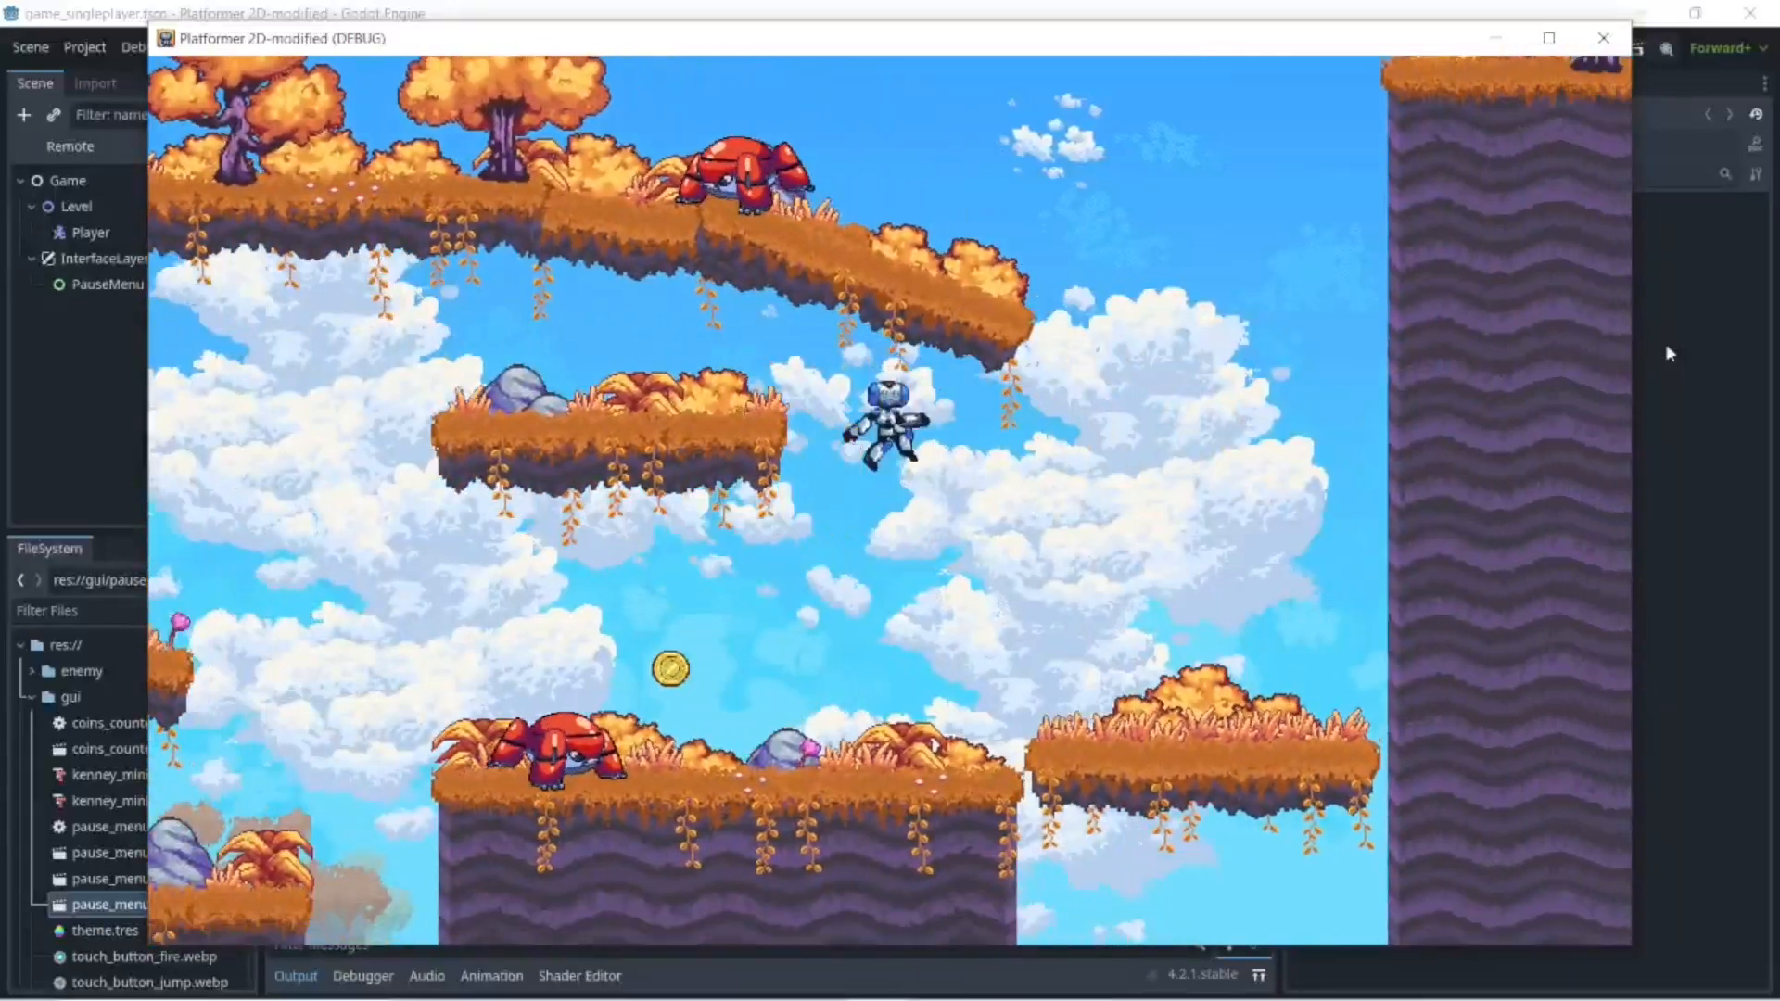
- Jump up to the upper sloped platform, cross it leftward past the crab and drop to the small tree platform
key(Up)
key(Right)
key(Up)
key(Left)
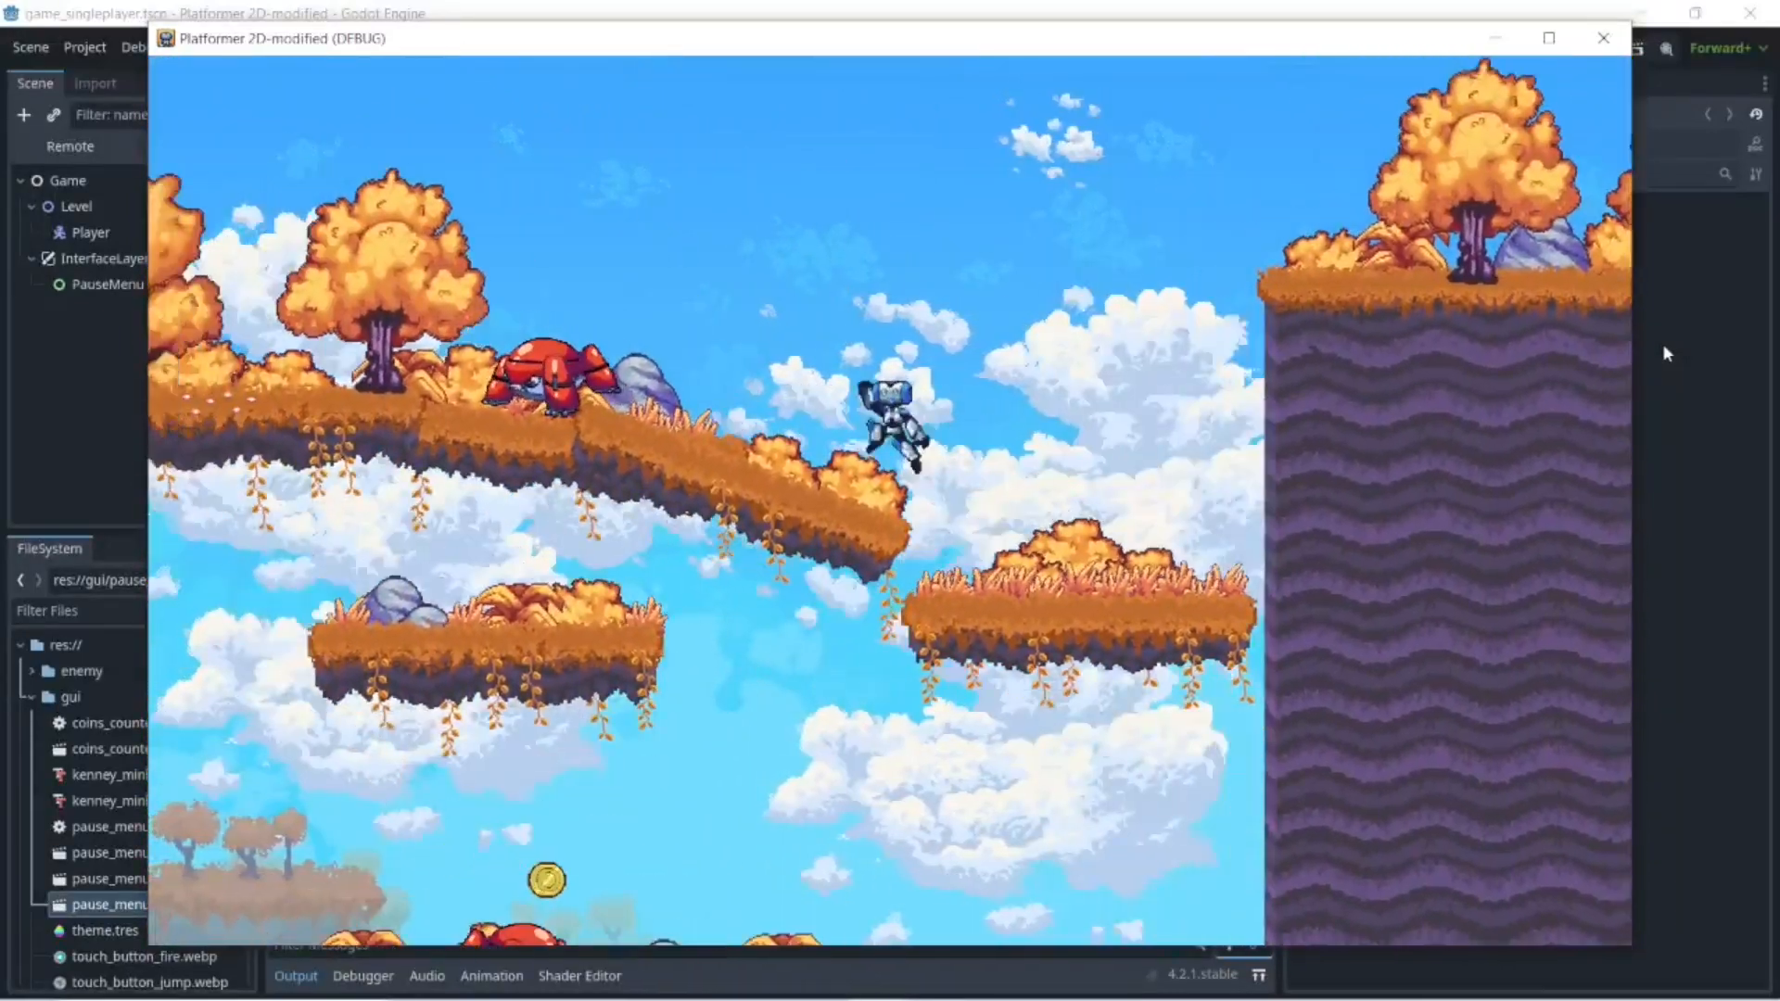
key(Up)
key(Left)
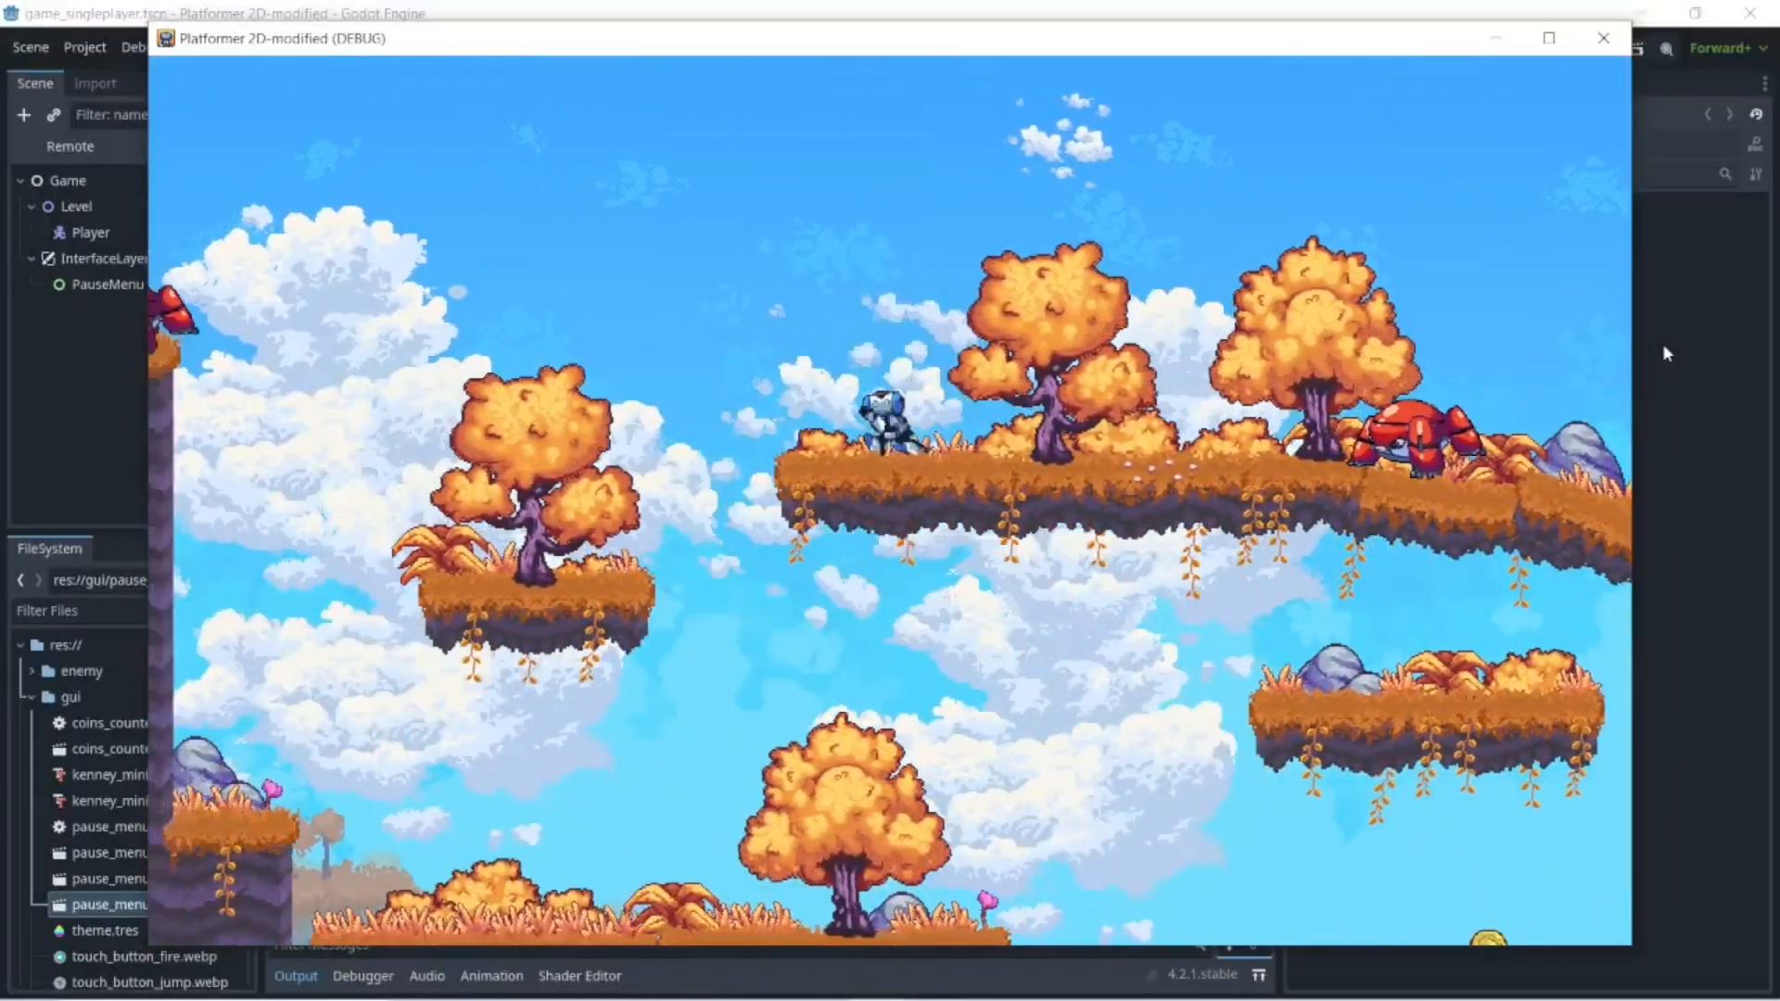
key(Up)
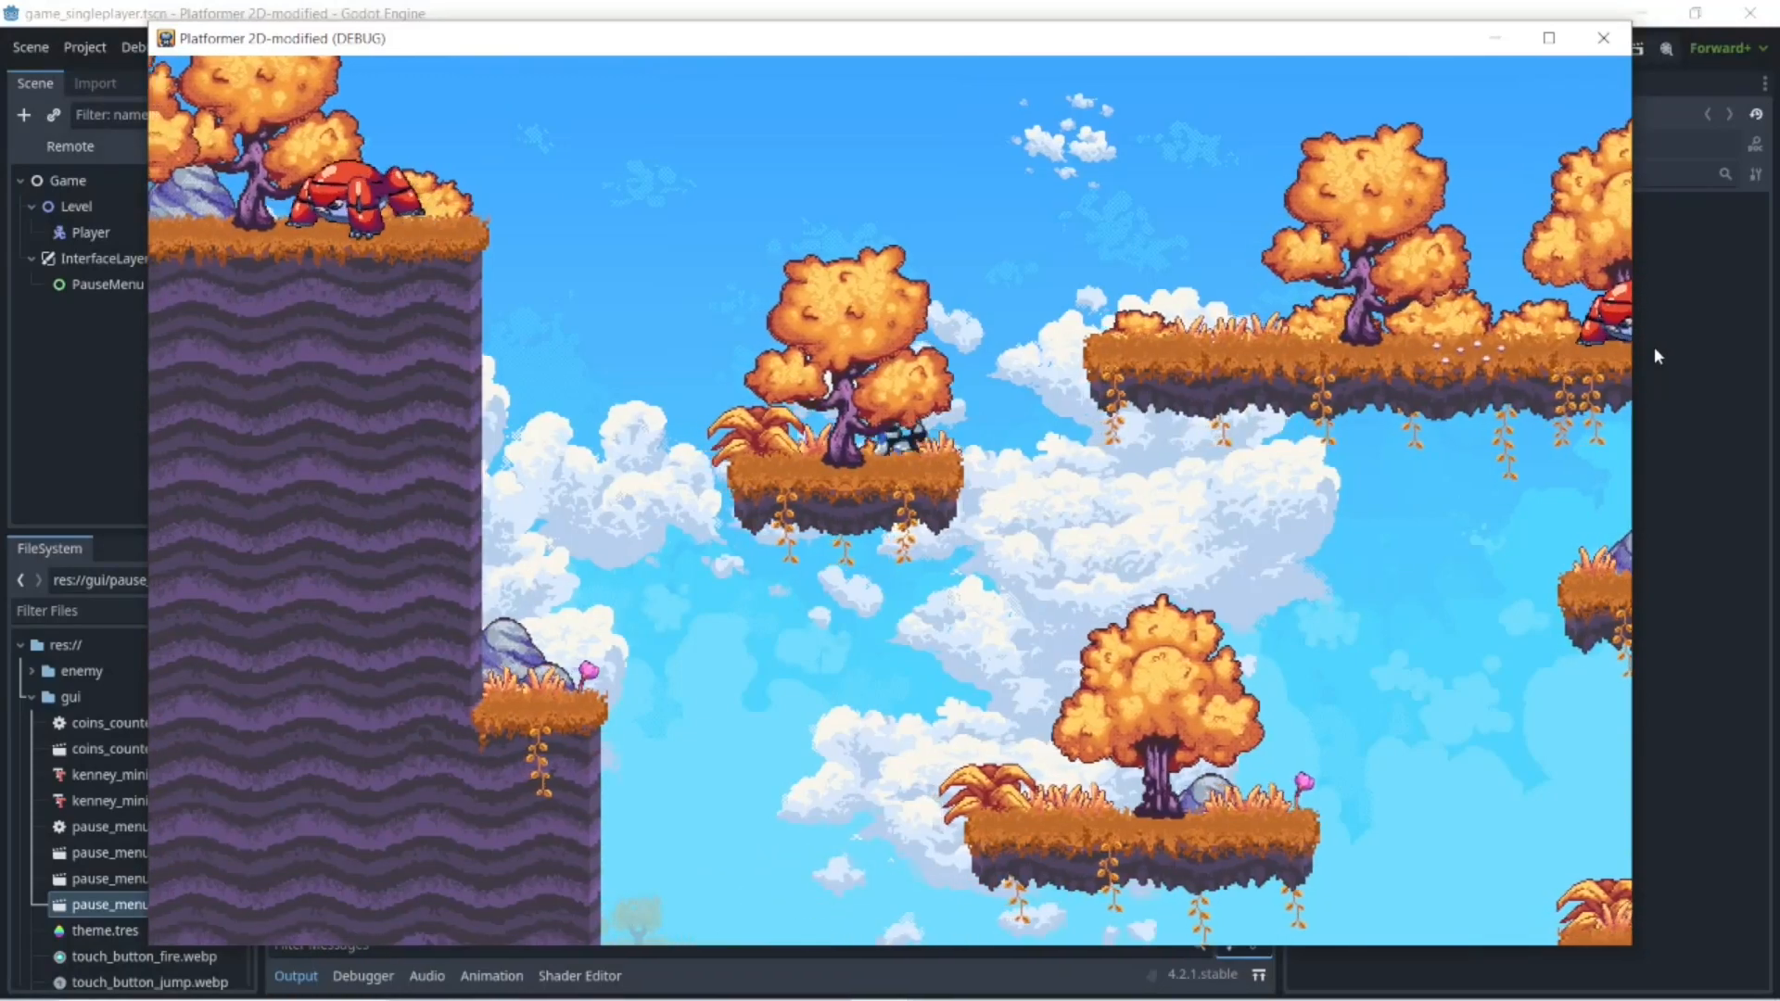
- Drop toward the moving platform near the left wall and climb back to the small upper tree platform
key(Left)
key(Up)
key(Right)
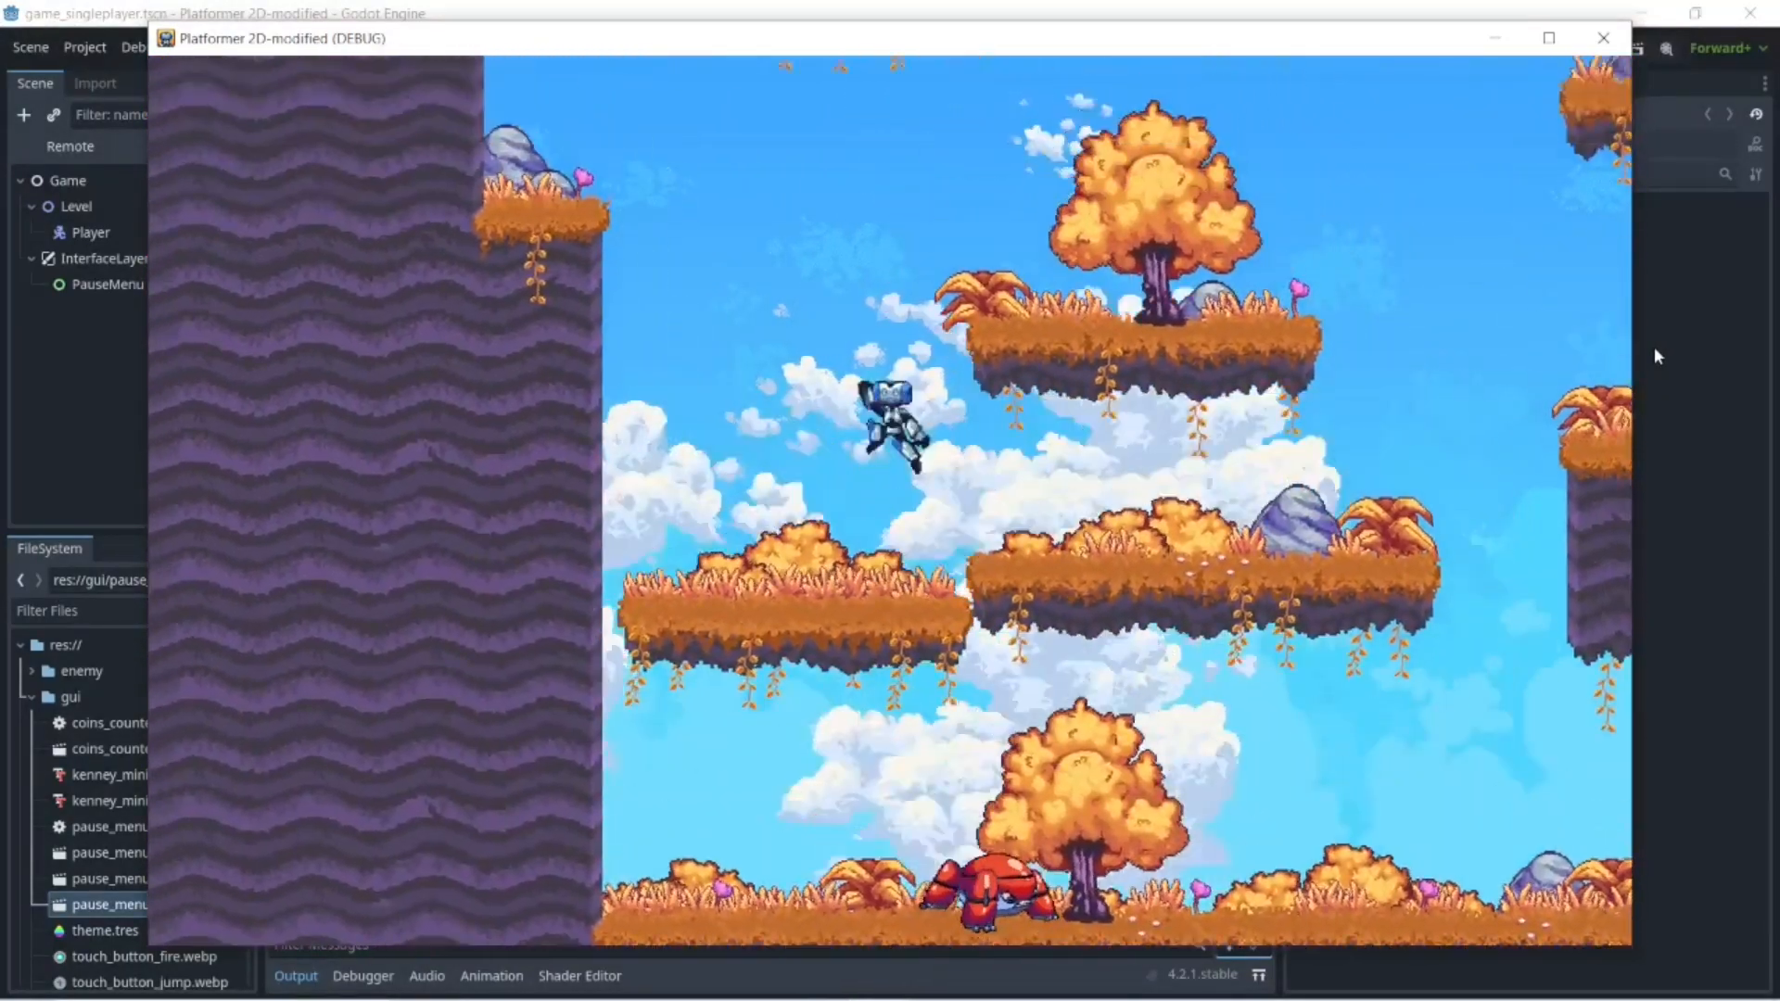
key(Left)
key(Up)
key(Right)
key(Up)
key(Left)
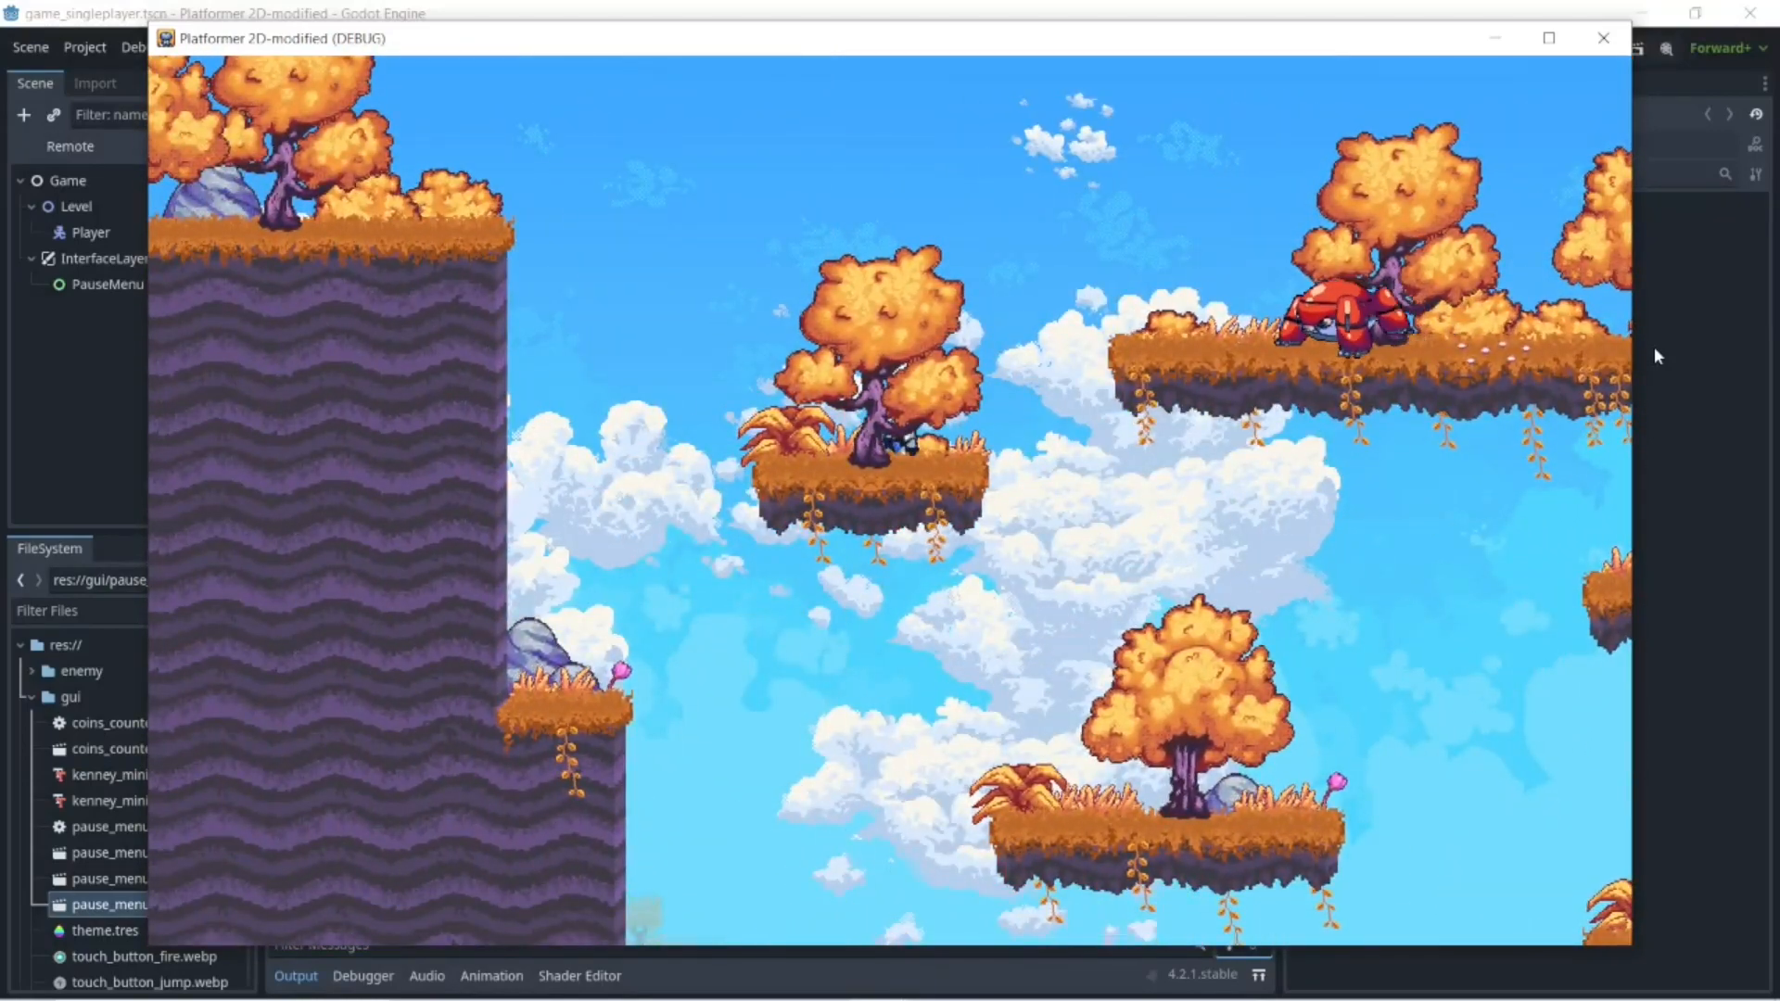
- Jump toward the upper left plateau, return to the small tree platform and move back and forth on it
key(Up)
key(Left)
key(Up)
key(Right)
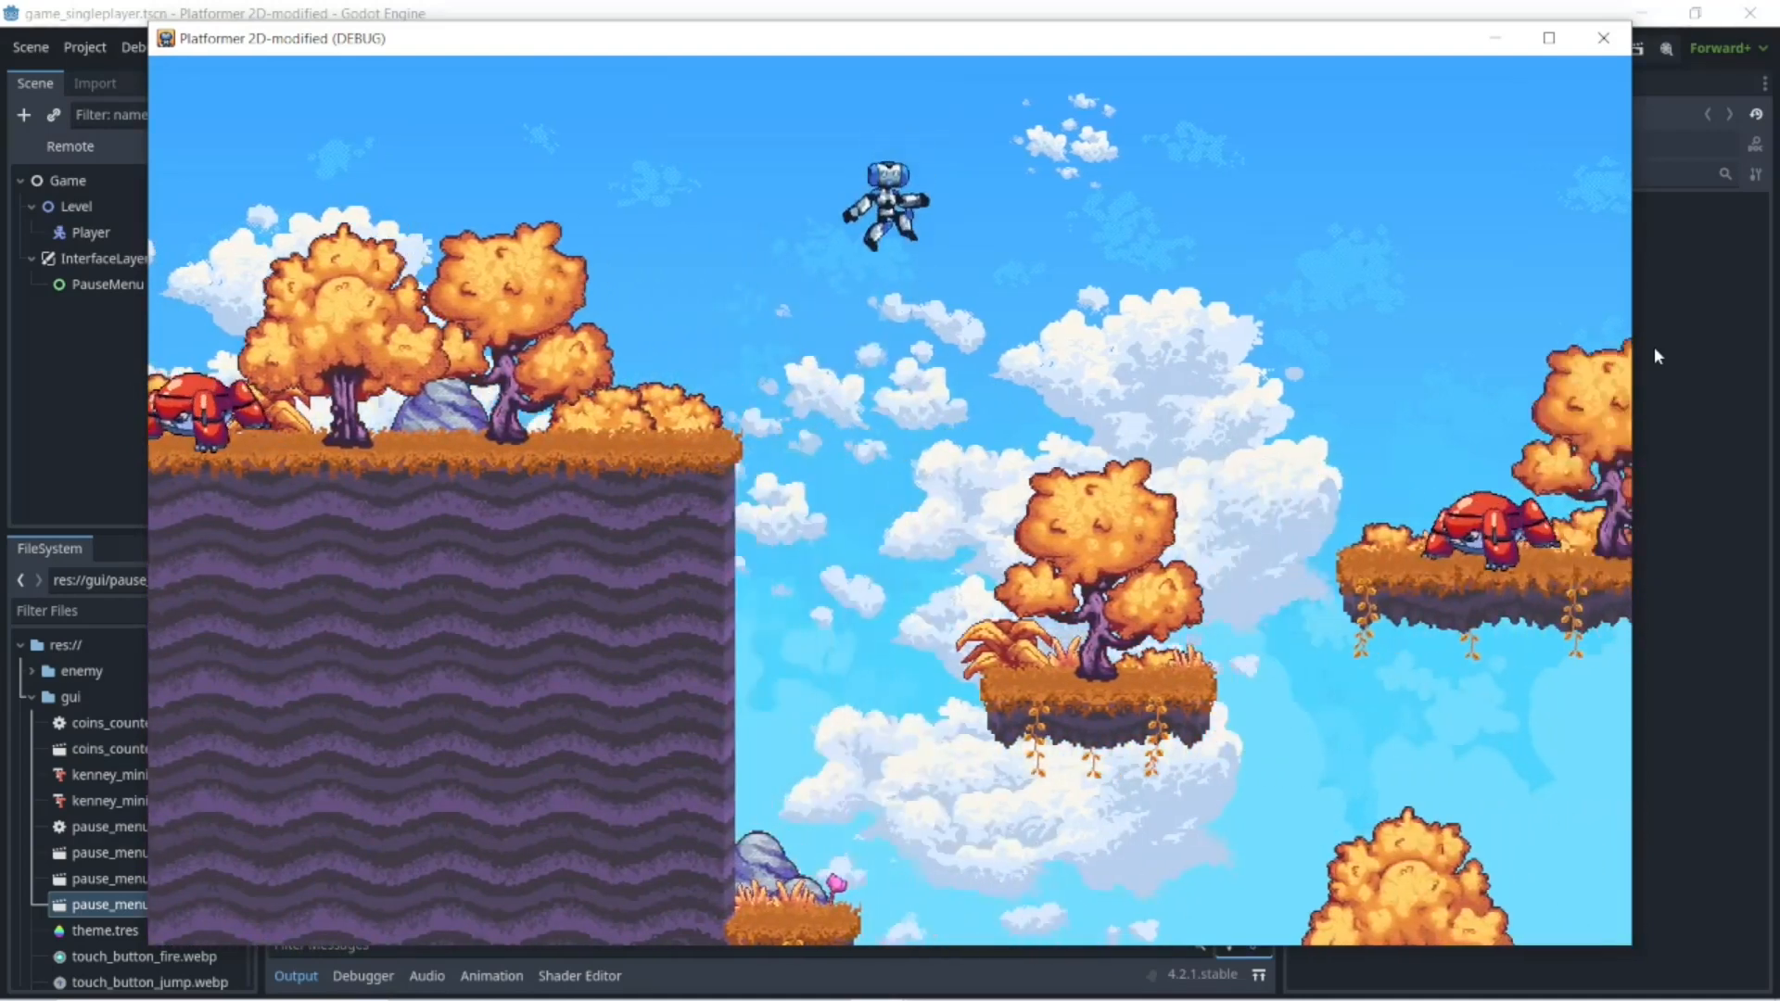
key(Right)
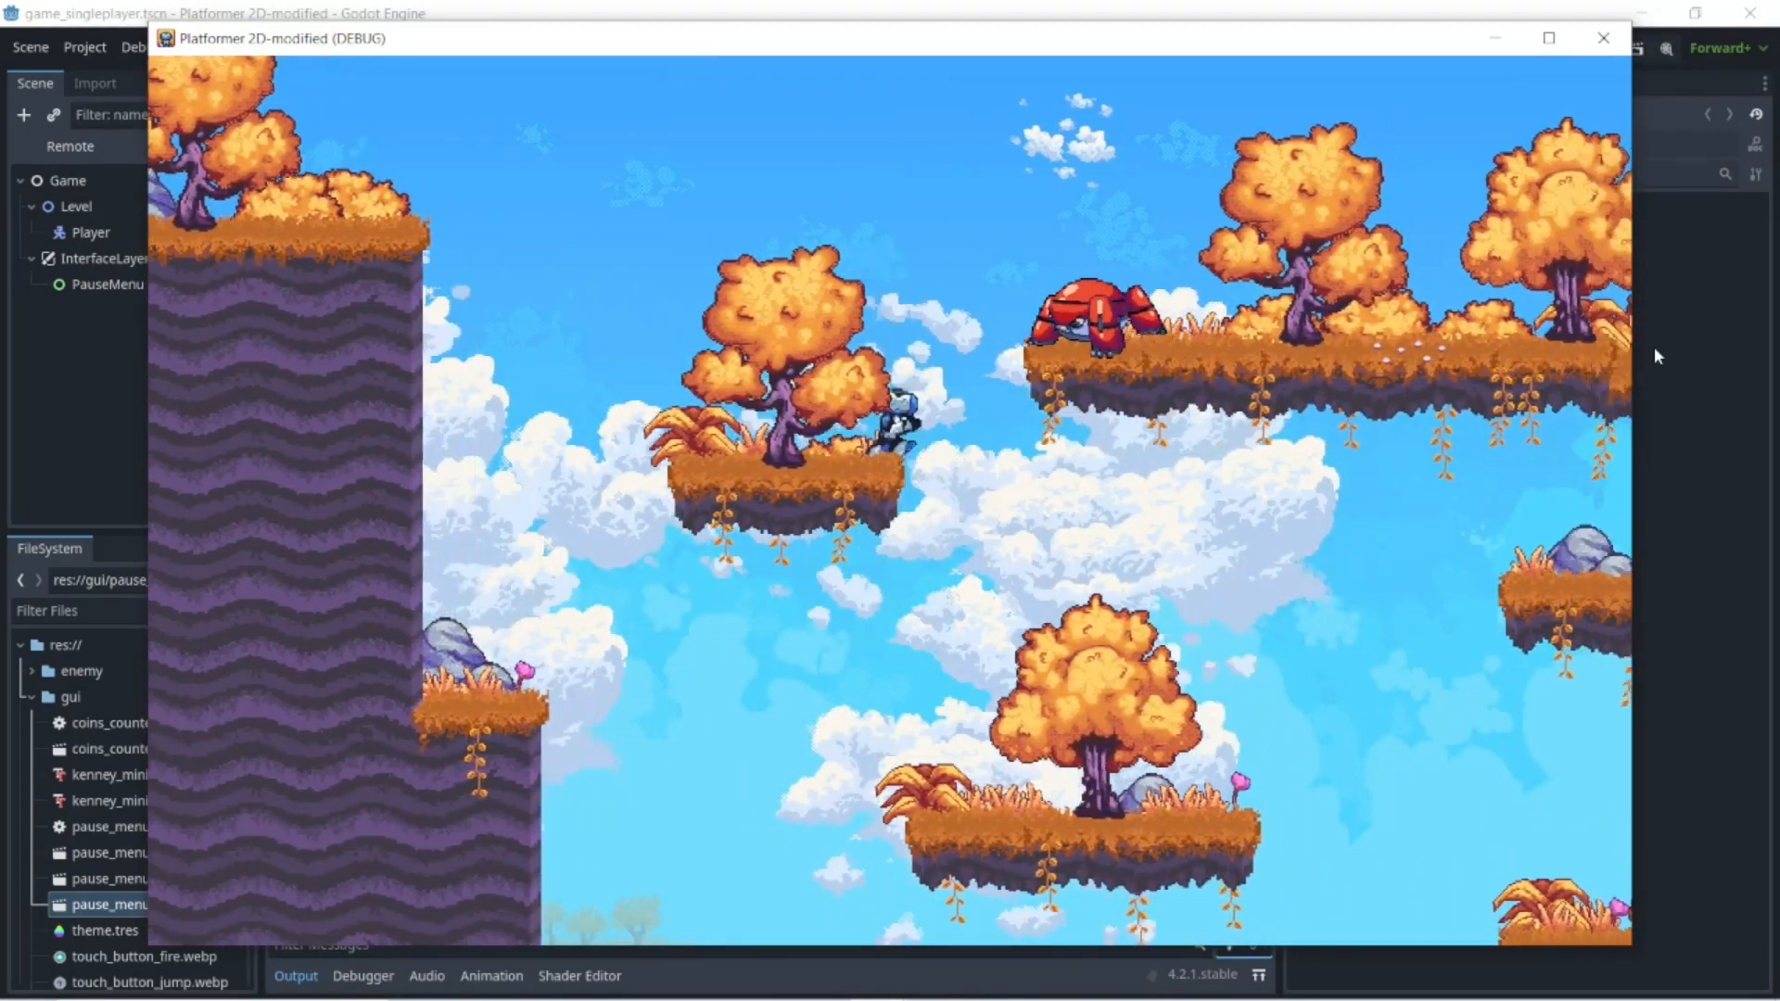
key(Left)
key(Right)
key(Left)
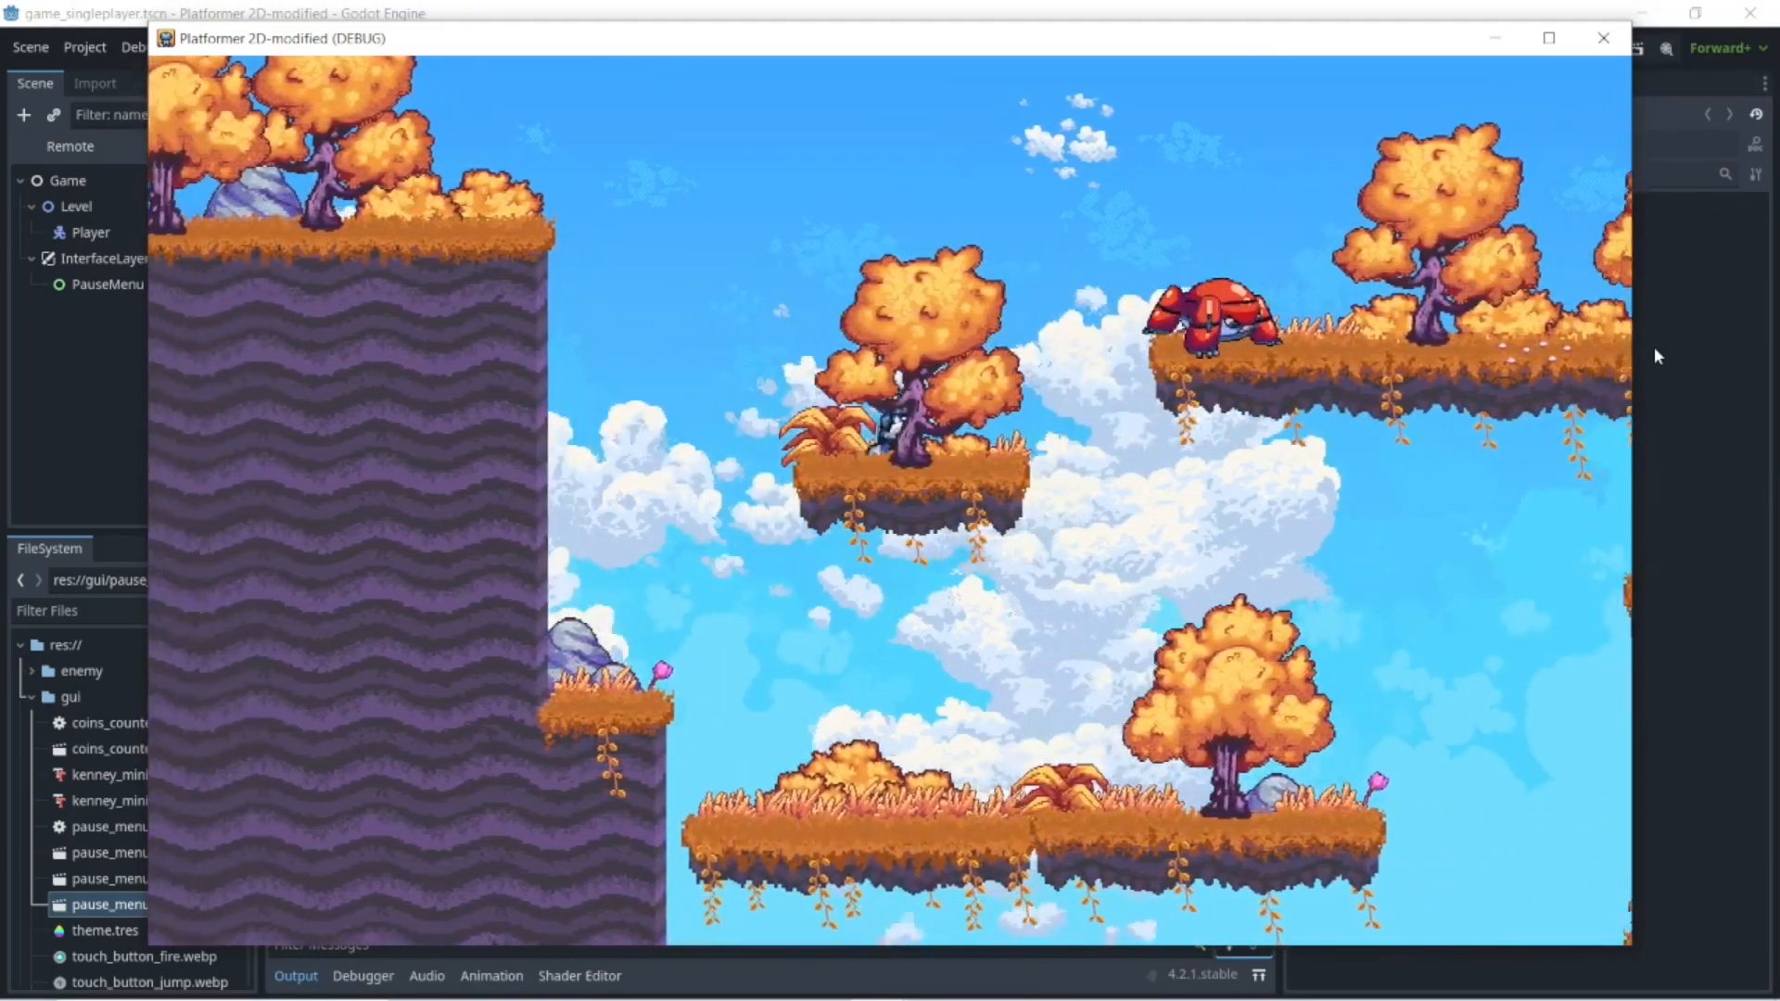
- Drop to the ground by the lower tree and jump back up toward the small upper tree platform
key(Right)
key(Up)
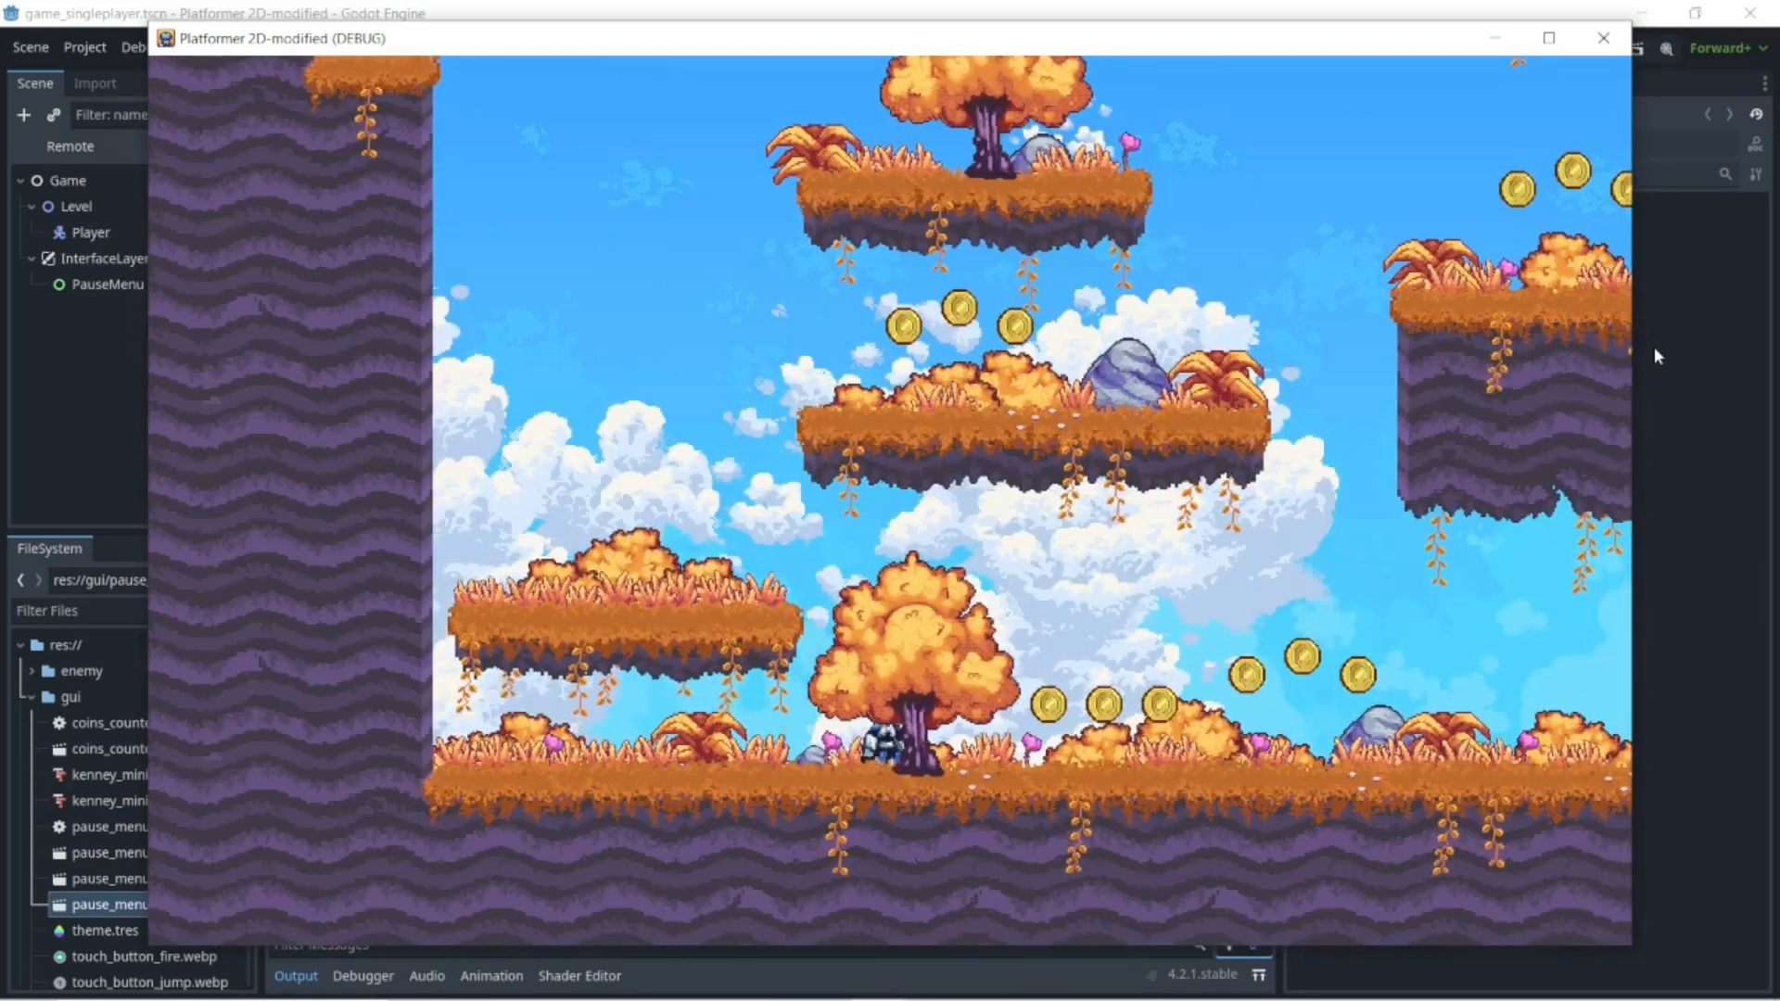
key(Up)
key(Up)
key(Right)
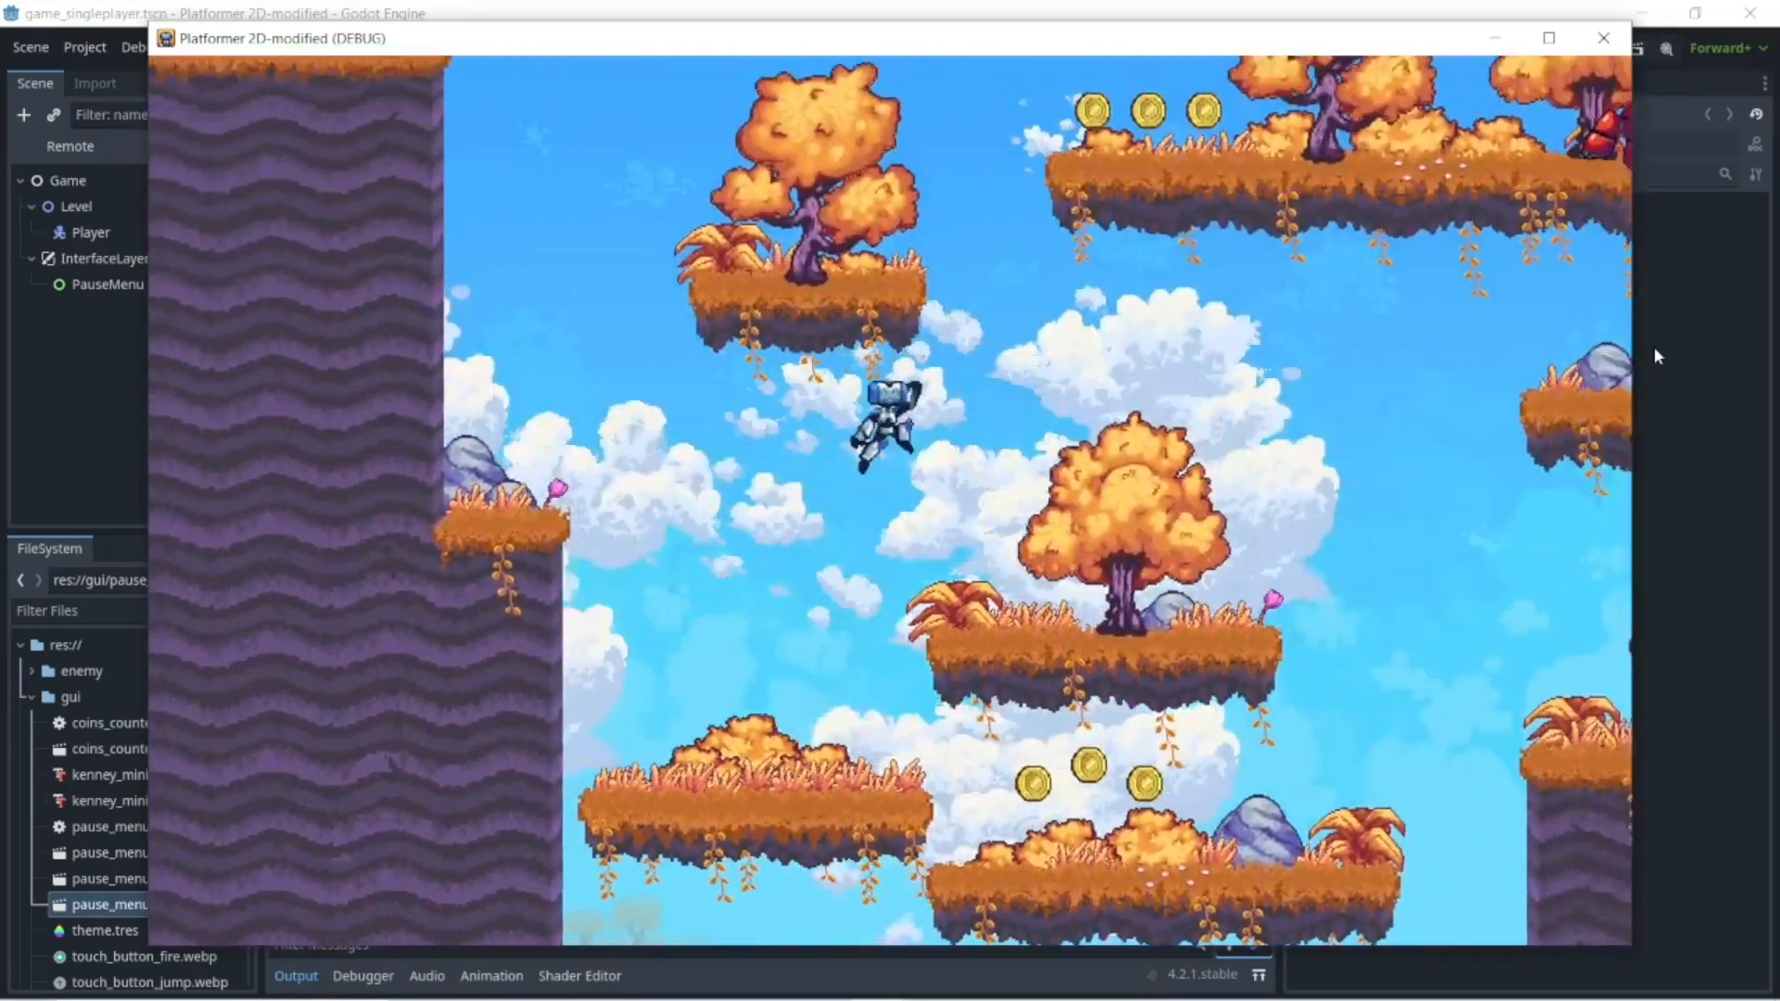
- Climb over the small tree platform and collect the three coins on the upper platform's left end
key(Left)
key(Up)
key(Up)
key(Right)
key(Up)
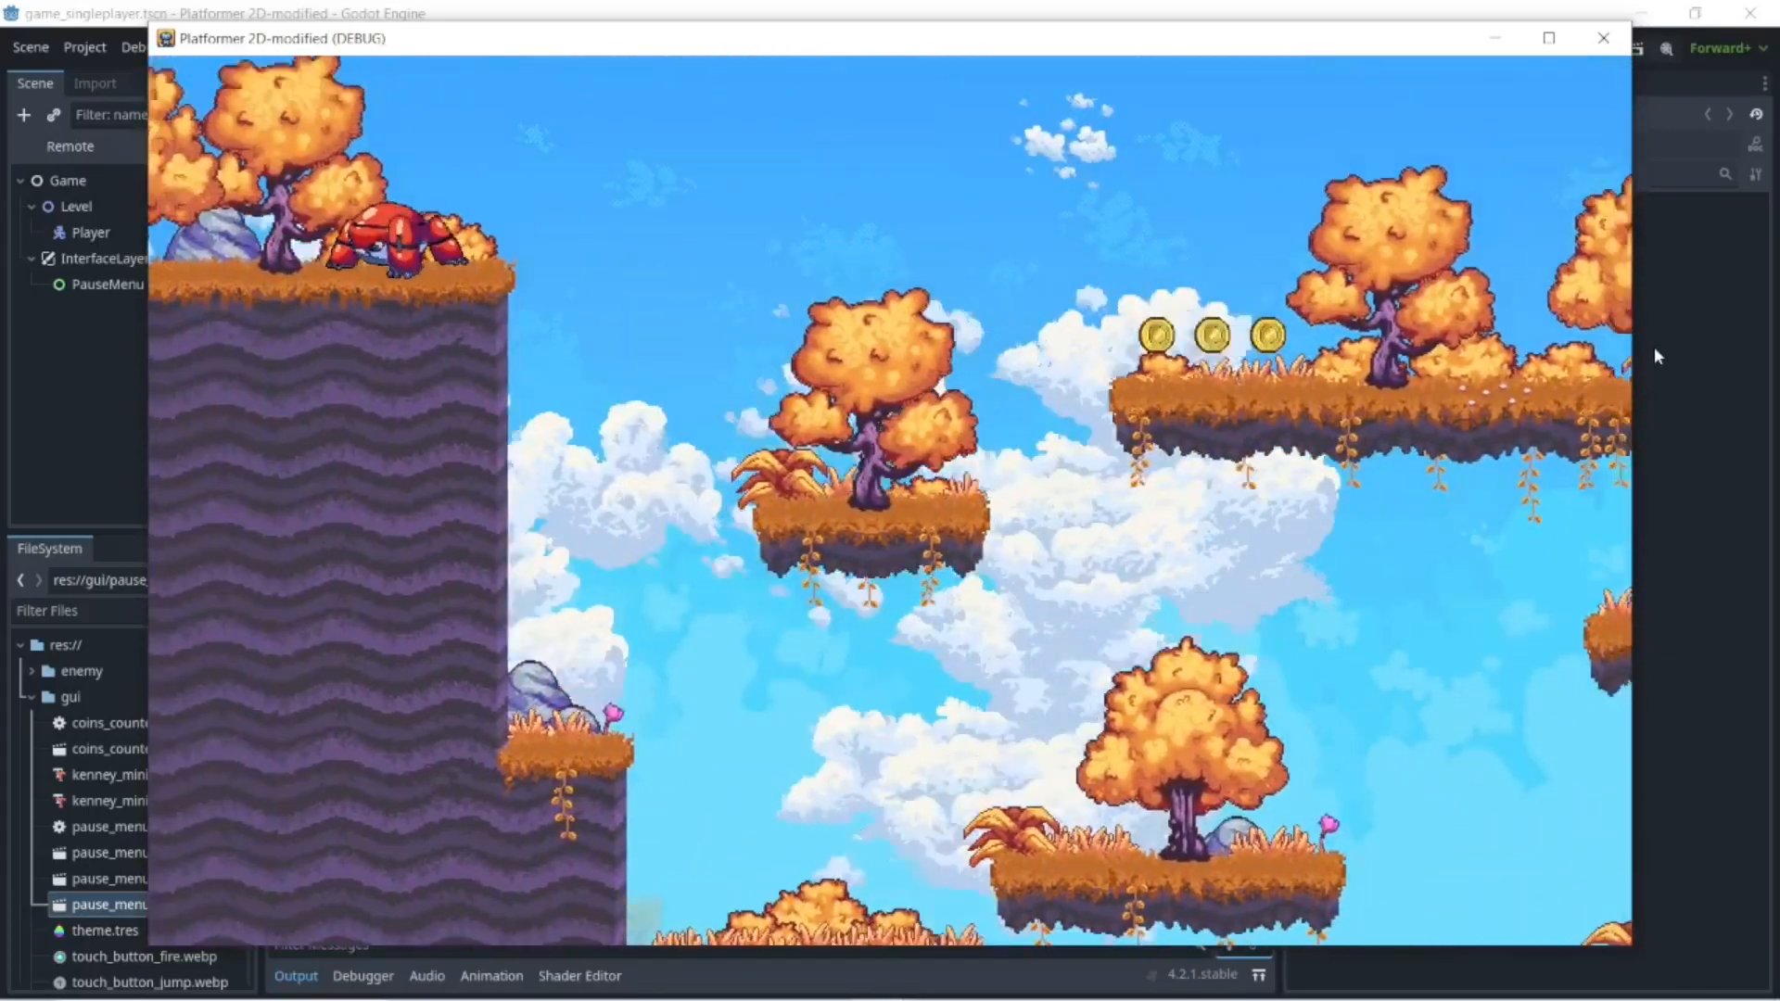
key(Right)
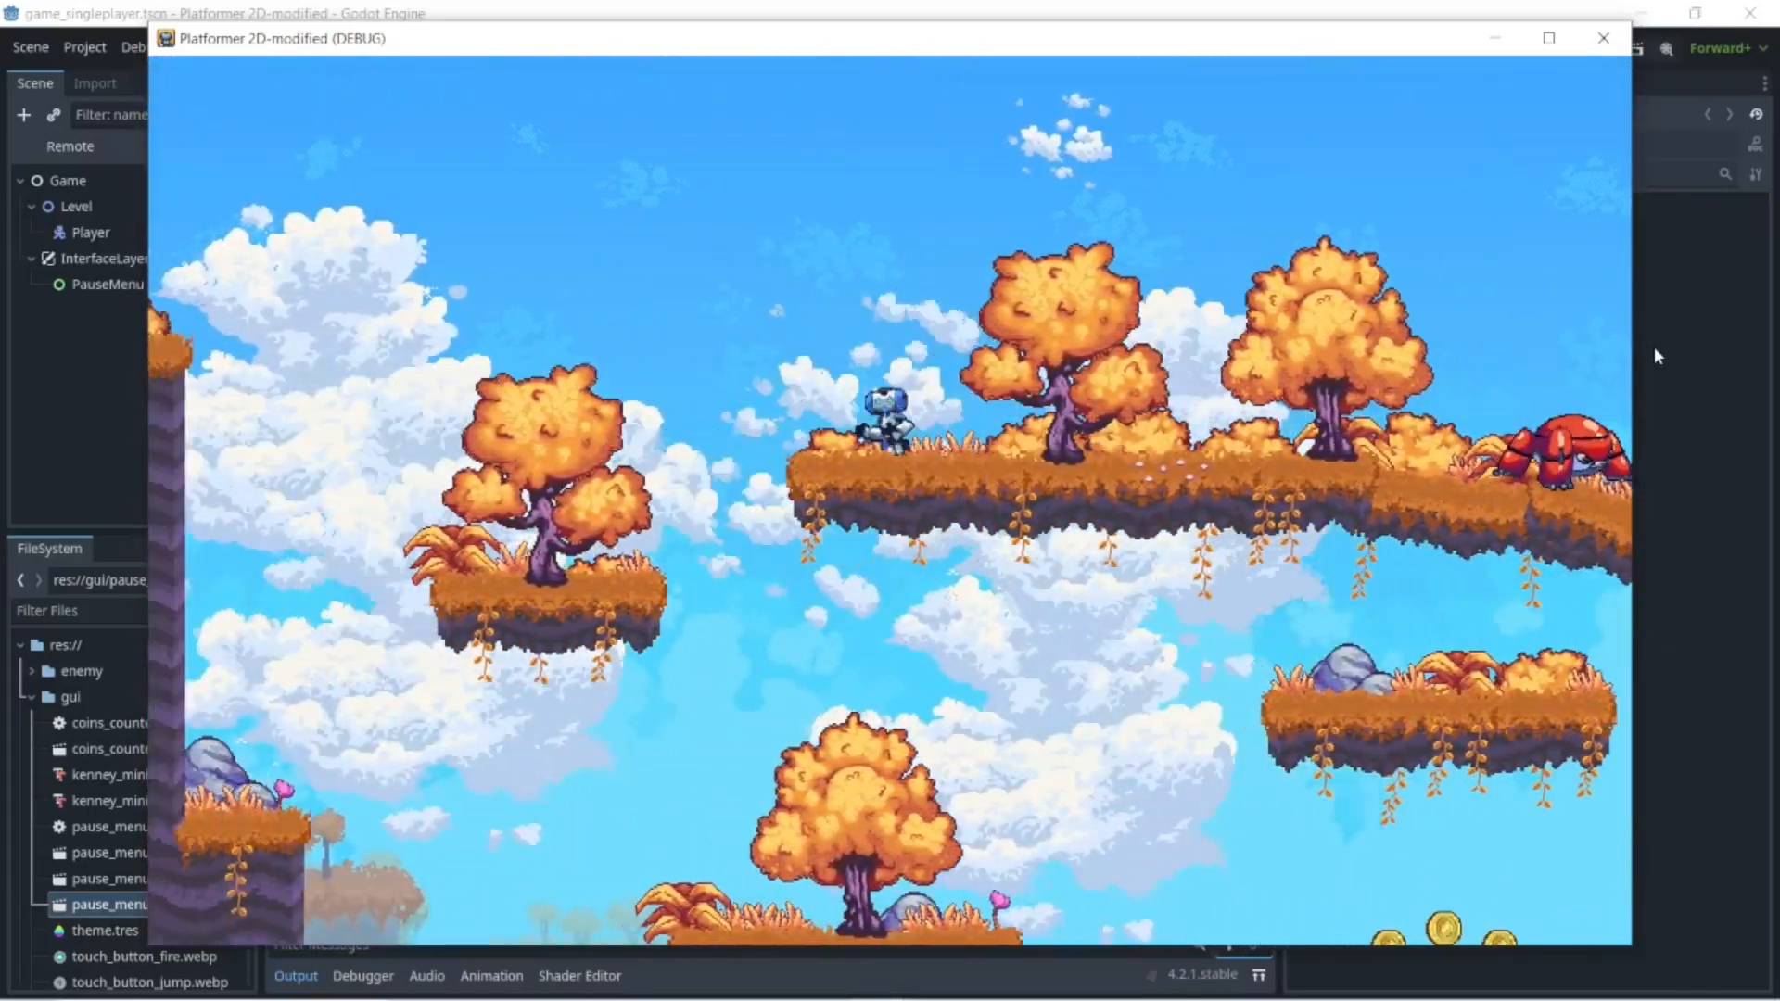
- Leap to the upper left plateau, test jumps at its edge and drop to the rock ledge below
key(Up)
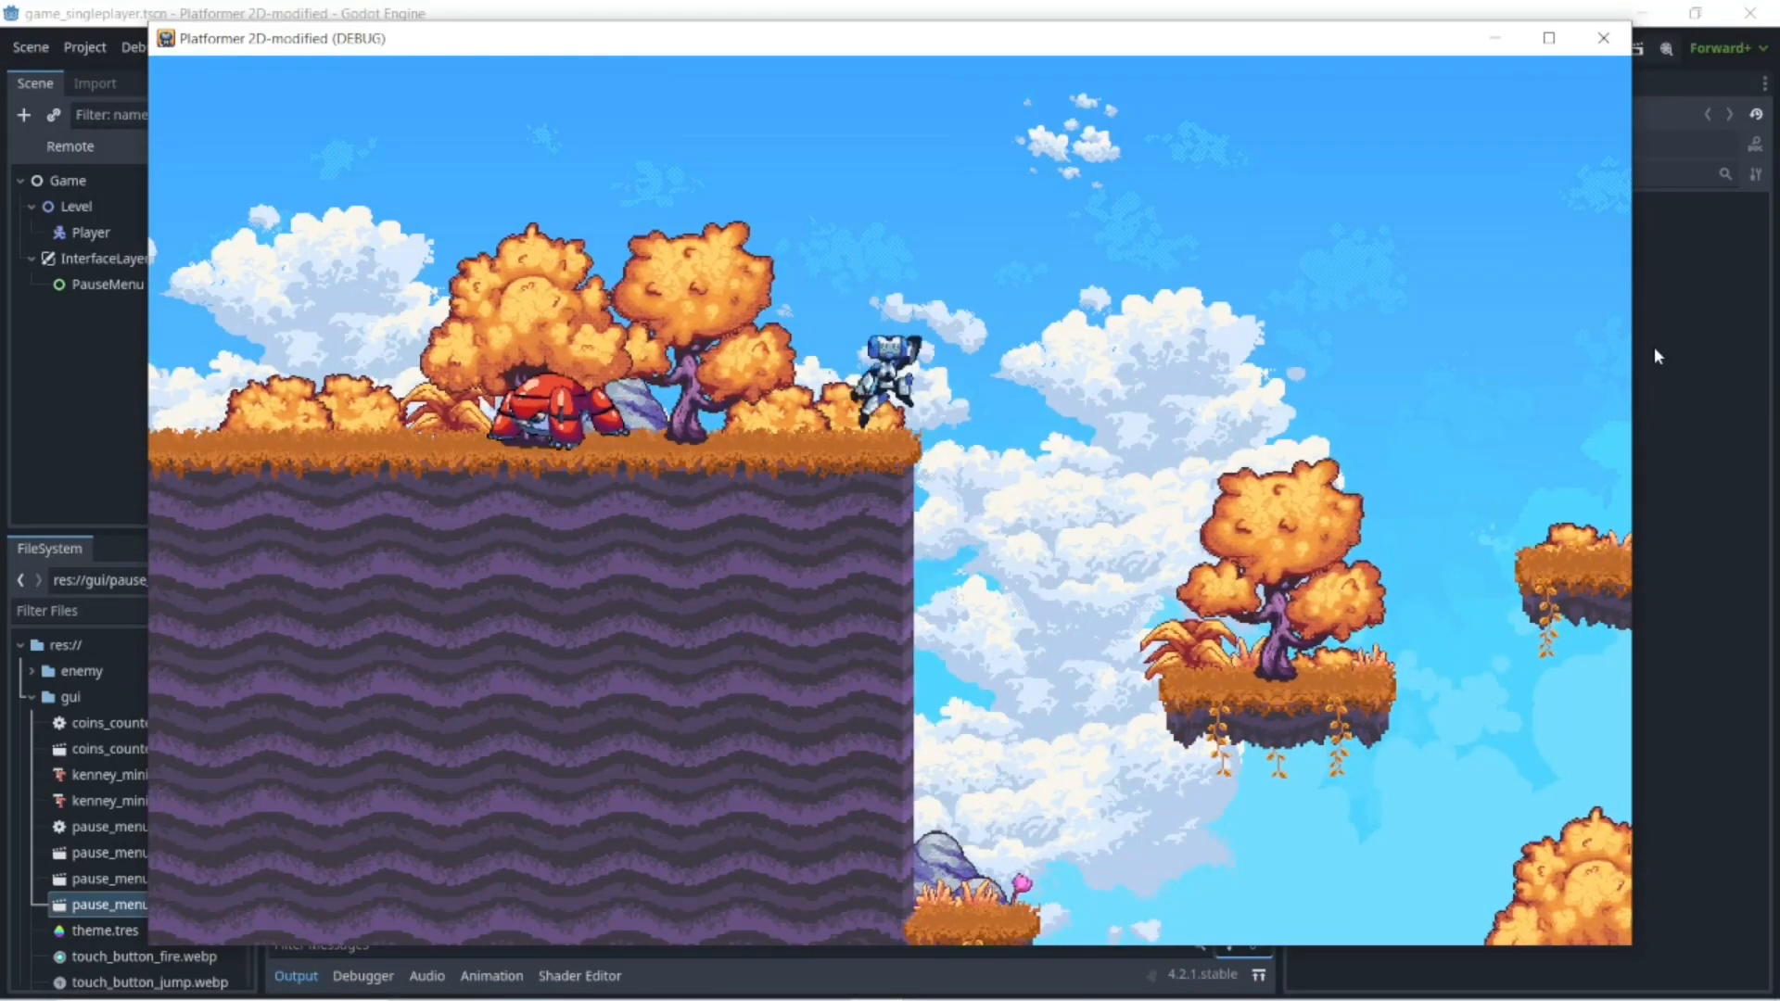
key(Right)
key(Left)
key(Up)
key(Up)
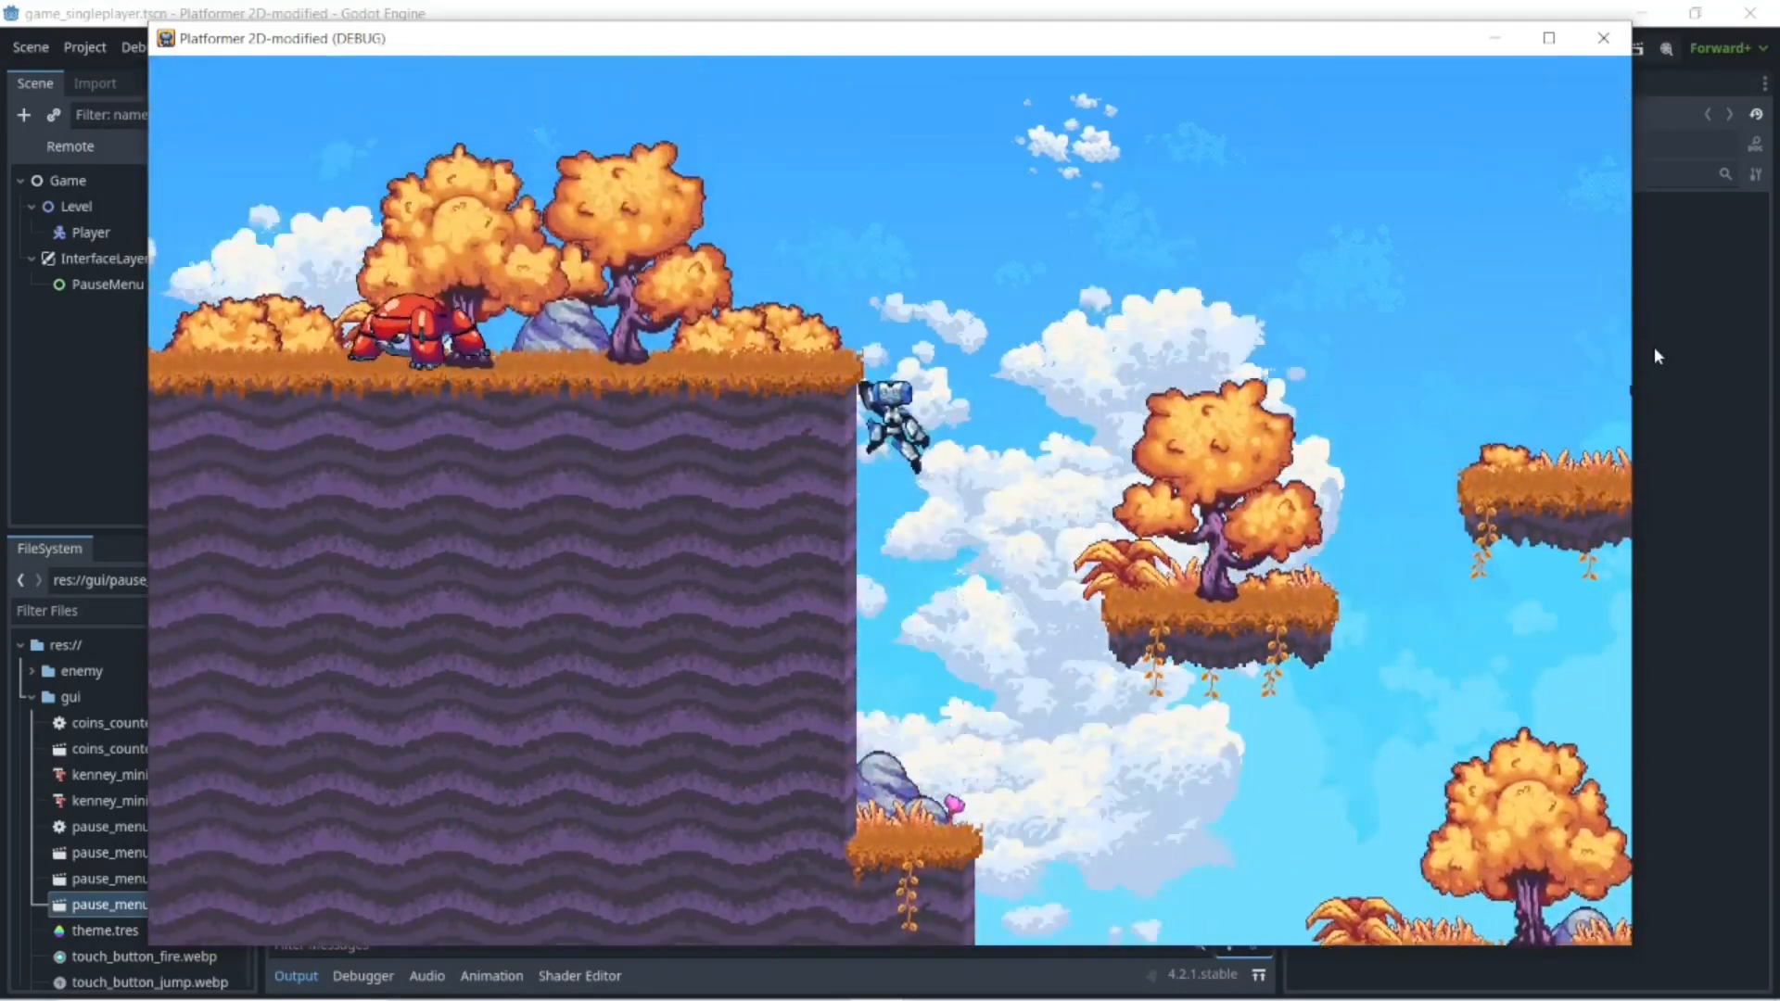
key(Up)
key(Up)
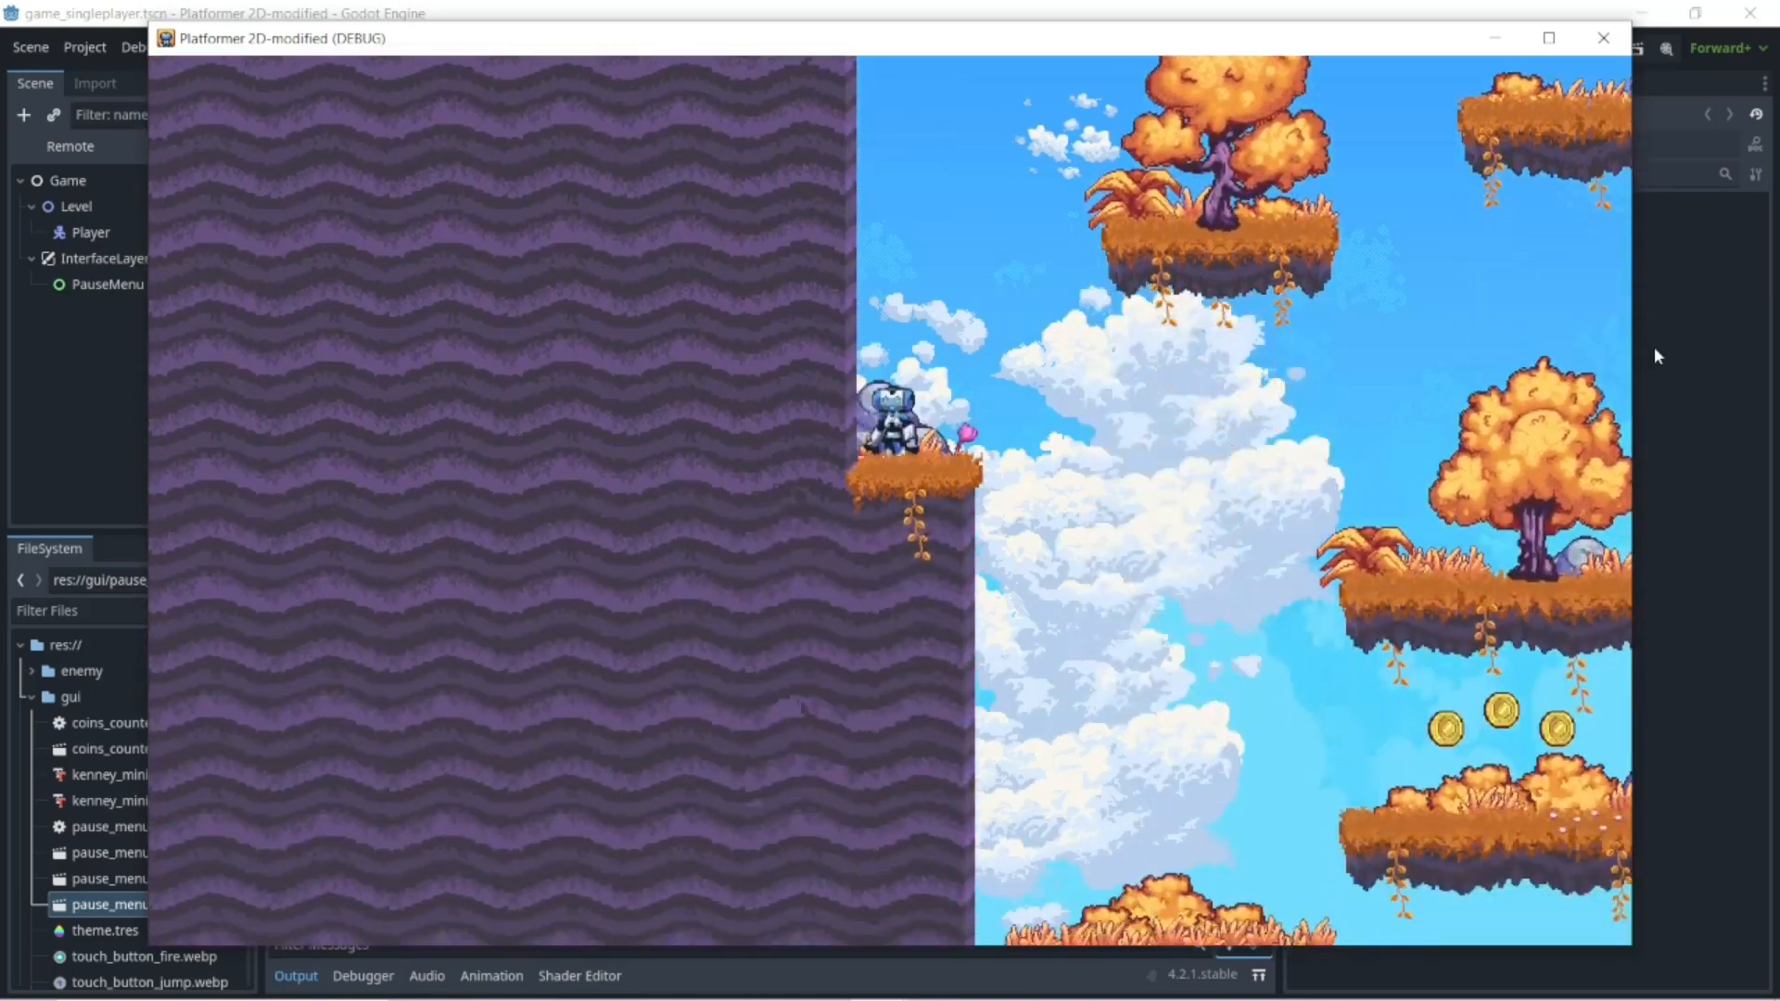
- Jump from the rock ledge up over the small tree platform and off its right side
key(Up)
key(Right)
key(space)
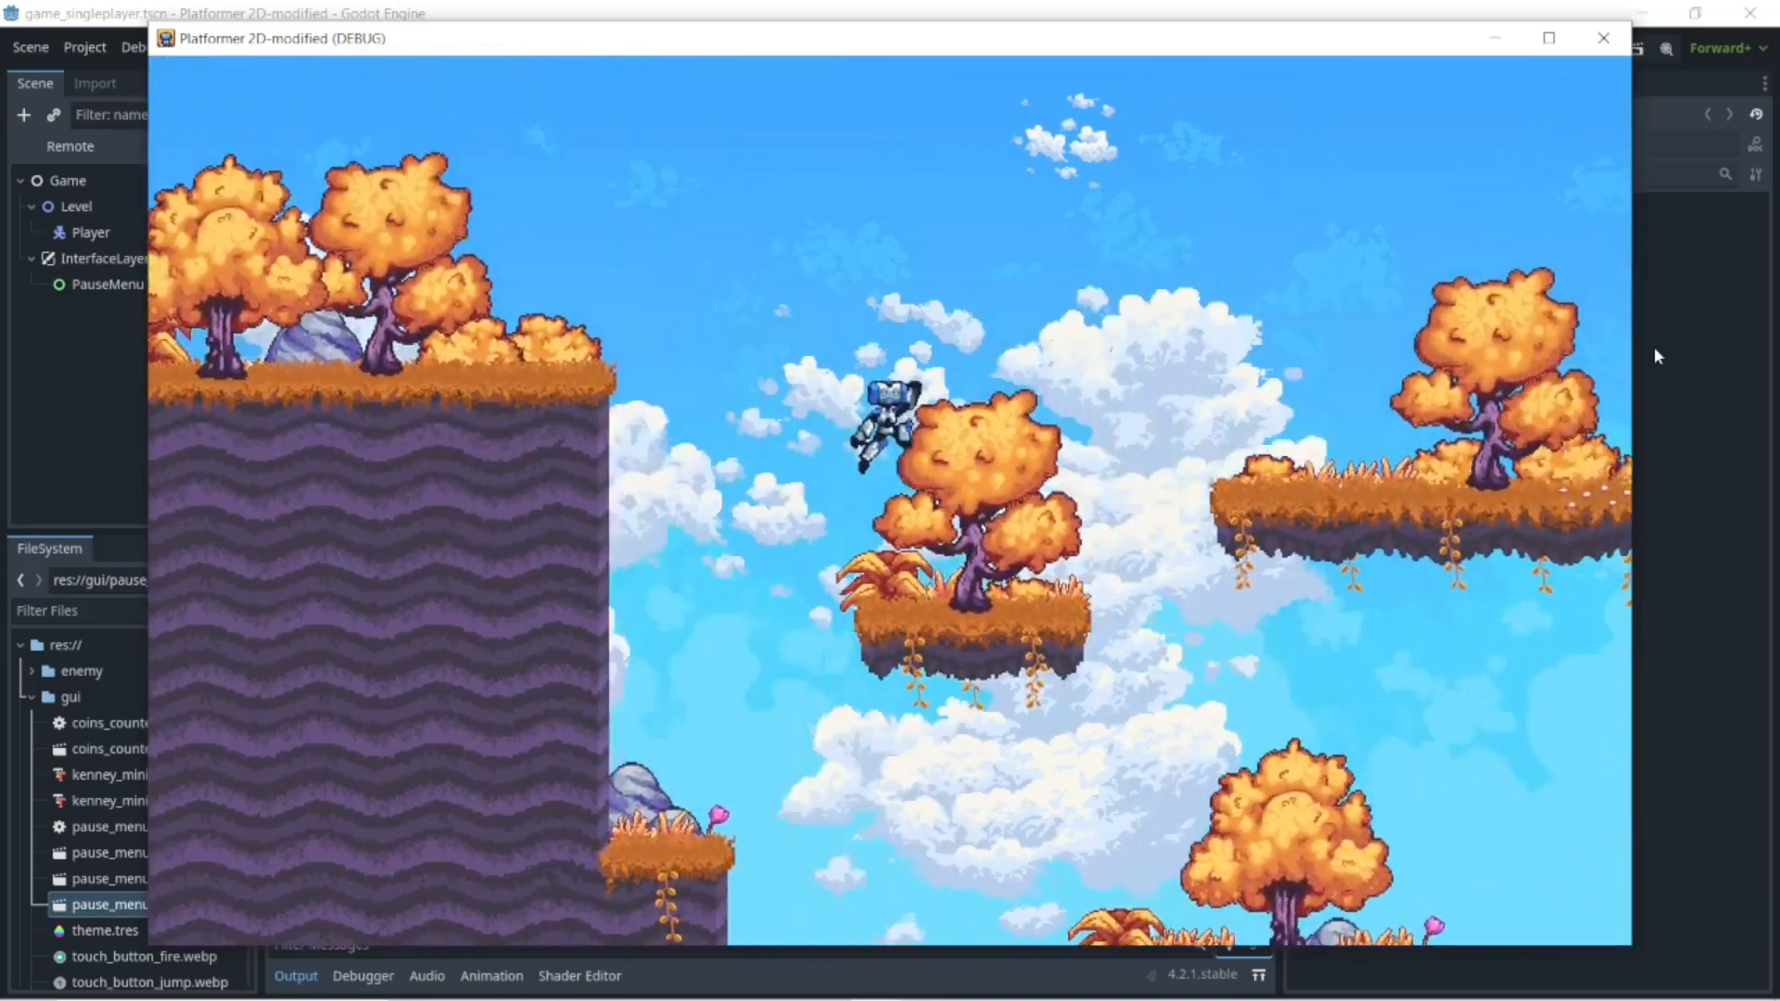
key(Left)
key(Right)
key(Right)
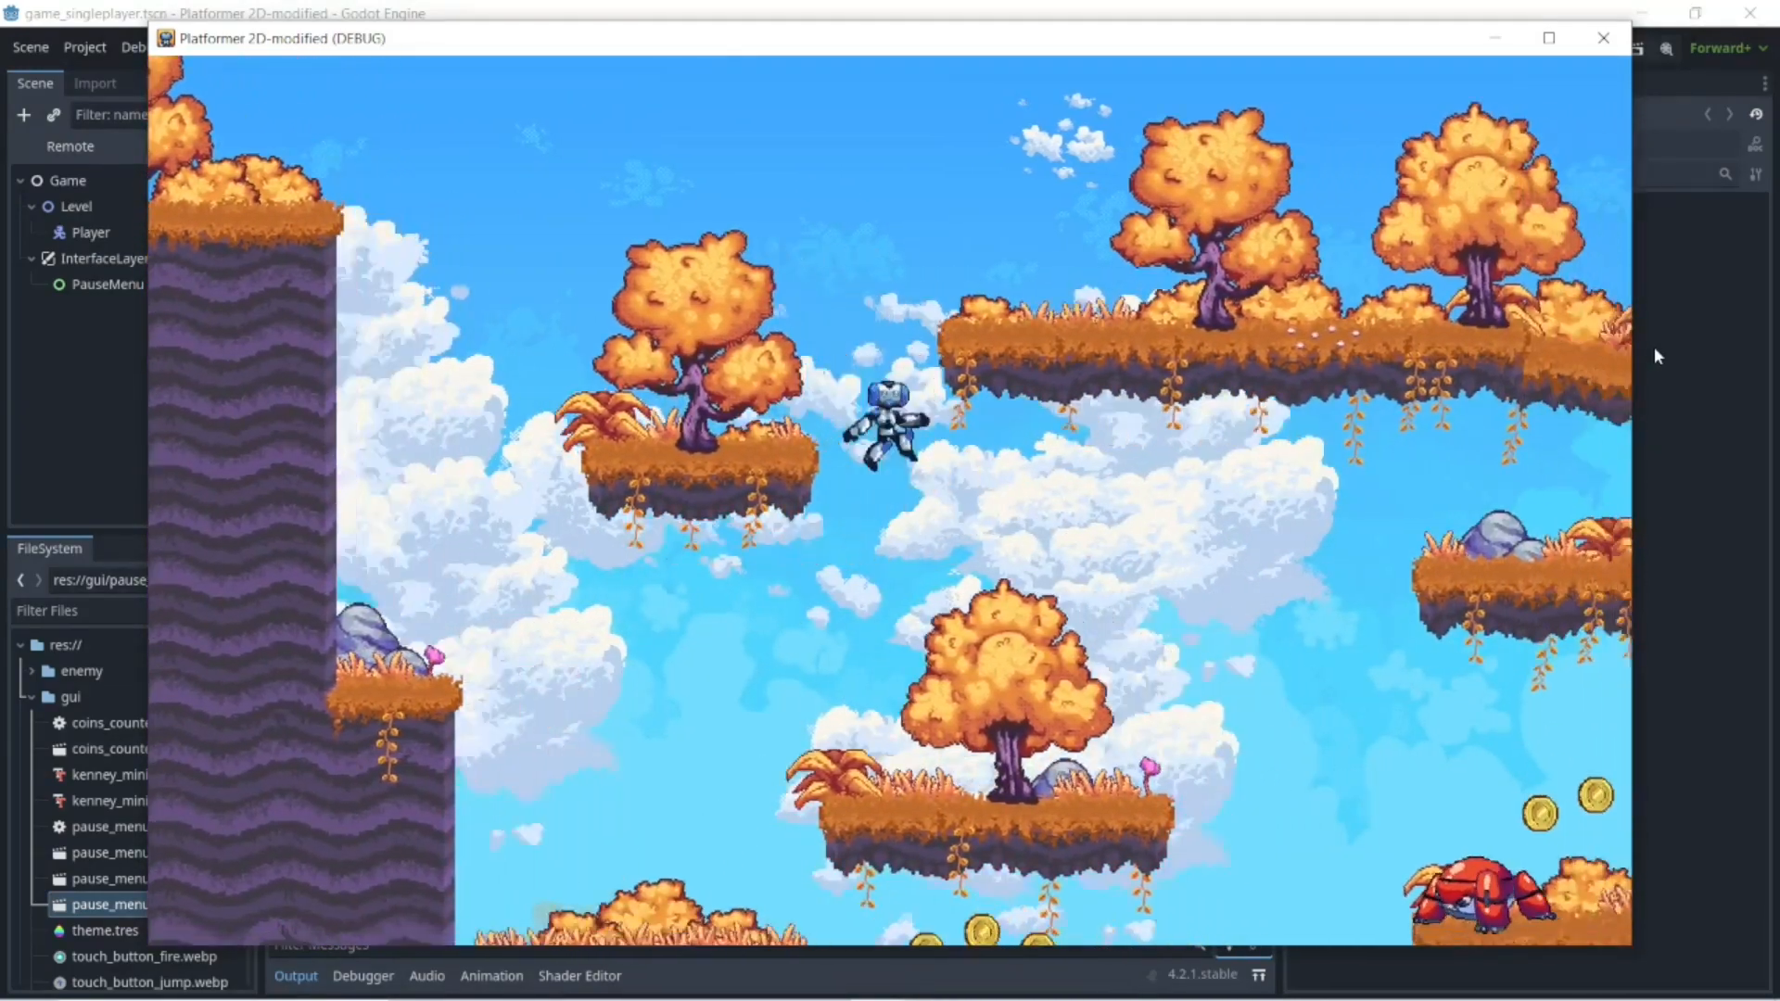
- Drop to the coins beneath the middle tree platform and jump back from the left side for the remaining one
key(Right)
key(Left)
key(space)
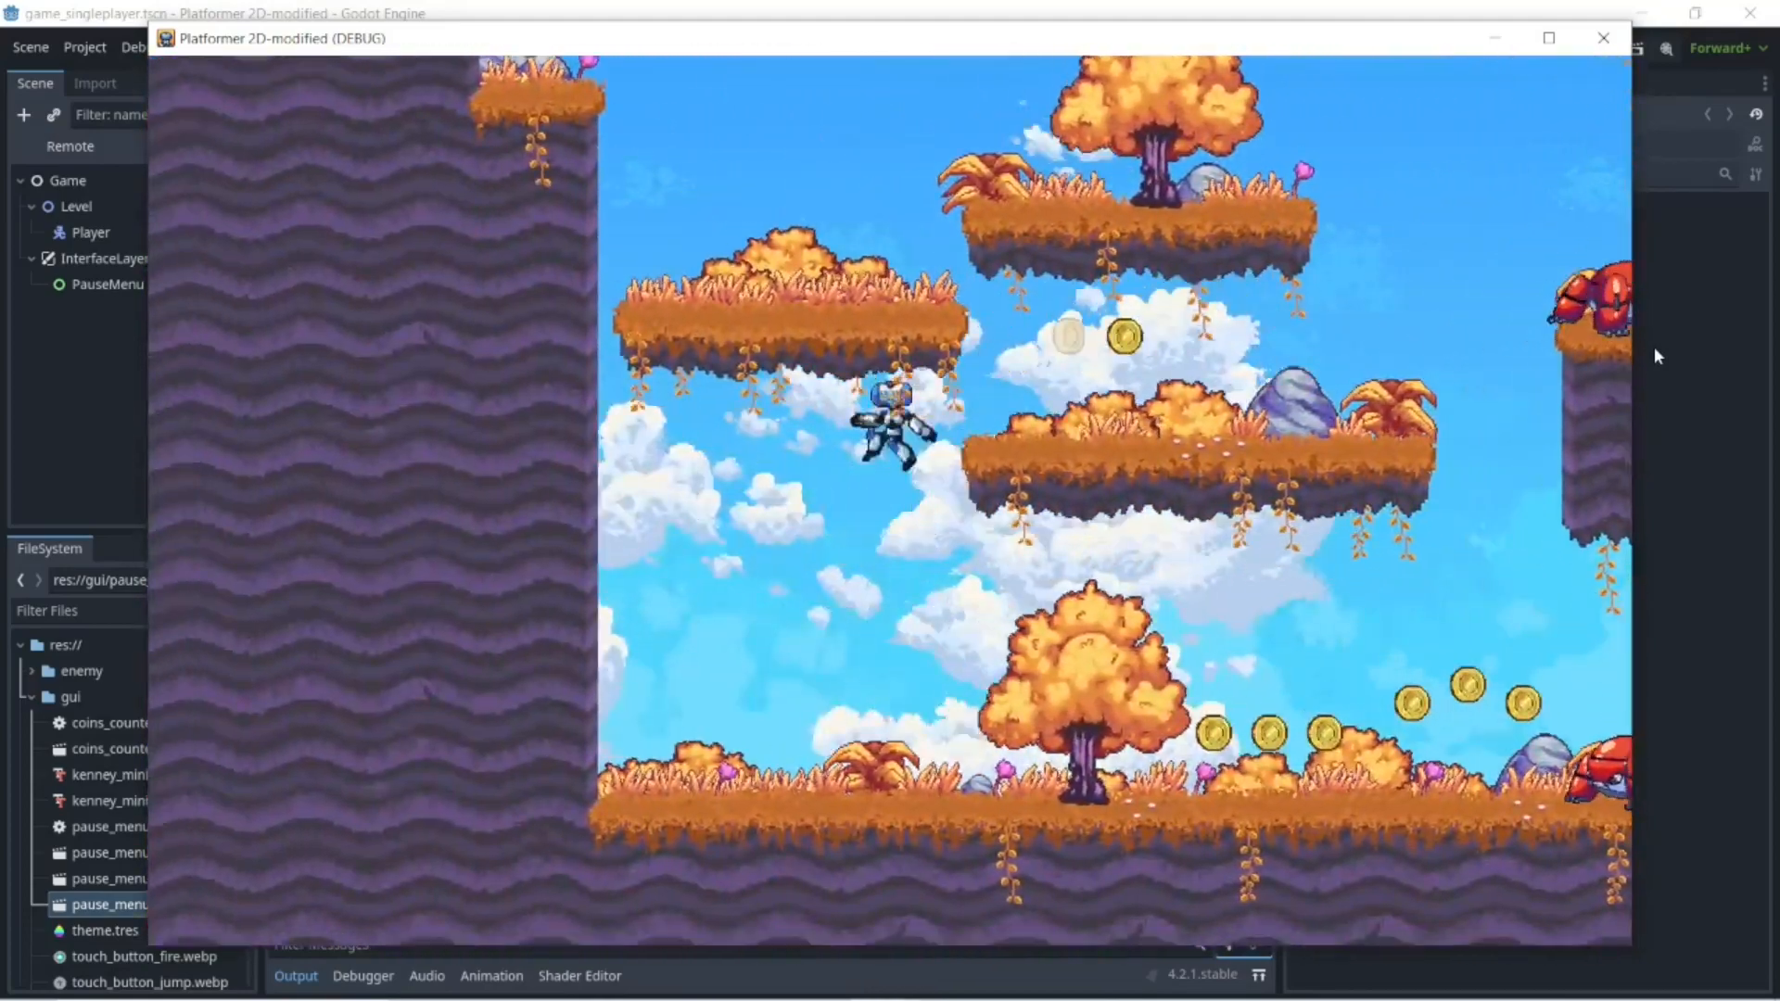
key(space)
key(space)
key(Right)
key(space)
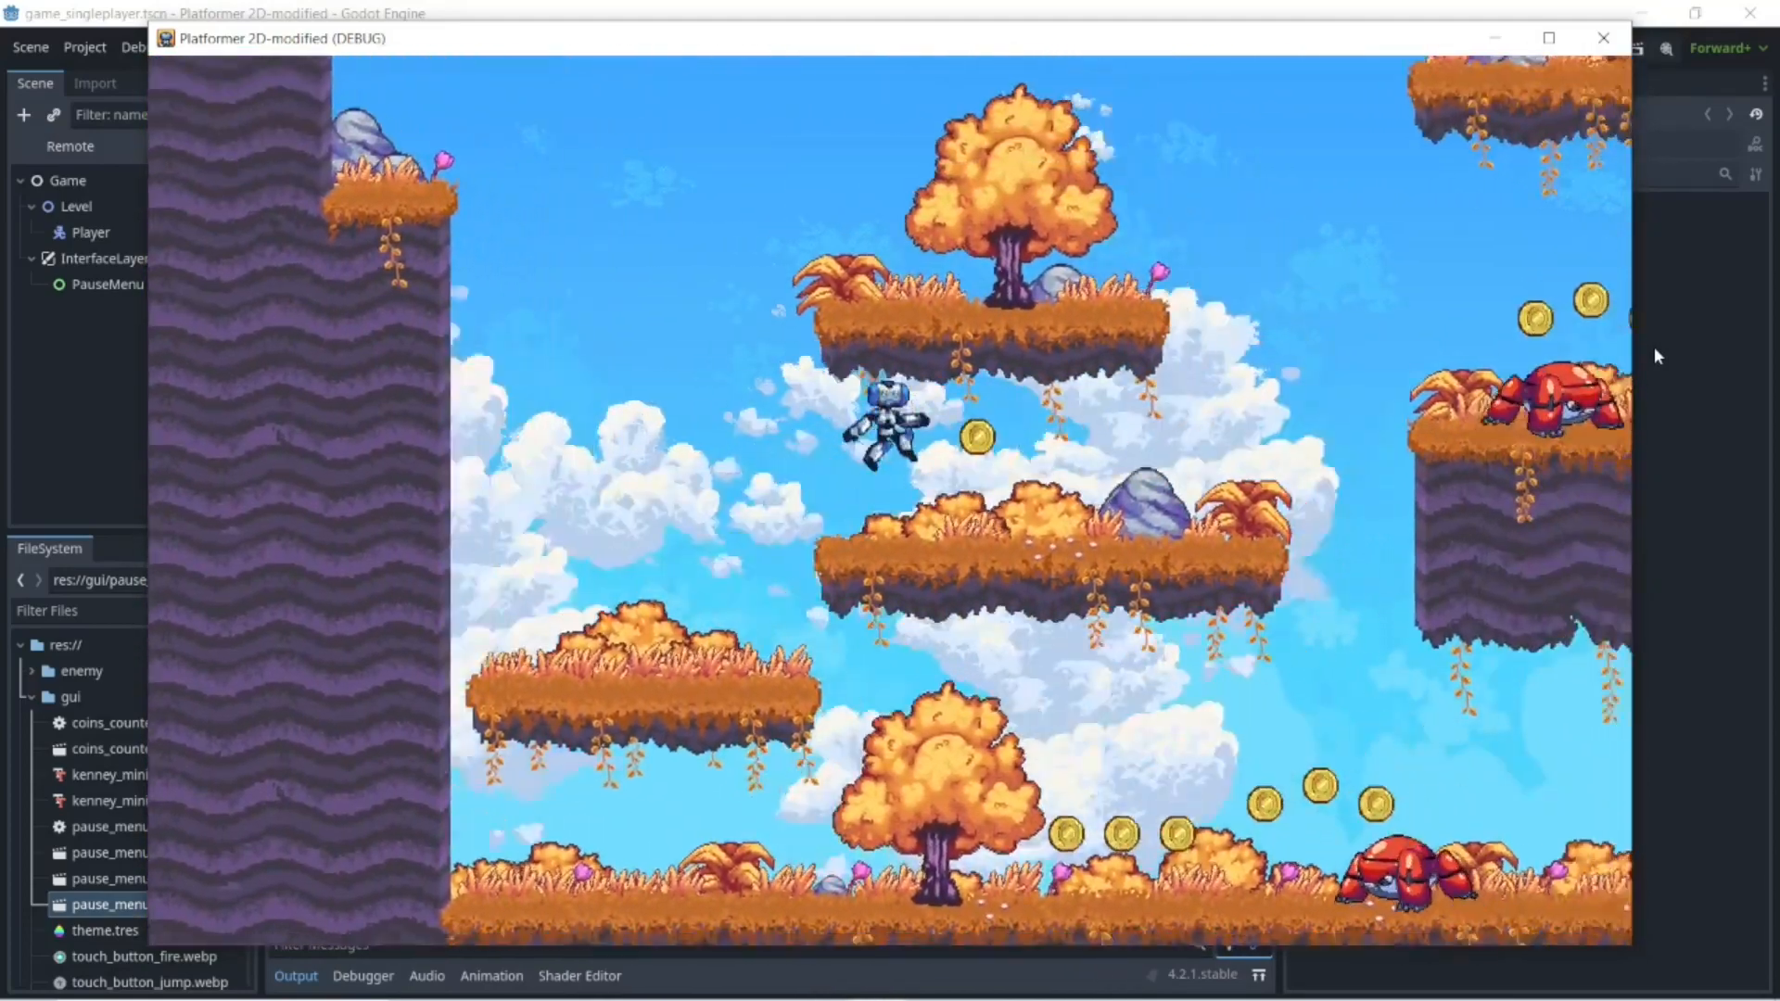
- Collect coins above the central block and jump up to the lower end of the upper slope
key(space)
key(Right)
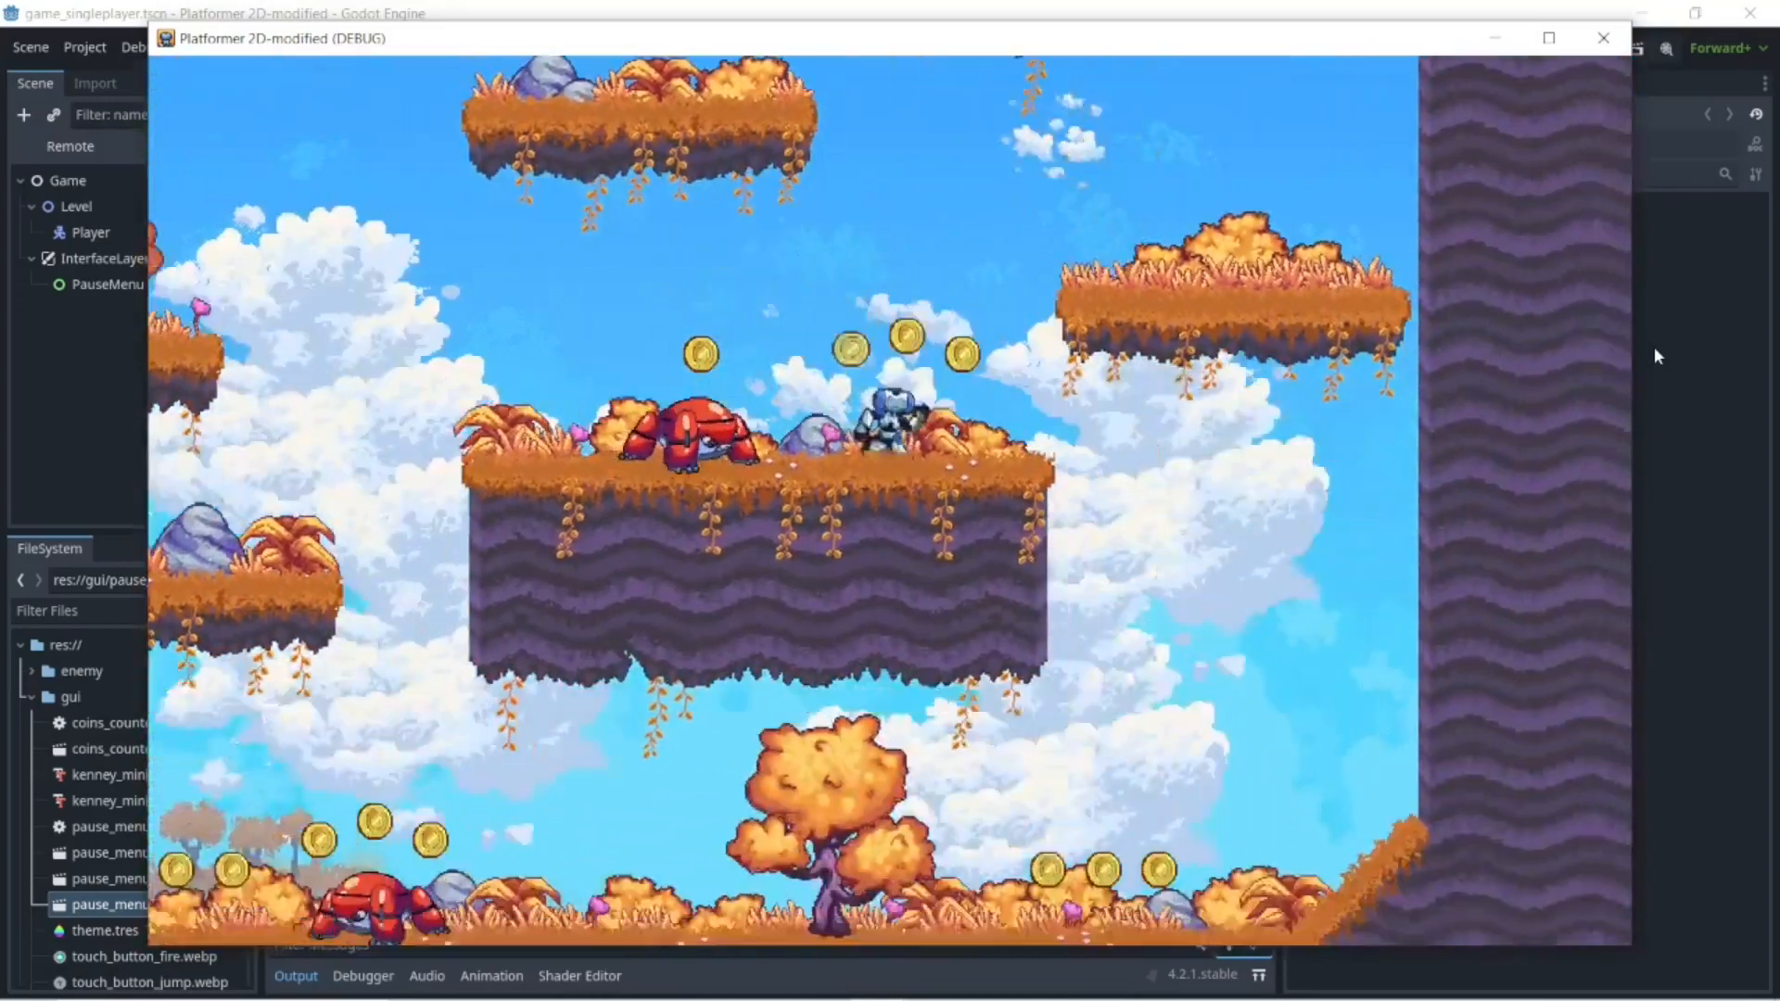
key(space)
key(Left)
key(space)
key(Left)
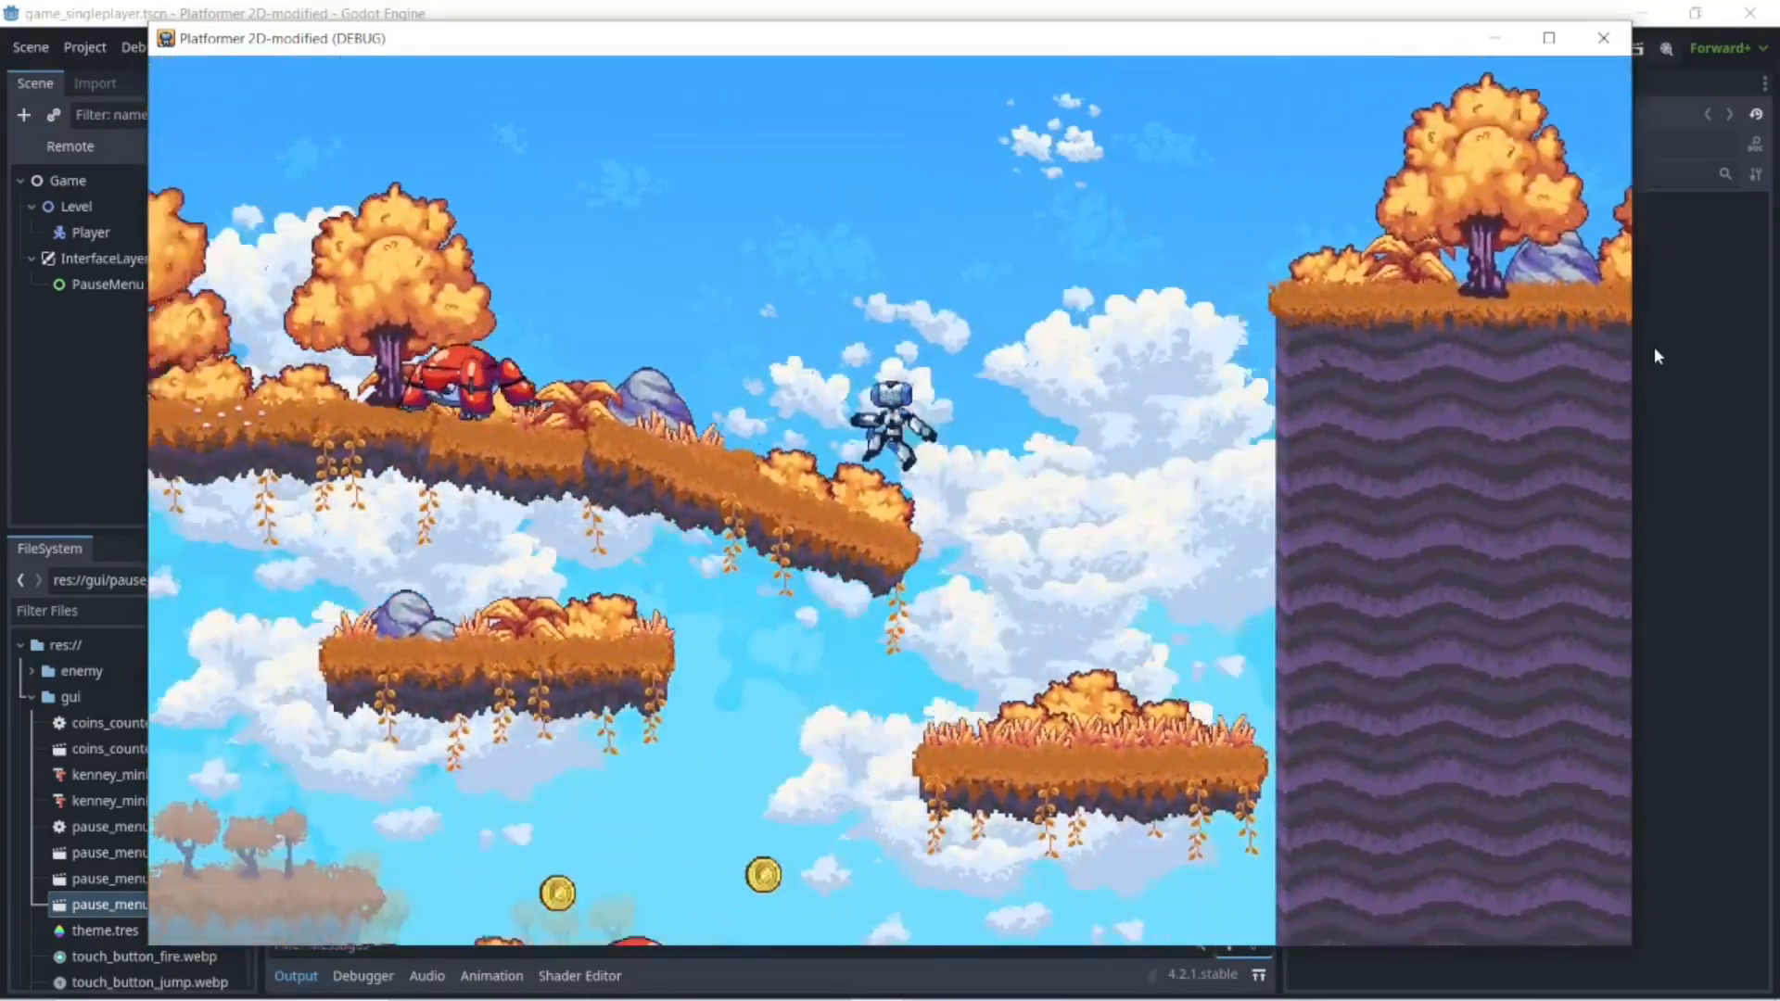
- Jump onto the upper right plateau and leap back leftward high above the upper platform
key(Right)
key(space)
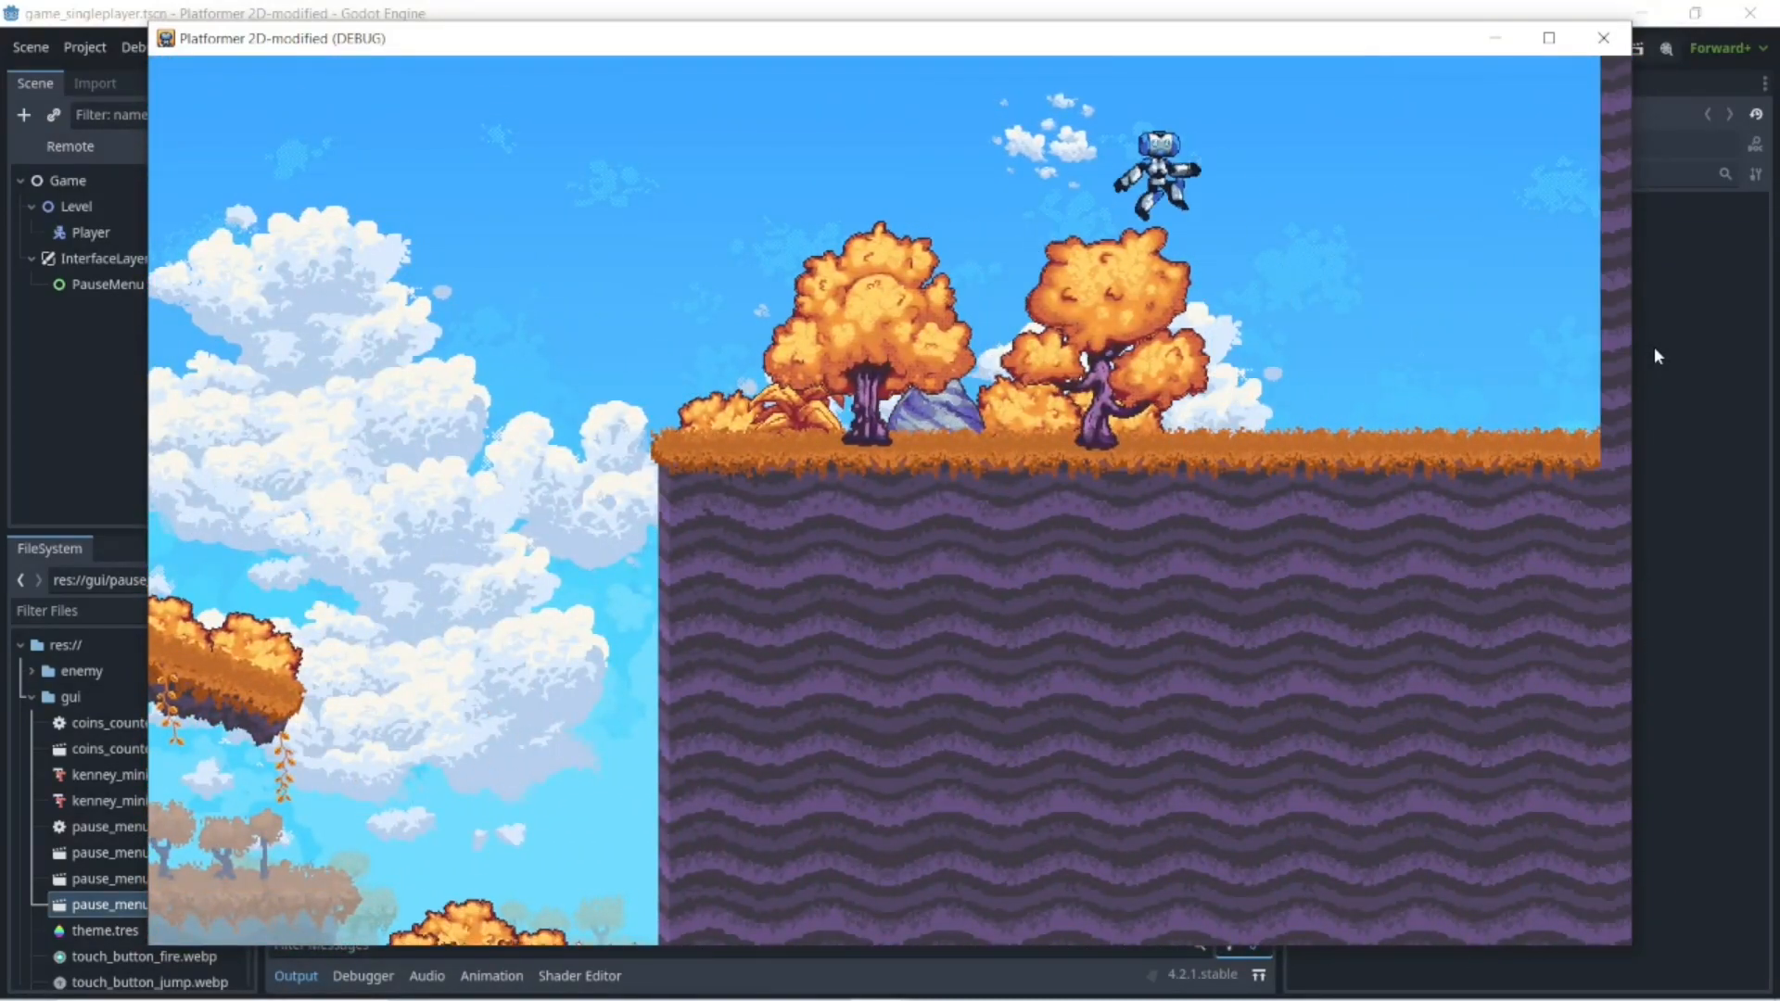
key(Left)
key(space)
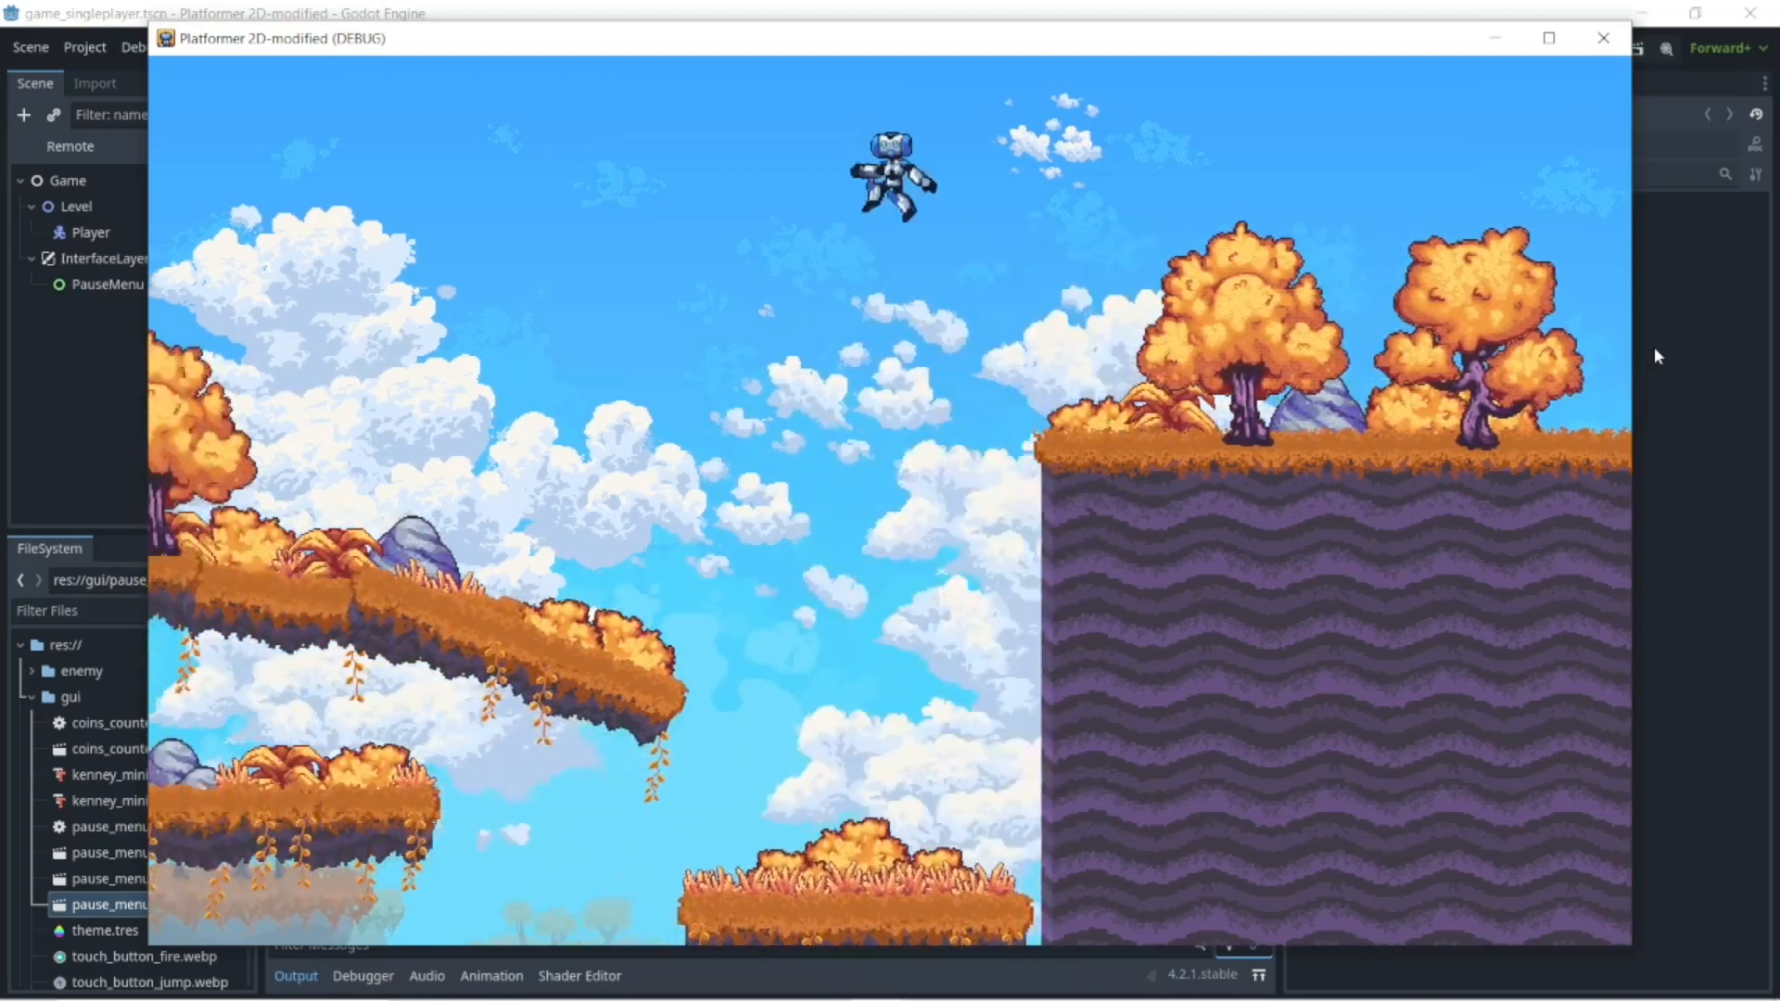
key(space)
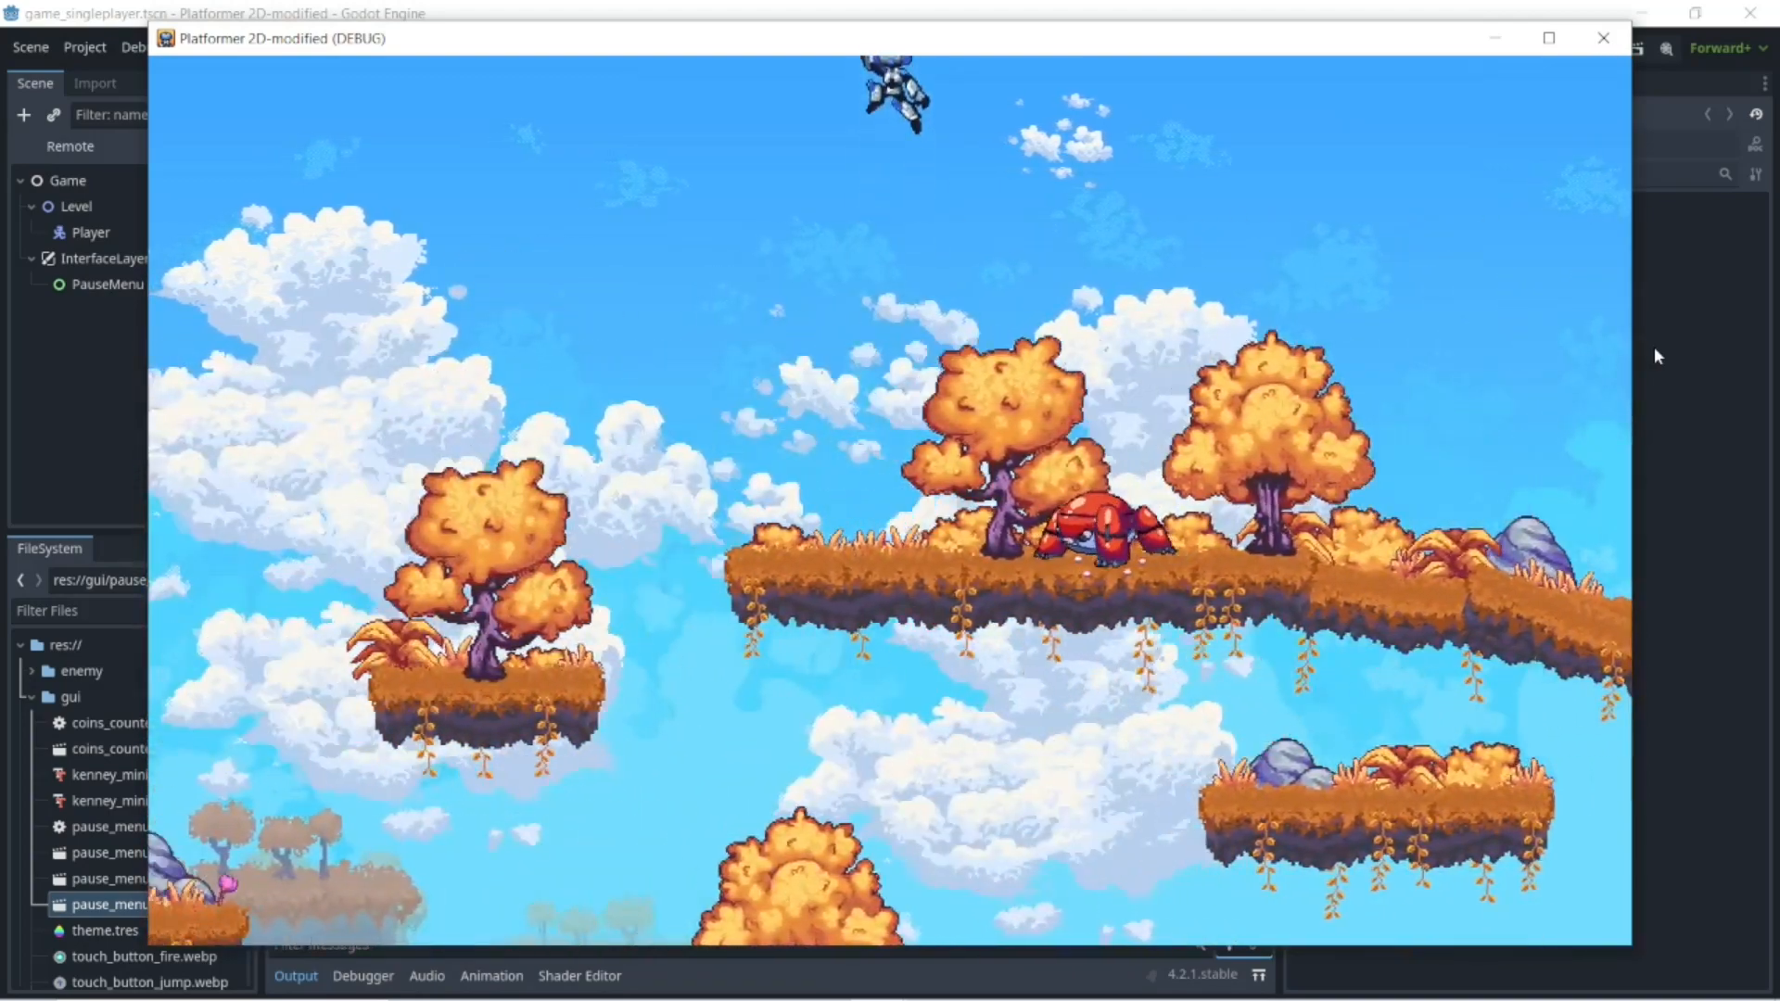
- Continue leftward to the upper left plateau by the crab and return to the small tree platform
key(Left)
key(space)
key(space)
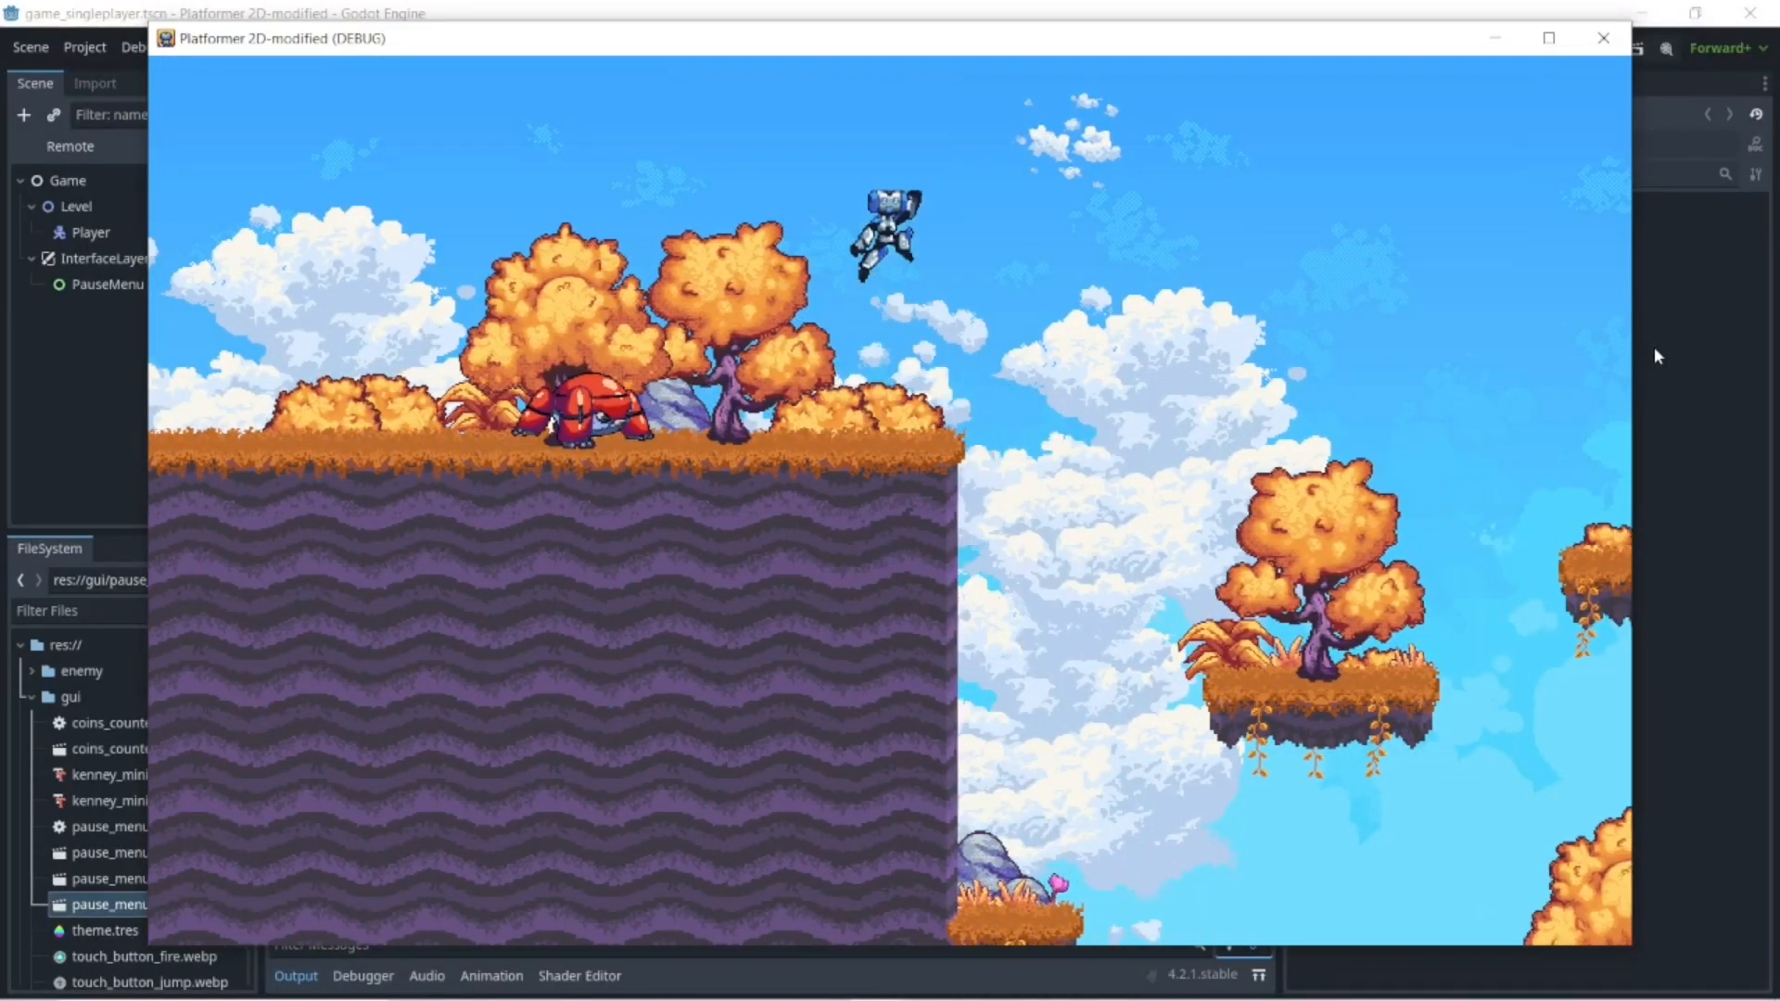
key(Right)
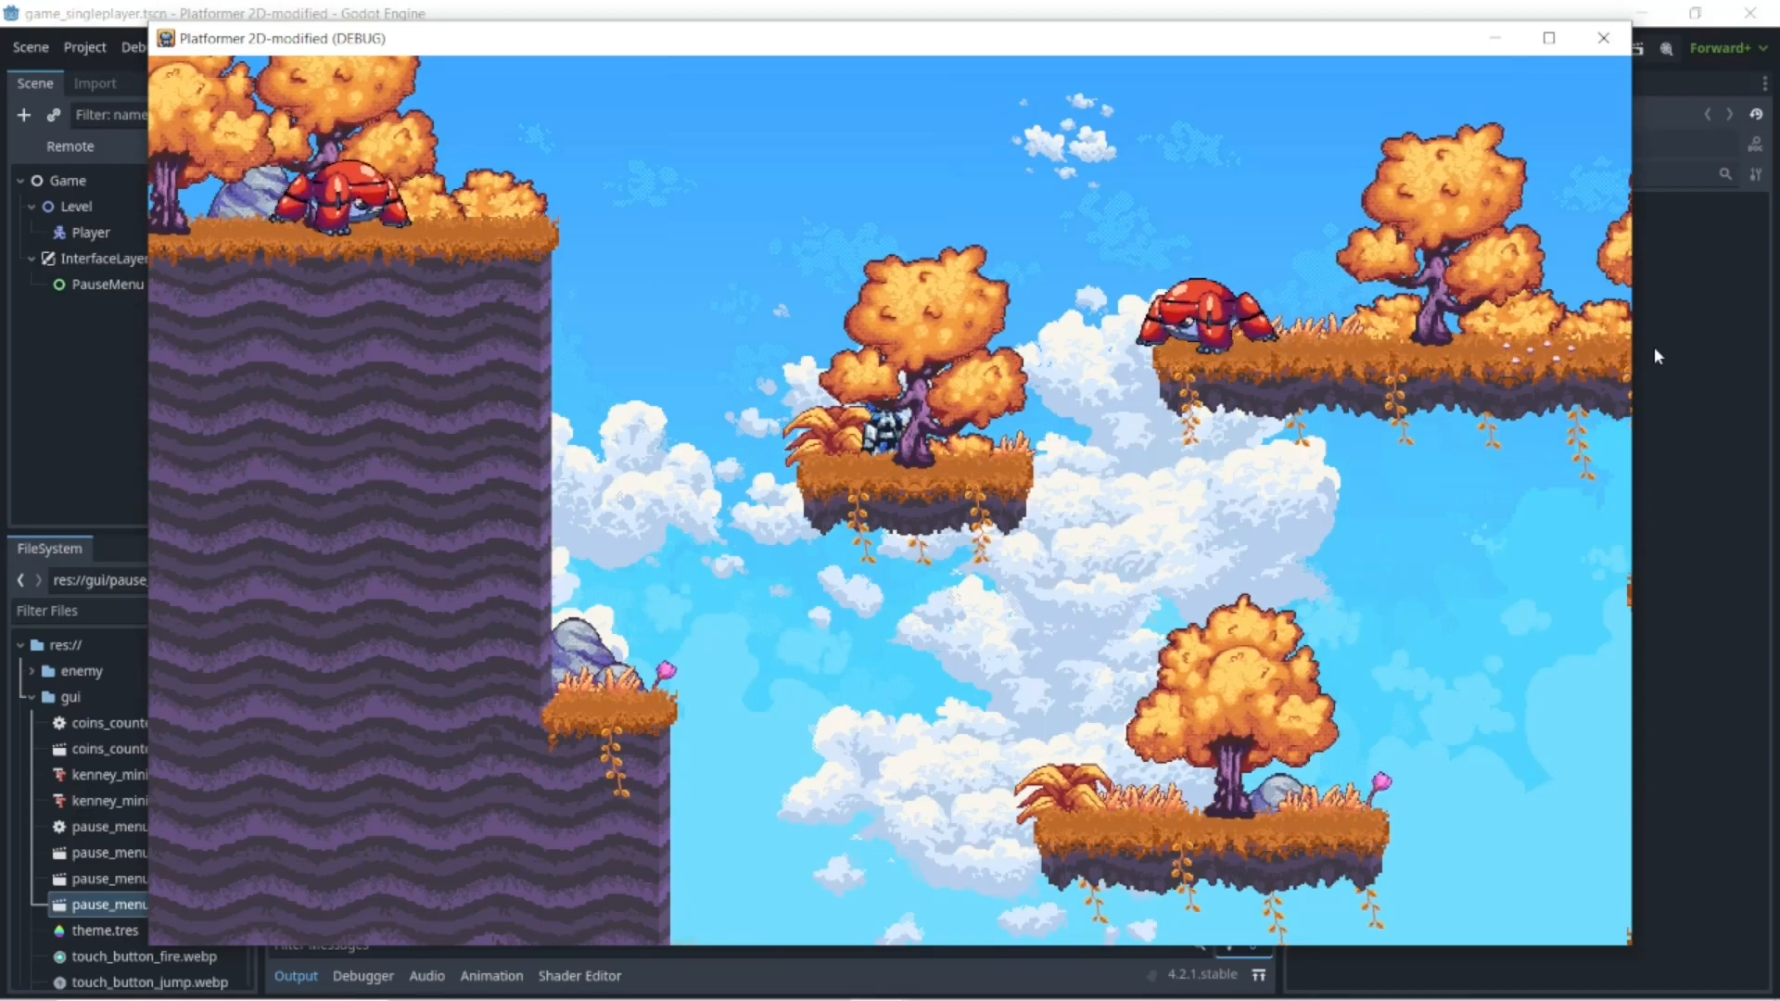
- Descend to the moving grass platform near the left wall and move toward the middle tree platform
key(Right)
key(space)
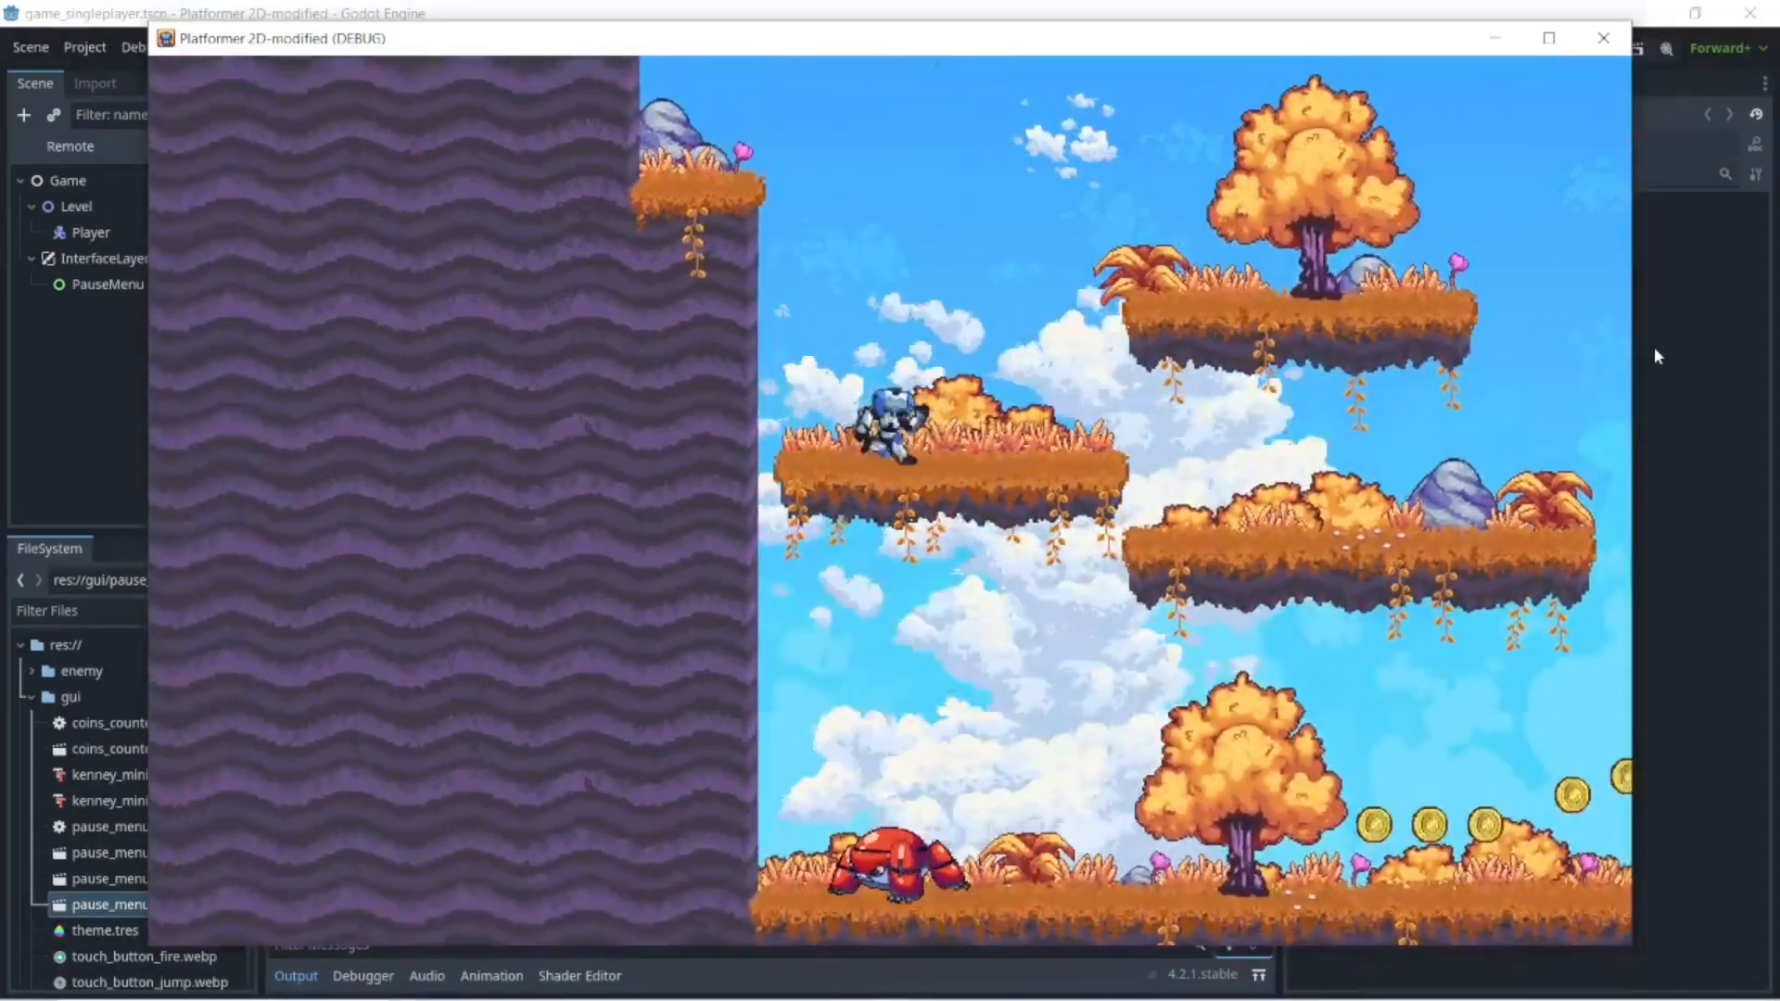
key(Right)
key(space)
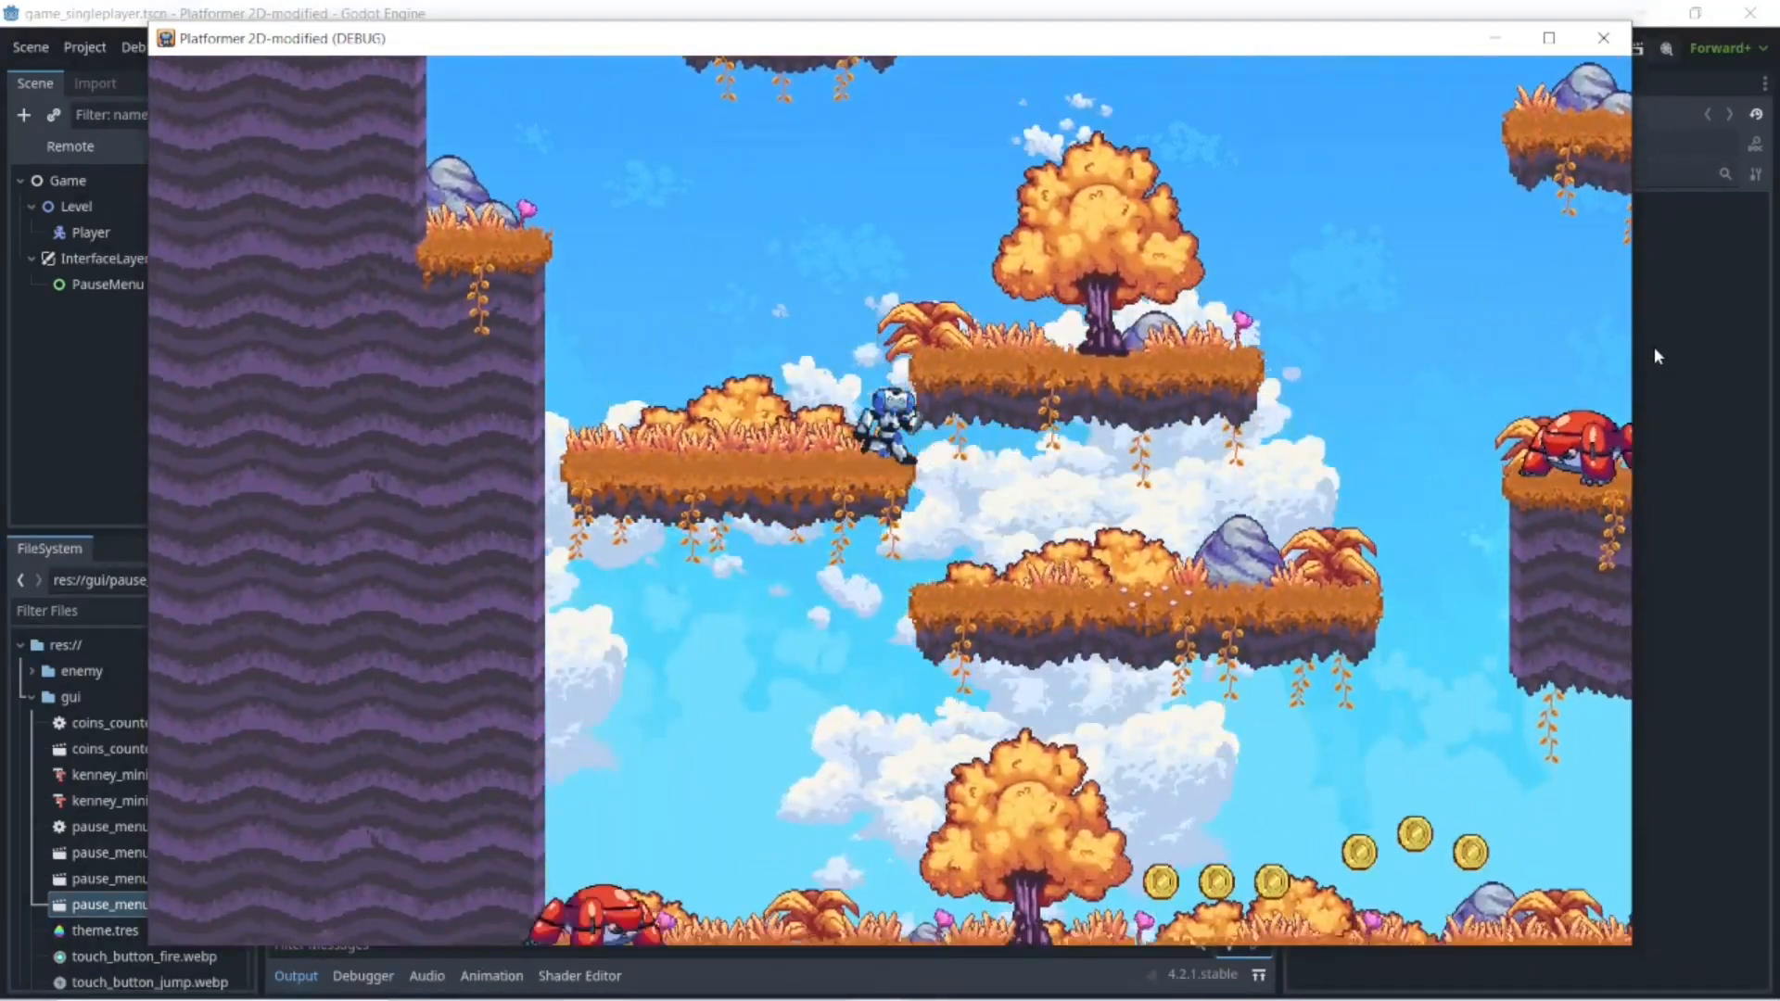
- Drop to the ground by the row of coins and jump back up leftward to the middle tree platform
key(Right)
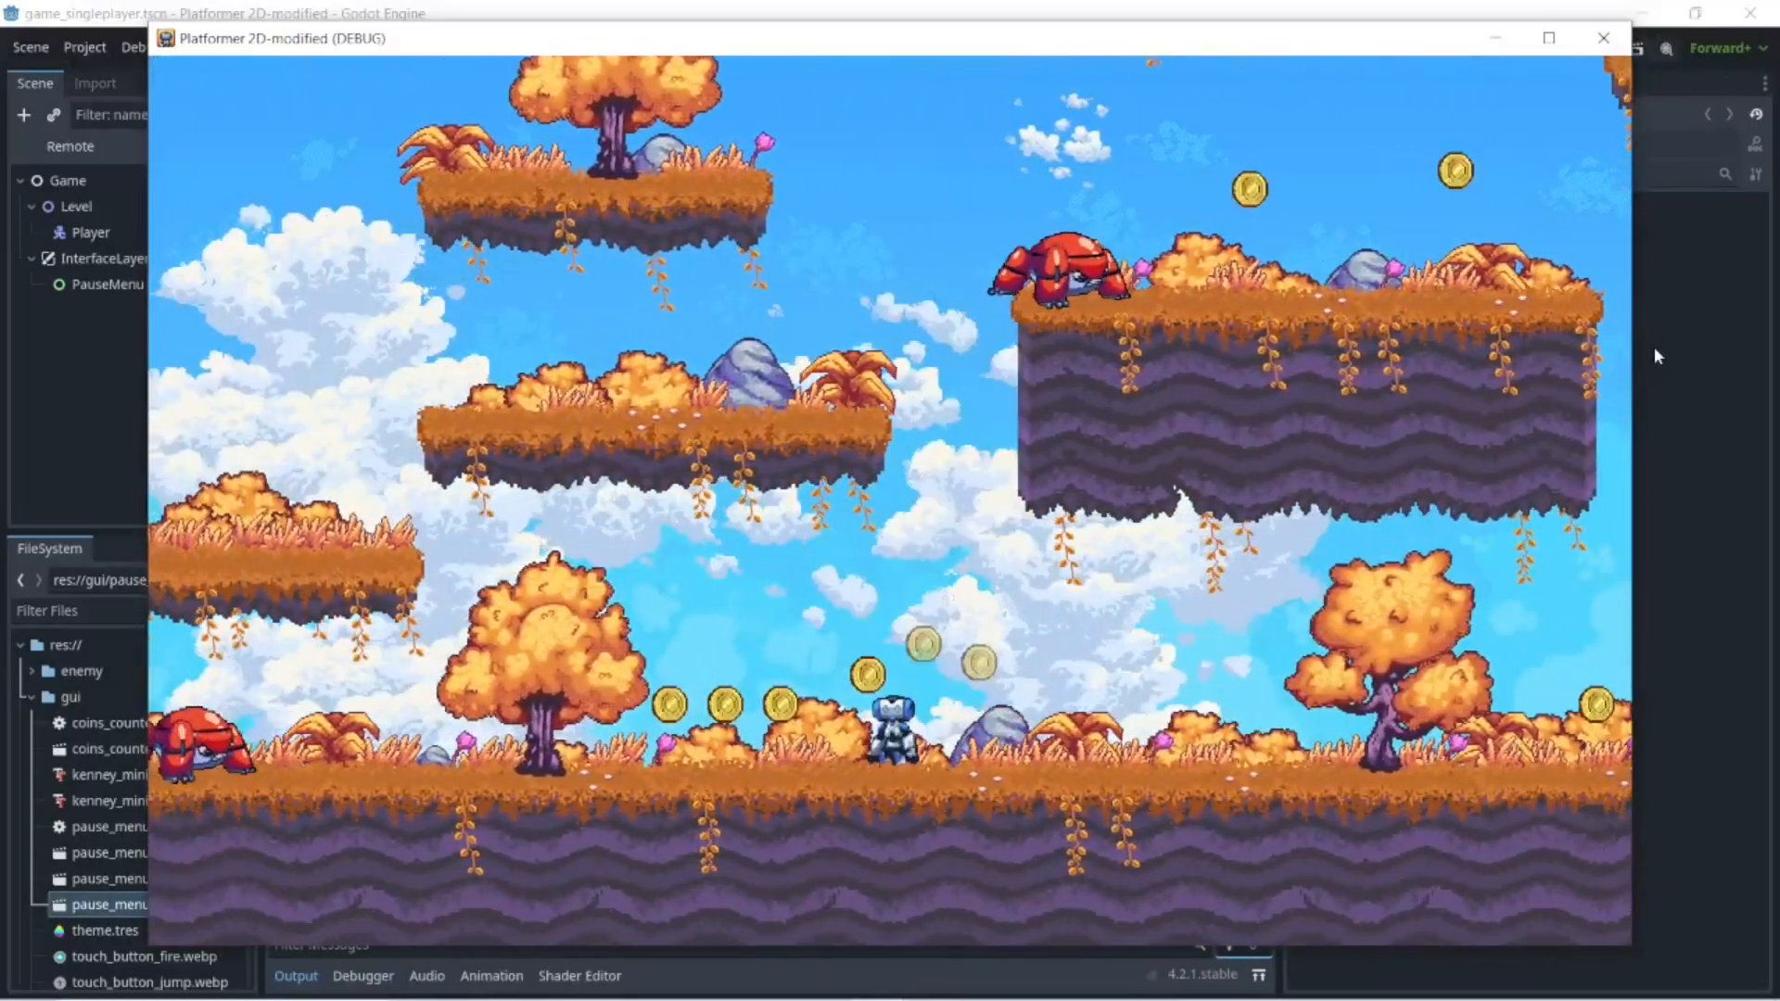
key(space)
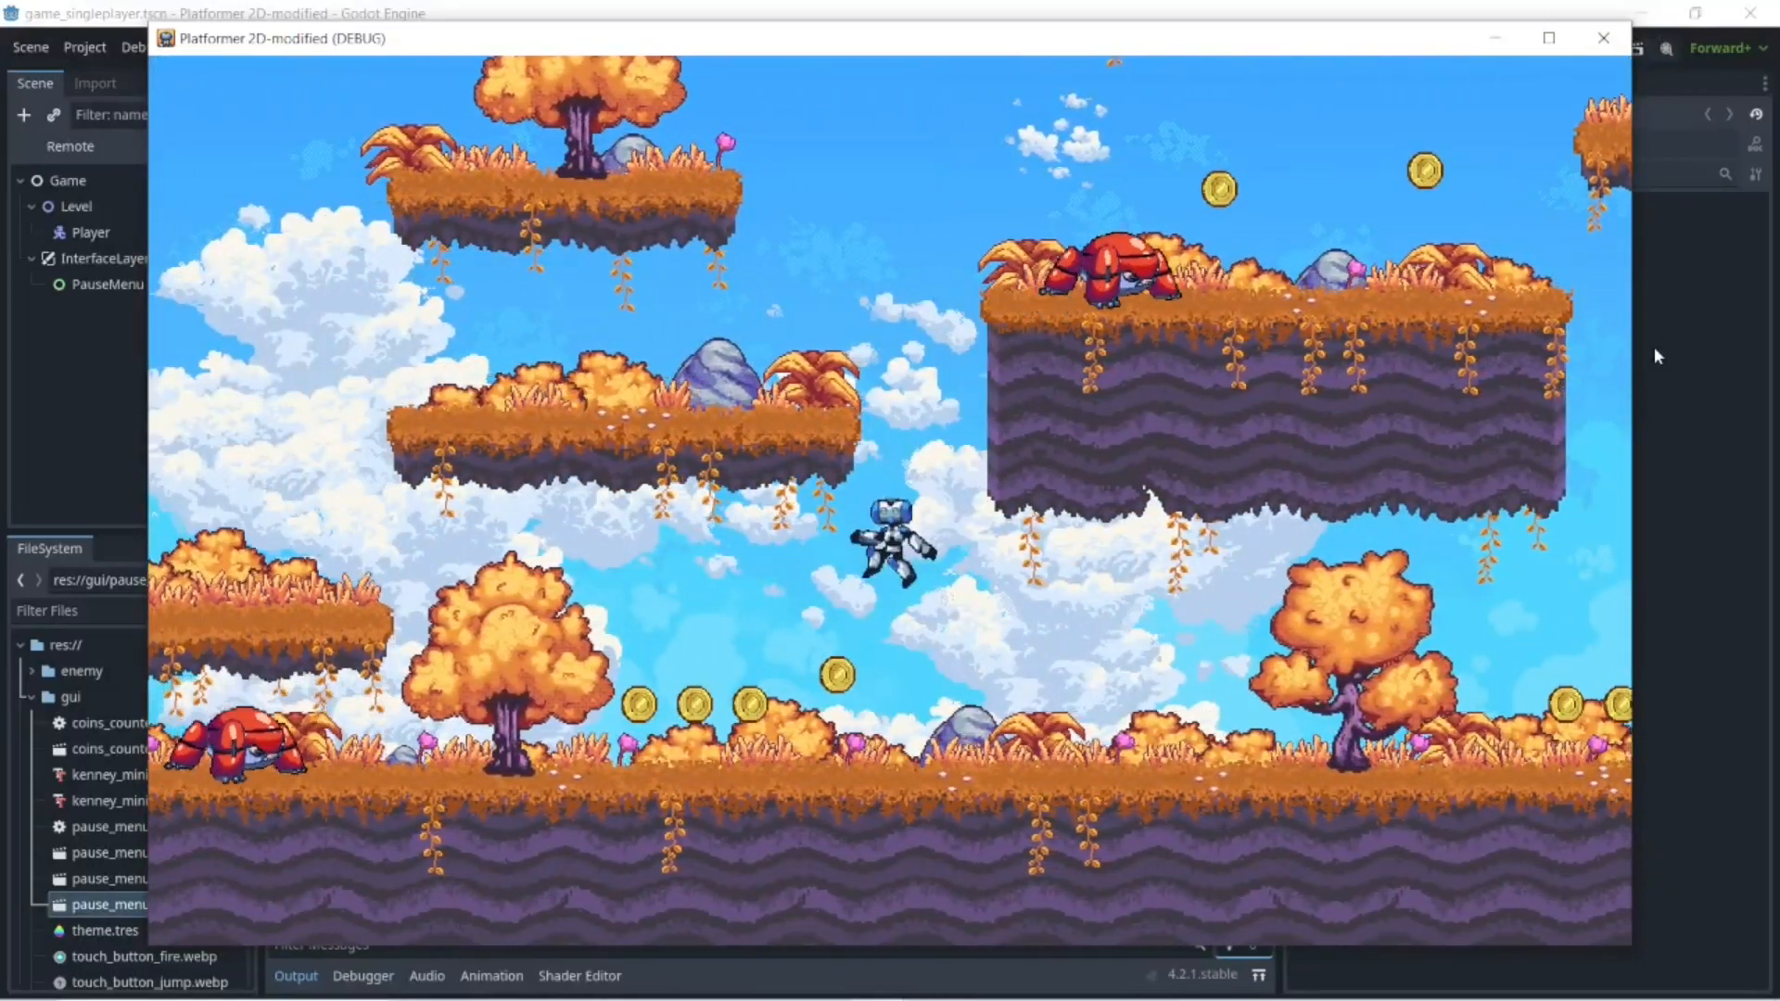
key(space)
key(Left)
key(space)
key(space)
key(Left)
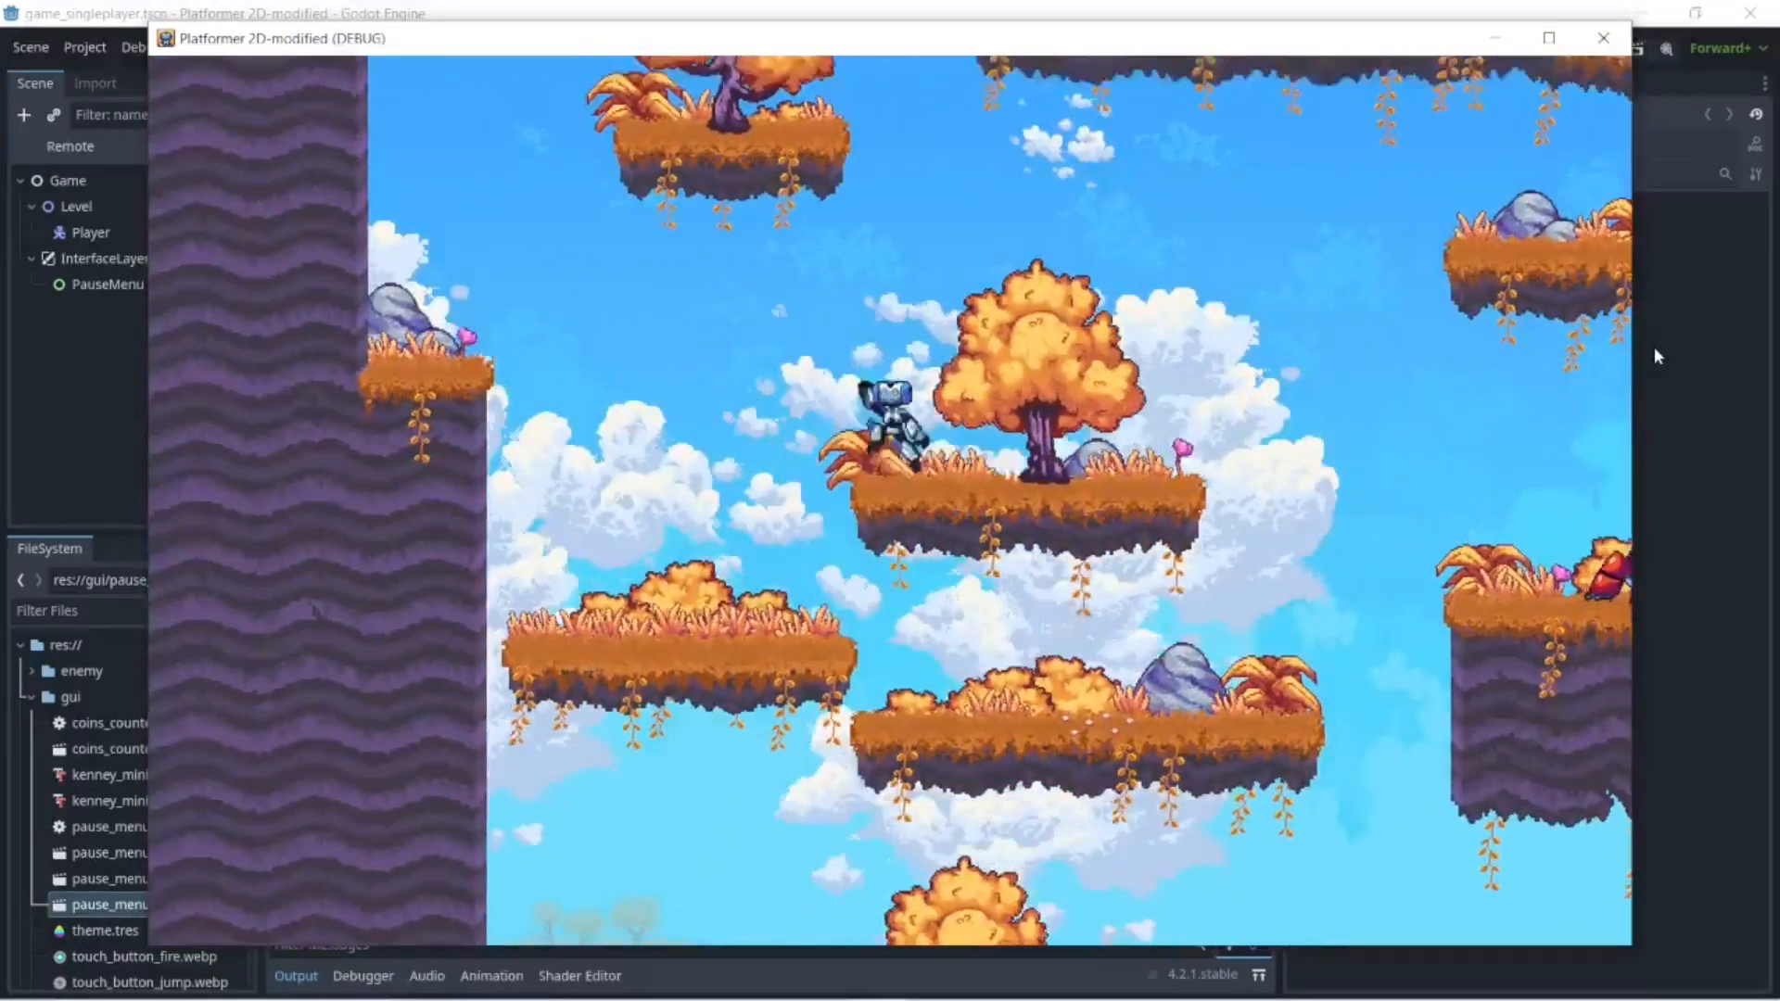
- Jump from the middle tree platform up to the upper left plateau with the crab
key(space)
key(space)
key(Left)
key(space)
key(space)
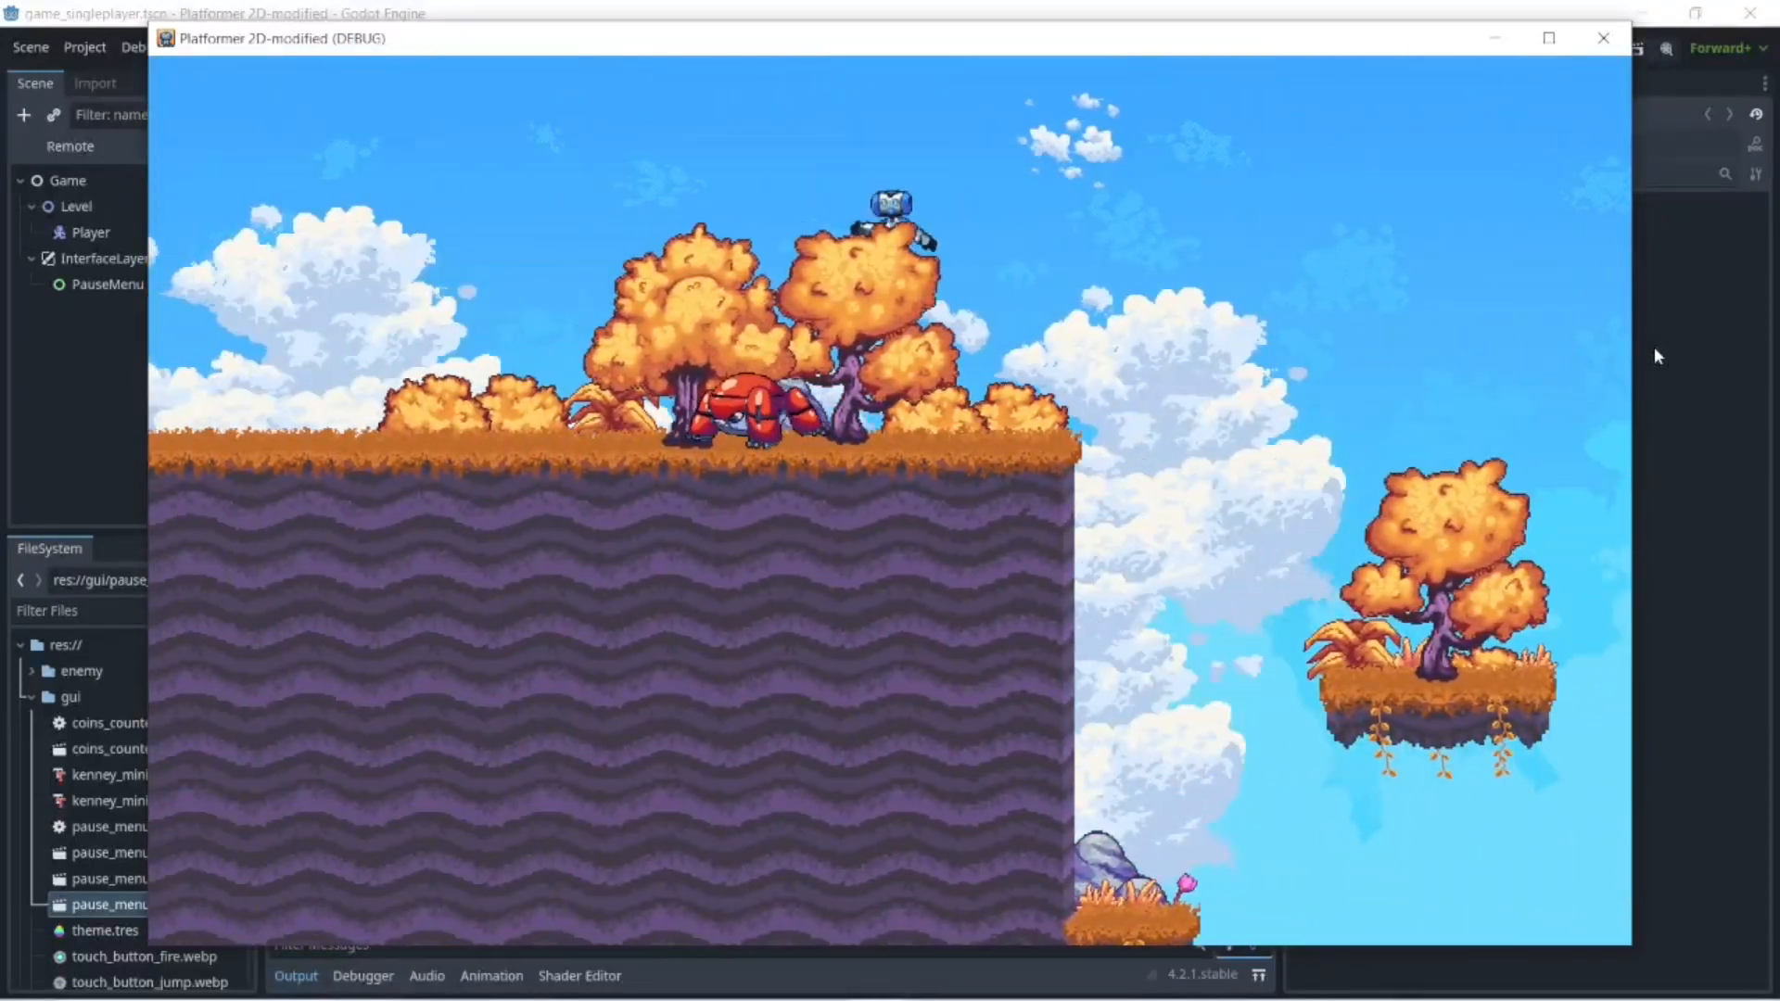
key(Left)
key(space)
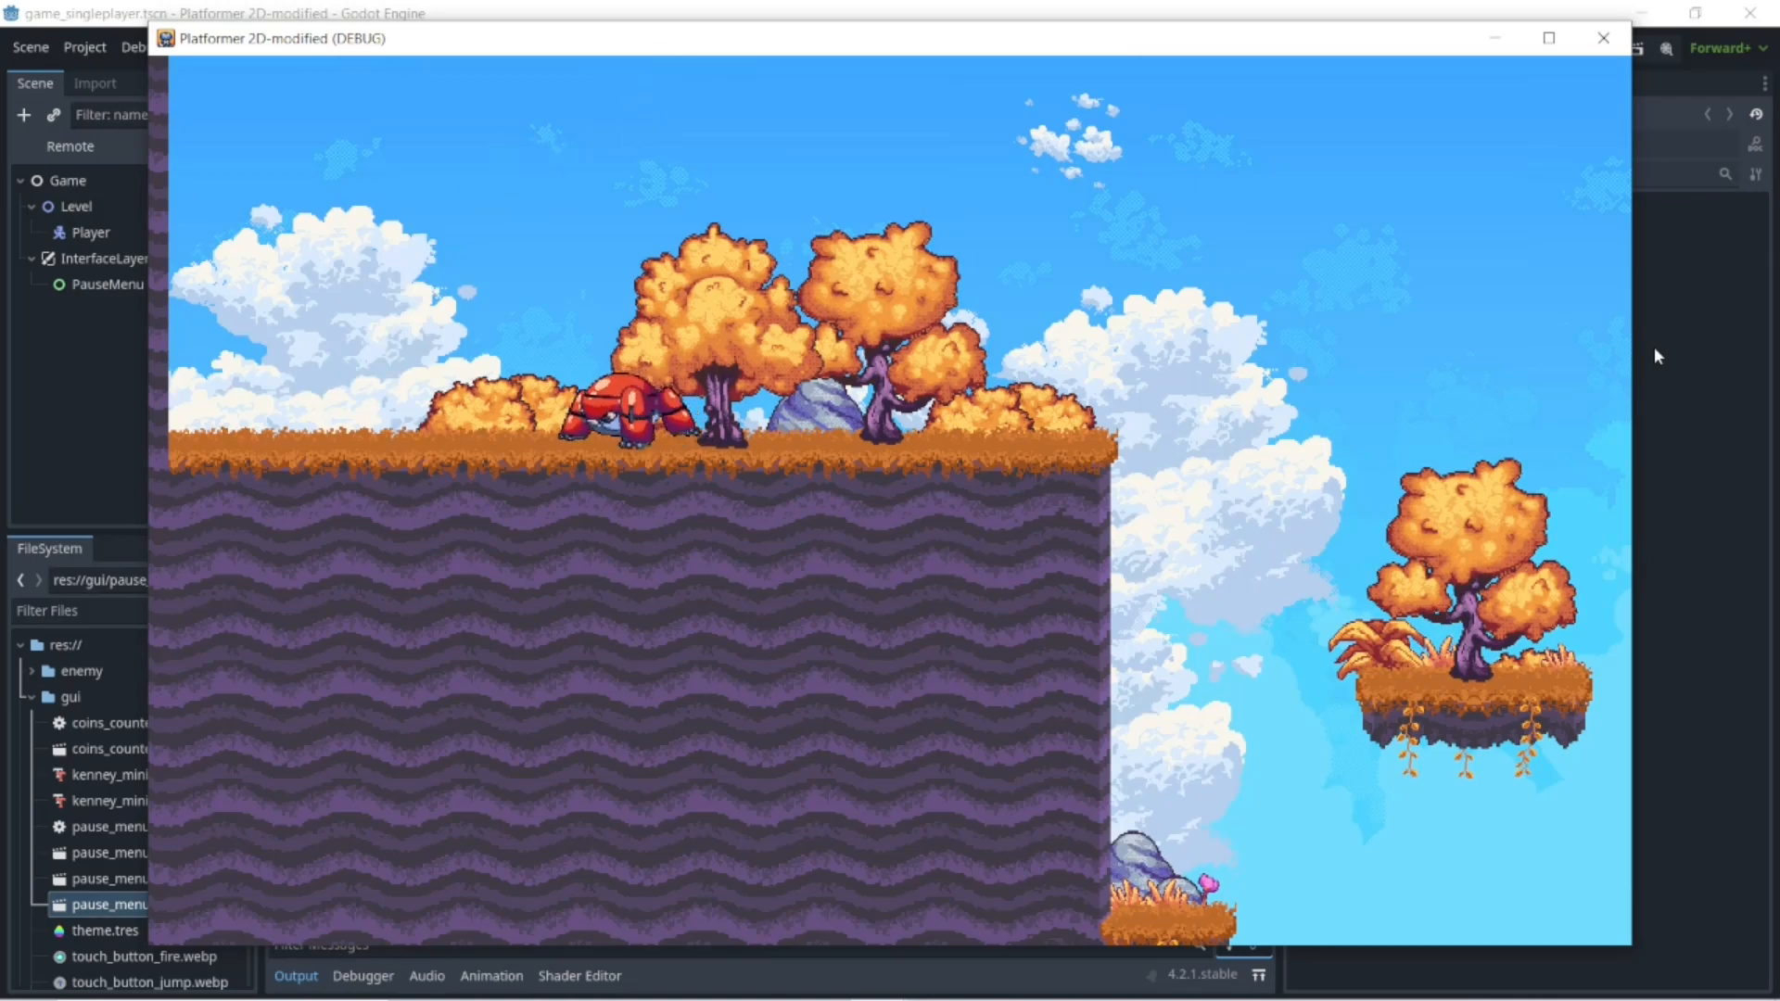
- Return rightward from the upper left plateau to the middle tree platform and close the running game
key(Right)
key(space)
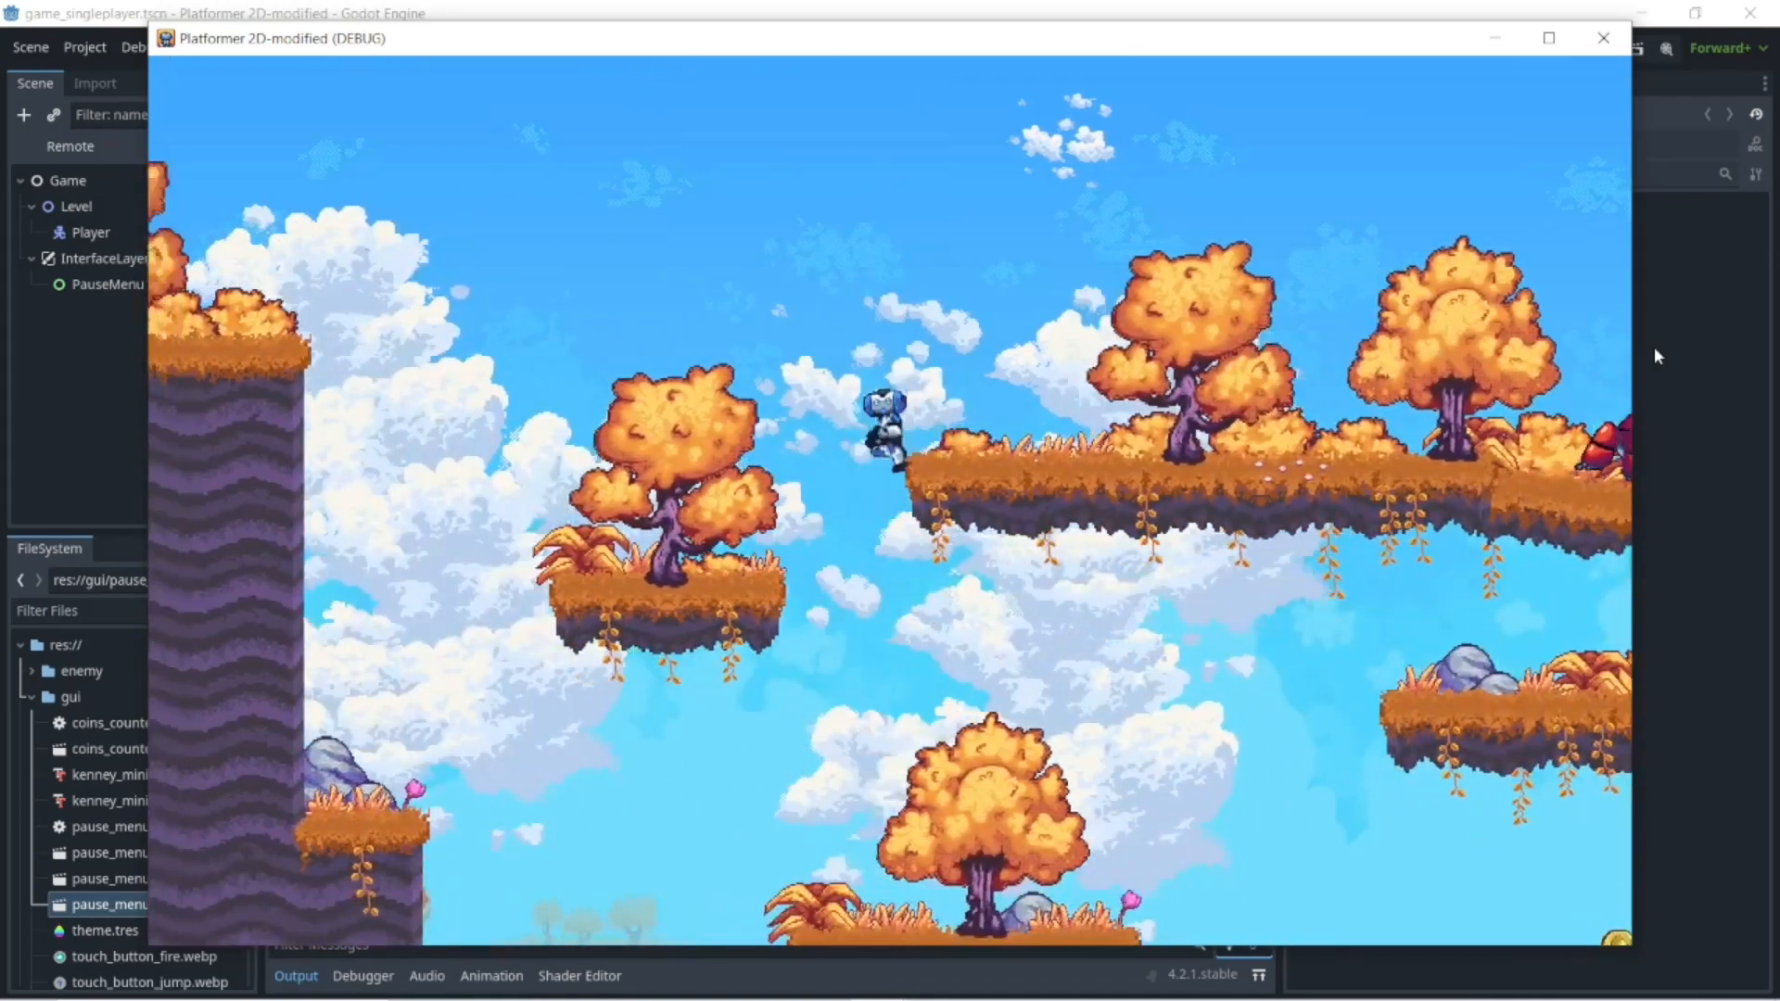
key(Right)
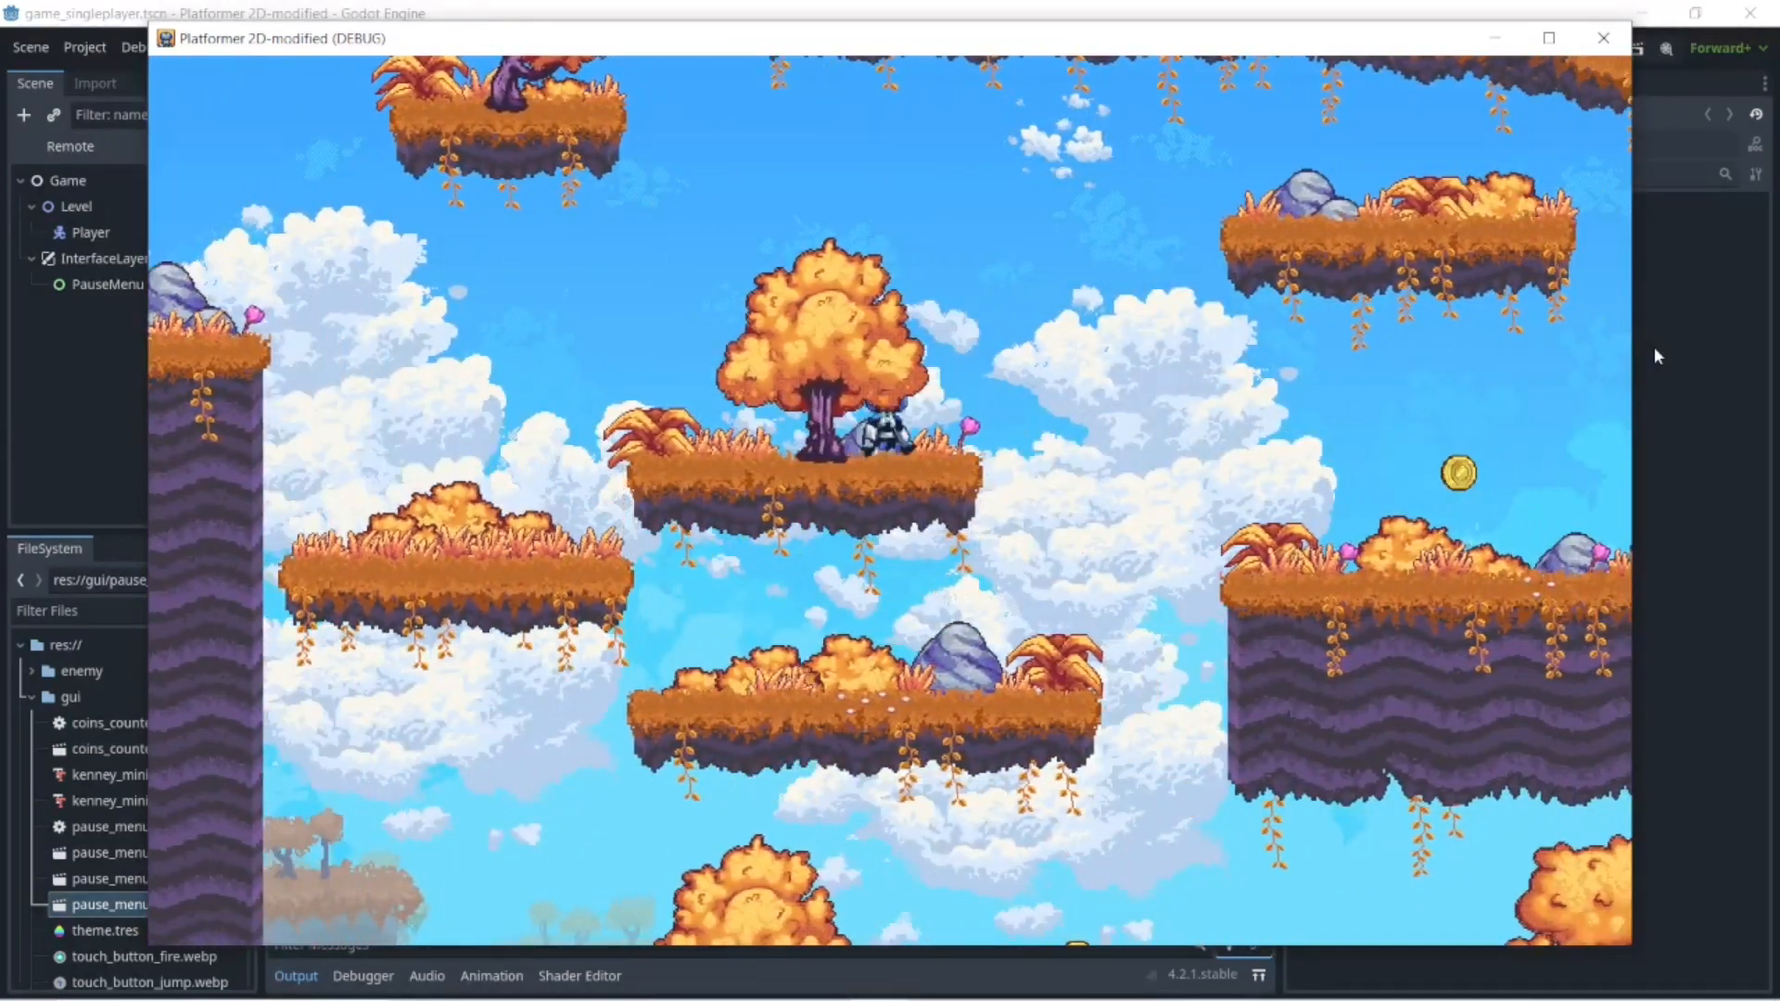
click(1603, 37)
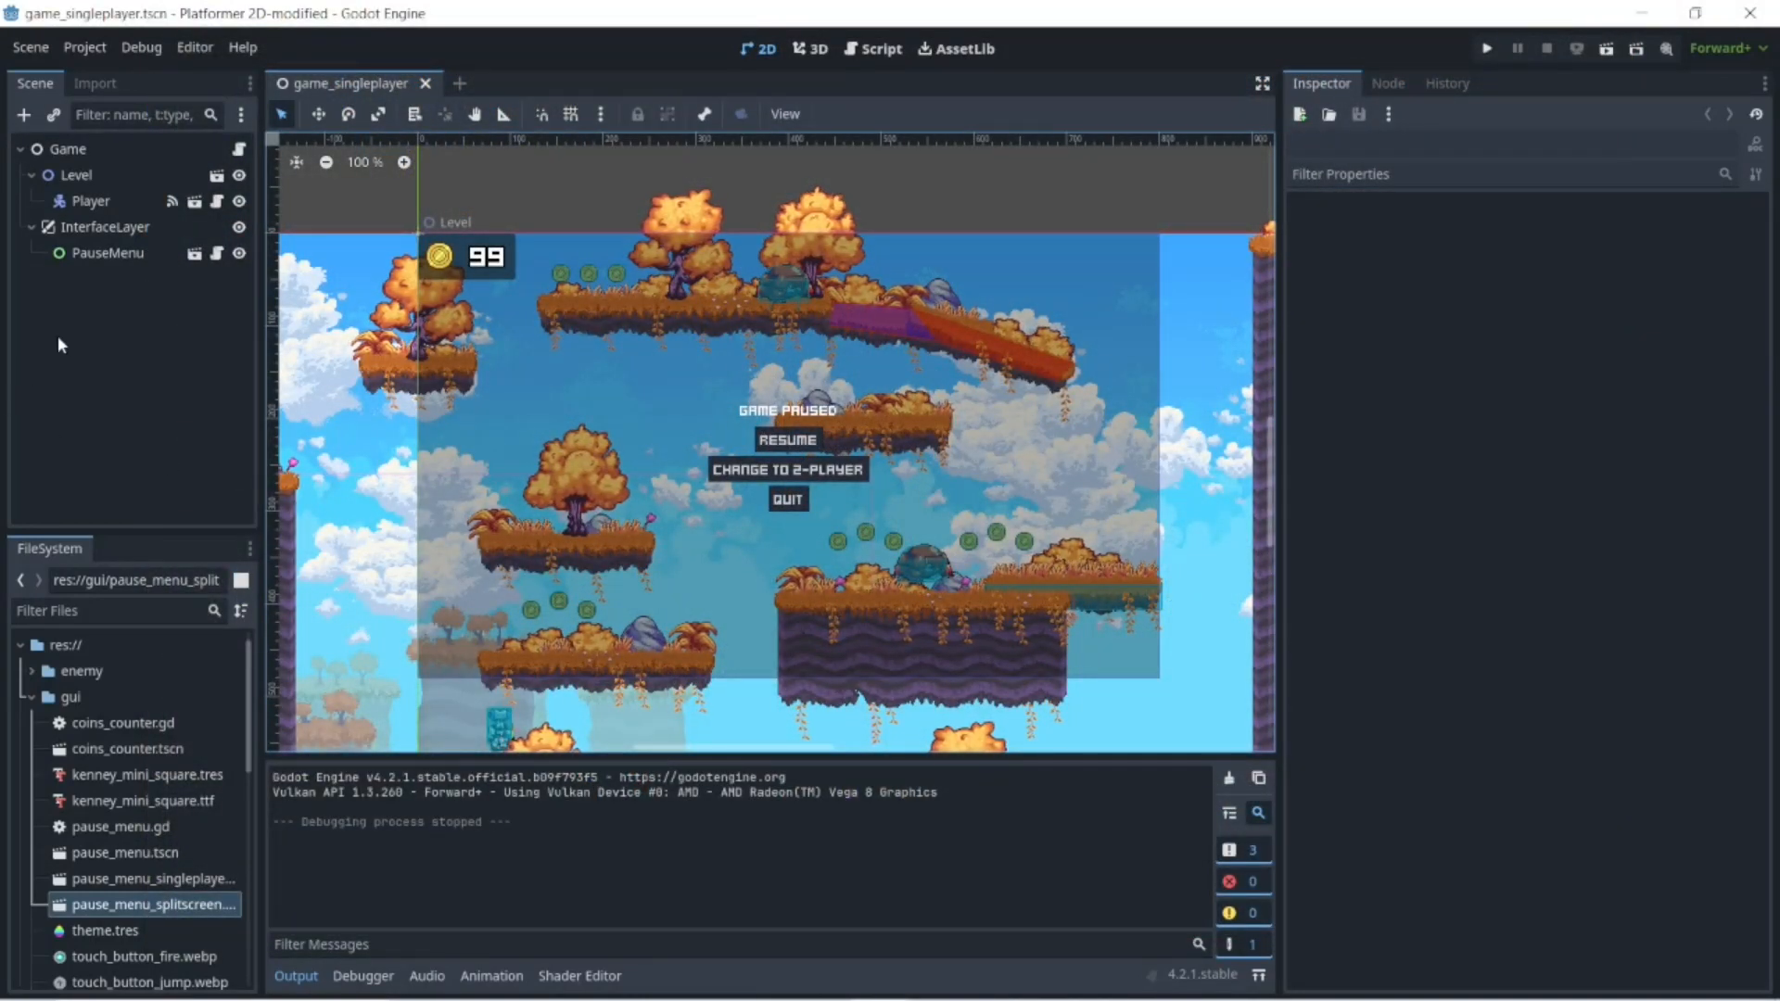
- Open the instanced Level scene of the single-player game for editing
click(77, 176)
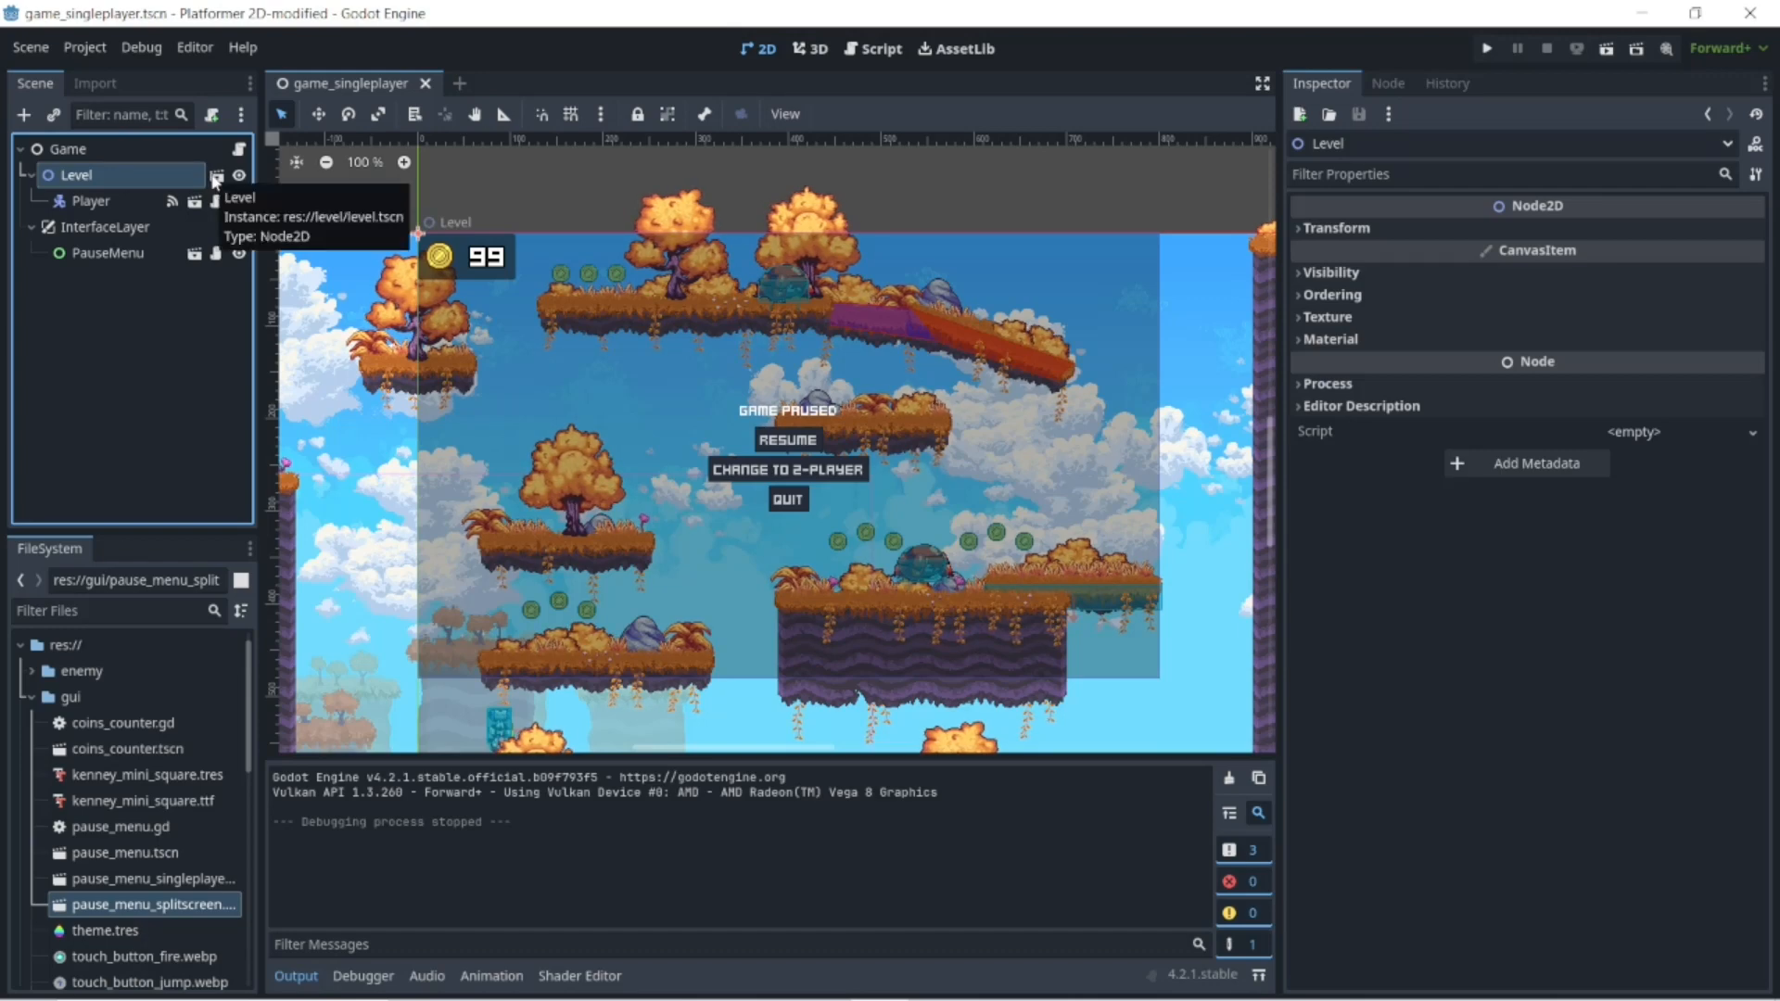
click(216, 176)
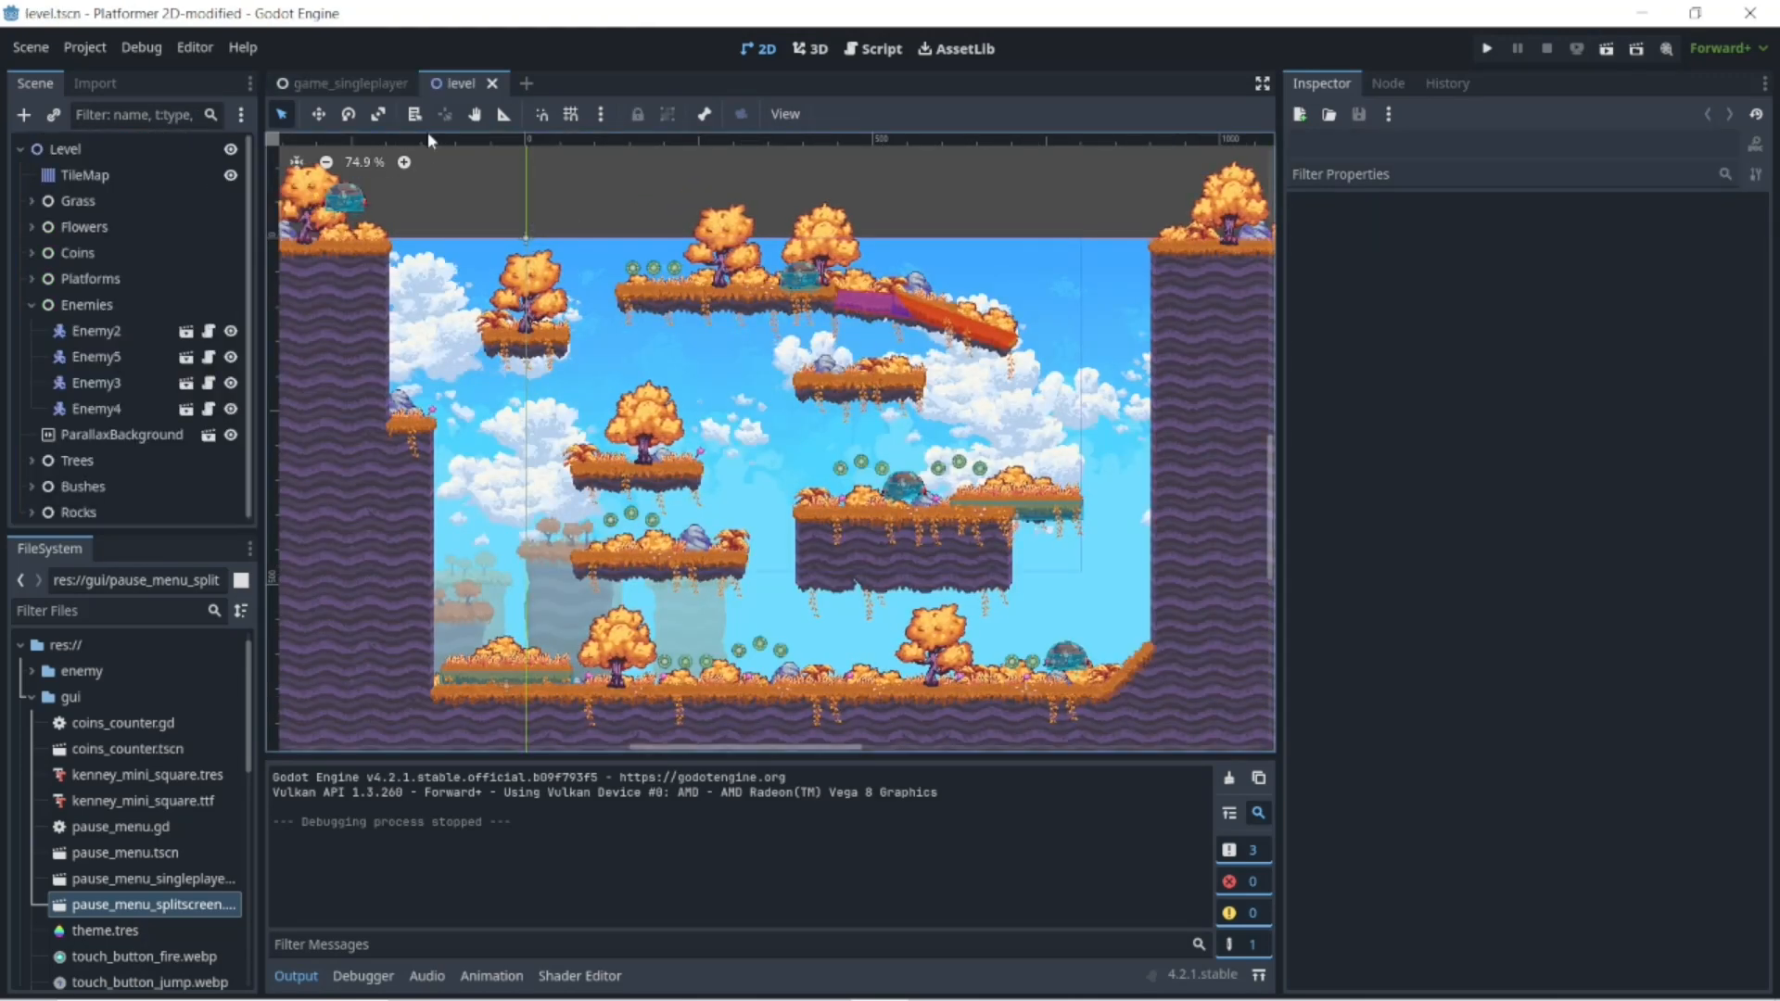
mouse_move(328, 87)
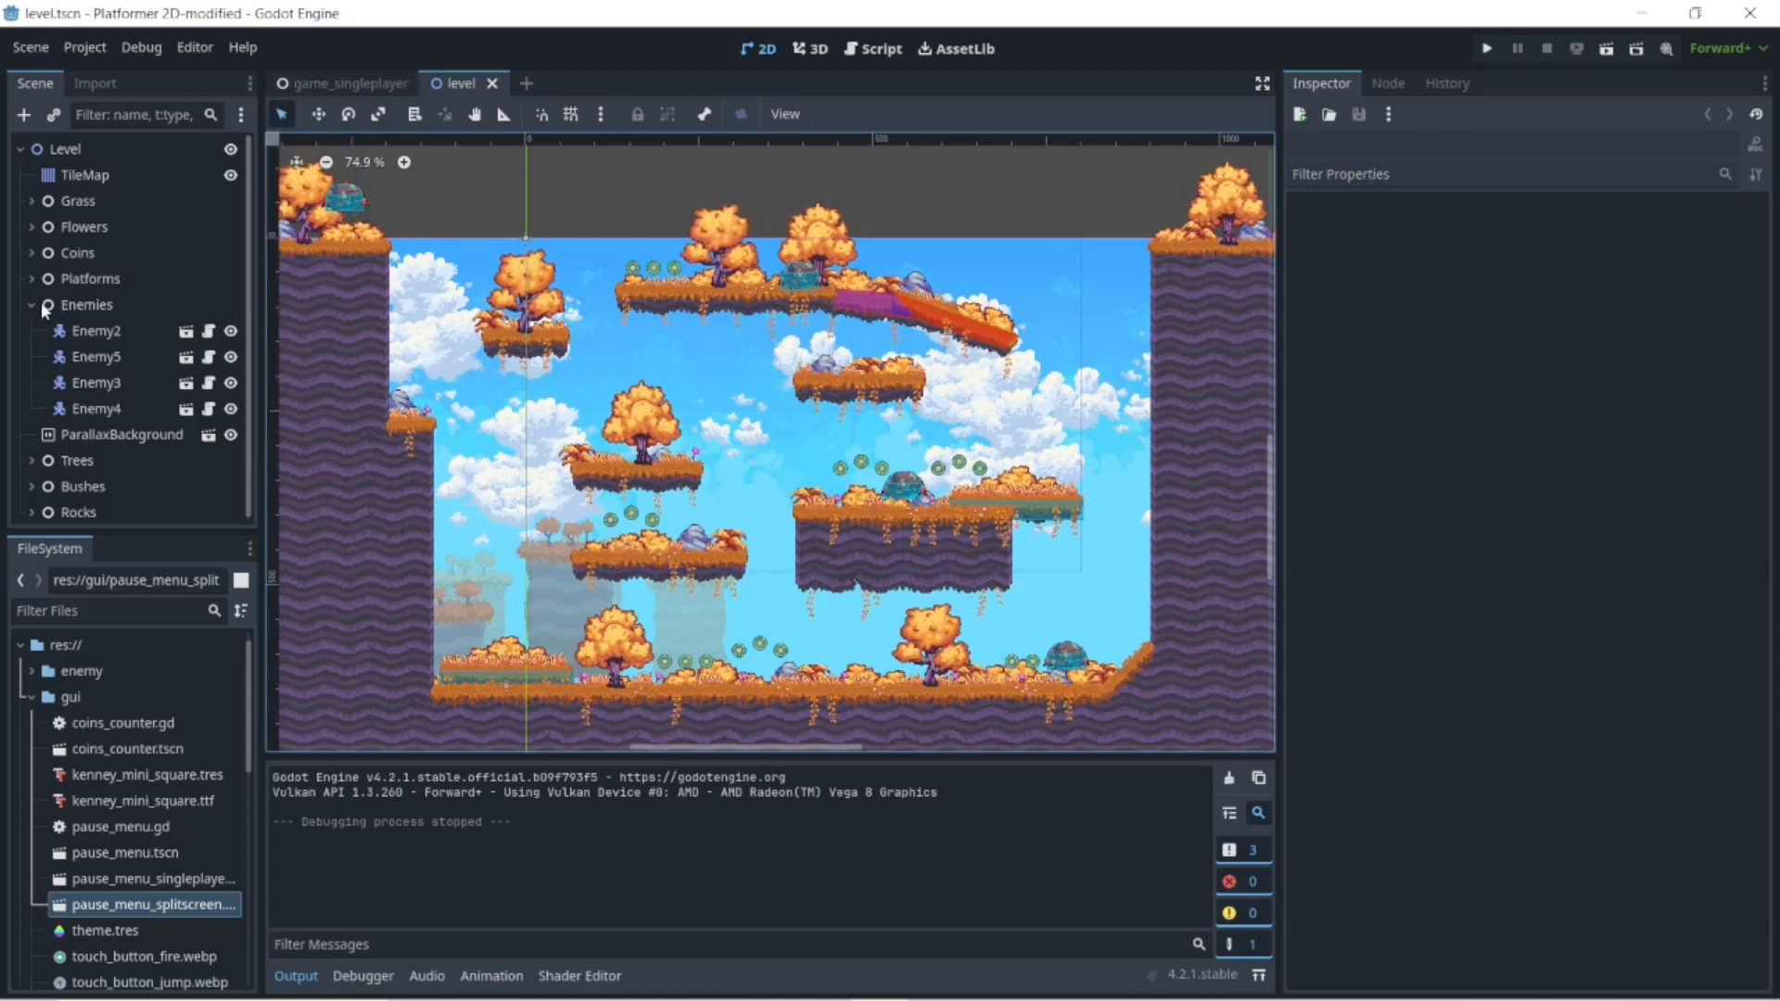
- Examine the Platform, Platform2 and PlatformStatic nodes in the Platforms group to find the small upper tree platform
click(33, 279)
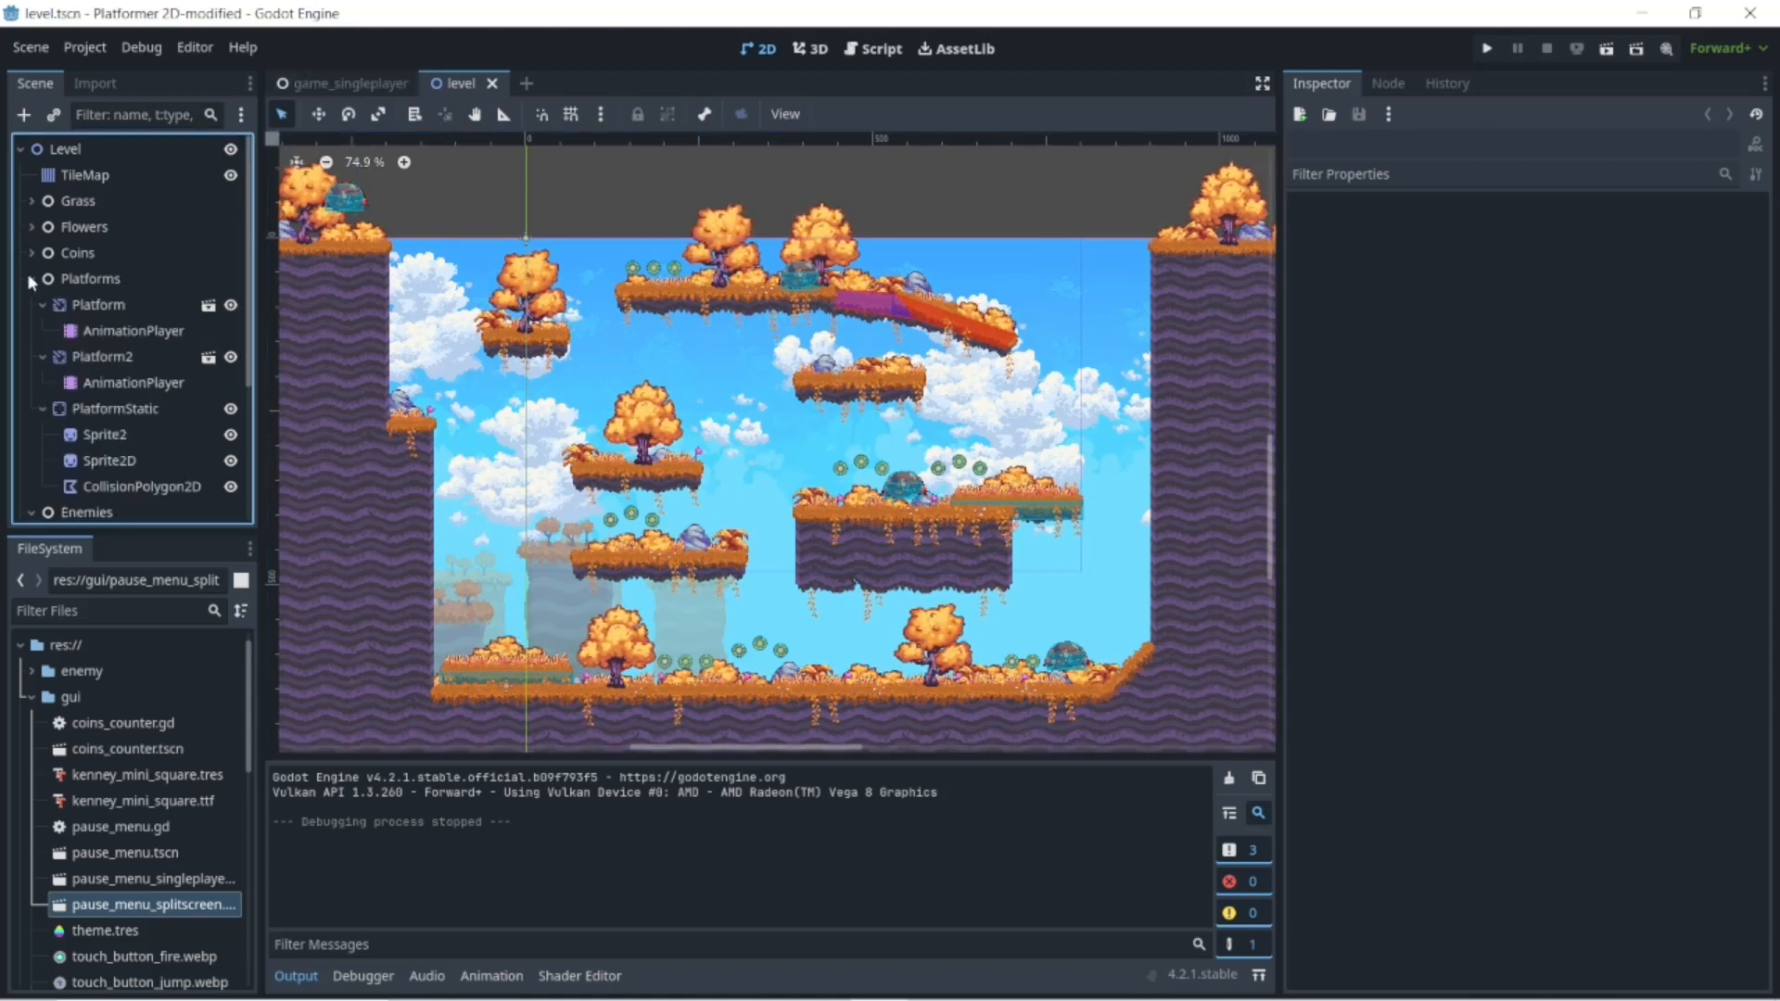
click(89, 306)
click(85, 357)
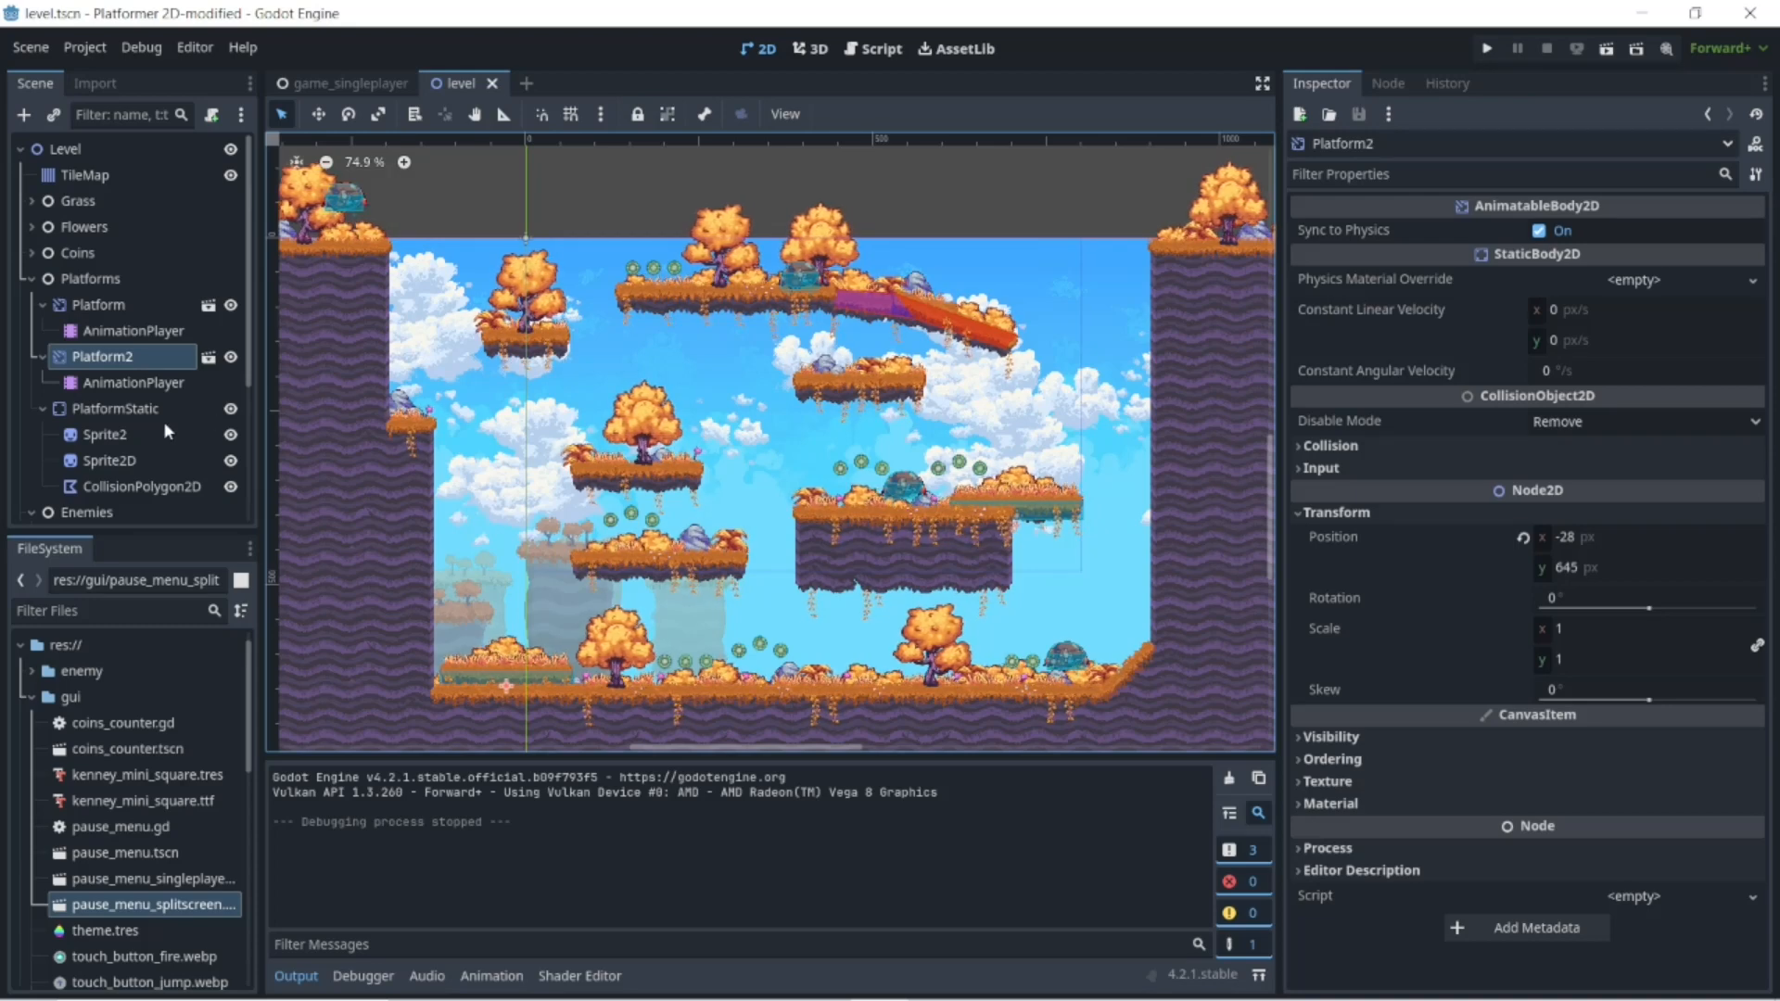
click(133, 413)
click(84, 313)
scroll(83, 318, down, 1)
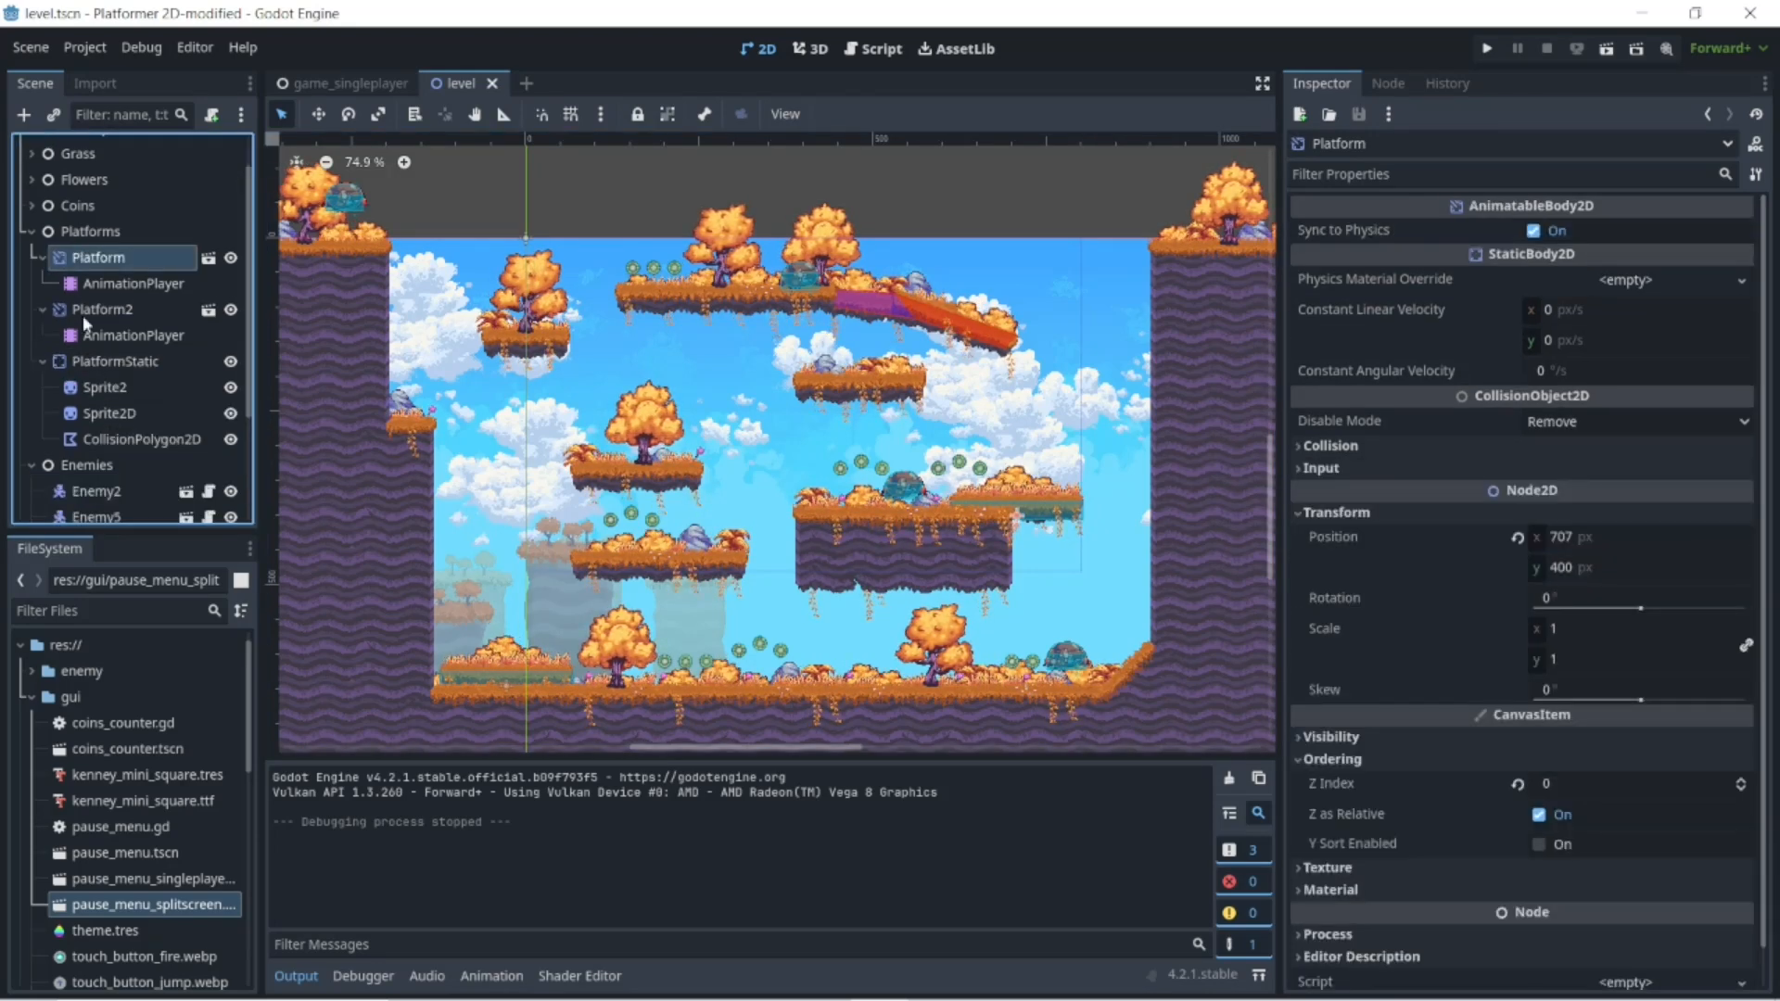
click(29, 231)
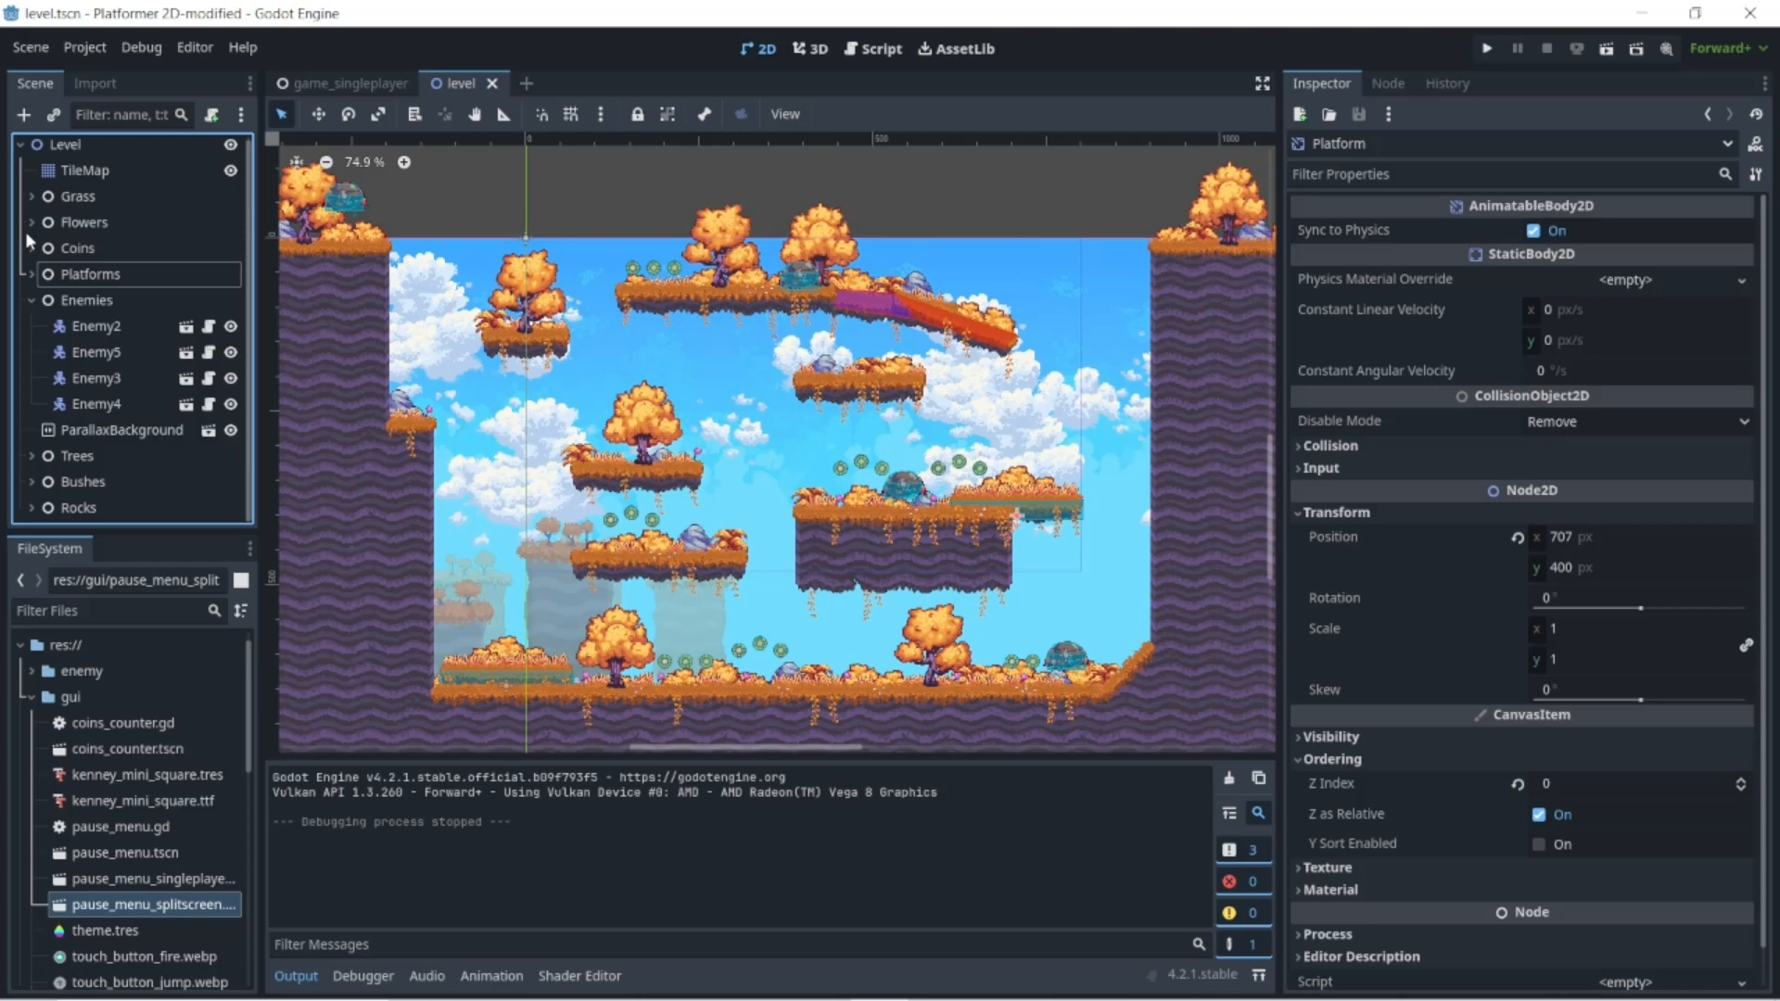
- Erase the small upper tree platform's tiles from the TileMap and delete its leftover decoration sprites, including vine v12
click(63, 174)
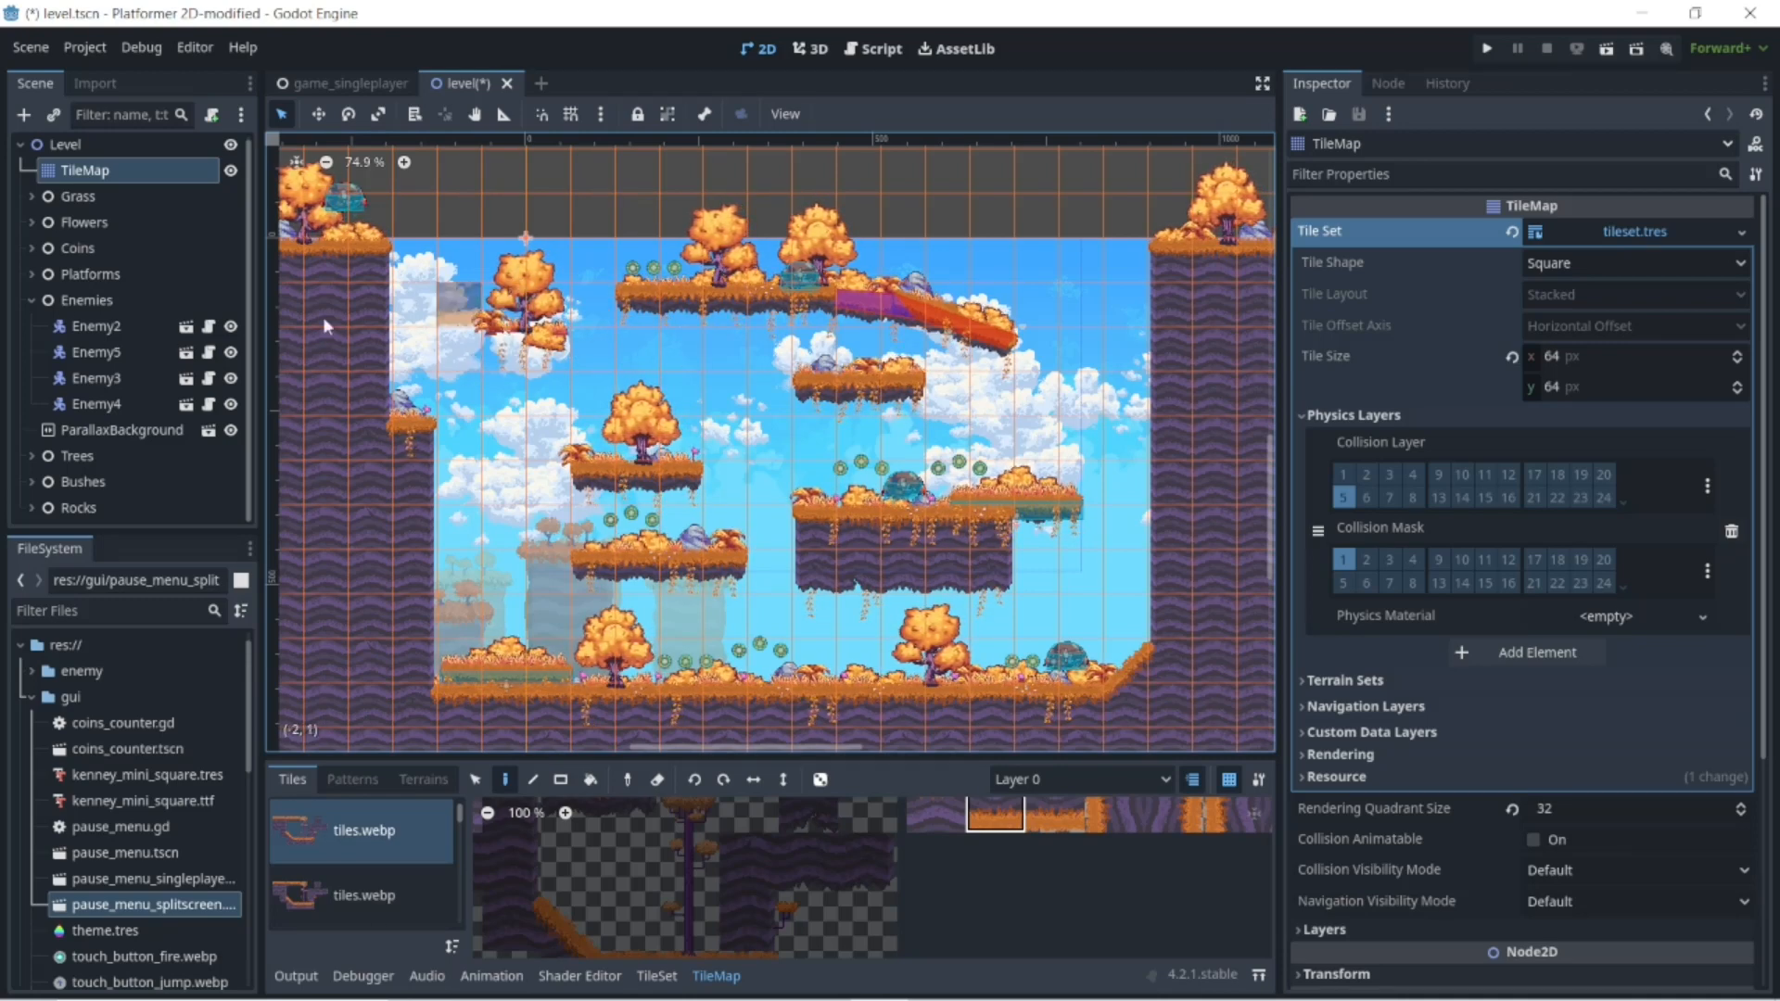
click(32, 195)
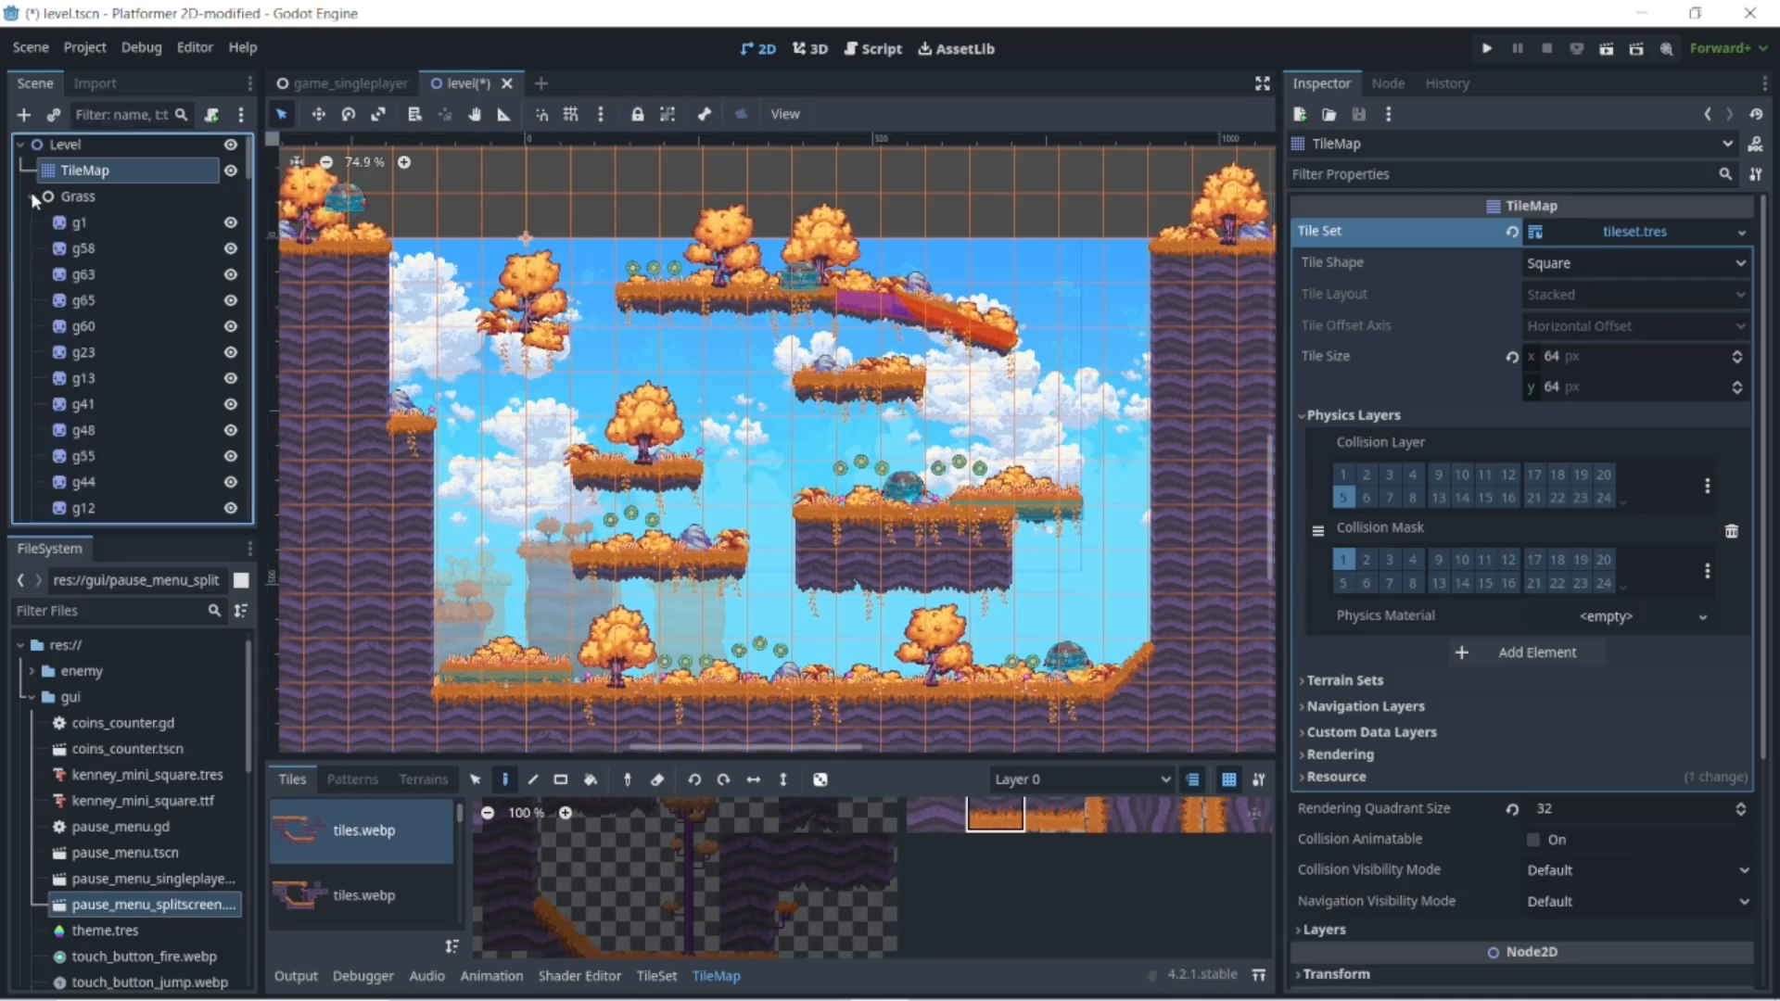
click(78, 222)
scroll(101, 405, down, 12)
scroll(102, 405, down, 15)
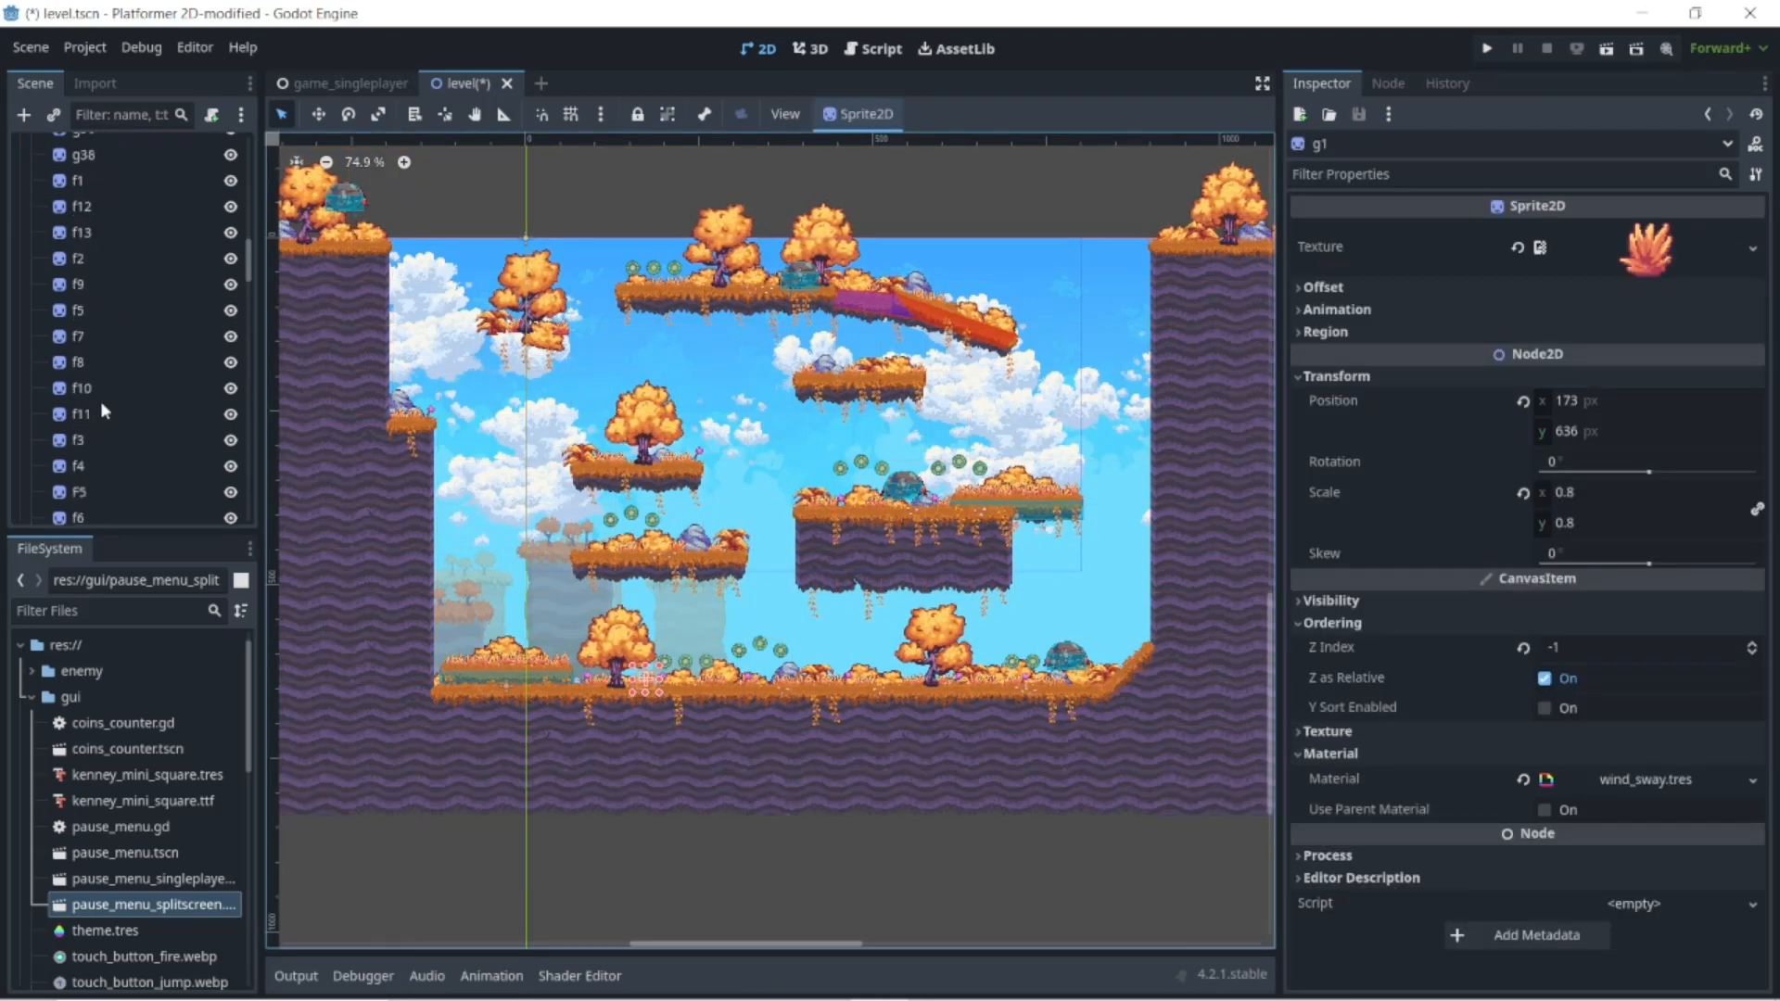
click(86, 430)
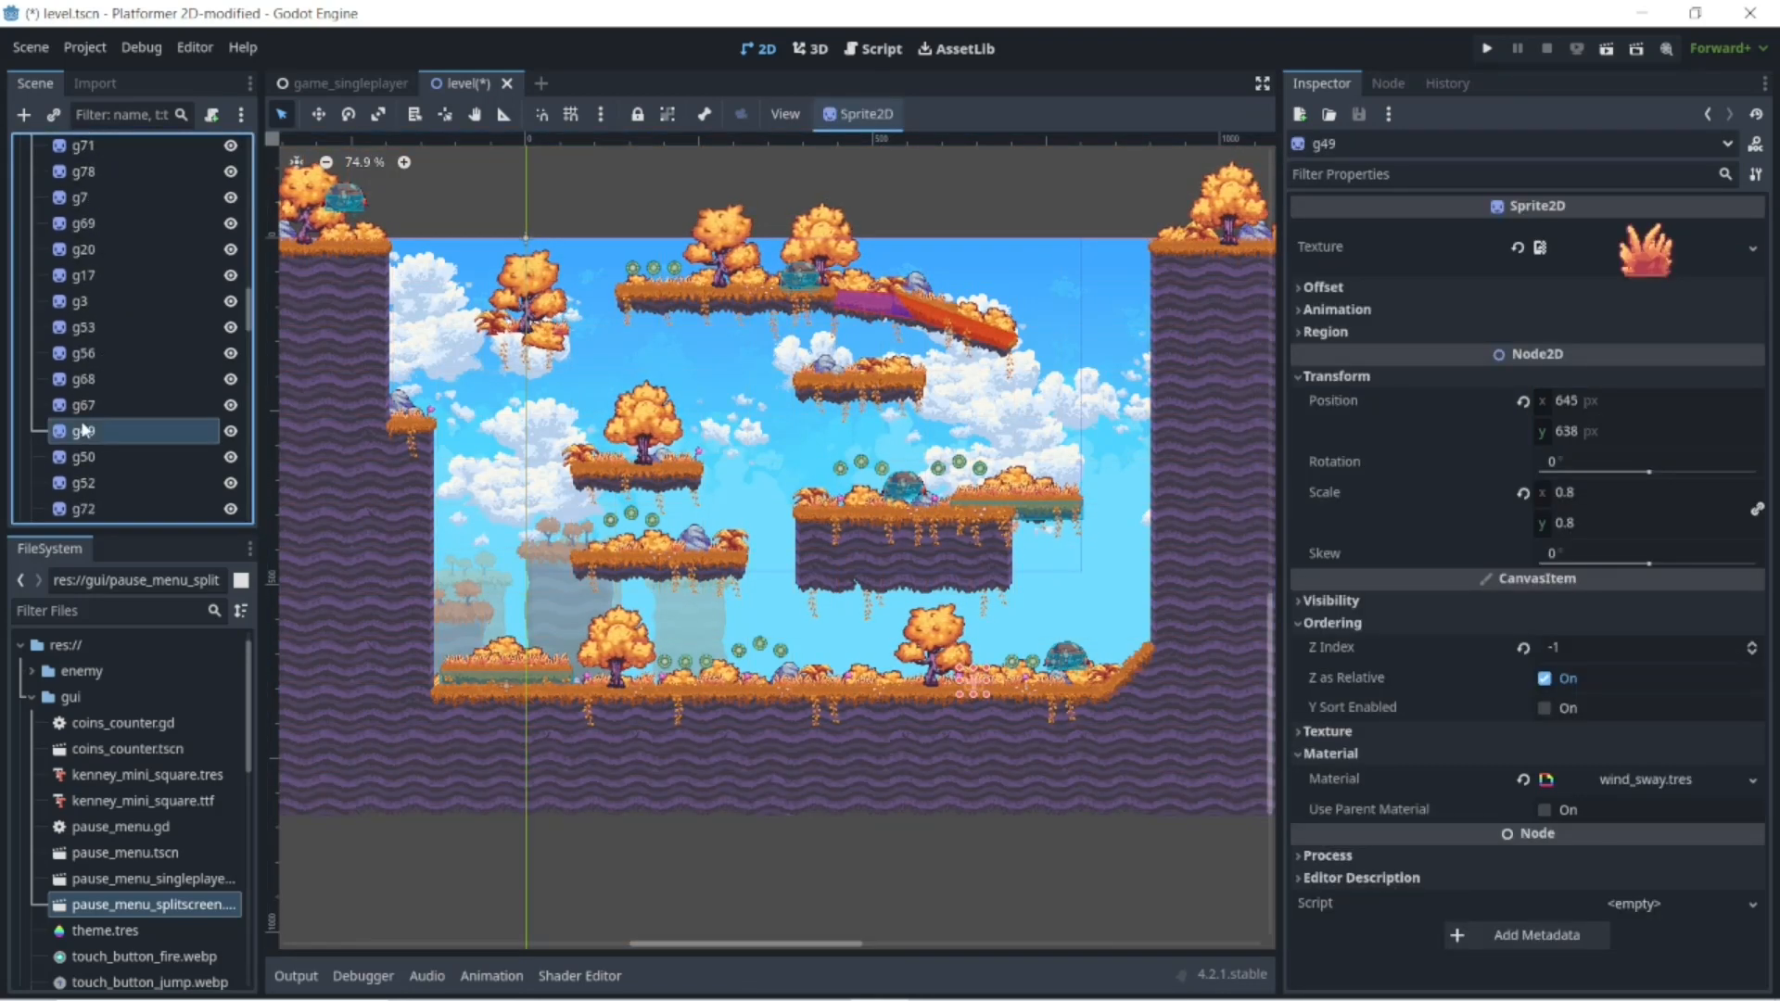
click(78, 486)
key(Delete)
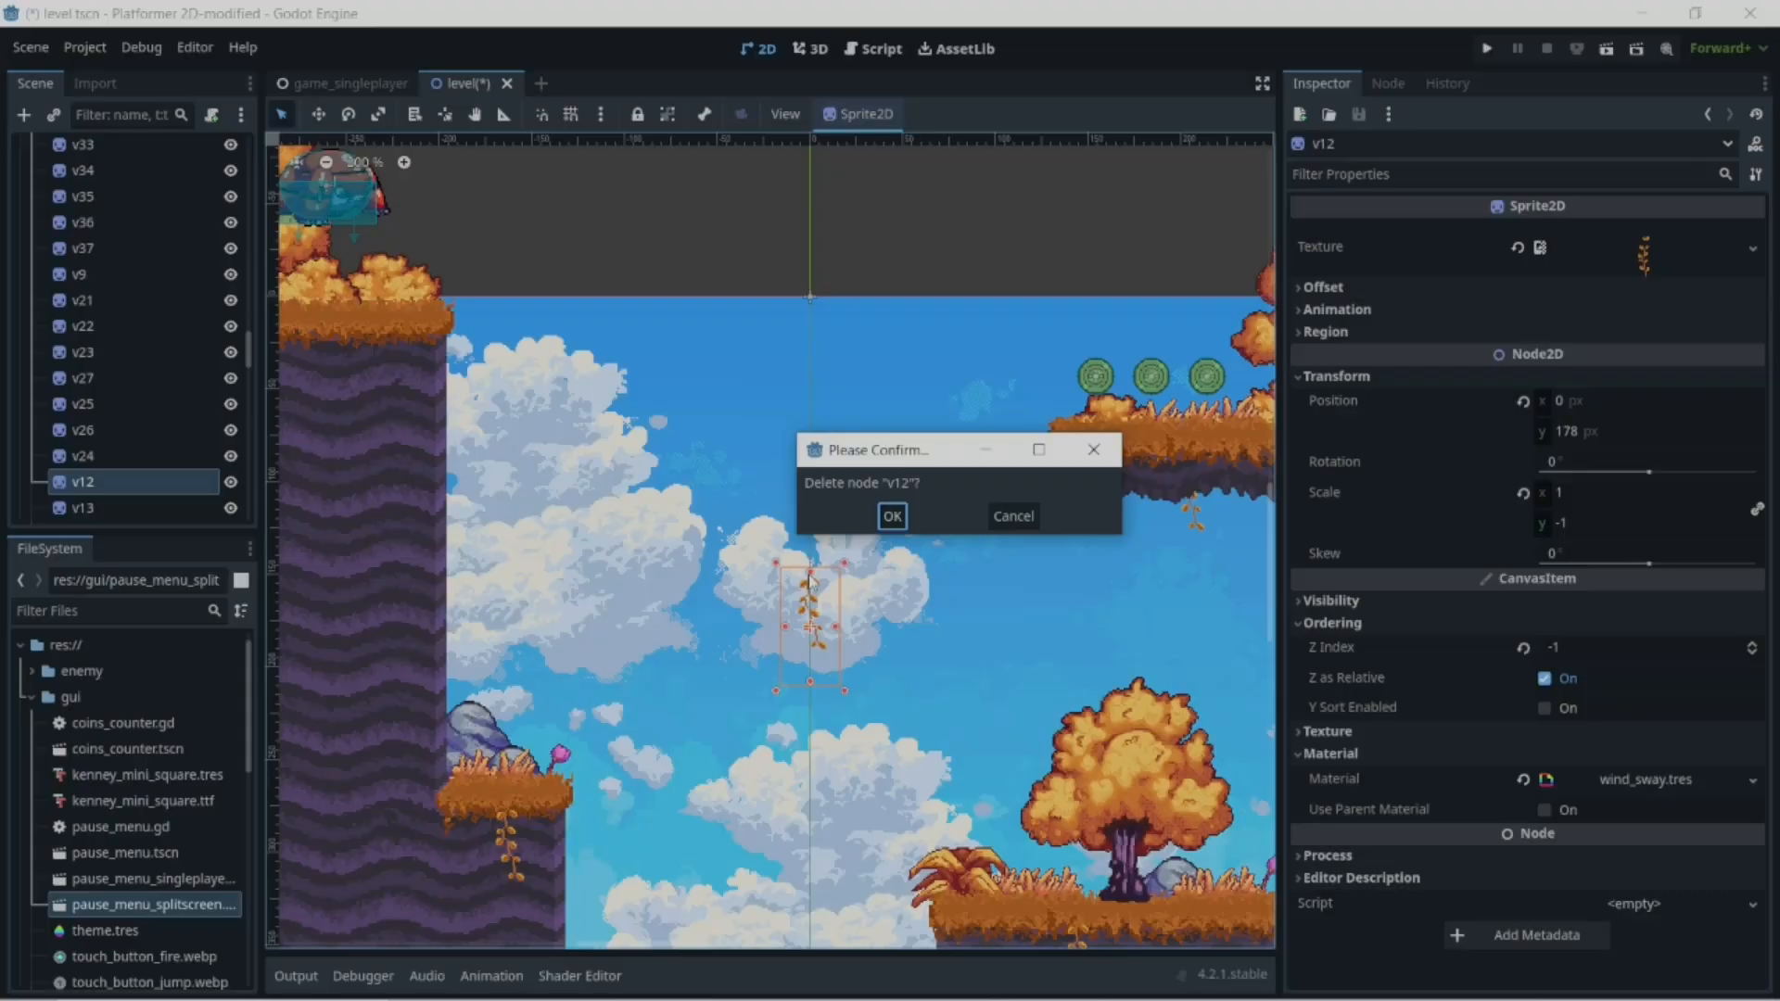
click(893, 512)
- Examine the level layout around the removed platform, including the gap between the upper left plateau and the upper platform
scroll(891, 525, down, 6)
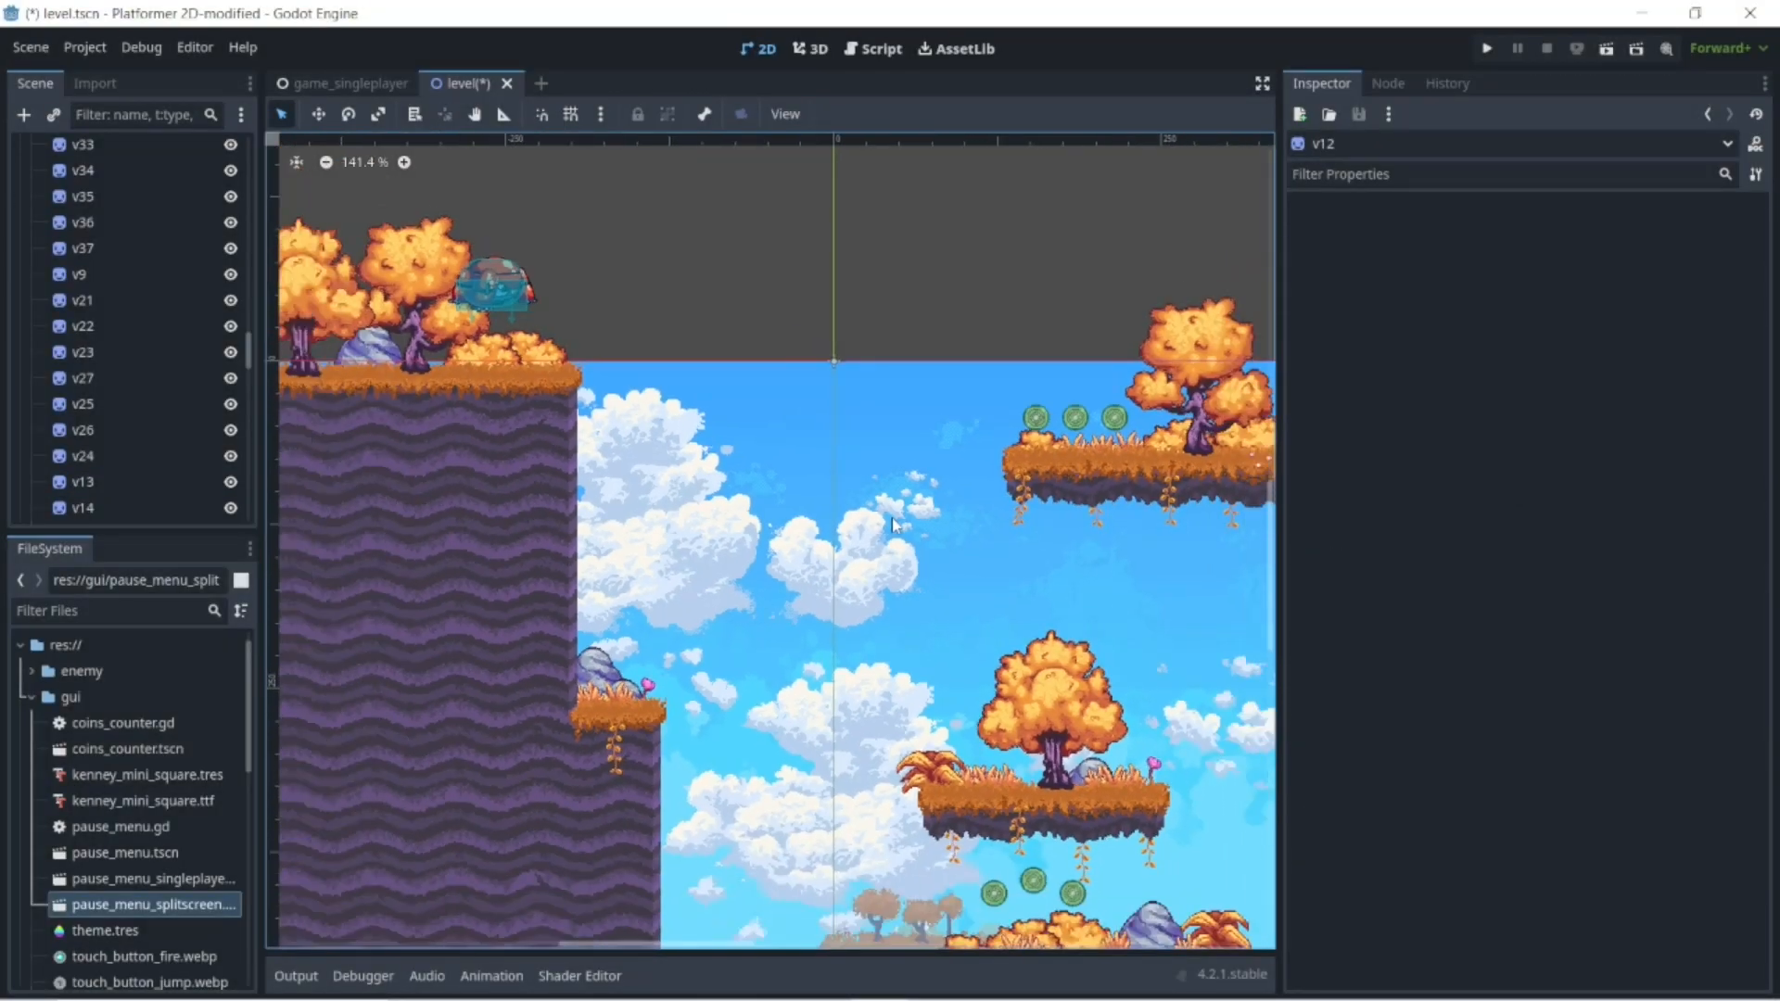
scroll(893, 519, down, 3)
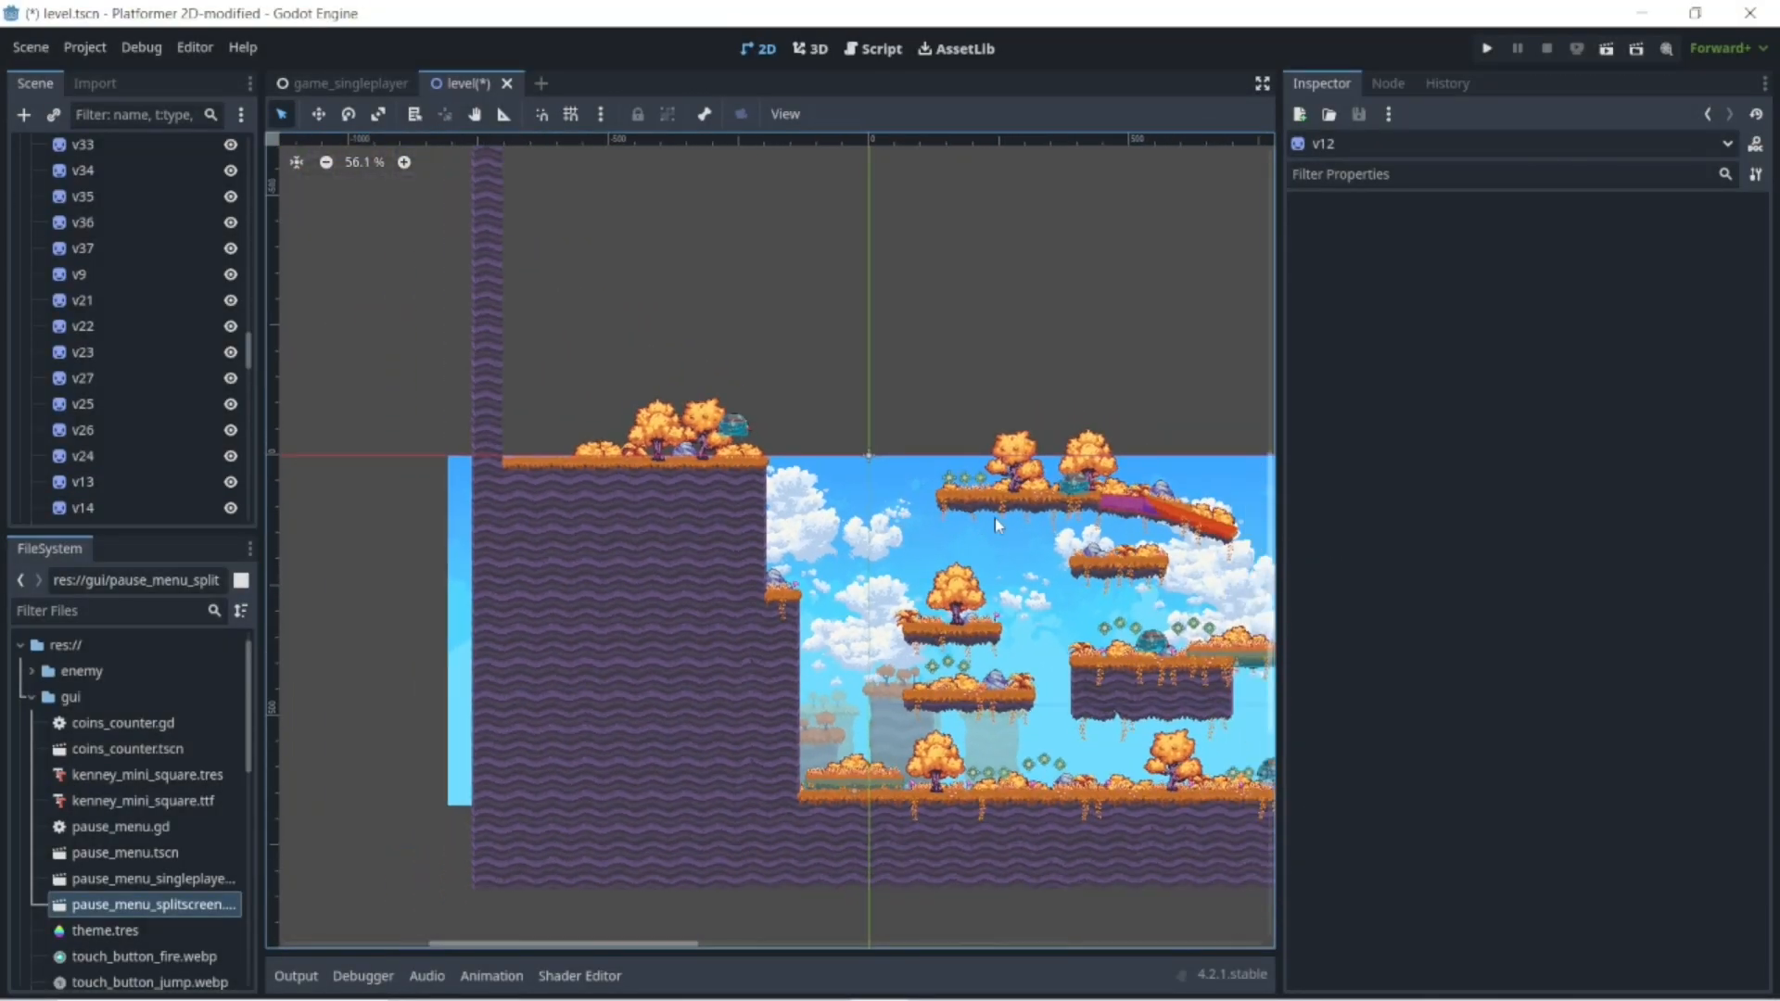
middle_drag(991, 515, 969, 528)
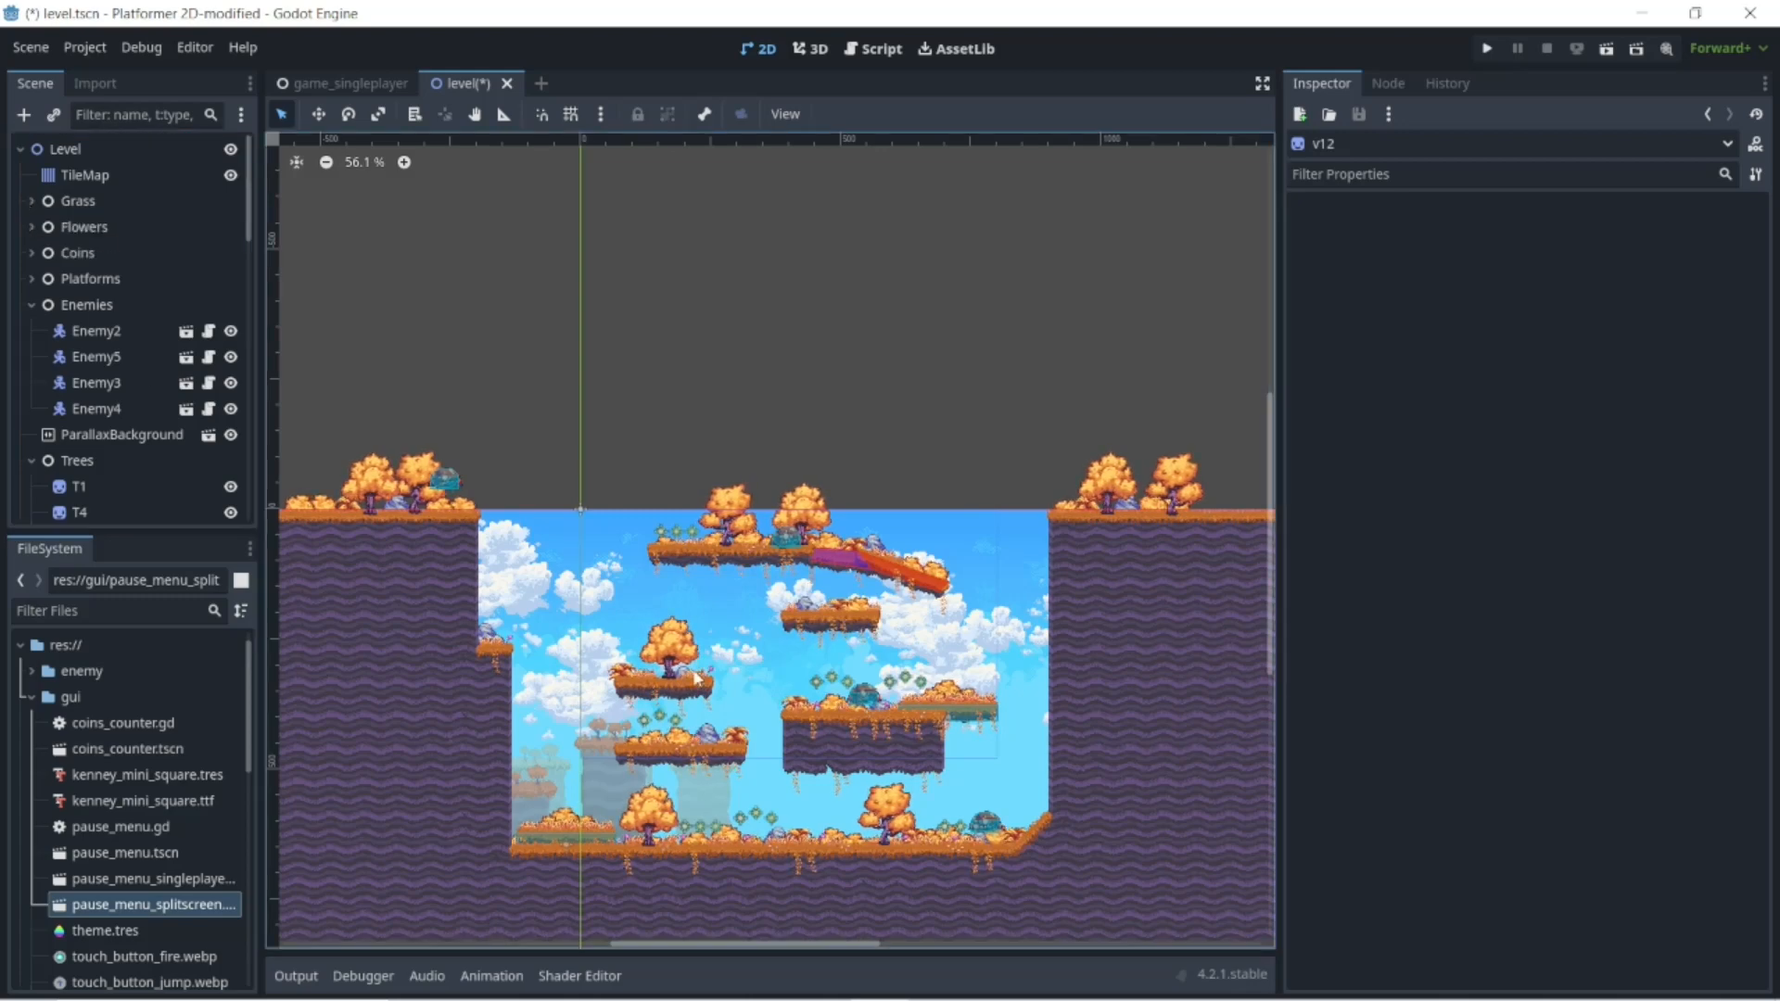
scroll(702, 674, up, 5)
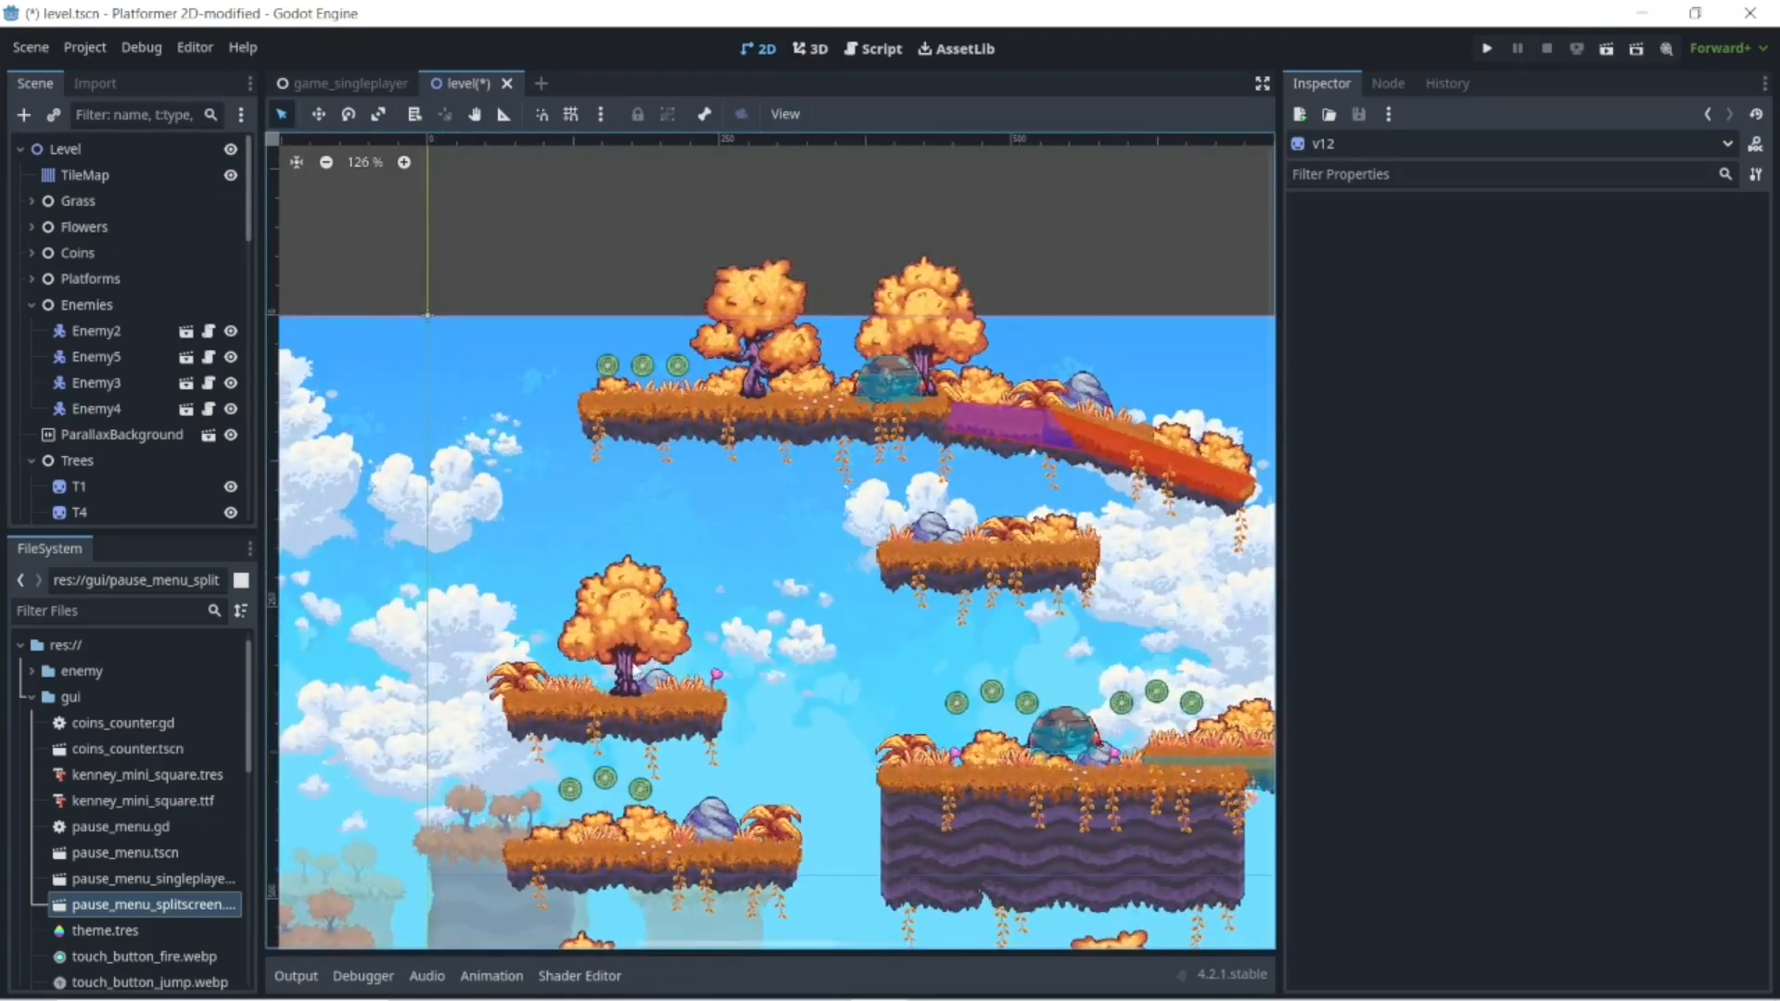
scroll(631, 664, down, 6)
middle_drag(630, 665, 839, 543)
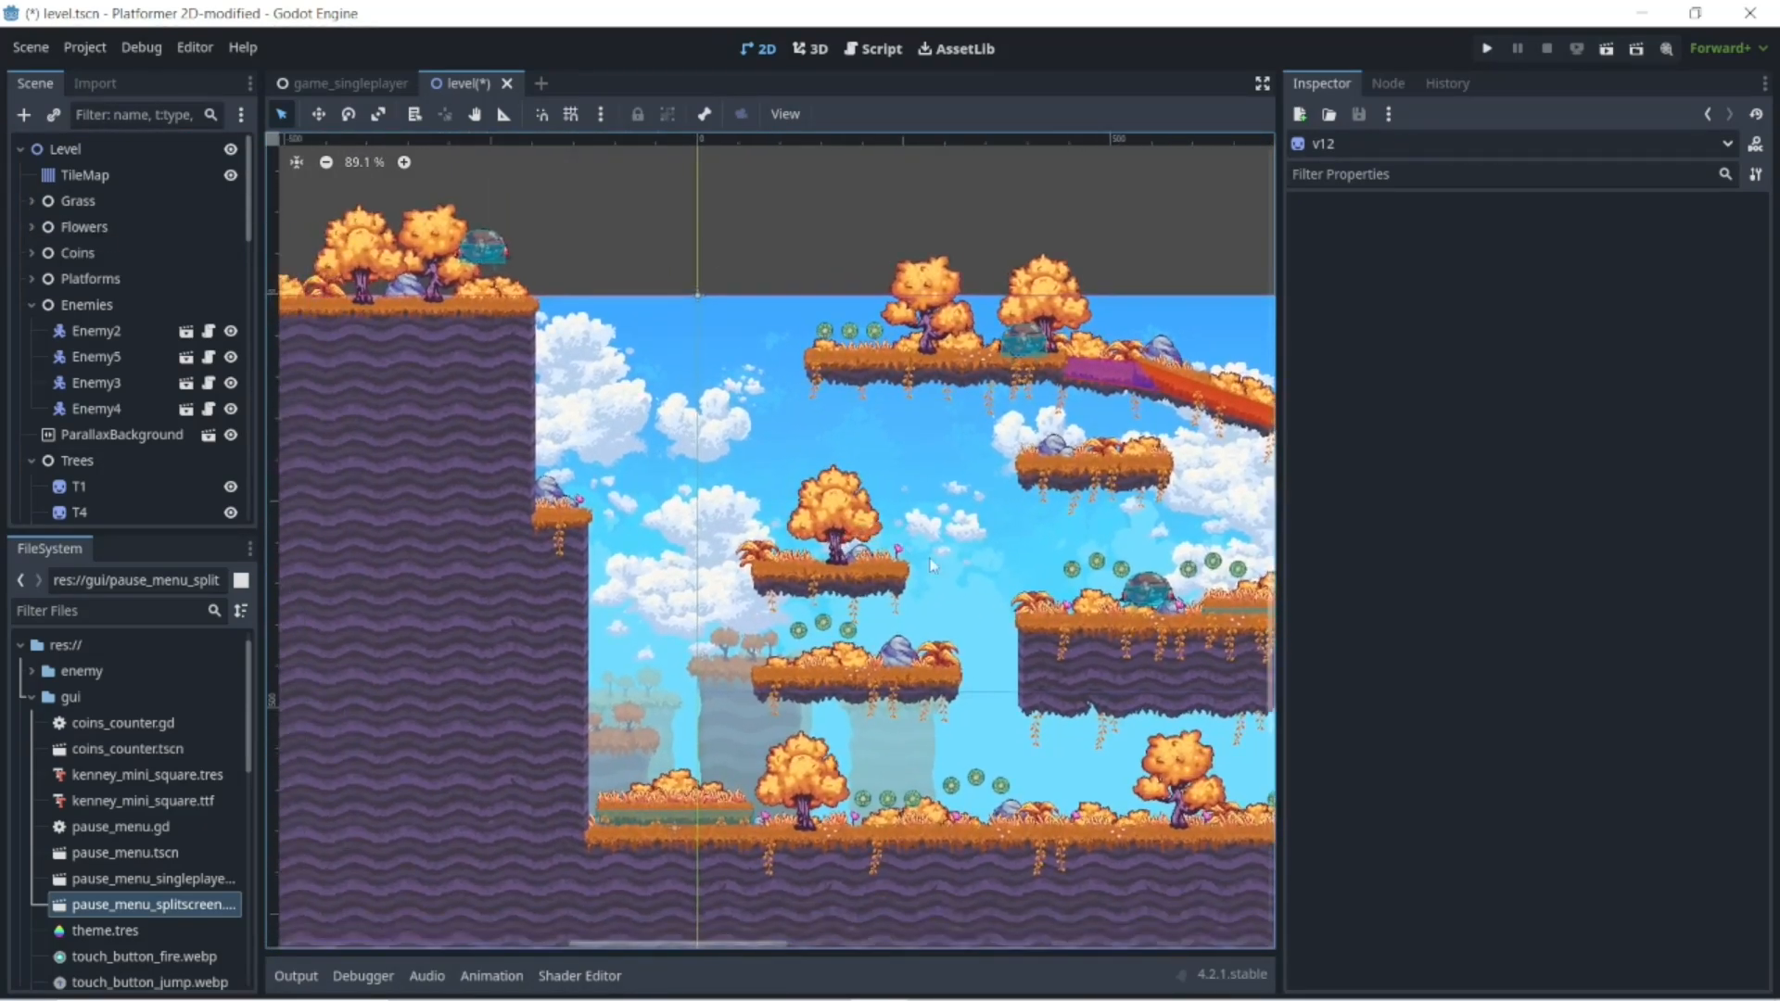
middle_drag(997, 564, 924, 582)
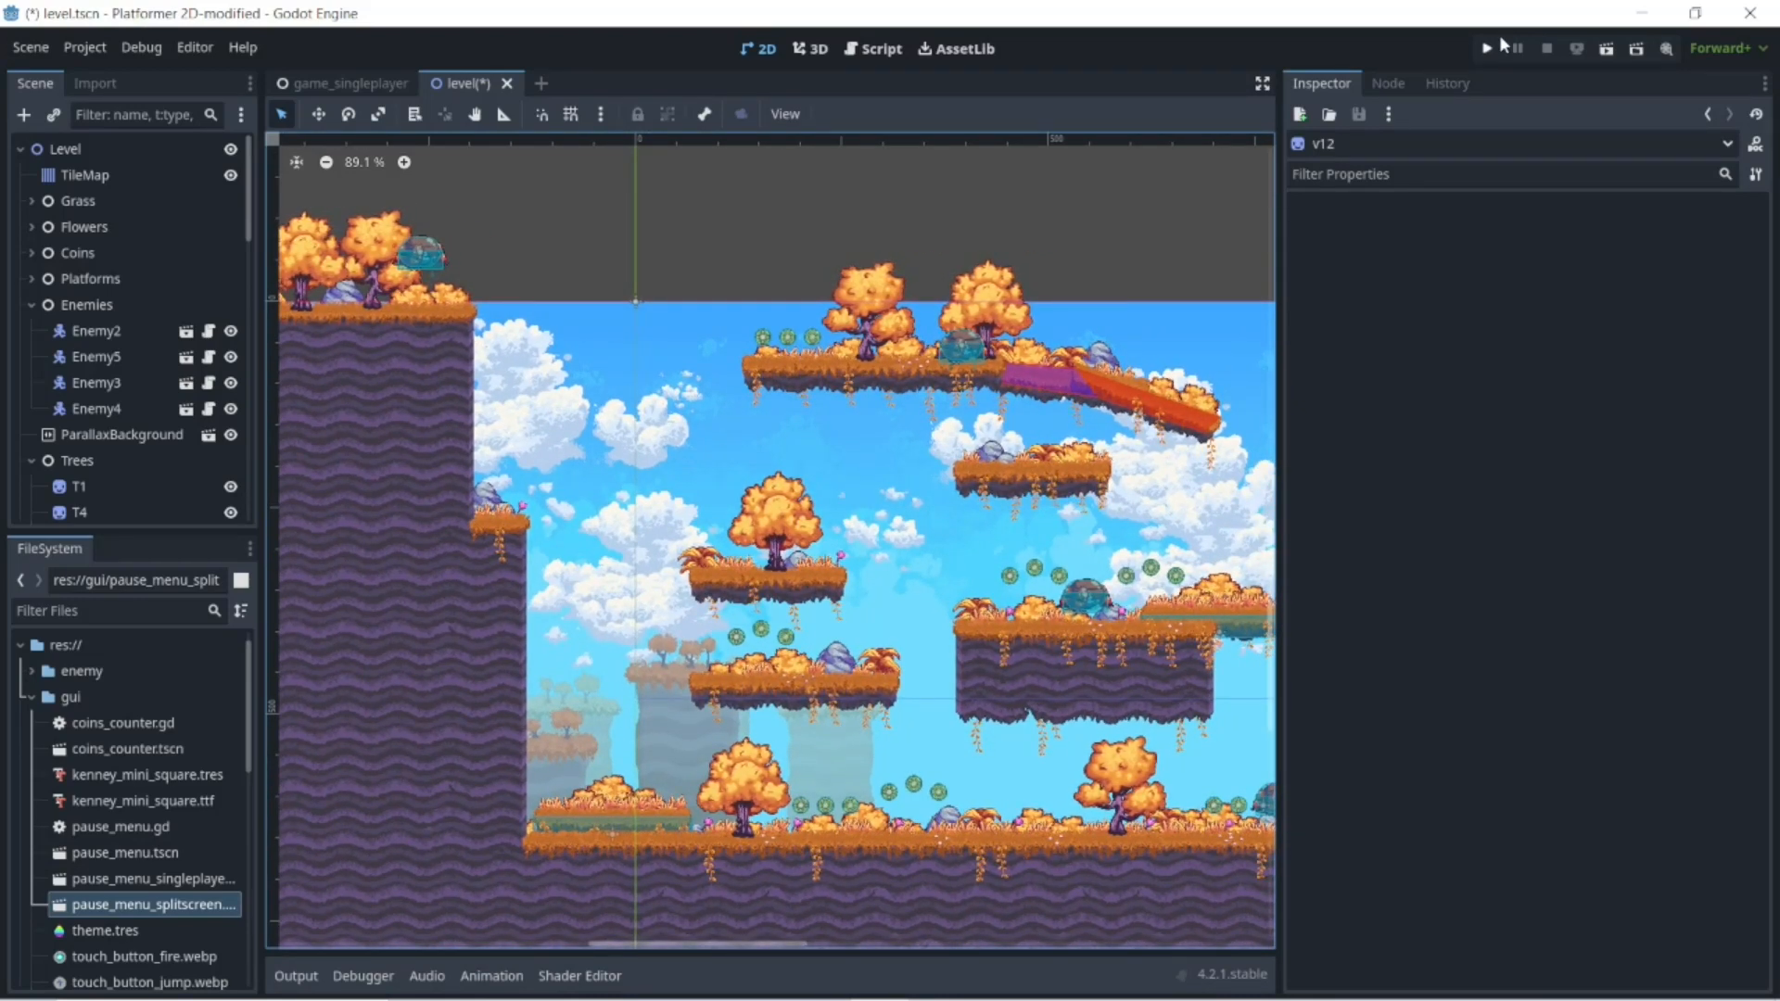
- Run the project and jump the player onto the moving grass platform near the left wall
key(F6)
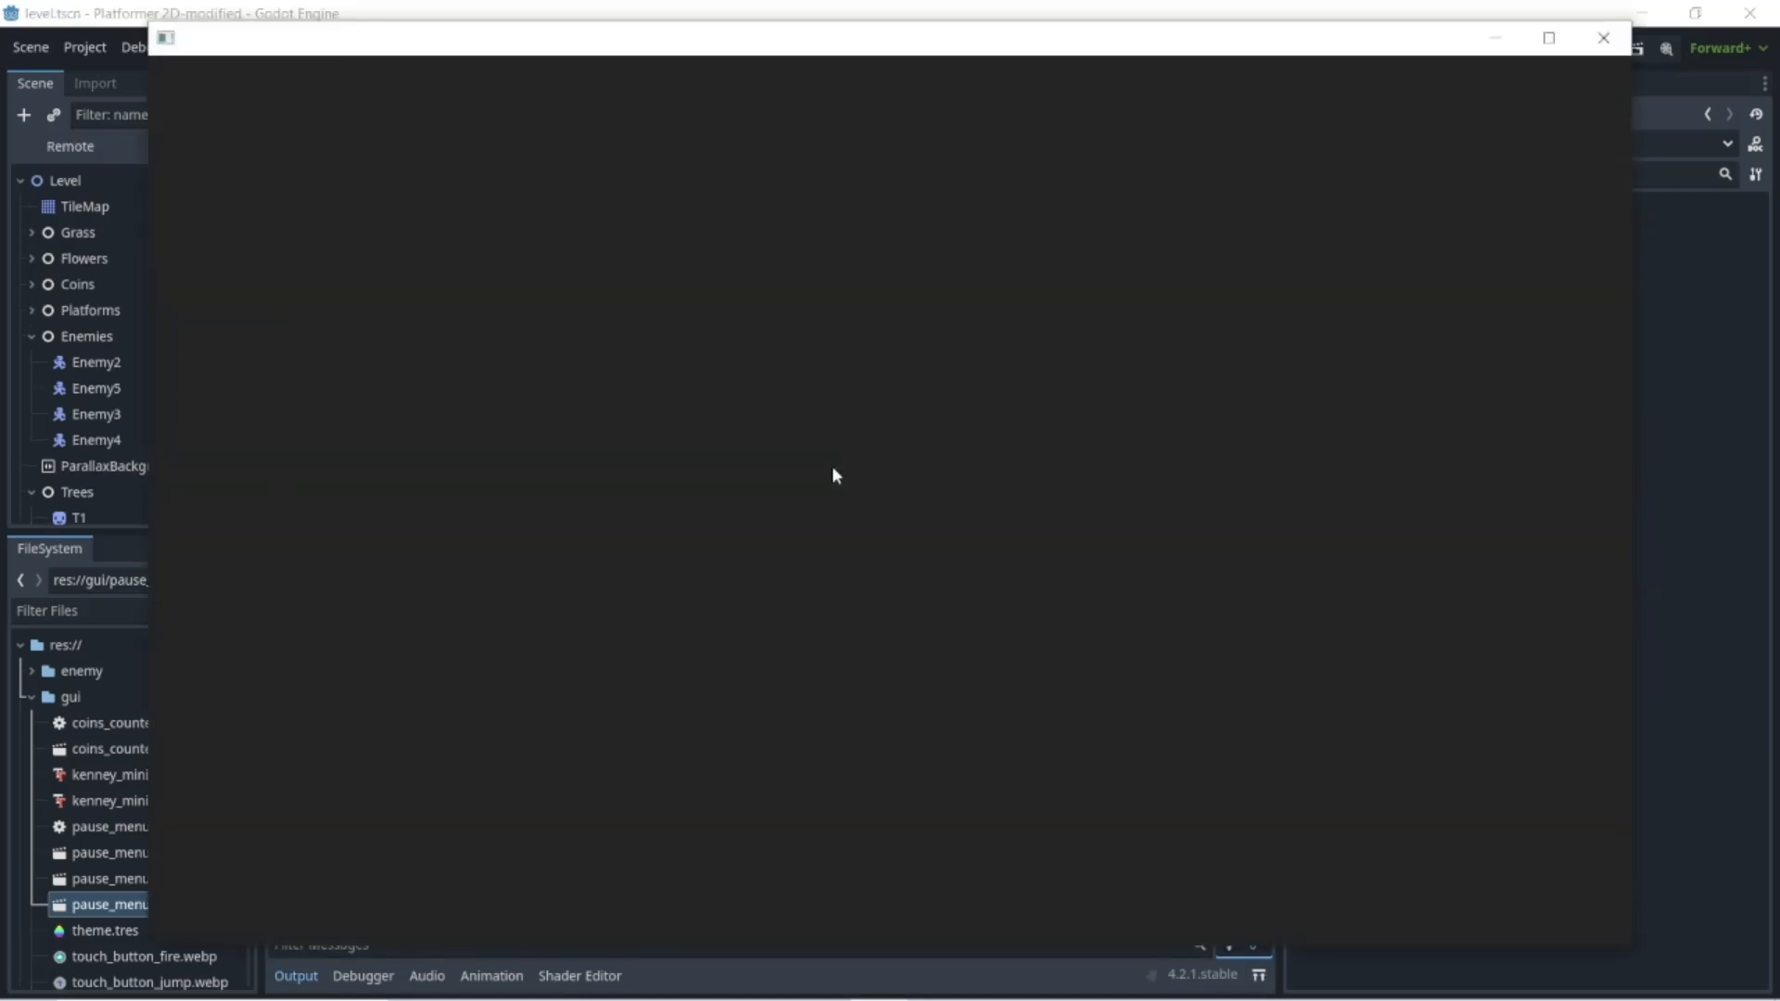
key(space)
key(a)
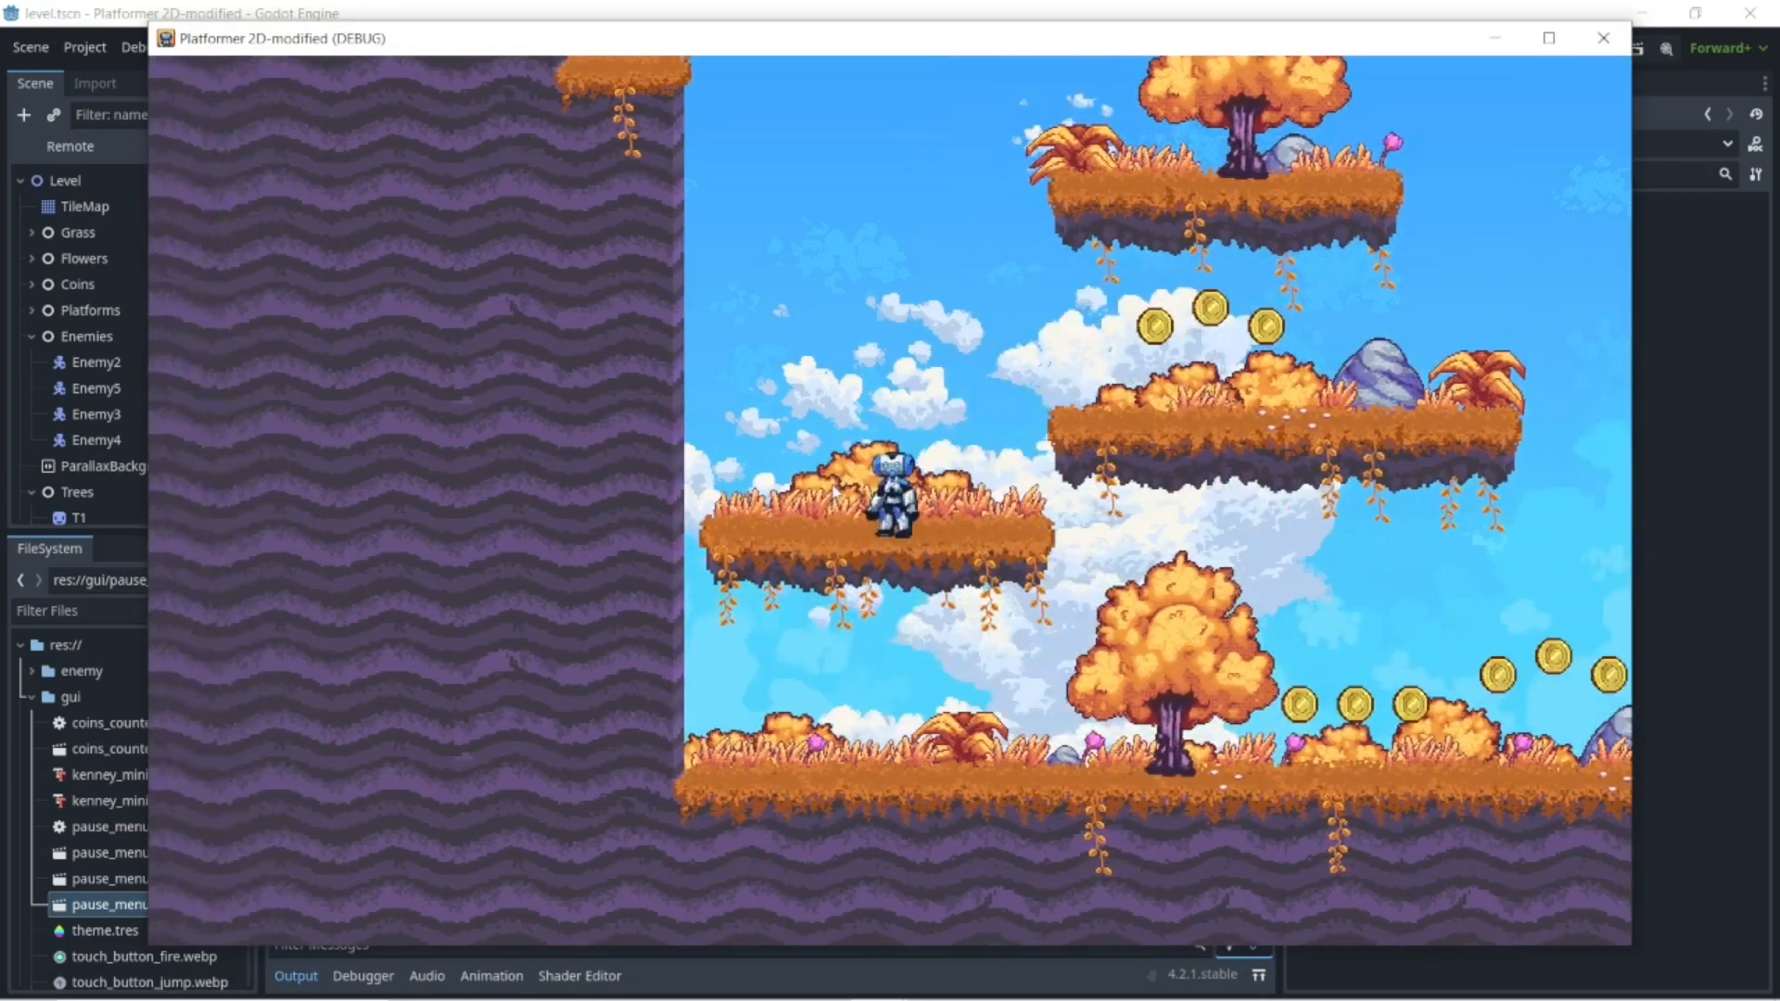
- Jump from the moving grass platform past the middle tree platform up to the left end of the upper platform
key(space)
key(d)
key(a)
key(space)
key(space)
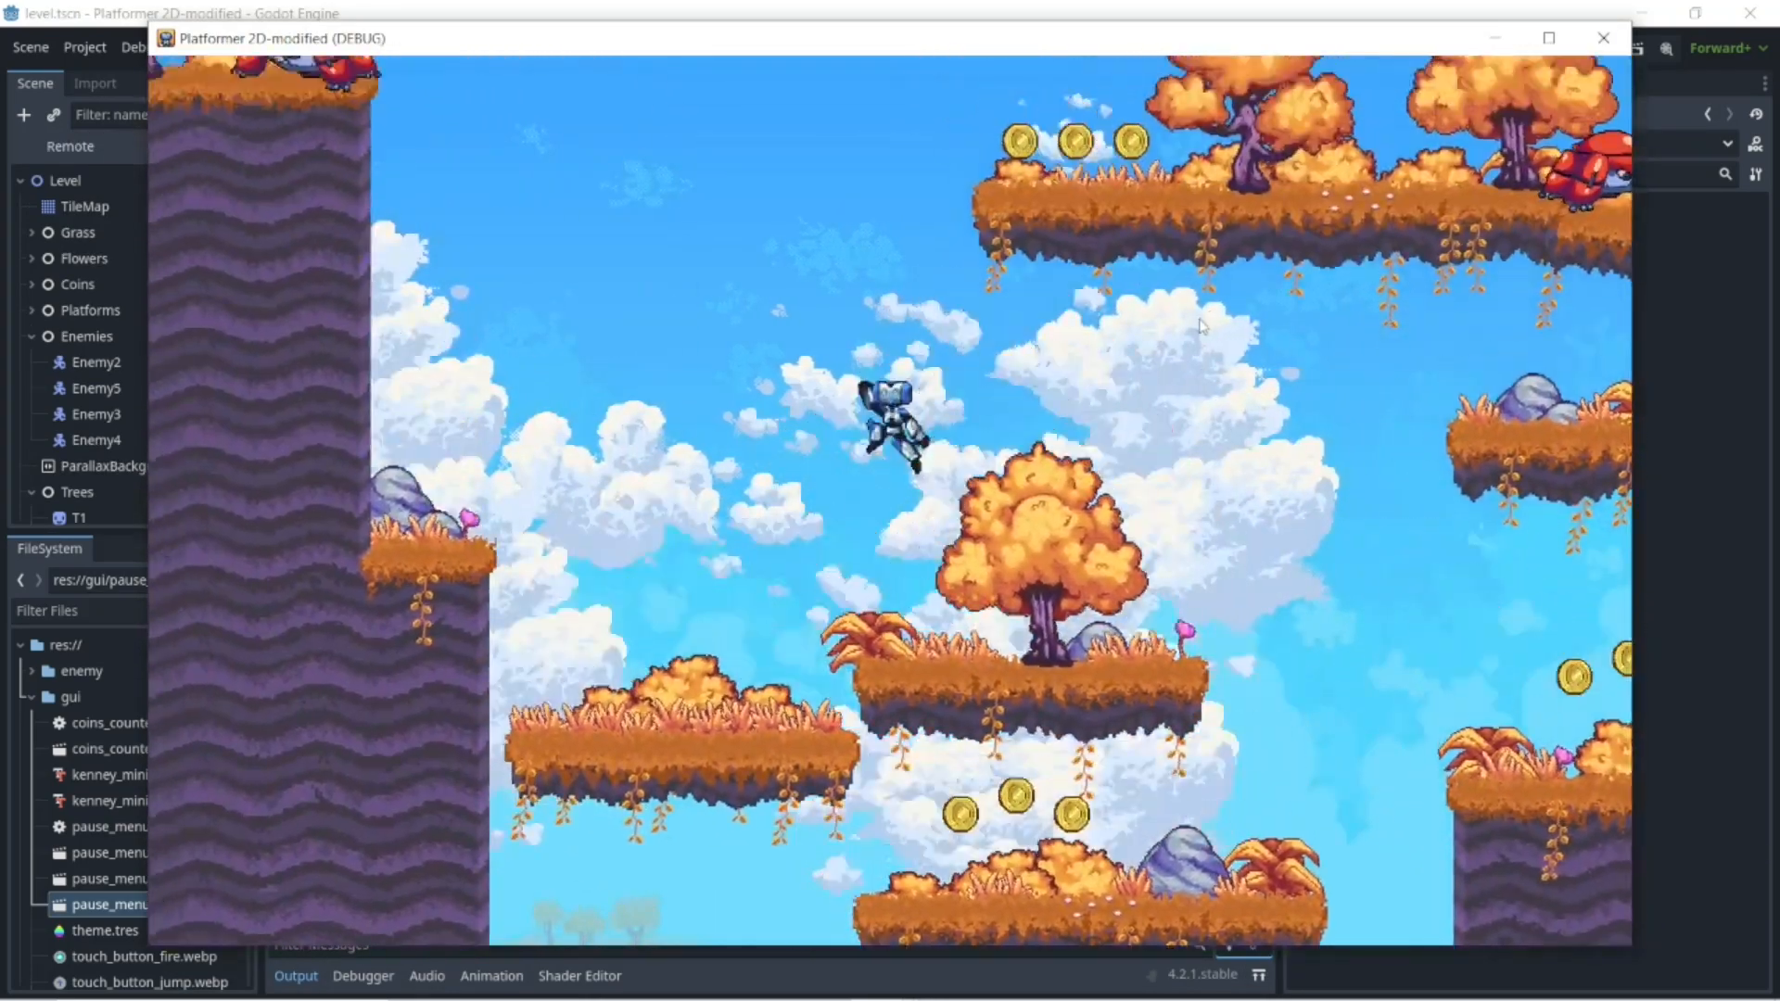
key(space)
key(d)
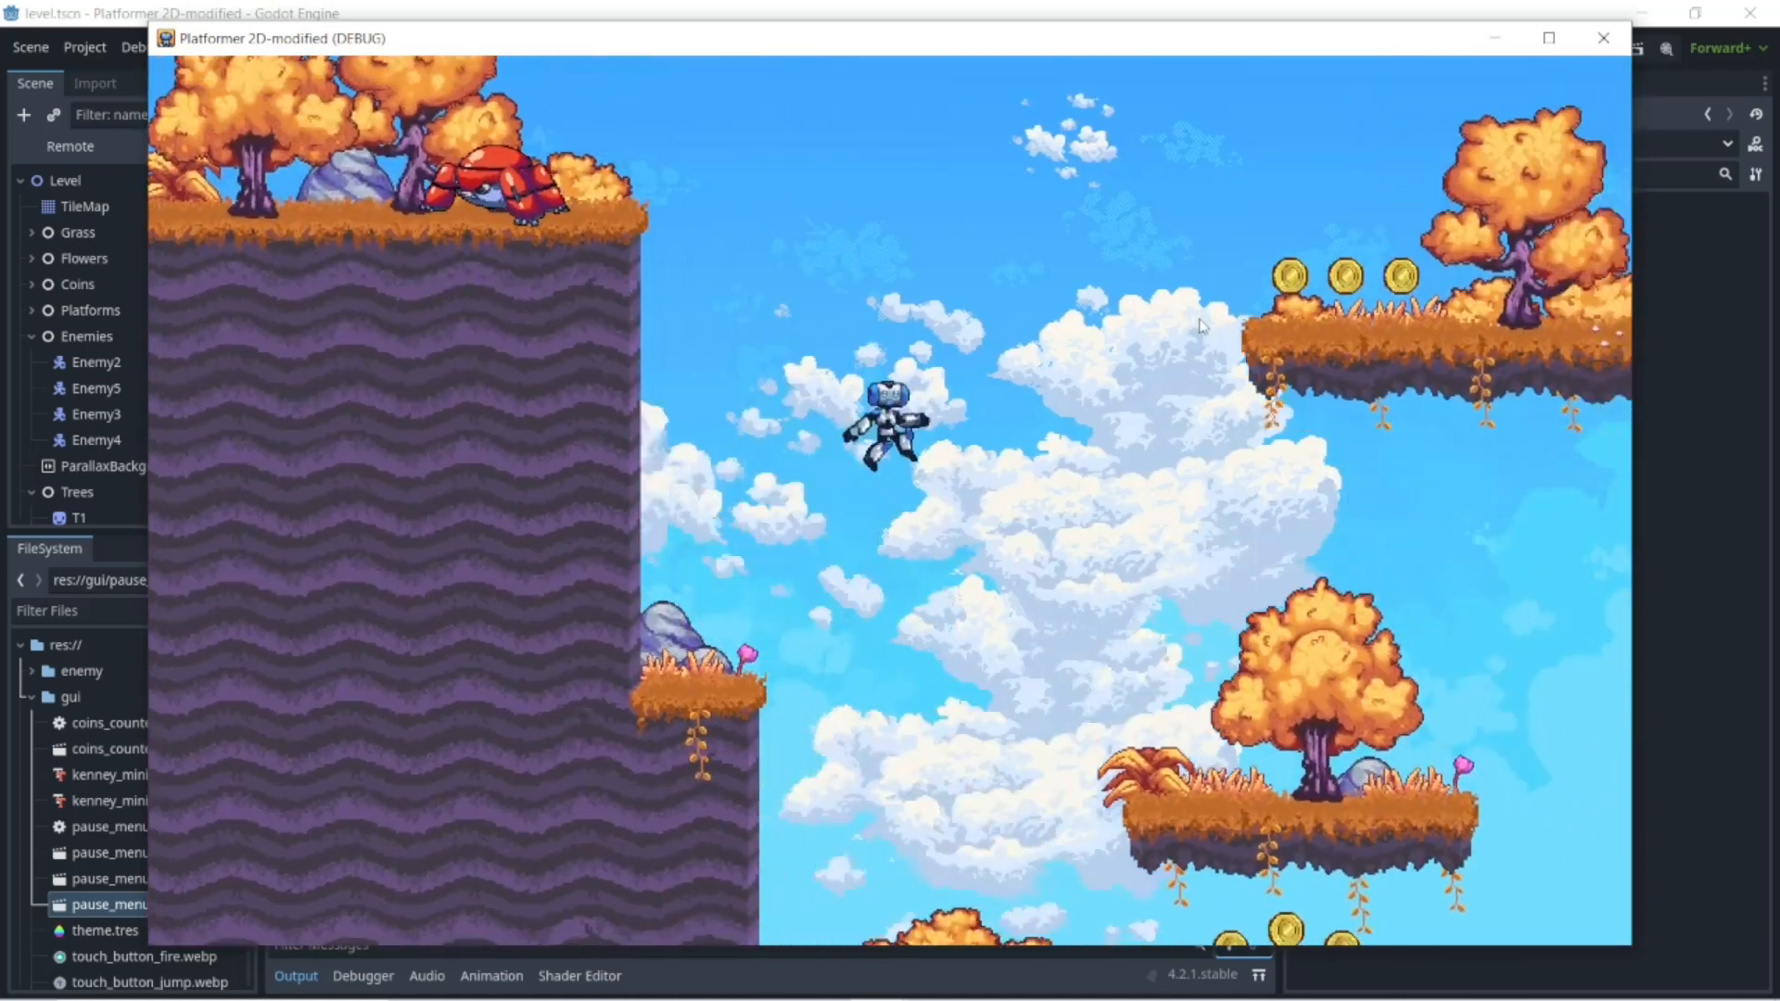
key(a)
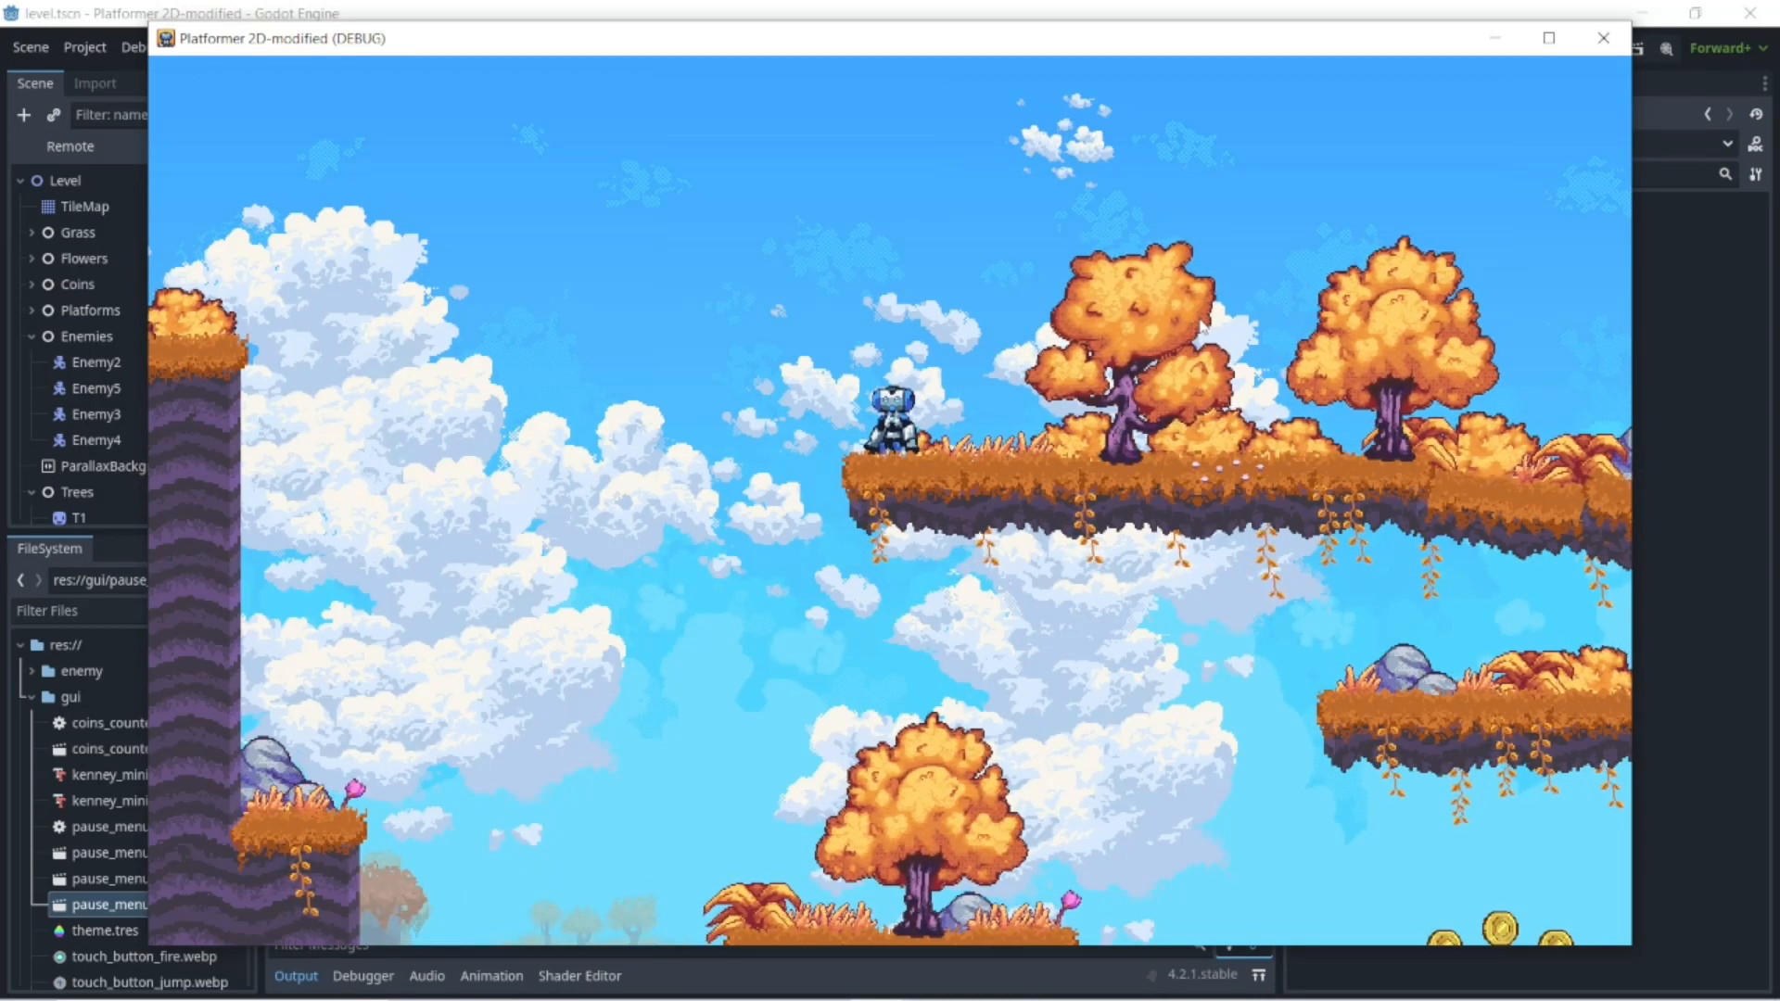
- Test the widened gap by jumping left from the upper platform to the edge of the upper left plateau
key(space)
key(a)
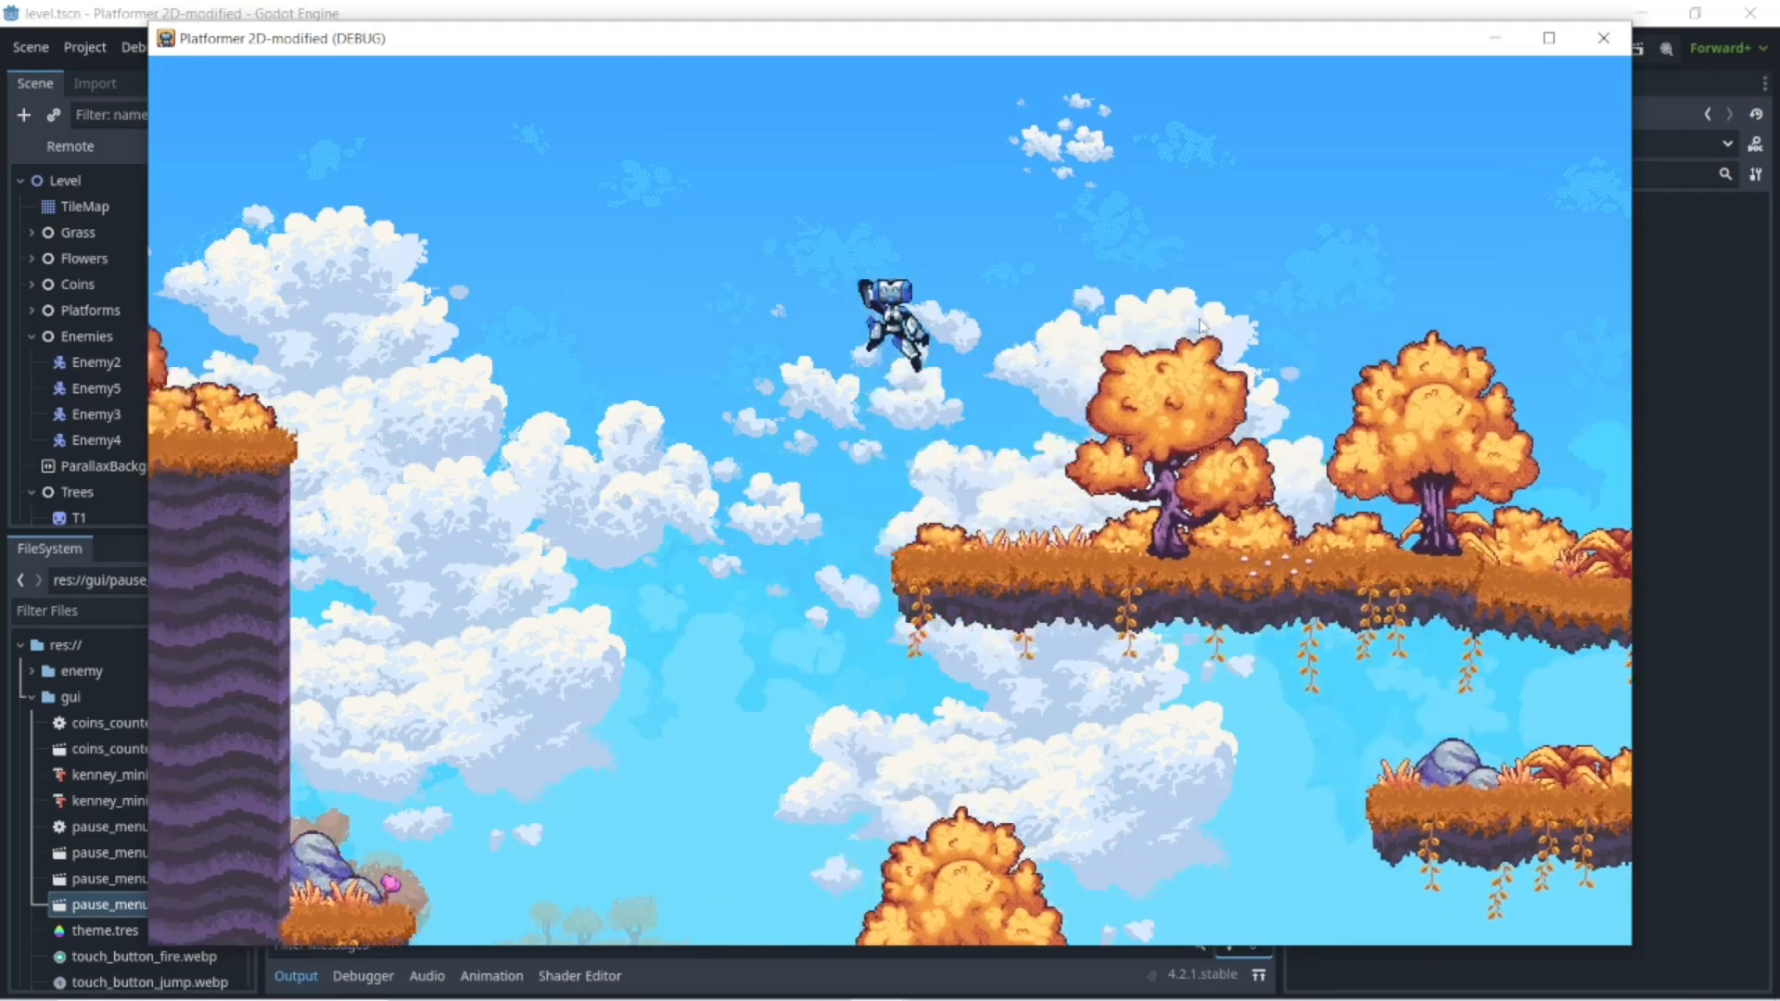
key(space)
key(d)
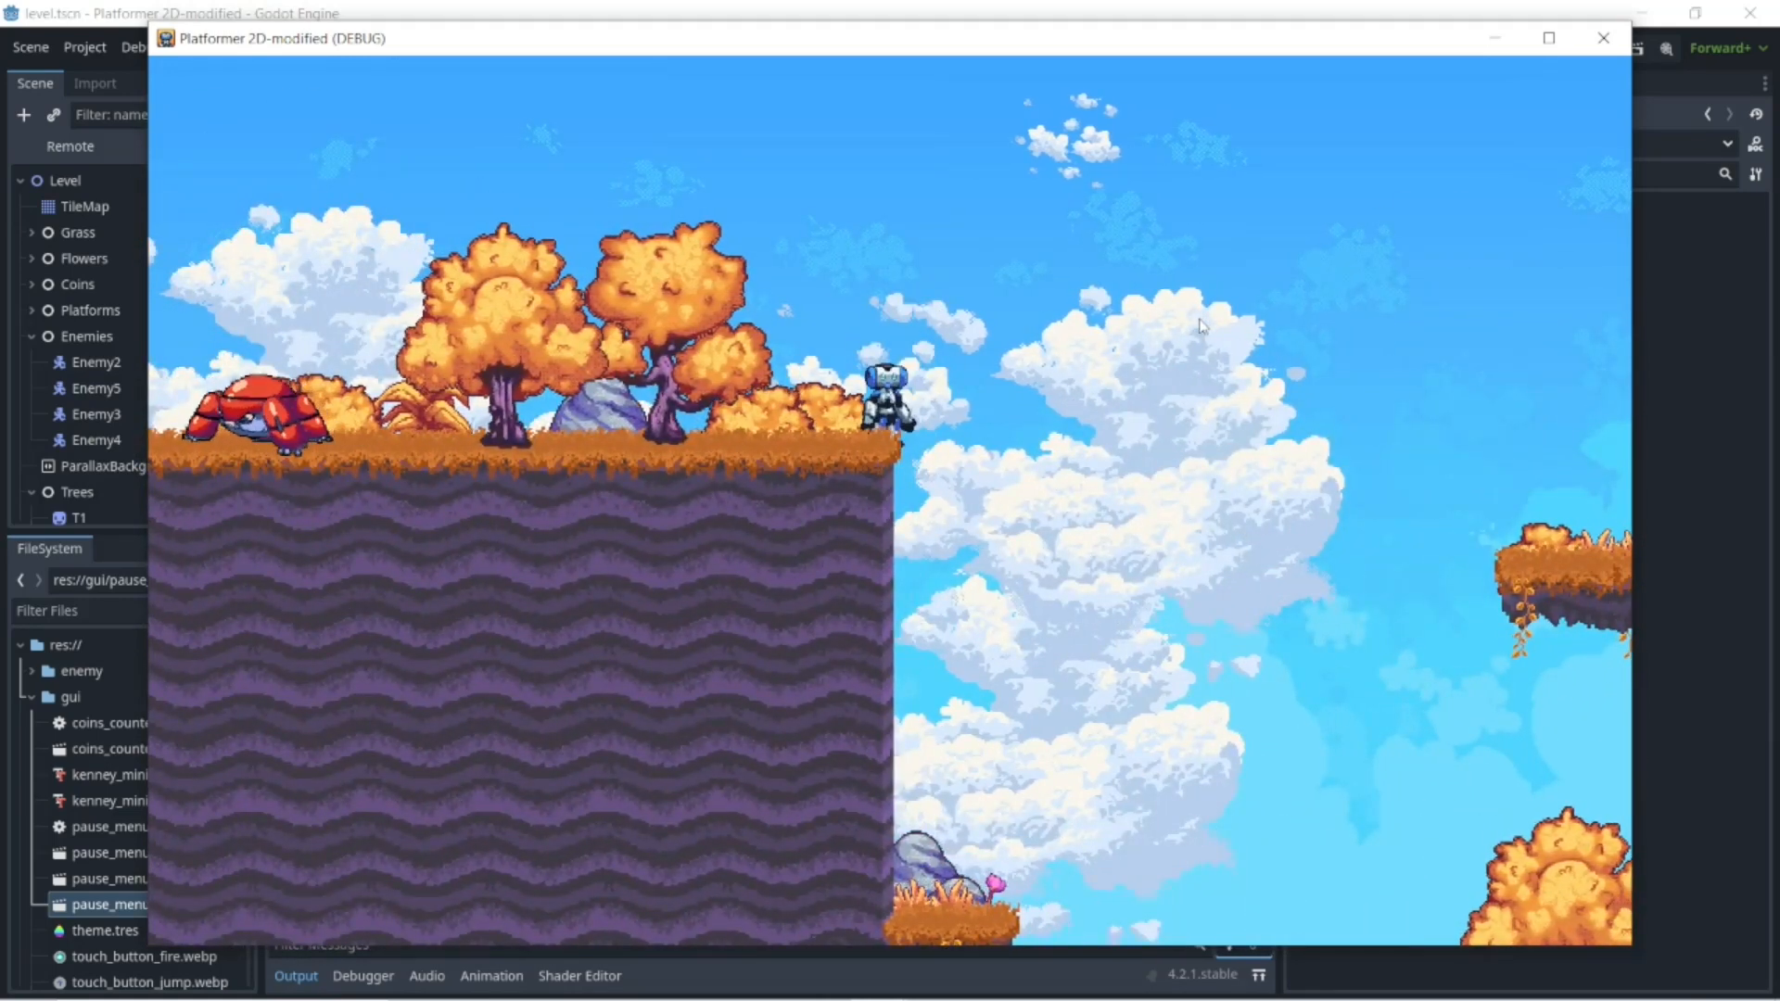
- Jump back right across the gap from the plateau to the left end of the upper platform
key(space)
key(d)
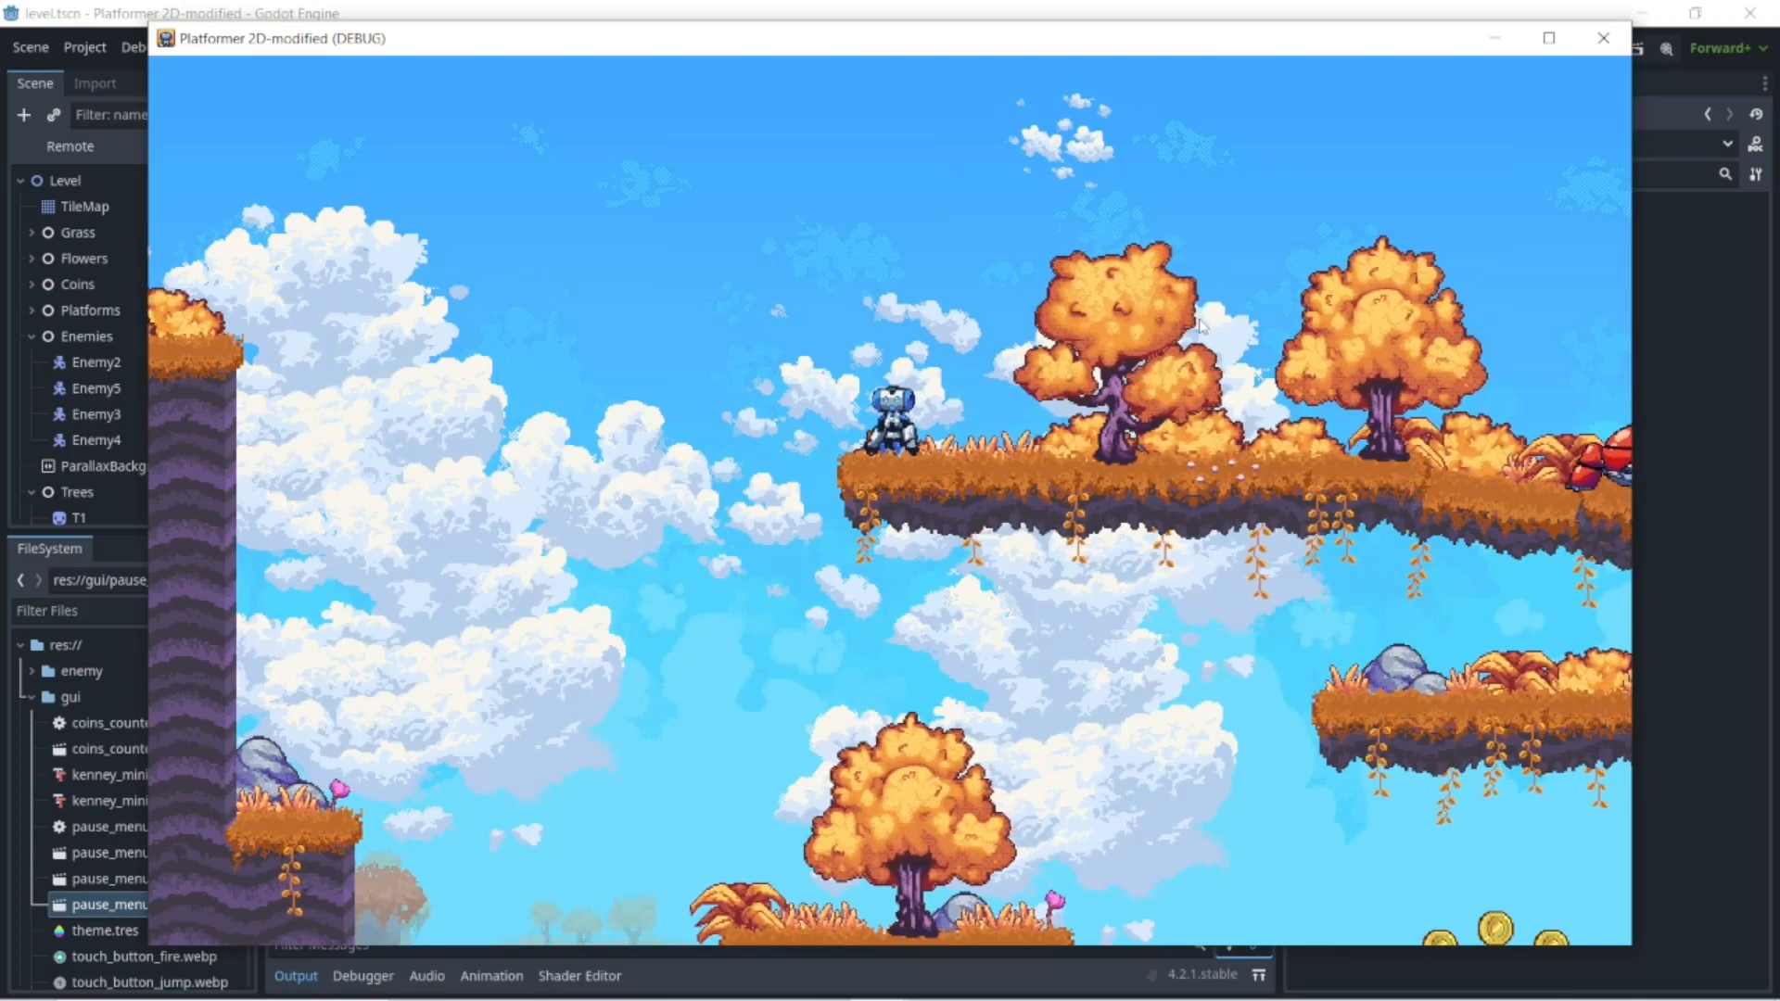
key(a)
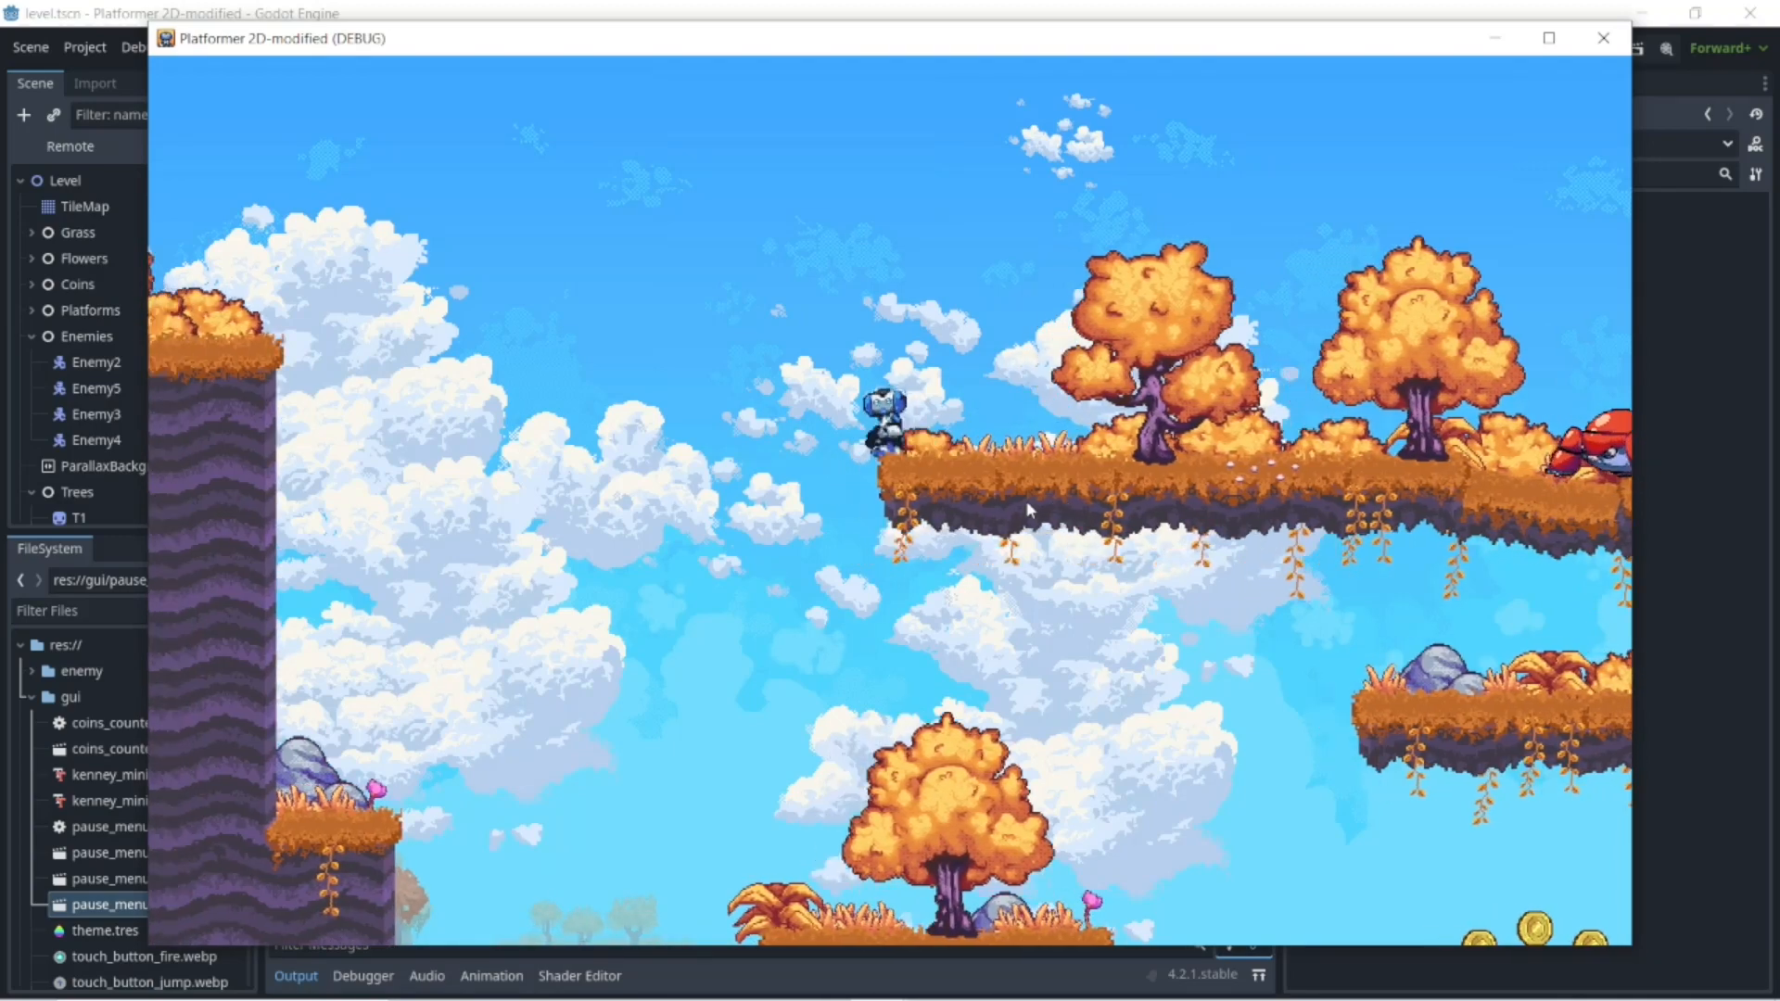
- Playtest jumps between the upper platform's left end and the middle tree platform, and close the running game
key(space)
key(space)
key(d)
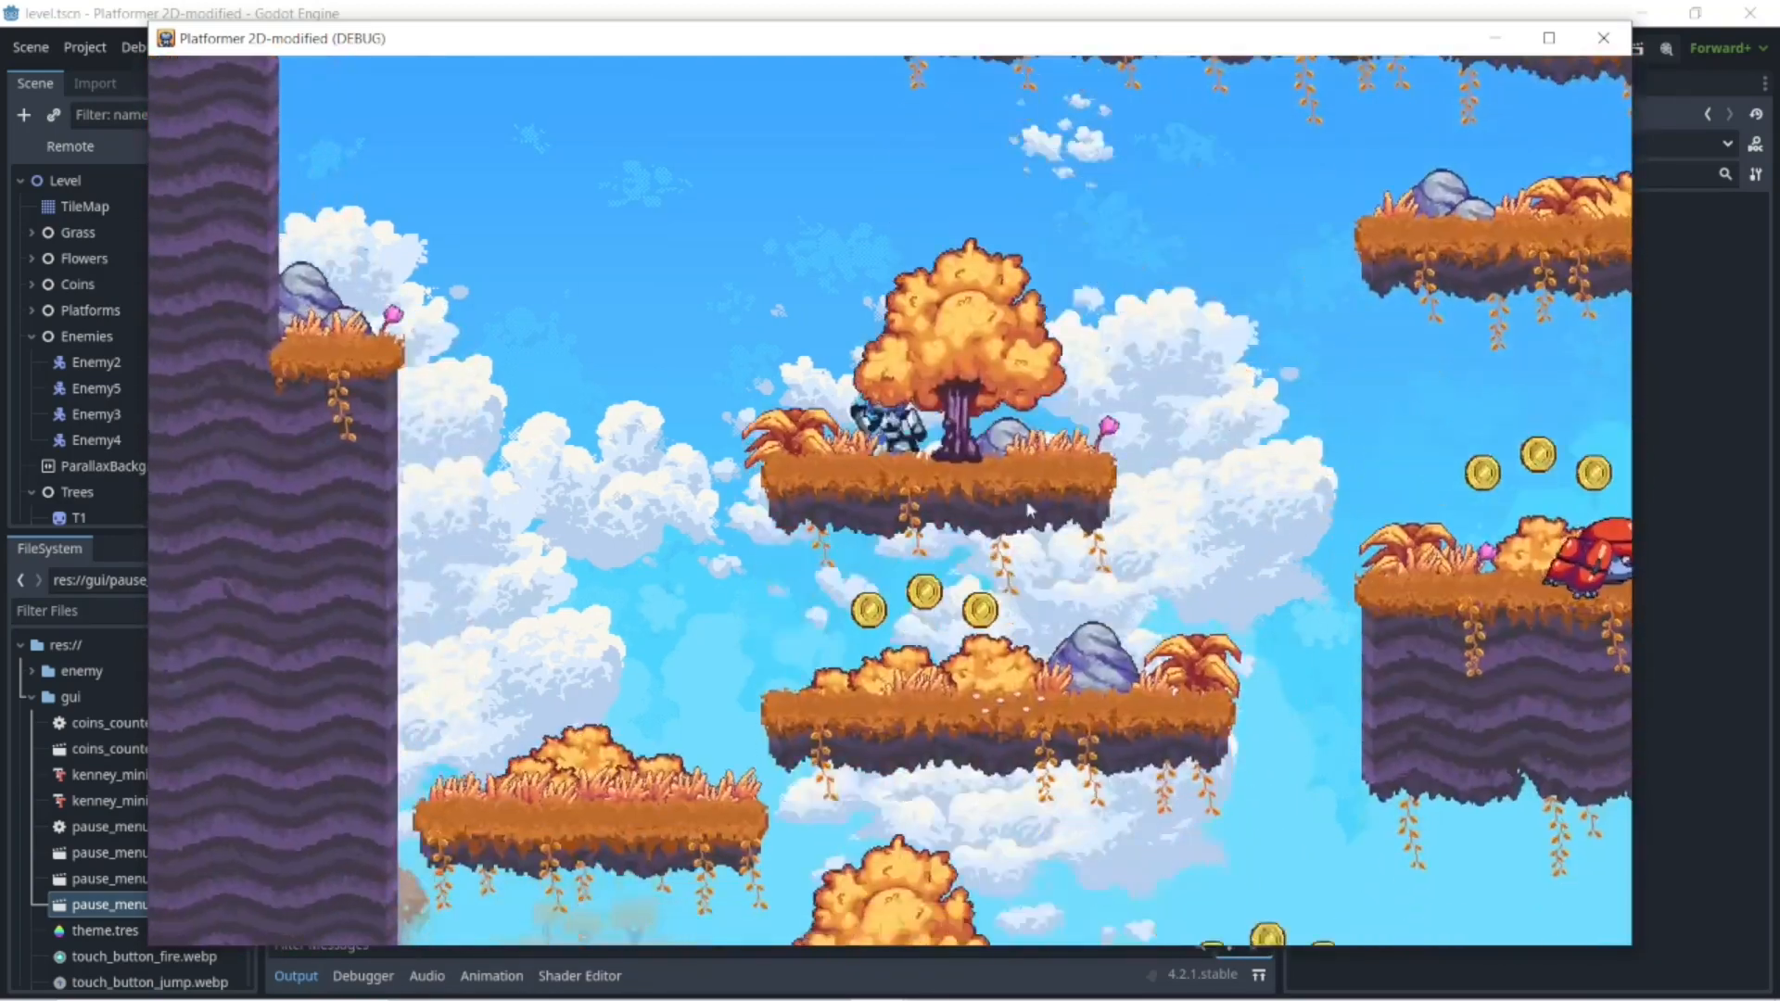
key(a)
key(space)
key(space)
key(d)
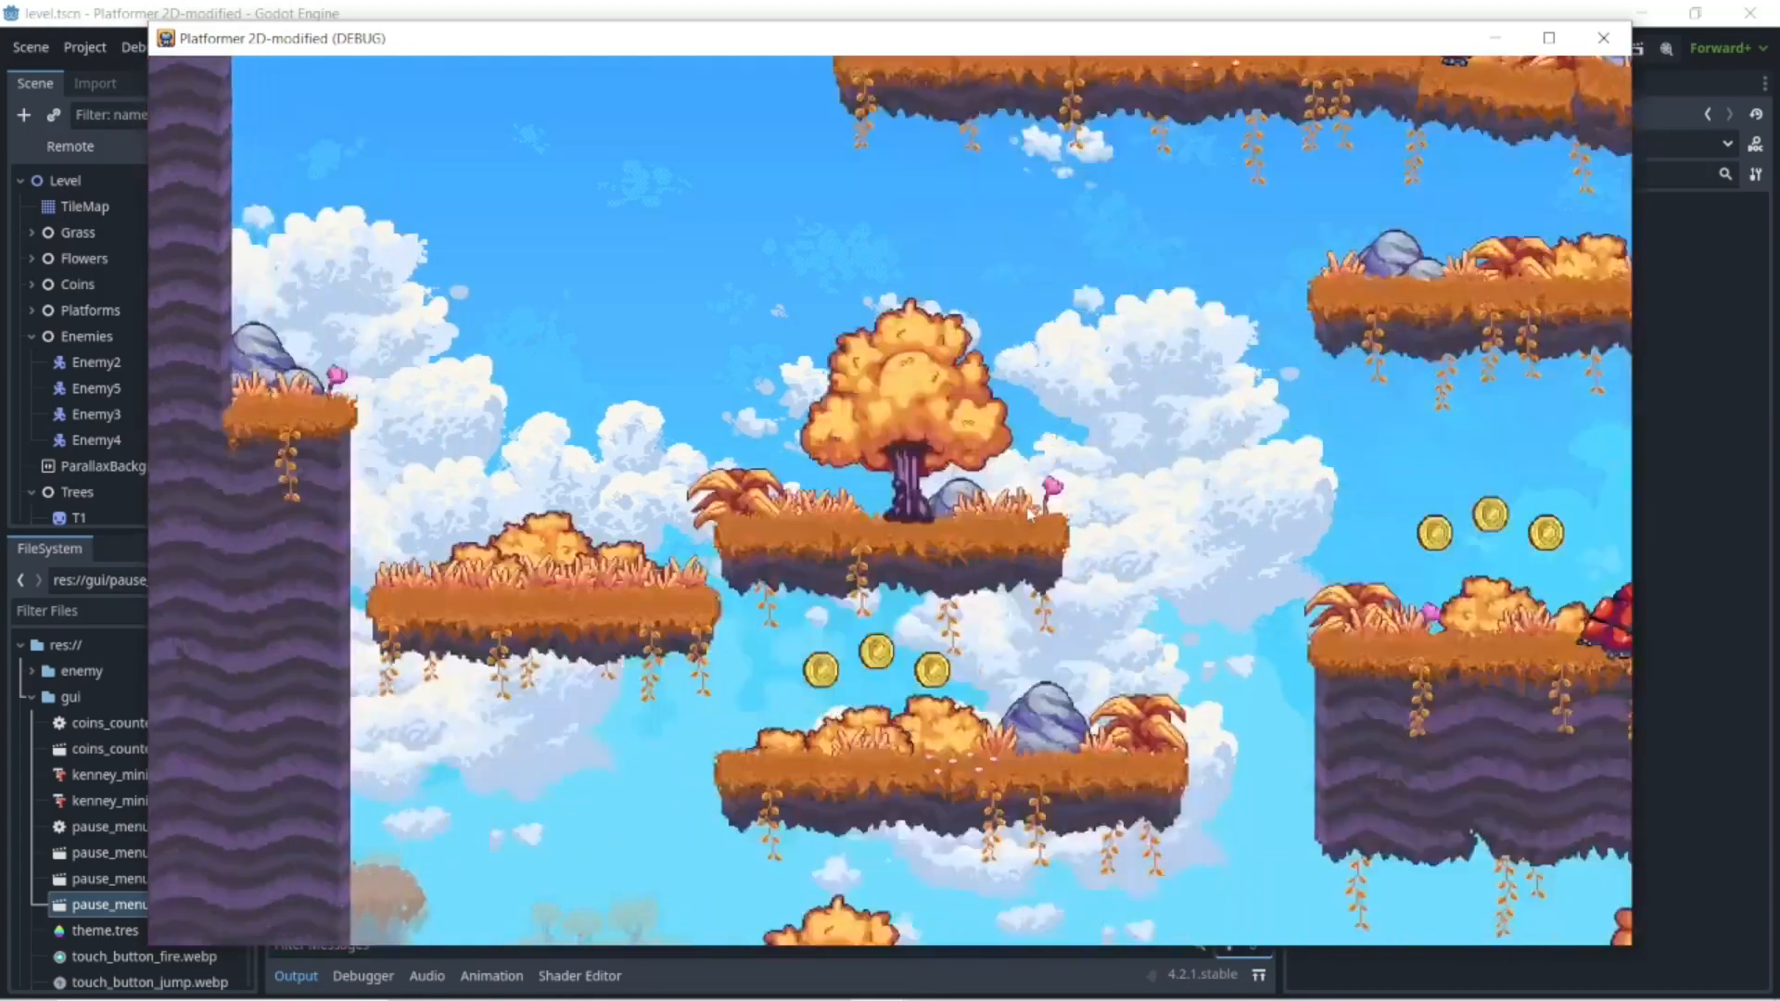
key(a)
key(a)
key(space)
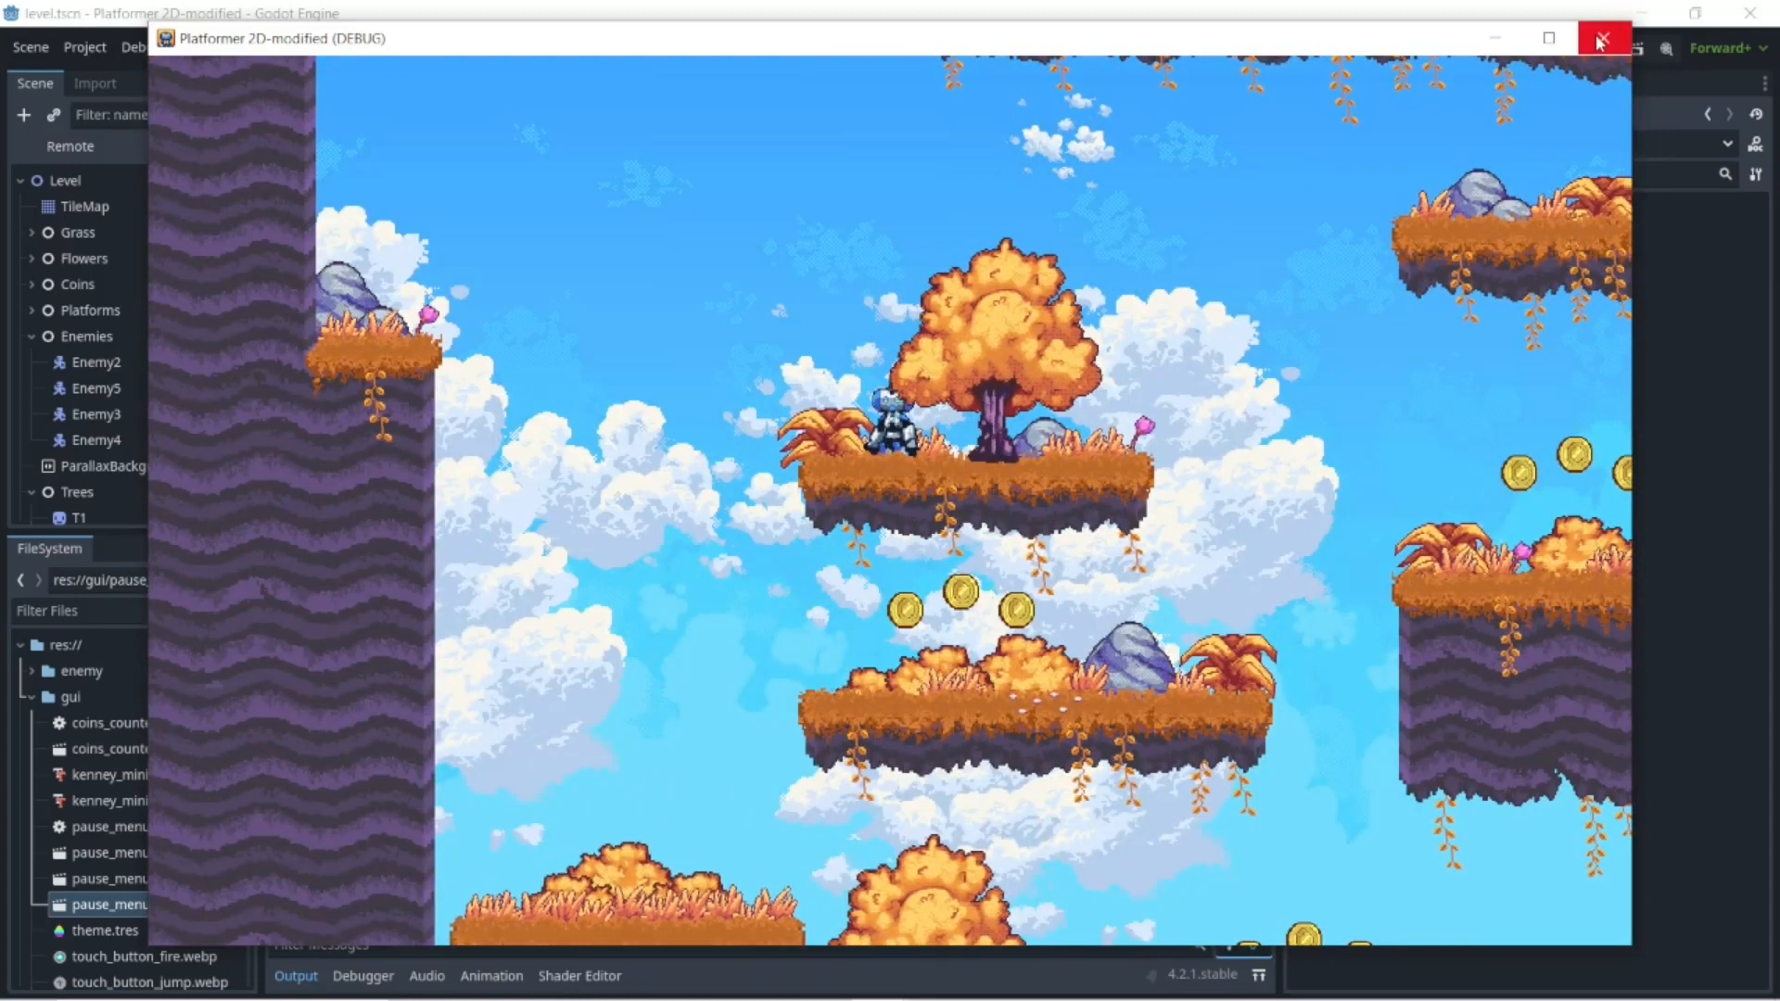
click(1603, 37)
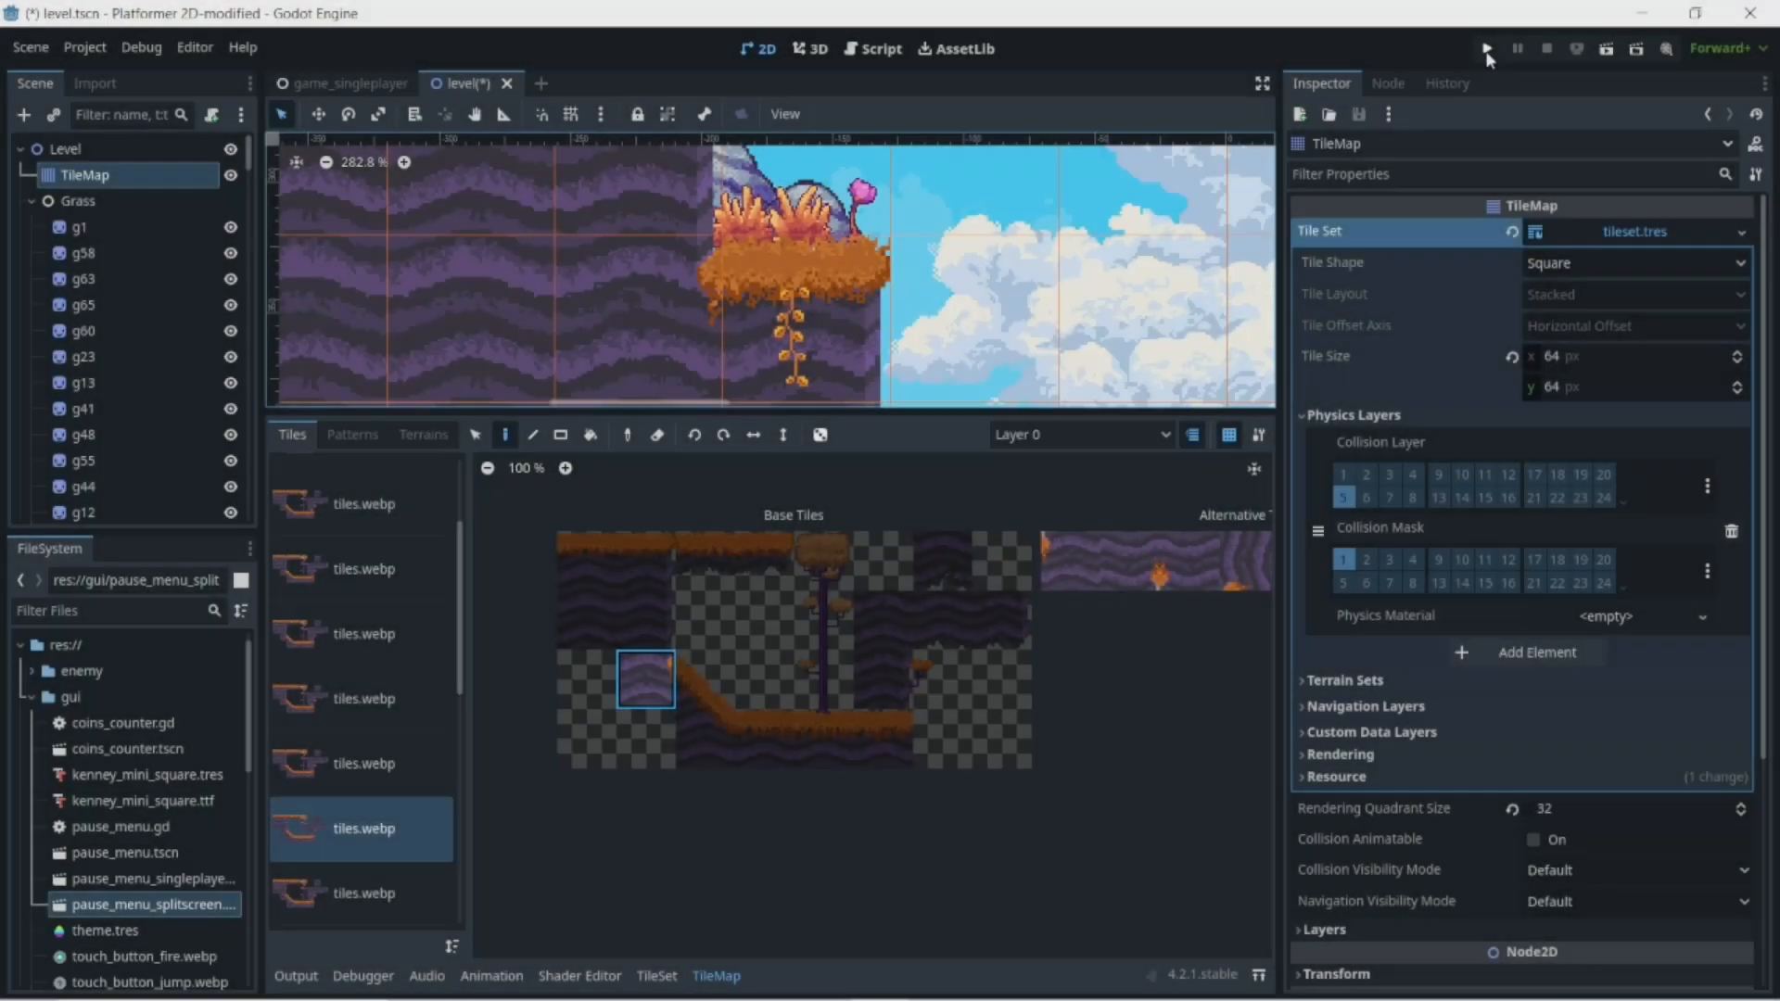
- Run the project and jump the player from the moving grass platform onto the small ledge on the left wall
click(1484, 51)
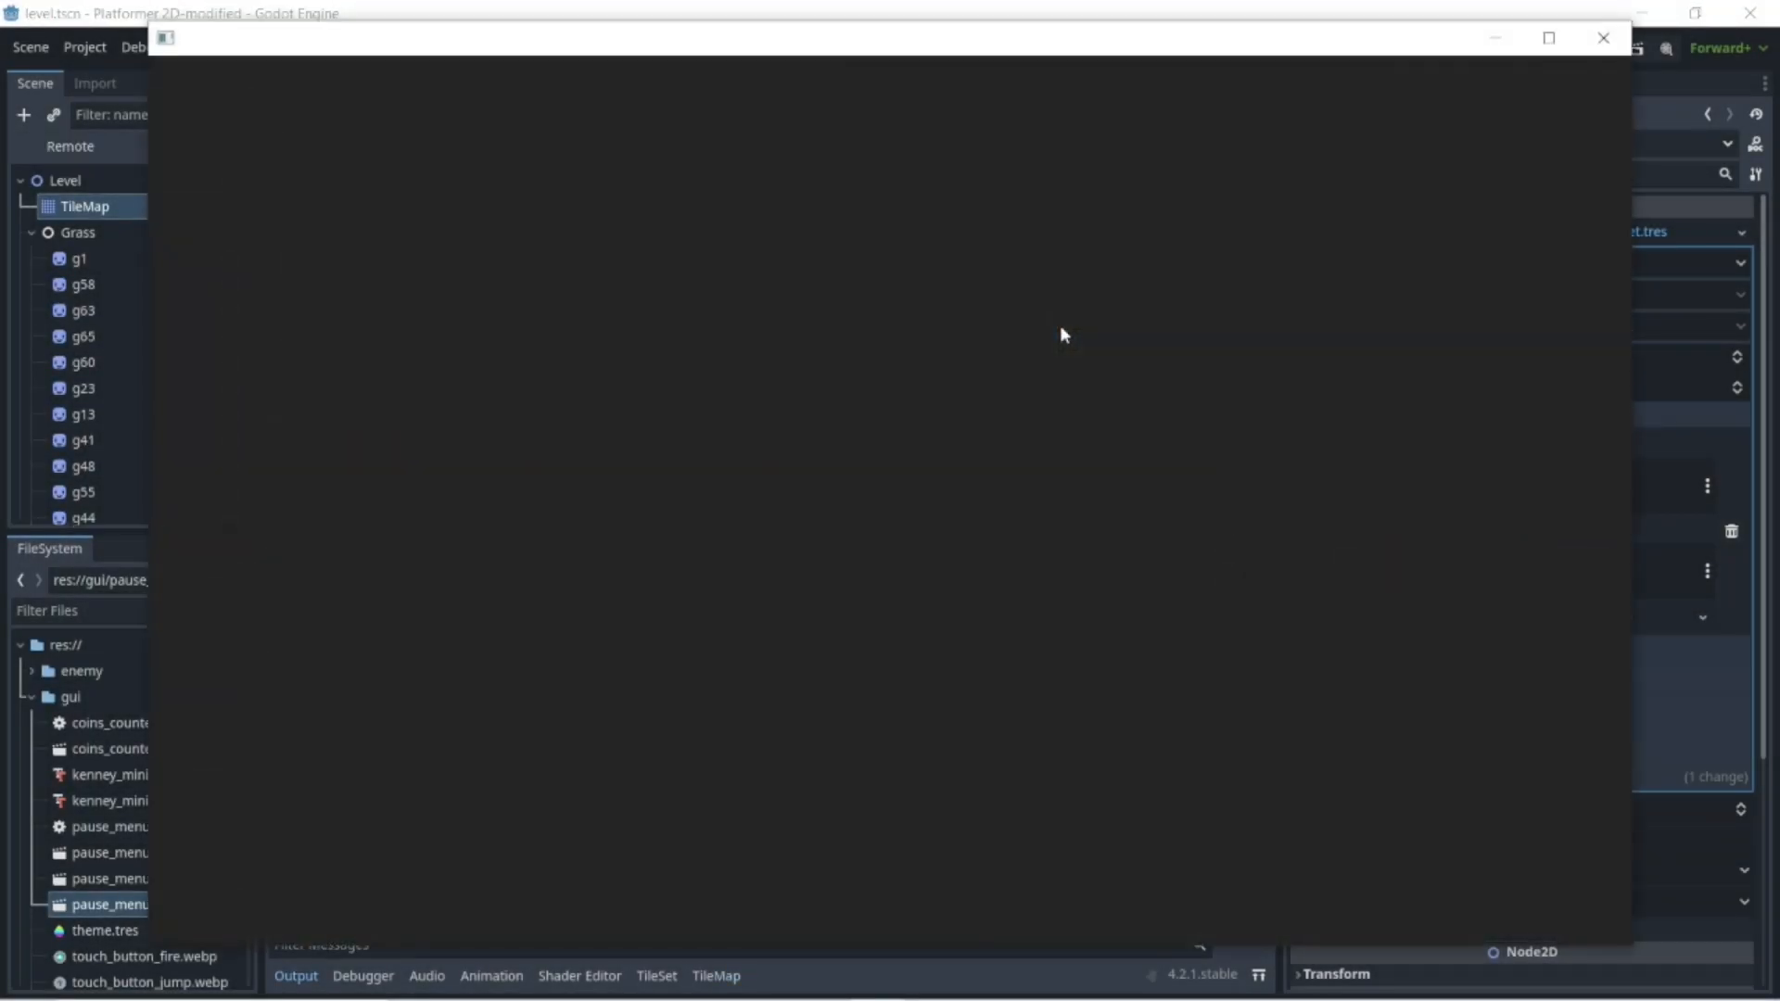
key(Left)
key(space)
key(space)
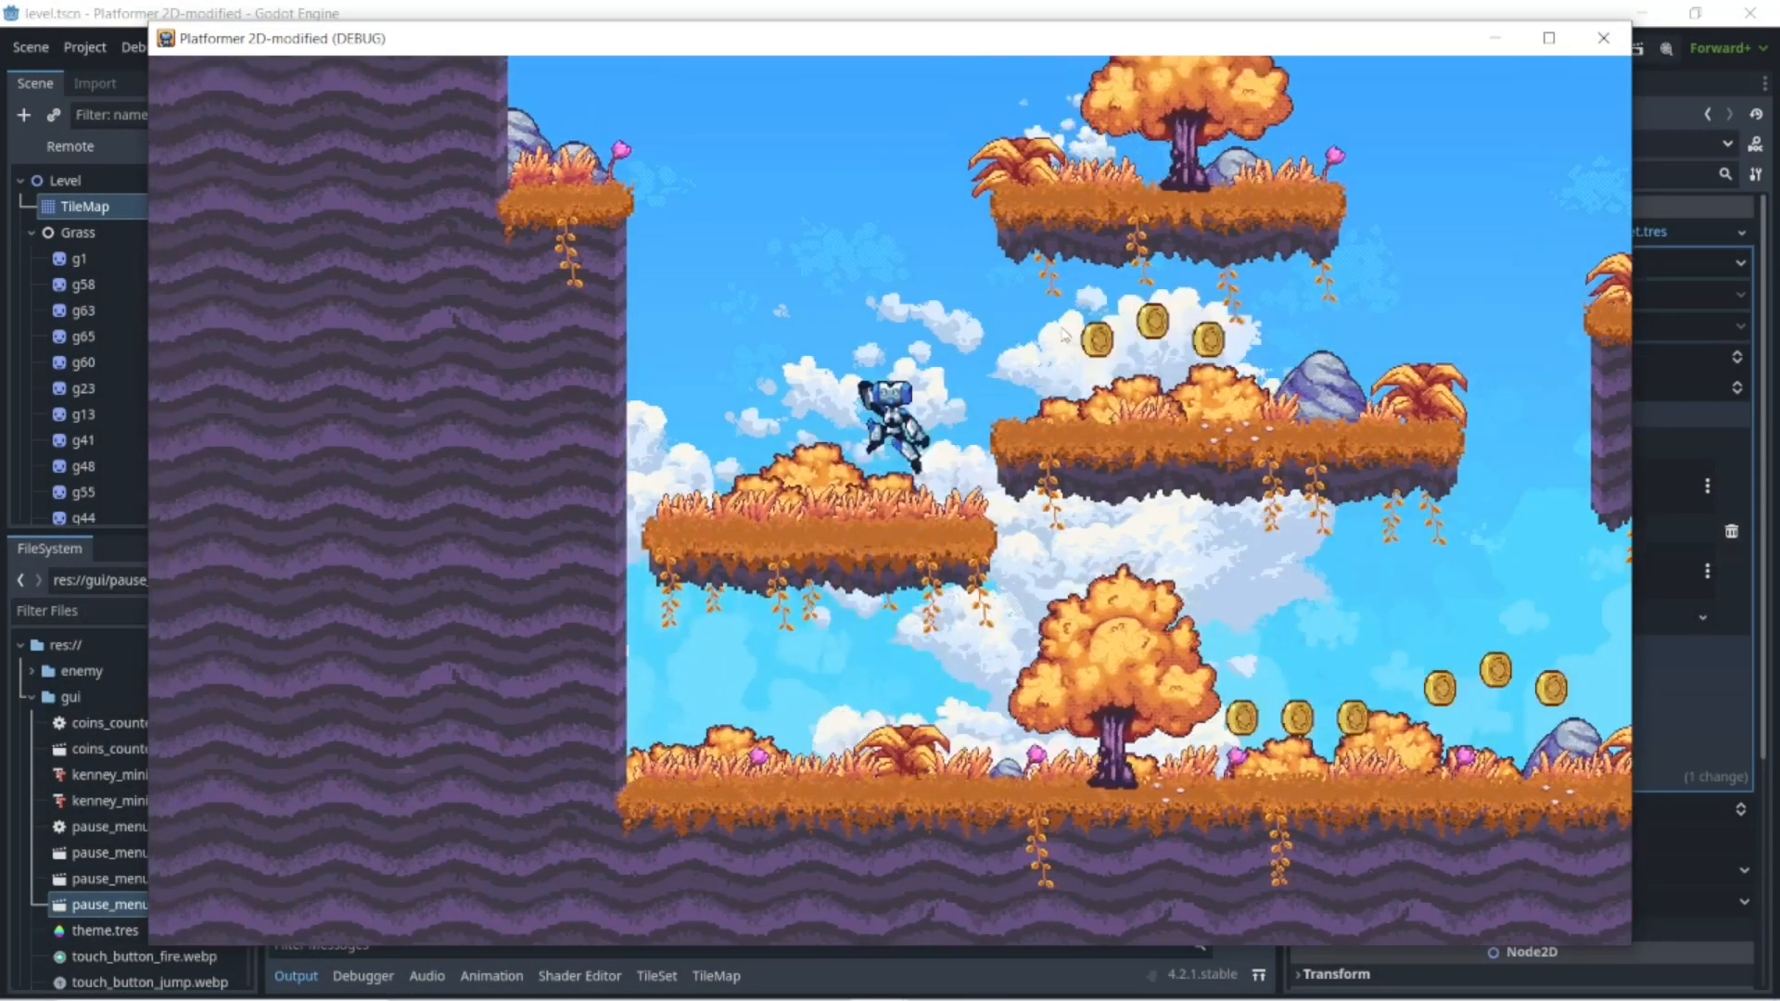
key(Left)
key(space)
key(Left)
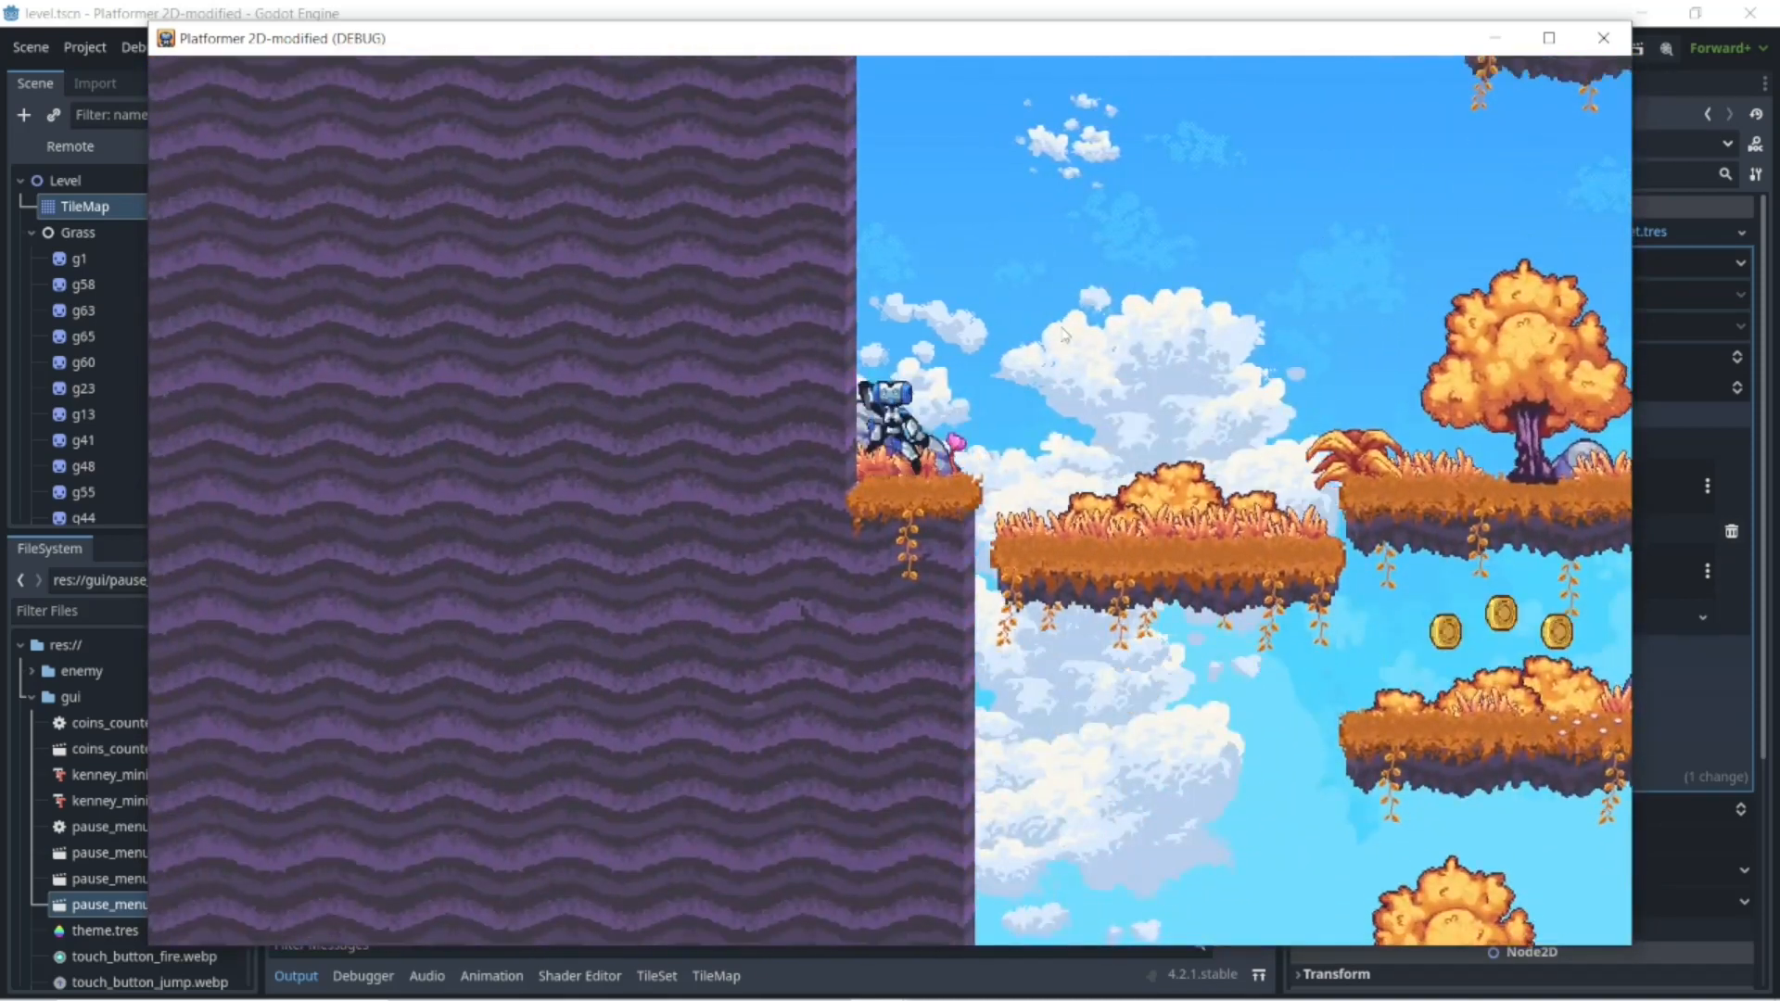
- Jump right from the left wall ledge across the gap to the left end of the middle tree platform
key(space)
key(space)
key(Right)
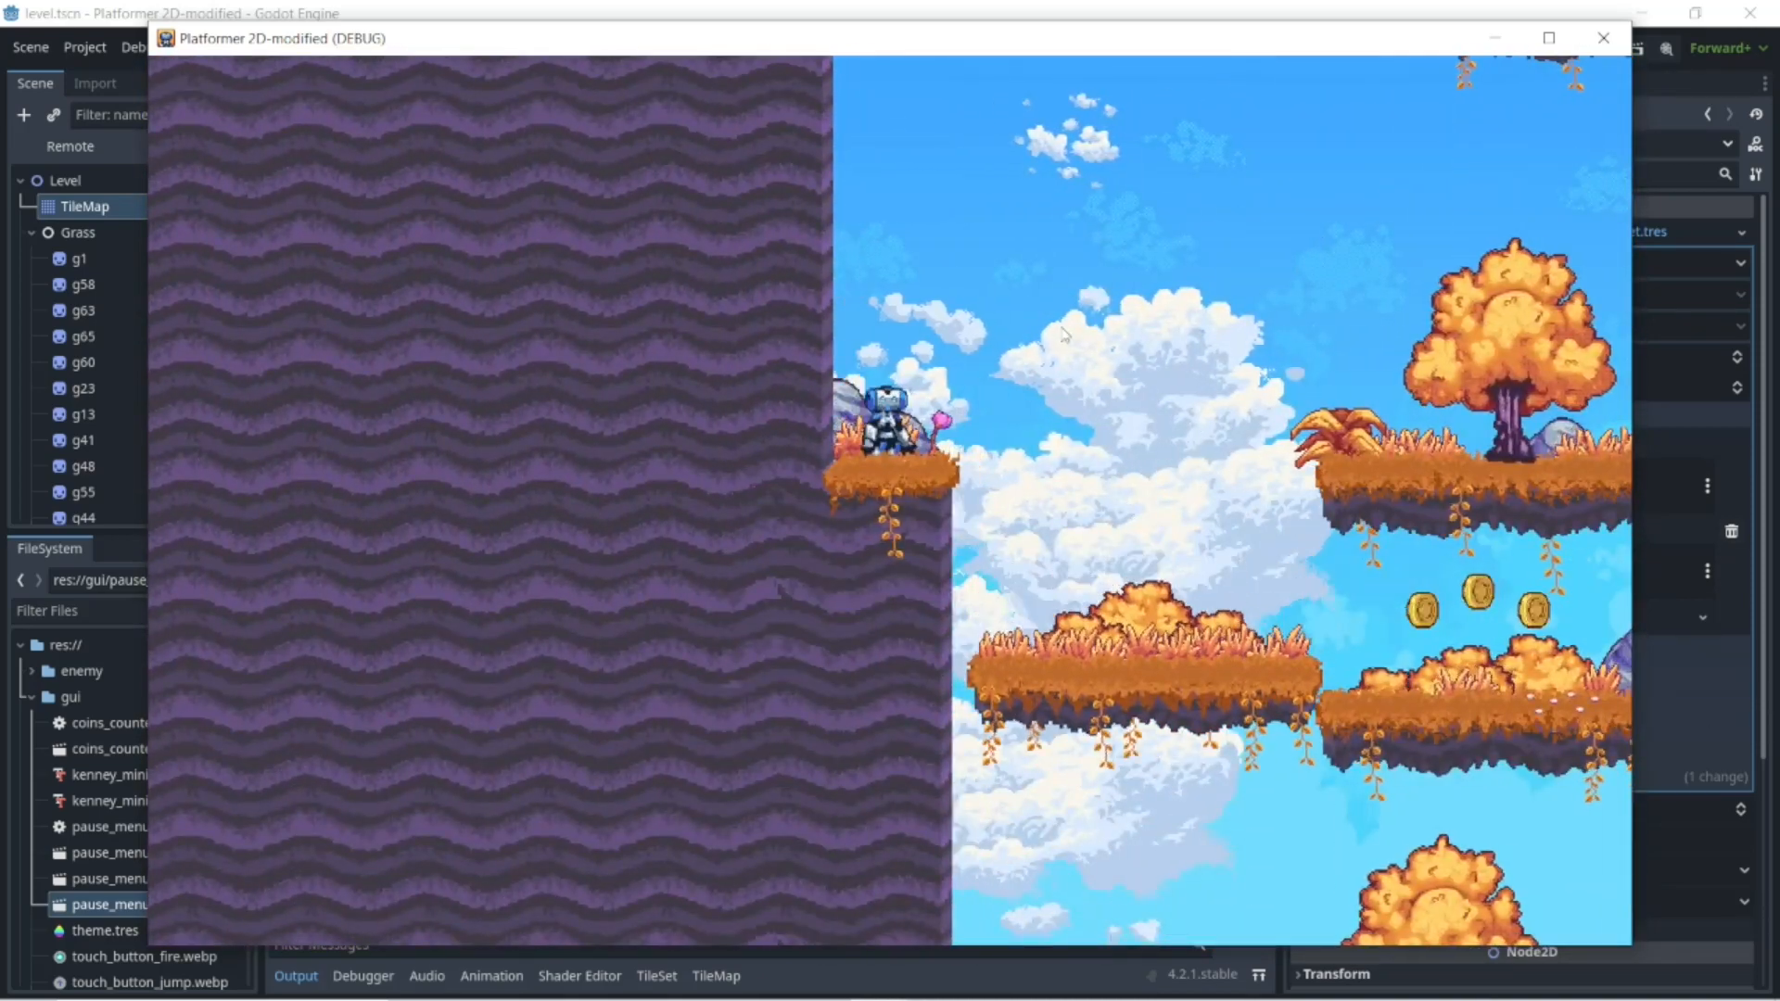
key(Right)
key(space)
key(space)
key(Left)
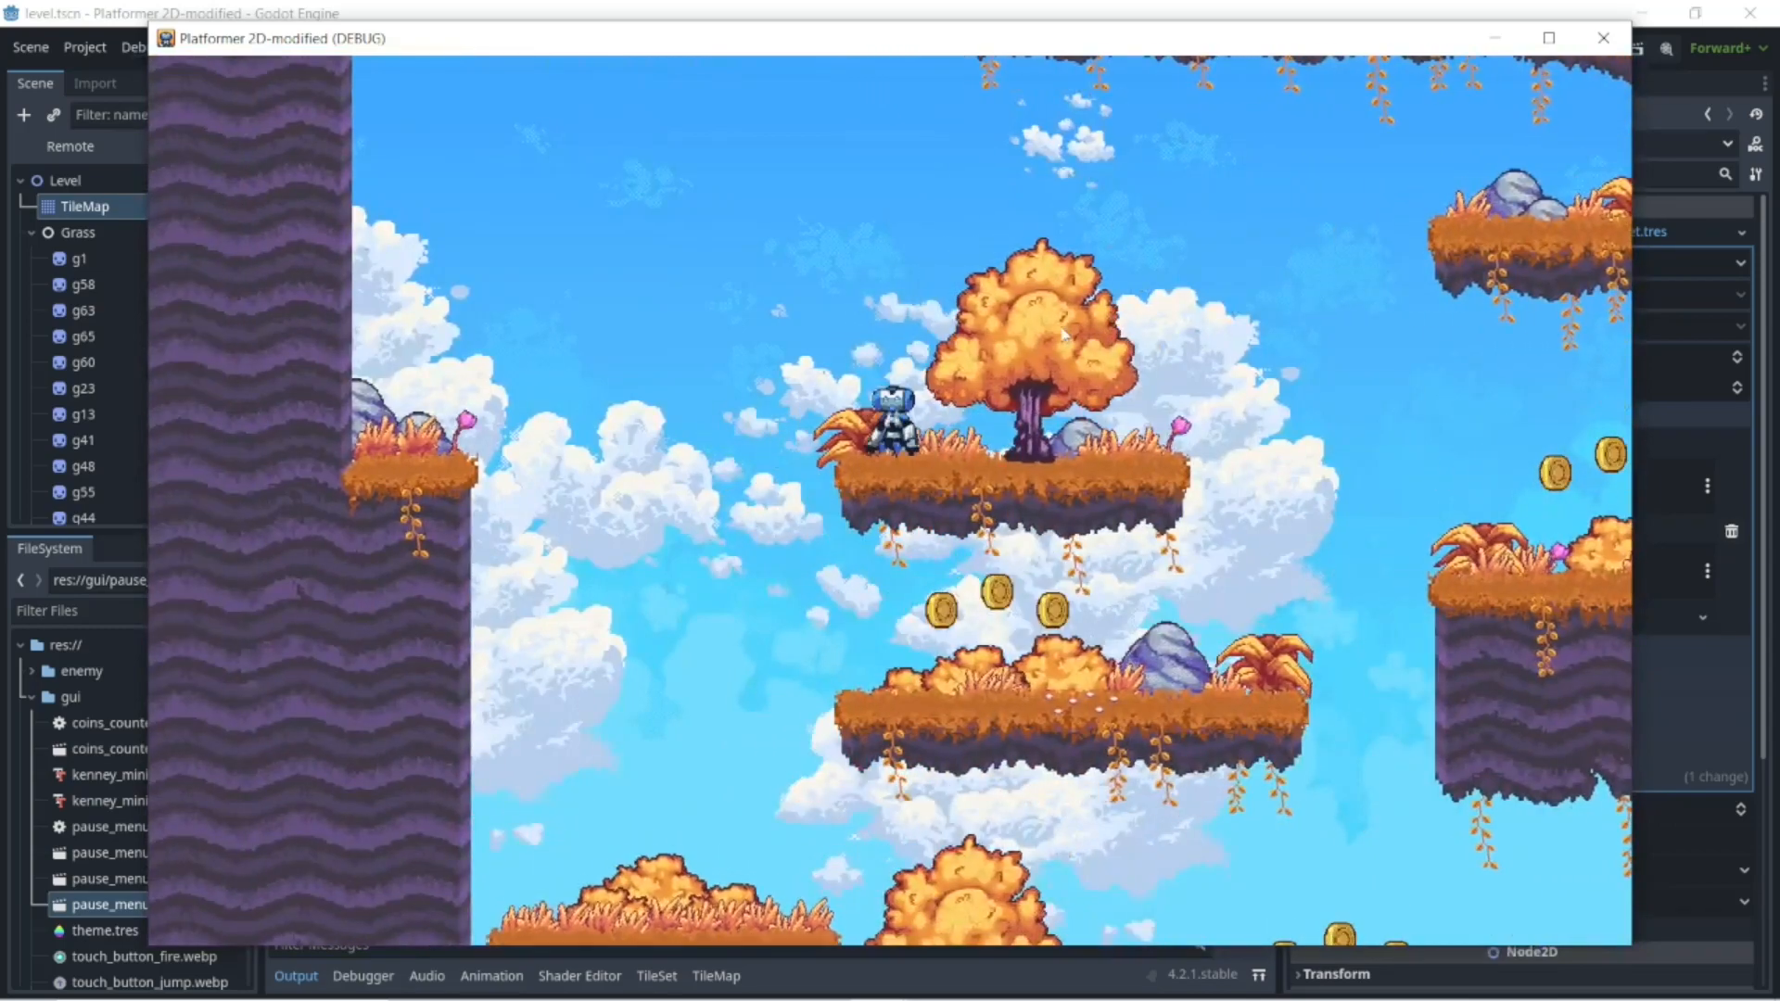
- Playtest repeated jumps around the left edge of the middle tree platform
key(space)
key(space)
key(Right)
key(Left)
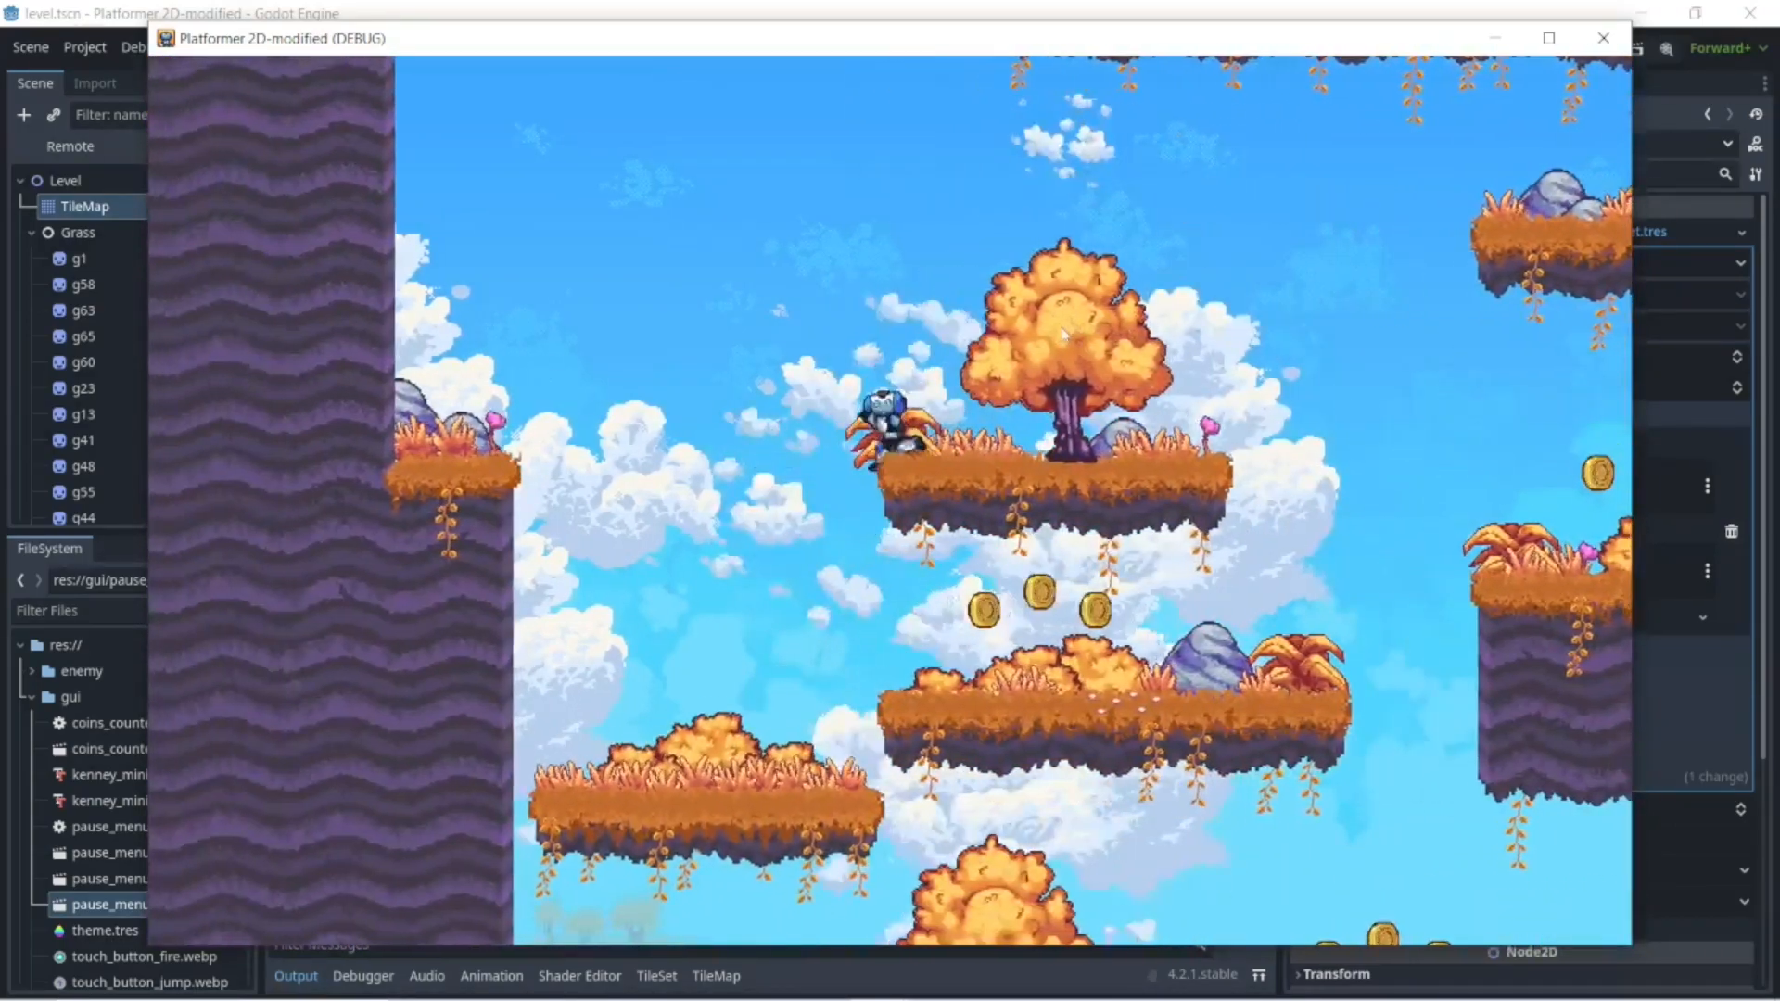
key(space)
key(Right)
key(space)
key(Left)
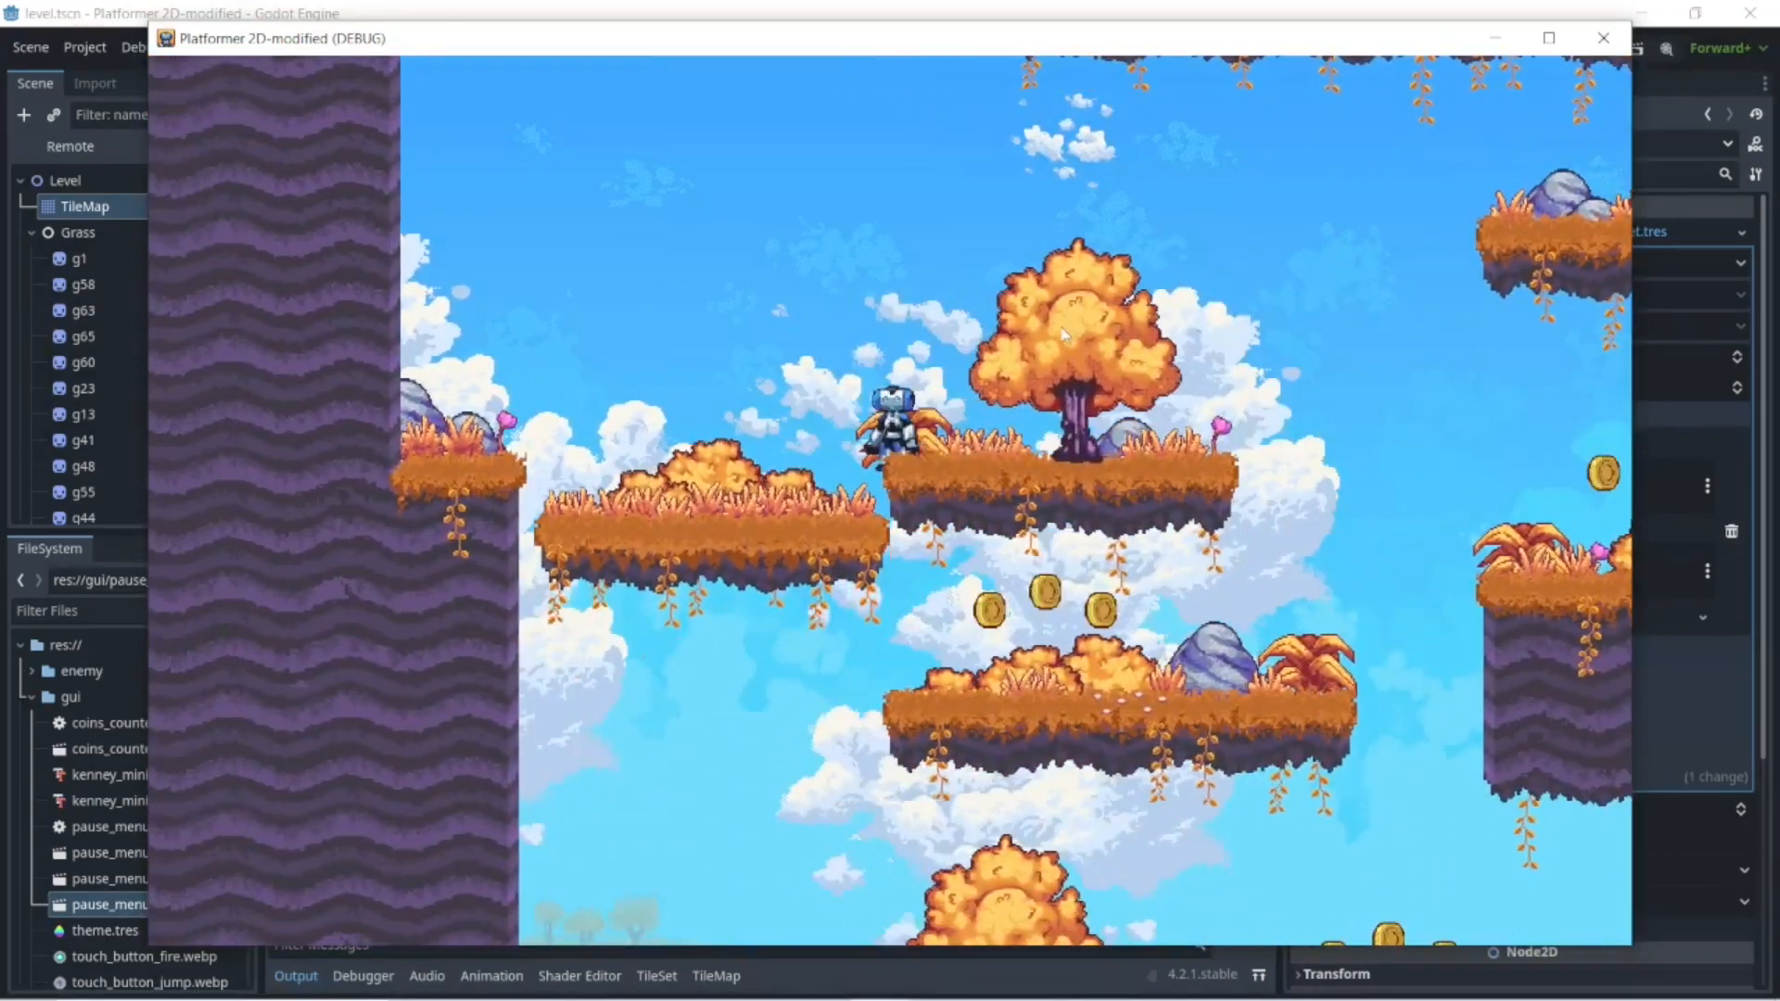
key(space)
key(space)
key(Right)
key(Left)
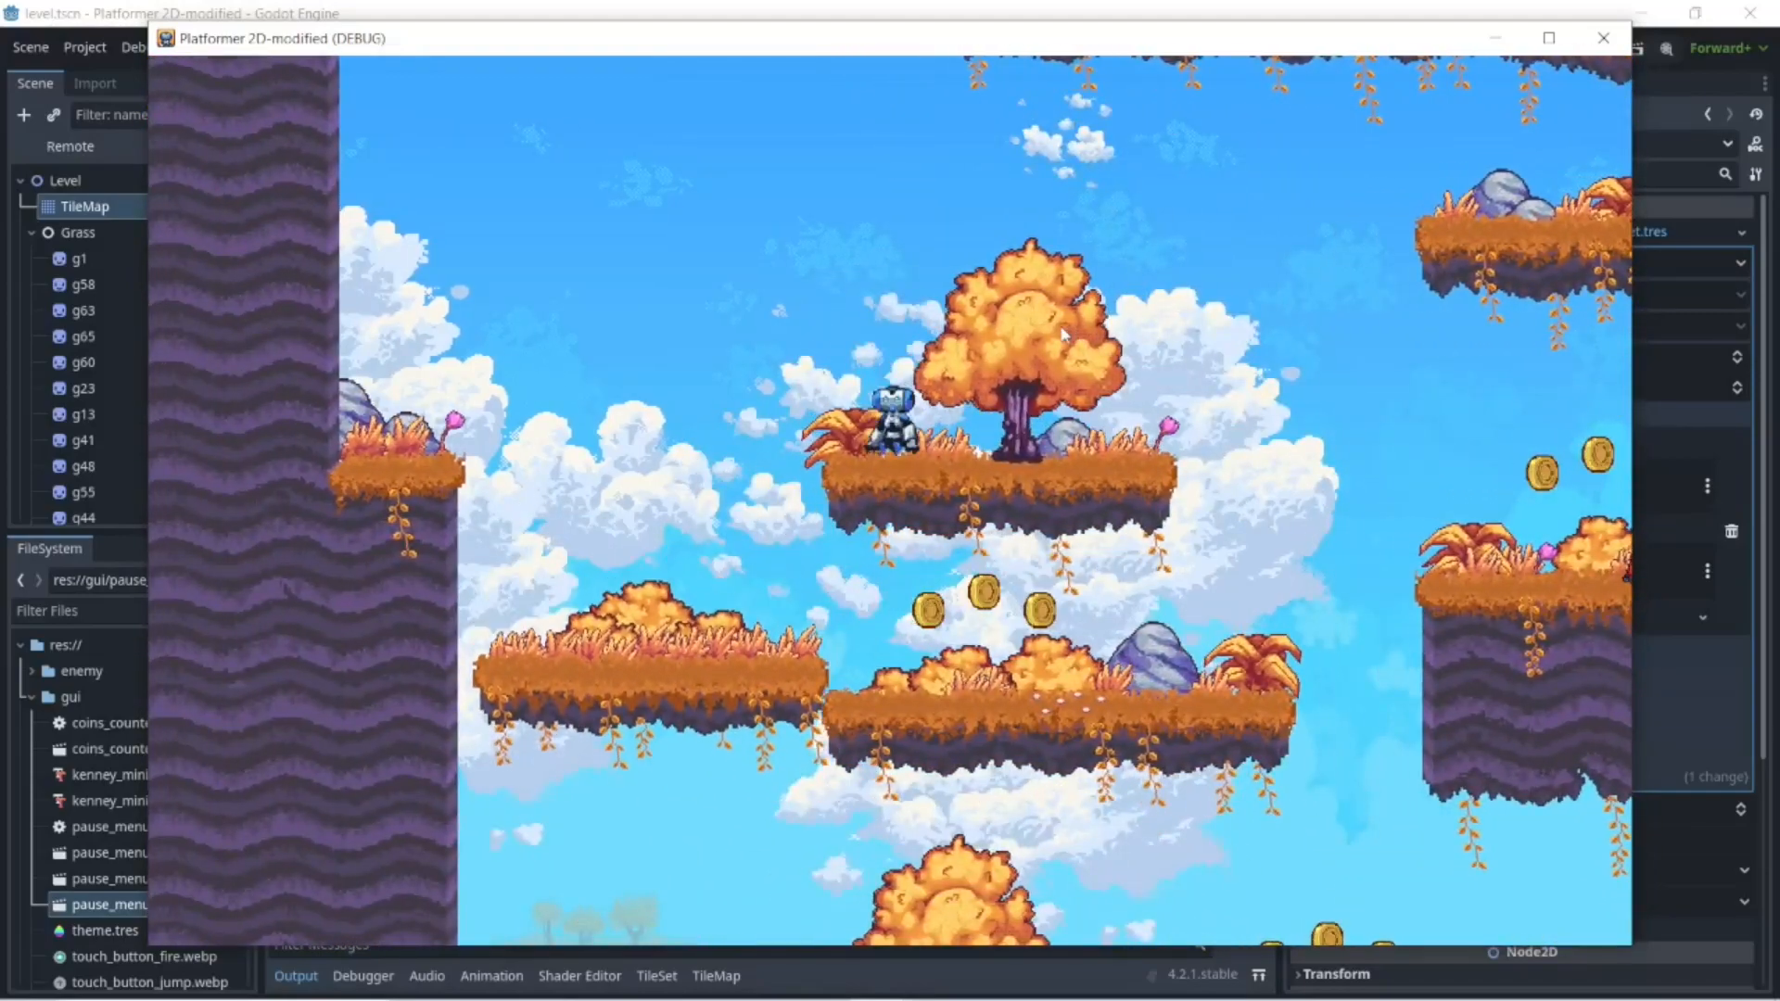
- Jump right from the middle tree platform past the enemy platform to the grass platform near the right wall
key(space)
key(space)
key(Right)
key(Right)
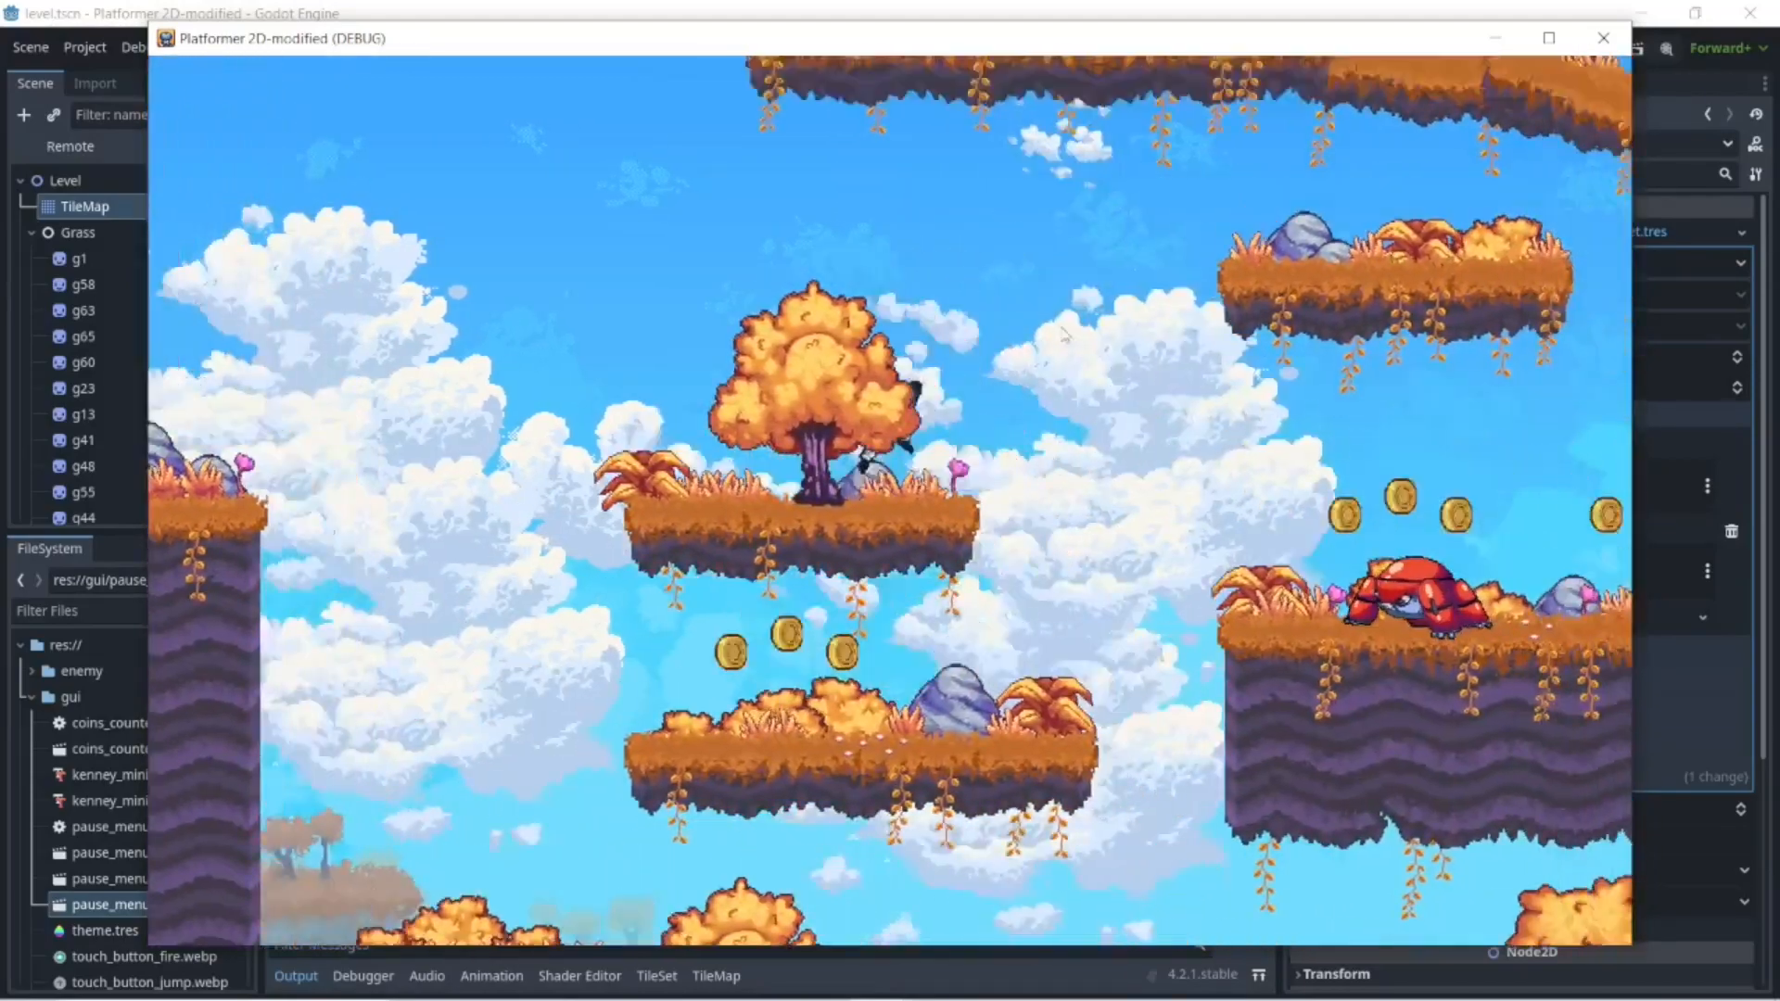
key(space)
key(Right)
key(space)
key(space)
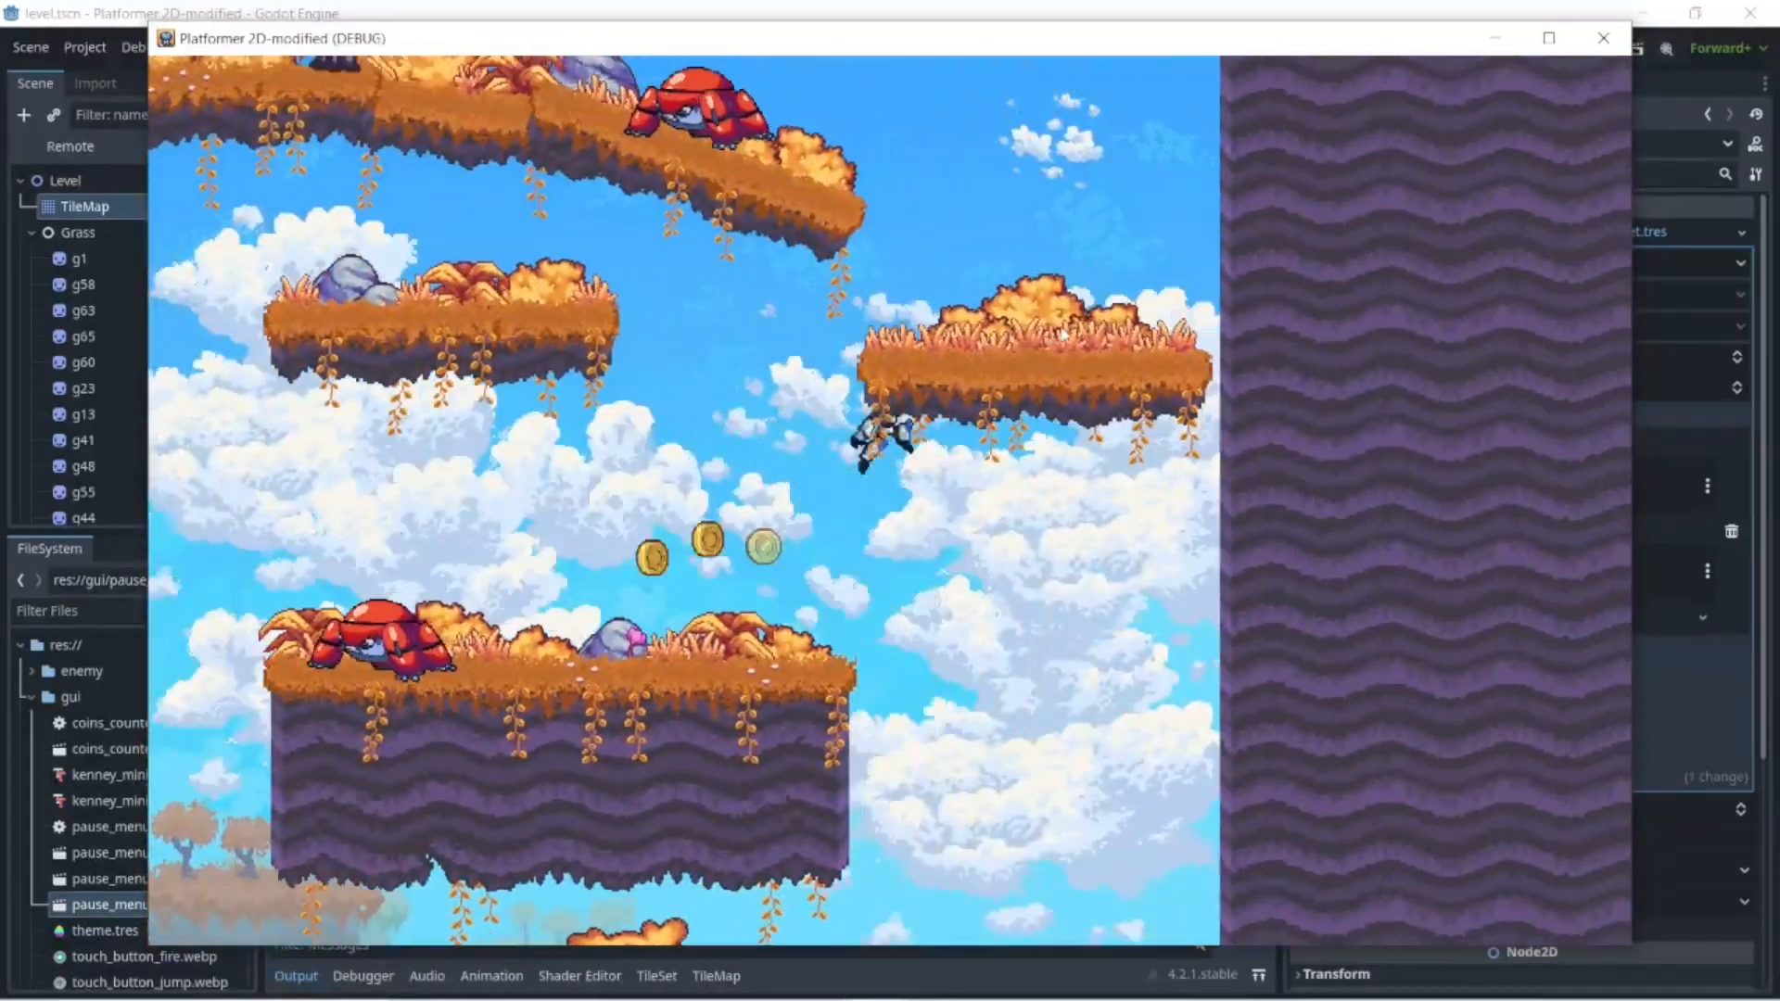
- Jump from the grass platform near the right wall up onto the upper right plateau
key(space)
key(Left)
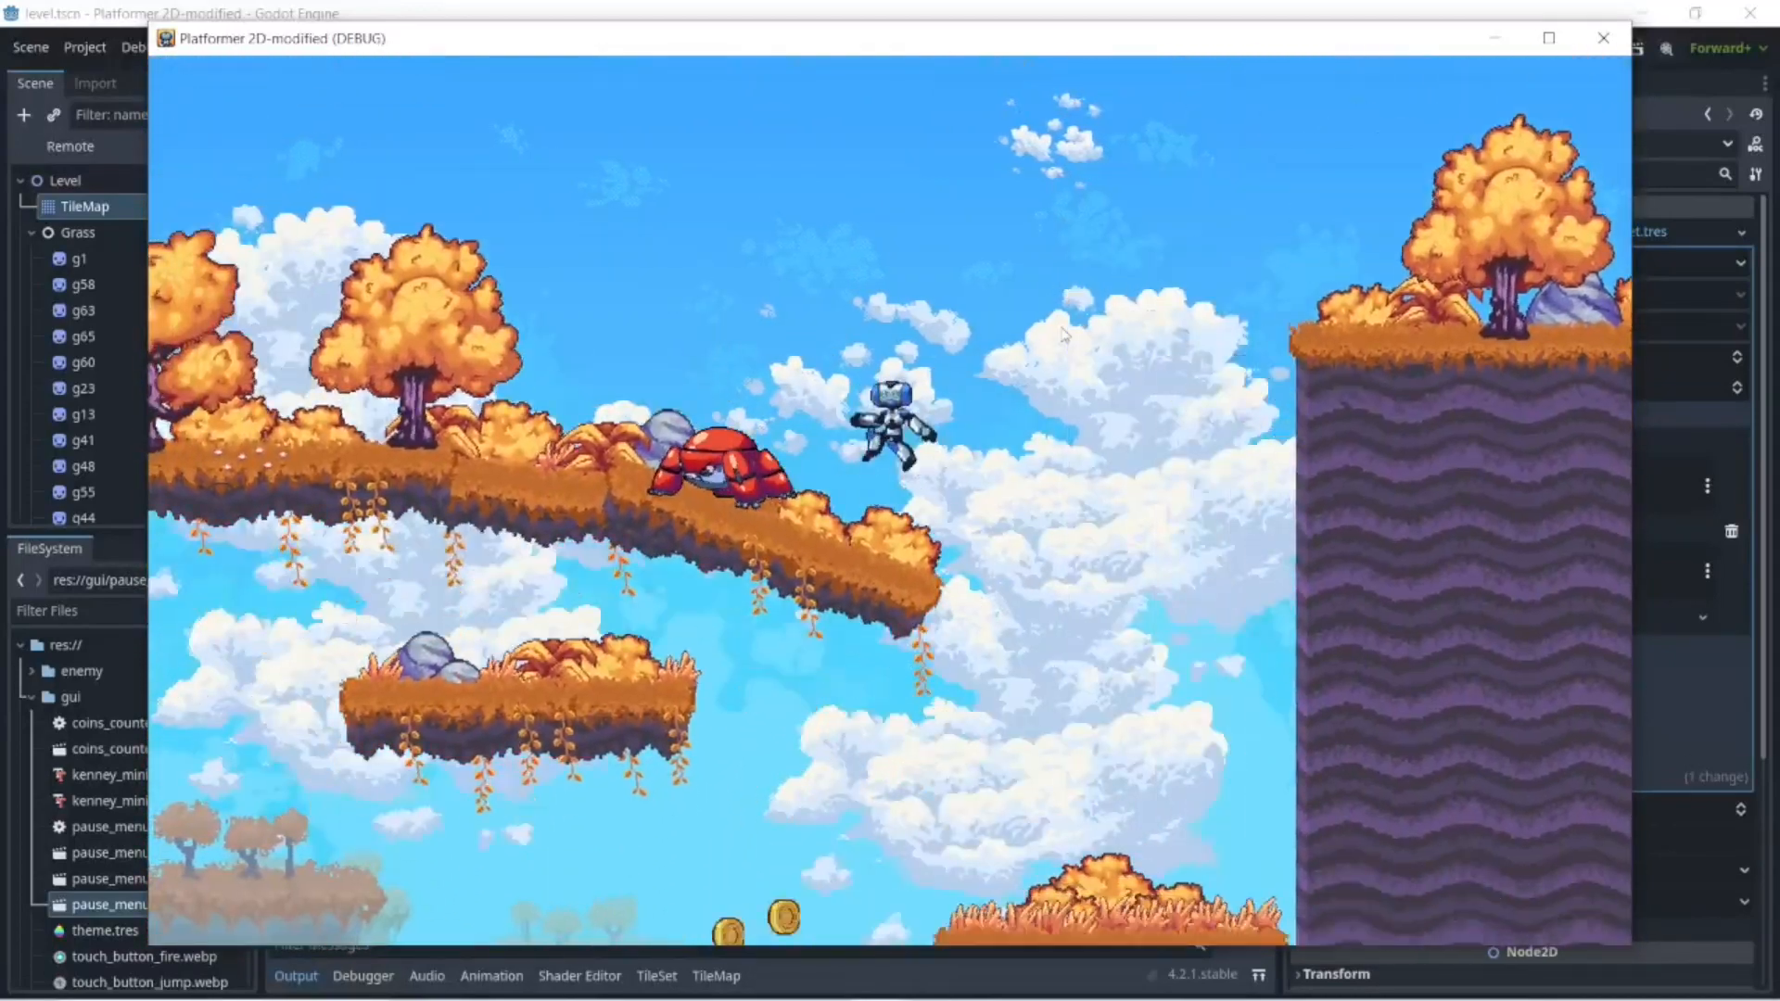
key(Right)
key(space)
key(Left)
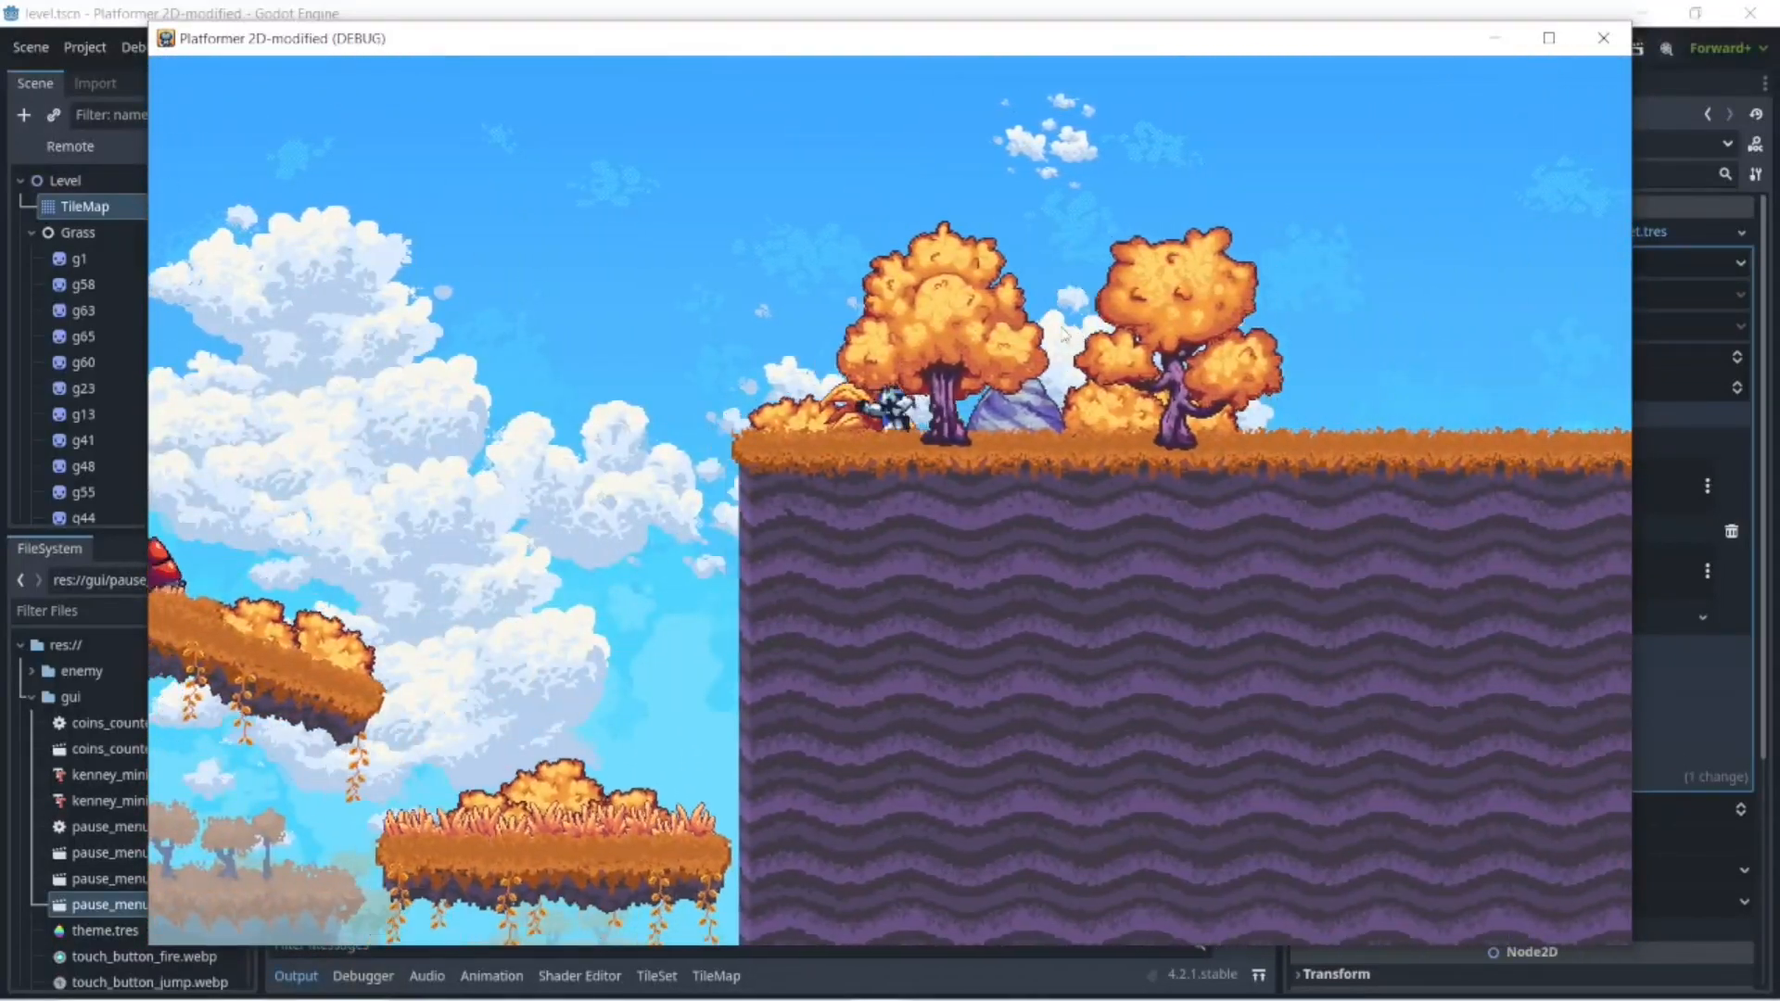
- Jump left from the upper right plateau over the upper platform to the upper left plateau
key(space)
key(space)
key(Left)
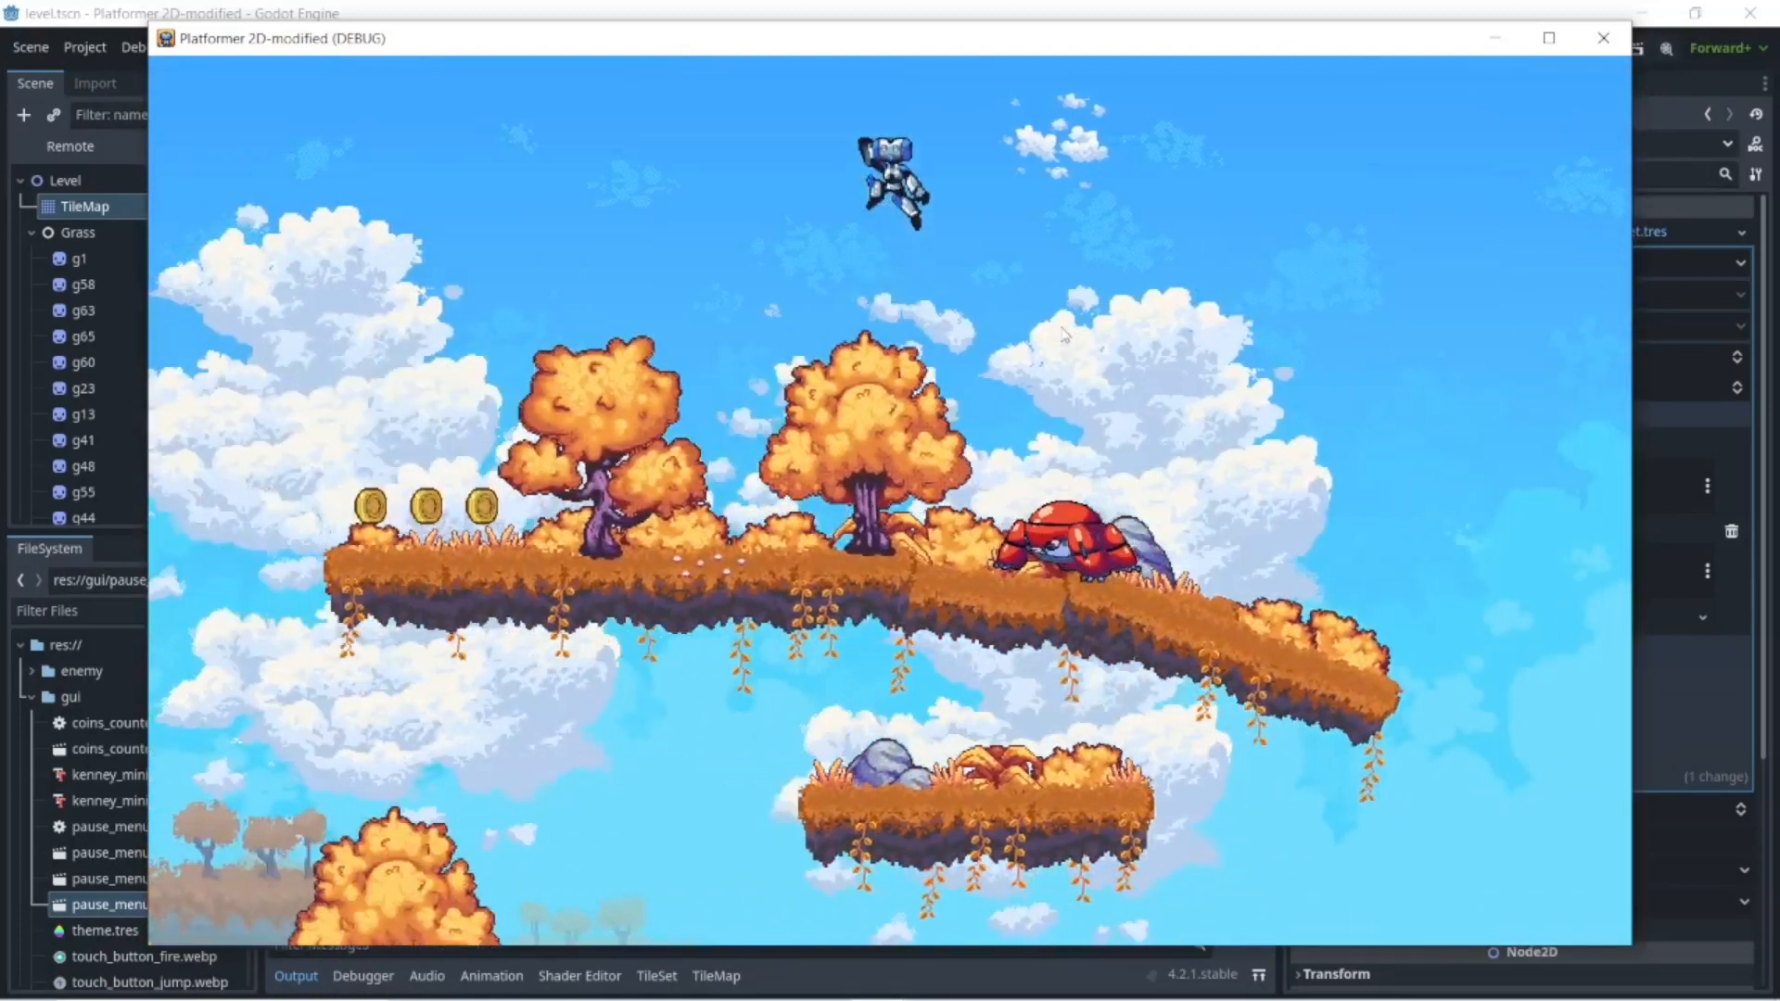
key(Left)
key(space)
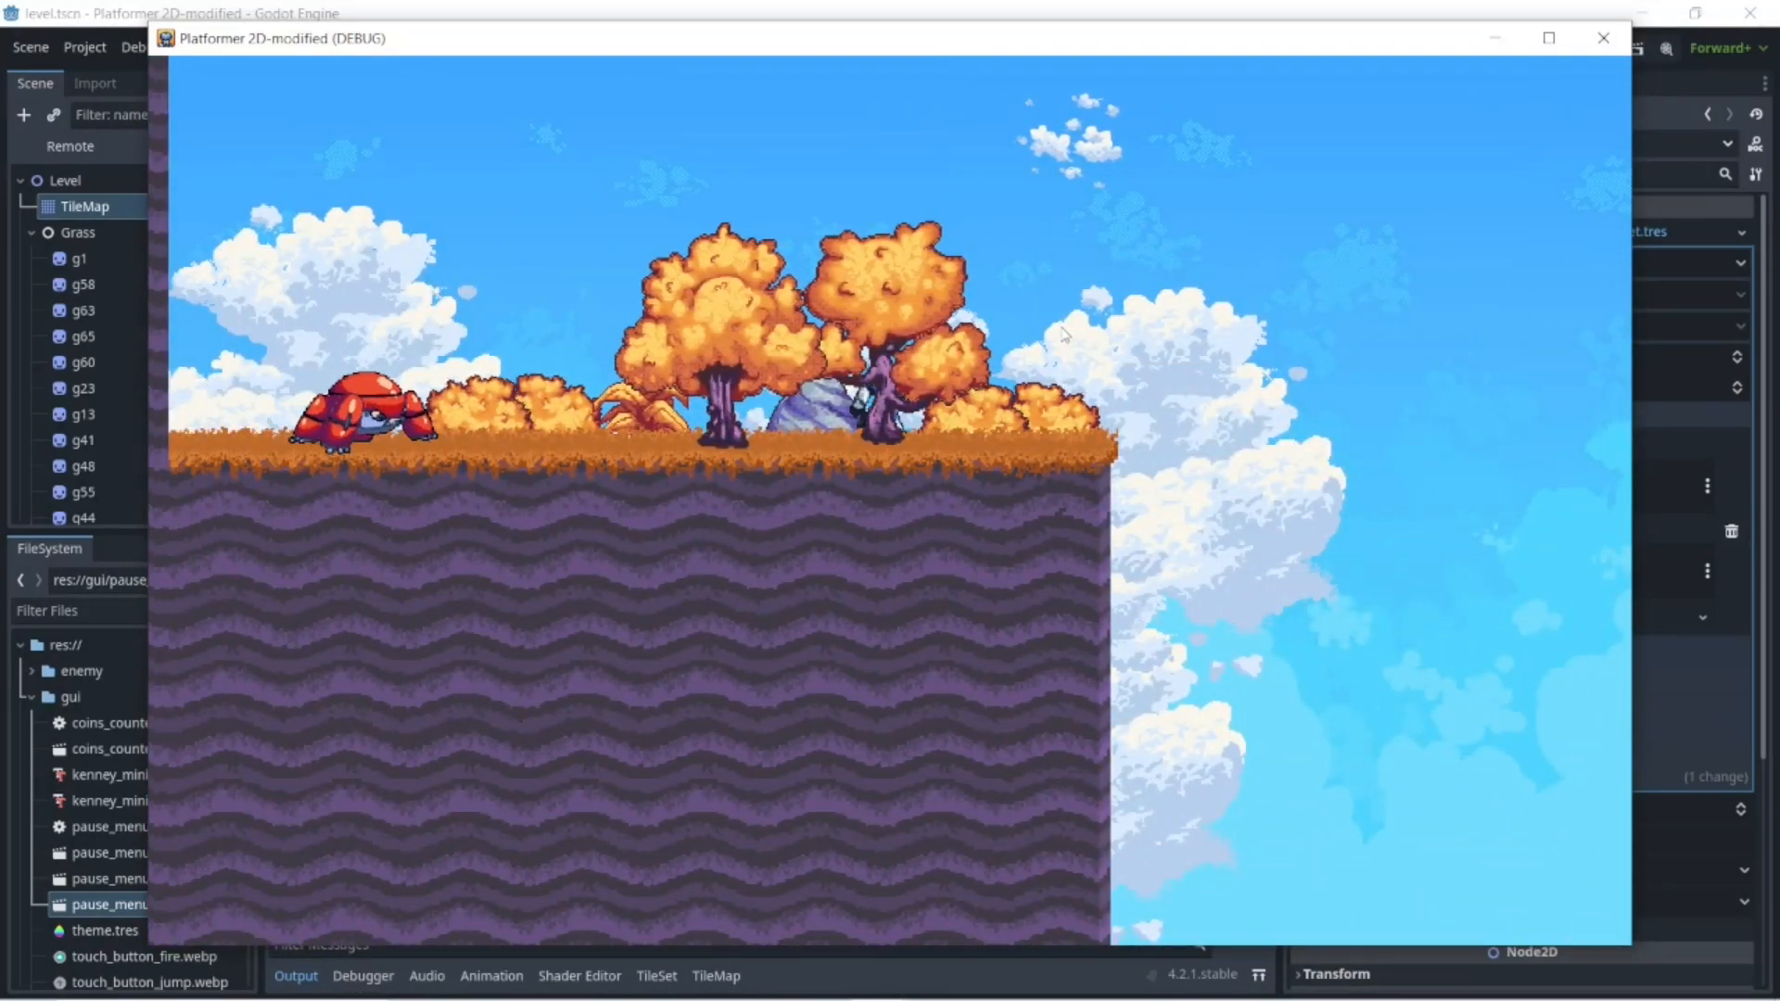
- Descend from the upper left plateau past the middle platforms to the ground, and close the running game
key(Right)
key(Right)
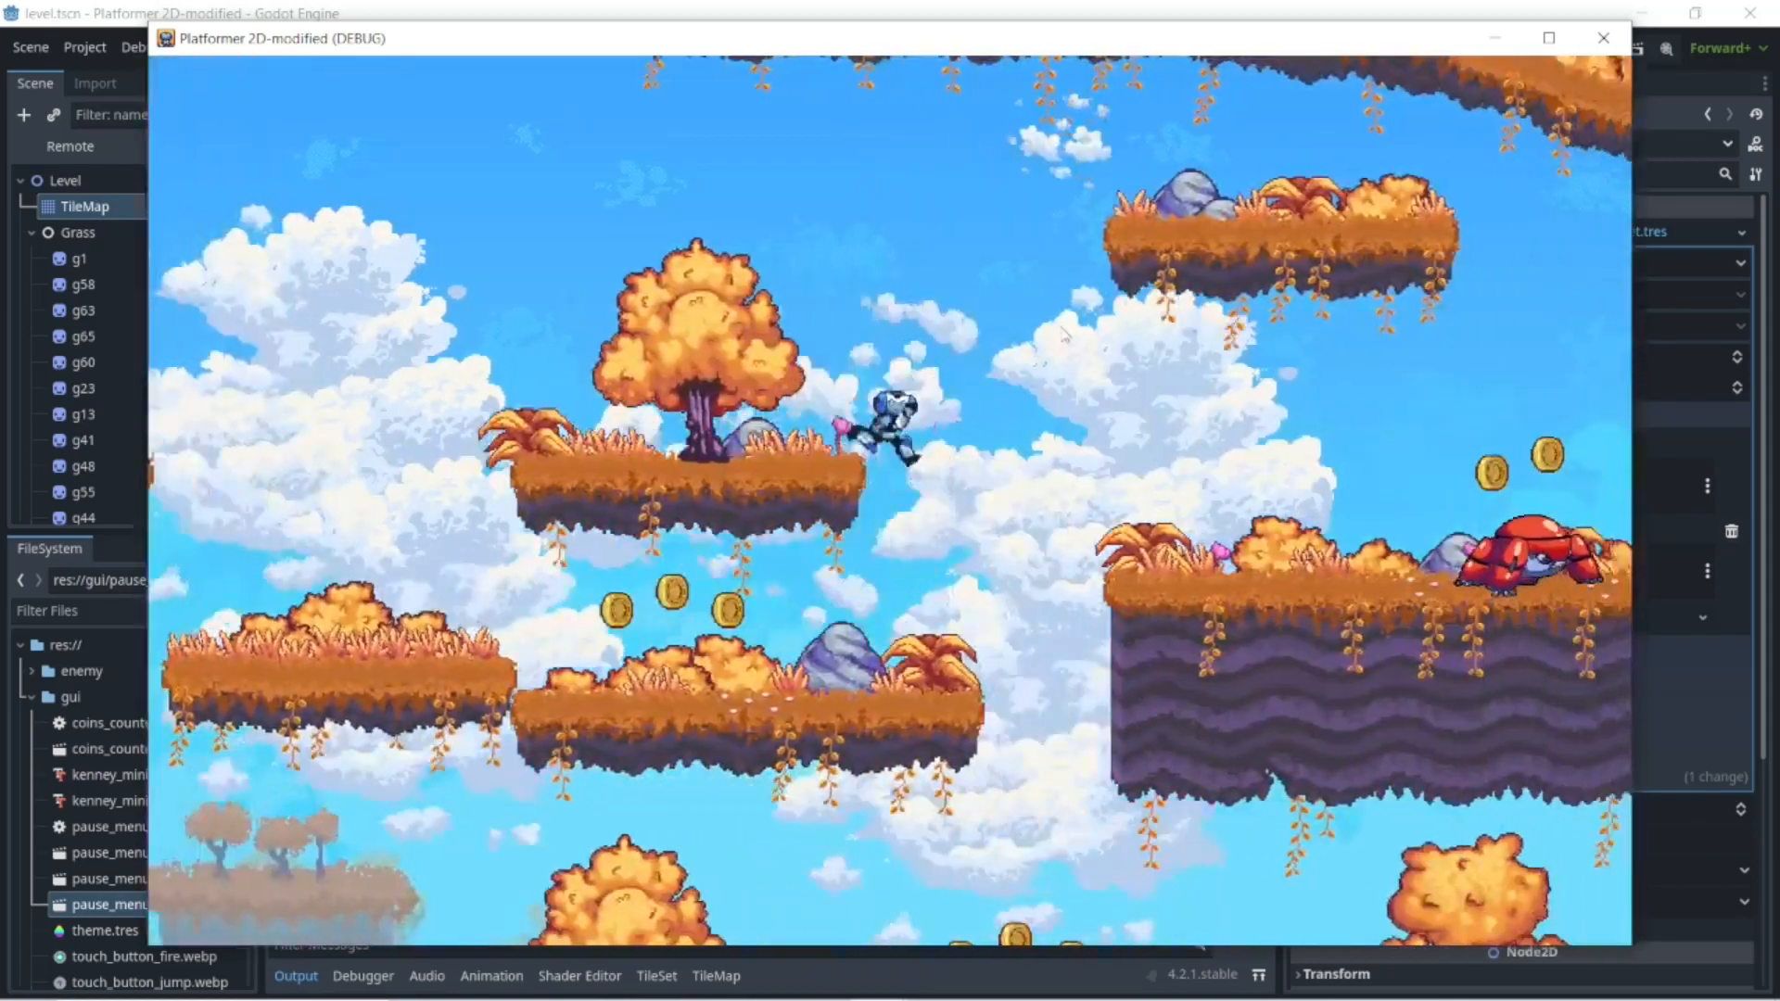
key(space)
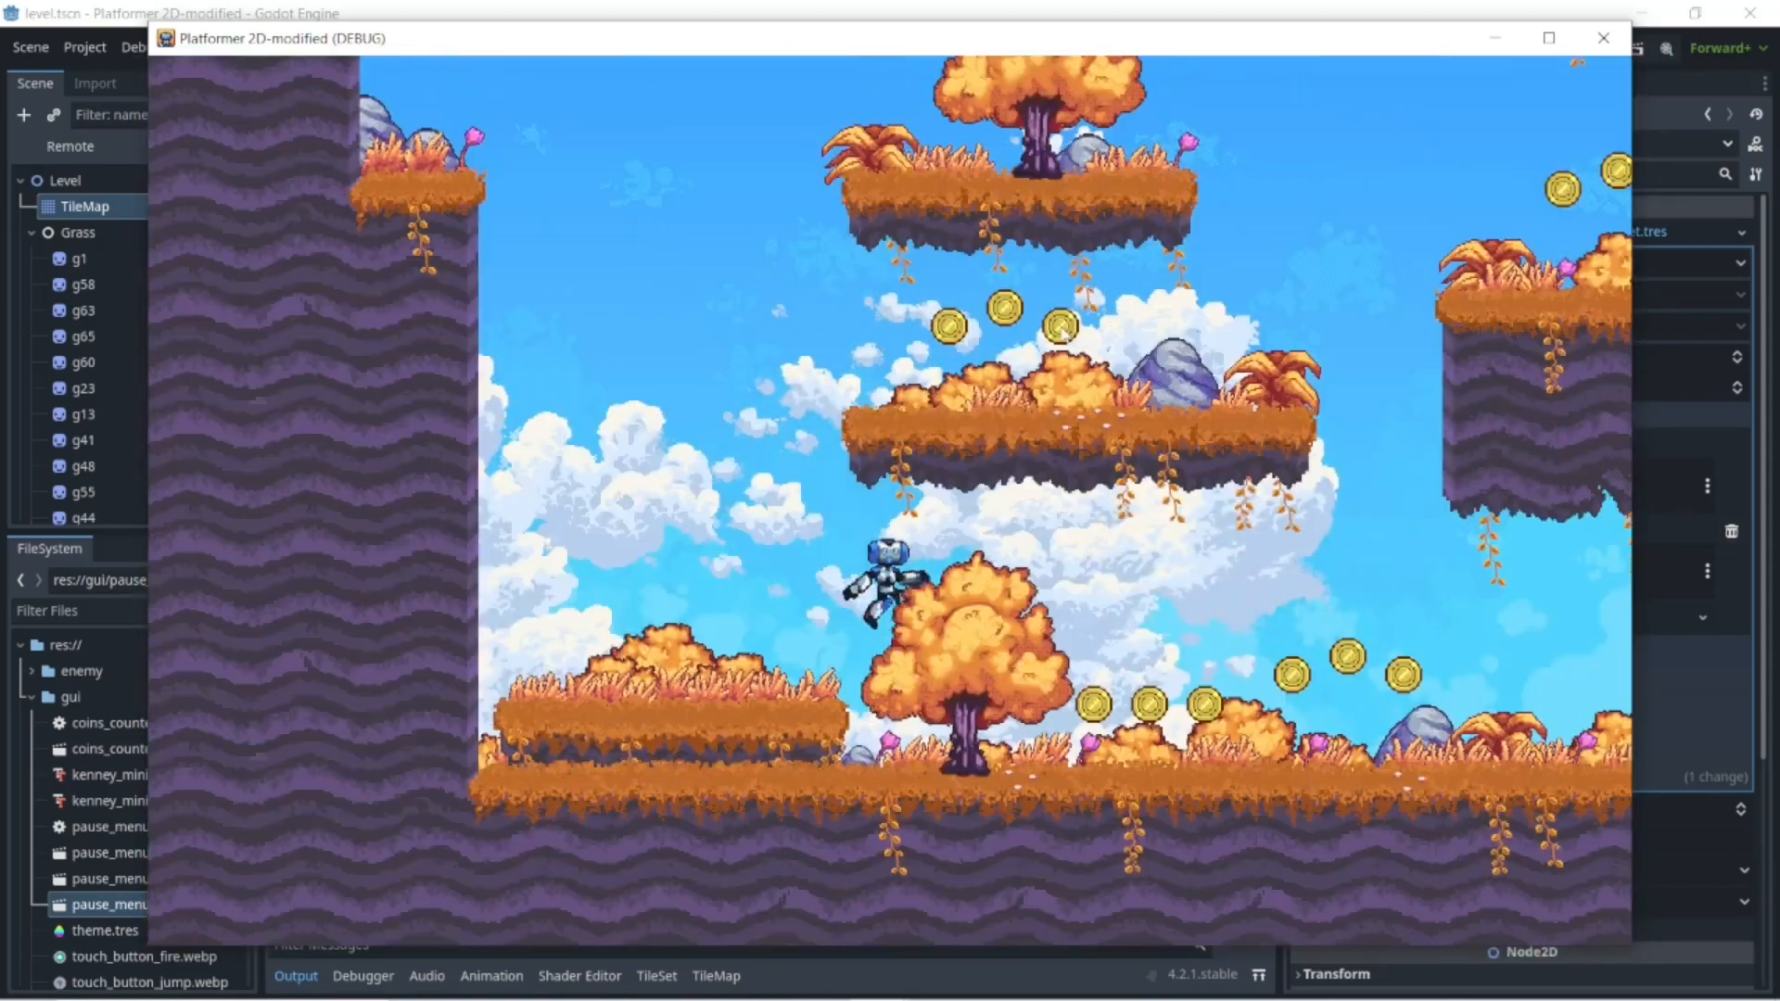
key(Right)
key(Right)
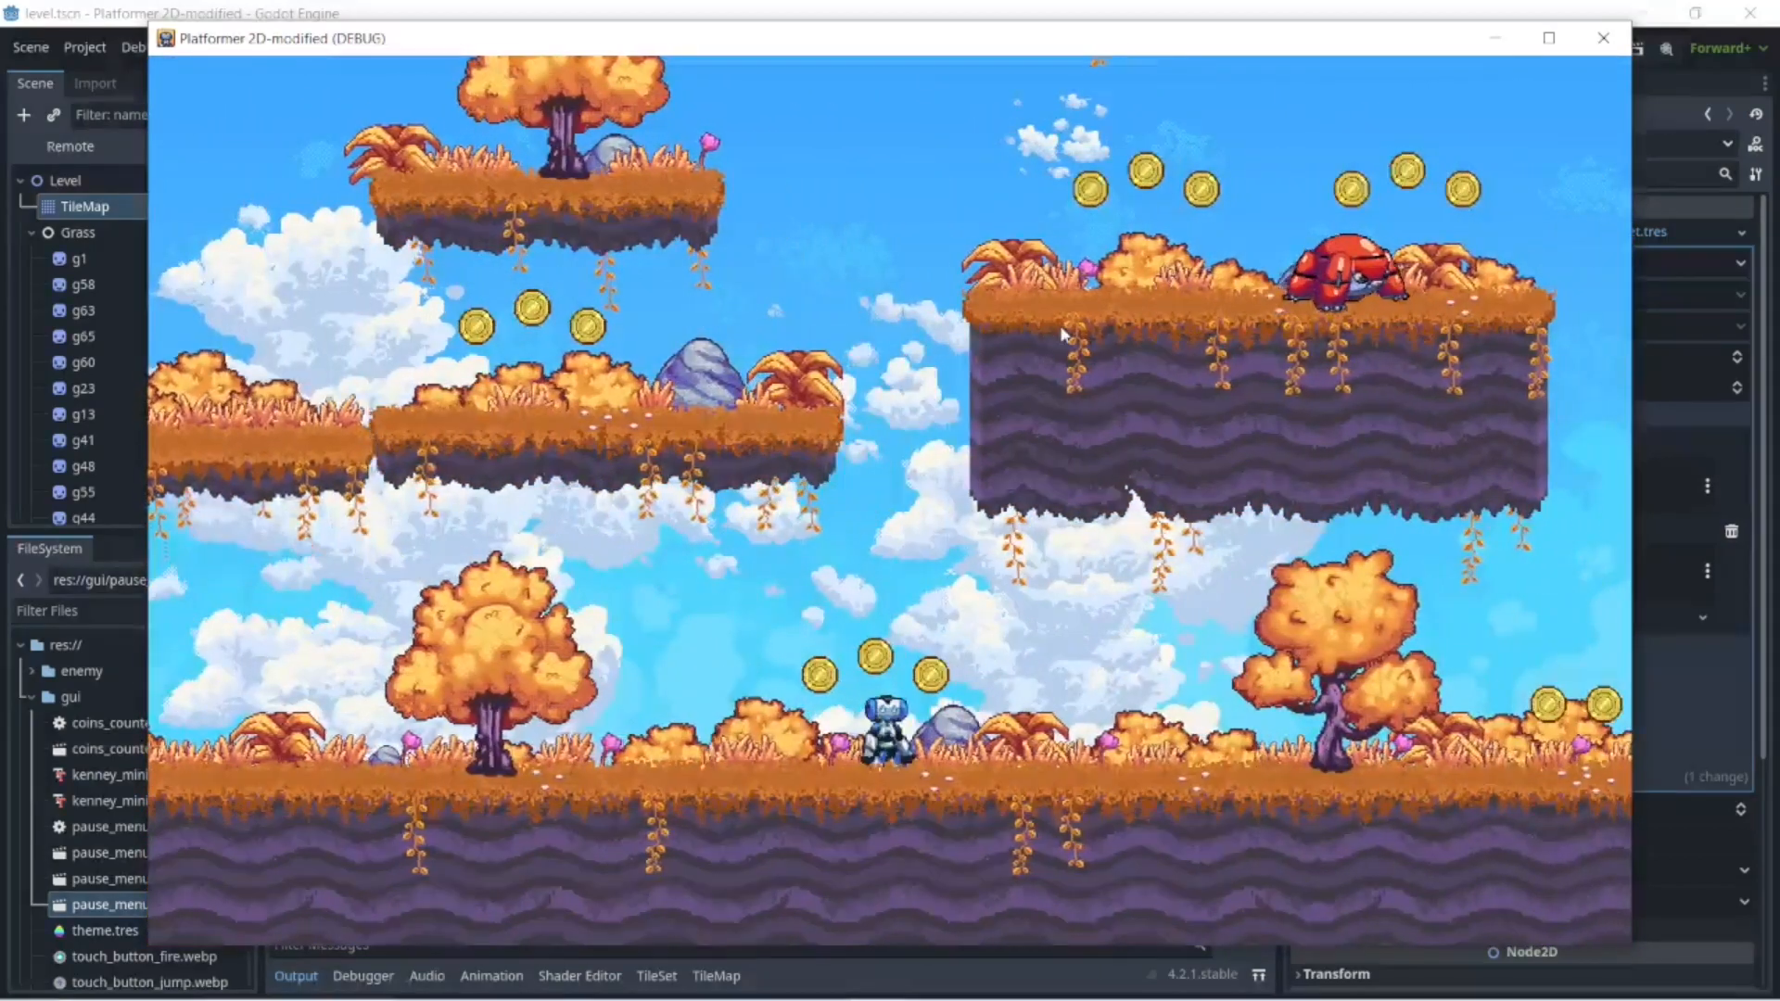
click(1603, 38)
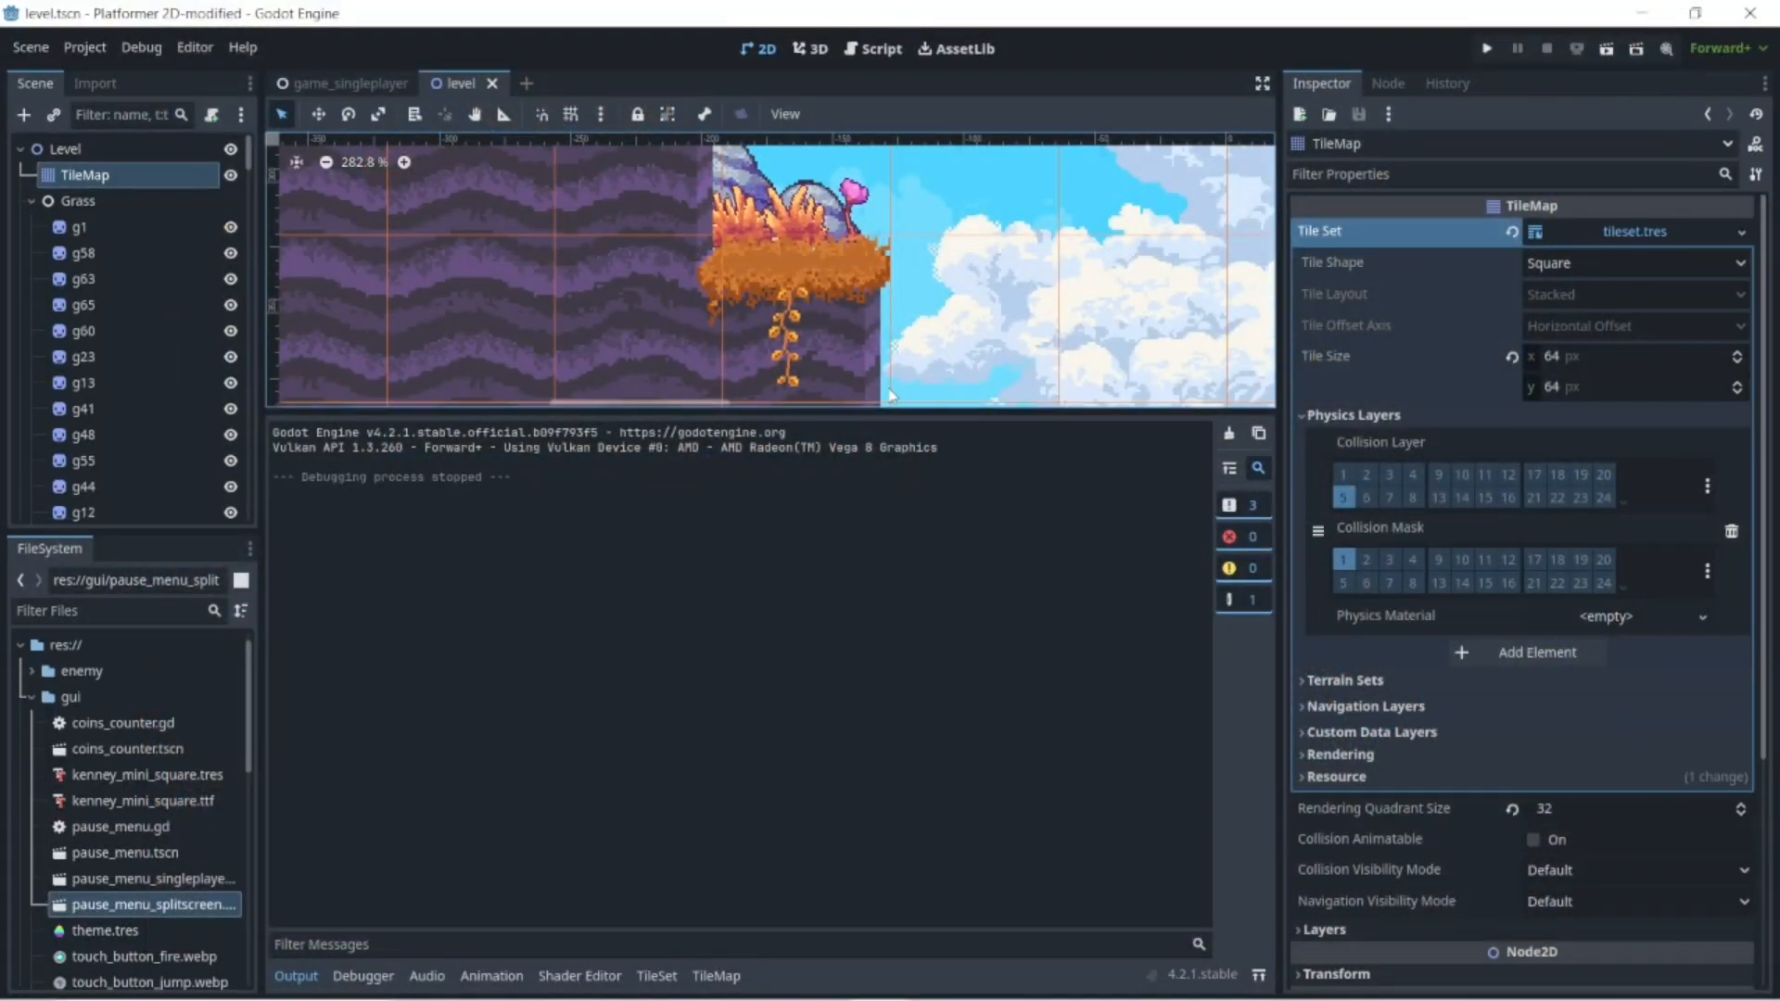
- Enlarge the 2D viewport over the output log, collapse the Grass group and expand the Coins group in the scene tree
scroll(890, 396, down, 1)
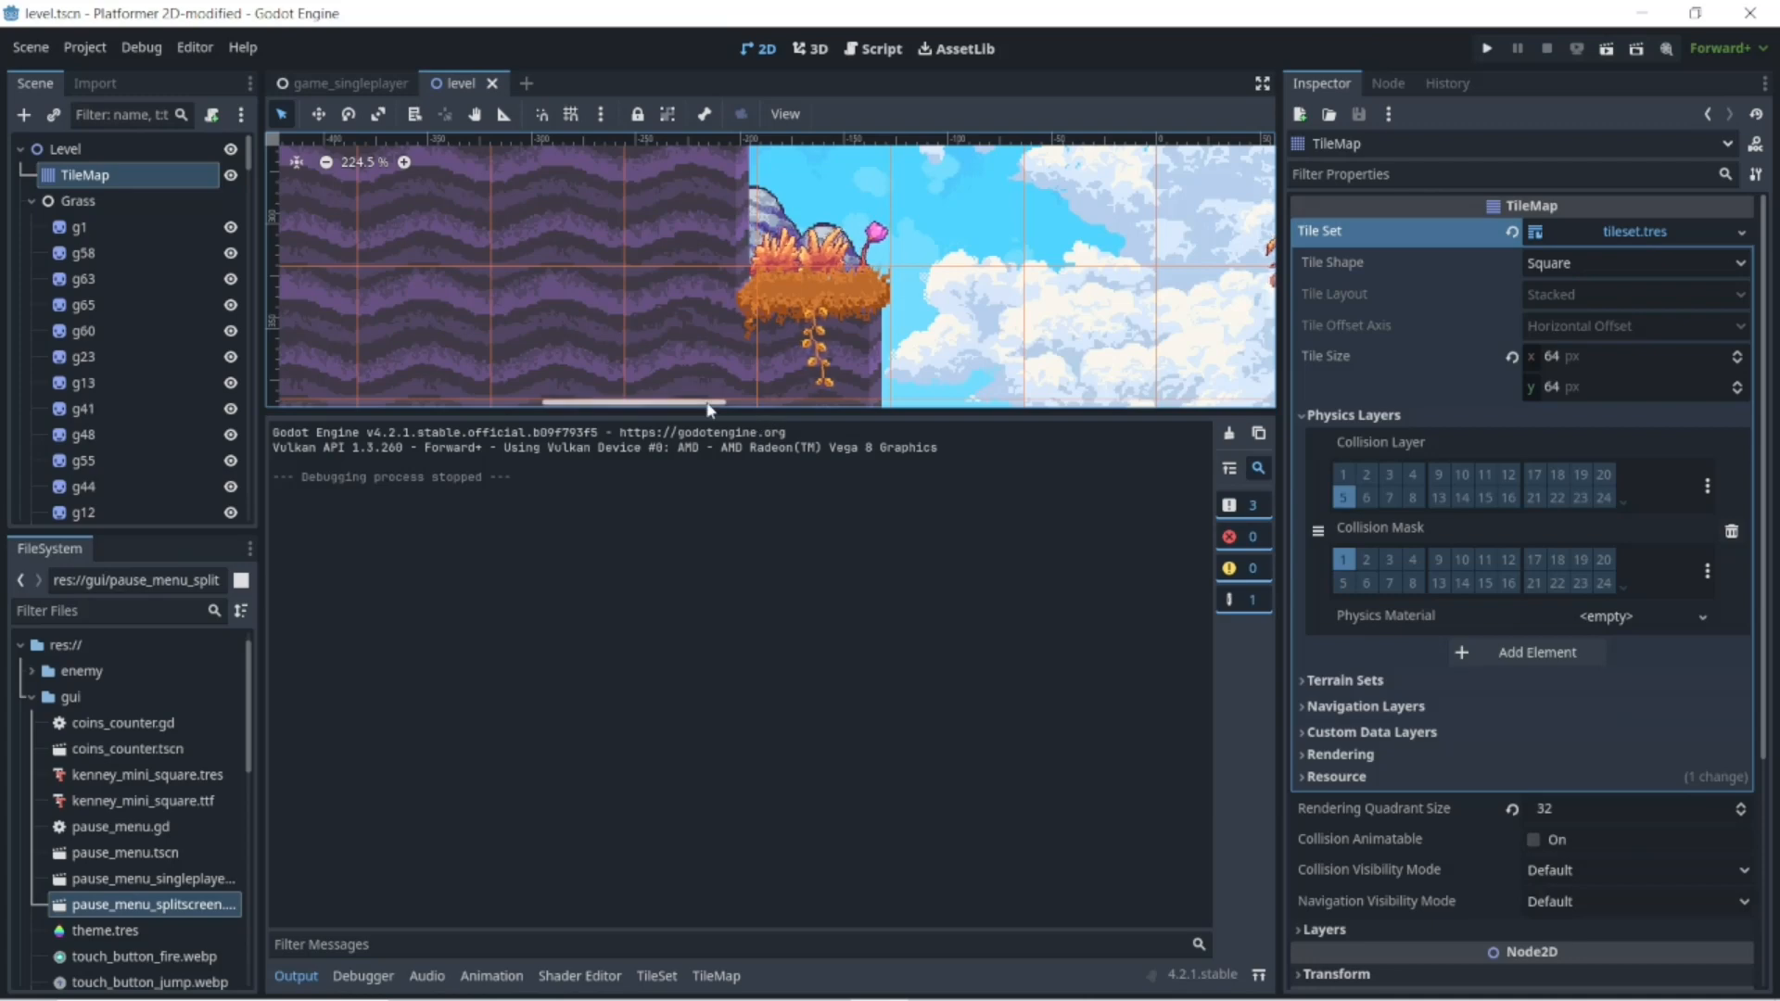
drag(724, 410, 726, 758)
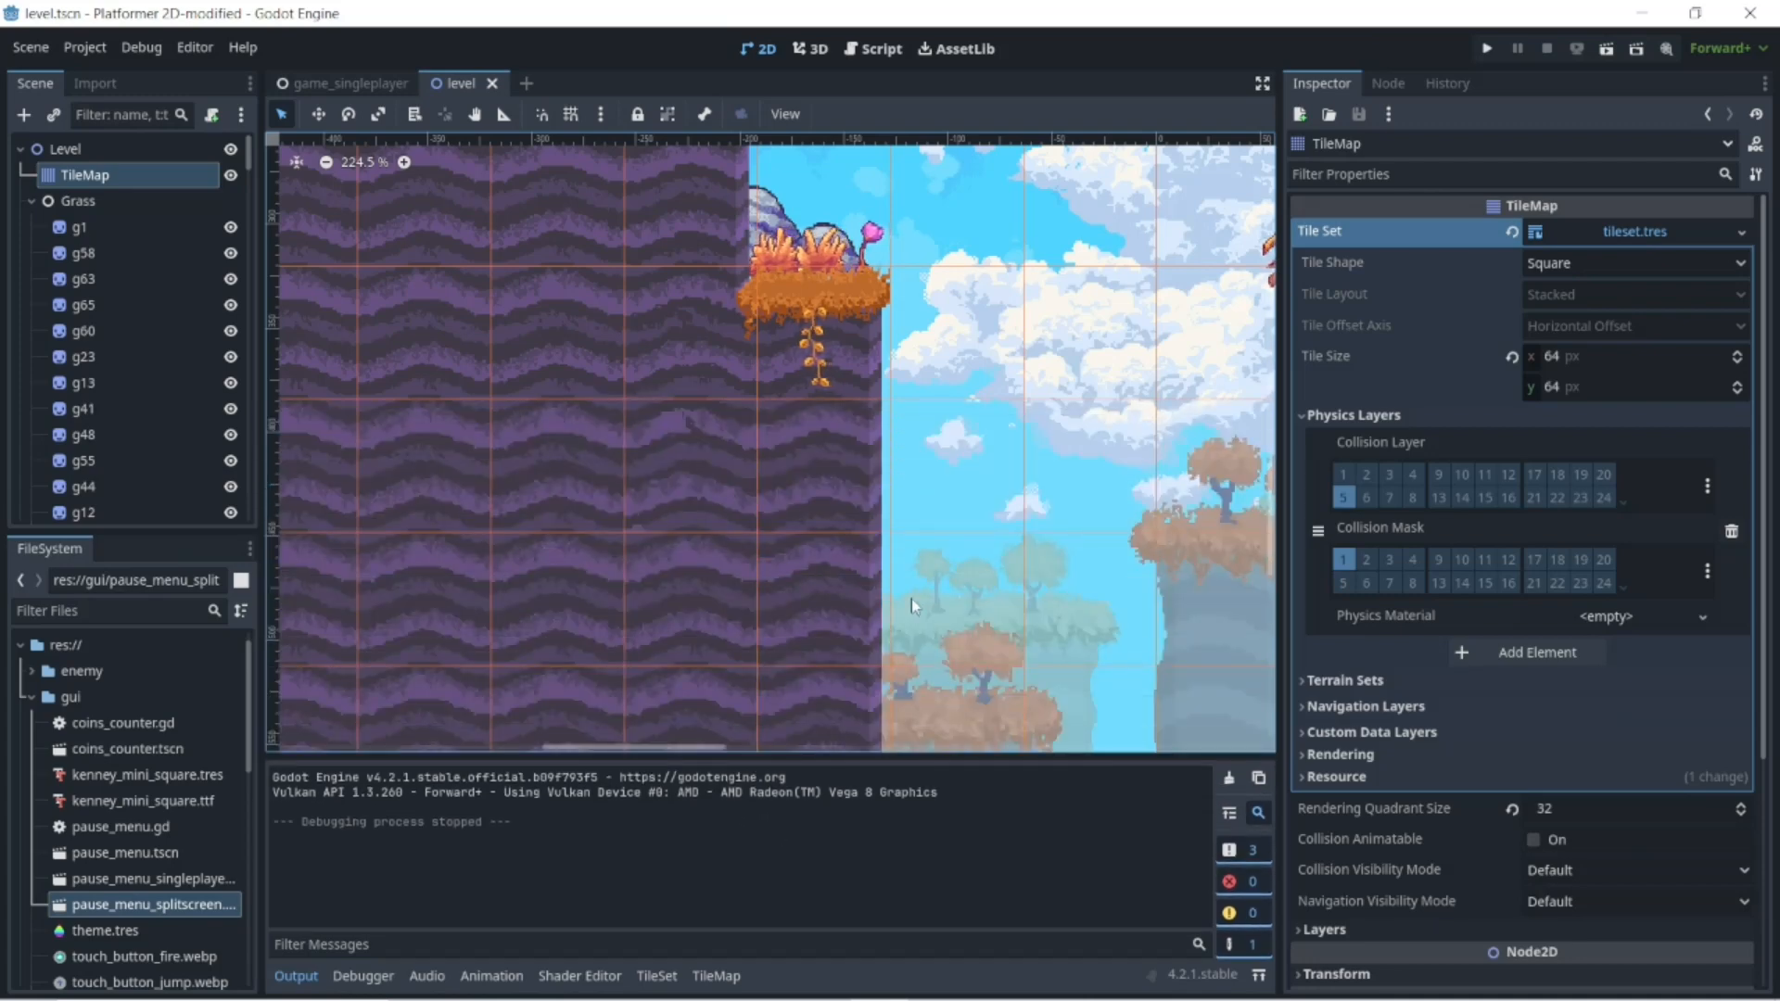
scroll(927, 601, down, 4)
scroll(962, 604, down, 2)
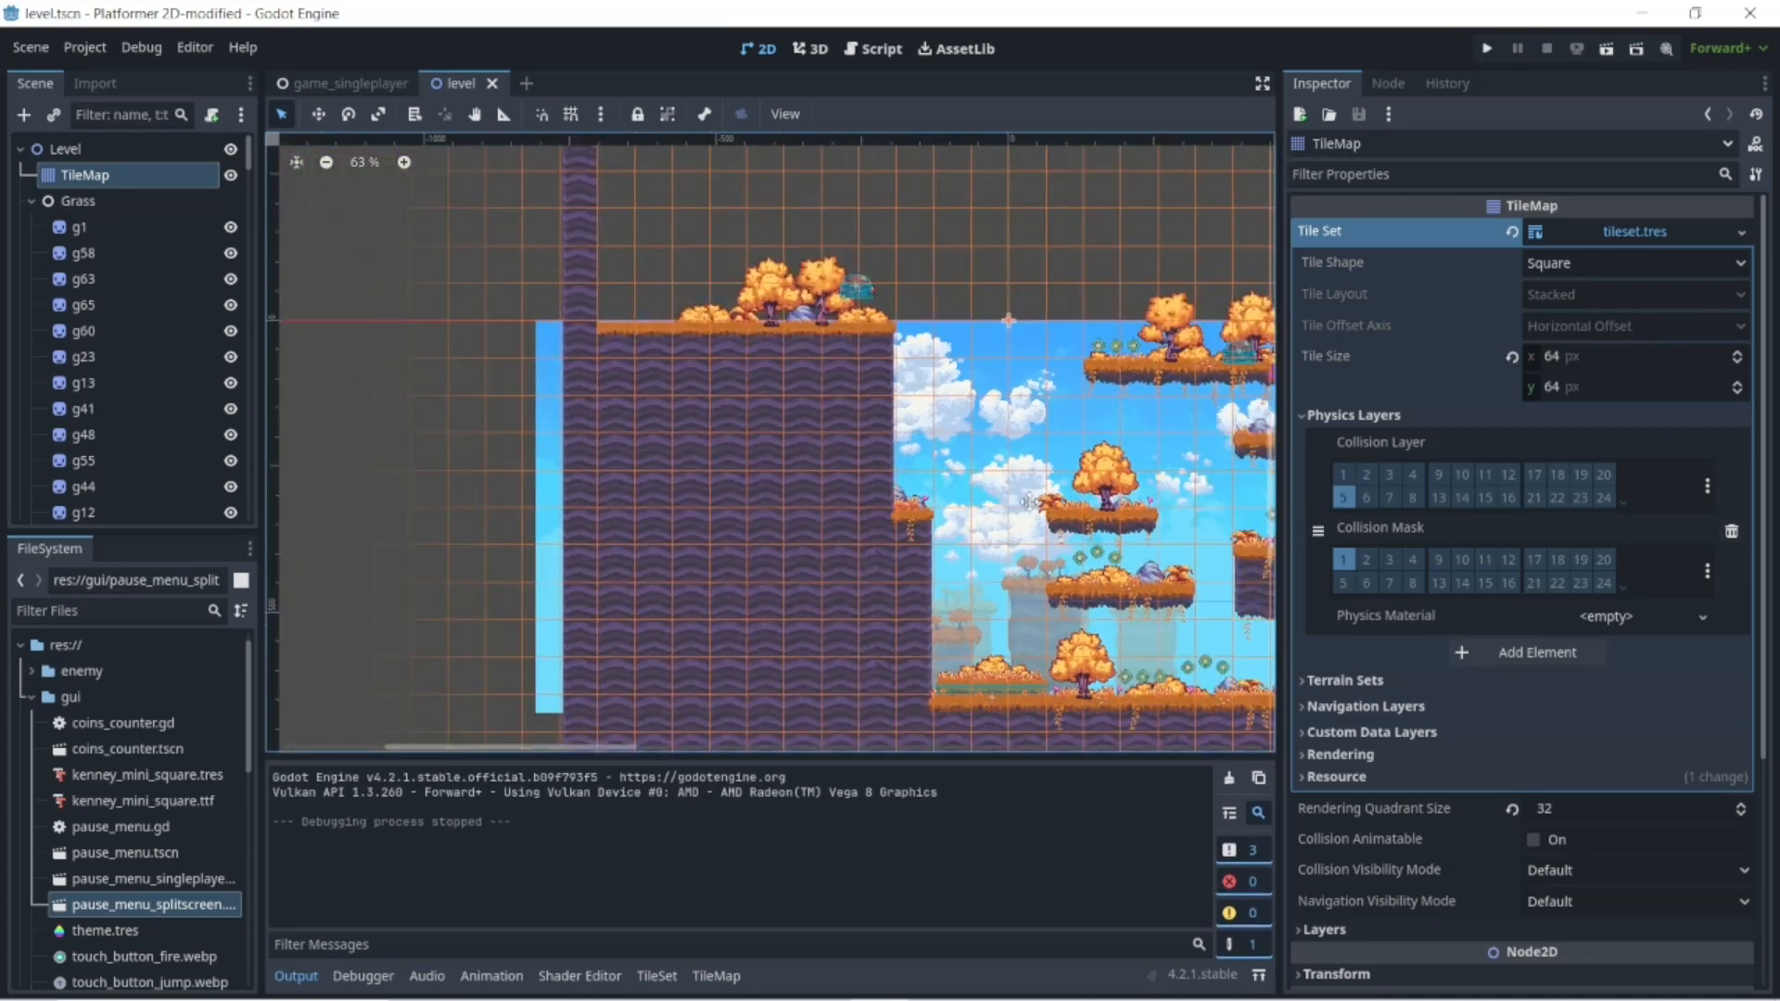
middle_drag(1027, 502, 533, 511)
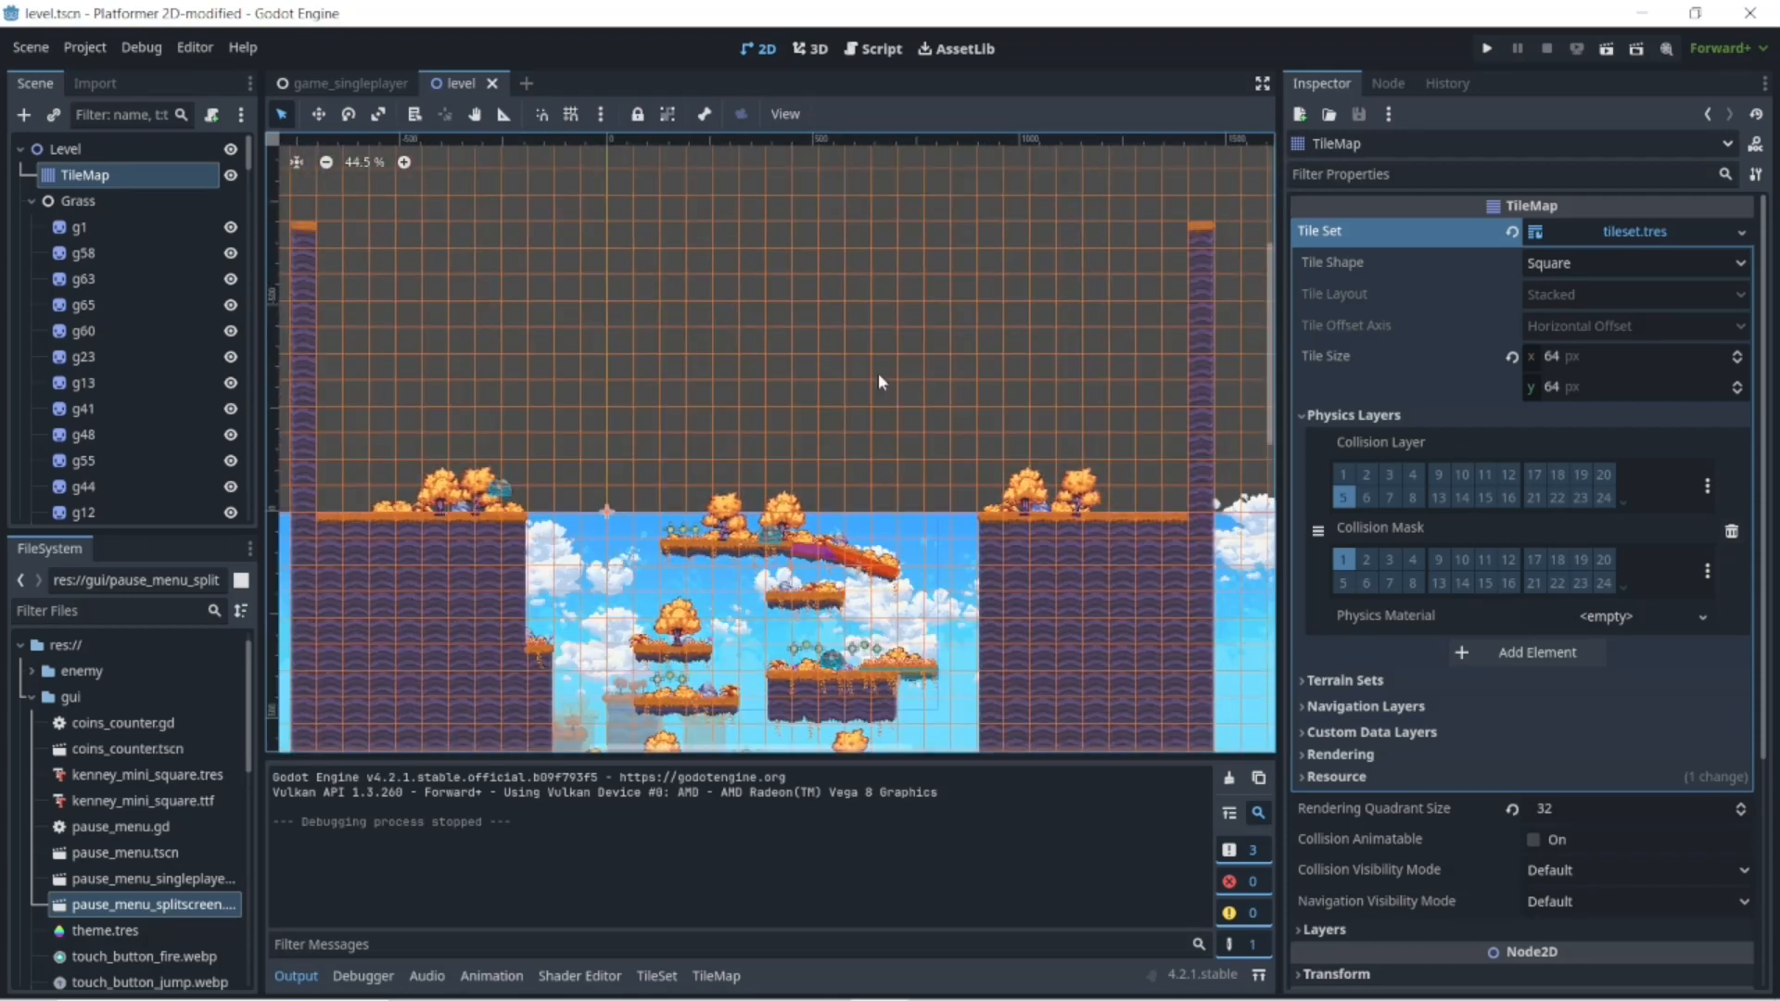
click(32, 201)
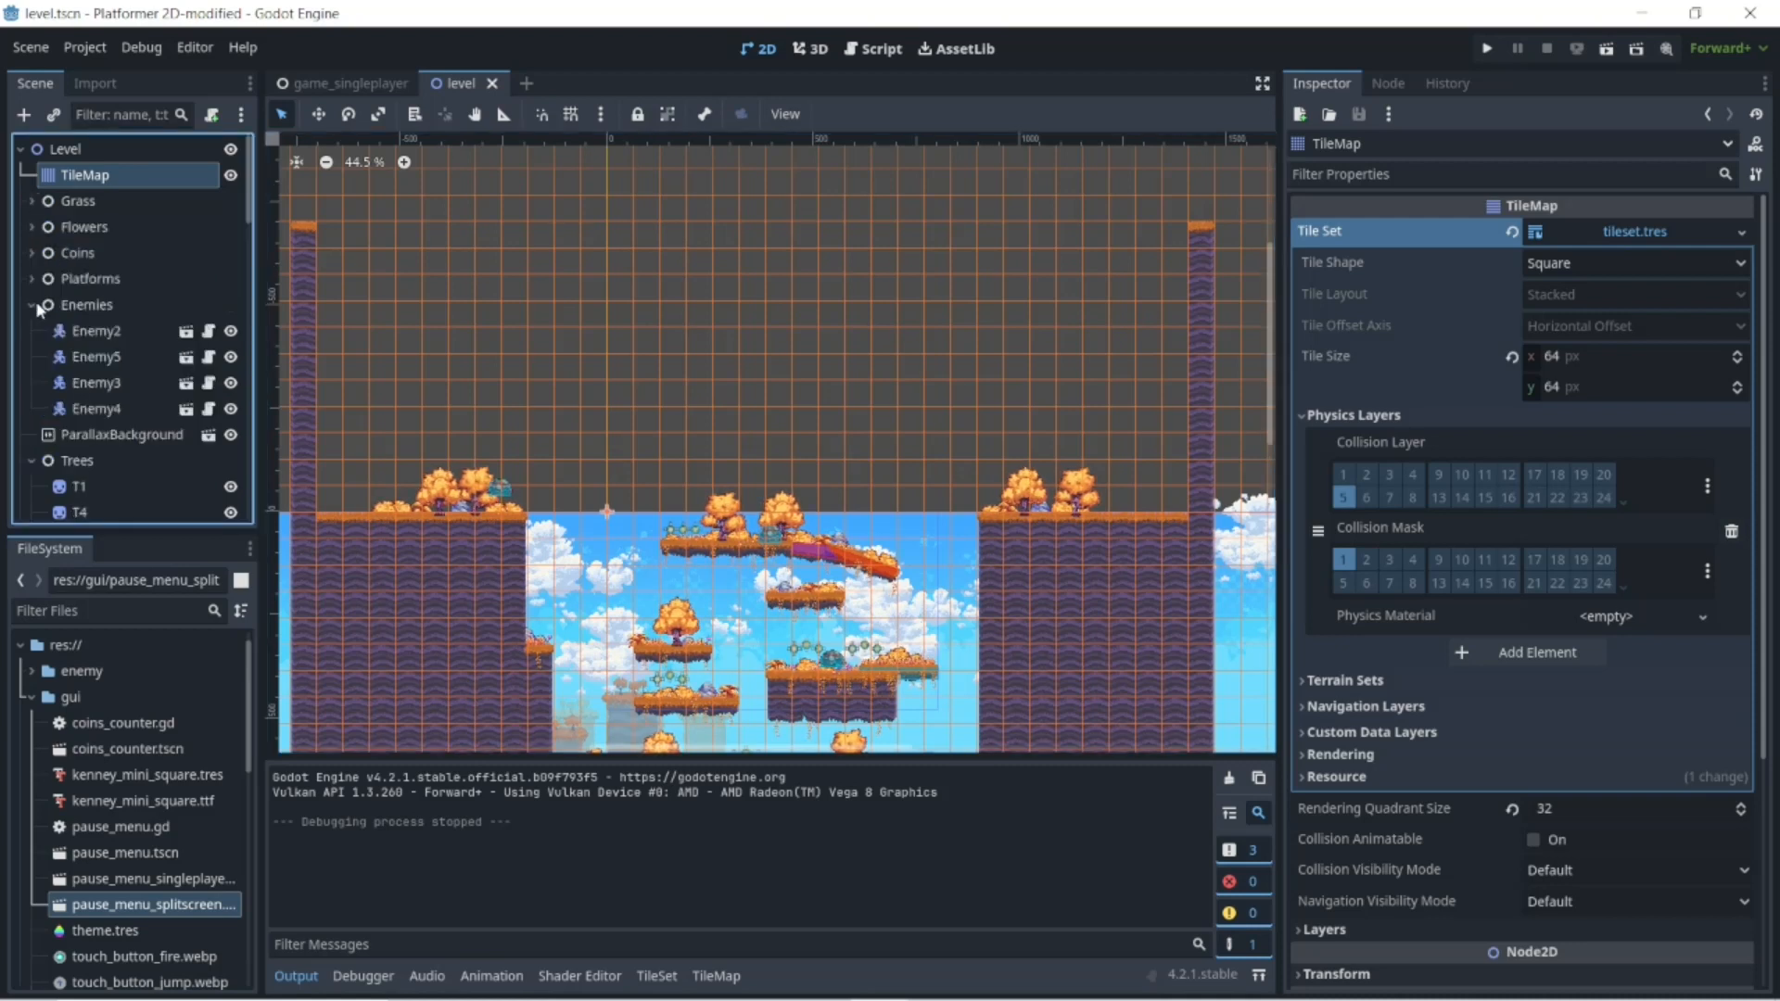
click(31, 252)
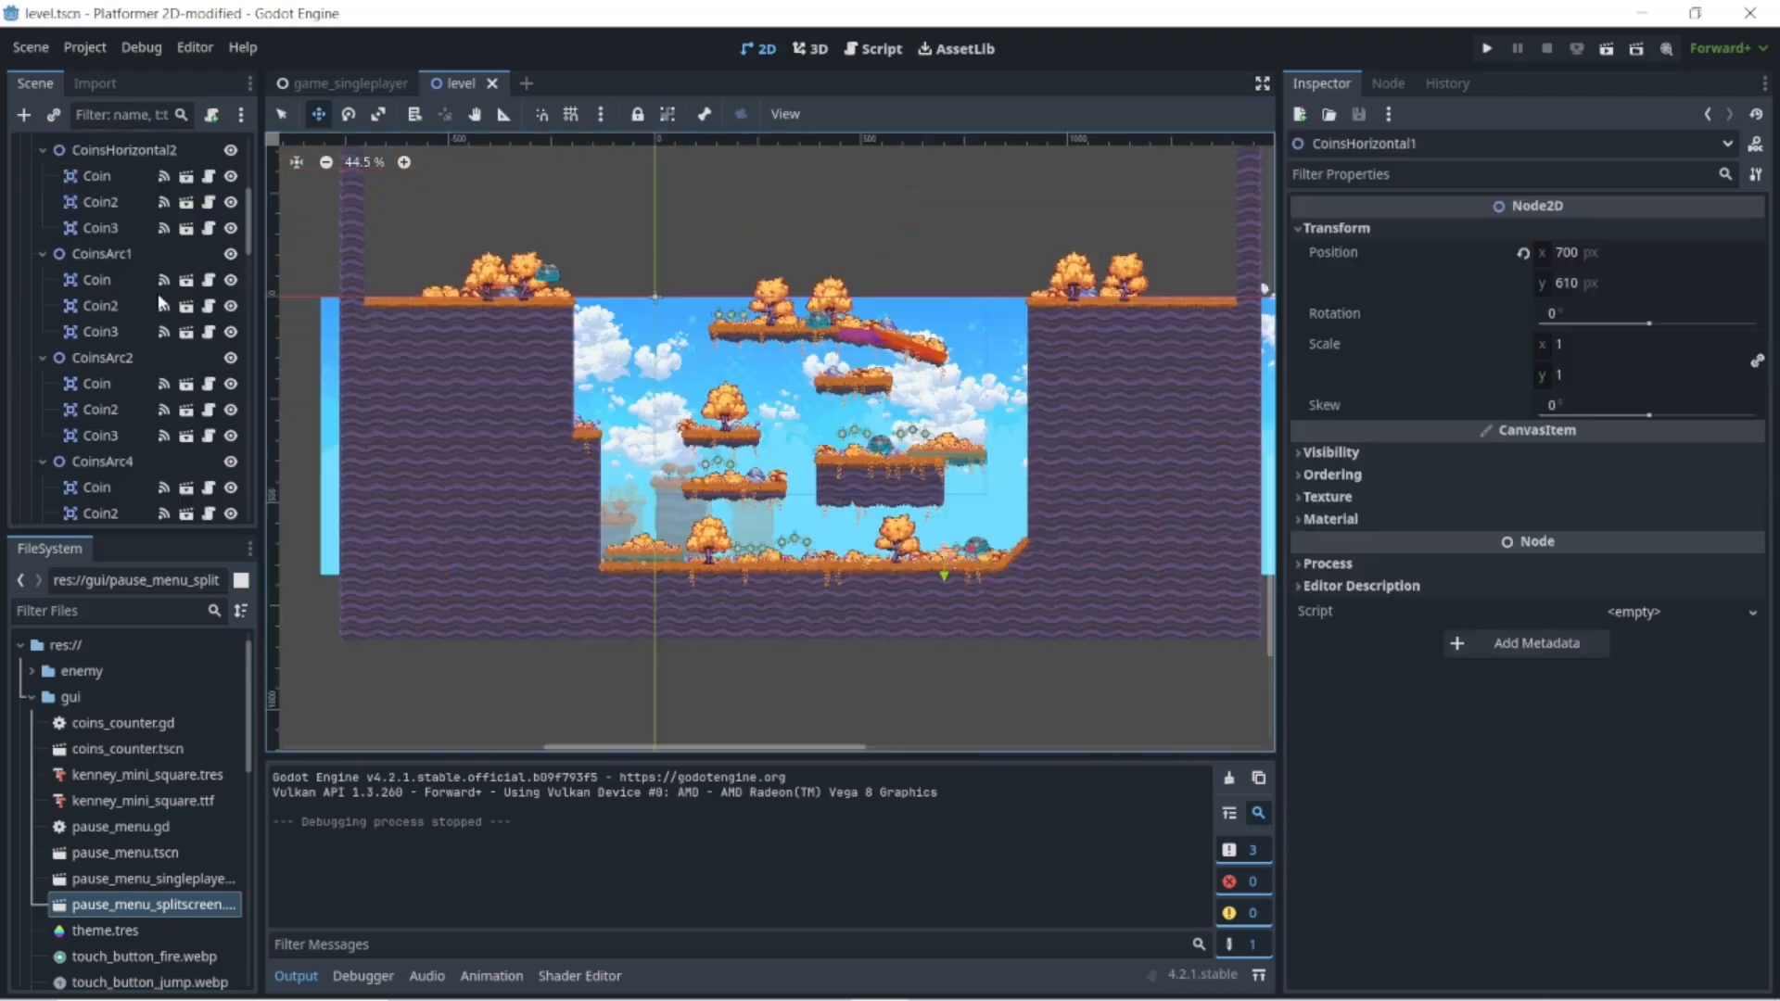
scroll(148, 304, down, 5)
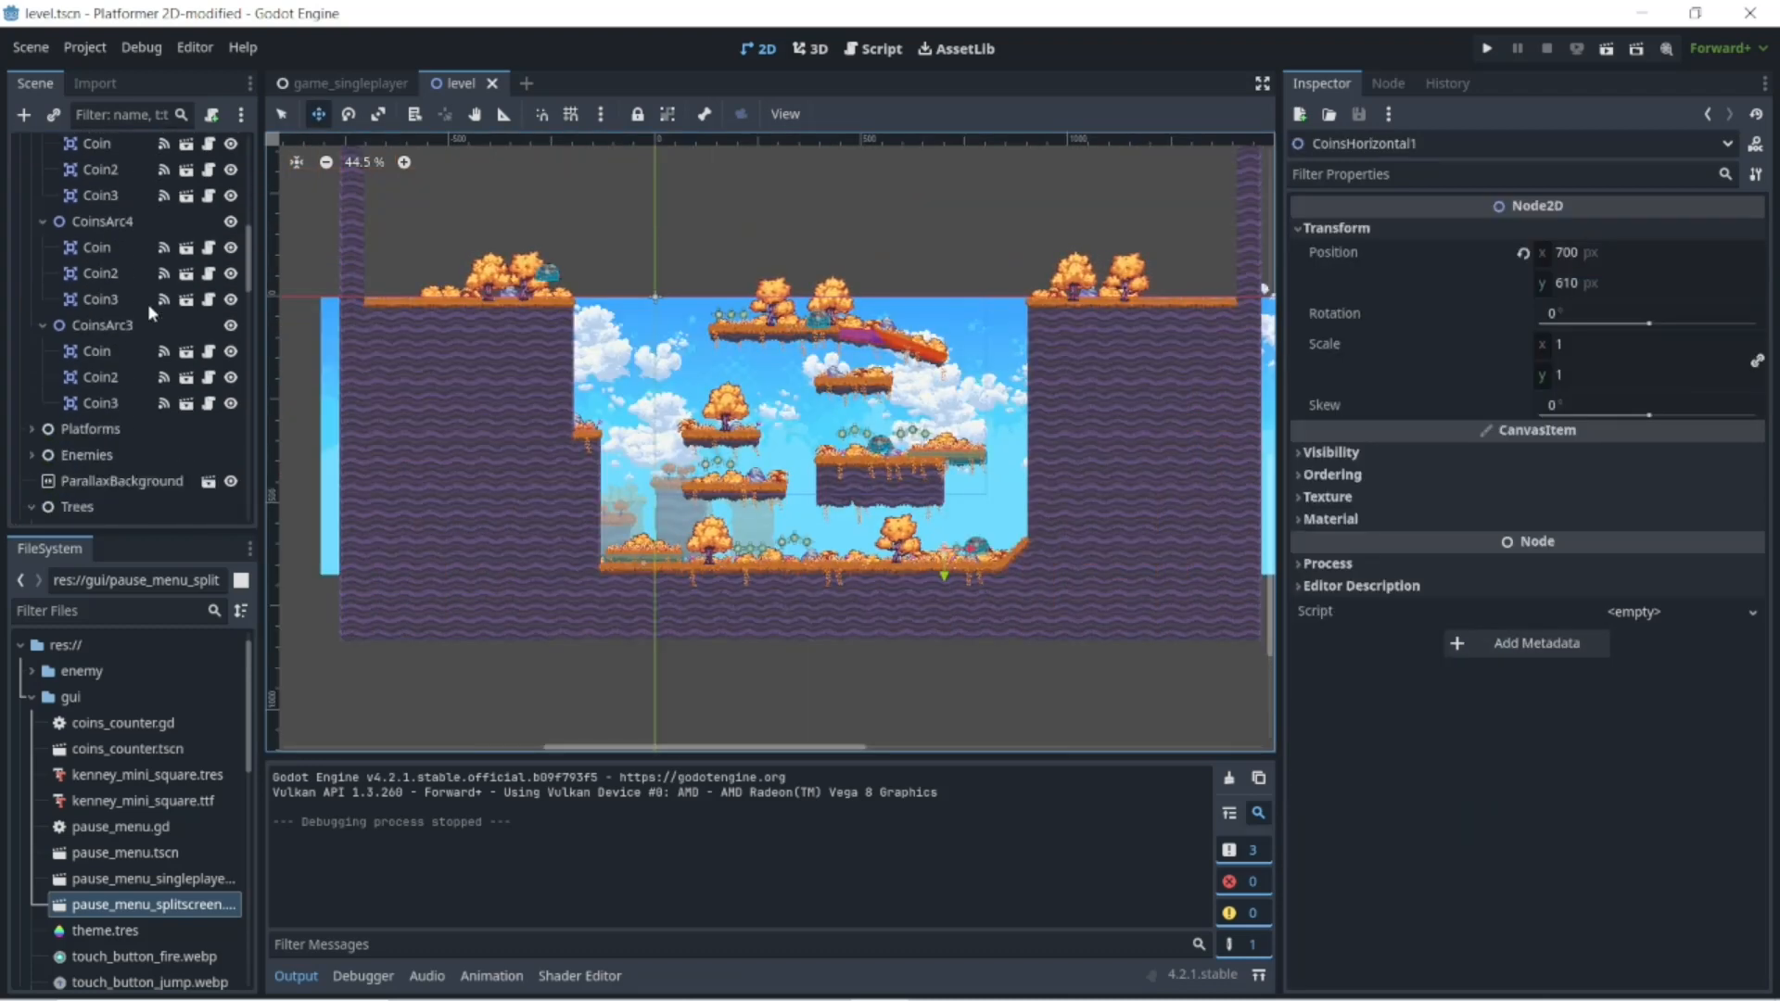
- Duplicate CoinsArc3 and move the copy above the upper right plateau, to about (1288, -133)
click(100, 324)
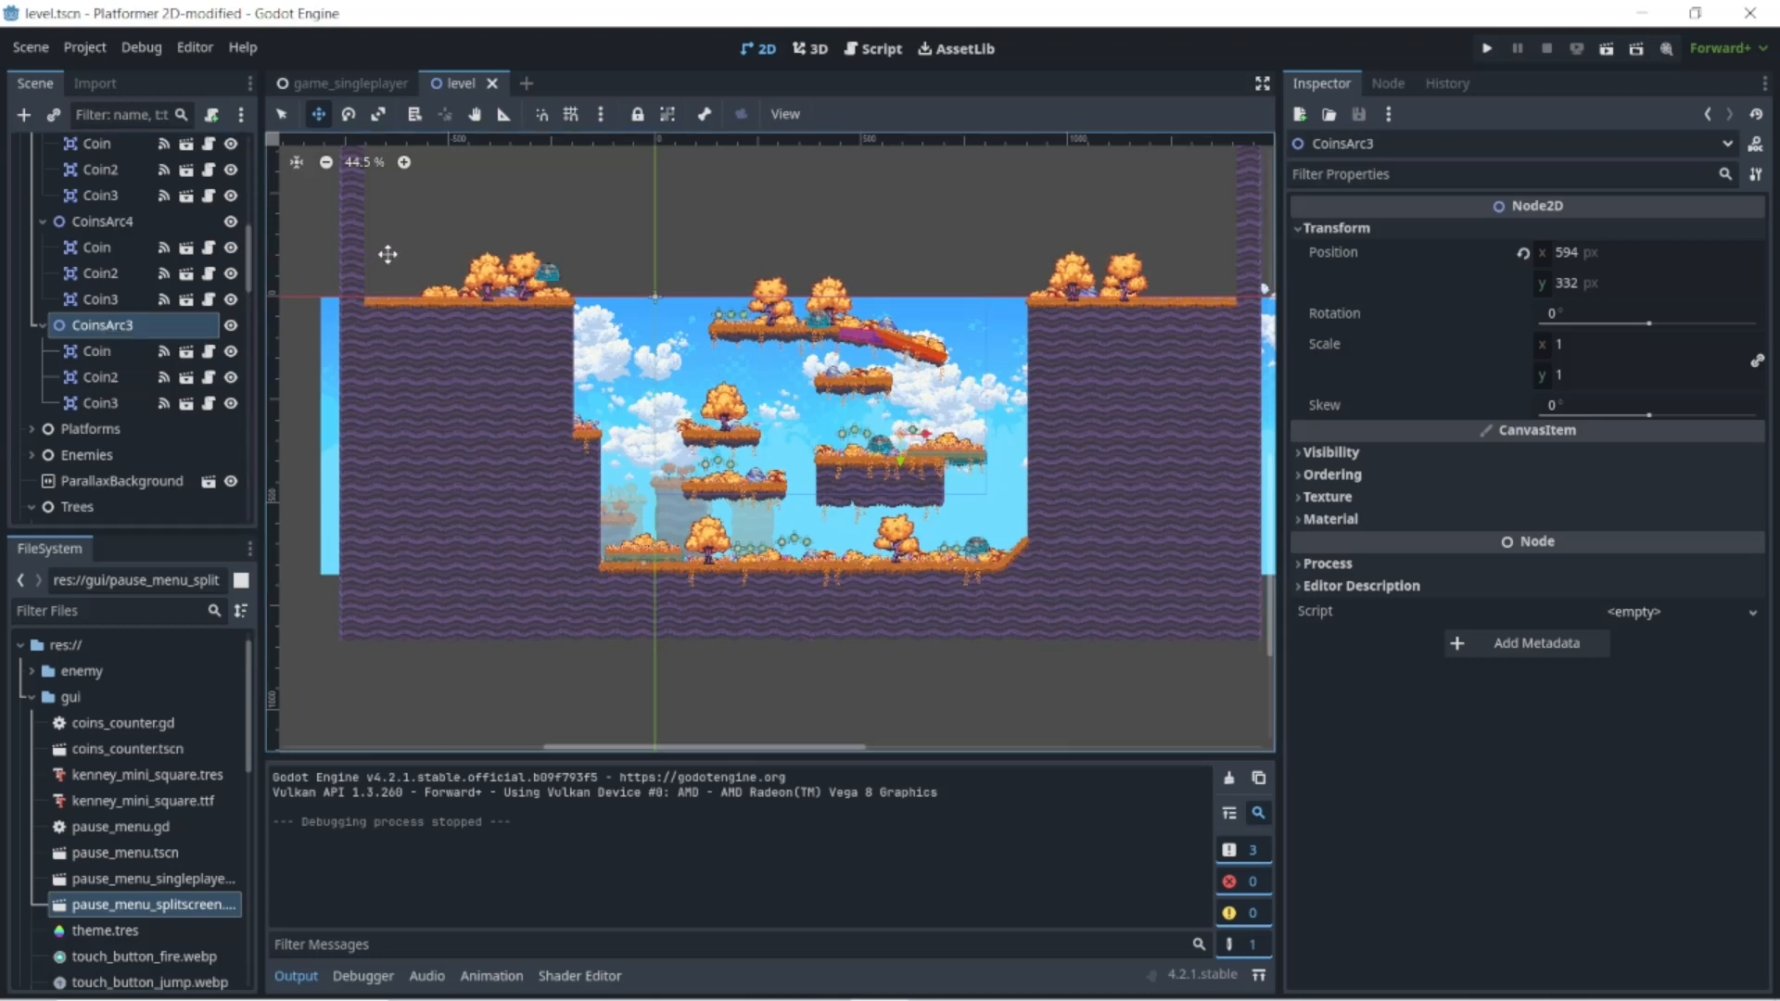
key(ctrl+d)
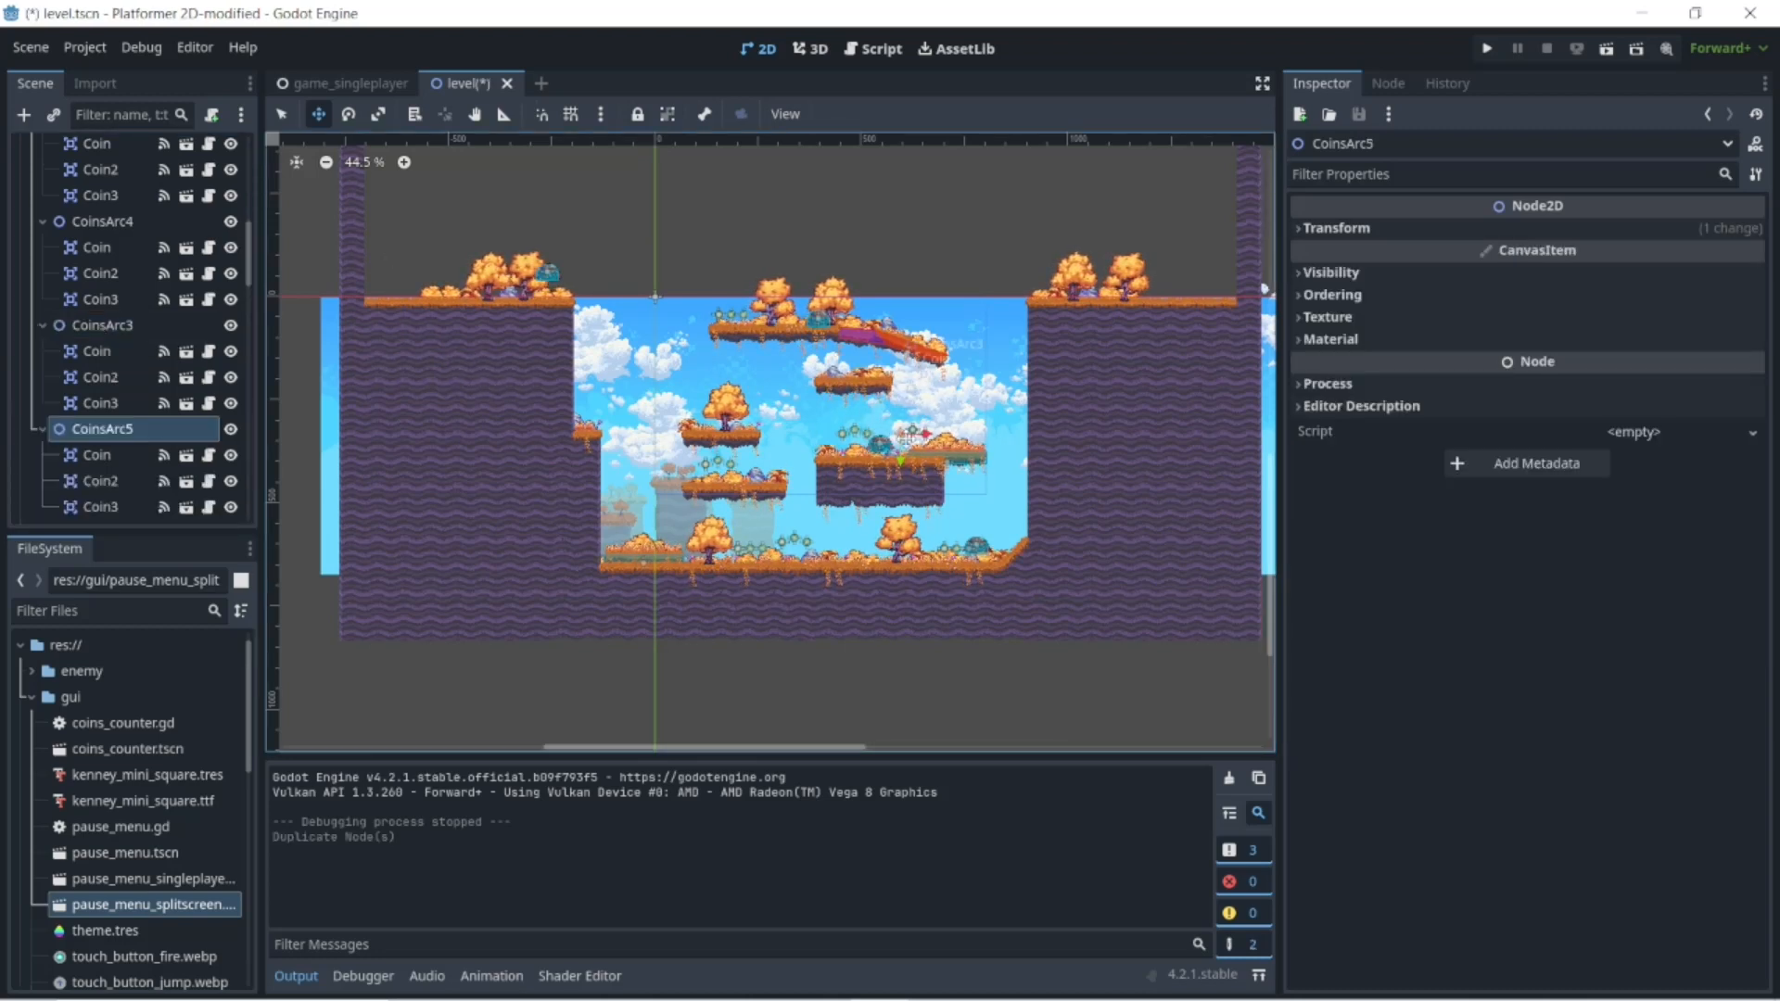
drag(910, 436, 1186, 242)
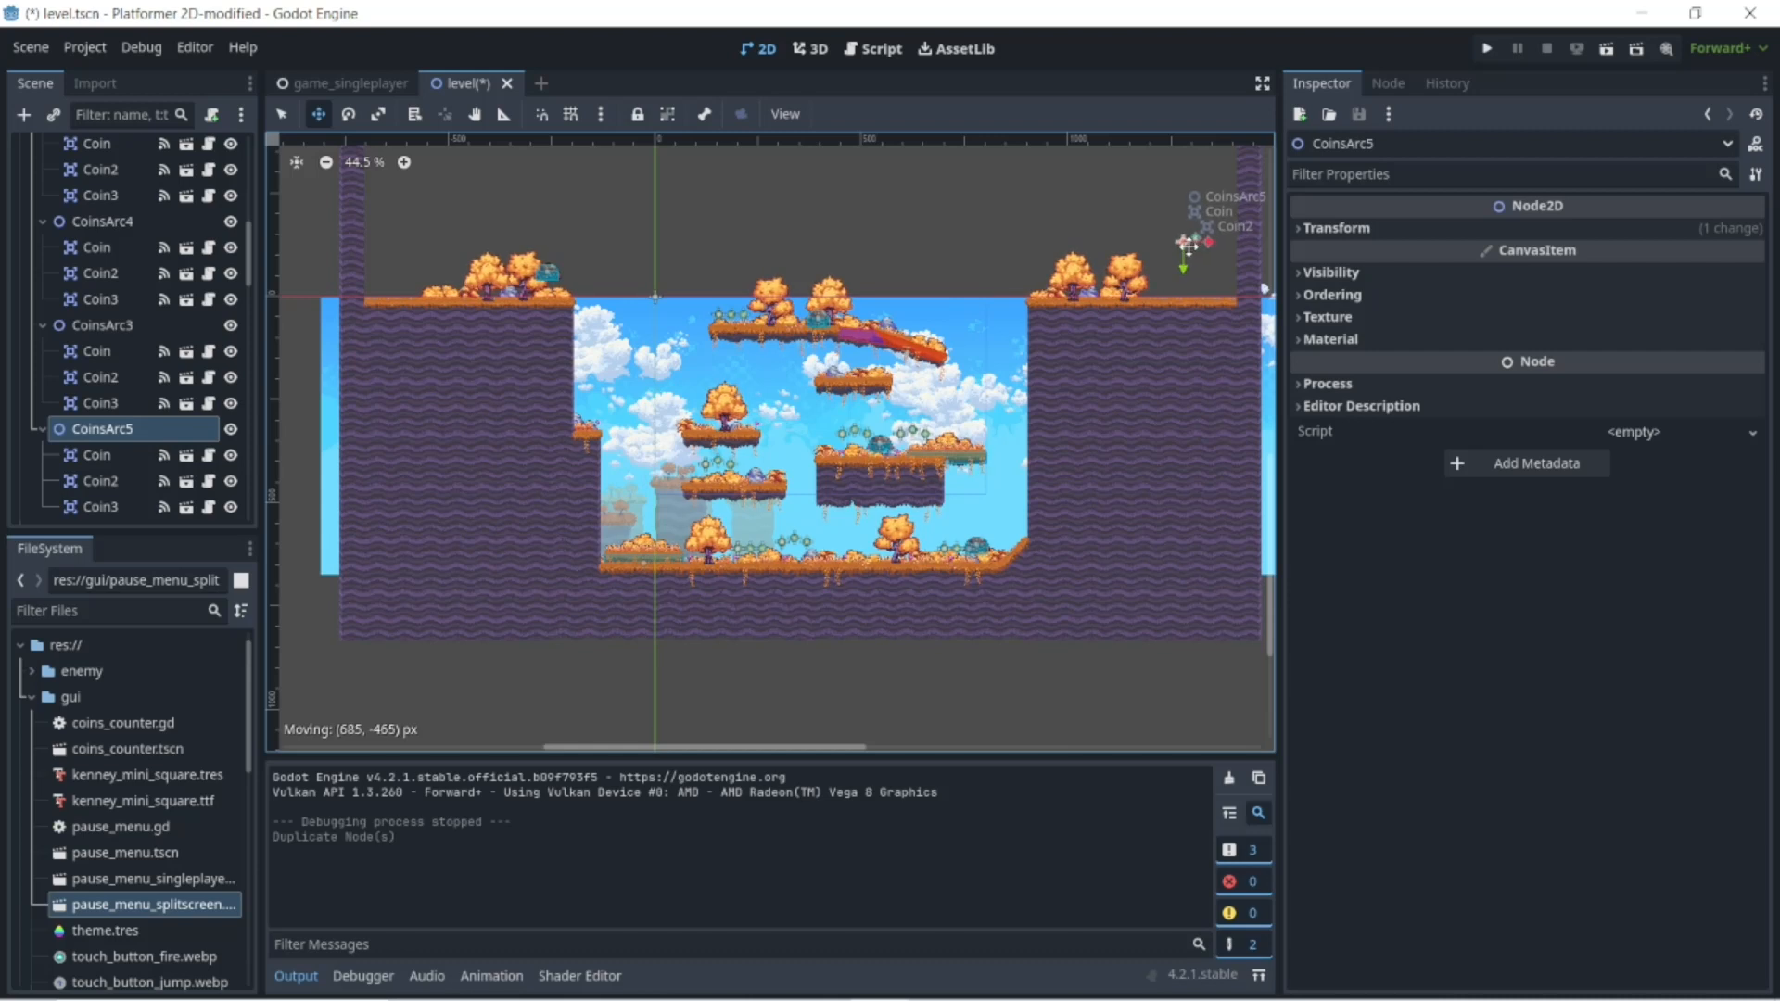
- Add three more coin arc duplicates above the upper right plateau, at about (1286, -81), (1192, -133) and (1192, -79)
drag(1189, 247, 1151, 266)
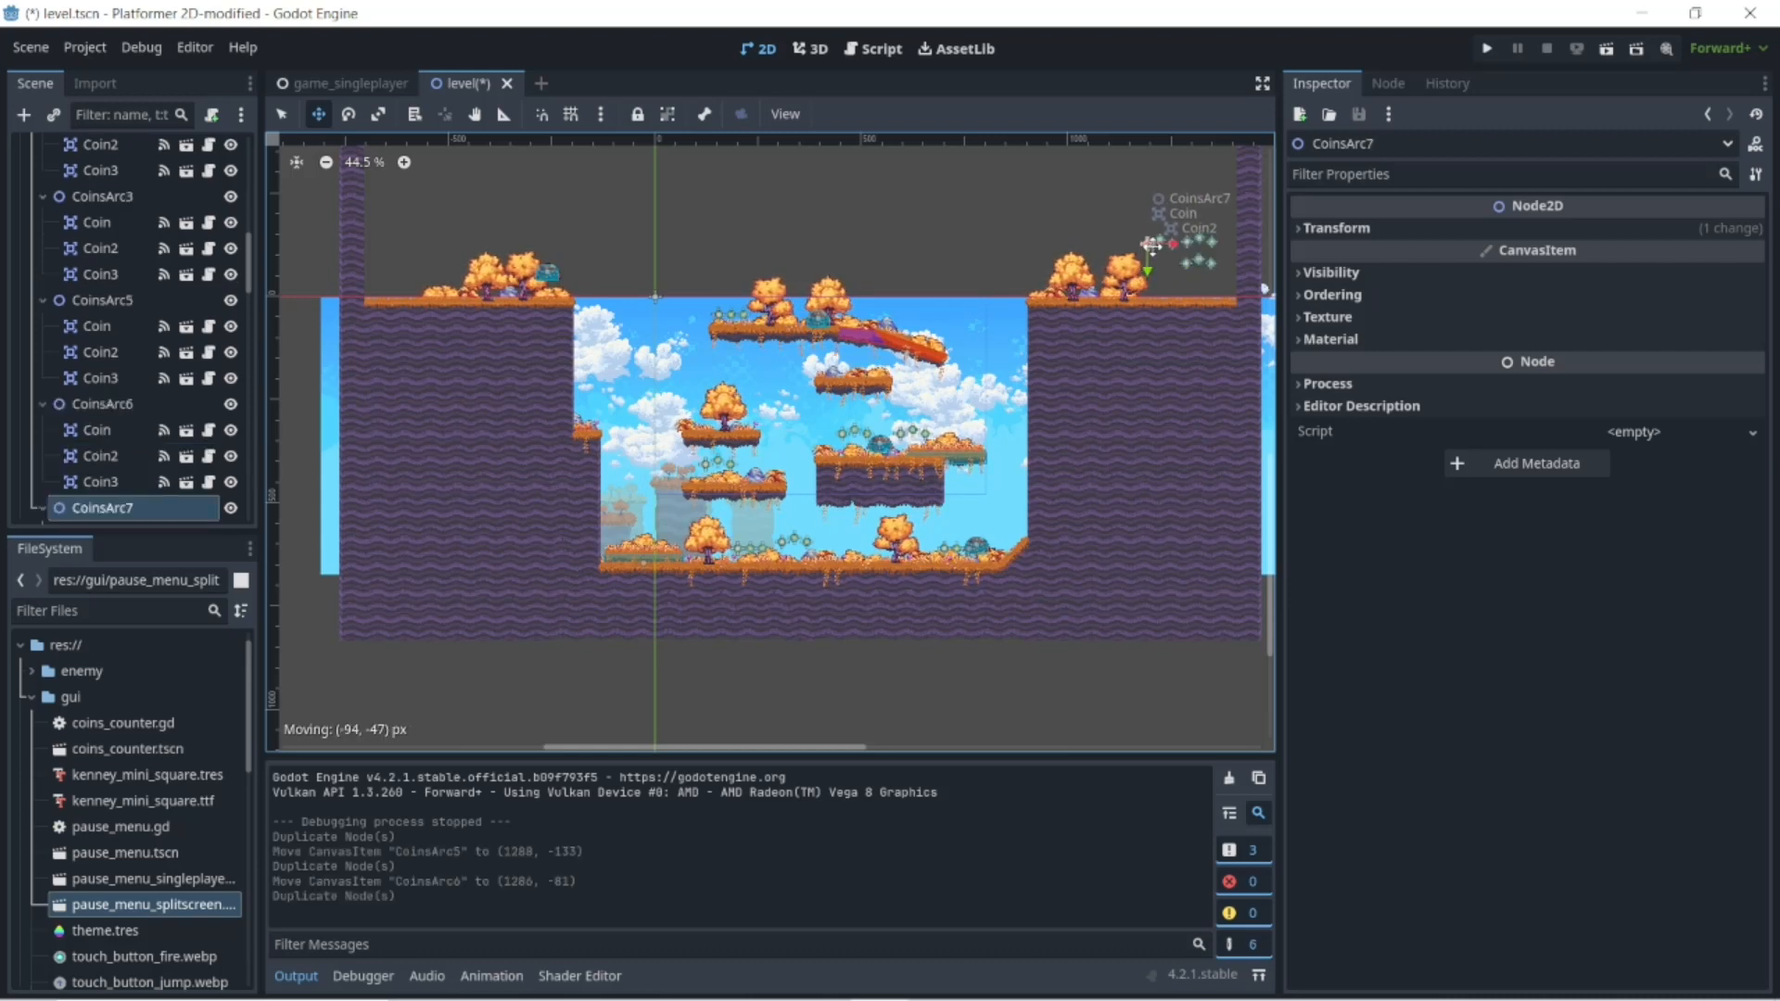
key(ctrl+d)
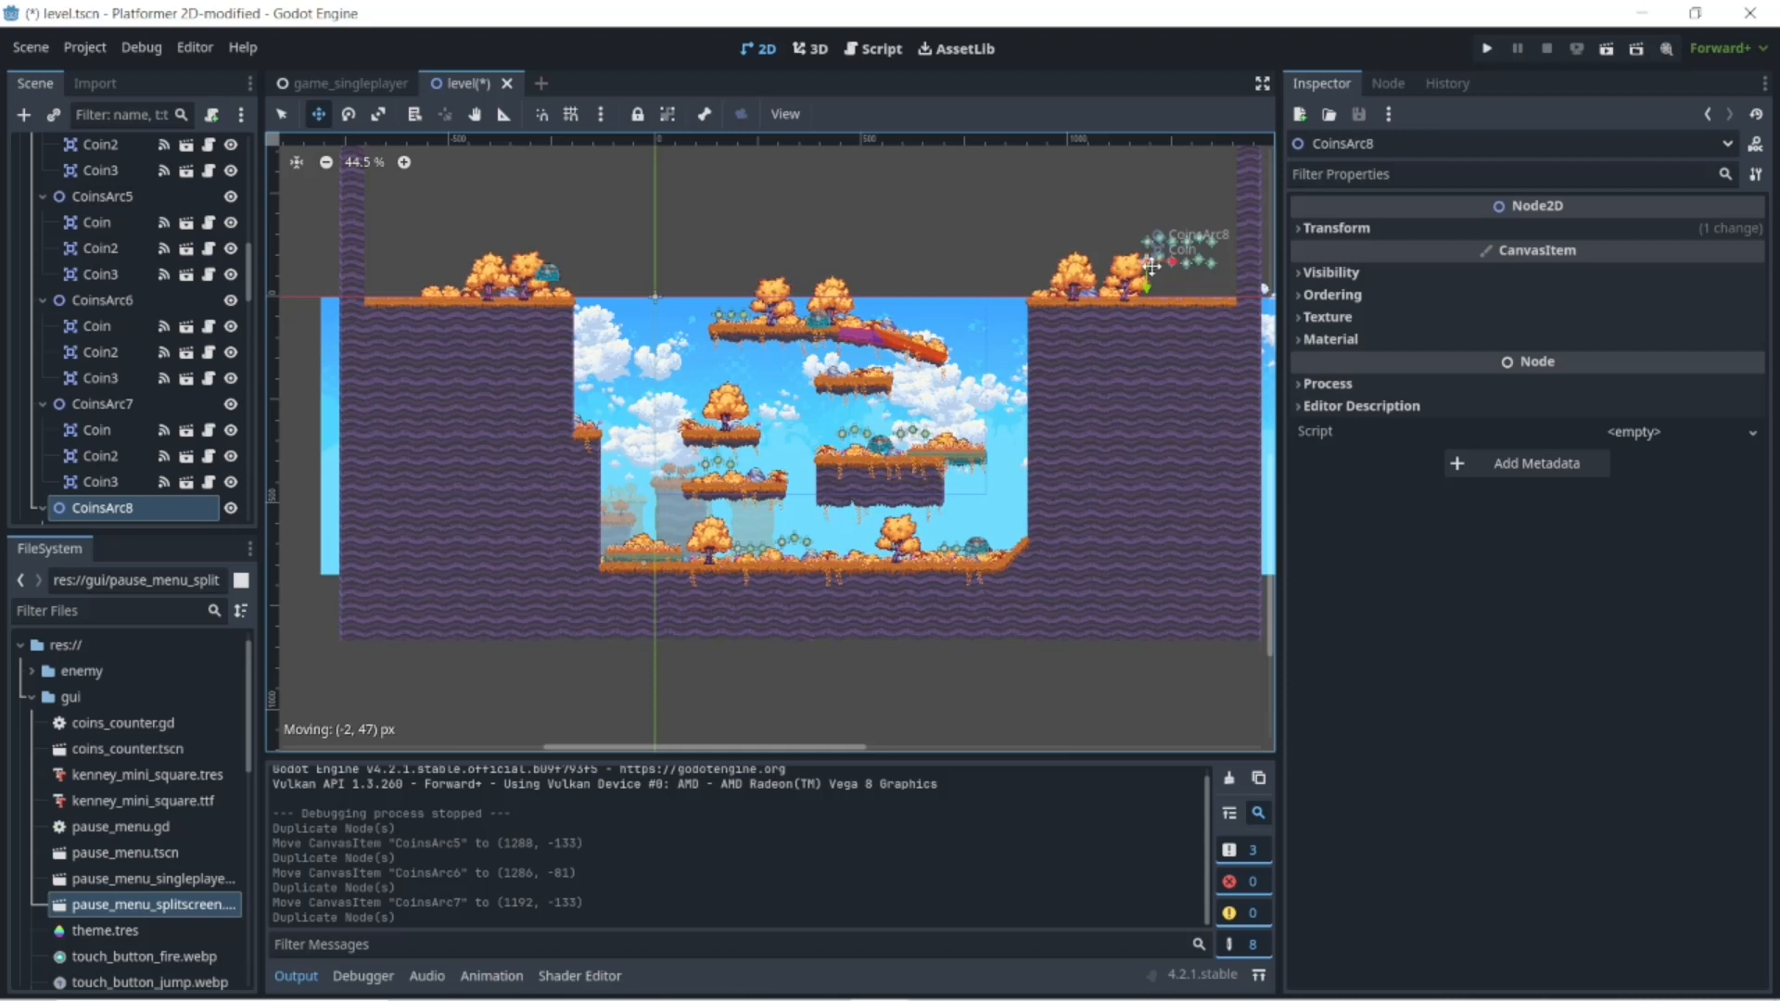
drag(1152, 265, 1152, 269)
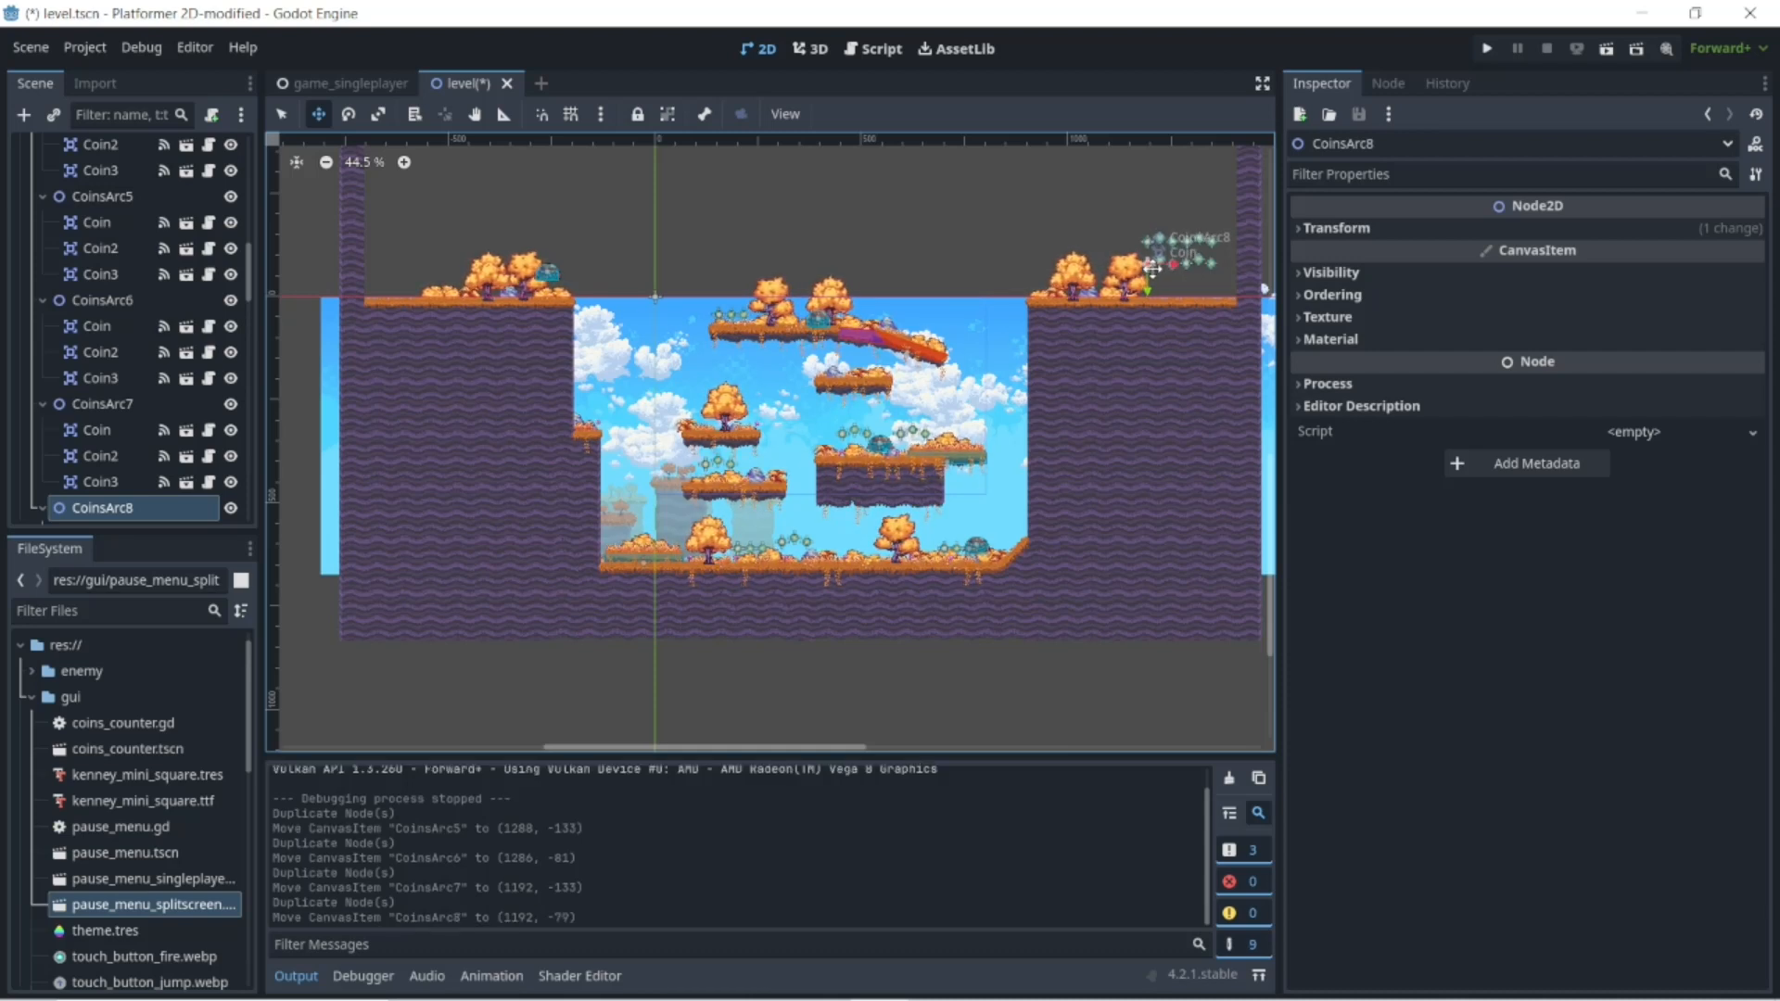
- Run the project and jump the player from the small floating platform onto the upper right plateau
click(1486, 49)
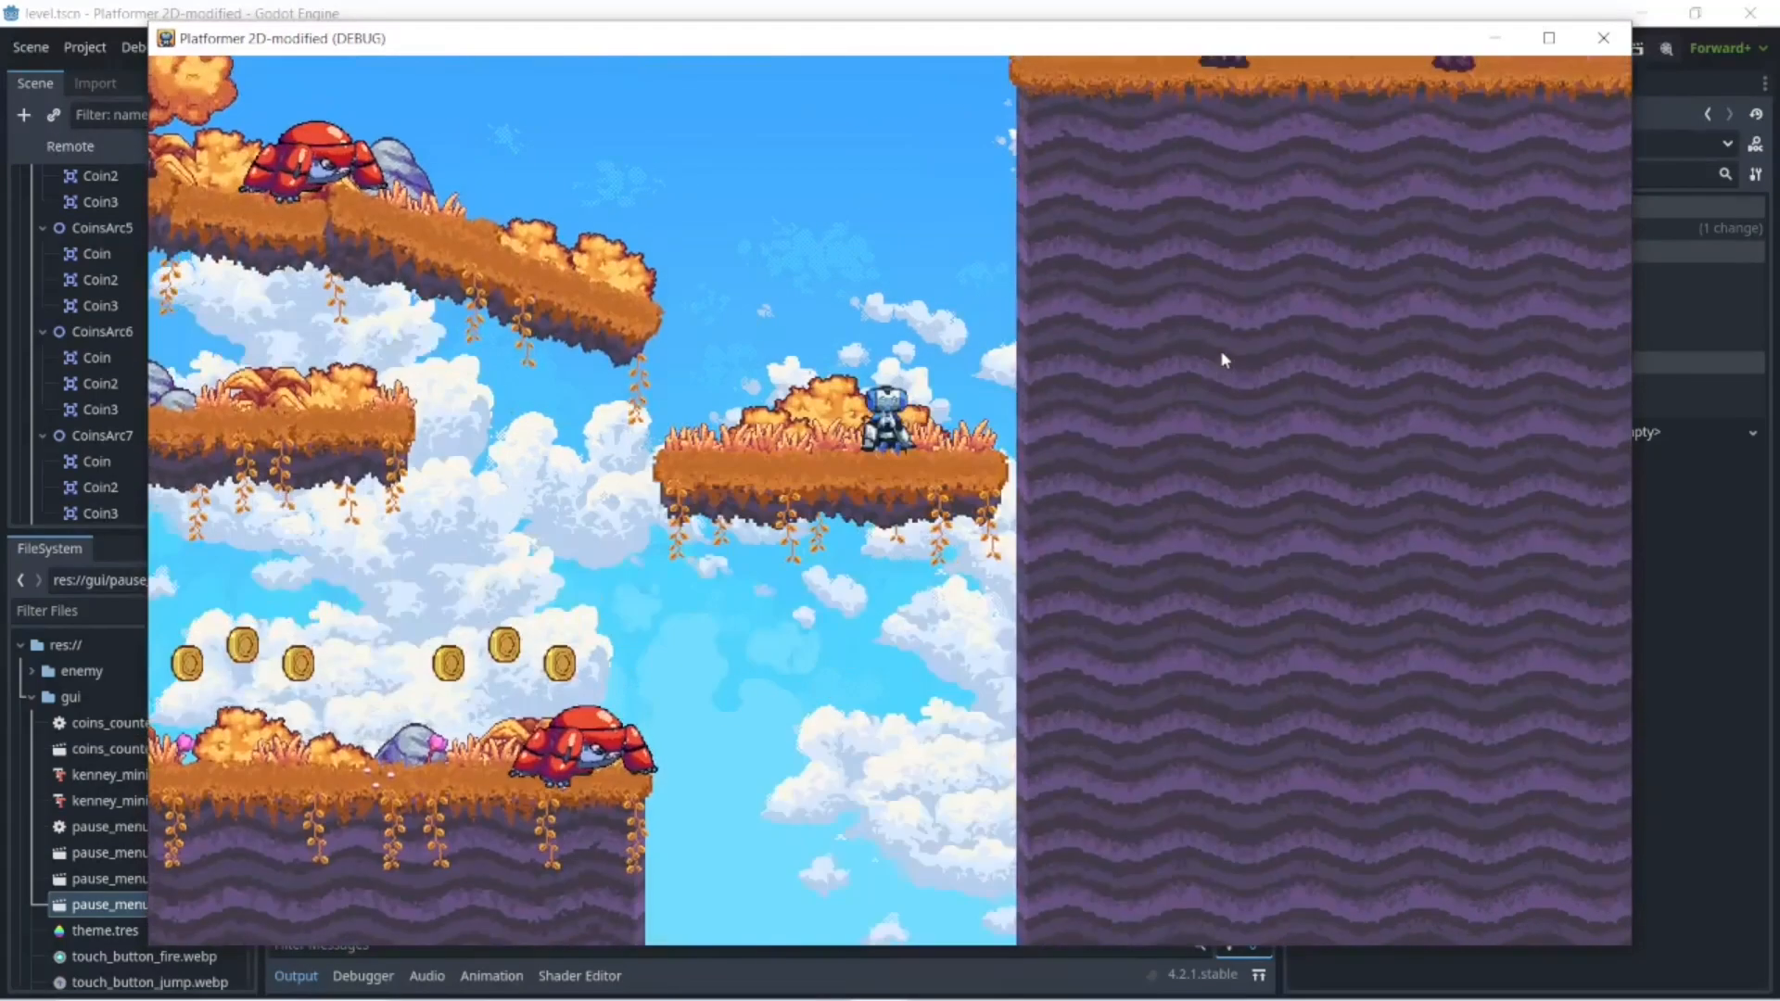
key(space)
key(space)
key(Right)
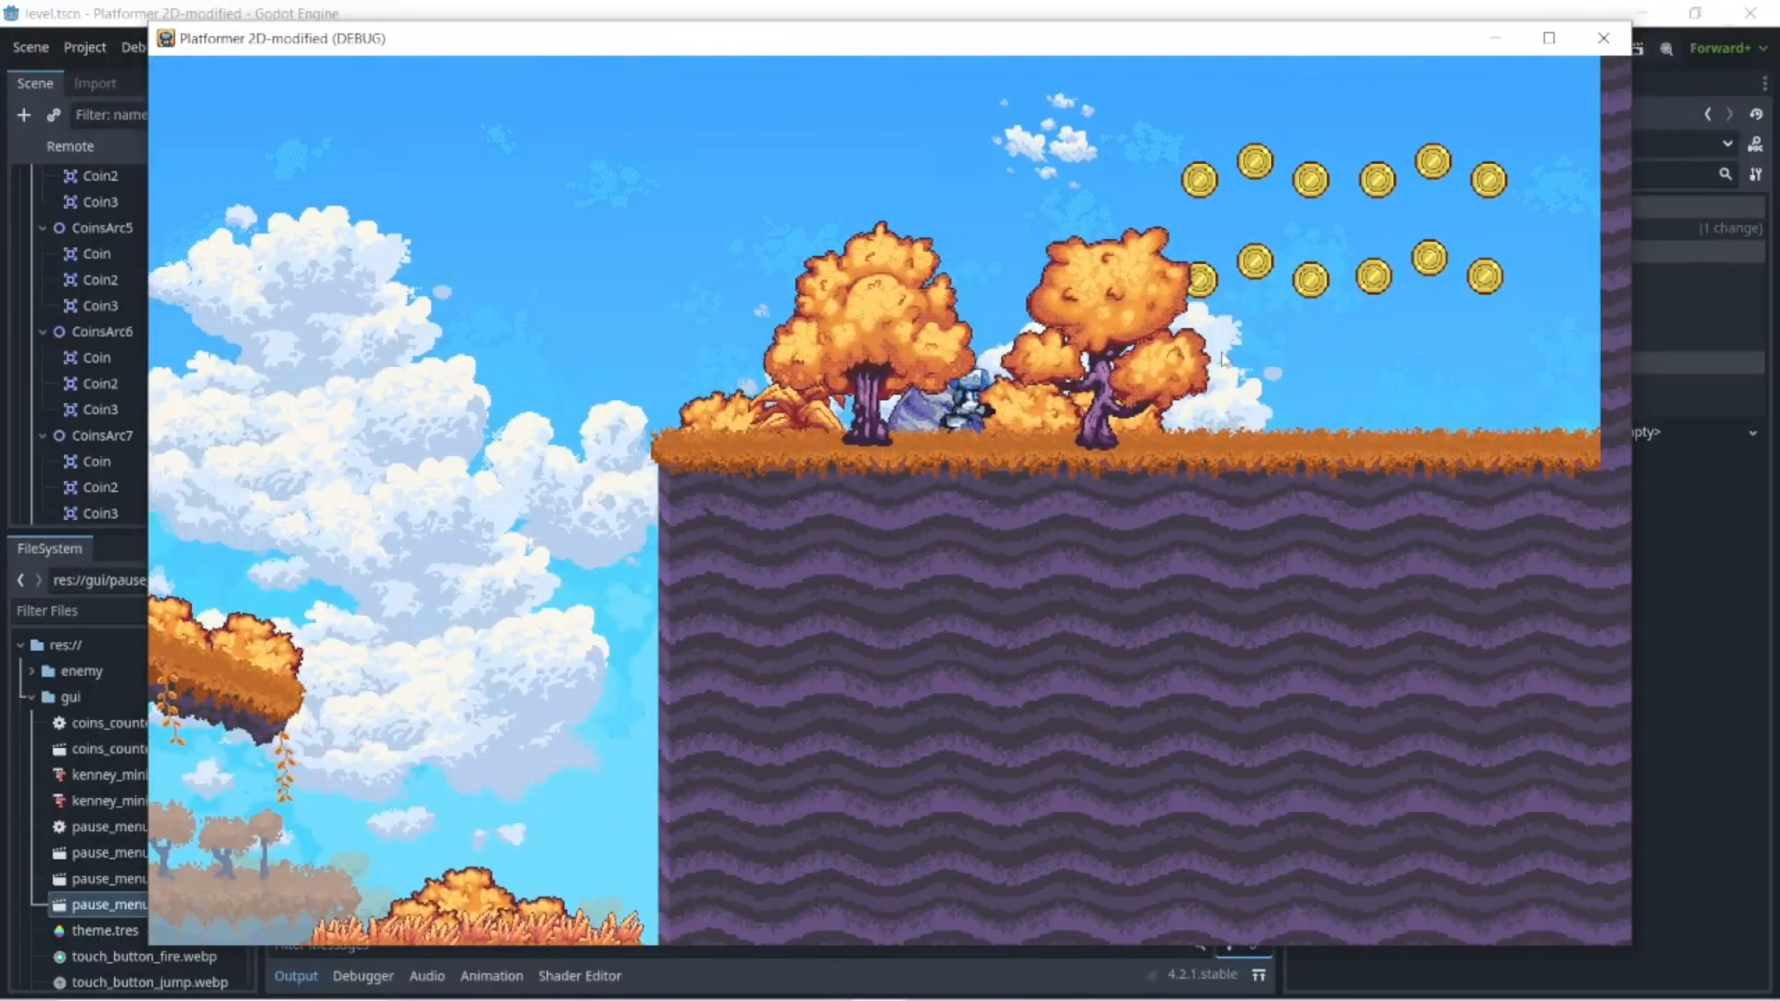
- Playtest the new coin arcs above the upper right plateau by jumping through them to collect the coins
key(Right)
key(space)
key(space)
key(Left)
key(space)
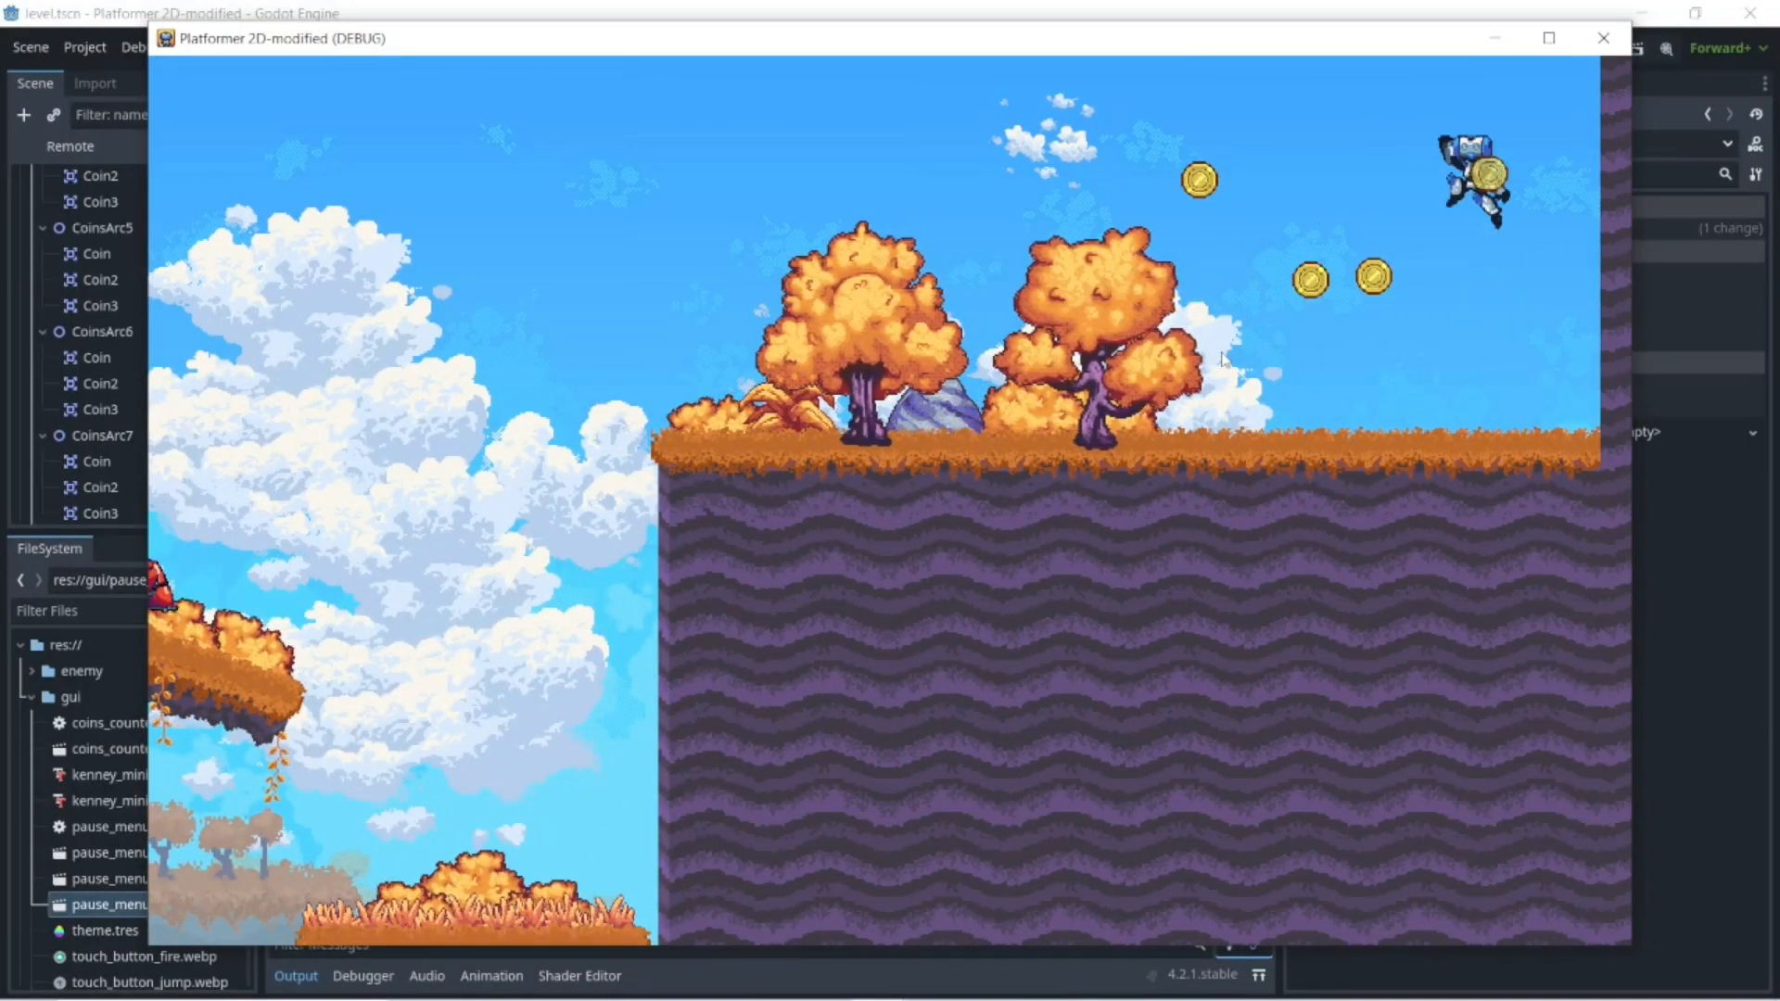
key(space)
key(Right)
key(Left)
key(space)
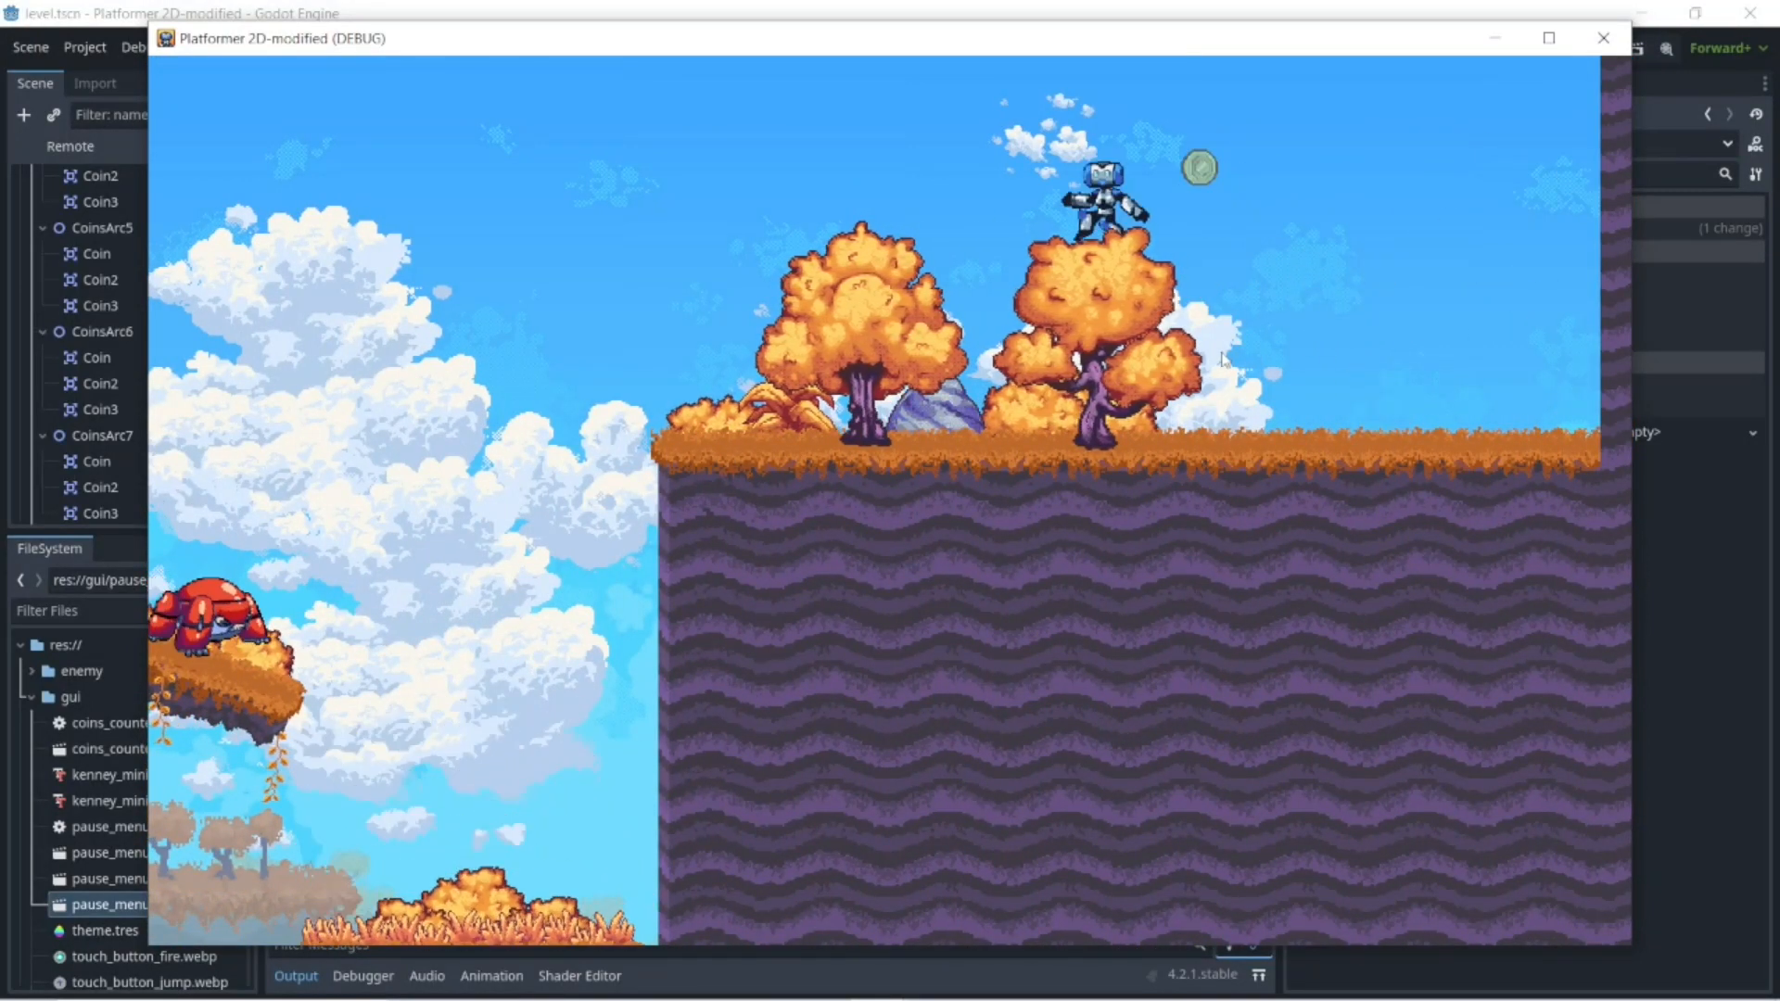
- Cross leftward over the top middle platform and jump the gap to the far wall of the upper left plateau
key(space)
key(space)
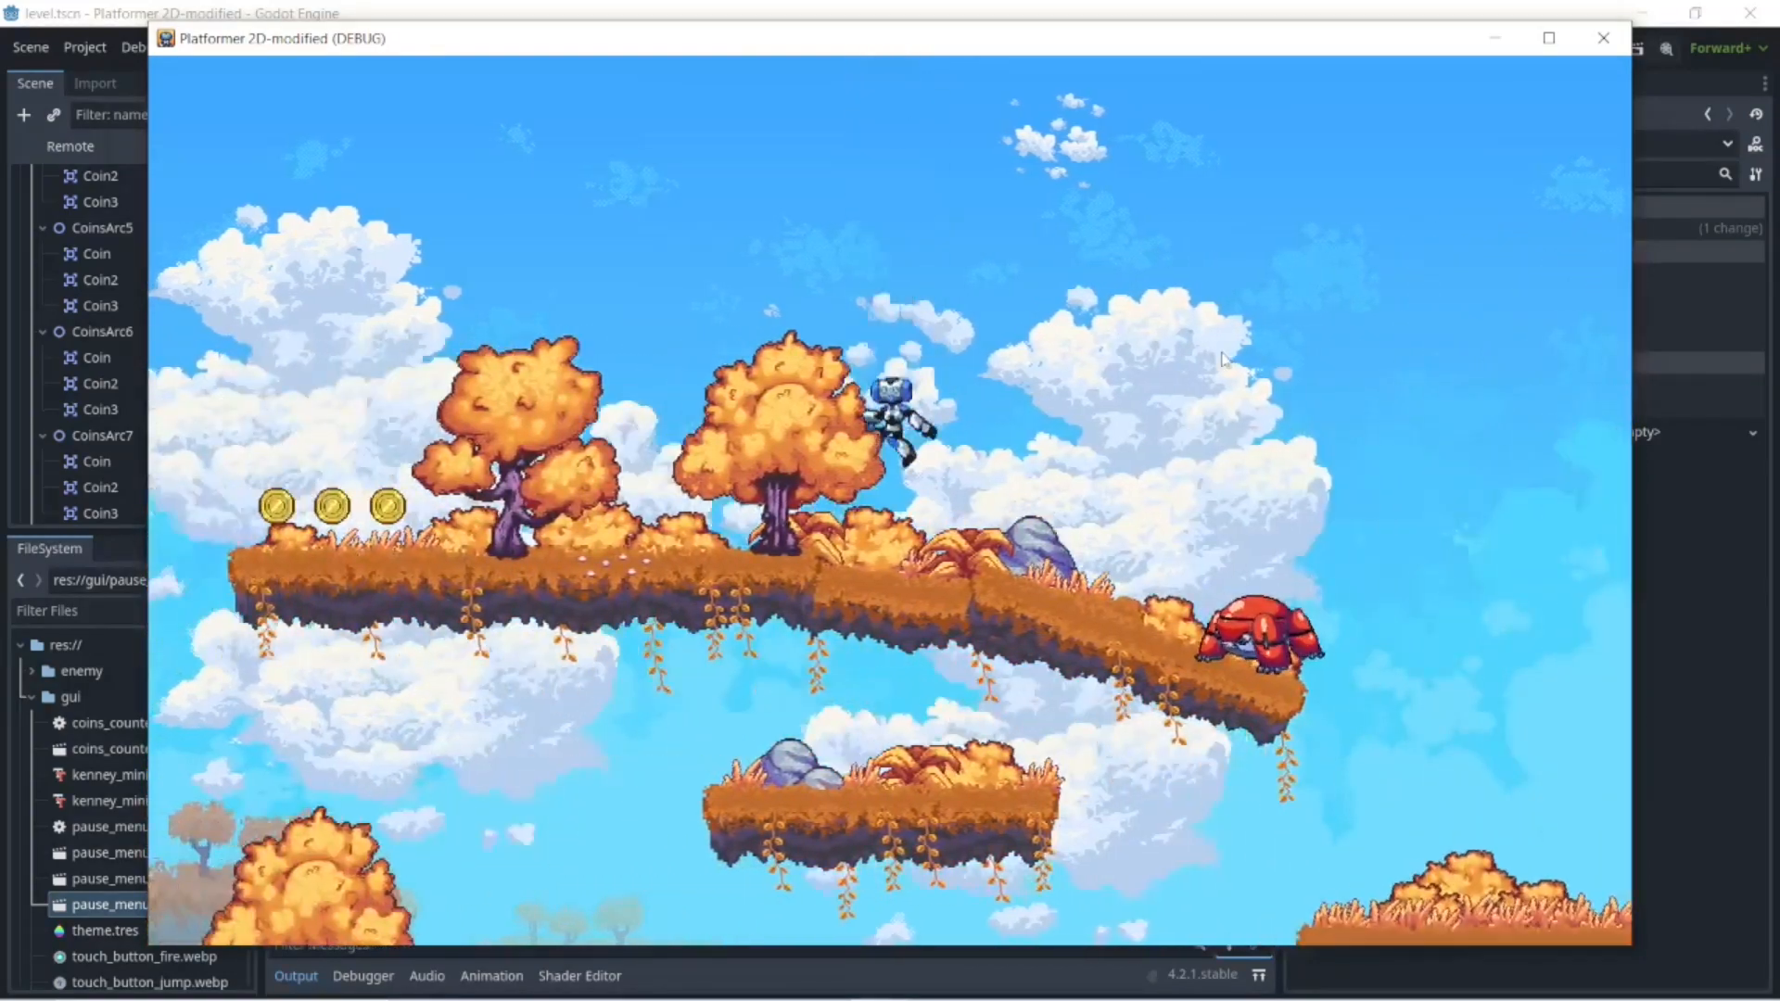
key(space)
key(space)
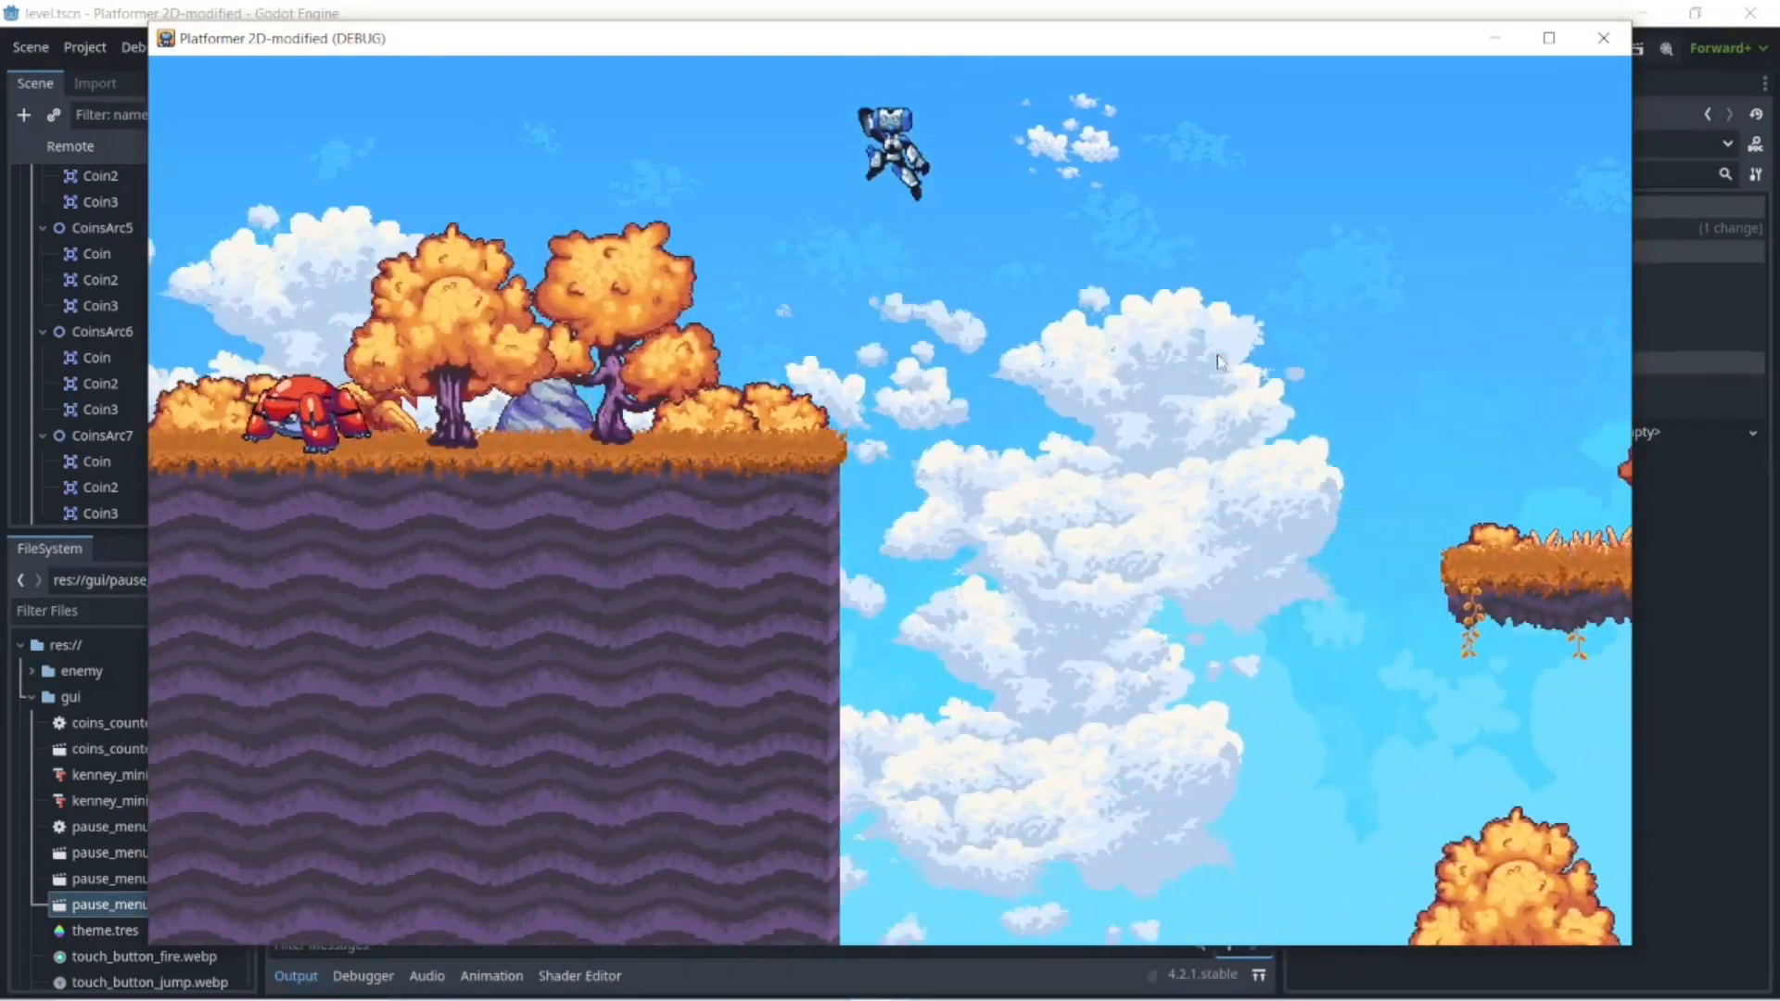
key(space)
key(space)
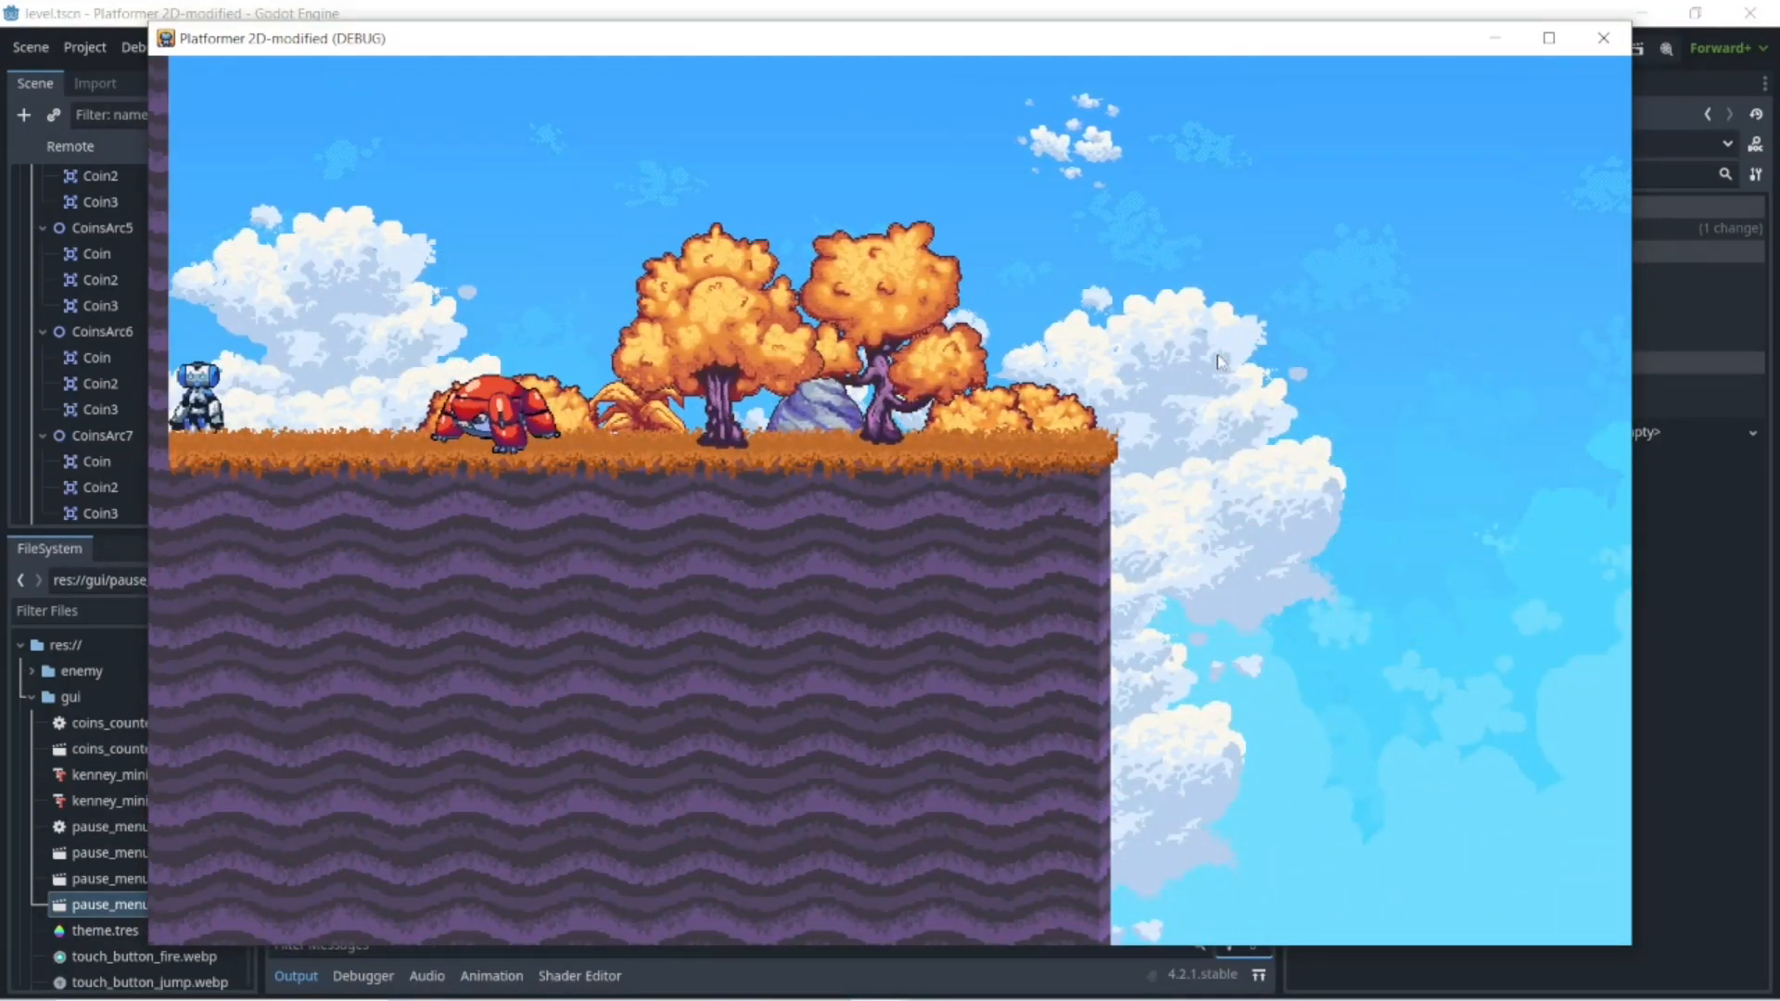
- Jump beside the upper left wall, return to the top middle platform, and close the running game
key(space)
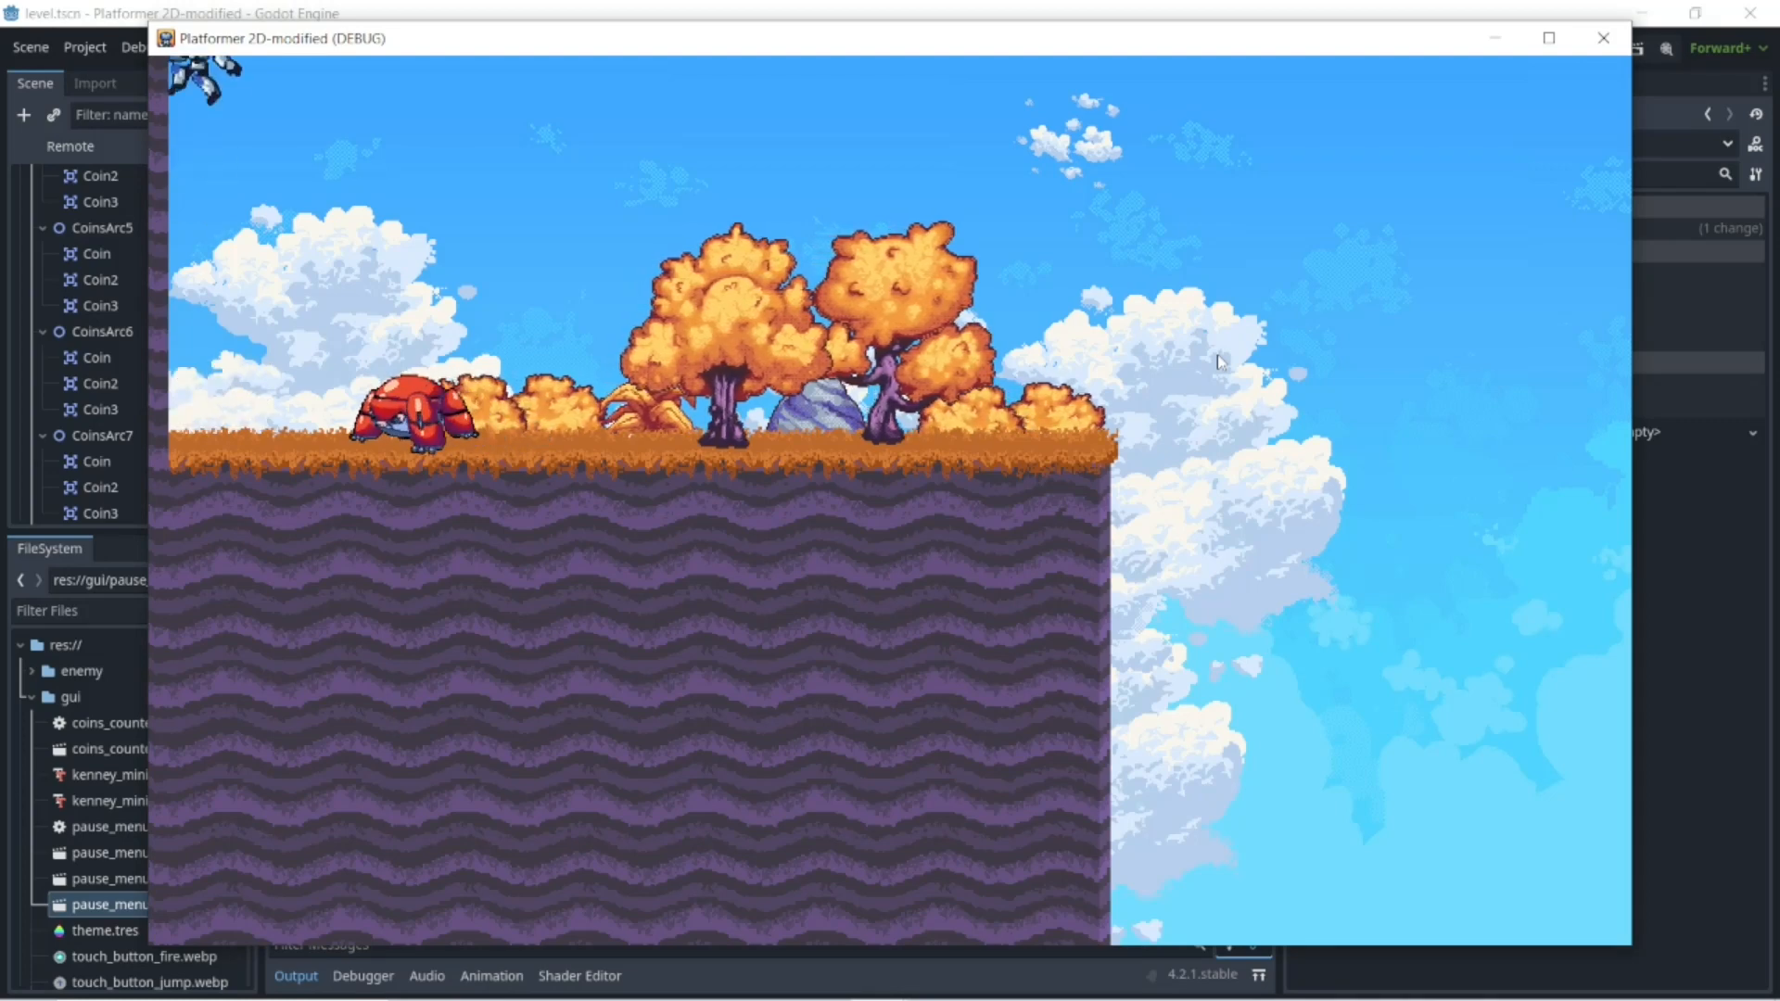
key(Right)
key(space)
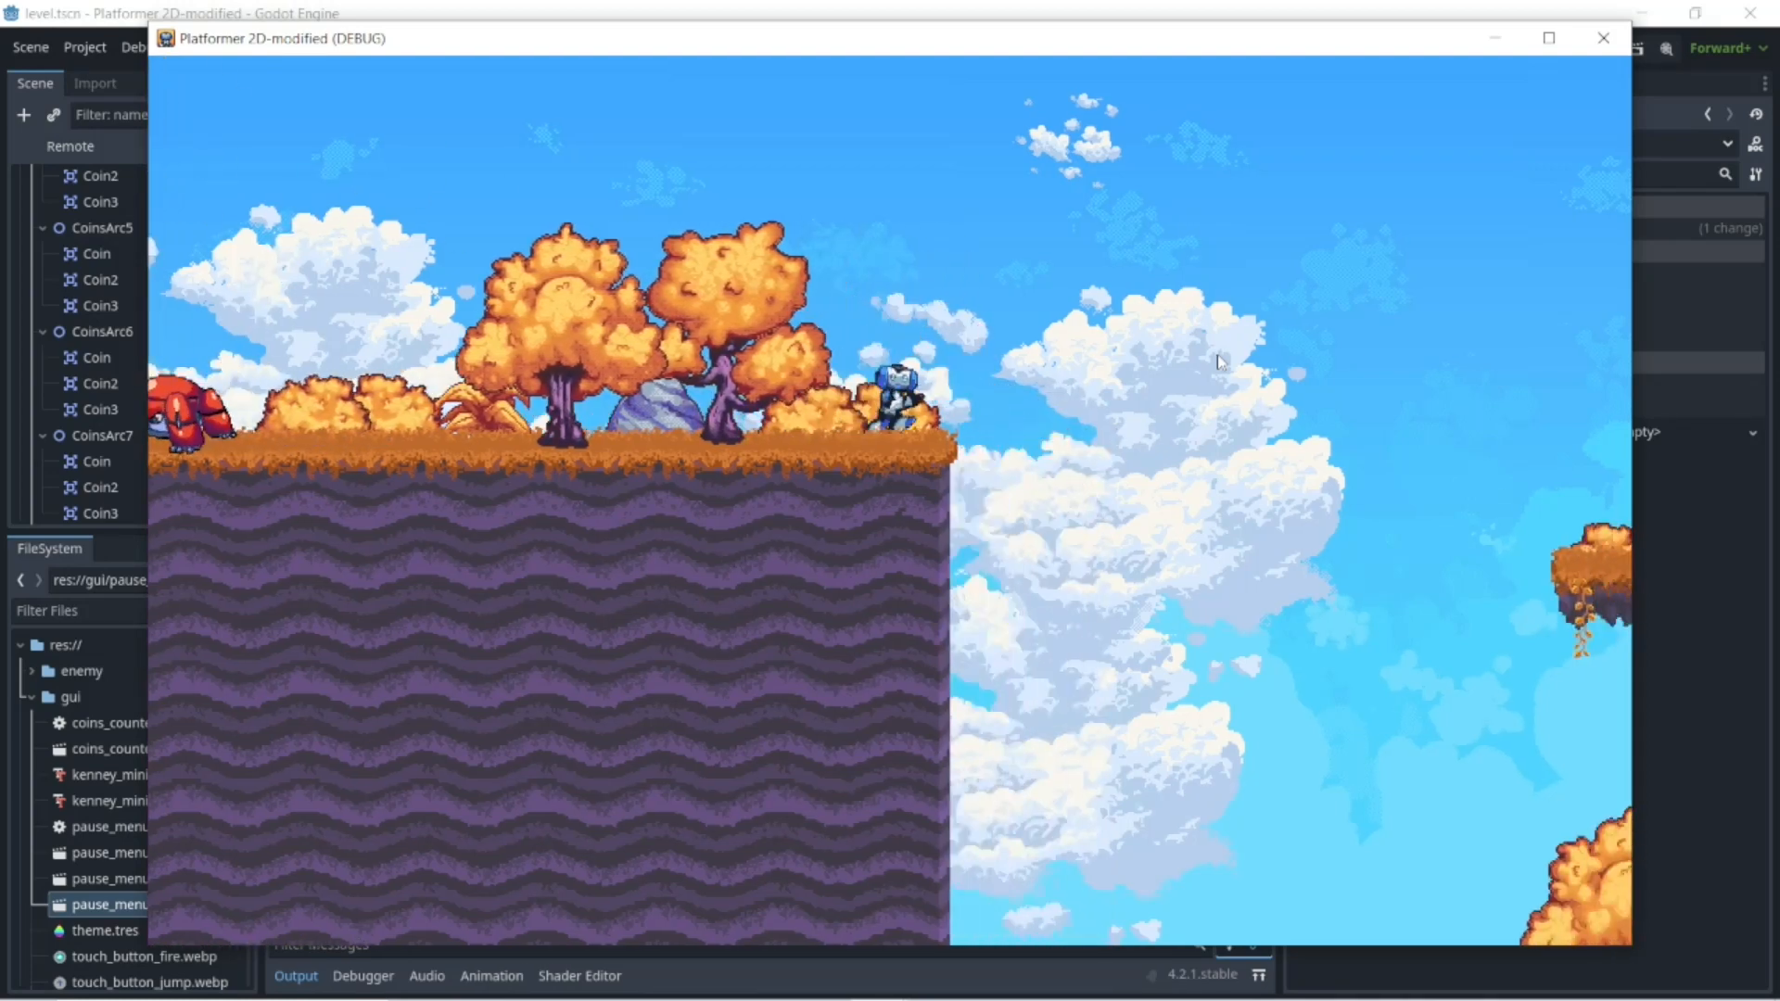
key(space)
key(Right)
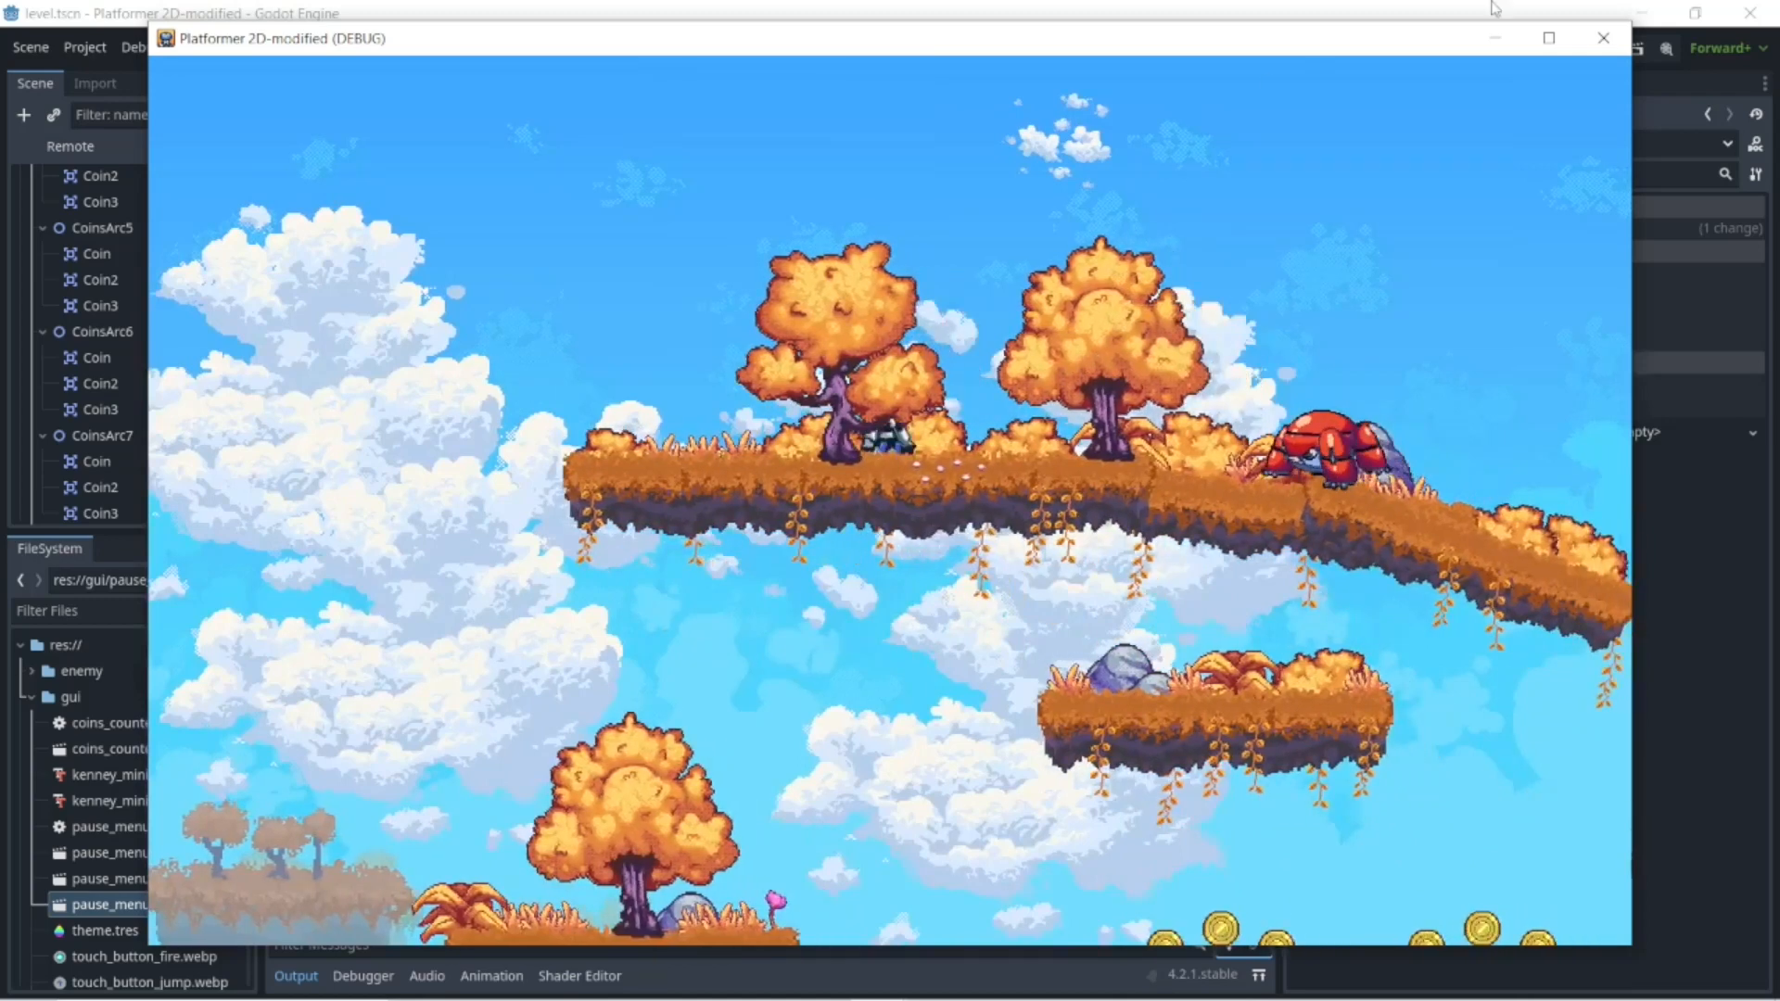
click(1603, 37)
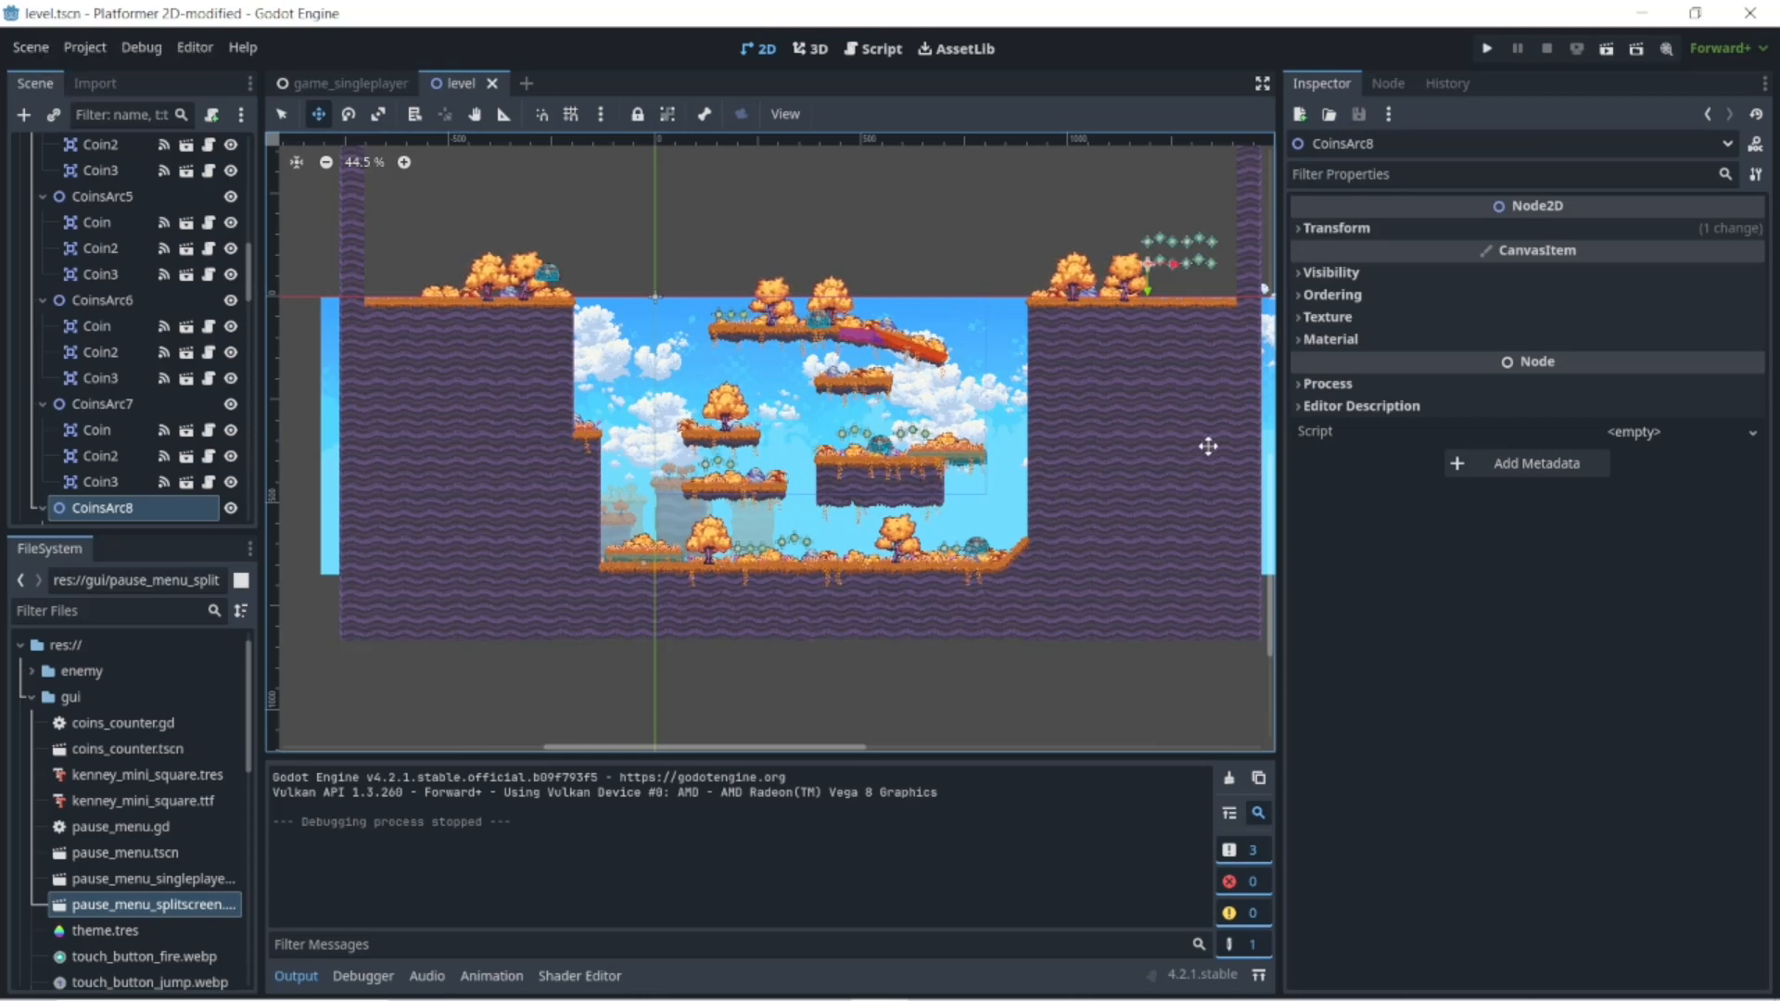
- Collapse the CoinsArc5, CoinsArc6, CoinsArc7 and CoinsArc8 nodes in the scene tree
click(42, 403)
click(42, 300)
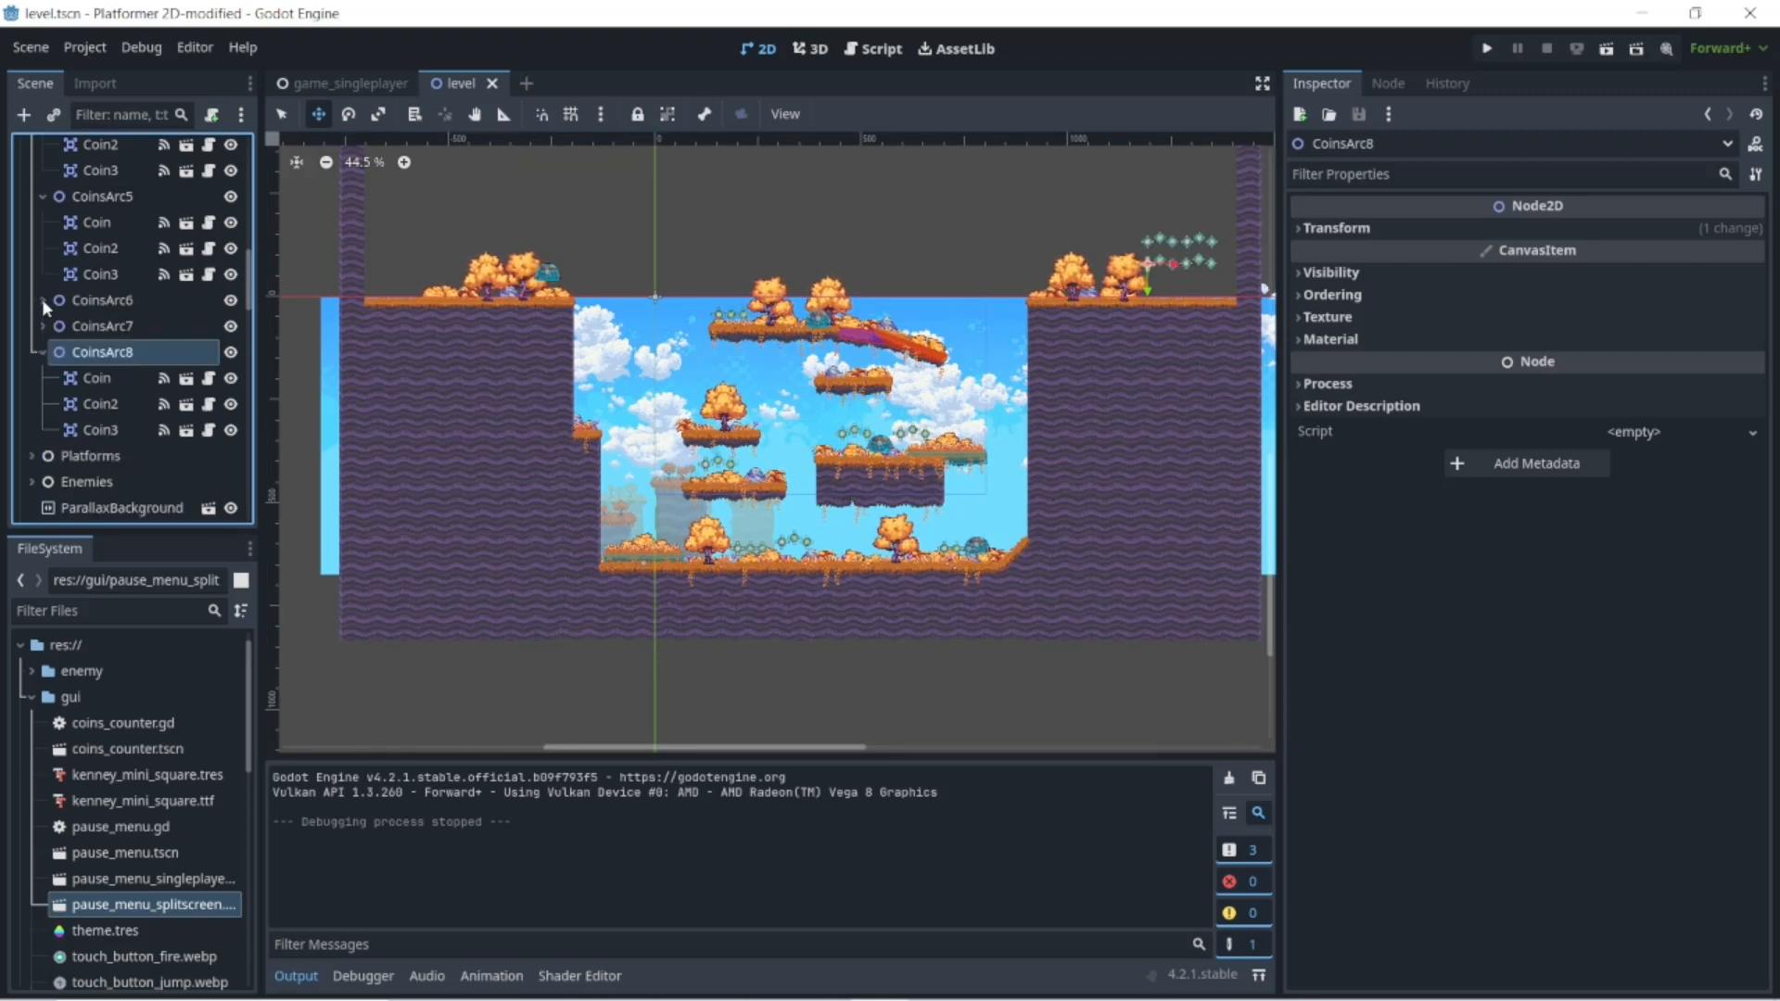
click(42, 352)
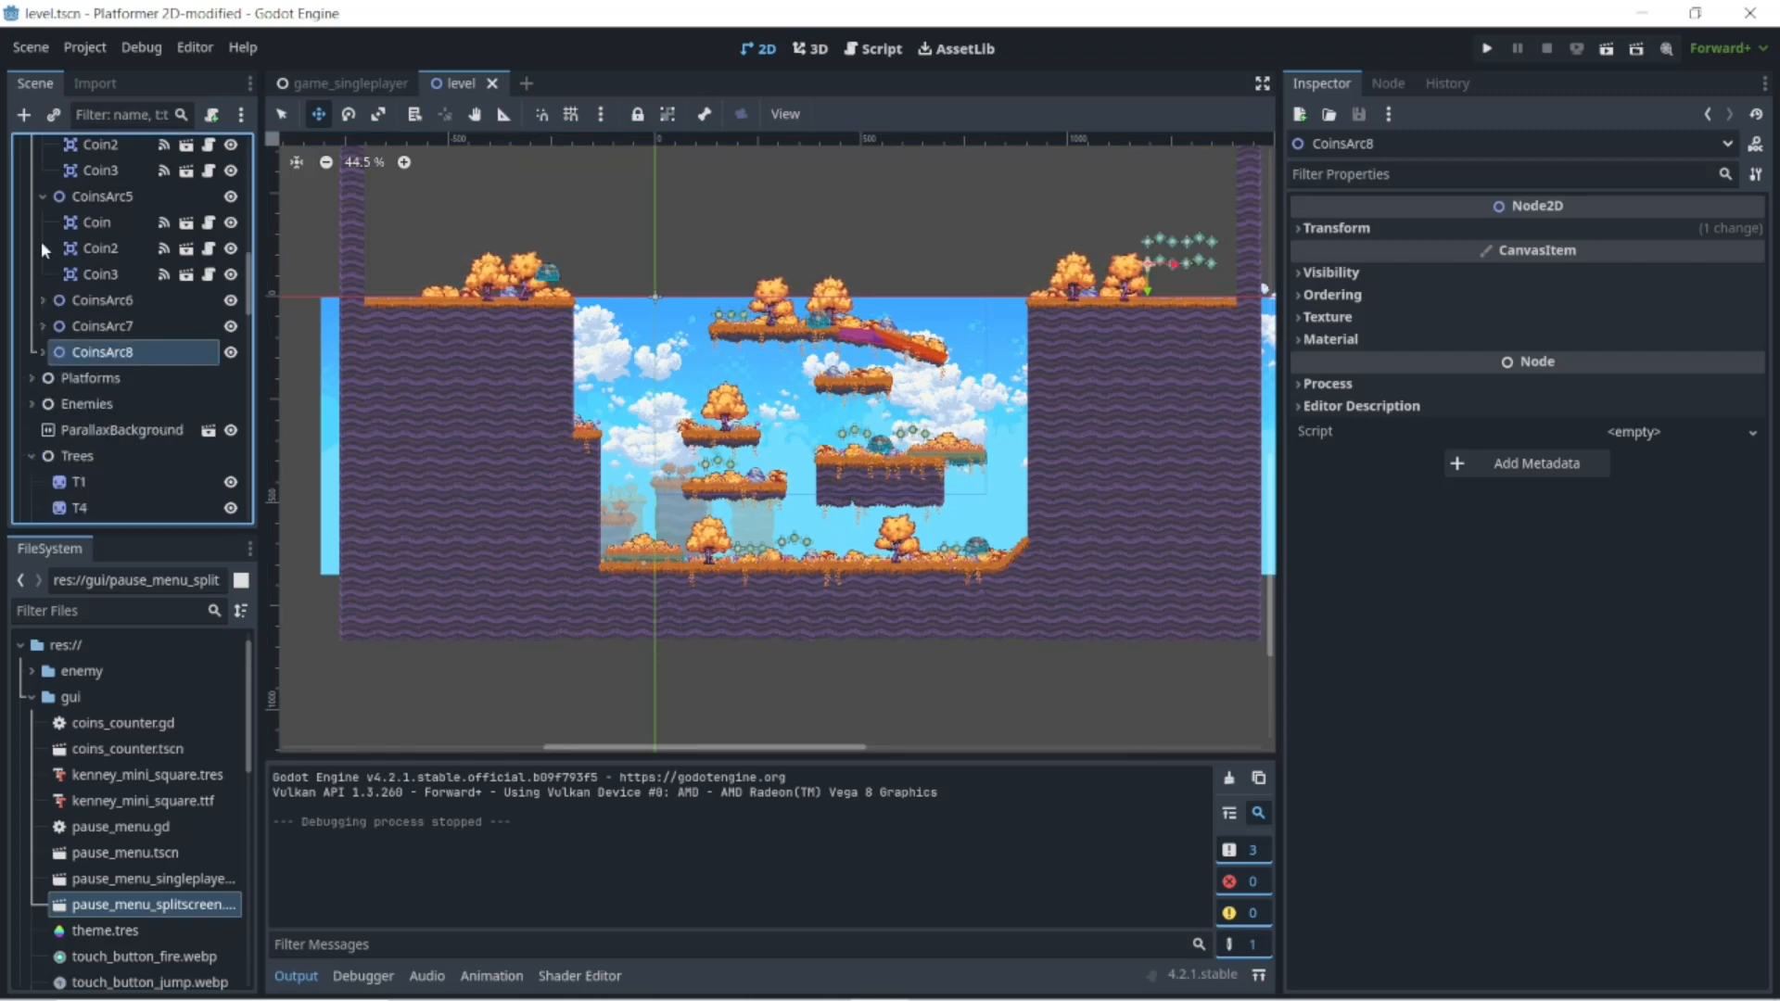
click(43, 193)
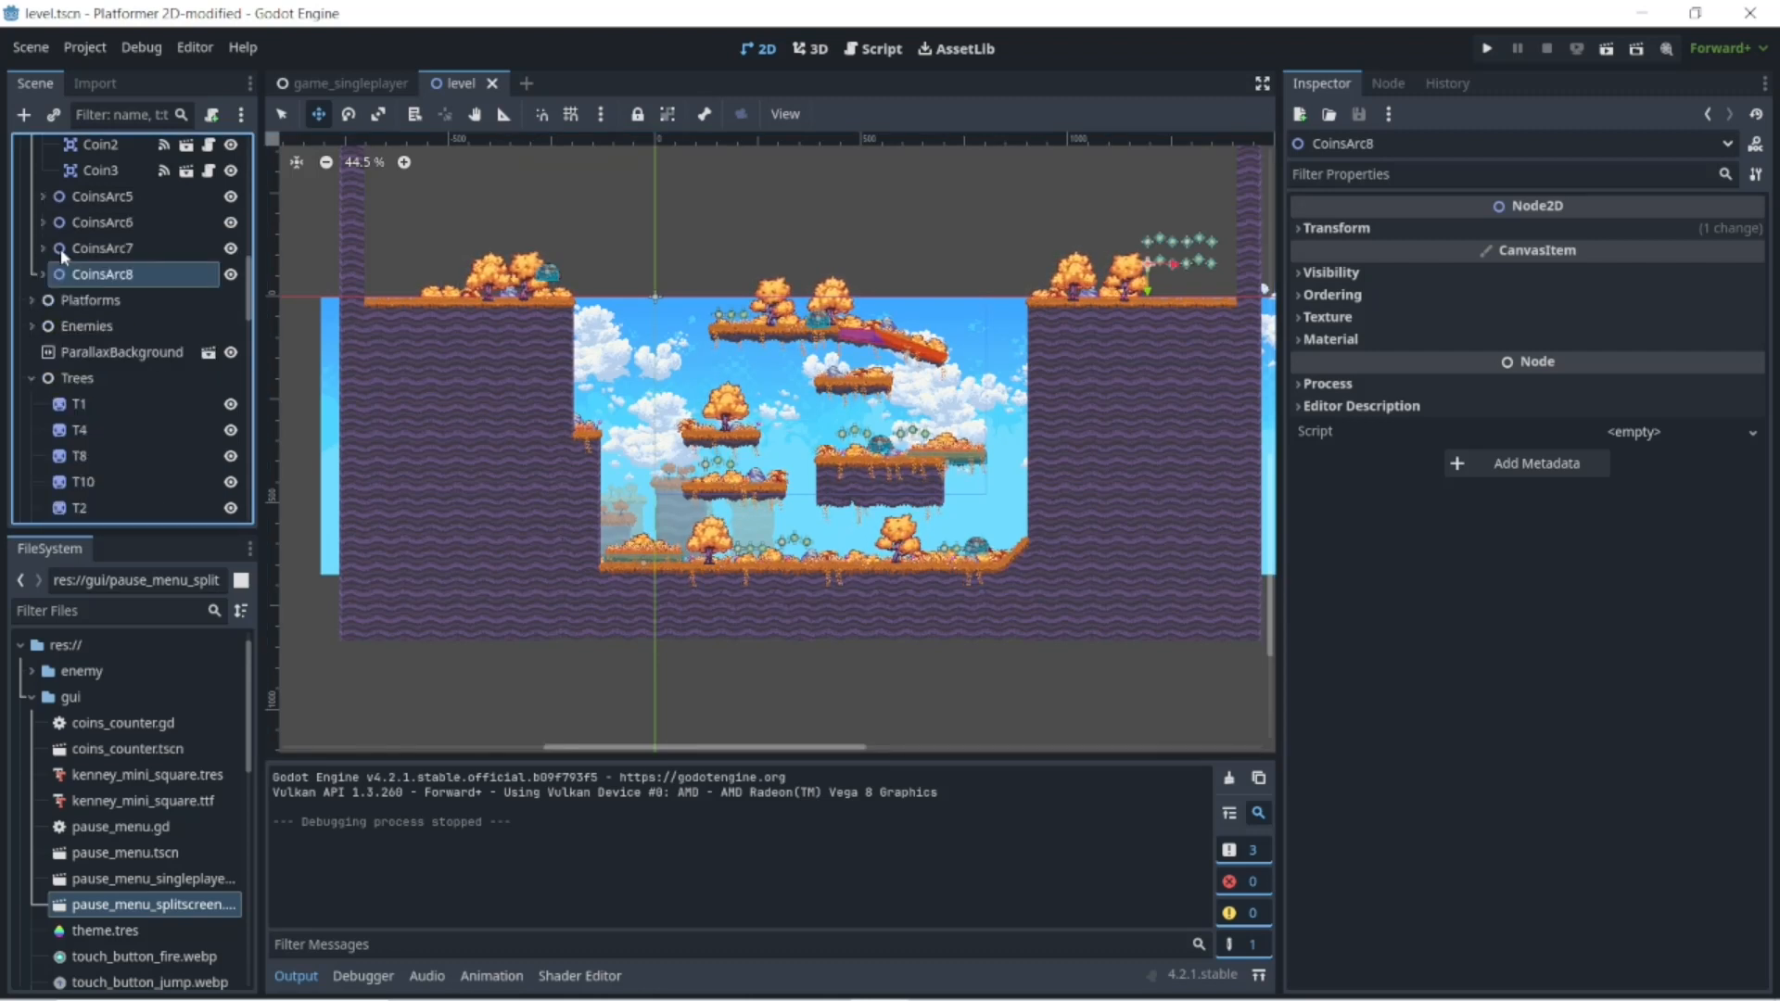
- Collapse the Trees, Bushes and Rocks groups in the scene tree
click(33, 378)
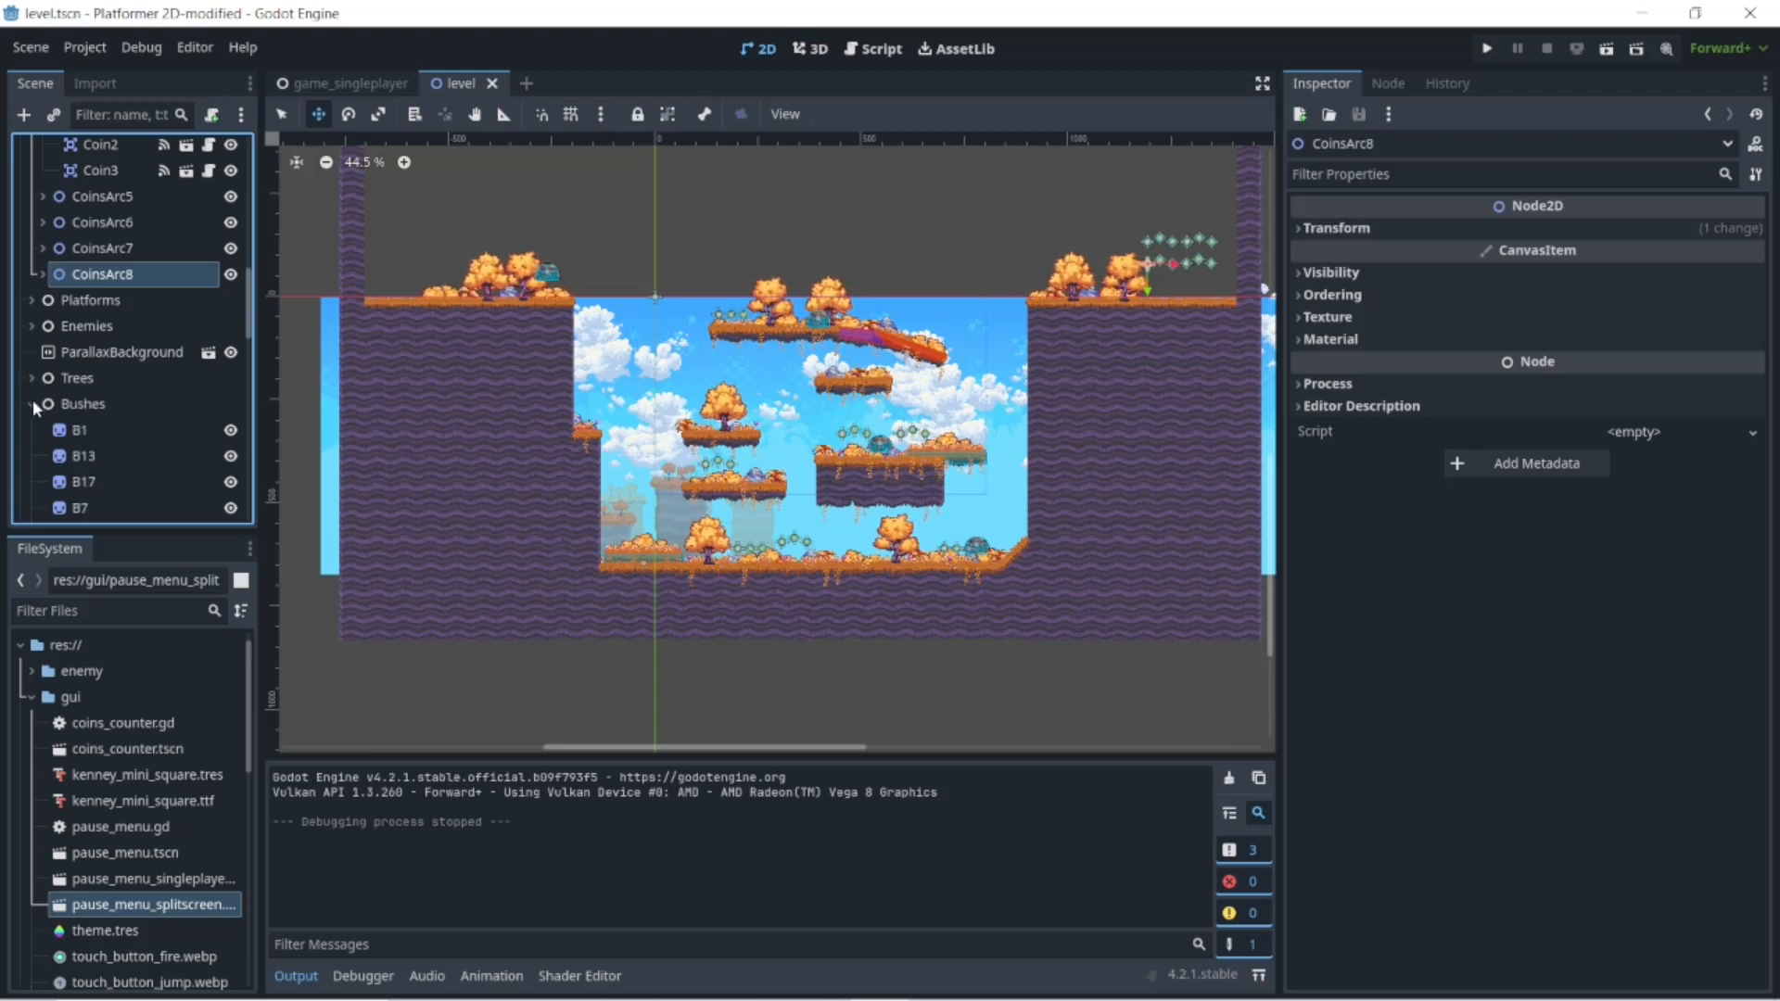
click(33, 404)
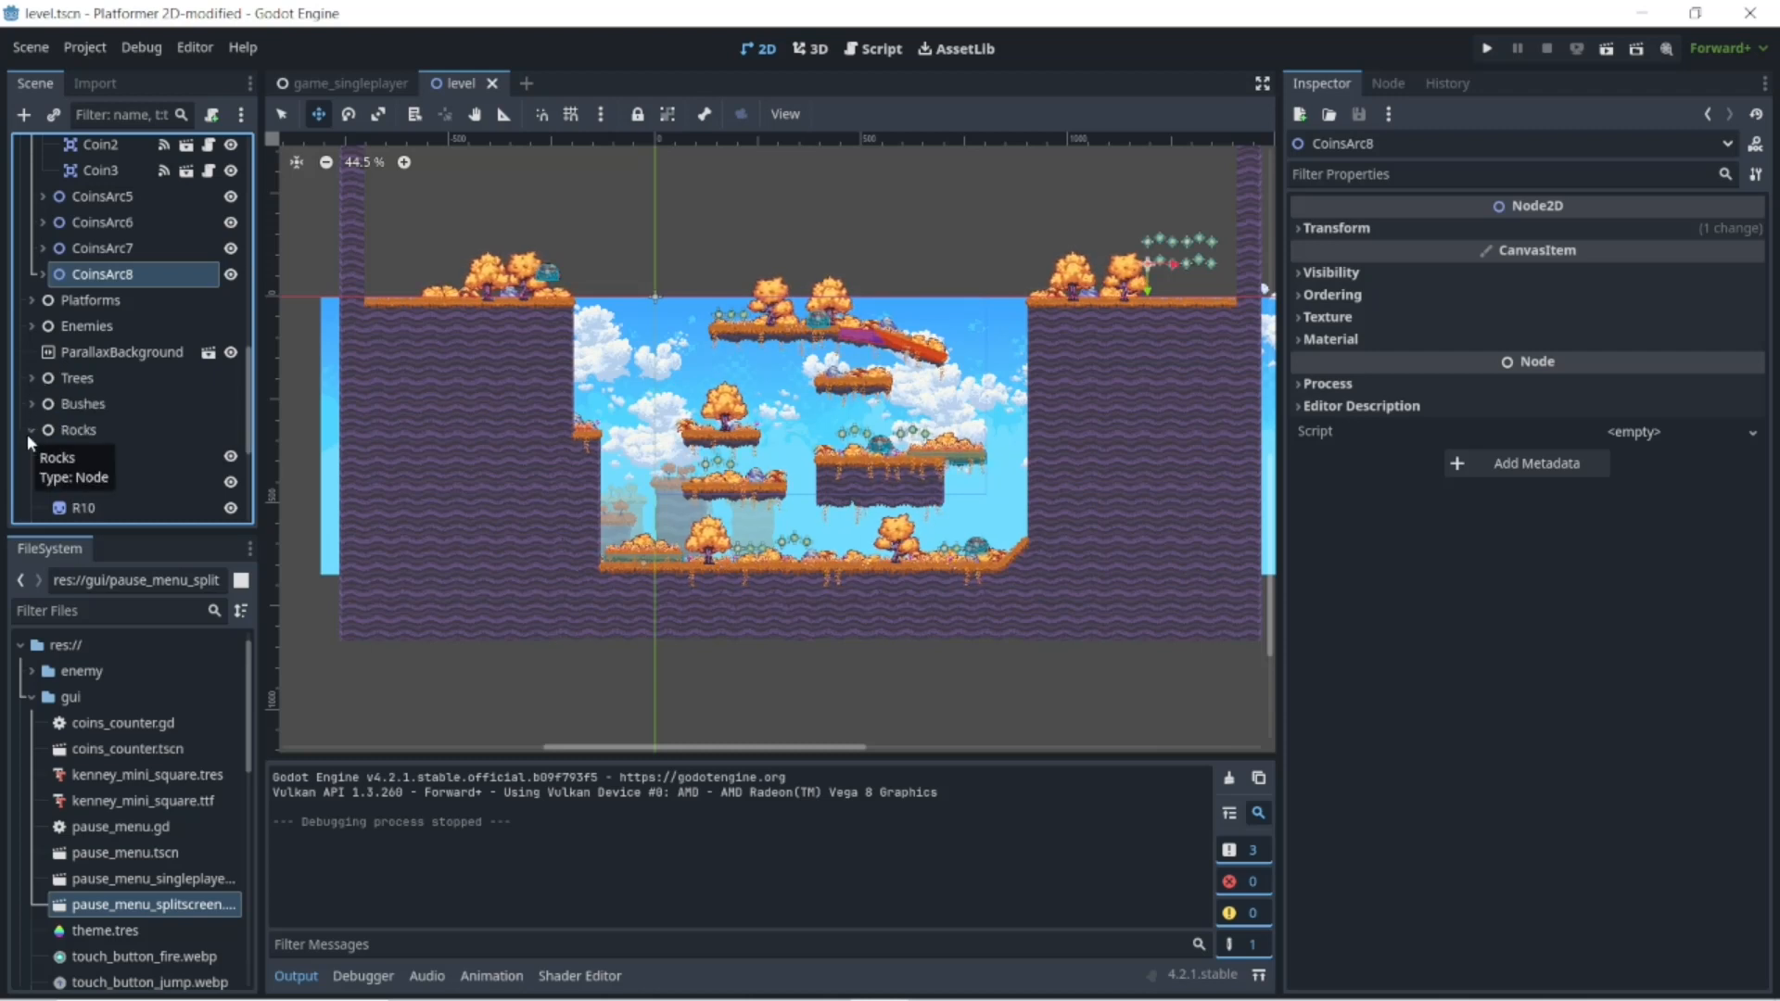
click(32, 430)
- Collapse the CoinsArc1, CoinsArc2, CoinsArc3 and CoinsArc4 nodes in the scene tree
scroll(26, 432, up, 3)
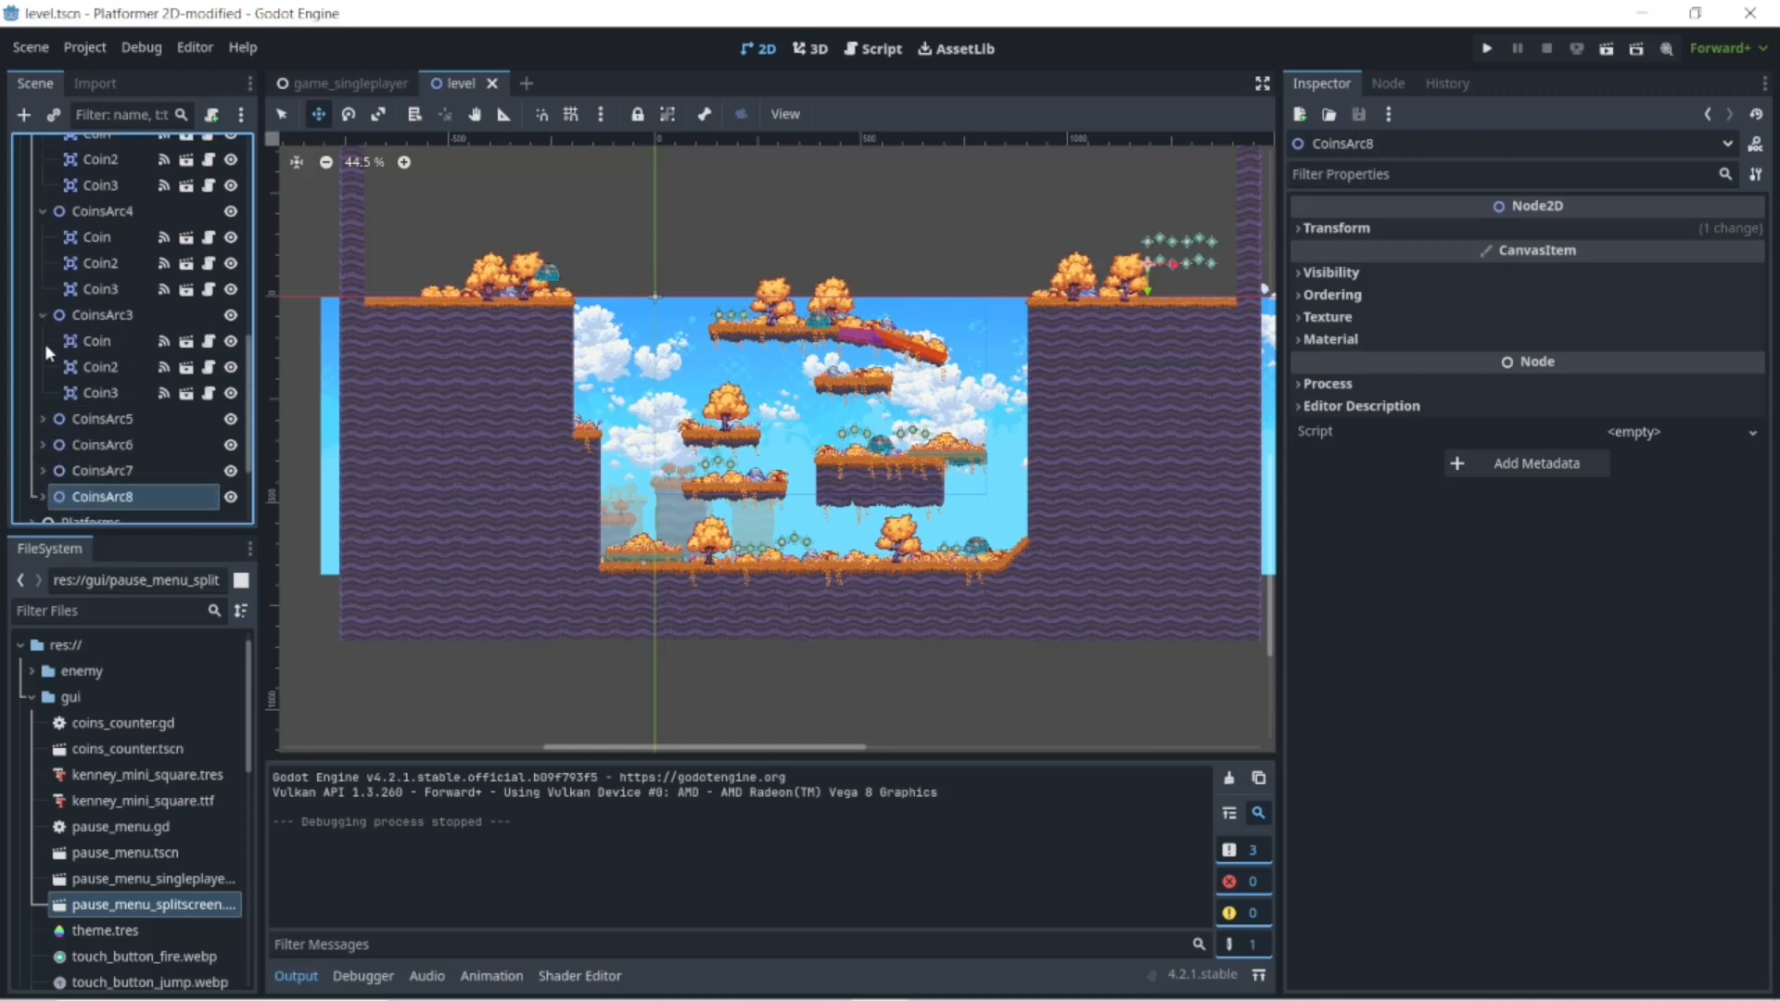
click(41, 315)
click(43, 212)
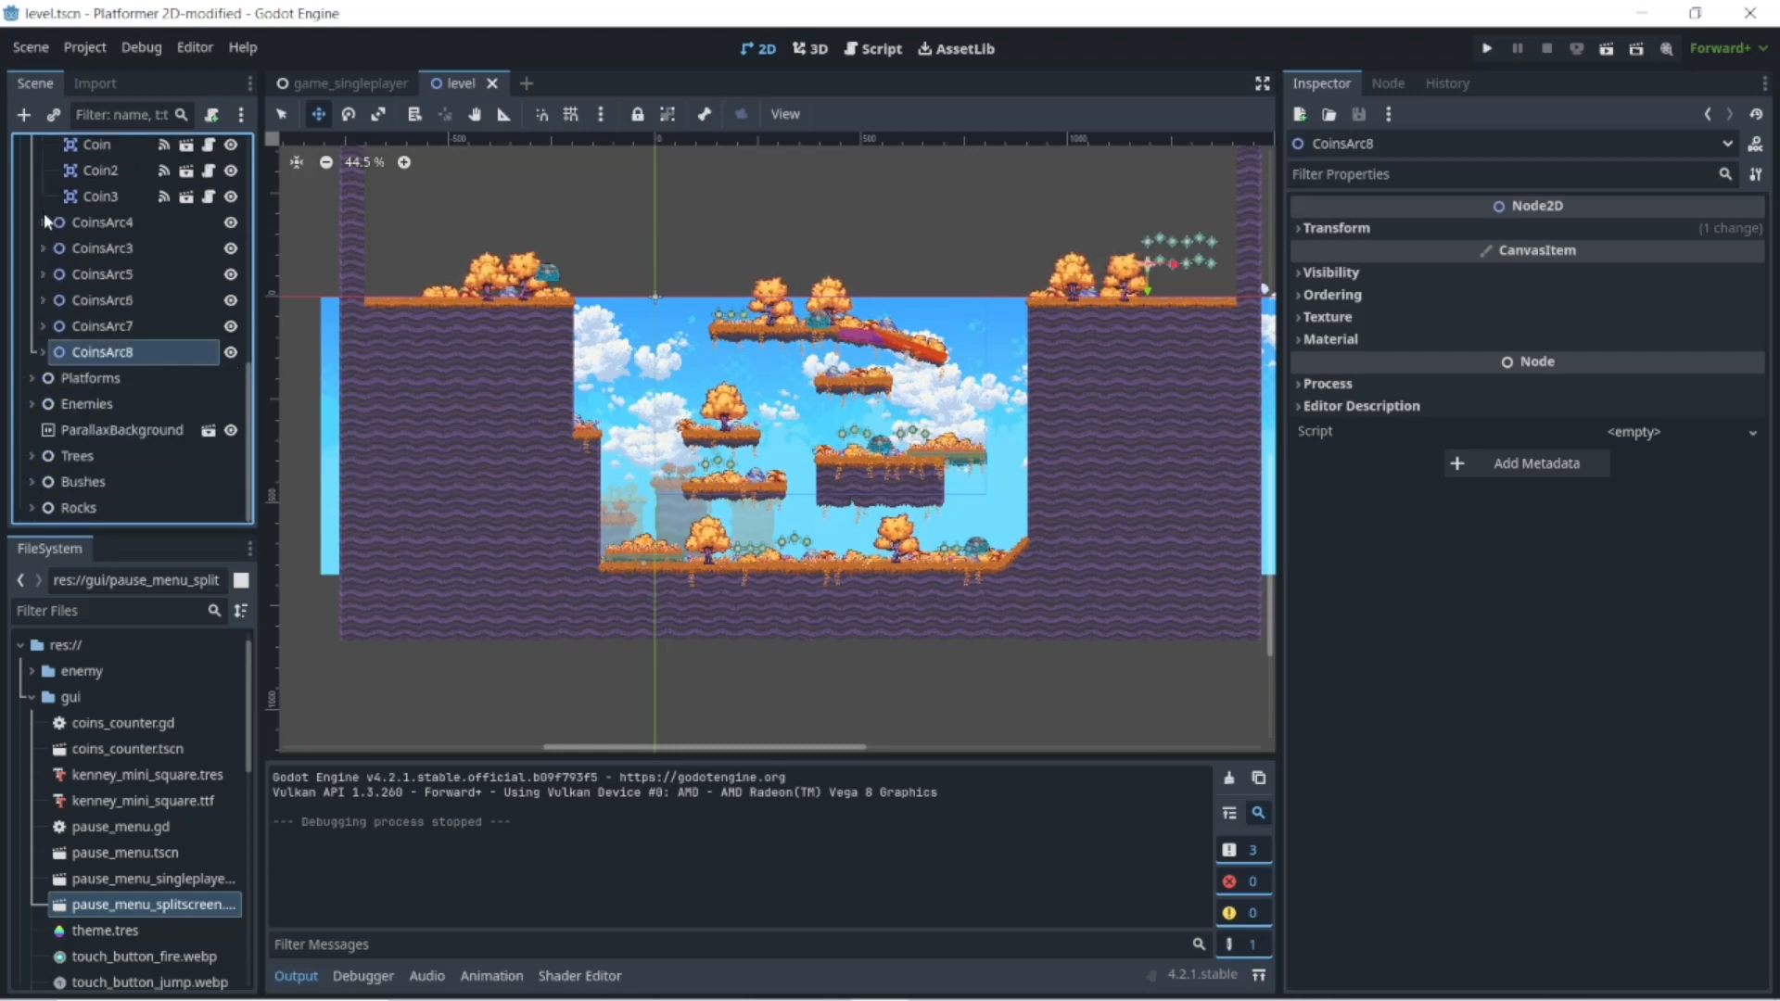
scroll(43, 401, up, 3)
click(43, 408)
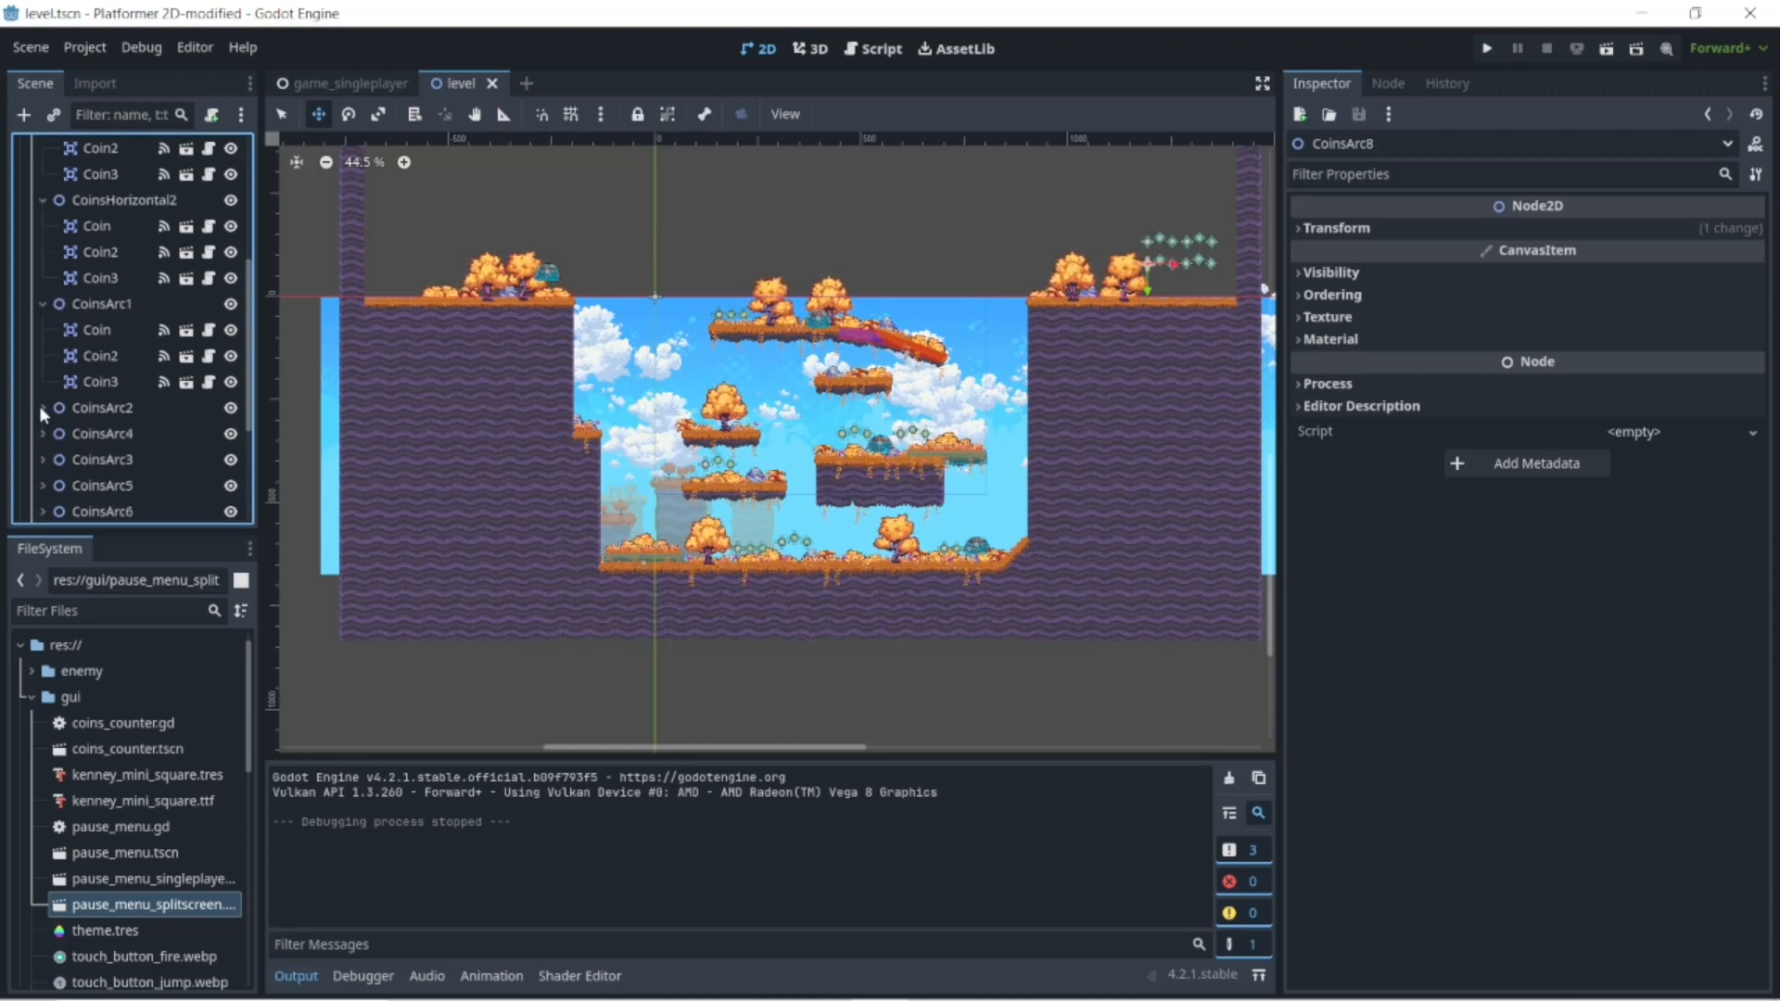
click(35, 302)
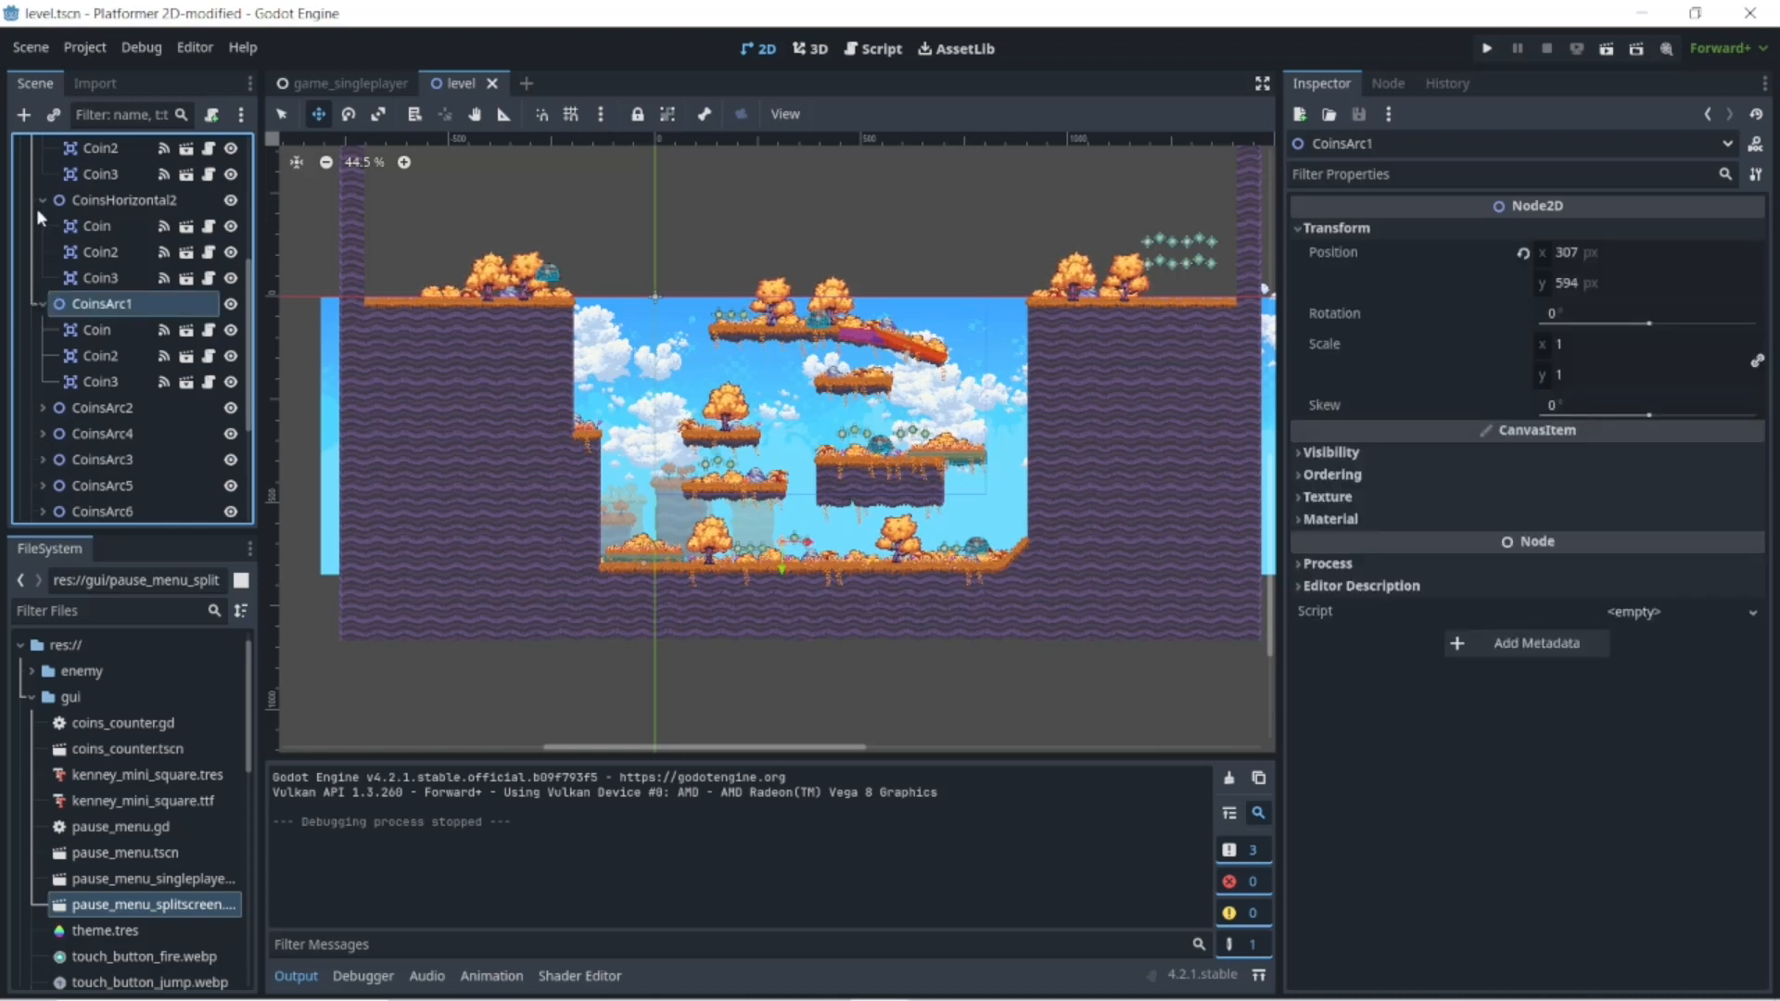
click(43, 303)
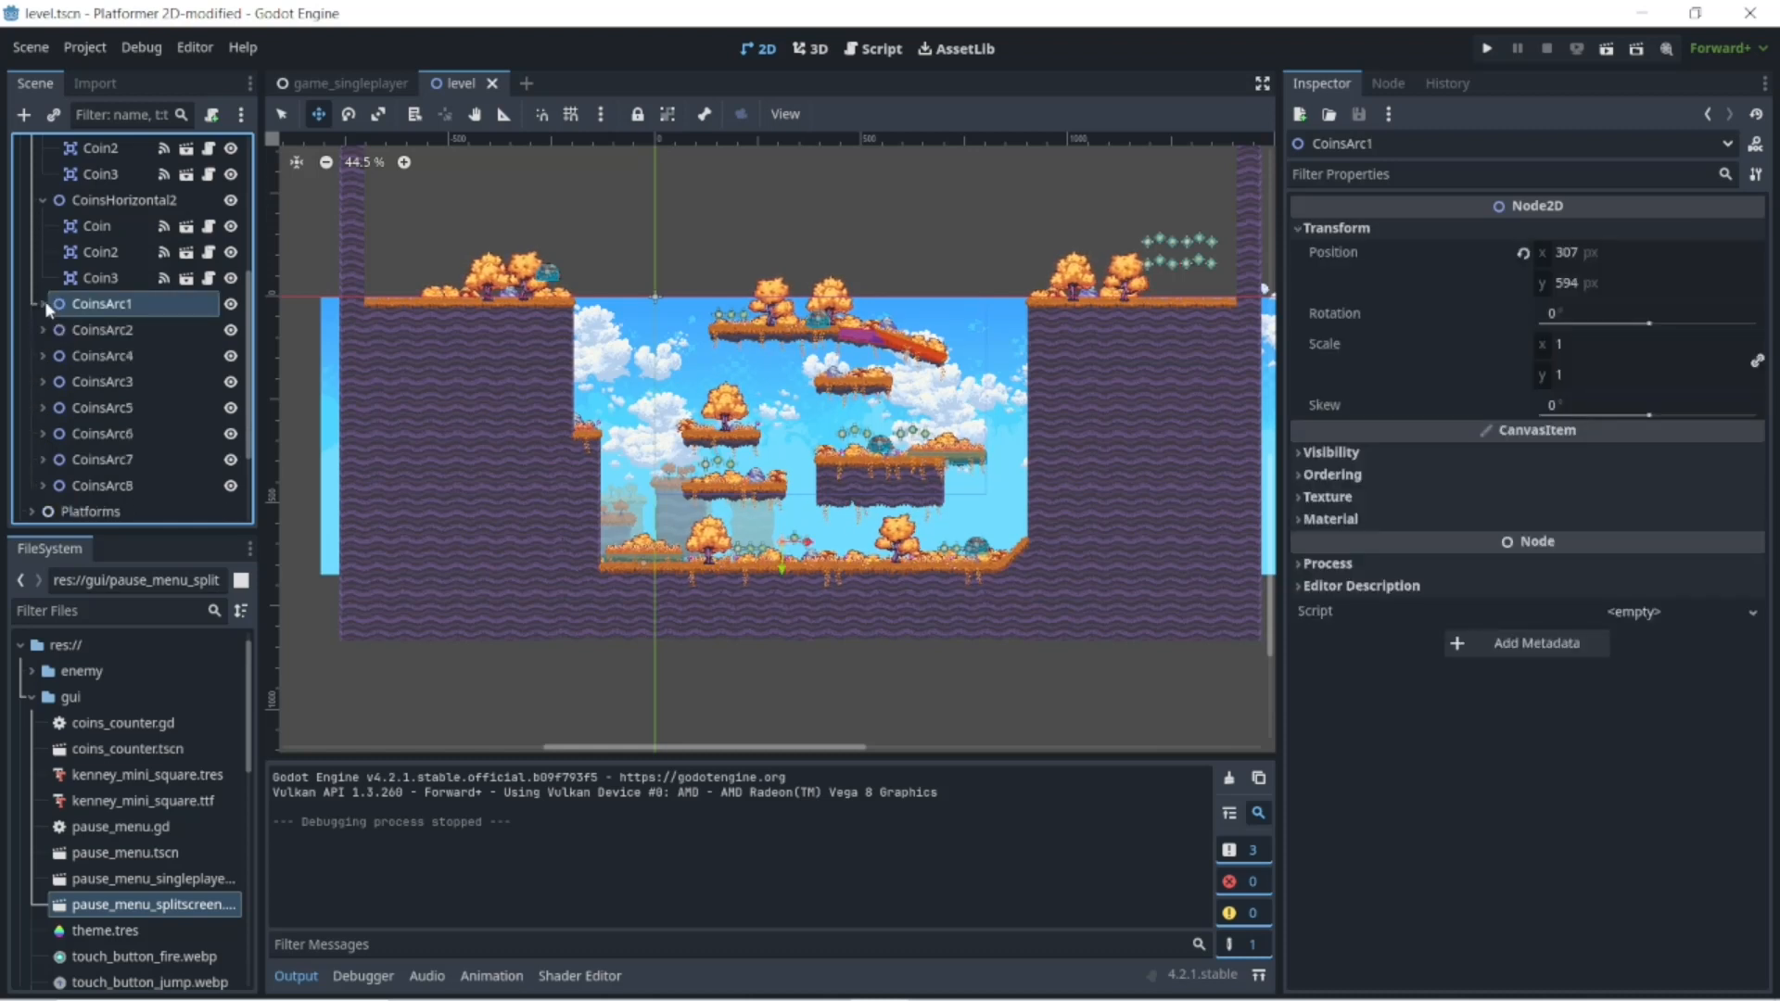
- Collapse the three CoinsHorizontal nodes and their parent Coins group in the scene tree
click(42, 201)
scroll(39, 222, up, 3)
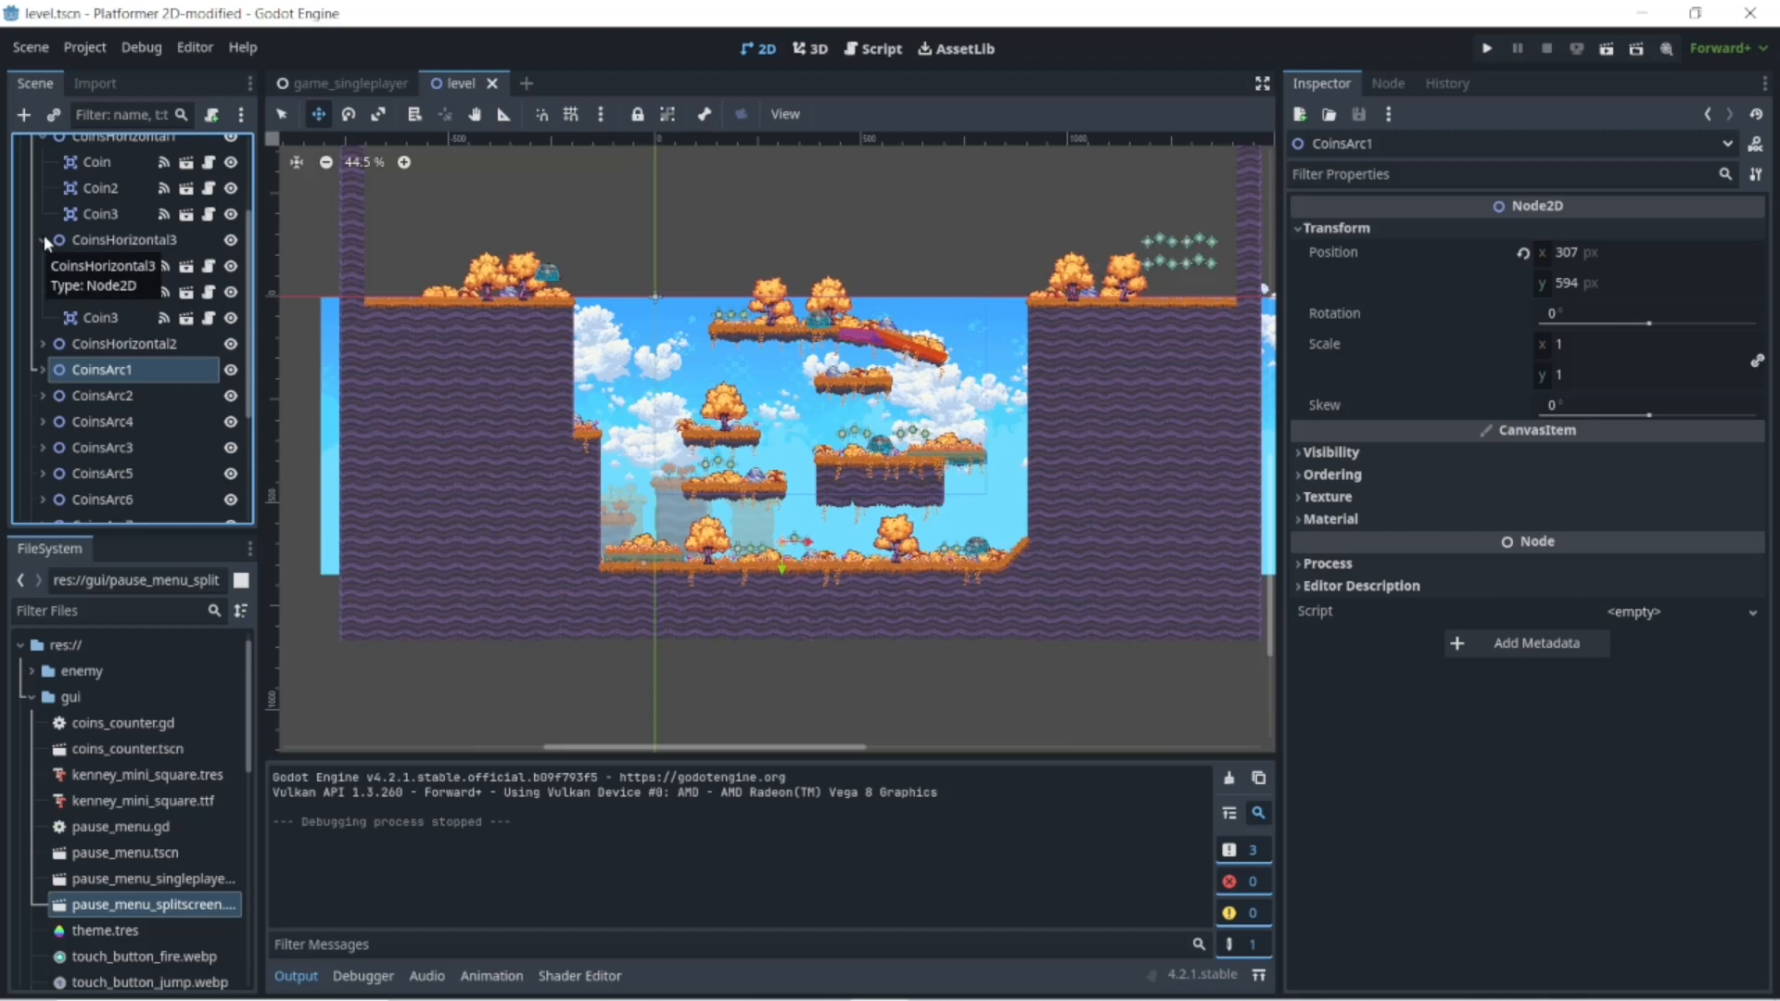
click(42, 239)
scroll(43, 236, up, 3)
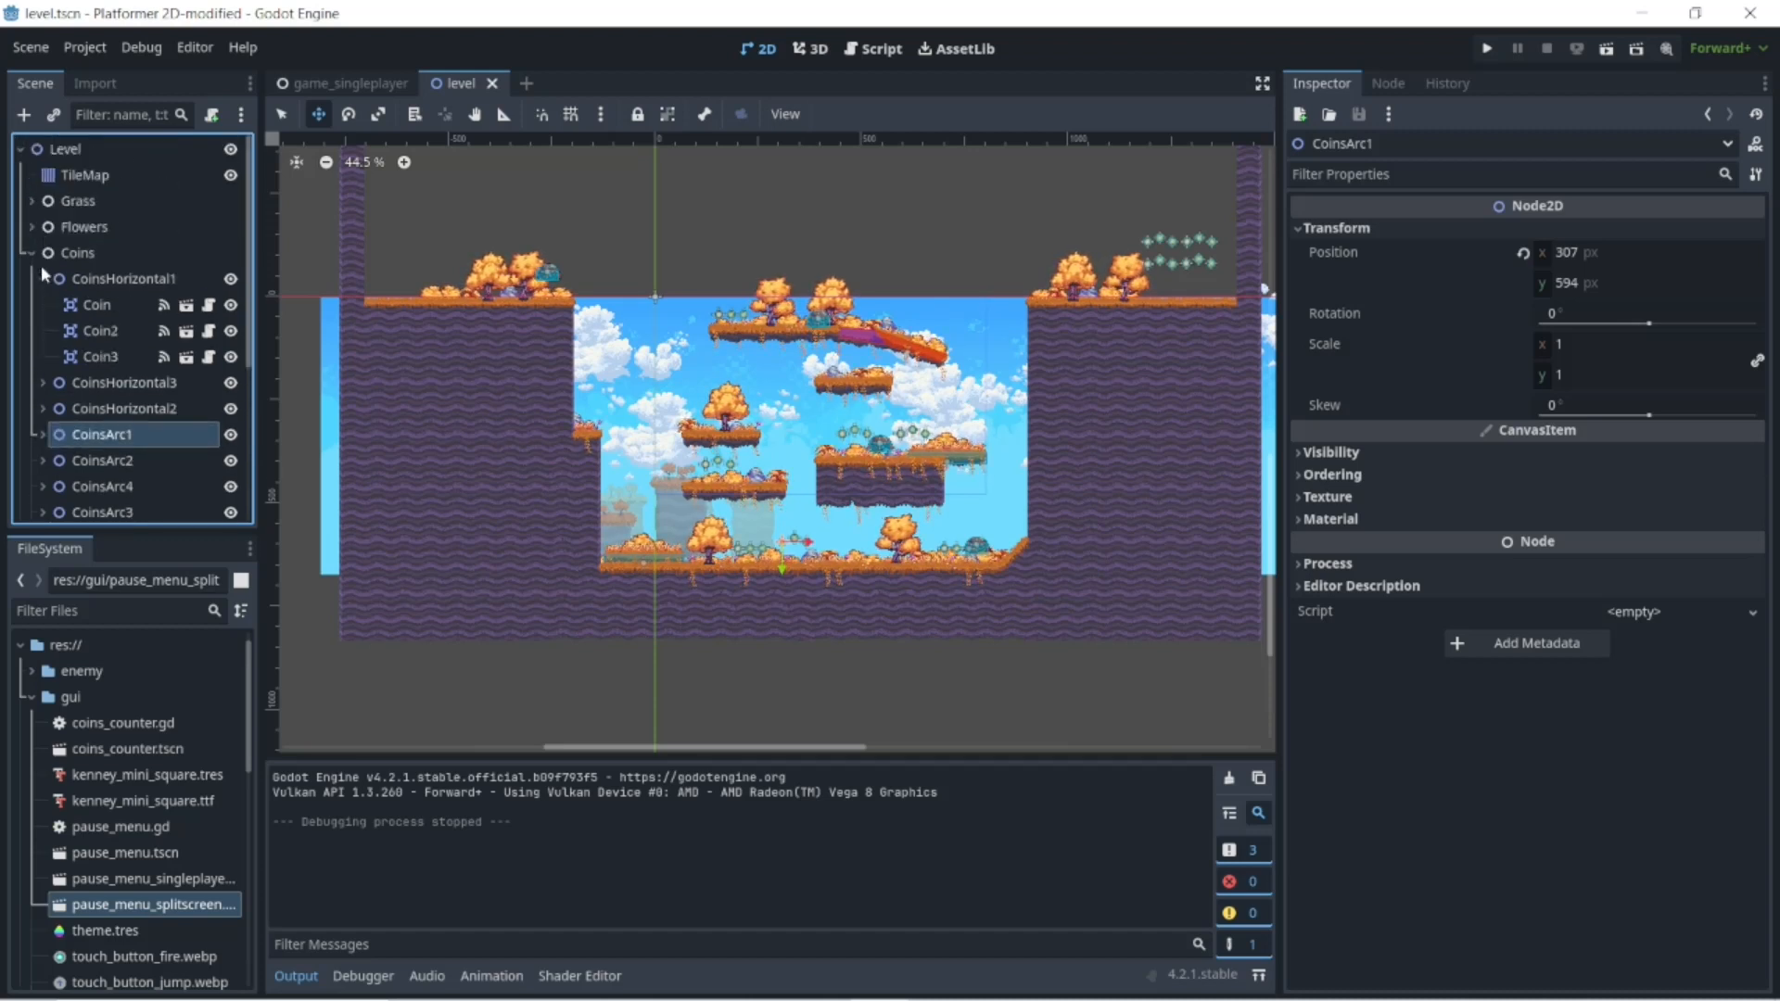
click(43, 279)
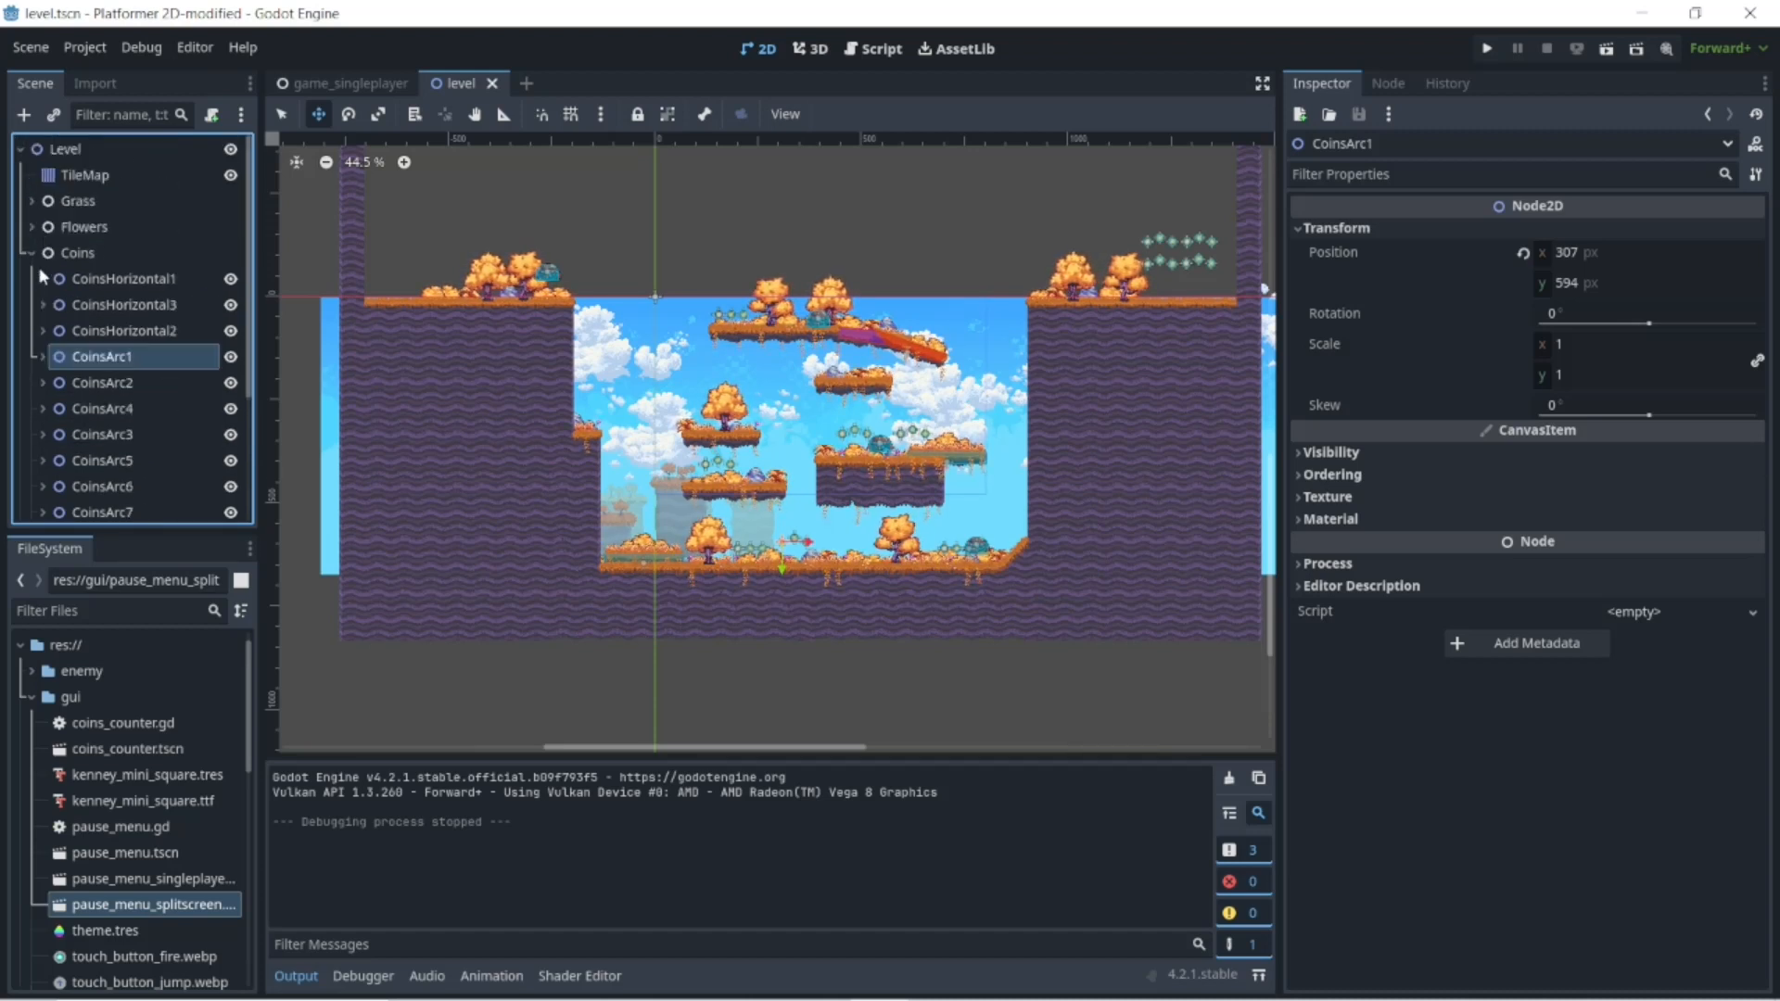
click(30, 248)
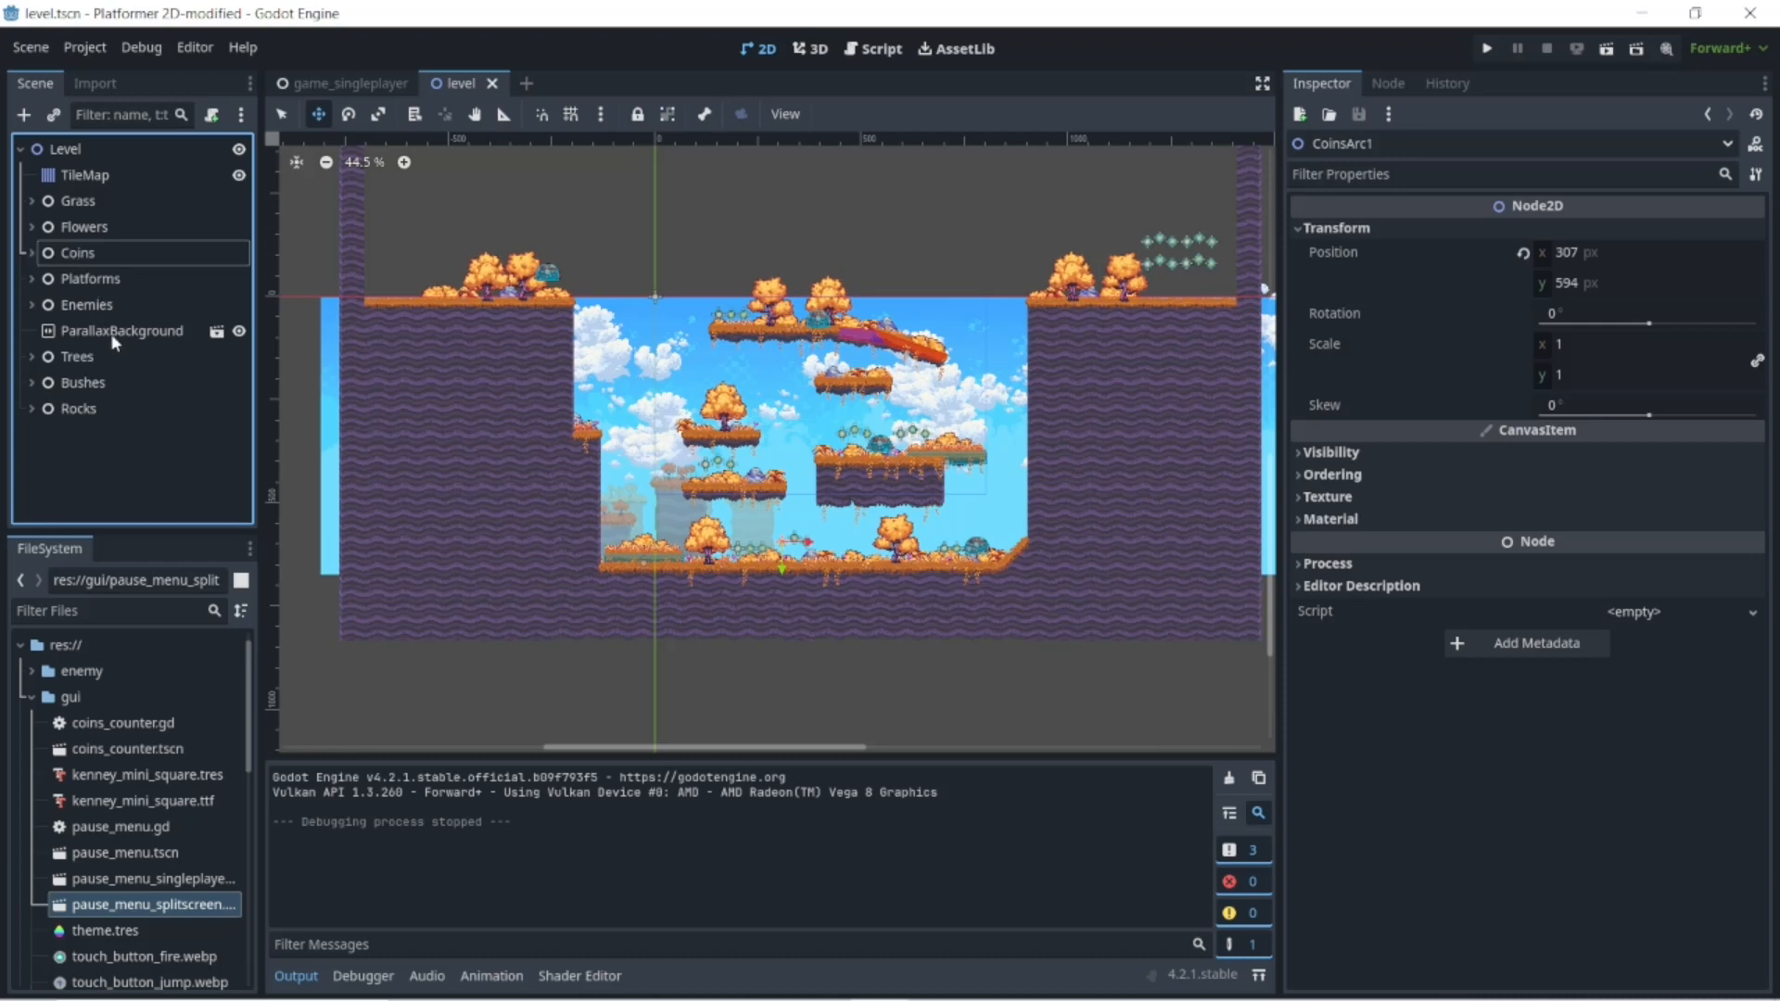
- Select the Level root node, switch to the game_singleplayer scene, and select its Game root node
click(64, 148)
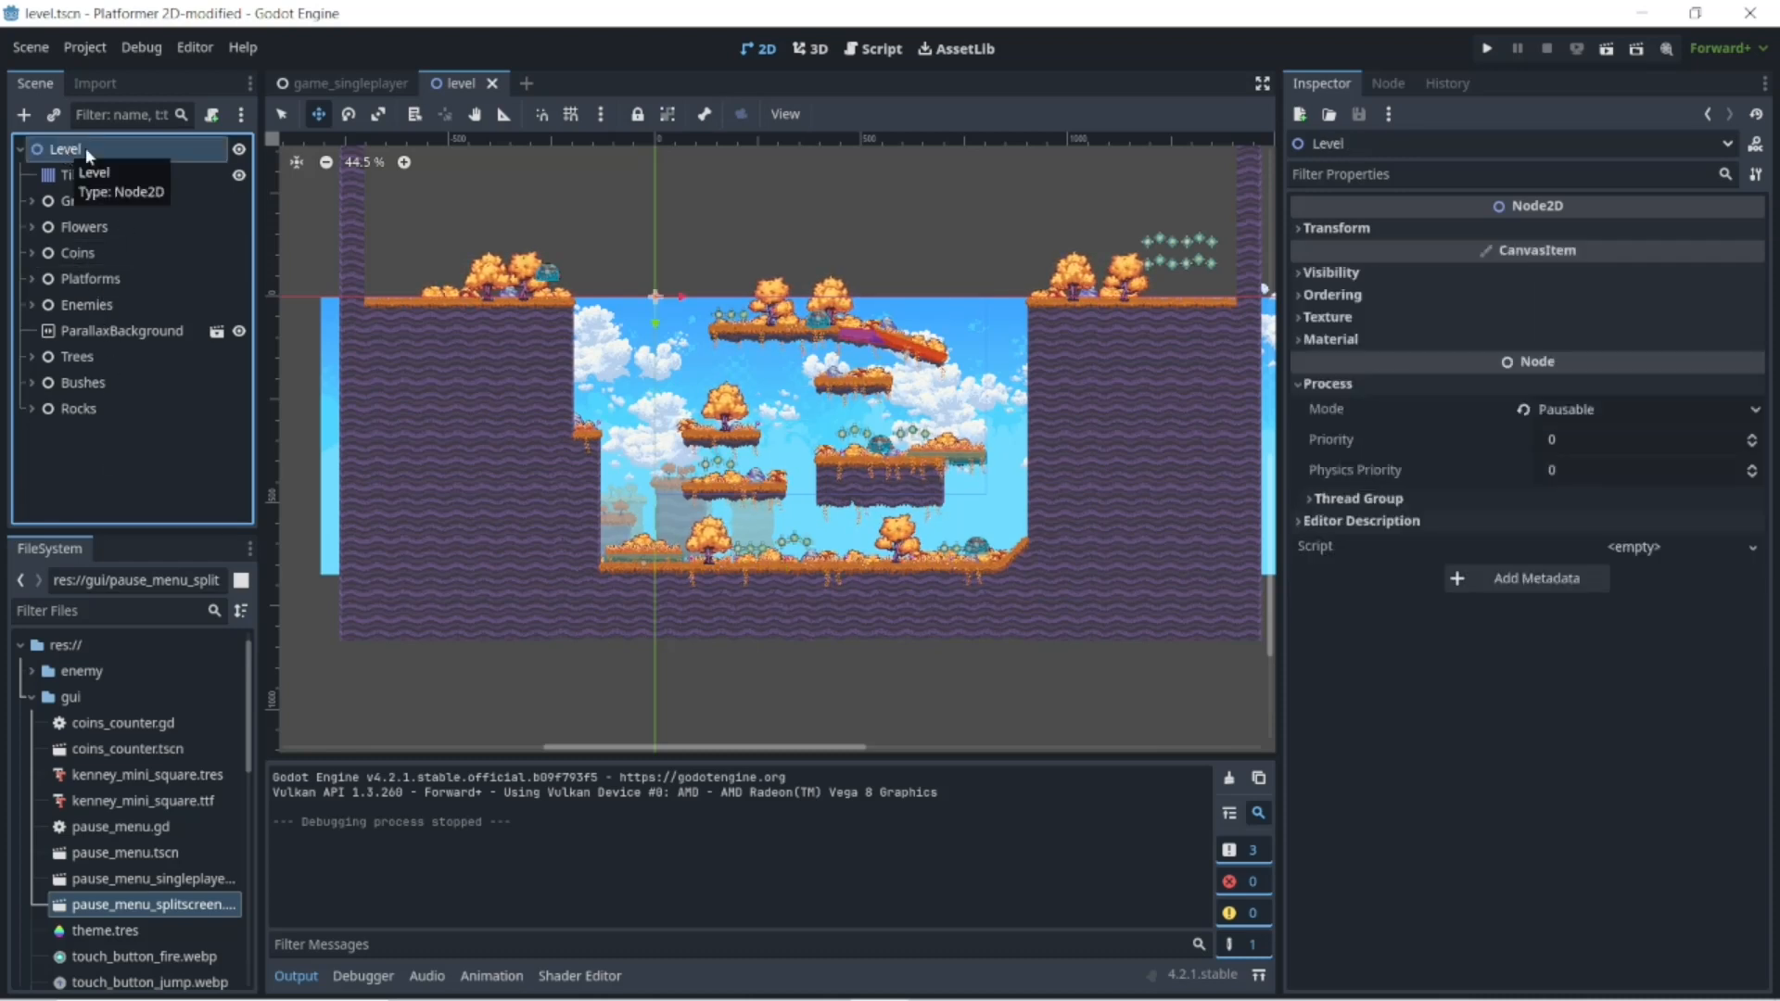
click(319, 82)
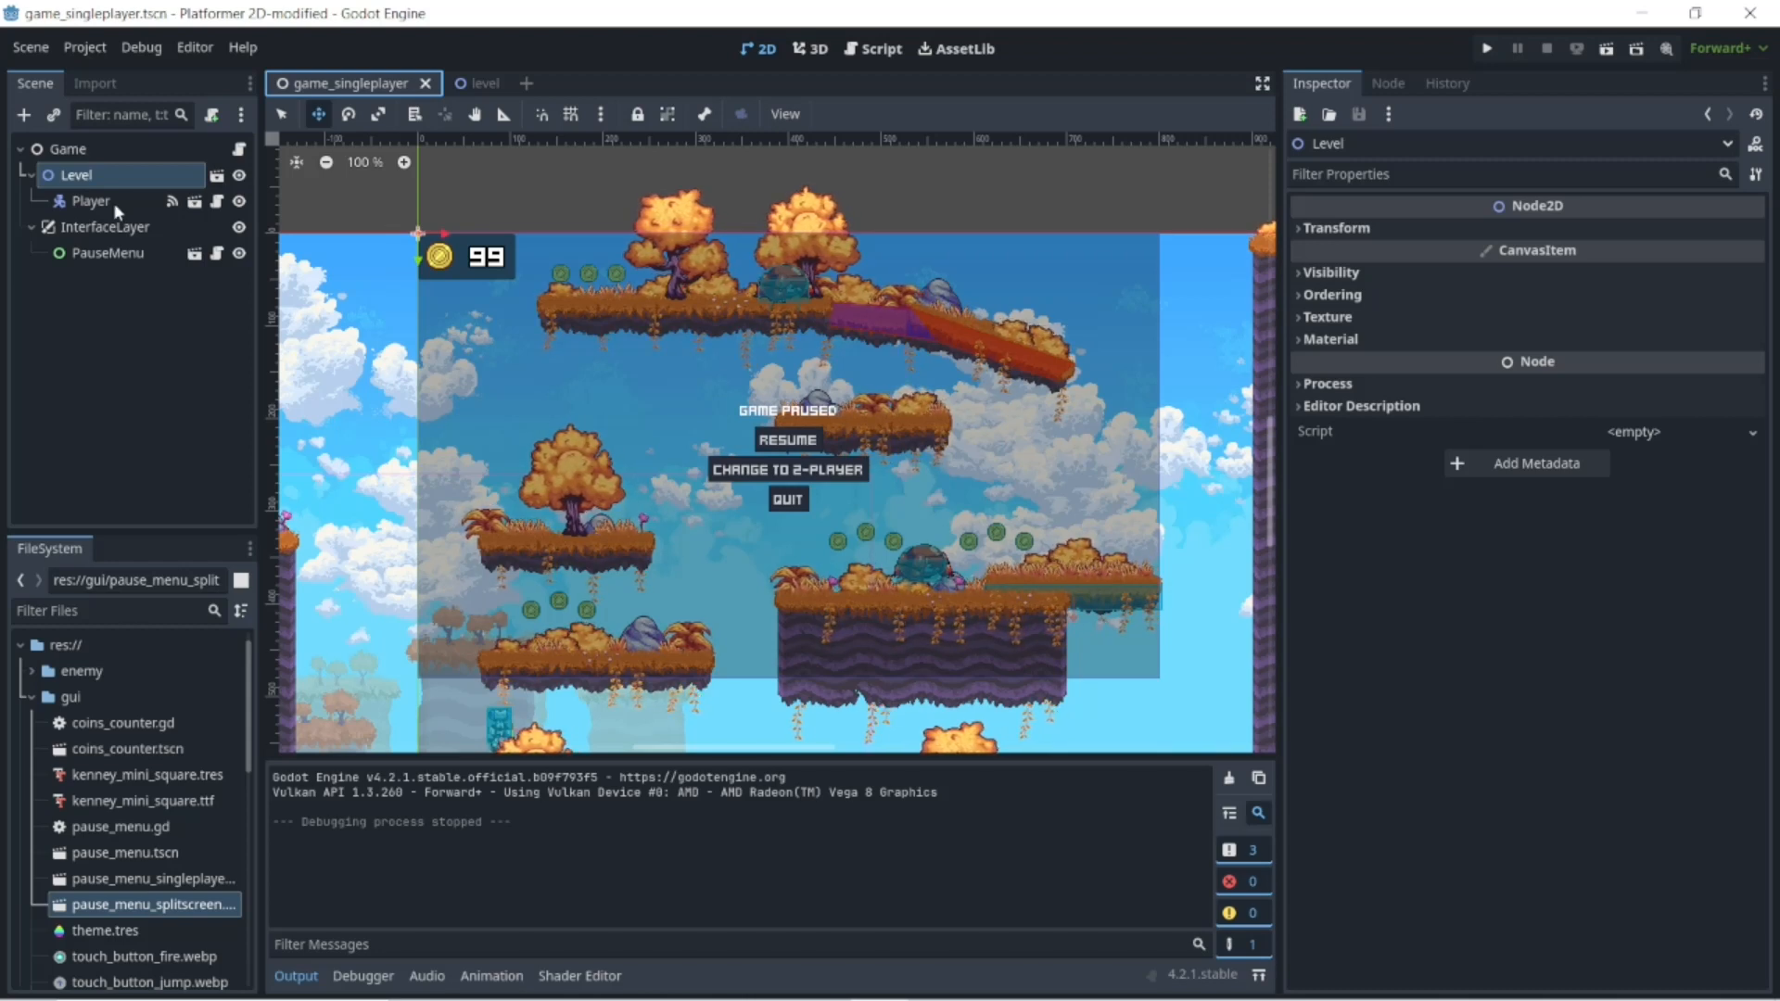
click(21, 149)
click(20, 149)
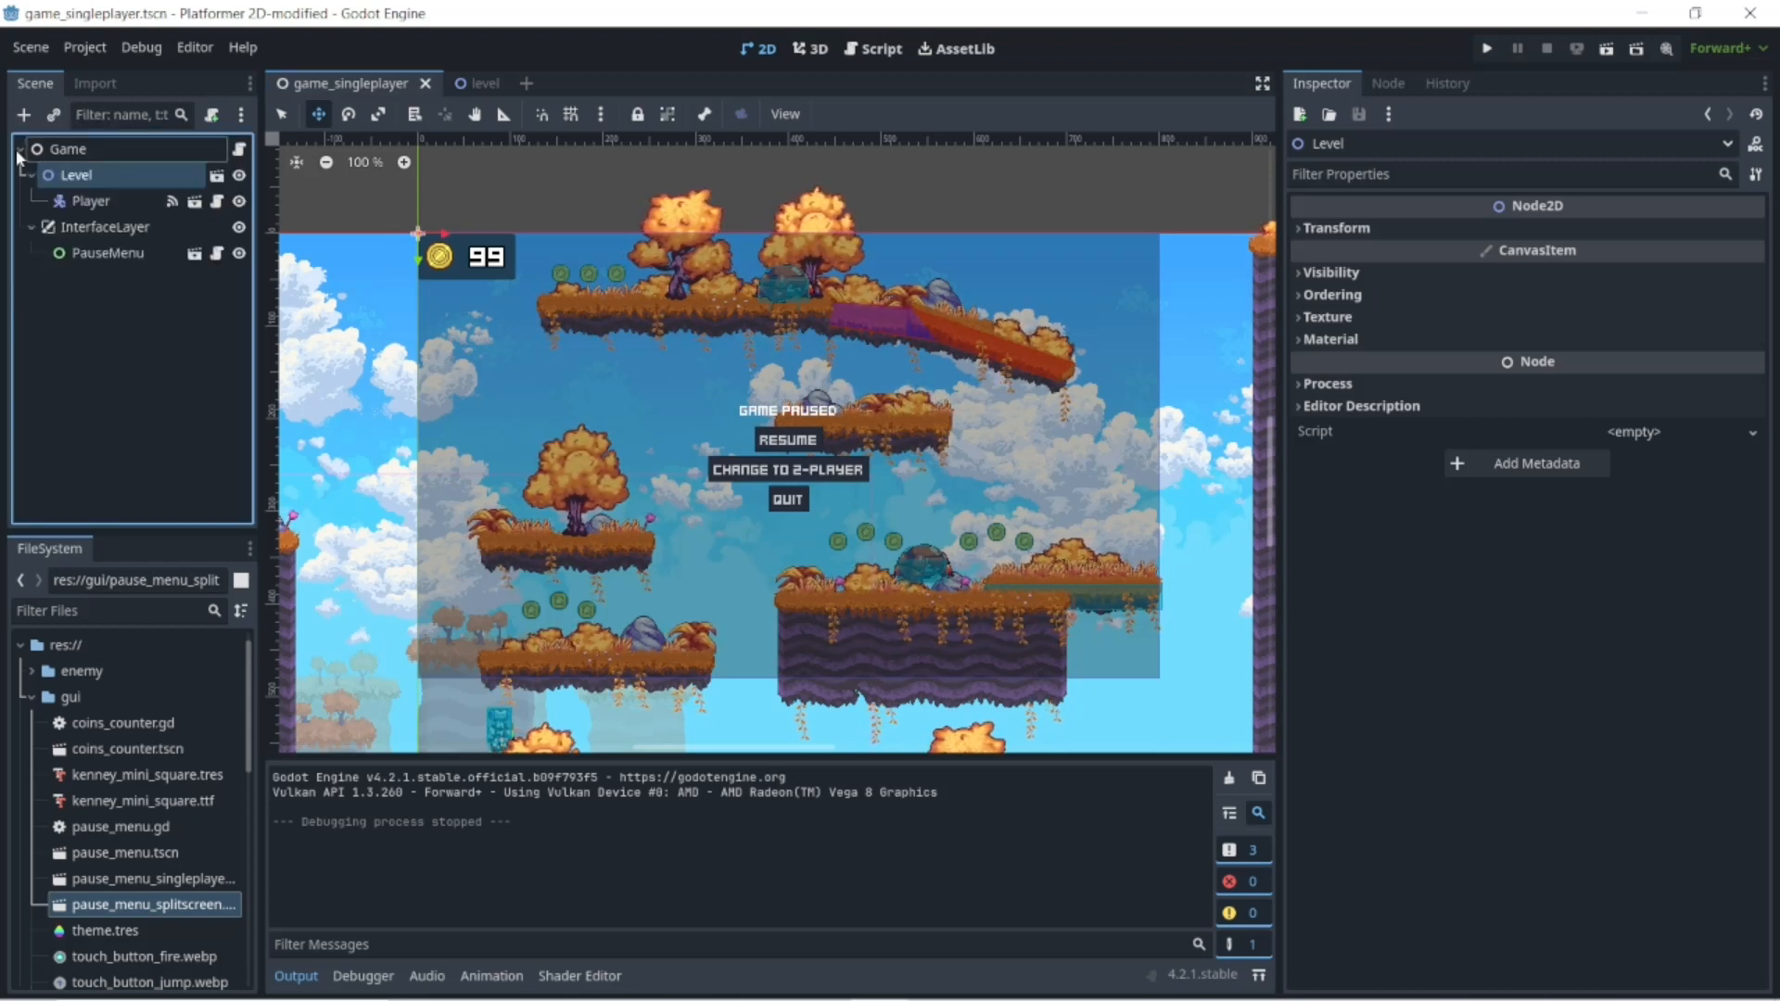
click(65, 152)
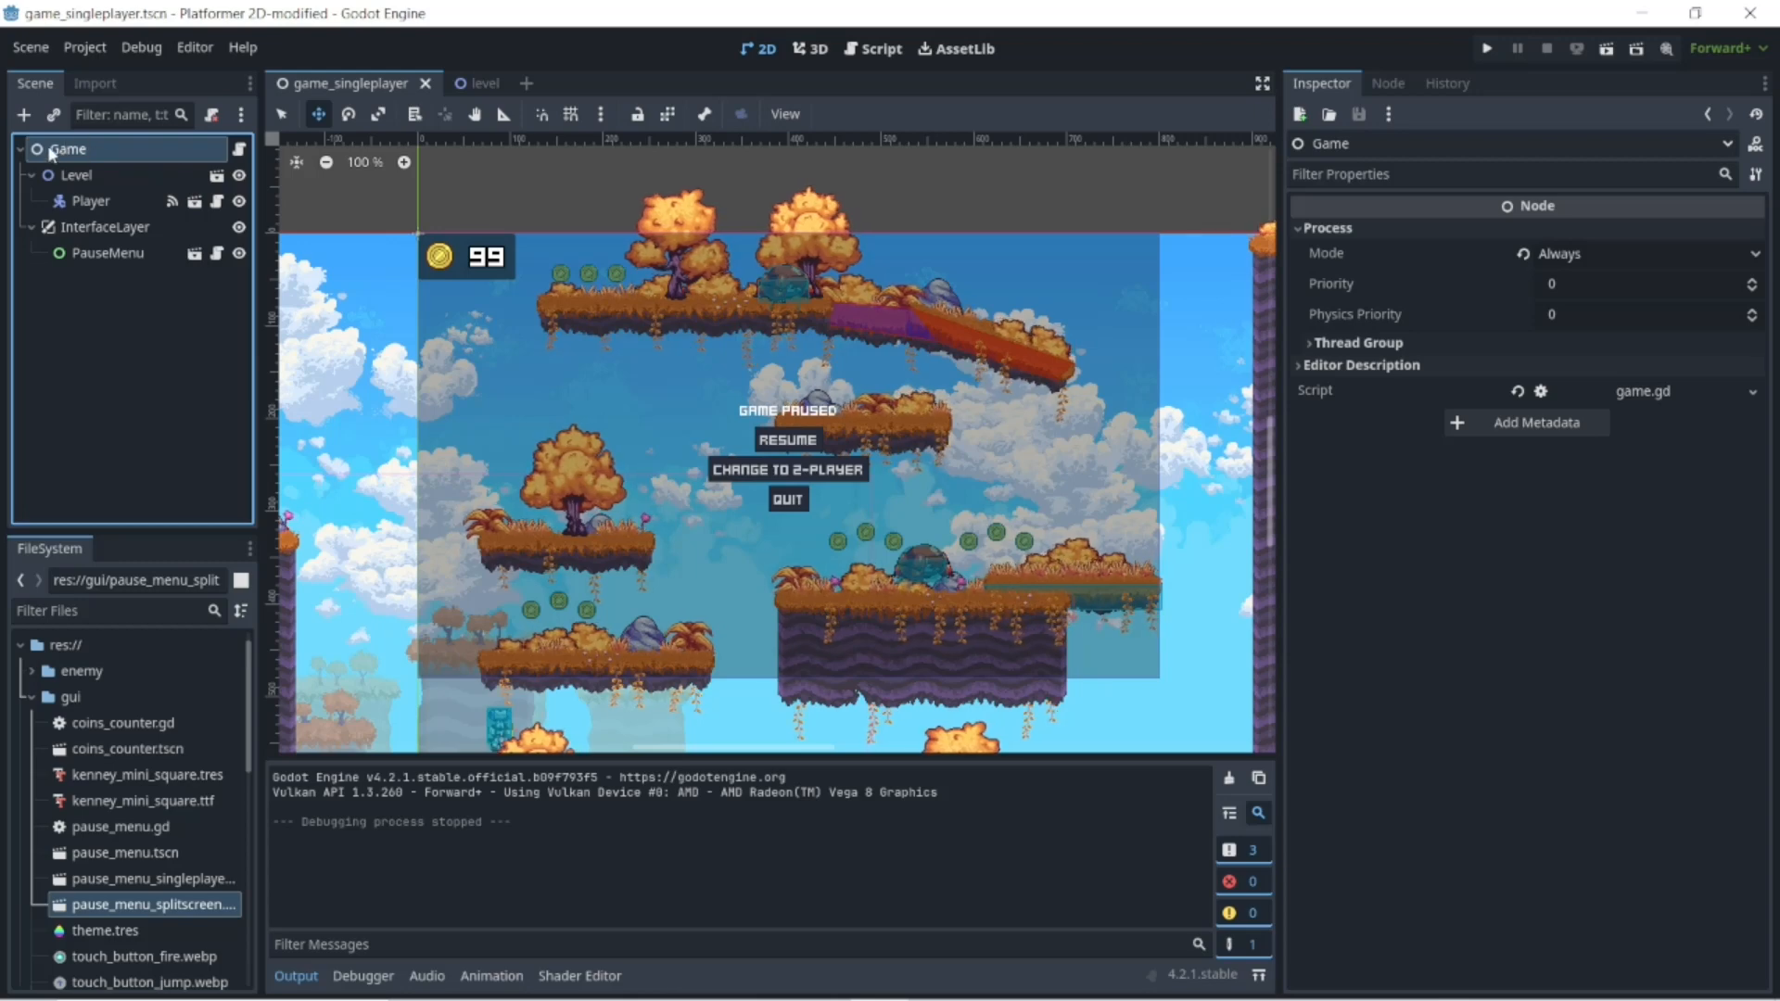
- Check which main scene is set under the project's application run settings, and close the settings
click(74, 48)
click(115, 75)
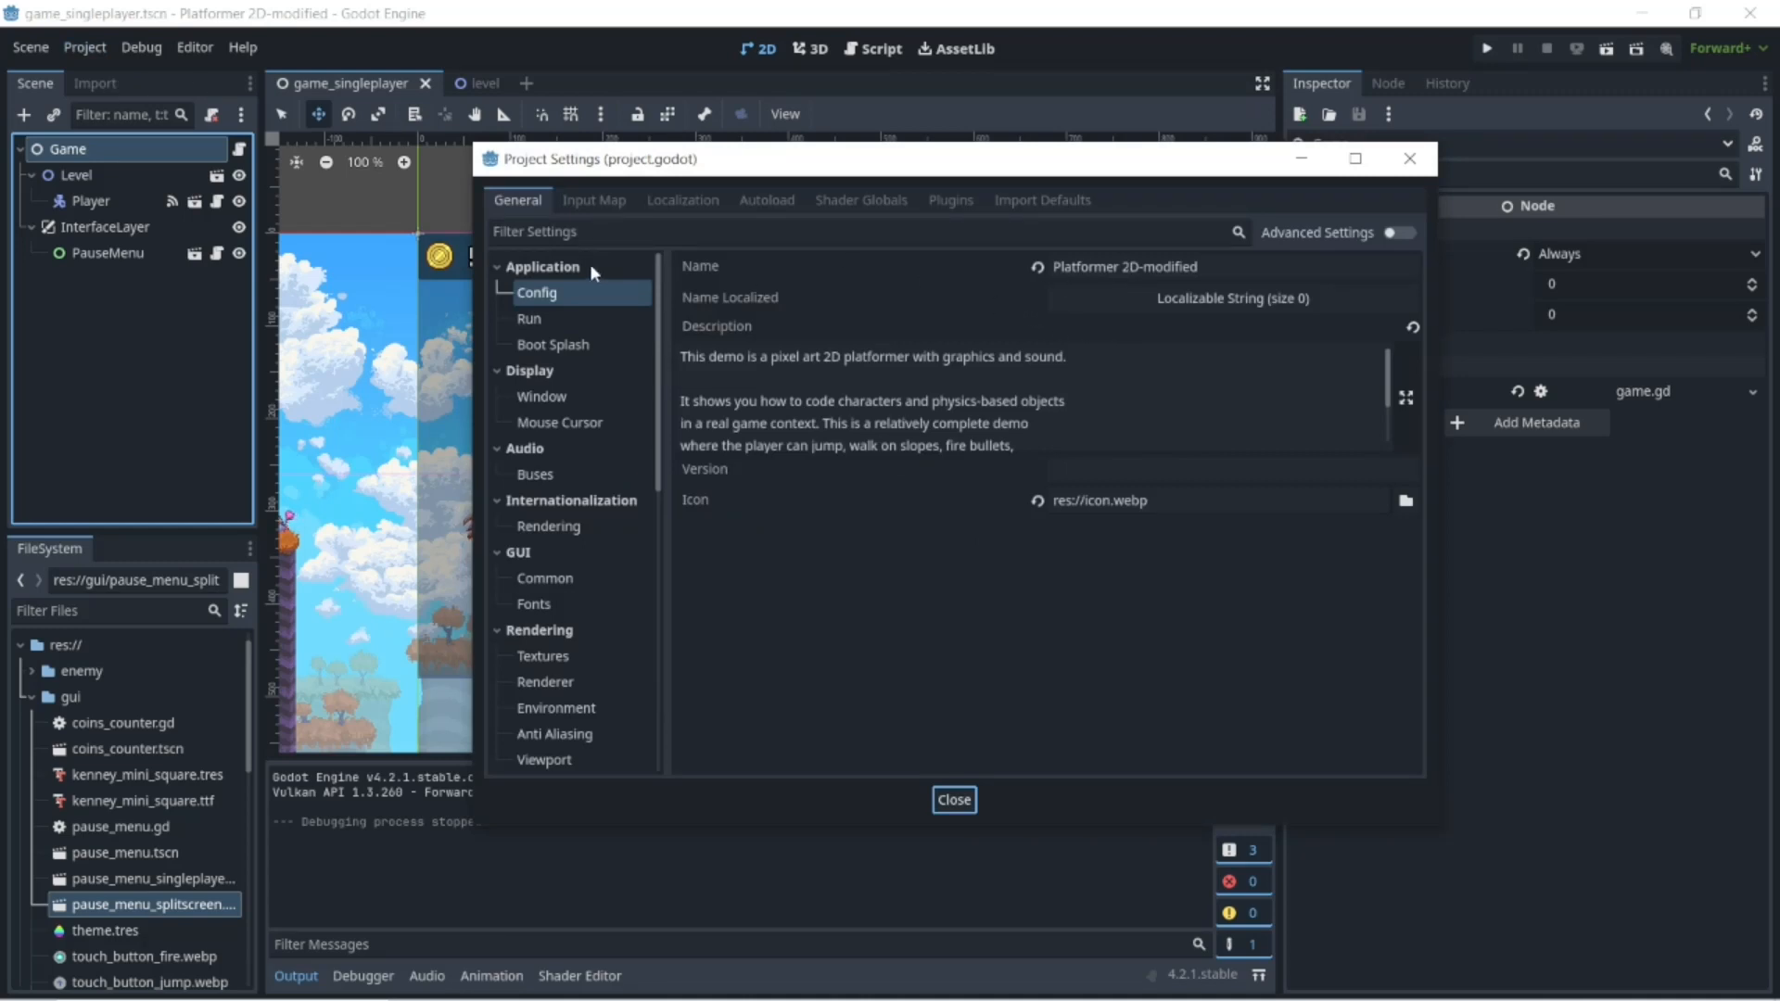
click(537, 323)
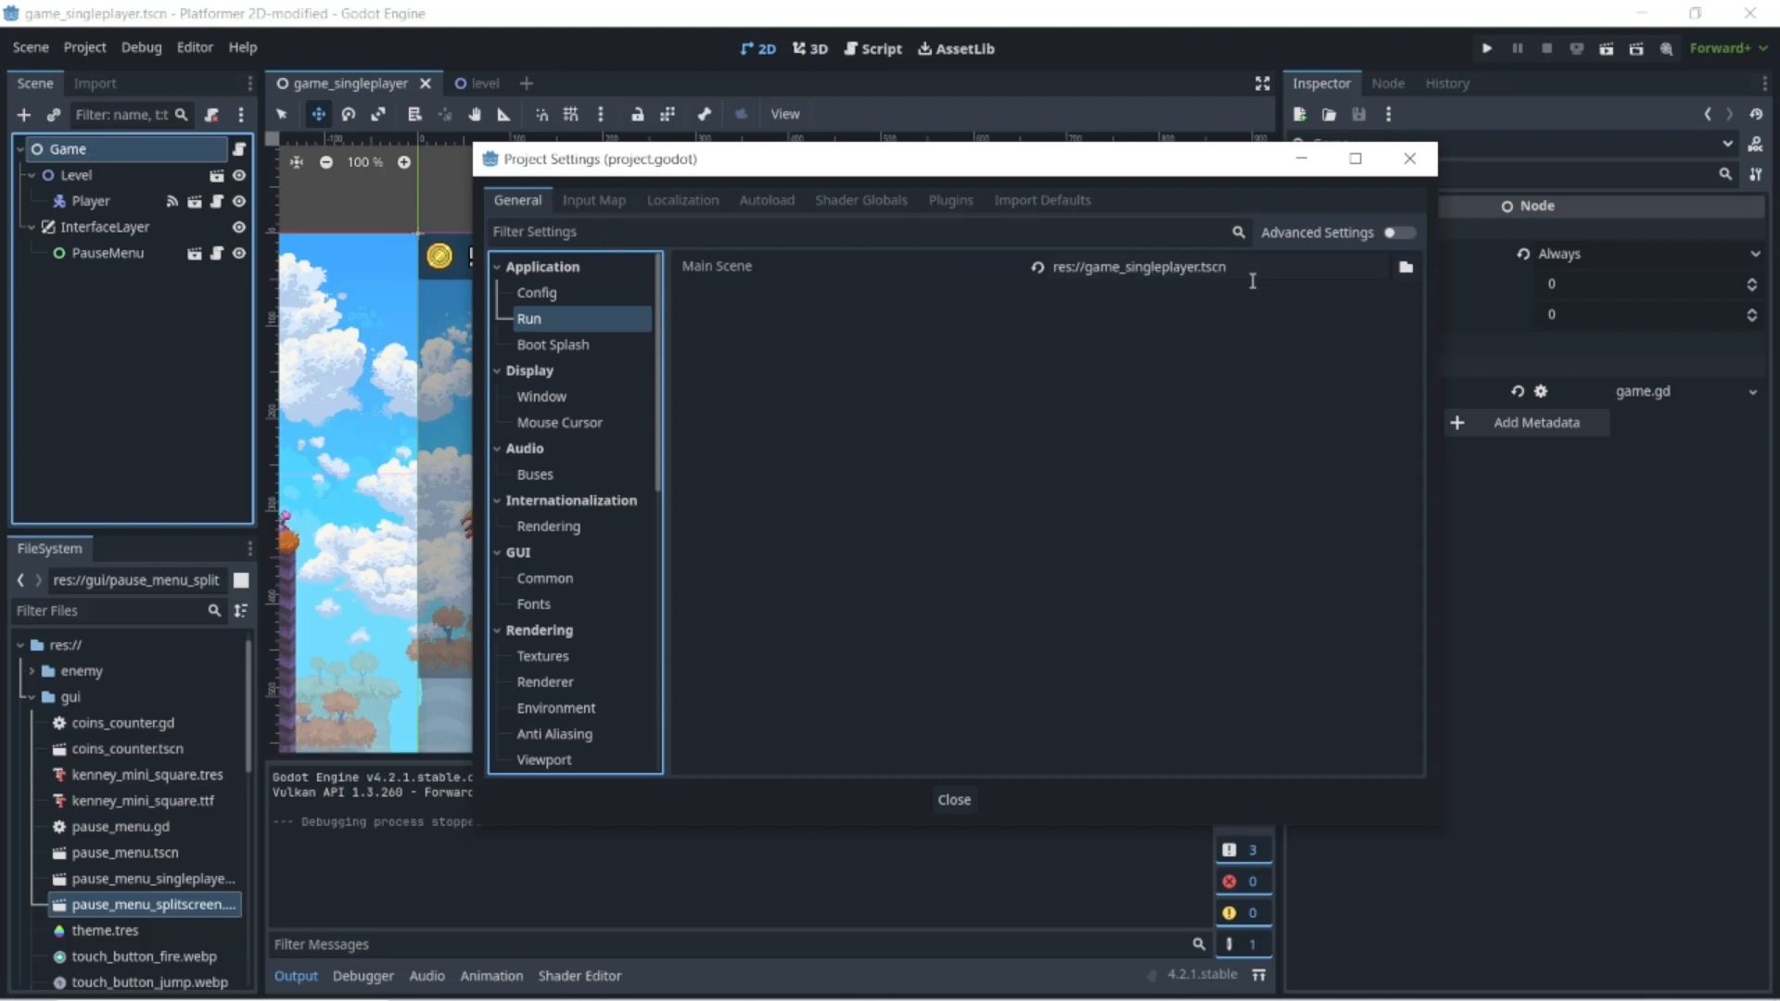
click(1400, 169)
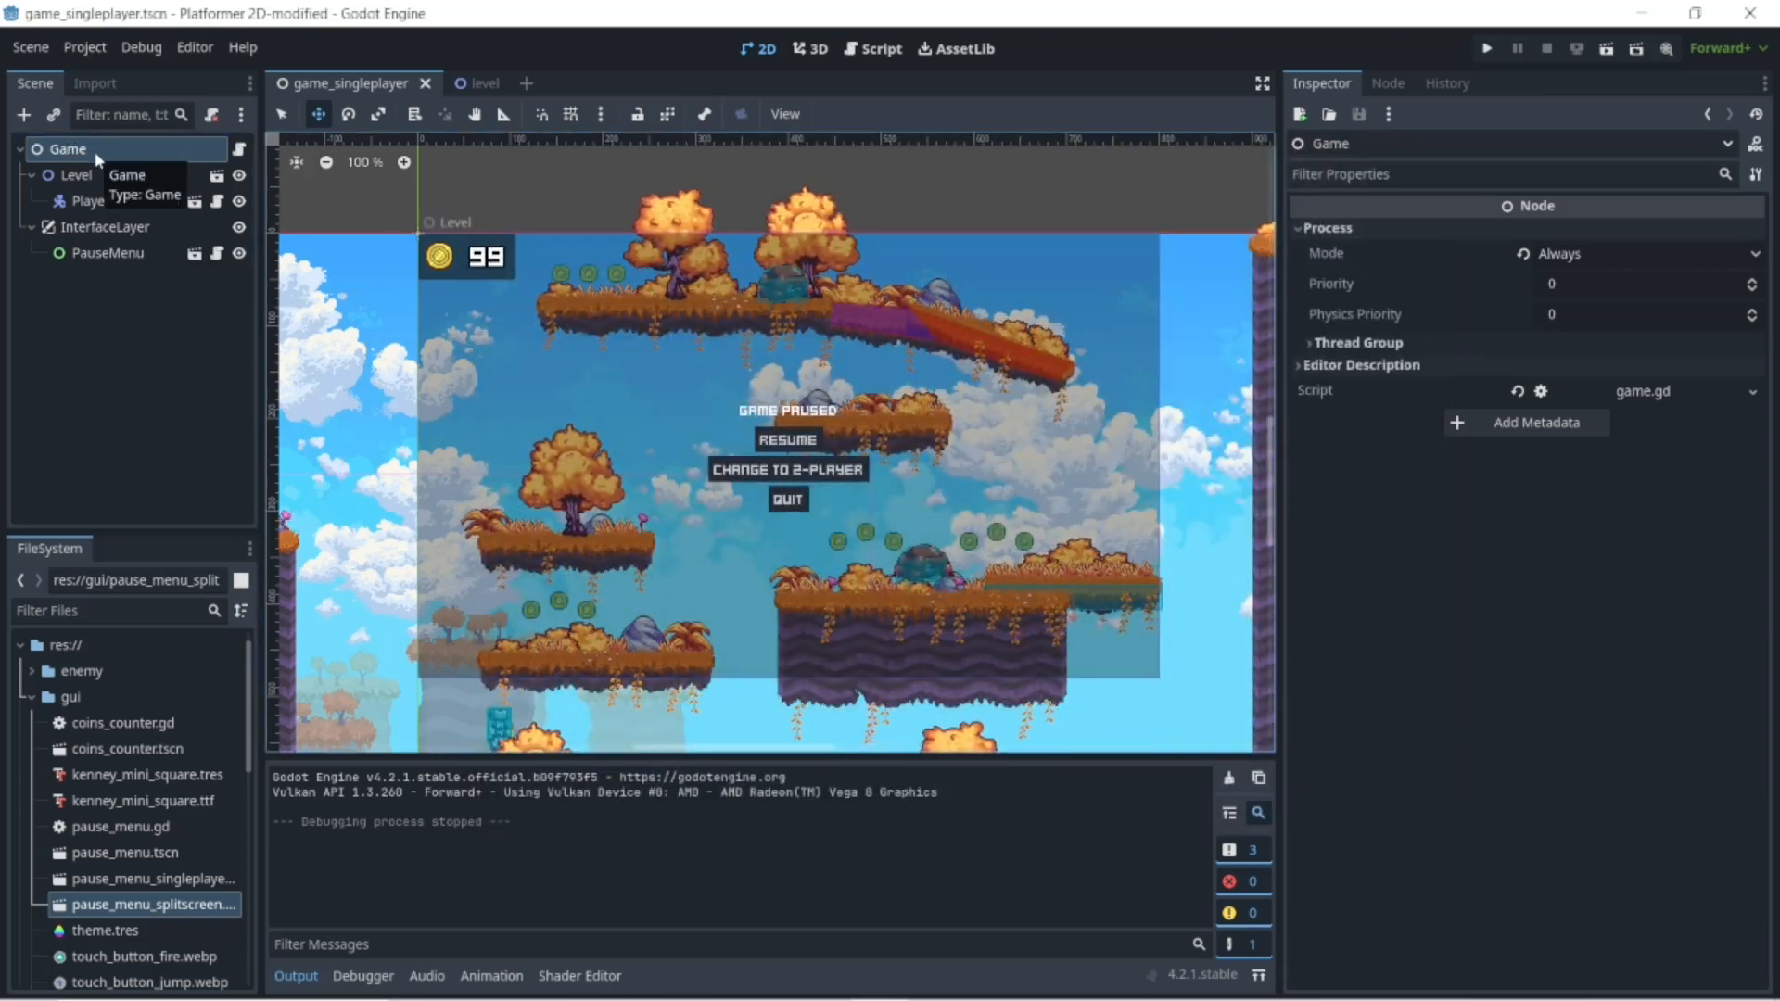
- Review the Game node's Process and Editor Description properties, leaving the Process section expanded
click(1305, 231)
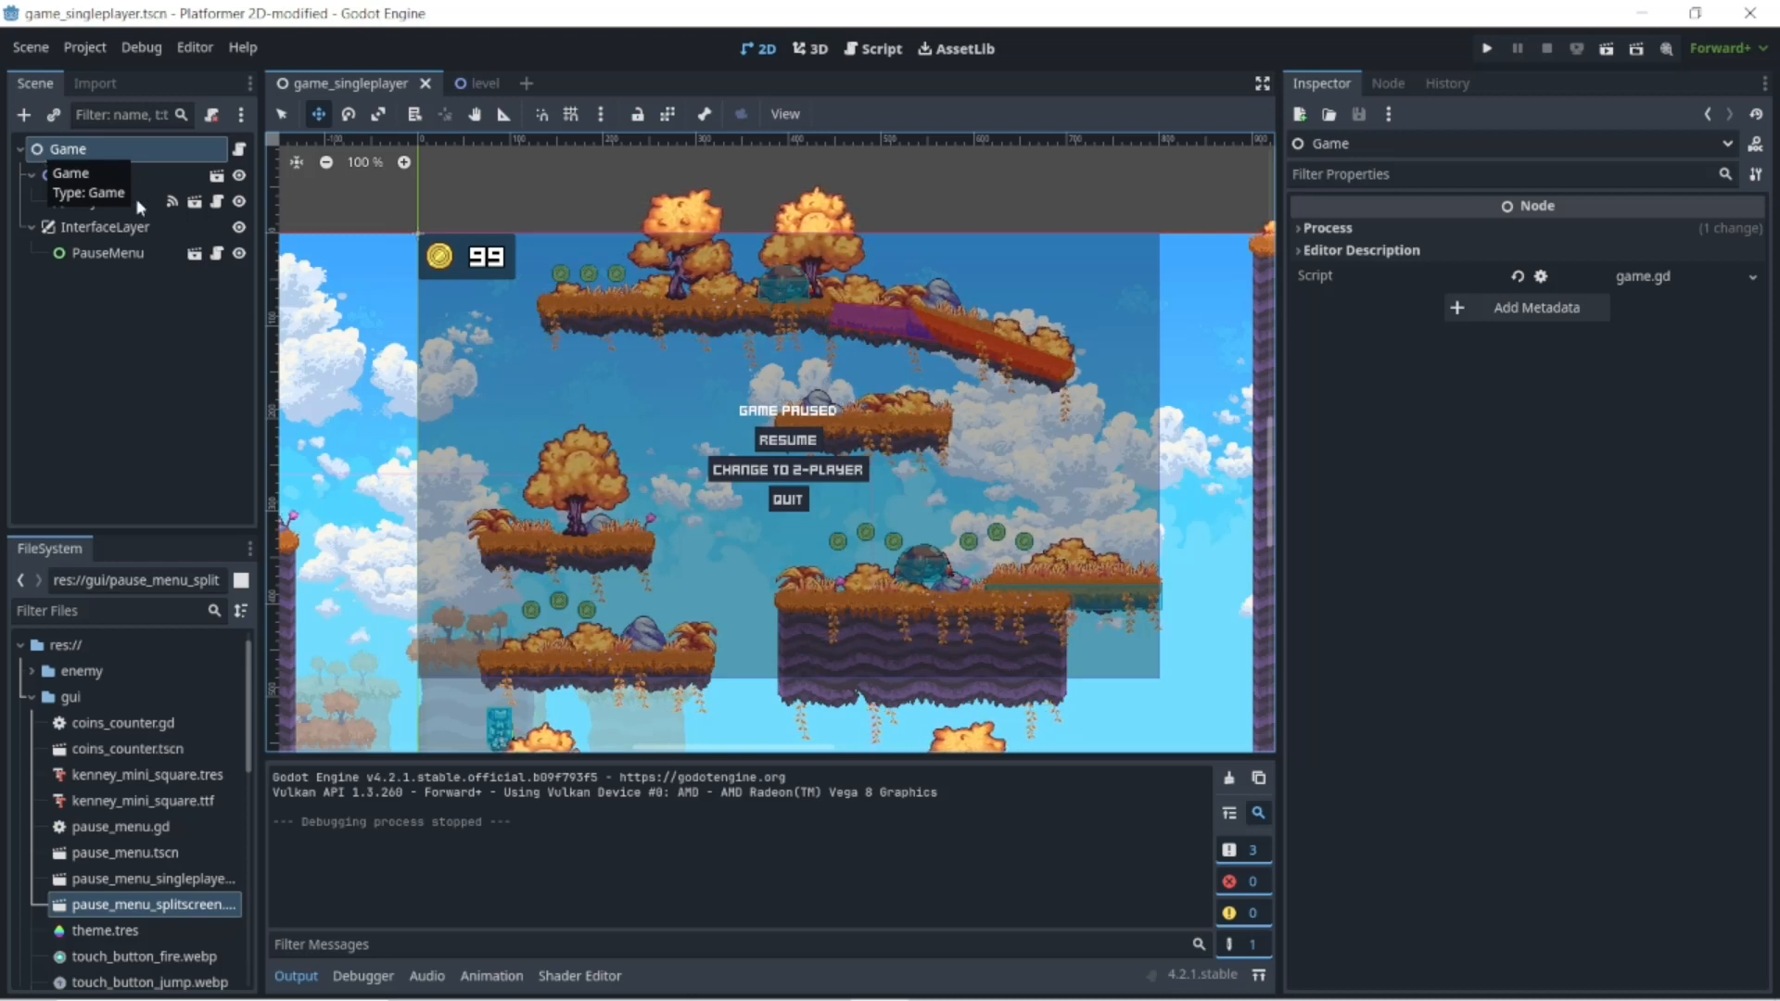
click(1303, 250)
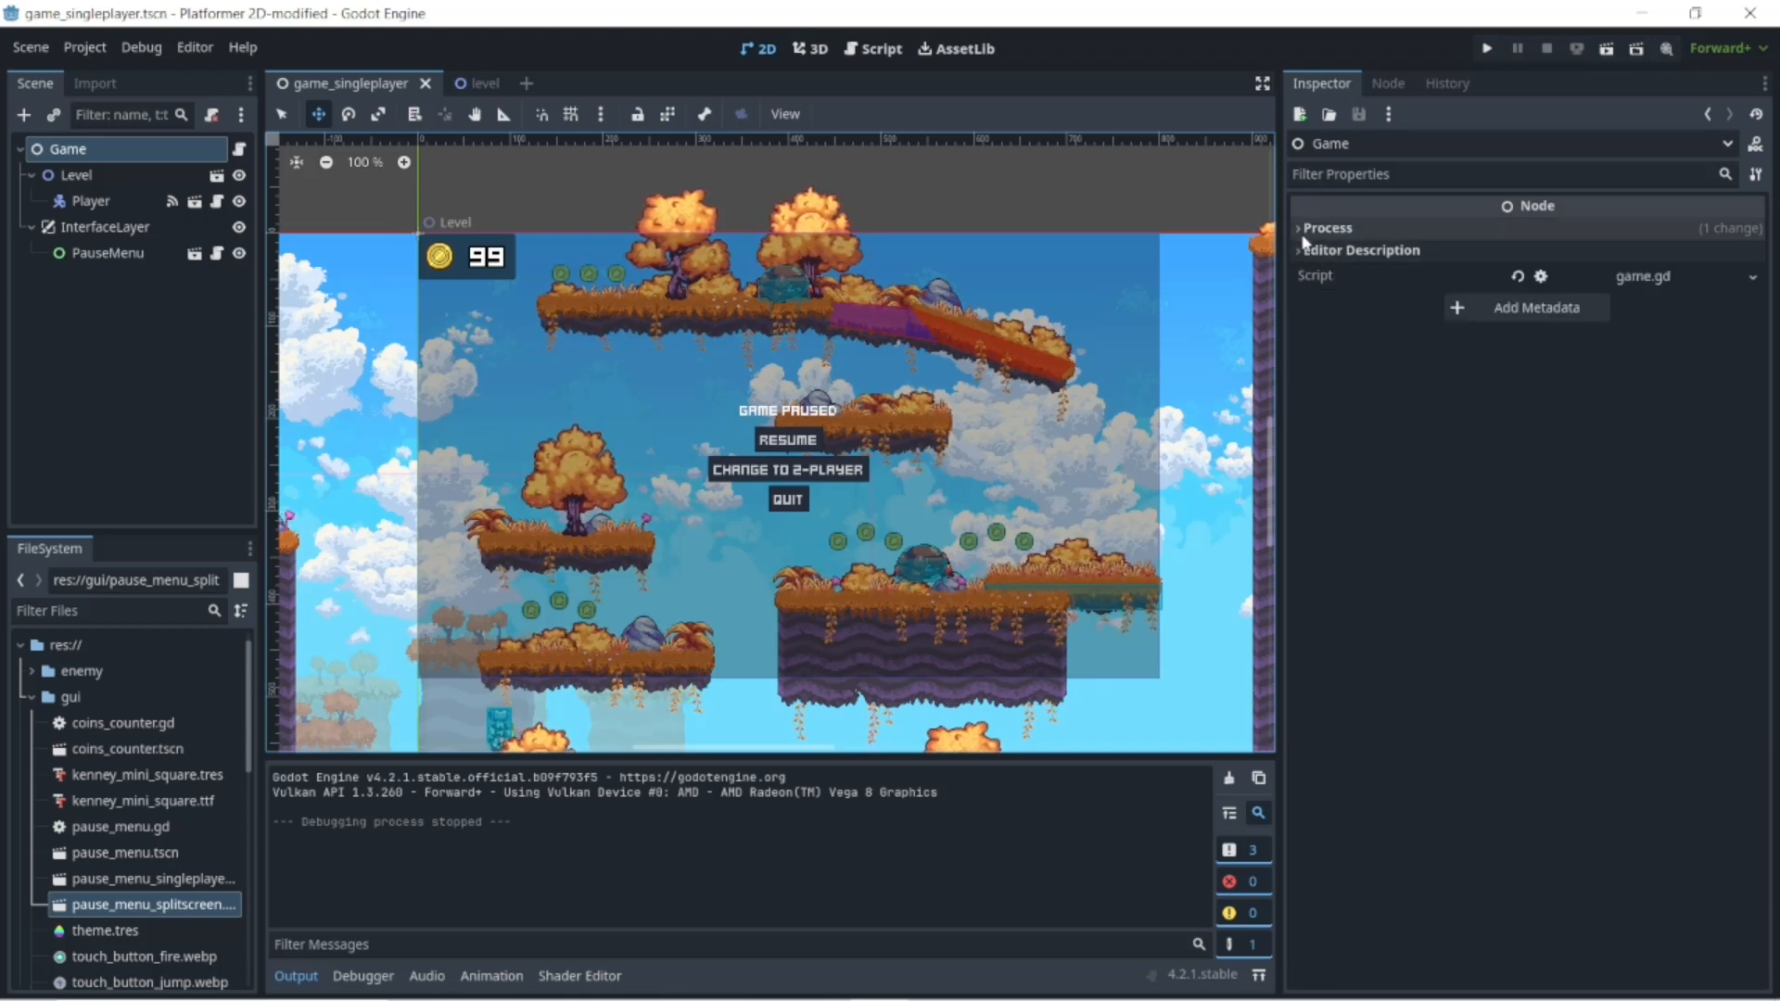
click(1303, 229)
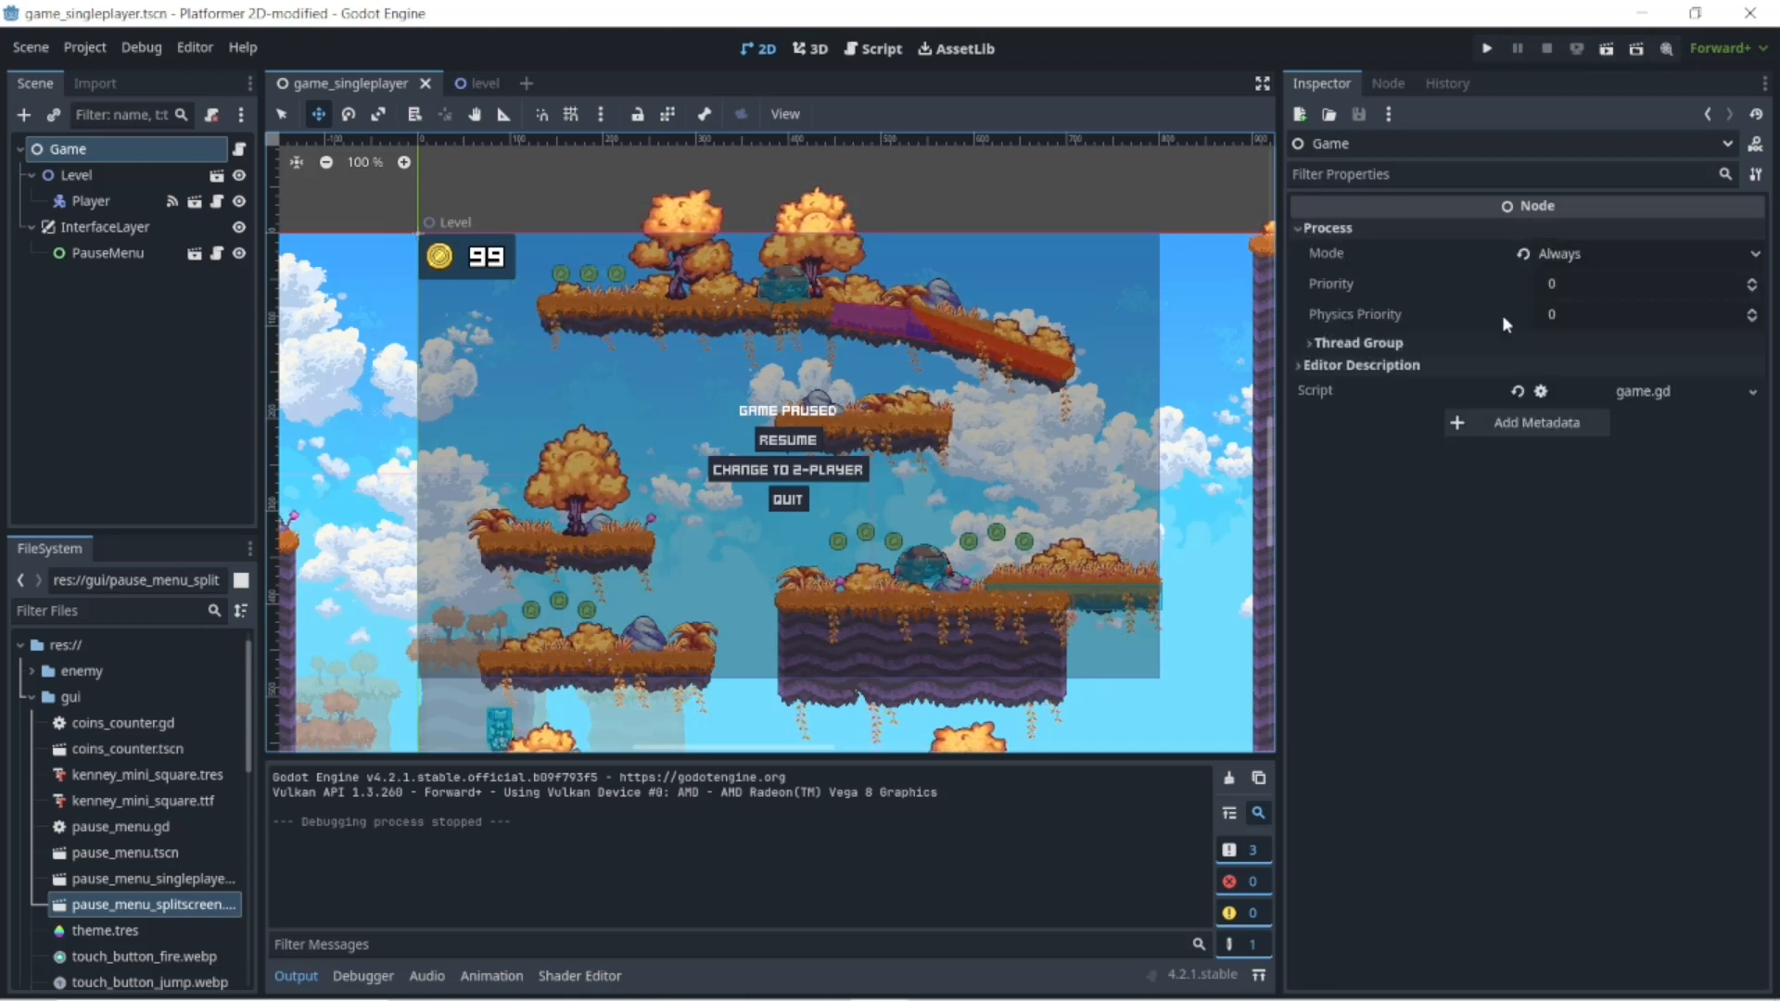
- Collapse the Game node's Process section and inspect the properties of the Game and Level nodes
click(1296, 228)
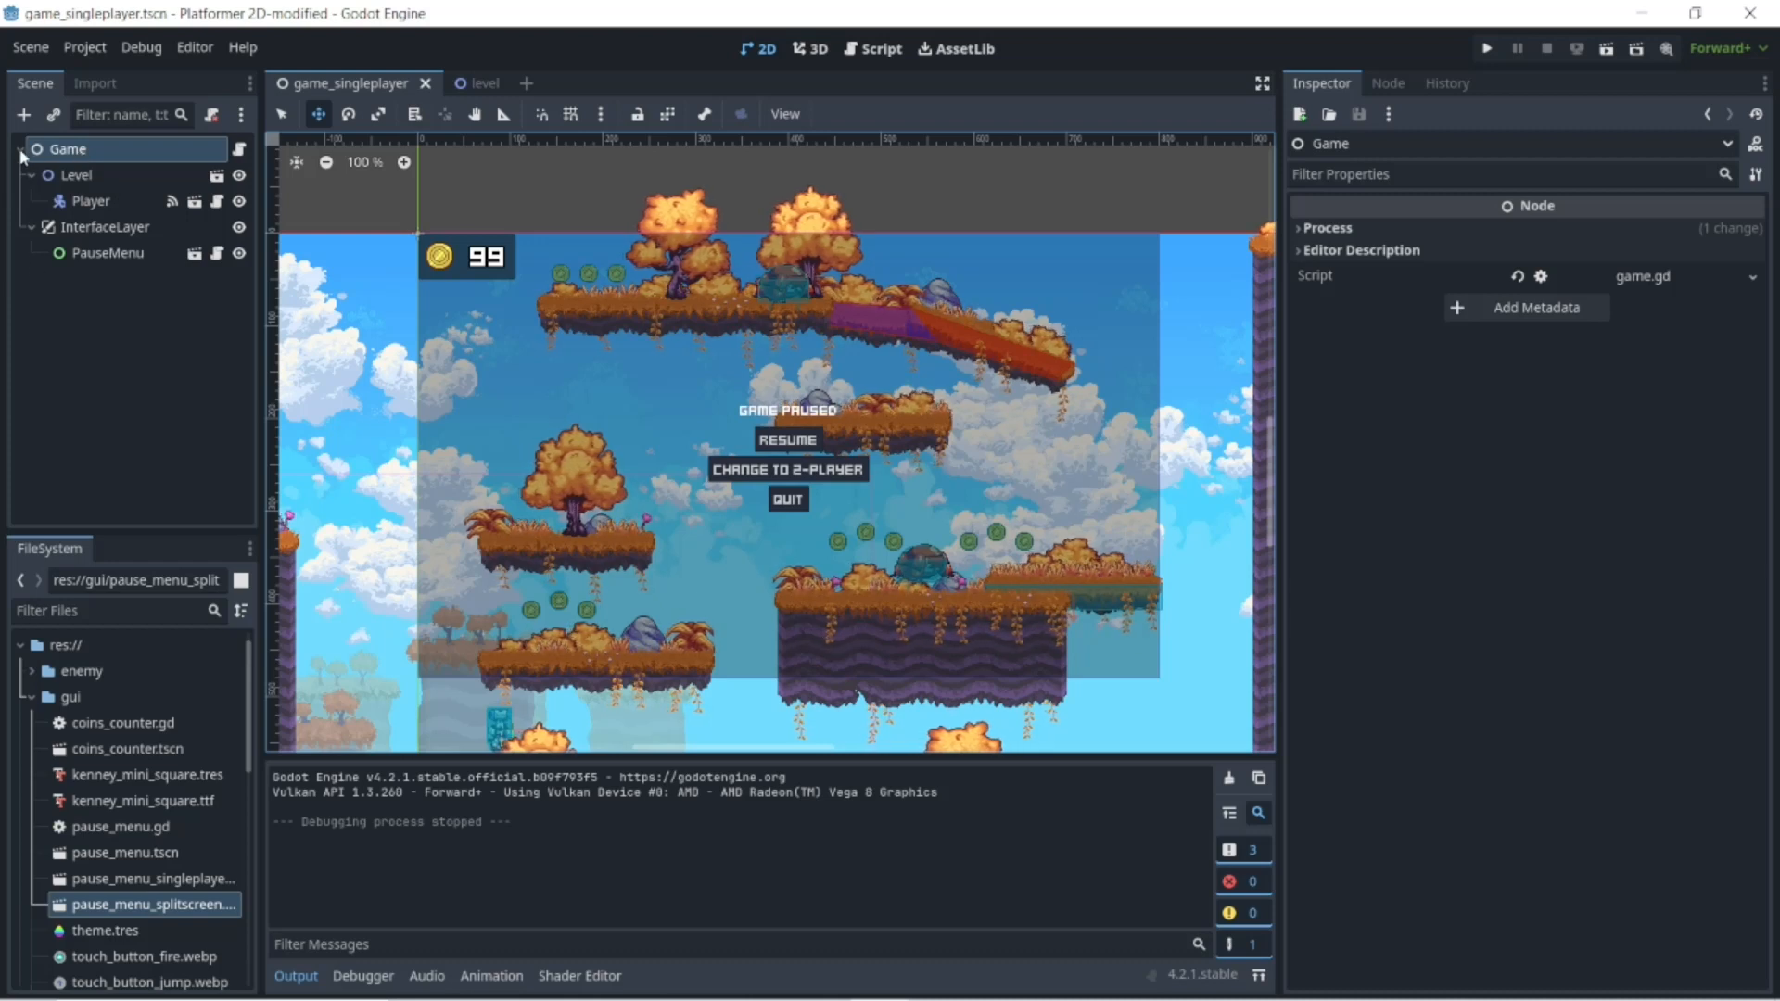
click(89, 175)
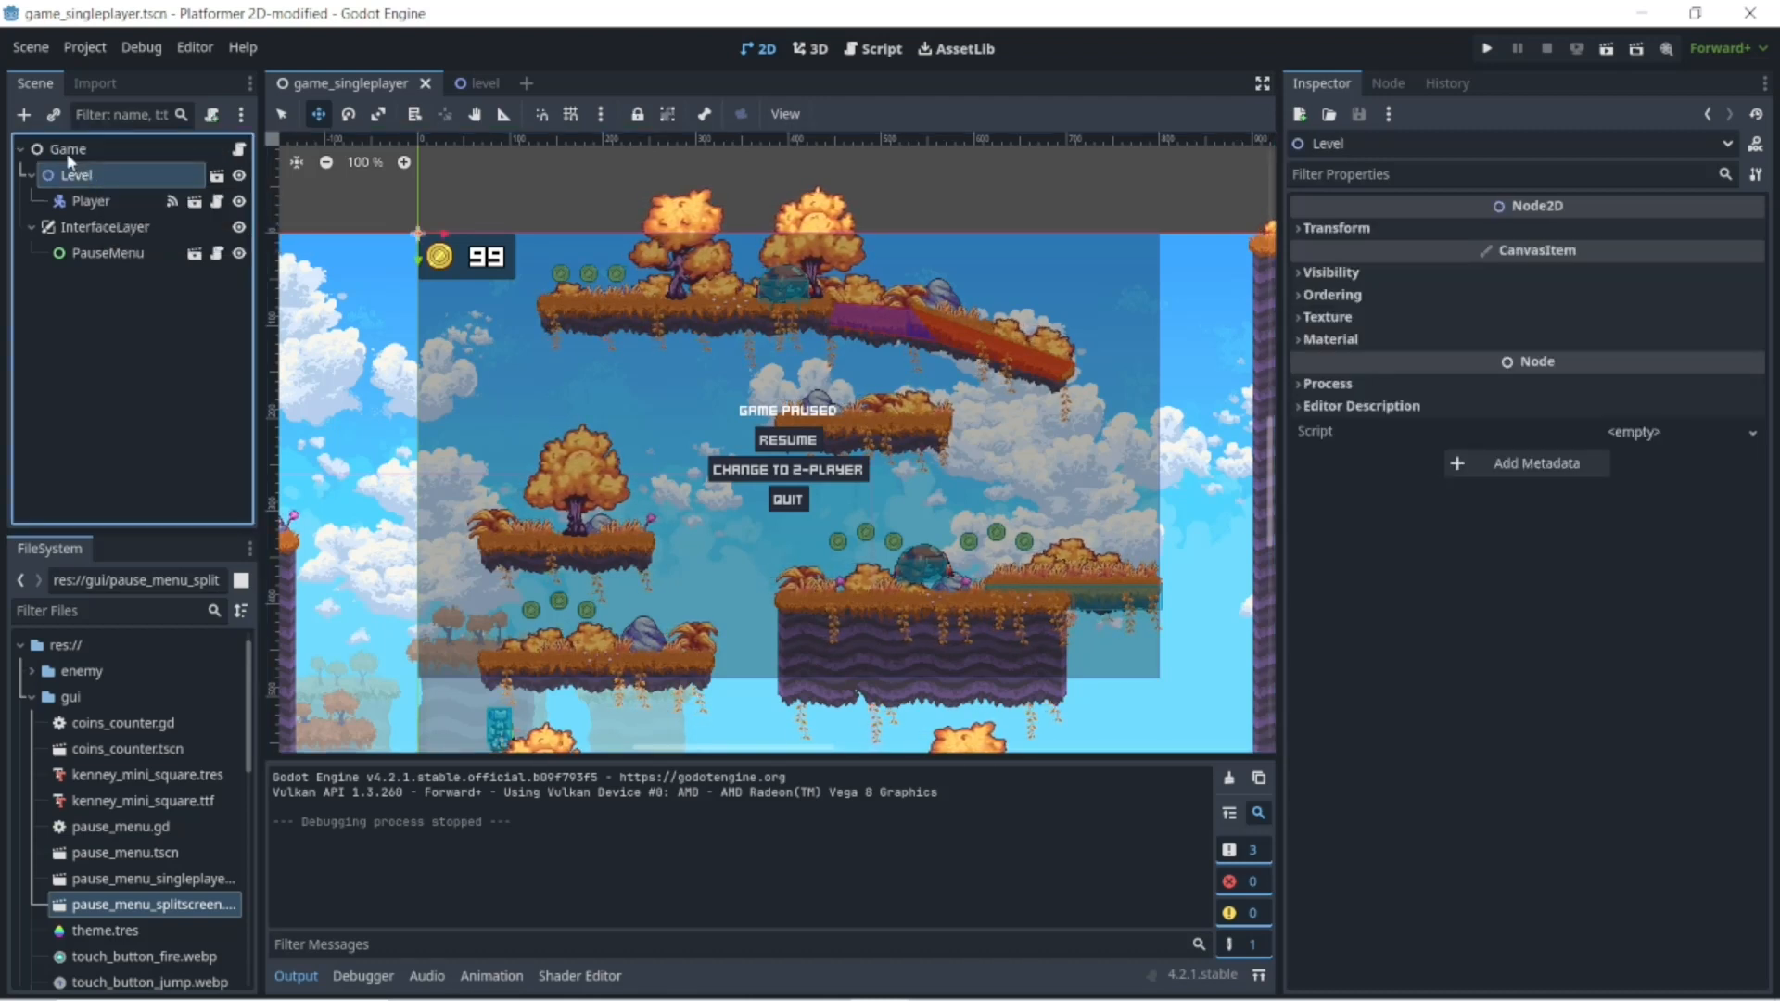
click(72, 151)
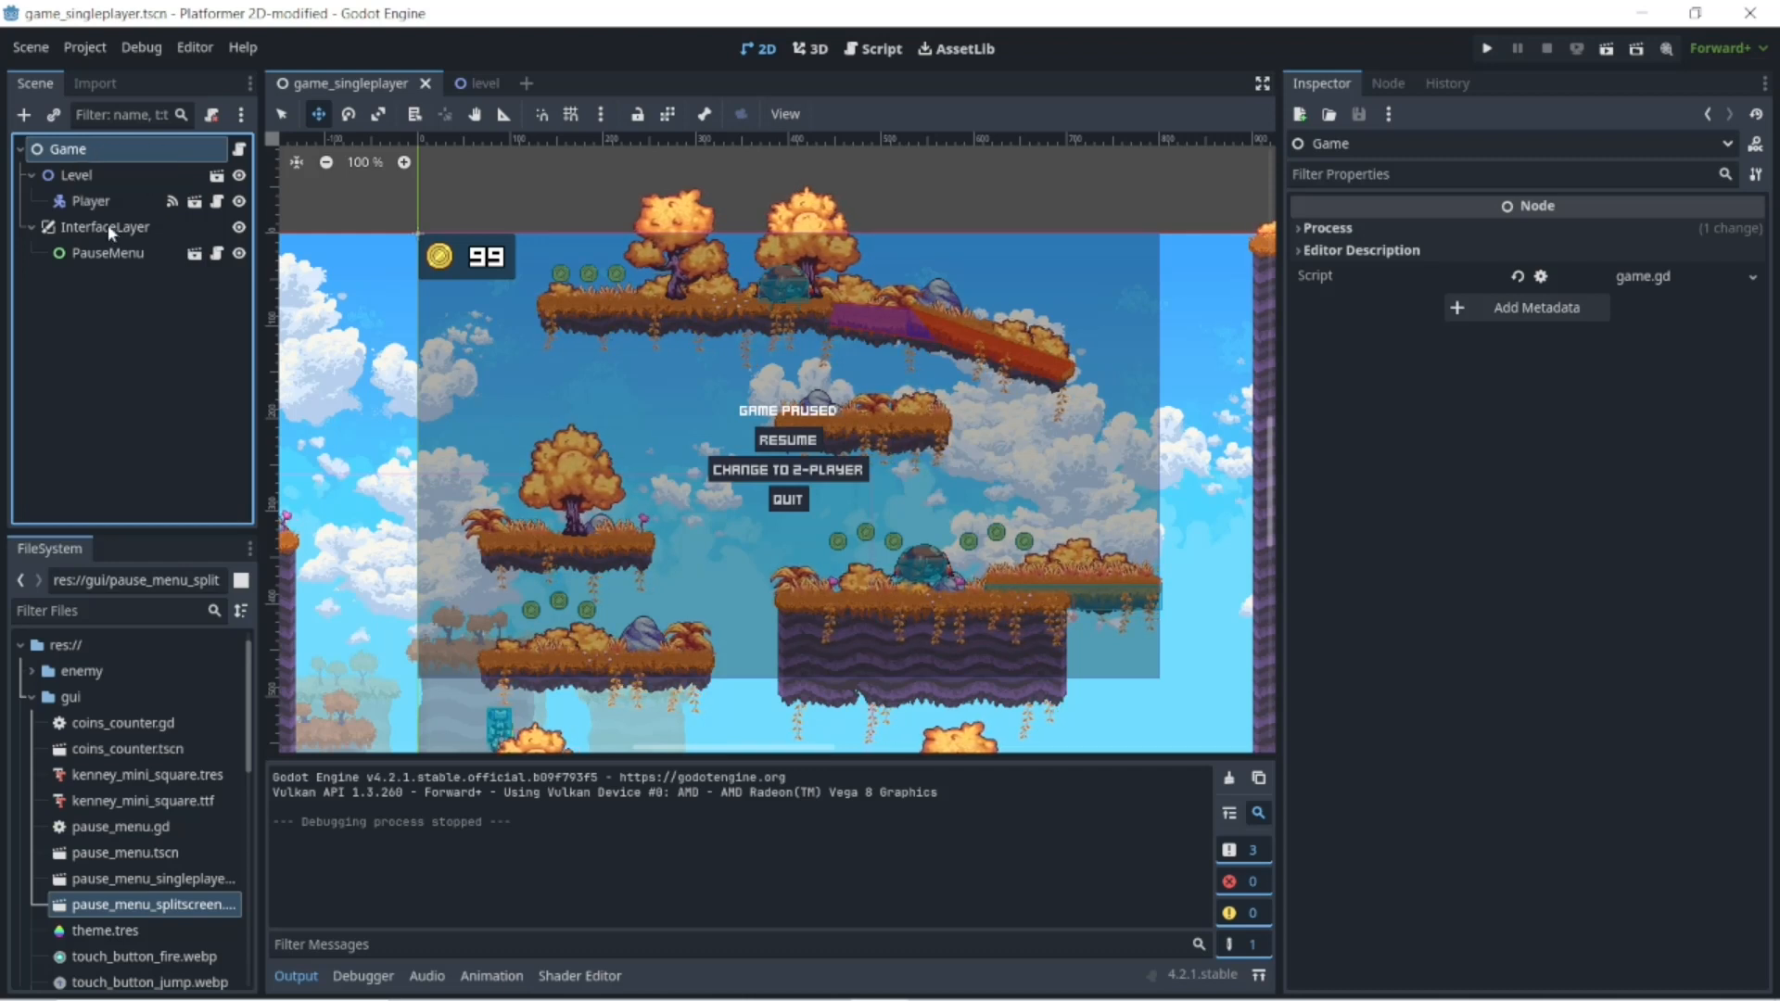
click(75, 176)
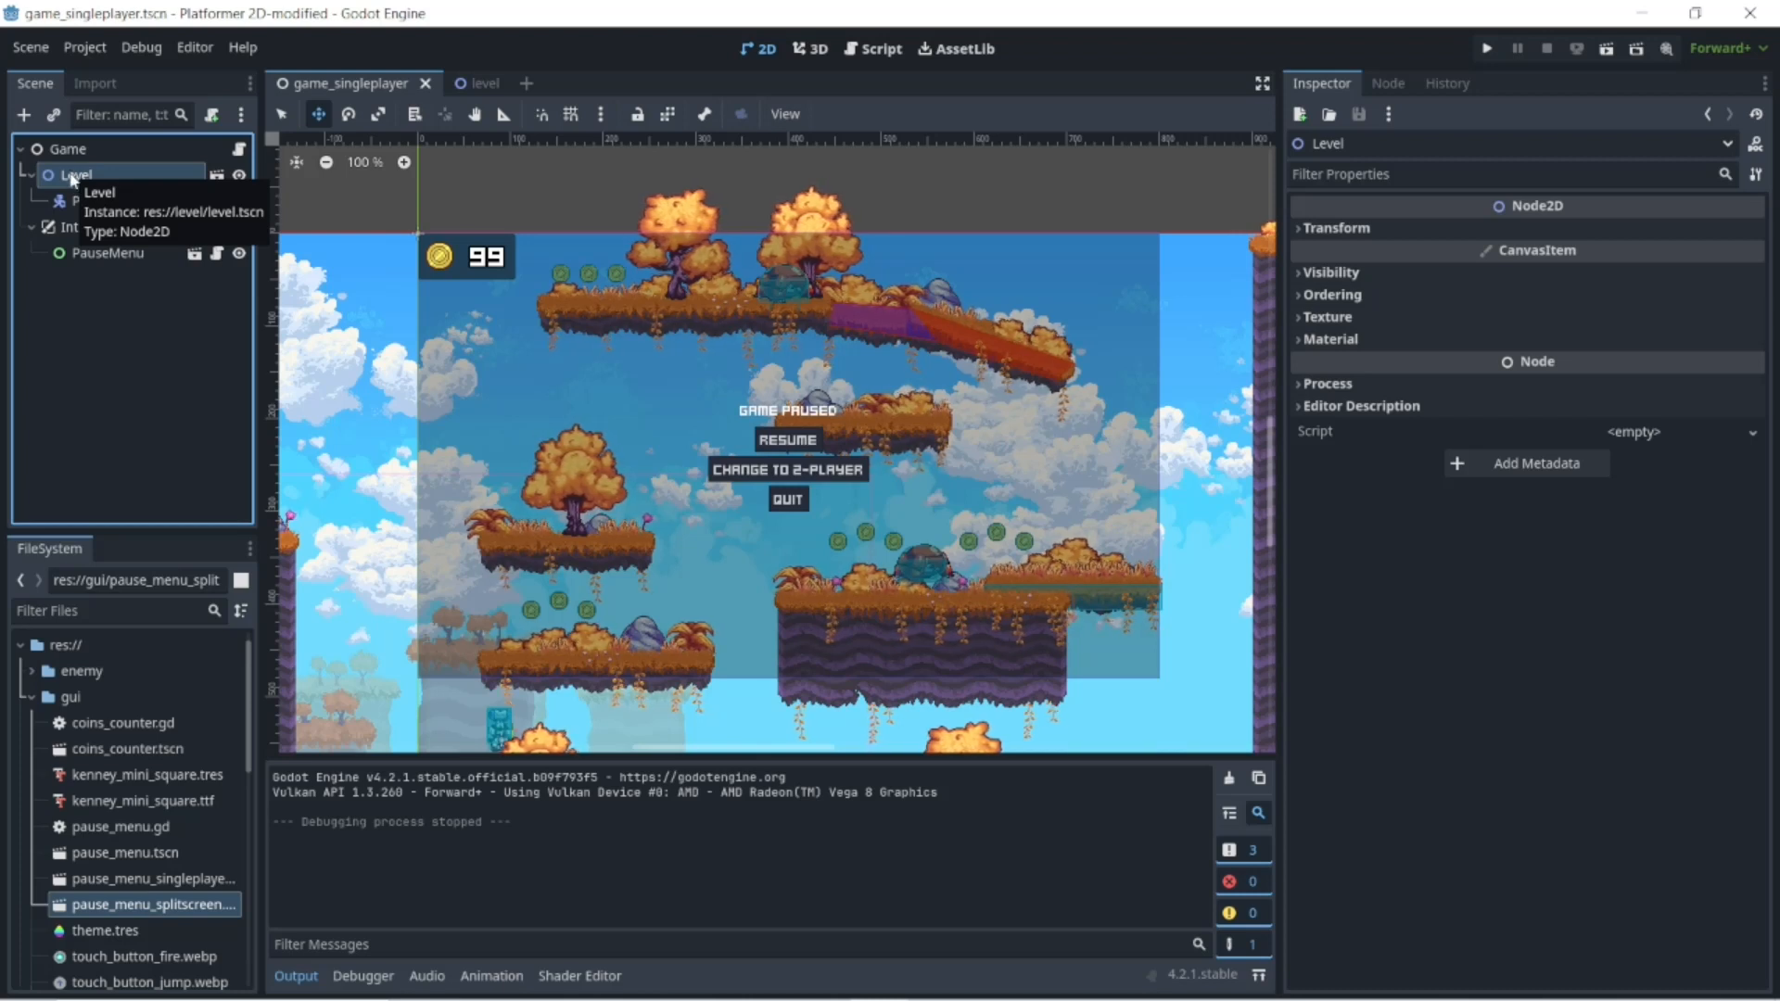
- Collapse the Level branch in the scene tree and inspect the InterfaceLayer node's layer properties and child
click(28, 175)
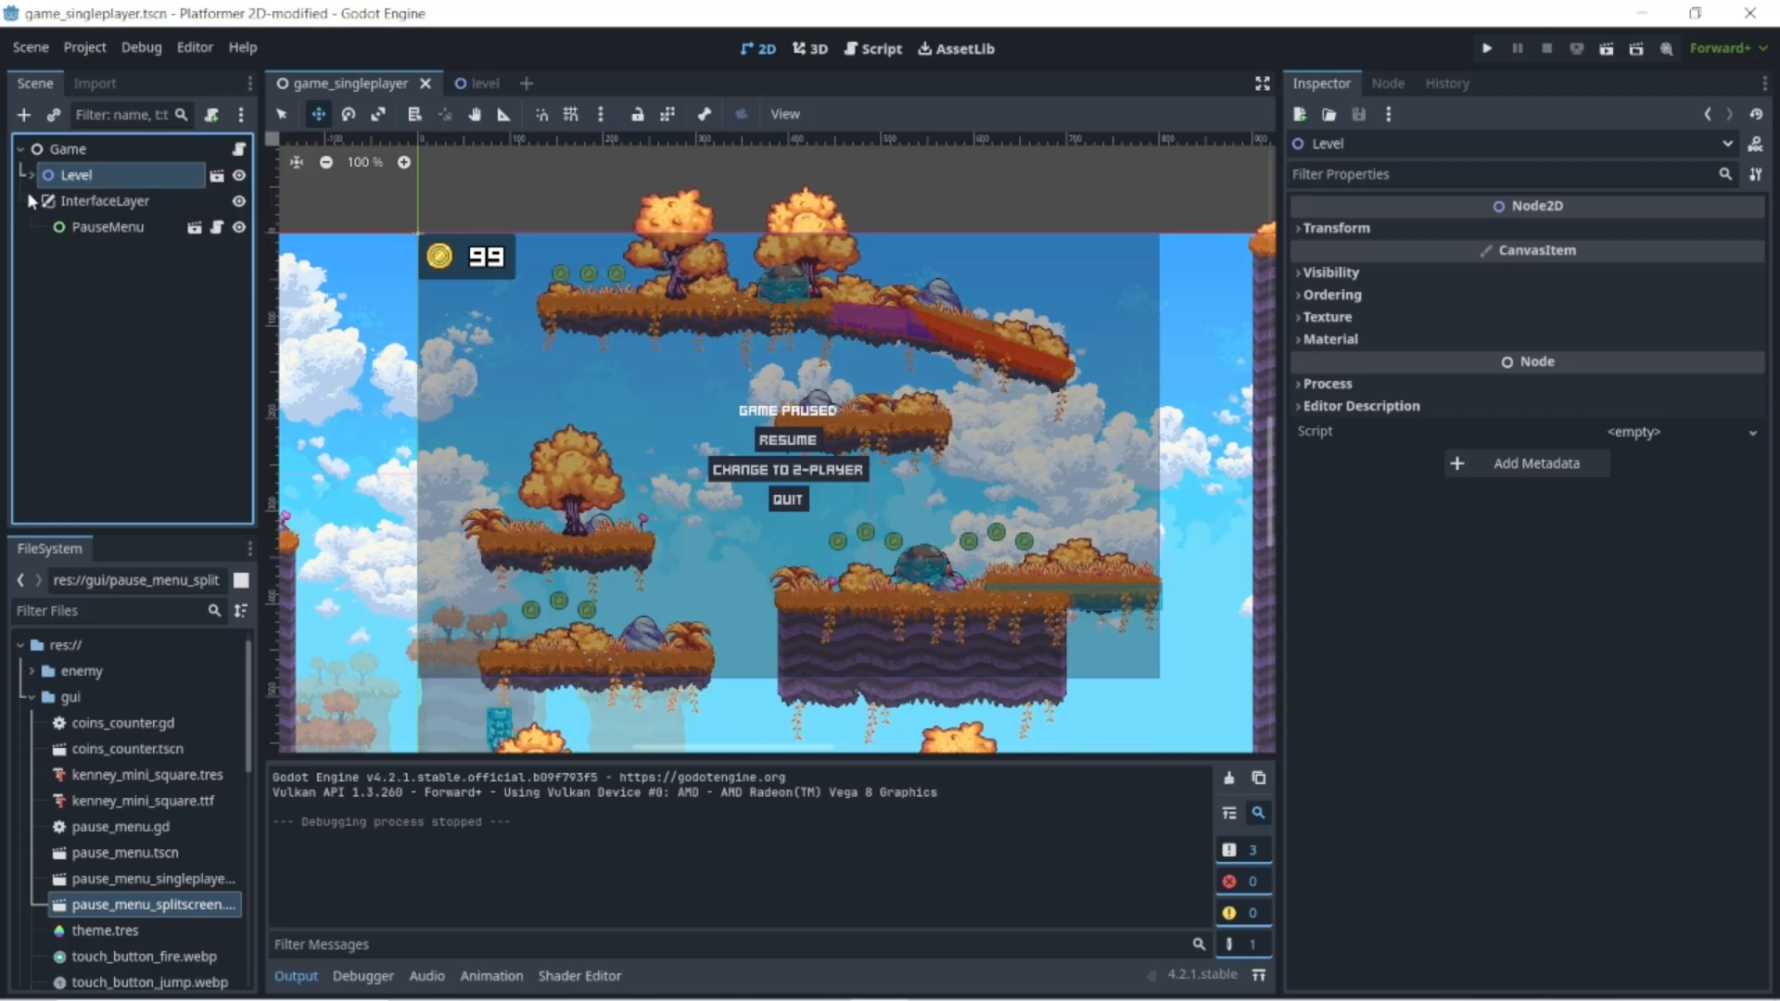
click(29, 199)
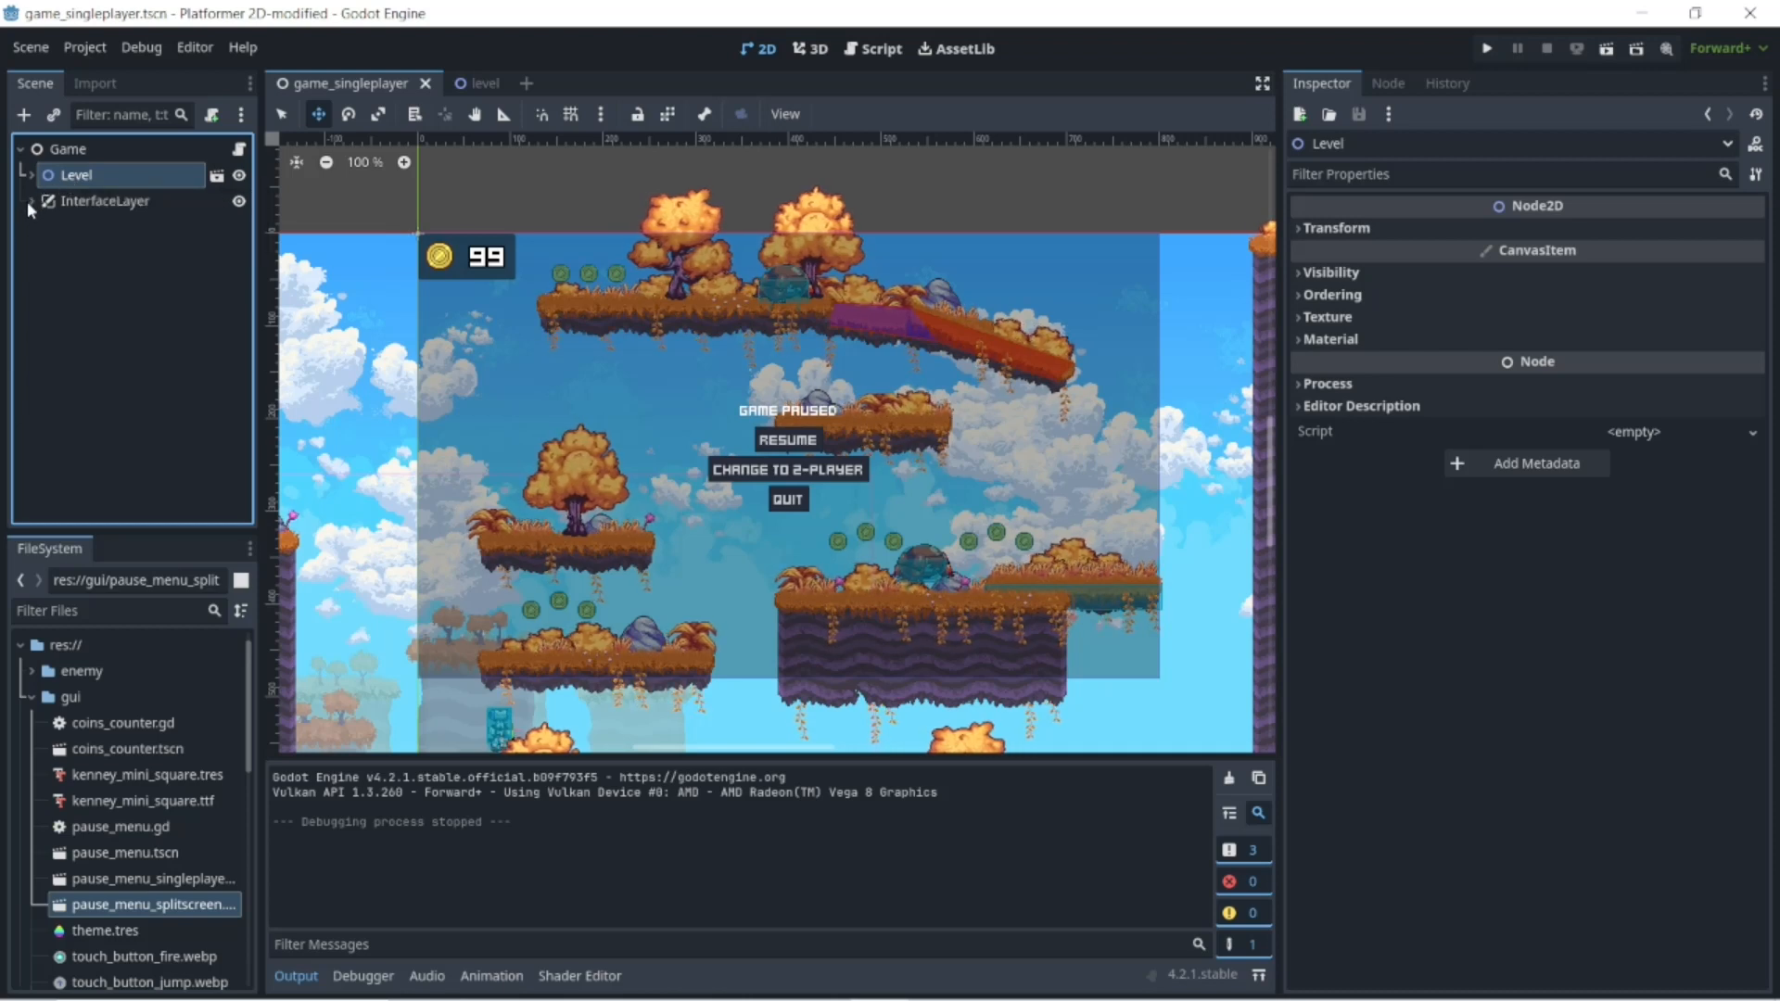
click(30, 200)
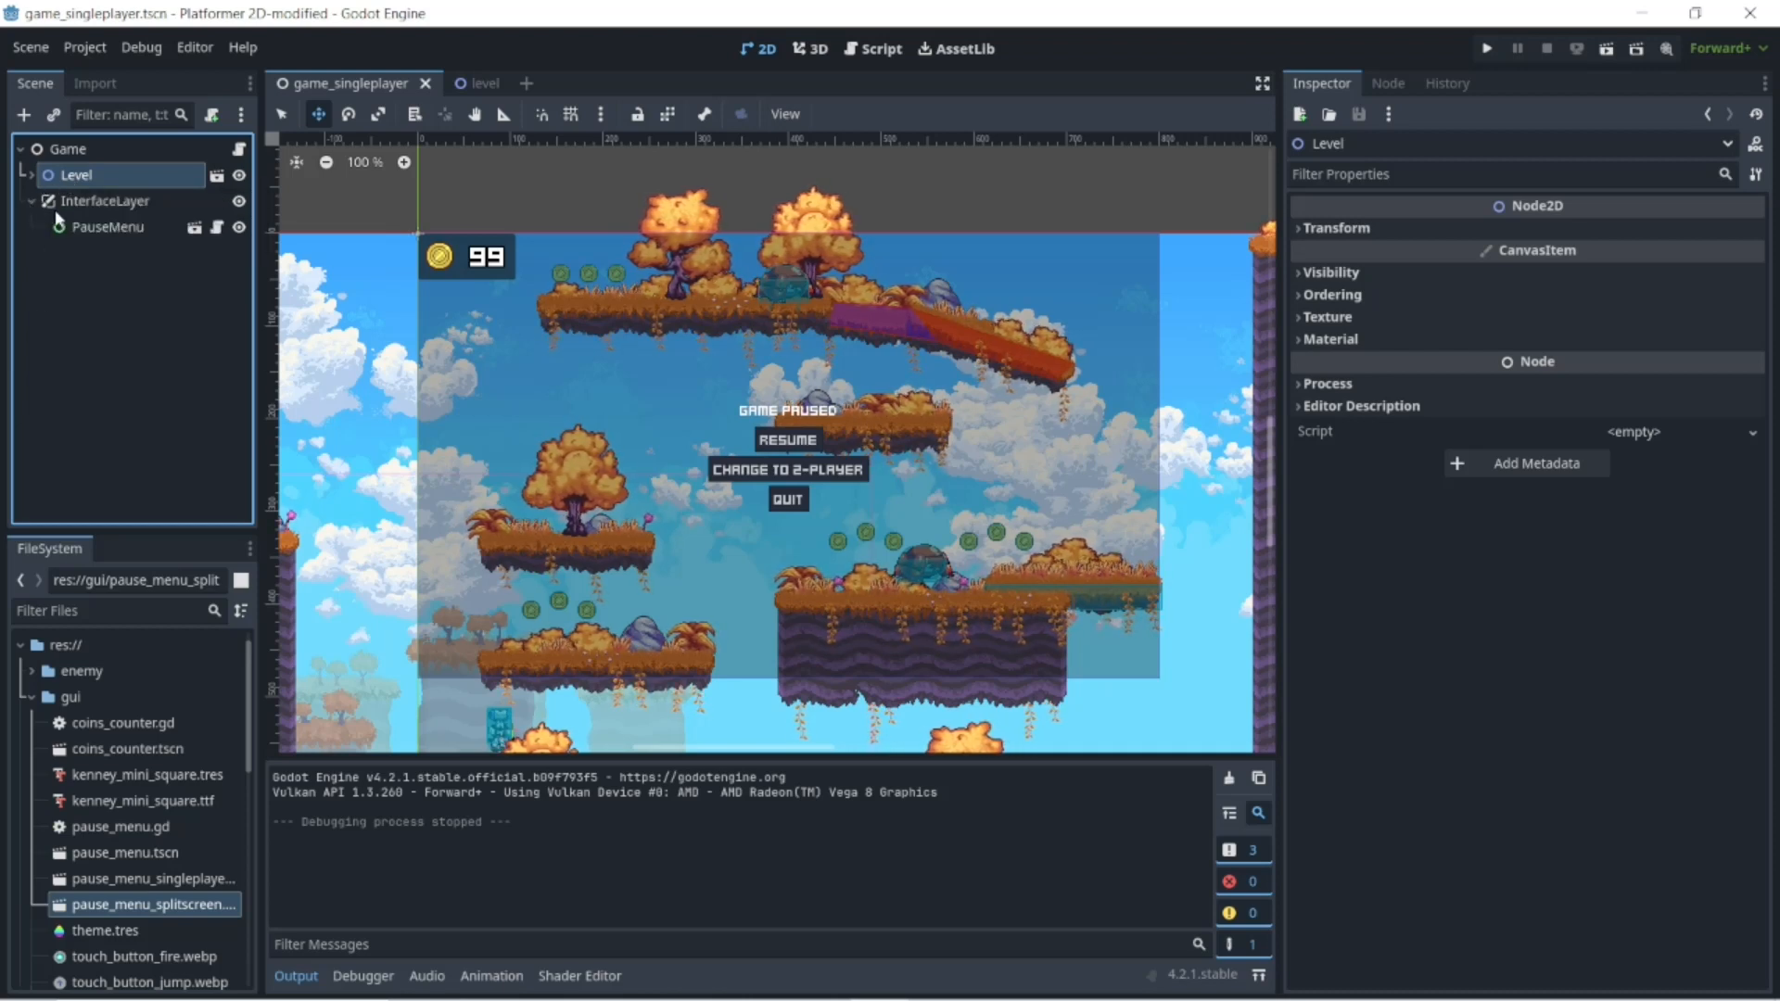
click(107, 201)
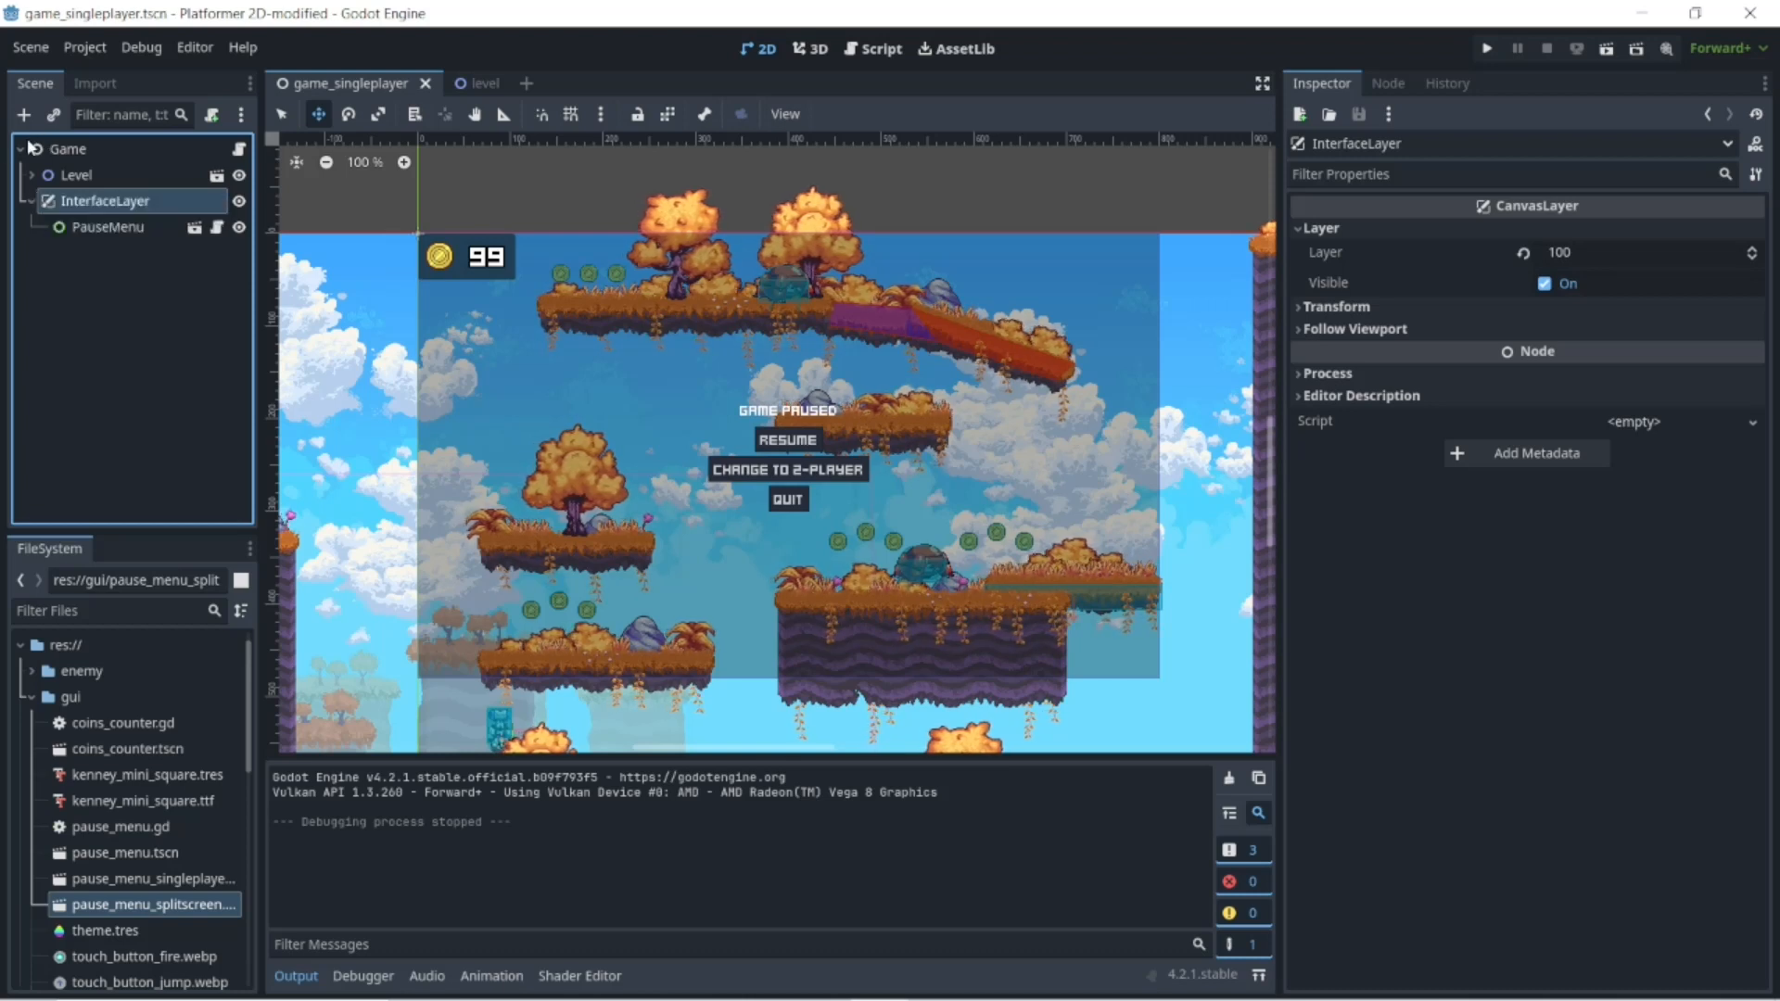
- Expand the Level instance and compare it with its source level scene, returning to the game_singleplayer scene
click(77, 176)
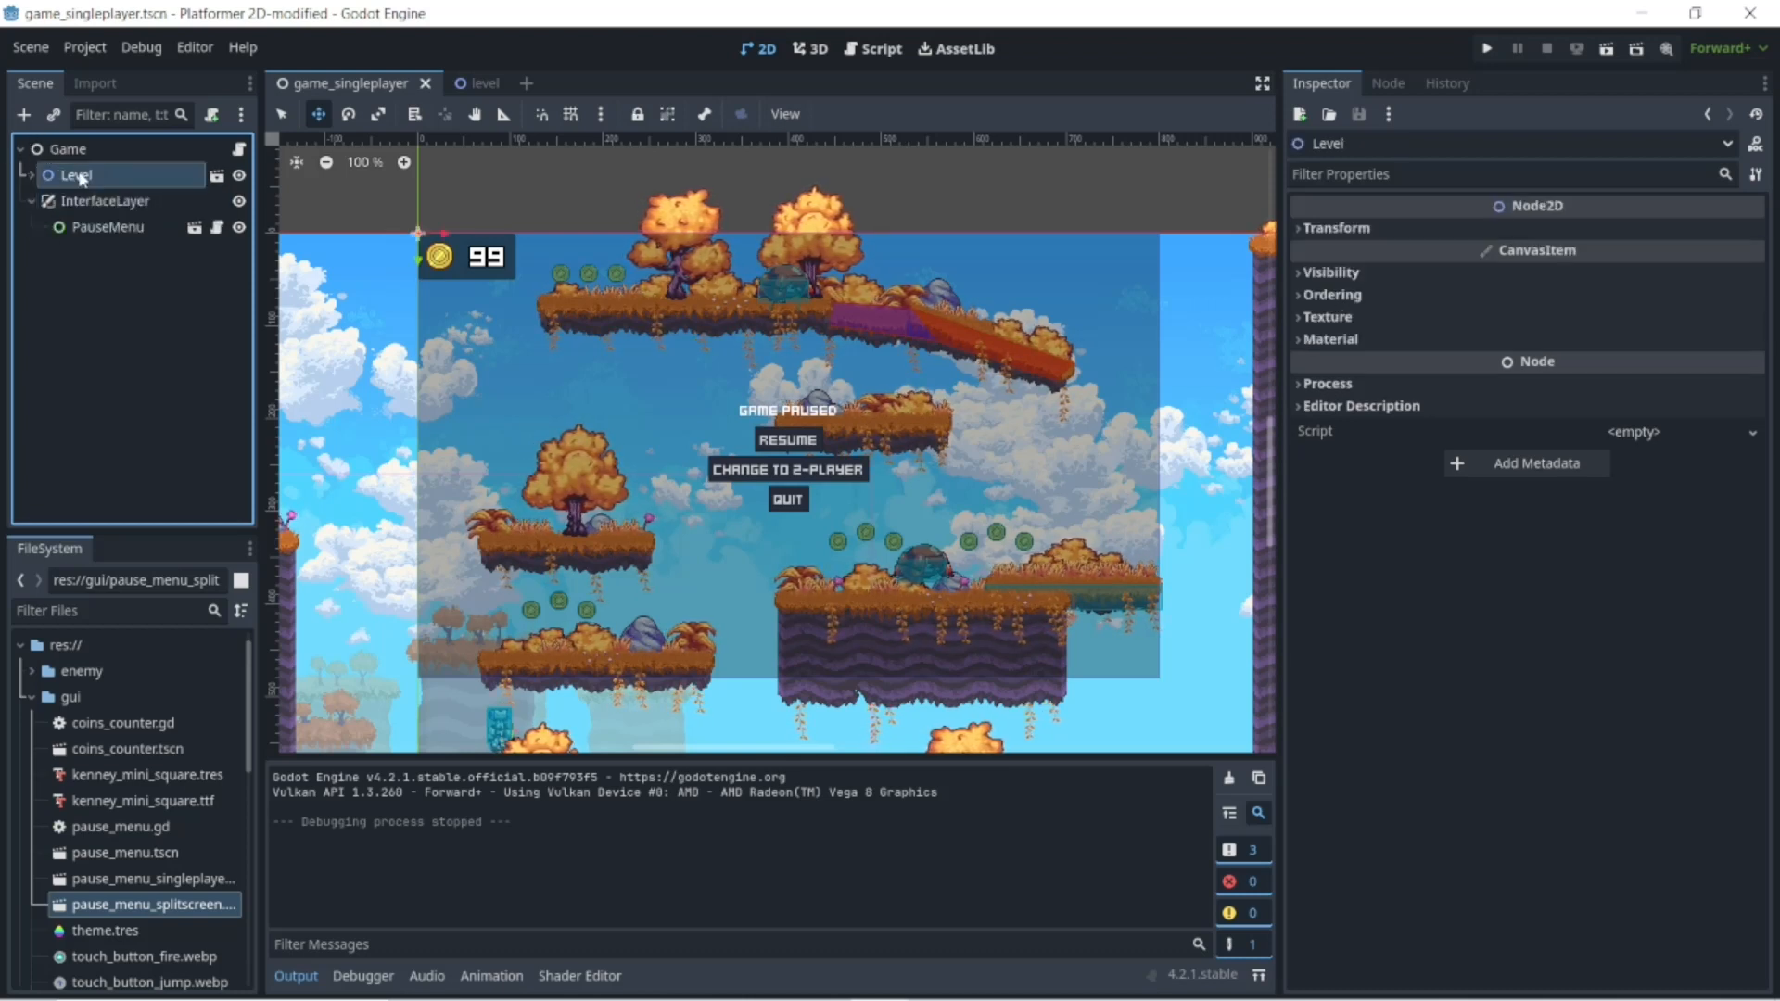
click(31, 174)
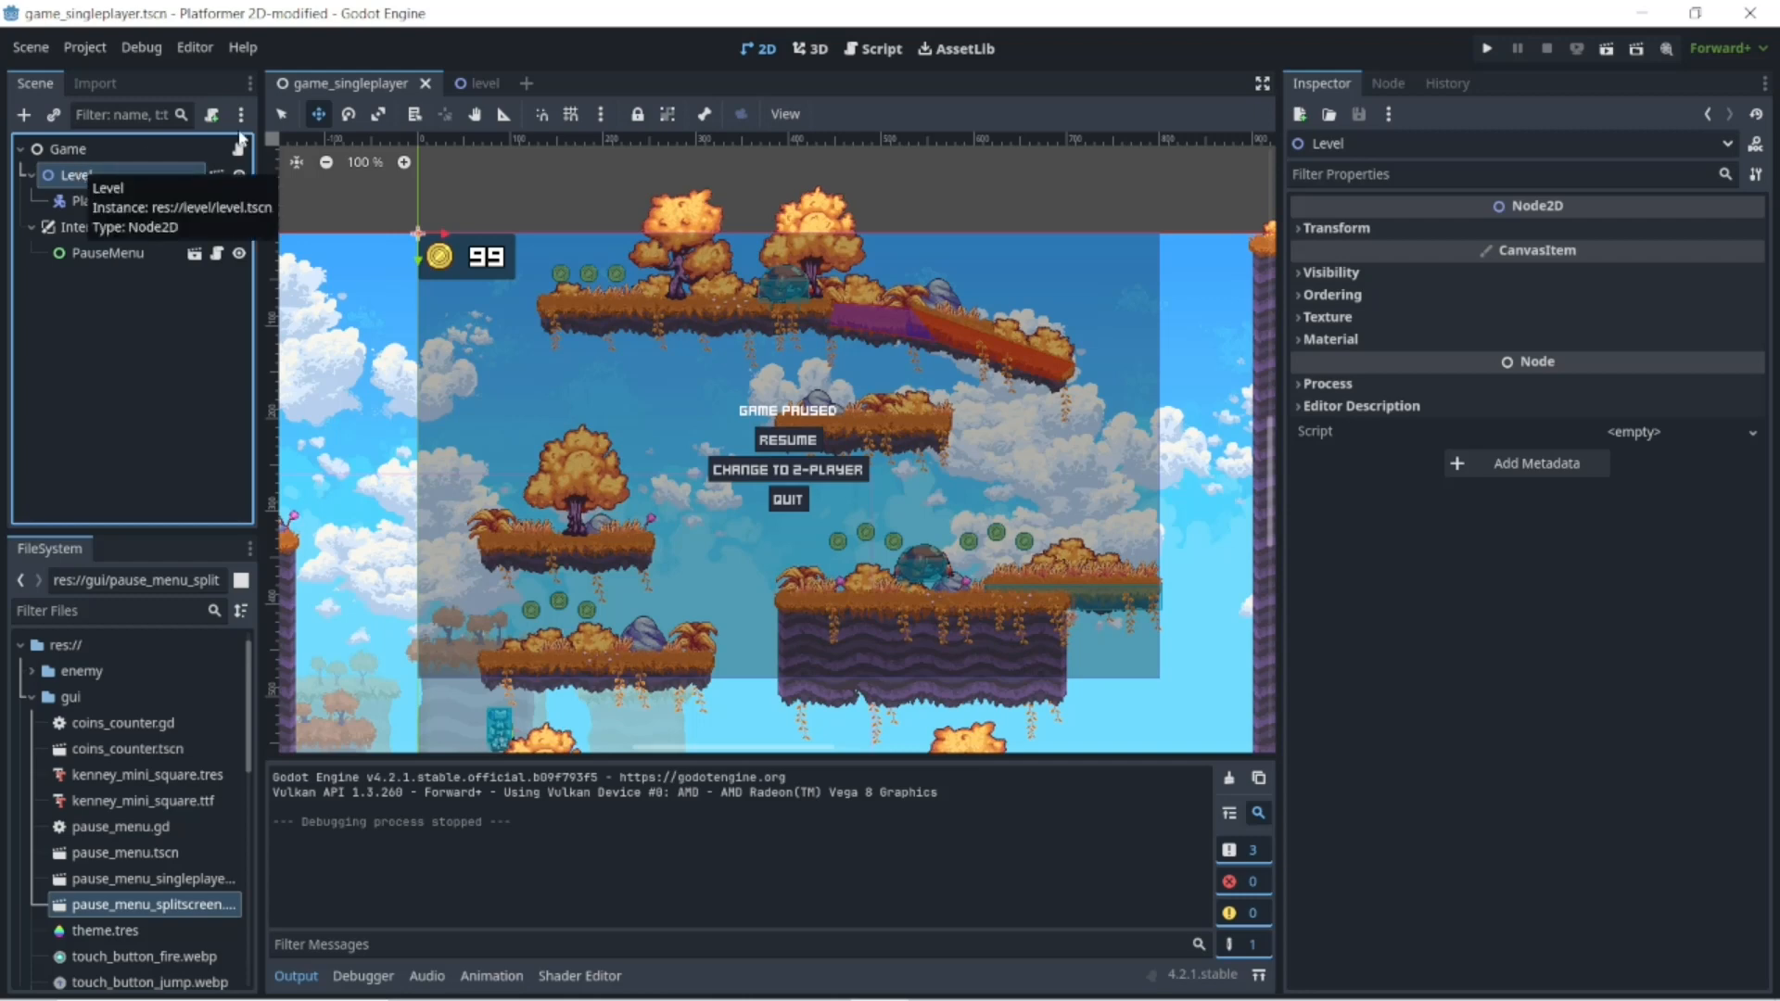
click(463, 83)
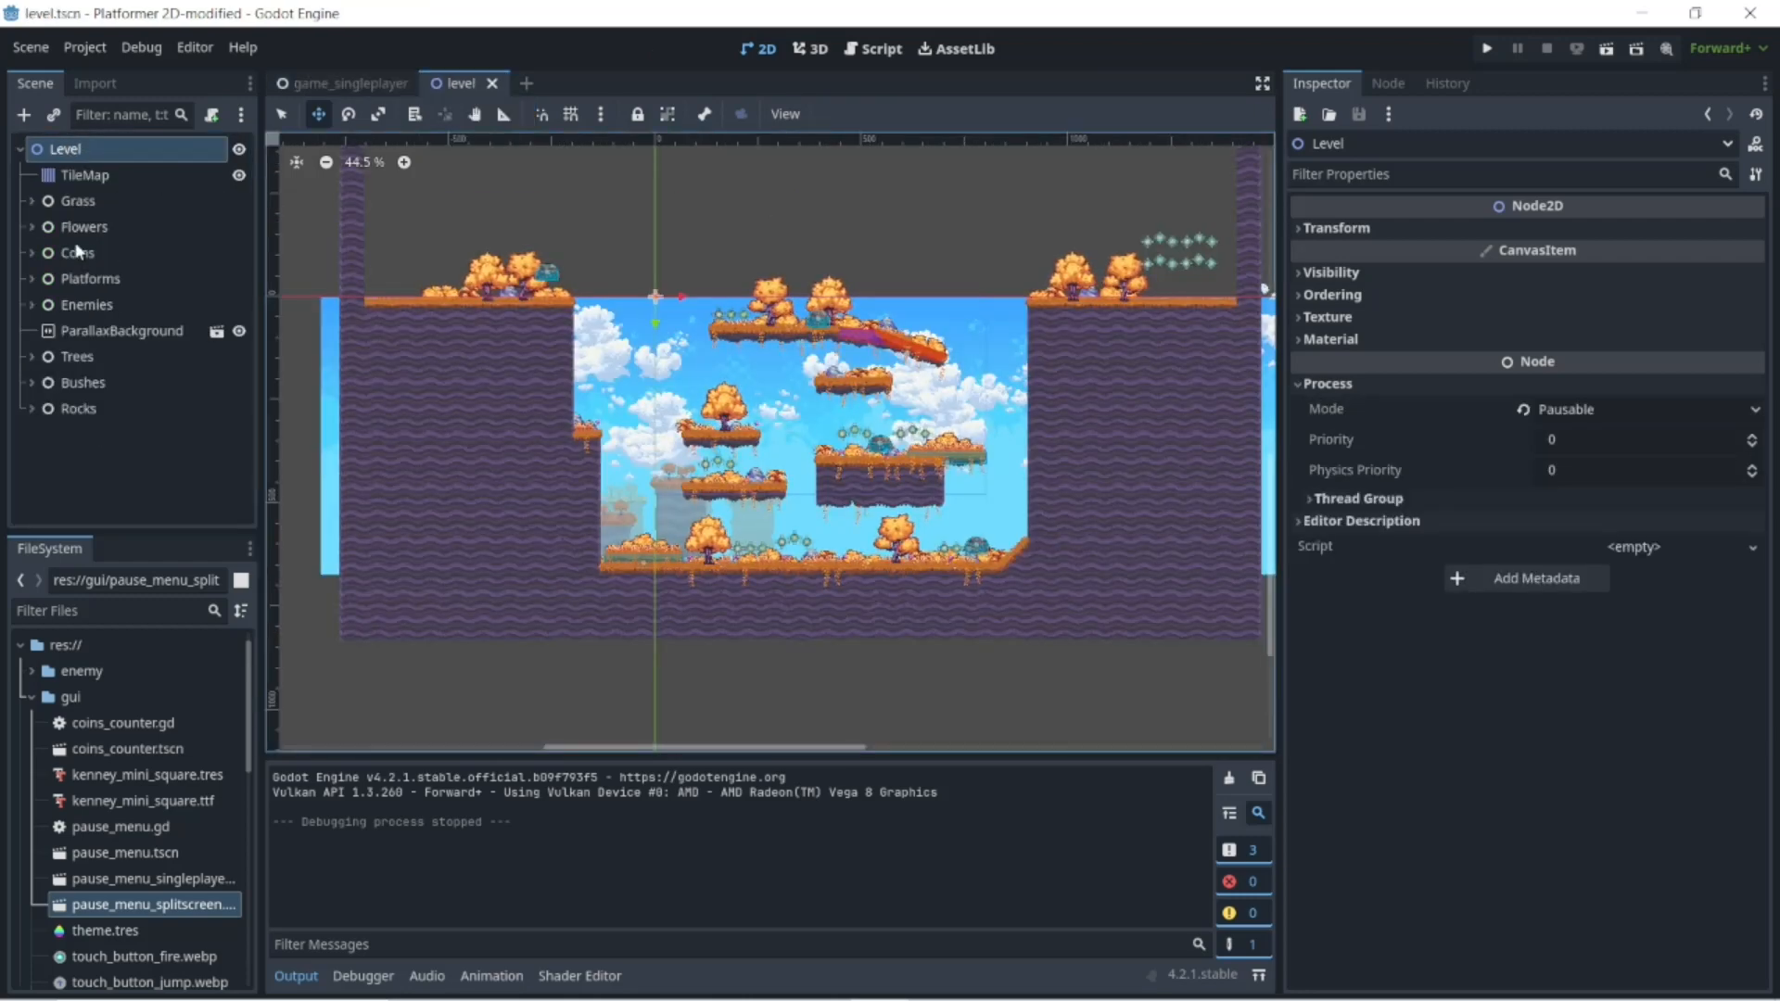
click(319, 84)
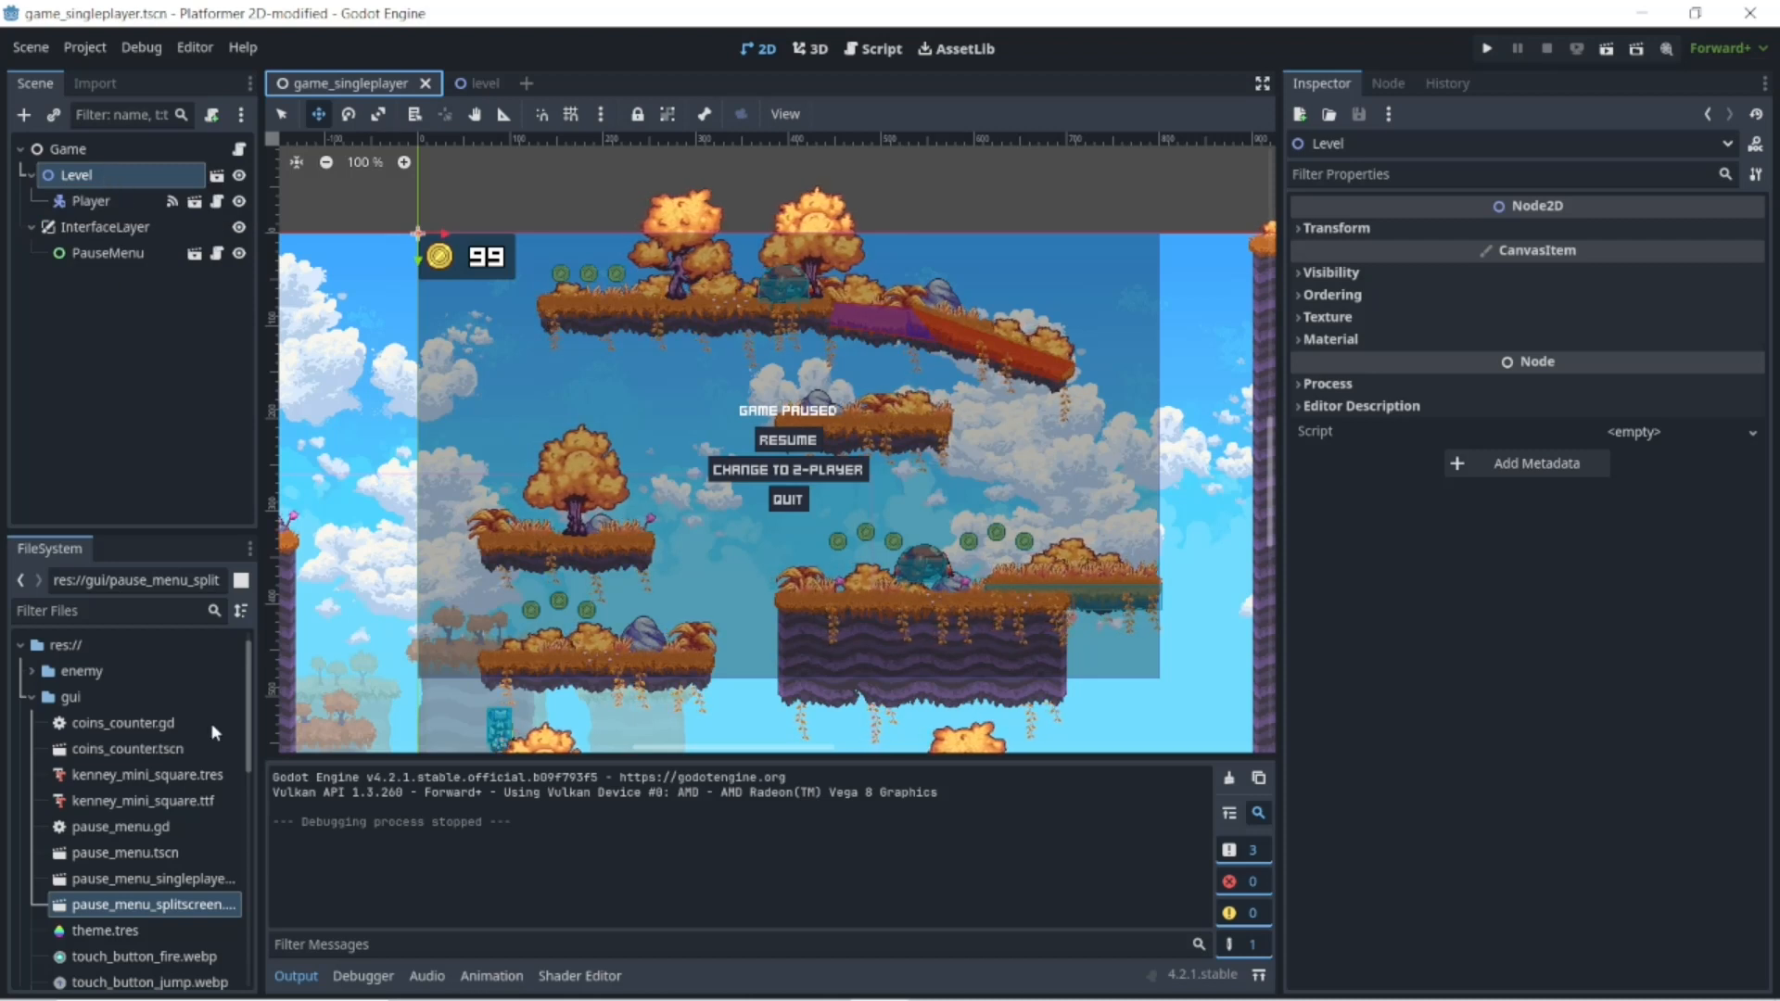
- Collapse the gui and level folders in the project's file tree
click(29, 695)
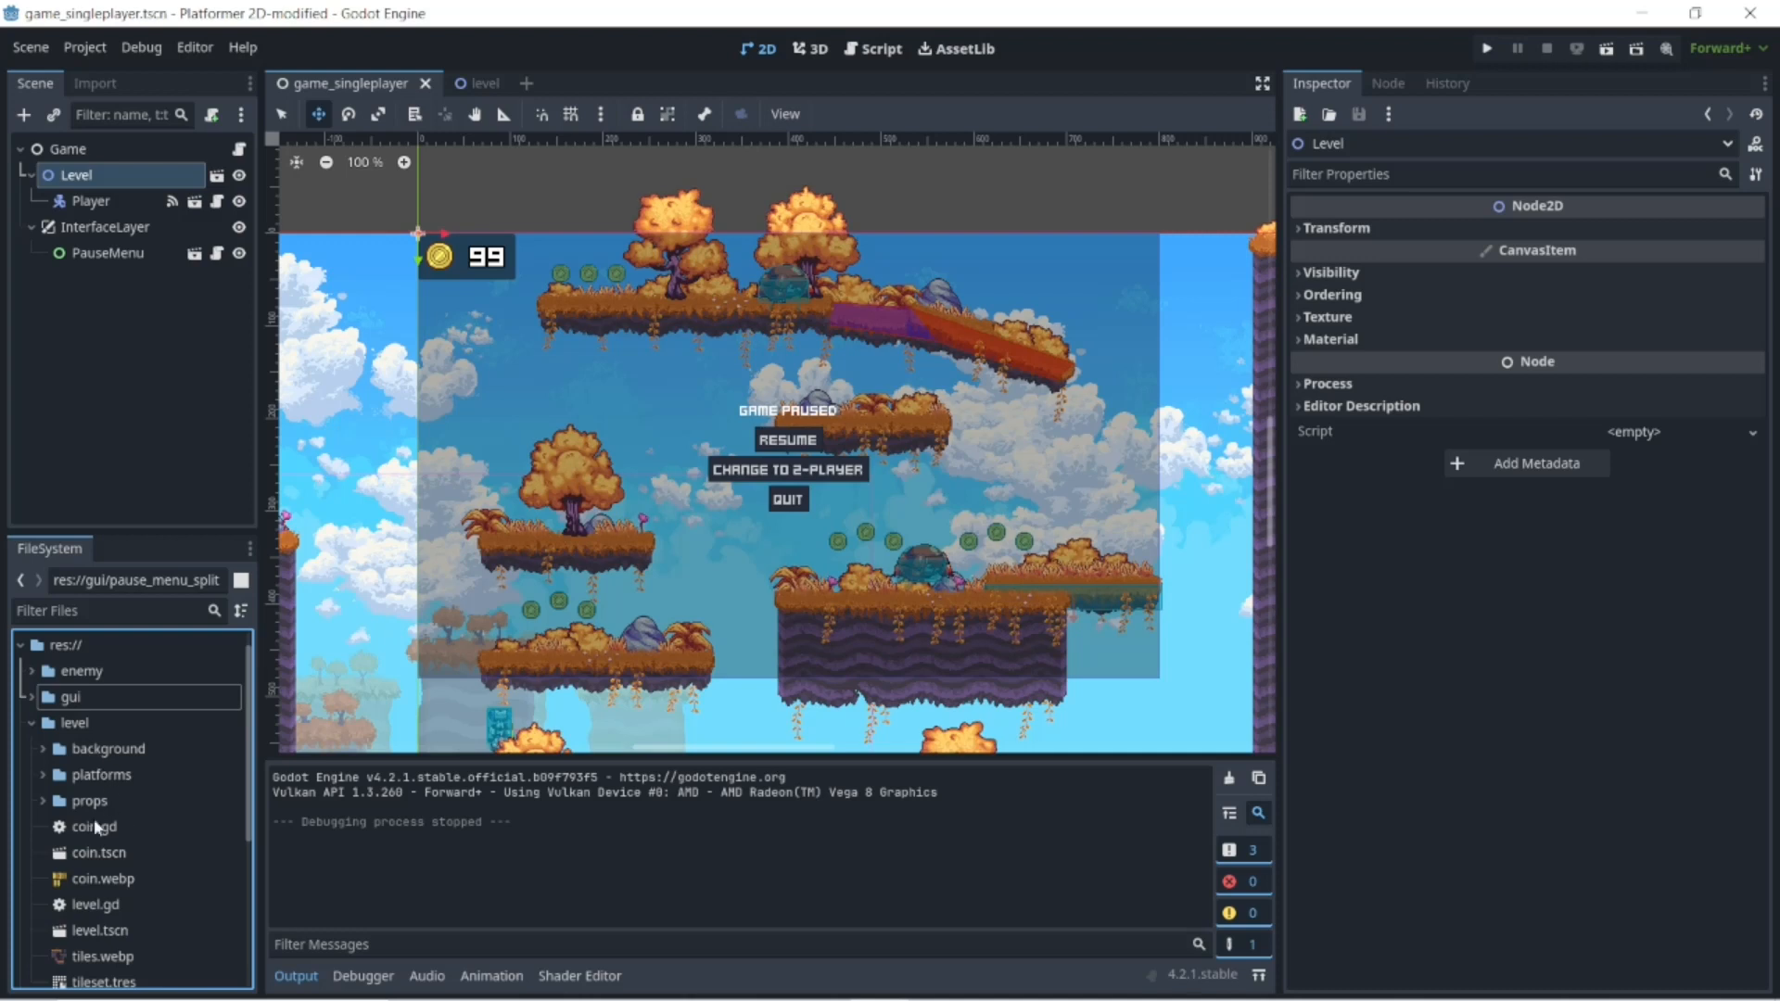
click(30, 724)
click(31, 724)
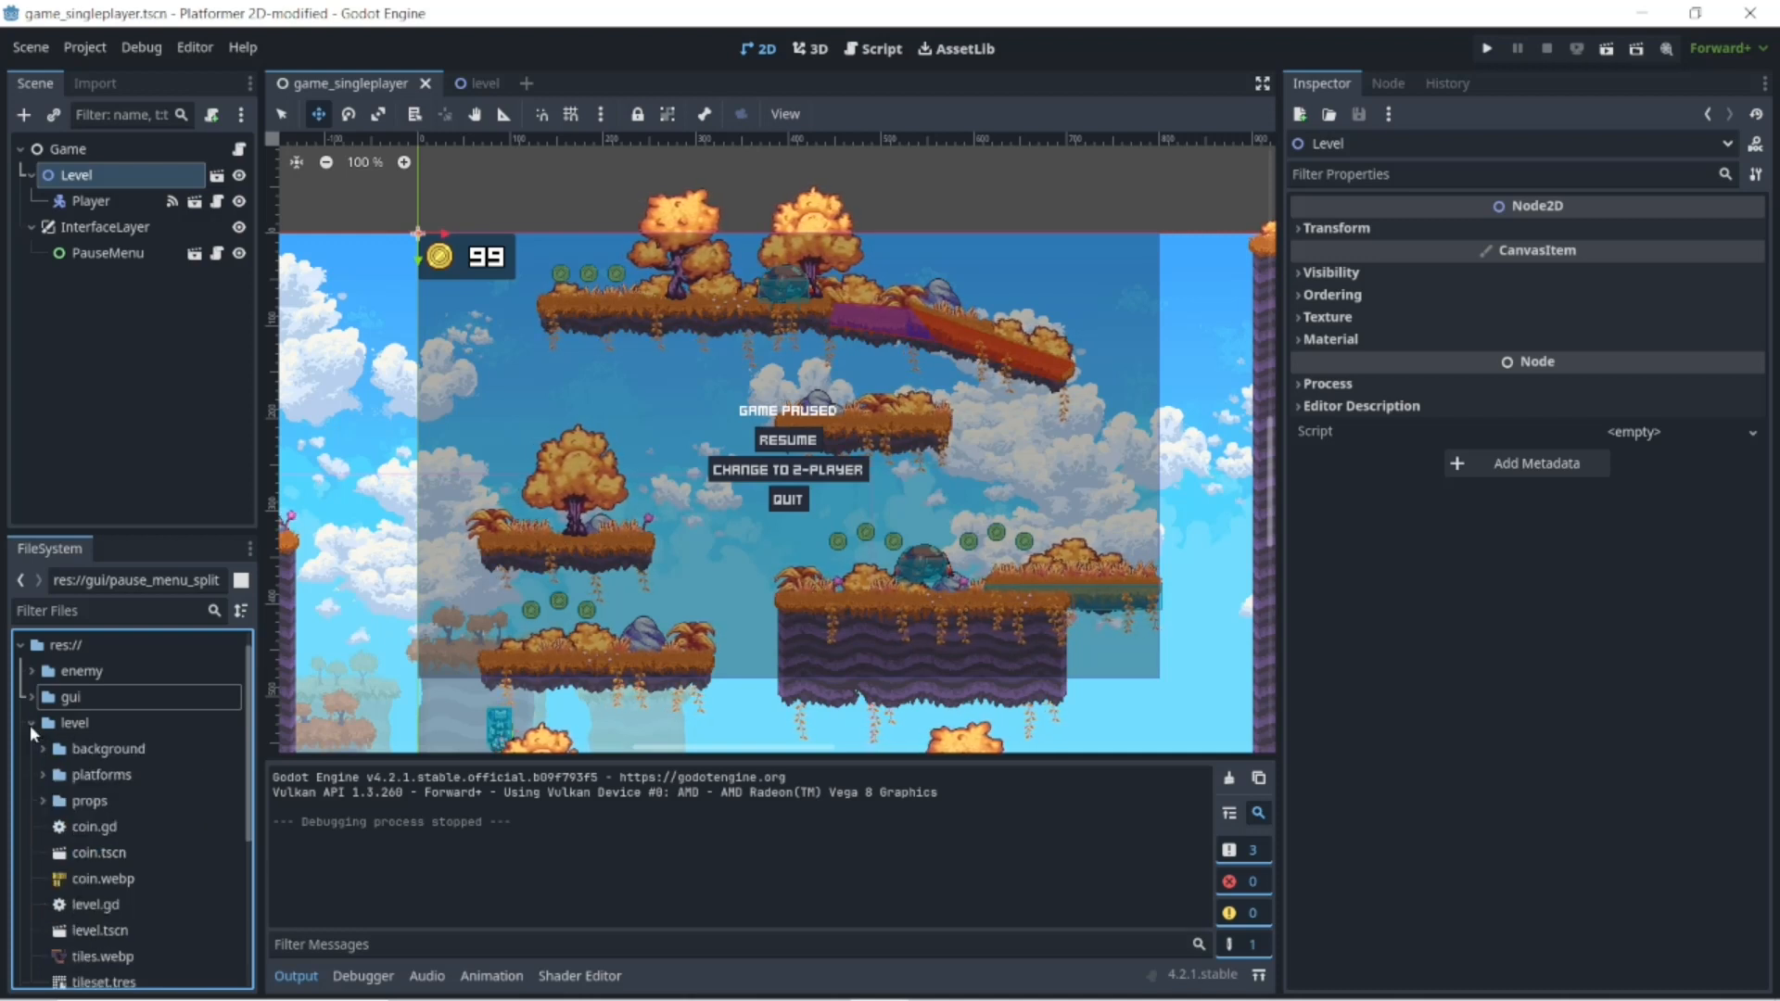
click(30, 724)
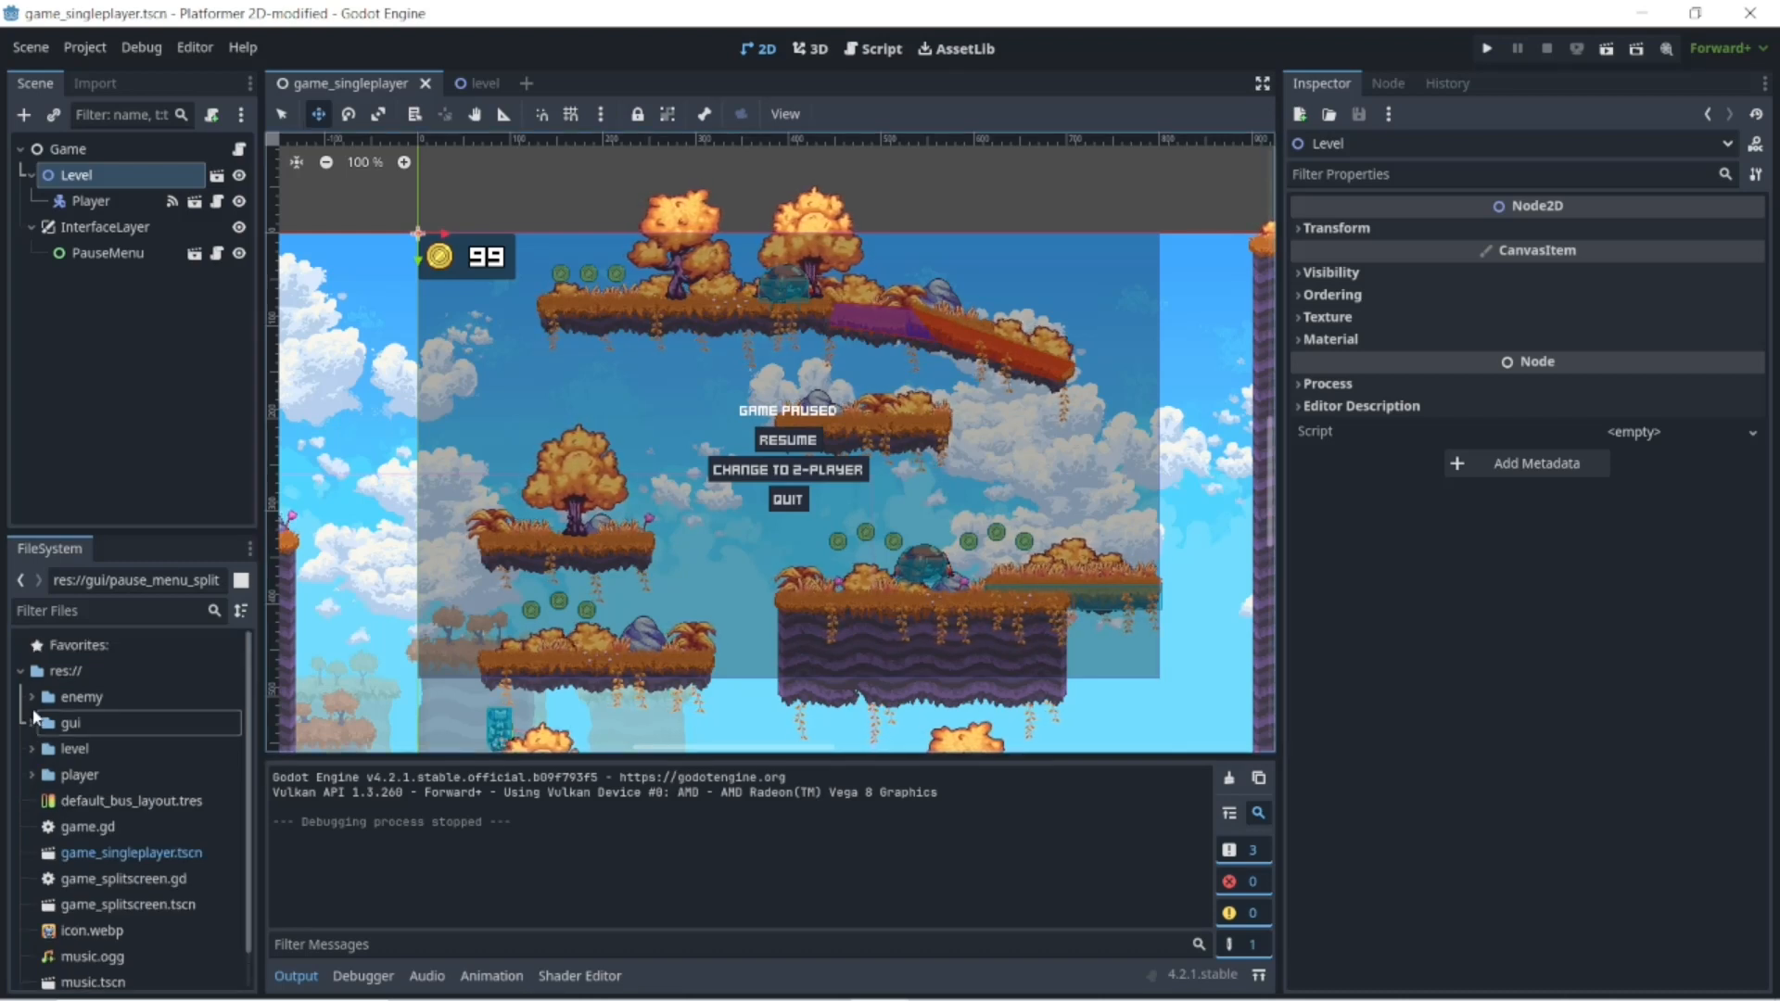
- Filter the project files by "leve" and select the level.tscn scene file in the level folder
click(82, 612)
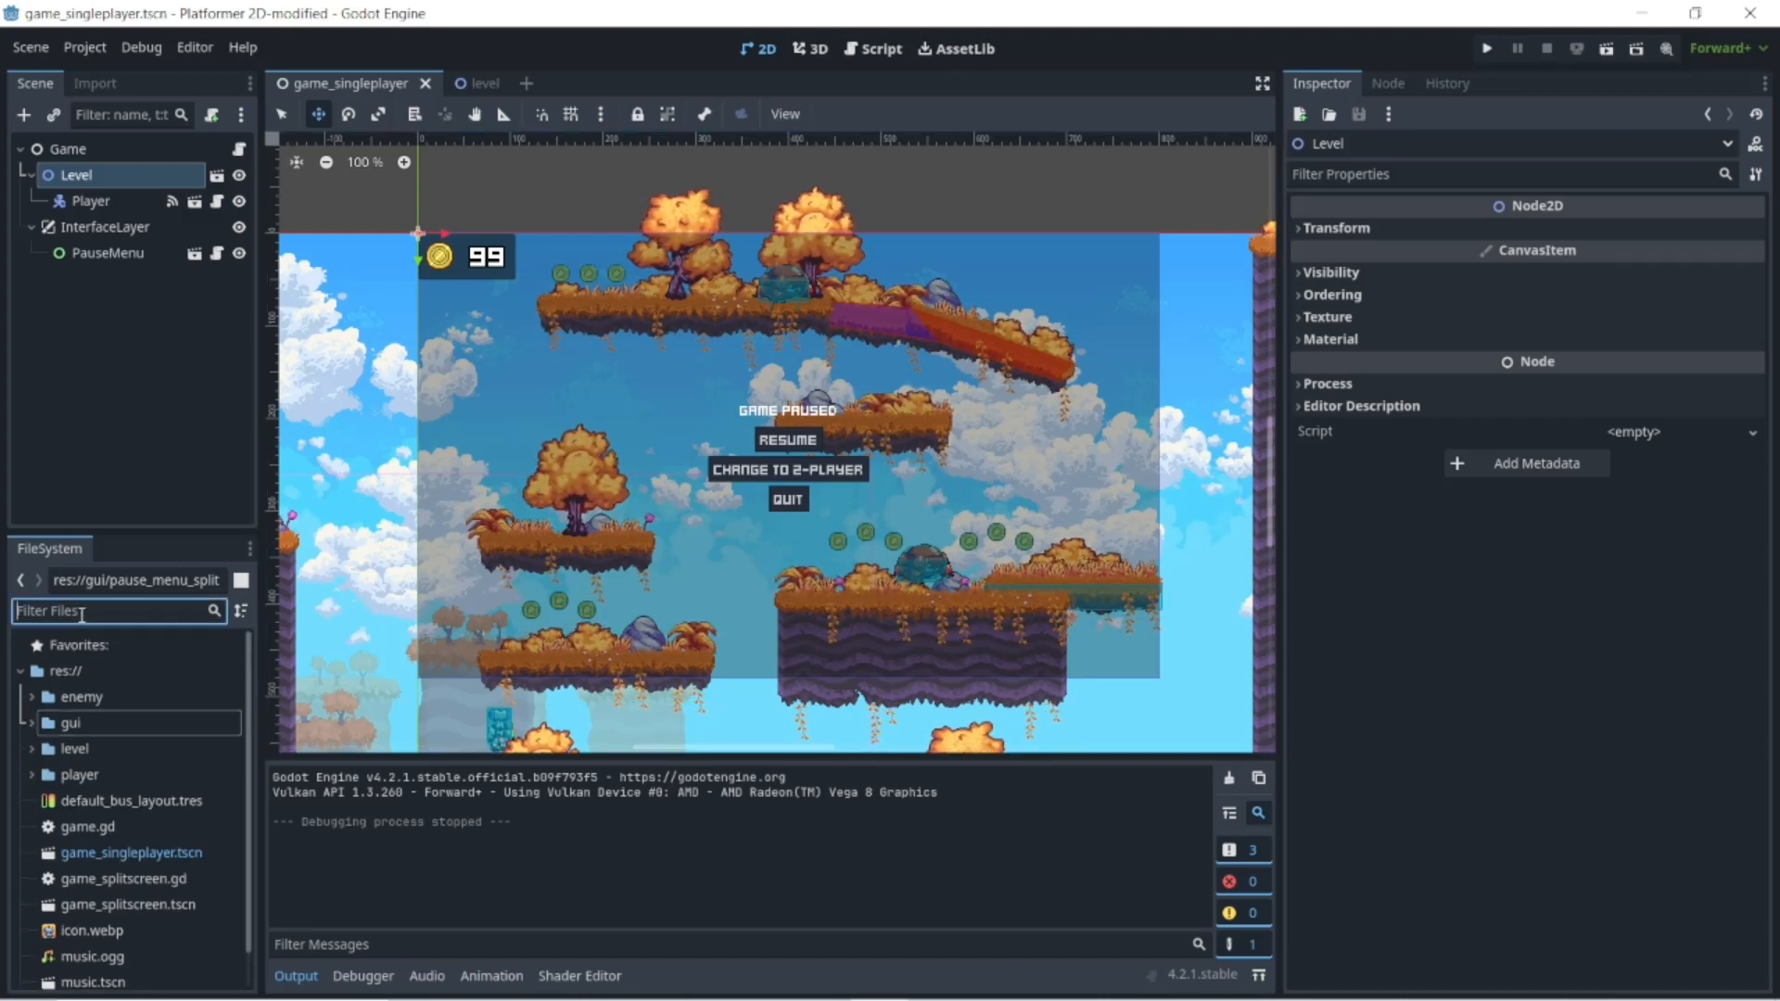
text(leve)
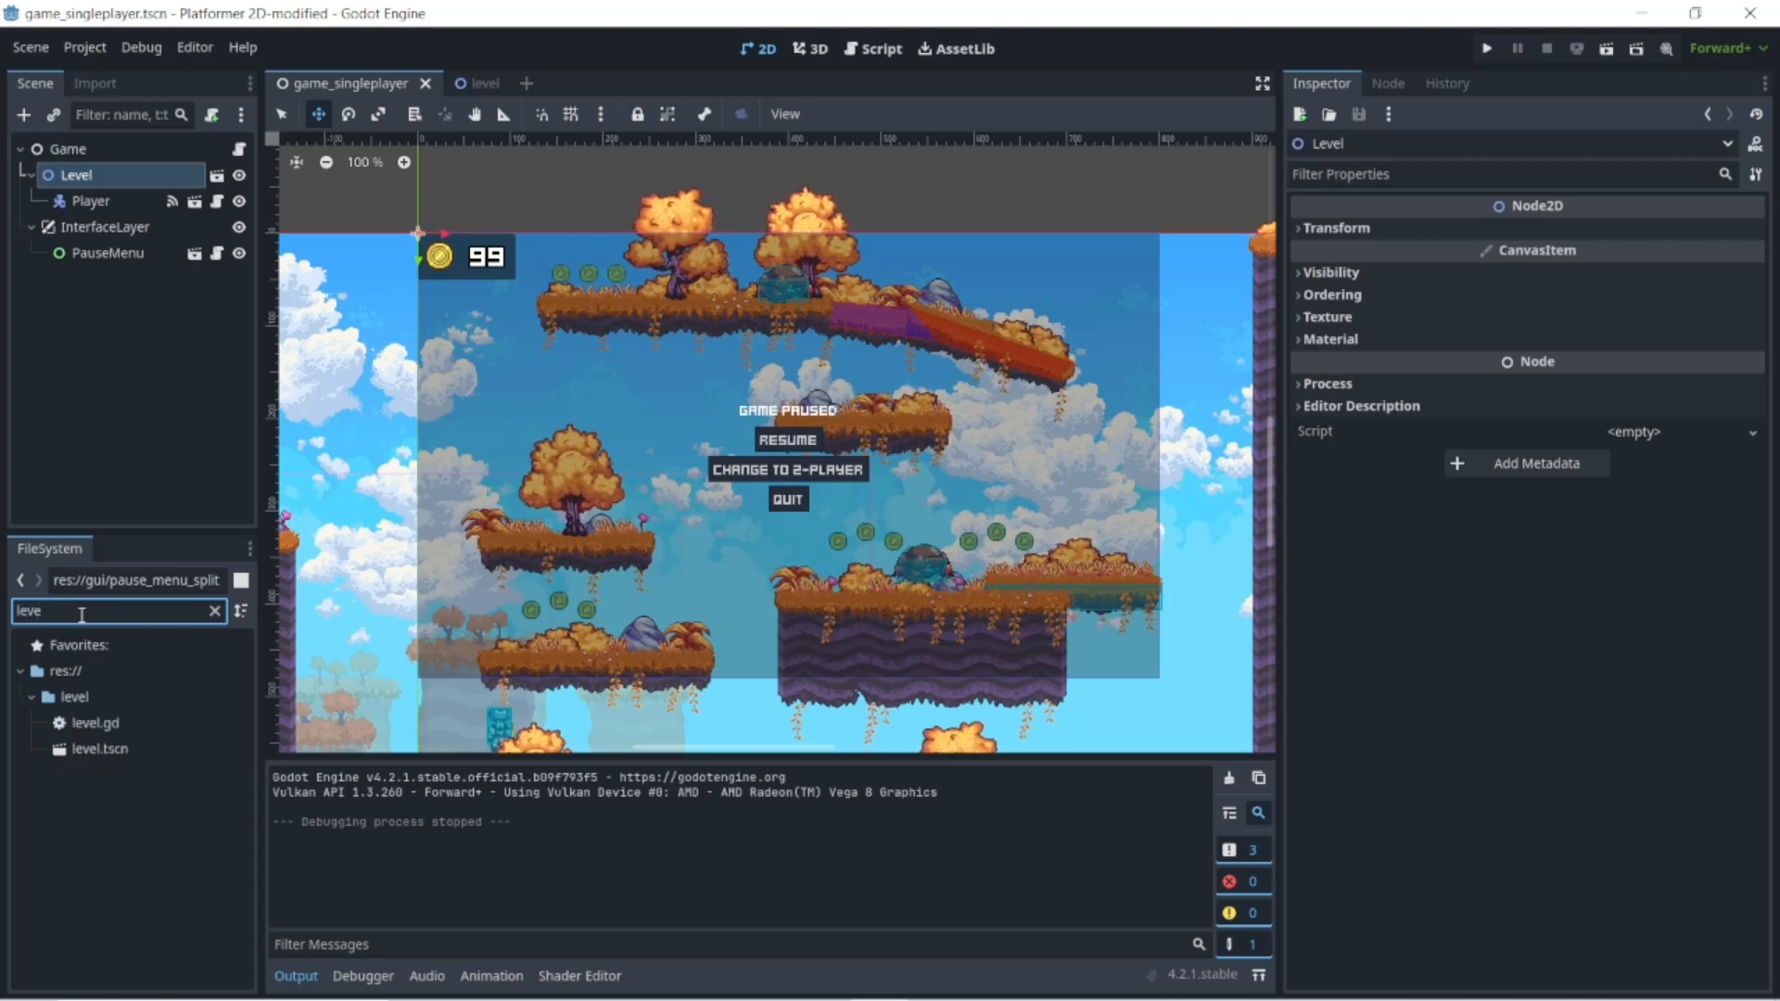
click(70, 753)
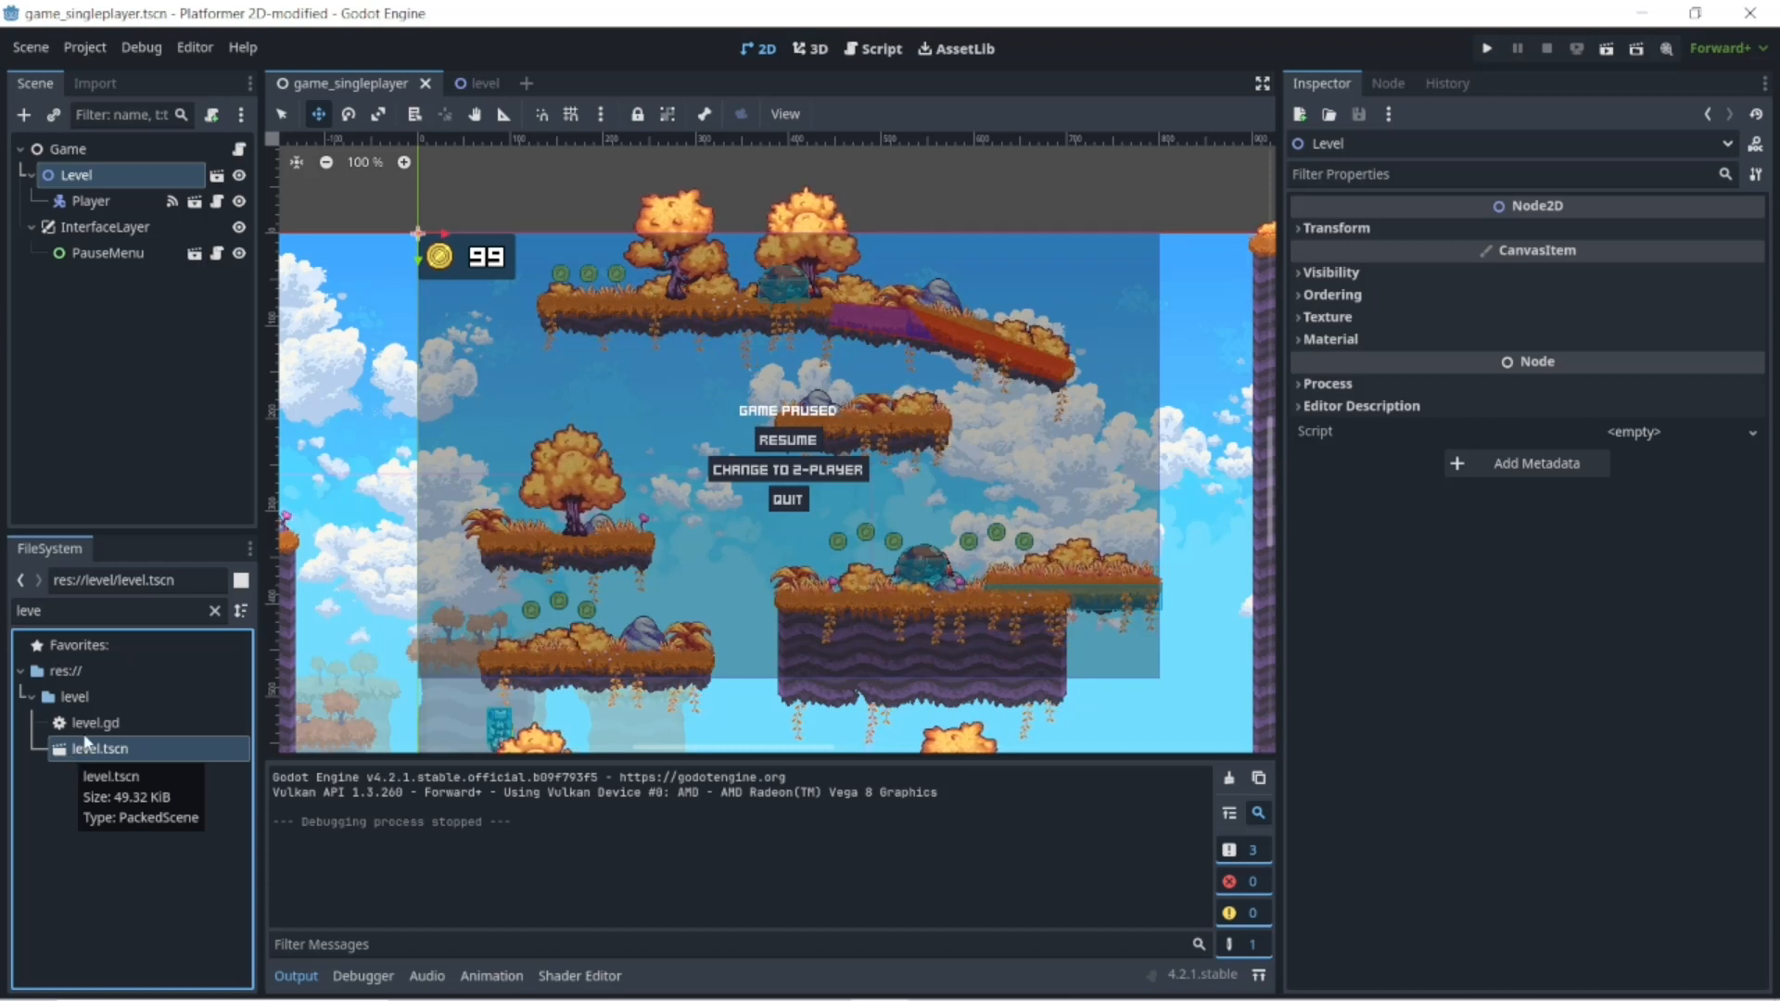
click(99, 731)
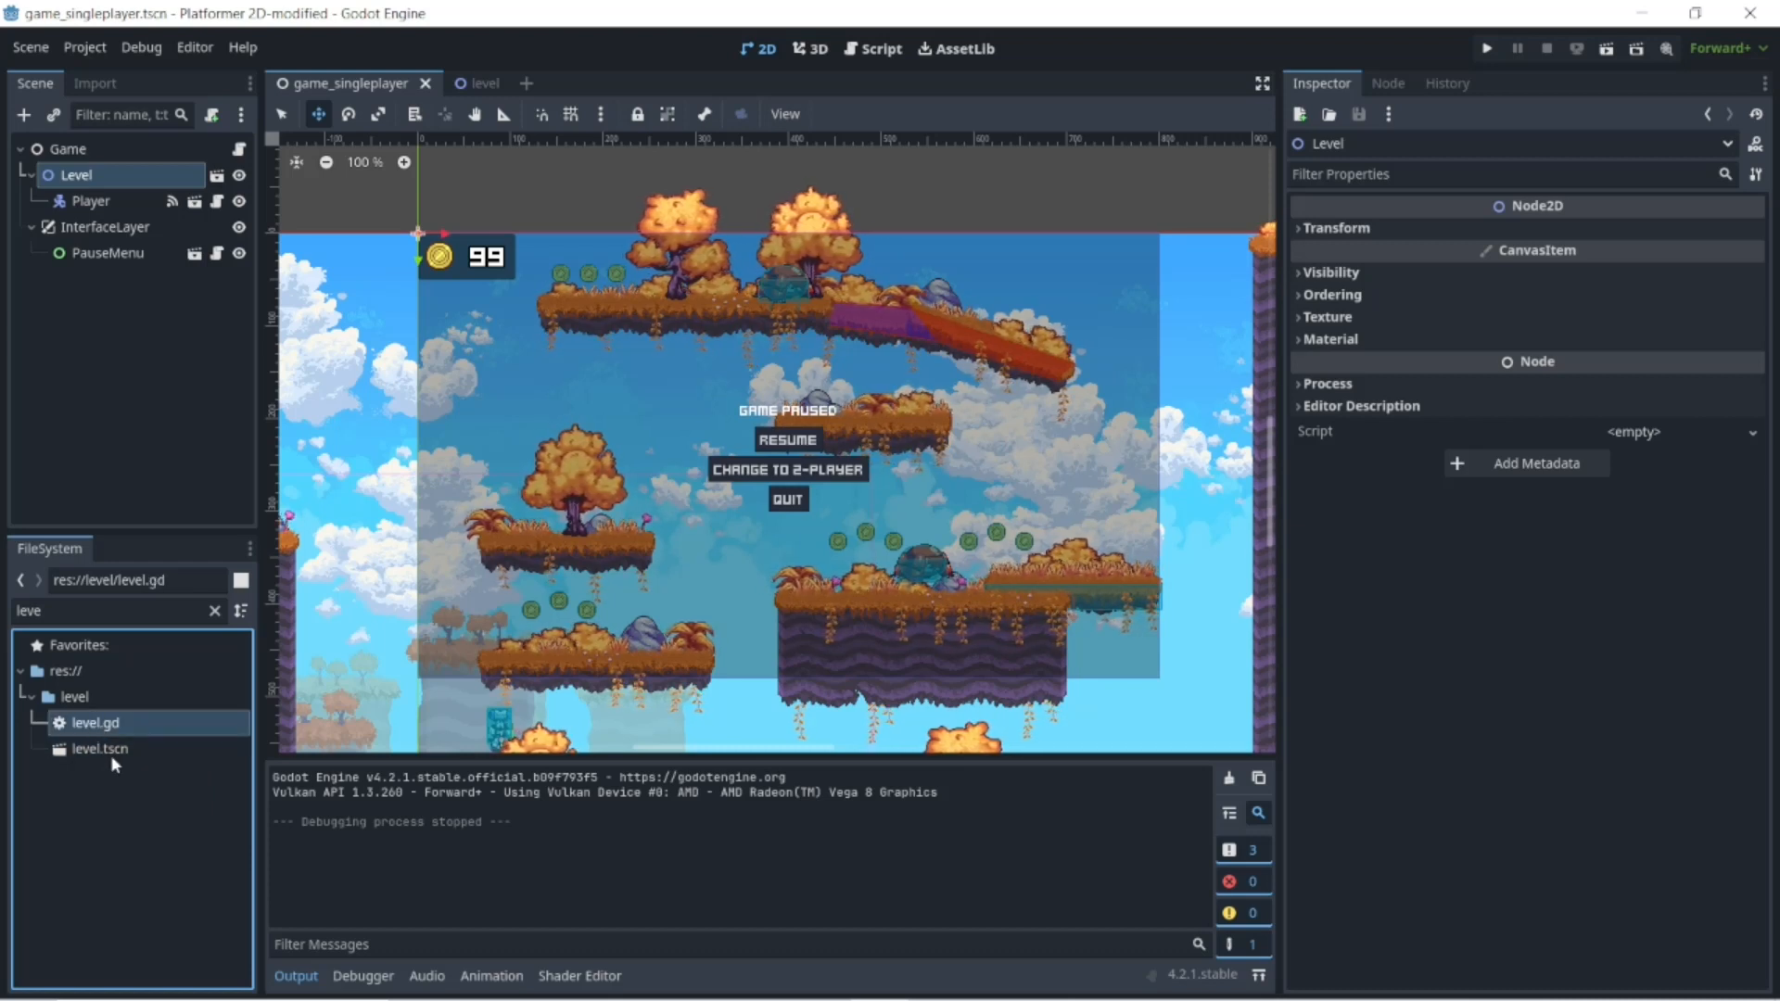
click(109, 754)
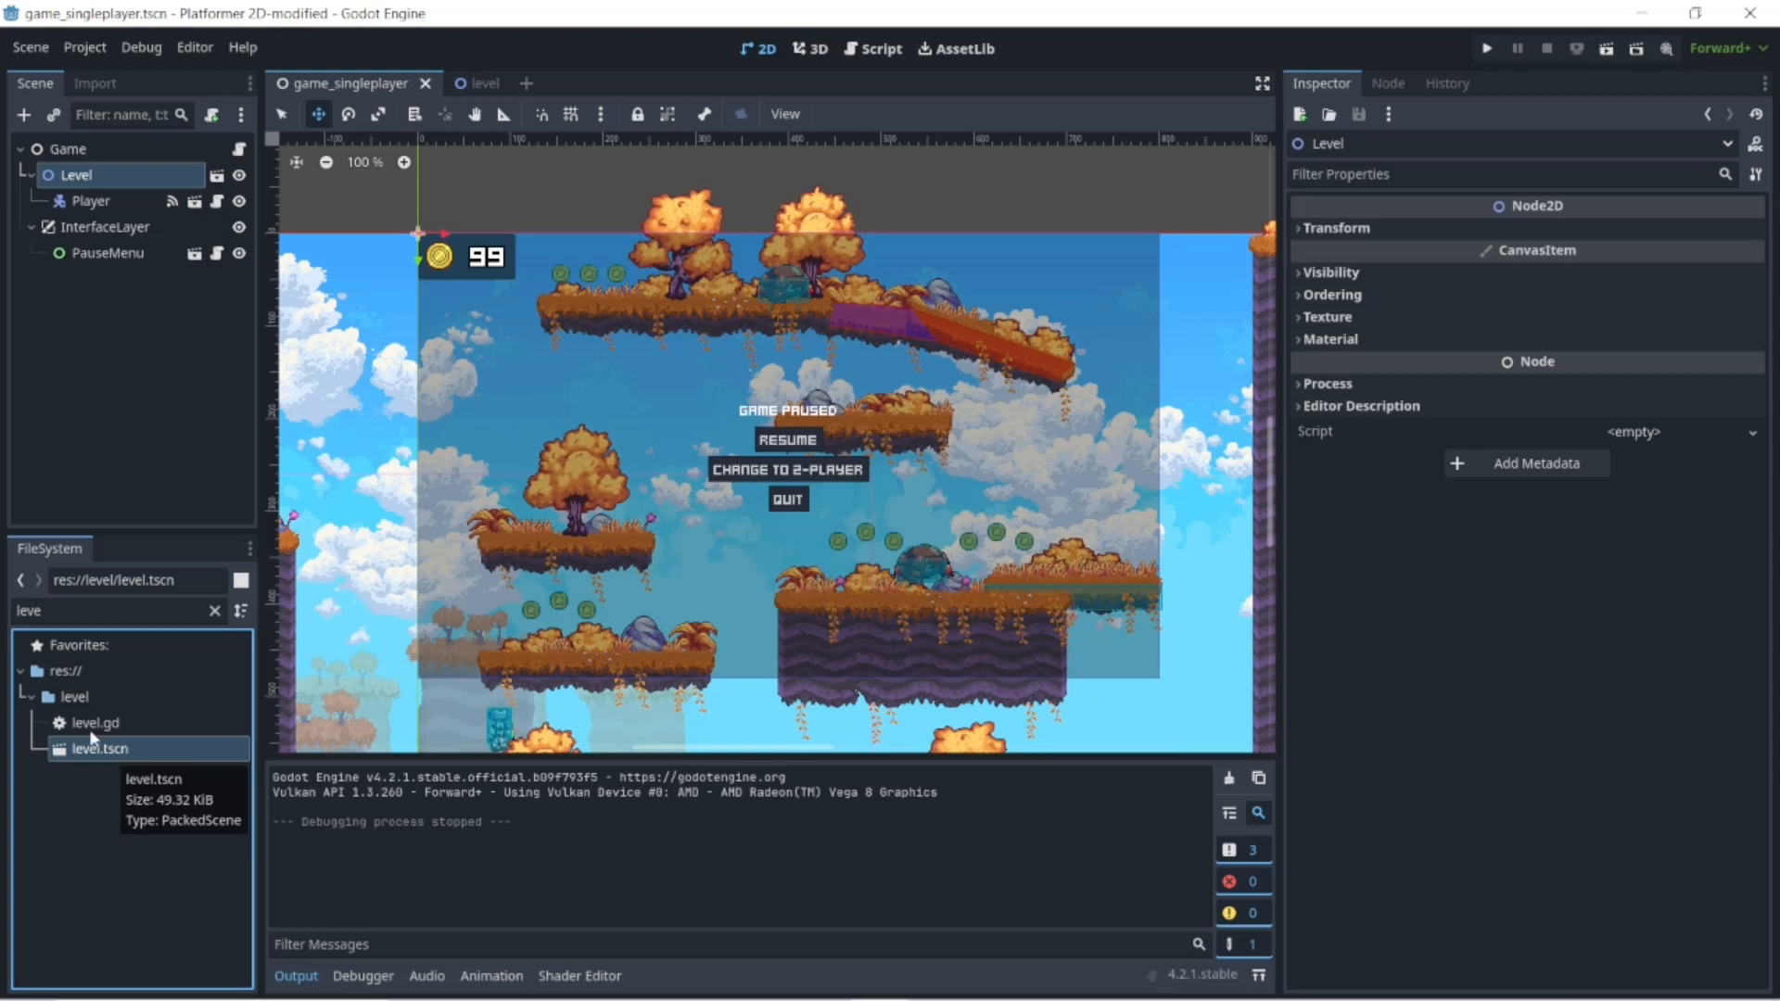
click(60, 700)
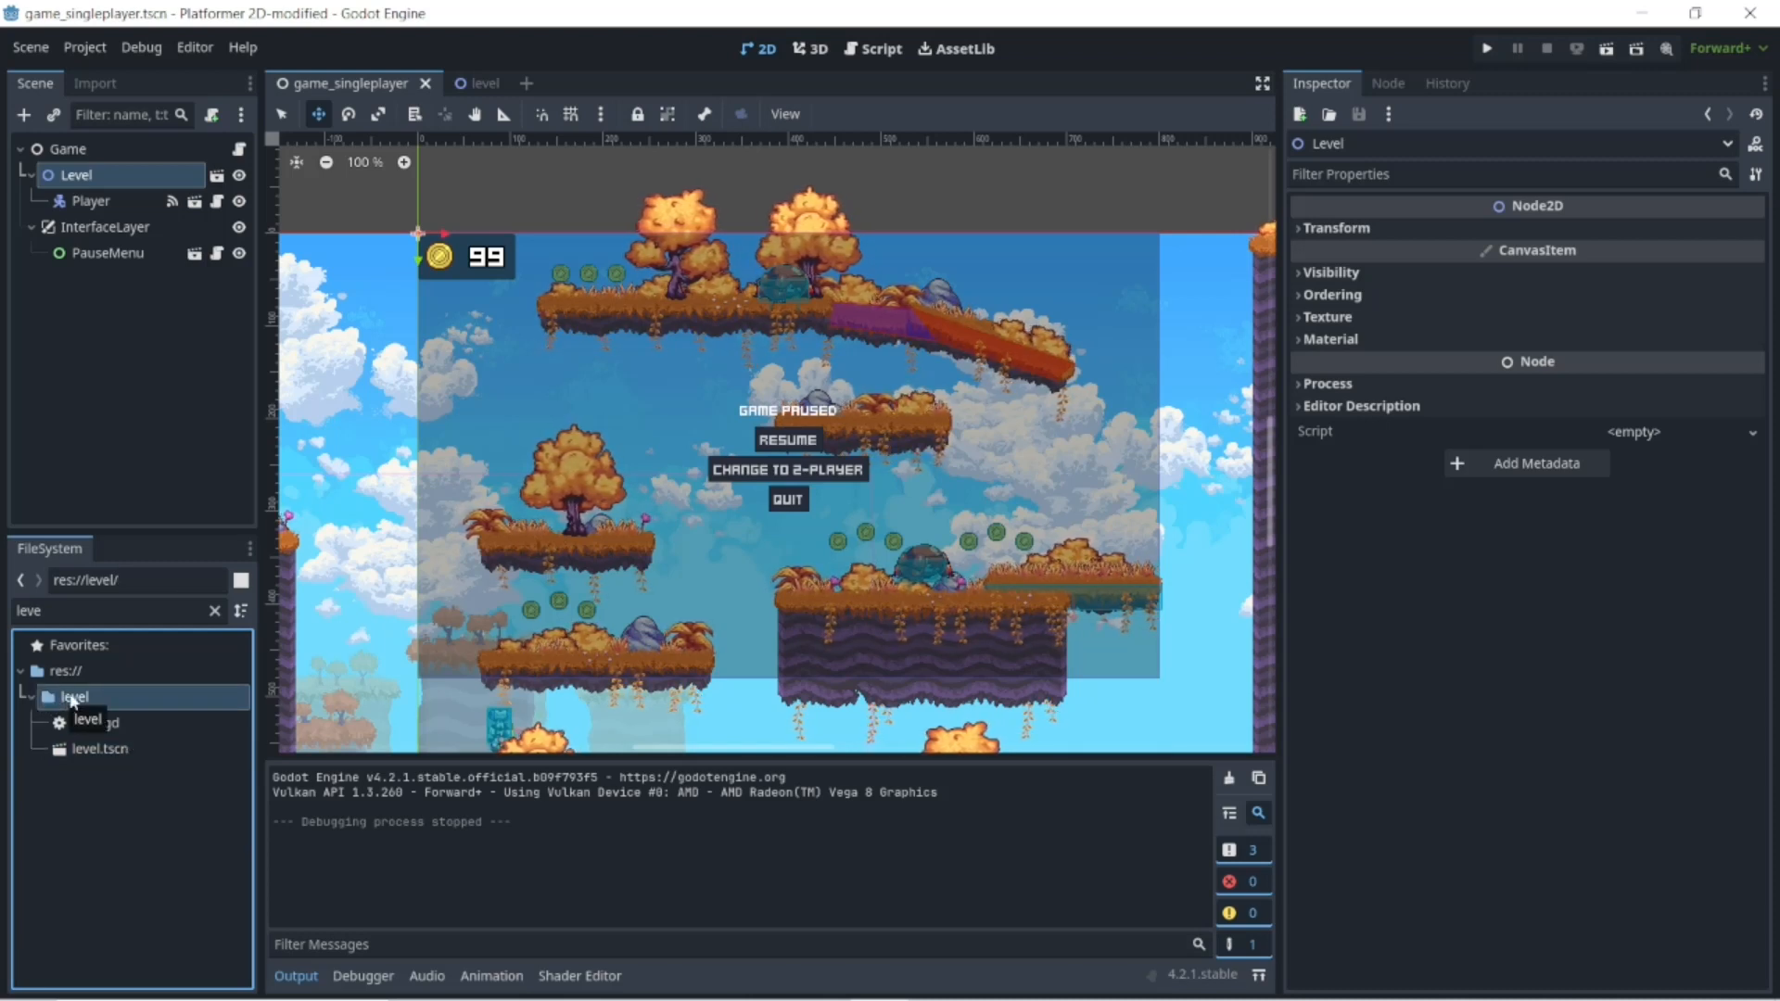
click(85, 748)
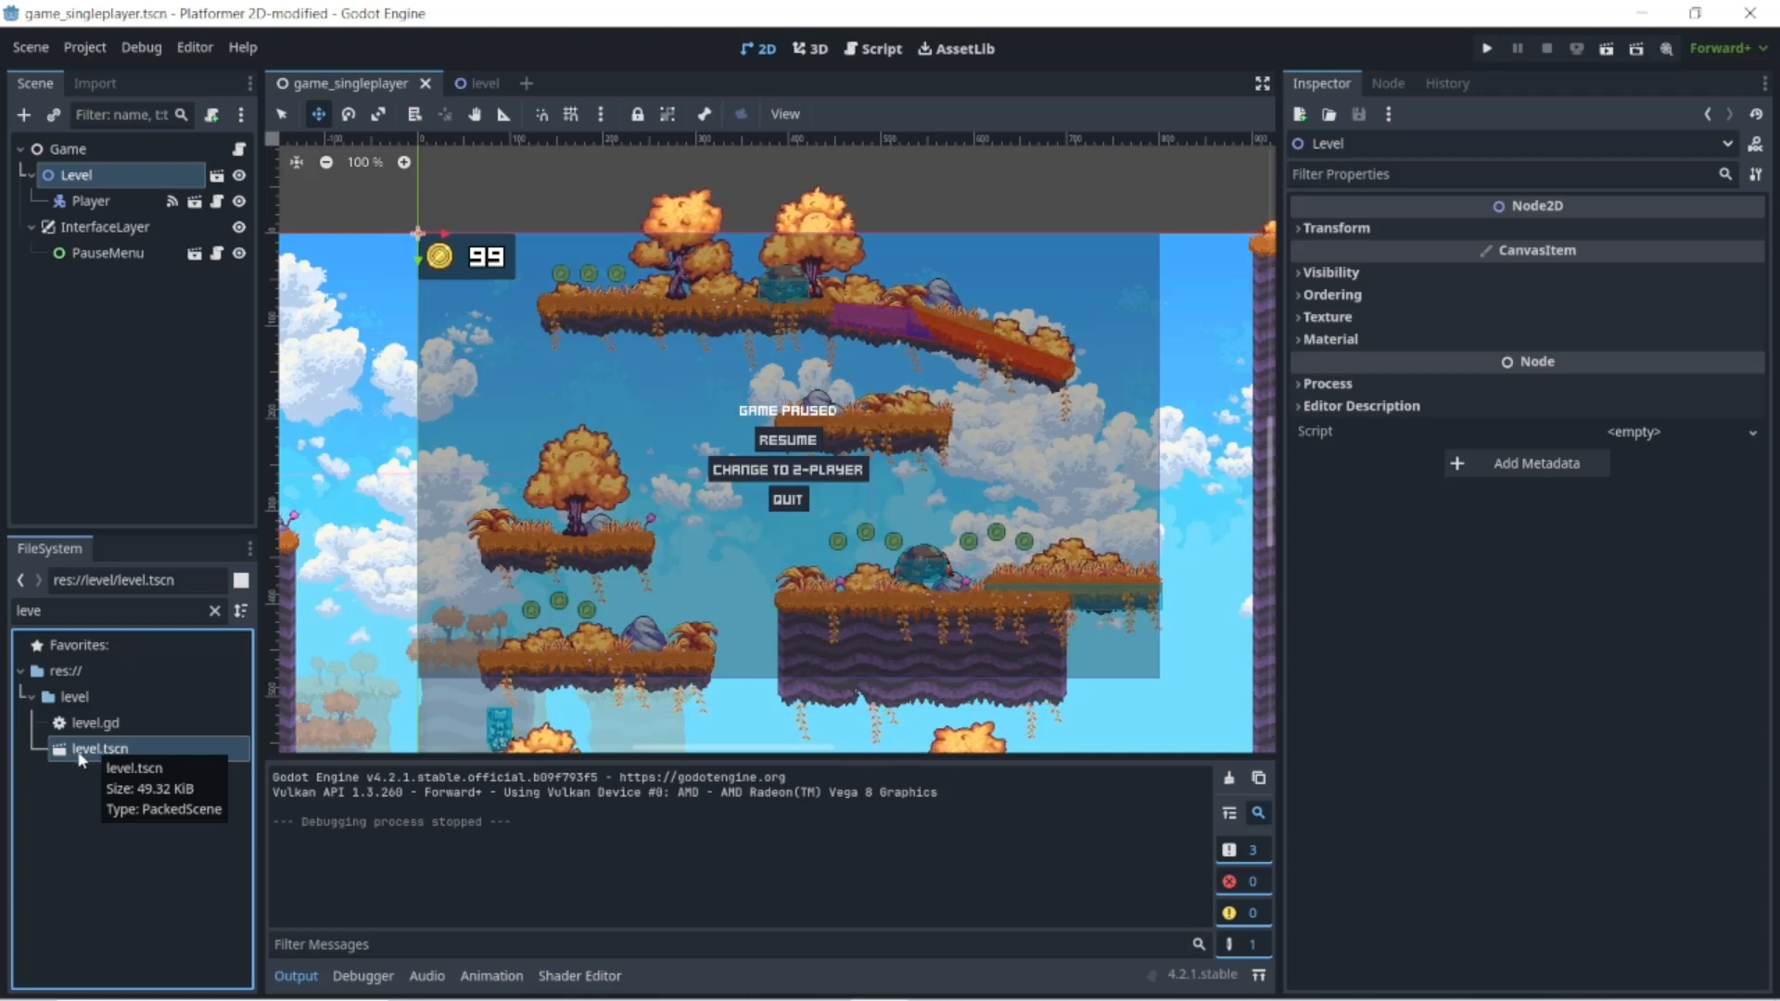
- Duplicate level.tscn as level2.tscn in the level folder
right_click(82, 760)
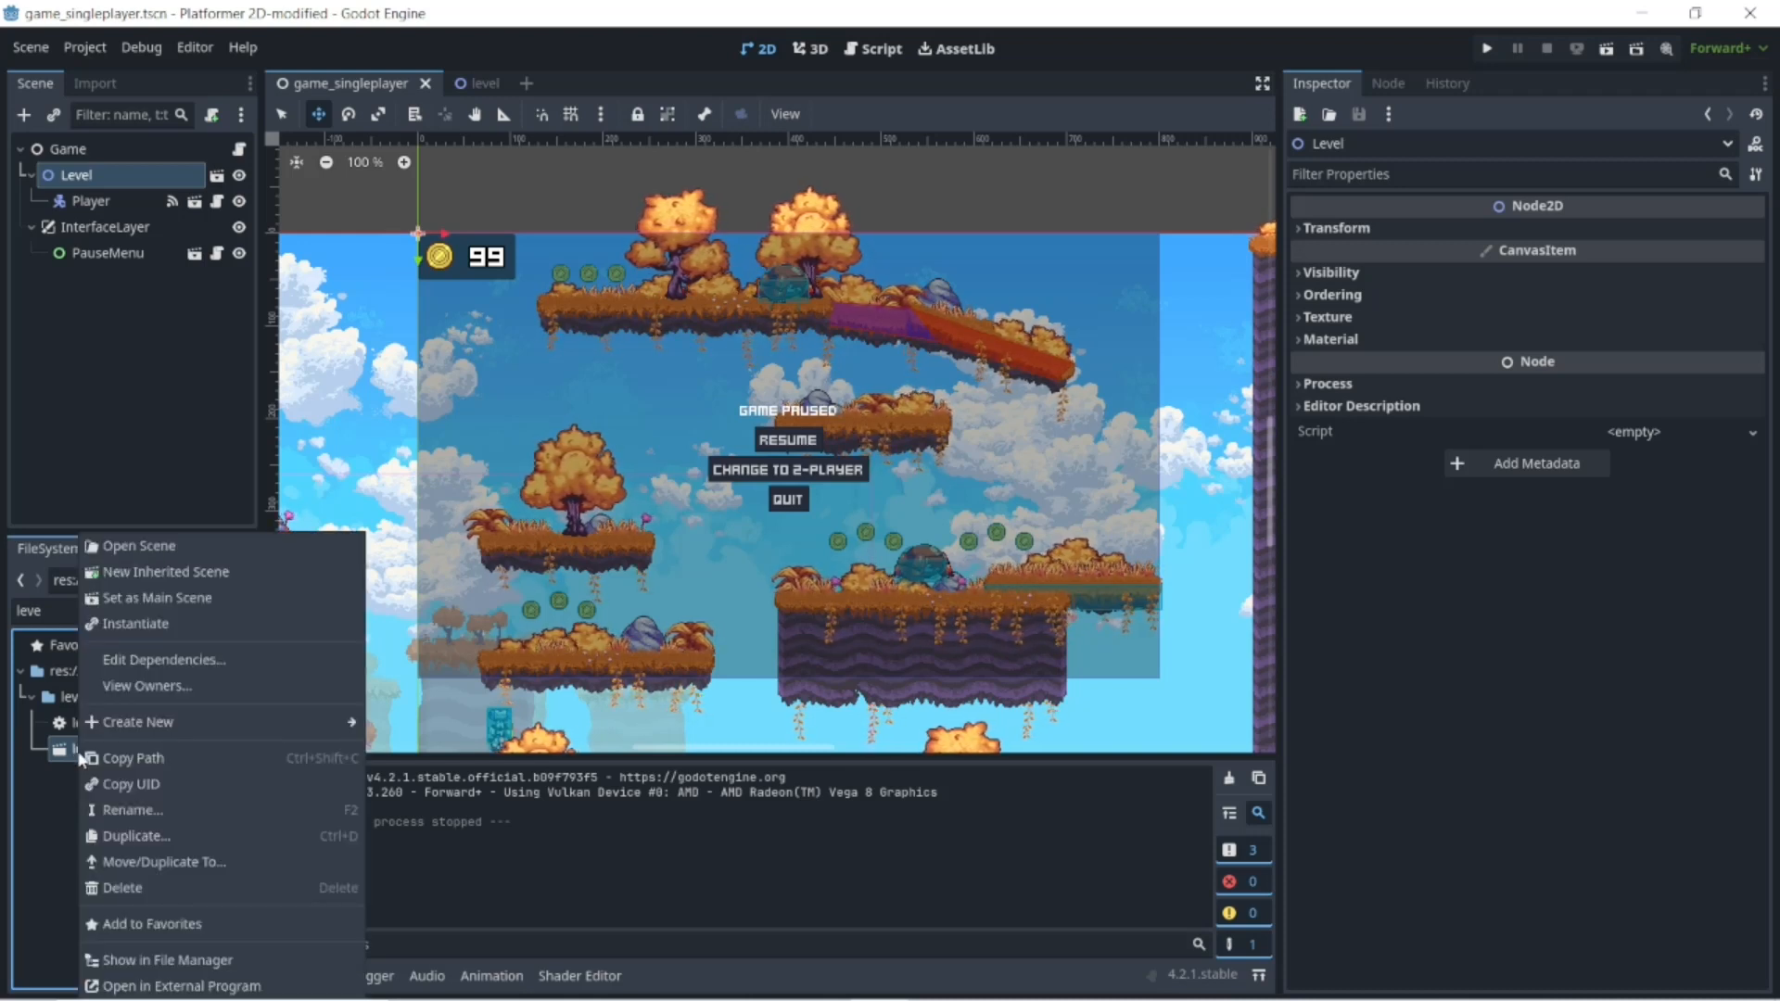
click(181, 835)
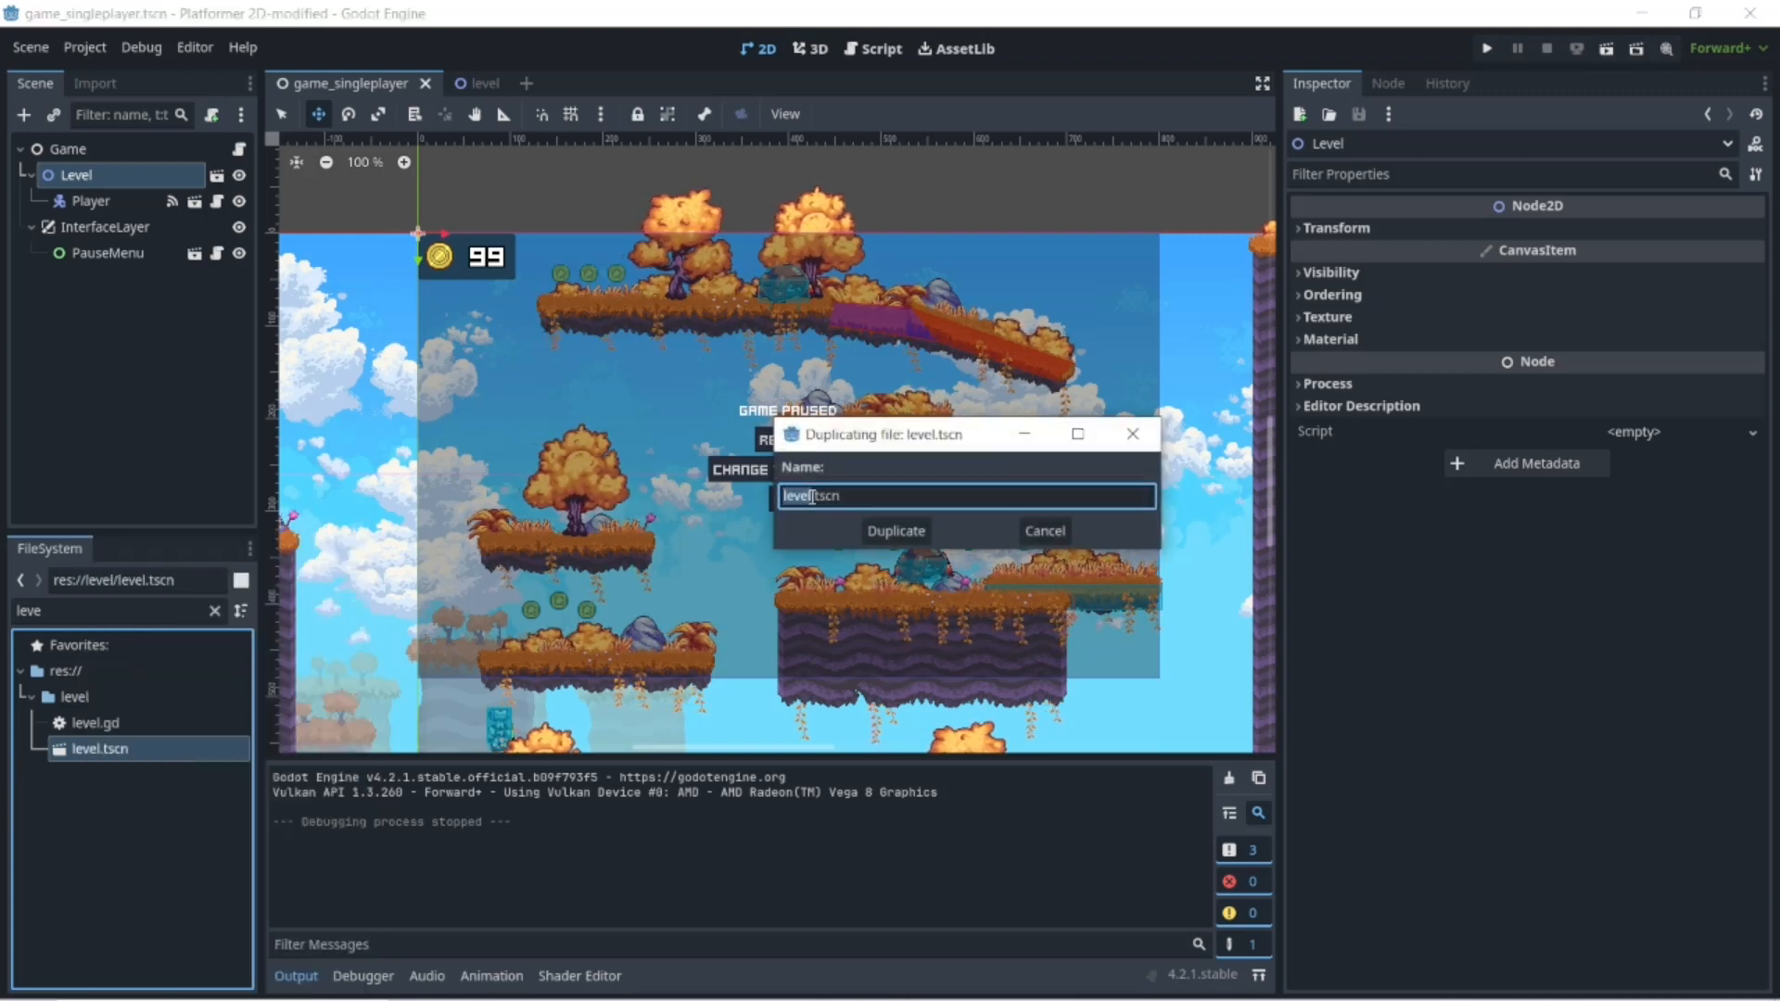
key(Right)
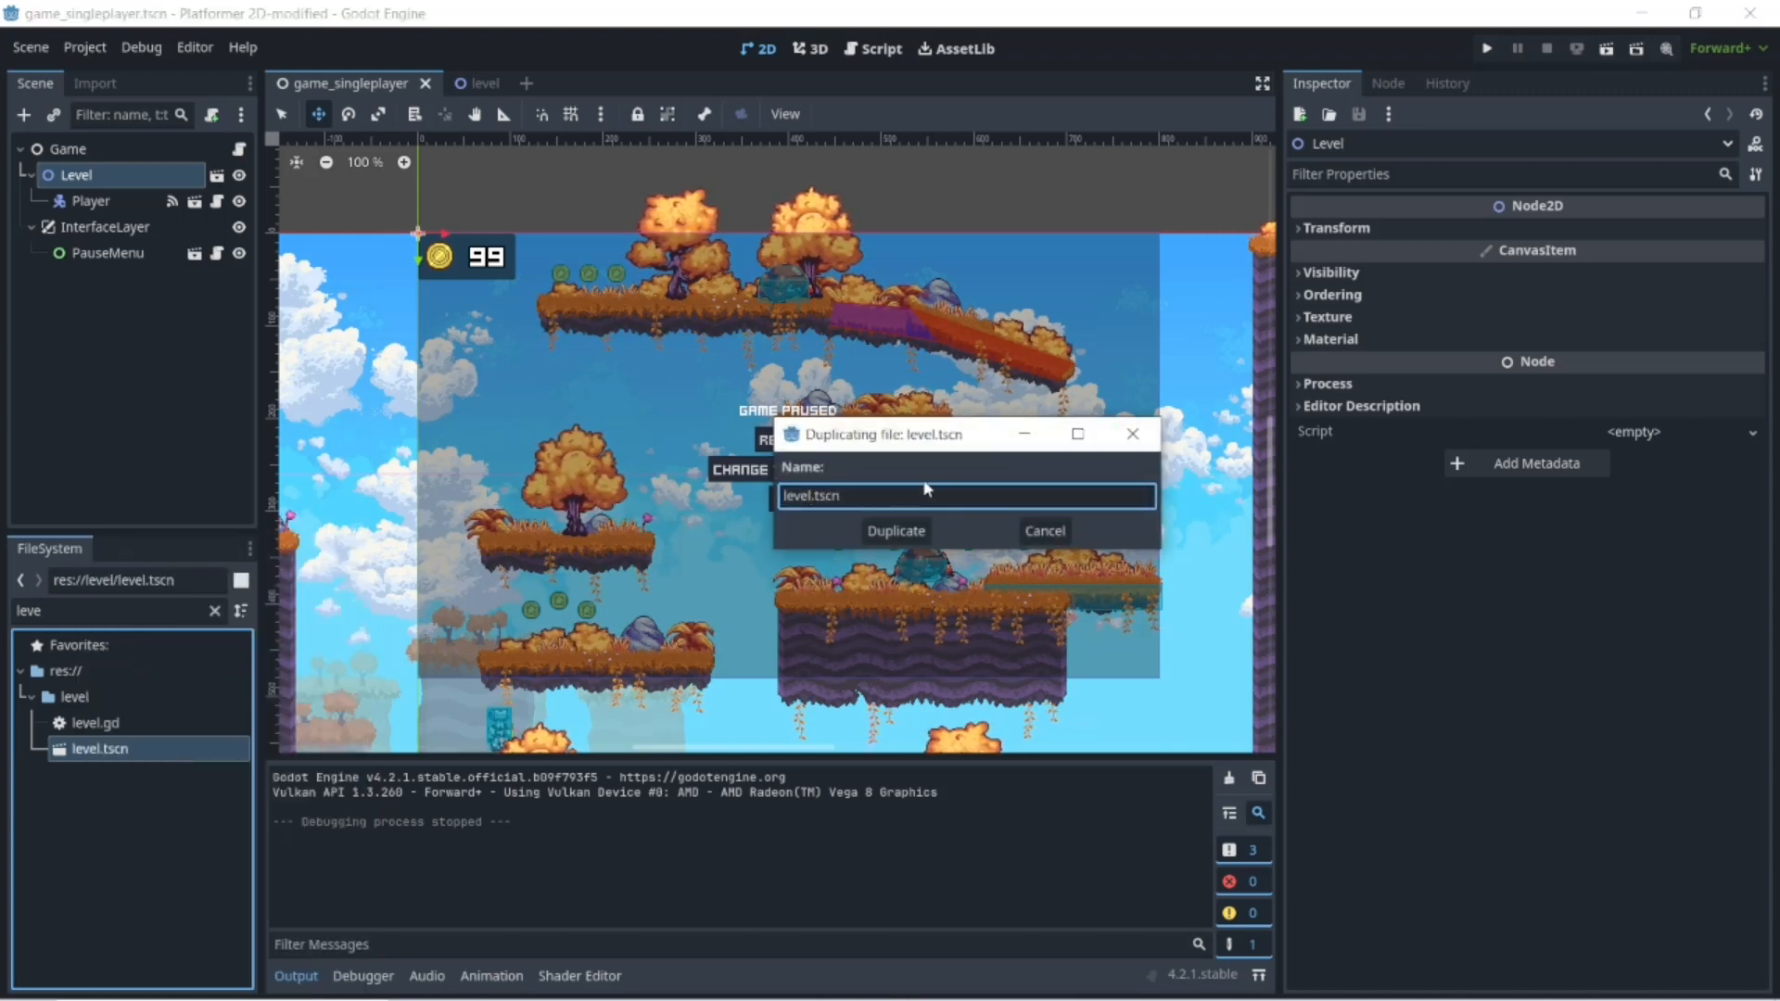
text(2)
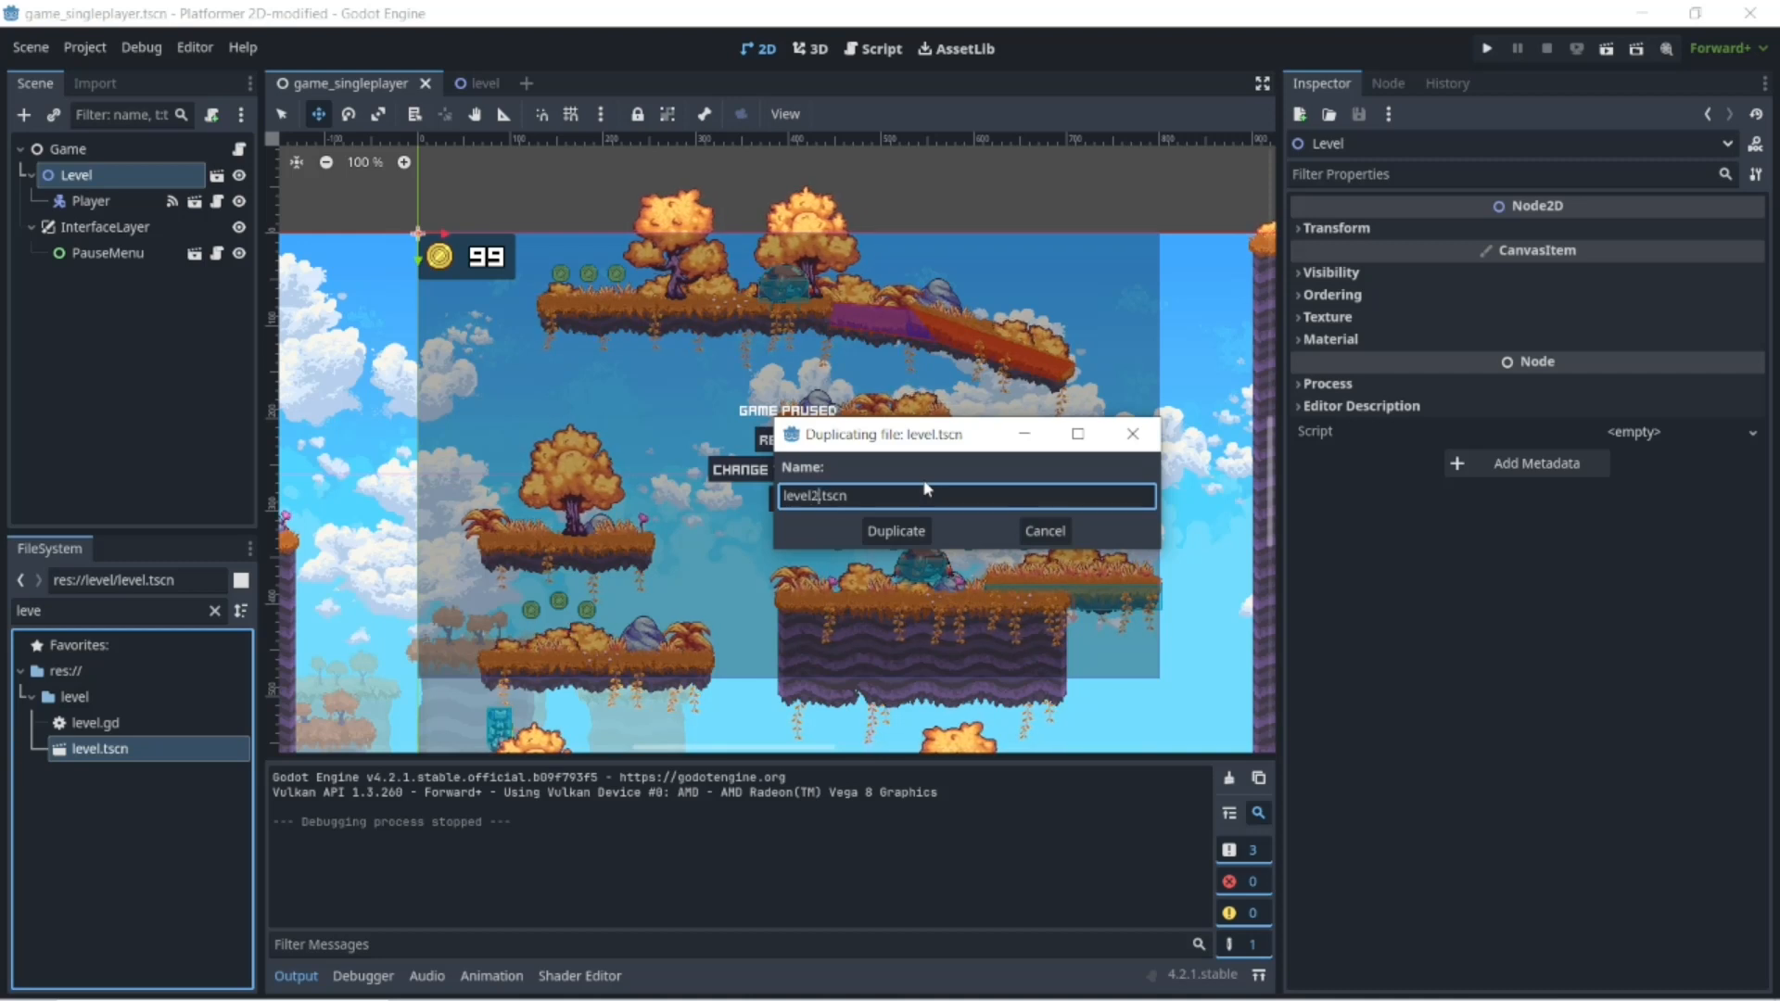
click(894, 531)
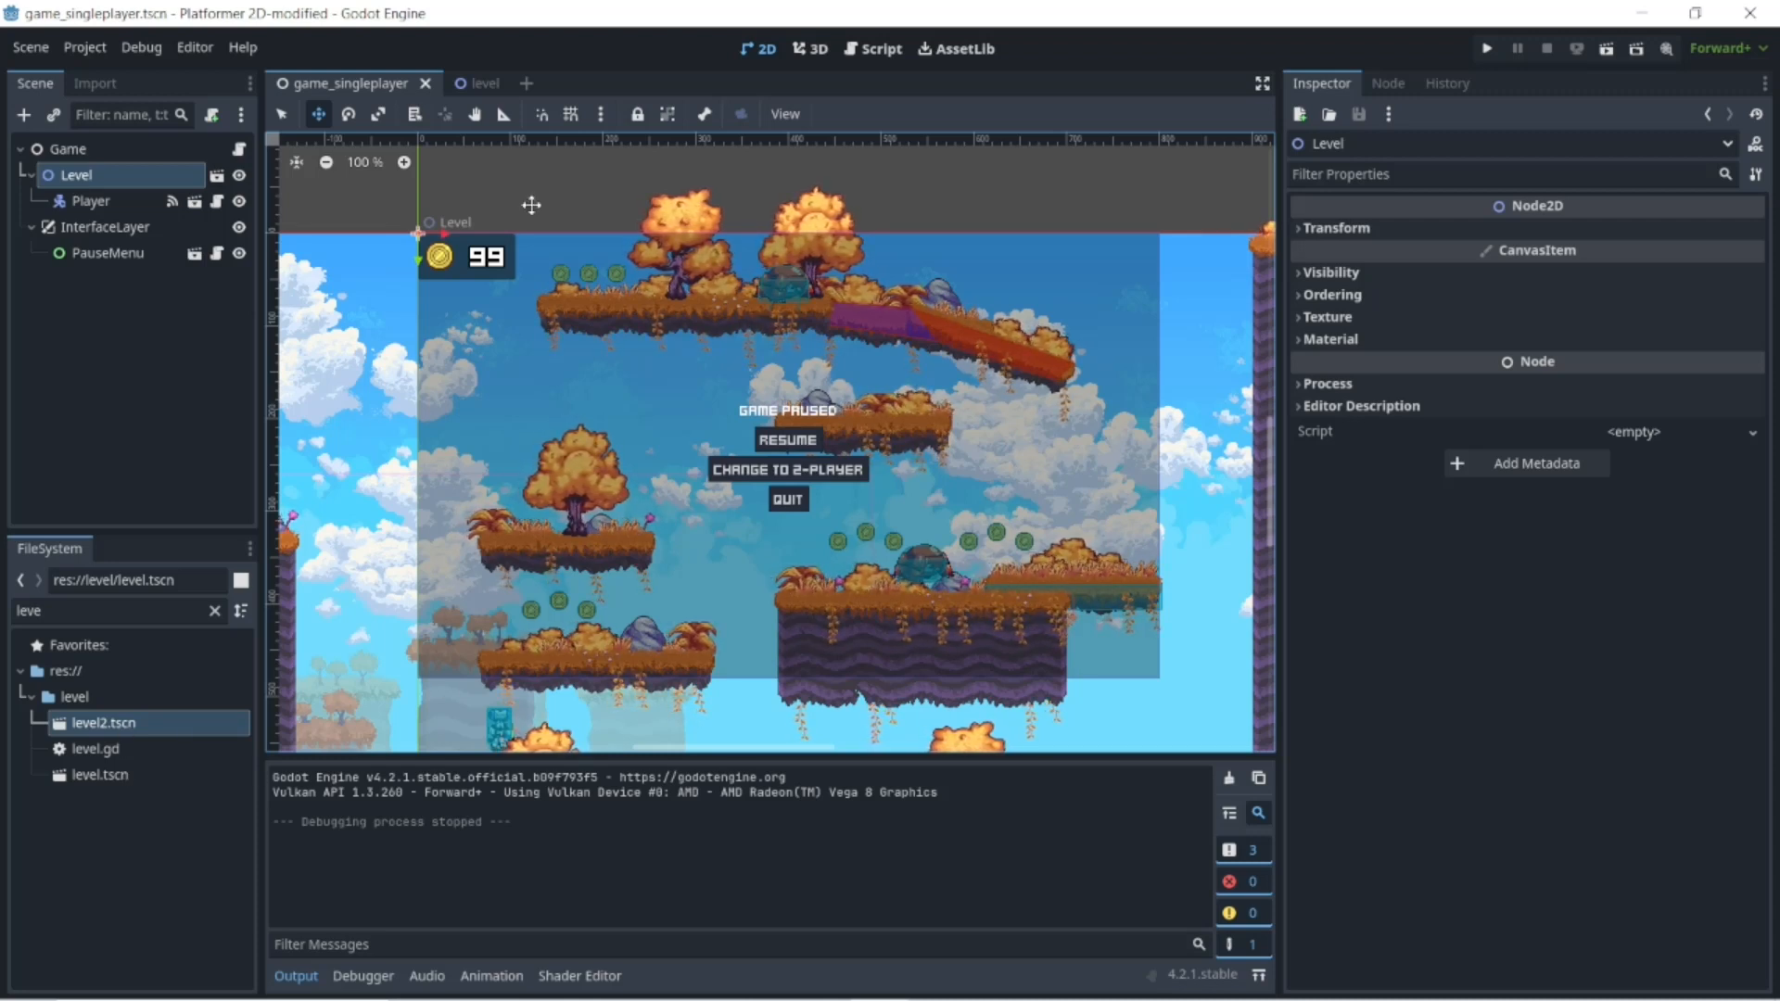
- Close the original level scene and open the duplicated level2.tscn for editing
click(484, 85)
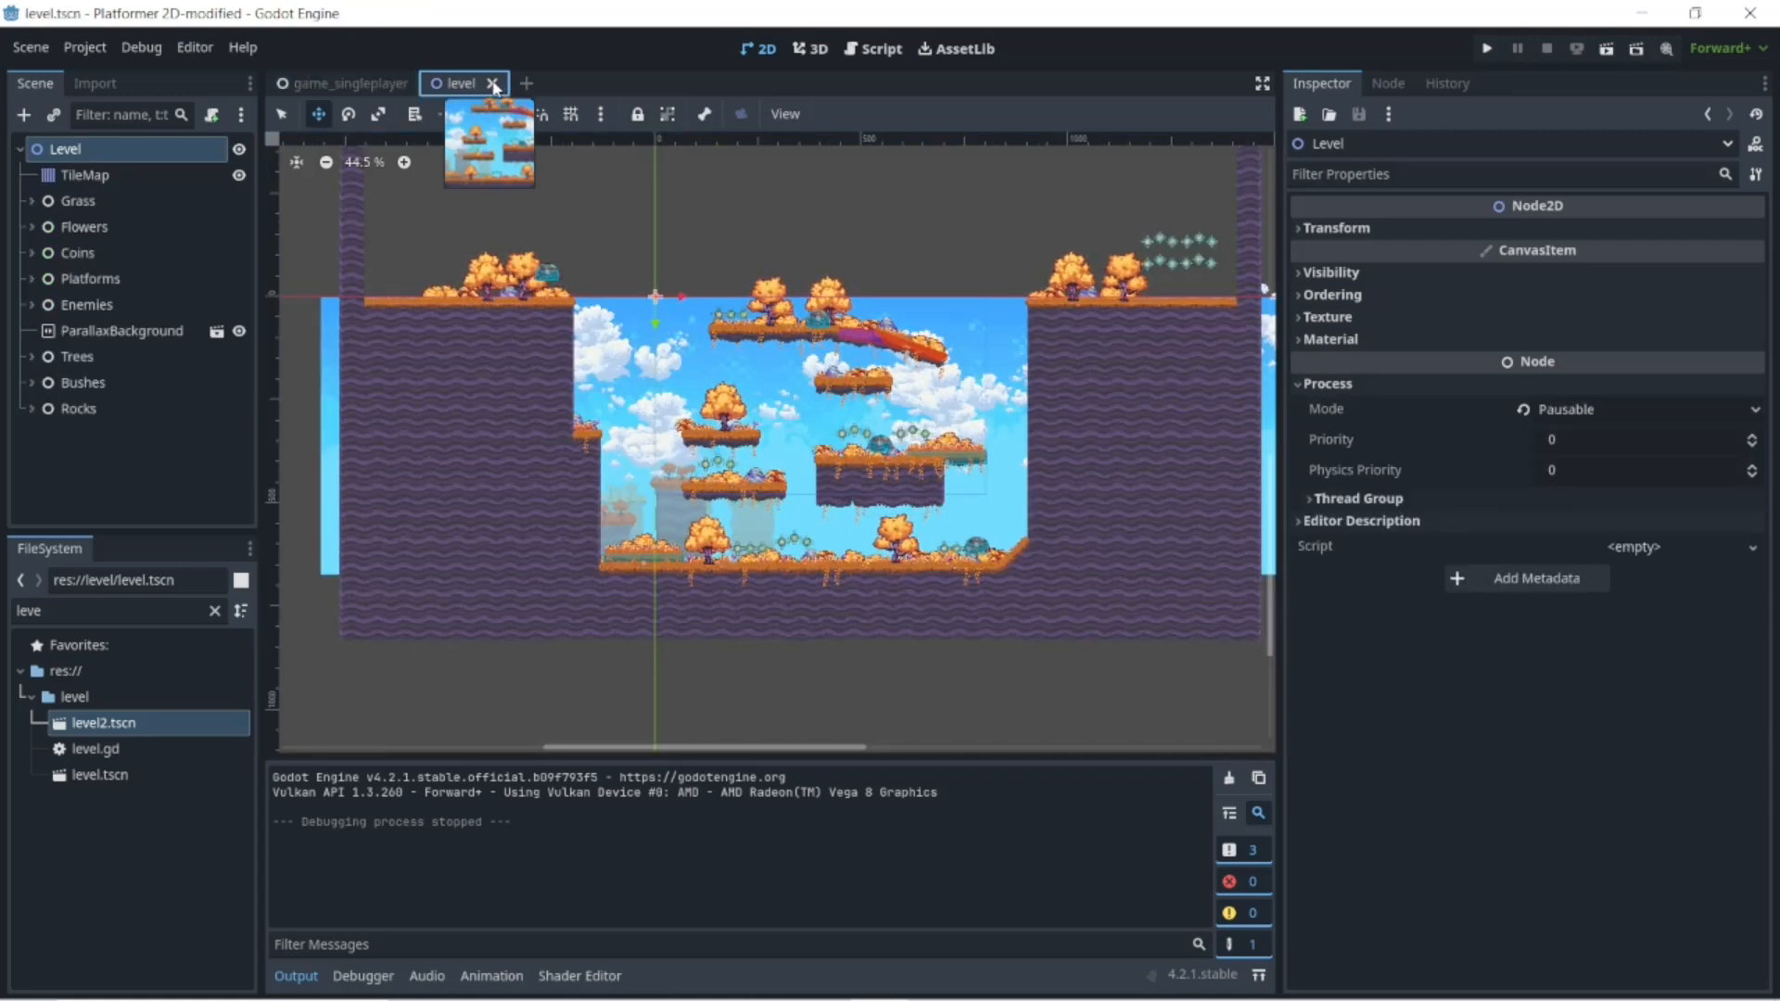
click(493, 84)
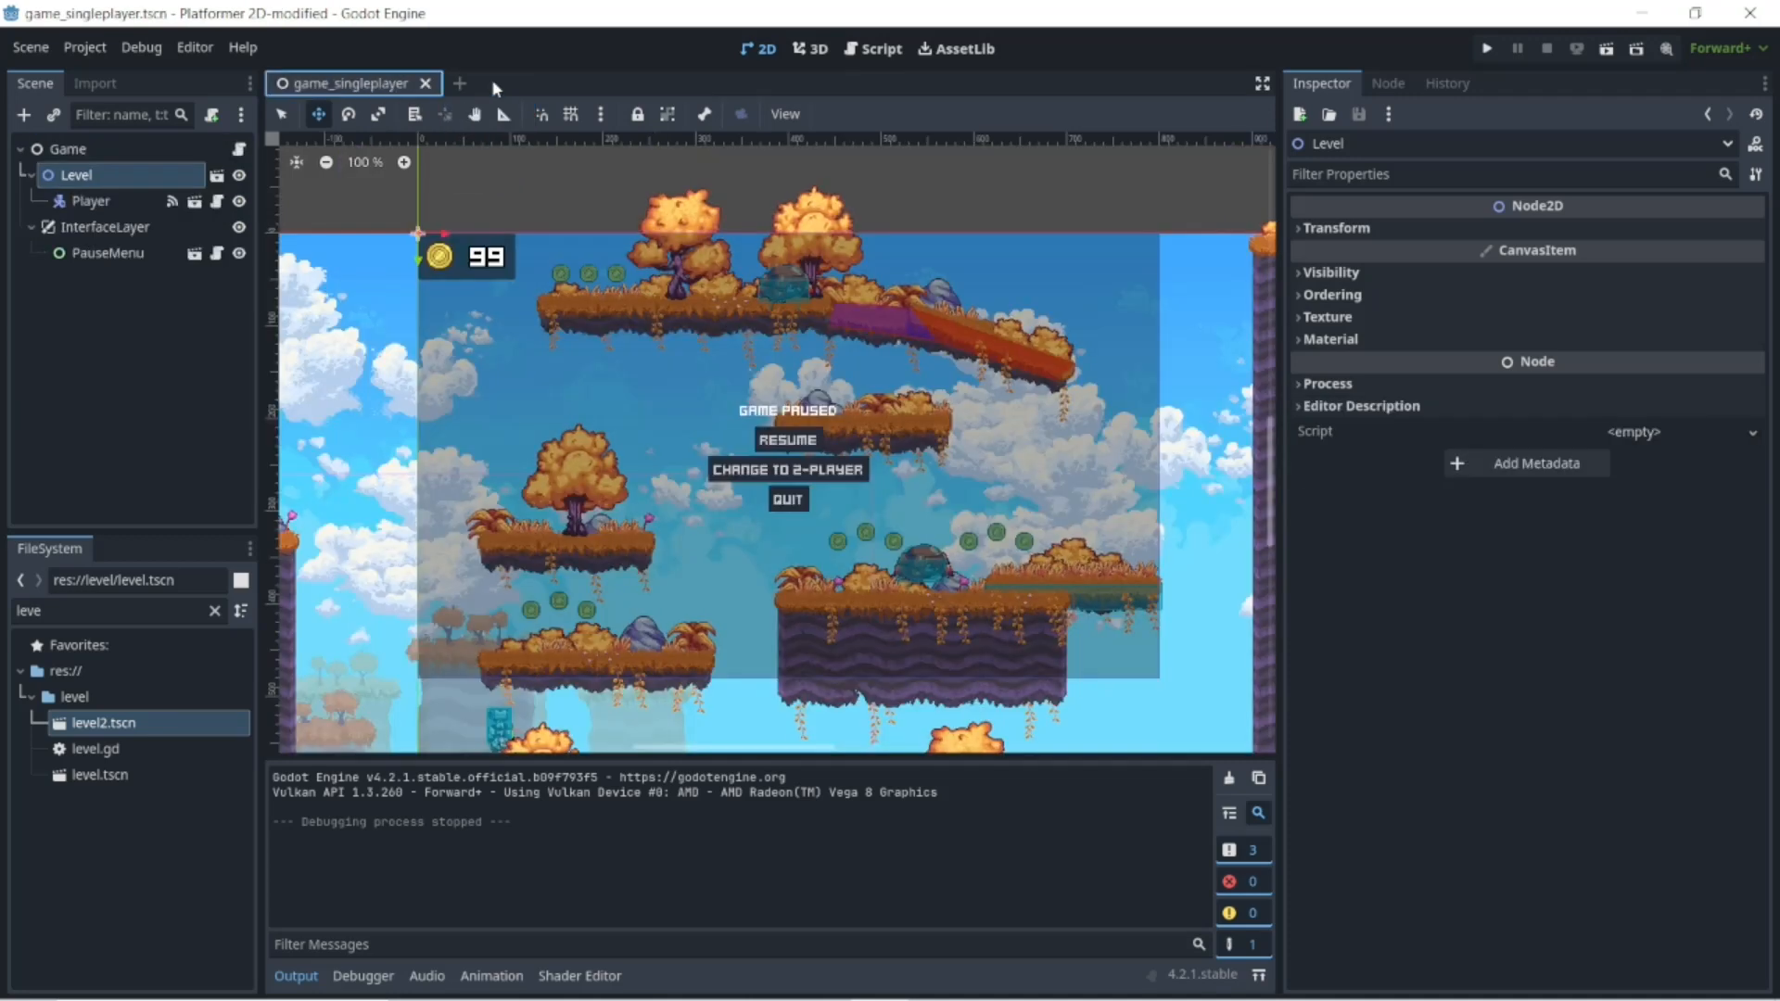
double_click(98, 726)
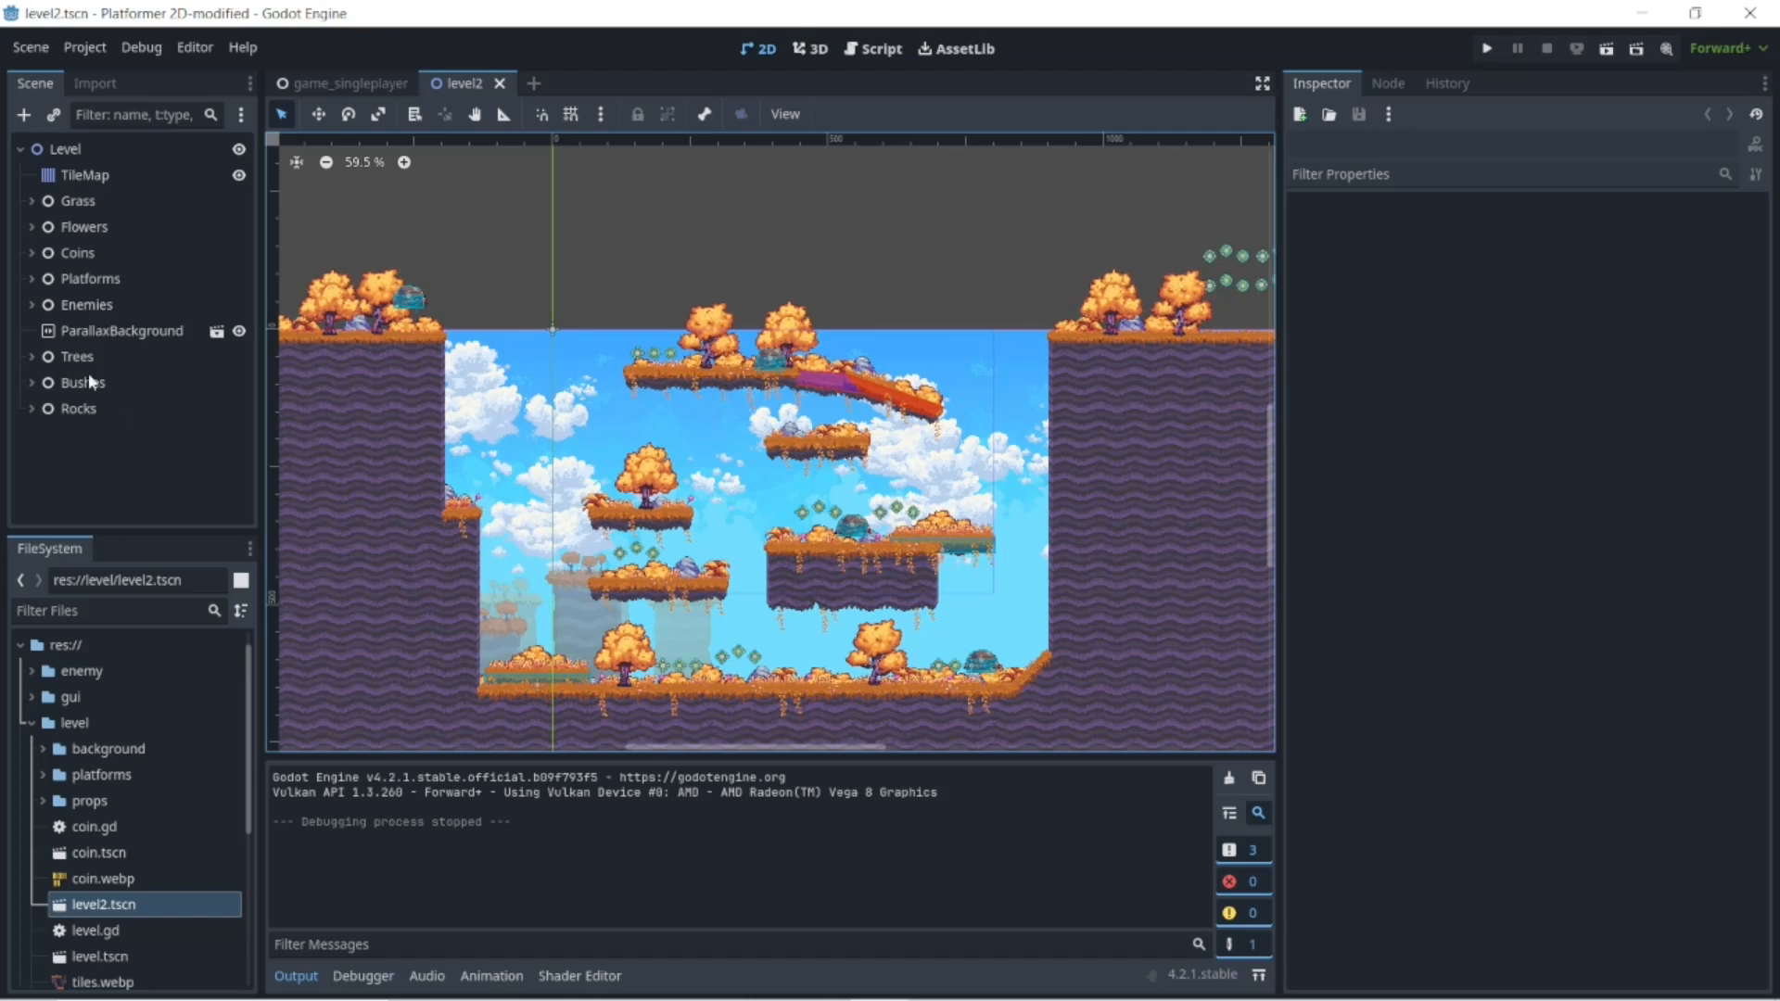
- Select the TileMap node in level2 and pick a tile from the tiles.webp atlas
click(75, 176)
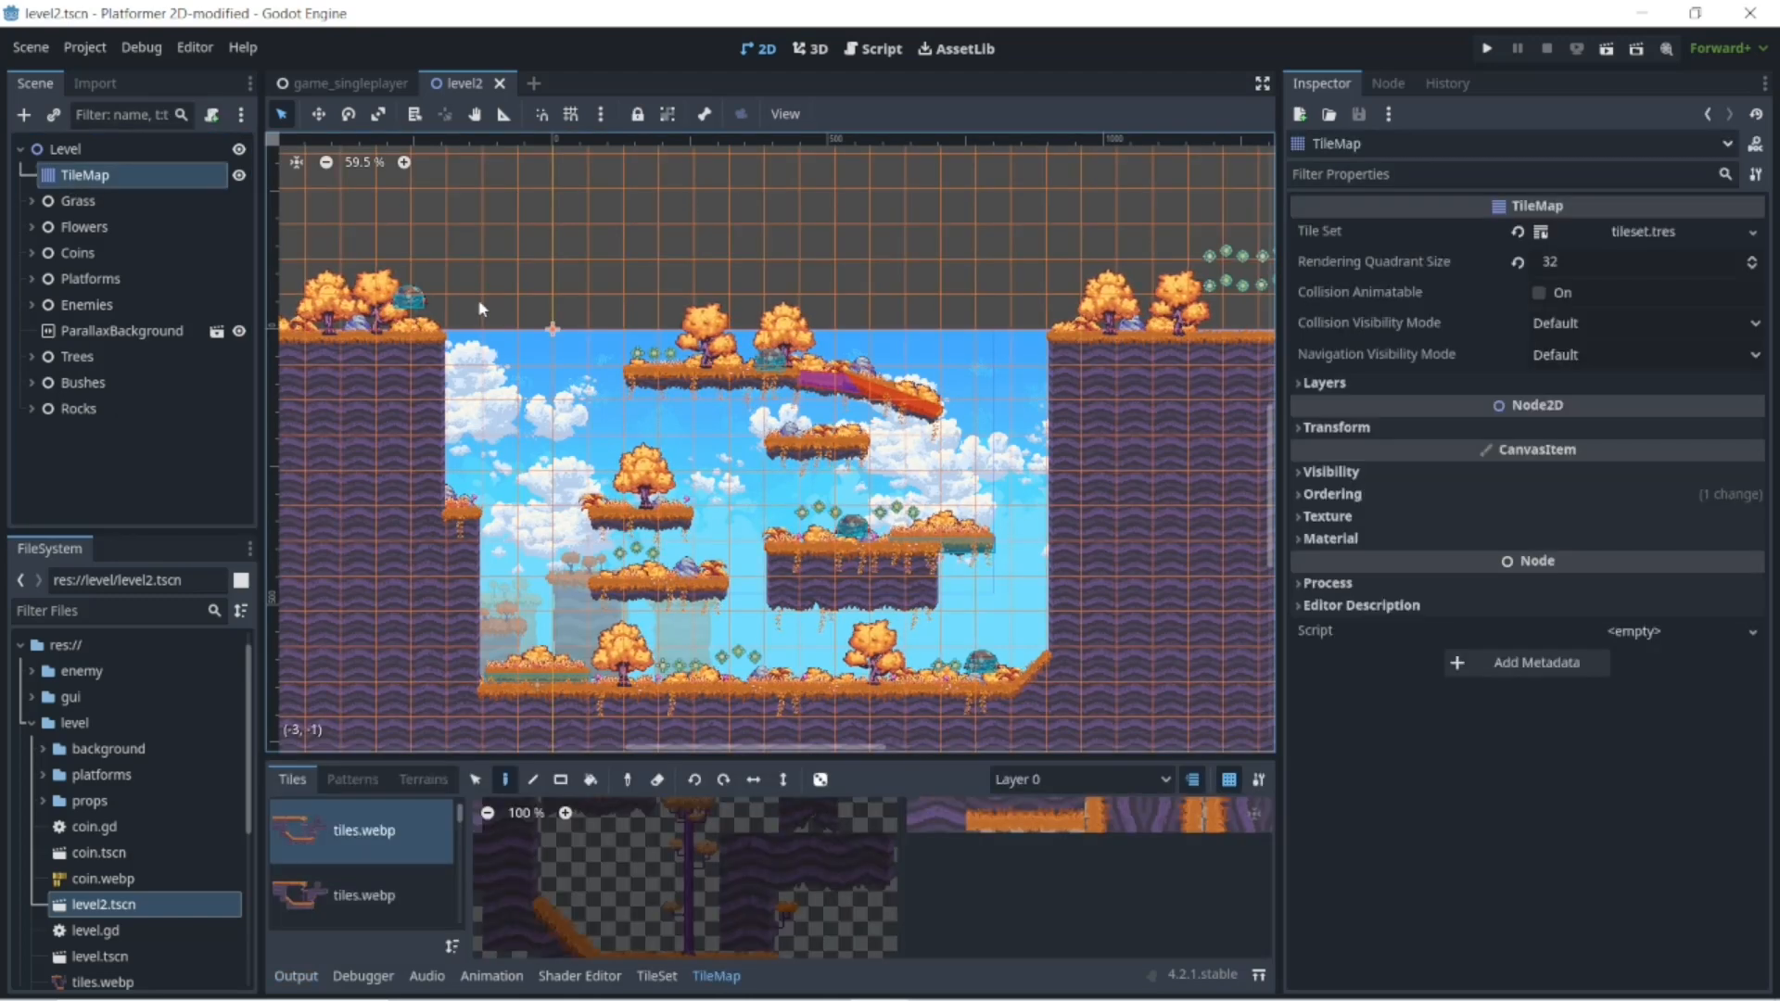
click(937, 814)
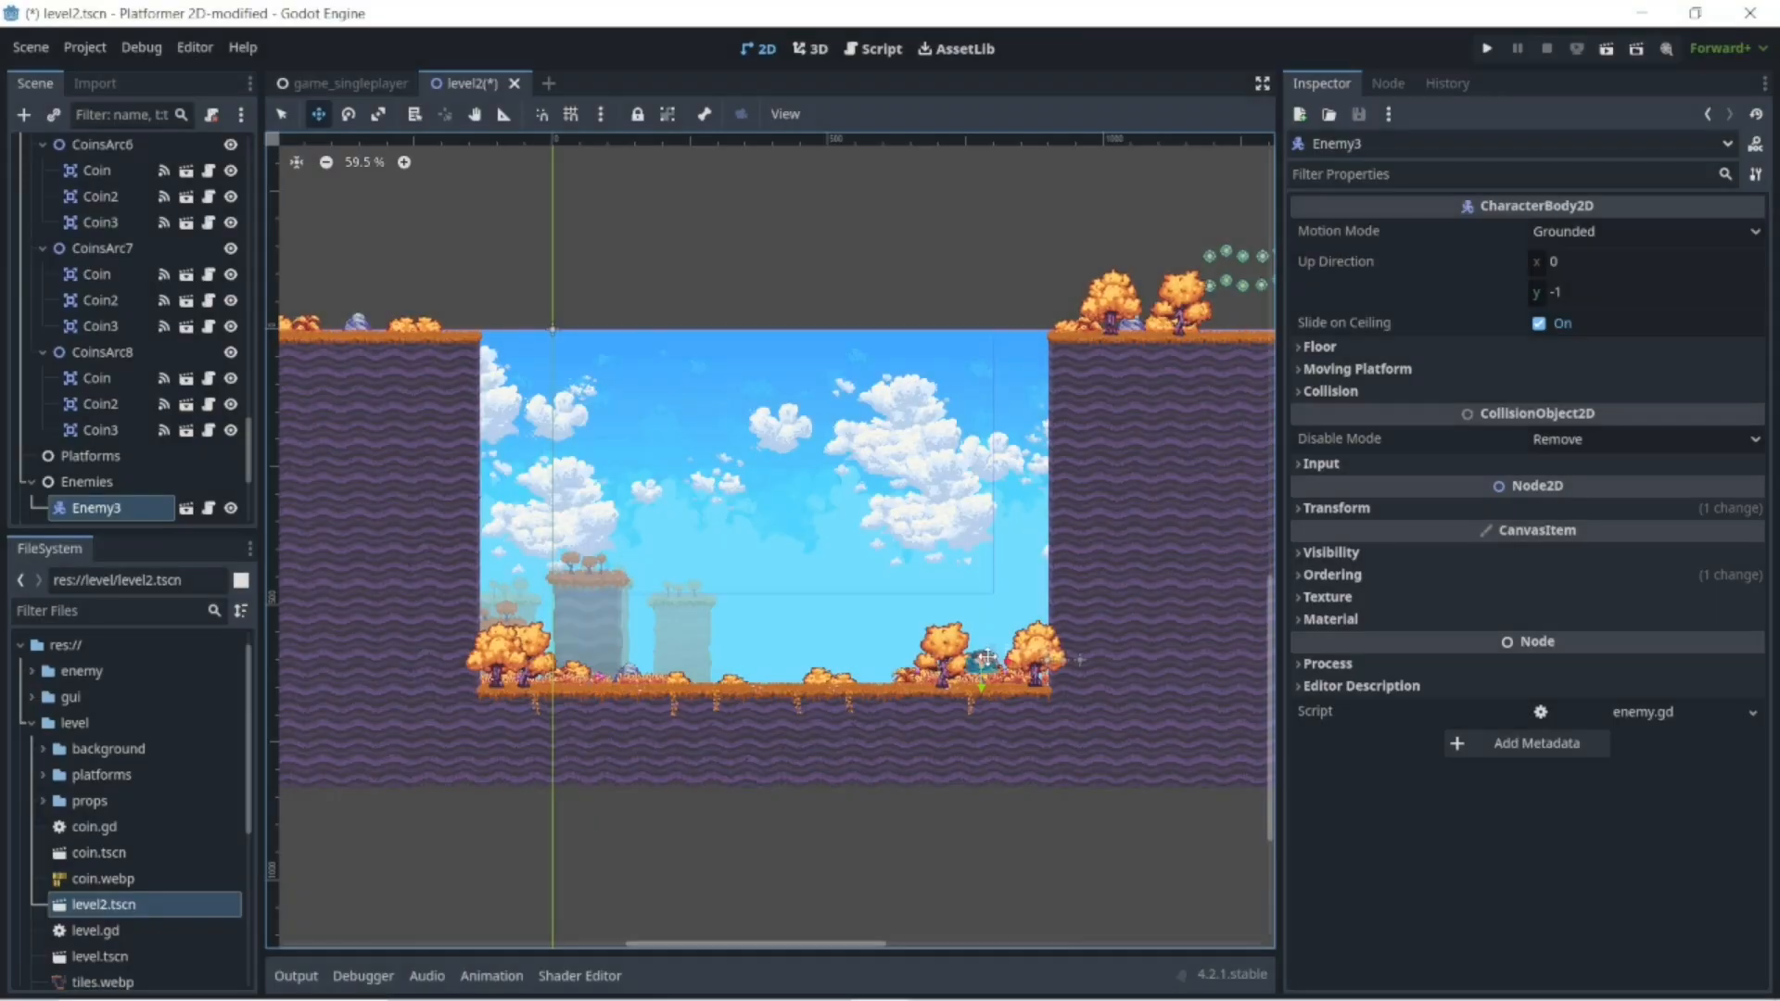
- Move Enemy3 up into the middle of the pit, at about x 492 and y 399, and set its scale to 4 on both axes
drag(983, 665, 830, 545)
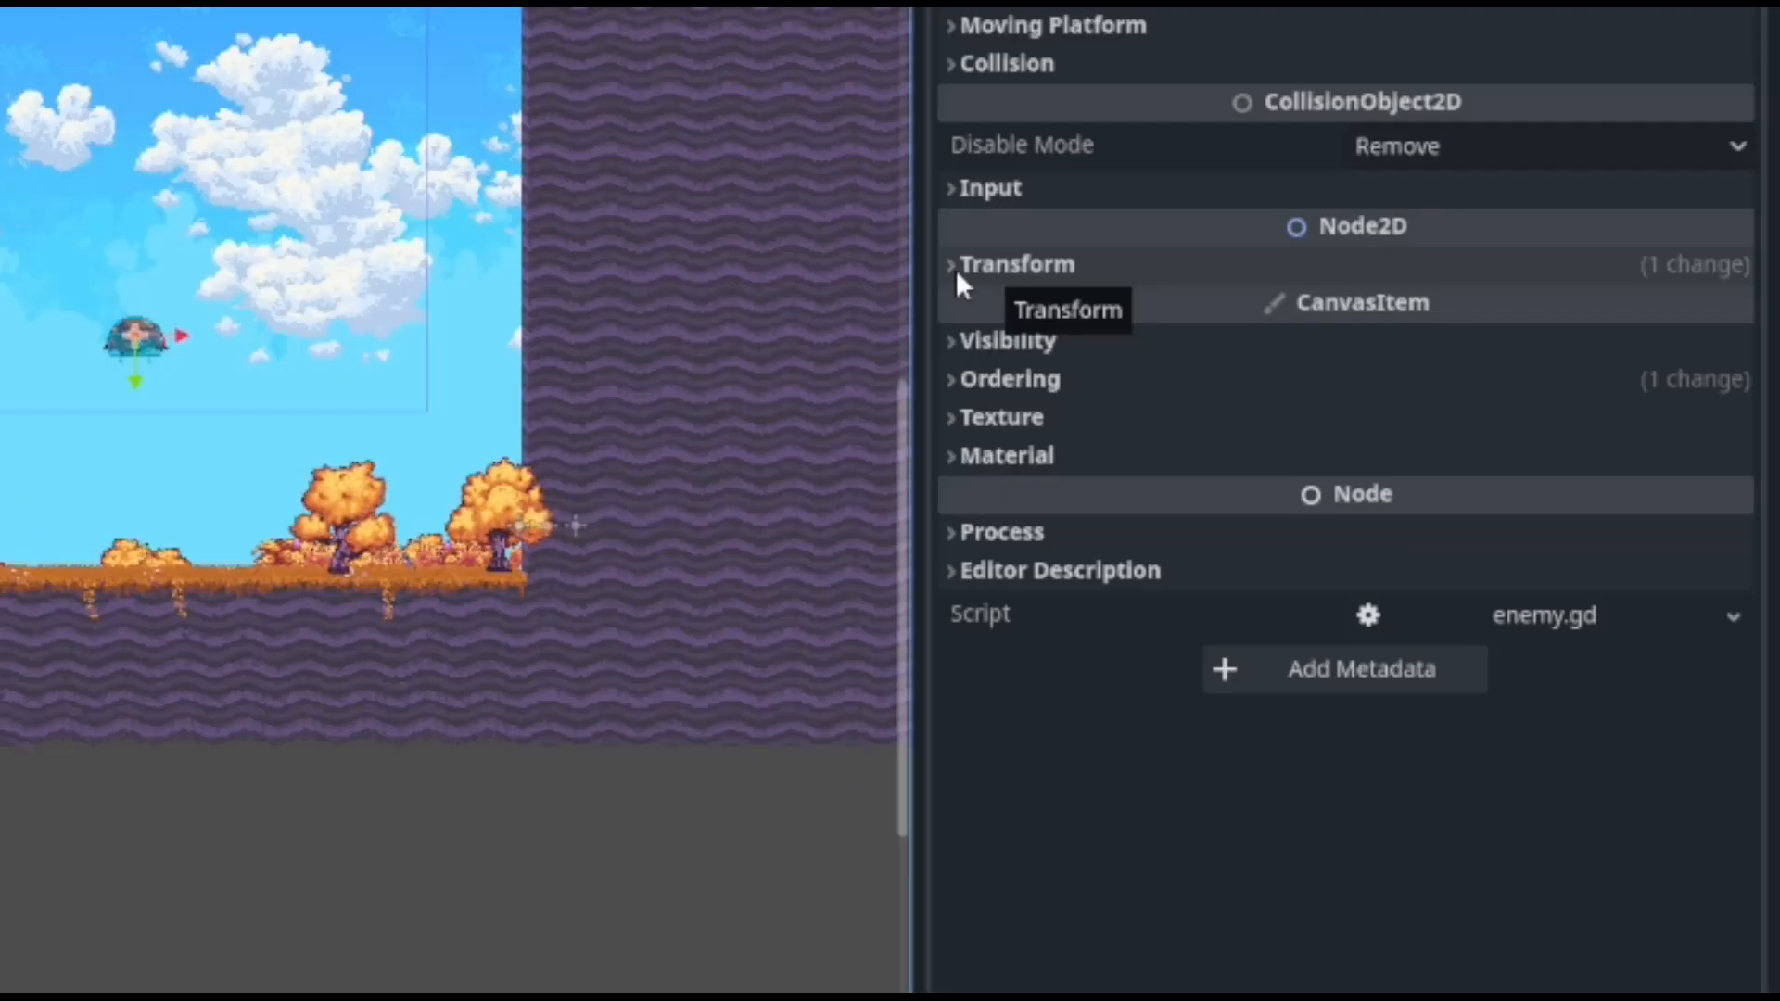
click(953, 265)
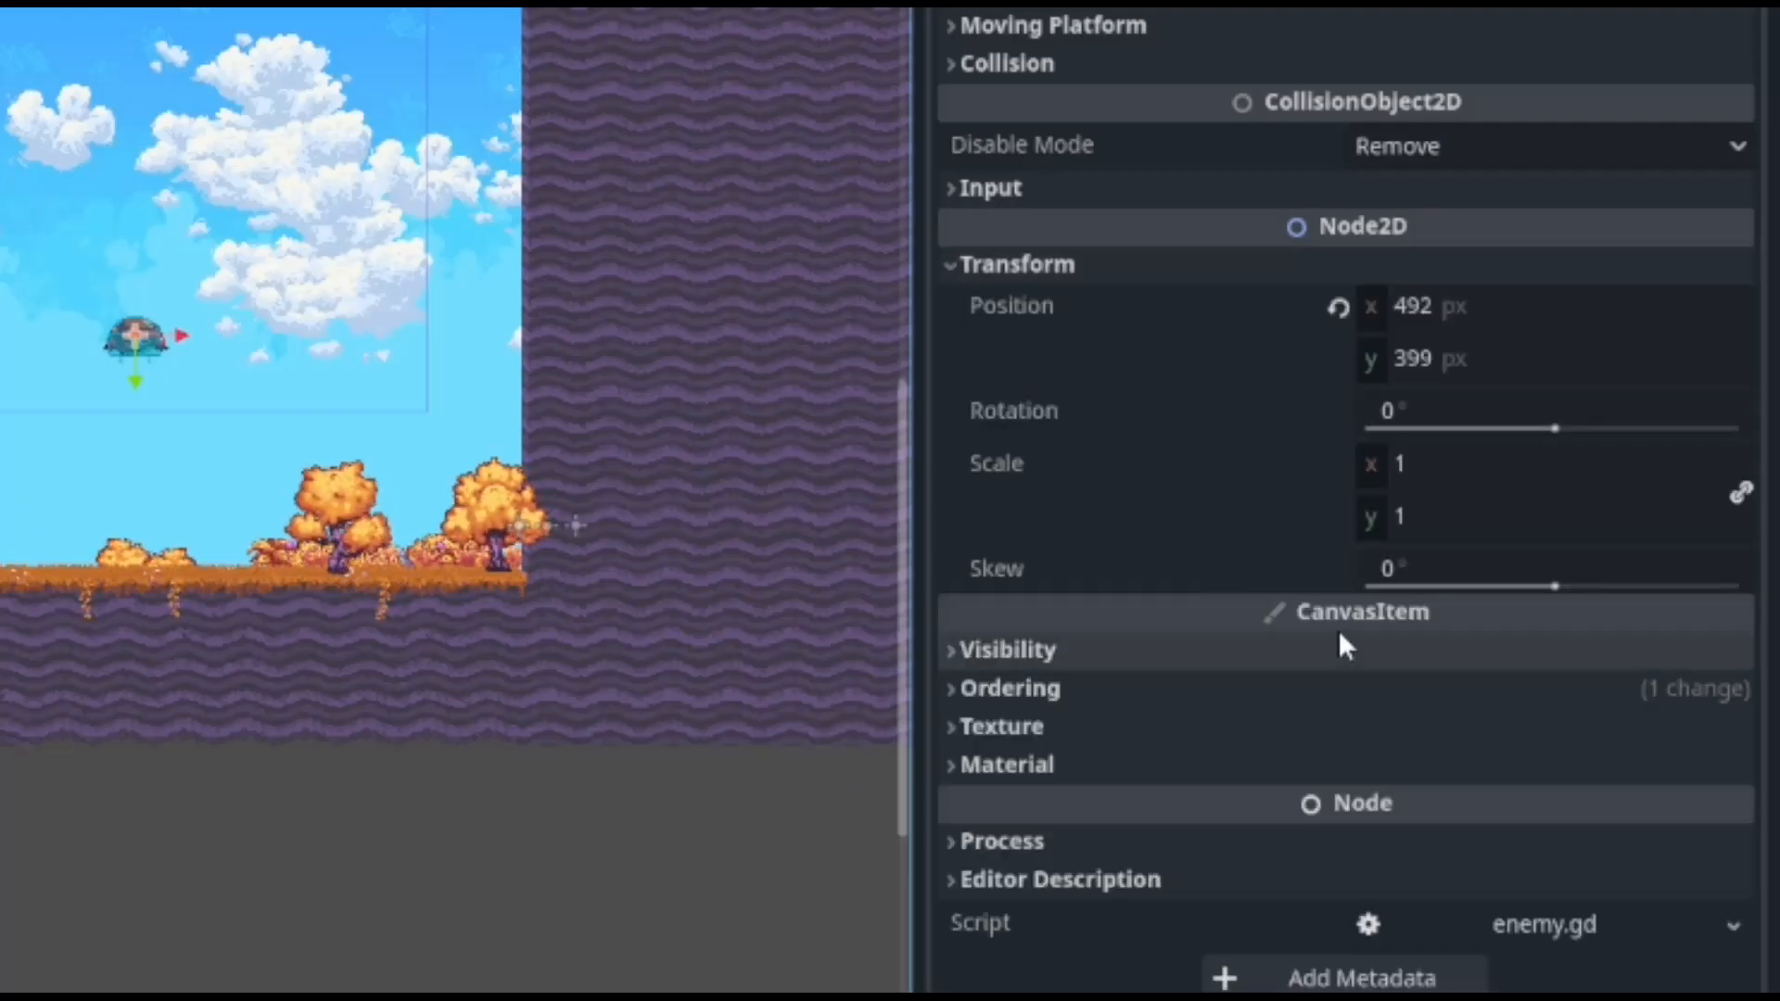
click(1411, 463)
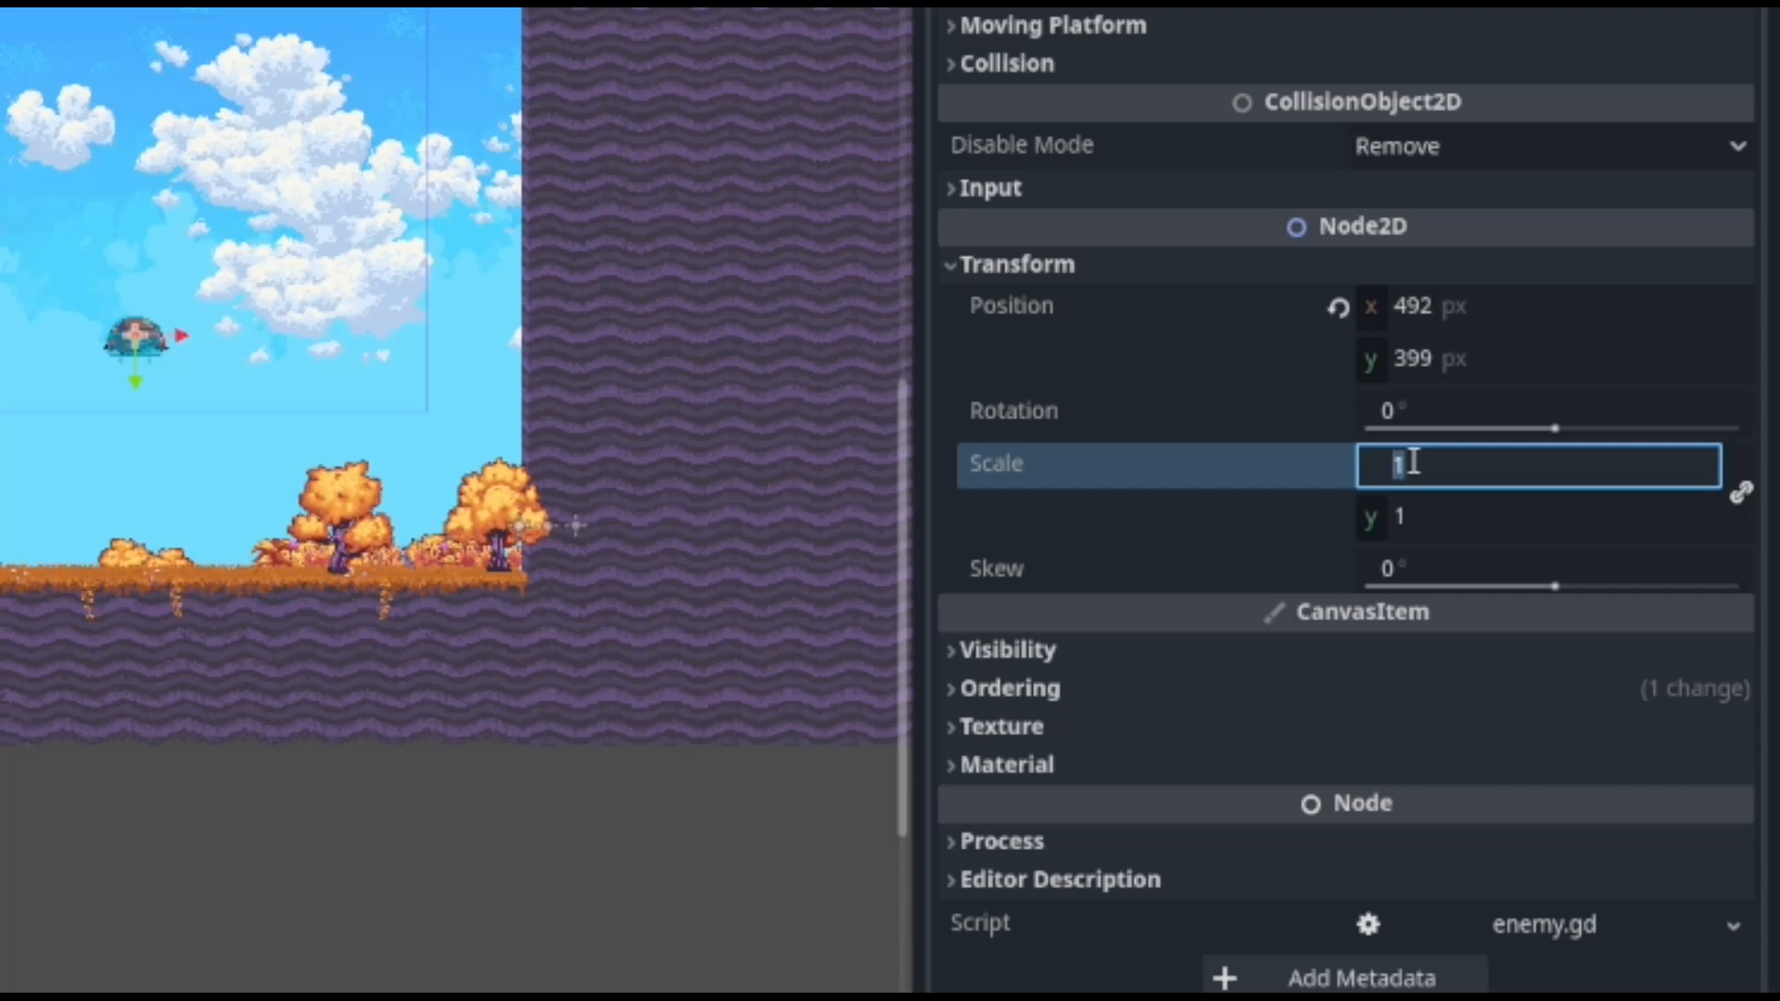
text(4)
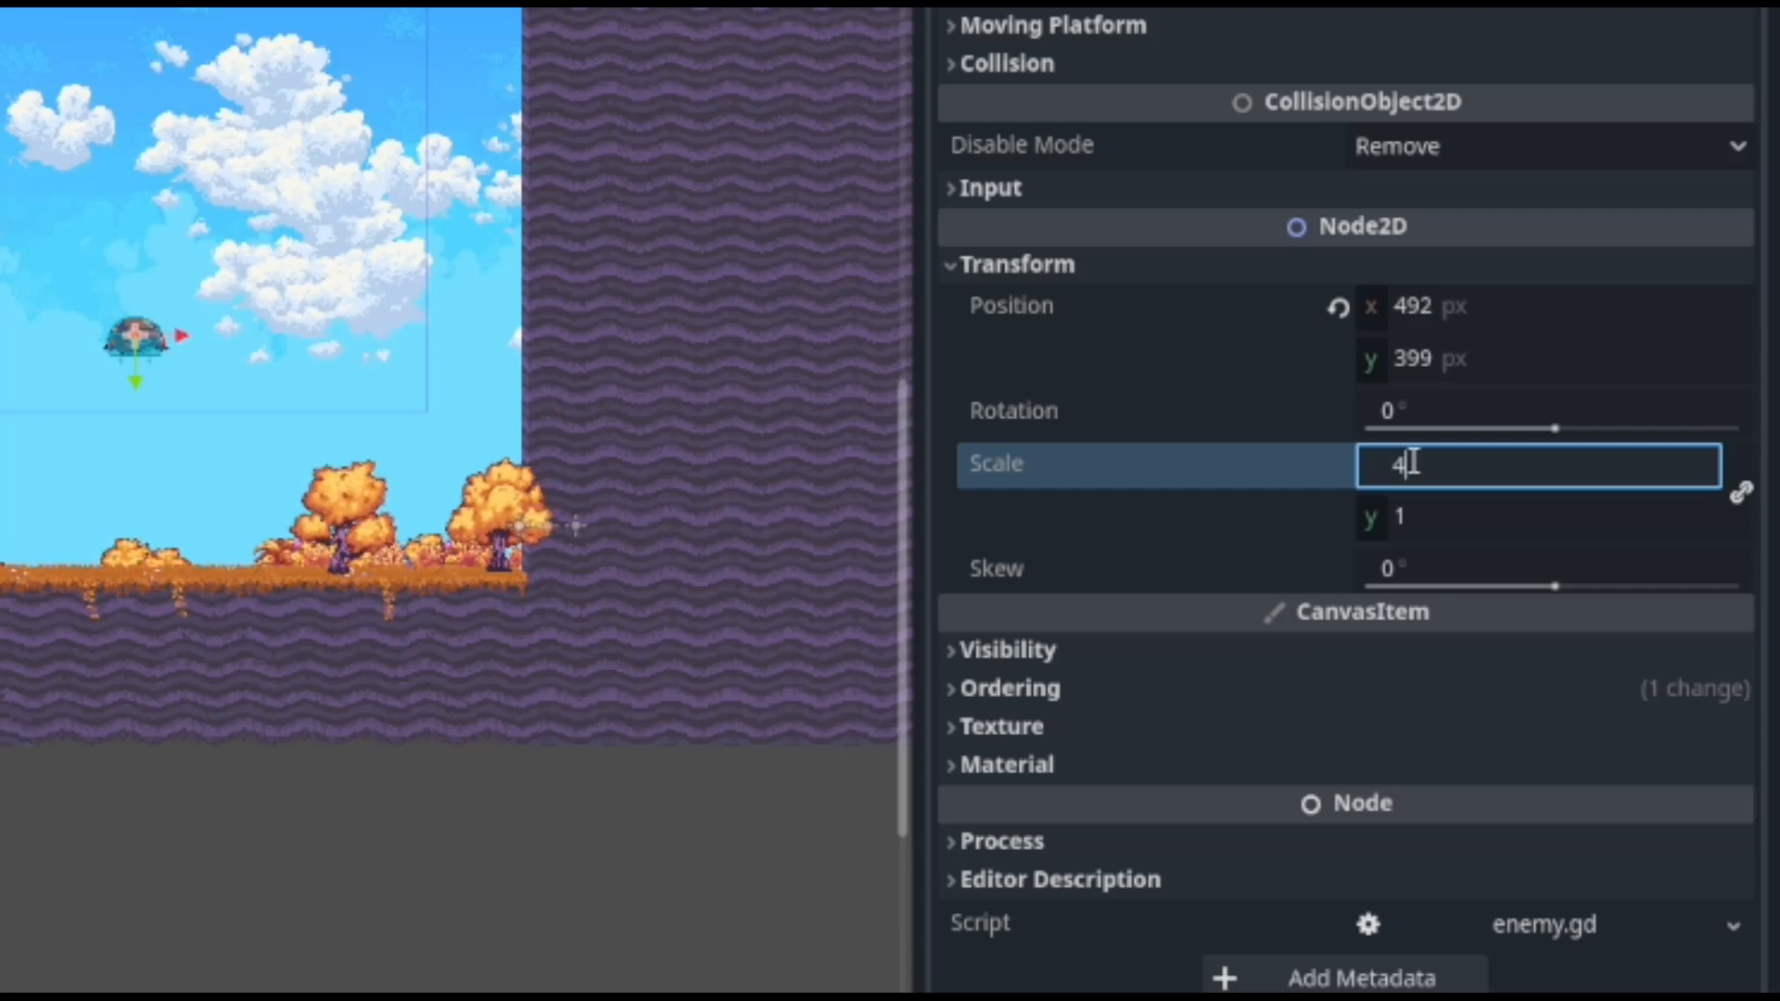
click(1451, 518)
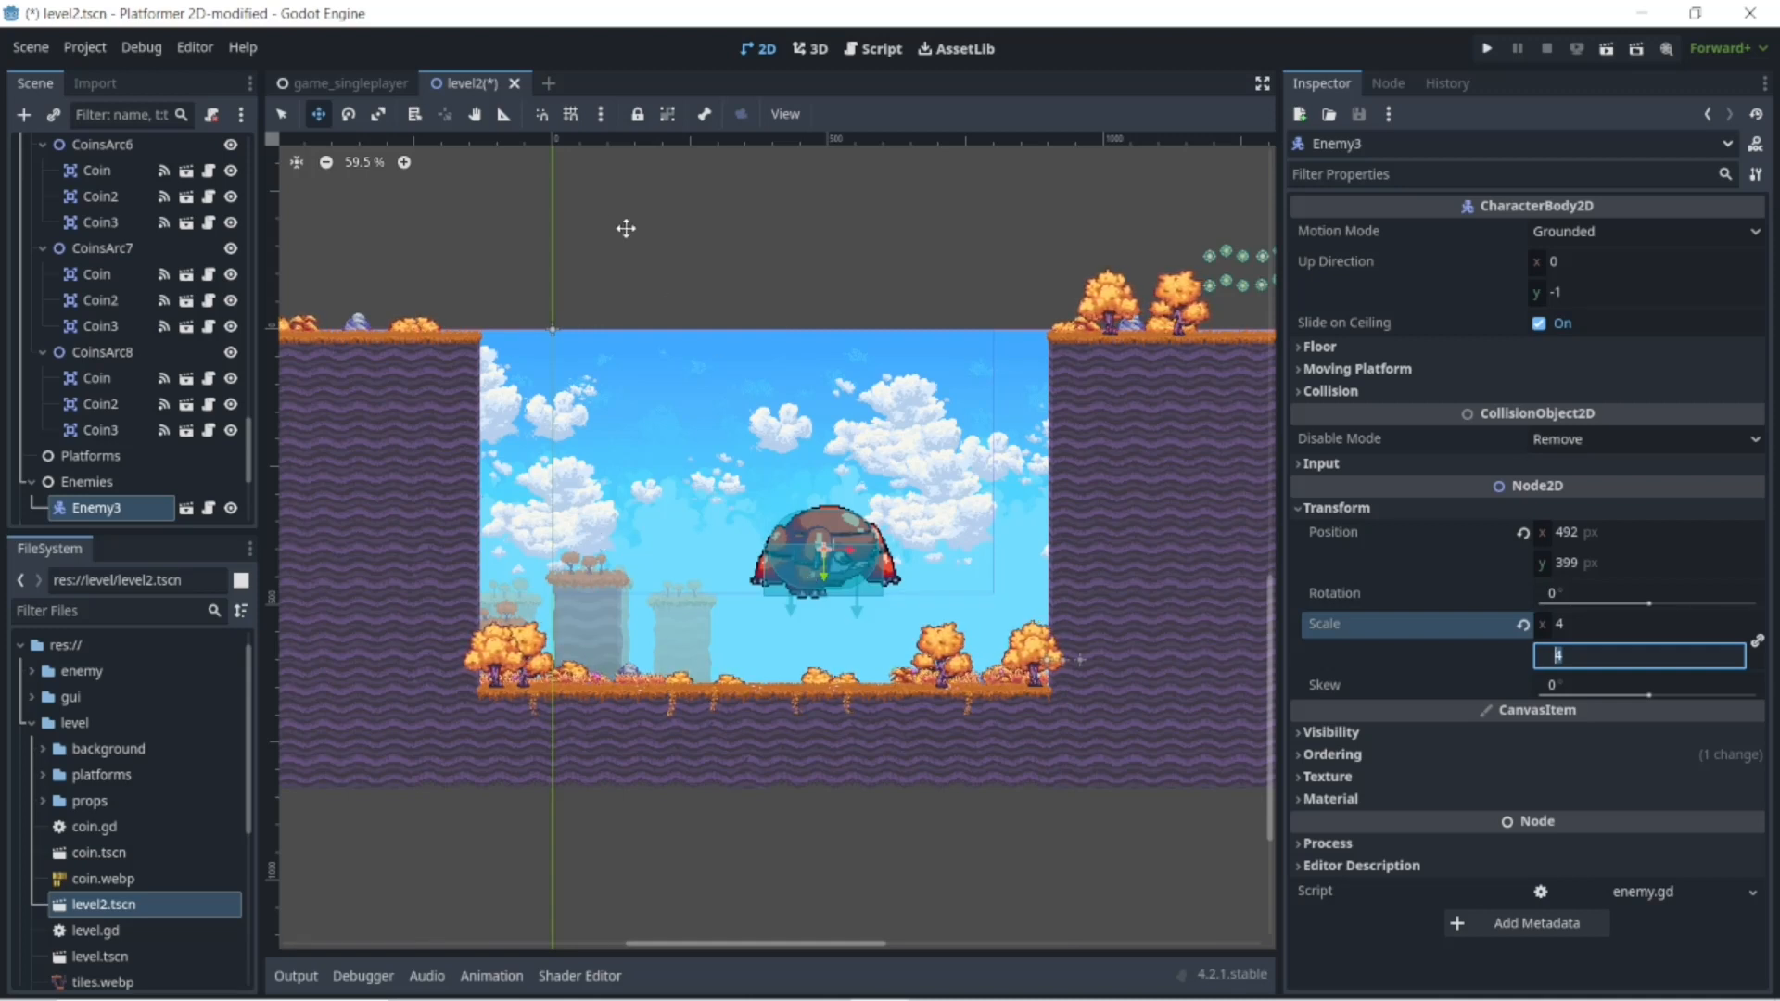
- Save the level2 scene and run the project
click(24, 48)
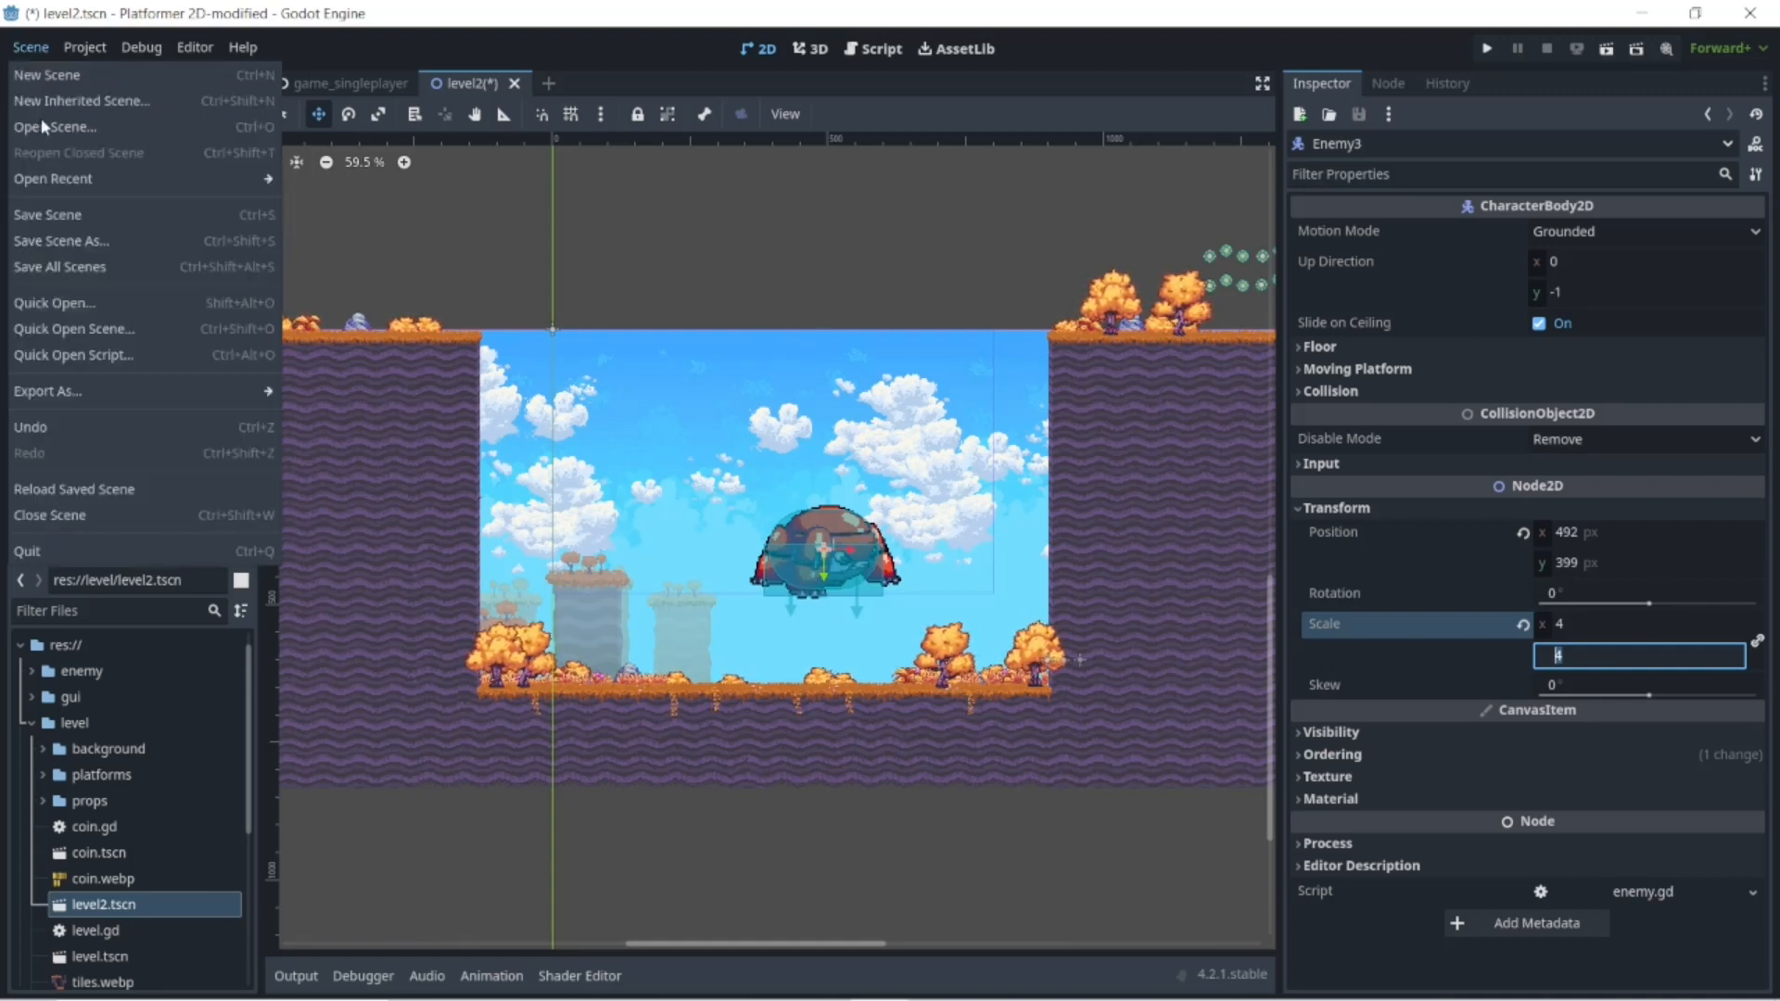
click(48, 215)
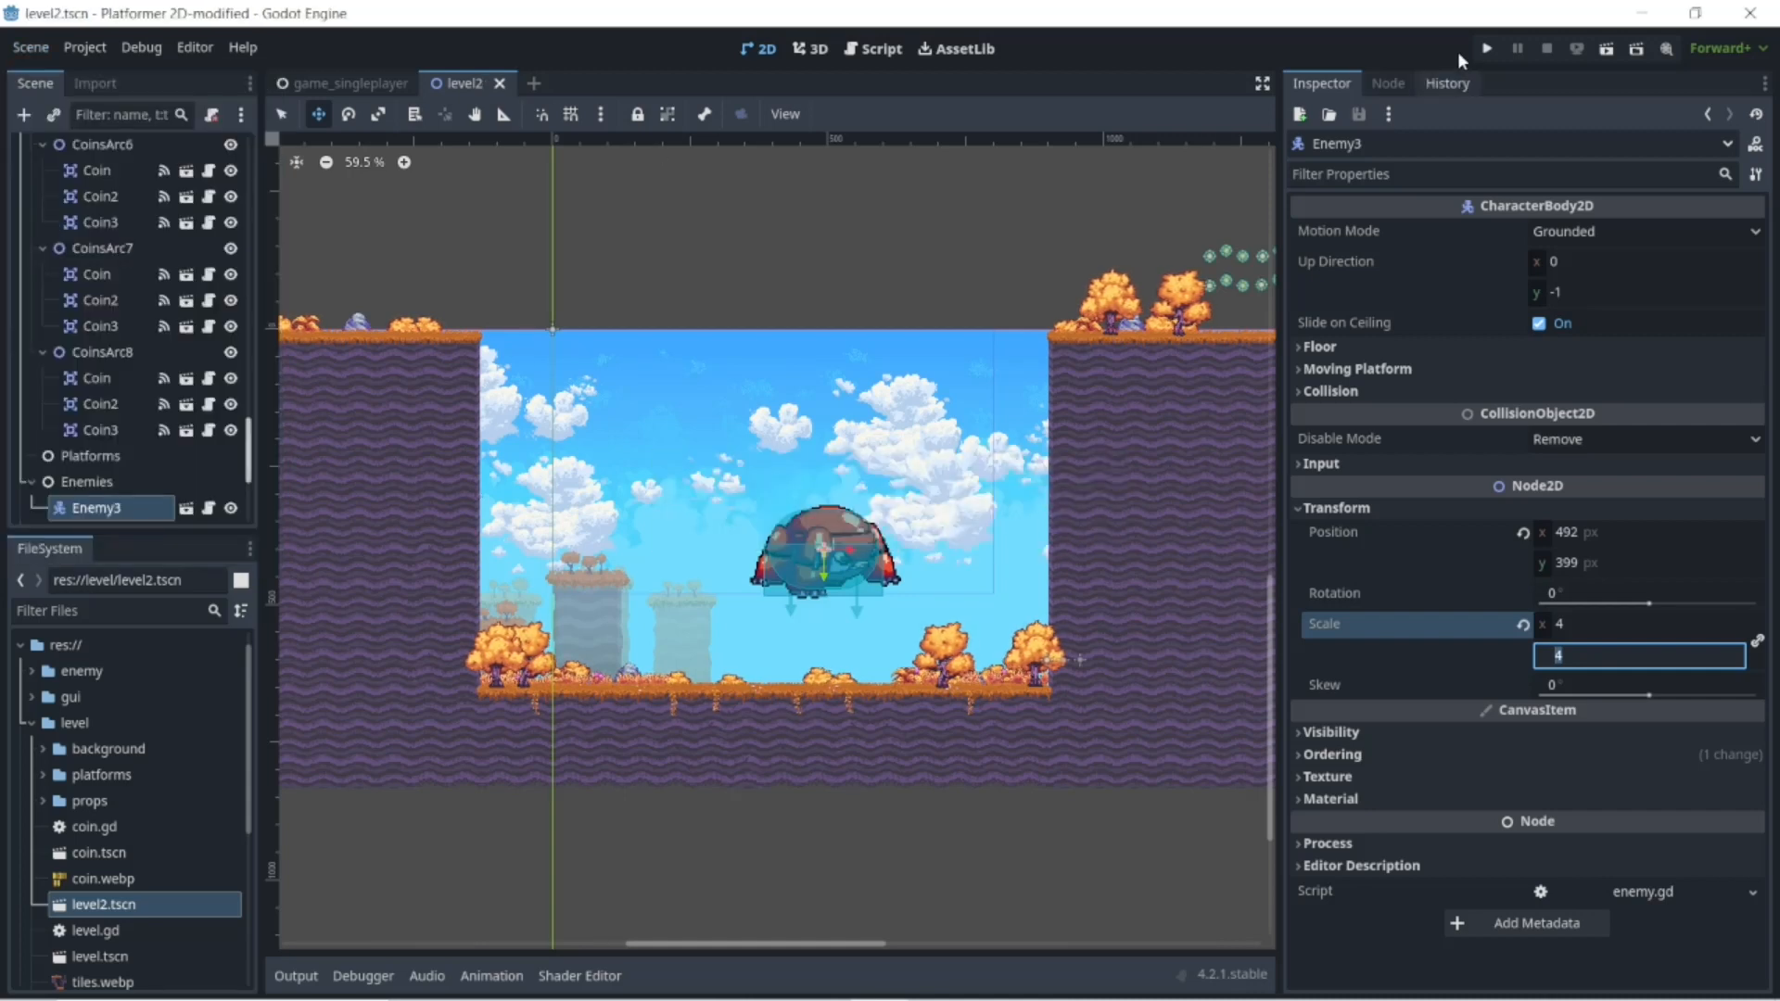
click(1486, 48)
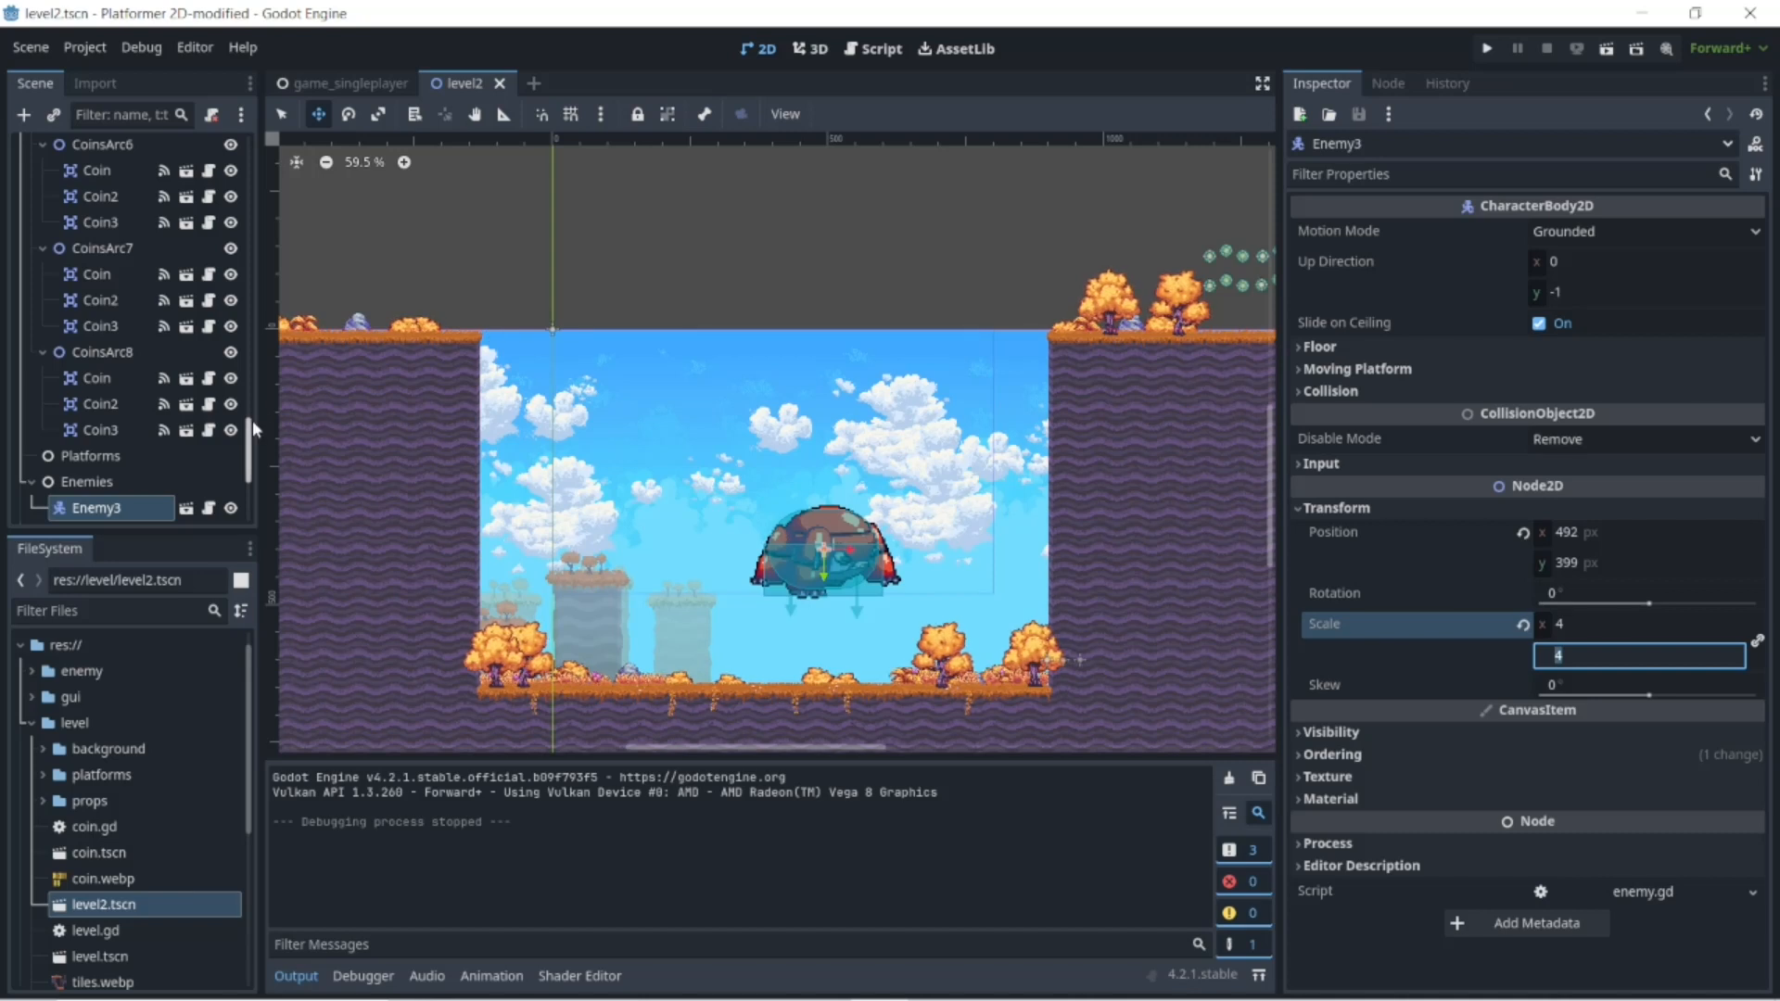
- Collapse the Level node tree in level2 and open the Game node's script from the game_singleplayer scene
drag(251, 438, 252, 130)
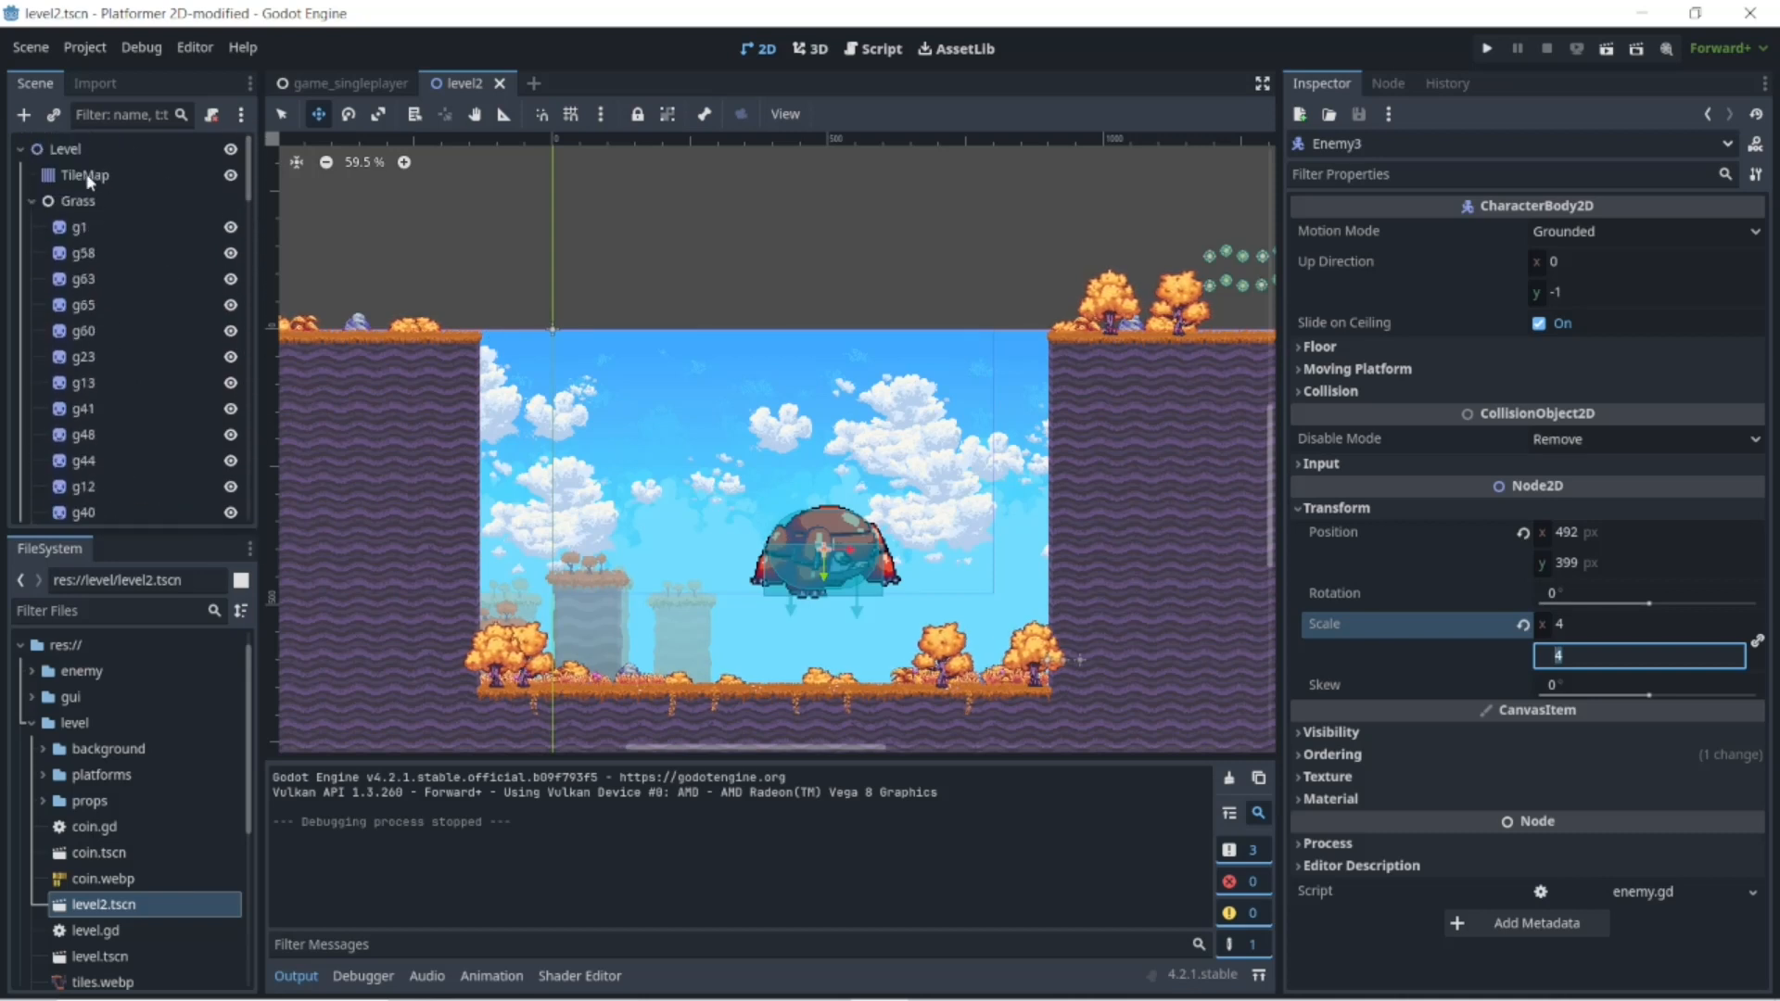
click(16, 149)
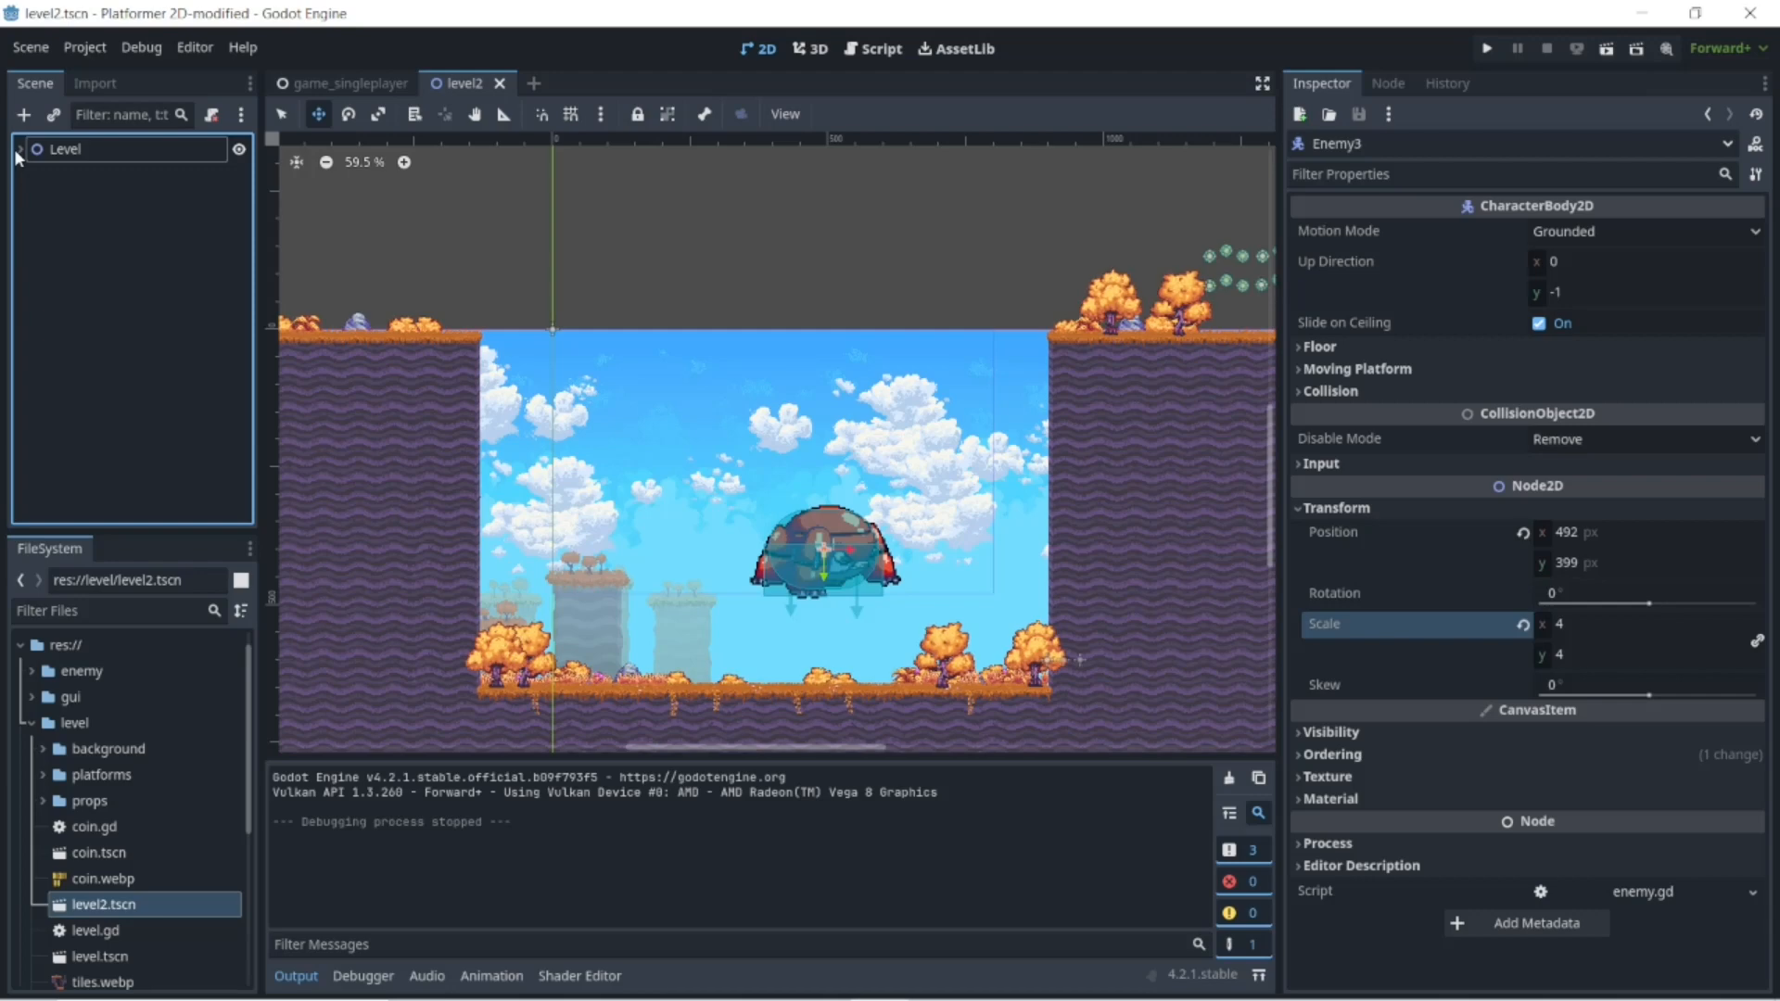
click(355, 85)
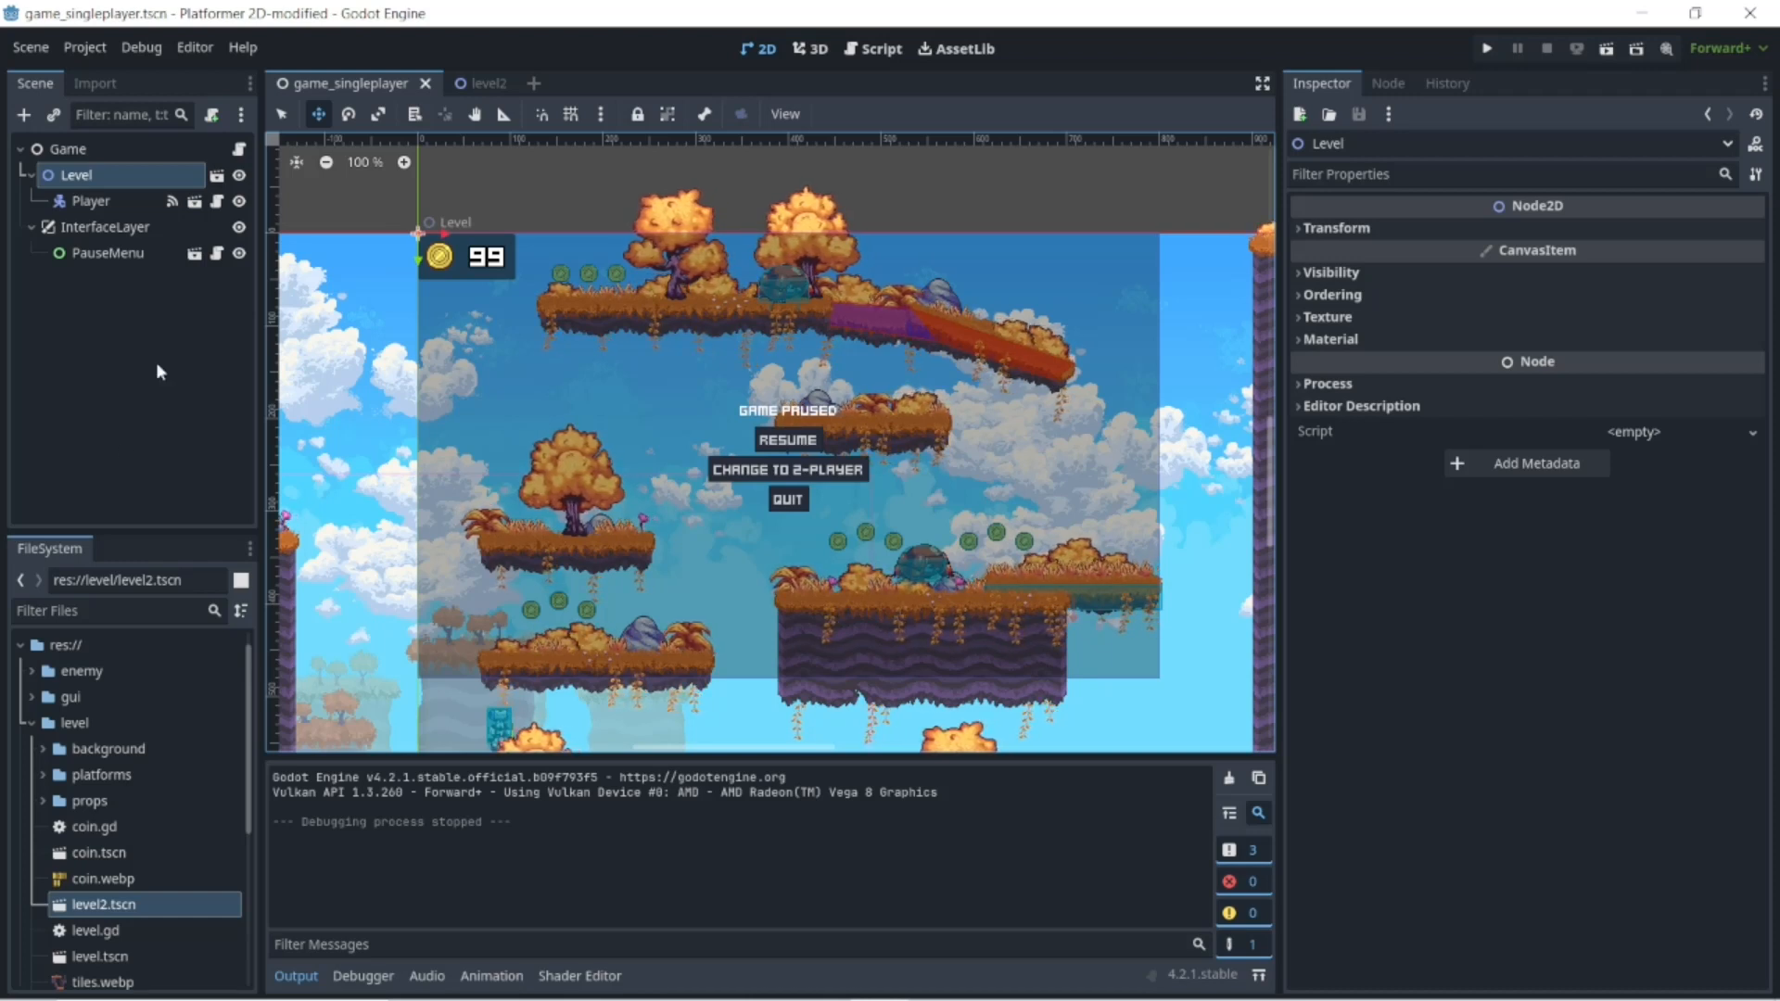
click(78, 151)
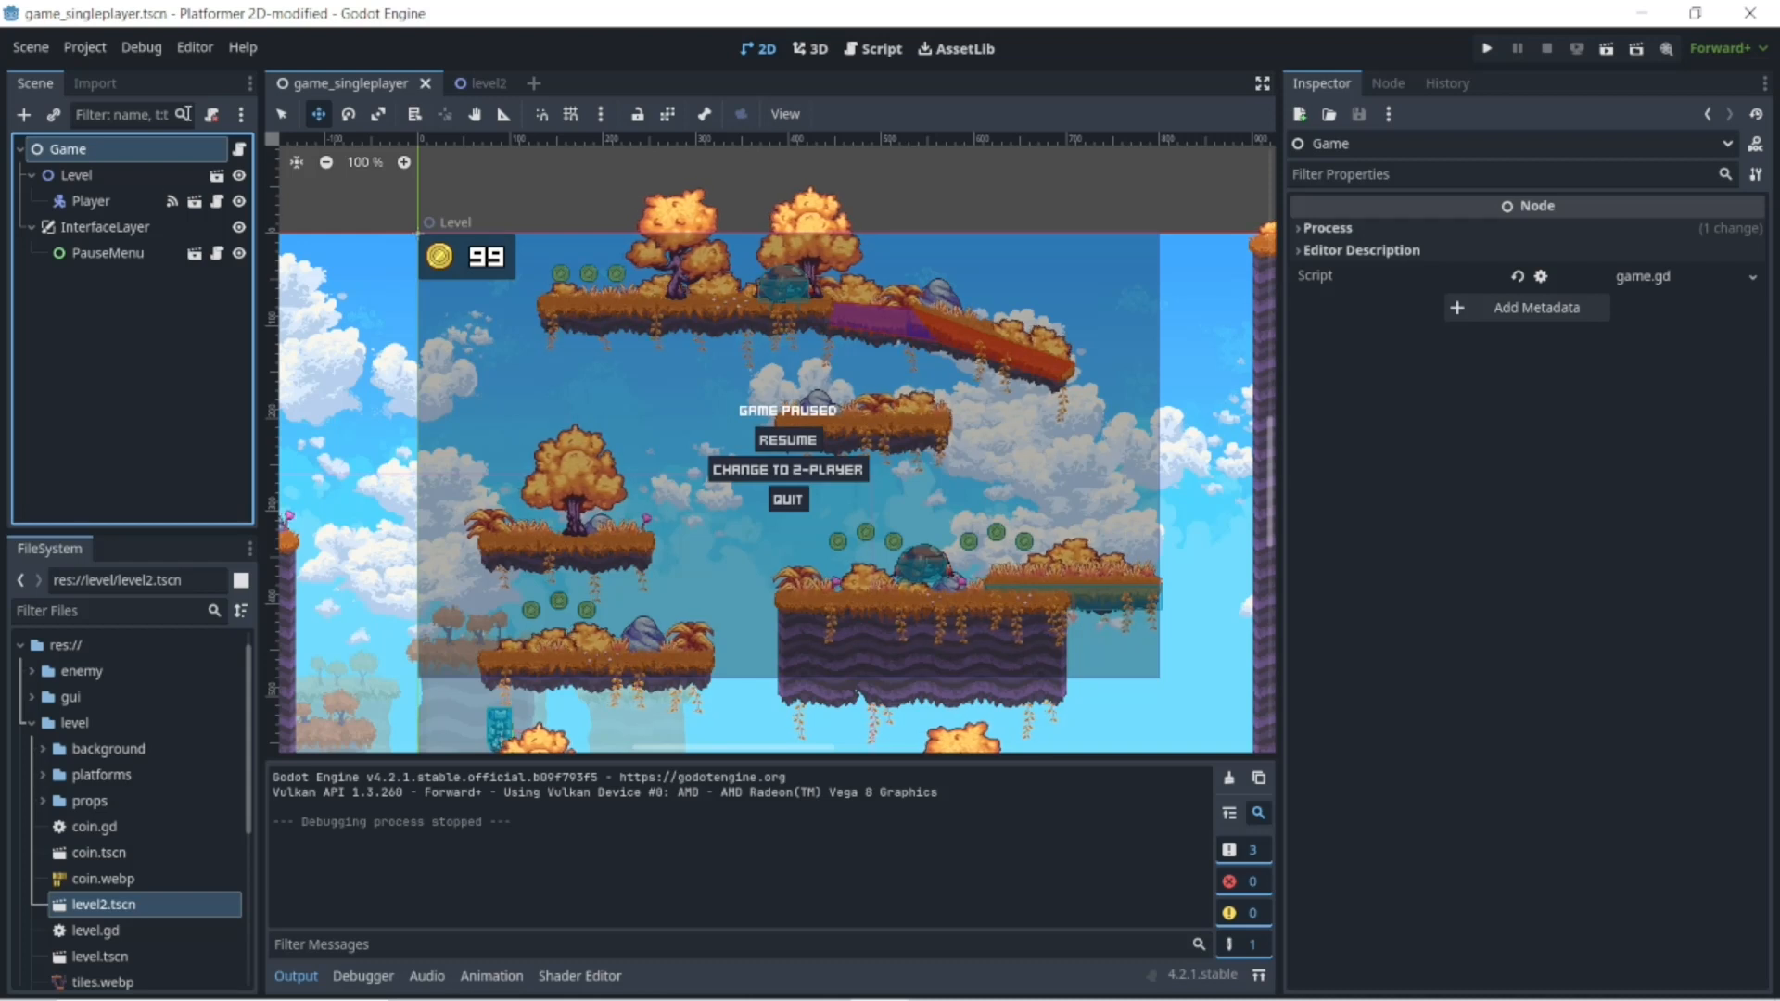
click(239, 153)
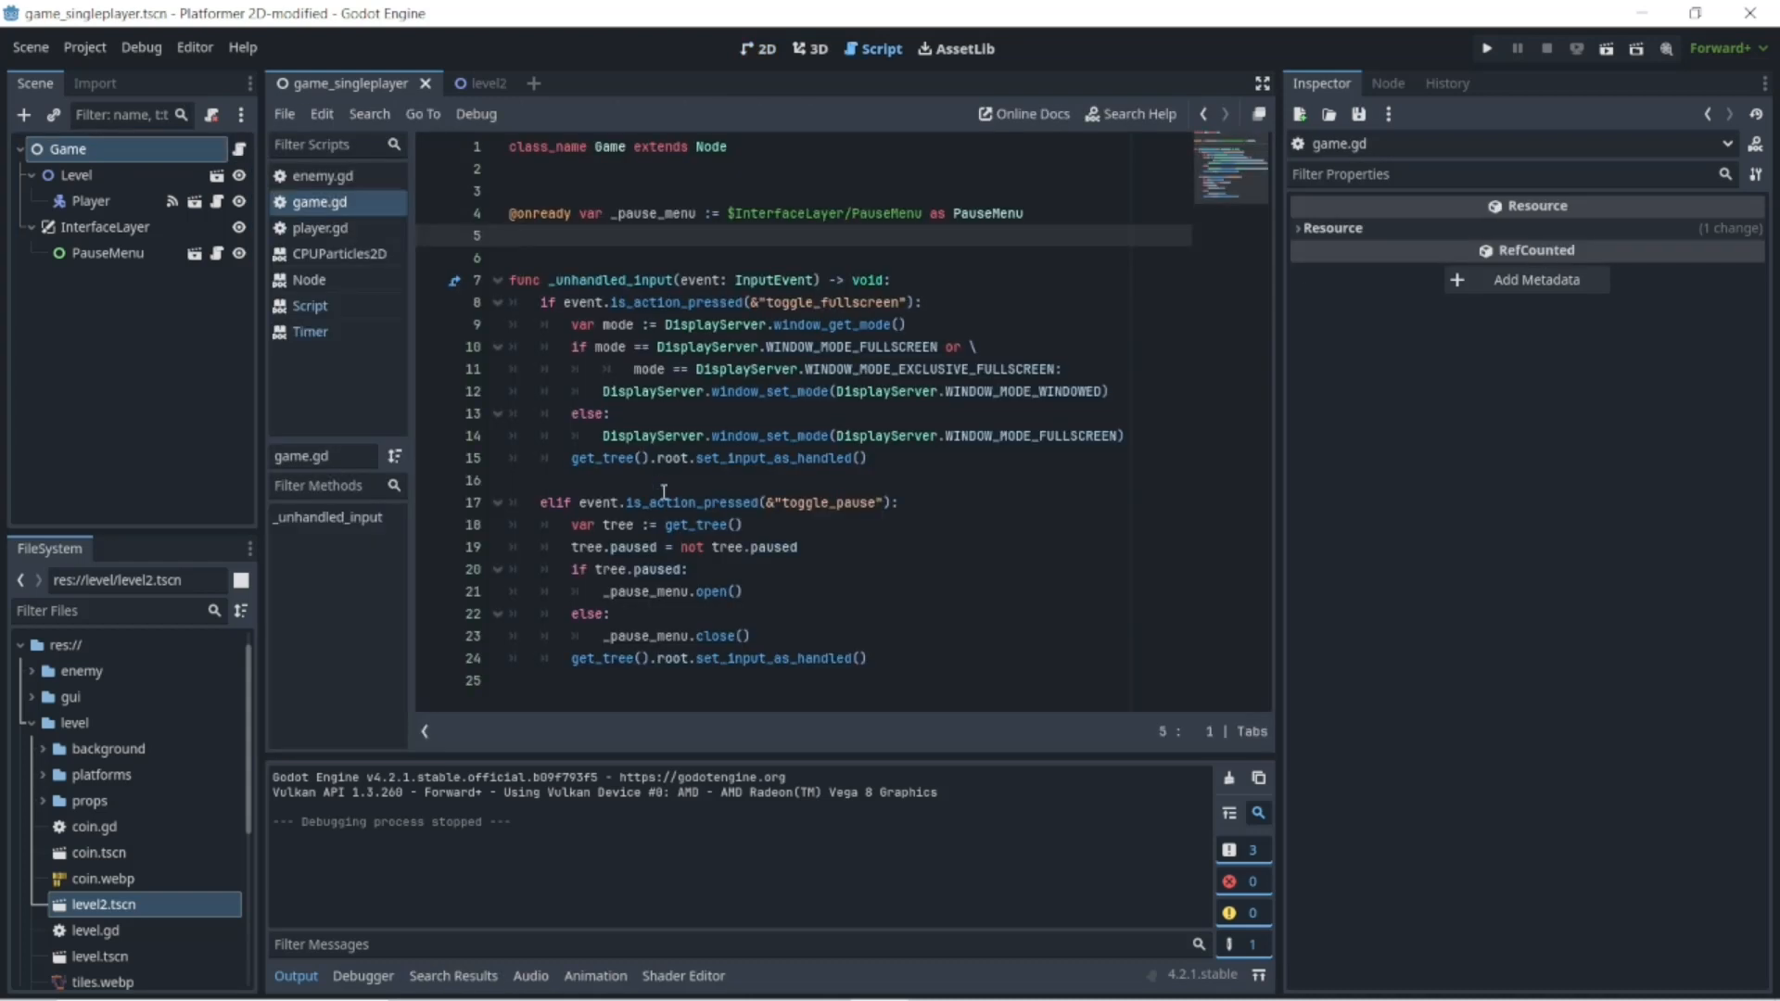
- Add a function _change_lv() with a pass body below the _pause_menu variable in game.gd
click(539, 675)
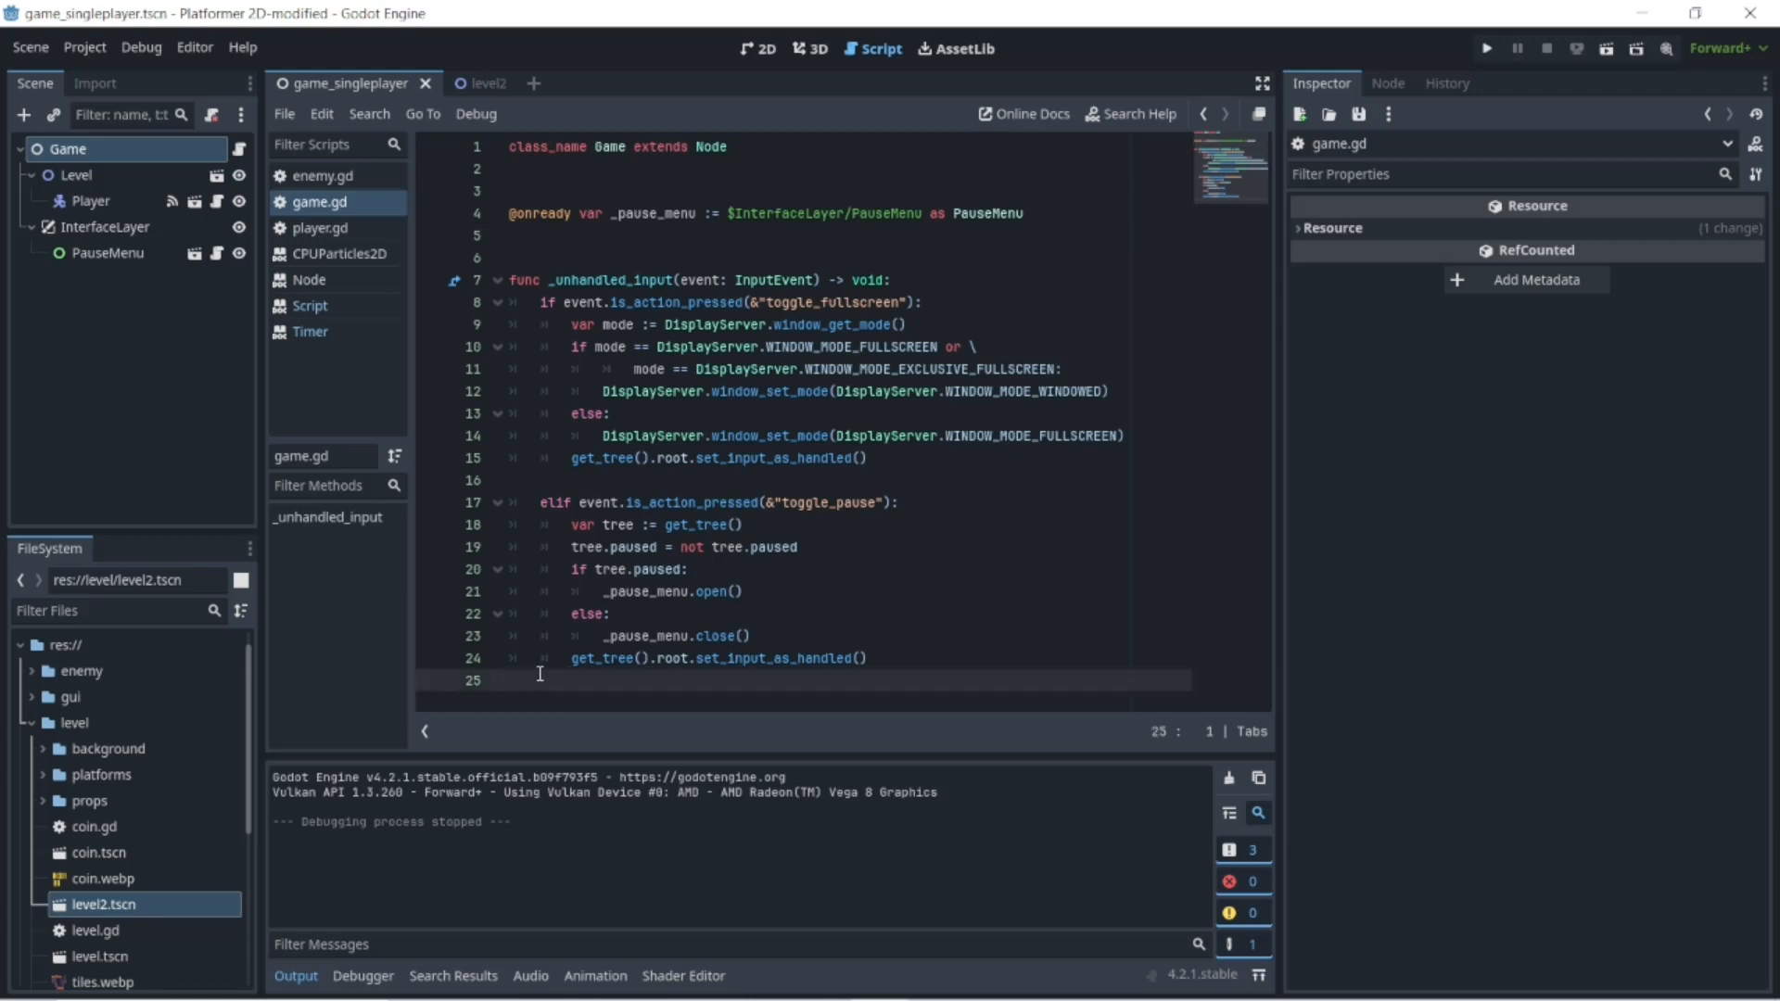
click(516, 237)
key(Return)
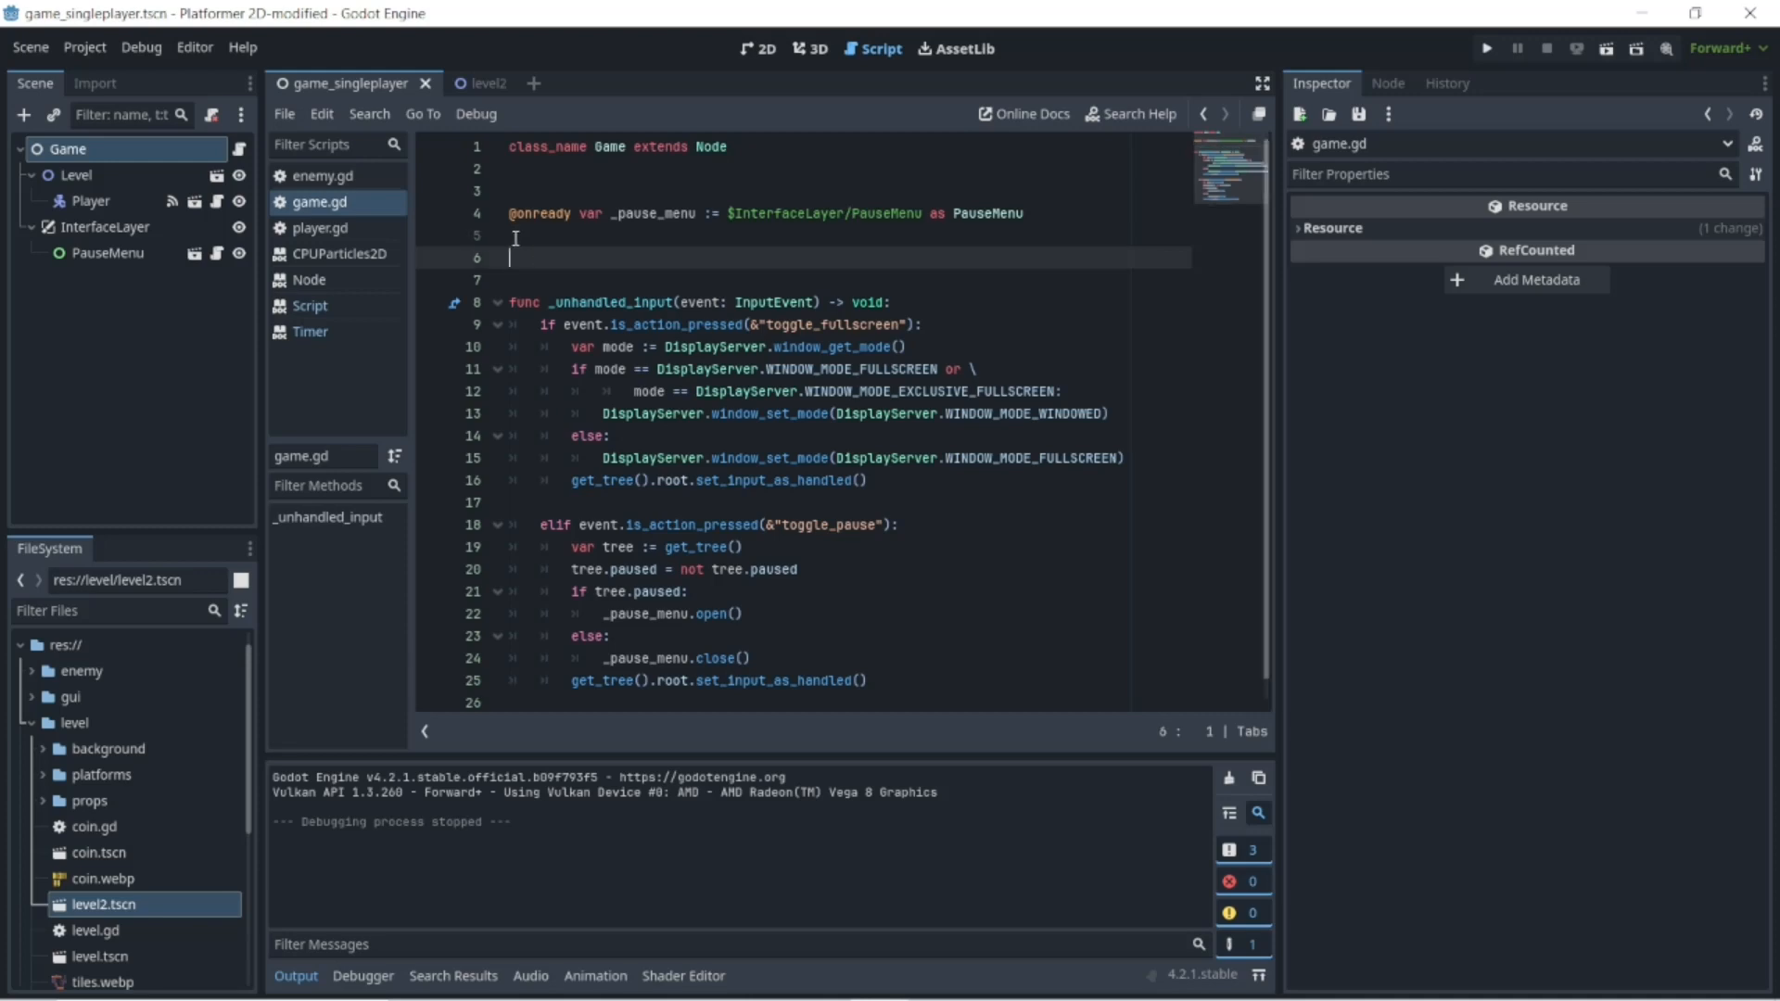
text(fu)
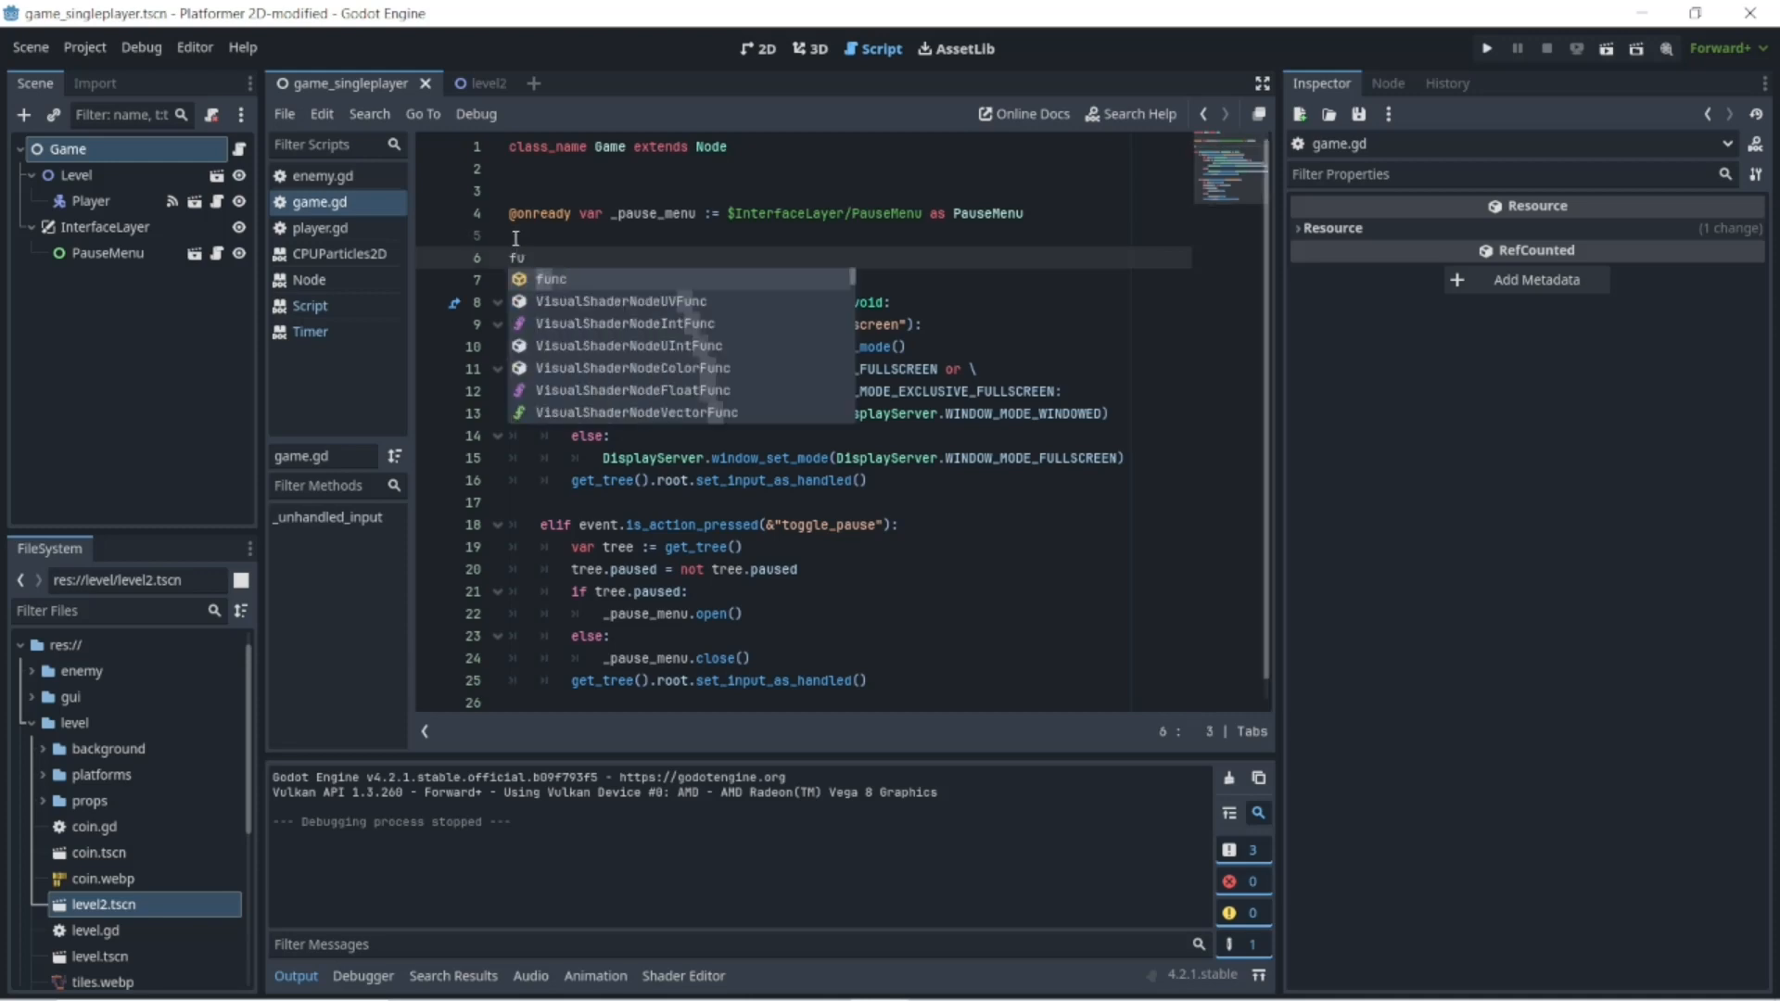
text(nc)
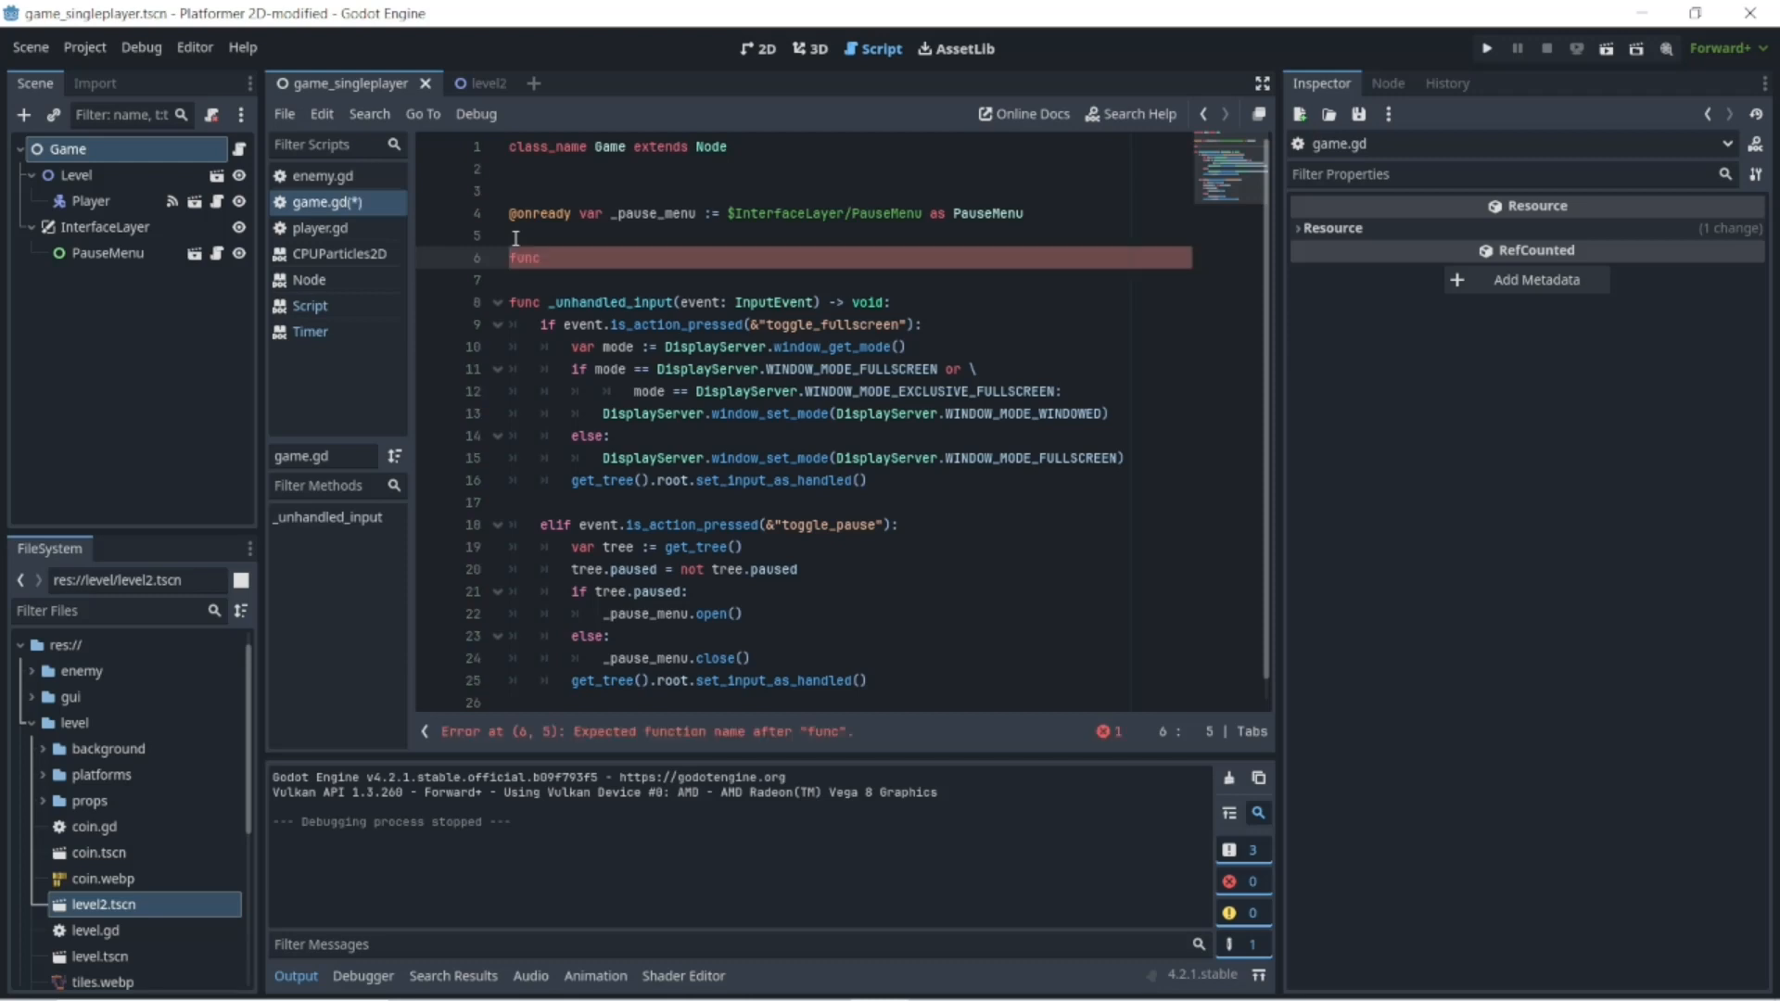
text( change)
click(543, 262)
click(631, 258)
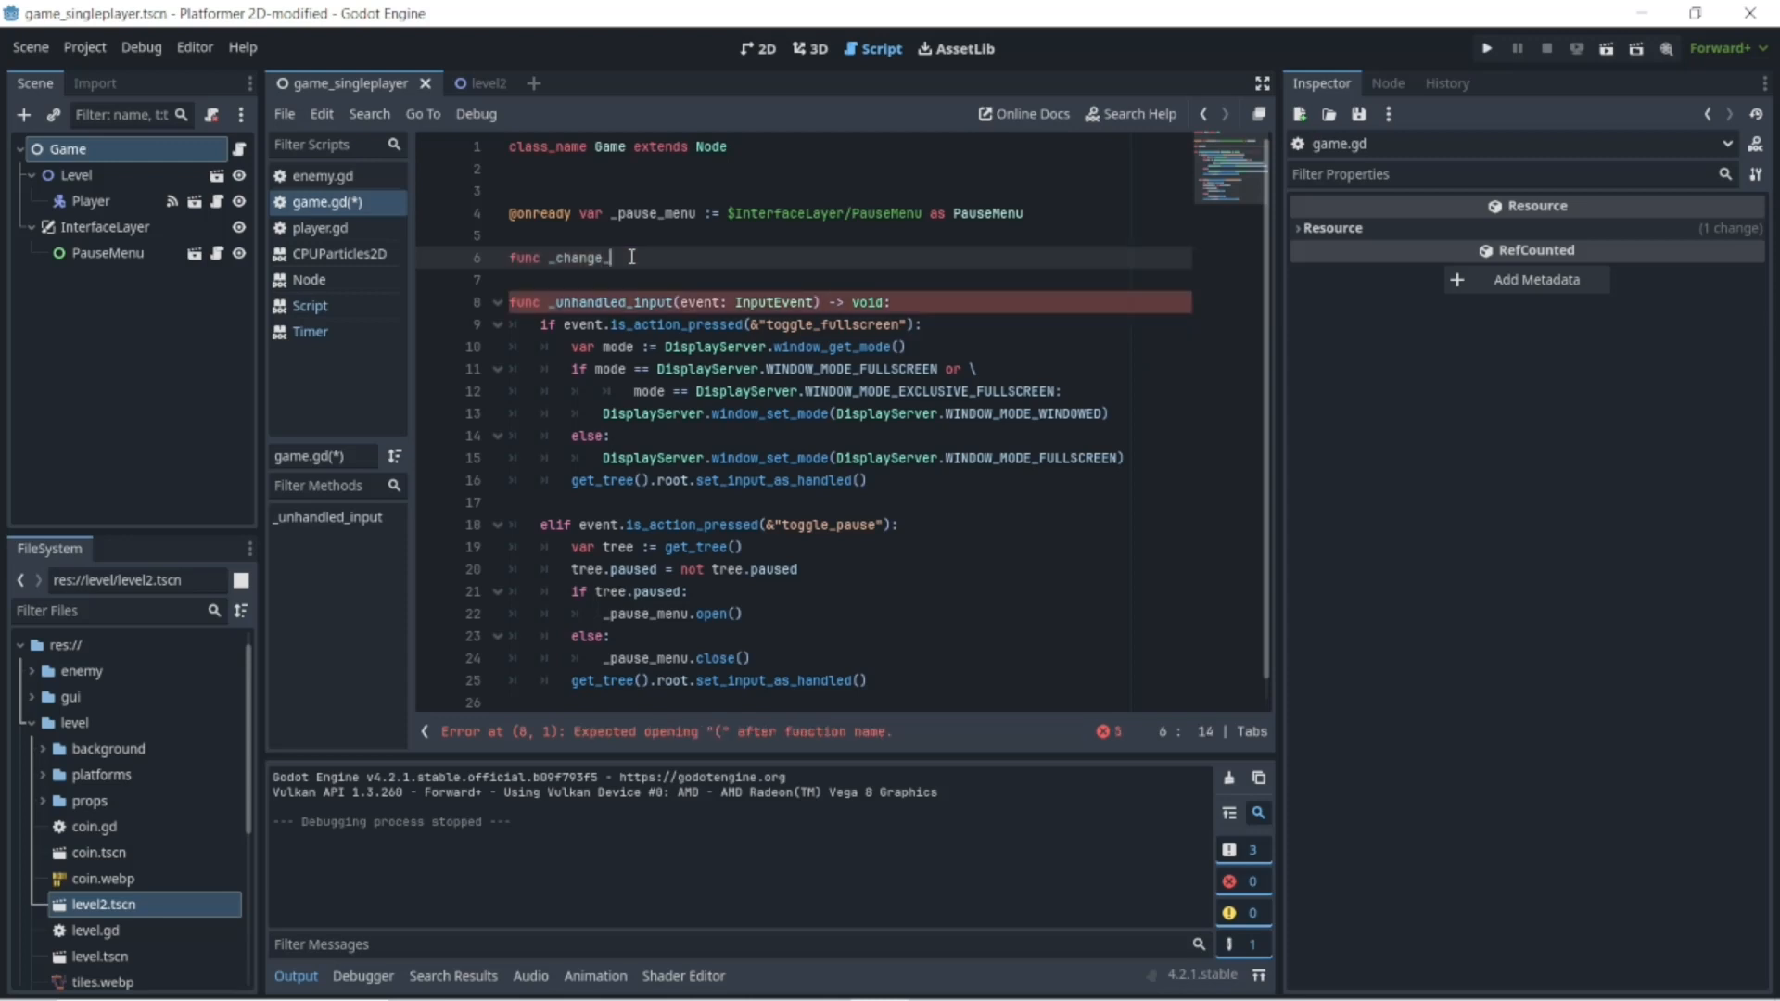
text(_lv())
key(Return)
key(Tab)
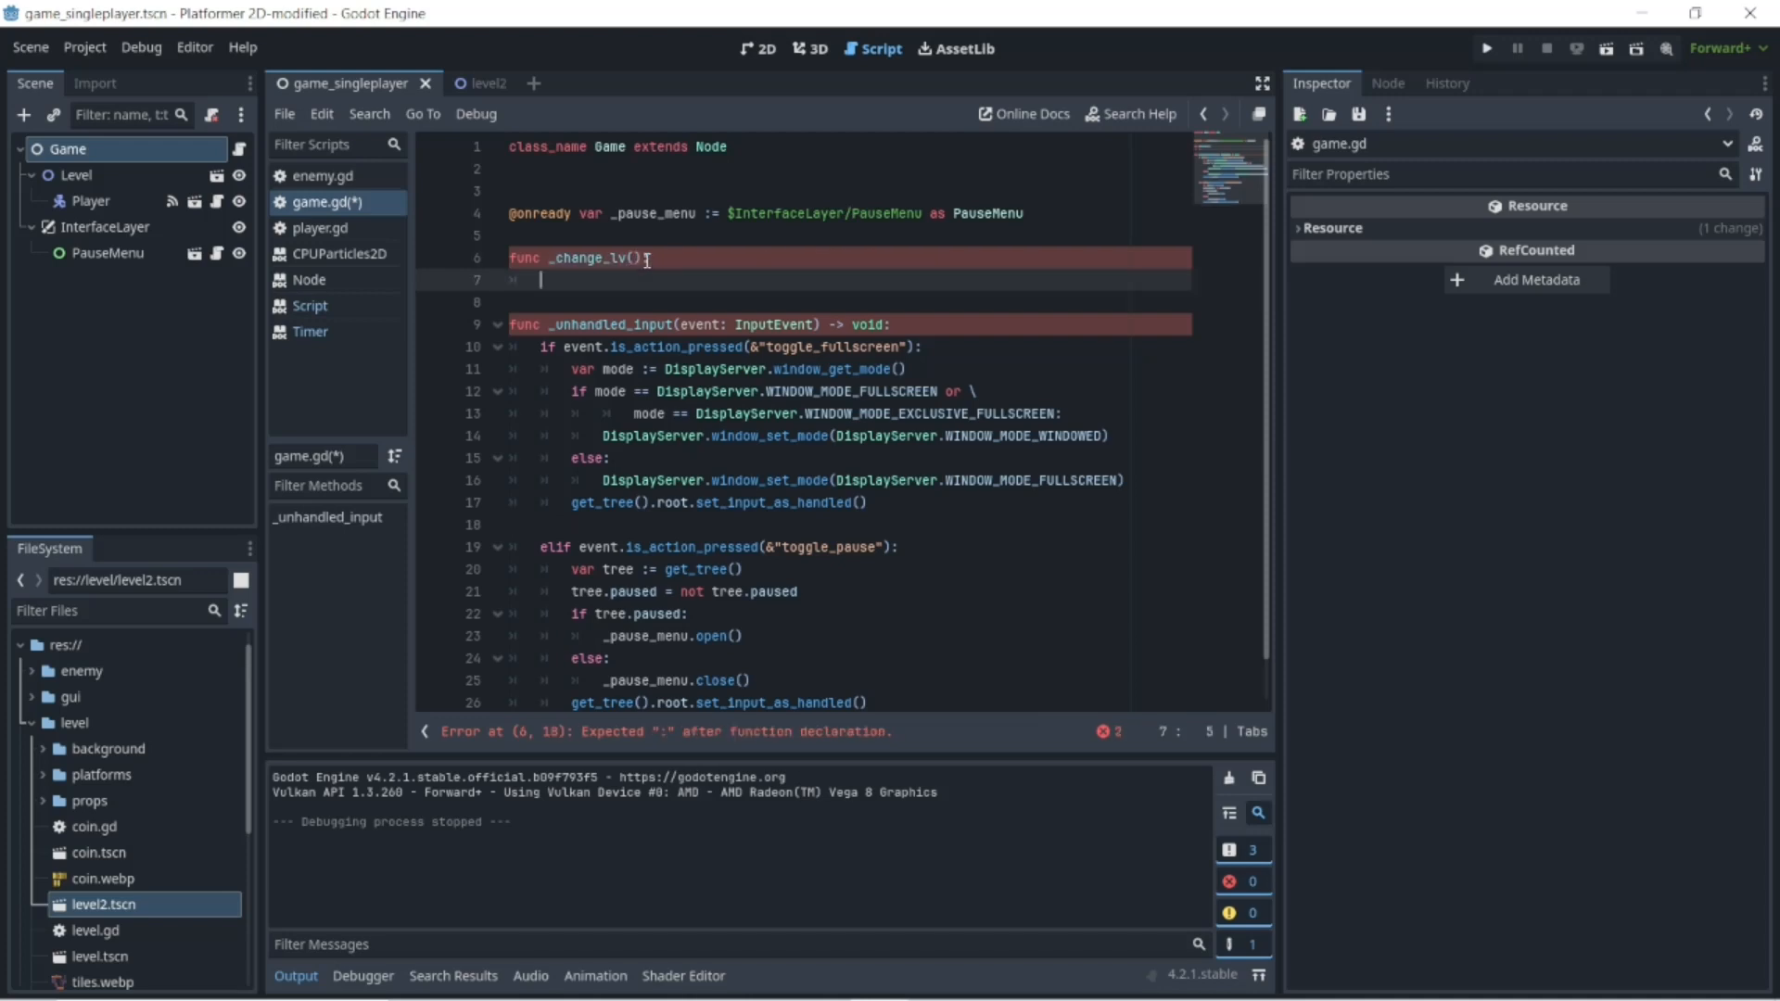
text(pass)
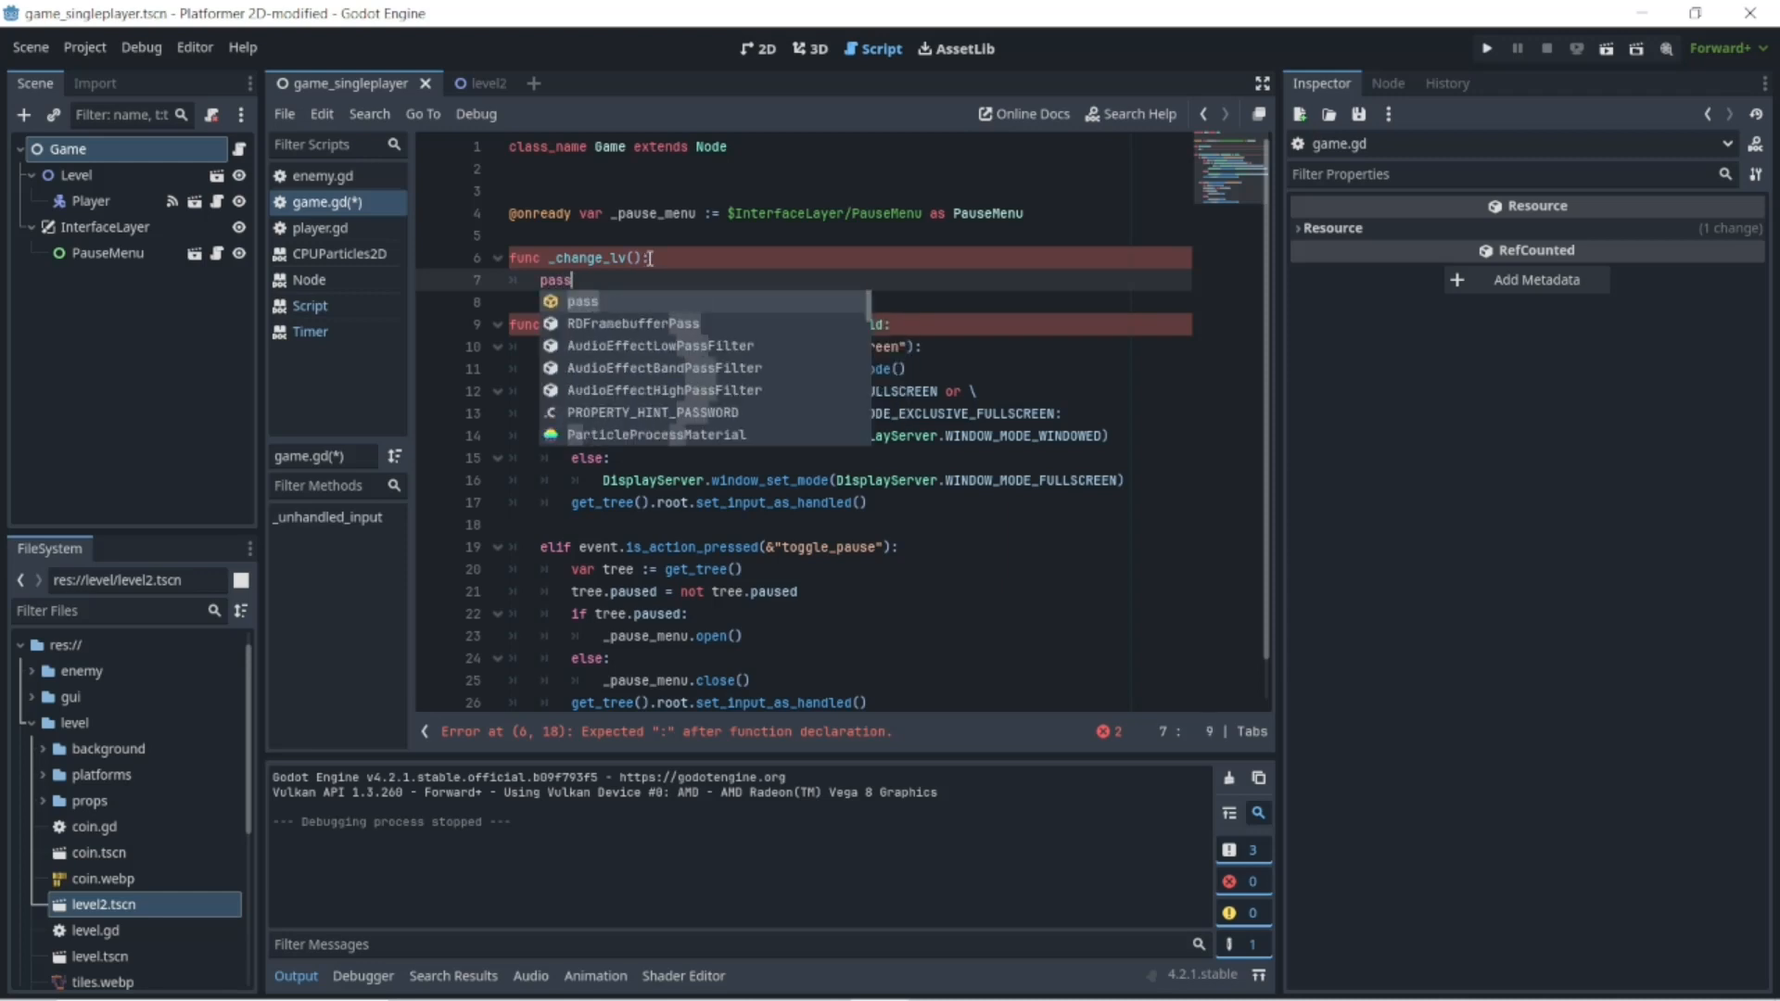
click(649, 258)
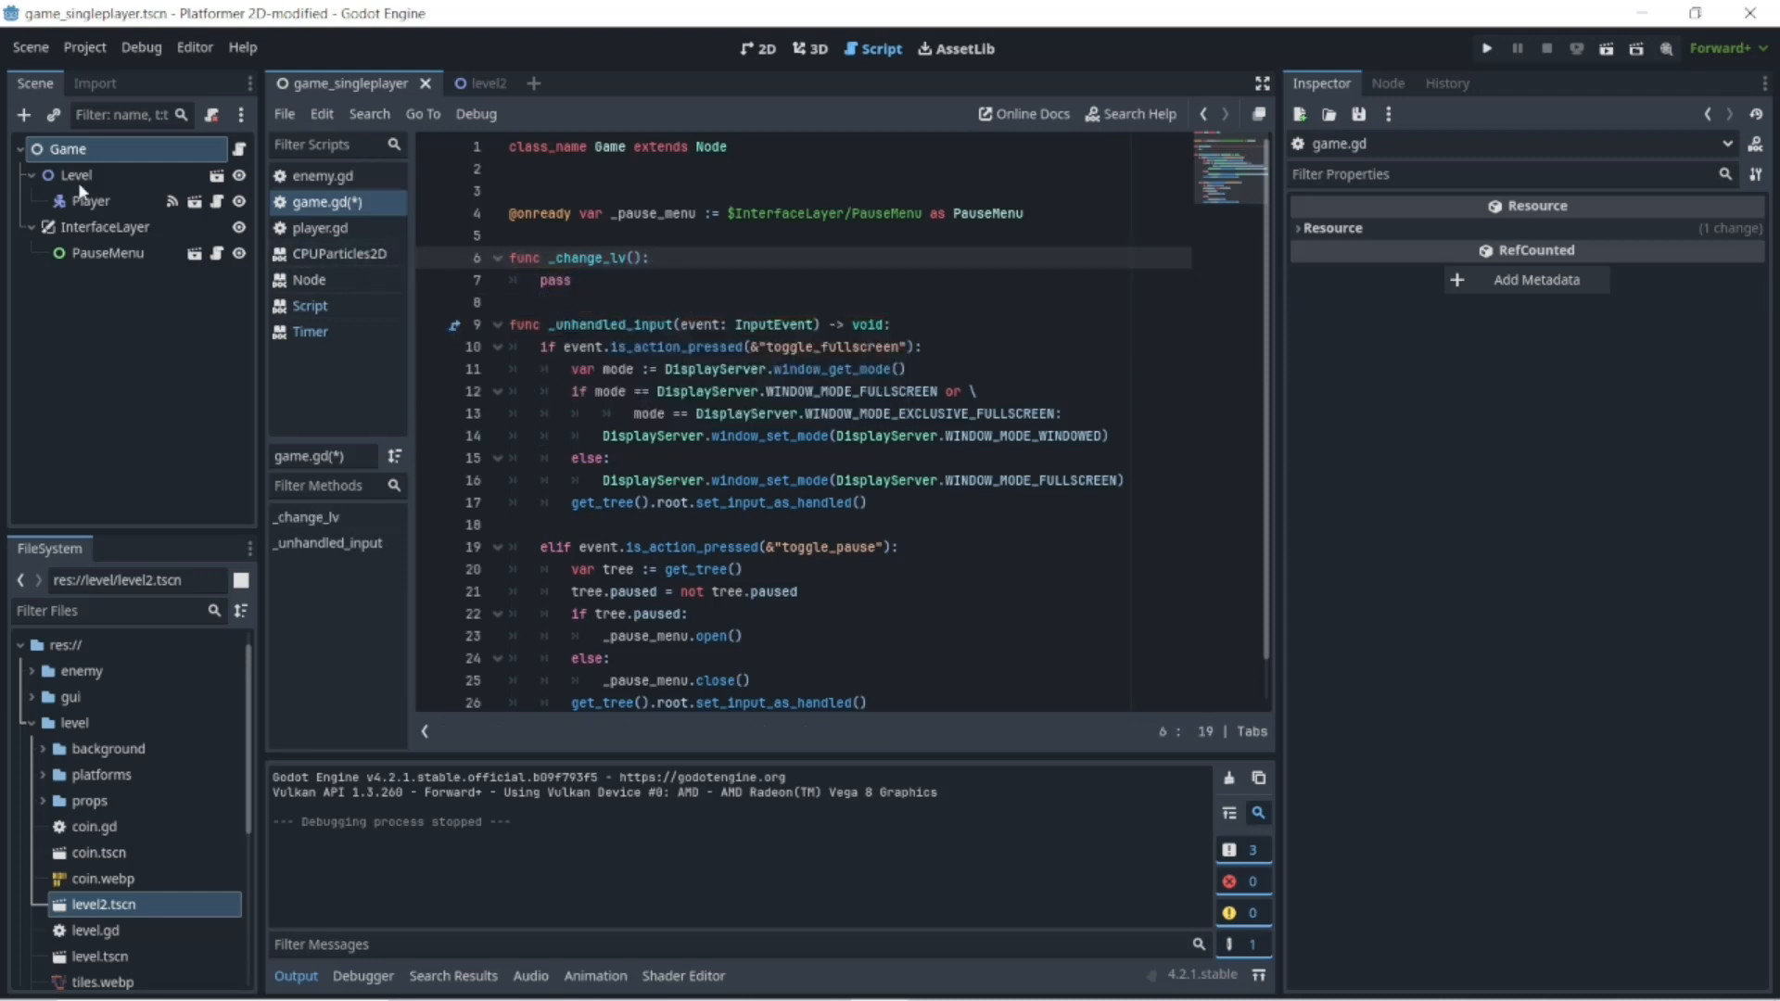
- Give the _change_lv function a parameter named level and save game.gd
right_click(313, 204)
click(341, 216)
click(637, 257)
text(level)
click(695, 261)
right_click(357, 213)
click(375, 209)
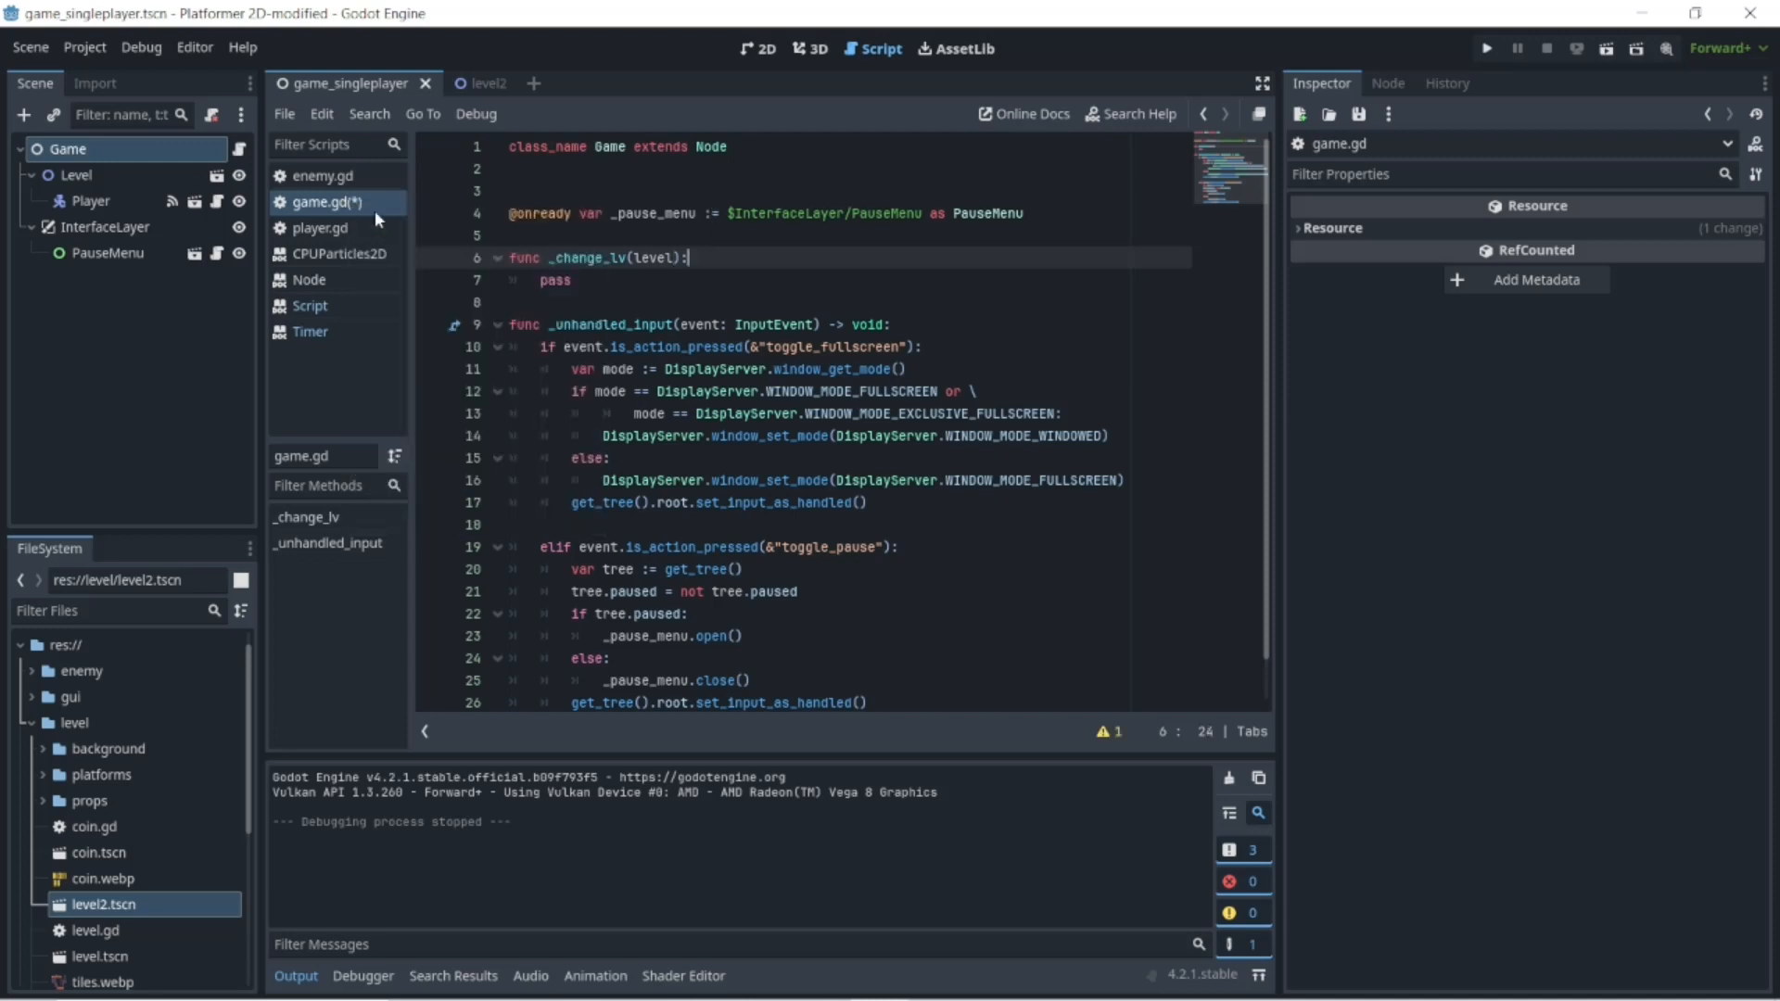
- Declare the level parameter of _change_lv as type String
click(678, 256)
text(: string)
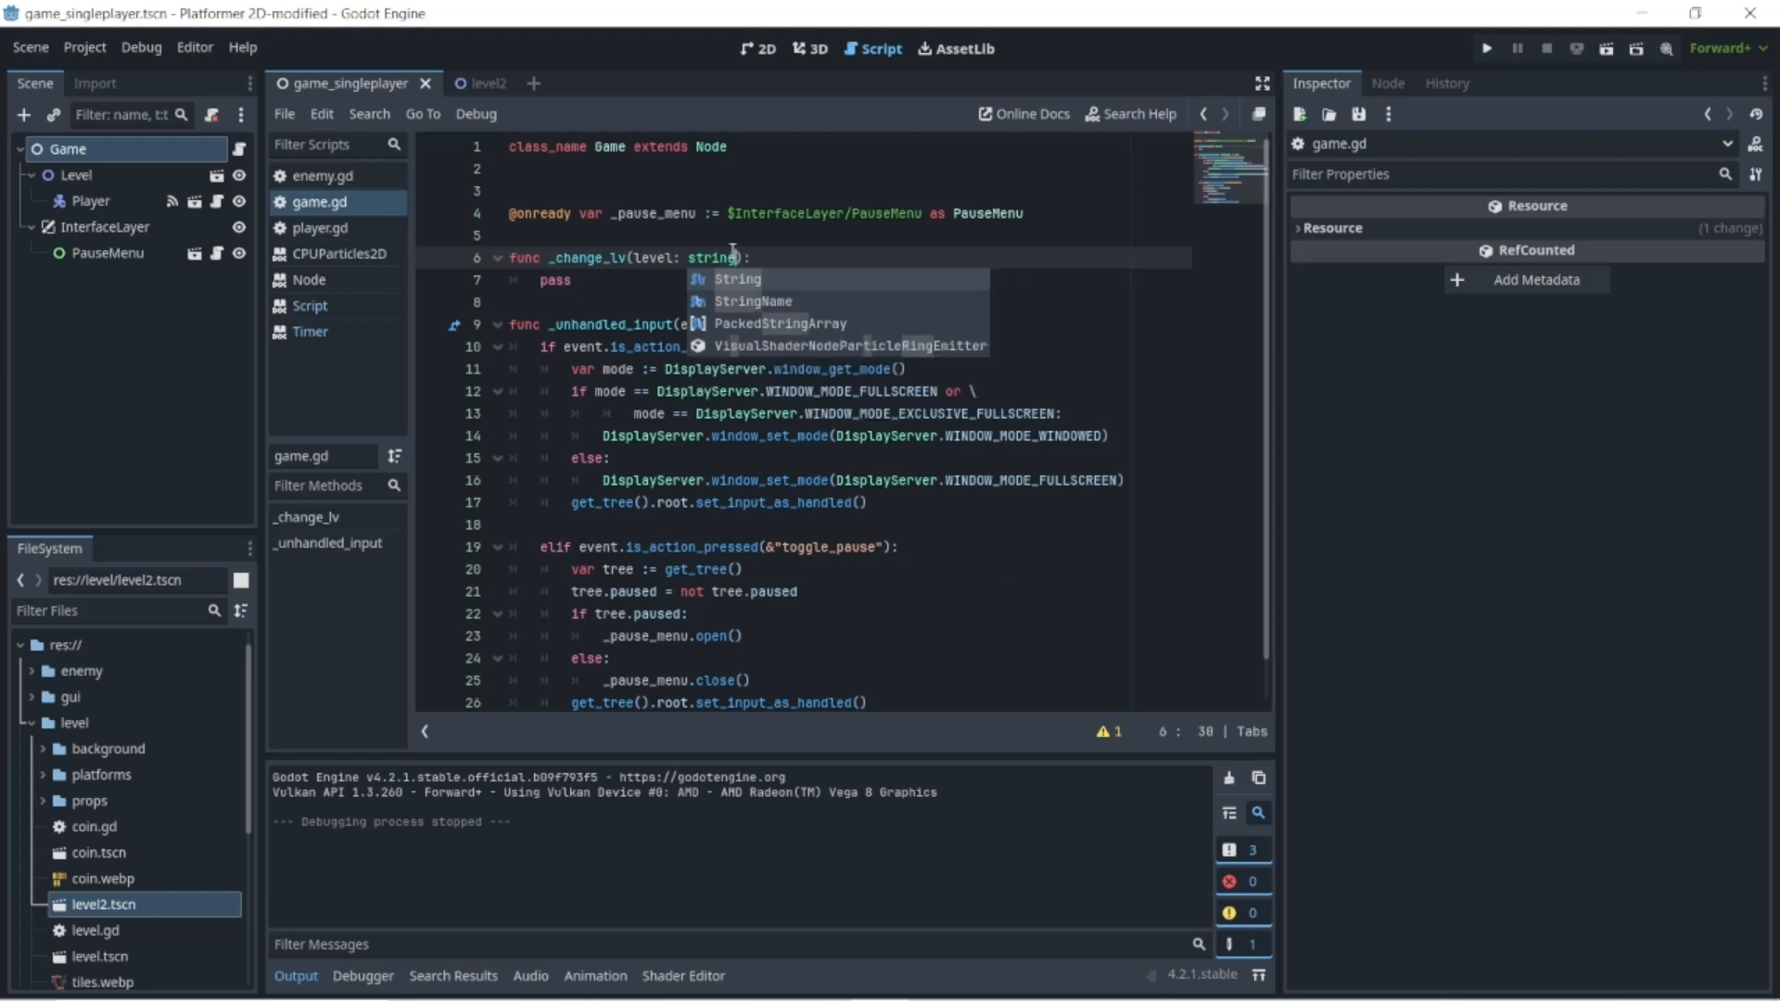
key(Return)
key(End)
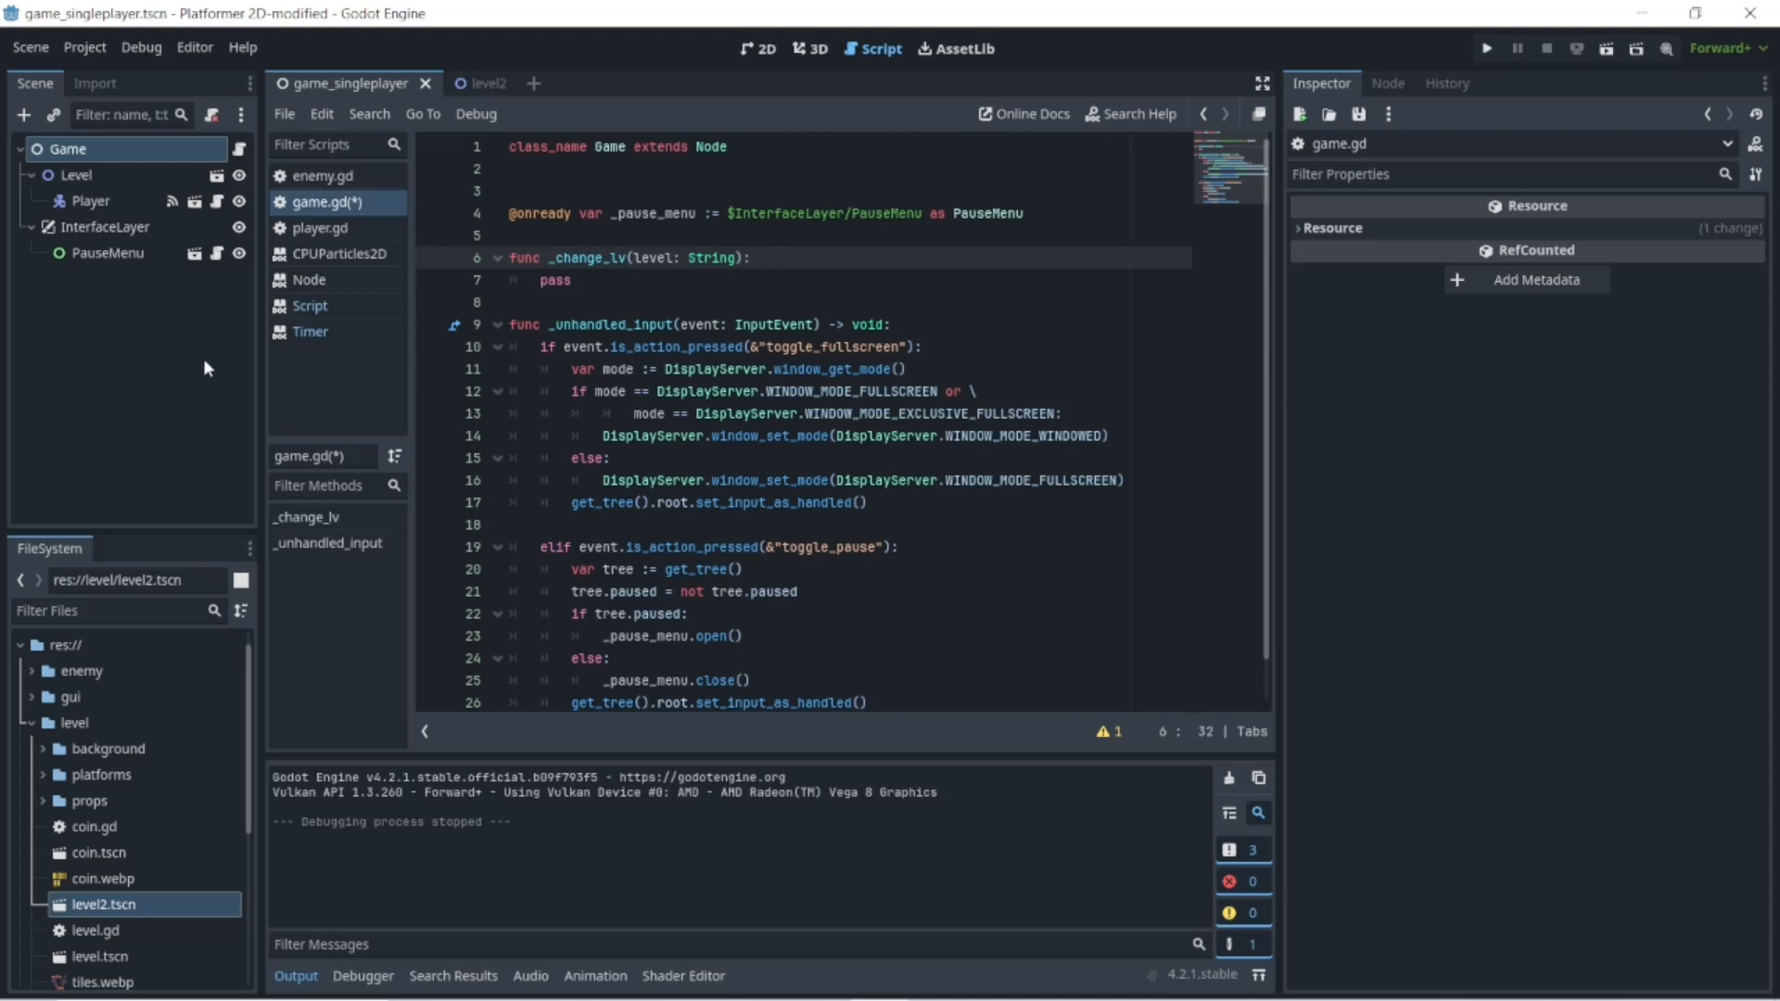
- Save game.gd and create a new scene with an Area2D as its root node
mouse_move(479, 93)
click(534, 84)
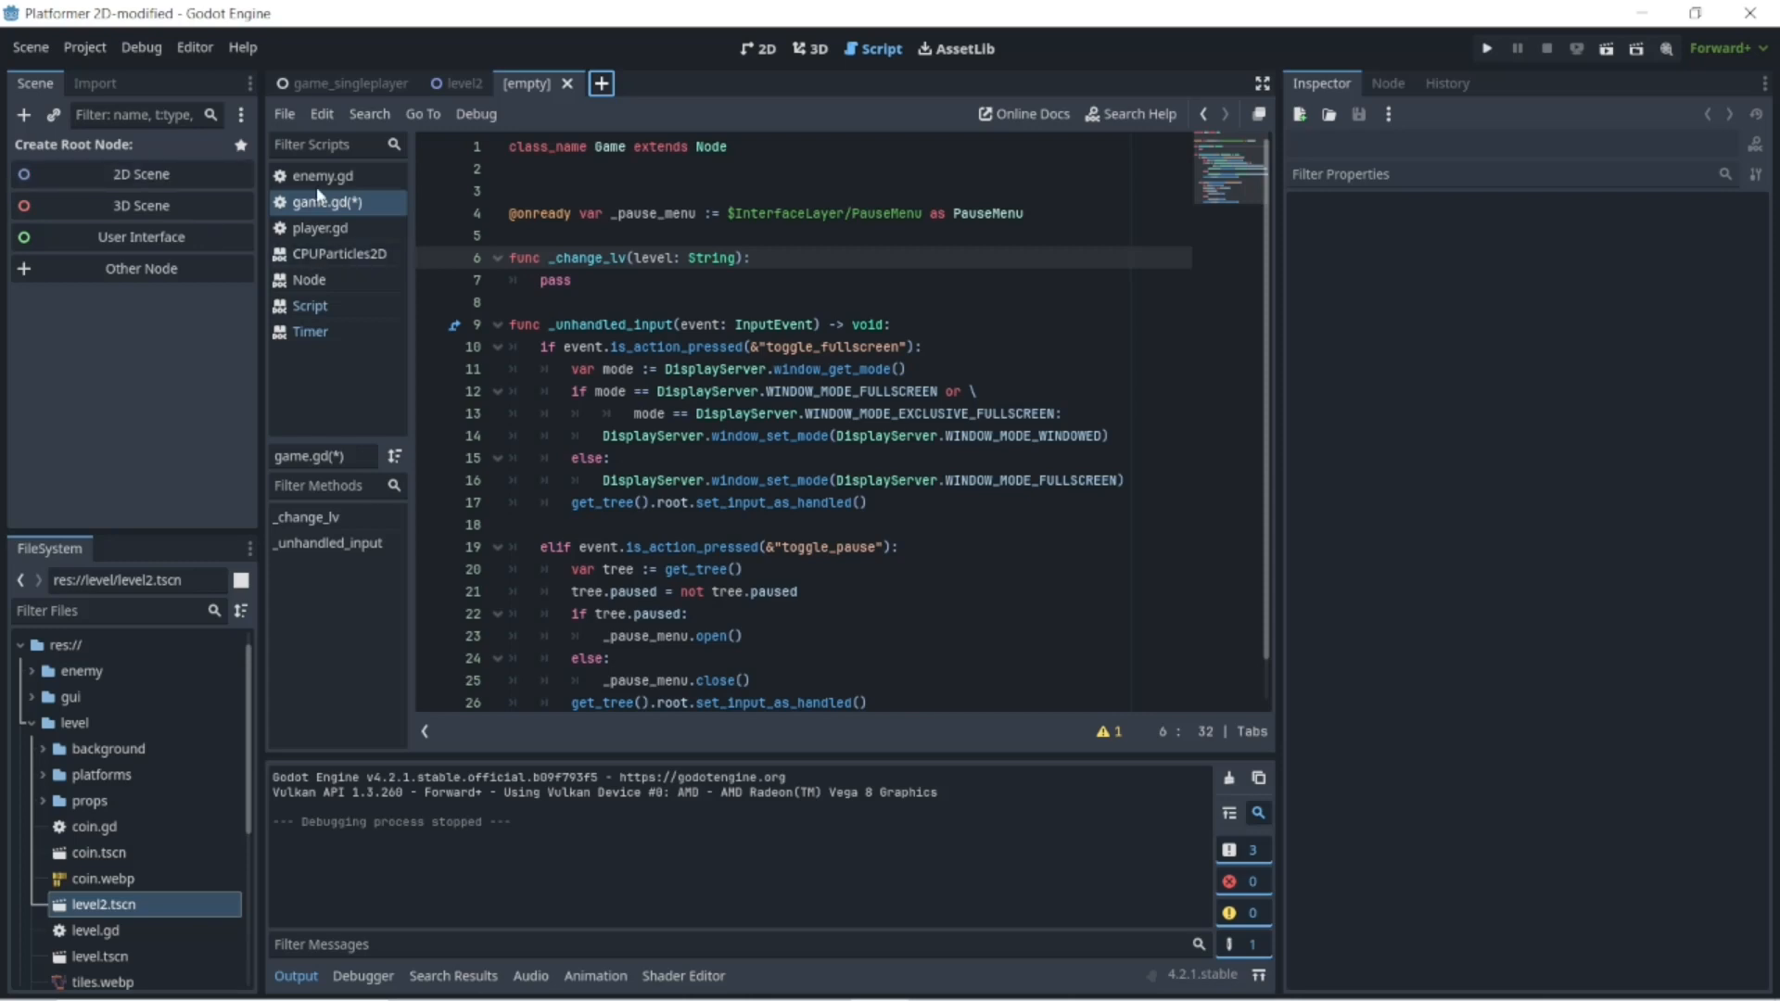
right_click(333, 206)
click(347, 214)
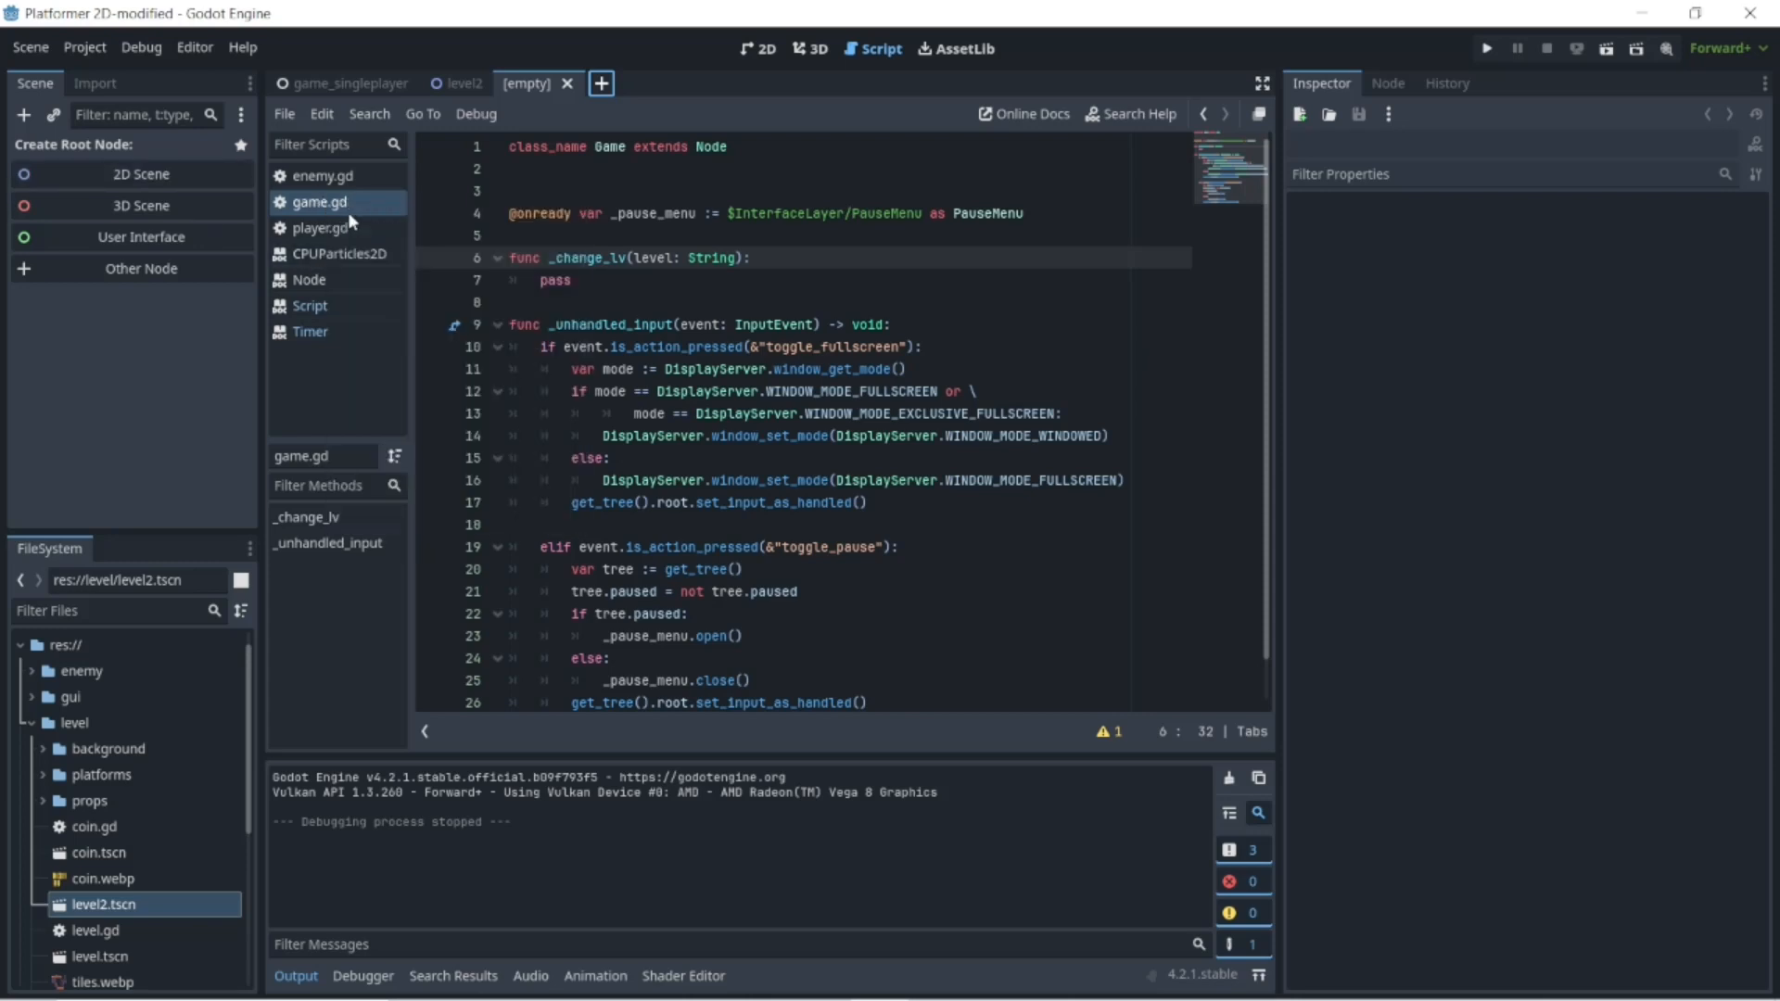
click(23, 116)
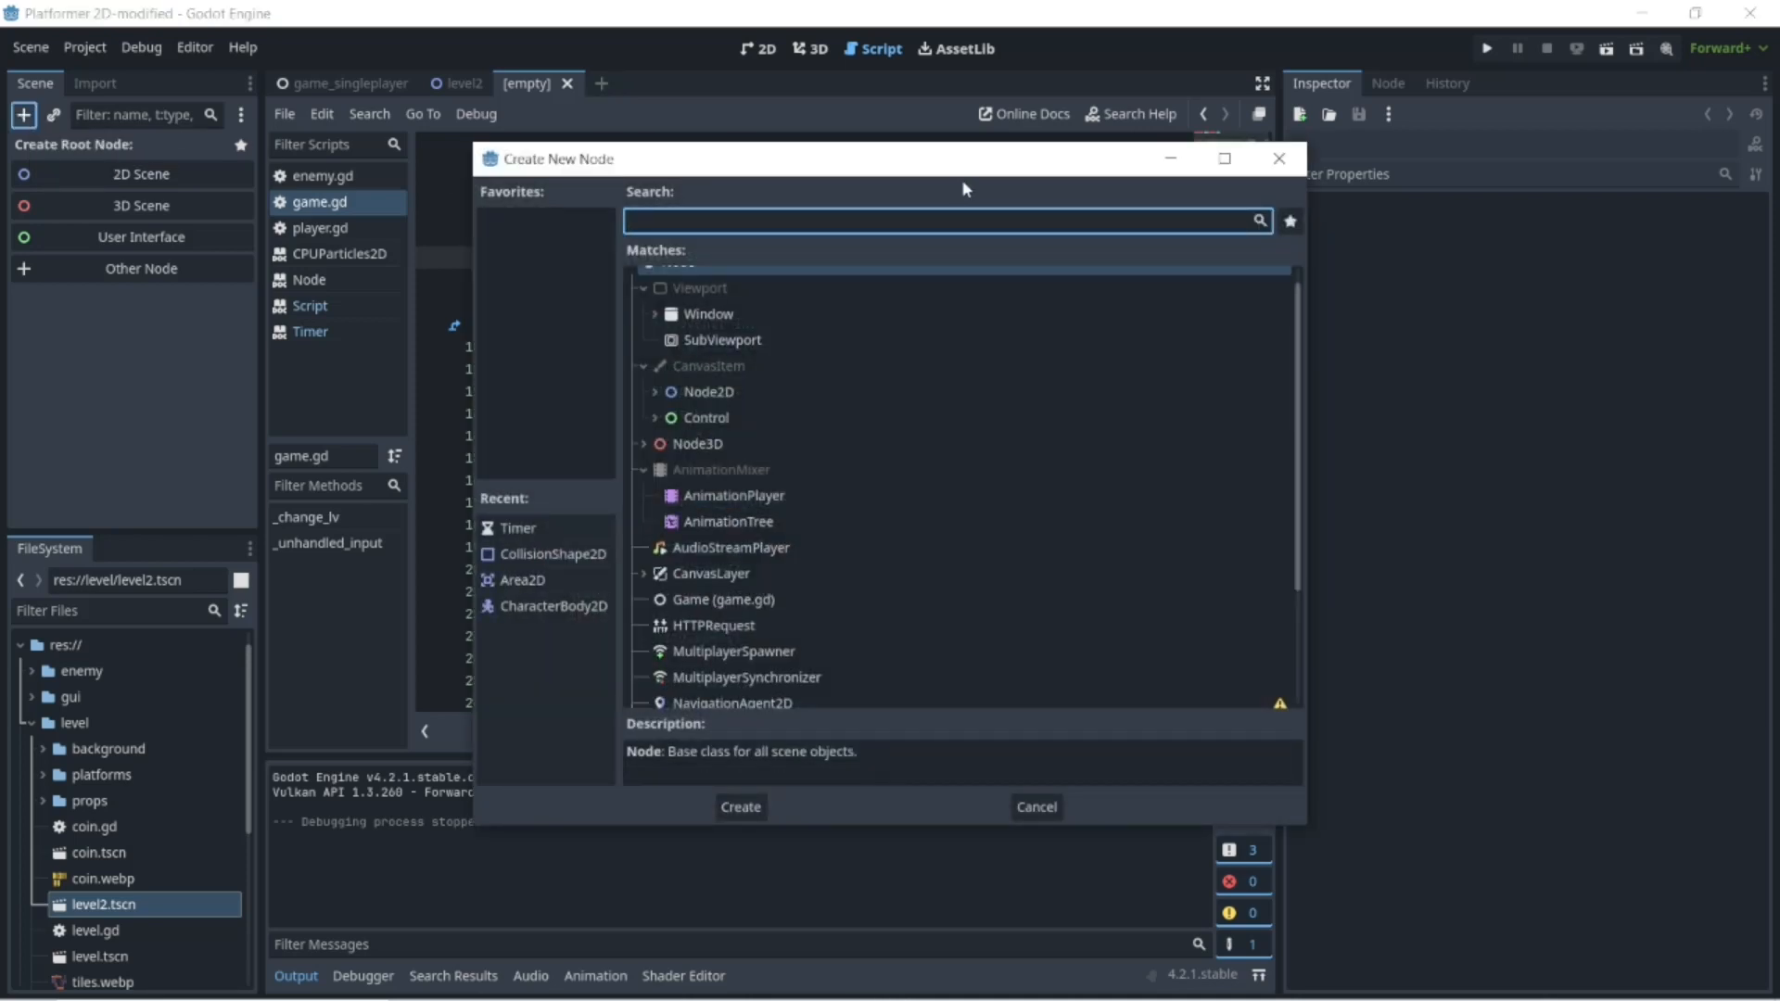
text(area)
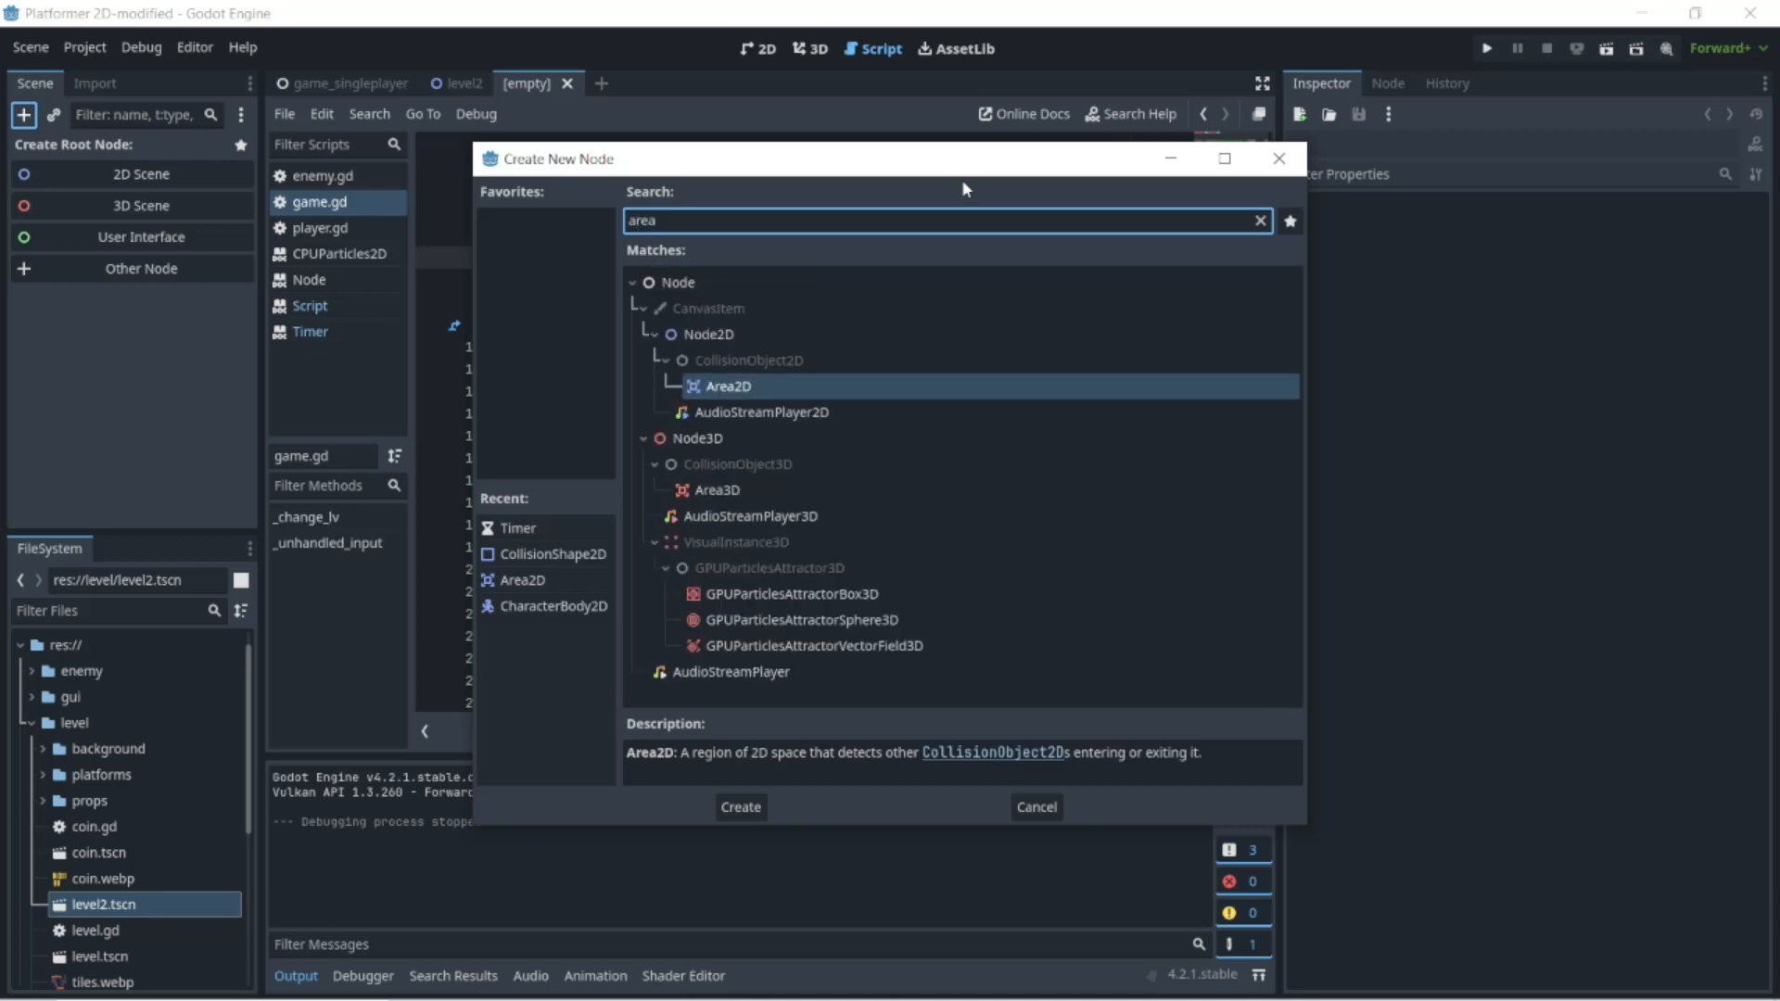
key(Return)
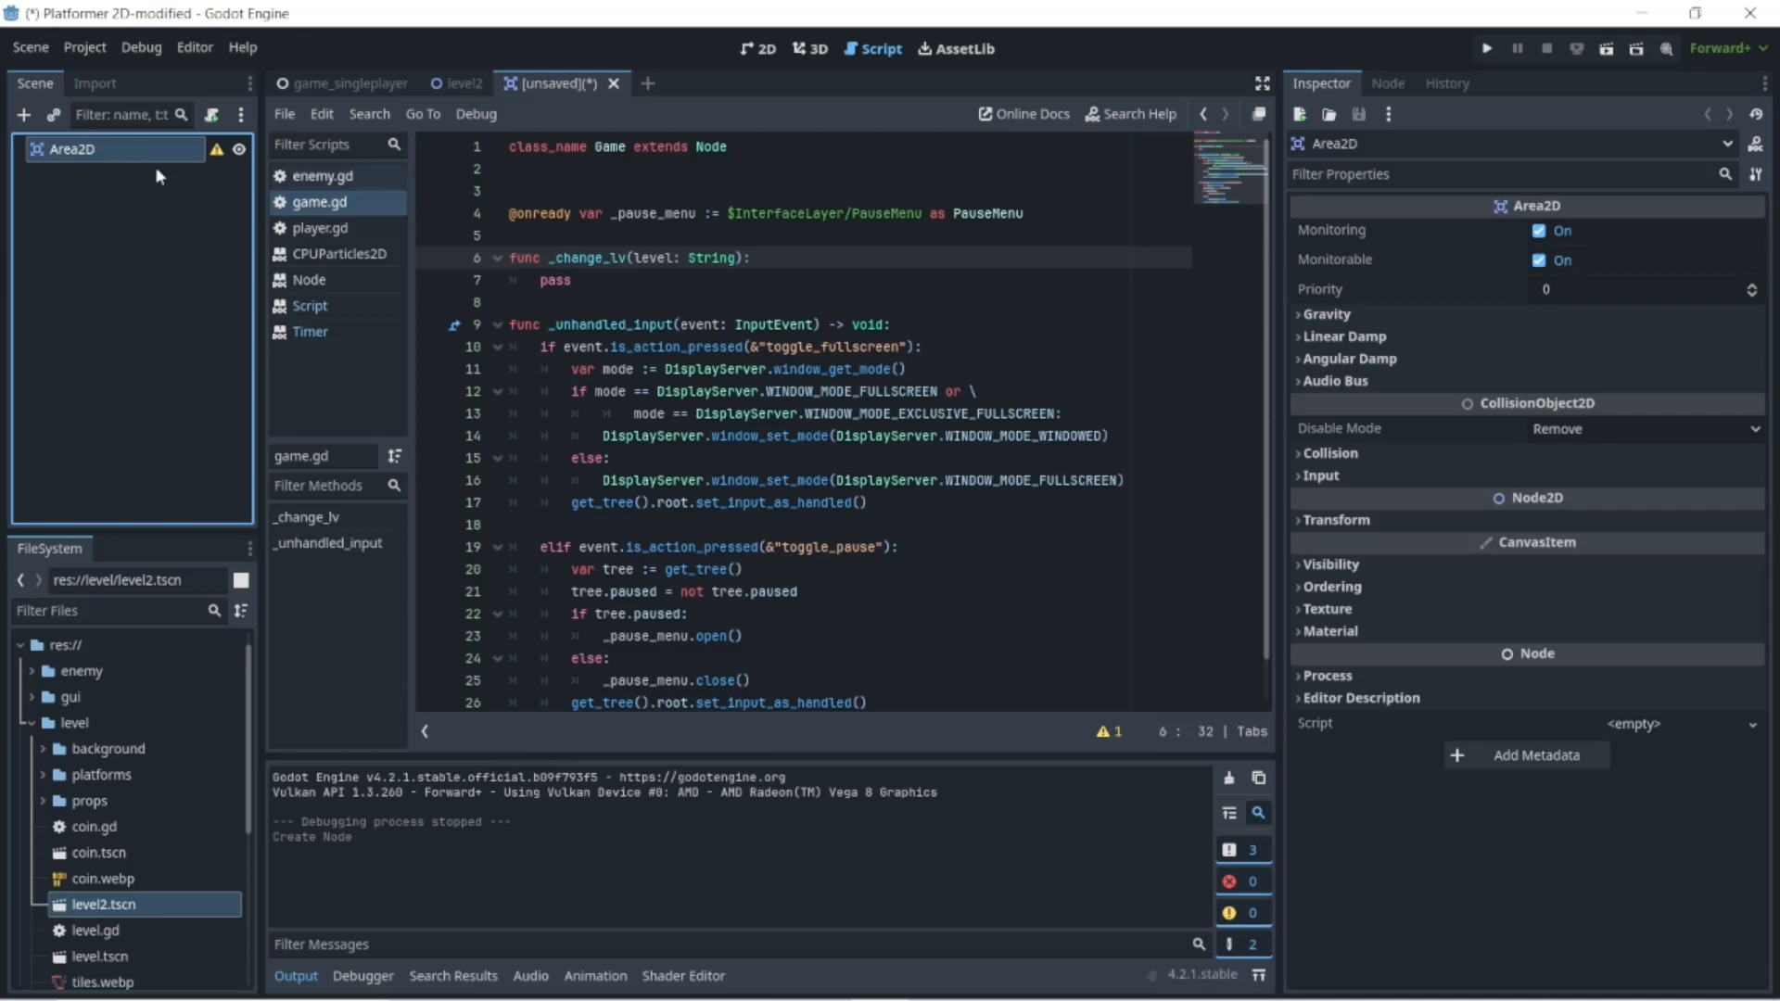
- Add a CollisionShape2D child to the Area2D, assign it a new RectangleShape2D, and show it in the 2D workspace
click(23, 114)
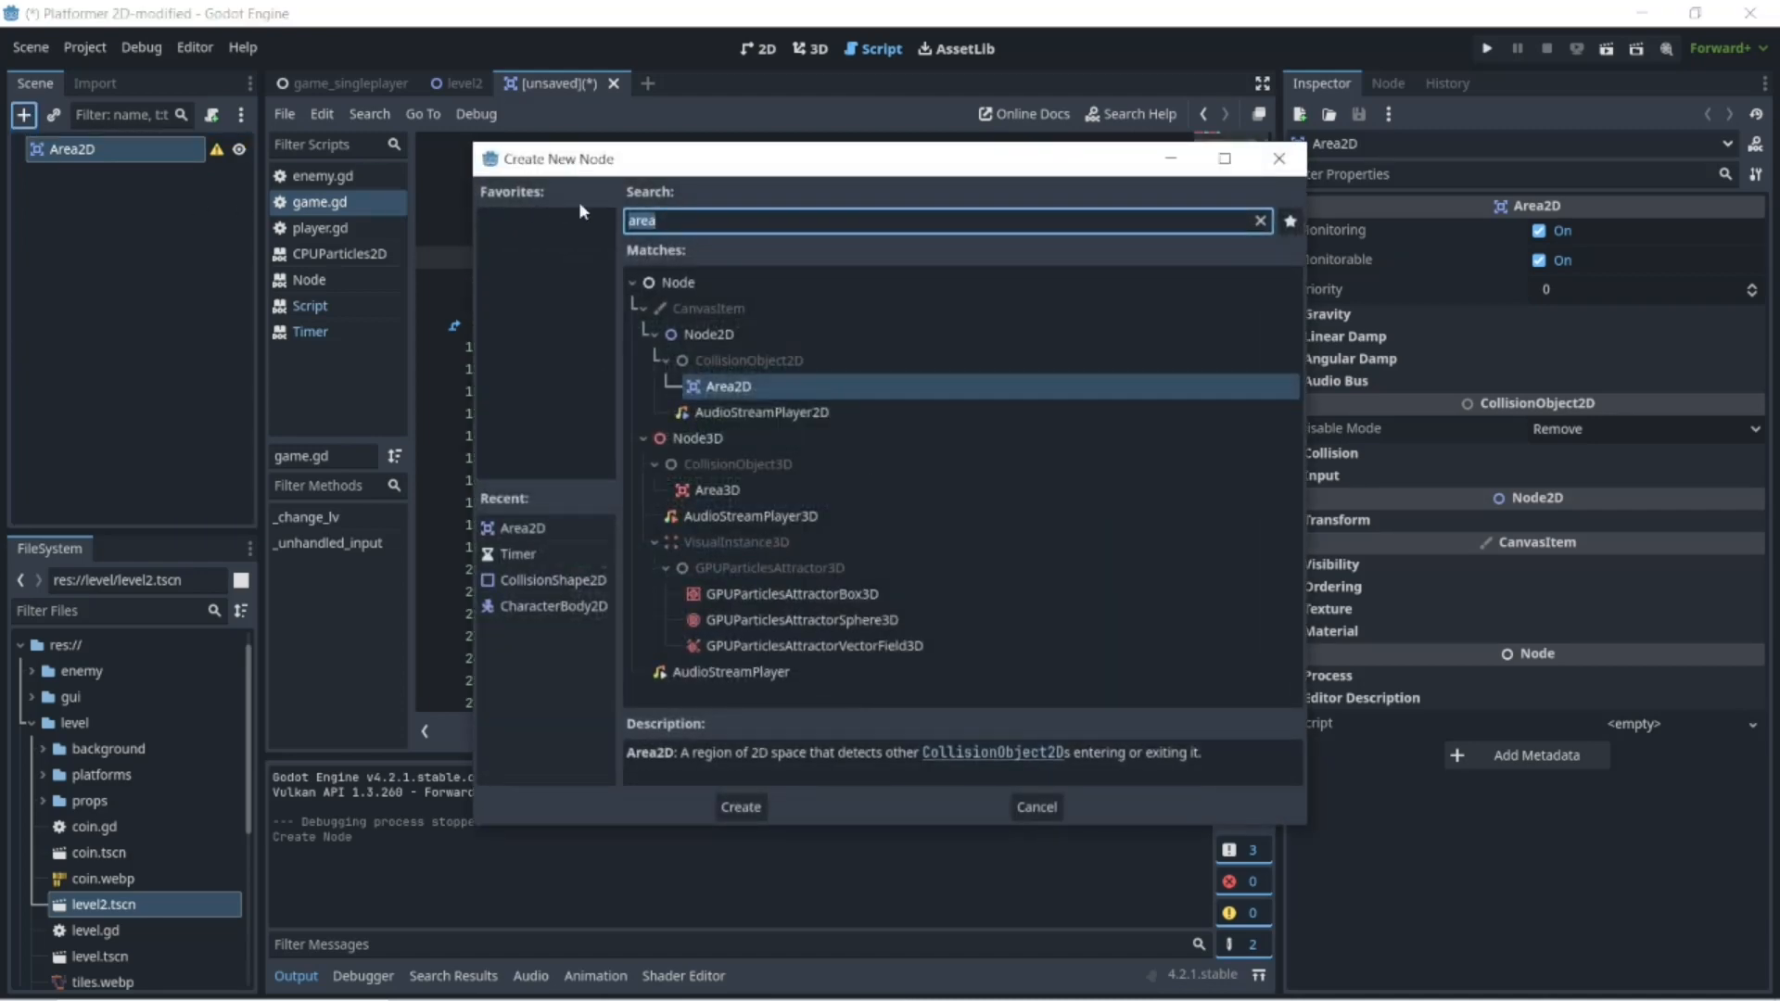
text(colli)
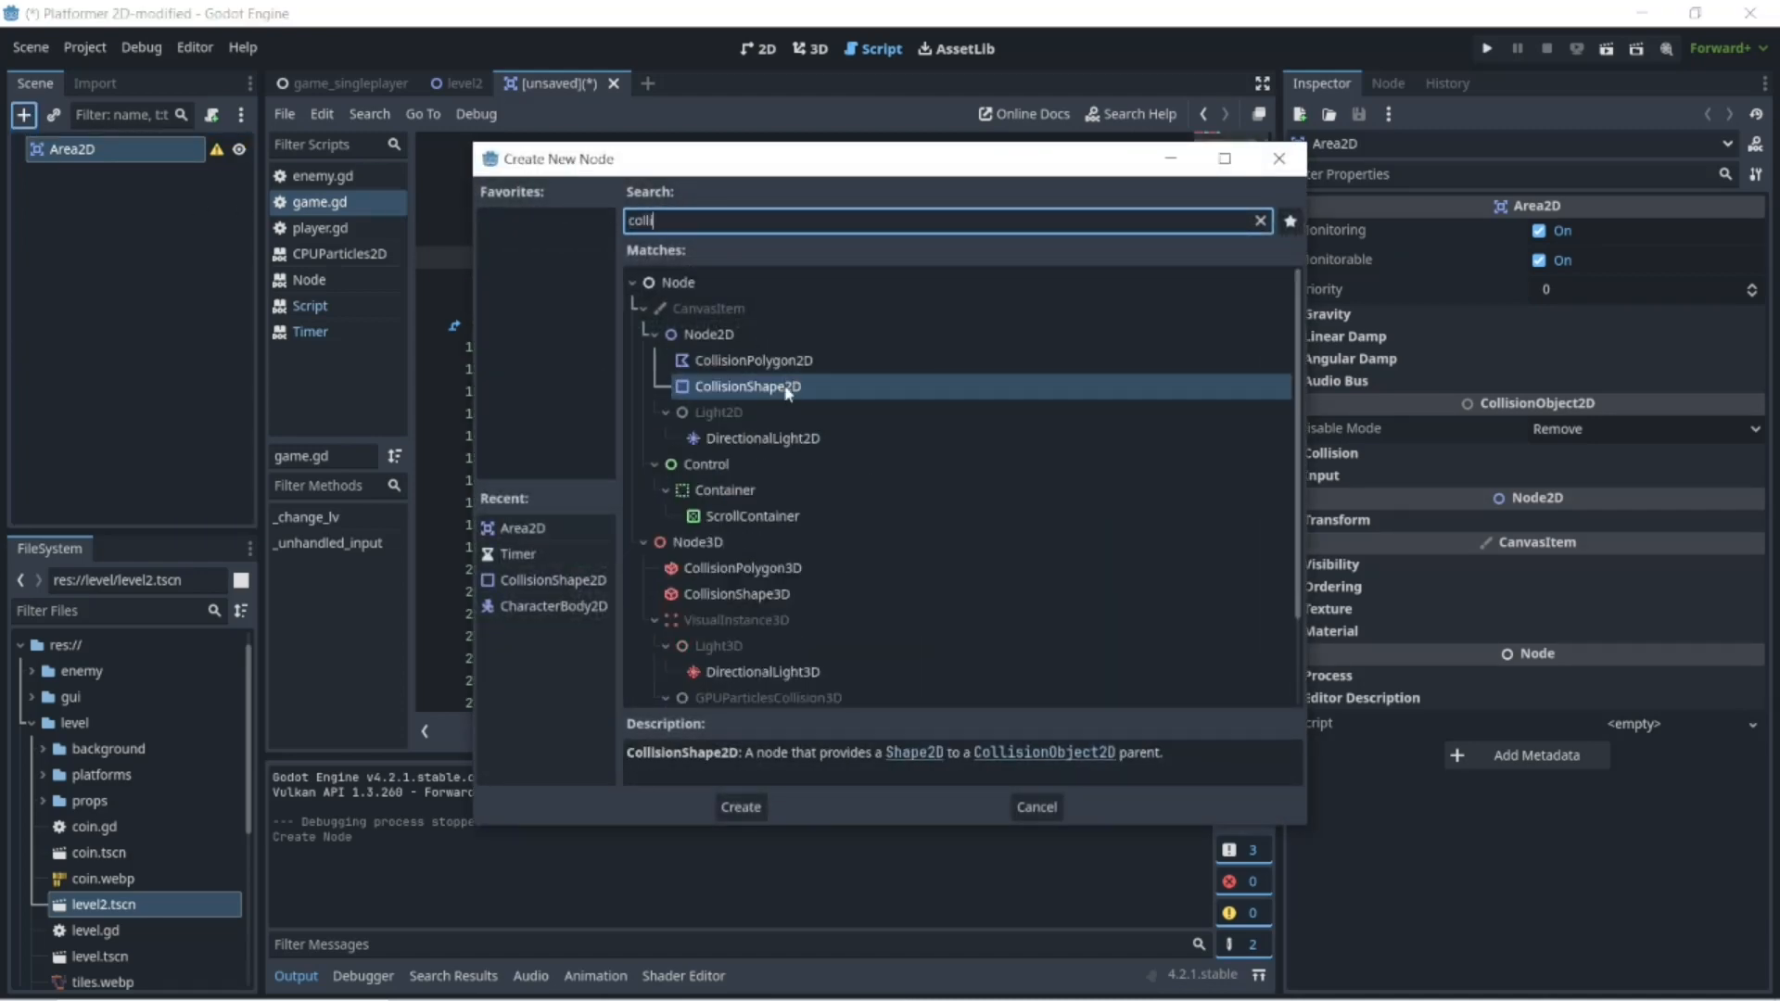
click(741, 806)
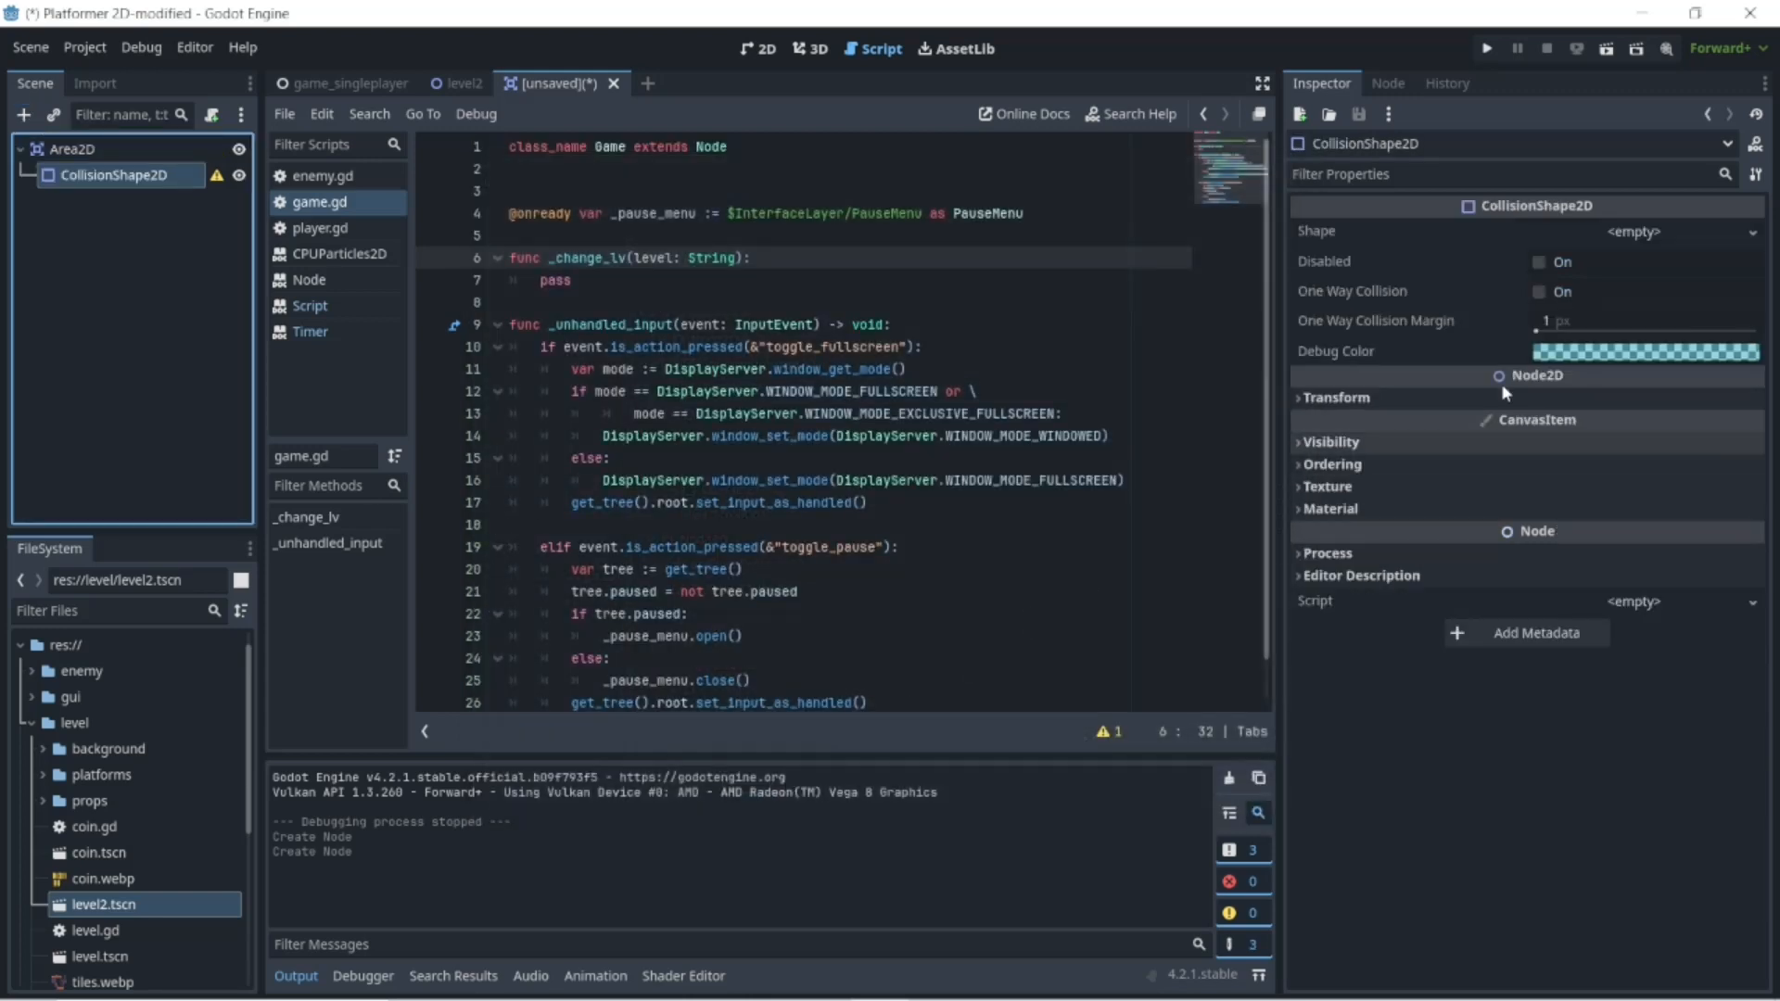
click(1637, 232)
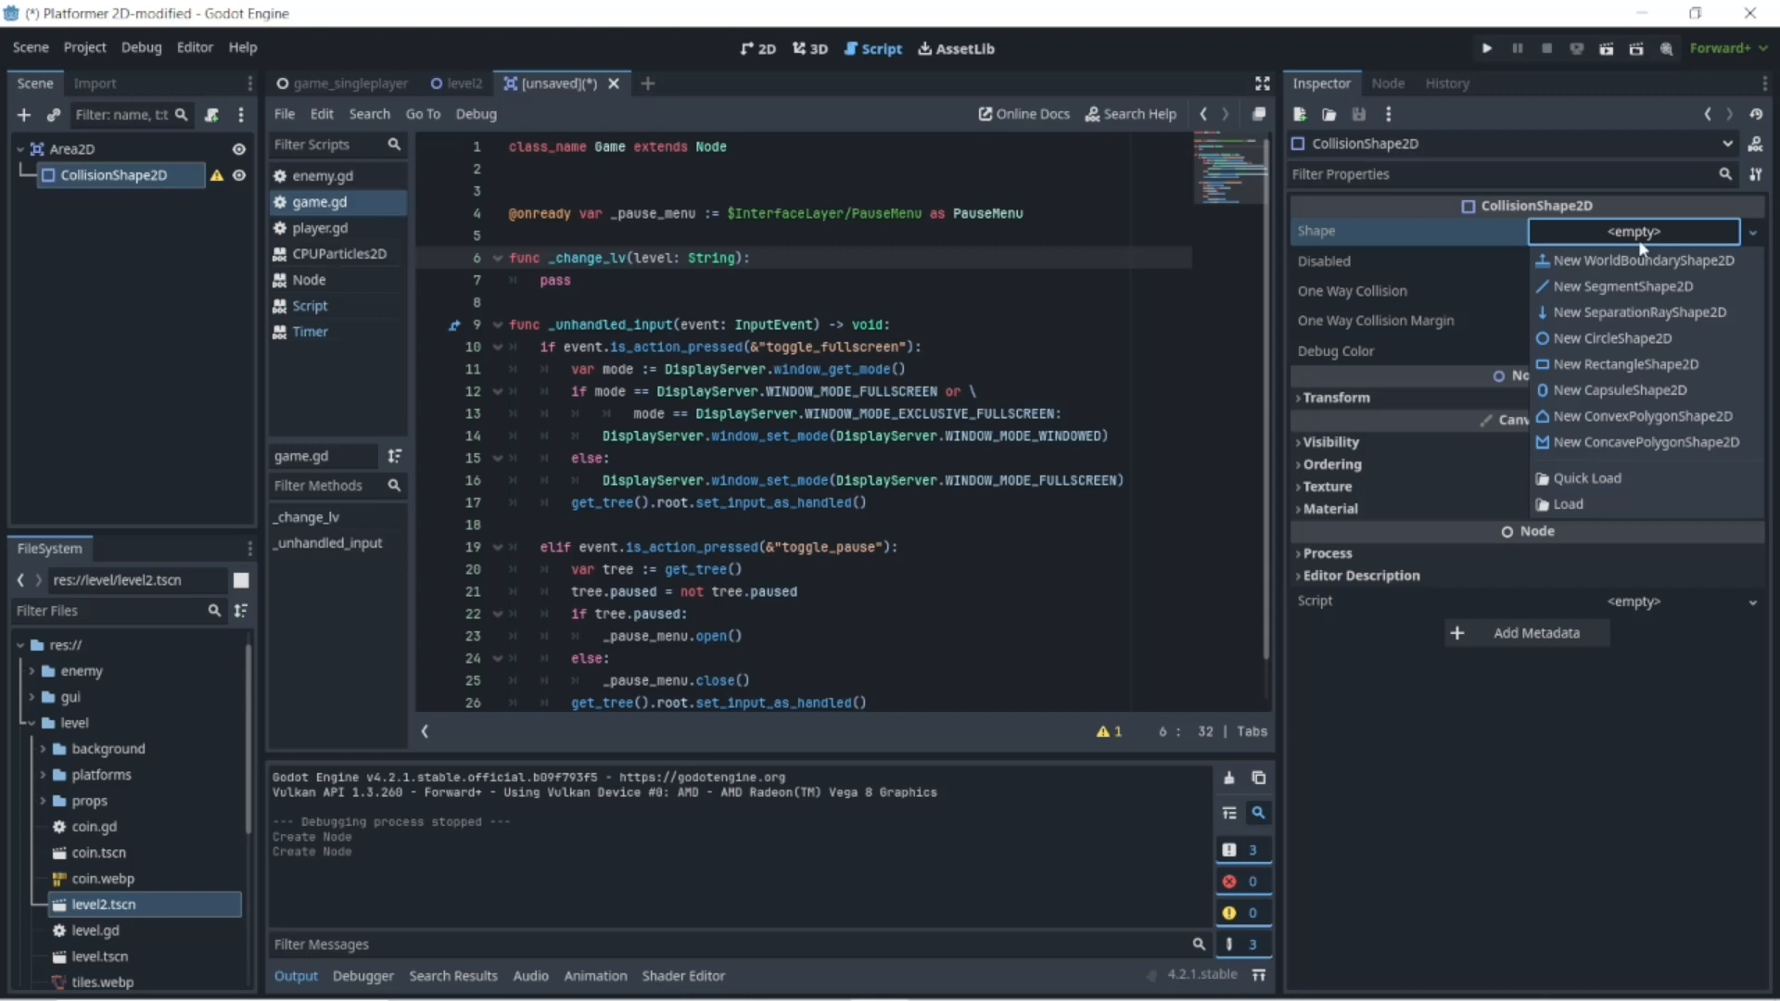
click(1640, 371)
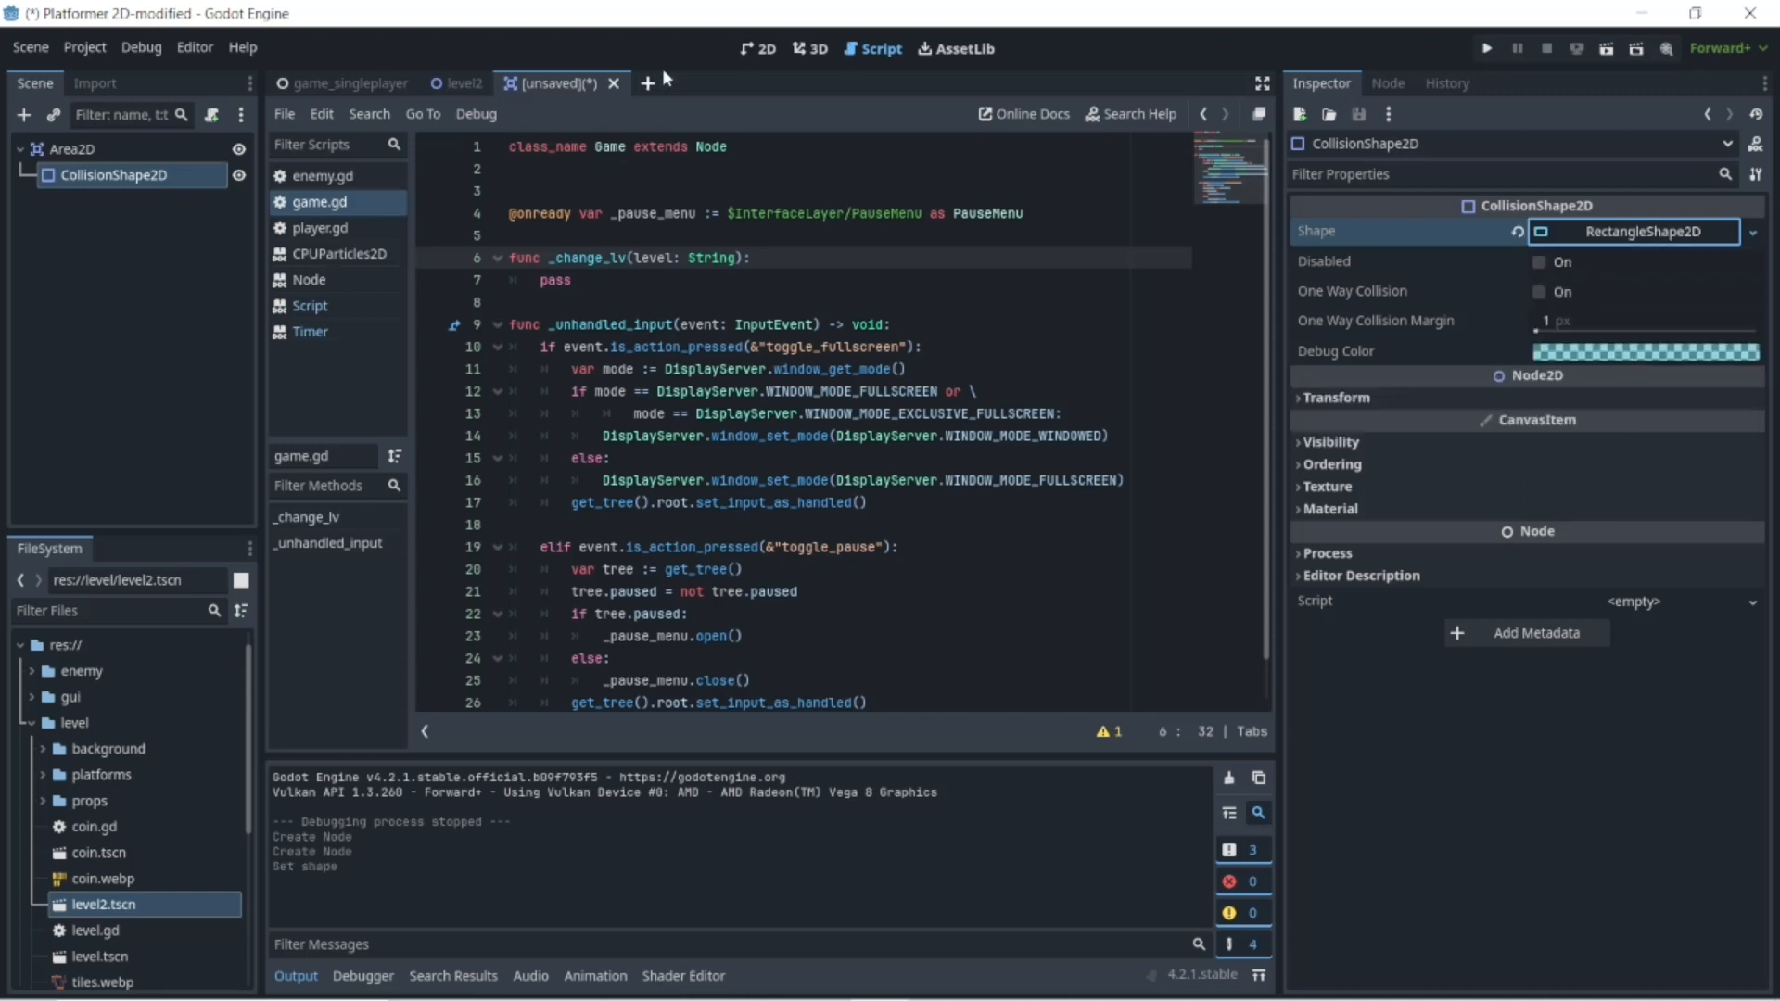
click(755, 49)
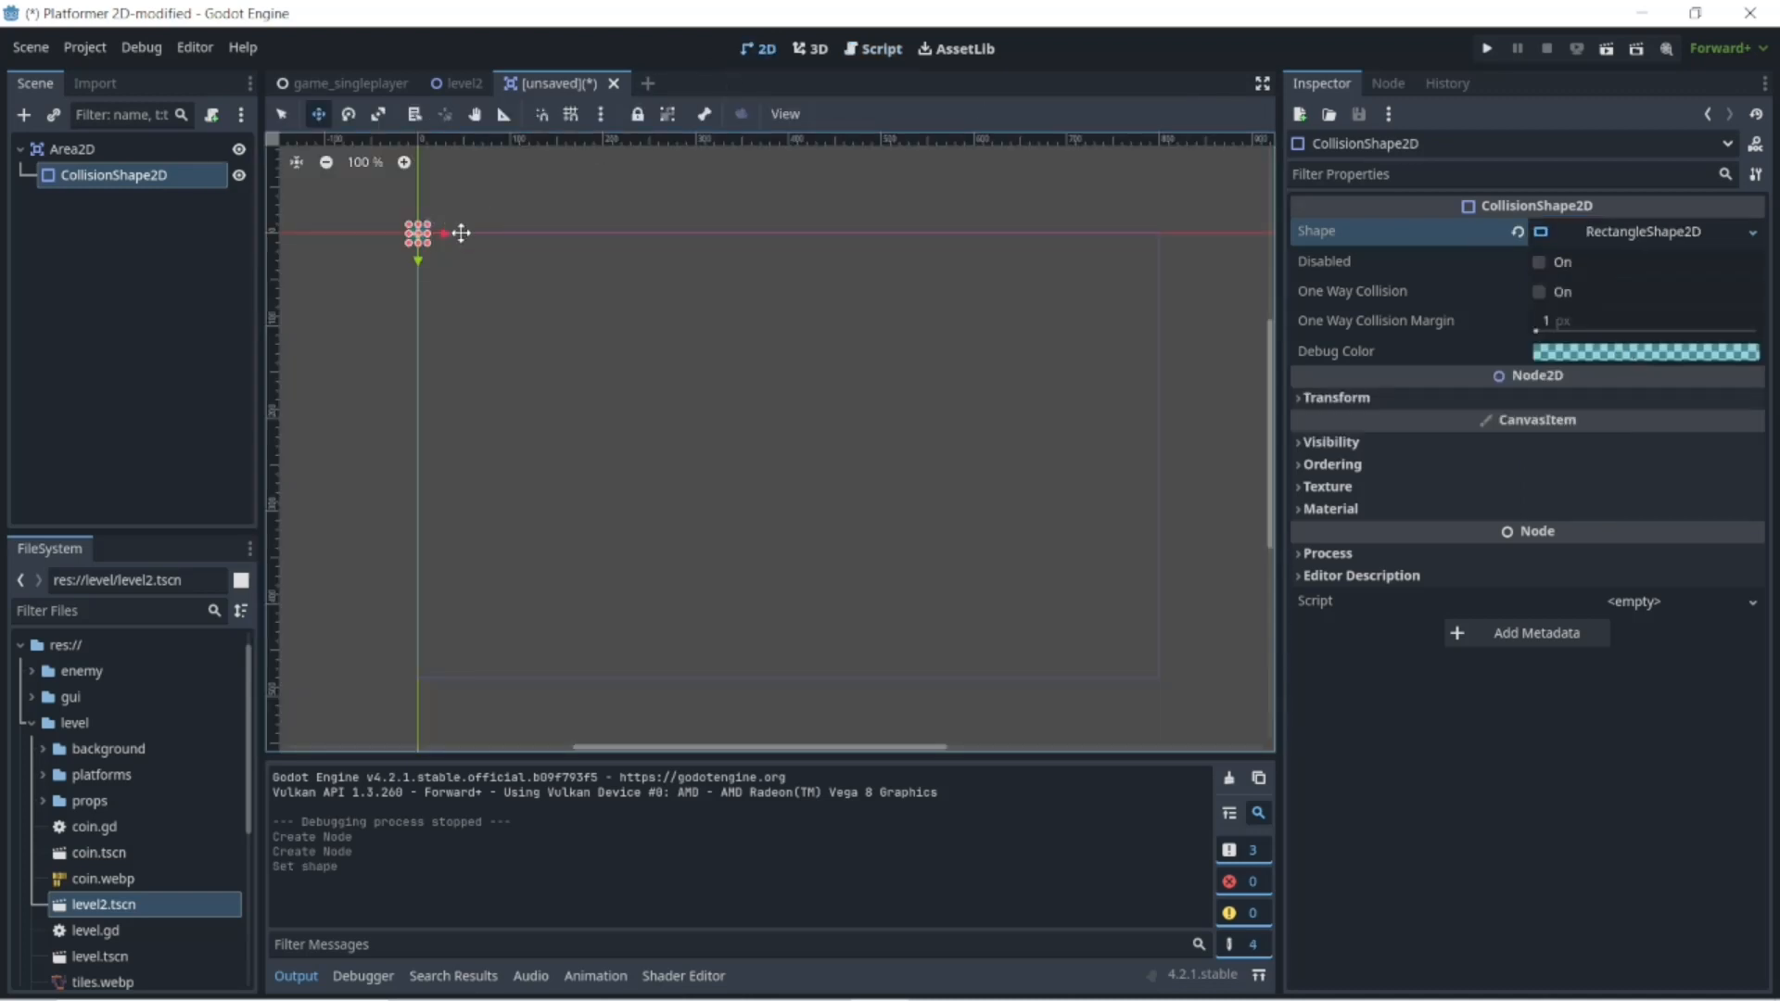
- Rename the scene's root Area2D node to Goal
click(78, 151)
double_click(97, 148)
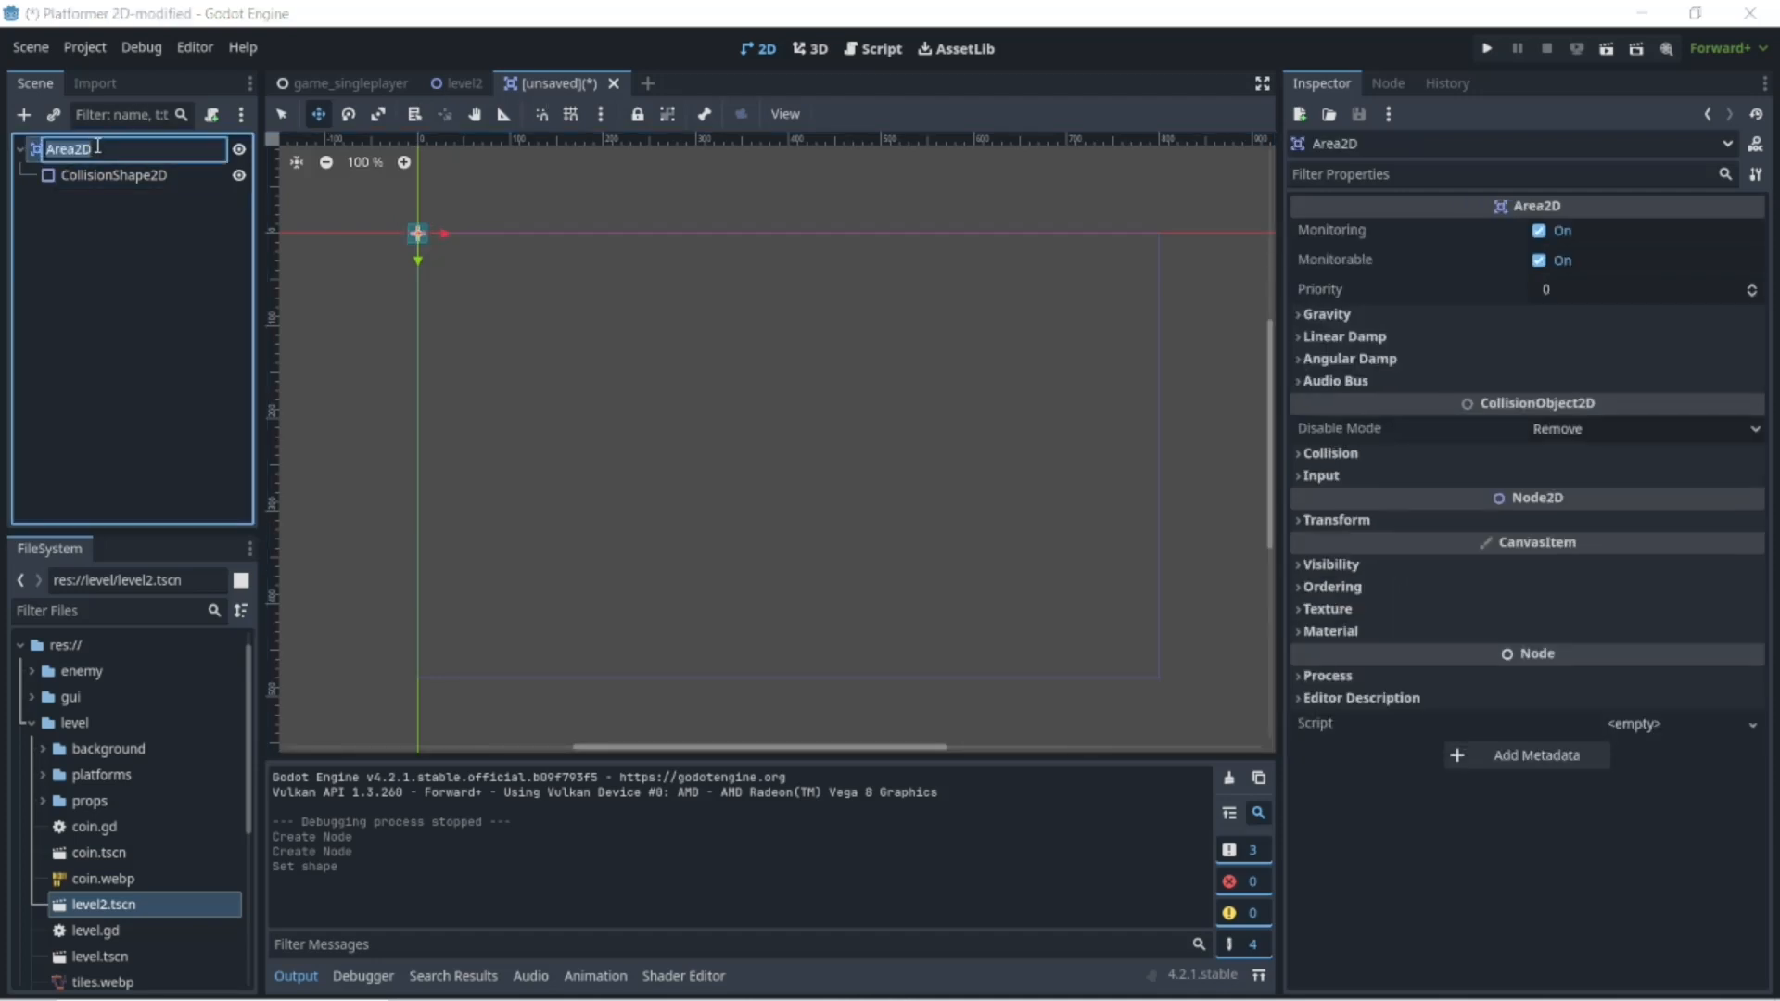
text(Goal)
key(Return)
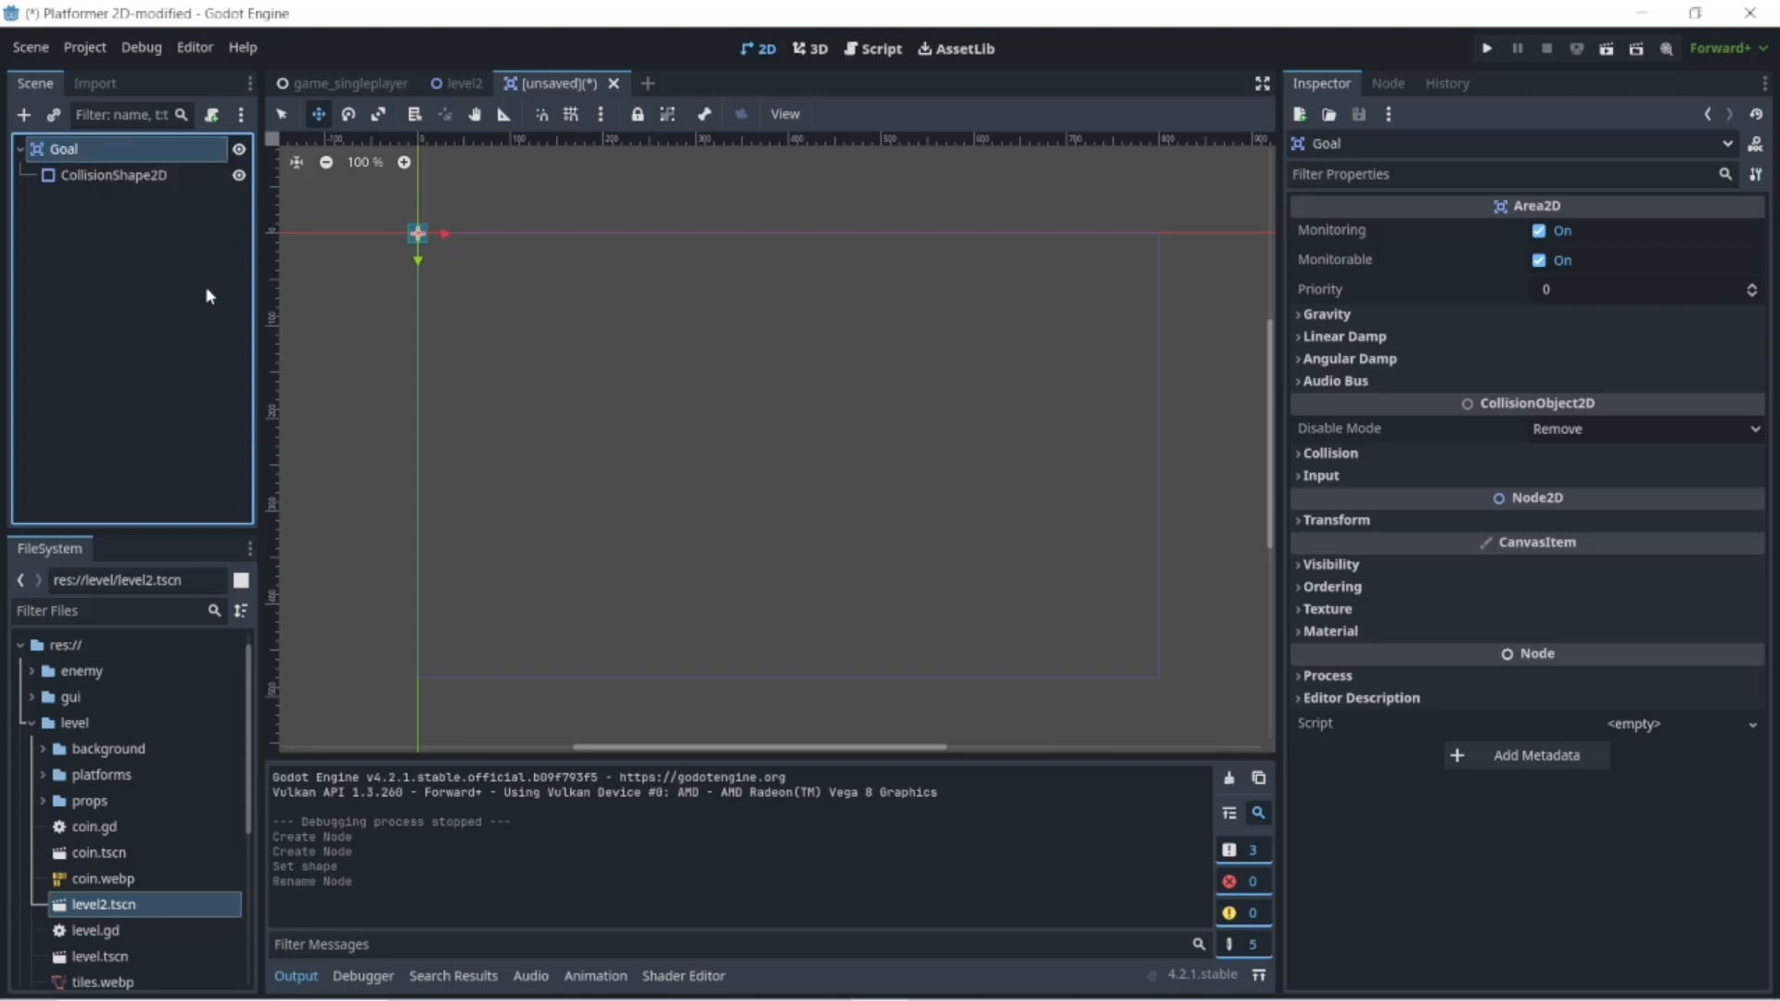
- Save the scene as goal.tscn inside a new project folder named Objects
click(29, 49)
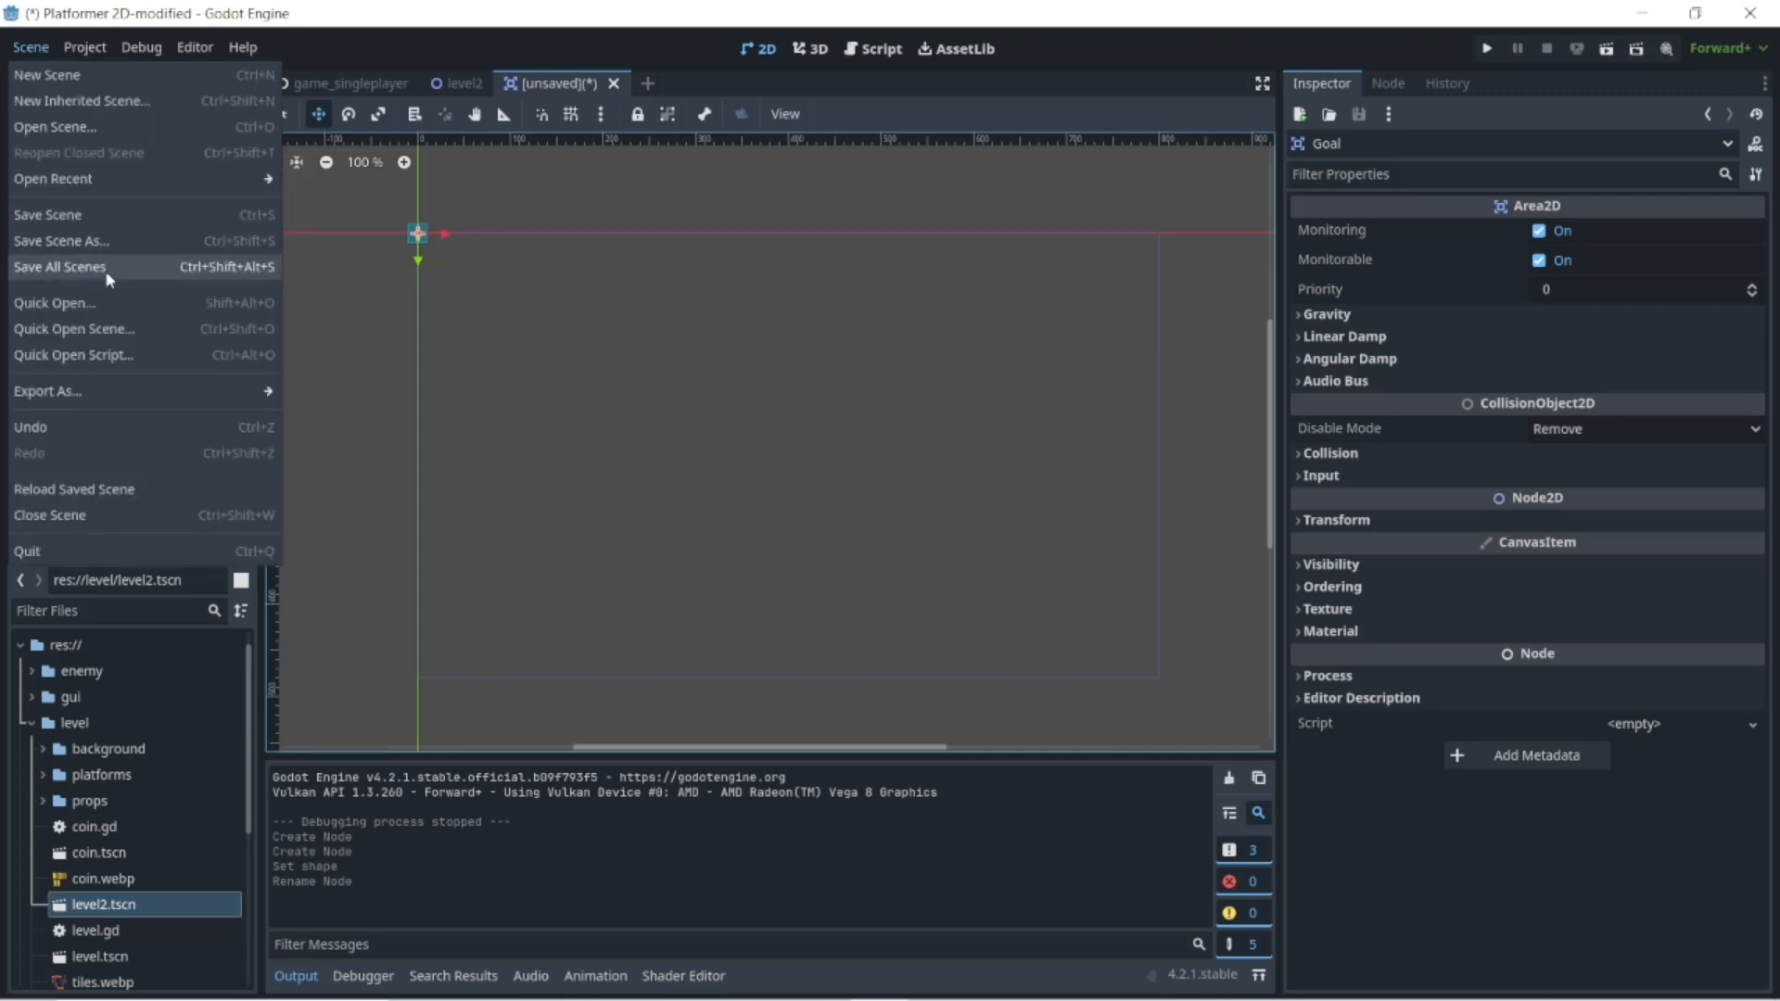
click(99, 222)
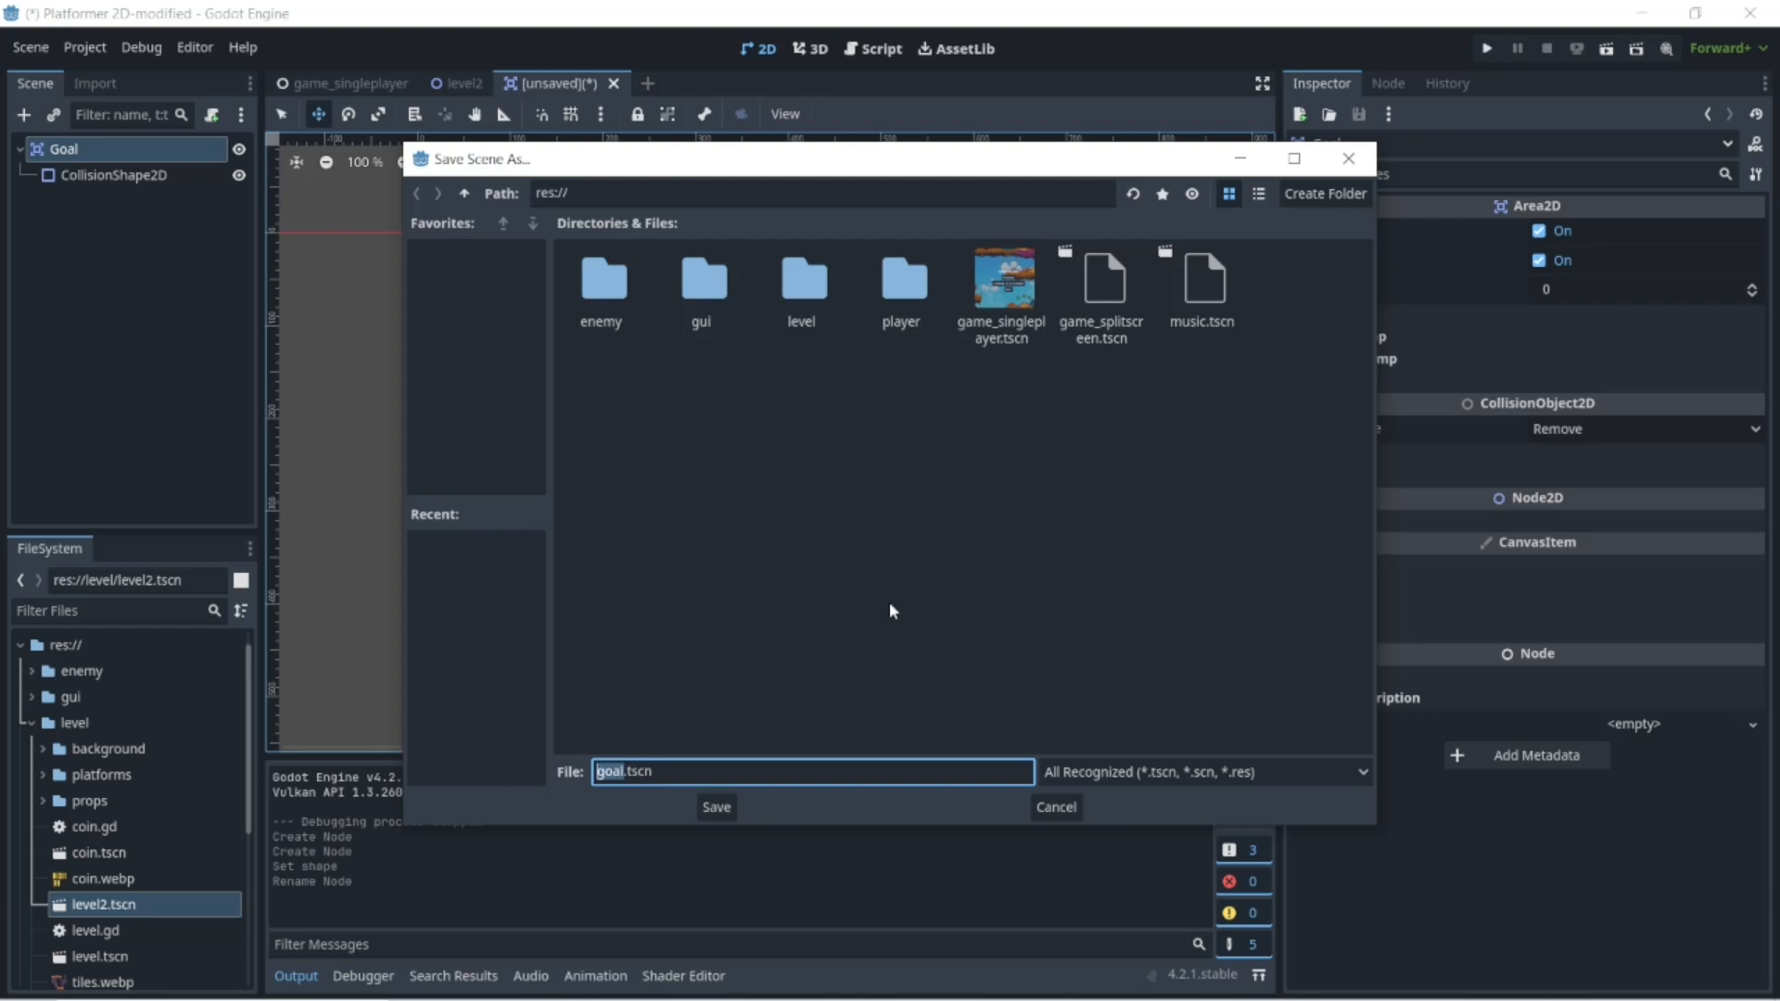
click(1324, 193)
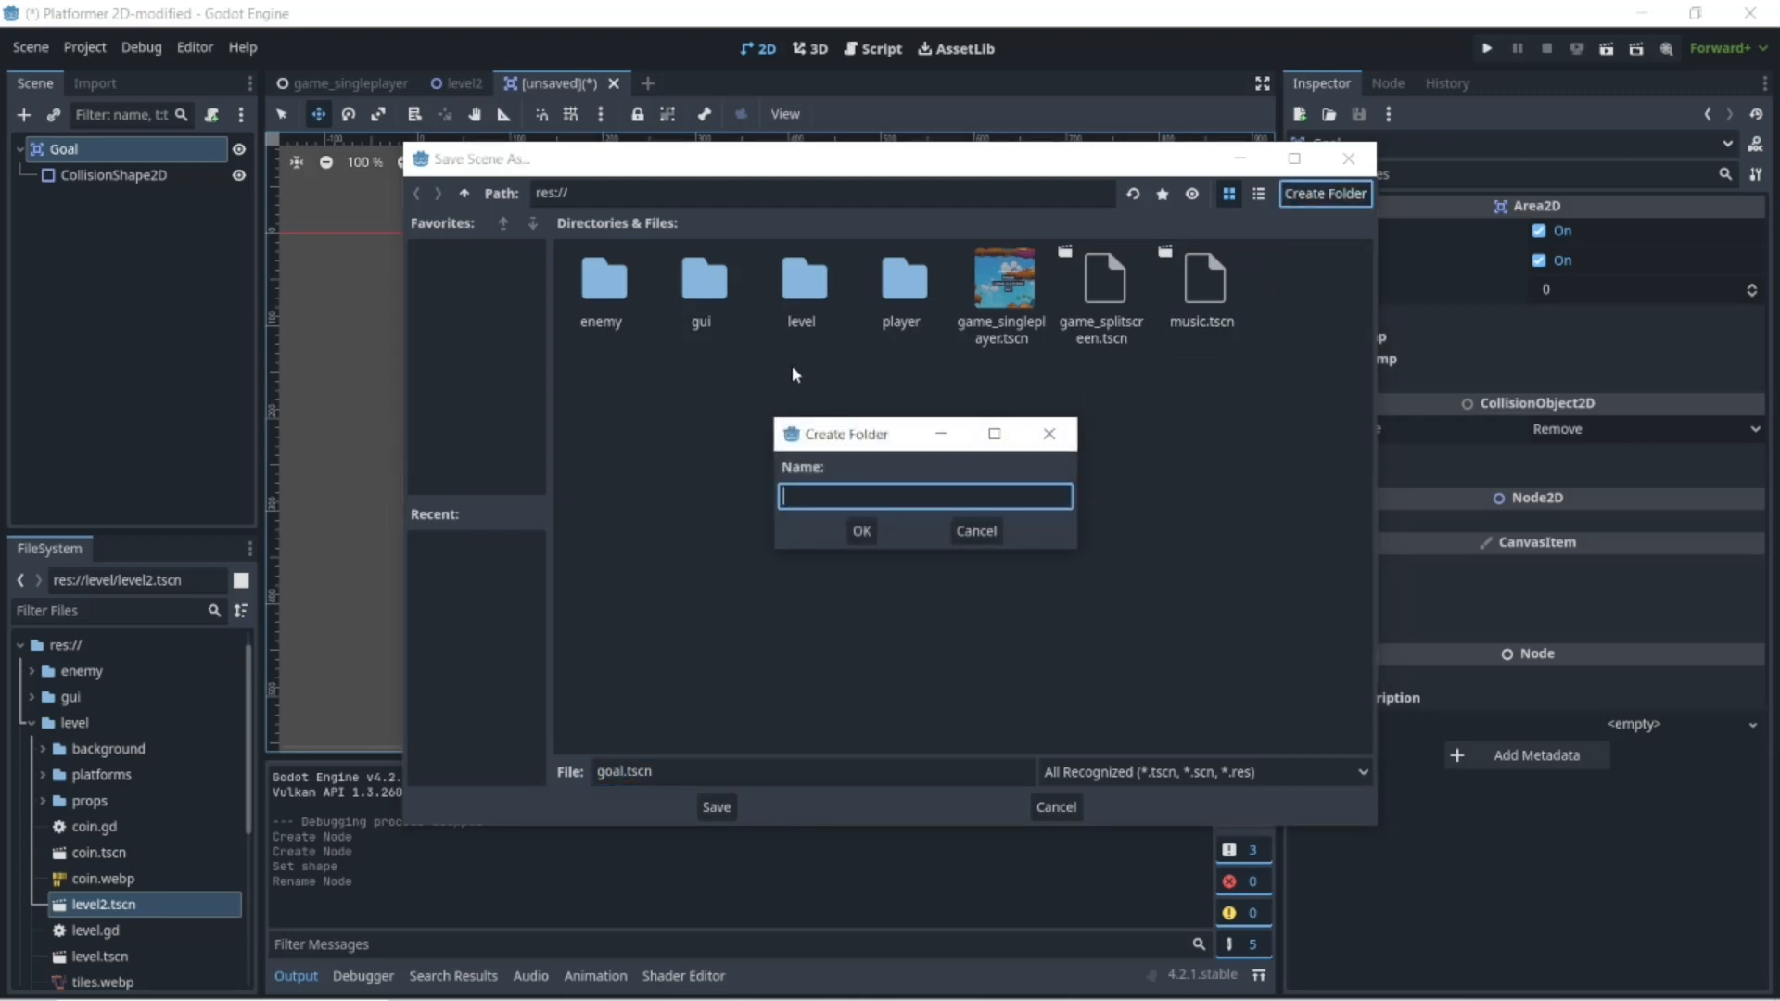
text(Ojects)
click(794, 497)
text(b)
click(837, 494)
click(862, 533)
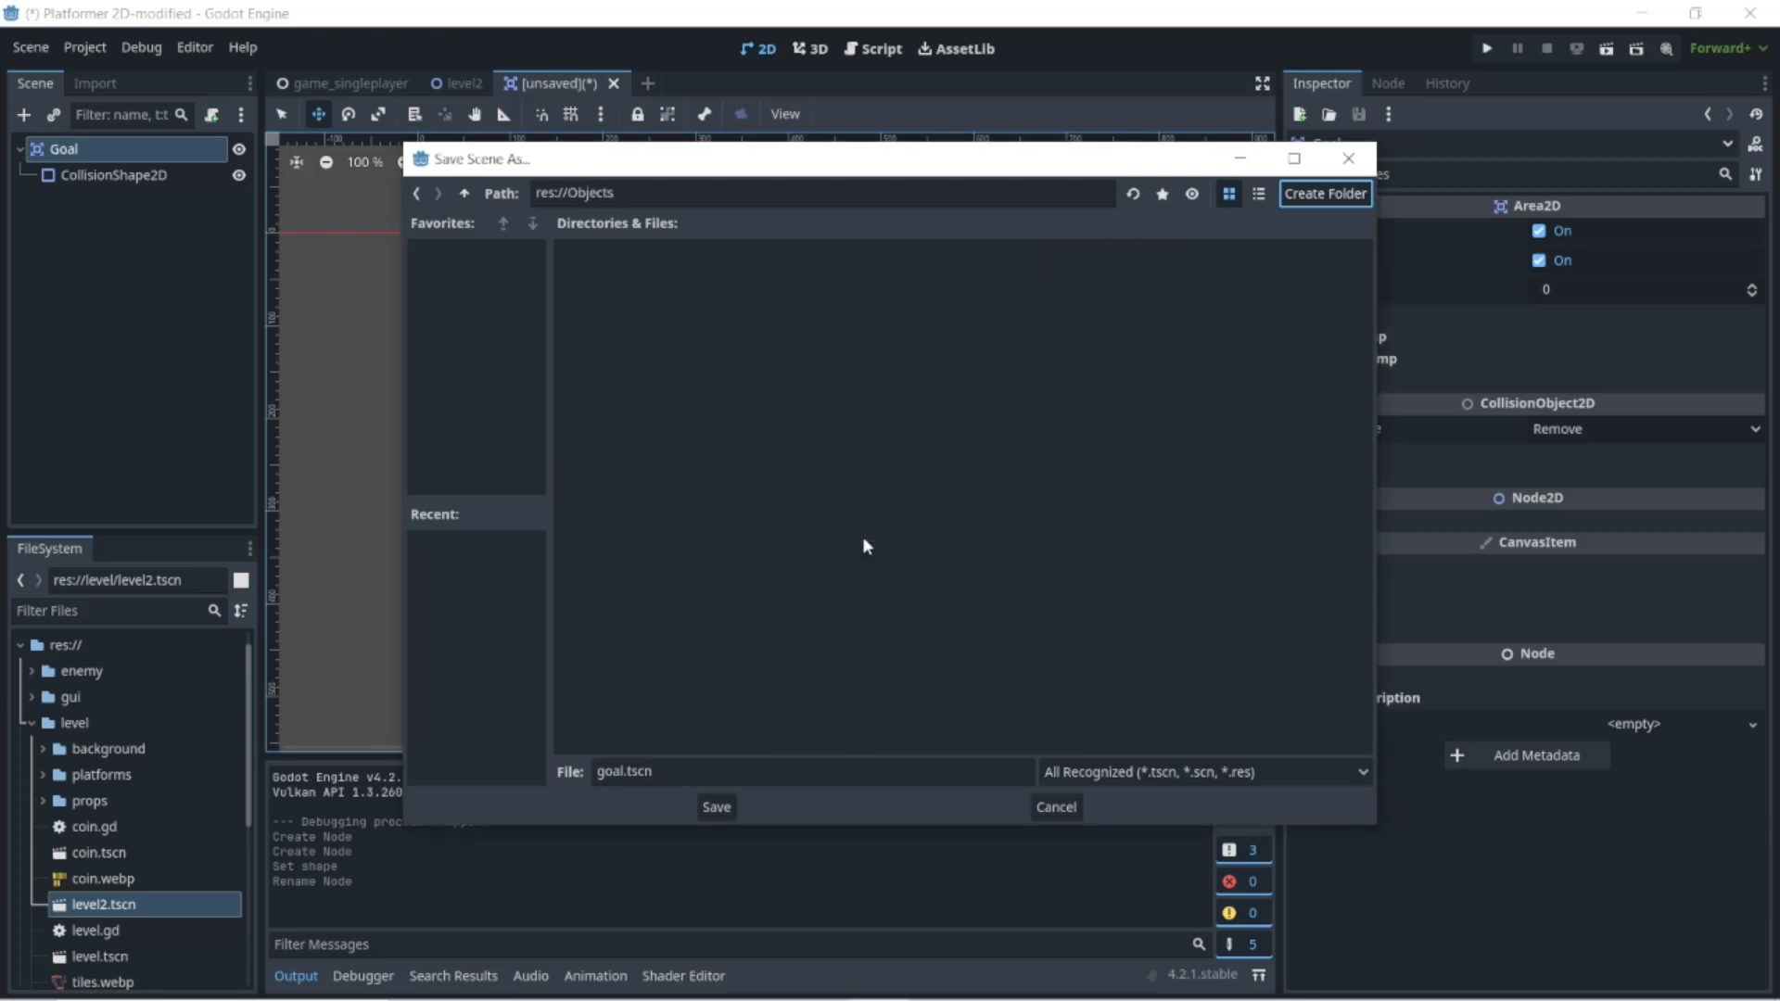
click(716, 806)
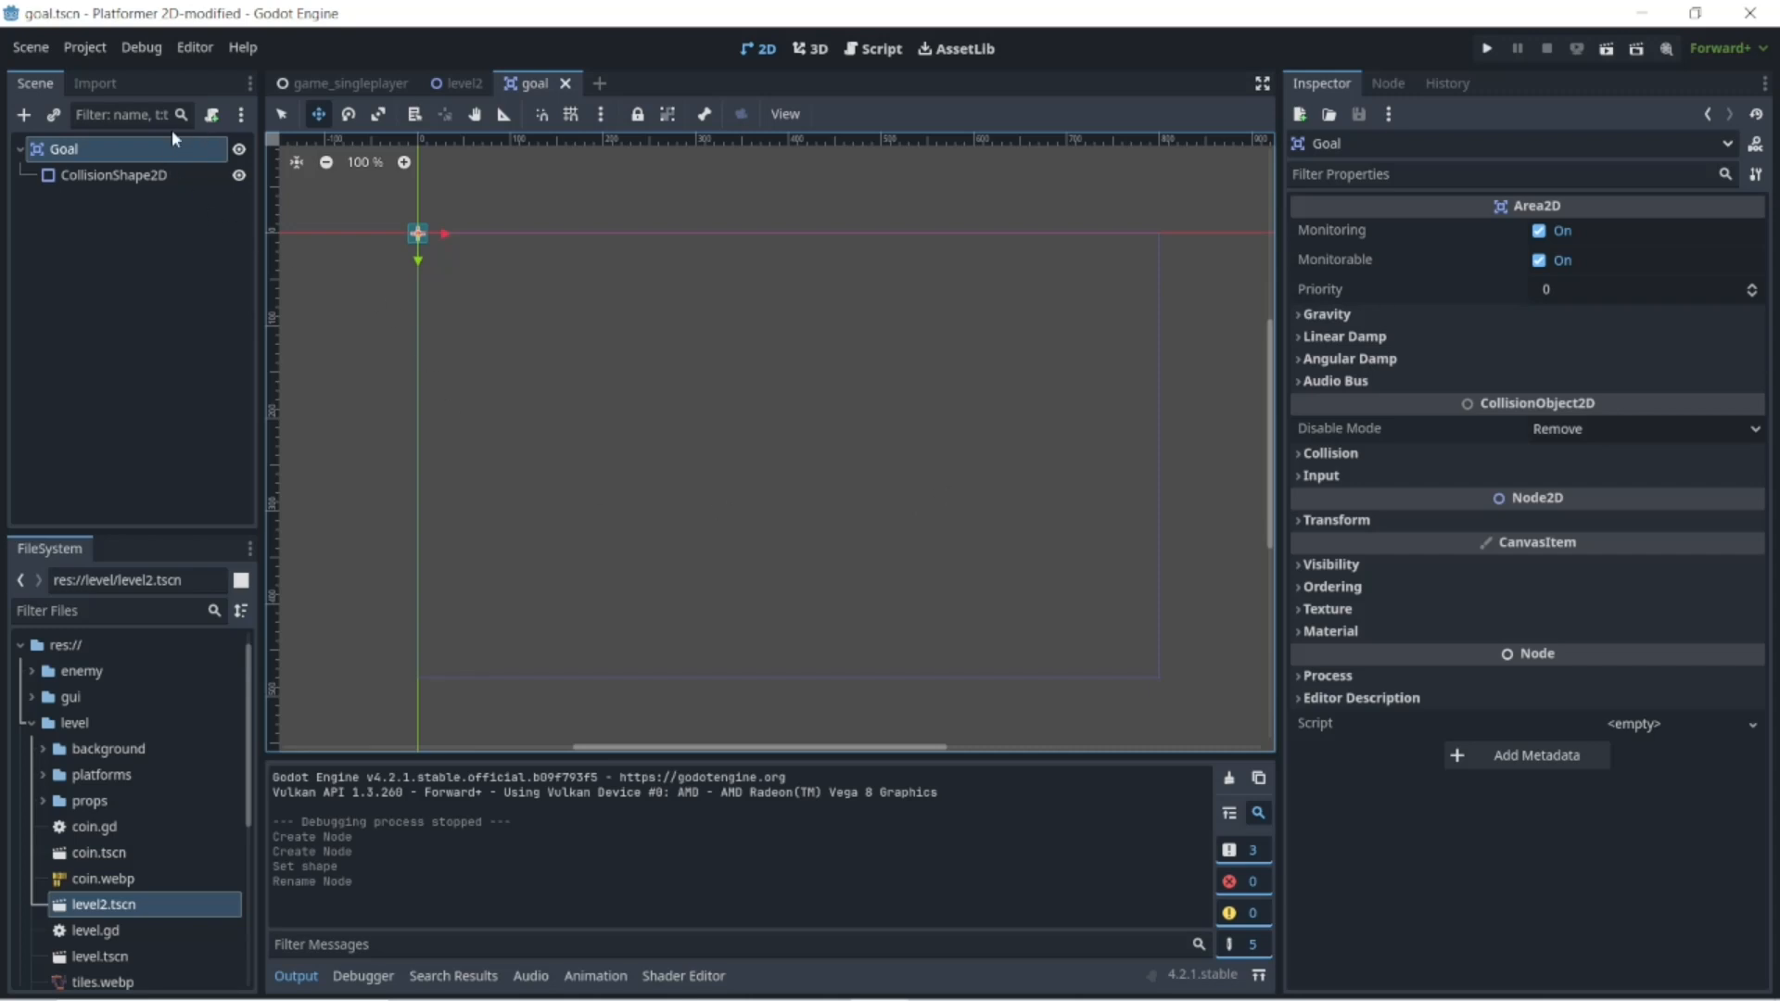
- Attach a new script, goal.gd, to the Goal node using the default template
click(211, 116)
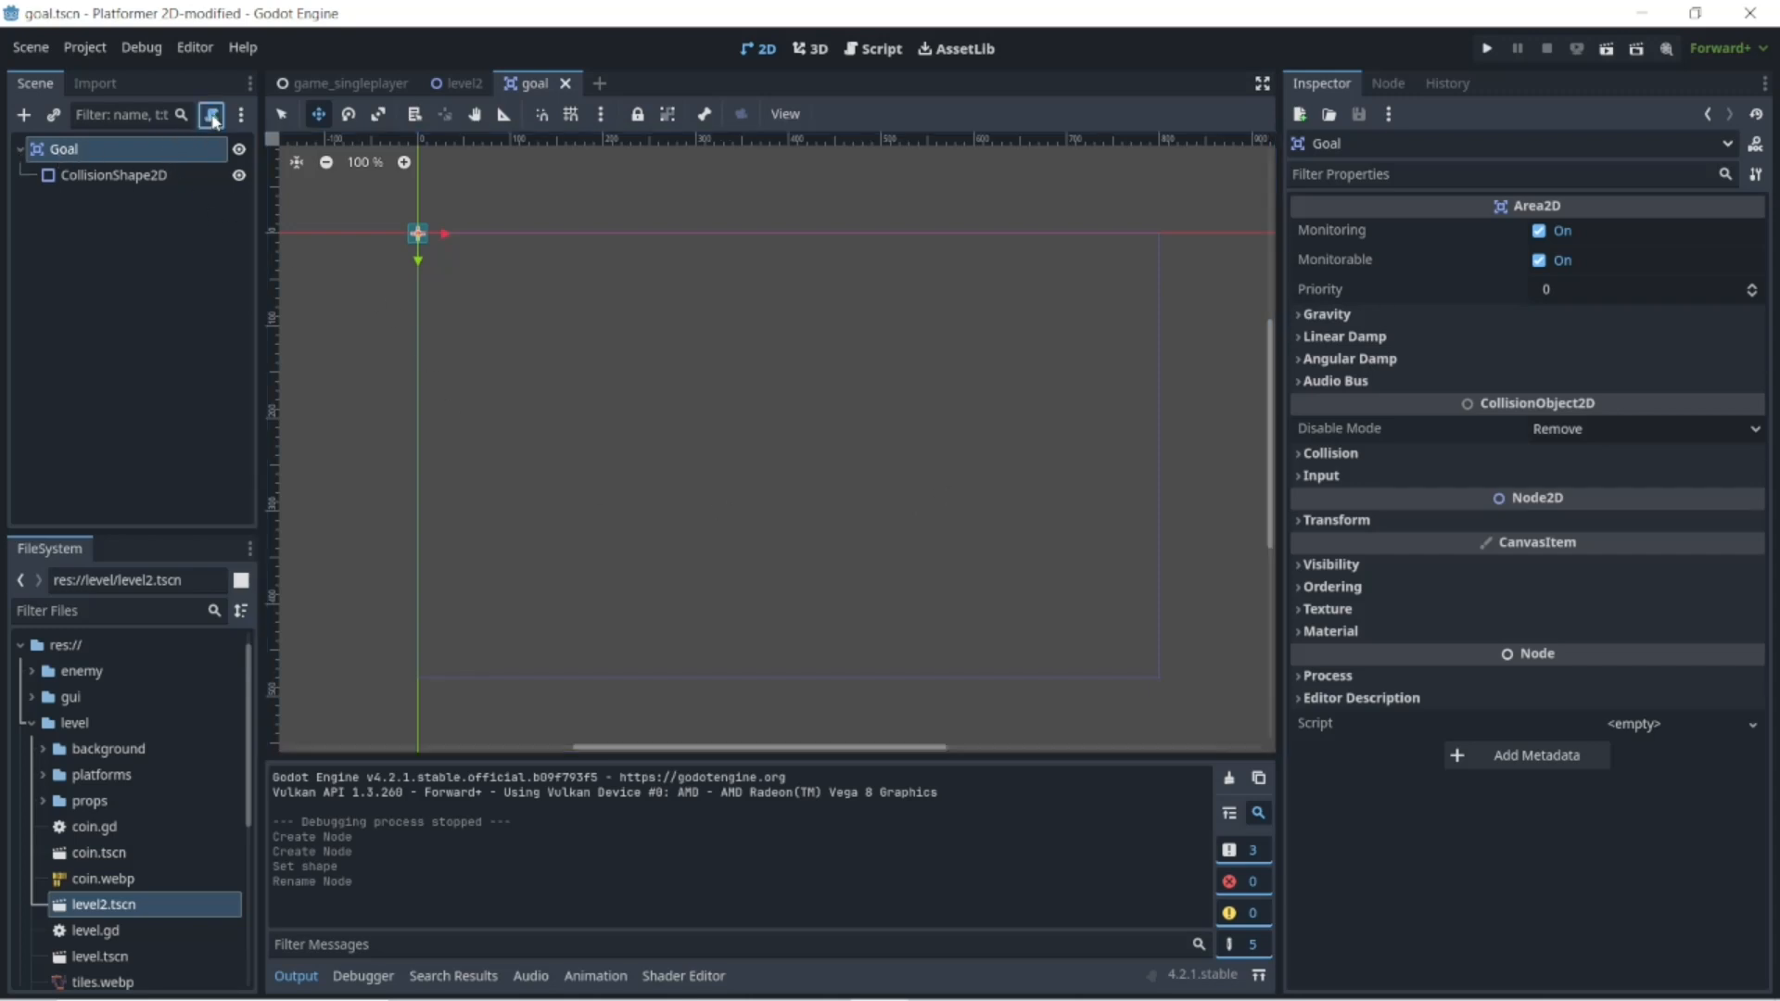
click(821, 653)
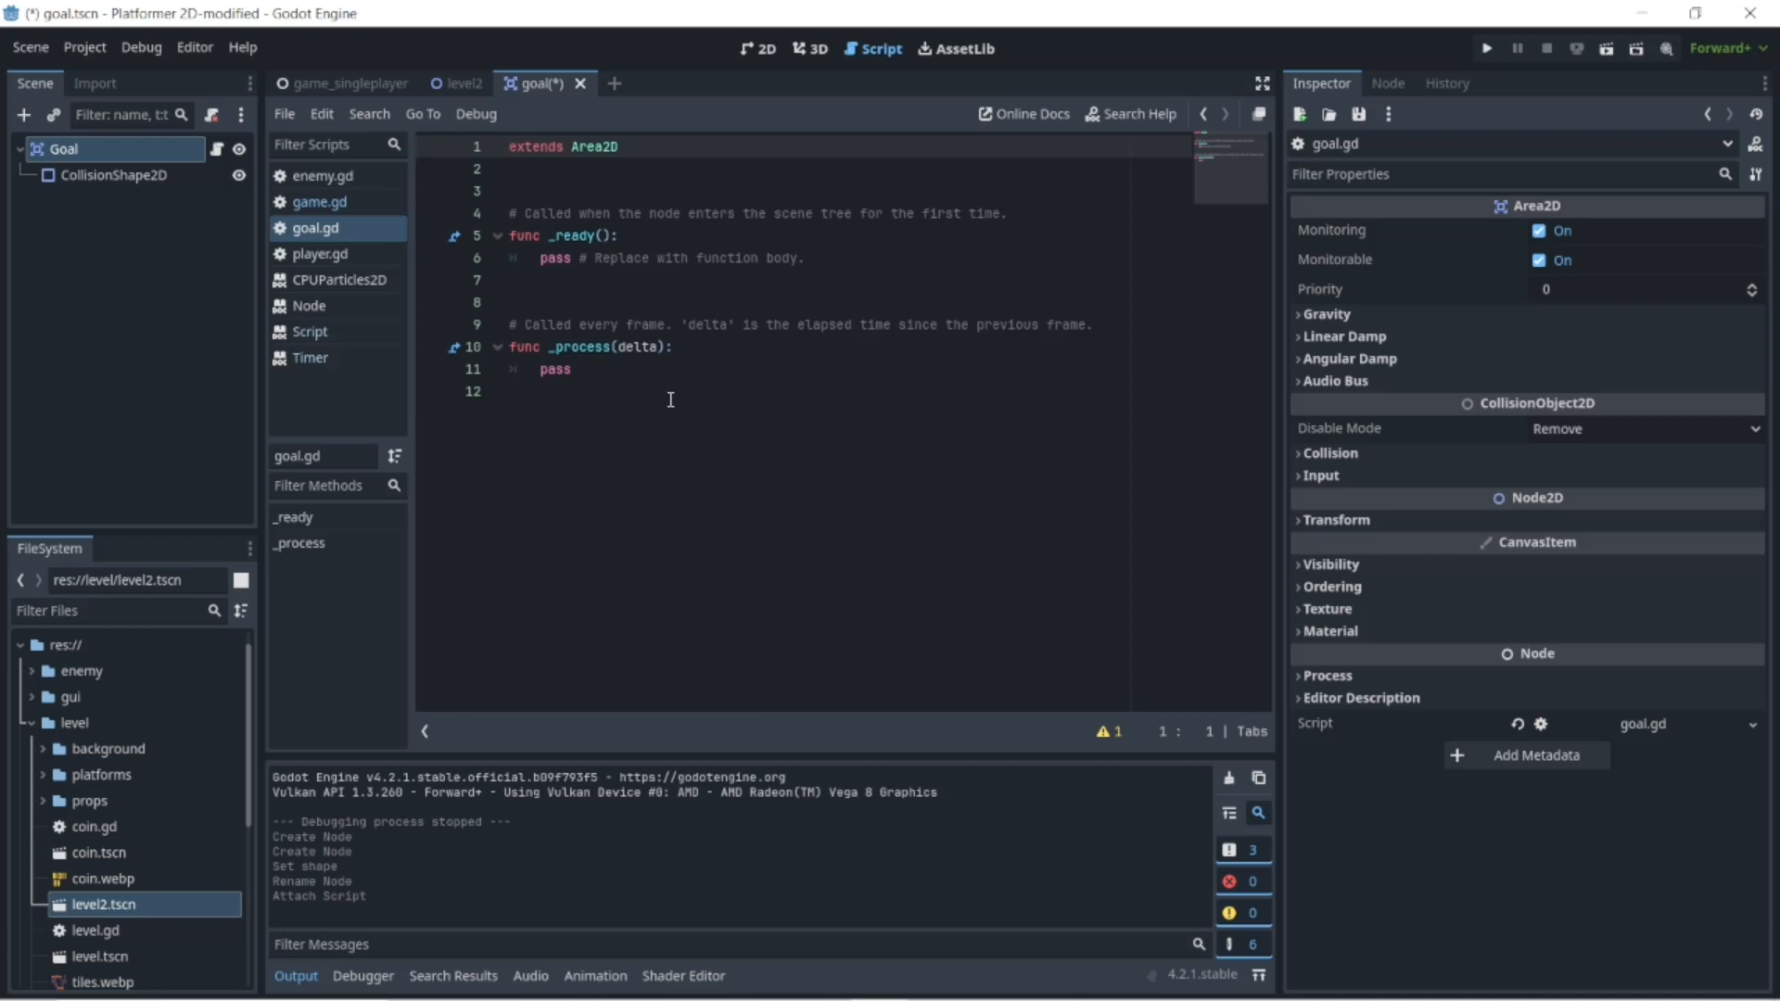
click(535, 396)
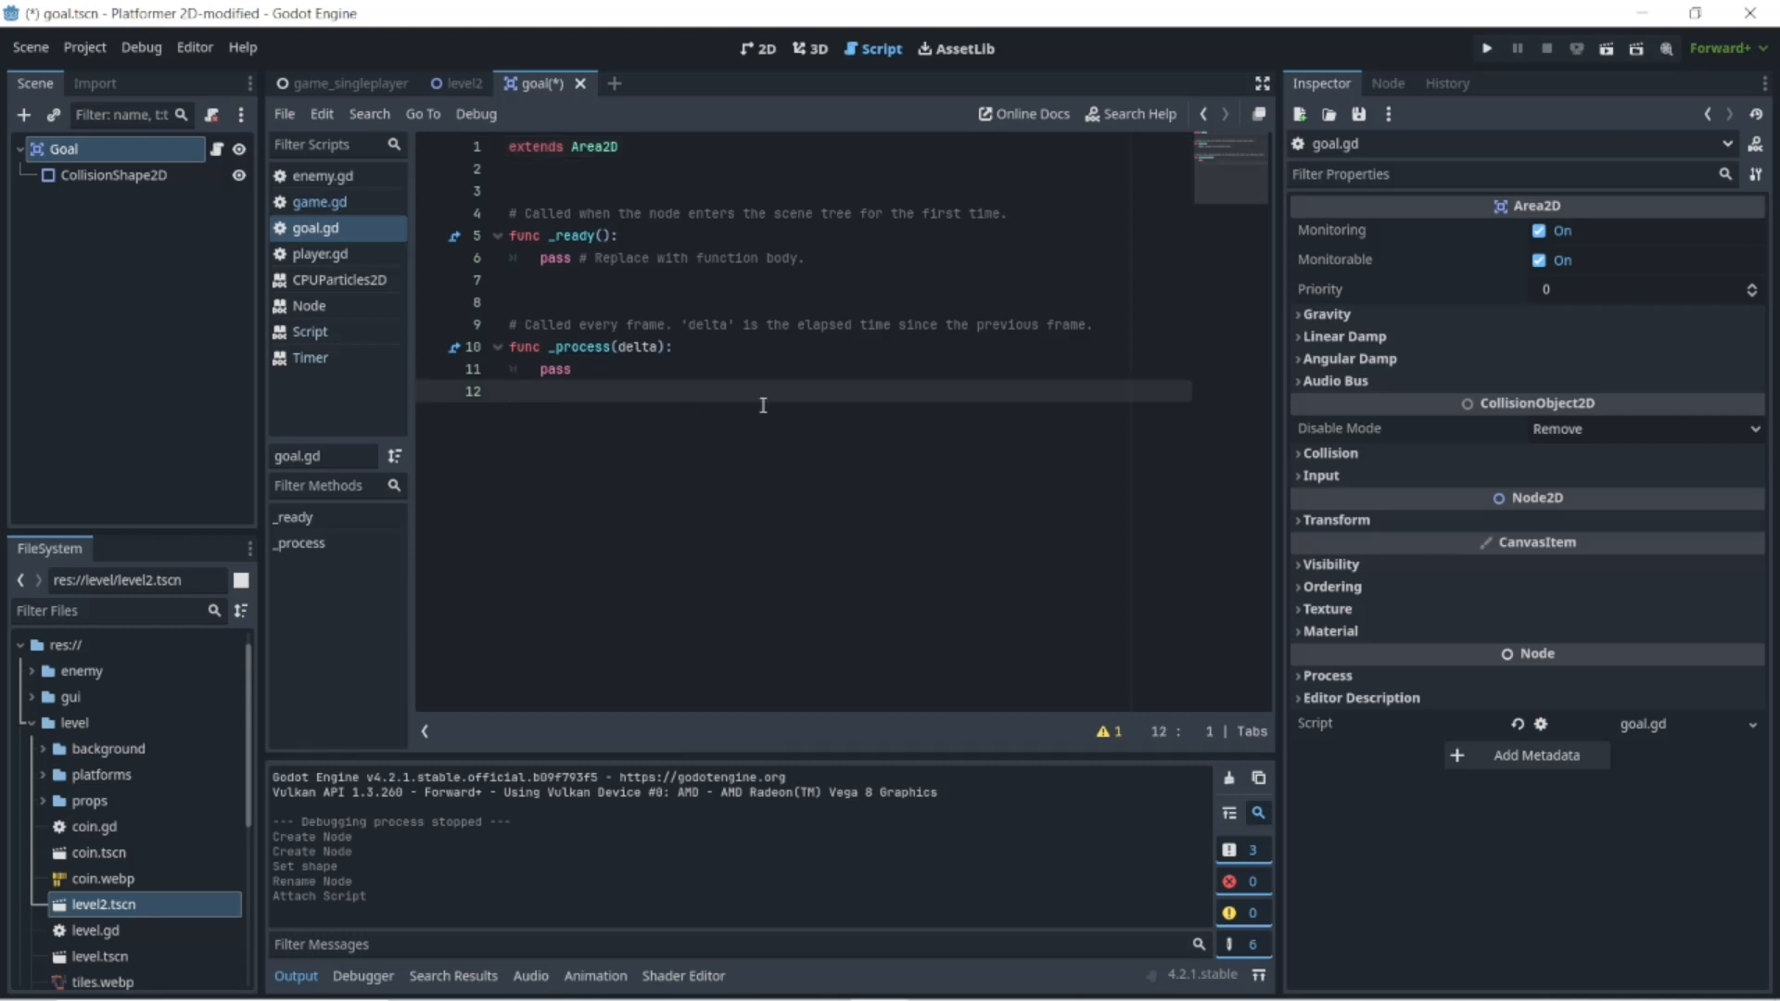
- Connect the Goal node's area_entered signal to a new _on_area_entered method in its own script
click(124, 181)
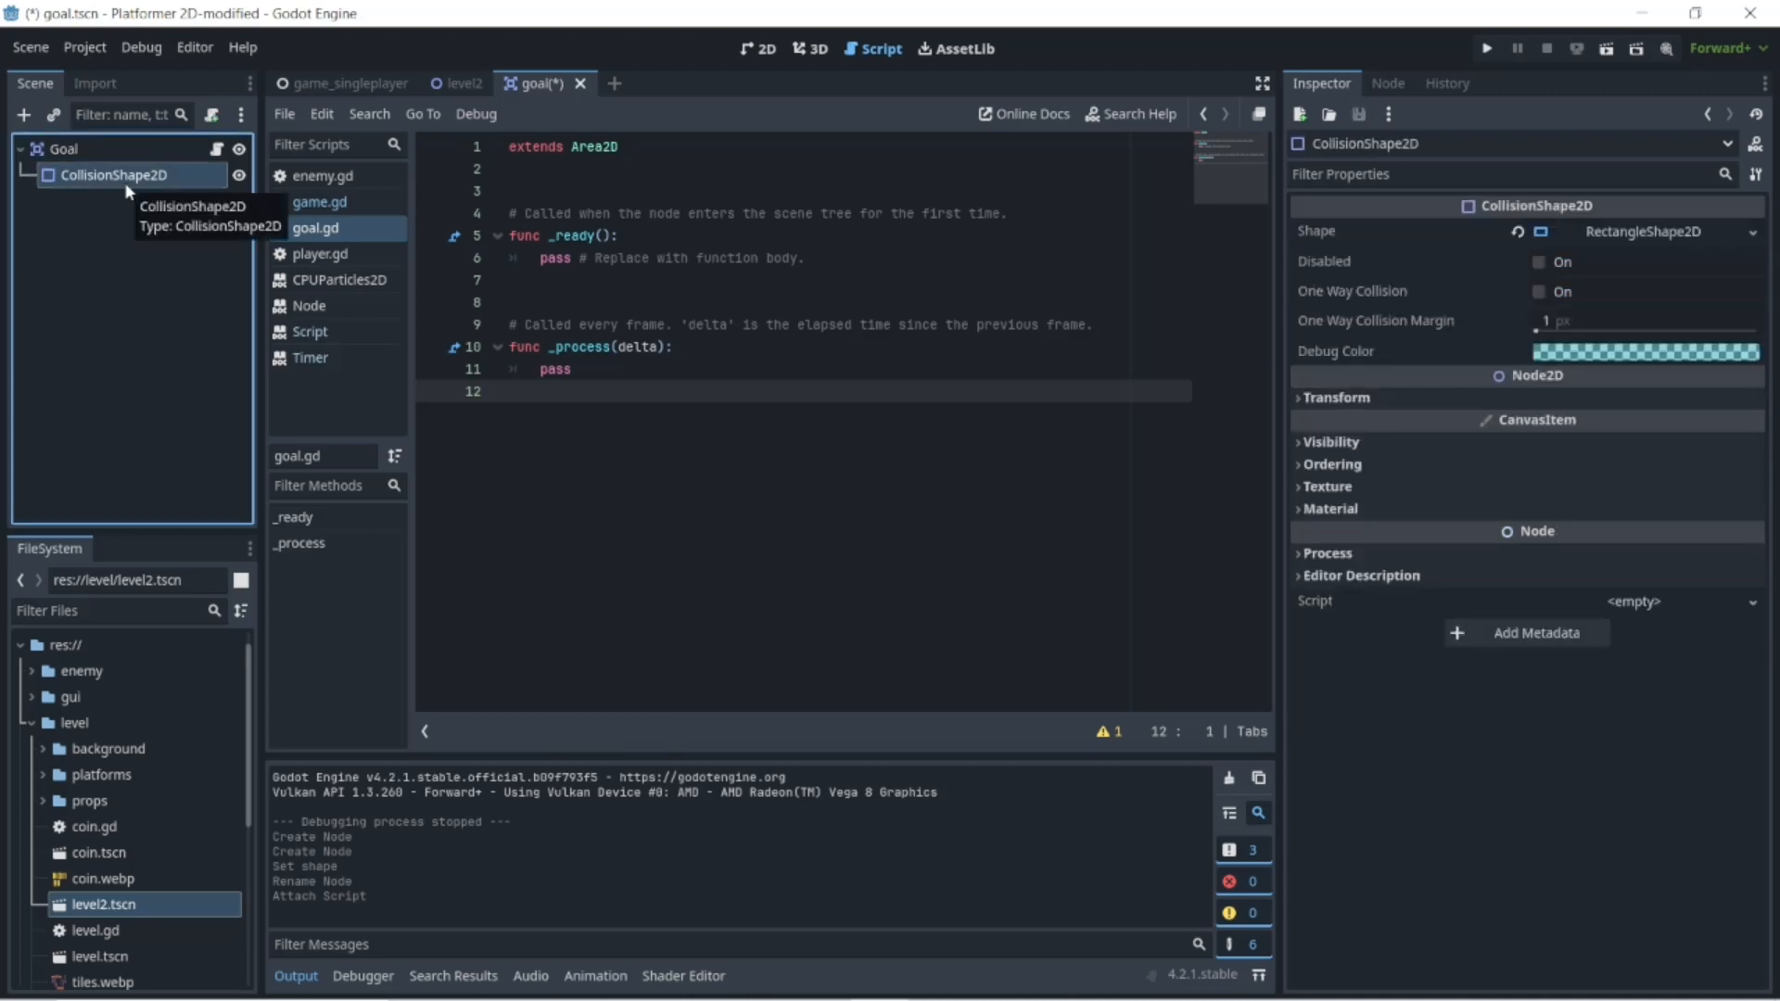
click(65, 148)
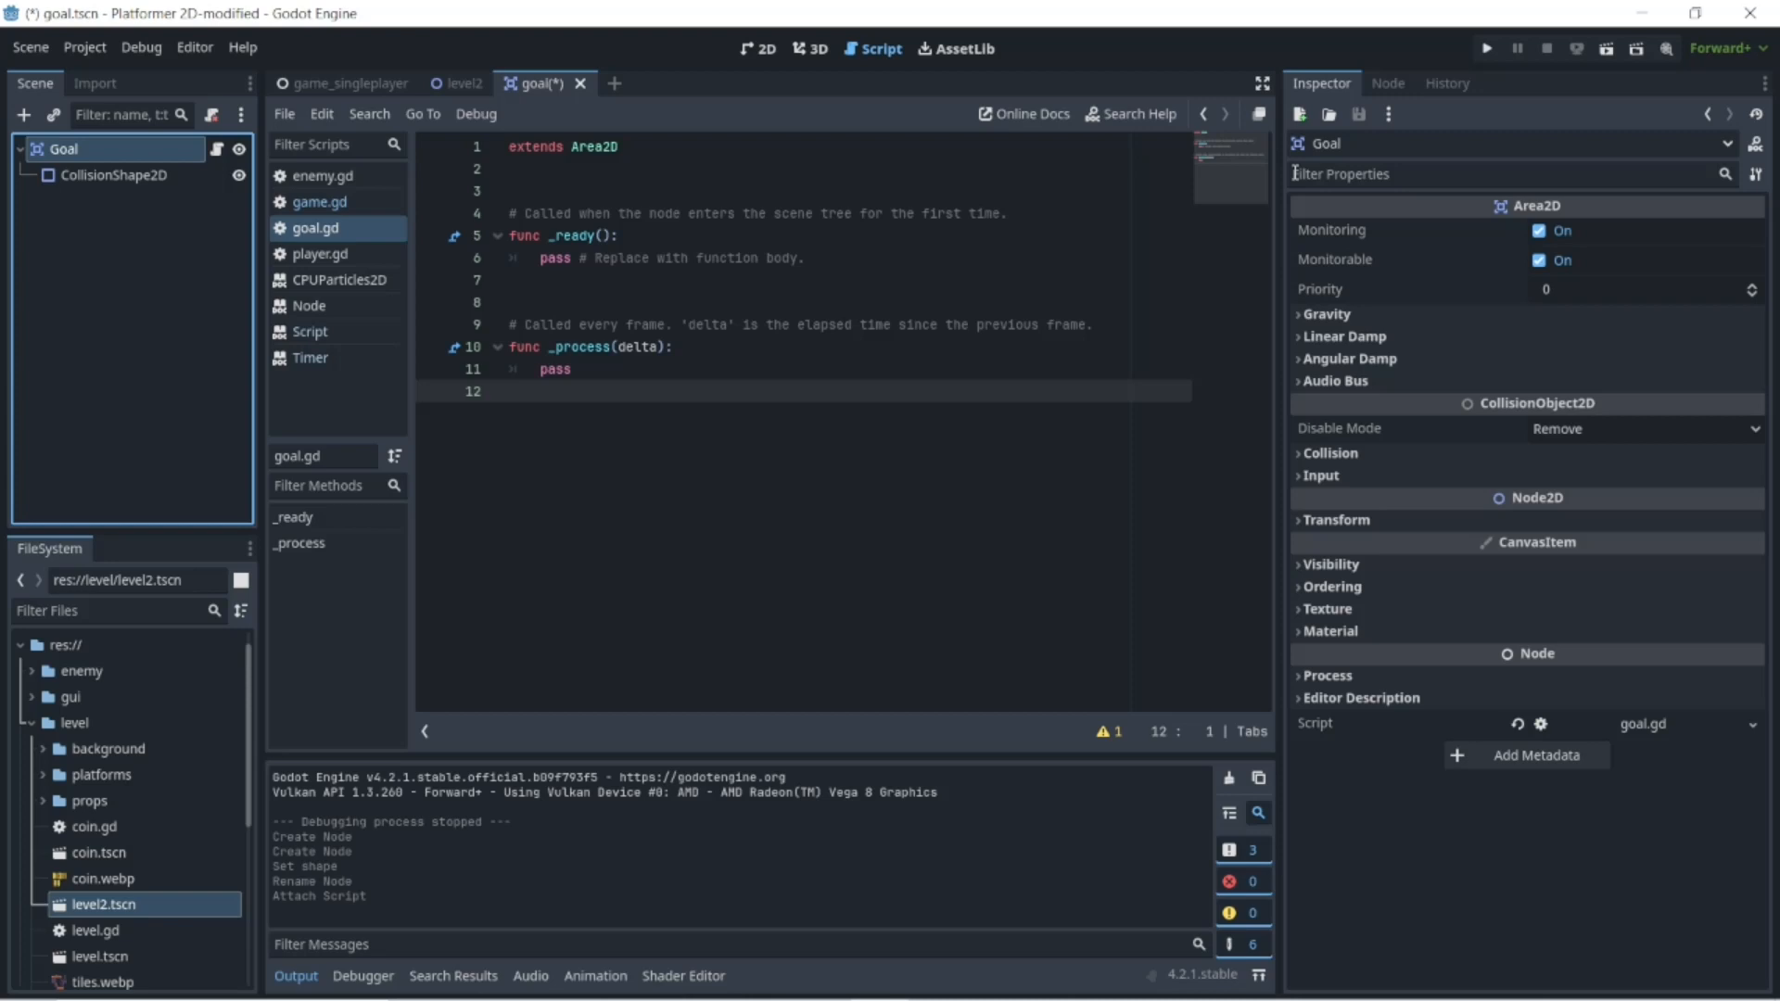
click(1387, 83)
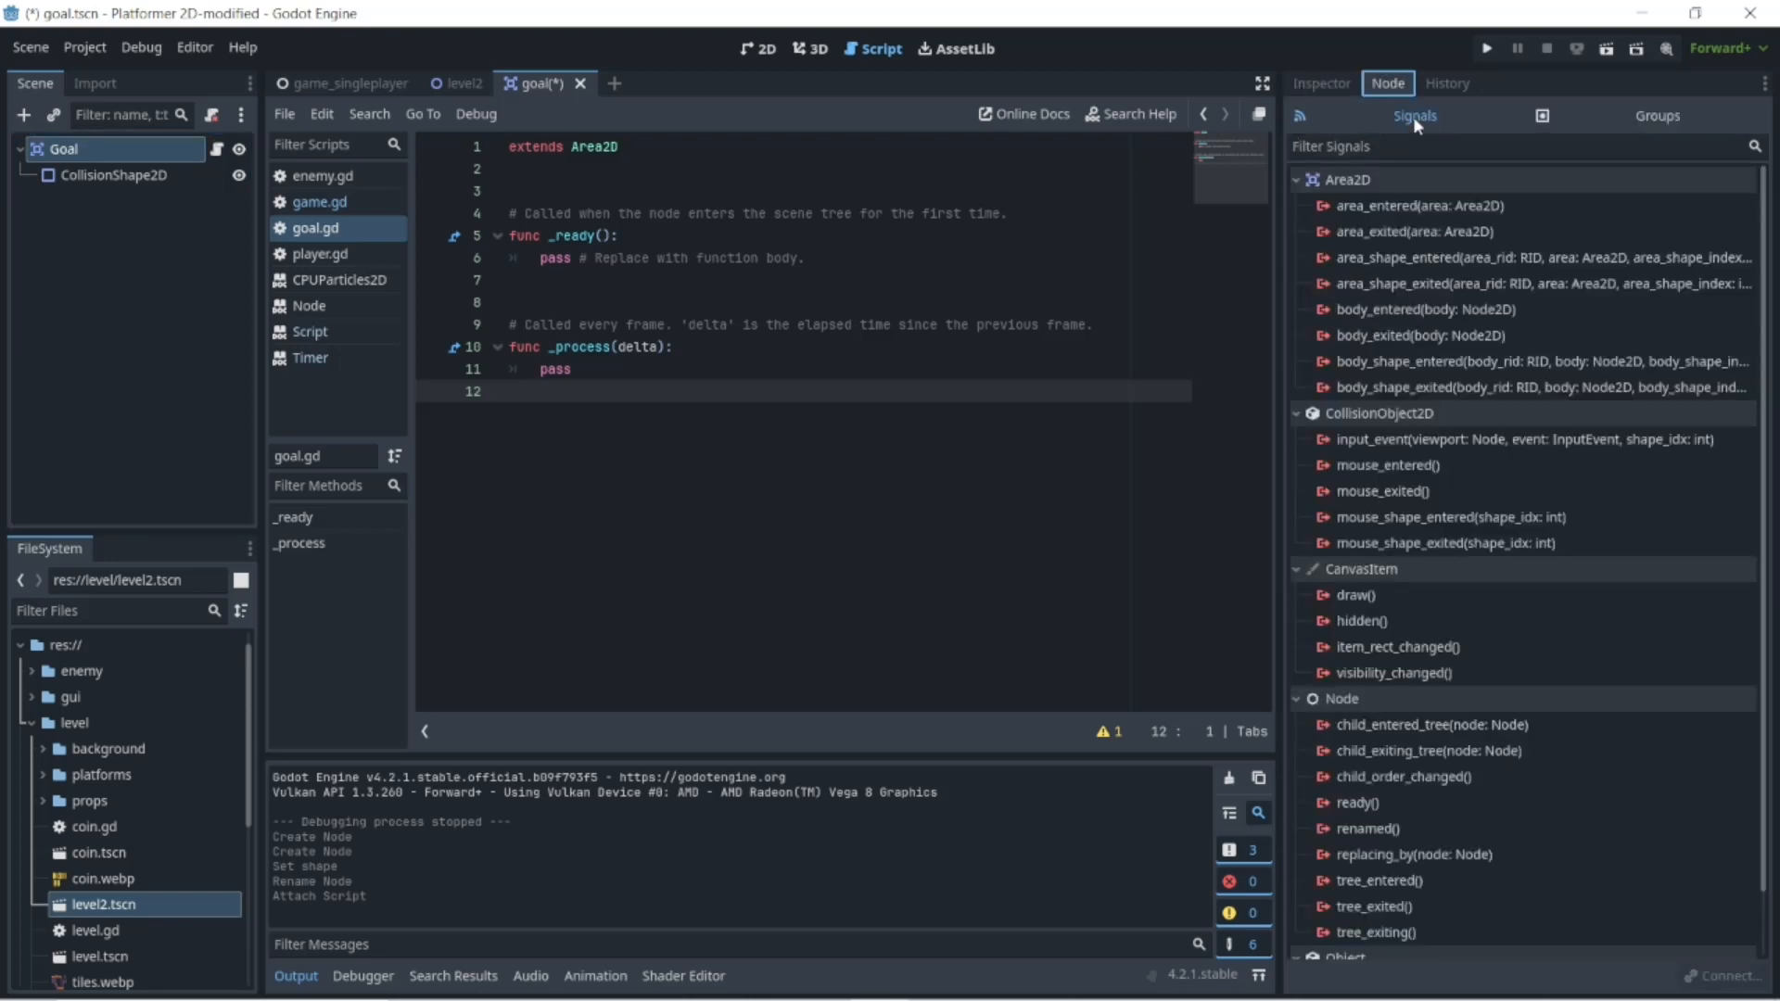
click(766, 54)
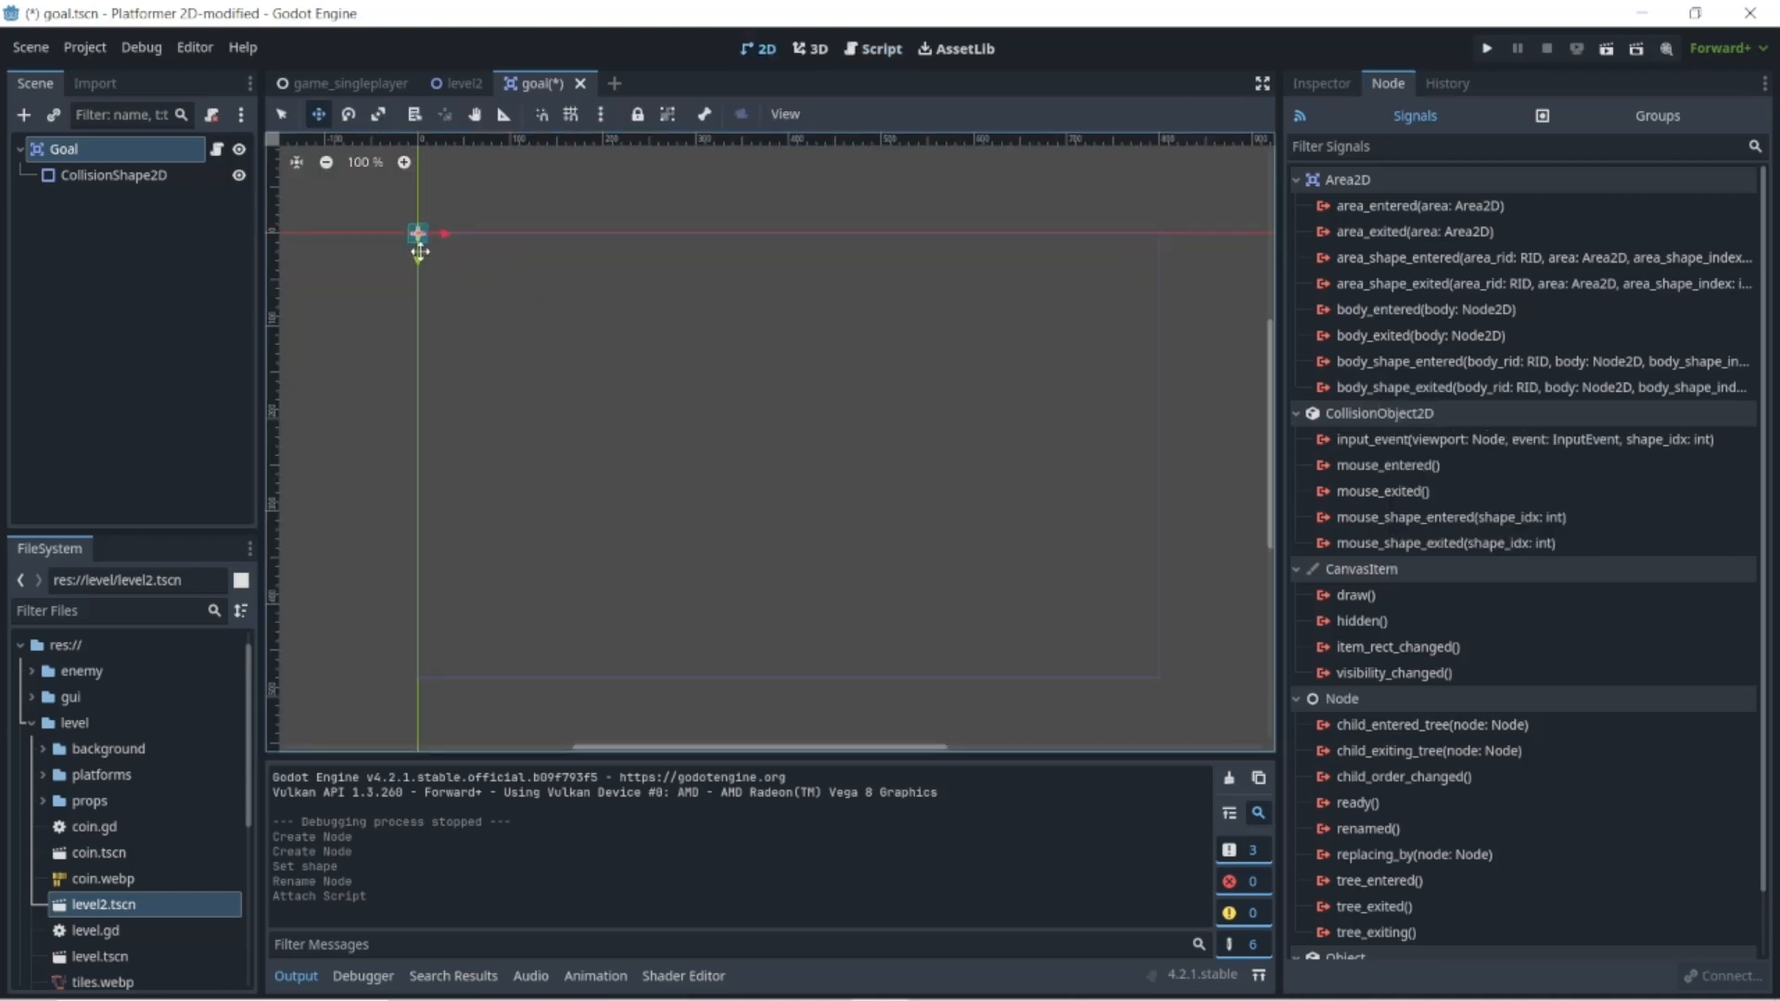
click(79, 176)
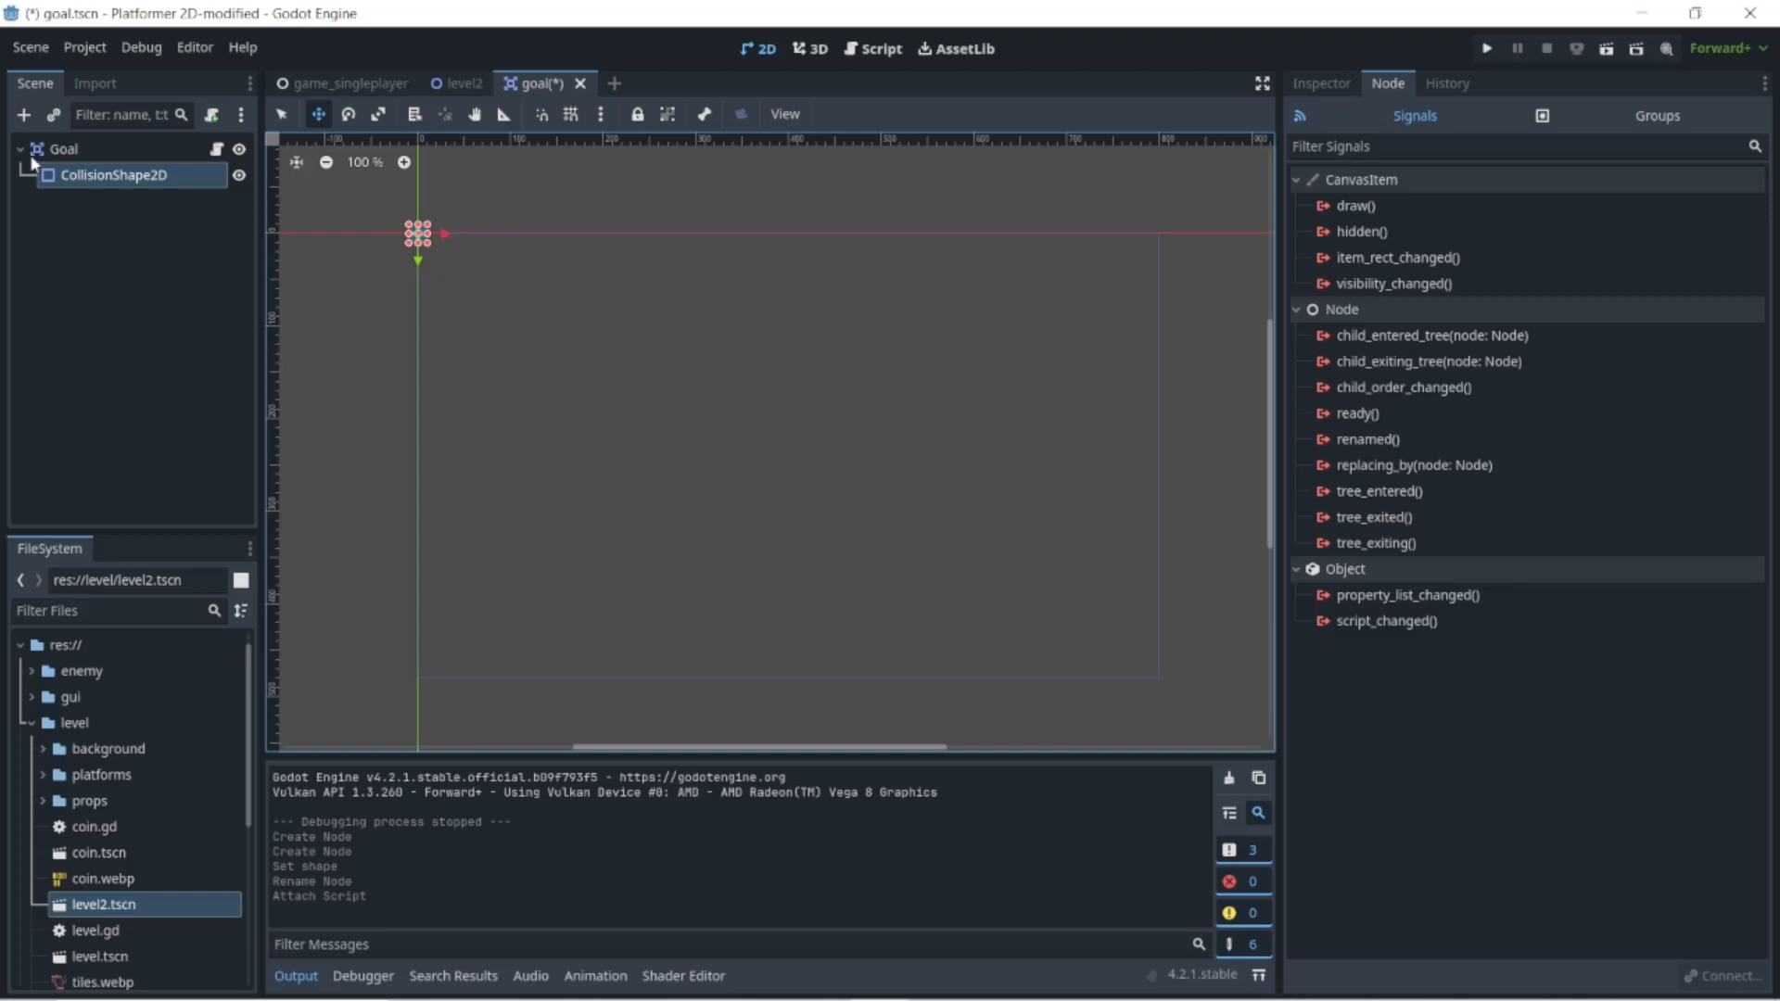
click(66, 150)
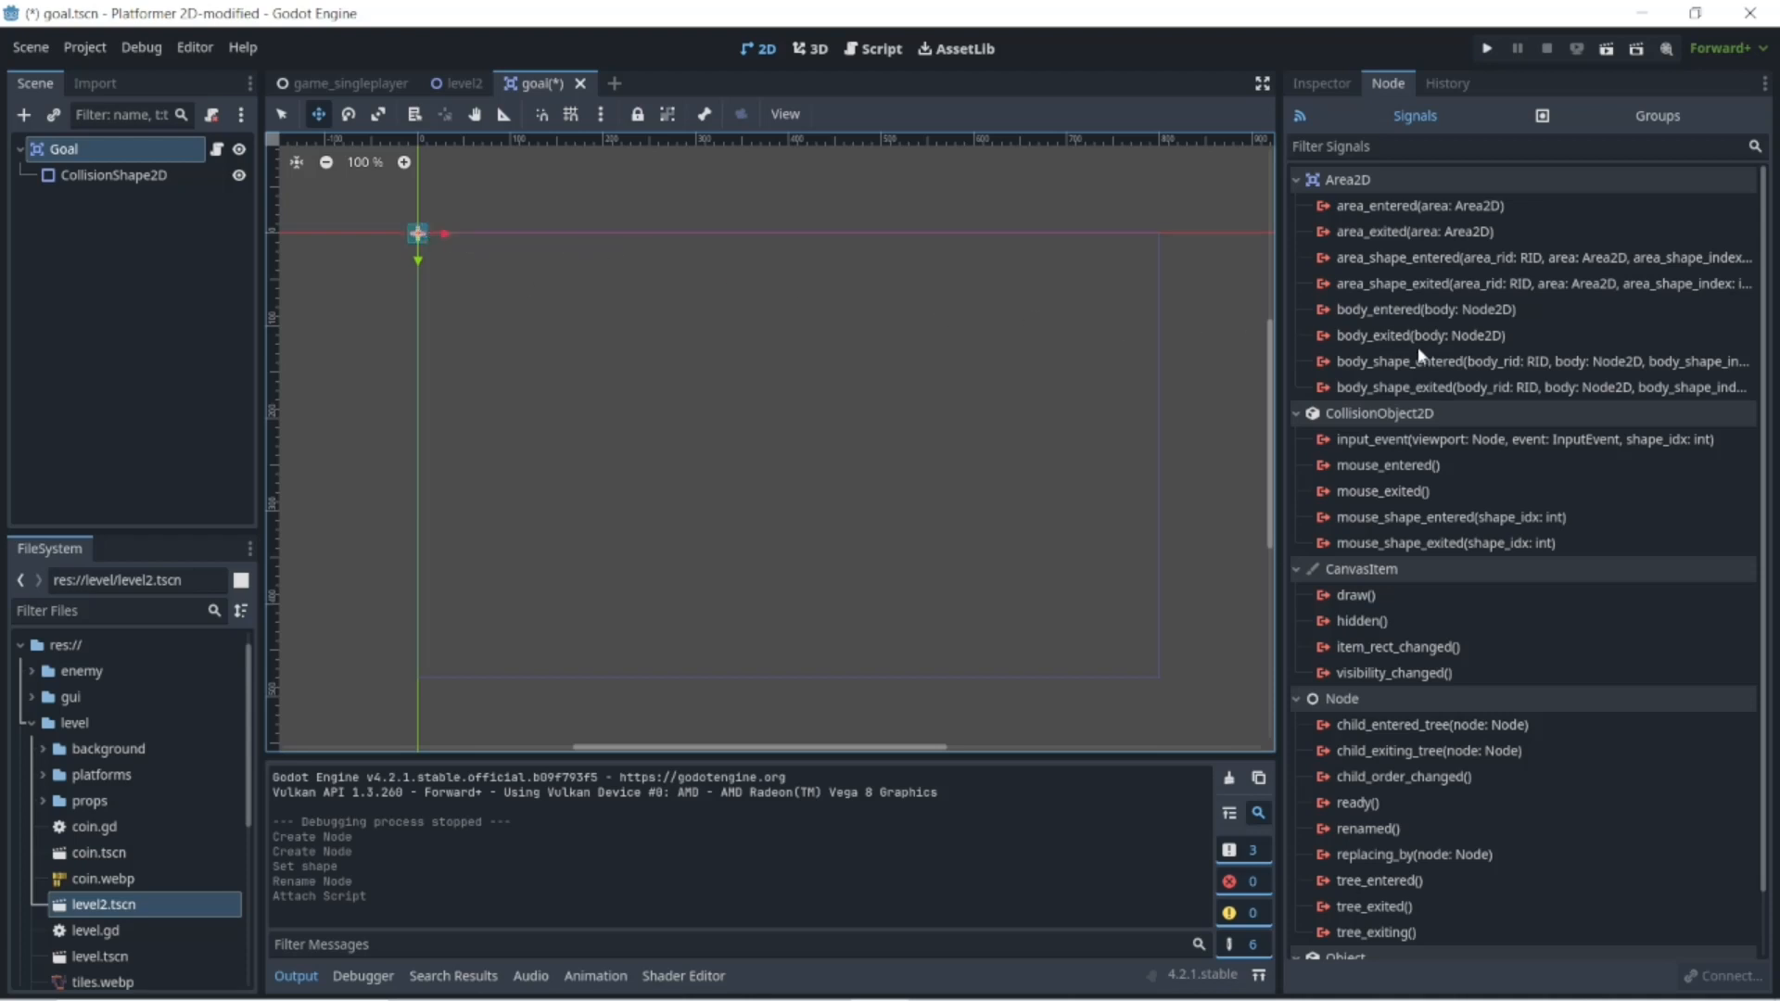
click(1380, 208)
click(1734, 981)
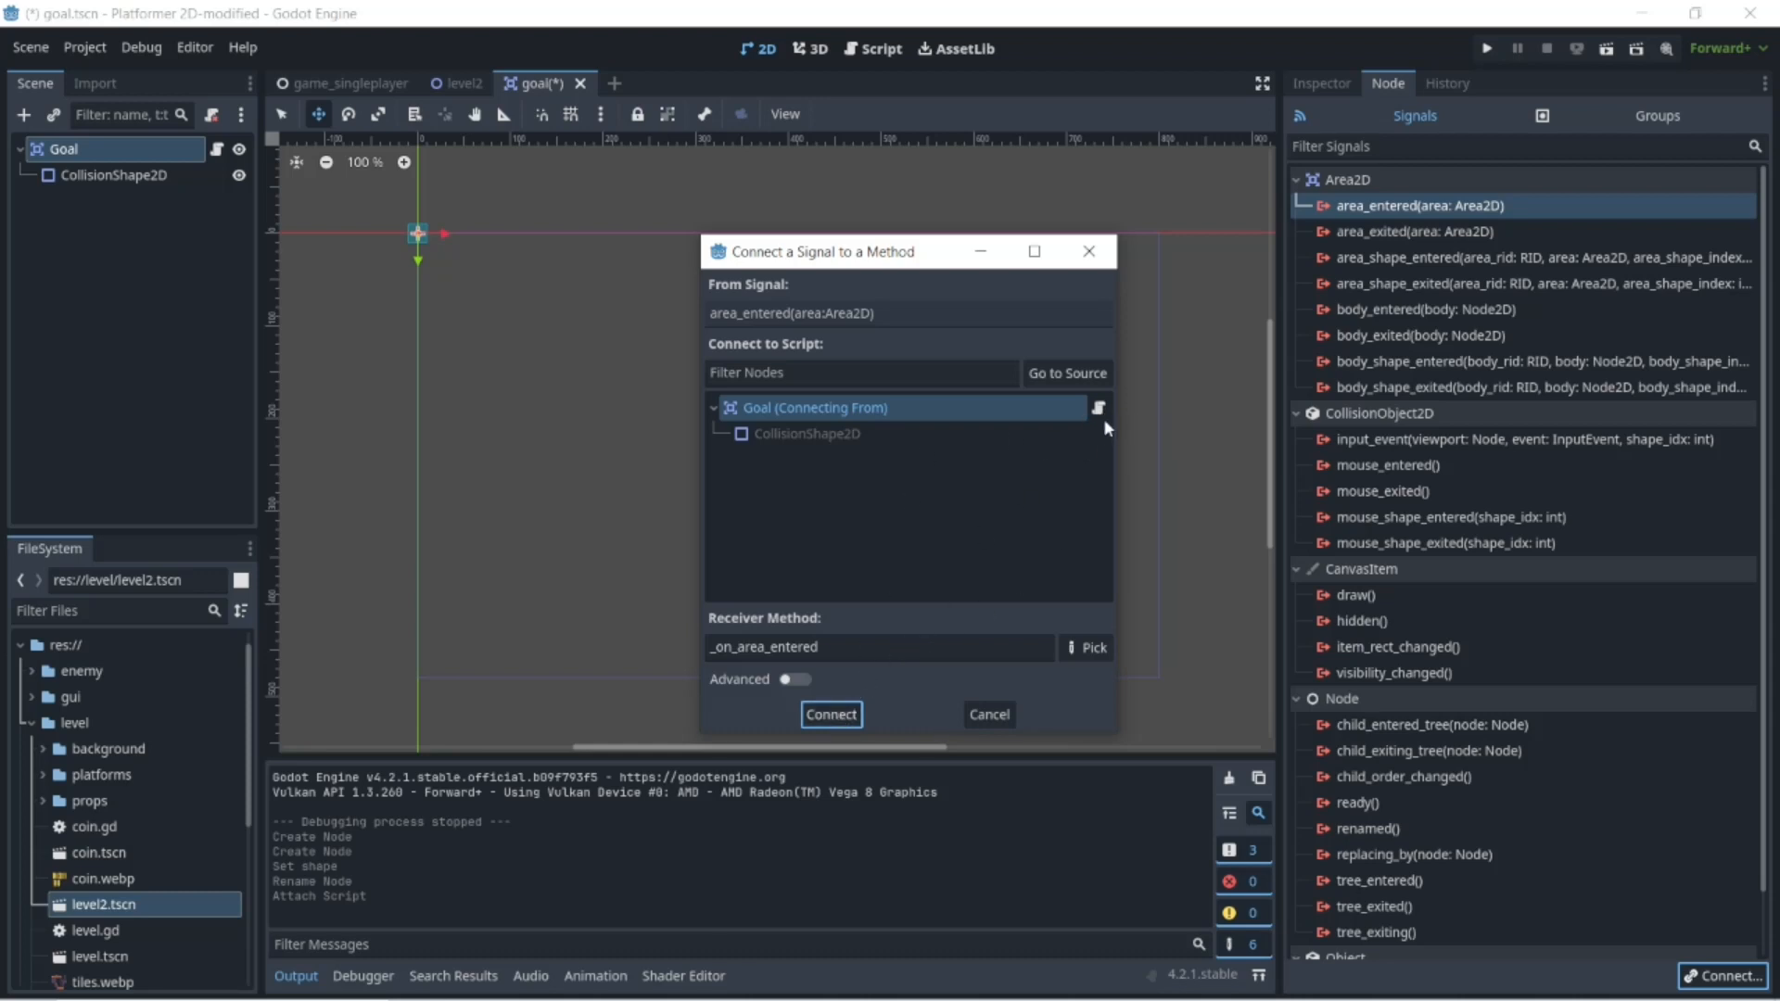
click(838, 714)
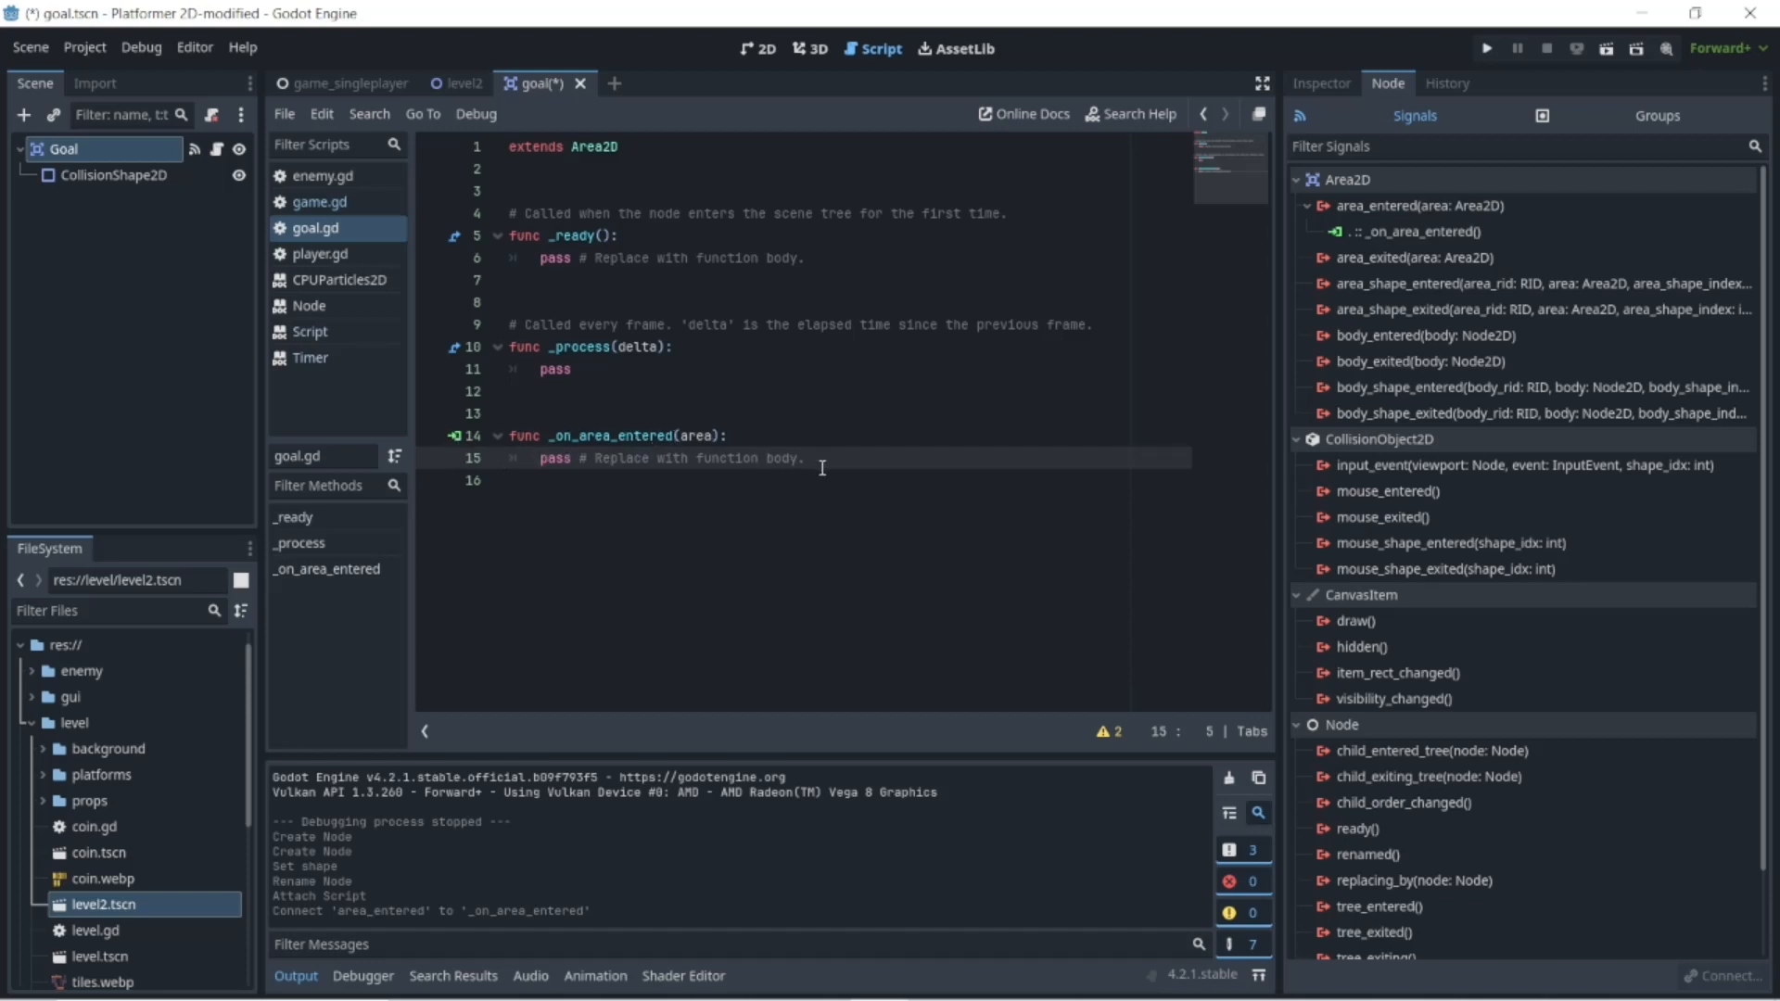
- Check the Game scene's _change_lv function and replace the placeholder body of _on_area_entered in goal.gd with a get_tree() call
drag(815, 461, 539, 467)
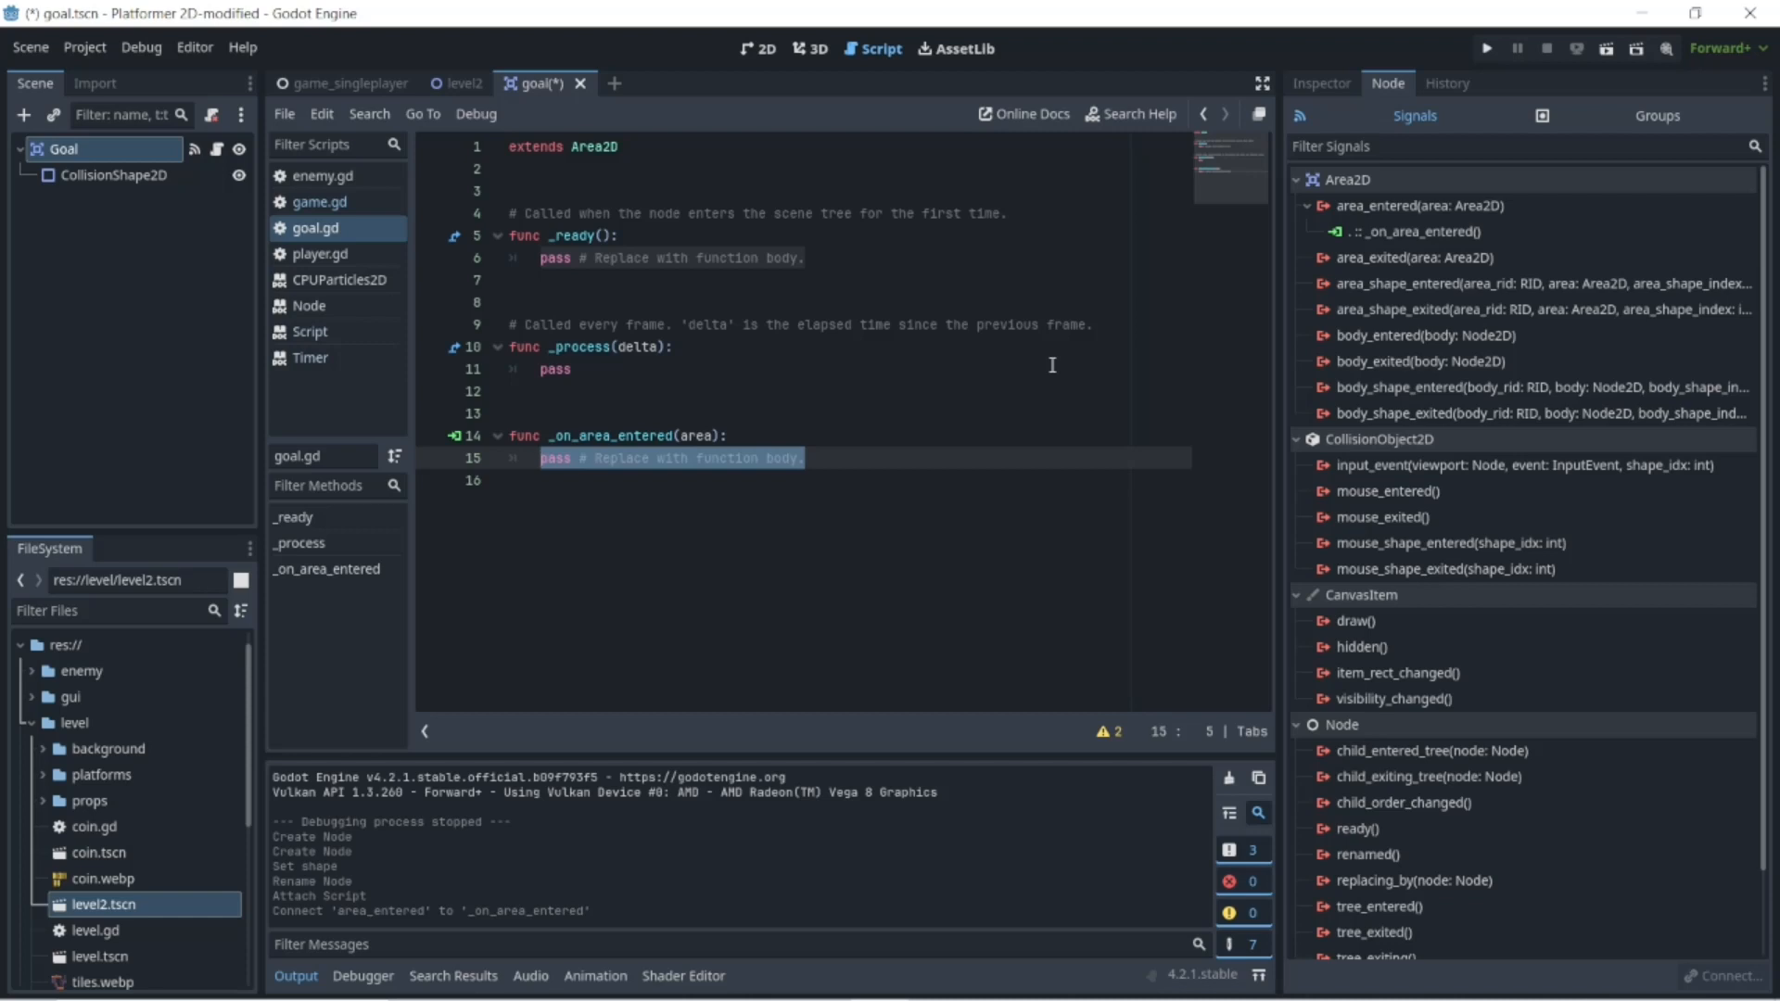
click(315, 83)
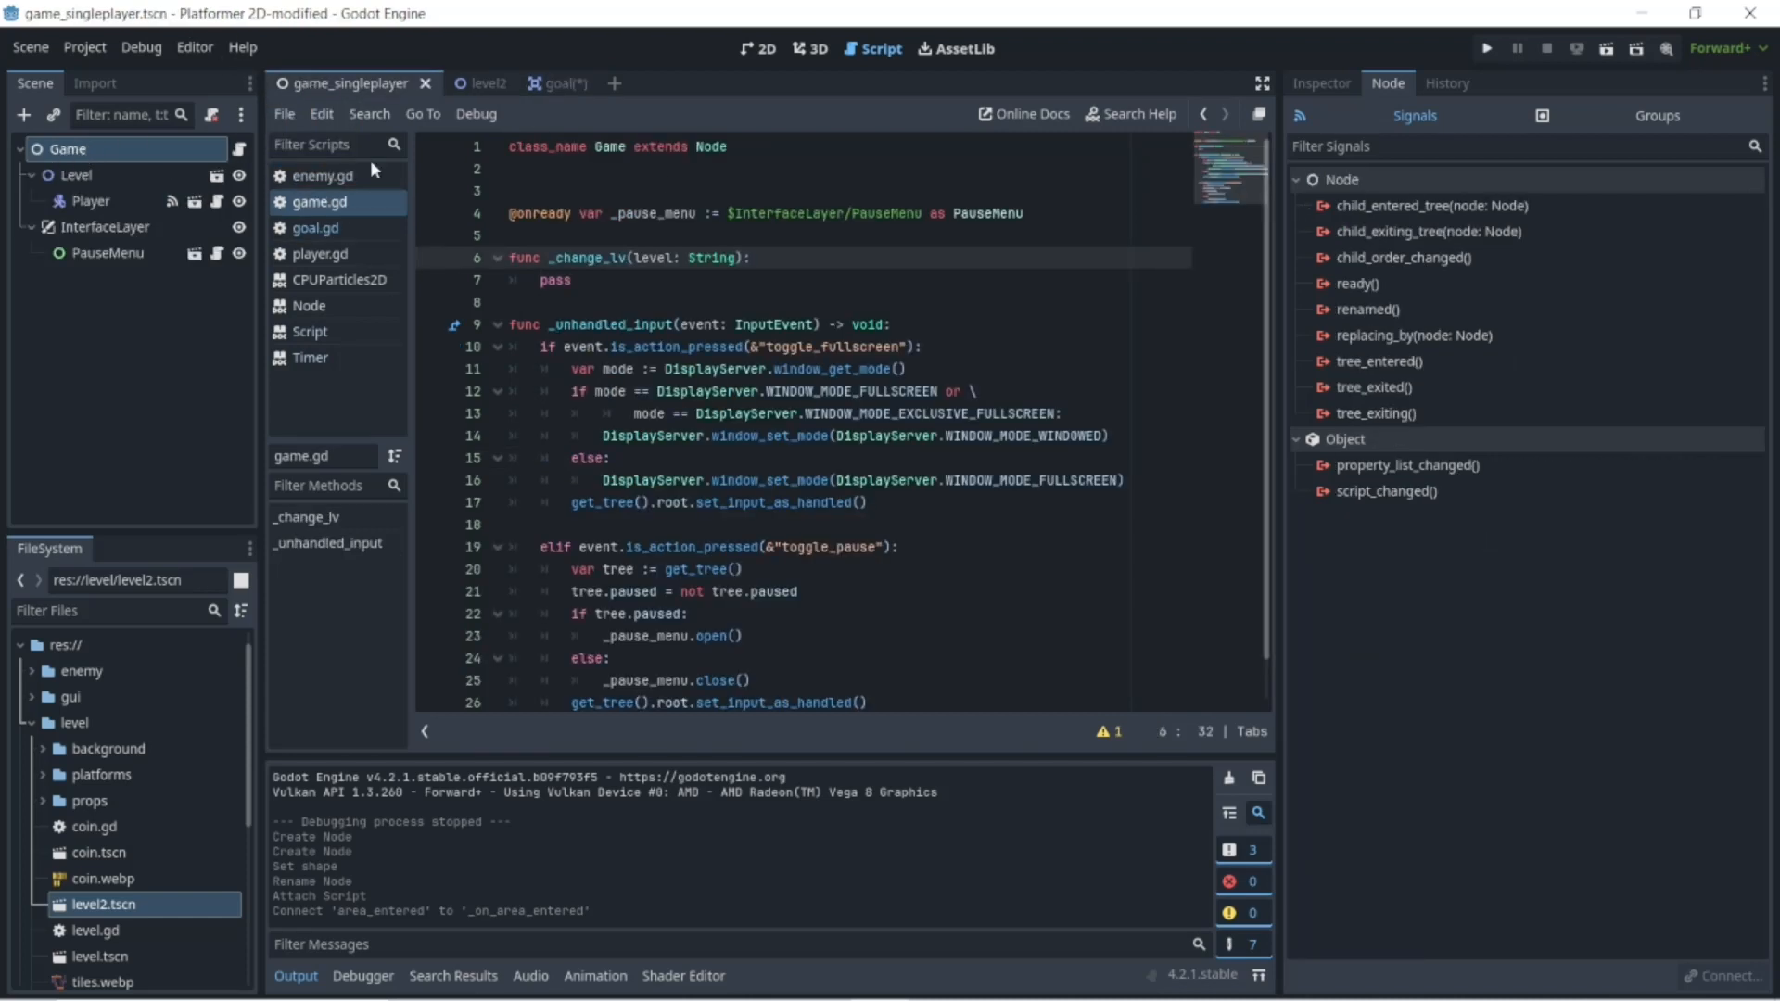
click(545, 80)
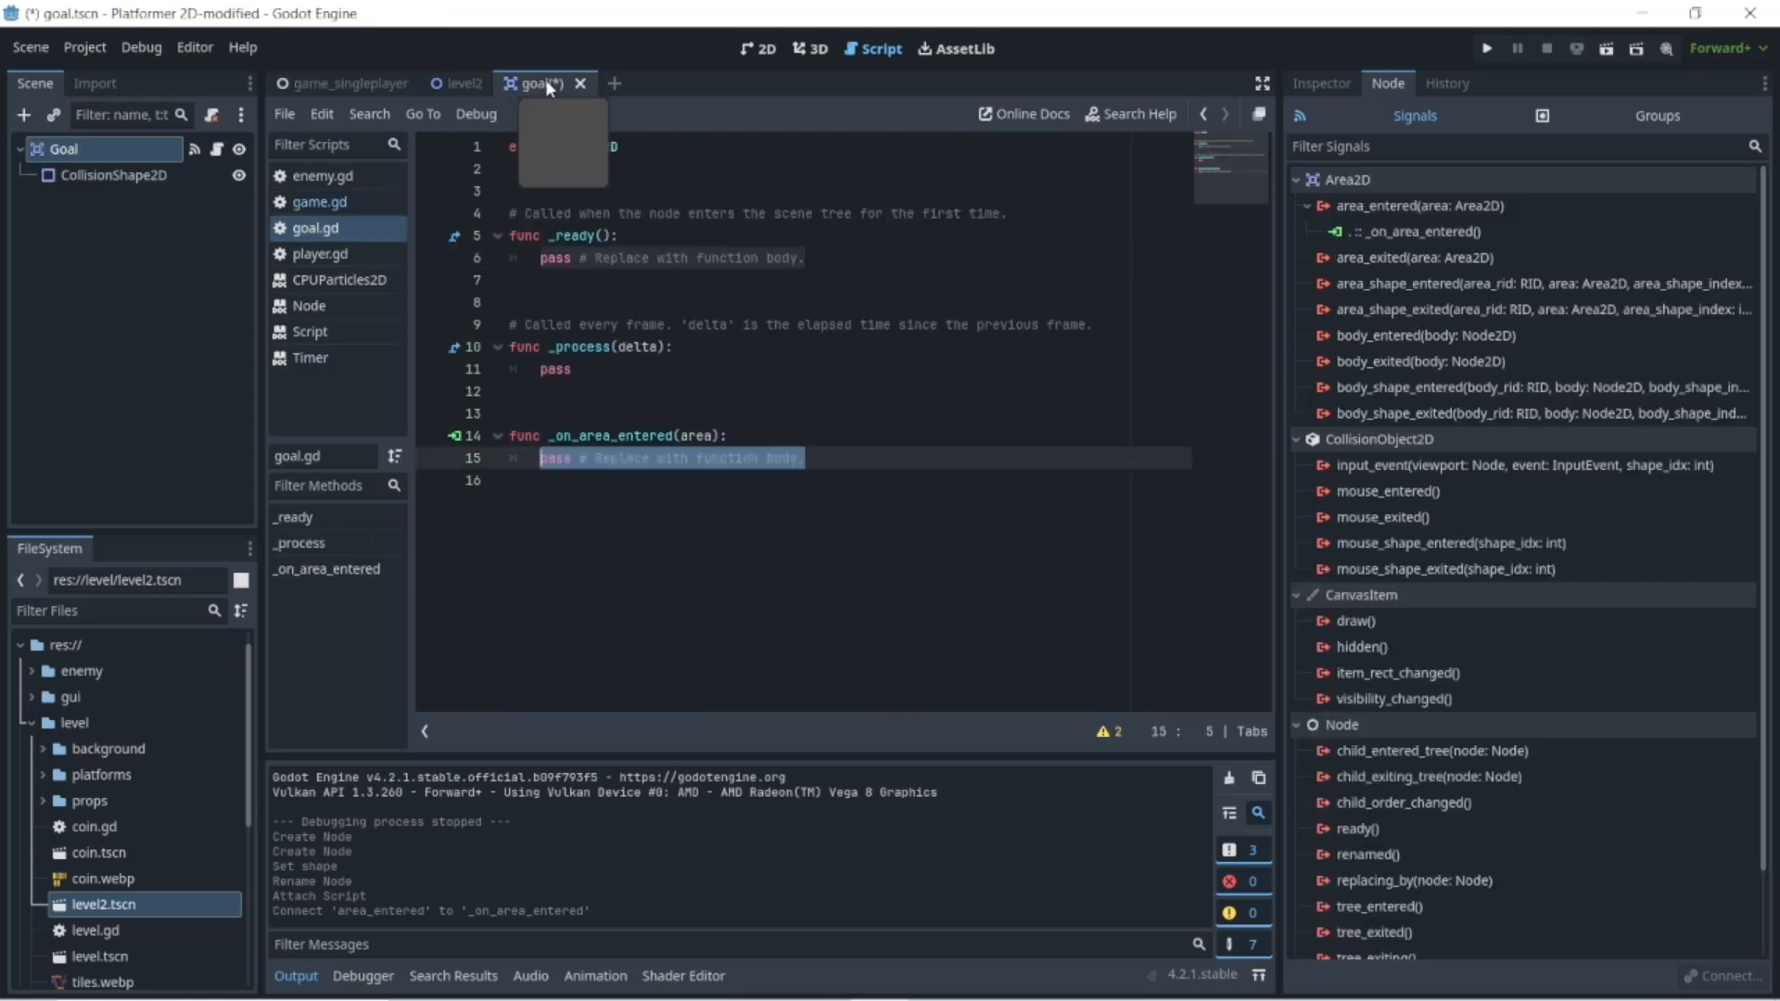
click(331, 78)
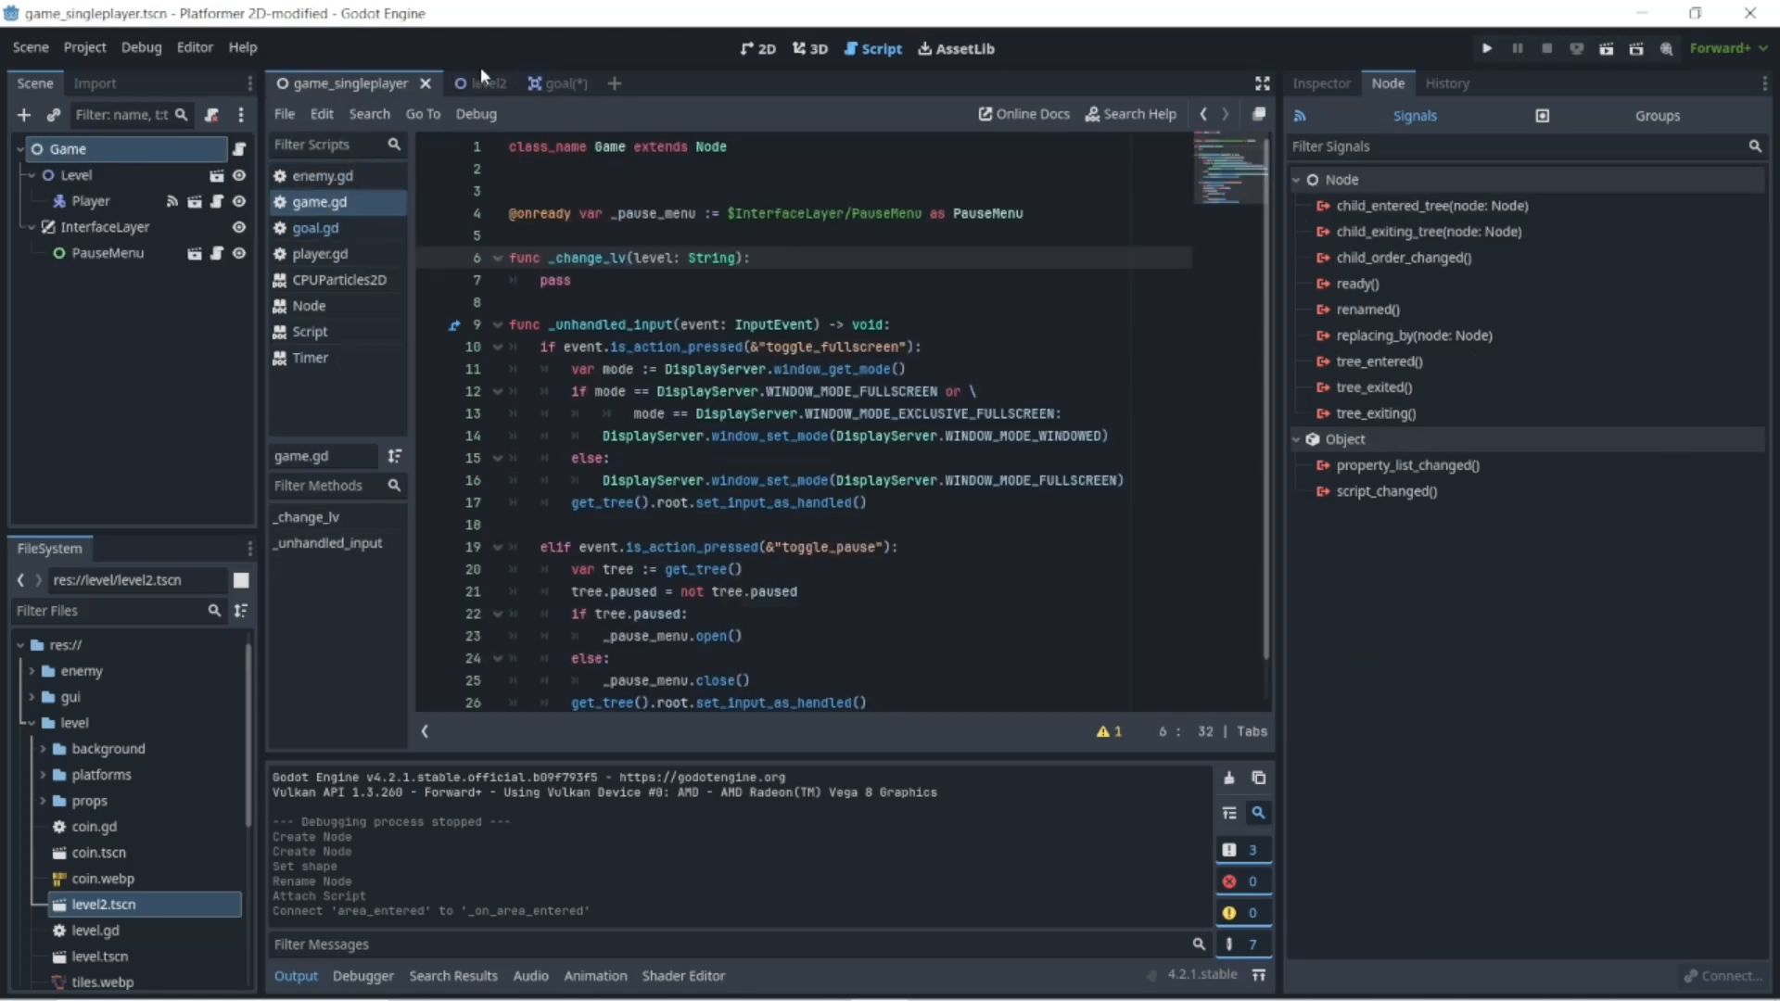
click(567, 86)
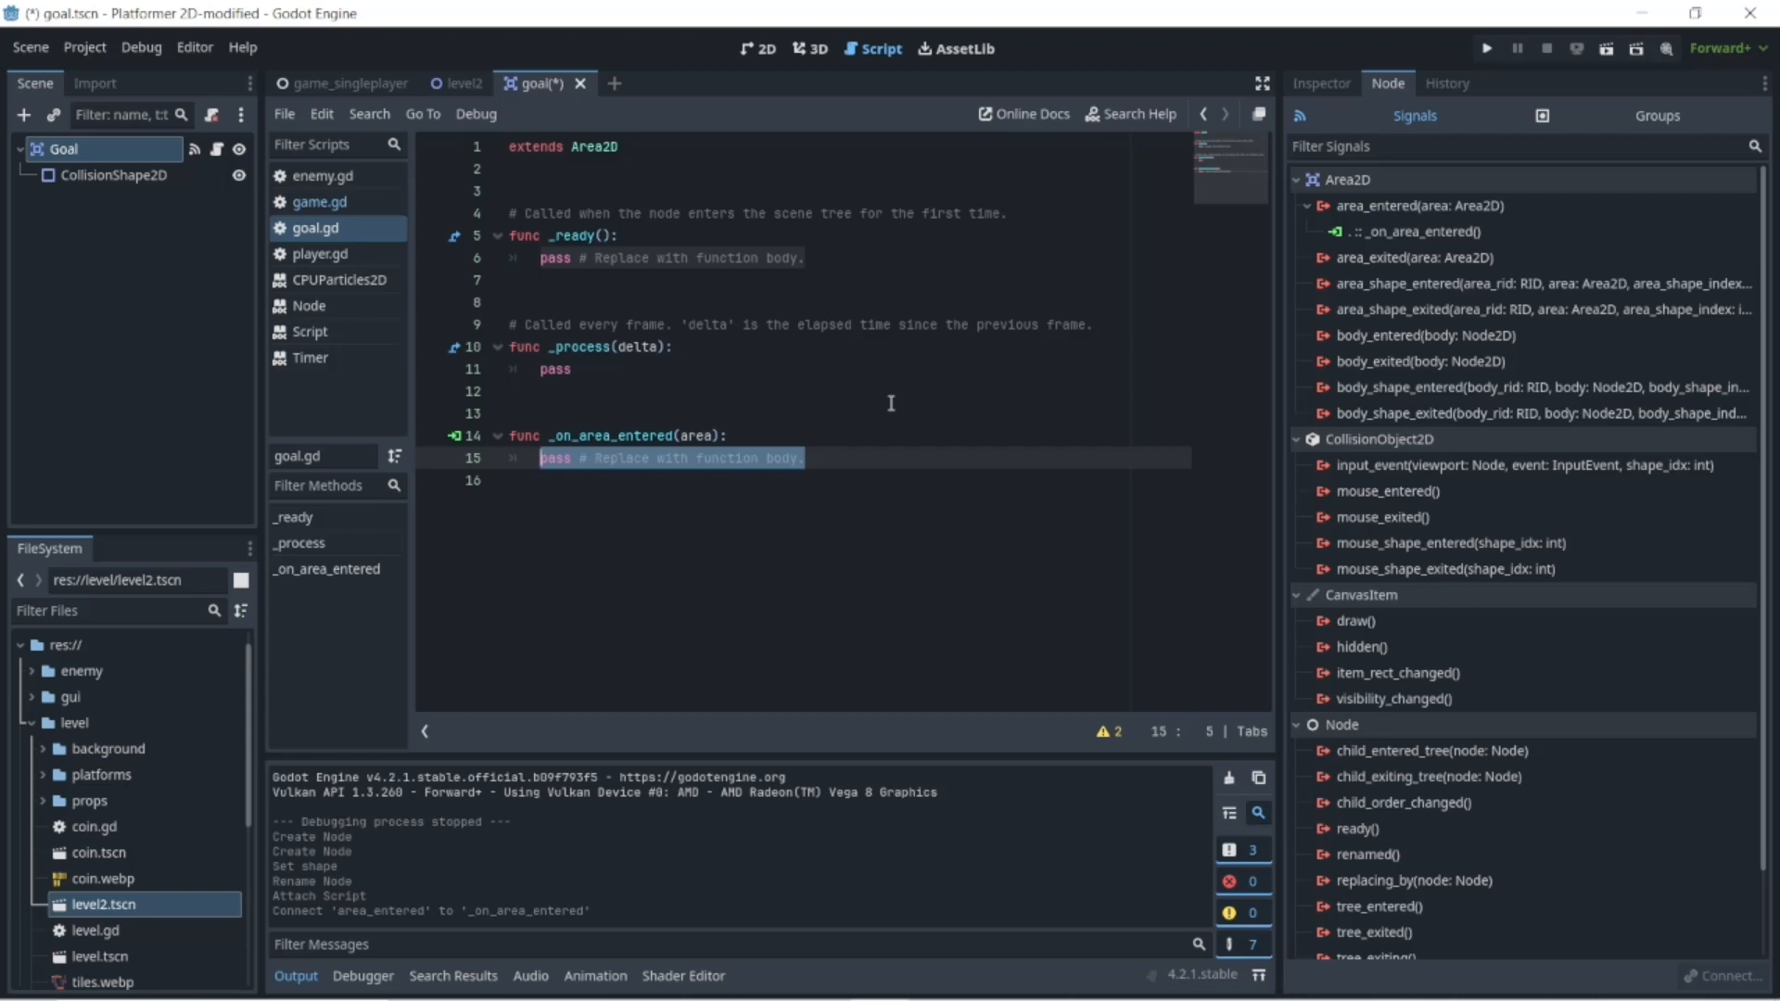
text(get)
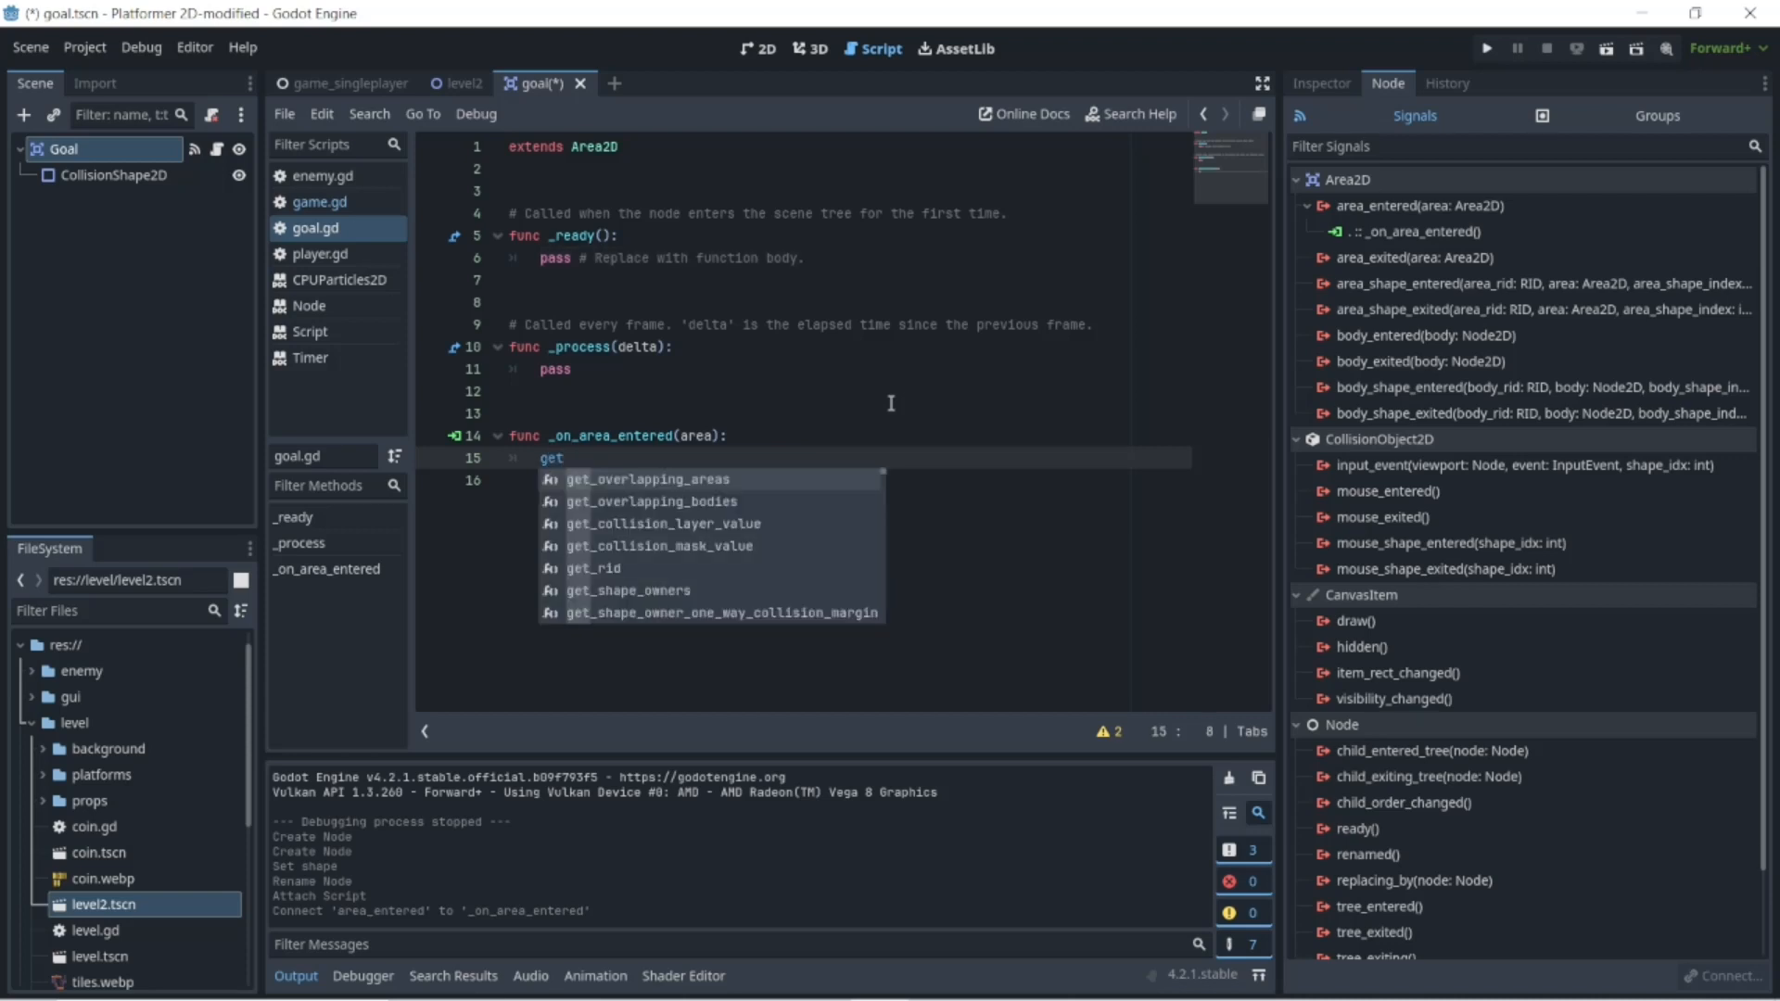
text(_tree)
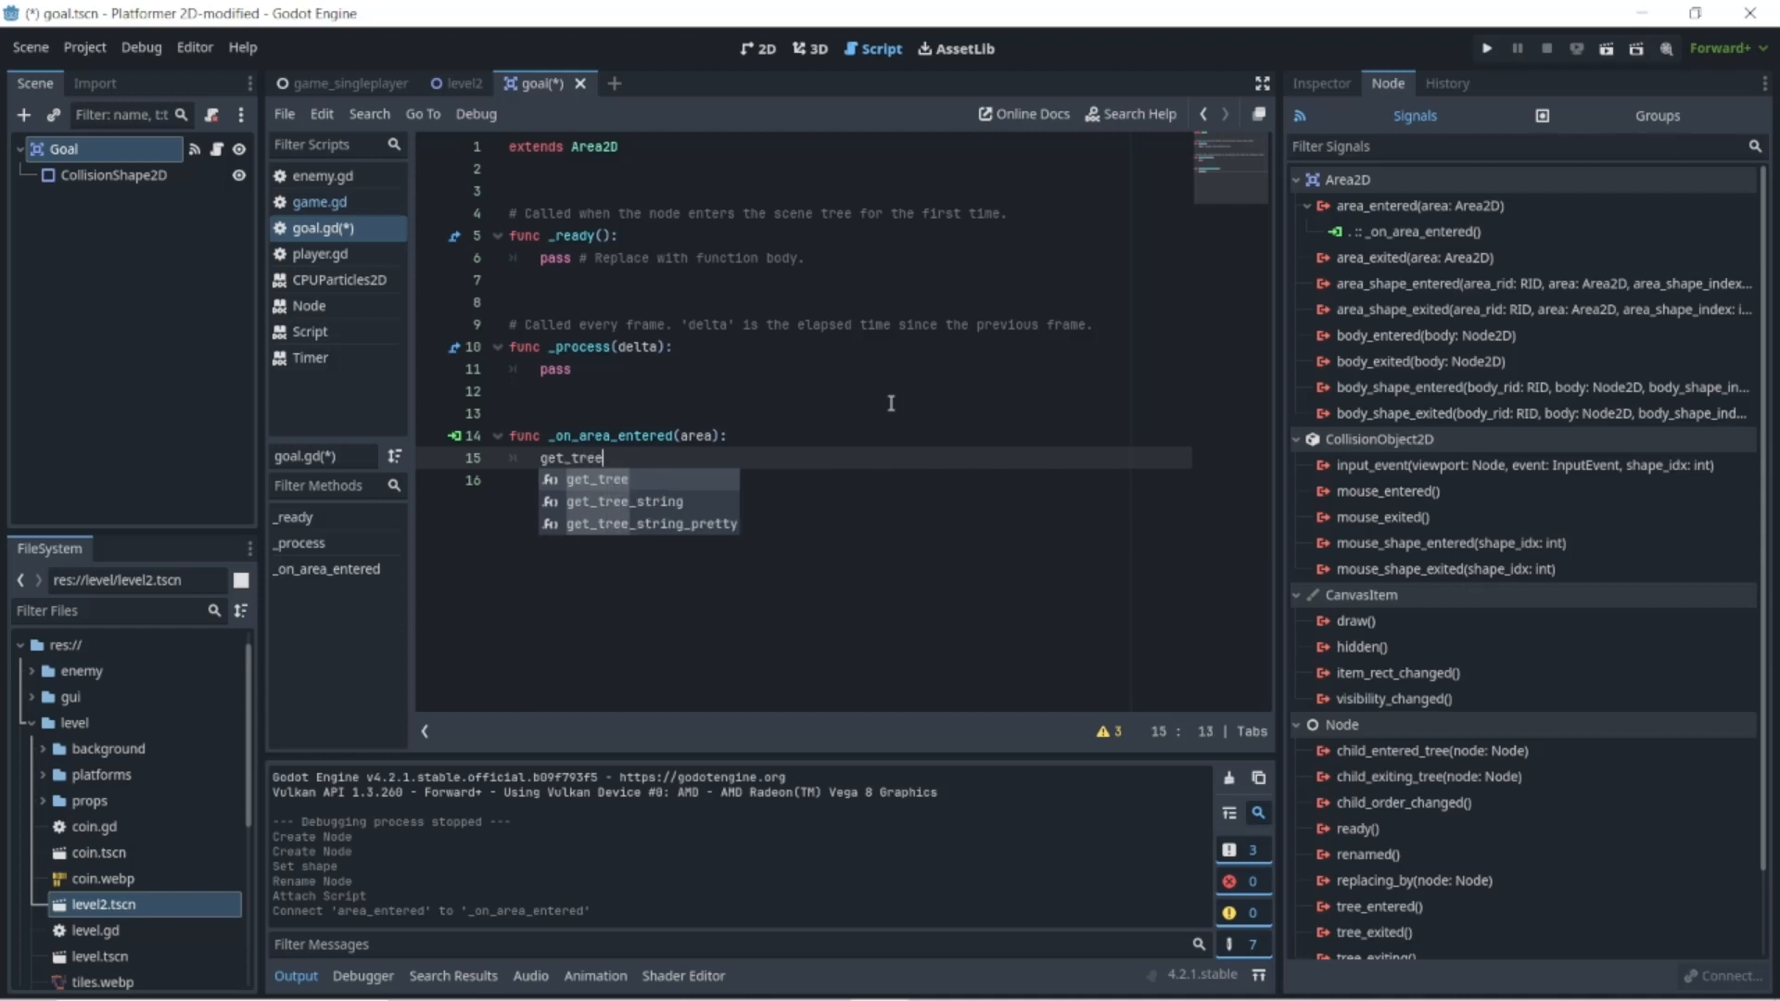
text(()
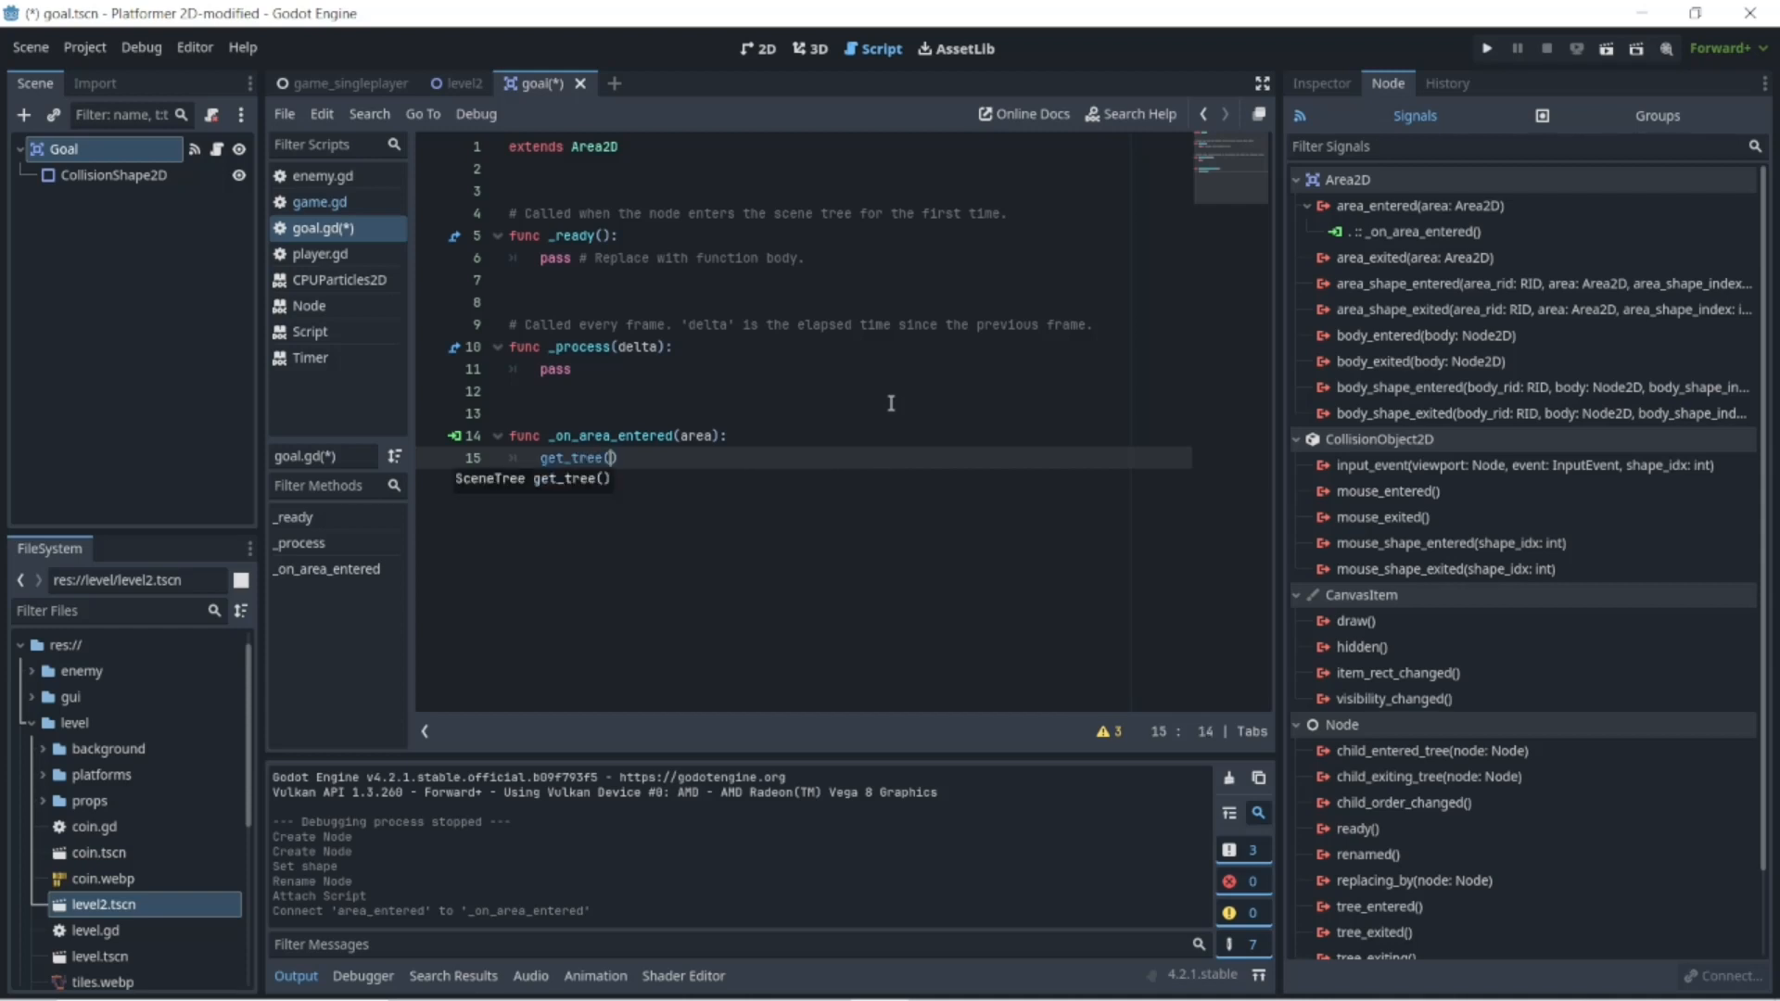
text().)
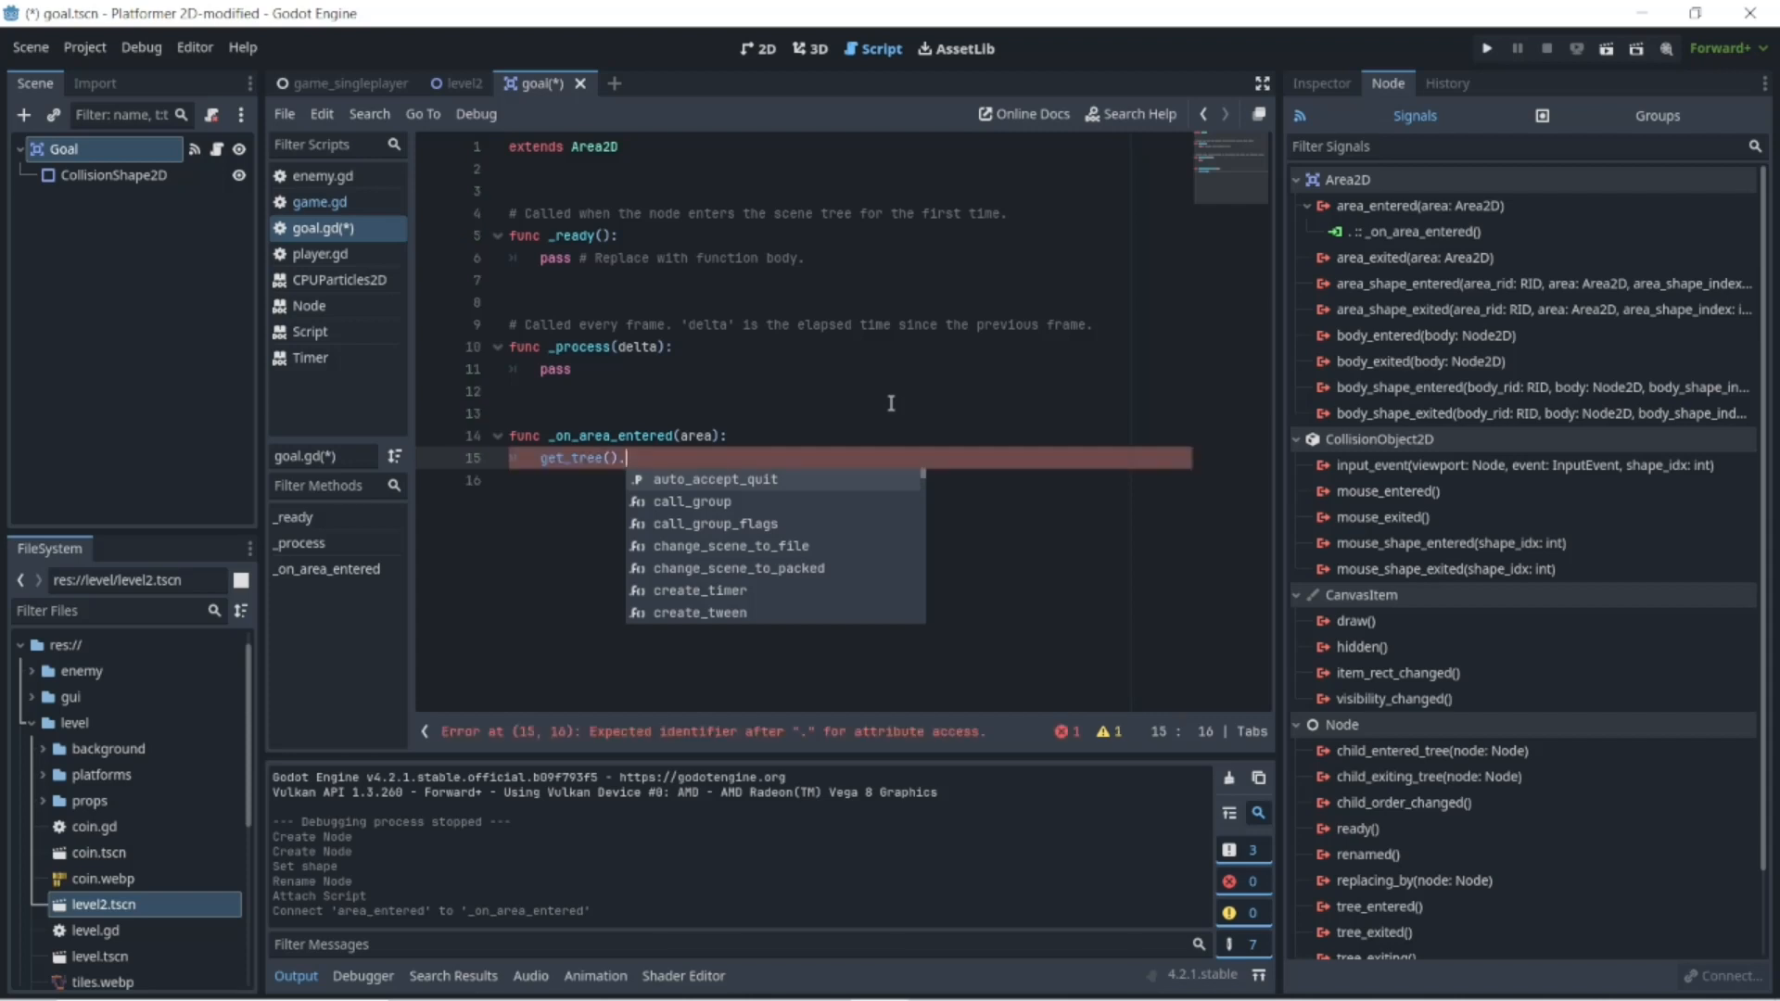
- Chain get_root() onto the get_tree() call inside _on_area_entered in goal.gd
text(g)
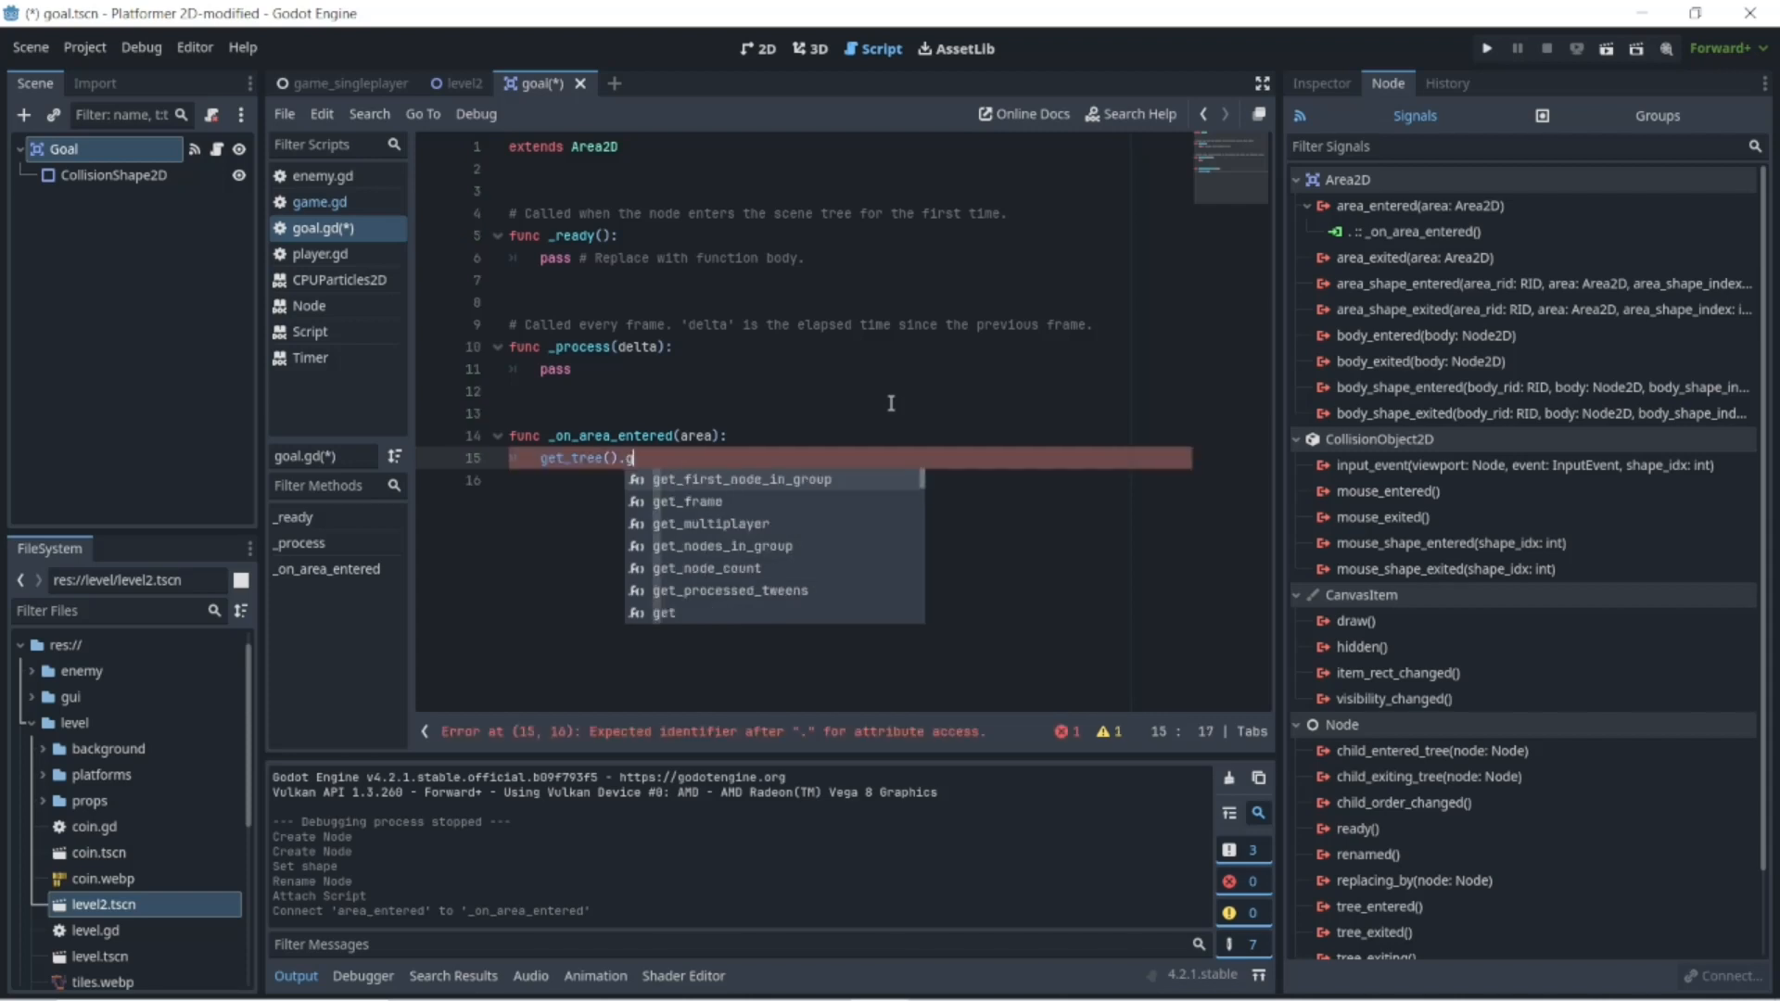
text(et)
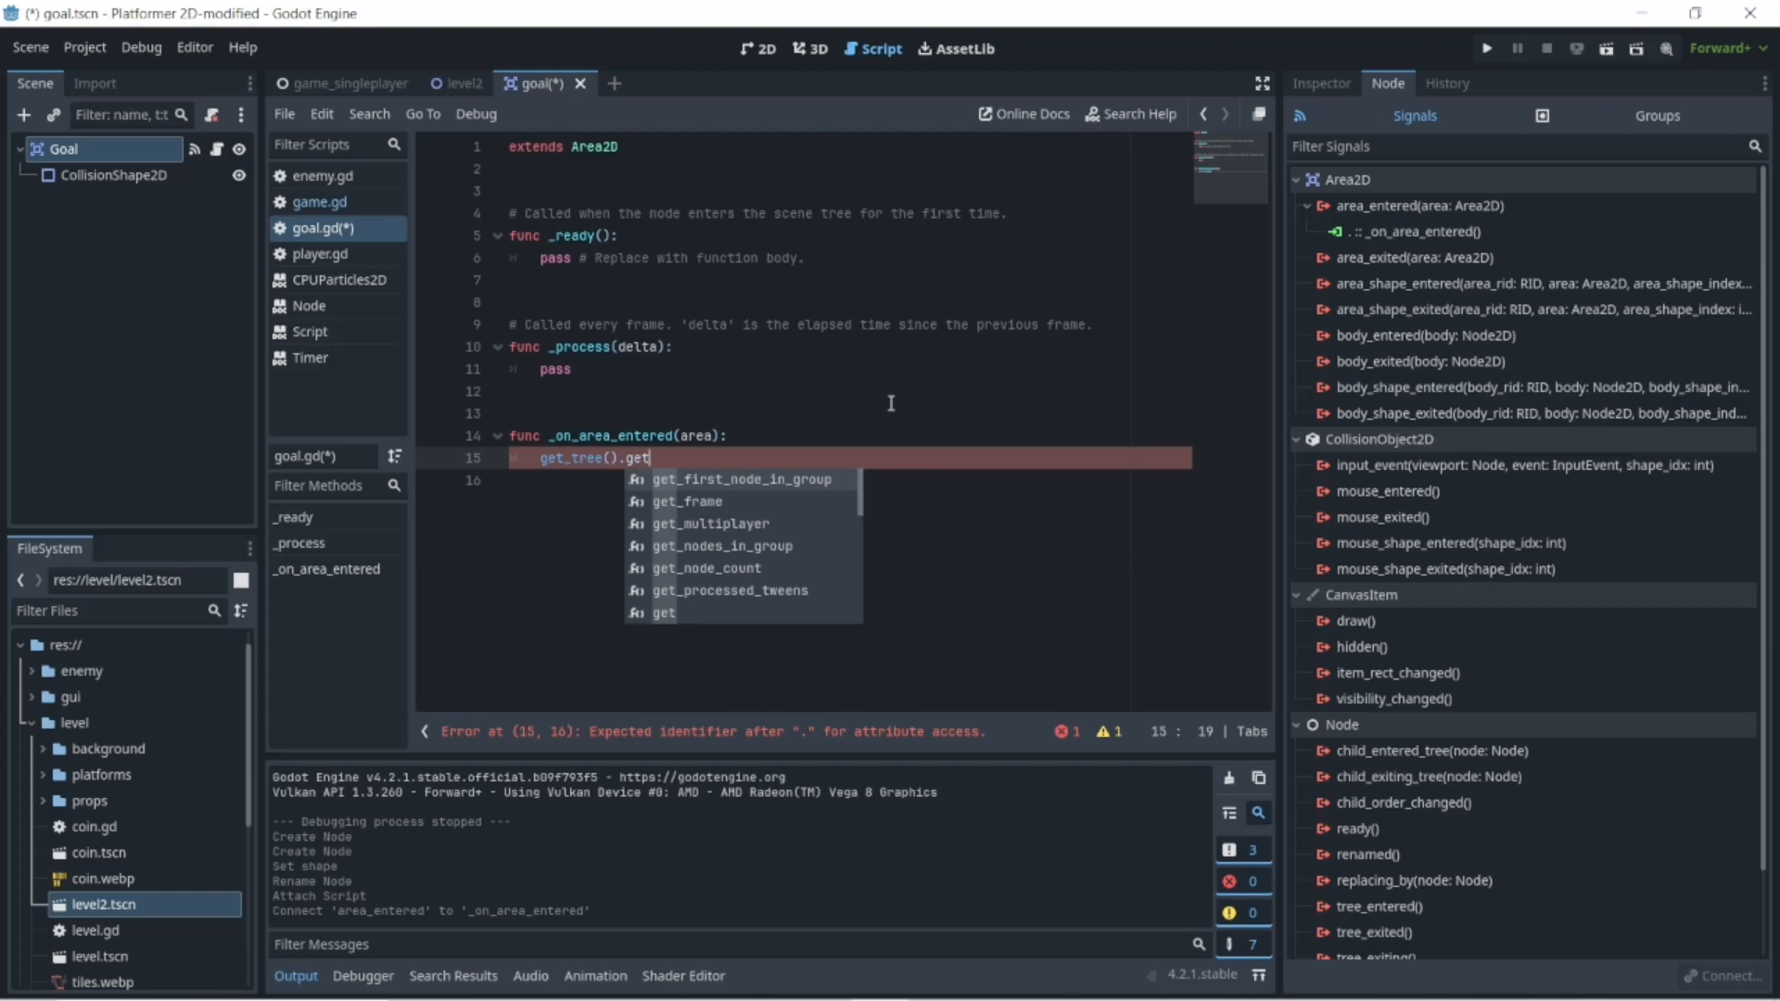
text(_)
text(r)
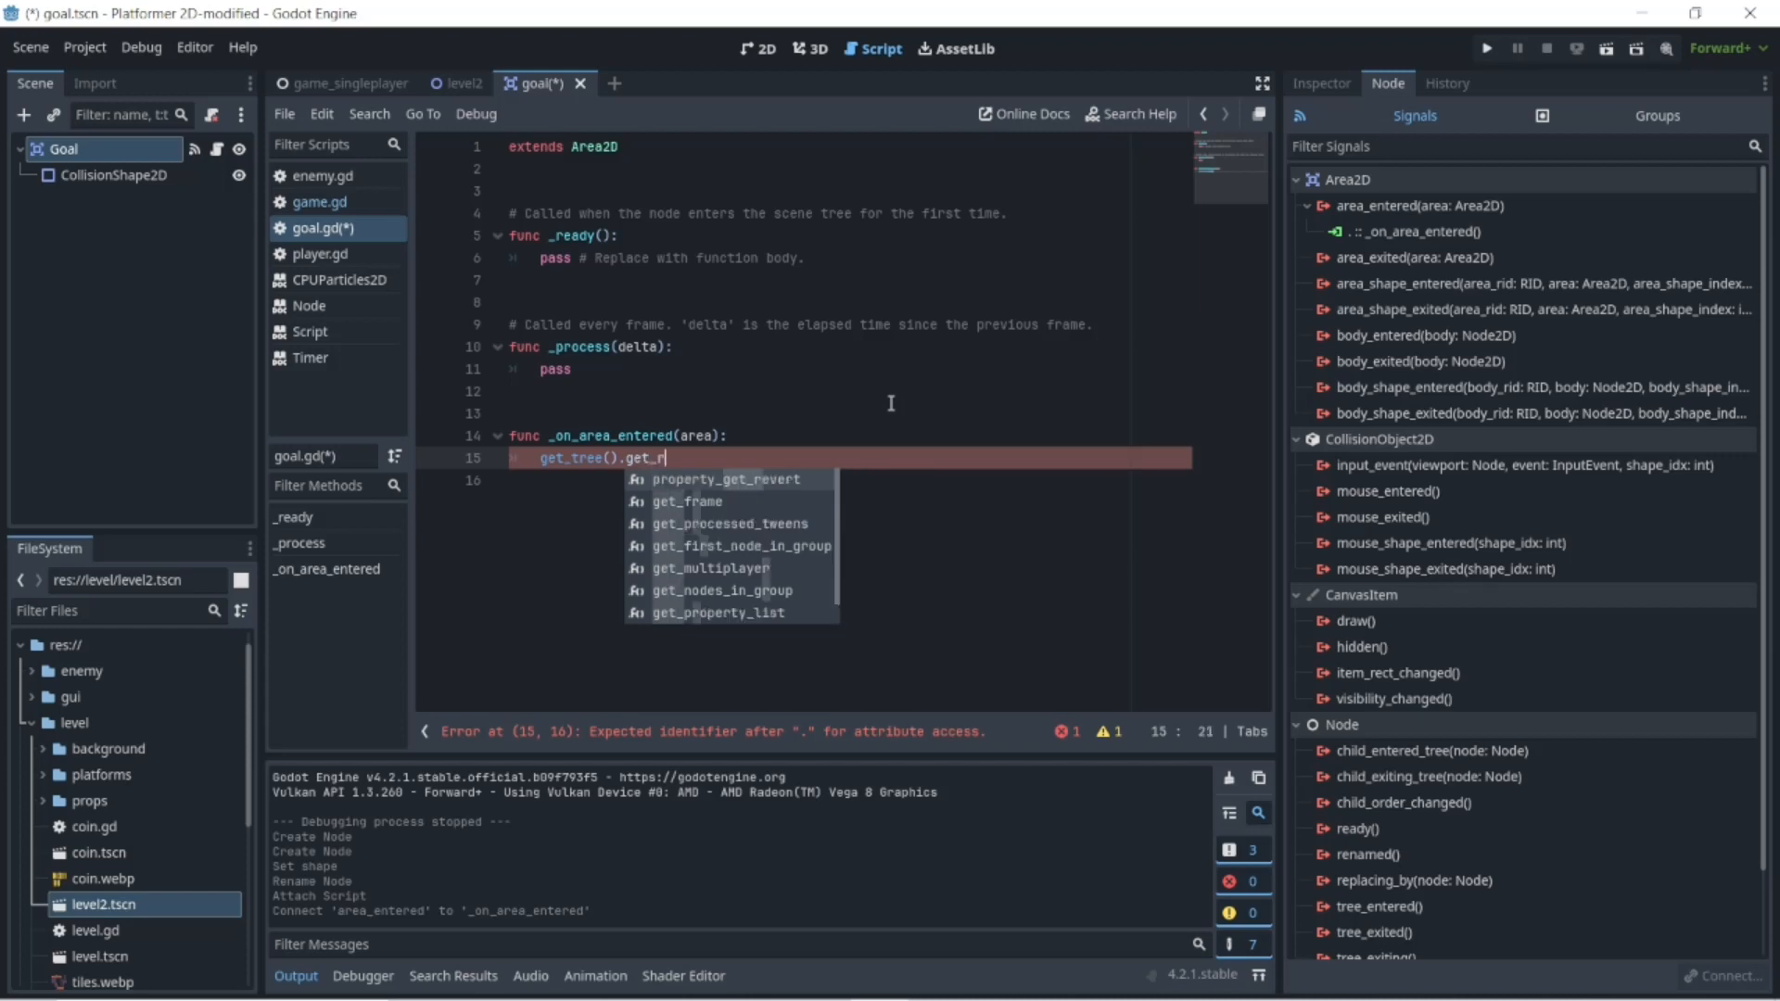
text(oot)
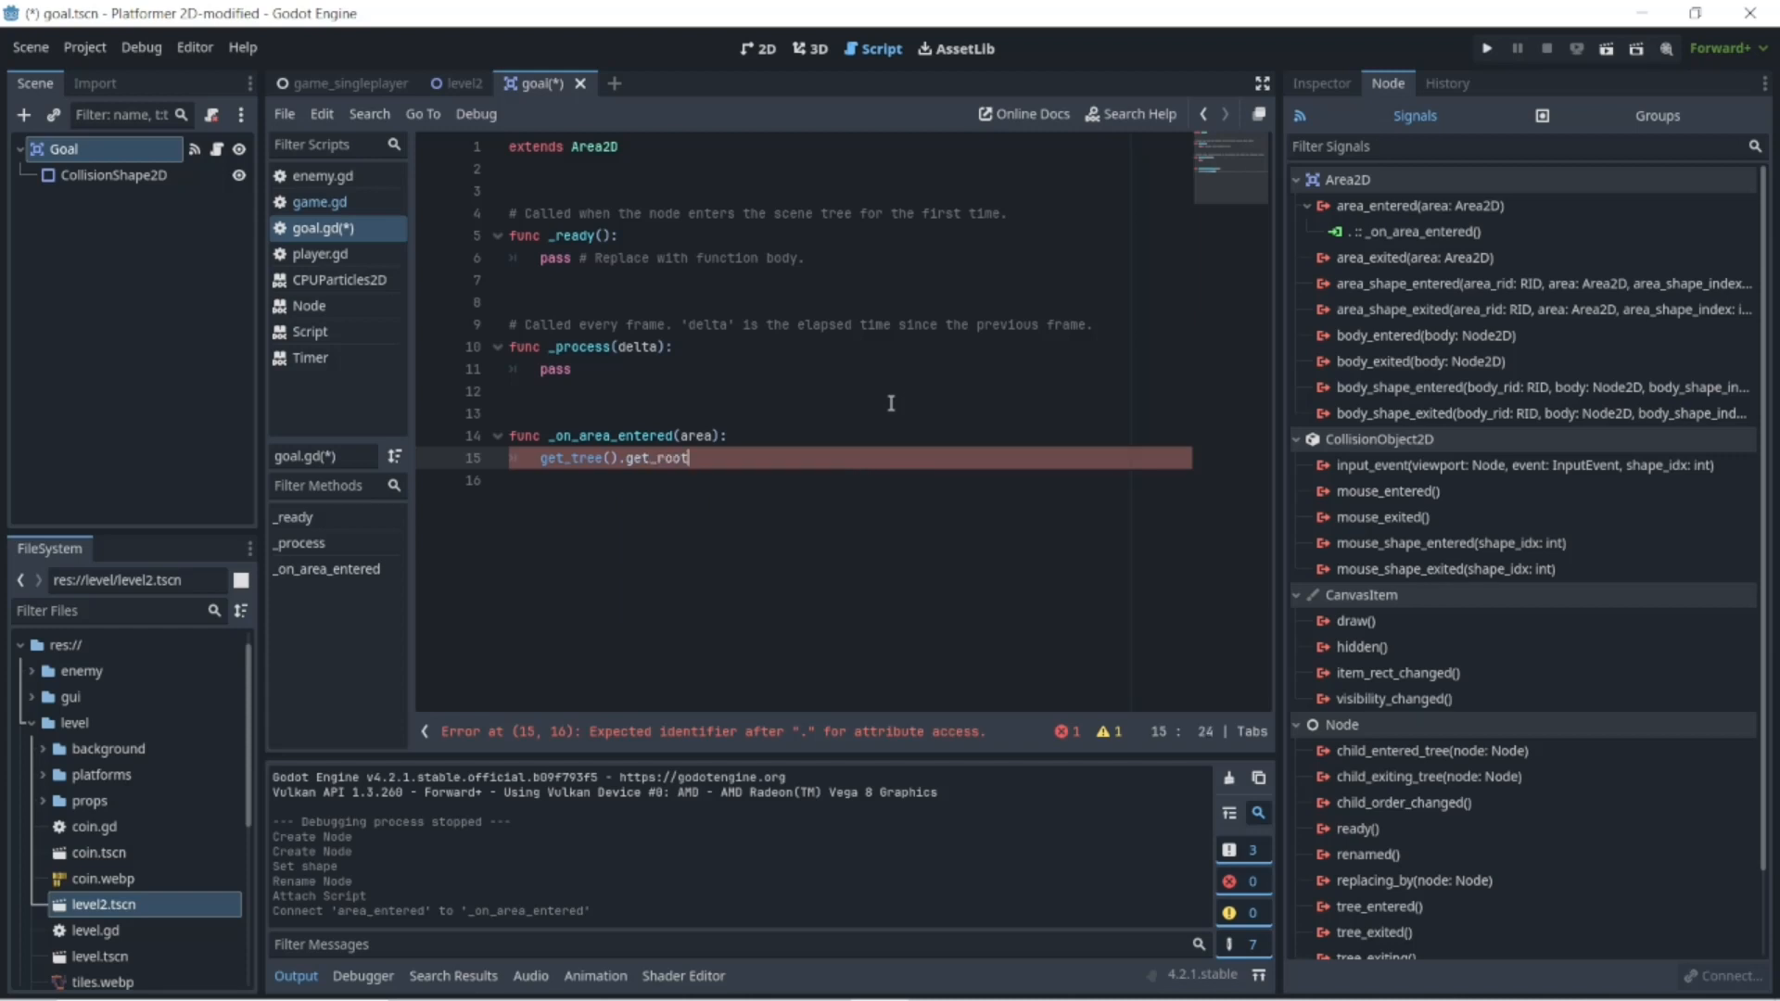
text(().)
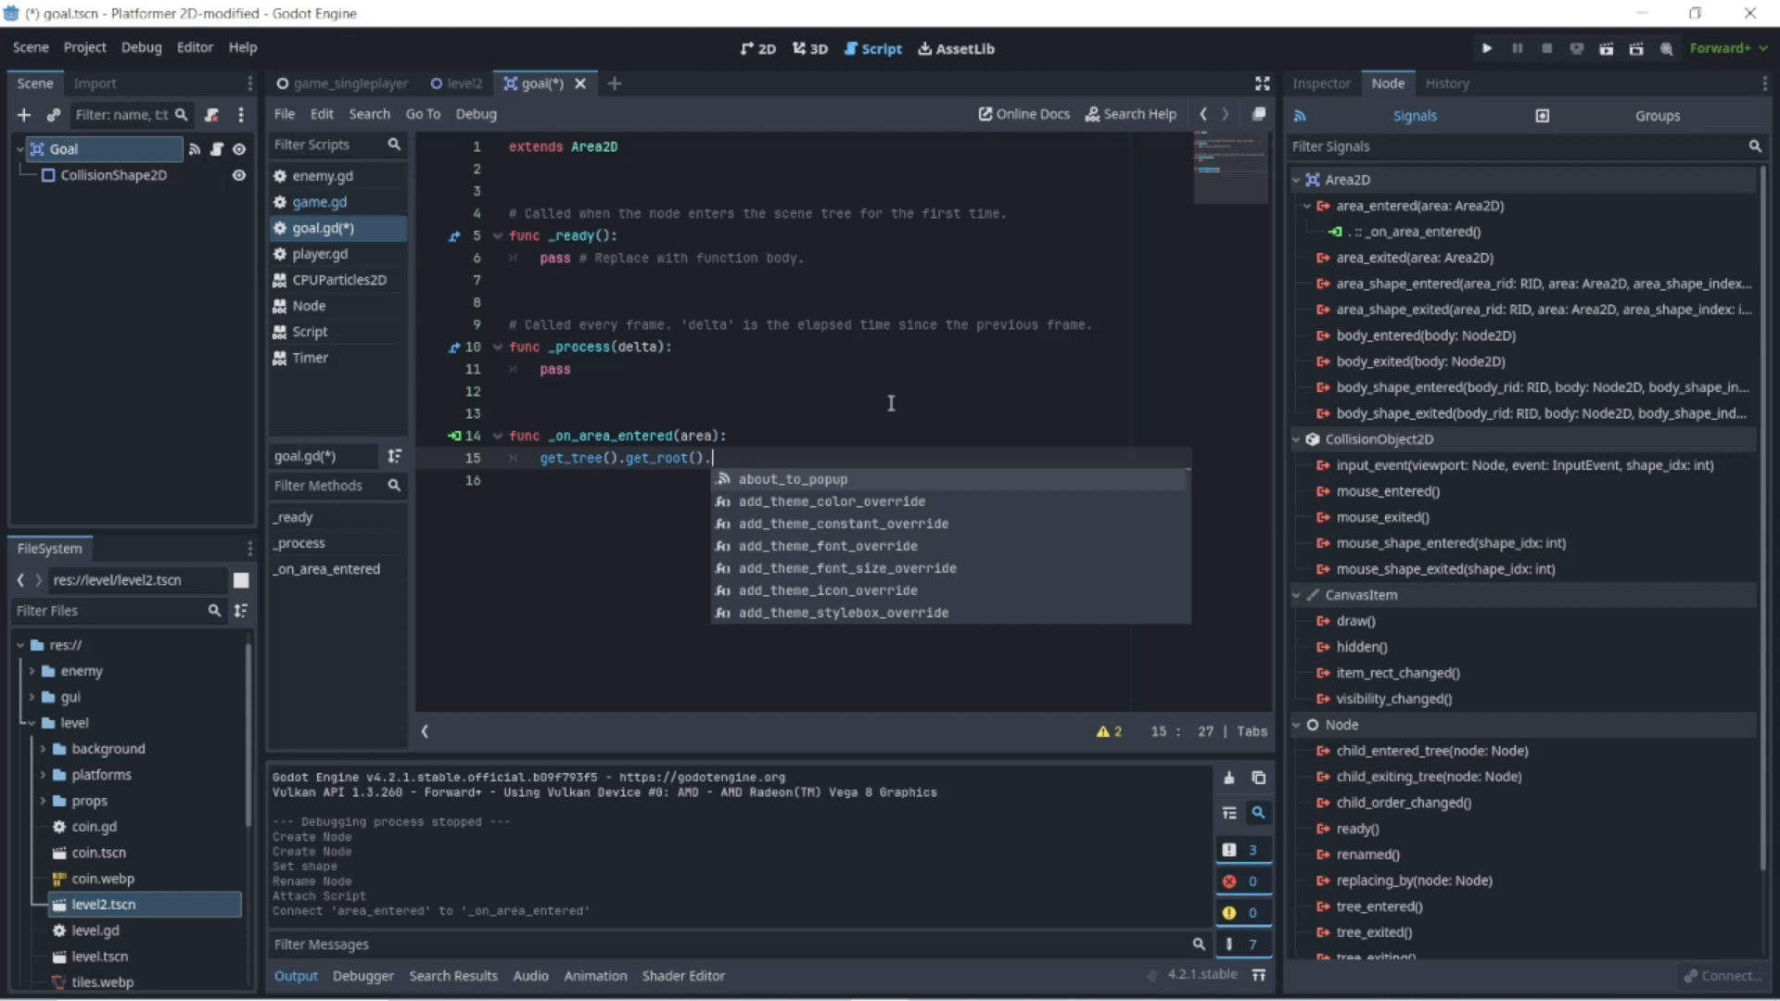
- Append a get_node() call with empty parentheses after get_root() in _on_area_entered
text(get)
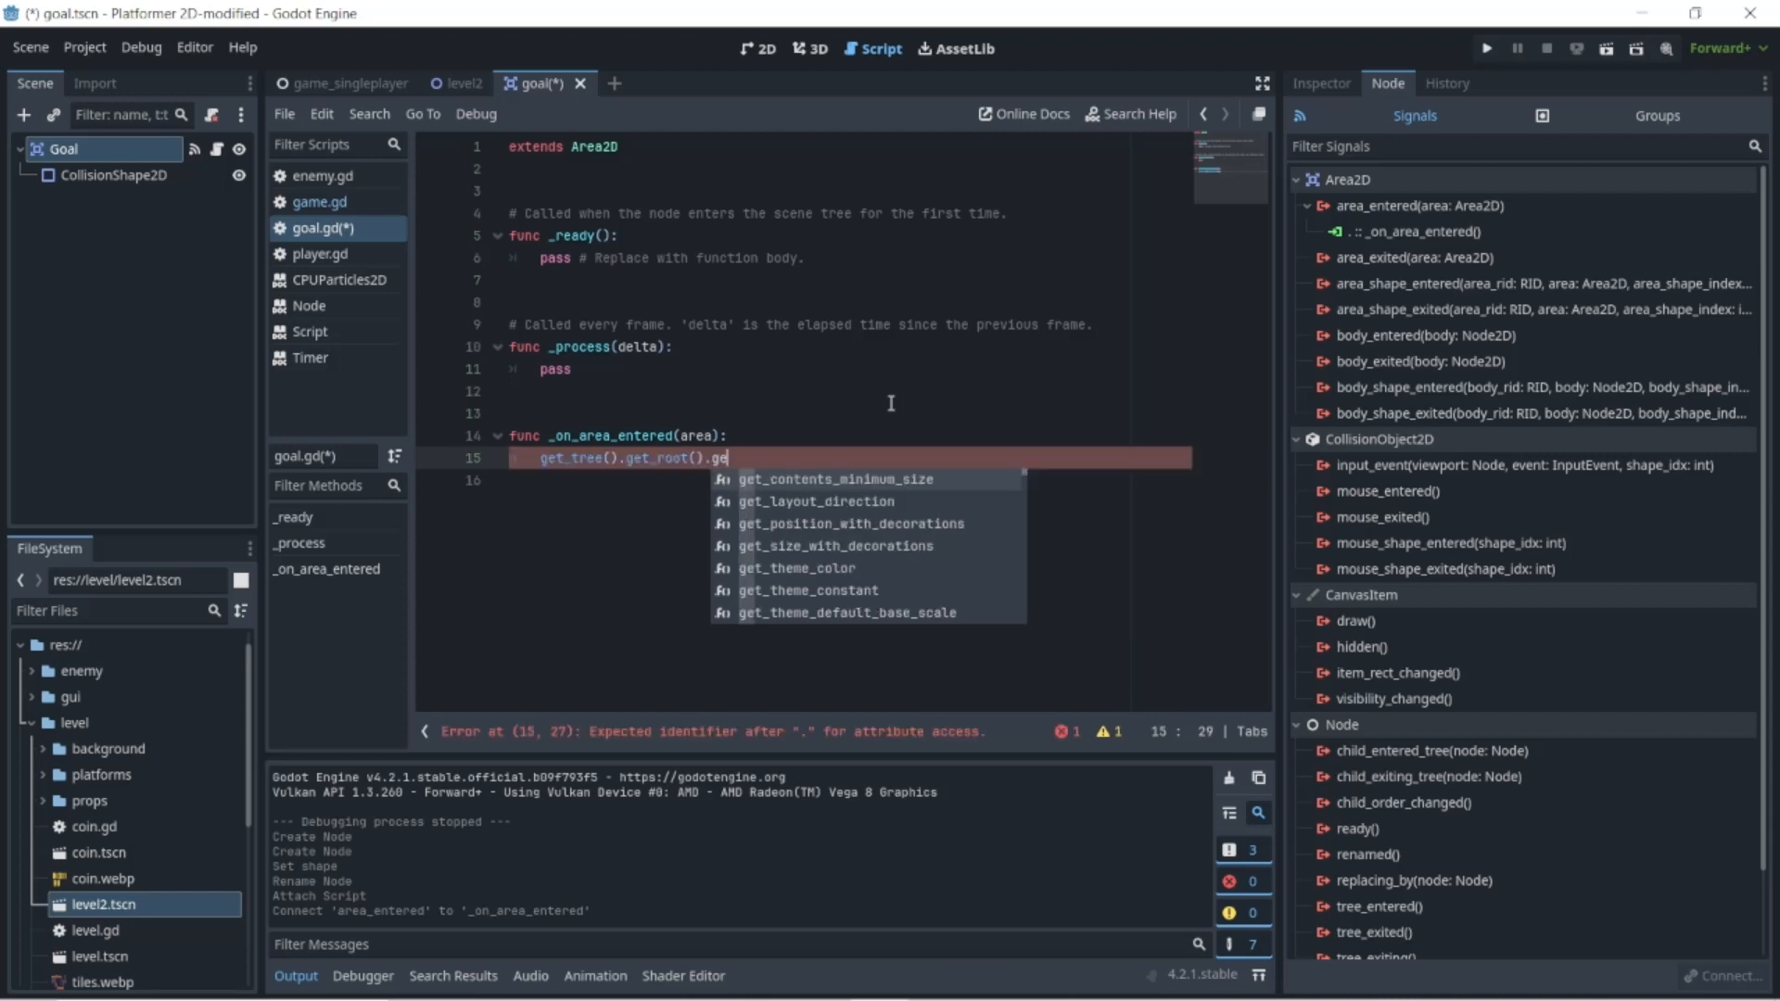
text(_)
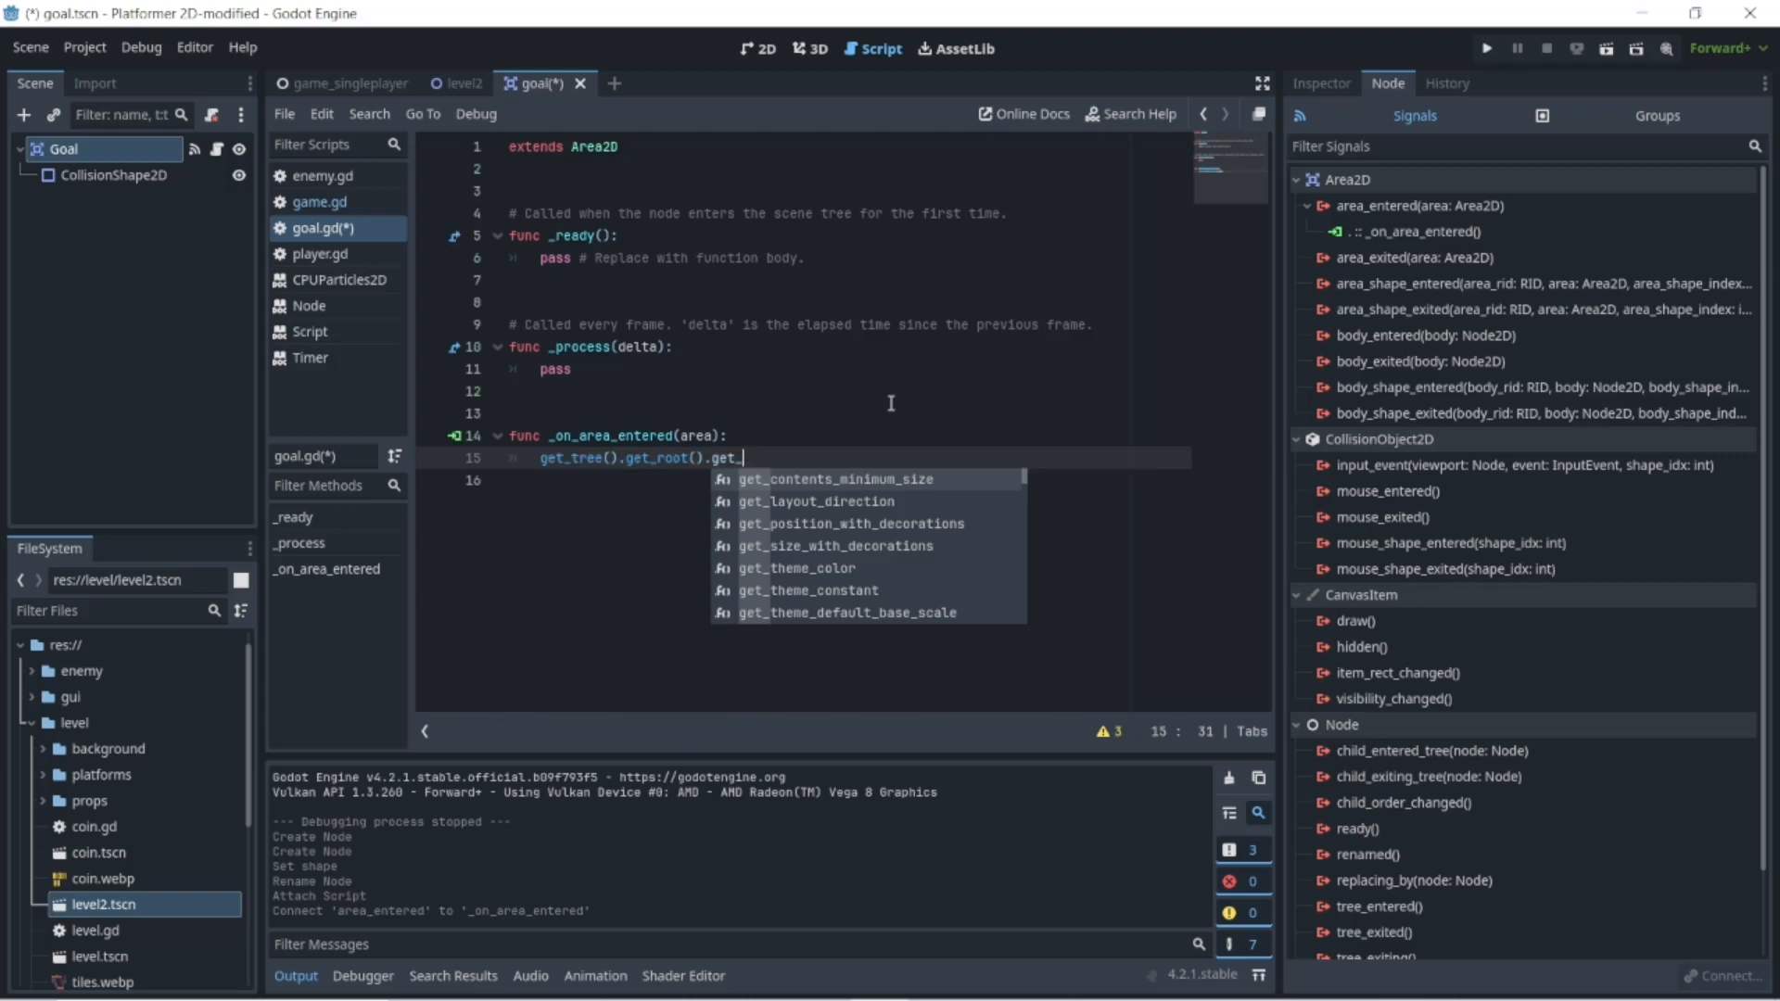
text(no)
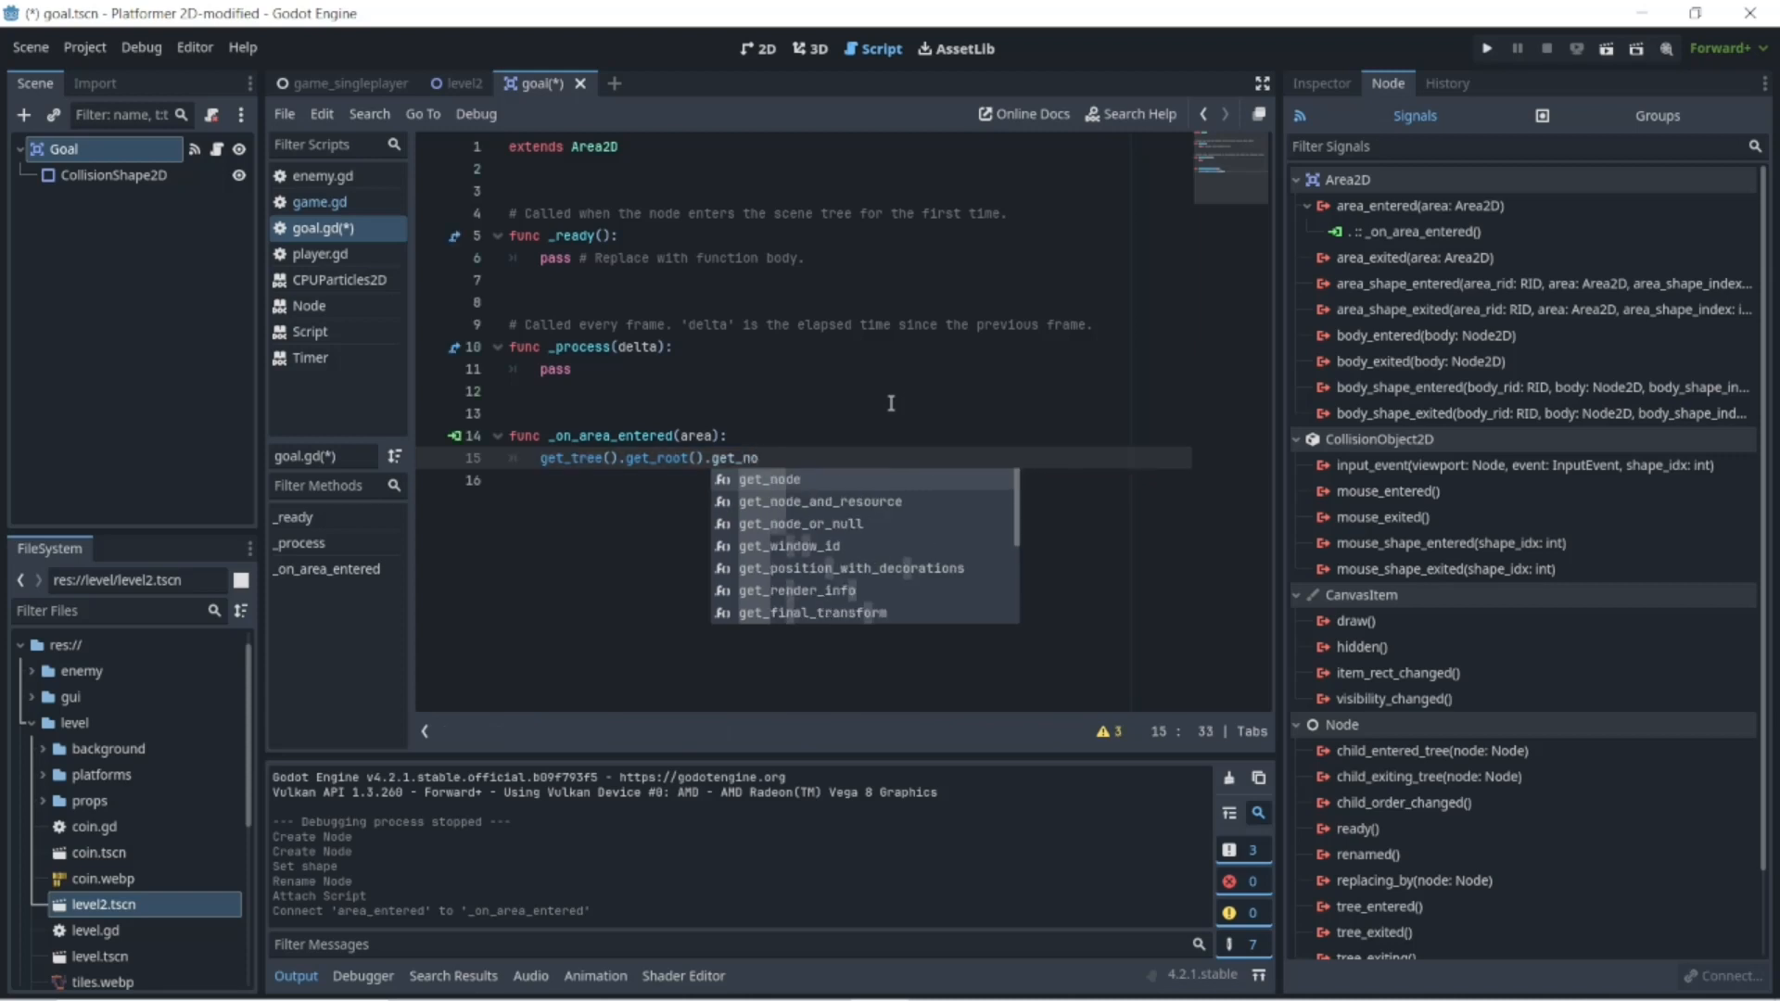
text(de)
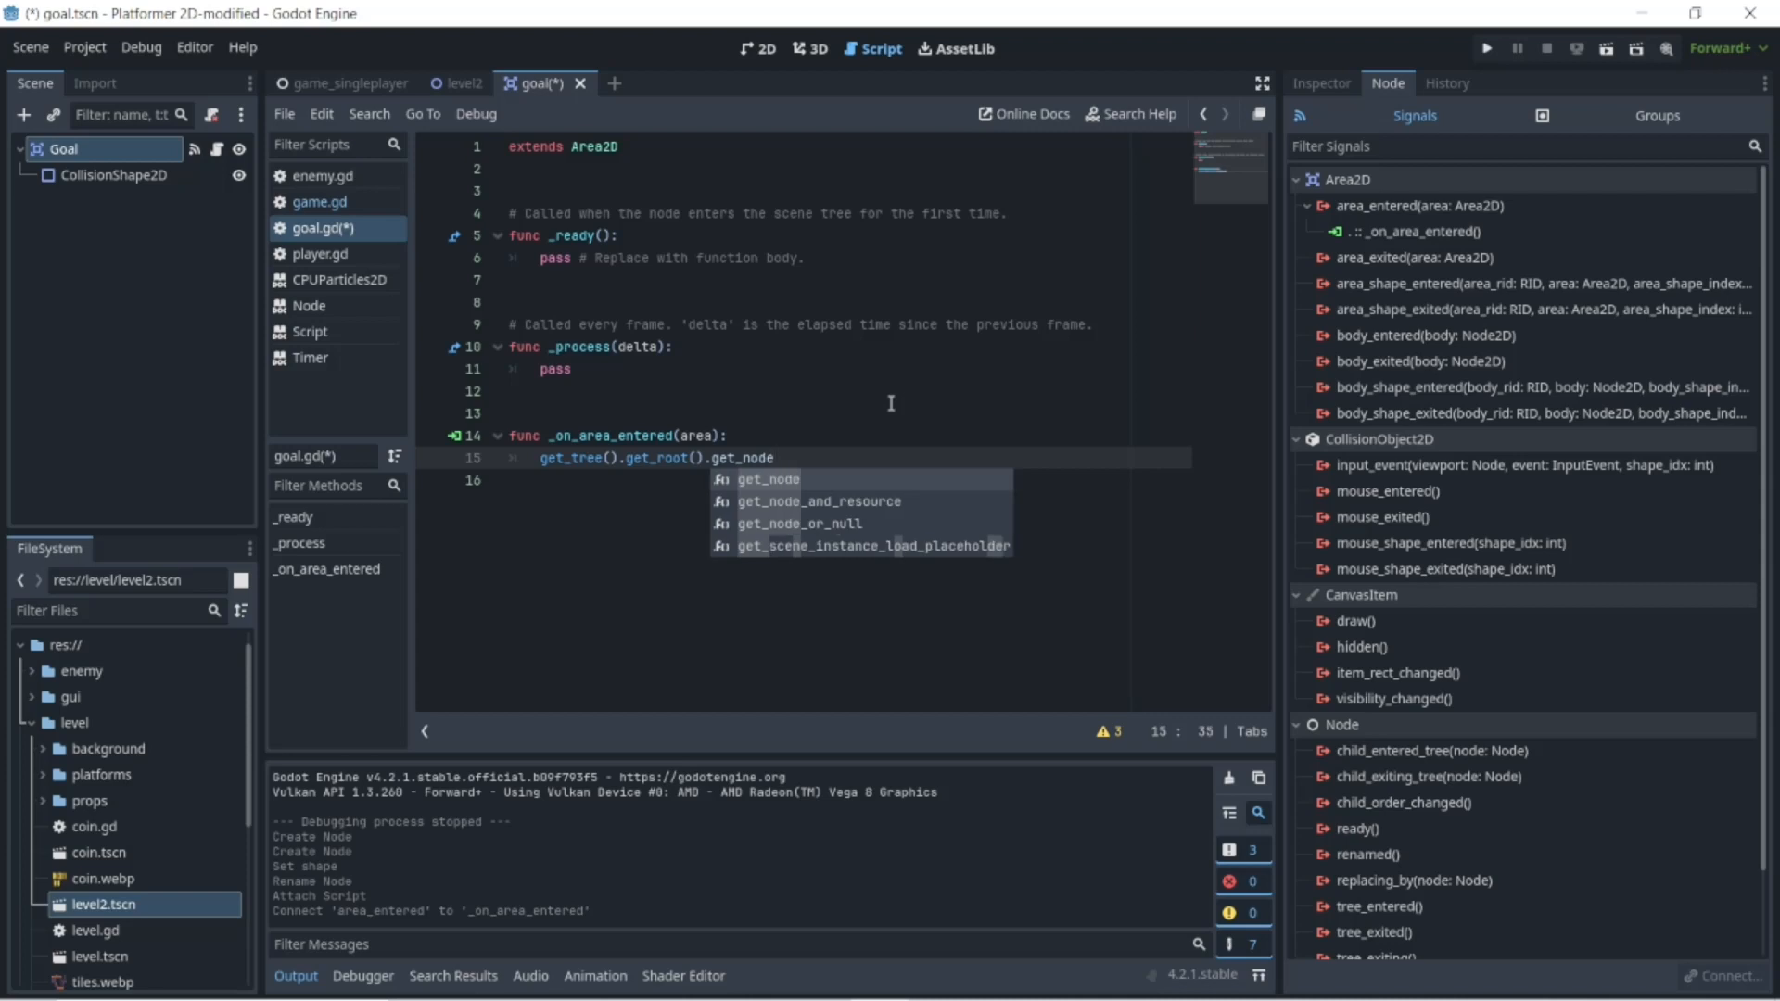
text(()
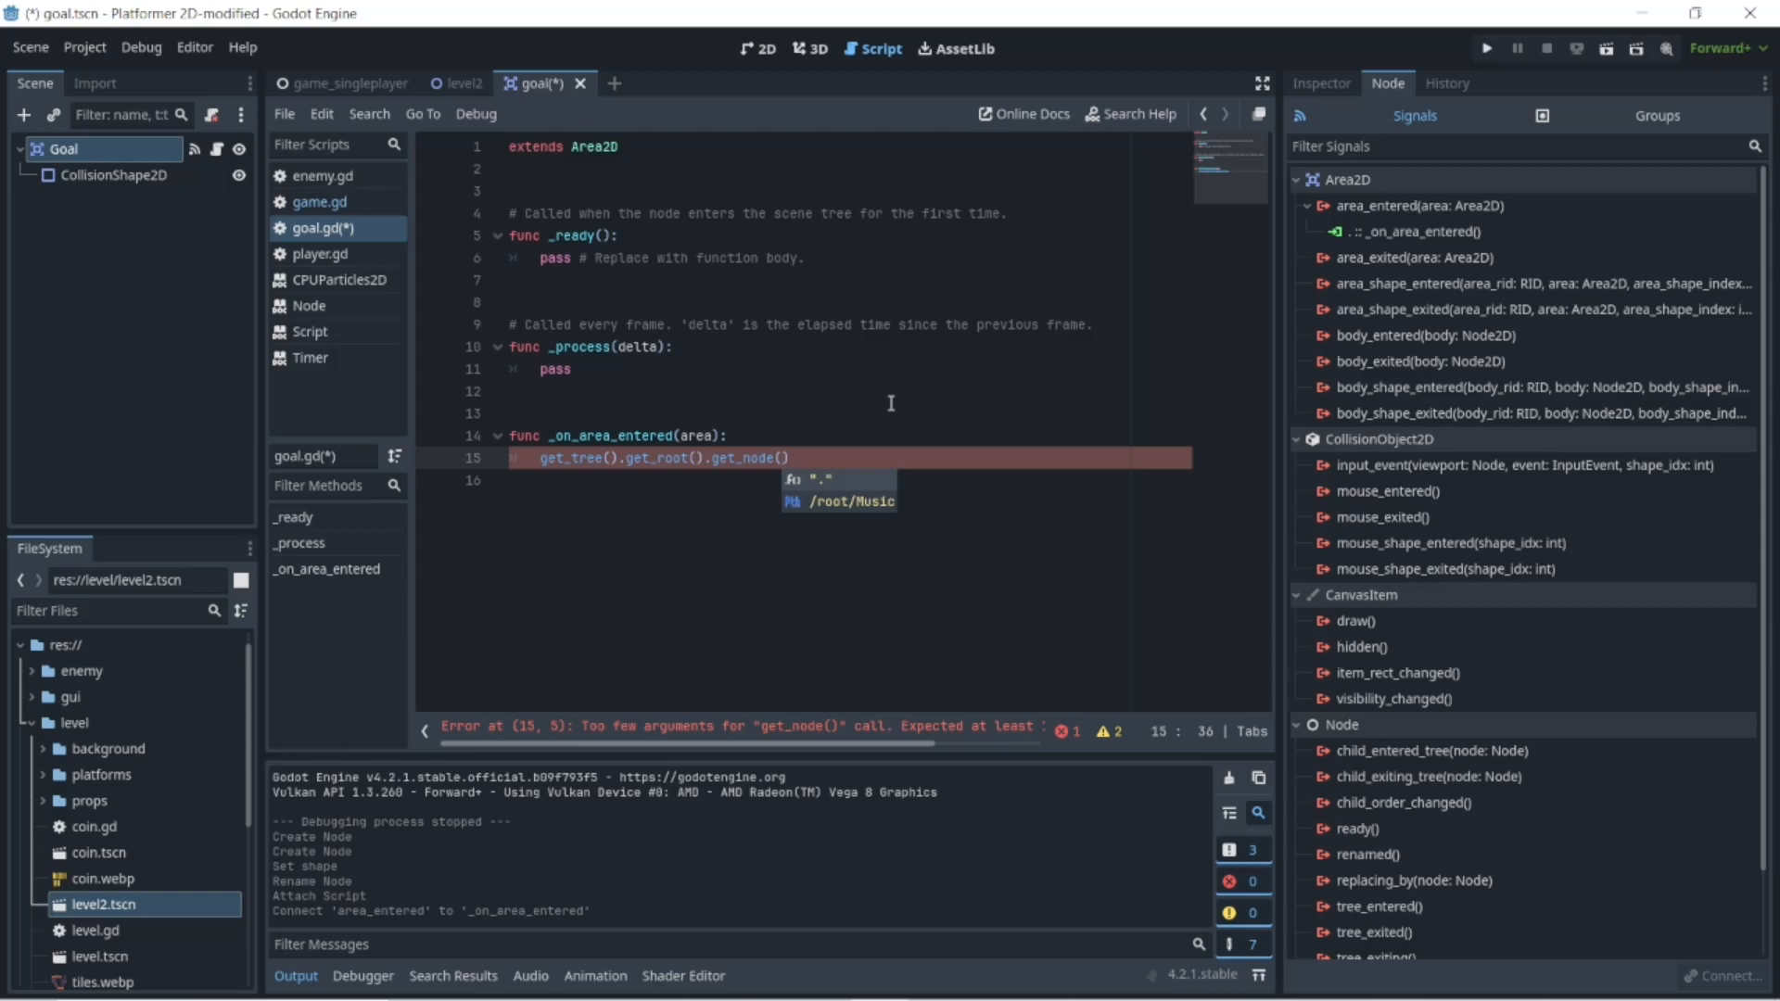
- Check the root node's name in the game_singleplayer scene and pass "Game" as the get_node() argument in goal.gd
click(326, 85)
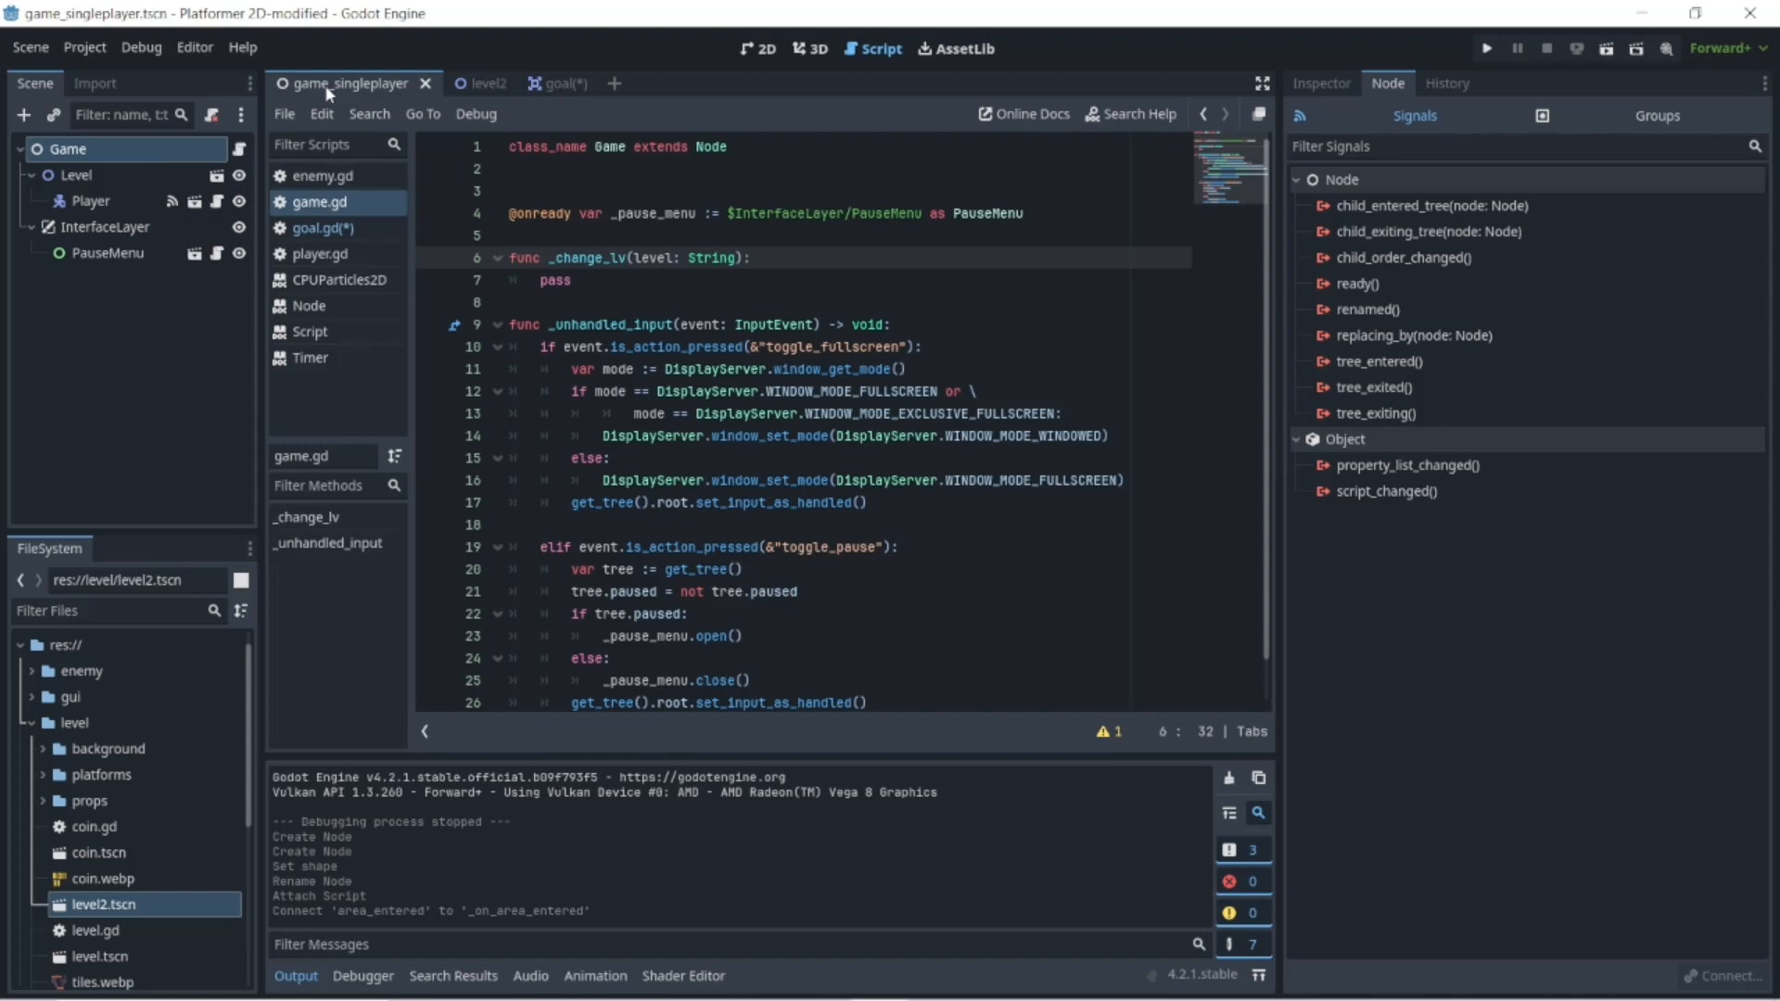
right_click(63, 147)
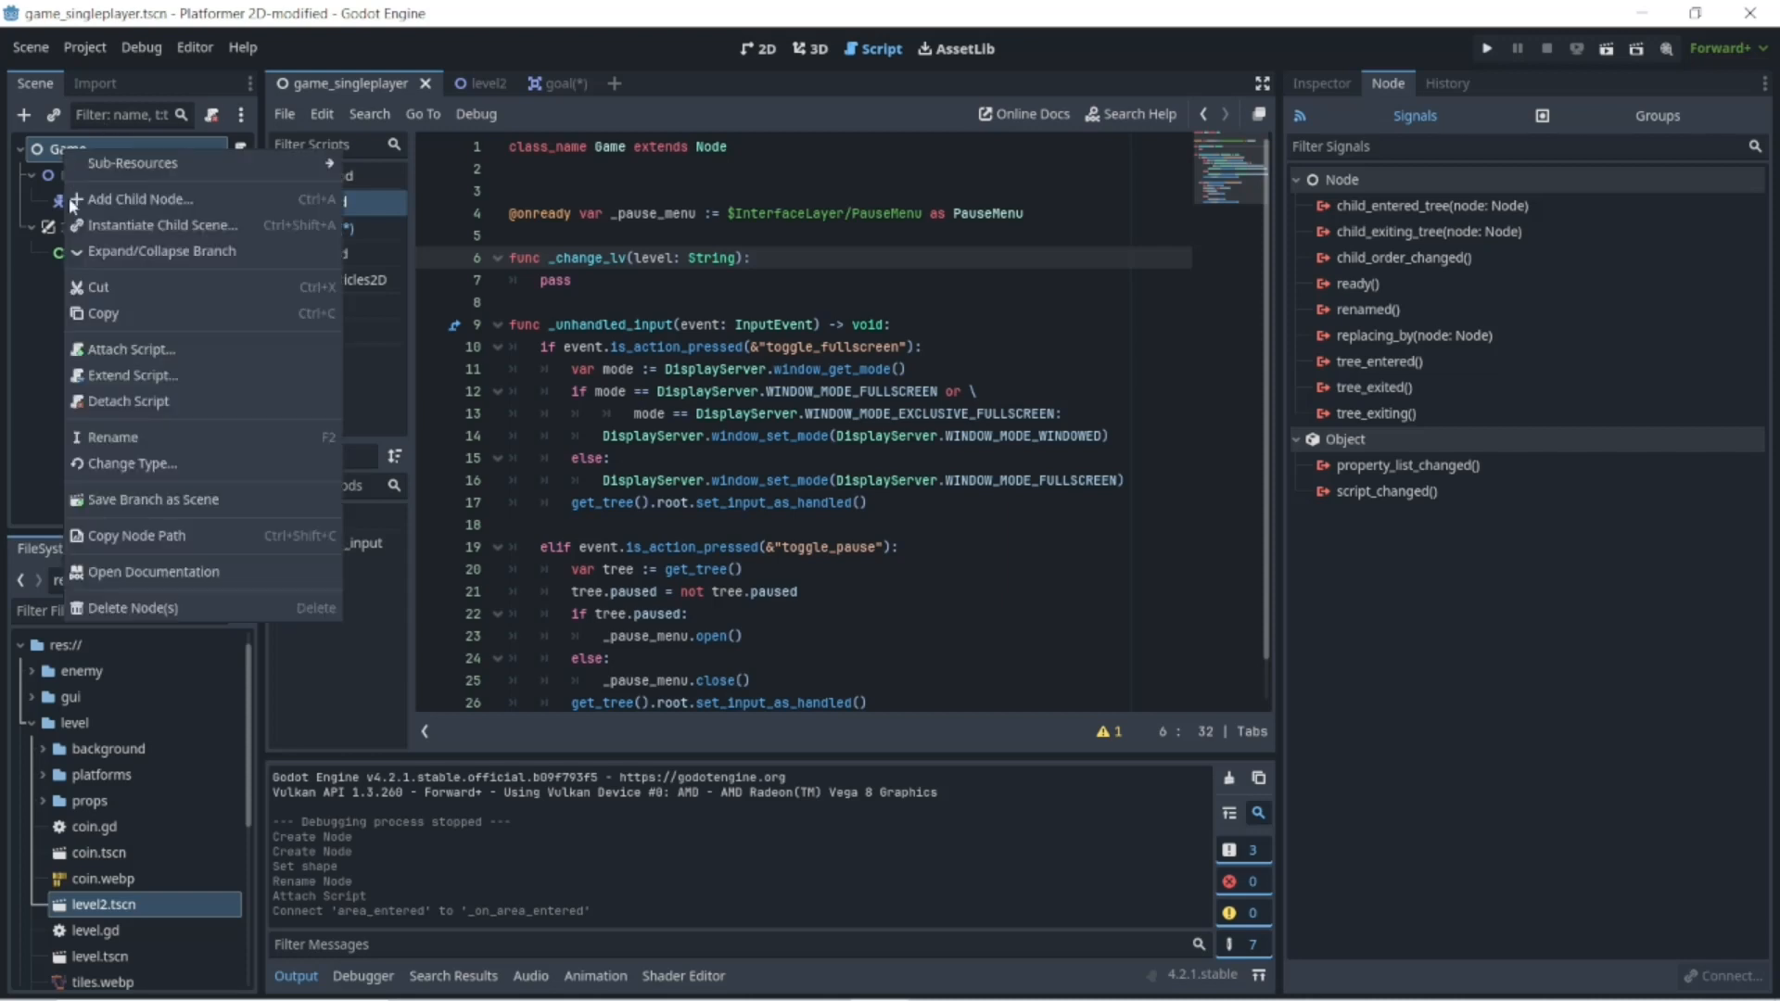
click(555, 81)
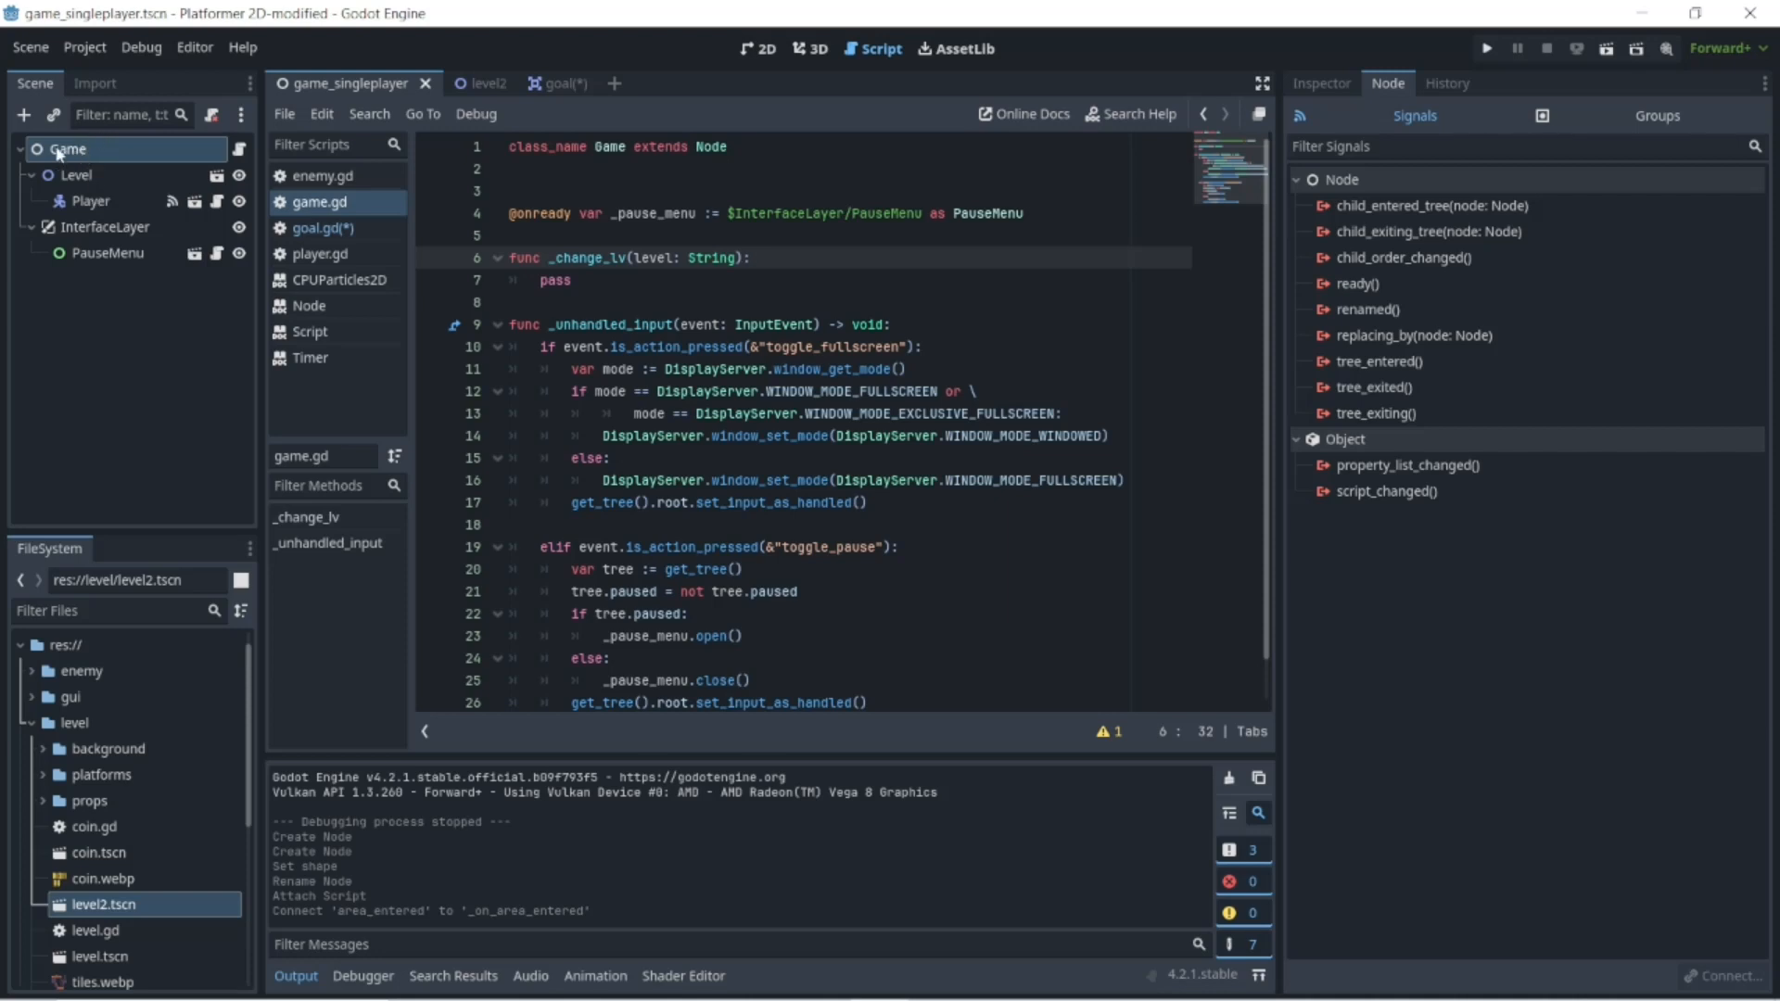
click(553, 82)
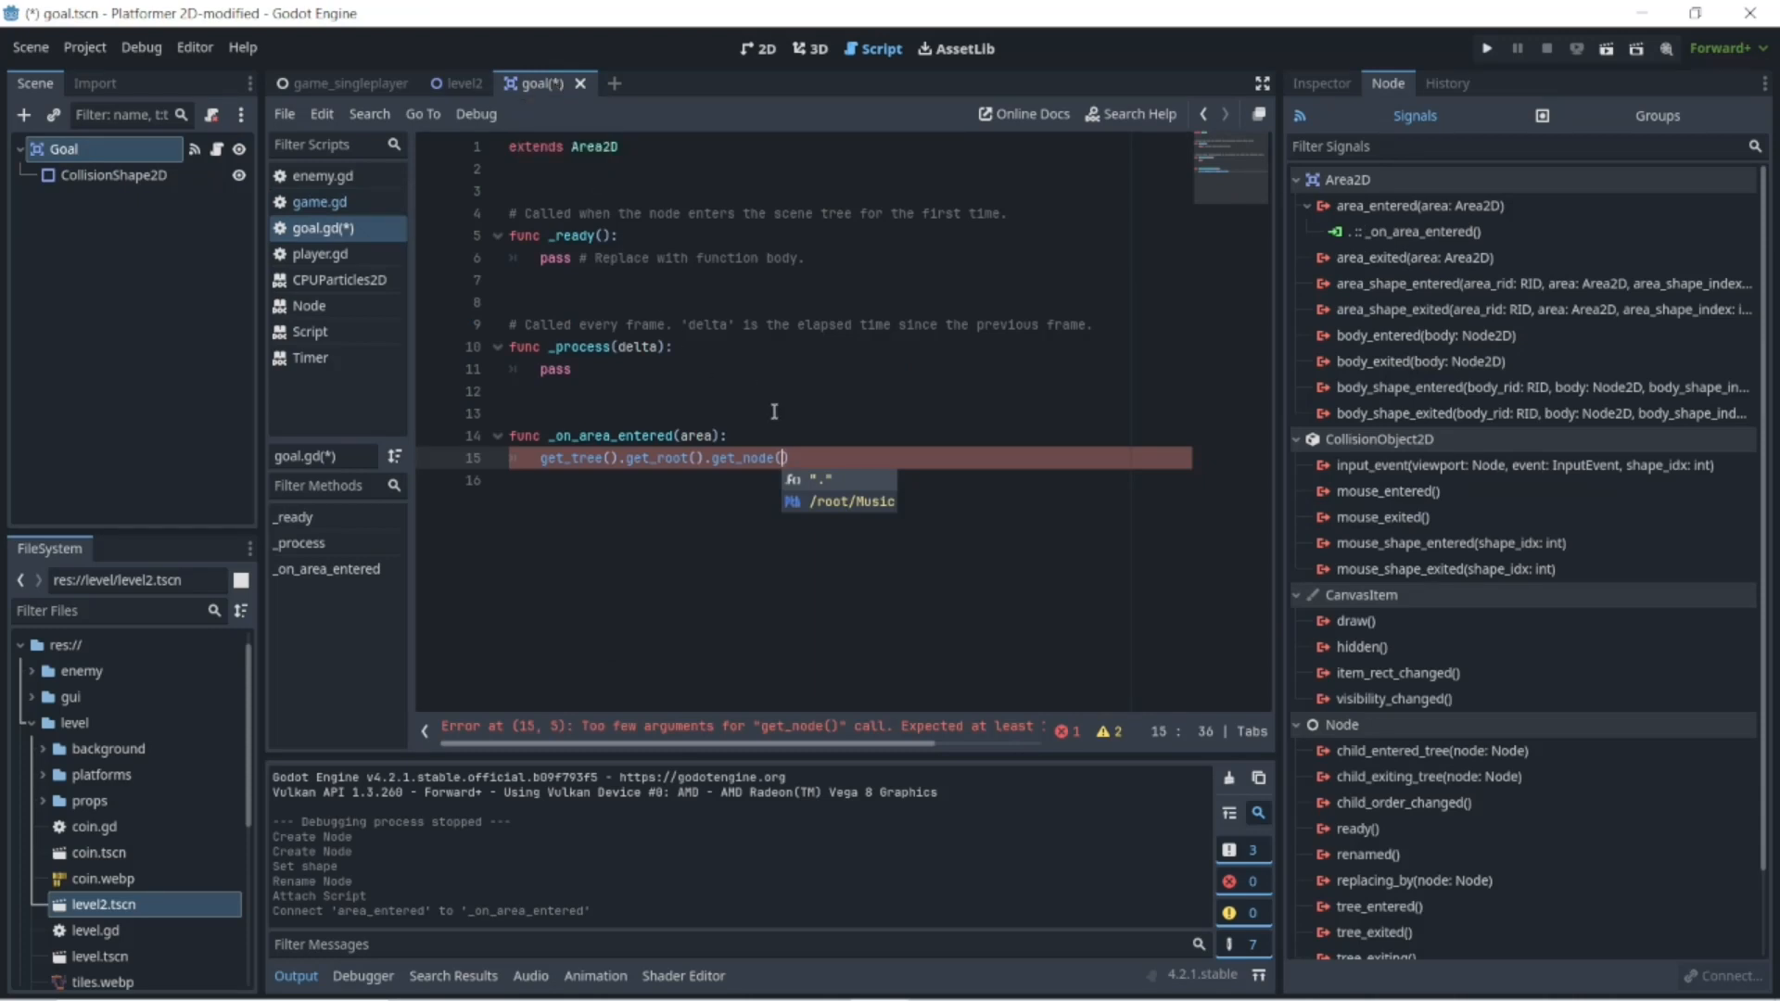
text(")
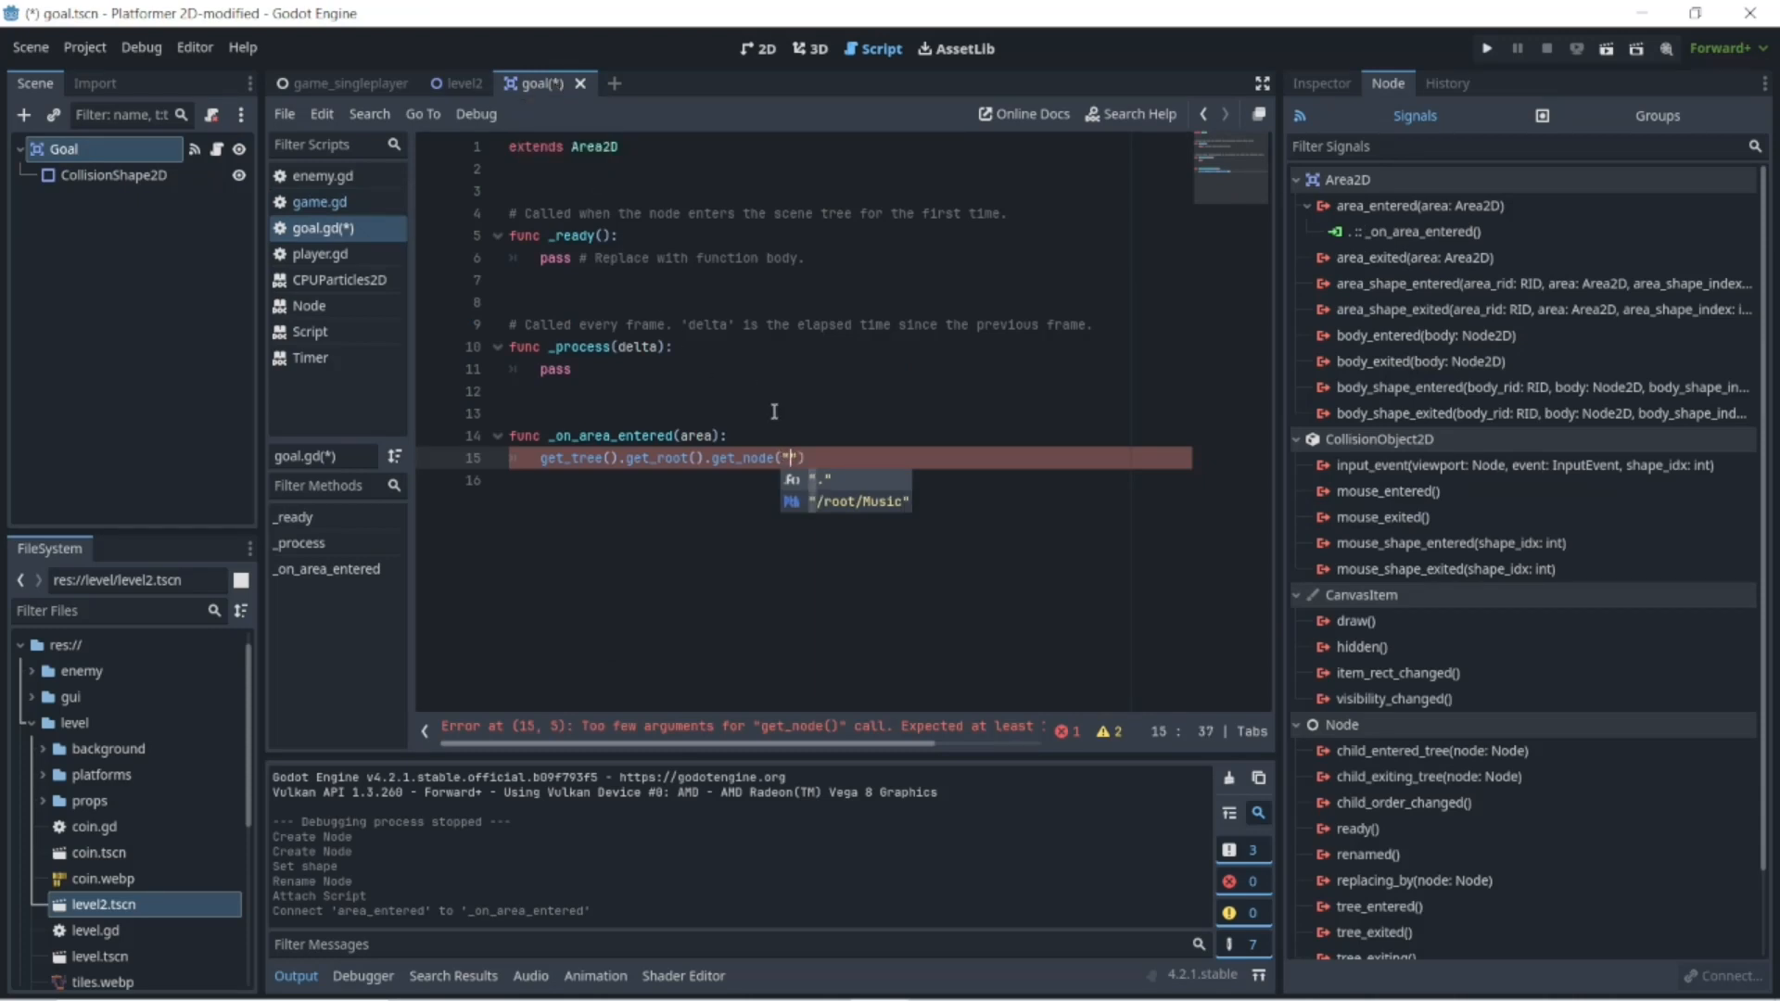
text(G)
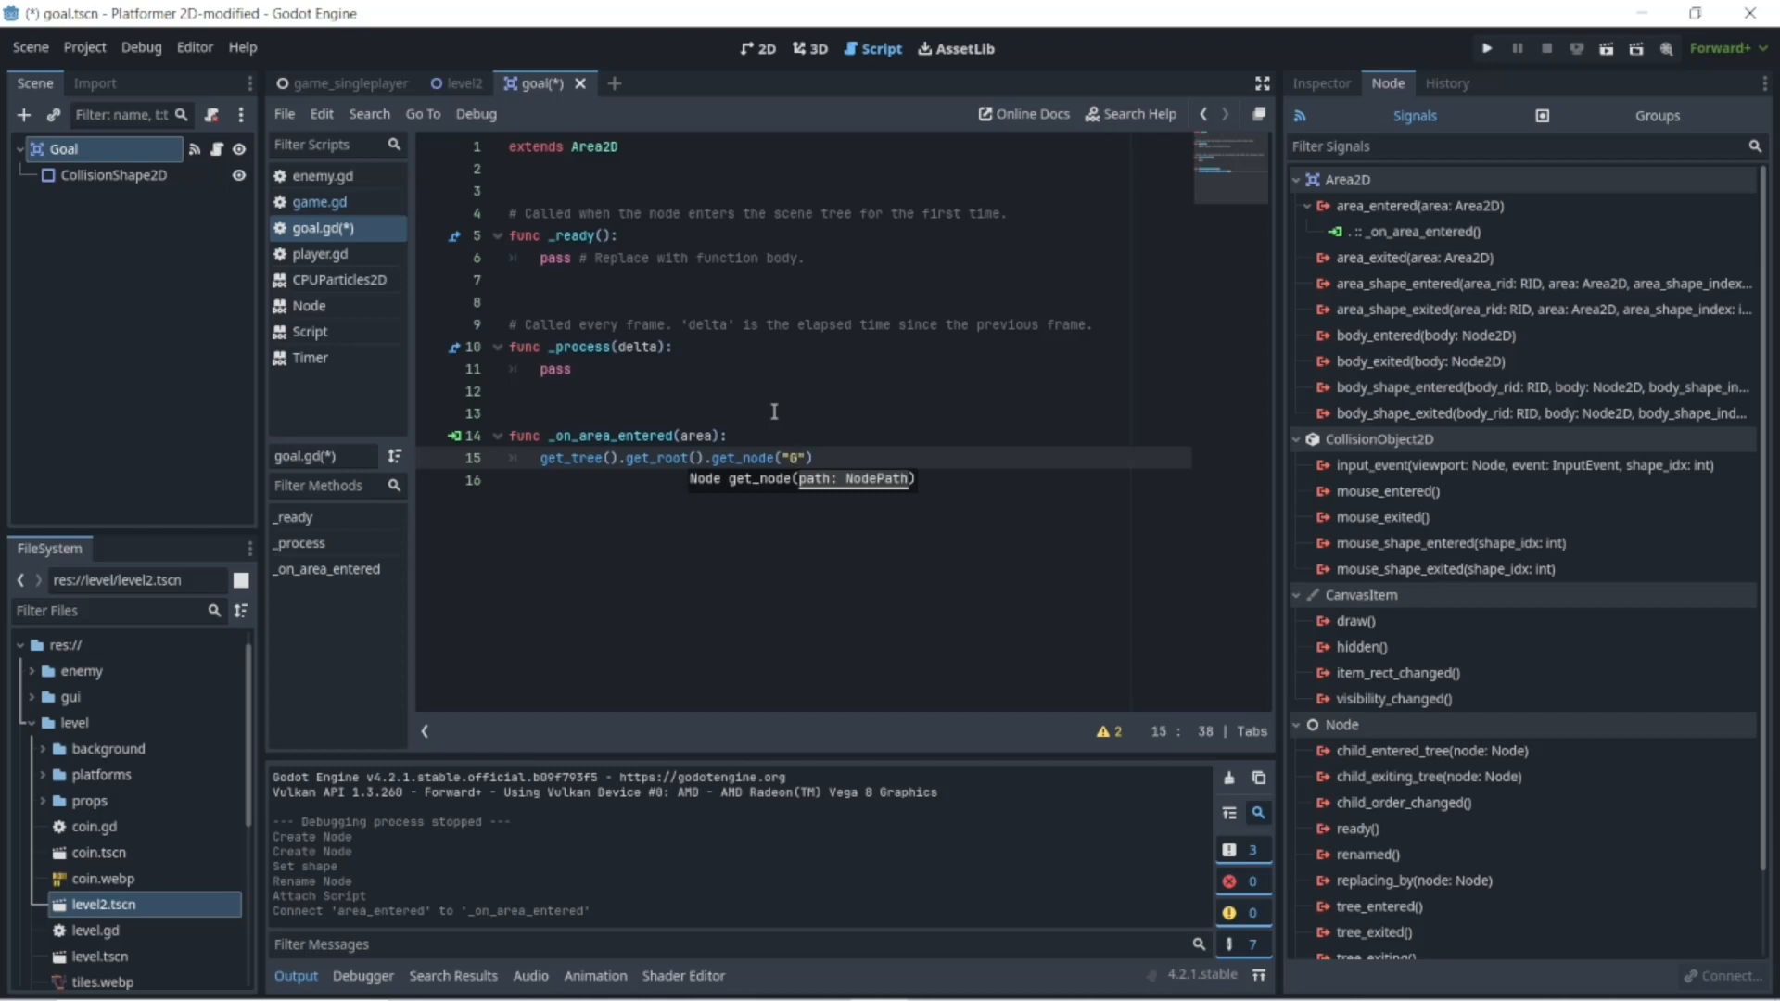
text(ame)
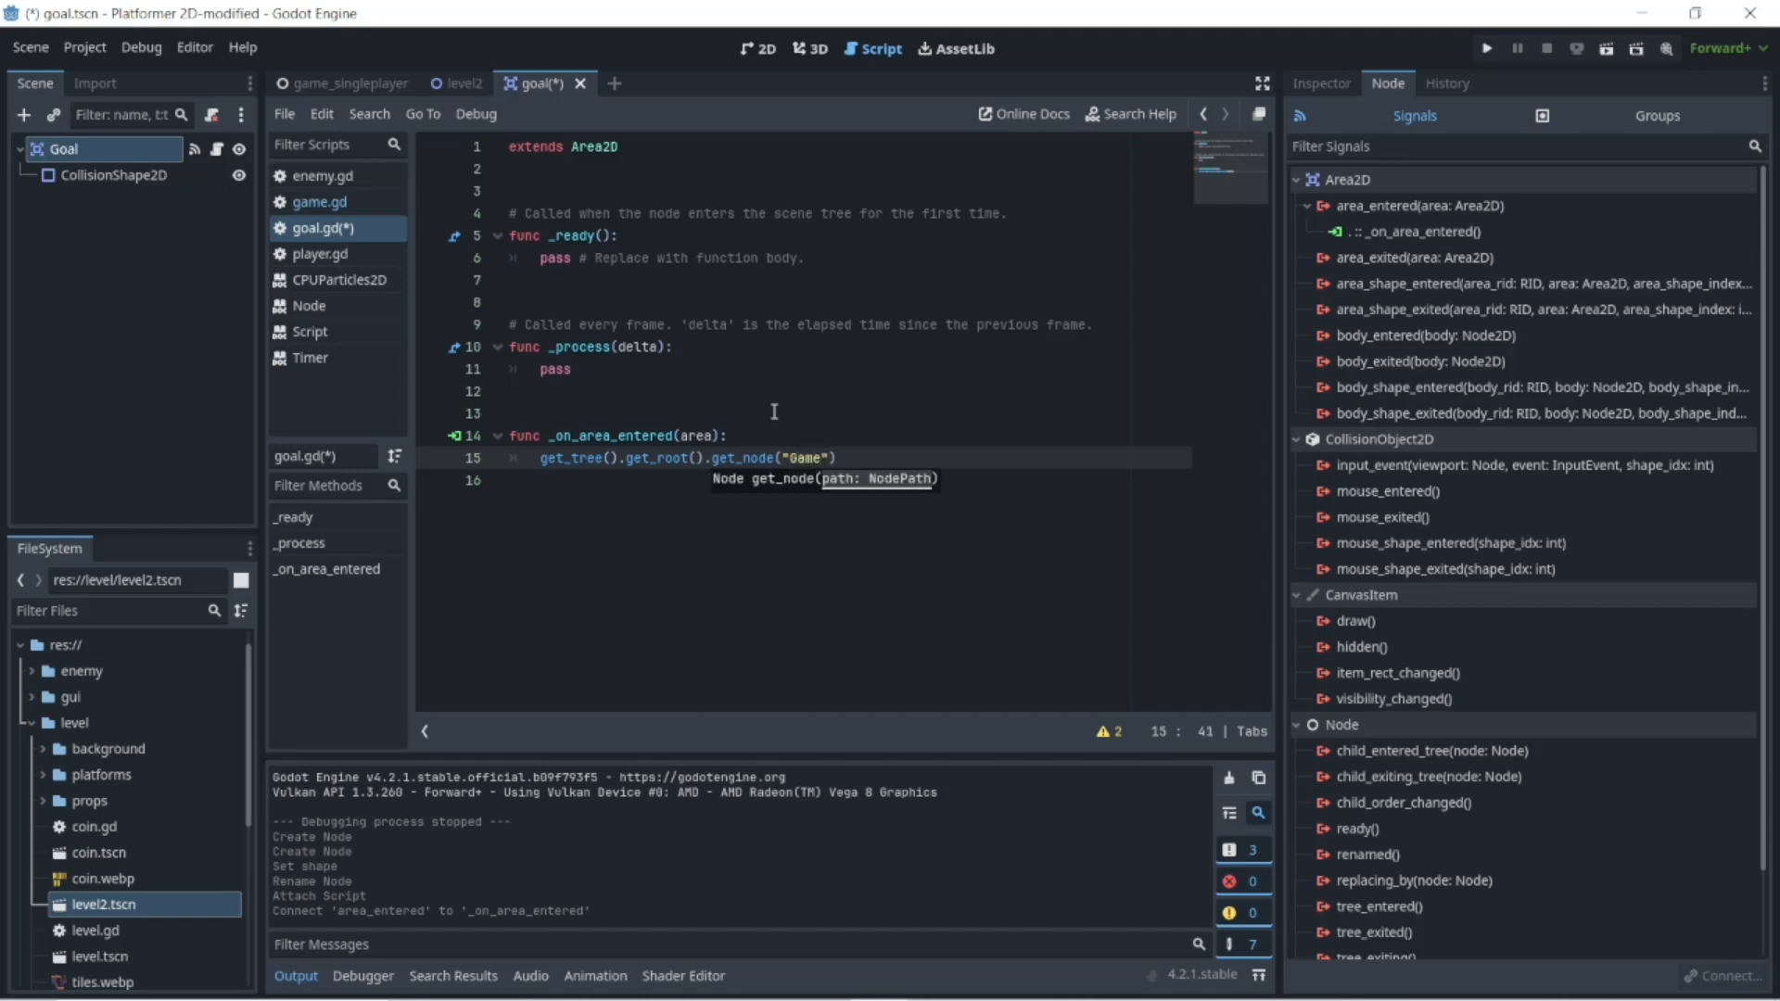
- Add a member-access dot after get_node("Game") and look up the level-change function's name in the Game node's script
click(848, 454)
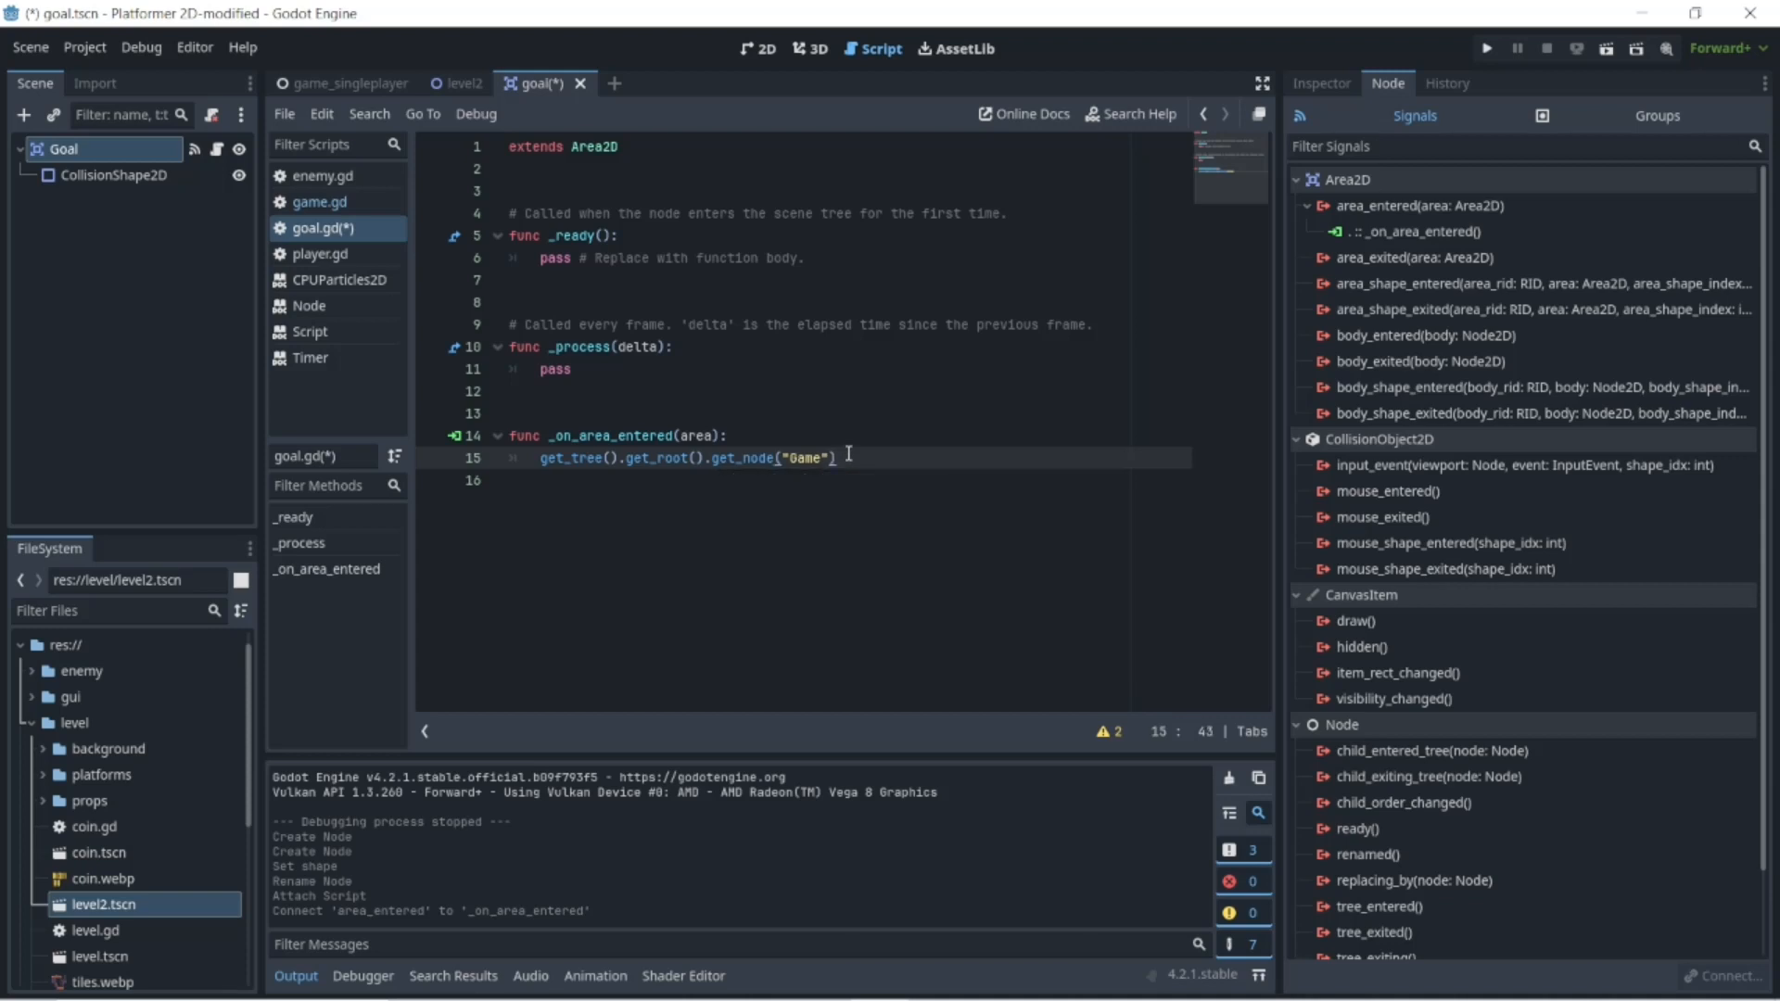
text(.)
click(354, 87)
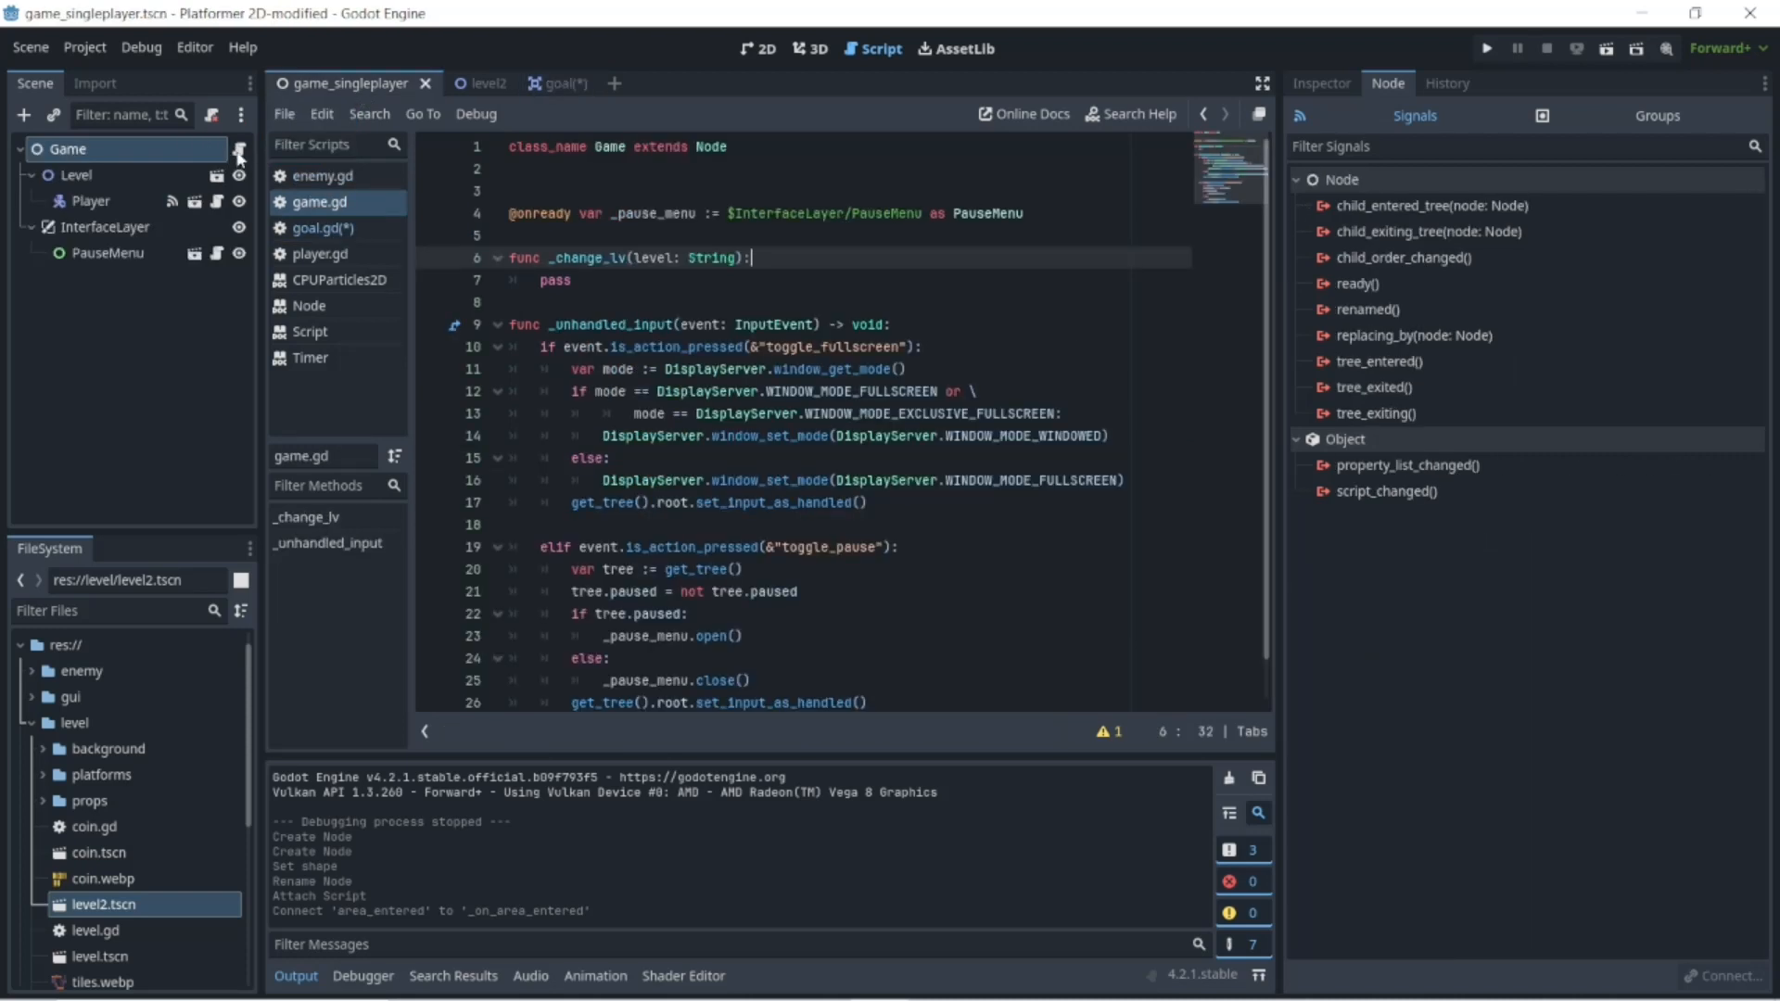
click(239, 149)
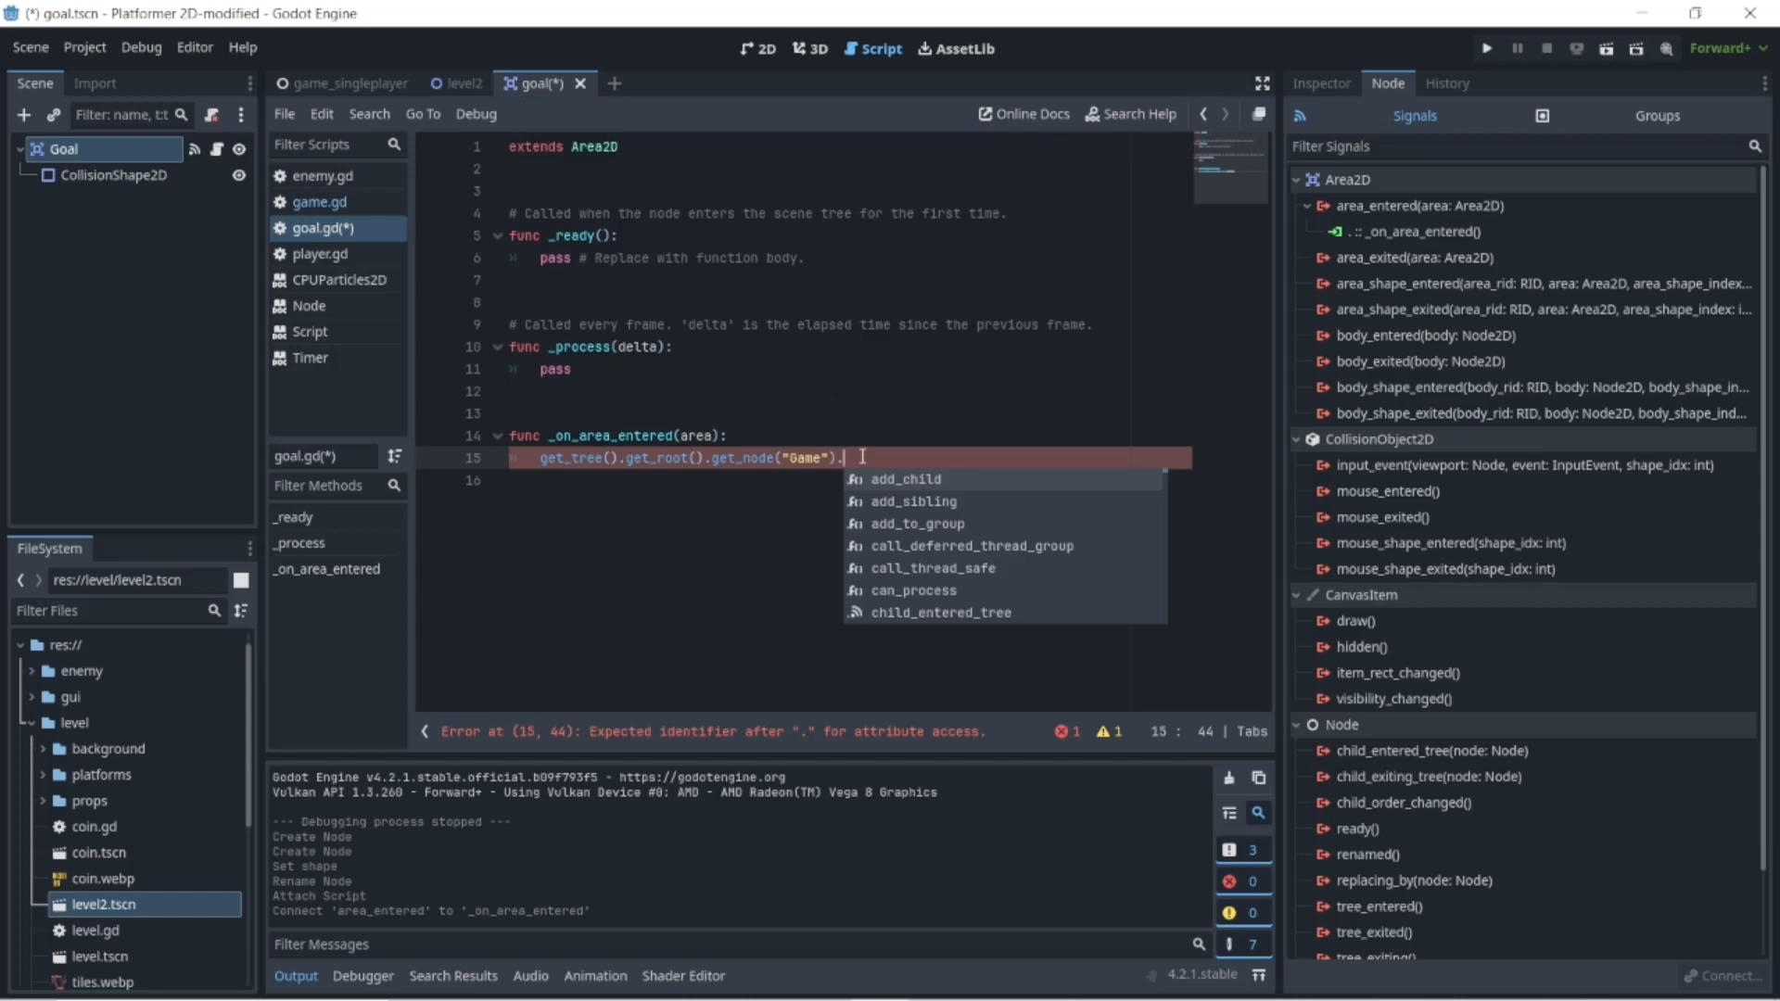
text(ch)
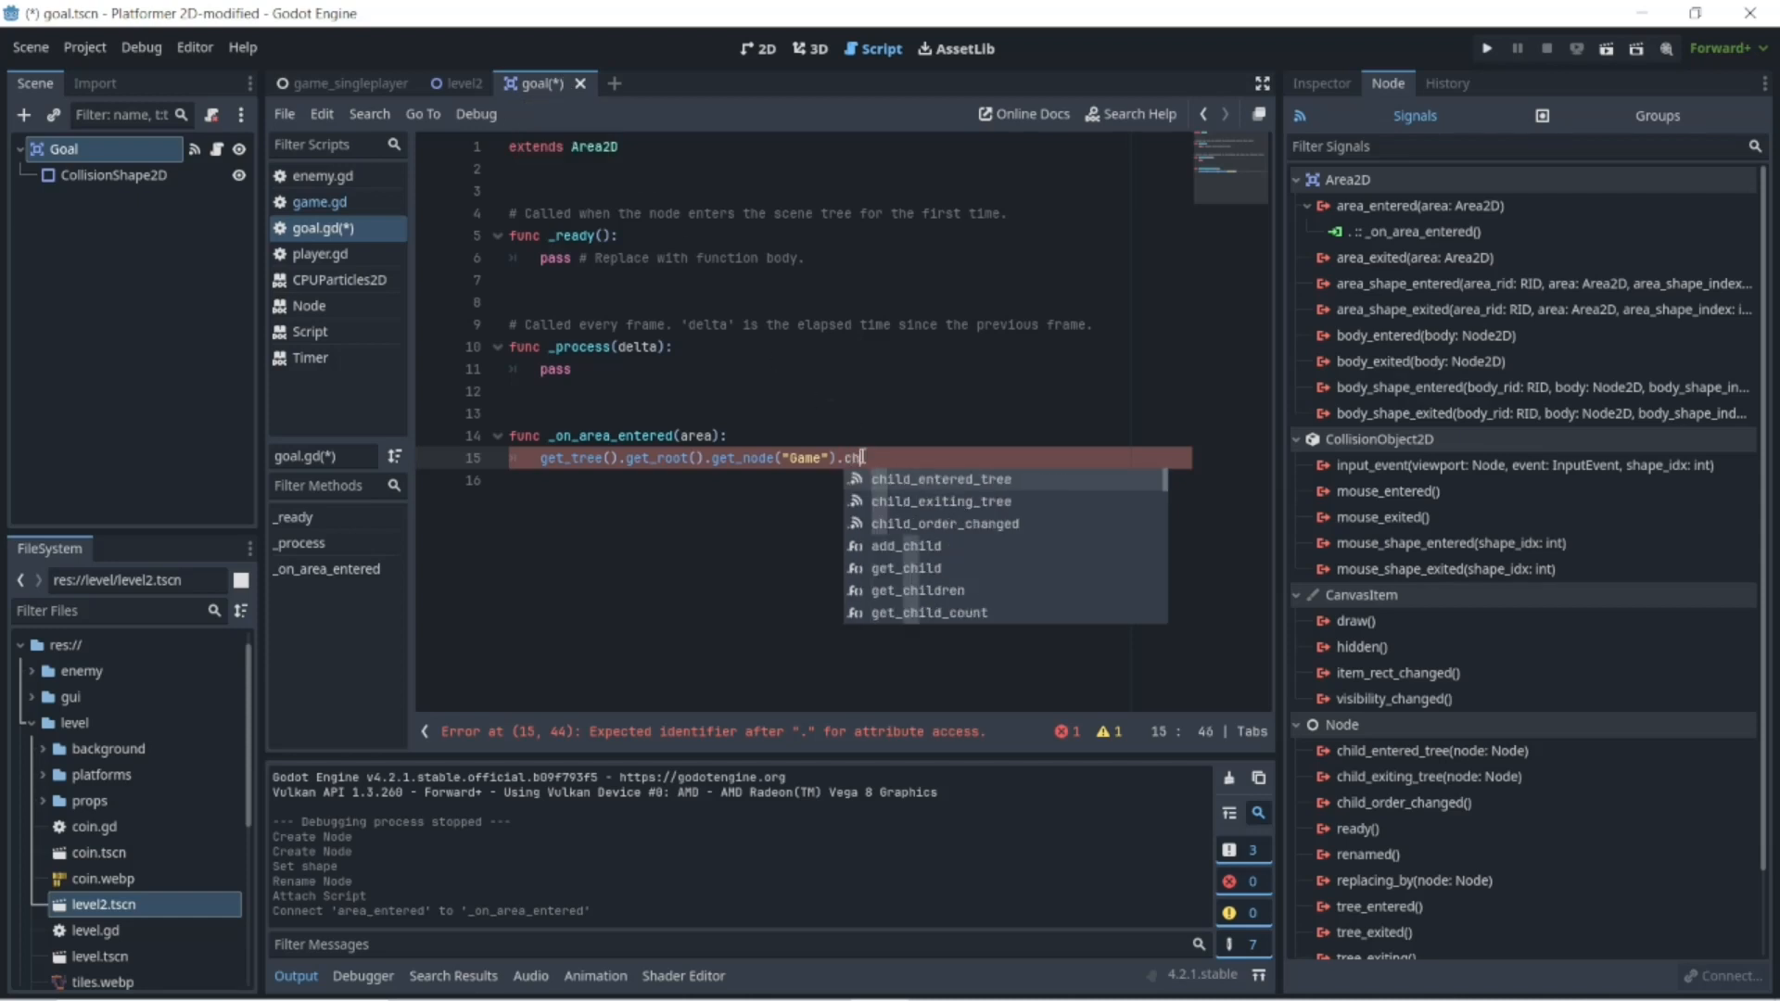
text(an)
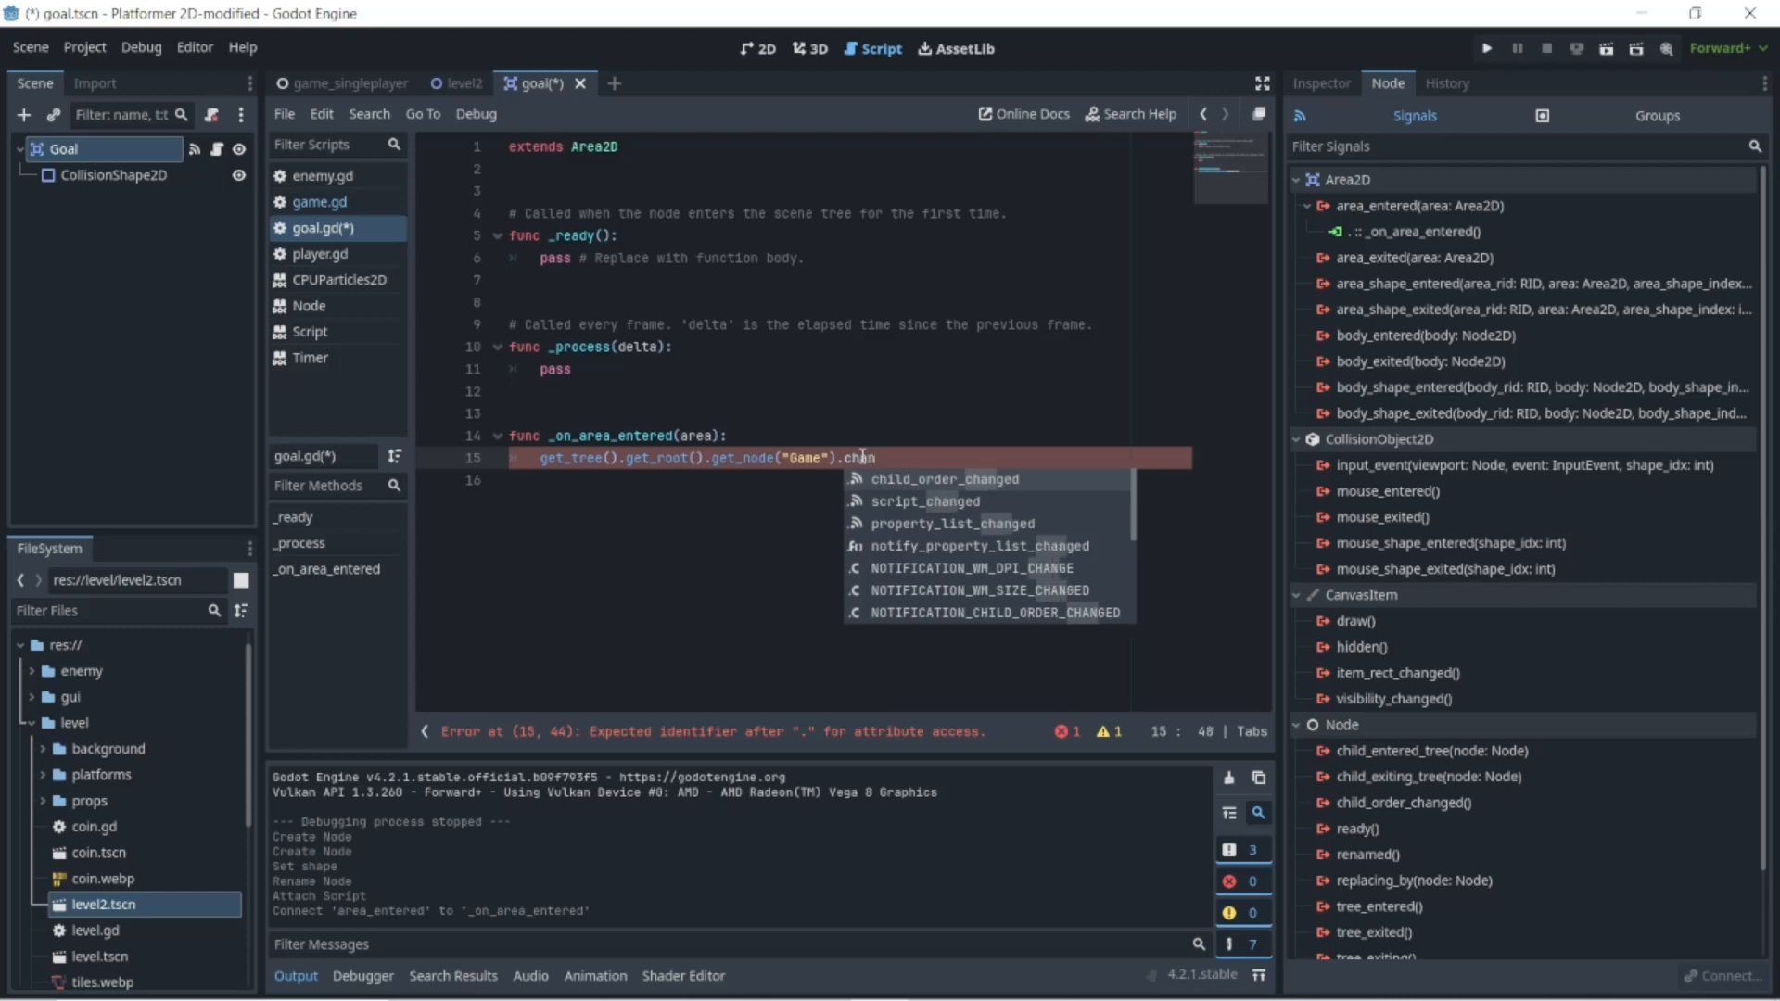
text(g)
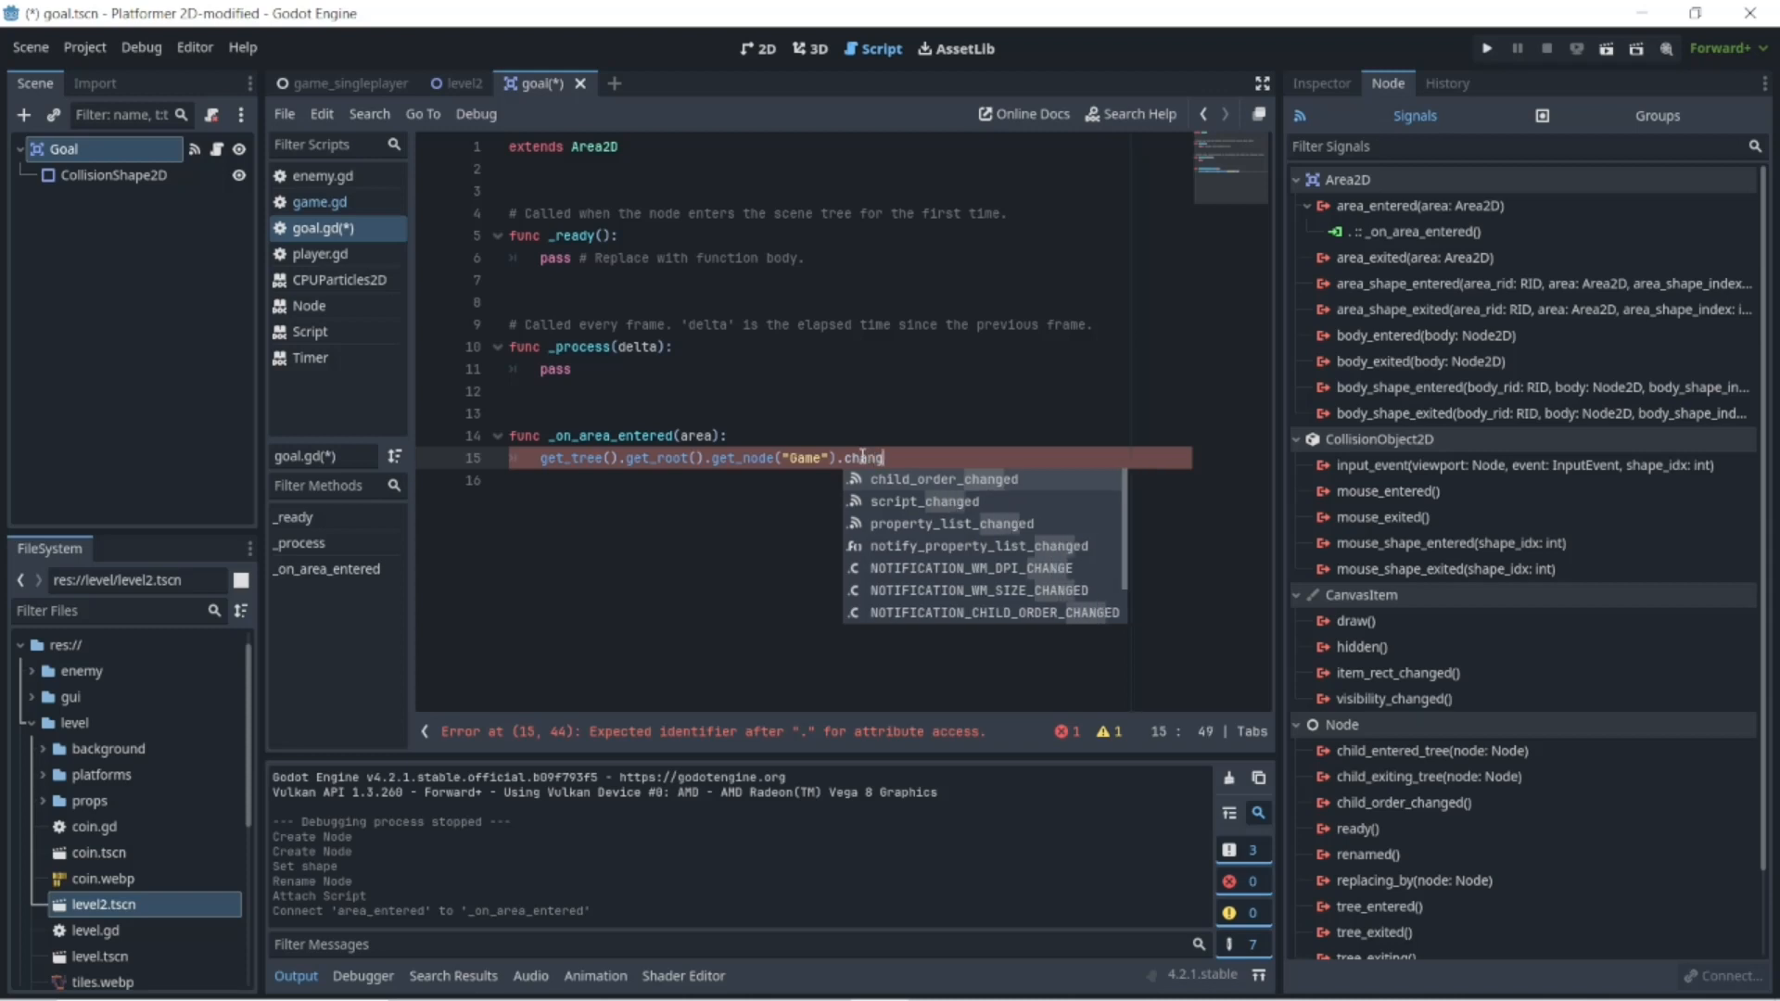
key(BackSpace)
key(BackSpace)
key(BackSpace)
key(BackSpace)
key(BackSpace)
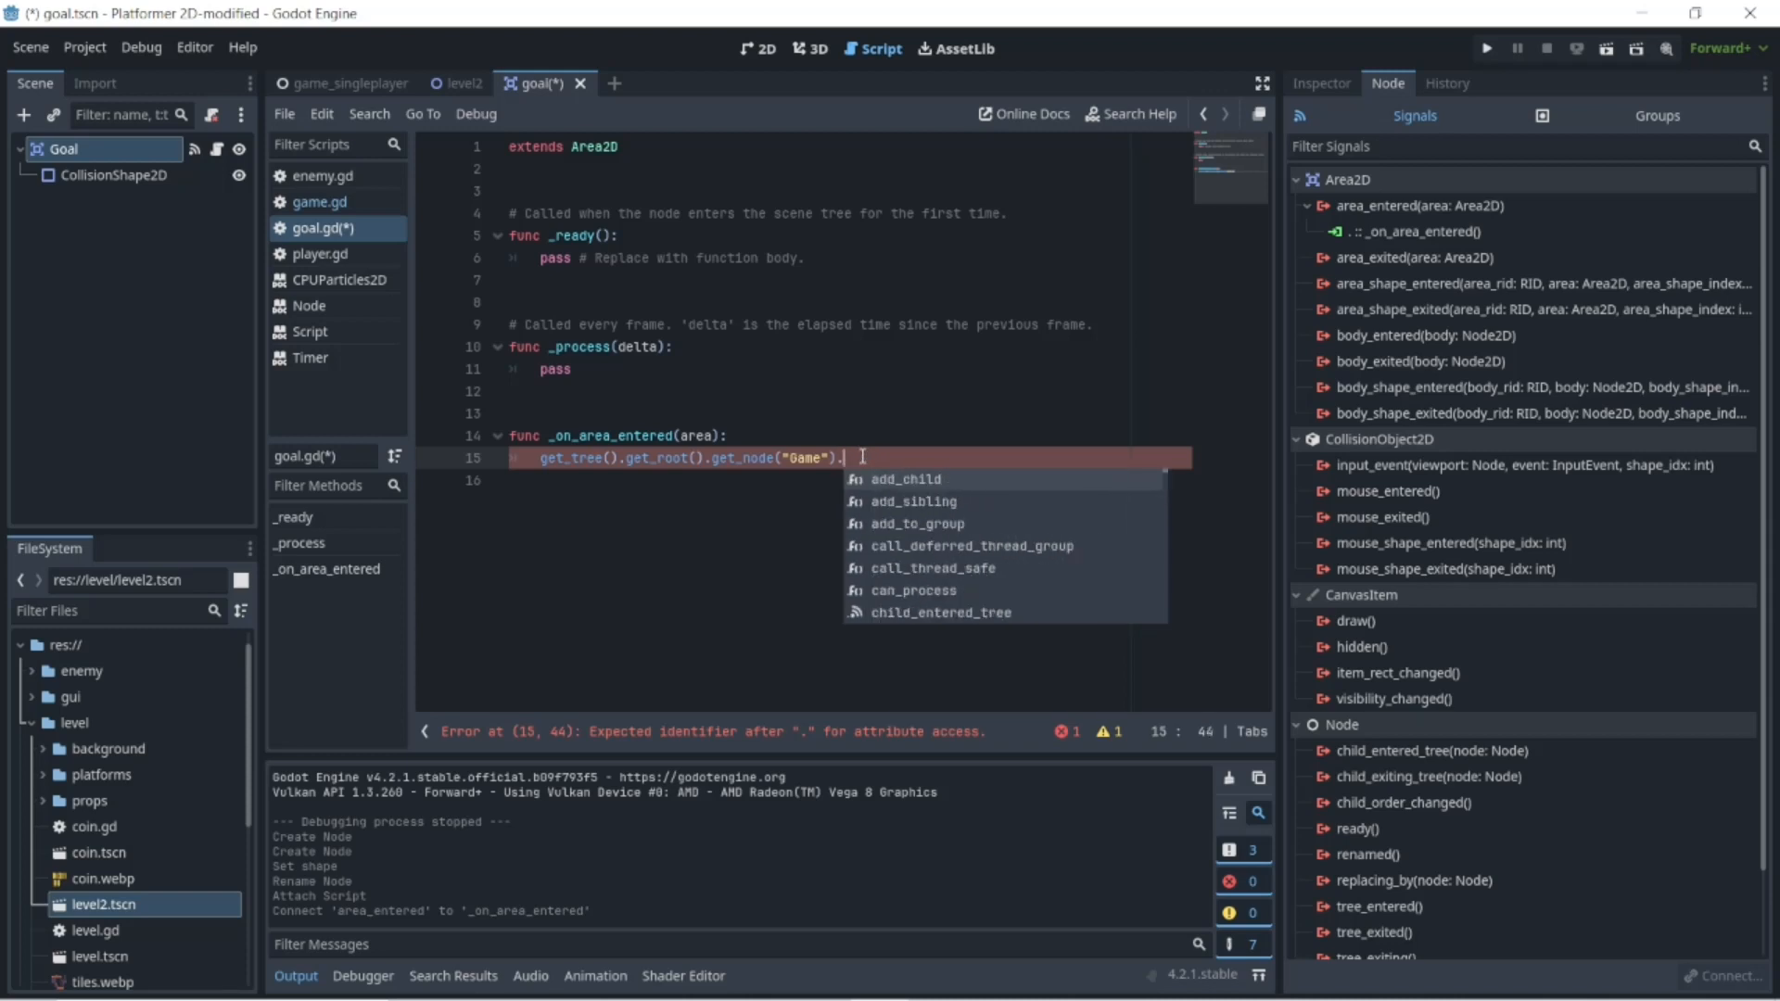
- Complete the line in _on_area_entered with a call to _change_lv("") on the Game node, using an empty string argument
text(_)
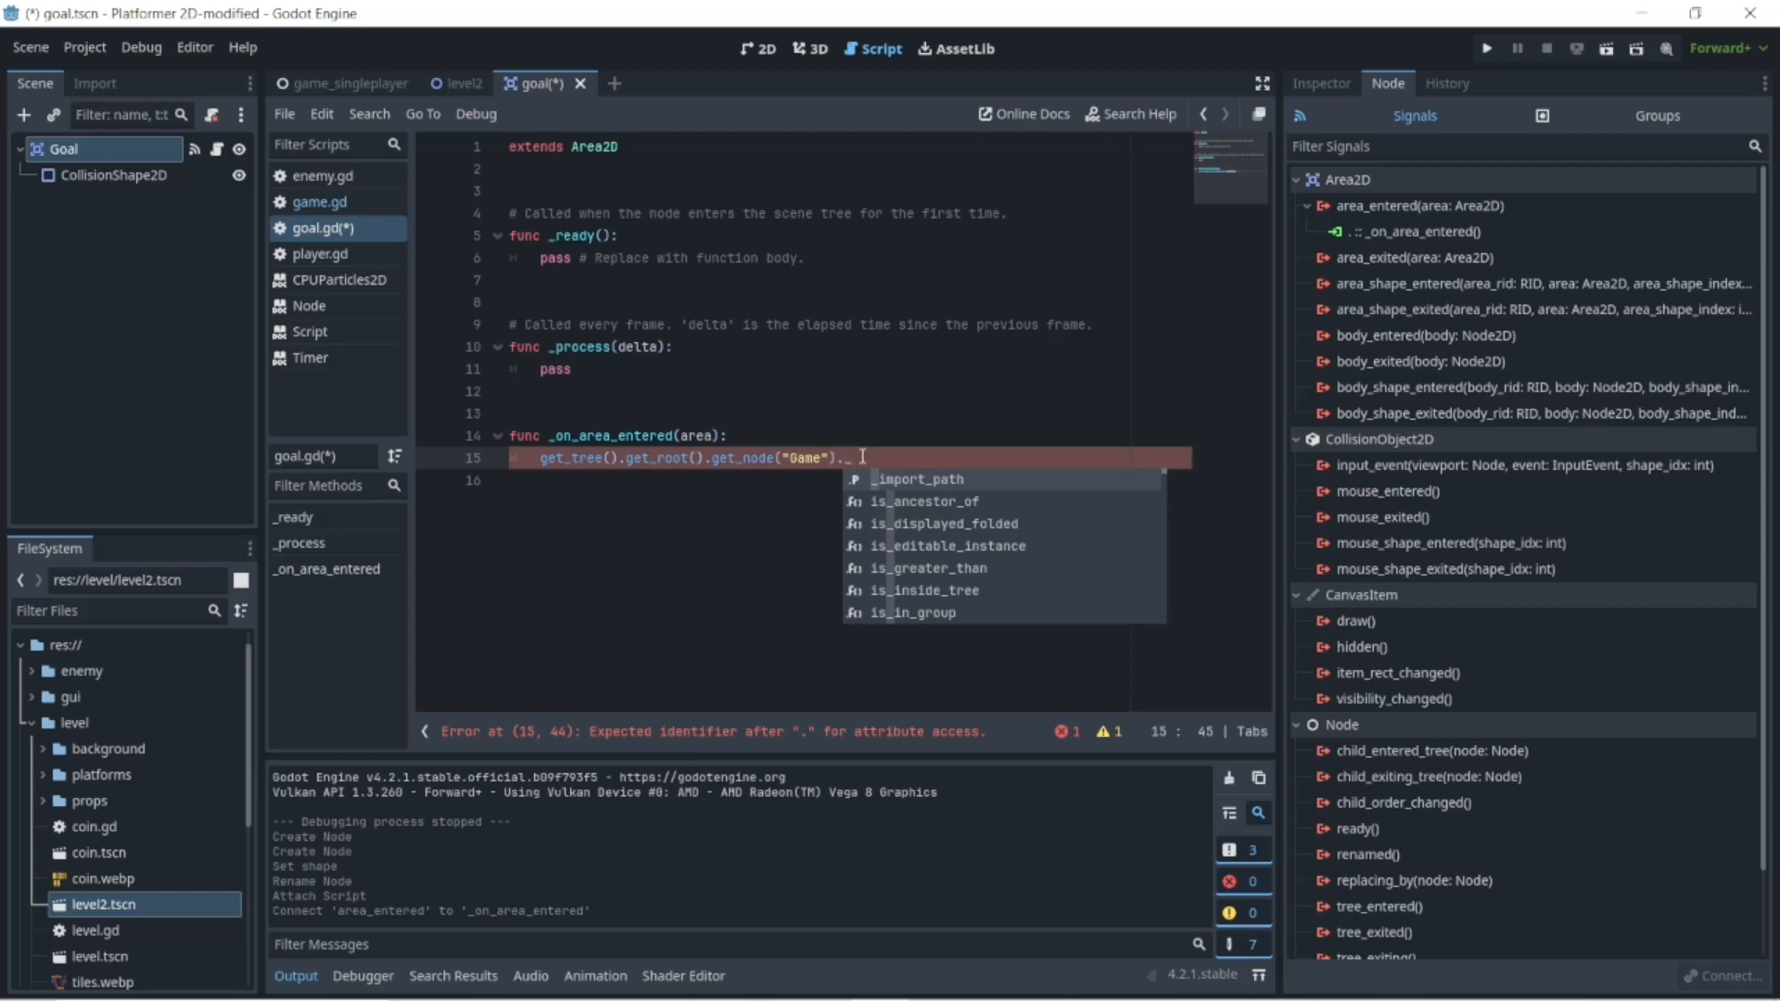
text(cang)
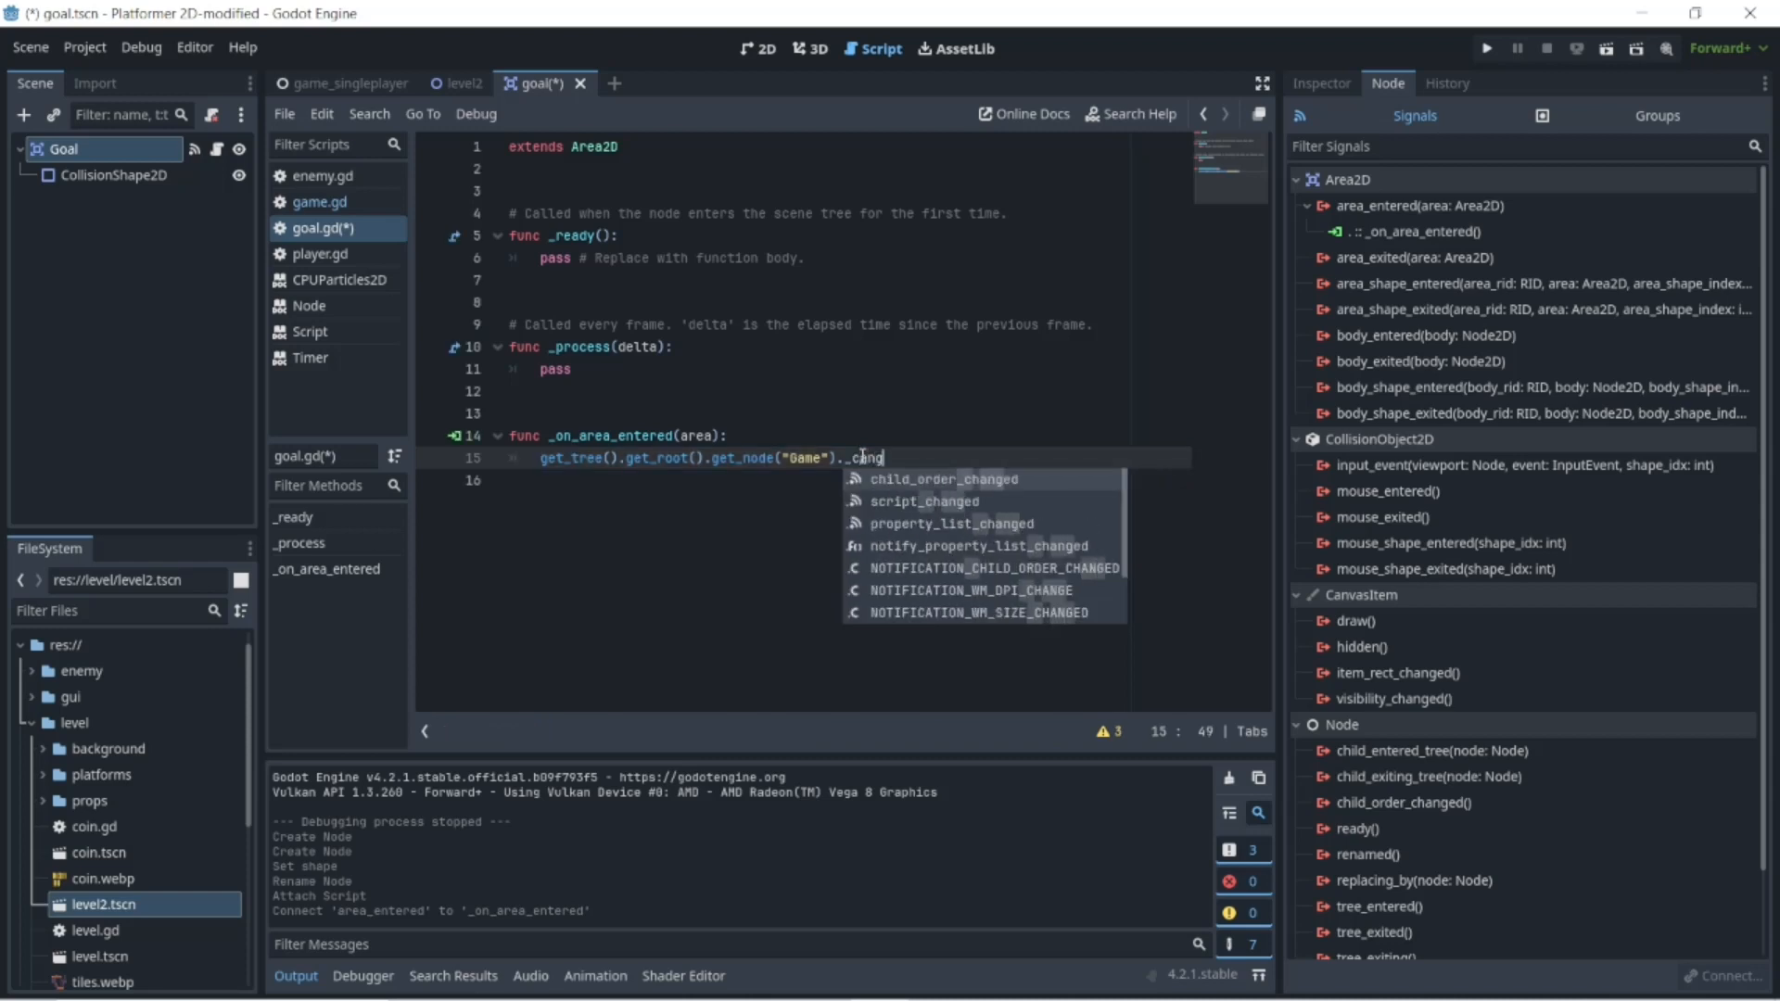
text(e)
click(863, 458)
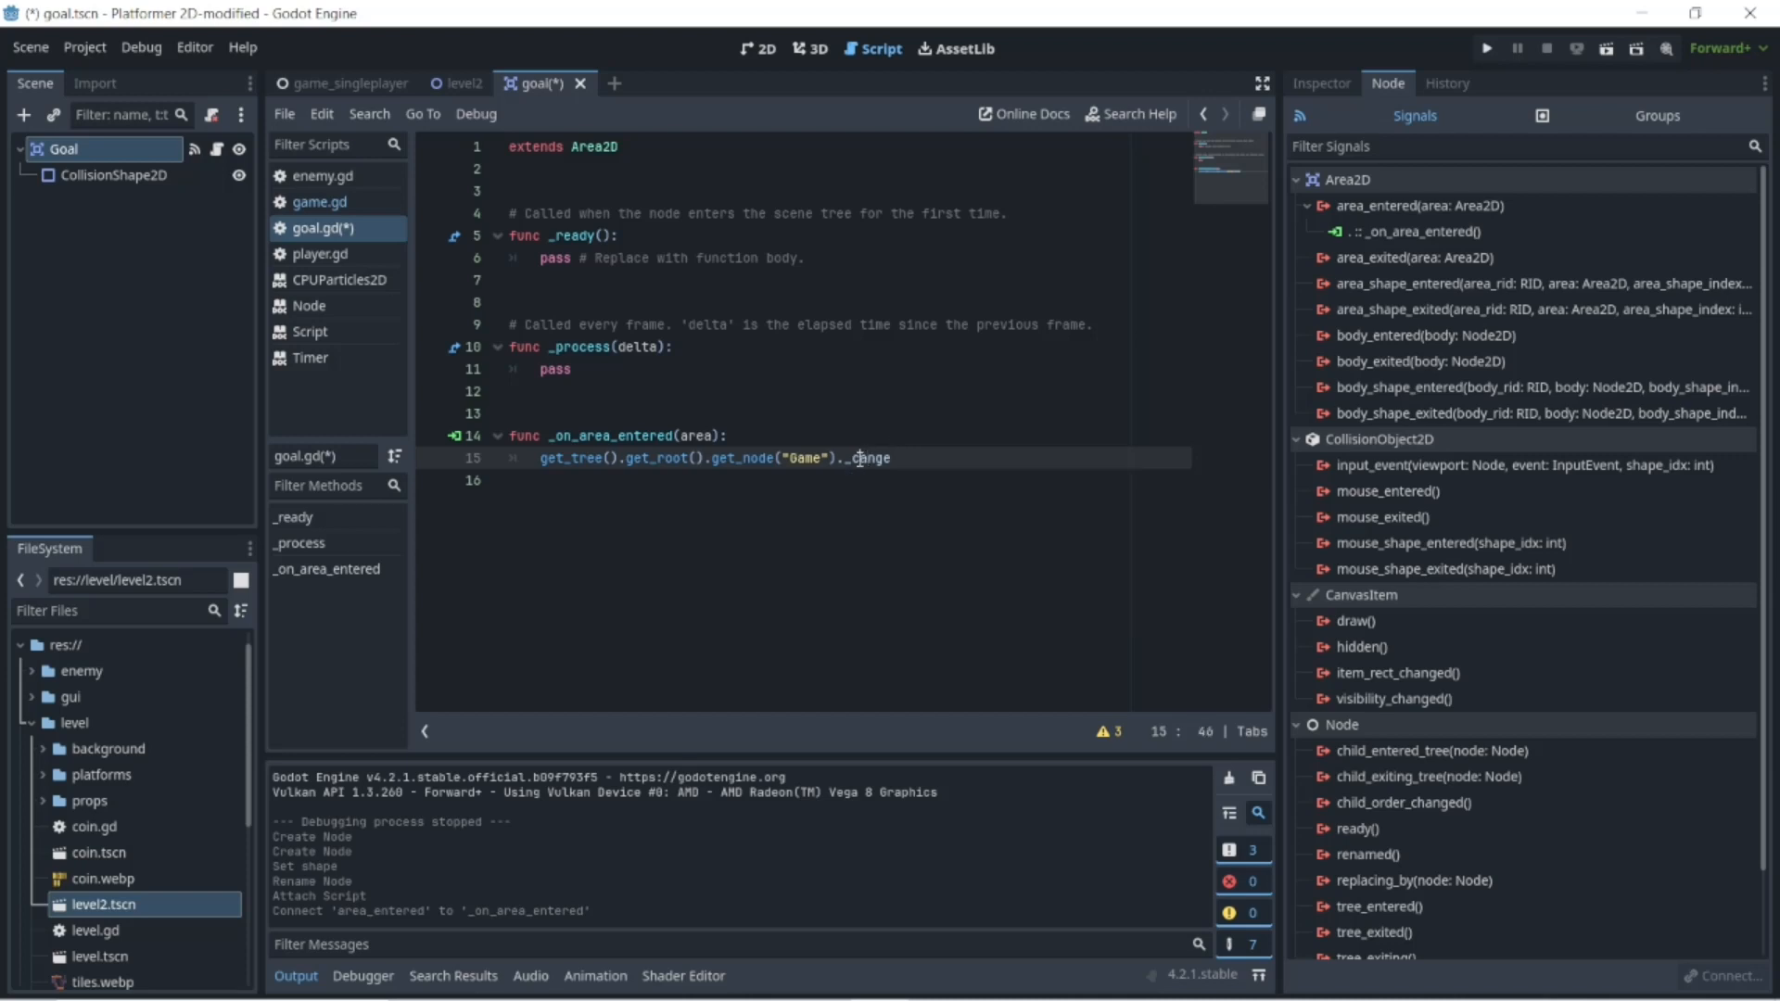
text(h)
click(938, 453)
text(_lv(")
click(941, 458)
click(936, 458)
click(945, 458)
drag(945, 458, 931, 458)
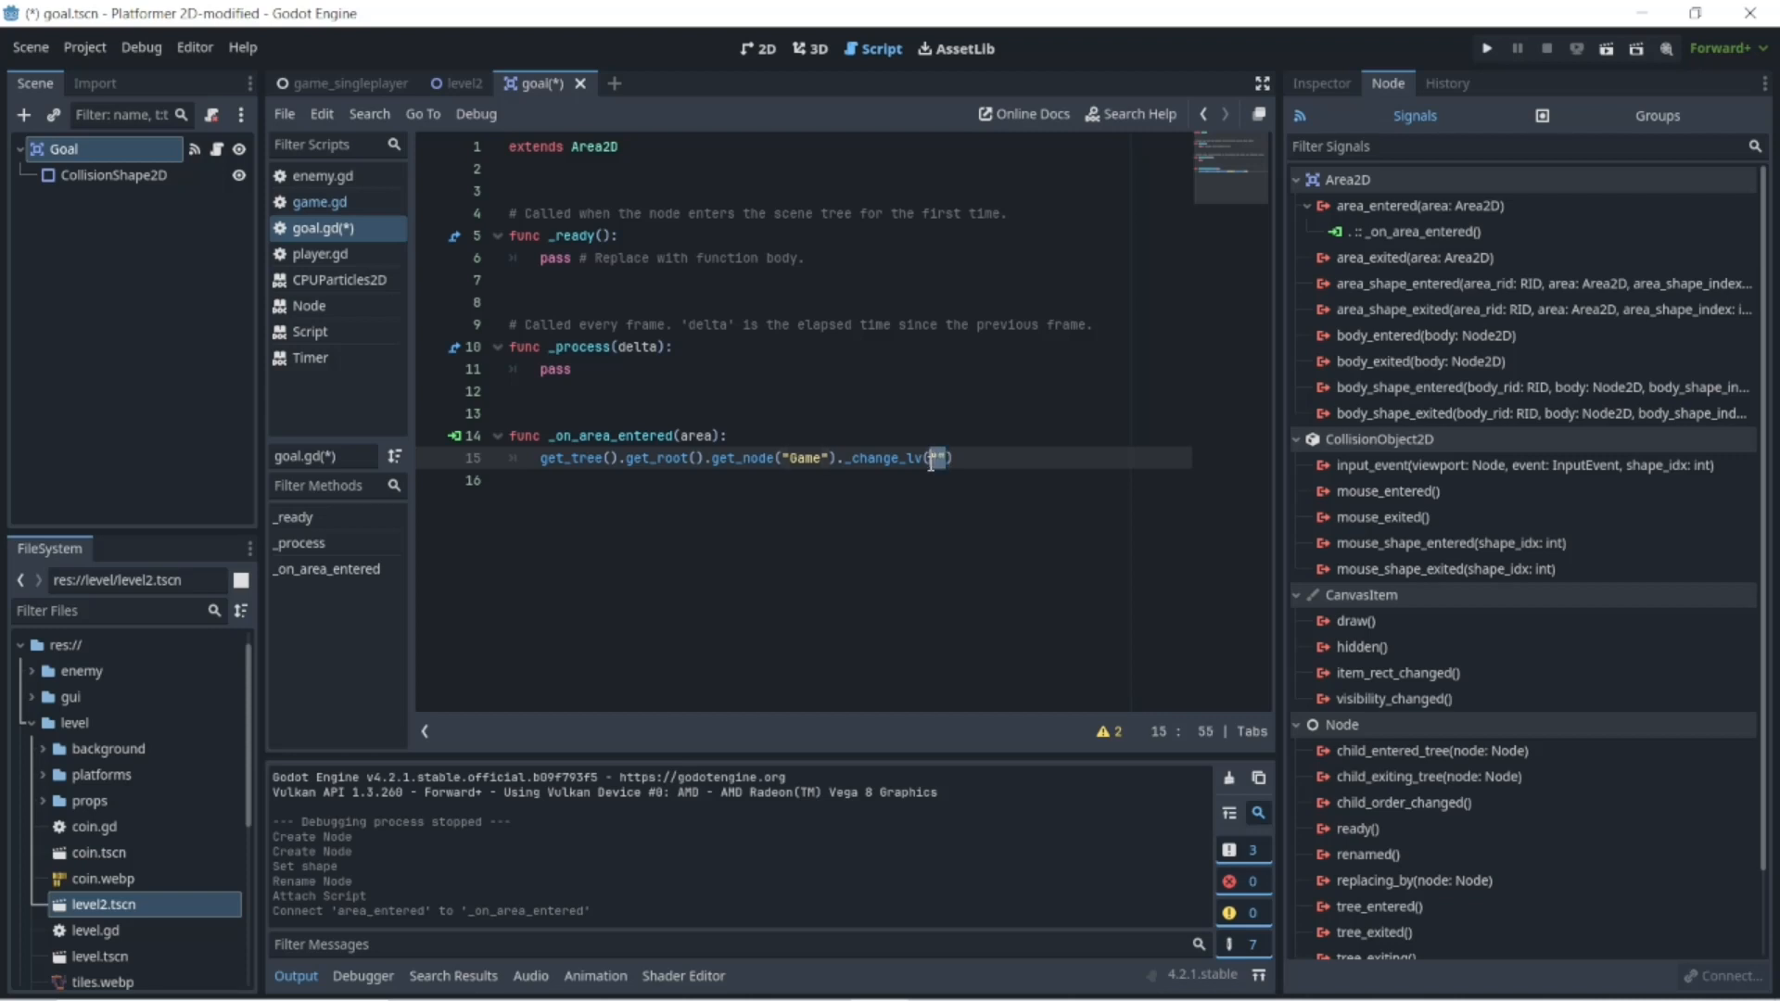
click(508, 189)
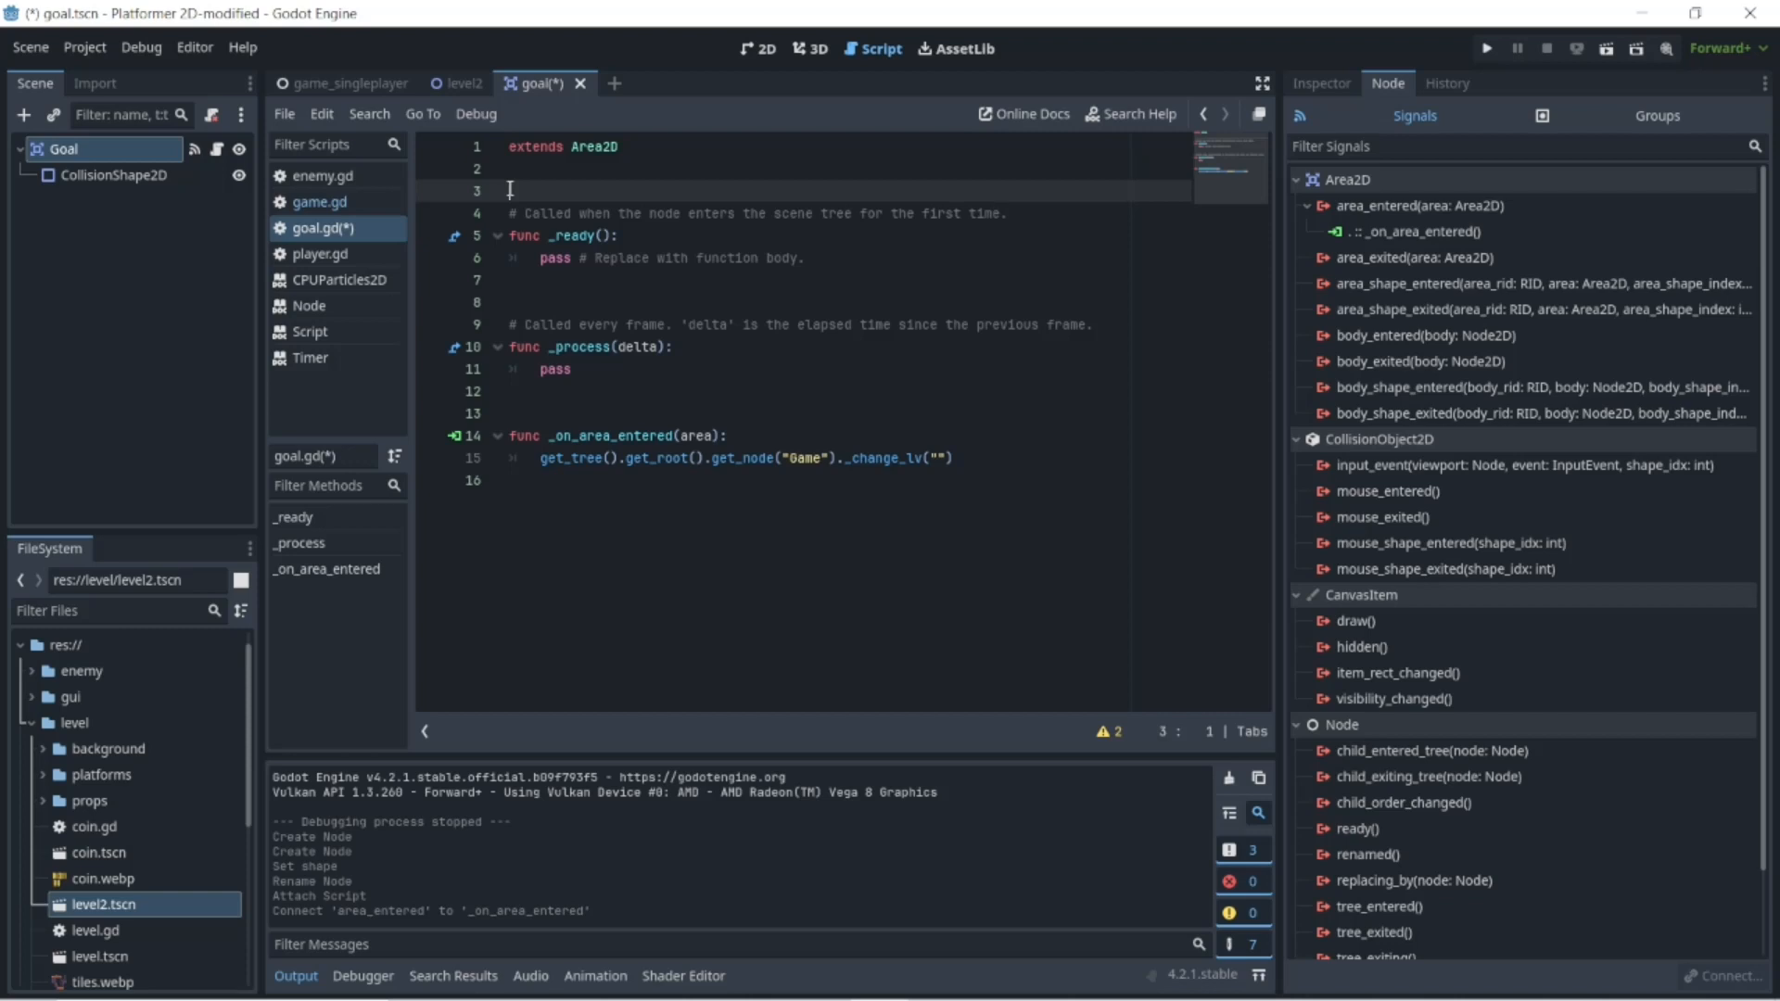
text(ex)
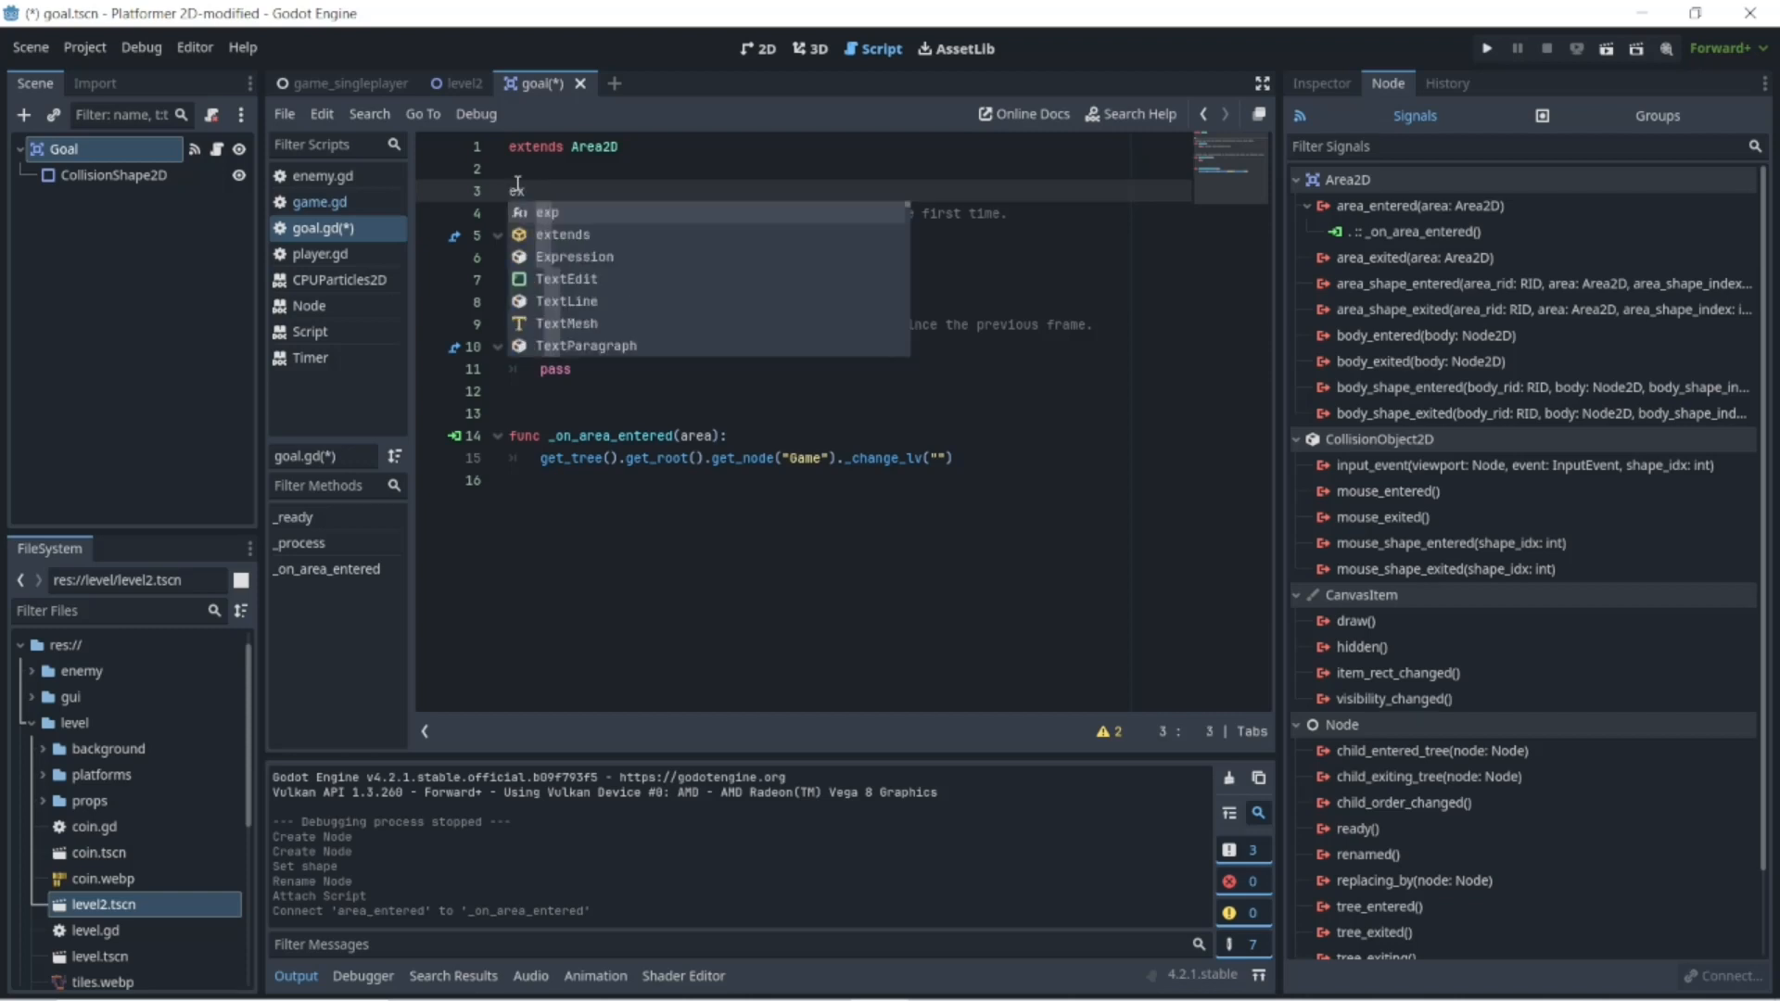
text(port)
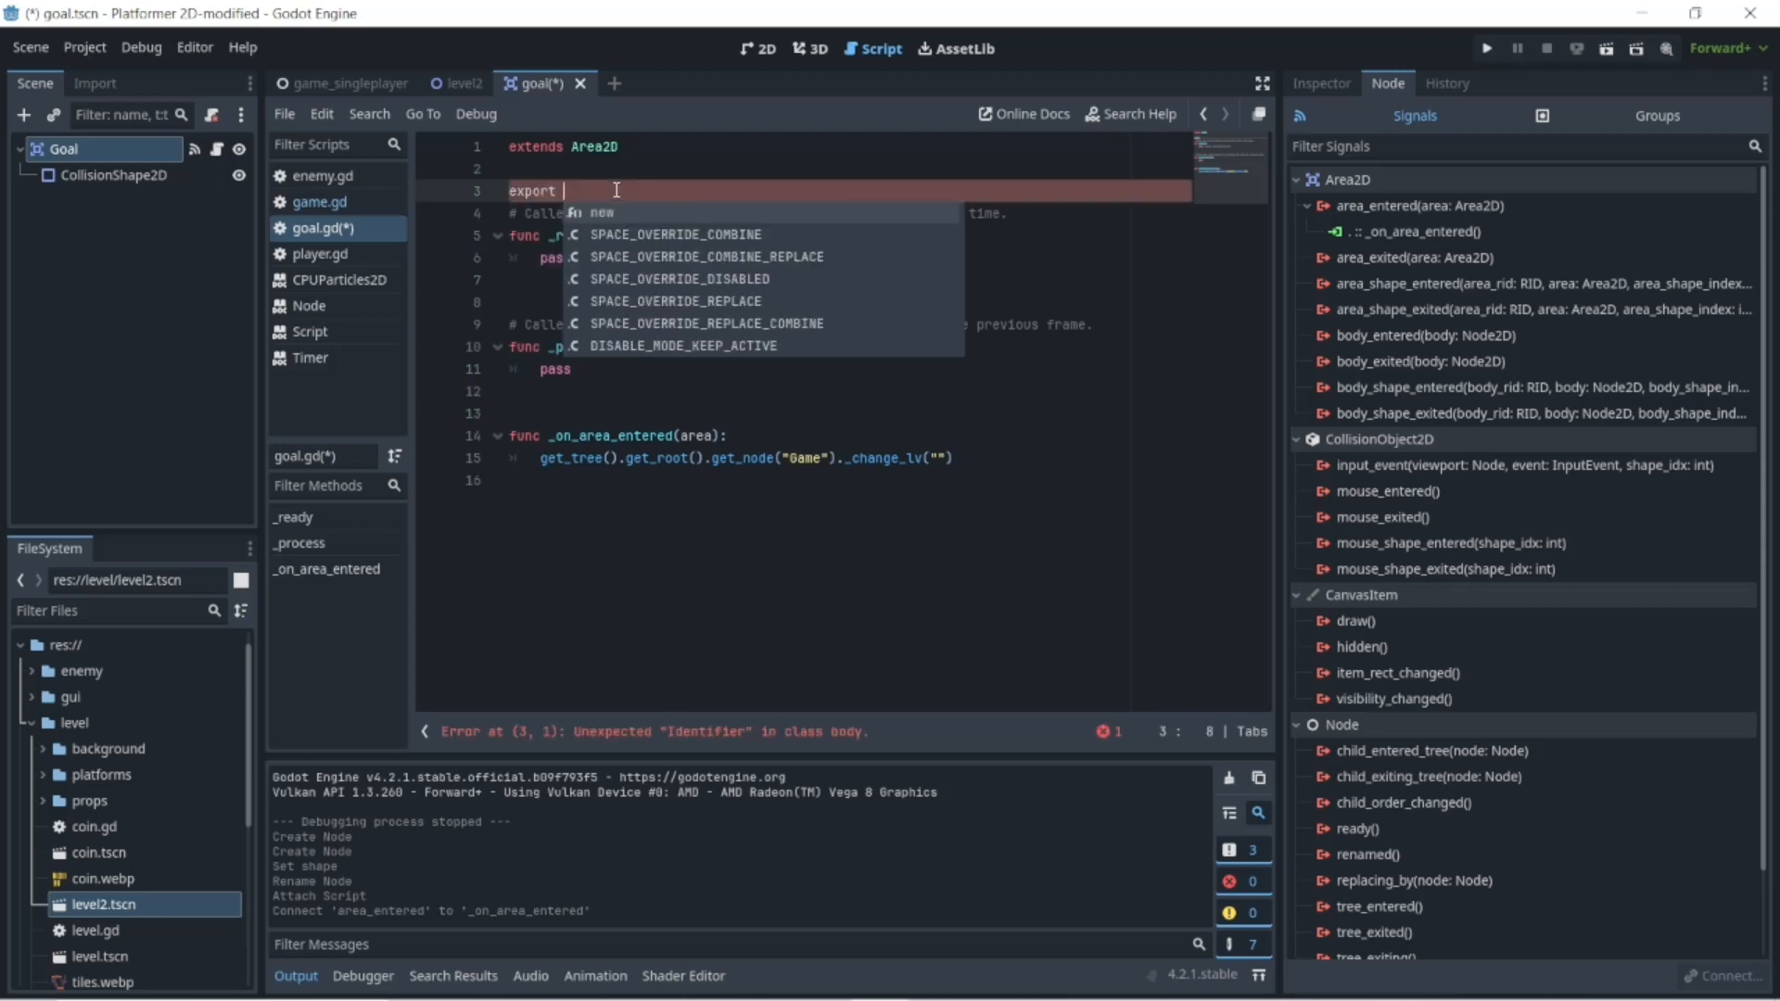
text( v)
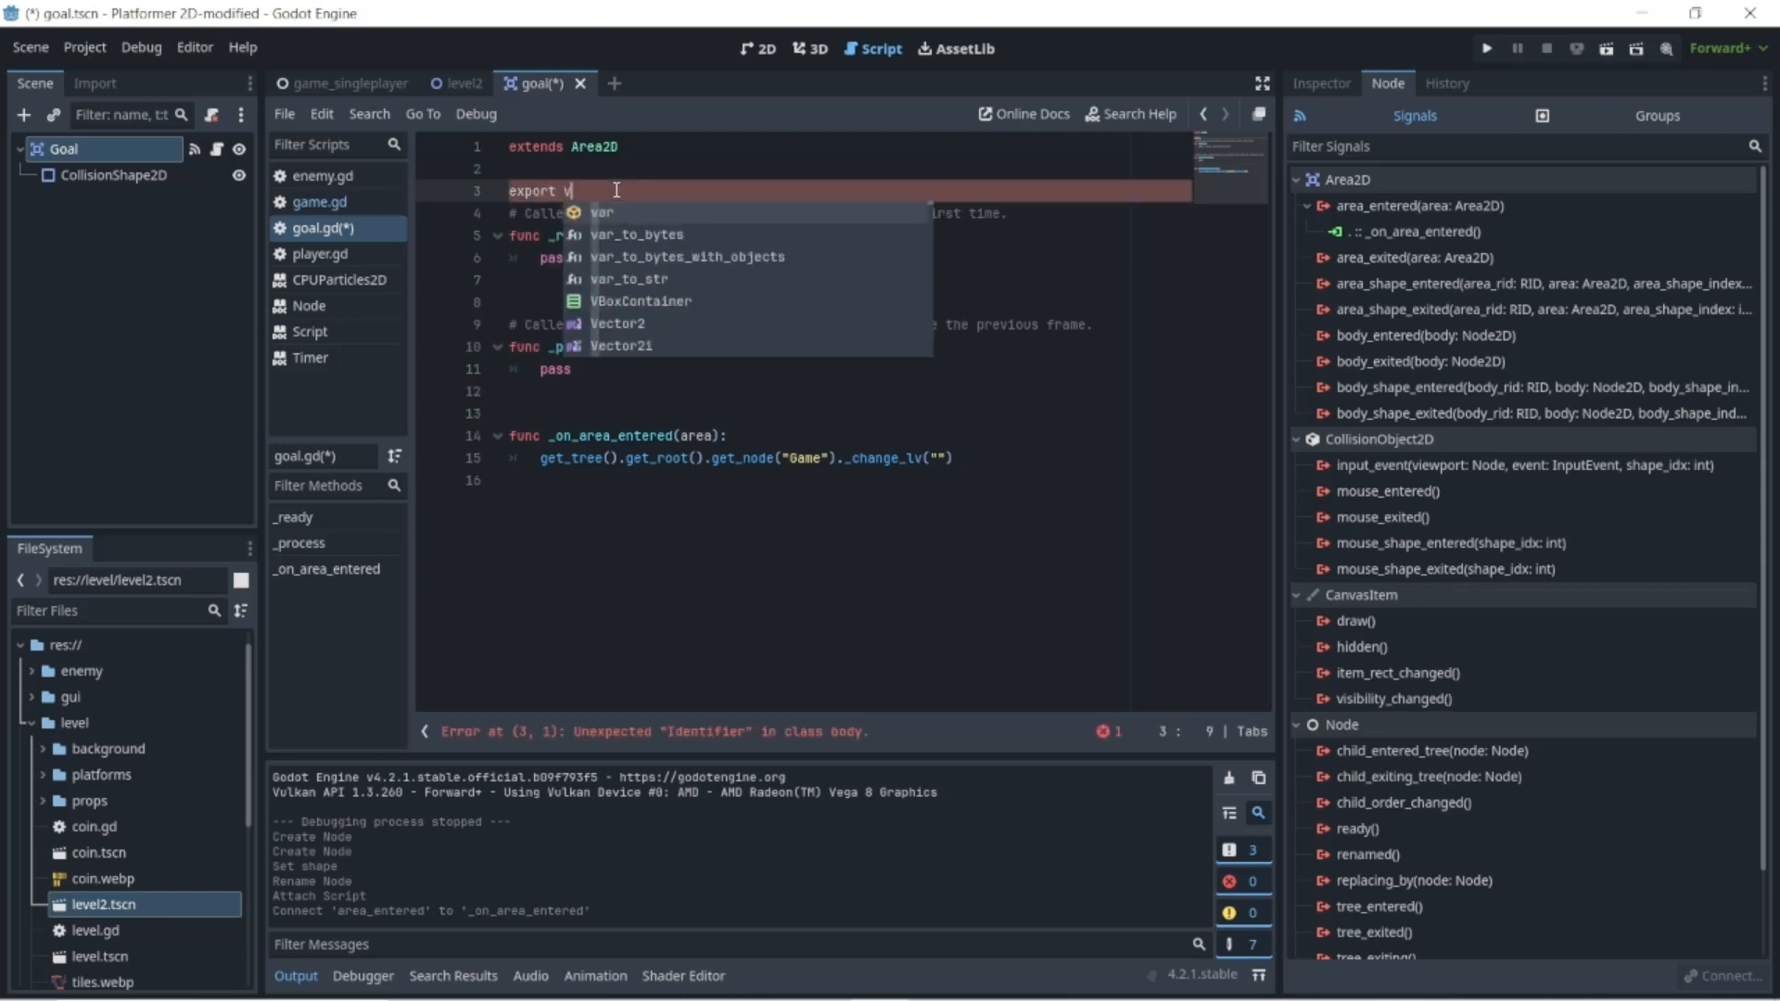
text(ar)
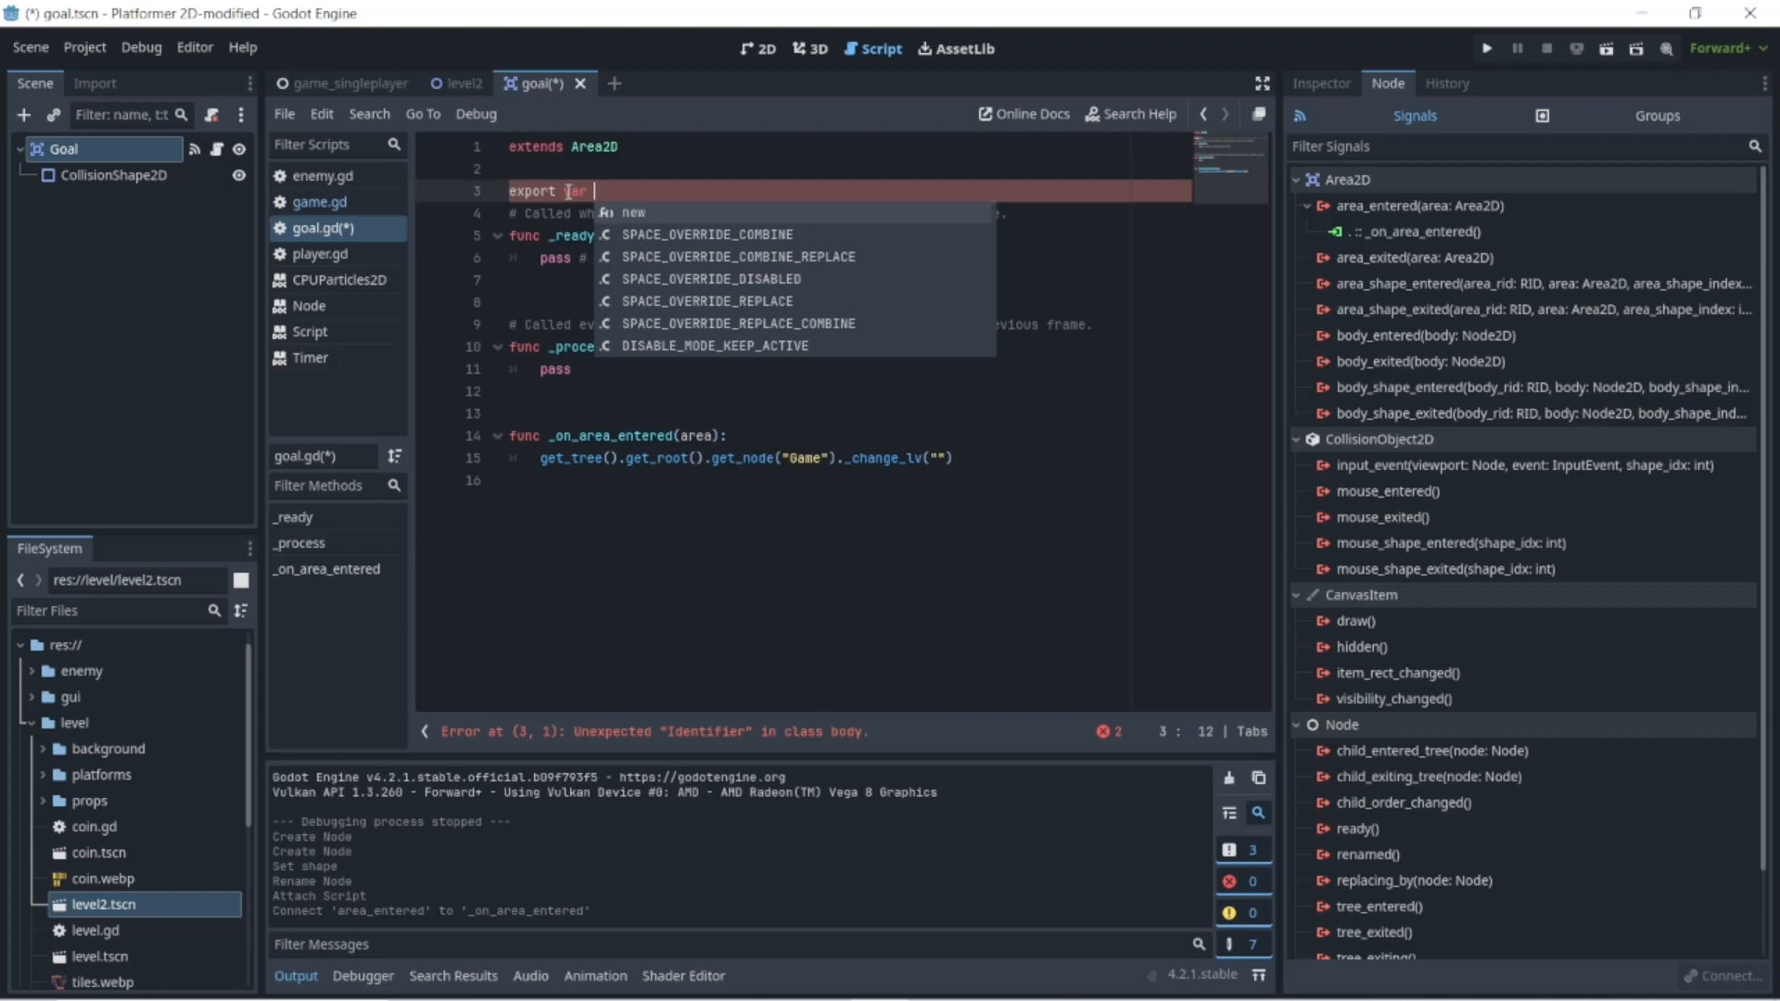
click(512, 193)
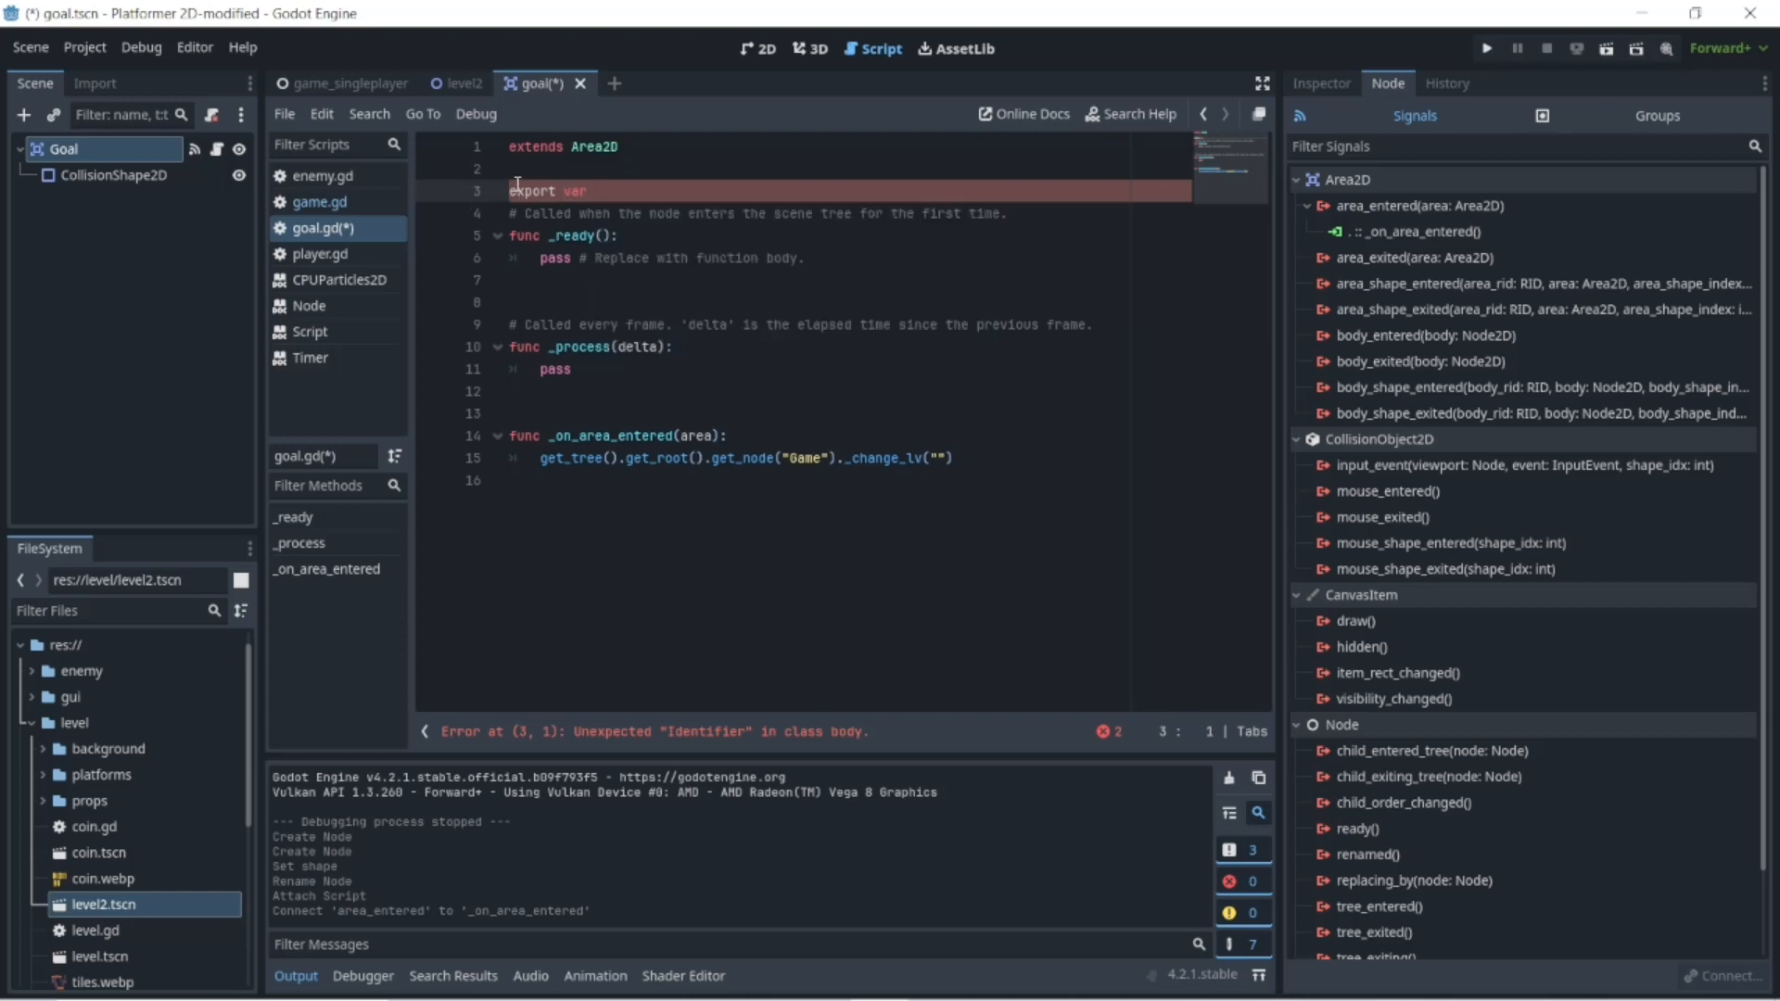
text(@)
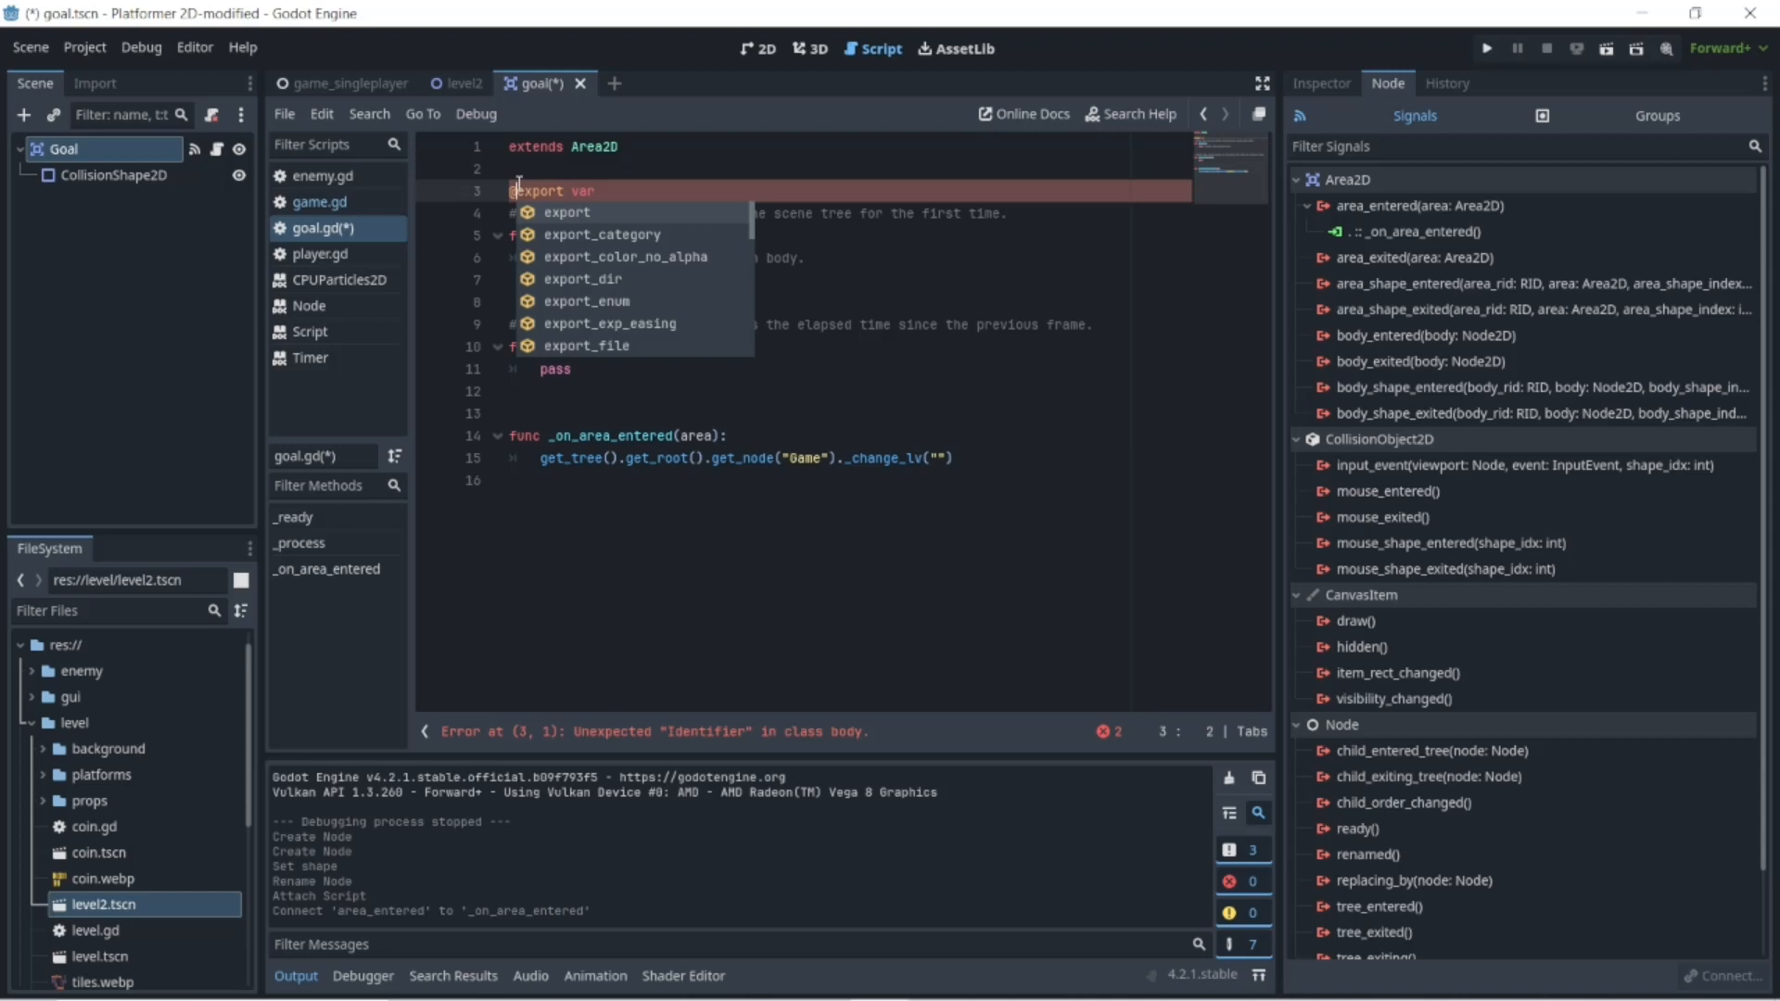
- Name the exported variable nextLV and give it the type String
click(614, 191)
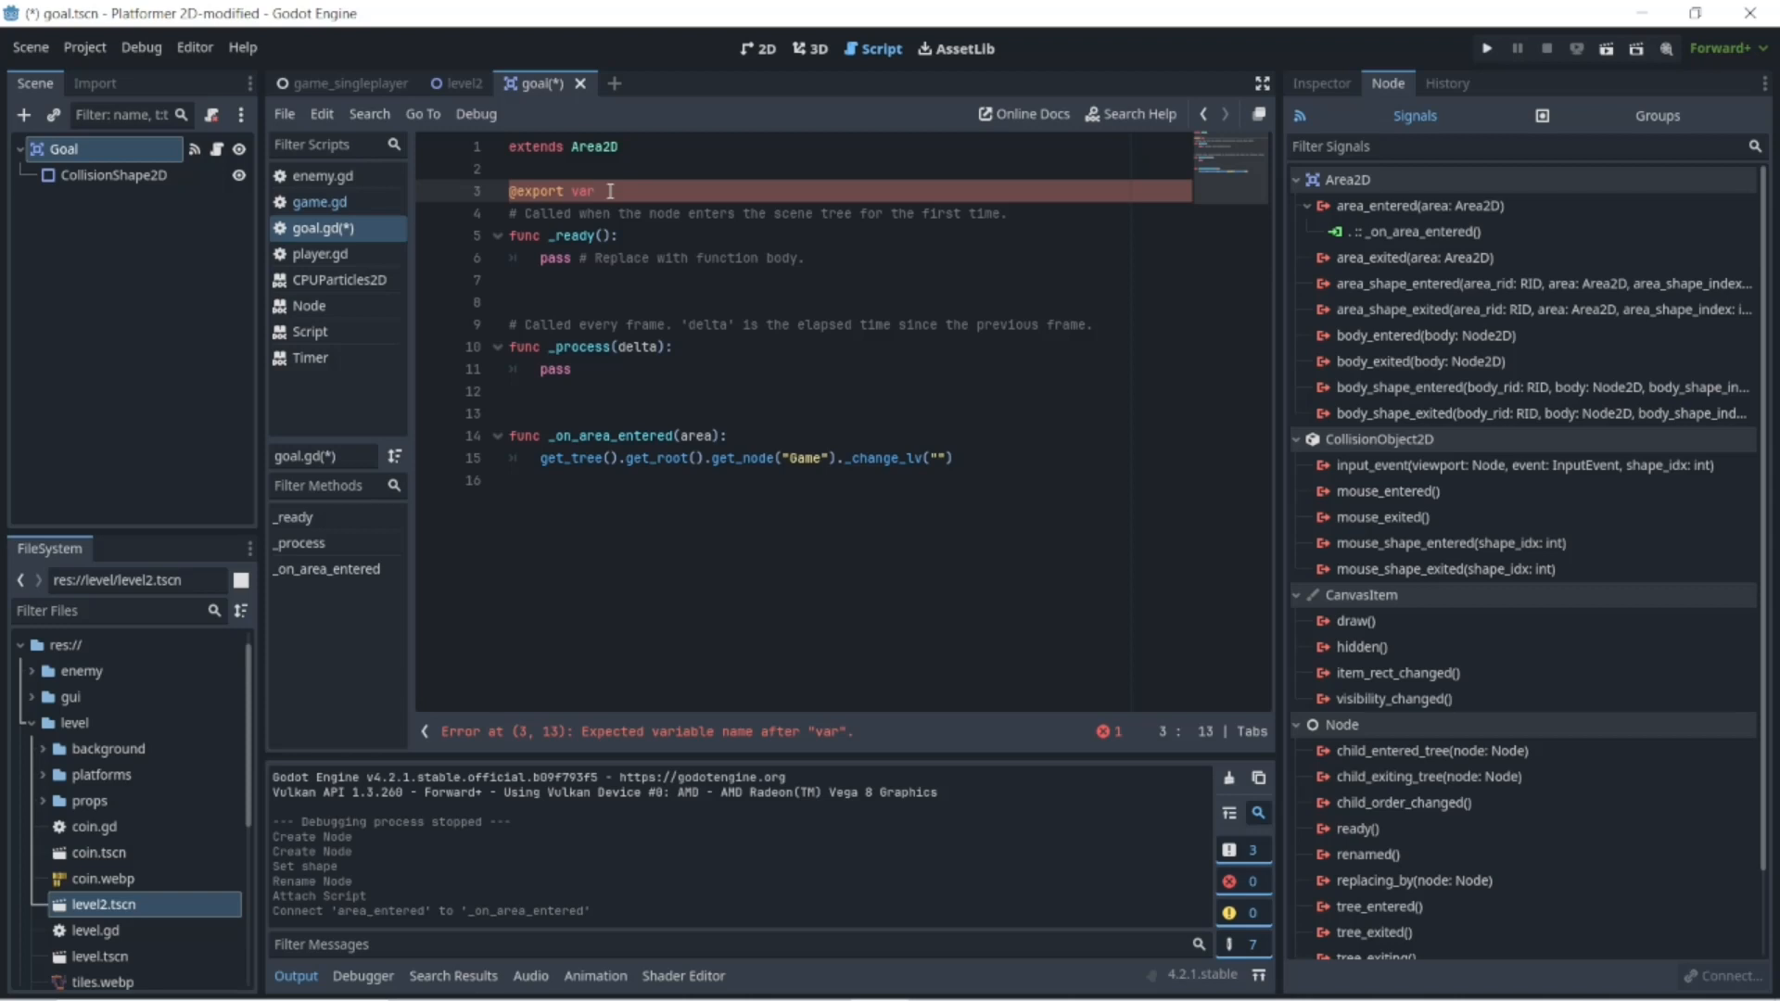
text(next)
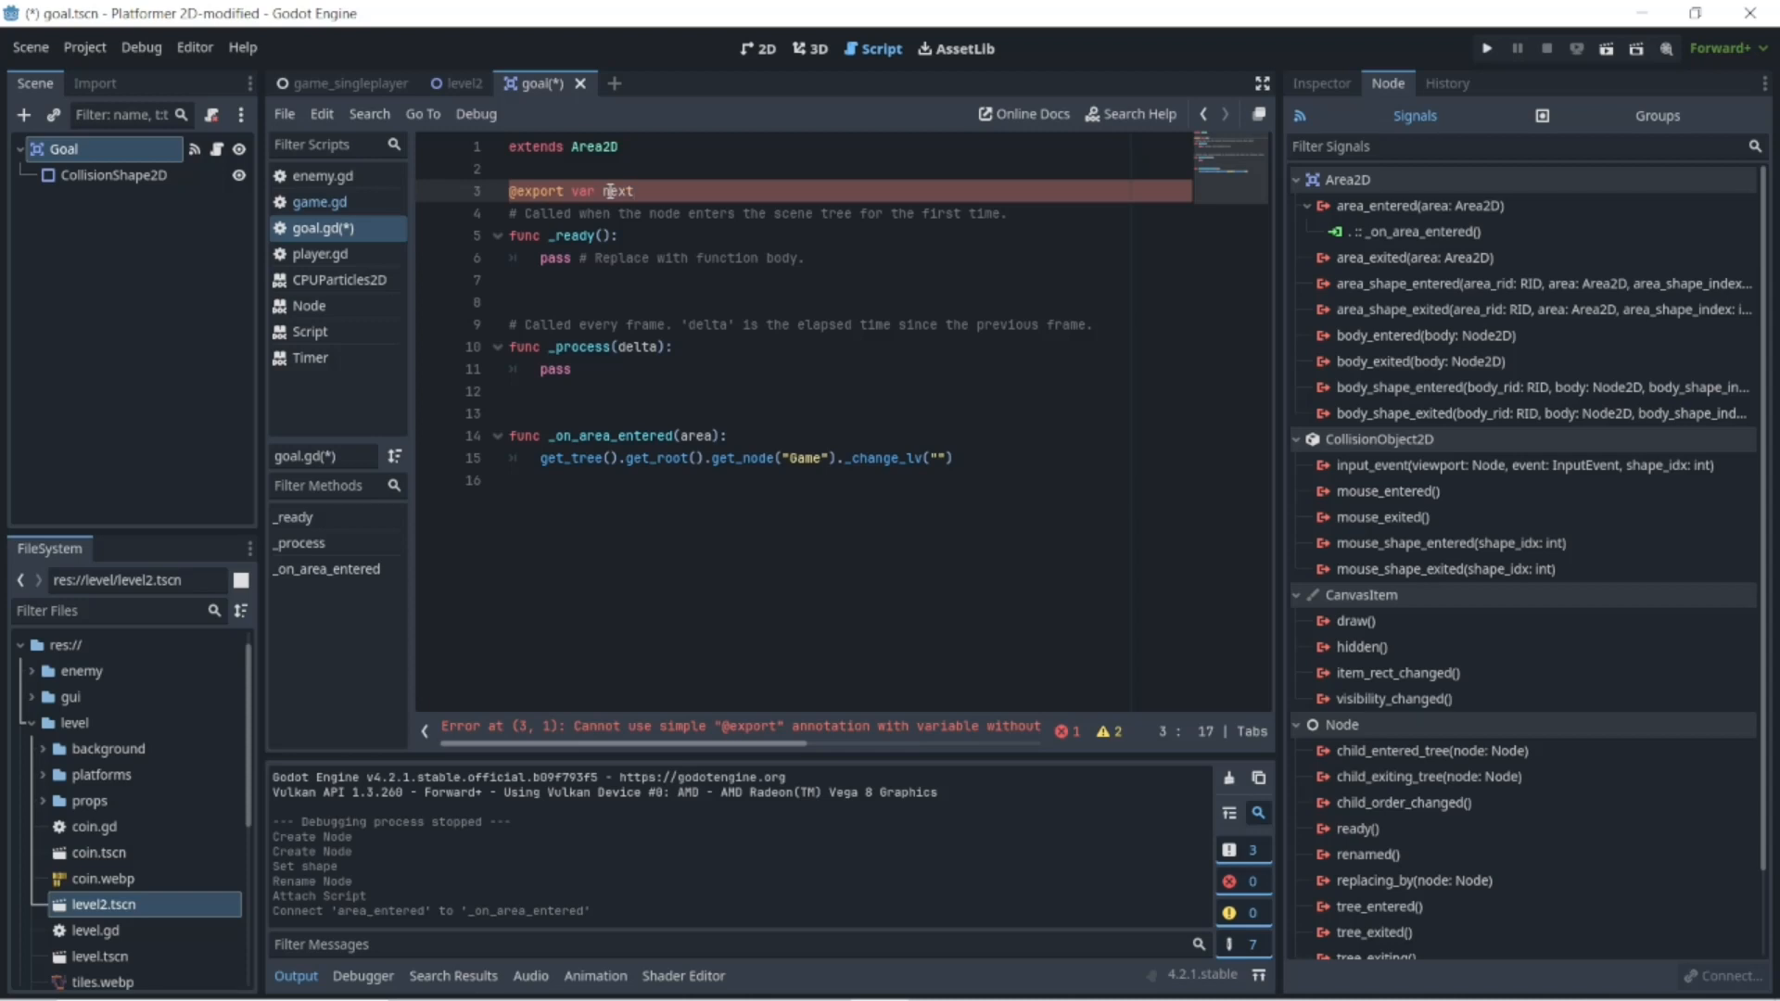
text(LV : str)
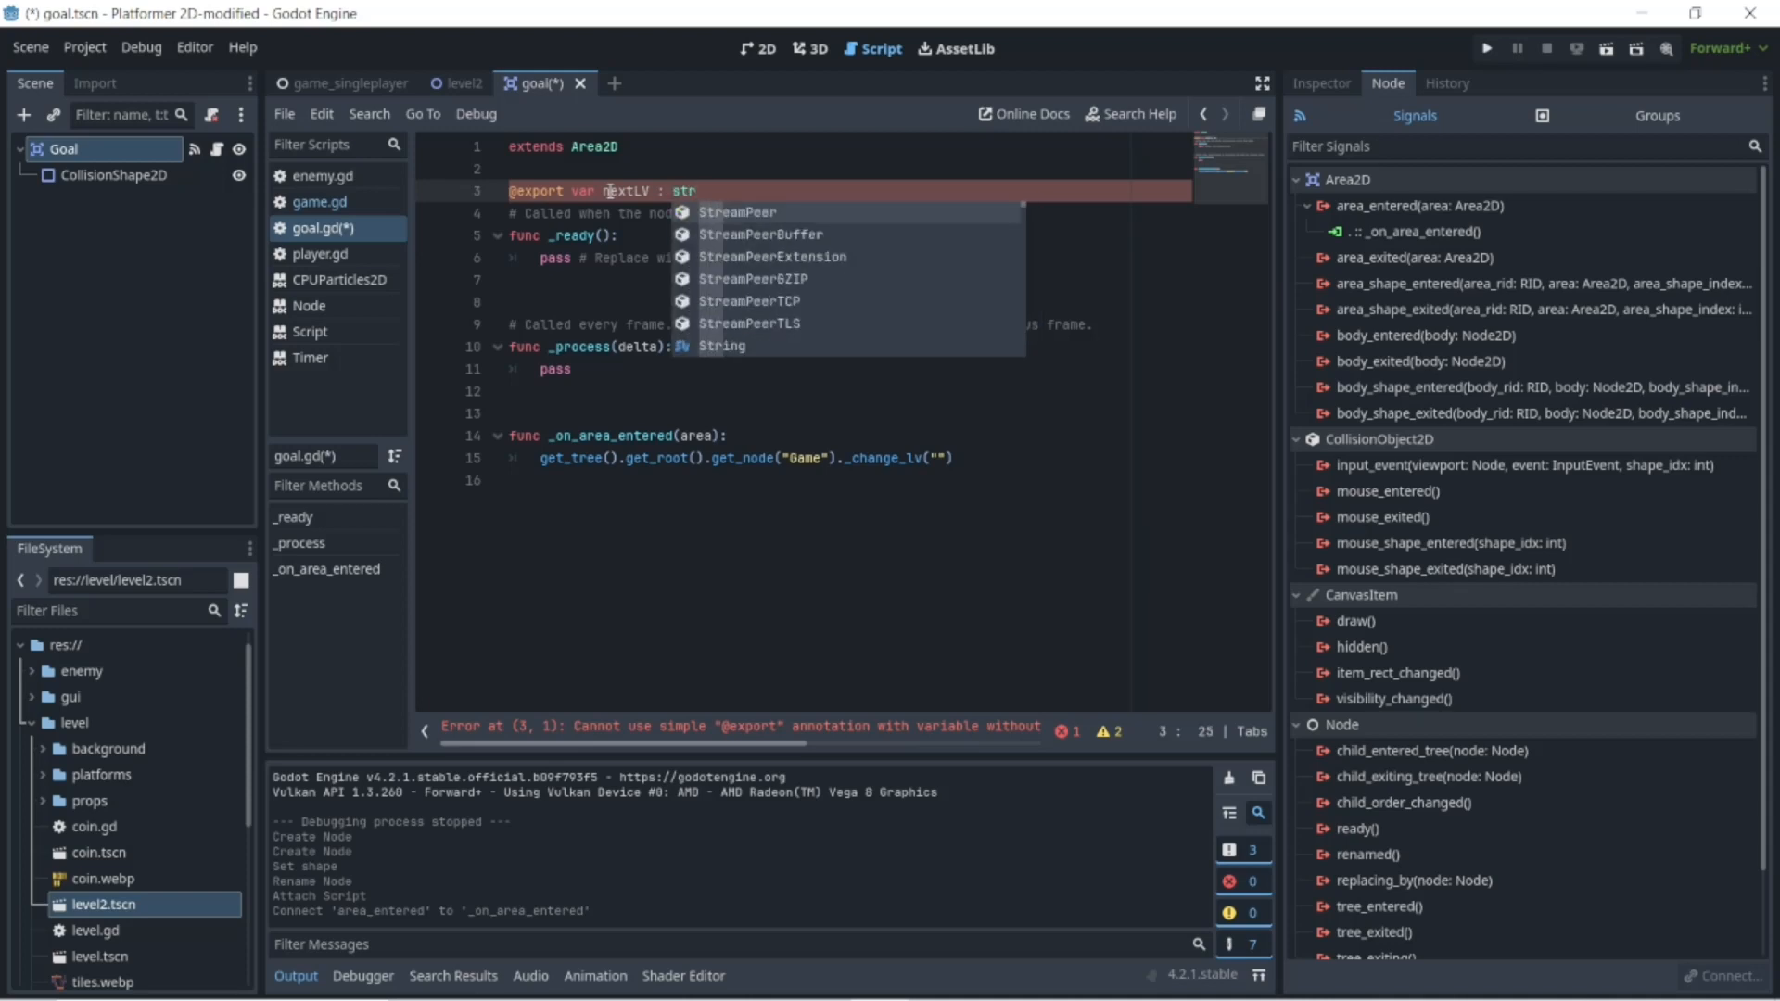
key(Down)
key(Down)
key(Down)
key(Down)
key(Down)
key(Down)
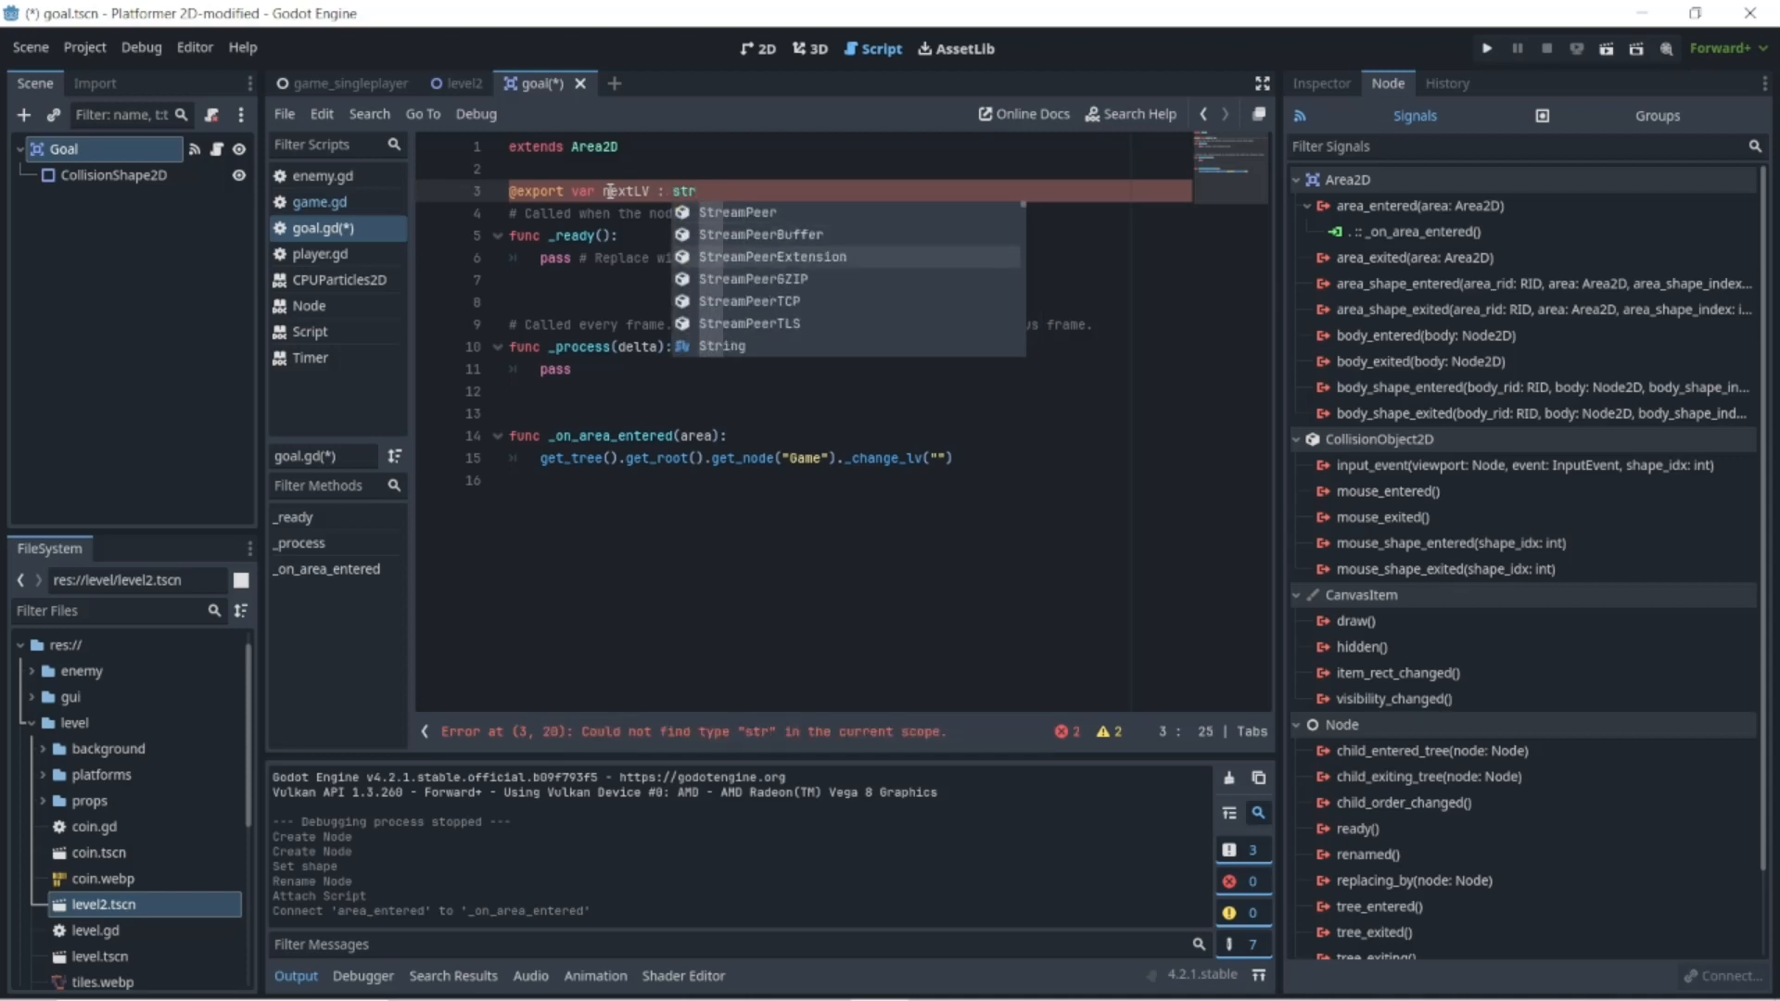
key(Return)
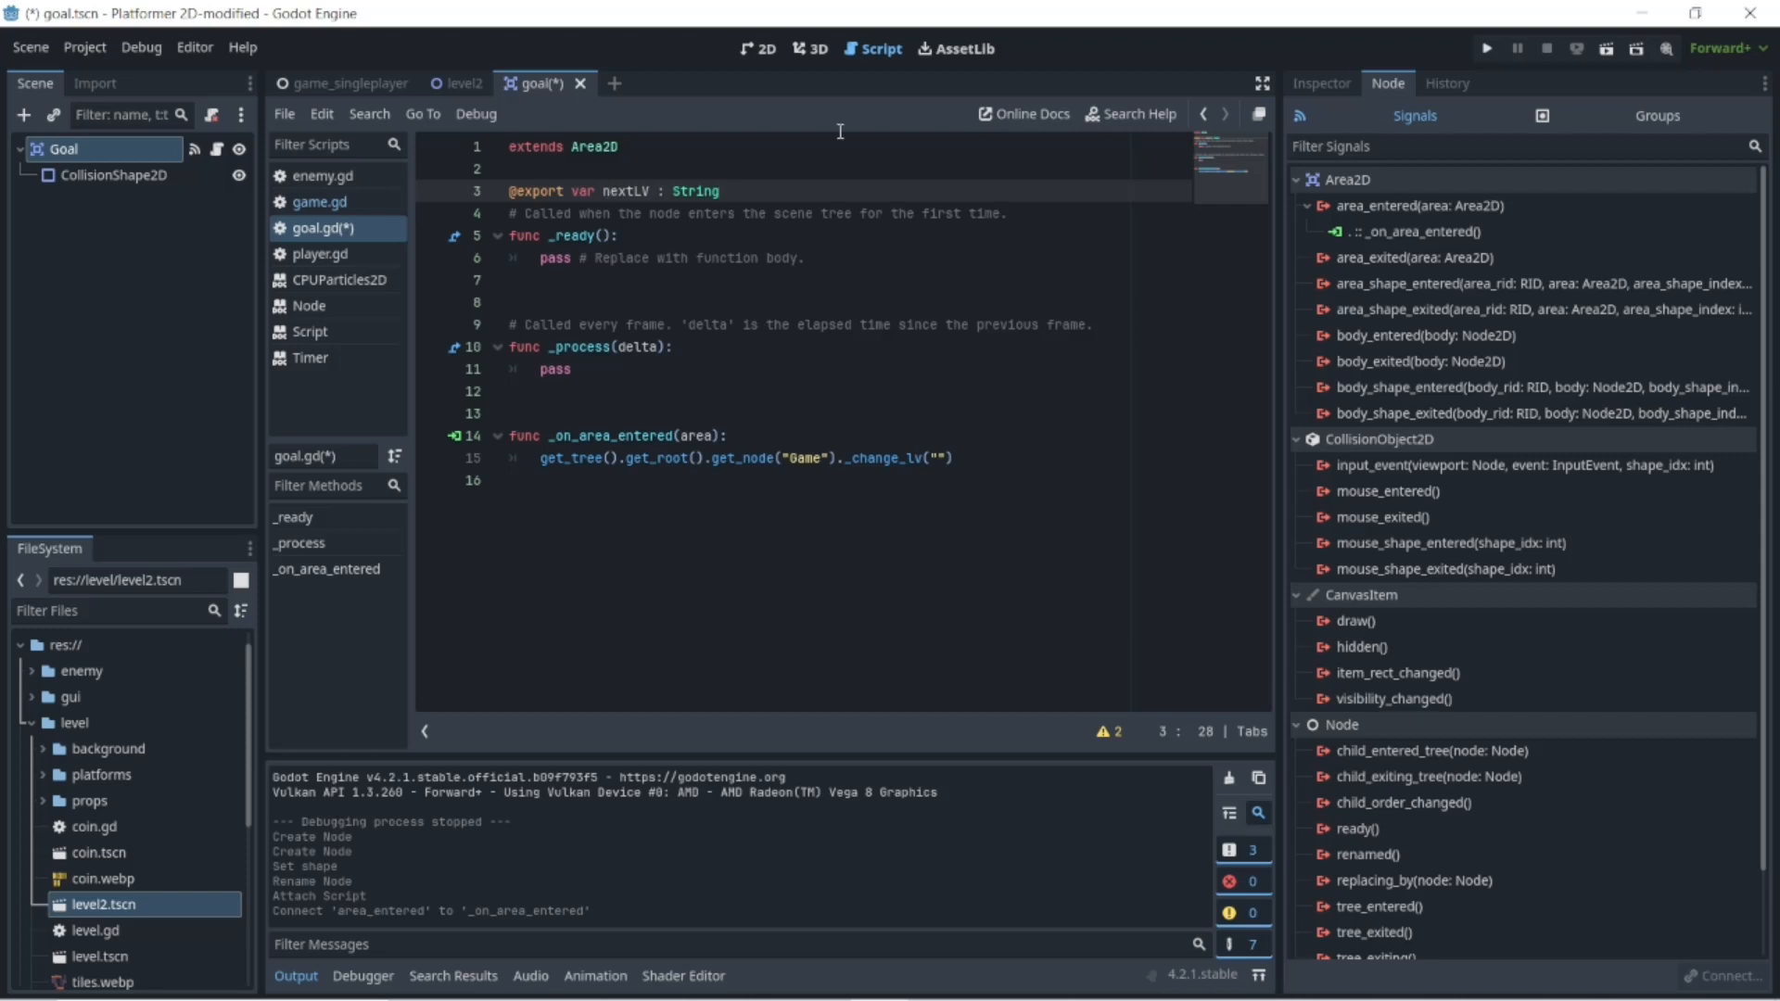
- Filter the project files for "leve" and copy the path of level2.tscn for the Goal node's Next Lv property
click(1332, 79)
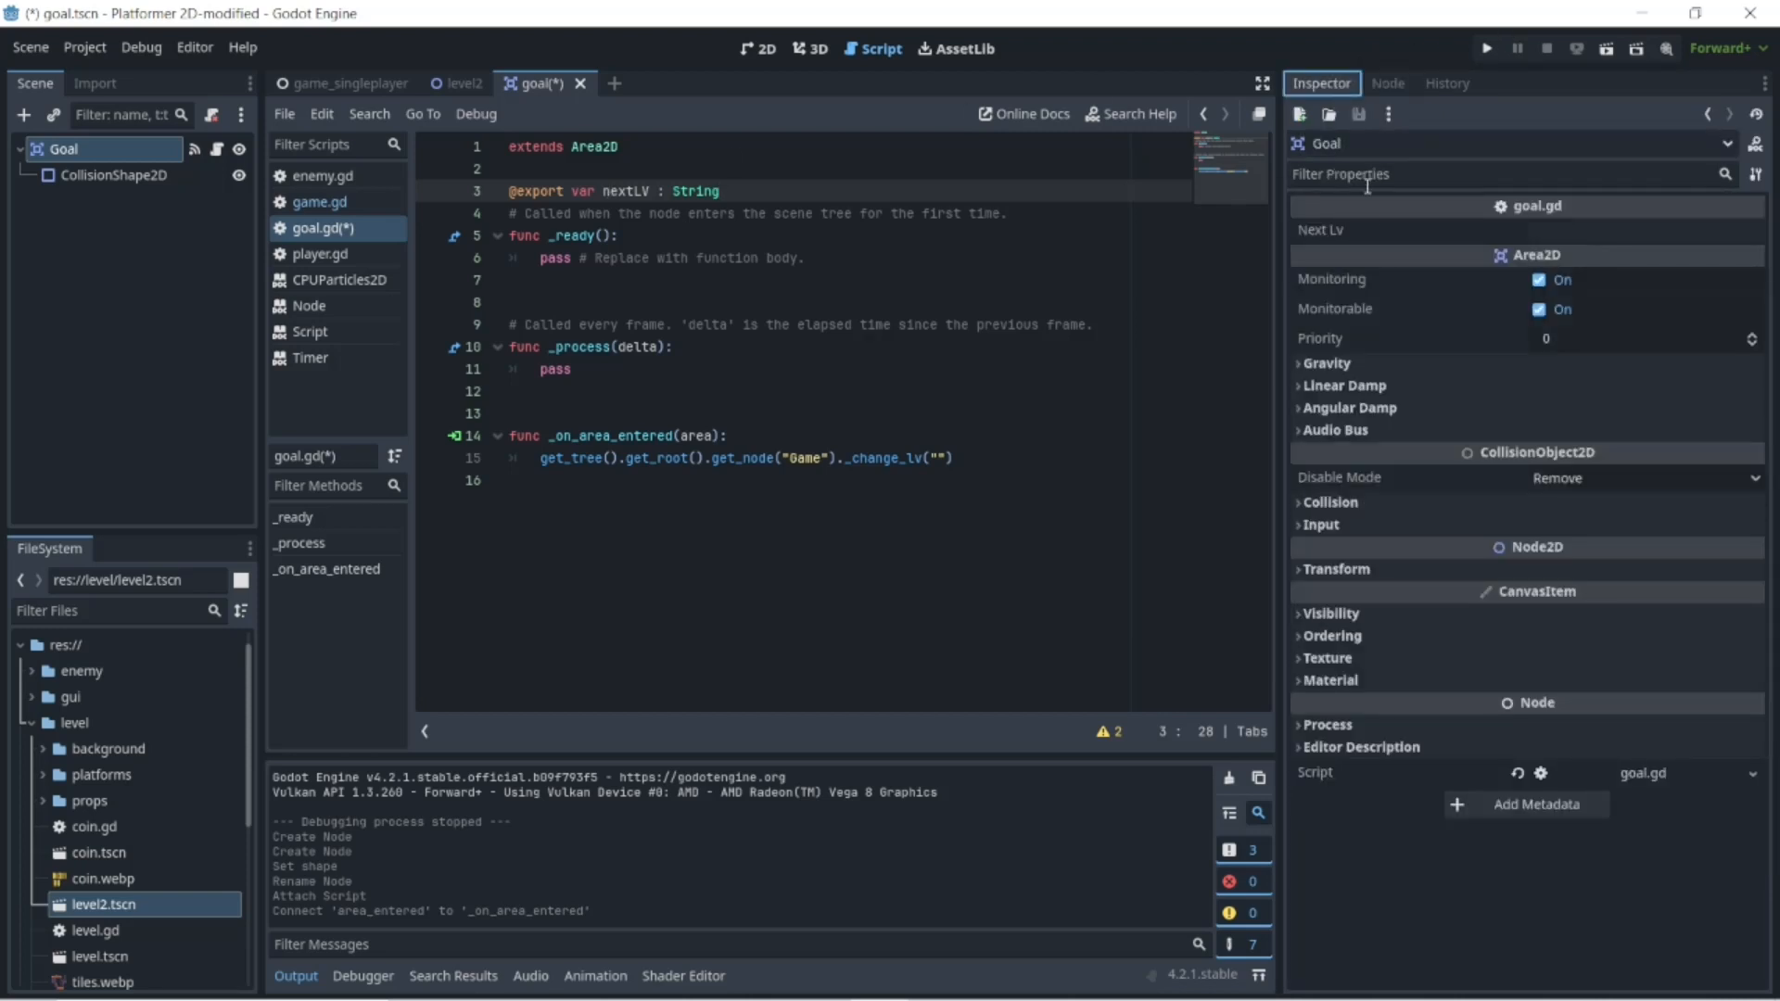
click(1543, 230)
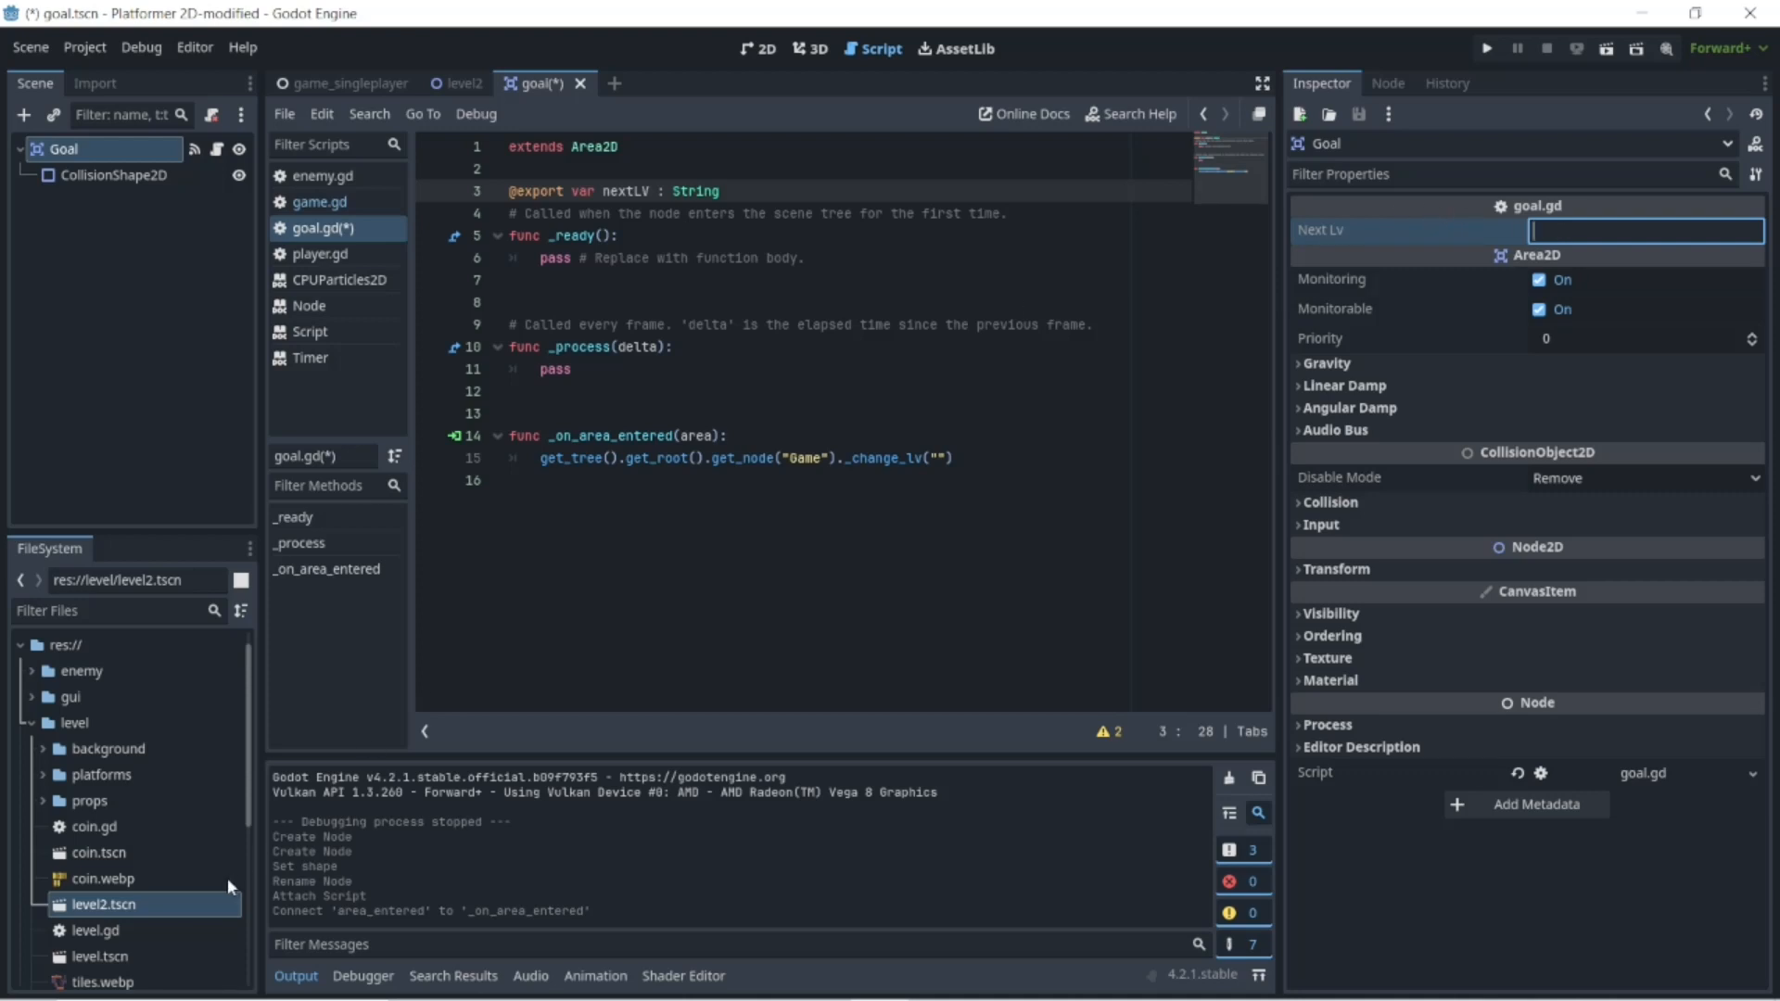
scroll(93, 795, down, 7)
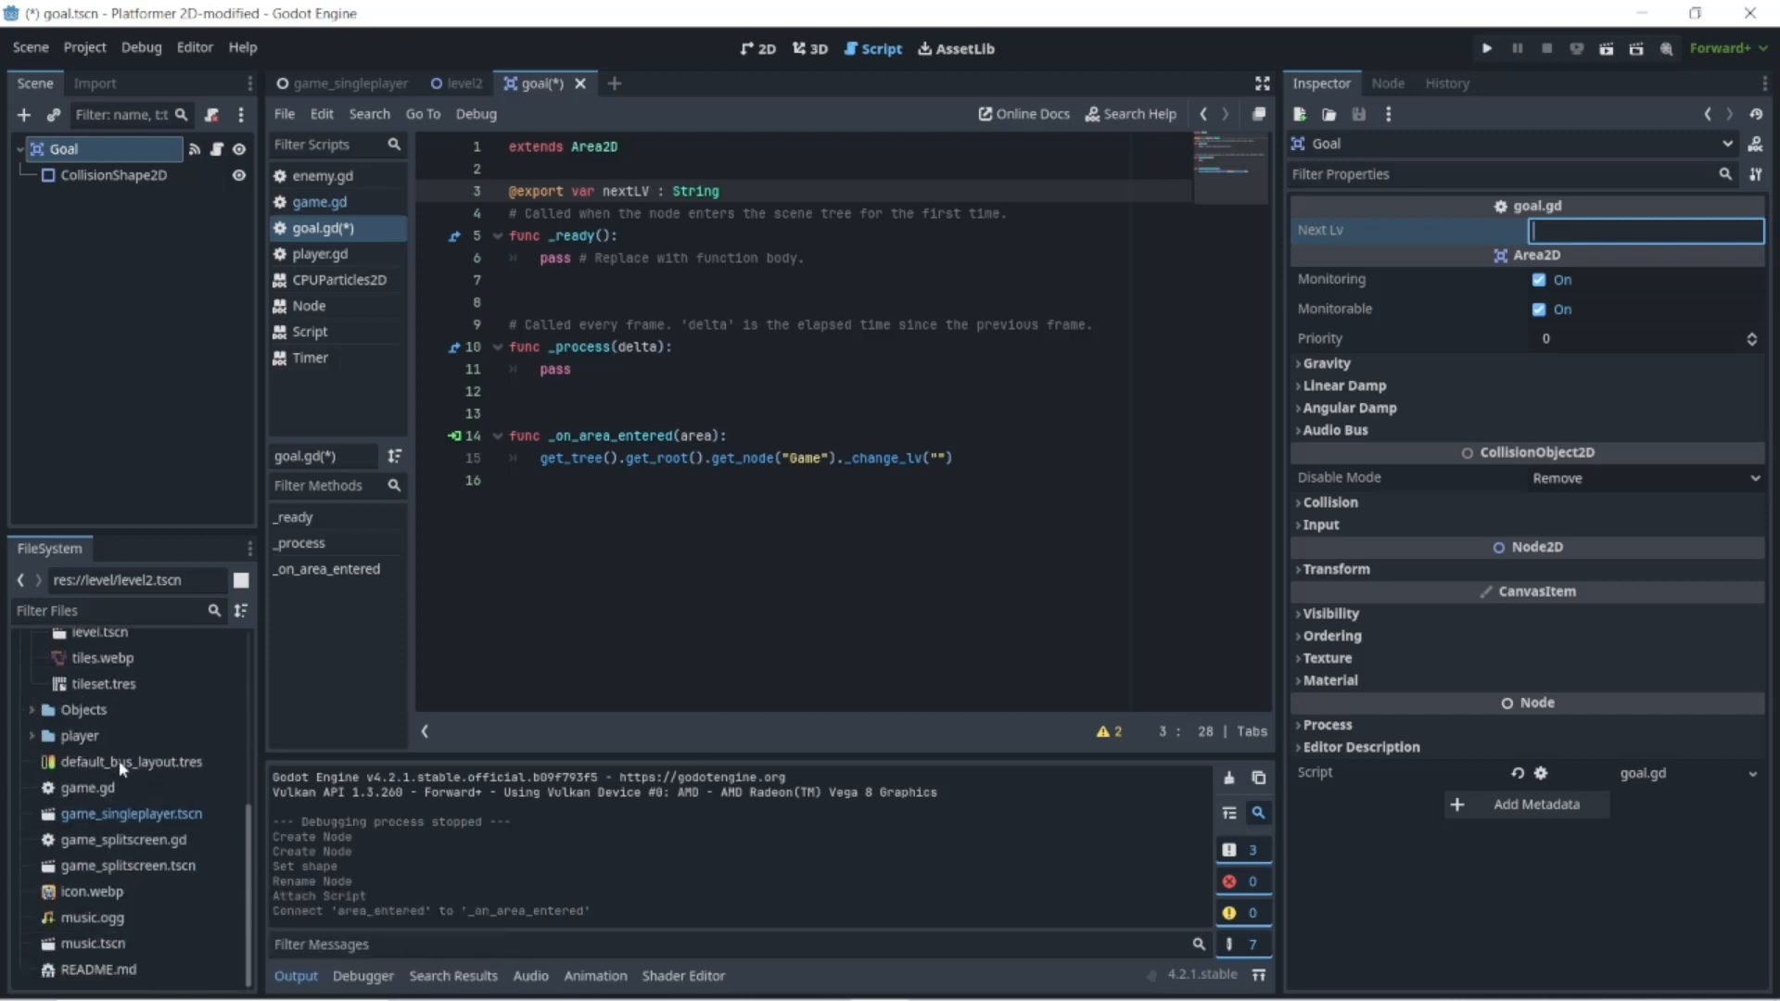
scroll(154, 767, up, 4)
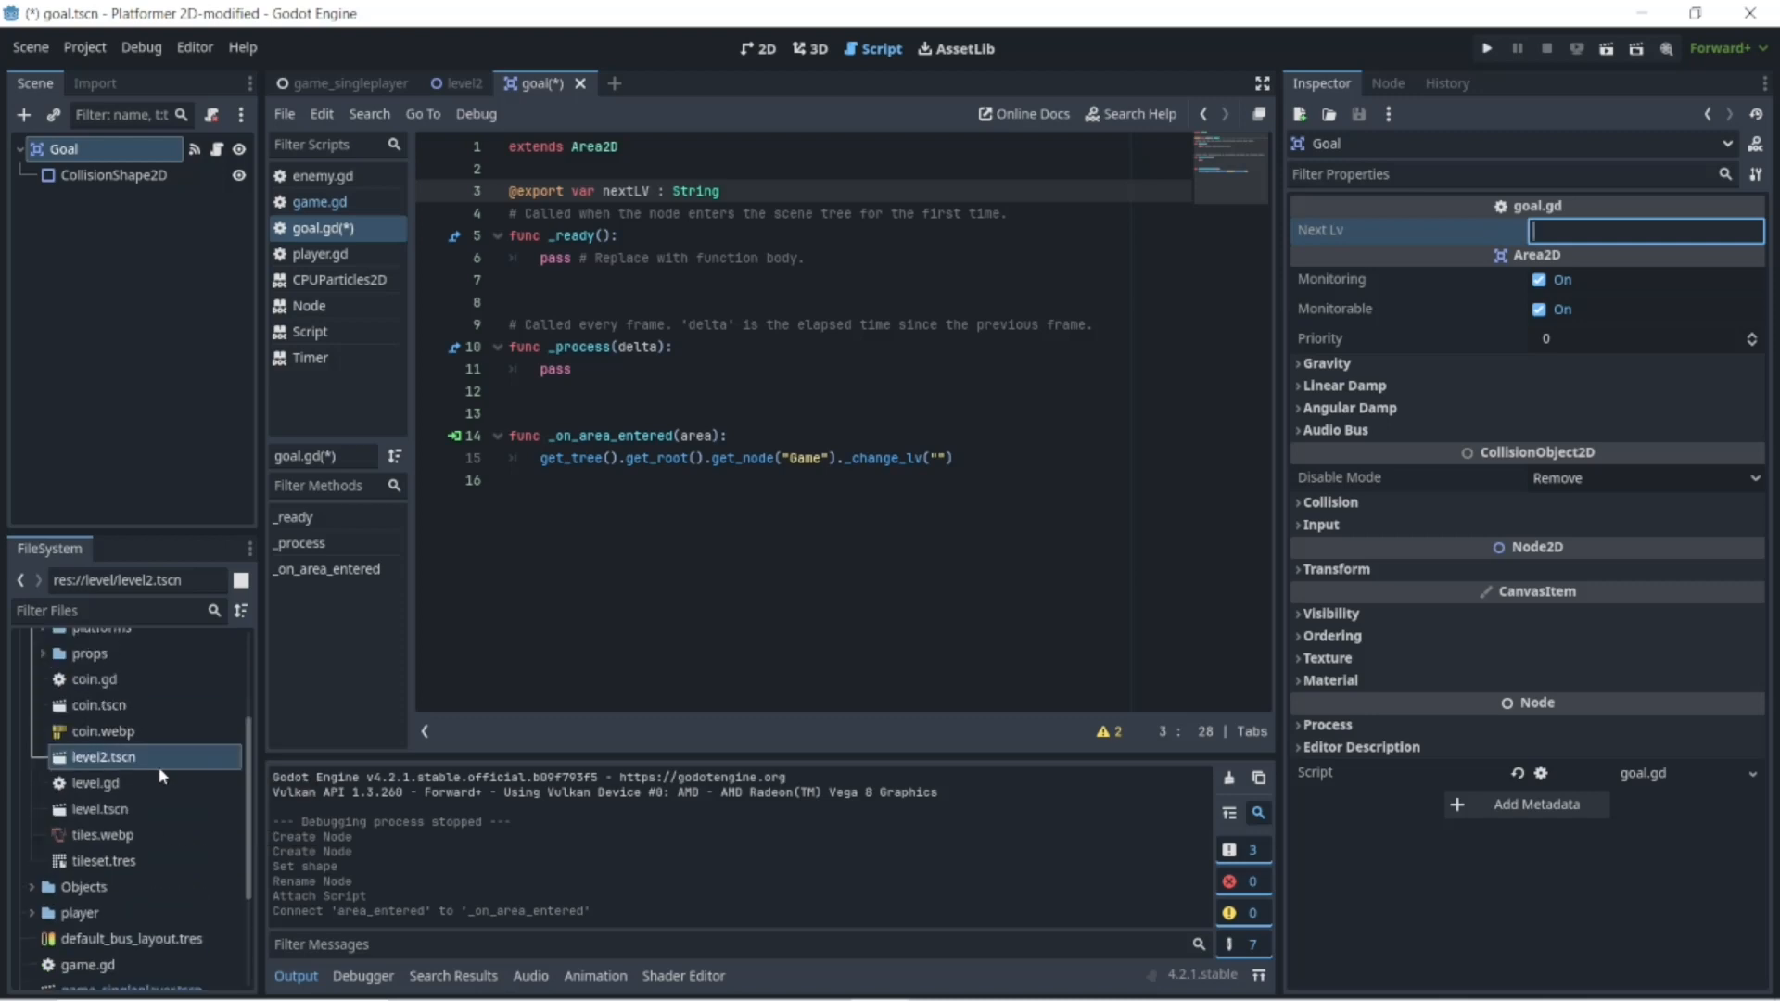
scroll(156, 732, up, 2)
click(148, 617)
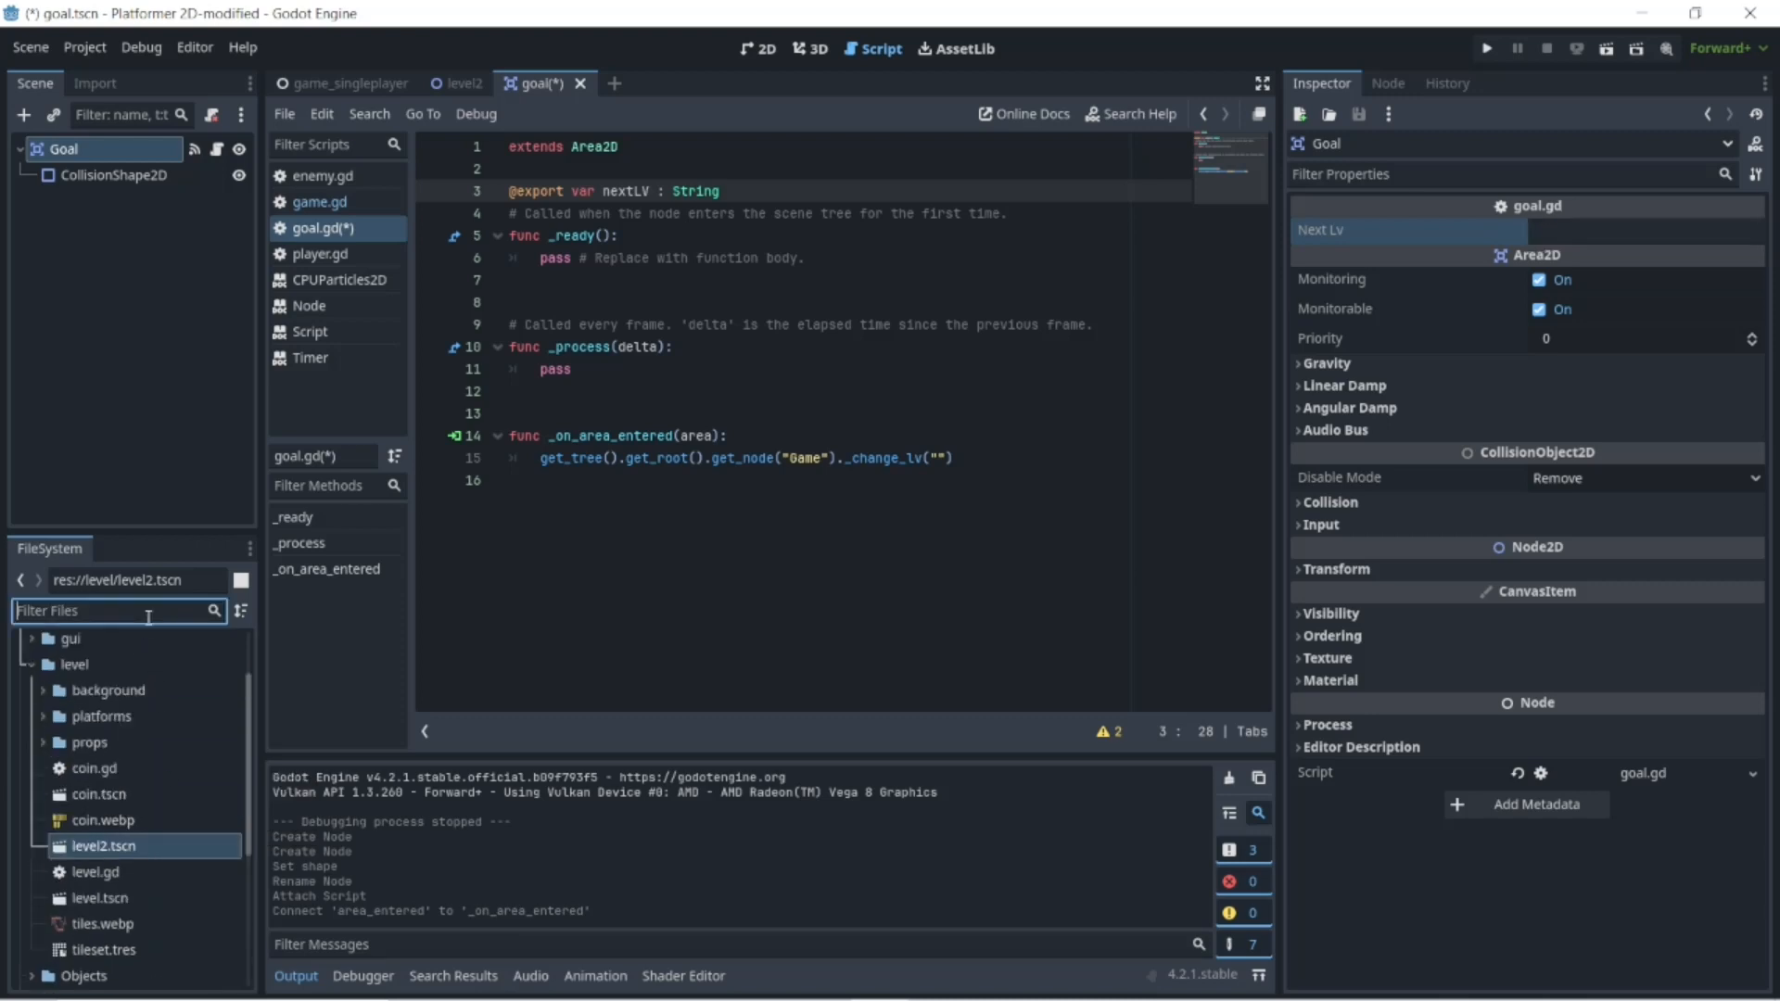
text(leve)
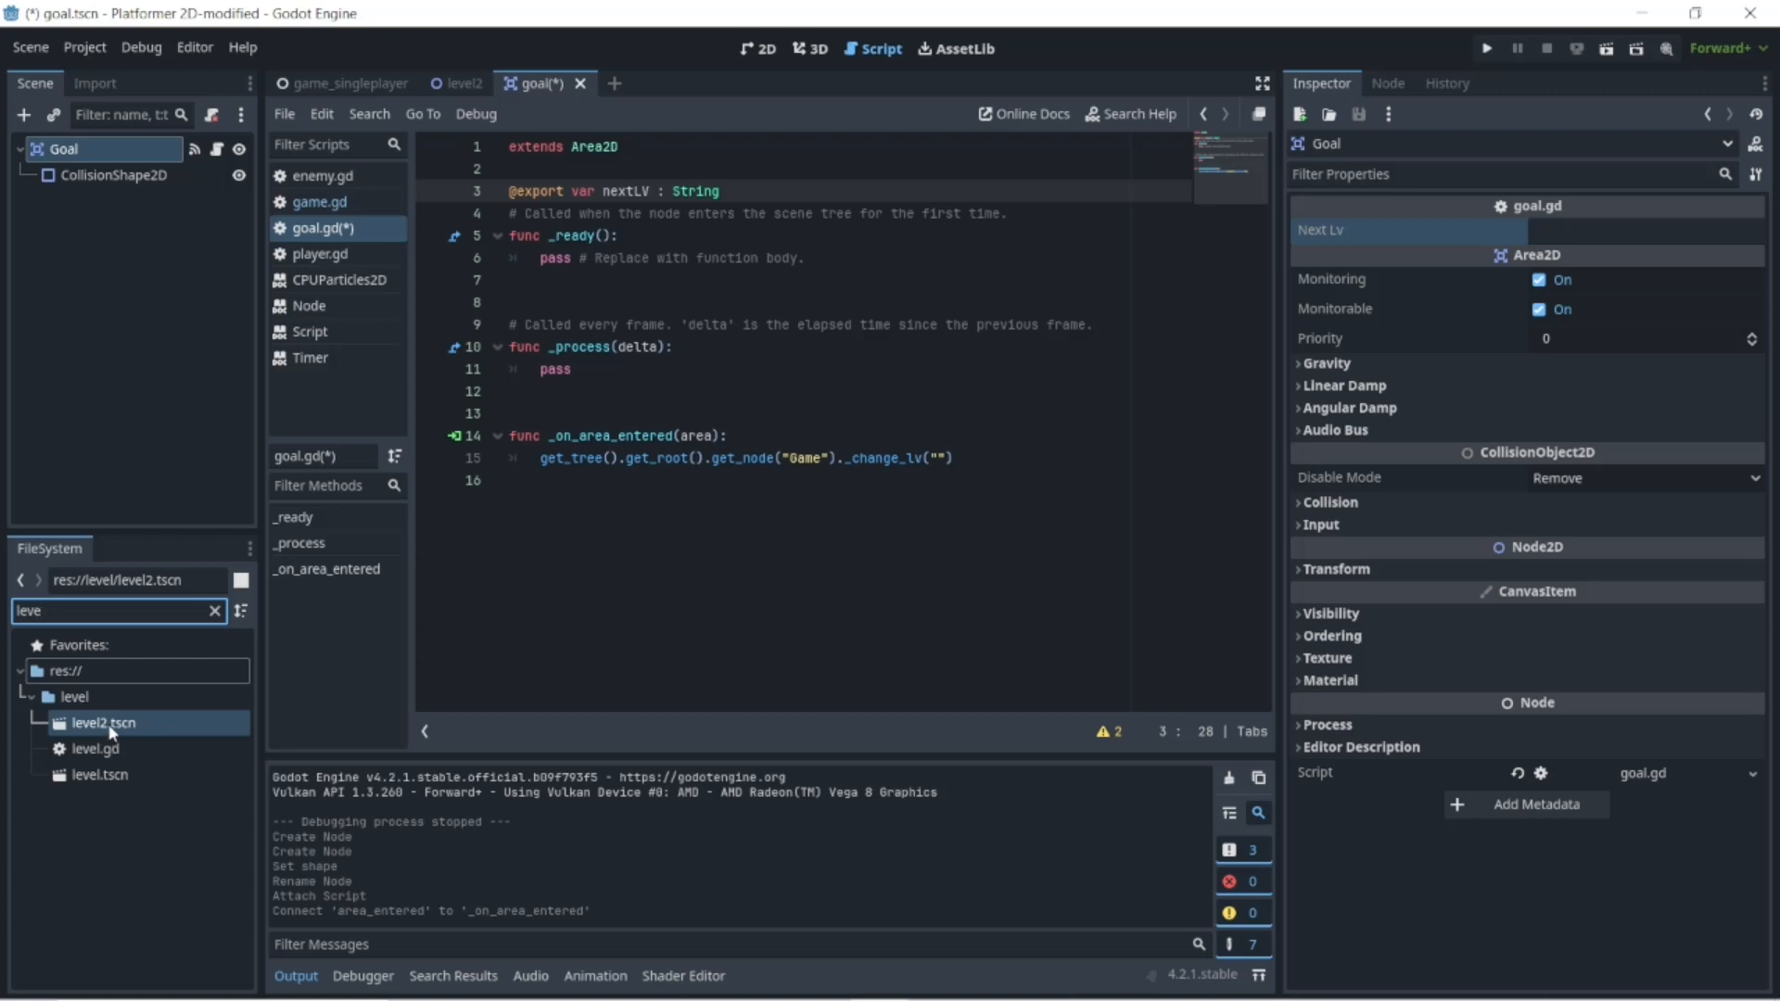
right_click(112, 731)
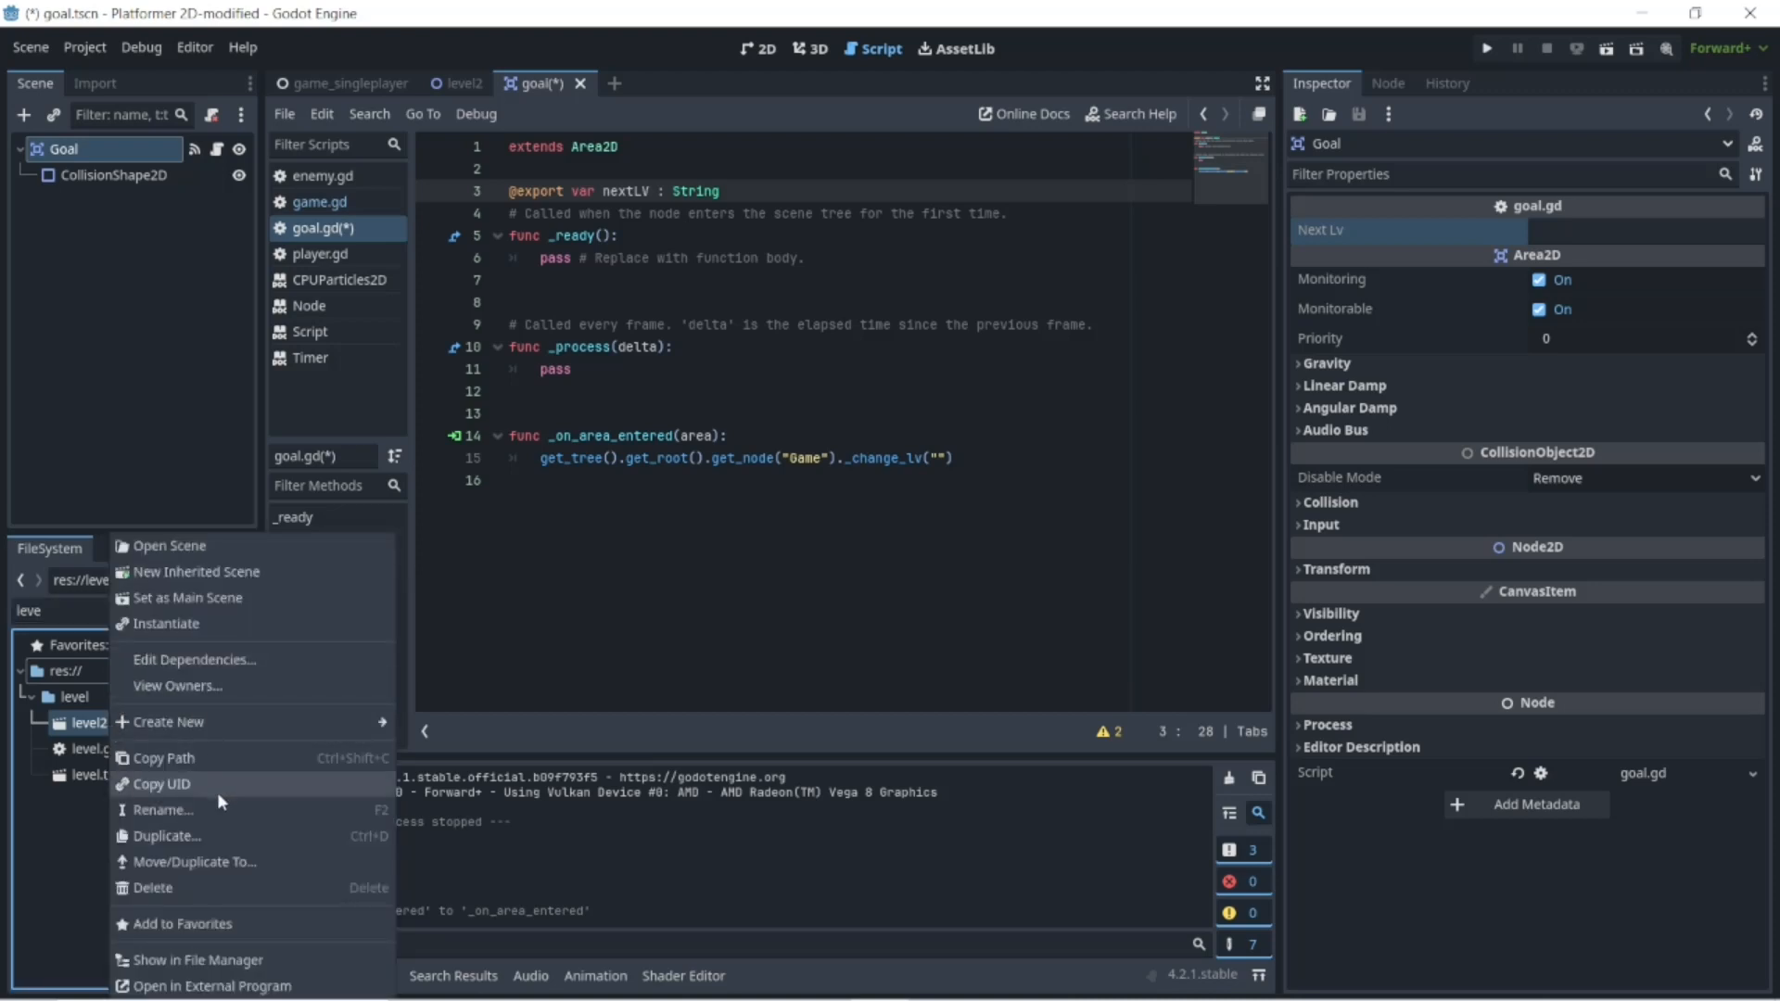
click(213, 762)
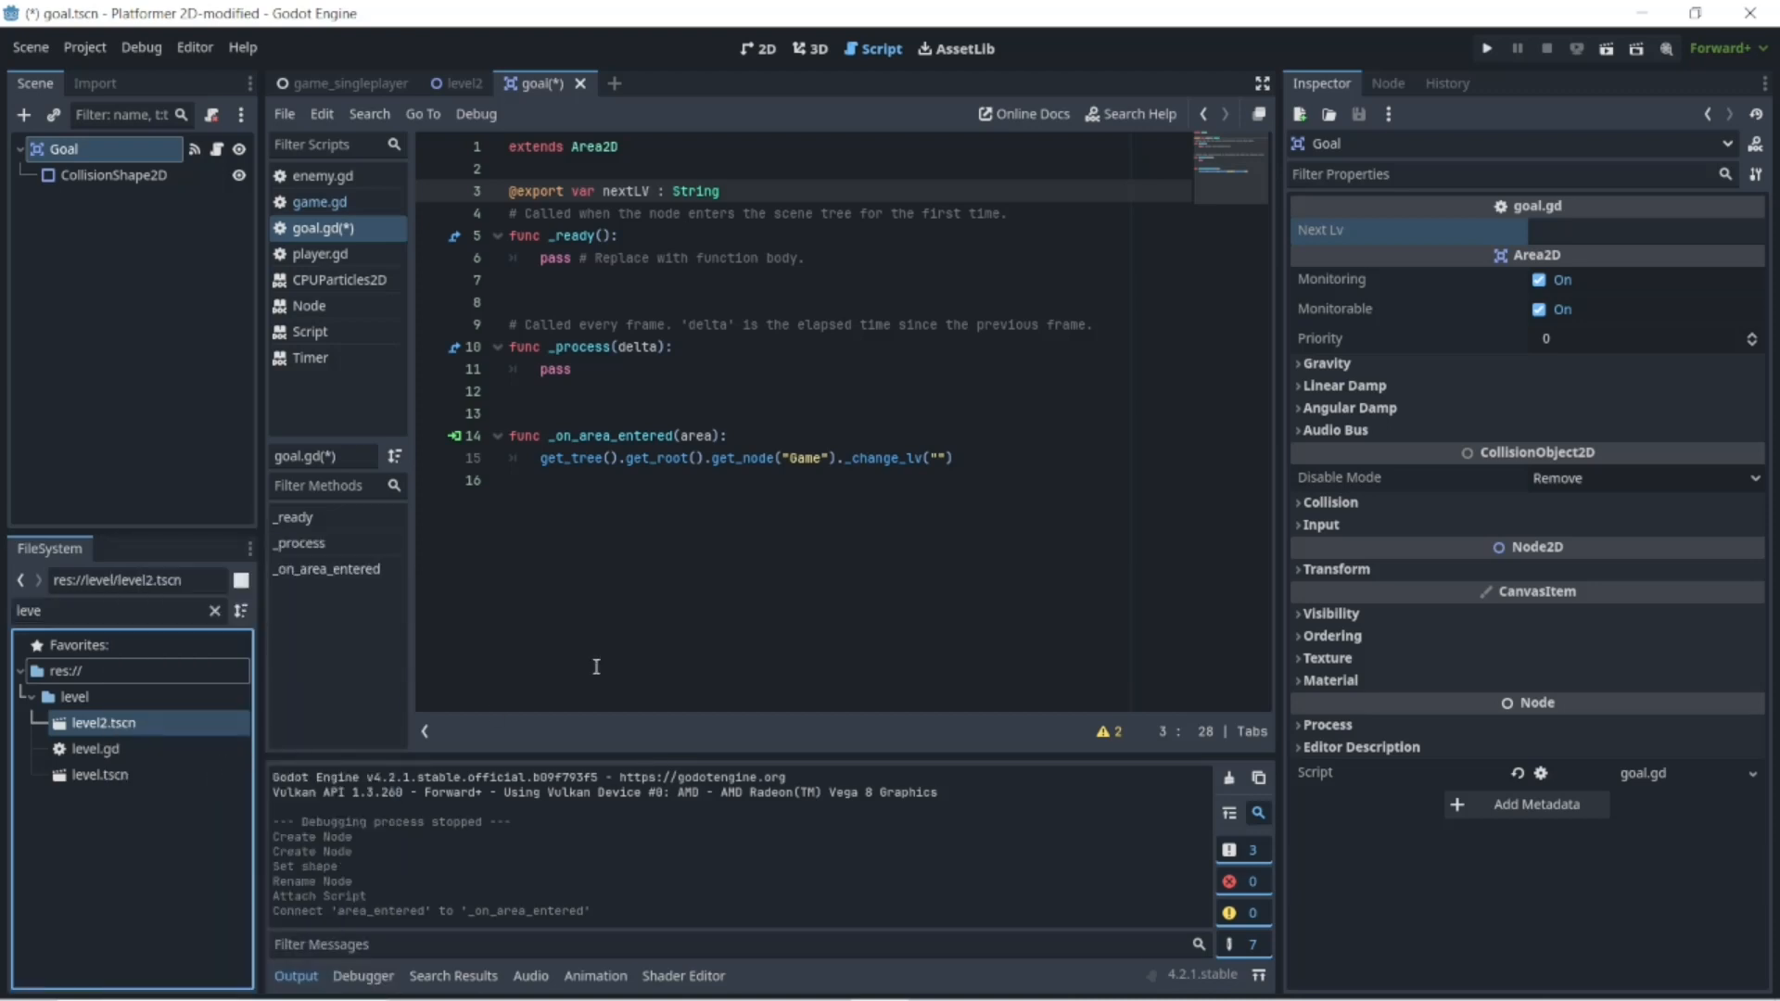
- Try res://level/level2.tscn as the Goal node's Next Lv value and reset the property to its default
click(1565, 227)
right_click(1564, 227)
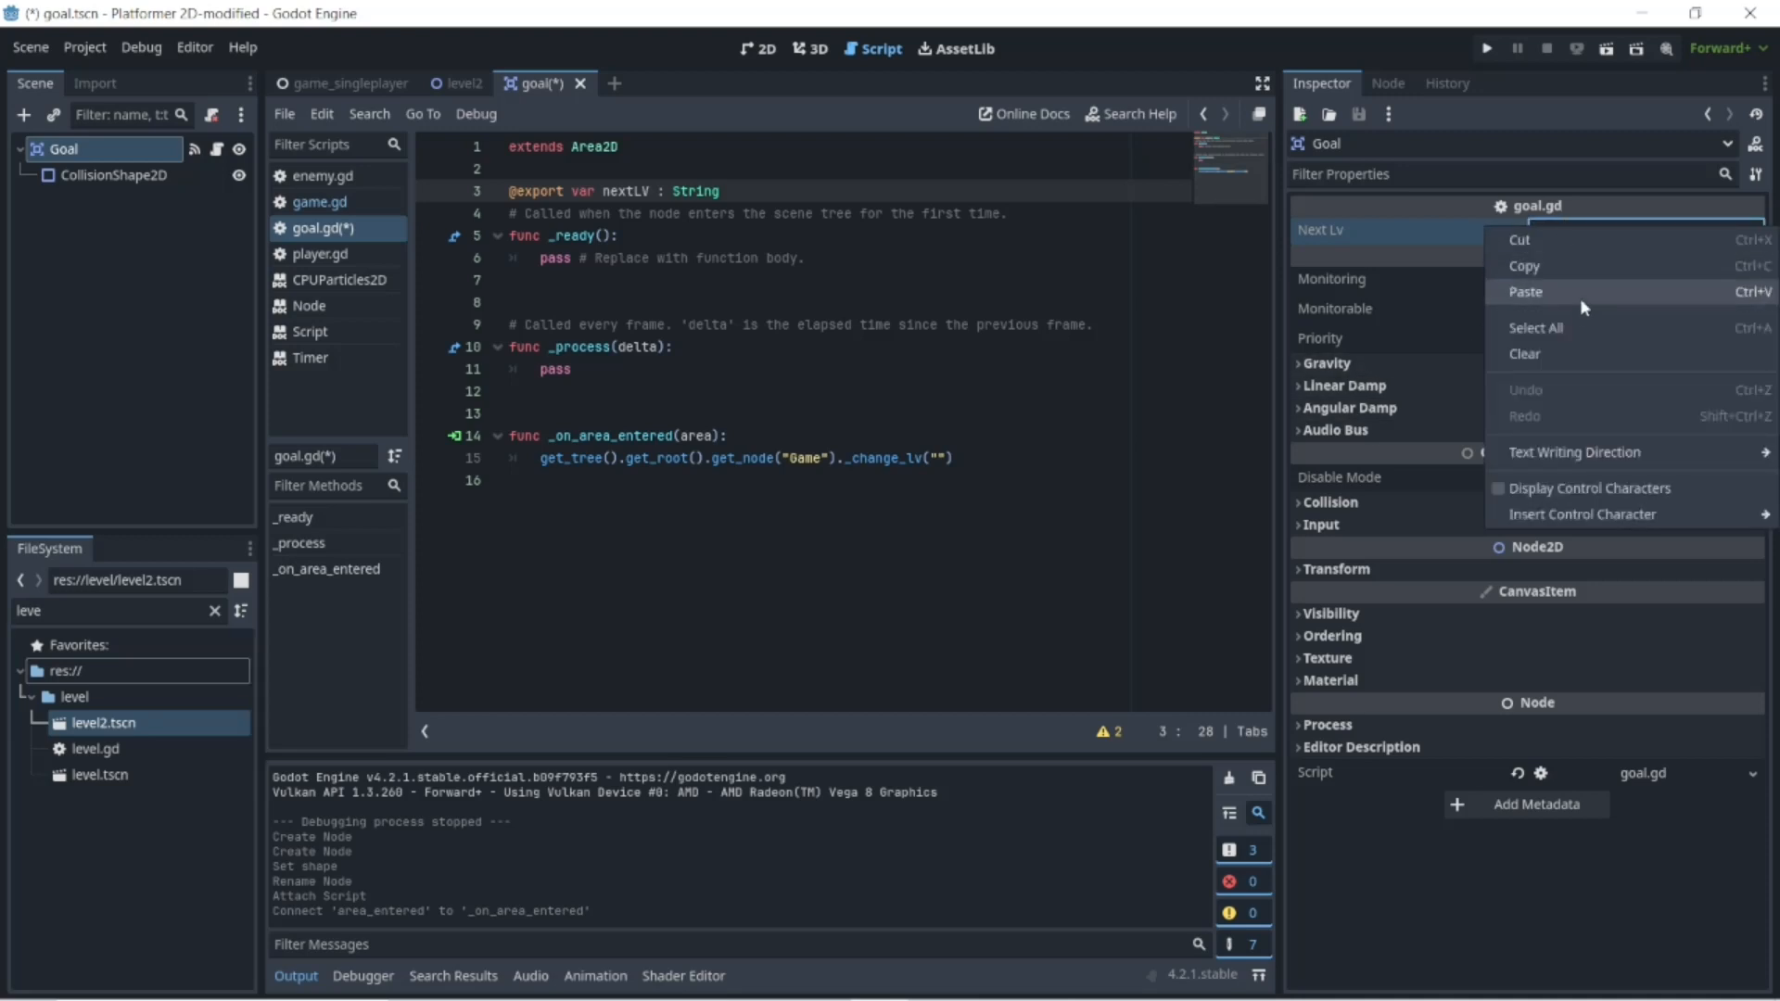
click(1580, 302)
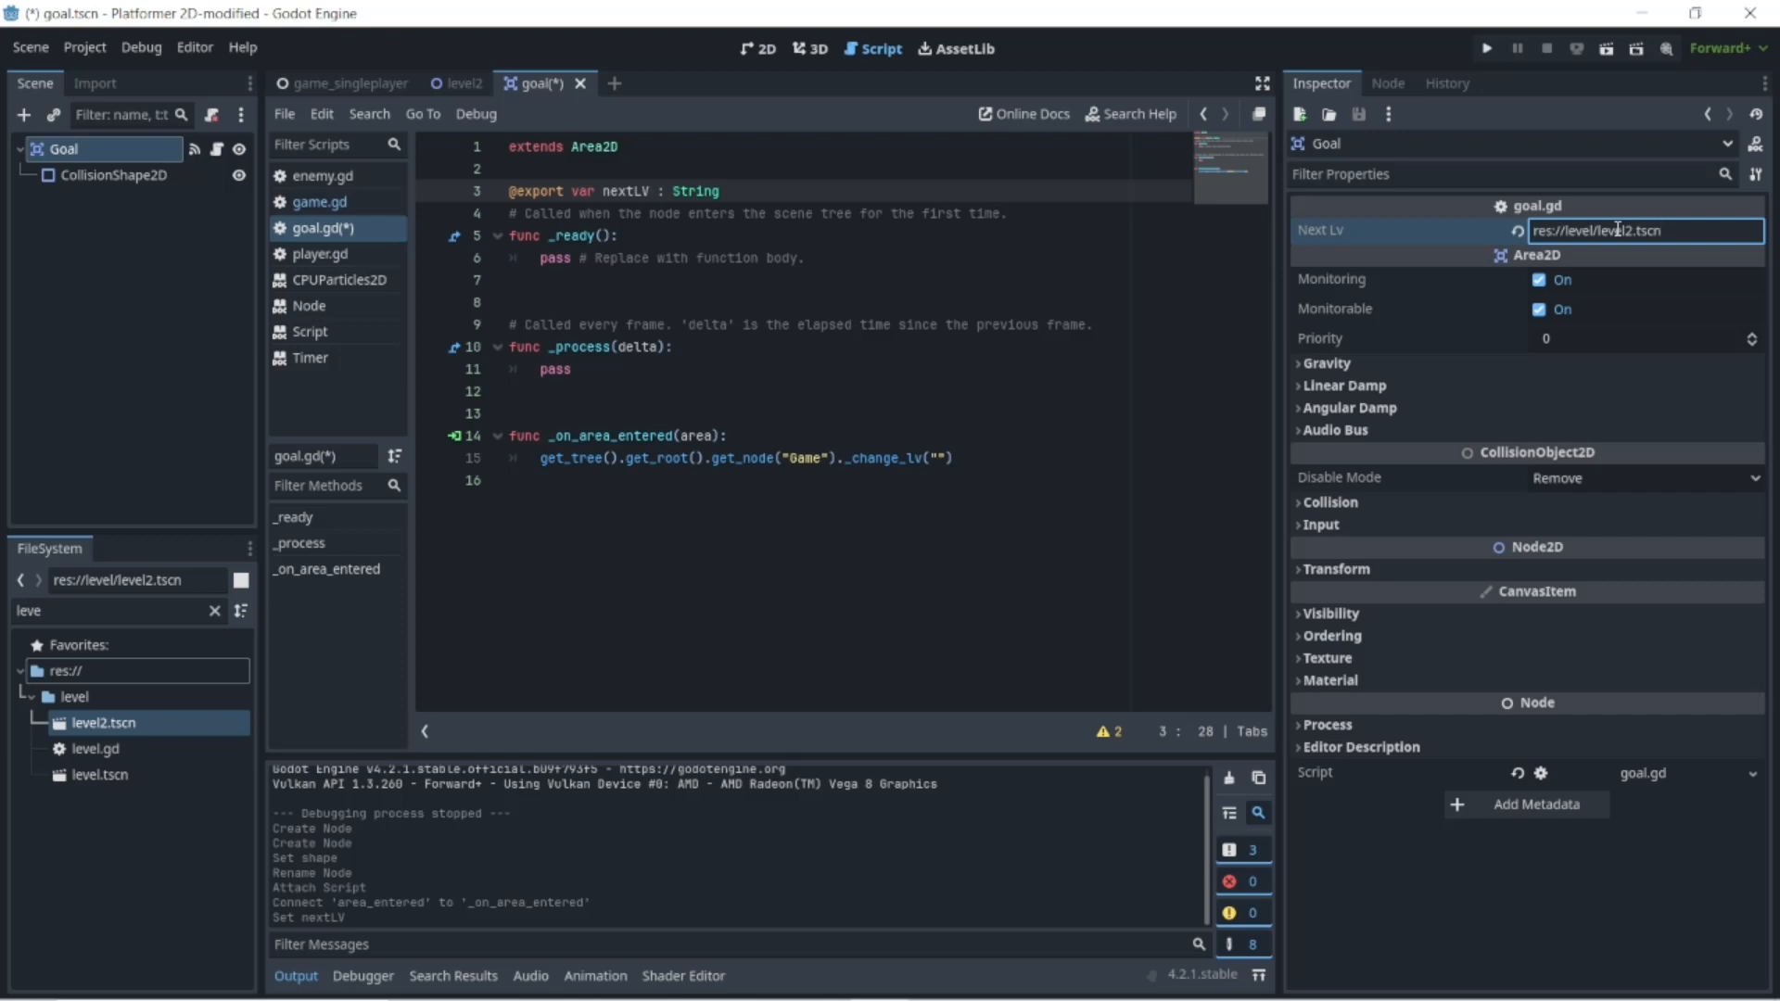
click(1518, 231)
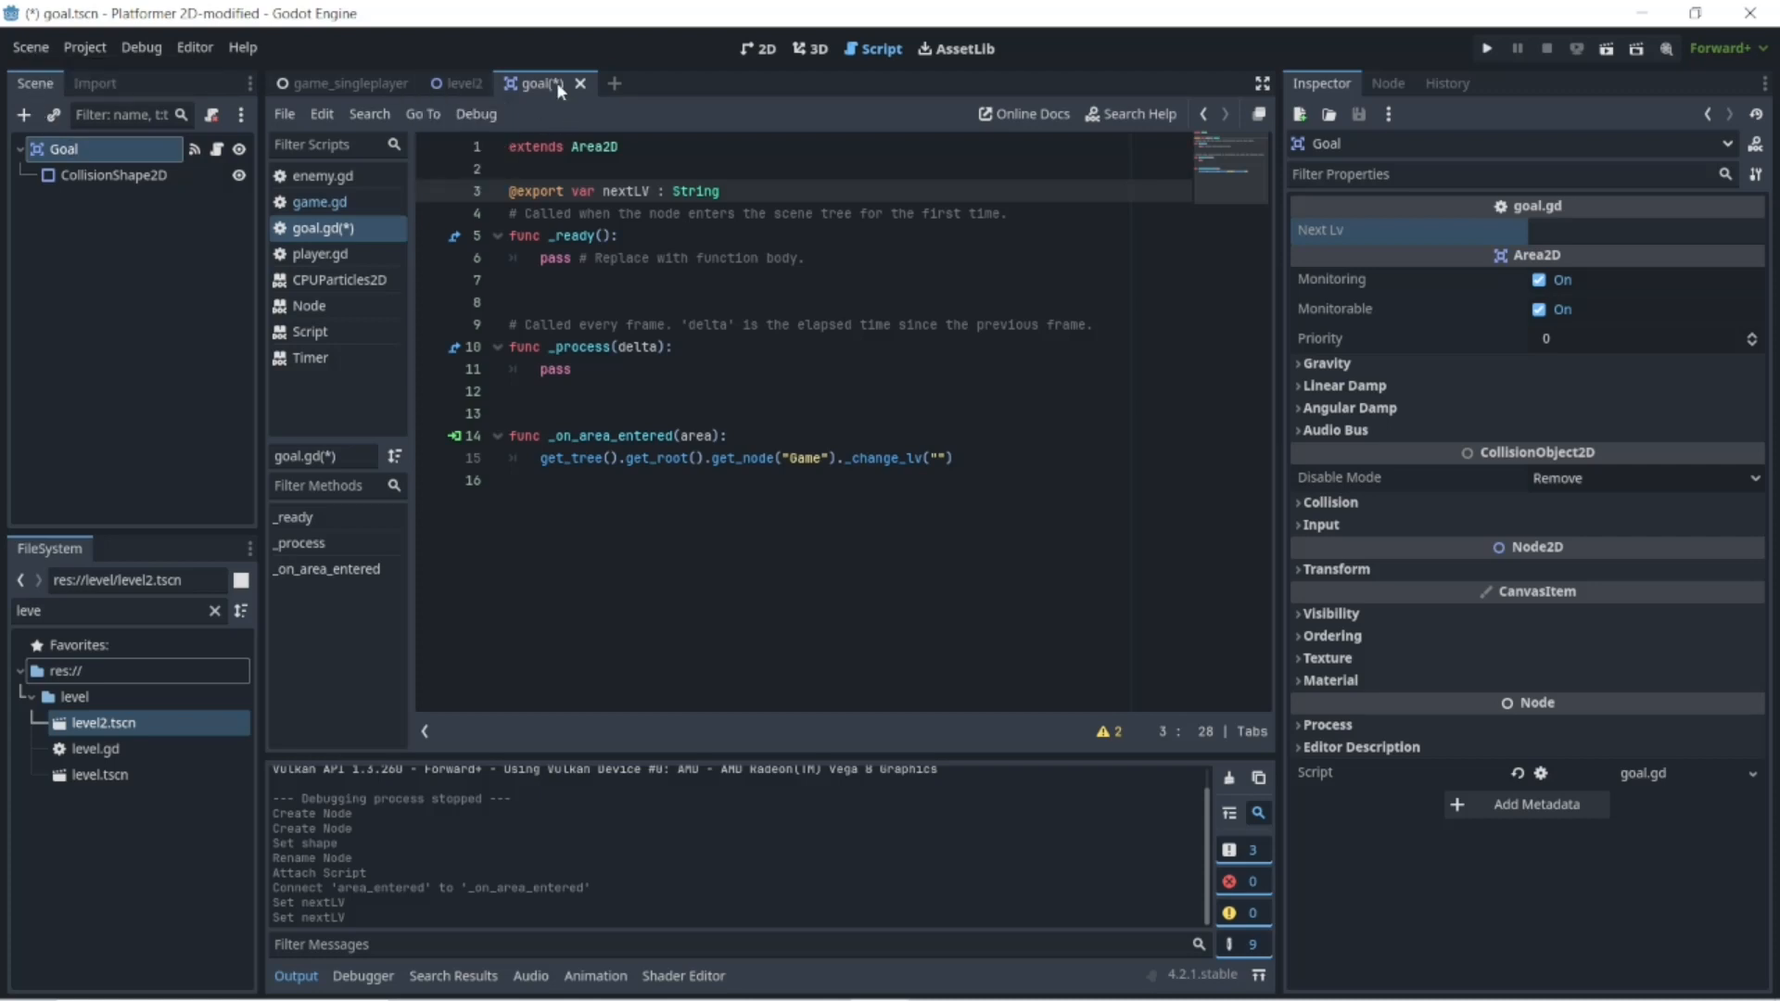
- Save the goal scene and display it in the 2D editor with the Goal node selected
click(31, 48)
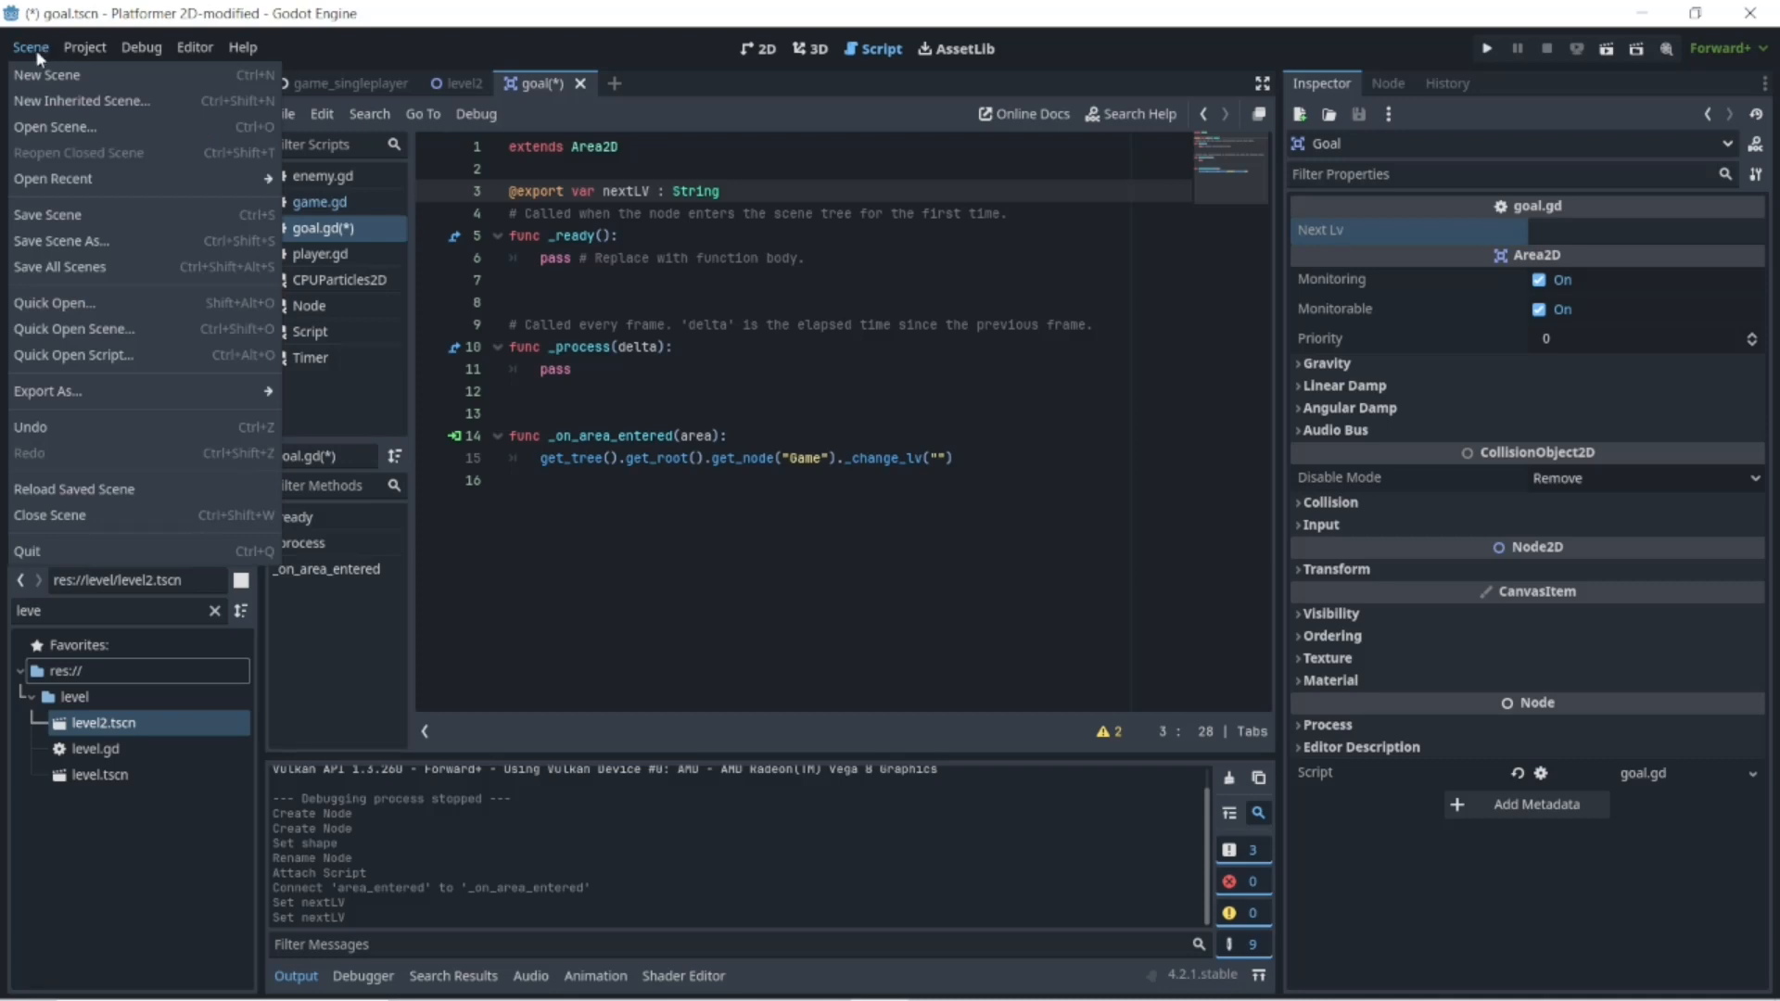
click(40, 216)
click(110, 175)
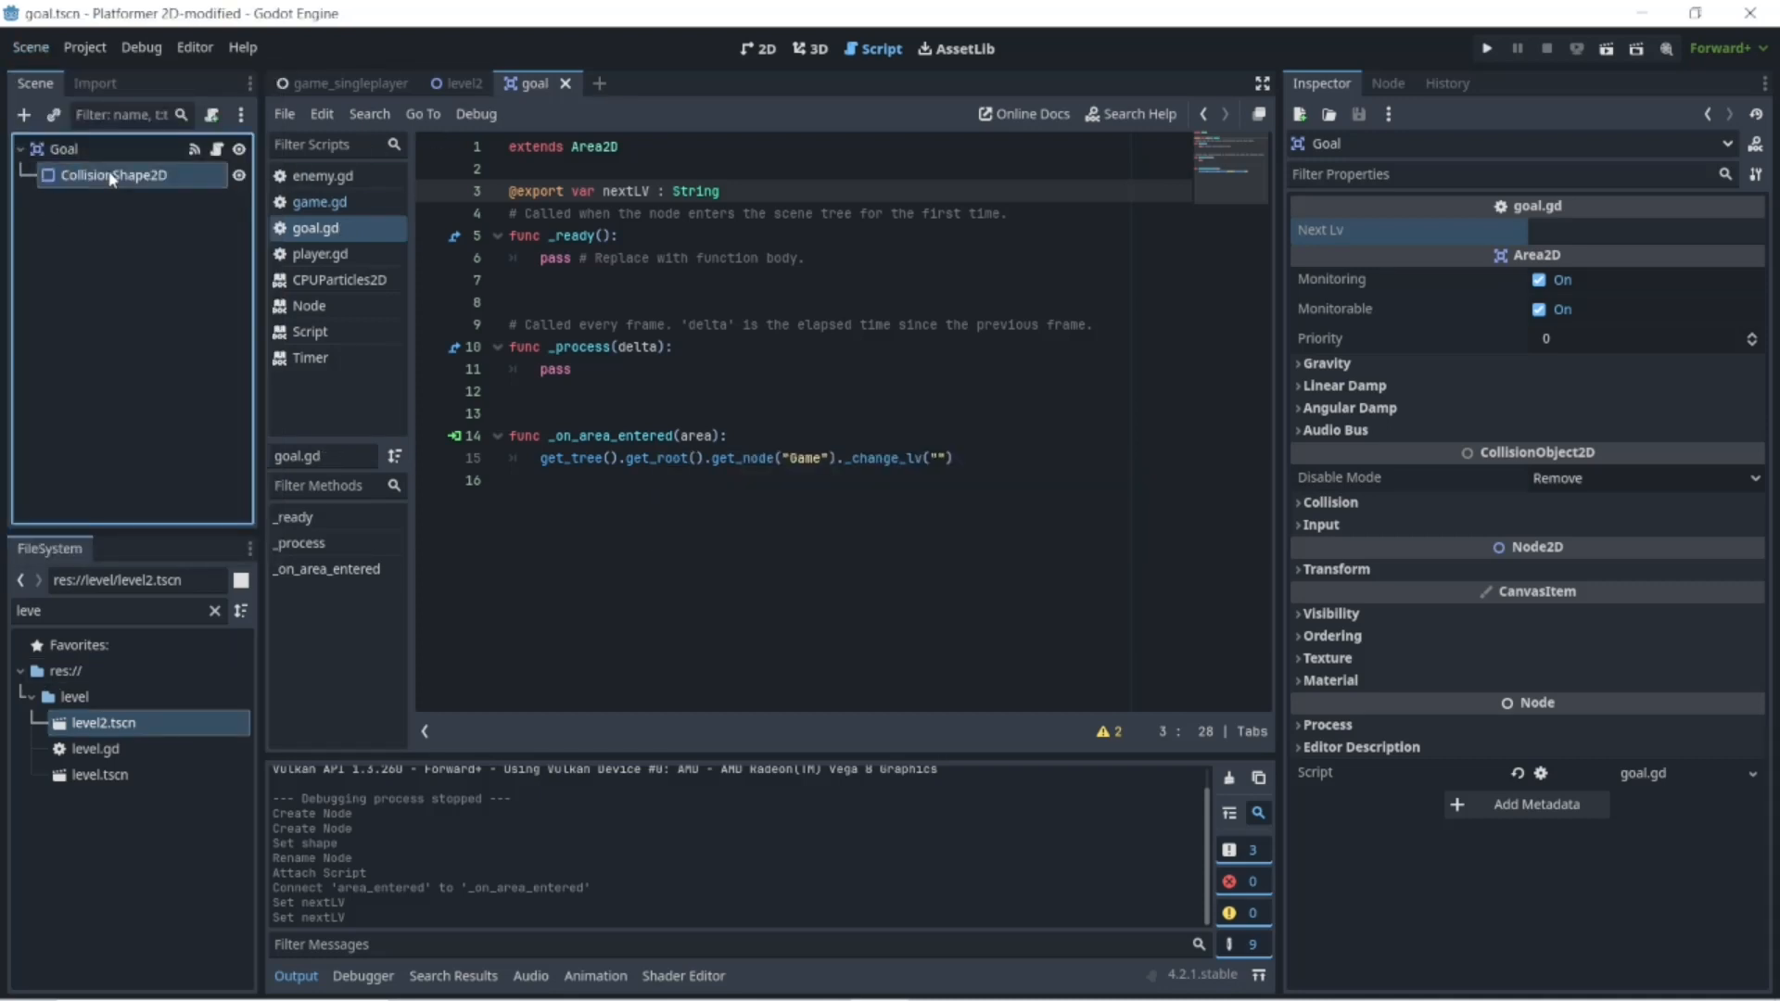
click(65, 149)
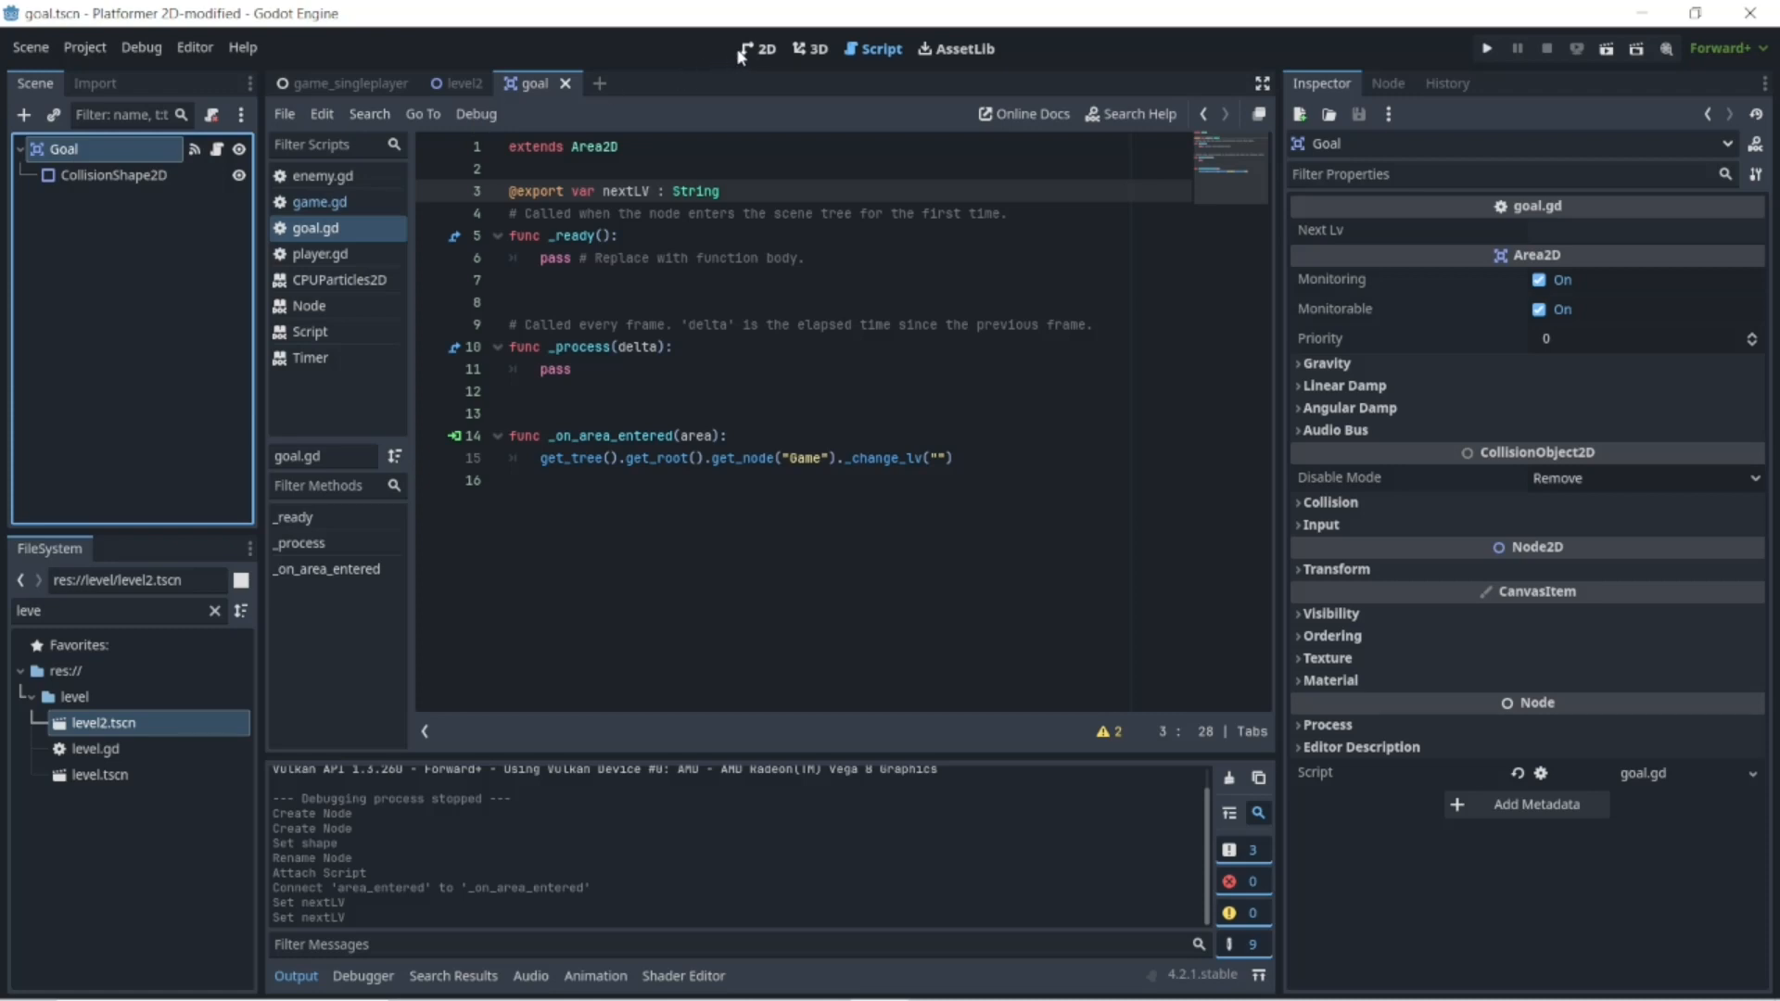
click(767, 52)
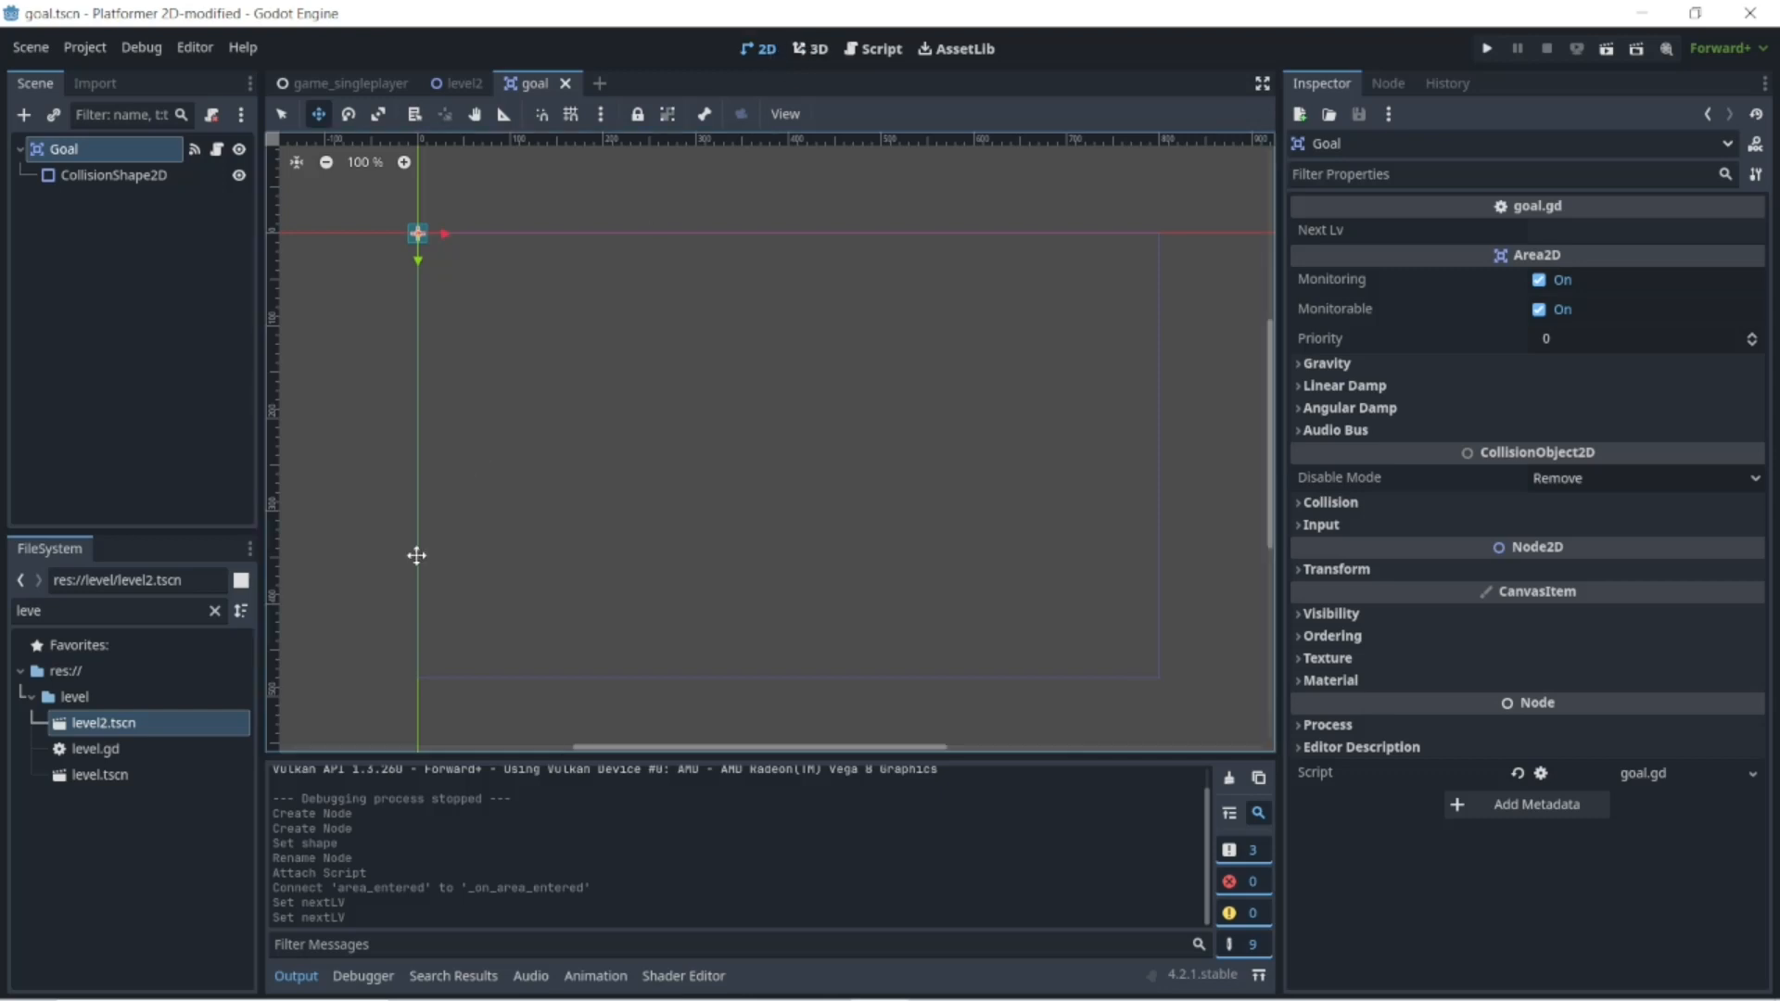
- Find and open the coin.tscn scene and copy its Sprite2D, AnimationPlayer and Pickup nodes
click(102, 611)
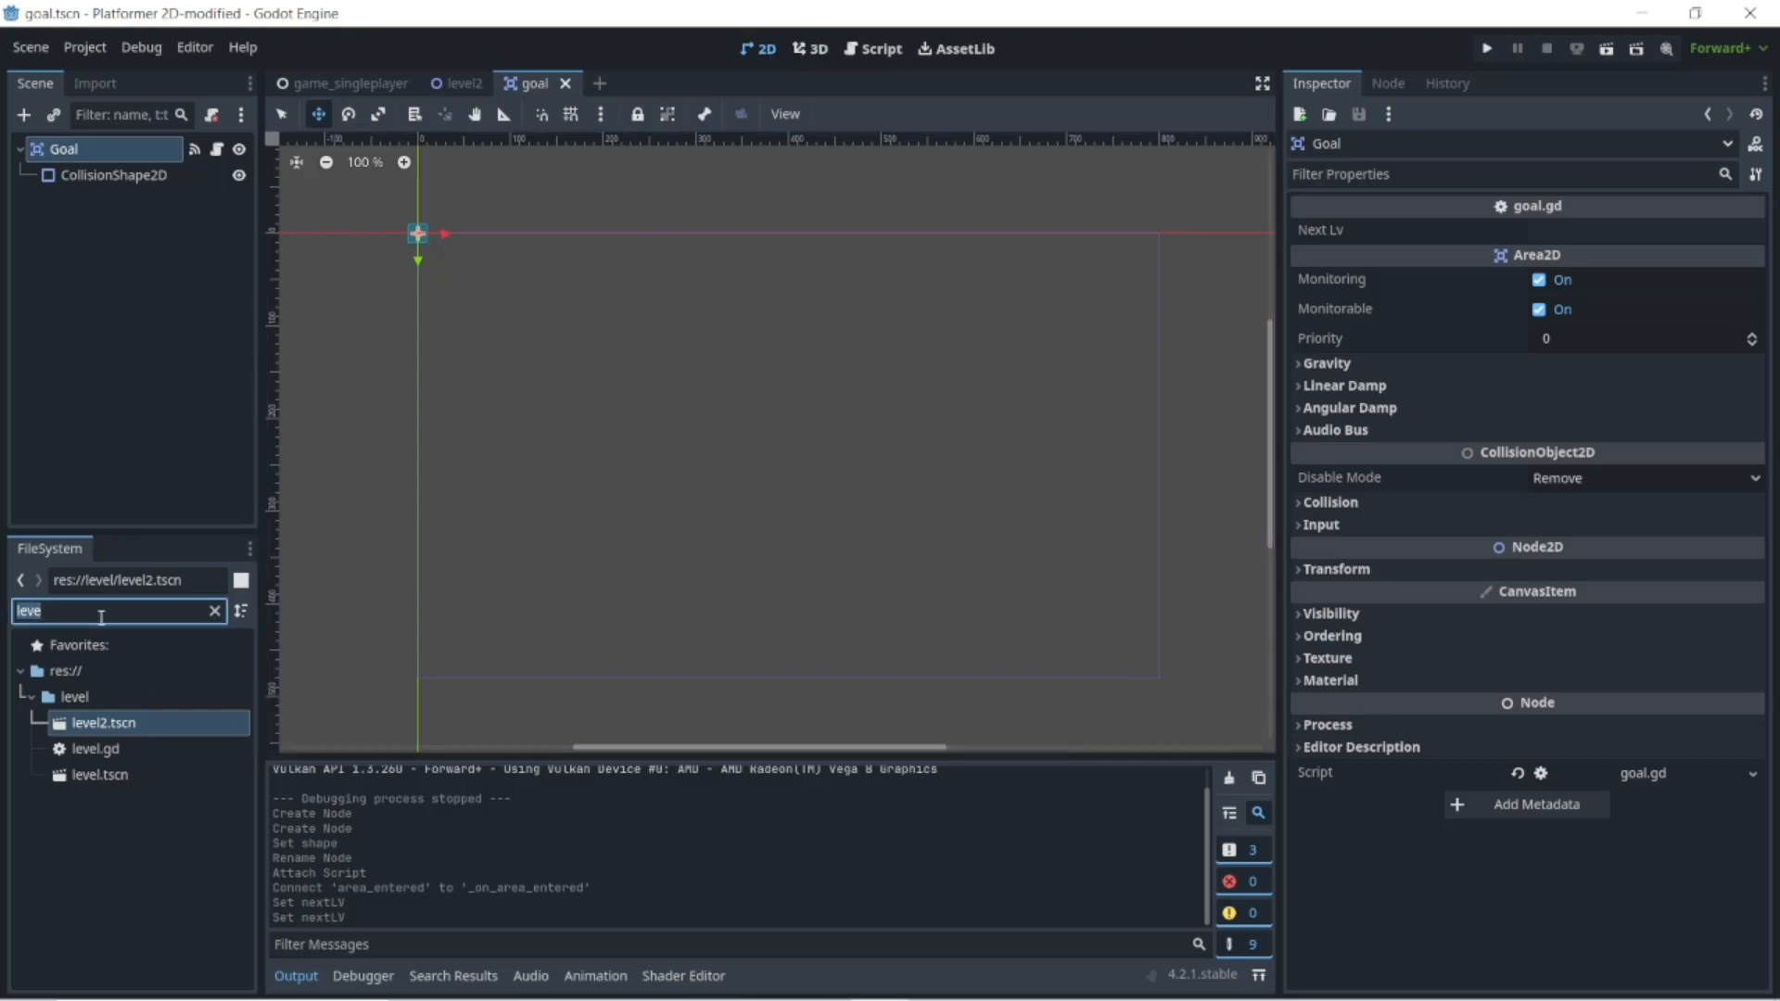
text(coi)
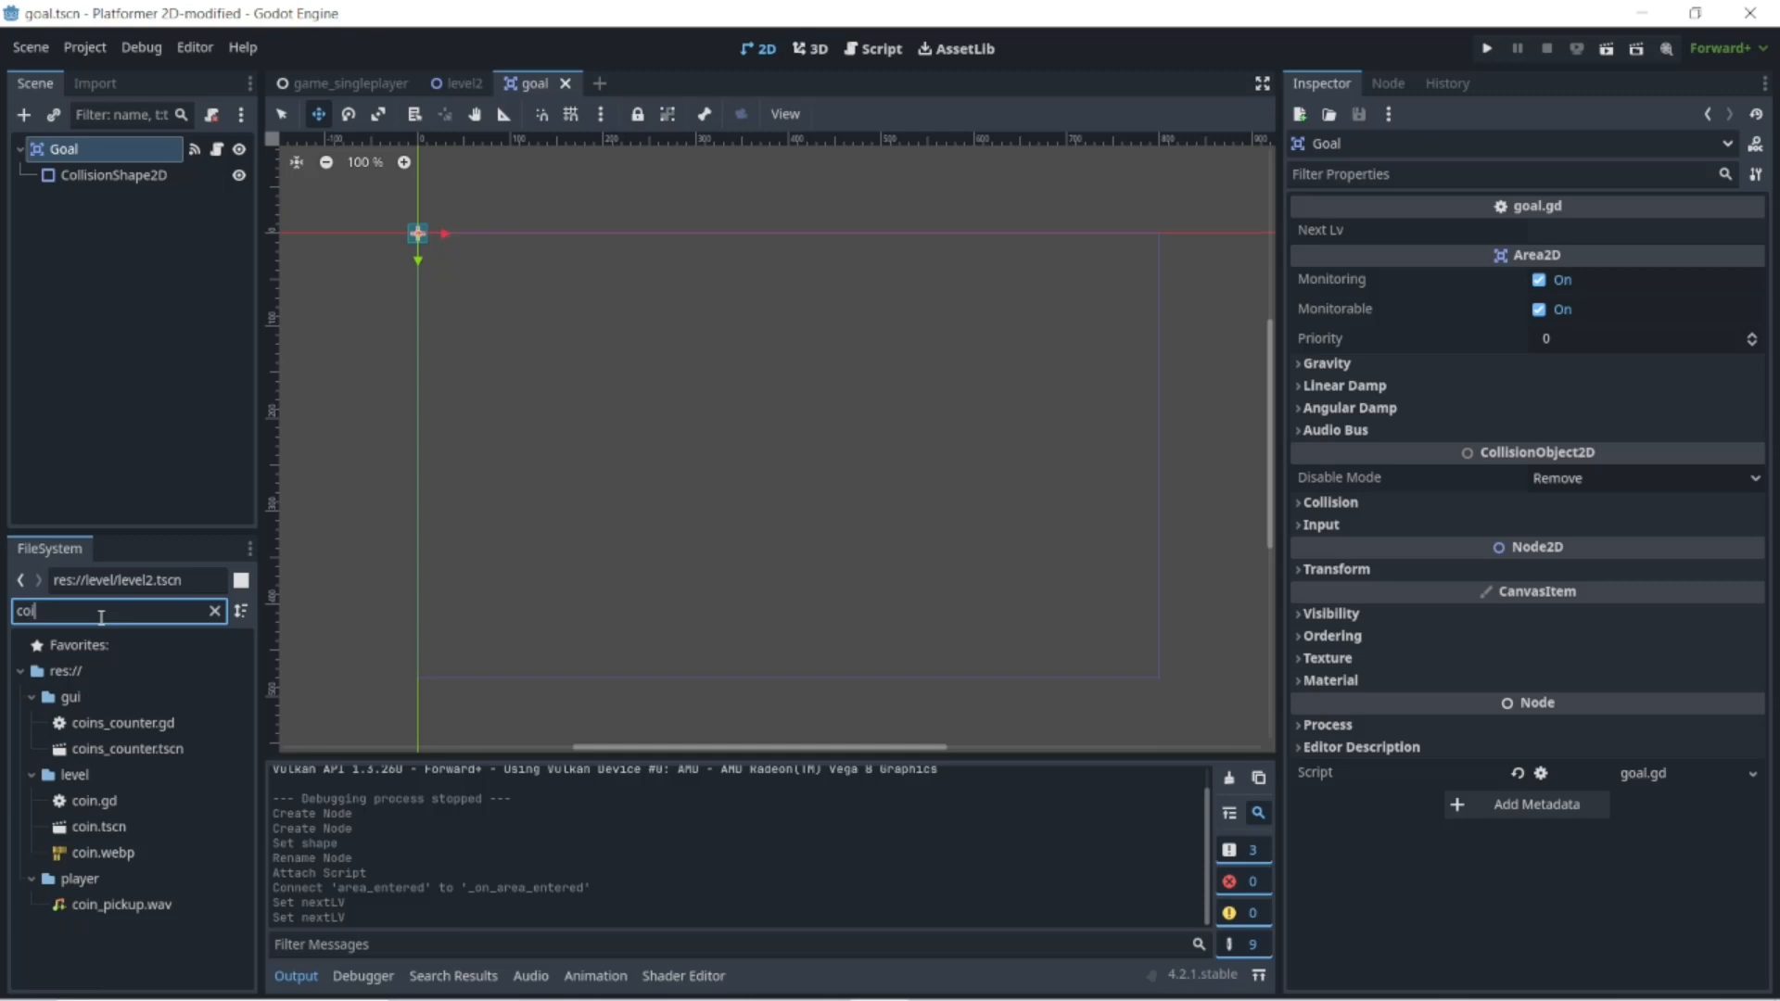
double_click(114, 824)
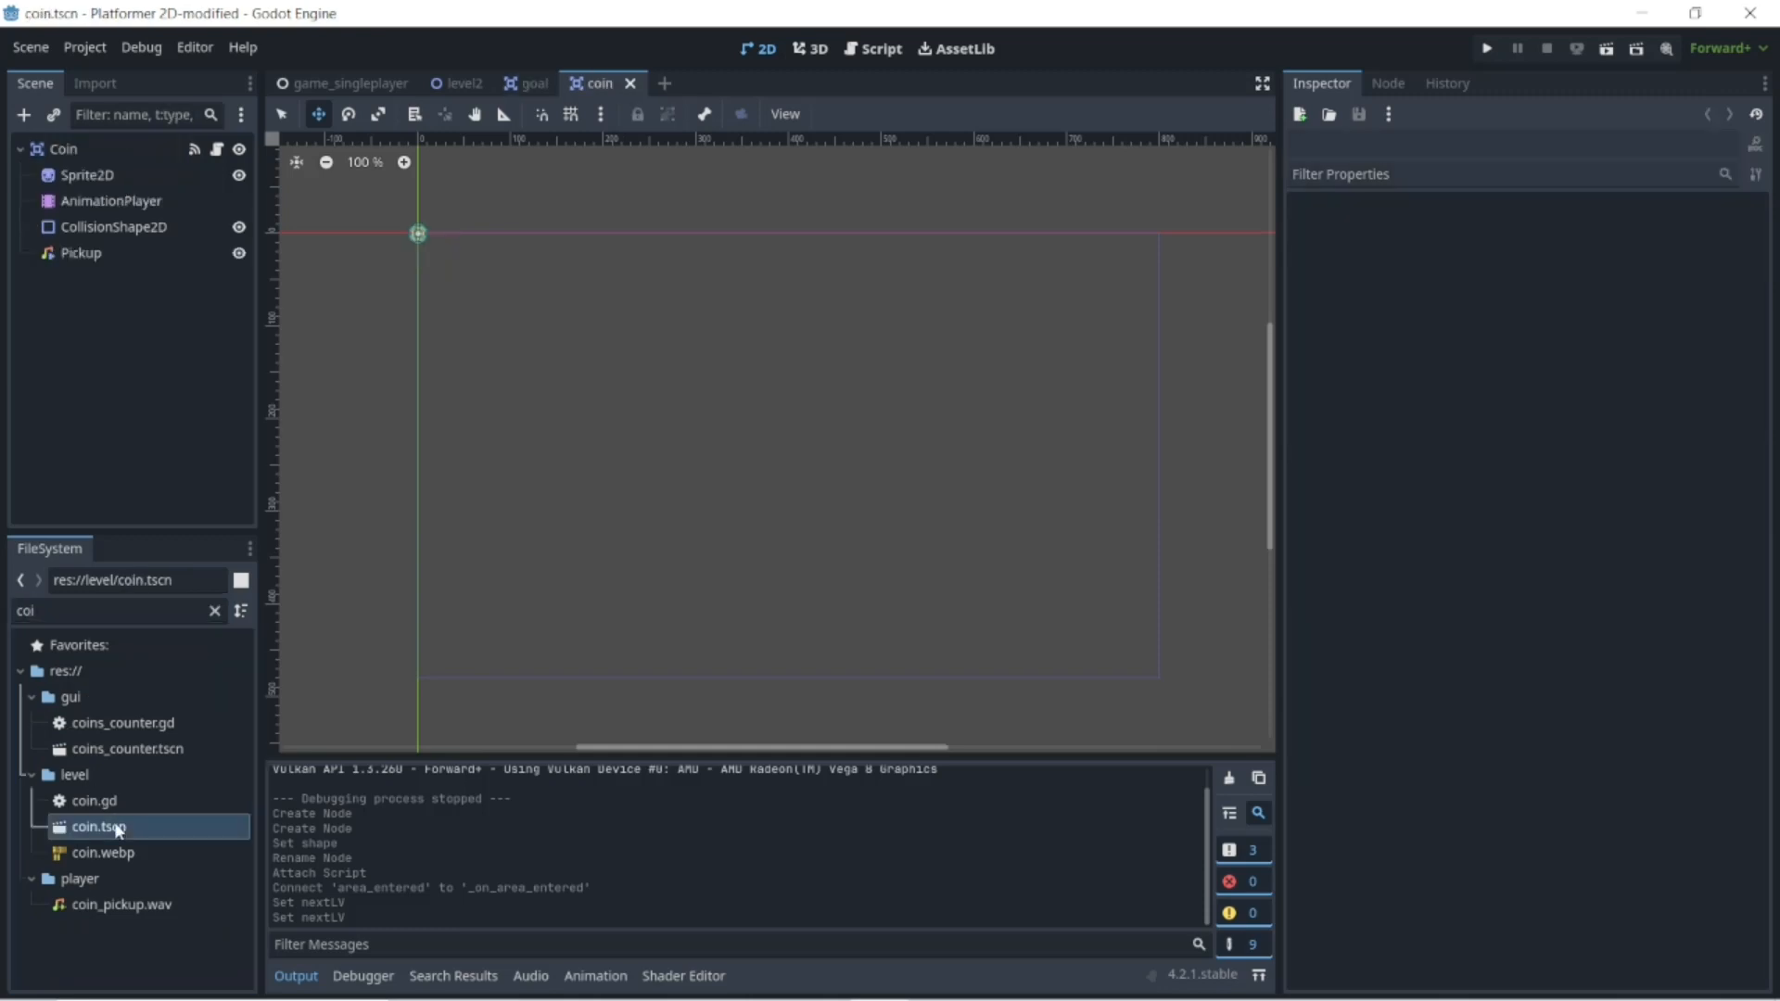
click(97, 176)
ctrl+click(111, 201)
ctrl+click(80, 252)
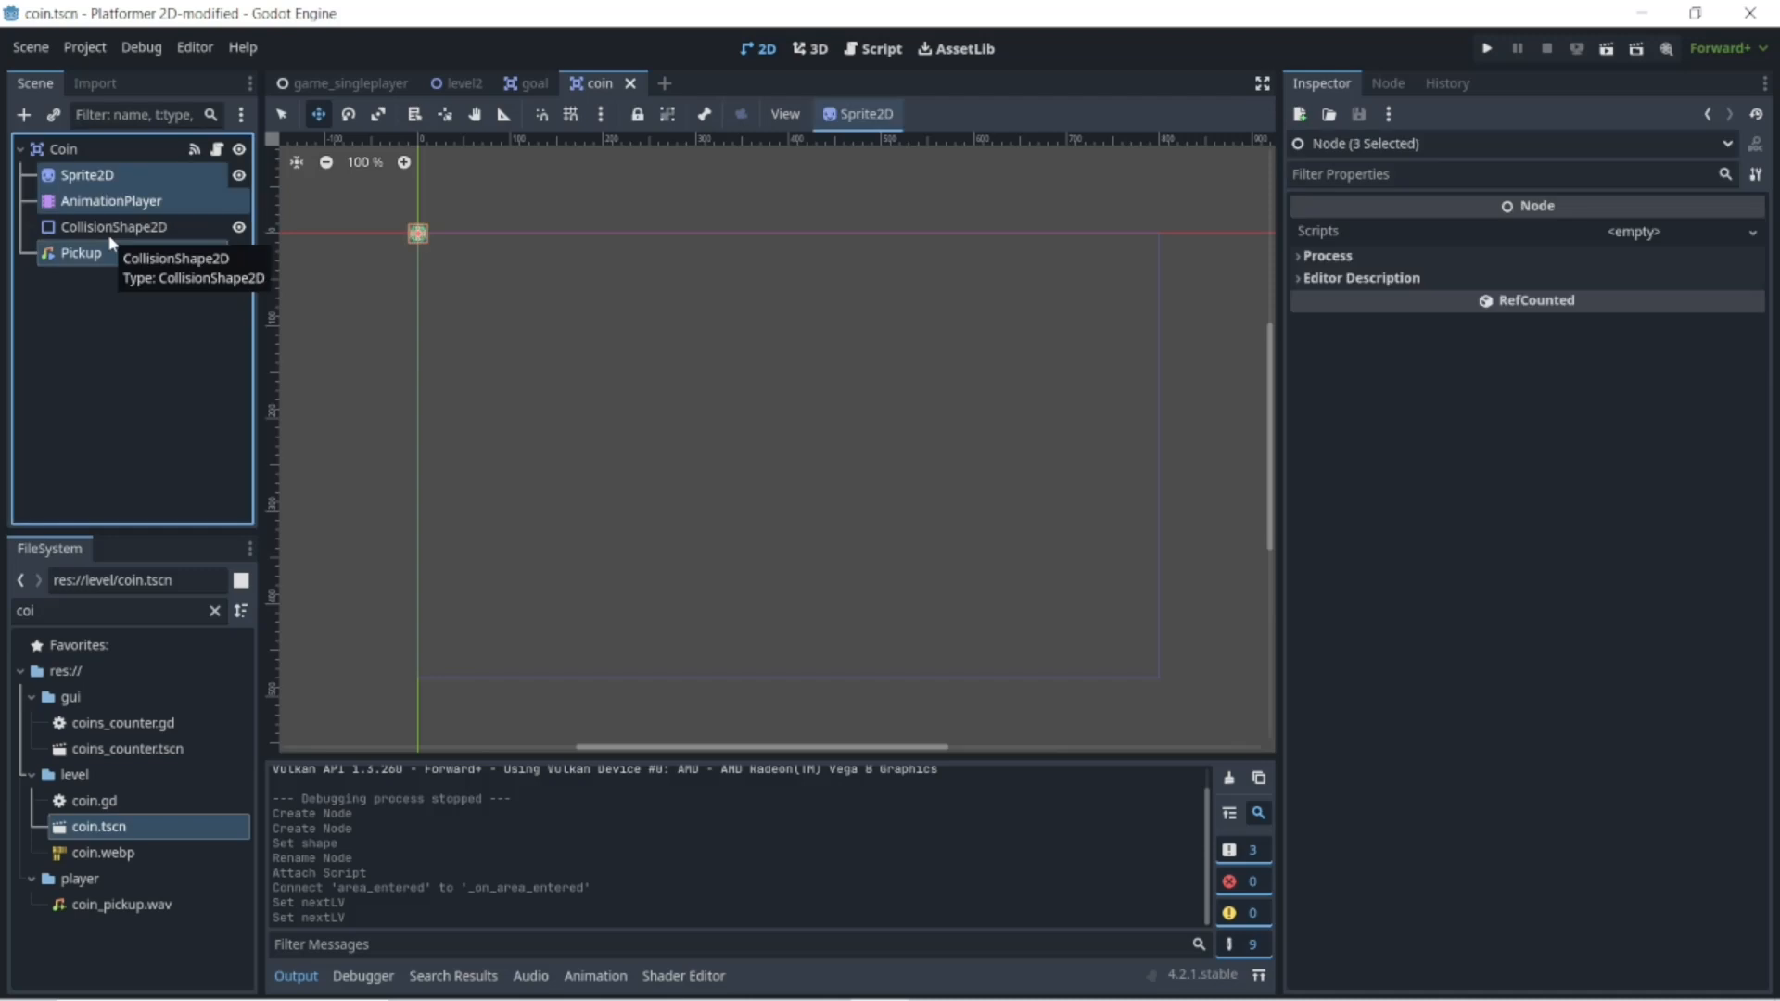
- Paste the copied coin nodes as children of the Goal node in the goal scene
click(513, 84)
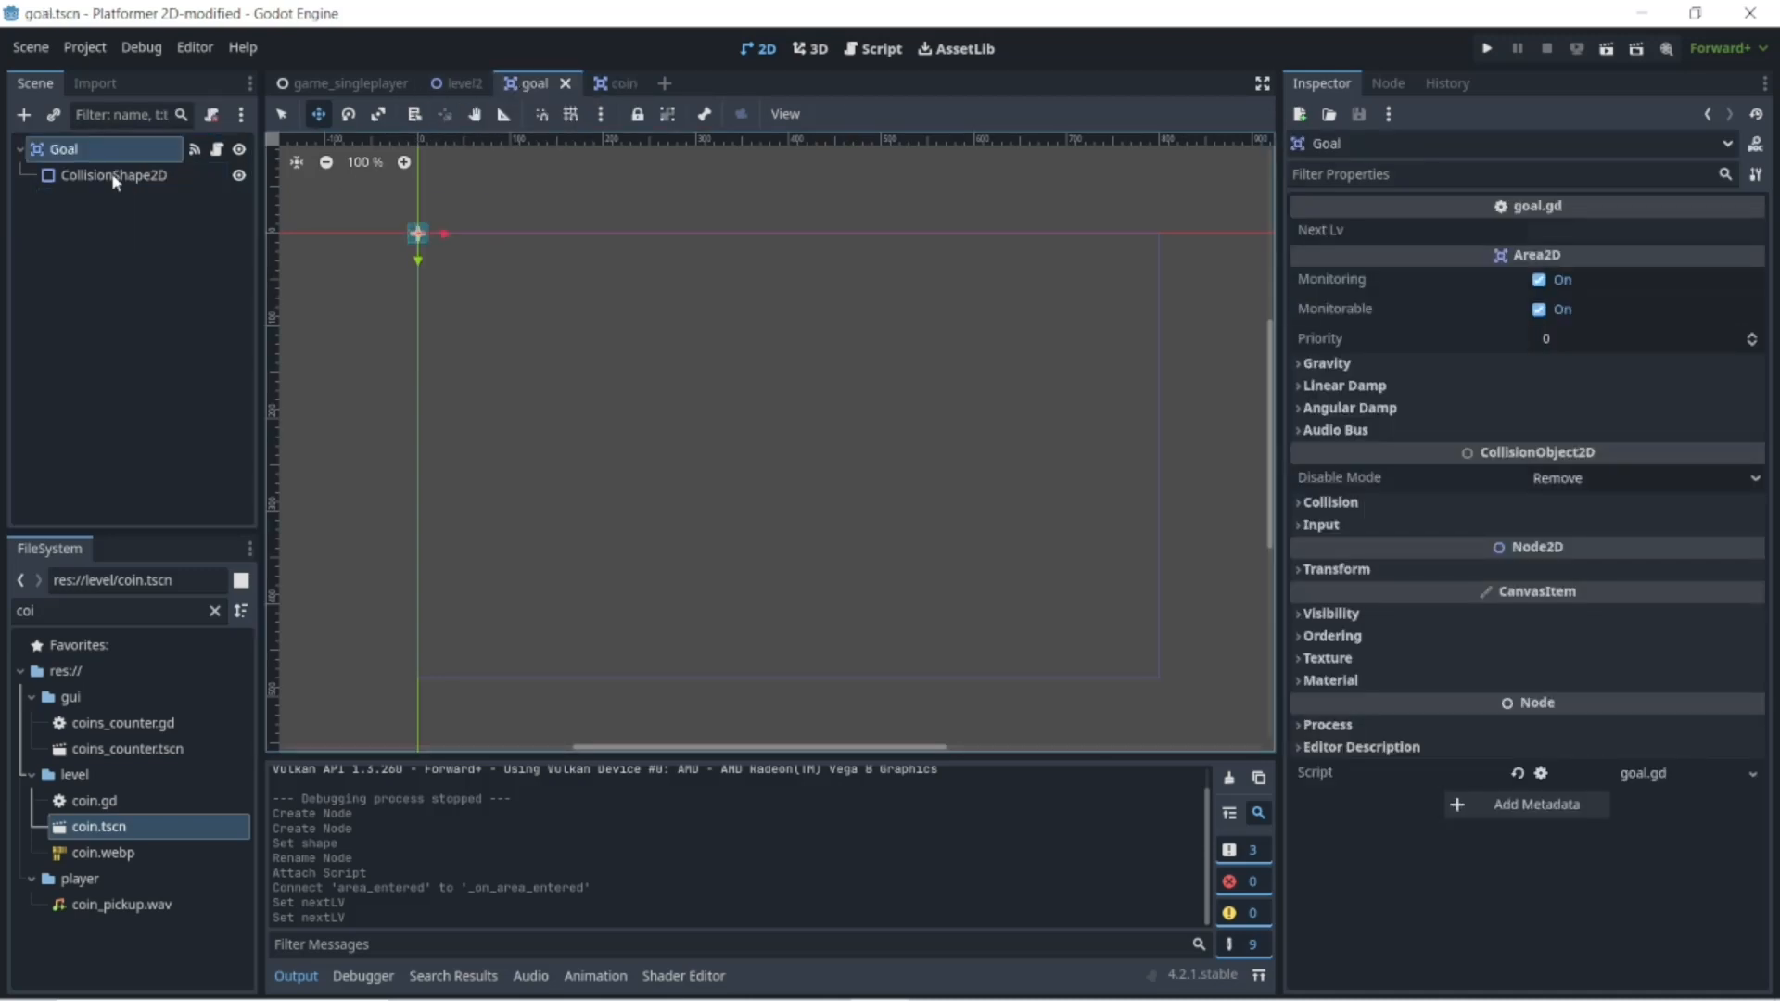
click(64, 151)
right_click(64, 153)
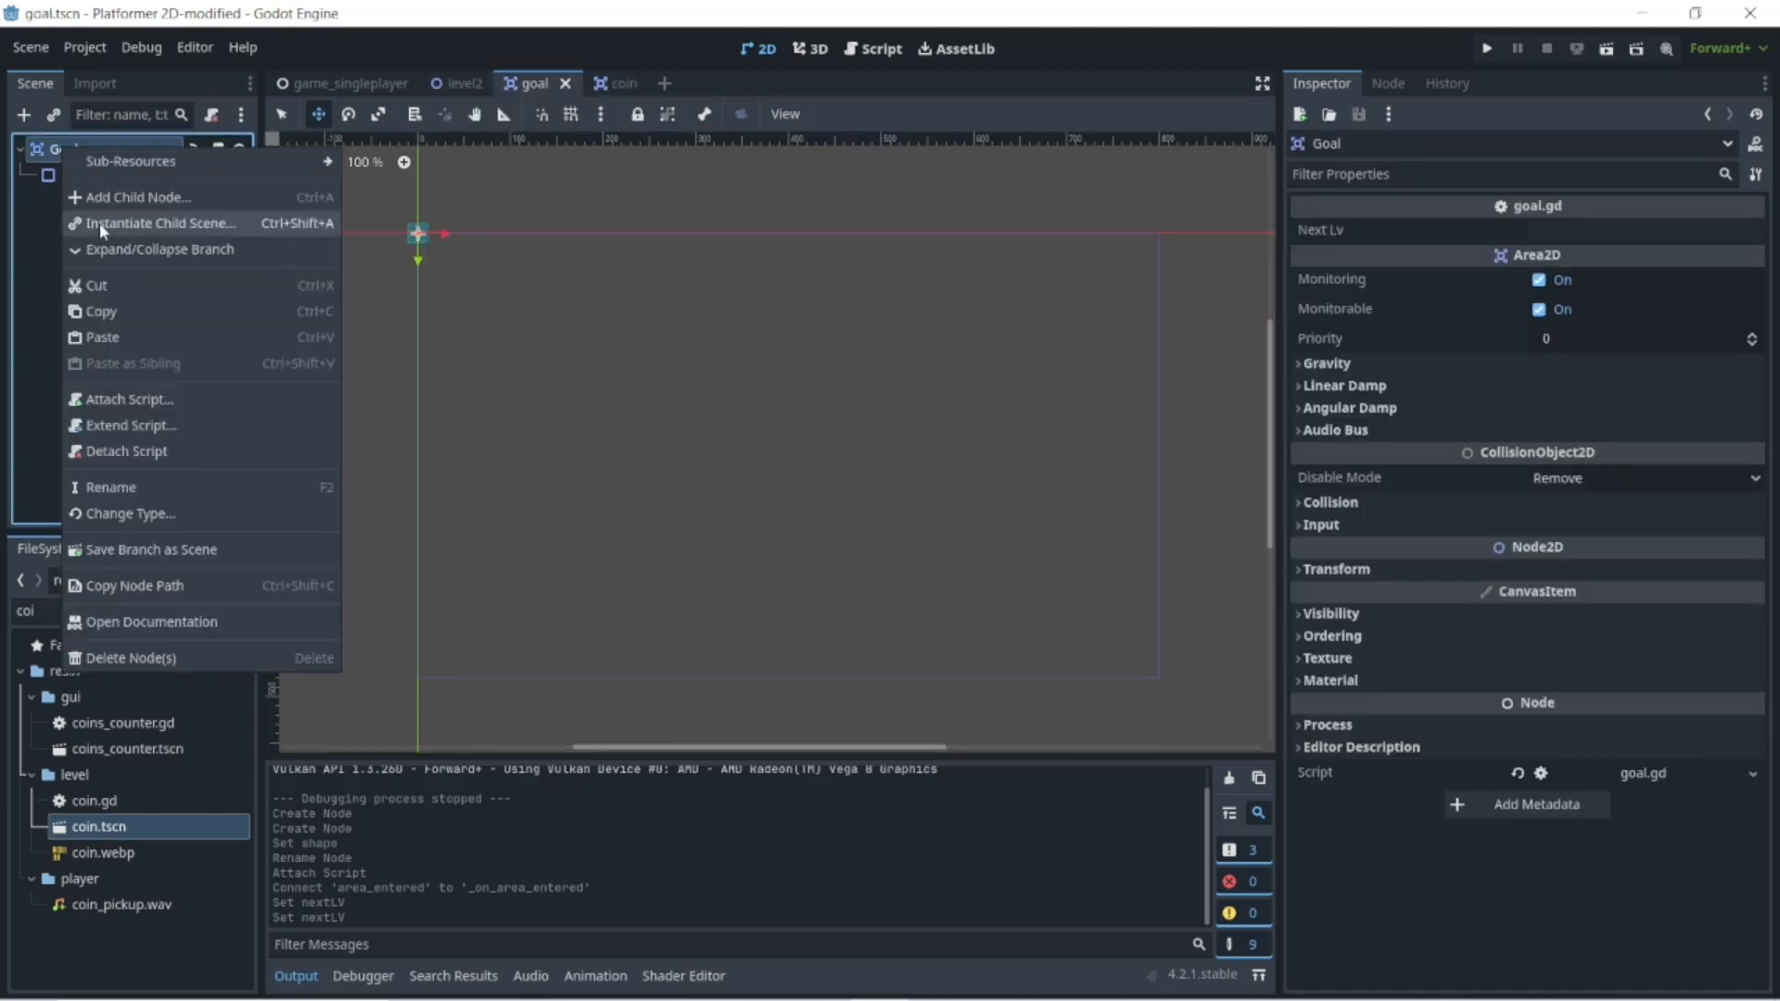
click(132, 336)
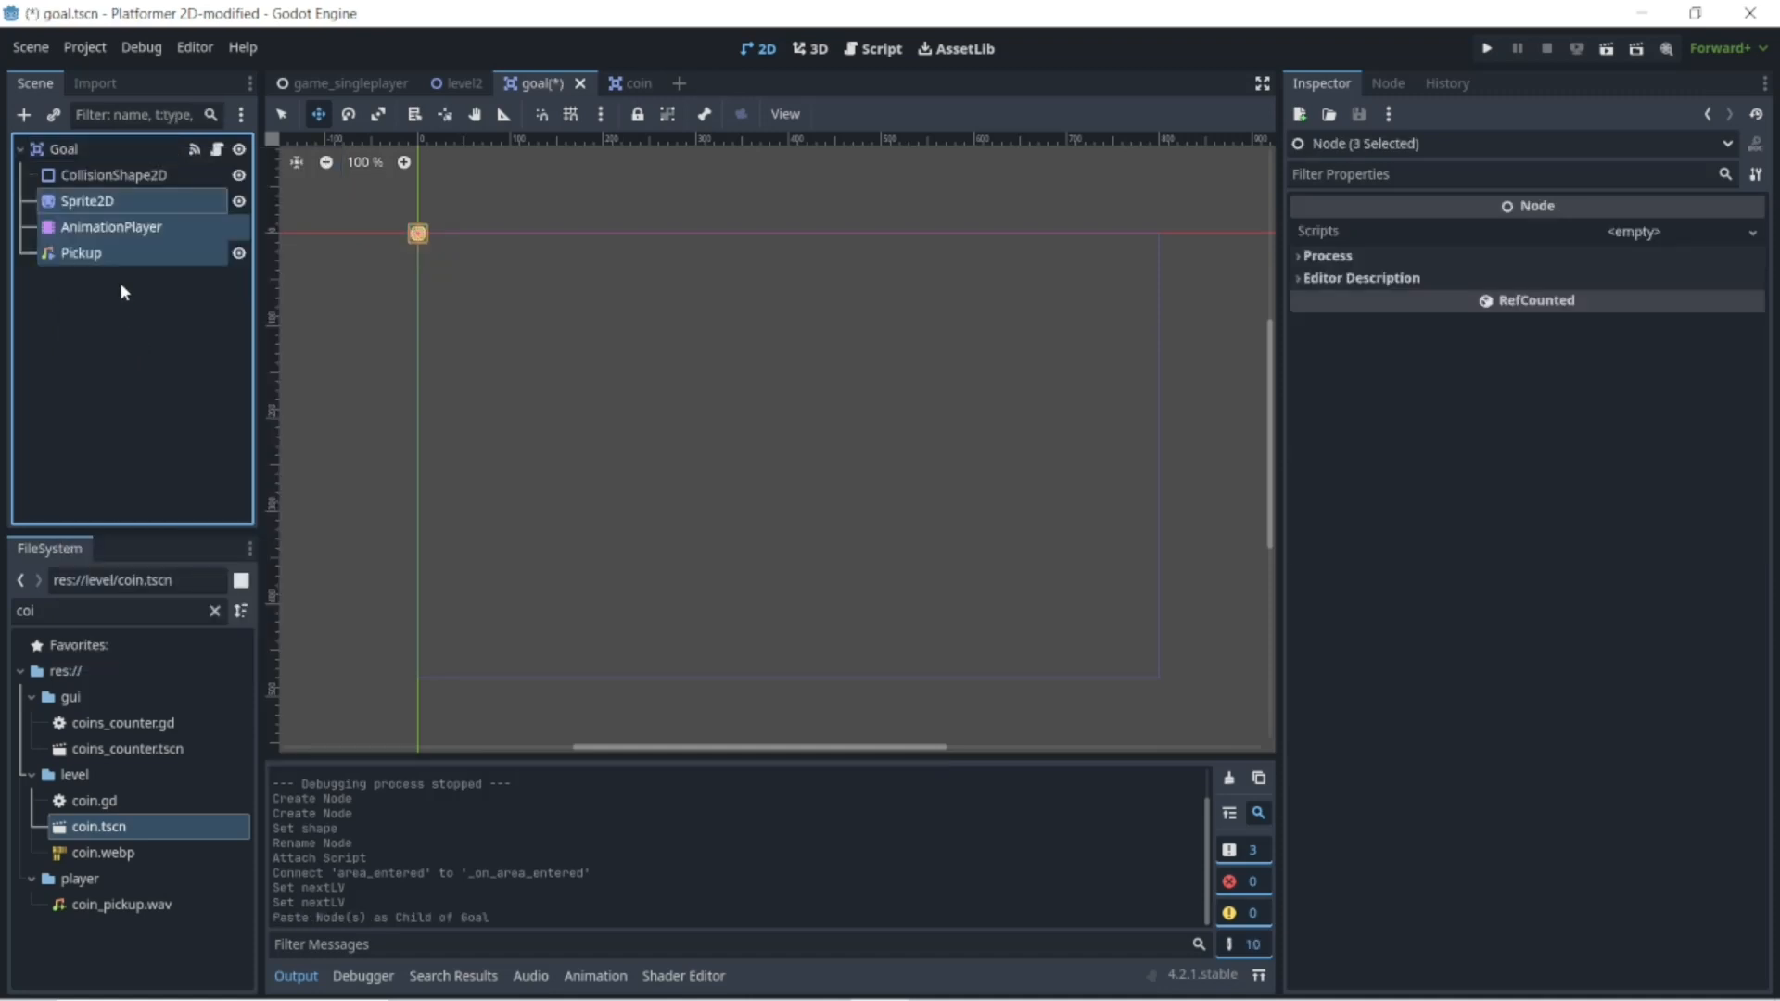
- Set the scale of the goal's Sprite2D to 2 in both x and y
double_click(89, 200)
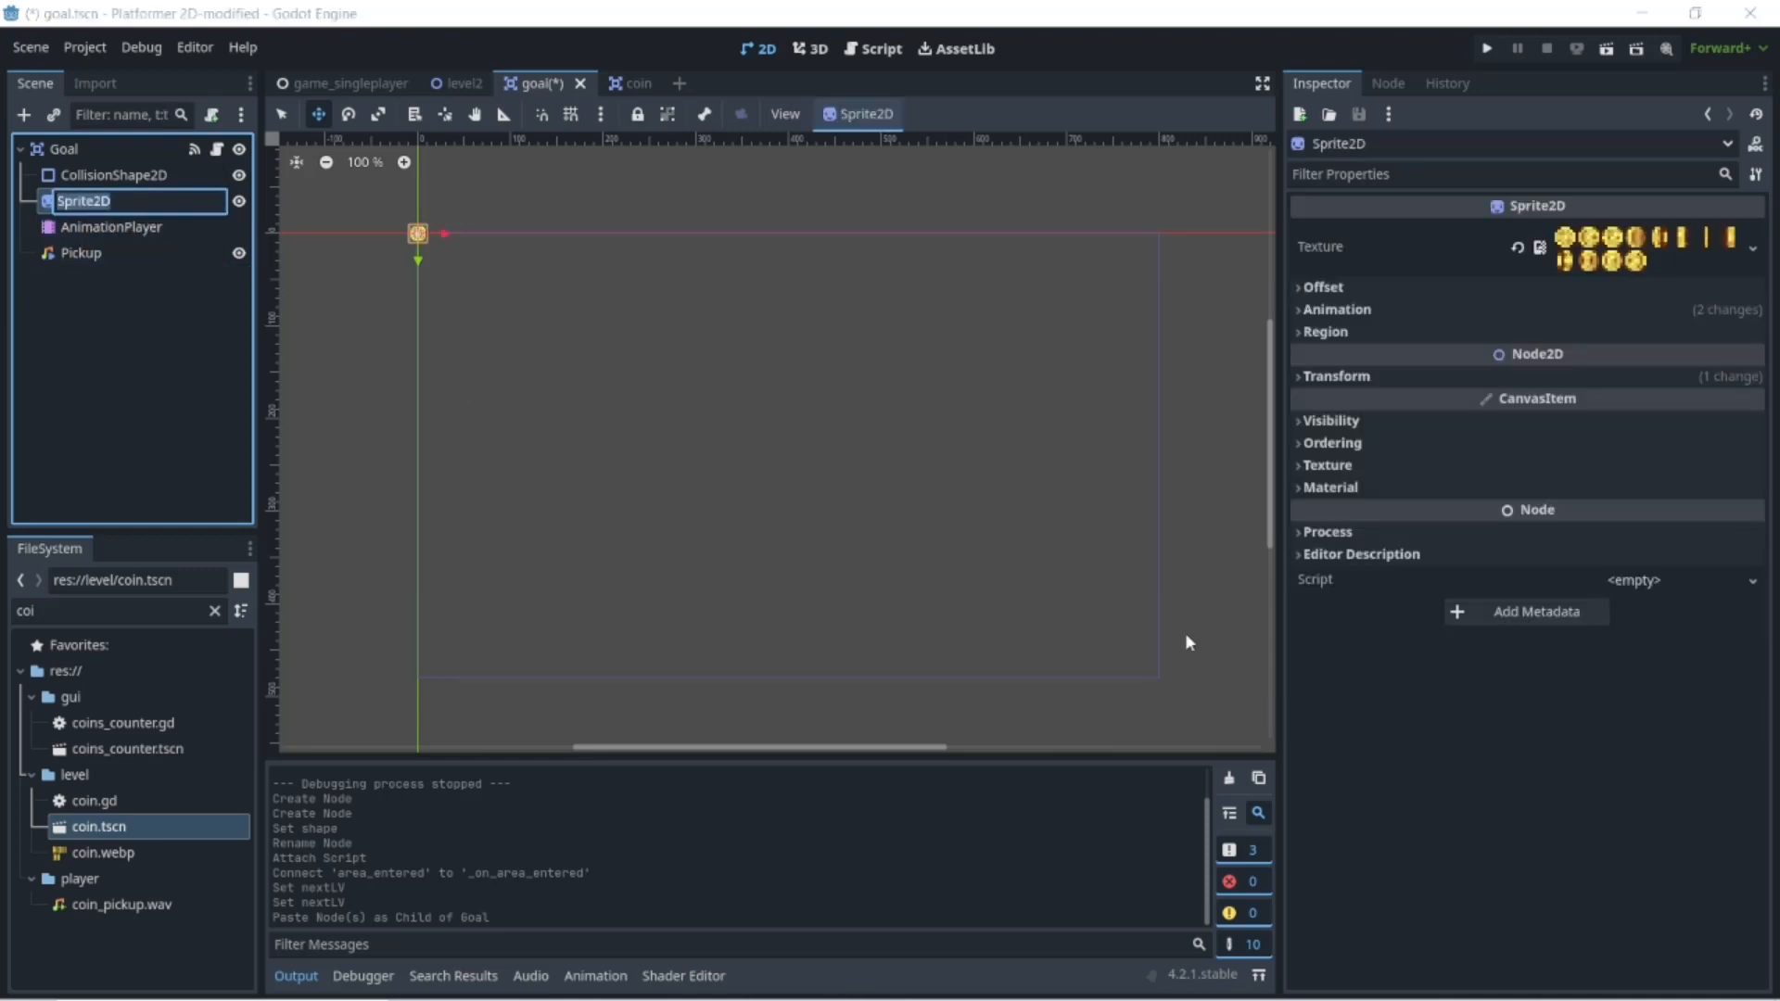
click(1294, 468)
click(1294, 464)
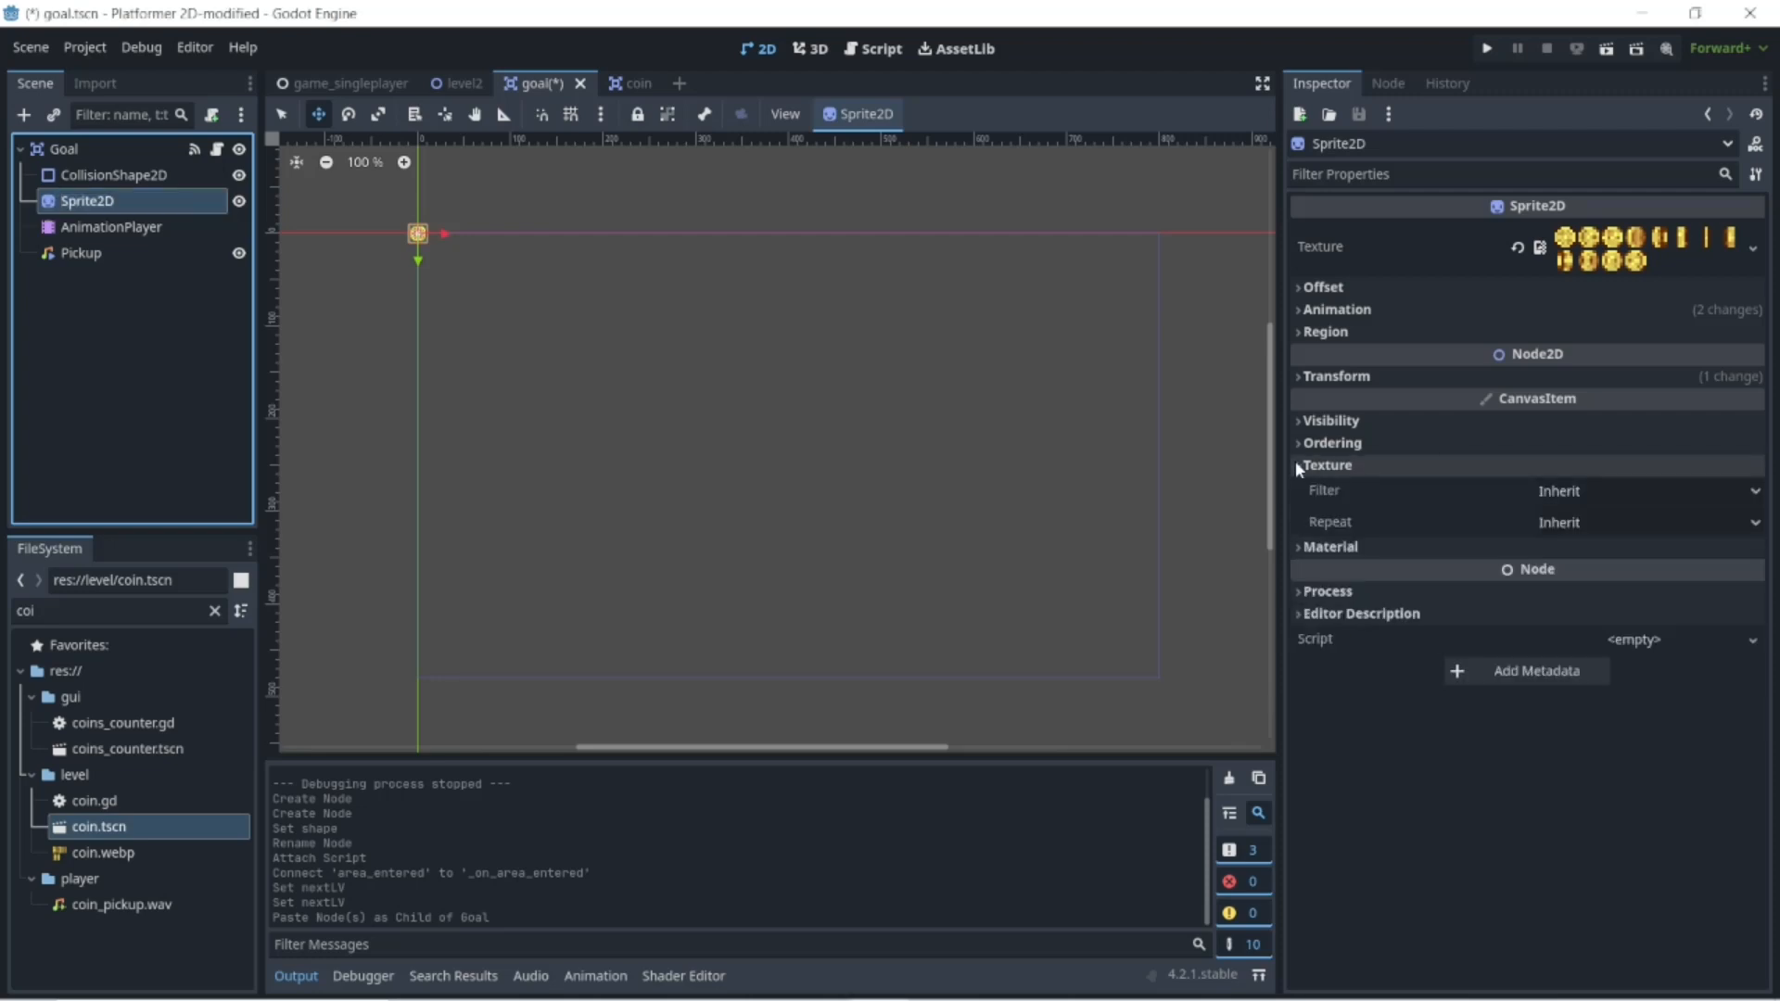
click(1294, 461)
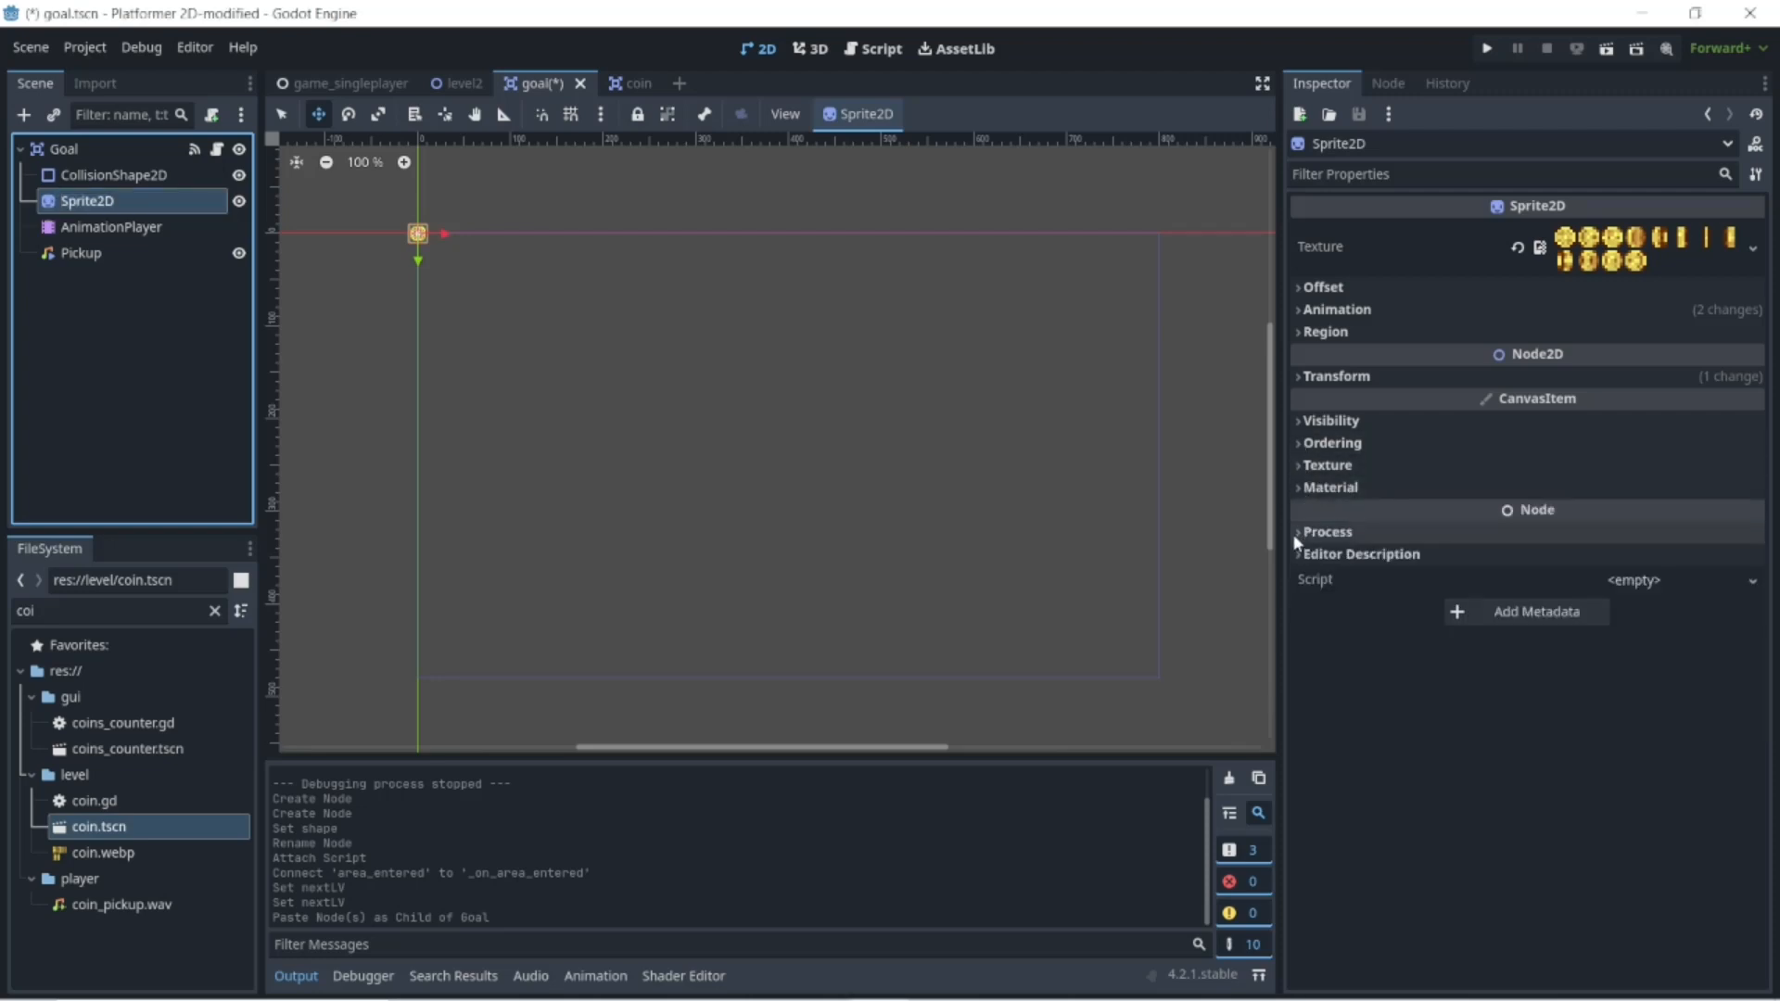
click(1295, 376)
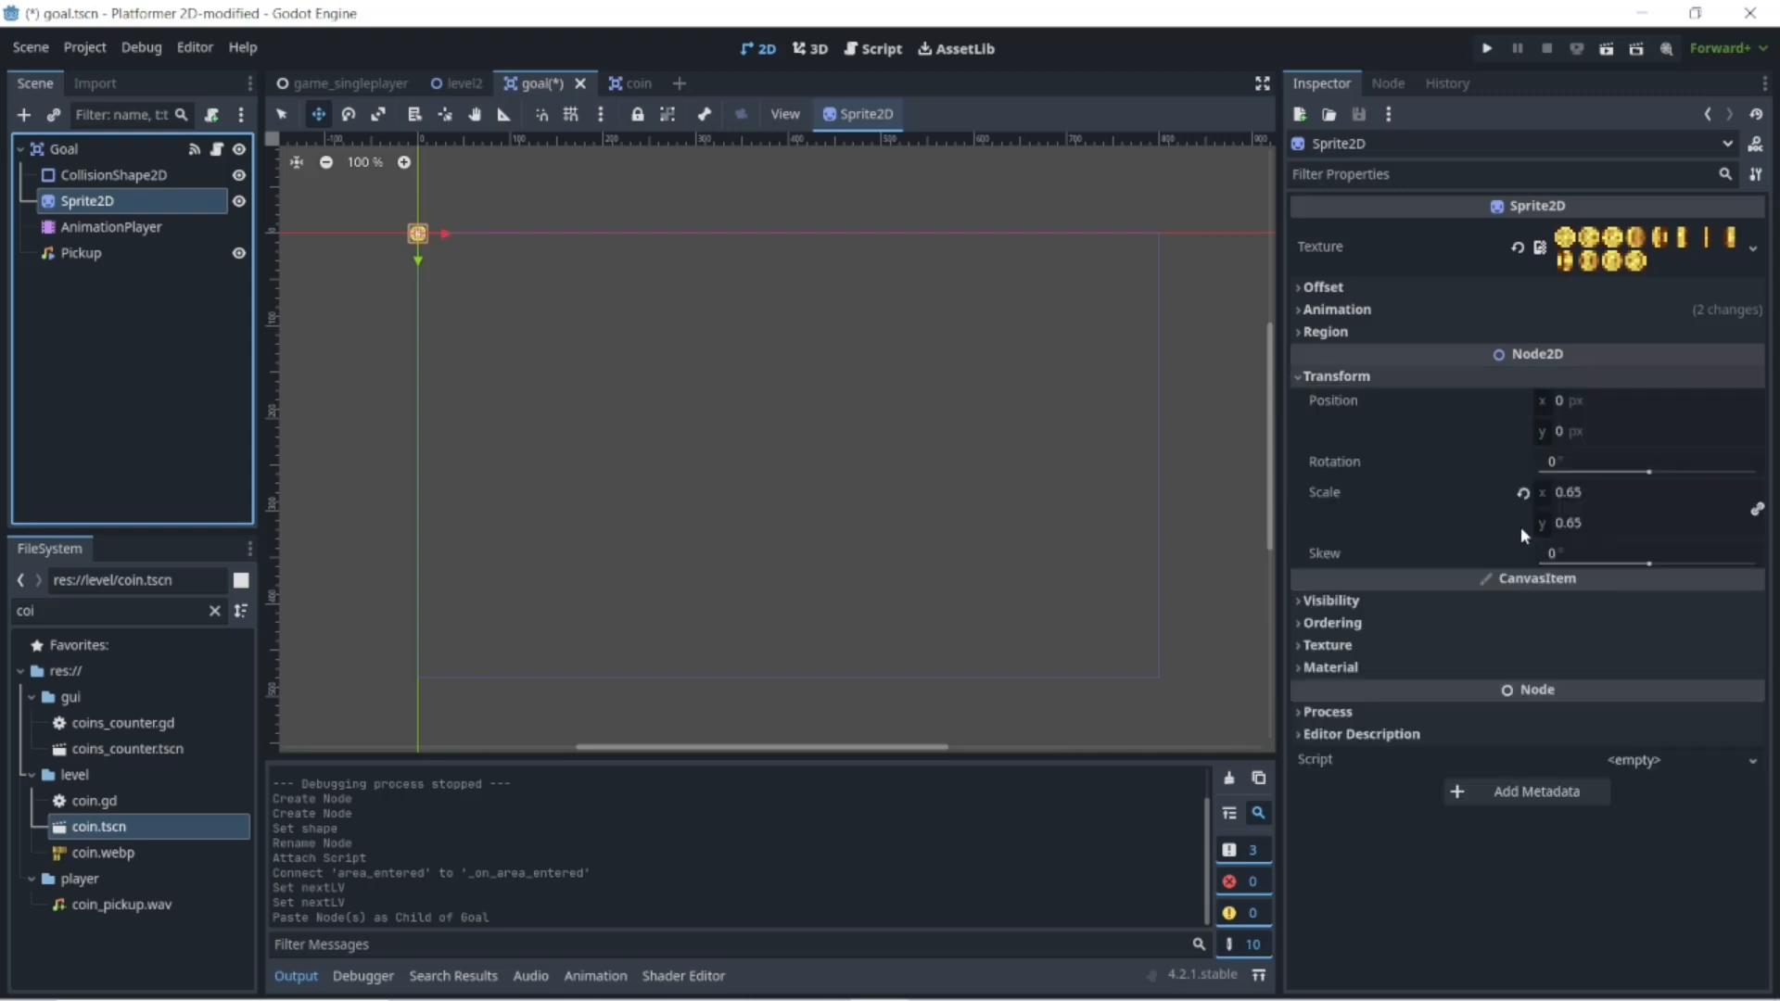
click(1523, 494)
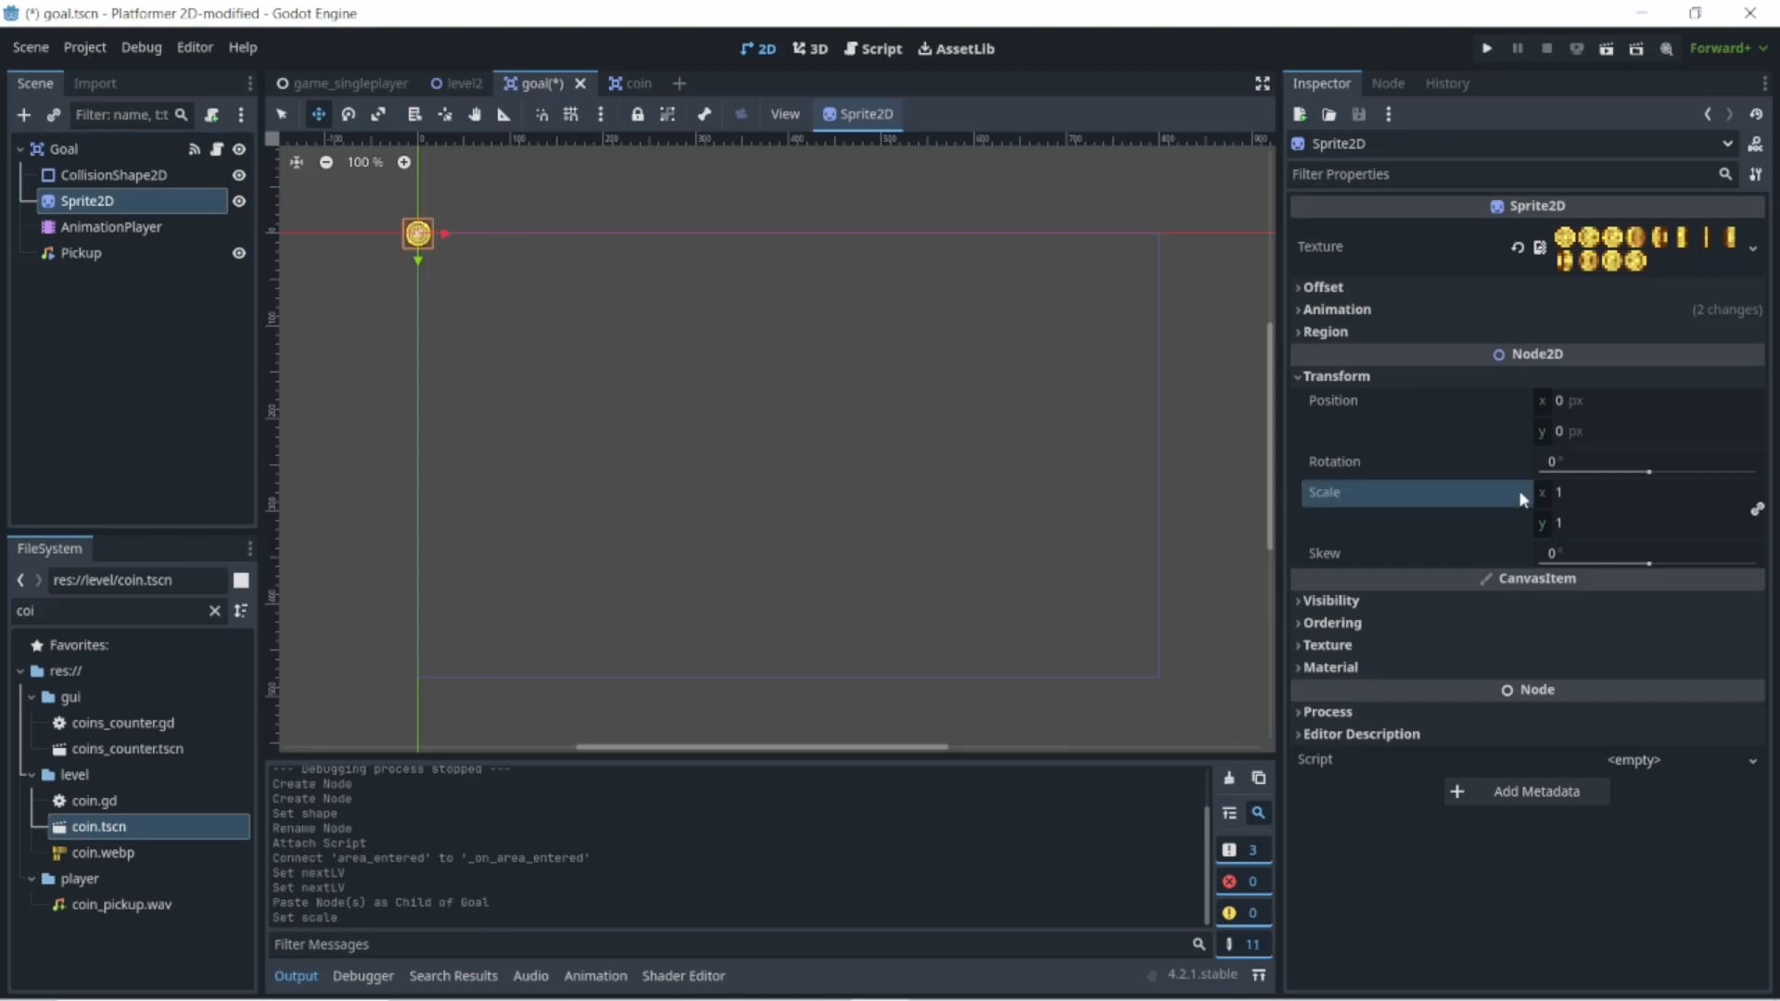
click(1576, 497)
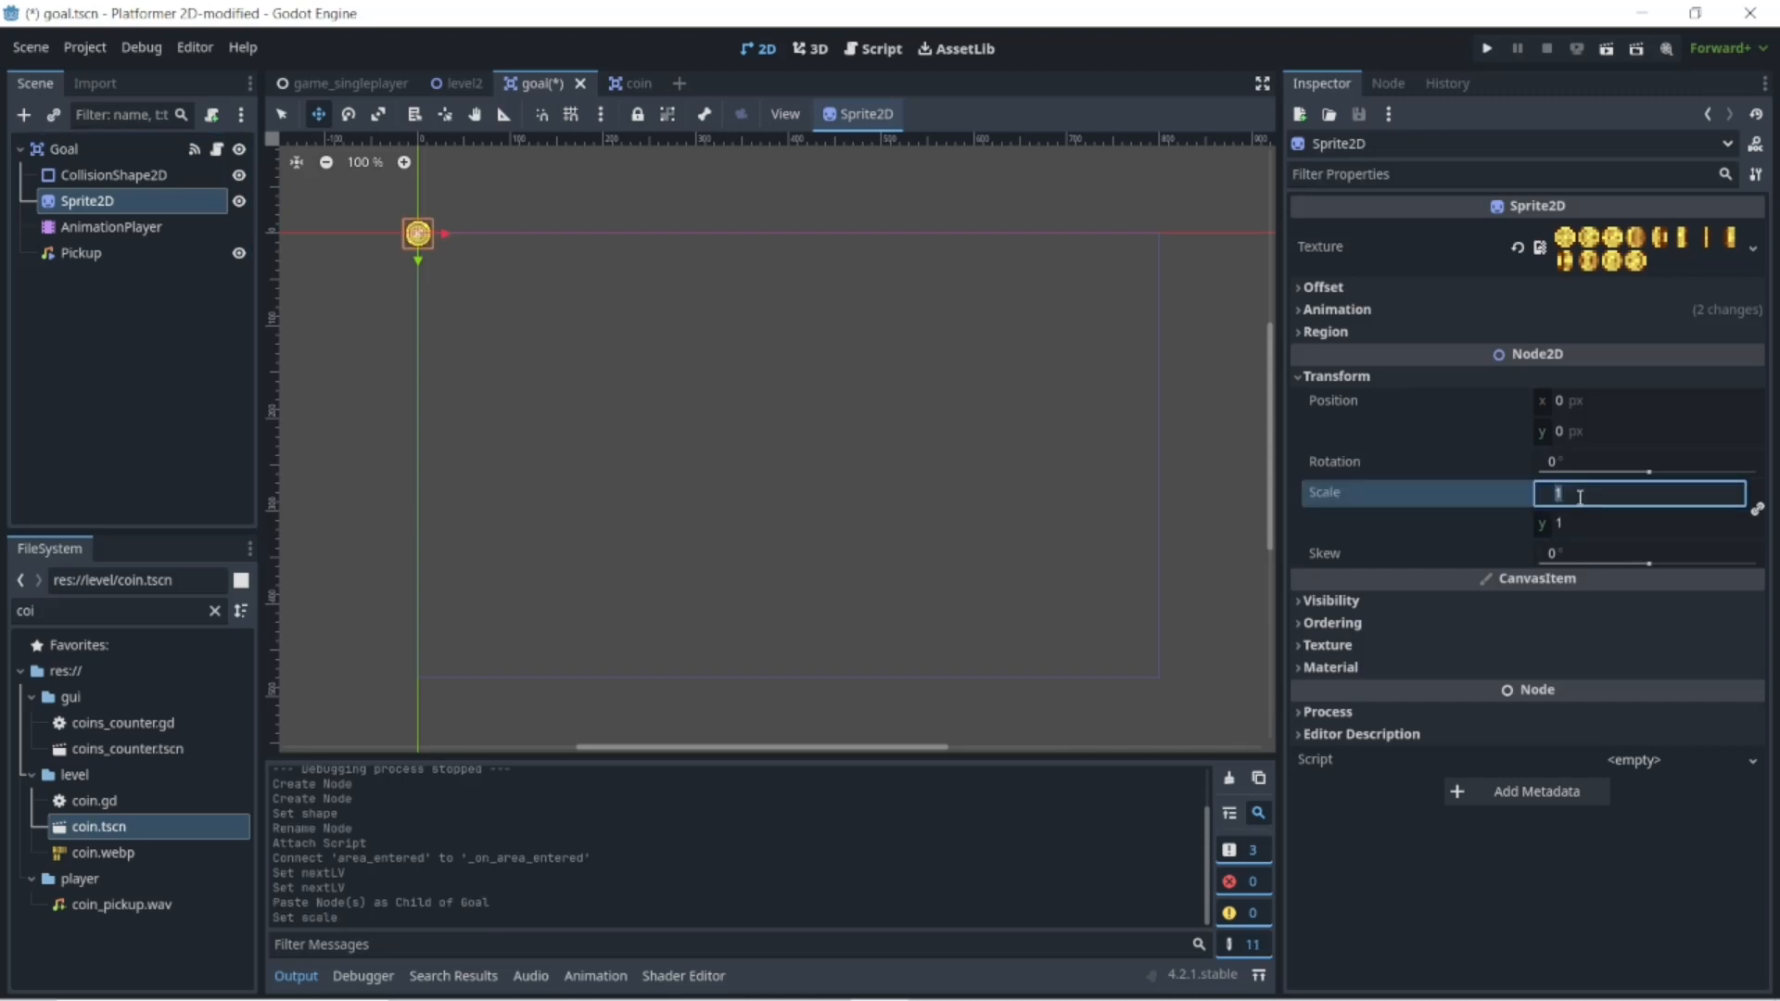
text(2)
key(Tab)
text(2)
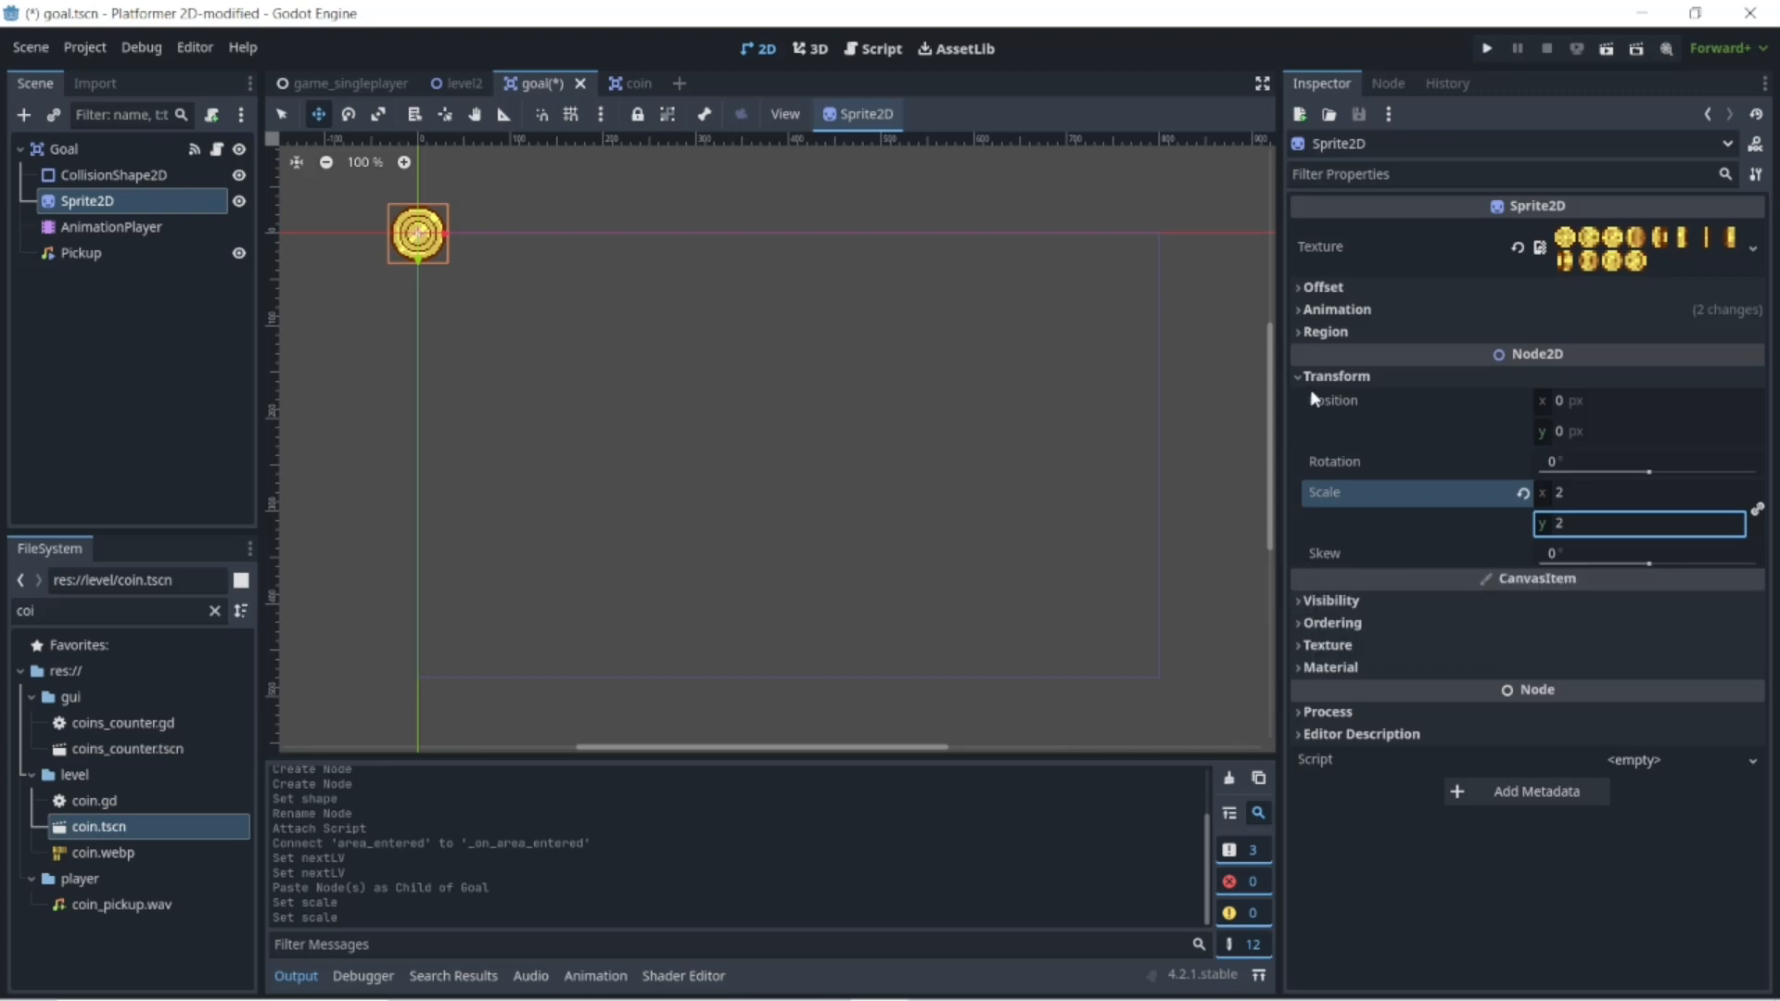
- Change the Sprite2D's Modulate color to blue so the goal coin is tinted differently
click(1331, 600)
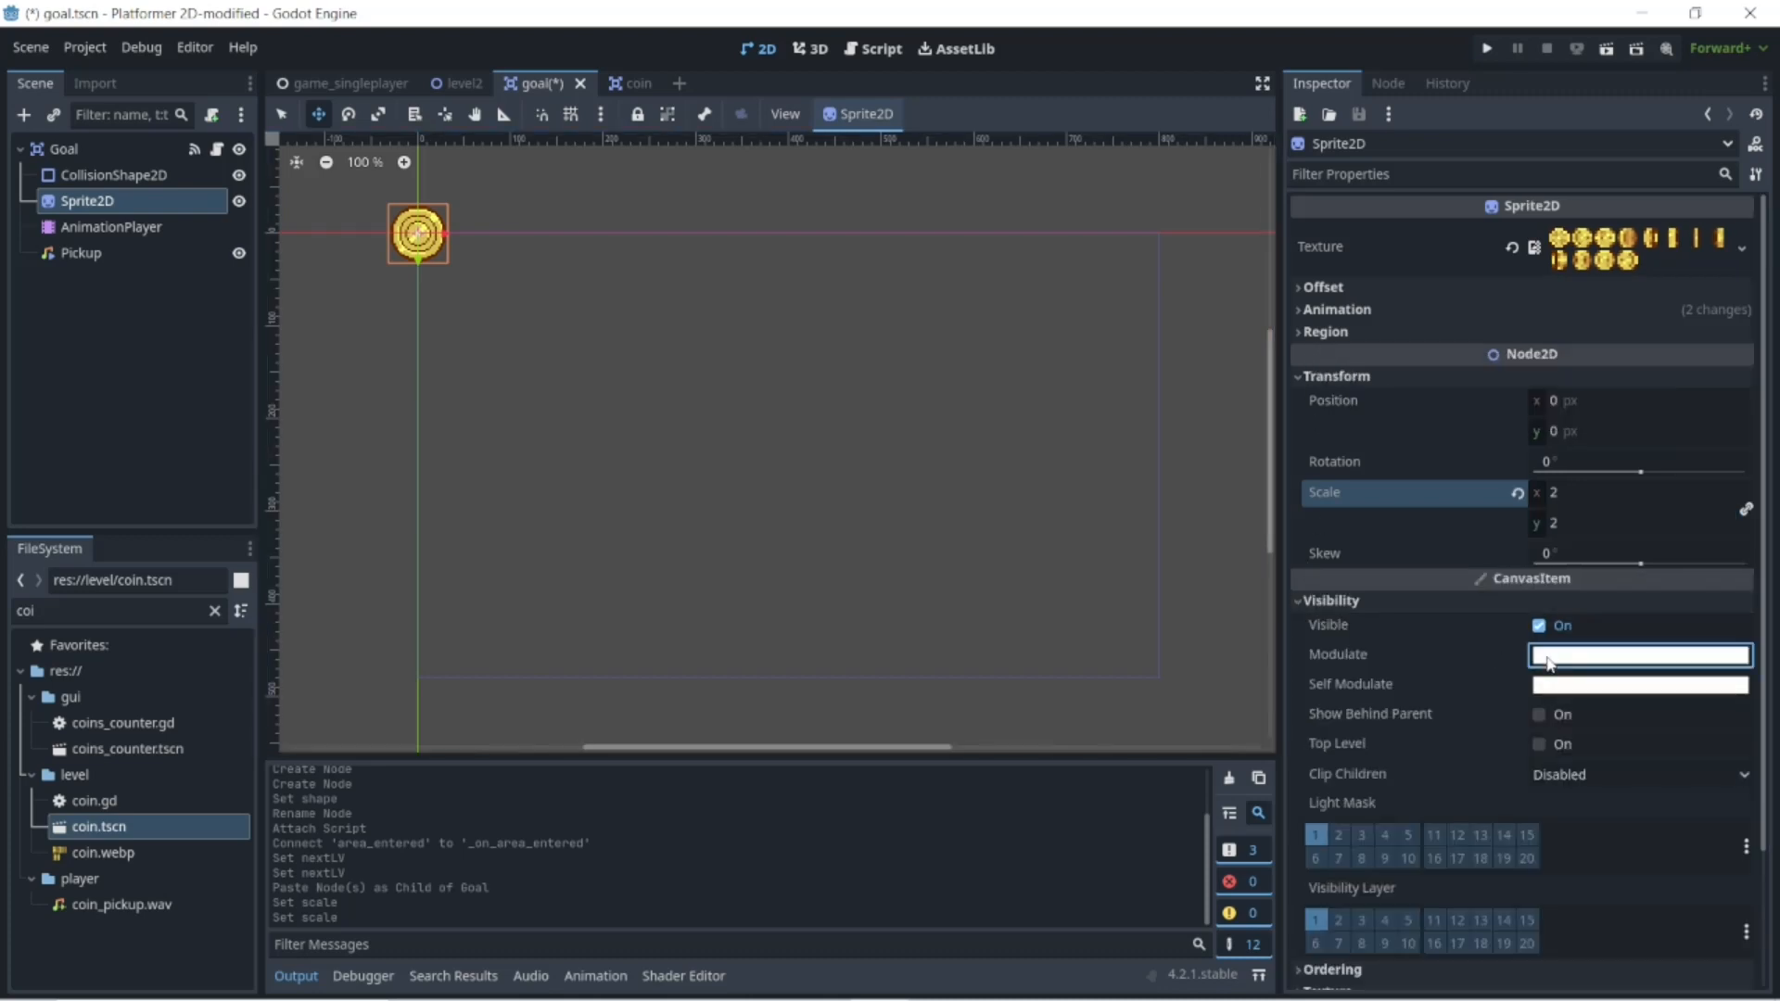
click(1546, 658)
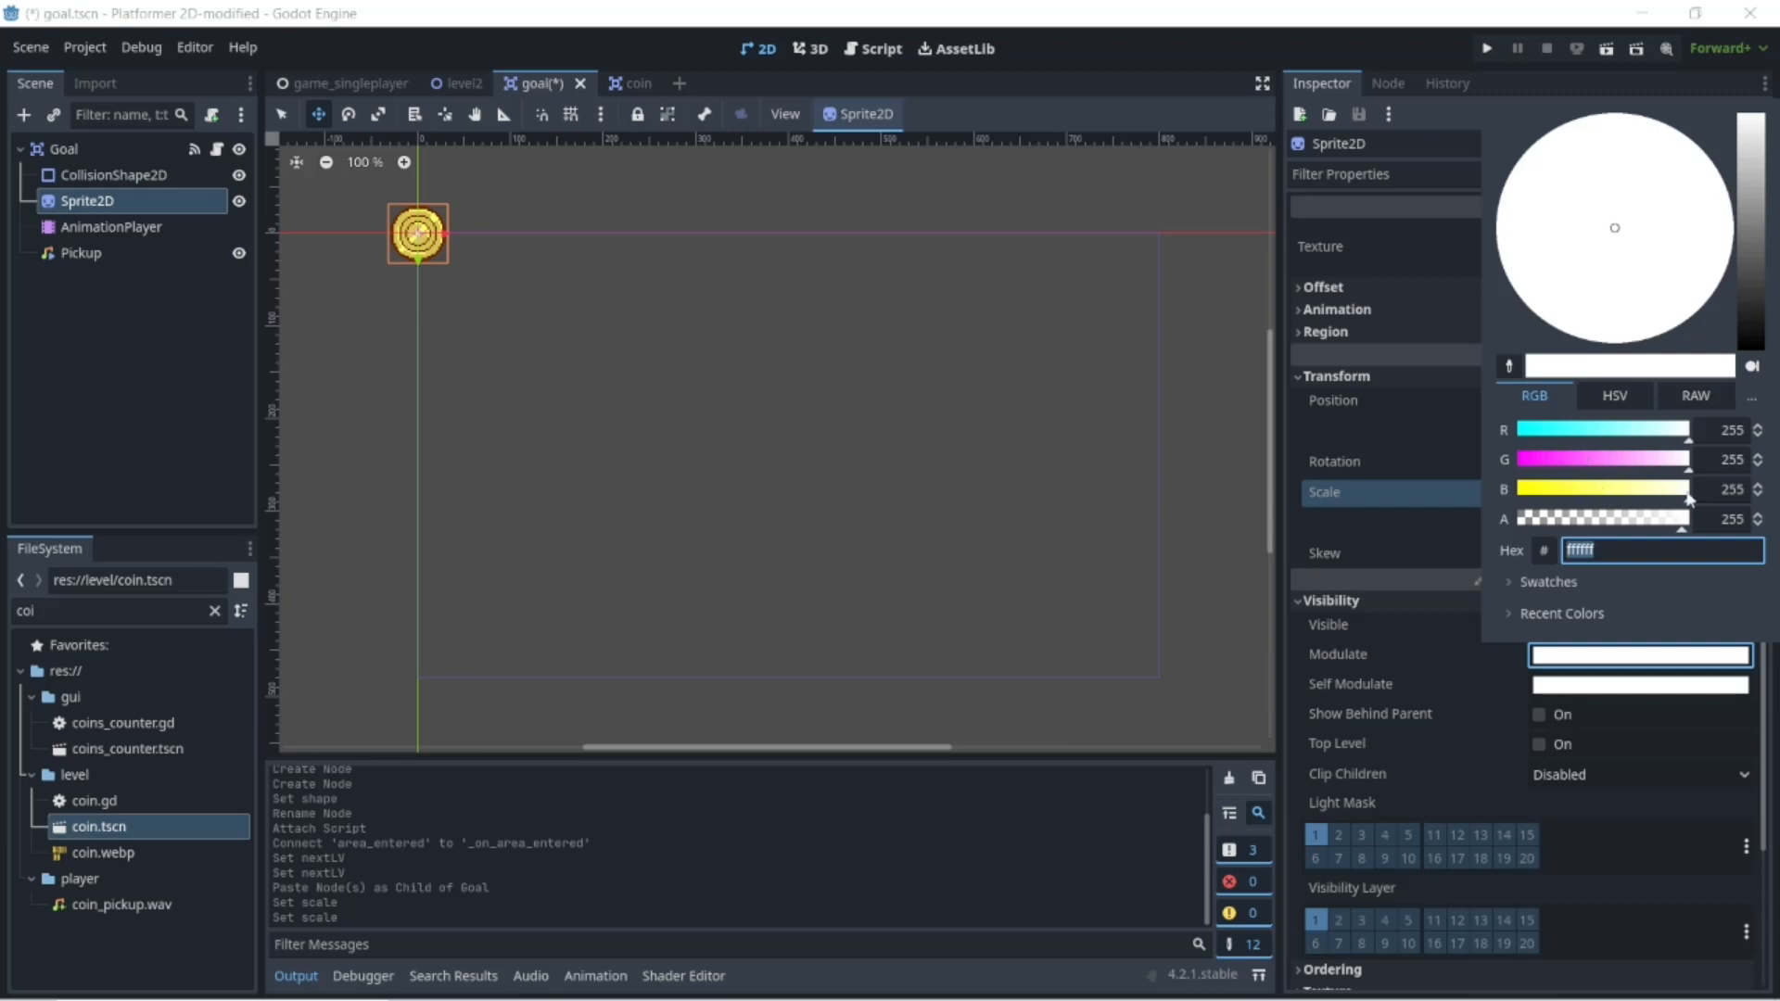
click(1285, 521)
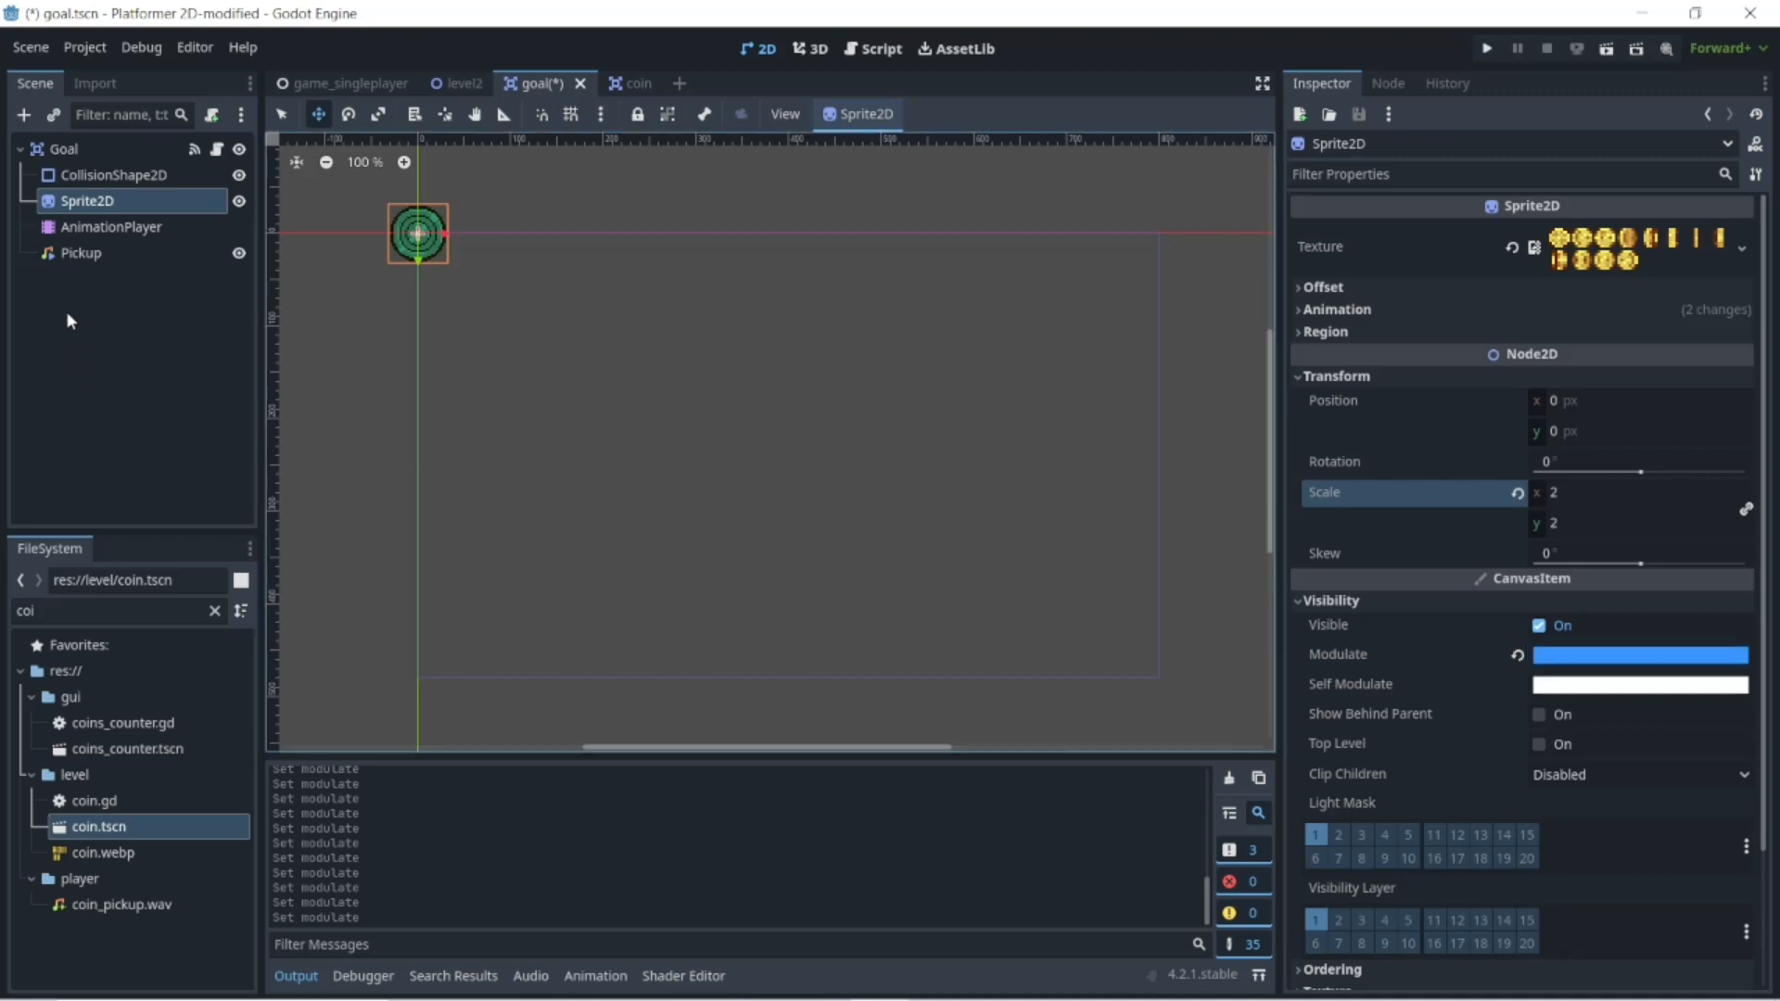
- Enlarge the goal's rectangular CollisionShape2D so it roughly covers the scaled coin sprite
click(80, 177)
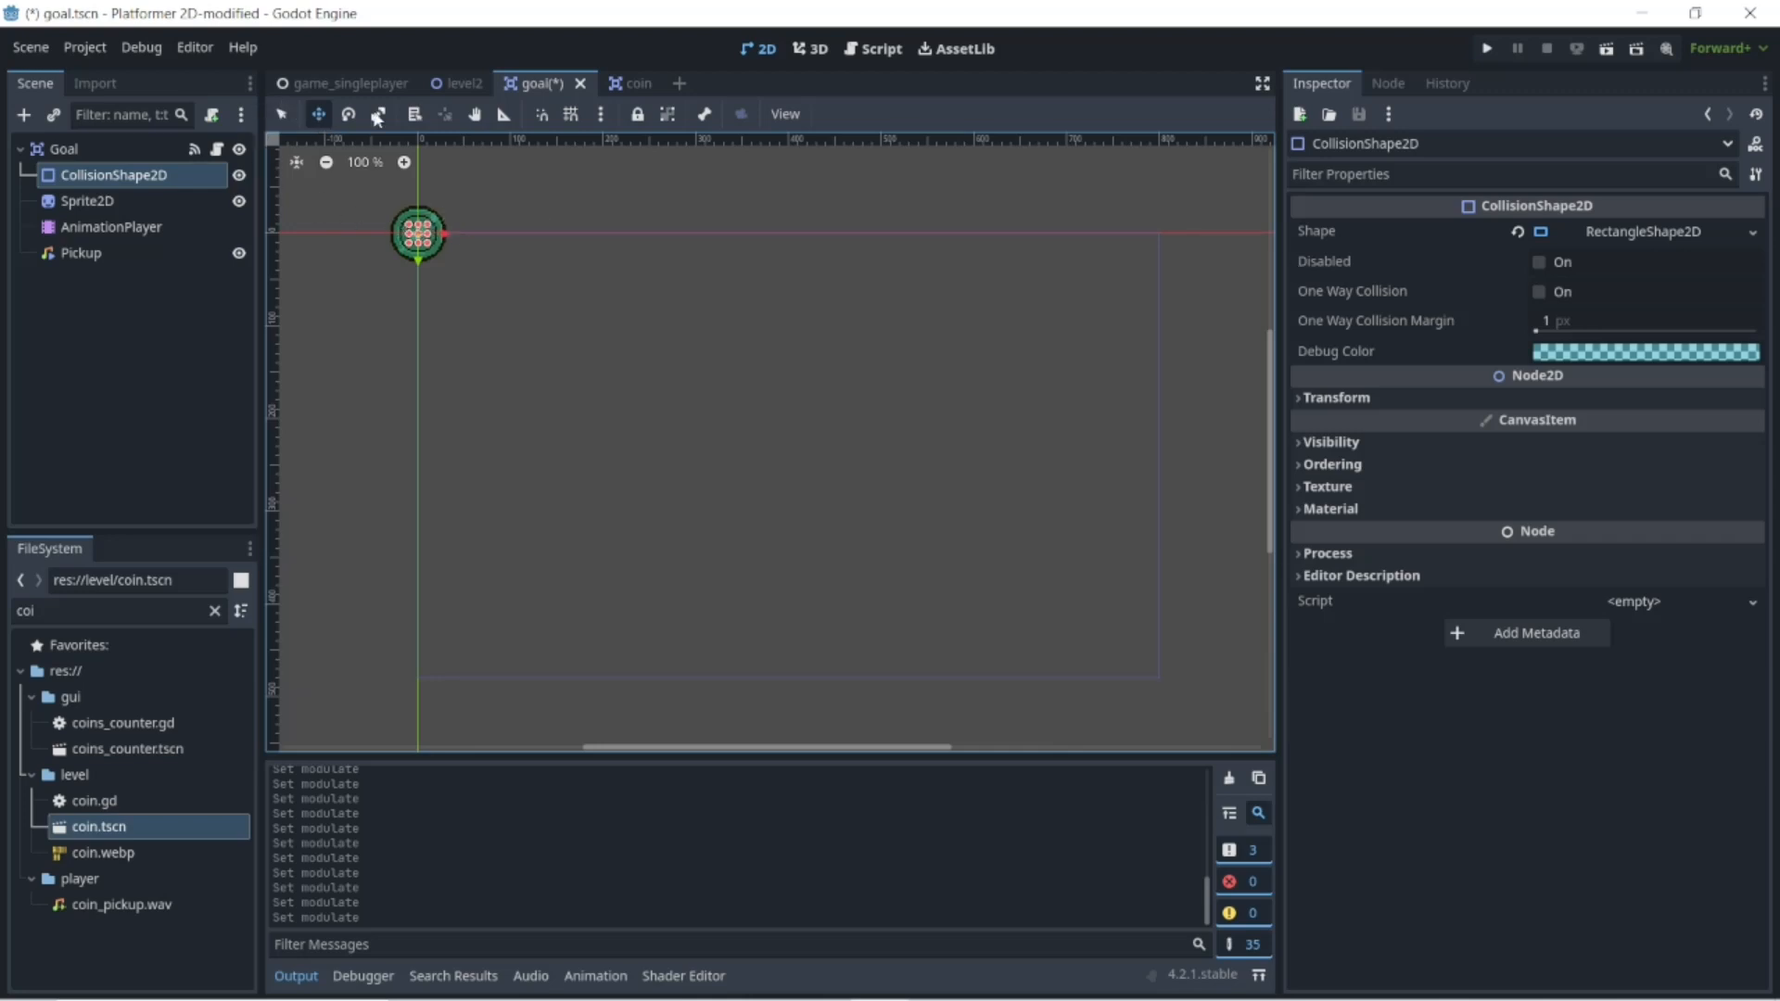
click(378, 115)
click(281, 115)
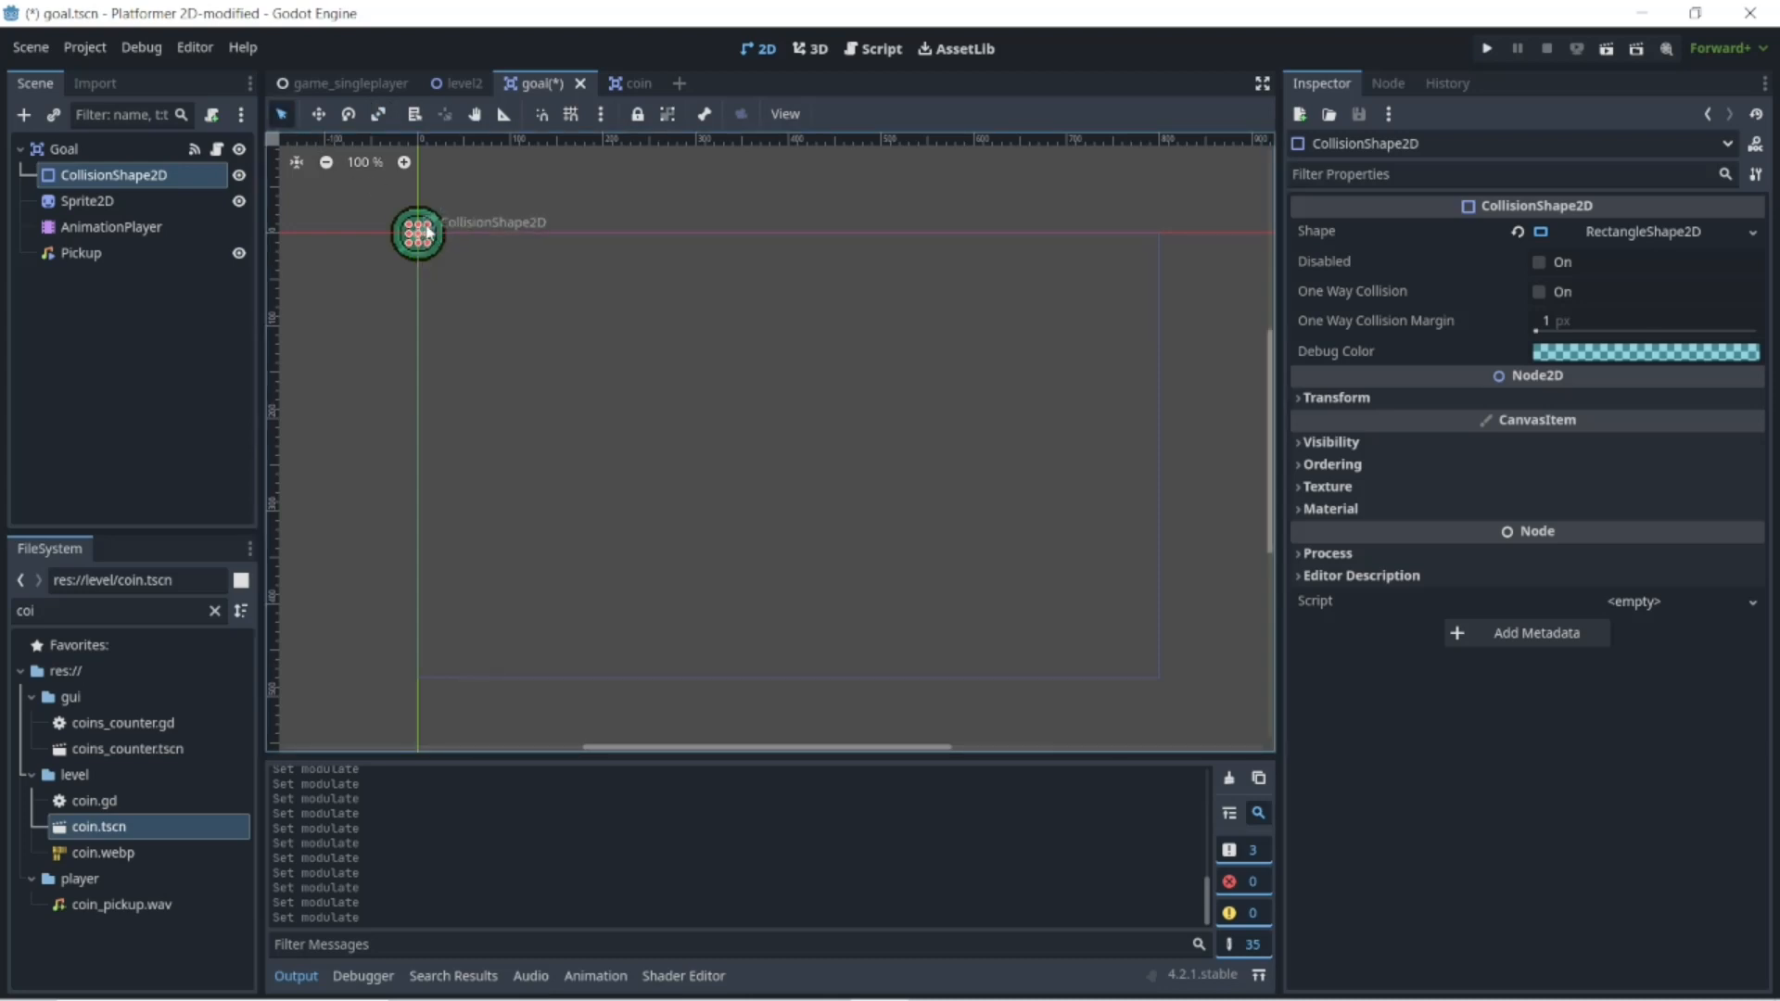
drag(428, 231, 443, 210)
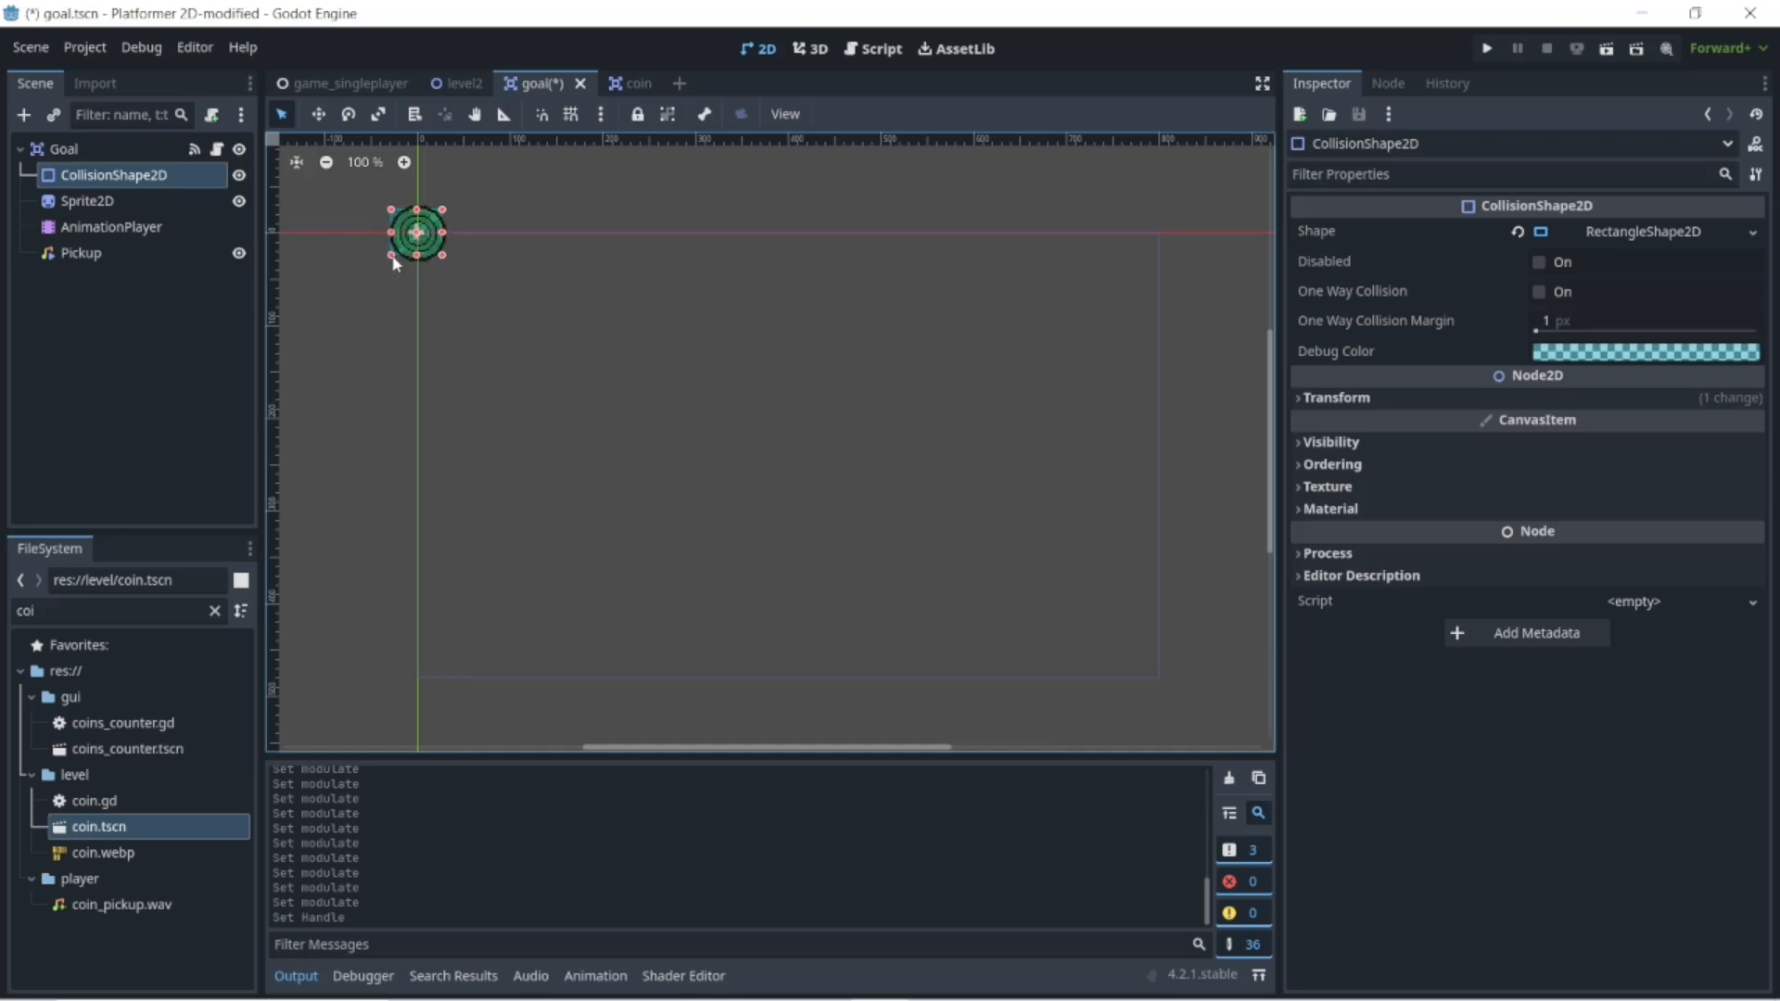
- Finish fitting the goal's collision rectangle around the coin sprite and set the Pickup sound's Pitch Scale to 0.55
drag(396, 261, 446, 243)
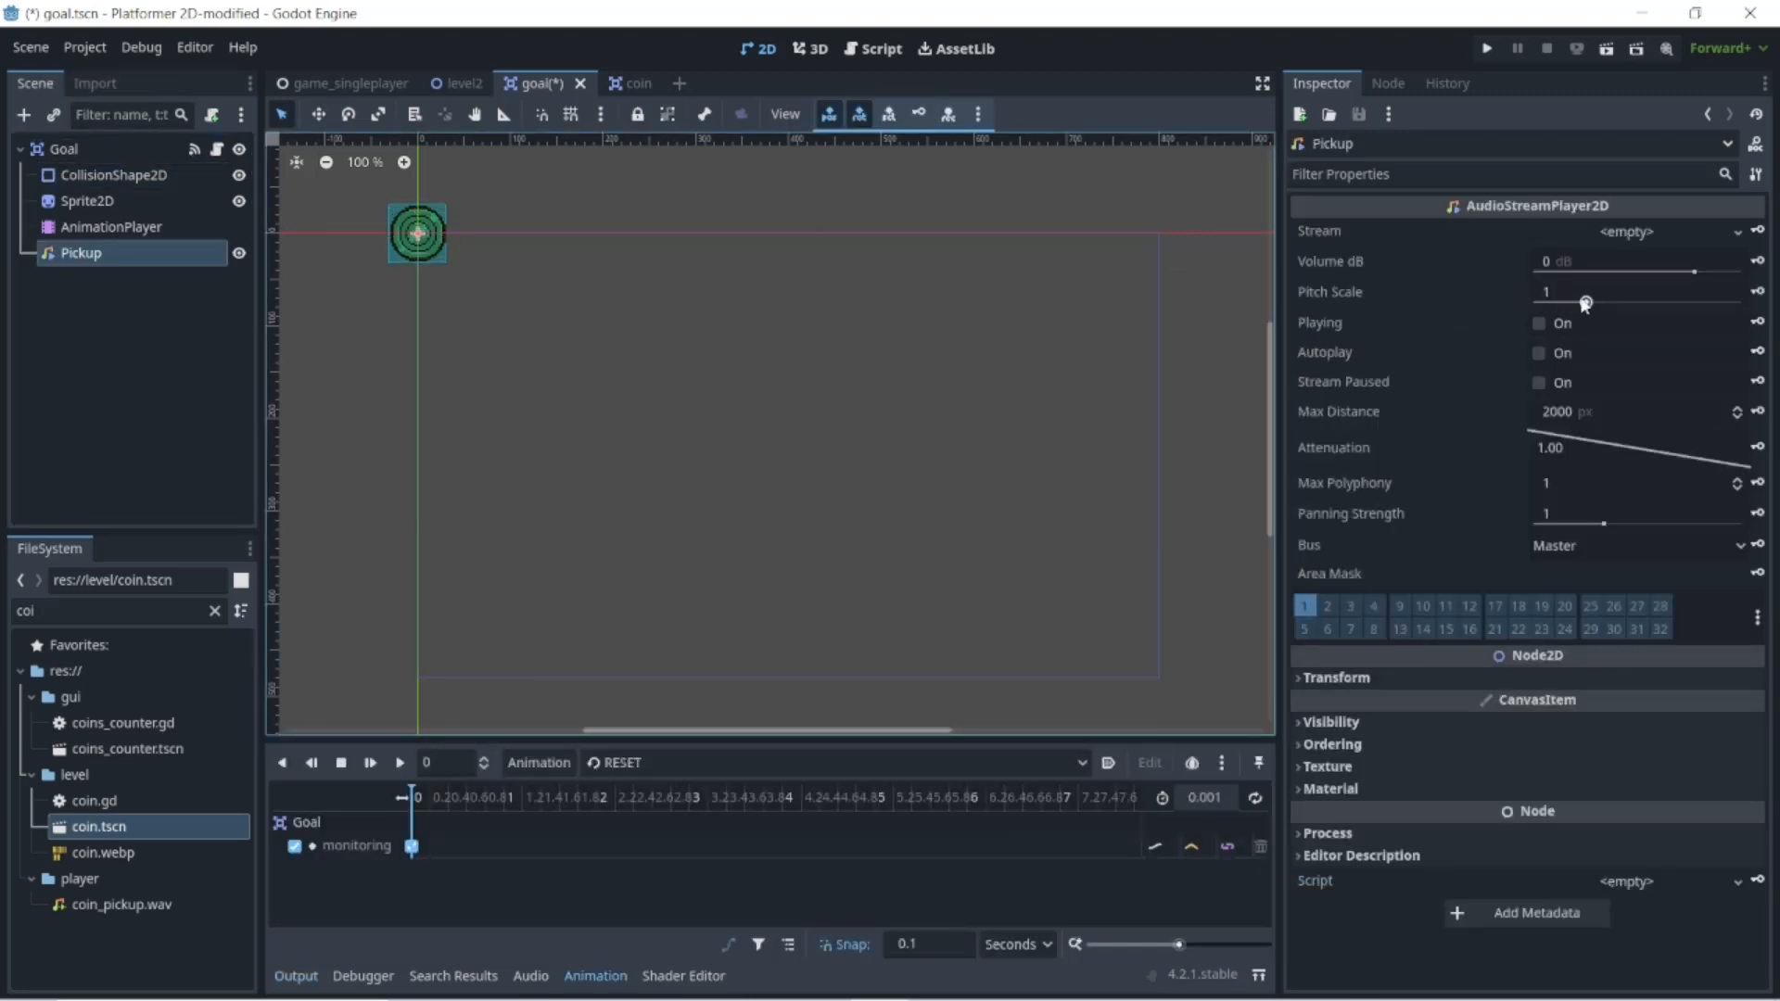
drag(1583, 300, 1562, 307)
click(70, 152)
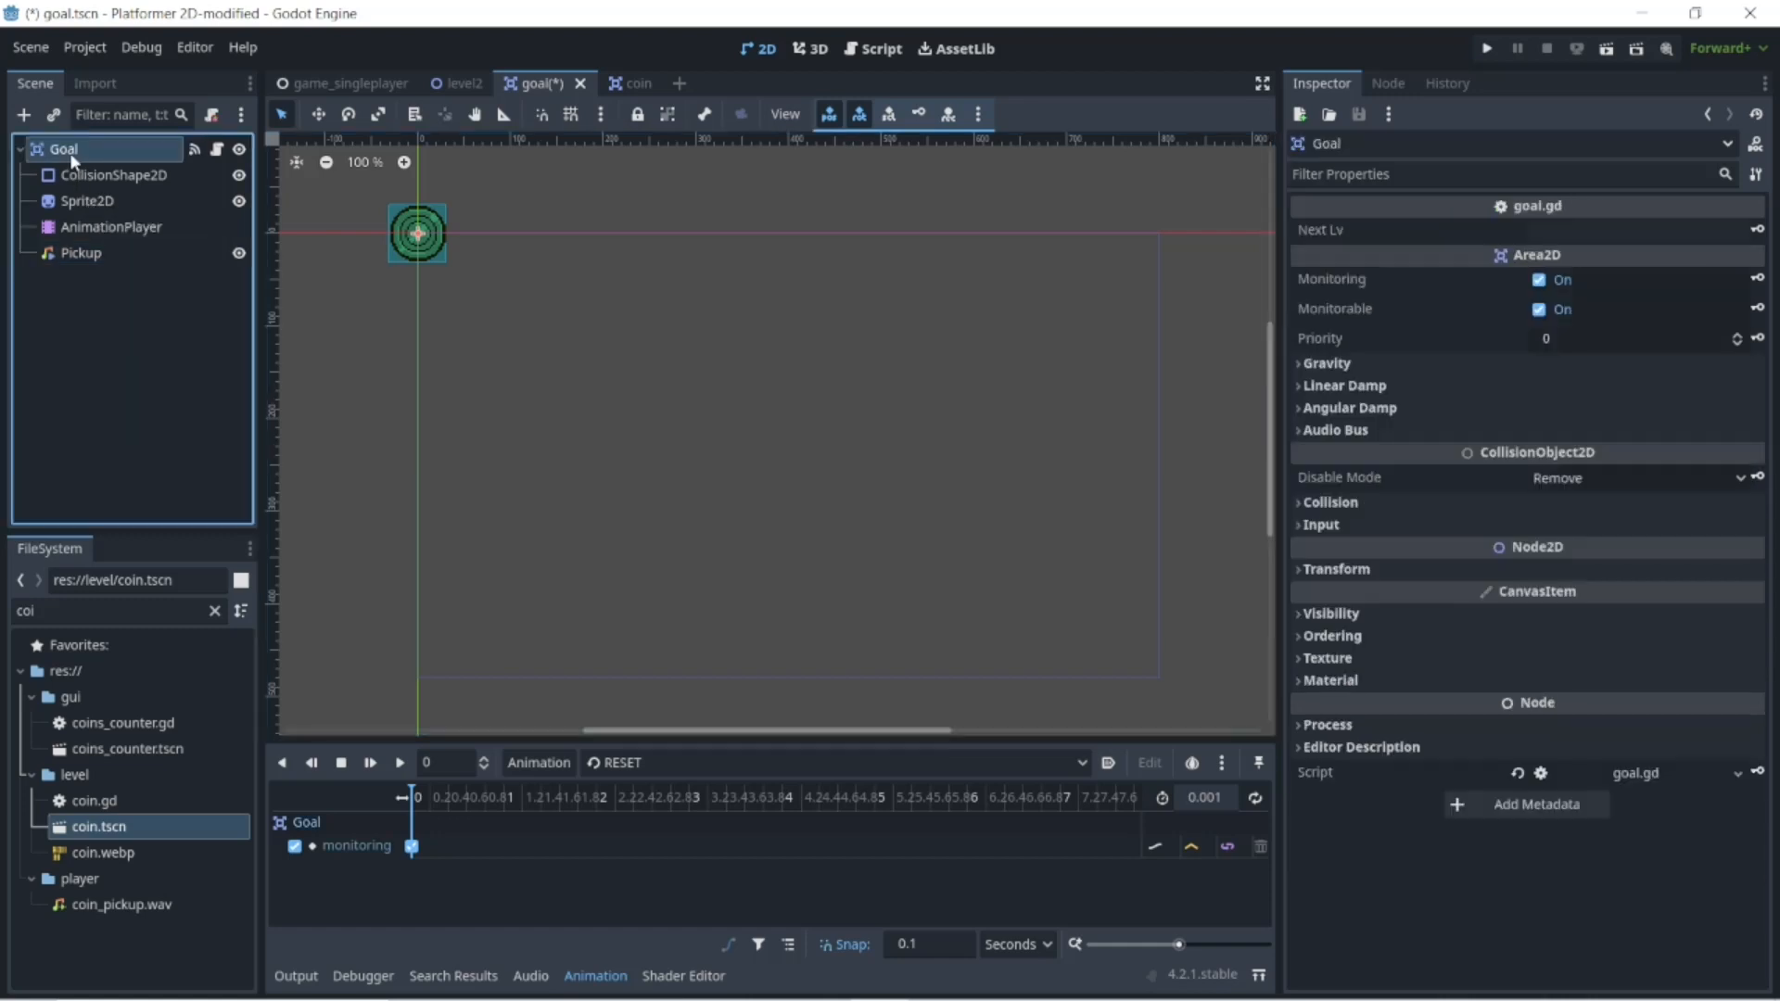
- Add a Timer node to the goal scene and make it a direct child of the Goal node
click(111, 252)
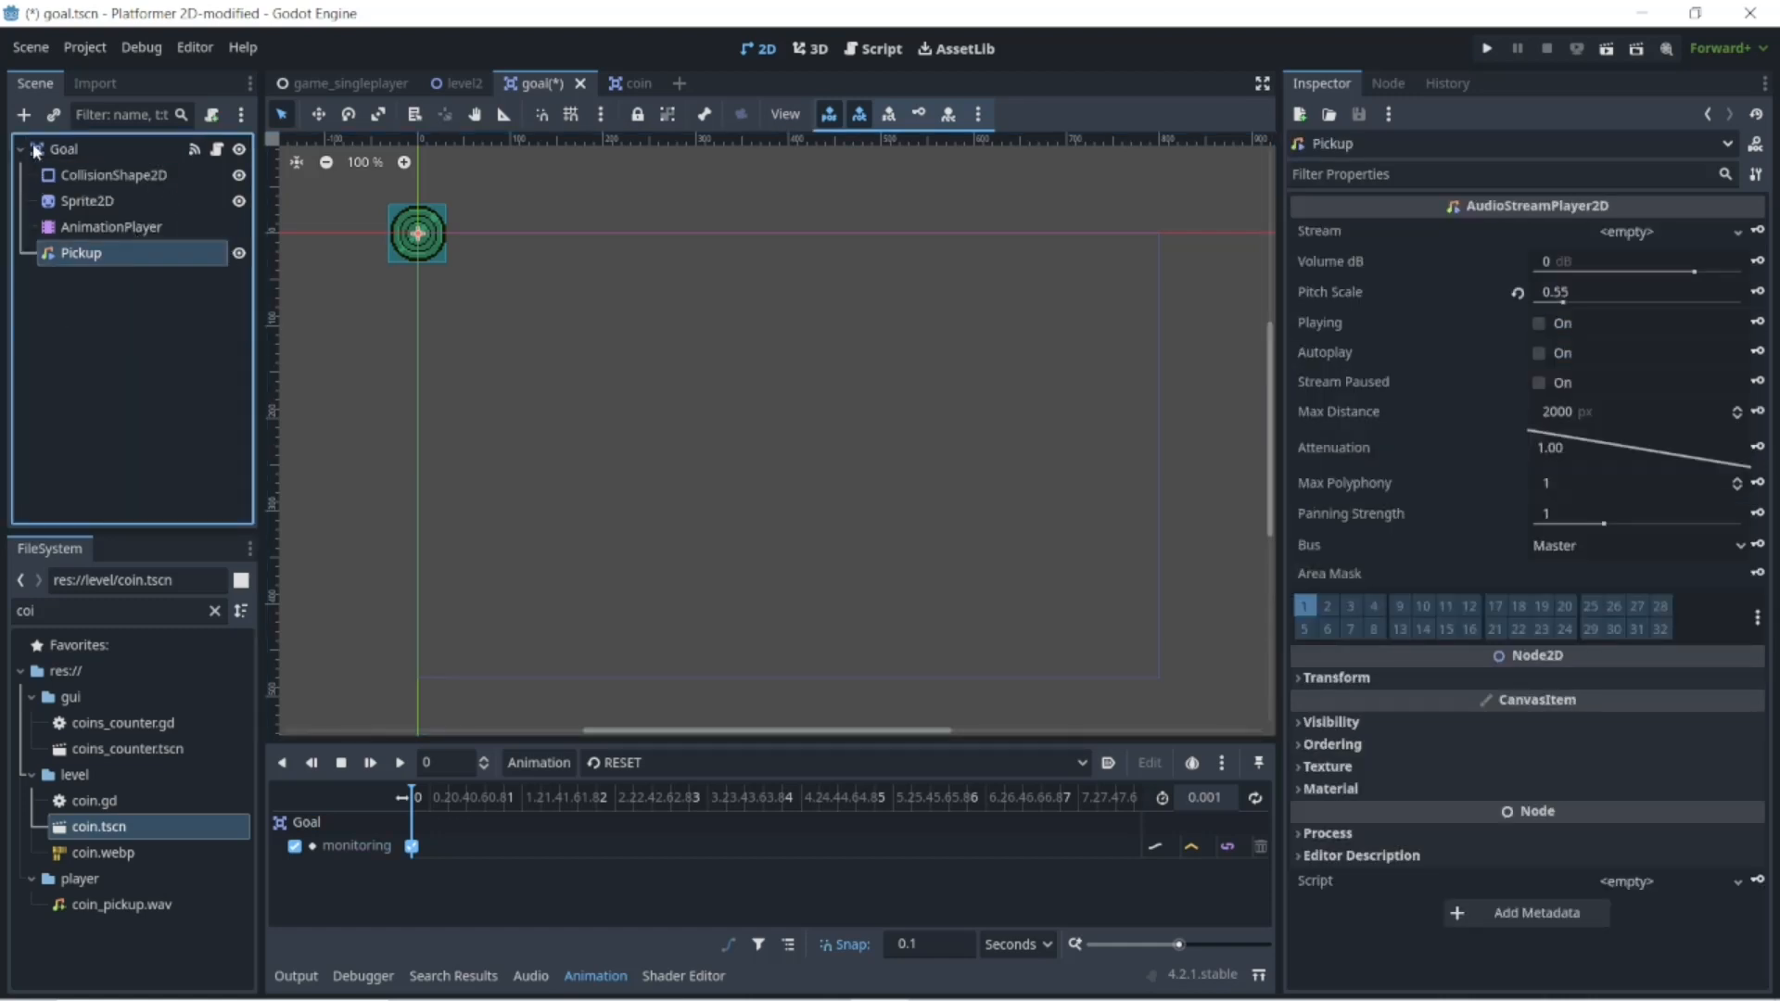
click(23, 114)
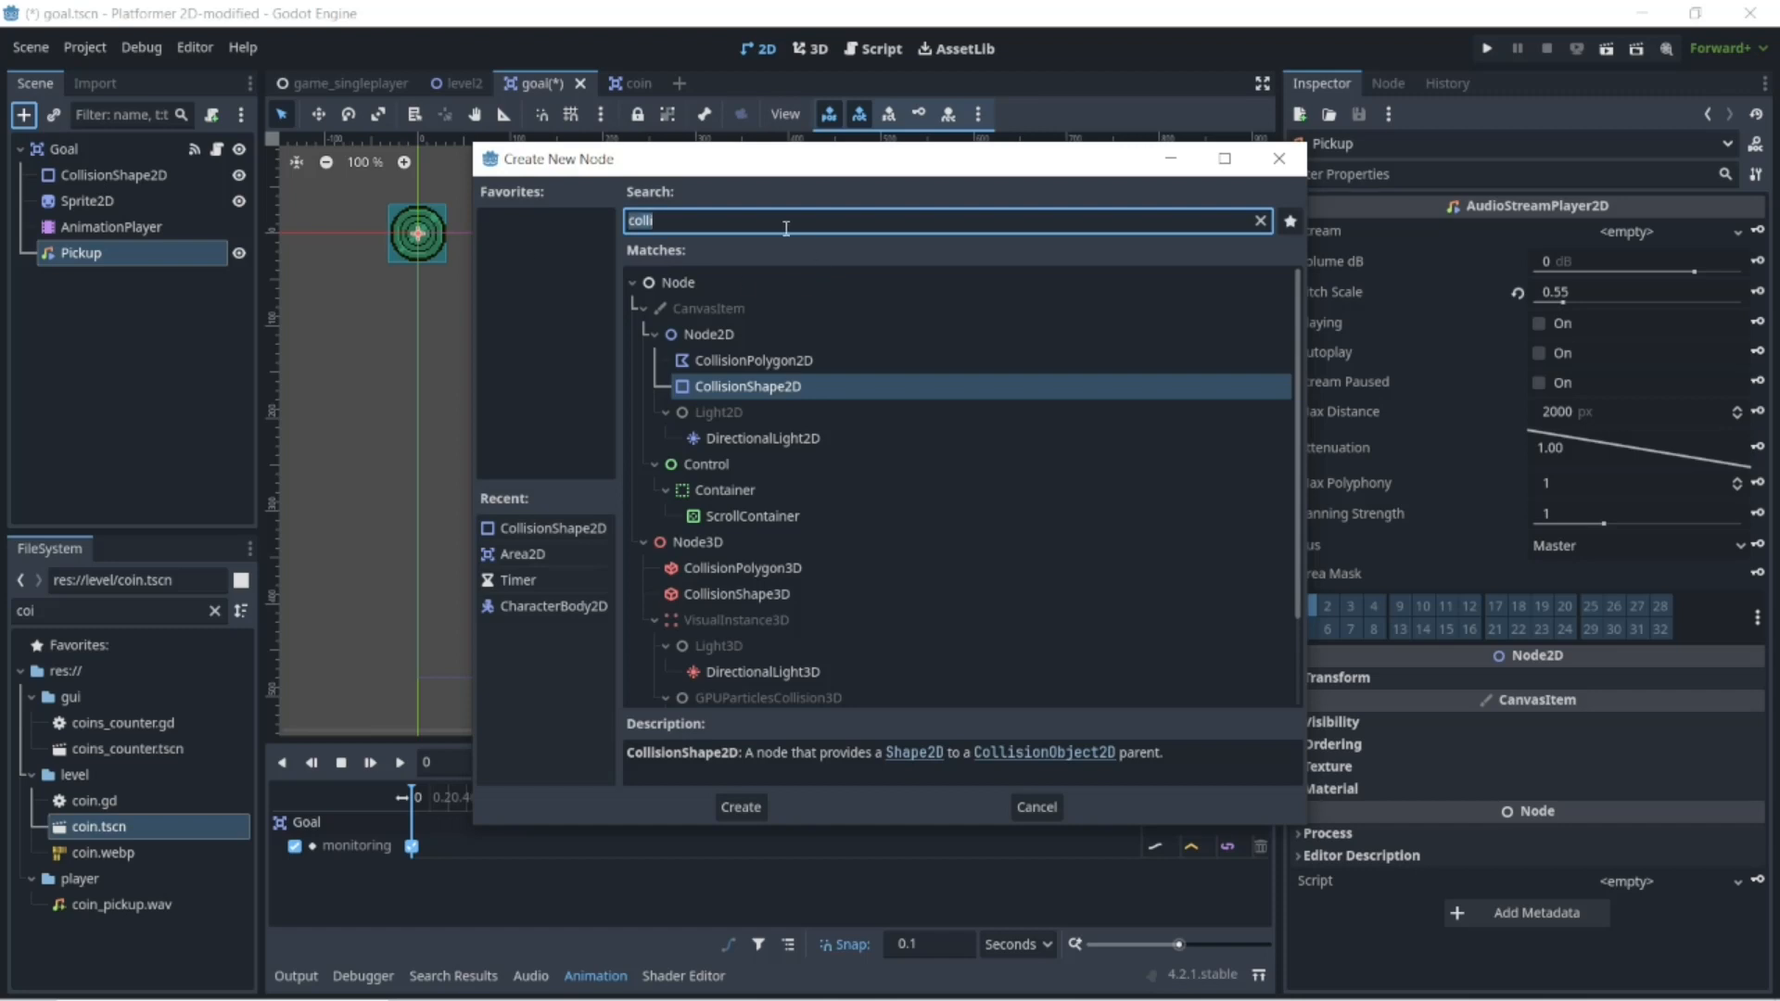
text(tim)
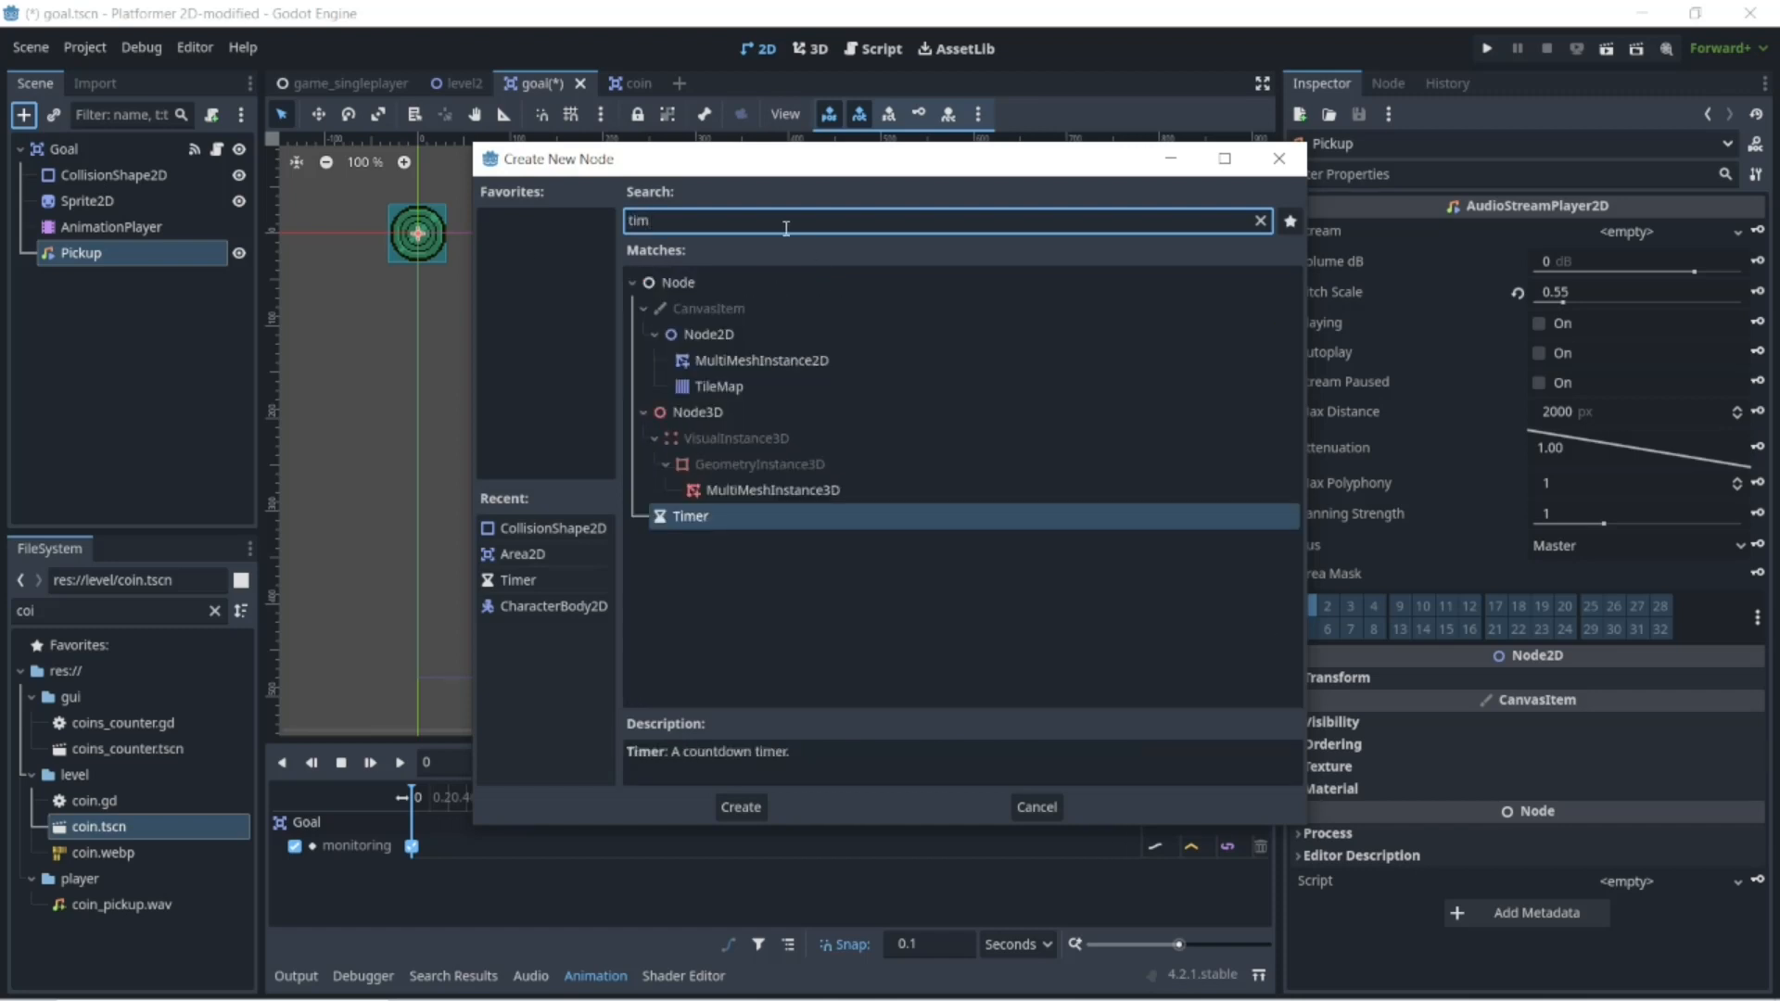
text(er)
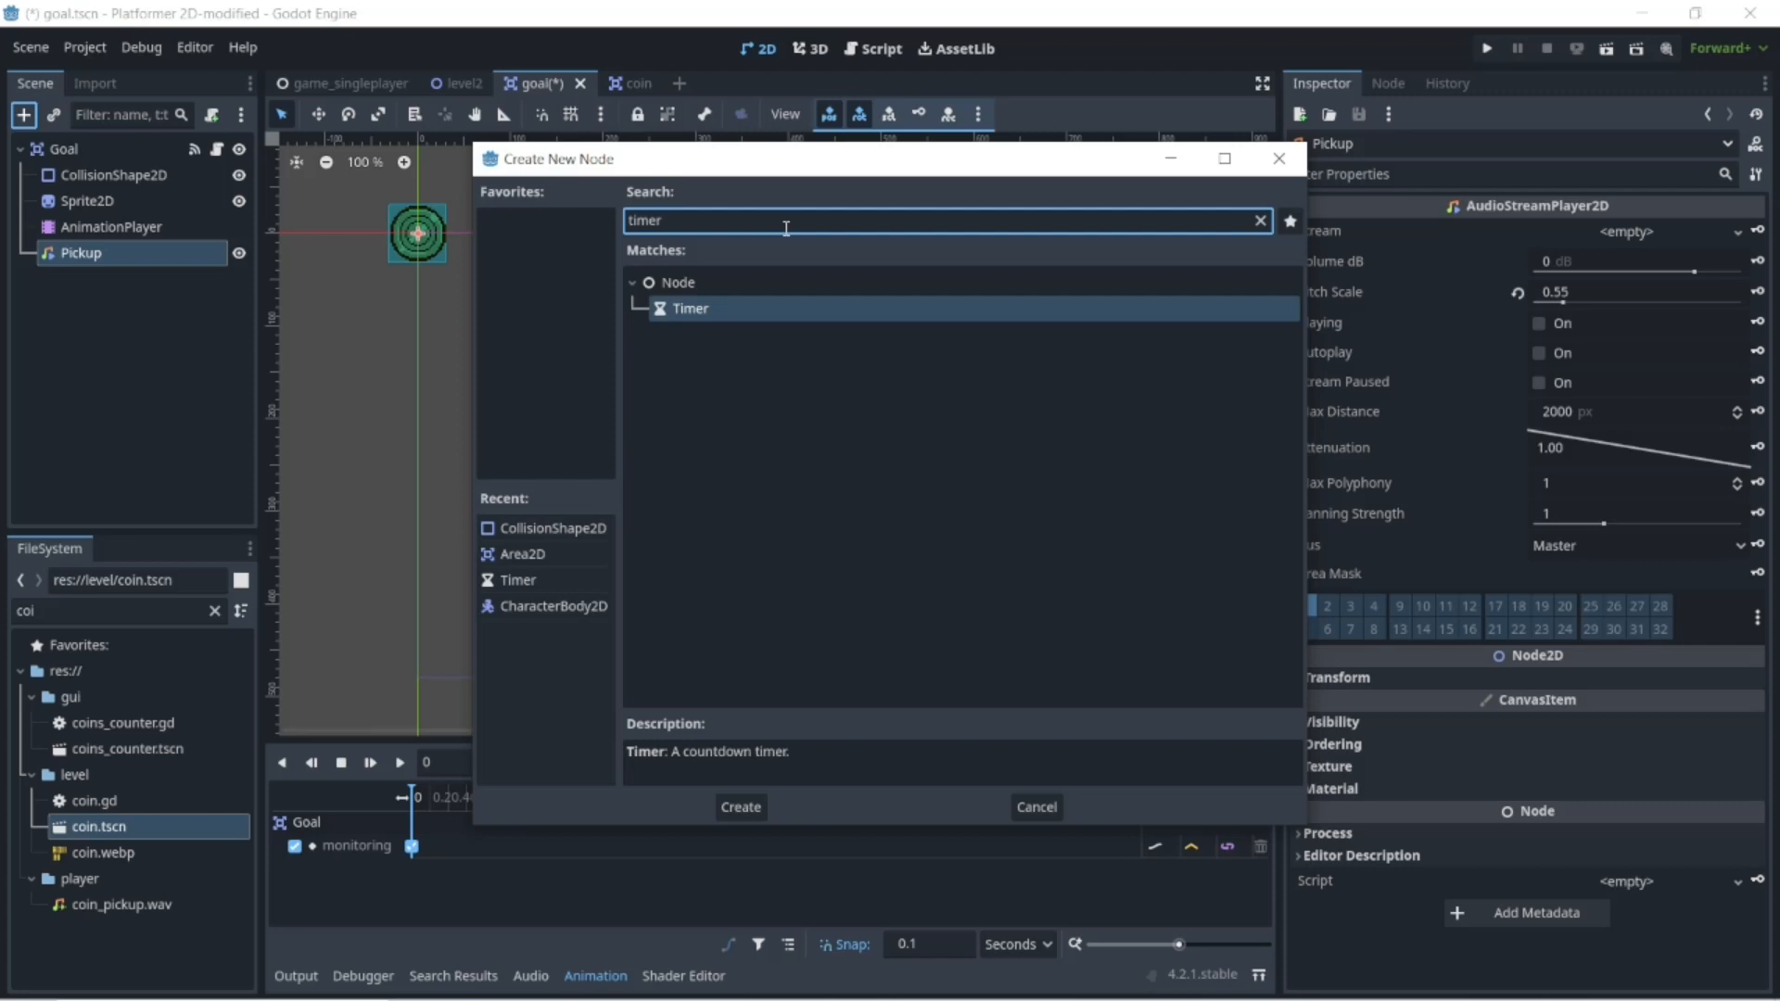
click(741, 804)
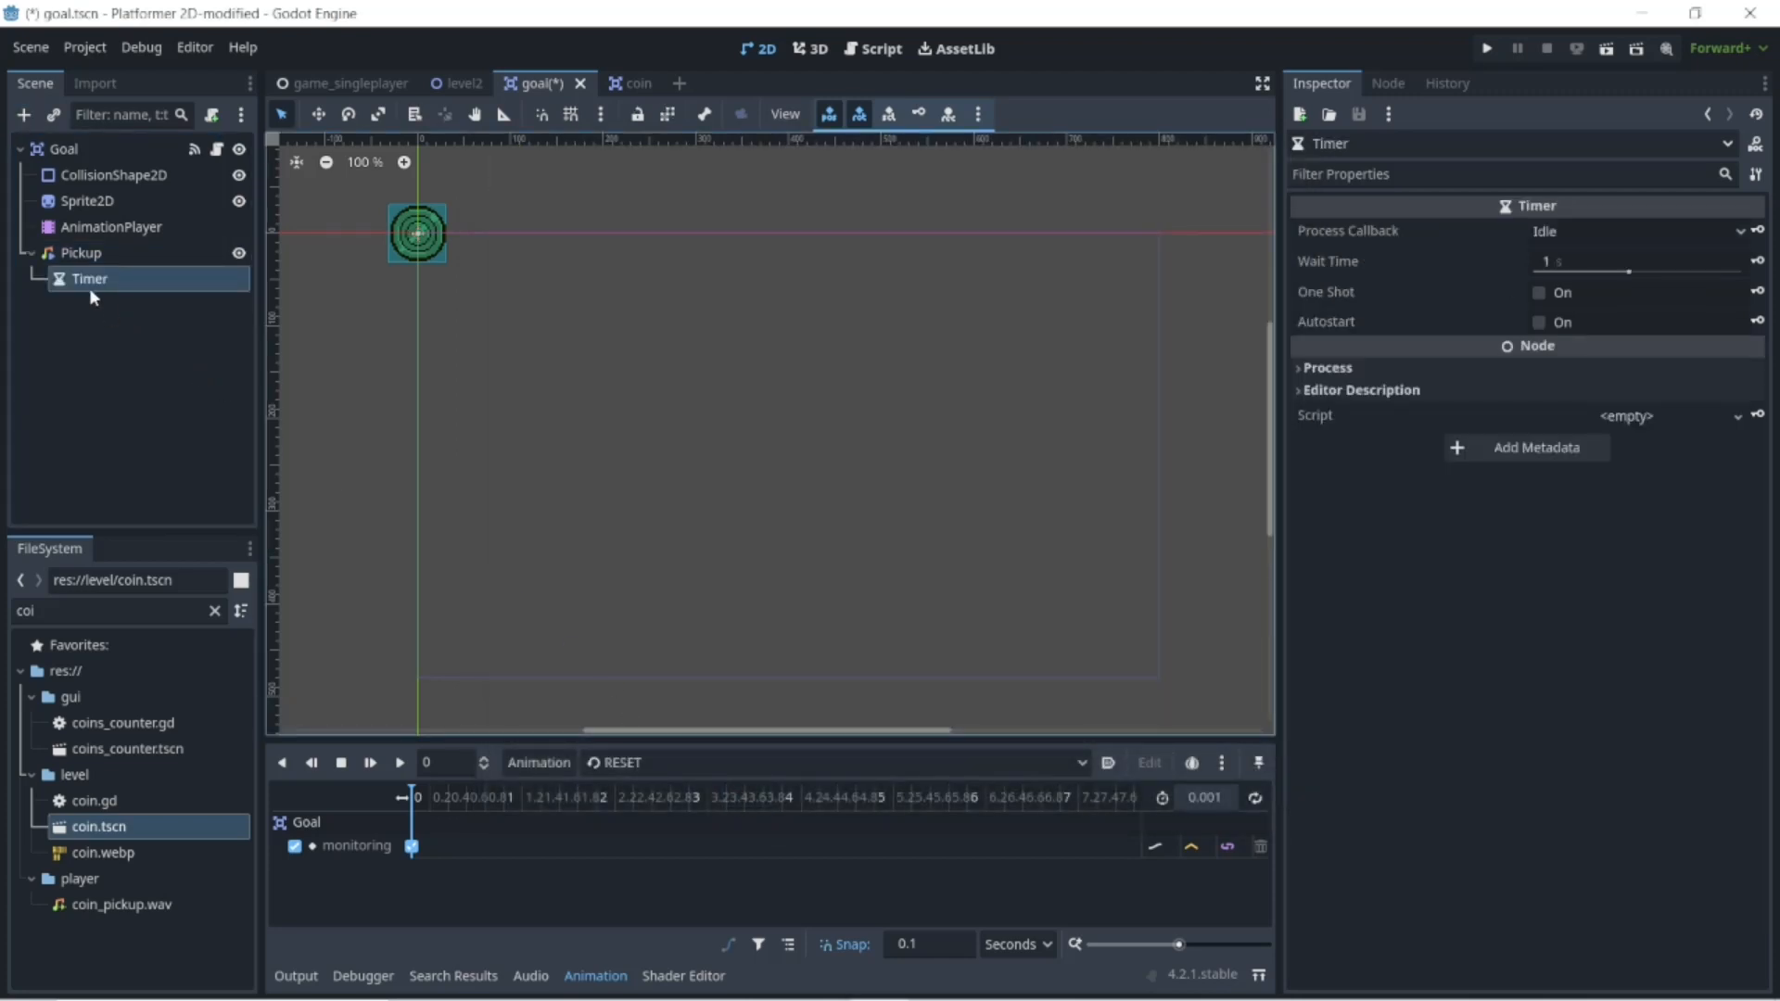
drag(89, 285, 61, 150)
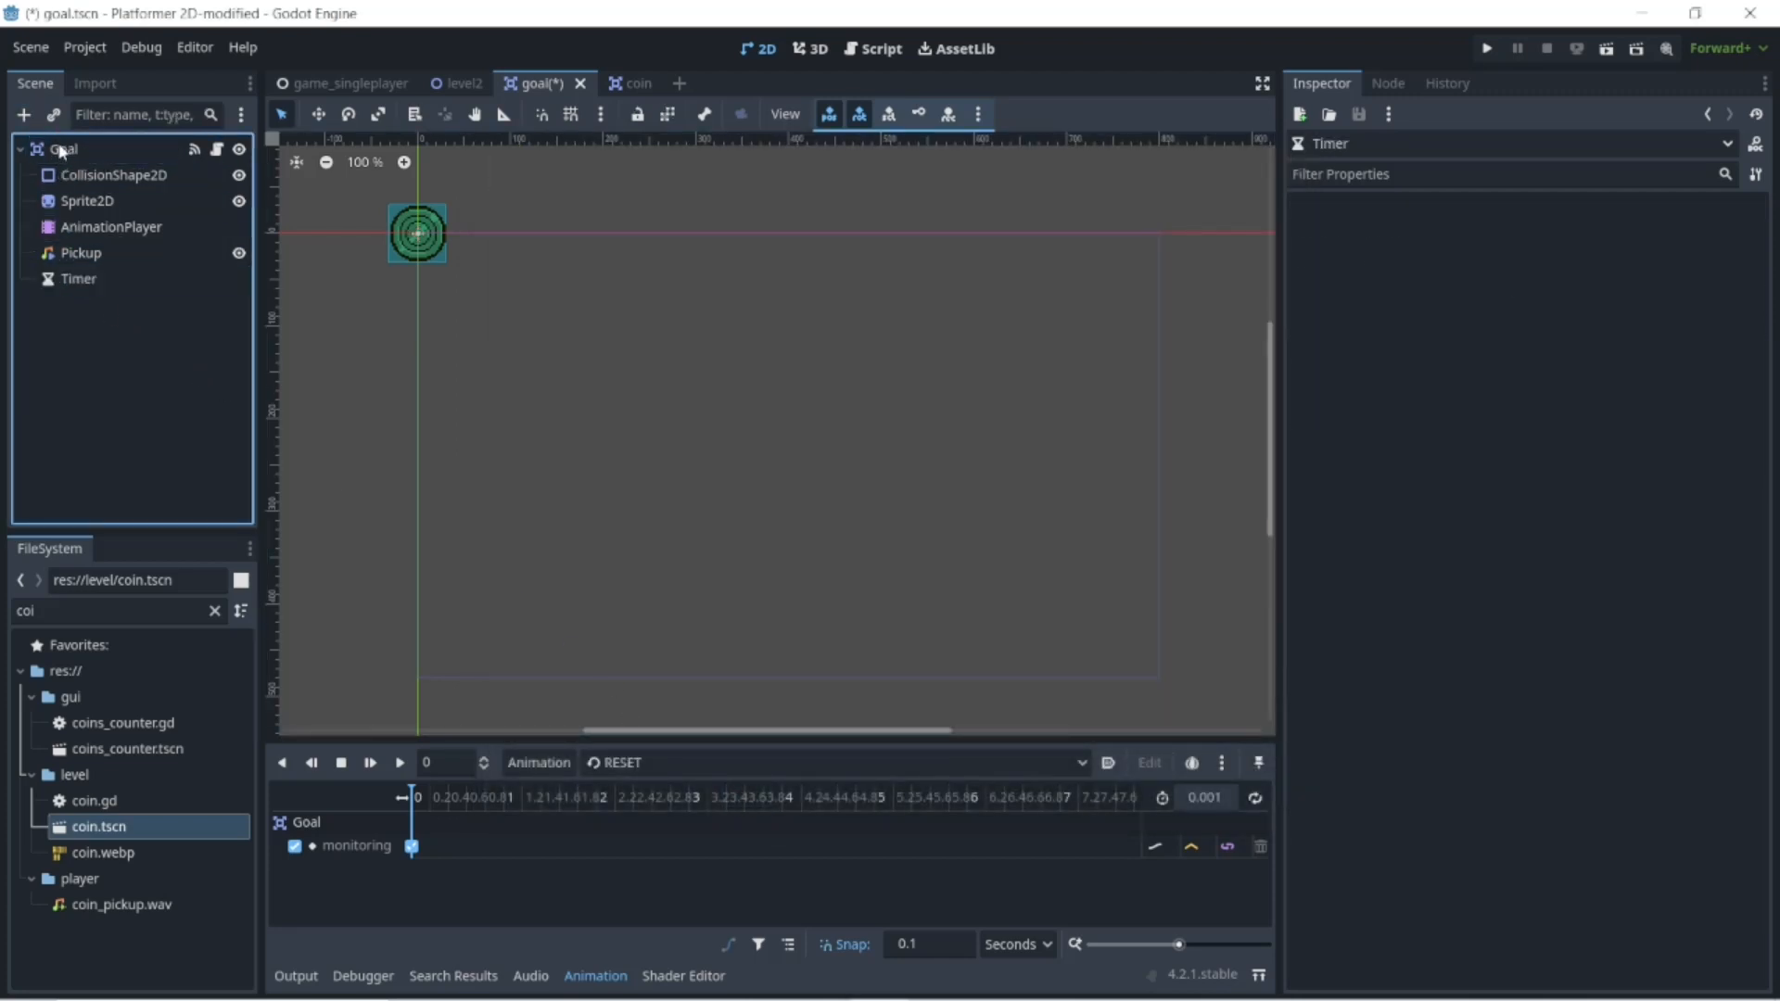
- Enable One Shot on the Timer and connect its timeout() signal to Goal with receiver method _on_timer_timeout
click(86, 278)
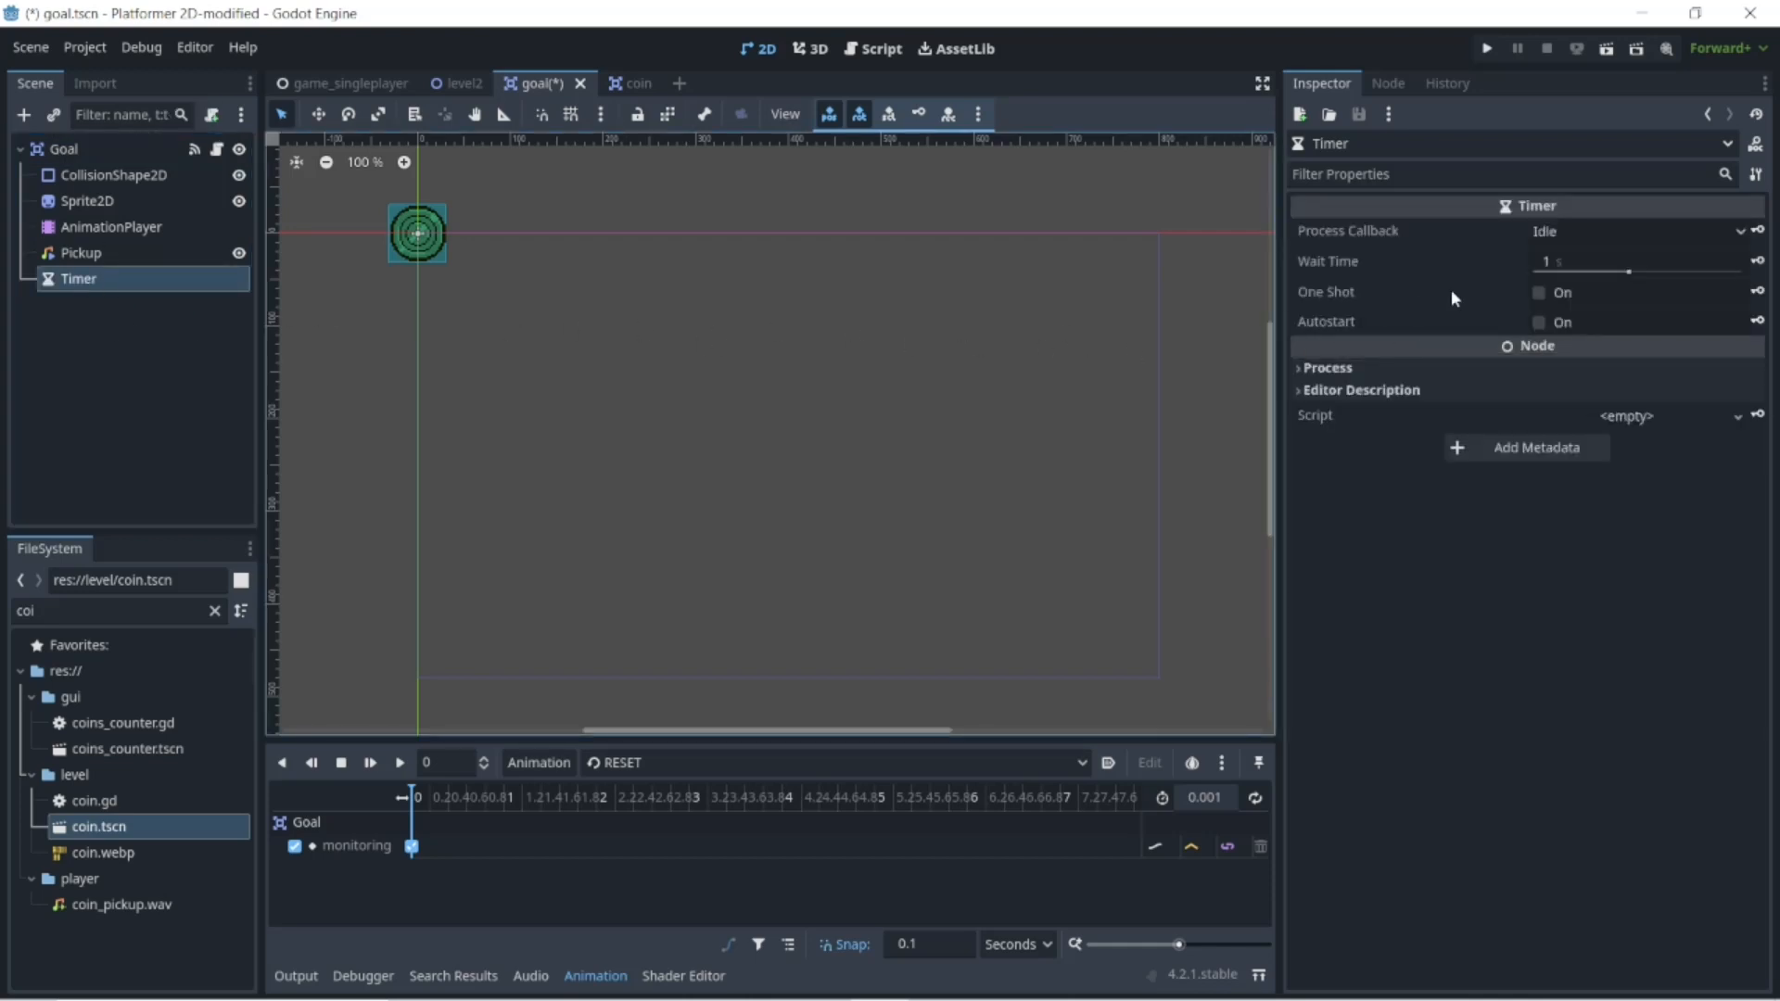
click(1538, 293)
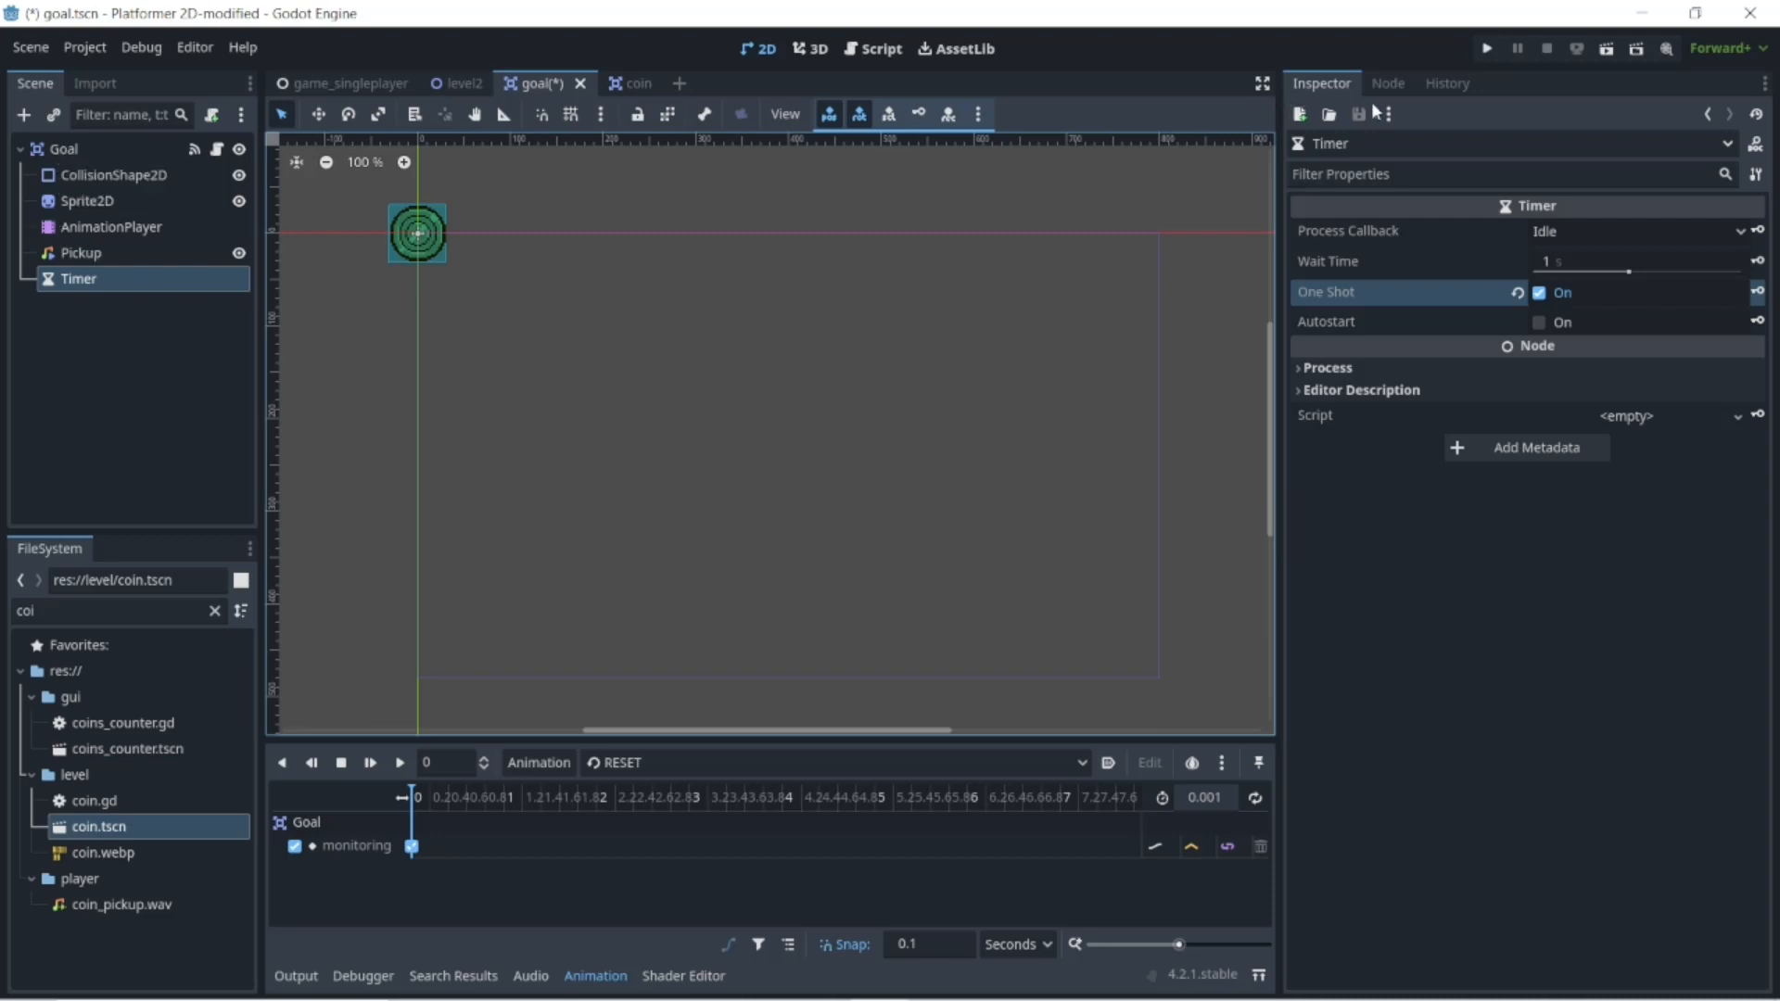
click(1391, 86)
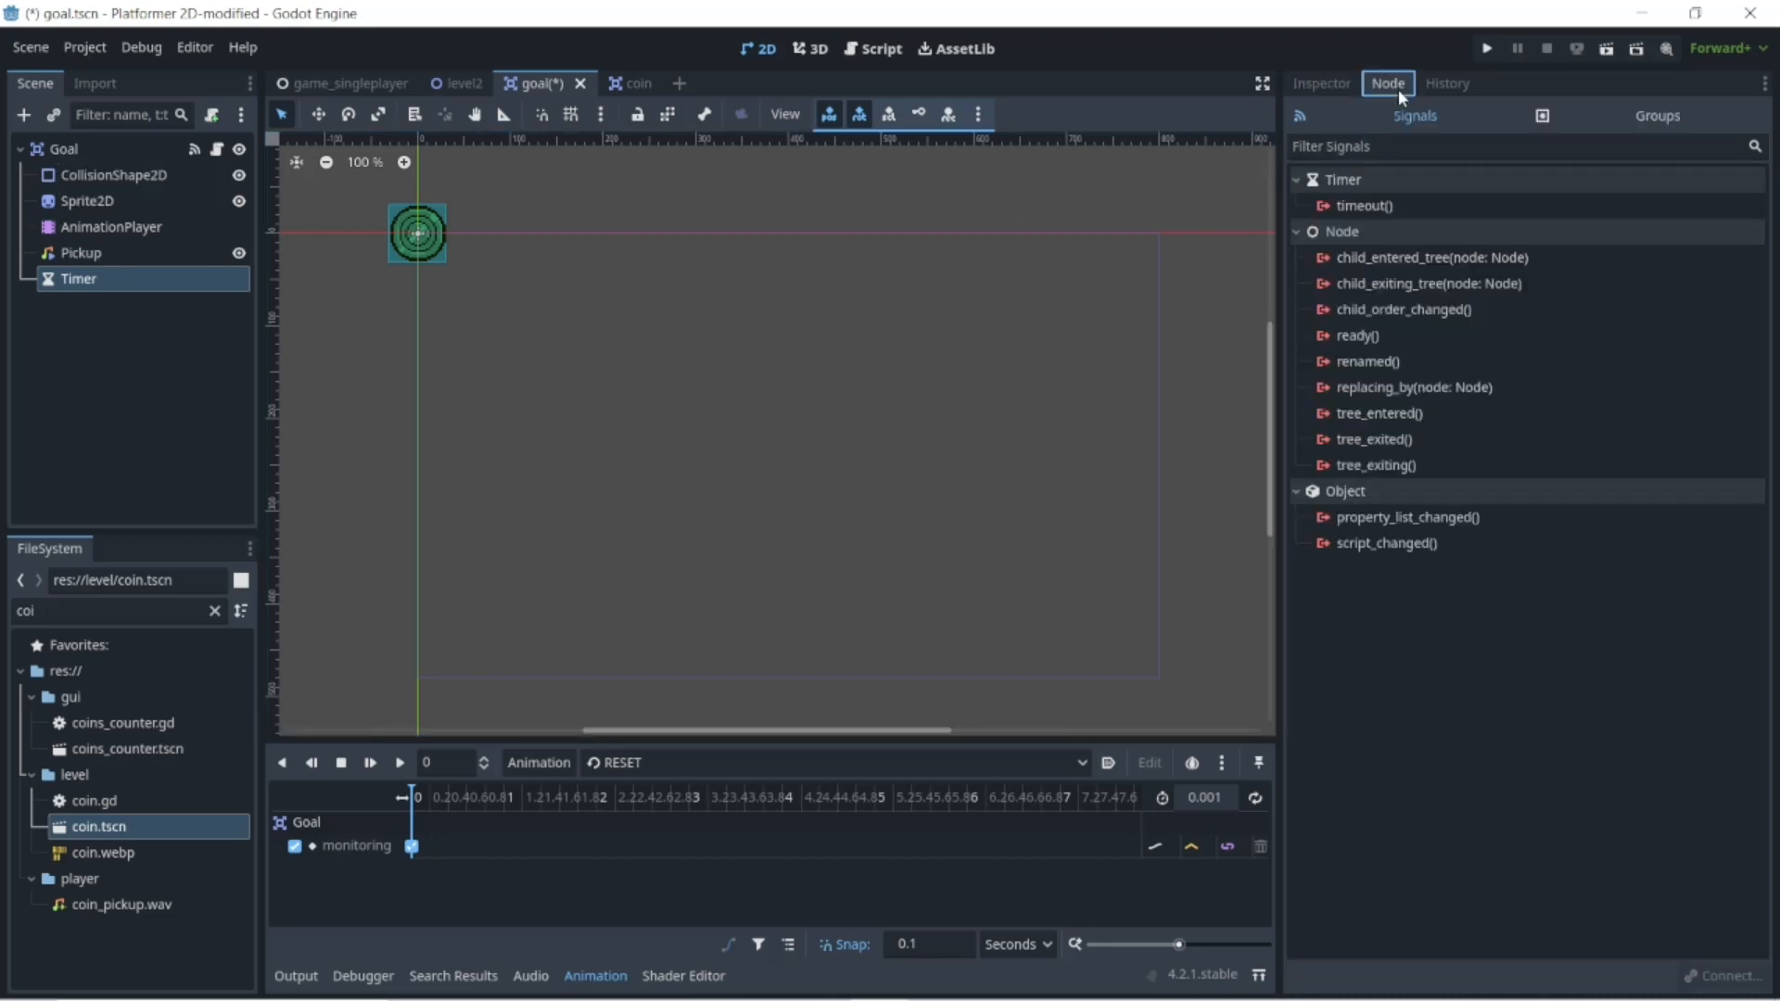
click(1376, 208)
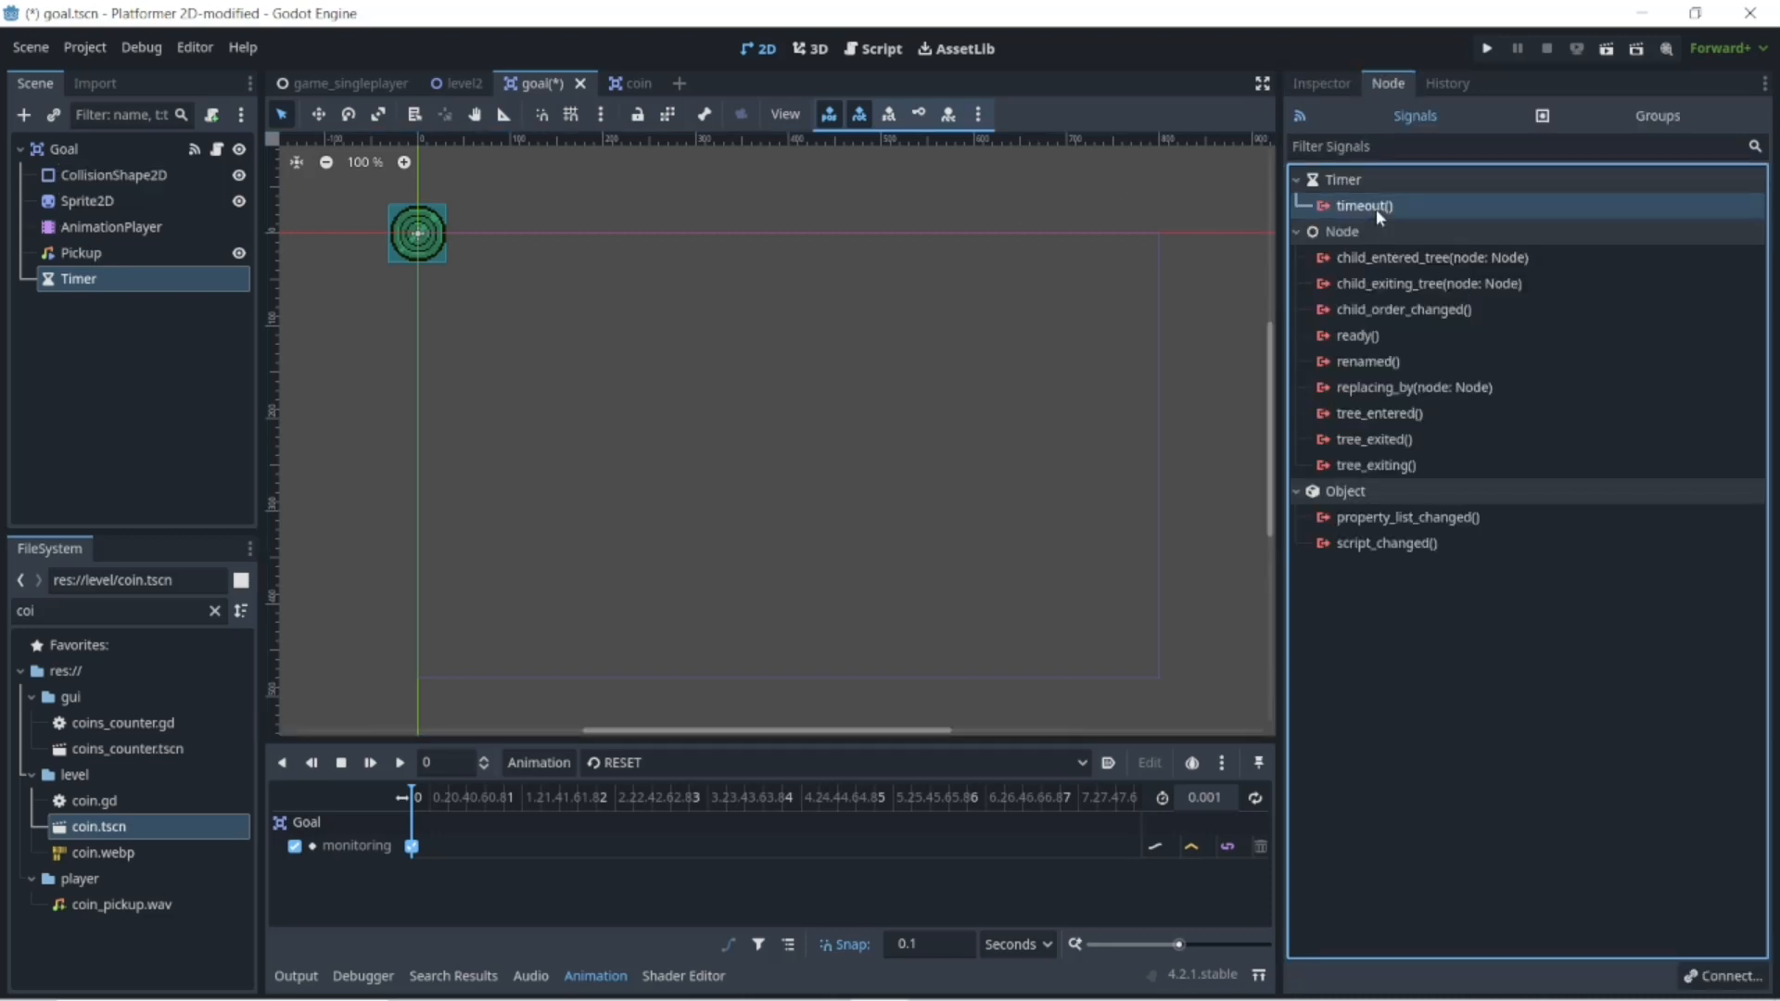
click(1708, 985)
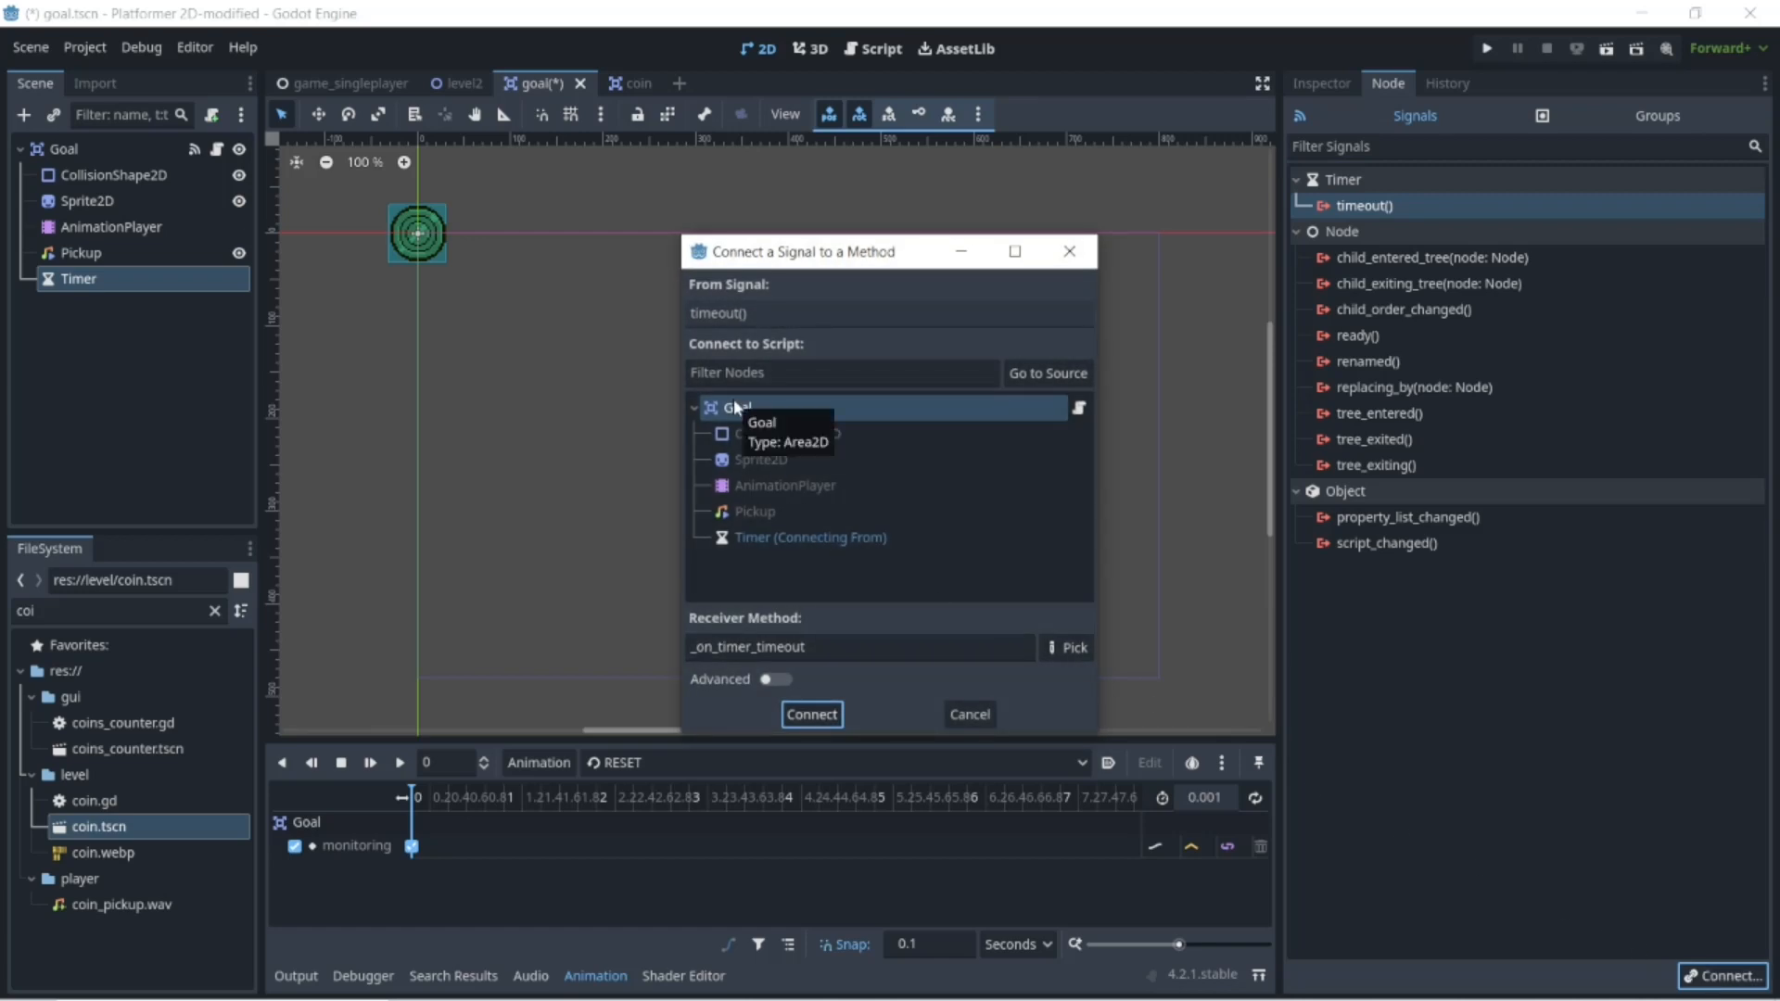
click(812, 715)
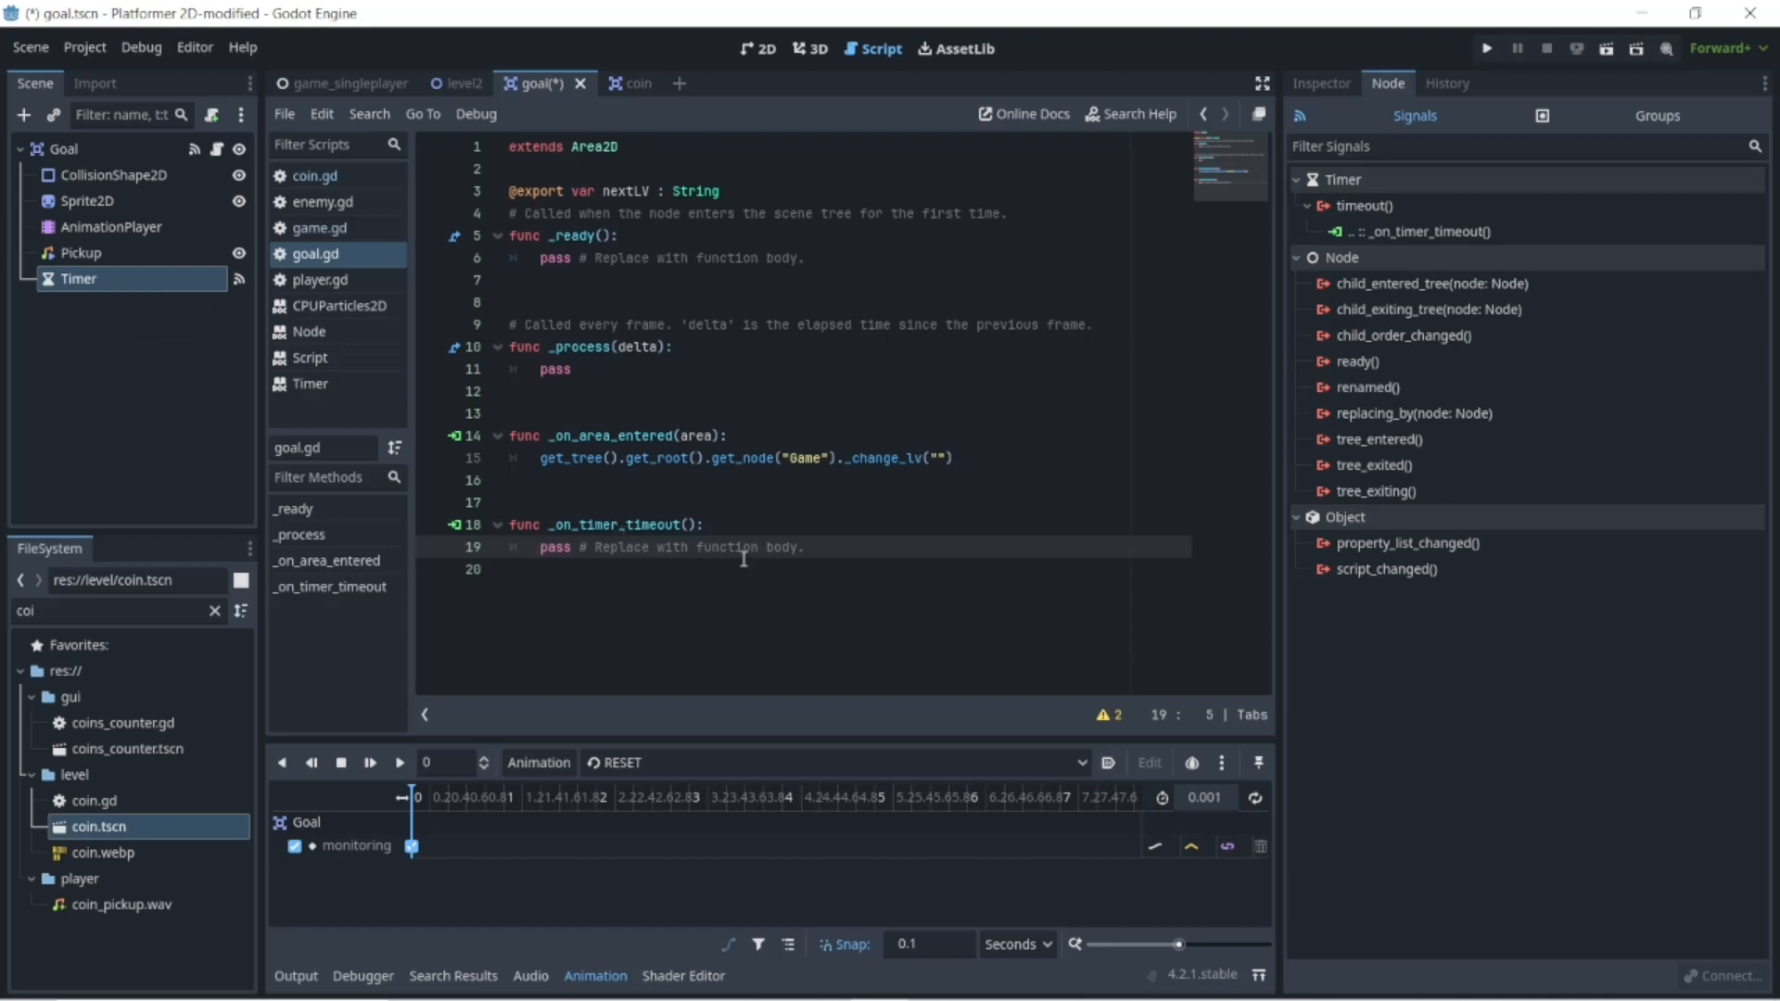
- Move the get_tree().get_root().get_node("Game")._change_lv("") call from _on_area_entered into _on_timer_timeout, replacing the placeholder pass line
drag(979, 459, 538, 456)
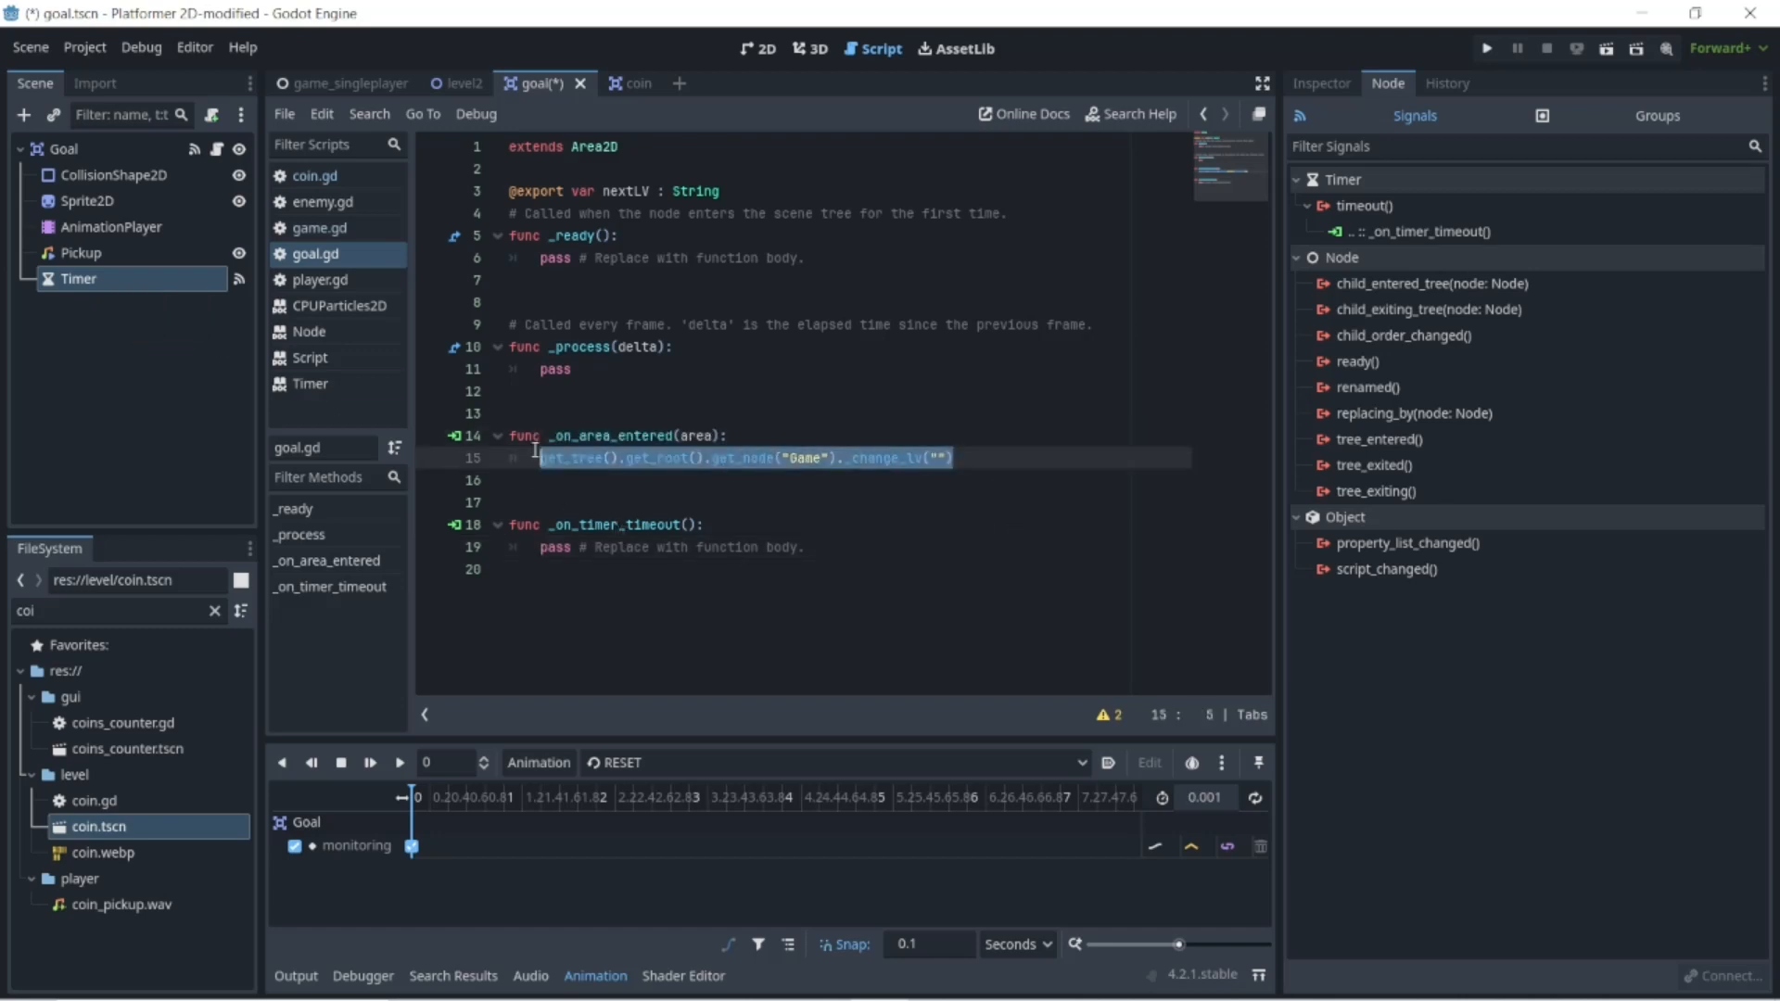
right_click(559, 464)
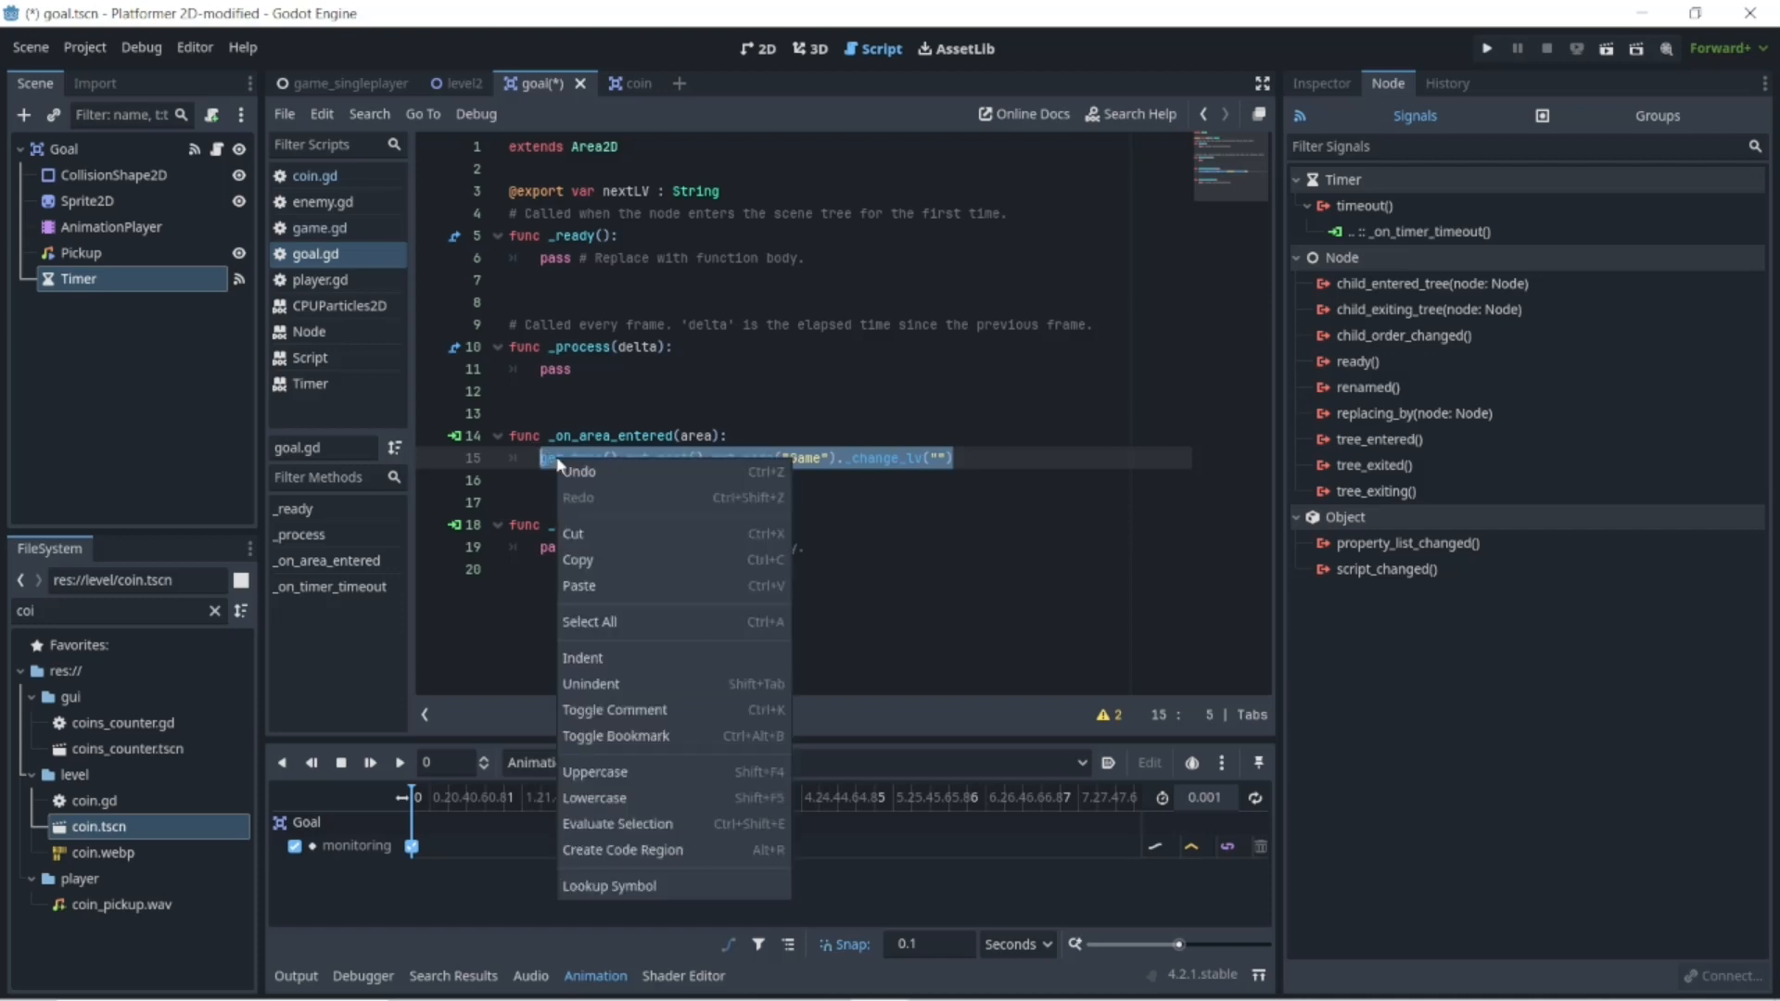
click(593, 533)
drag(807, 546, 540, 547)
right_click(564, 557)
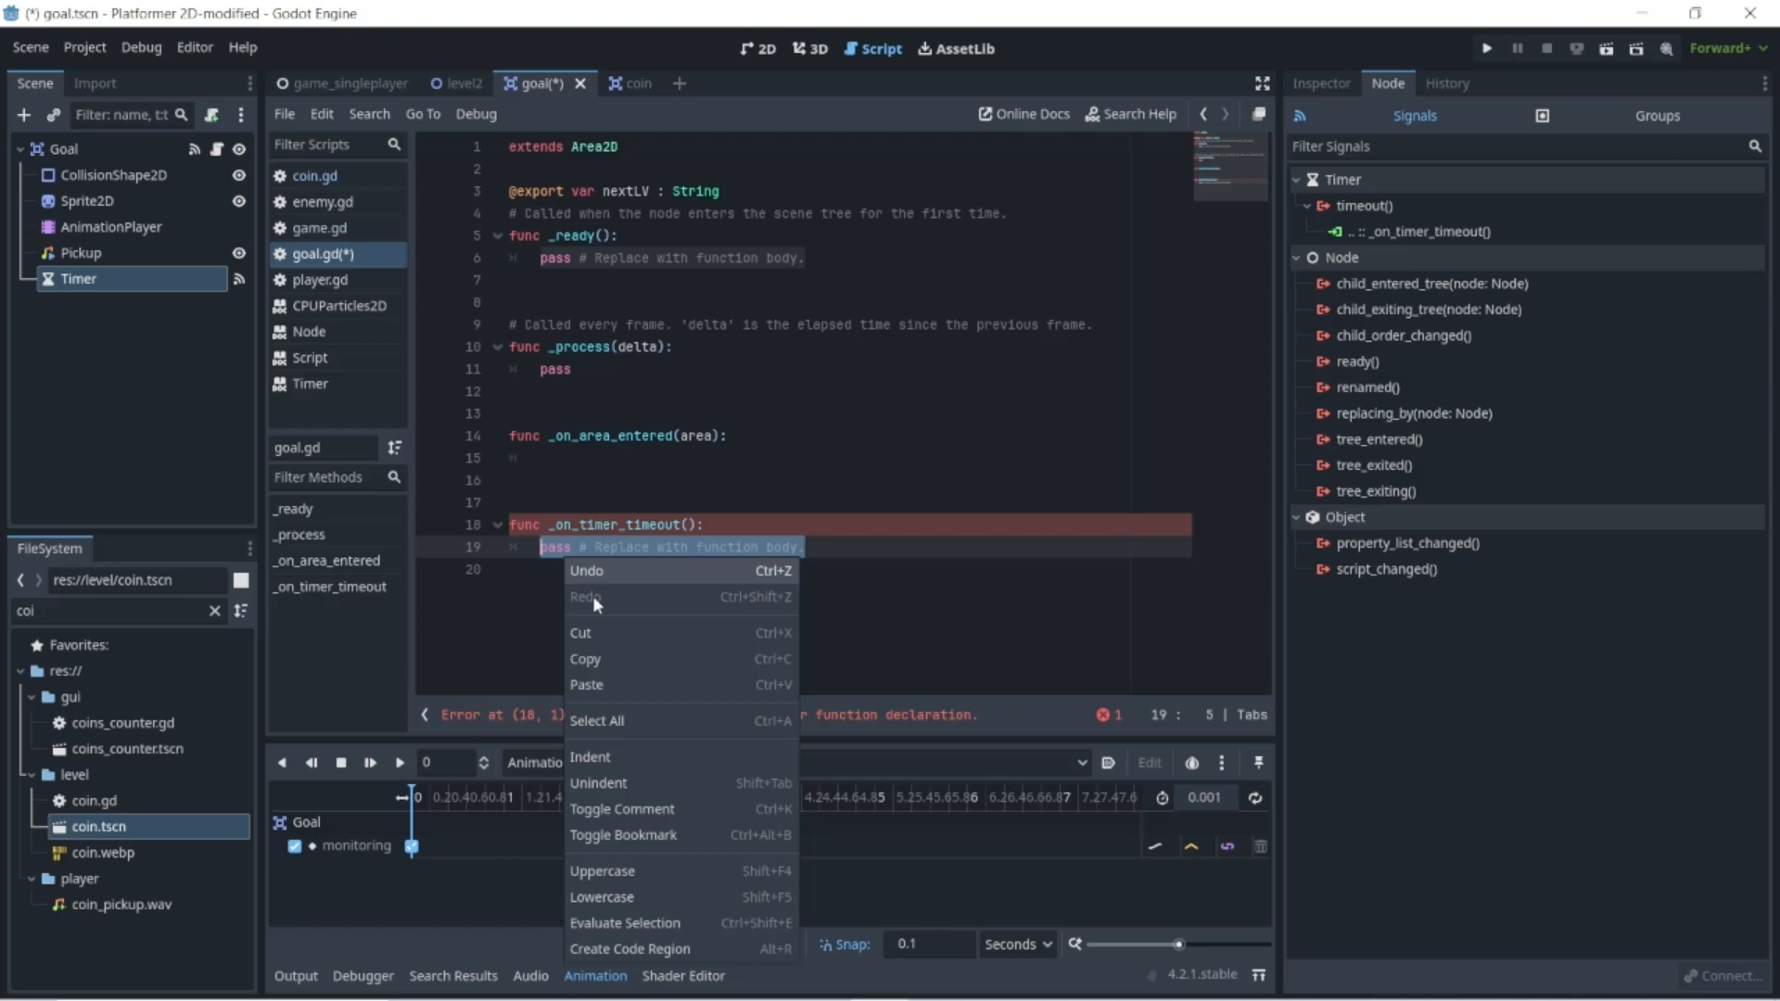
click(604, 684)
- Add $Timer.start() as the body of _on_area_entered in goal.gd
click(590, 460)
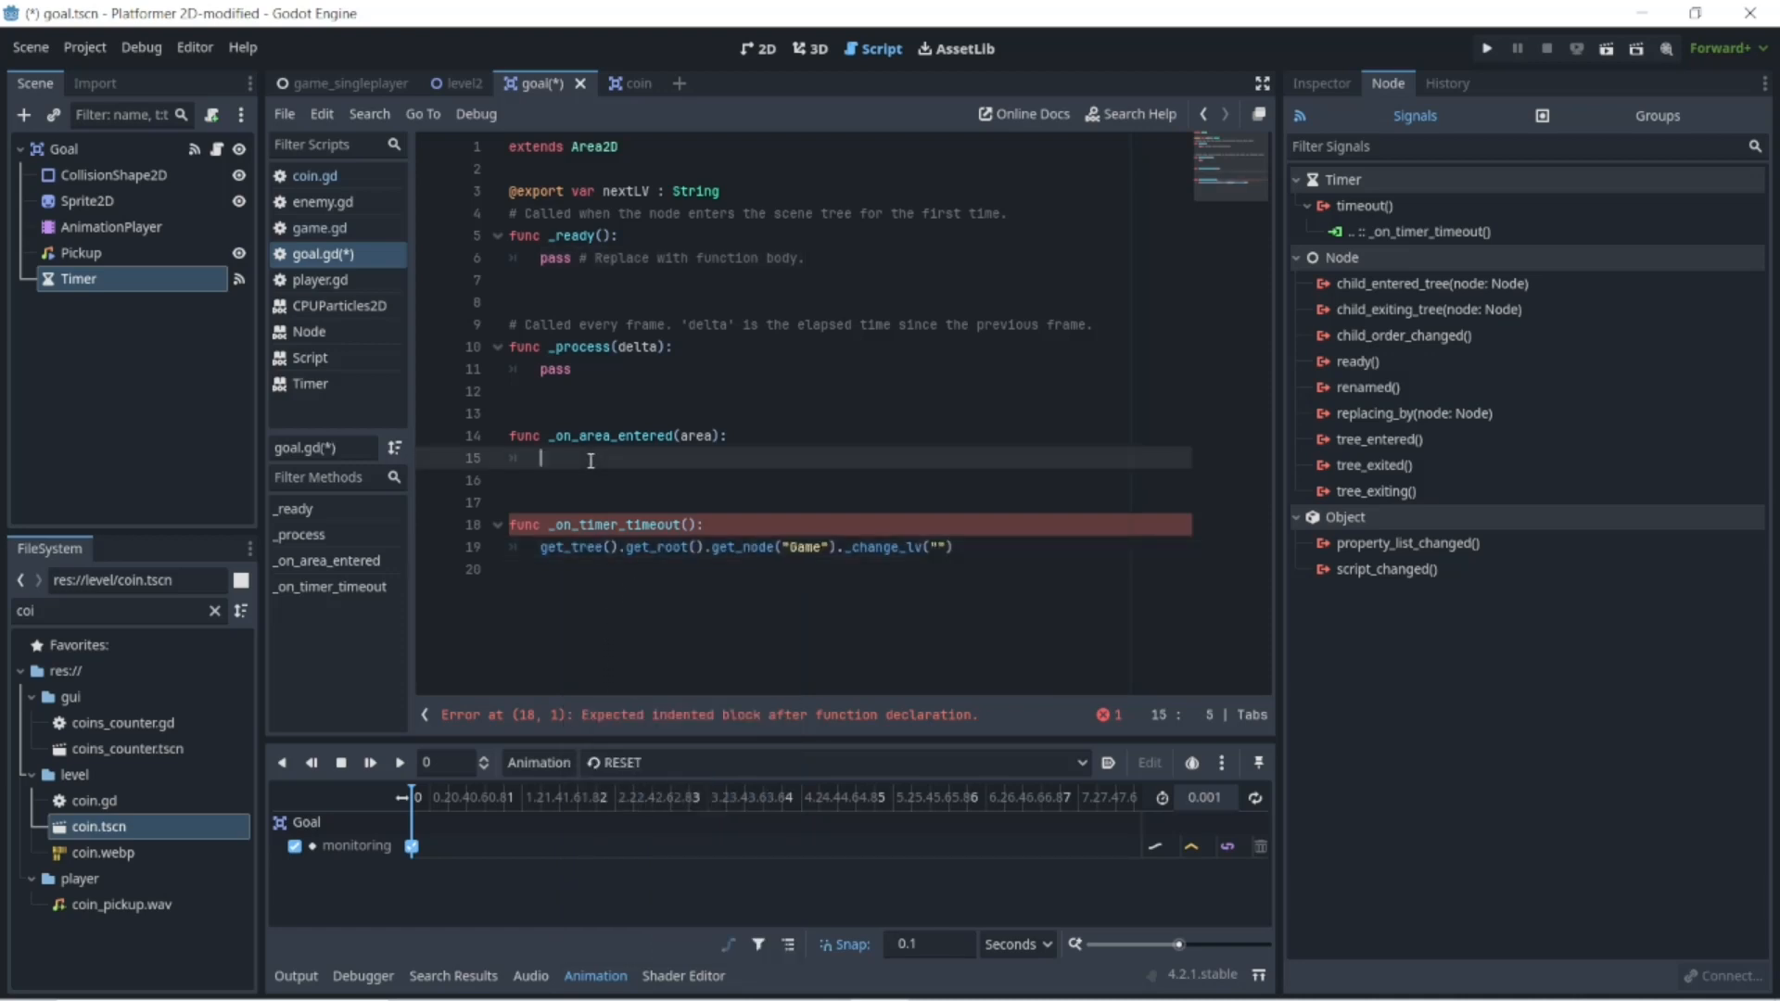
text($)
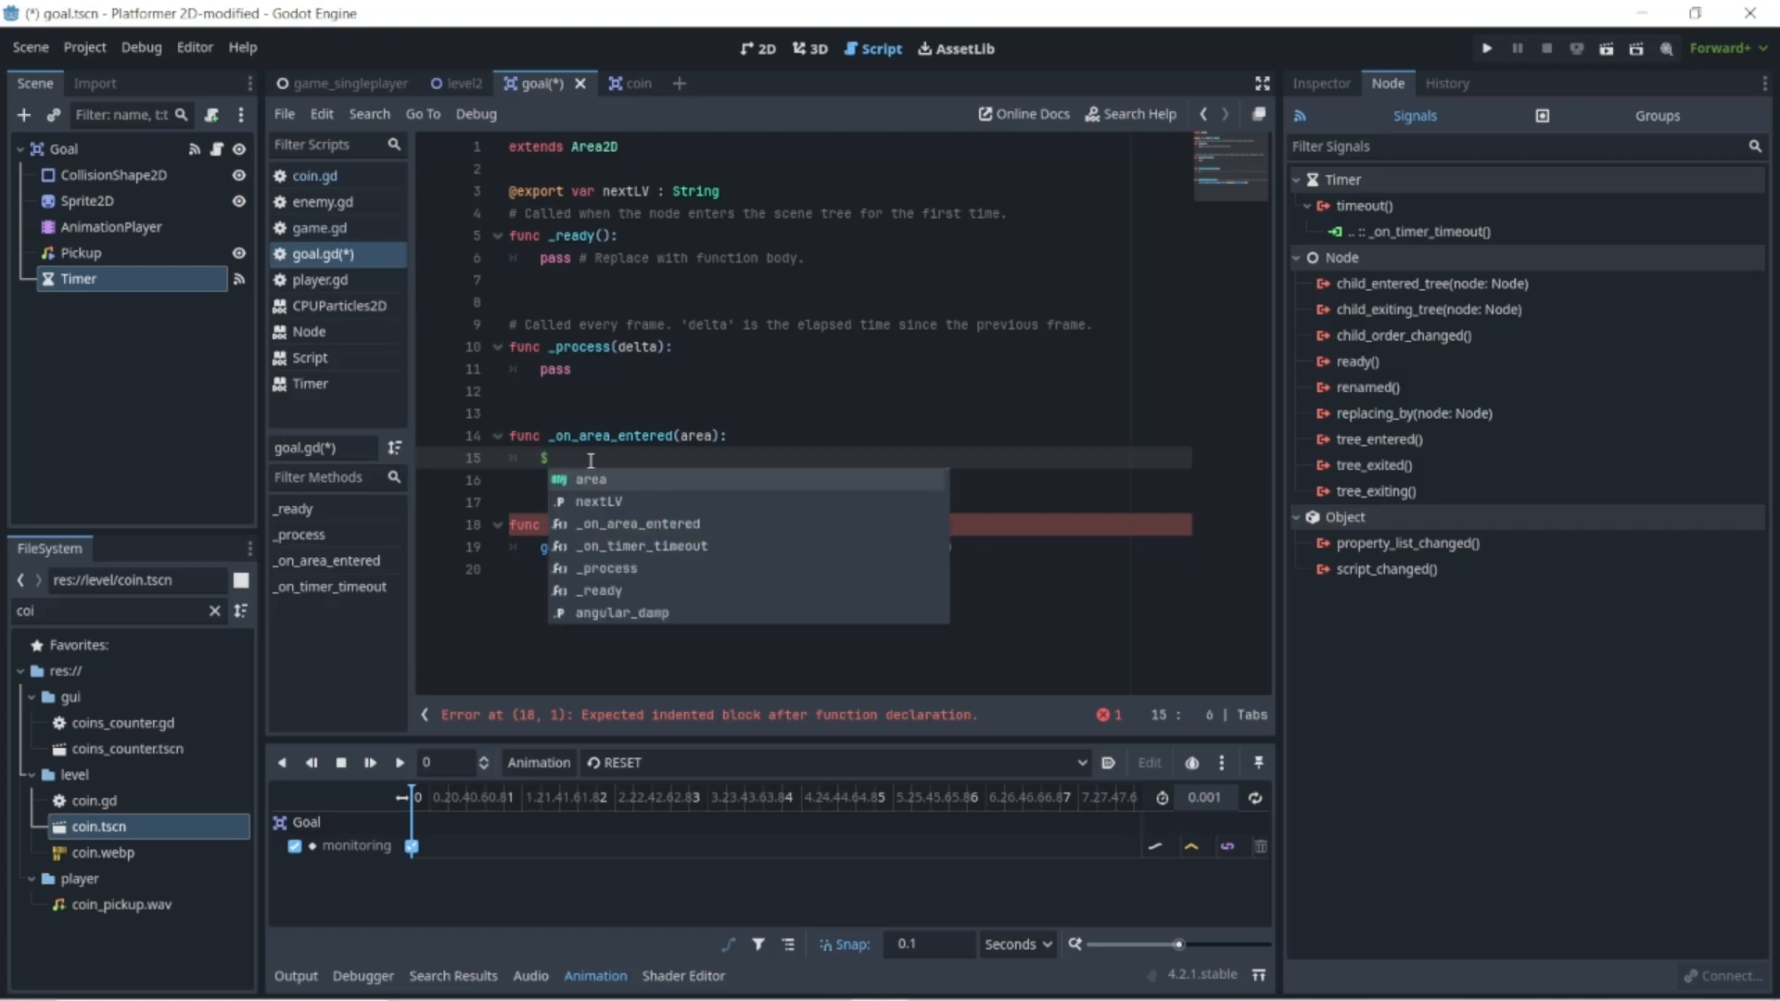
text(Ti)
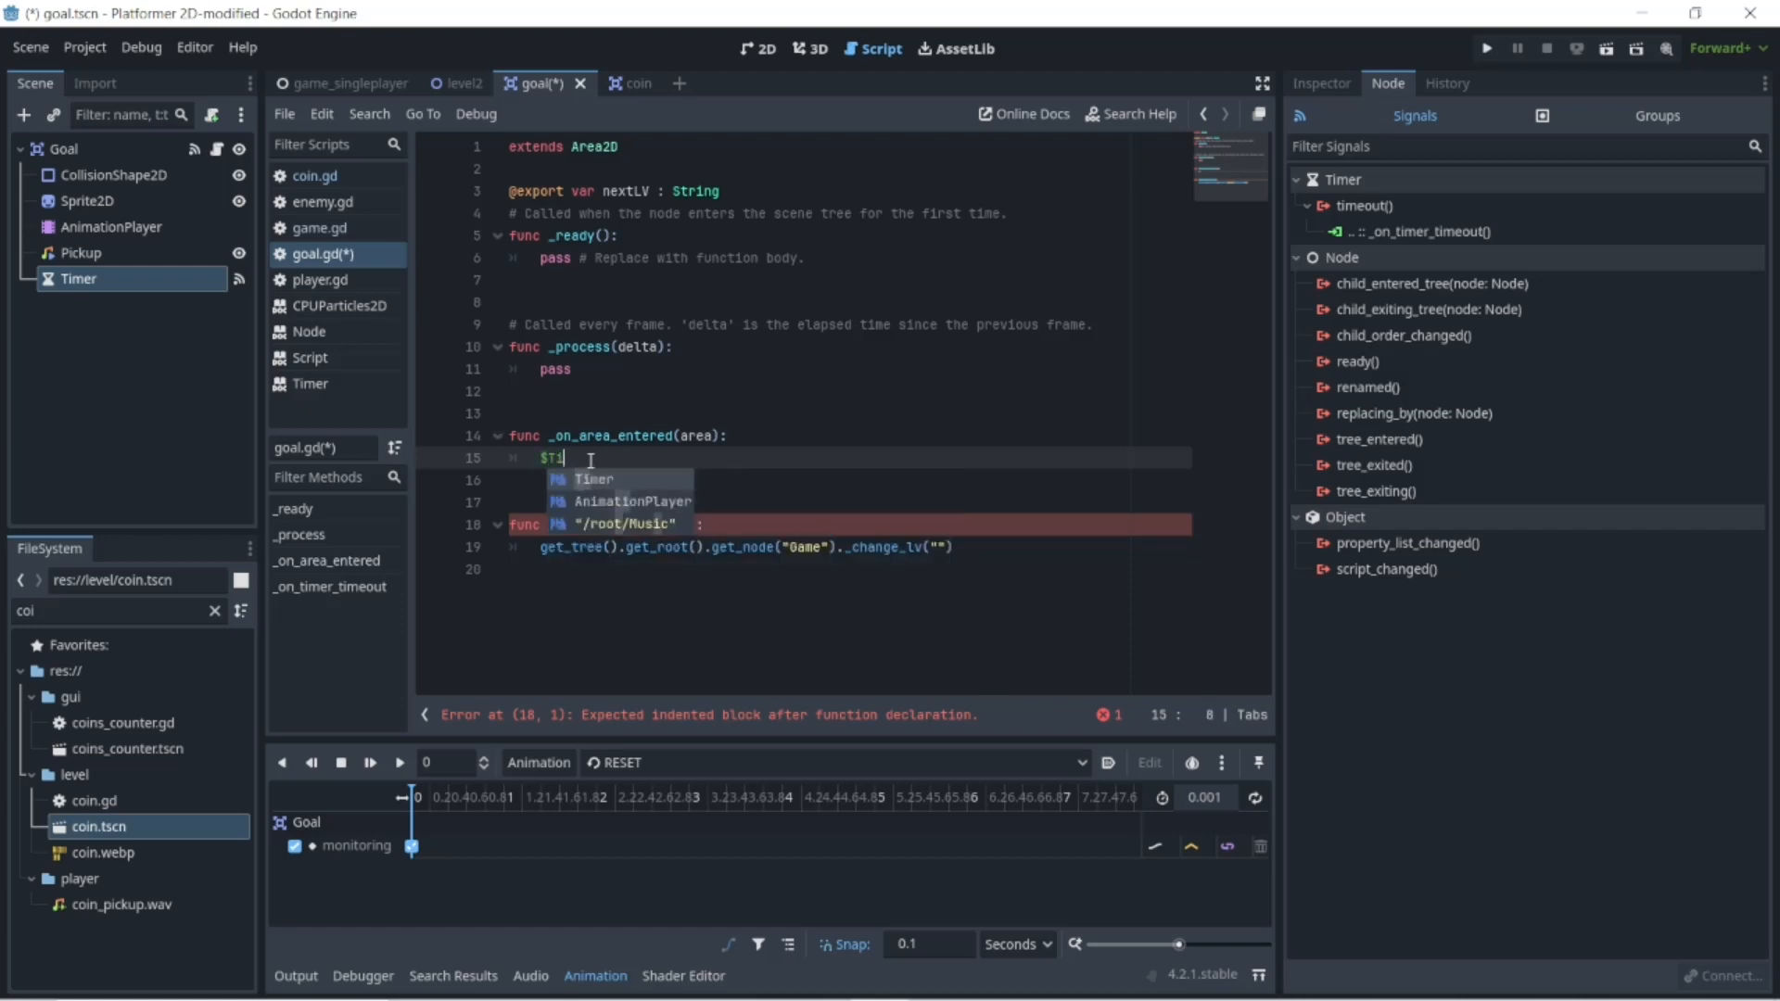
text(mer)
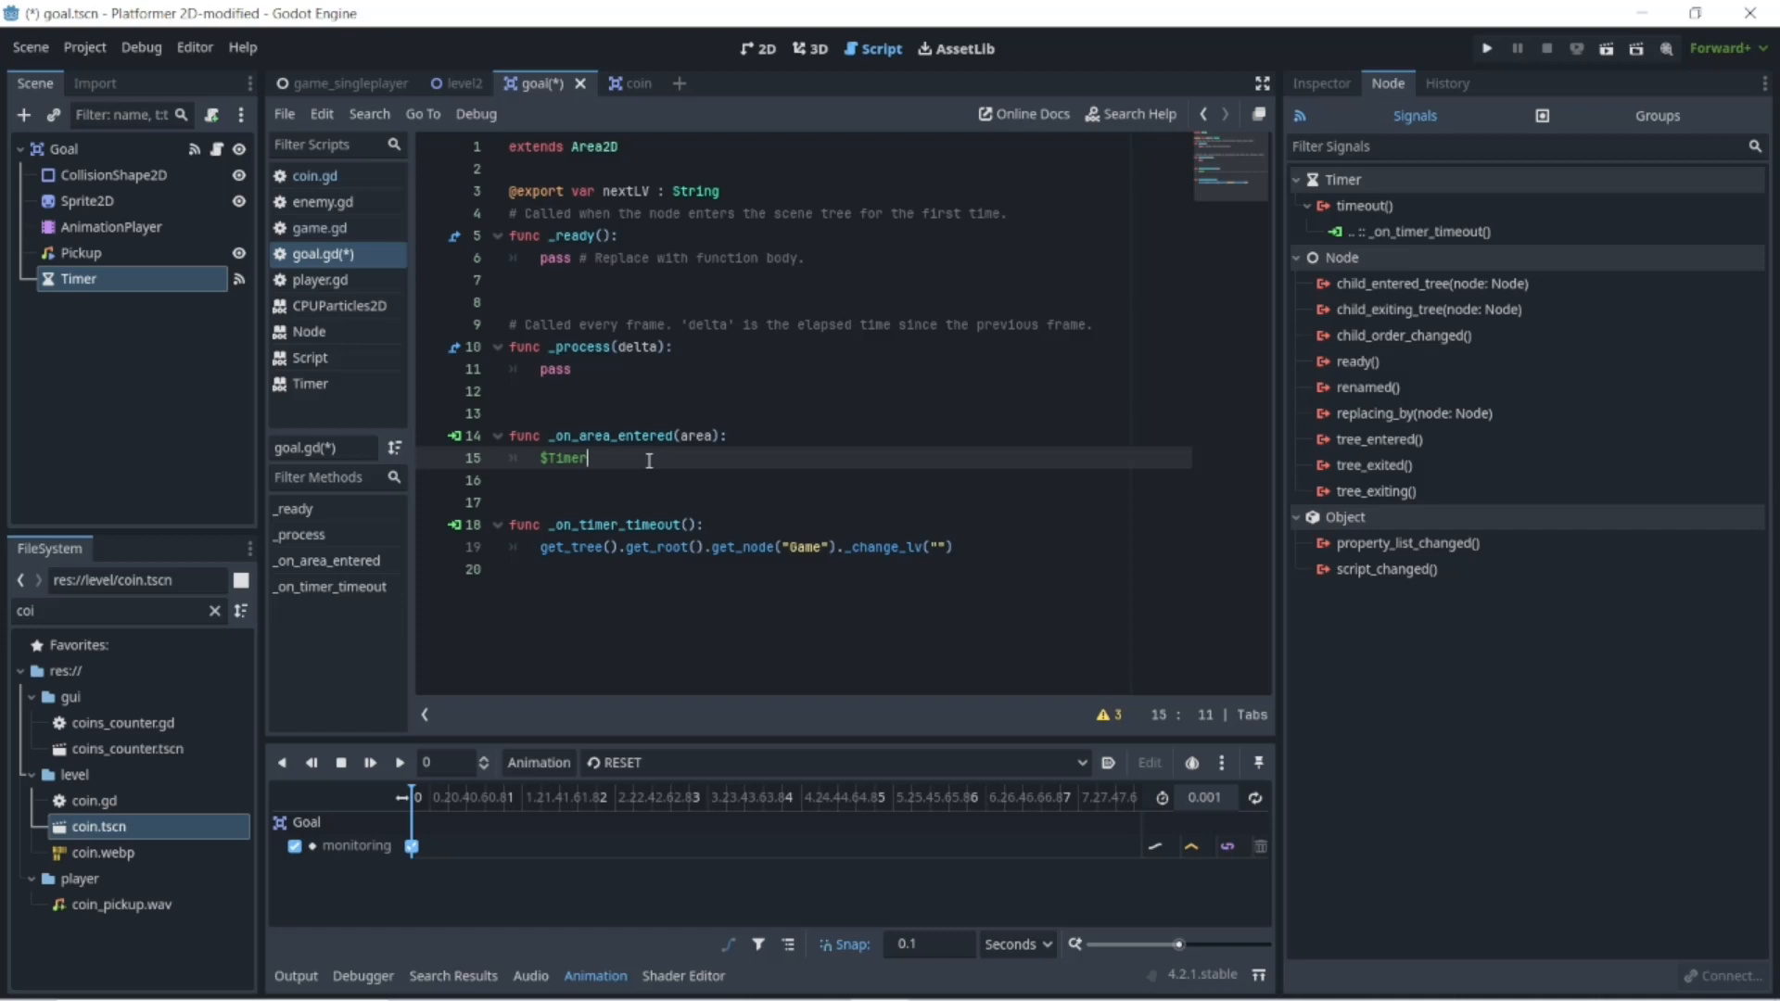
text(.)
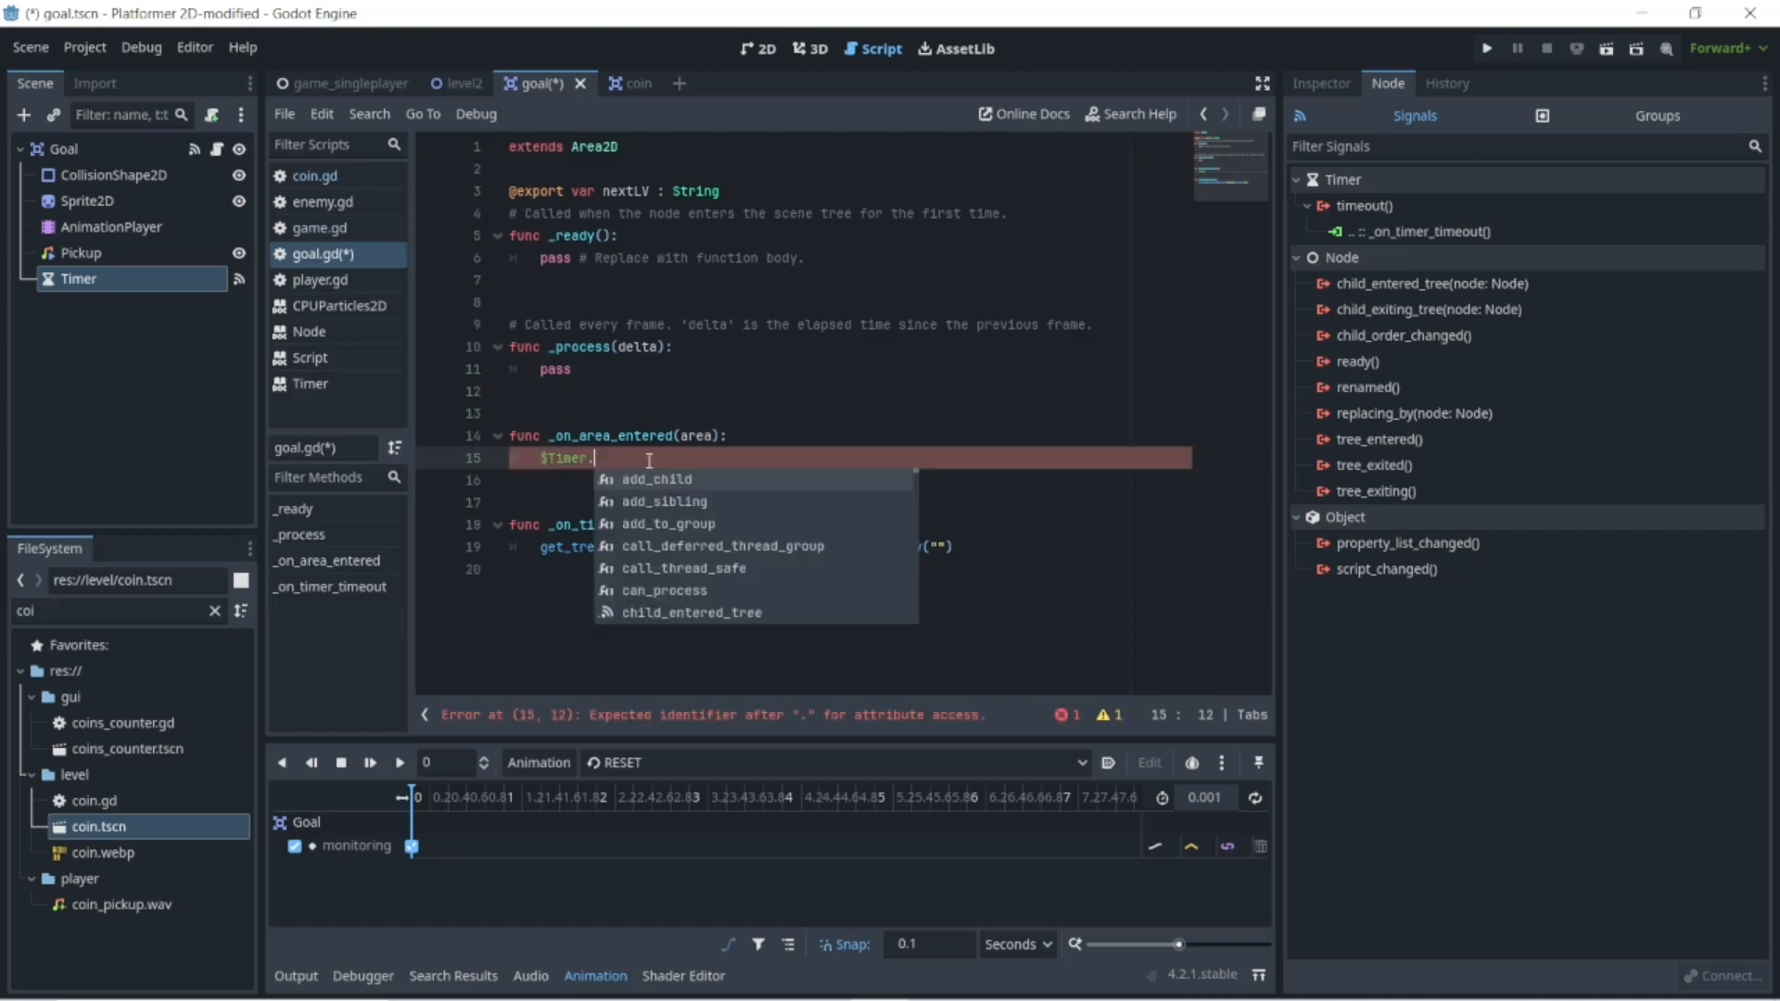
text(st)
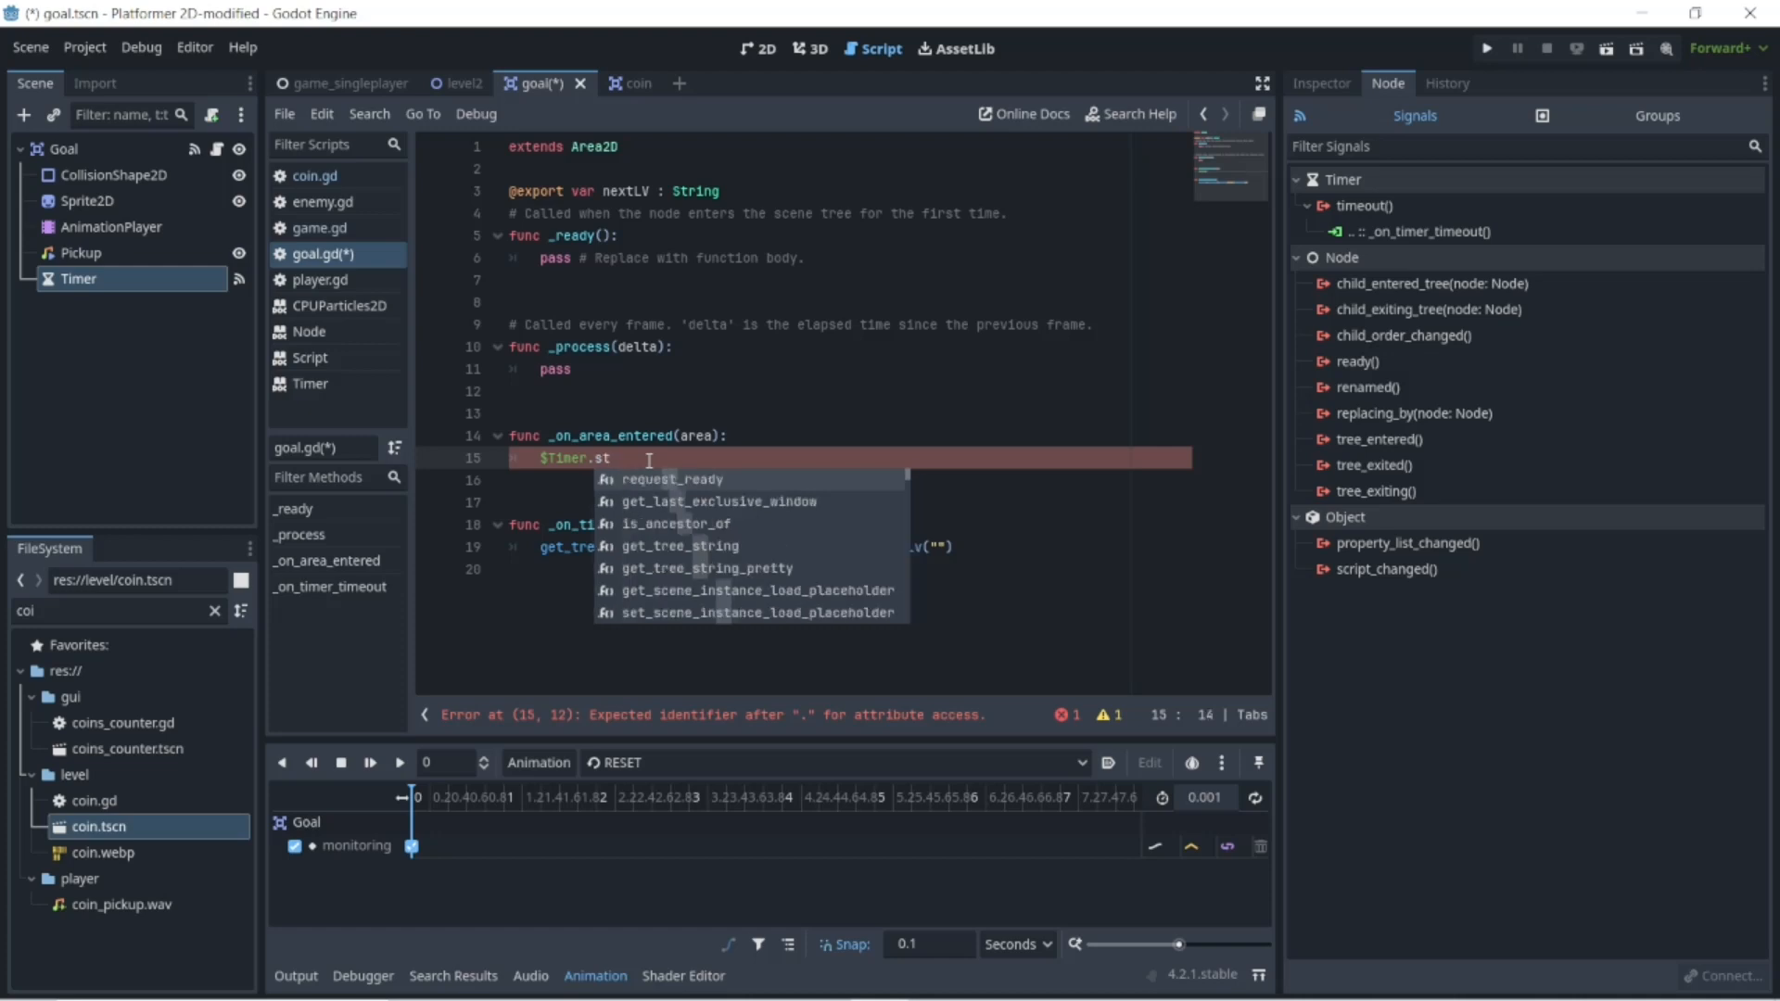
text(art)
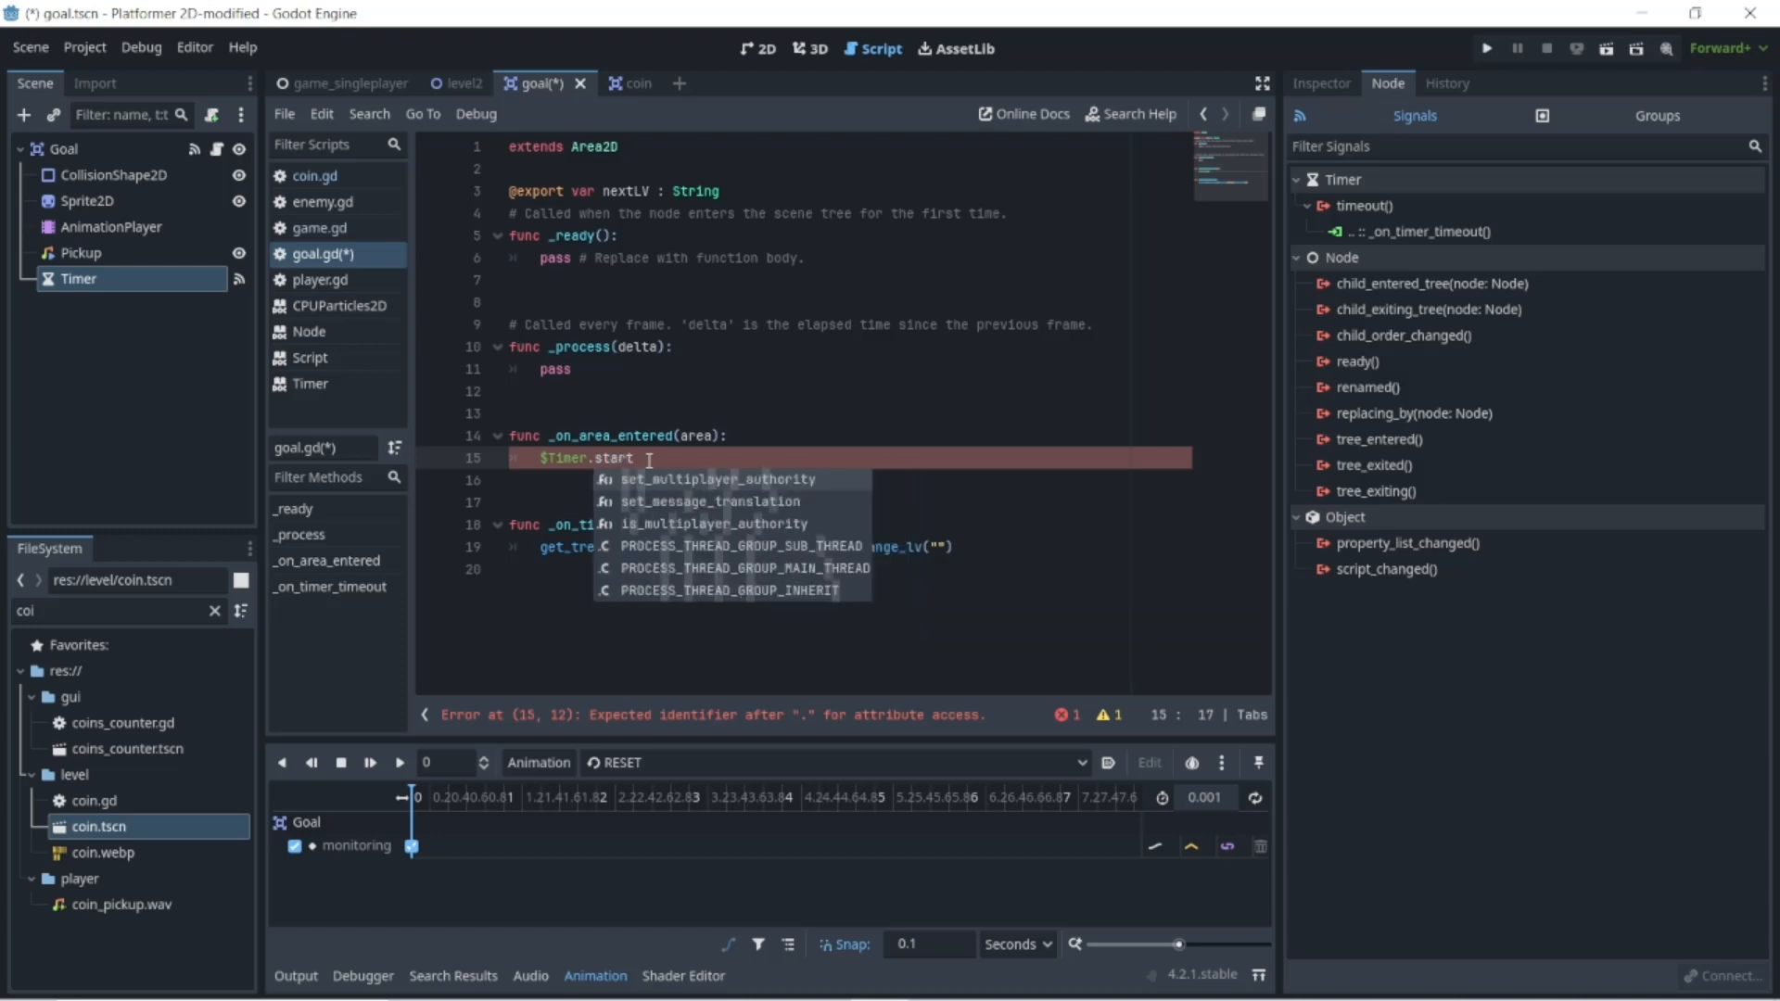
text(()
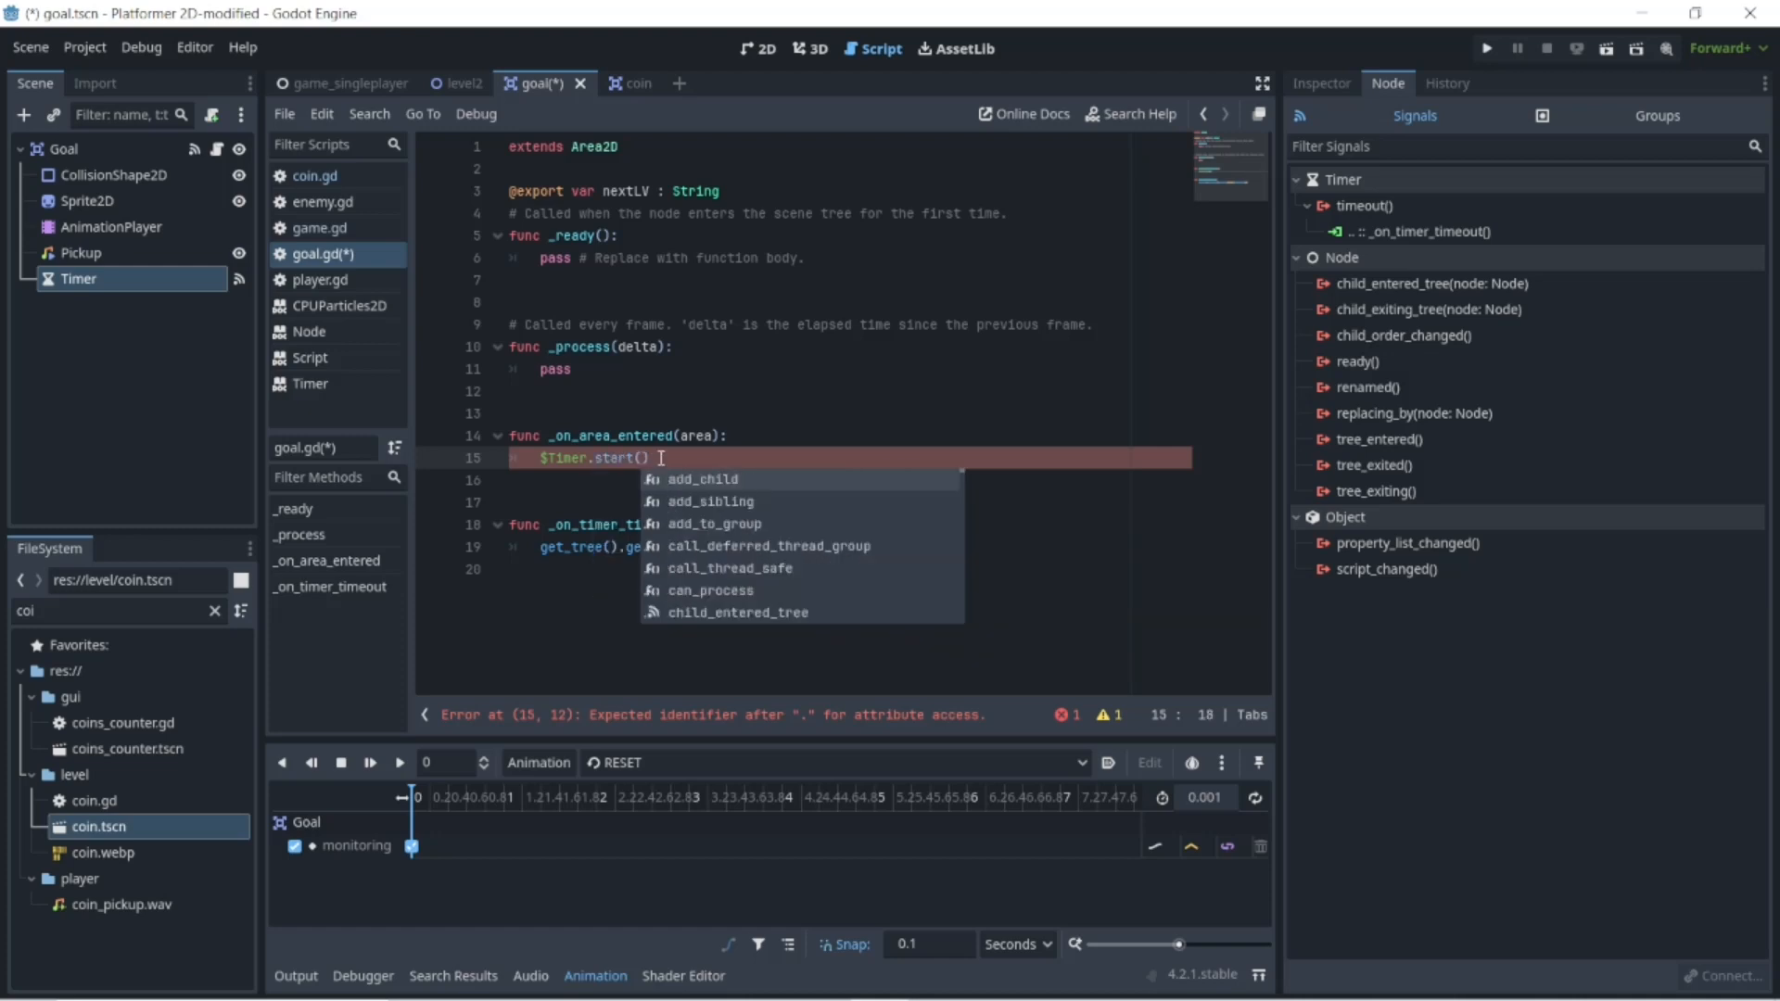
text())
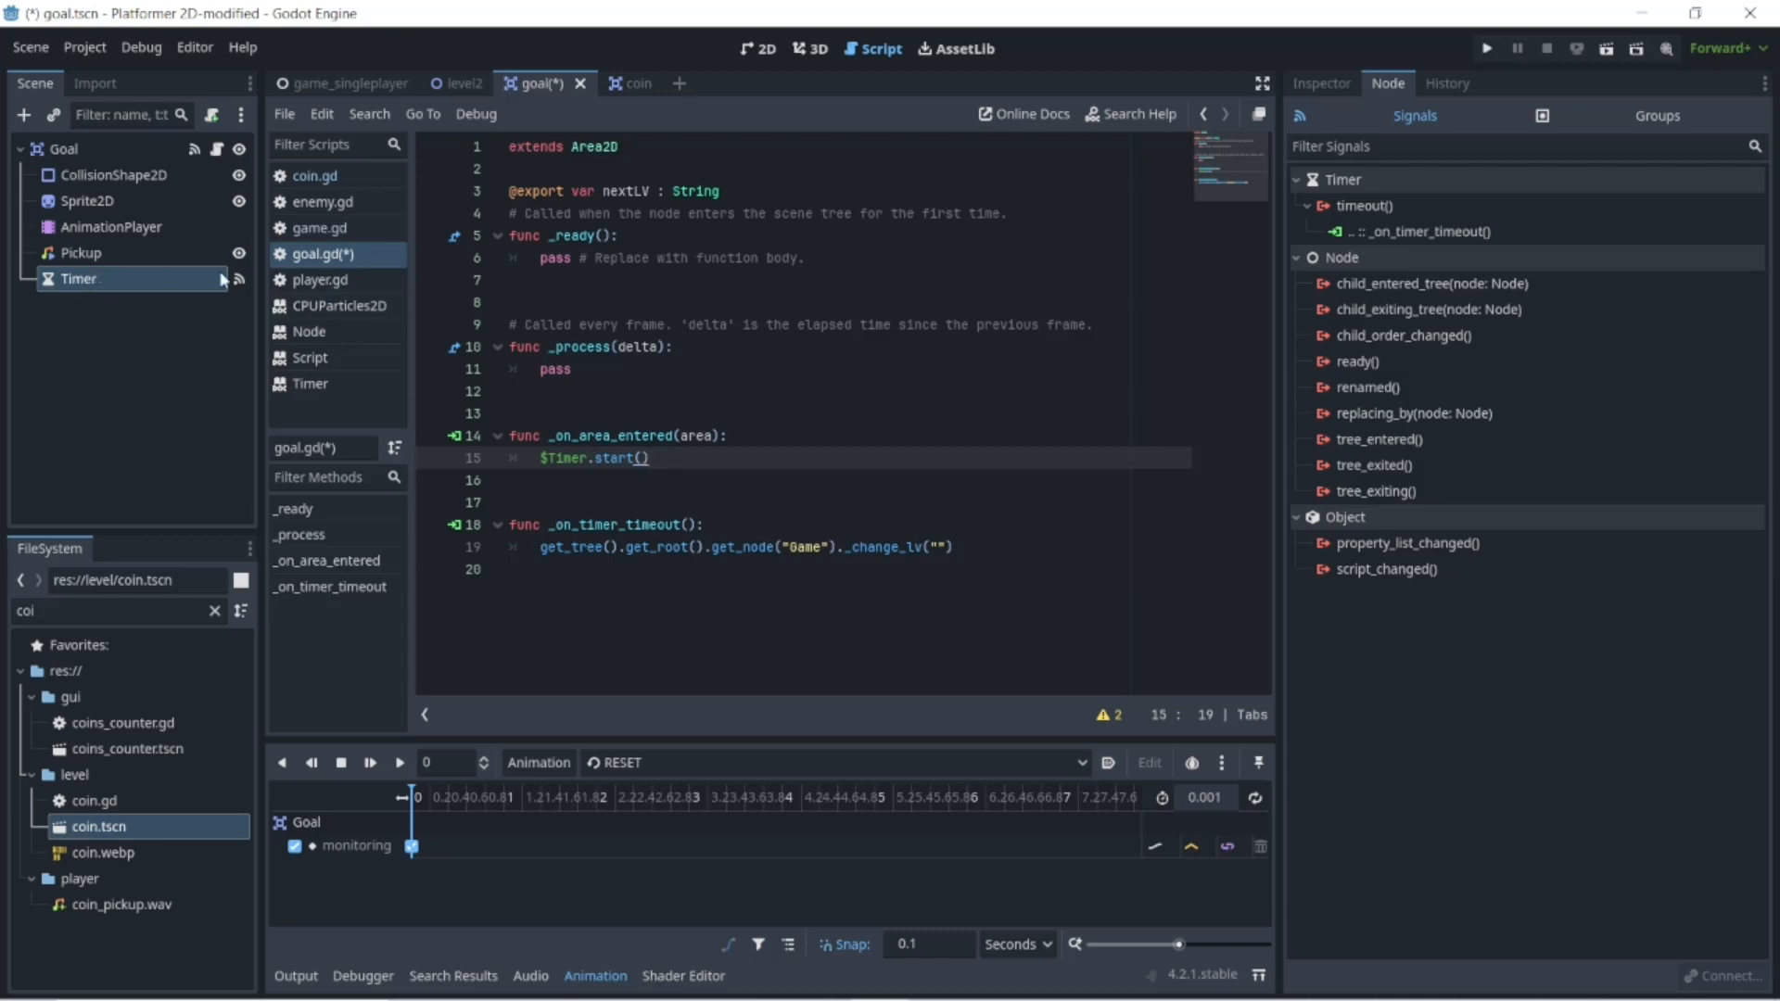
- Examine the tracks of the AnimationPlayer's picked animation, and switch back to the RESET animation
click(57, 278)
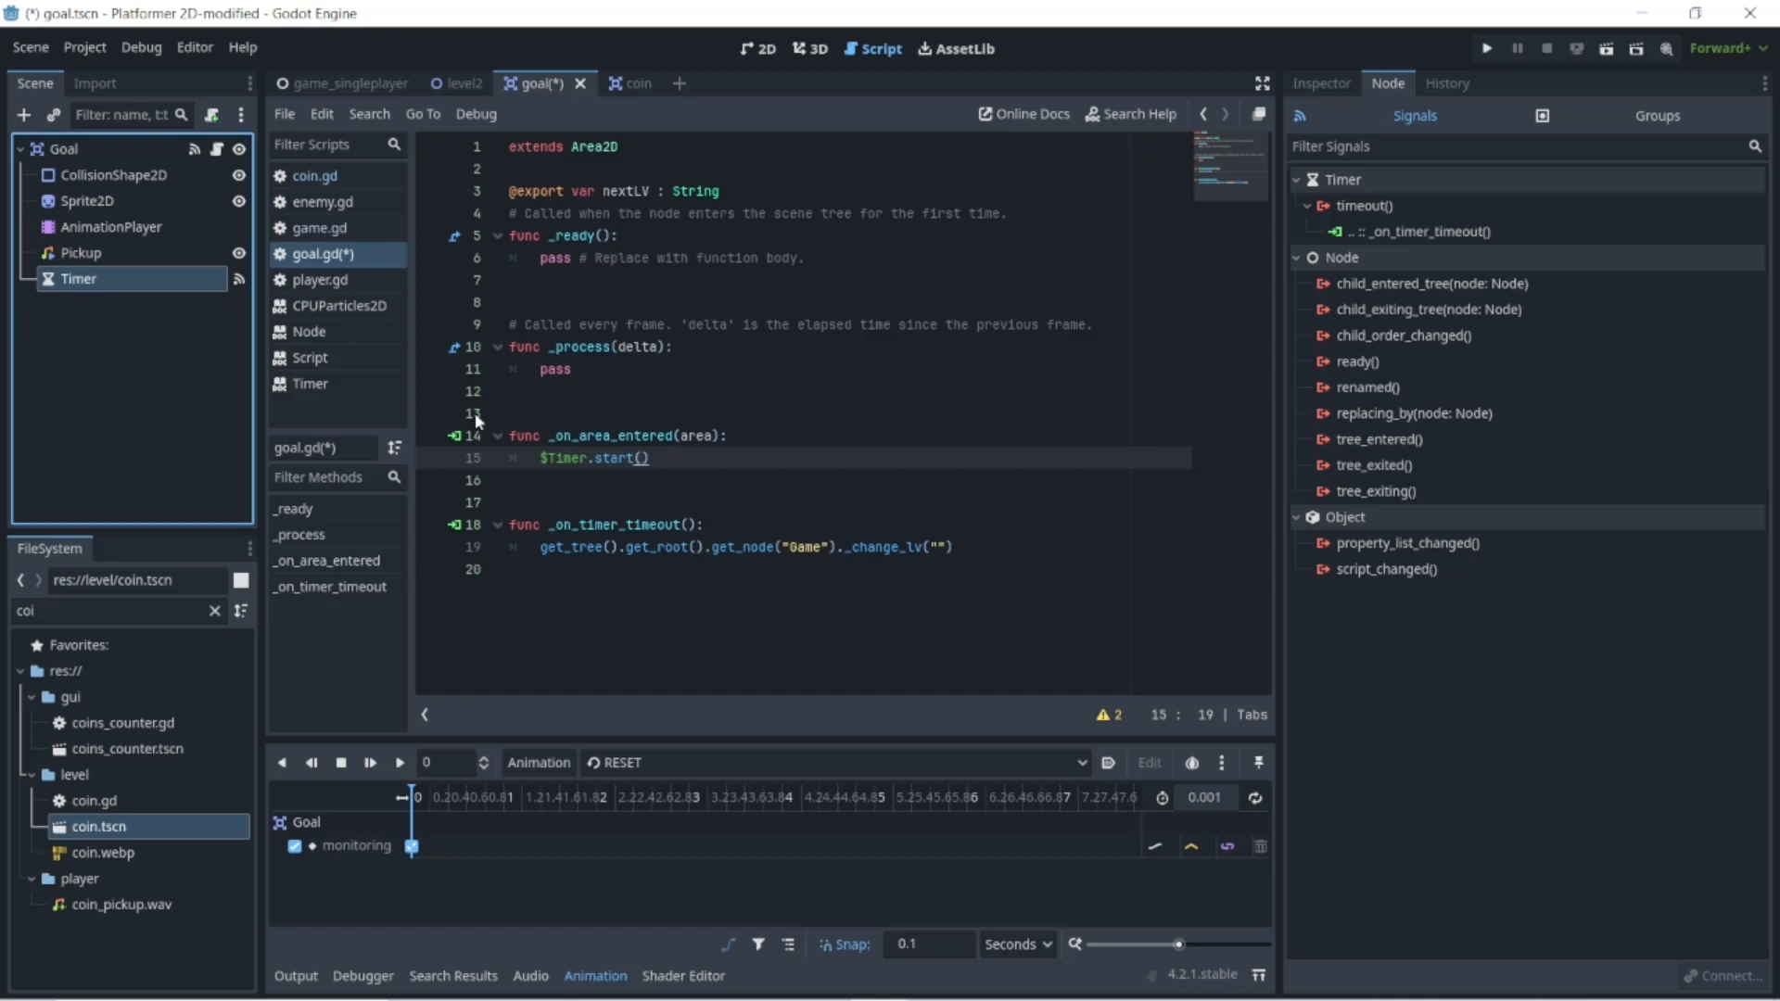
click(137, 227)
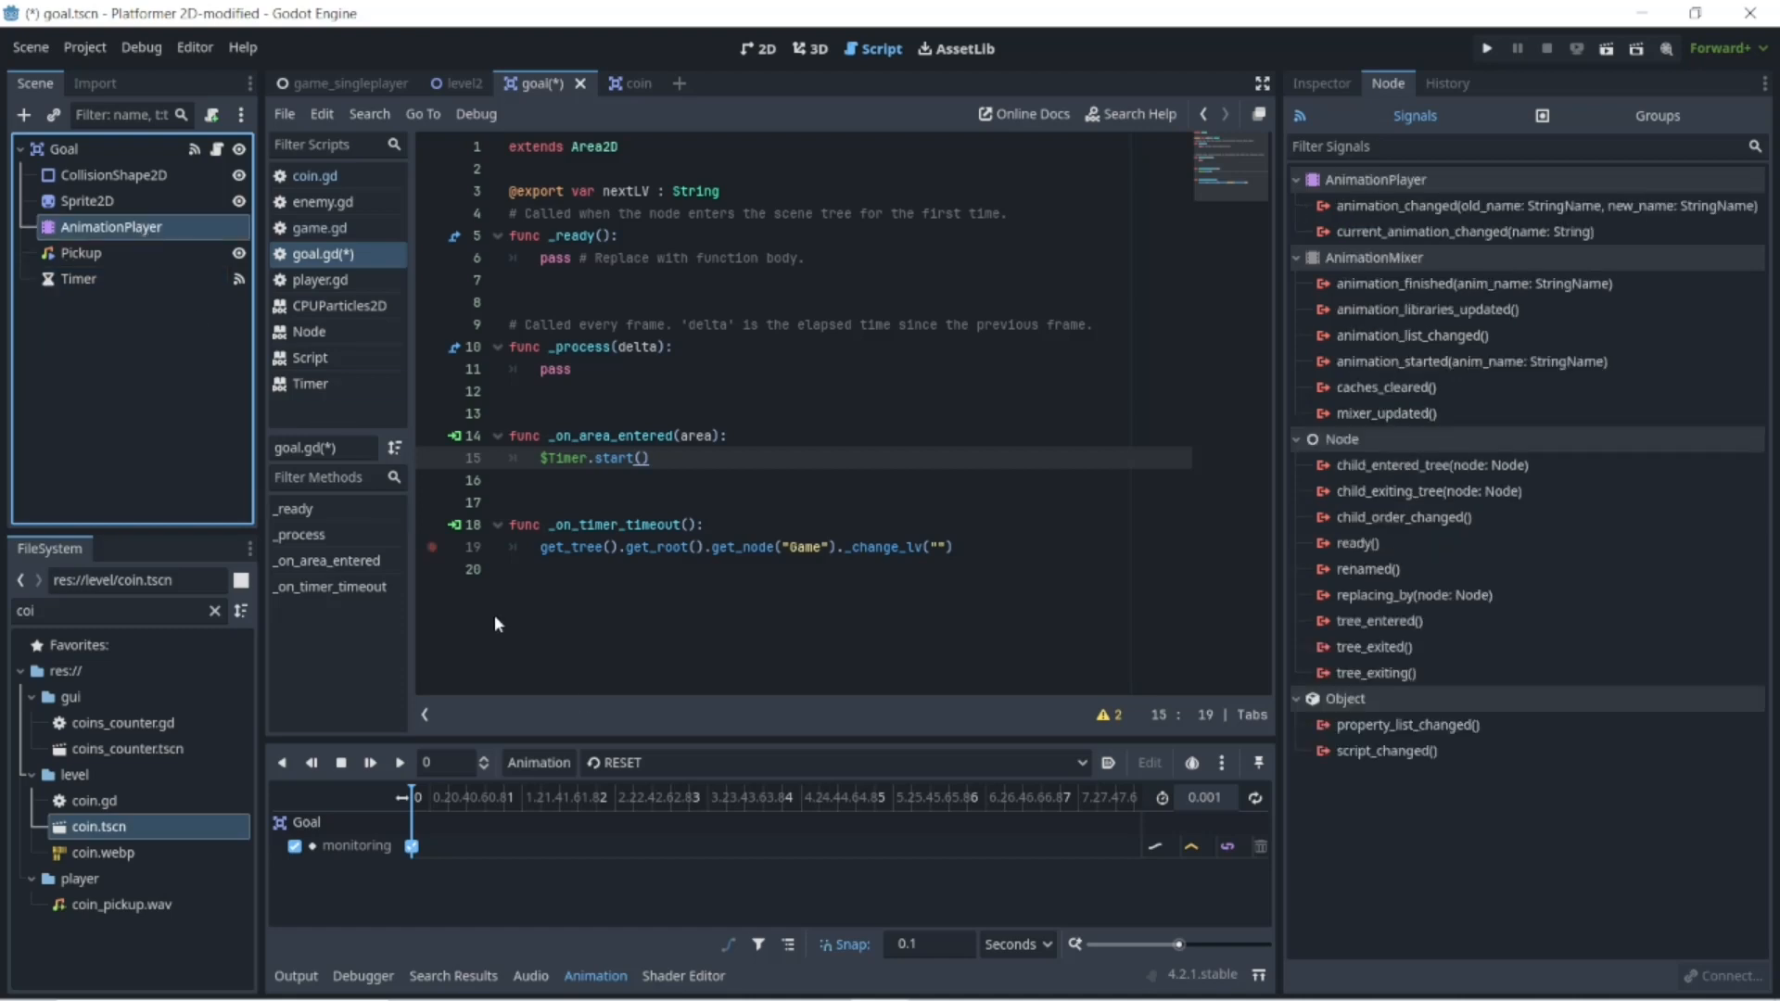
click(1082, 769)
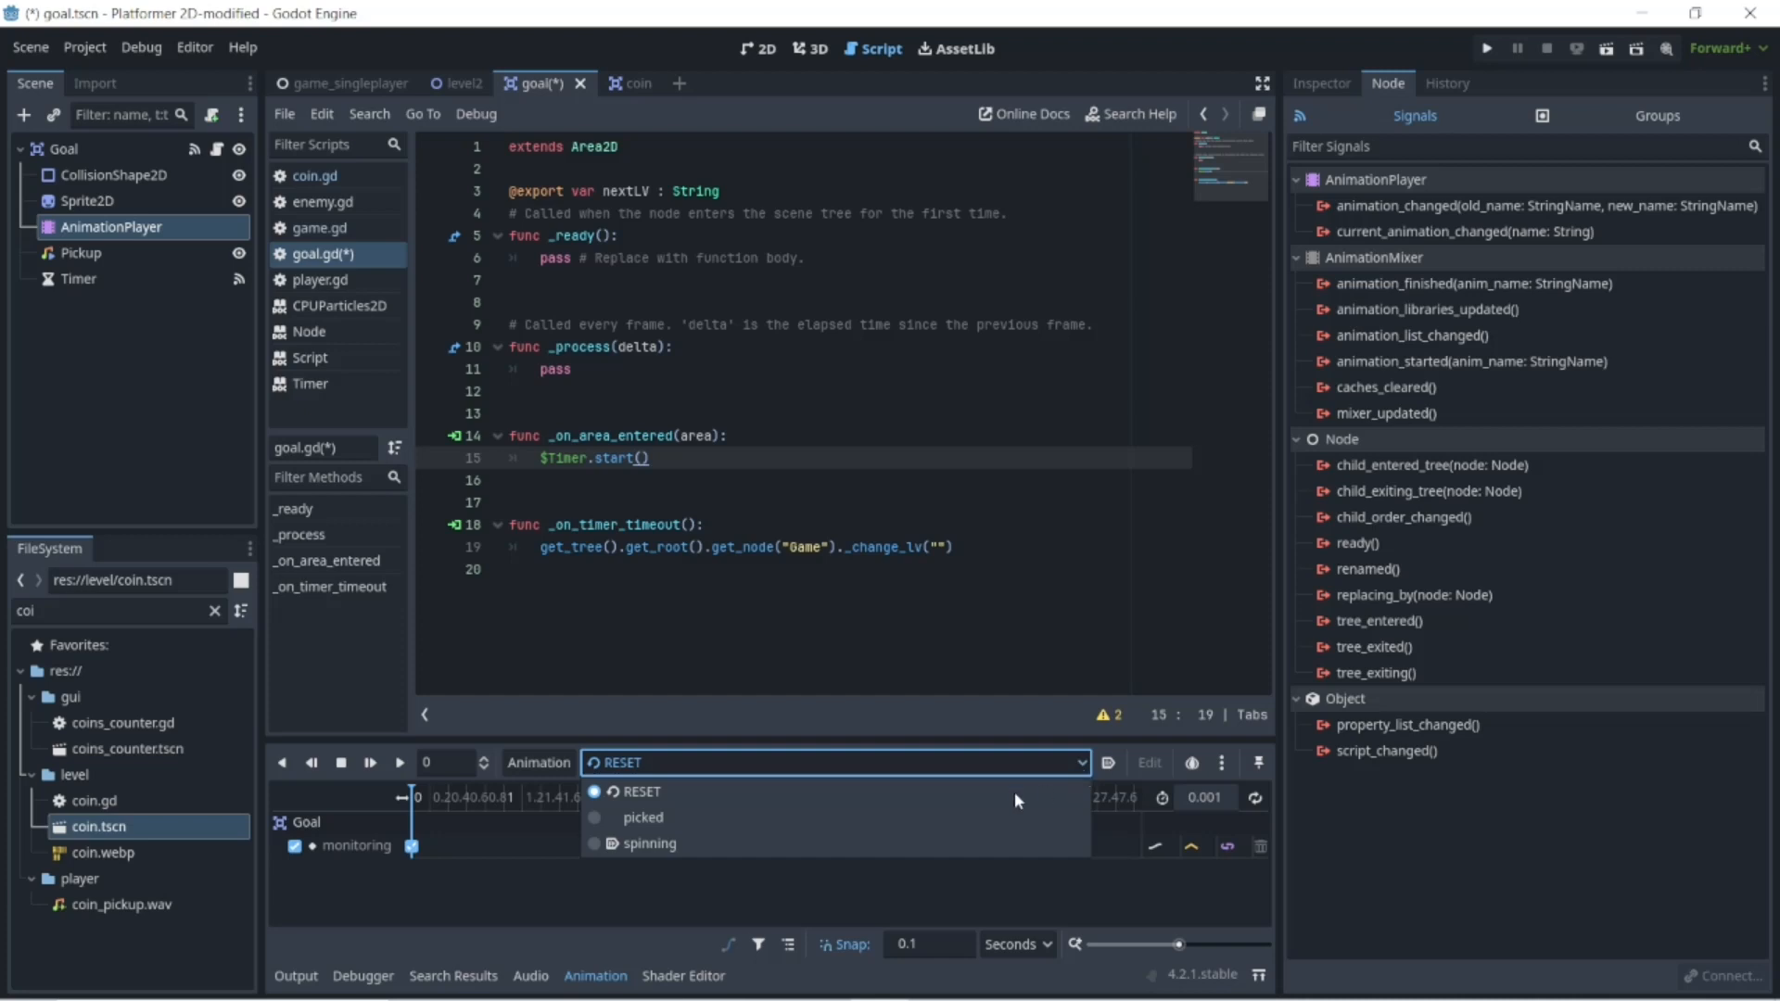
click(687, 818)
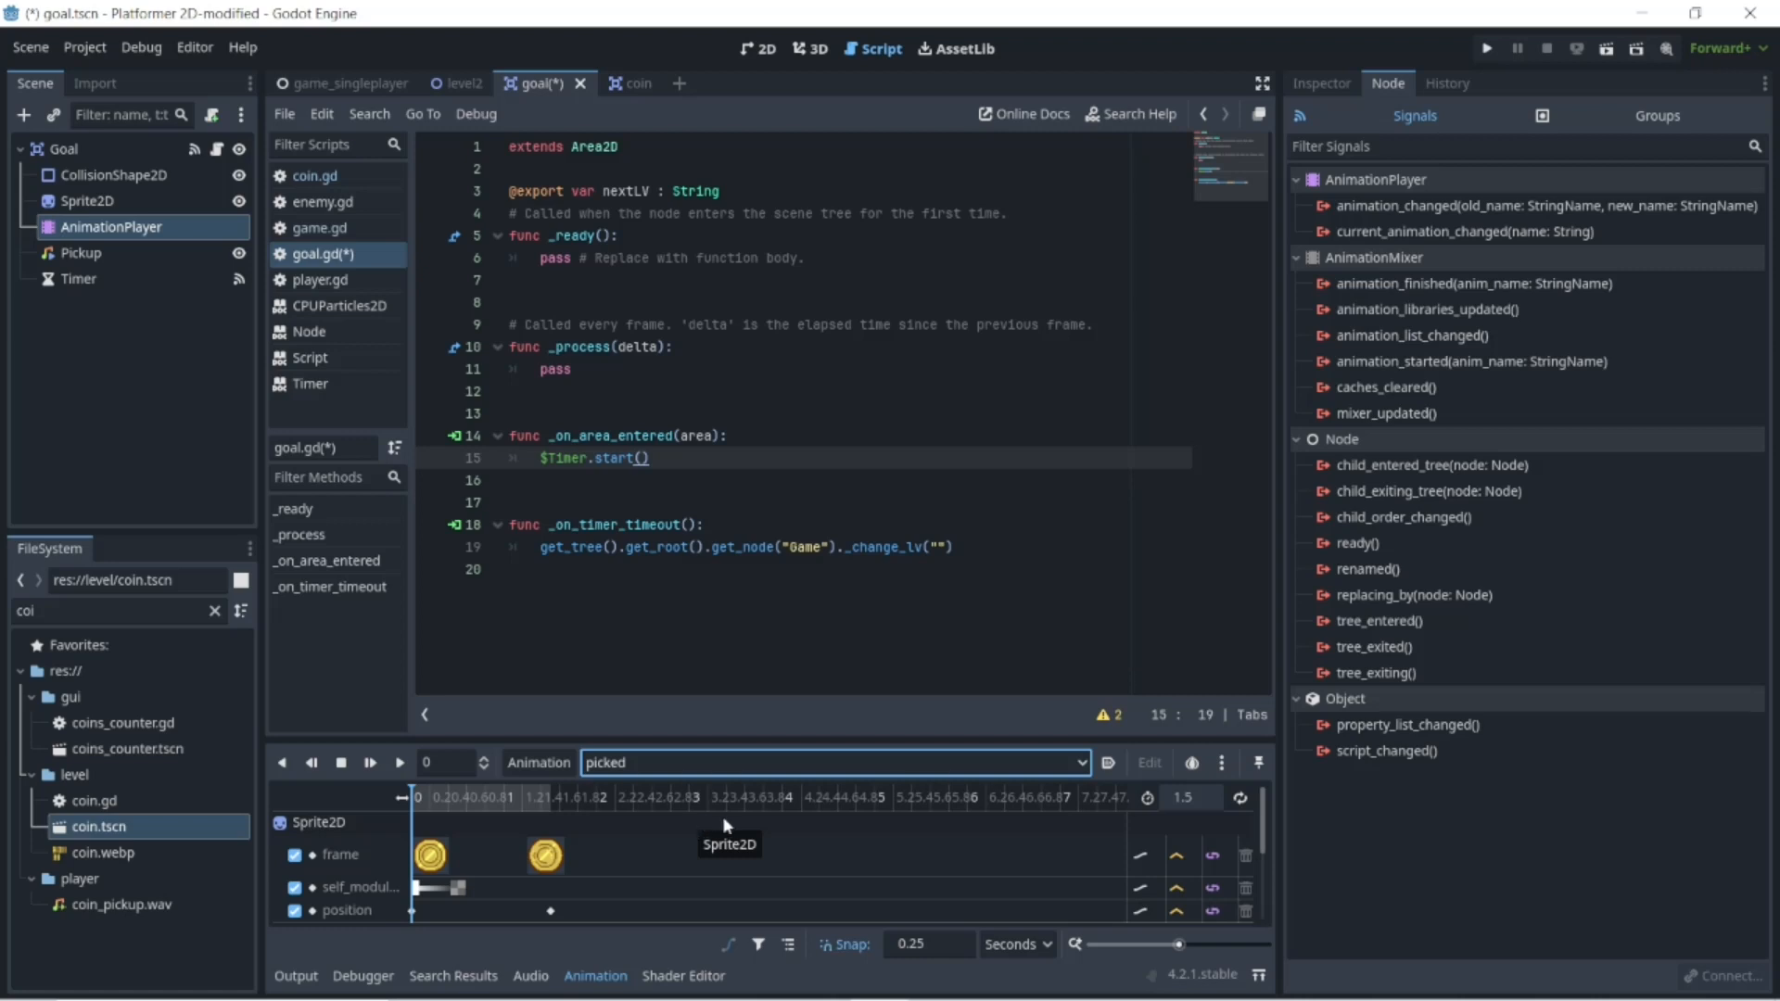
click(1082, 763)
click(683, 790)
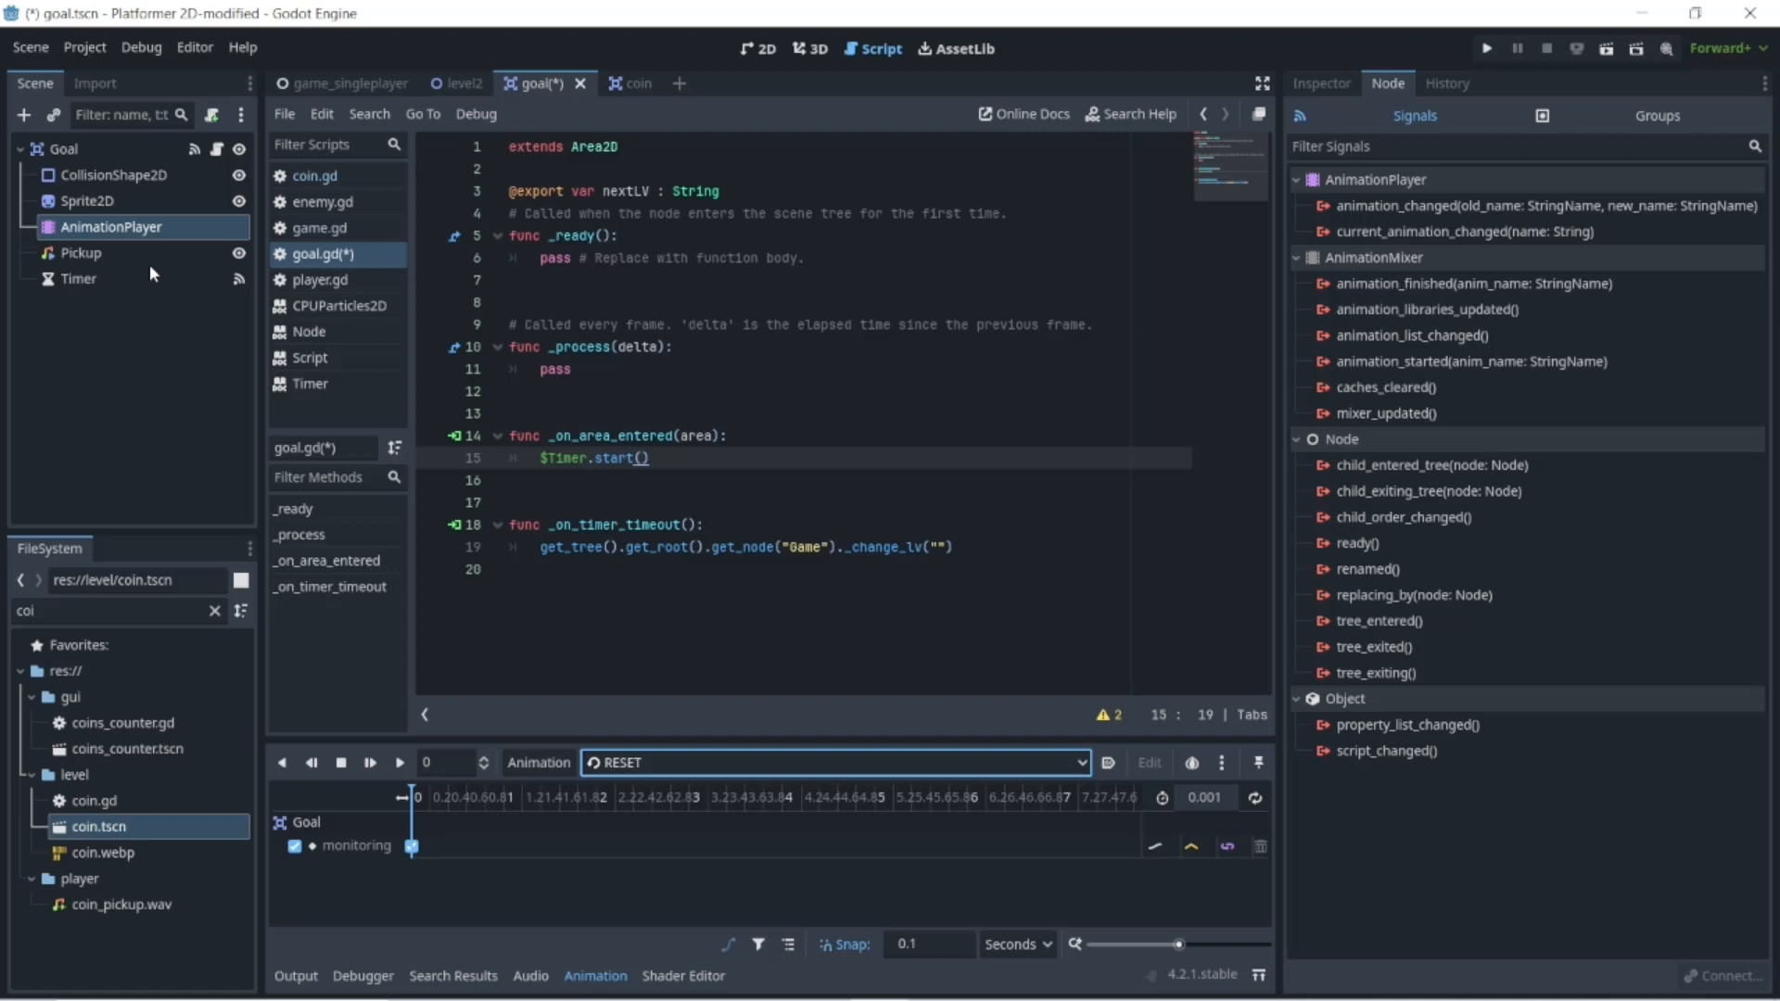
- Insert $AnimationPlayer.play("pick") above $Timer.start() in the _on_area_entered function of goal.gd
click(762, 442)
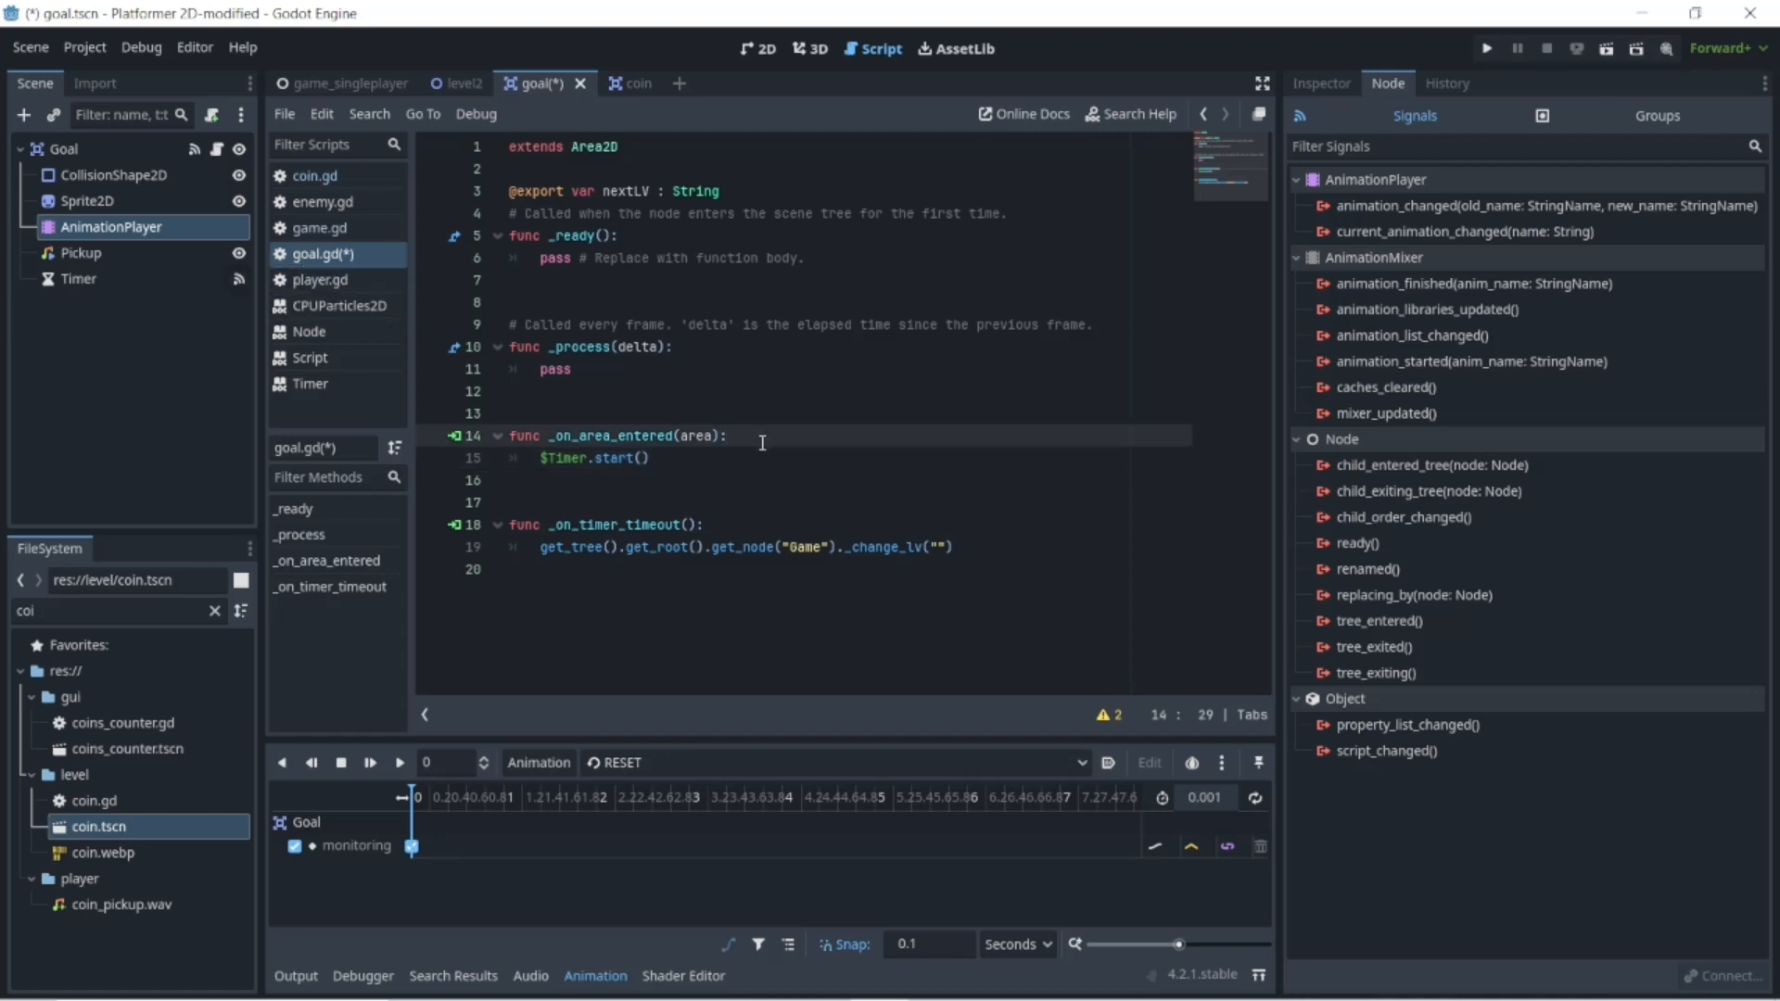
key(Return)
text($AnimationPlayer.play()
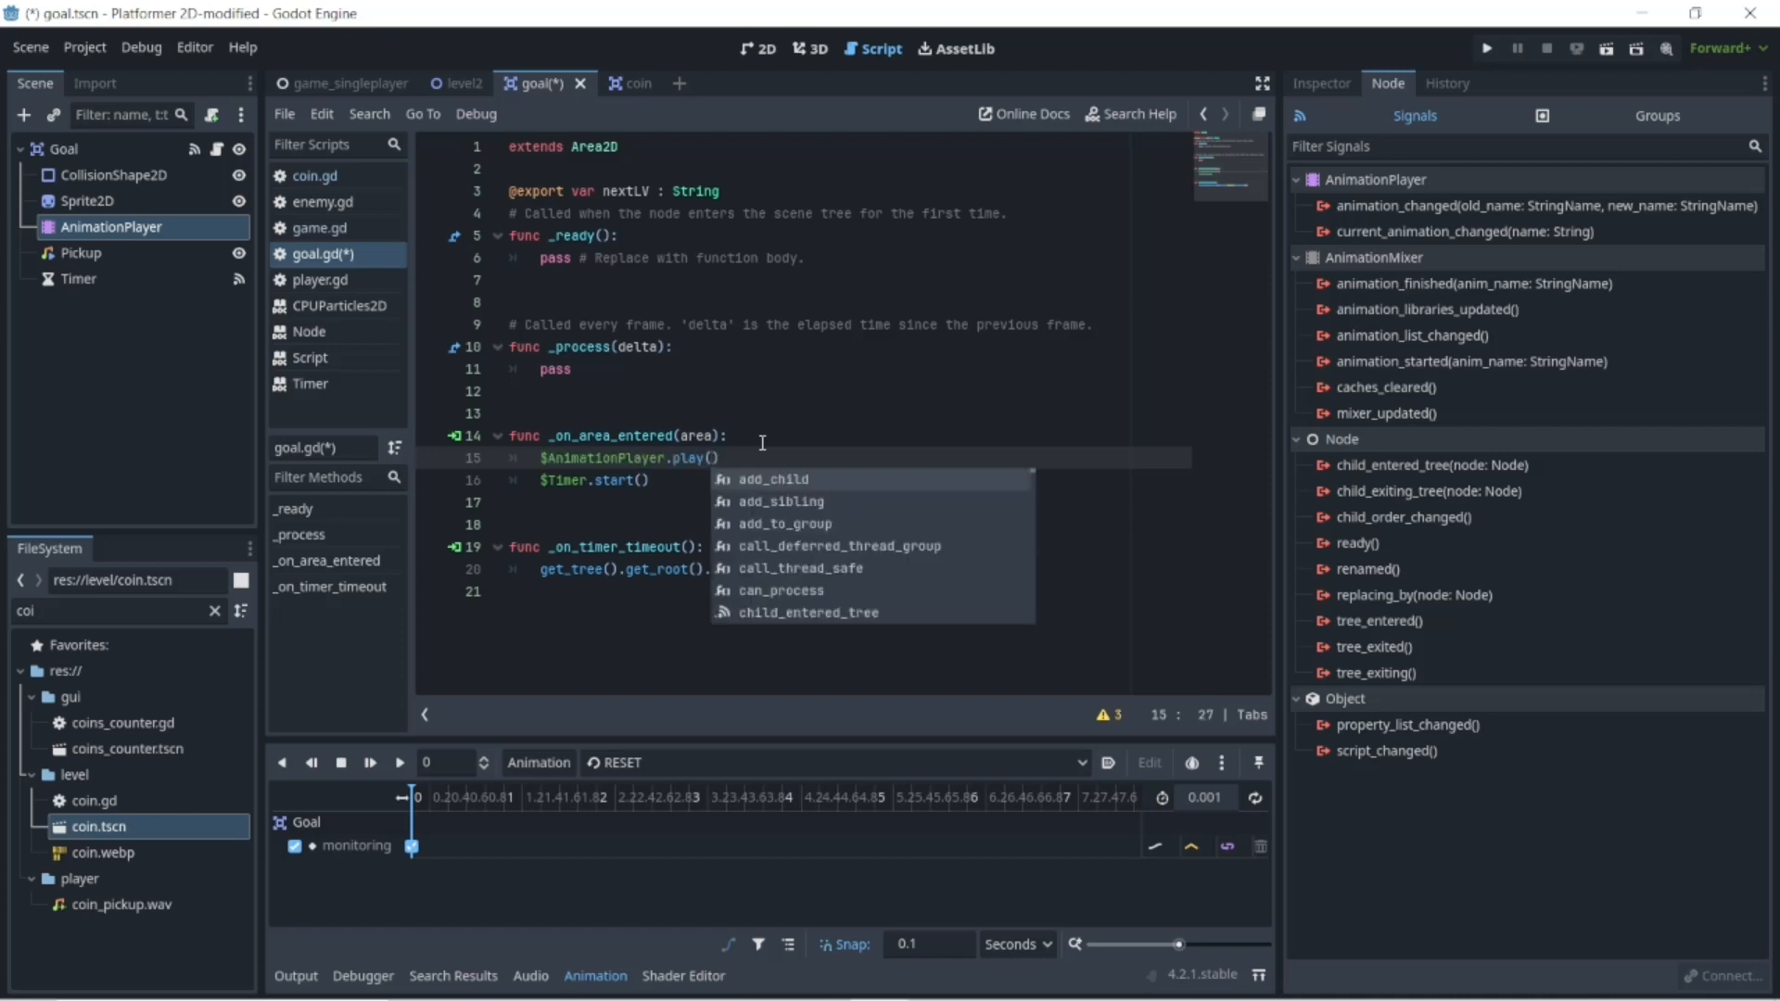
text(")
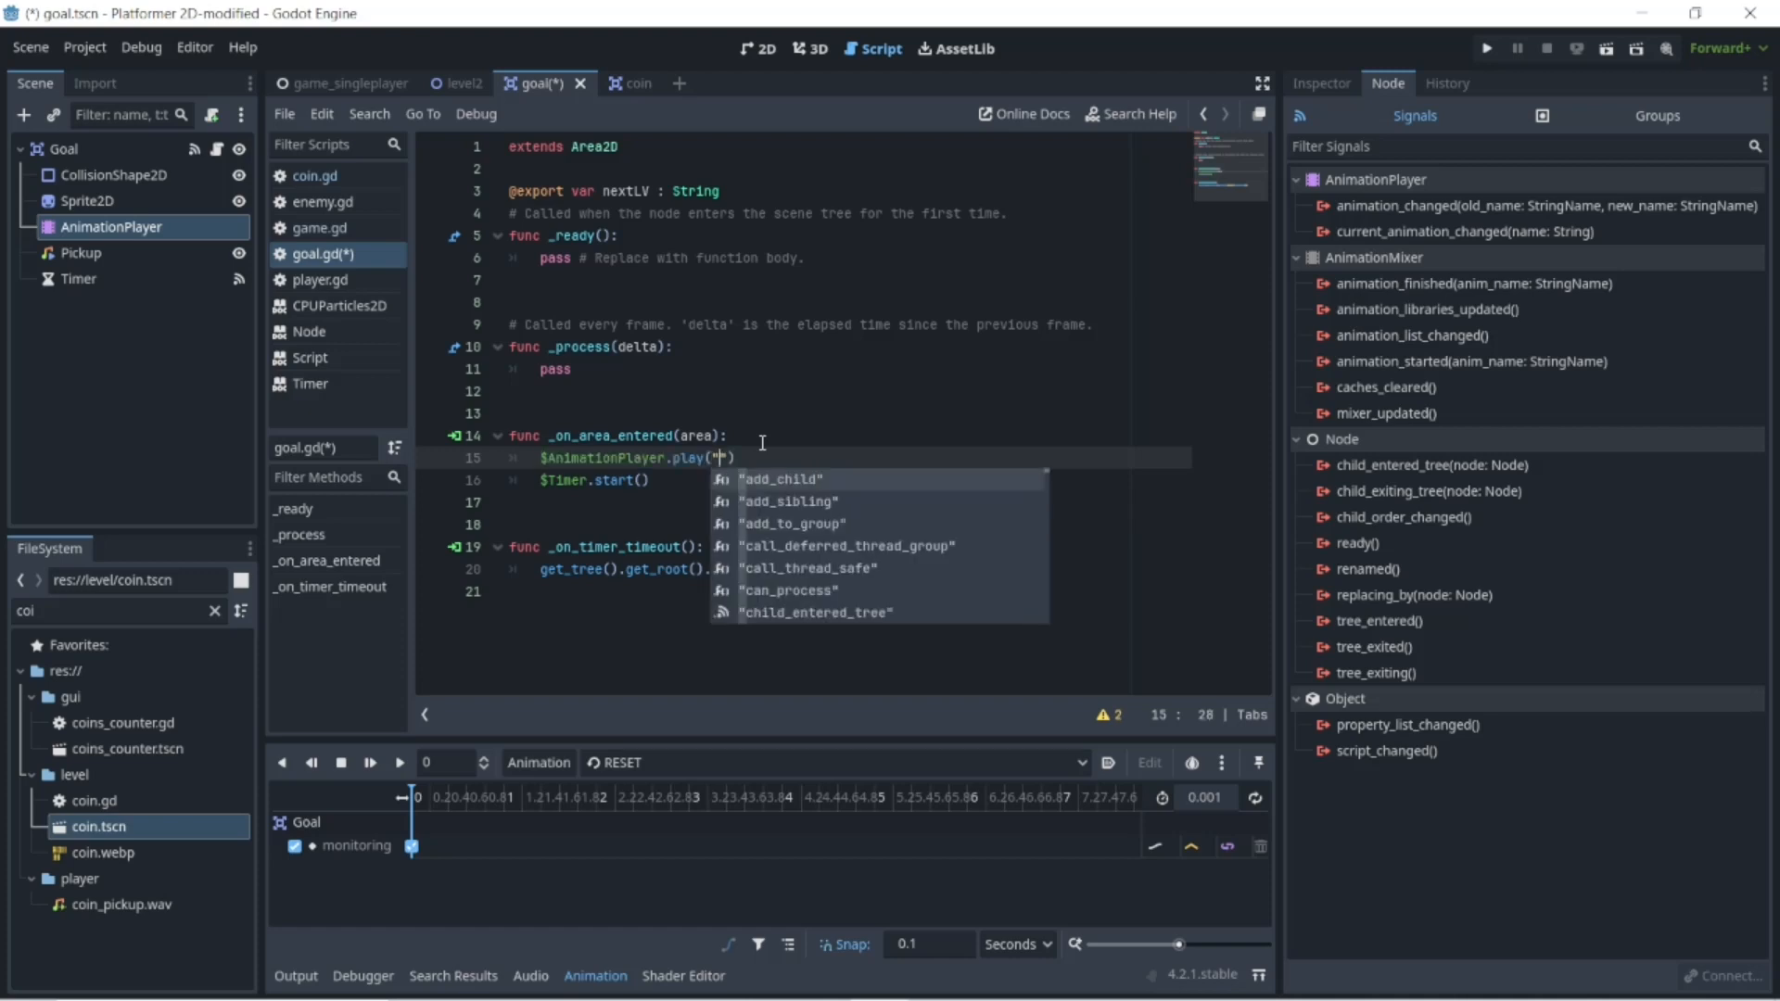
text(pi)
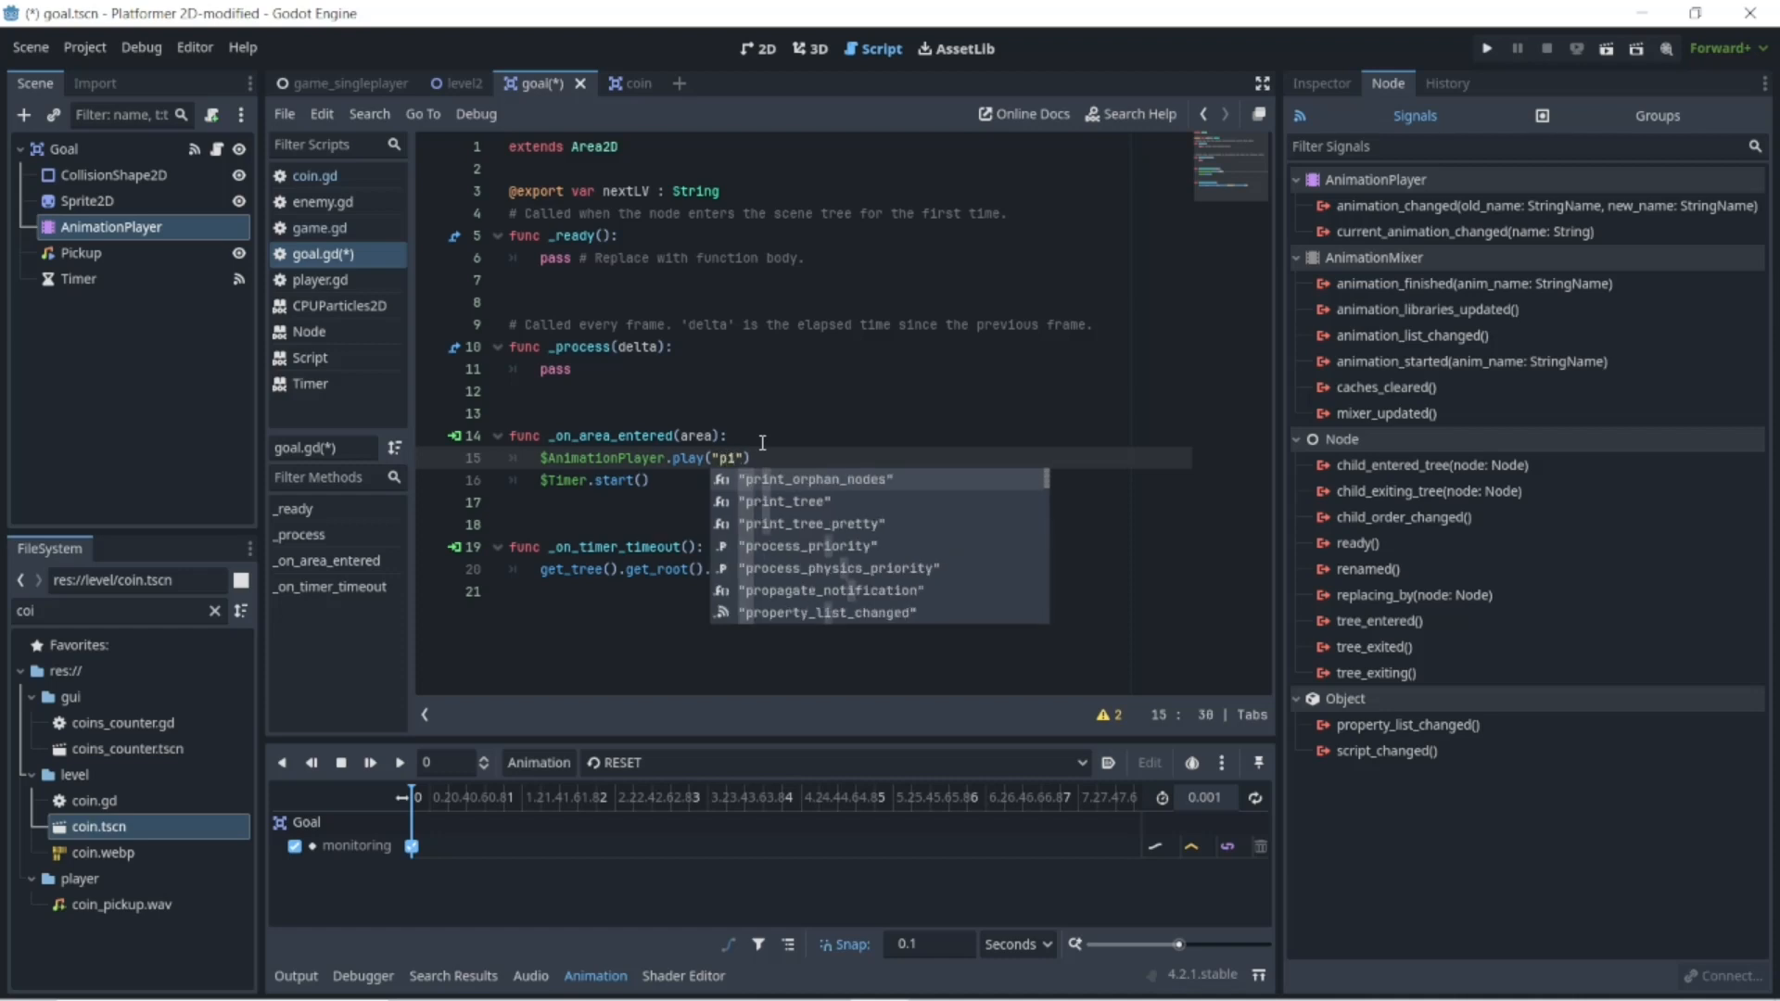
text(ck)
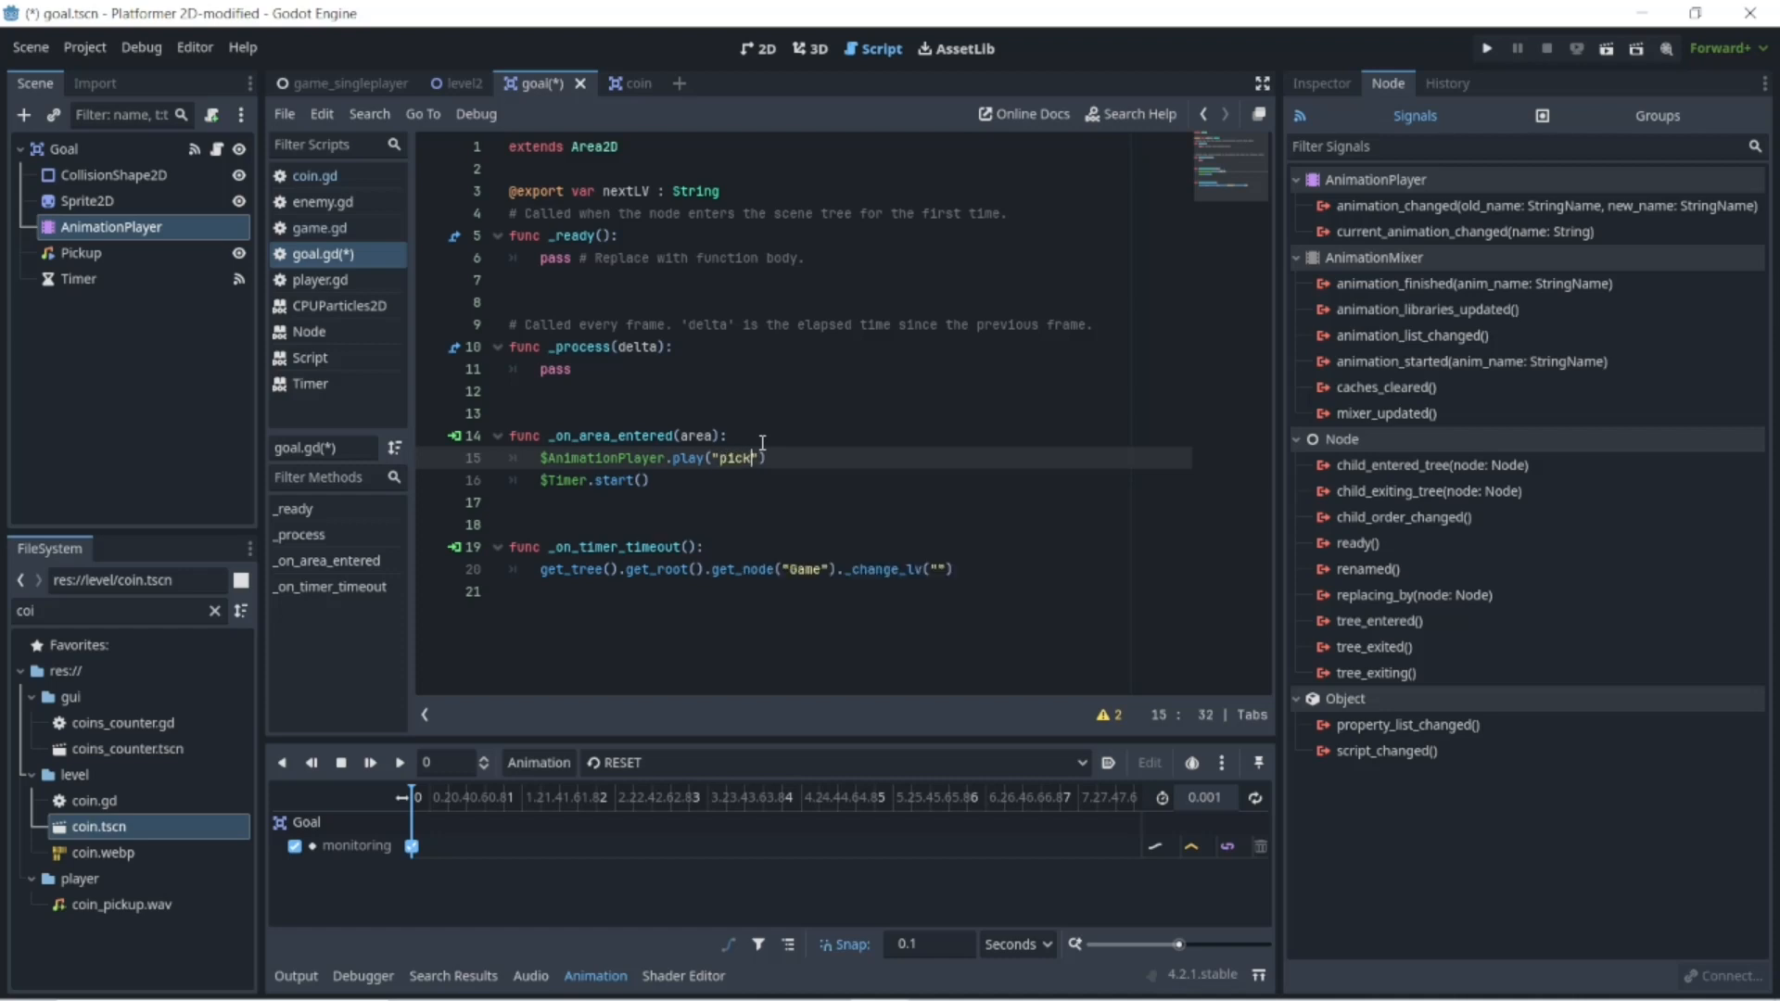
text("))
- Check the animation names in the Goal scene's AnimationPlayer and change the play() argument to "picked"
click(96, 250)
click(108, 232)
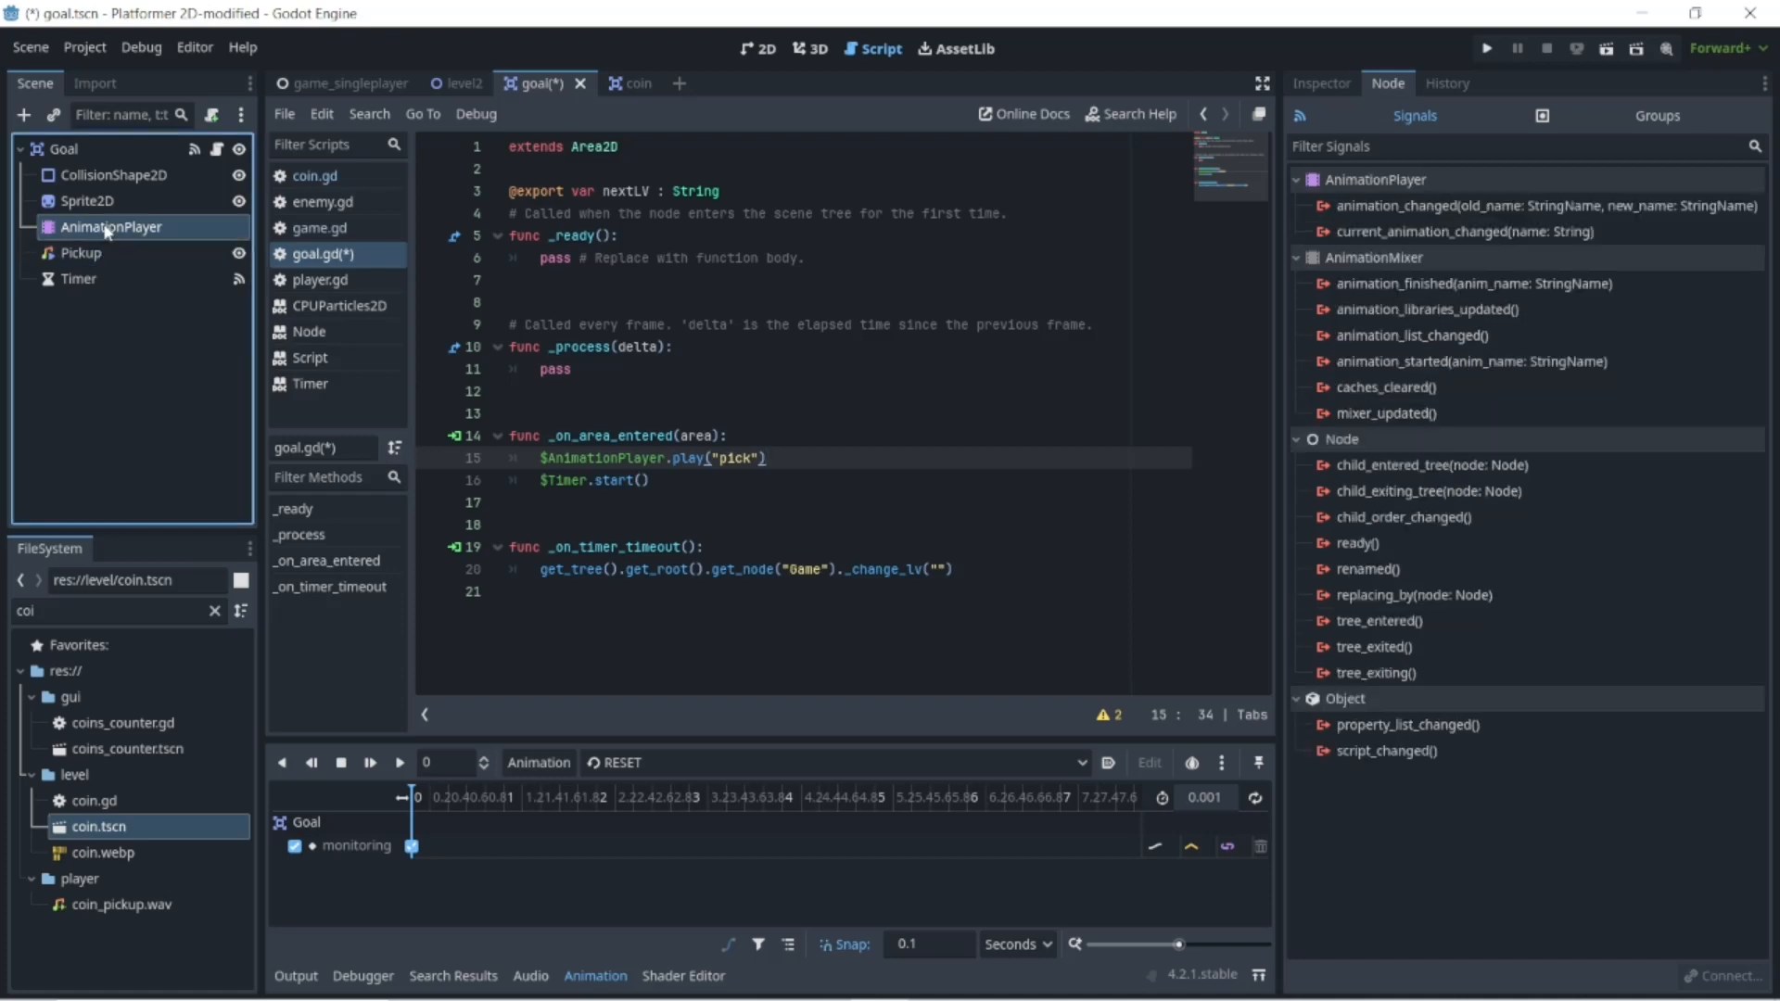
click(1082, 763)
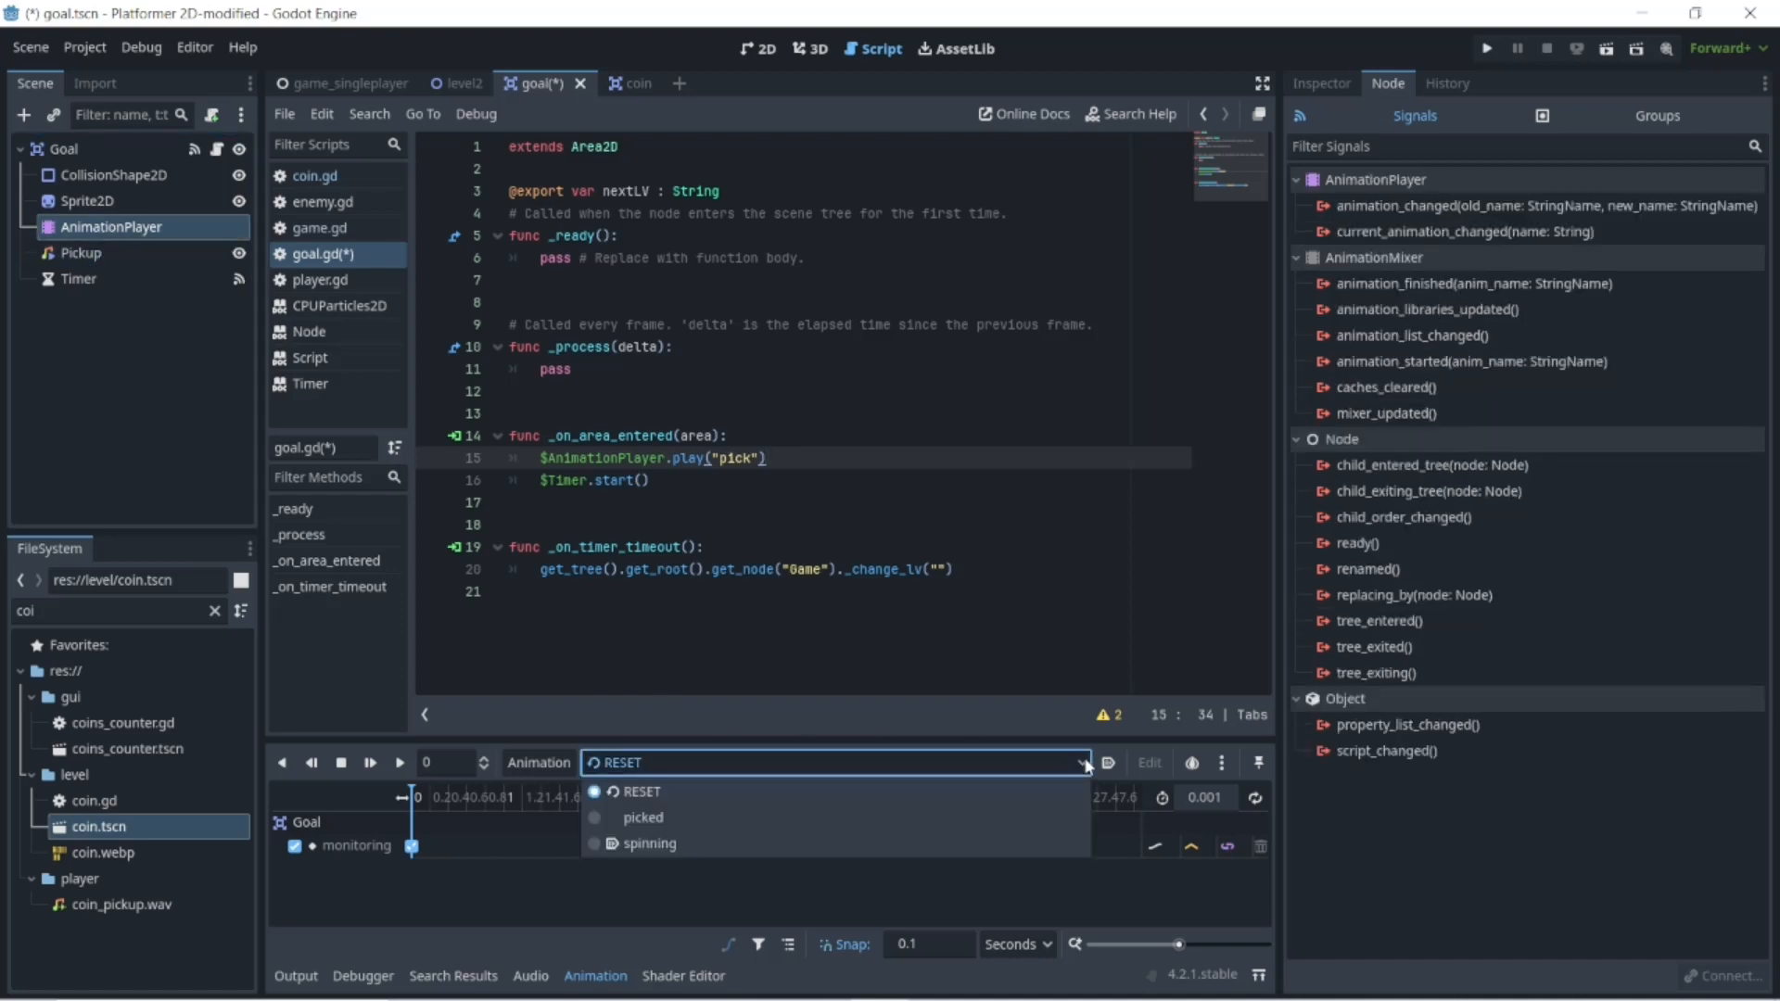
click(1087, 766)
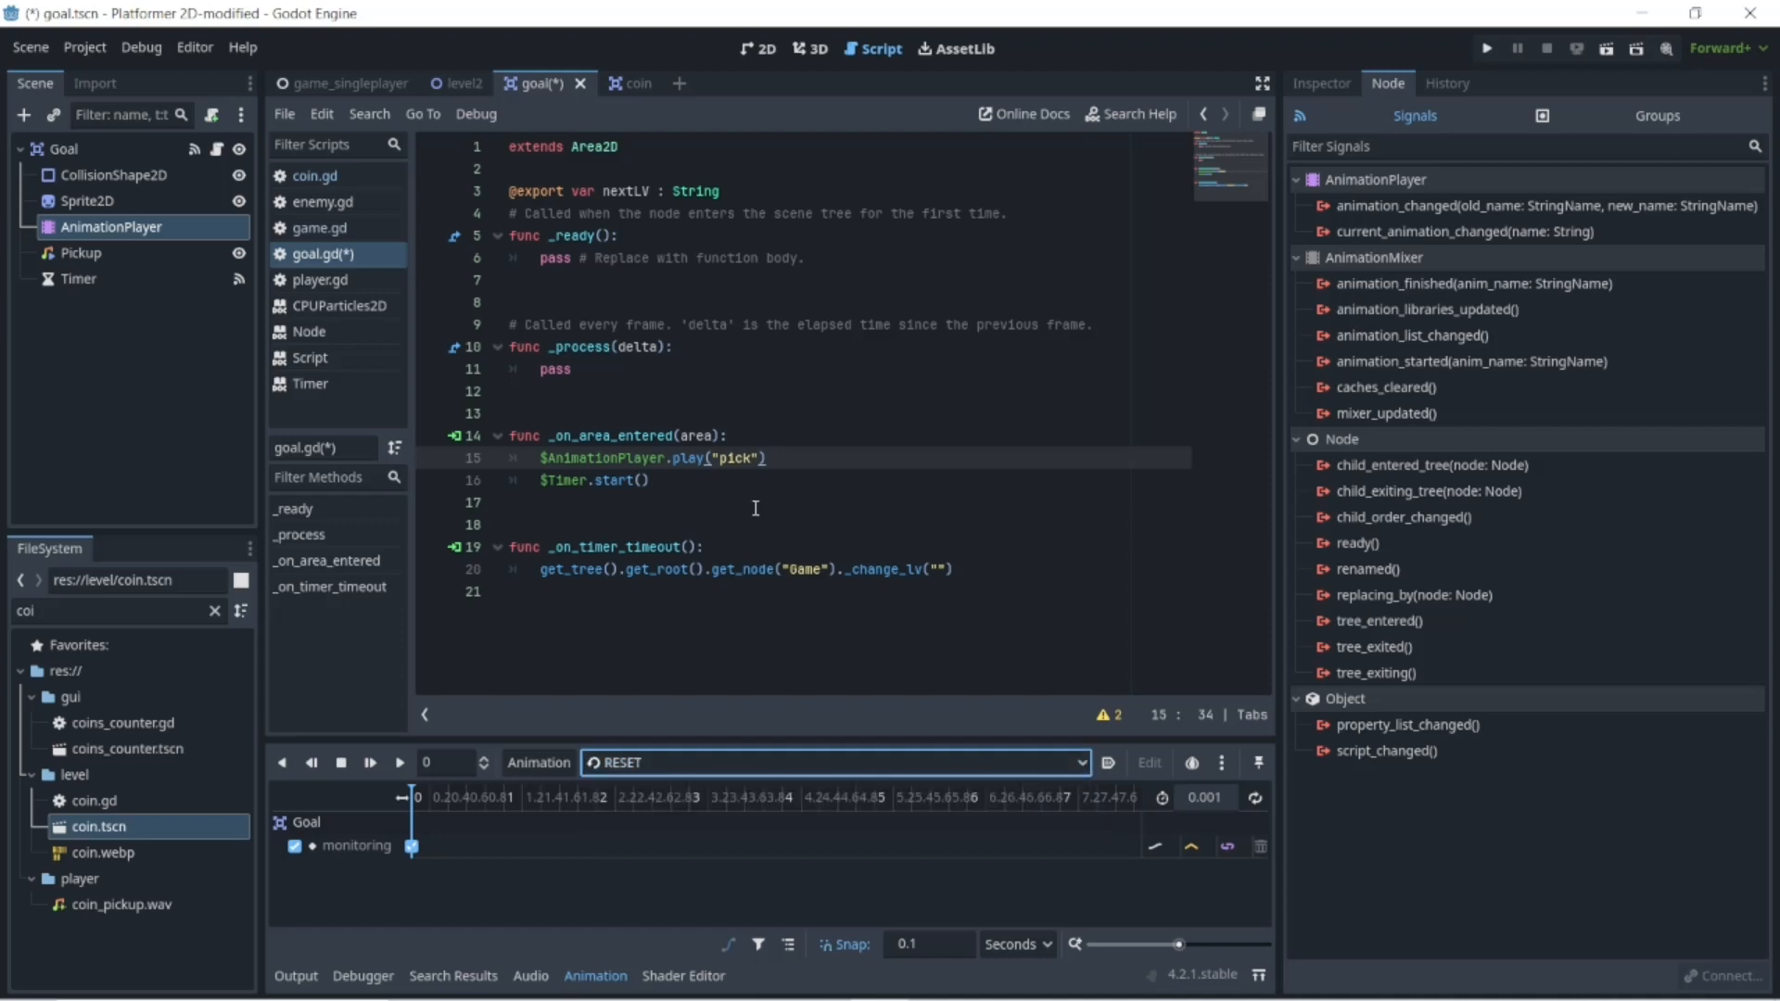
click(752, 459)
text(ed)
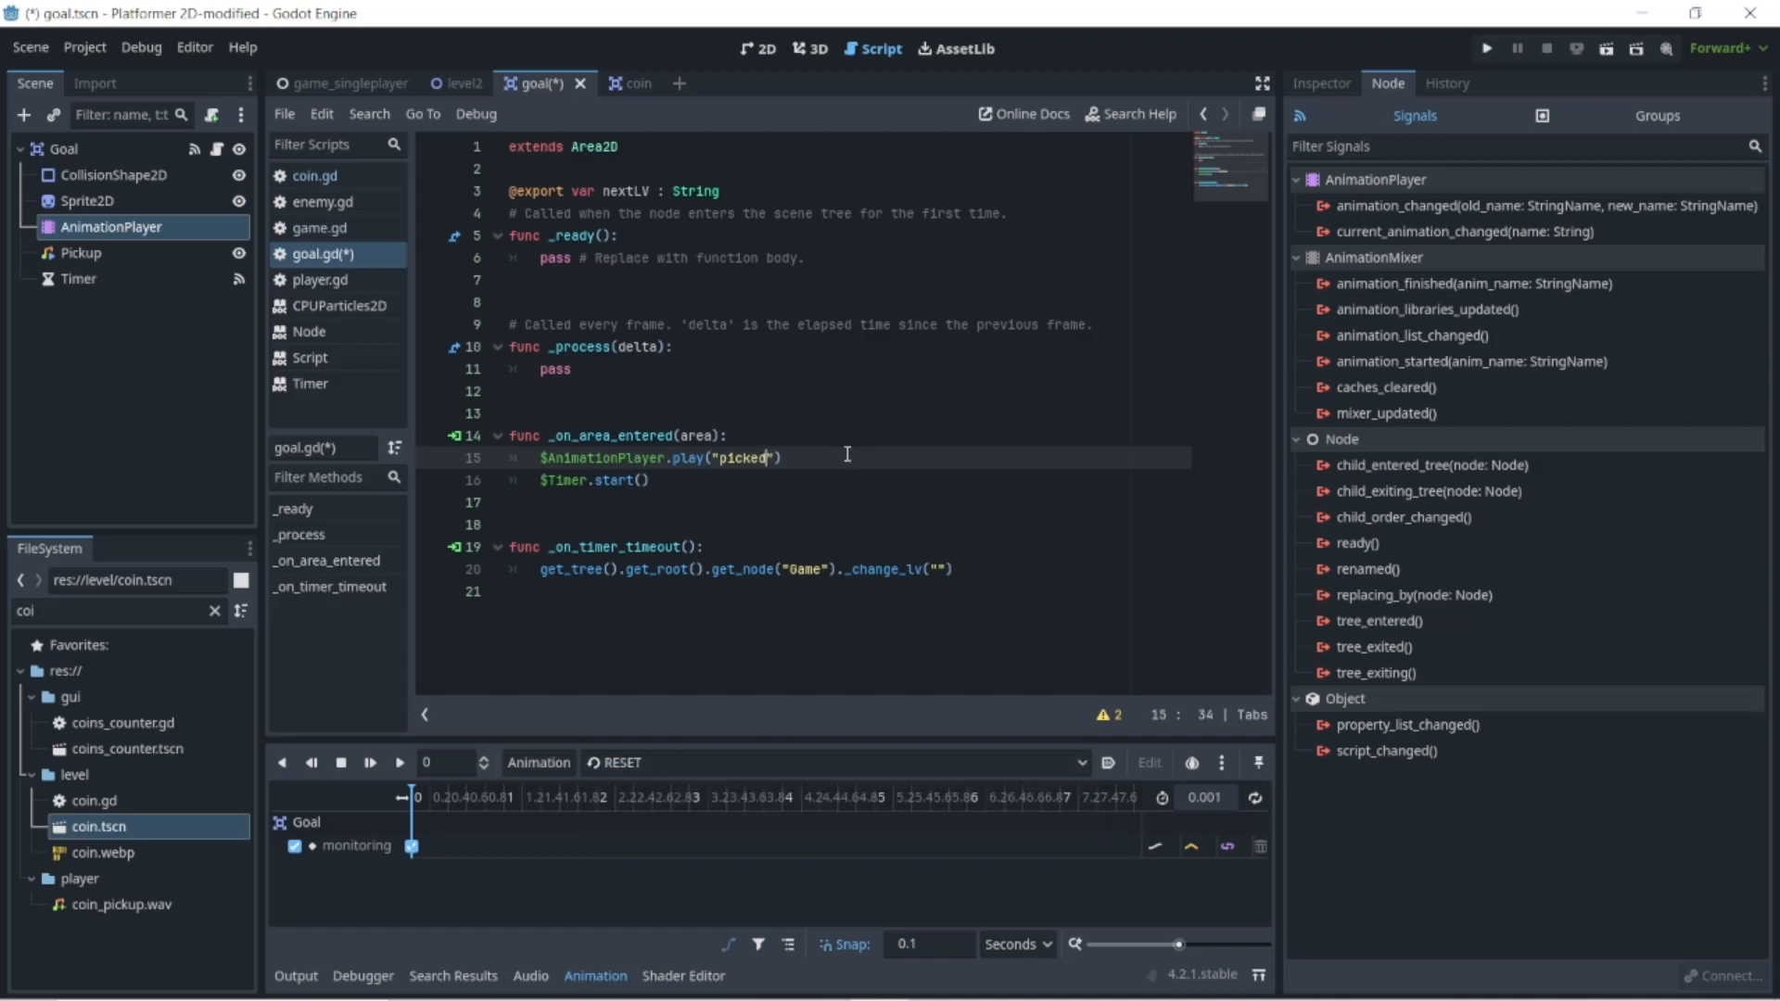
click(768, 428)
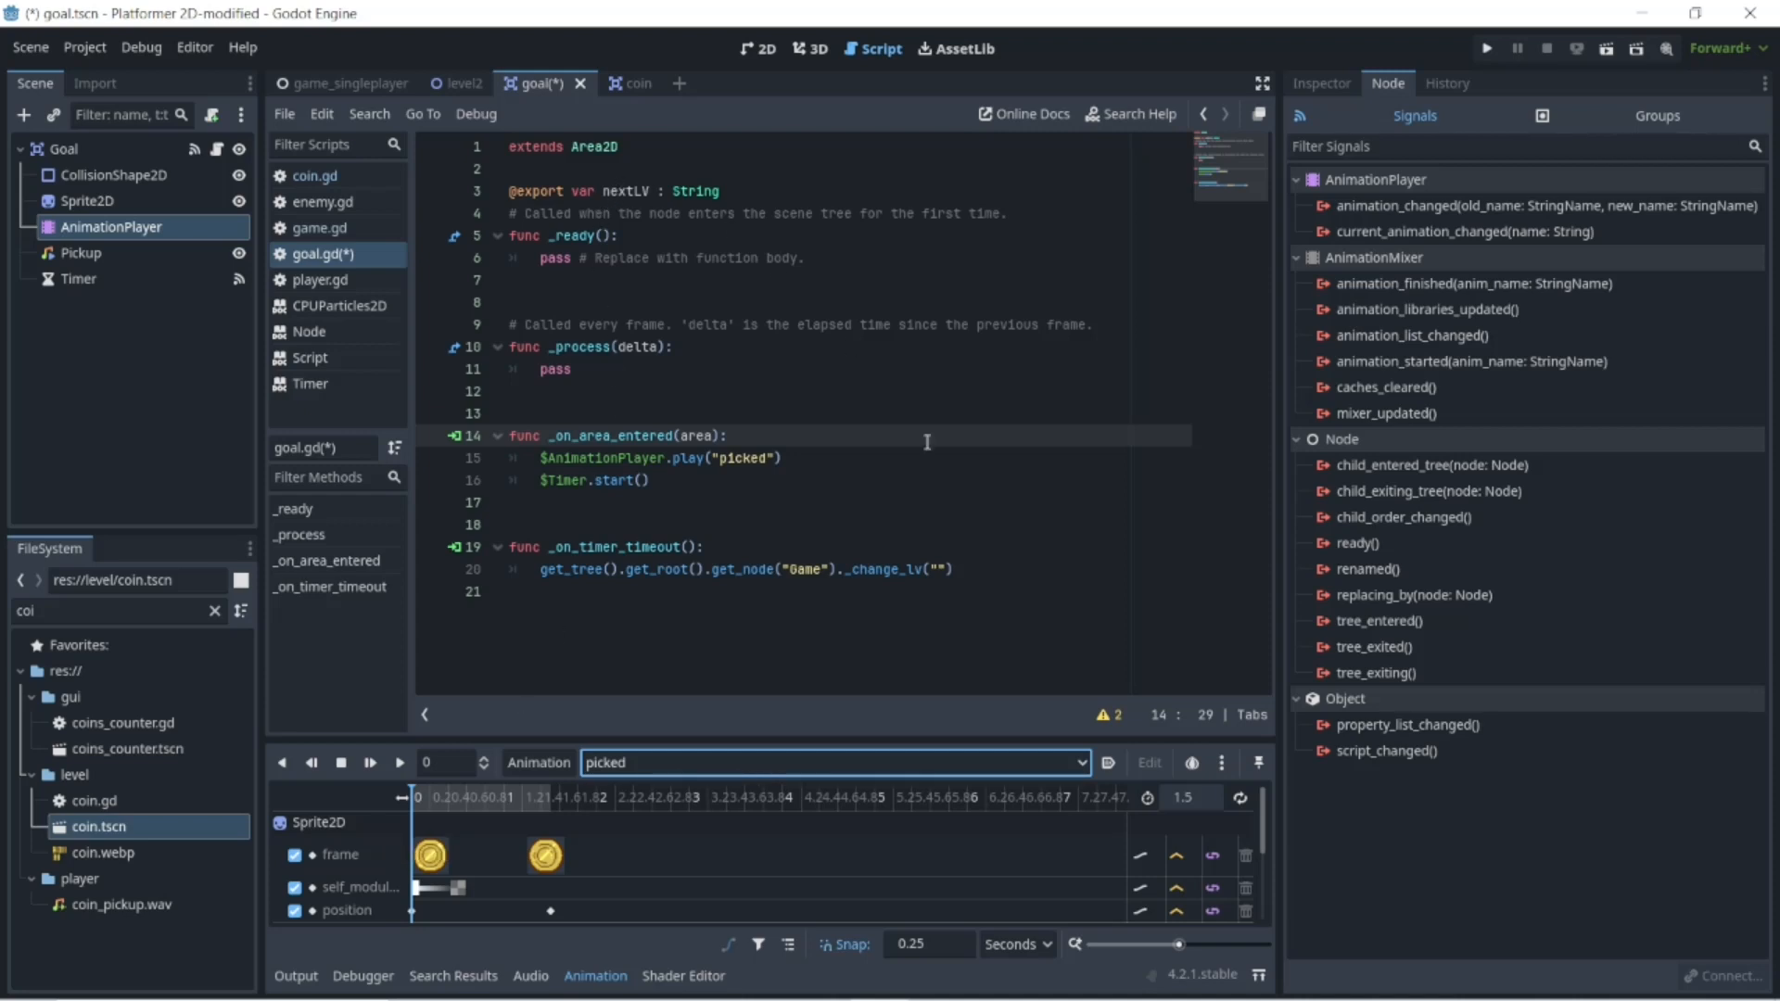
- Replace the empty string in the _change_lv call of _on_timer_timeout with nextLV, and save goal.gd
click(936, 569)
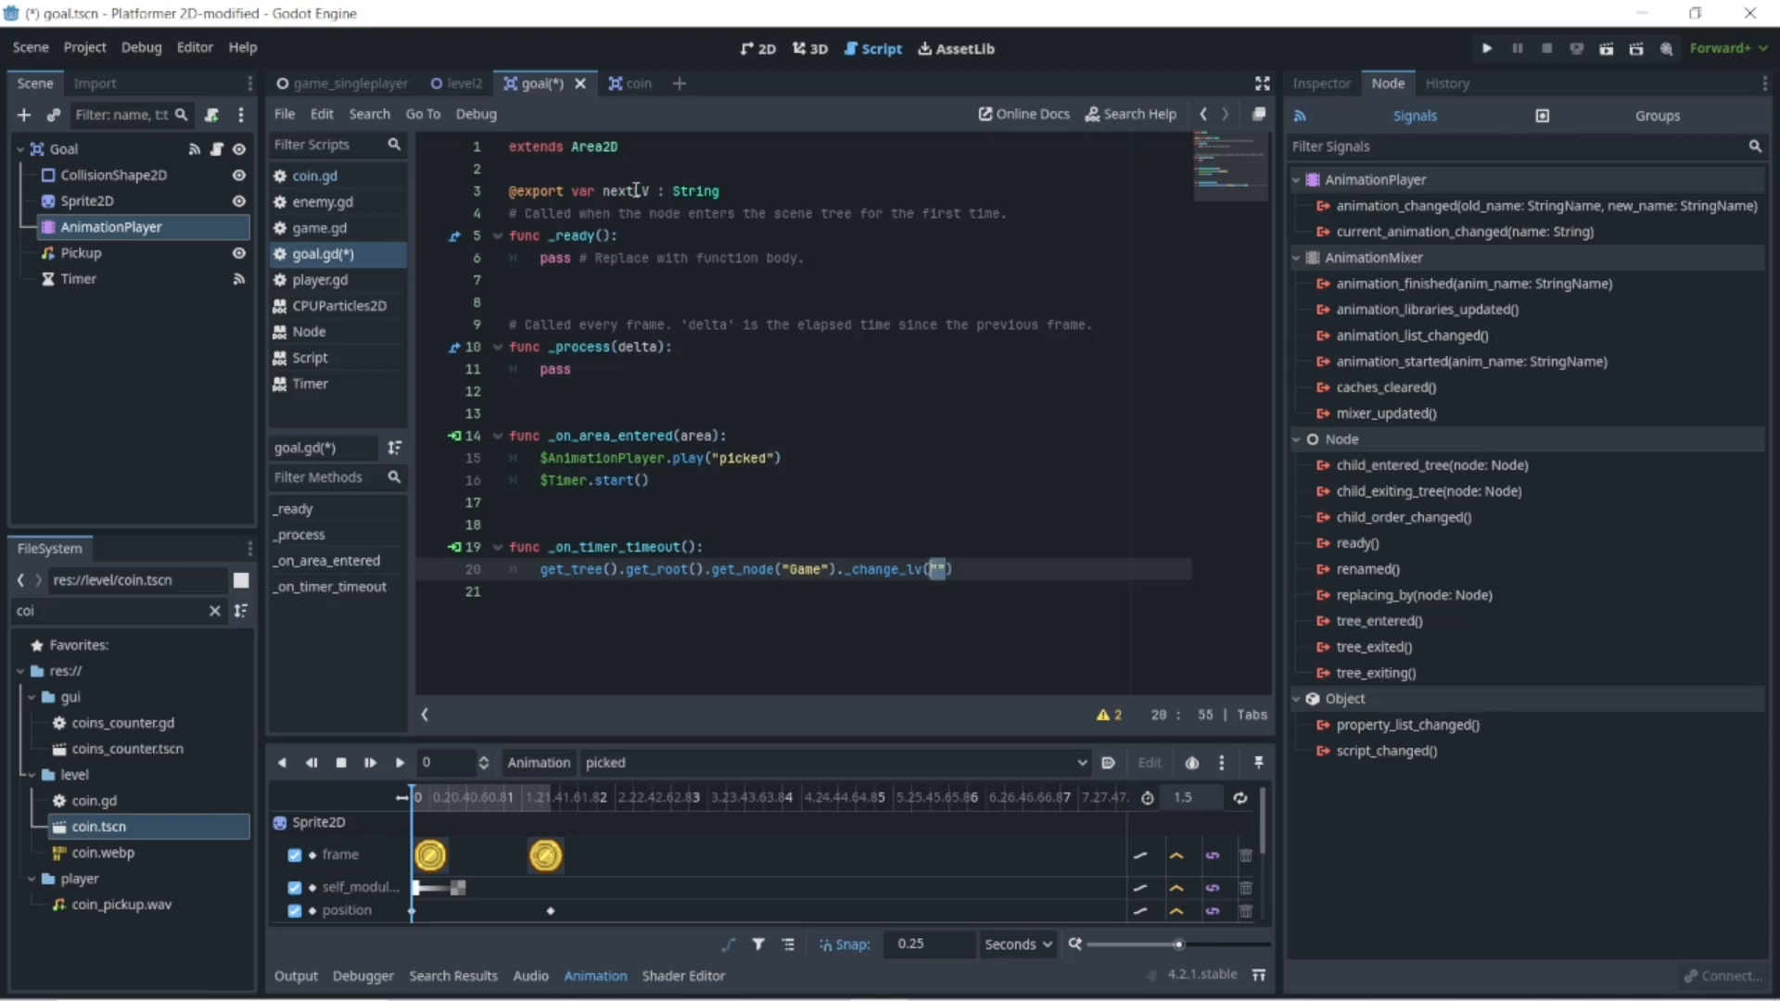
text(nex)
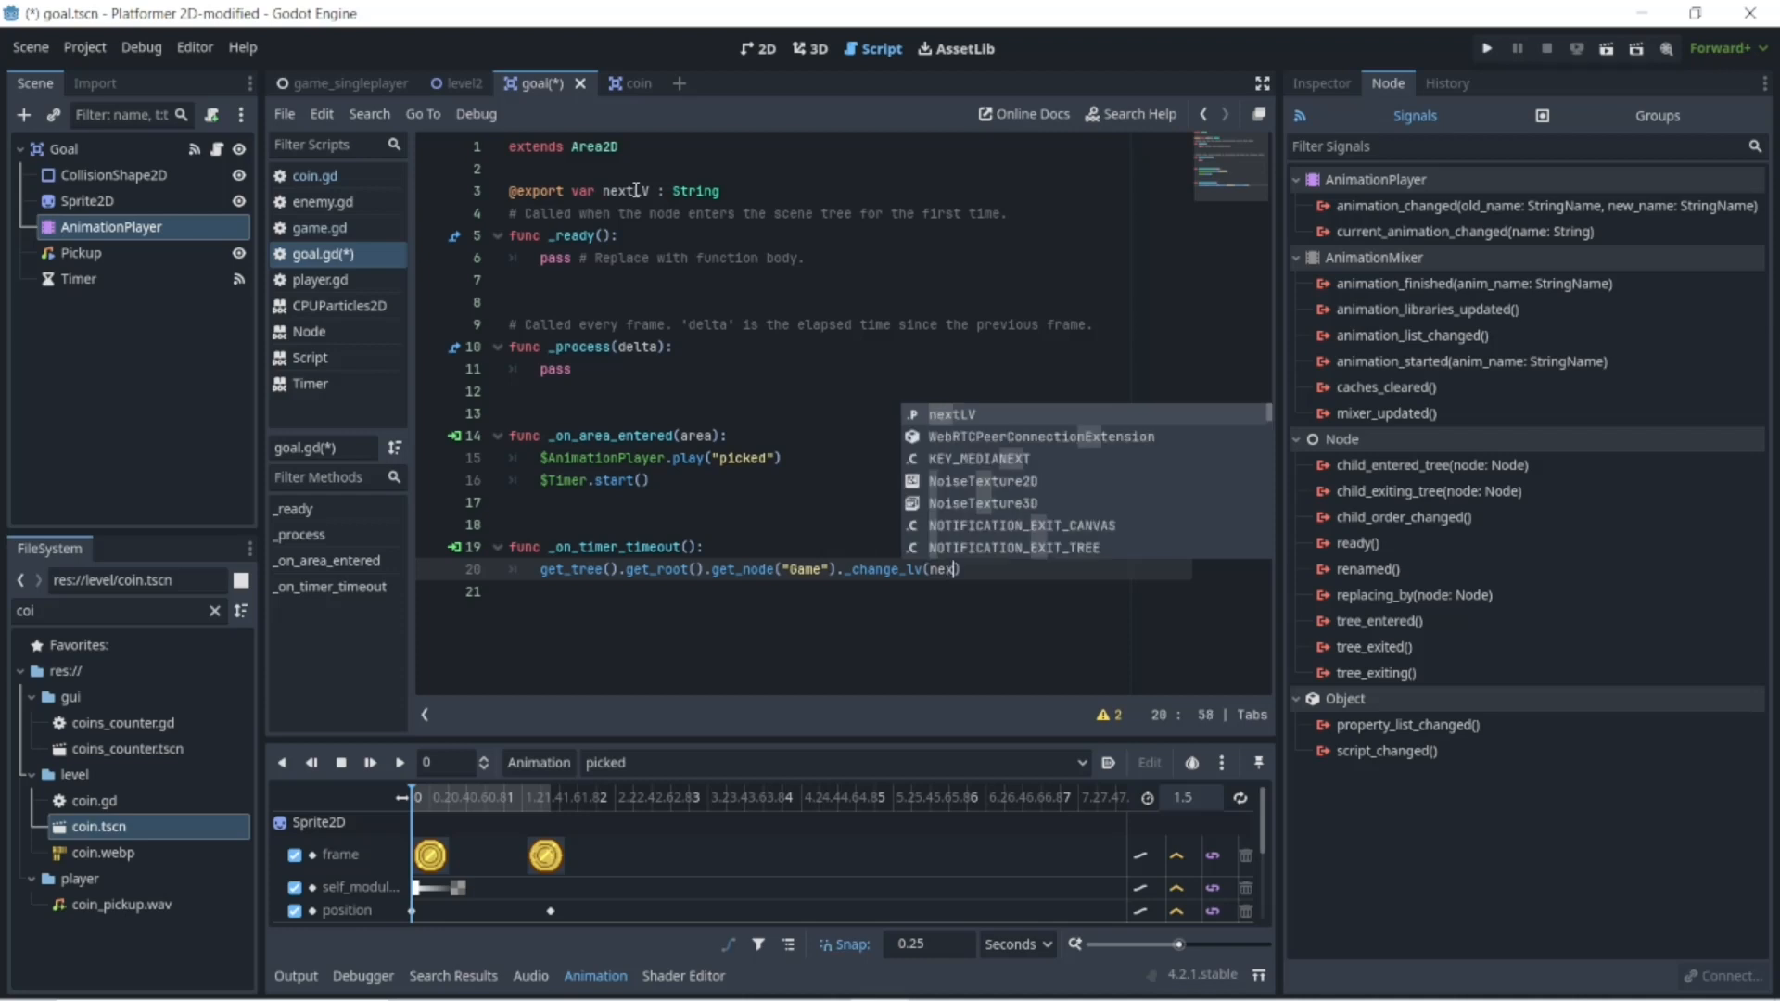
text(tL)
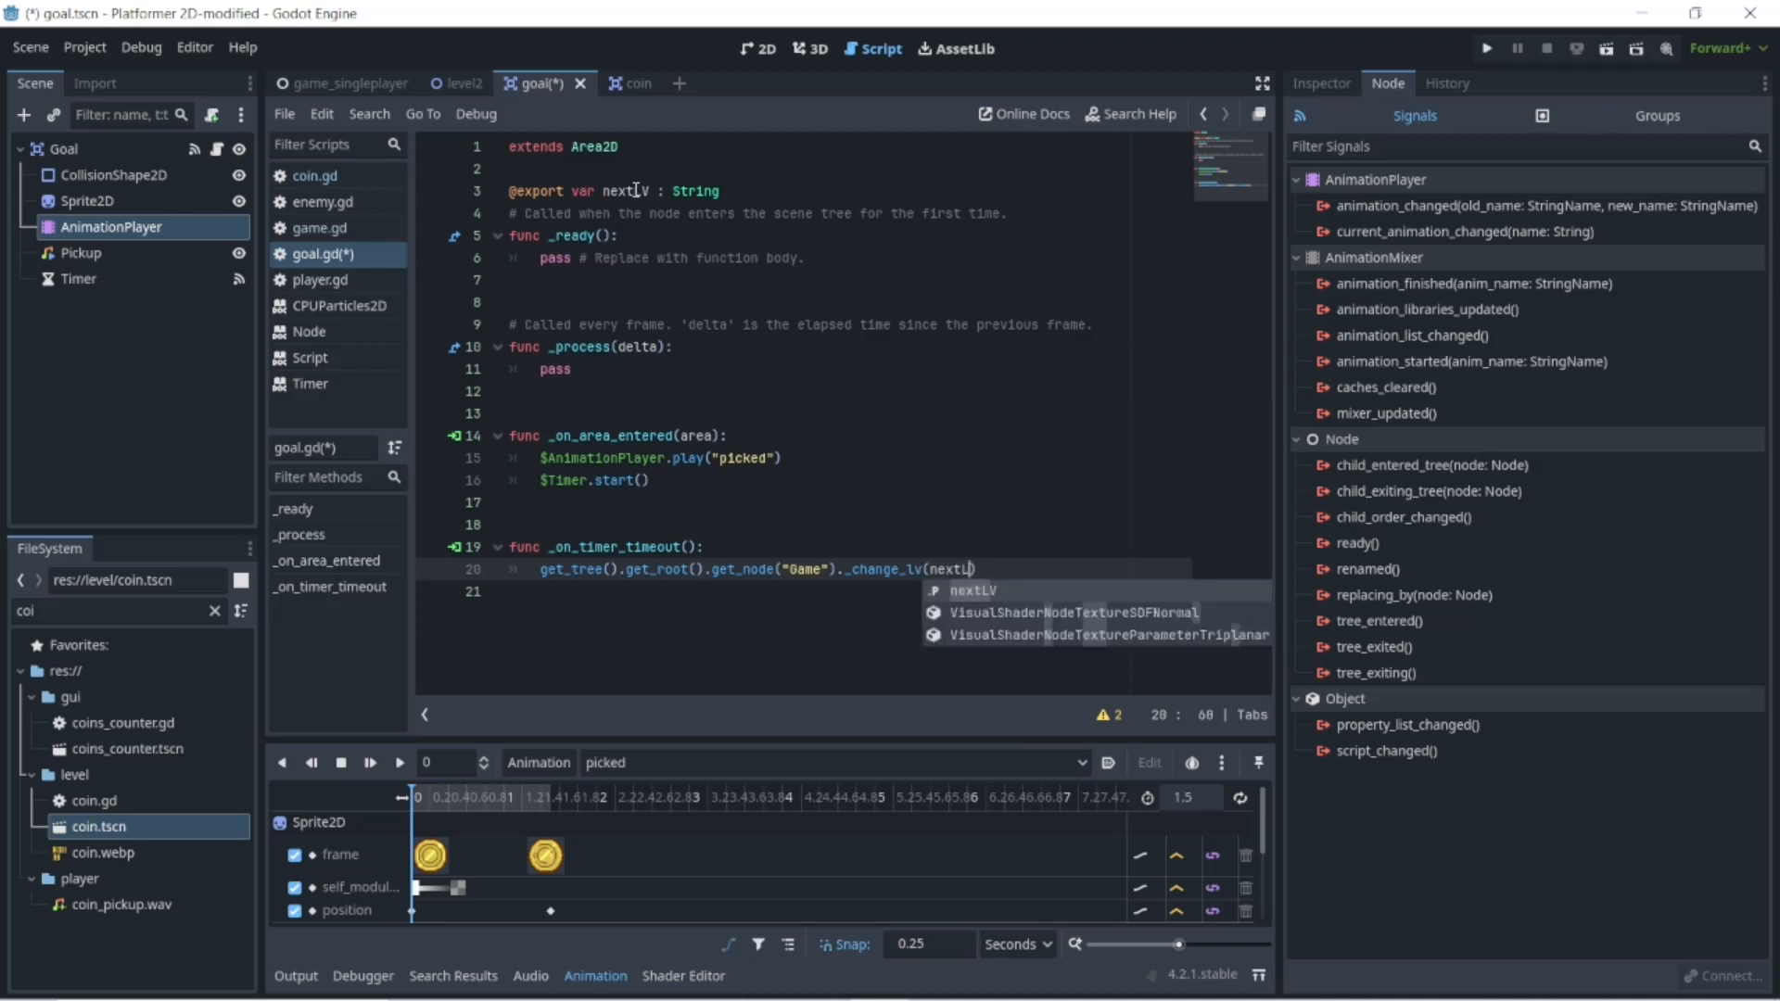
text(V)
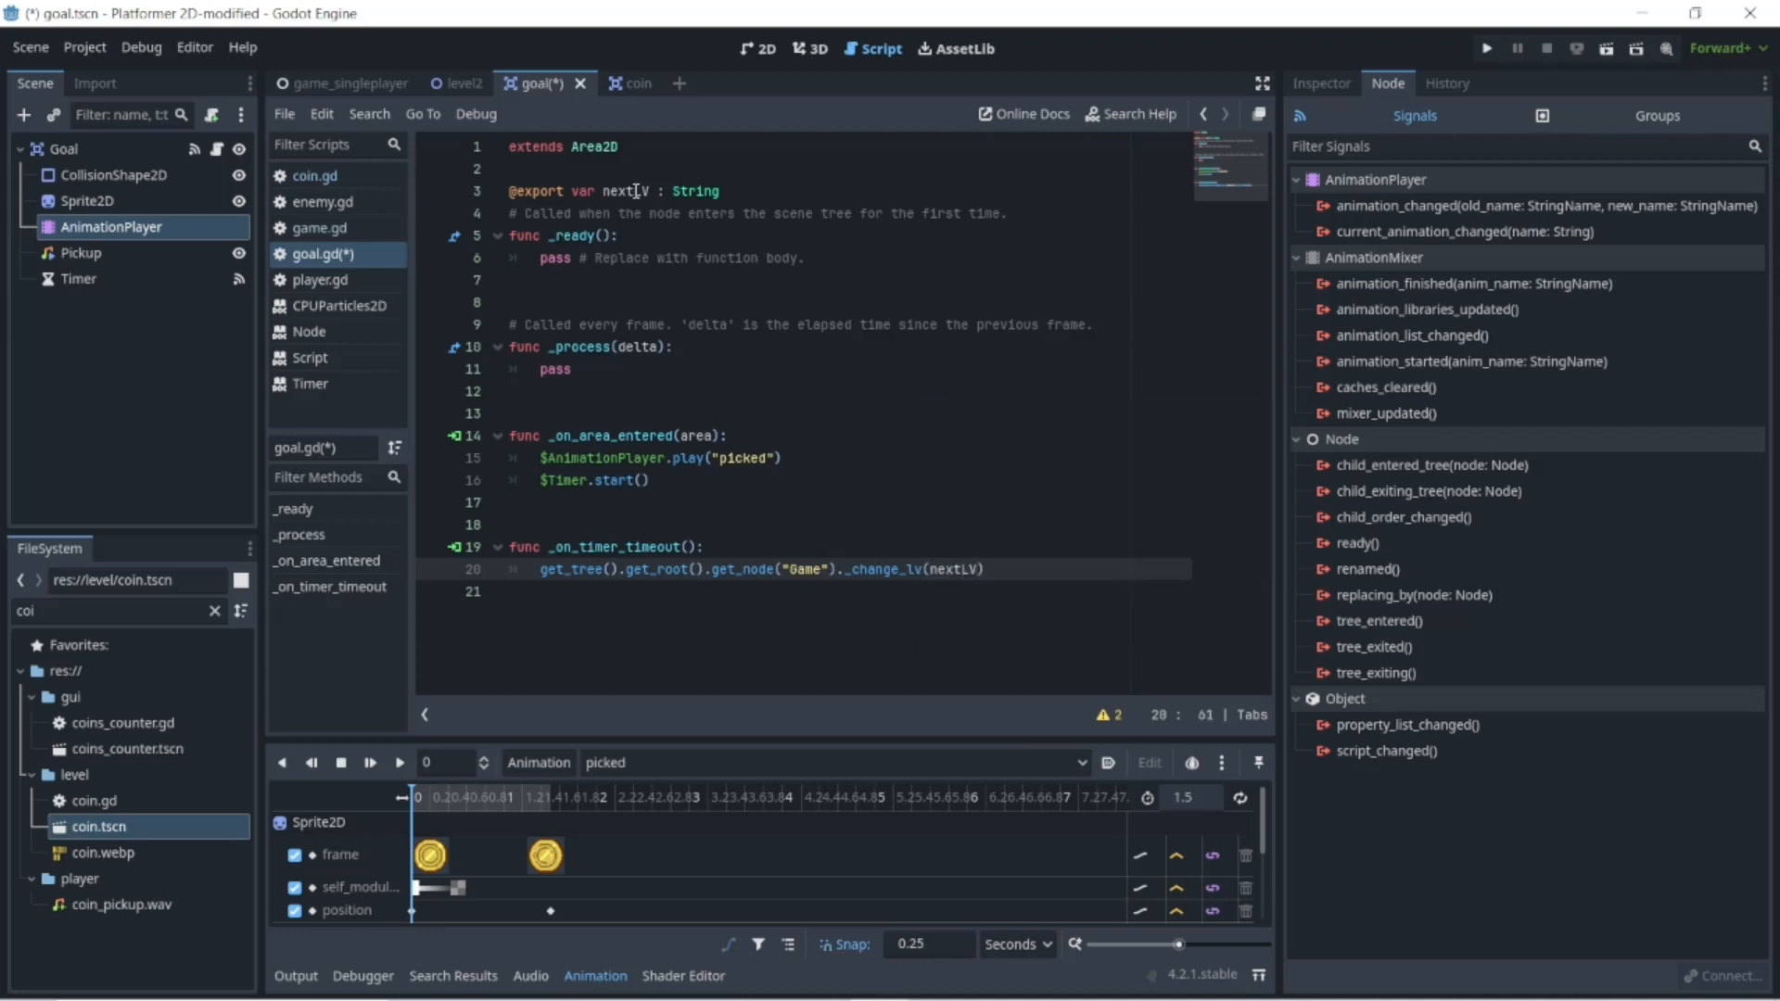
right_click(352, 259)
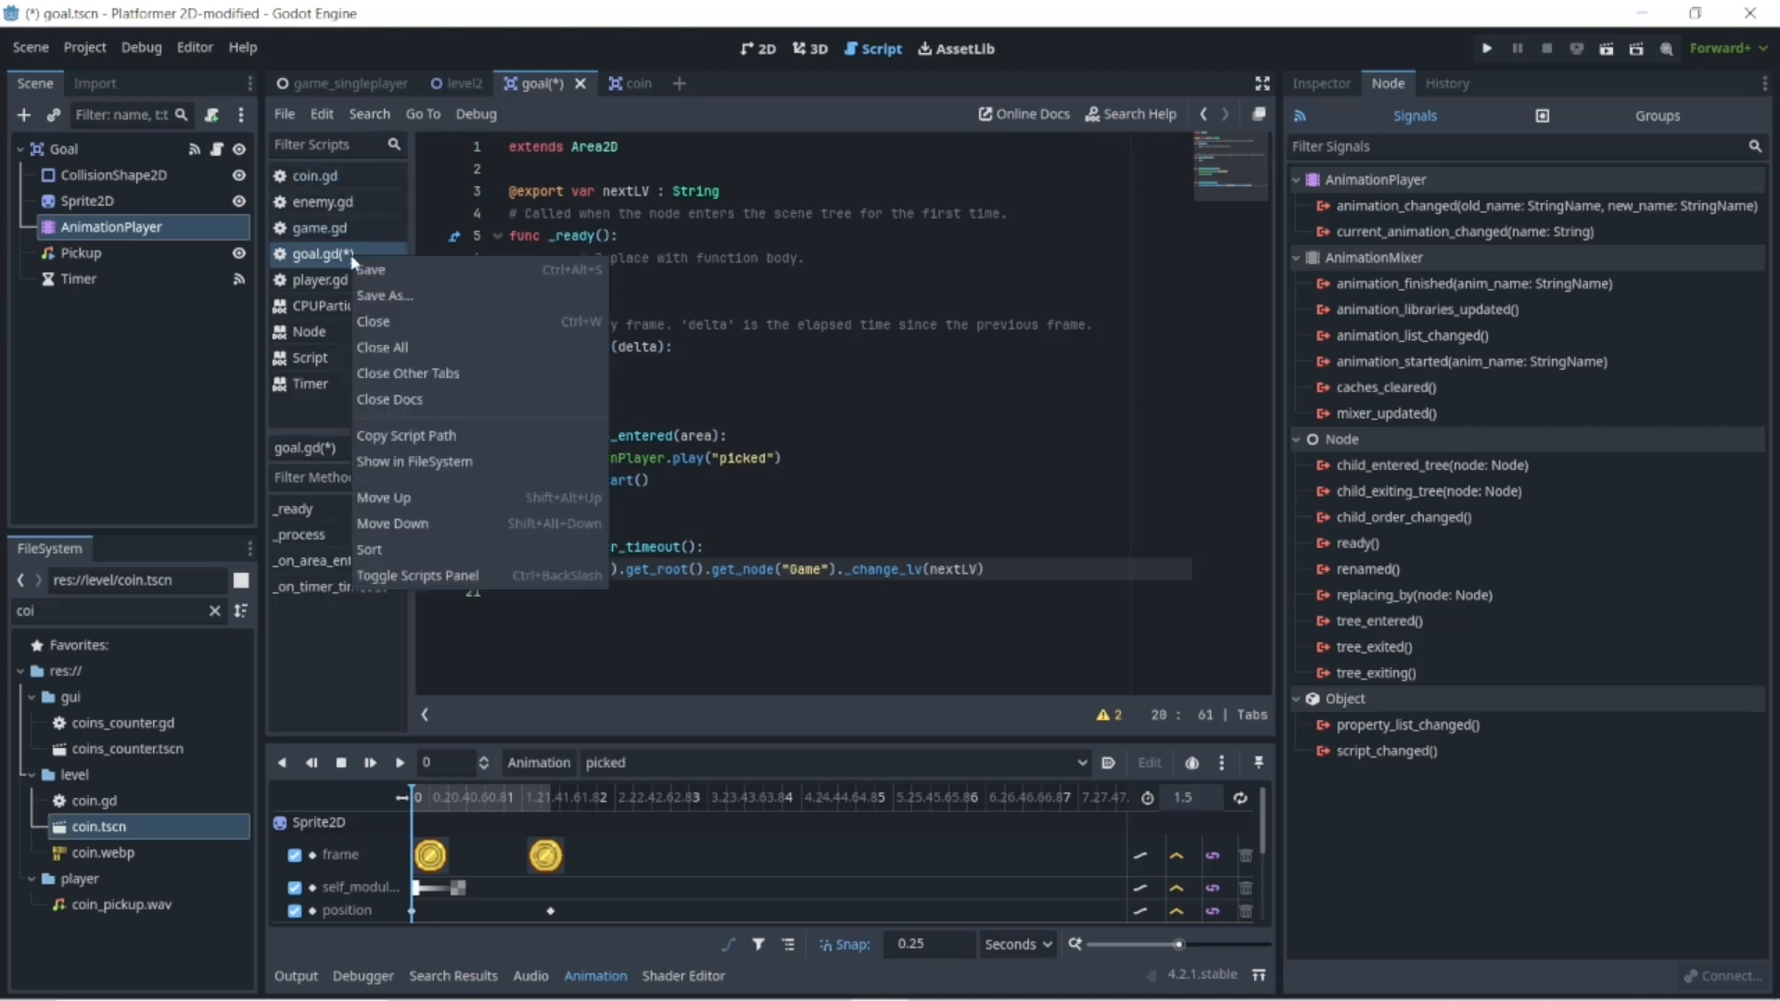
click(369, 269)
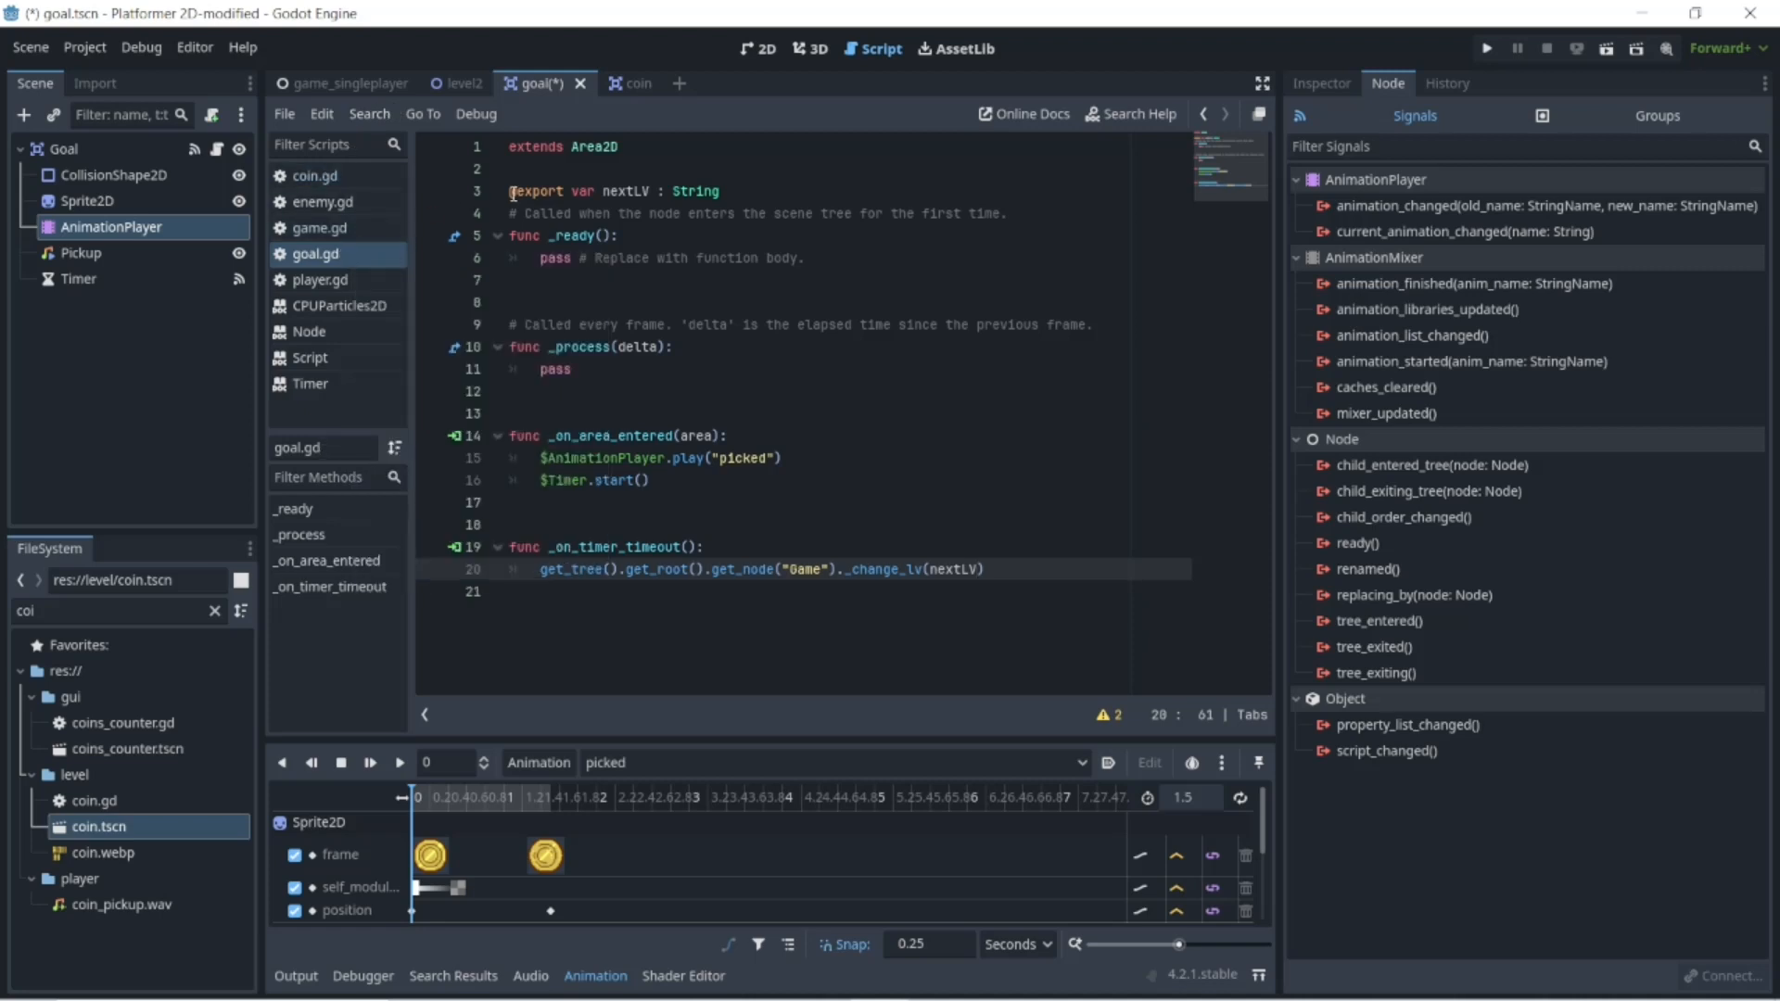
- Inspect the Goal root node's exported Next Lv property
click(646, 193)
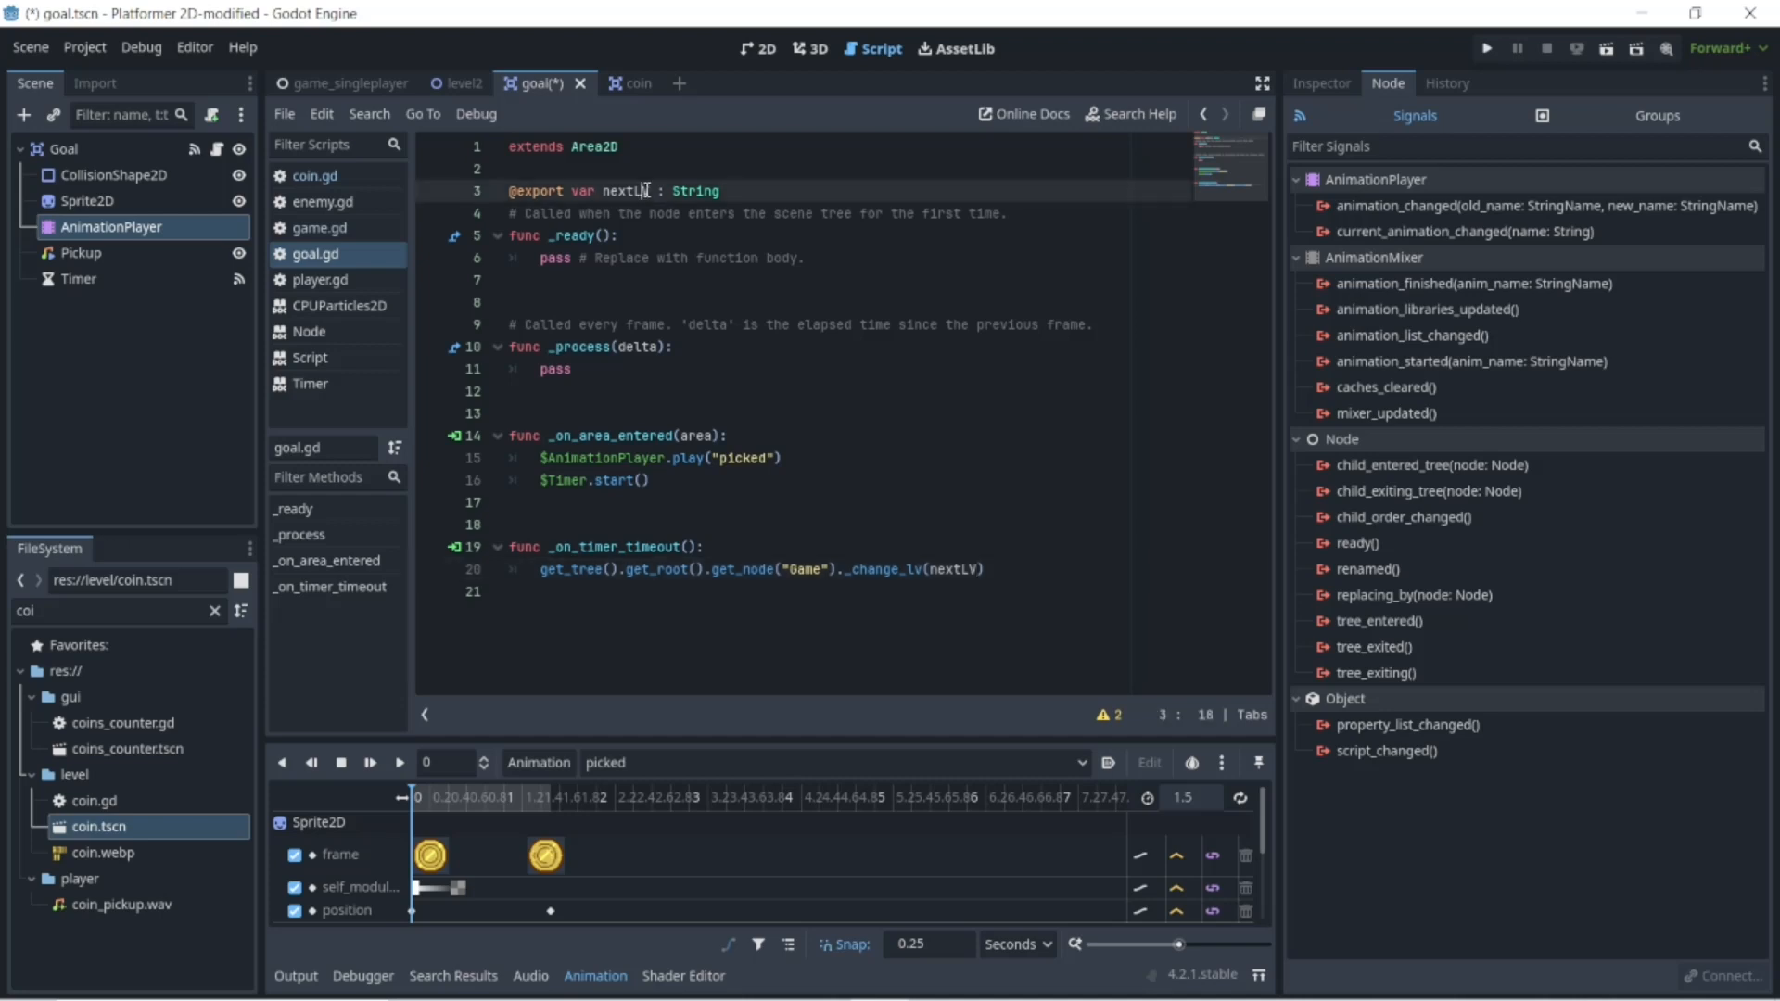
click(70, 150)
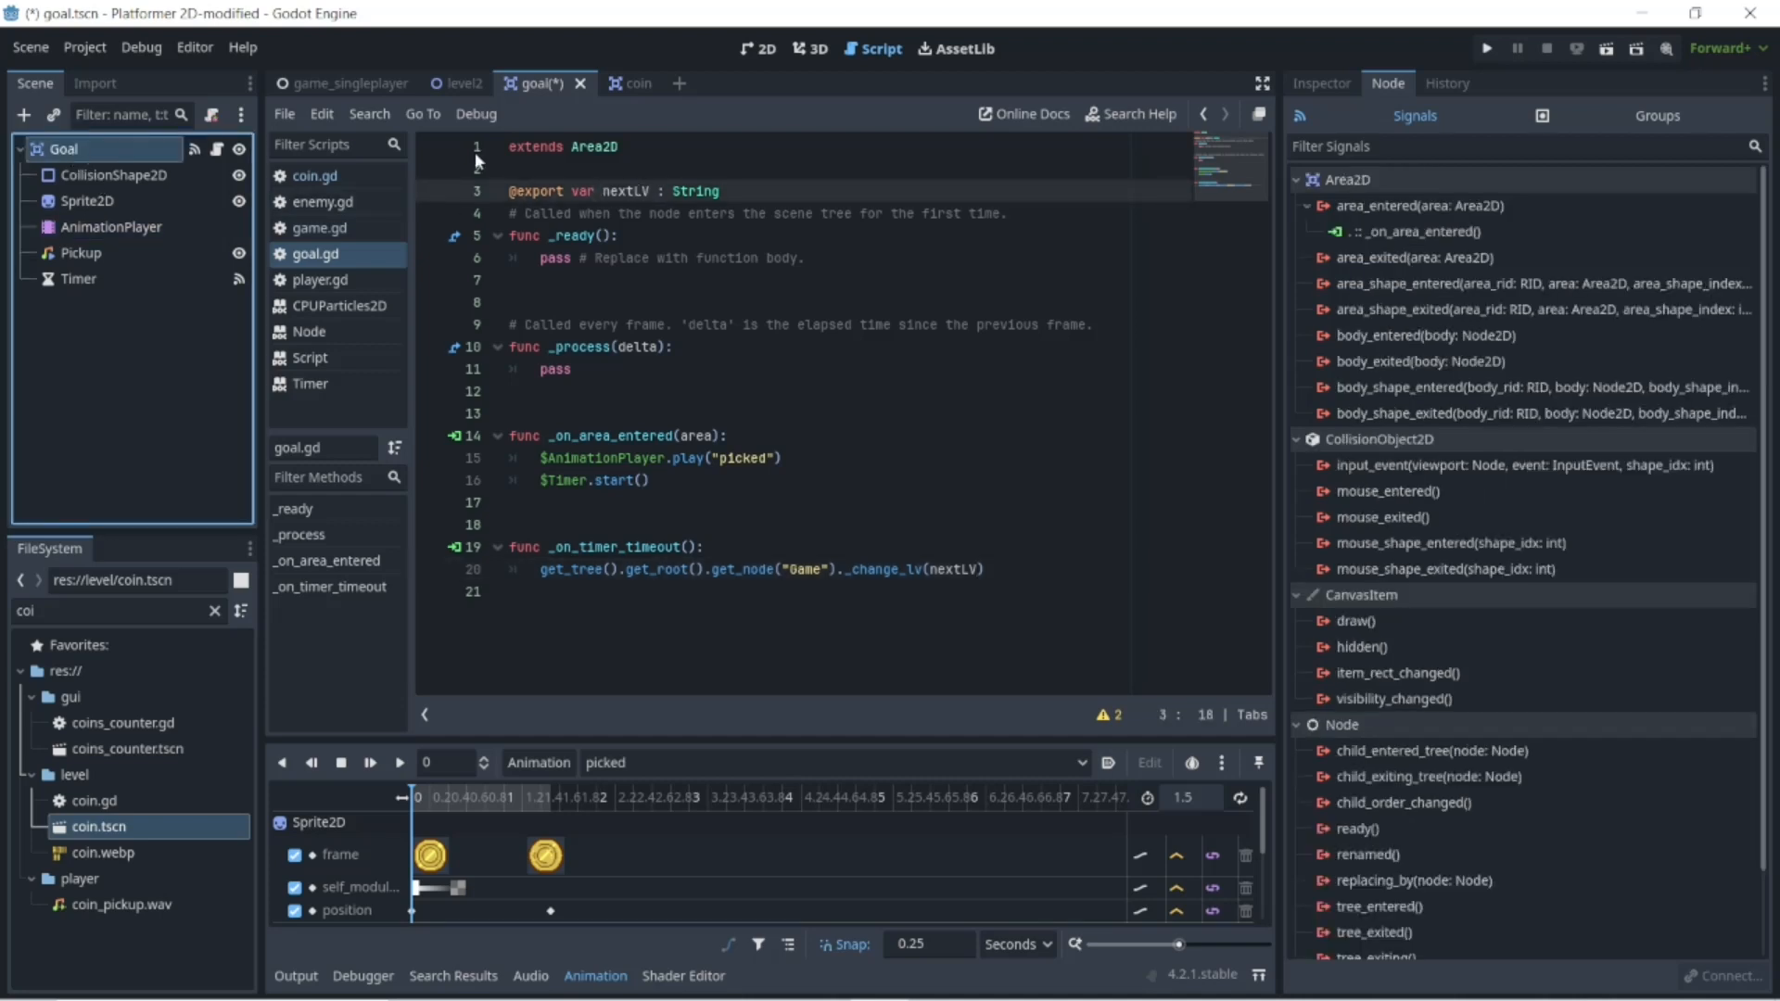
click(1317, 88)
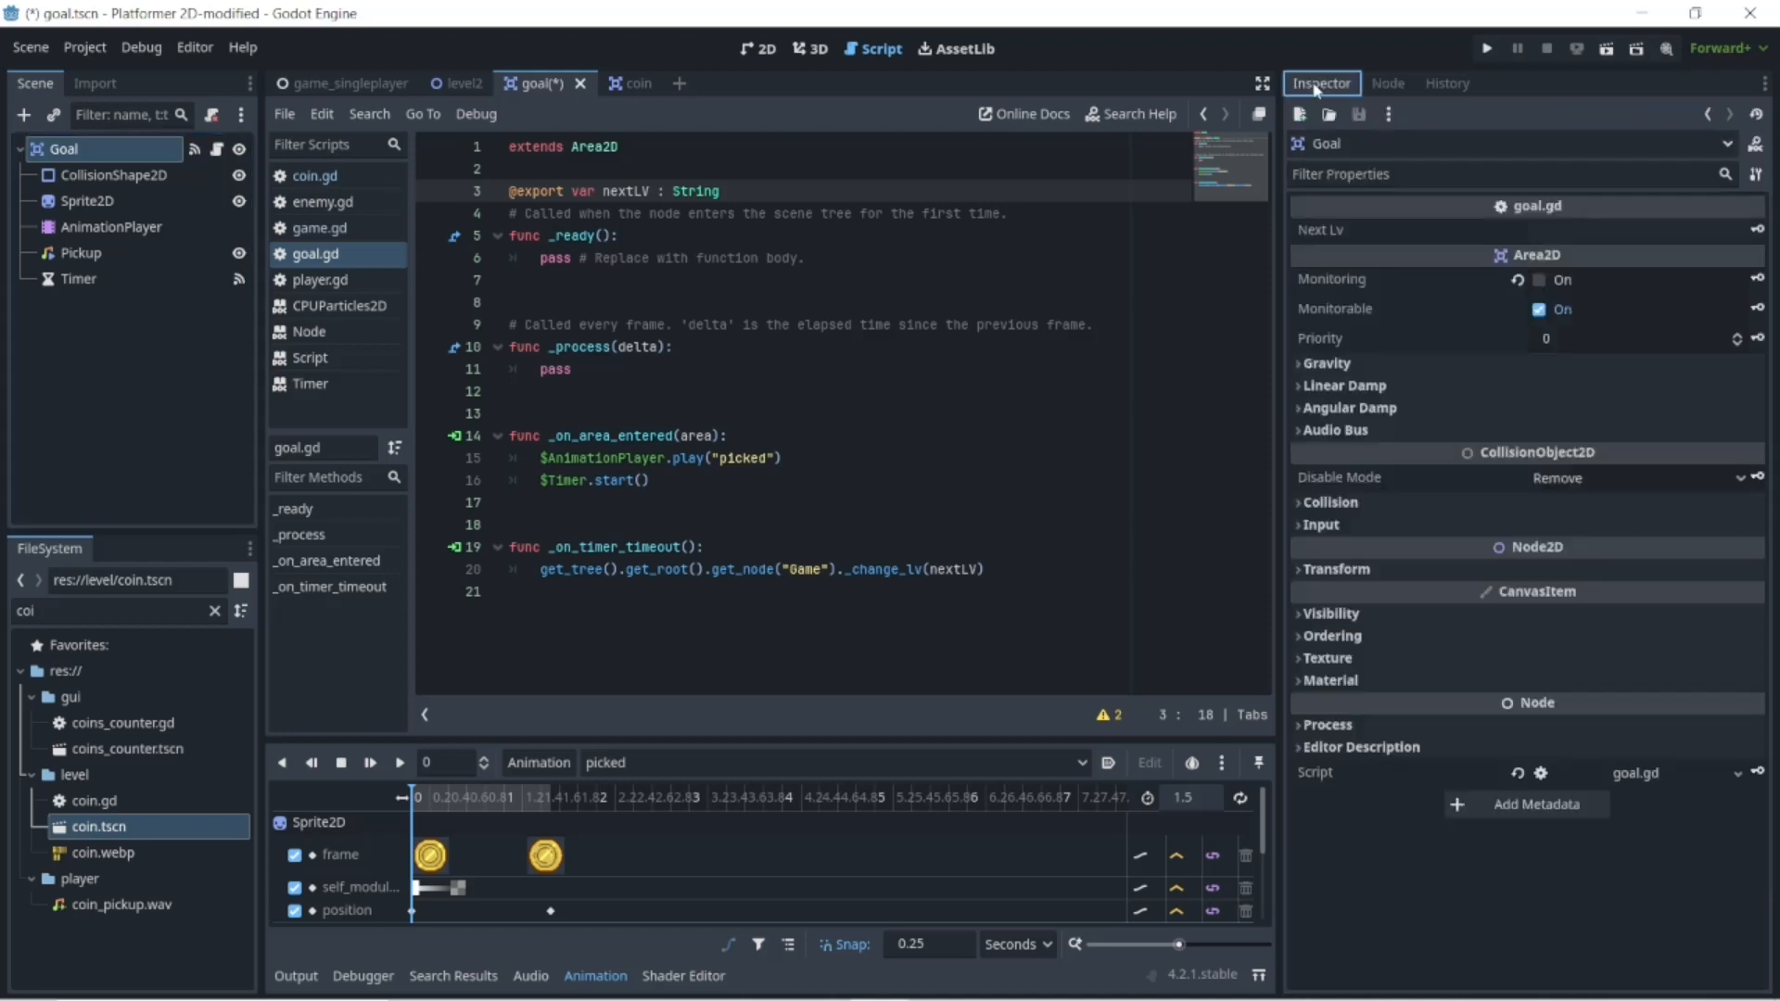
click(1562, 229)
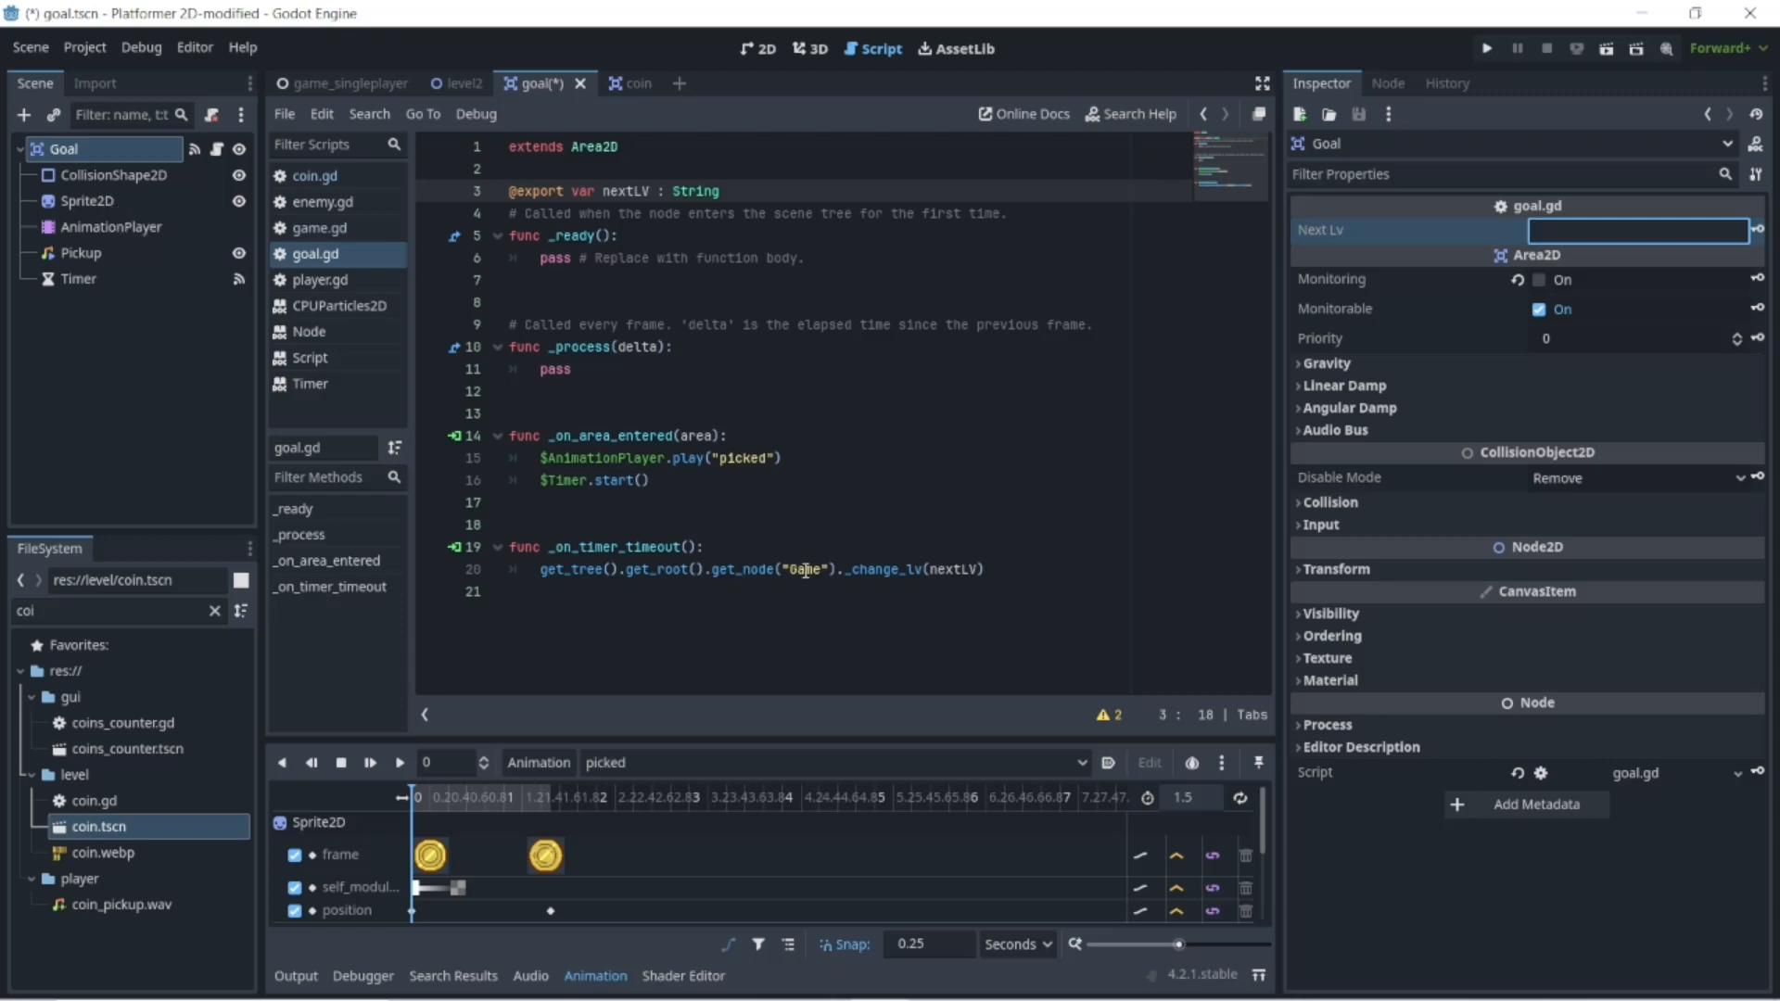
- Open the Game node's script in the game_singleplayer scene and replace pass in _change_lv with the variable declaration var lv_resource
click(326, 82)
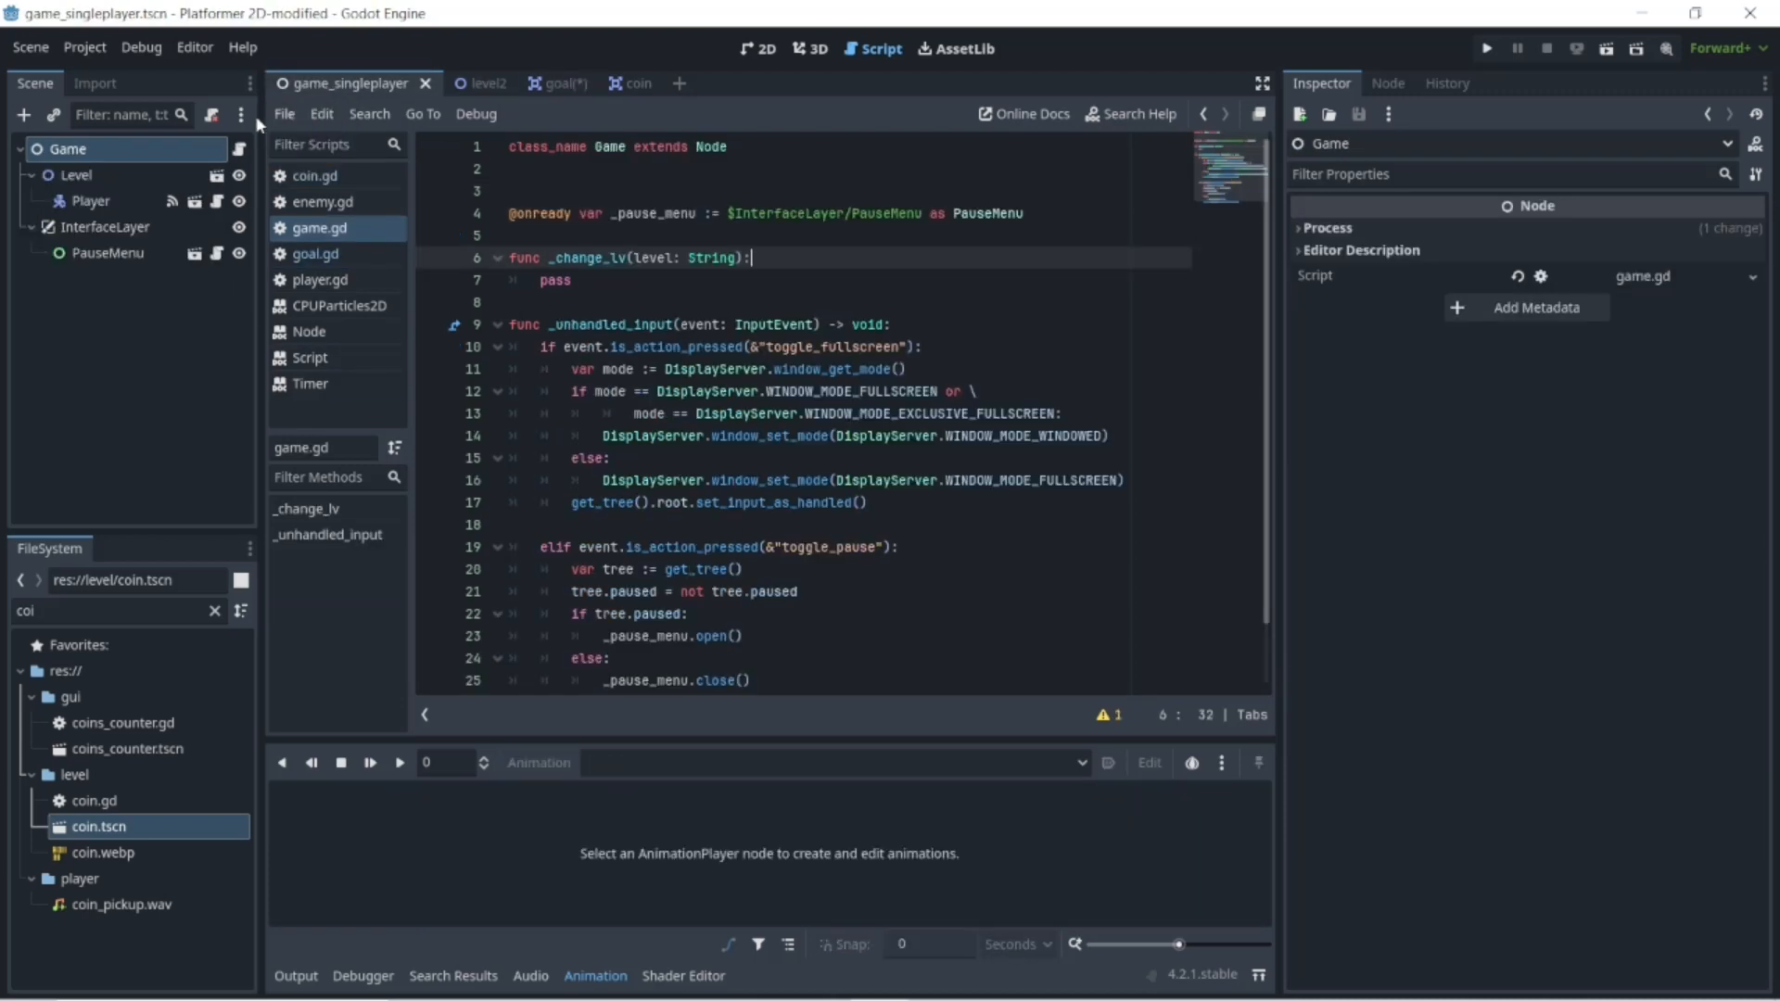
click(240, 148)
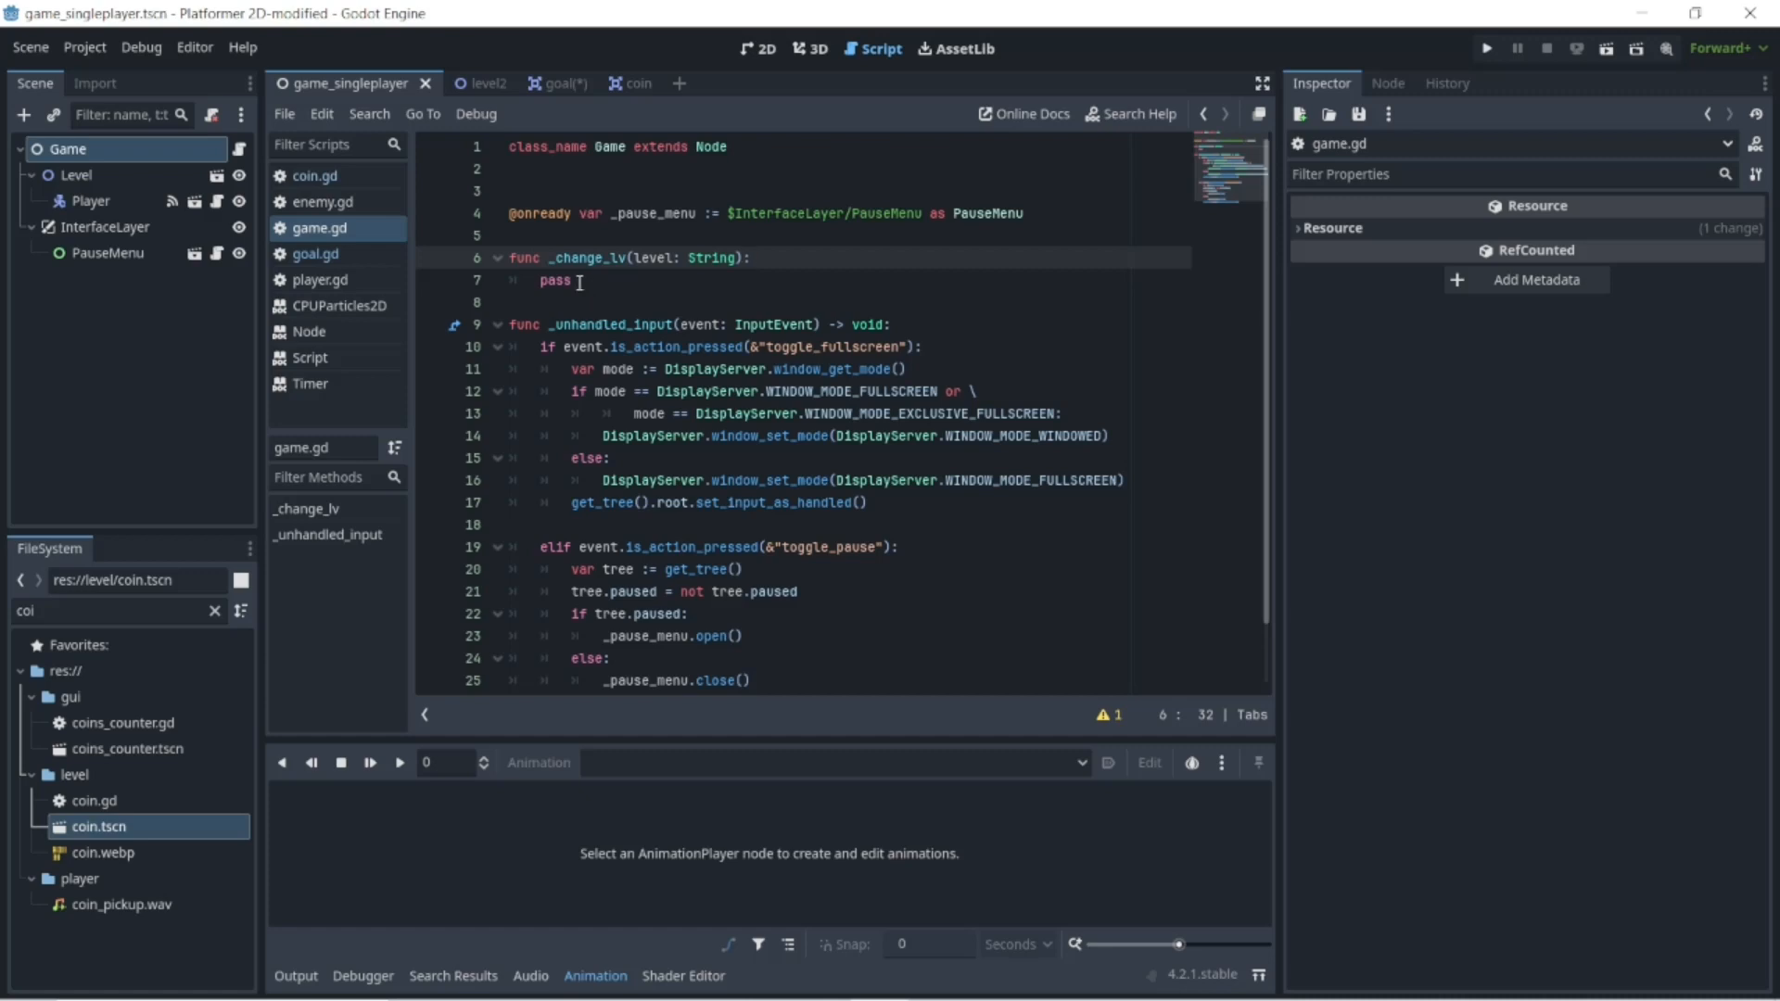
drag(580, 282, 532, 283)
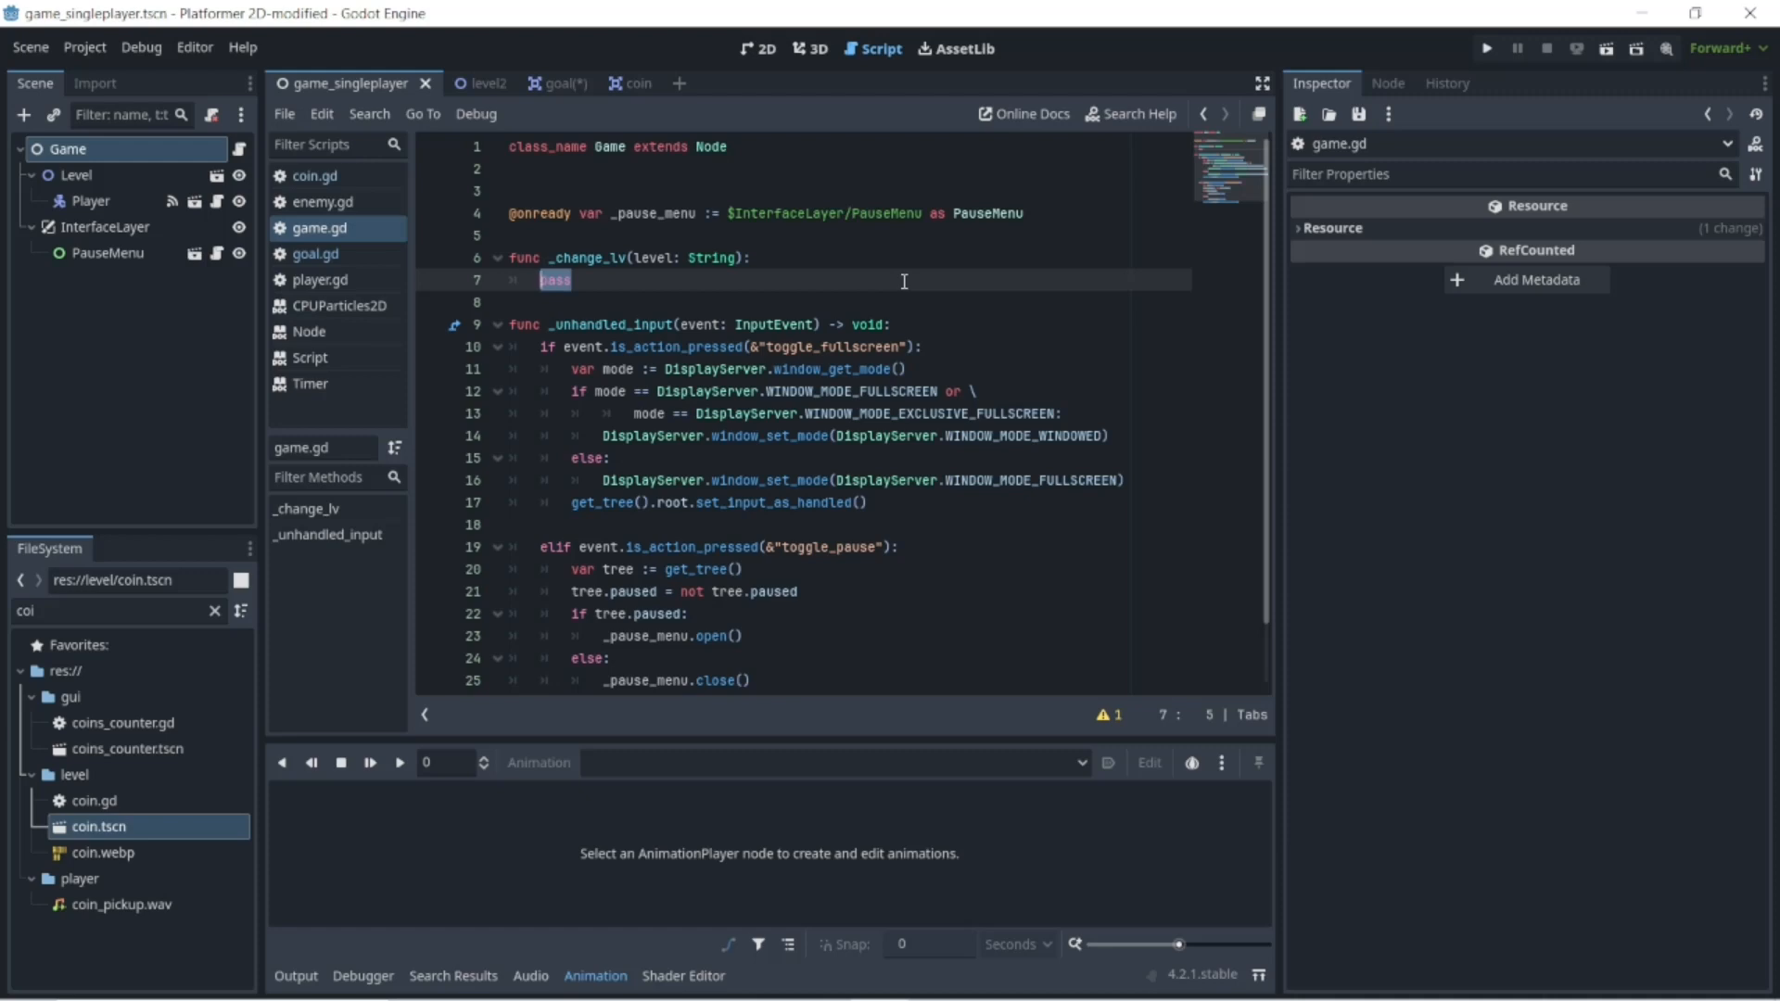
text(va)
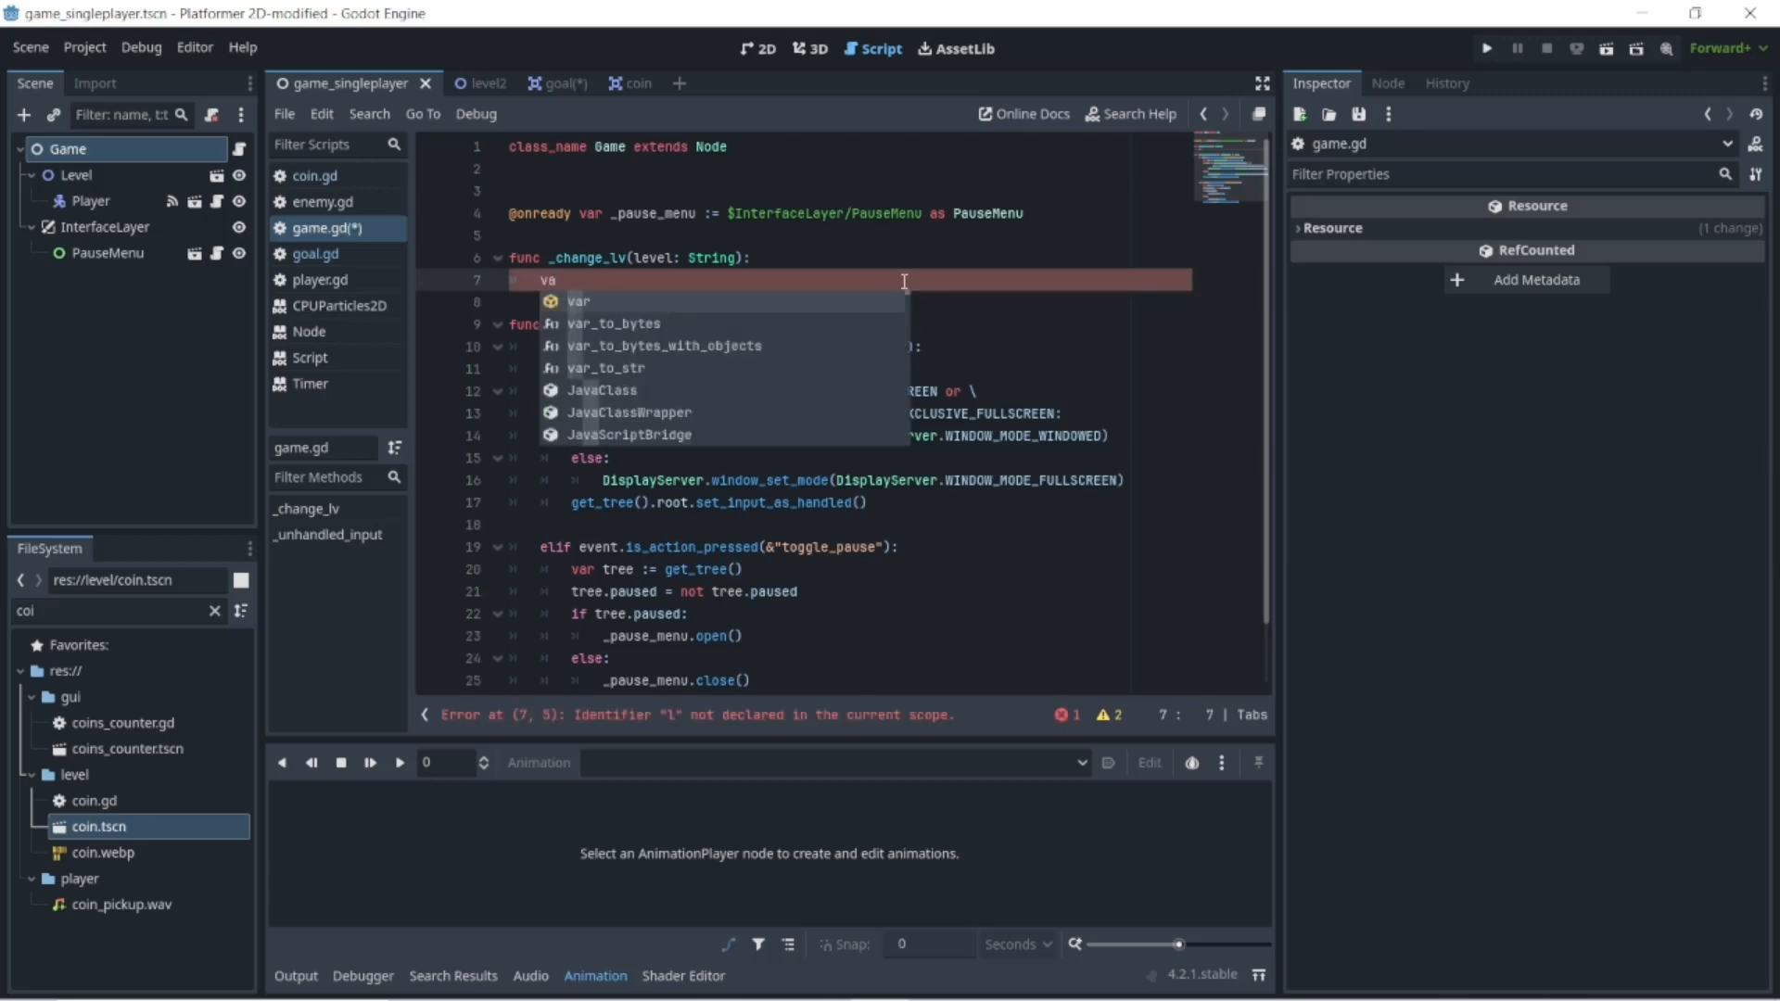
text(r)
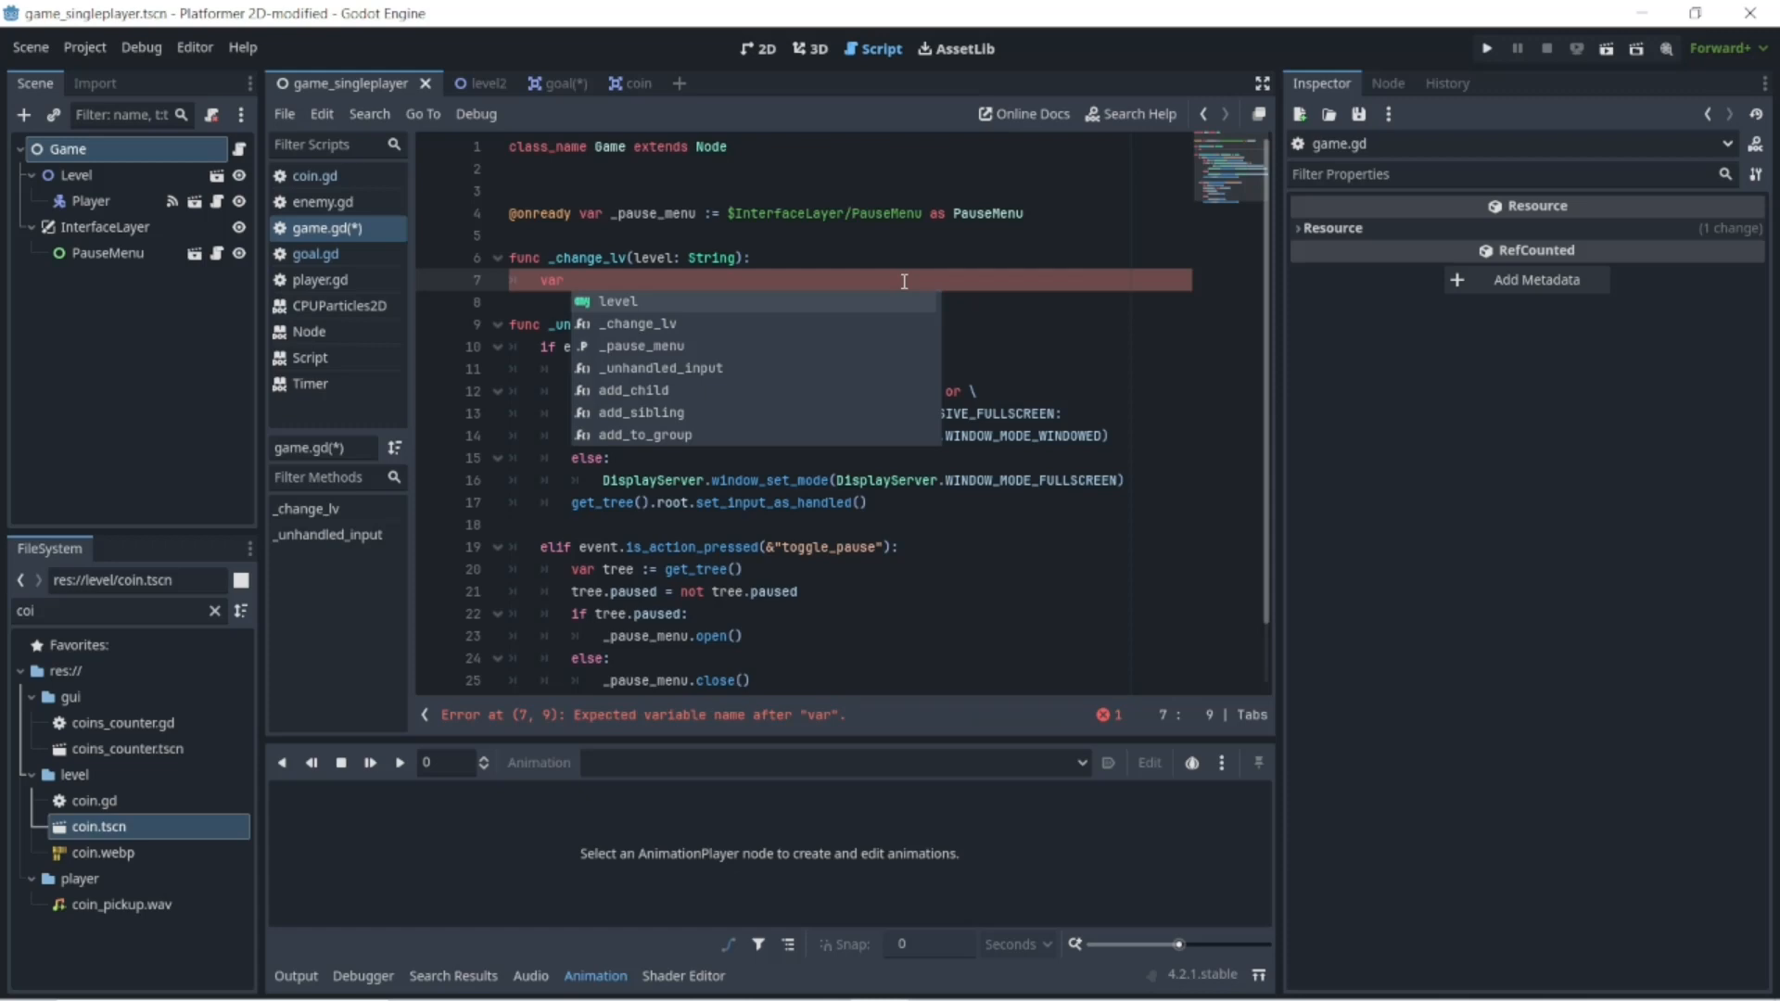
text( leve)
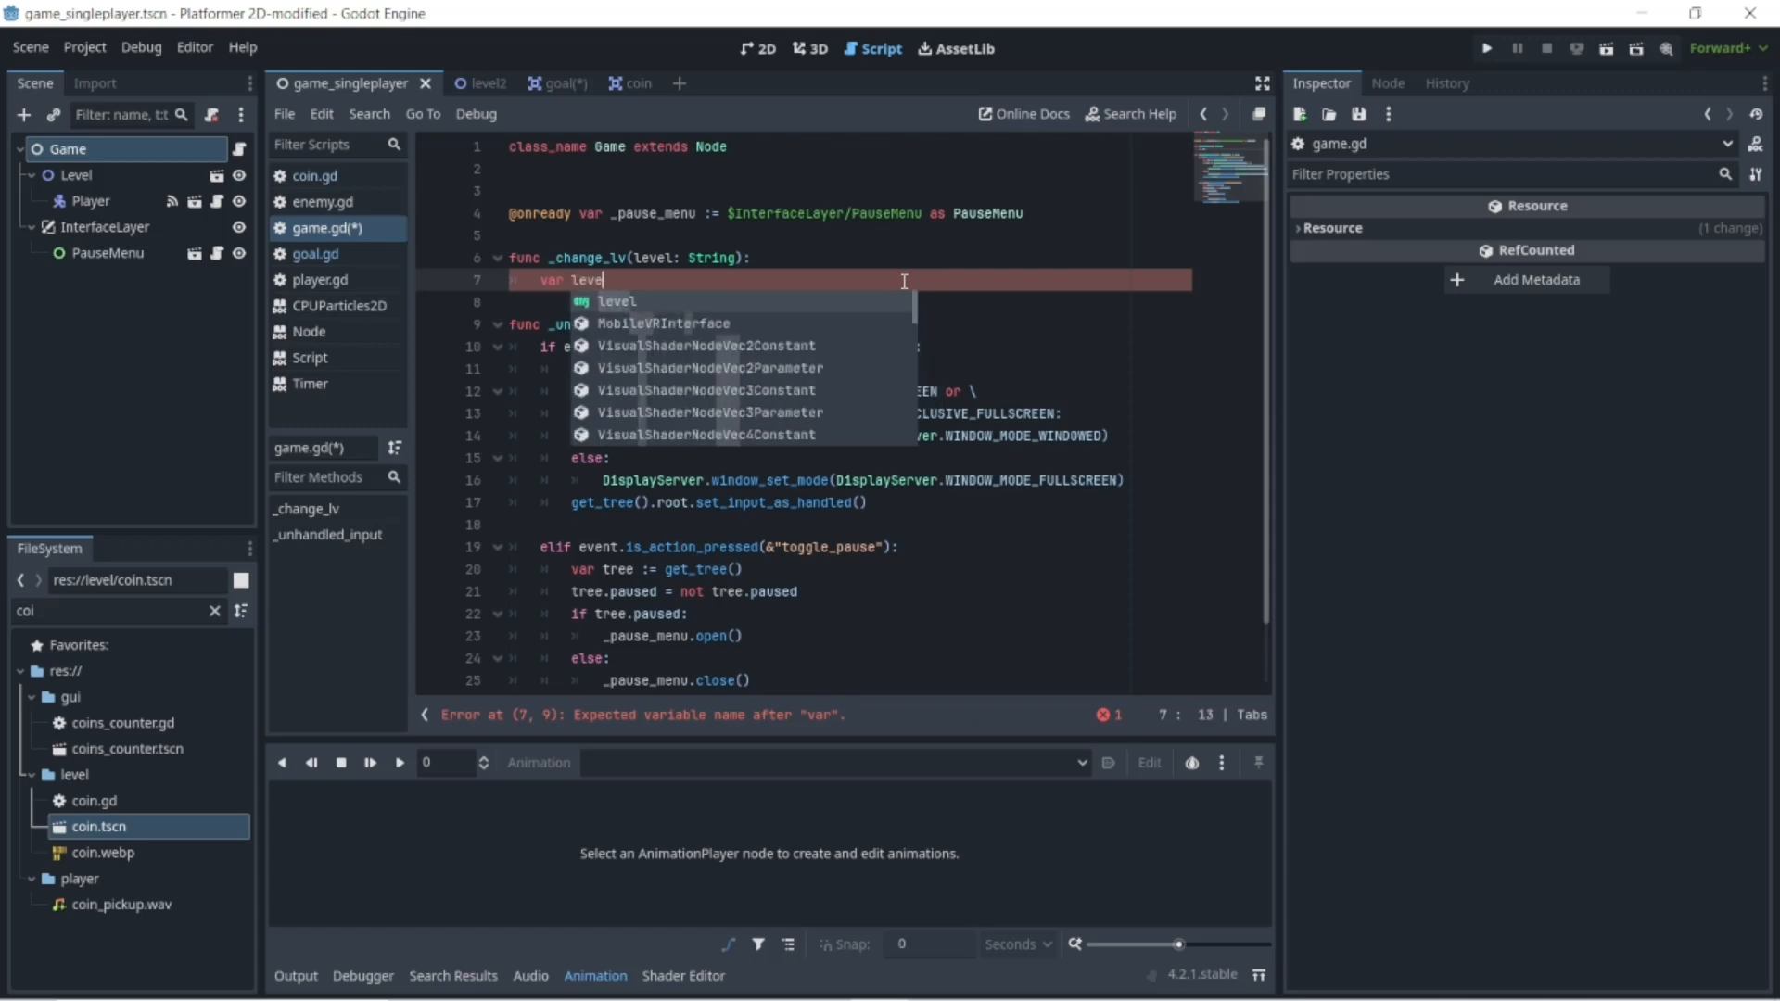
key(BackSpace)
key(BackSpace)
key(BackSpace)
text(l)
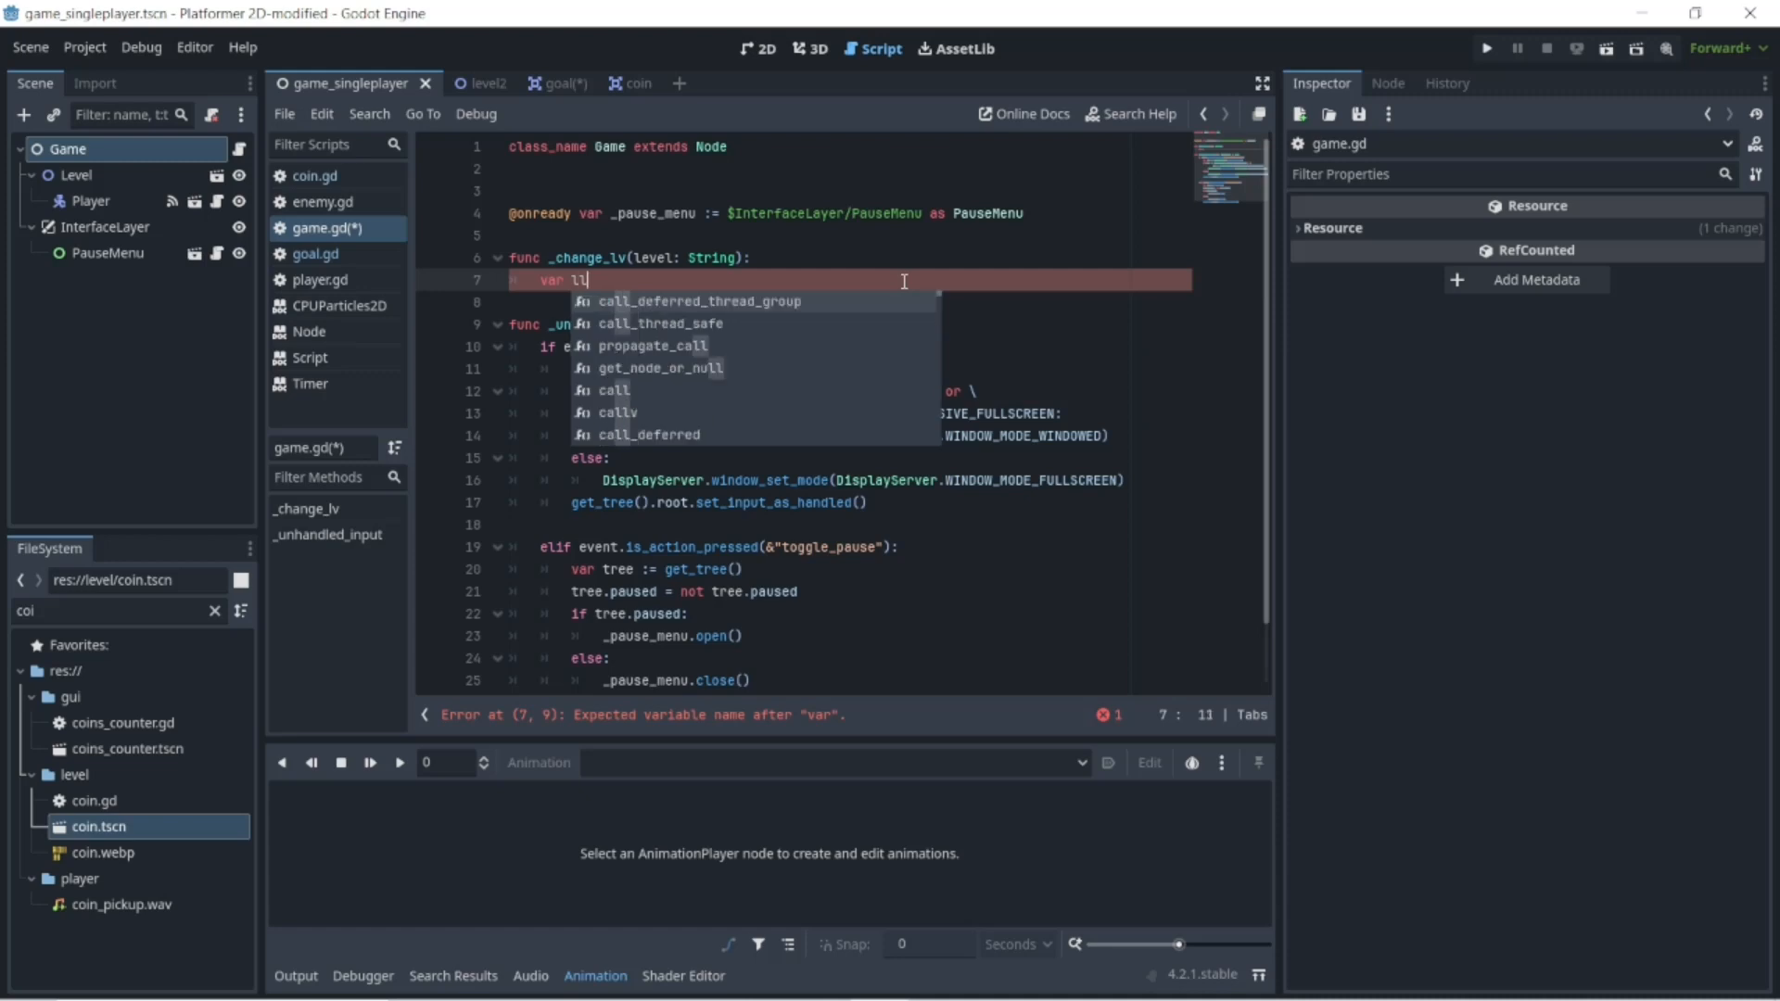
key(BackSpace)
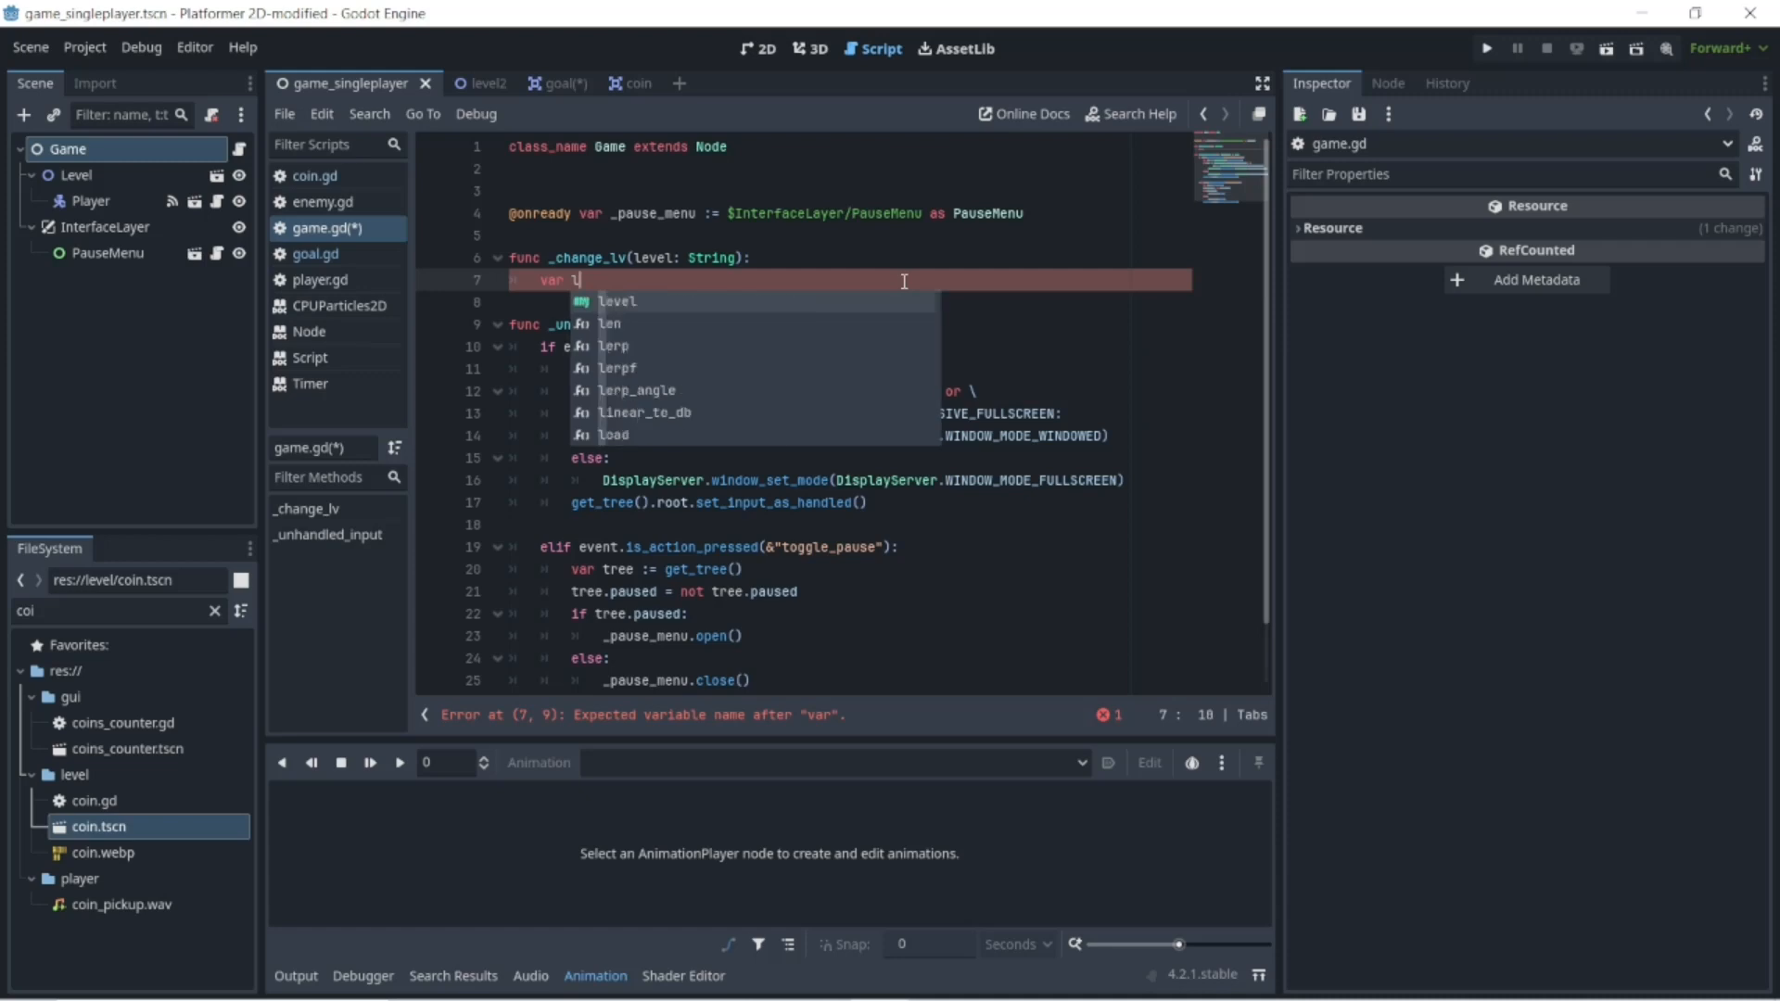
text(v)
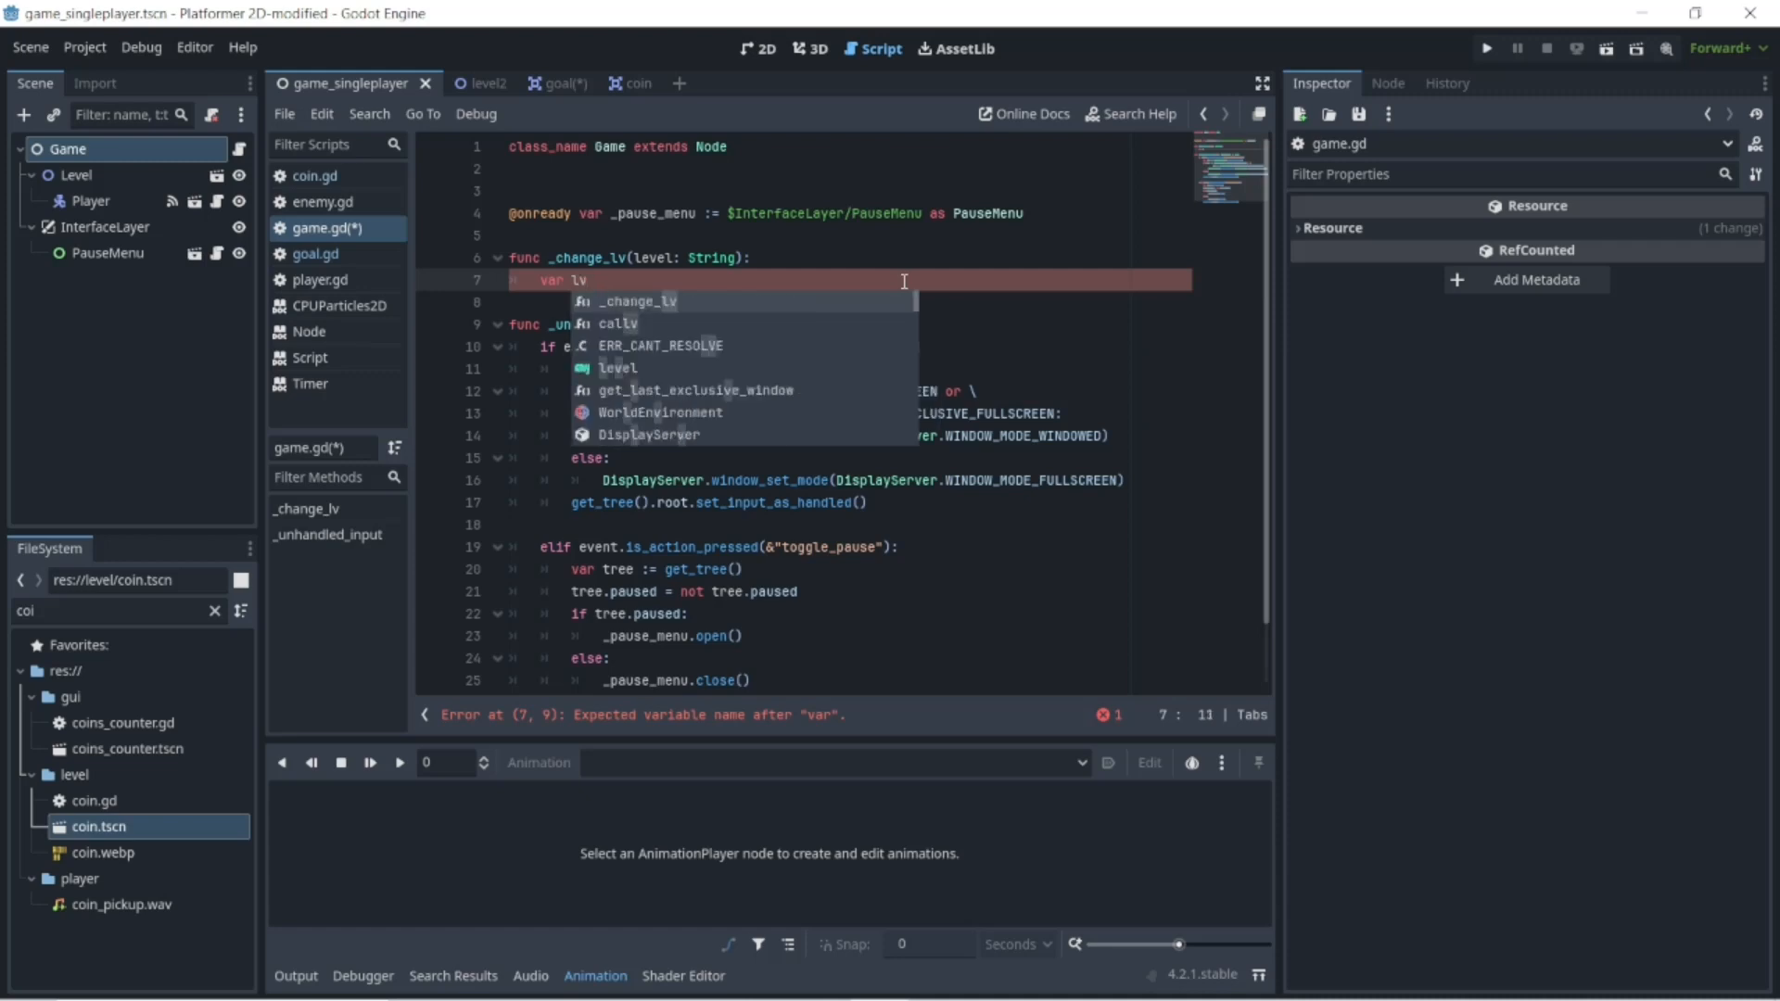
text(_re)
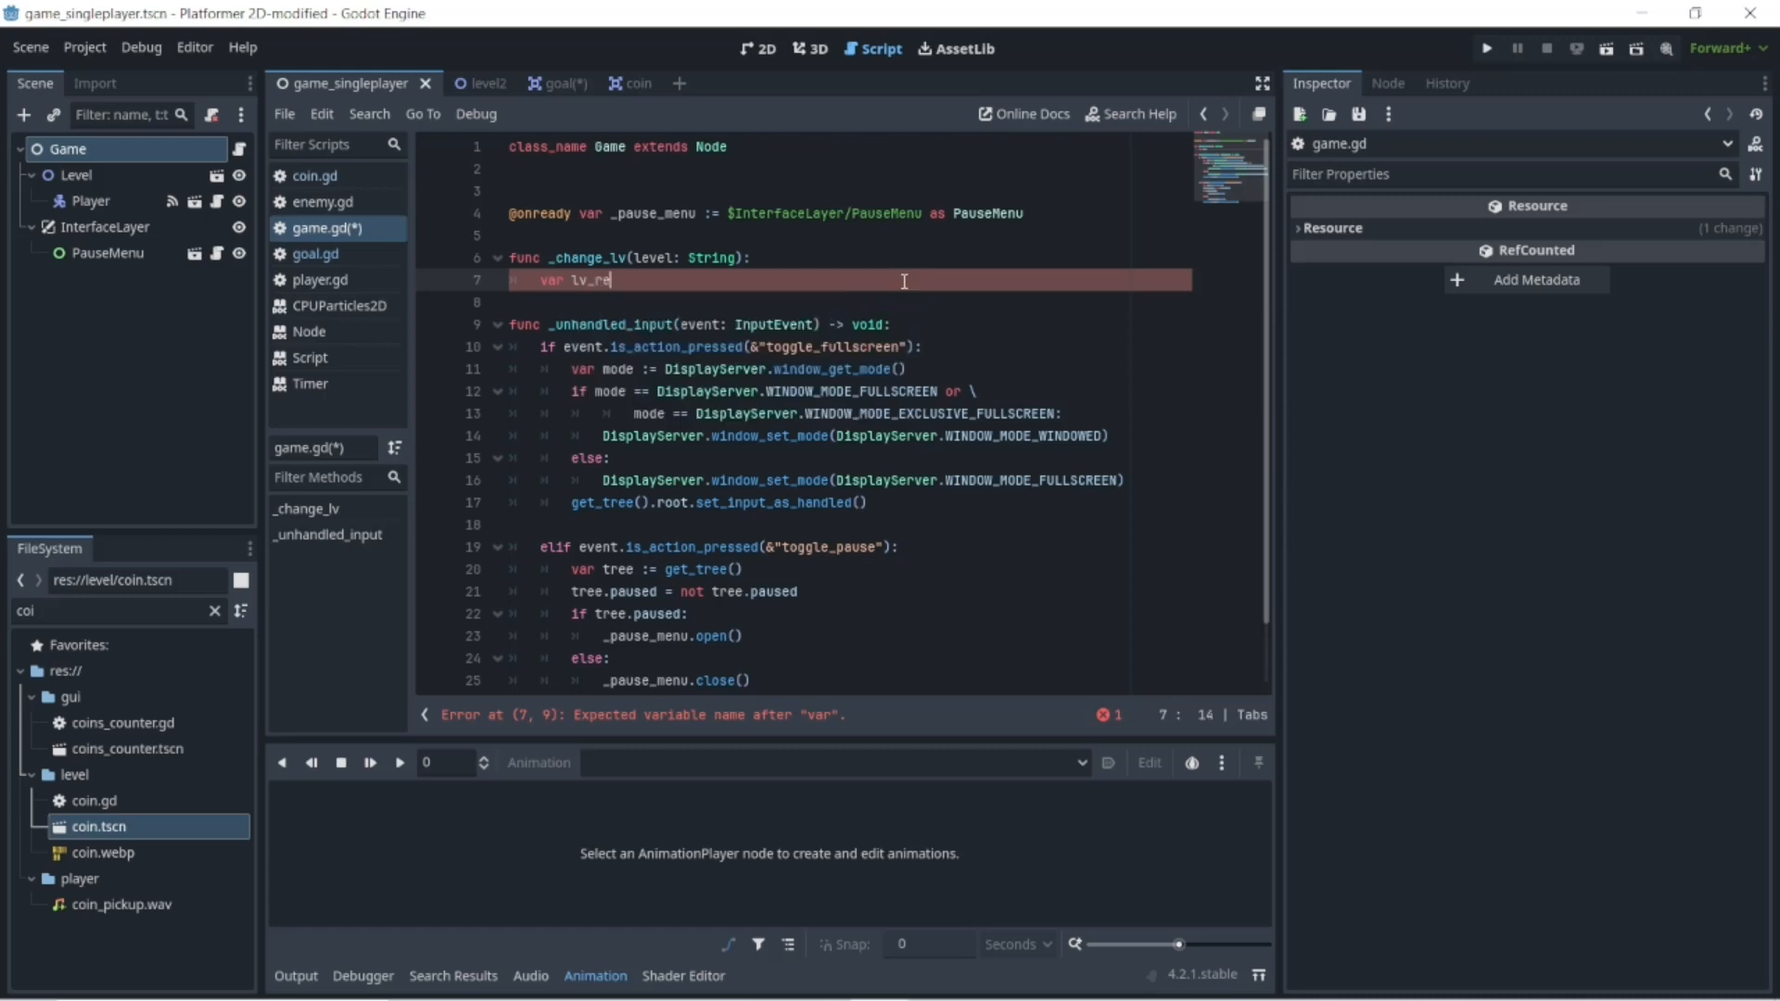
text(source)
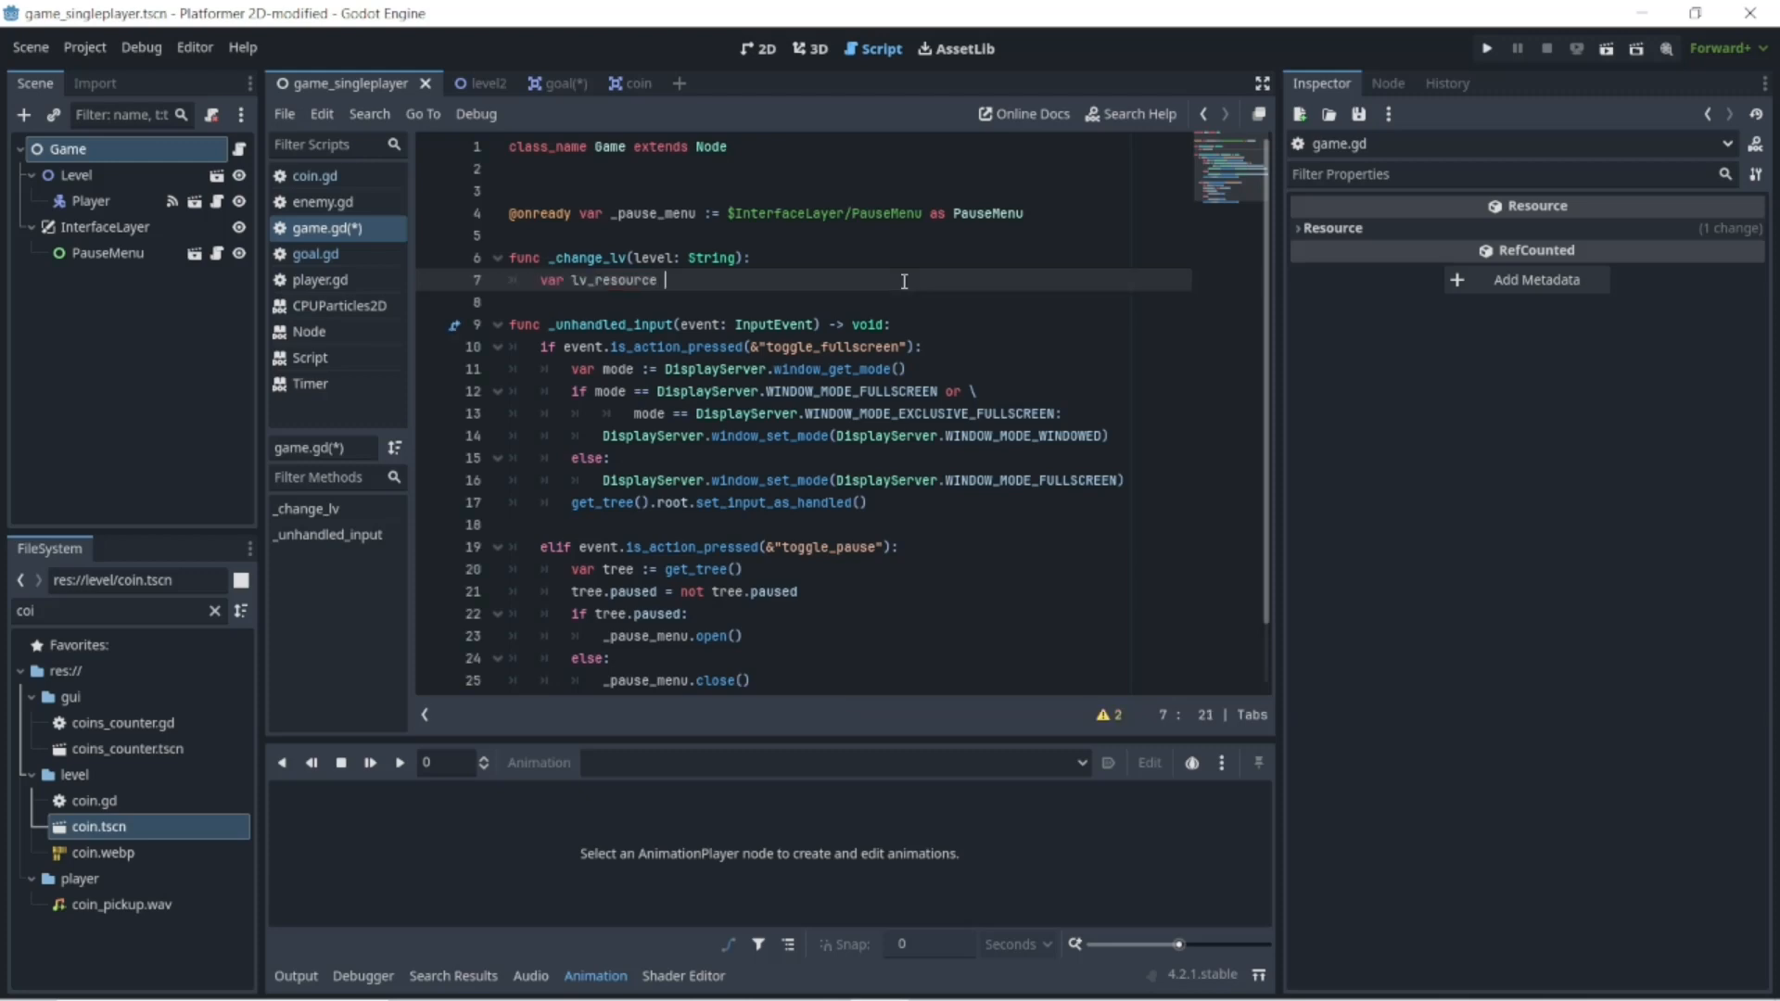
- Assign load(level) to the lv_resource variable in _change_lv
text(=)
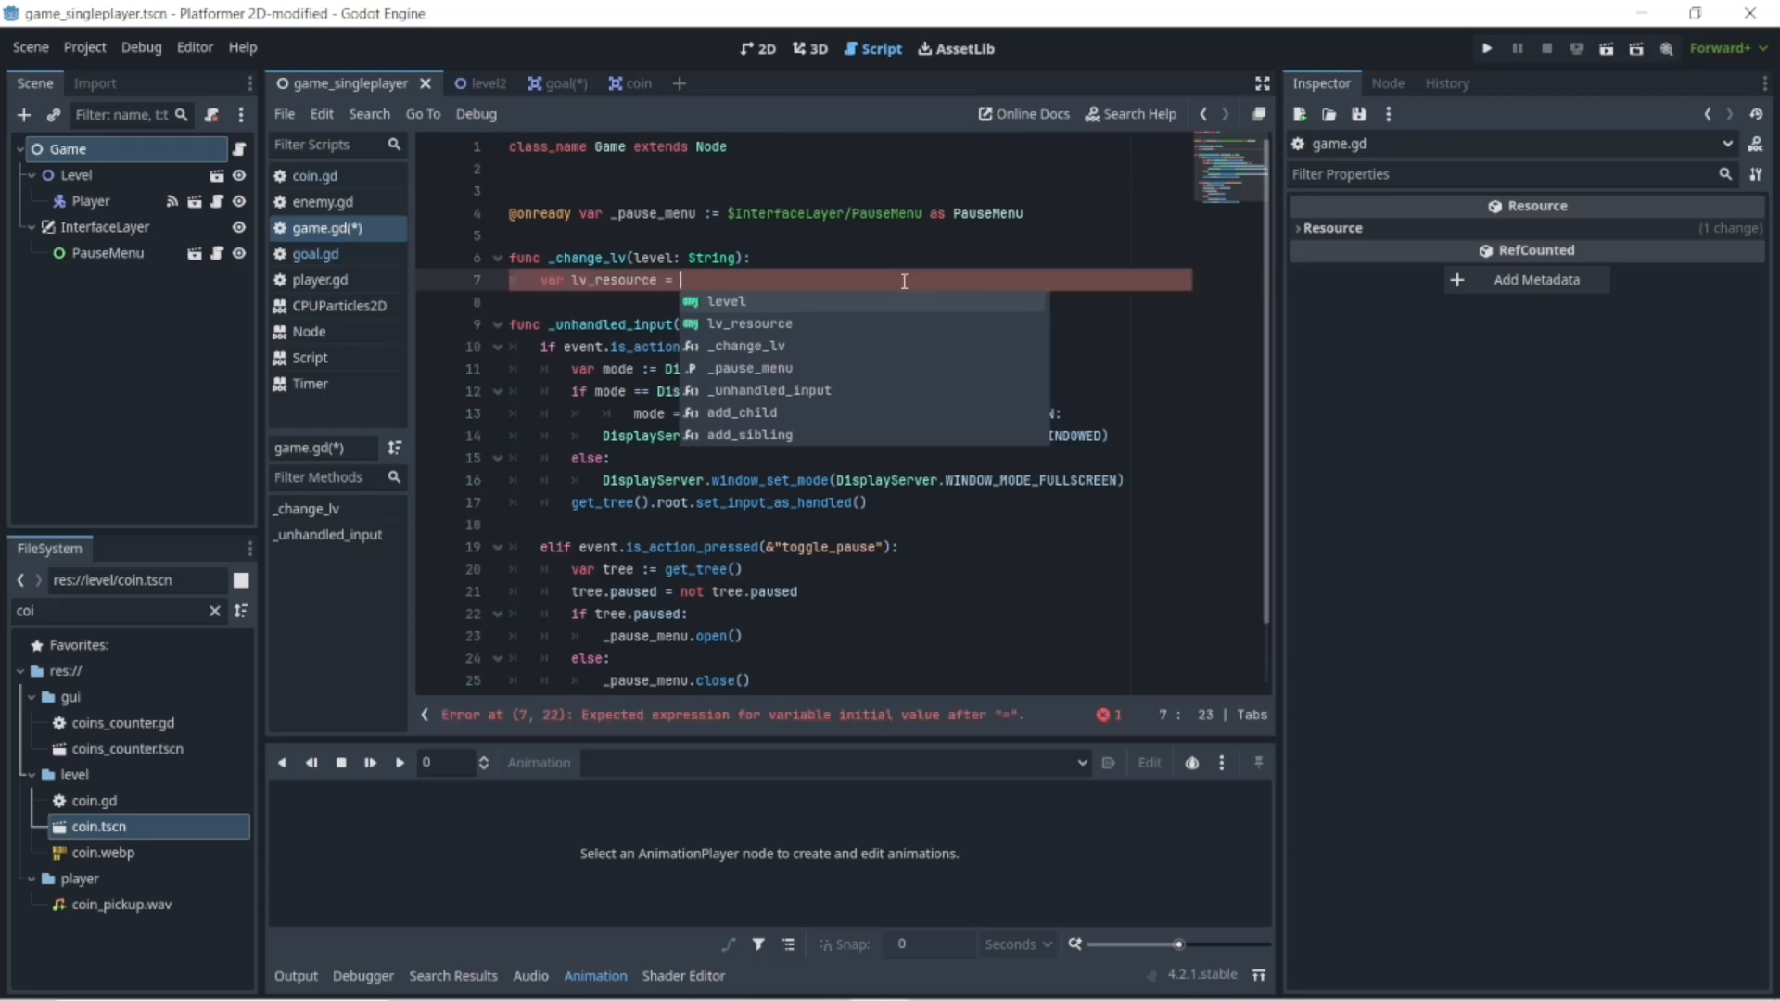
text( load)
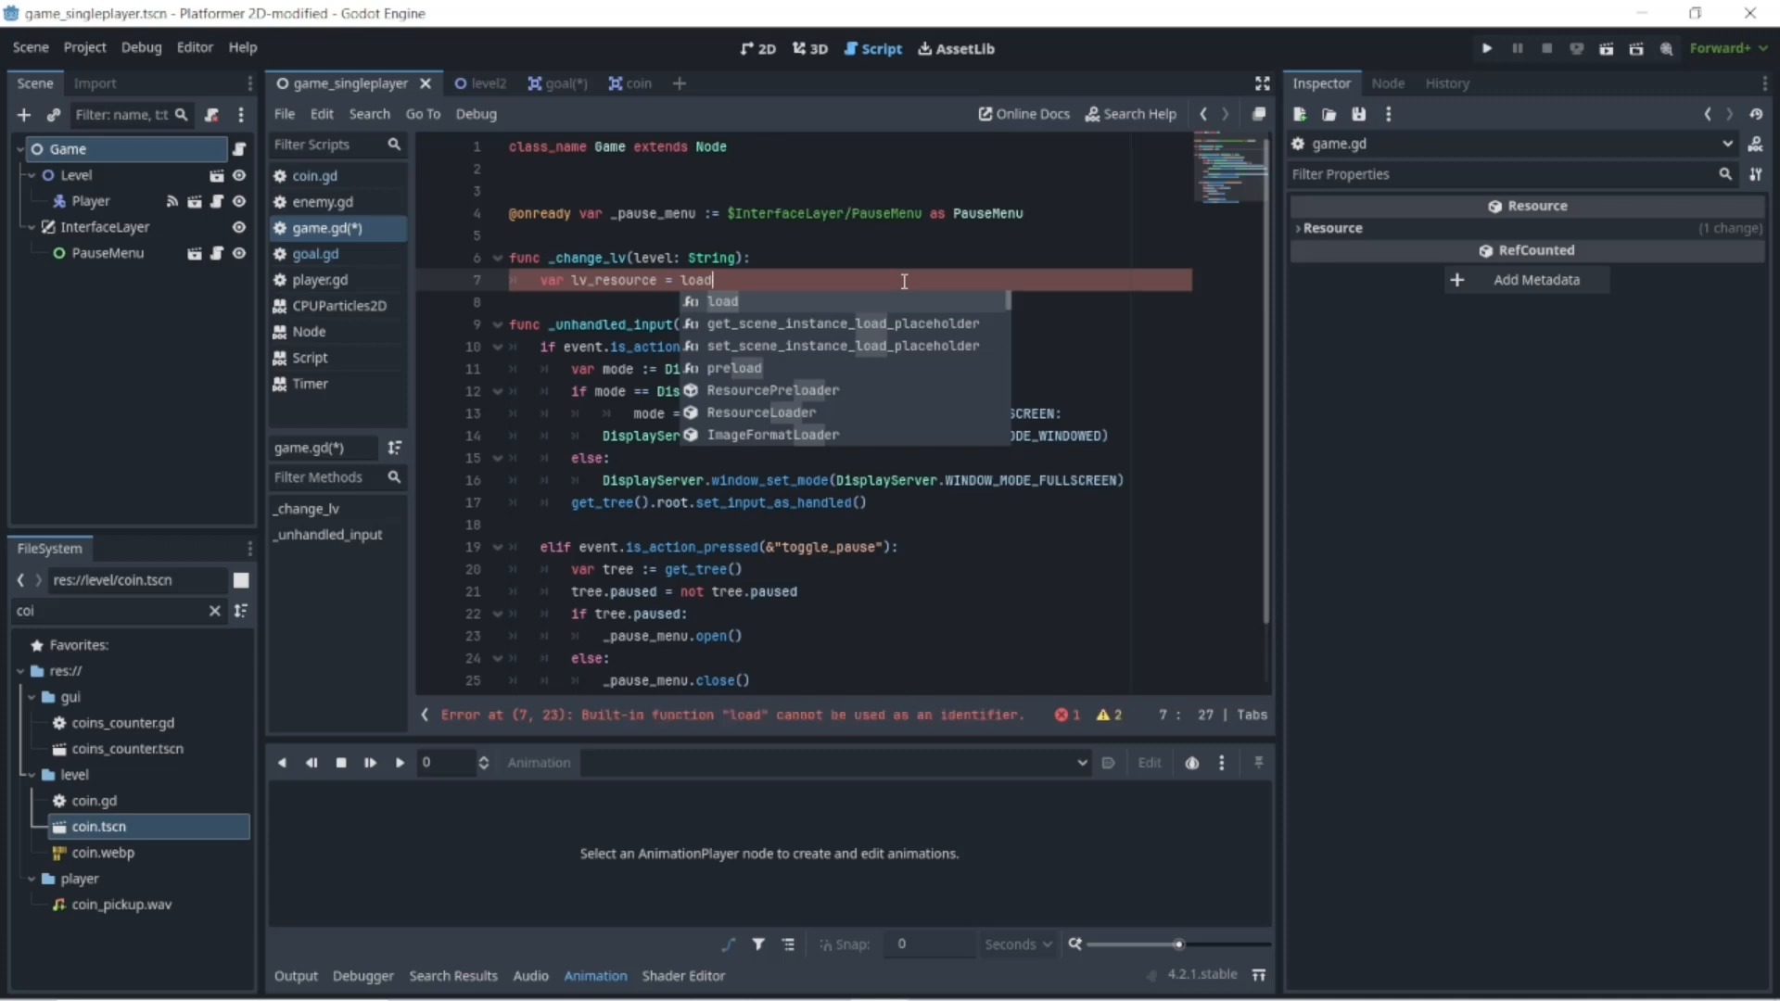
text(()
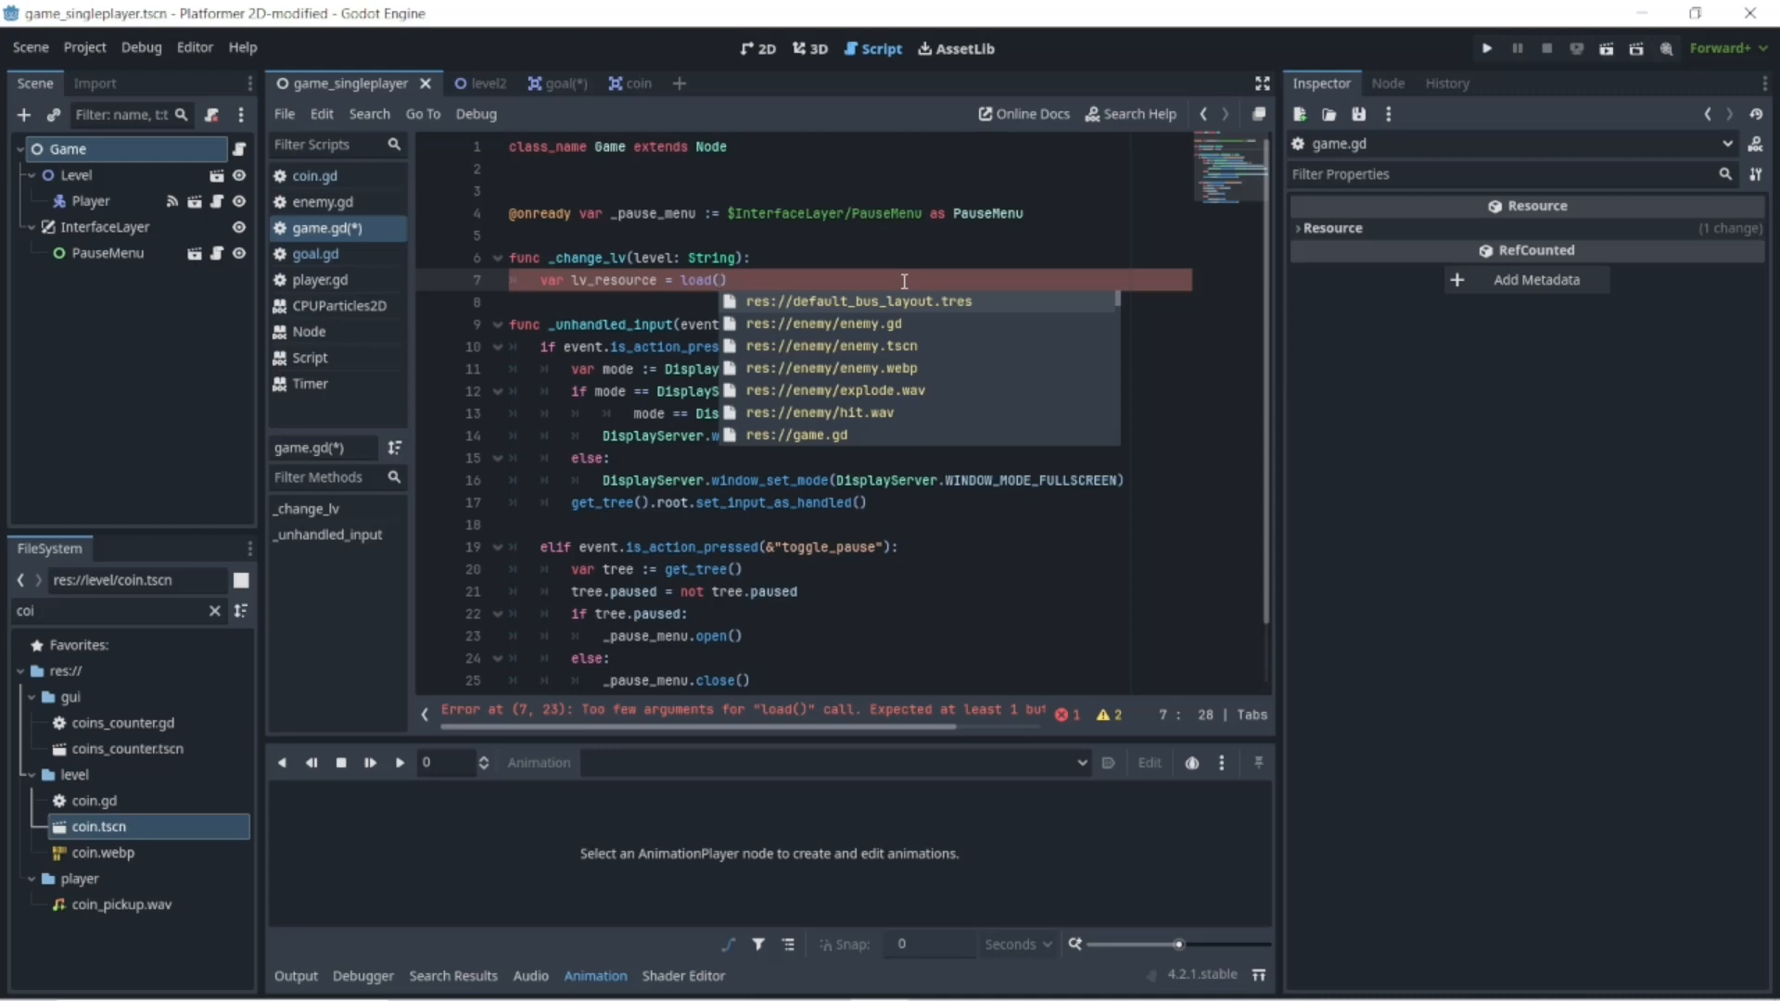
text(level)
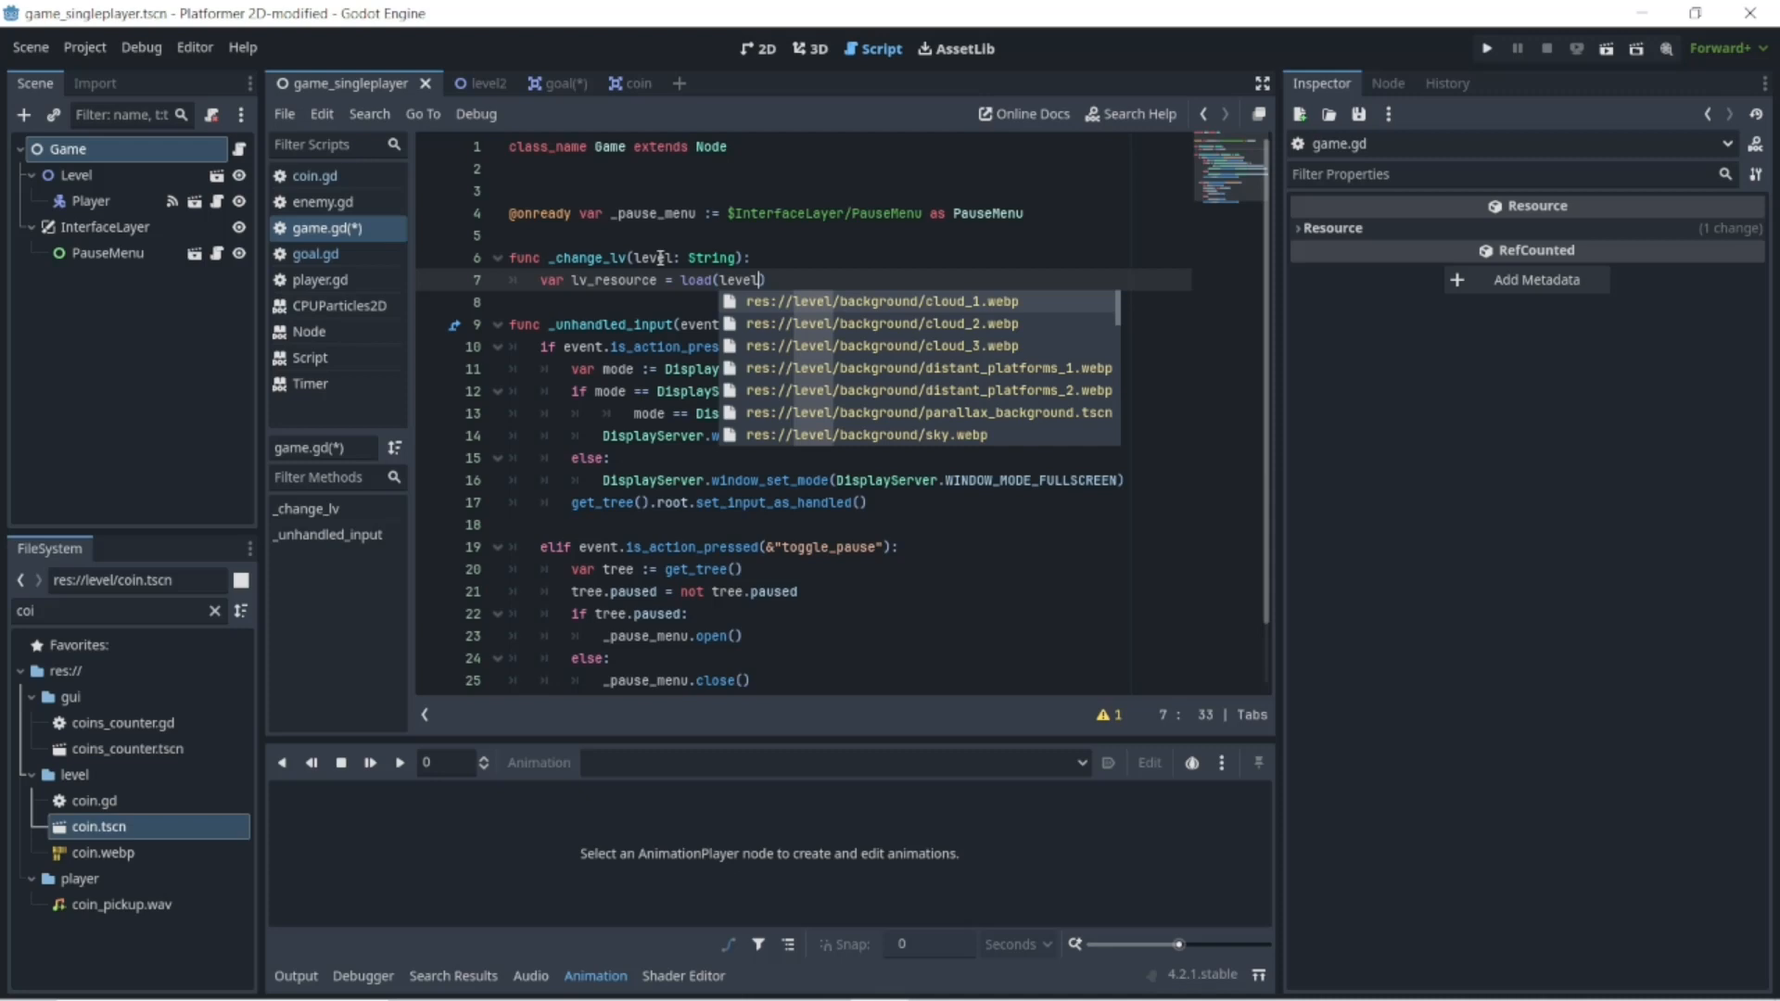
- Switch to the goal scene and save it
click(548, 83)
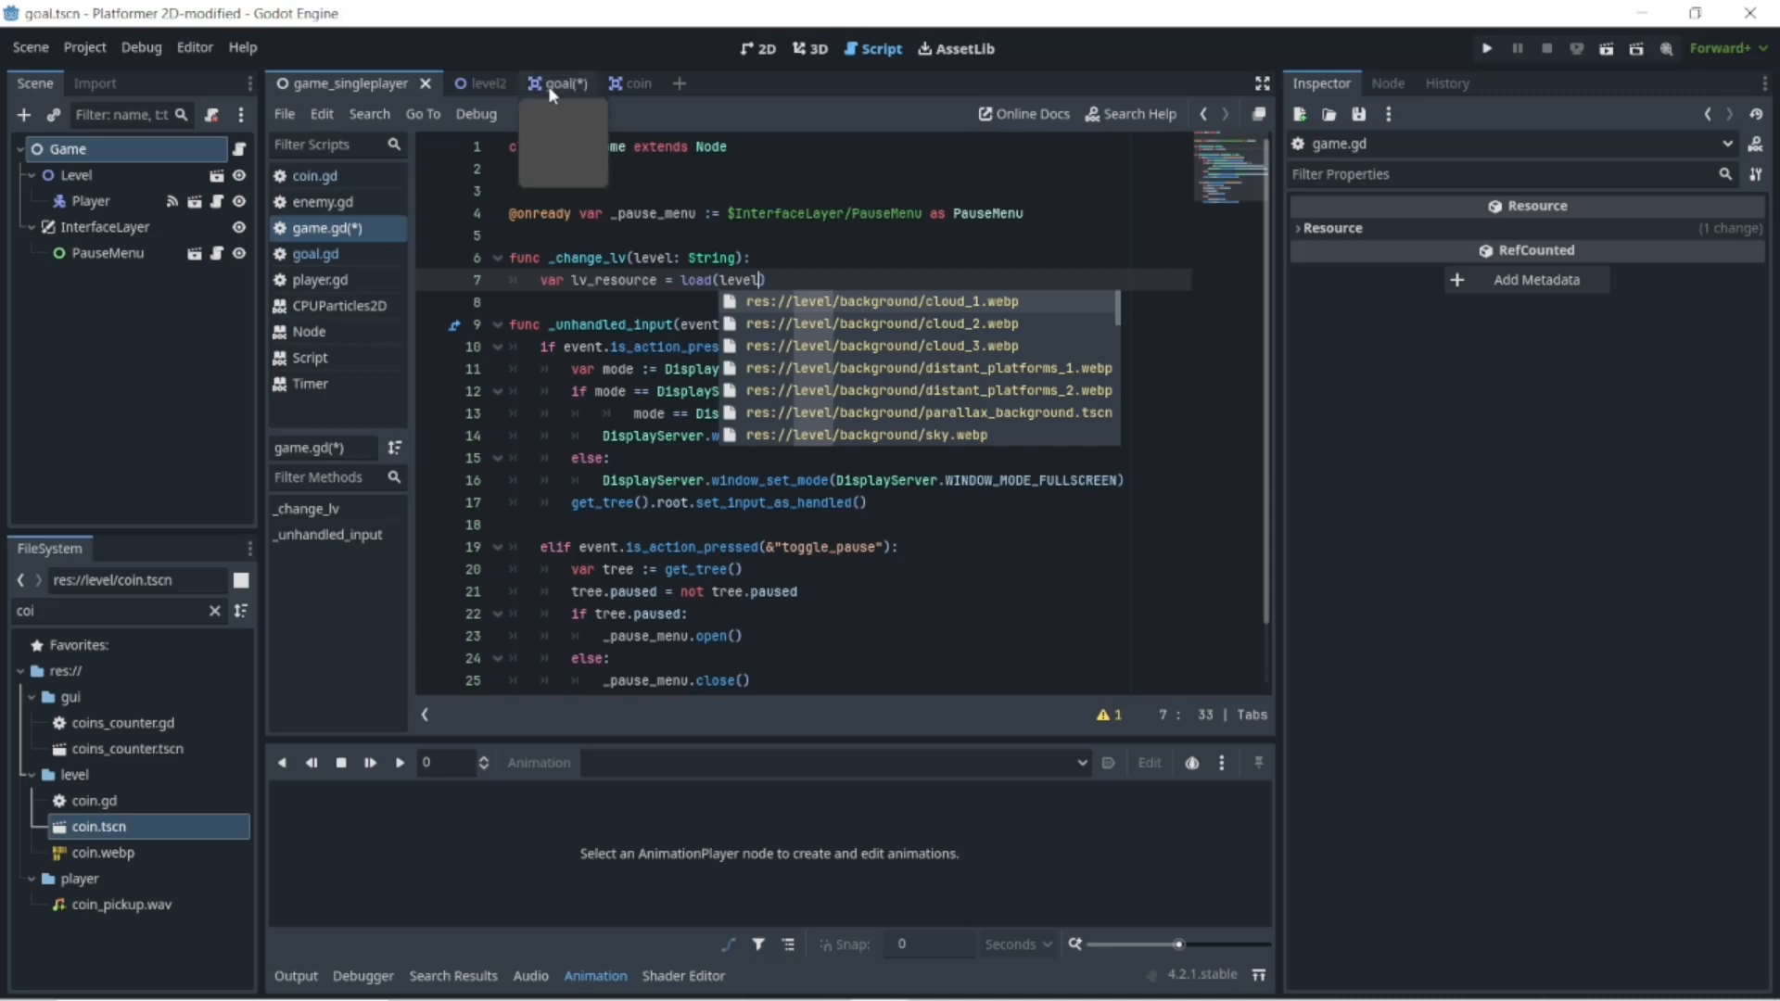
click(38, 53)
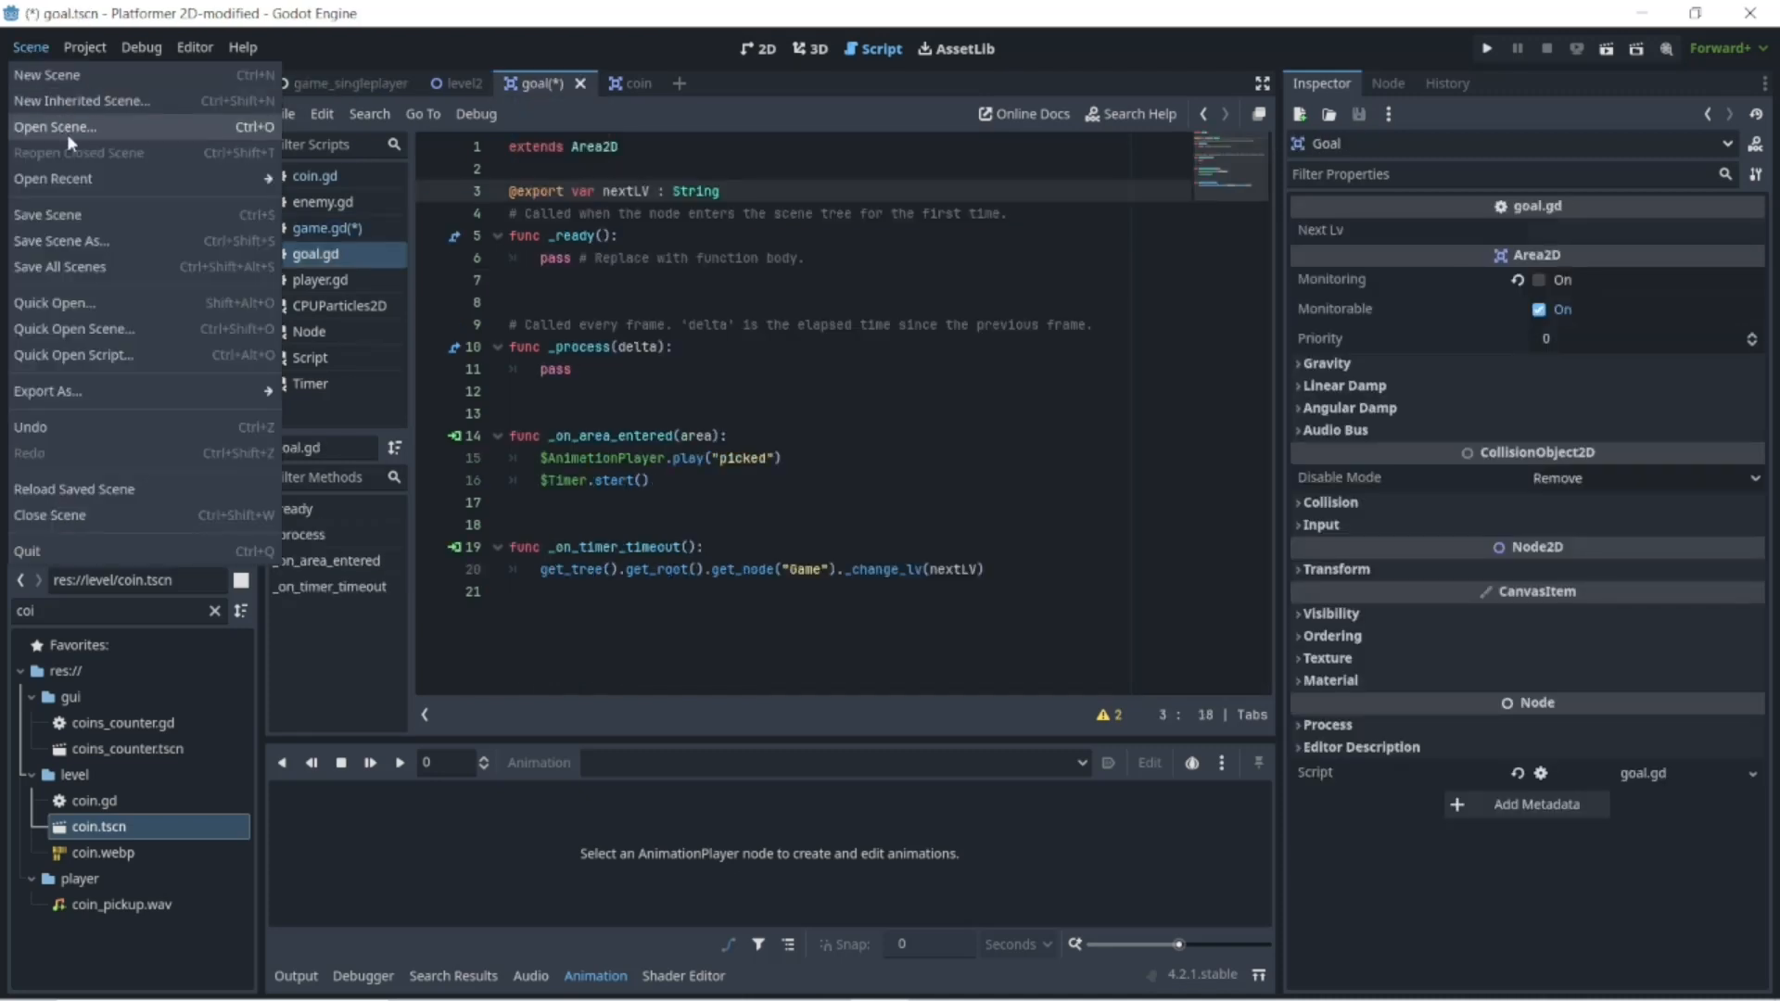
click(47, 215)
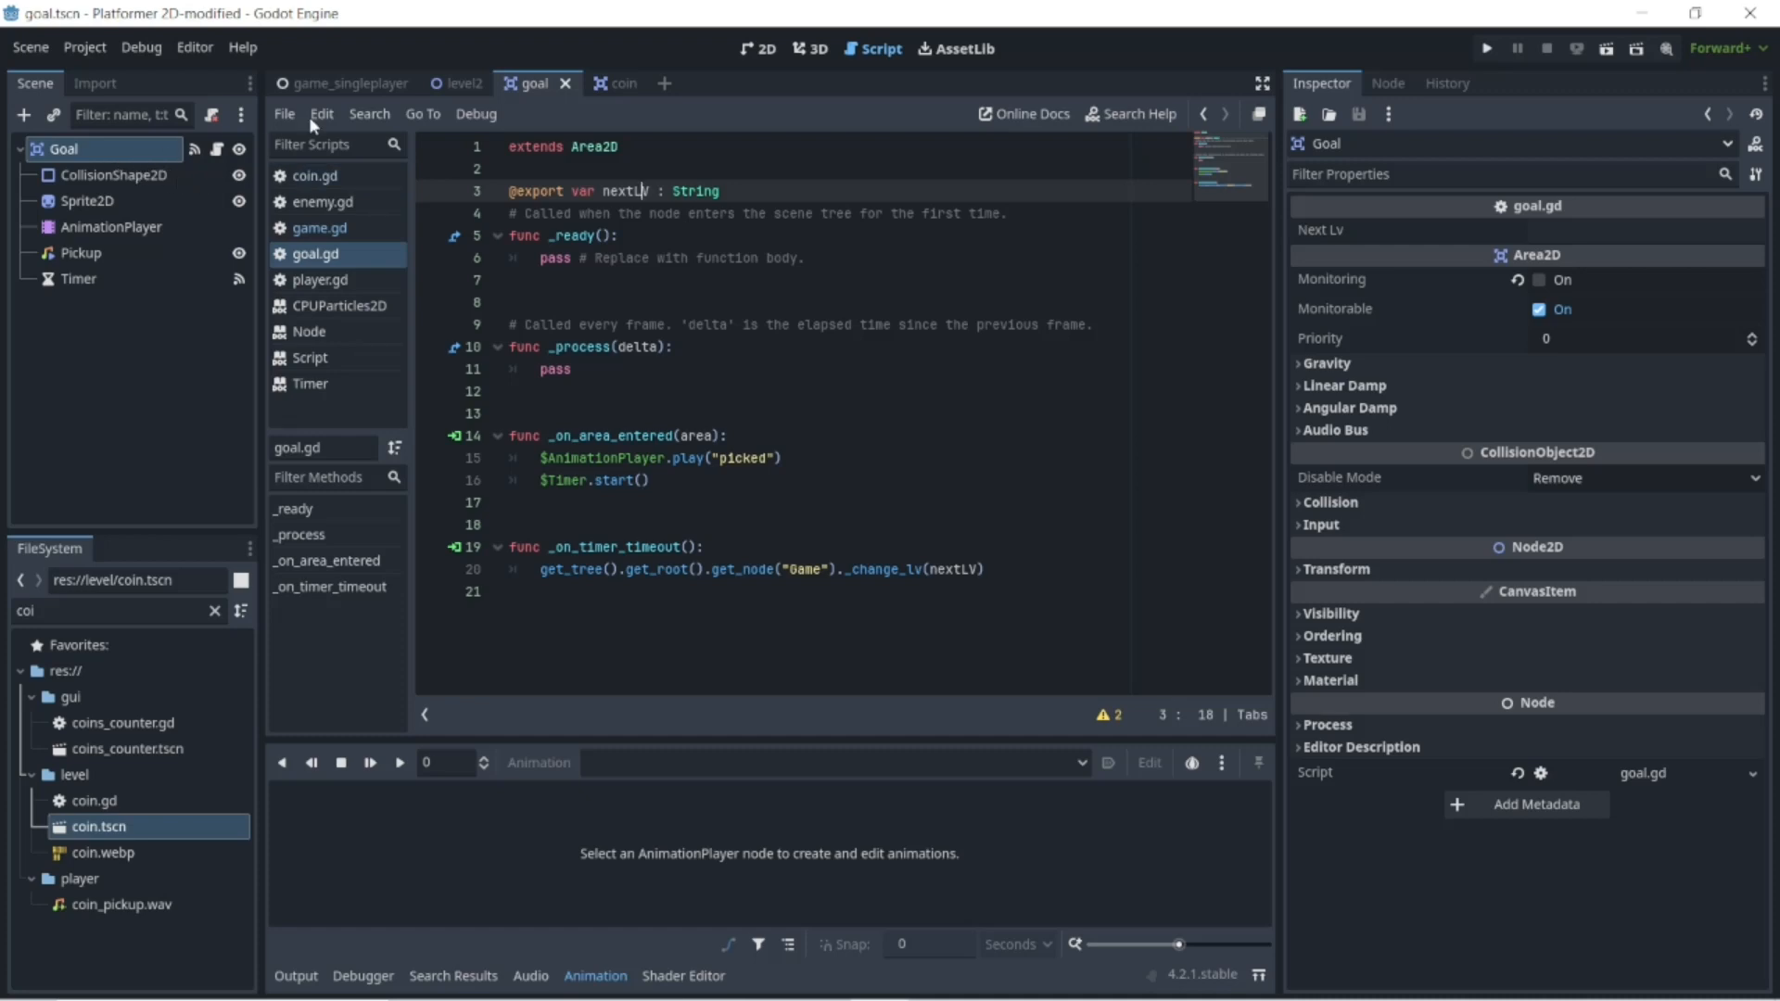
- In the Game script's _change_lv function, append .intance() to the load(level) call assigned to lv_resource
click(341, 83)
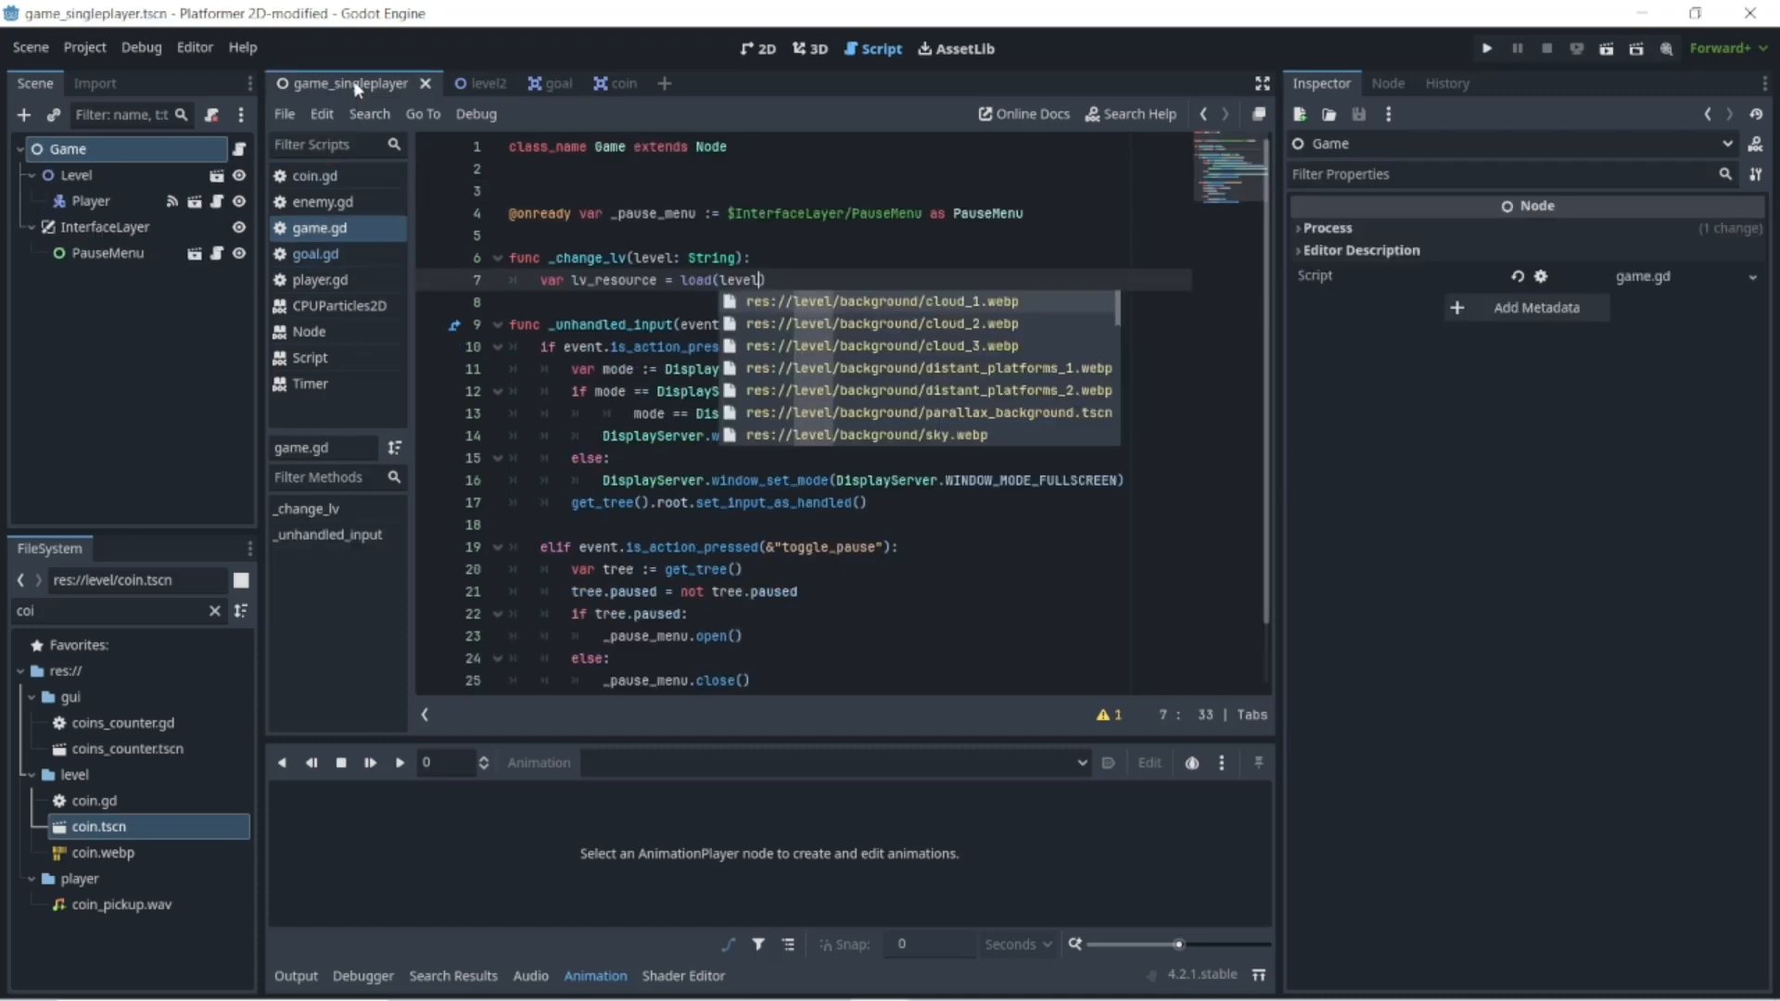
click(687, 258)
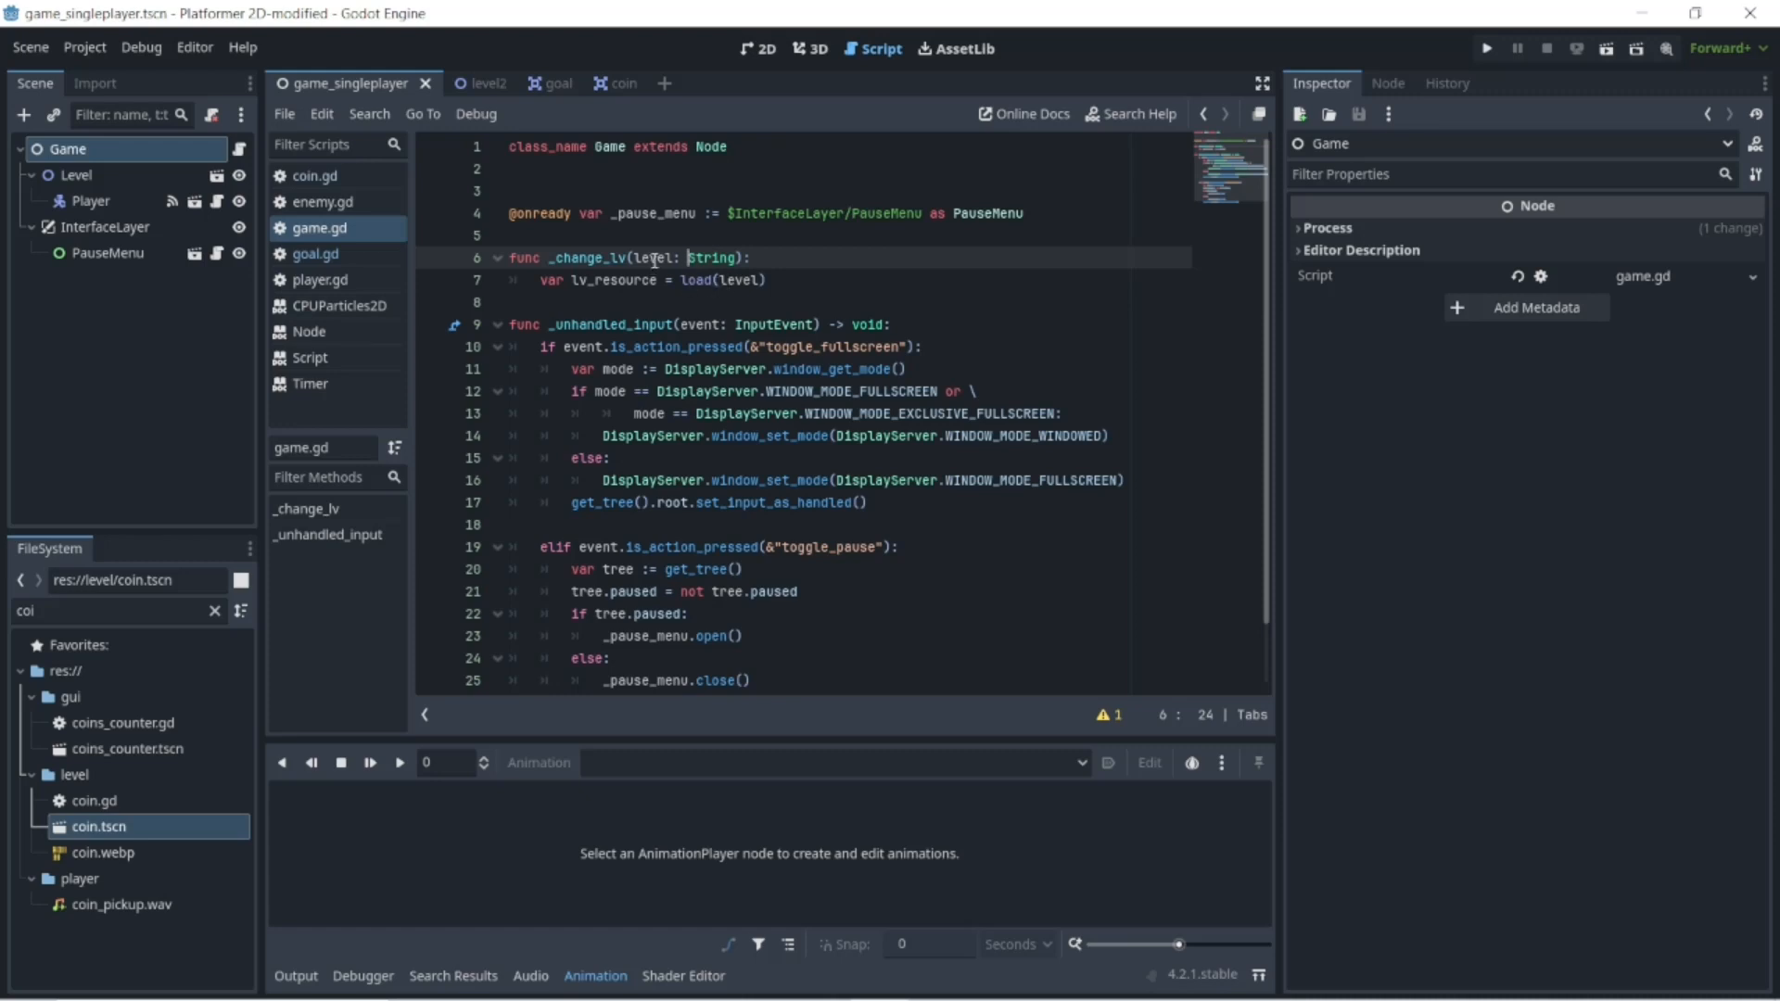
click(727, 258)
double_click(716, 259)
click(773, 284)
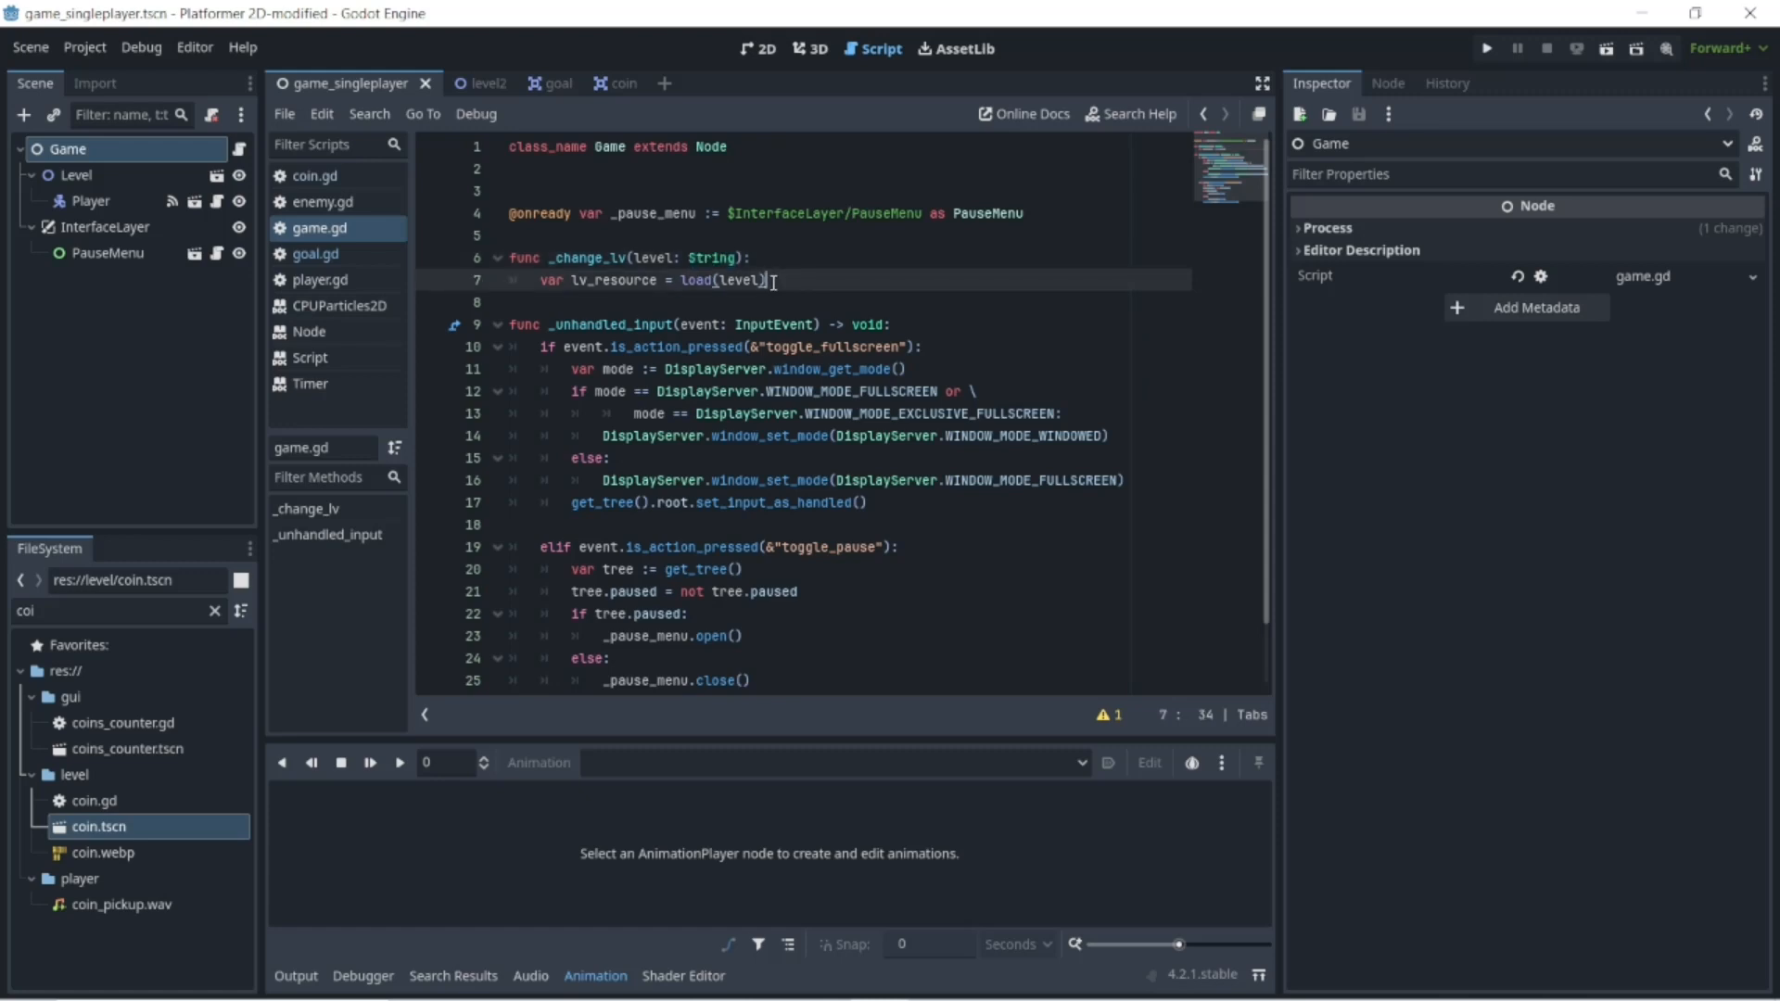
text(.)
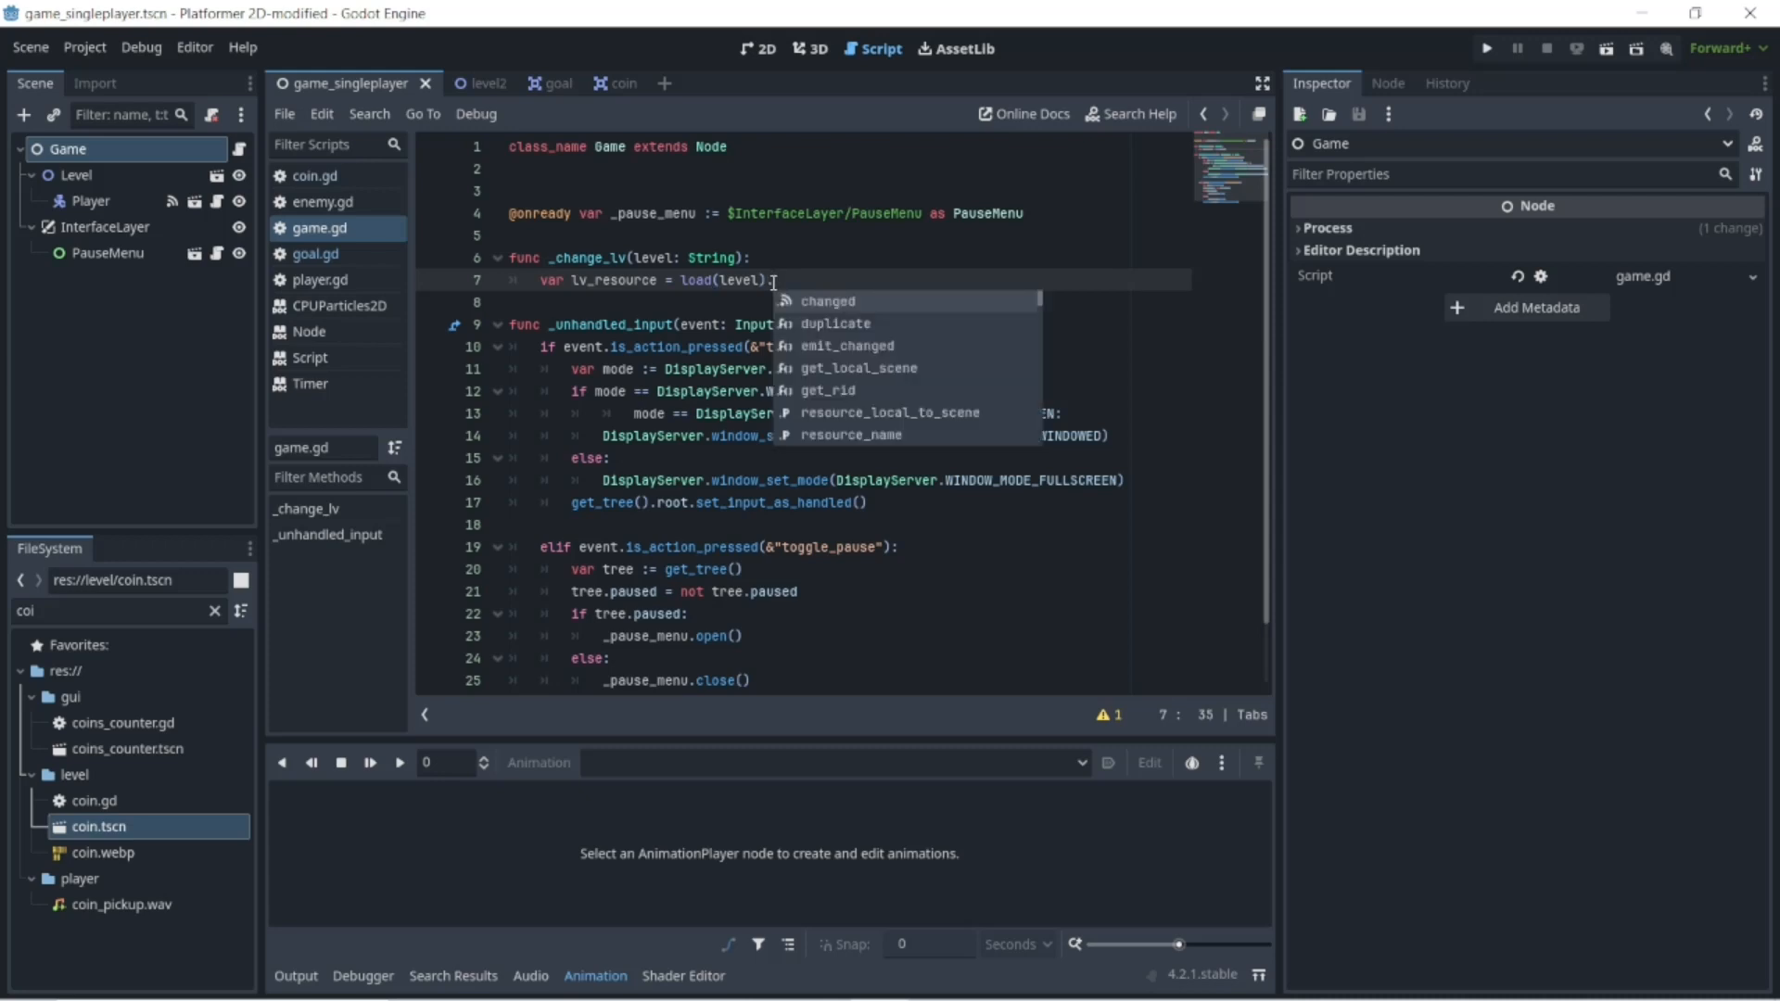
text(in)
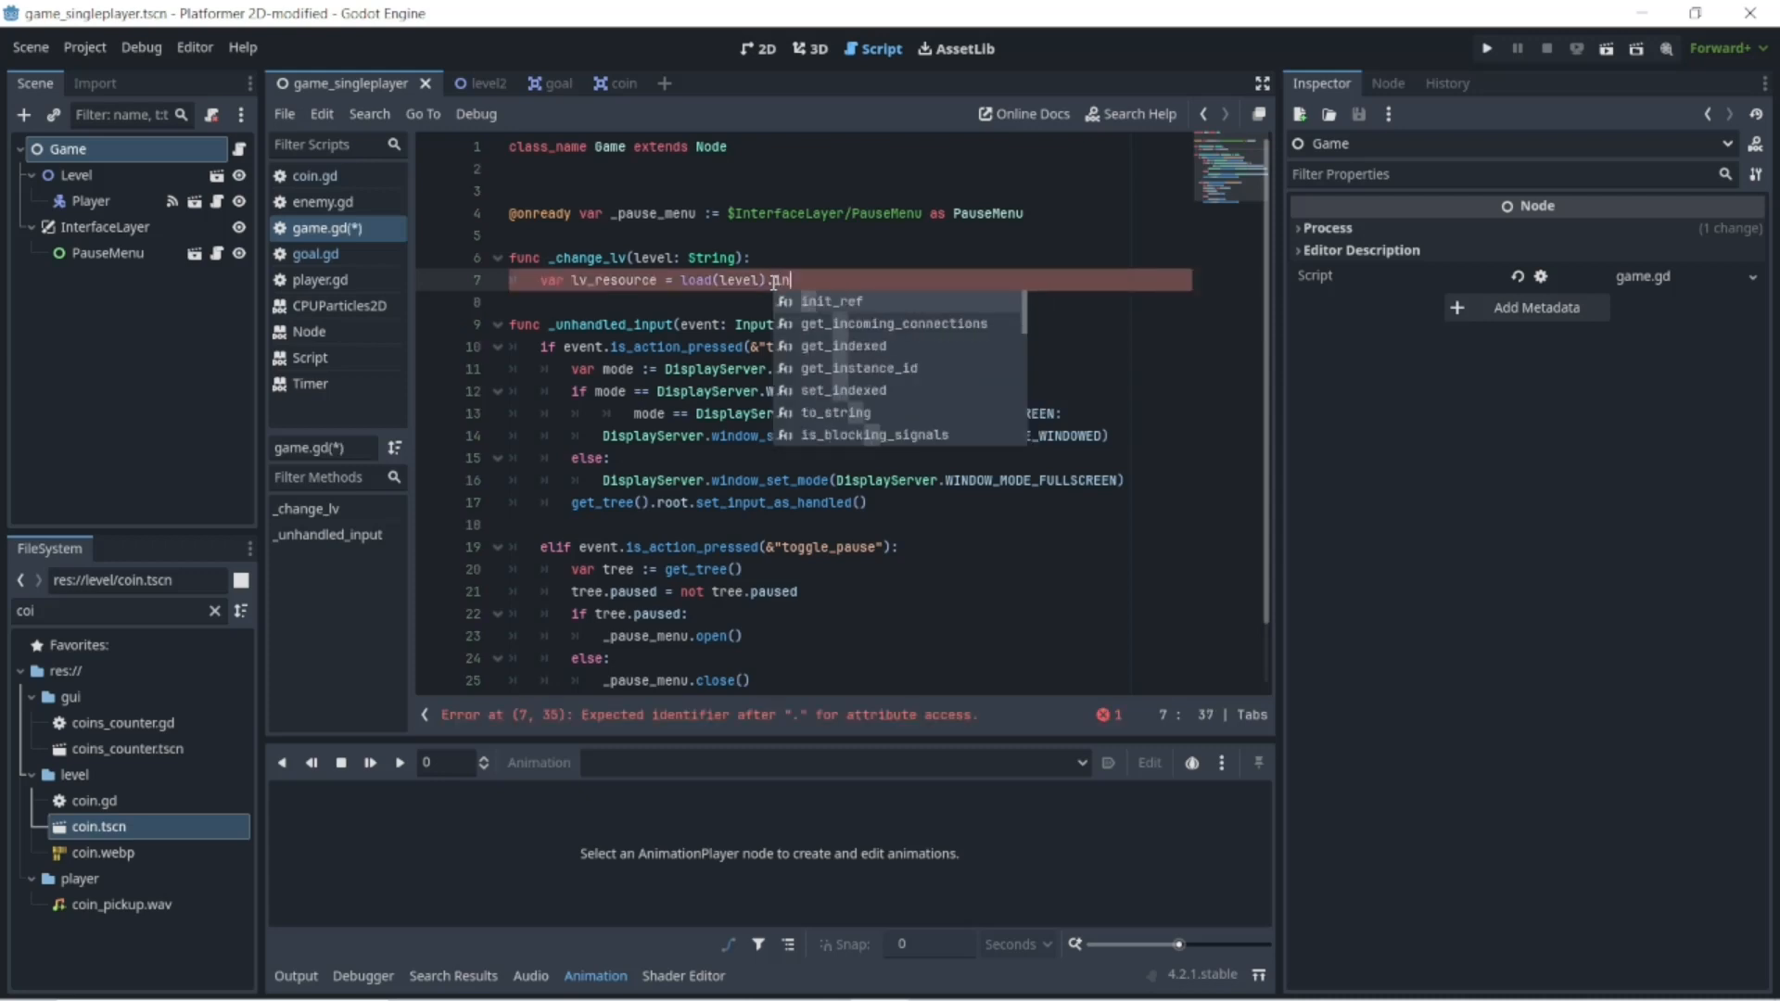
text(tan)
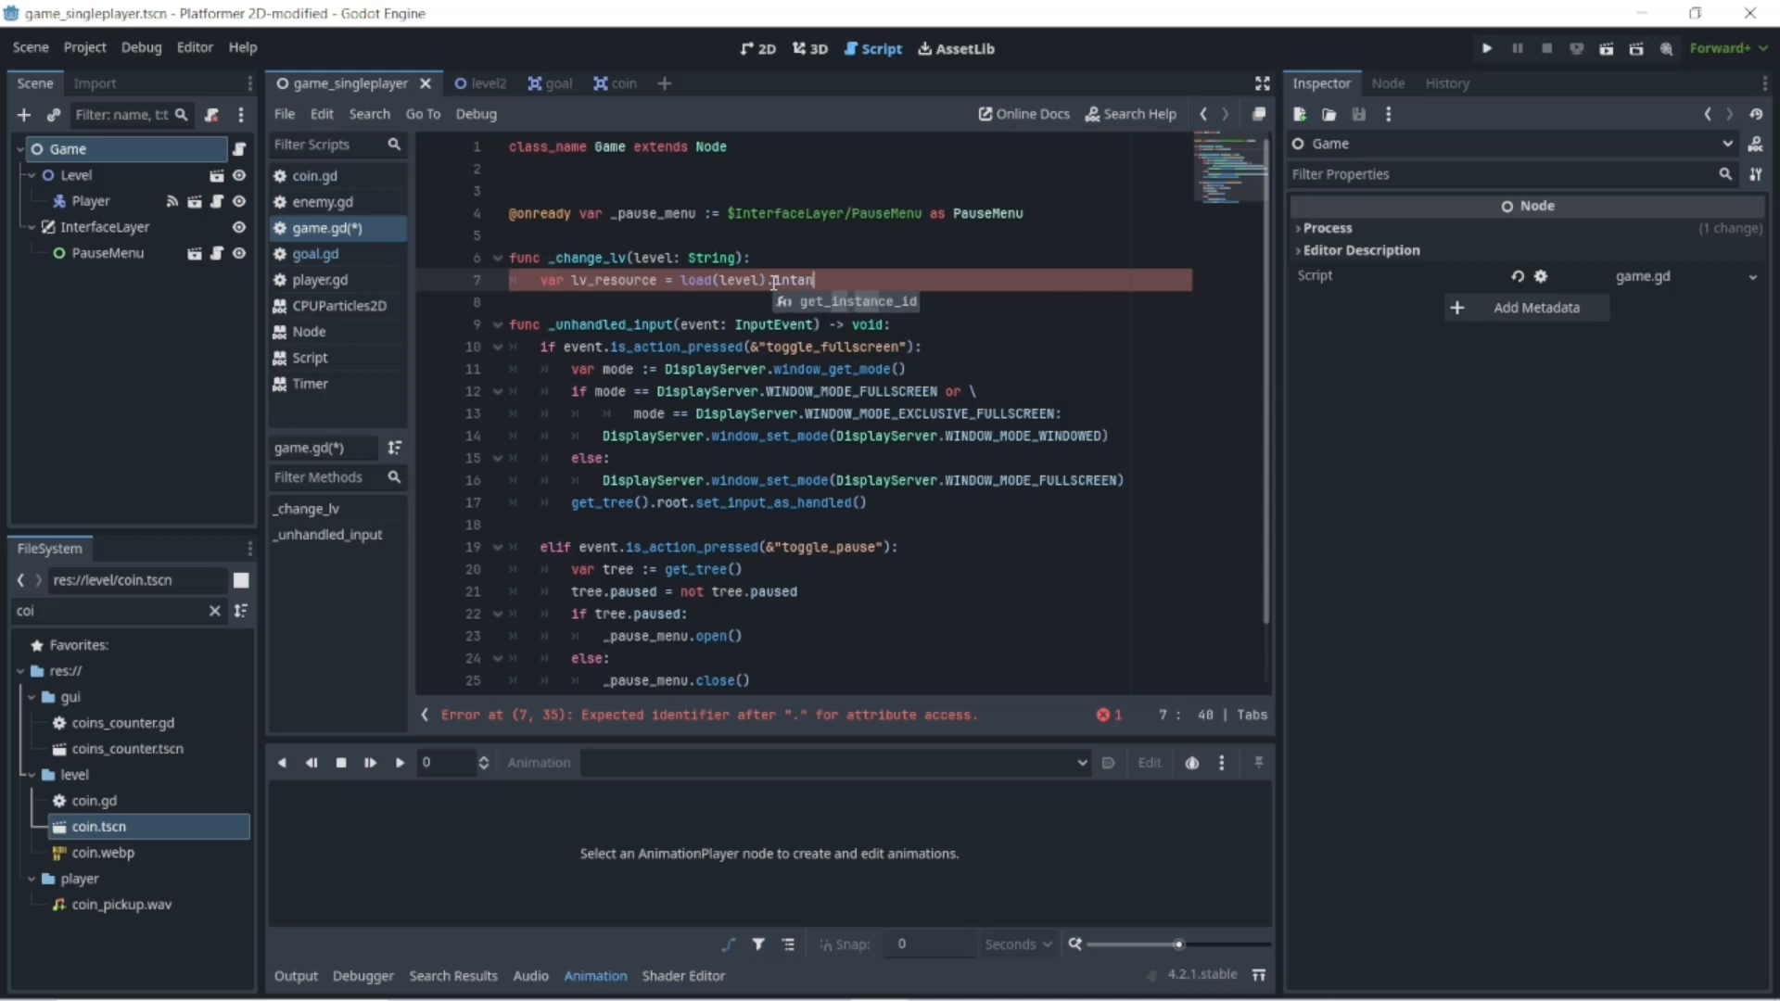
text(ce()
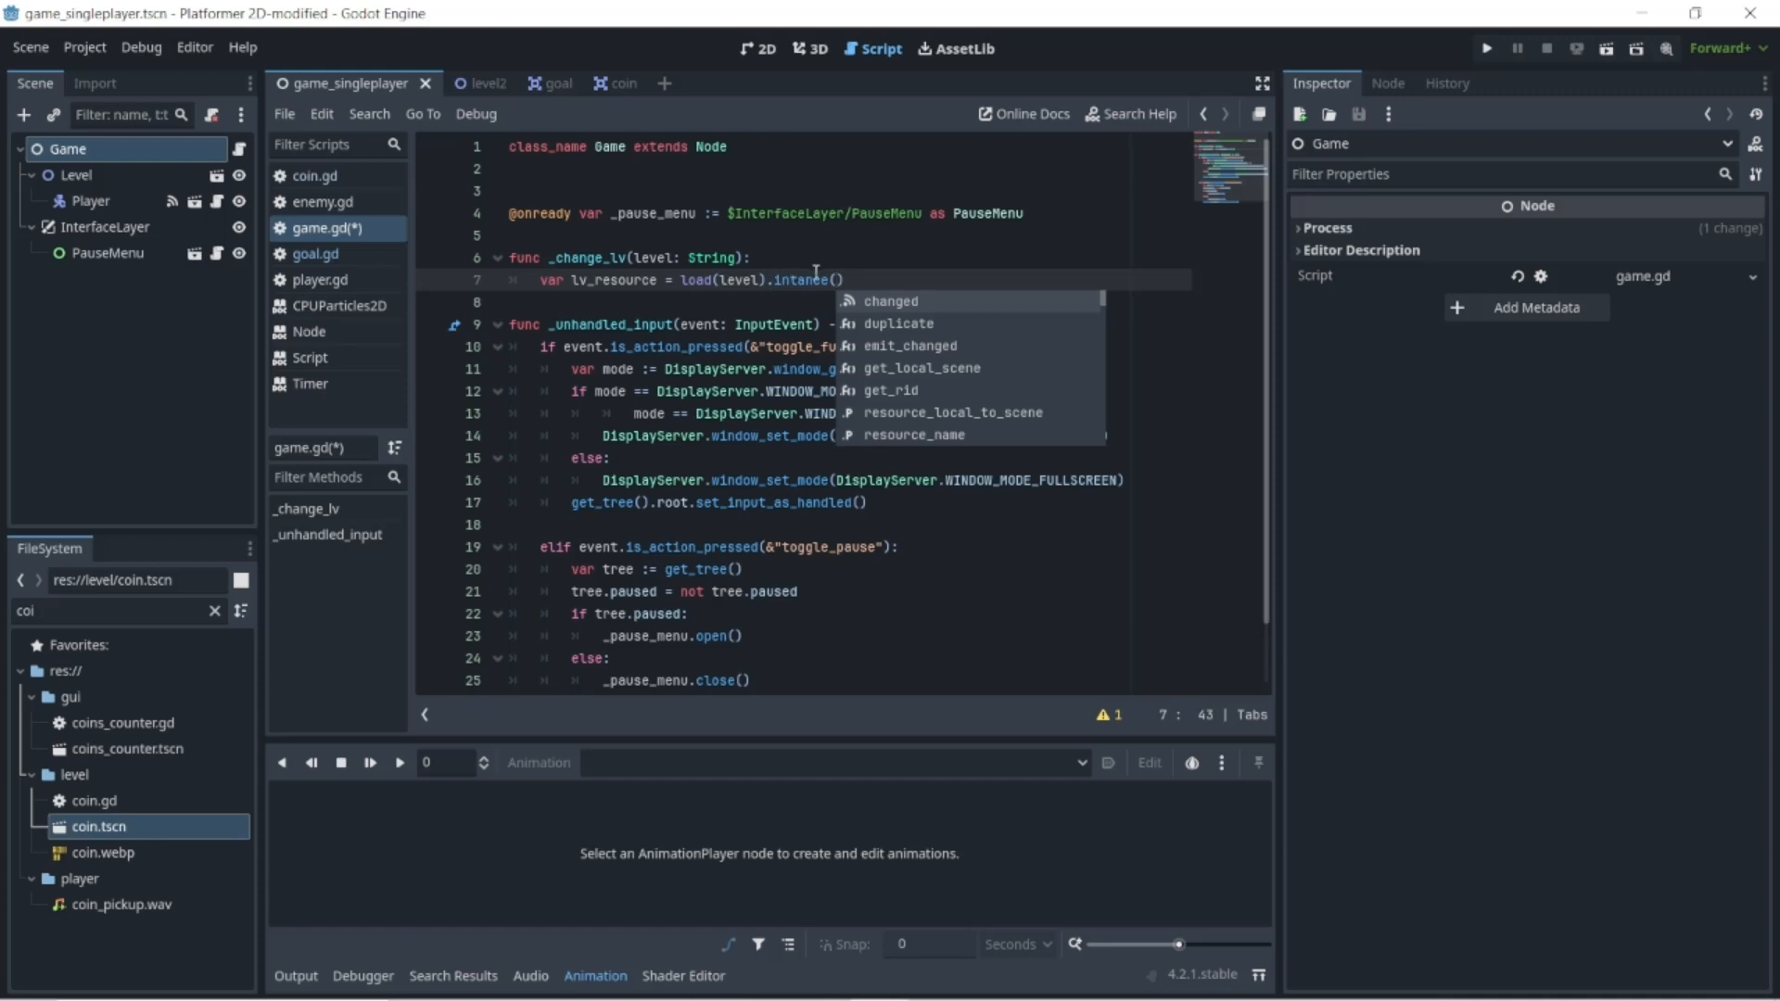
click(864, 273)
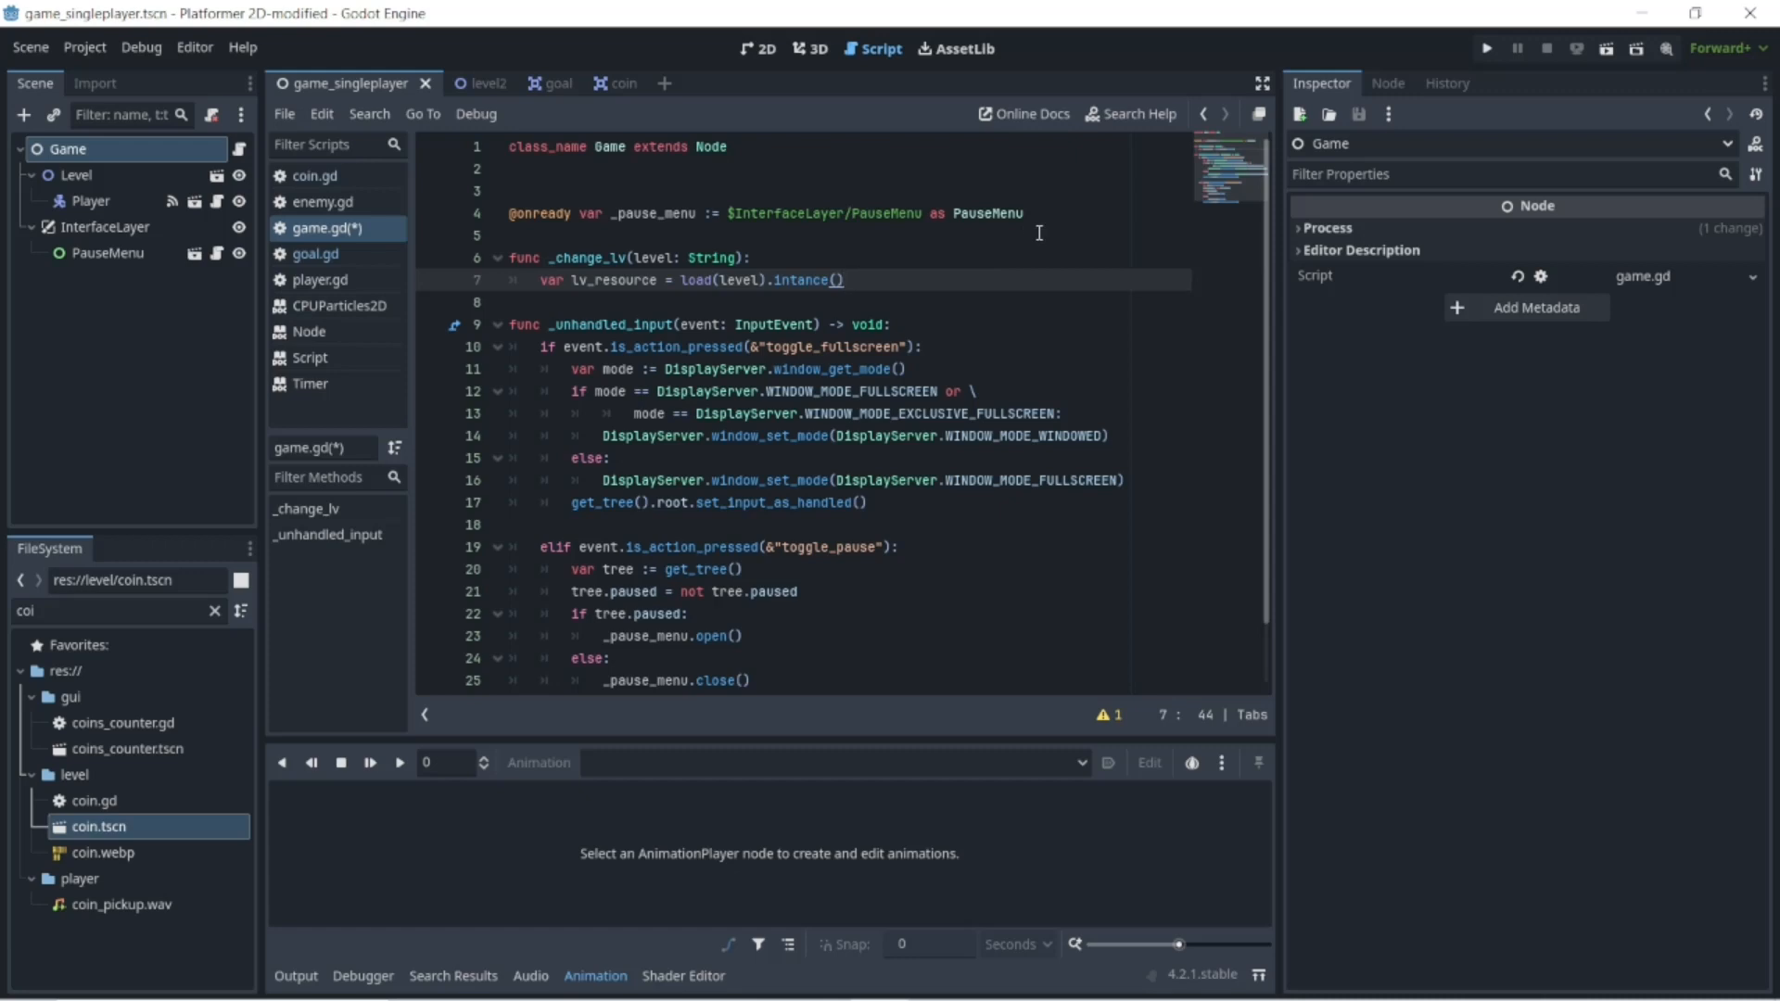
- Add the line add_child(lv_resource) below the lv_resource declaration in _change_lv
key(Return)
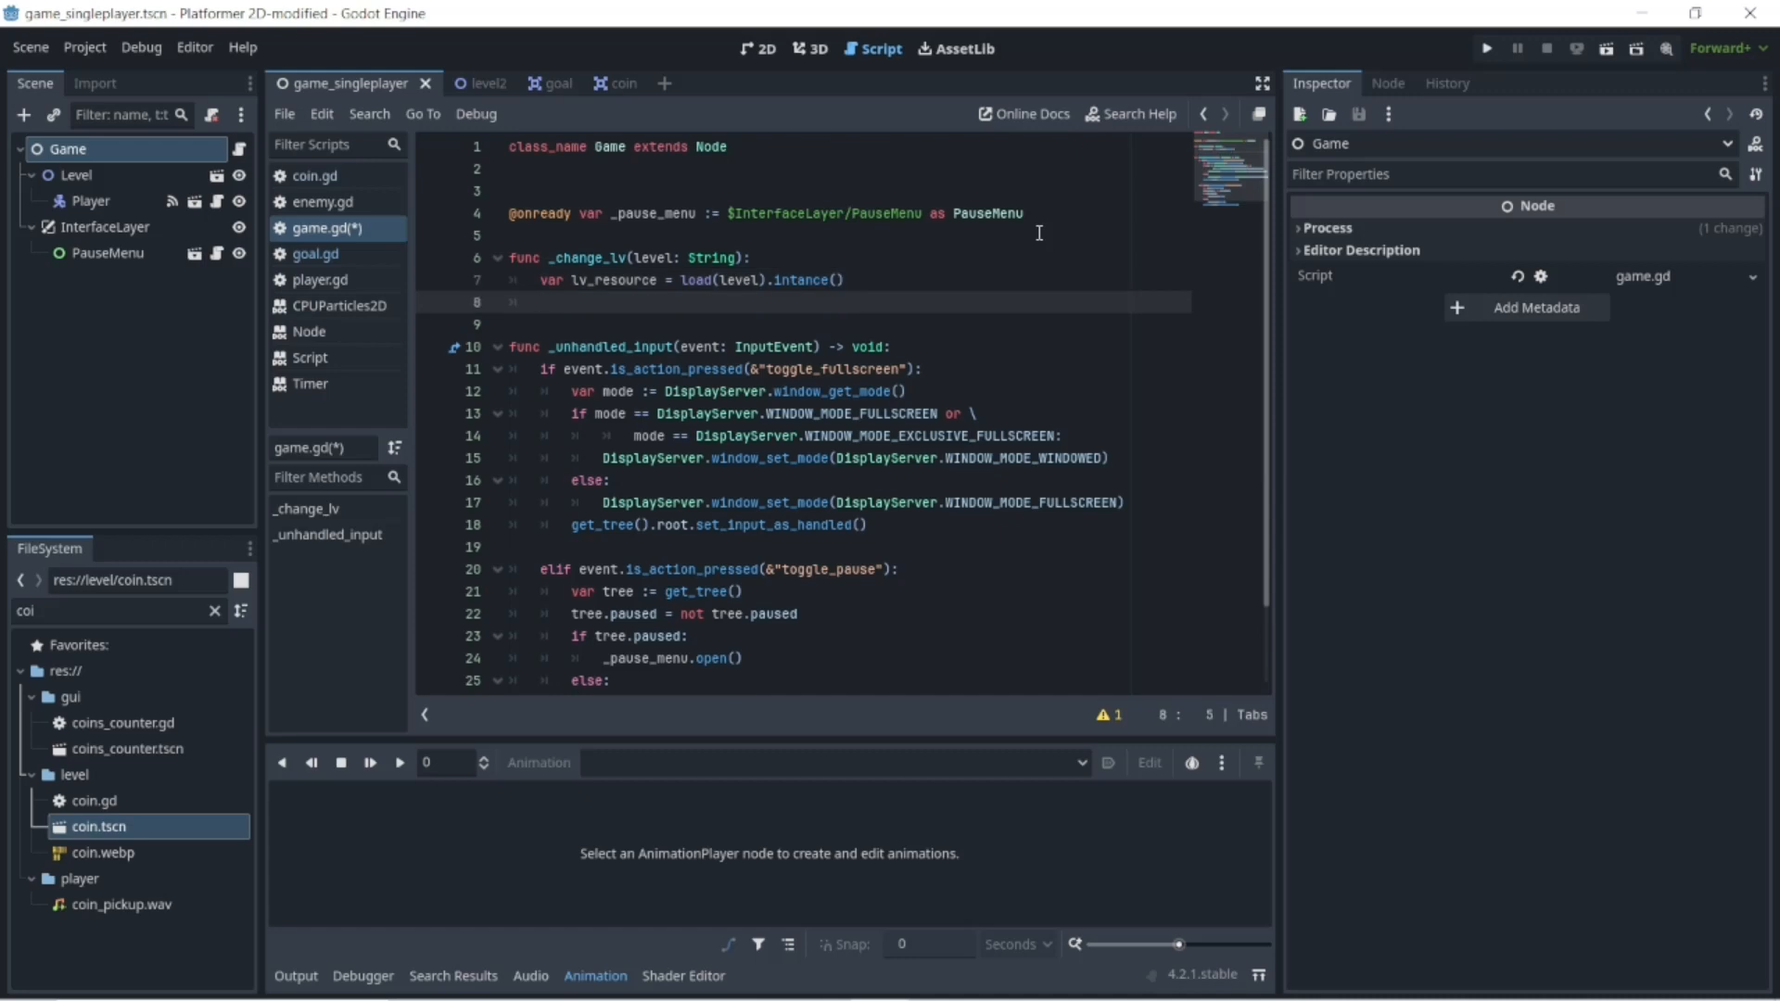
text(add)
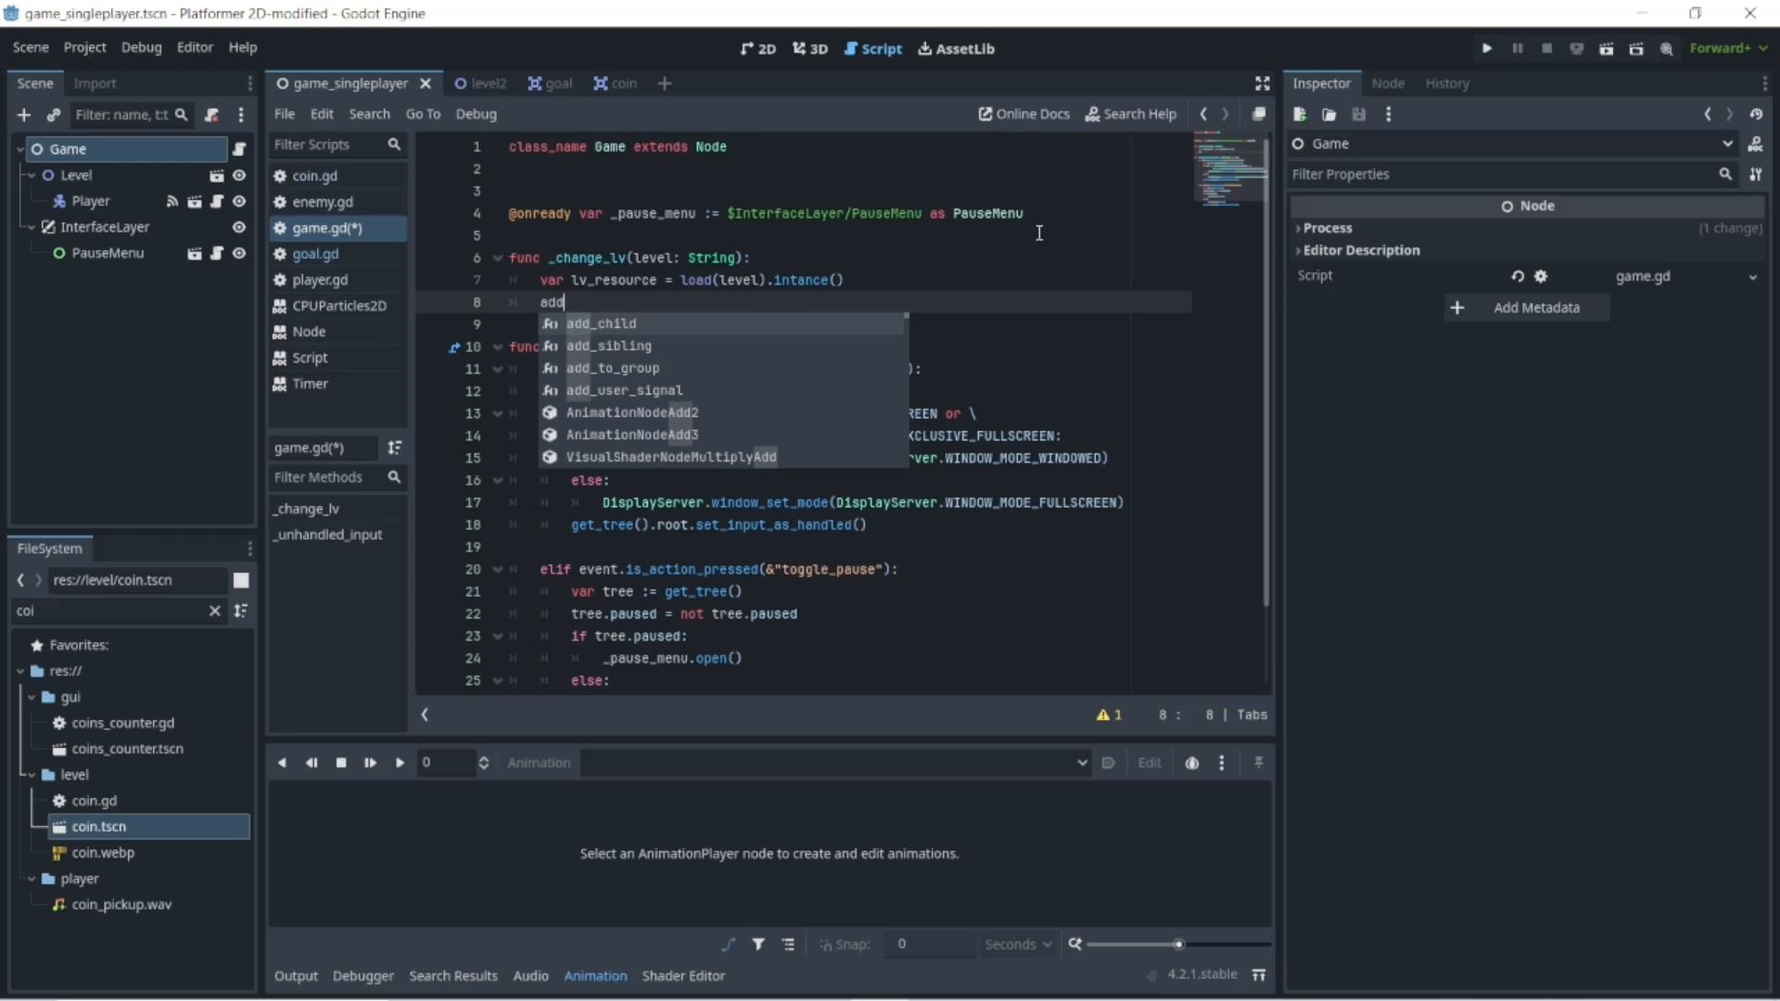
key(Return)
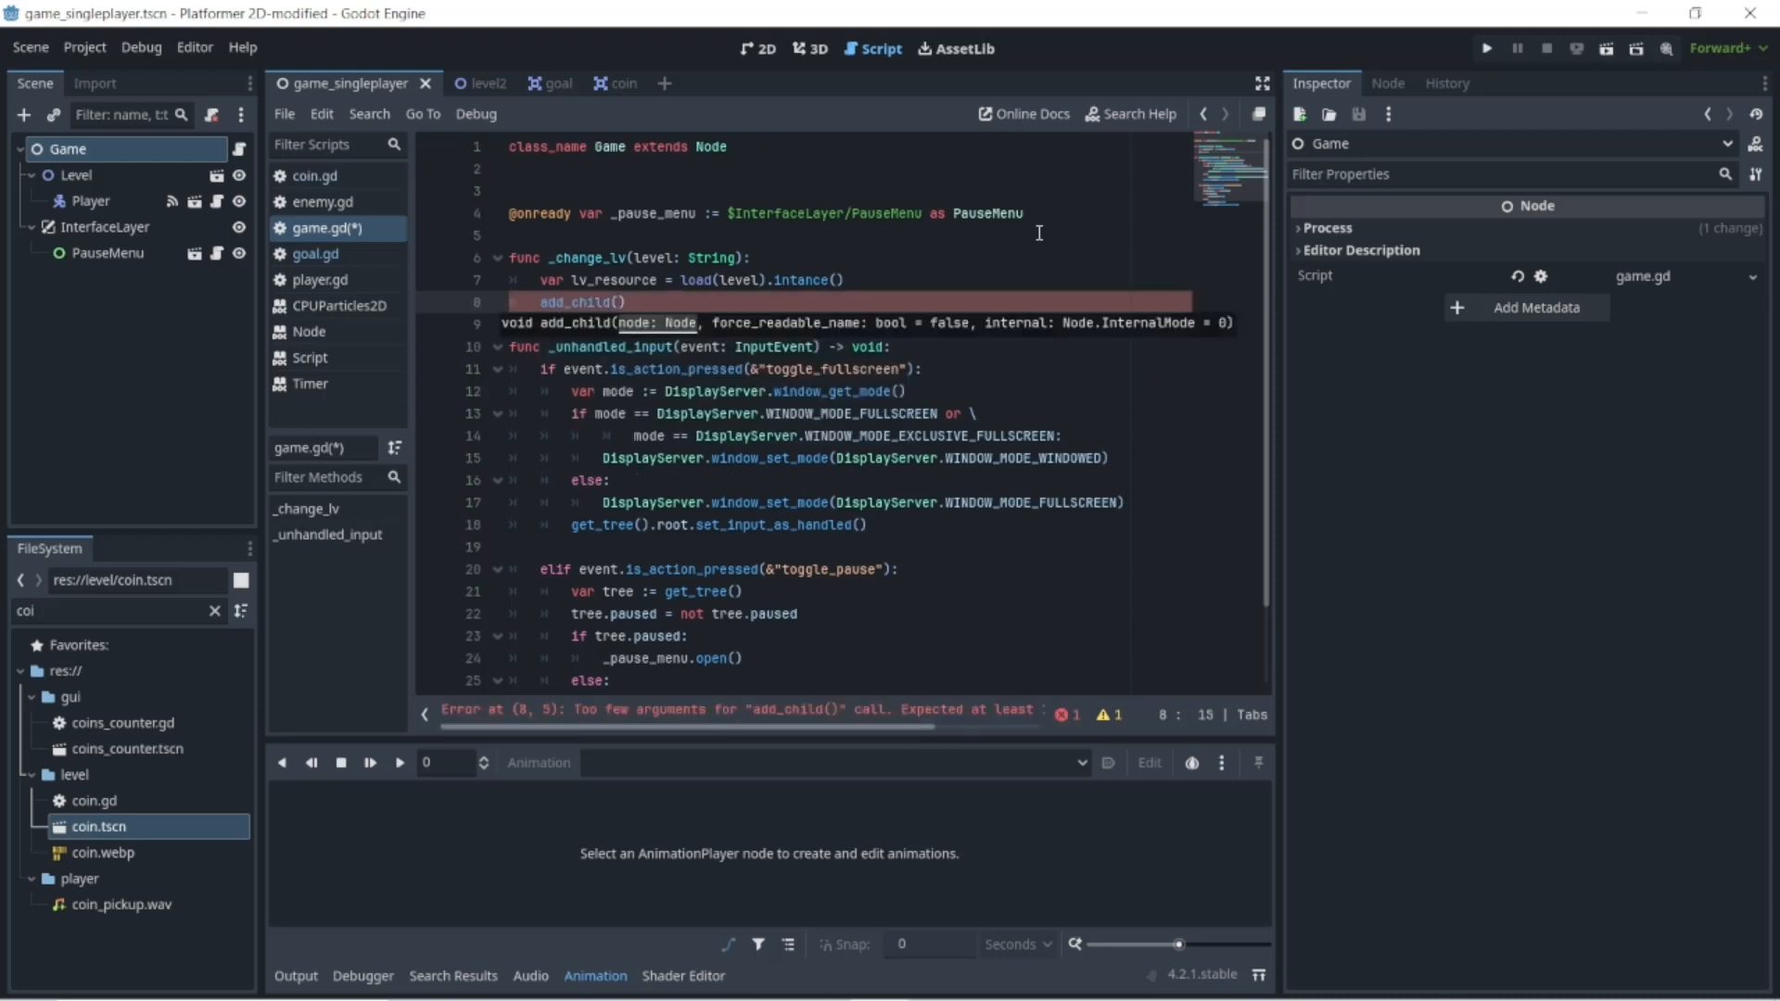
text(l)
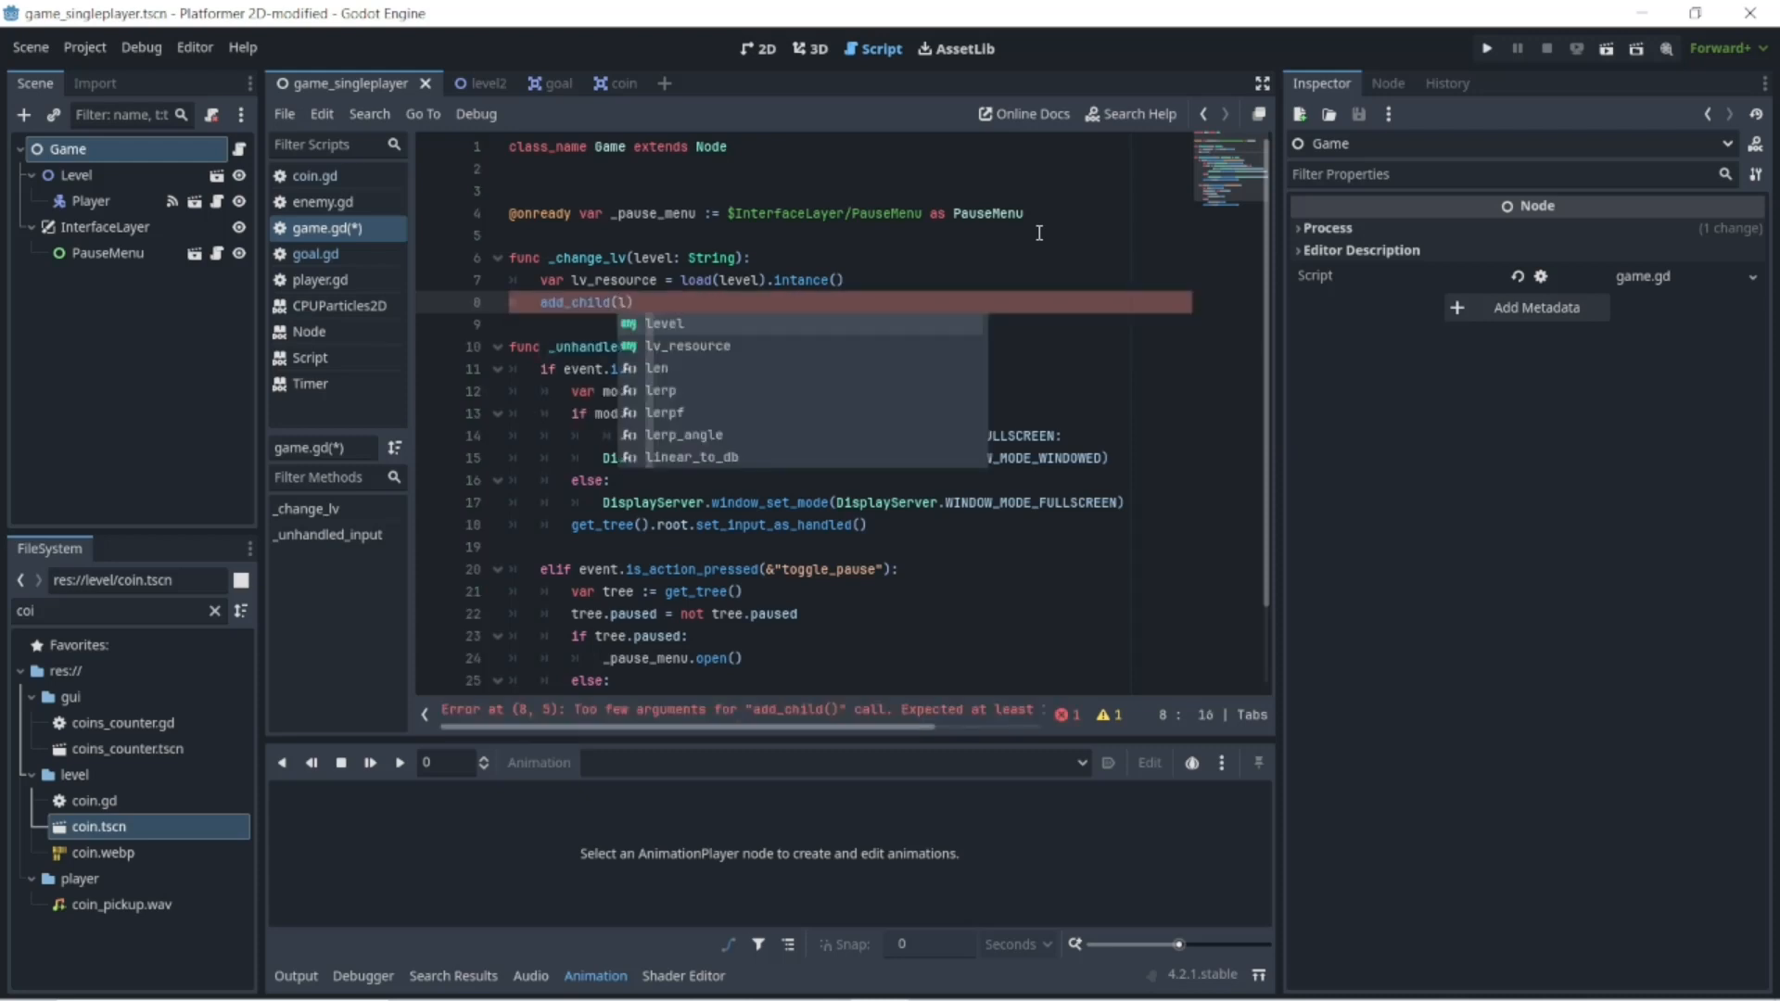
key(Down)
key(Return)
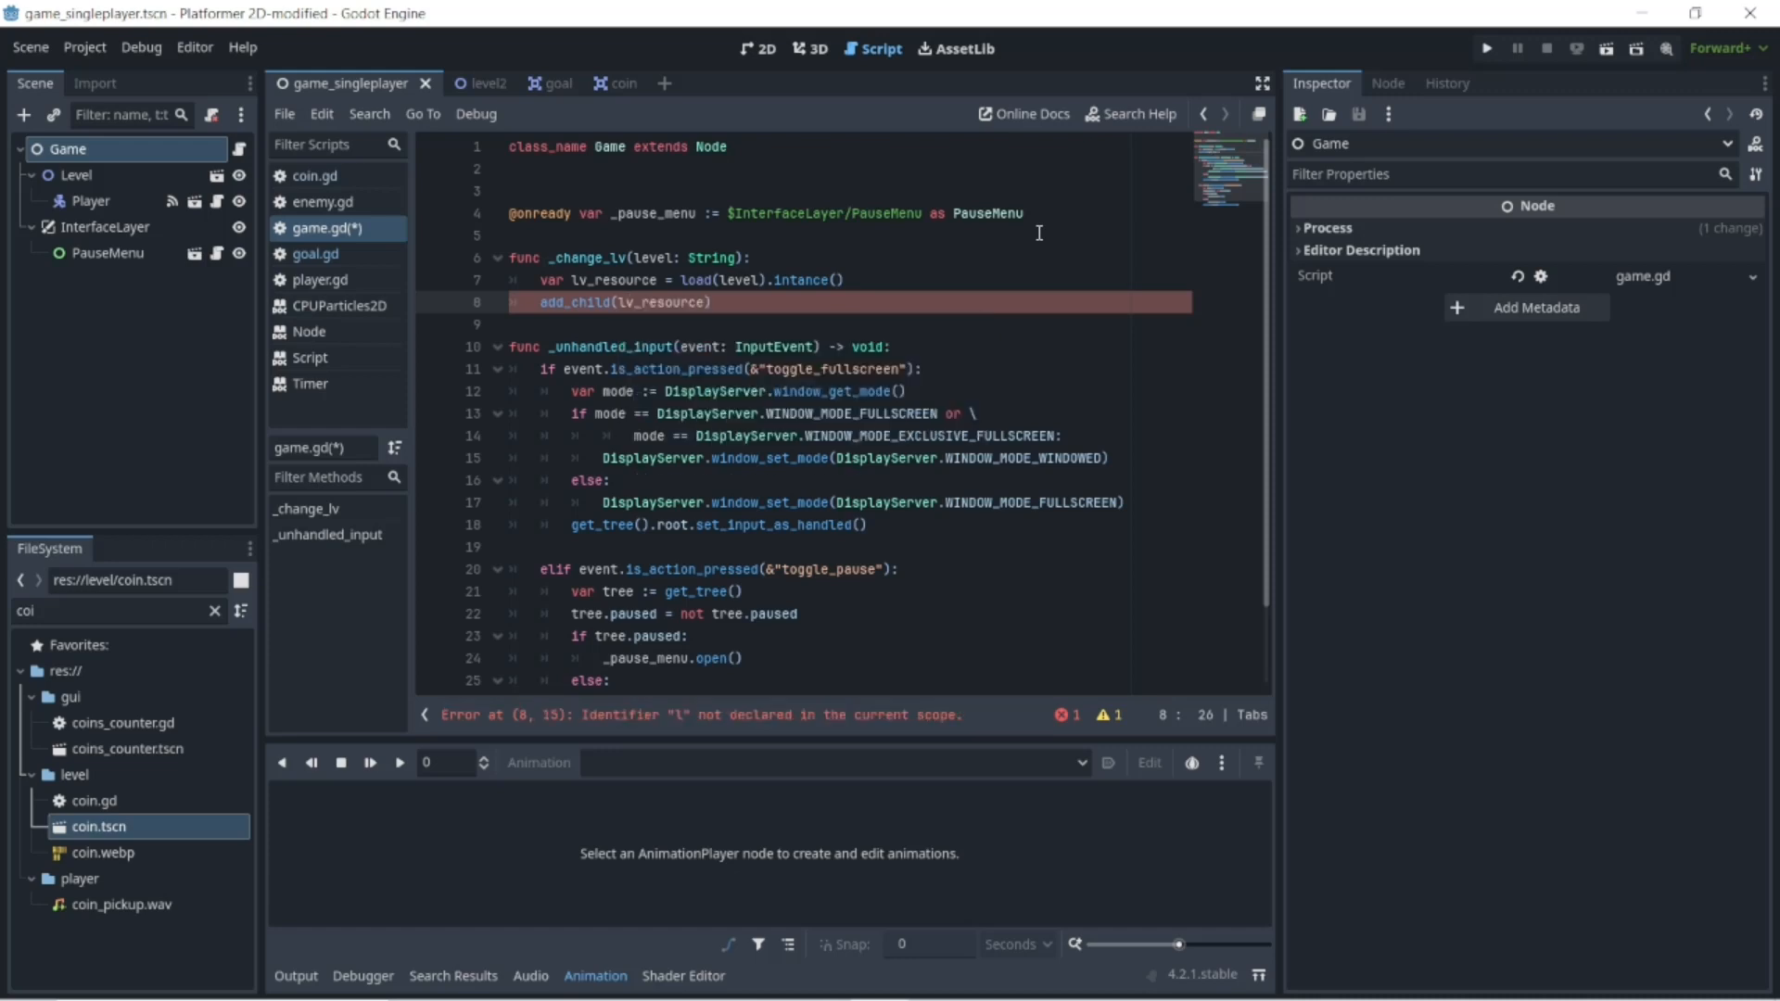
click(779, 307)
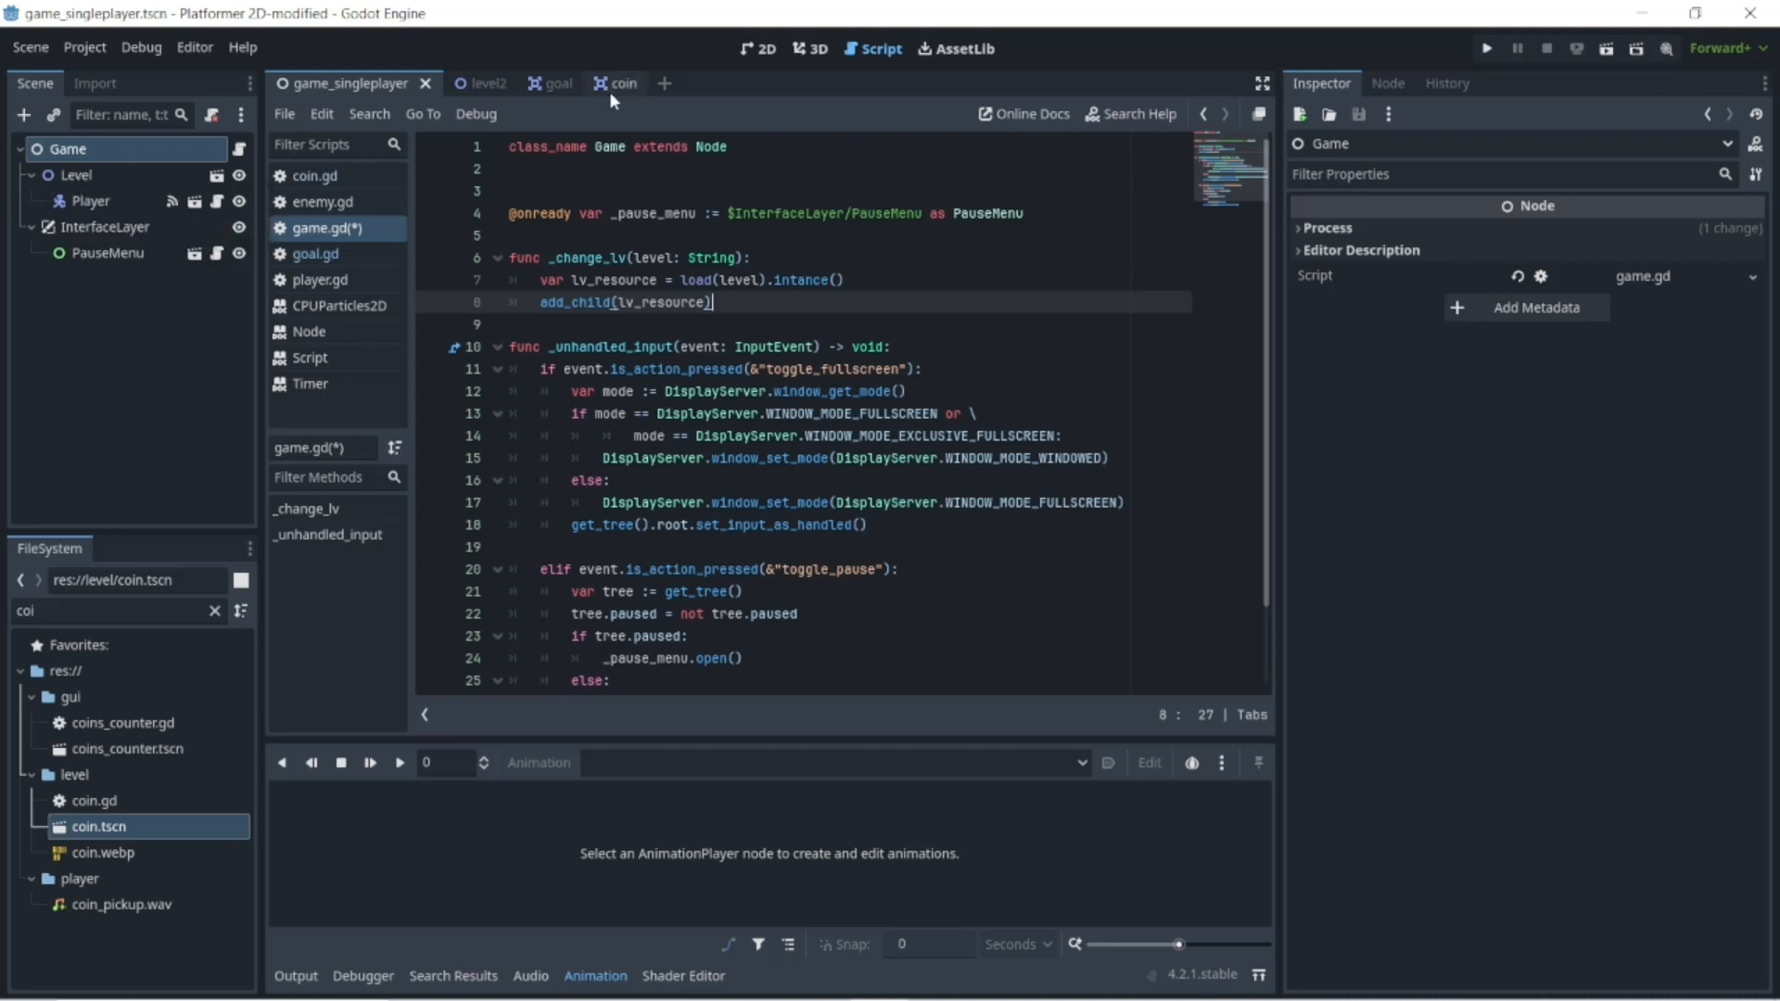
- In goal.gd, add get_parent().queue_free() below the _change_lv(nextLV) call in _on_timer_timeout
click(568, 89)
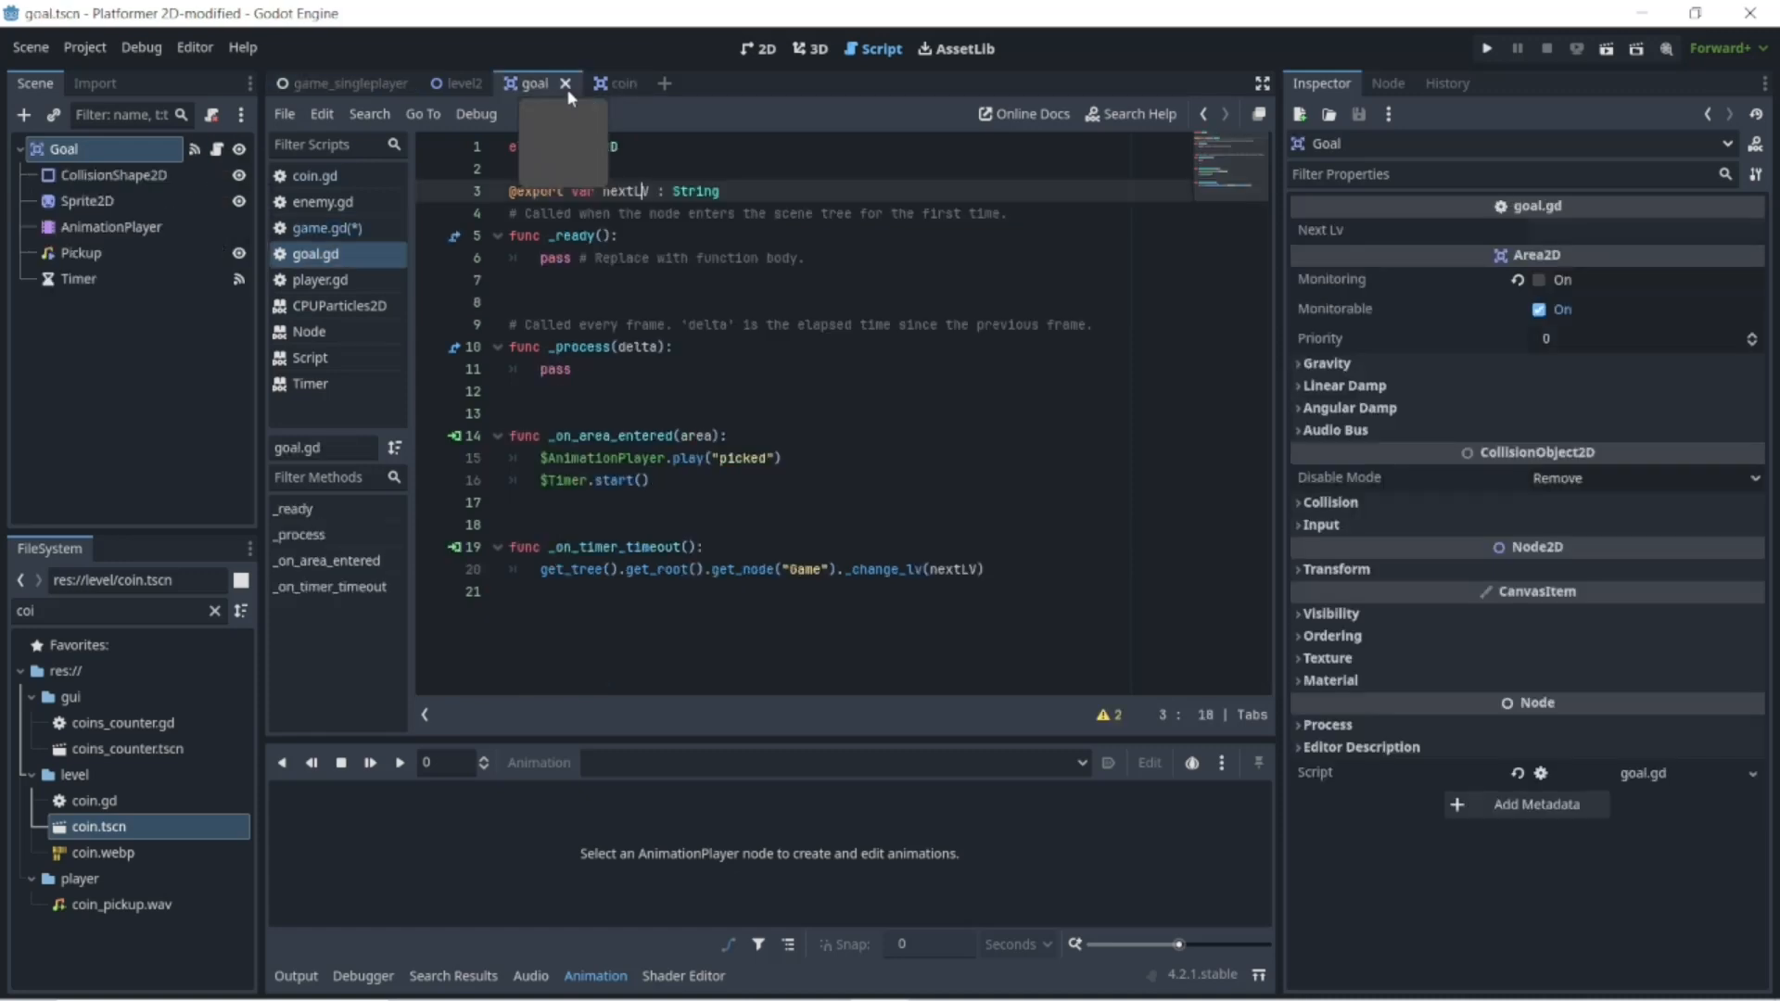
click(1006, 568)
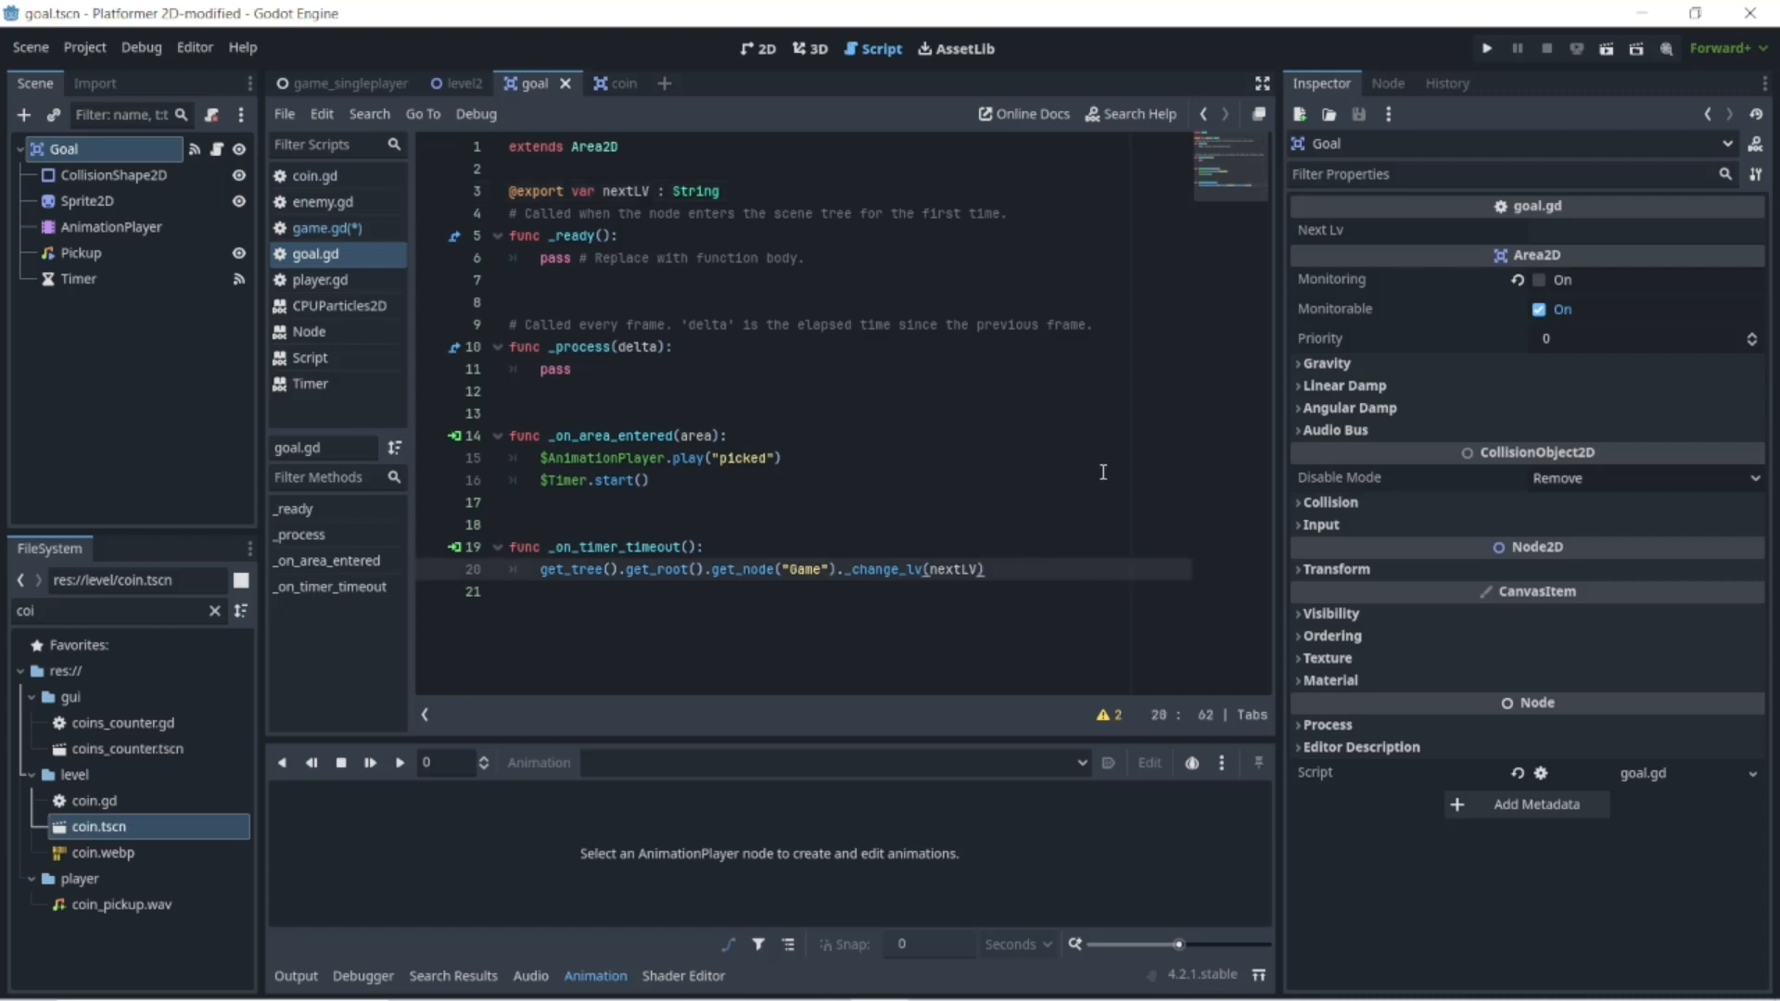
key(Return)
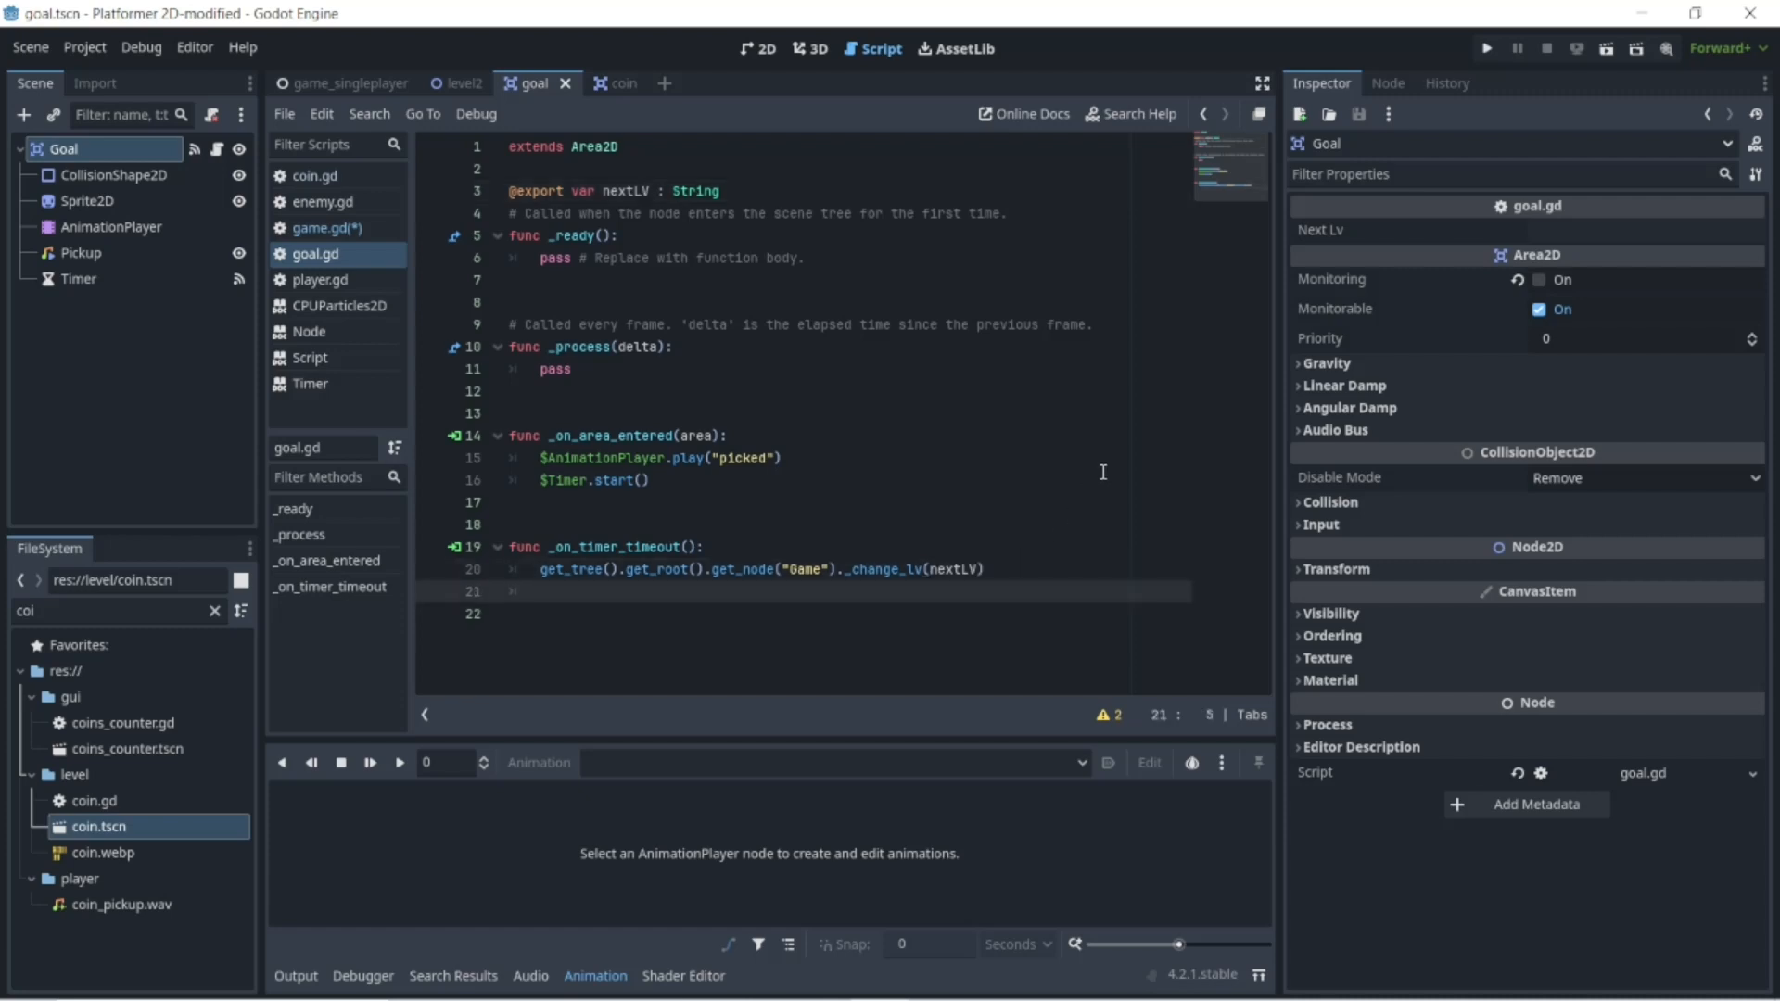
text(get)
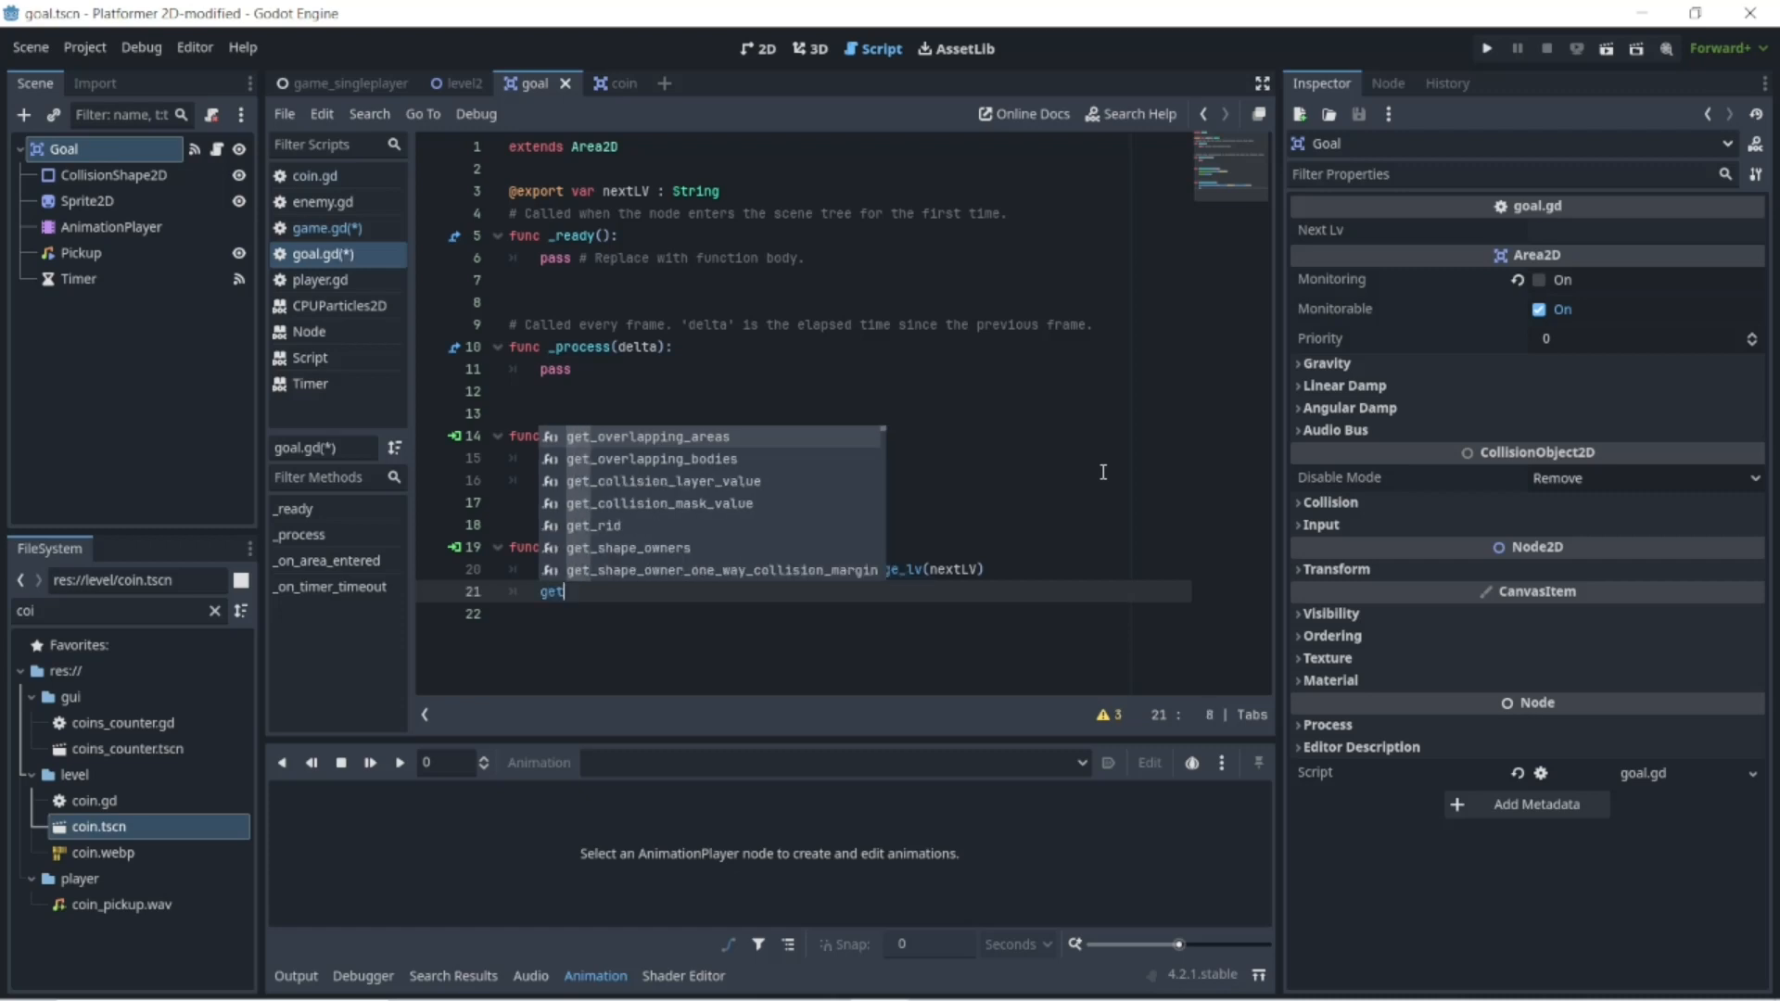
text(_par)
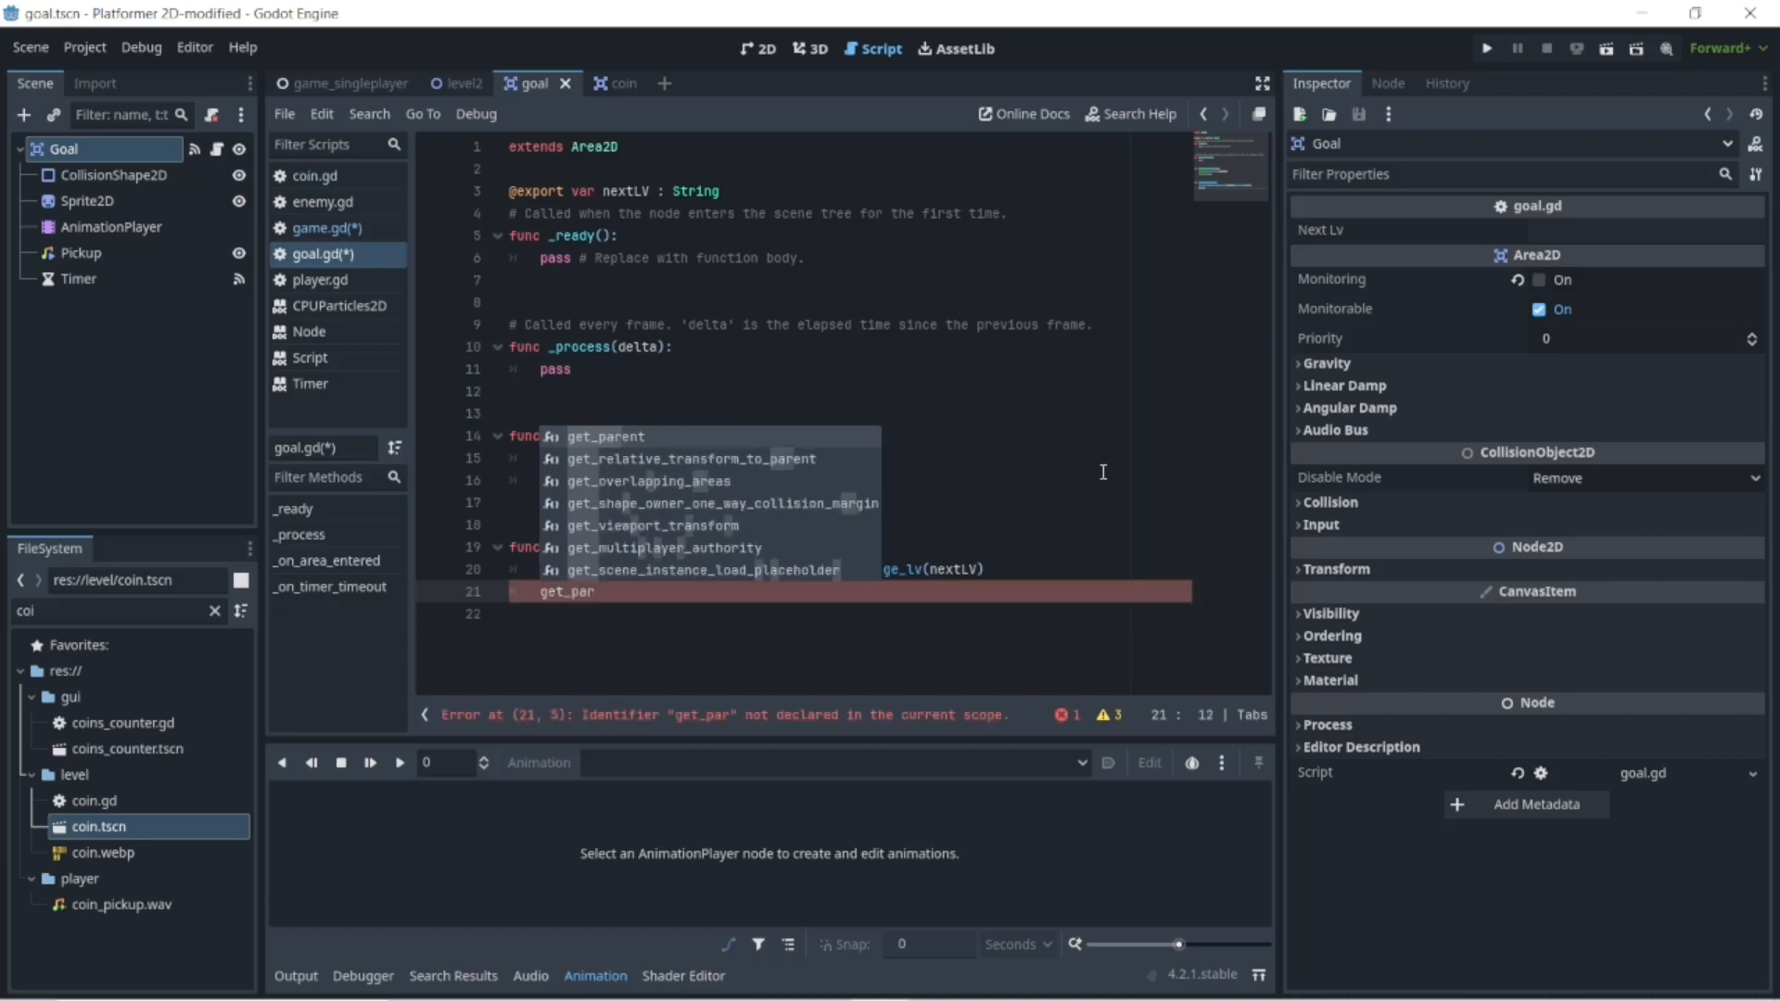
key(Return)
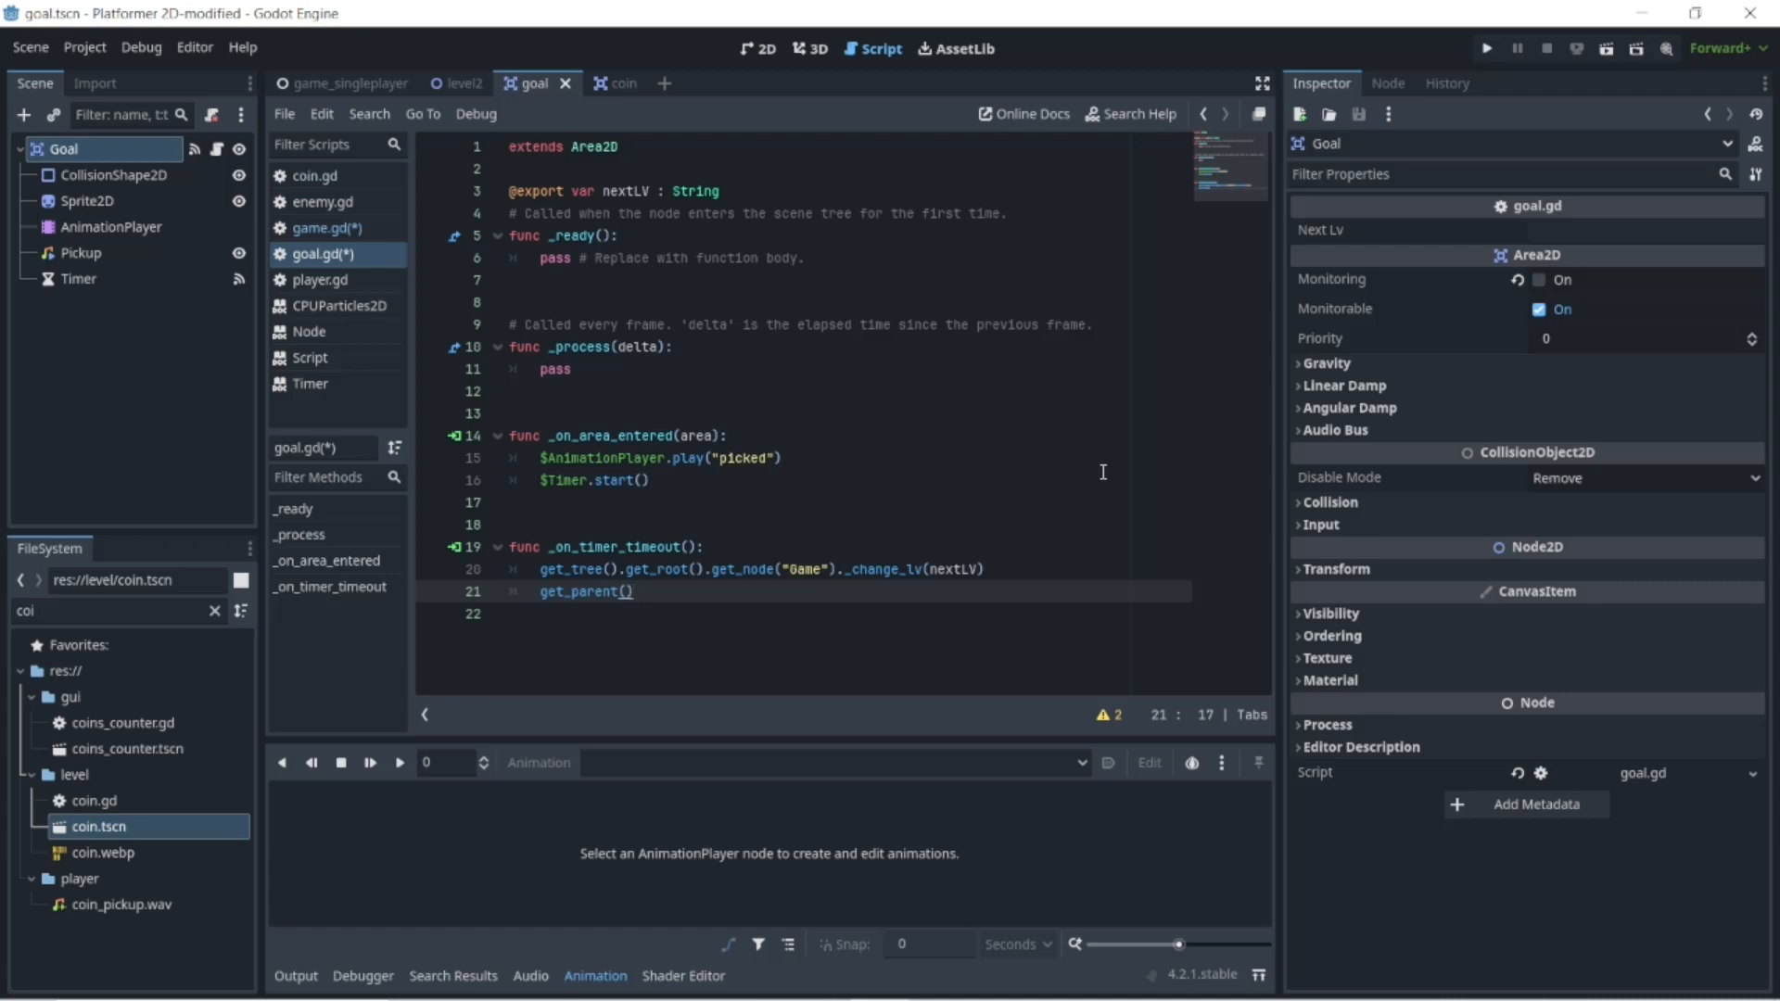
text(.queu)
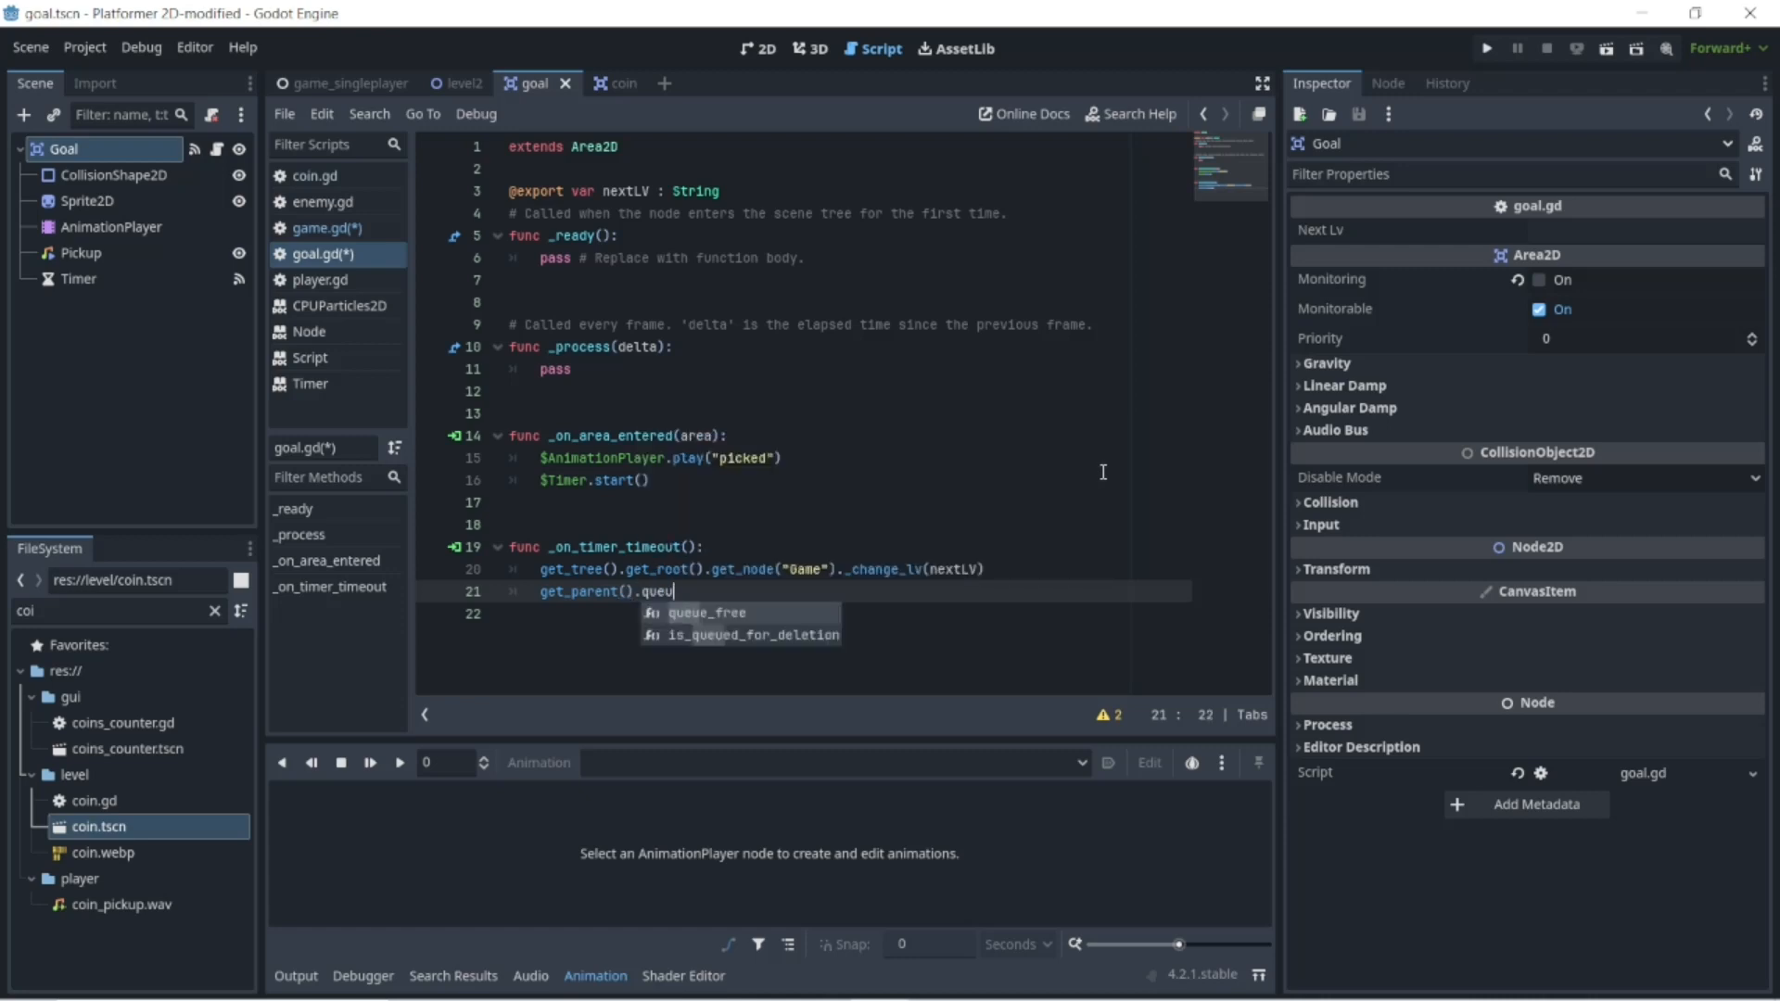
key(Return)
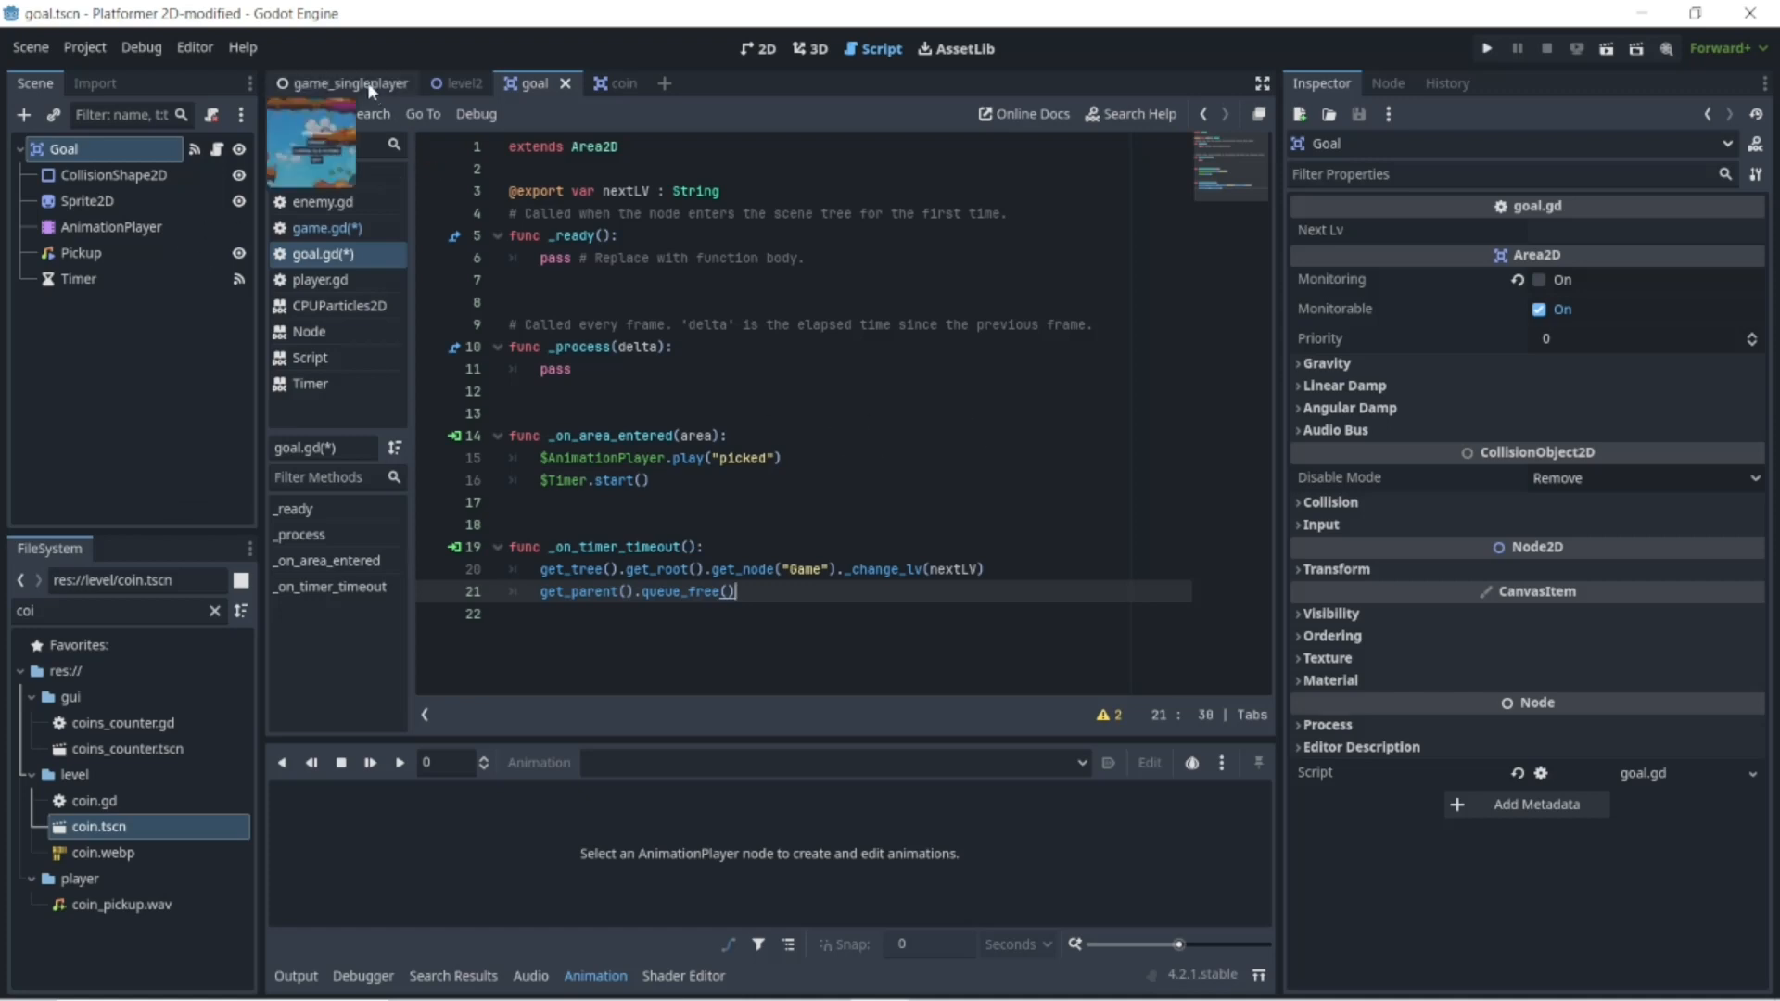
- Return to the game_singleplayer scene, select its Game root node and save all open scenes
click(458, 81)
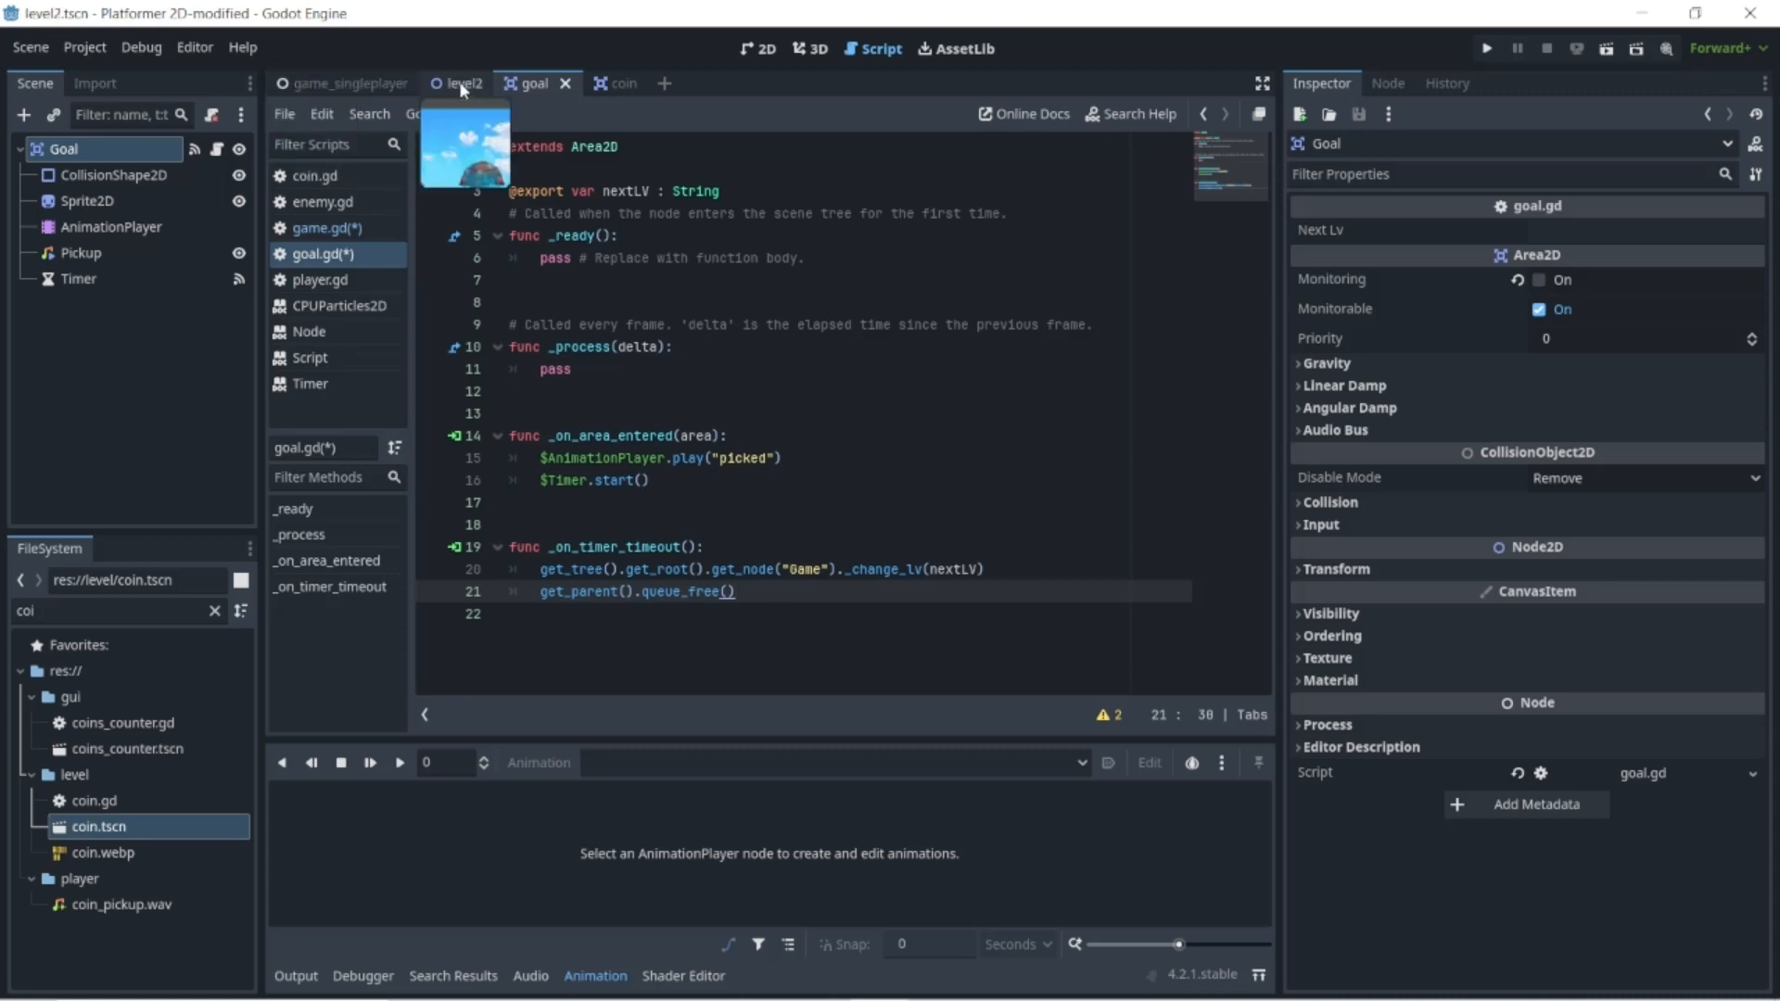
click(985, 570)
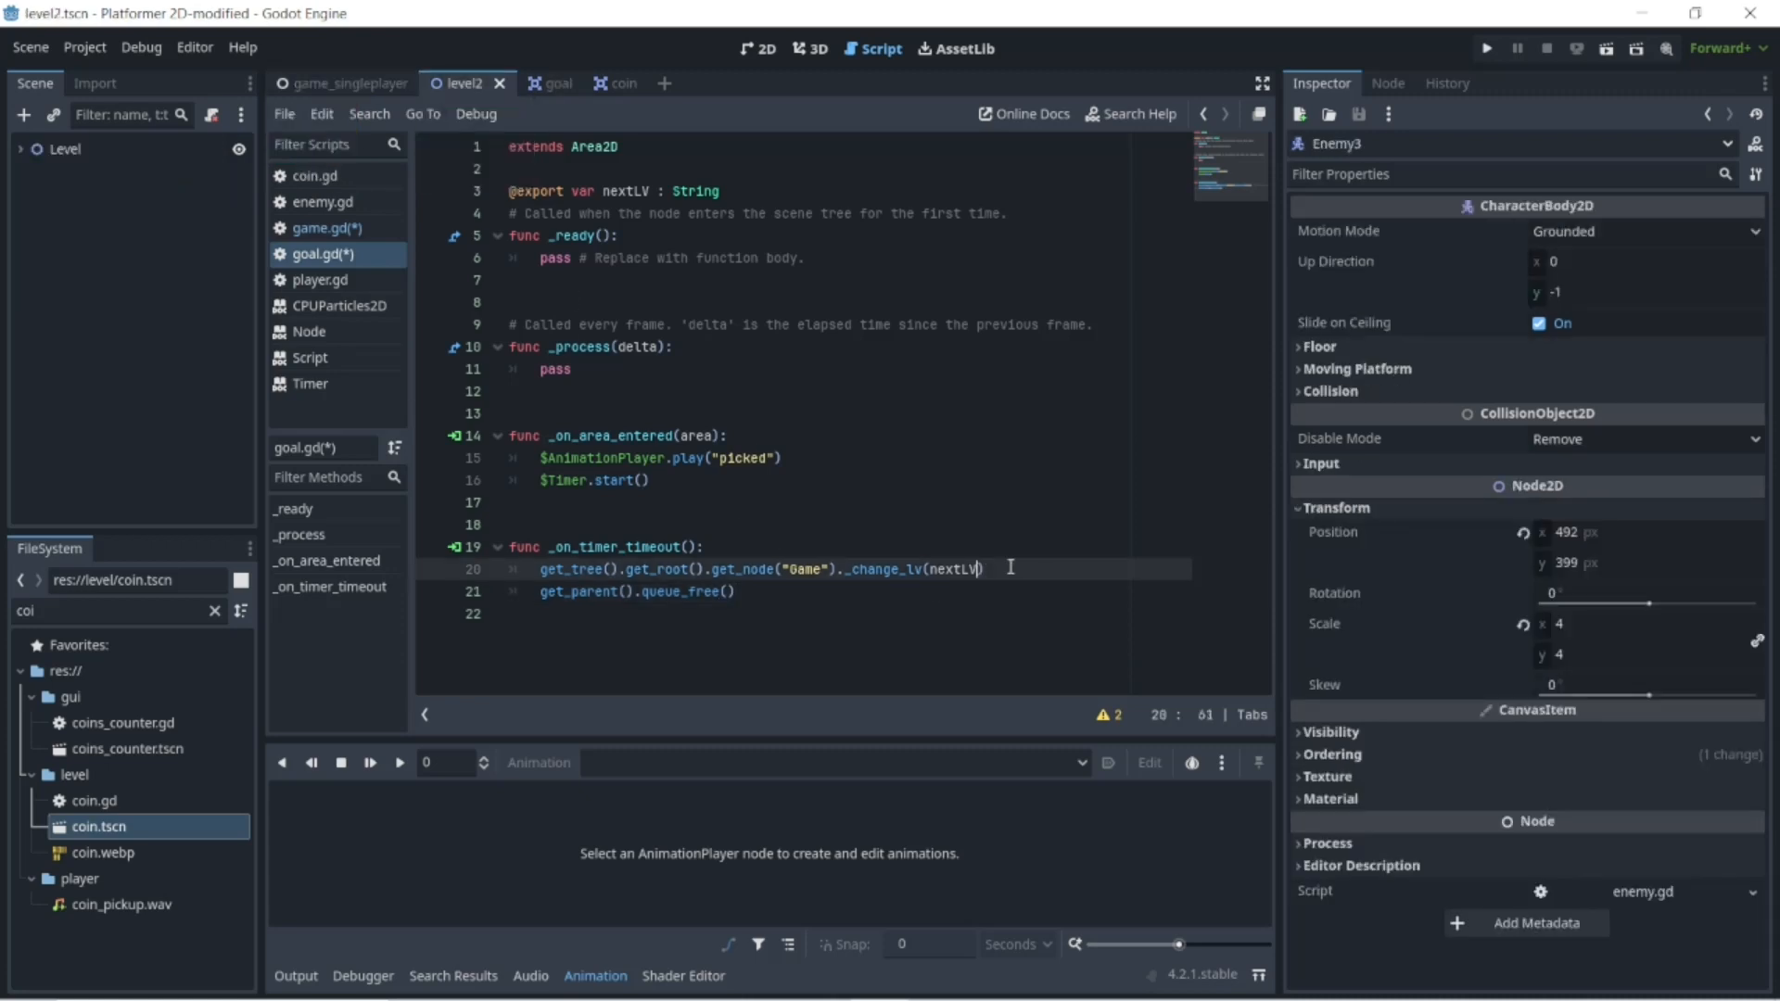
click(1010, 567)
click(342, 84)
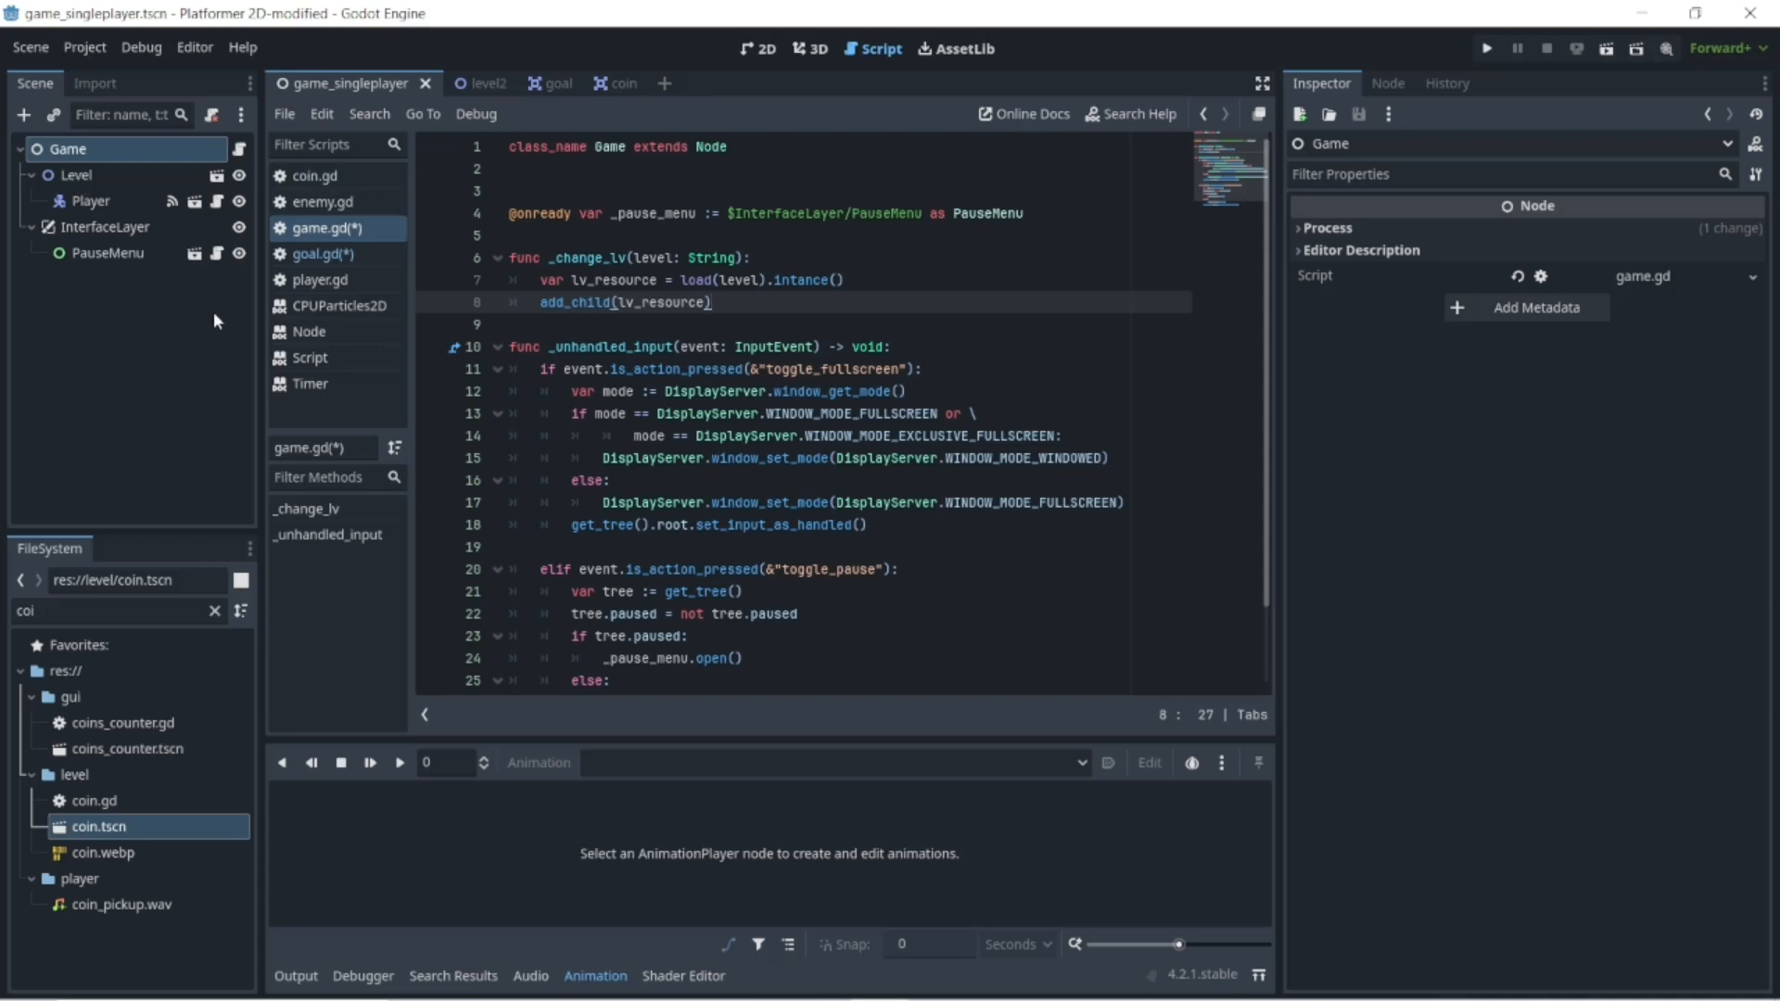
click(82, 177)
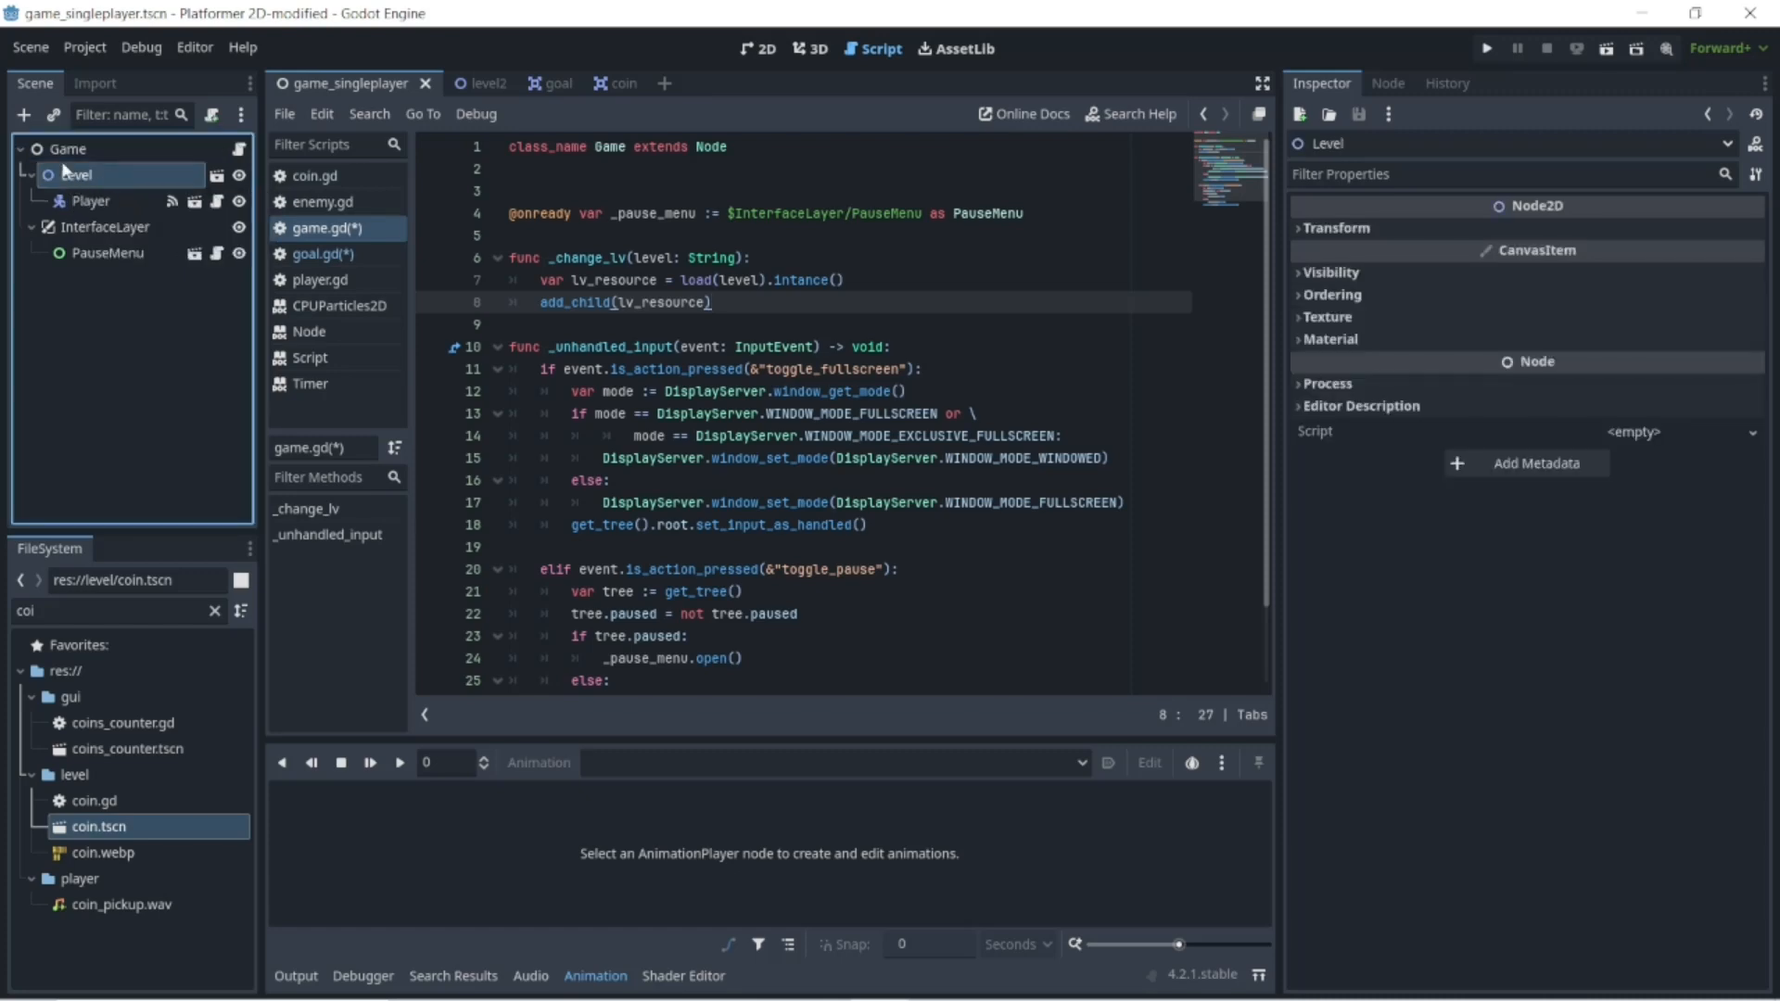
click(70, 152)
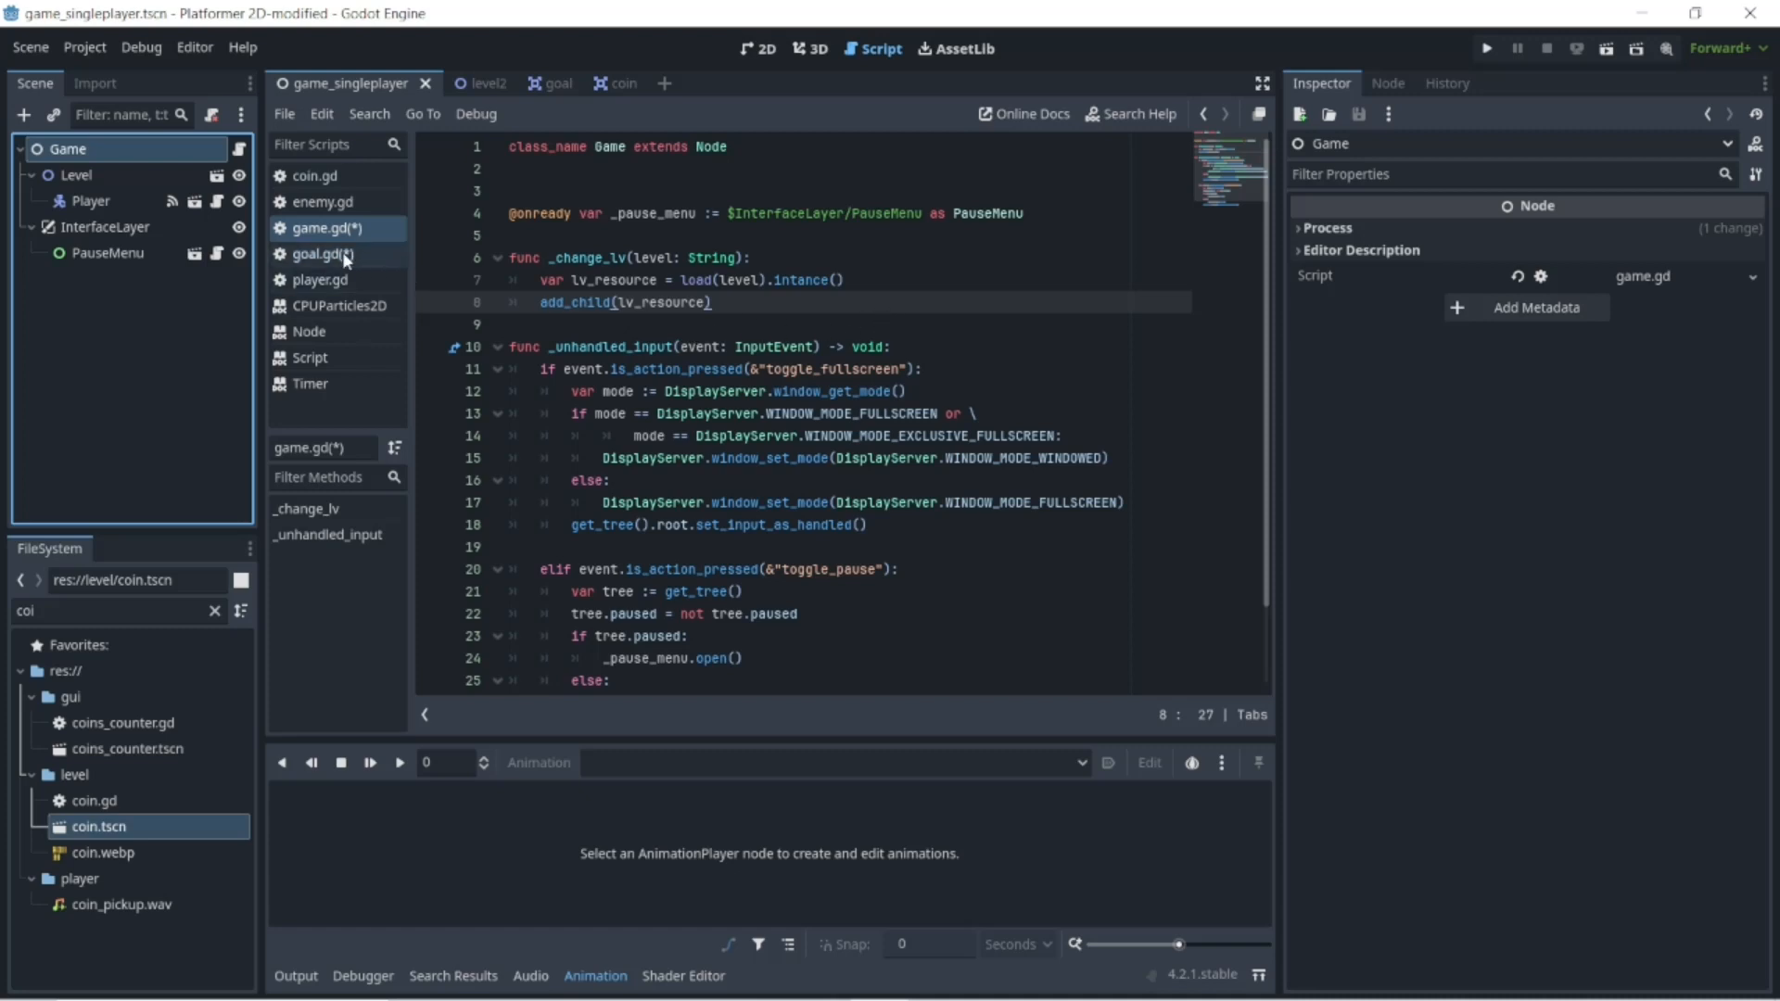
click(30, 47)
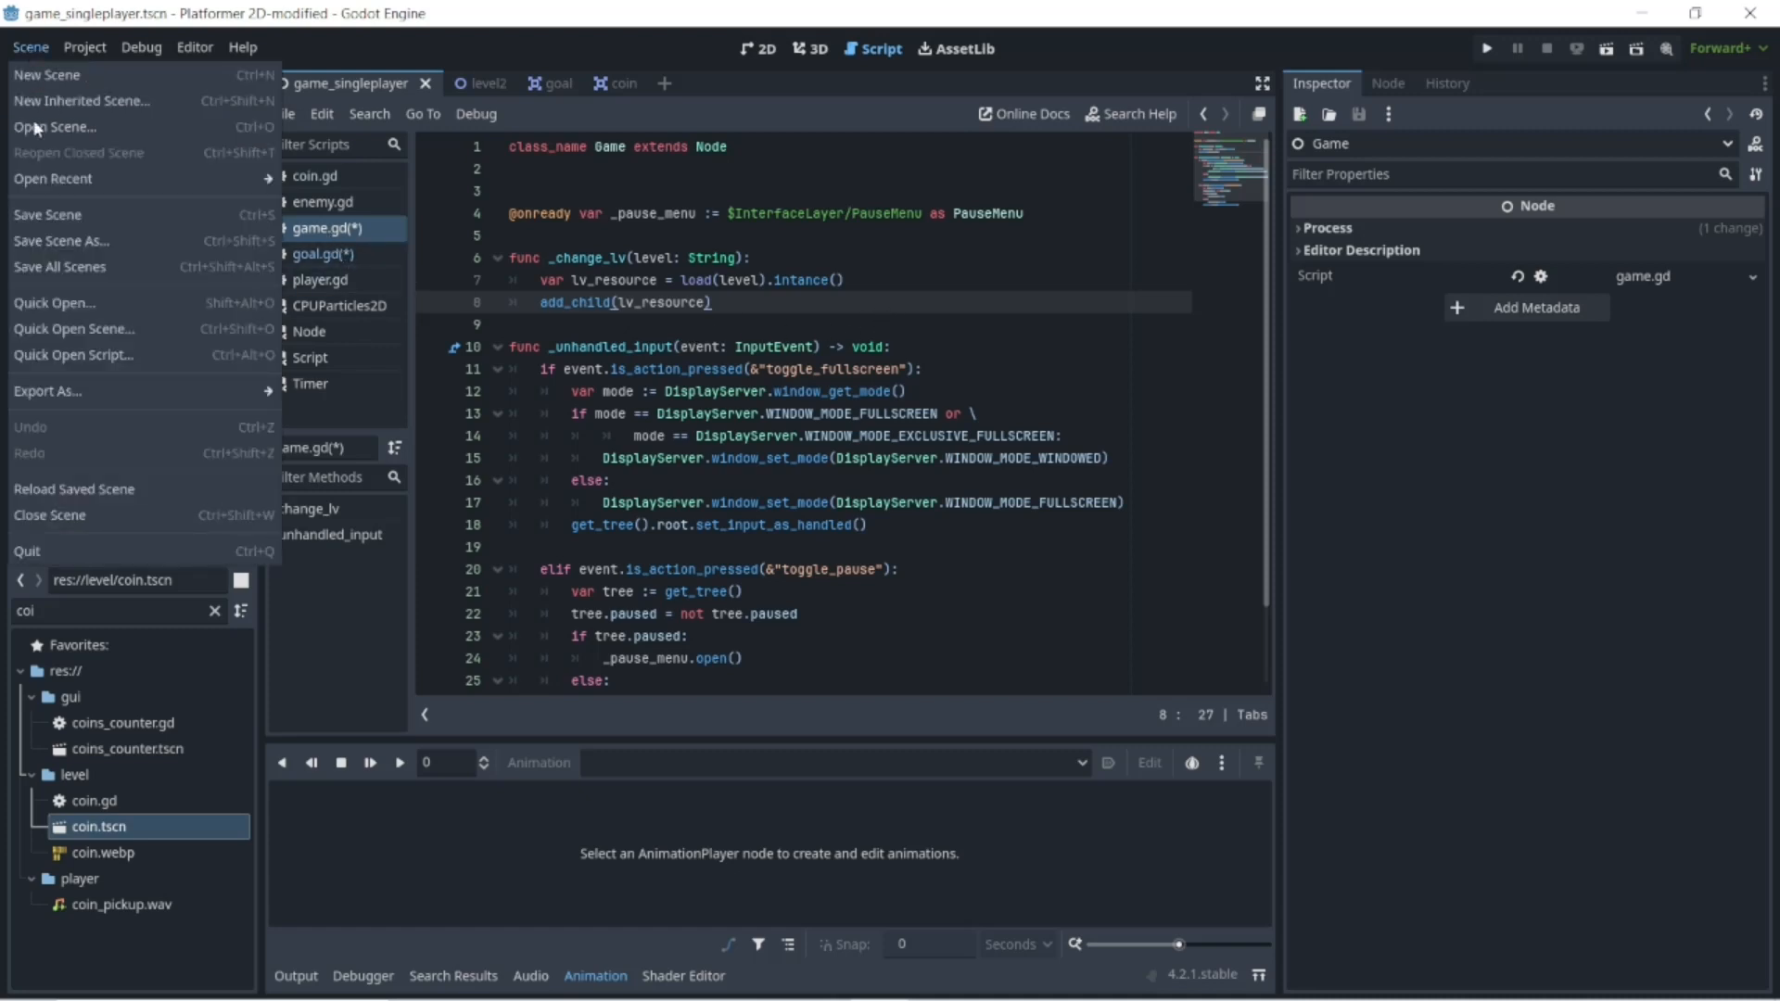
click(71, 268)
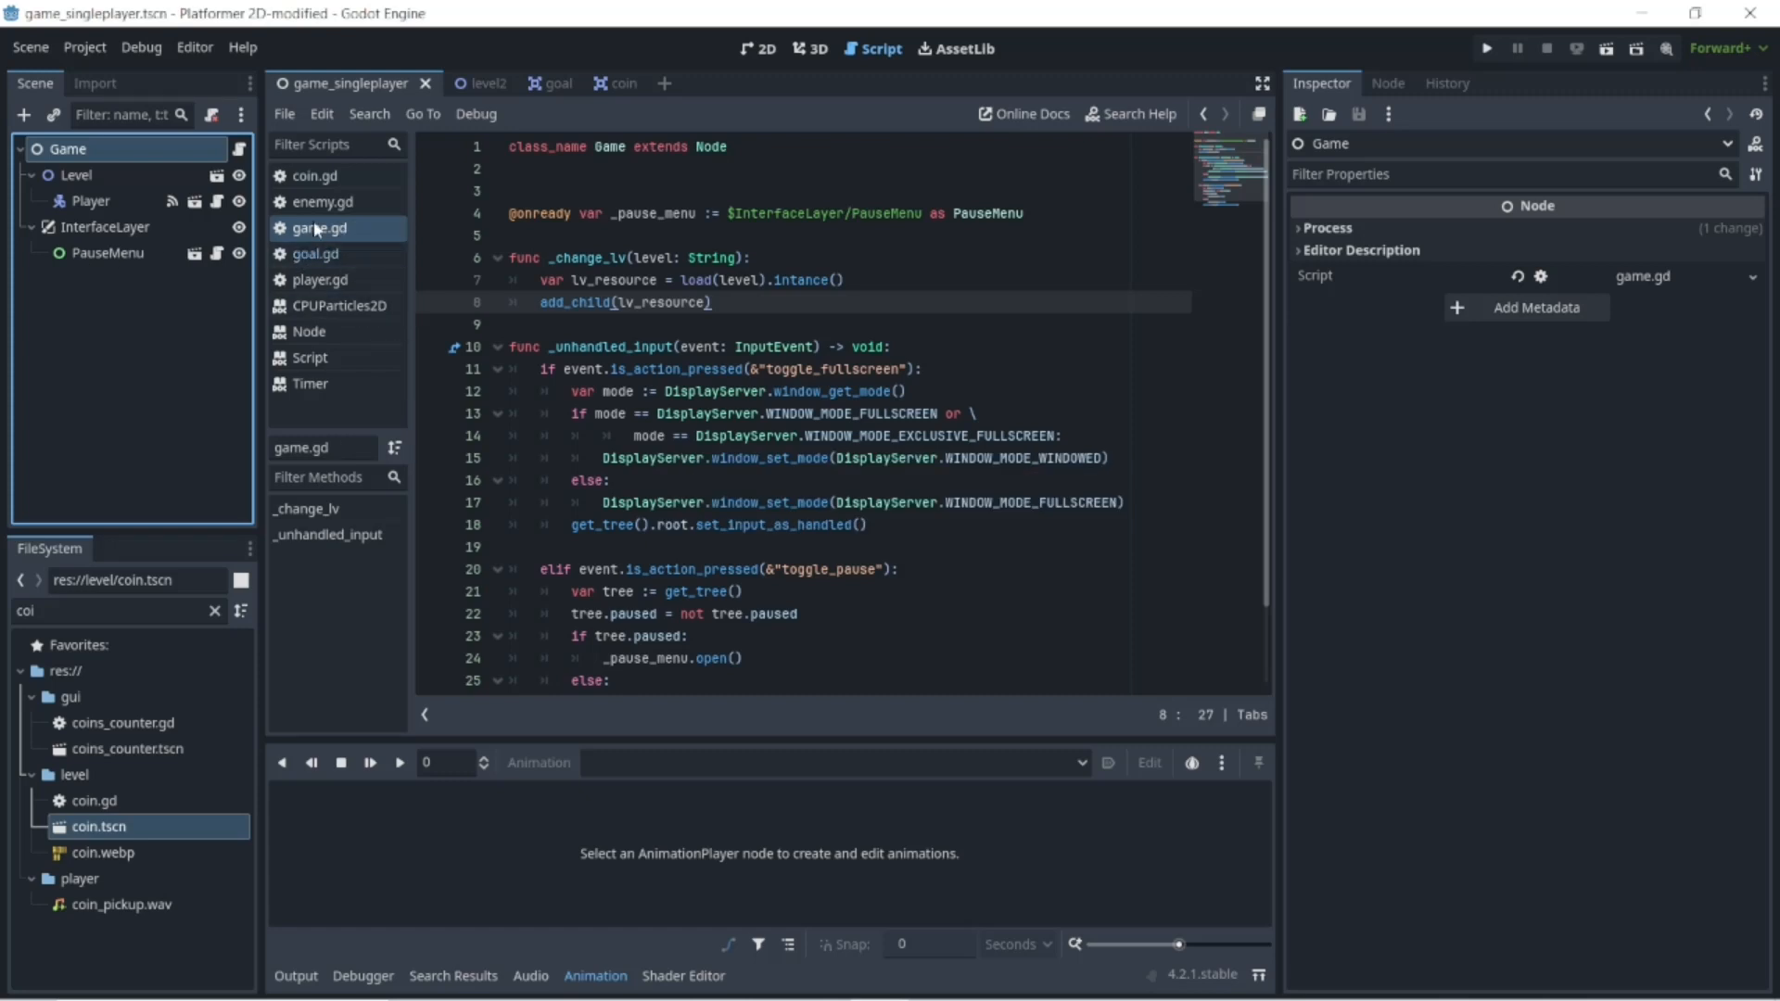
- Duplicate the lv_resource declaration and its add_child(lv_resource) line directly below themselves in the _change_lv function of game.gd
click(722, 305)
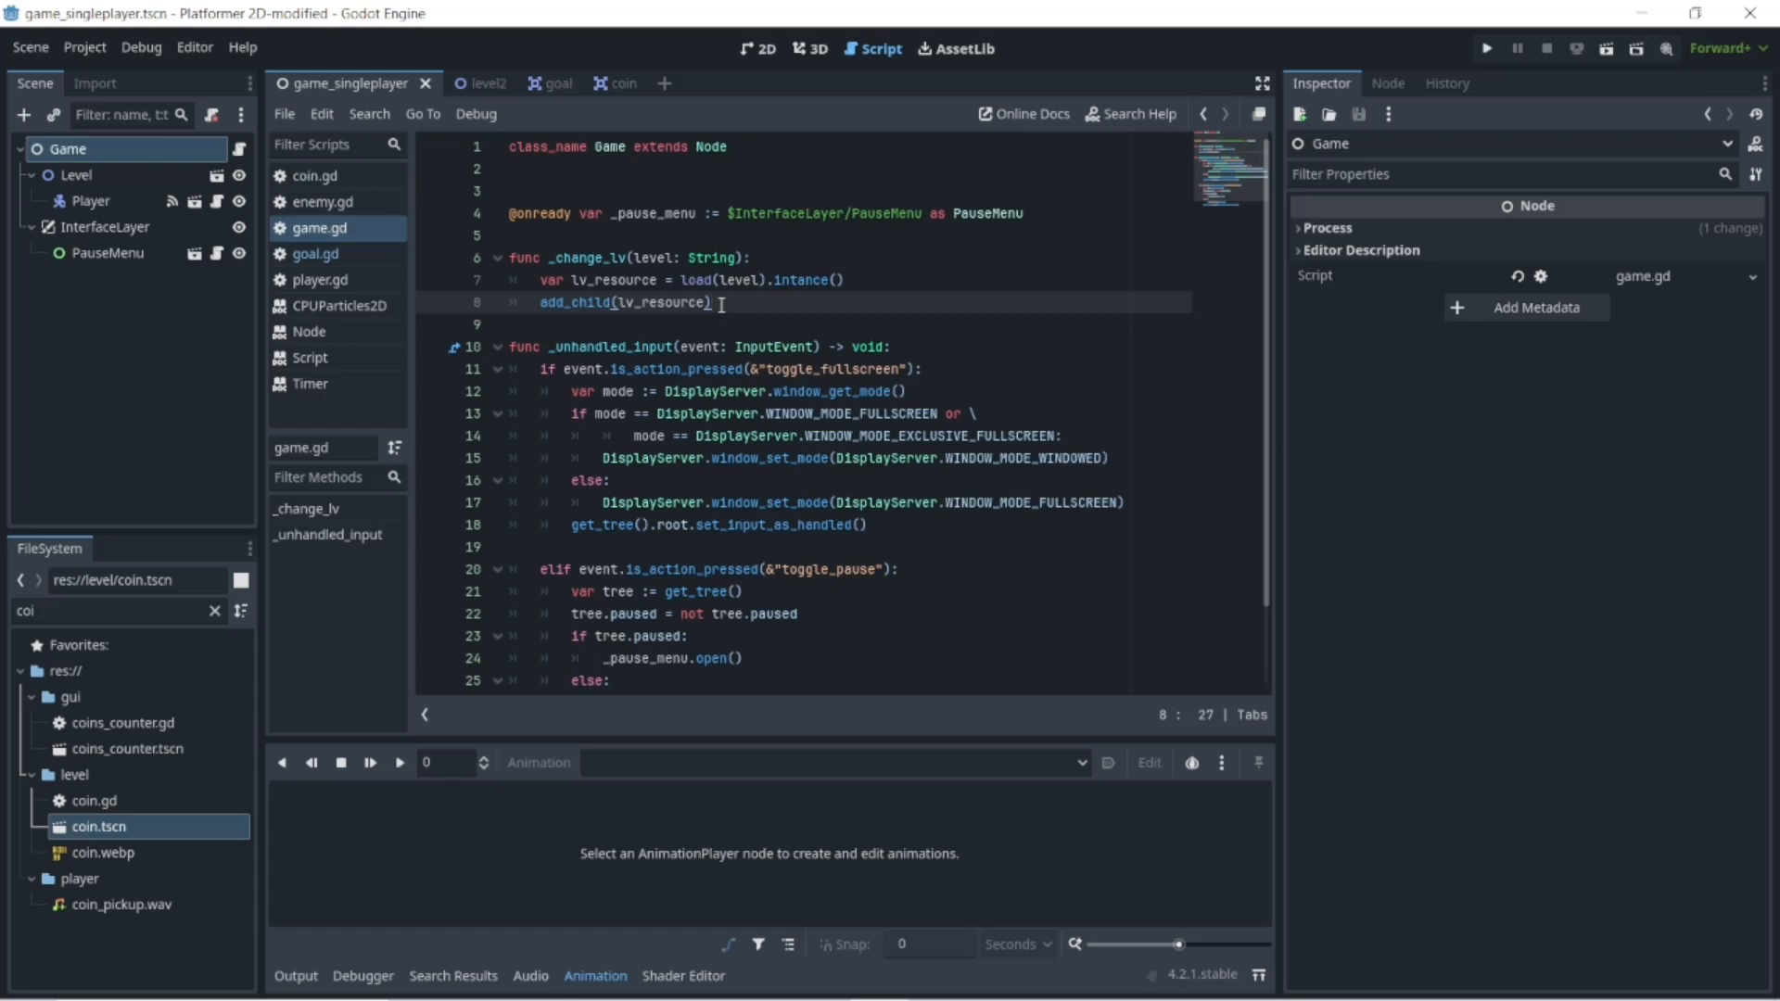
drag(721, 304, 532, 291)
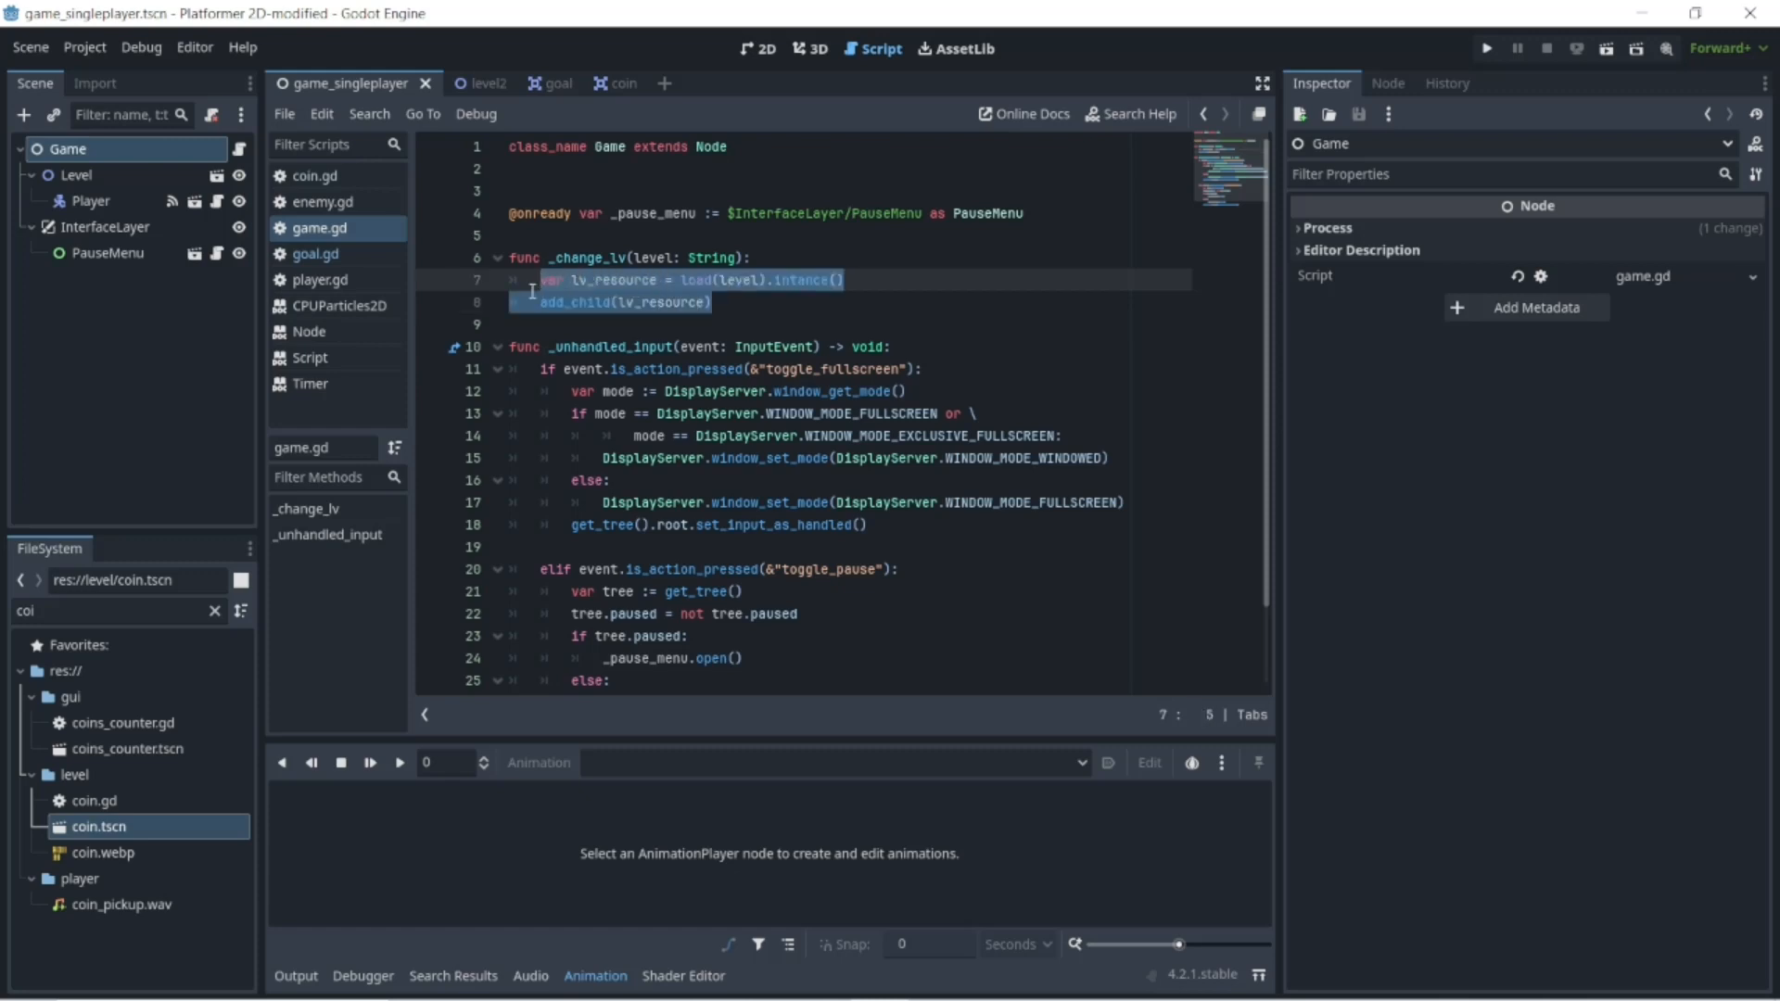
right_click(663, 305)
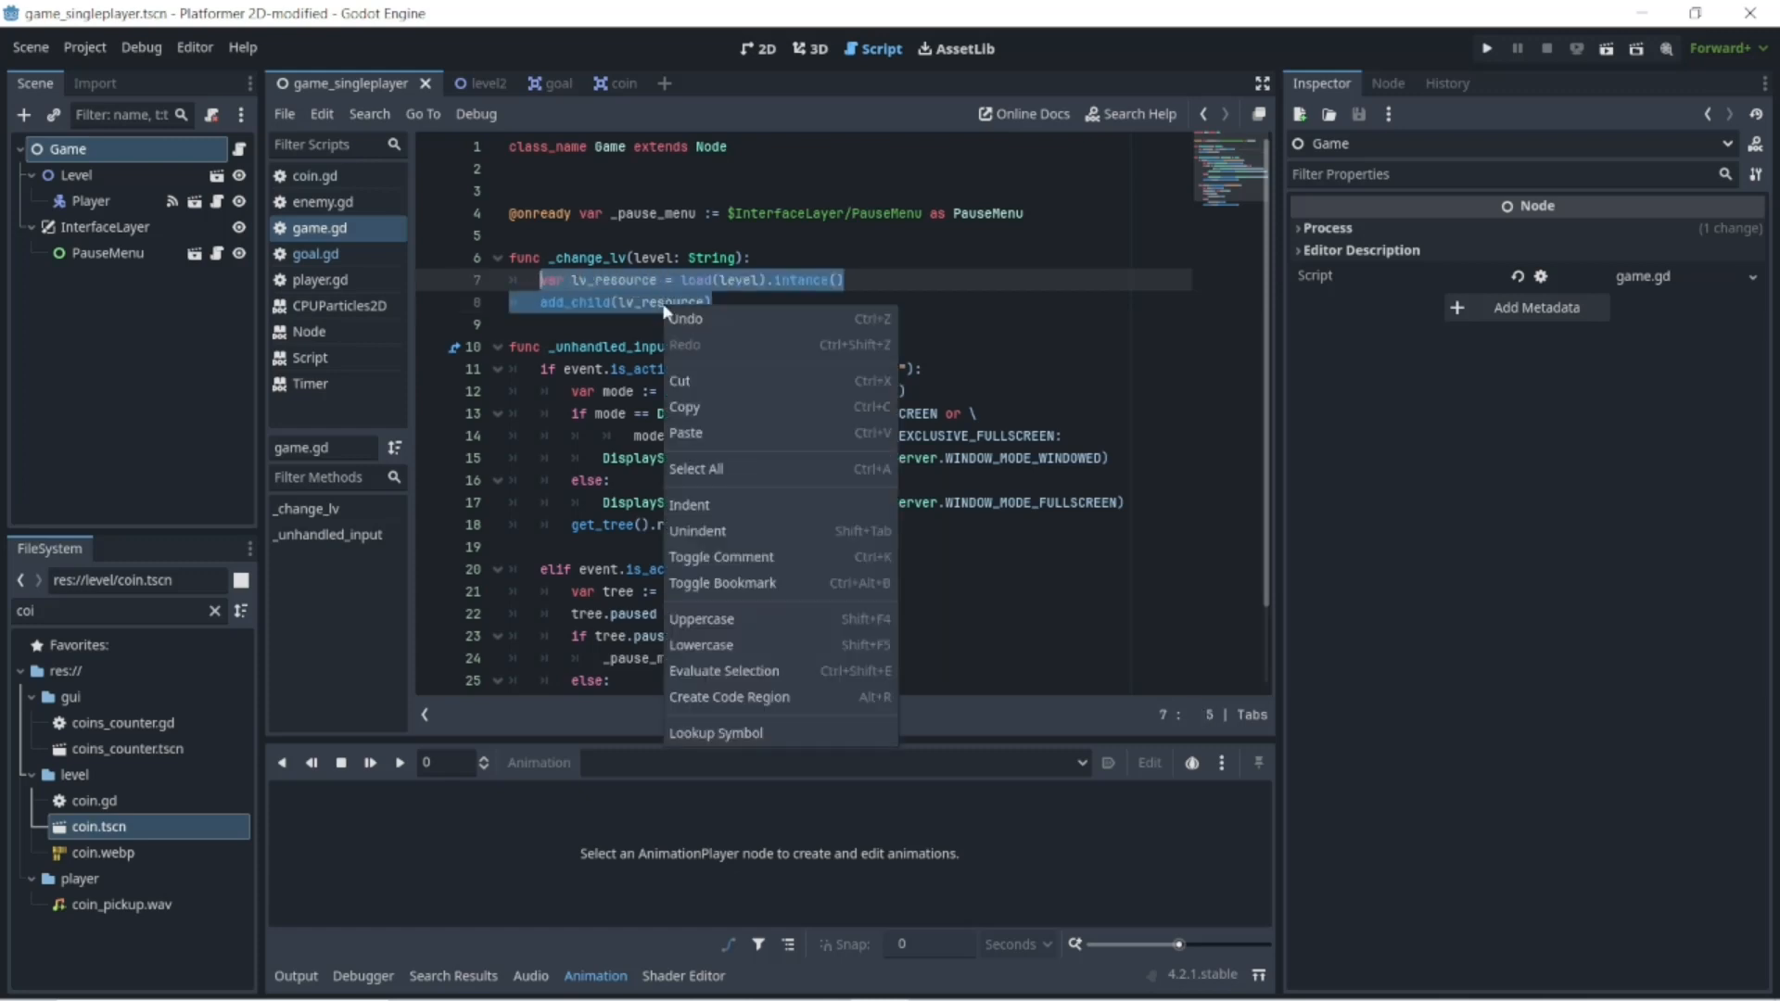
click(799, 421)
click(728, 311)
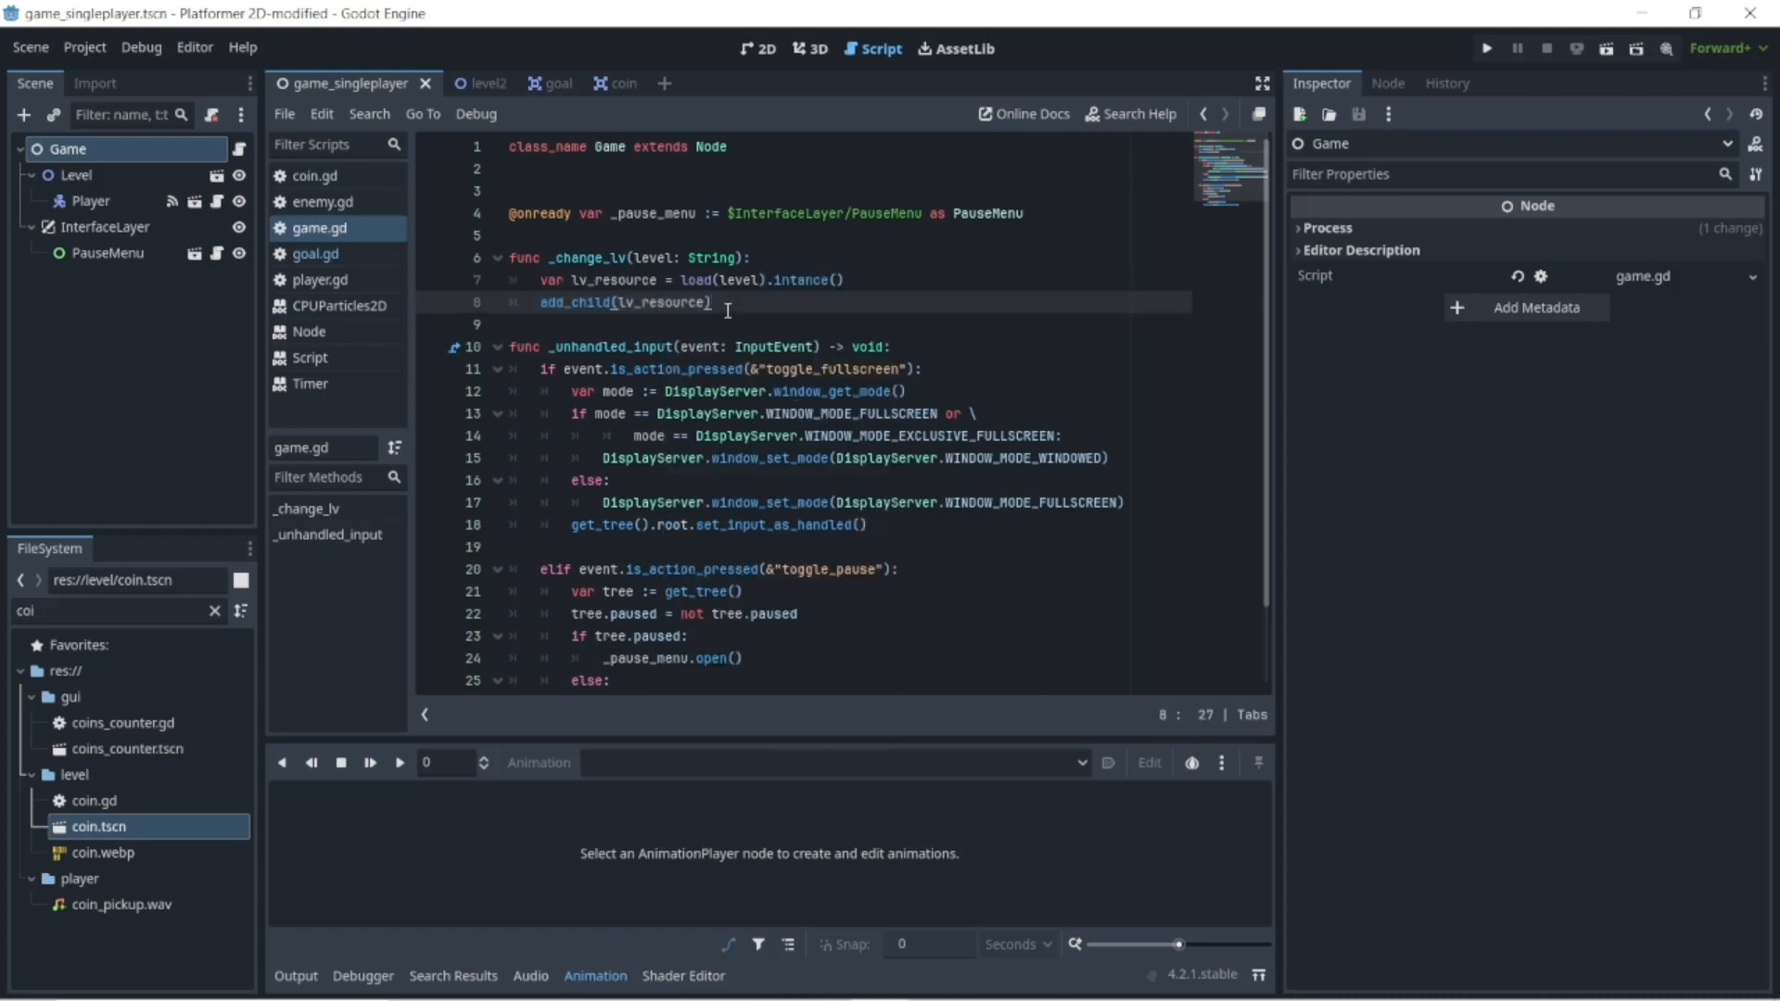
key(Return)
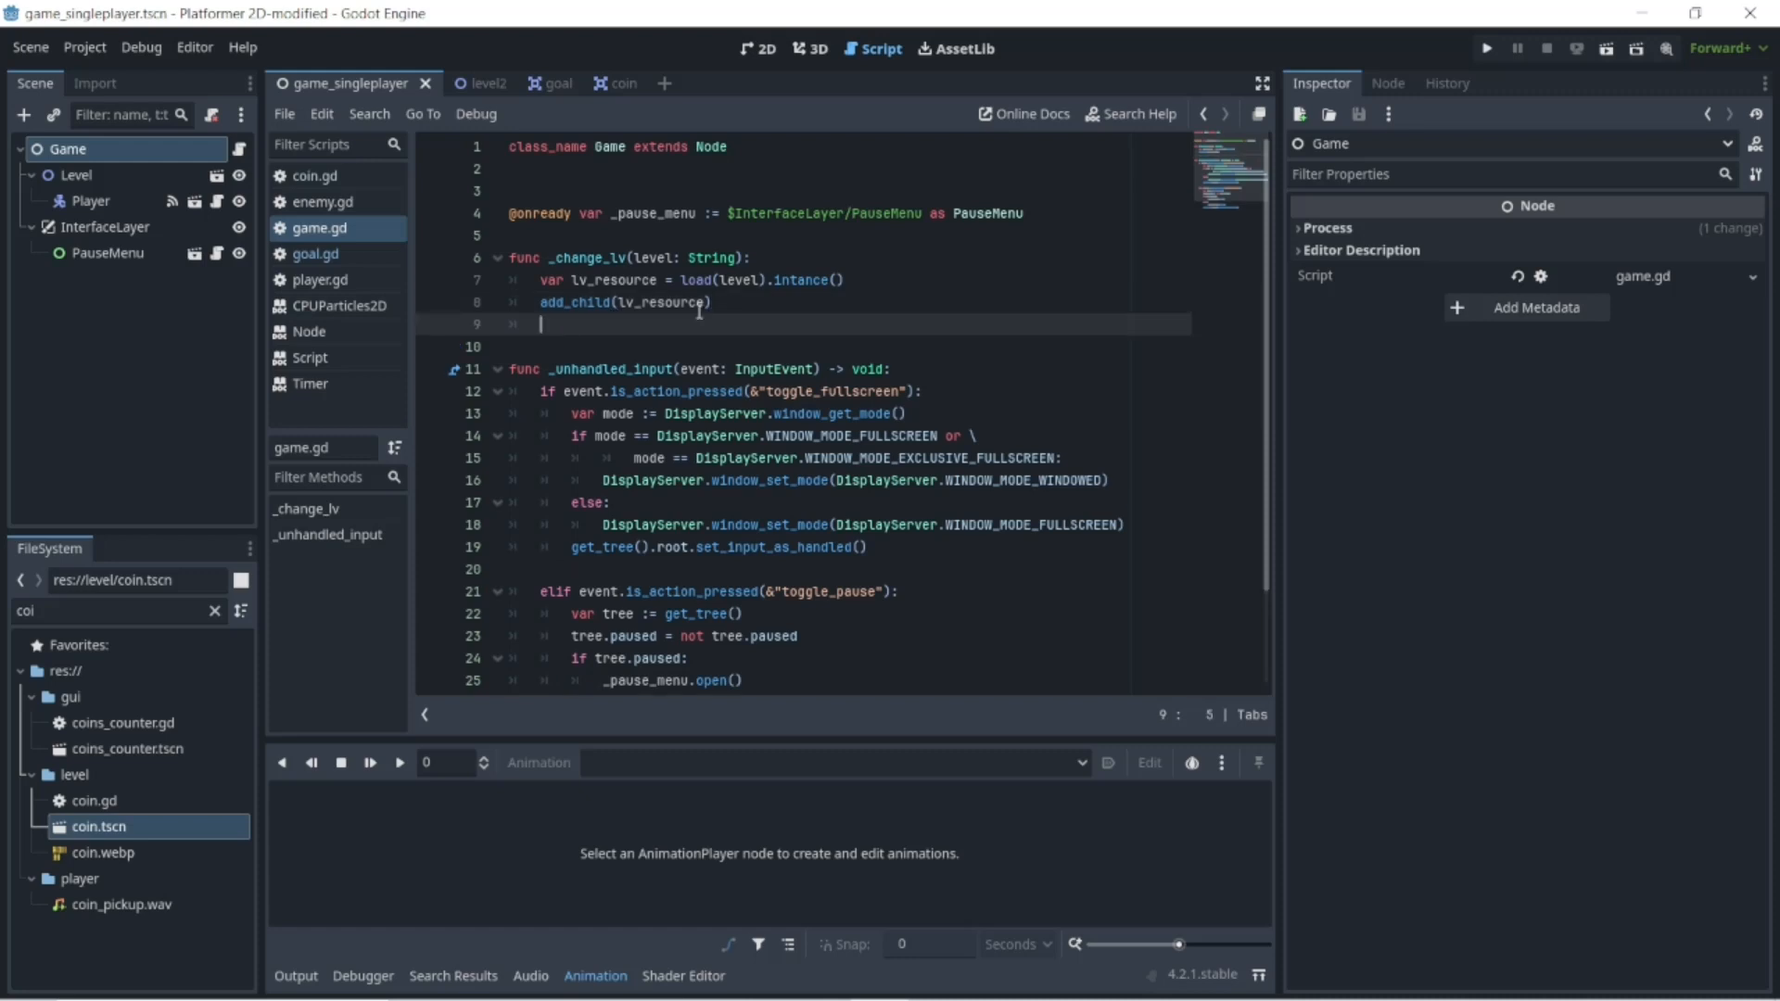
right_click(664, 324)
click(686, 454)
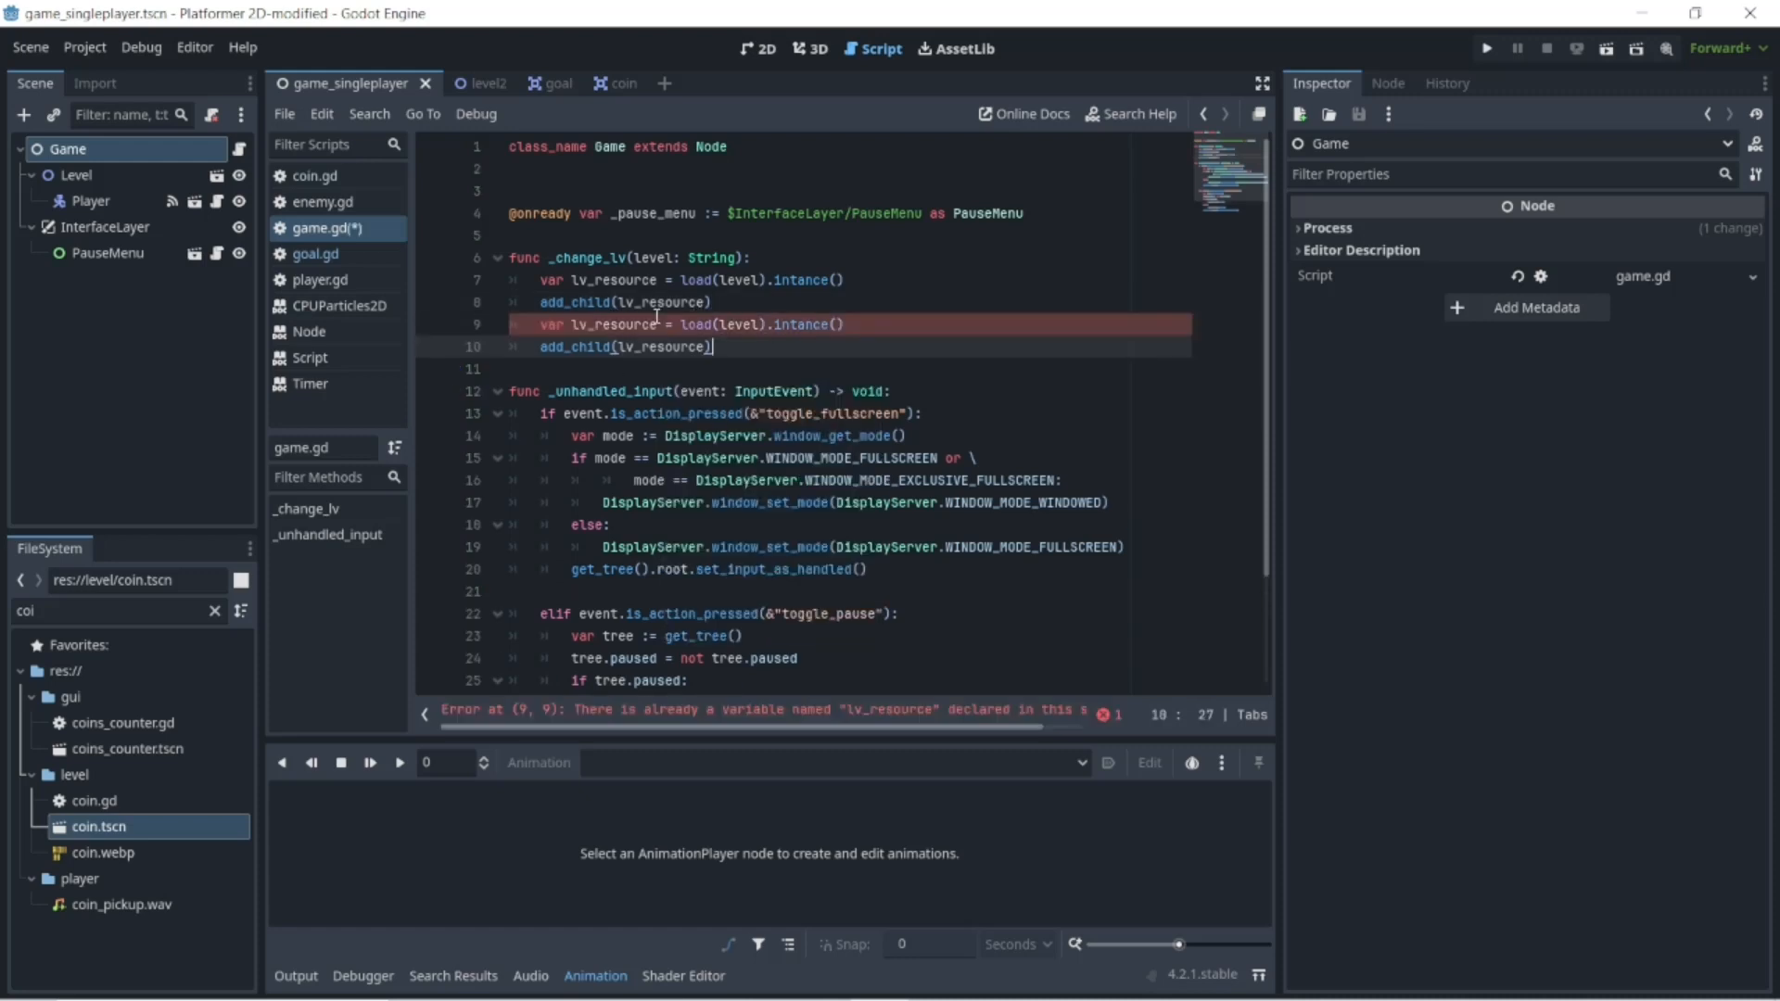
- Rename the variable in the duplicated declaration to lv_player
drag(657, 325, 595, 327)
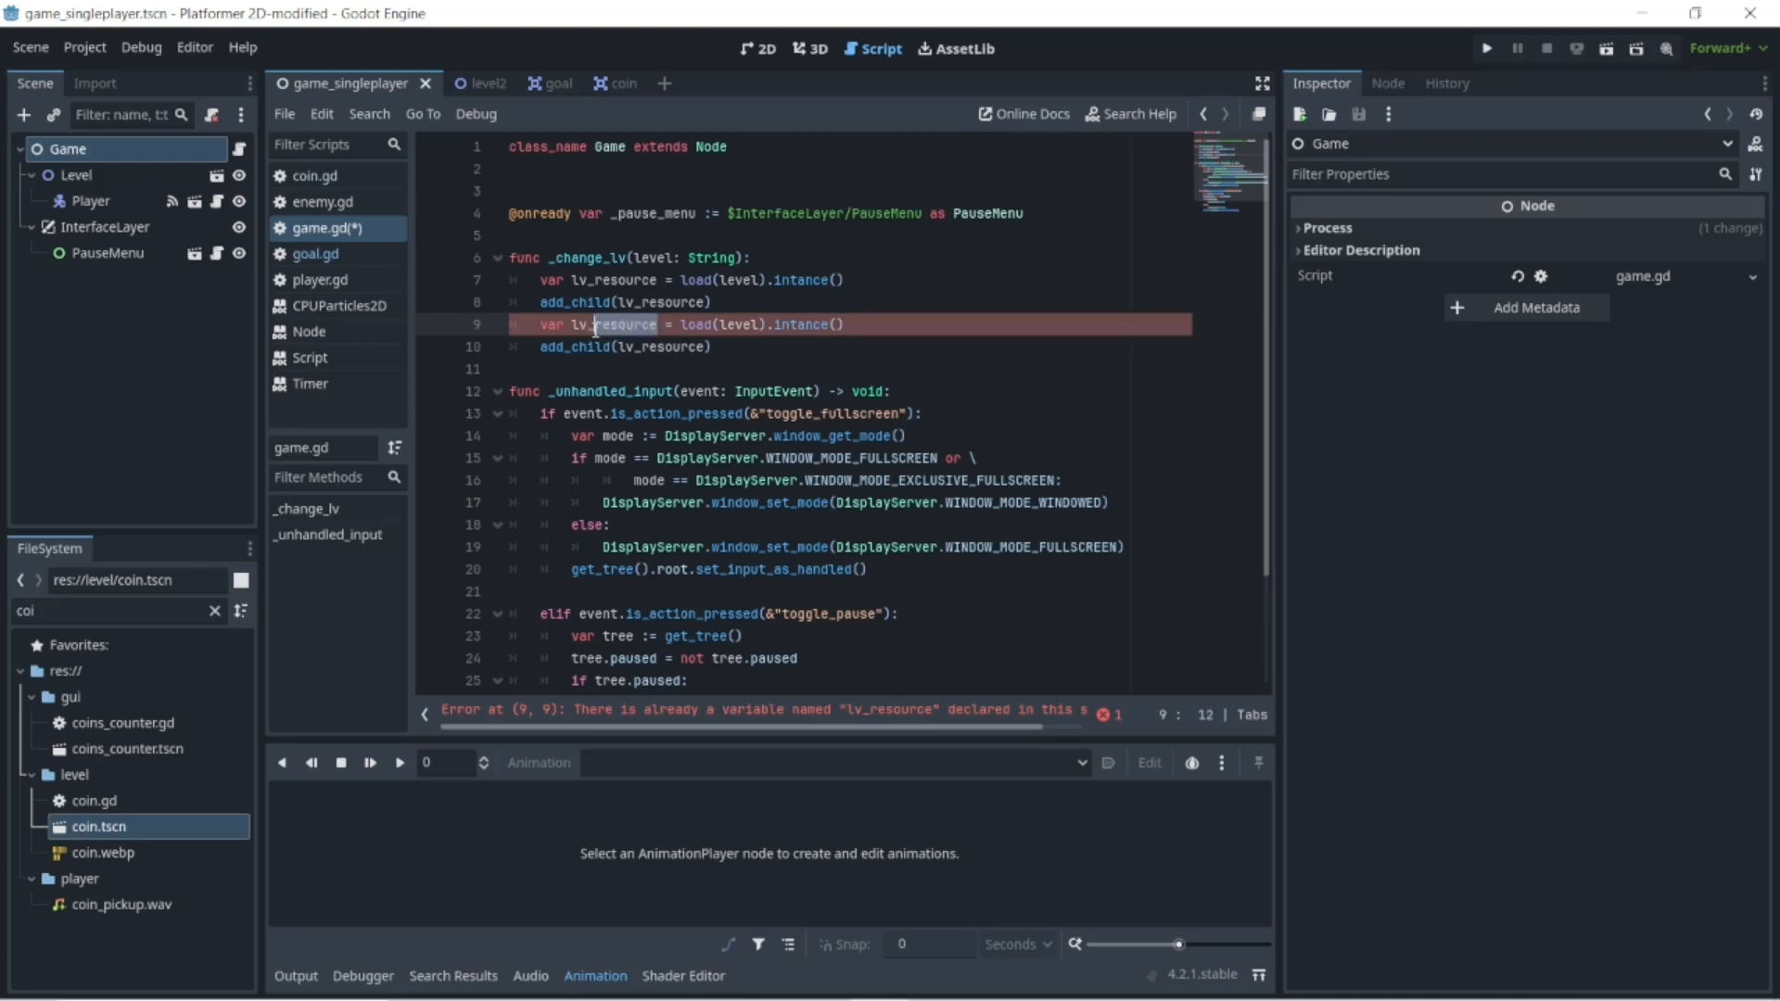
text(playe)
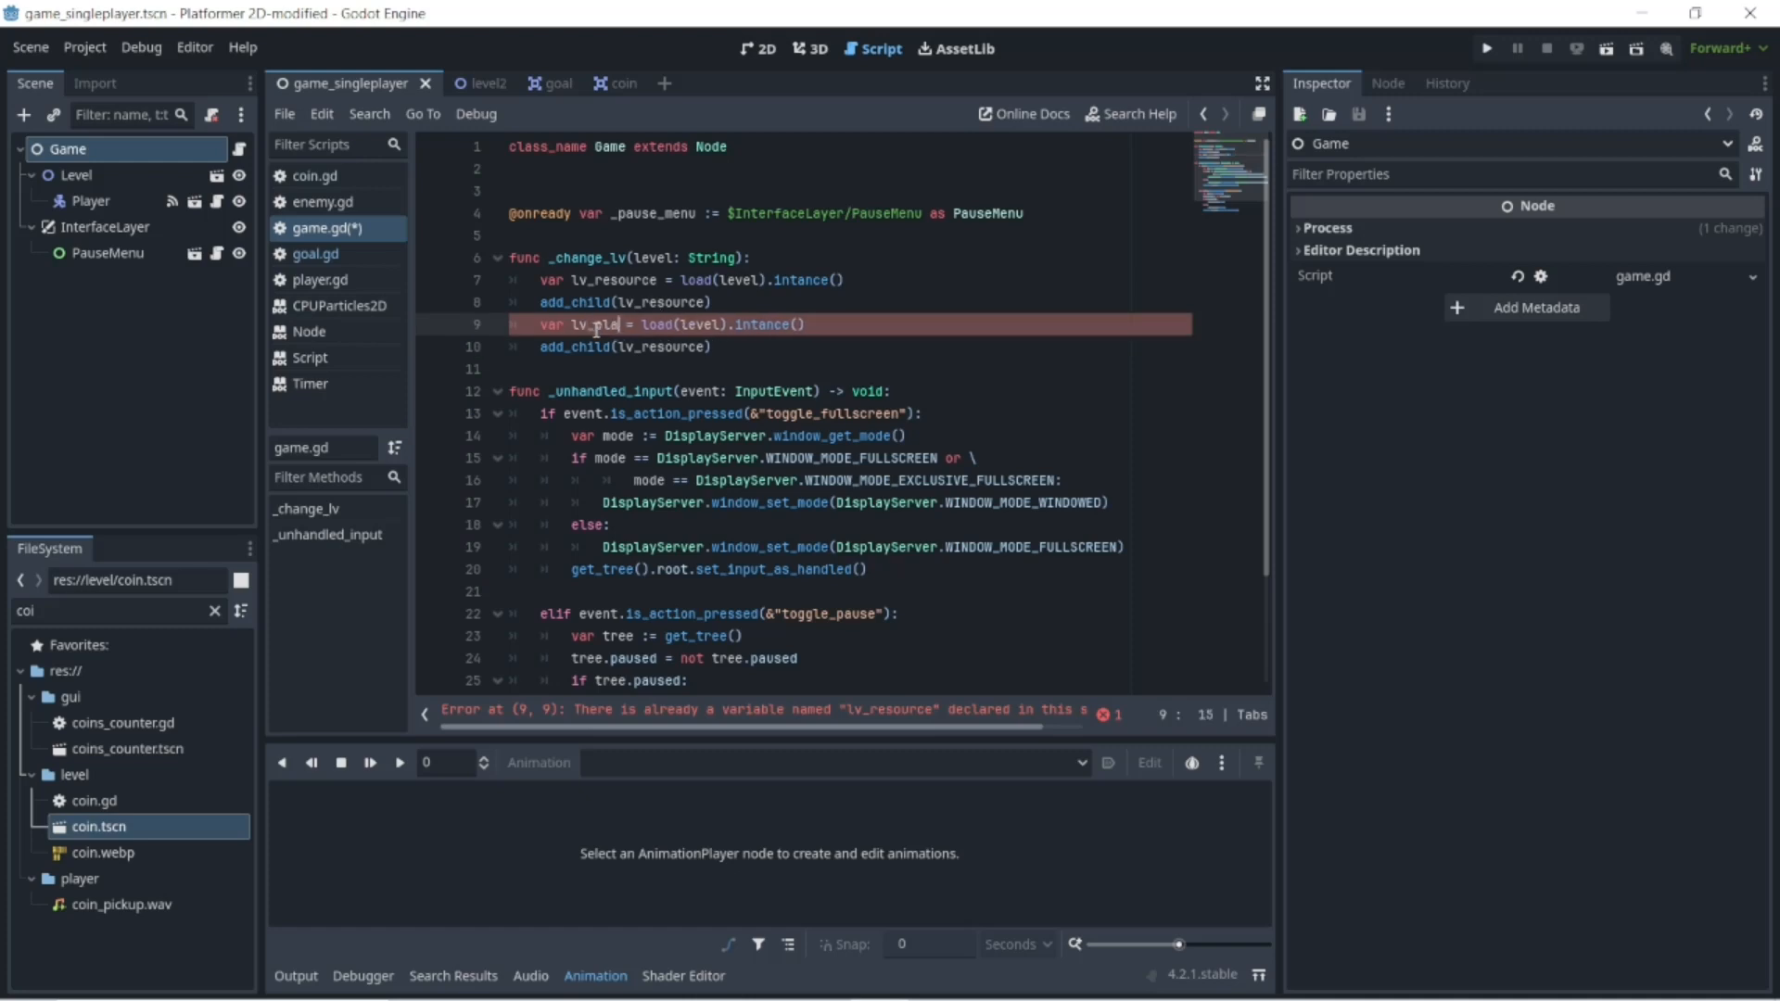
text(r)
key(End)
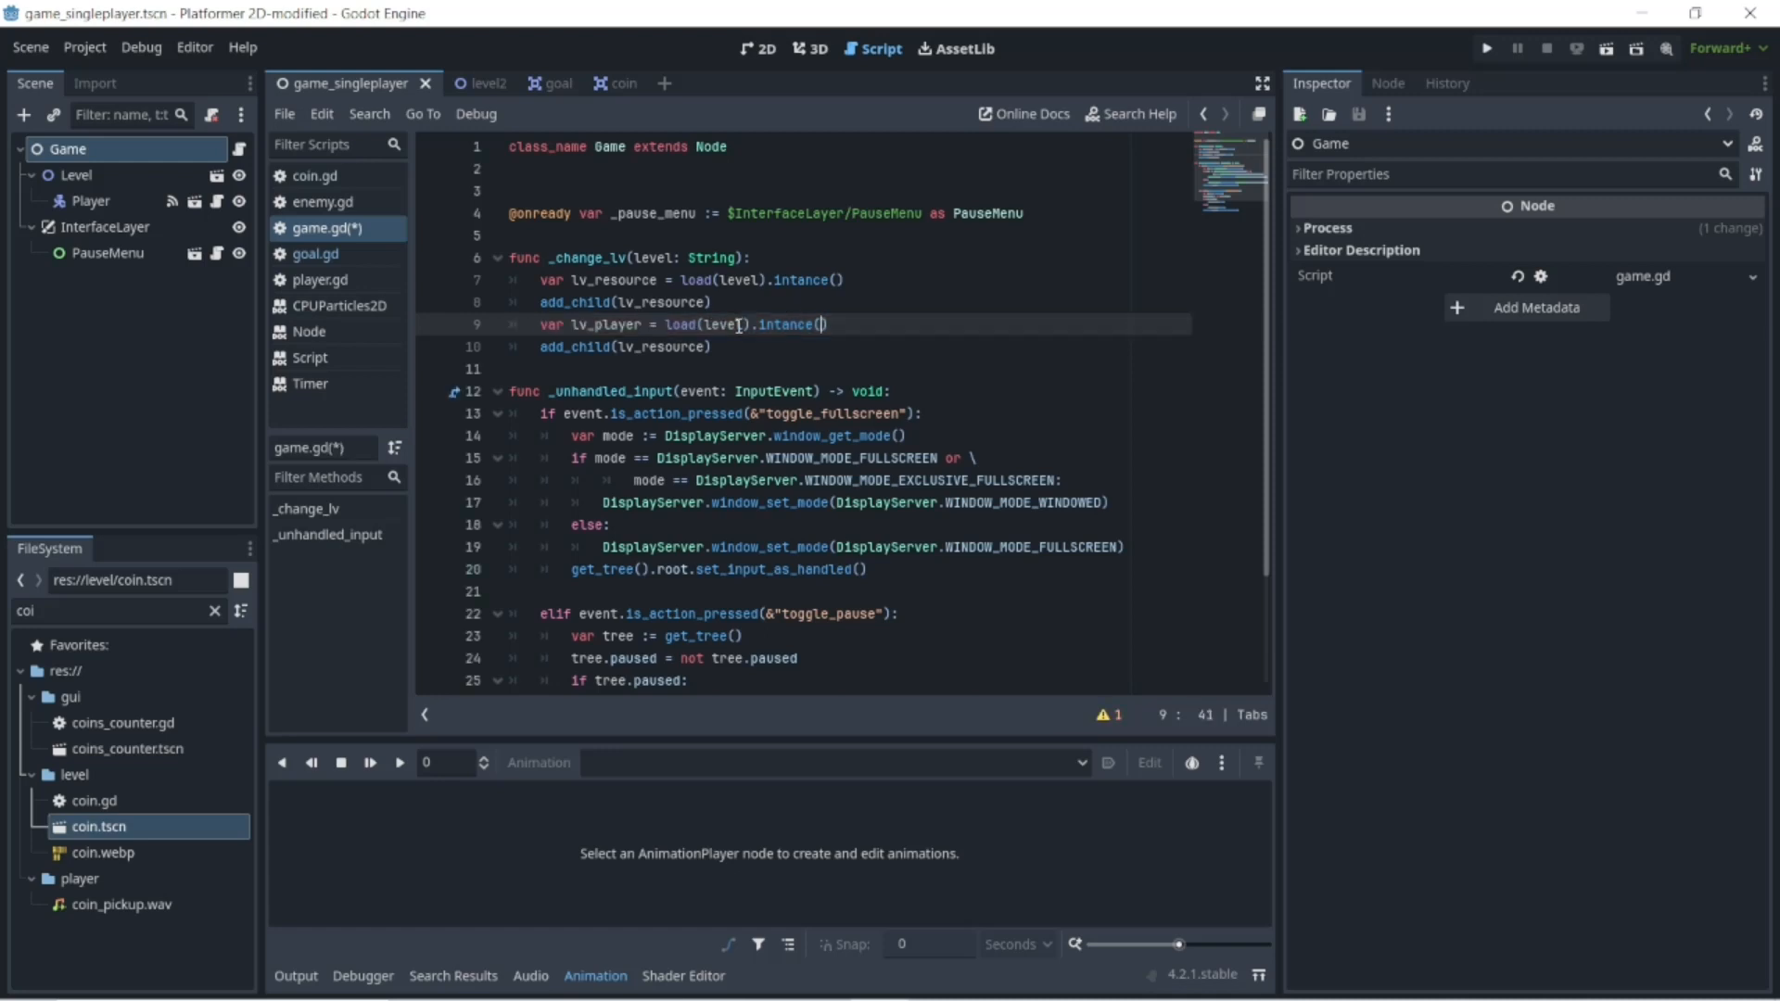
- Filter the project files for "player" and copy the resource path of player.tscn
click(150, 611)
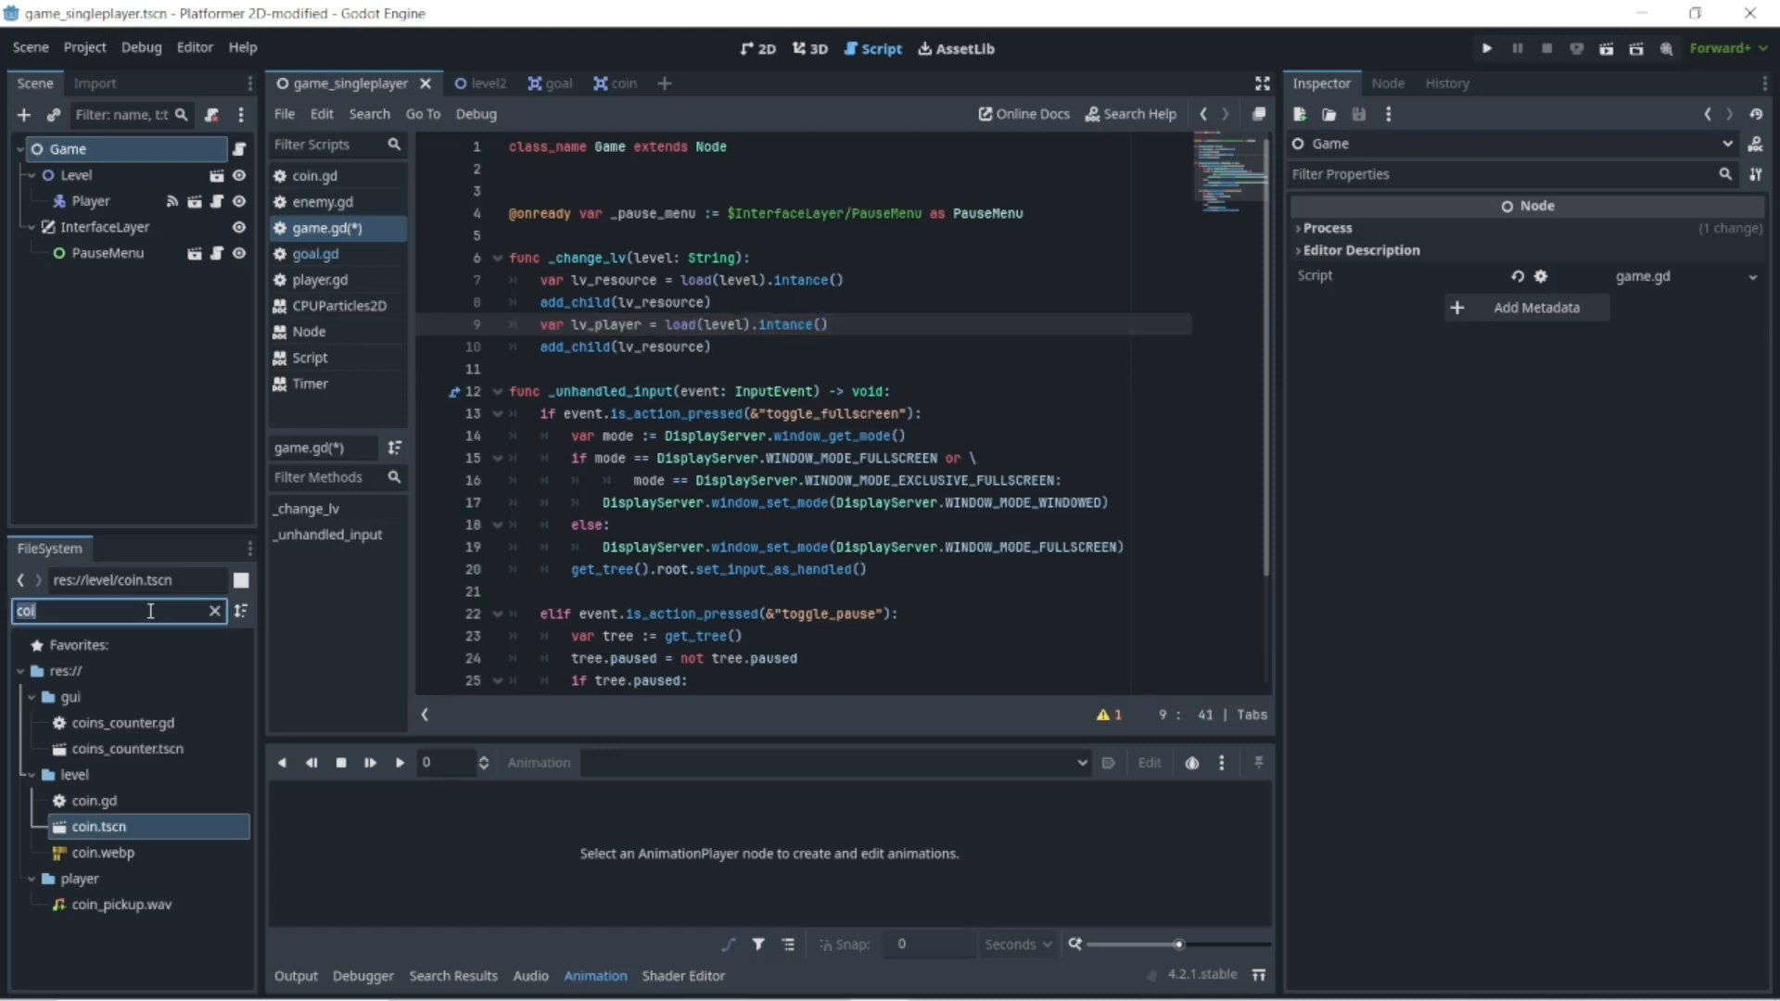
text(pla)
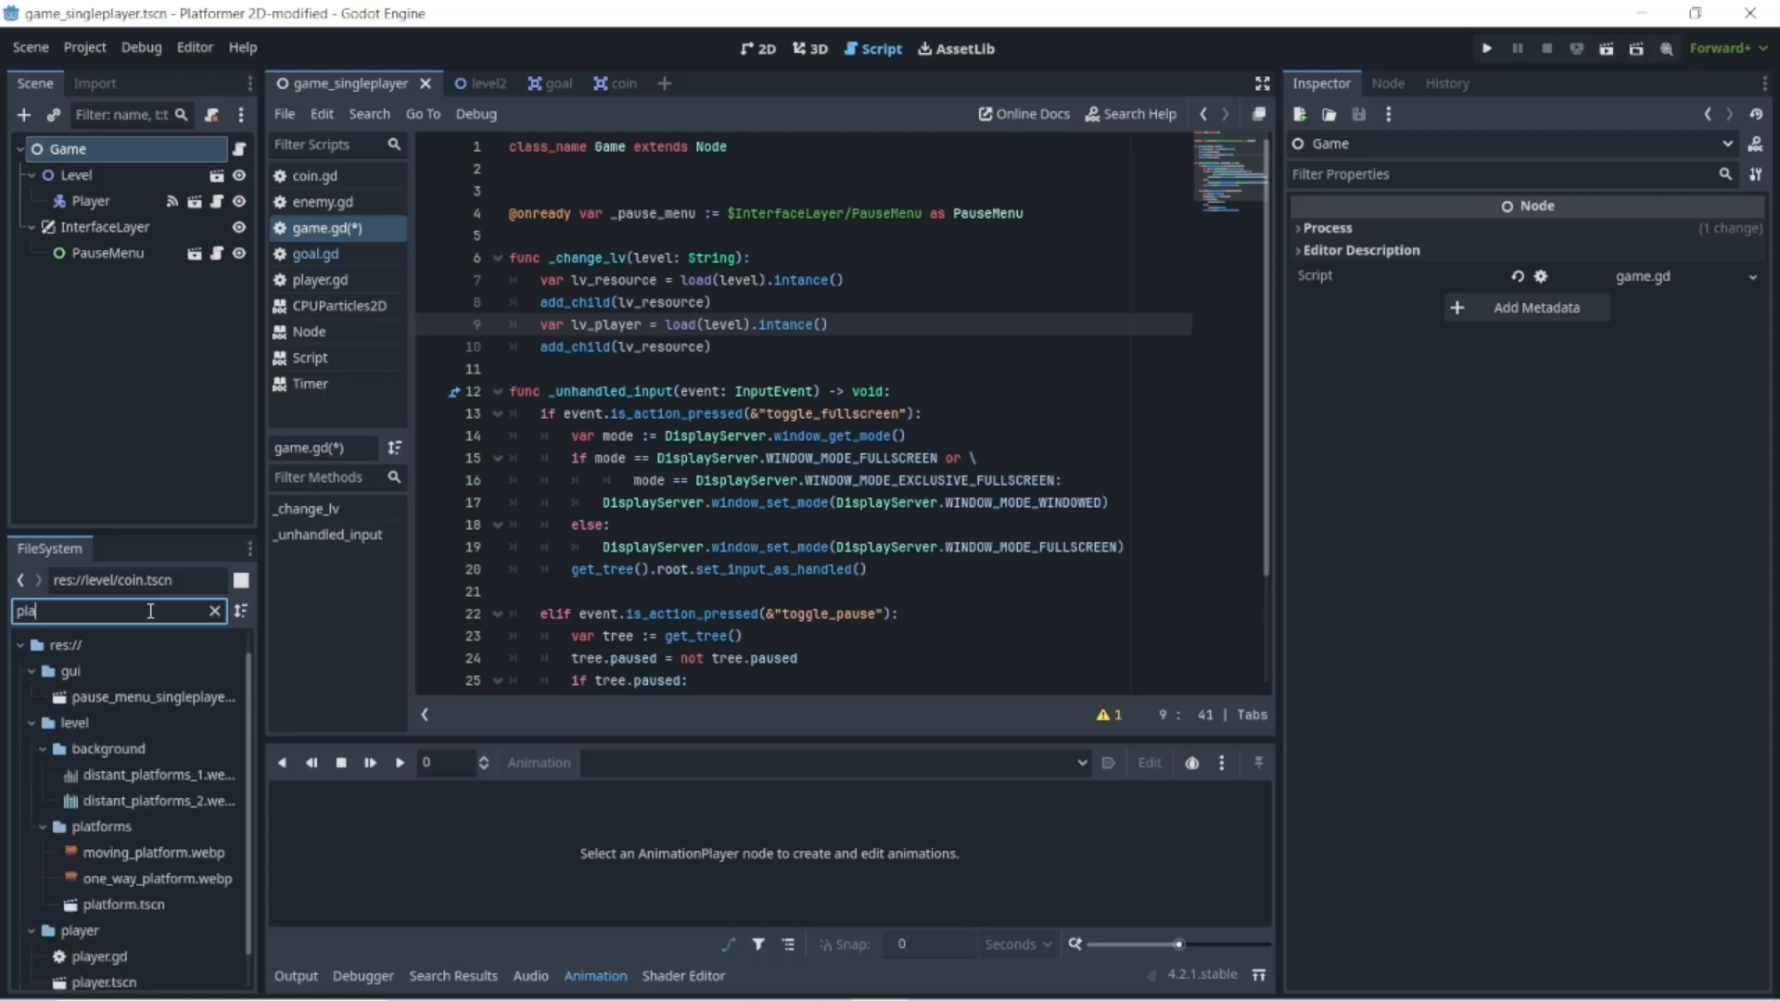
text(yer)
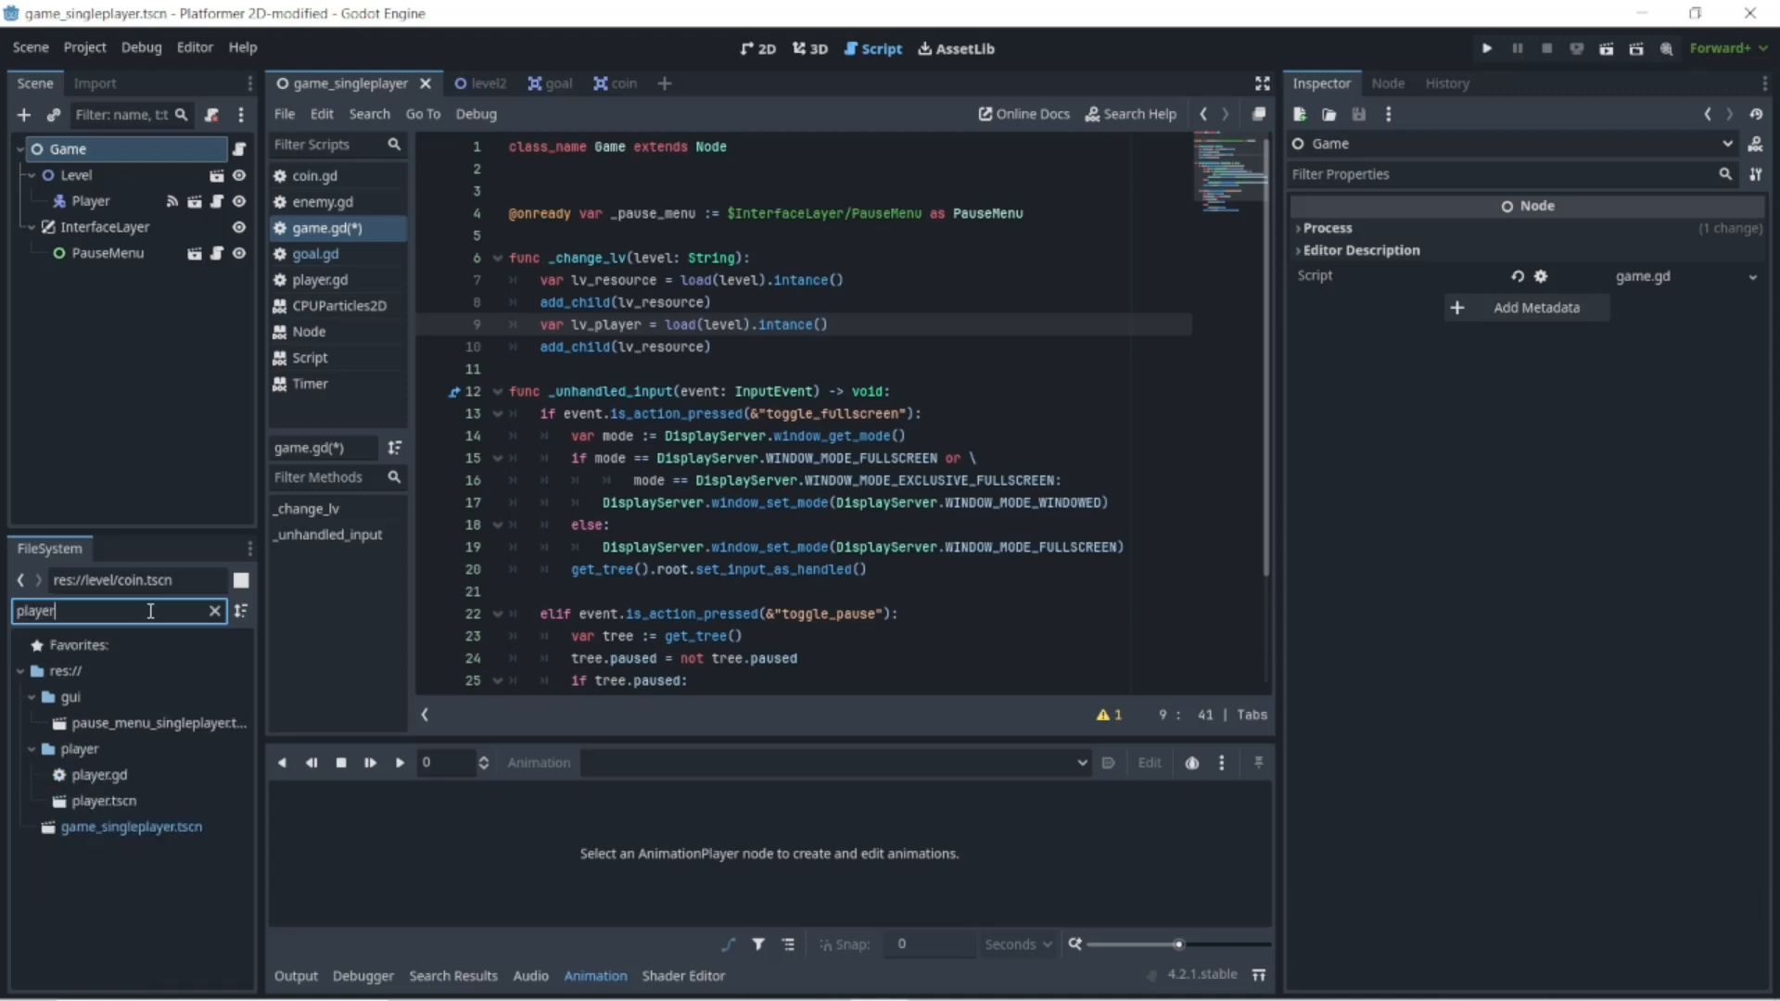
click(113, 803)
right_click(113, 803)
click(192, 759)
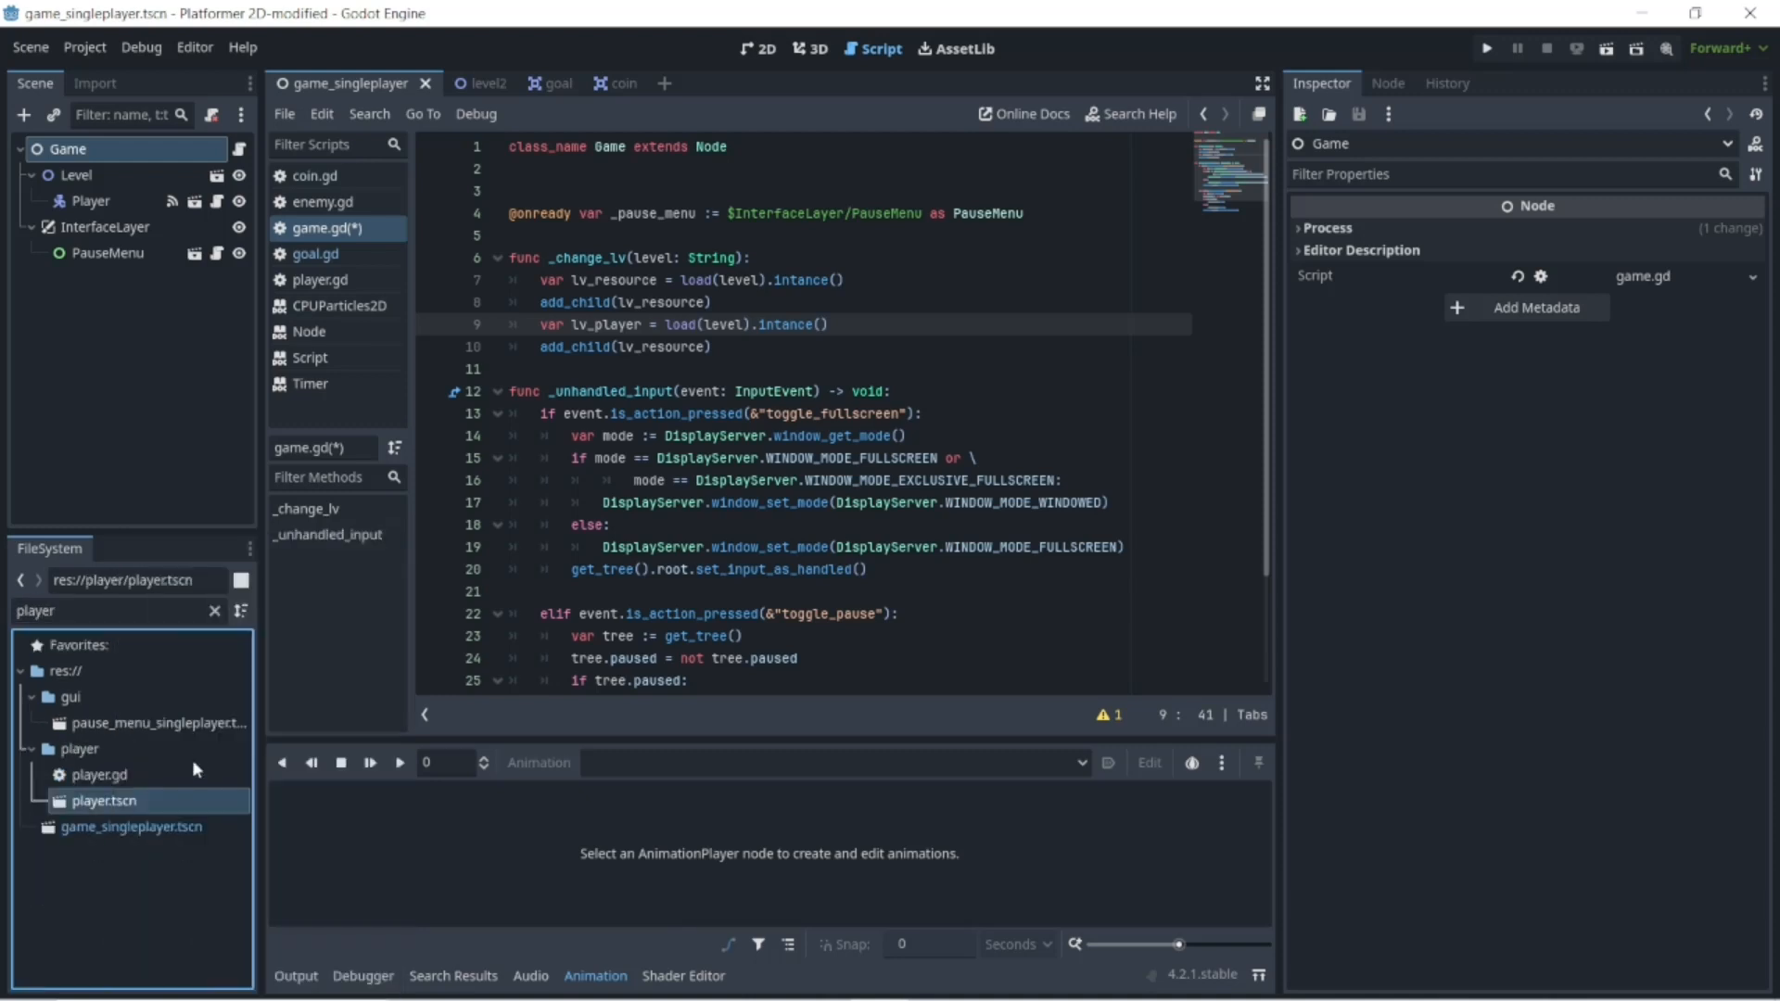
- Replace the level argument in the lv_player load call with the quoted path "res://player/player.tscn"
click(746, 323)
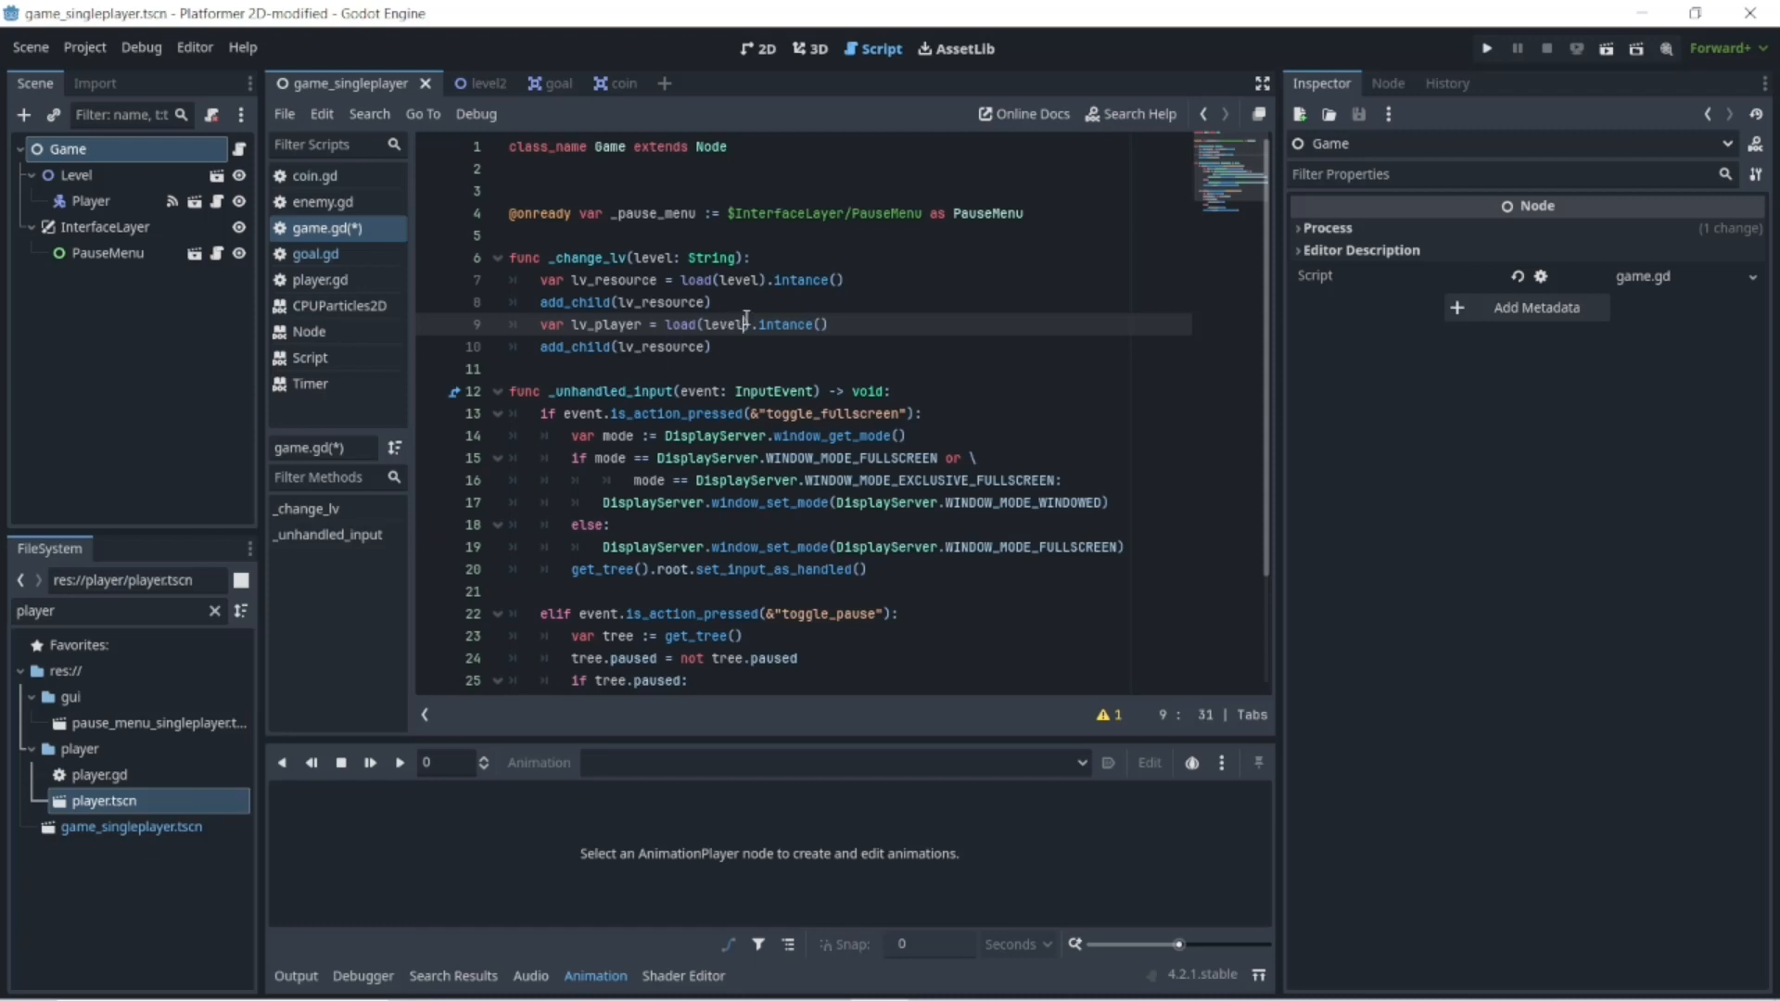
drag(746, 323, 704, 324)
right_click(713, 329)
click(807, 456)
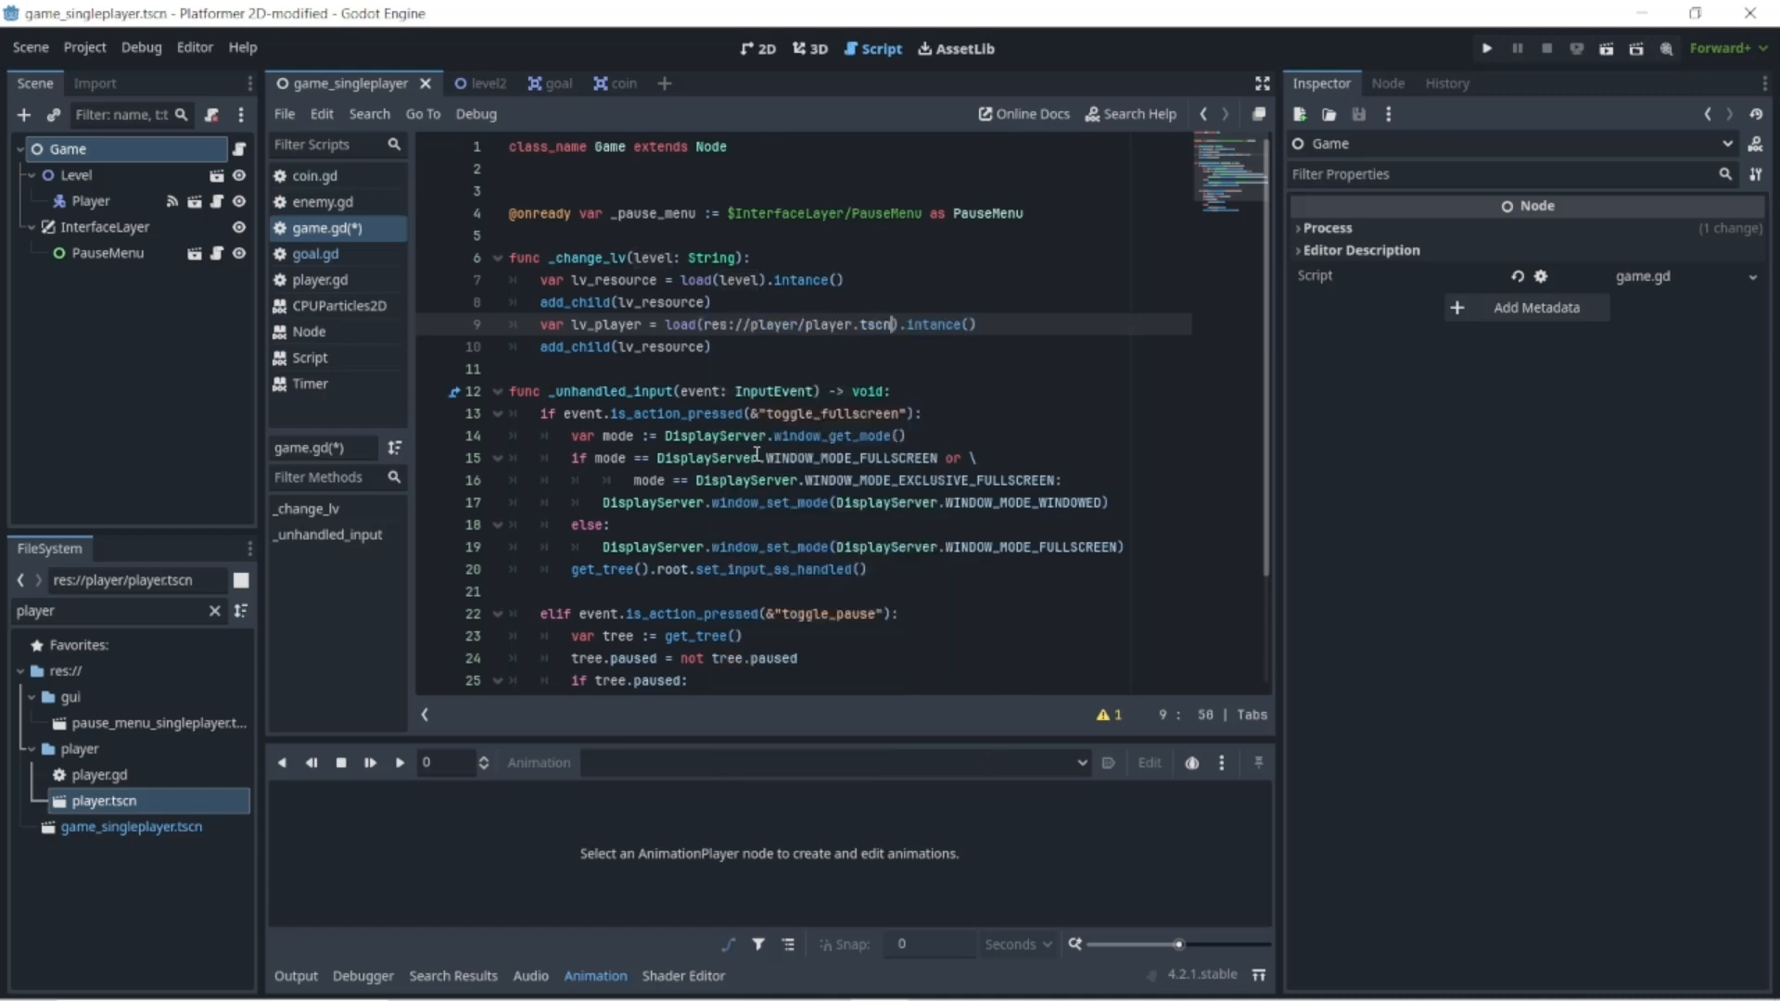
click(799, 325)
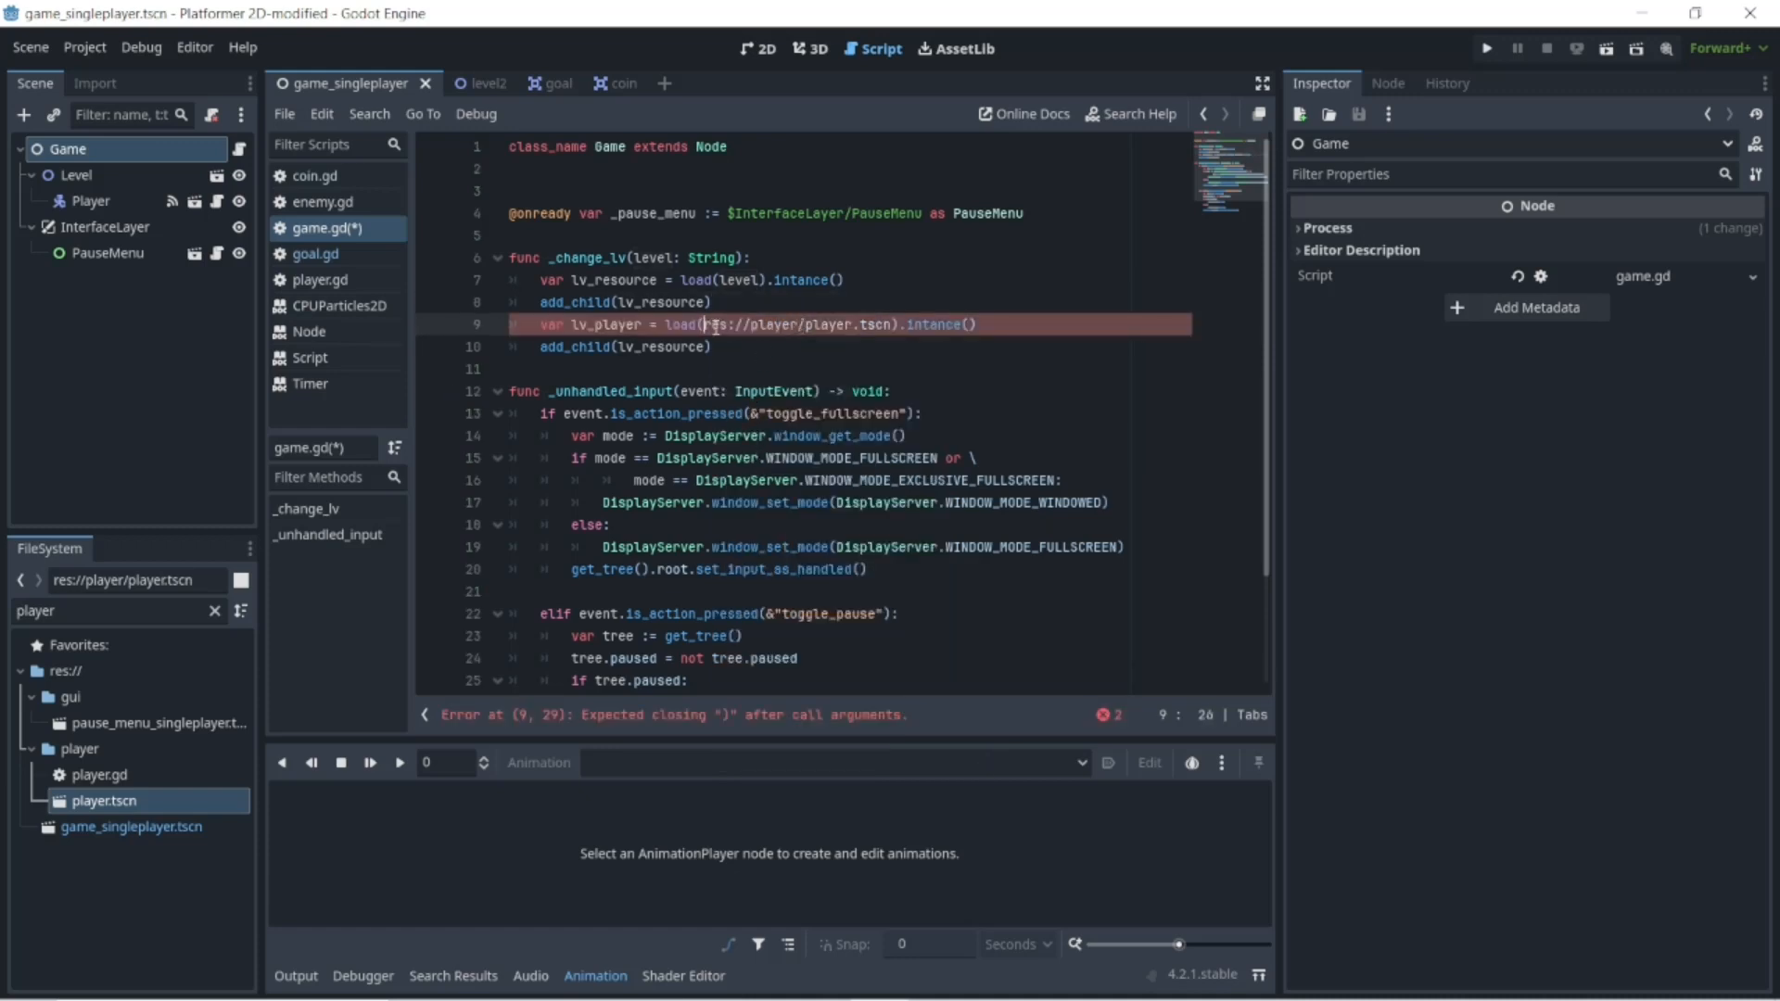
drag(703, 324, 892, 331)
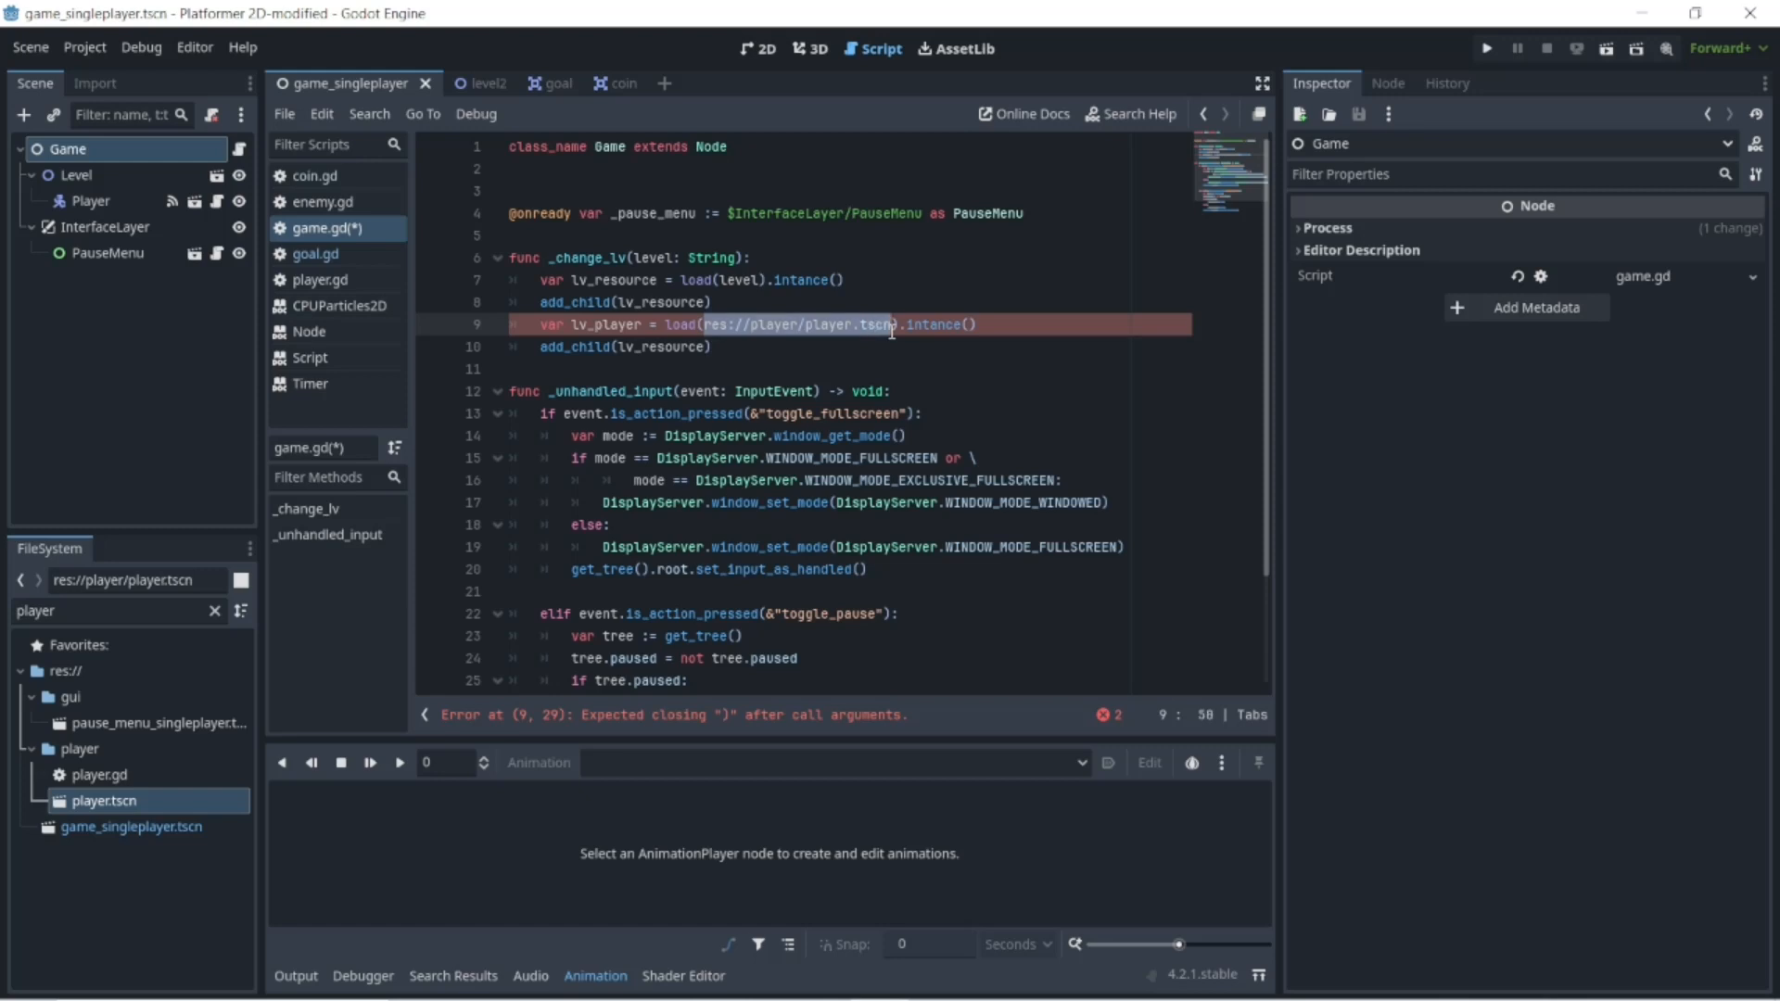
text(")
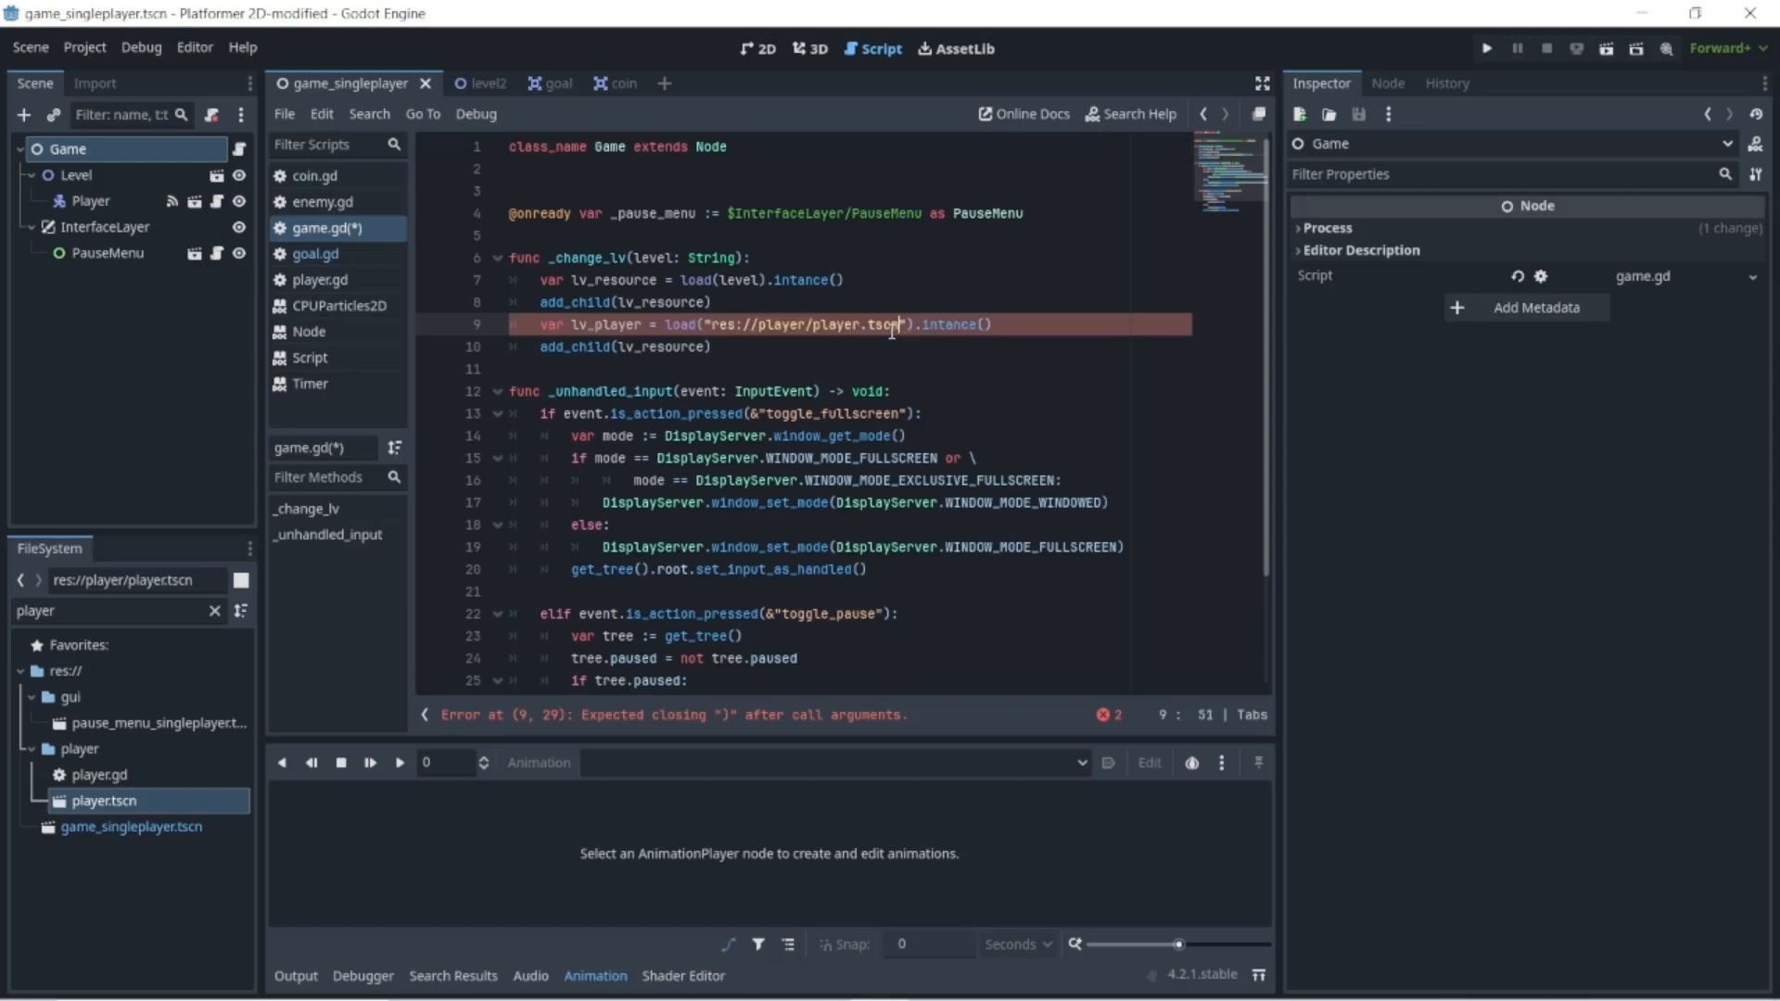
click(1026, 319)
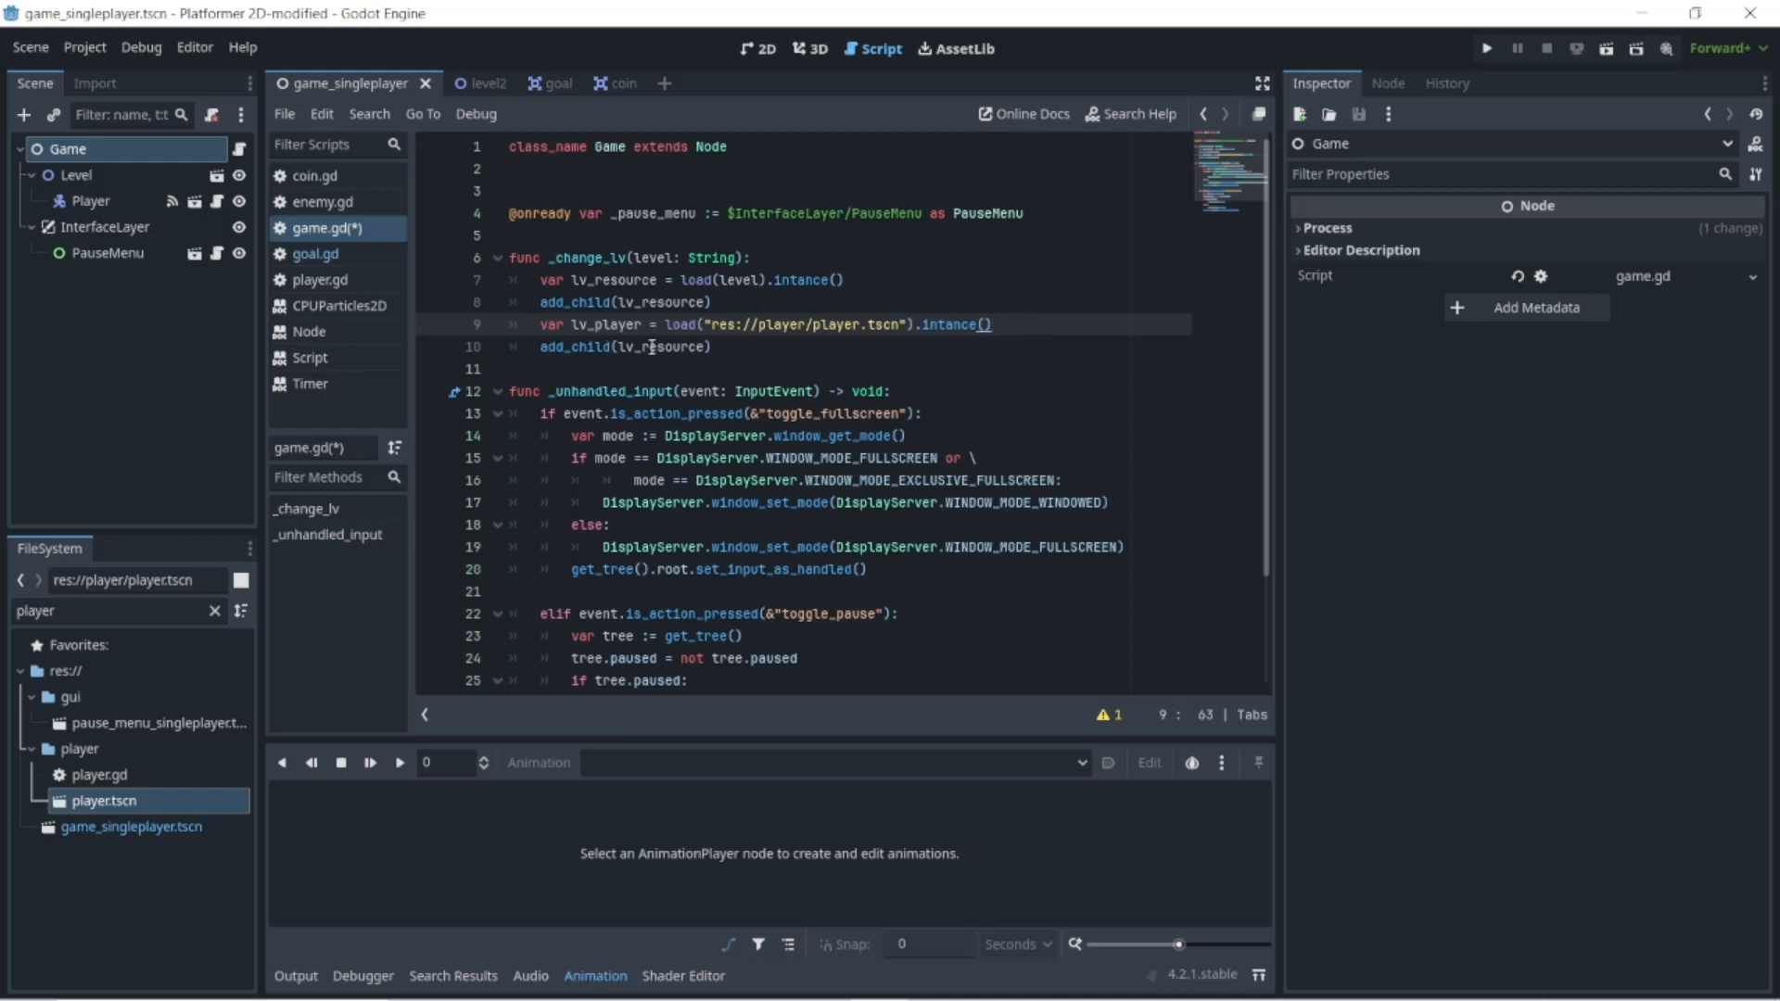
- Change the second add_child line in _change_lv to lv_resource.add_child(lv_player) and save game.gd
drag(707, 347, 640, 357)
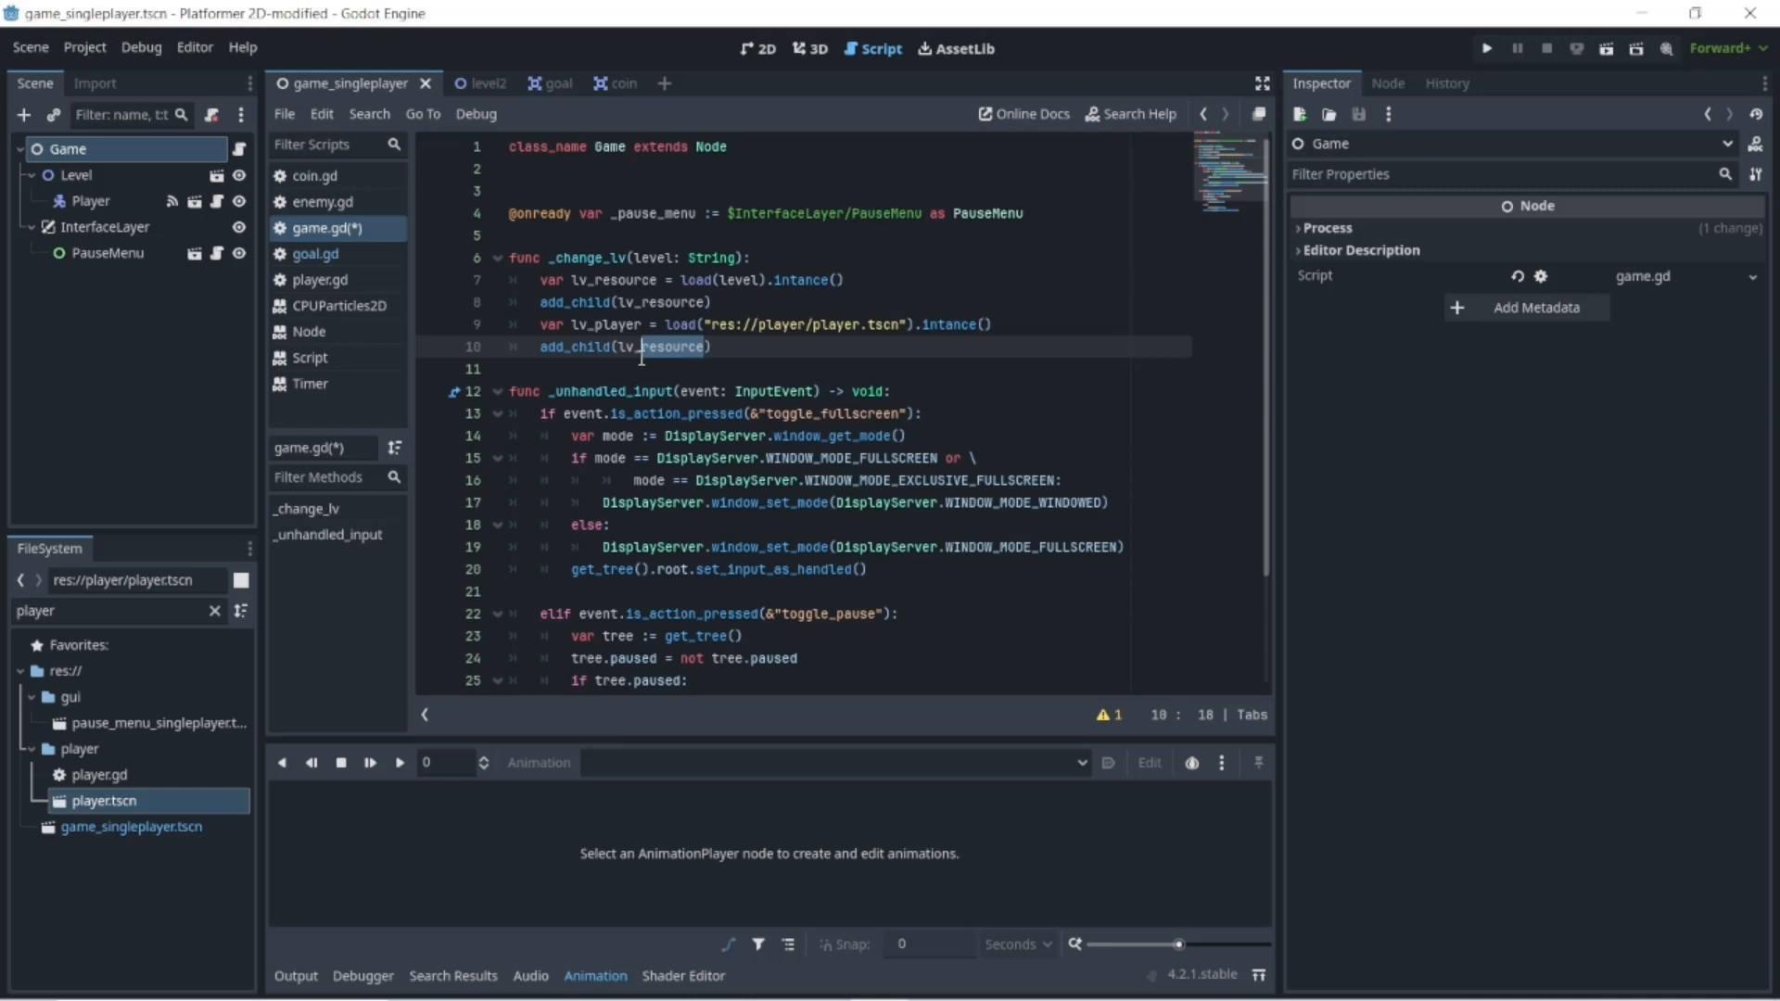
text(pl)
key(Return)
click(540, 345)
text(lv)
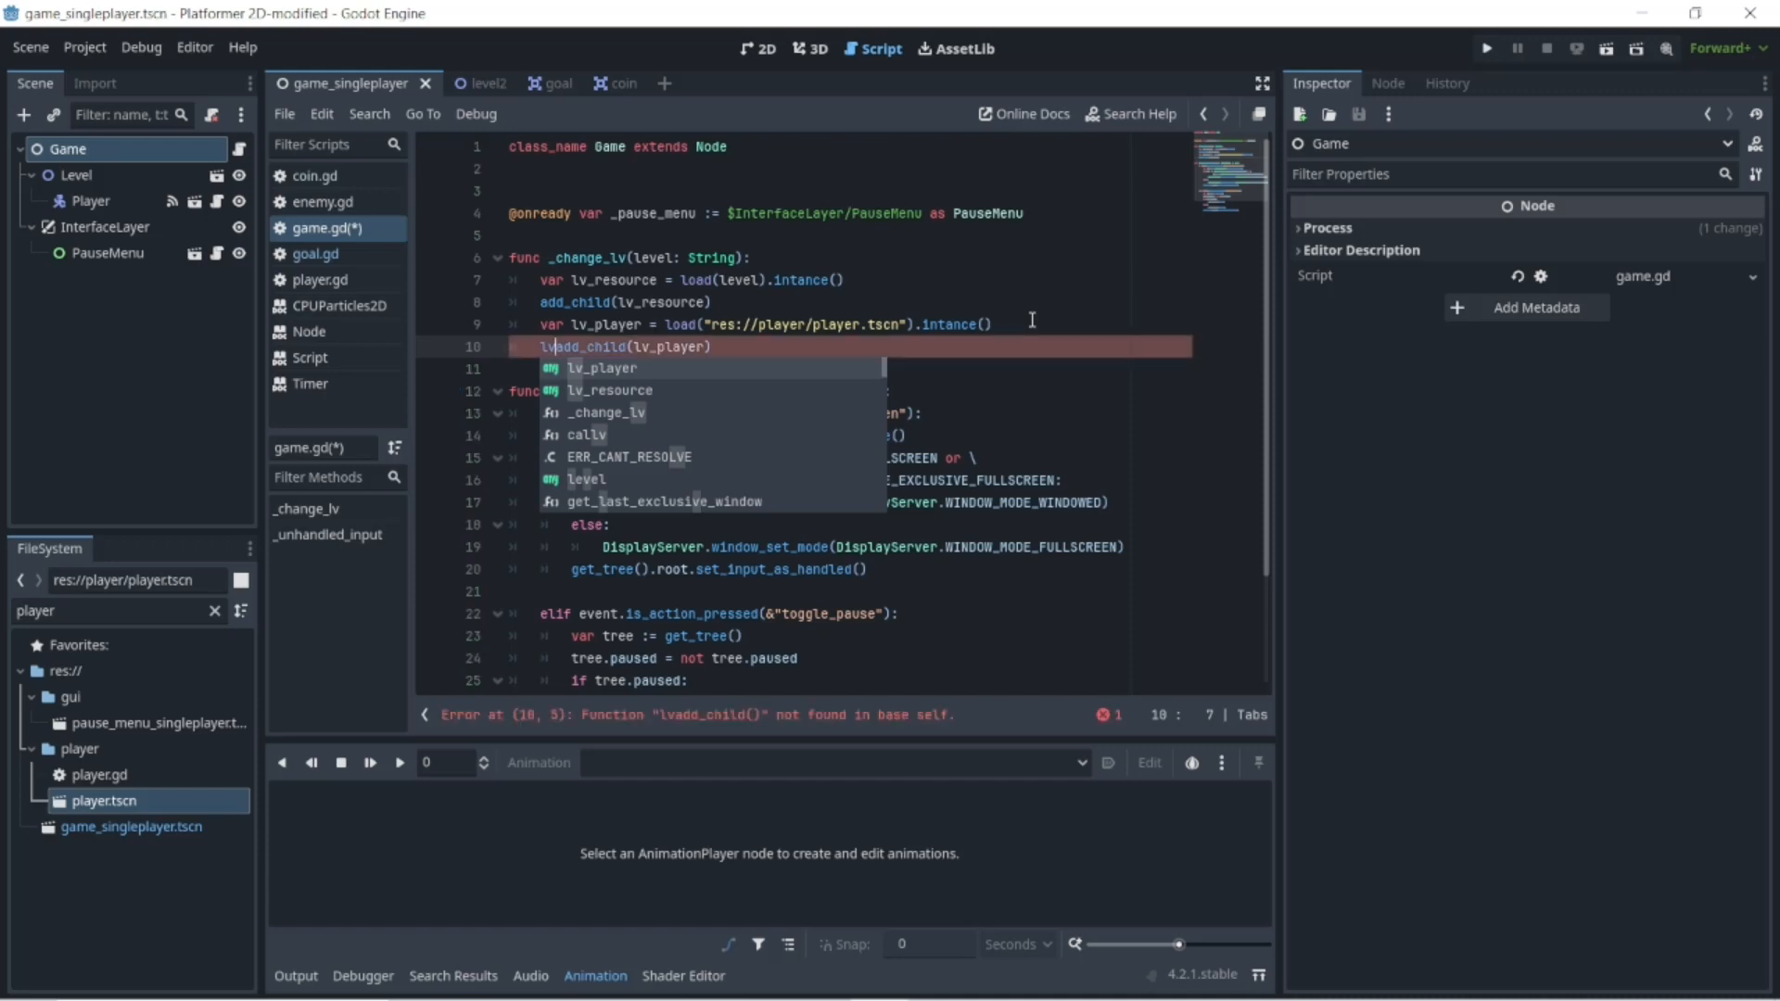
text(_)
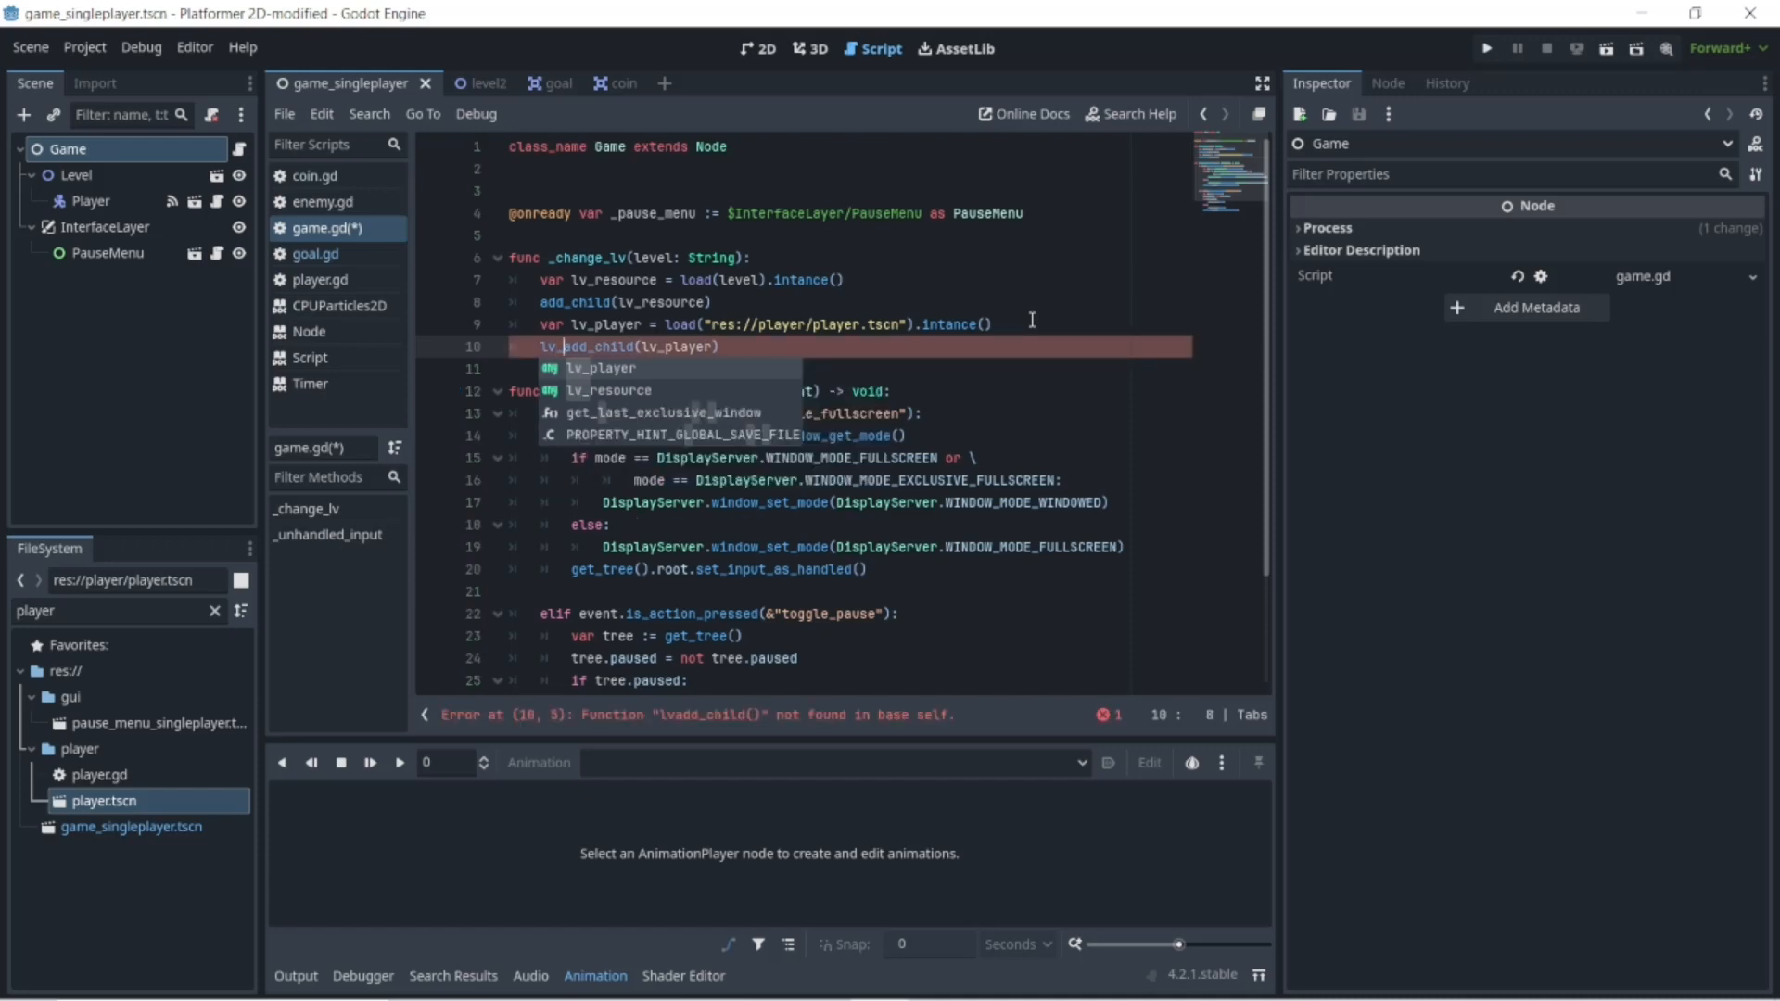
key(Down)
key(Return)
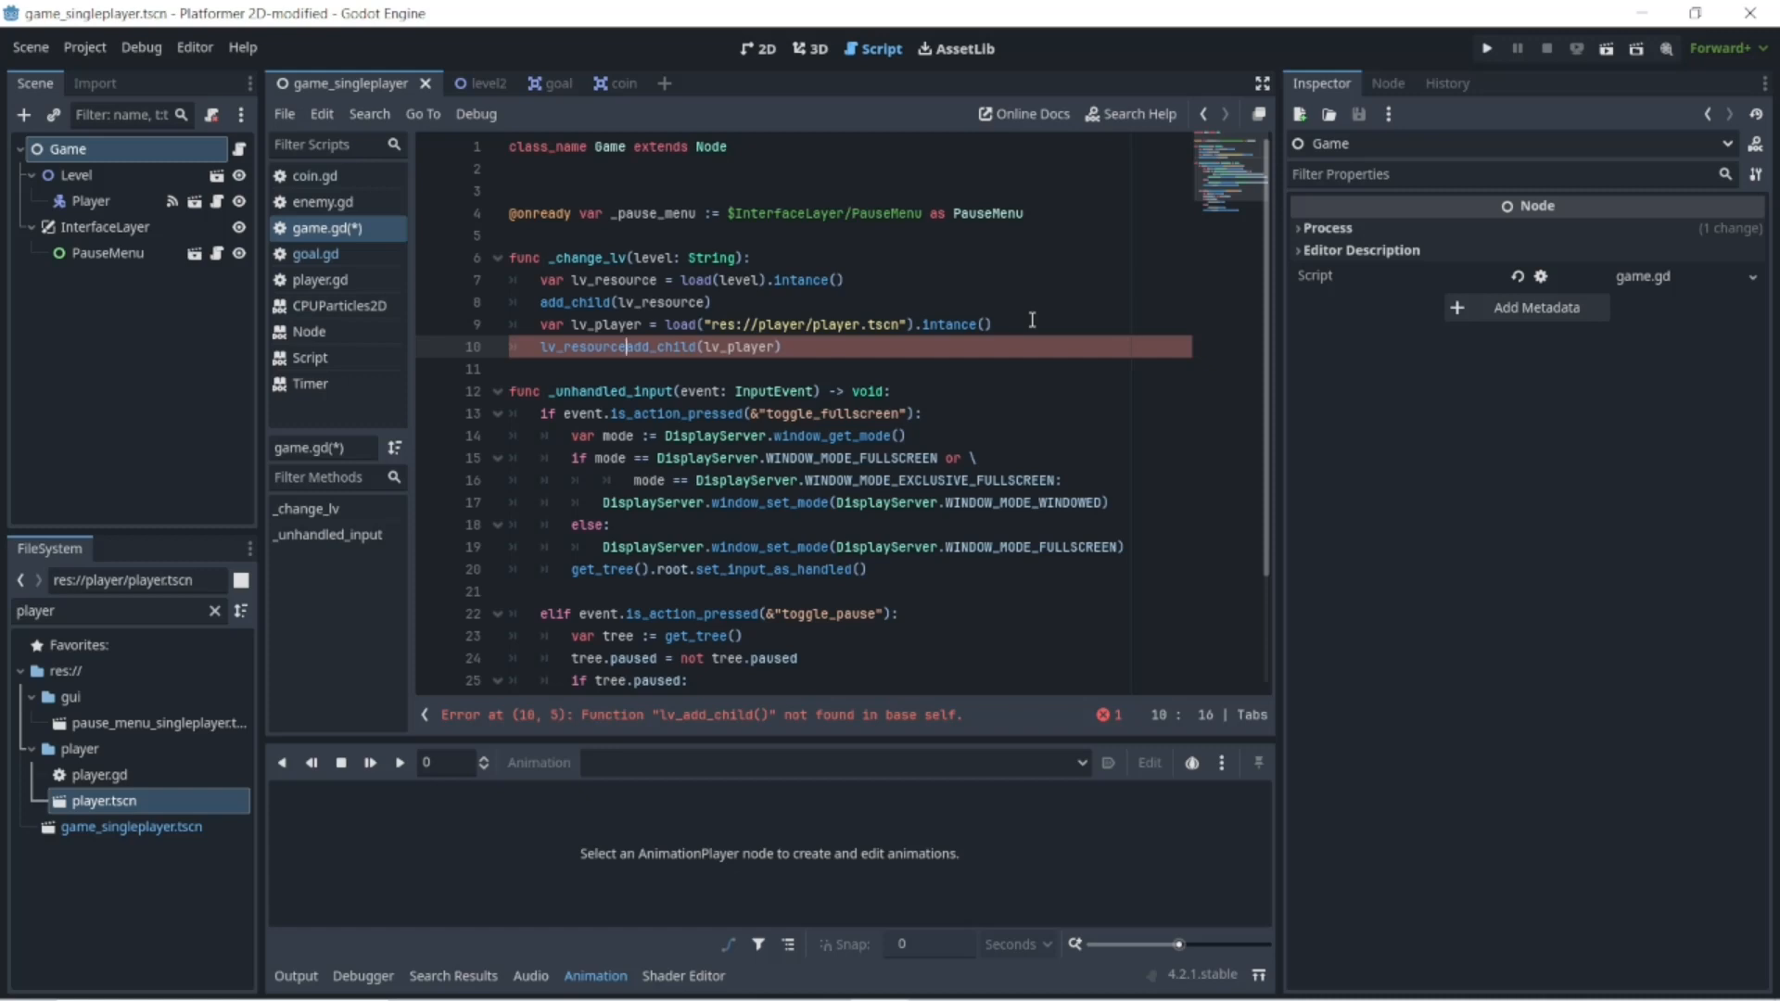
text(.)
click(888, 346)
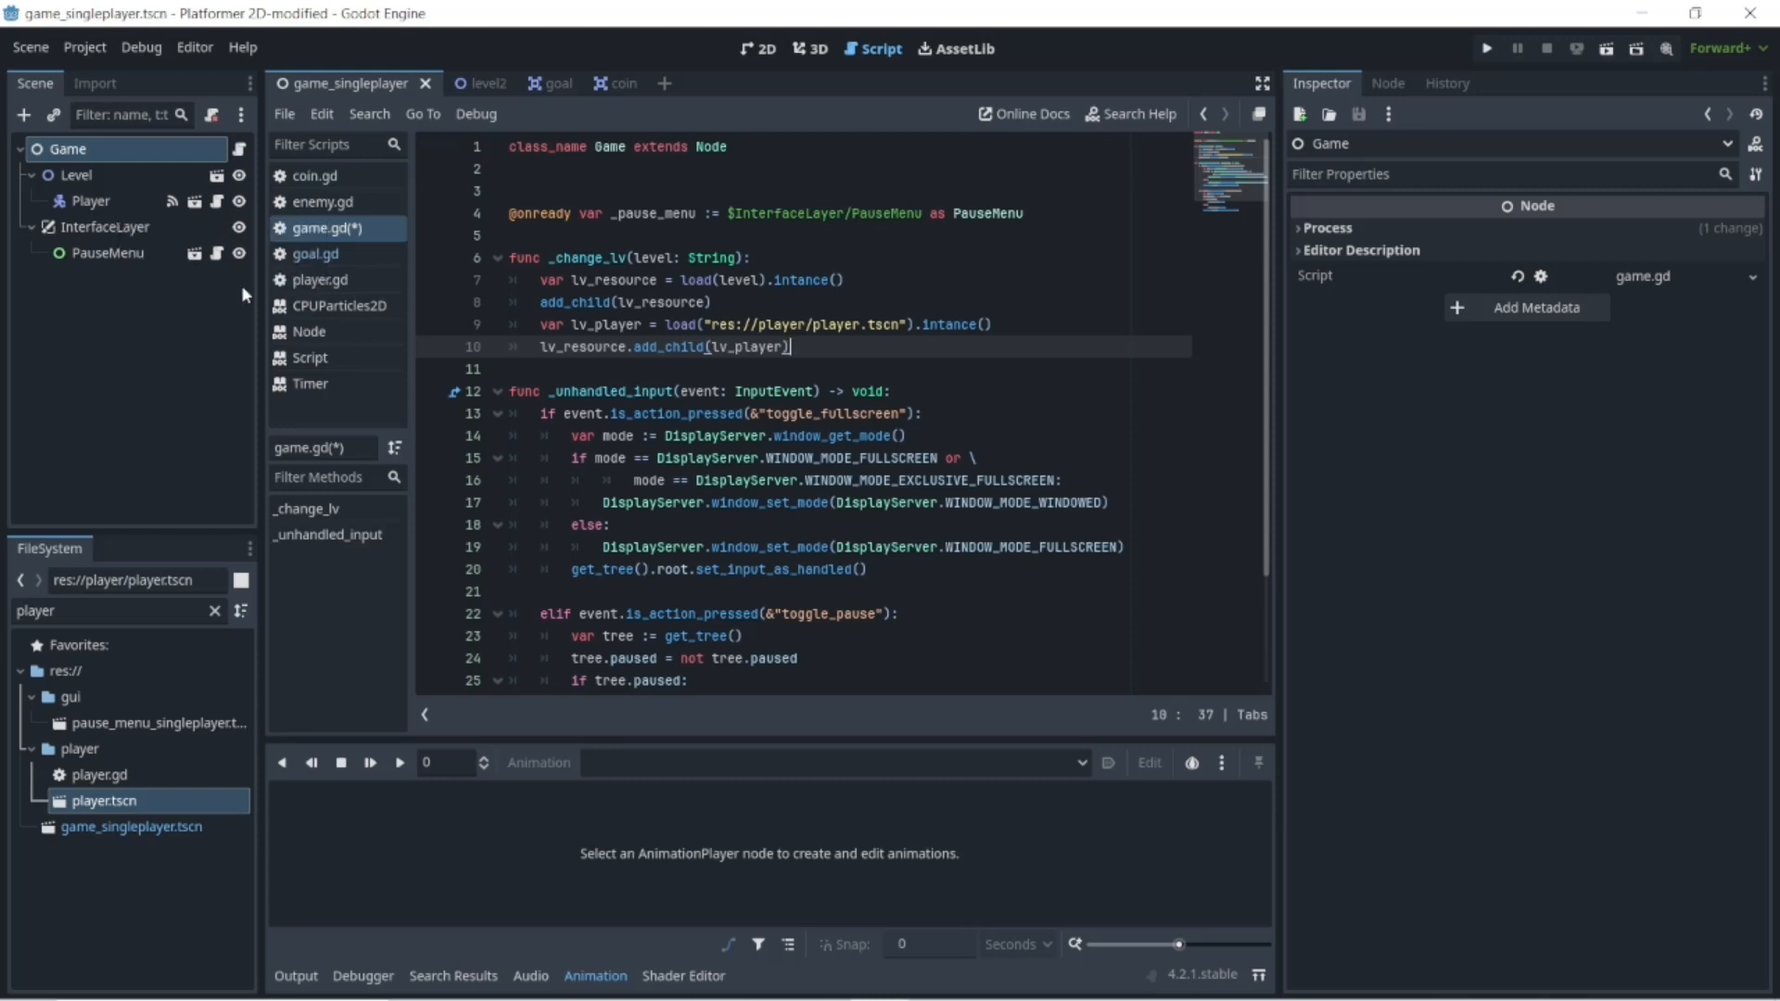
right_click(351, 234)
click(353, 241)
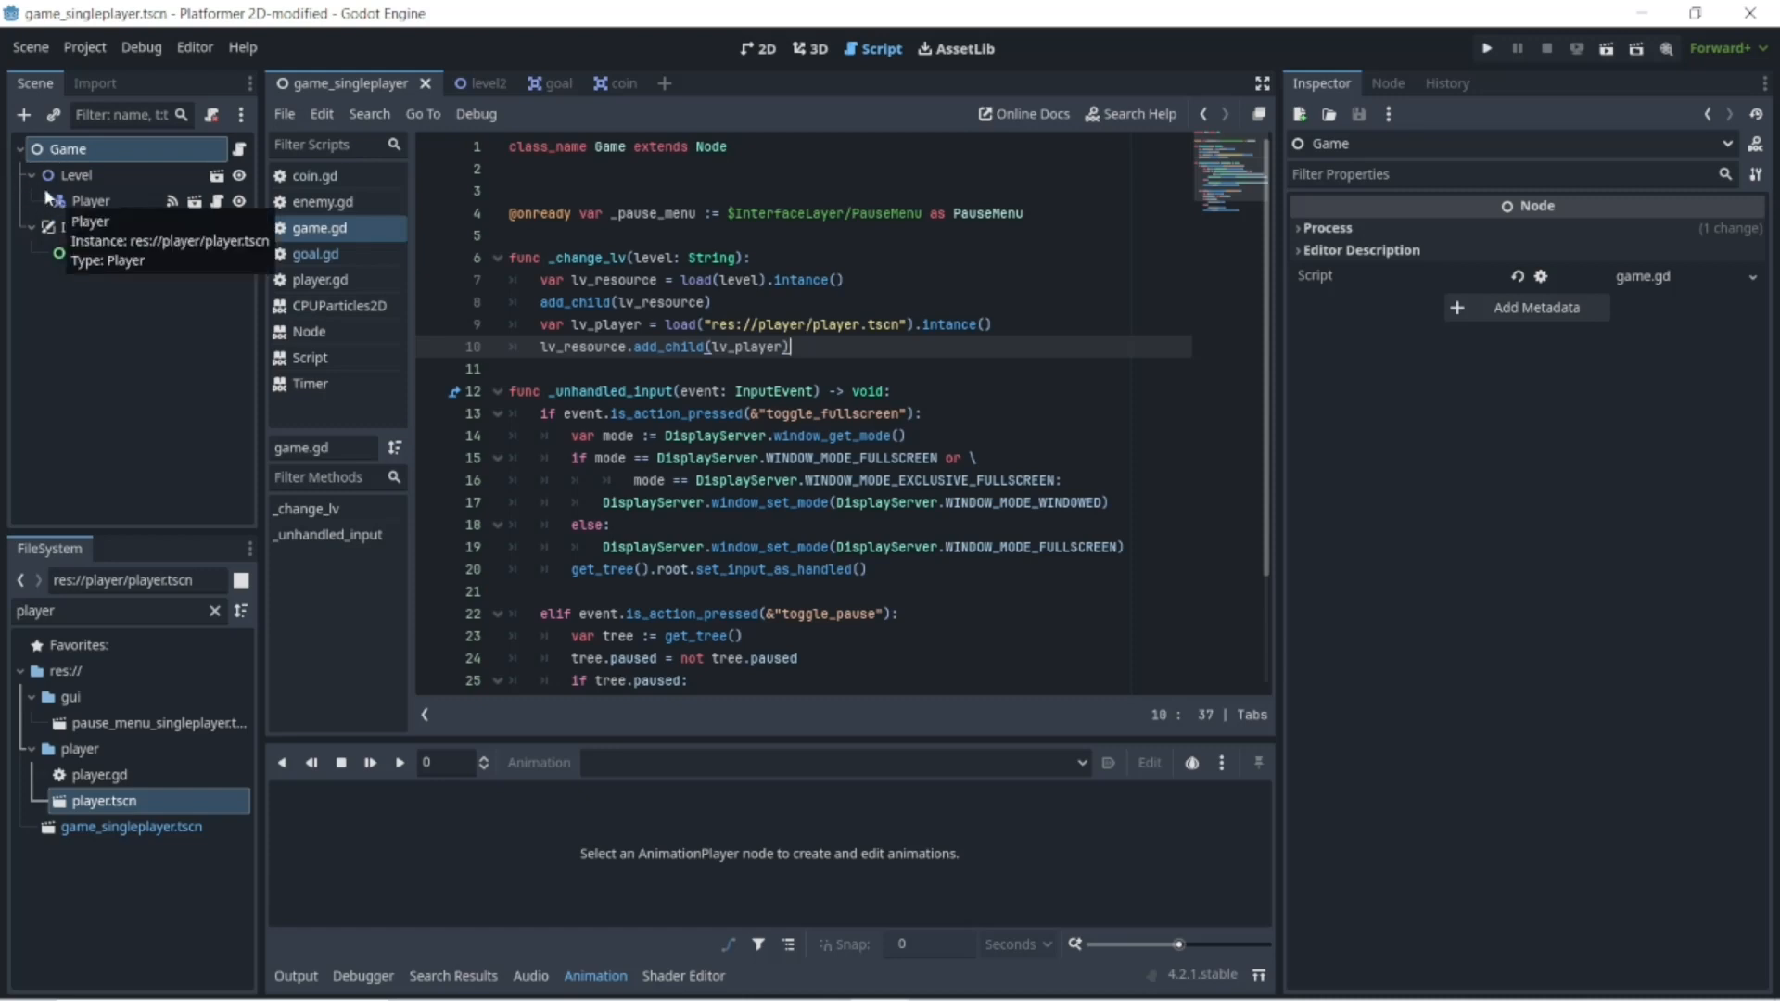
- Move the Player node directly under the Game root and return it to being a child of Level
drag(67, 197, 63, 158)
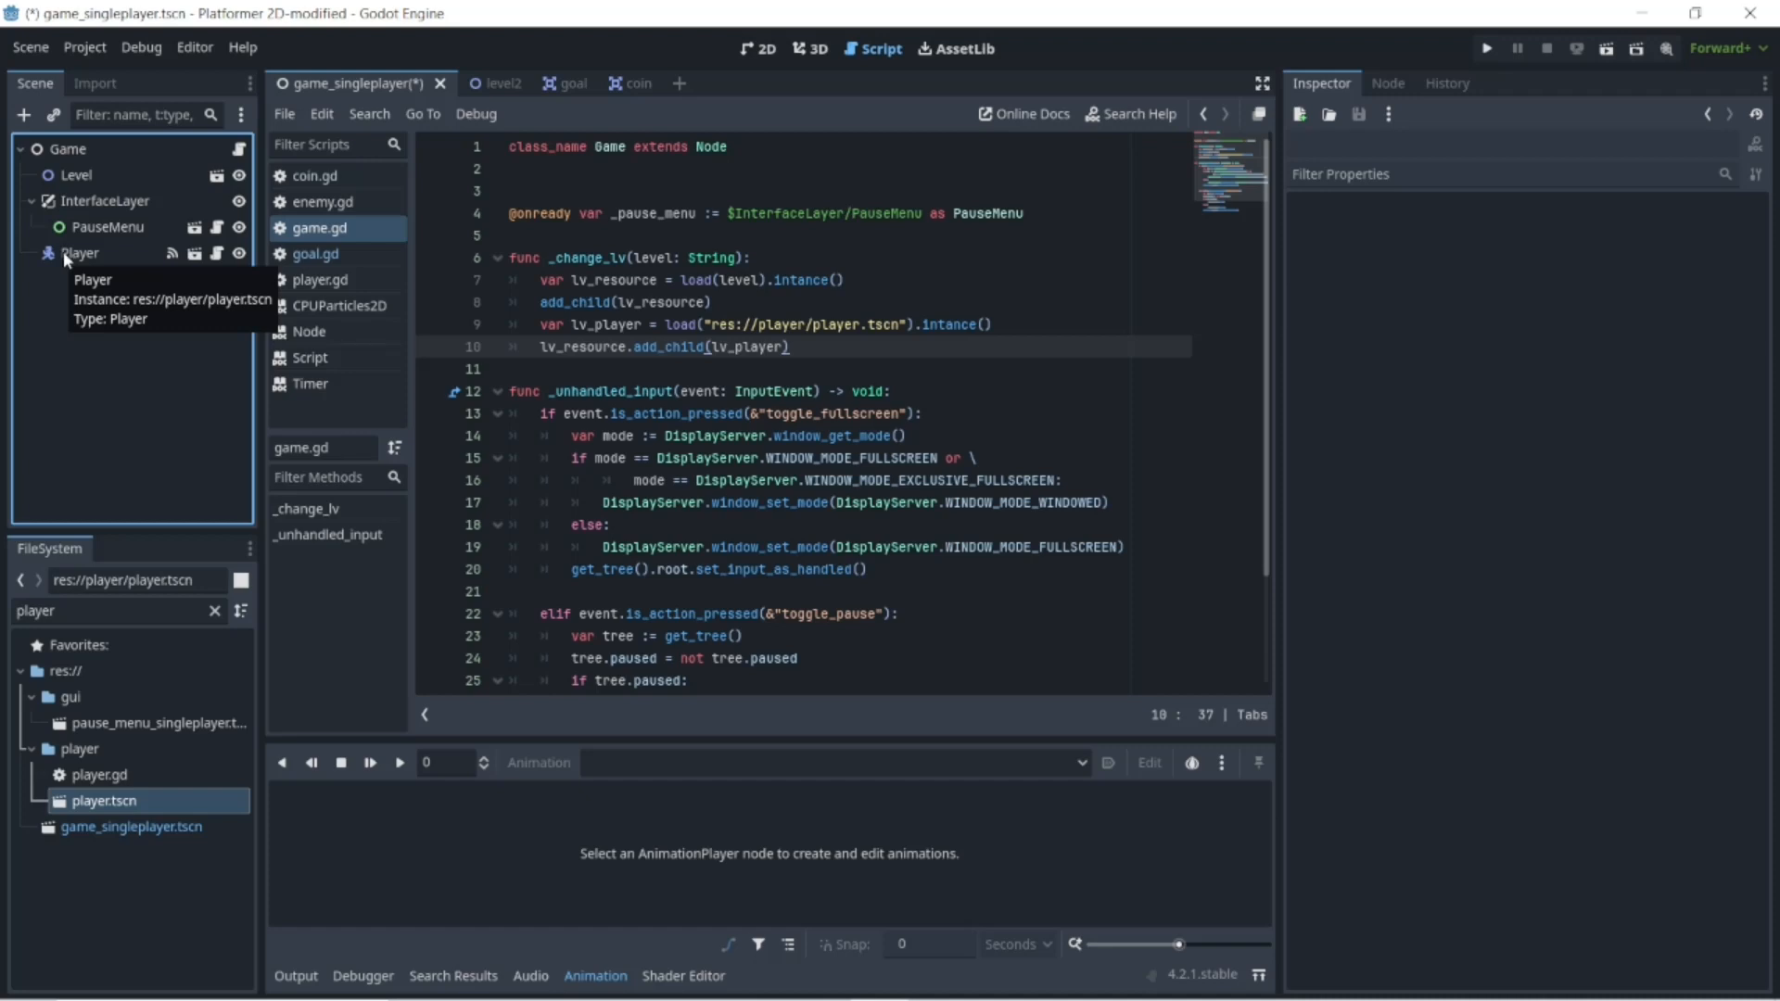
click(74, 176)
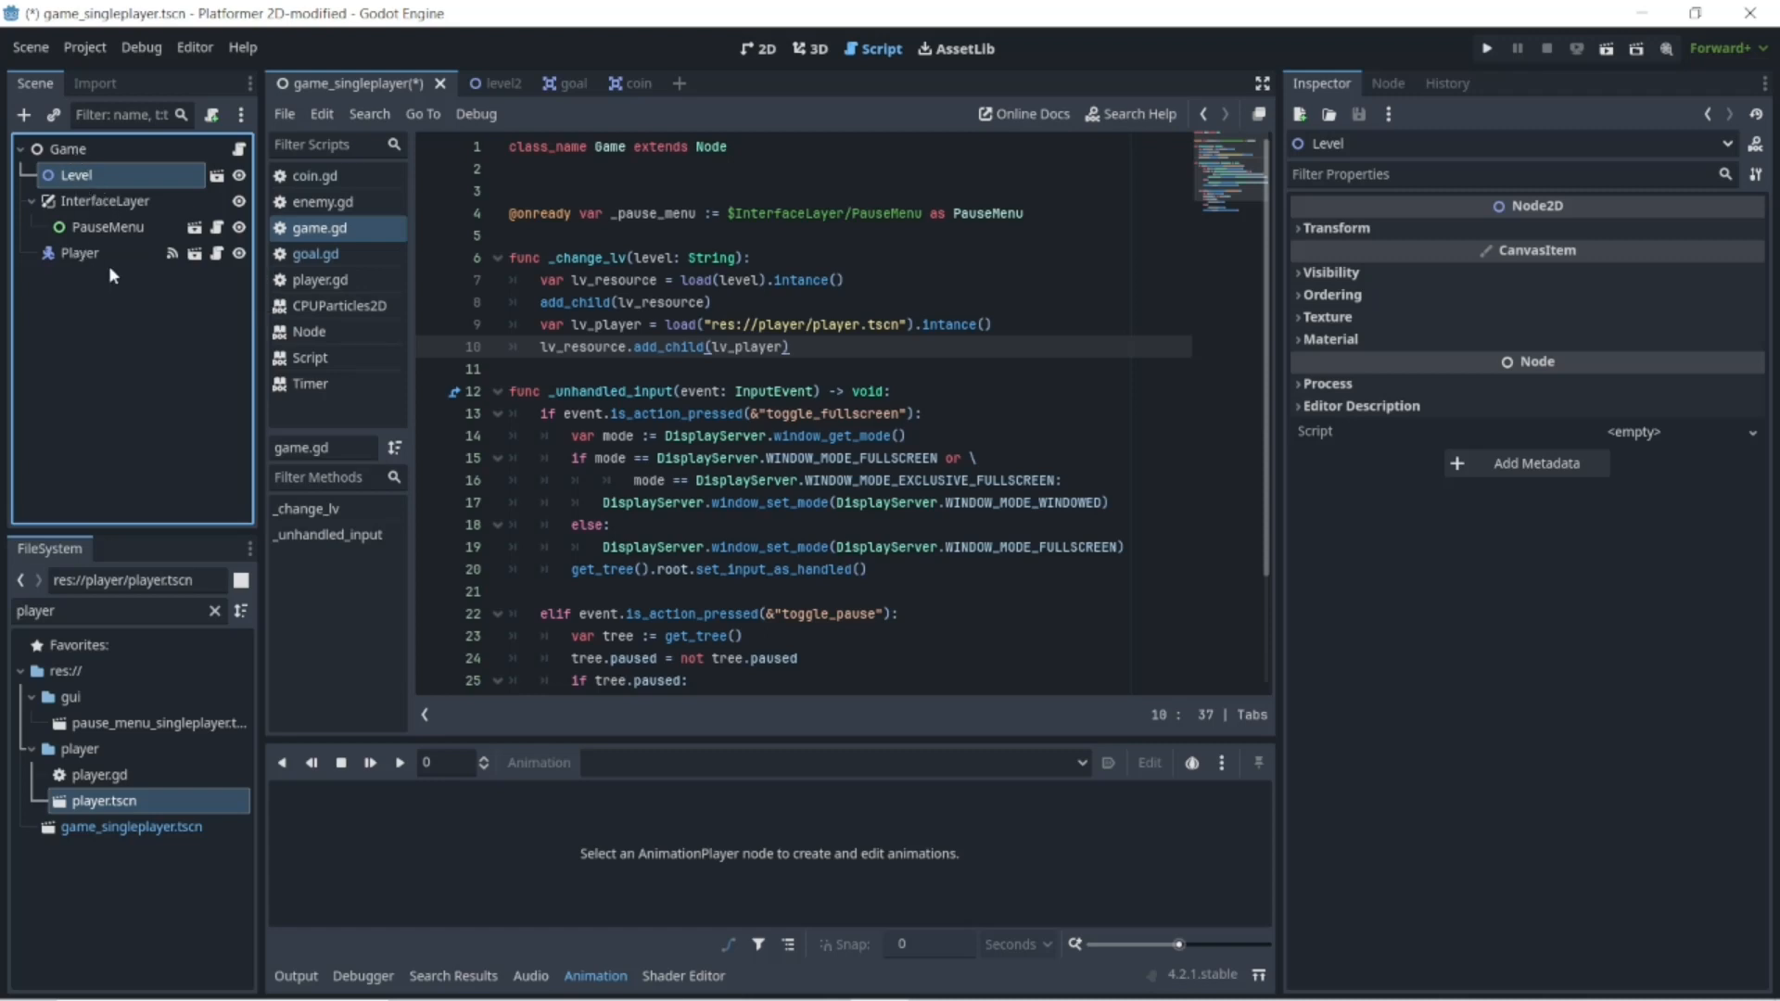
drag(91, 253, 75, 177)
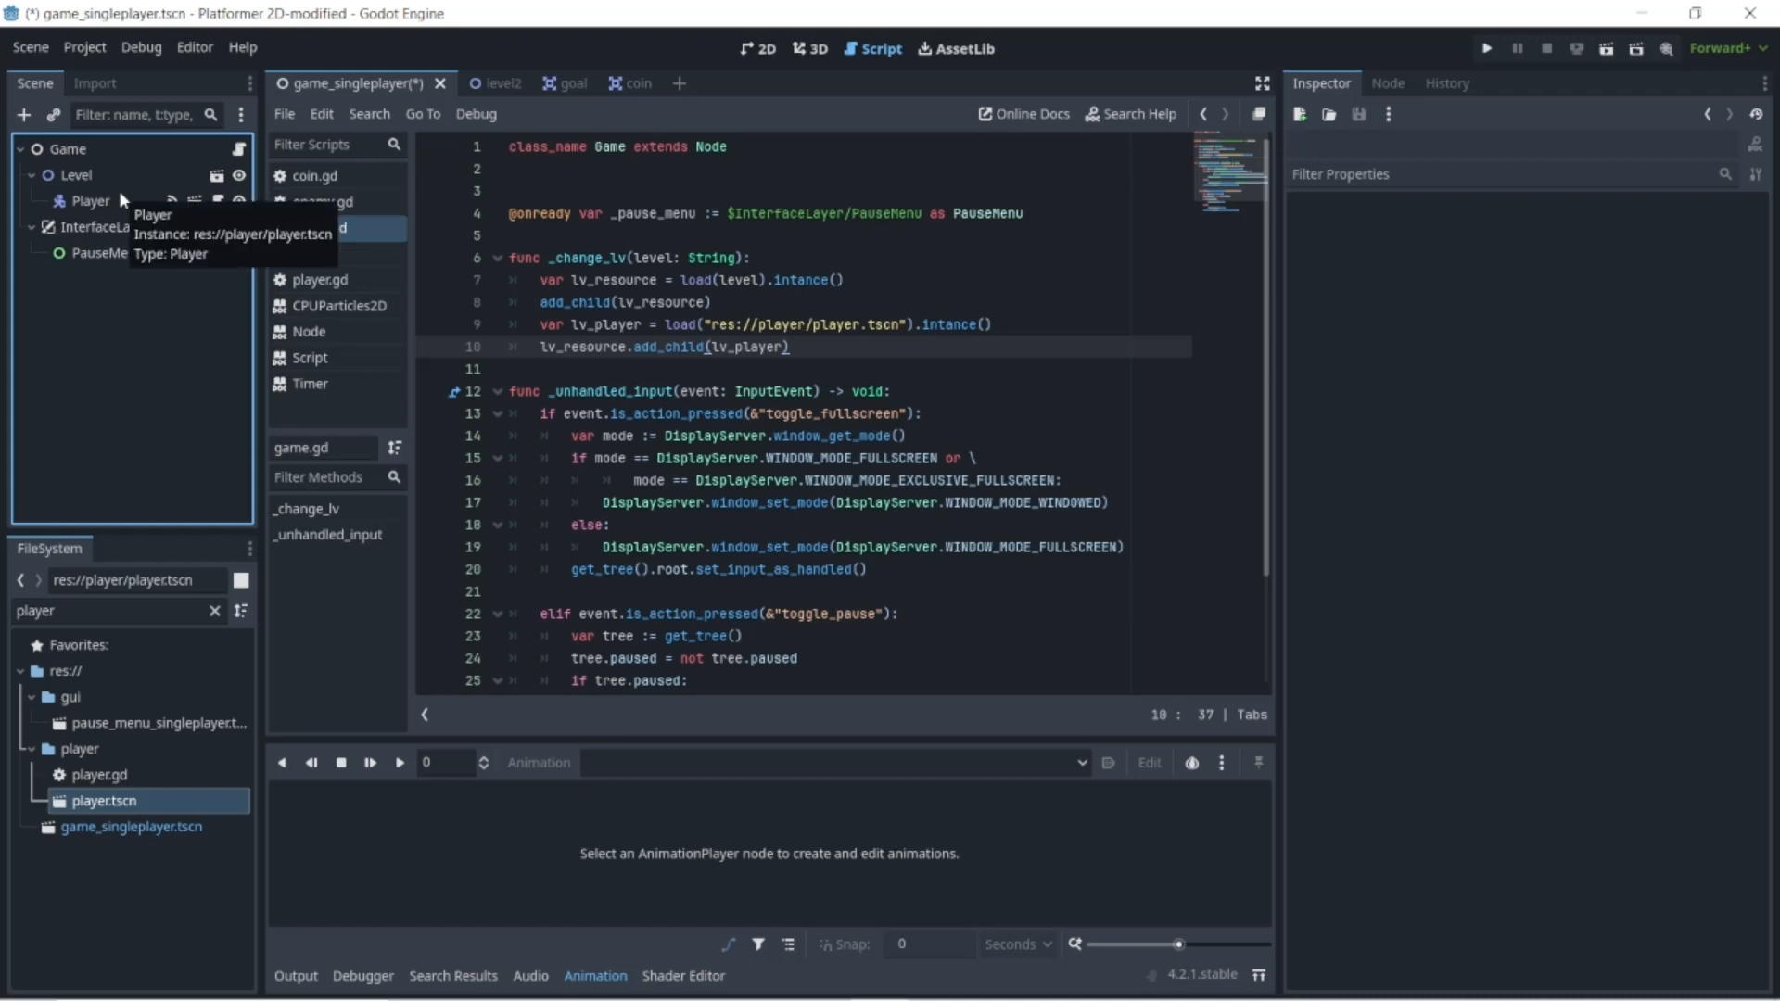
- Save the modified game_singleplayer scene
click(832, 356)
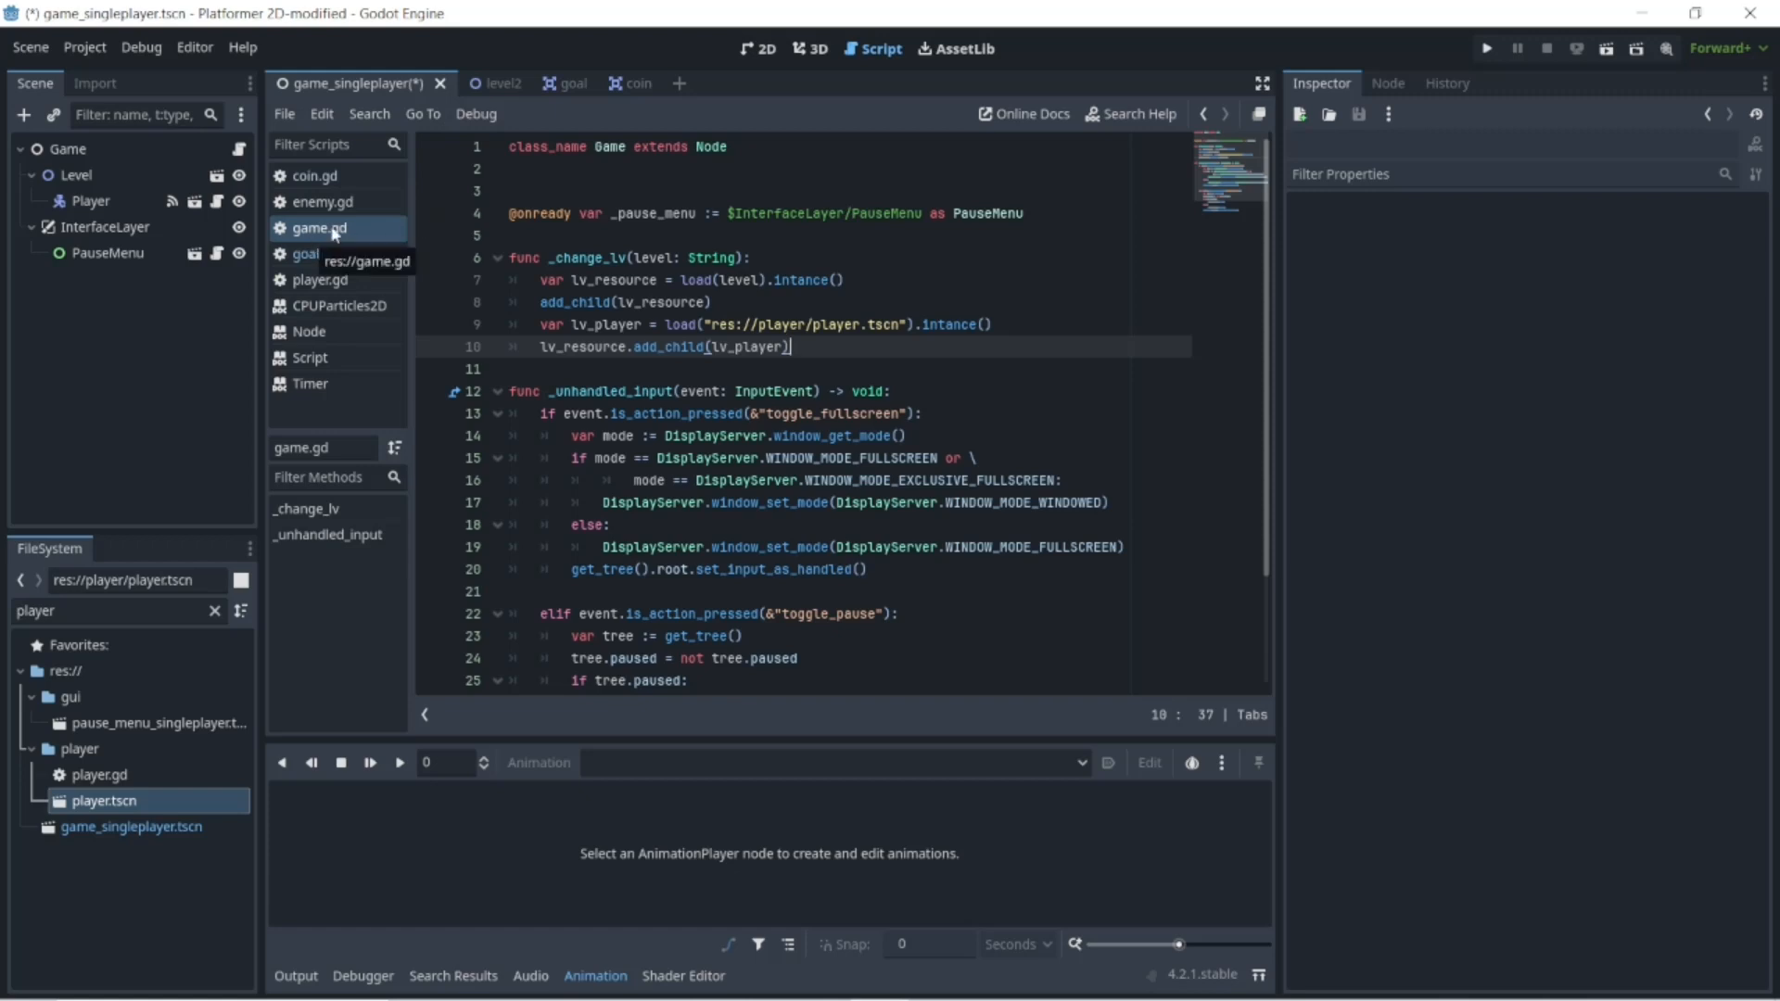
click(28, 49)
click(57, 265)
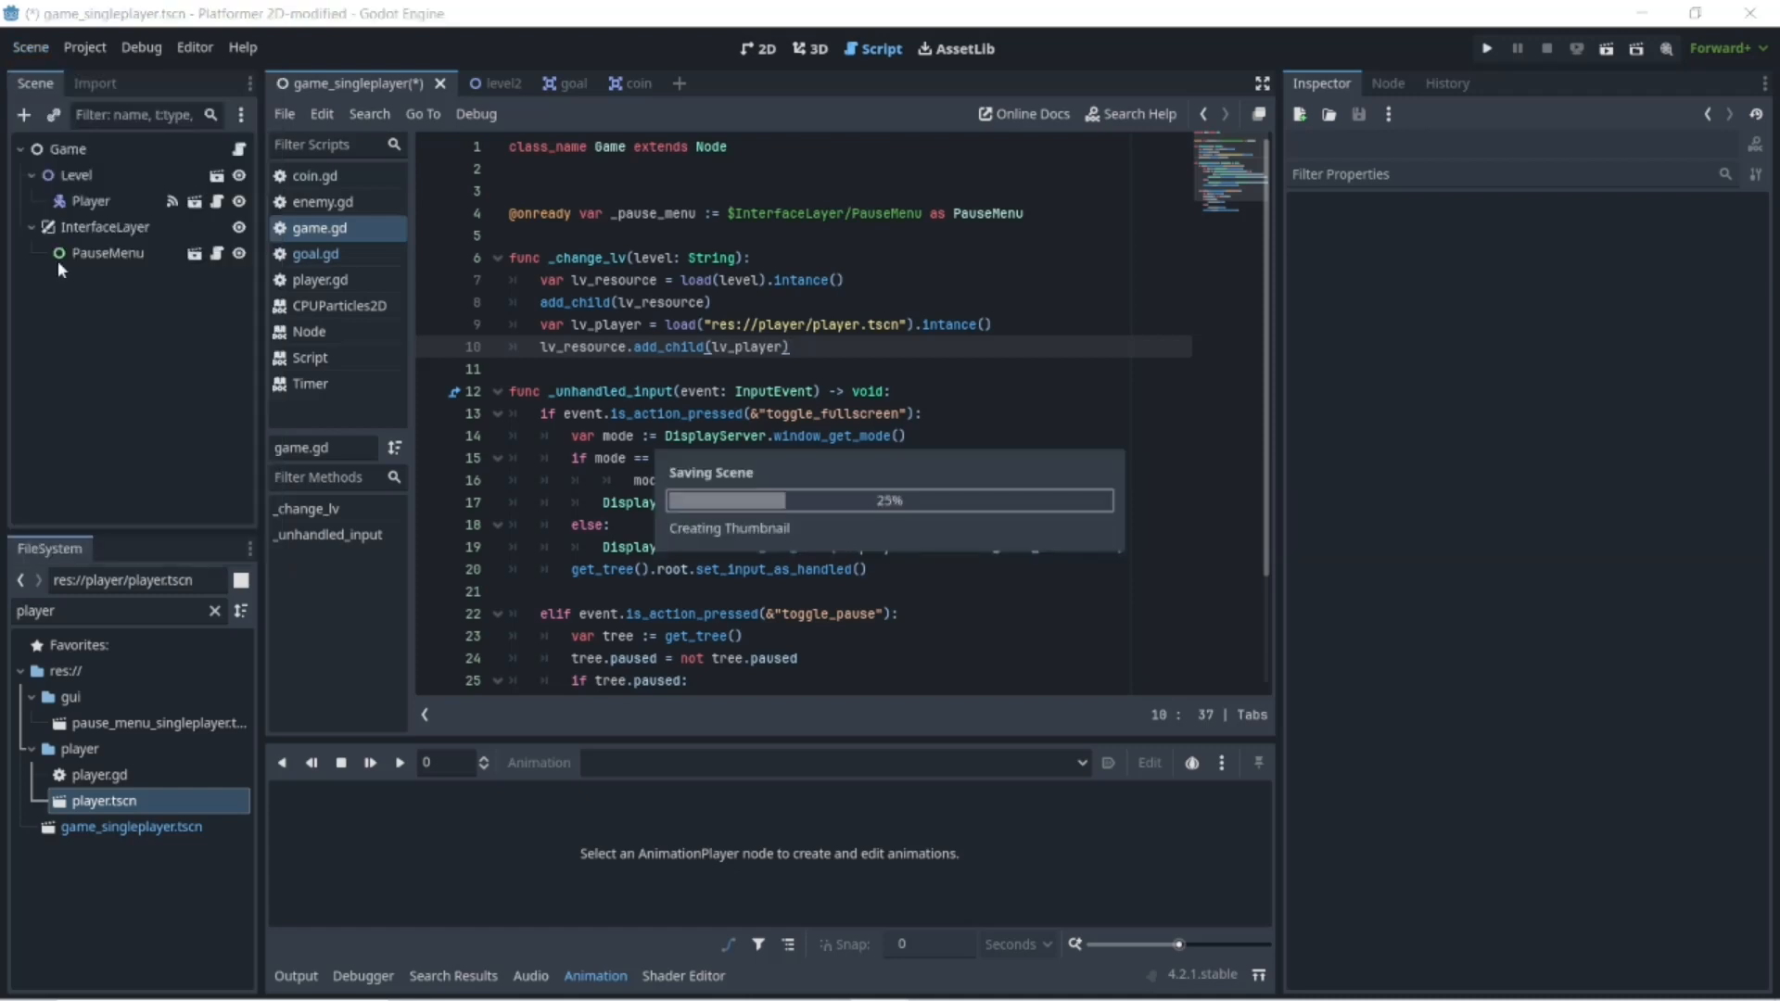
- Show the level2 scene in the 2D editor and filter the project files for "level3"
click(475, 83)
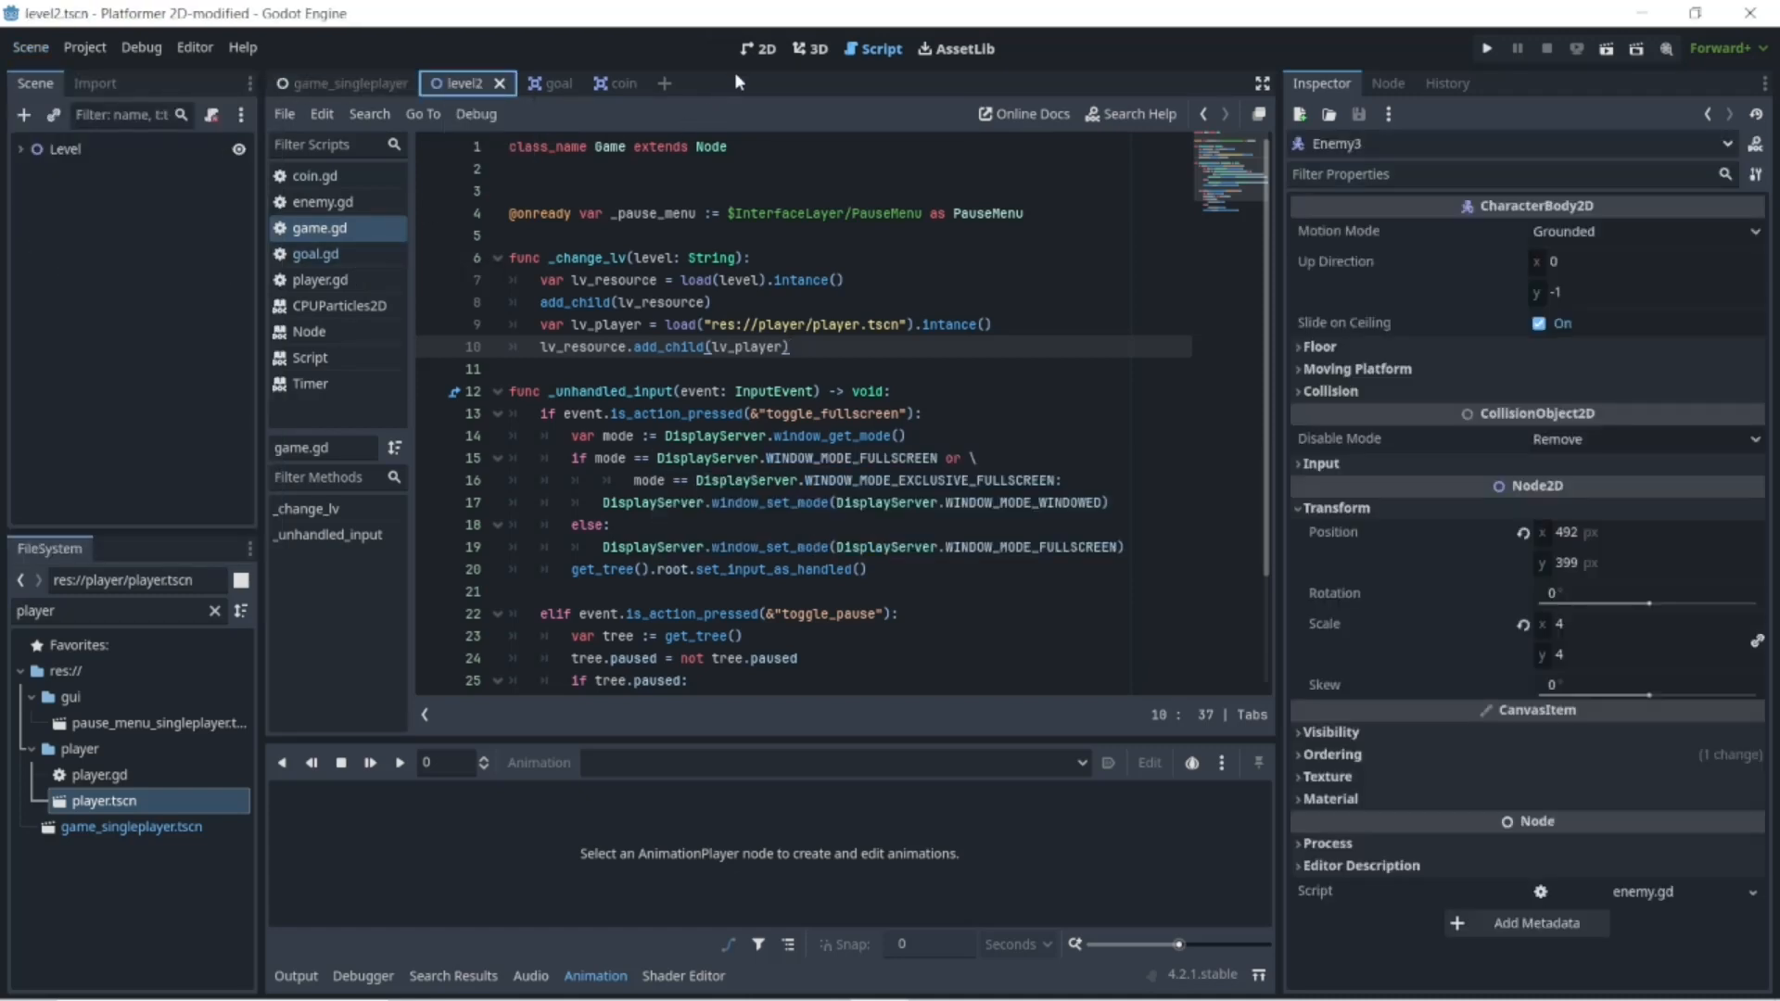
click(765, 49)
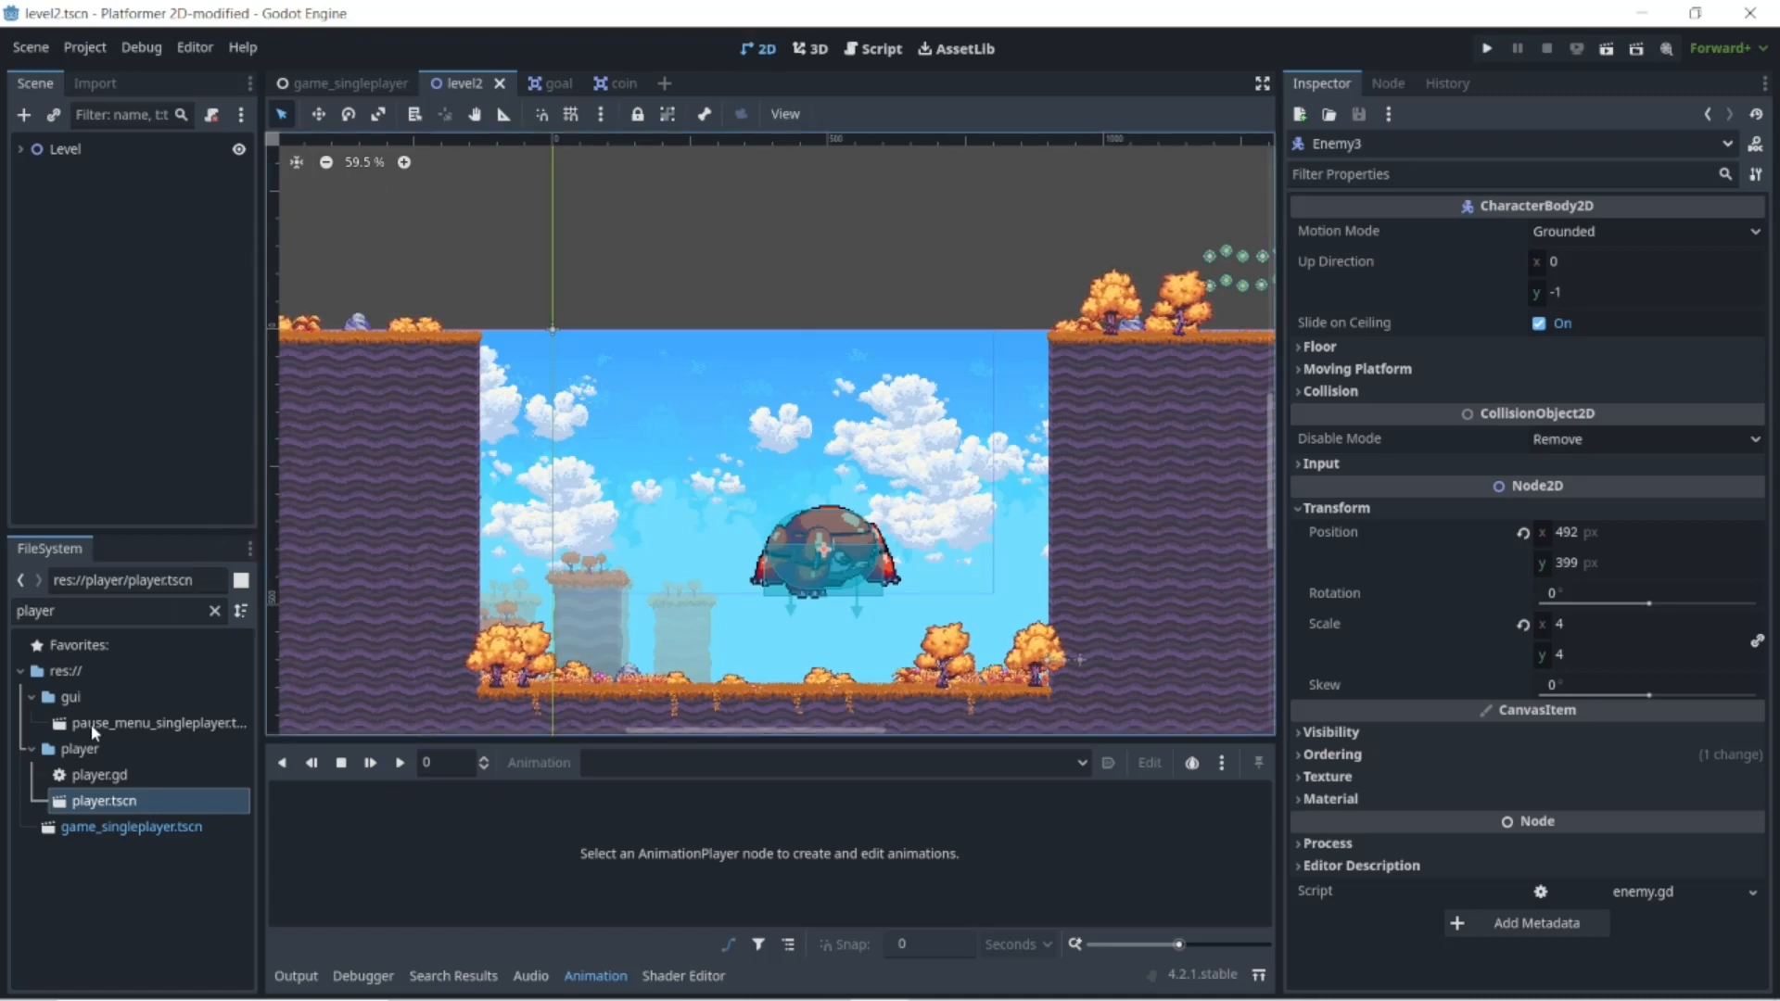
double_click(108, 608)
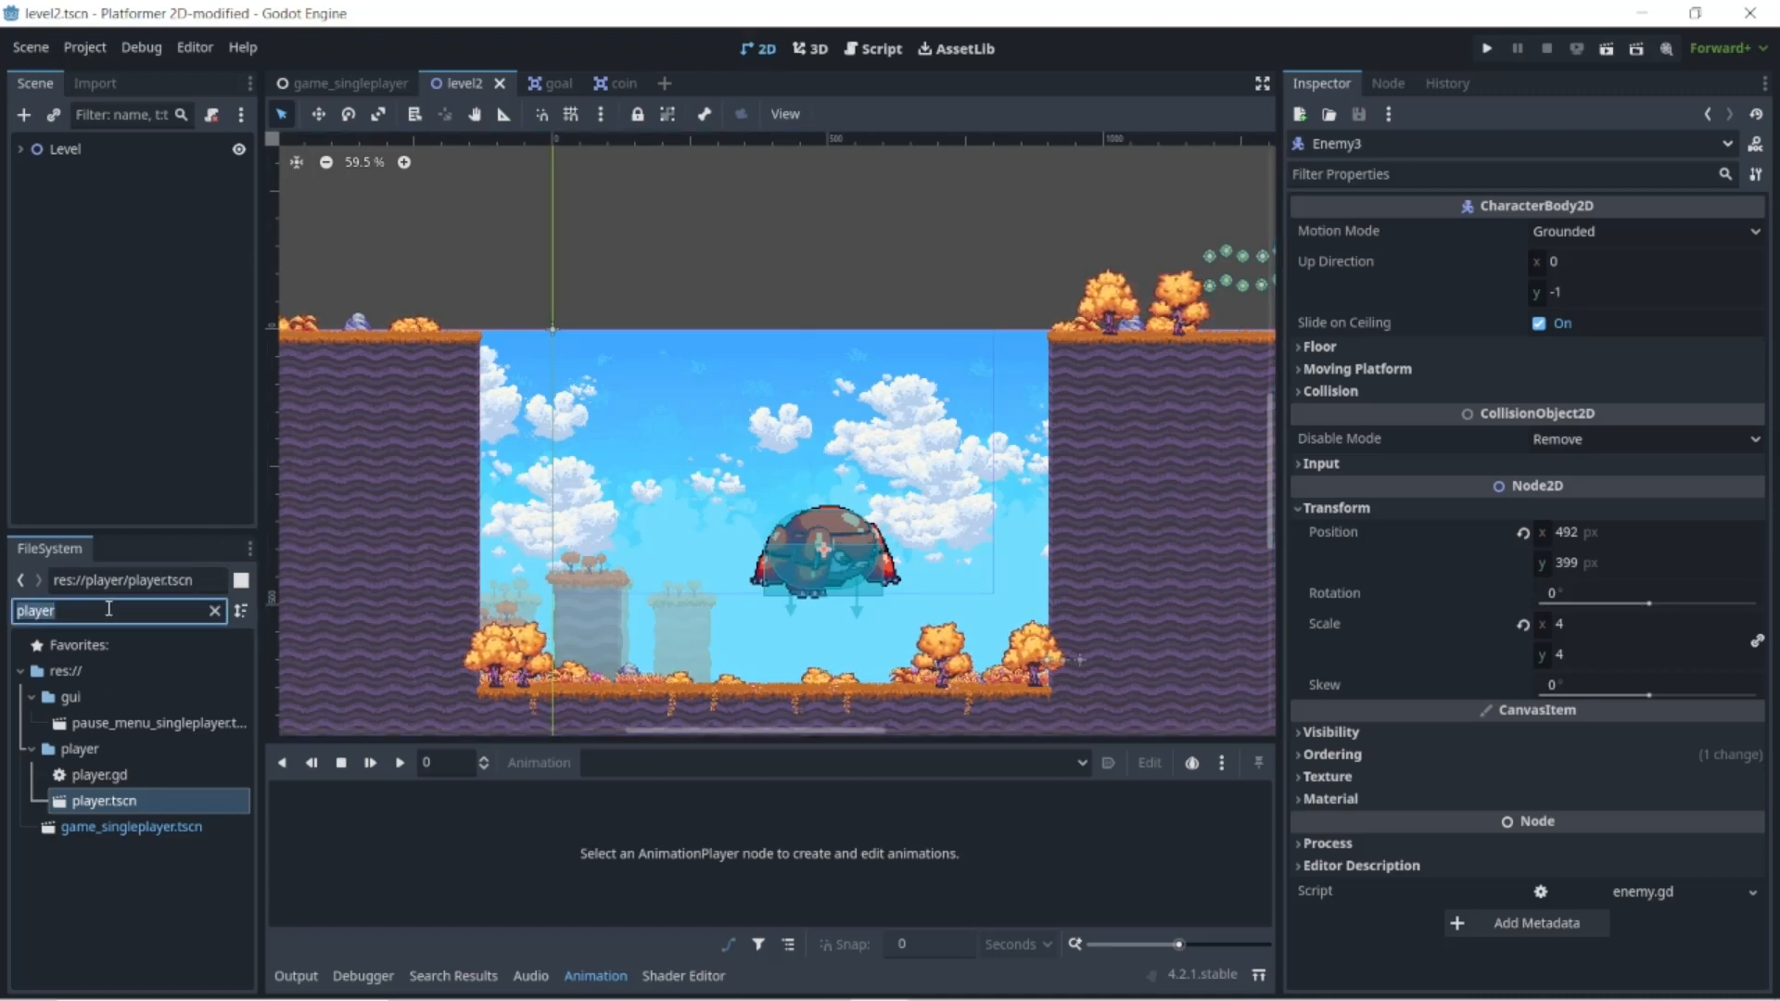
text(leve)
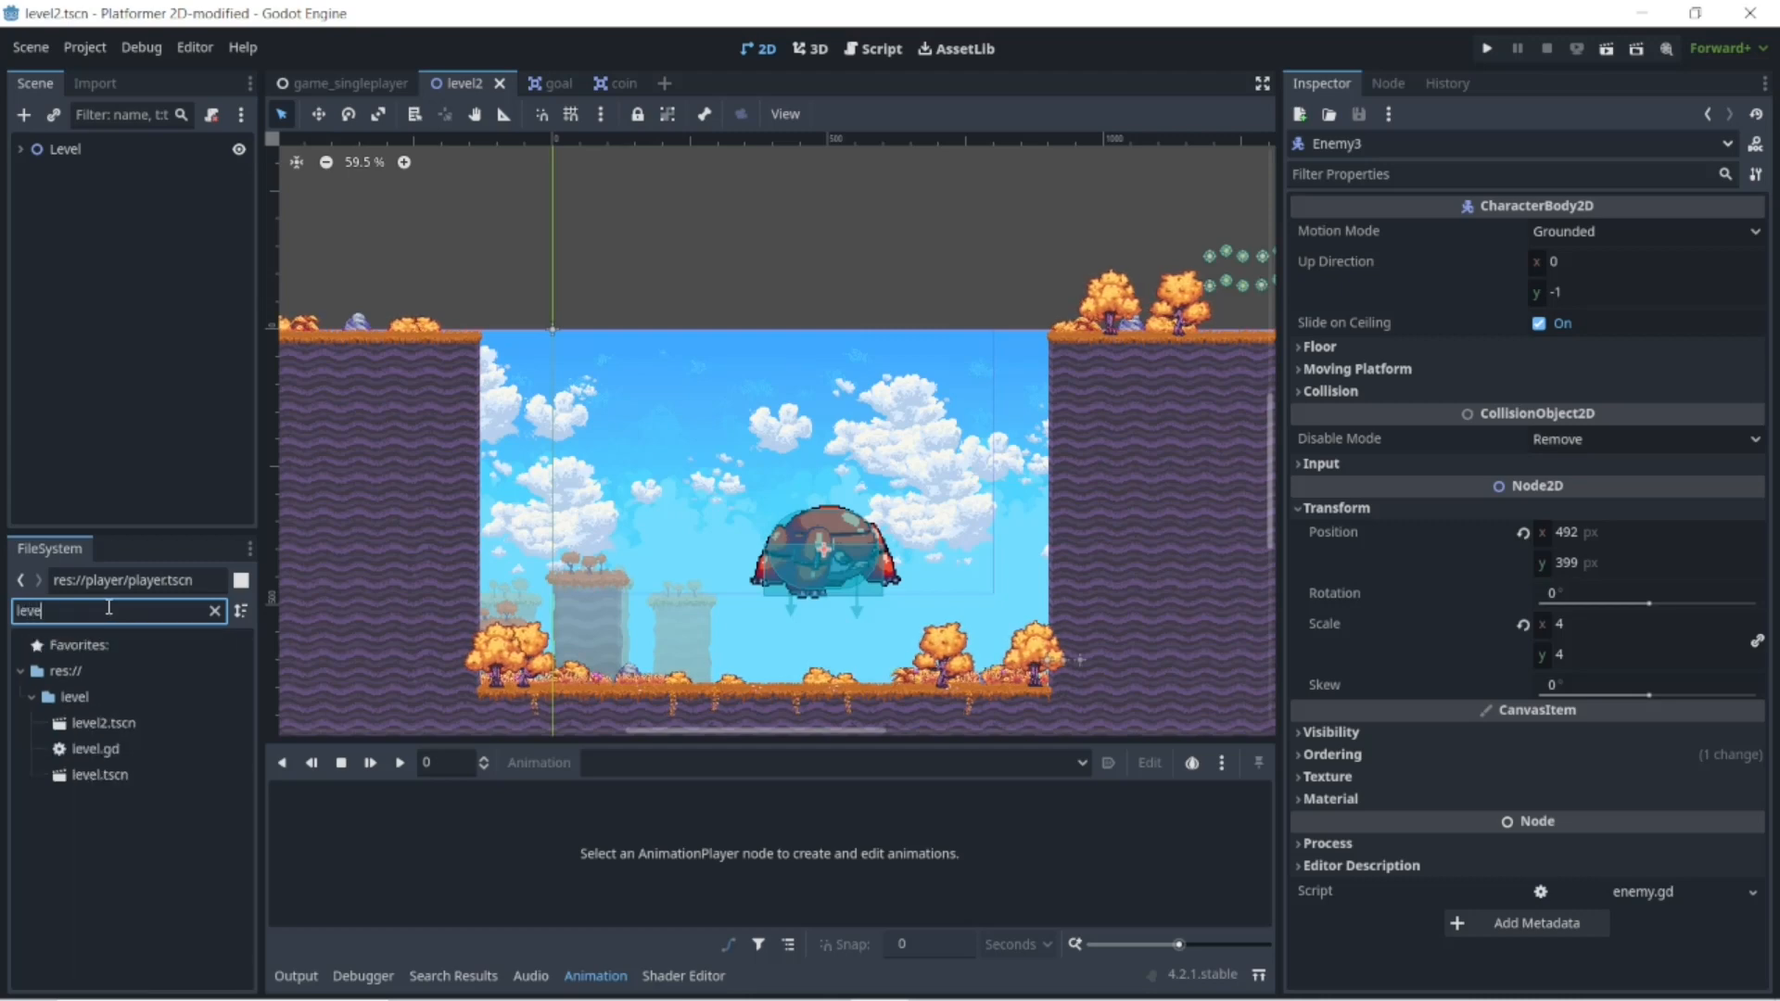
text(l3)
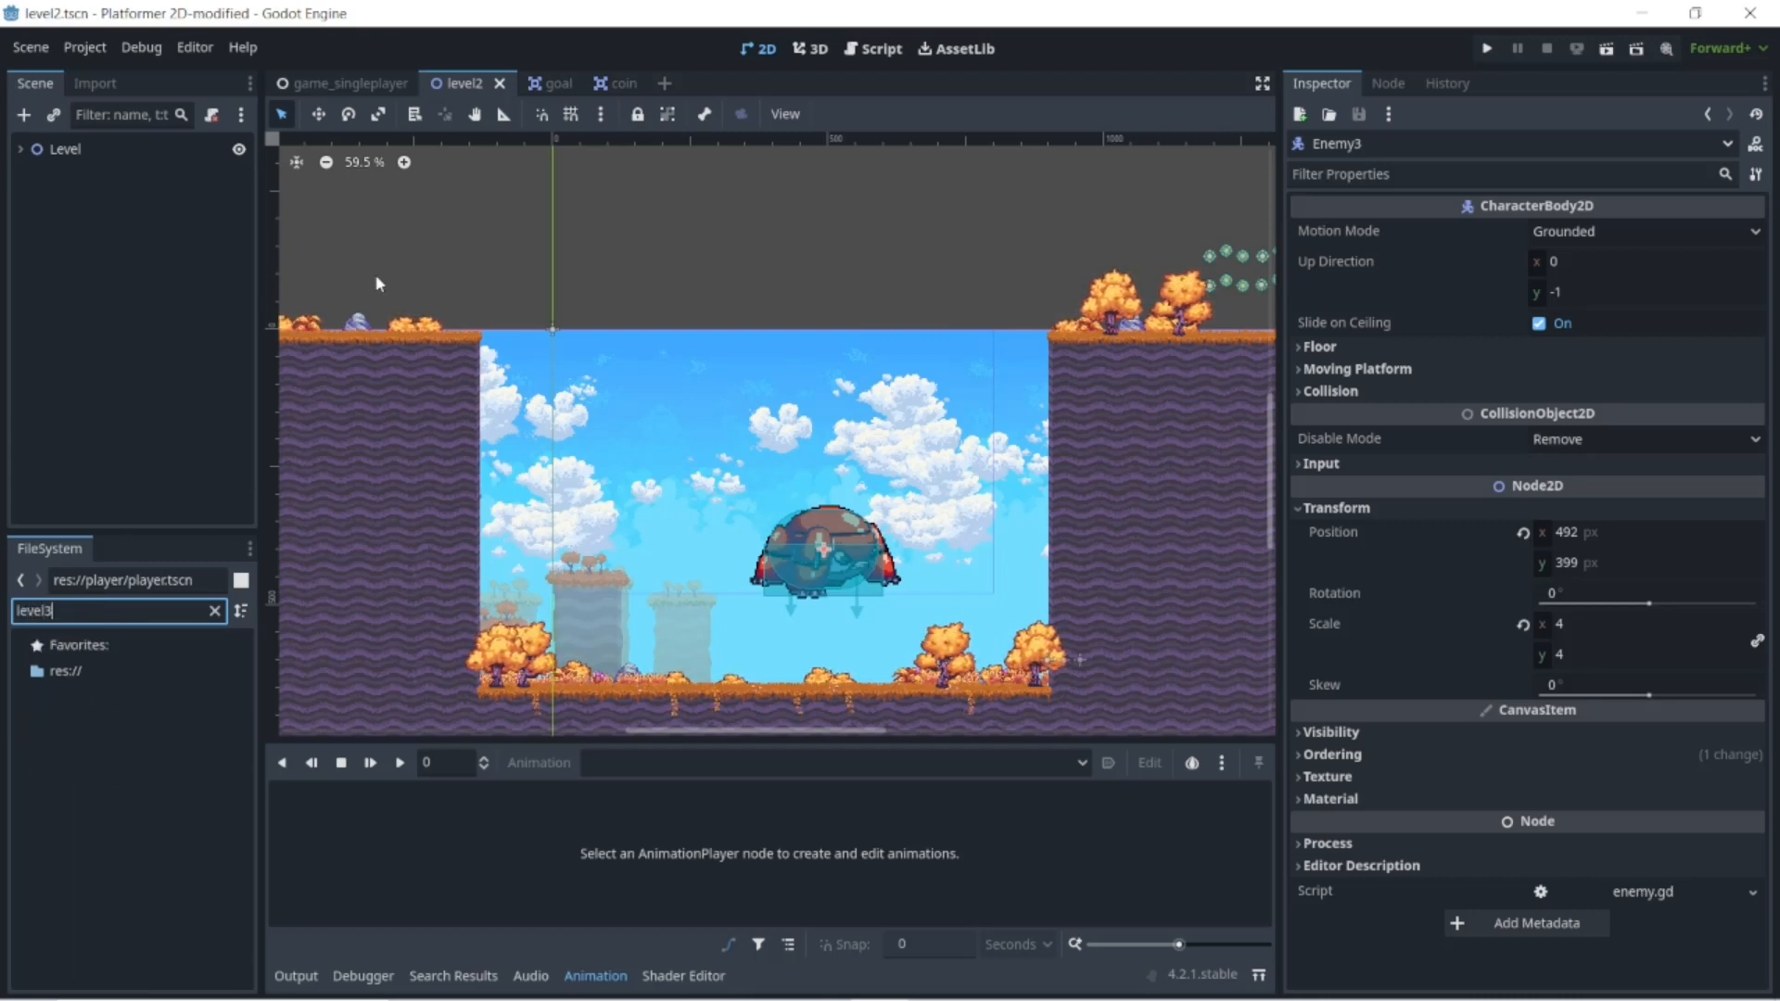
- Close the level2 scene and open level.tscn in its place, directly after the game_singleplayer scene
click(498, 83)
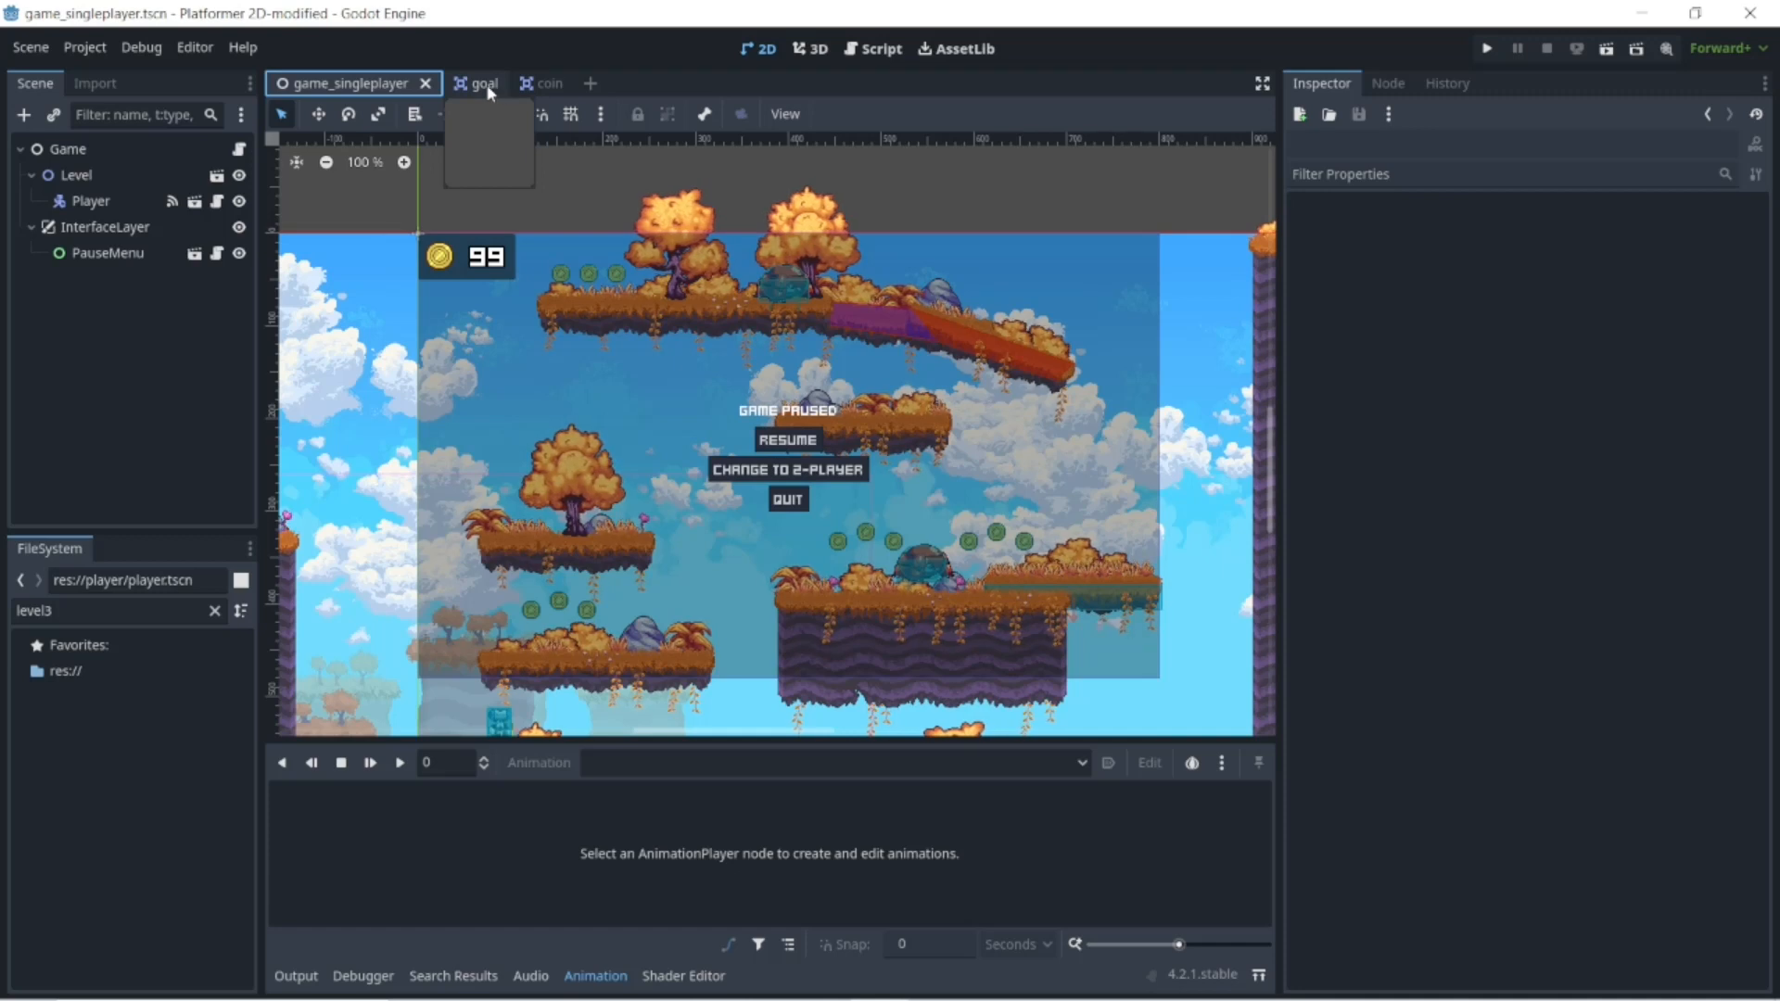
click(92, 614)
key(BackSpace)
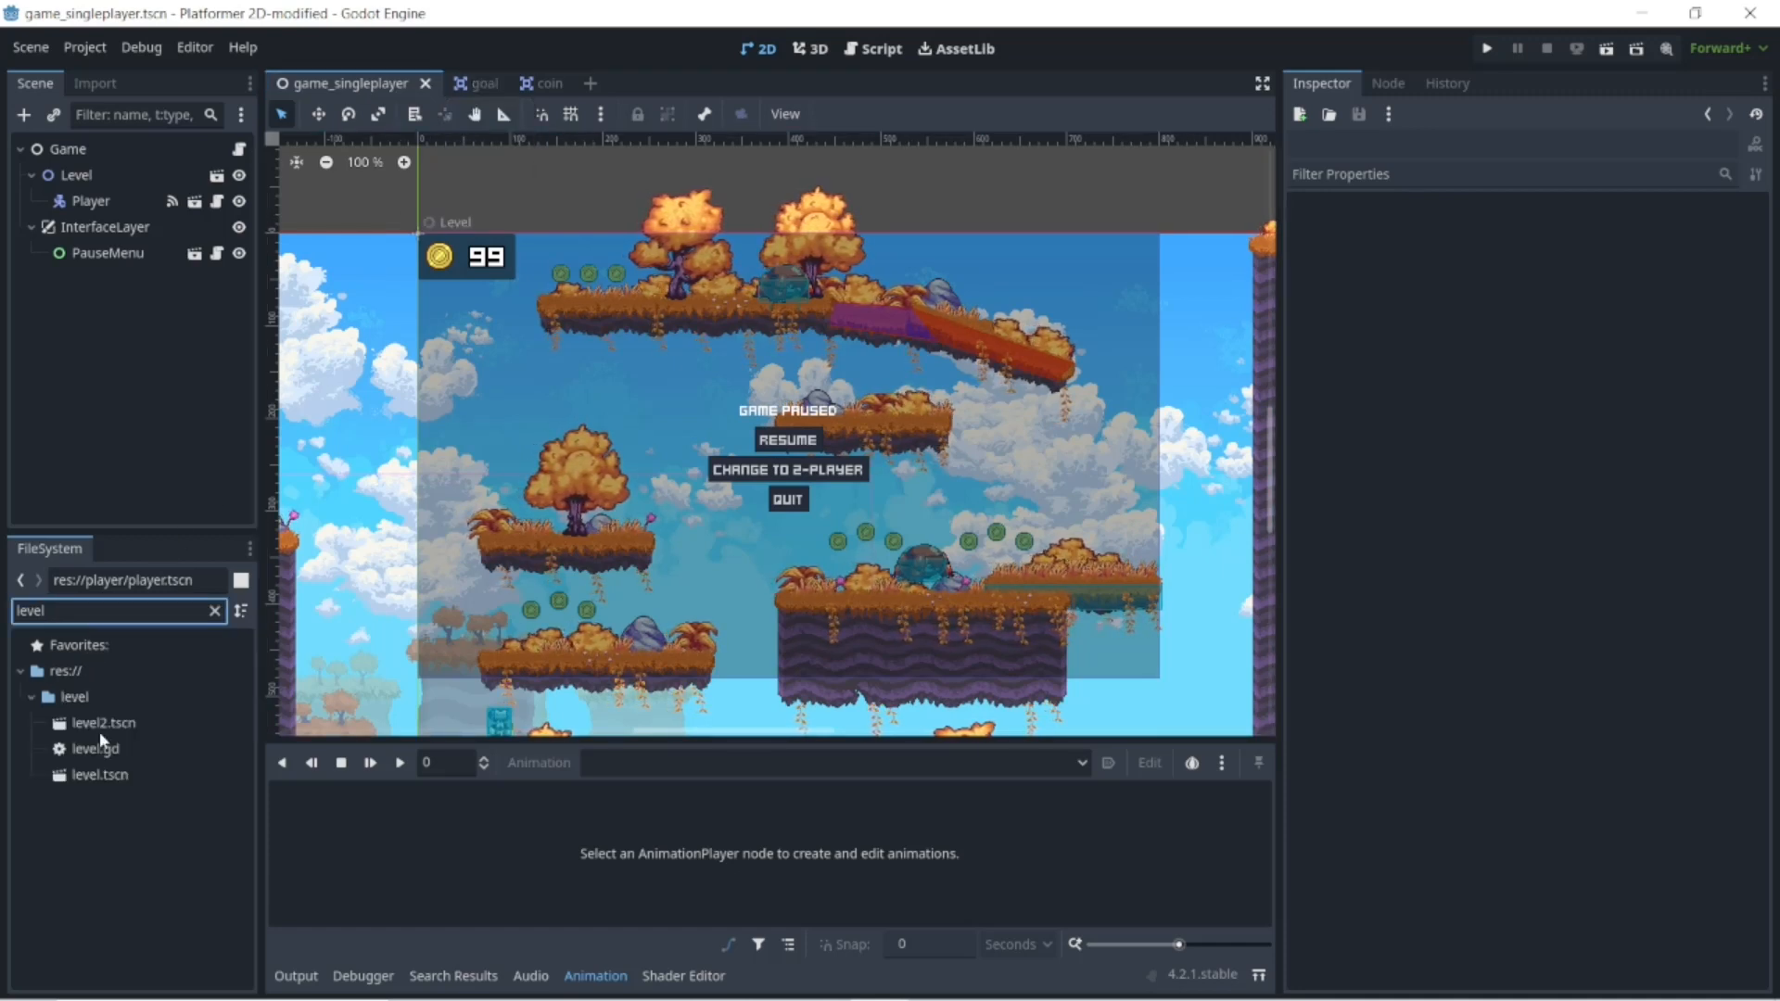
click(96, 774)
double_click(96, 777)
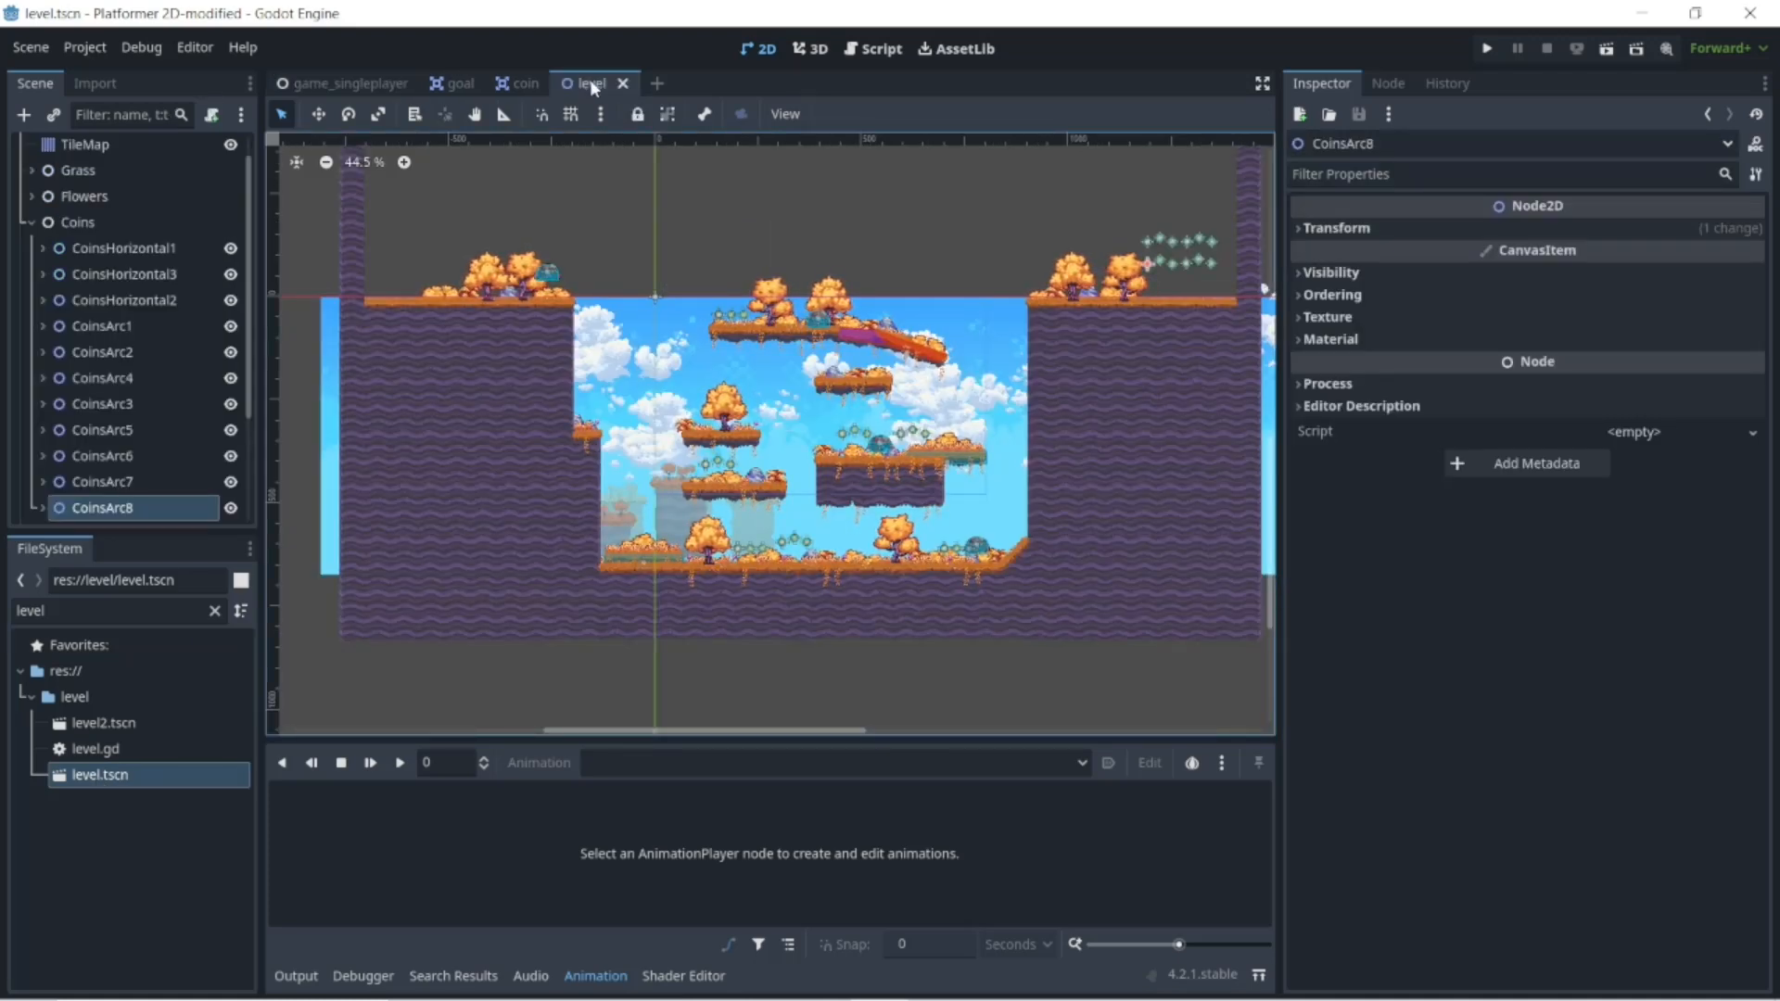
drag(589, 81, 434, 89)
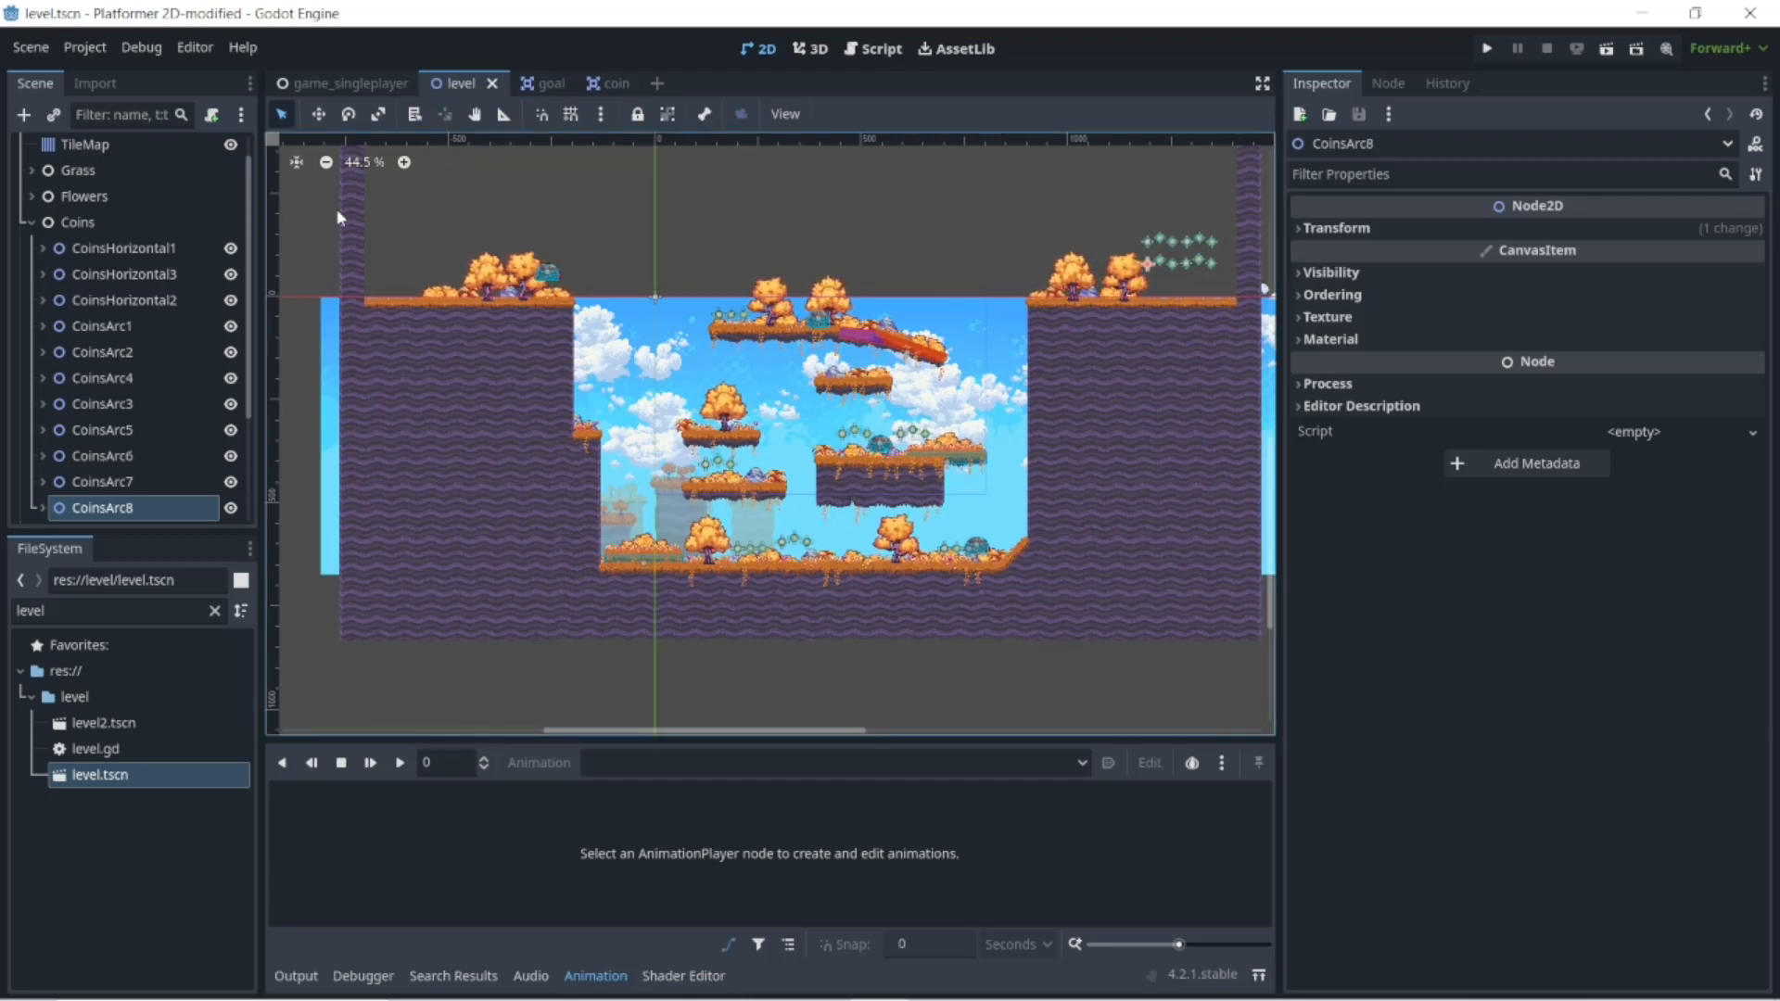
- Find goal.tscn in the project files and instance it as a child of the Level root node
double_click(102, 612)
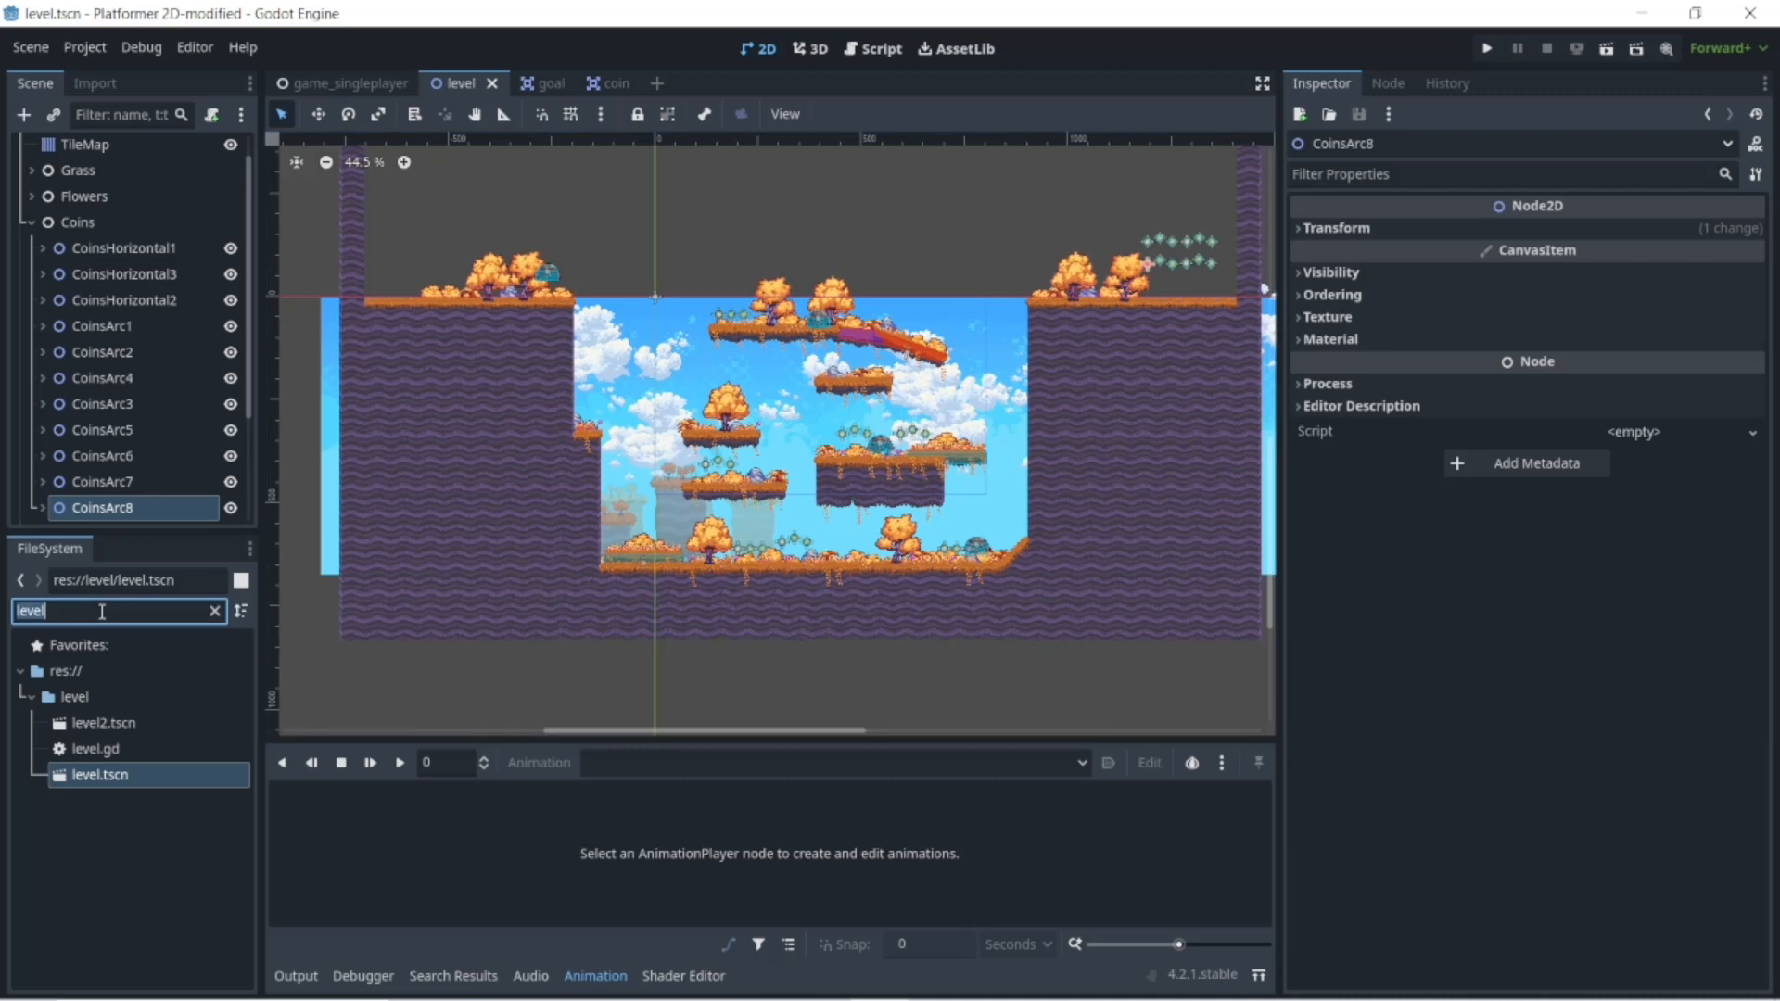
text(g)
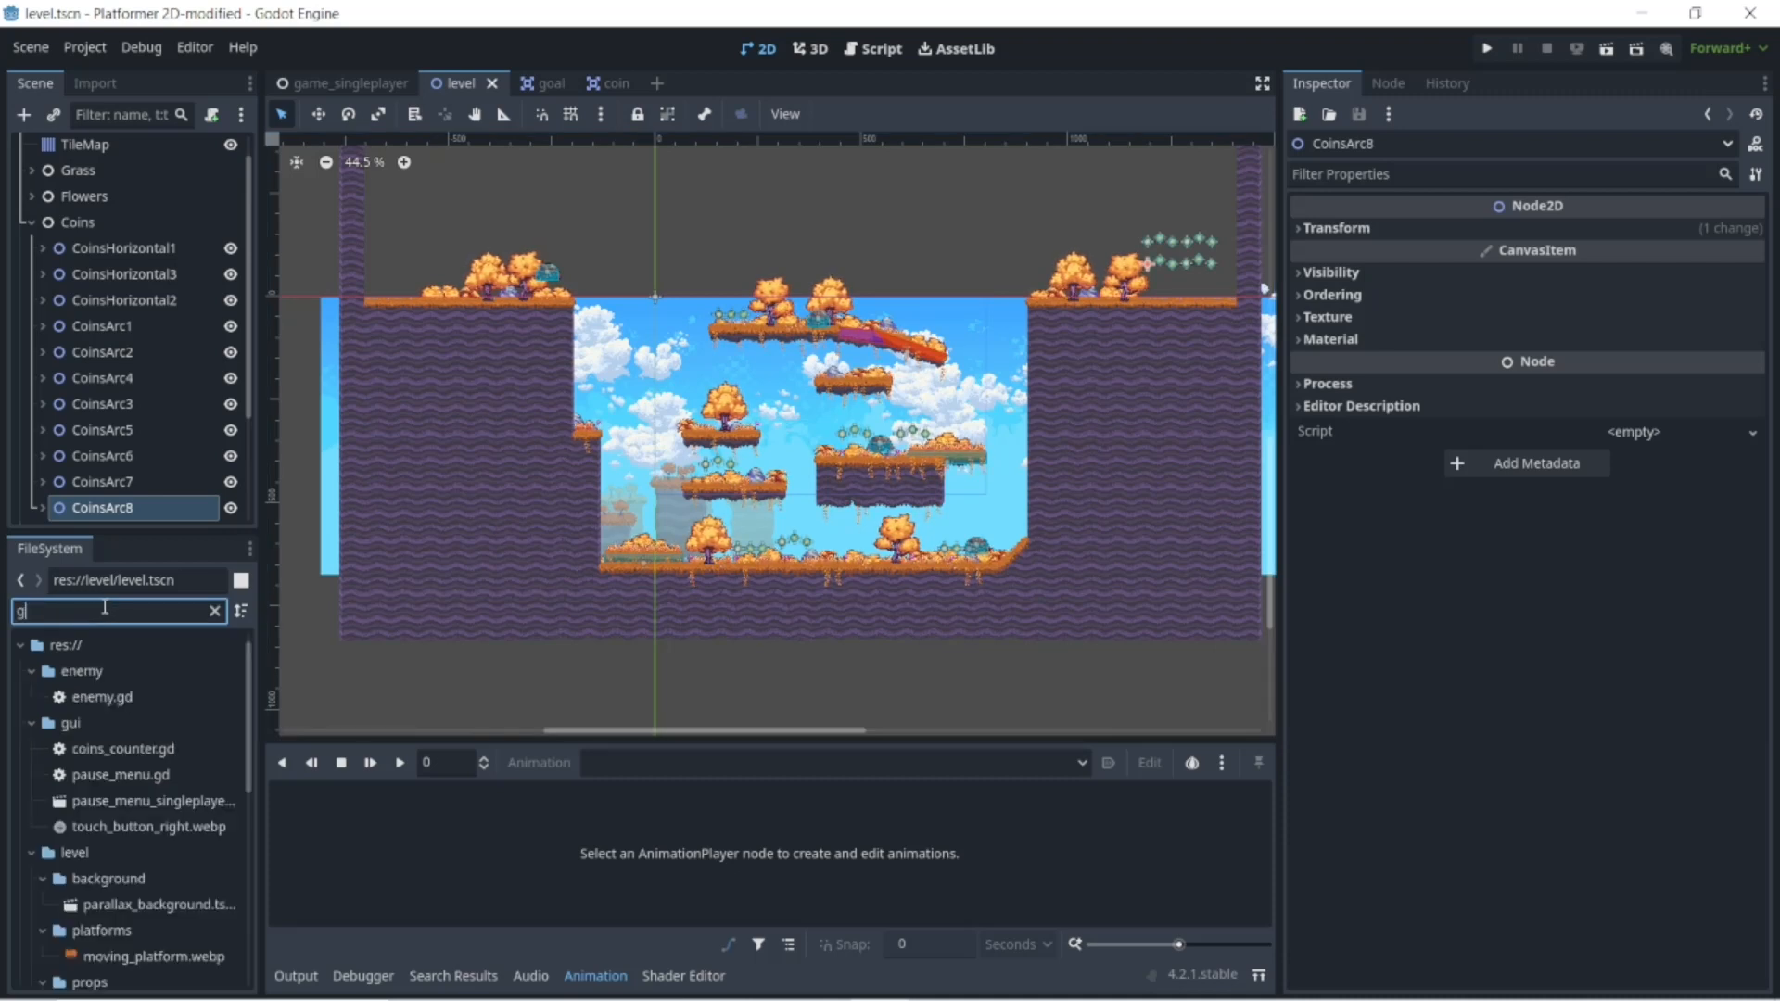
text(oal)
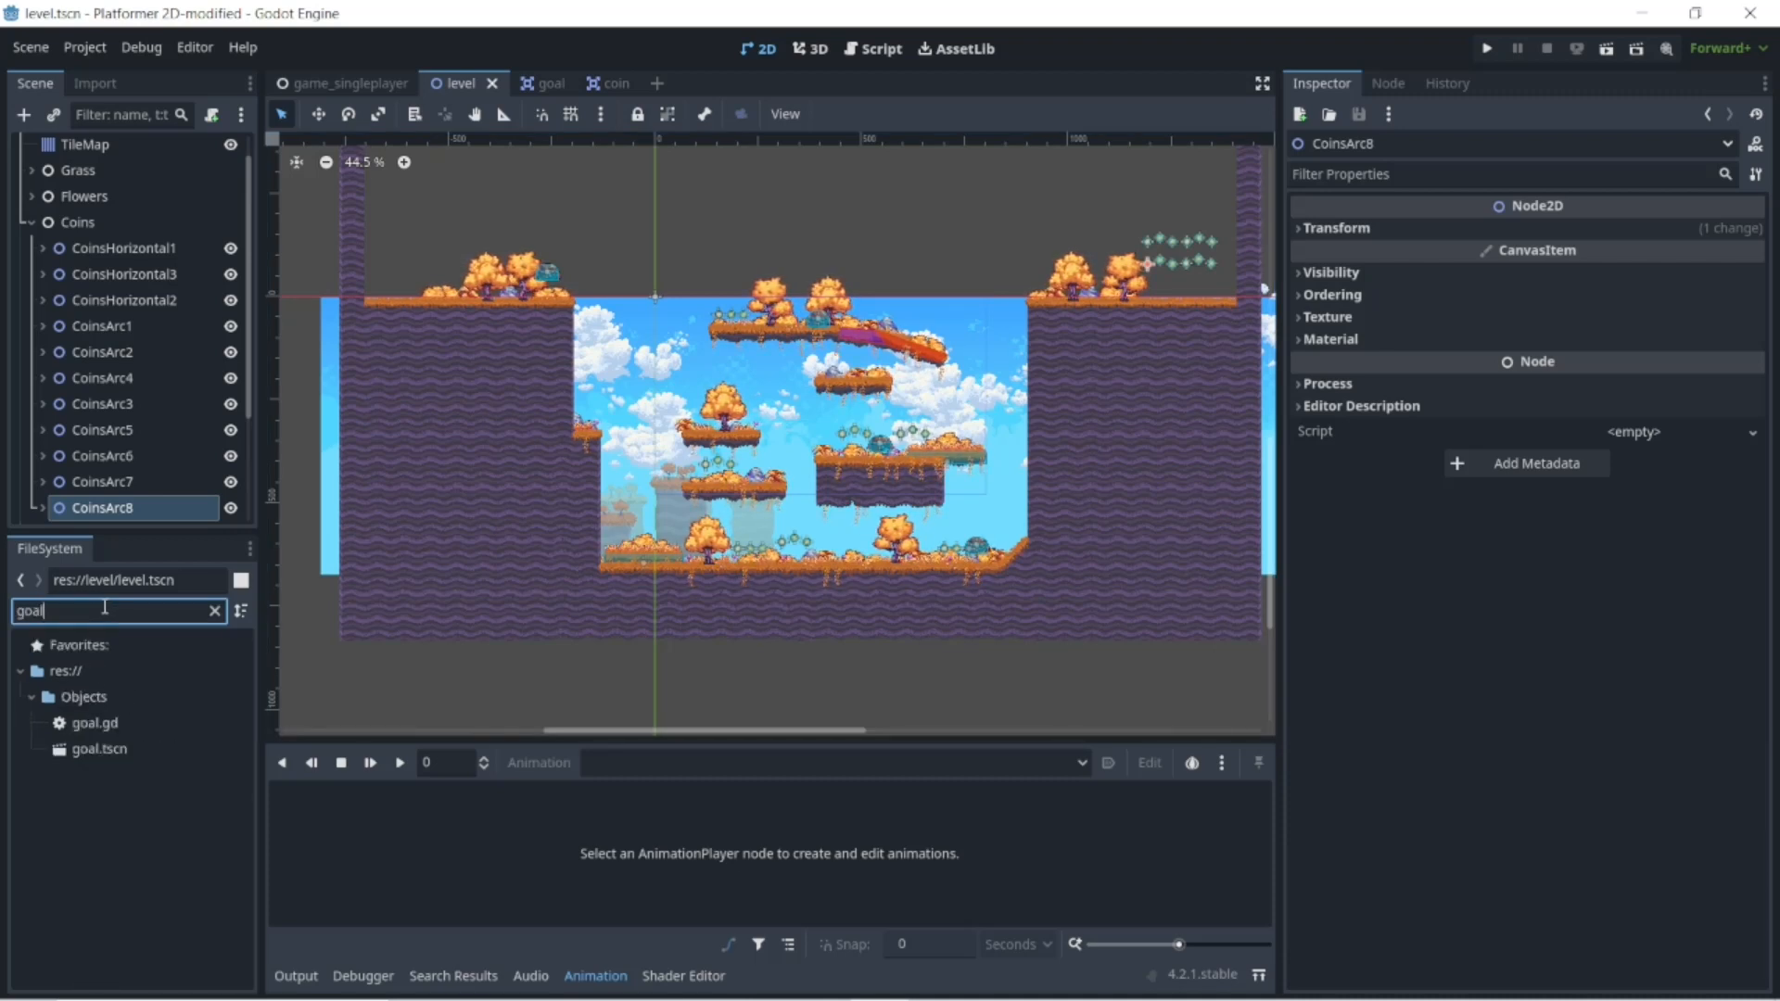
click(98, 748)
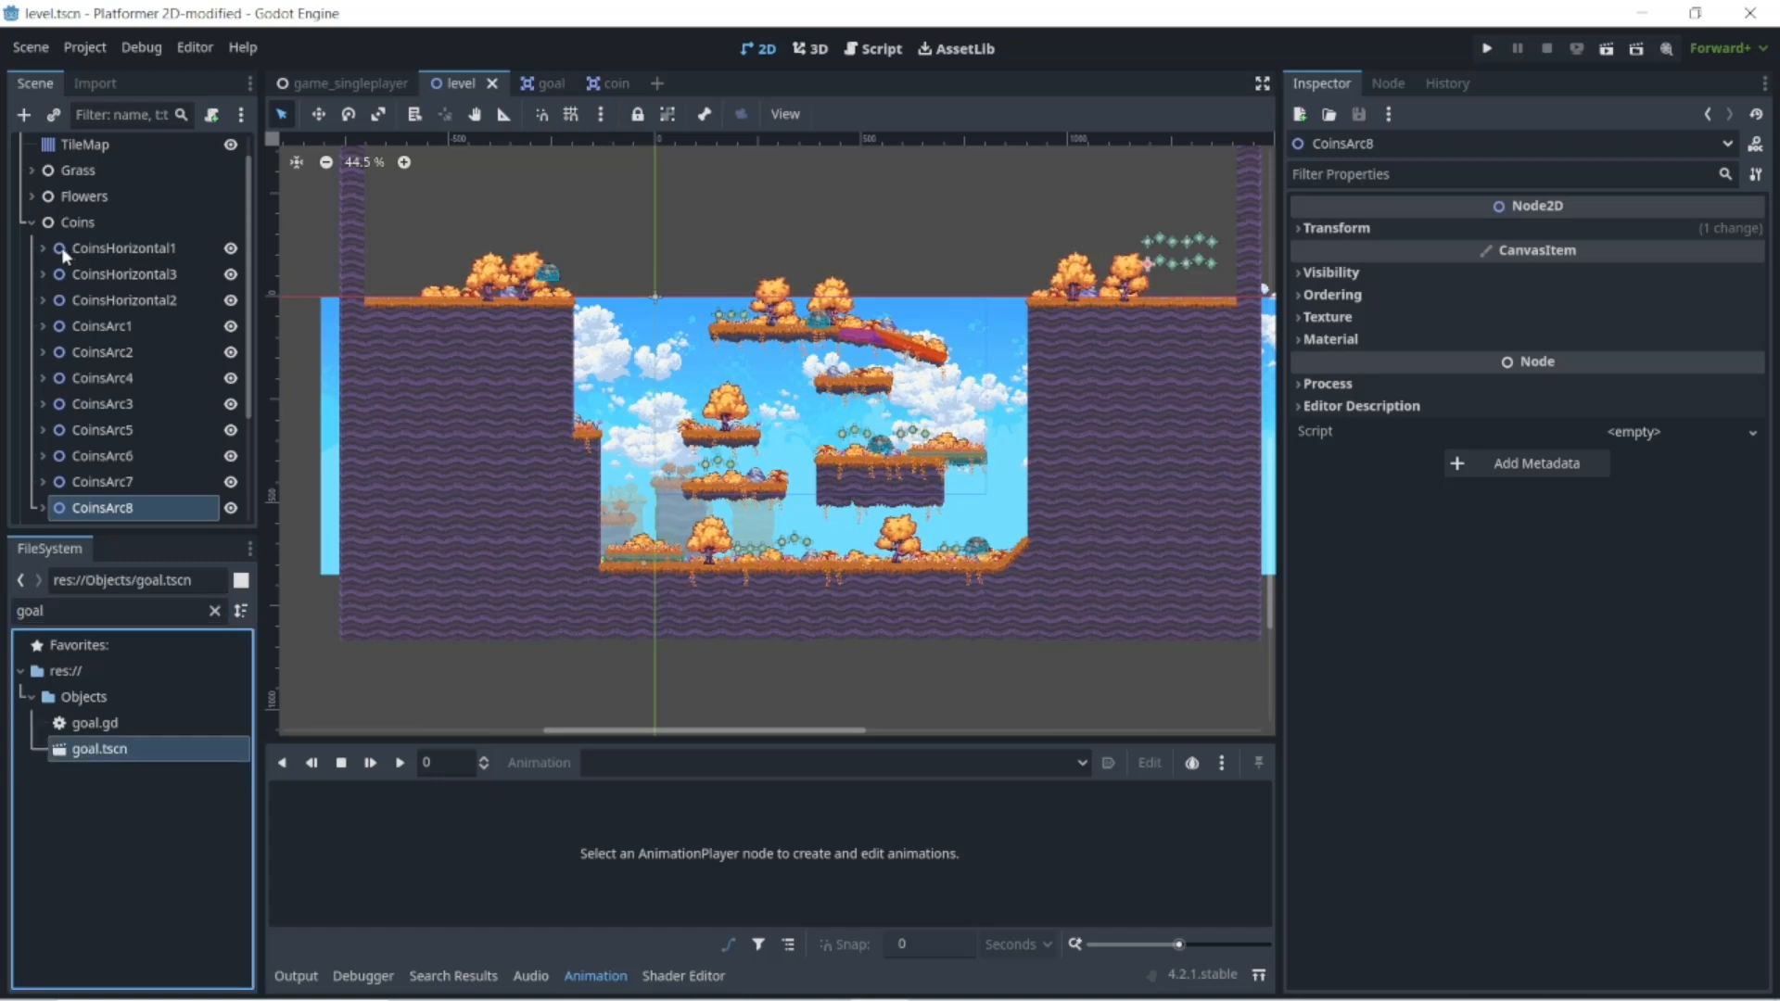
click(32, 222)
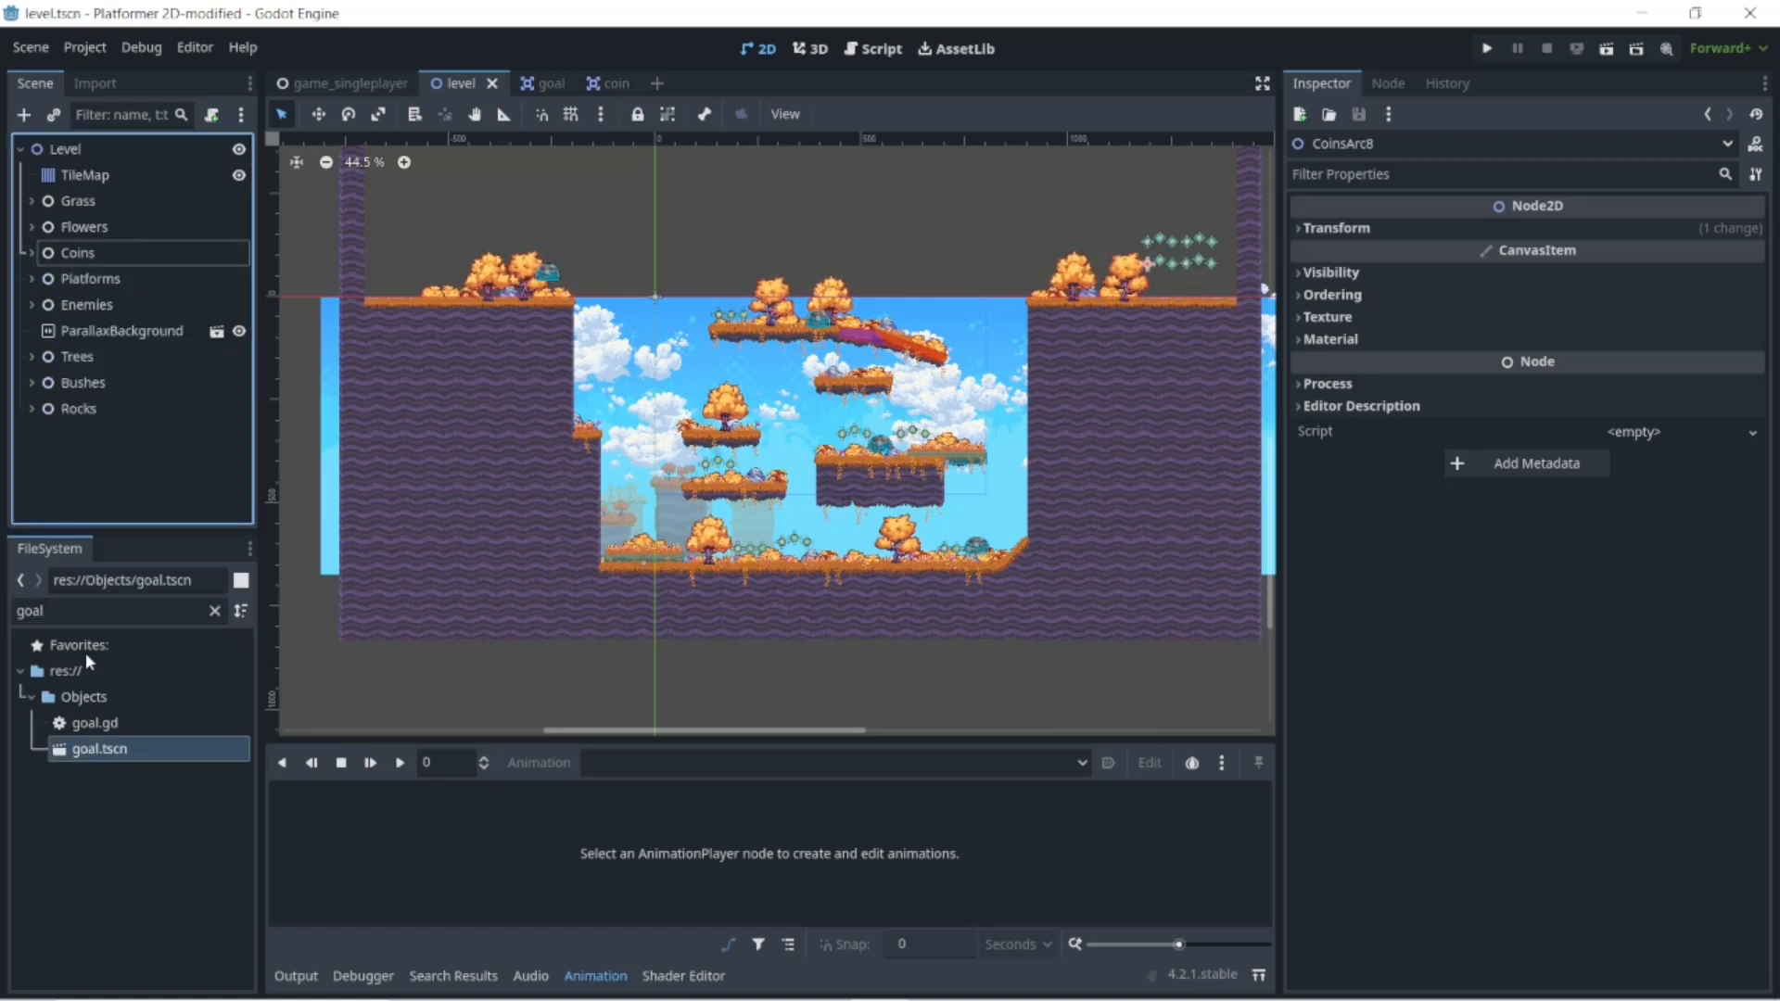
drag(90, 754, 67, 153)
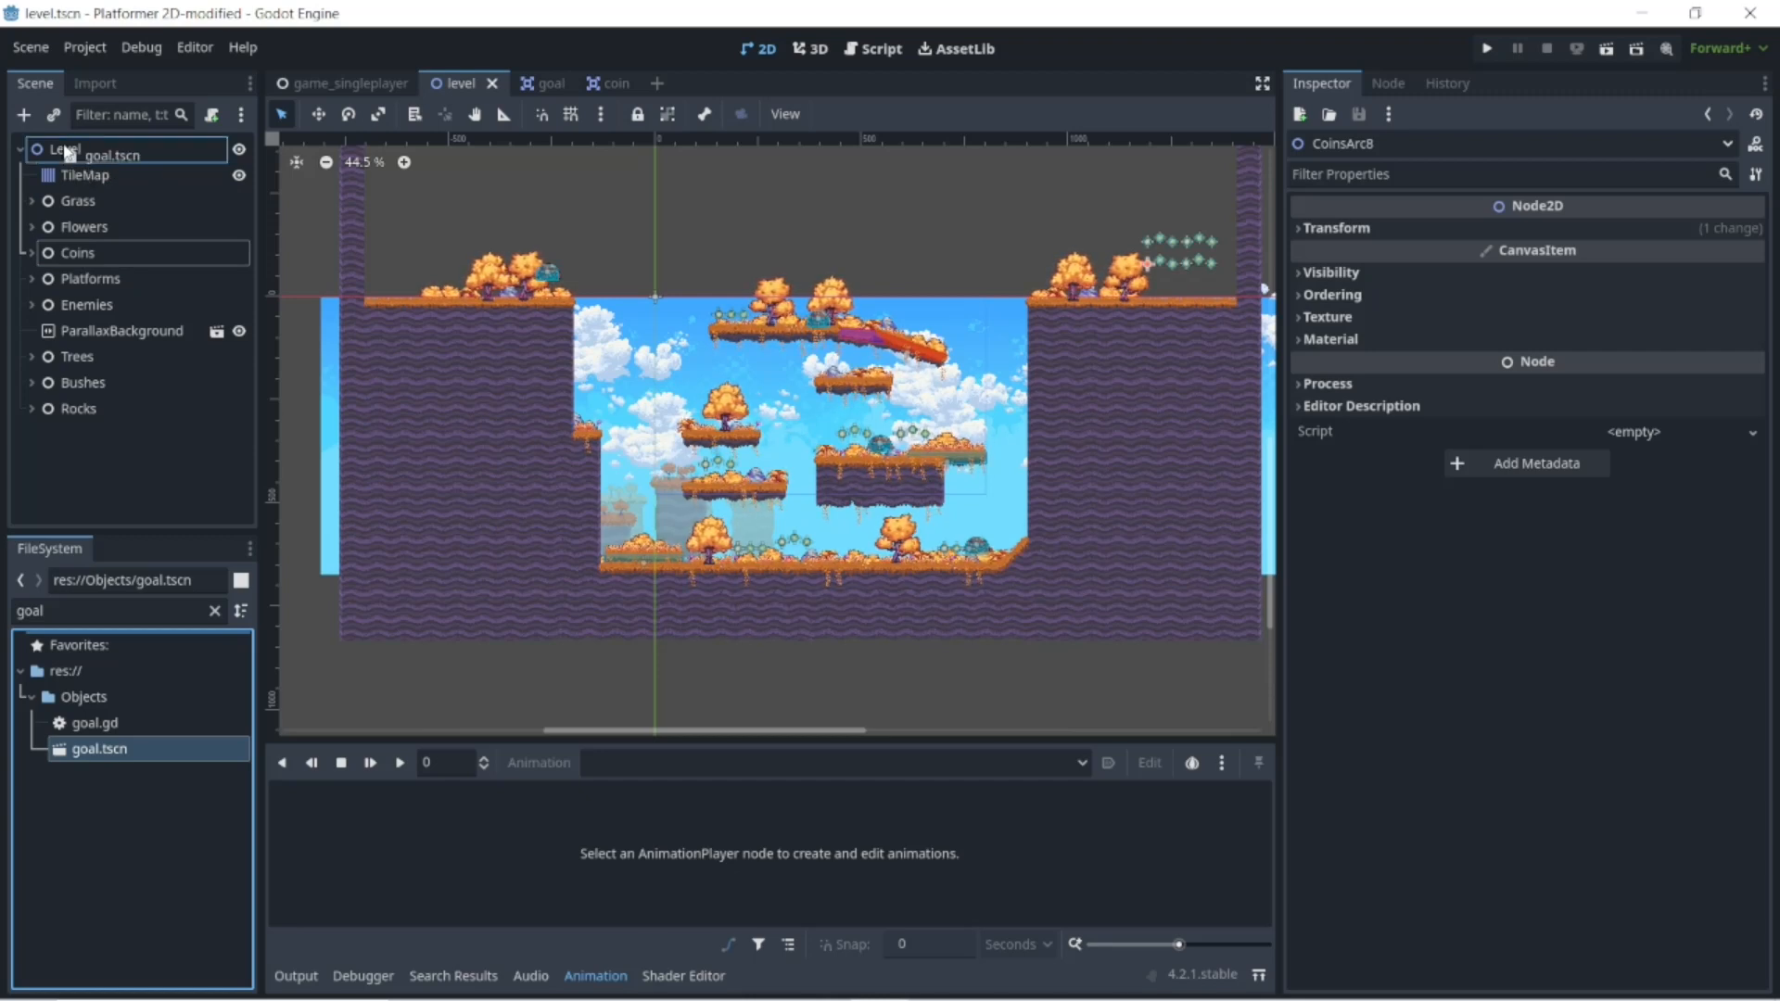
drag(67, 153, 67, 153)
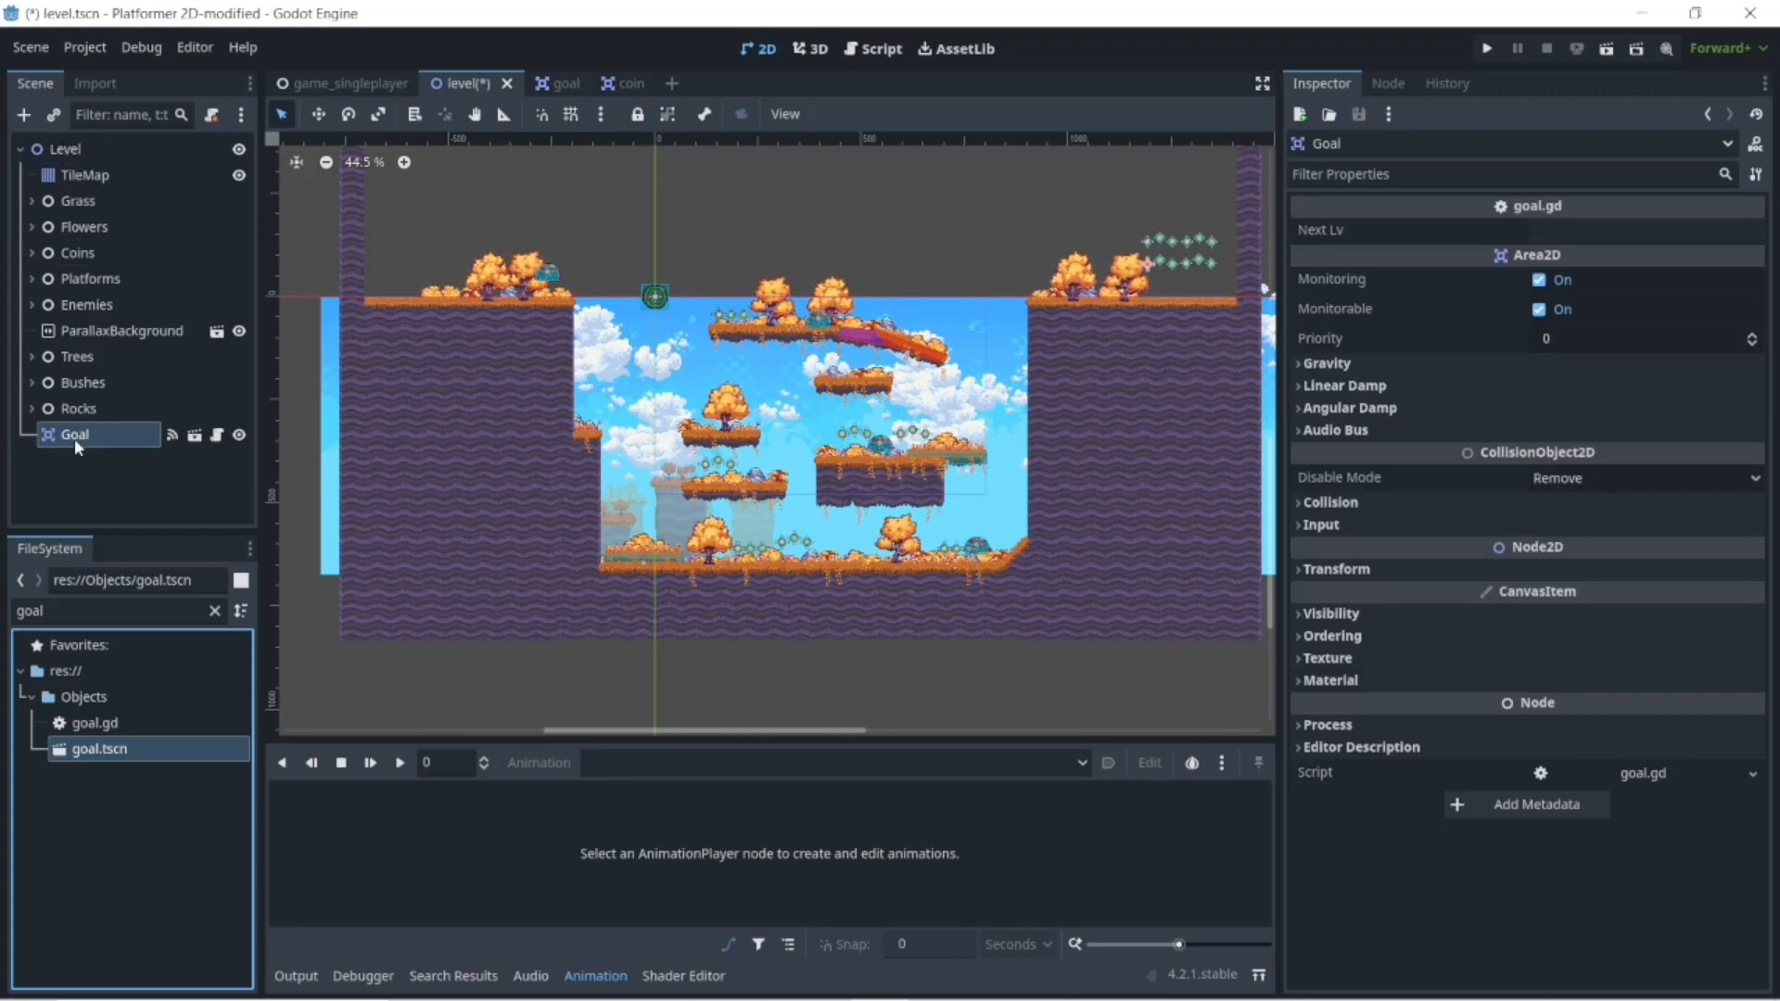
- Review the timeout code in goal.gd, and compare it with _change_lv in game.gd and the node hierarchy under Game
click(217, 434)
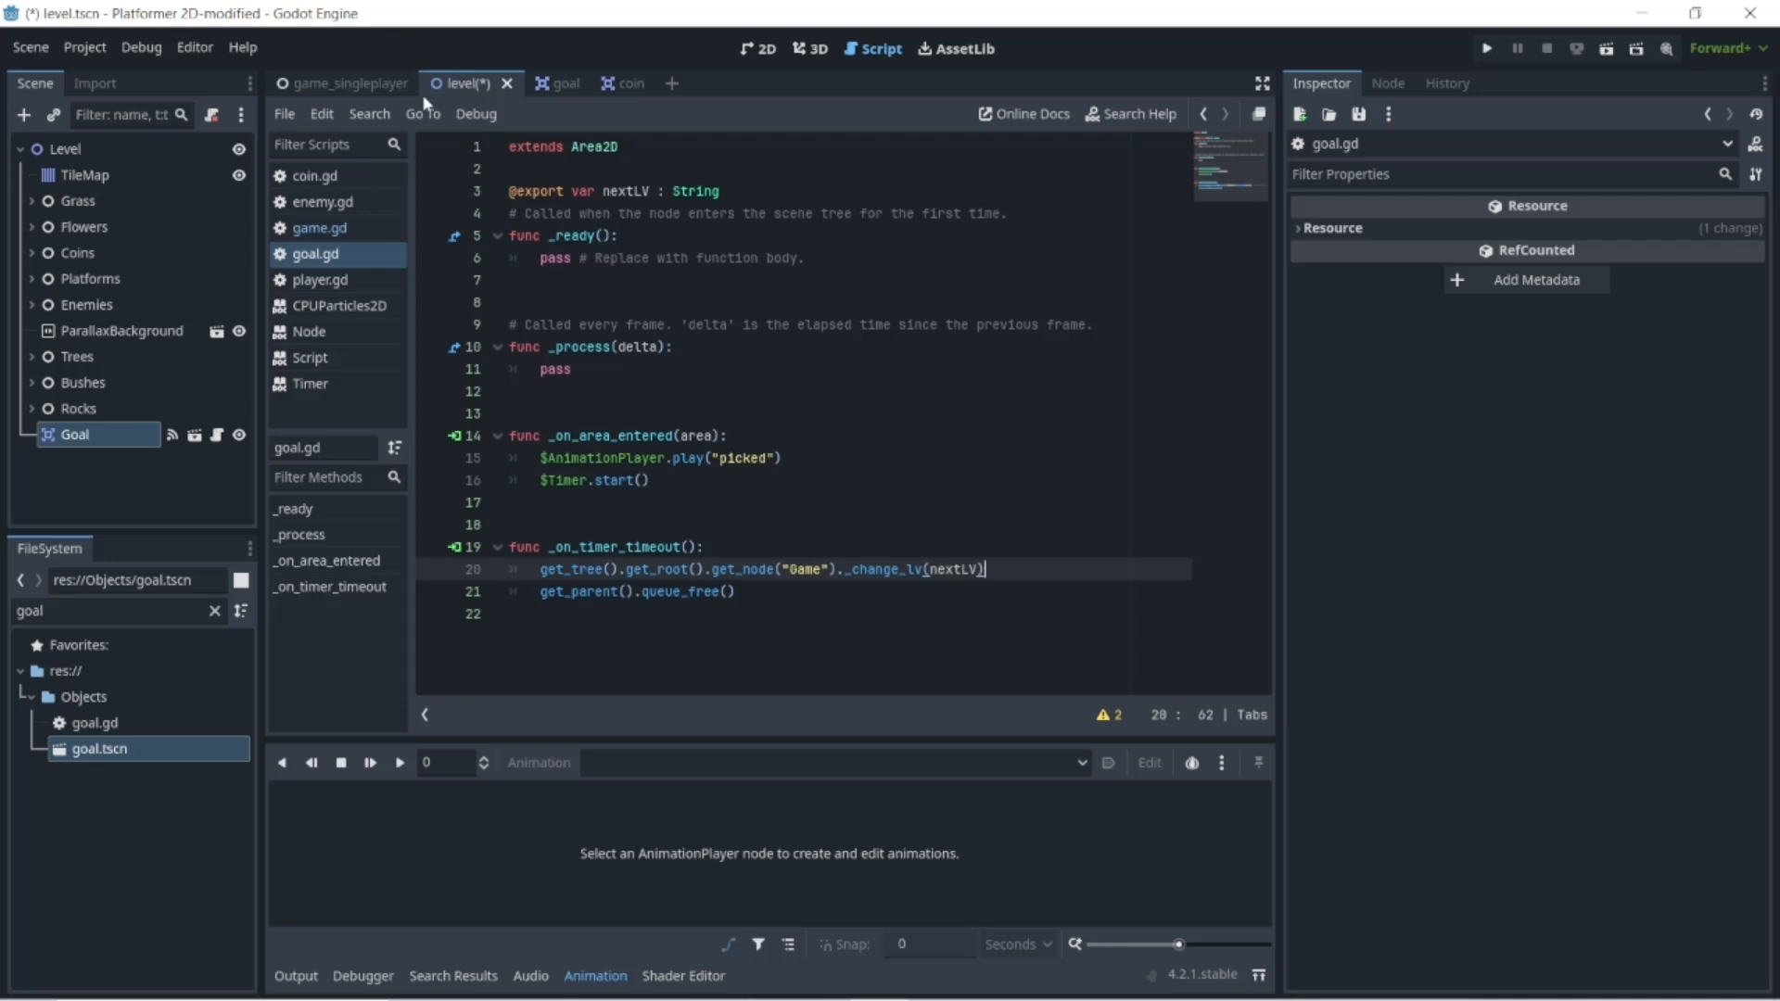
click(309, 85)
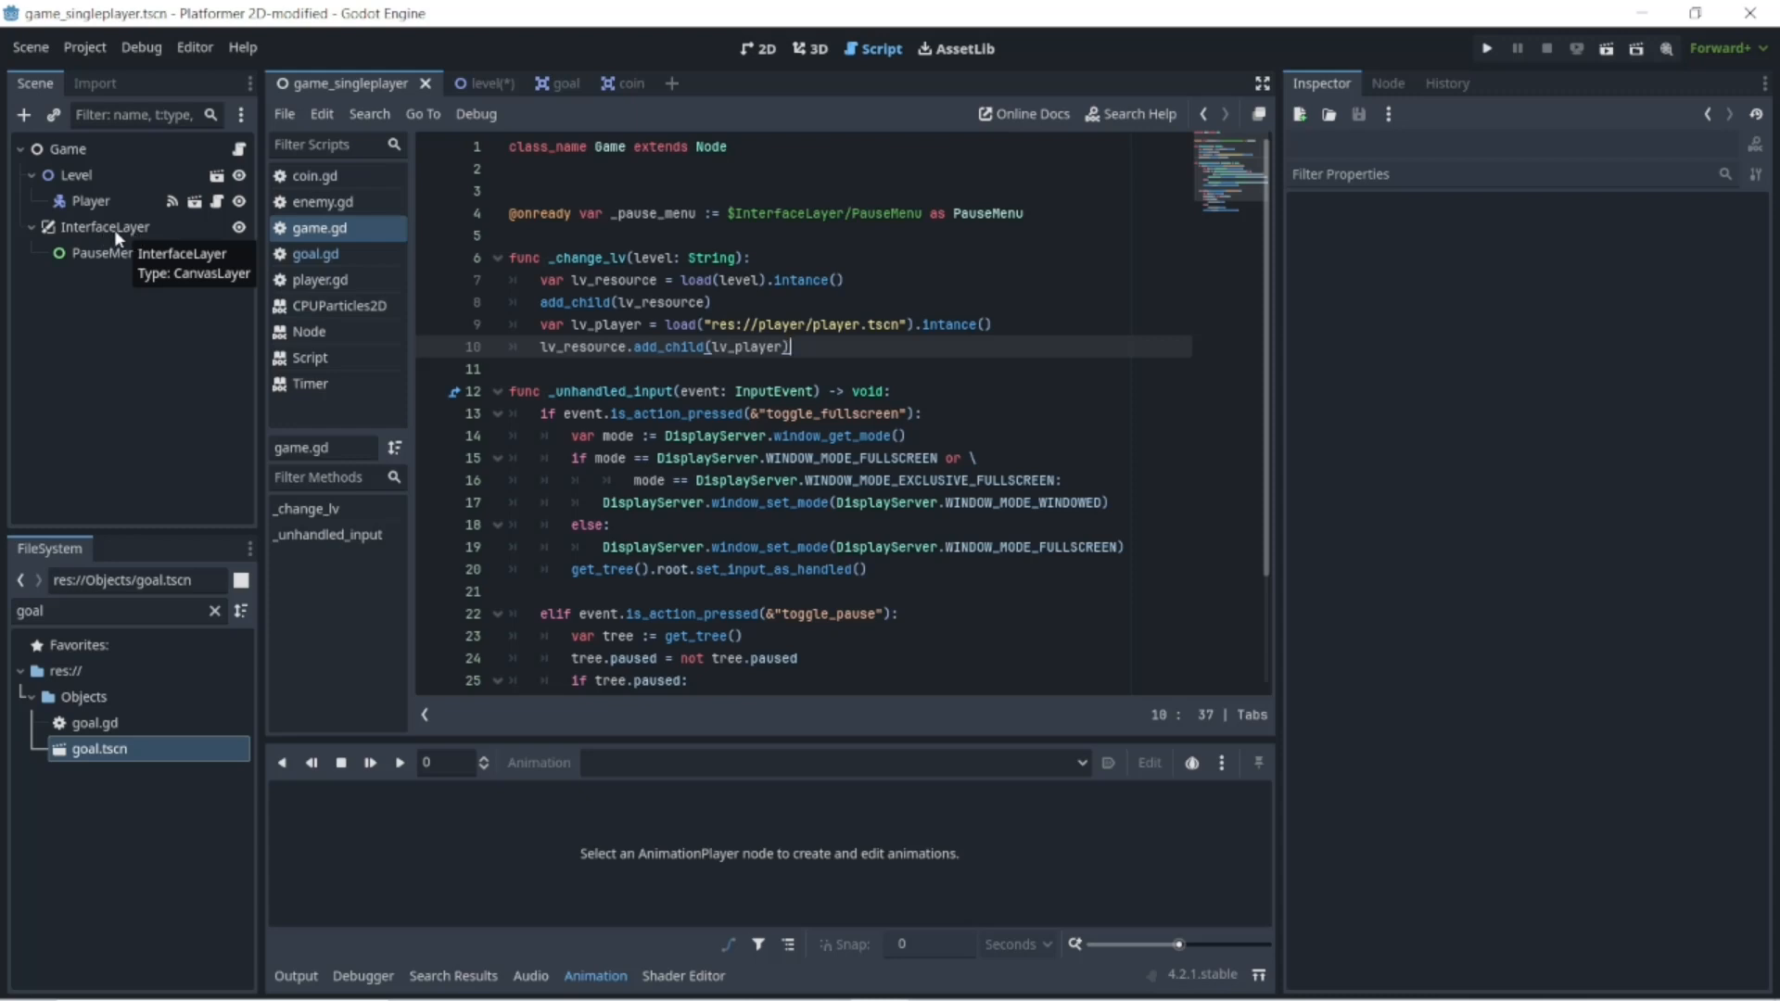
click(33, 228)
click(31, 174)
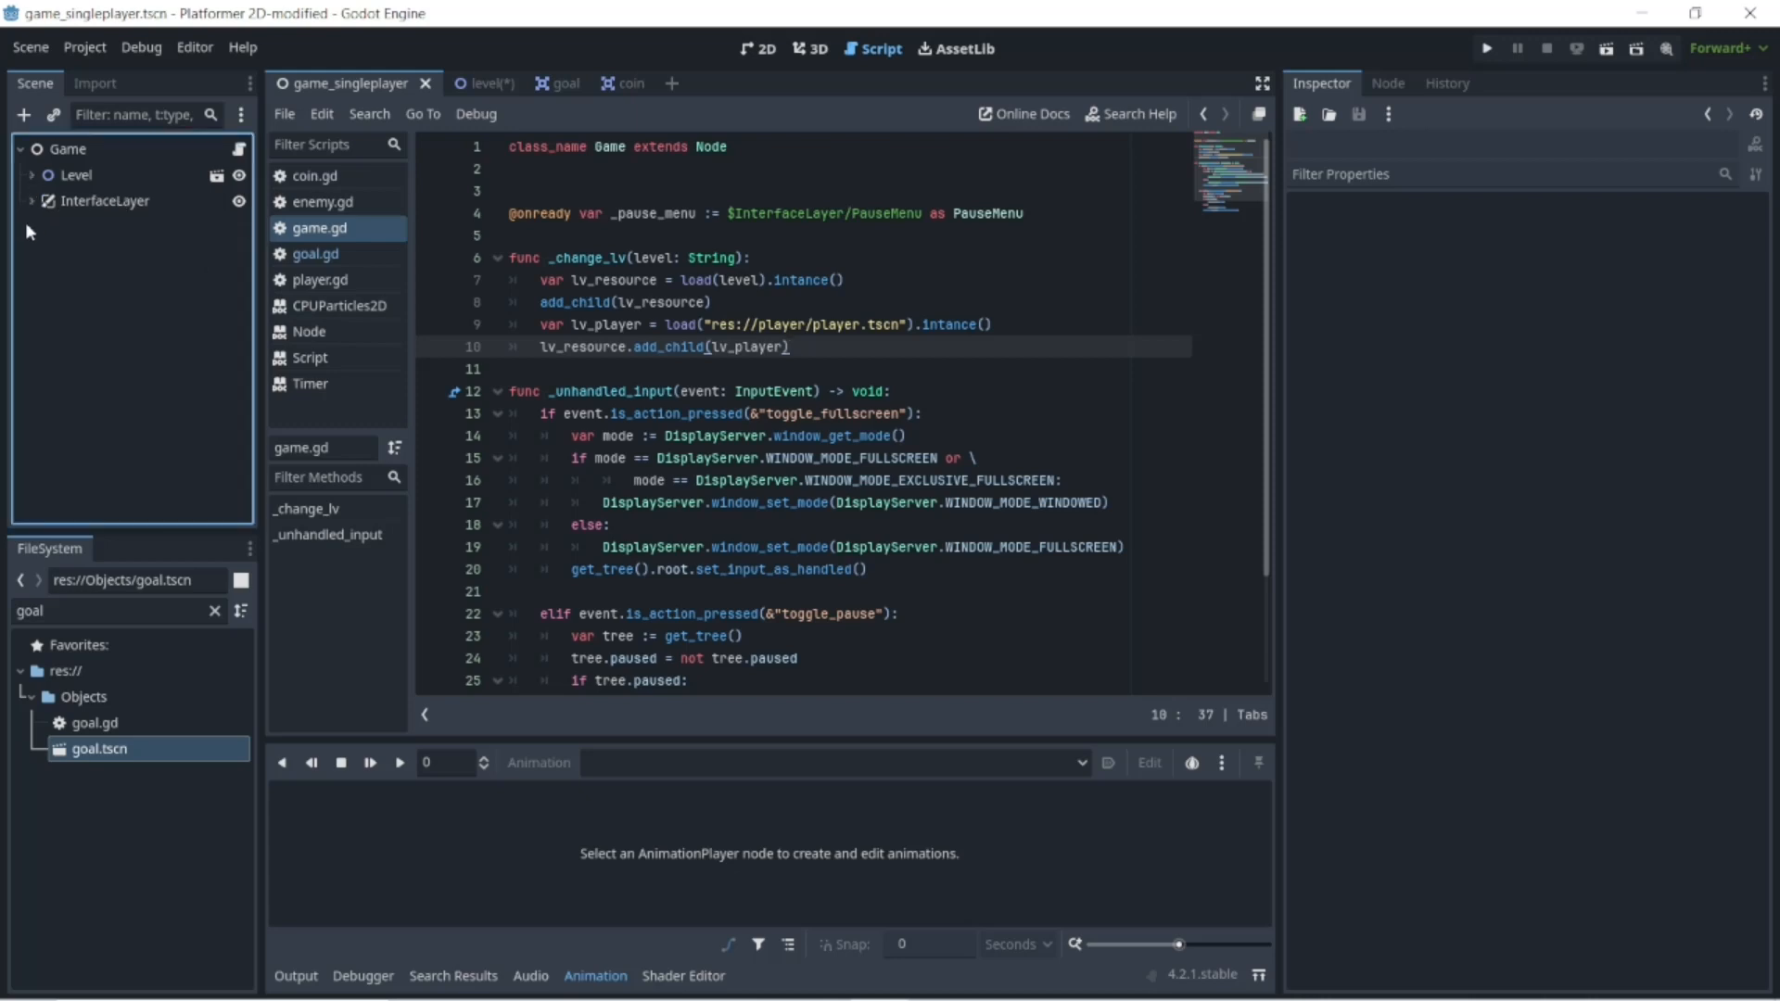
click(83, 204)
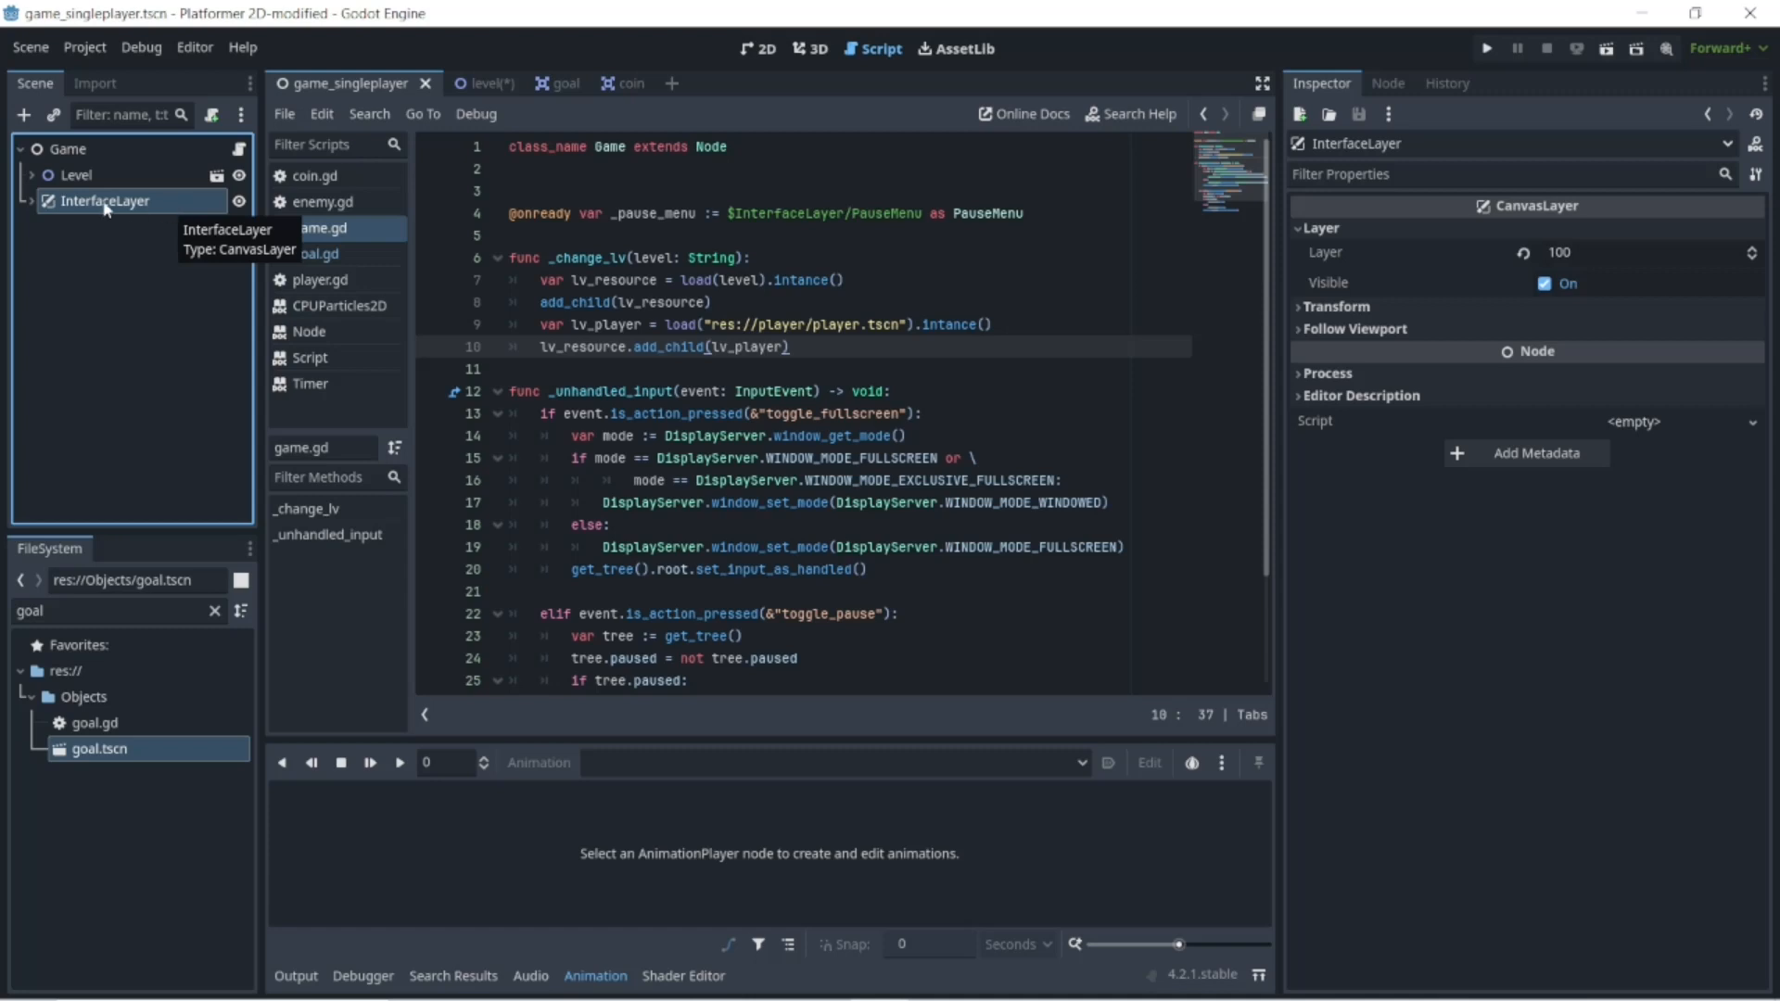
click(85, 178)
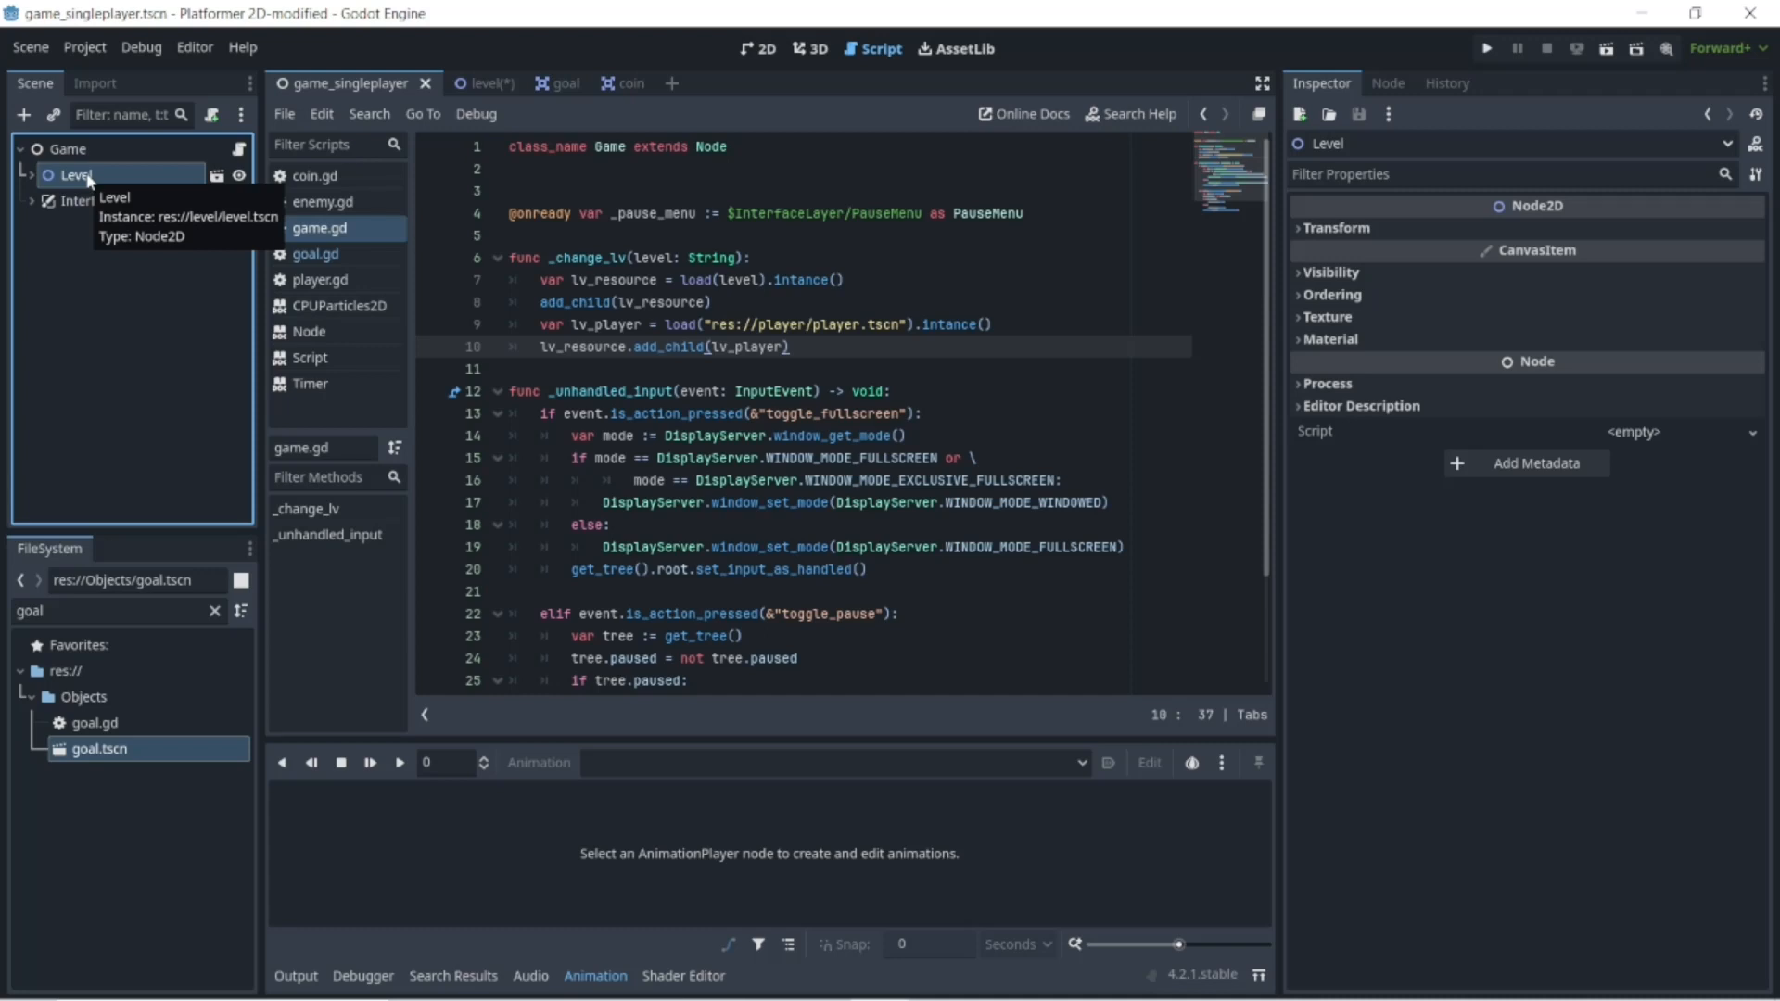
click(32, 175)
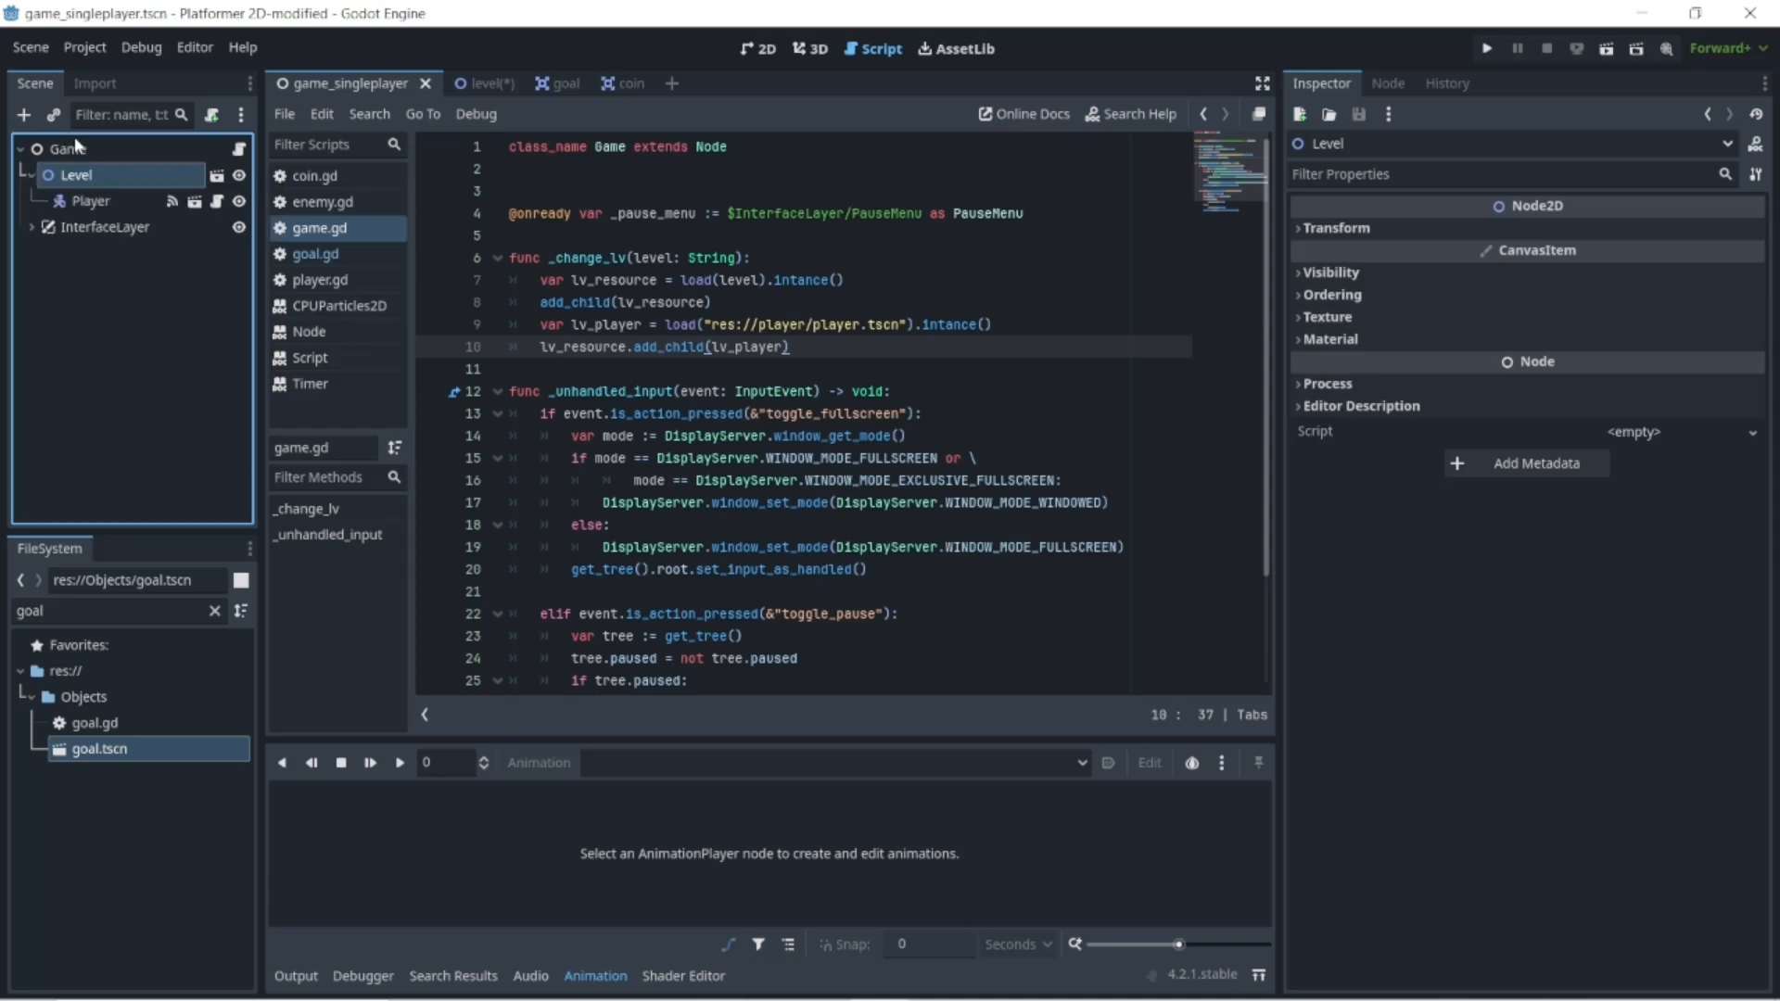
click(74, 141)
click(32, 175)
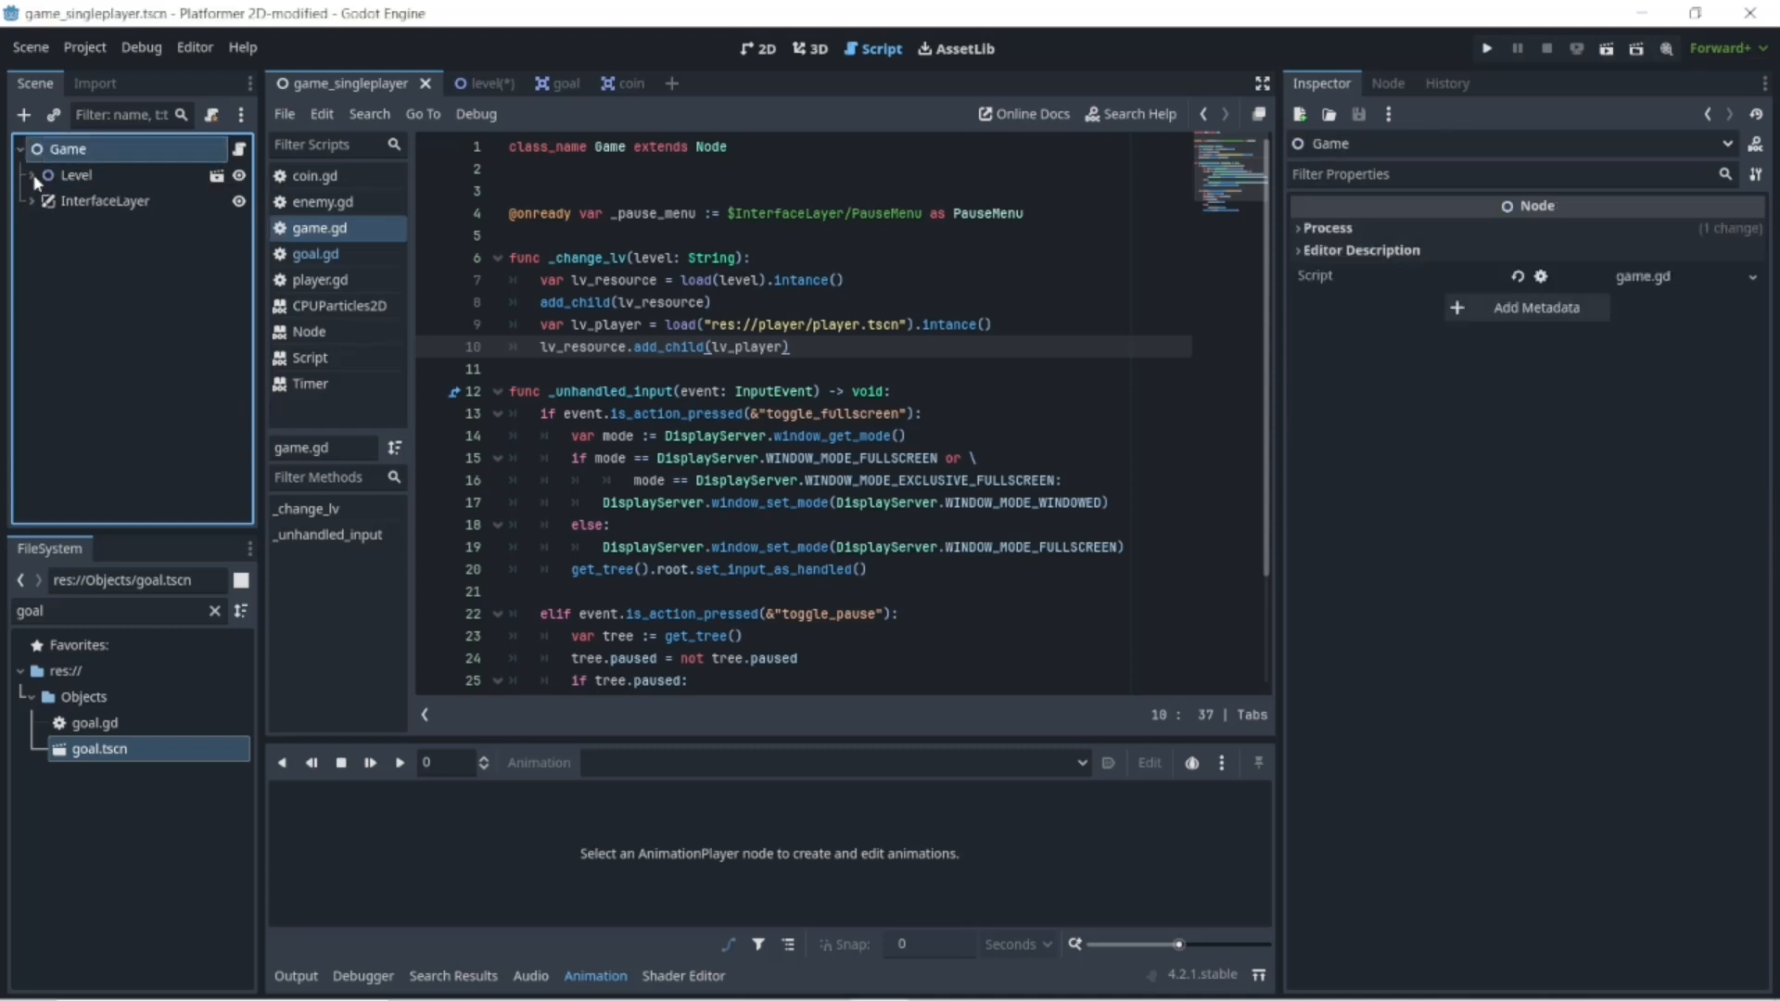
click(32, 175)
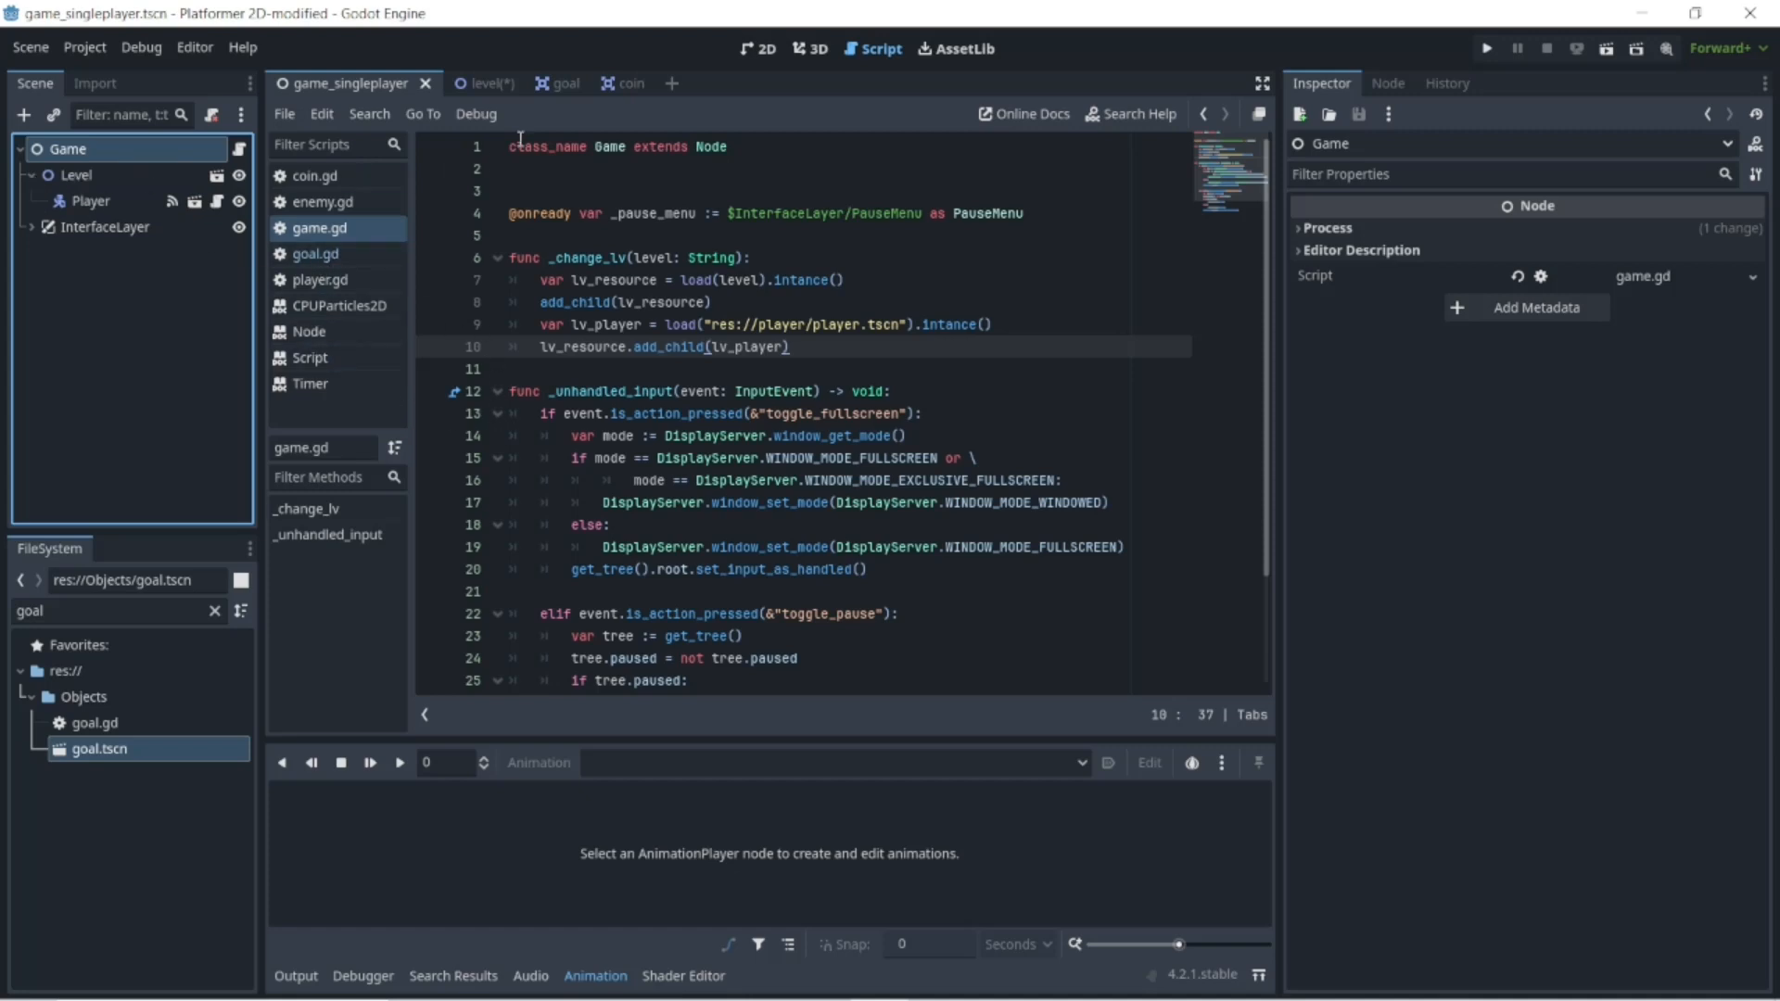
- Return to the level scene and save it with the added Goal instance
click(486, 84)
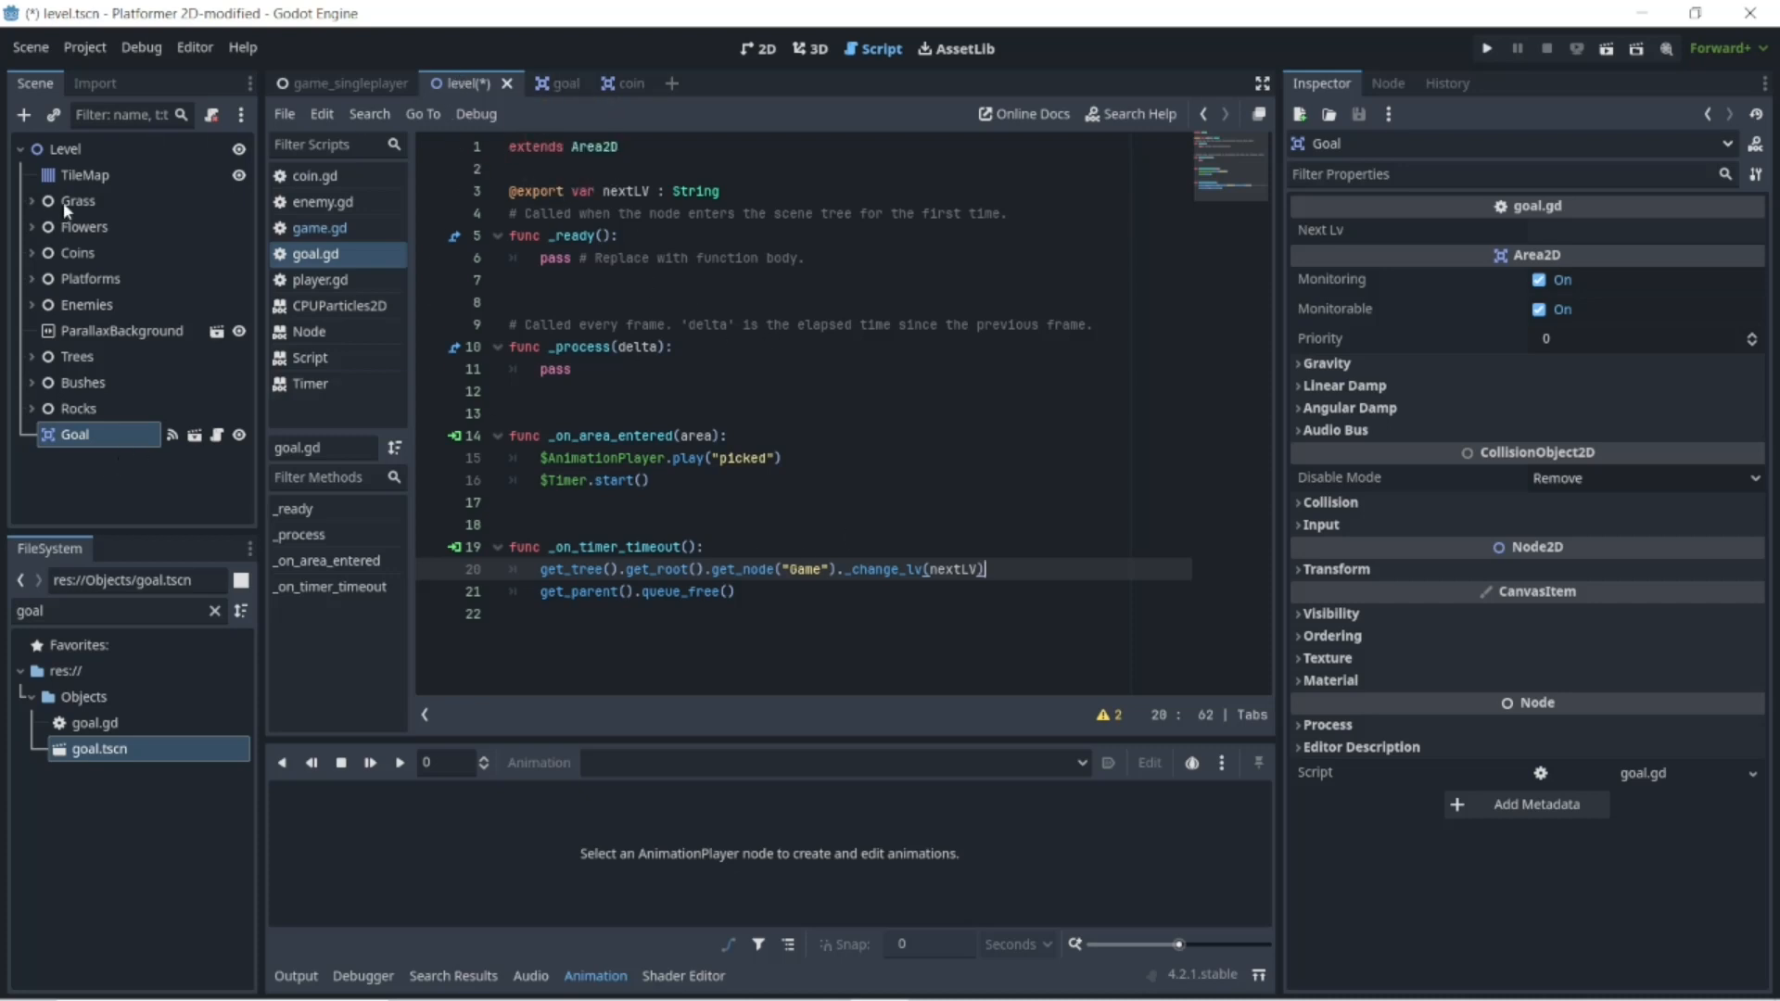
click(30, 47)
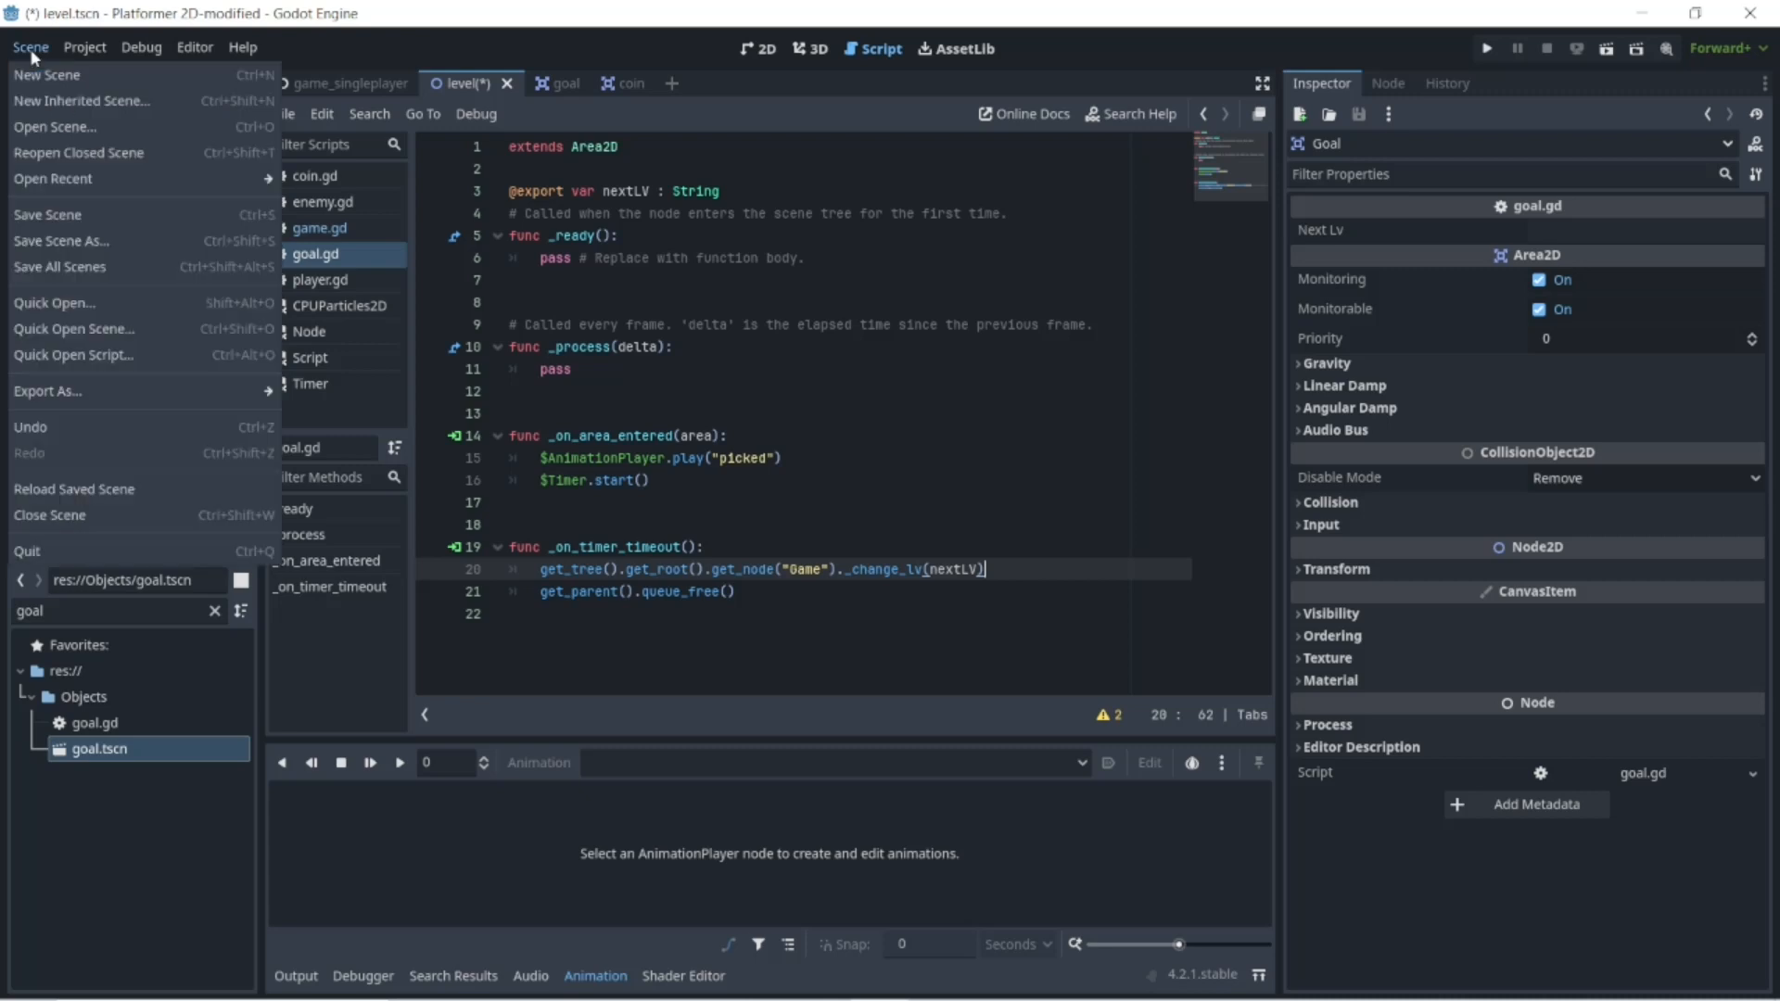
click(60, 213)
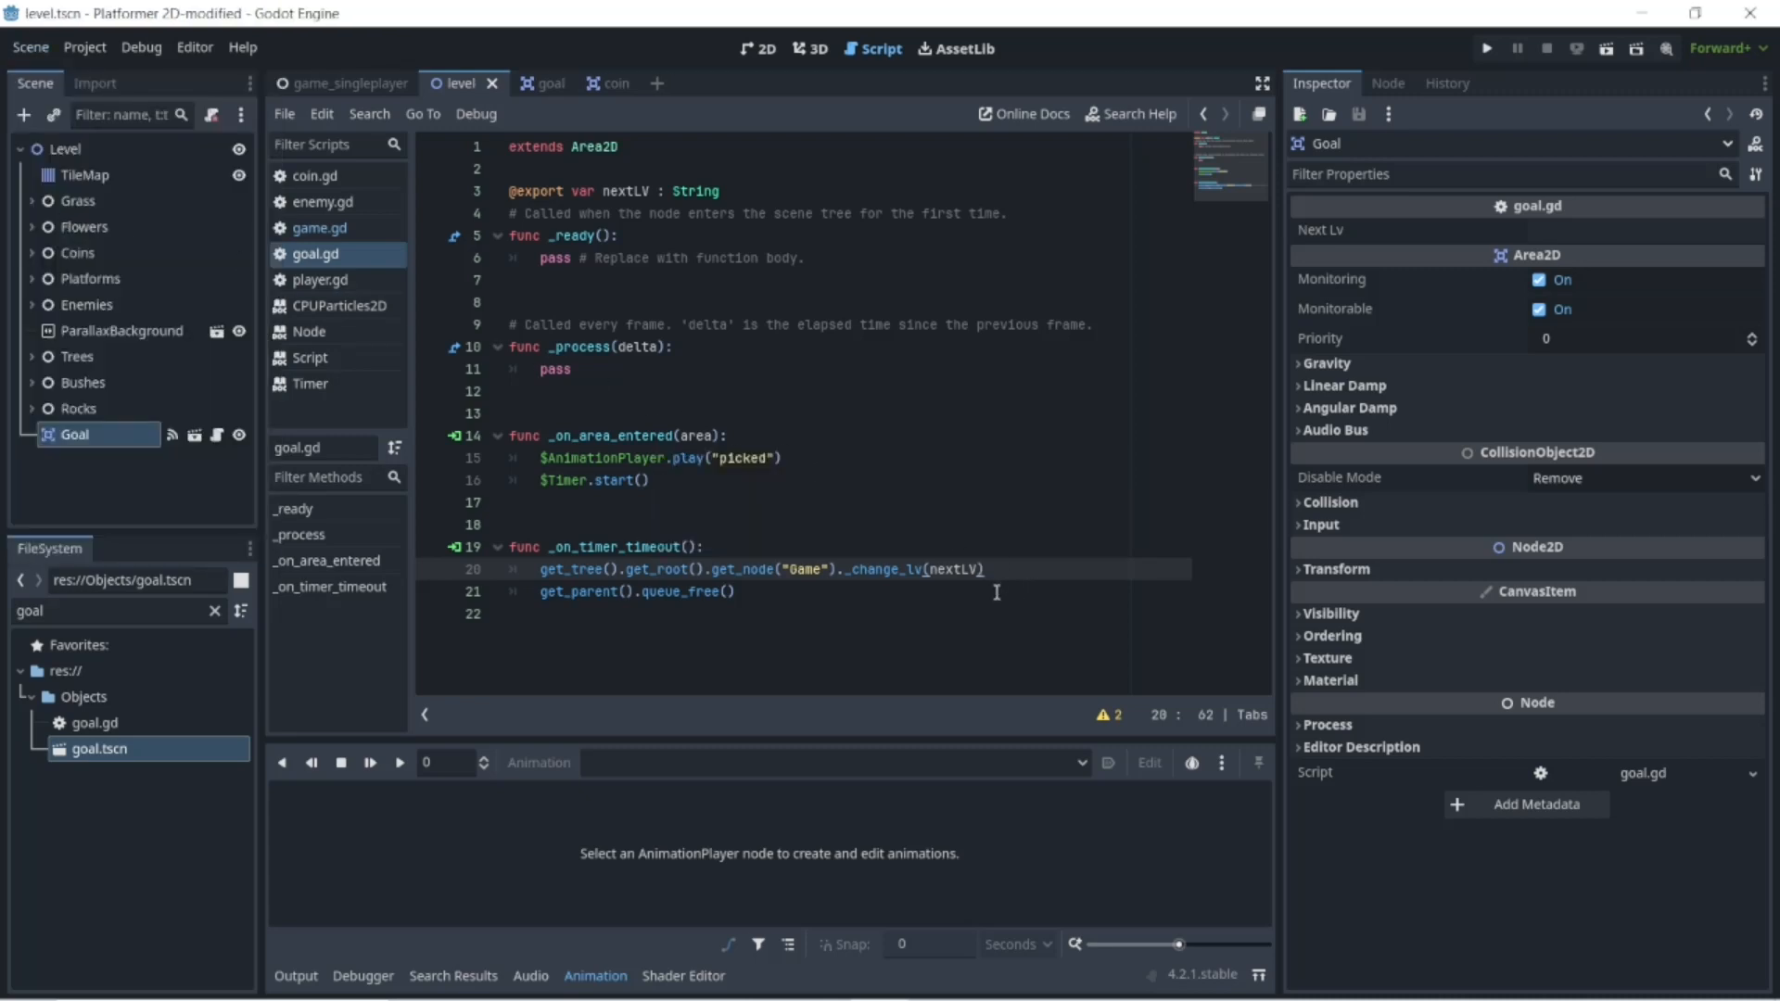
- Move the Goal just above the far-left end of the upper-left ground in the level, and save all scenes
click(758, 52)
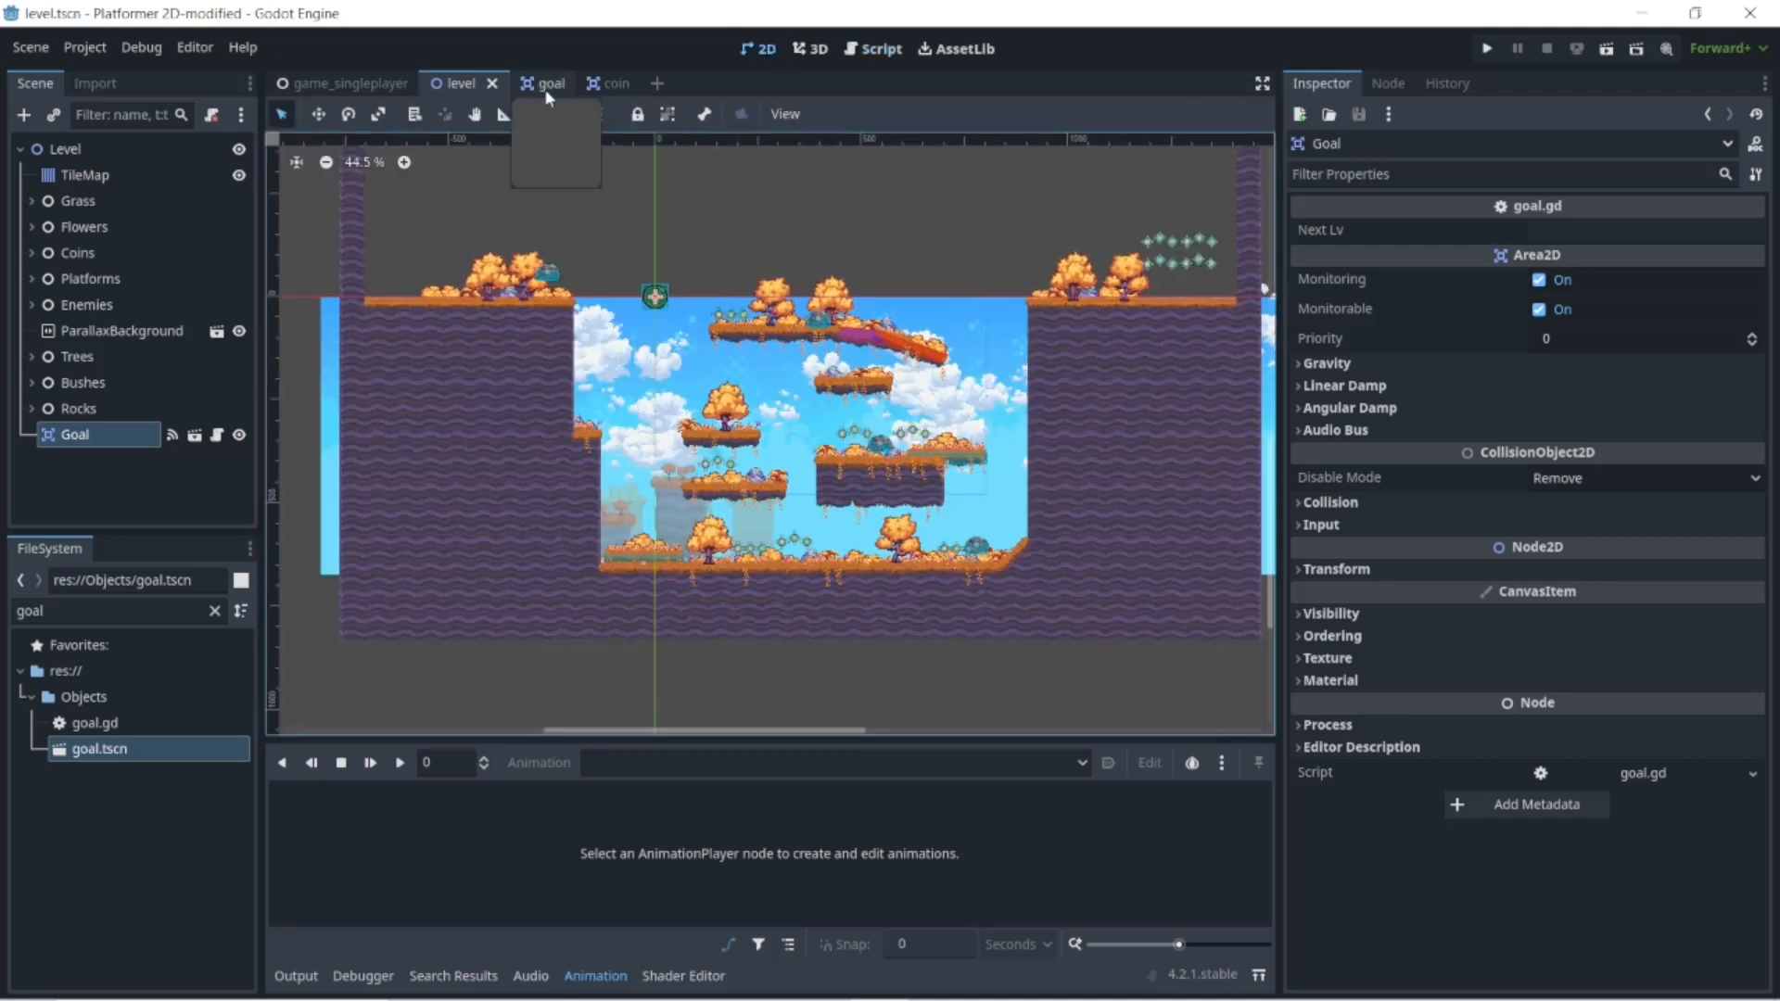
click(318, 114)
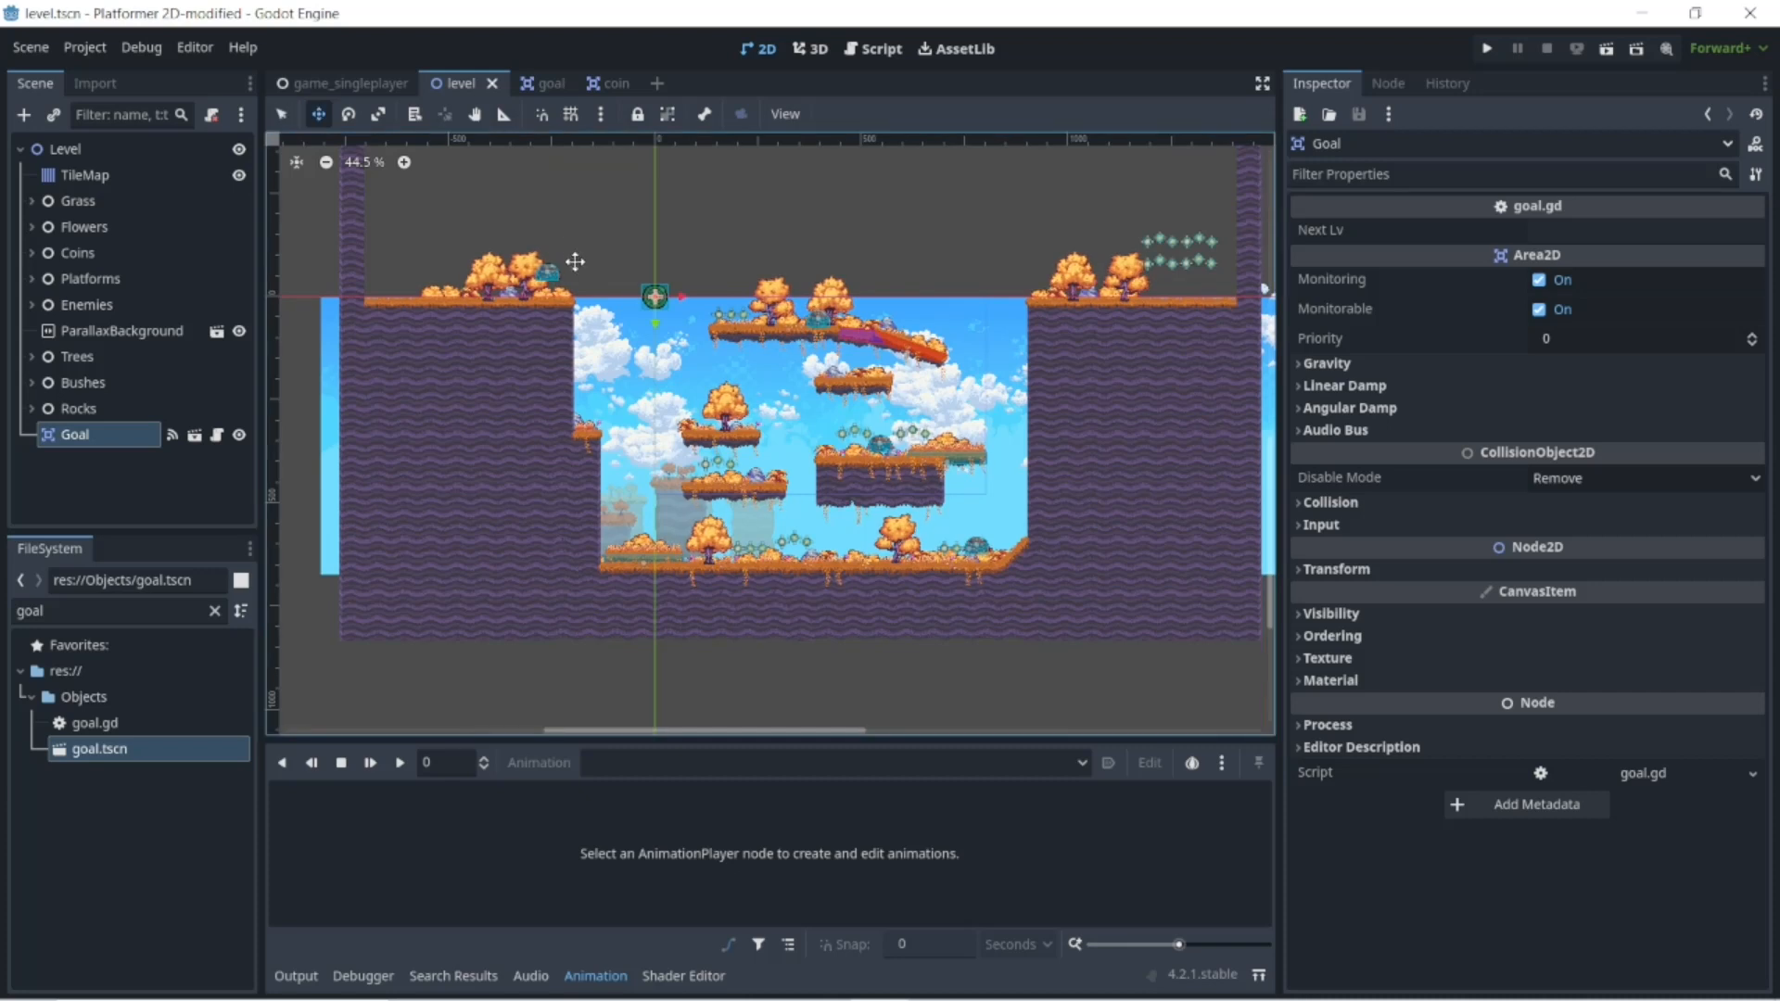
drag(607, 284, 388, 248)
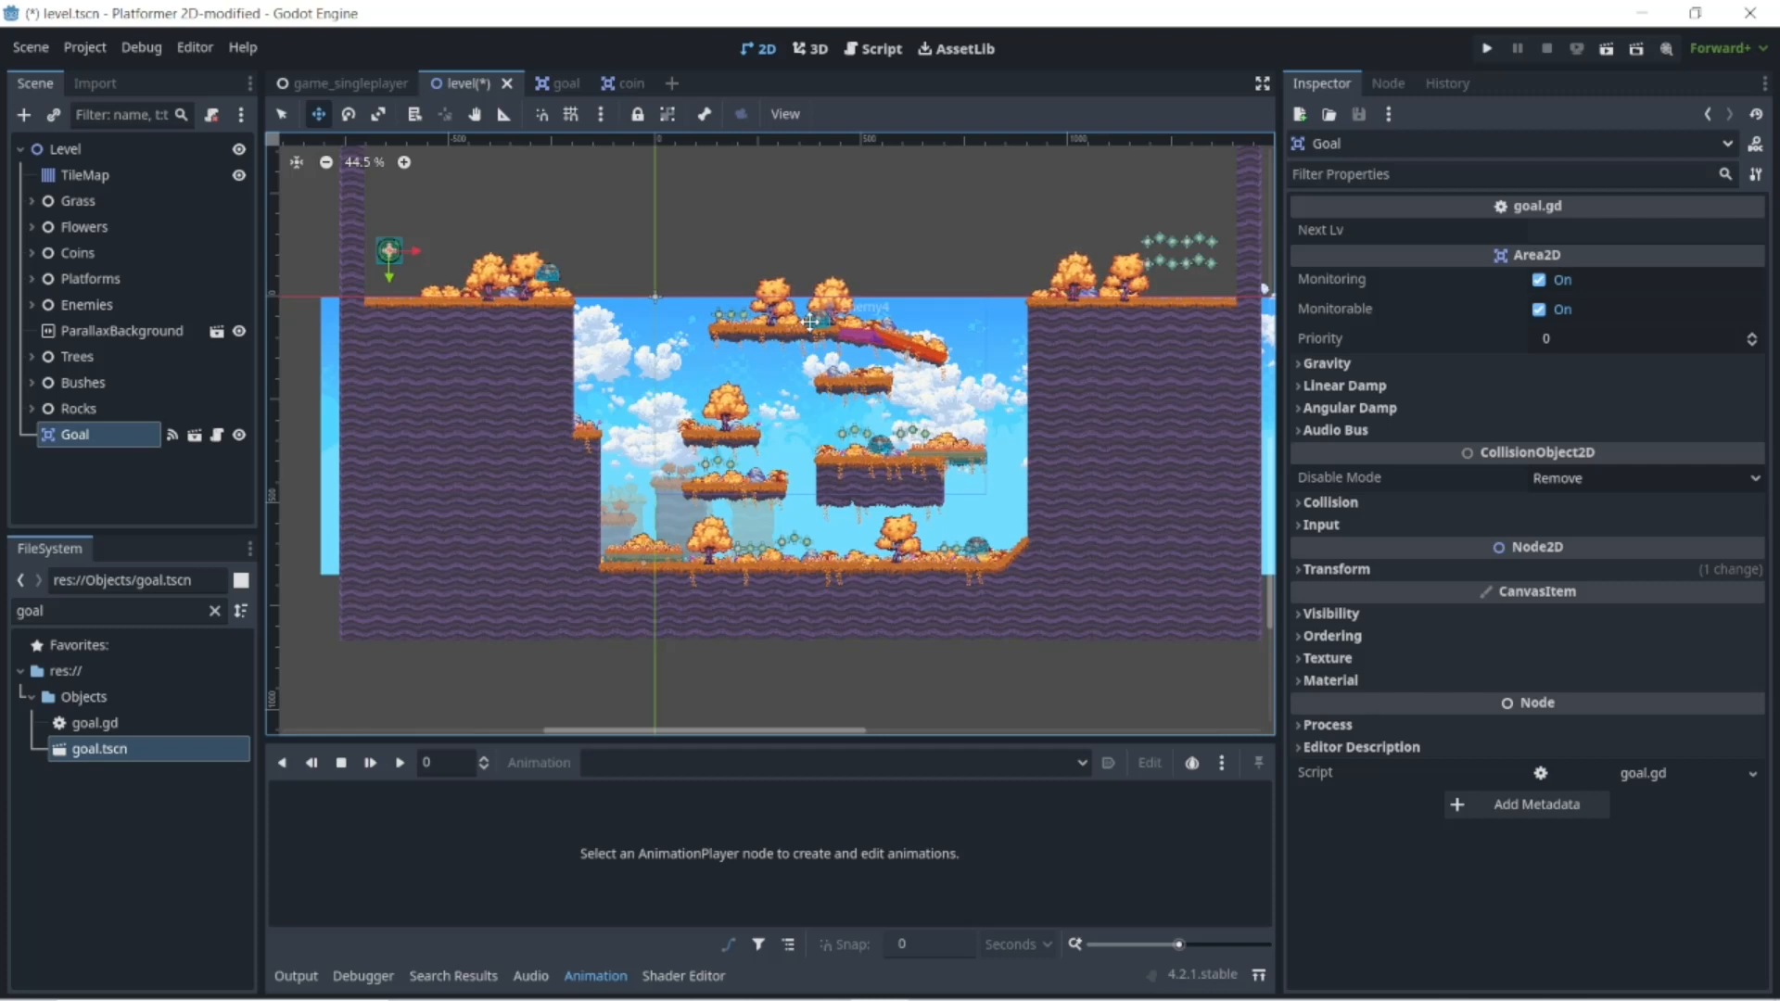
click(18, 48)
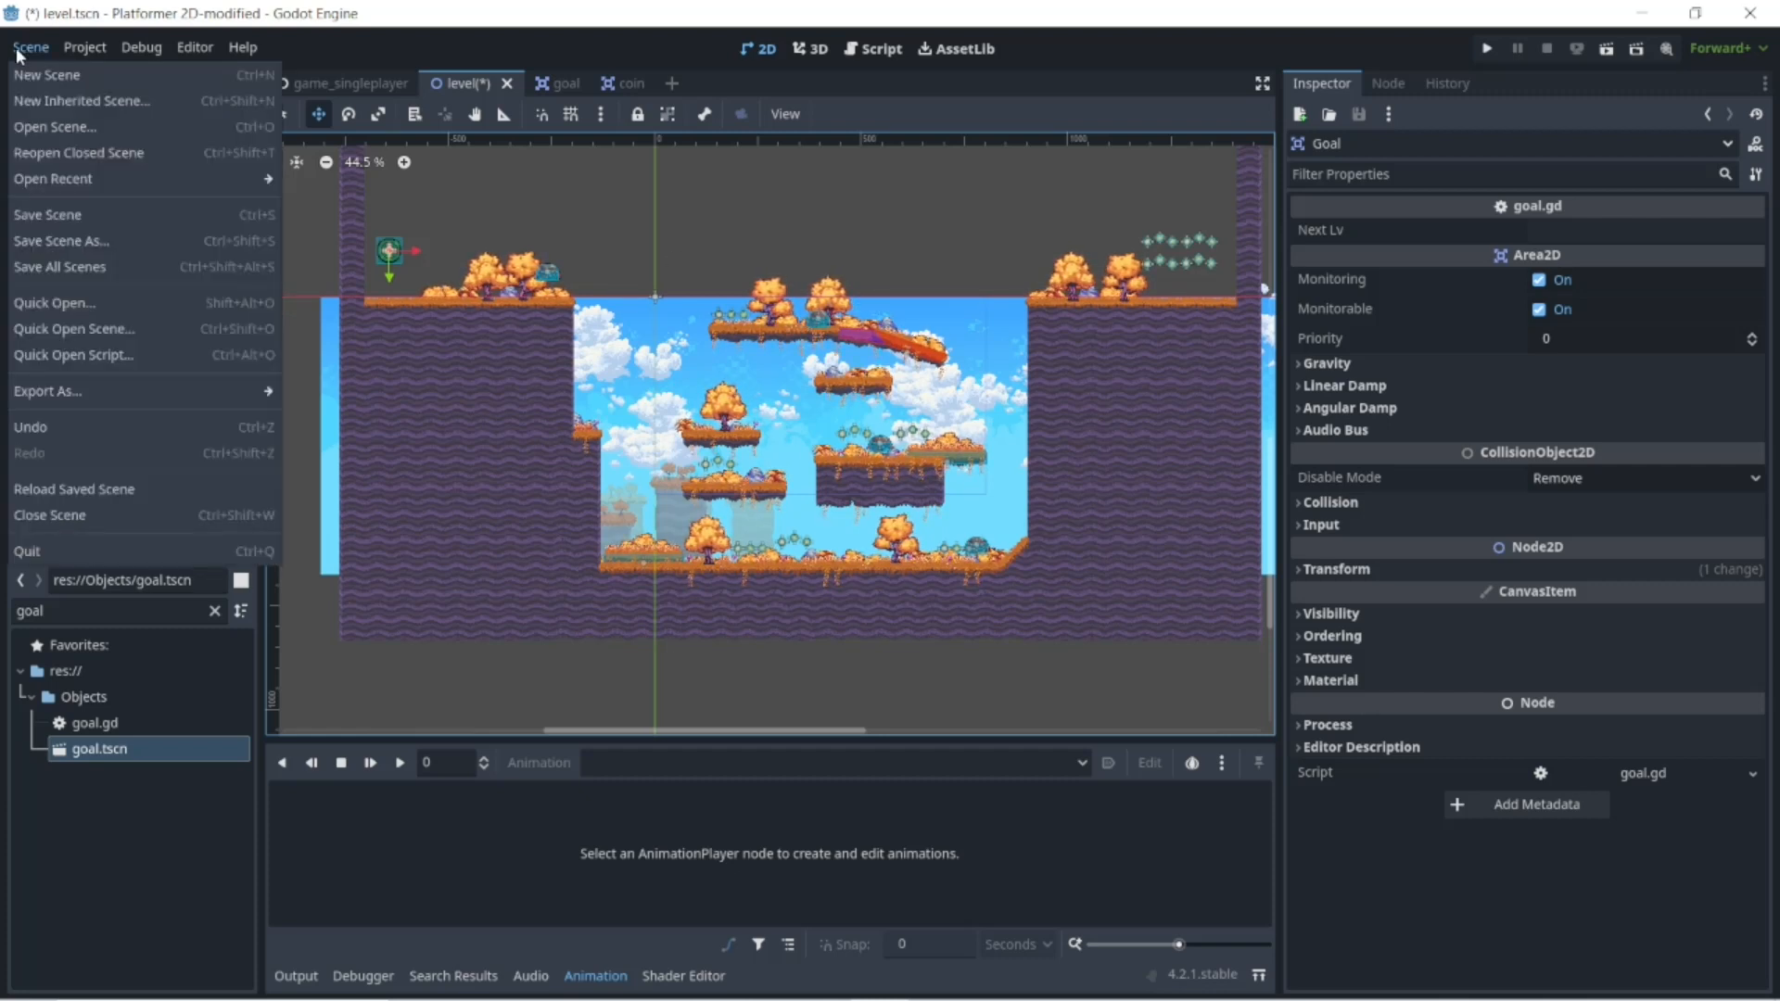
click(109, 266)
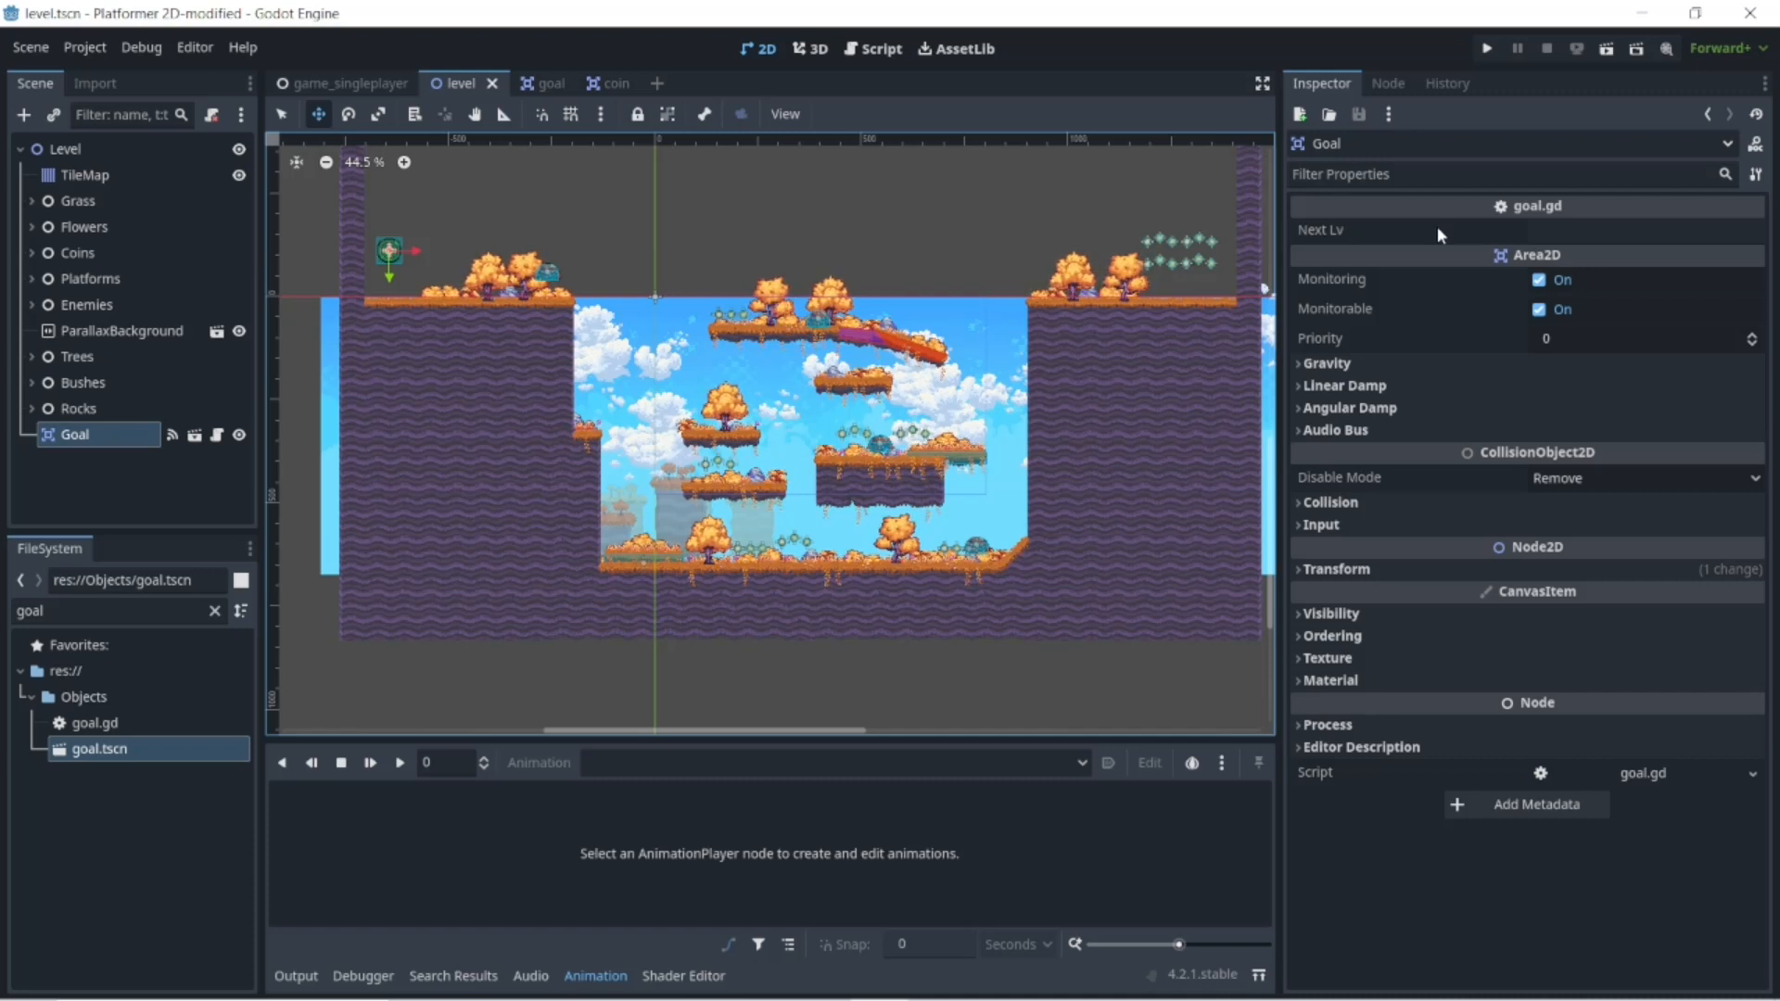
- Close the goal and coin scenes, leaving the level scene in the 2D editor
click(1550, 229)
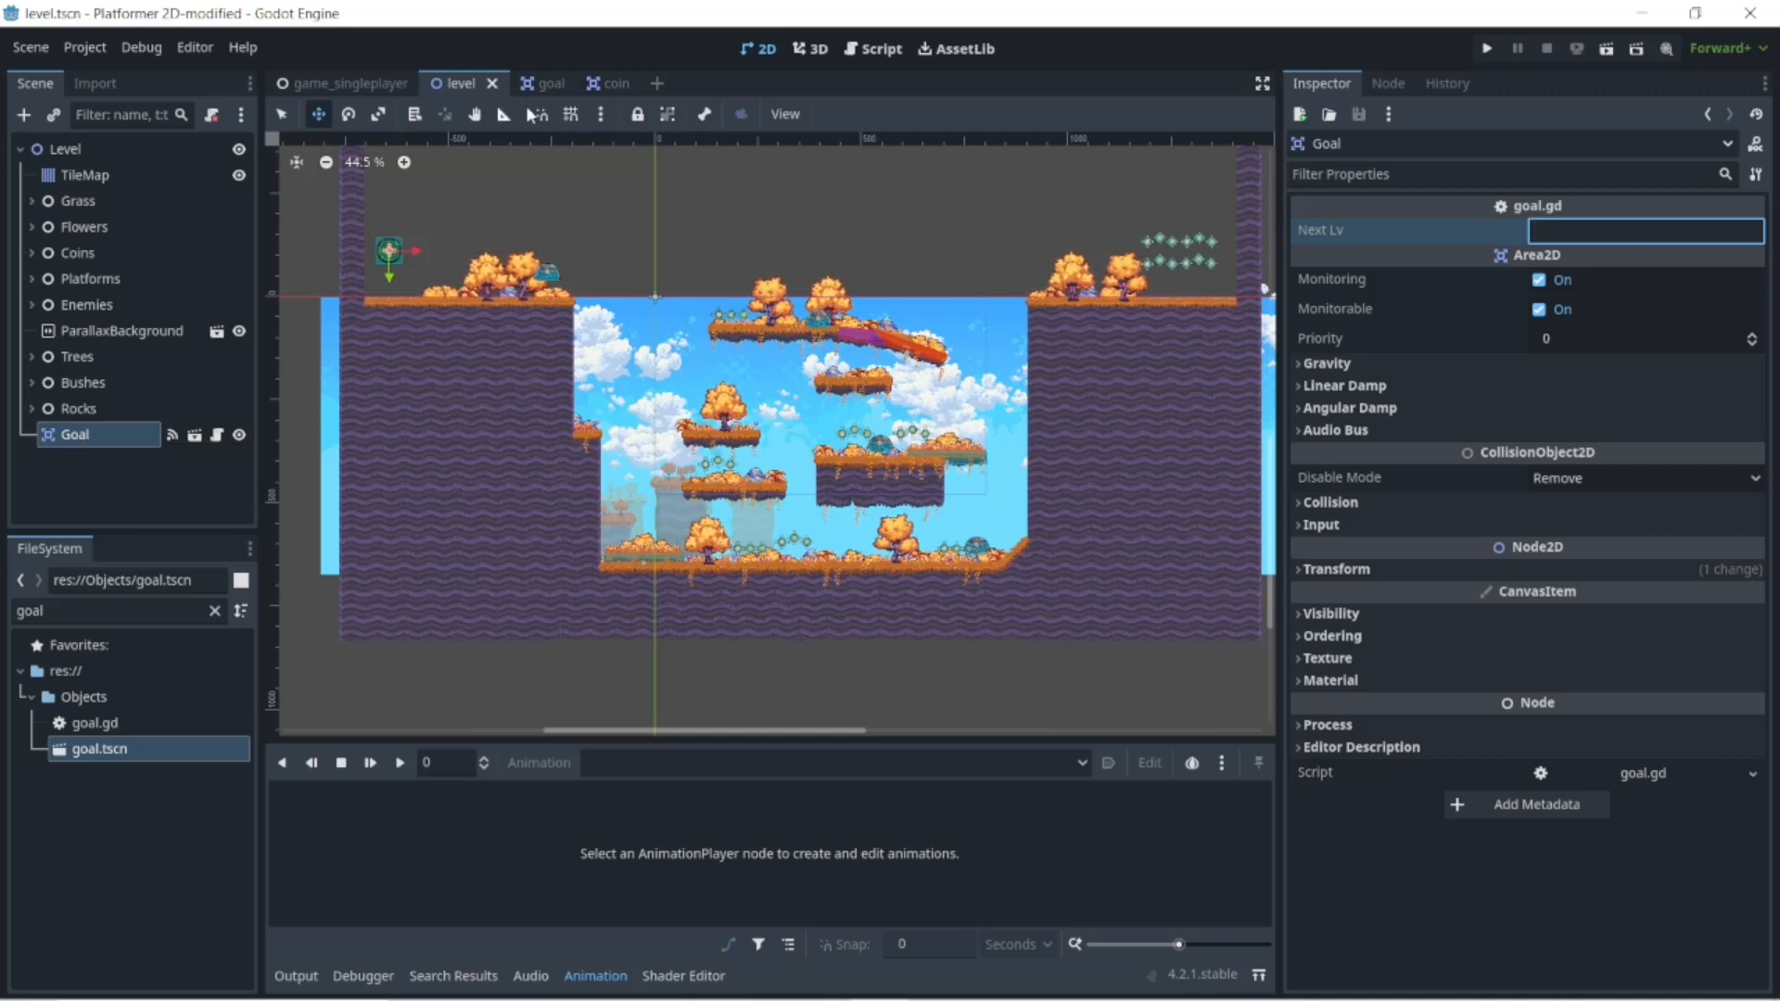
click(549, 86)
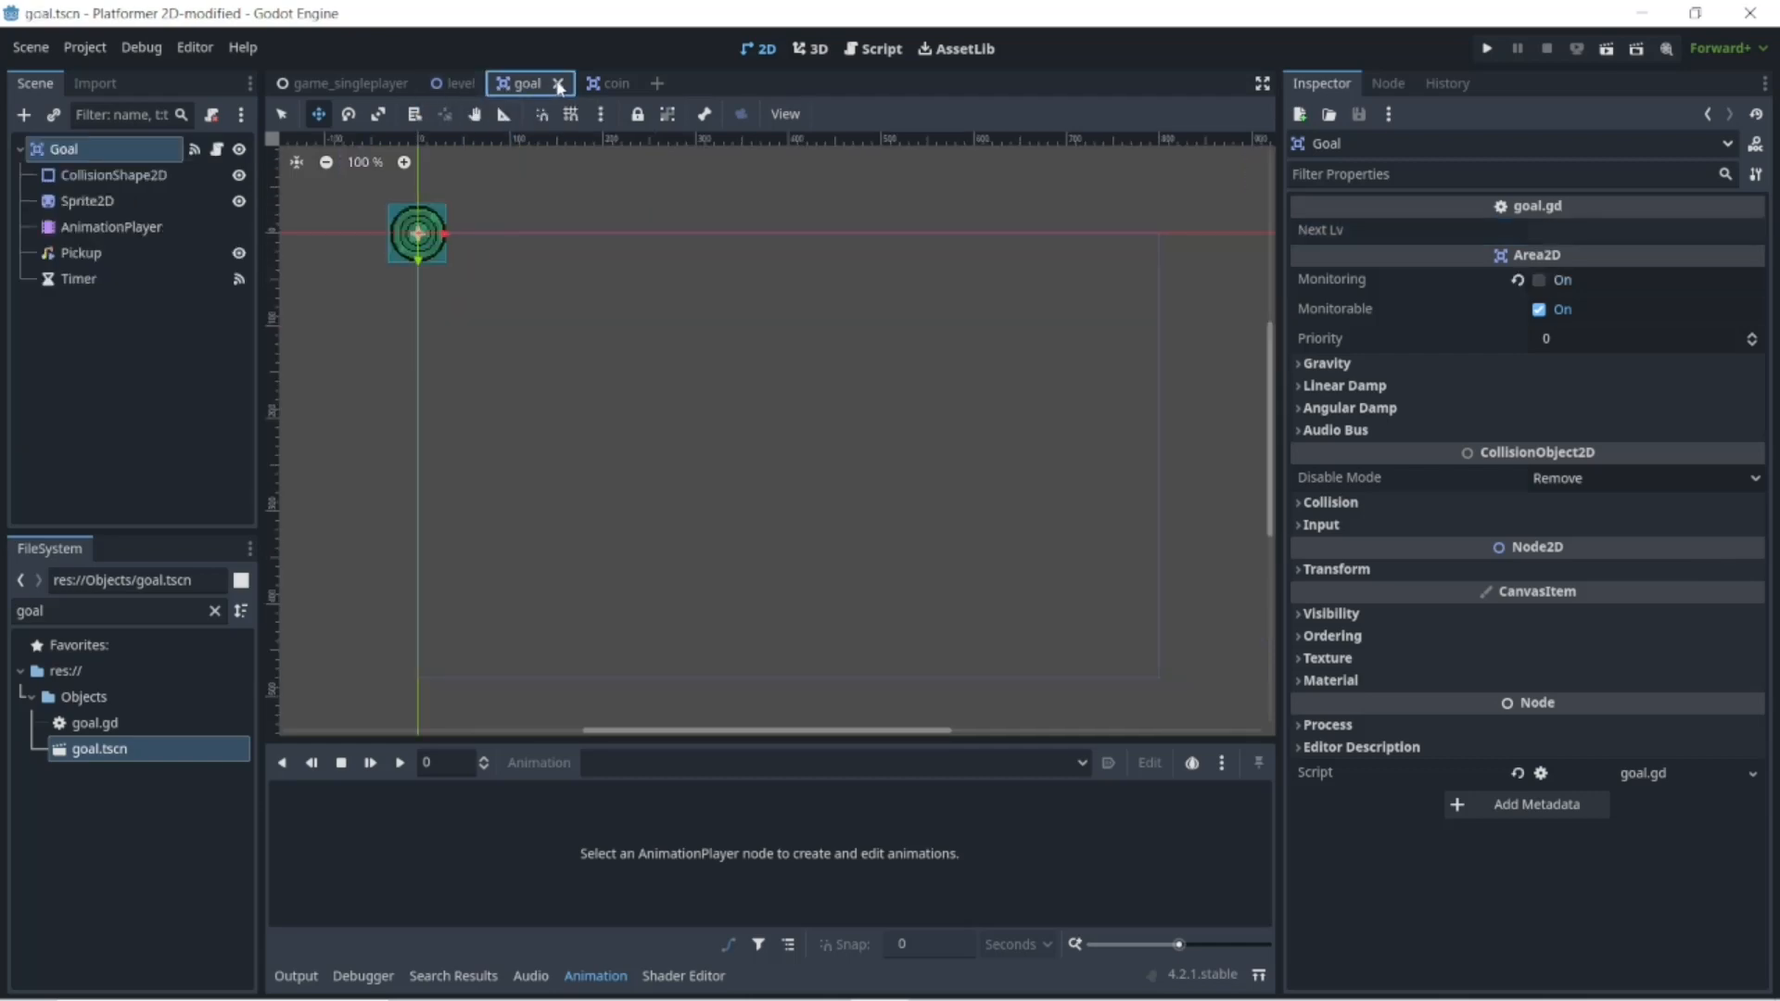
click(557, 84)
click(537, 83)
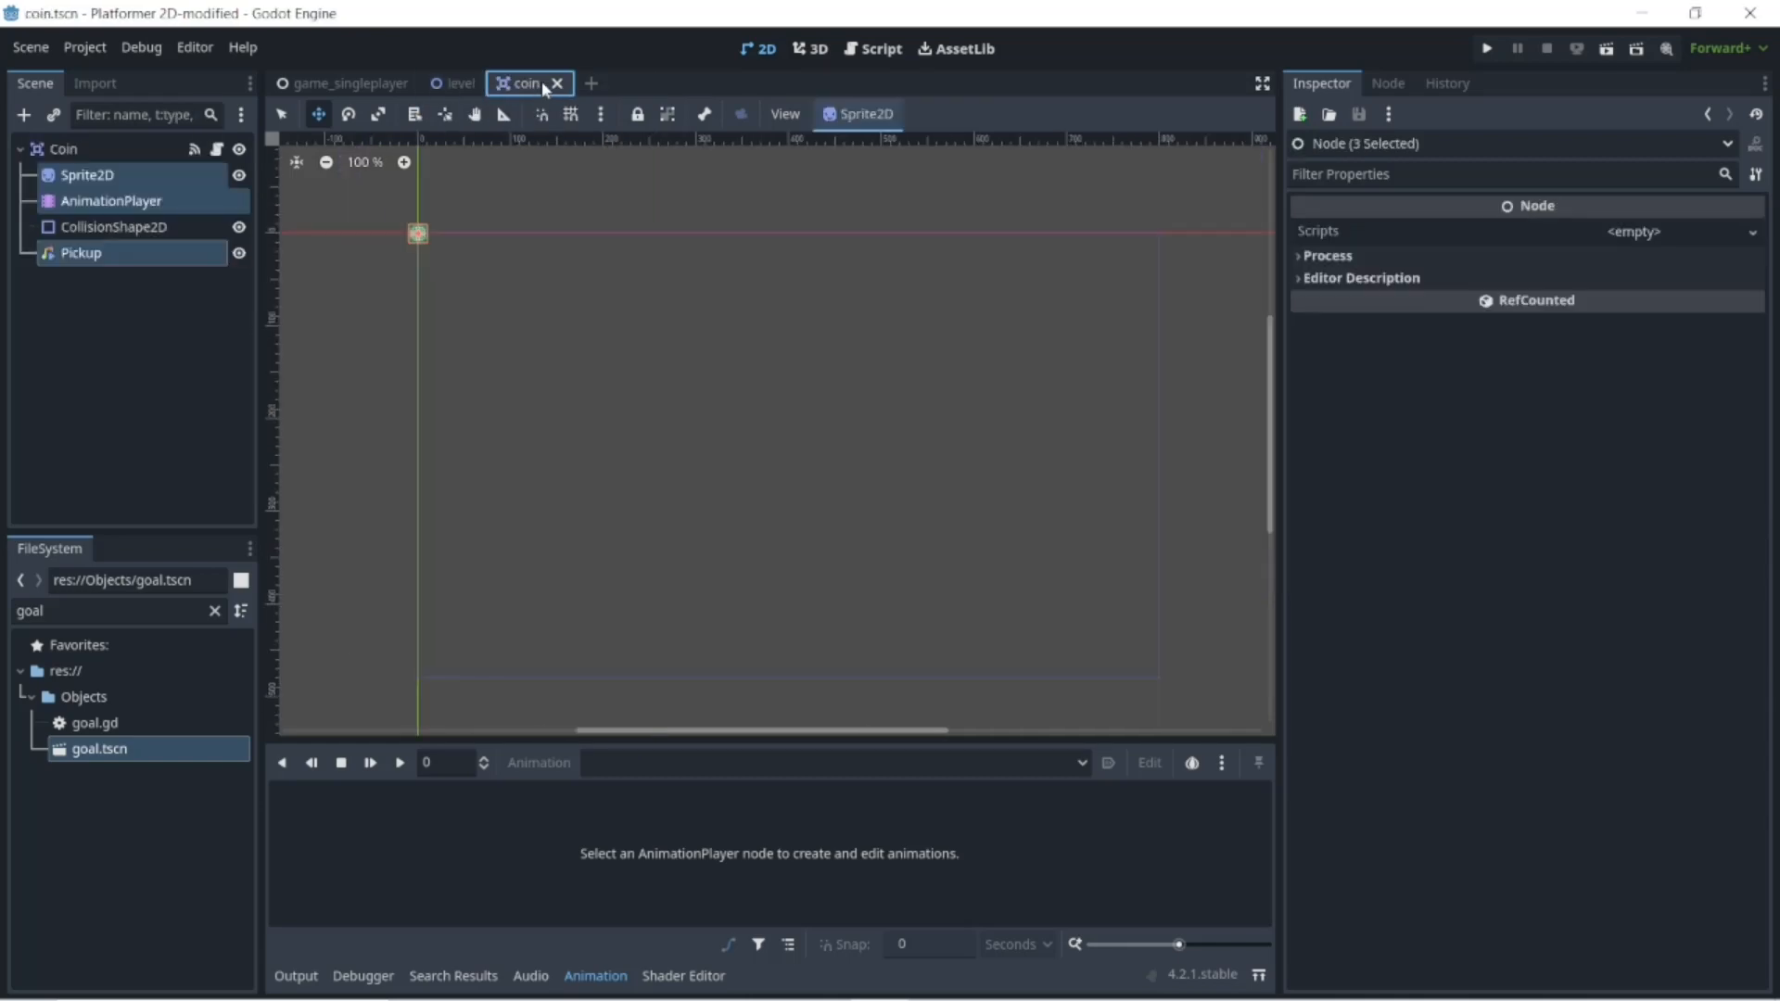
click(556, 82)
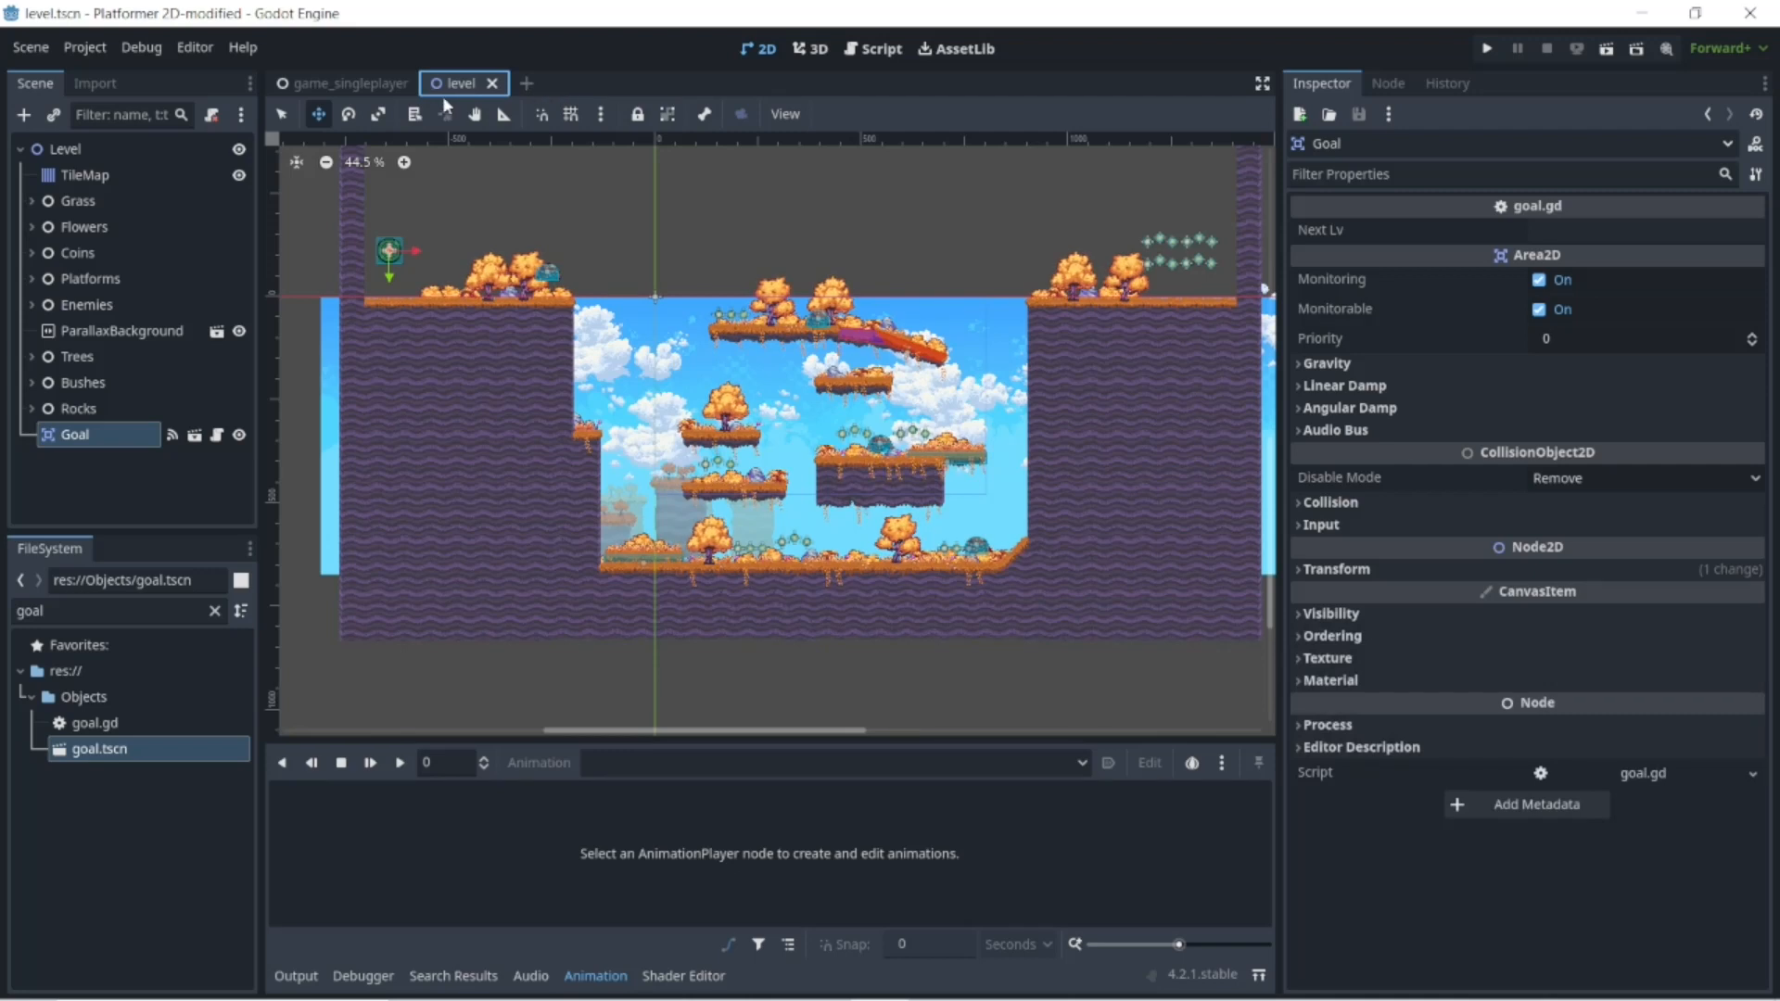
- Open the Next Lv value of the level's Goal node for editing, and copy the resource path of level2.tscn
click(46, 147)
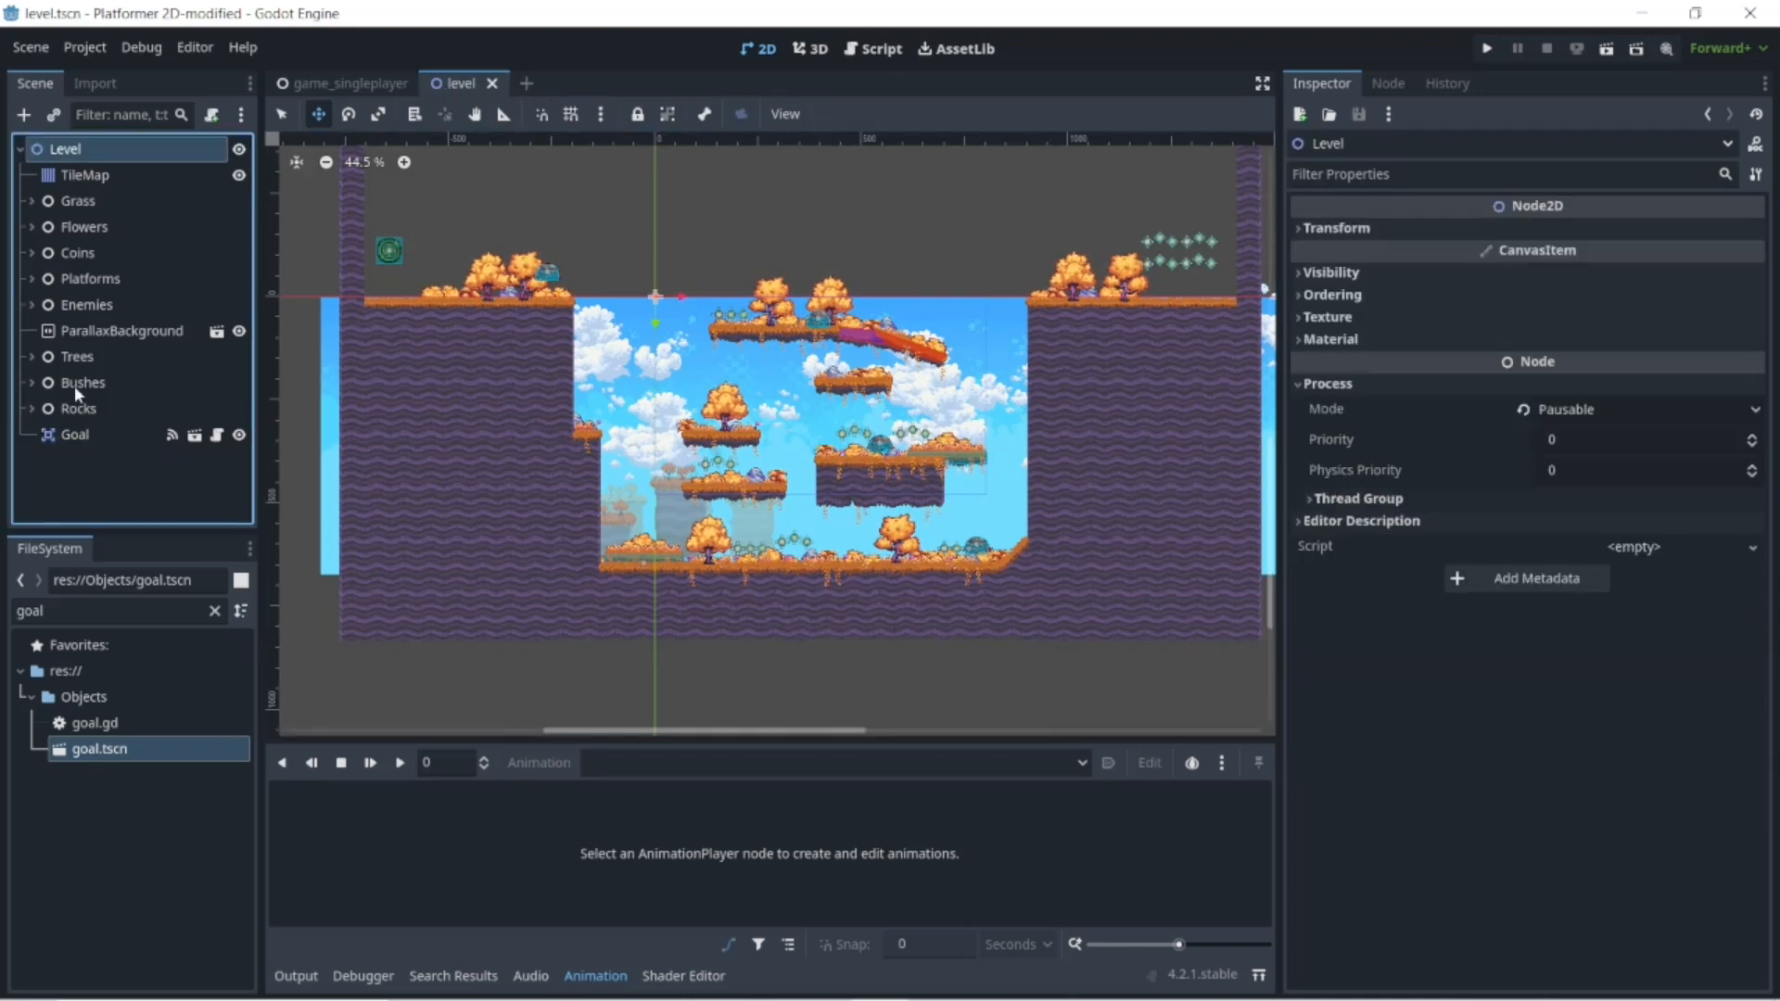
click(72, 435)
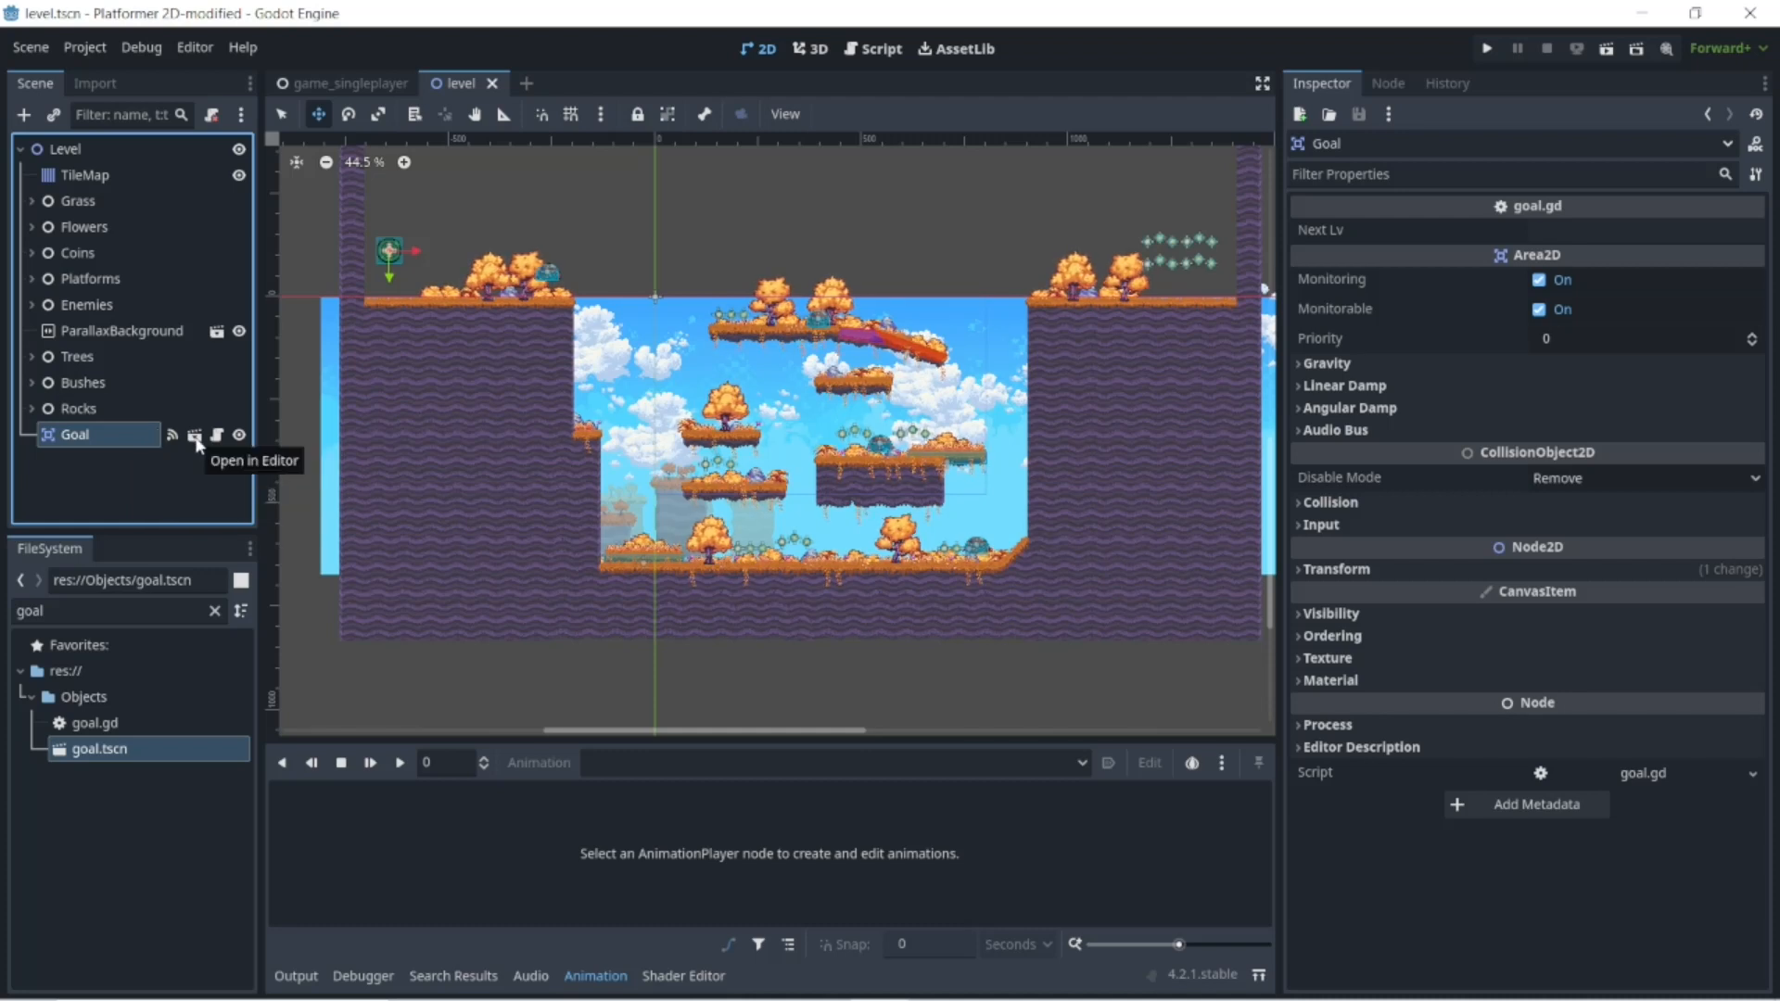
click(1548, 226)
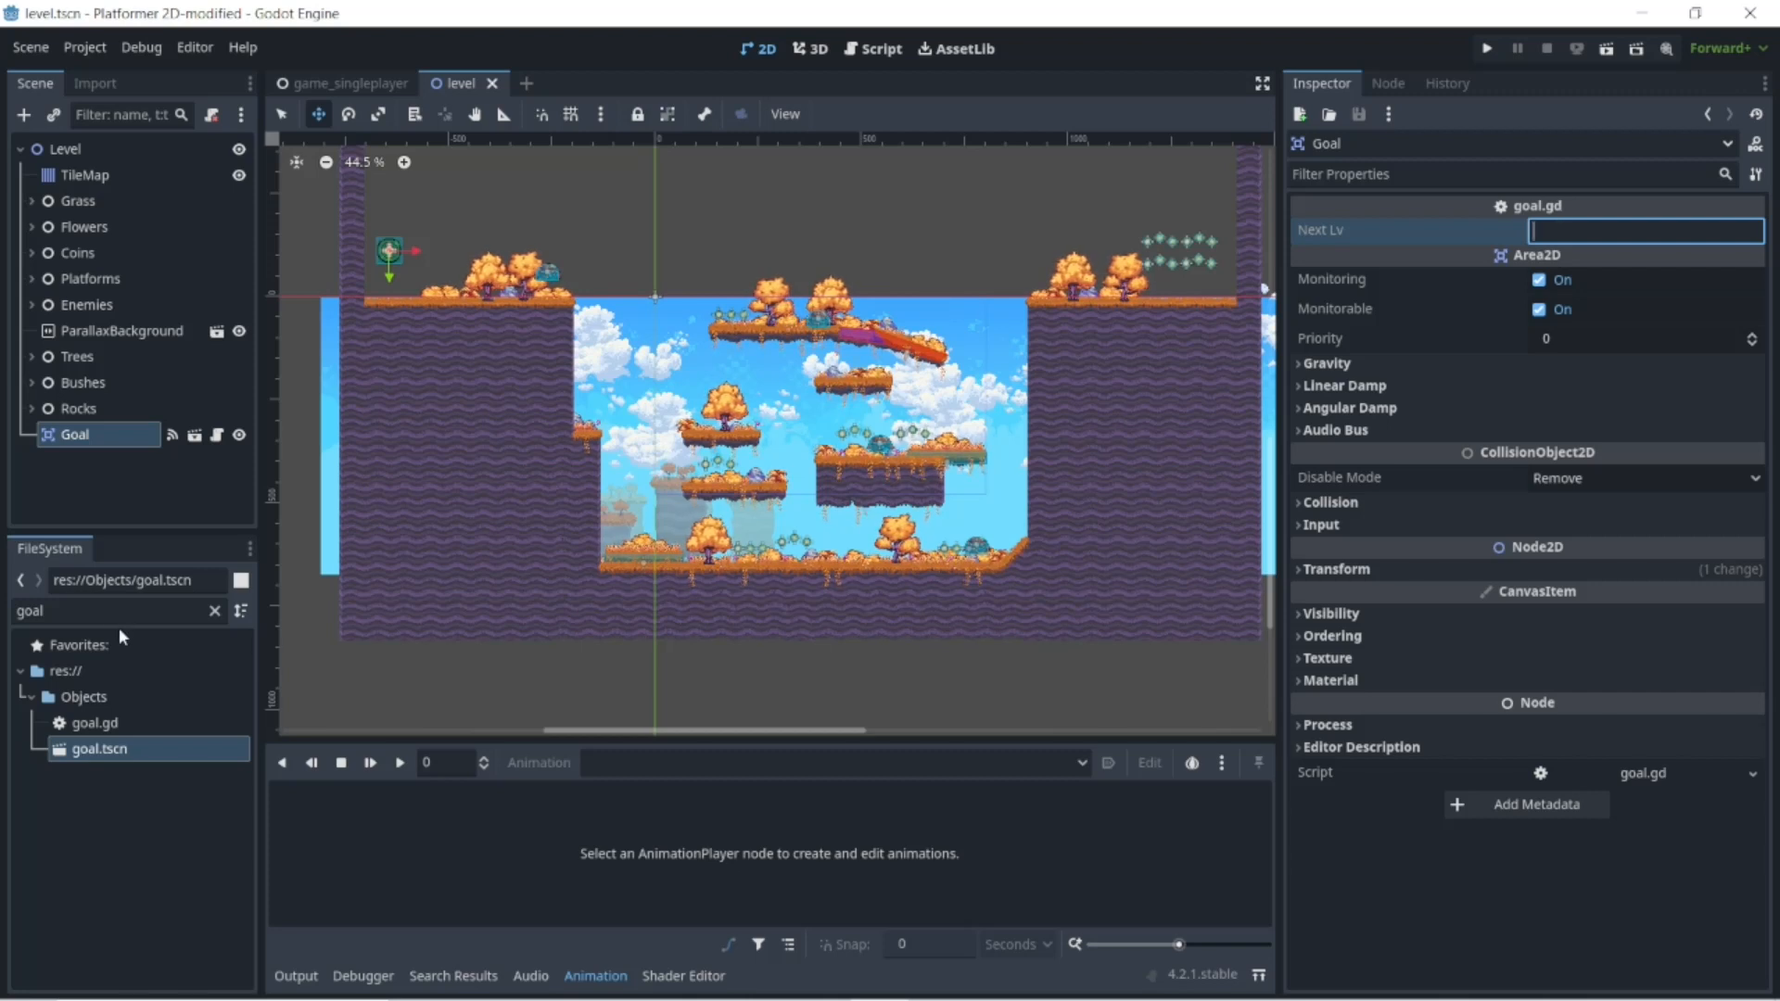
double_click(93, 612)
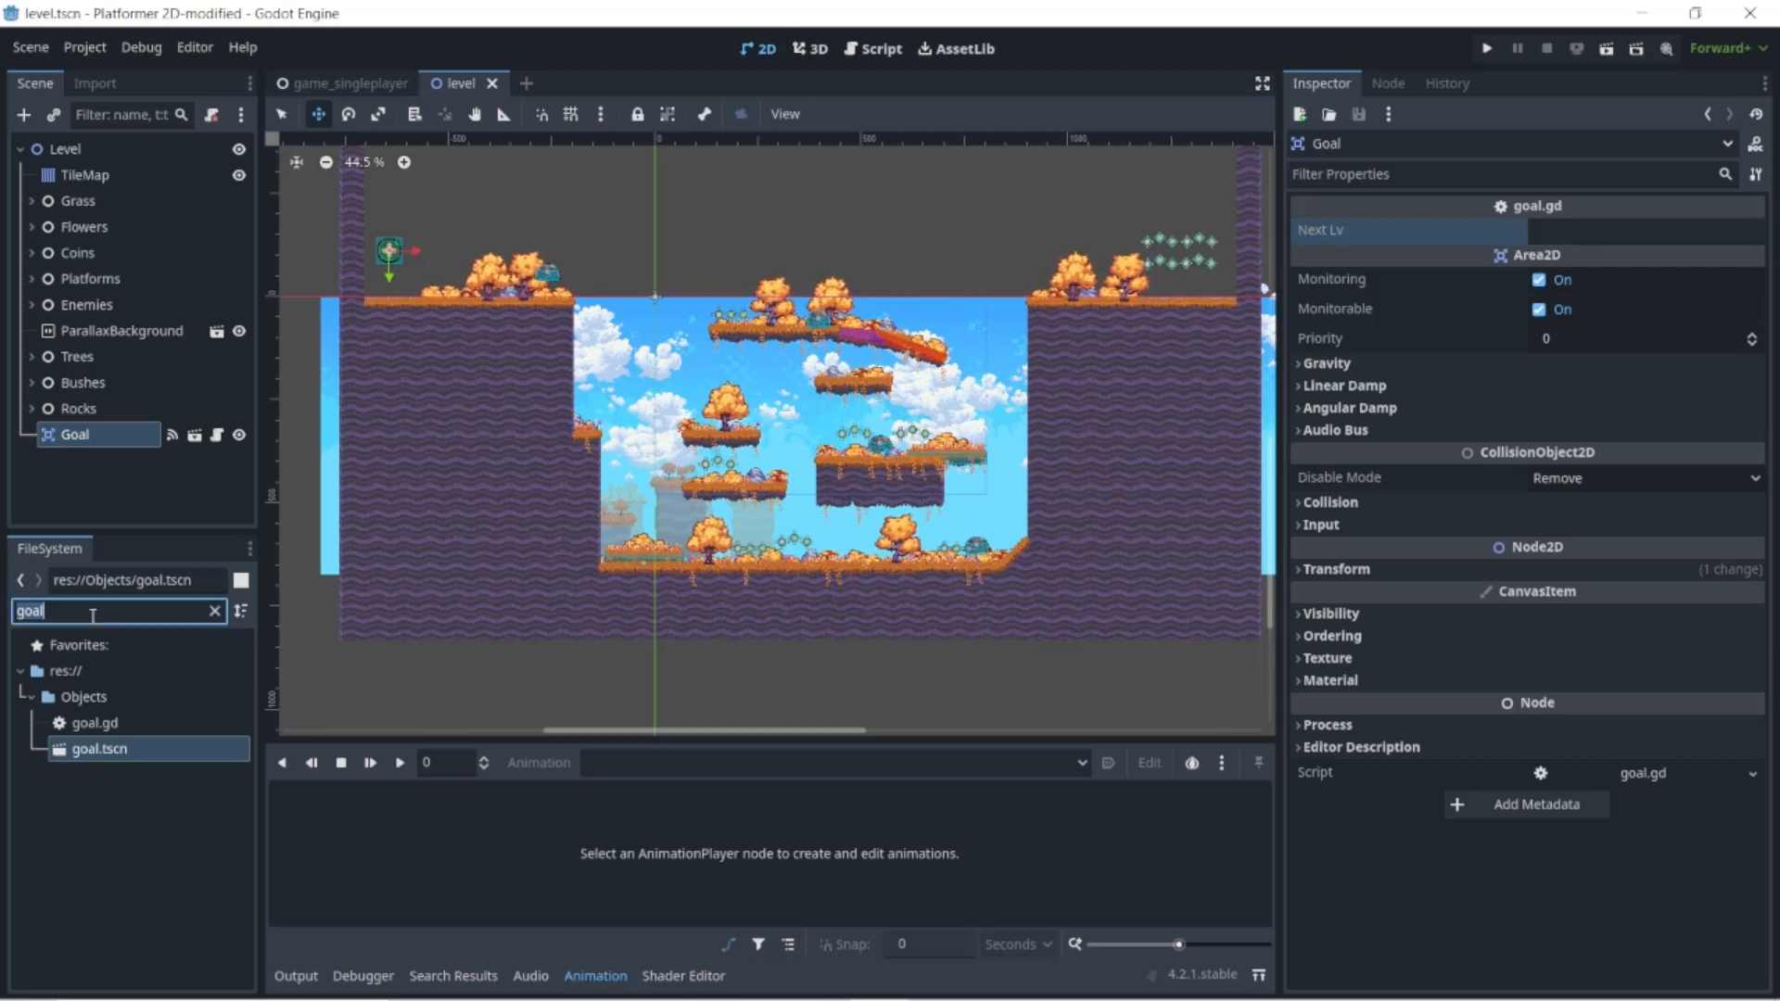
text(leve)
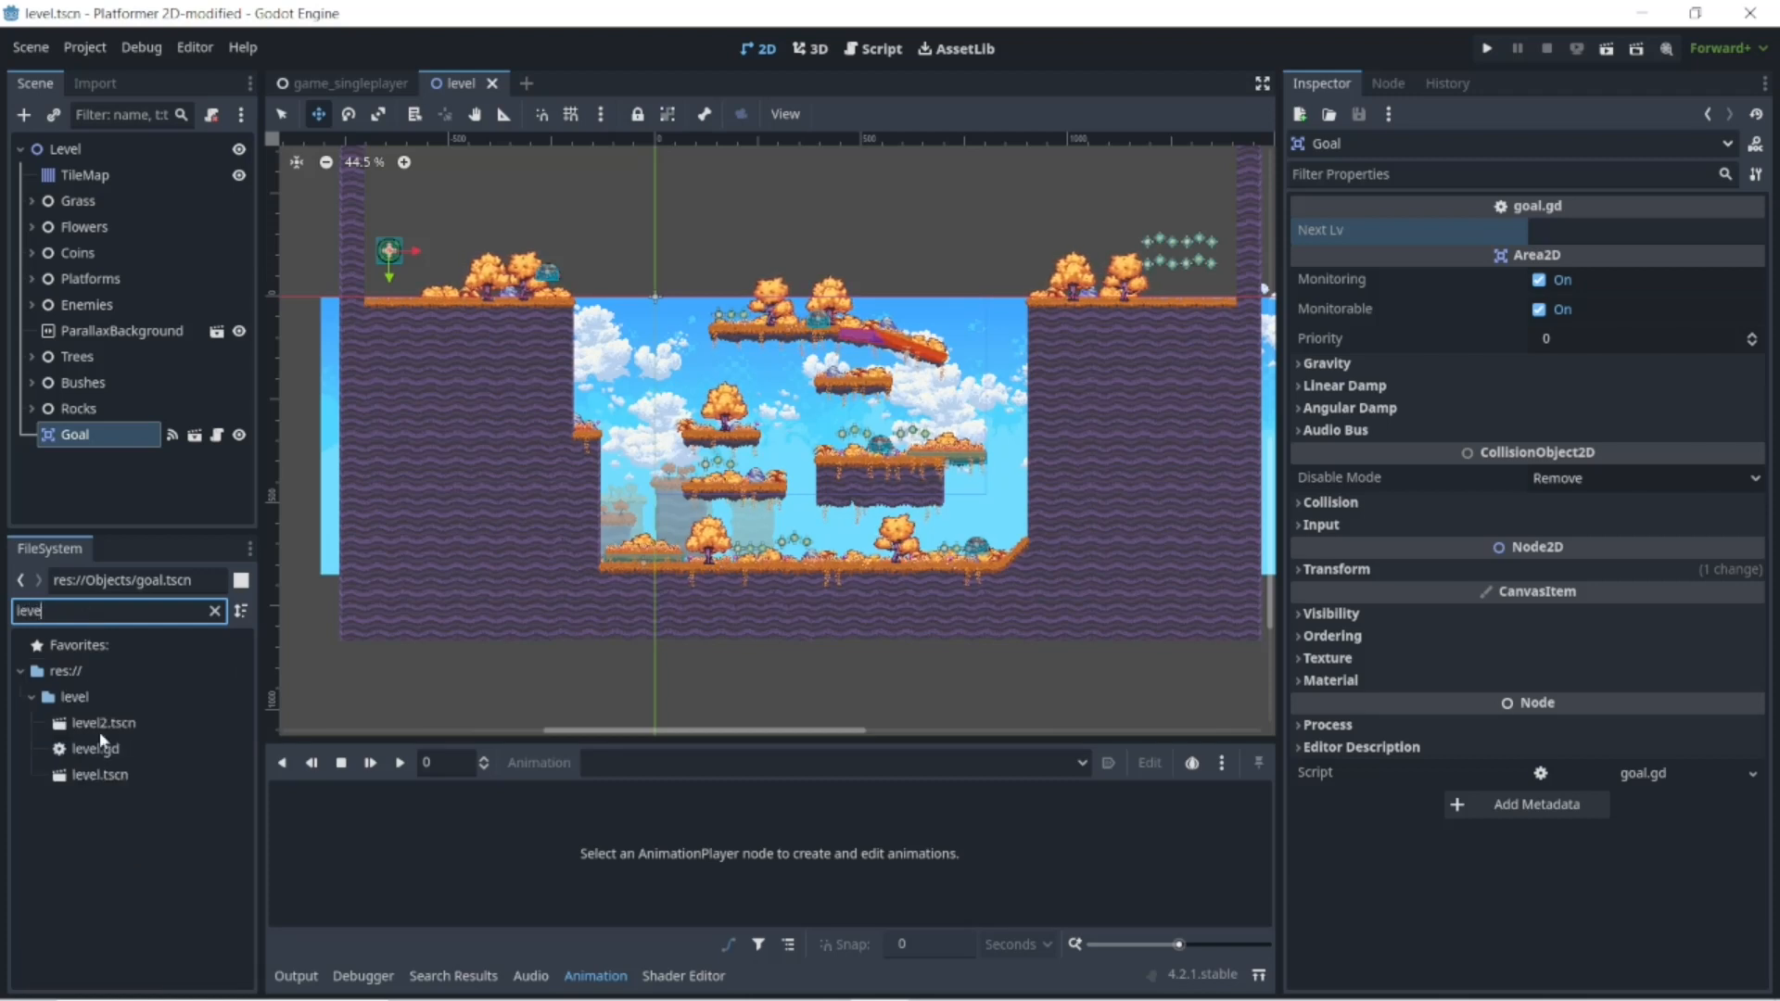
click(118, 732)
right_click(117, 732)
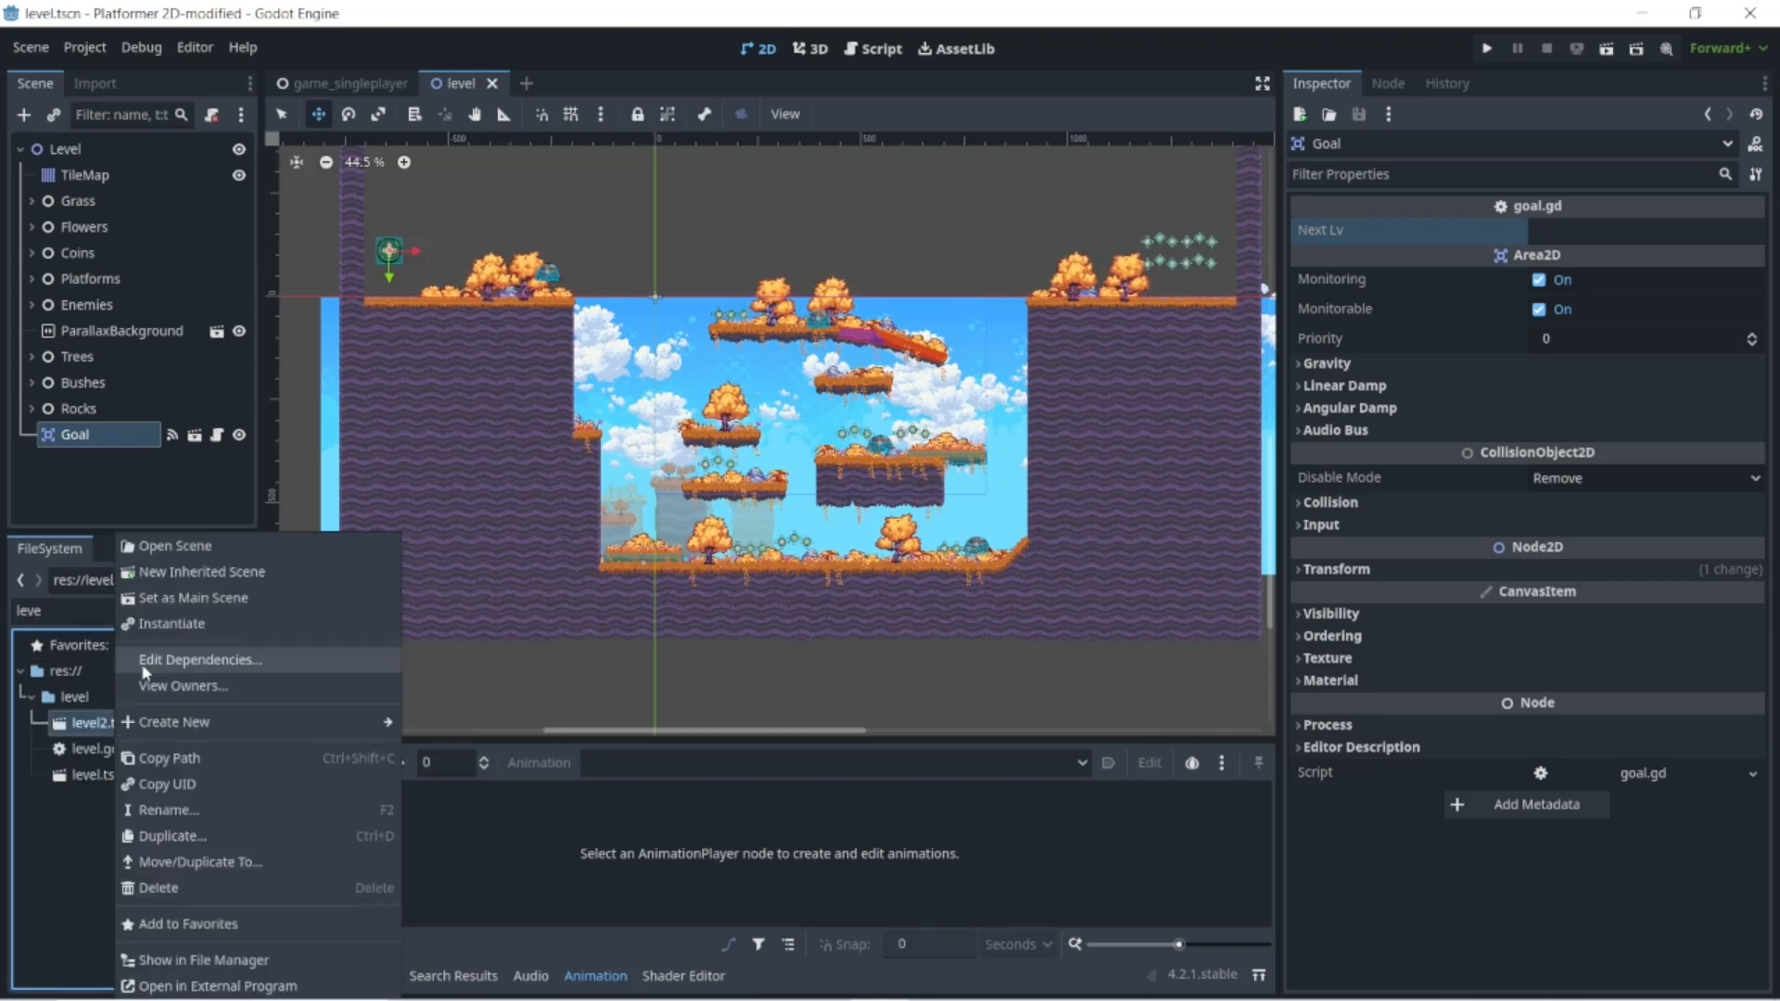
click(177, 758)
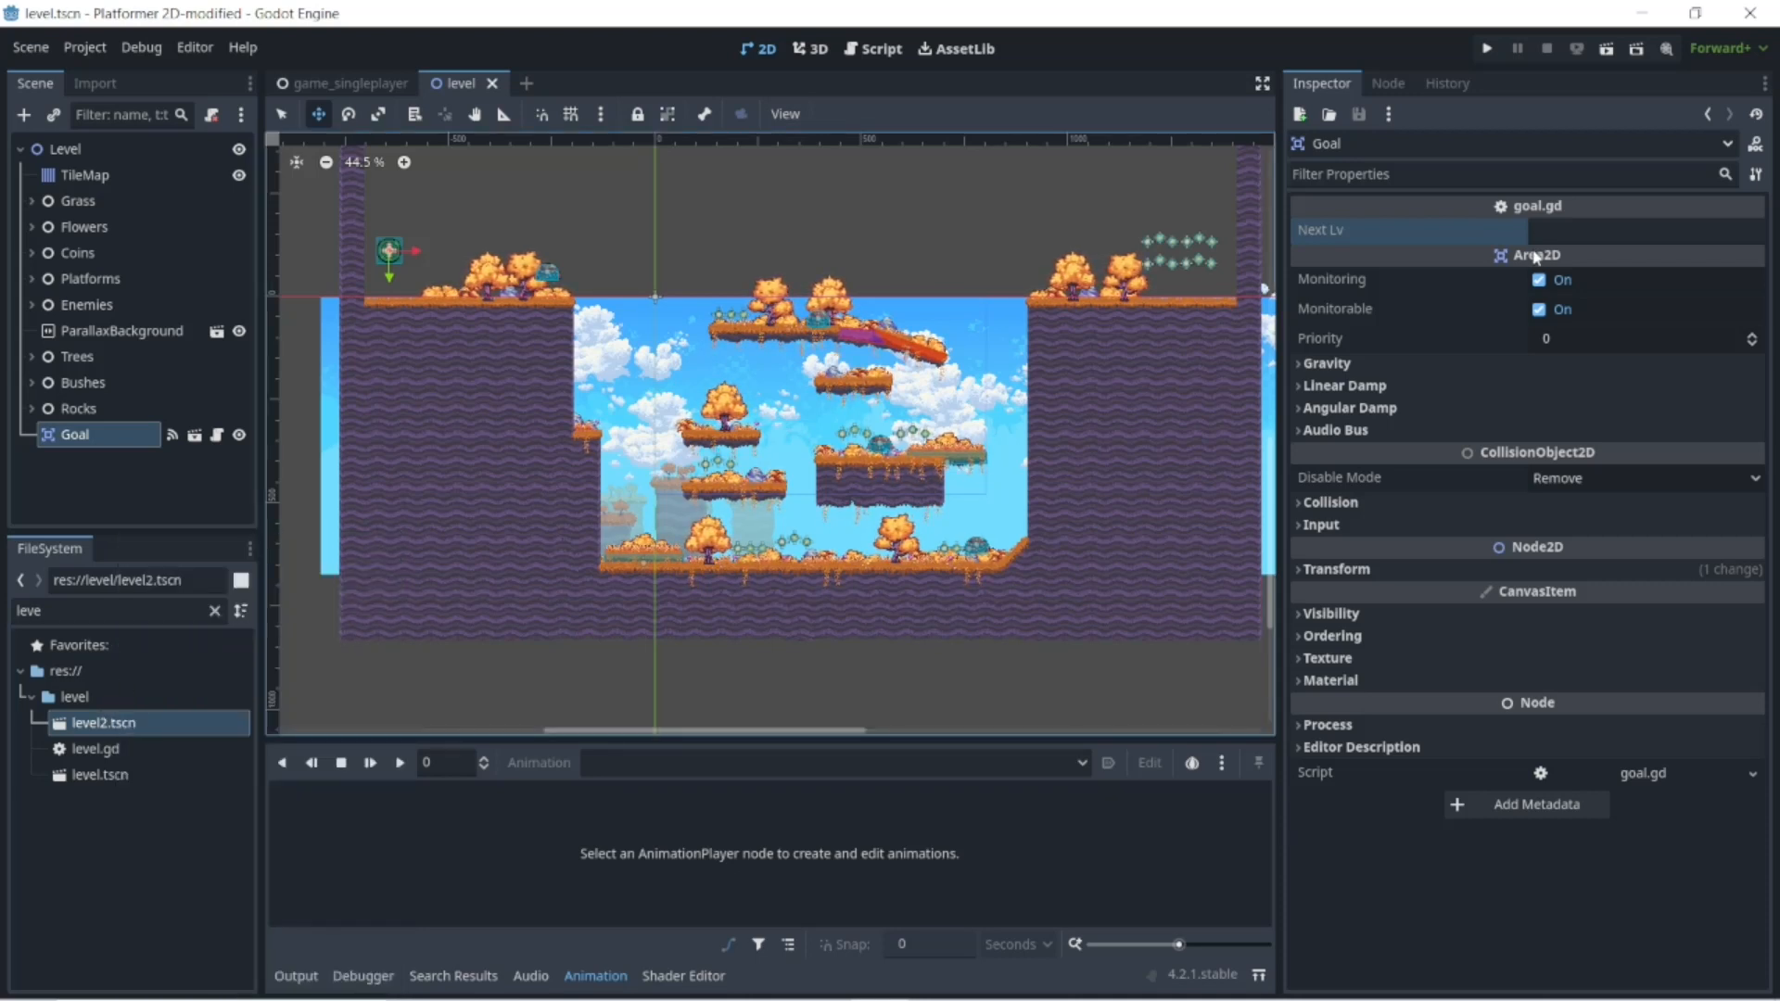
- Set the Goal's Next Lv to the copied path res://level/level2.tscn
click(1661, 232)
right_click(1661, 228)
click(1666, 294)
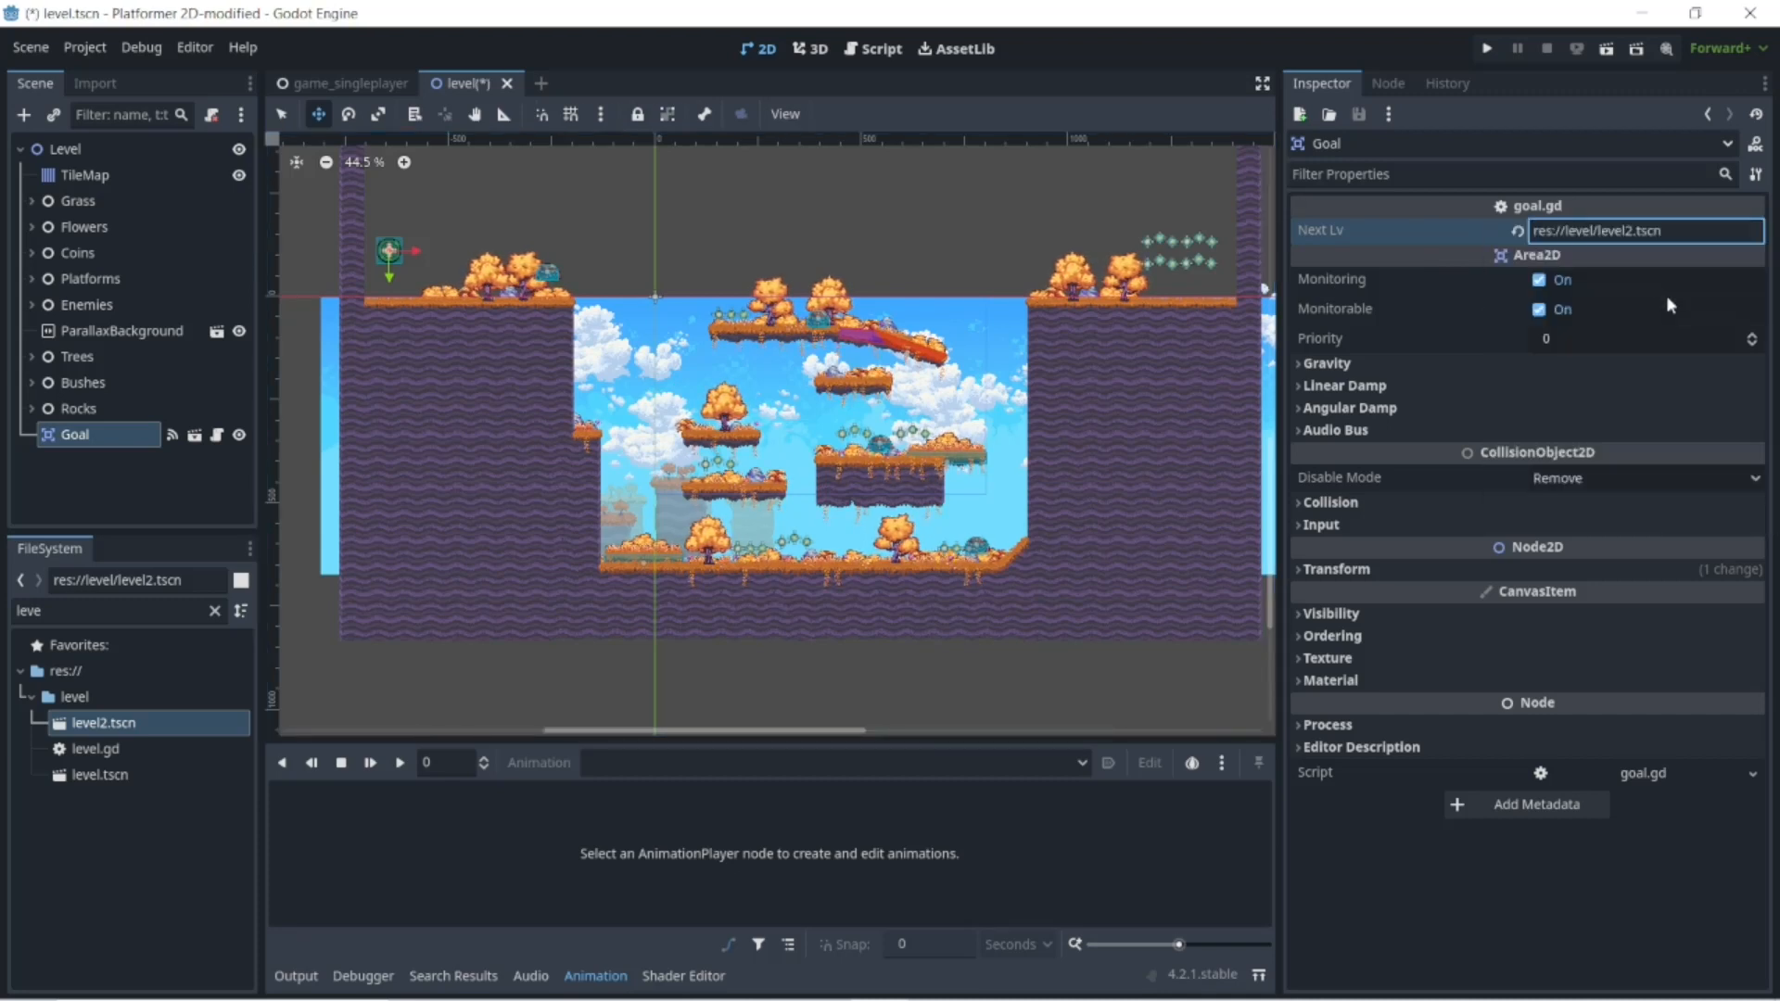
click(1535, 74)
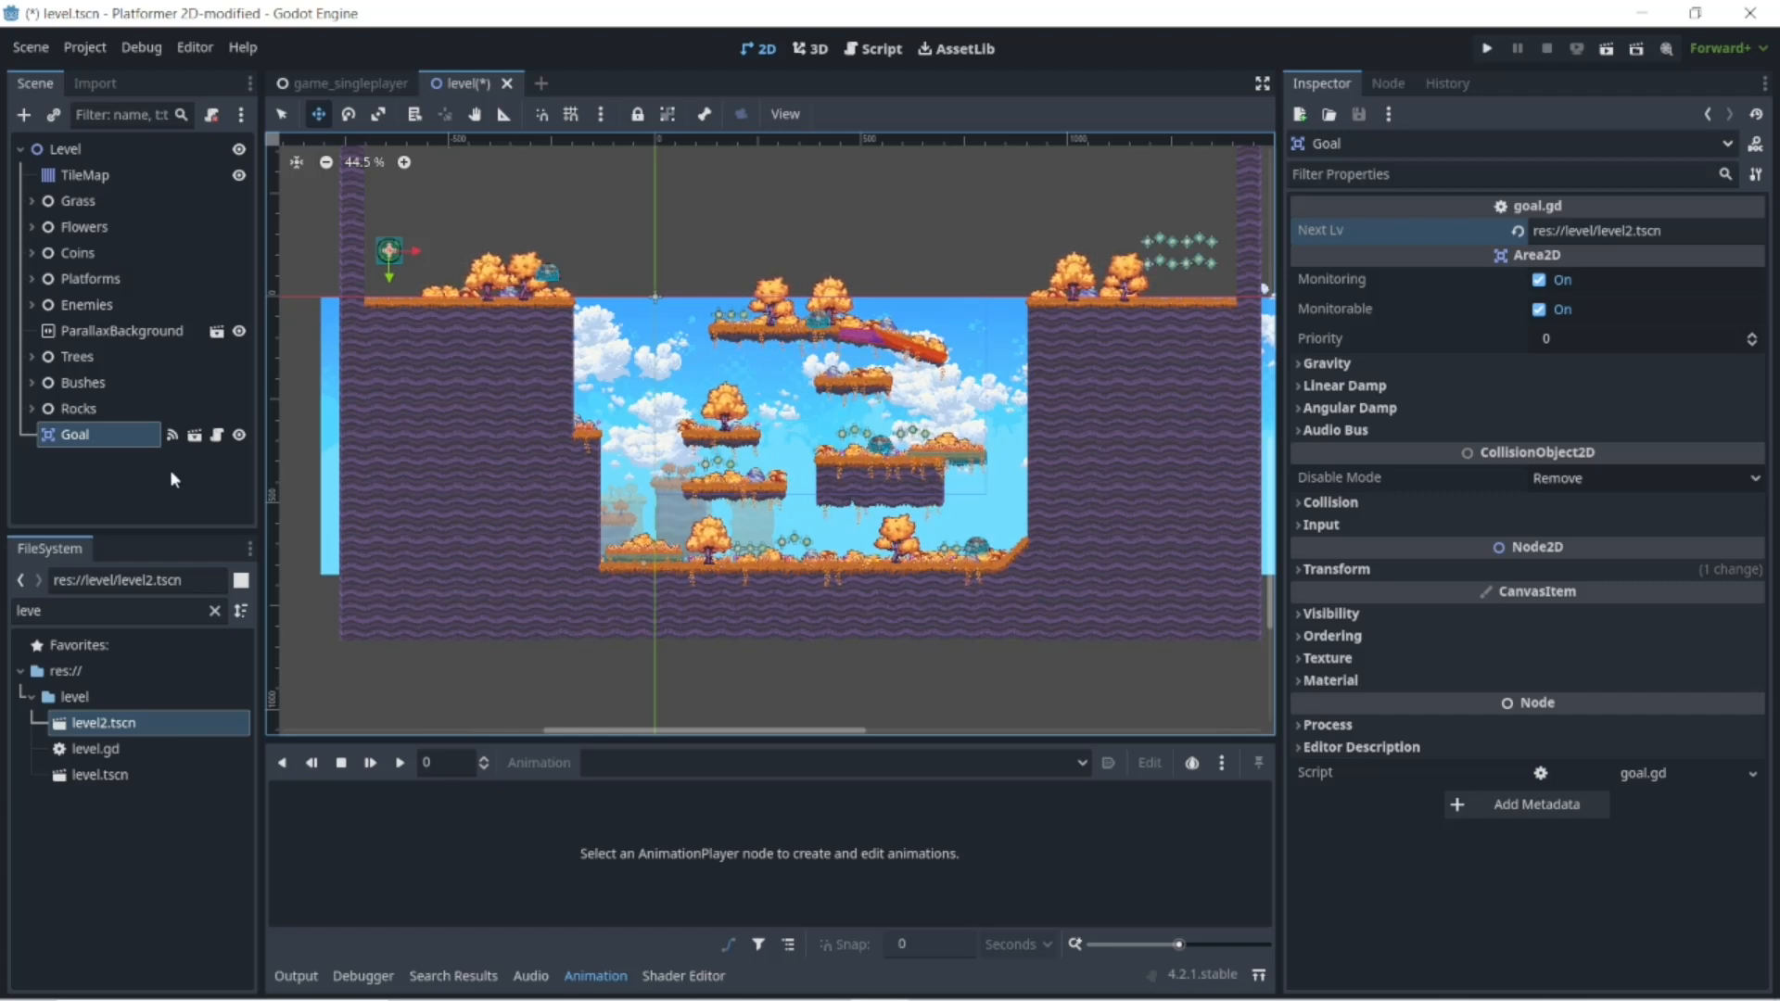
- Open the Goal's script at the _on_area_entered function, and find and open the player scene player.tscn
click(217, 435)
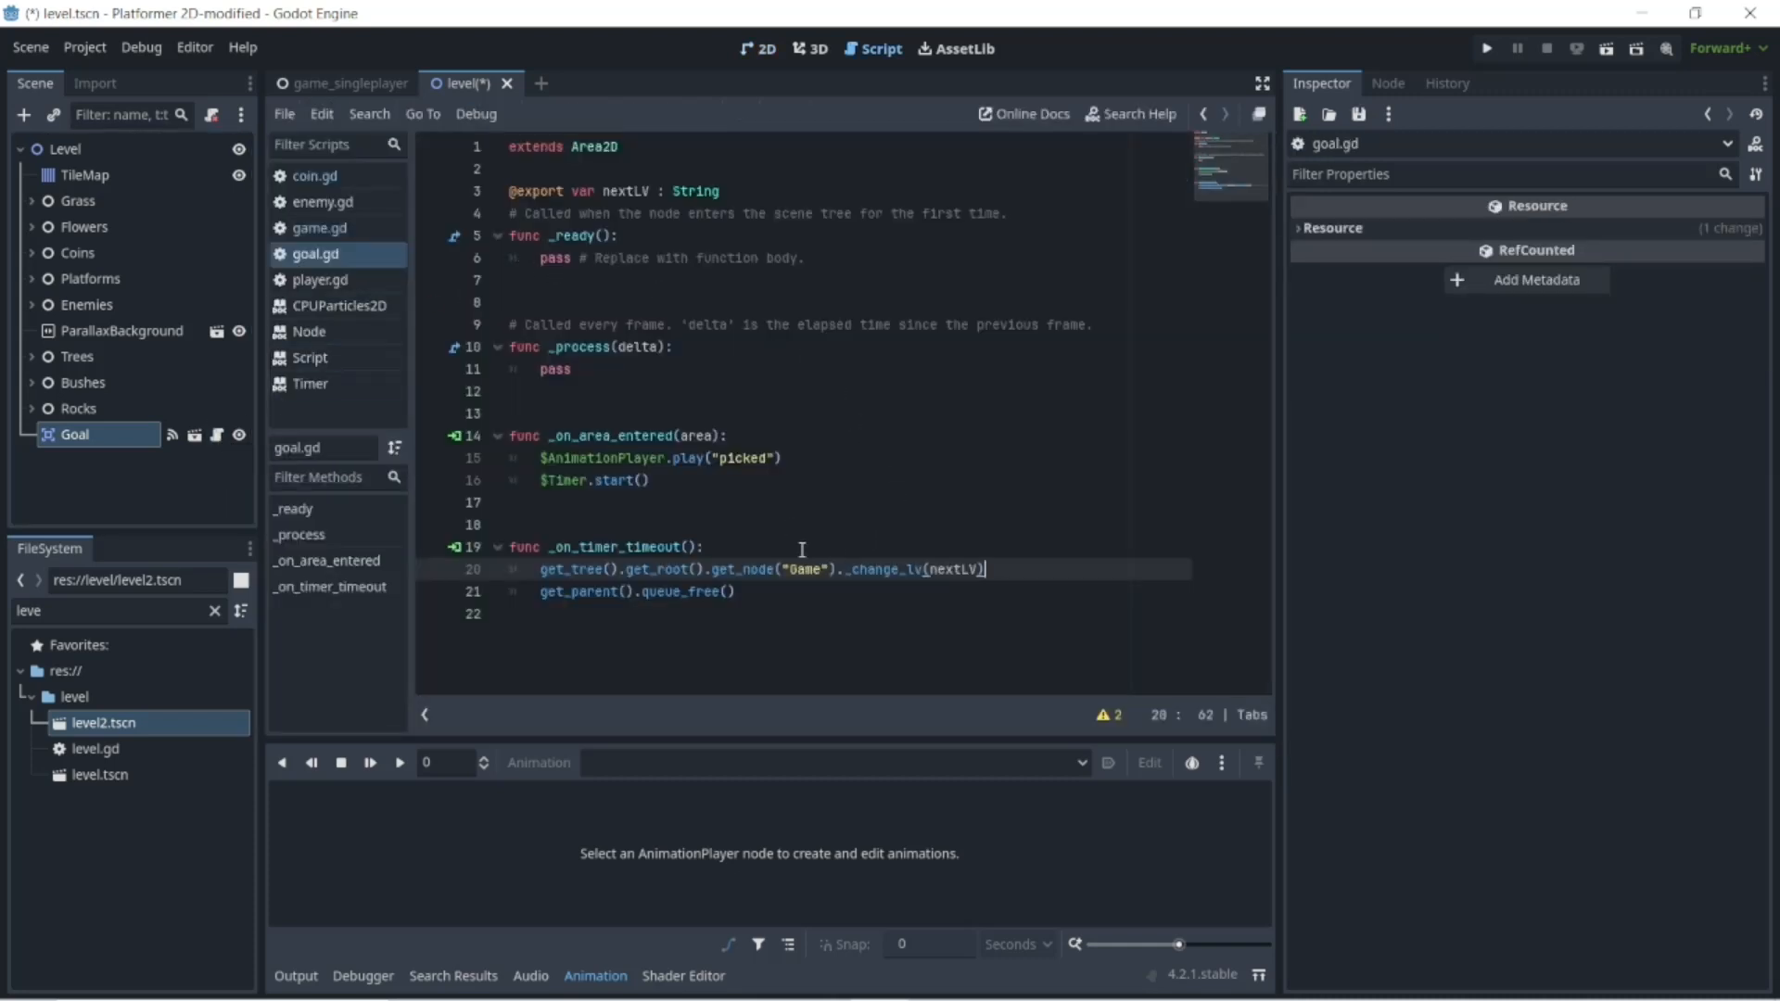
click(752, 434)
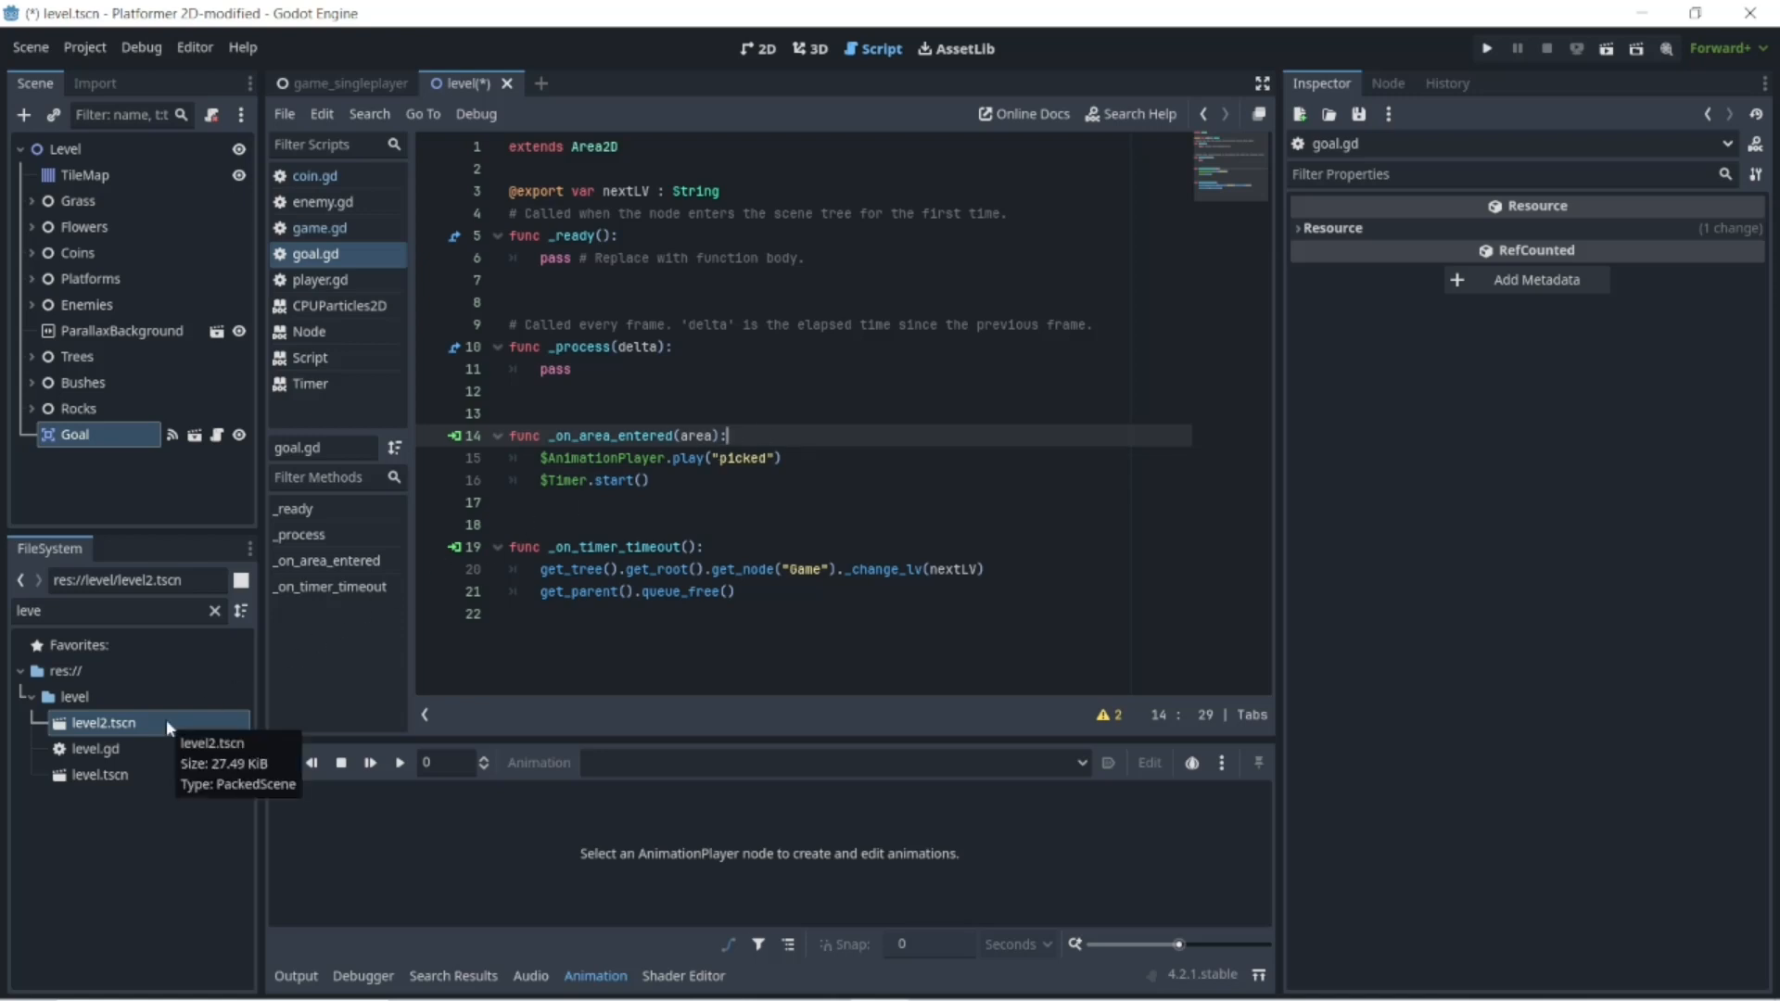
double_click(73, 611)
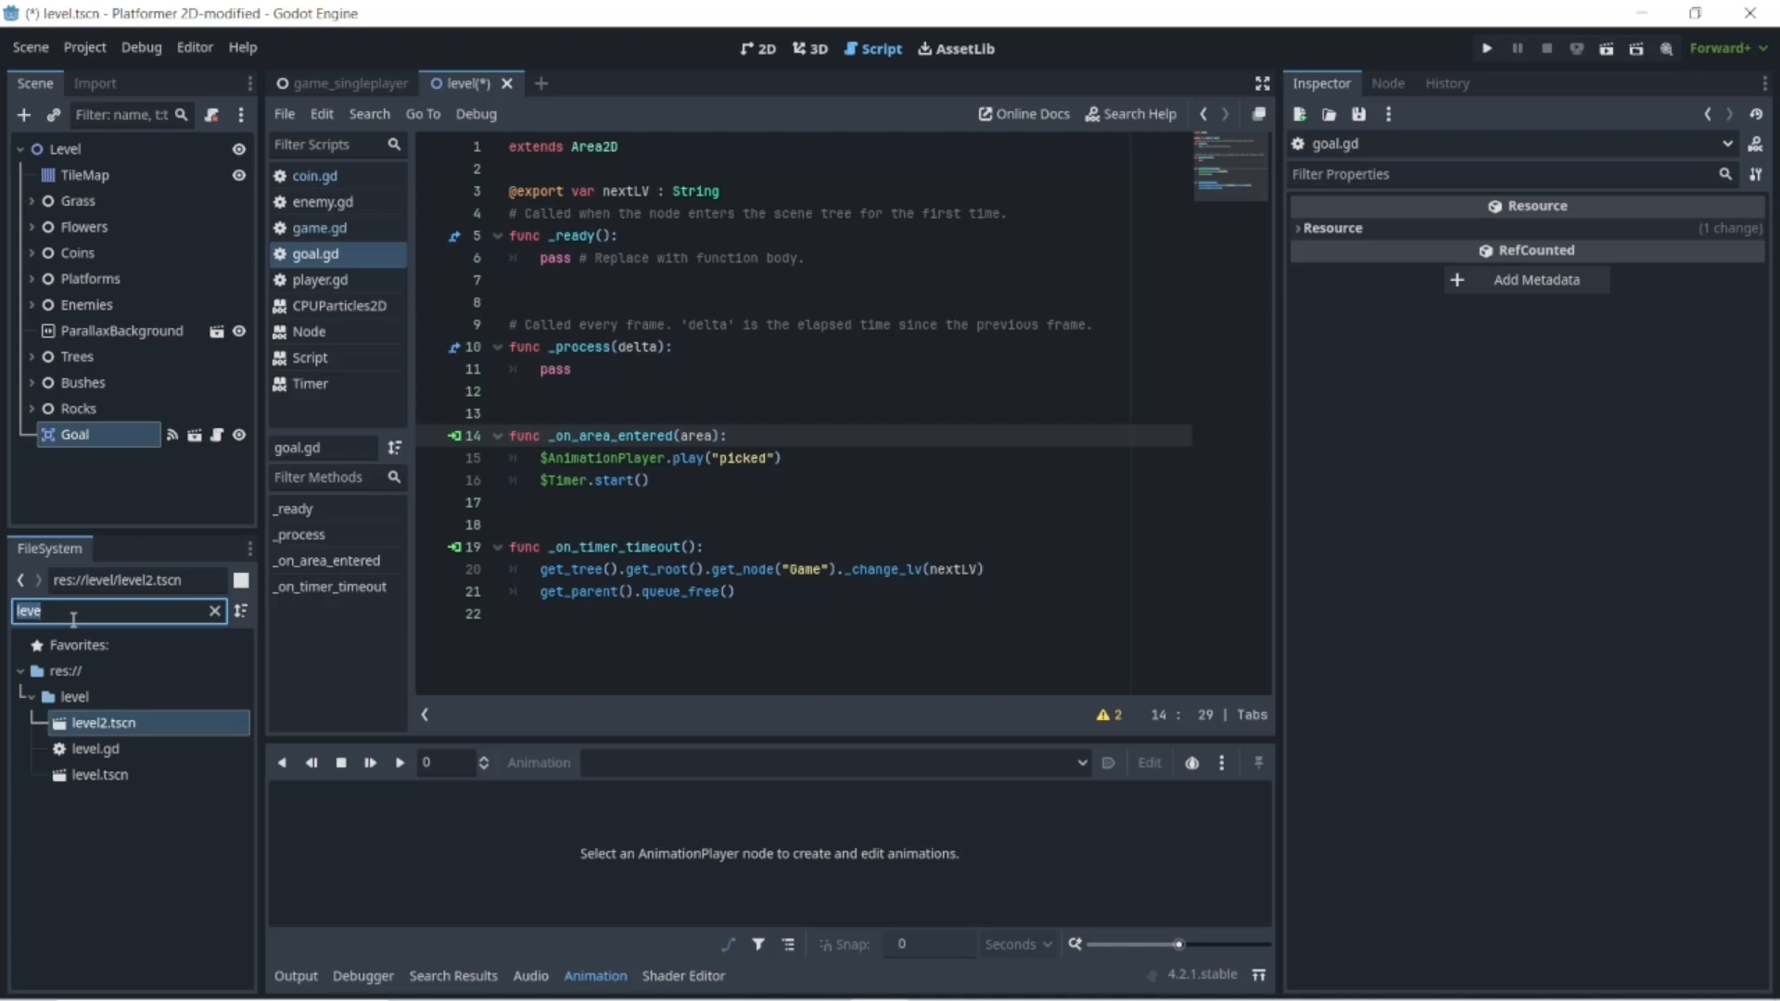
text(pl)
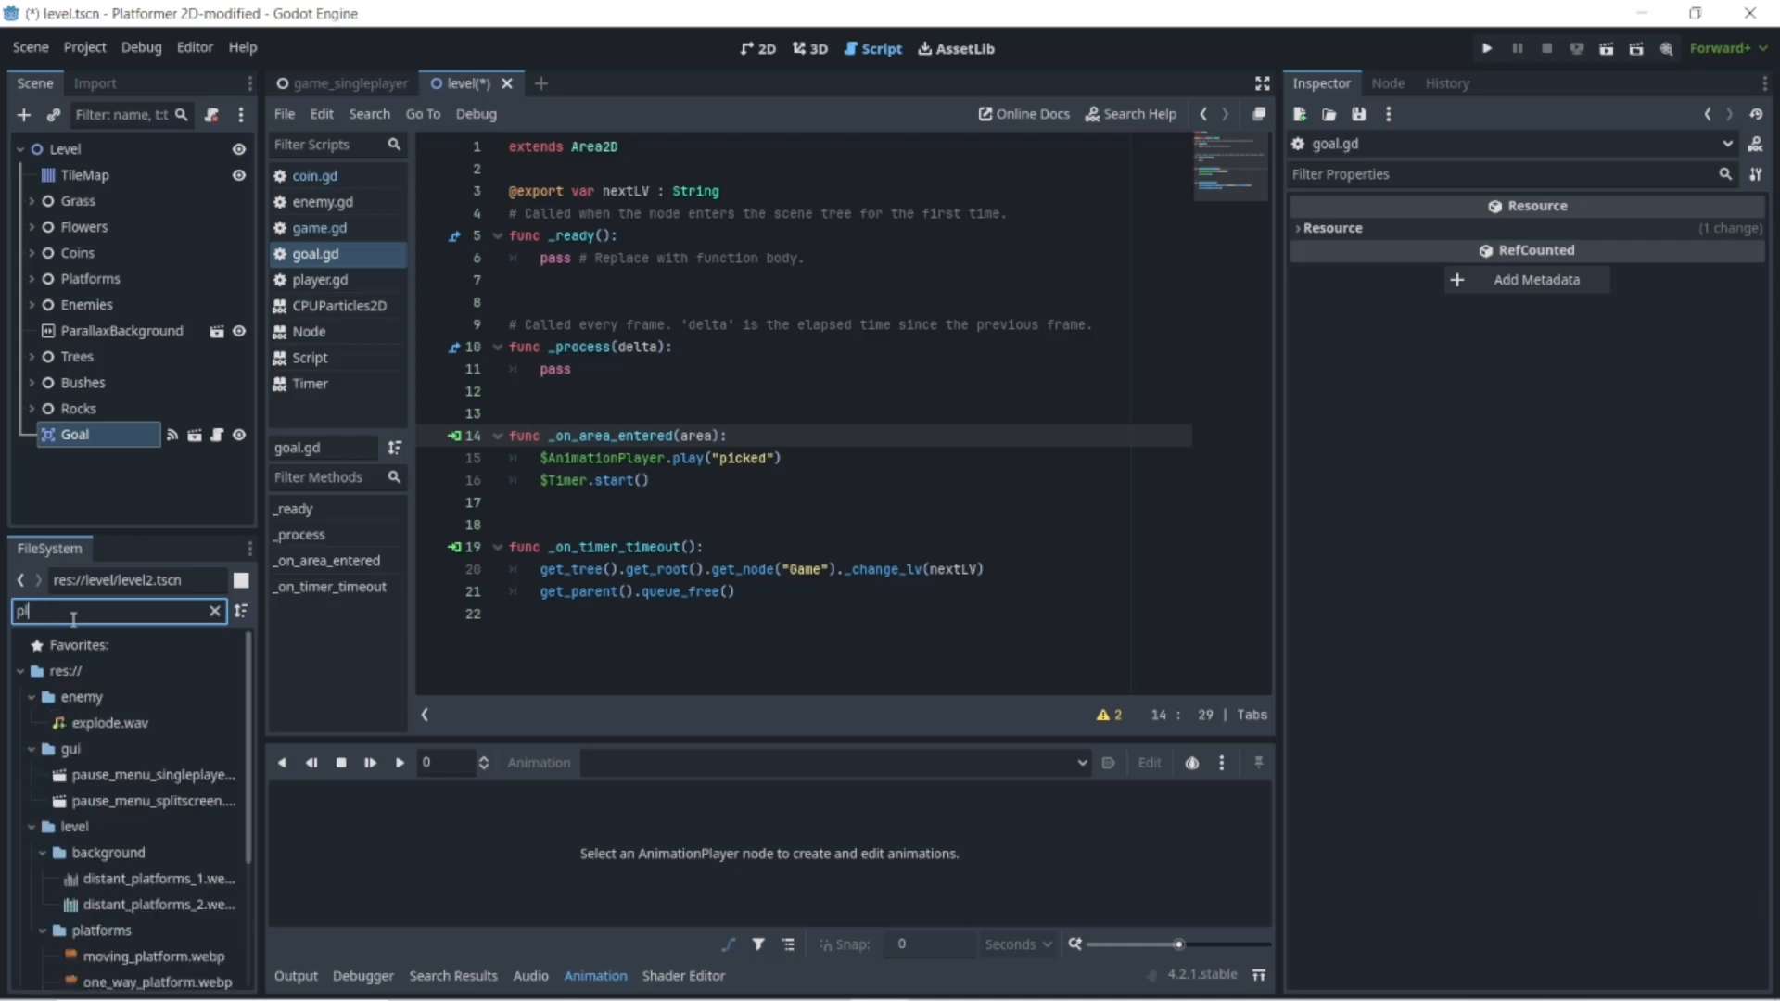
text(a)
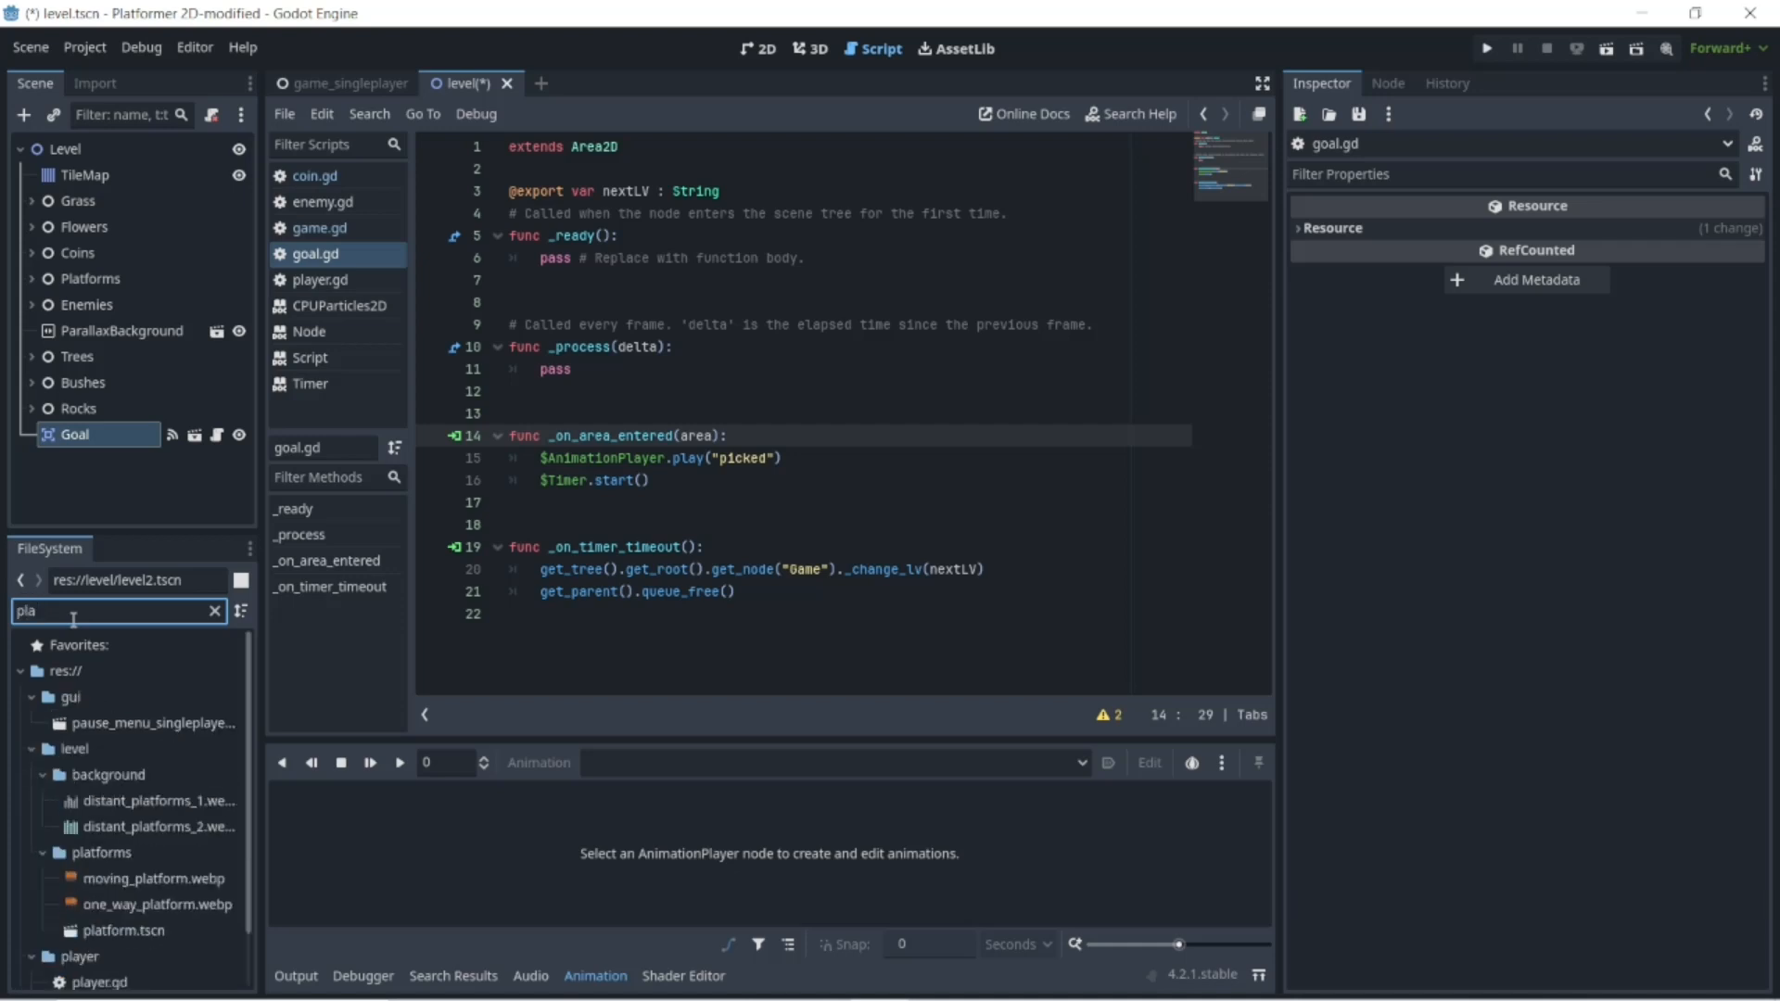
text(yer)
click(104, 803)
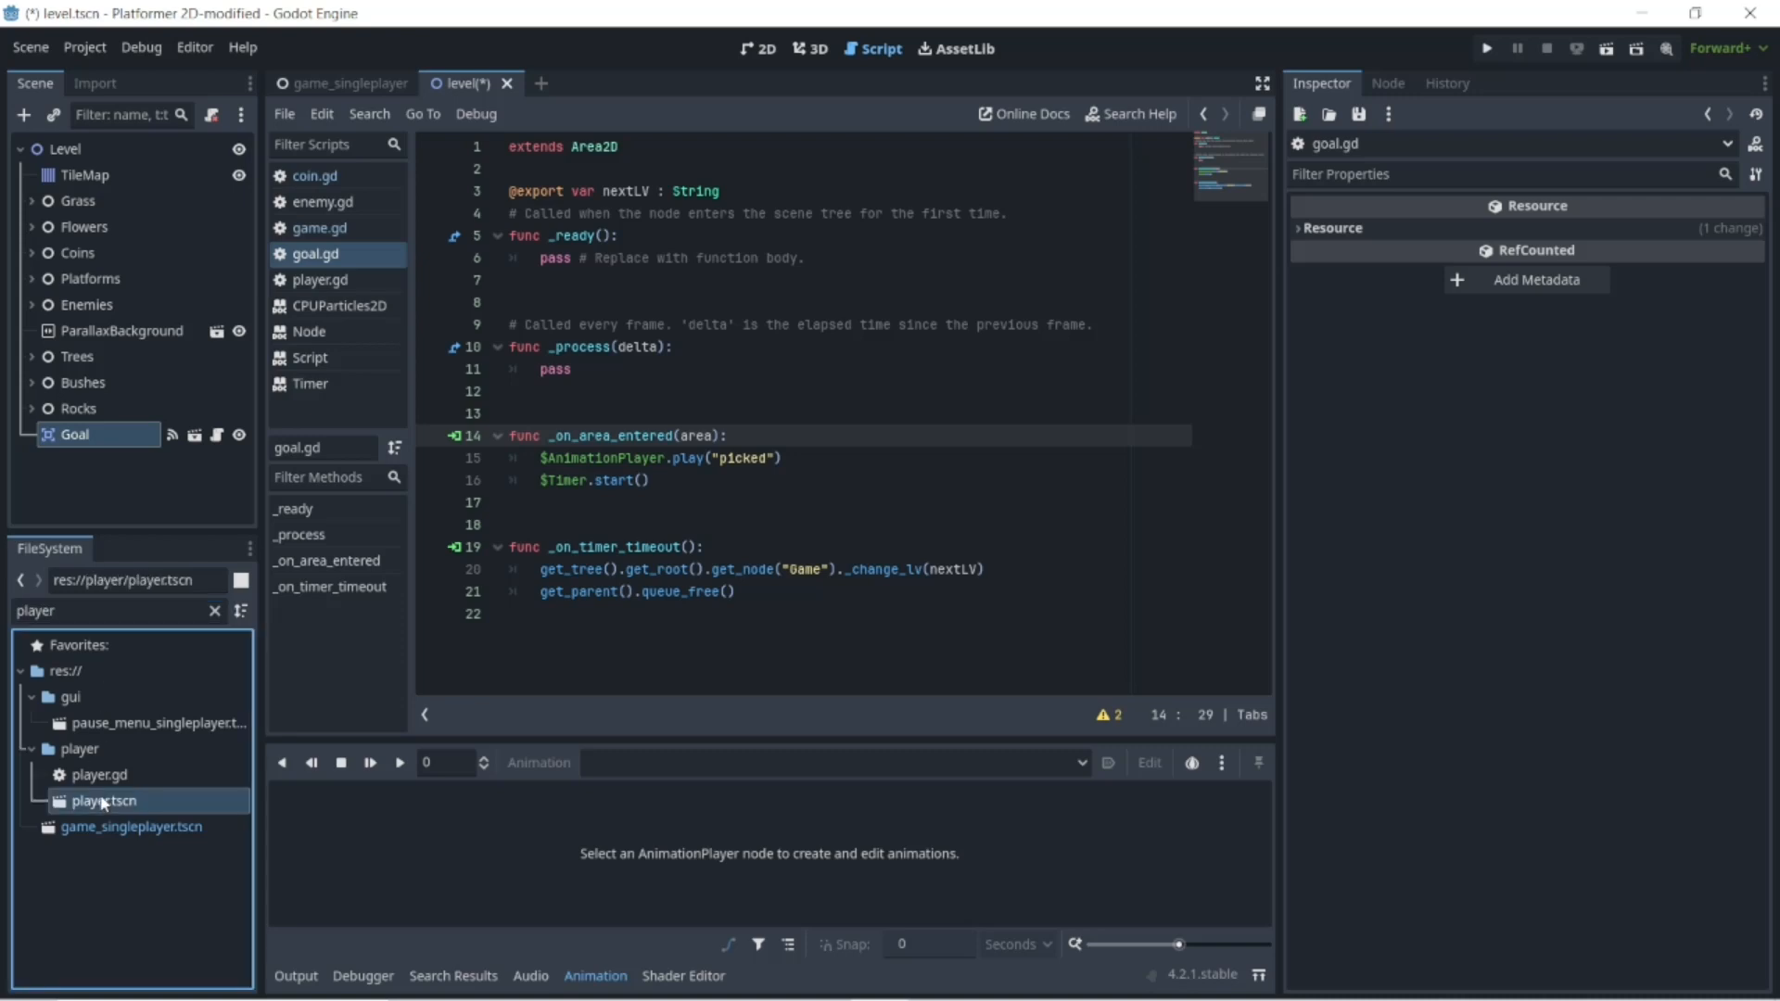
double_click(103, 801)
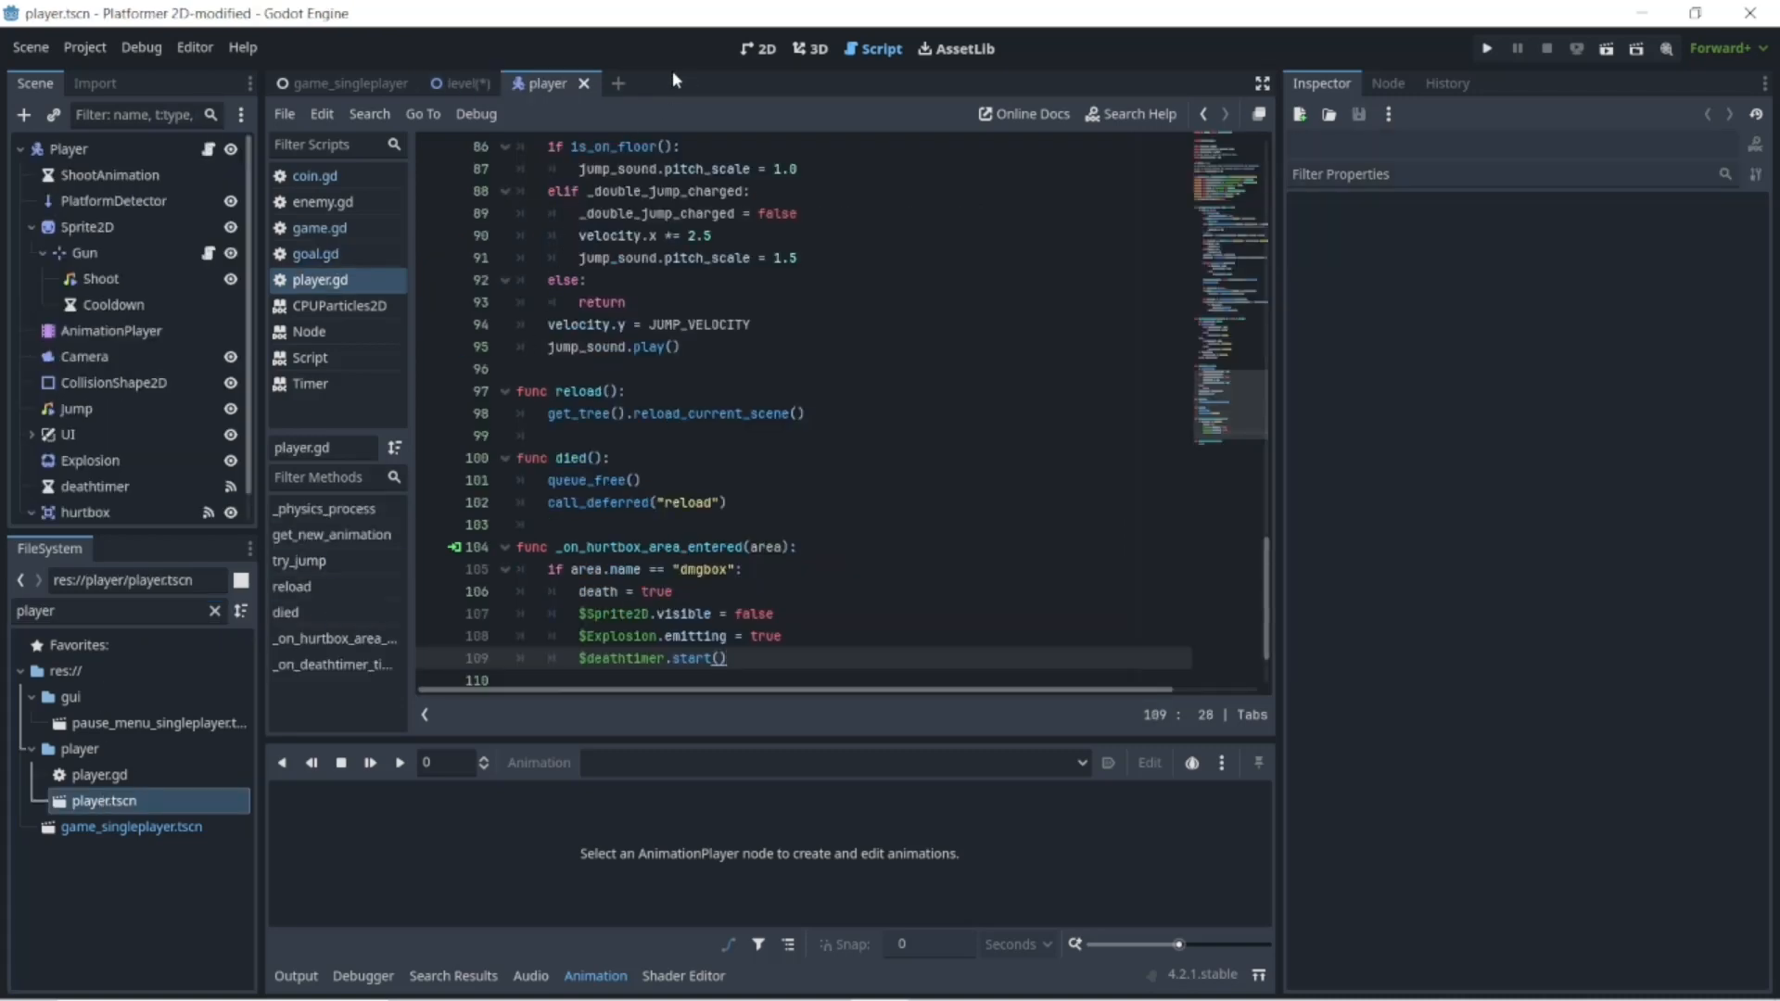
- View the player scene in 2D and collapse the Sprite2D and hurtbox nodes to examine the player's node list
click(774, 52)
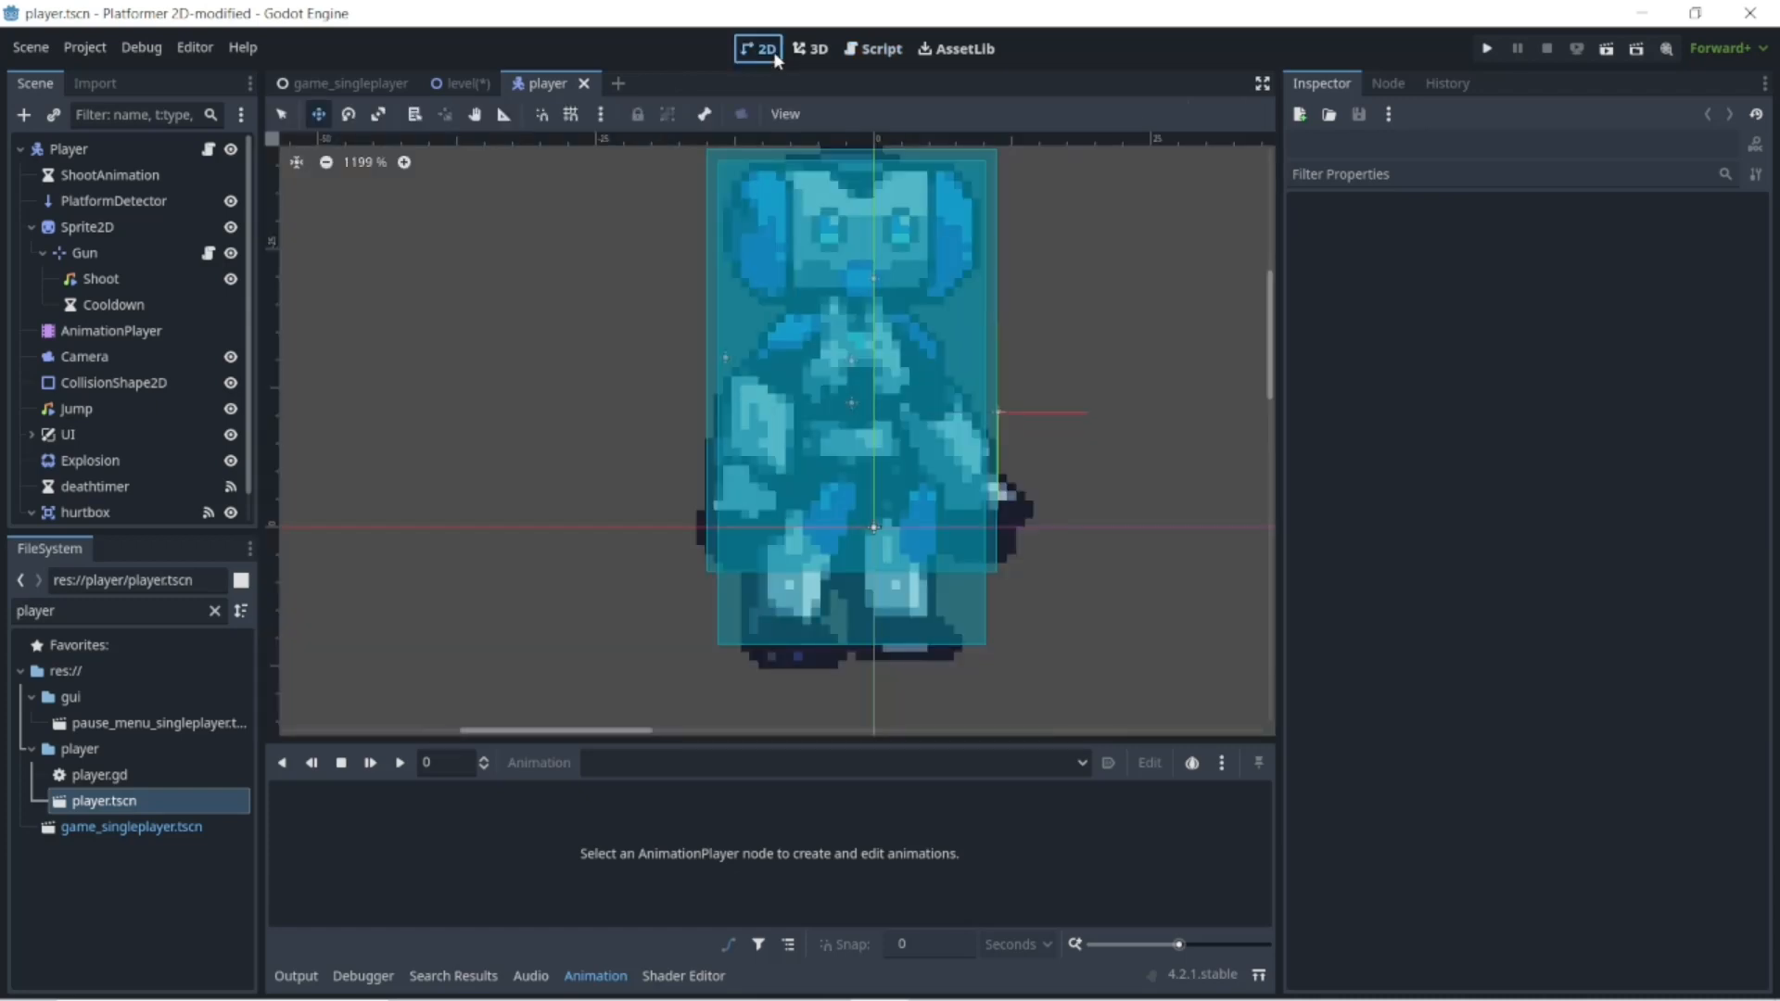
scroll(150, 382, down, 1)
scroll(147, 383, up, 1)
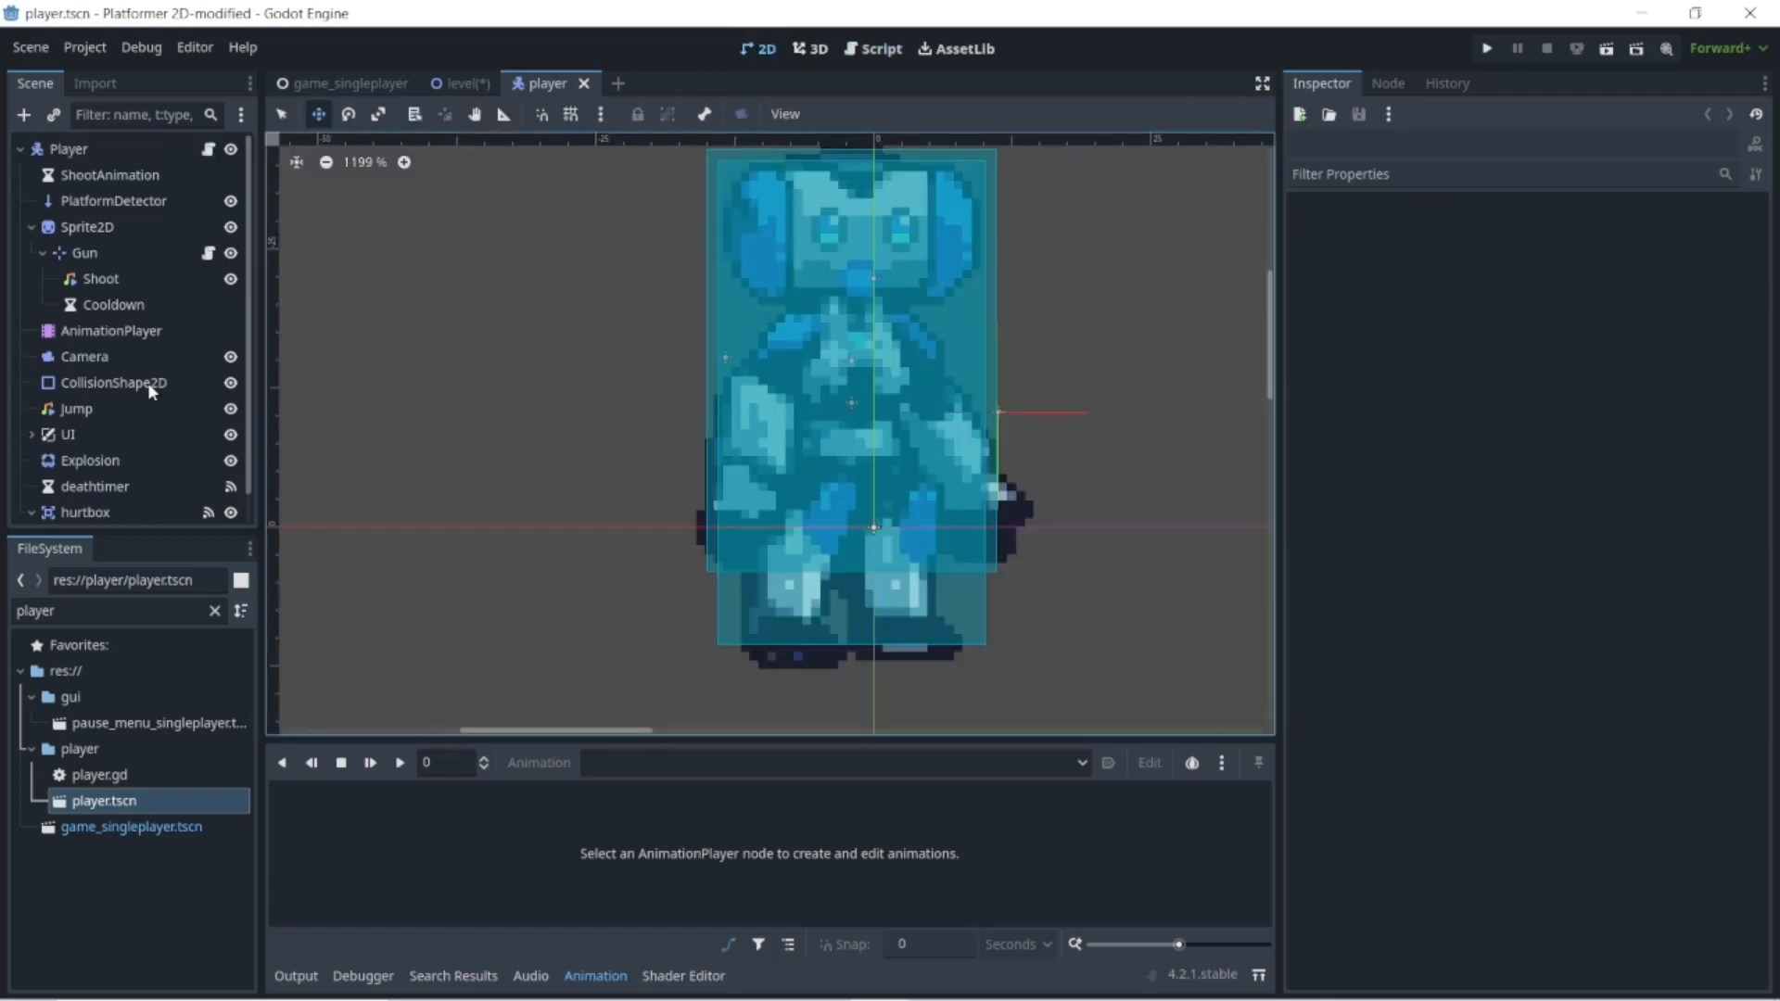
click(31, 227)
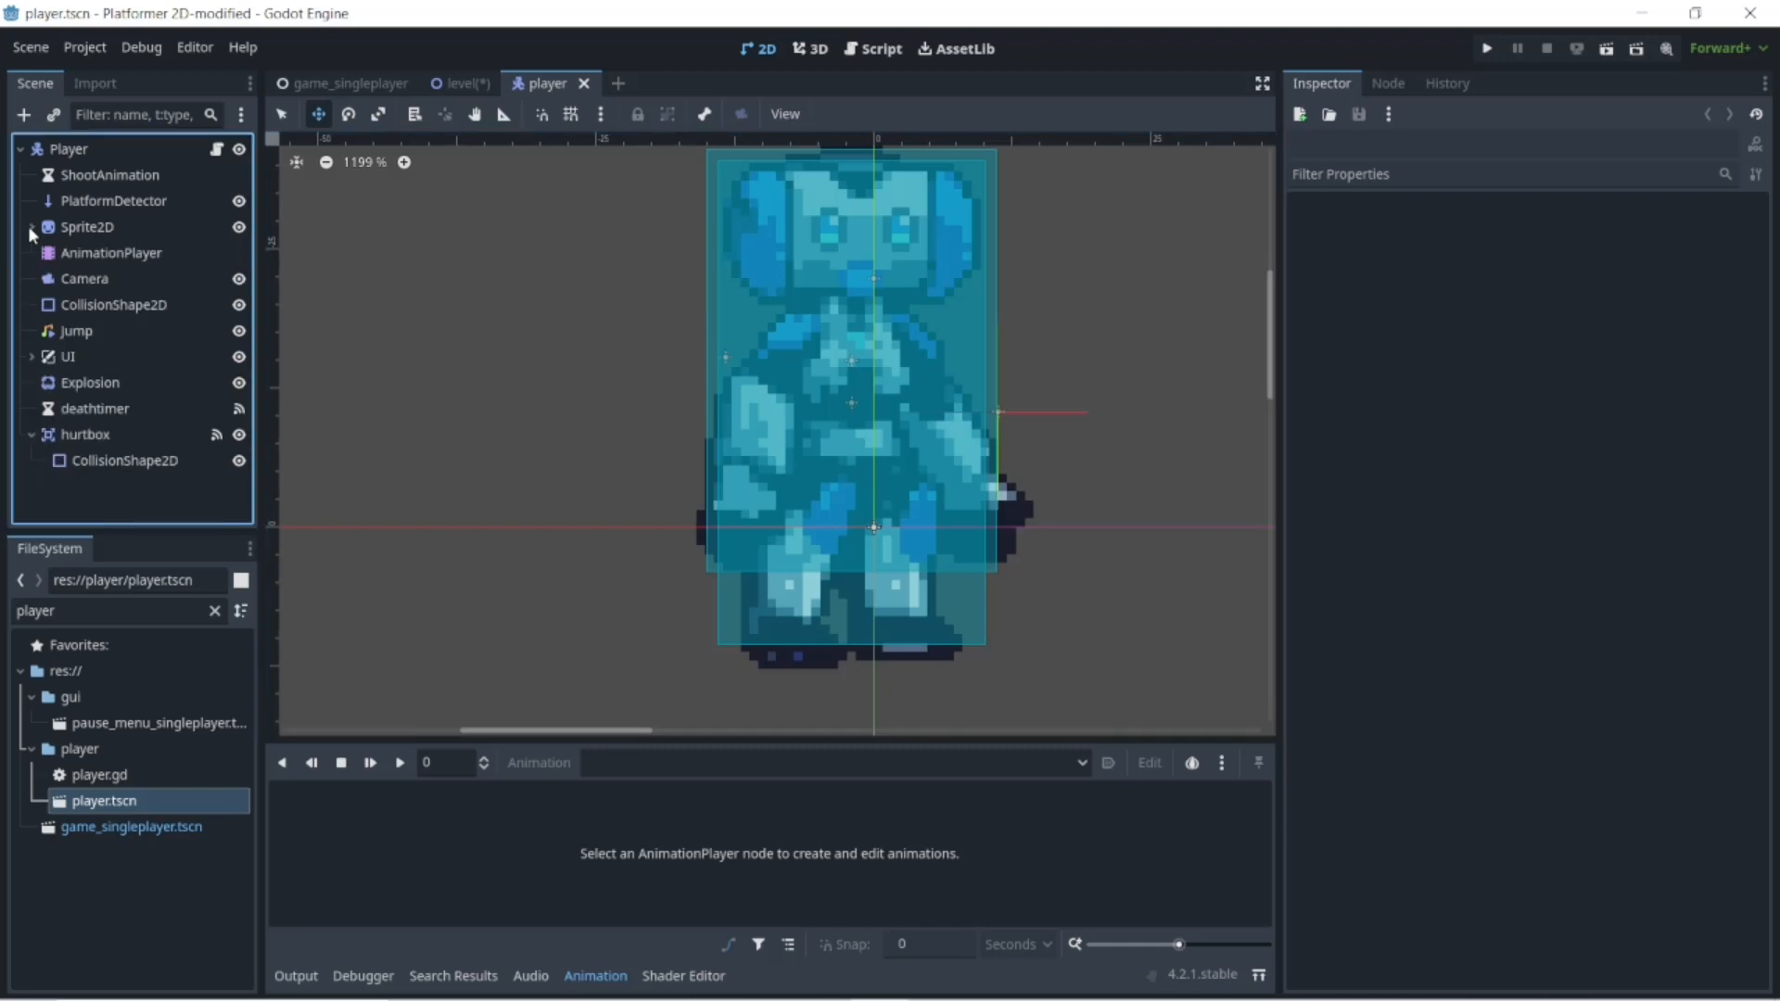
click(32, 434)
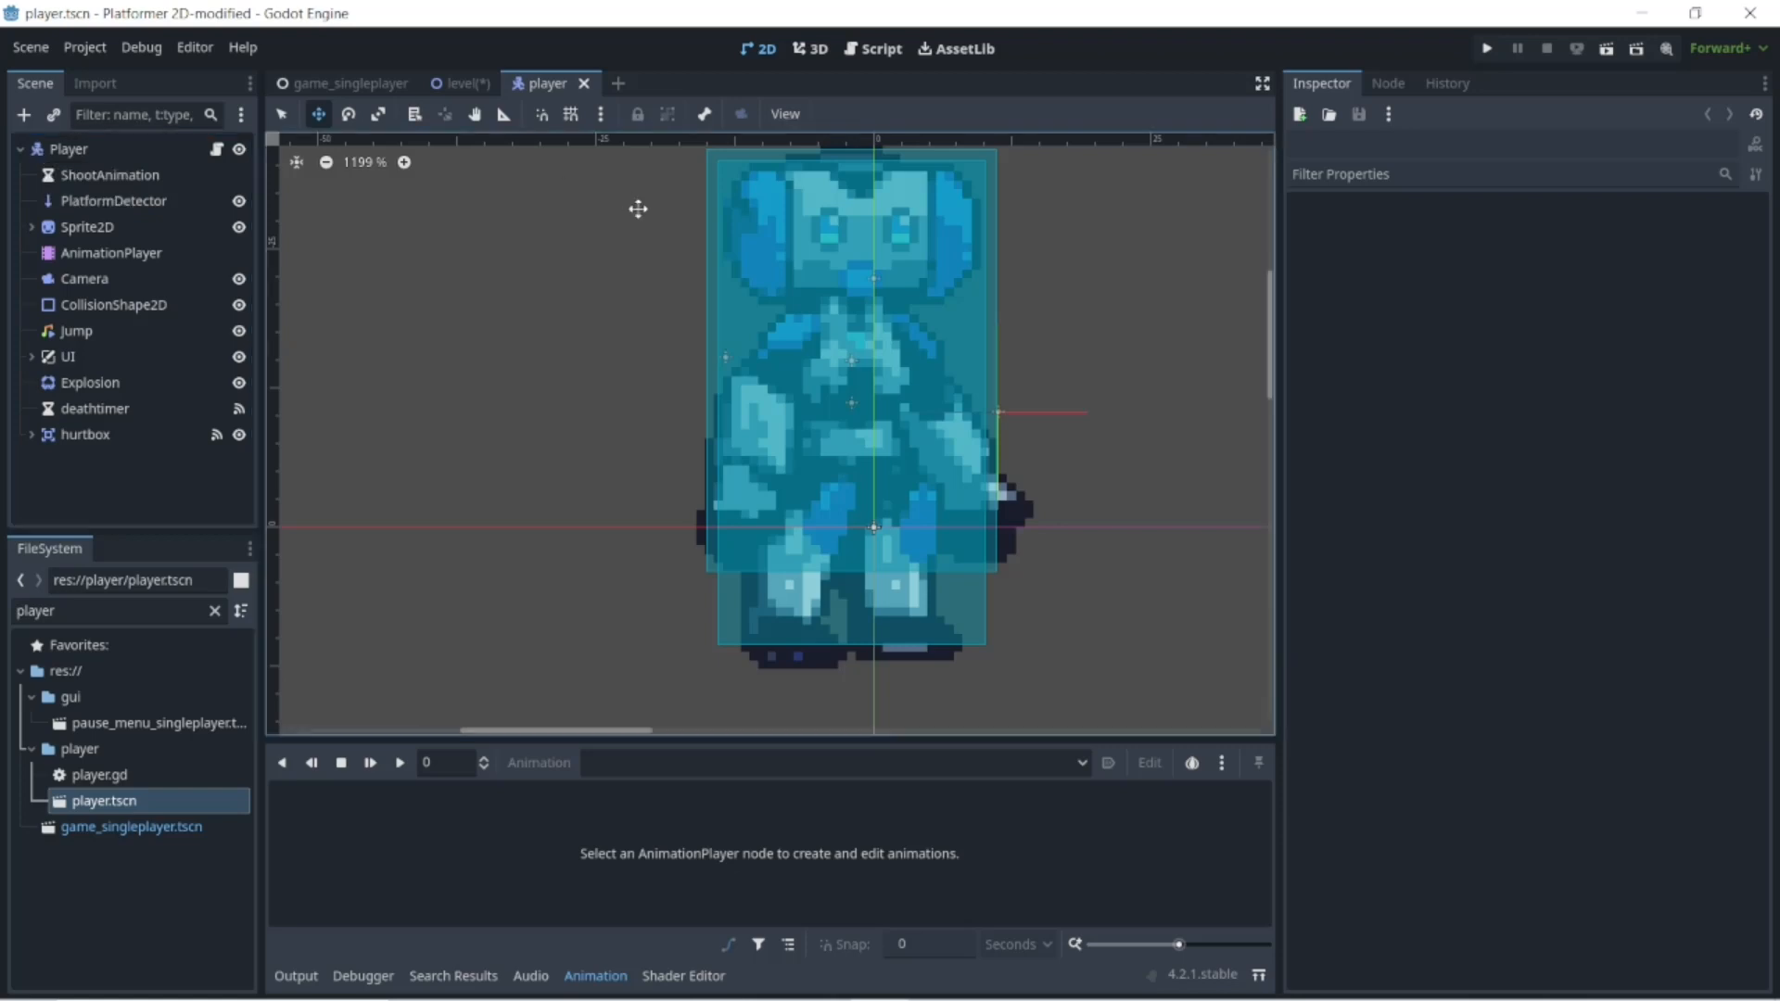
- Open the goal scene from the level's Goal instance and examine the root node's area_entered and body_entered signals
click(471, 82)
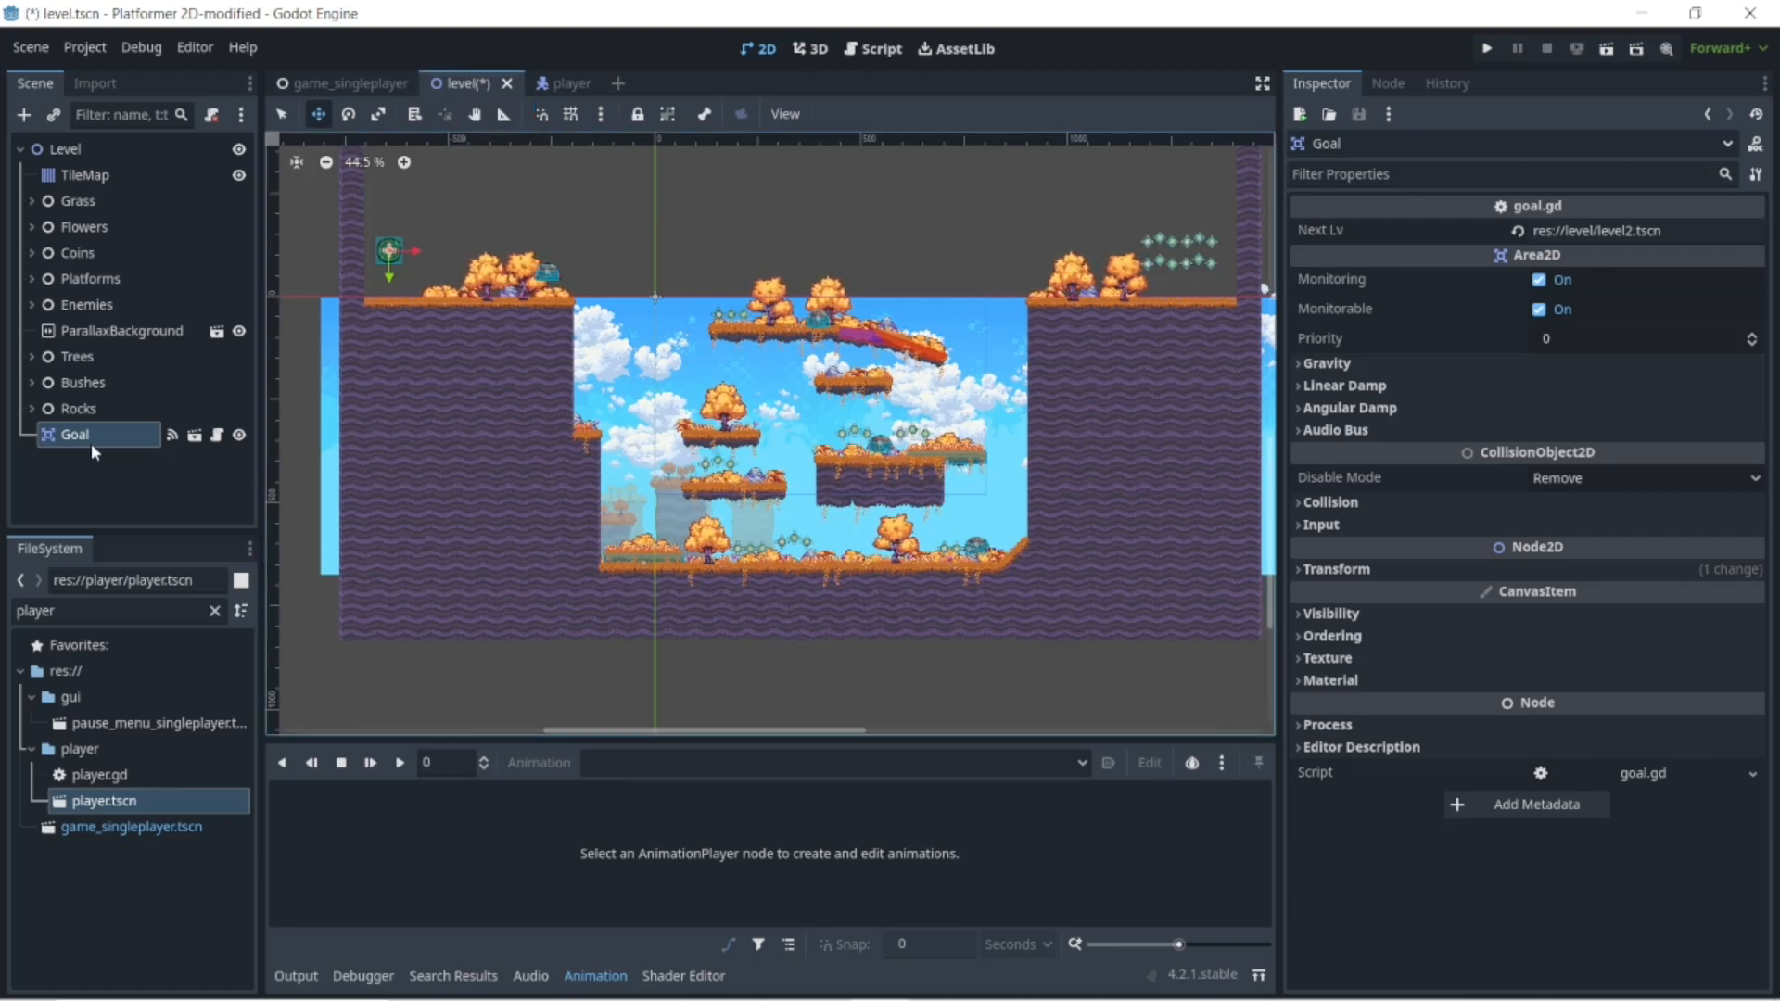
click(195, 435)
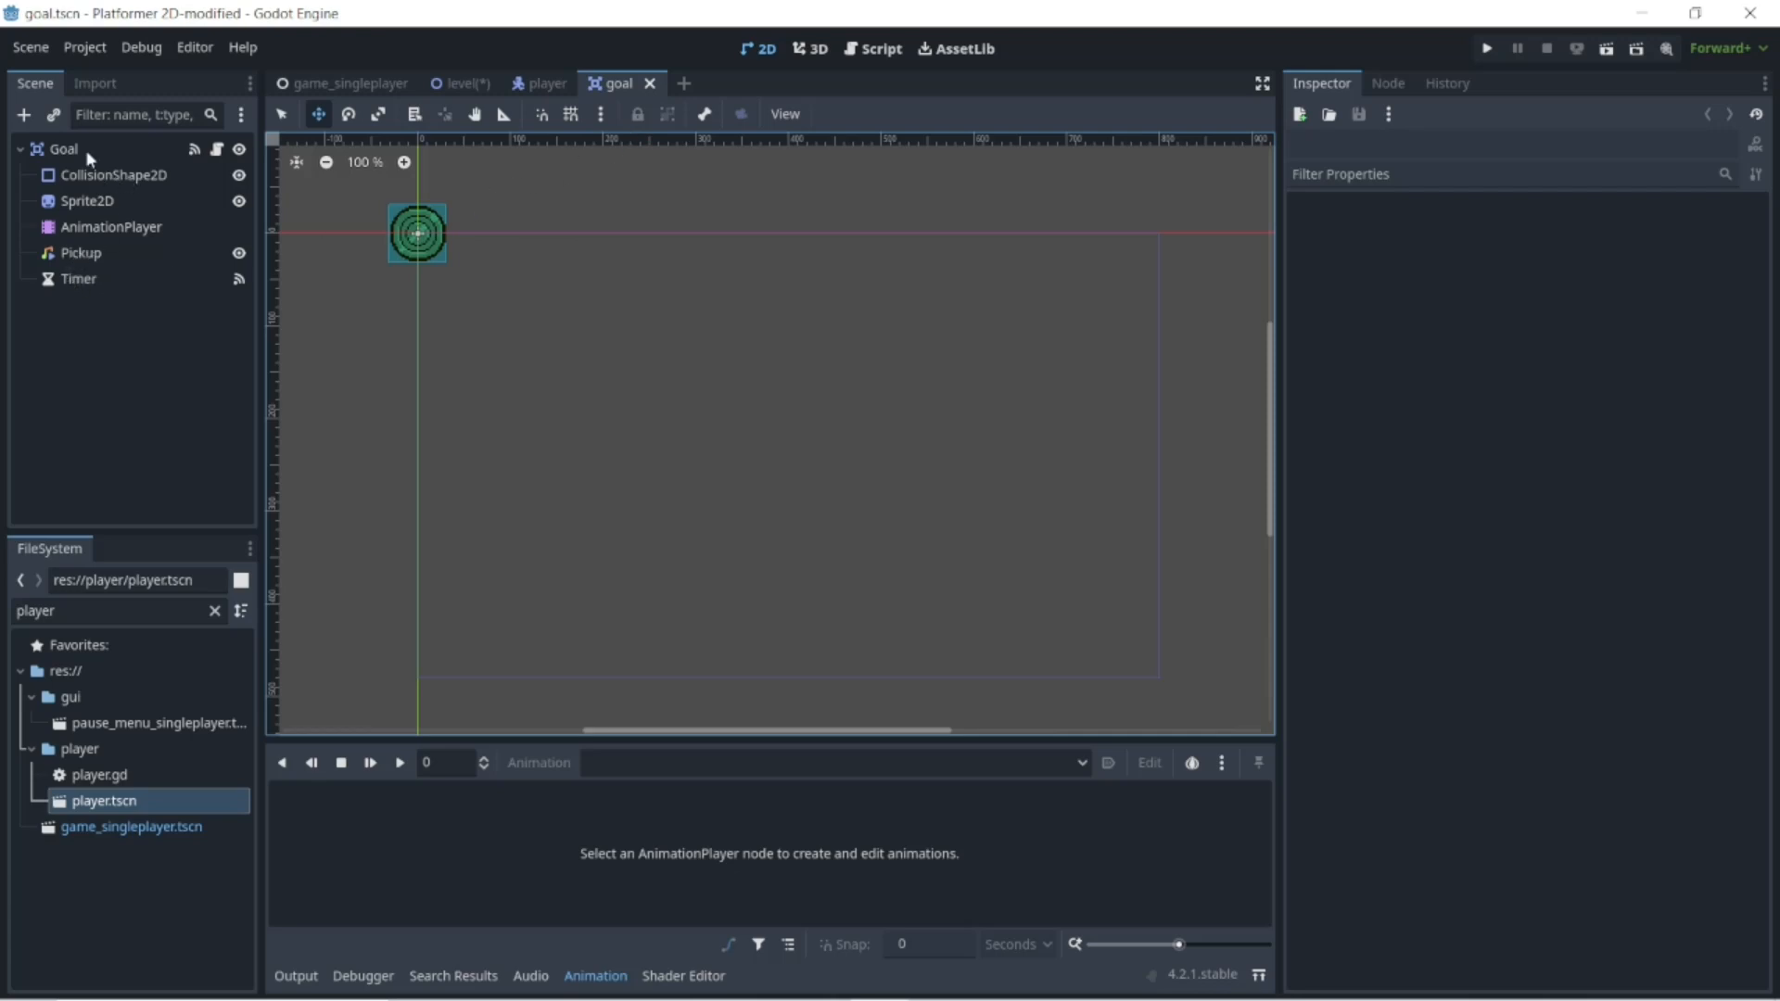
click(59, 147)
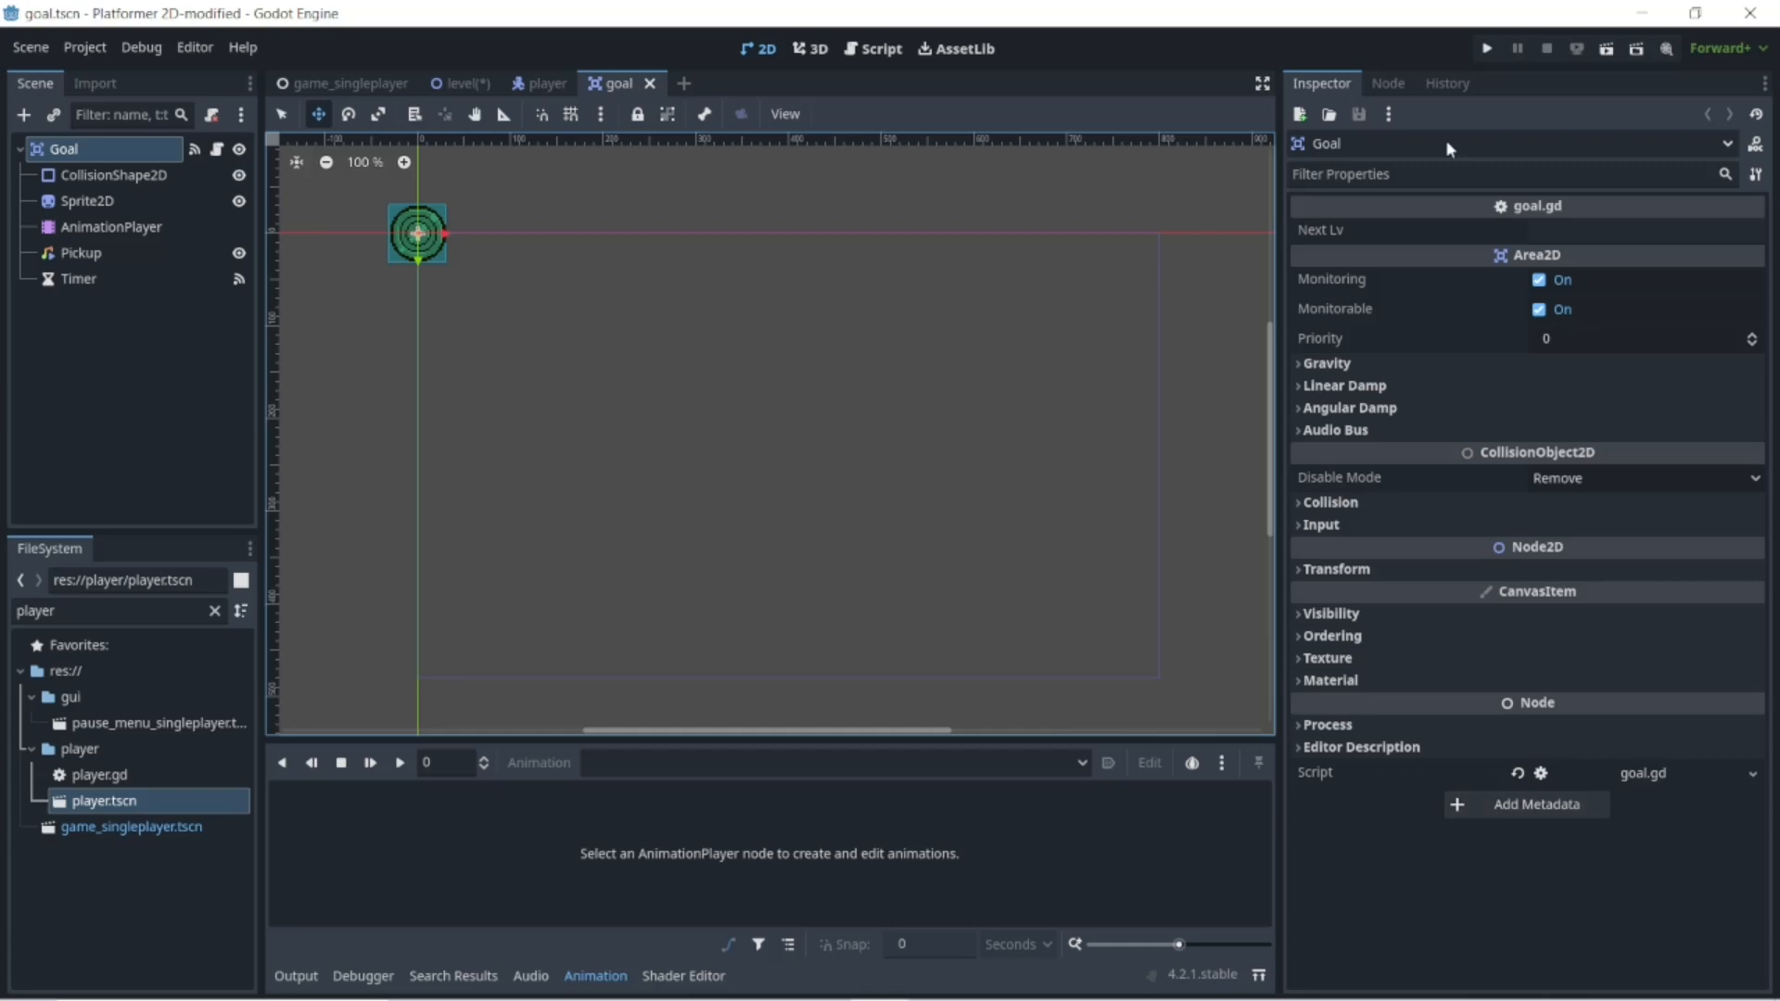
click(1389, 85)
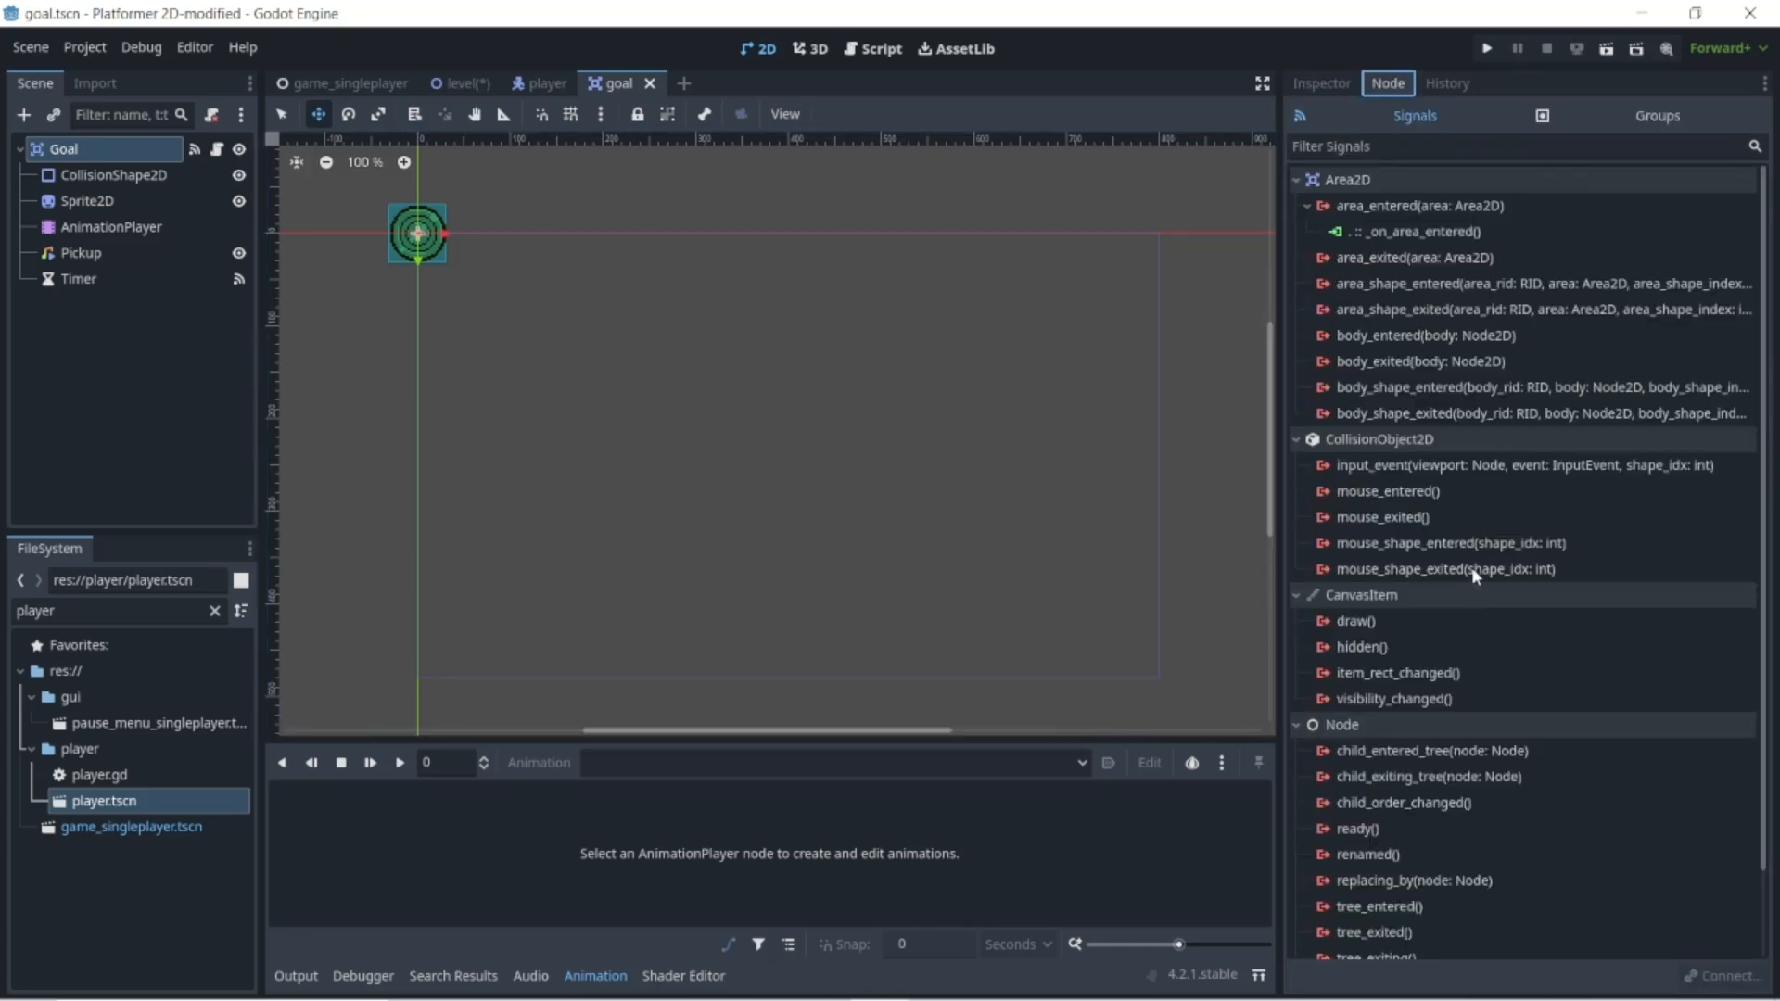
click(1400, 339)
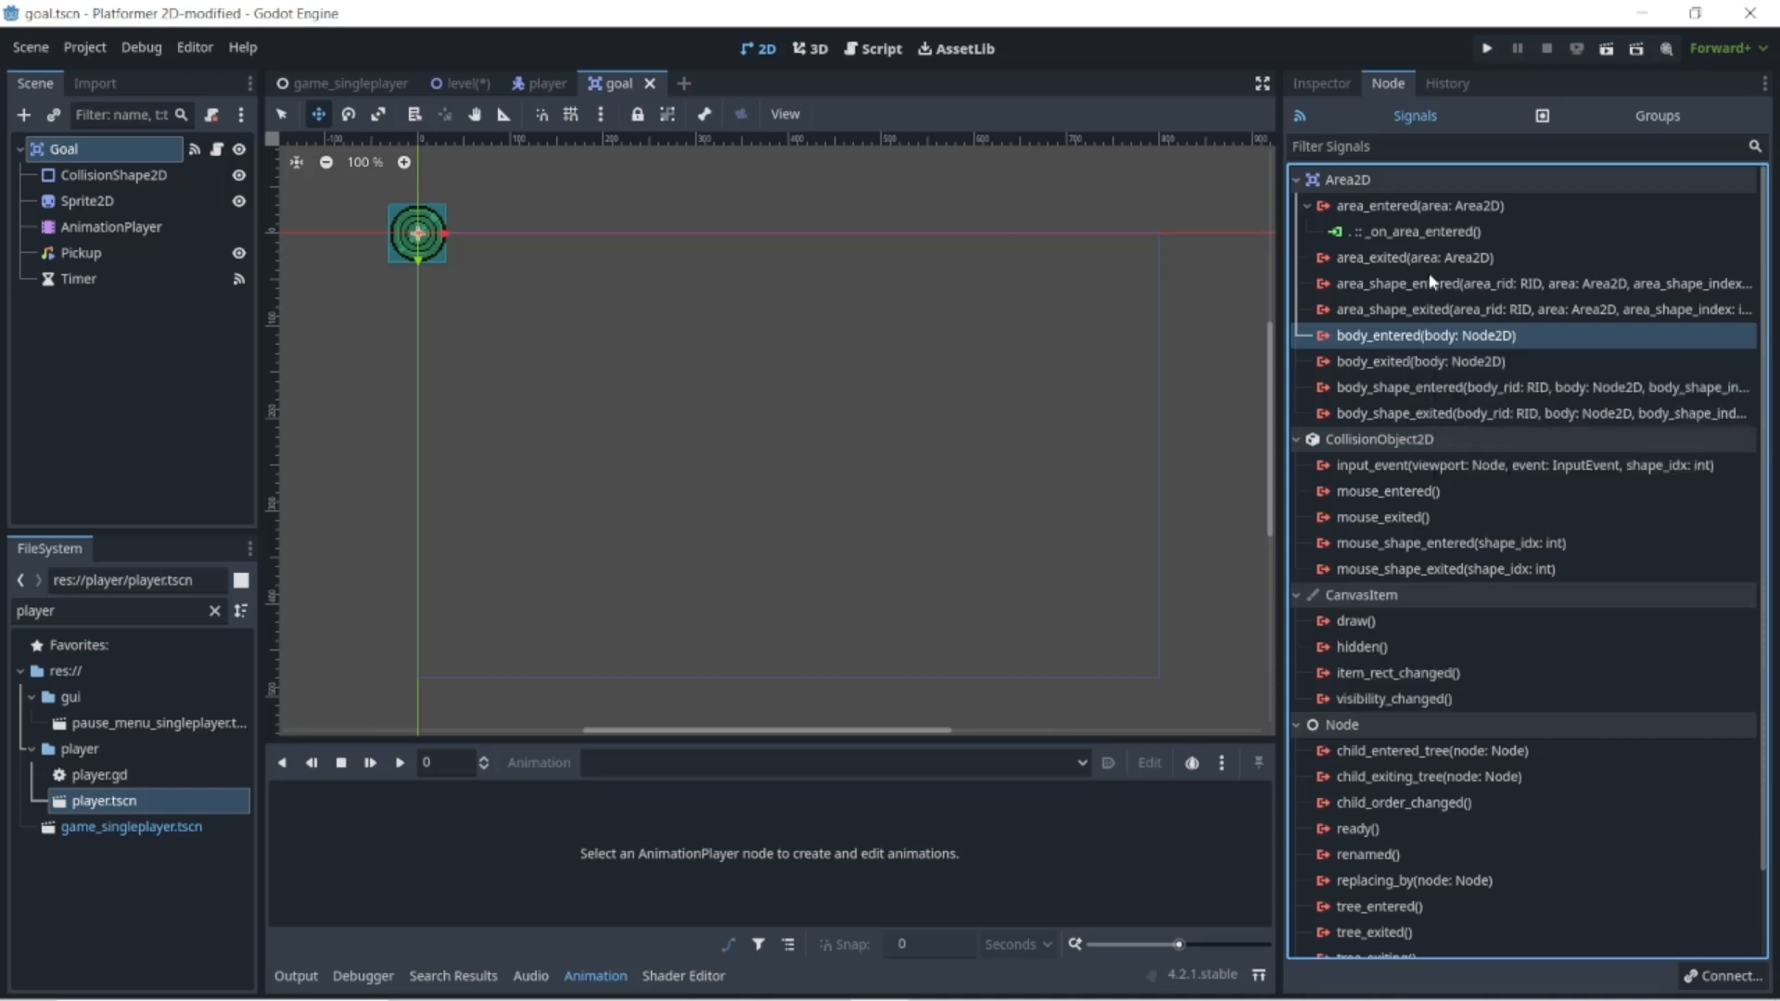
- Open the Goal's script and add the condition if area.name == "hurtbox": as the first line of _on_area_entered
click(216, 148)
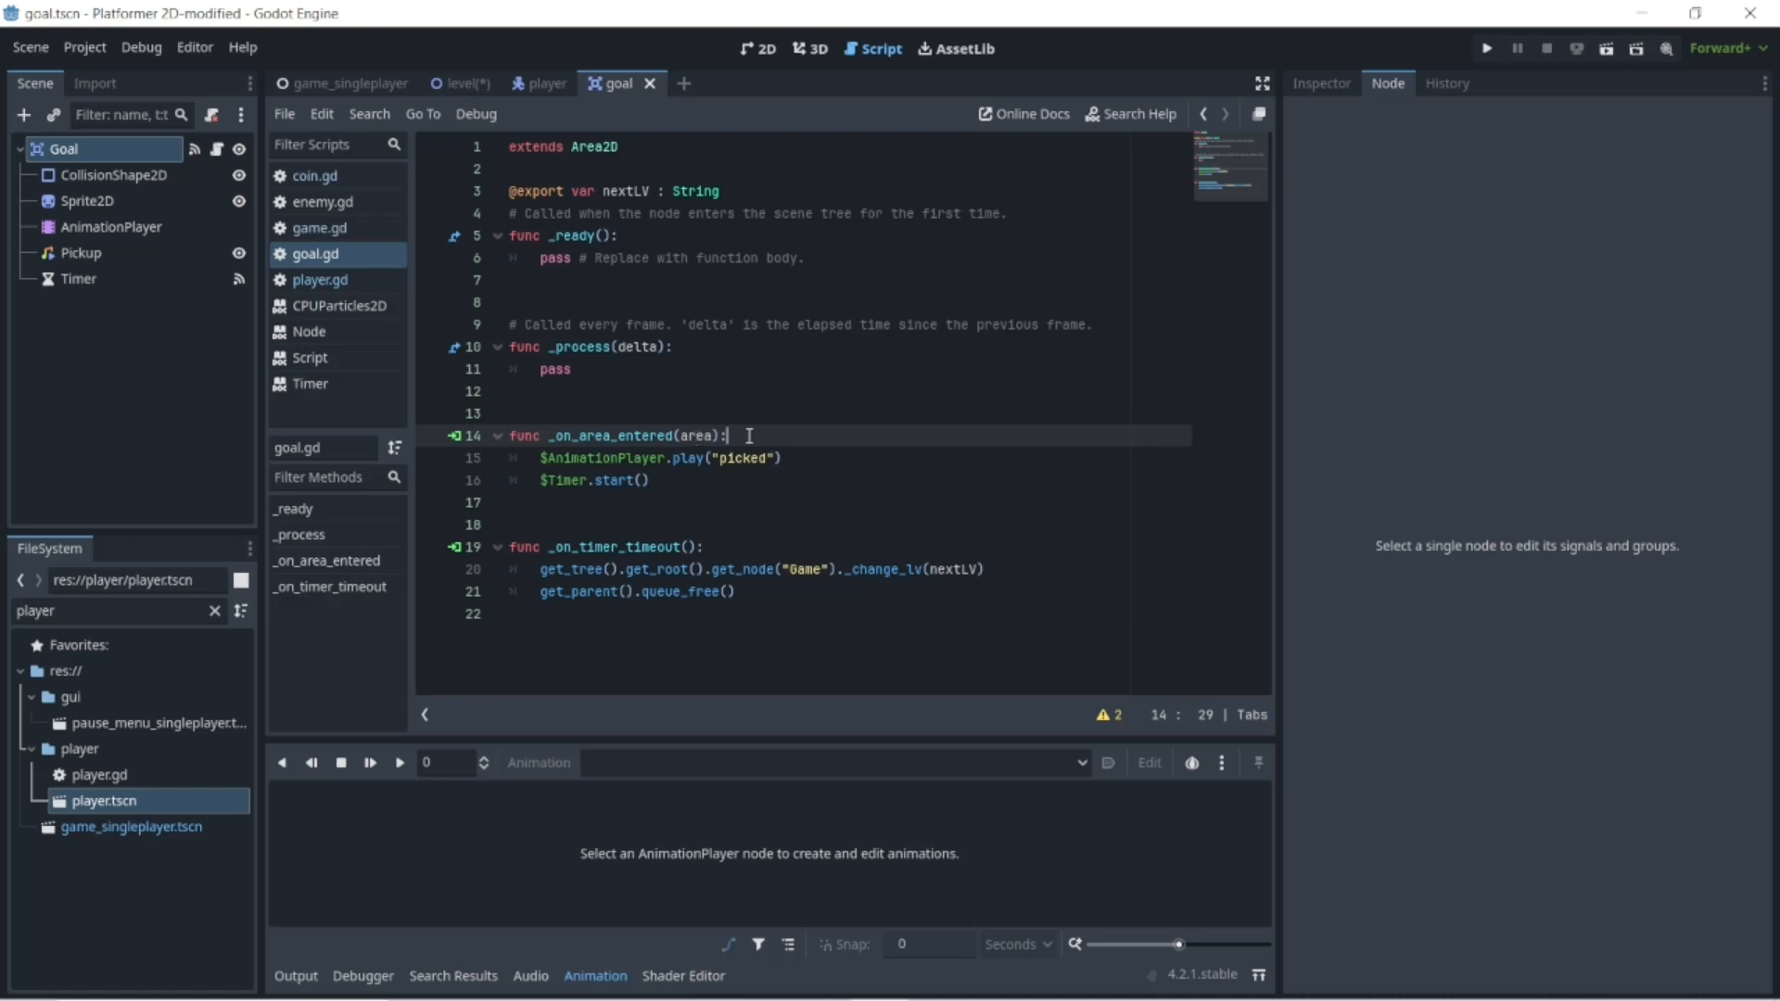
key(Return)
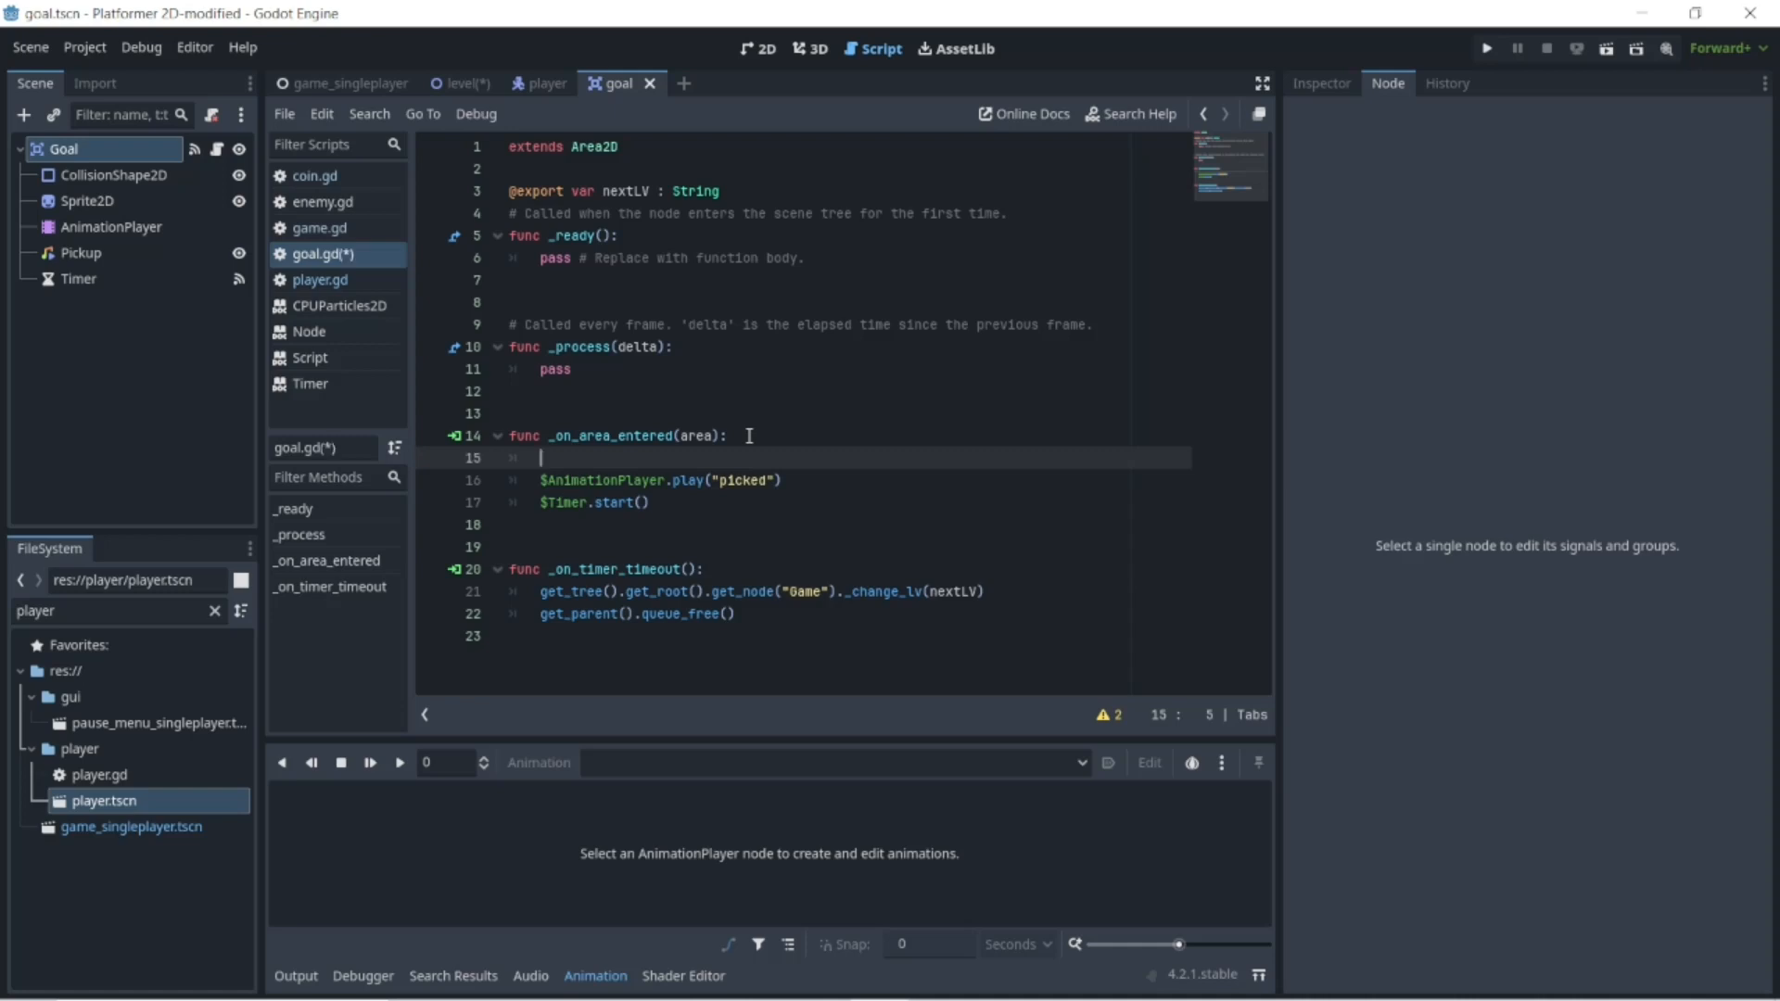
text(if area)
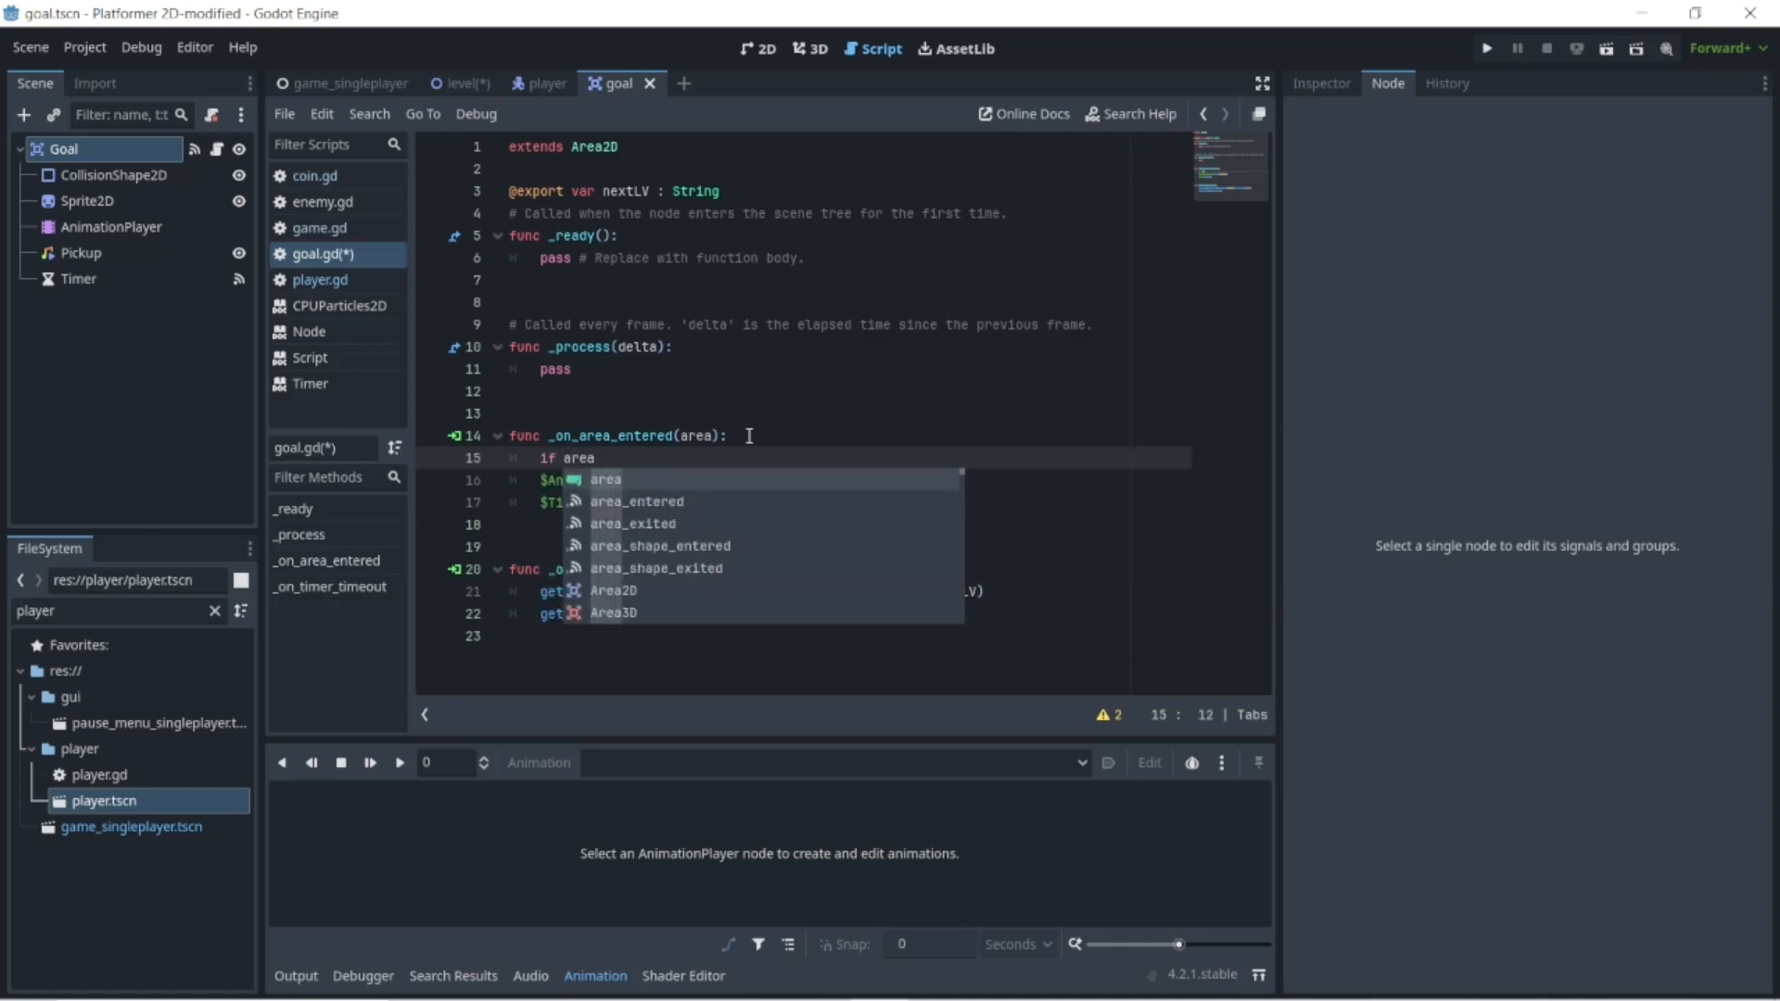
text(.nam)
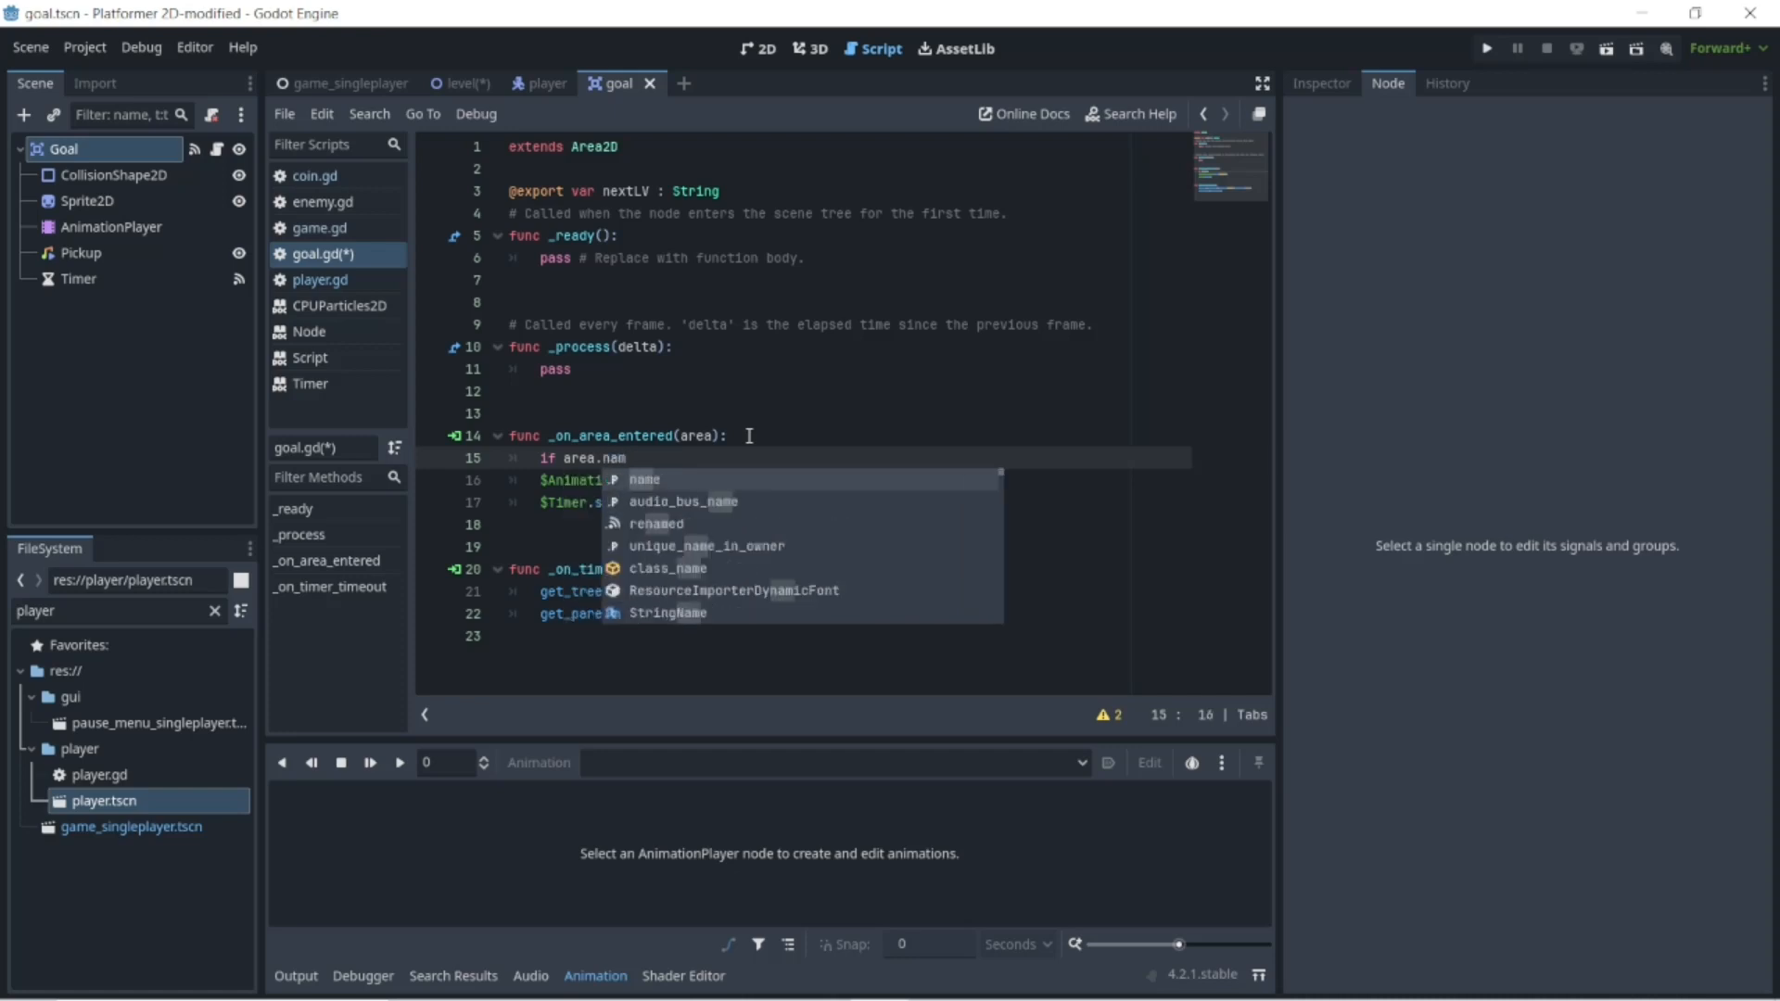
text(e)
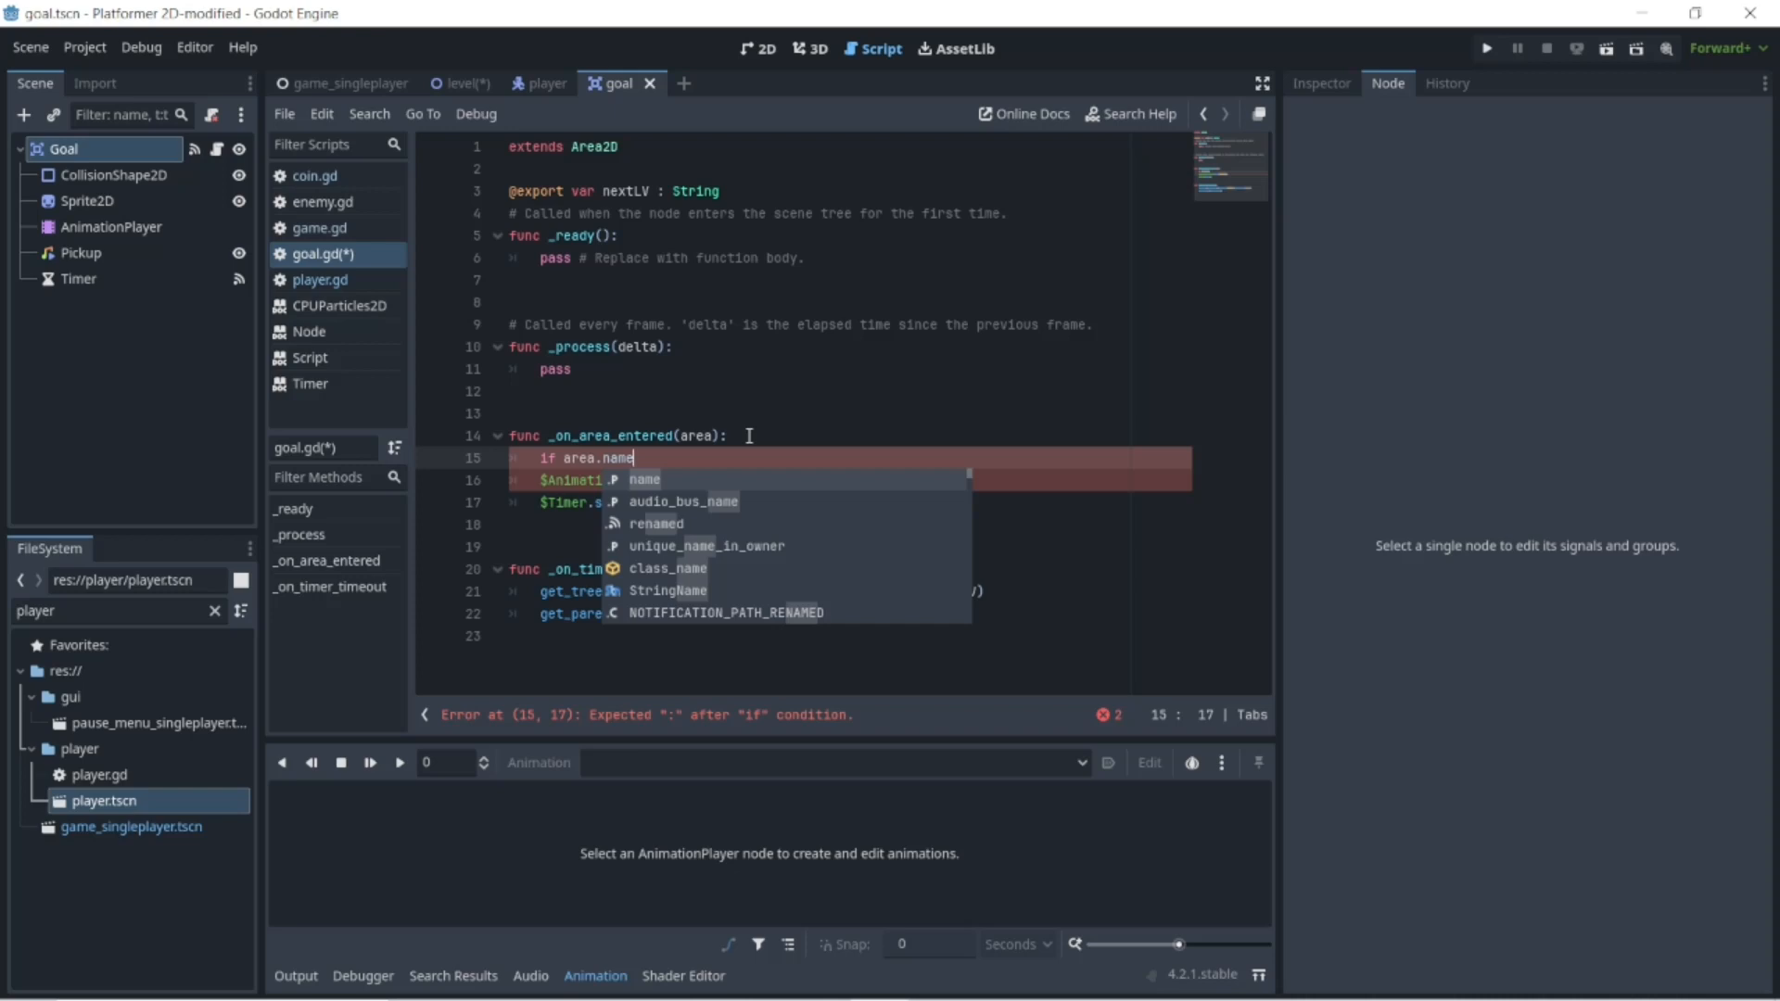
text(()
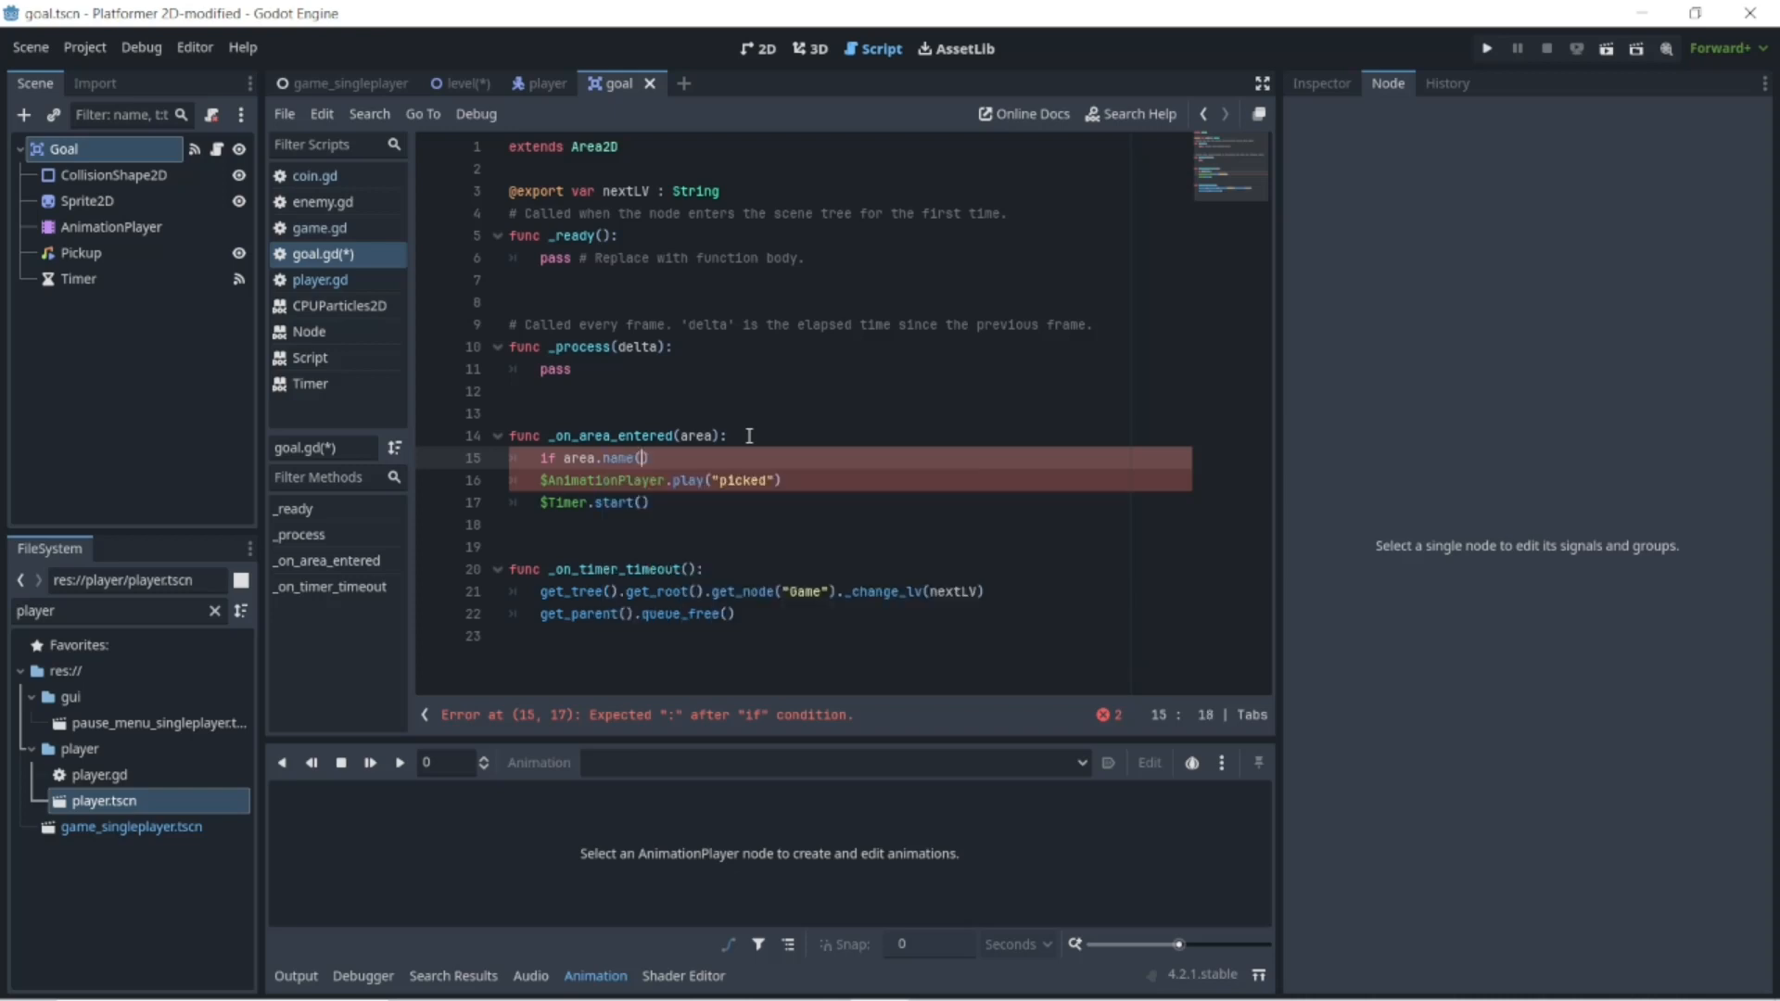
key(BackSpace)
text(=)
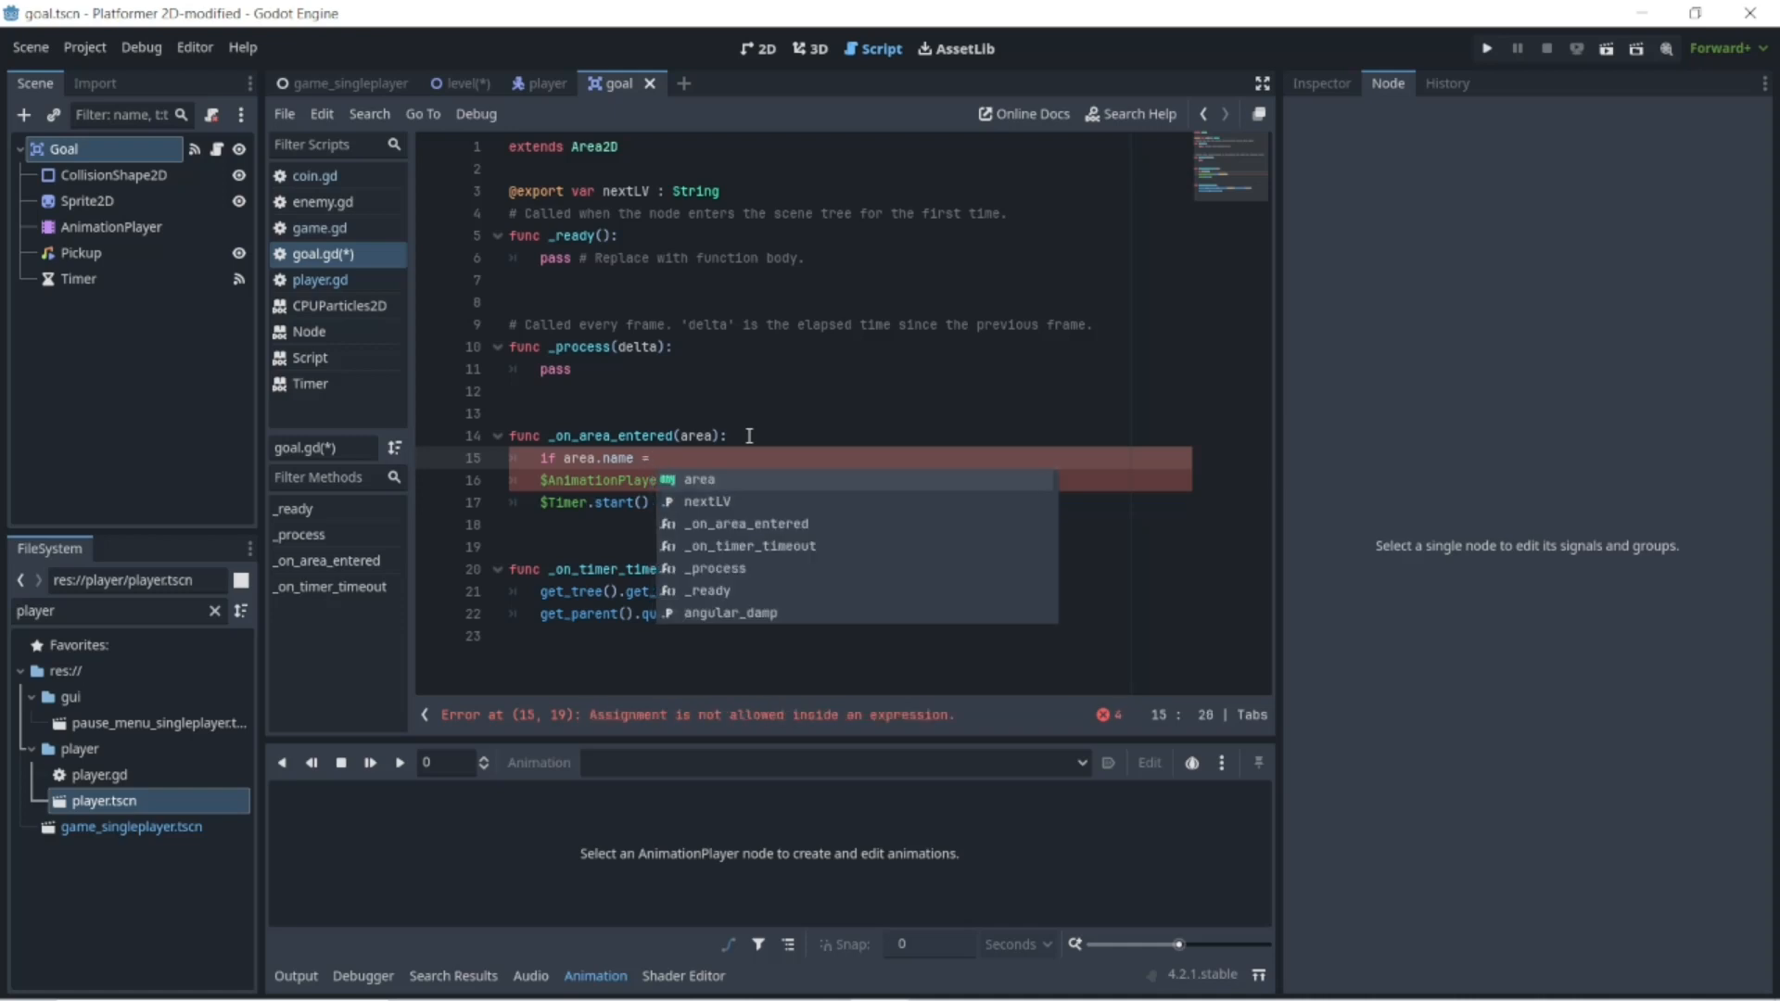
key(BackSpace)
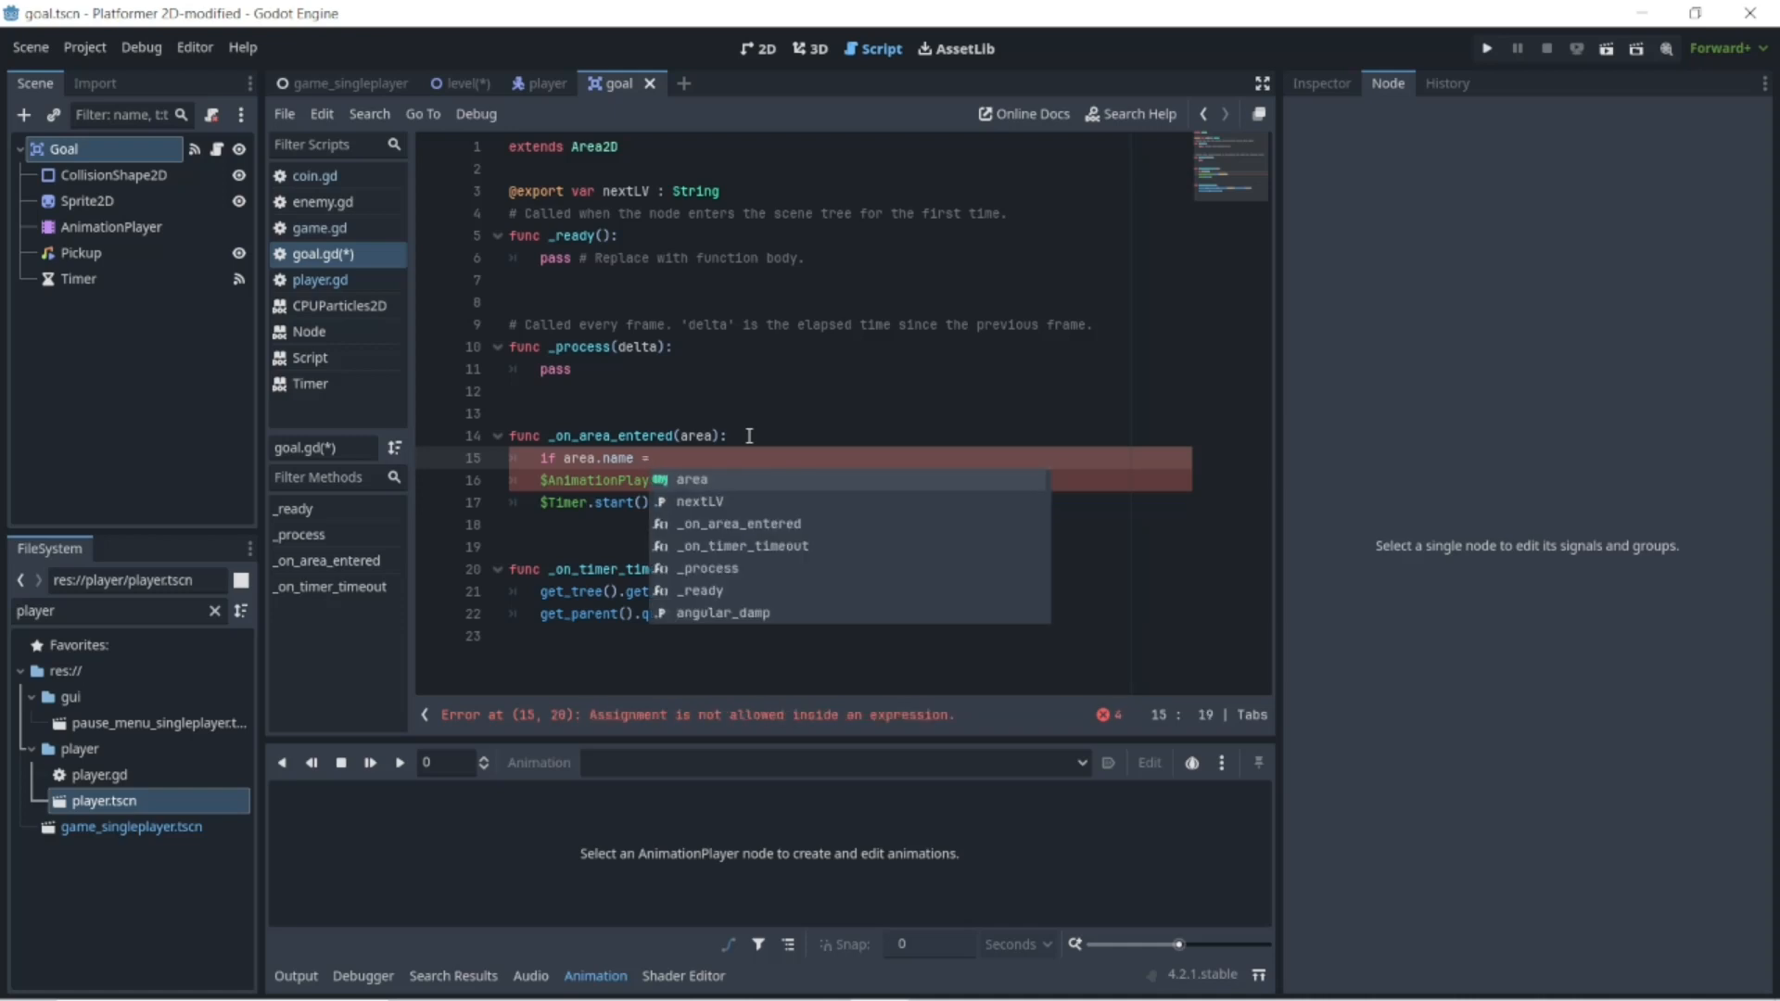
text(=)
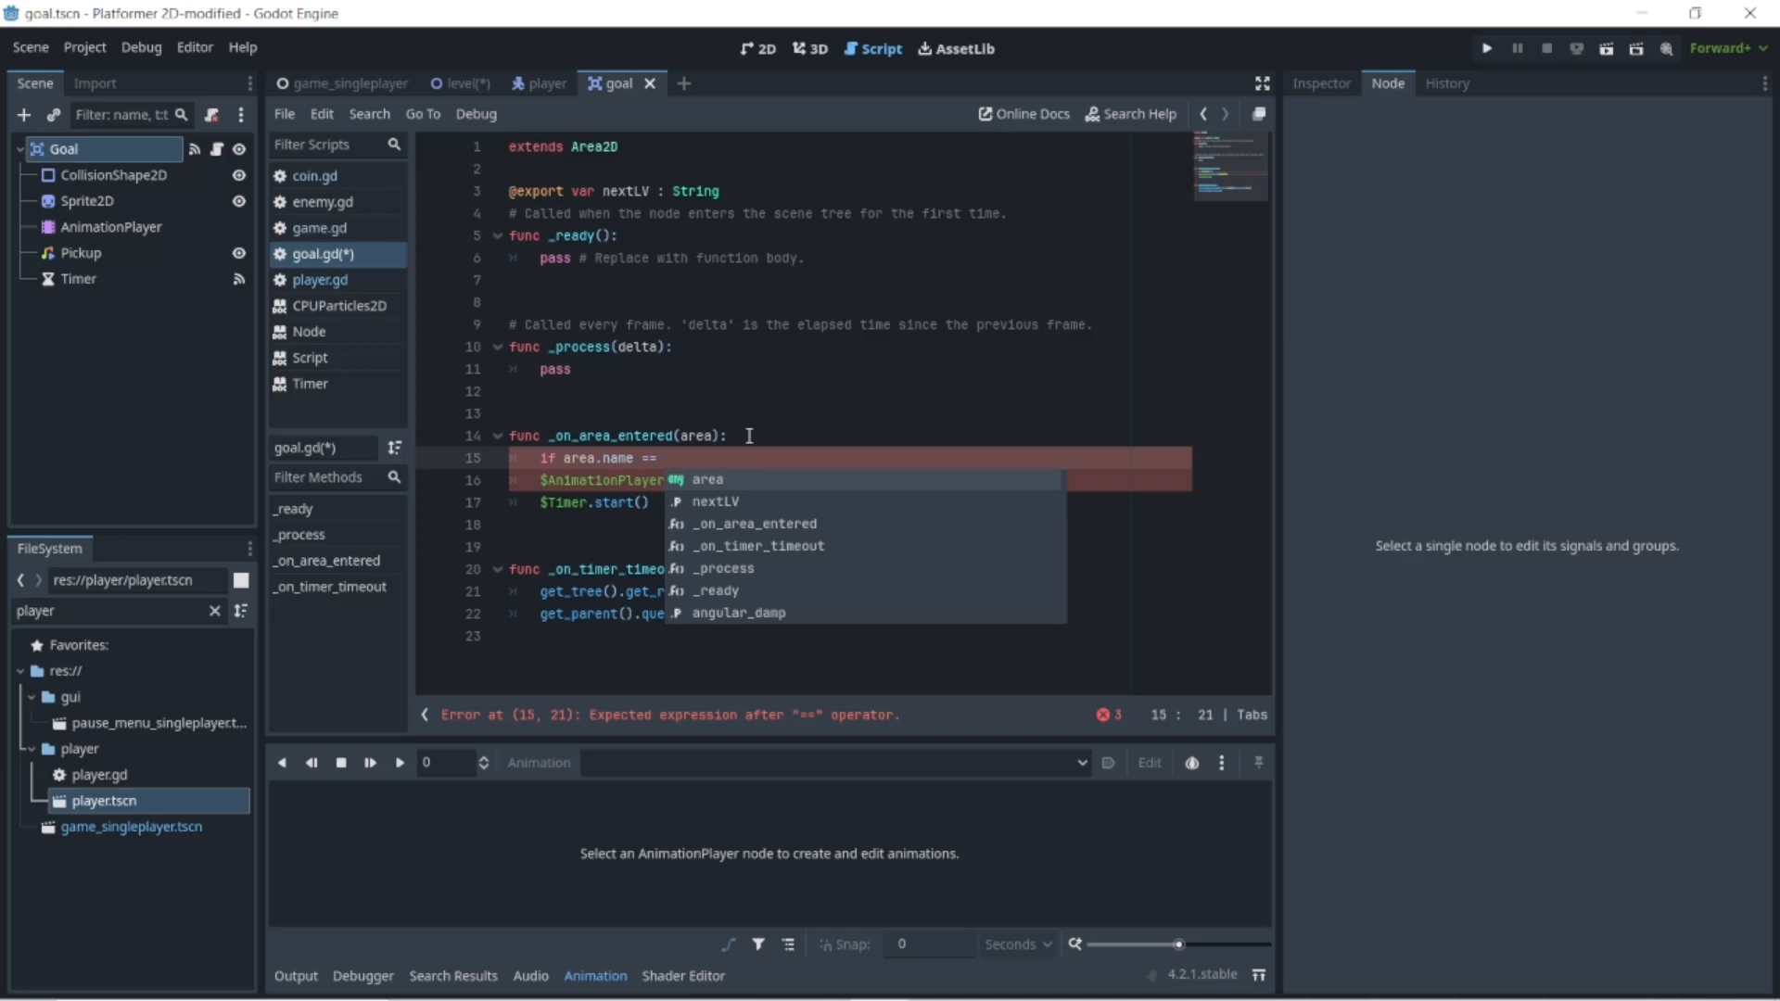
text( ")
text(hurt)
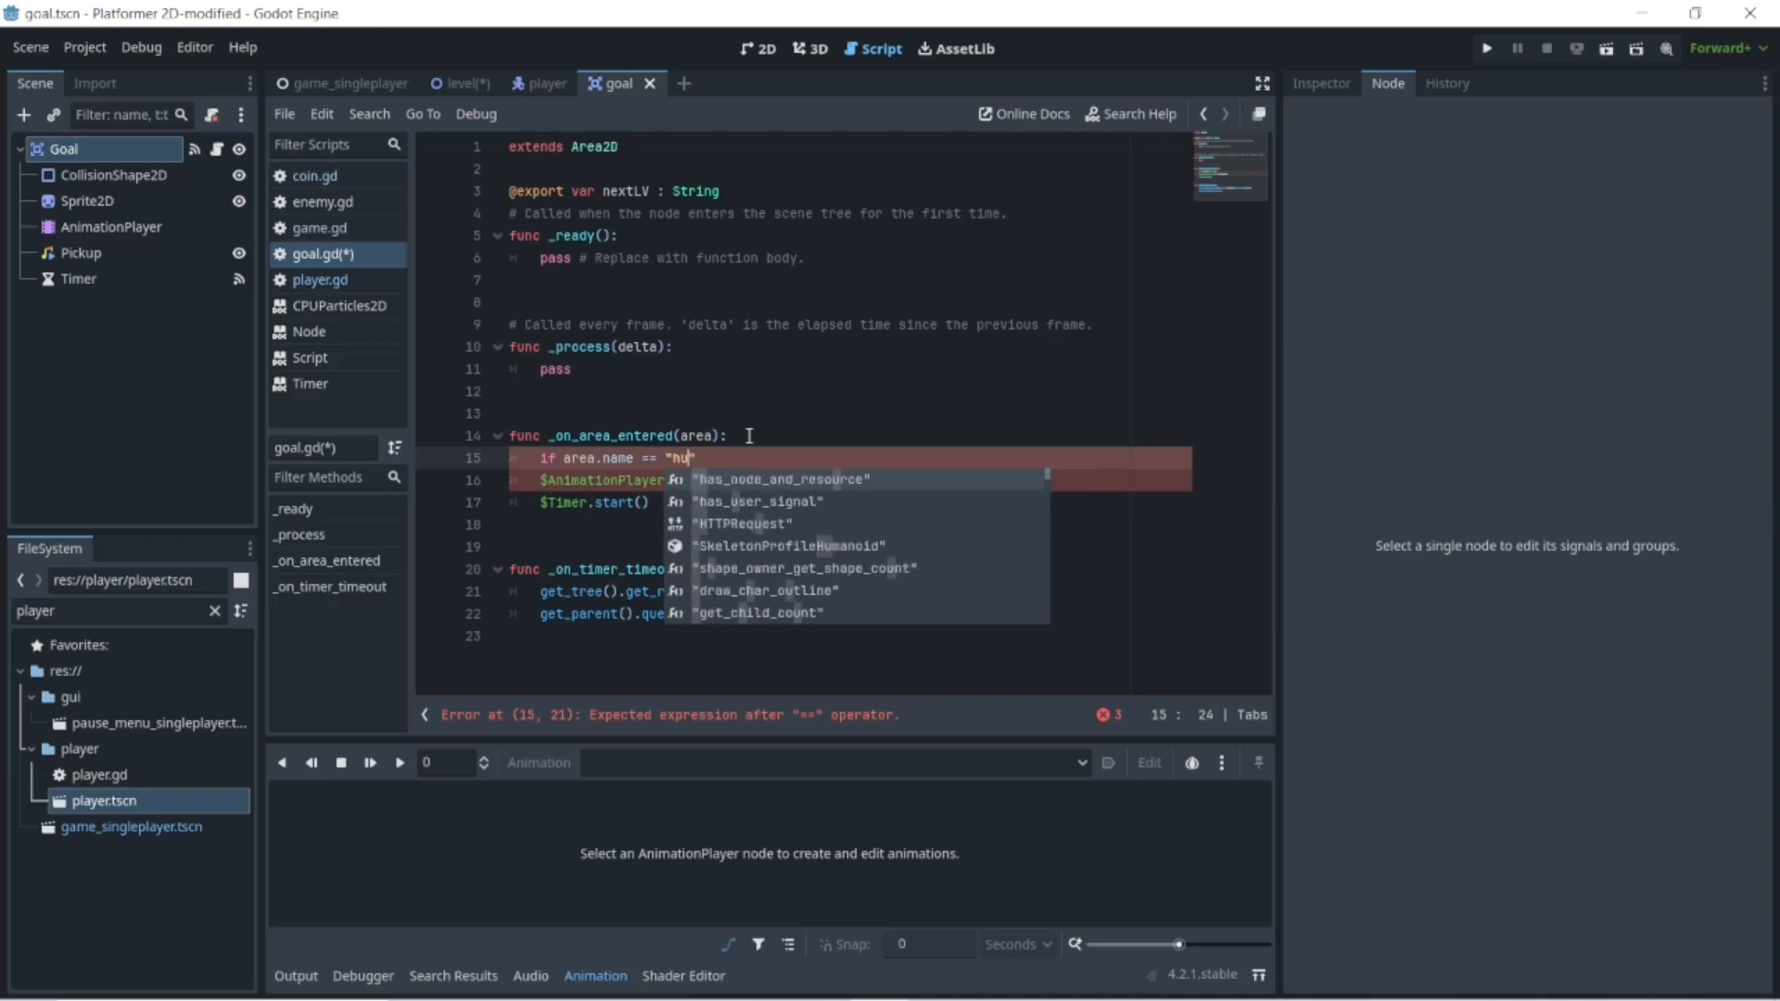
text(b)
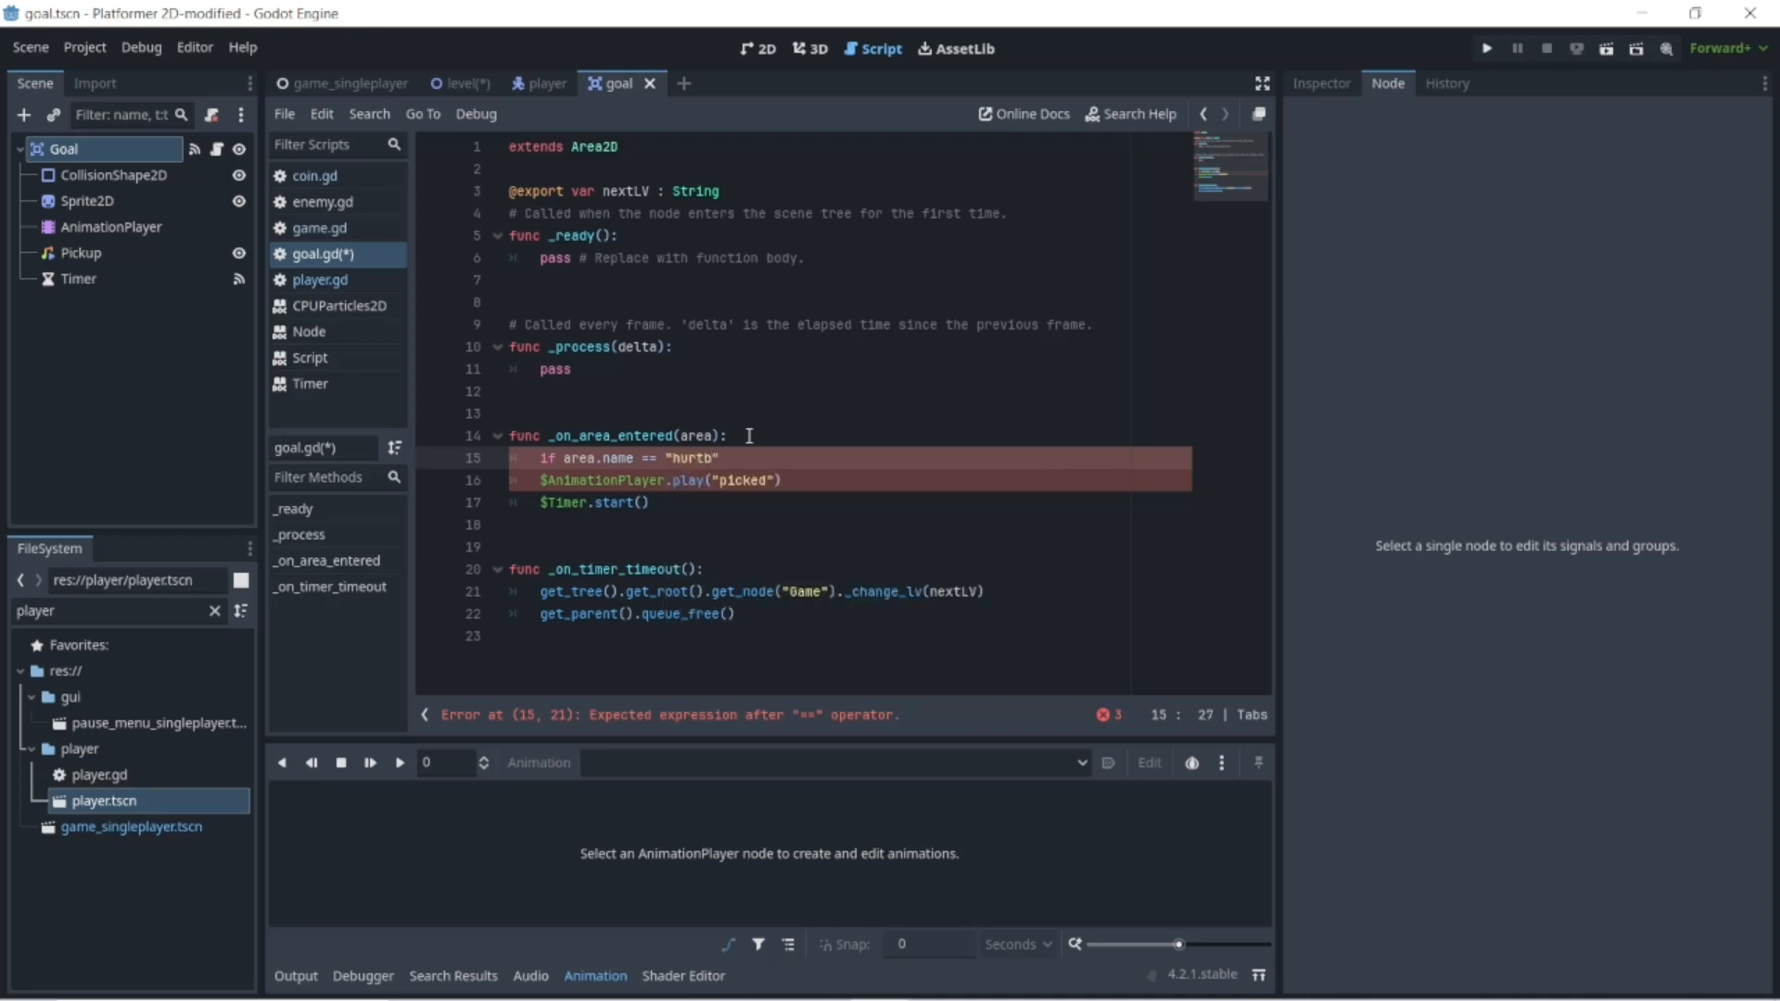
text(ox)
click(767, 452)
text(:)
- Indent the $AnimationPlayer.play("picked") and $Timer.start() lines so they belong to the hurtbox condition
click(537, 481)
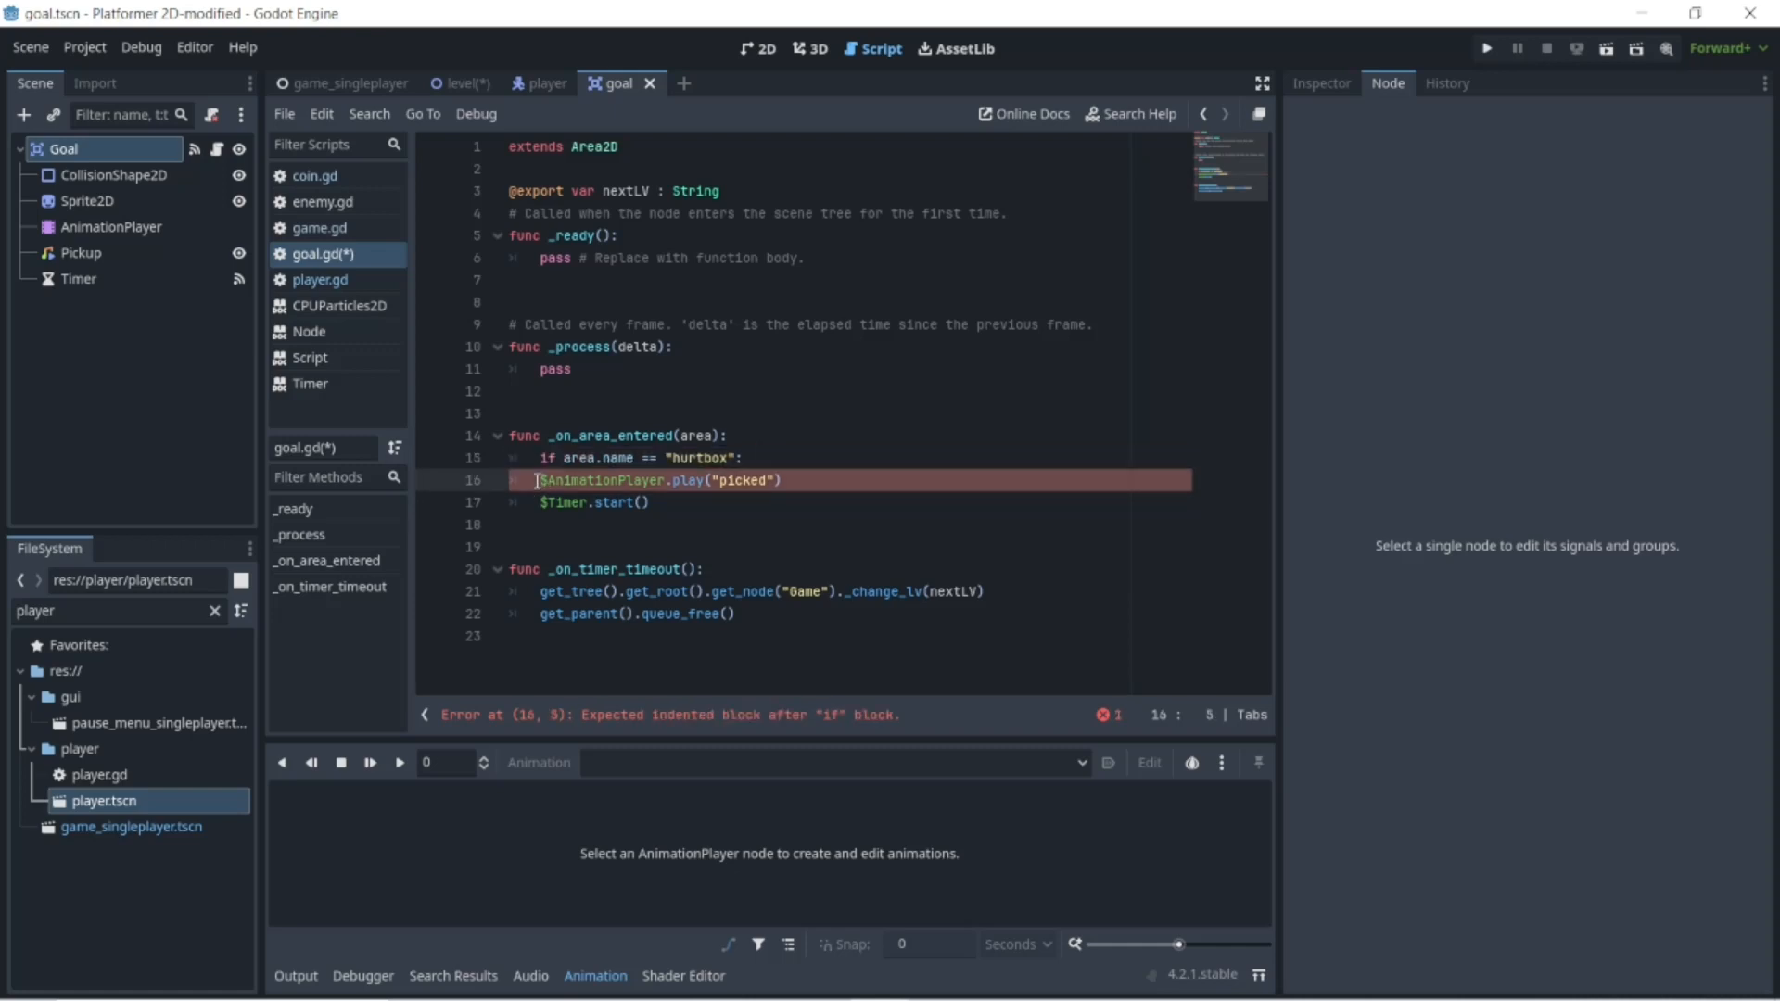
key(Tab)
click(541, 501)
key(Tab)
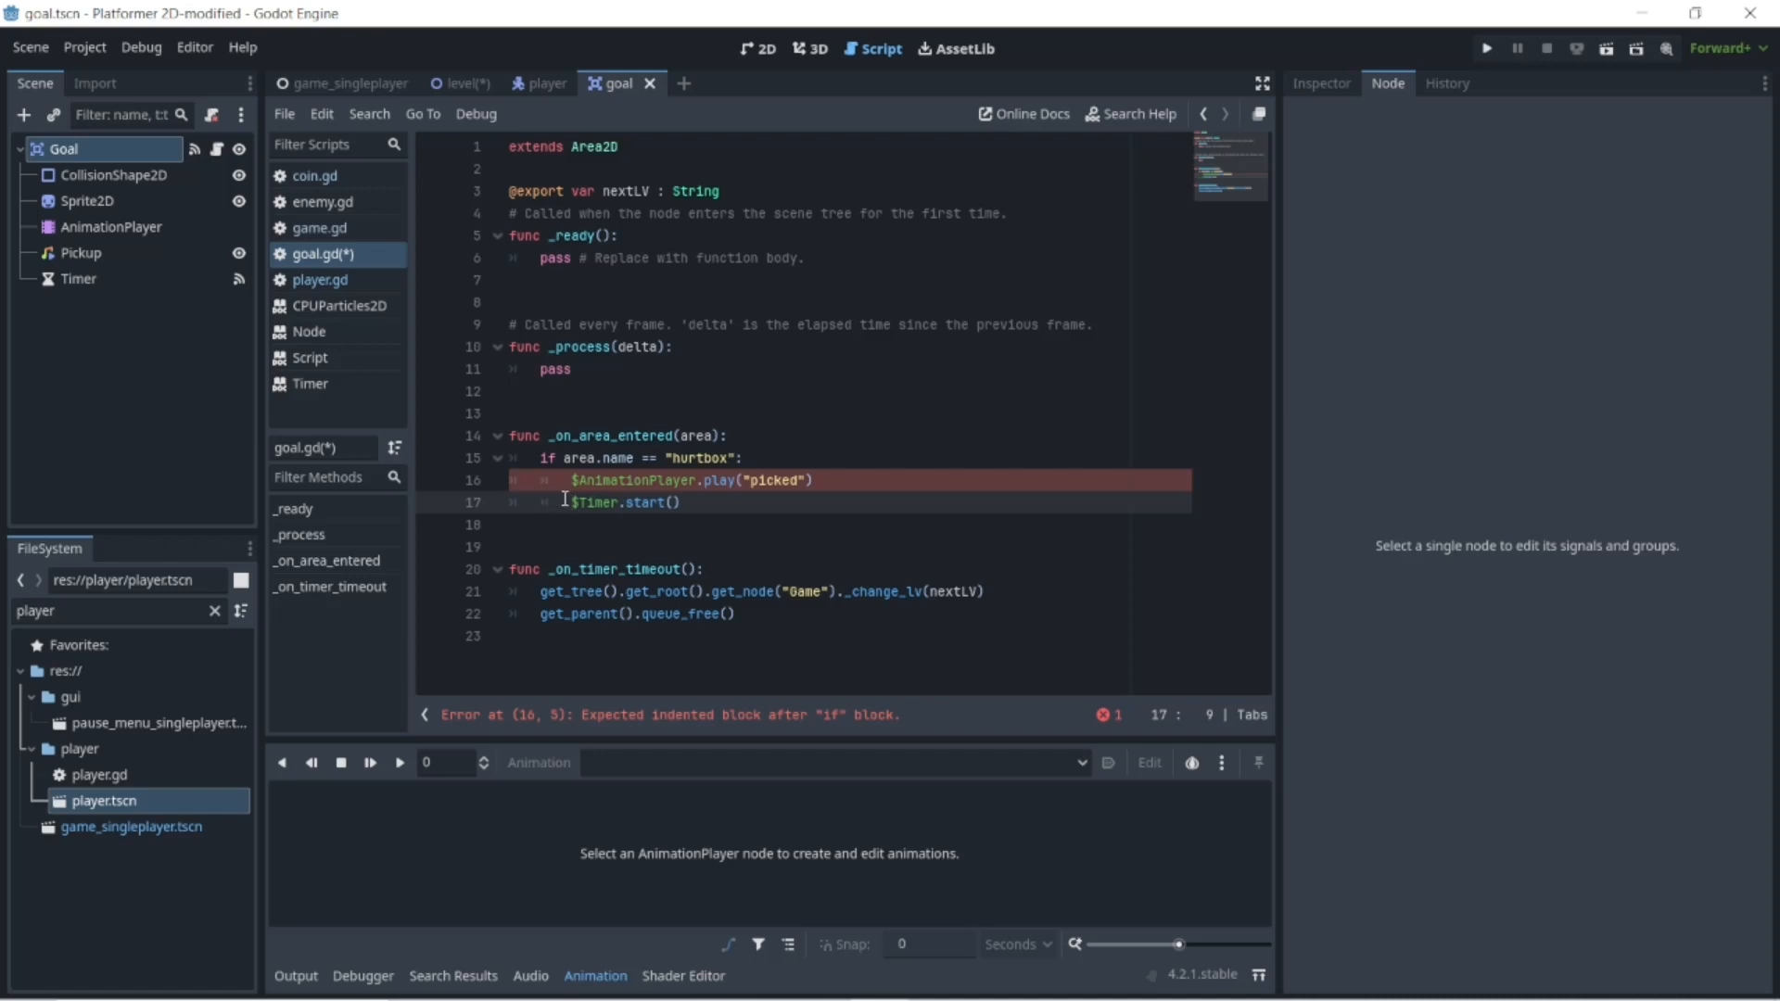
click(762, 501)
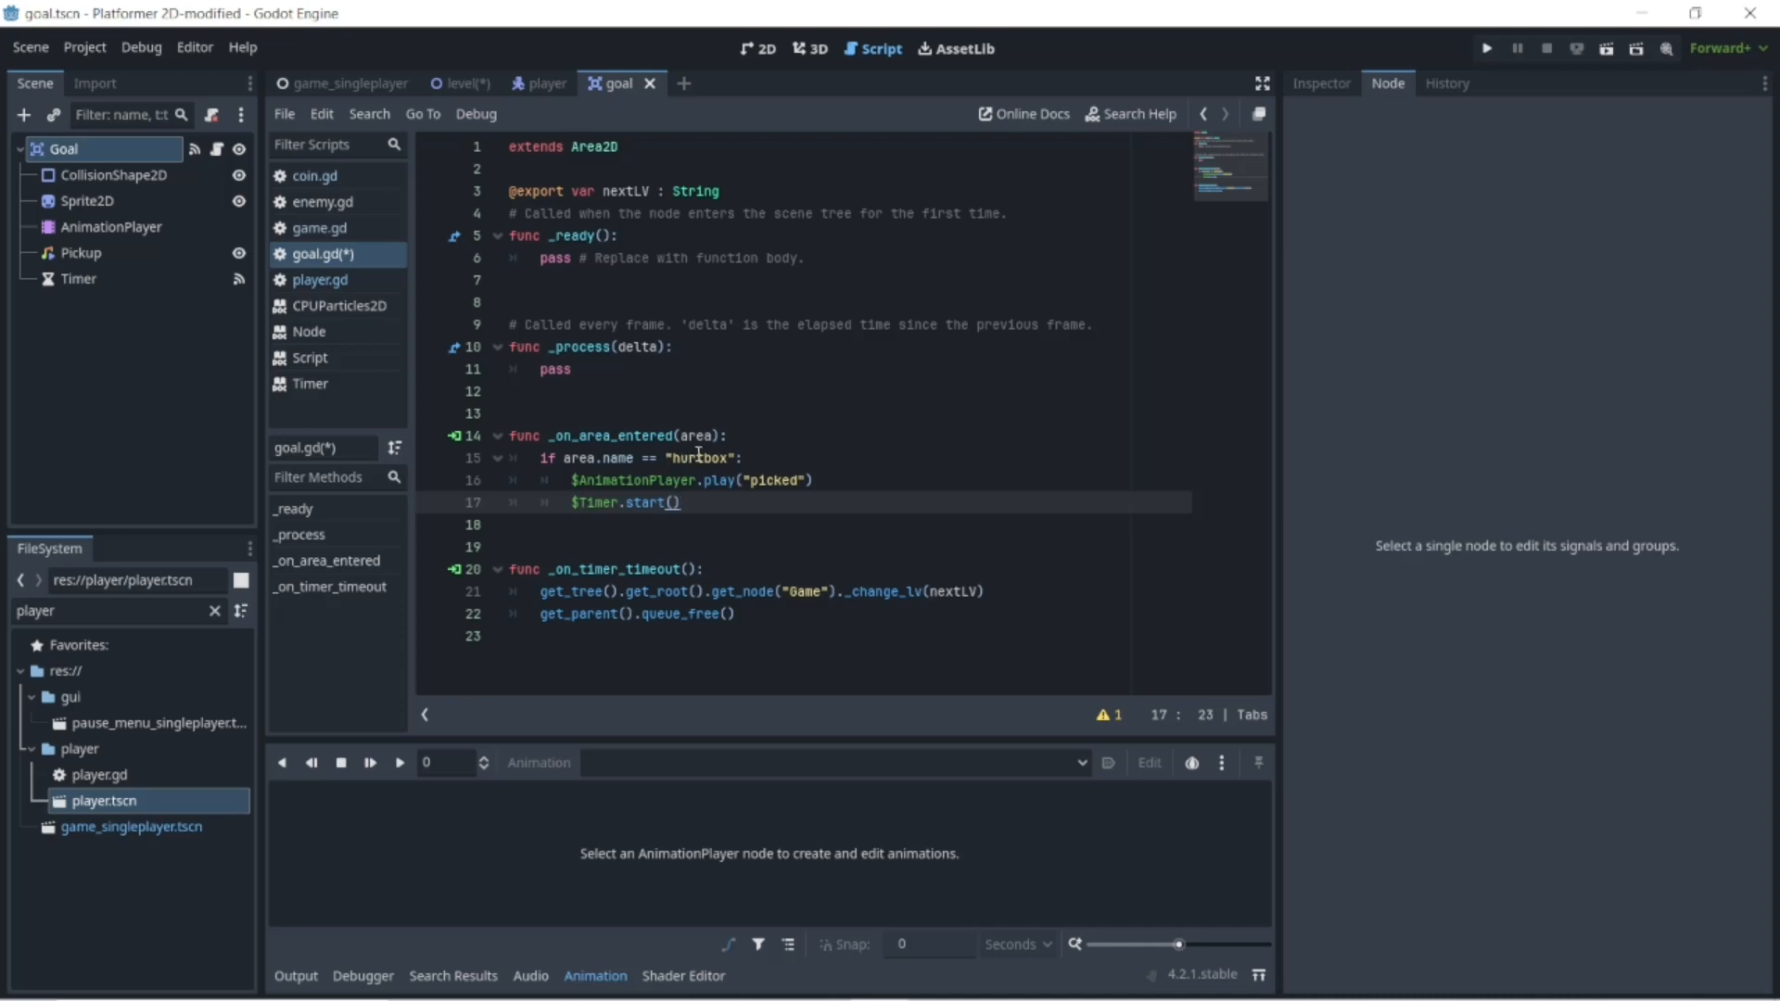
- Check the player scene's nodes, then connect the Goal's body_entered signal to its own script with the _on_body_entered method
click(536, 83)
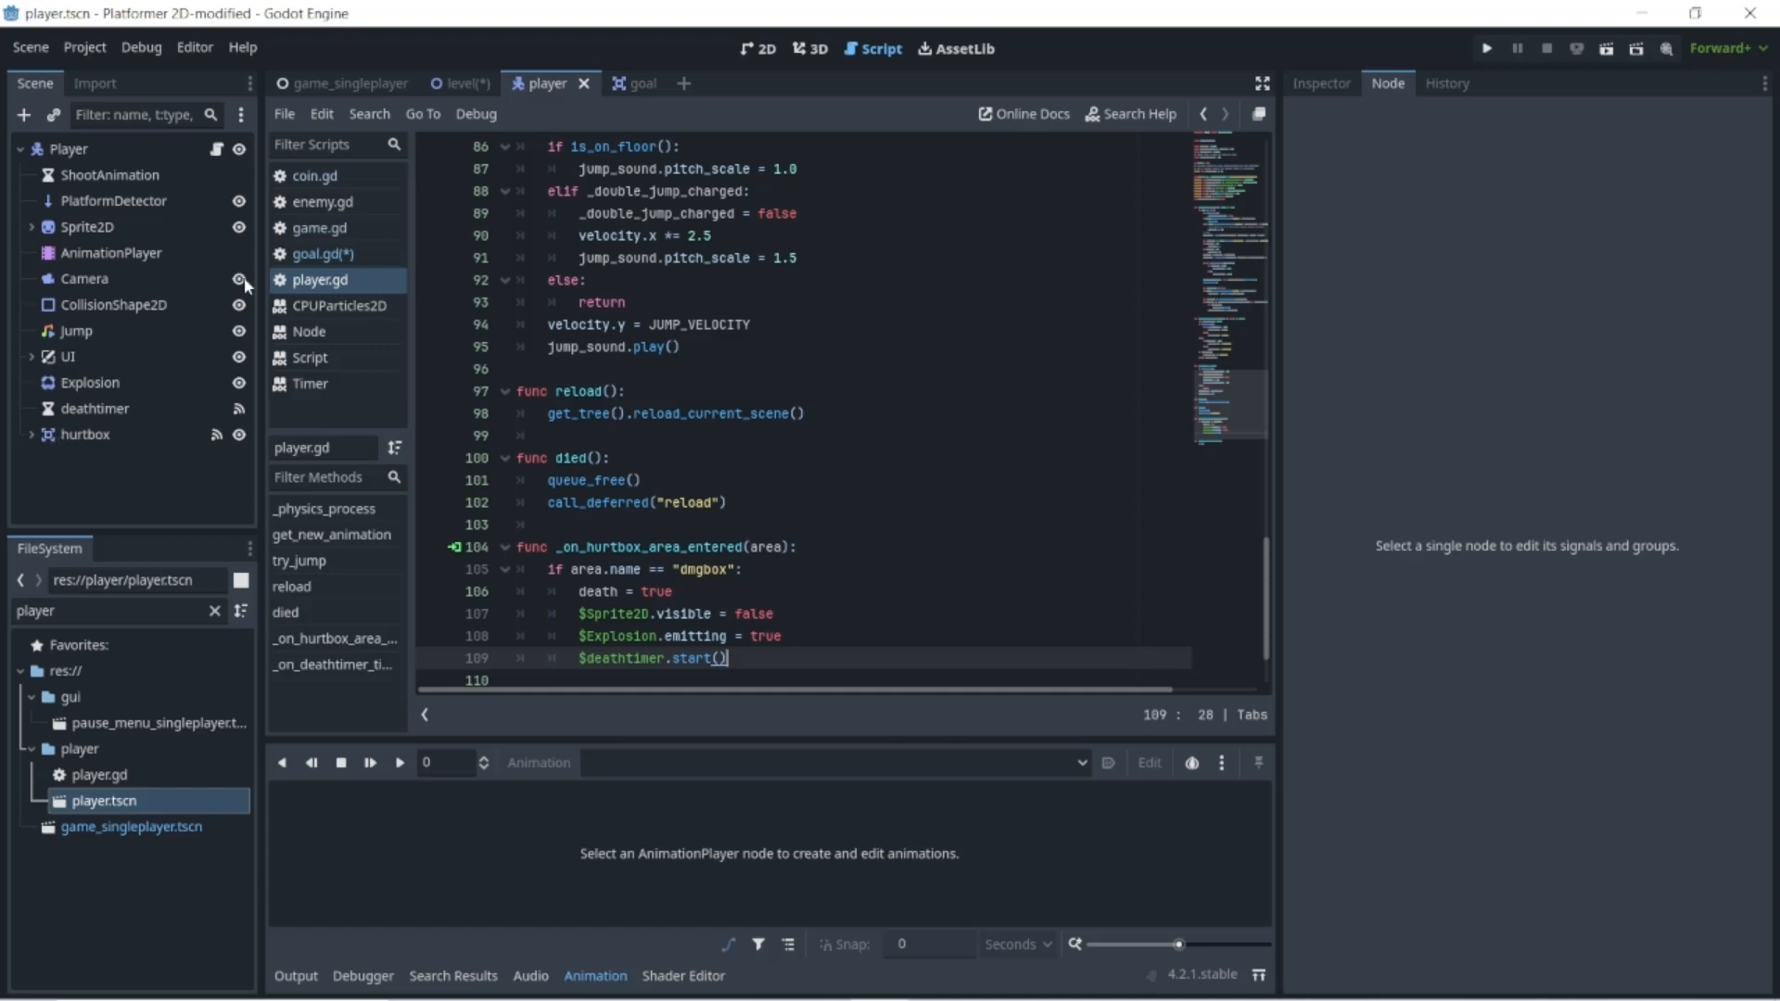
click(641, 83)
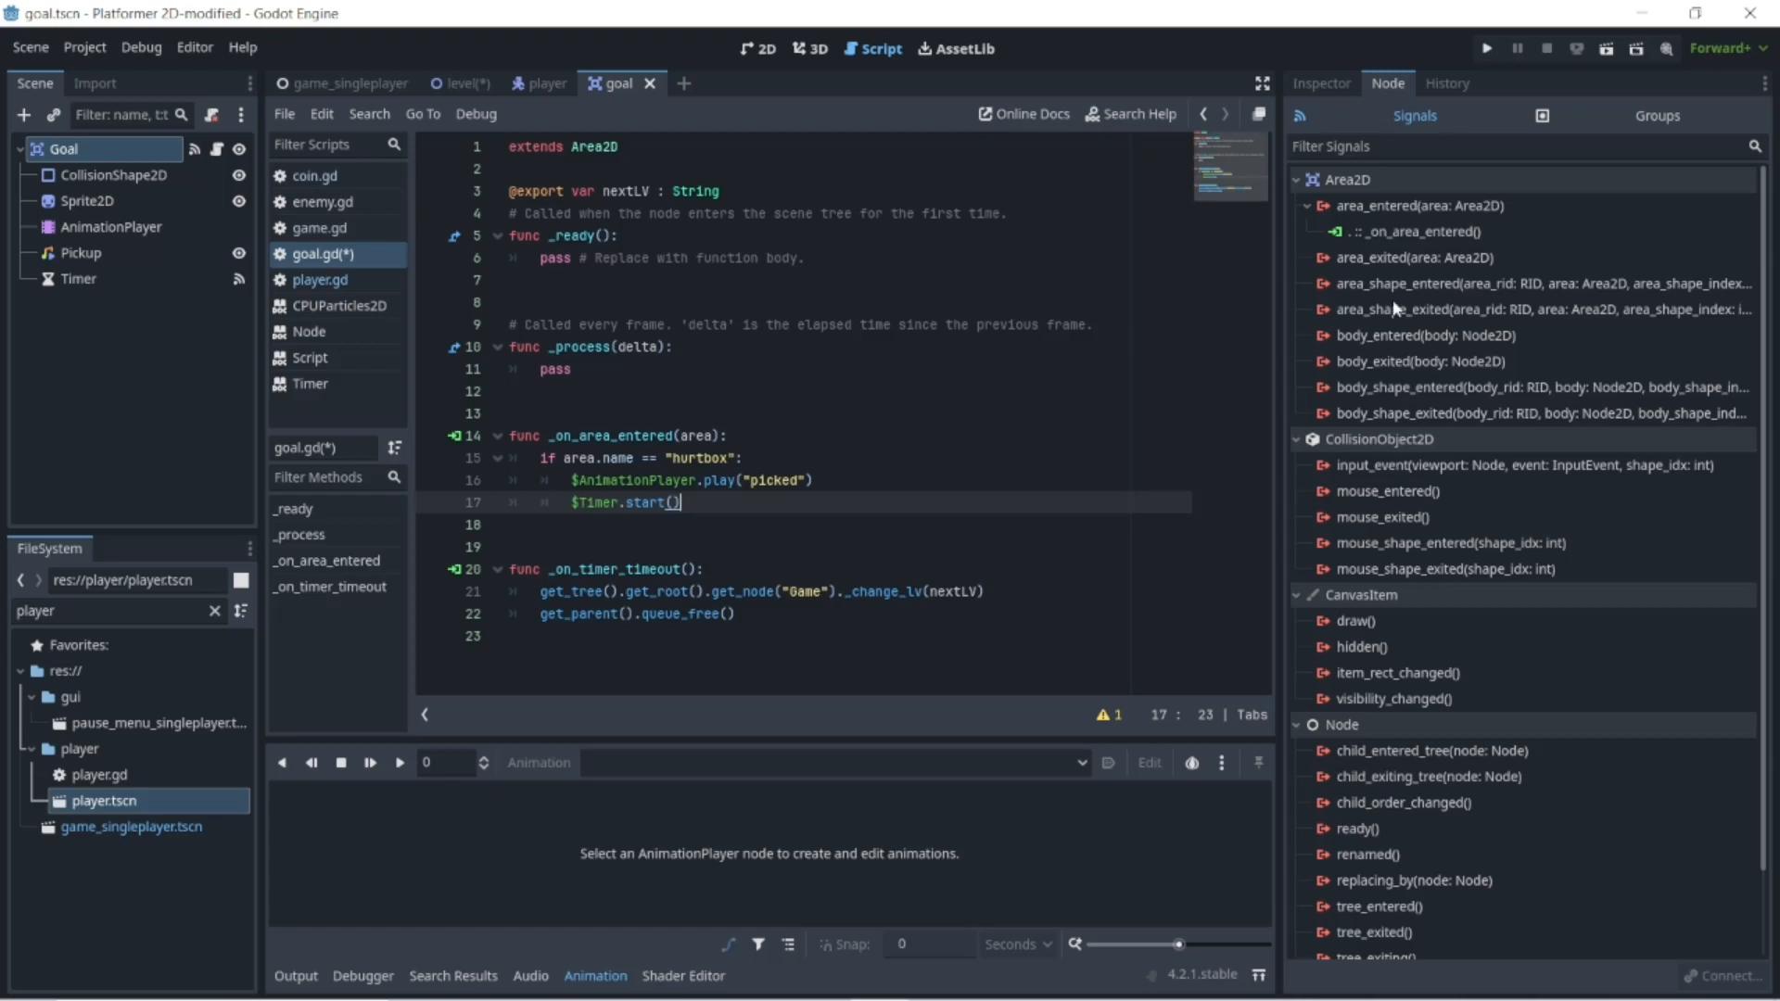
click(1447, 338)
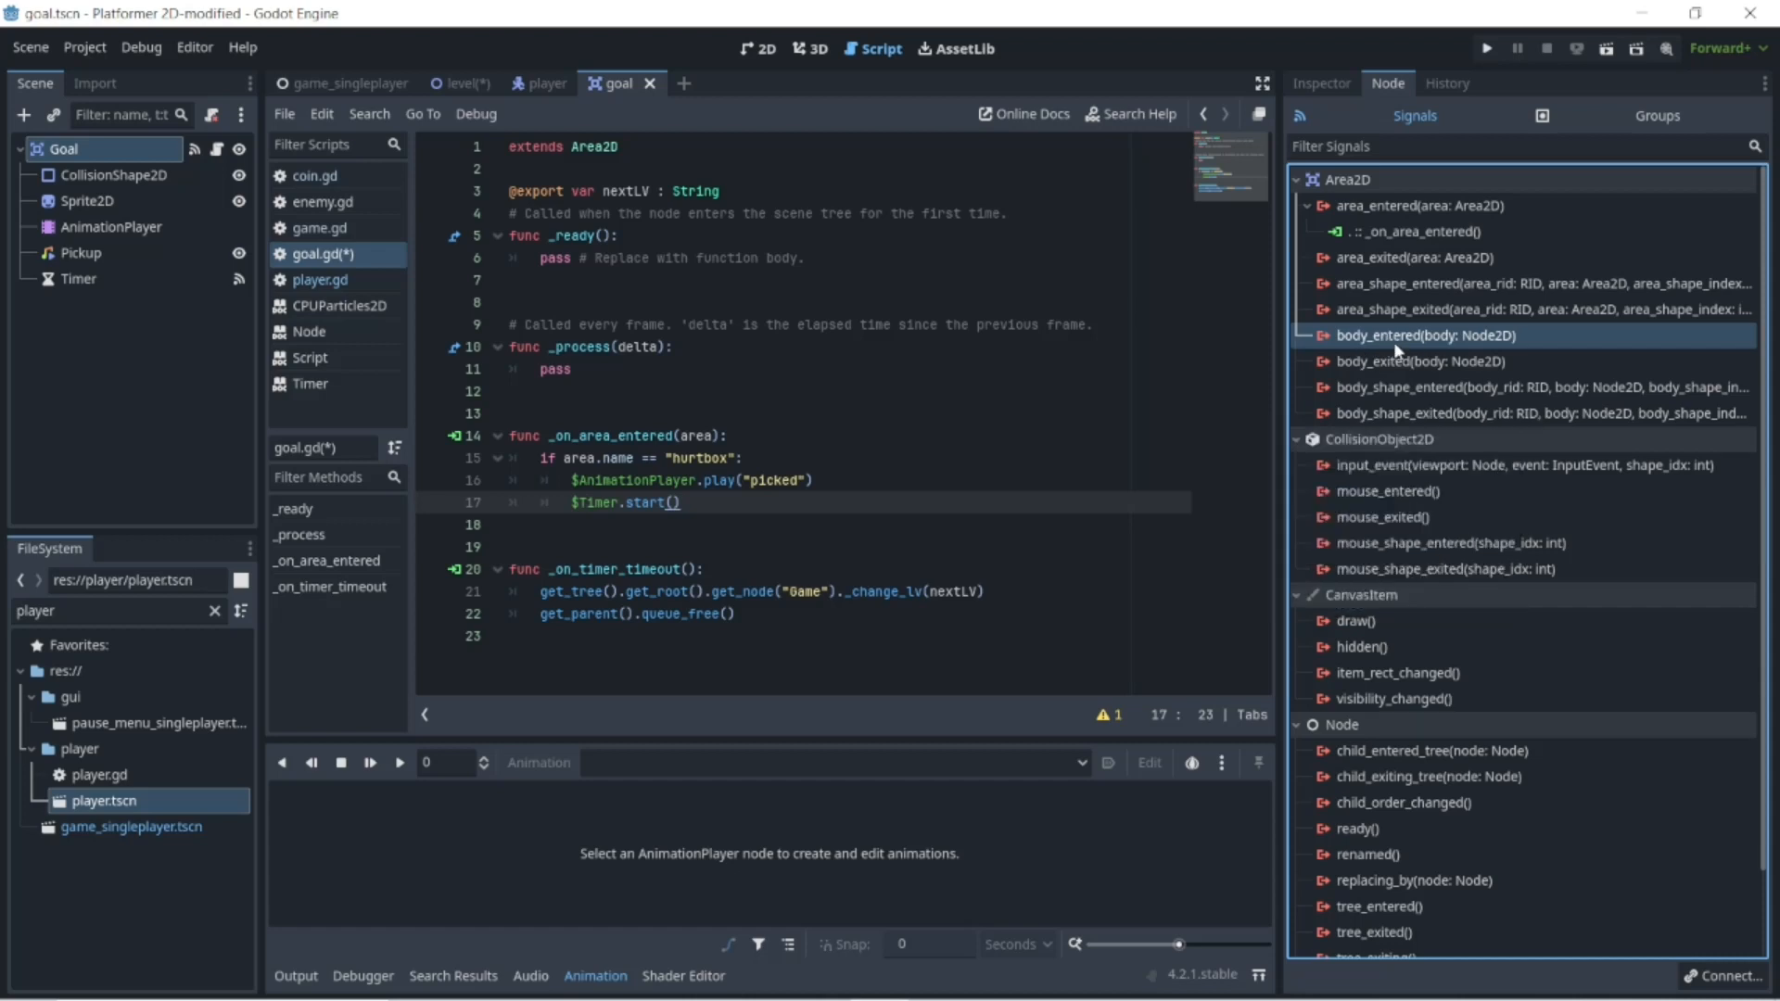
click(1726, 976)
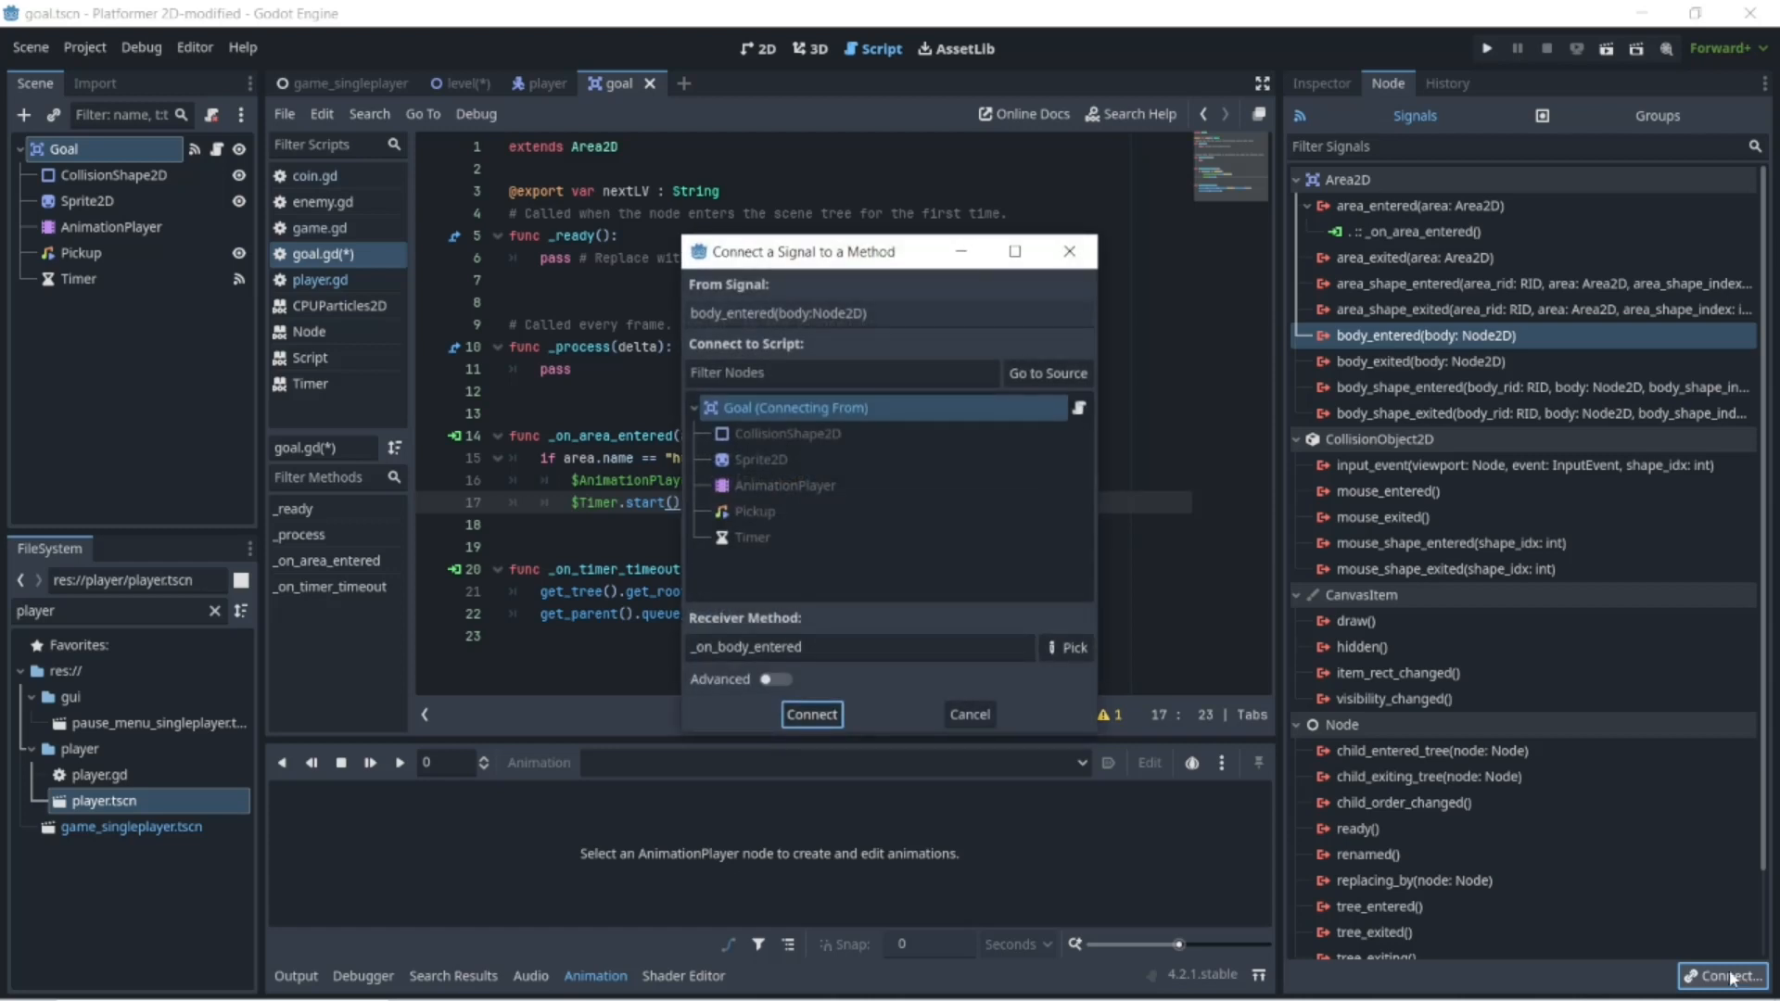
click(812, 715)
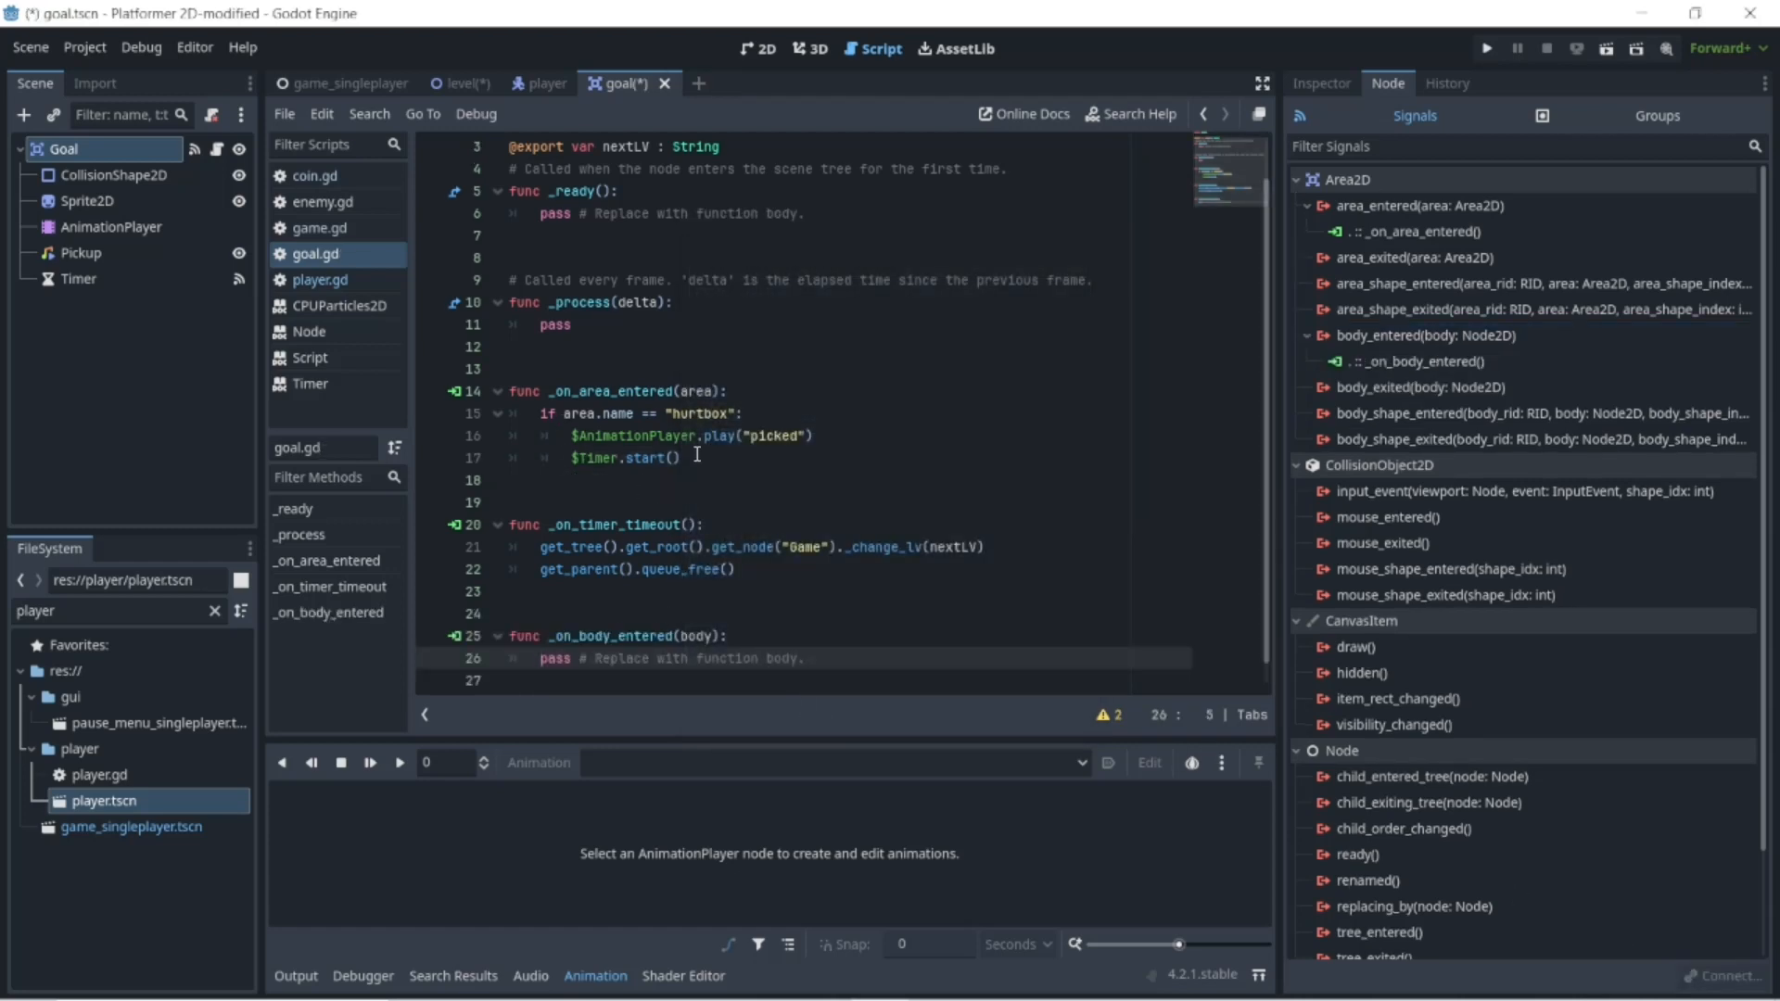
- Copy the $AnimationPlayer.play("picked") and $Timer.start() lines from the _on_area_entered function
drag(683, 458, 541, 416)
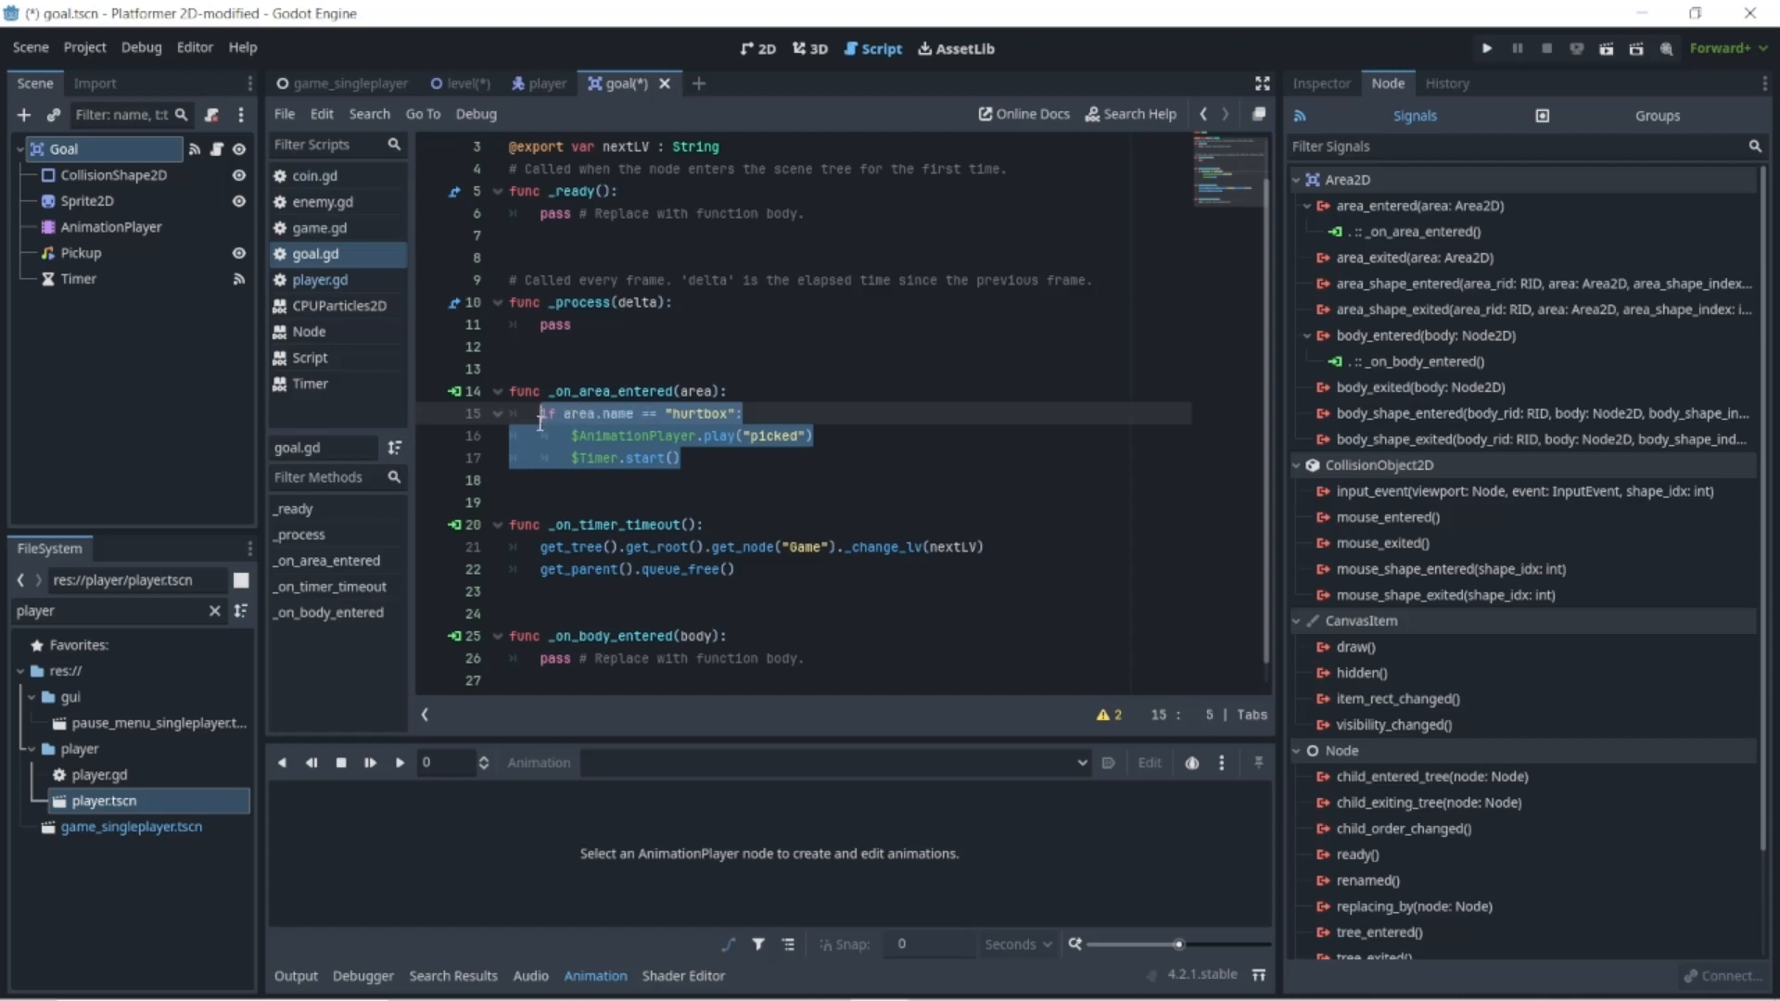
click(674, 435)
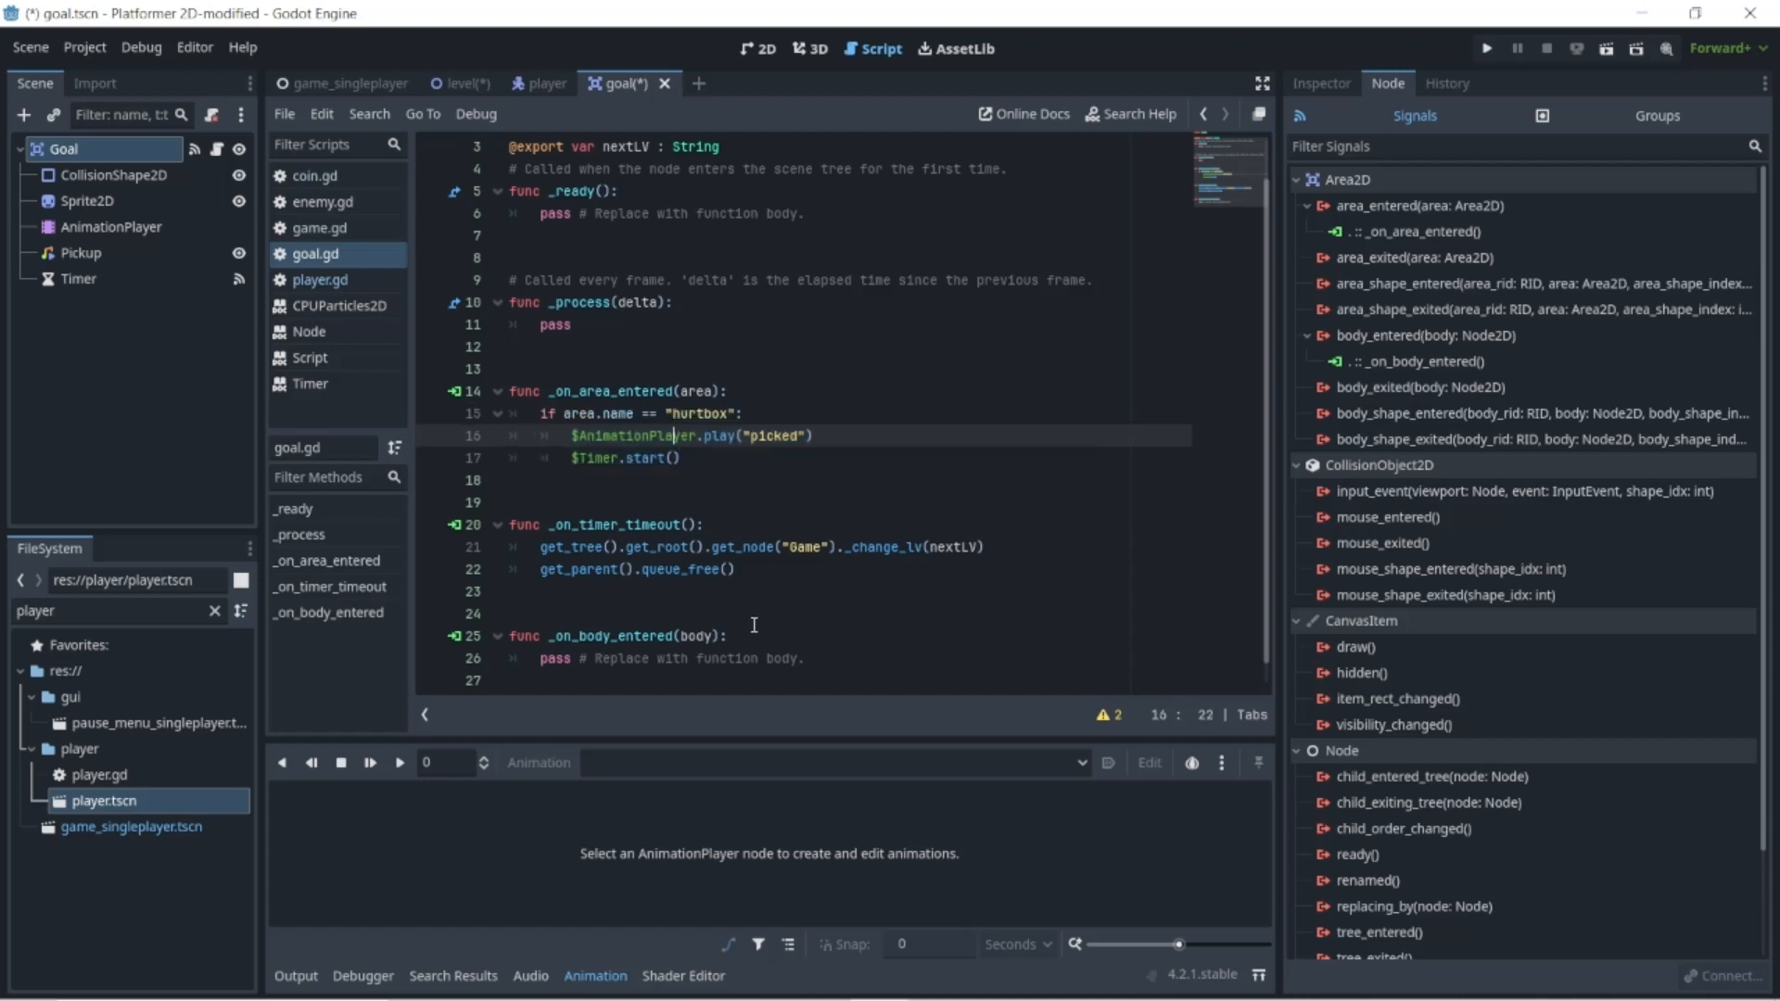
click(705, 463)
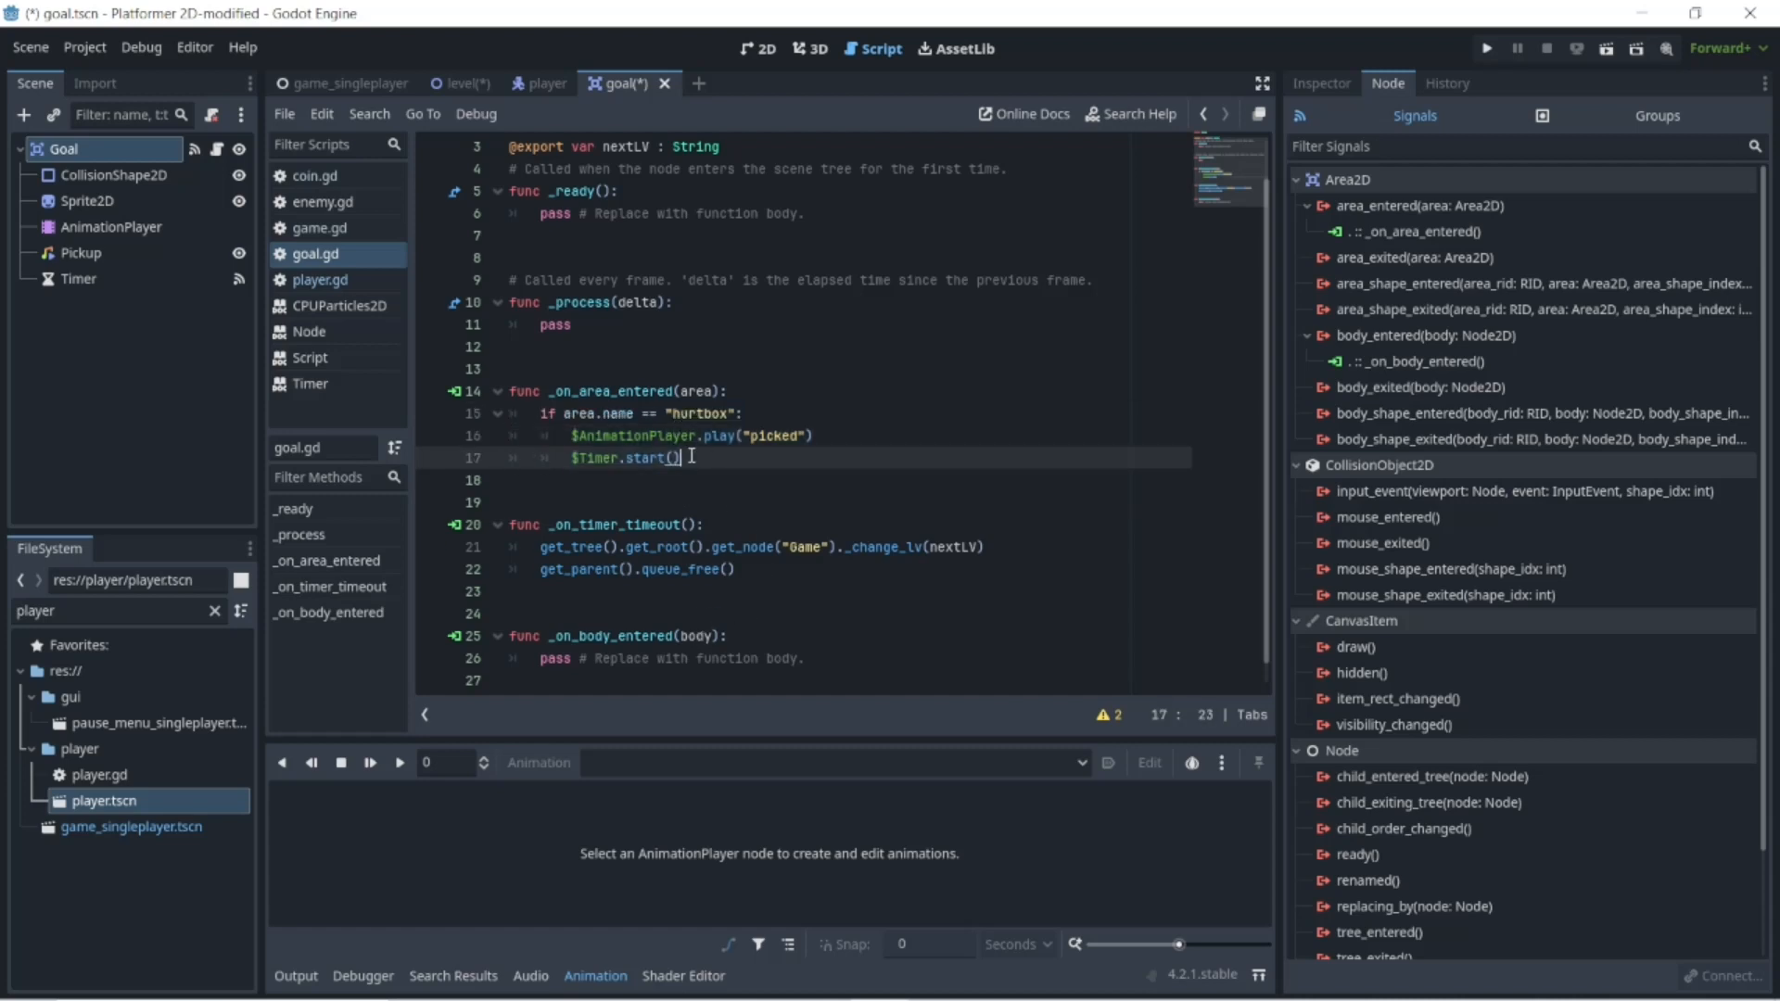
drag(680, 458, 568, 444)
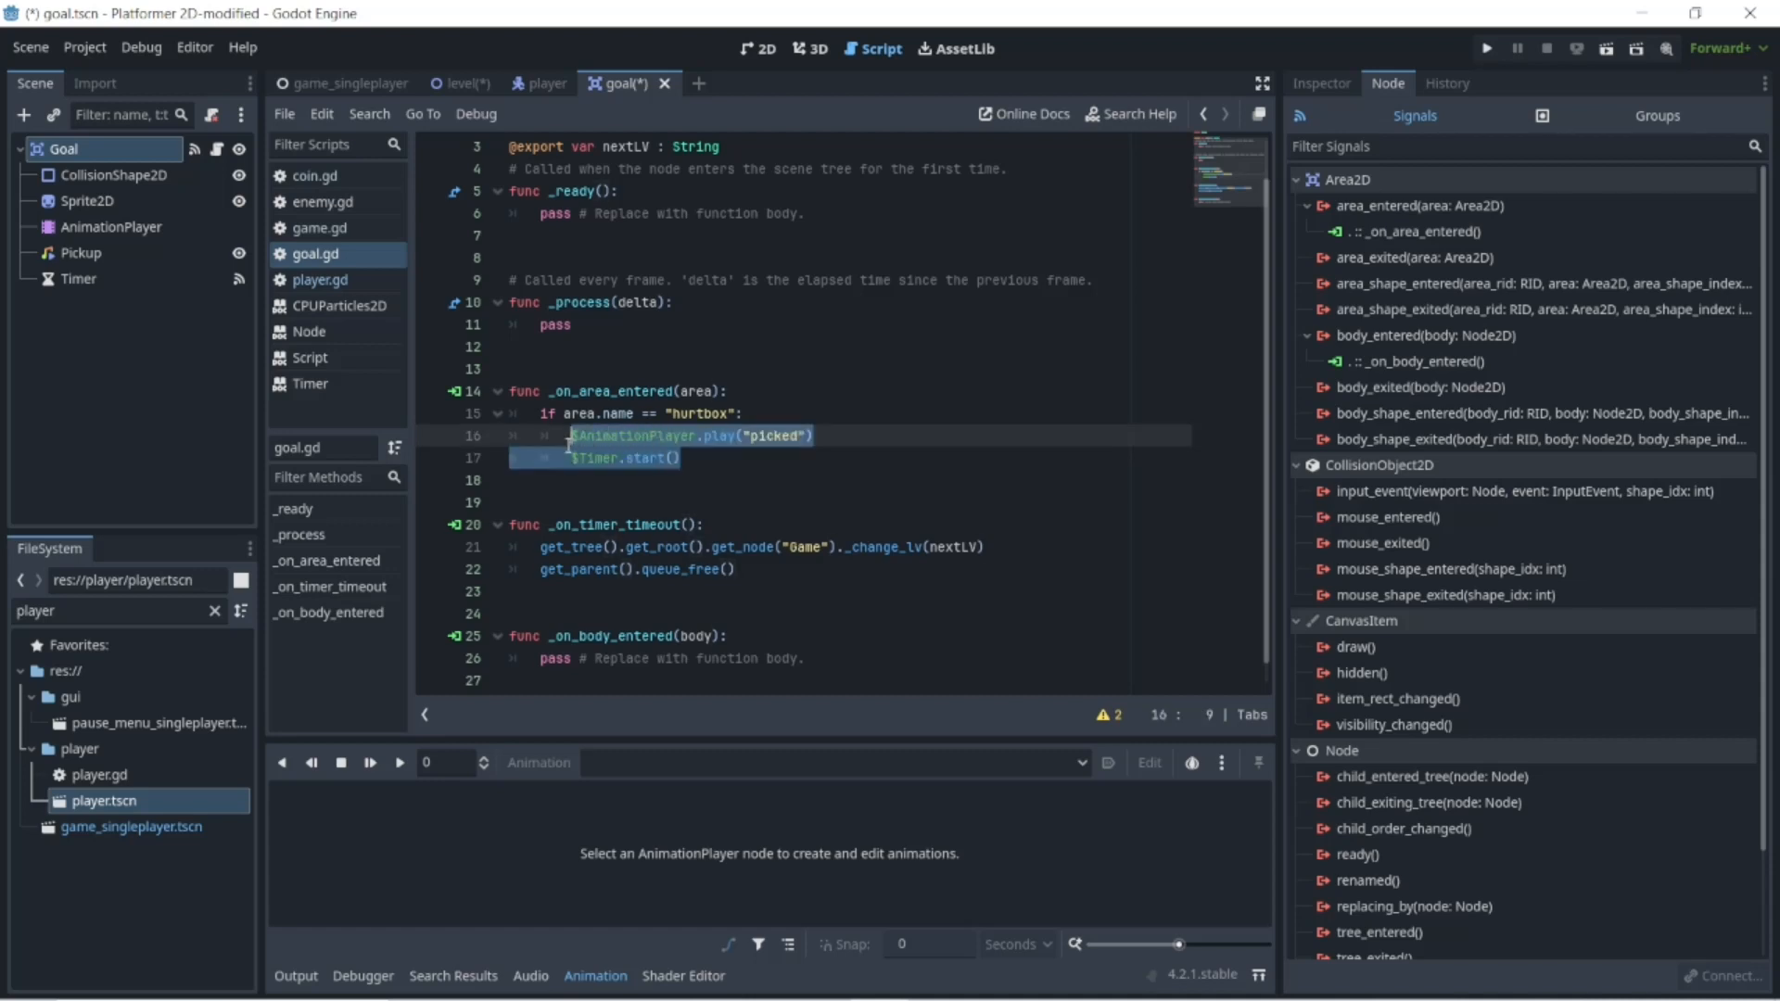
right_click(627, 437)
click(680, 542)
- Replace the placeholder in _on_body_entered with if body.name == "player": and paste the copied animation and timer lines inside it
click(795, 661)
click(570, 677)
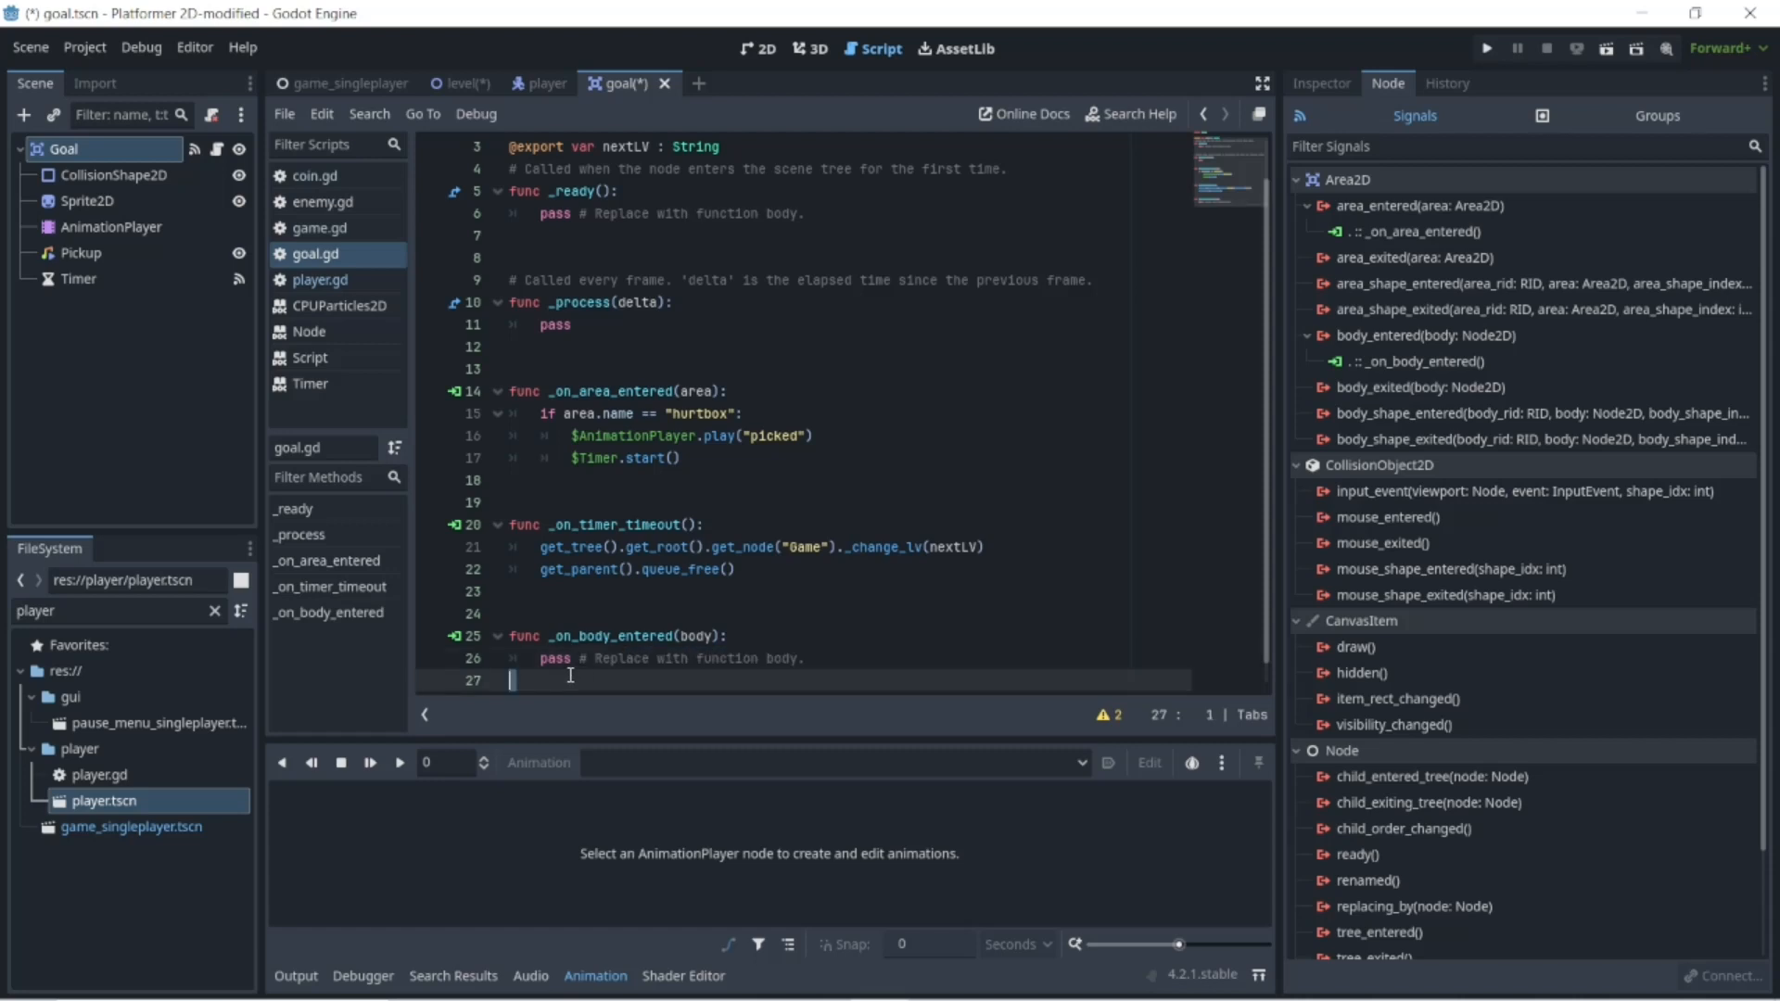
key(Left)
key(shift+Home)
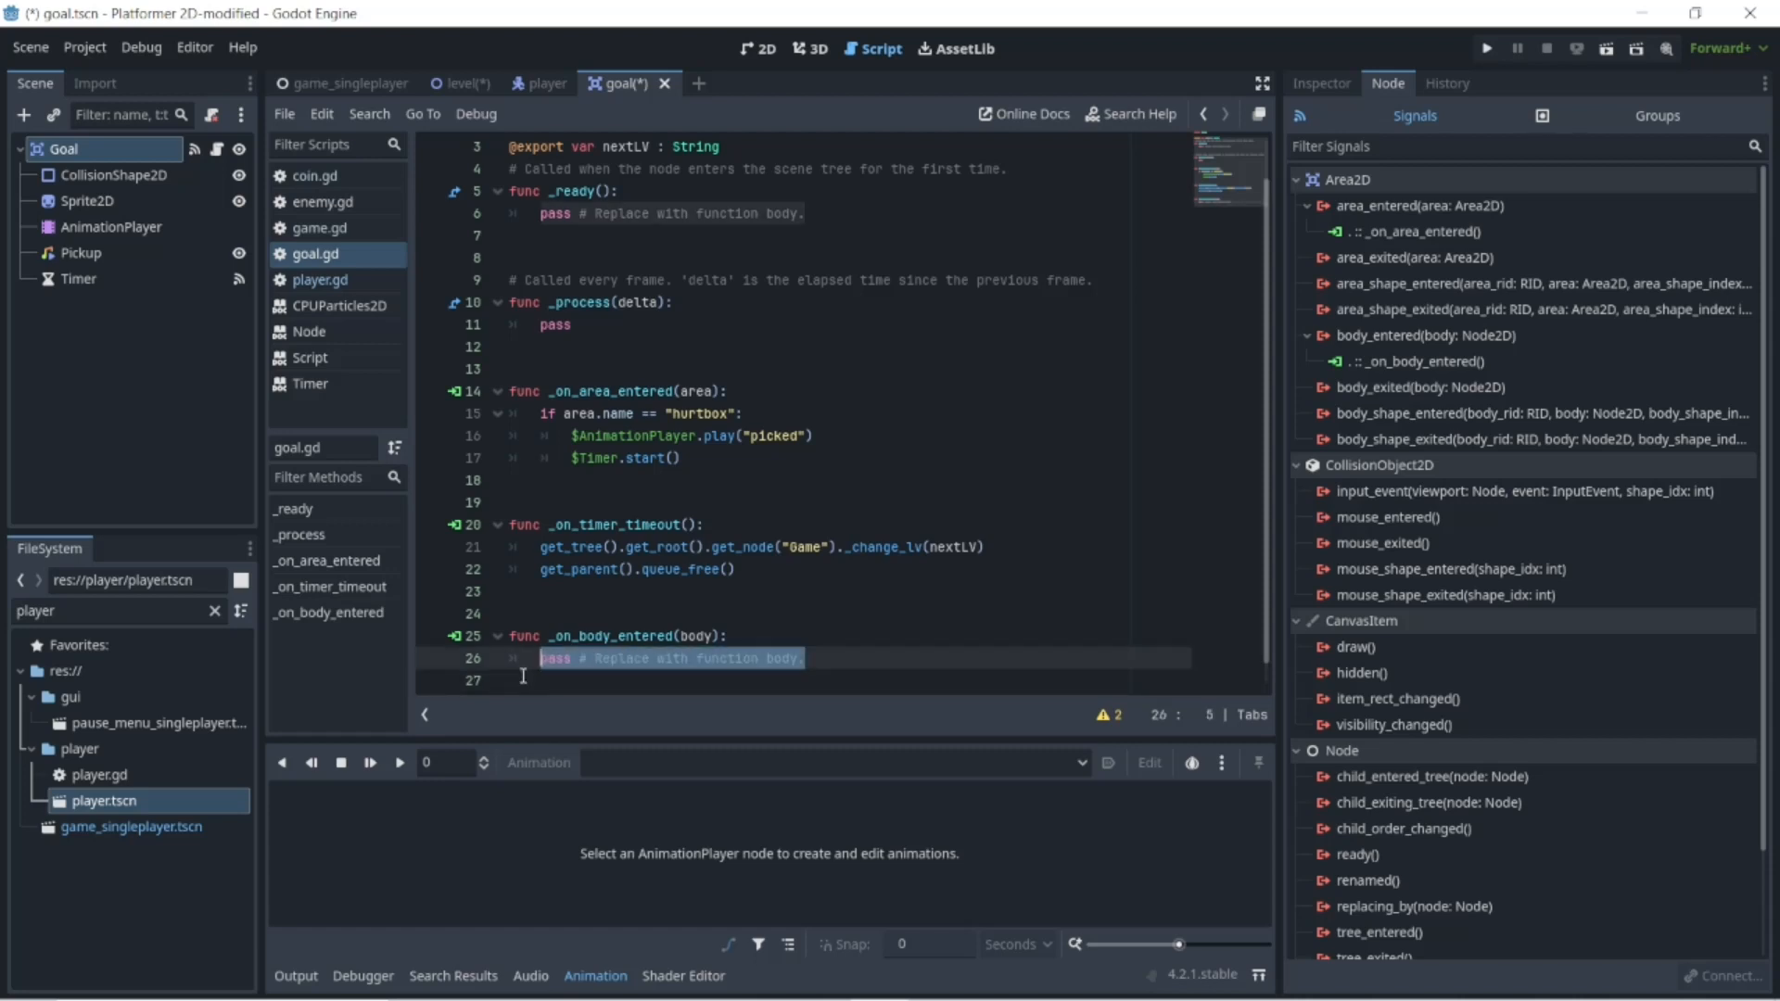
text(if b)
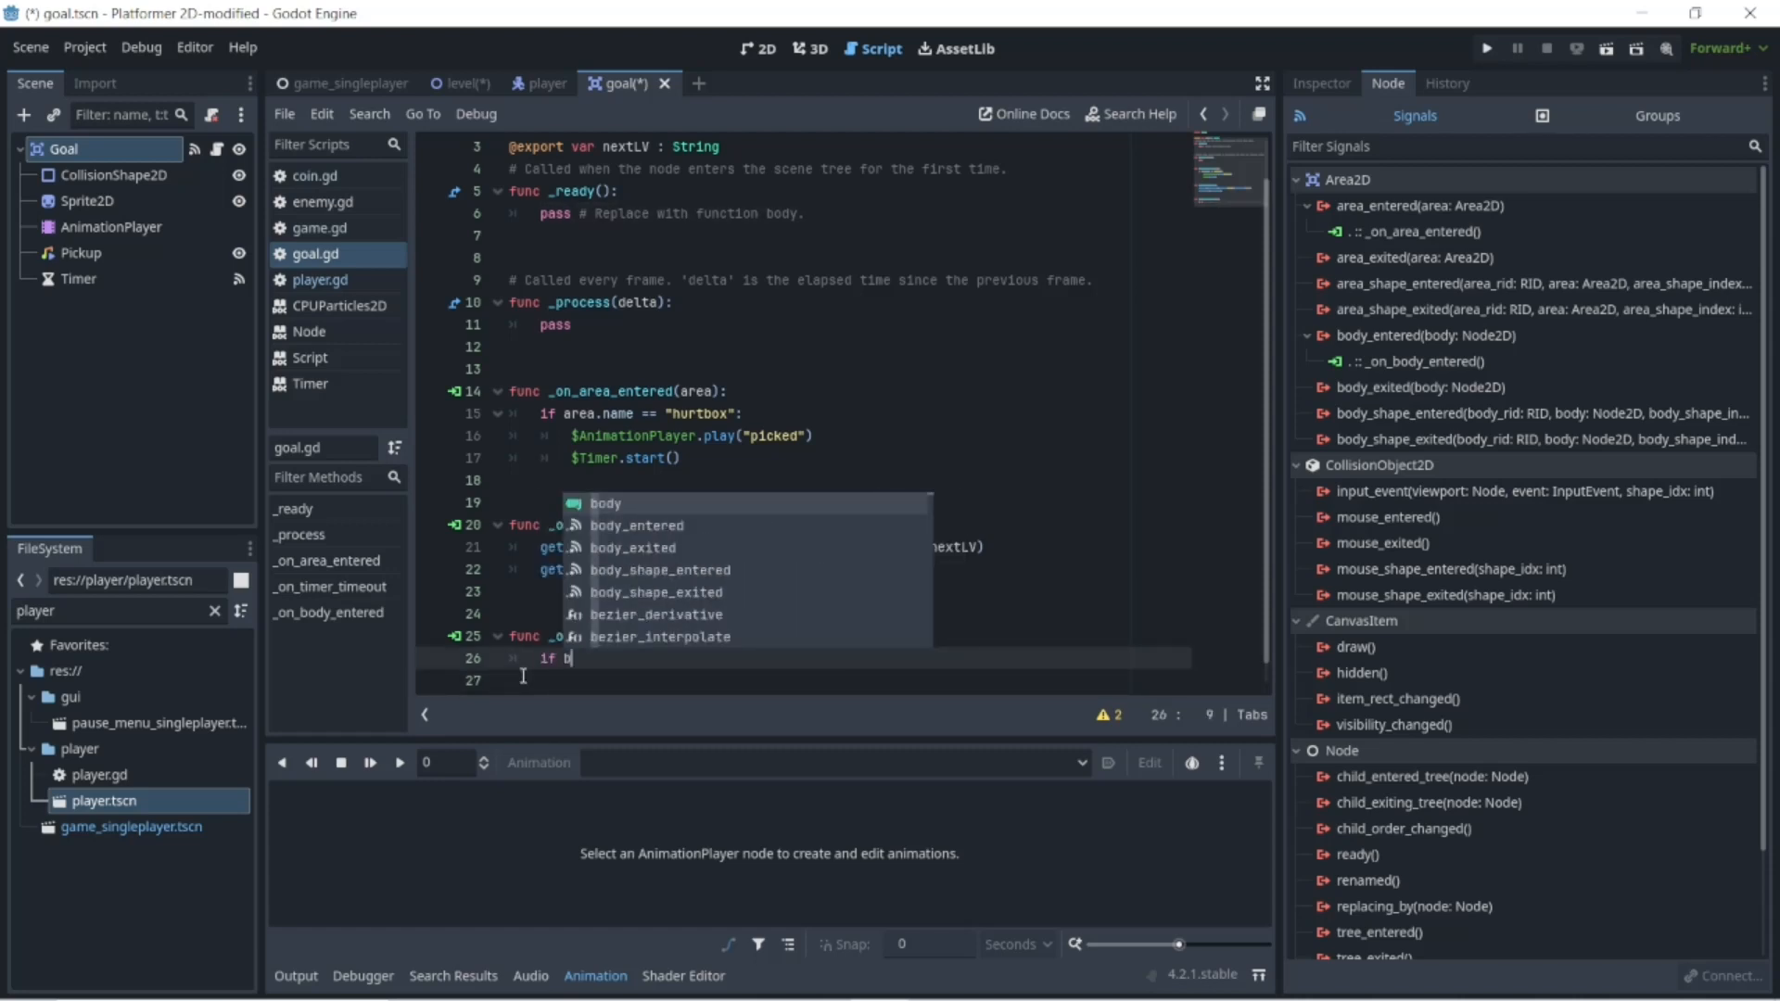
text(ody)
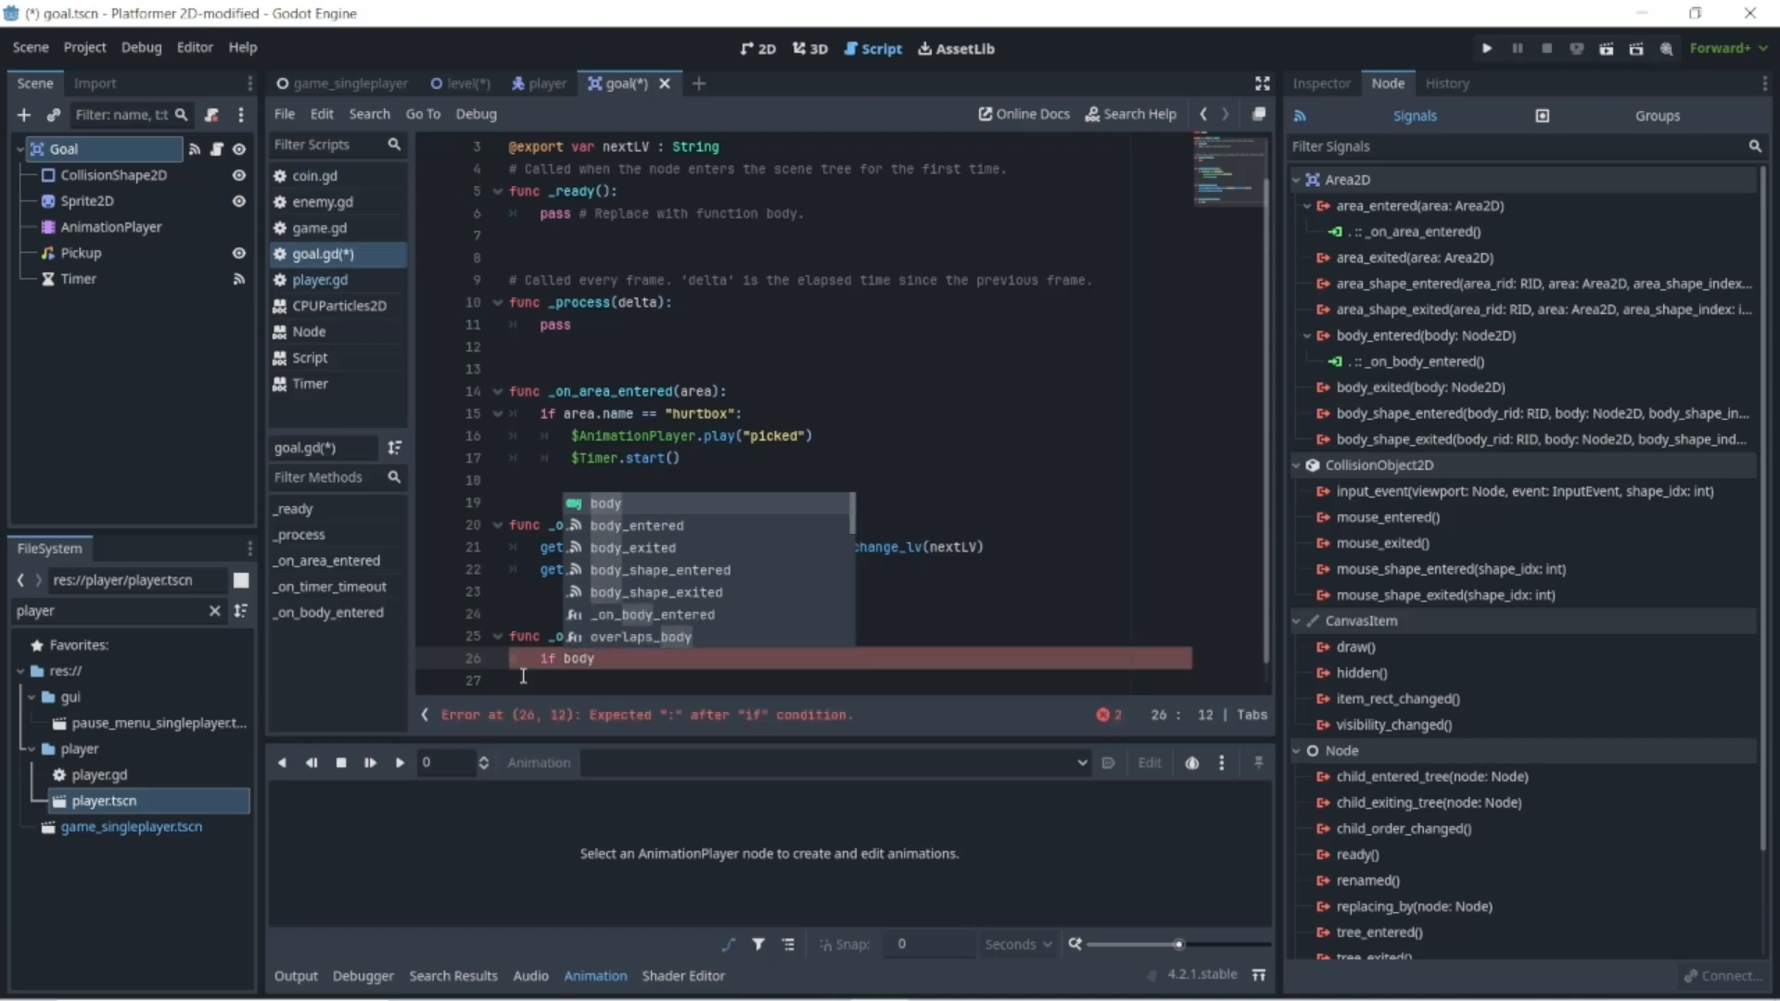
text( ==)
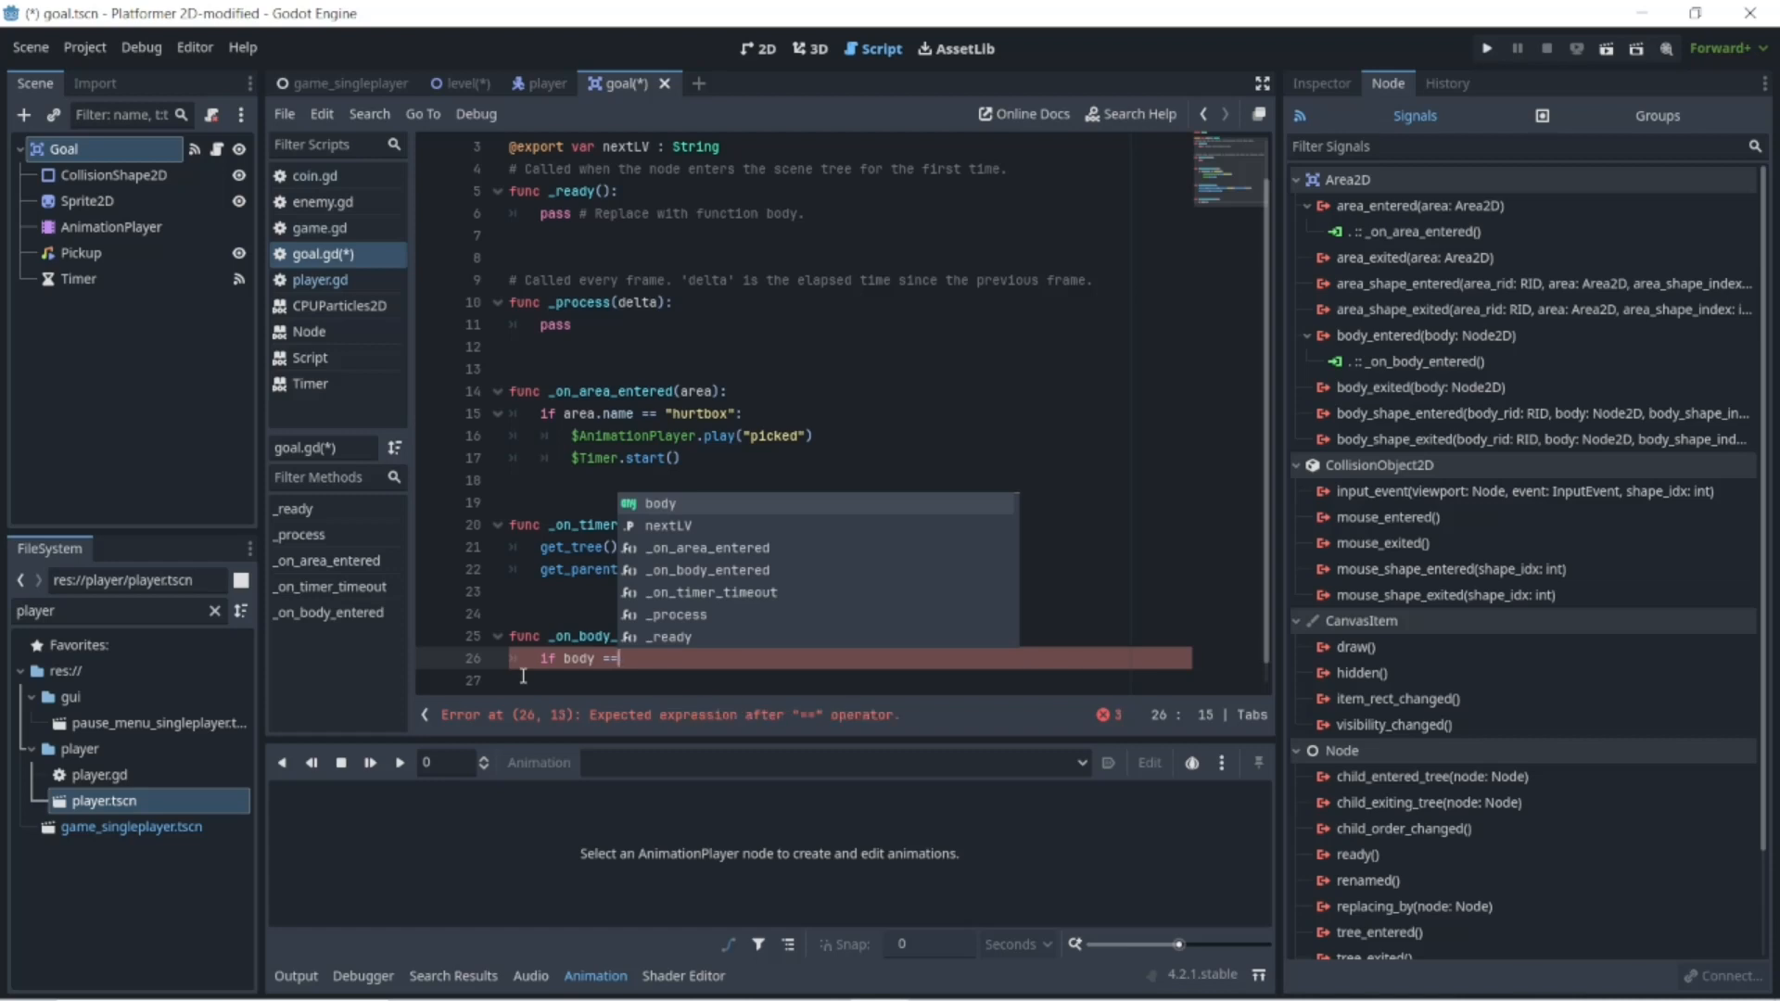
key(BackSpace)
key(BackSpace)
key(BackSpace)
text(.)
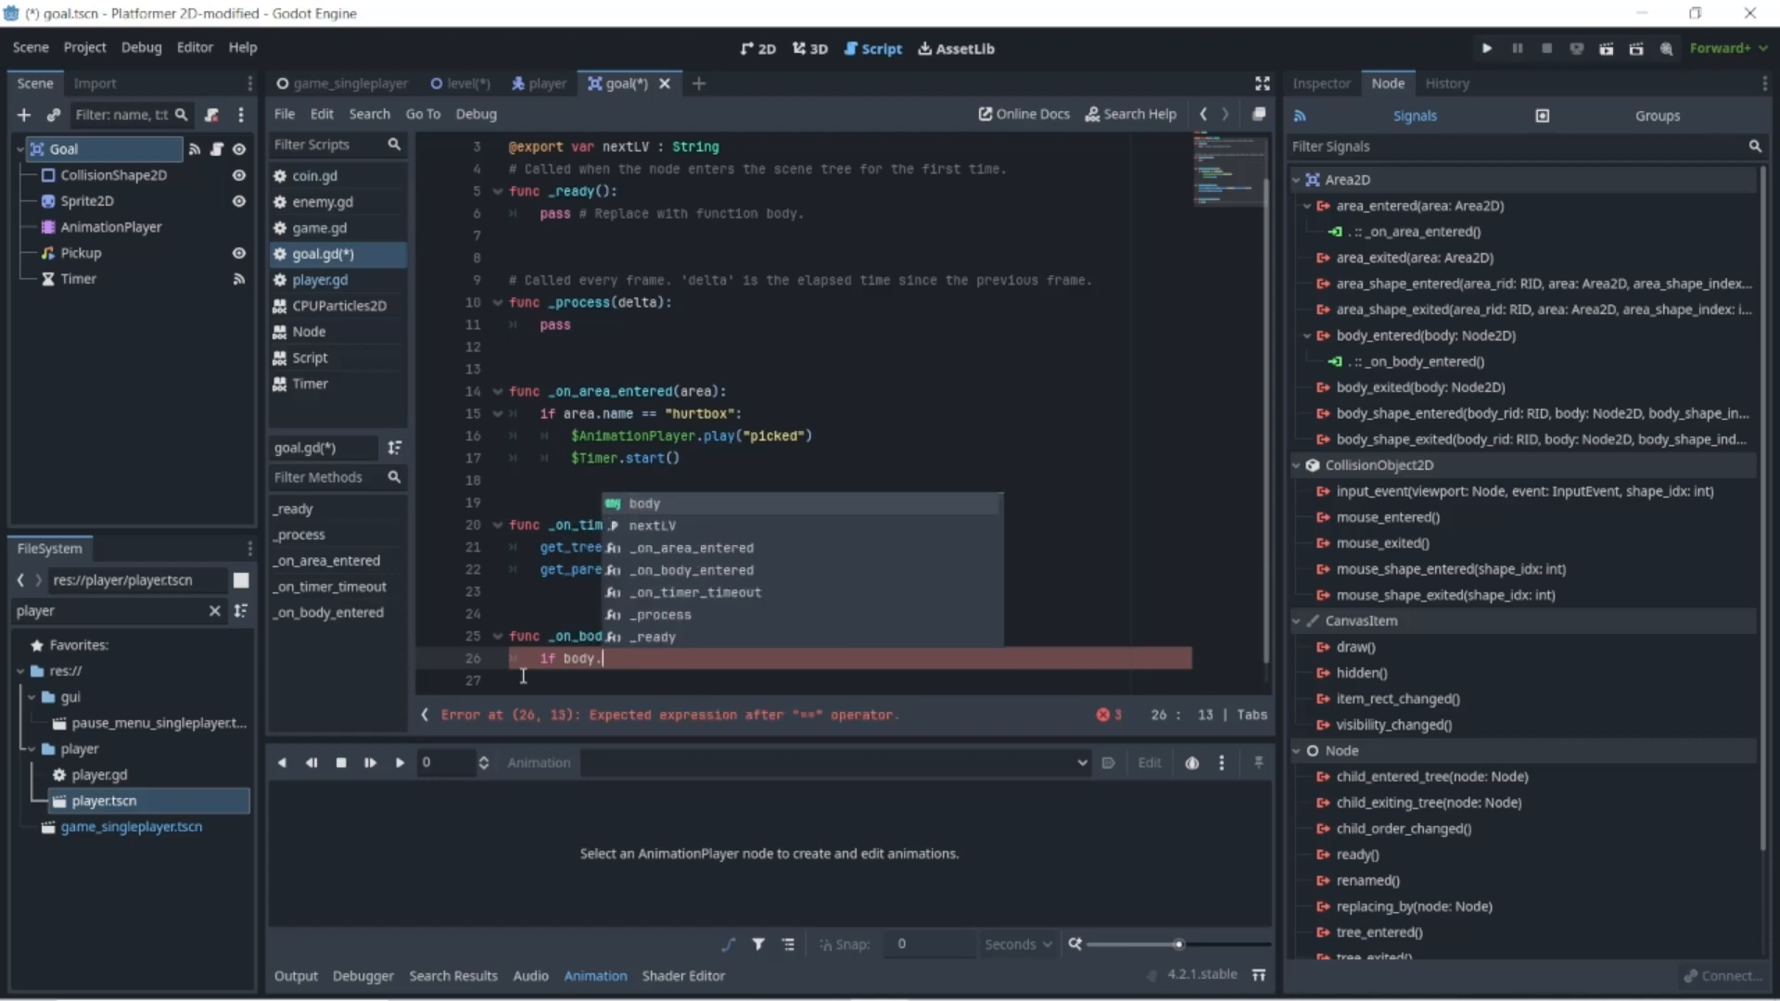
text(name == )
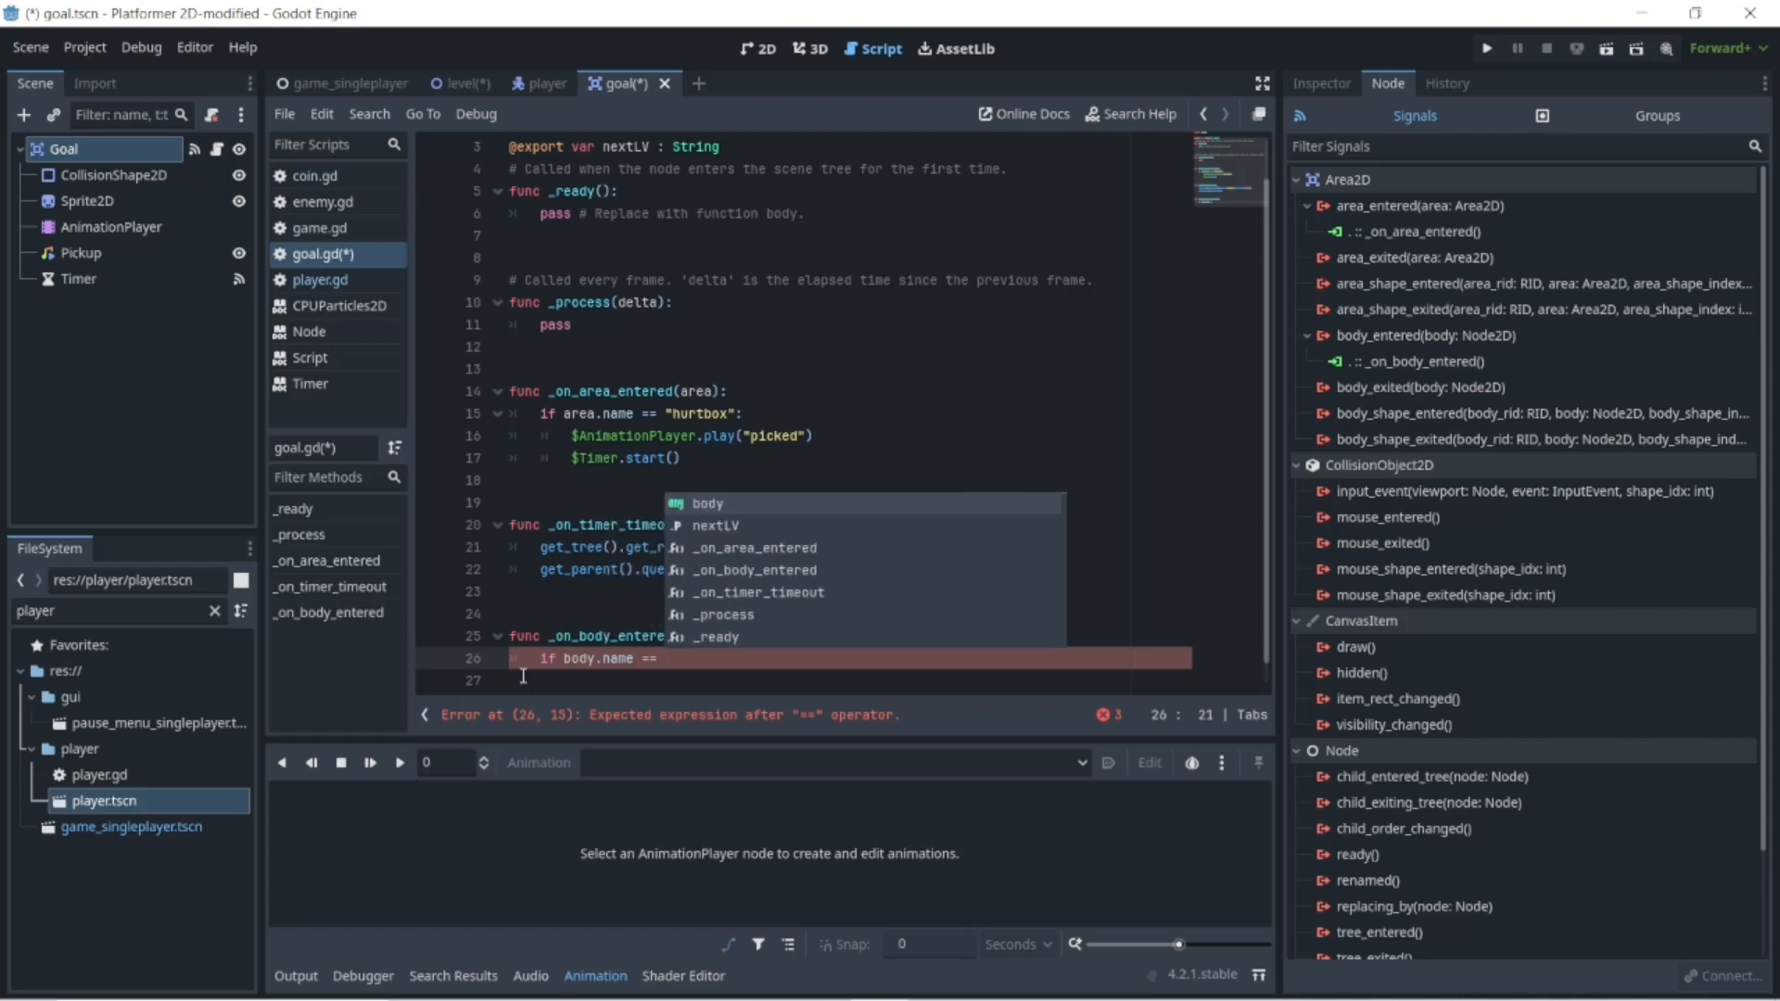
text("pla)
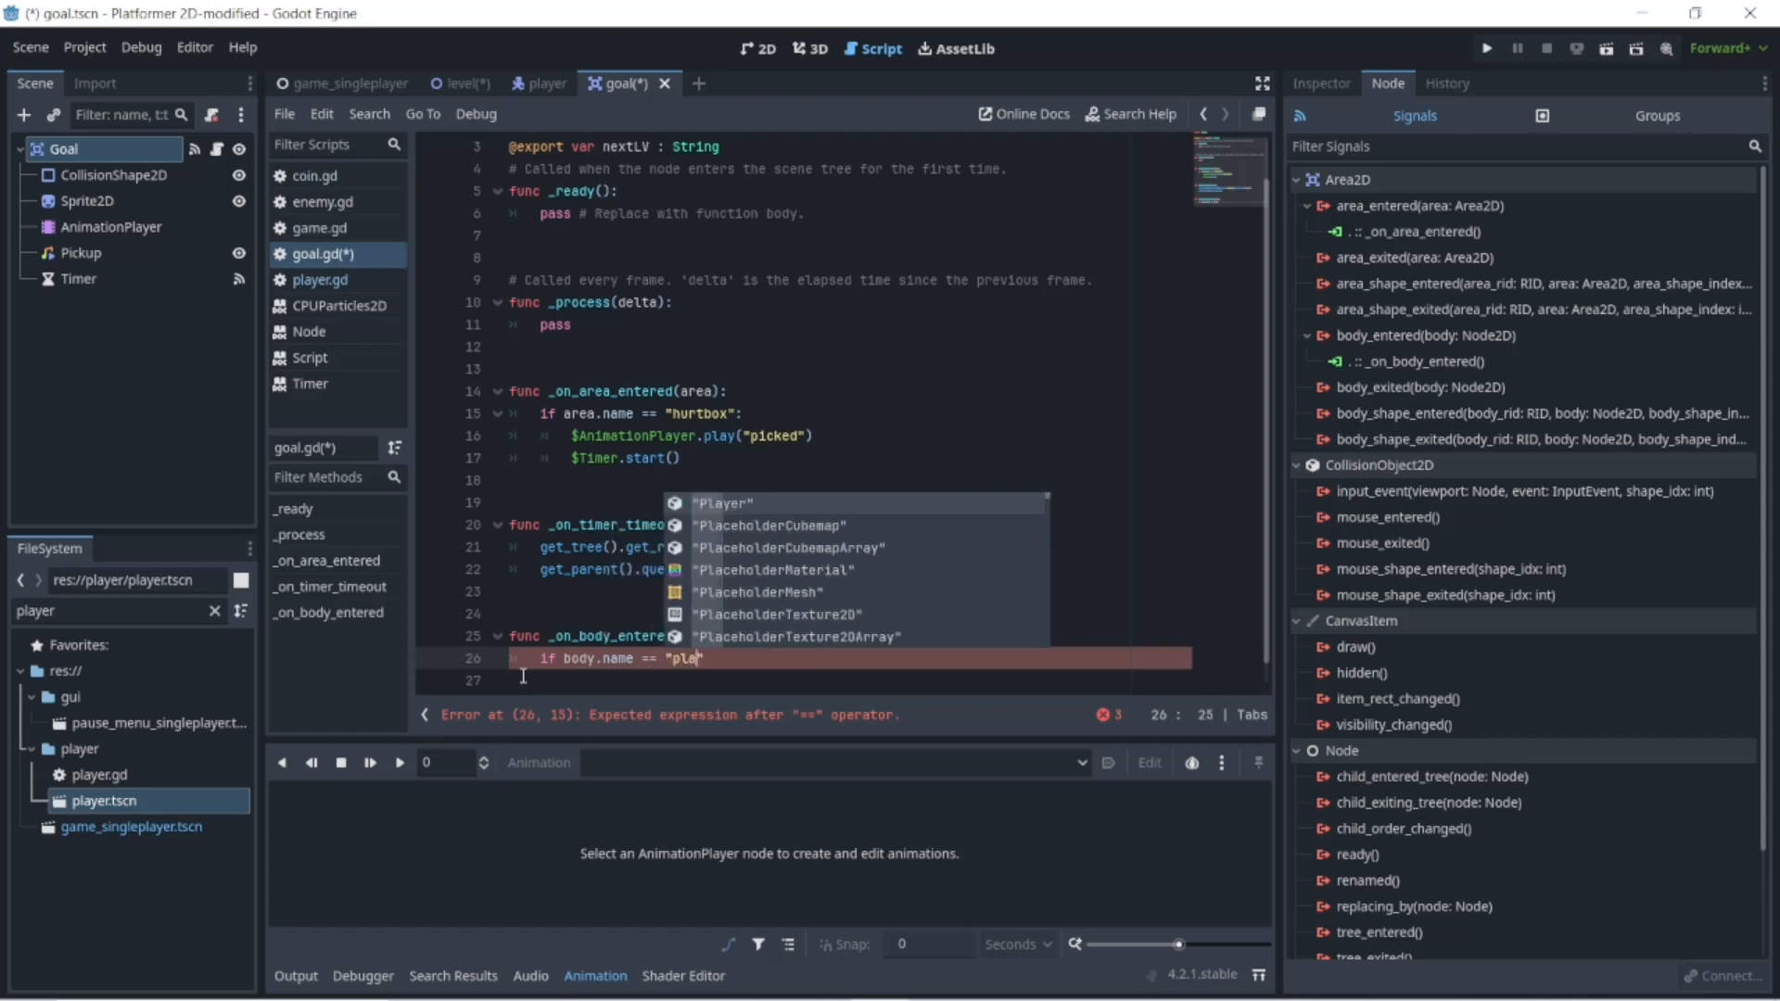
text(yer)
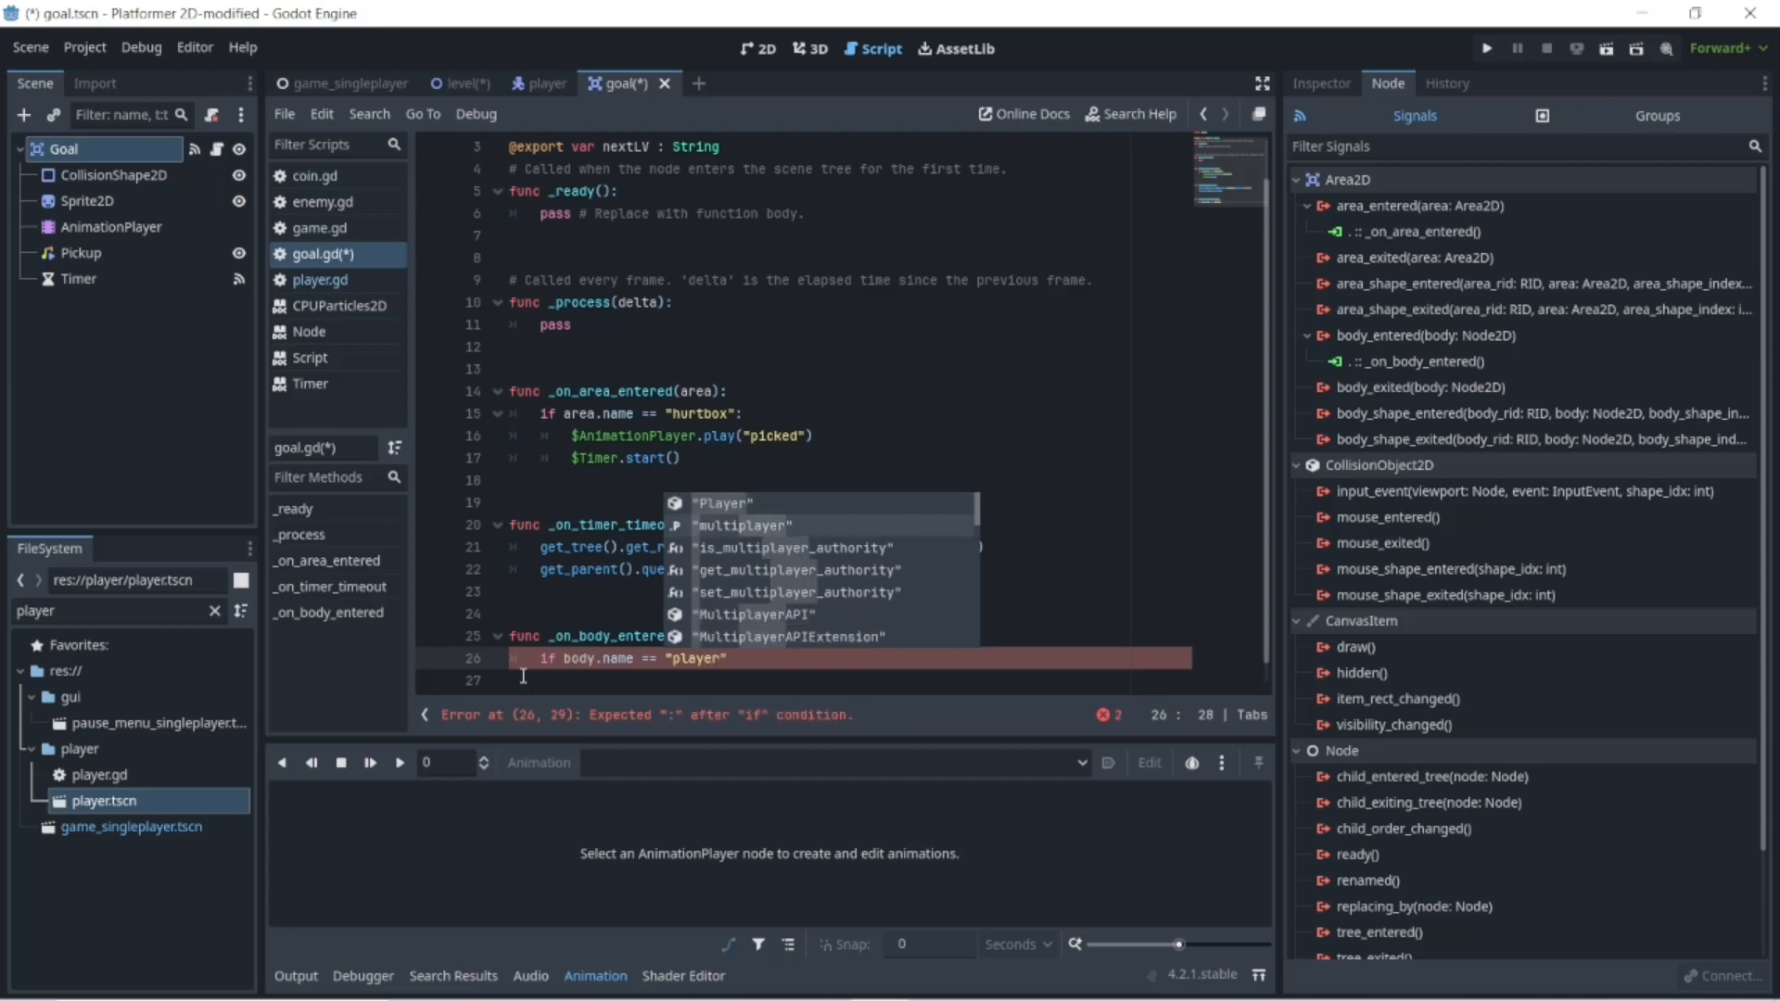
key(Right)
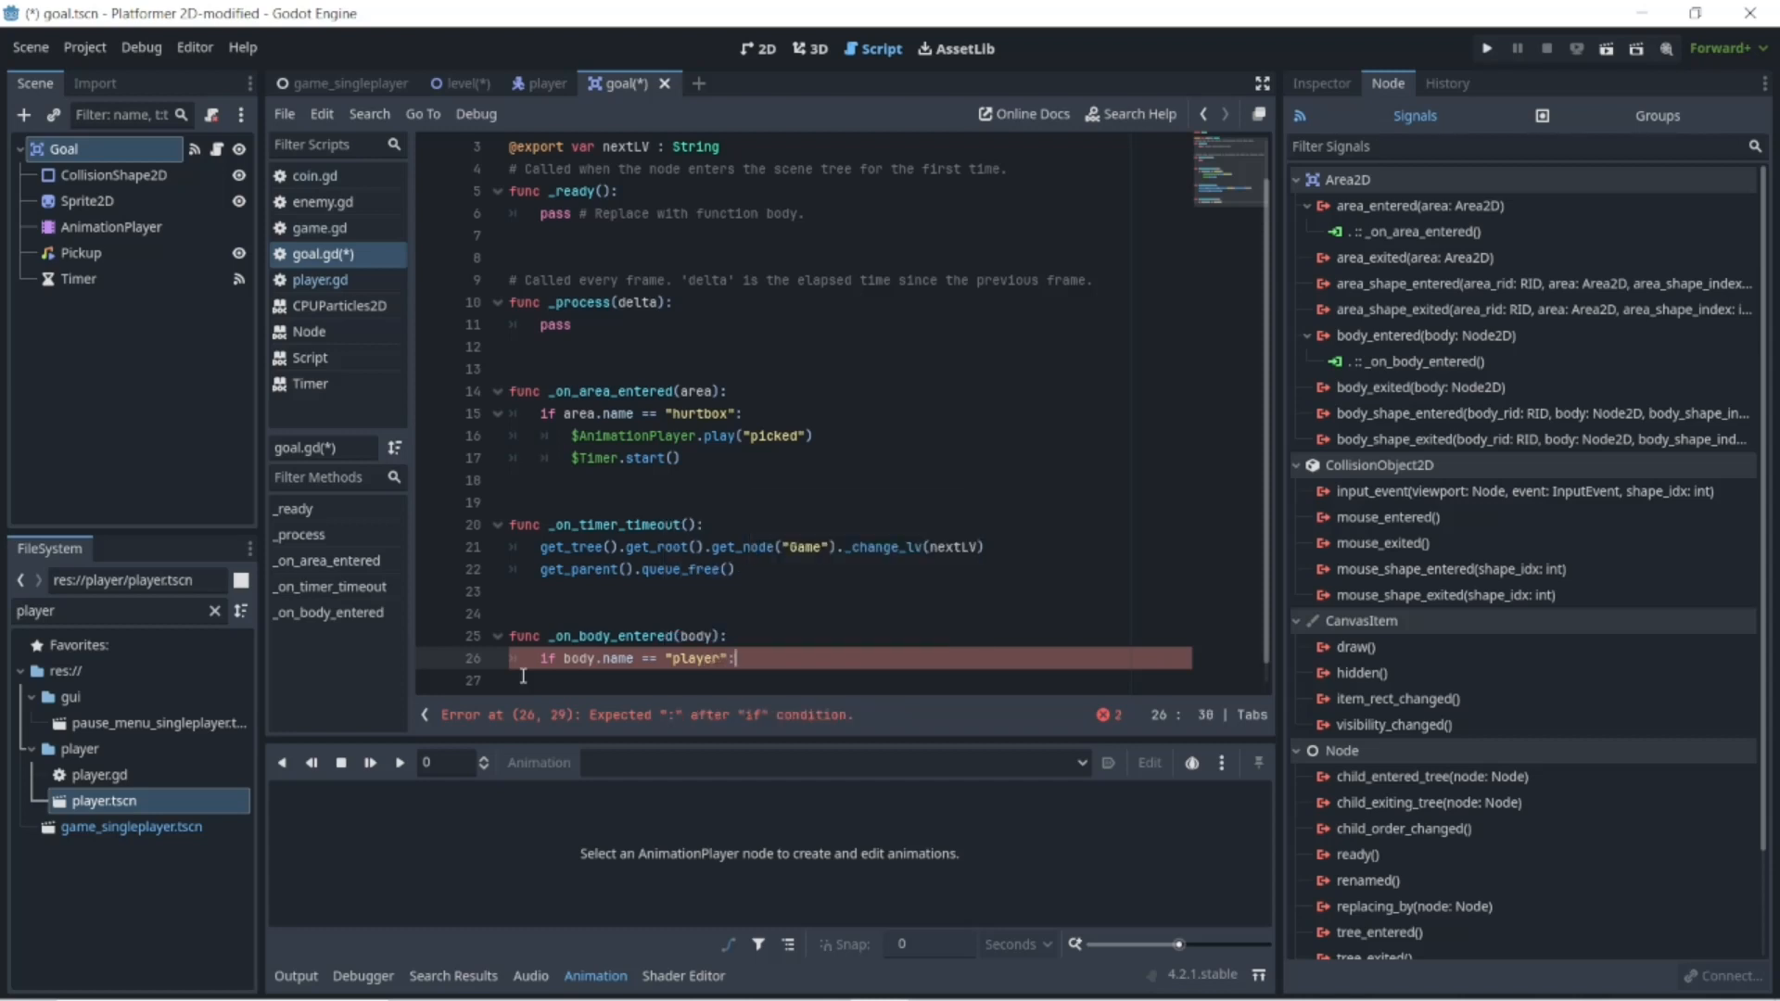
key(Return)
key(ctrl+v)
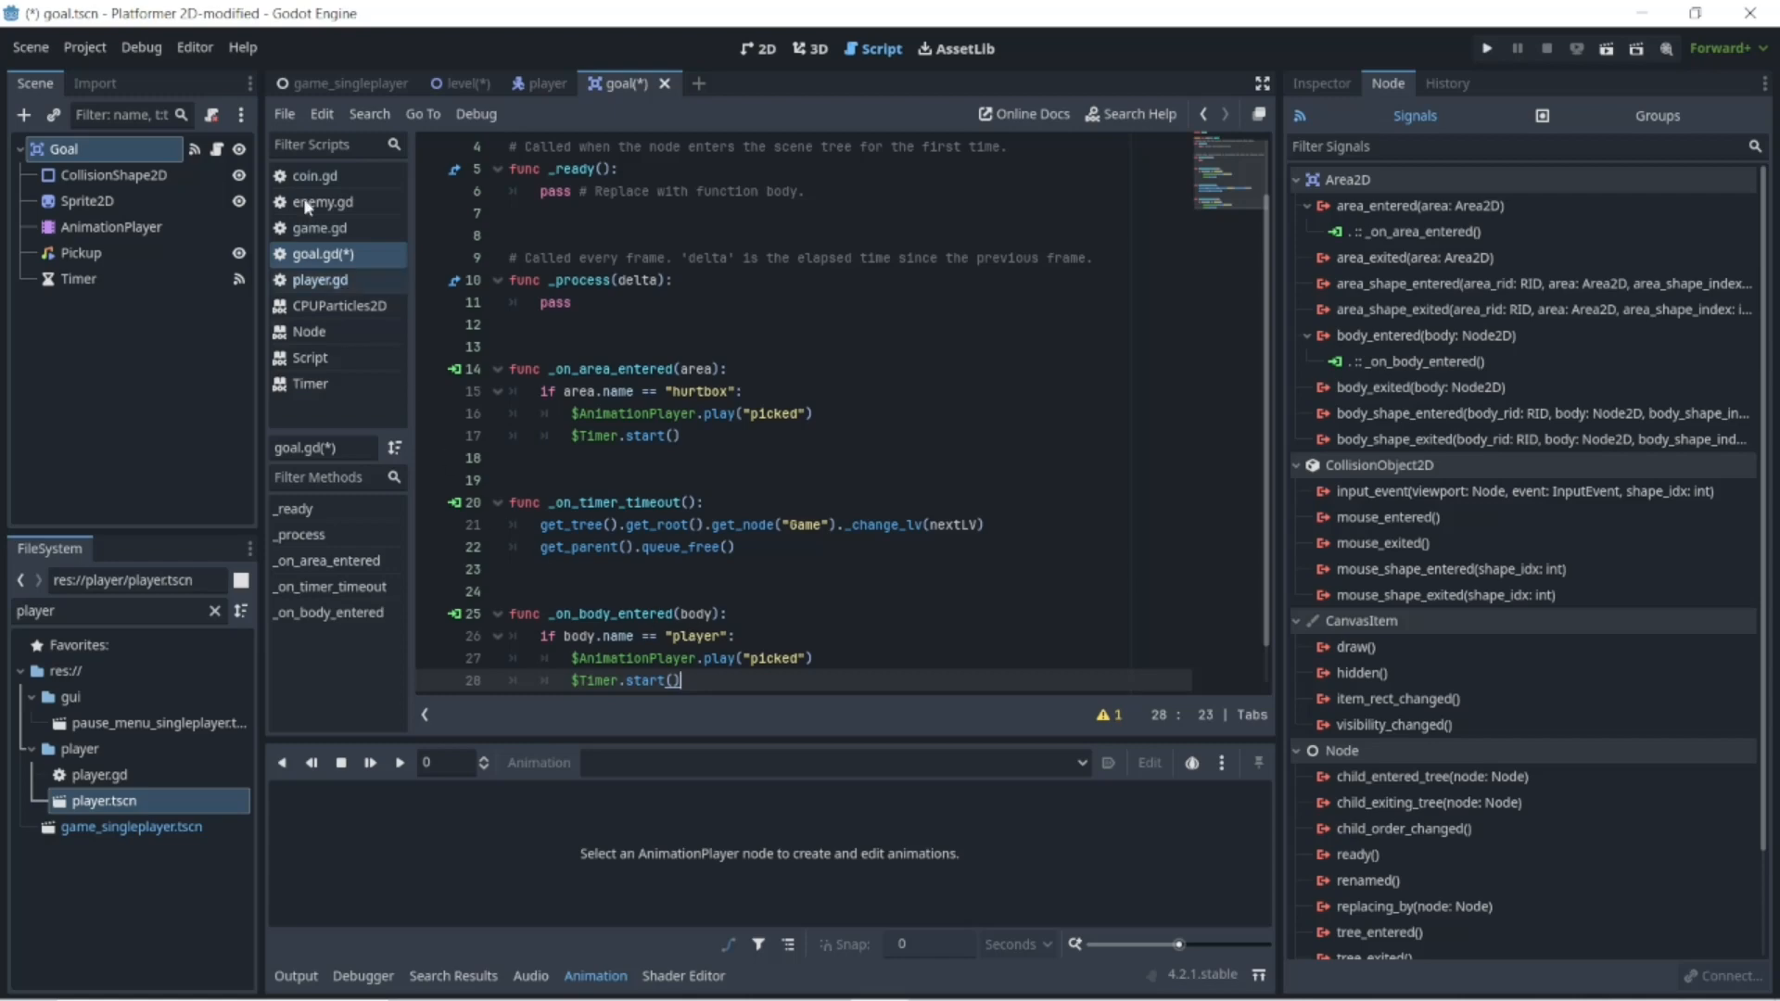
- Check the root node's name in the player scene, then change the body name condition in goal.gd to "Player"
click(540, 85)
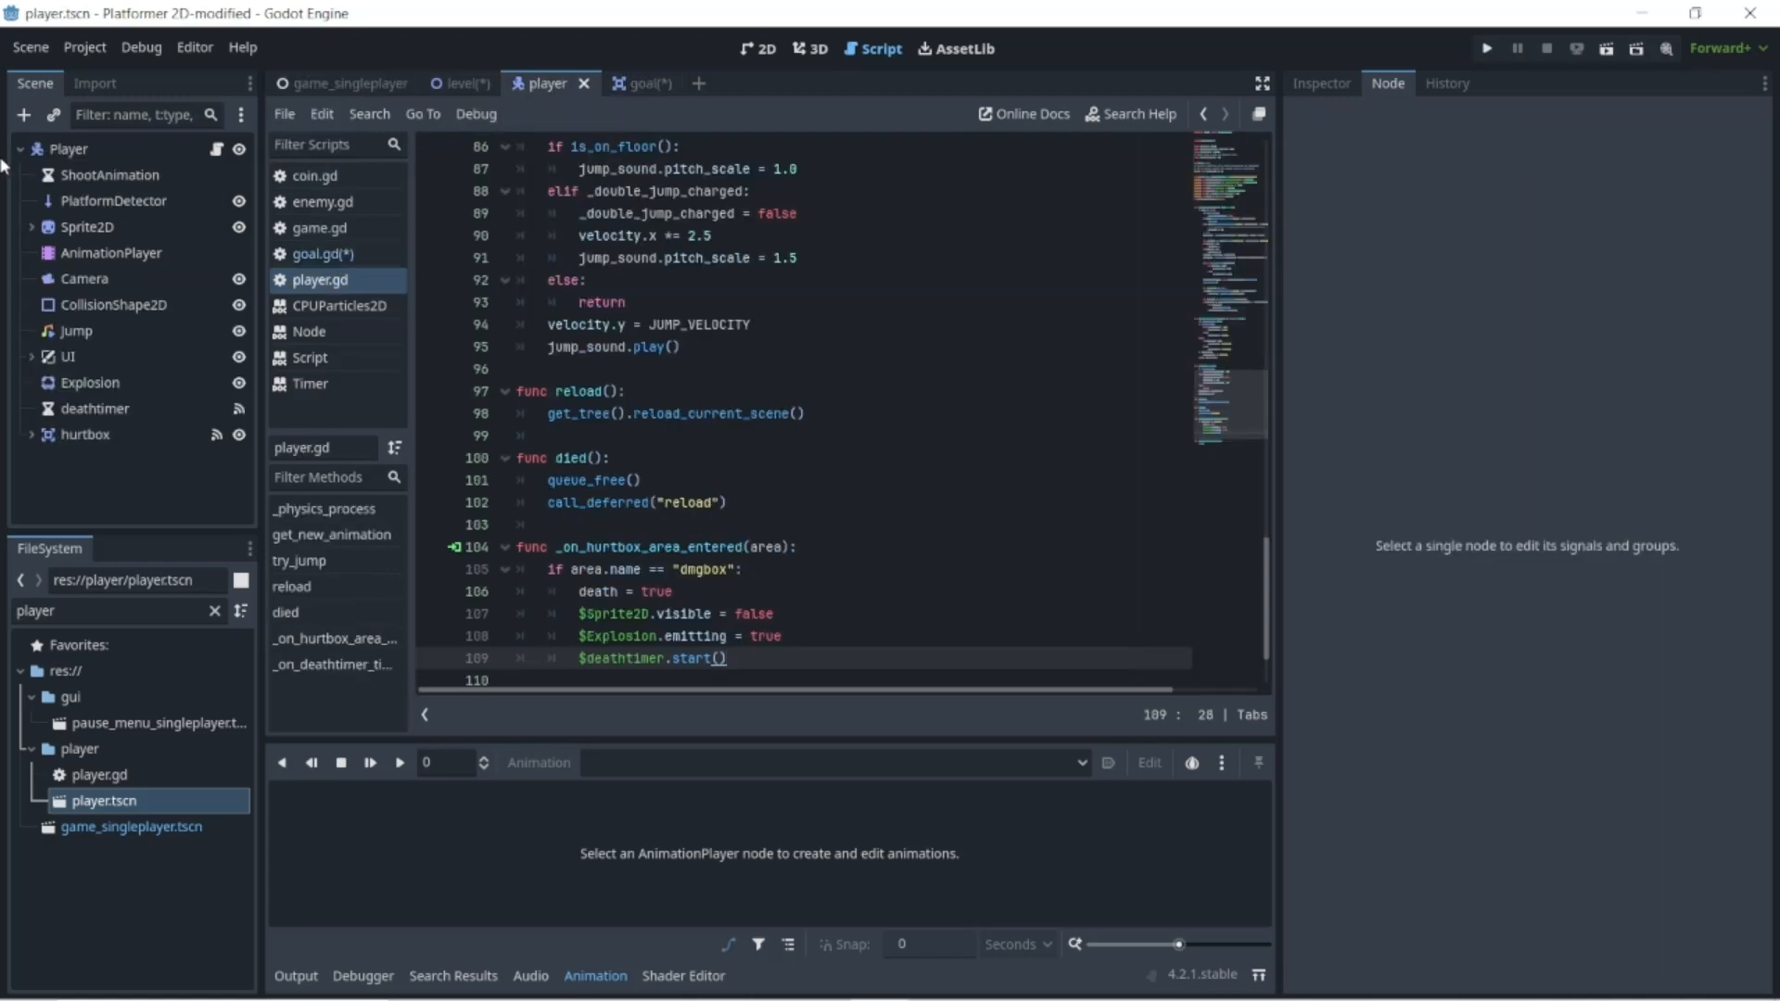
click(631, 83)
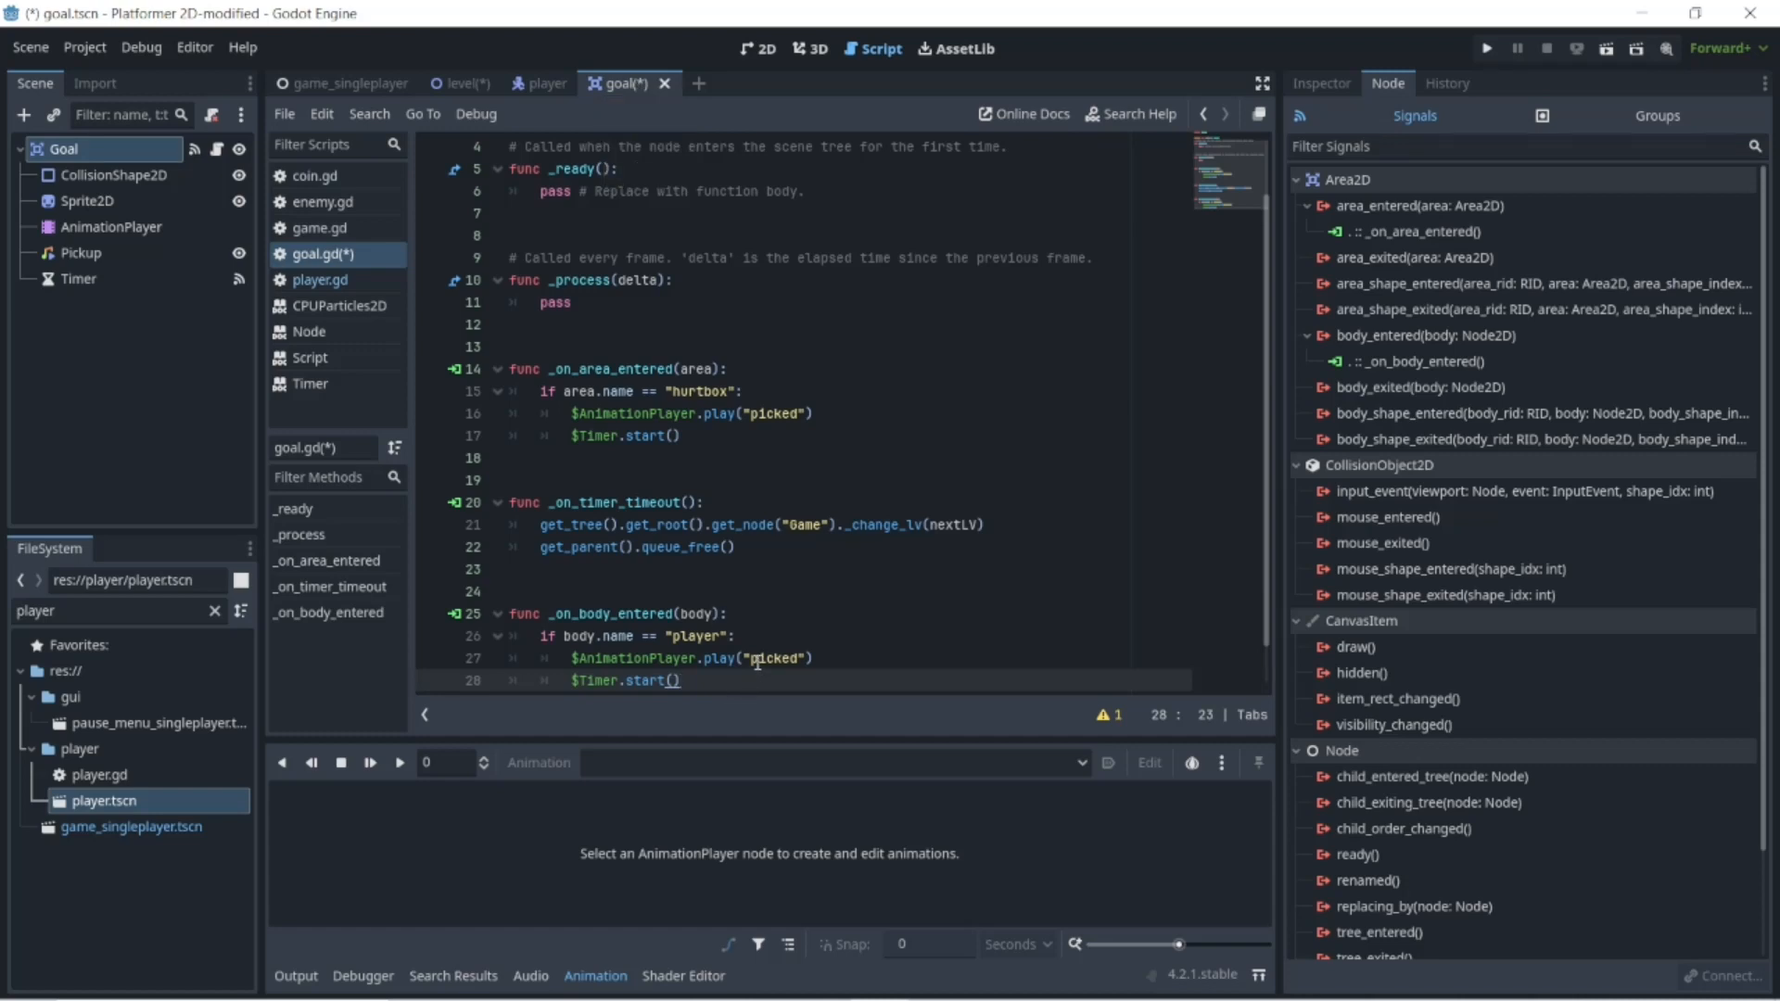
click(677, 636)
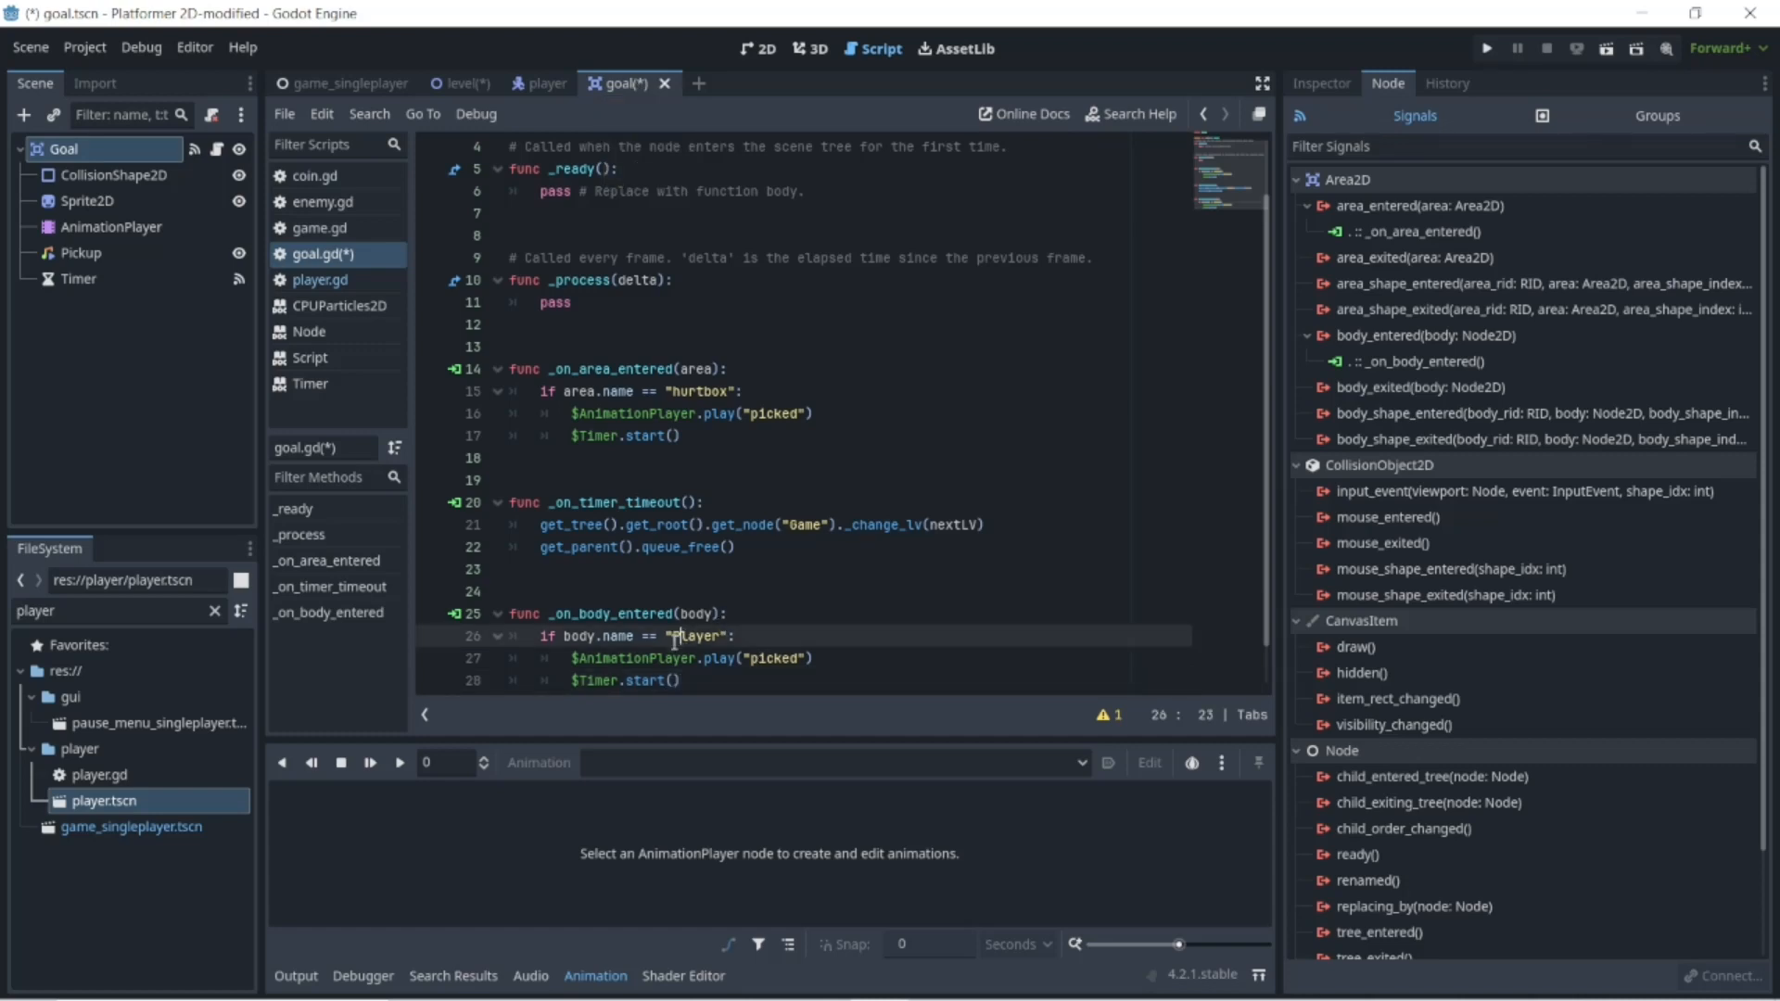
key(Delete)
text(P)
click(749, 638)
click(720, 683)
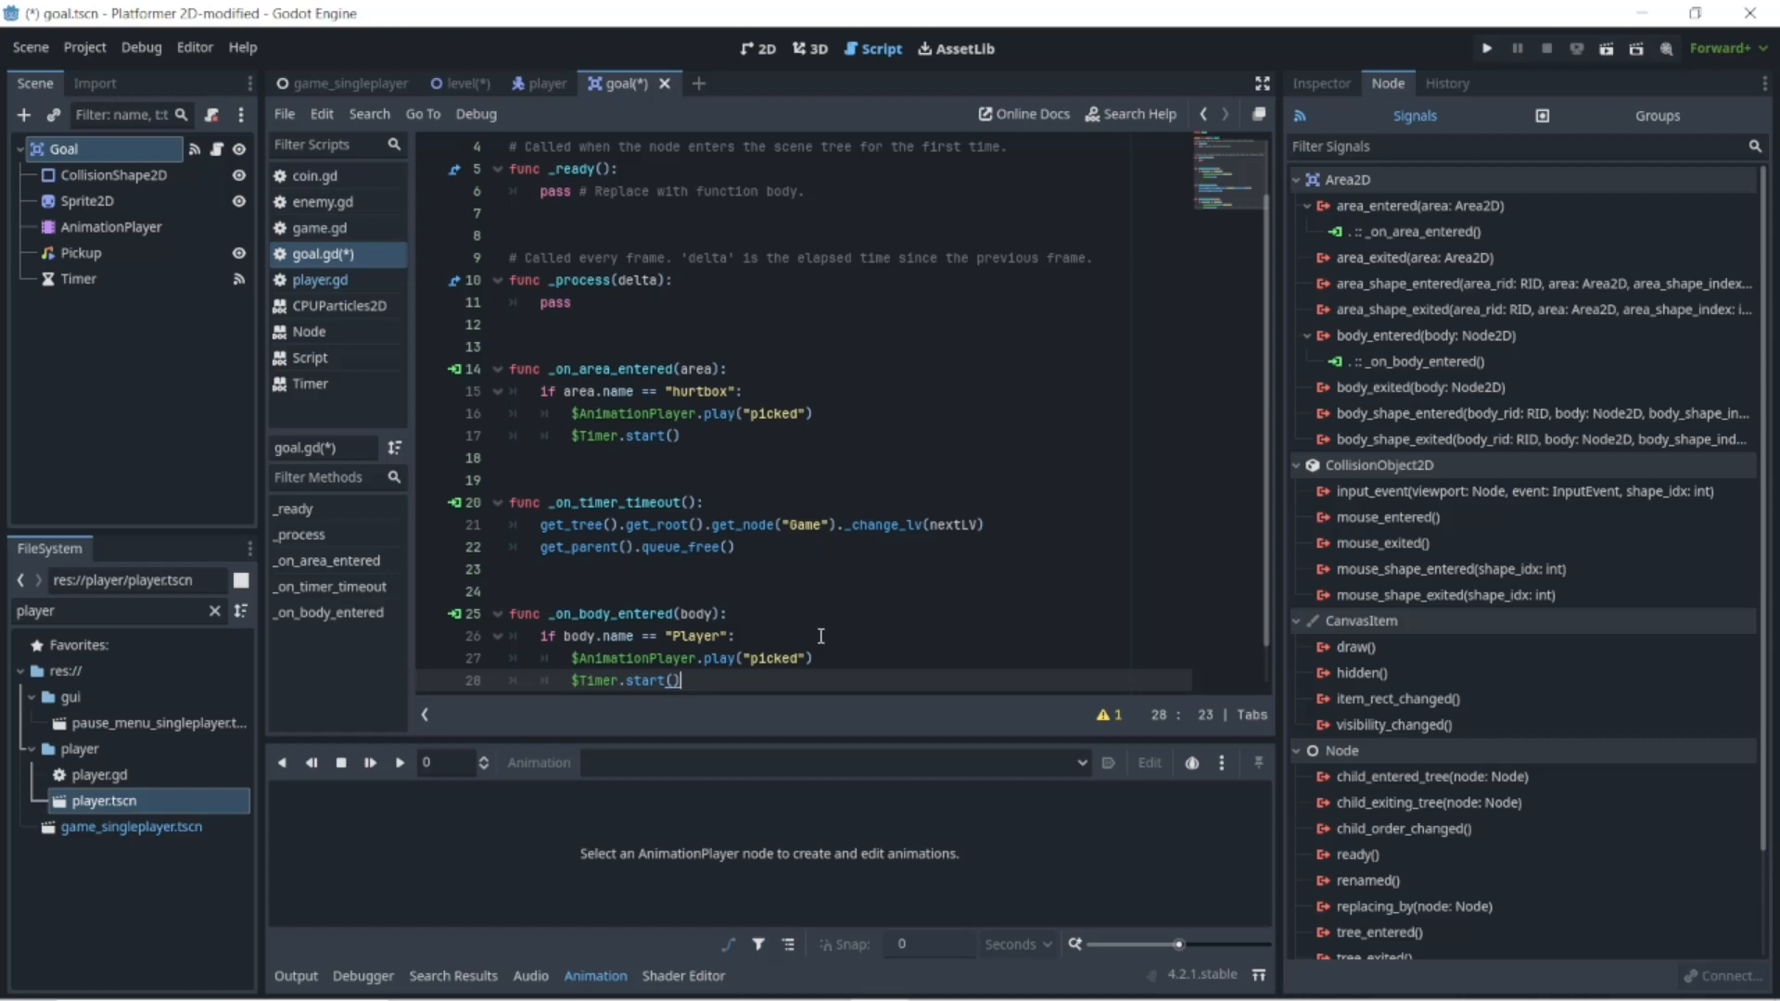
- Comment out the whole _on_body_entered function in goal.gd
drag(703, 679, 516, 619)
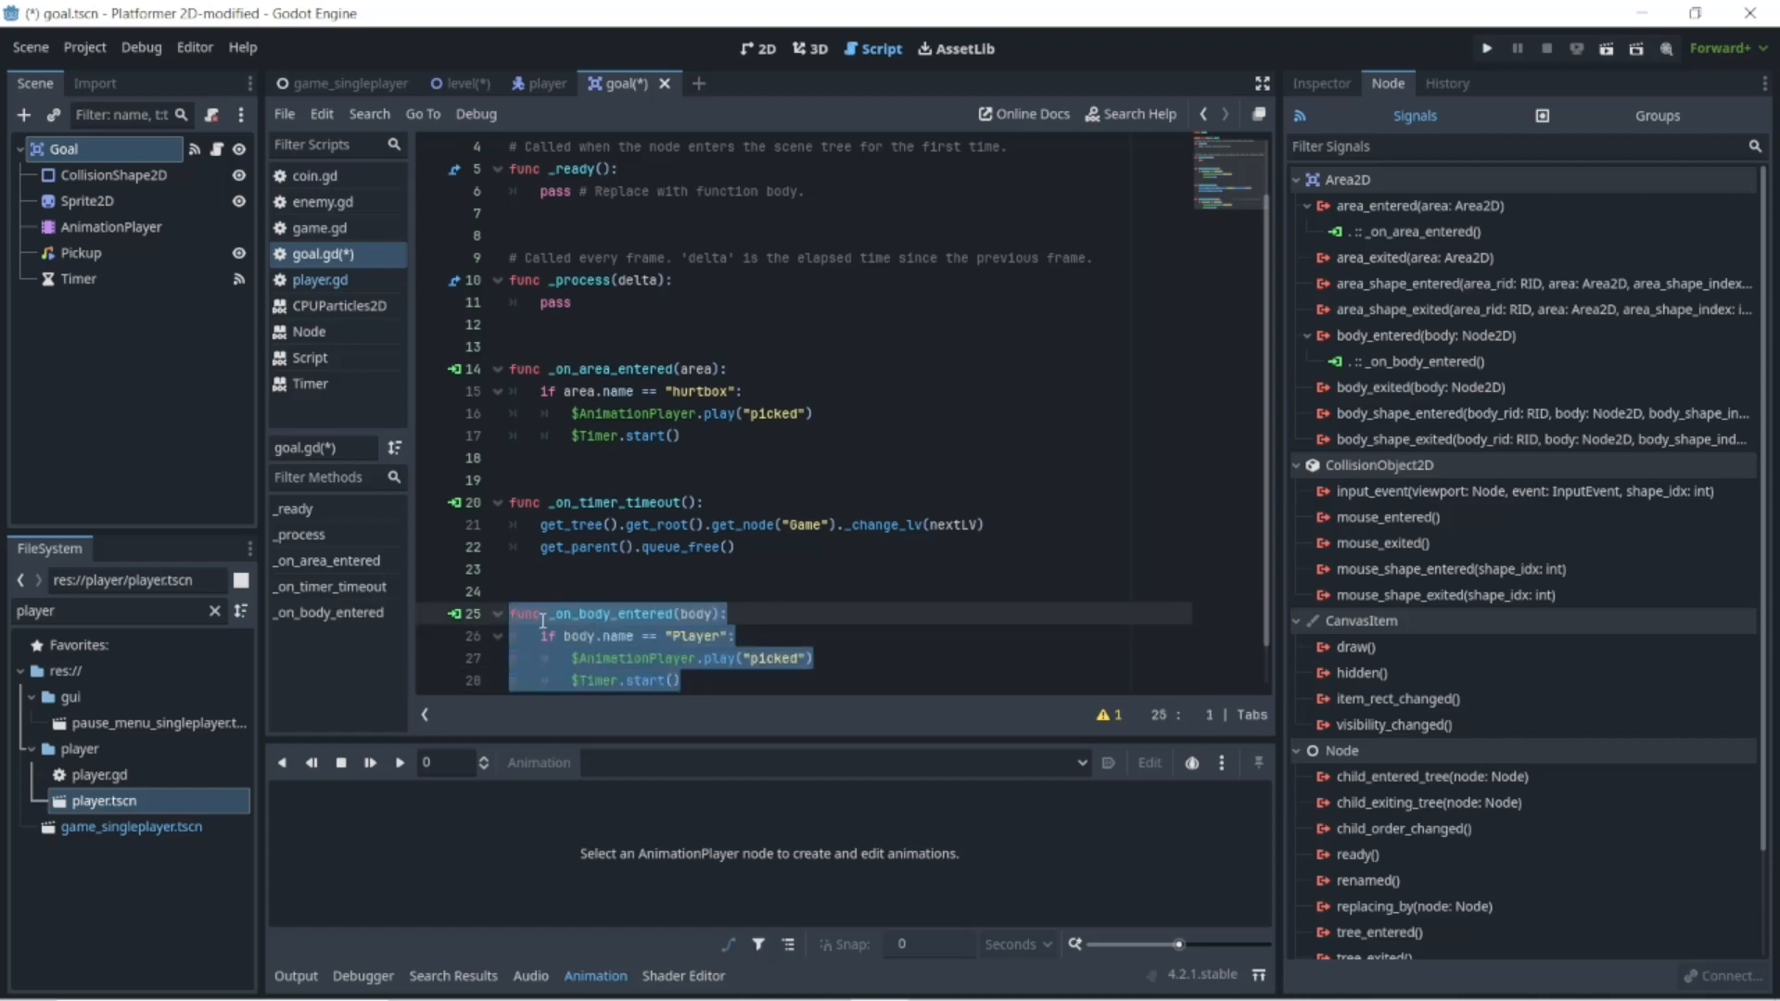
right_click(542, 619)
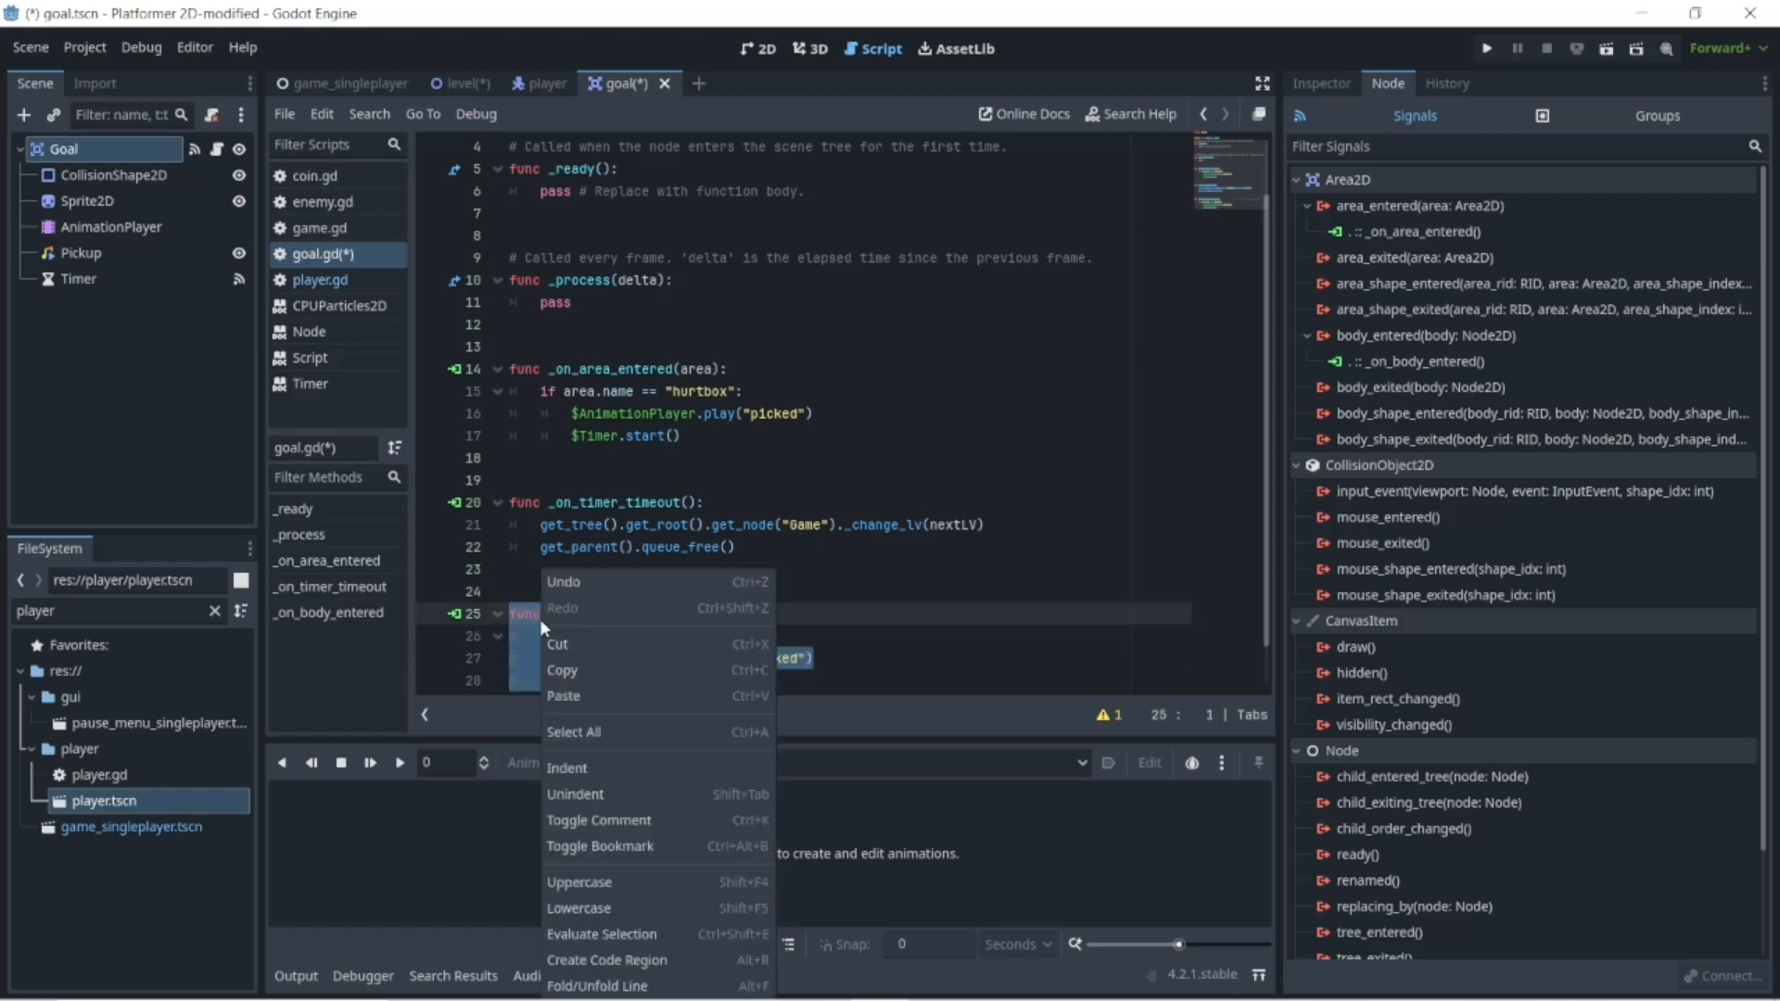
click(620, 818)
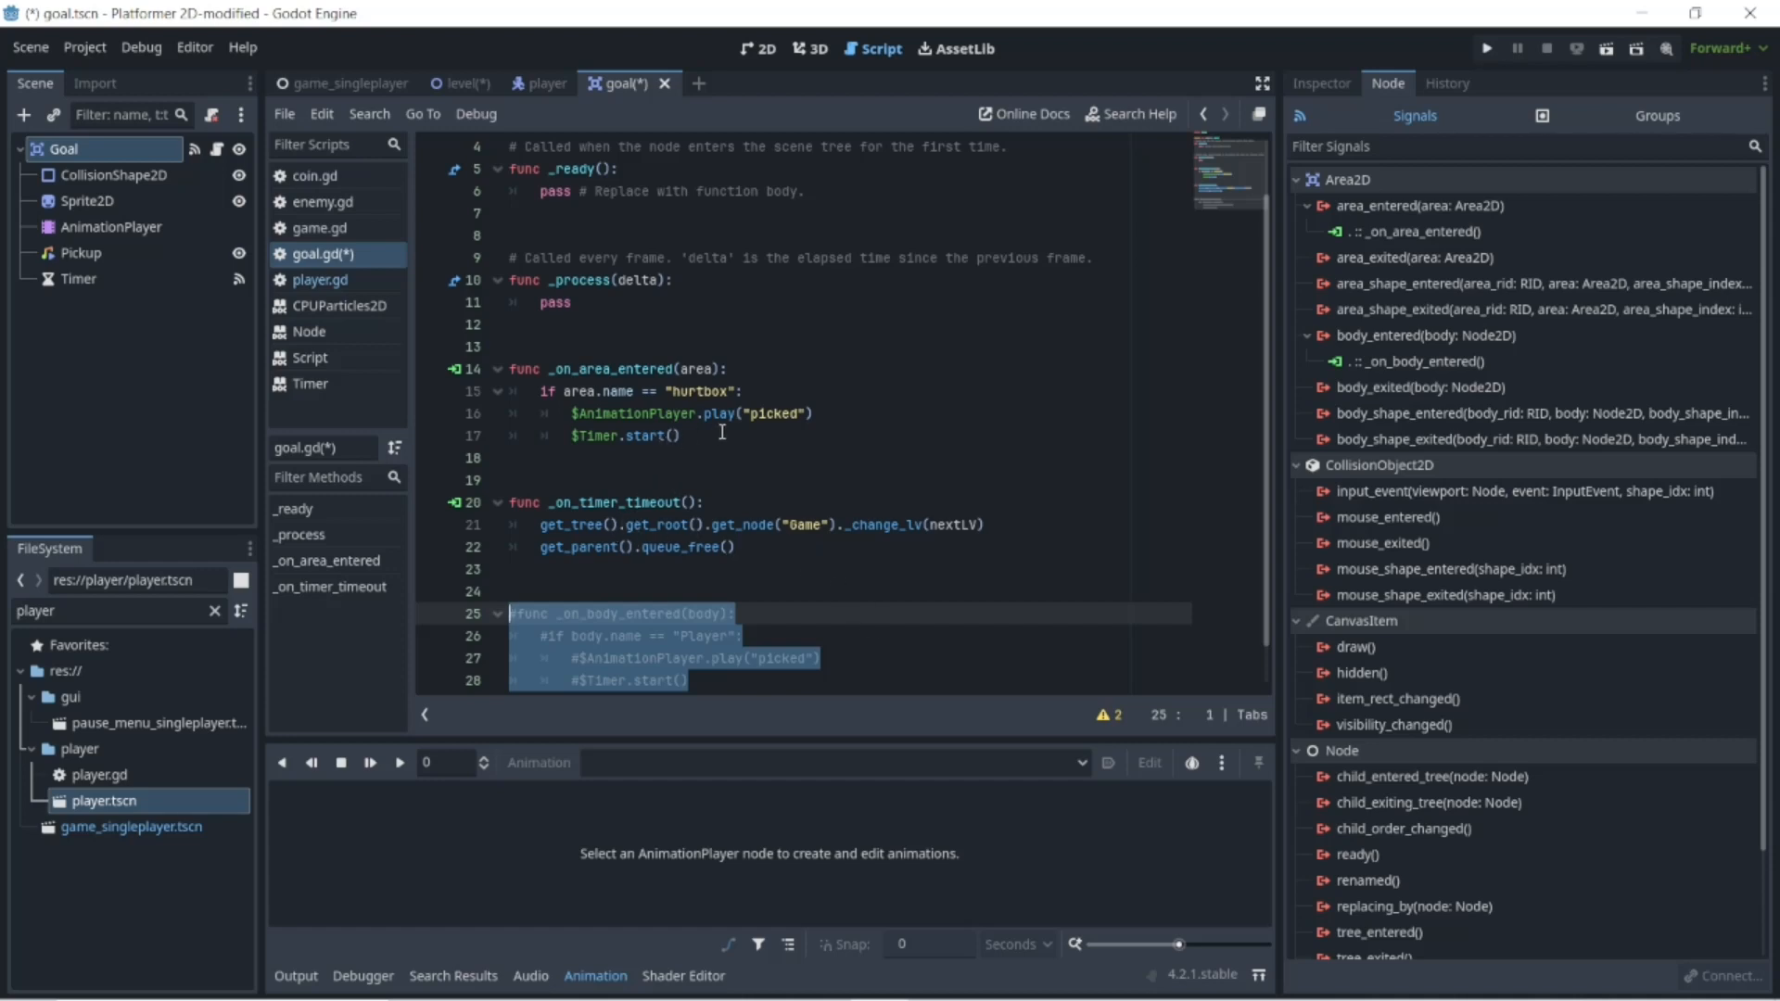
- Run the project and guide the player across the first level's platforms to the Goal to test the level change
click(1488, 48)
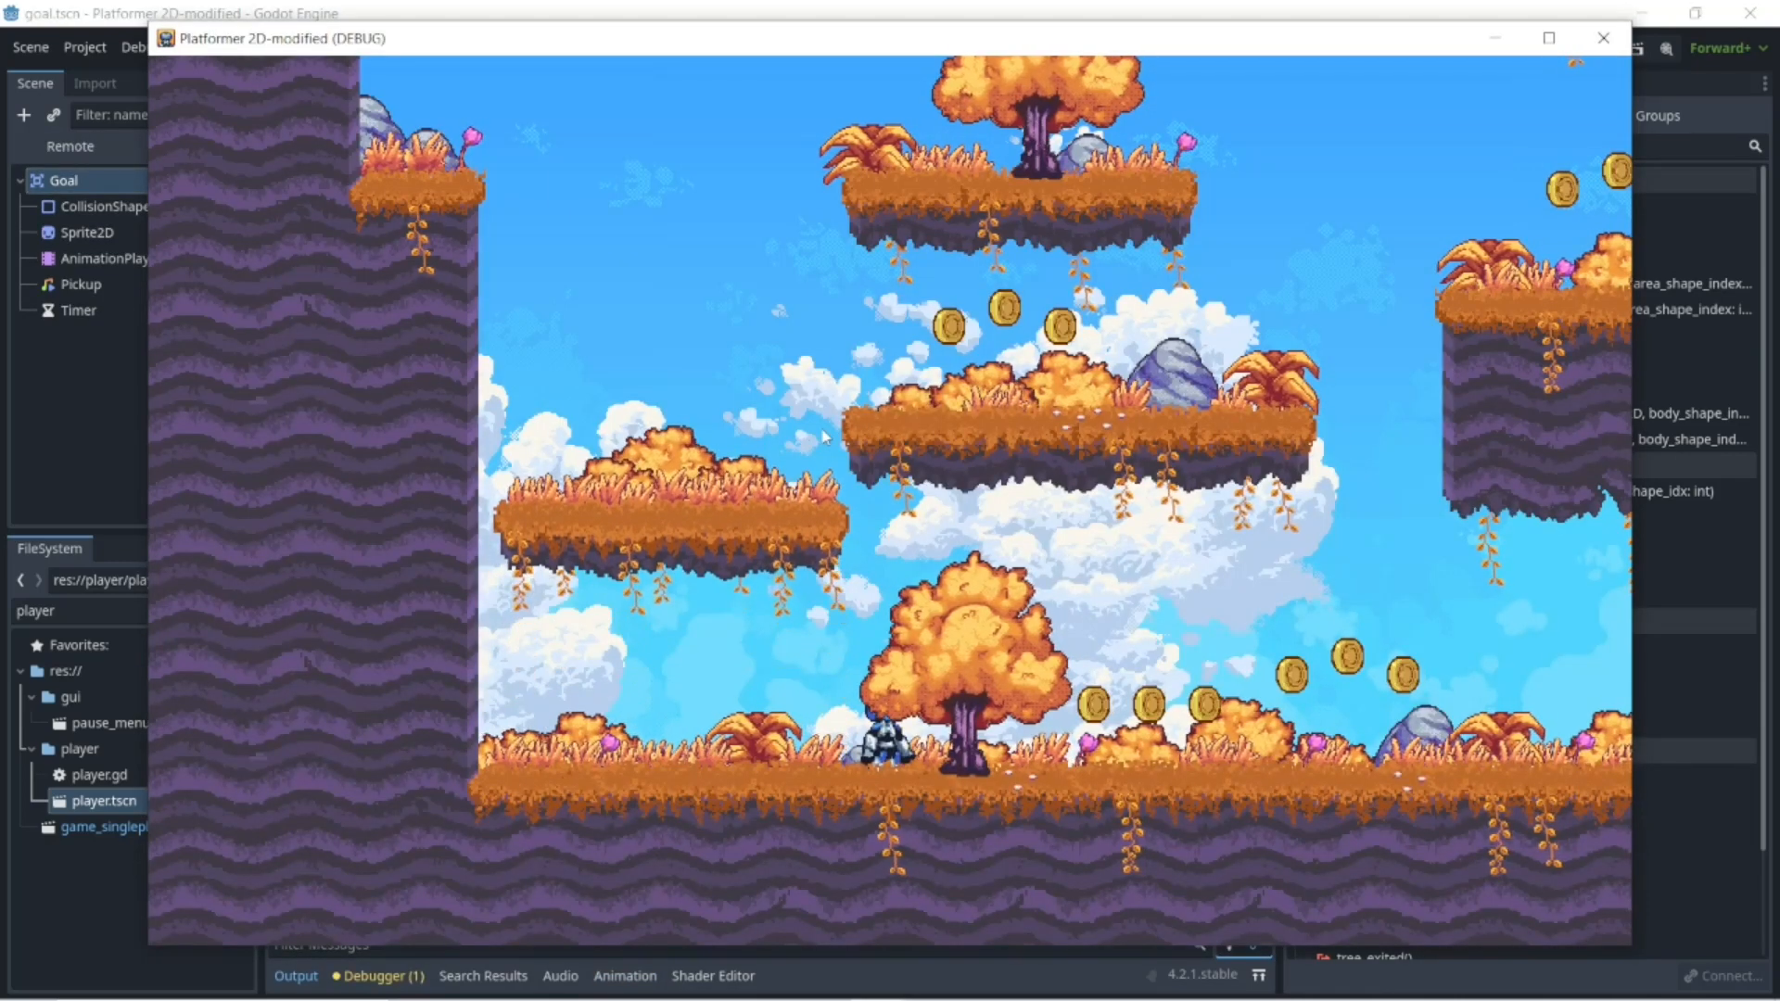
key(Left)
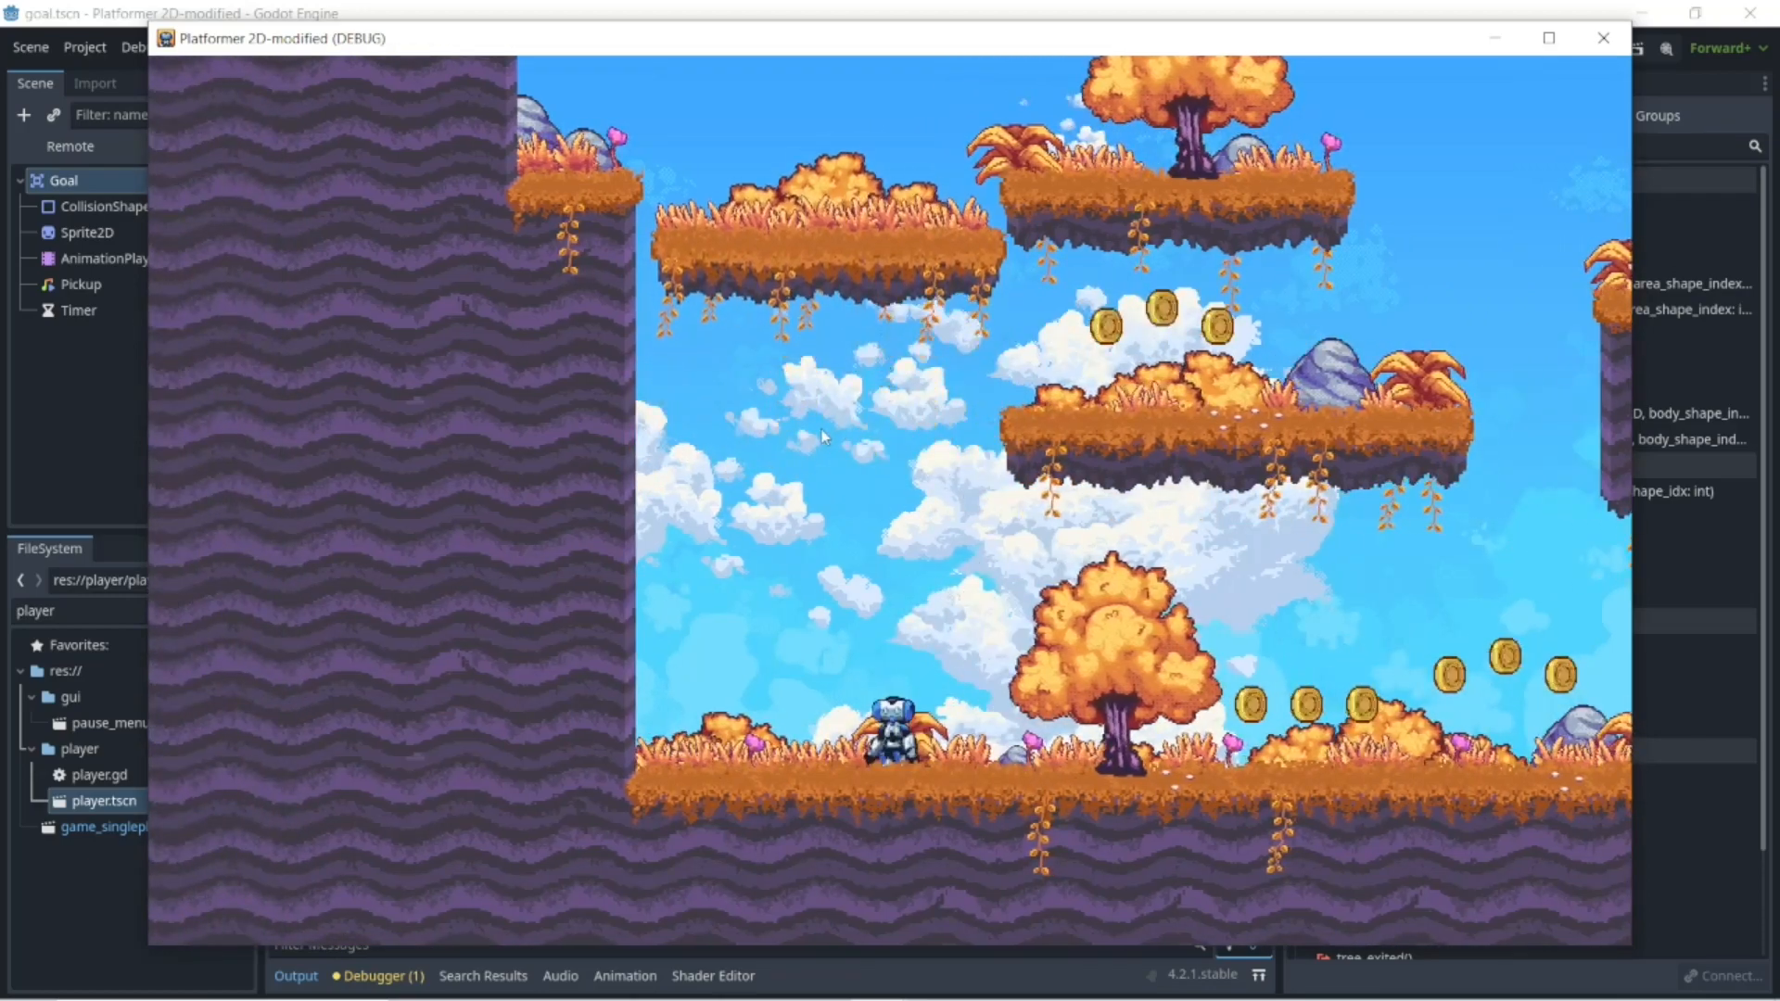
key(space)
key(Right)
key(space)
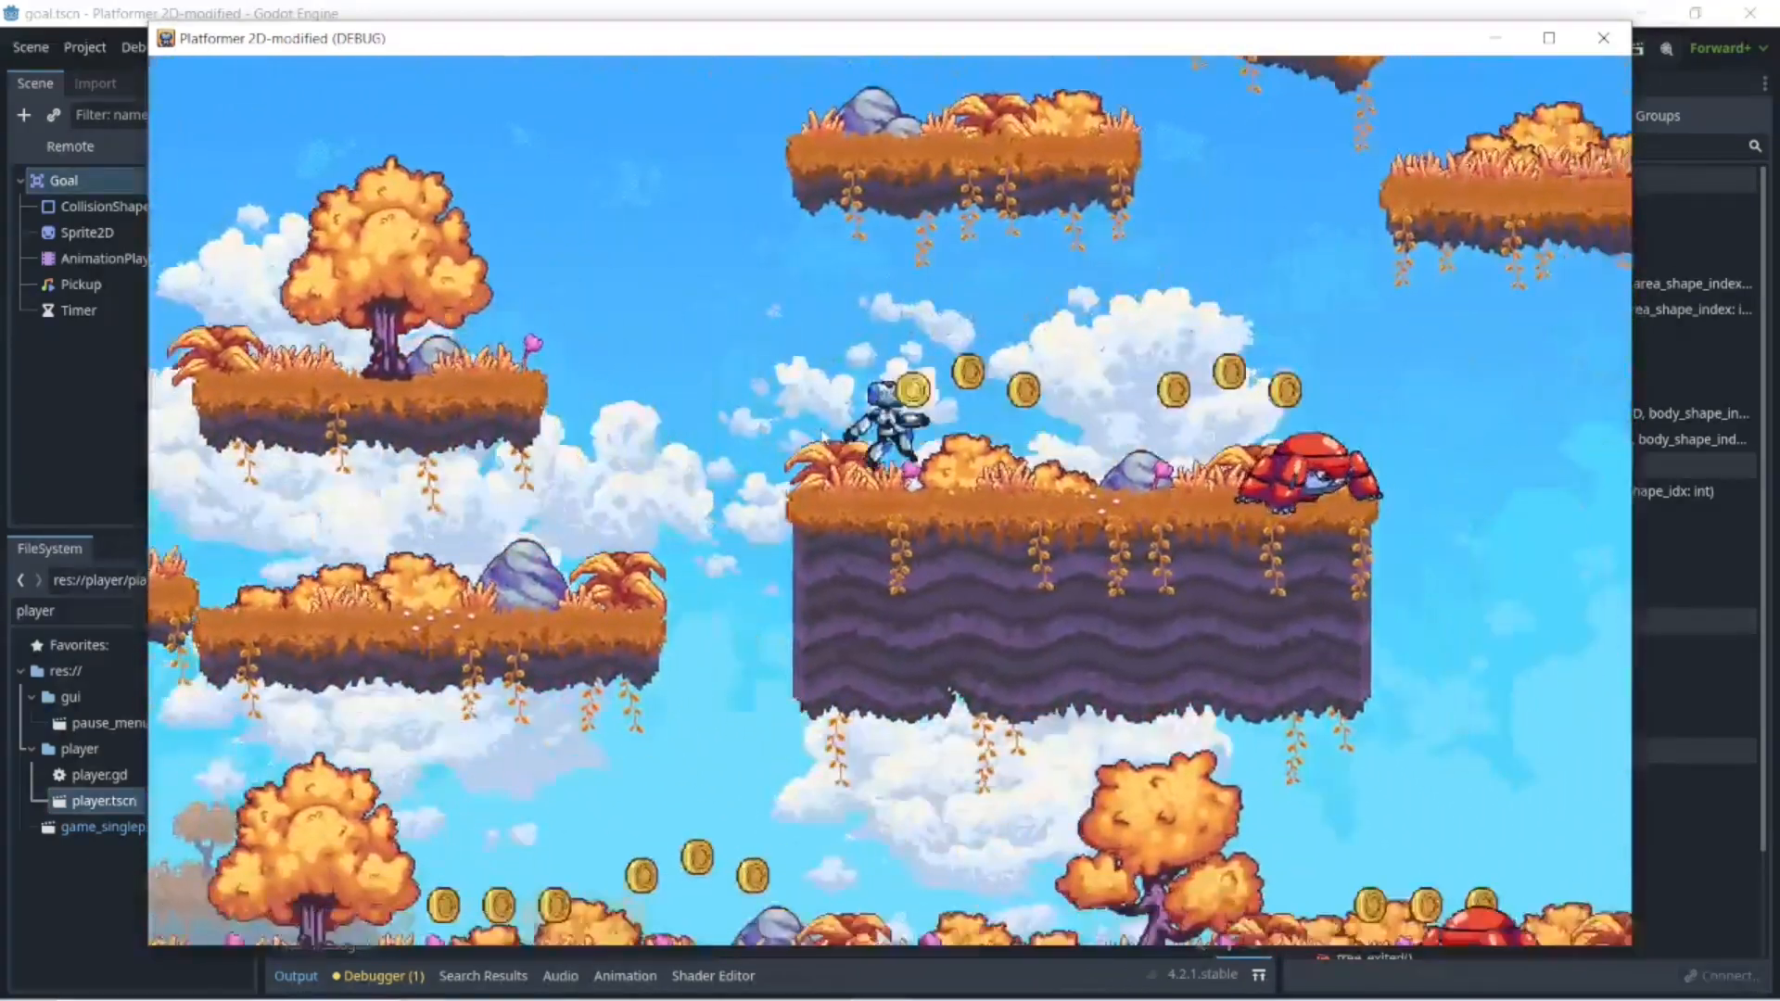
key(Right)
key(space)
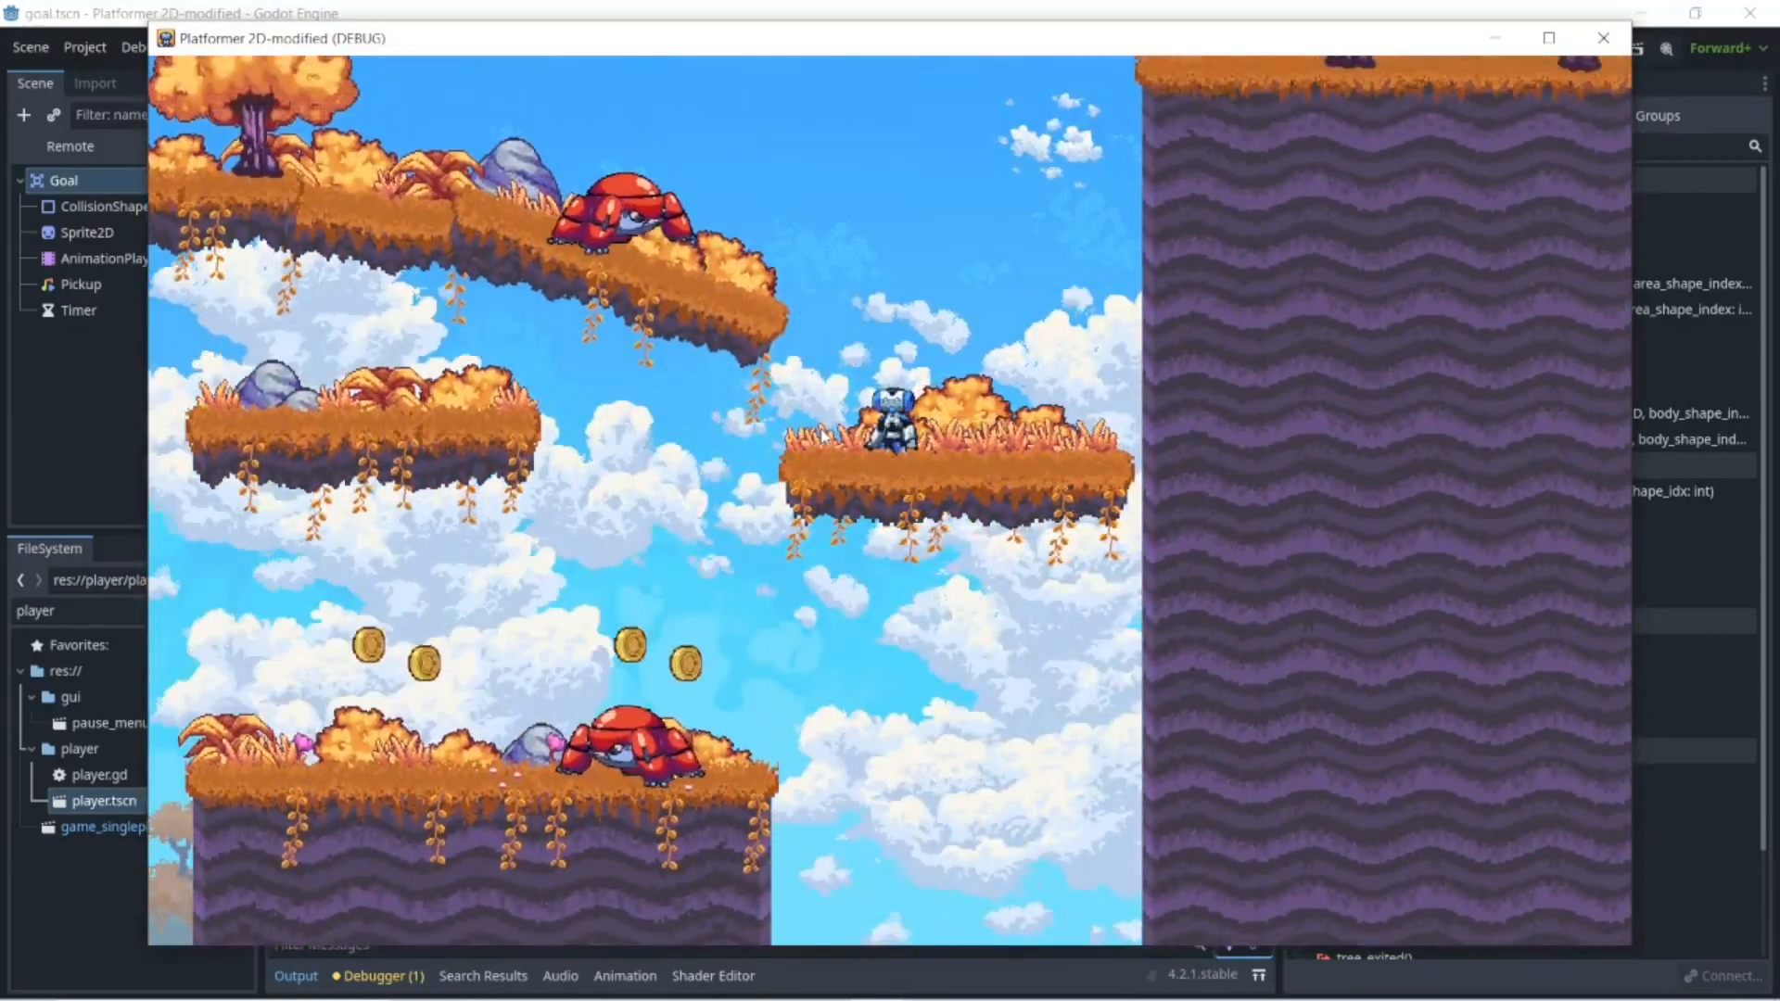
key(space)
key(Left)
key(space)
key(Left)
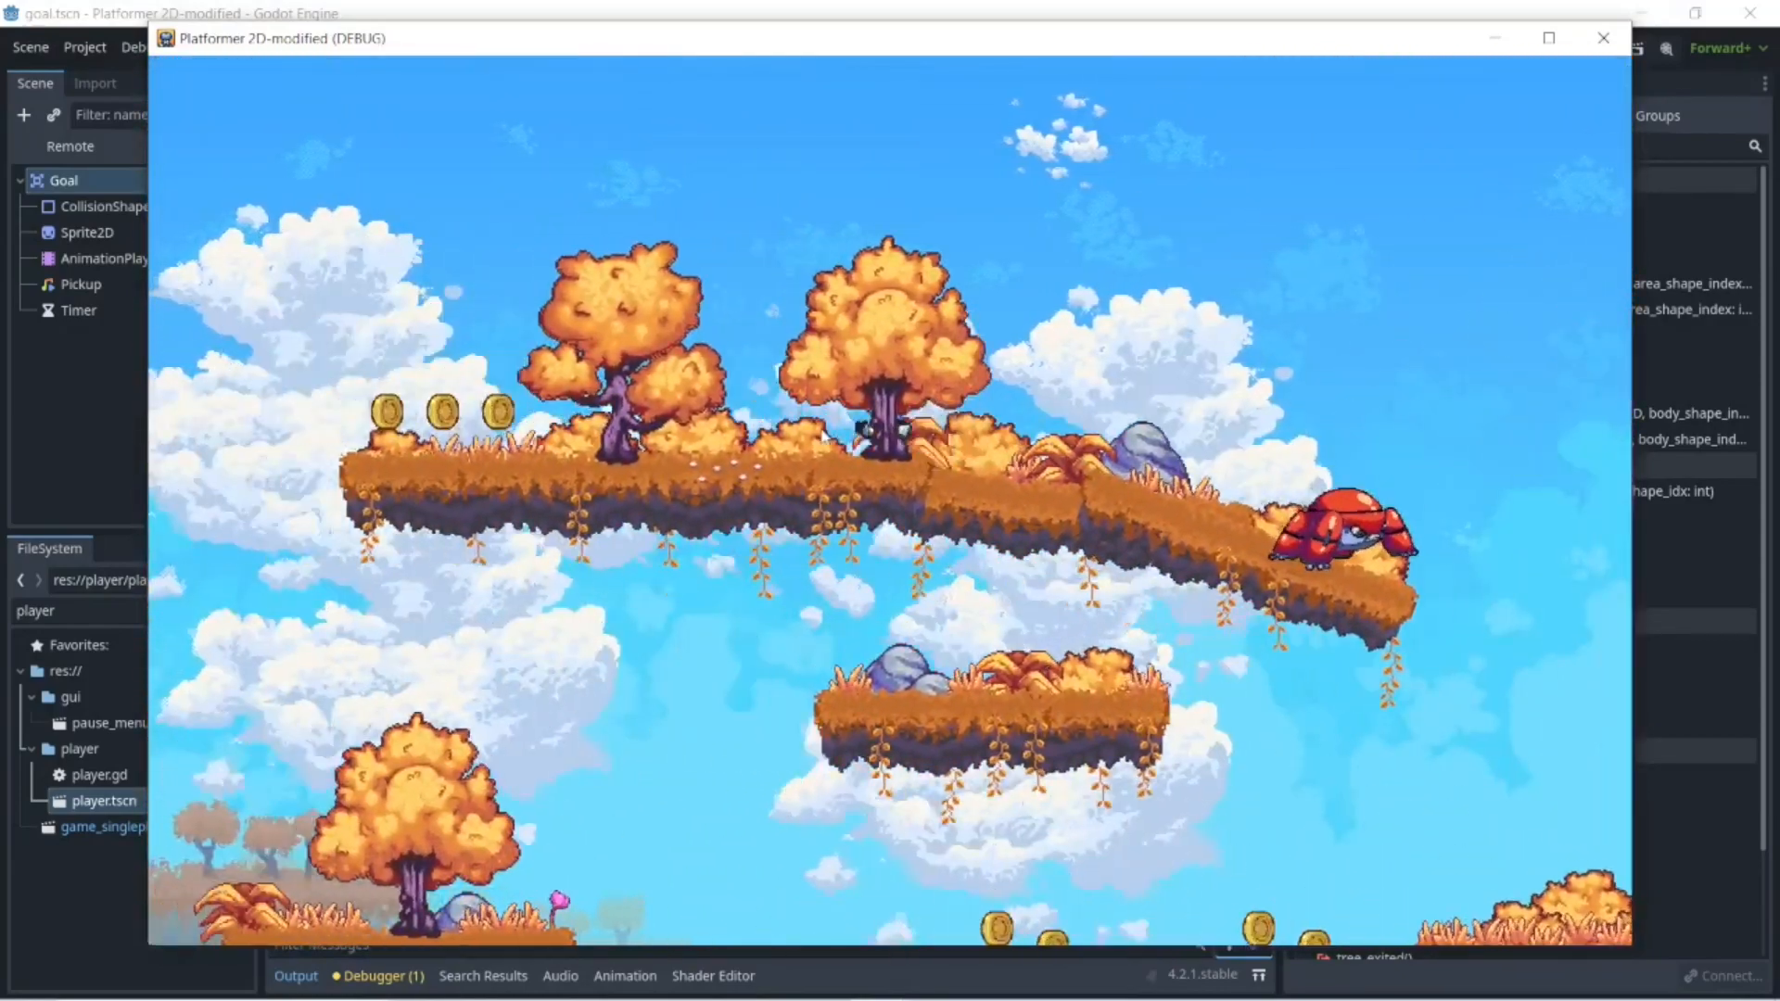
key(Right)
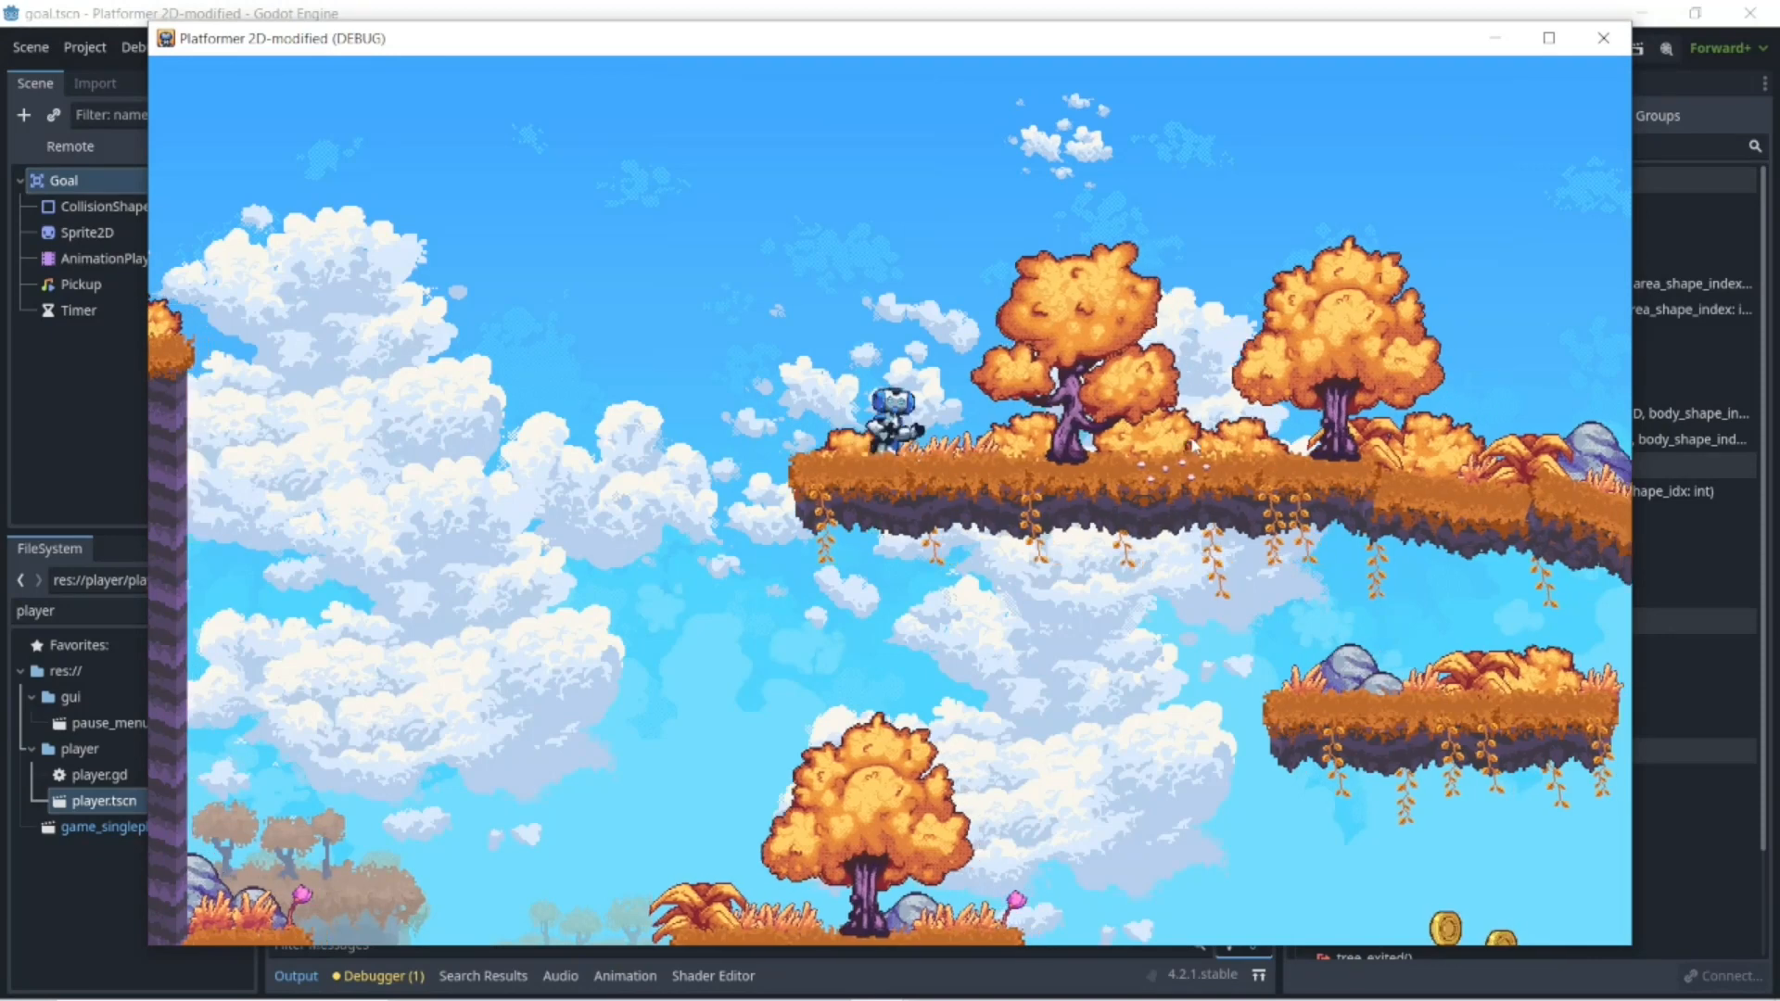
key(Left)
key(space)
key(Left)
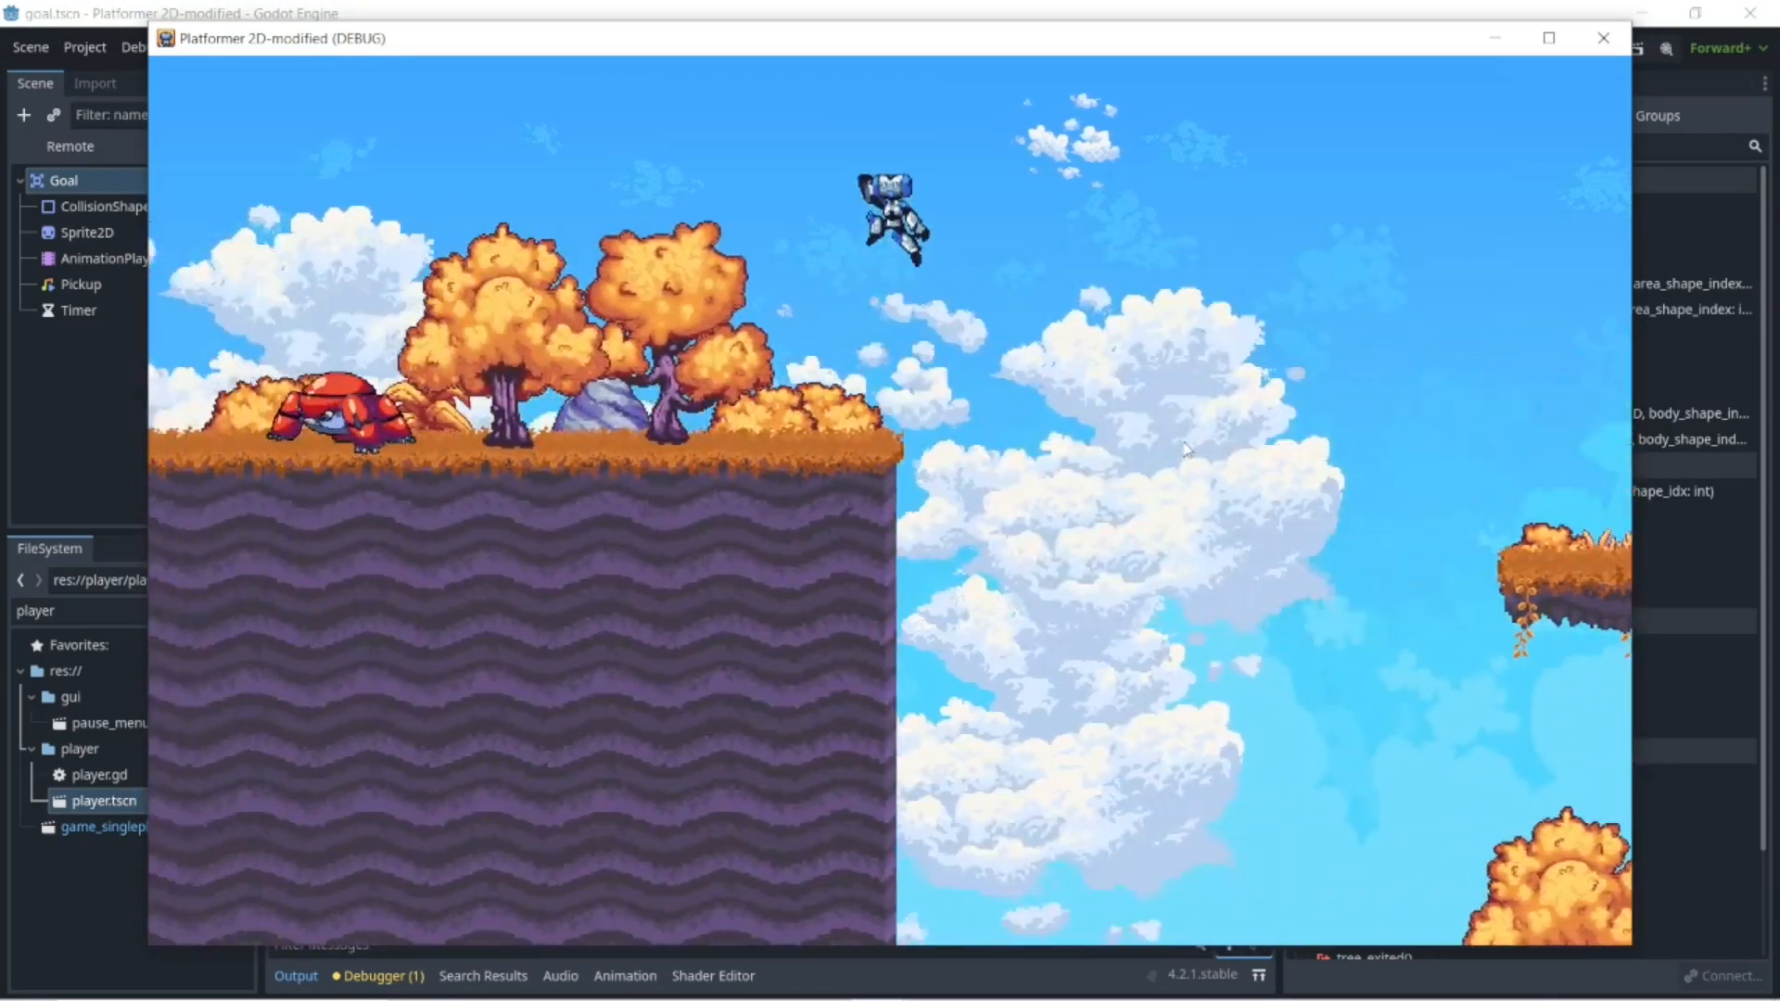
key(space)
key(Left)
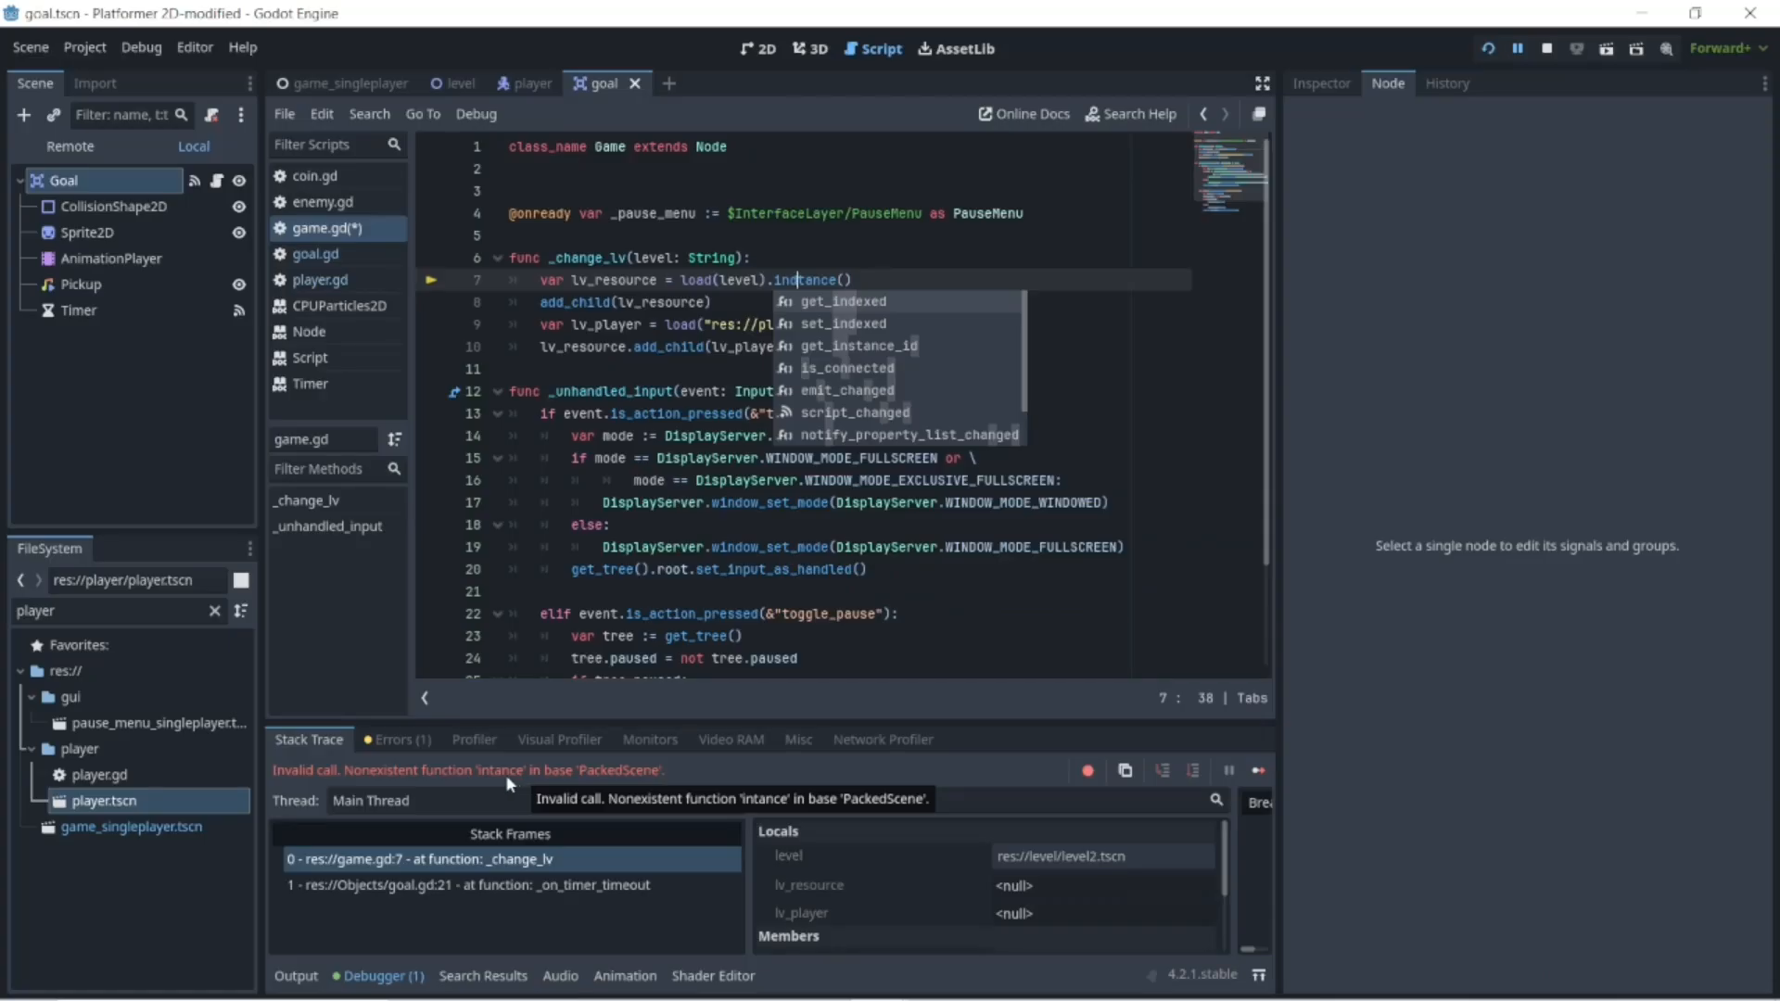
- Correct both scene-loading lines of _change_lv in game.gd so they call instantiate() on the level and the player
click(874, 280)
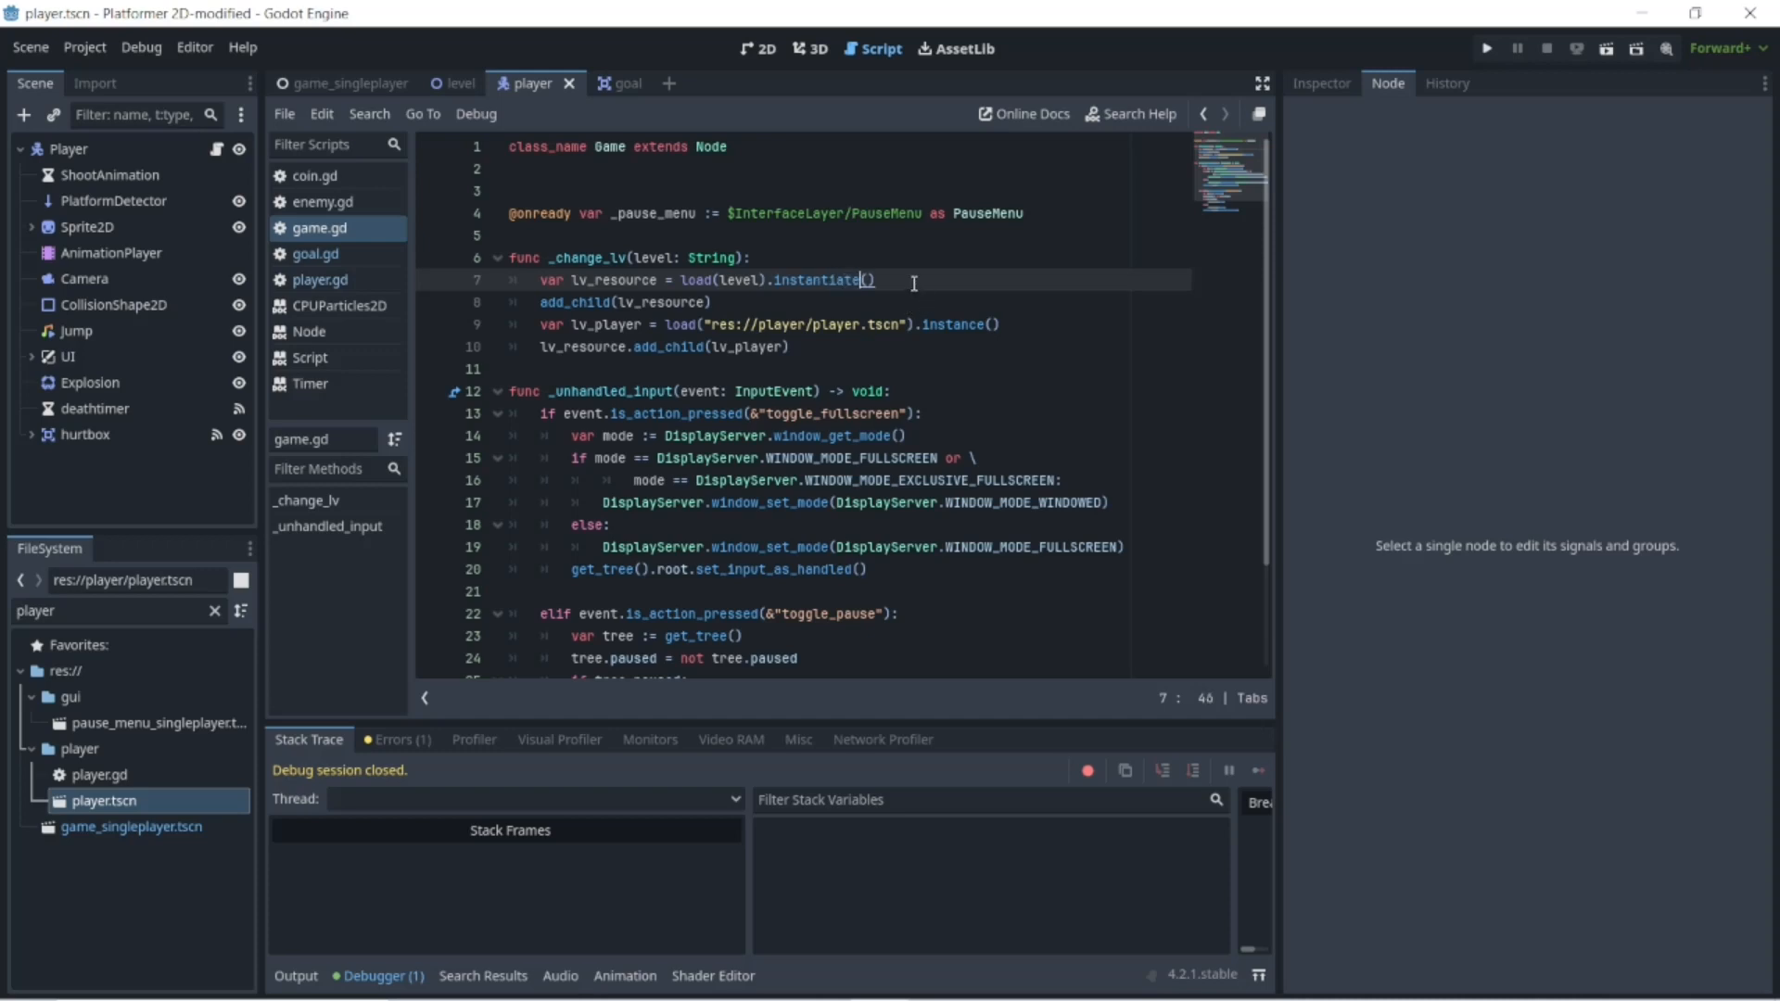
click(984, 324)
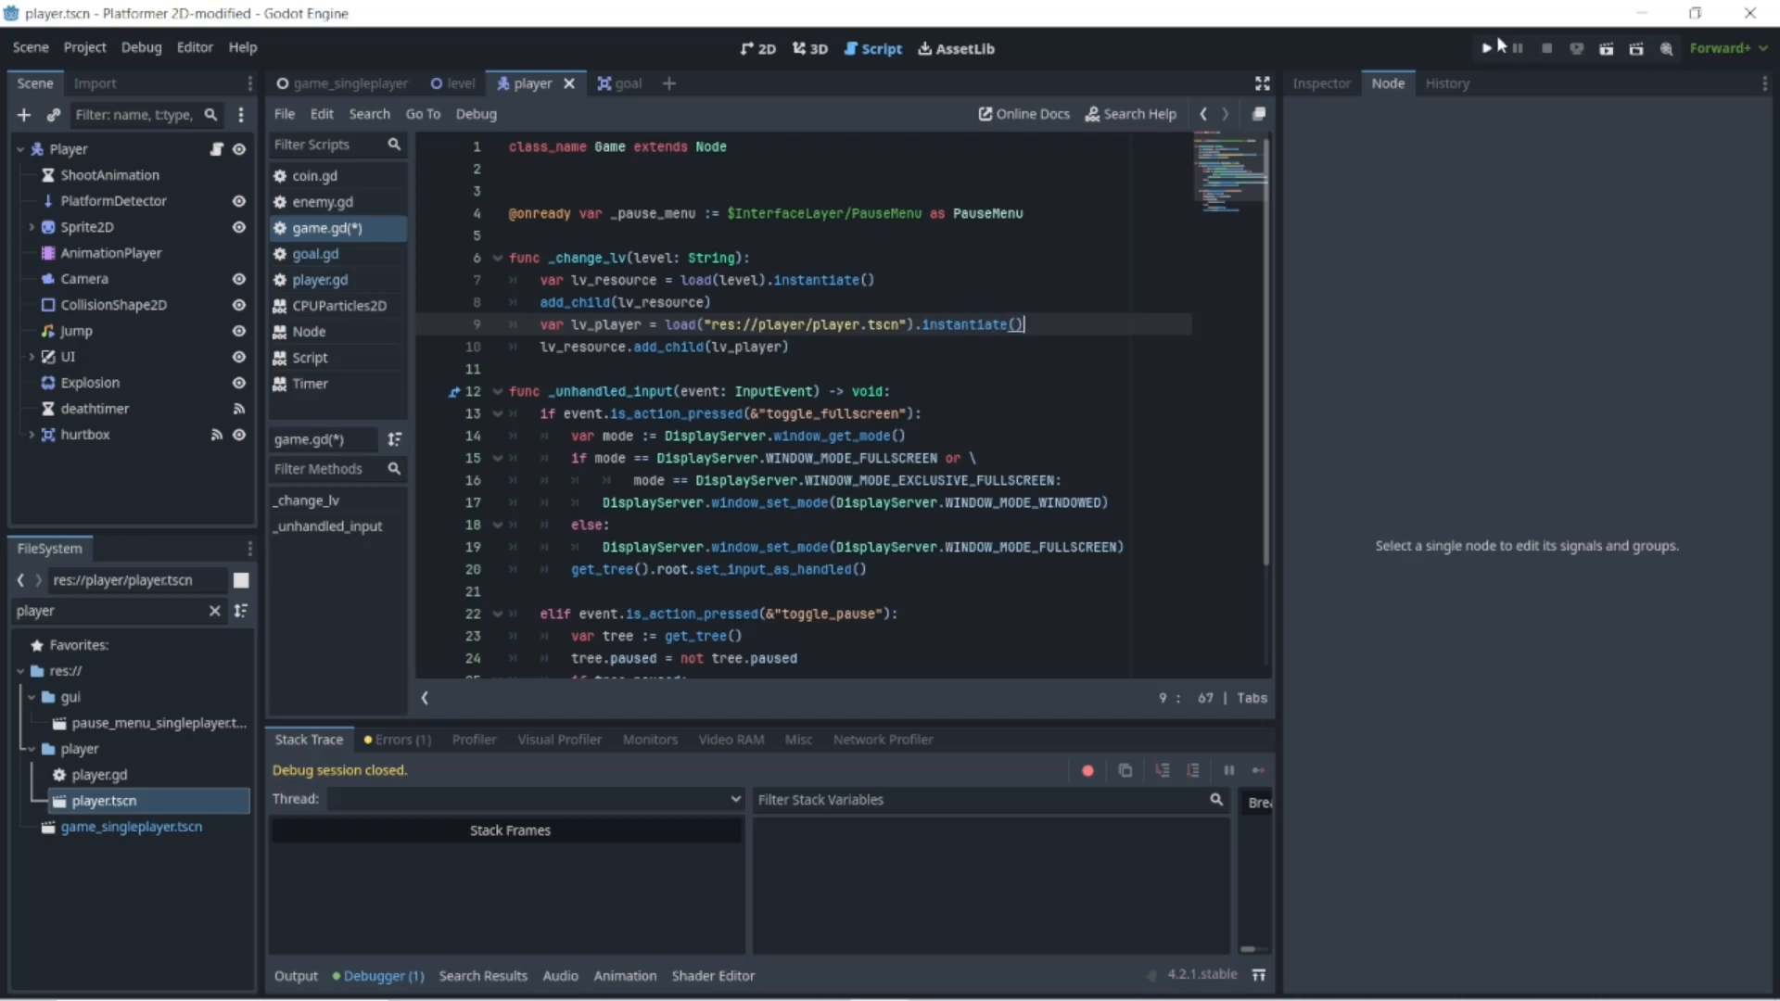
- Run the project, take the player to the Goal, move around in the second level, and close the game
key(F5)
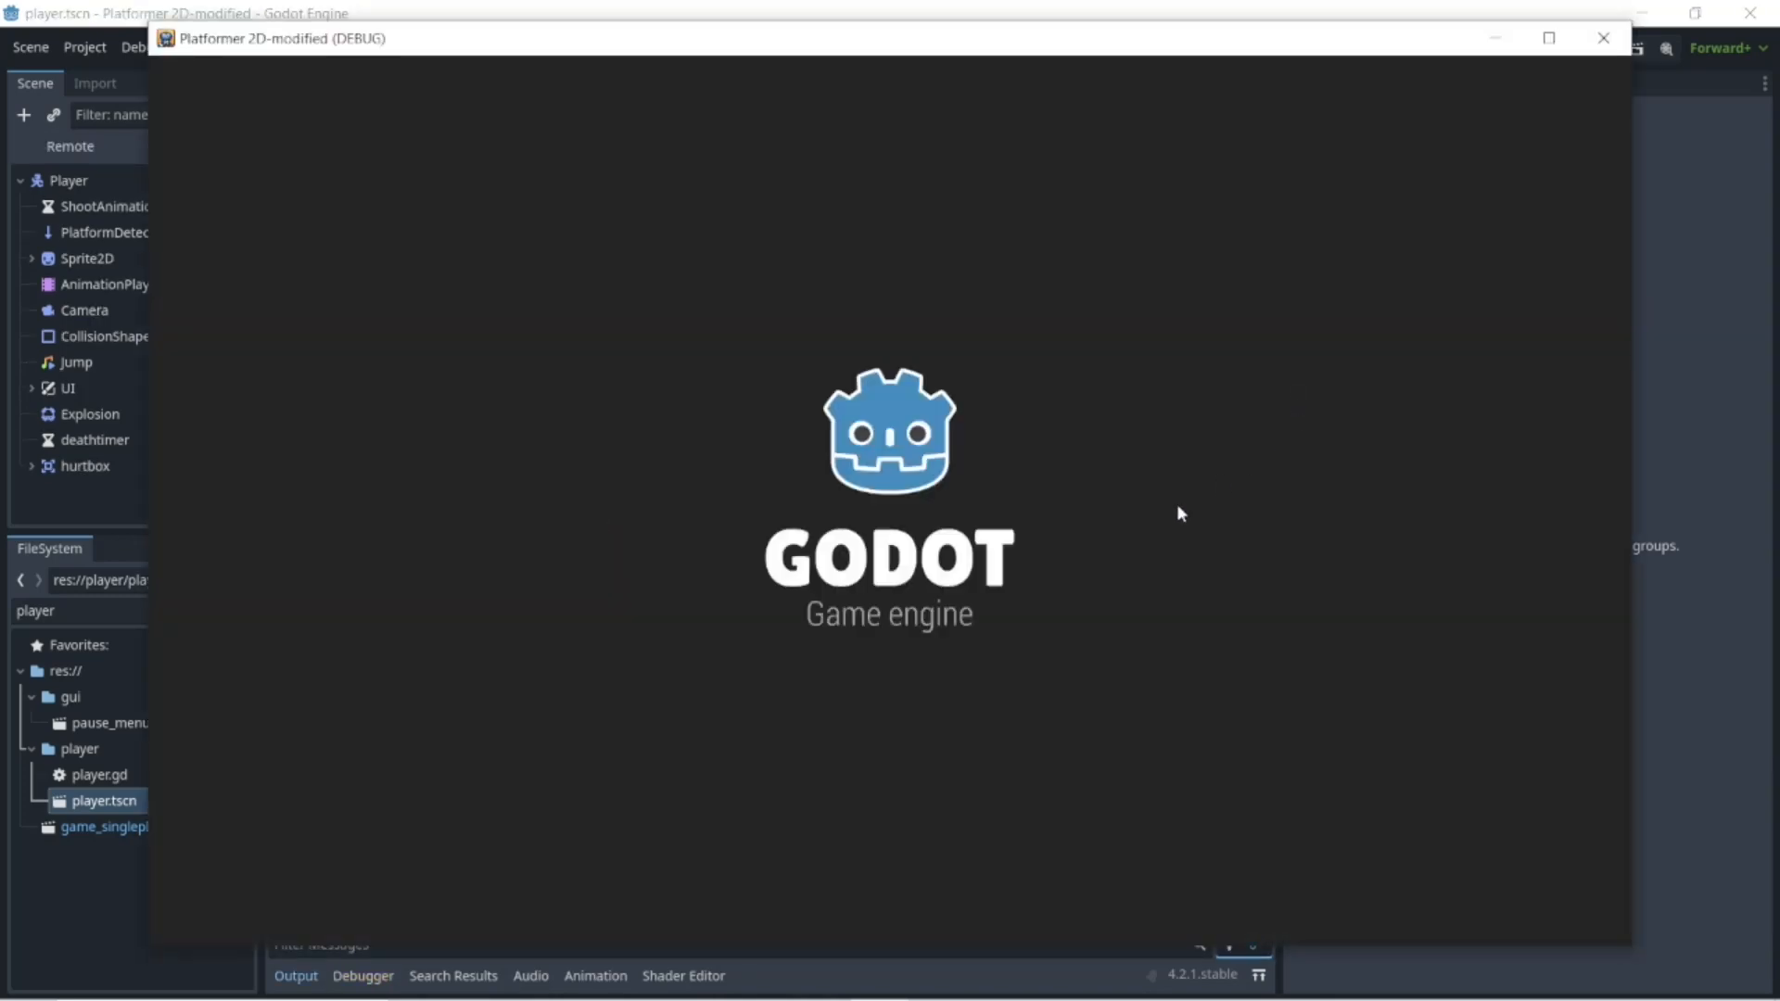
key(Left)
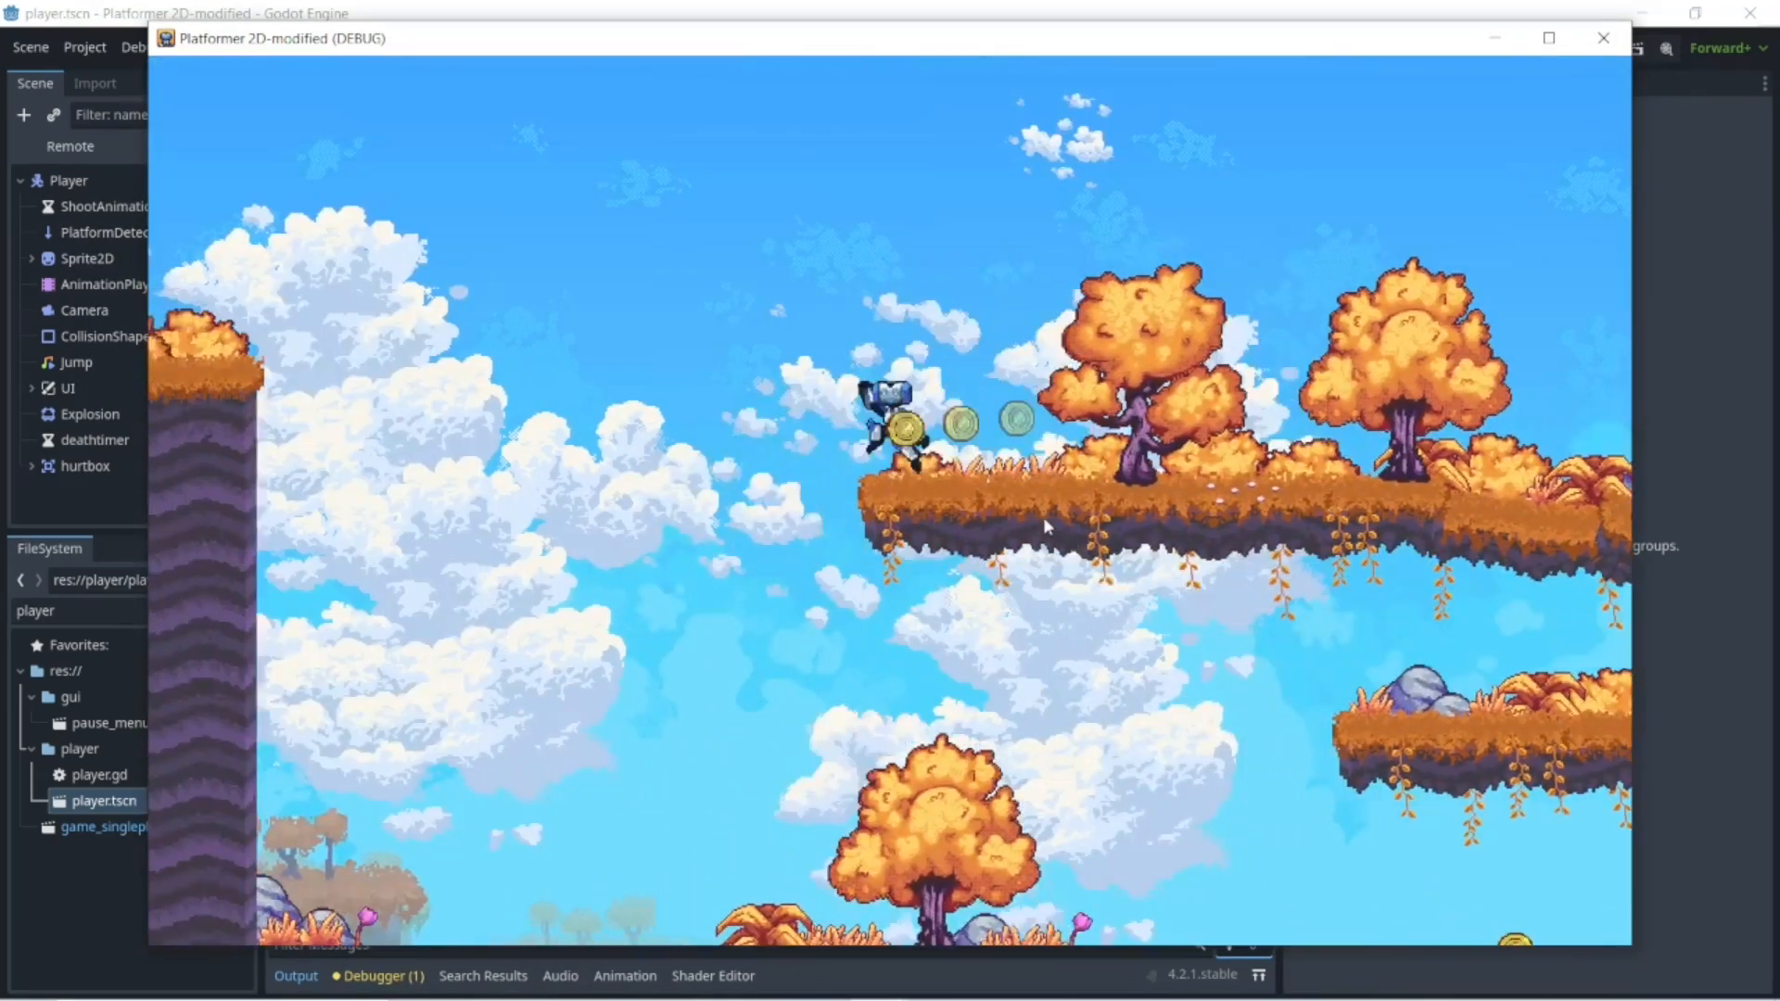
key(space)
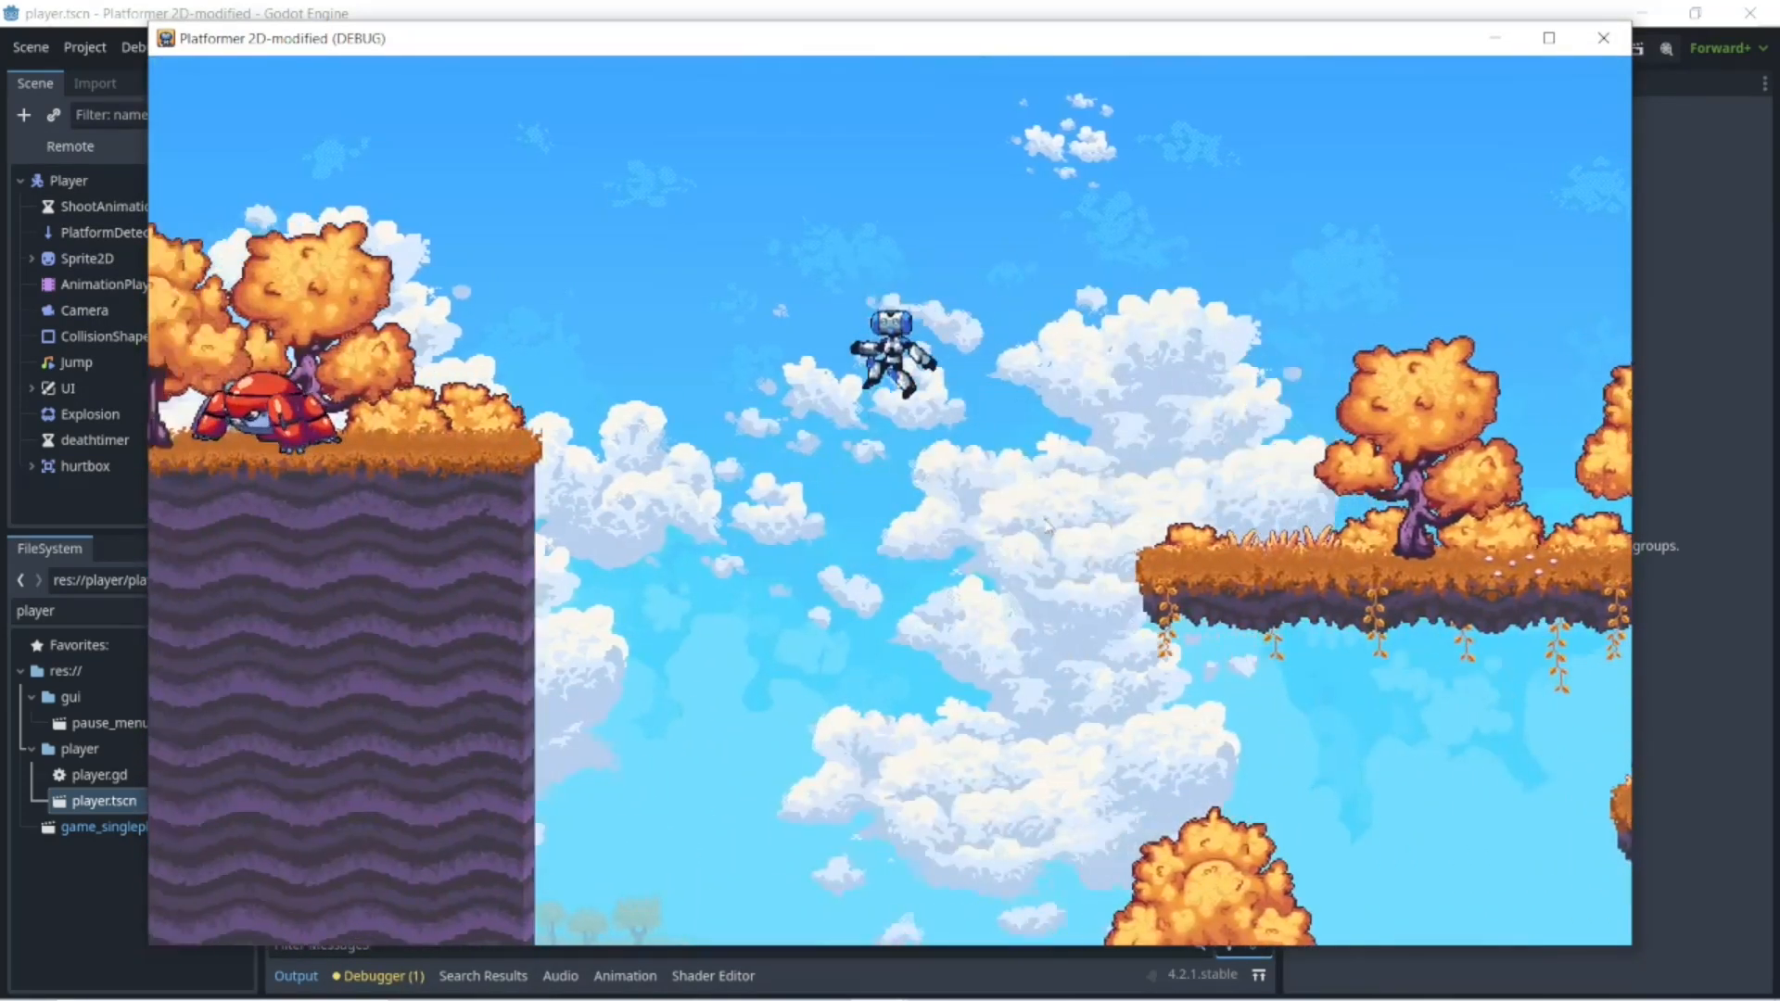
key(space)
key(space)
key(Left)
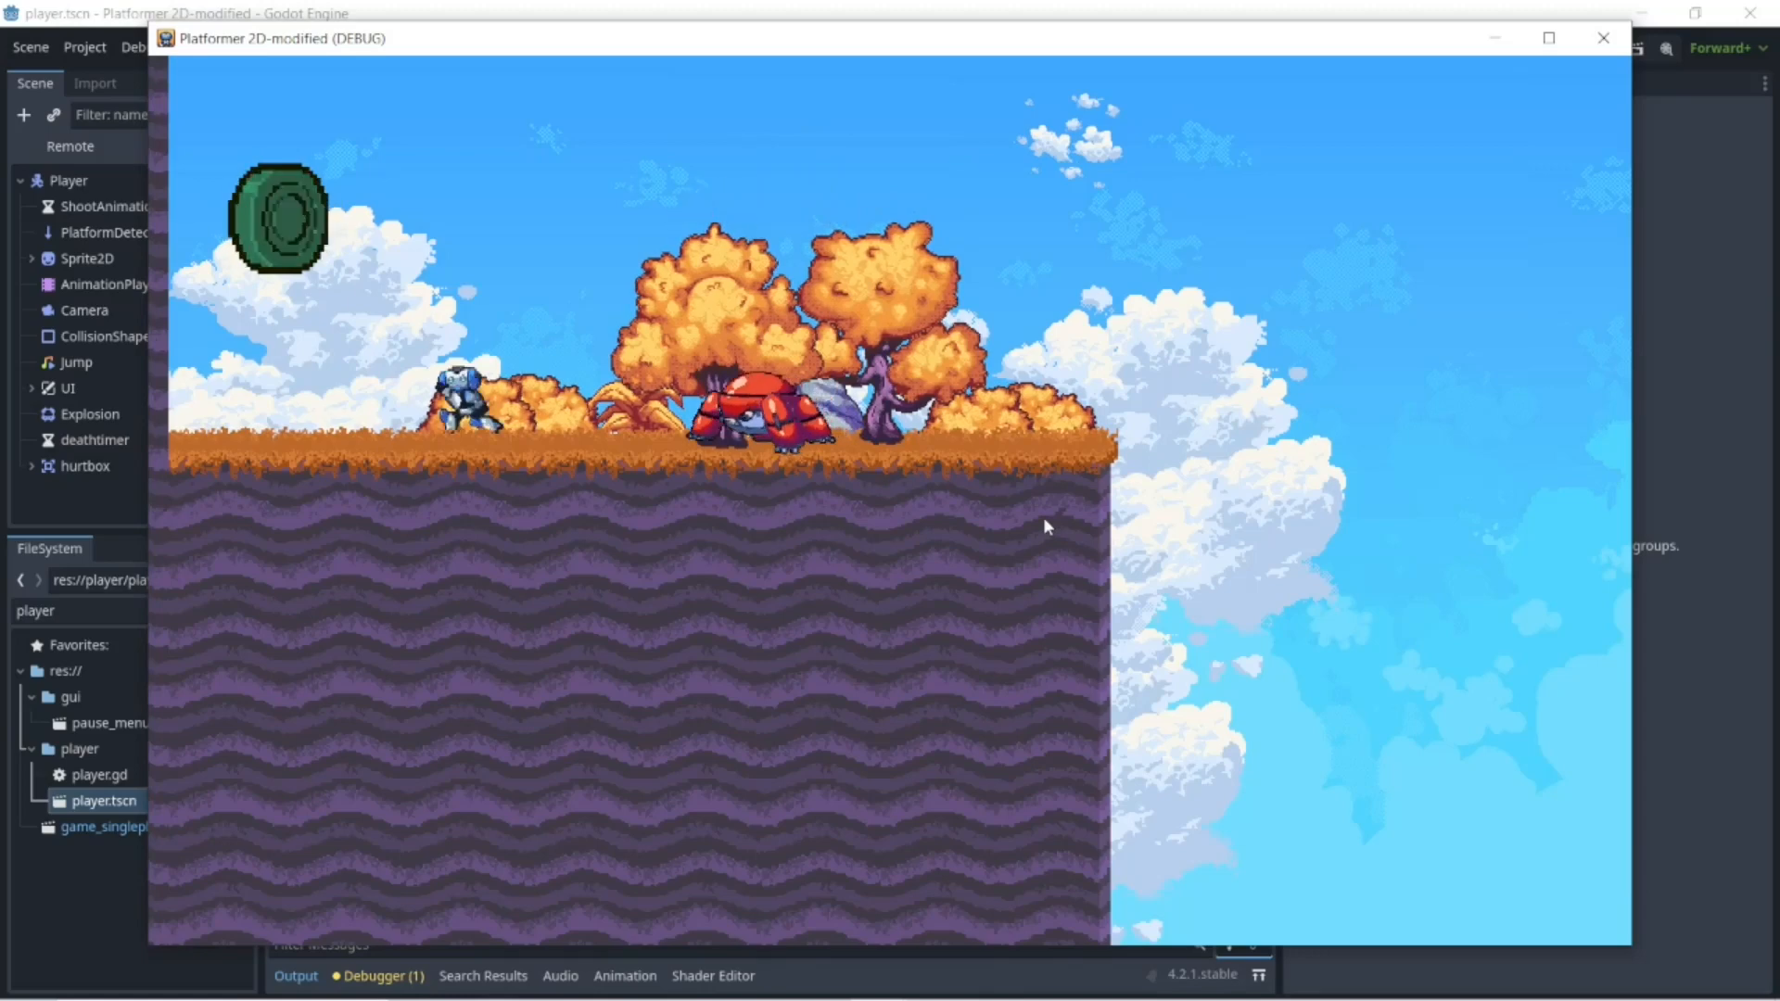
key(space)
key(Right)
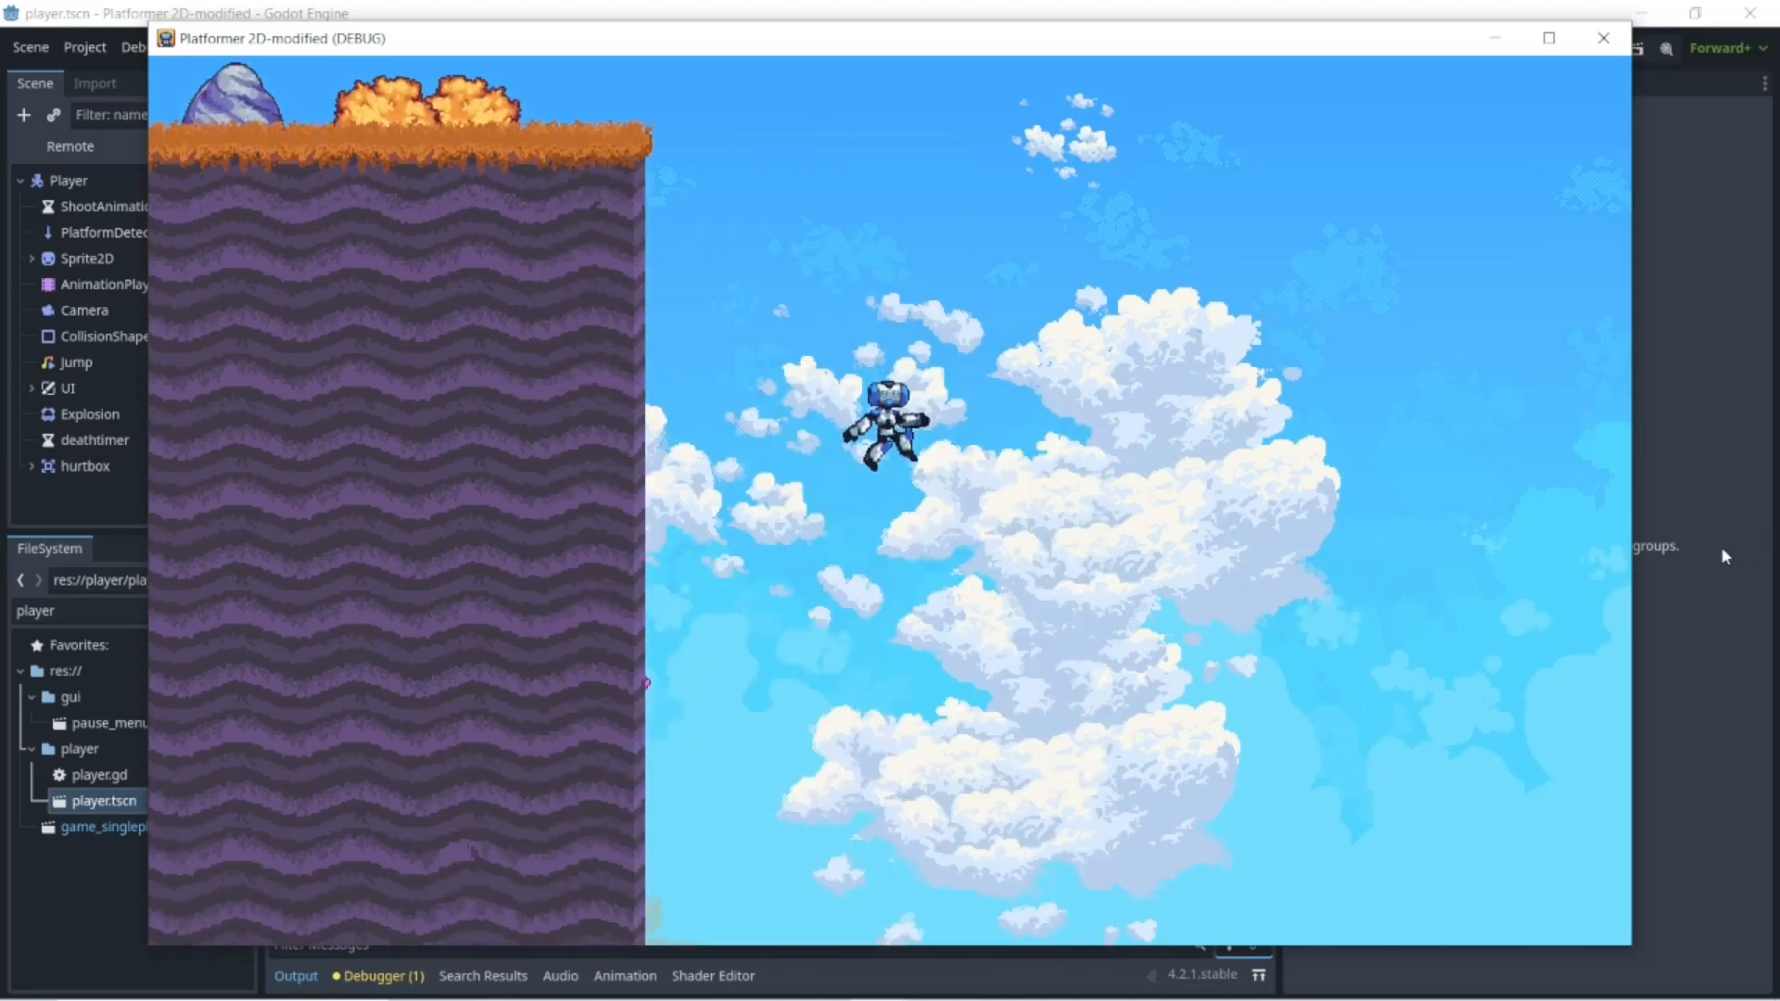
key(Right)
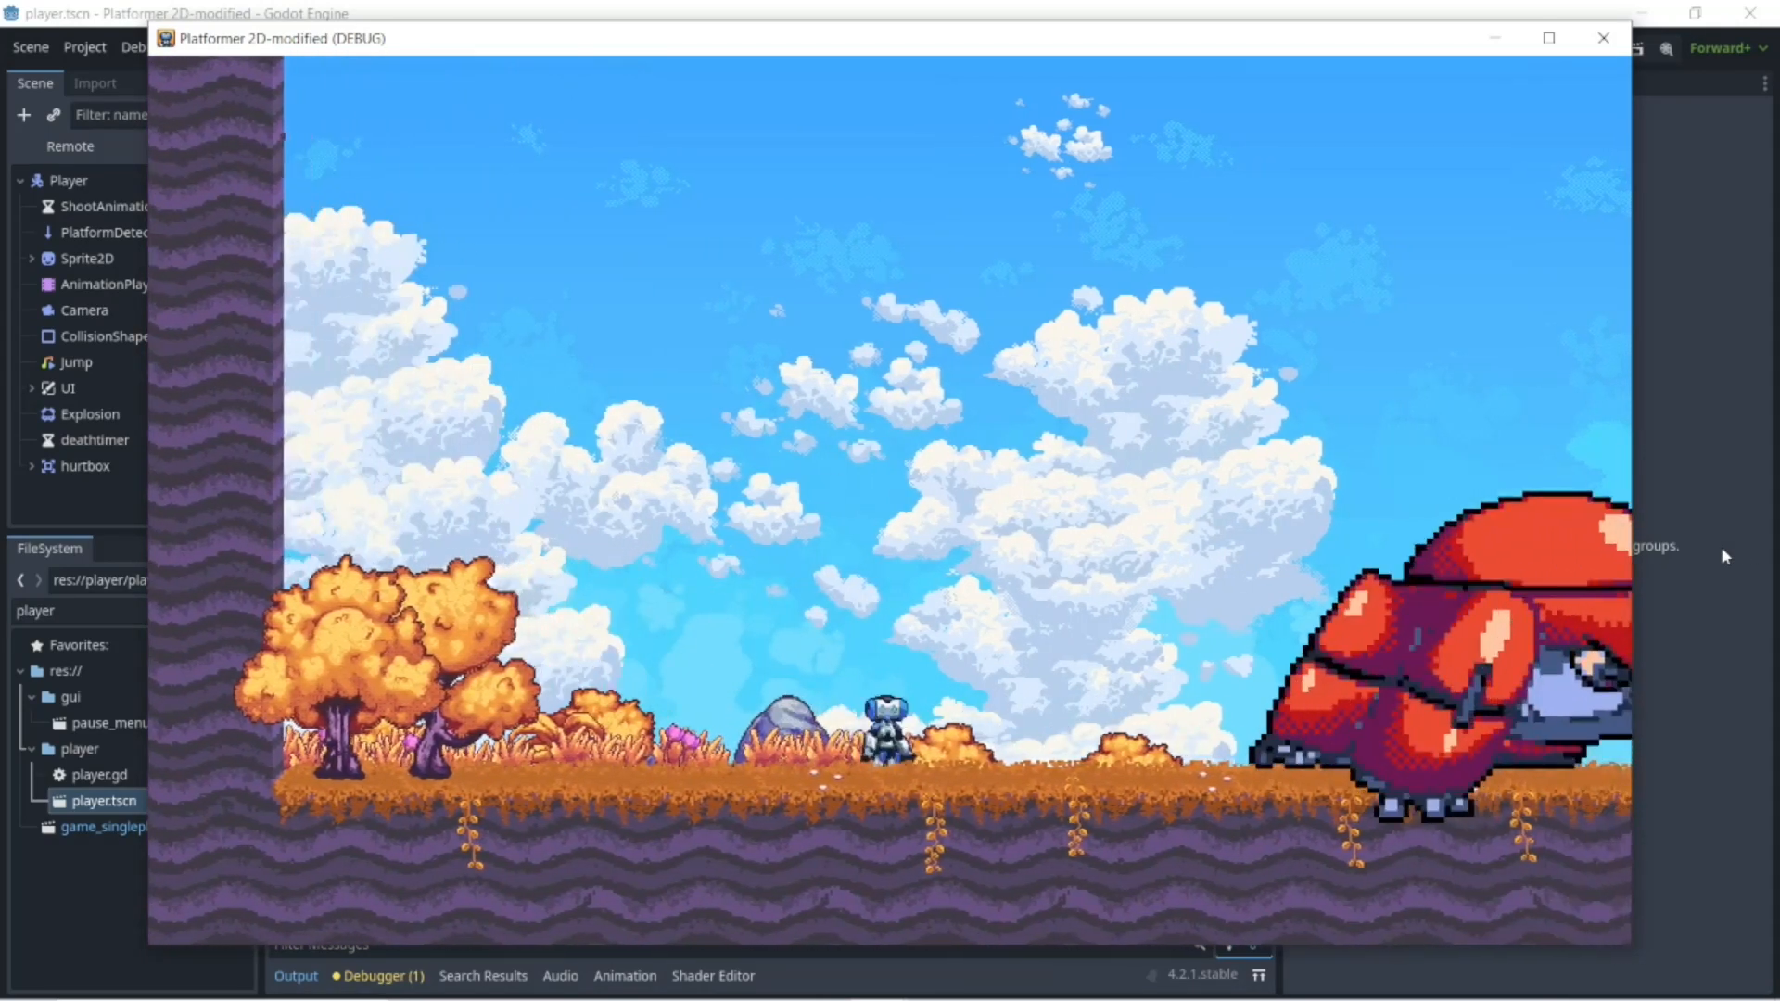
key(Left)
key(Right)
key(Right)
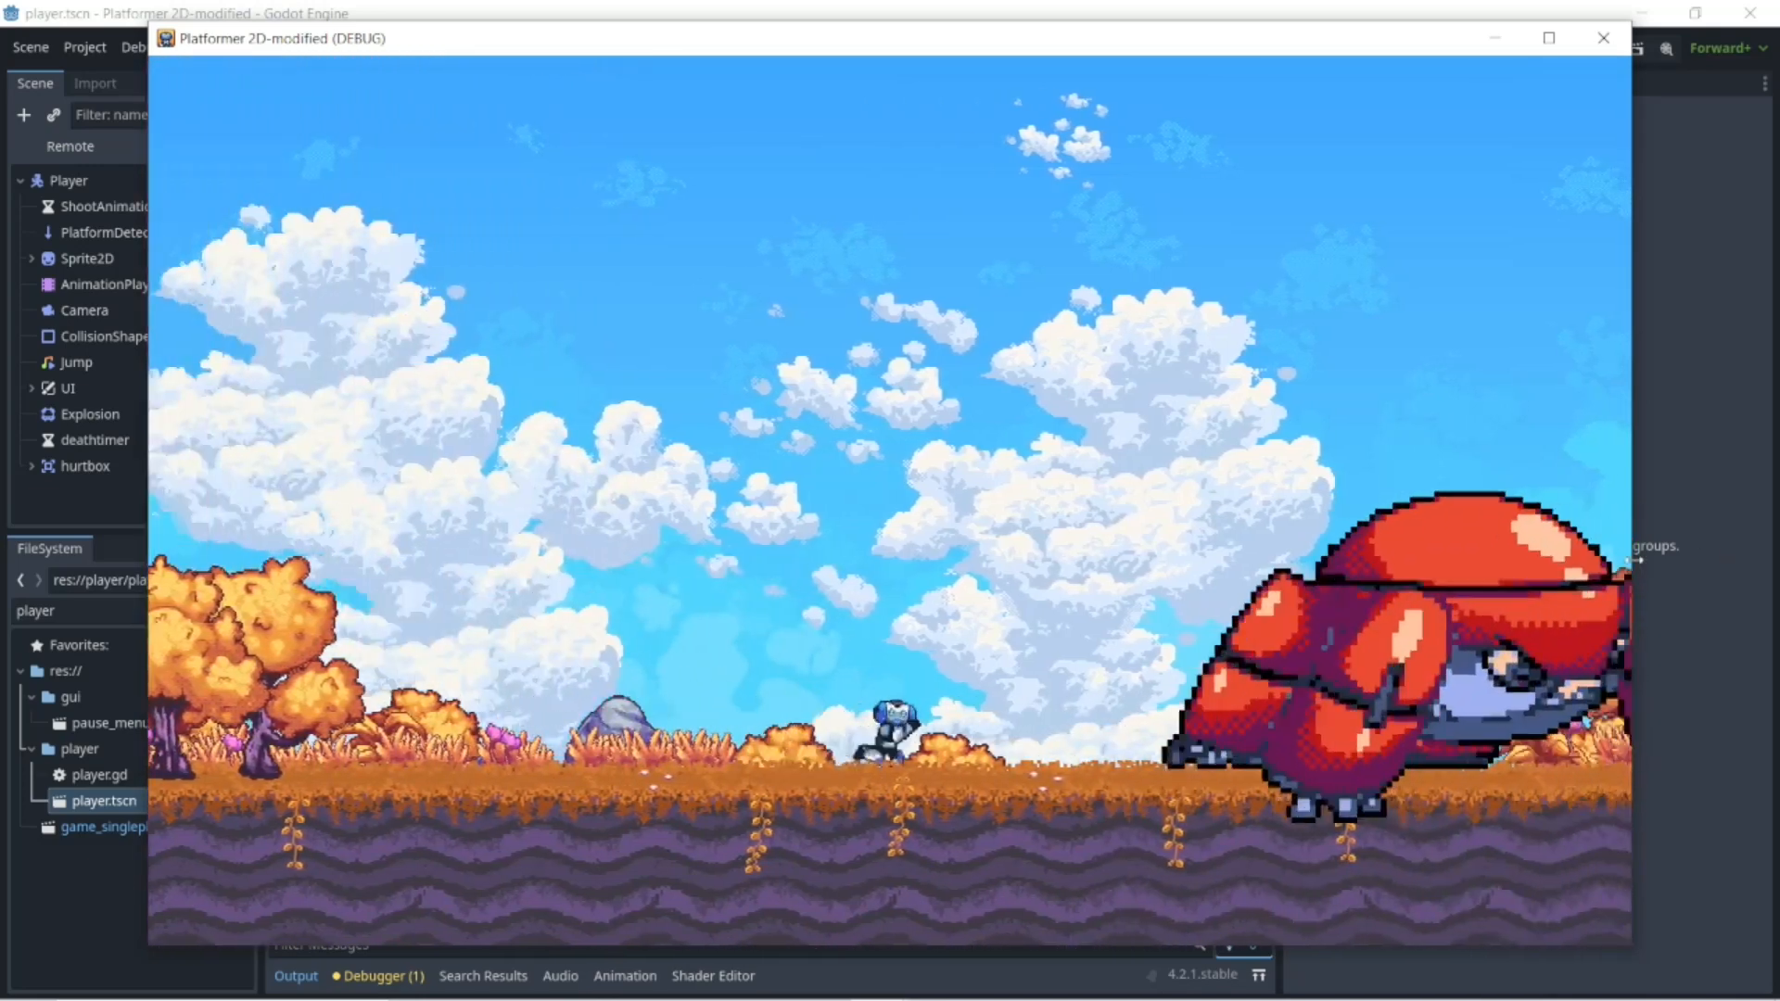
click(1602, 38)
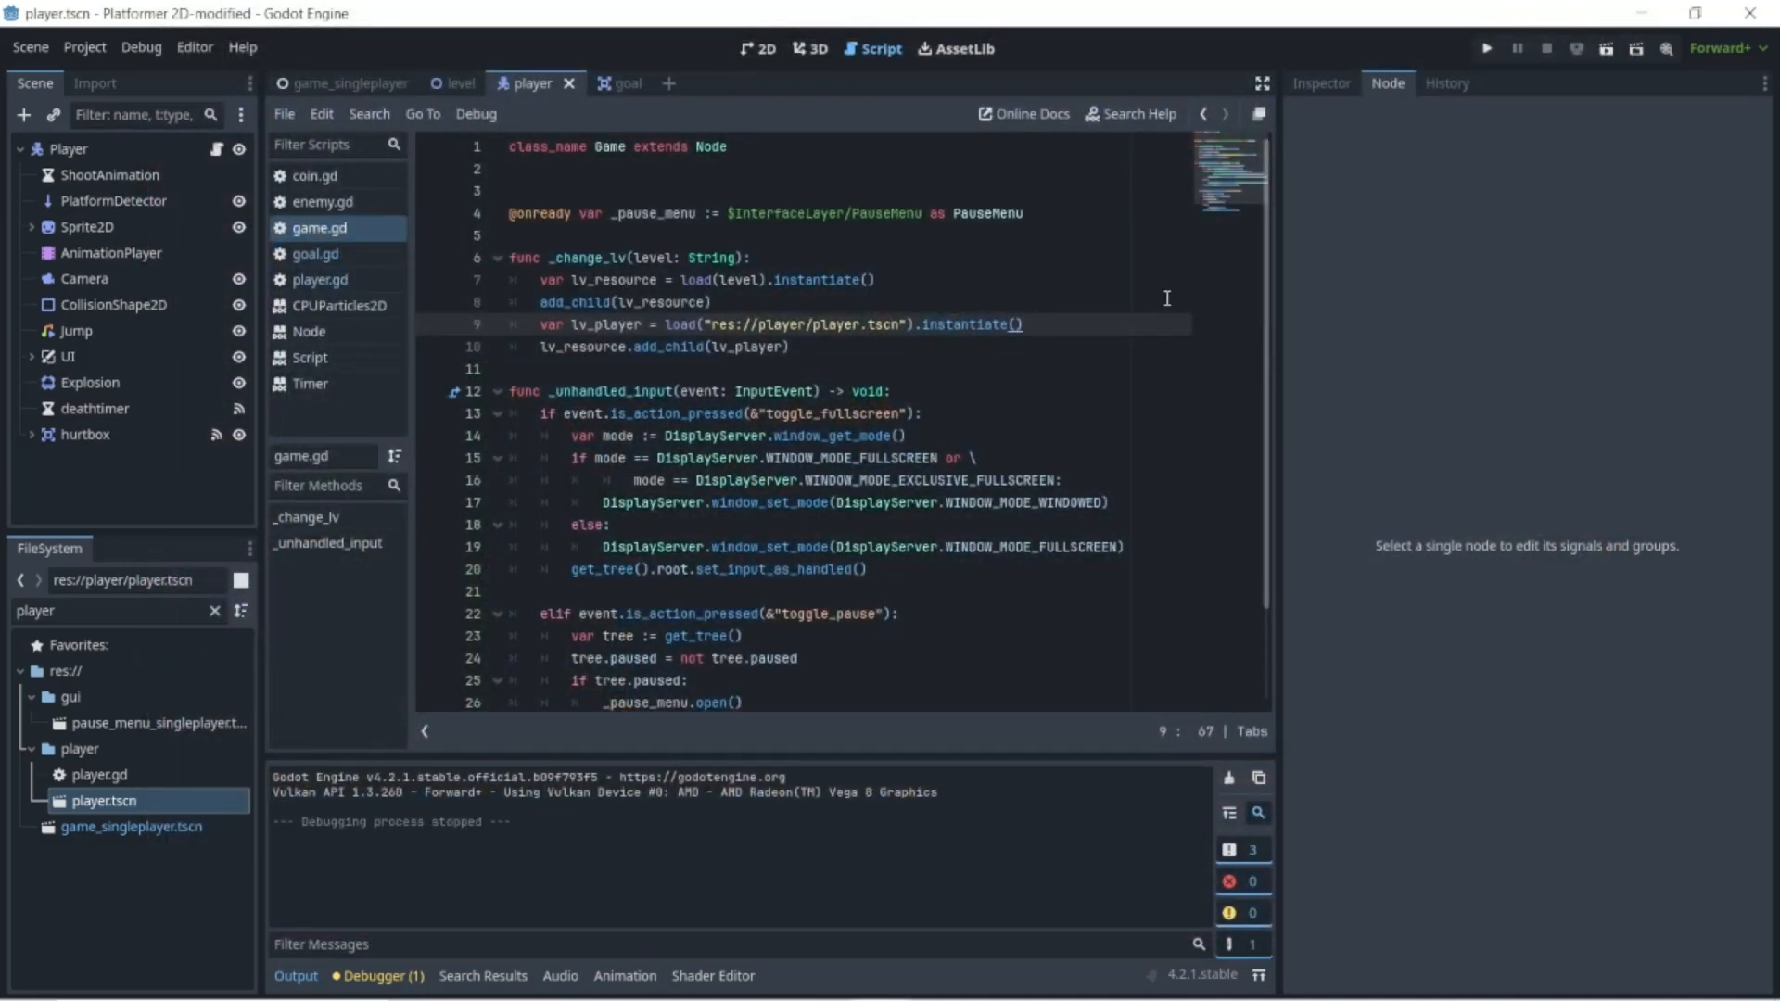
- Replay the first level from the start, jumping across the platforms to the Goal area, and close the game
click(1486, 50)
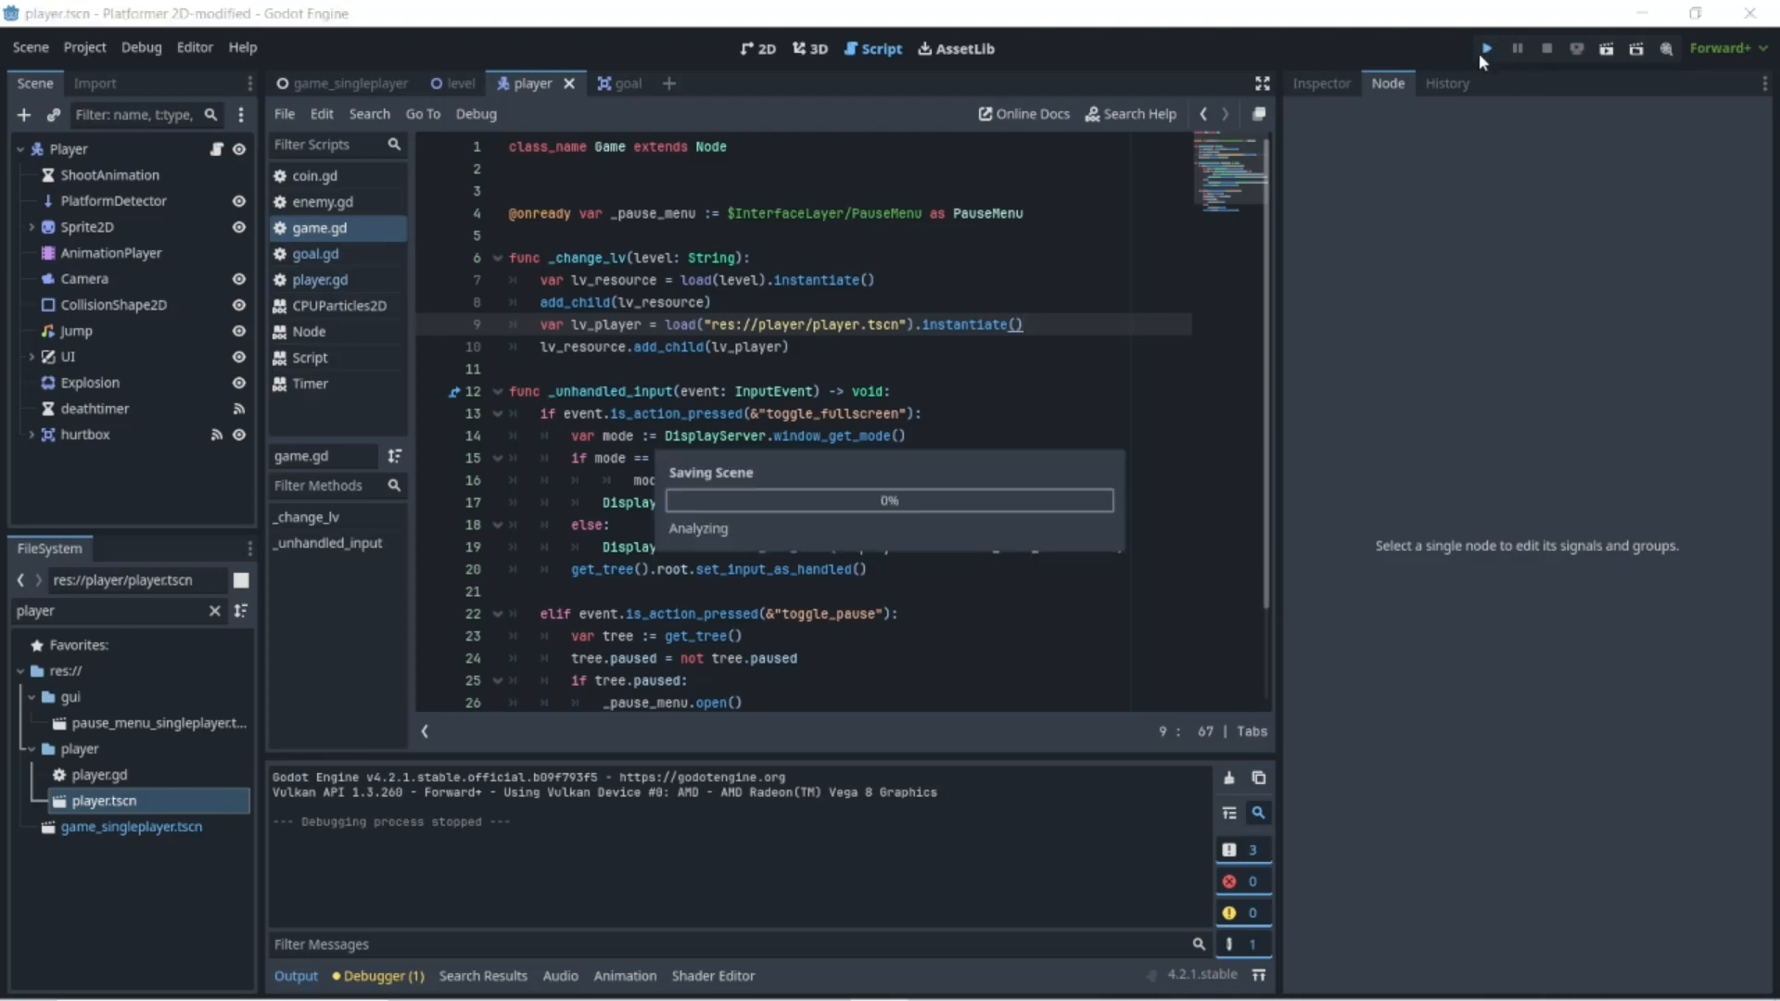
key(d)
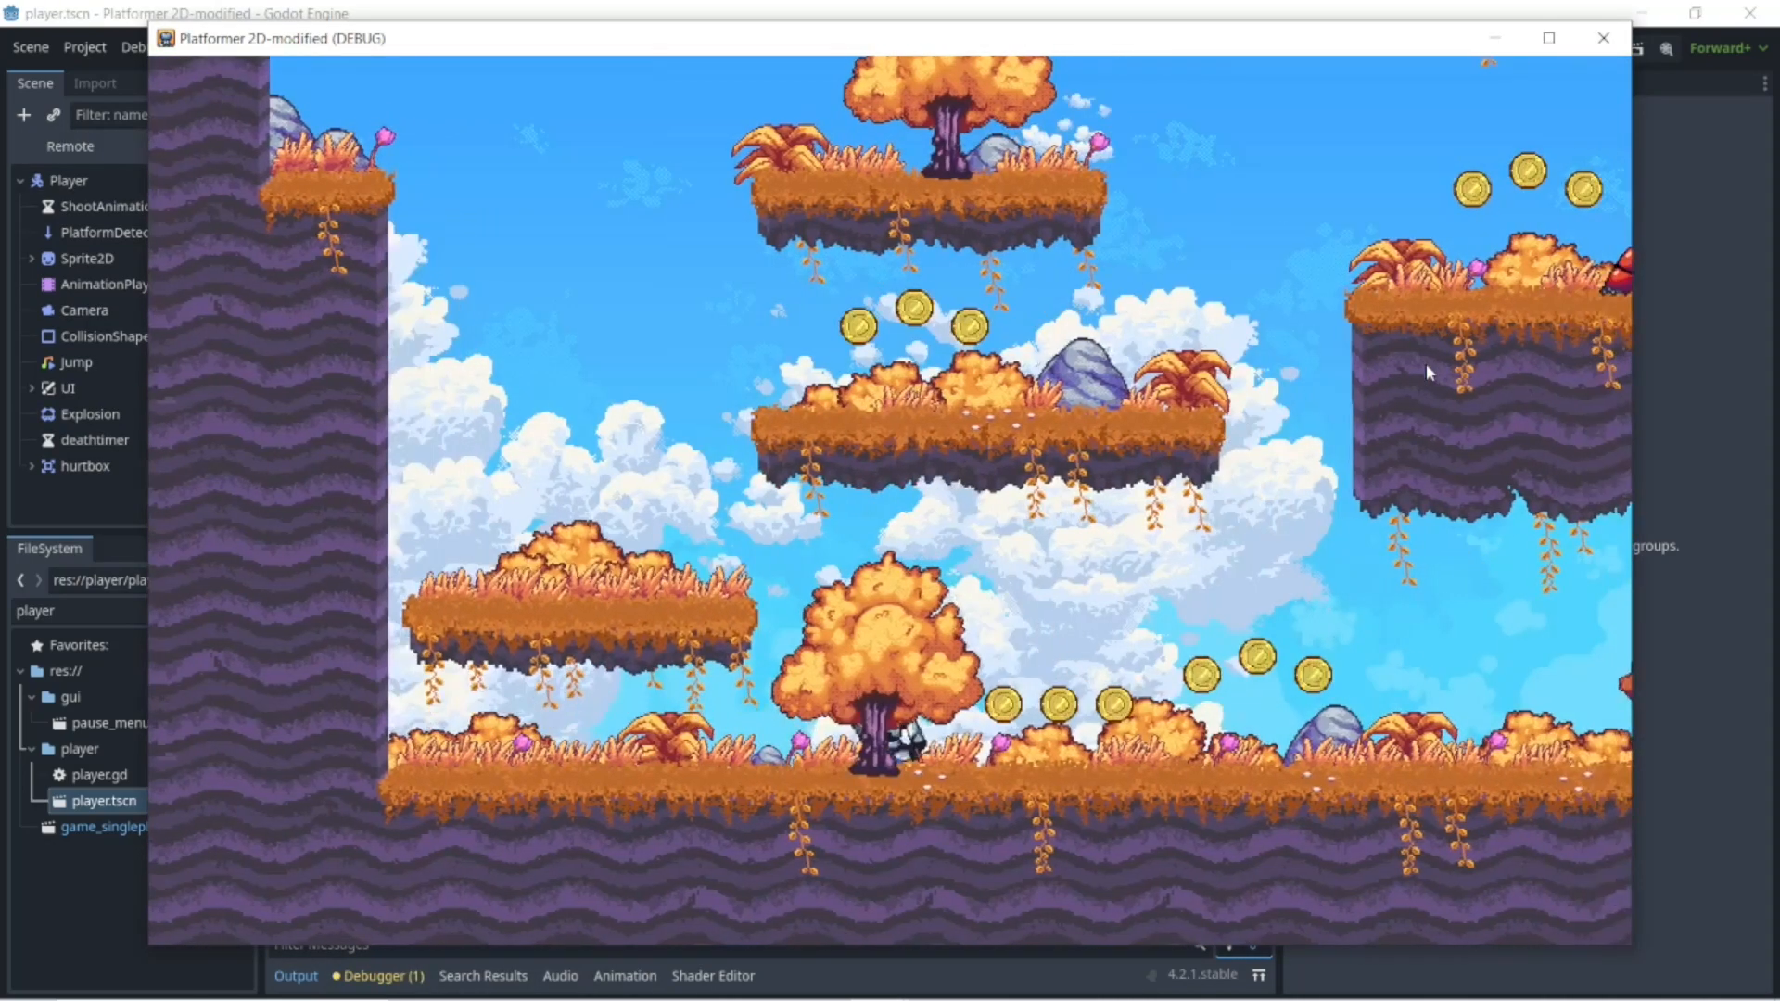
key(a)
key(space)
key(space)
key(d)
key(space)
key(space)
key(d)
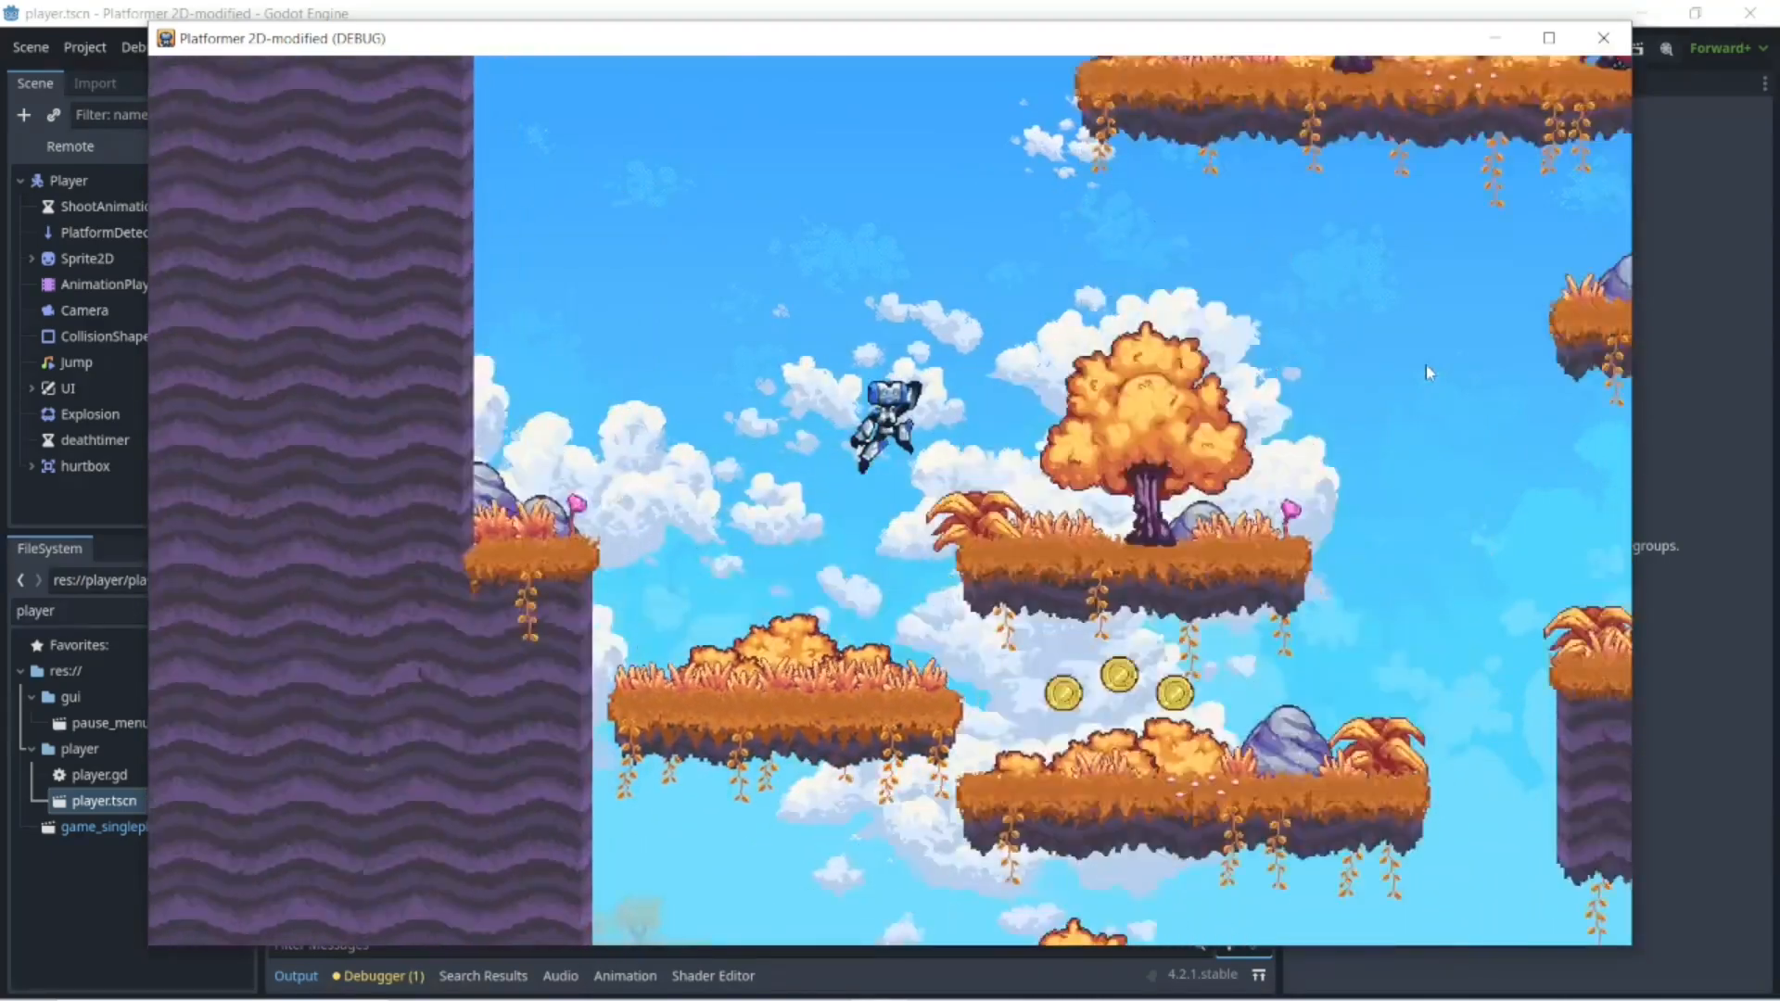
key(space)
key(d)
key(space)
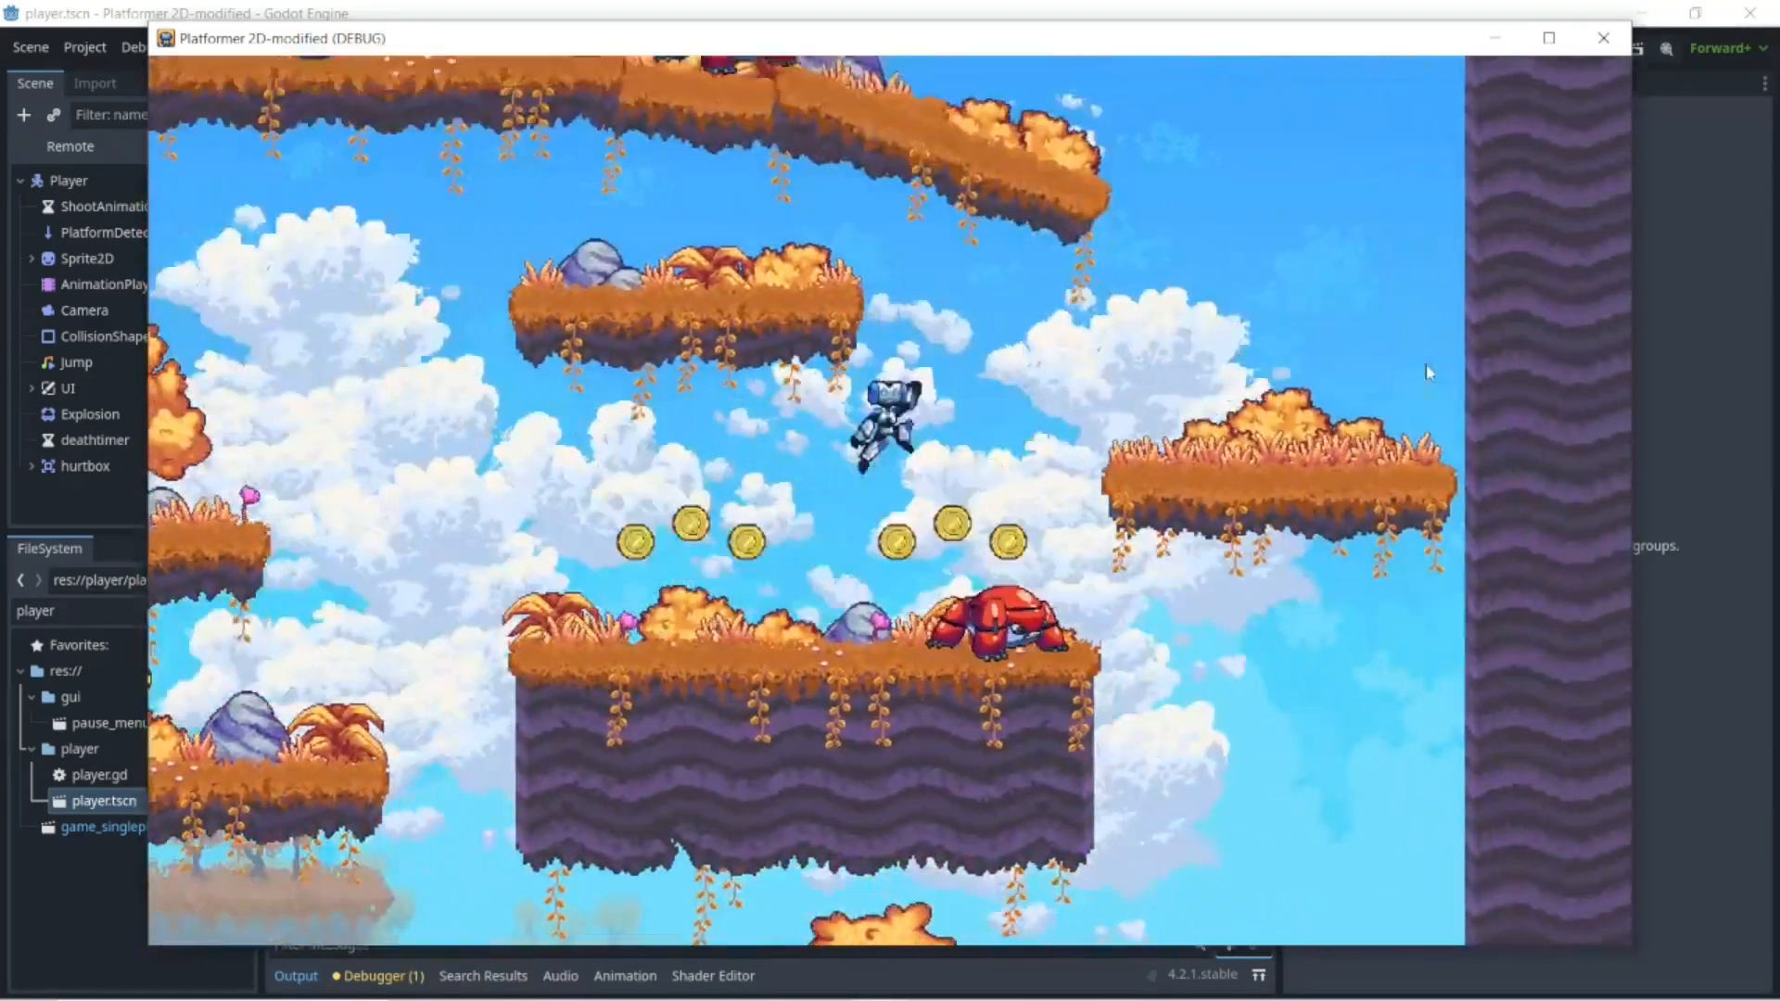
key(space)
key(a)
key(space)
key(a)
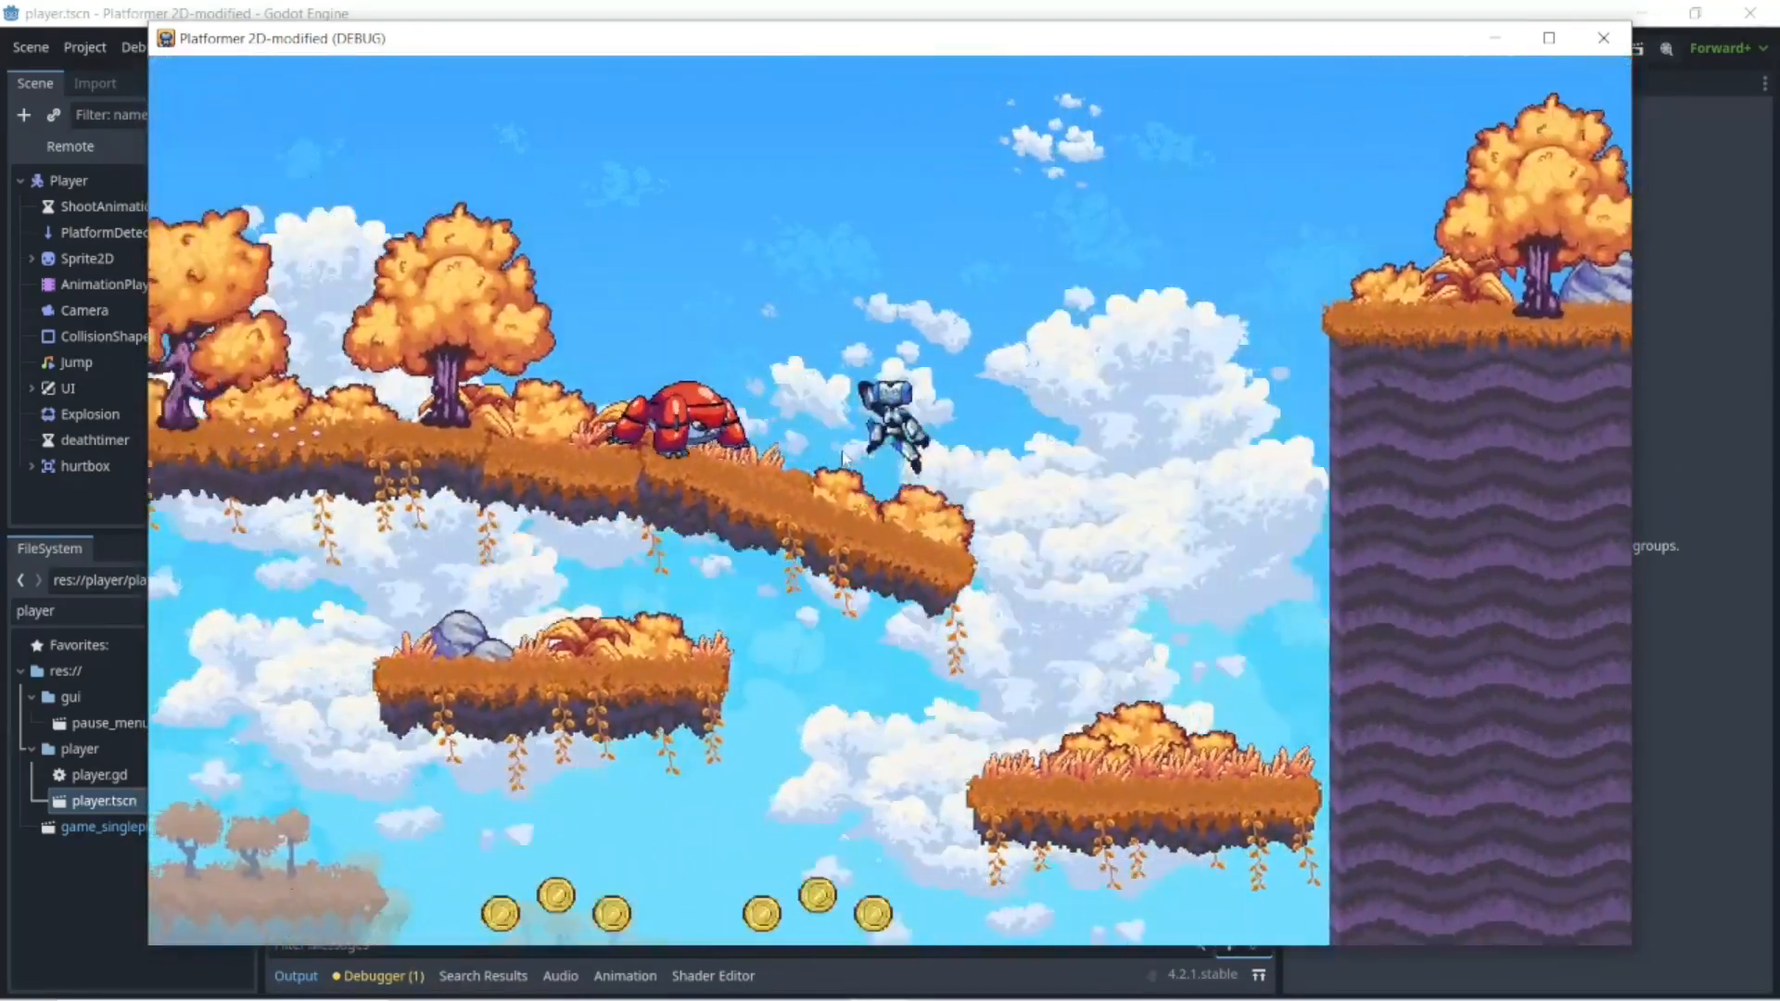
key(a)
key(space)
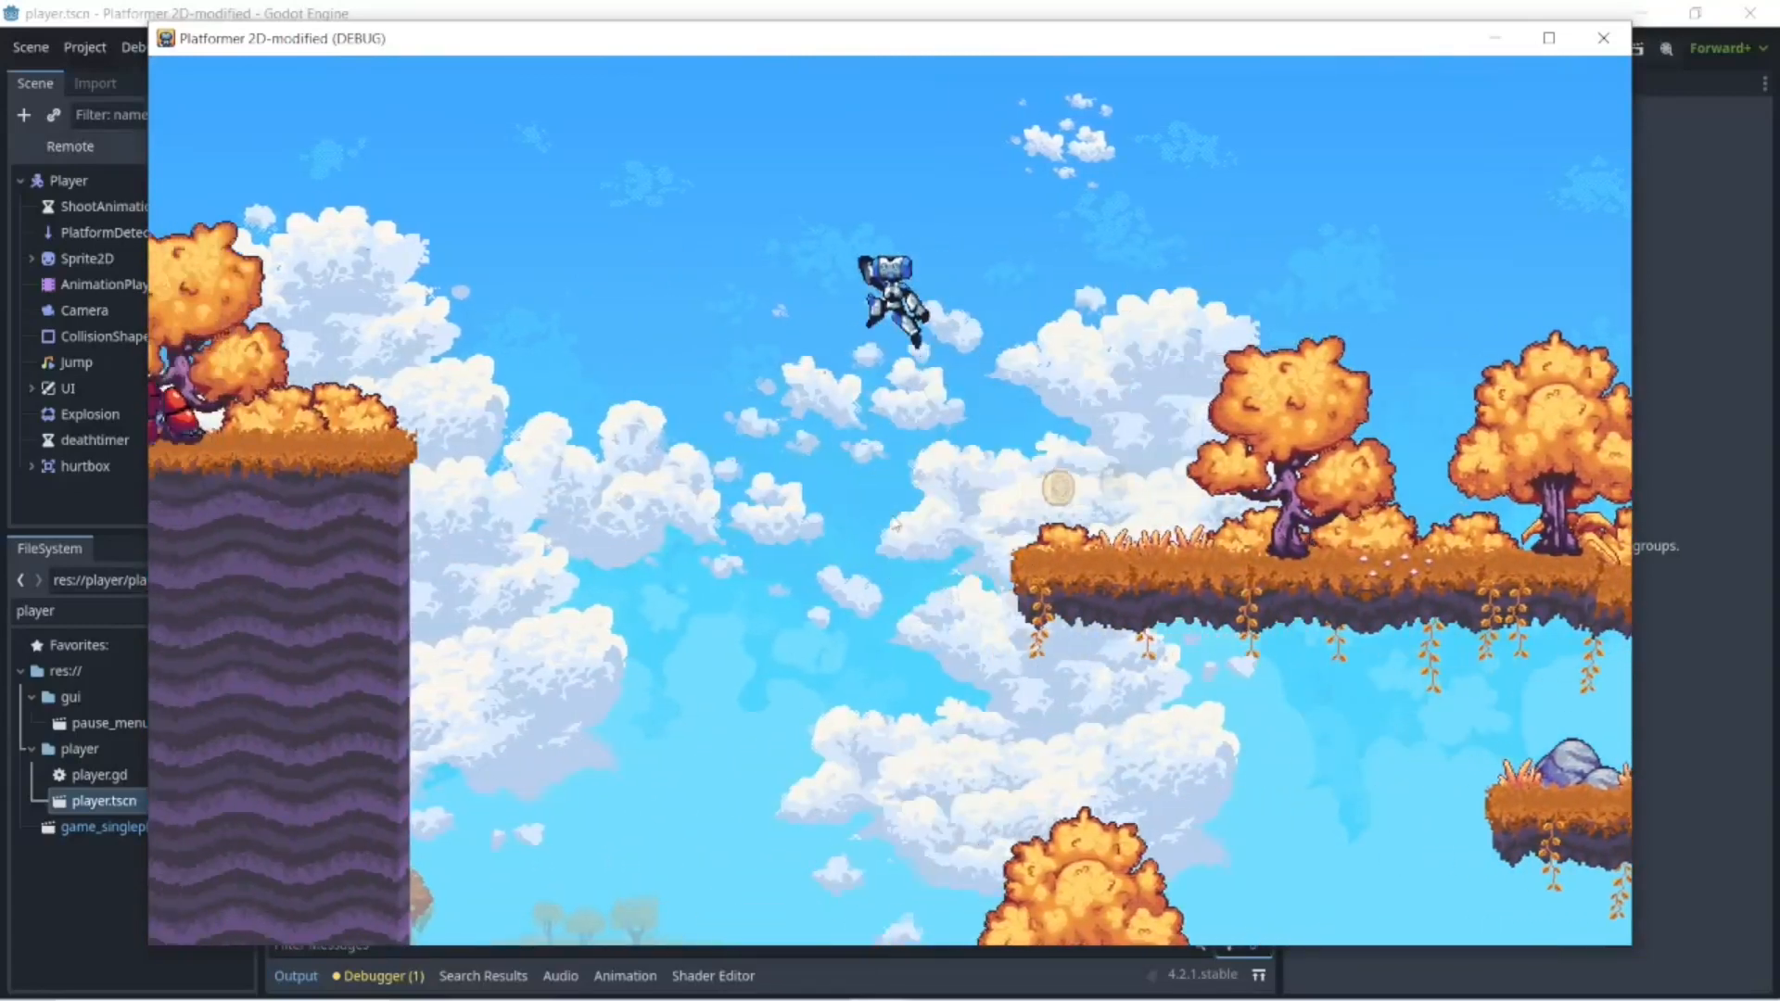
key(space)
key(space)
key(a)
key(space)
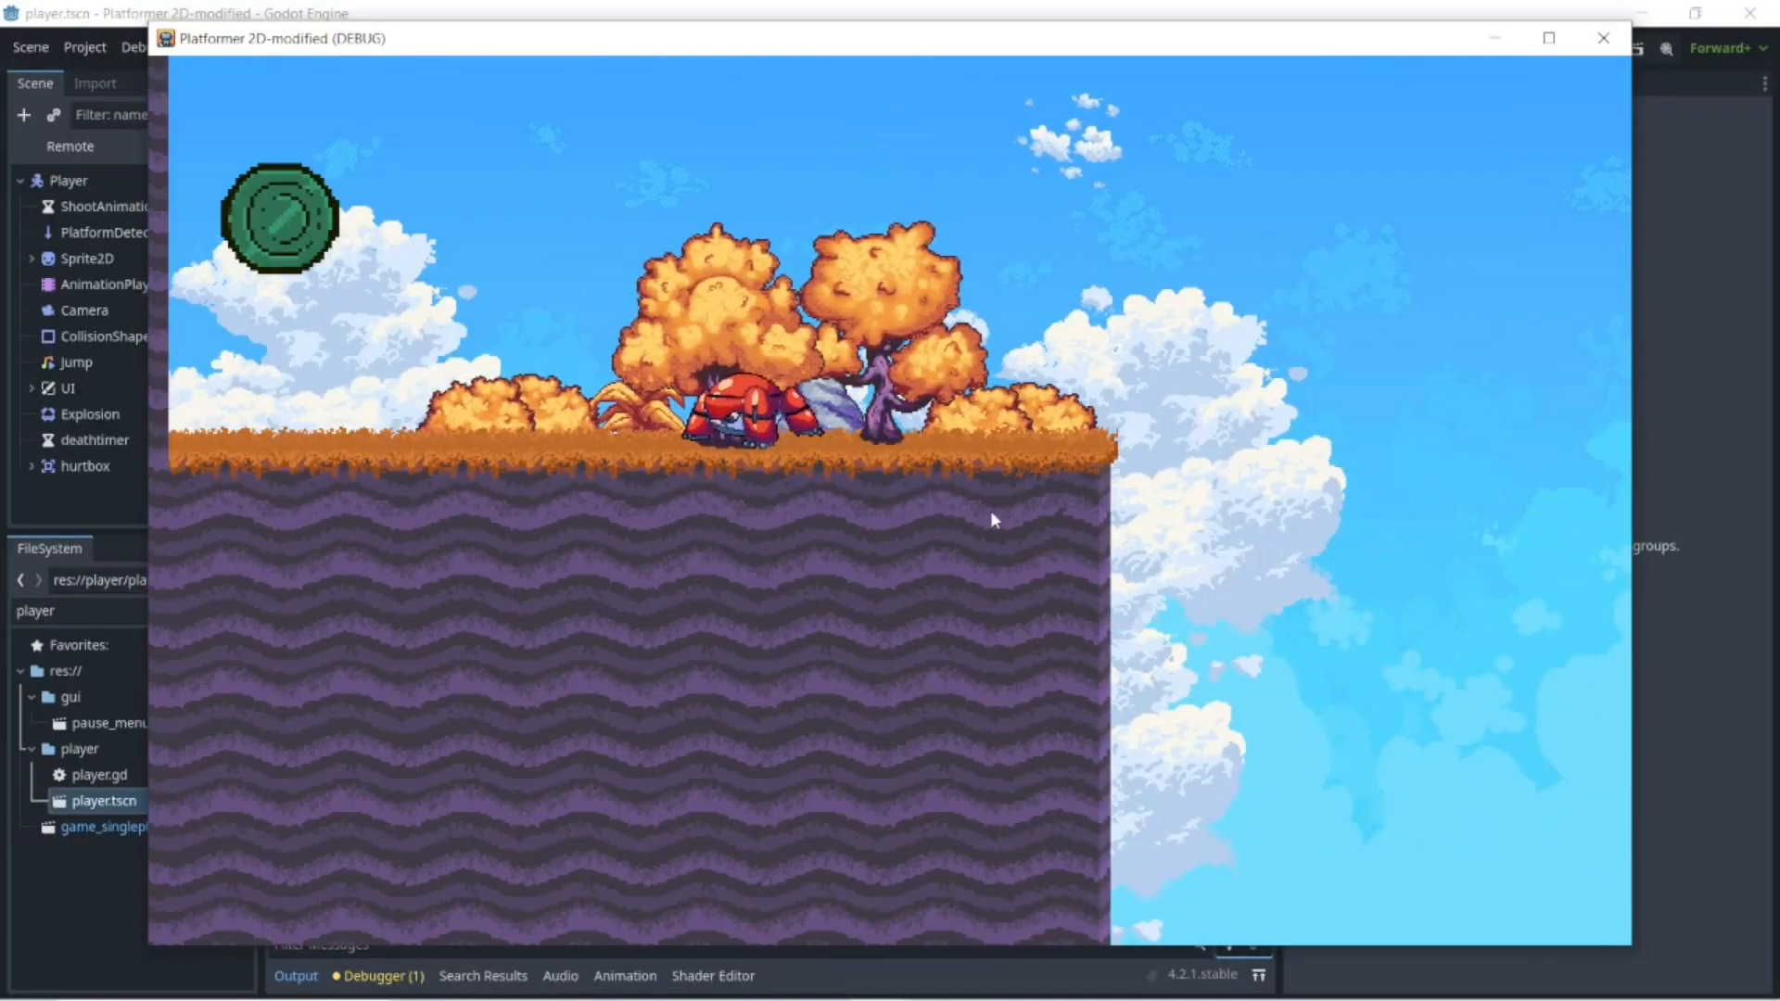
key(a)
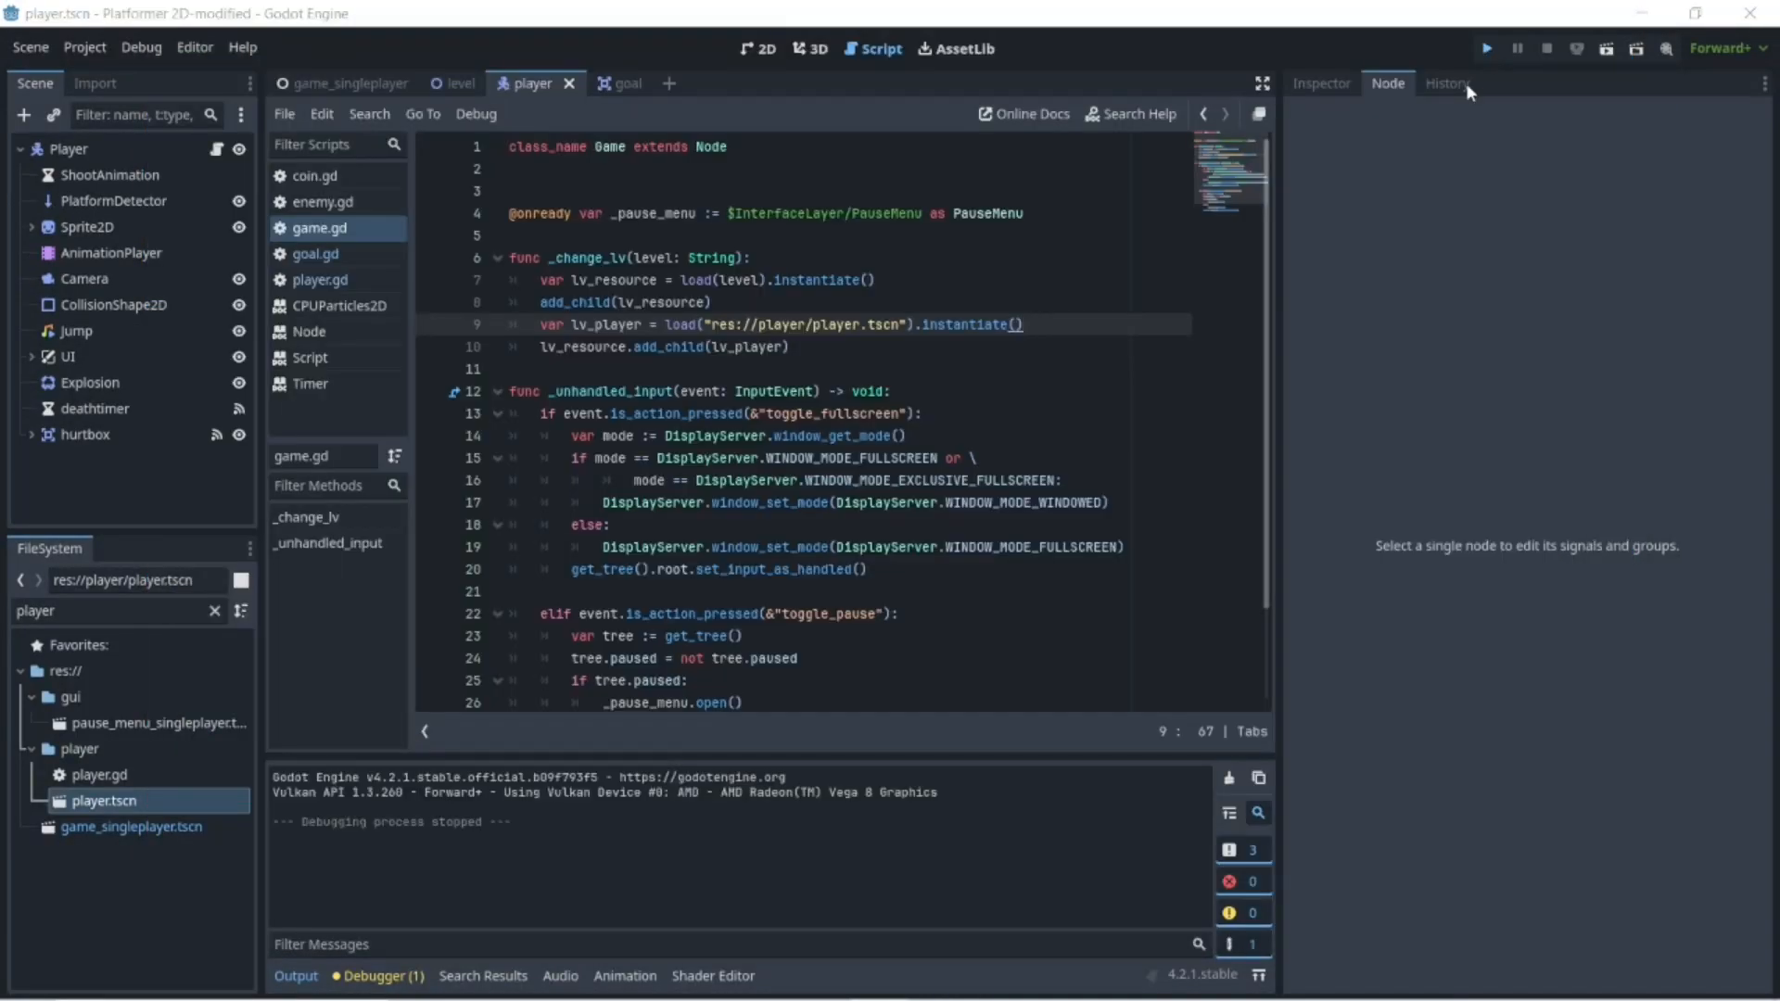
- Run the project and jump the player across the first level's platforms to the Goal area
key(F5)
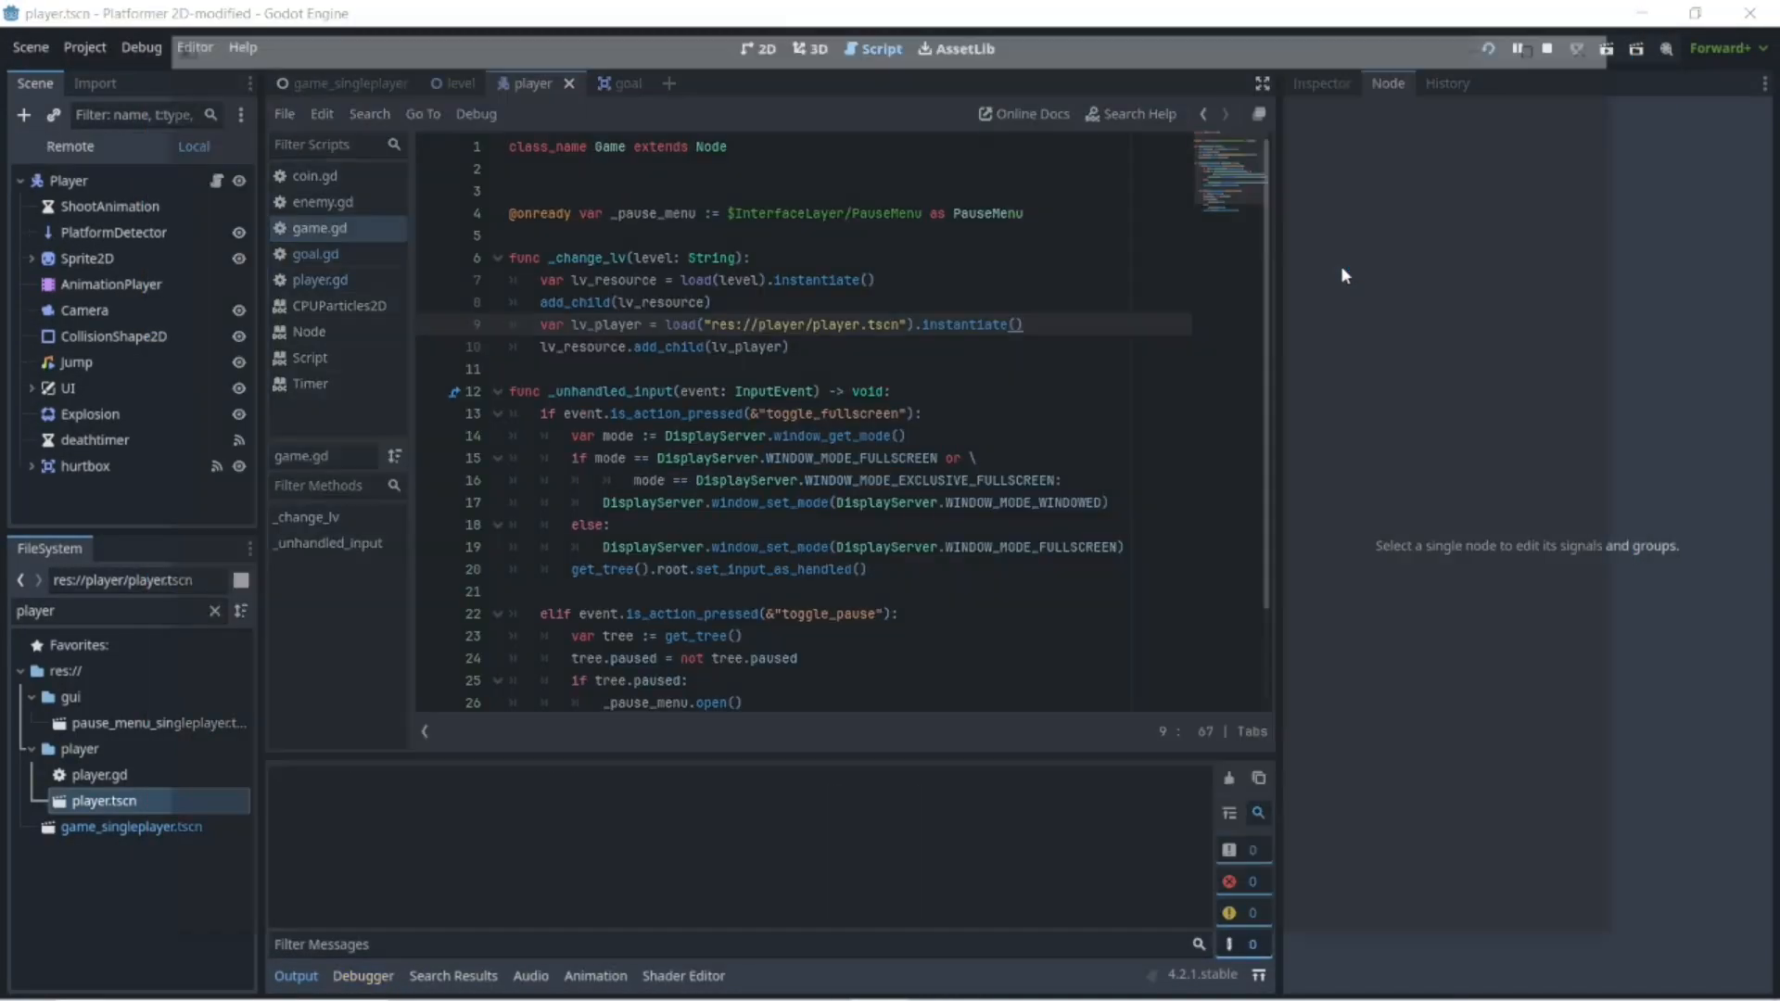
key(a)
key(space)
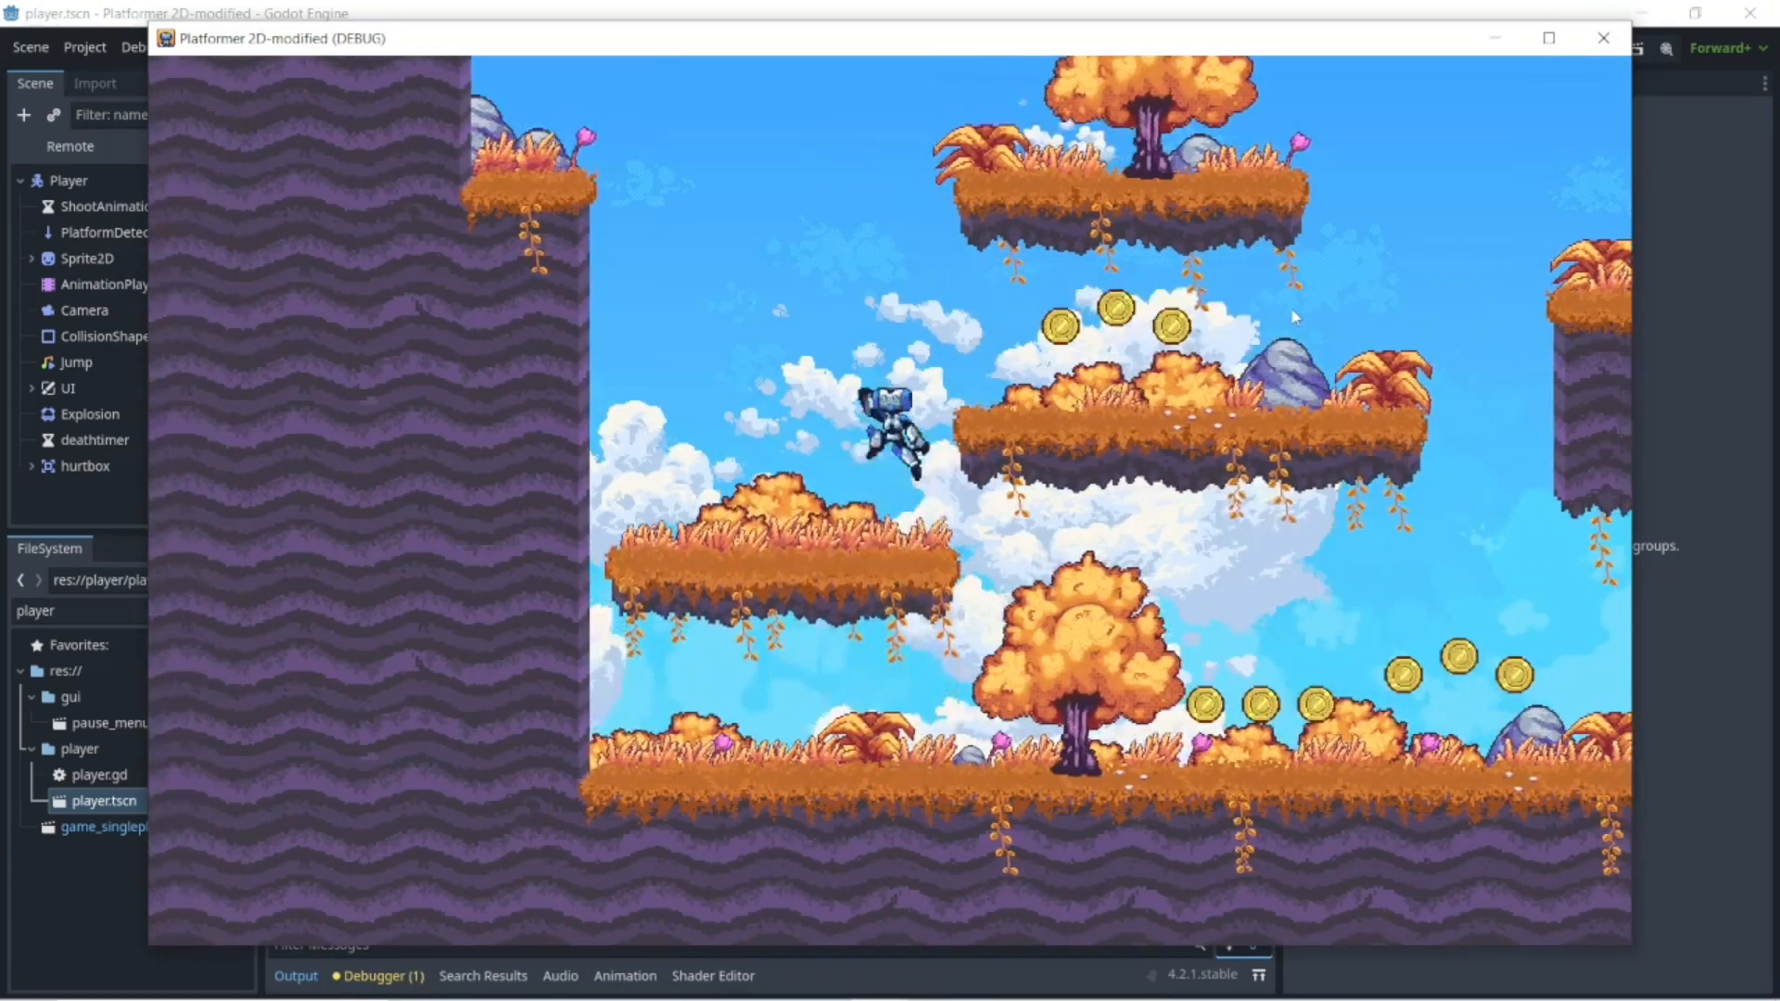
key(d)
key(space)
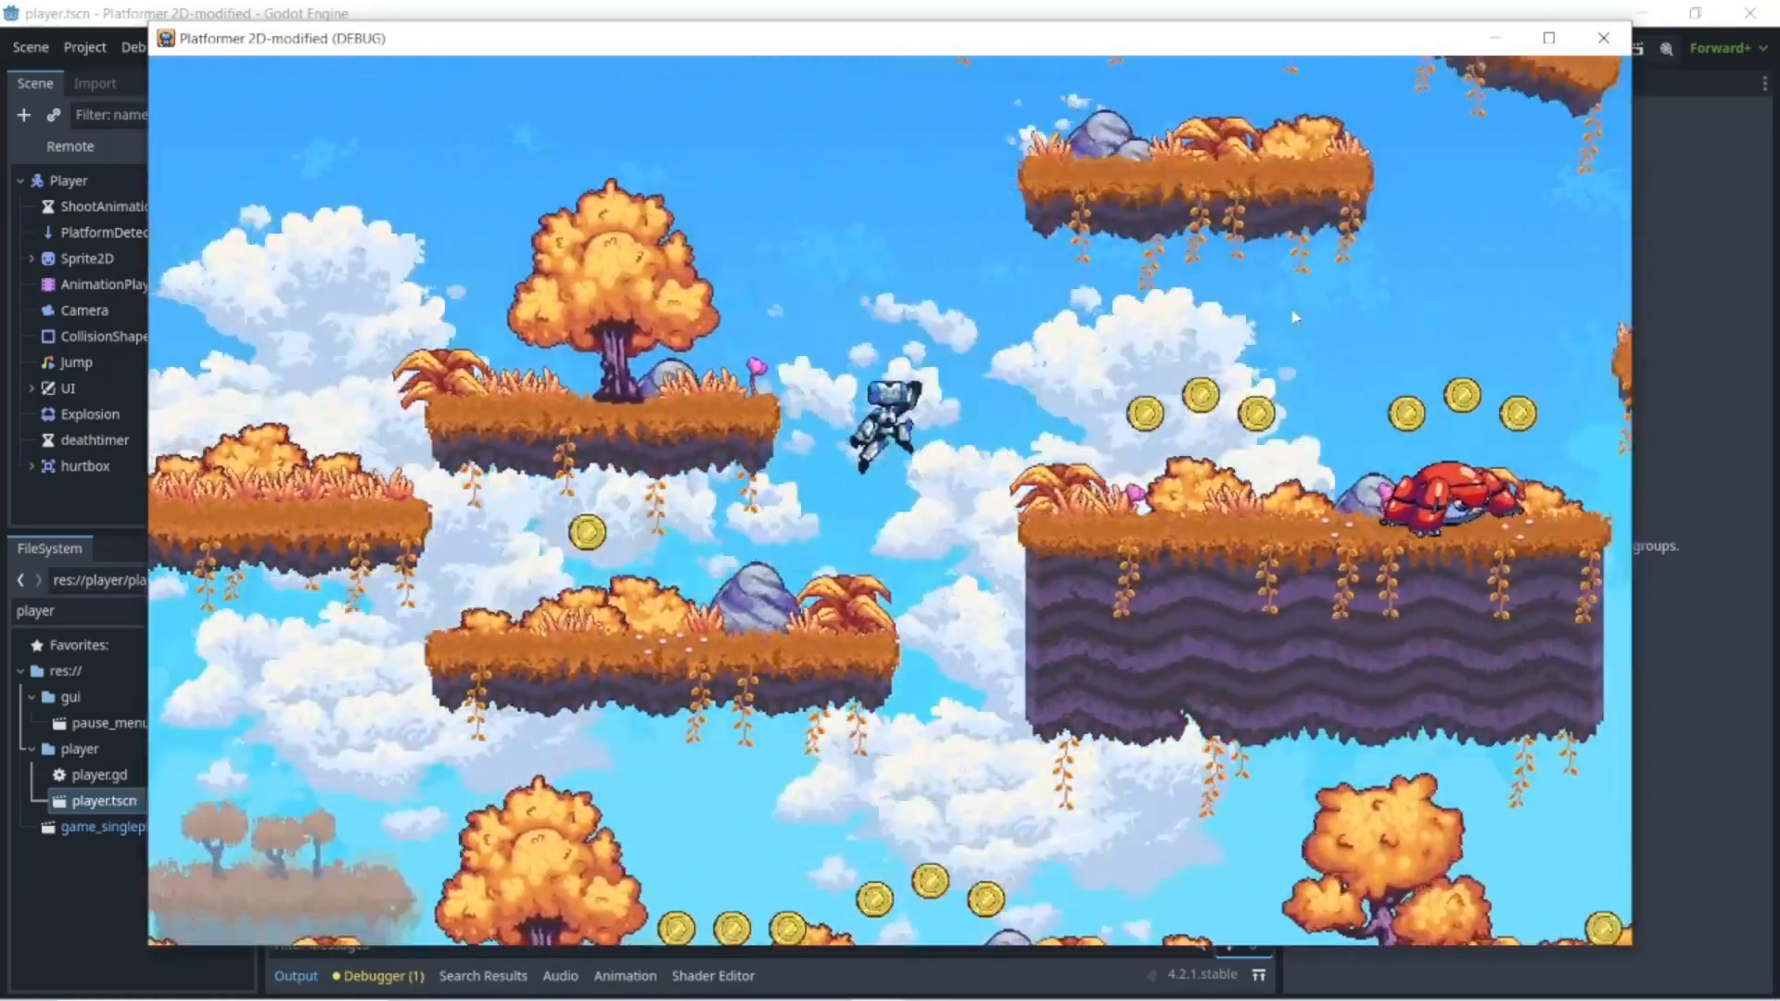
key(space)
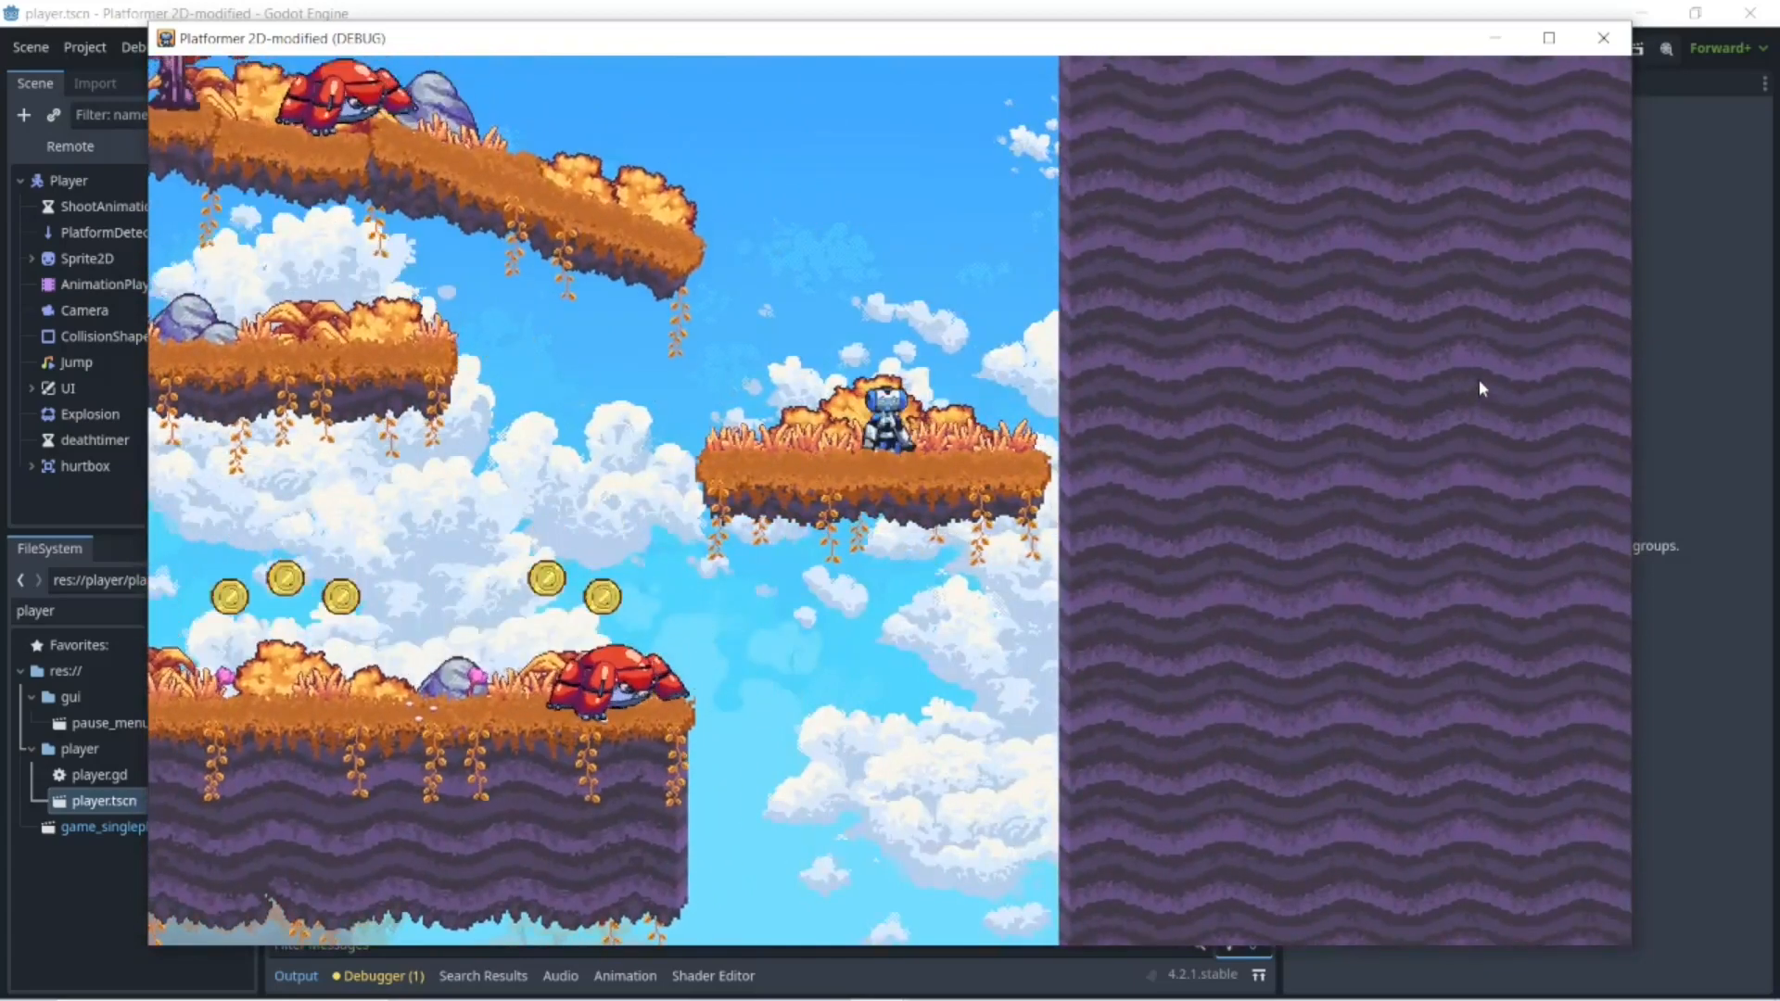
key(a)
key(space)
key(a)
key(space)
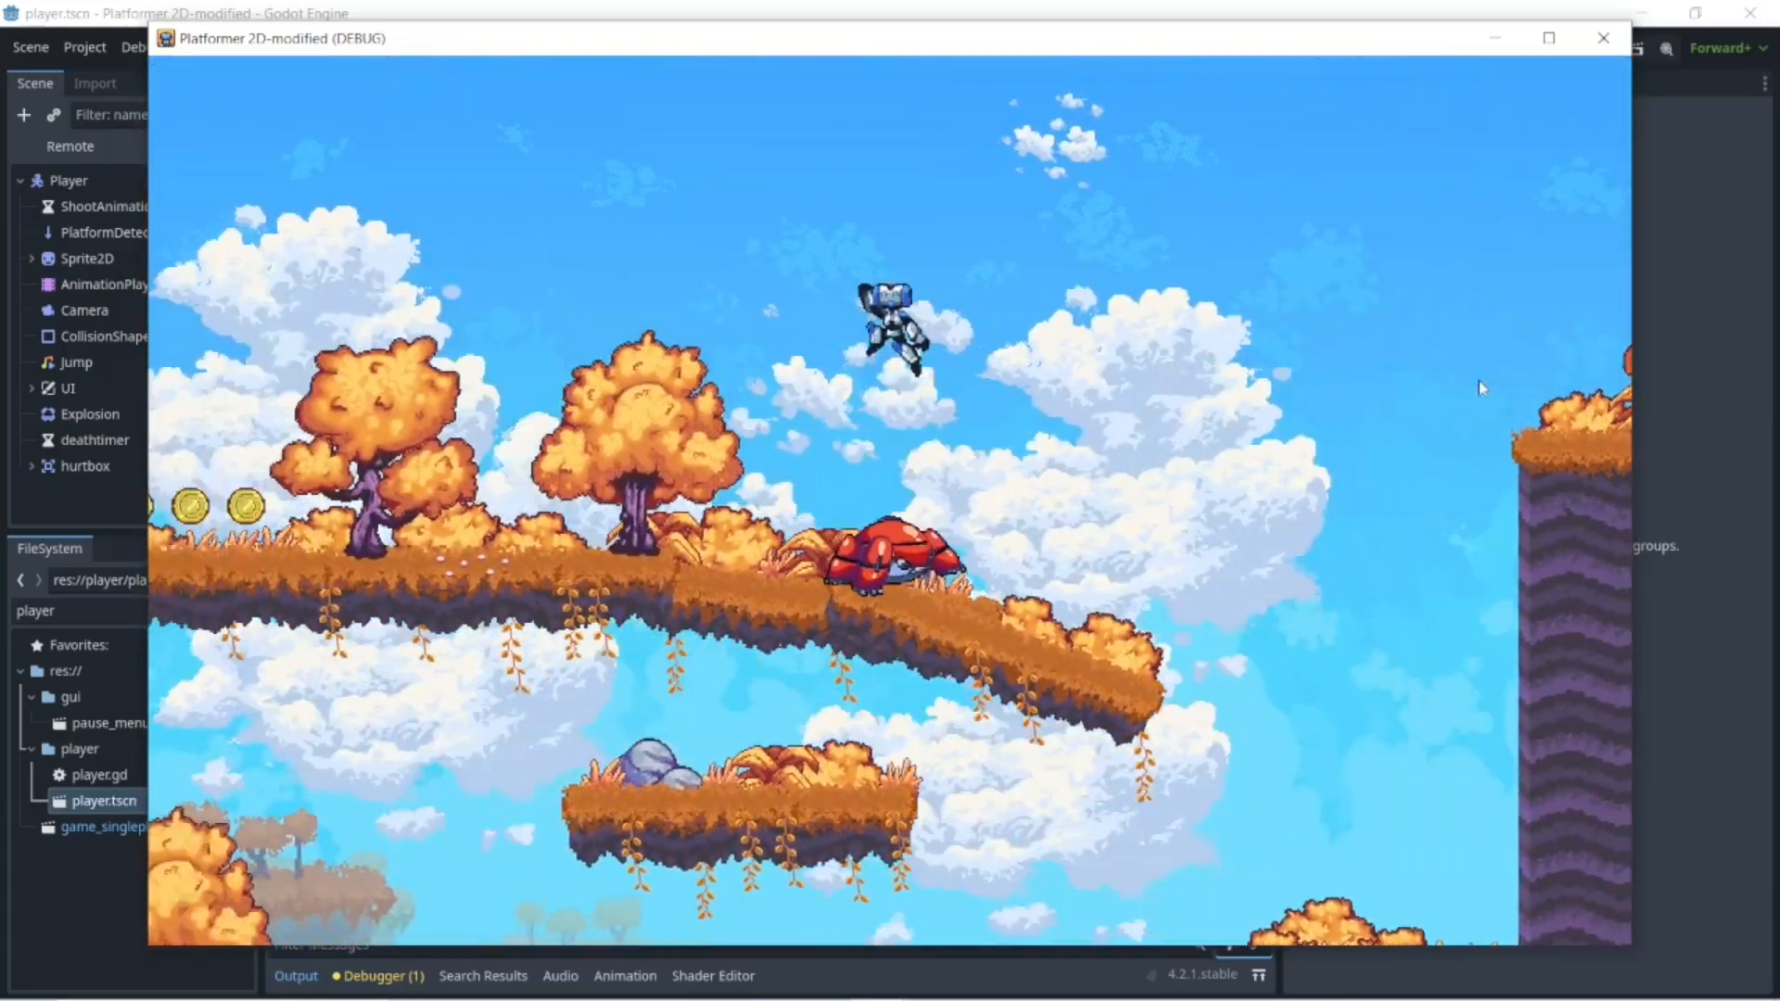
key(space)
key(space)
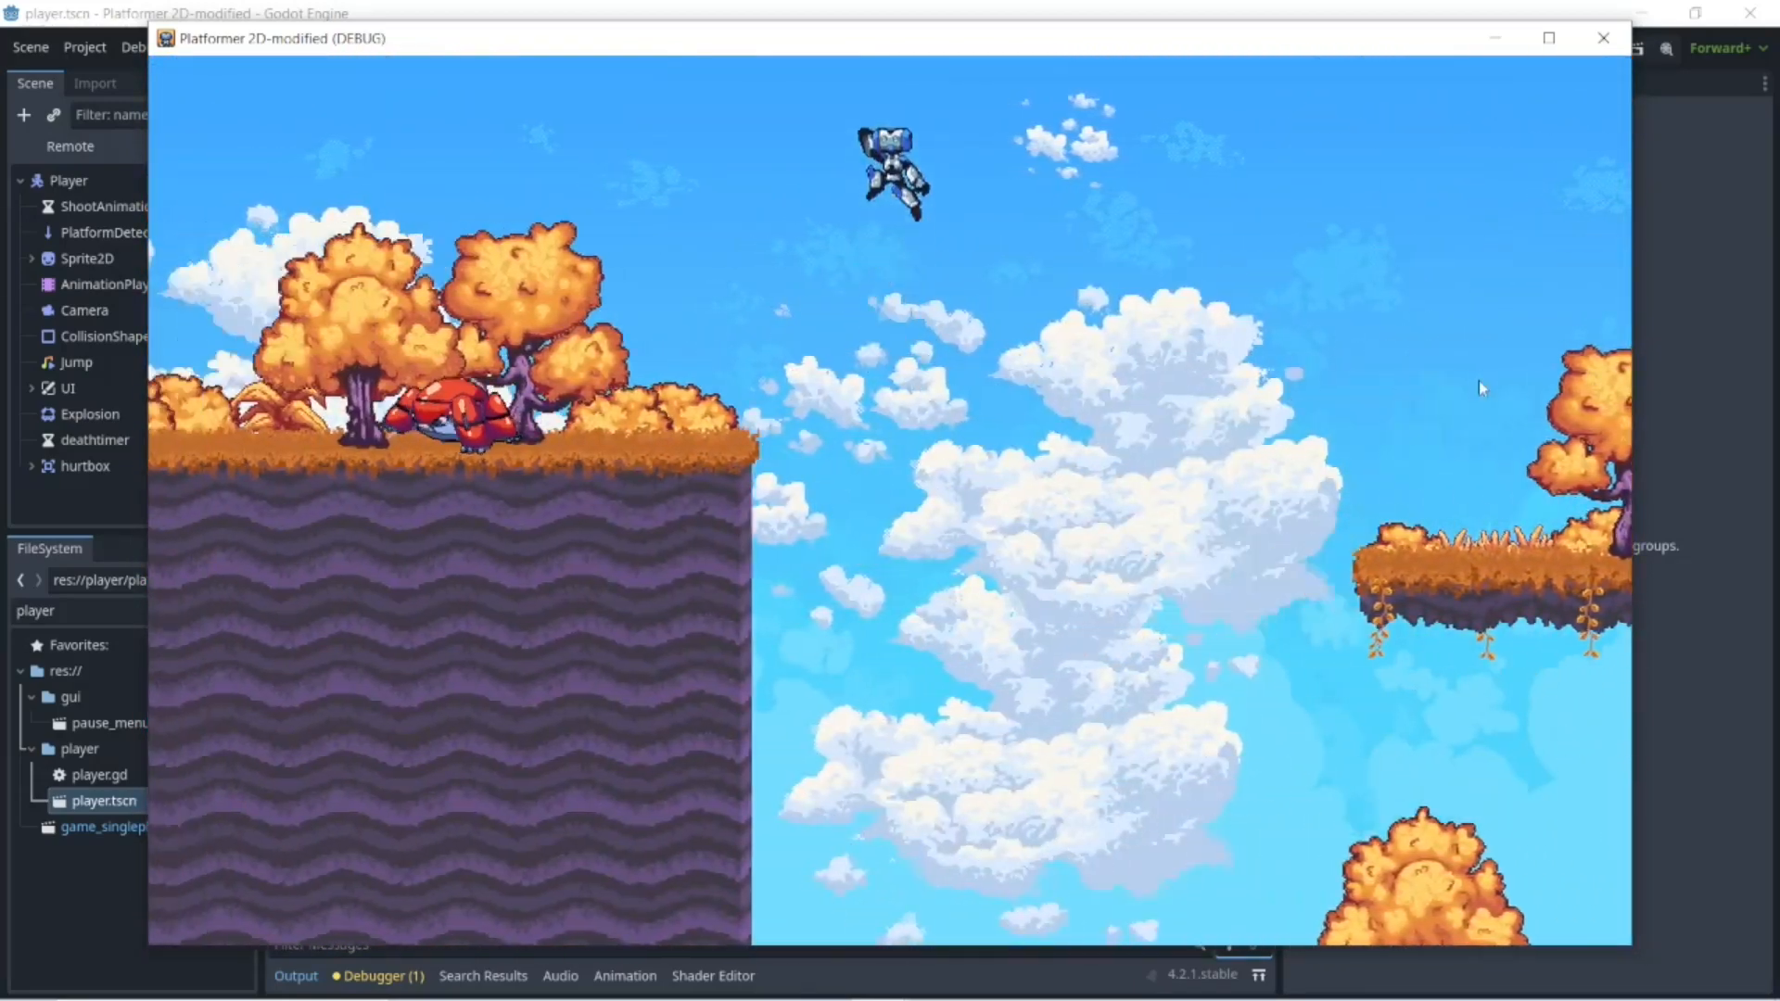
key(space)
key(a)
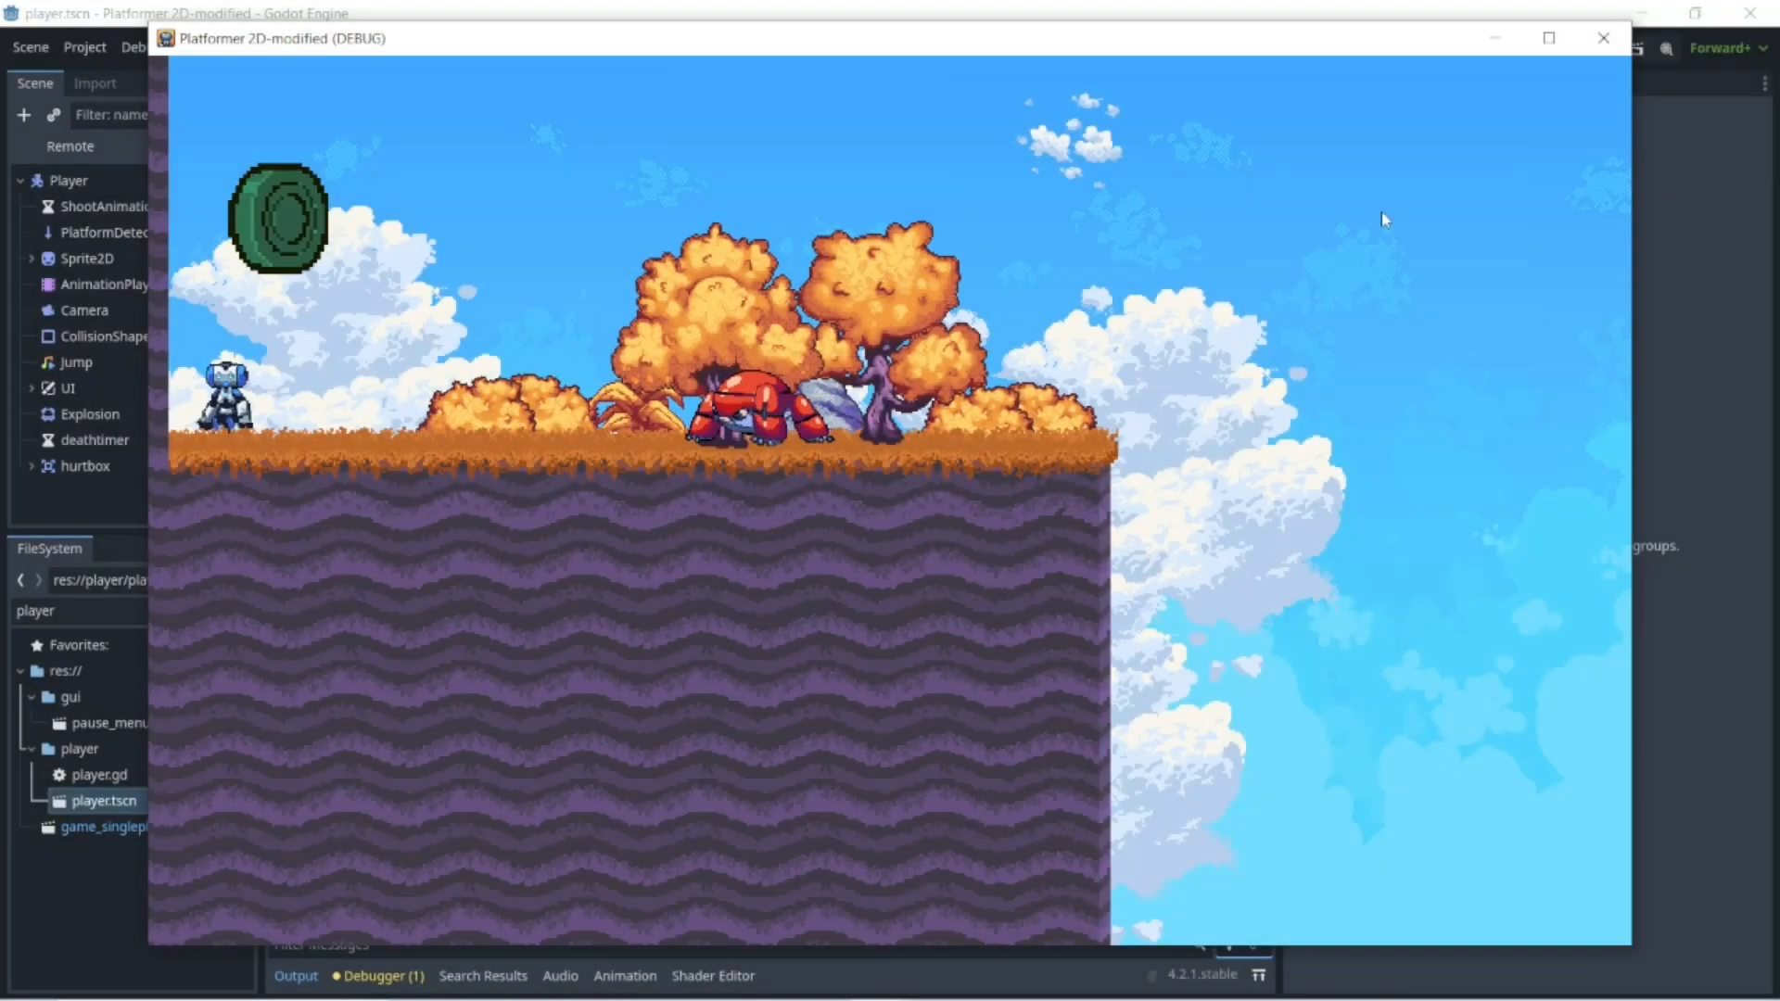
- Trigger the level change at the Goal and move the player toward the giant crab in the second level
key(d)
key(space)
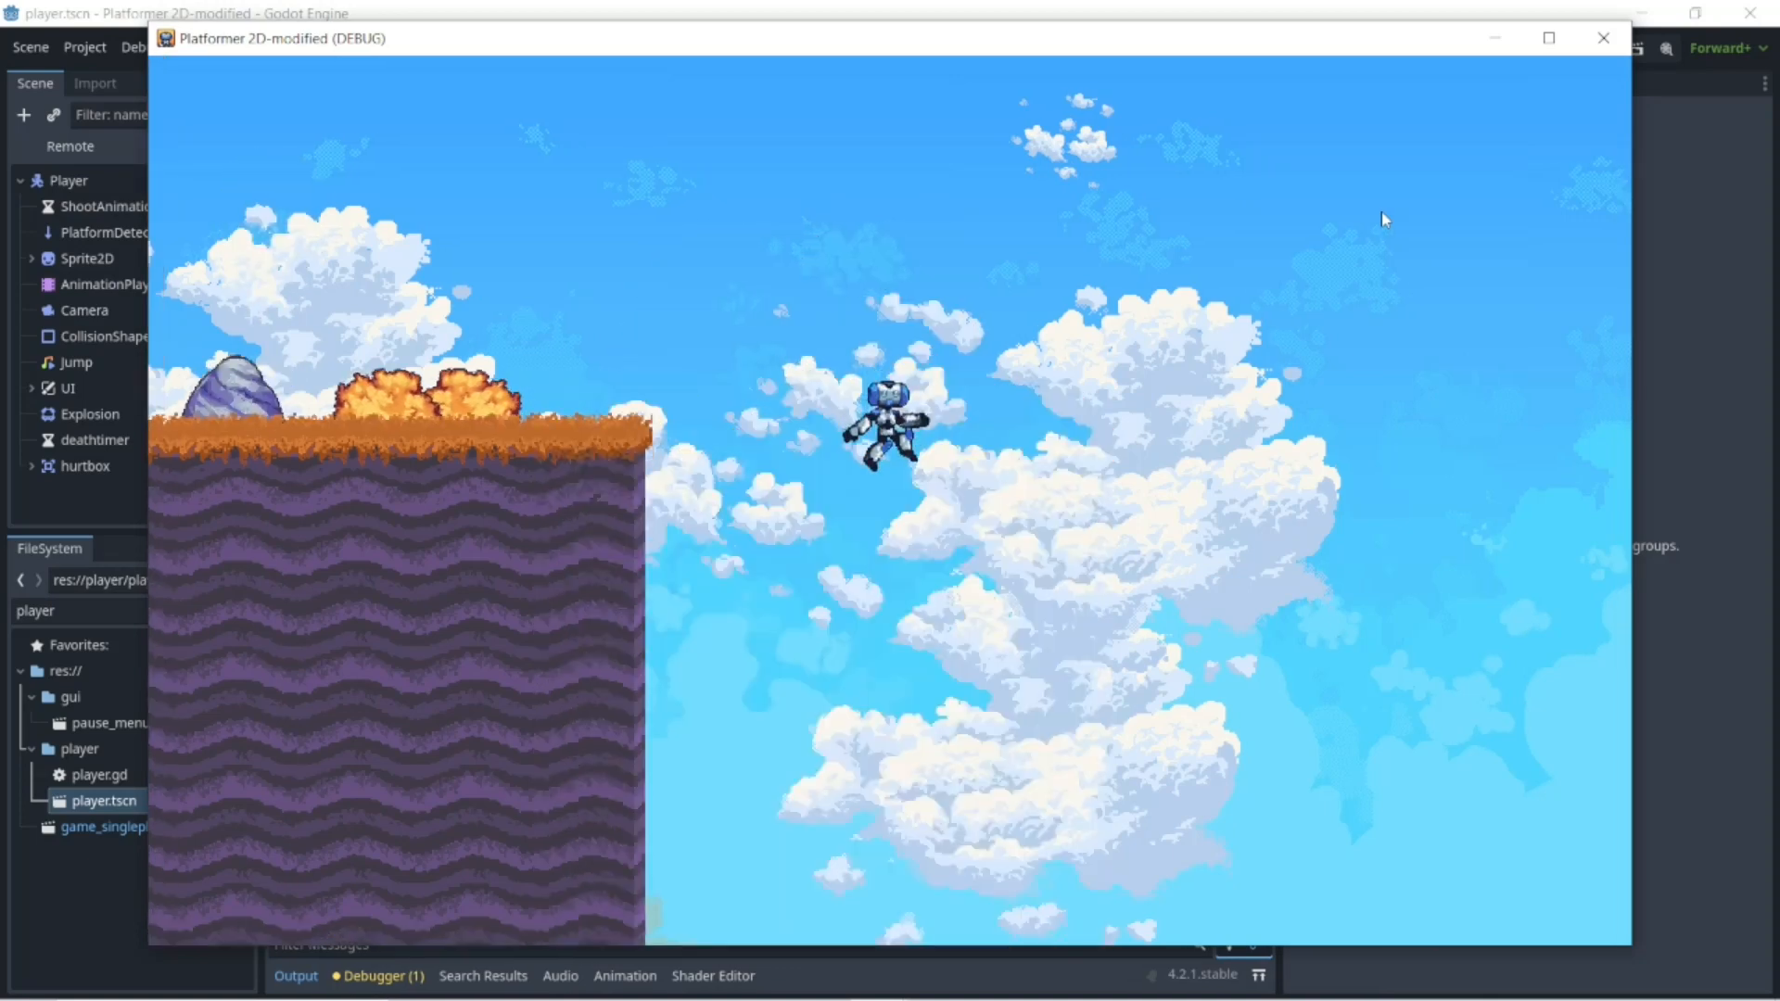
key(d)
key(space)
key(space)
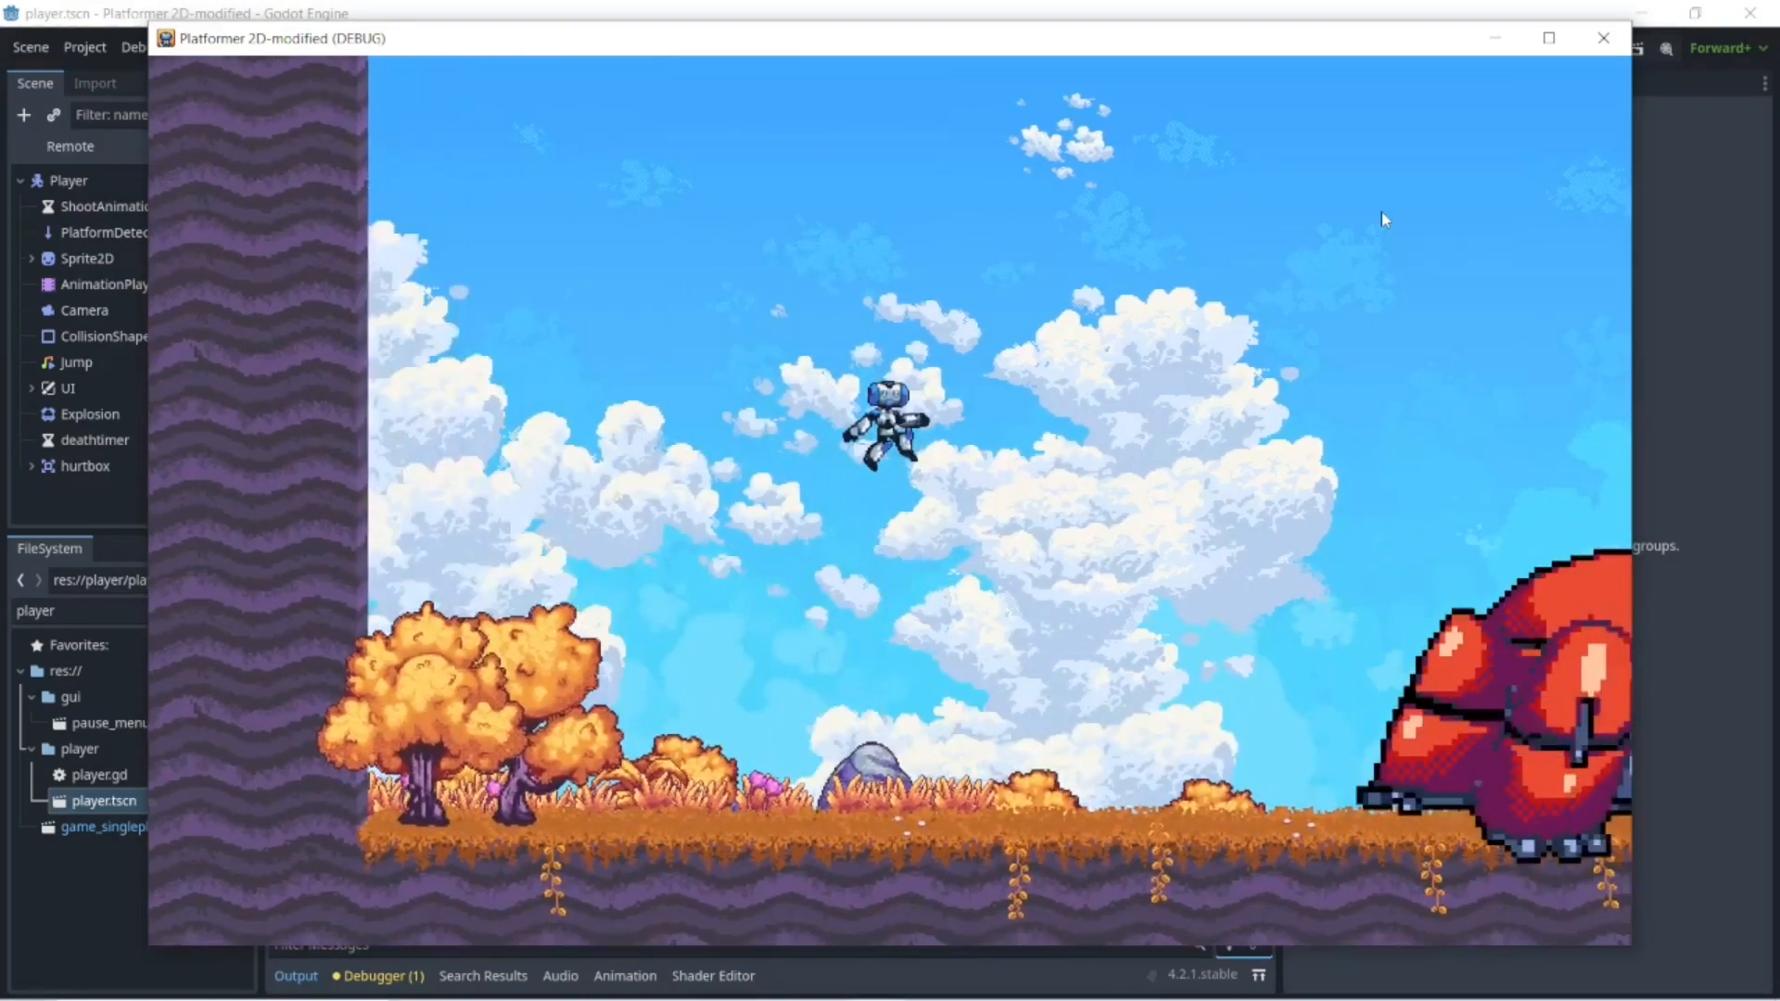
key(d)
key(a)
key(d)
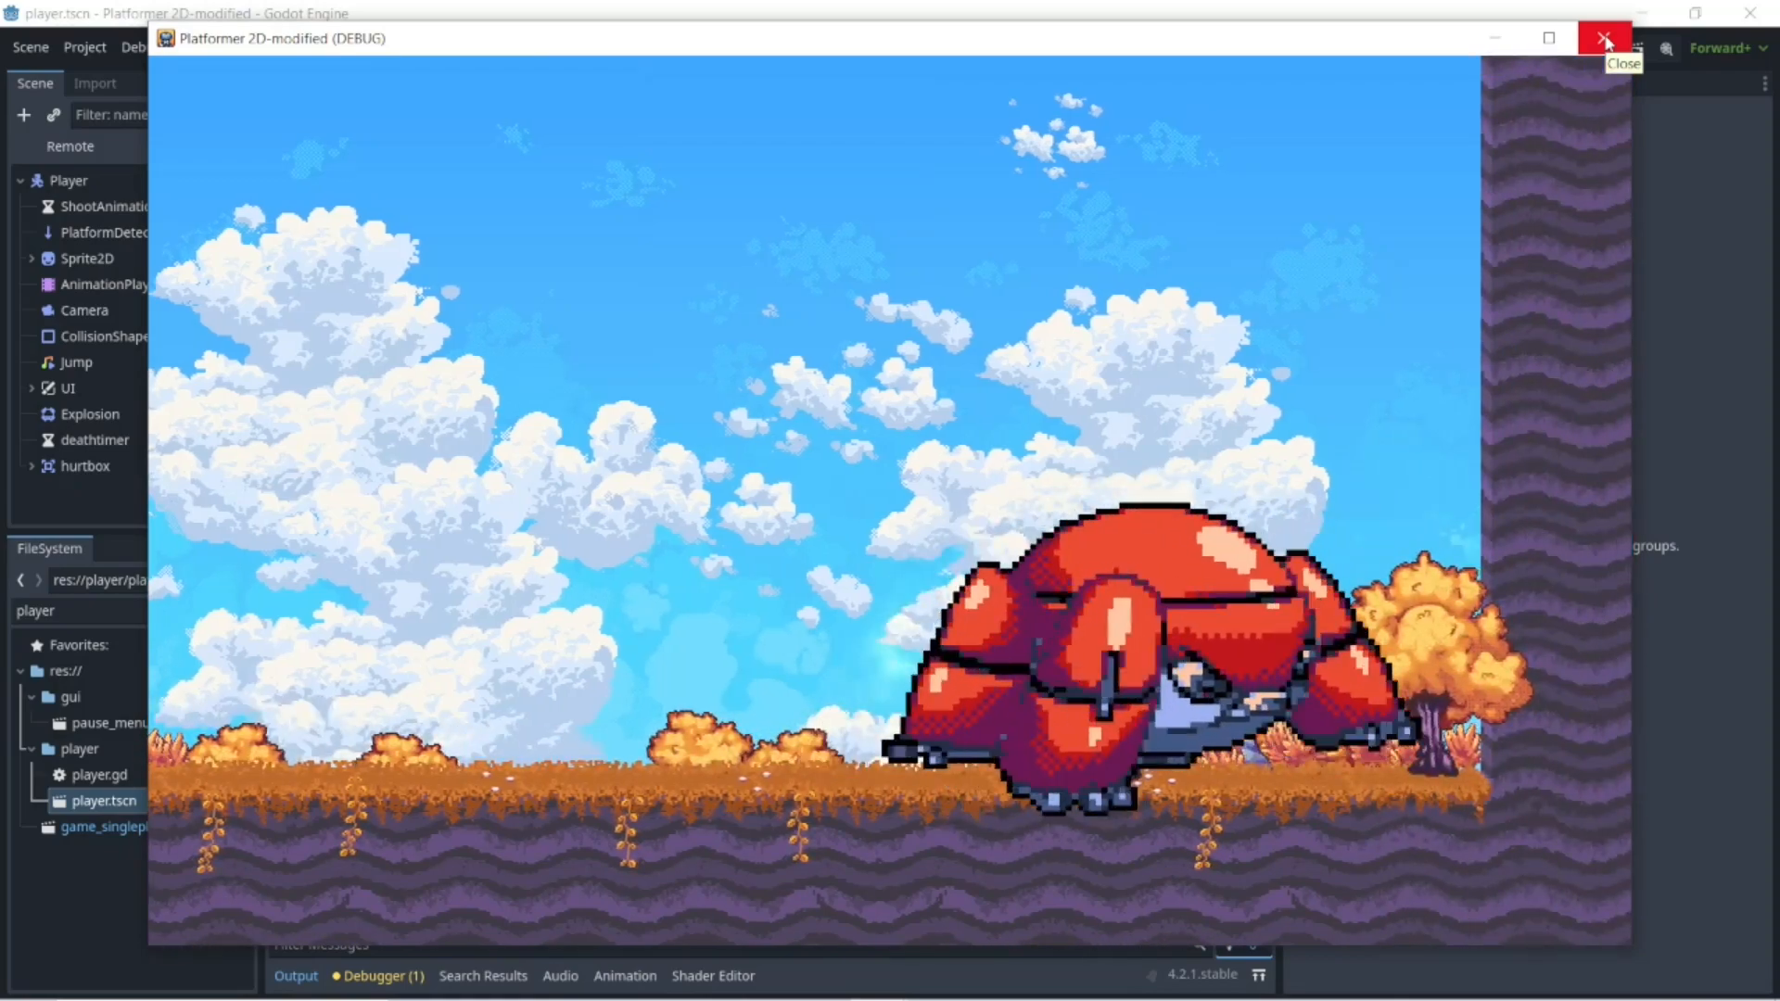
- Walk and jump around the start area of the reloaded first level, and close the game
key(Right)
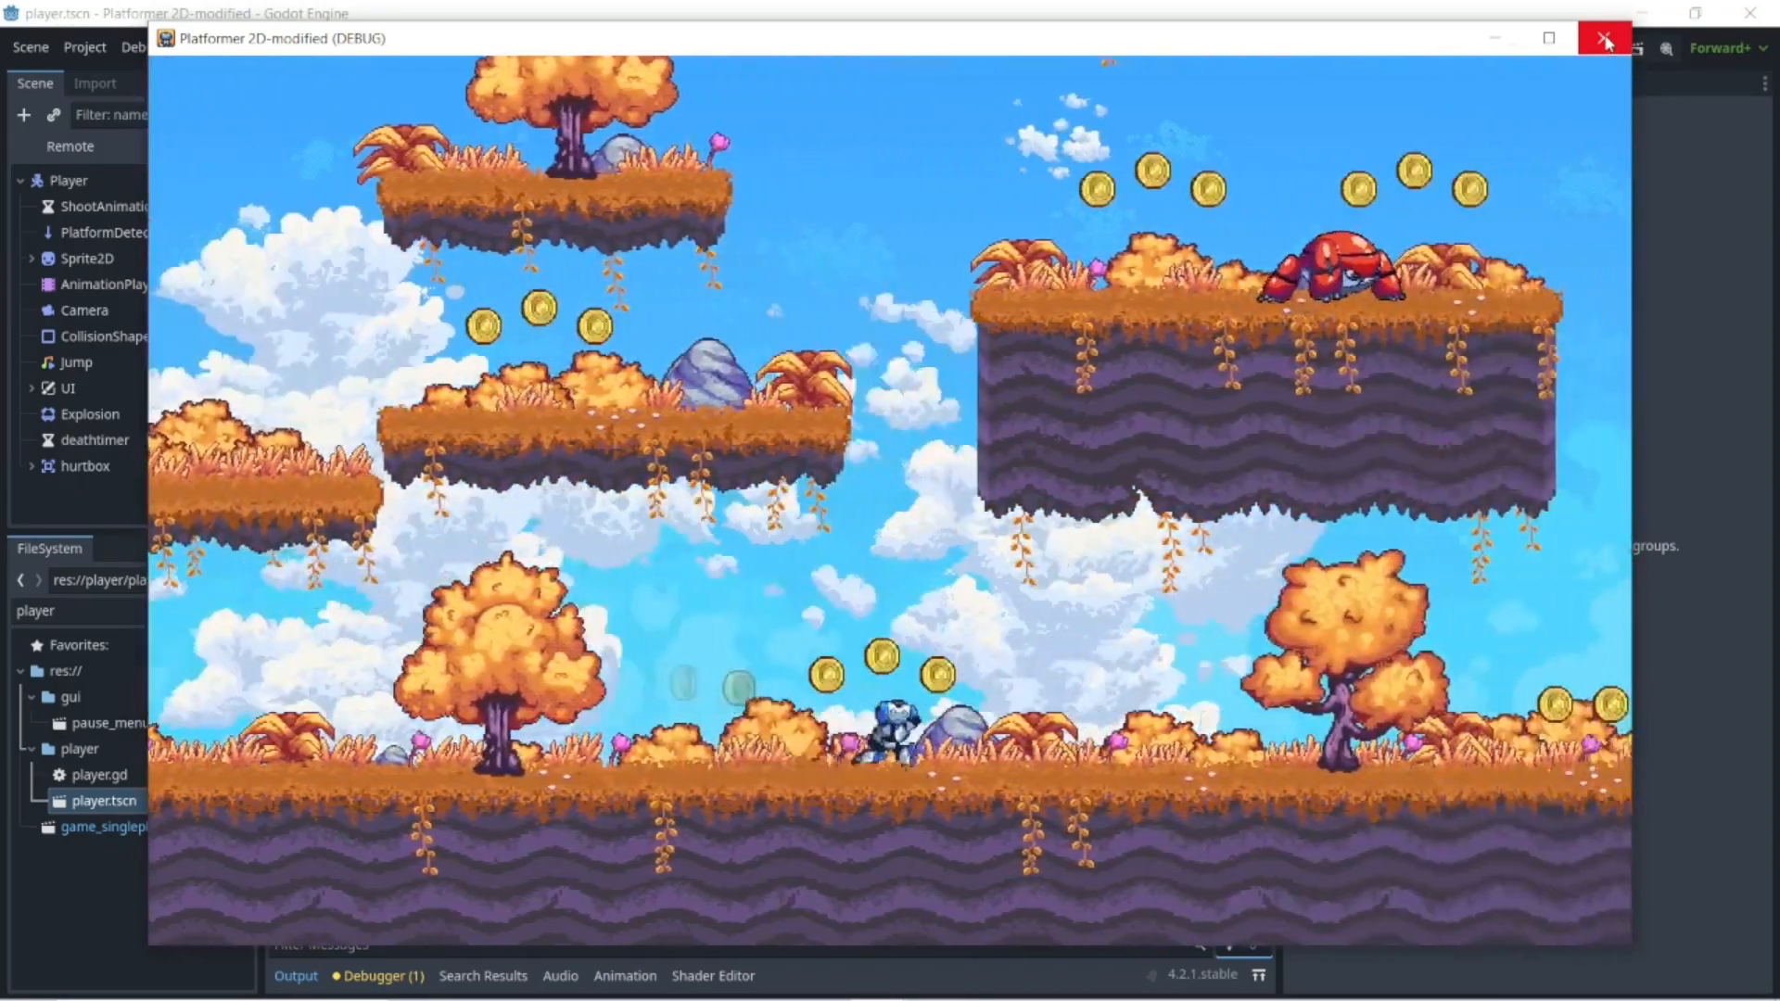
key(Left)
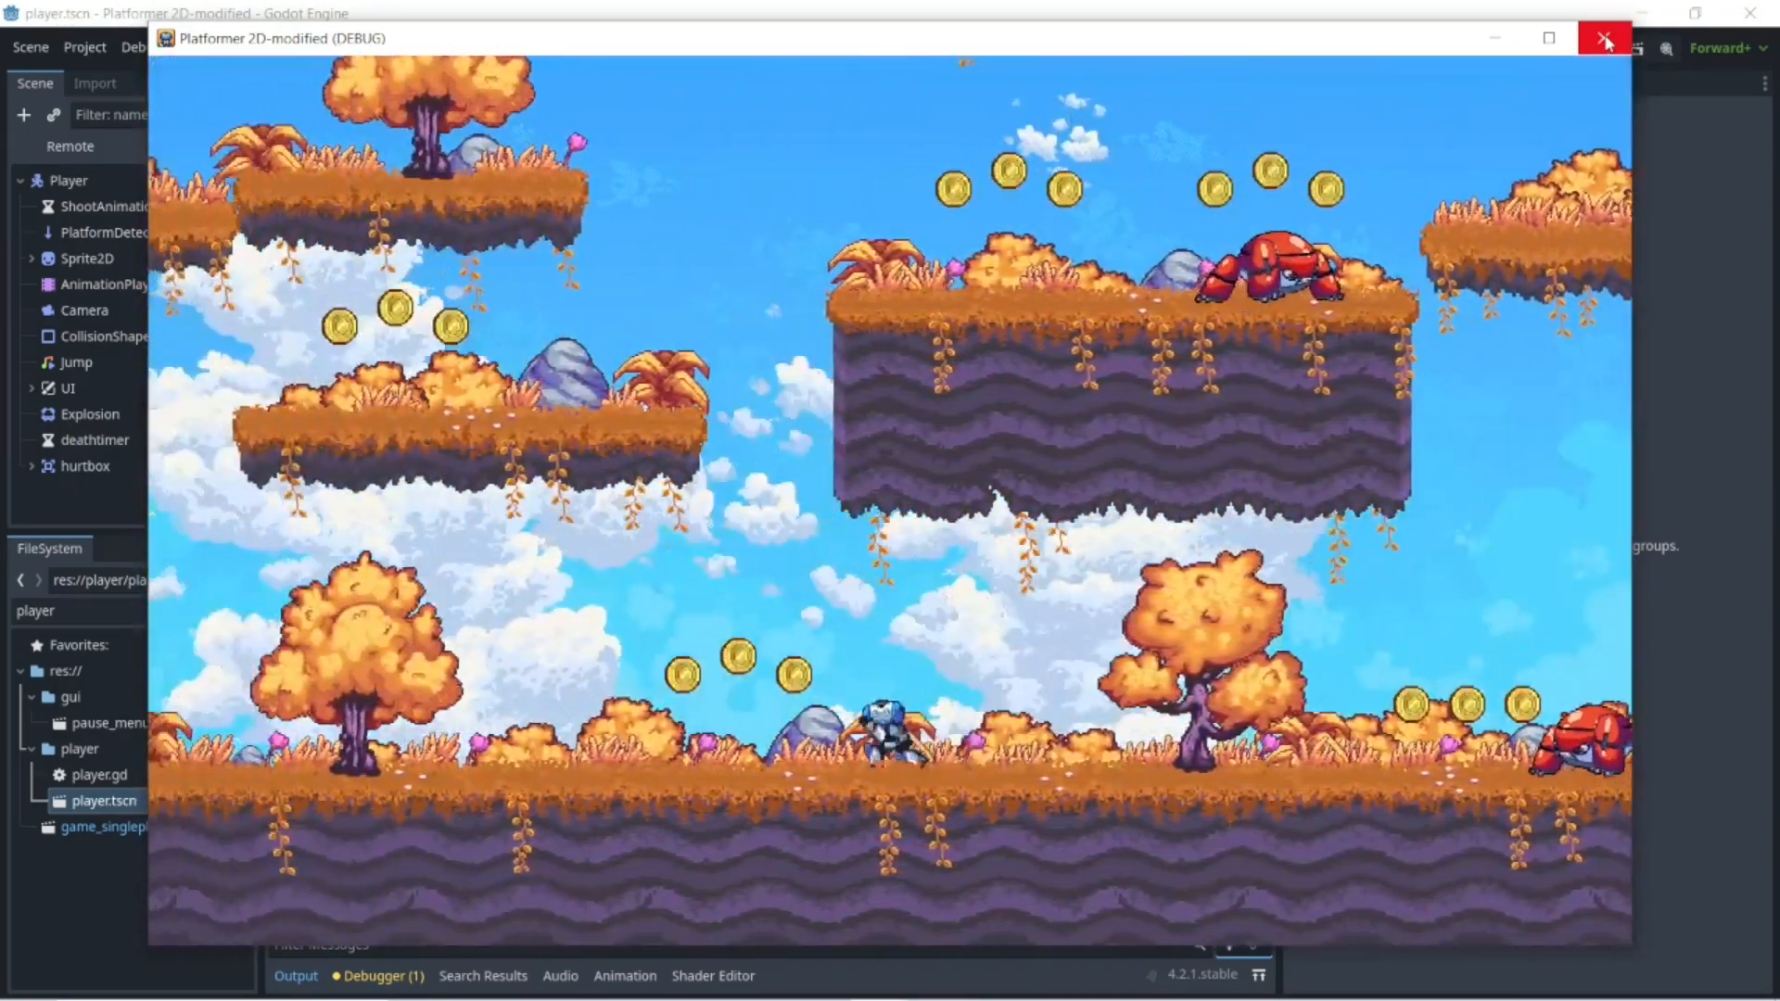
key(Right)
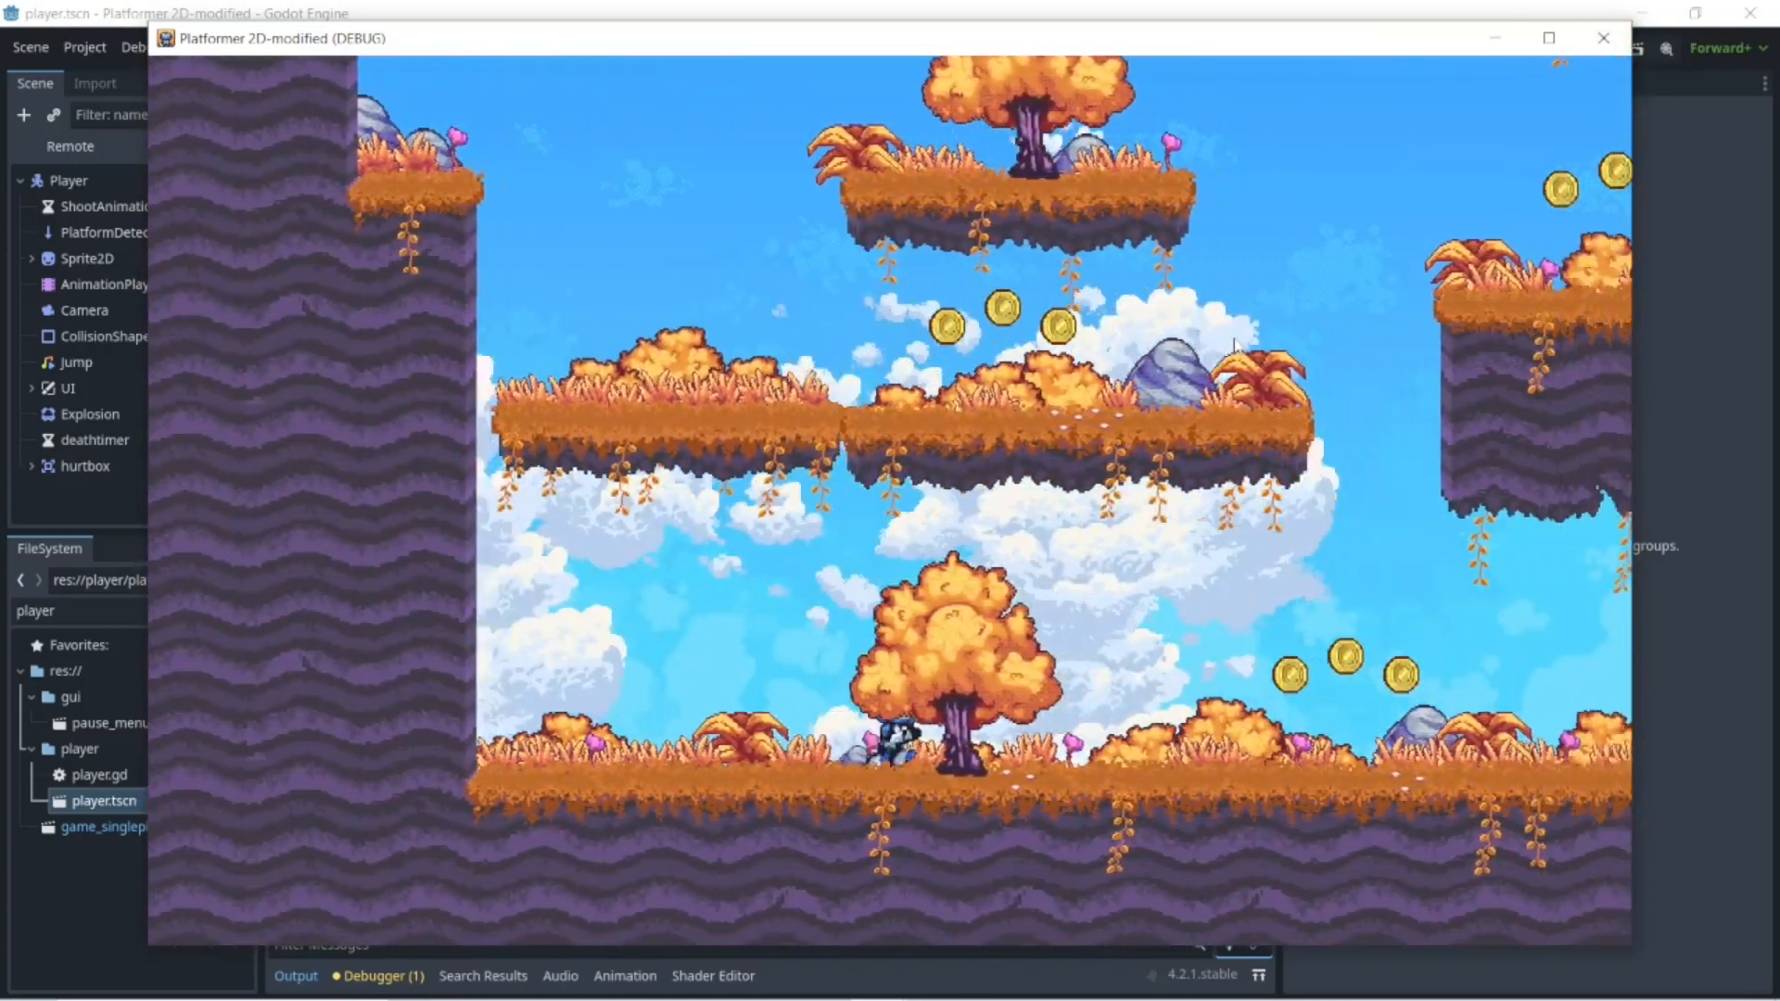
key(Left)
key(Up)
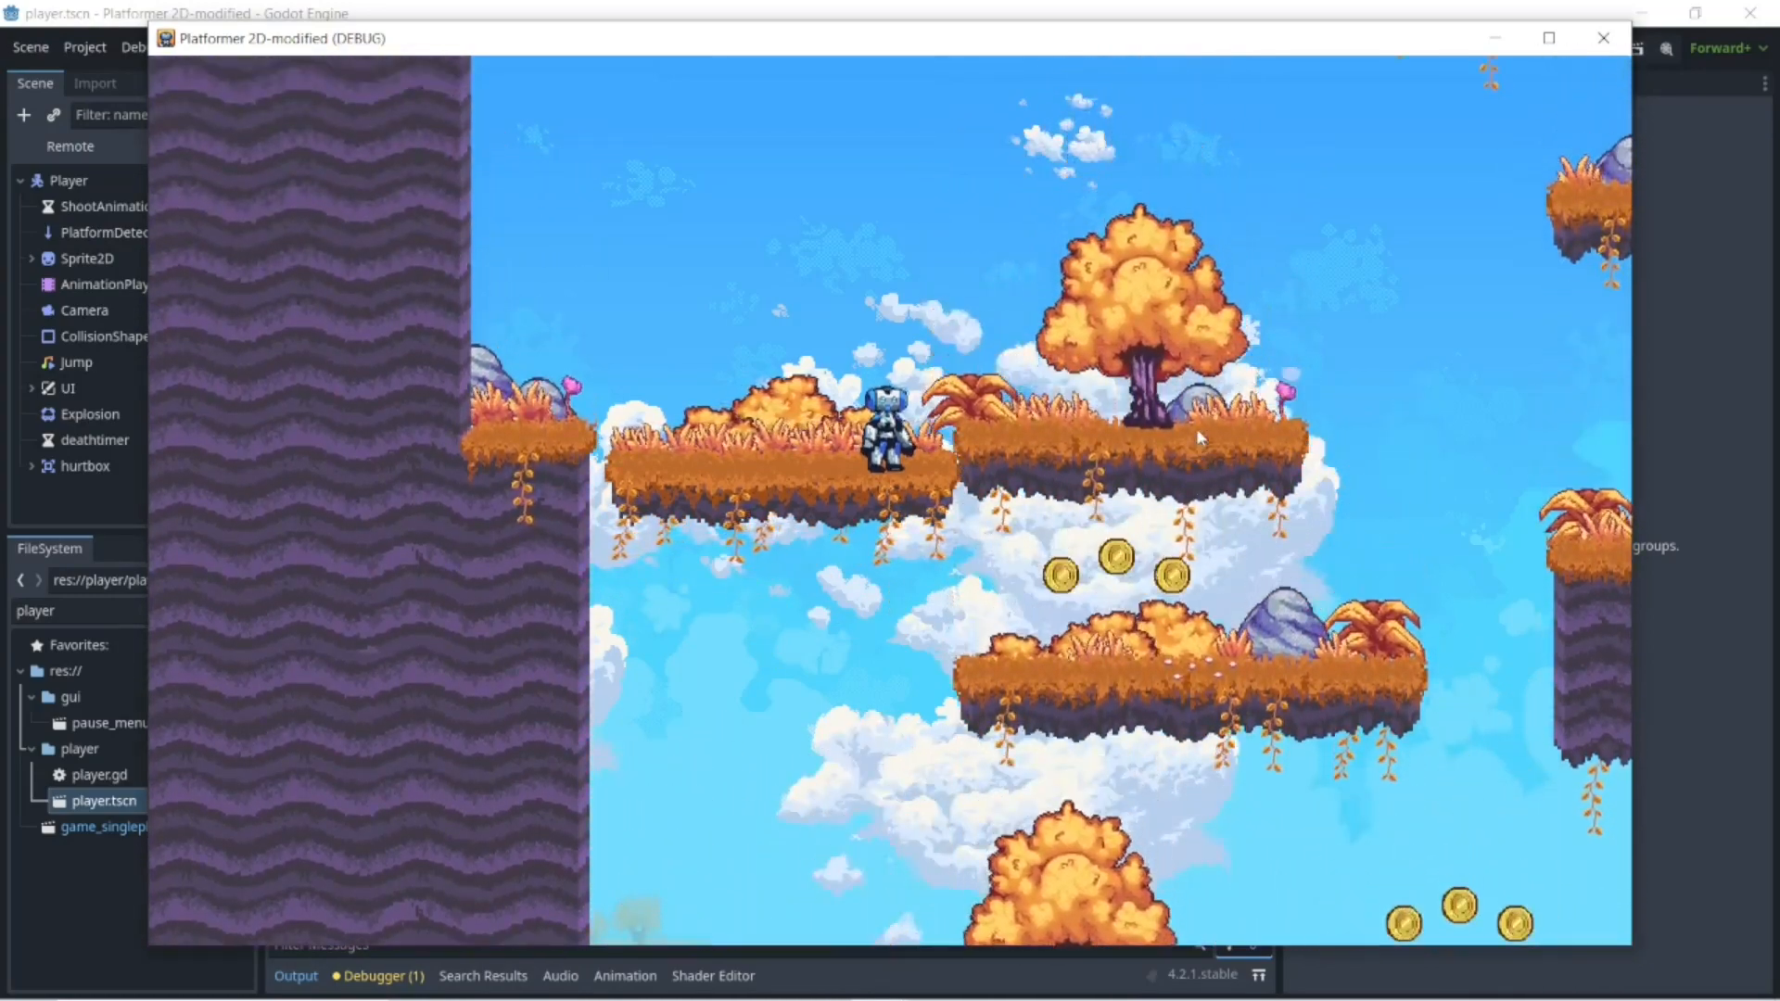
key(Right)
key(Up)
key(Right)
key(Up)
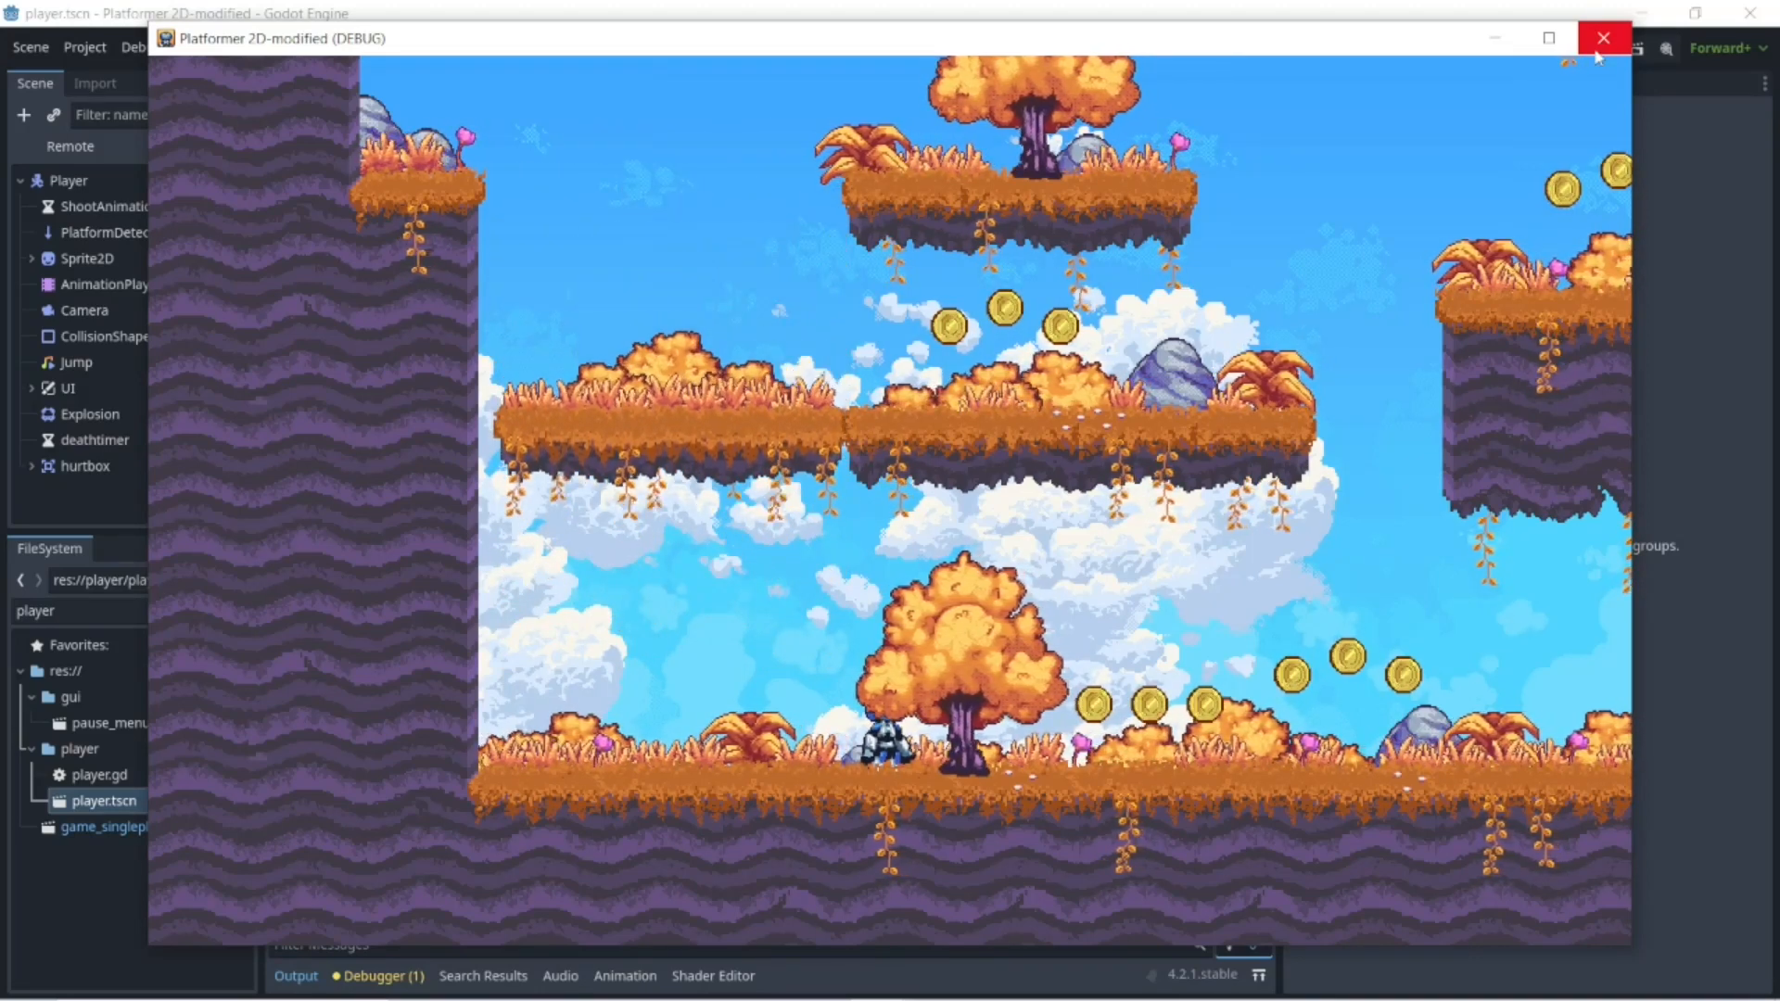
click(1599, 51)
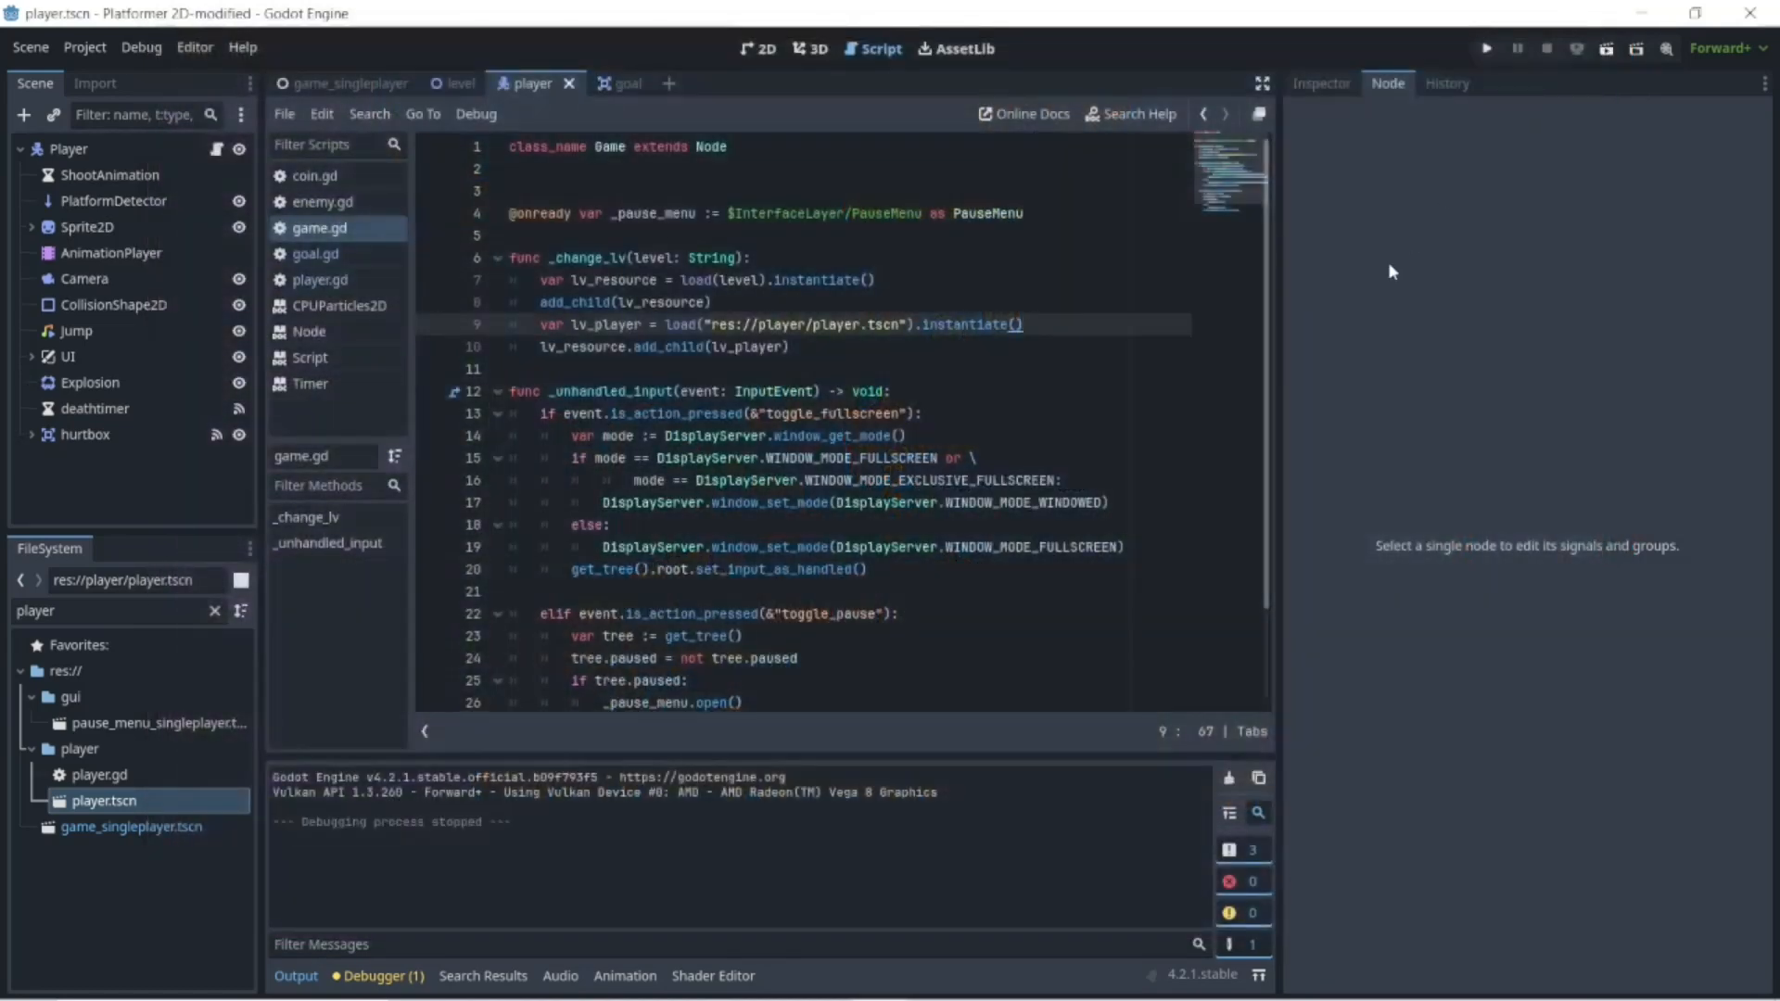
- Comment out the whole _on_area_entered function in goal.gd
scroll(850, 569, down, 2)
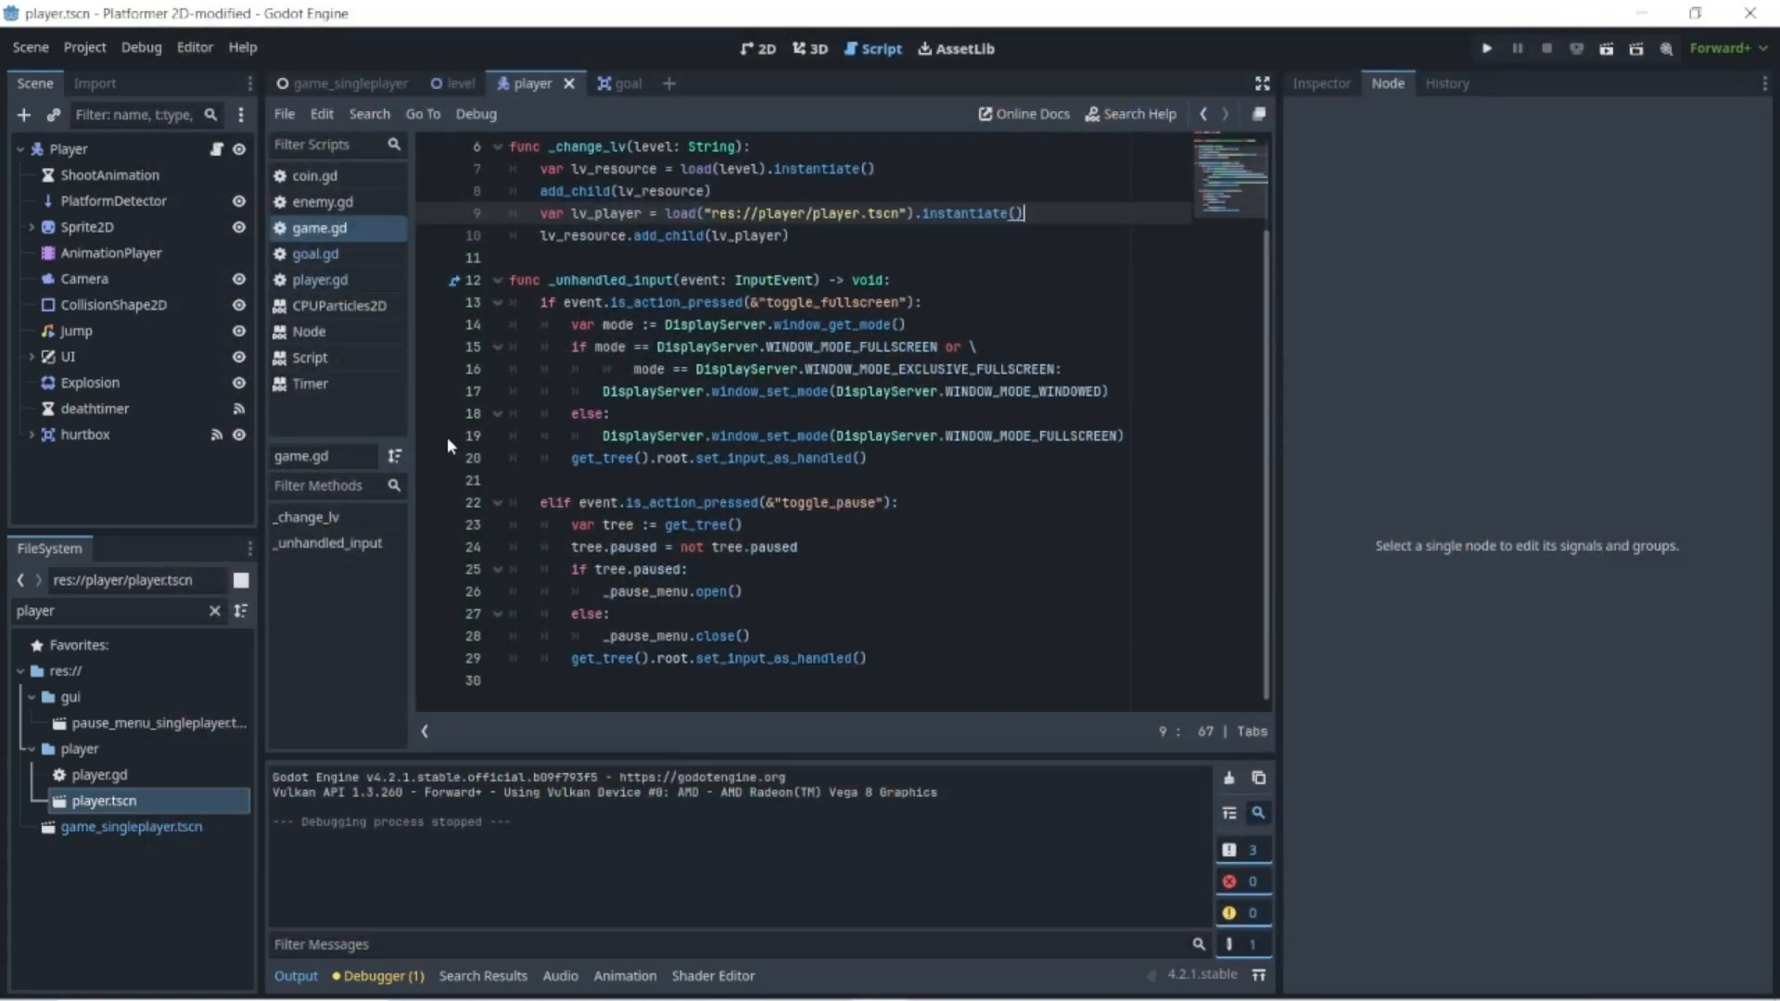
click(315, 254)
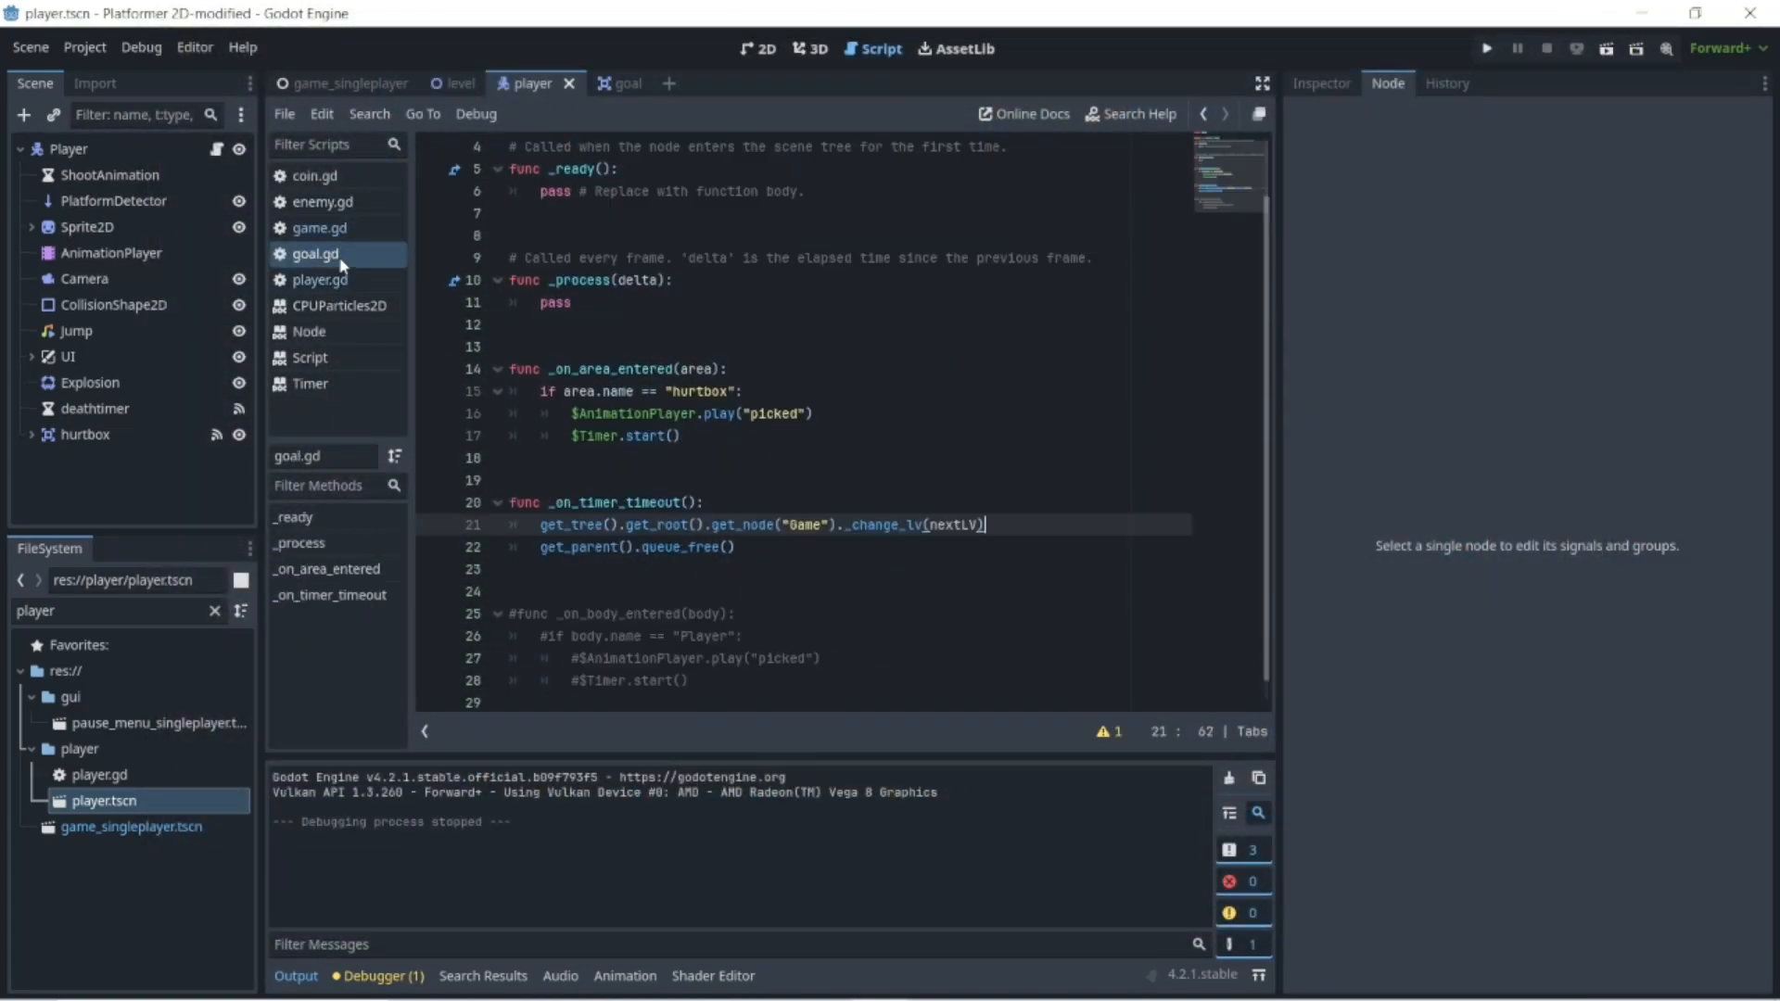
scroll(1038, 487, down, 1)
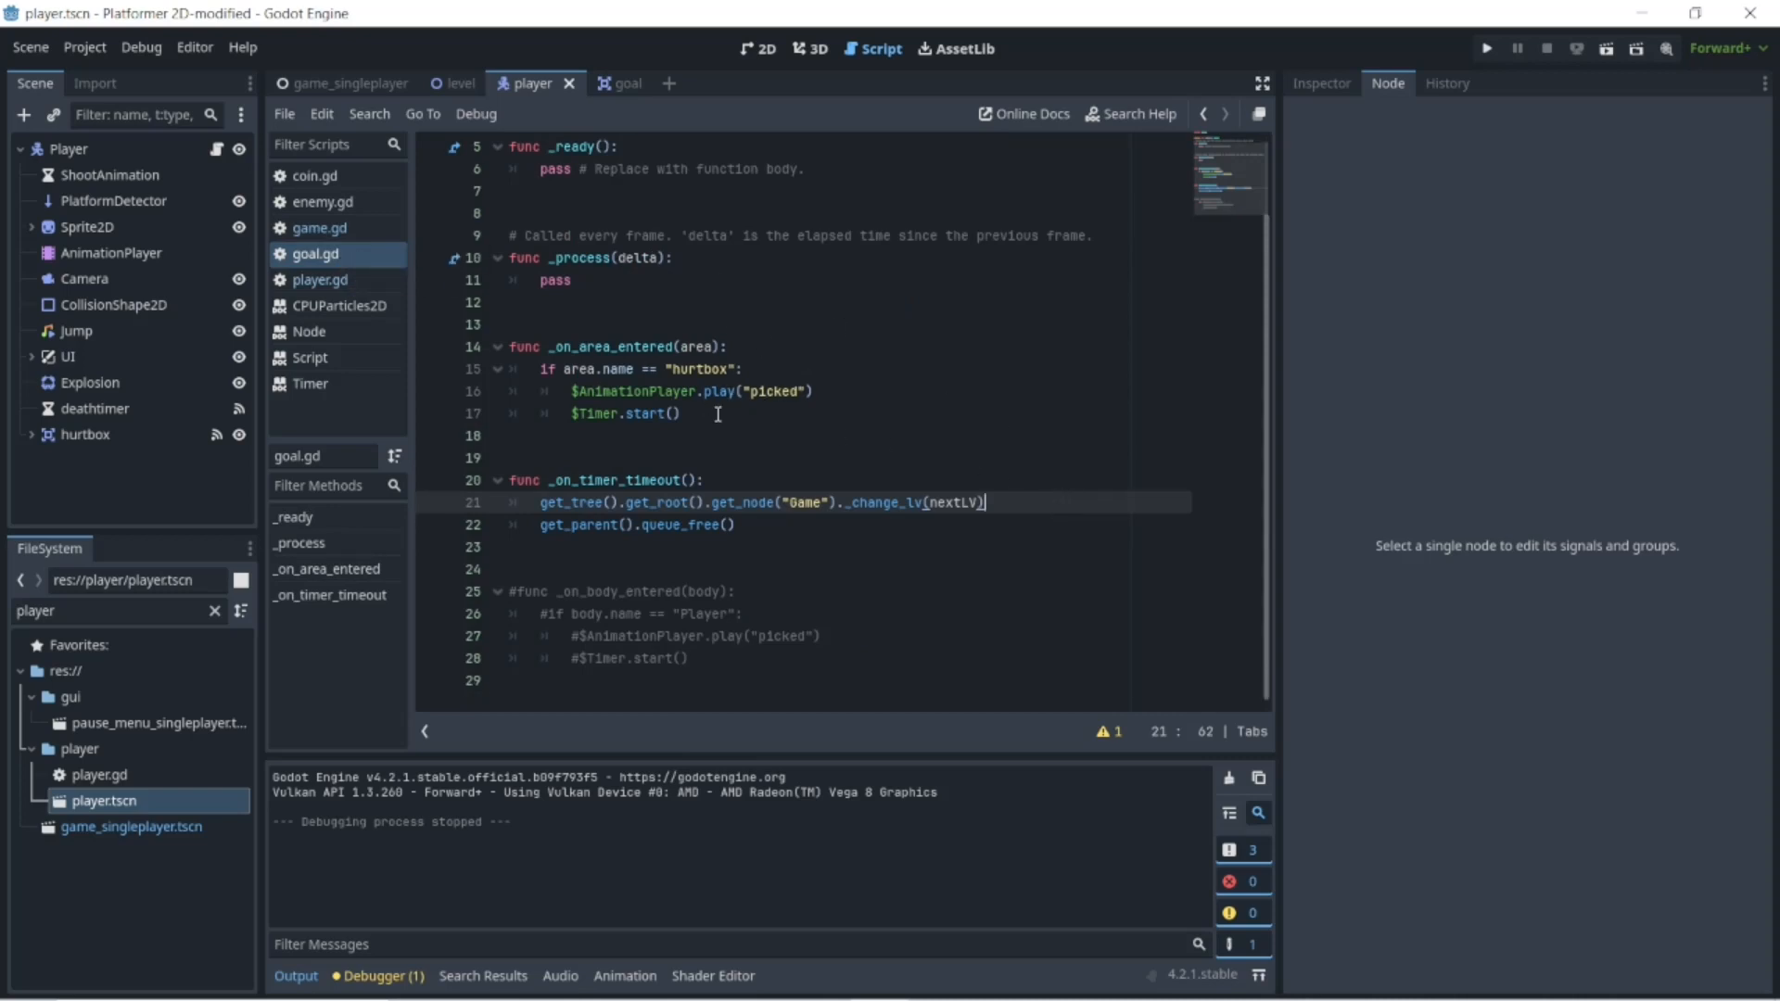
drag(504, 371, 509, 355)
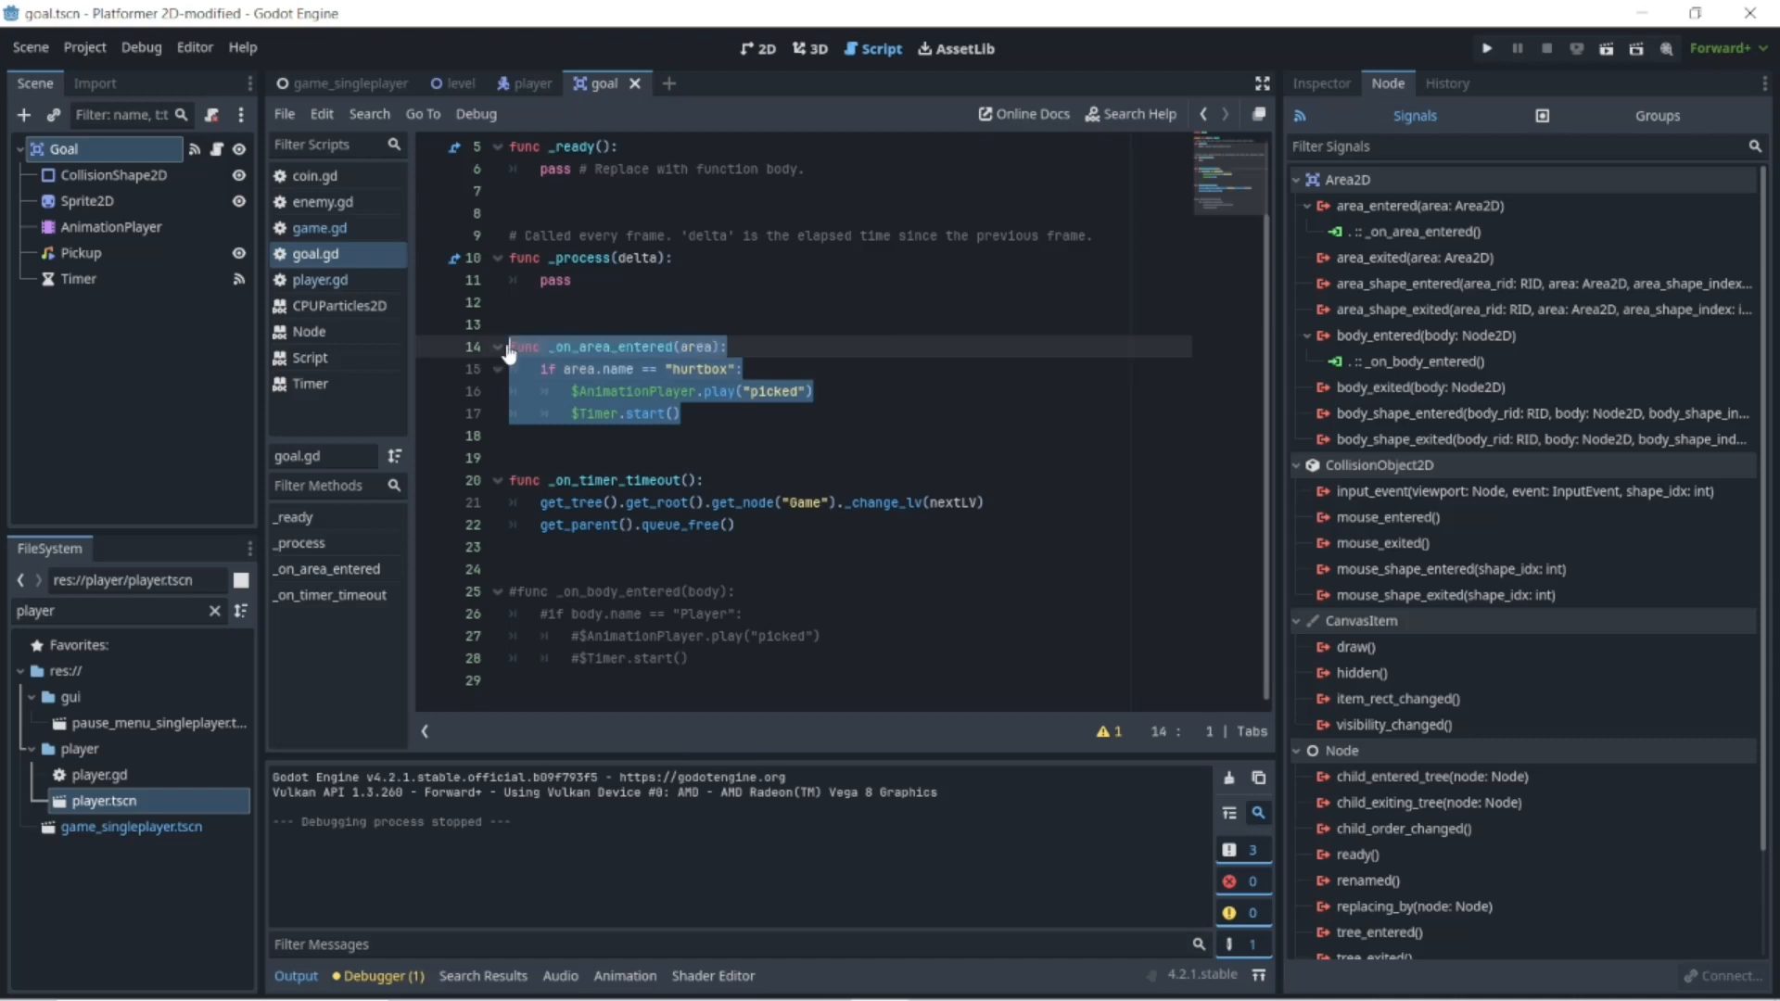
right_click(591, 373)
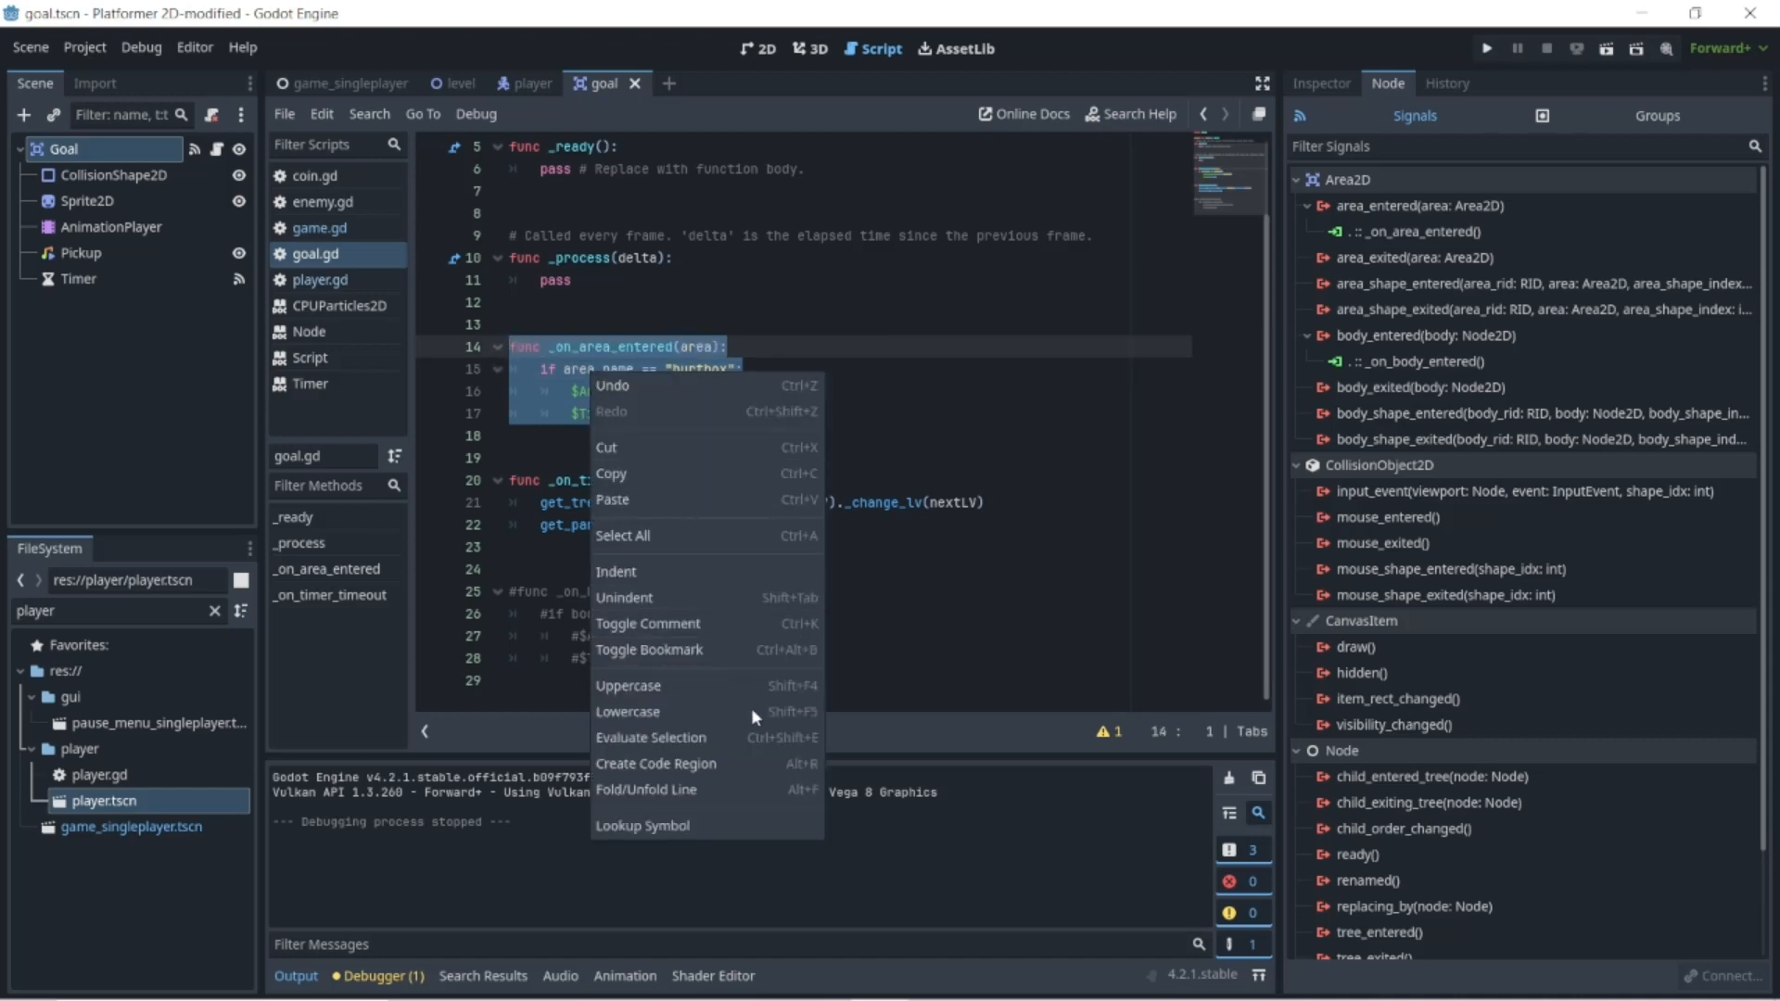
click(701, 621)
- Uncomment the whole _on_body_entered function at the end of goal.gd
drag(741, 660, 522, 592)
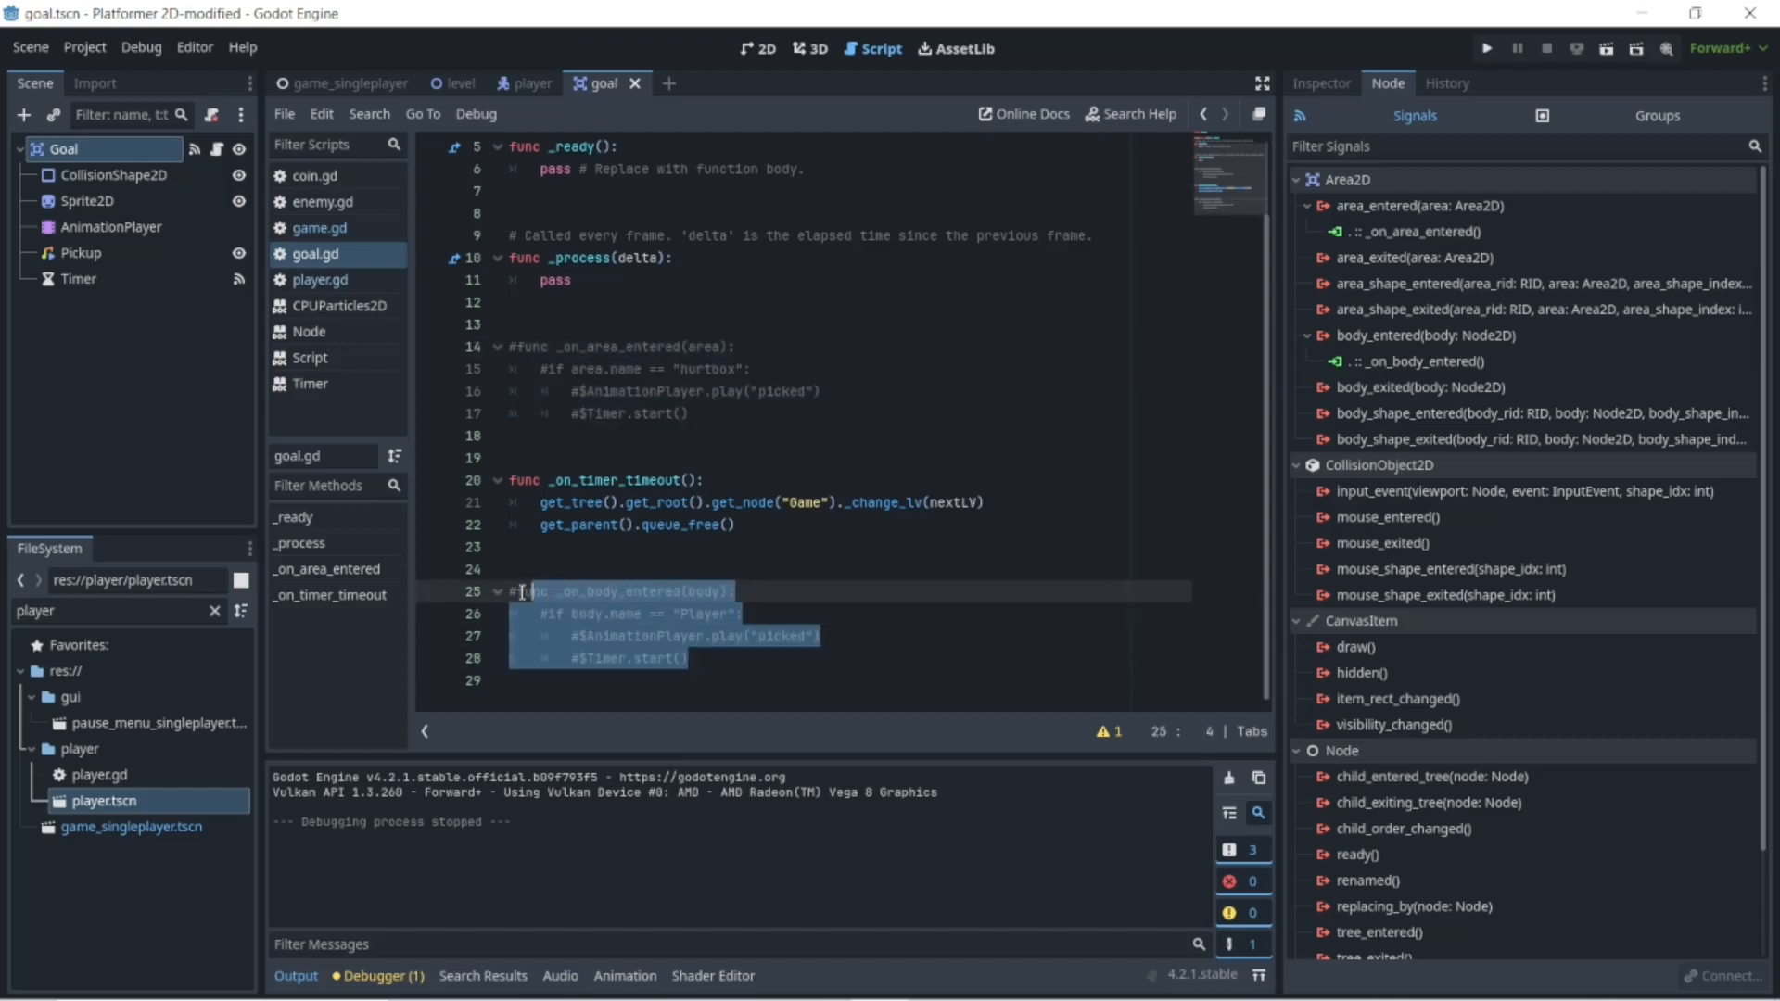
right_click(580, 608)
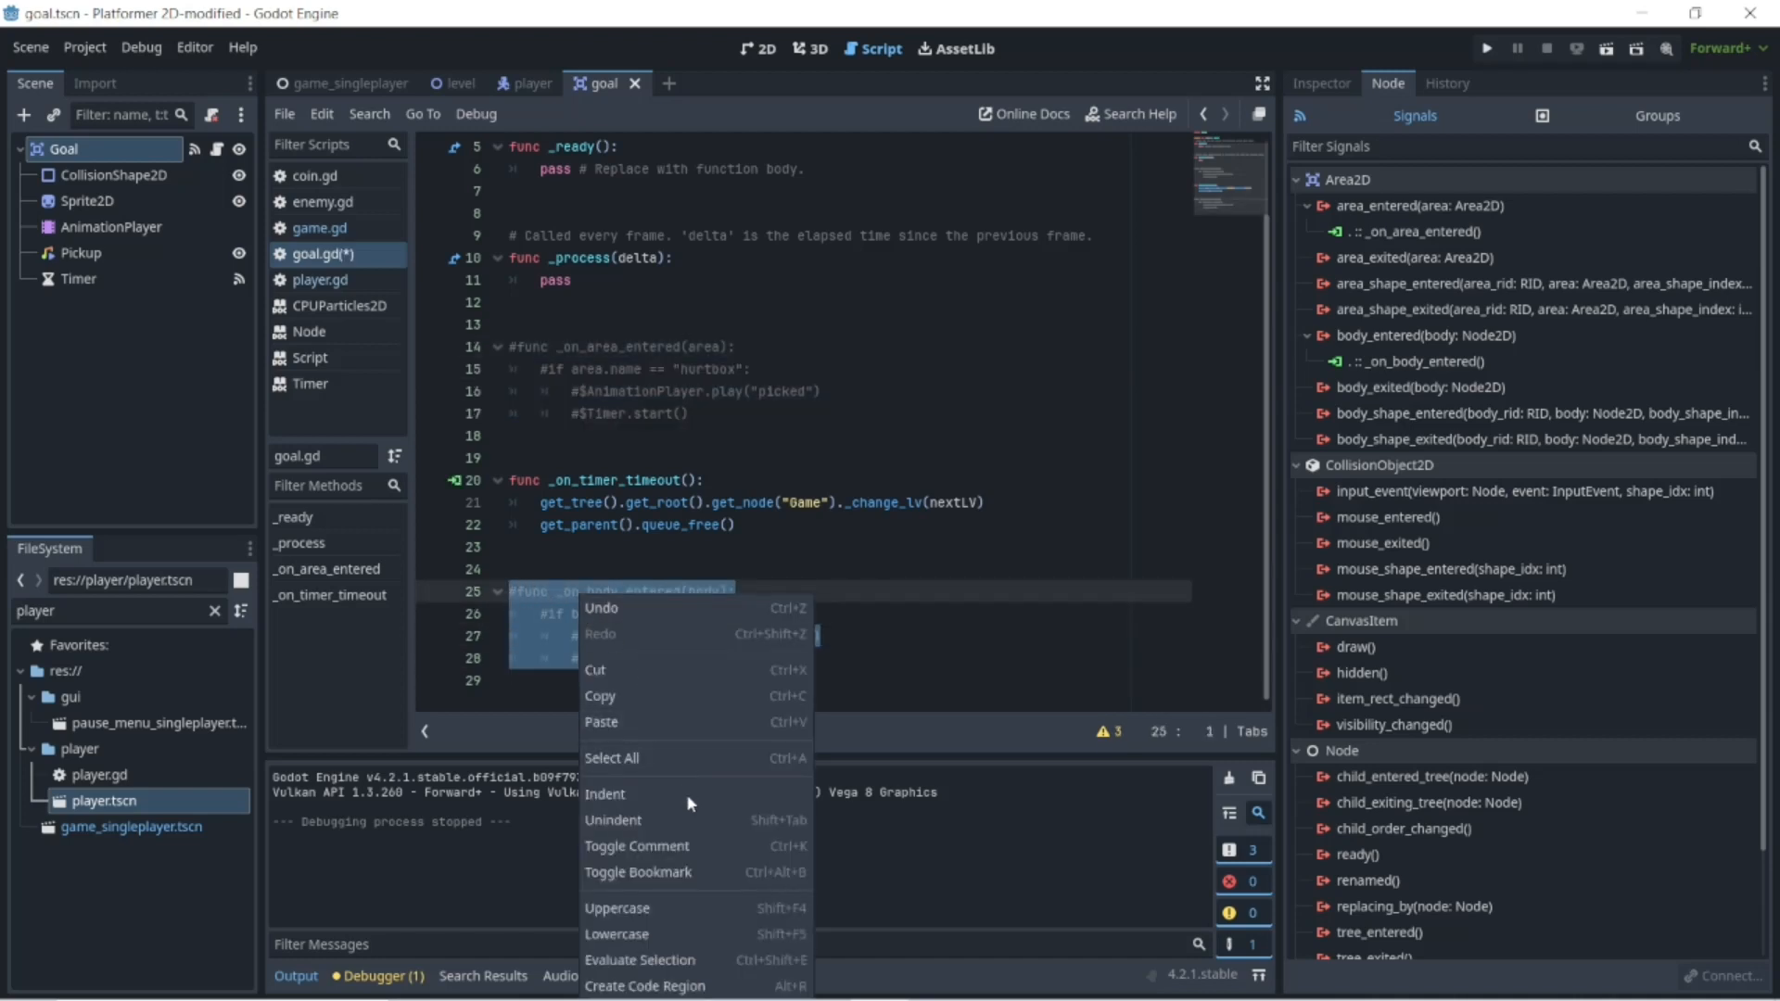
click(684, 845)
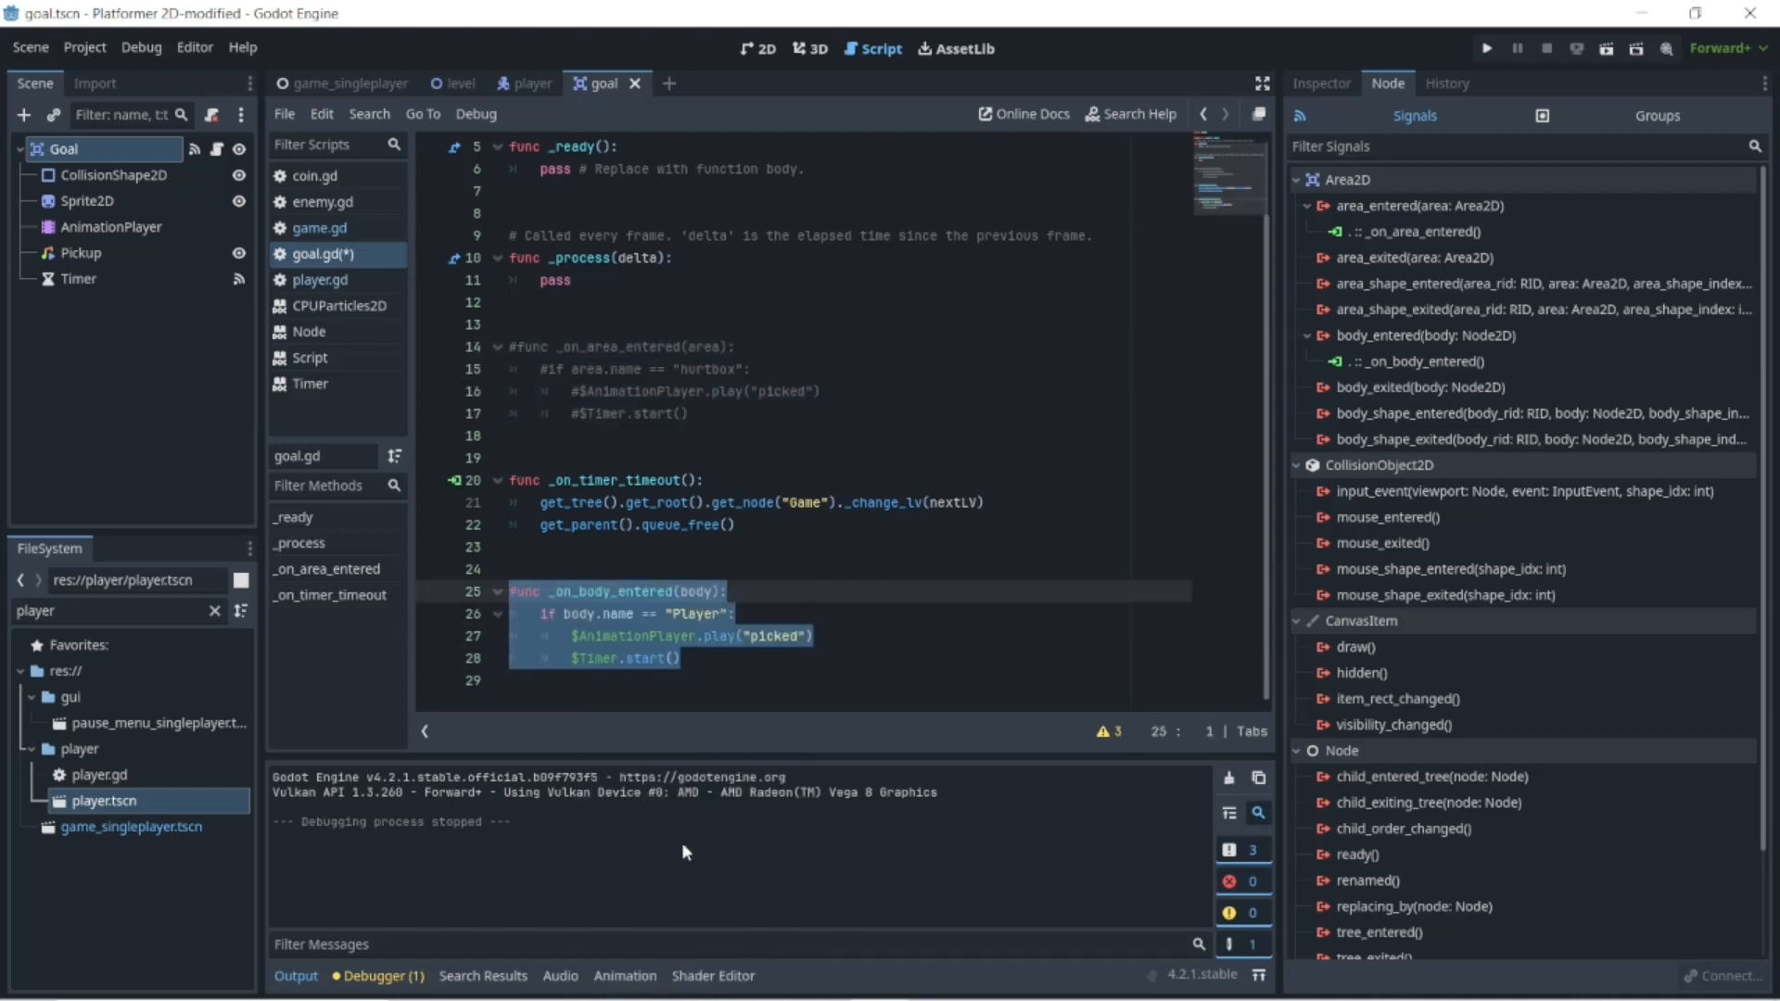
click(732, 673)
click(721, 656)
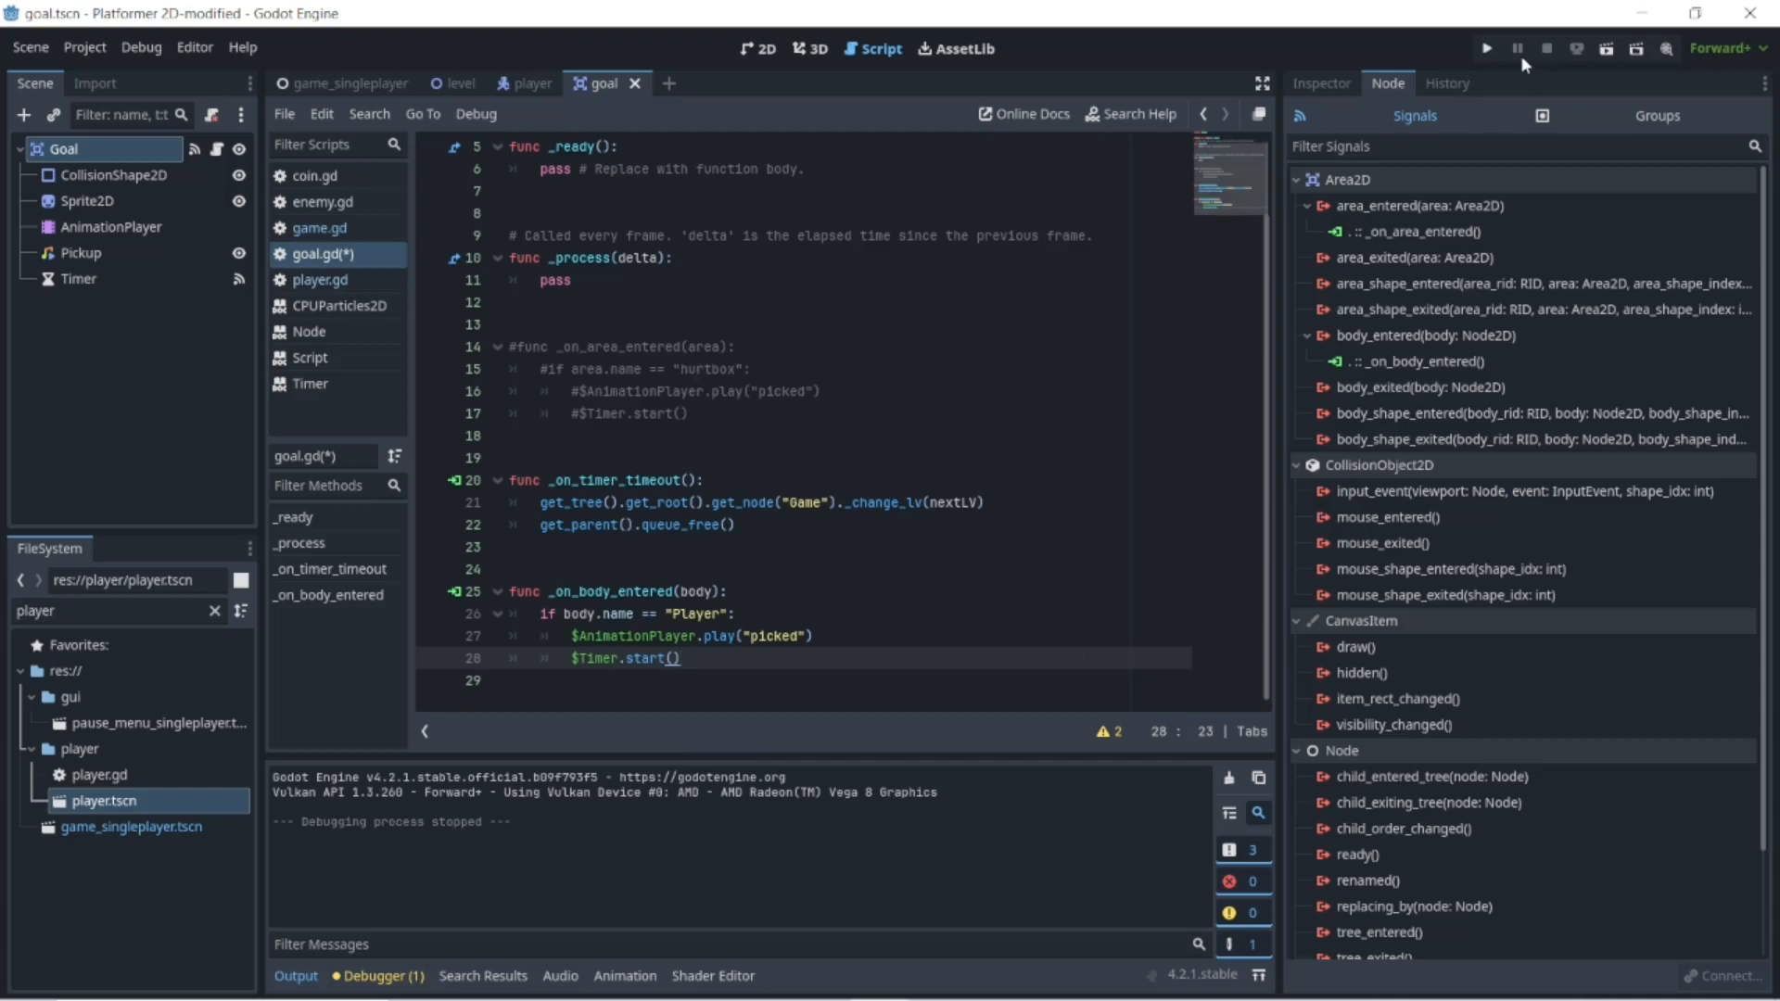
- Run the project with the body-entered handler and take the player across the first level's platforms to the Goal
click(1324, 83)
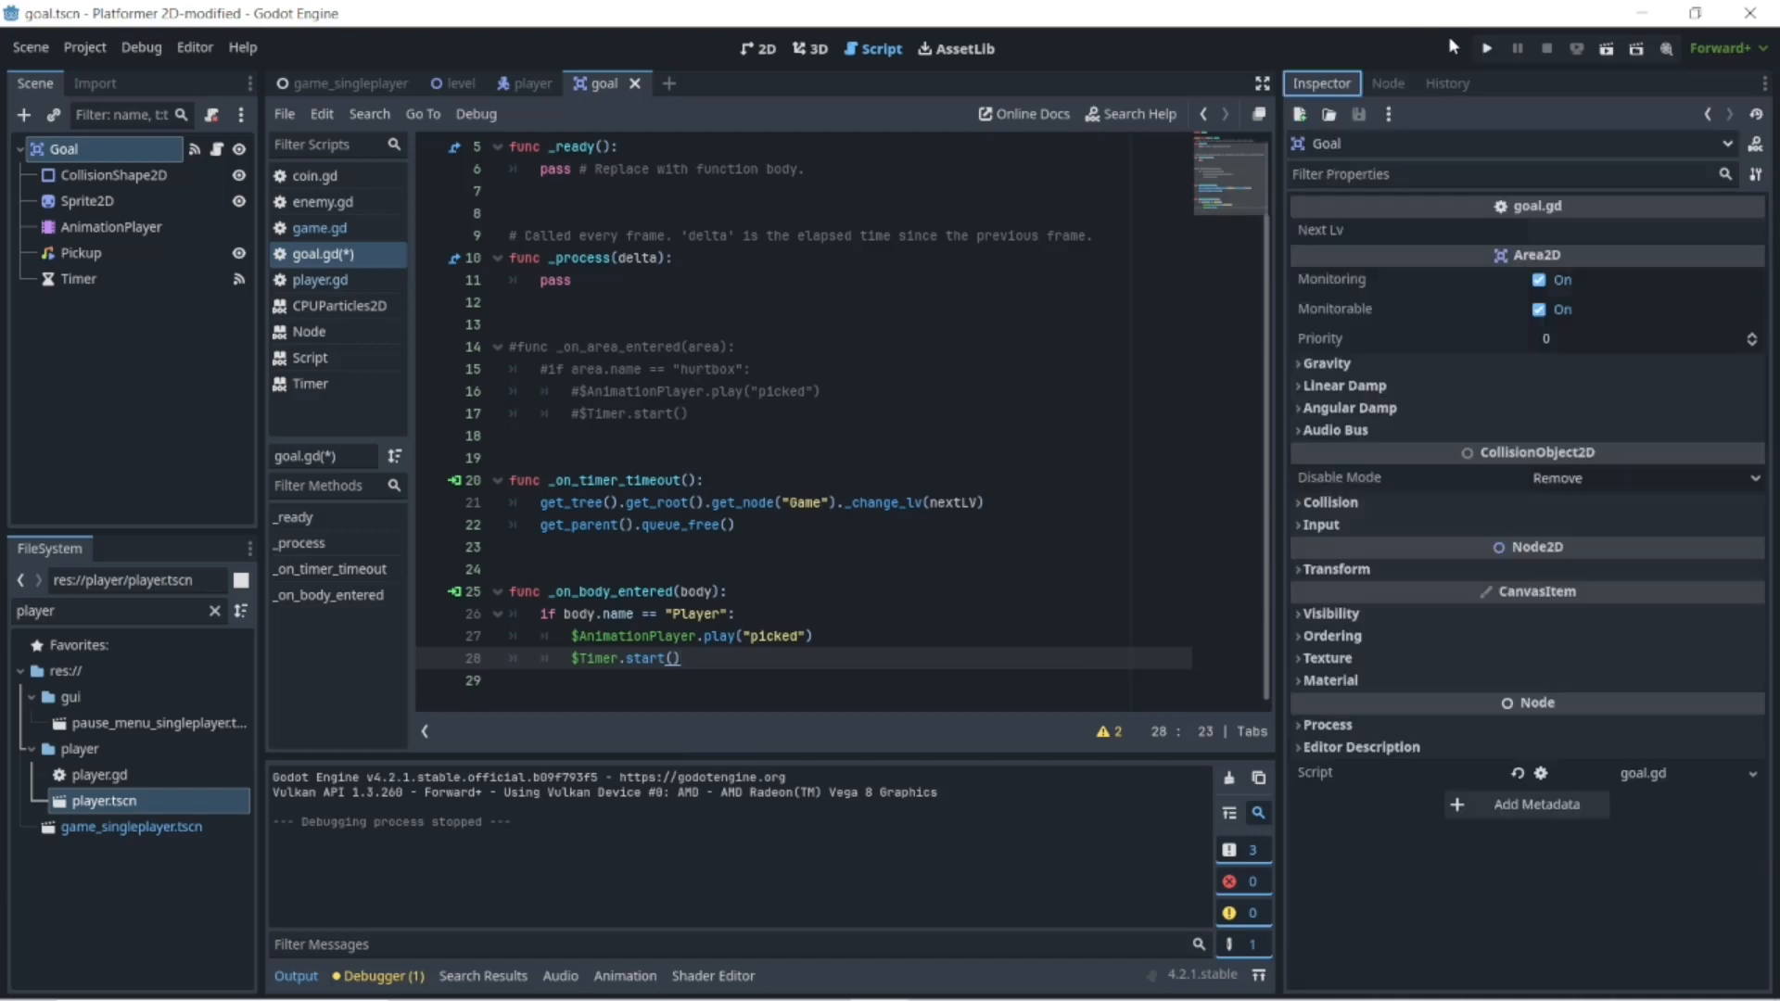
click(1486, 50)
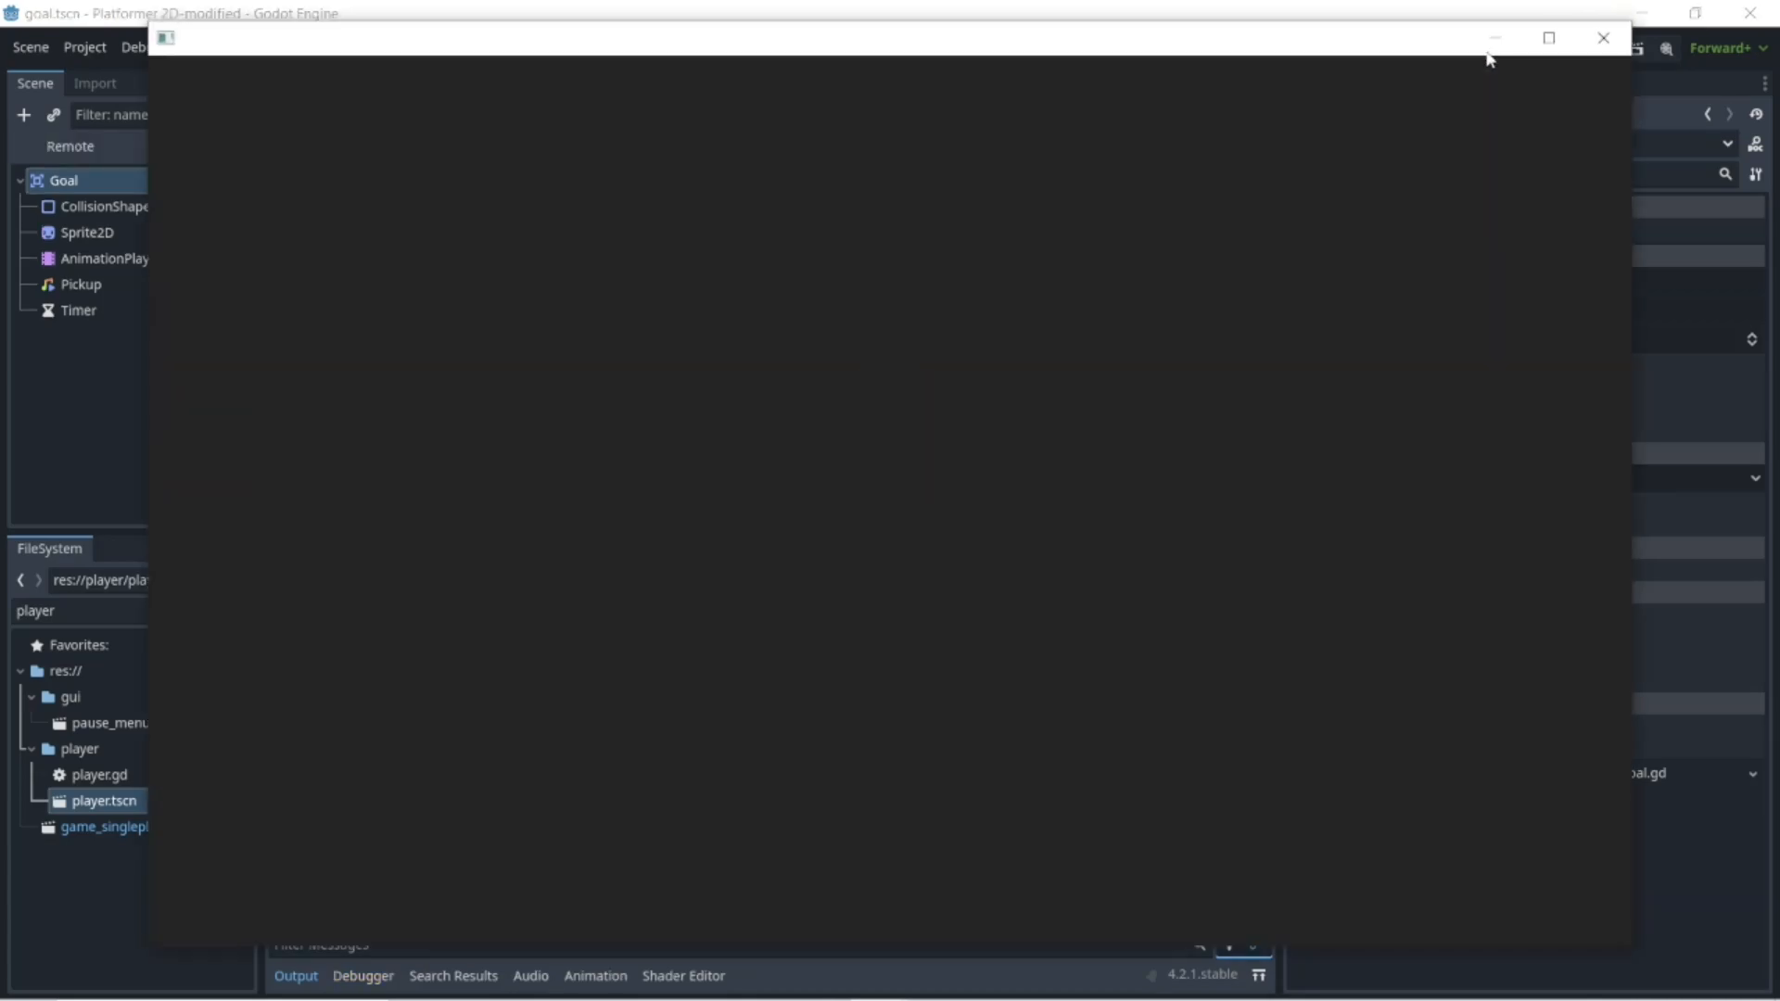
key(space)
key(a)
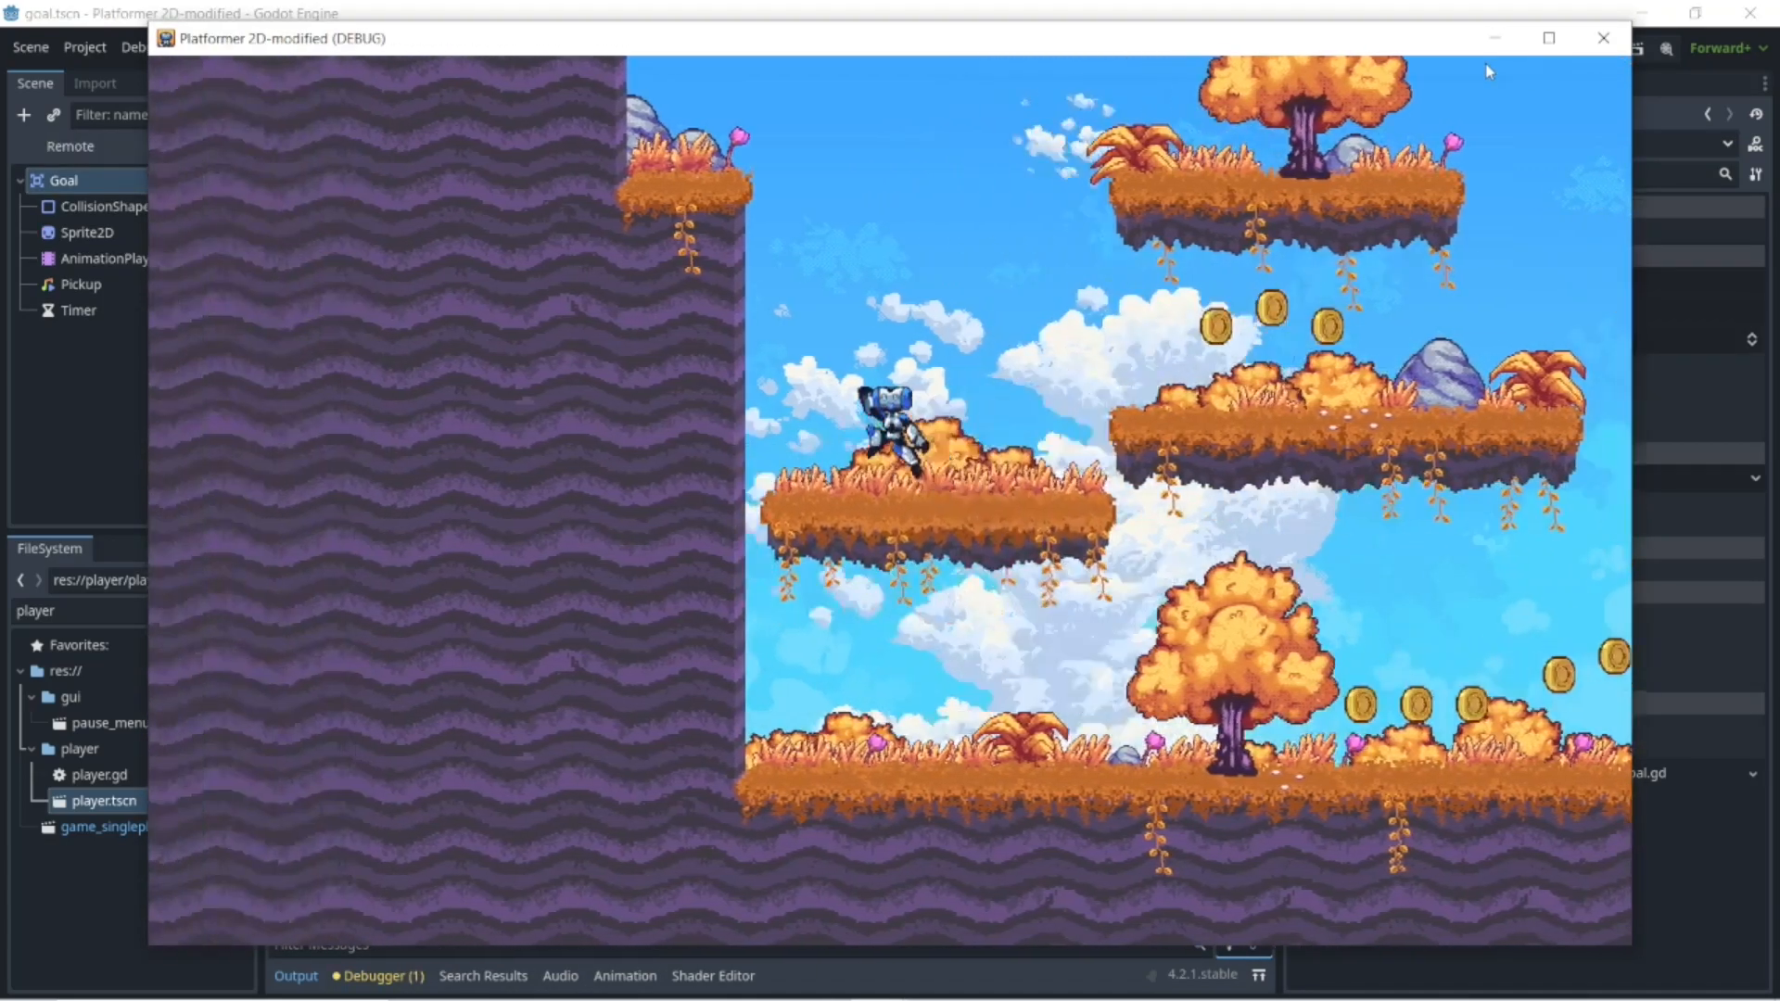
key(d)
key(space)
key(d)
key(space)
key(space)
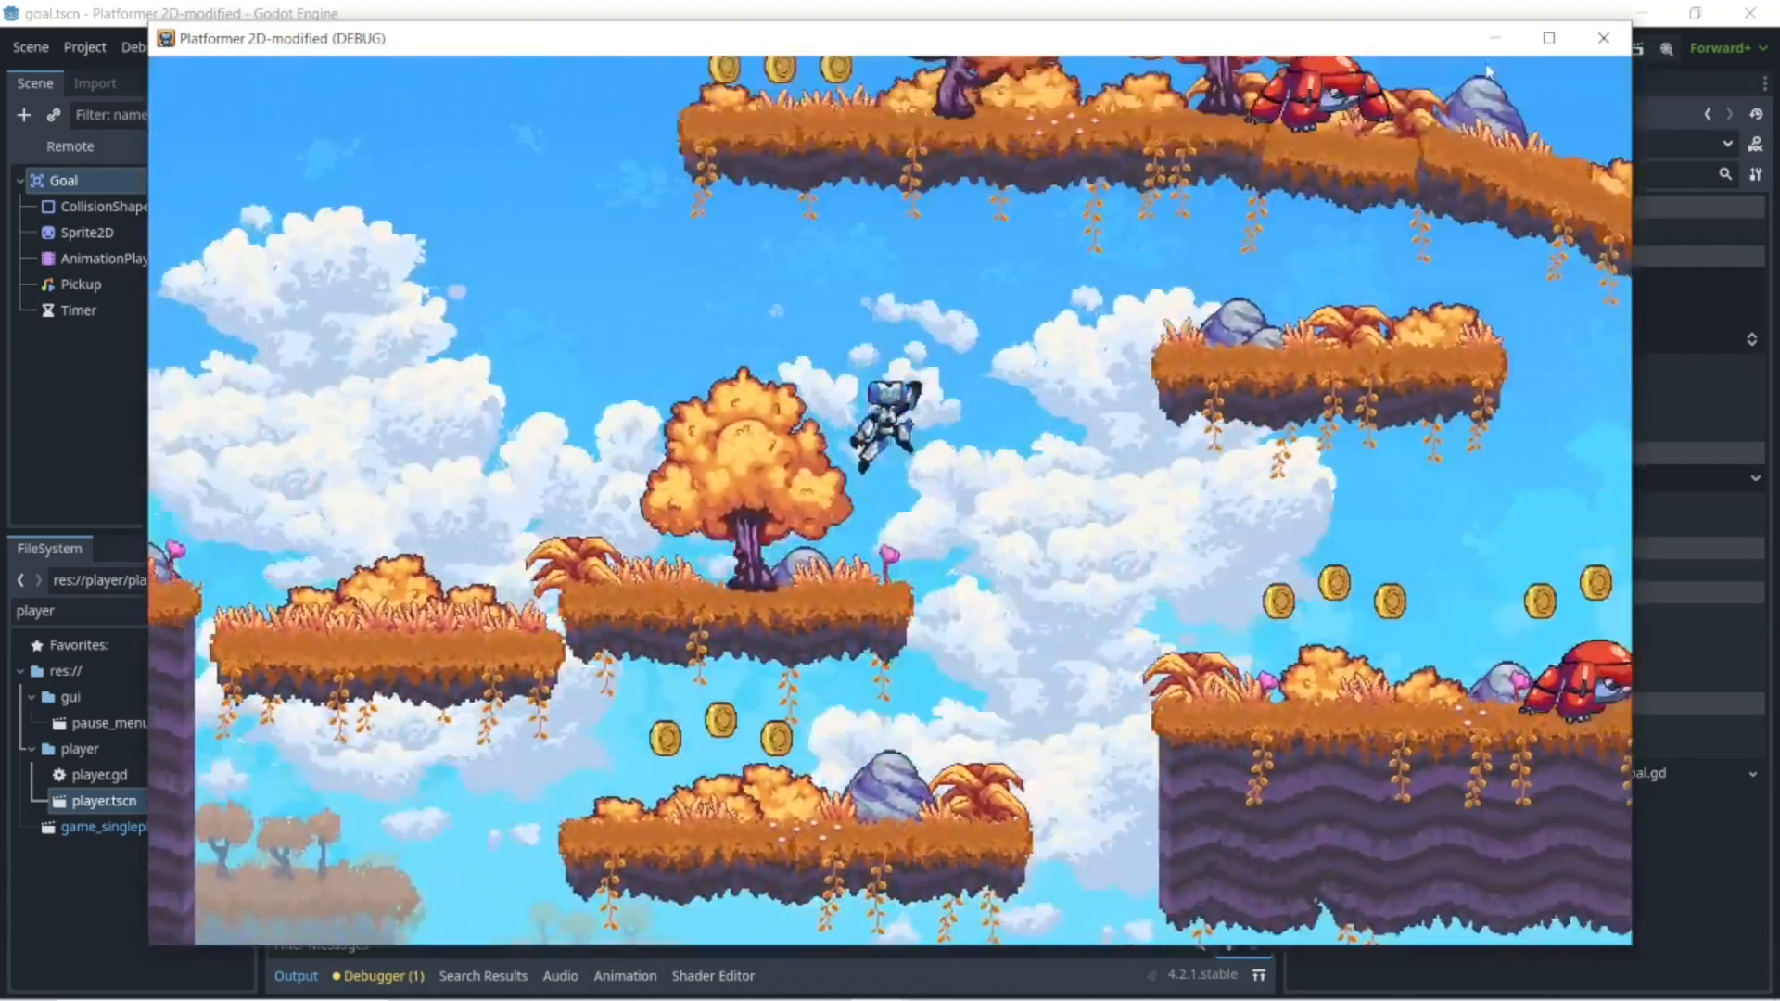
key(d)
key(space)
key(a)
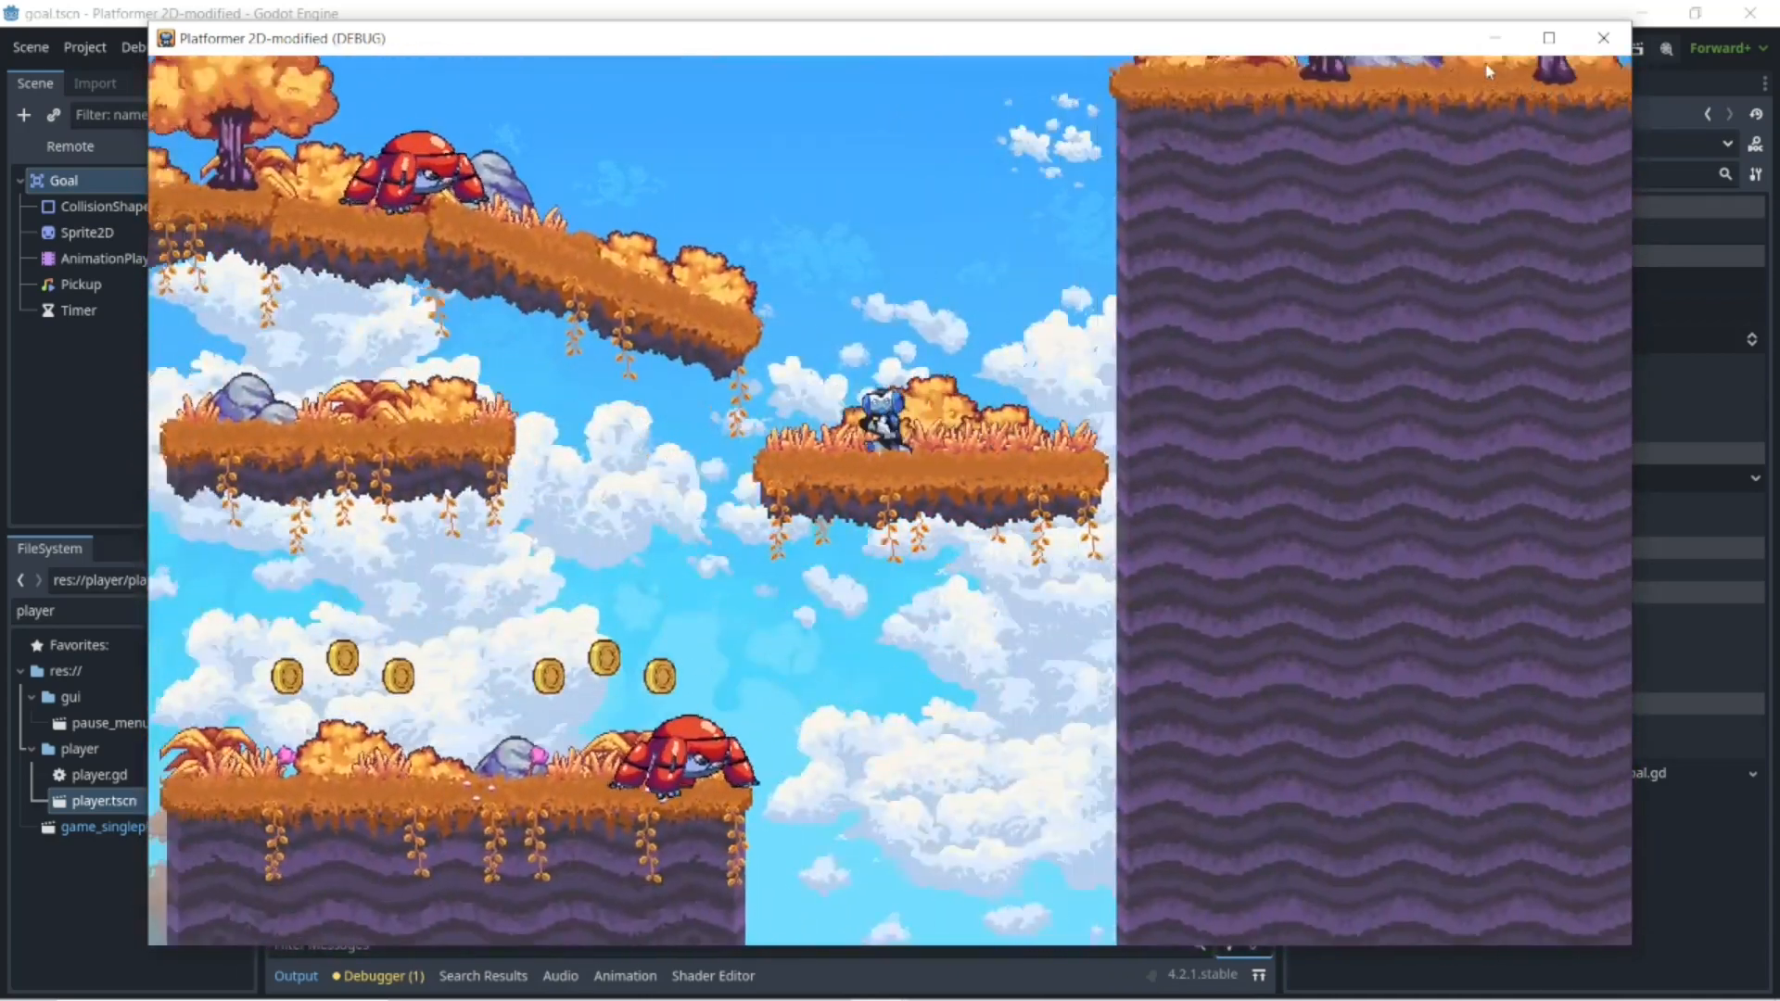
key(space)
key(a)
key(space)
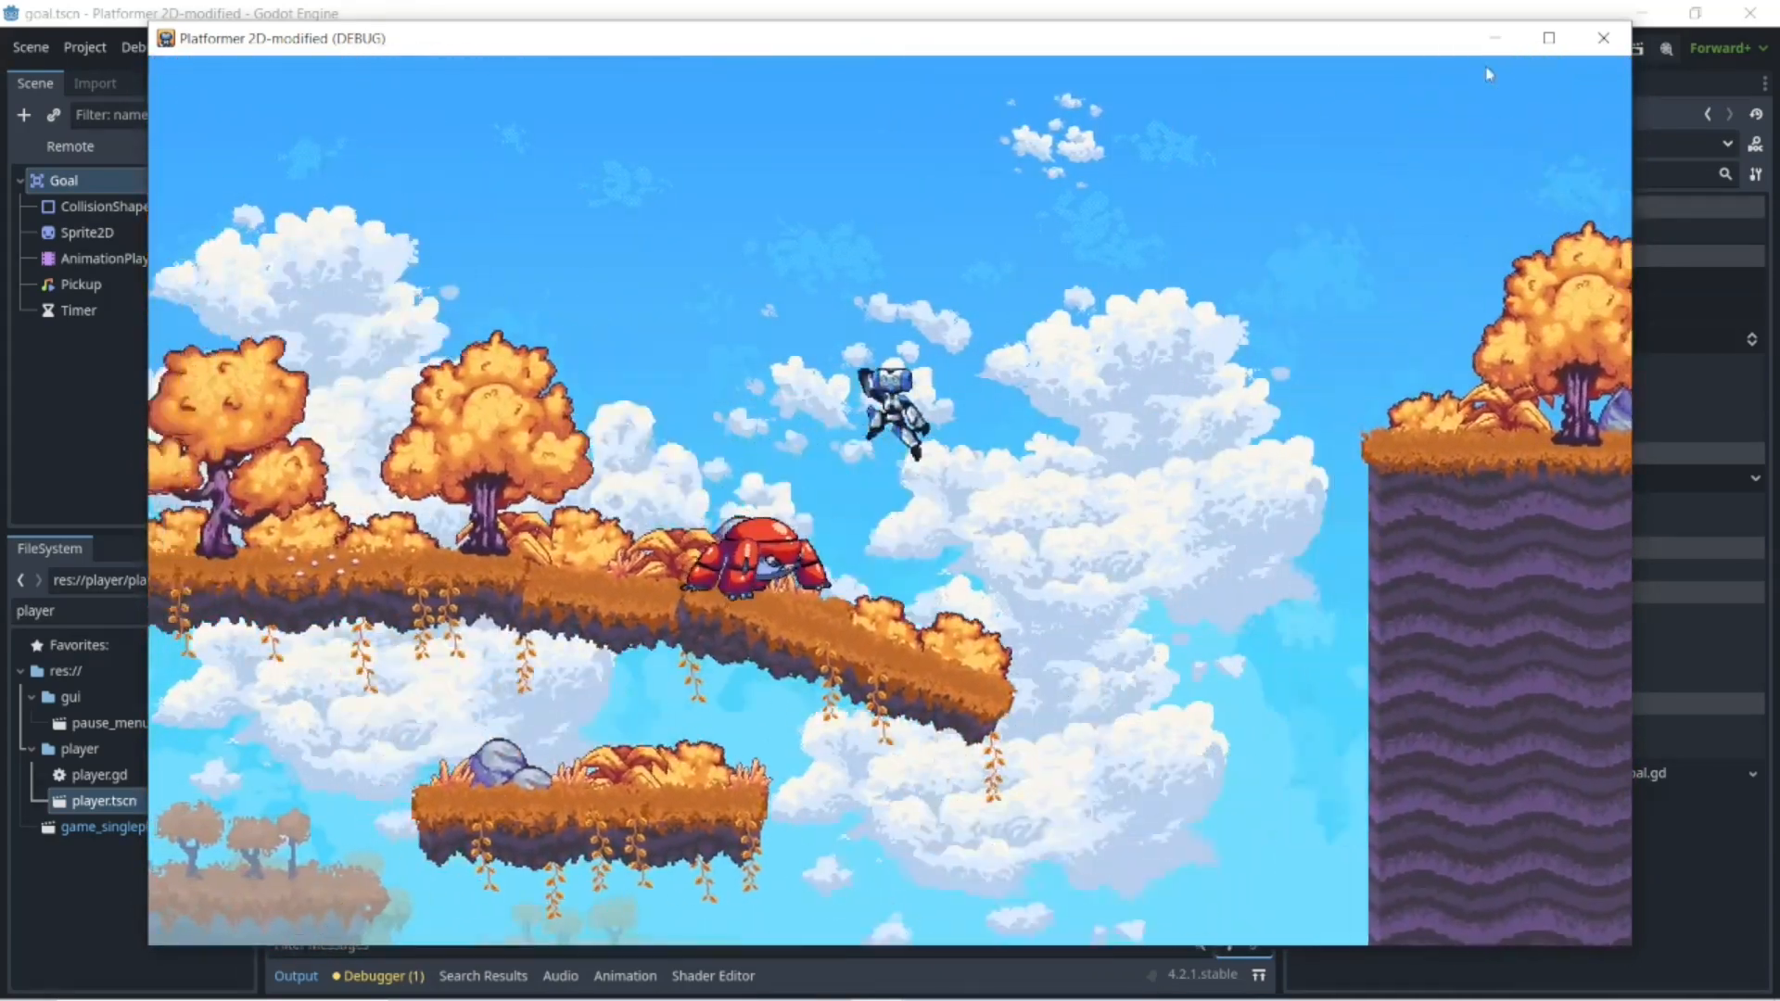
key(space)
key(a)
key(space)
key(space)
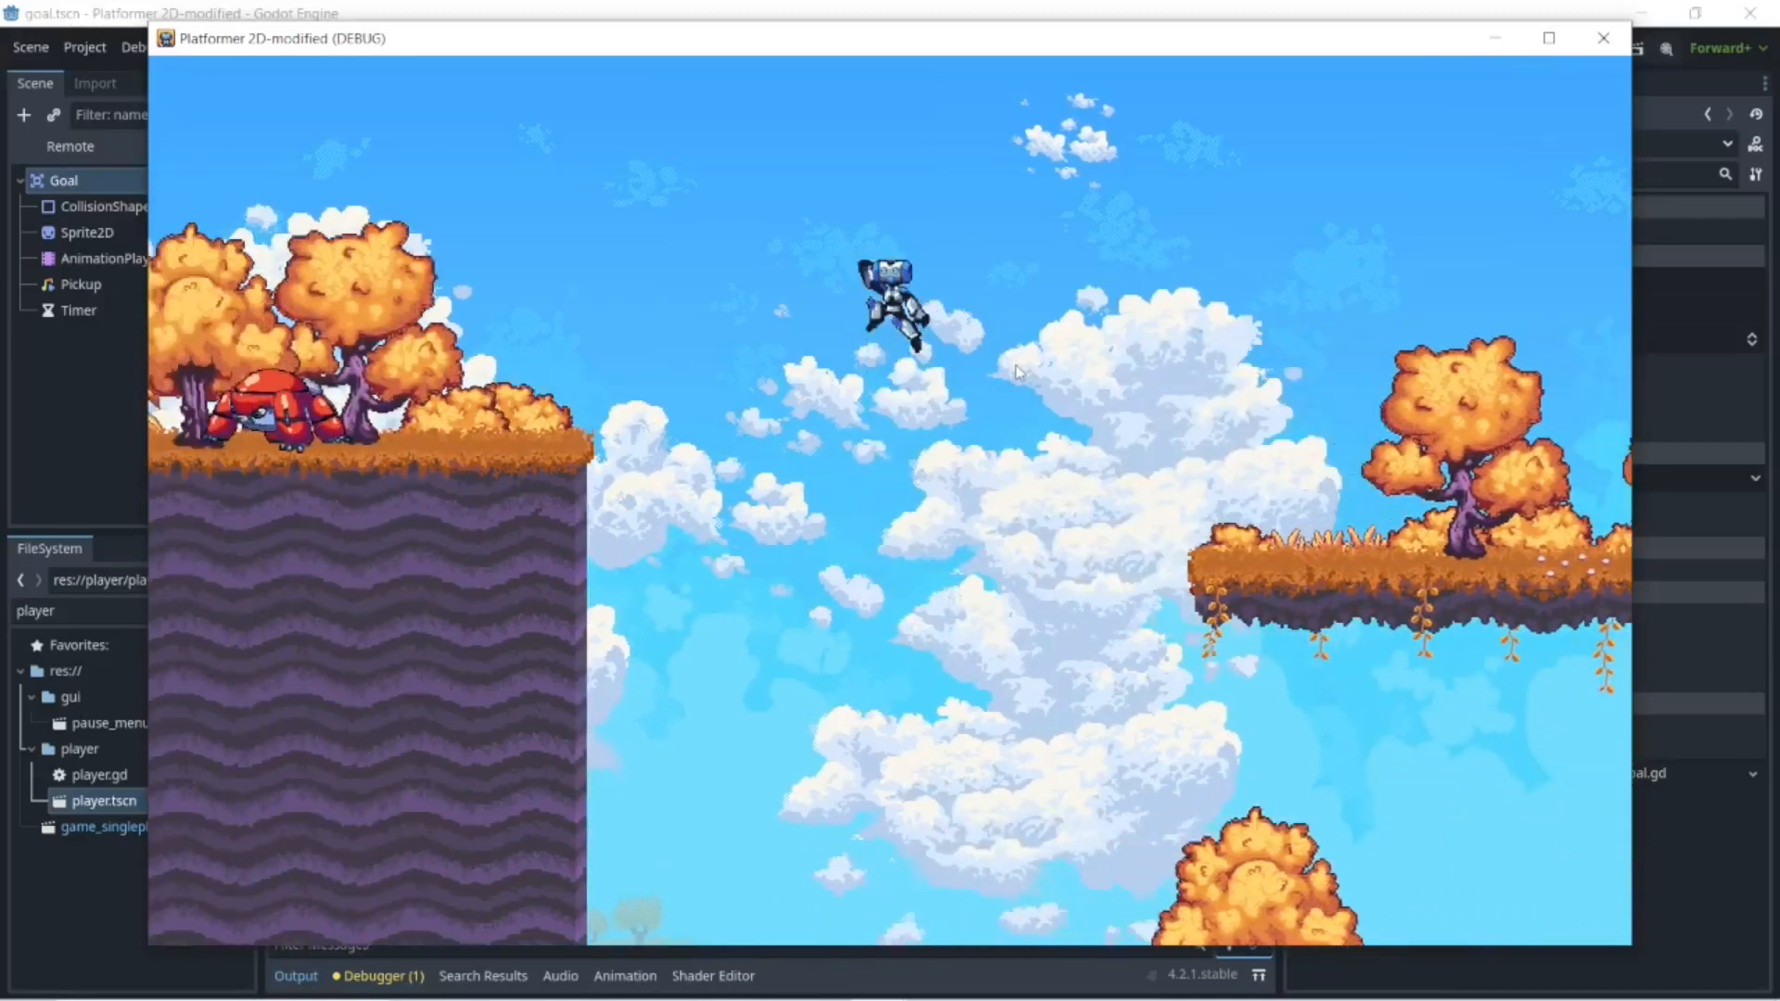
key(a)
key(space)
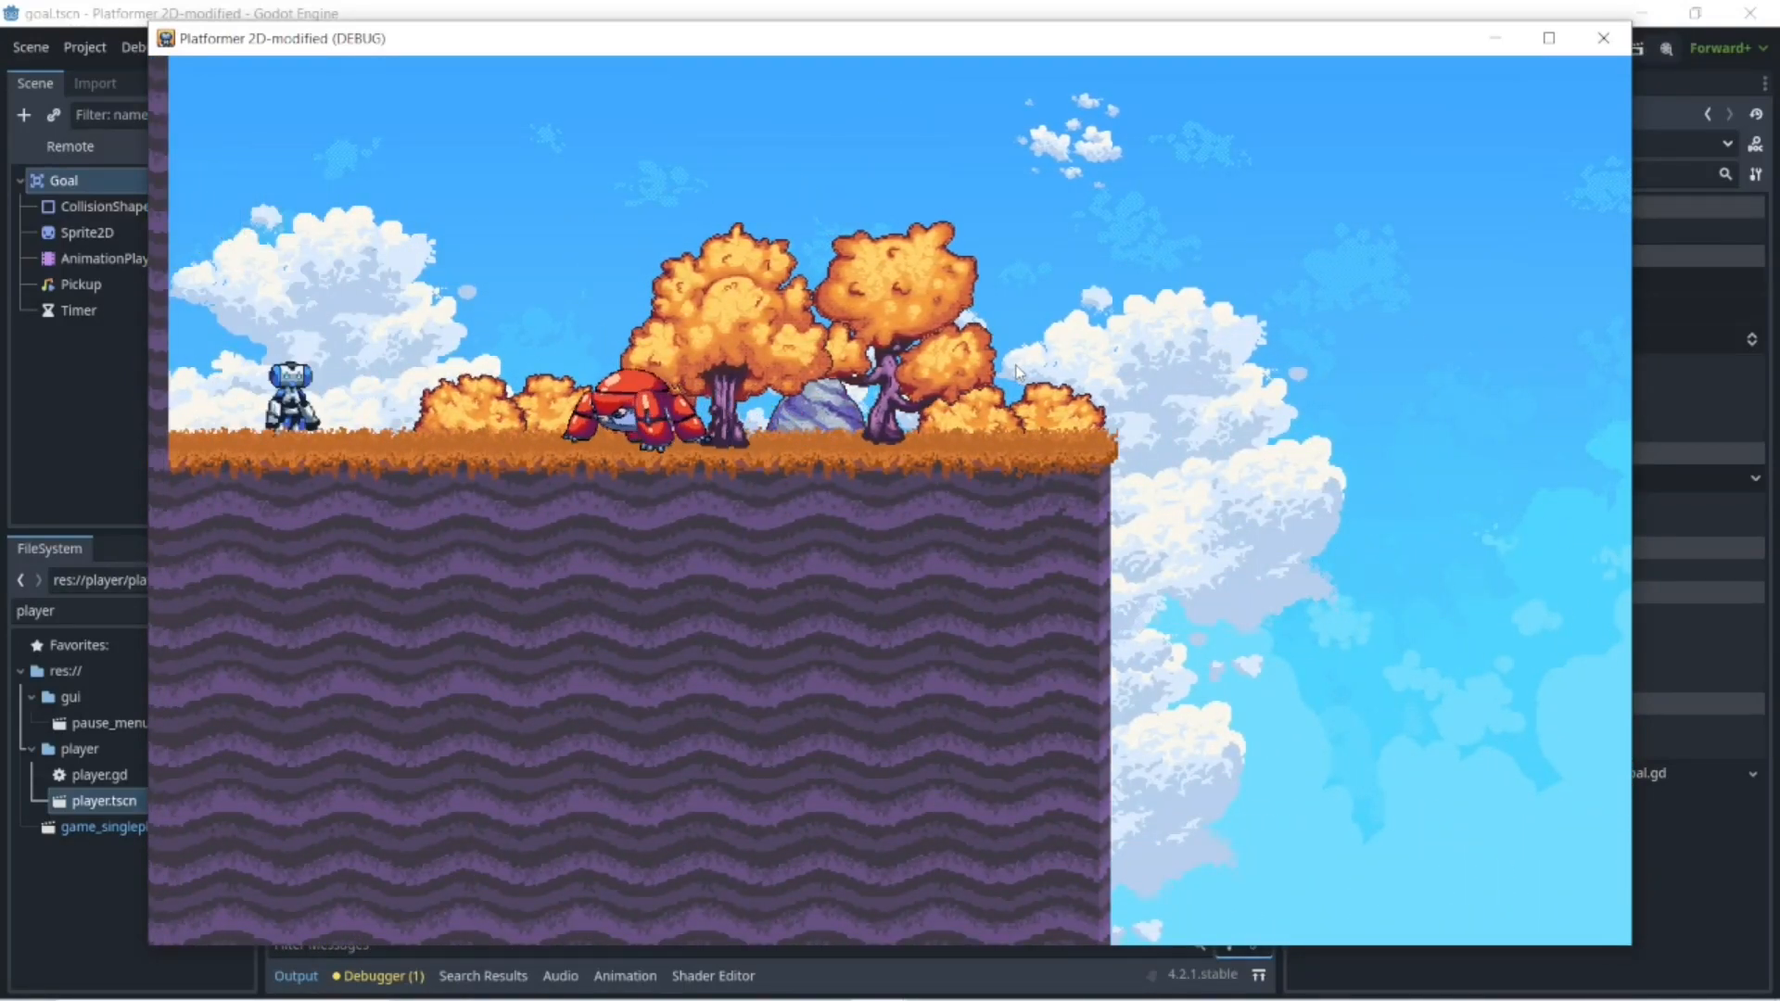
- Enter the second level with the player and walk back and forth near its starting wall and the giant red enemy
key(d)
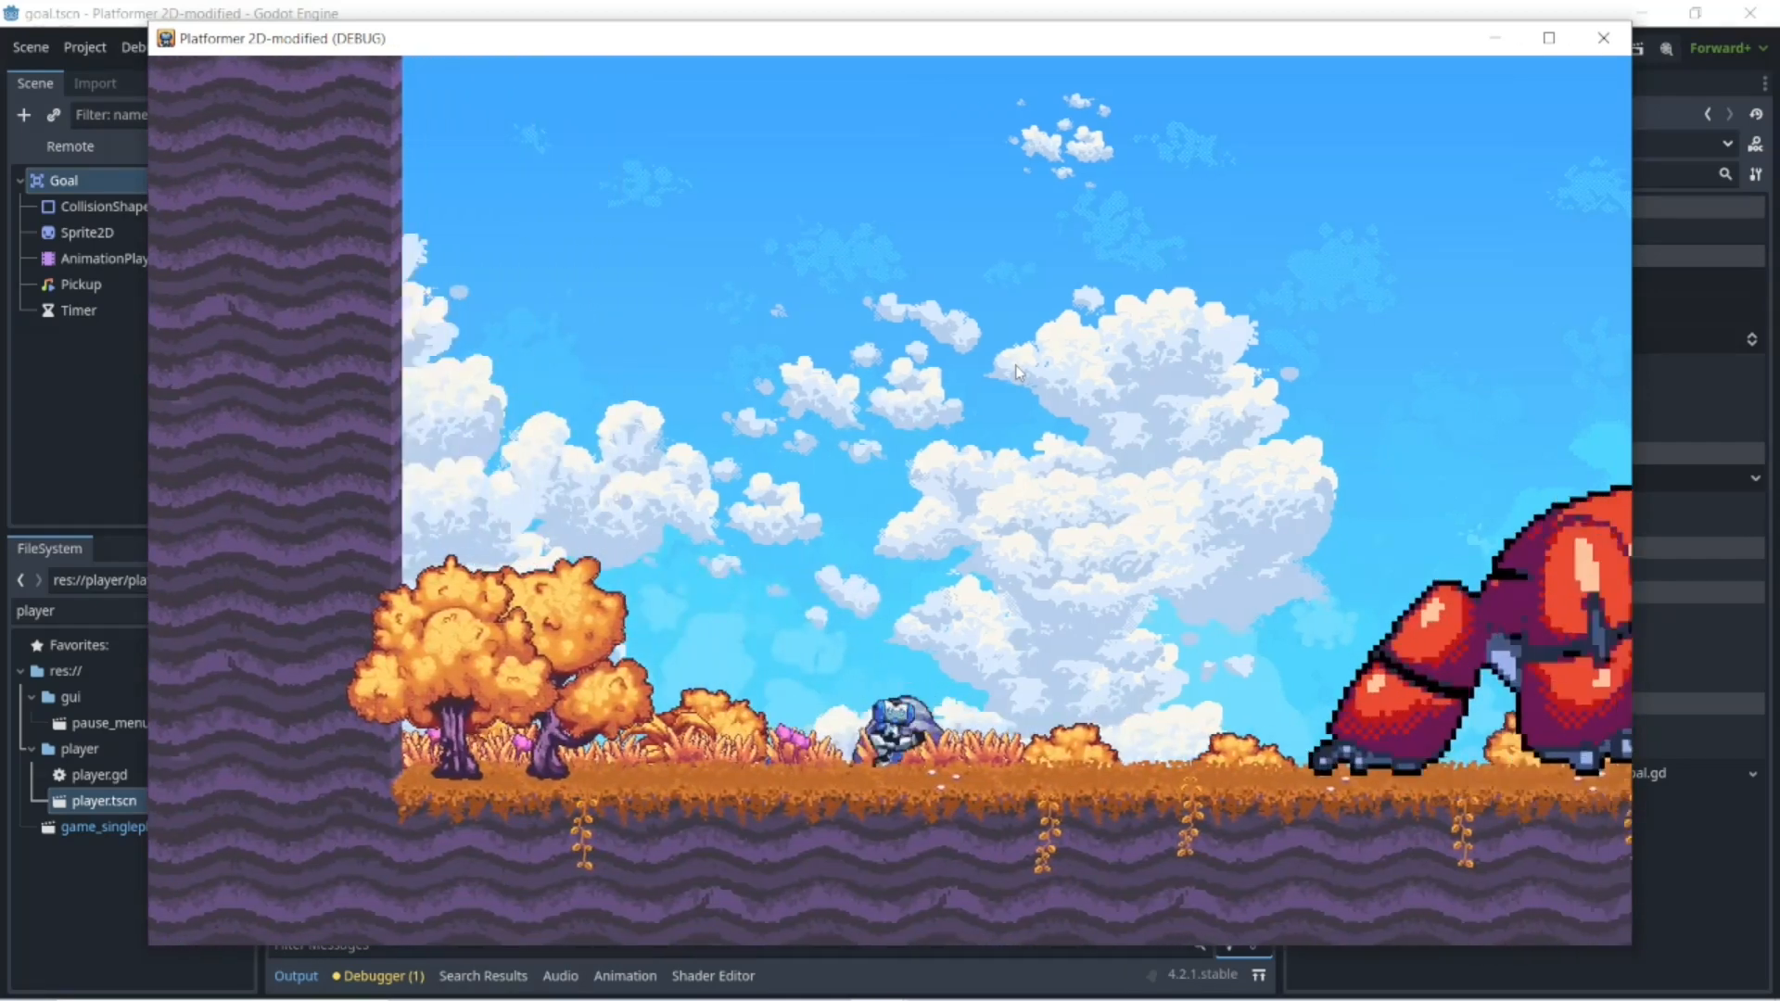
key(d)
key(a)
key(d)
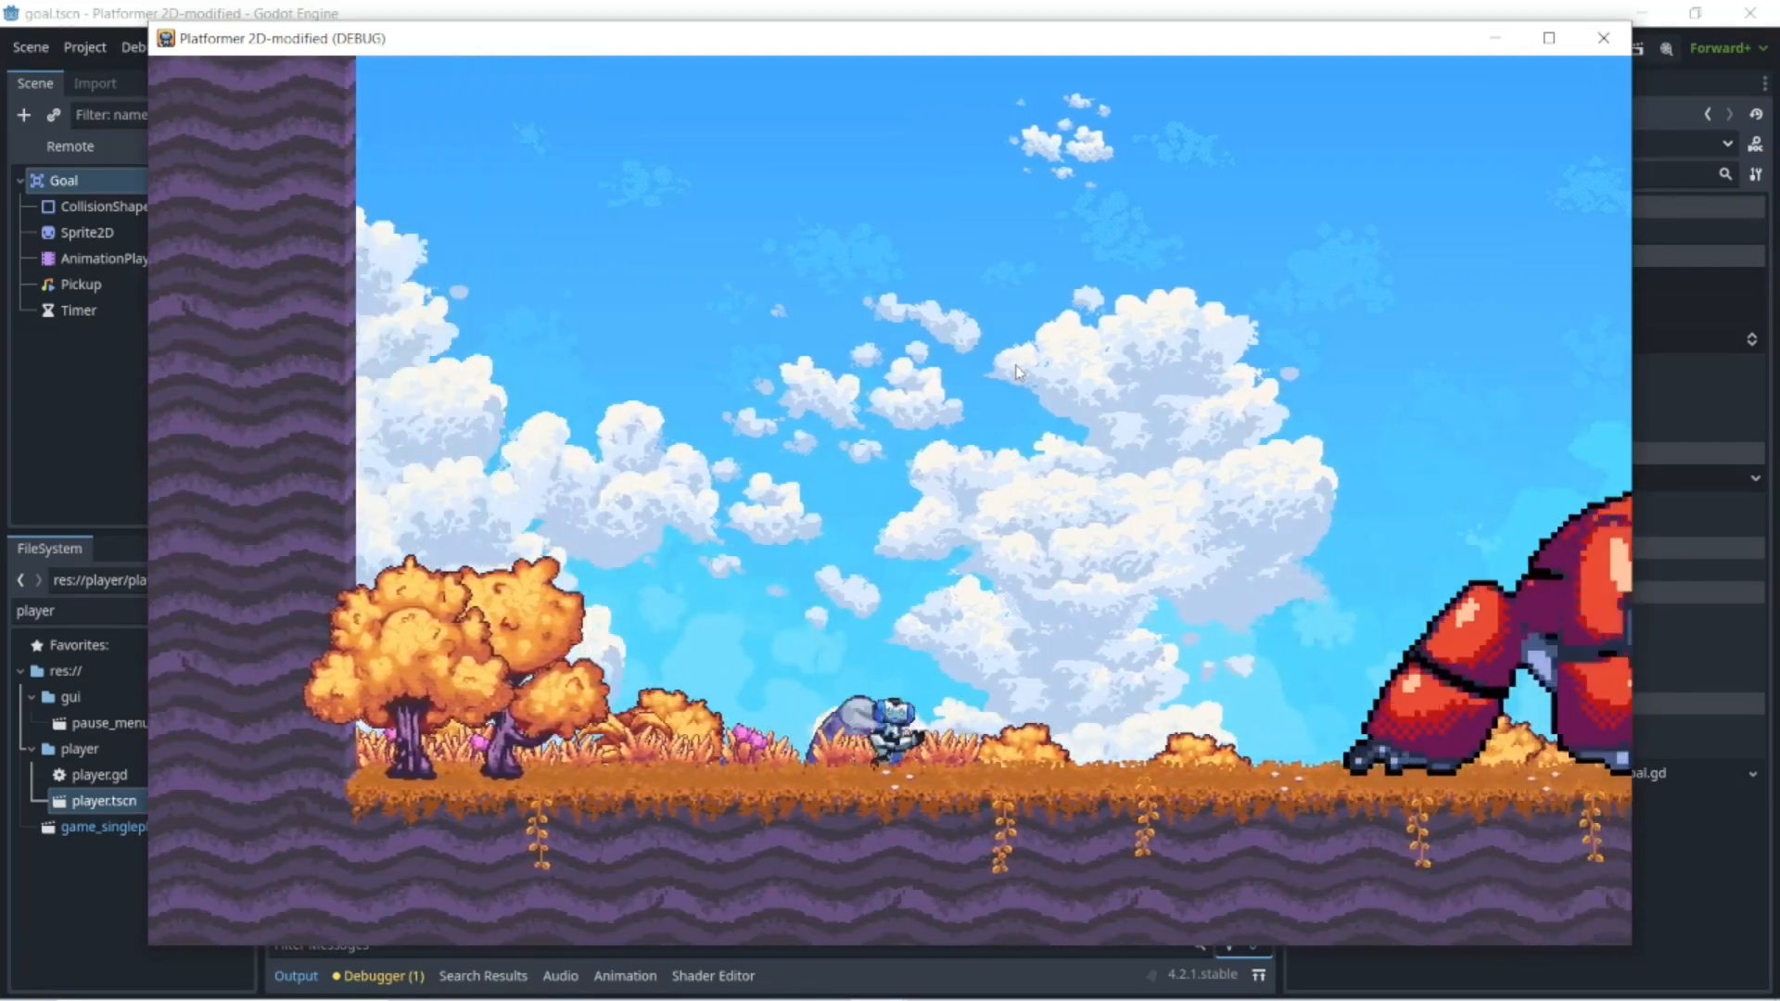
key(a)
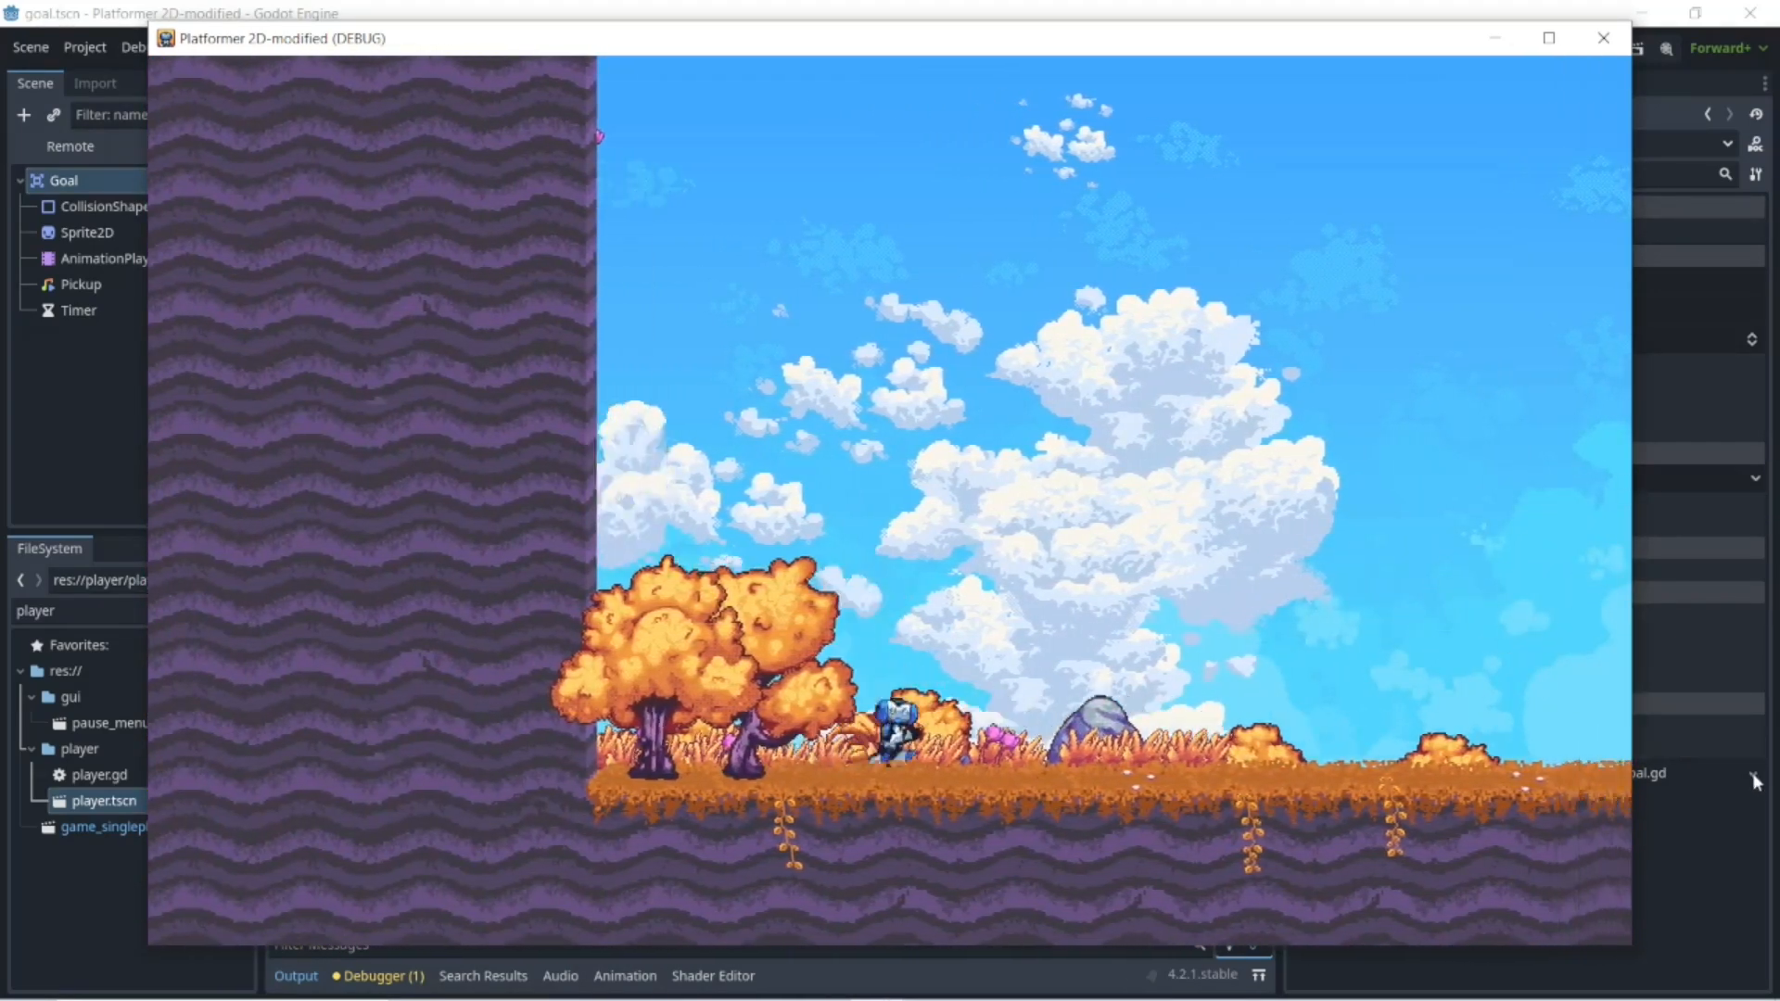
- Test the player's running and jumping in the second level, moving toward and away from the giant red enemy
key(d)
key(space)
key(d)
key(space)
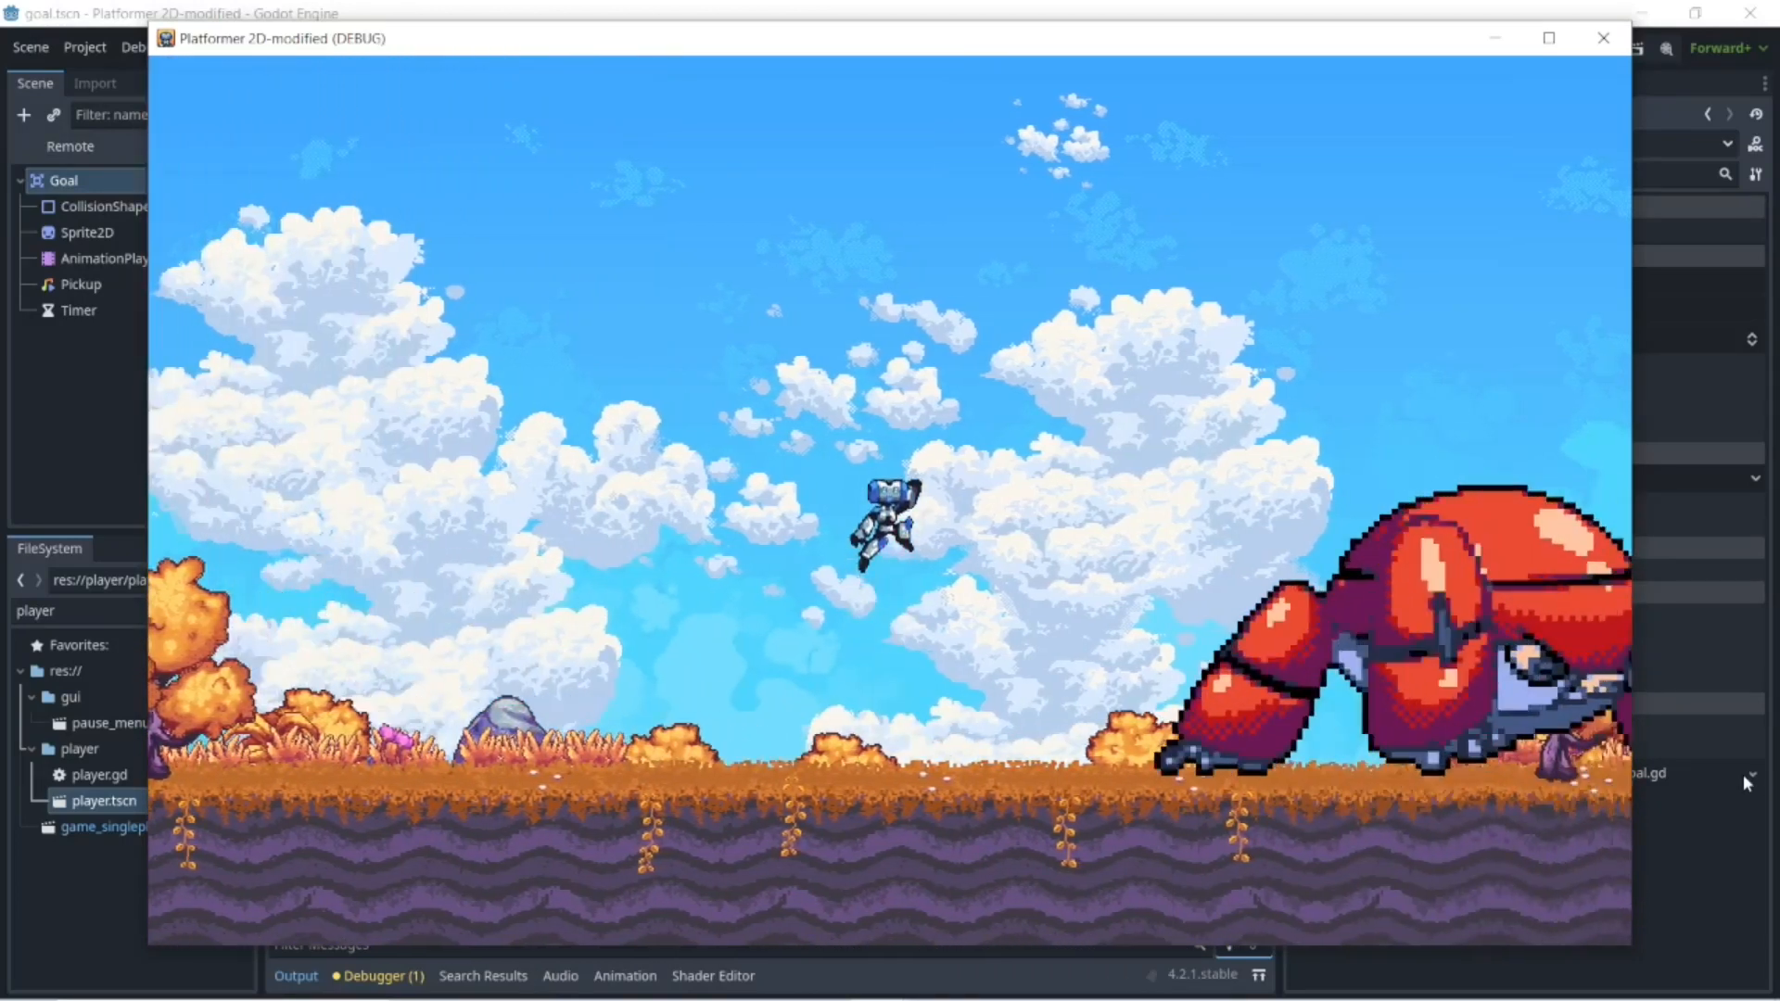
key(a)
key(d)
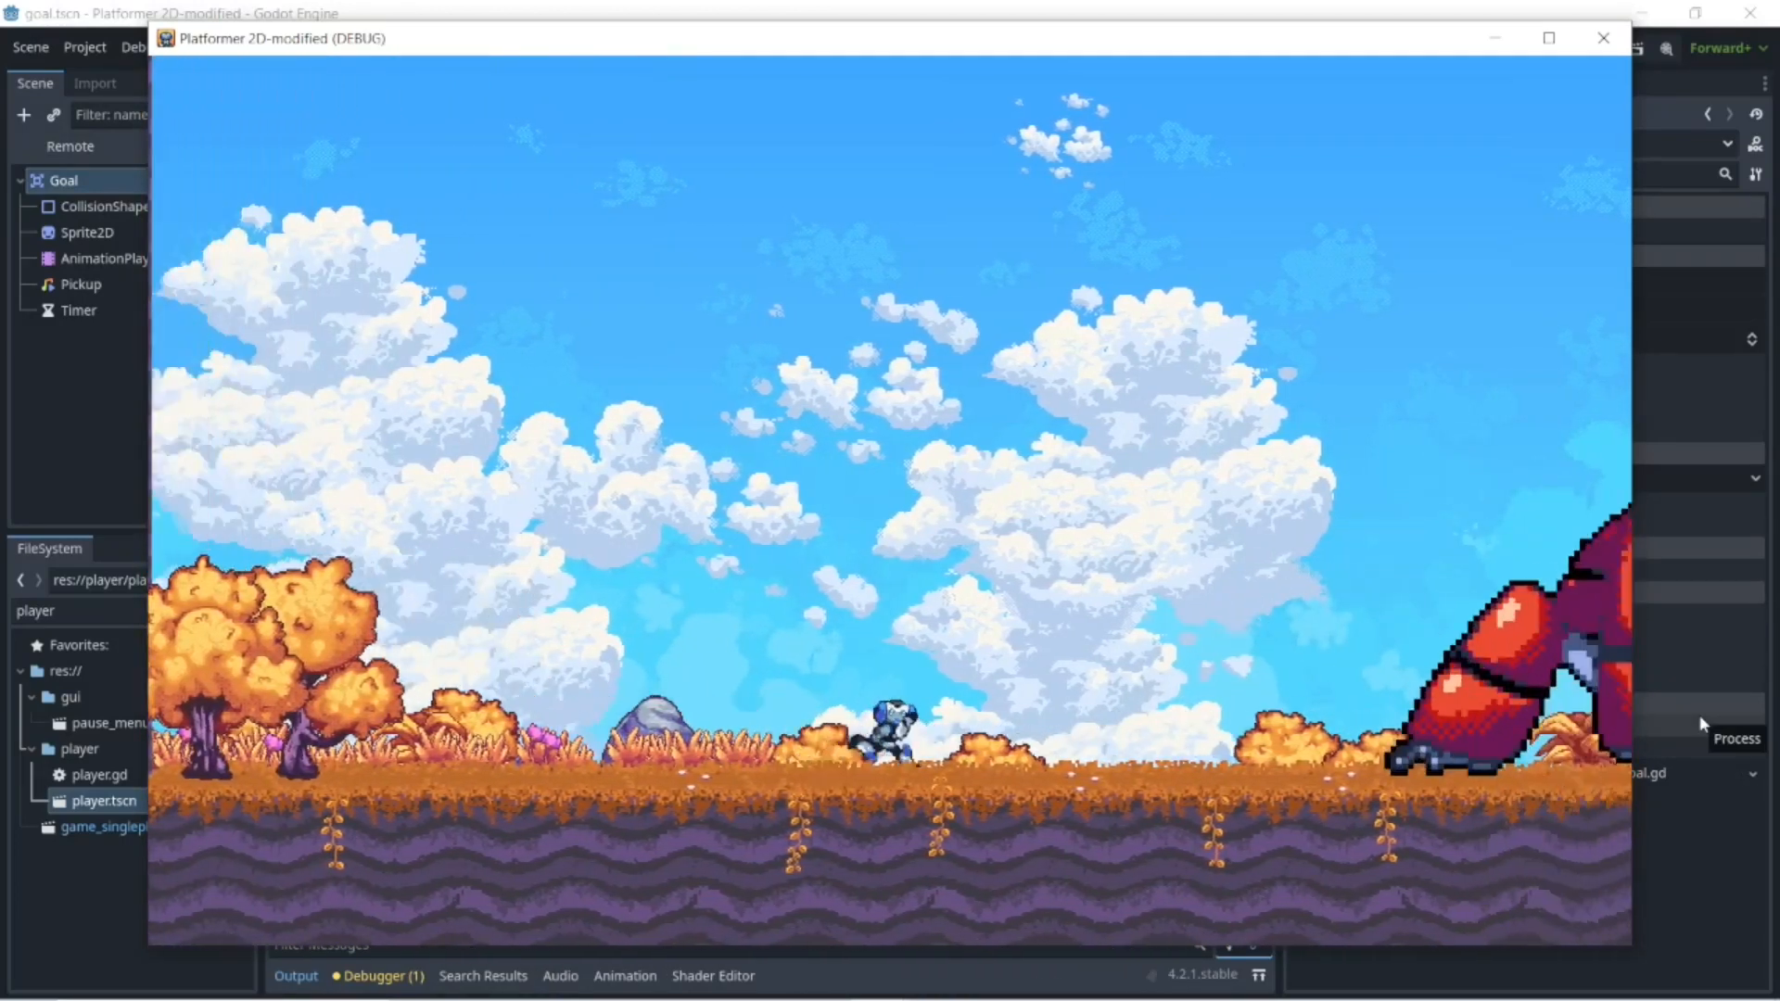
key(d)
key(space)
key(space)
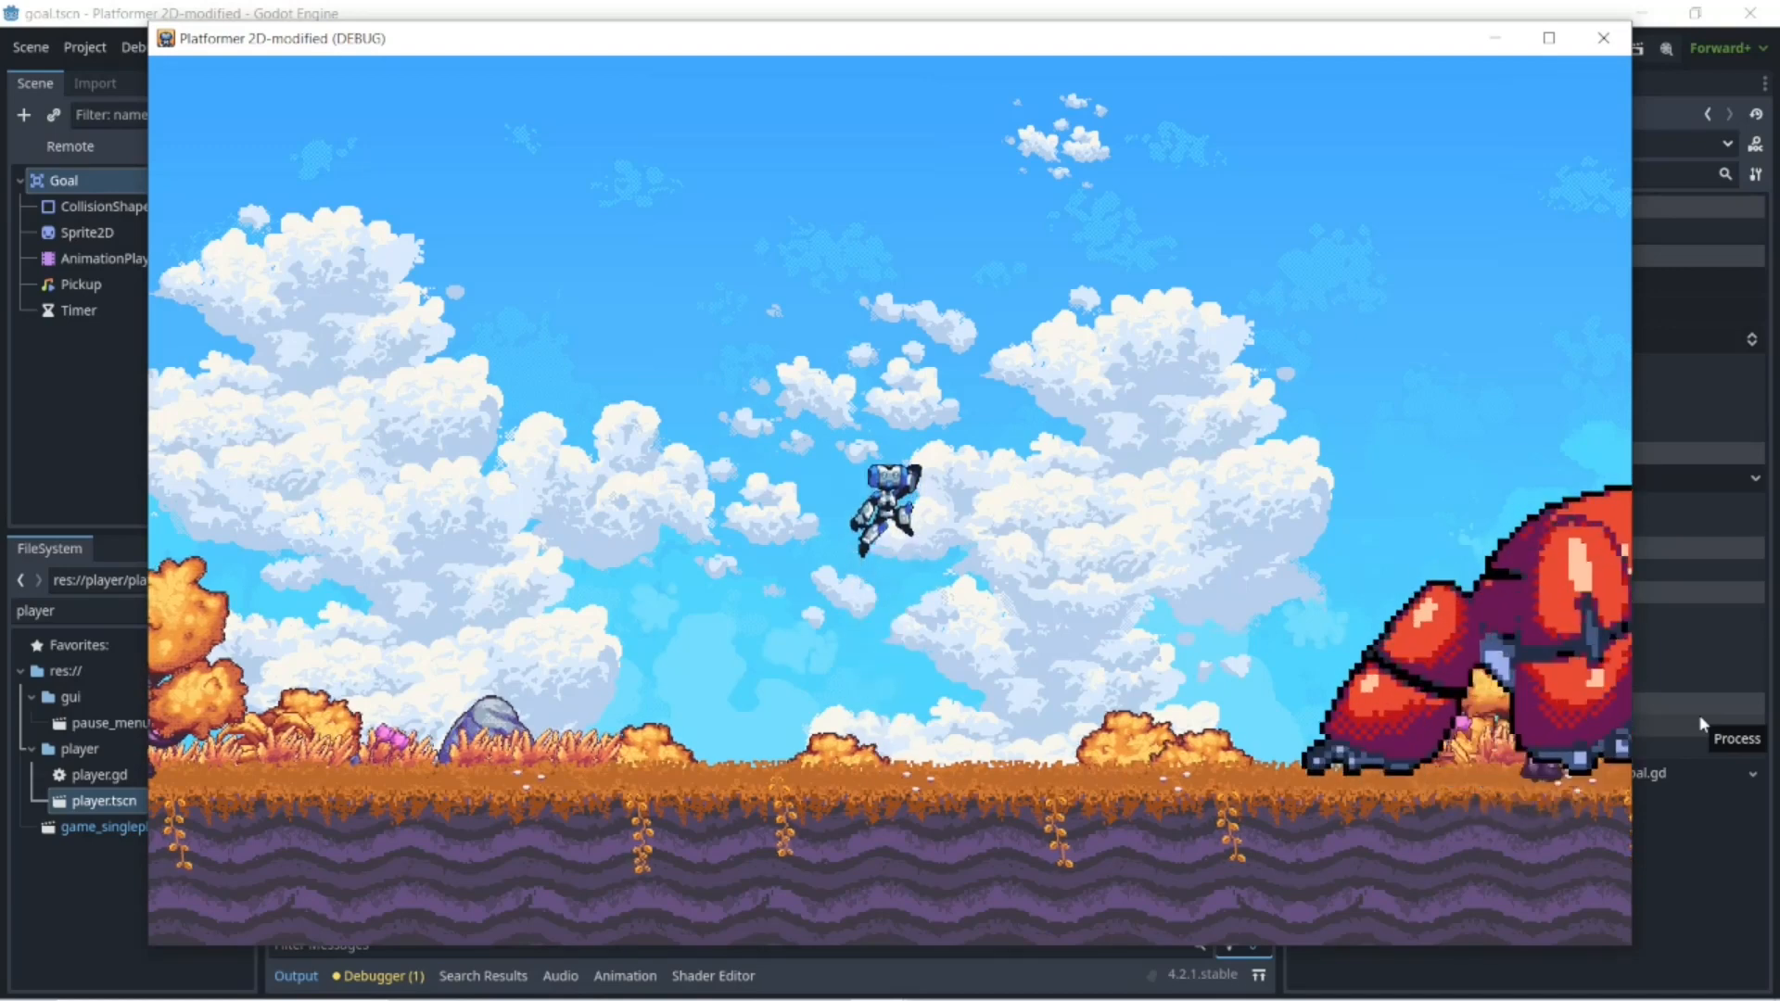
key(d)
key(a)
key(space)
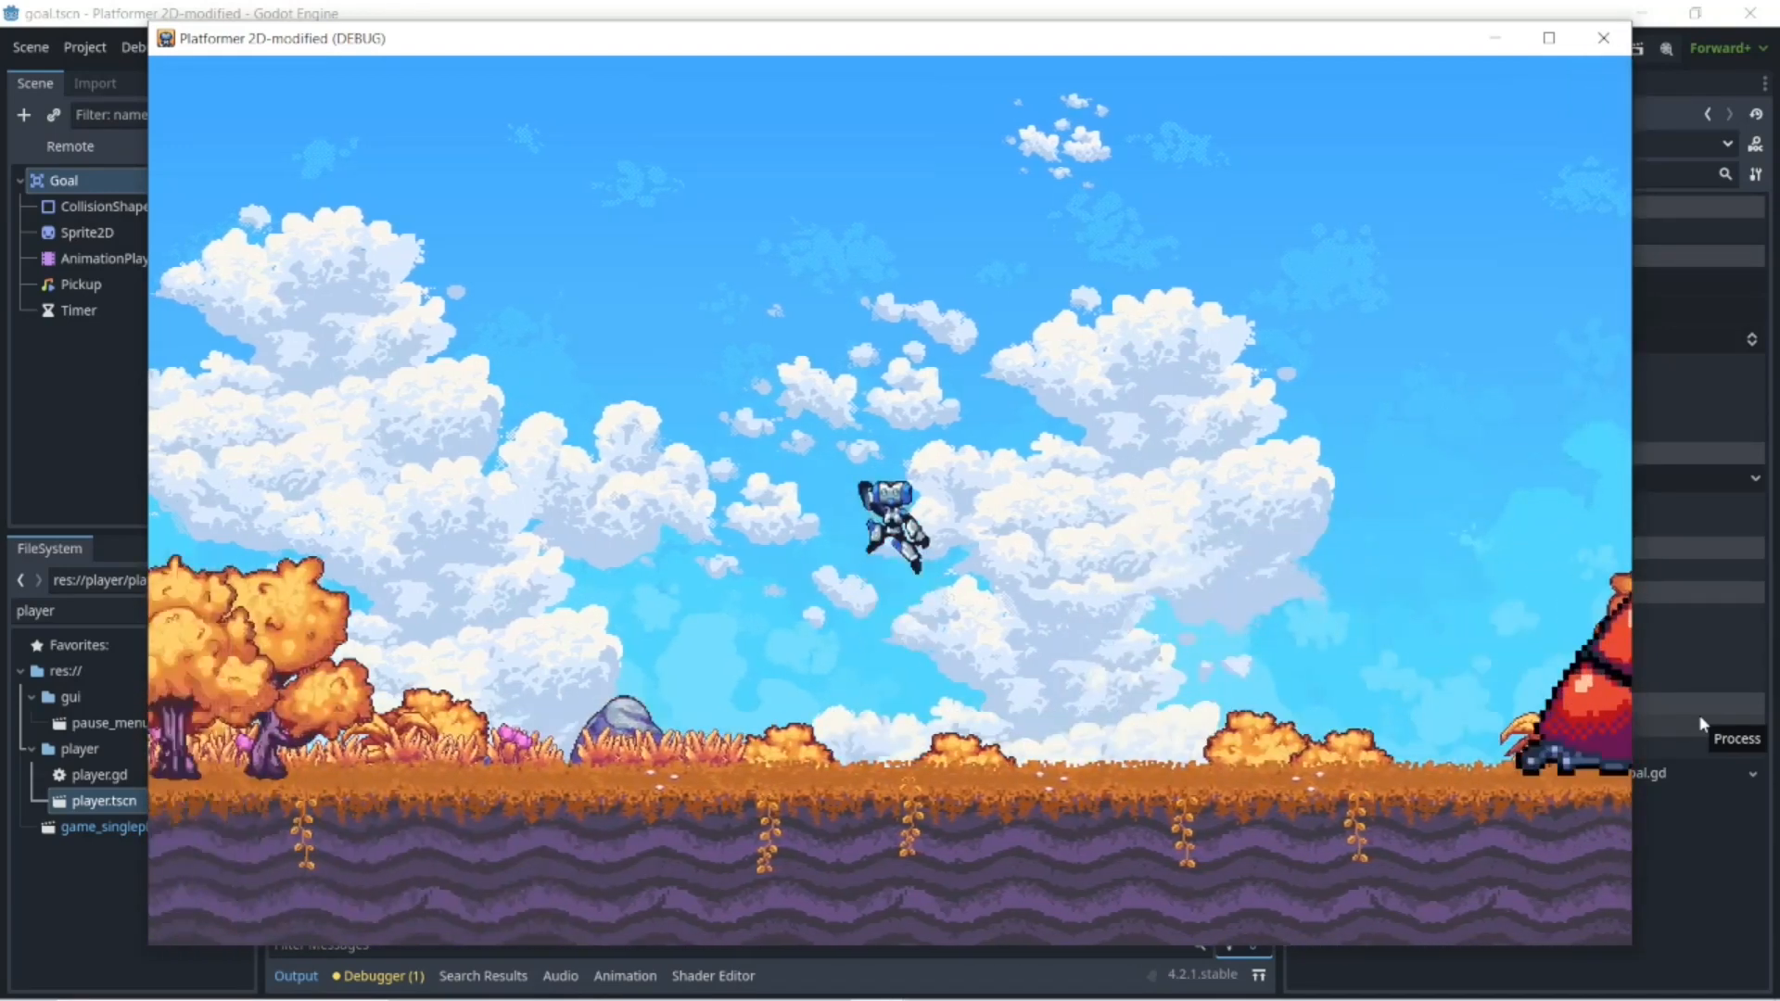
key(d)
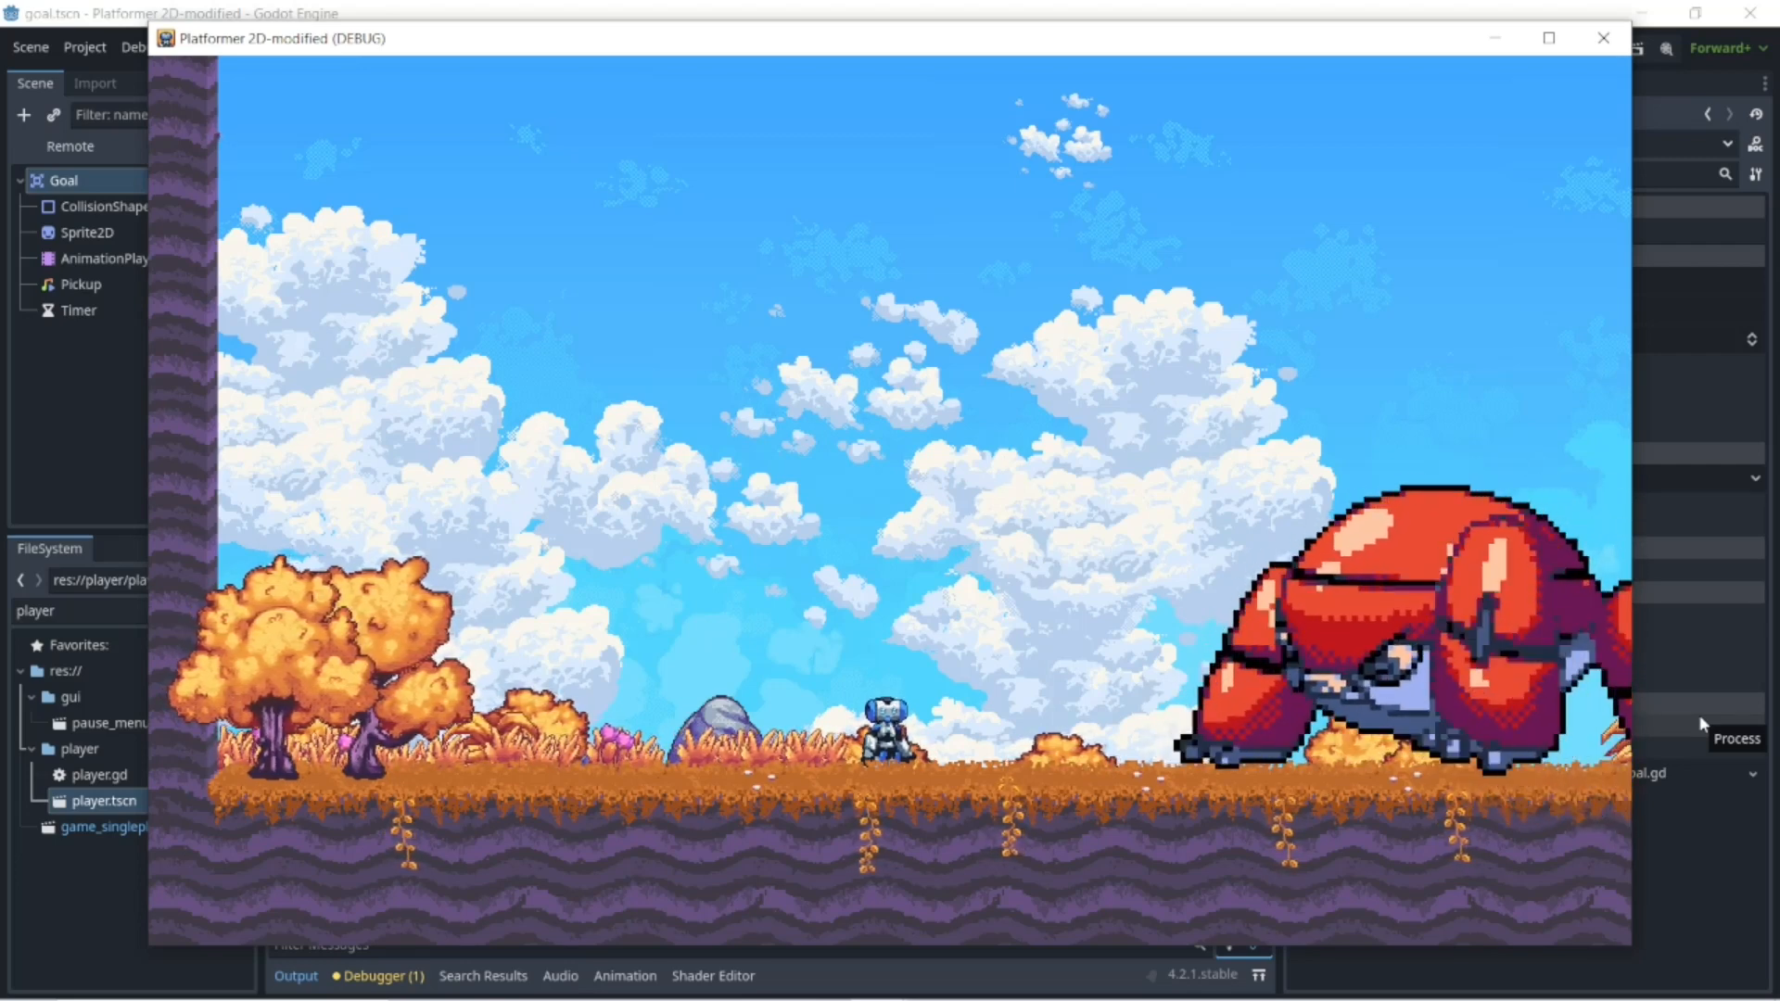
- Jump the player onto the giant red enemy's back to test attacking it
key(Left)
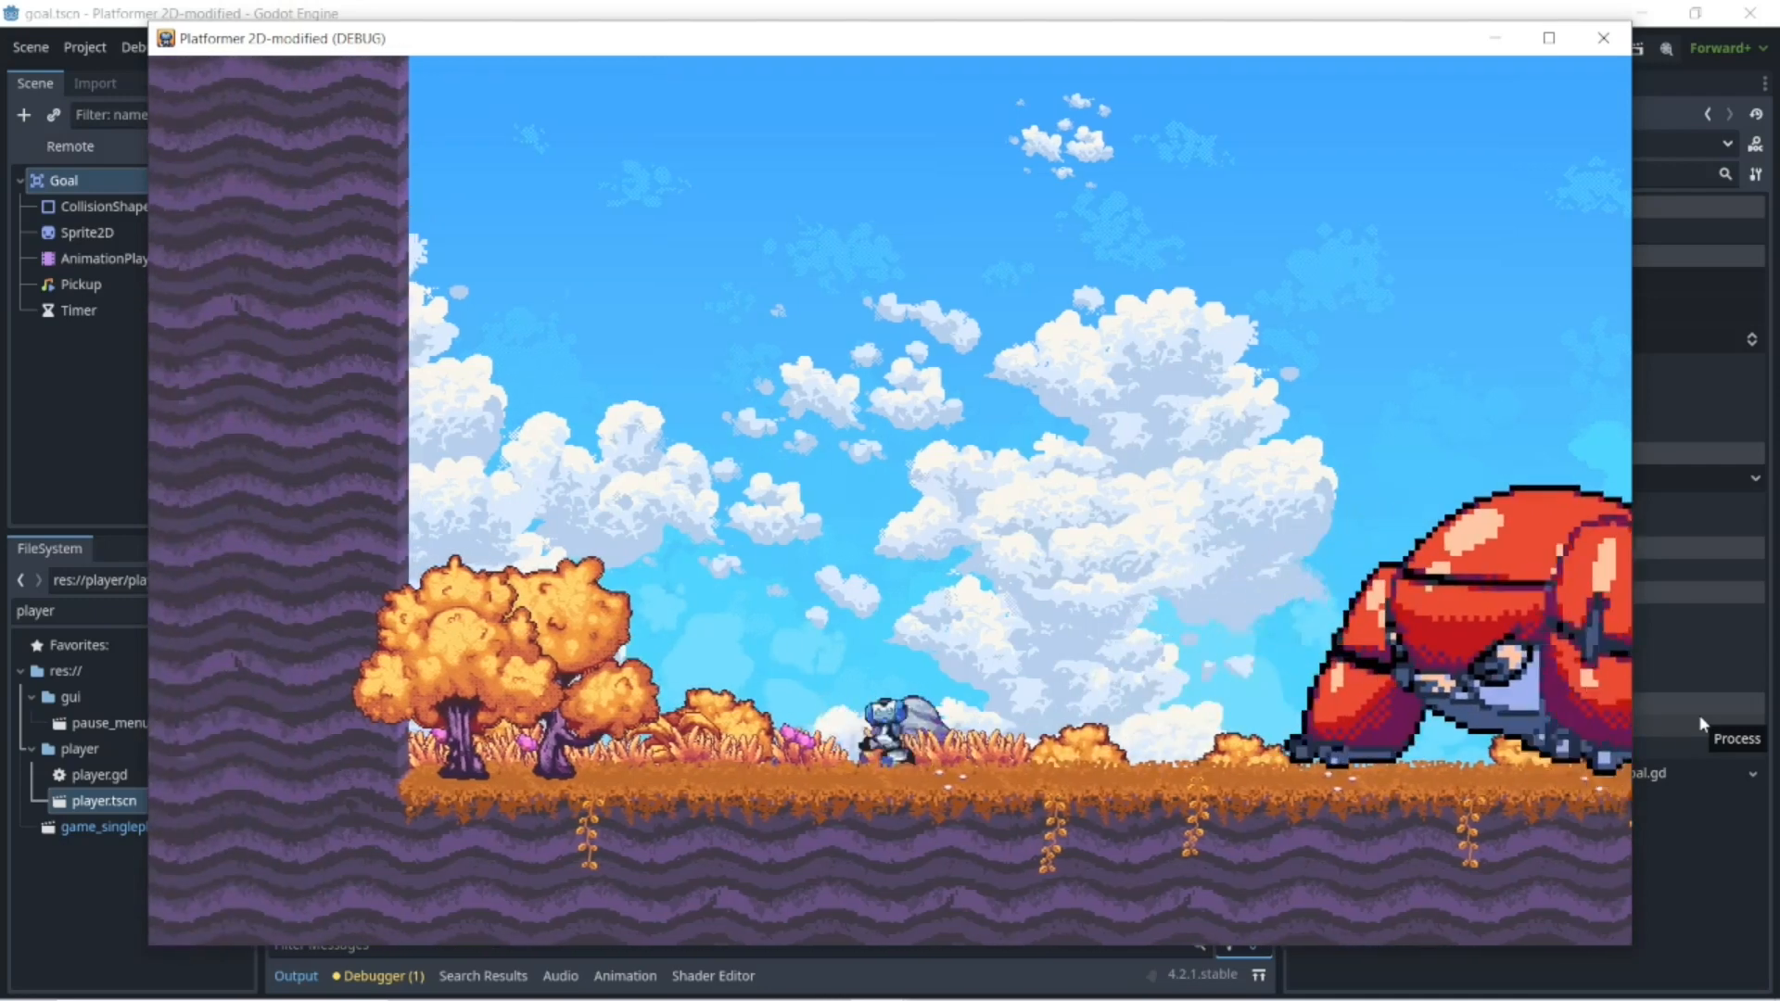
key(Right)
key(space)
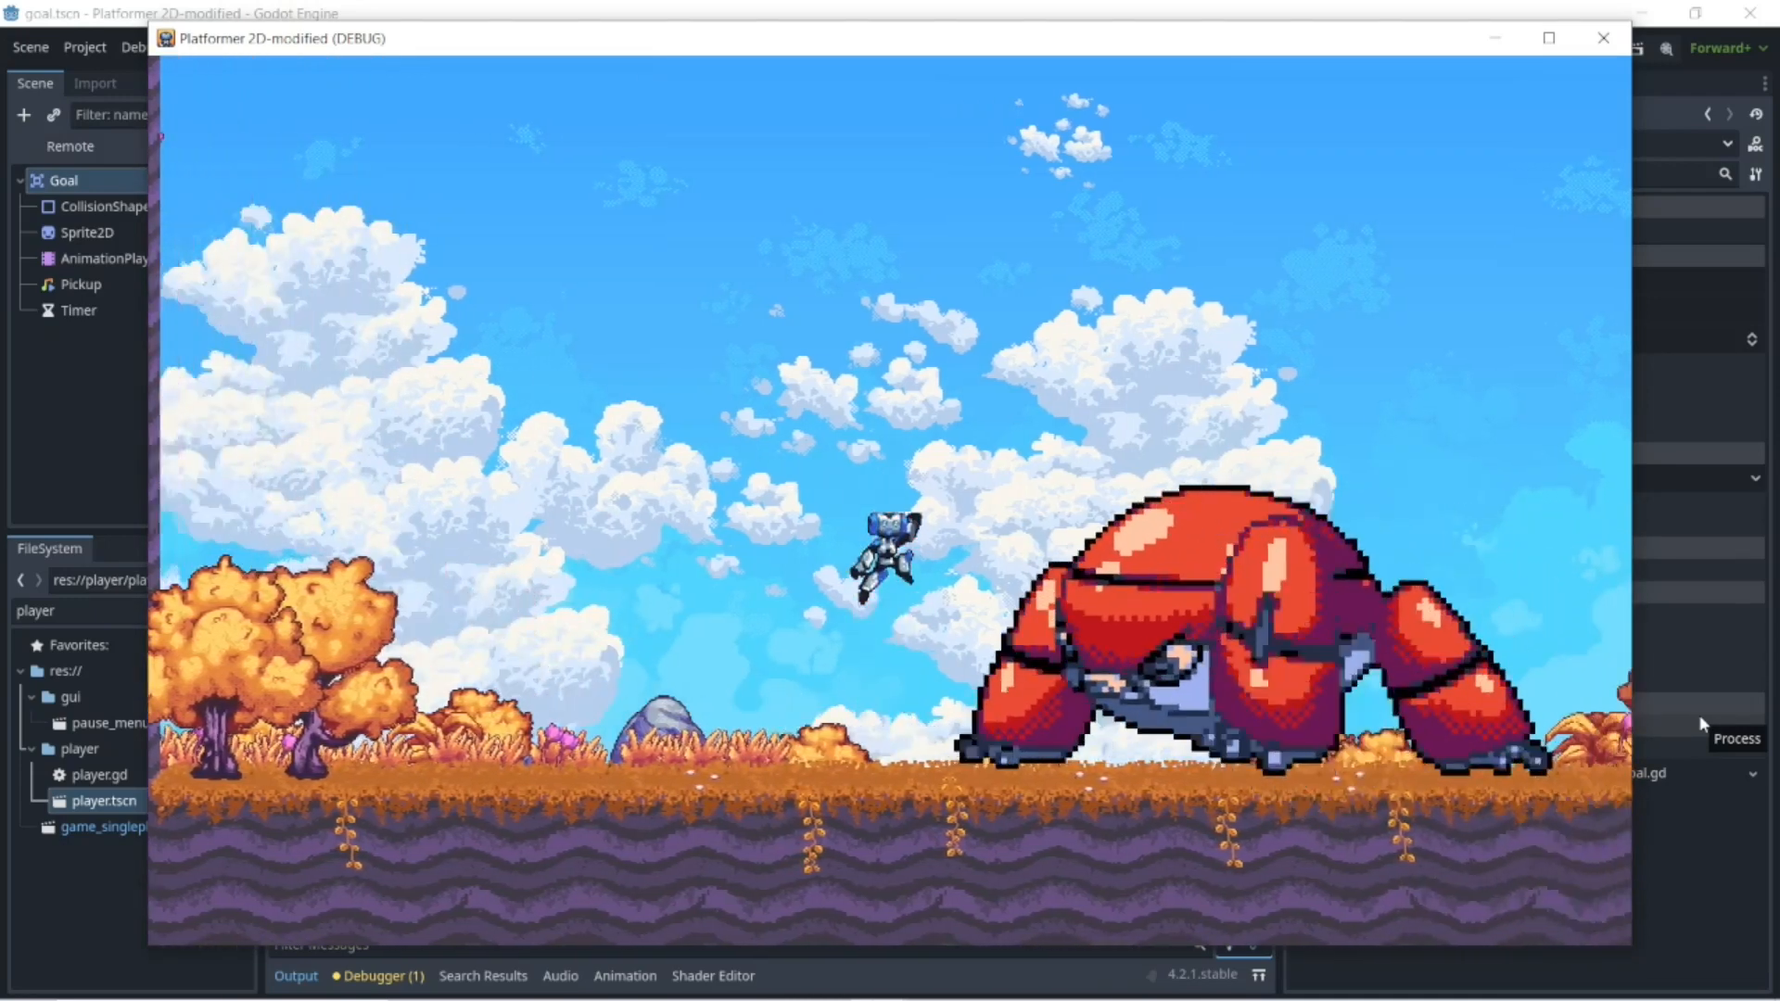
key(Right)
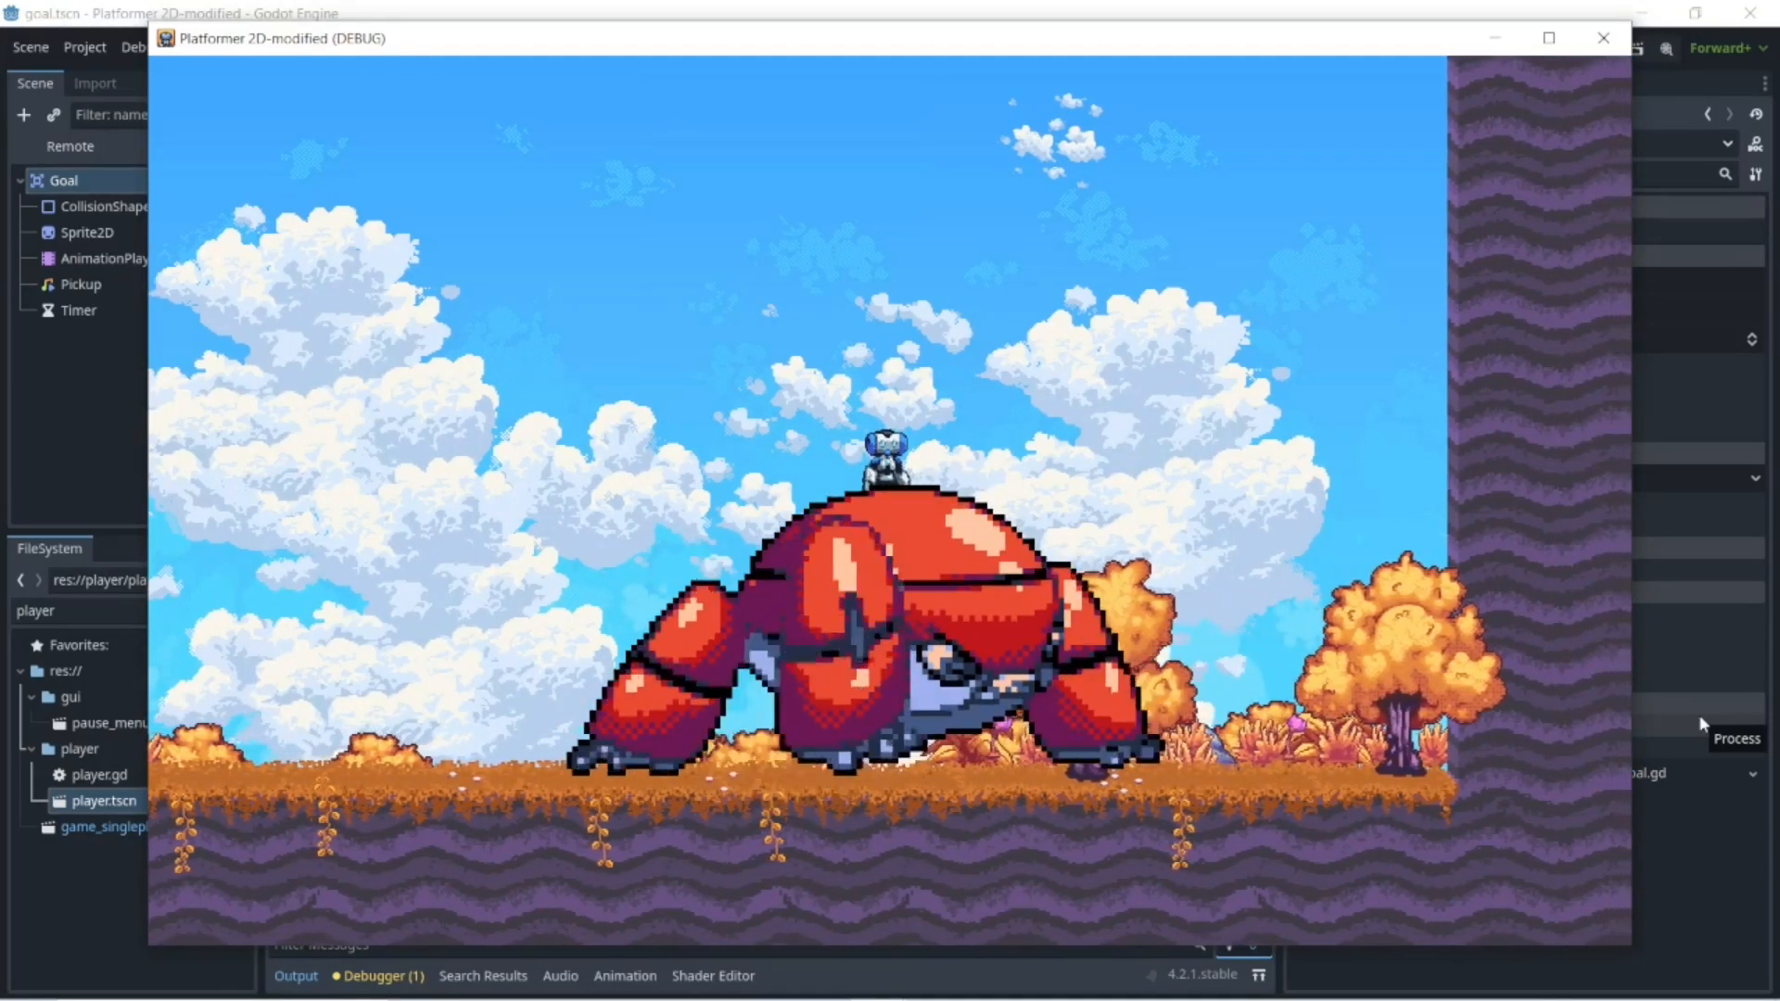
key(space)
key(Left)
key(space)
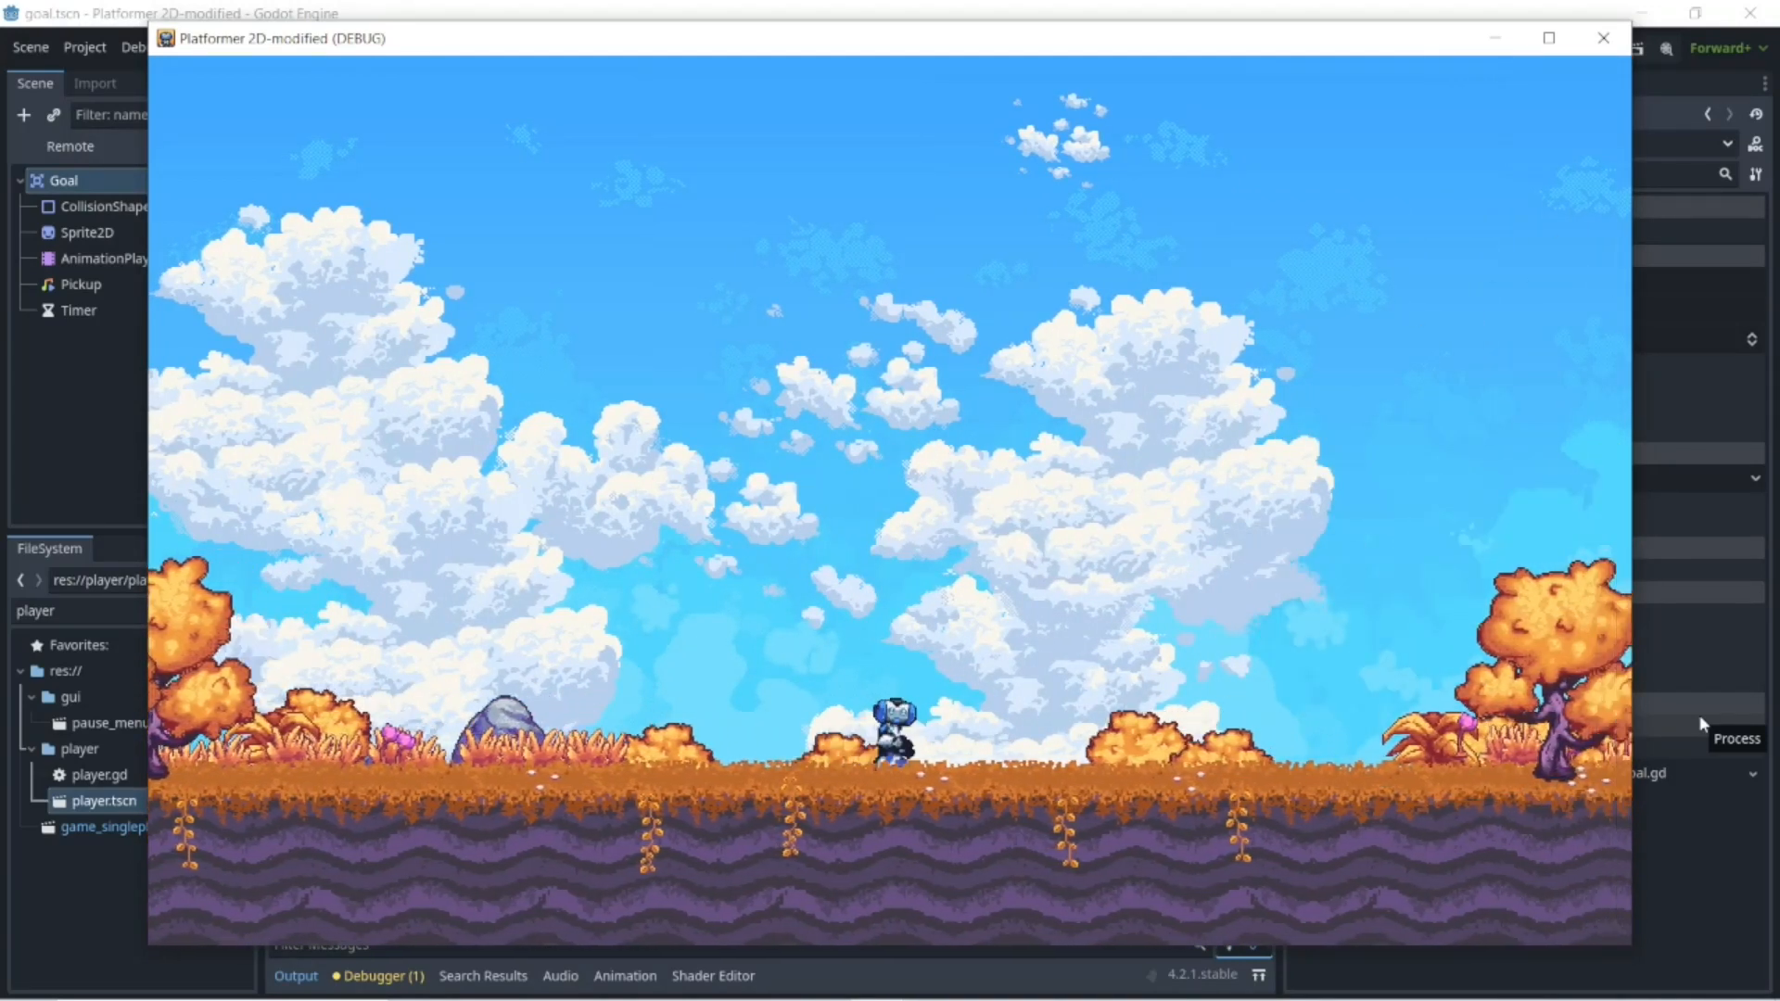
- Move the player back and forth and jump across the second level's open ground without the enemy
key(Right)
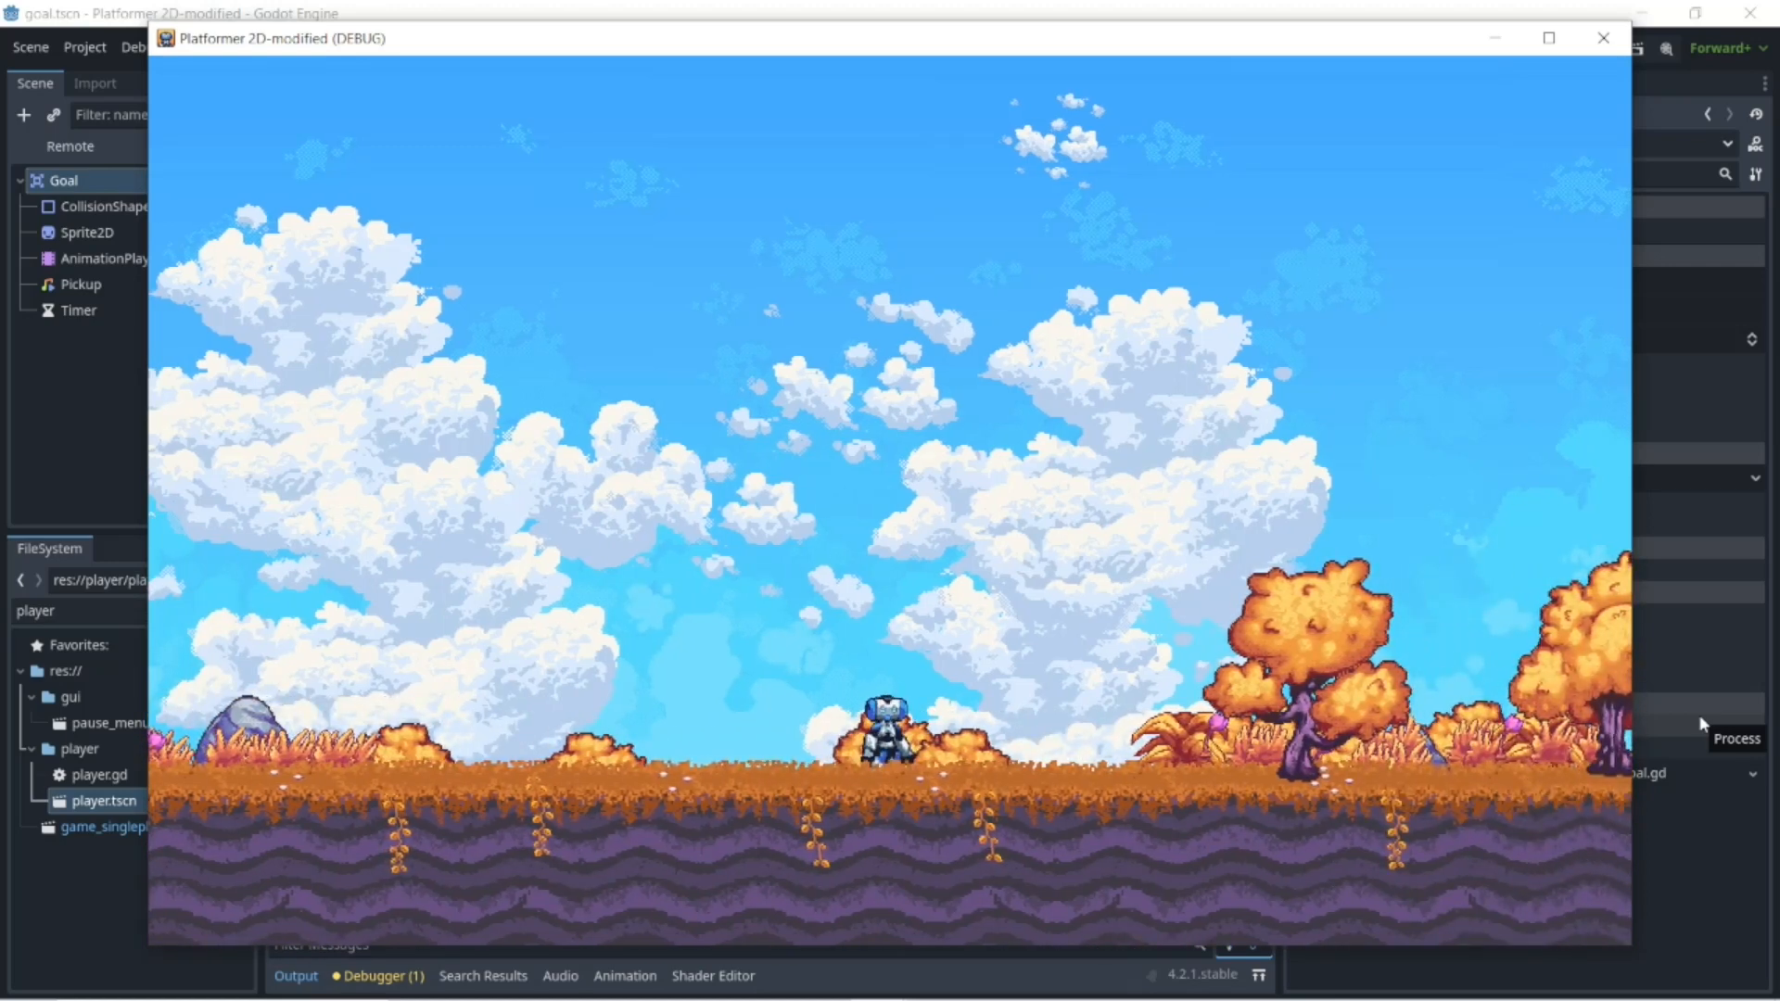
key(Left)
key(Right)
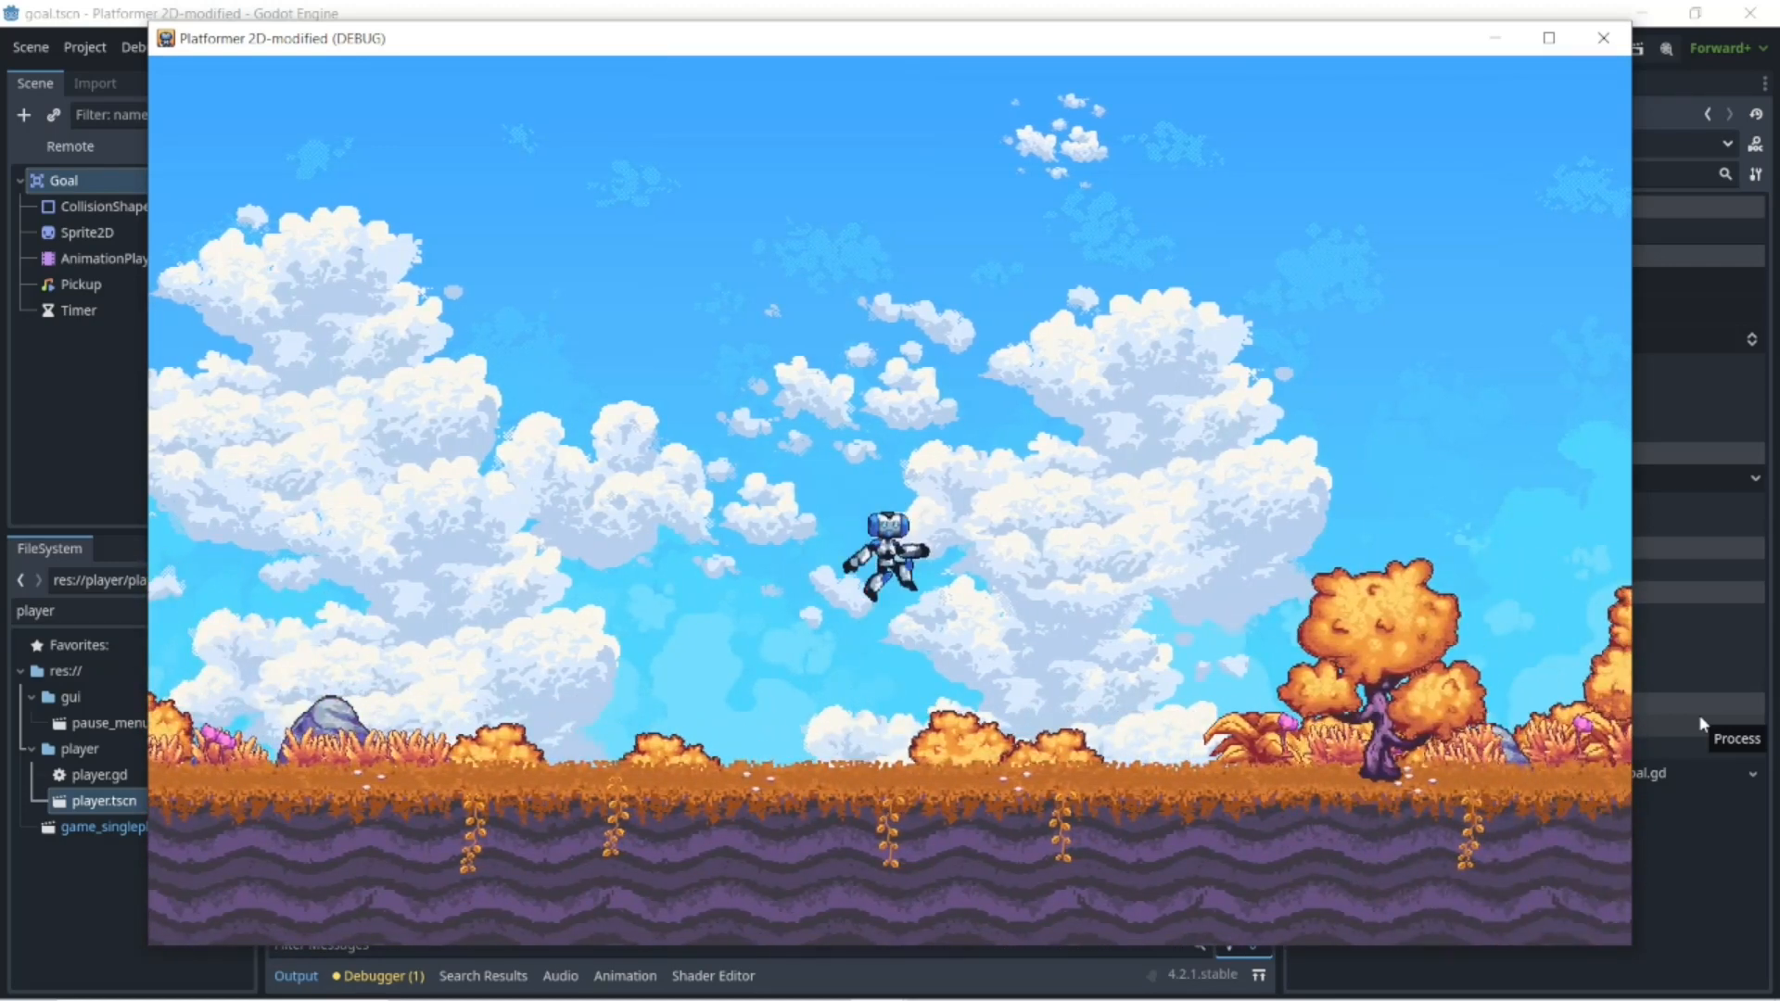
key(Right)
key(Left)
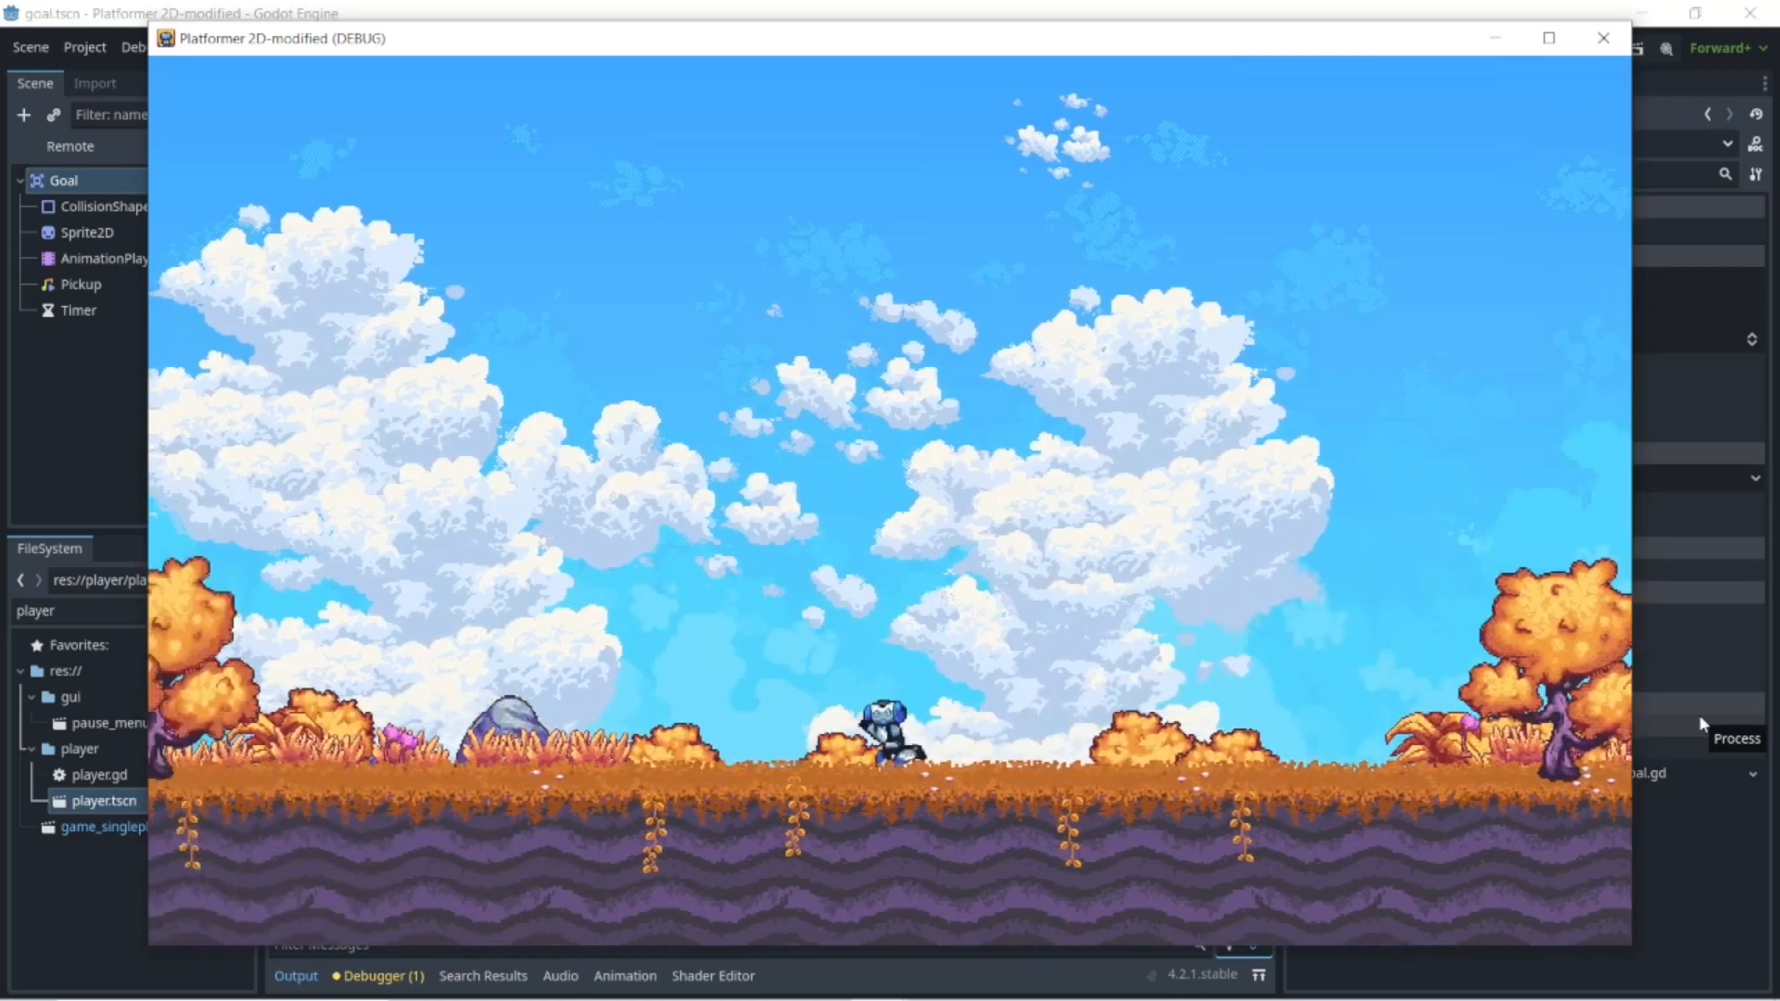